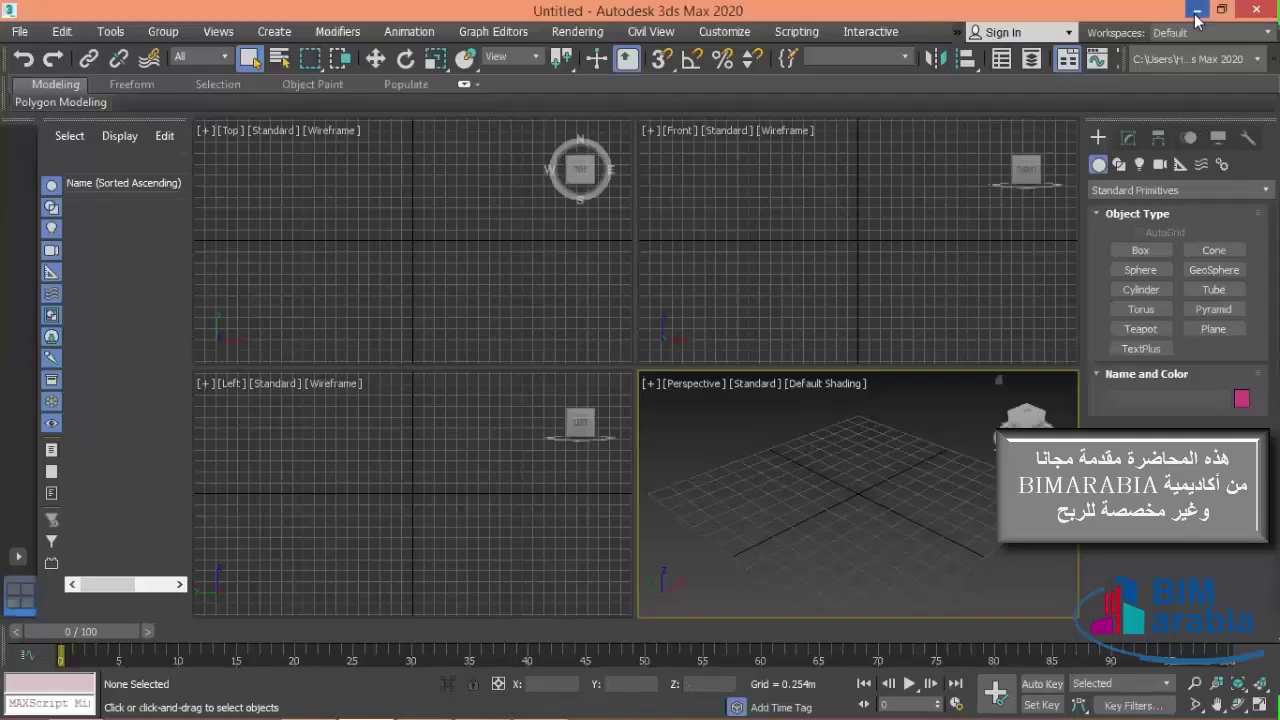
# - Restore down 3ds Max and open Local Disk (D:) from This PC in File Explorer
pyautogui.click(1221, 9)
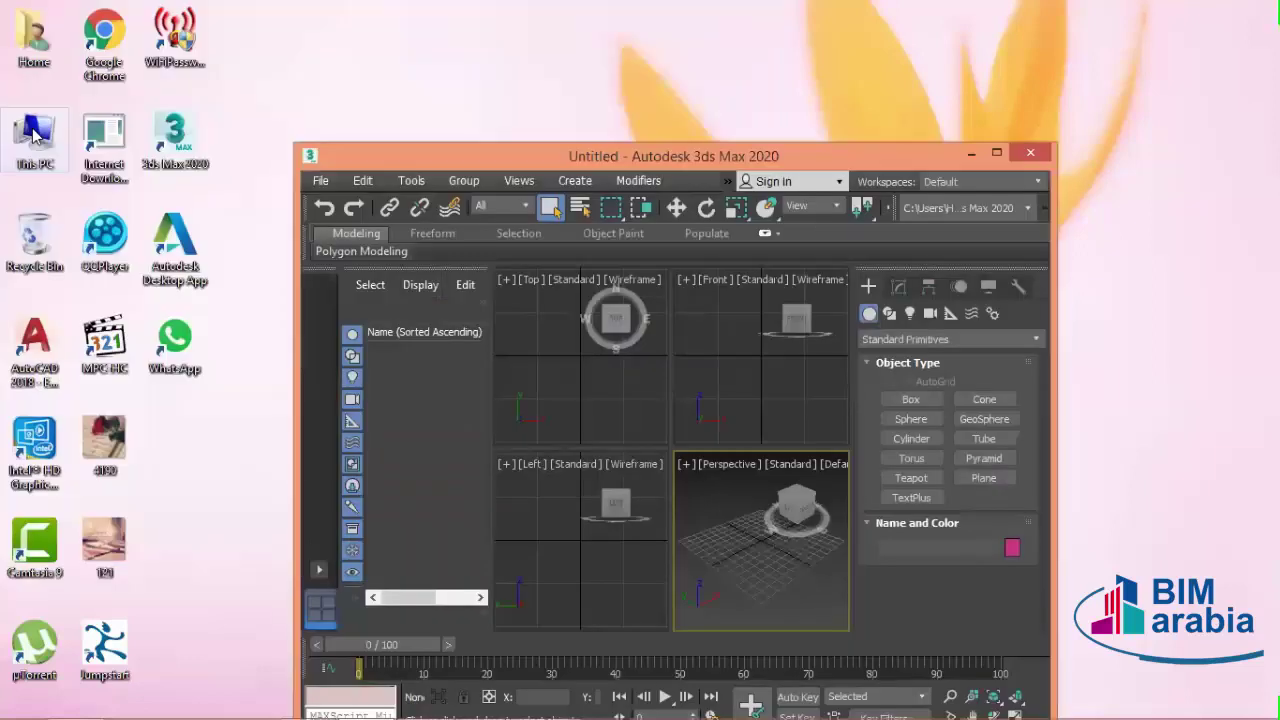
pyautogui.doubleClick(33, 135)
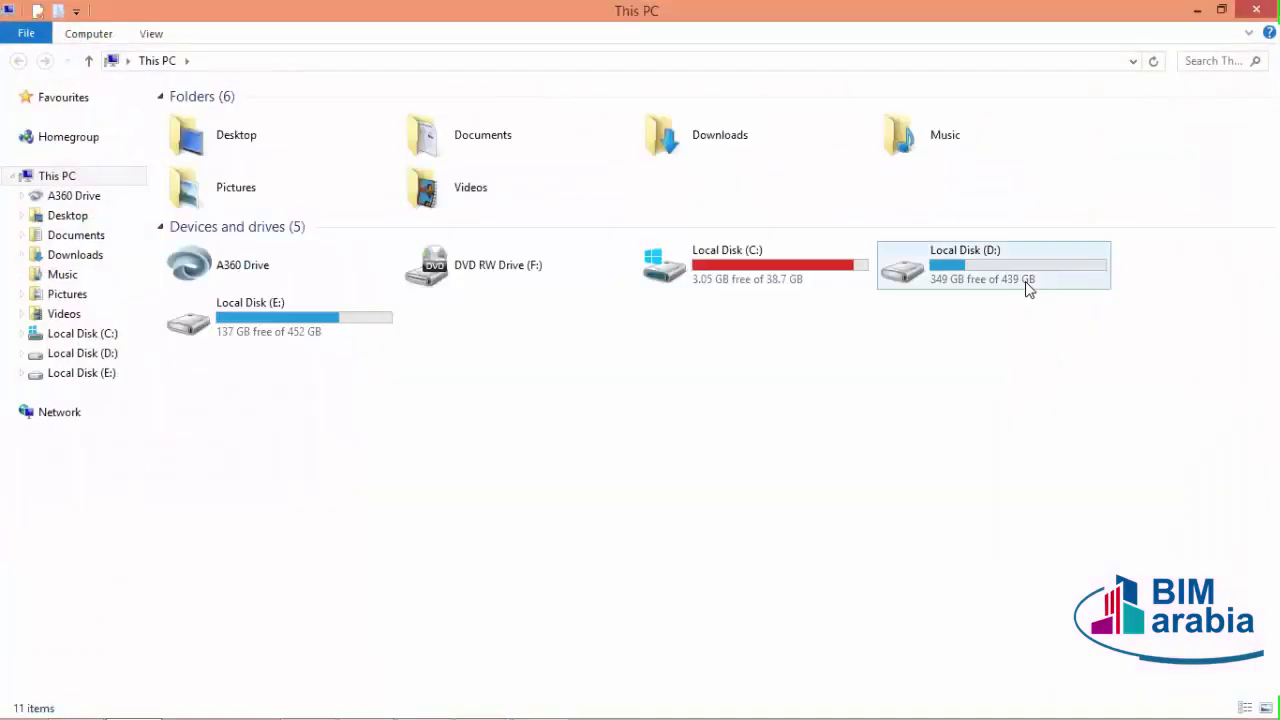
pyautogui.doubleClick(991, 252)
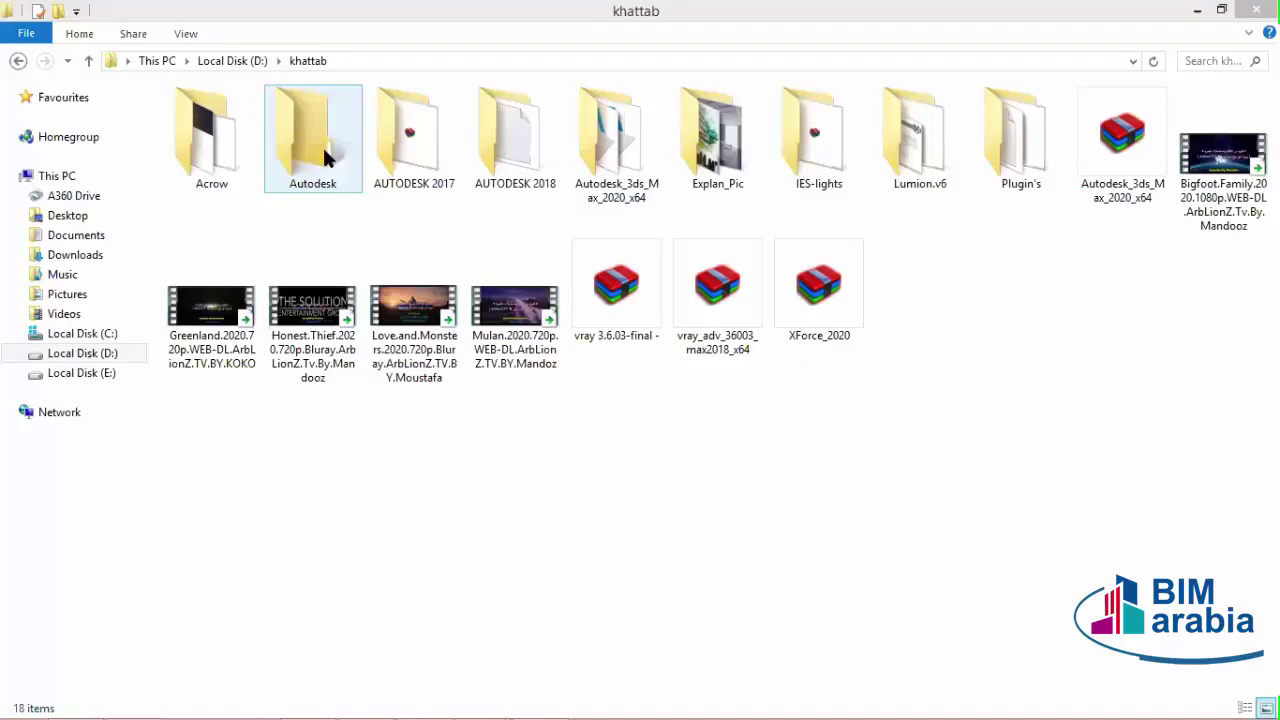
# - Navigate from khattab up to D: and into BIM ARABIA > BIM ARABIA PROGECT
pyautogui.click(88, 60)
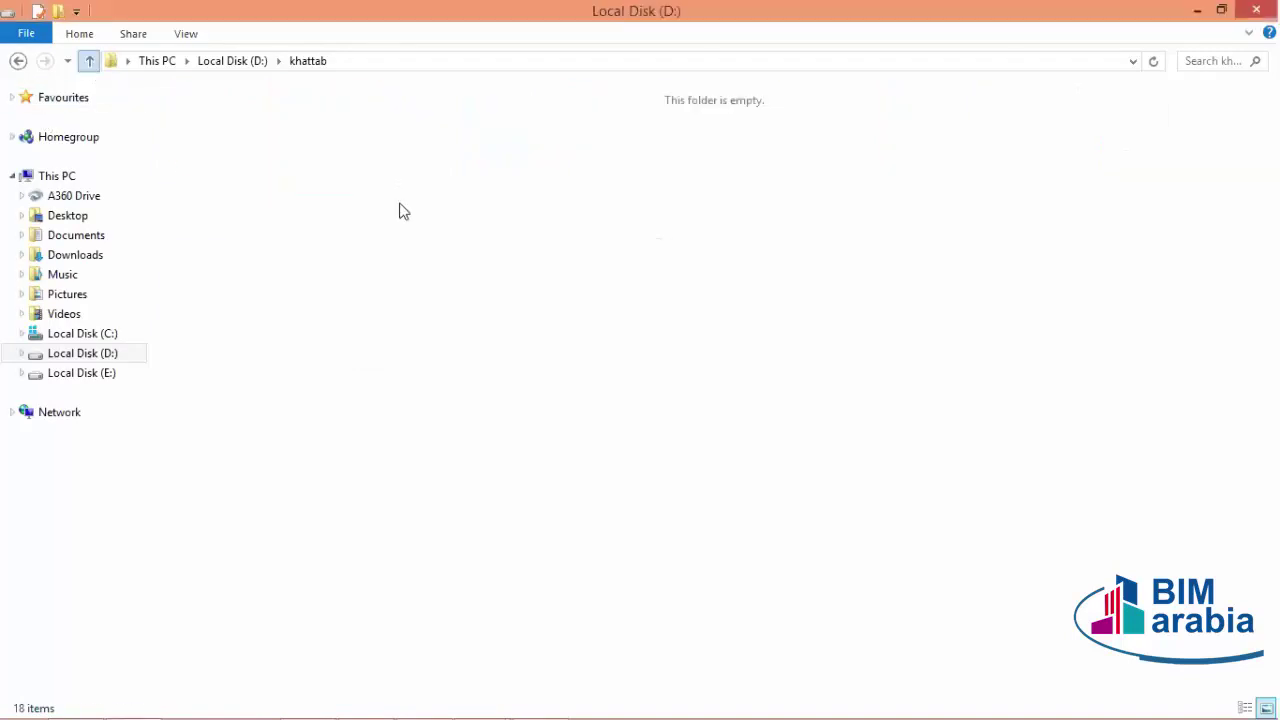
pyautogui.doubleClick(322, 150)
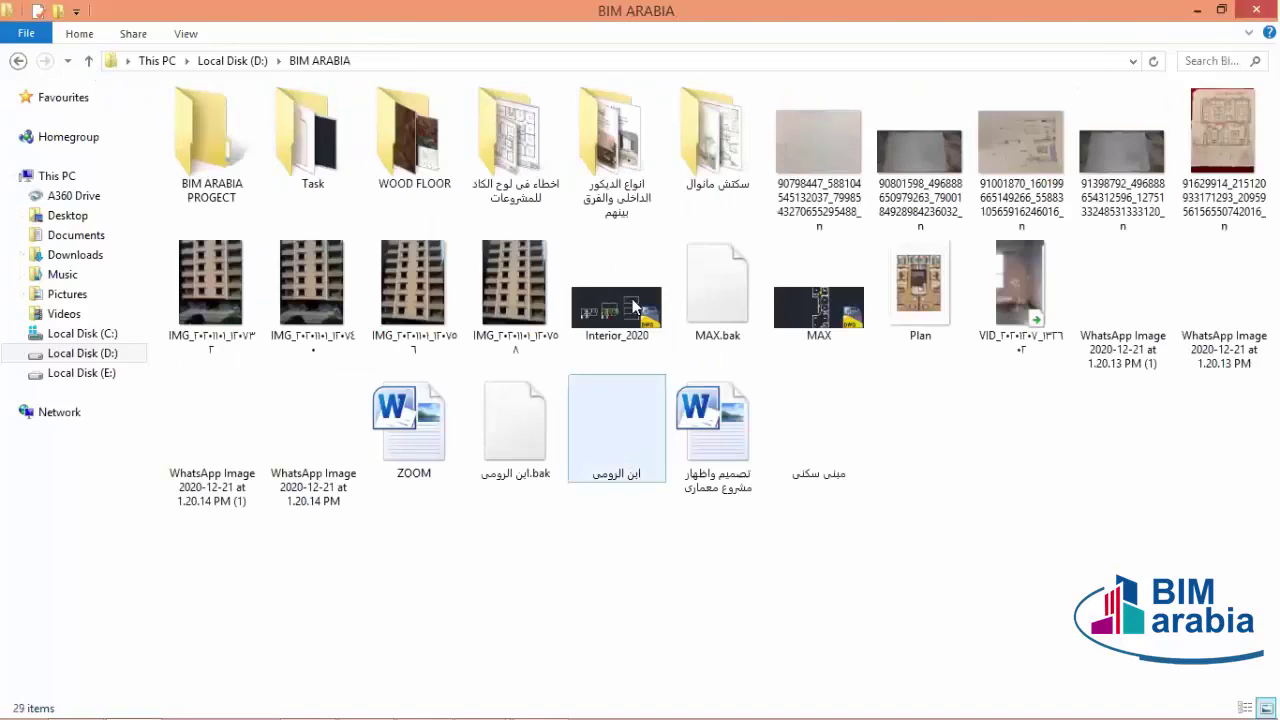
pyautogui.doubleClick(212, 145)
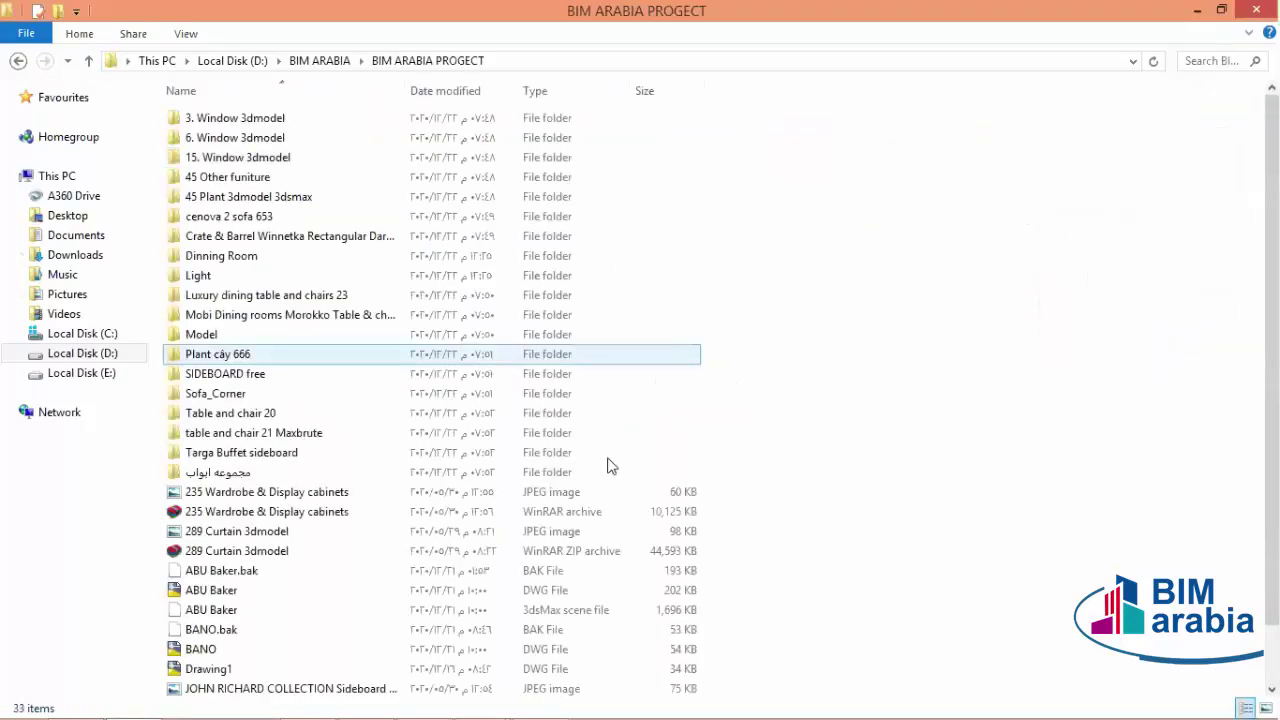
# - Show files as large icons, select ABU Baker, and restore down the Explorer window
pyautogui.click(185, 34)
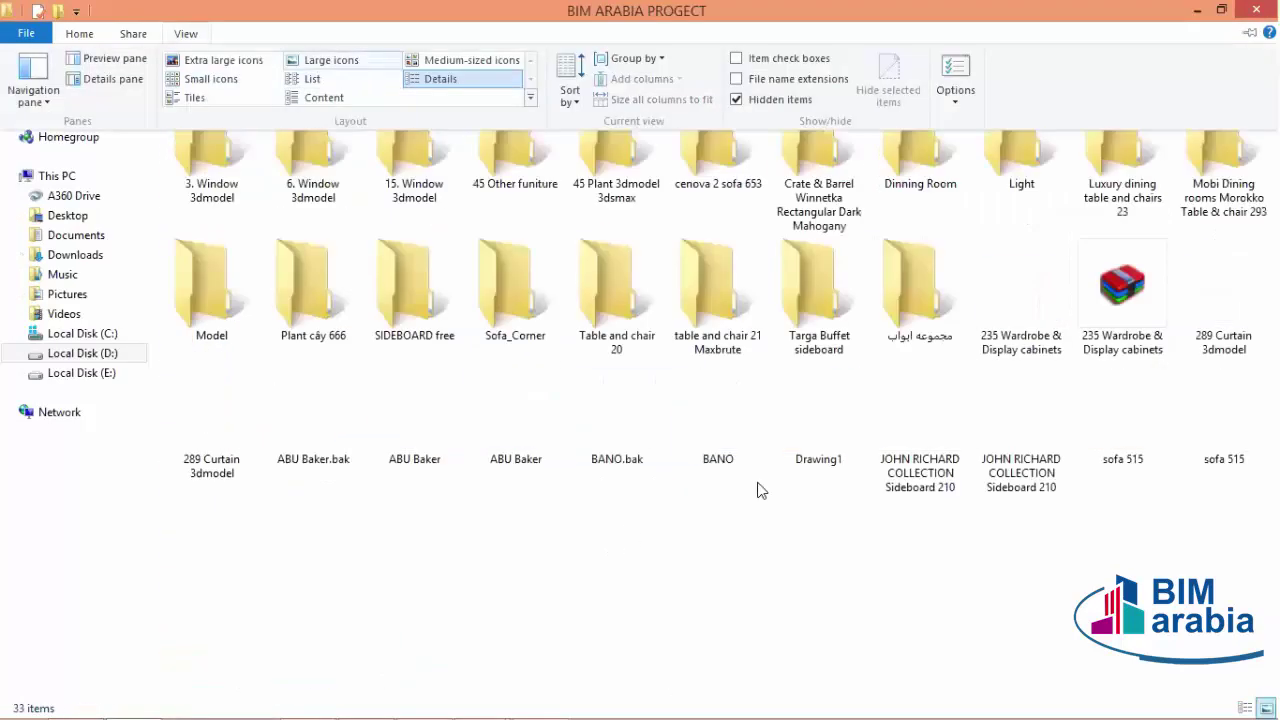
pyautogui.click(328, 52)
pyautogui.click(515, 400)
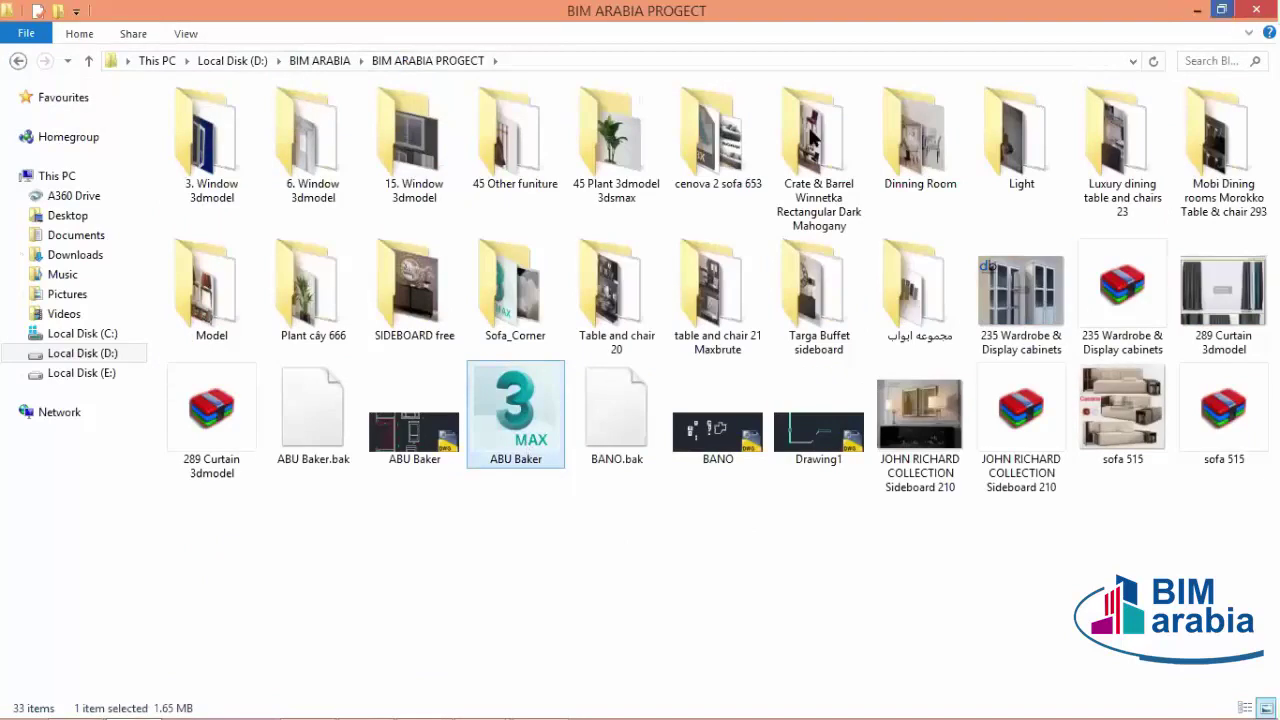
pyautogui.click(1221, 10)
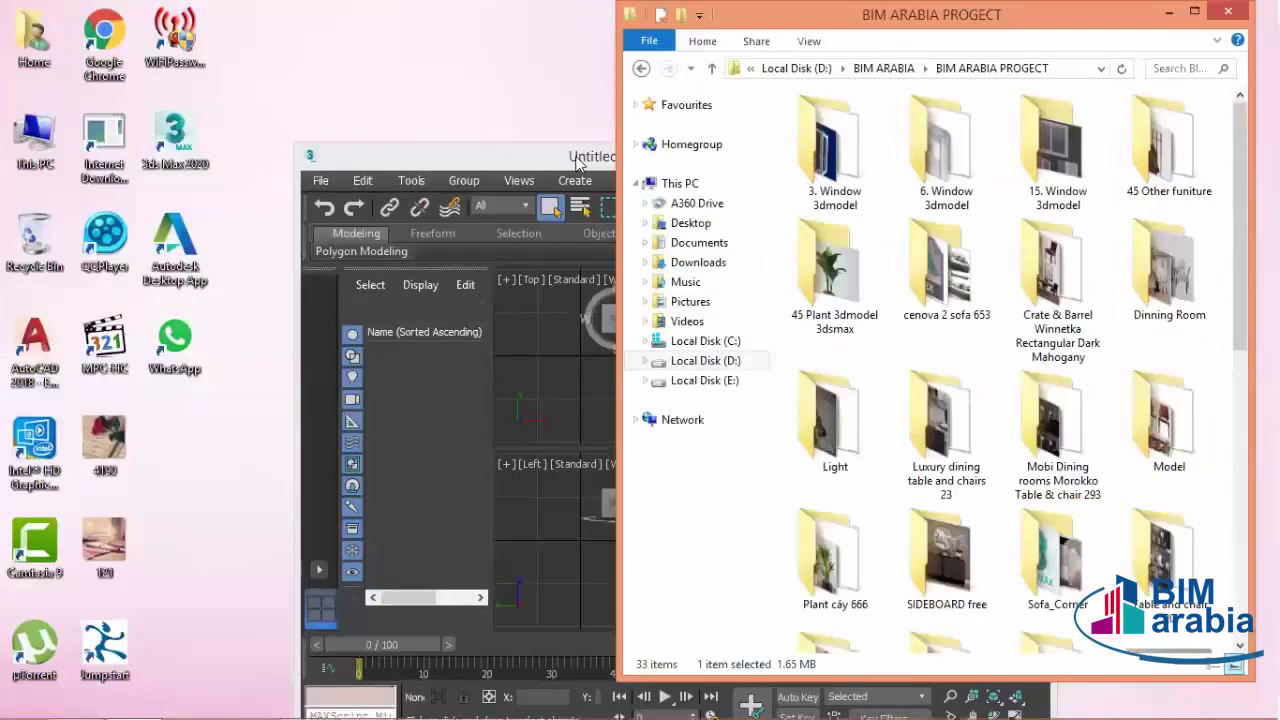
# - Drag ABU Baker.max from Explorer into the Perspective viewport and choose Open File
pyautogui.click(605, 178)
pyautogui.click(928, 42)
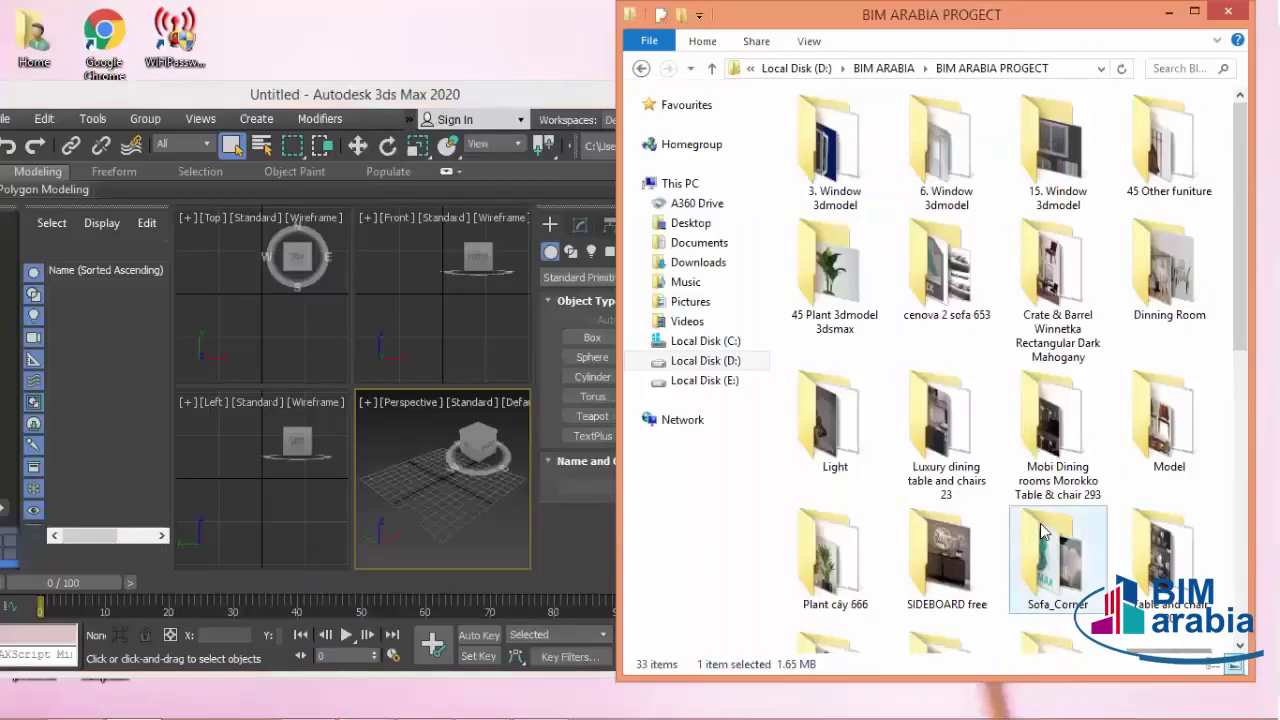
pyautogui.scroll(-3, 1045, 530)
pyautogui.scroll(-3, 963, 443)
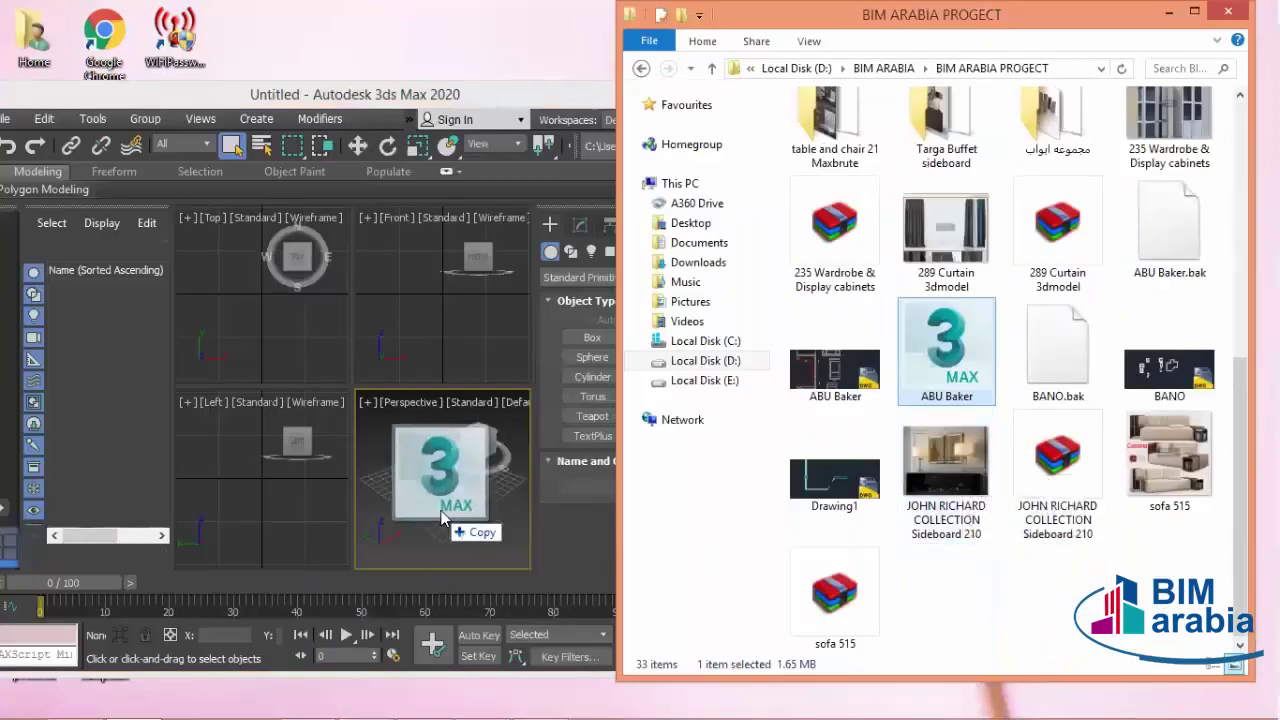
pyautogui.moveTo(946, 350); pyautogui.dragTo(445, 515)
pyautogui.click(484, 528)
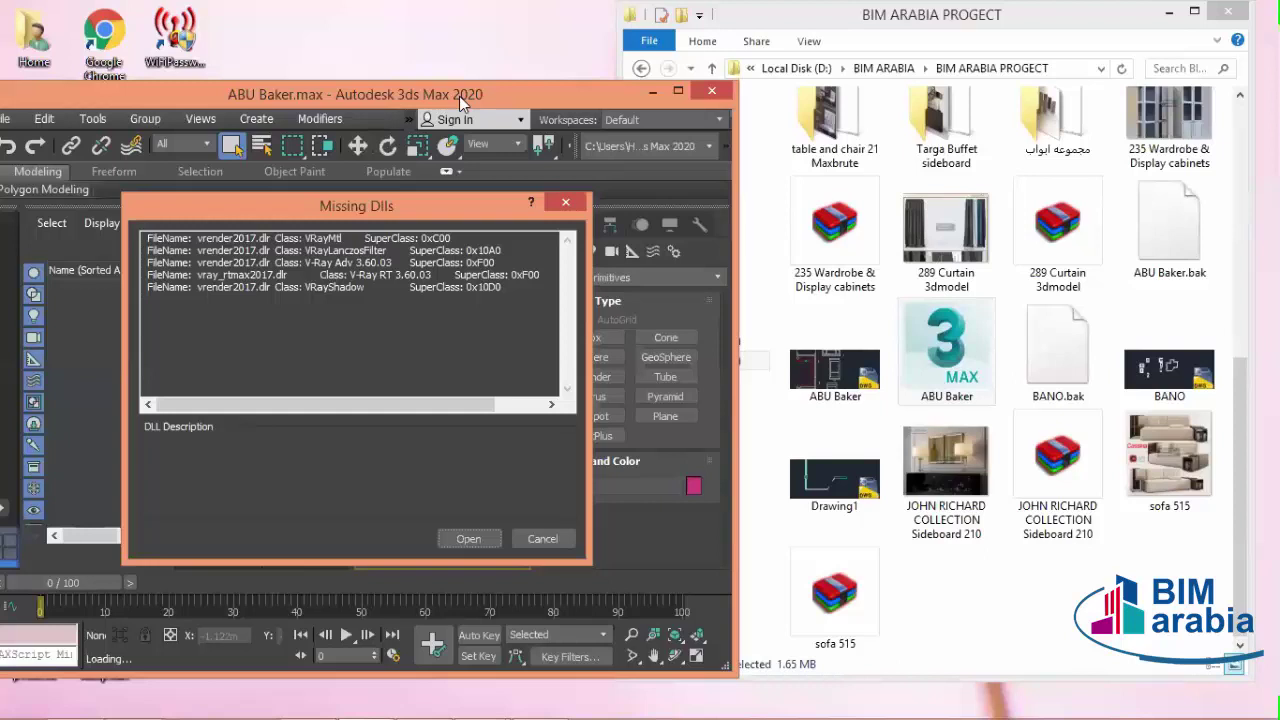
# - Cancel the Missing Dlls warning and copy the ABU Baker scene file
pyautogui.click(530, 538)
pyautogui.click(983, 422)
pyautogui.click(955, 408)
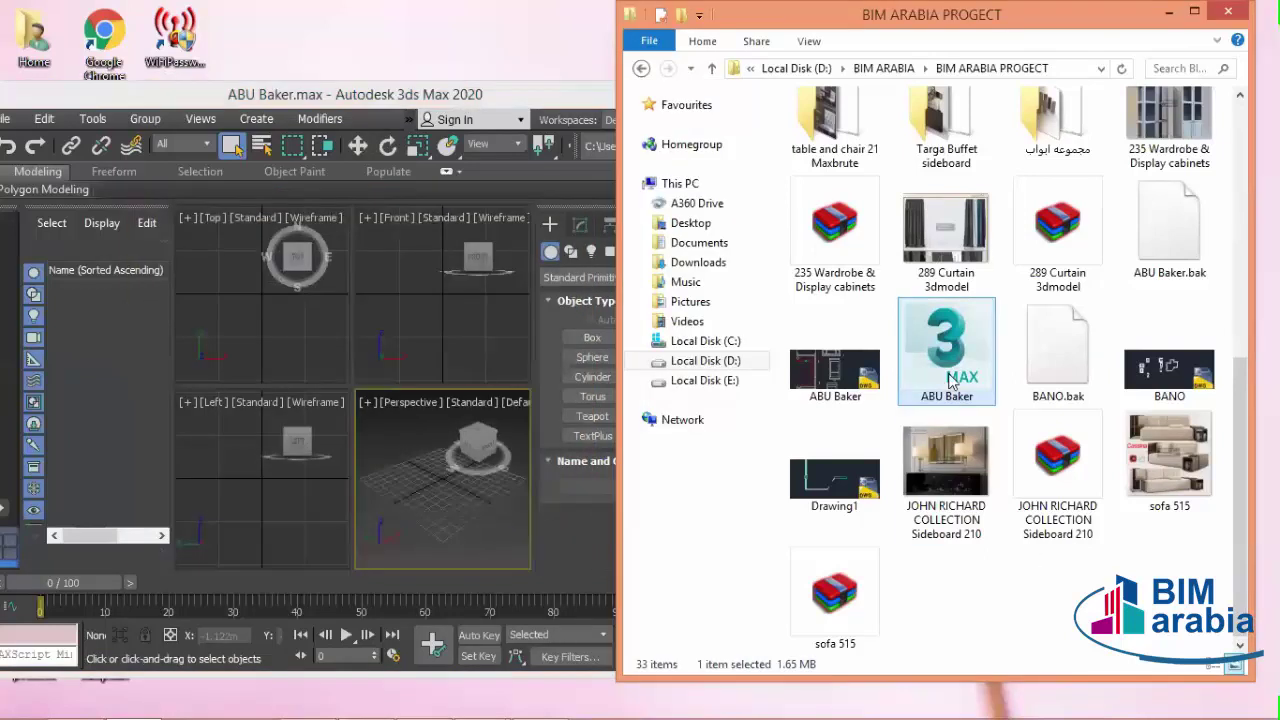
pyautogui.rightClick(950, 375)
pyautogui.click(995, 509)
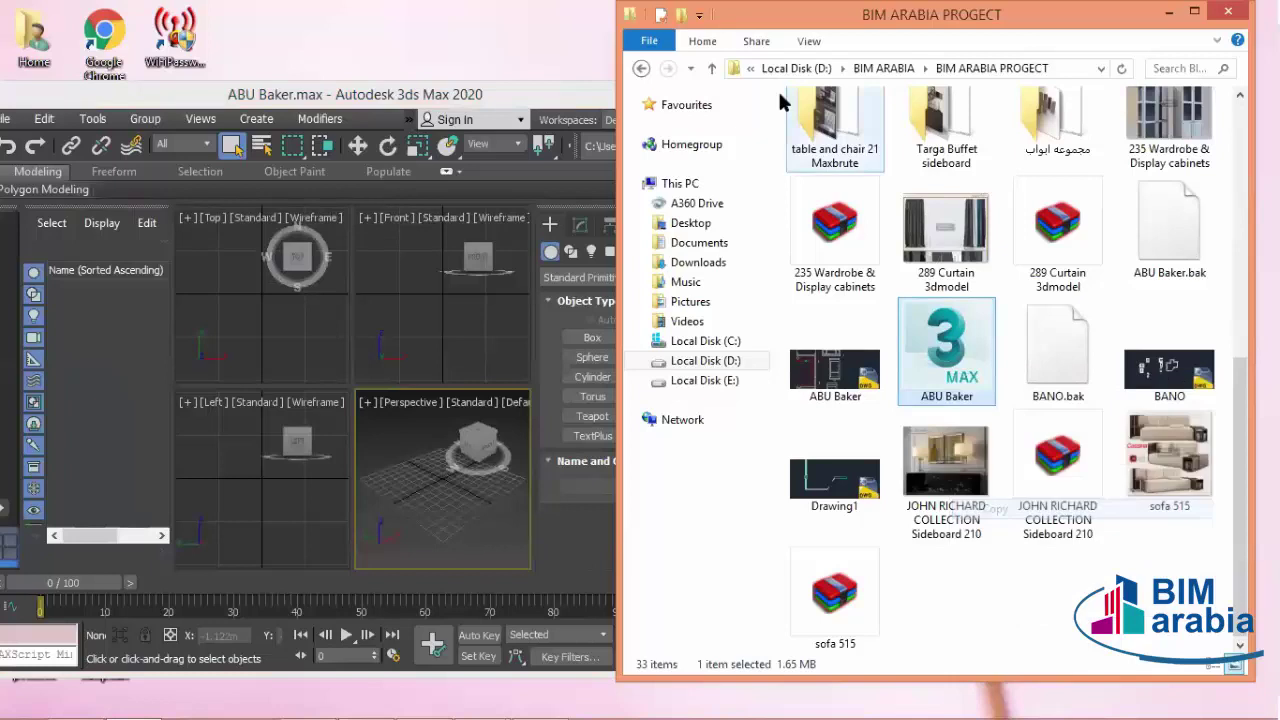
# - Paste the ABU Baker copy into the parent BIM ARABIA folder
pyautogui.click(711, 68)
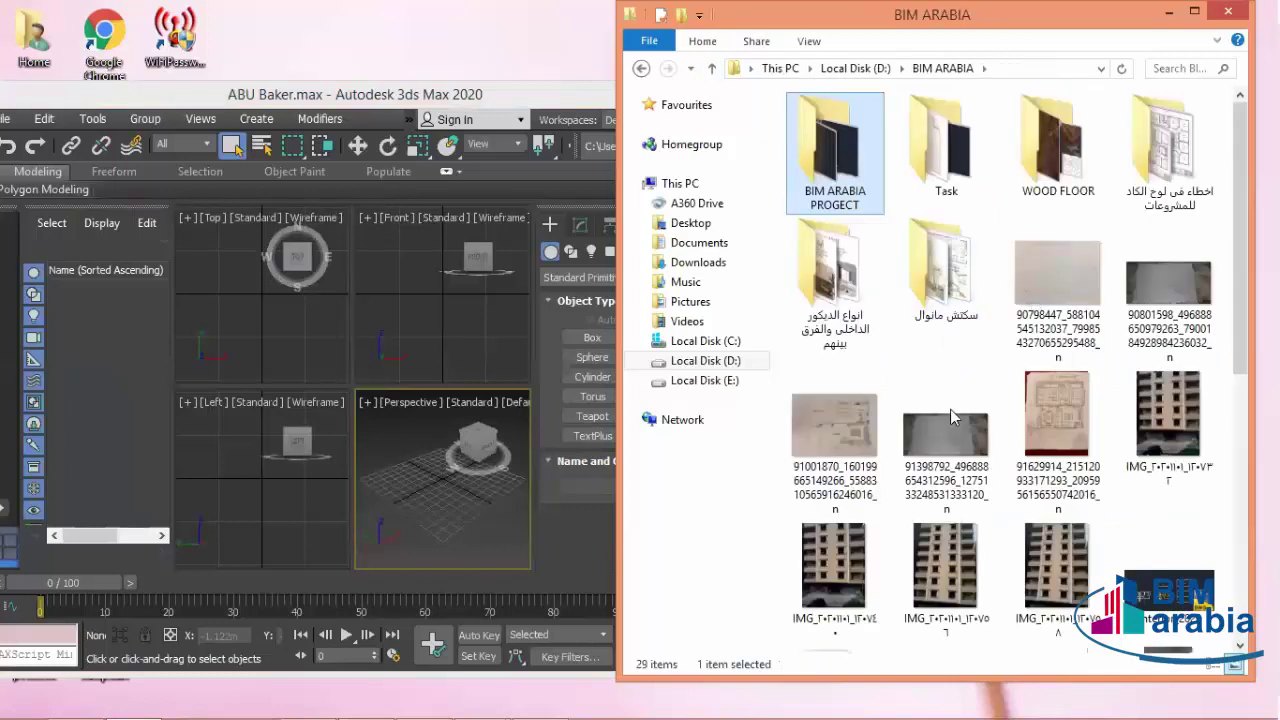
pyautogui.rightClick(962, 348)
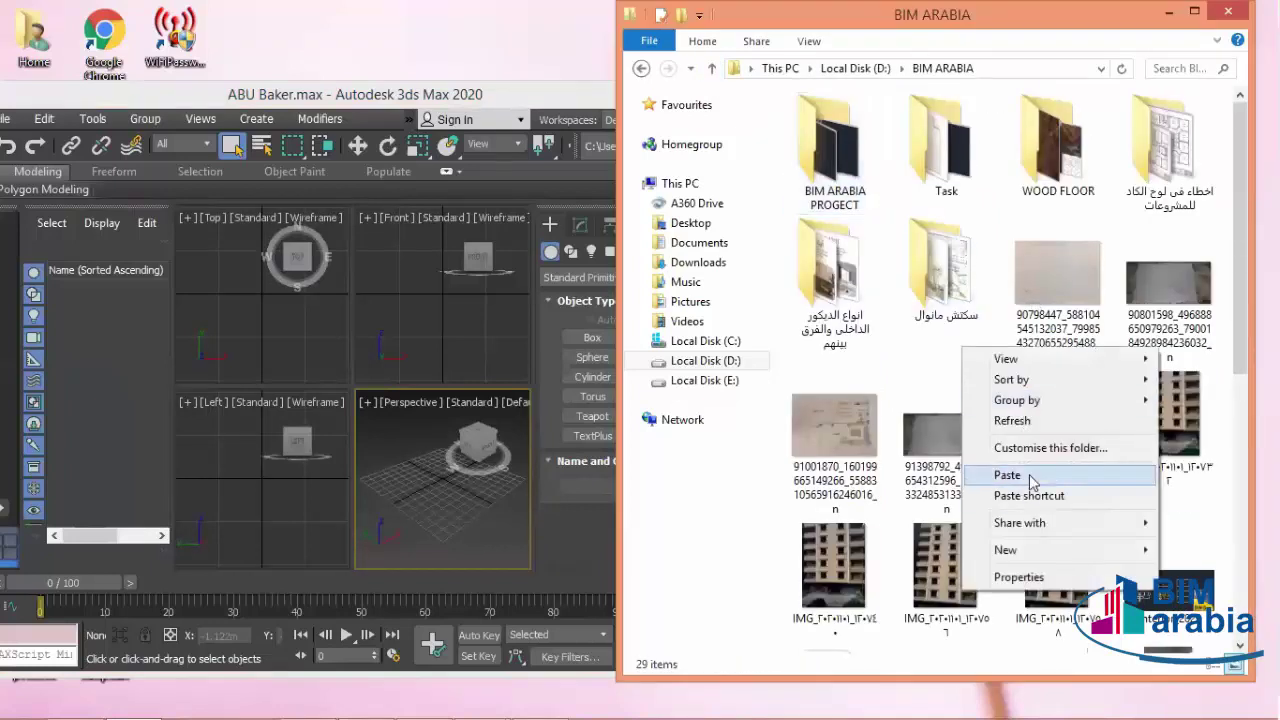
pyautogui.click(1007, 475)
pyautogui.scroll(-5, 995, 440)
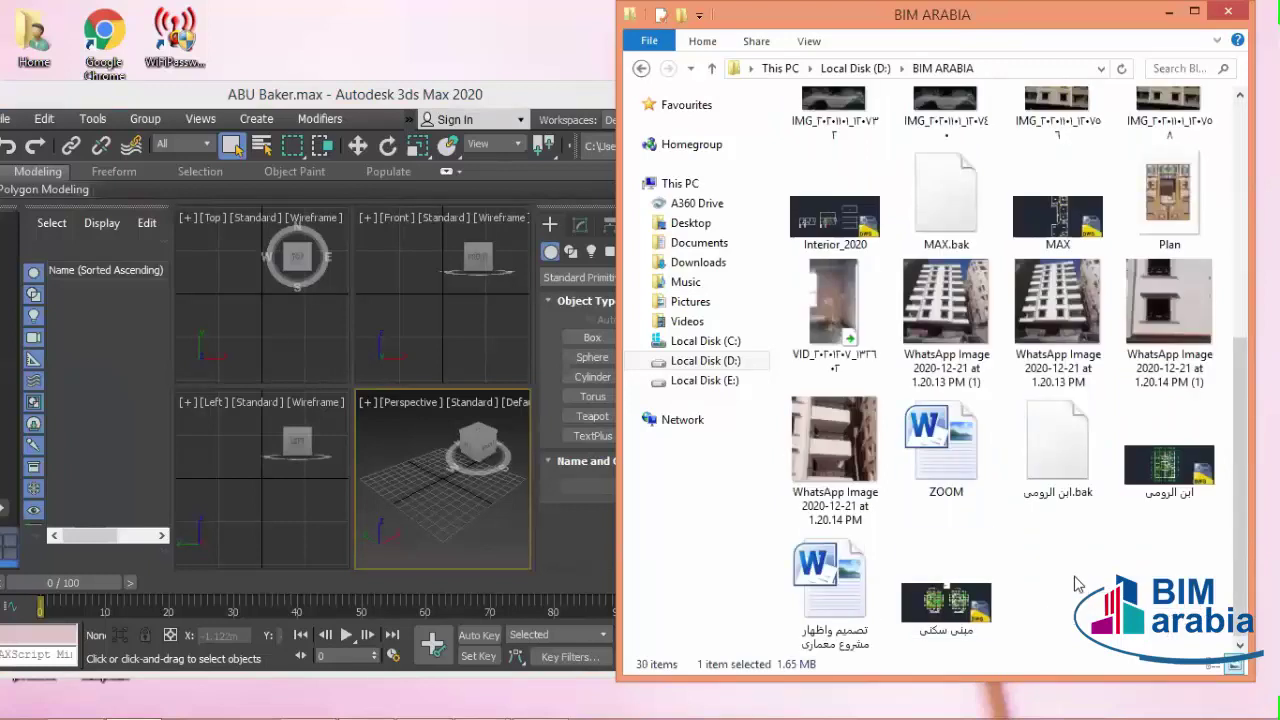
pyautogui.scroll(3, 946, 320)
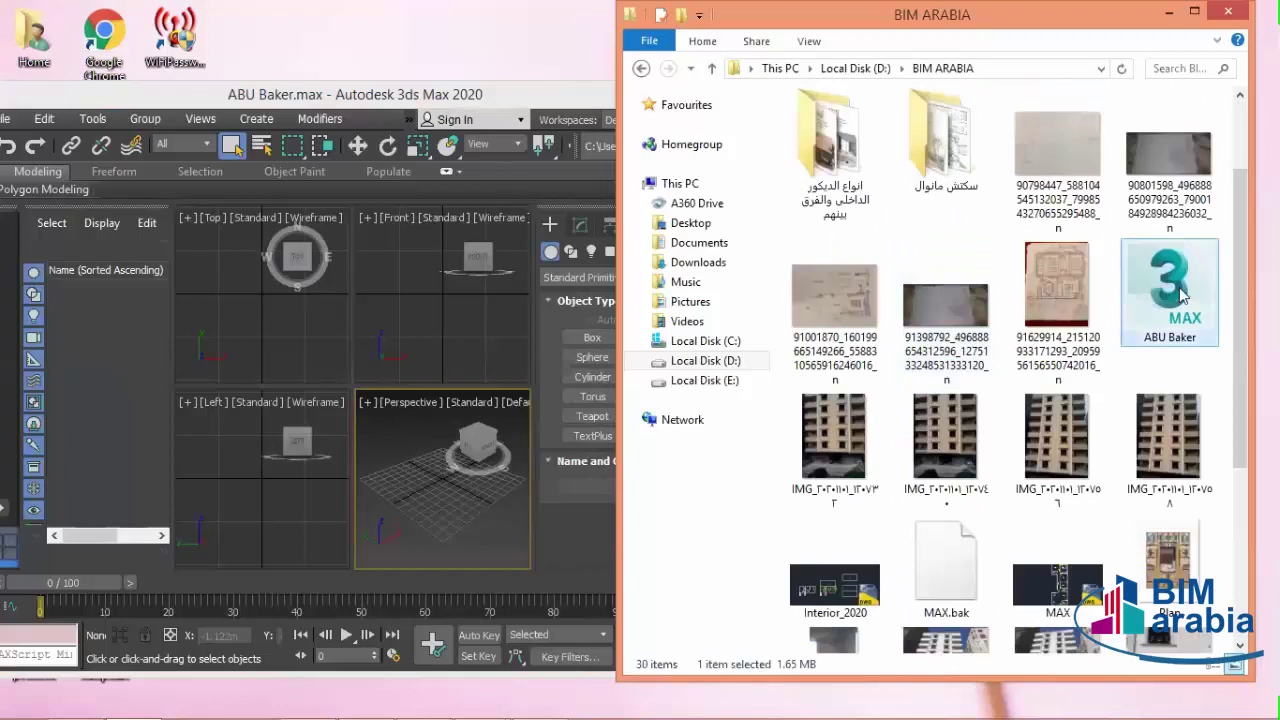
# - Drop the ABU Baker copy into the viewport and open it past the Missing Dlls and Obsolete File warnings
pyautogui.moveTo(1180, 293); pyautogui.dragTo(440, 505)
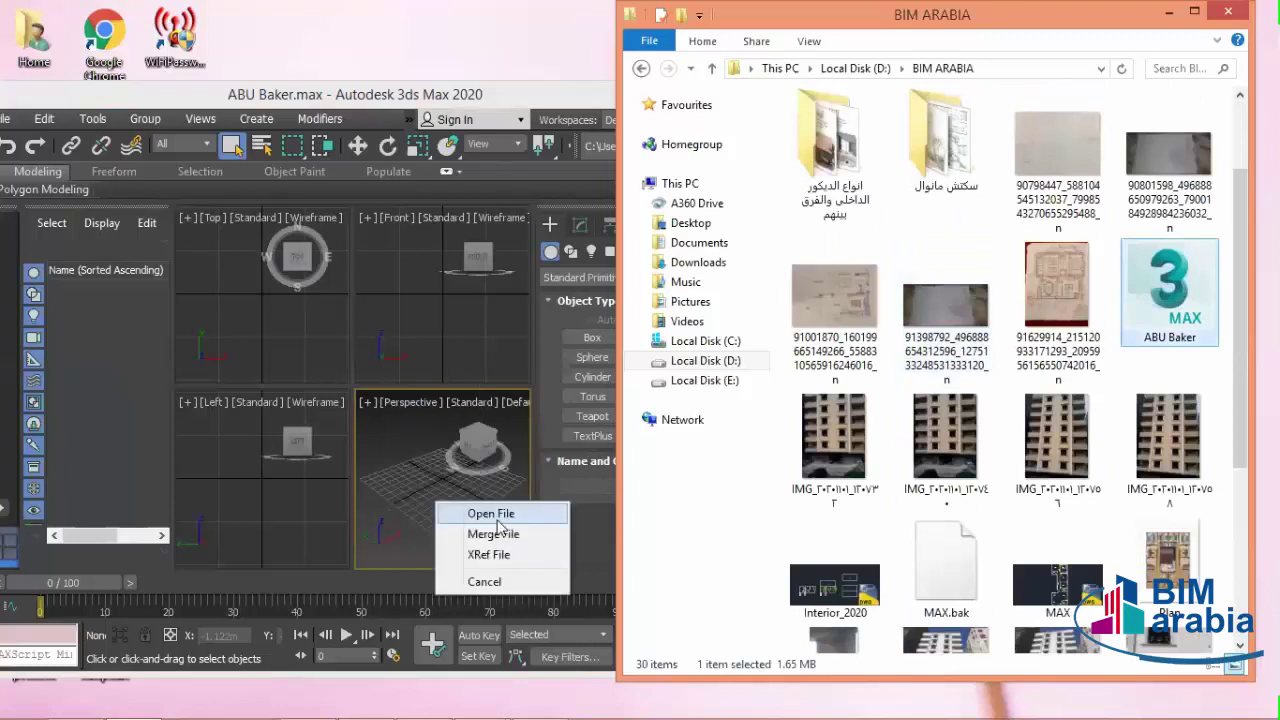
pyautogui.click(497, 515)
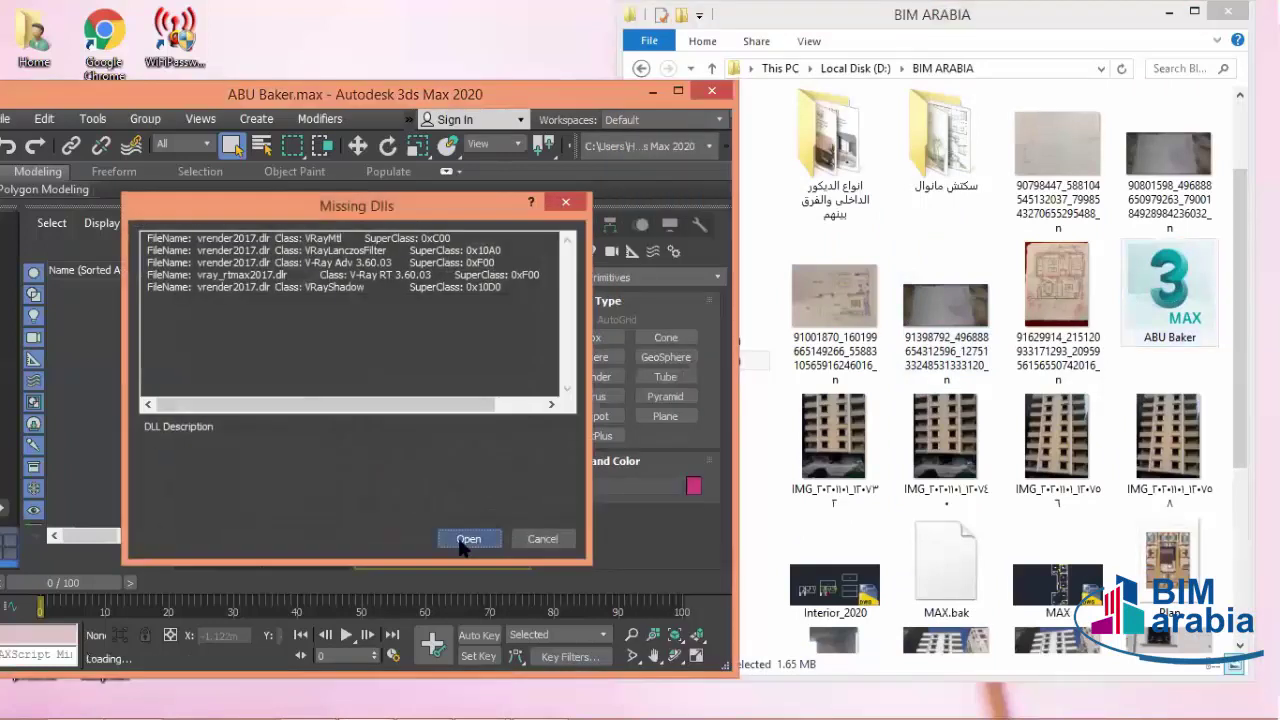
pyautogui.click(466, 539)
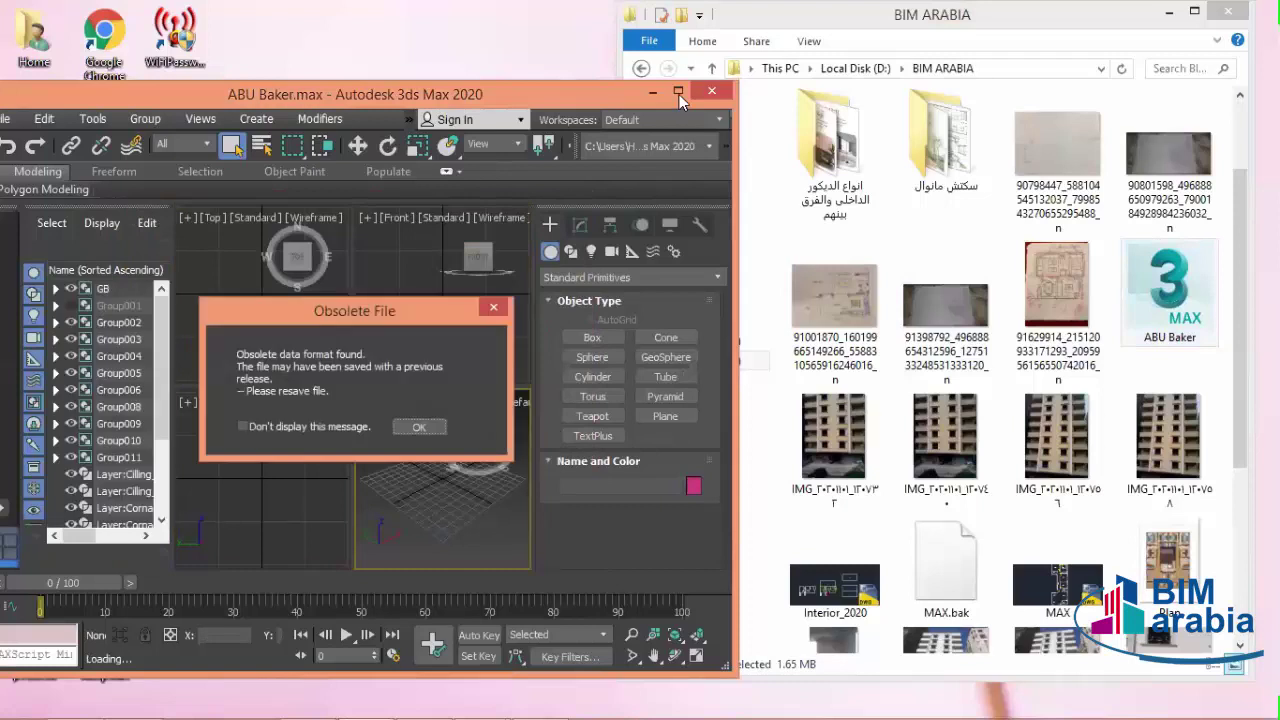
pyautogui.click(419, 427)
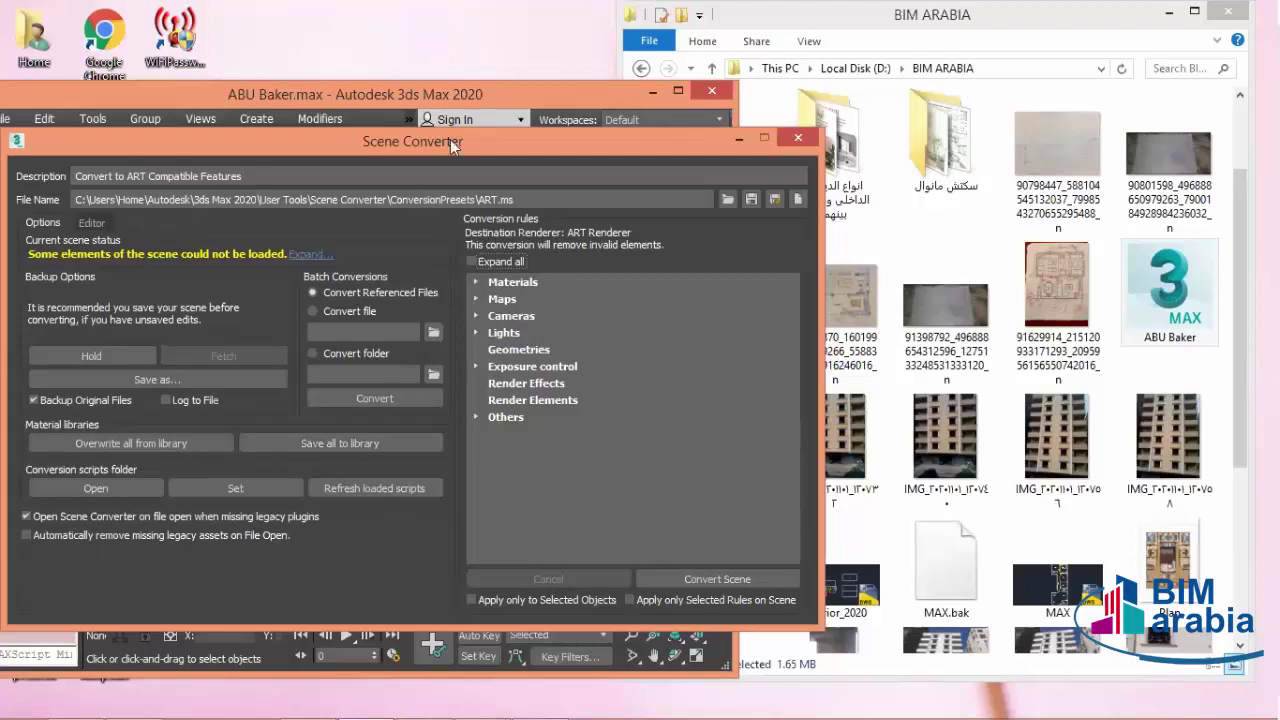
# - Run Convert Scene in the Scene Converter, close it, and maximize the 3ds Max window
pyautogui.moveTo(450, 139)
pyautogui.mouseDown()
pyautogui.moveTo(538, 91)
pyautogui.moveTo(510, 143)
pyautogui.mouseUp()
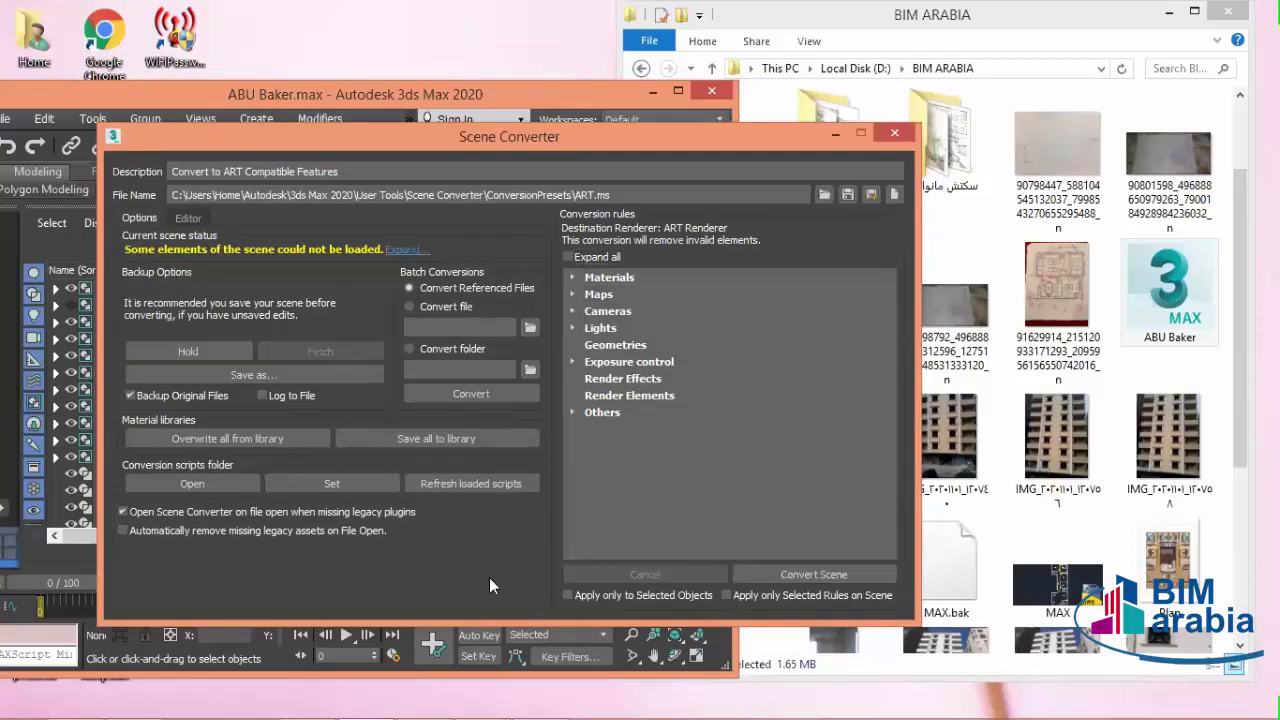
pyautogui.click(843, 575)
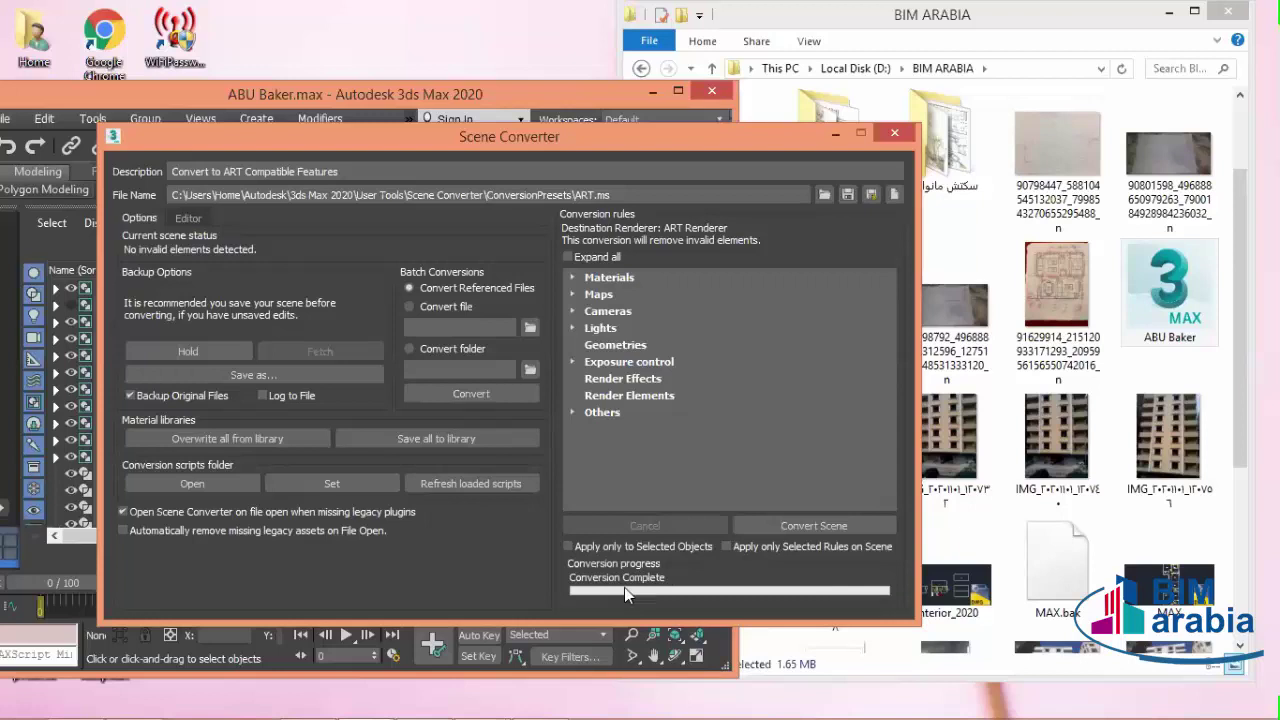
pyautogui.click(896, 133)
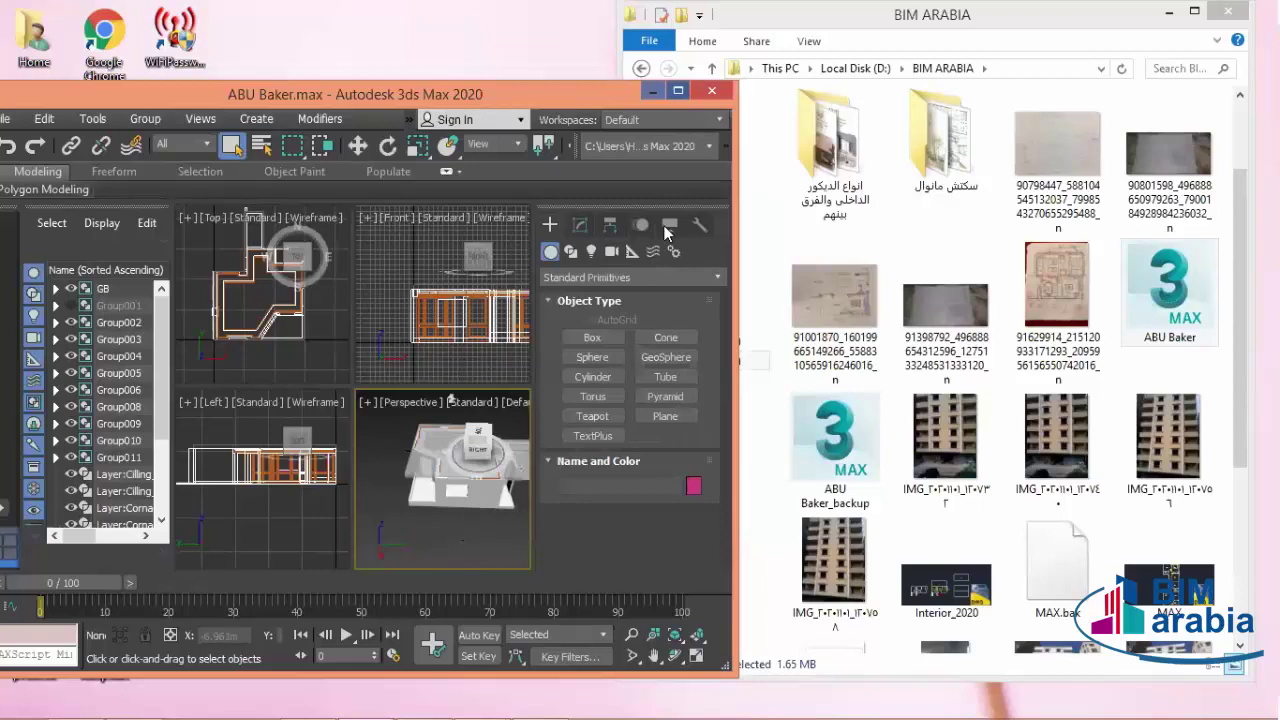
pyautogui.click(680, 91)
pyautogui.scroll(-5, 952, 577)
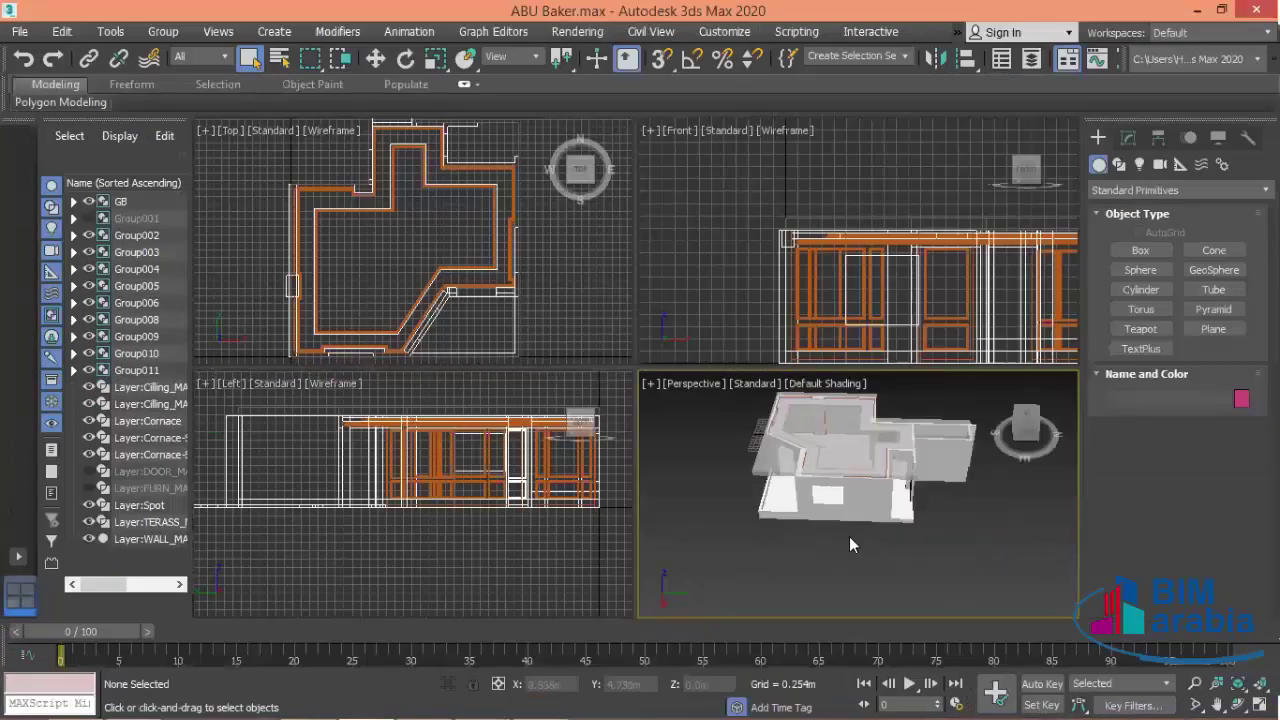
# - Maximize the Perspective viewport with Alt+W and frame a low front view of the building
pyautogui.keyDown('alt'); pyautogui.moveTo(849, 536); pyautogui.dragTo(883, 544, button='middle'); pyautogui.keyUp('alt')
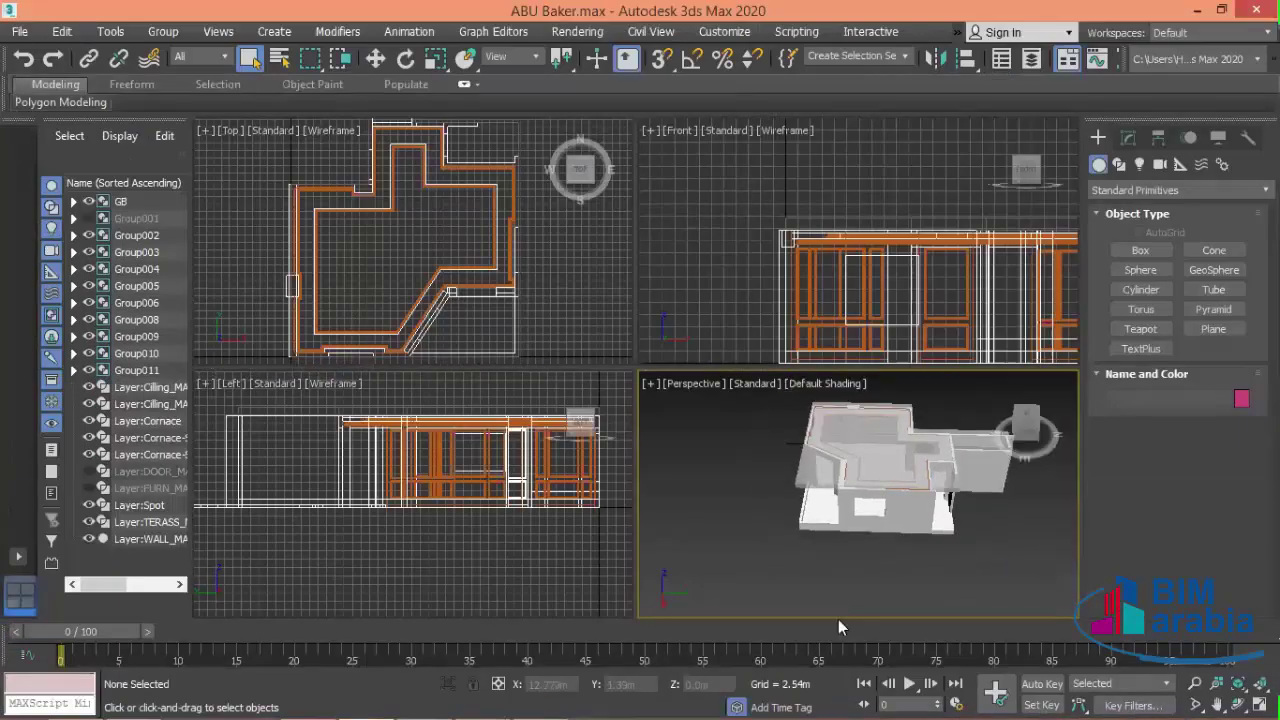
pyautogui.moveTo(843, 622)
pyautogui.keyDown('alt'); pyautogui.mouseDown(button='middle')
pyautogui.moveTo(800, 580)
pyautogui.moveTo(857, 556)
pyautogui.moveTo(842, 495)
pyautogui.moveTo(820, 548)
pyautogui.moveTo(849, 481)
pyautogui.moveTo(1073, 487)
pyautogui.mouseUp(button='middle'); pyautogui.keyUp('alt')
pyautogui.scroll(8, 849, 481)
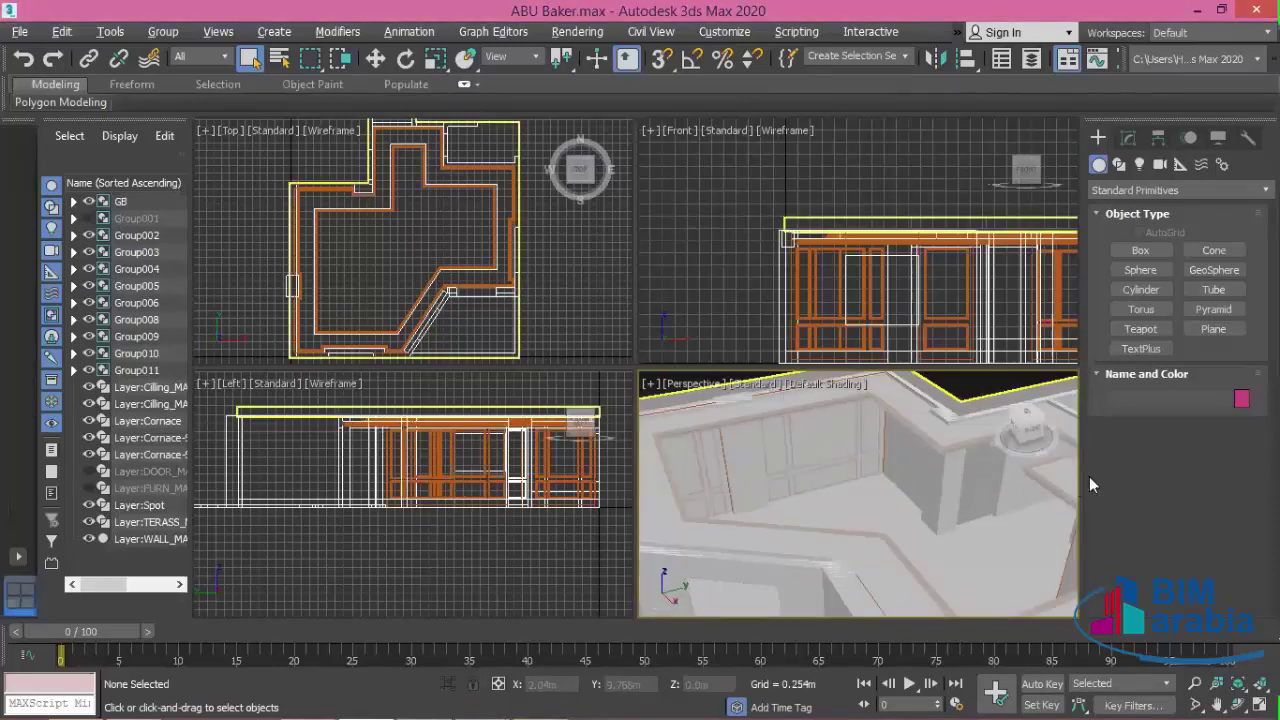
pyautogui.hotkey('alt', 'w')
pyautogui.moveTo(769, 250); pyautogui.dragTo(771, 320, button='middle')
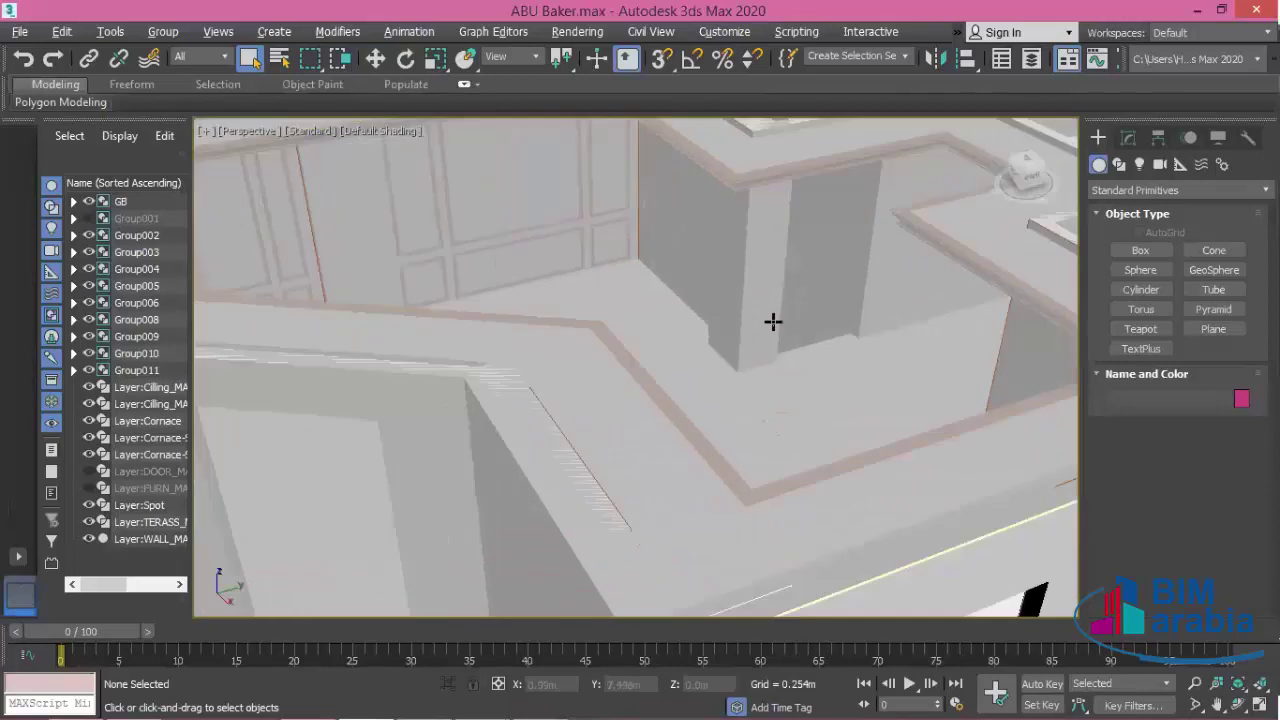
pyautogui.scroll(-5, 737, 480)
pyautogui.moveTo(737, 480)
pyautogui.keyDown('alt'); pyautogui.mouseDown(button='middle')
pyautogui.moveTo(829, 463)
pyautogui.moveTo(674, 503)
pyautogui.moveTo(686, 503)
pyautogui.moveTo(383, 391)
pyautogui.mouseUp(button='middle'); pyautogui.keyUp('alt')
# - Hide the Cilling layer via its eye icon and orbit overhead to inspect the orange cornice
pyautogui.click(383, 391)
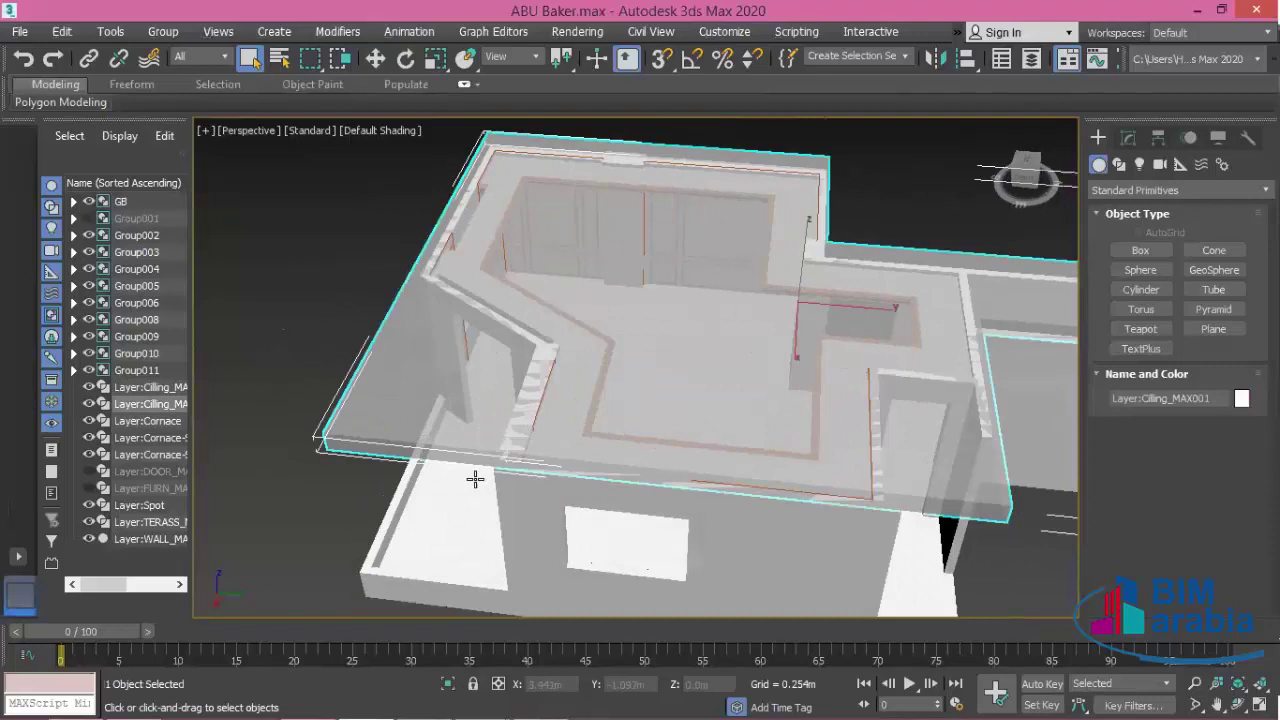
pyautogui.click(88, 404)
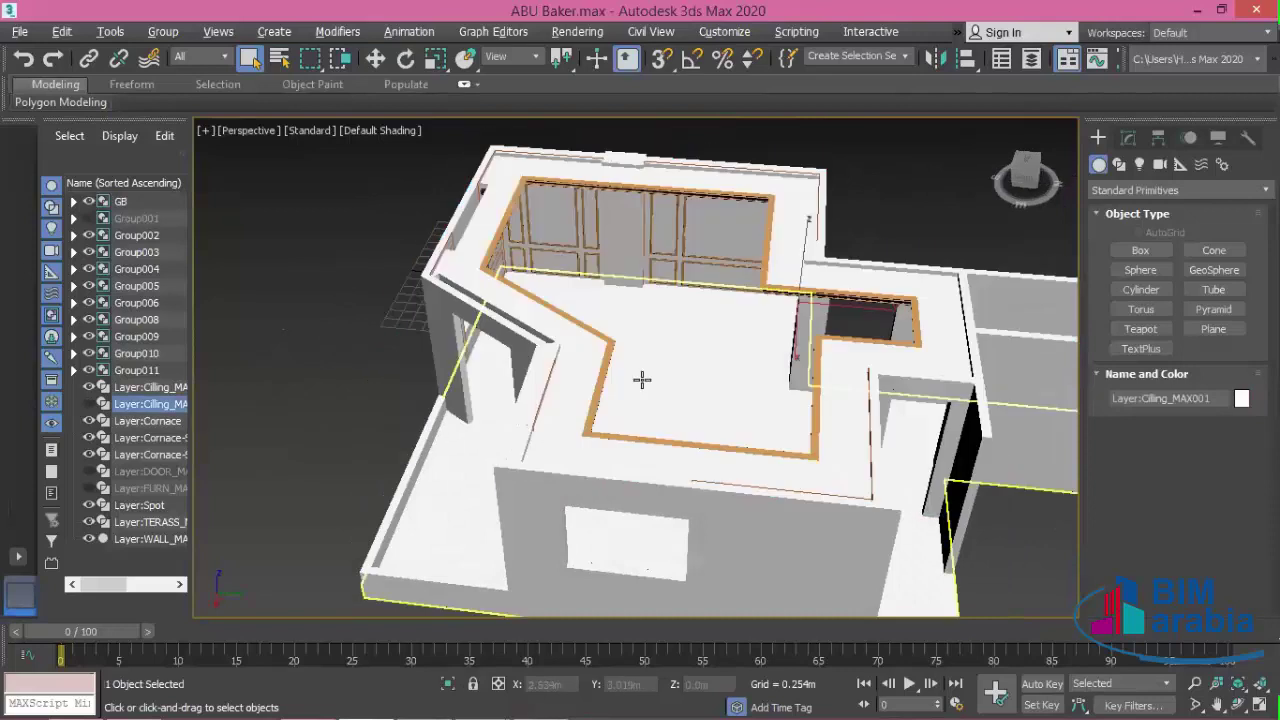
pyautogui.moveTo(643, 377)
pyautogui.keyDown('alt'); pyautogui.mouseDown(button='middle')
pyautogui.moveTo(571, 377)
pyautogui.moveTo(617, 360)
pyautogui.moveTo(670, 286)
pyautogui.moveTo(771, 387)
pyautogui.moveTo(746, 366)
pyautogui.moveTo(831, 365)
pyautogui.mouseUp(button='middle'); pyautogui.keyUp('alt')
pyautogui.scroll(5, 670, 286)
pyautogui.press('w')
pyautogui.moveTo(872, 361)
pyautogui.keyDown('alt'); pyautogui.mouseDown(button='middle')
pyautogui.moveTo(814, 337)
pyautogui.moveTo(843, 303)
pyautogui.moveTo(855, 362)
pyautogui.moveTo(666, 437)
pyautogui.moveTo(711, 486)
pyautogui.moveTo(757, 292)
pyautogui.moveTo(729, 343)
pyautogui.mouseUp(button='middle'); pyautogui.keyUp('alt')
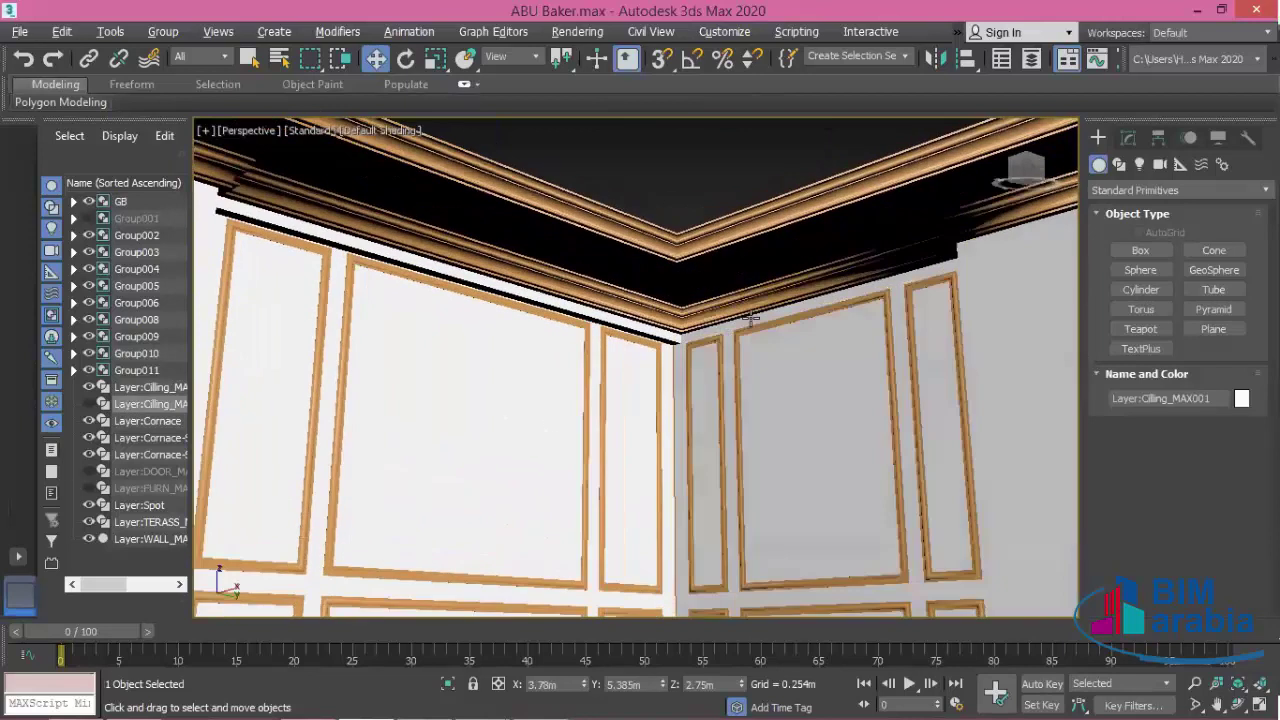
pyautogui.hotkey('shift', 'z')
pyautogui.keyDown('alt'); pyautogui.moveTo(718, 443); pyautogui.dragTo(952, 456, button='middle'); pyautogui.keyUp('alt')
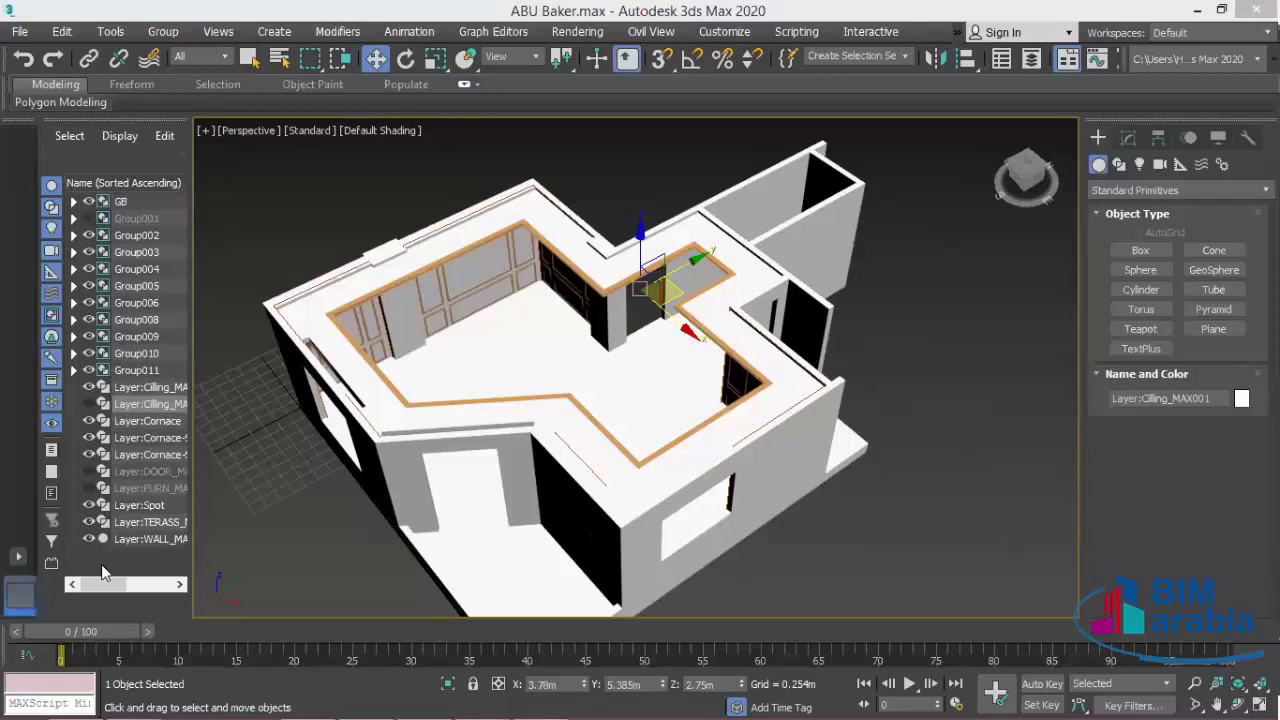
# - Maximize the Top viewport with Alt+W, frame the plan, and select the cornice group GB
pyautogui.click(933, 531)
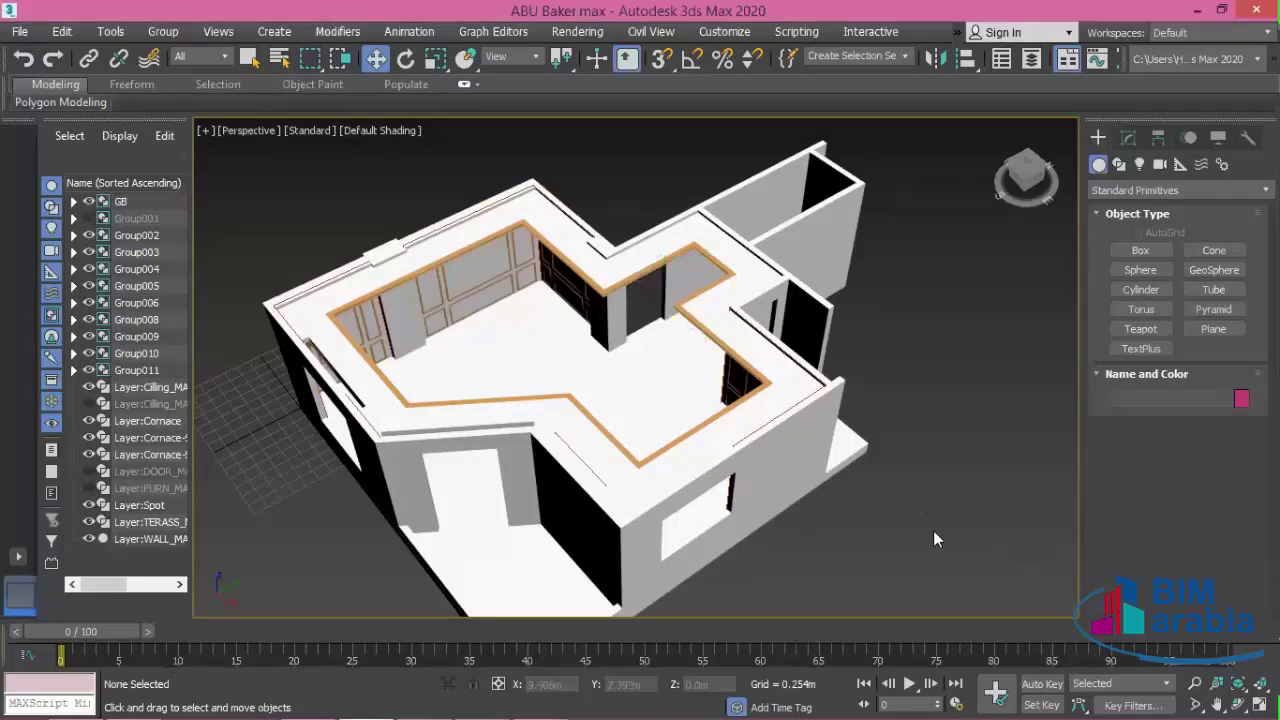
pyautogui.click(1259, 704)
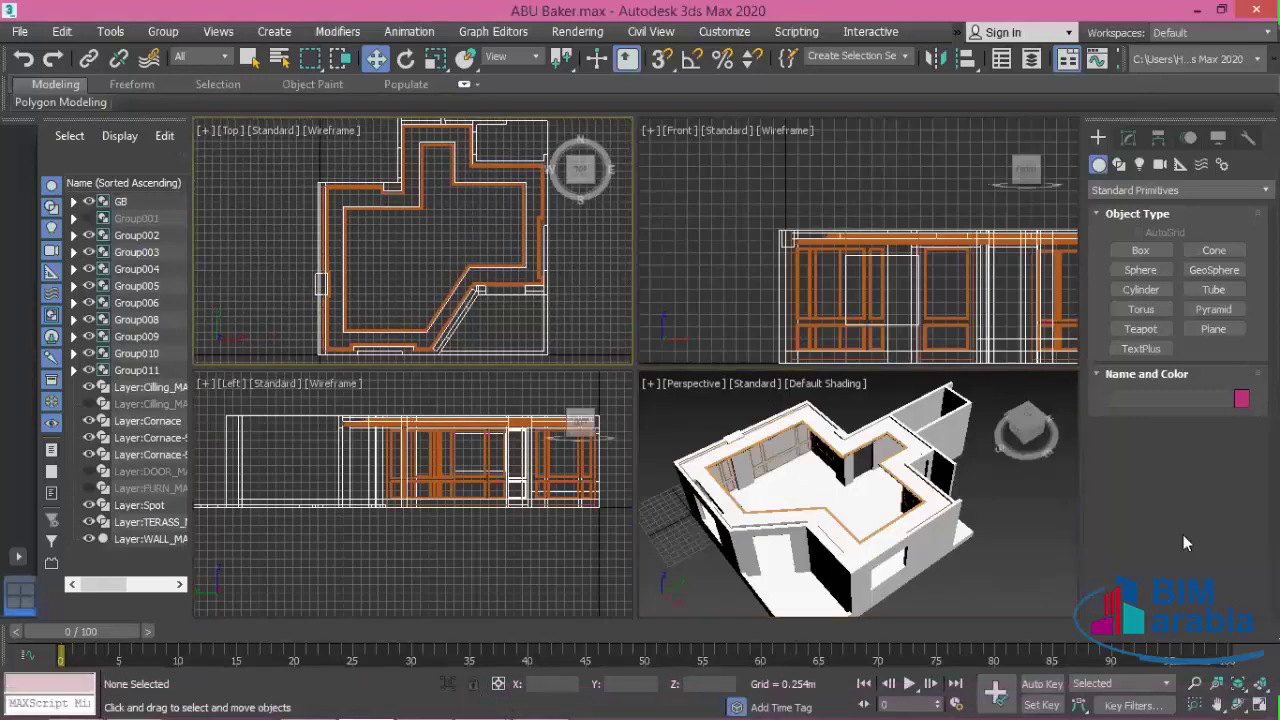
pyautogui.hotkey('alt', 'w')
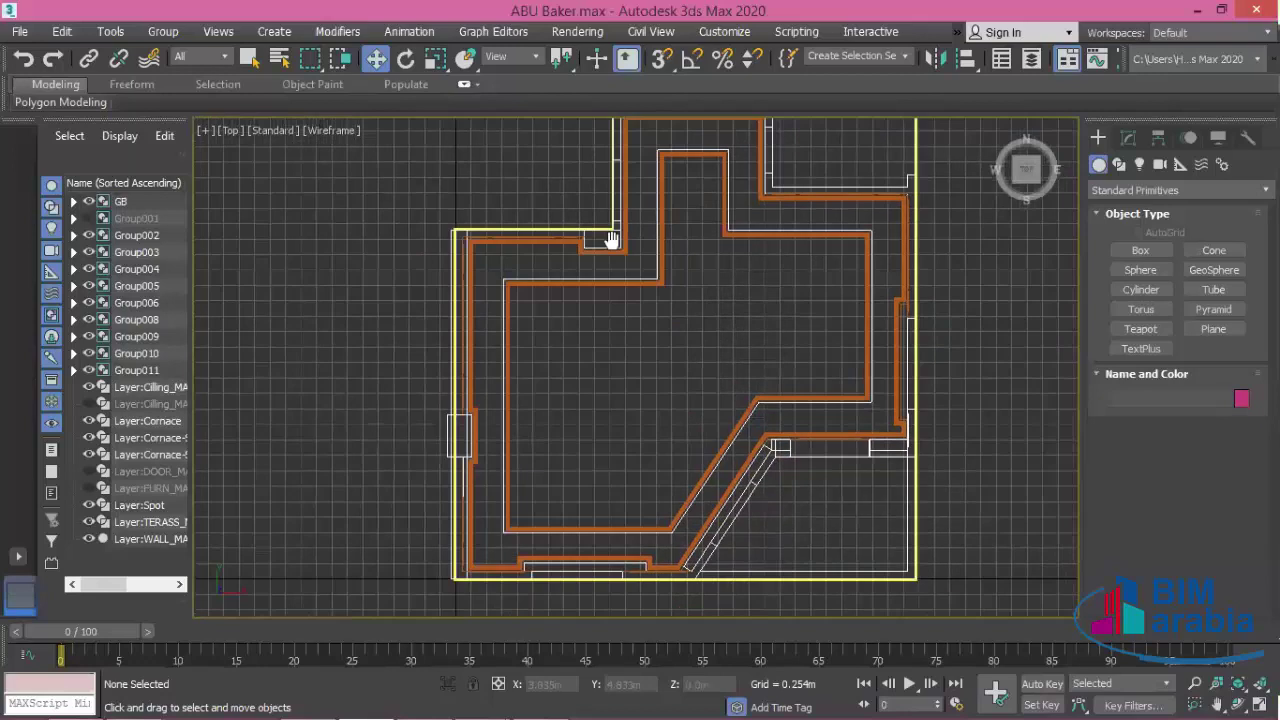
pyautogui.moveTo(673, 306)
pyautogui.mouseDown(button='middle')
pyautogui.moveTo(612, 240)
pyautogui.moveTo(540, 193)
pyautogui.mouseUp(button='middle')
pyautogui.scroll(-3, 600, 316)
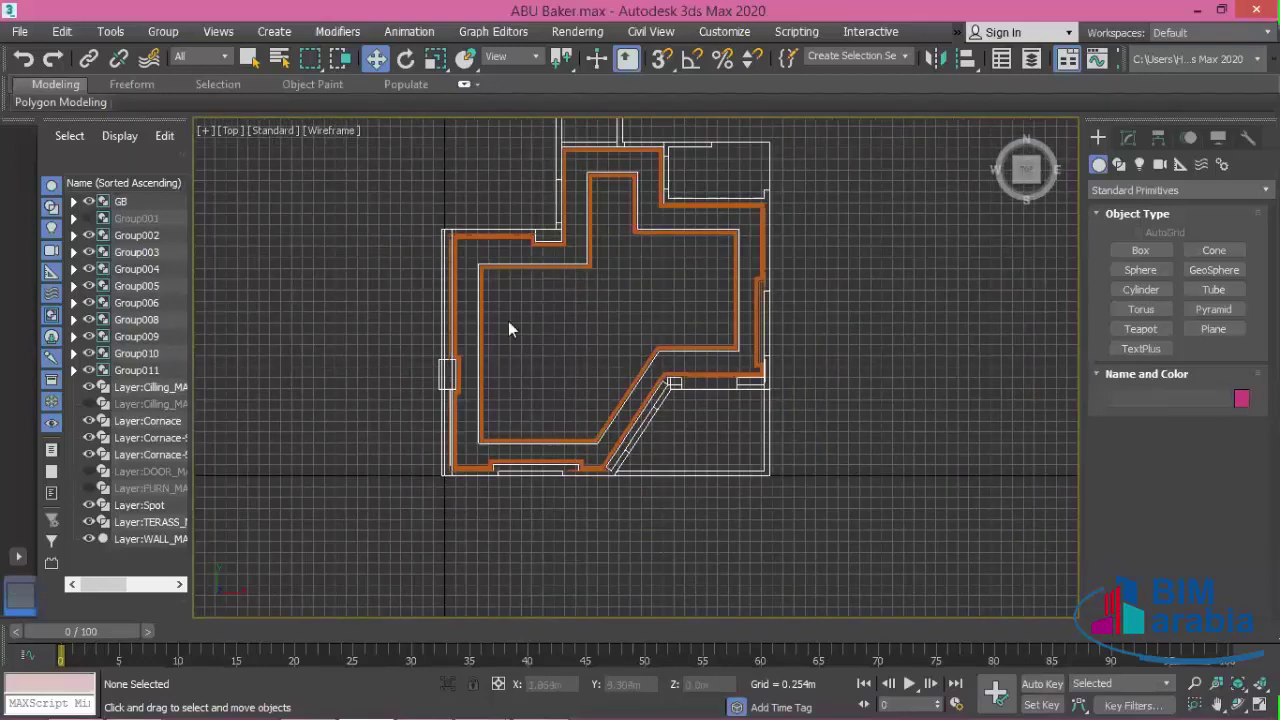
pyautogui.click(752, 367)
pyautogui.moveTo(851, 380); pyautogui.dragTo(767, 404, button='middle')
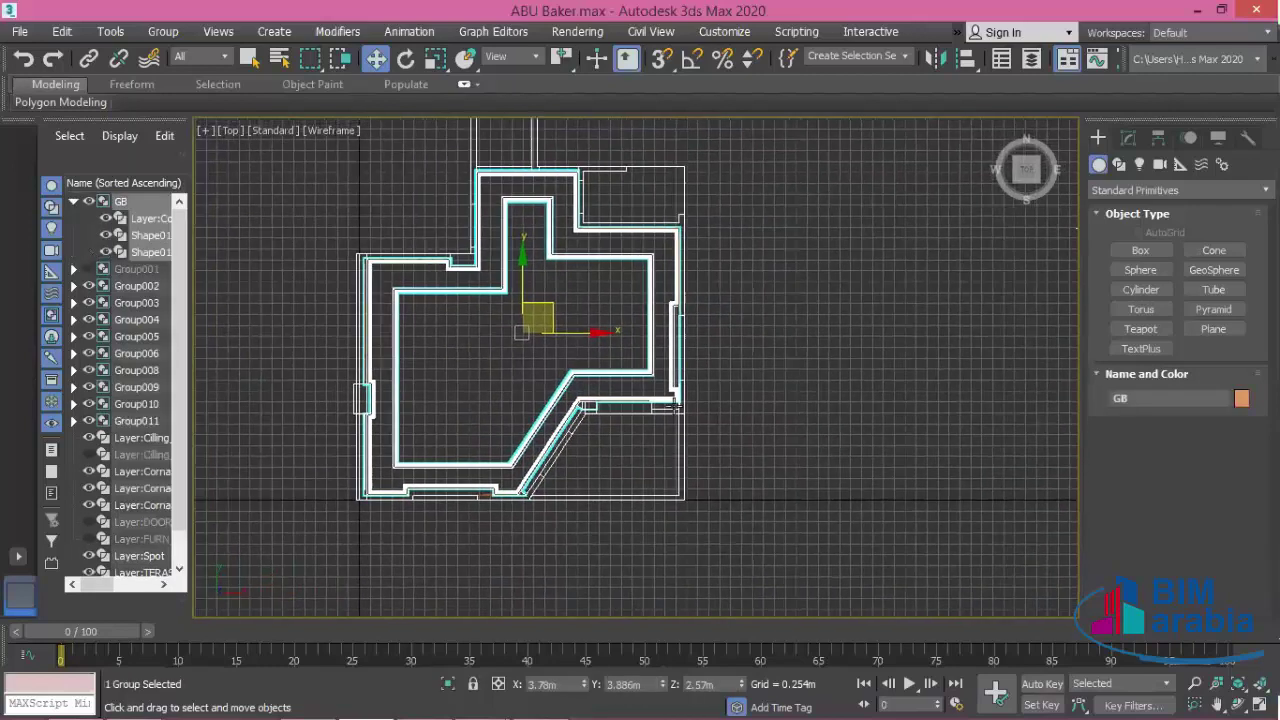
# - Shift-drag group GB along X to create an instance copy, GB001, to its right
pyautogui.keyDown('shift'); pyautogui.moveTo(588, 330); pyautogui.dragTo(1012, 328); pyautogui.keyUp('shift')
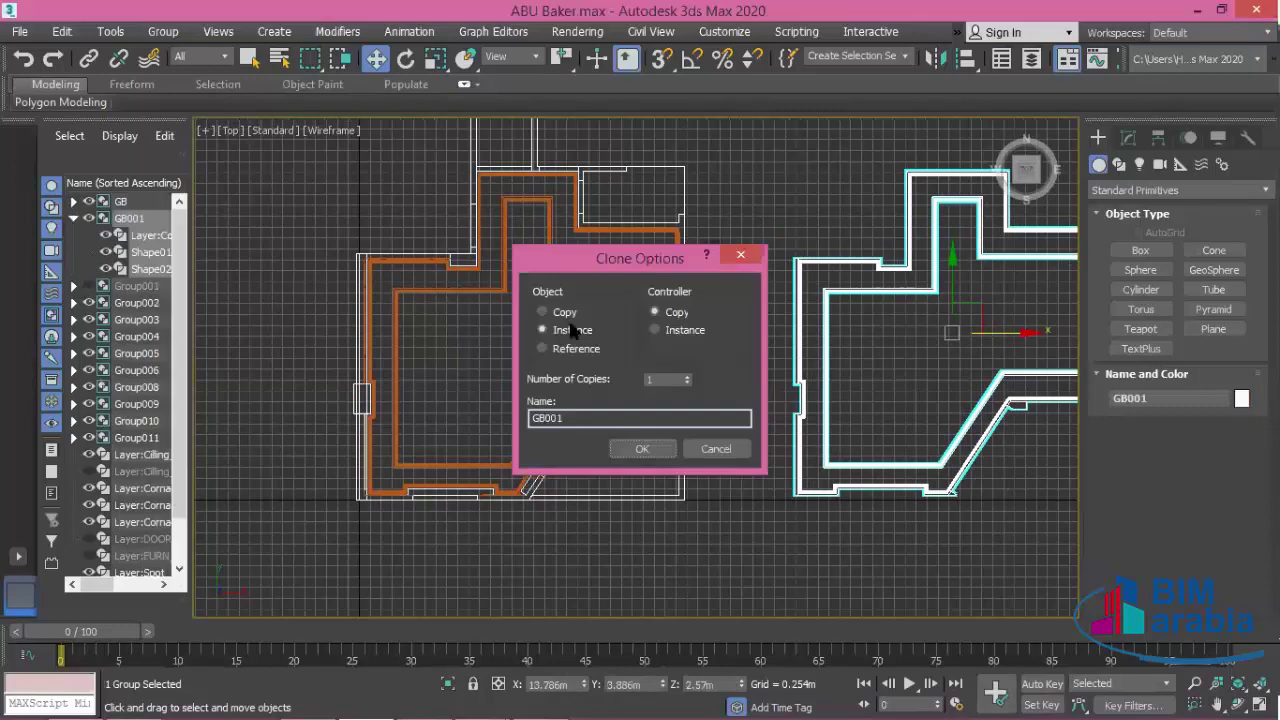
pyautogui.click(643, 450)
pyautogui.moveTo(943, 508); pyautogui.dragTo(920, 414, button='middle')
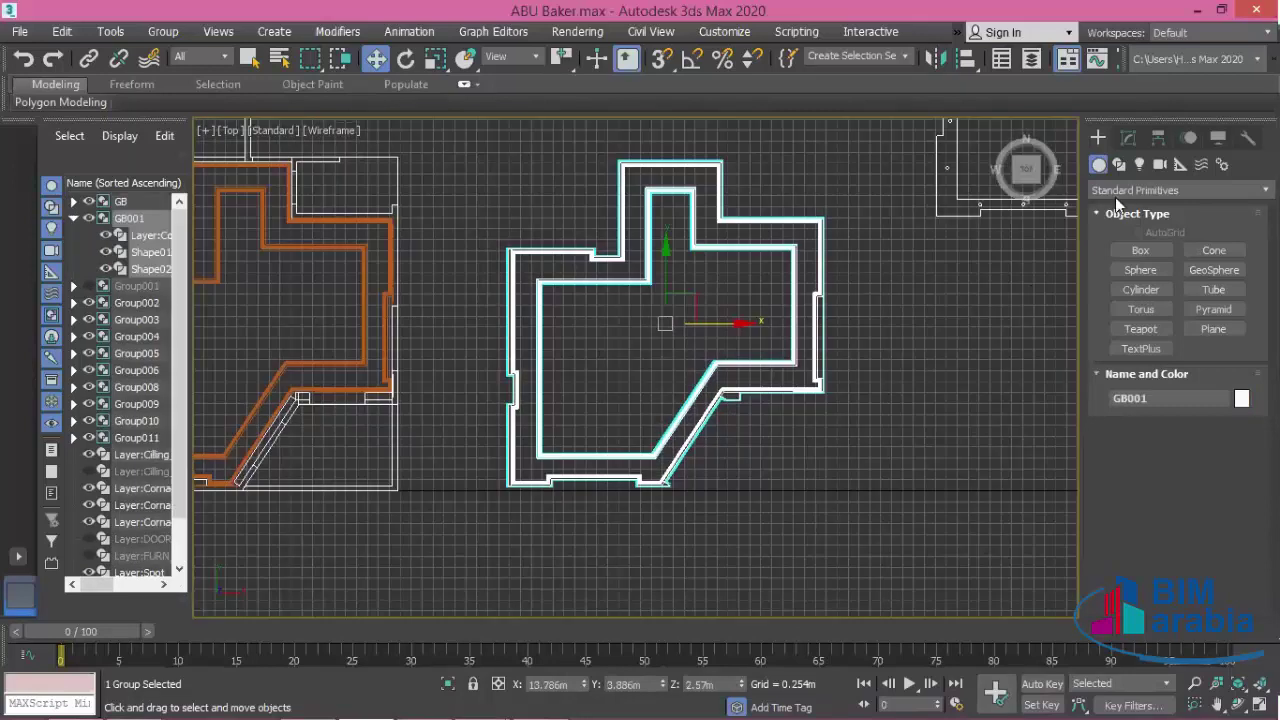
# - Select GB001 and restore the four-viewport layout with Alt+W
pyautogui.click(1099, 140)
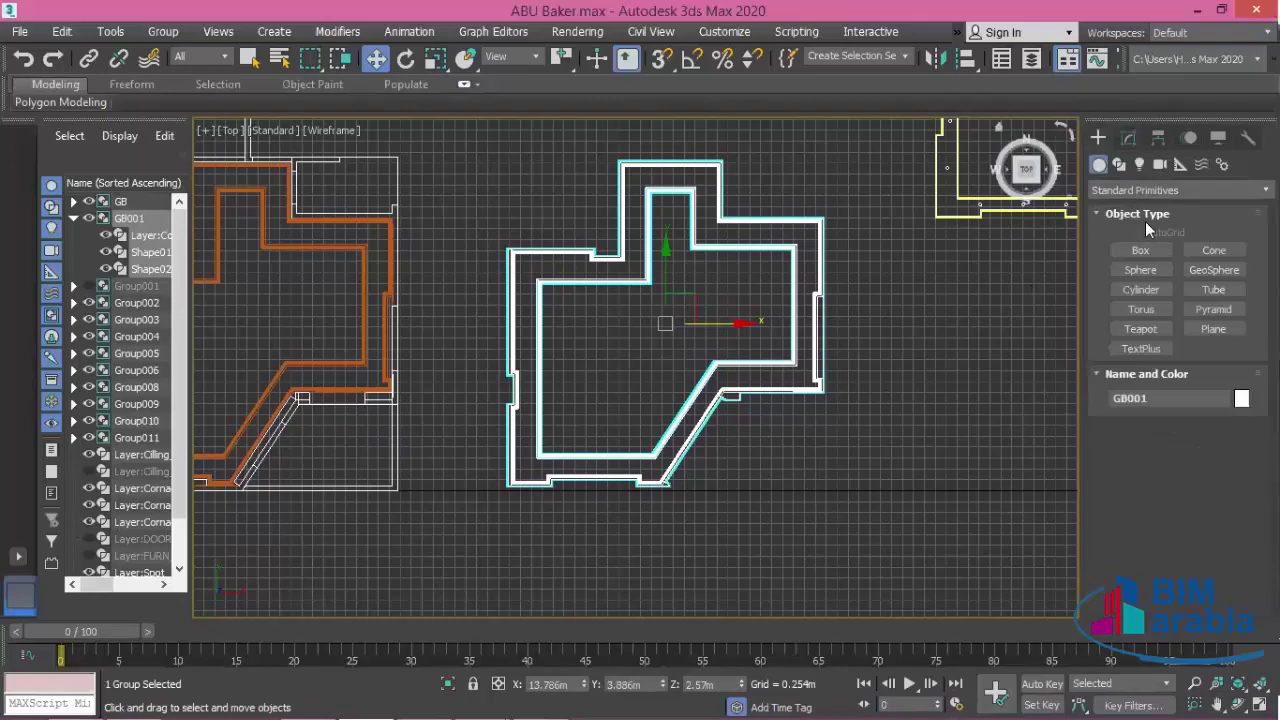
pyautogui.click(776, 308)
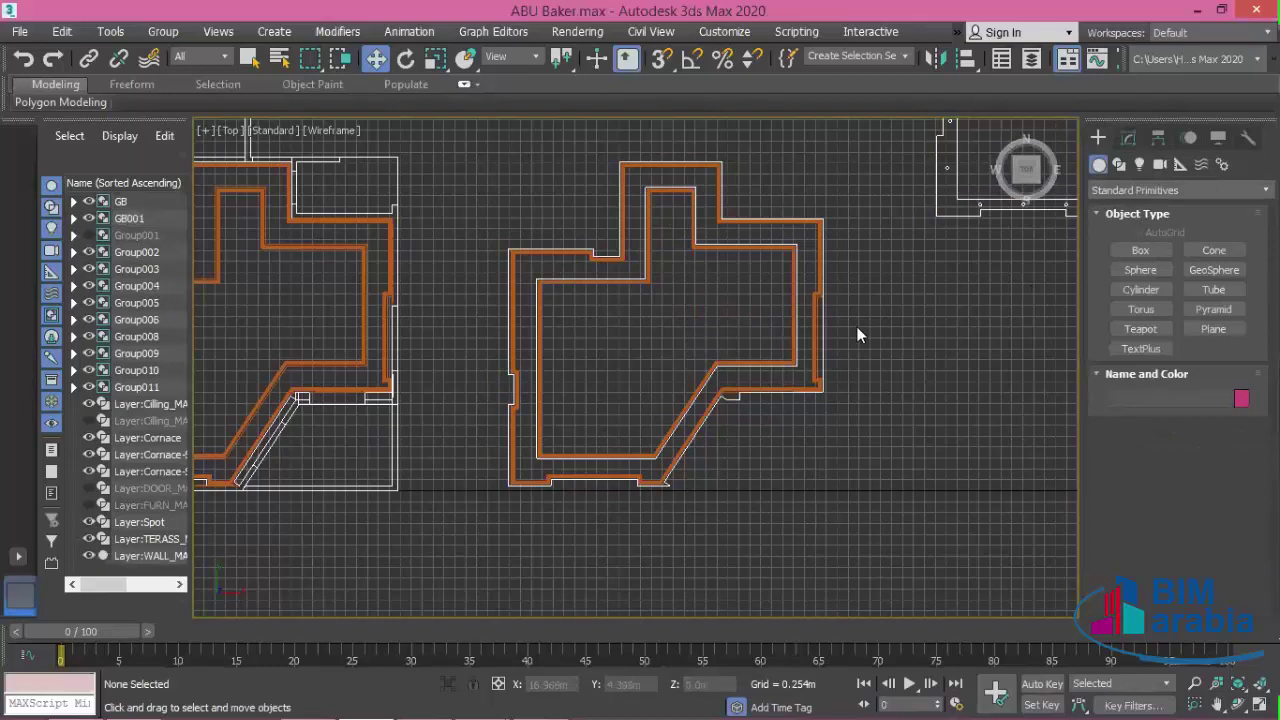
pyautogui.click(824, 337)
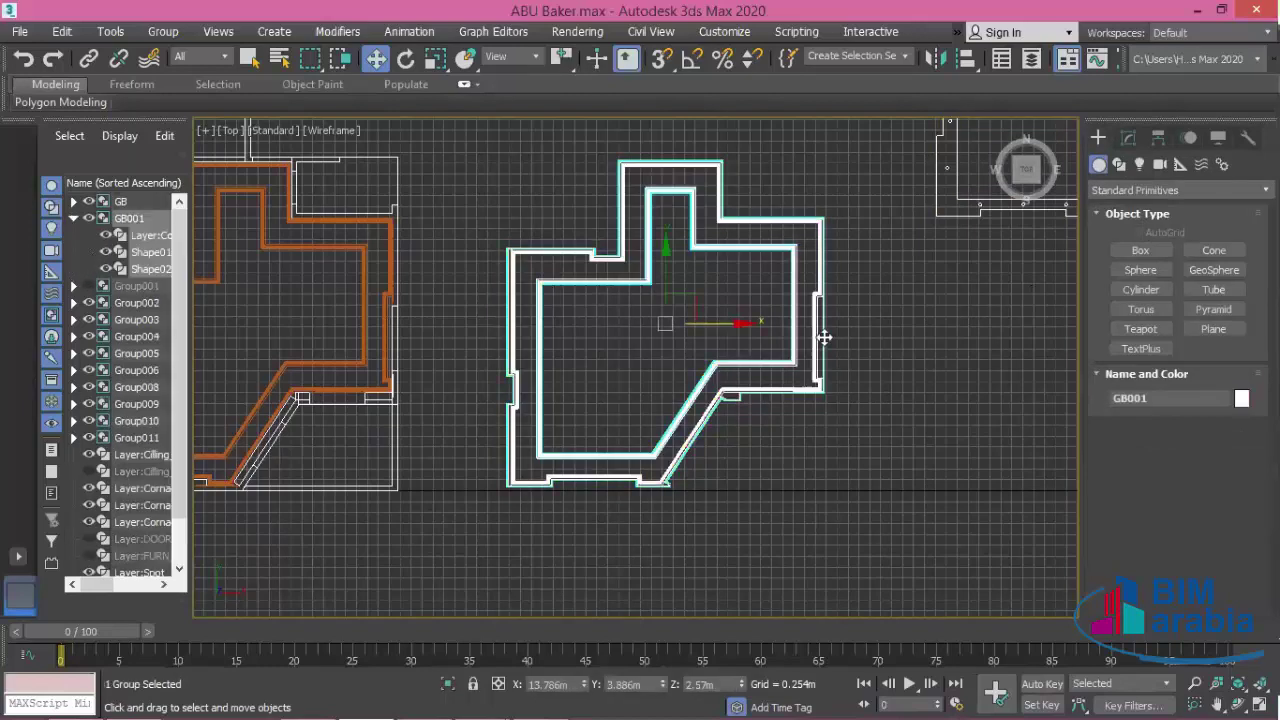
pyautogui.moveTo(913, 388); pyautogui.dragTo(969, 400, button='middle')
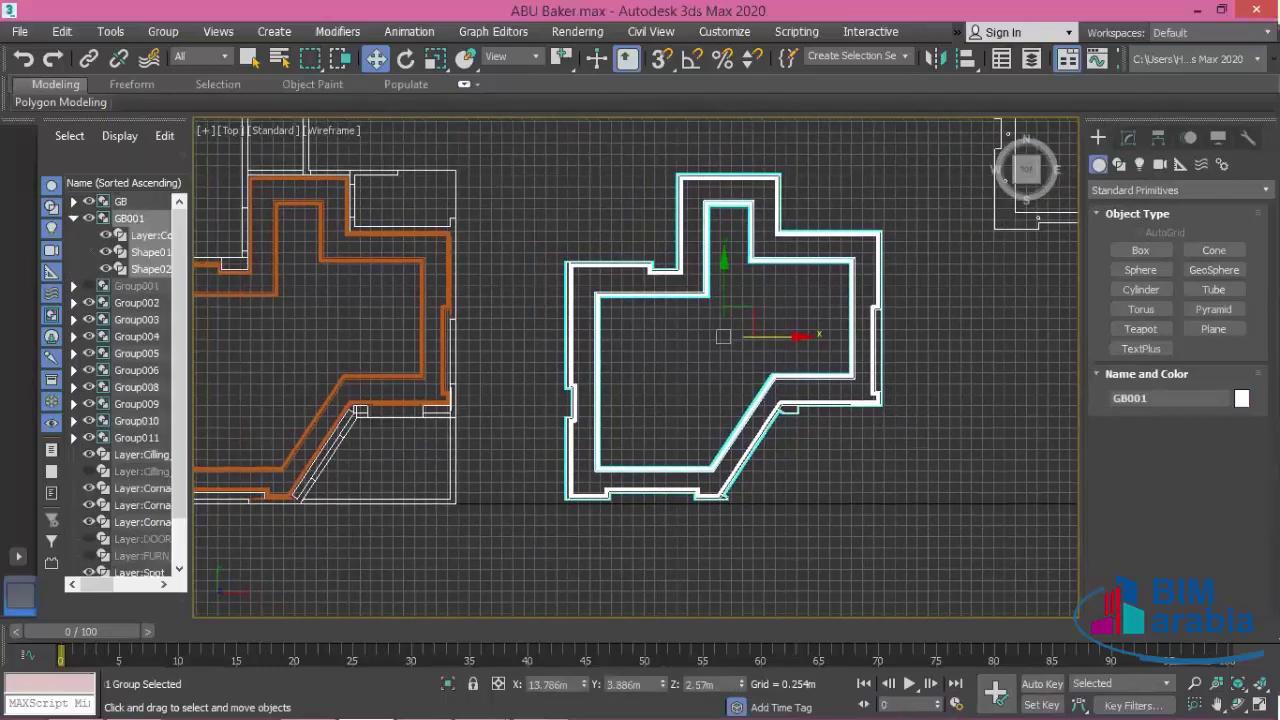
pyautogui.hotkey('alt', 'w')
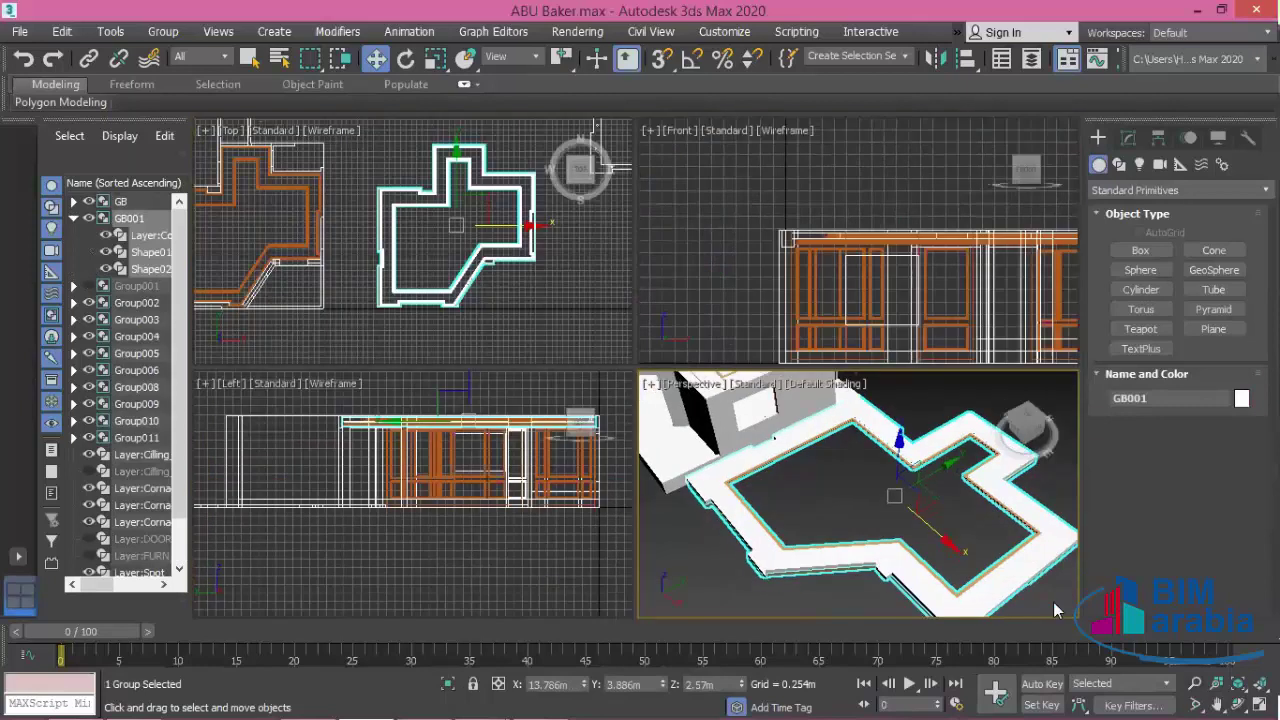
# - Attach the copied cornice GB001 into the target group using Group > Attach
pyautogui.click(163, 32)
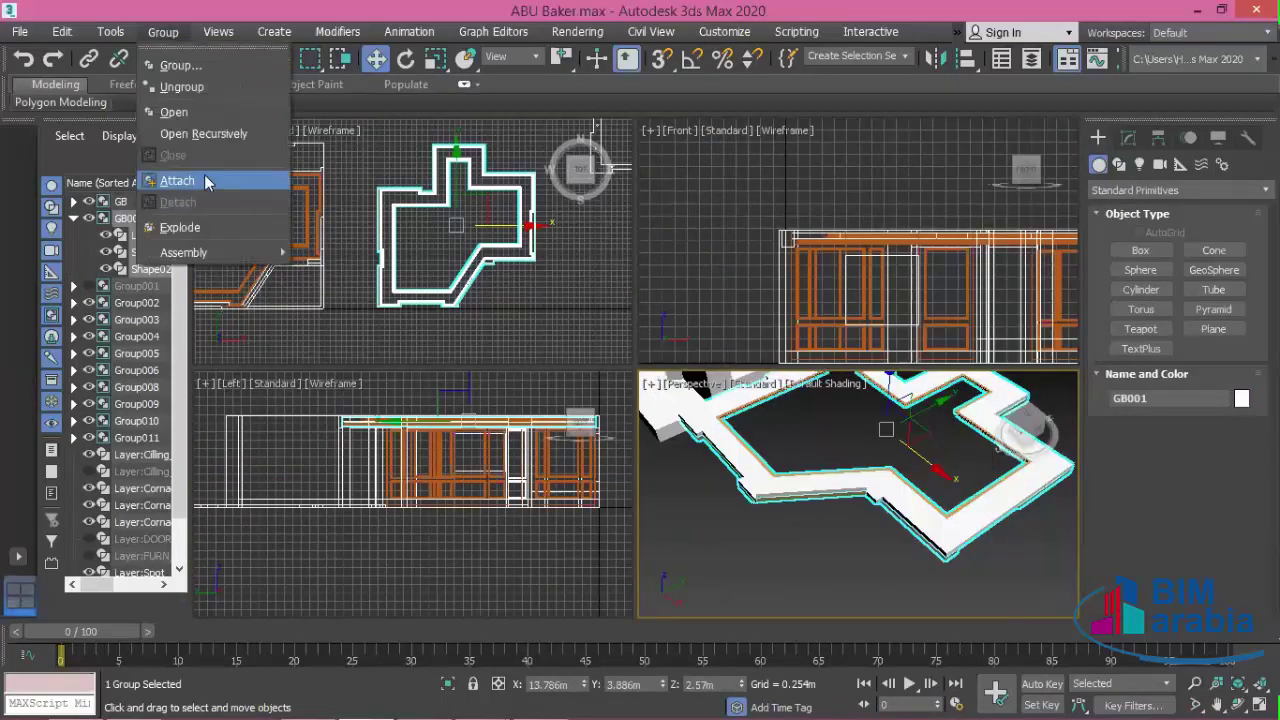
pyautogui.click(192, 88)
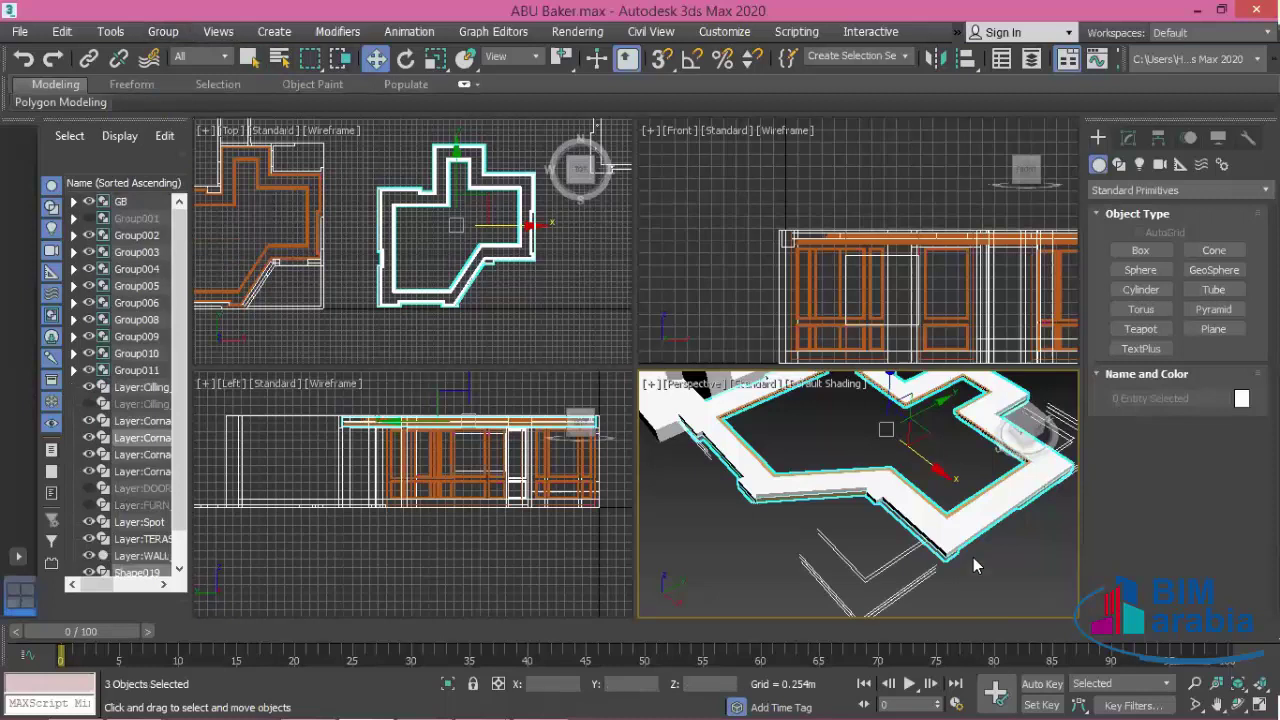
pyautogui.click(592, 304)
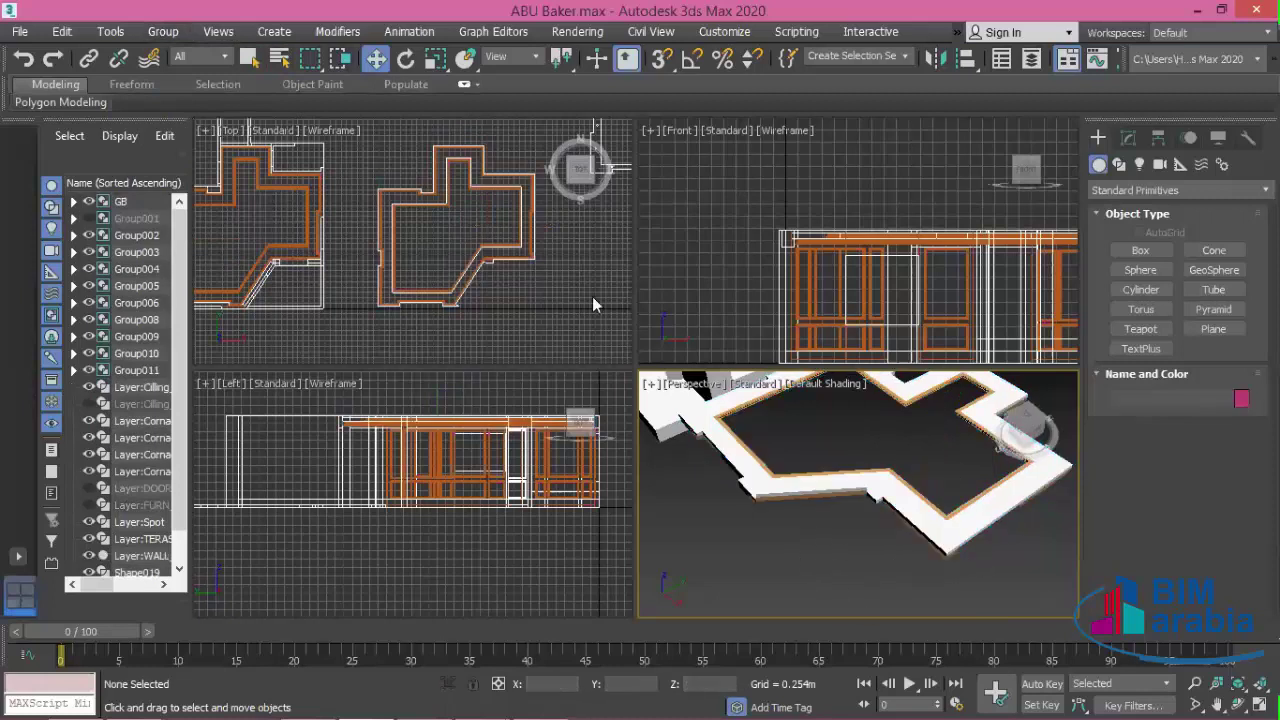
# - Select the Layer:Cornace002 shape and move it leftward in the maximized Top view
pyautogui.click(535, 228)
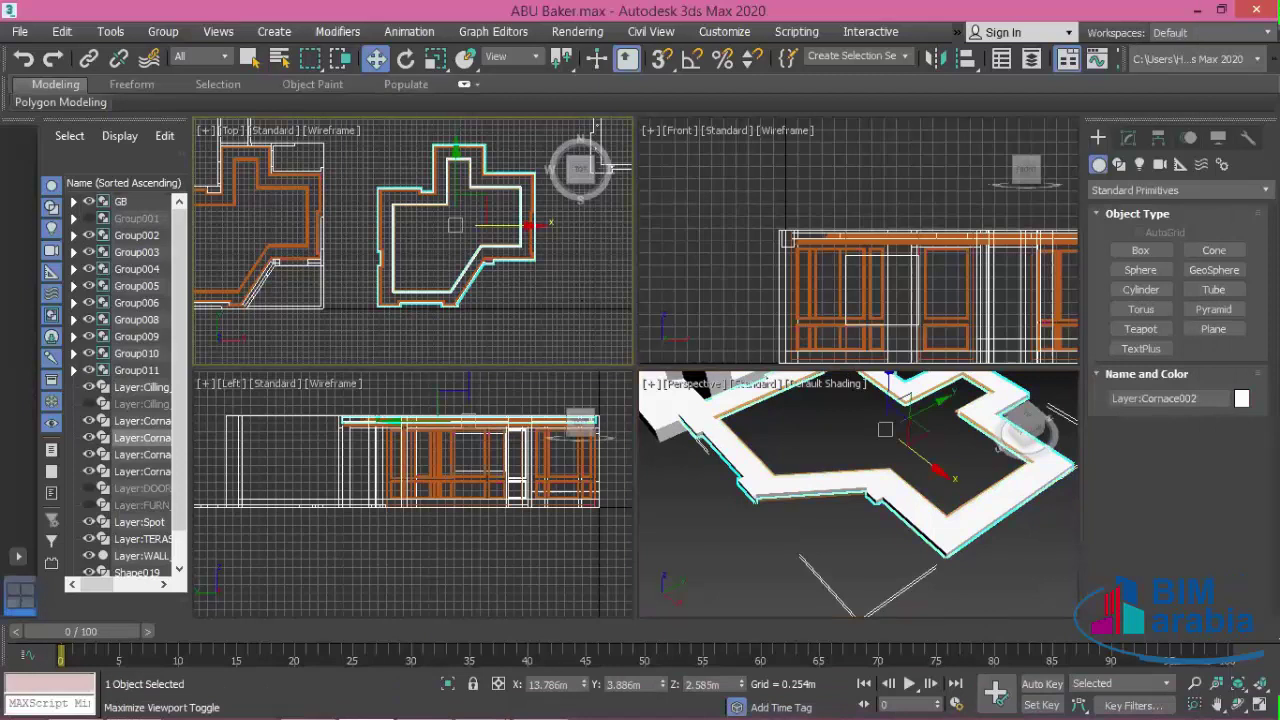
pyautogui.click(1259, 704)
pyautogui.moveTo(884, 362)
pyautogui.mouseDown(button='middle')
pyautogui.moveTo(866, 314)
pyautogui.moveTo(737, 366)
pyautogui.mouseUp(button='middle')
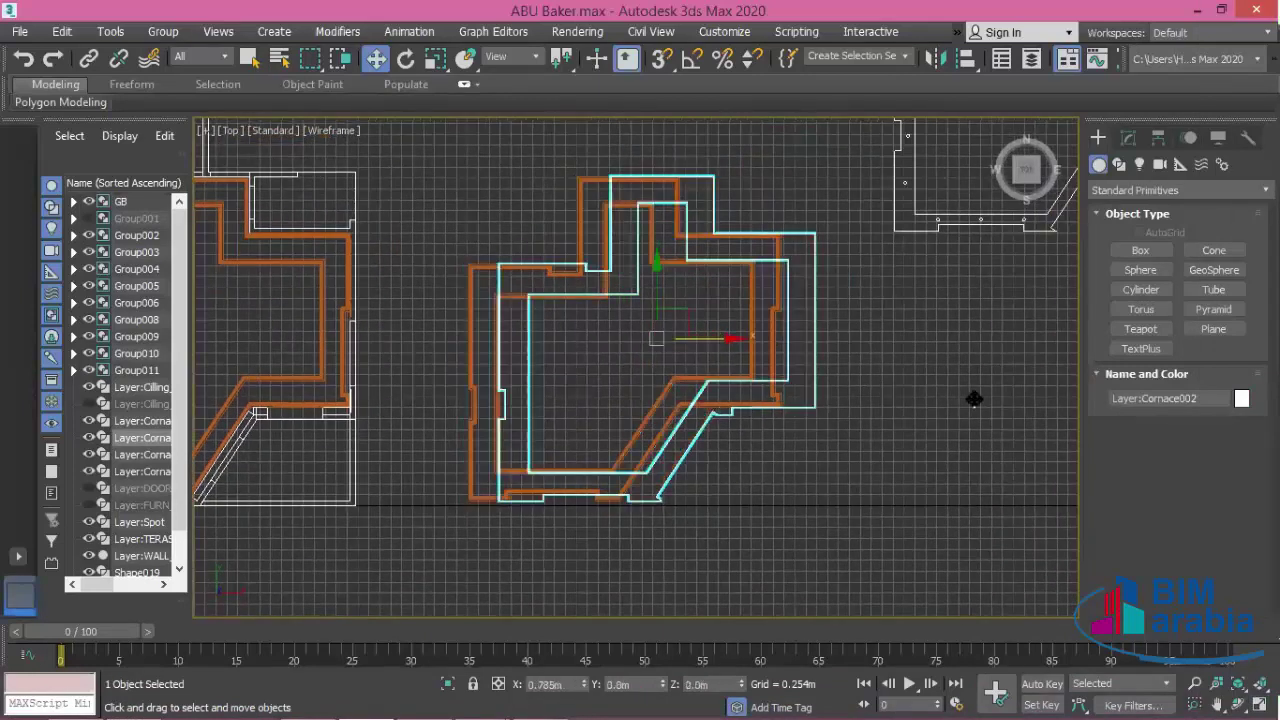
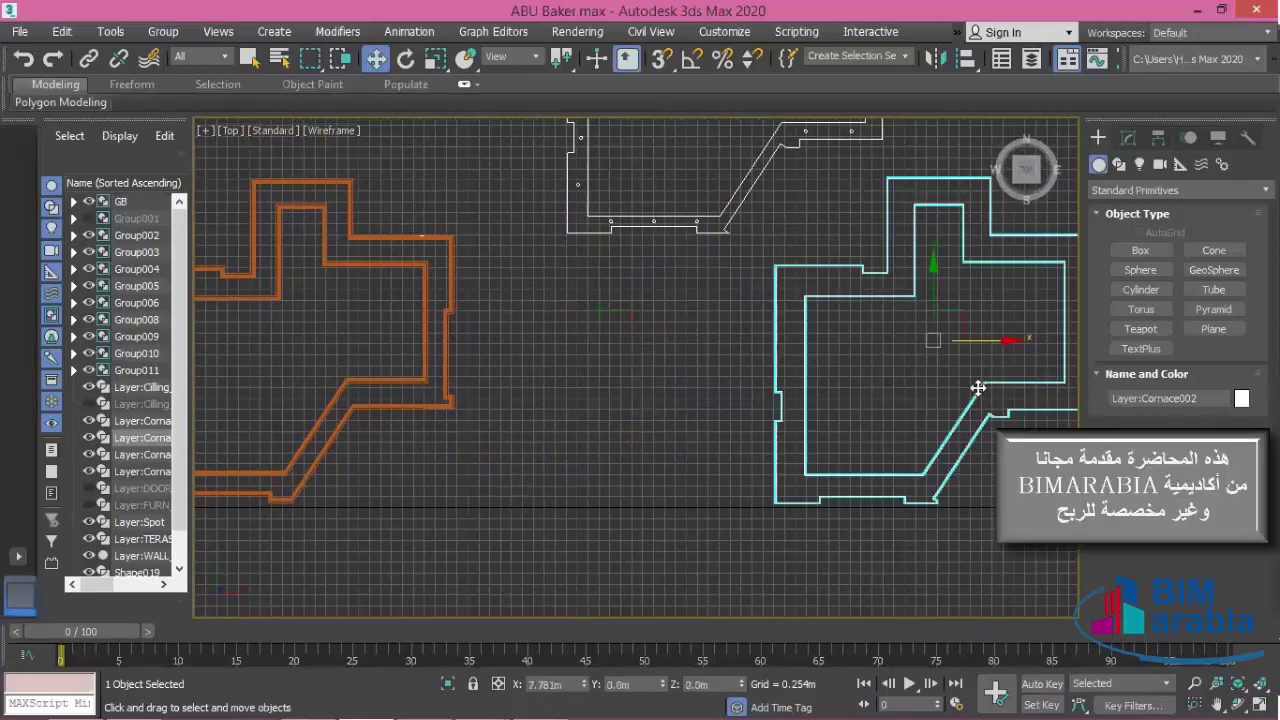
# - Delete the extra double-line outline from the floor plan
pyautogui.moveTo(274, 536); pyautogui.dragTo(469, 561, button='middle')
pyautogui.click(576, 533)
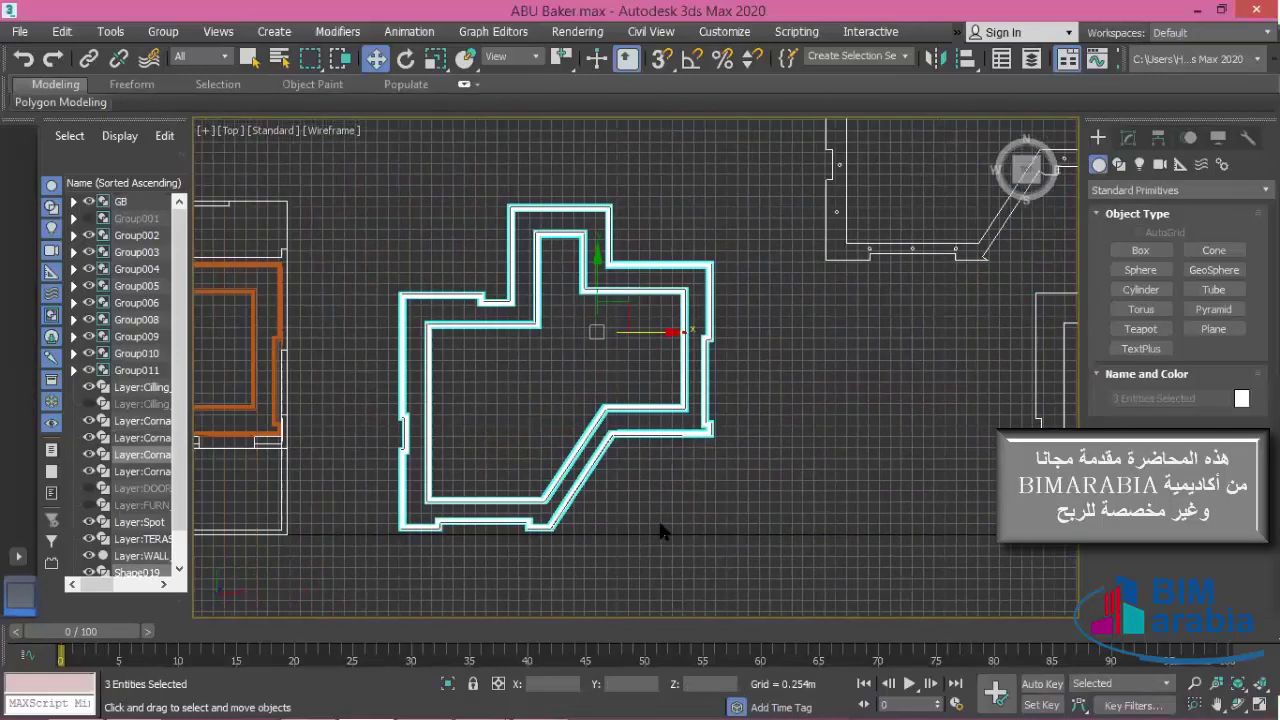
pyautogui.moveTo(576, 533); pyautogui.dragTo(654, 531, button='middle')
pyautogui.press('Delete')
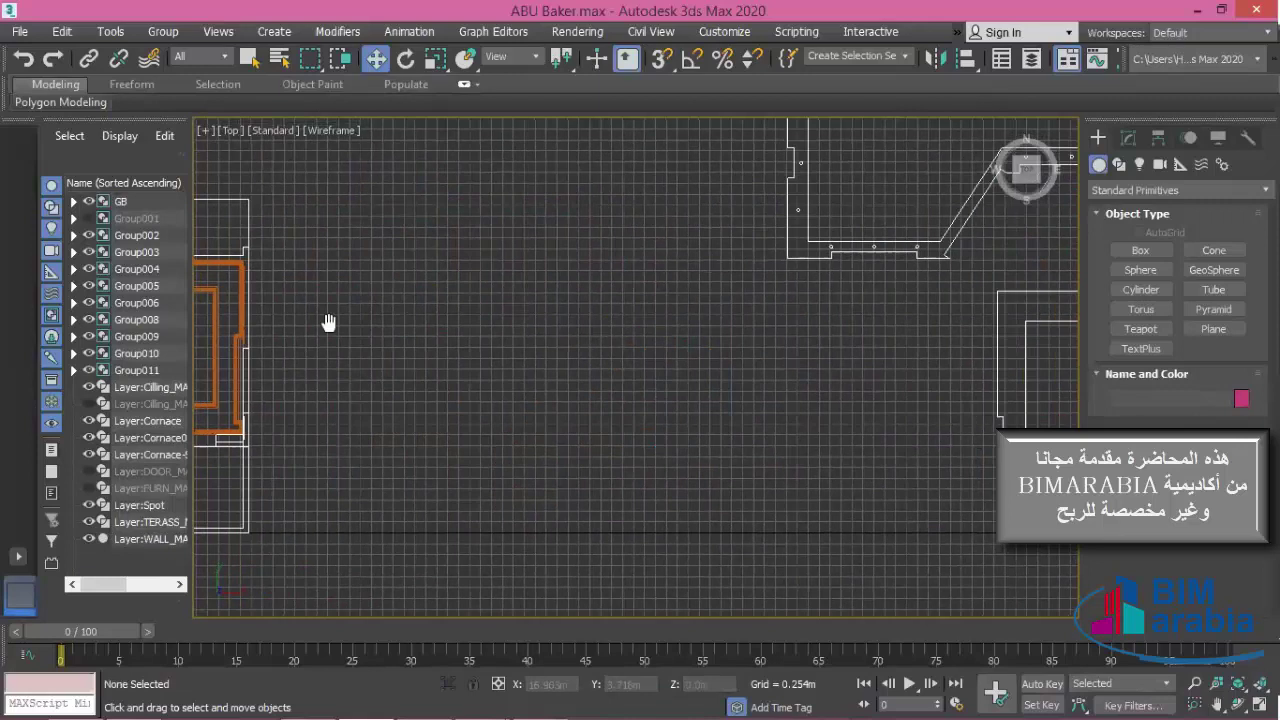
# - Select the Cornace002 outline and show its 0.1m Extrude settings in the Modify panel
pyautogui.moveTo(329, 320); pyautogui.dragTo(634, 457, button='middle')
pyautogui.scroll(2, 663, 298)
pyautogui.moveTo(664, 306); pyautogui.dragTo(627, 316, button='middle')
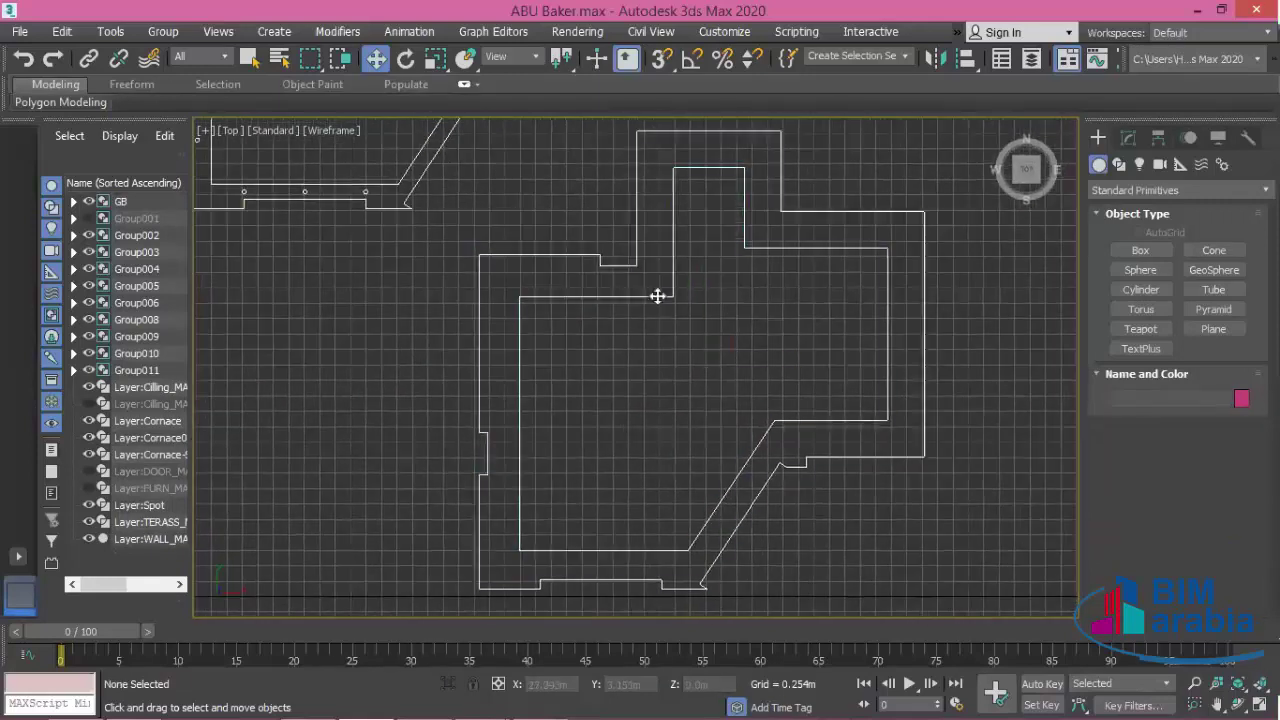
pyautogui.click(657, 297)
pyautogui.click(1128, 139)
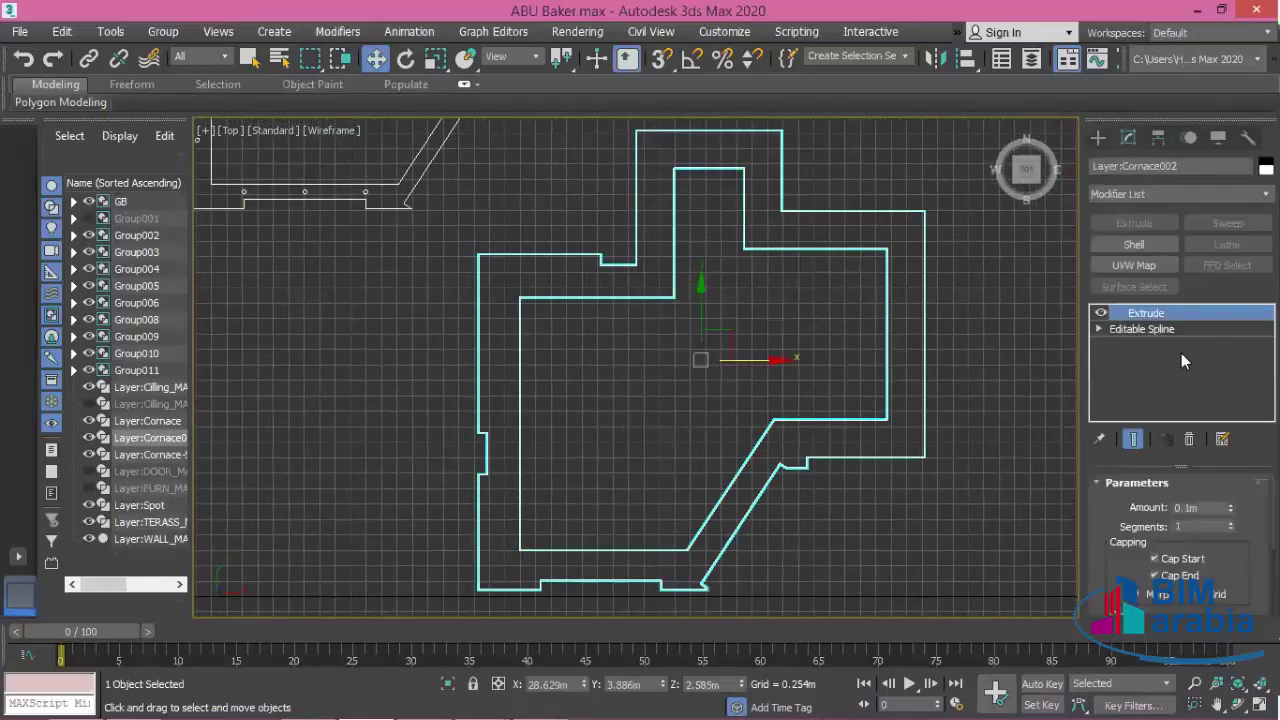
# - Delete Cornace002's inner loop at Spline sub-level, keeping only the outer boundary
pyautogui.click(1099, 329)
pyautogui.click(1133, 377)
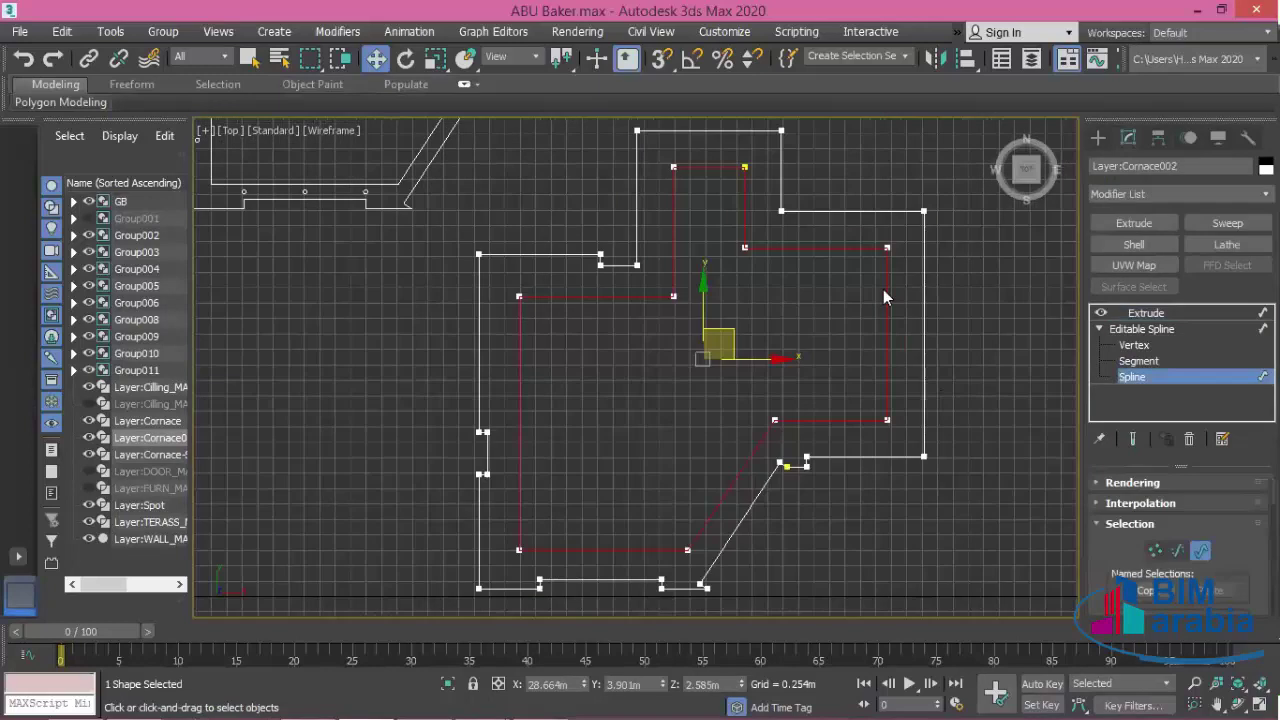
pyautogui.press('Delete')
pyautogui.moveTo(837, 294); pyautogui.dragTo(740, 366, button='middle')
pyautogui.click(1140, 329)
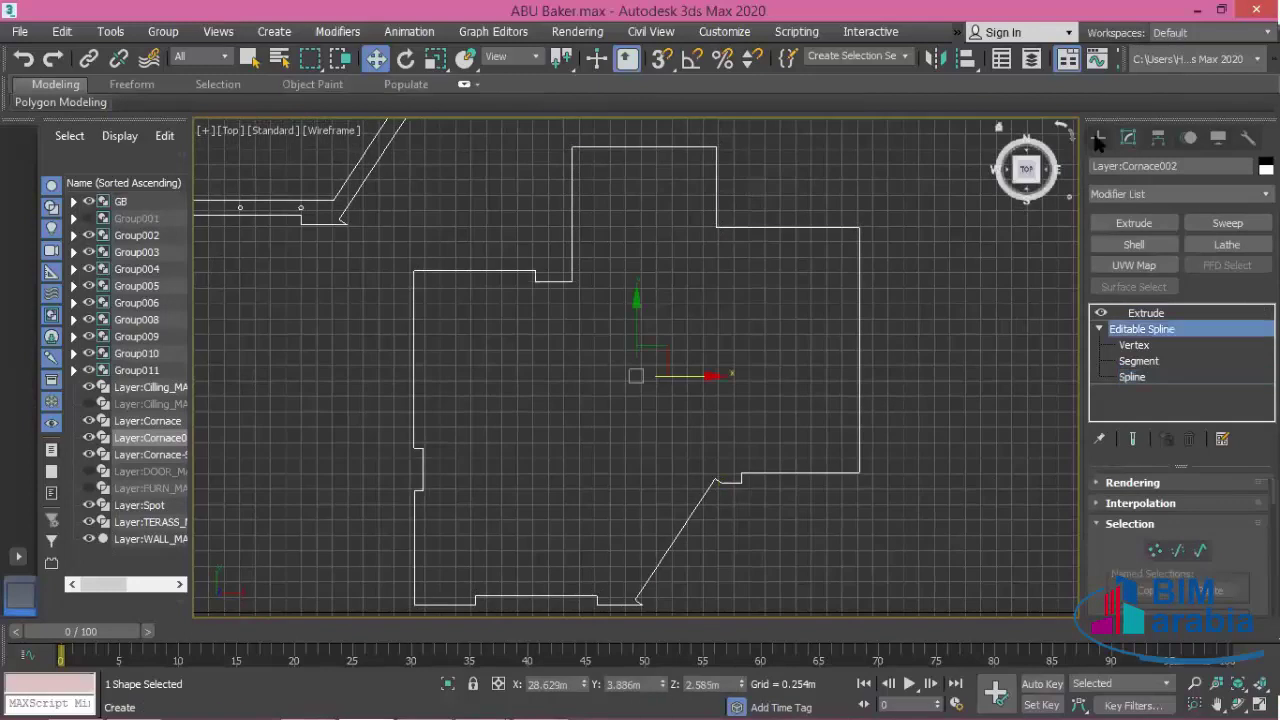
pyautogui.click(1098, 137)
pyautogui.click(1118, 165)
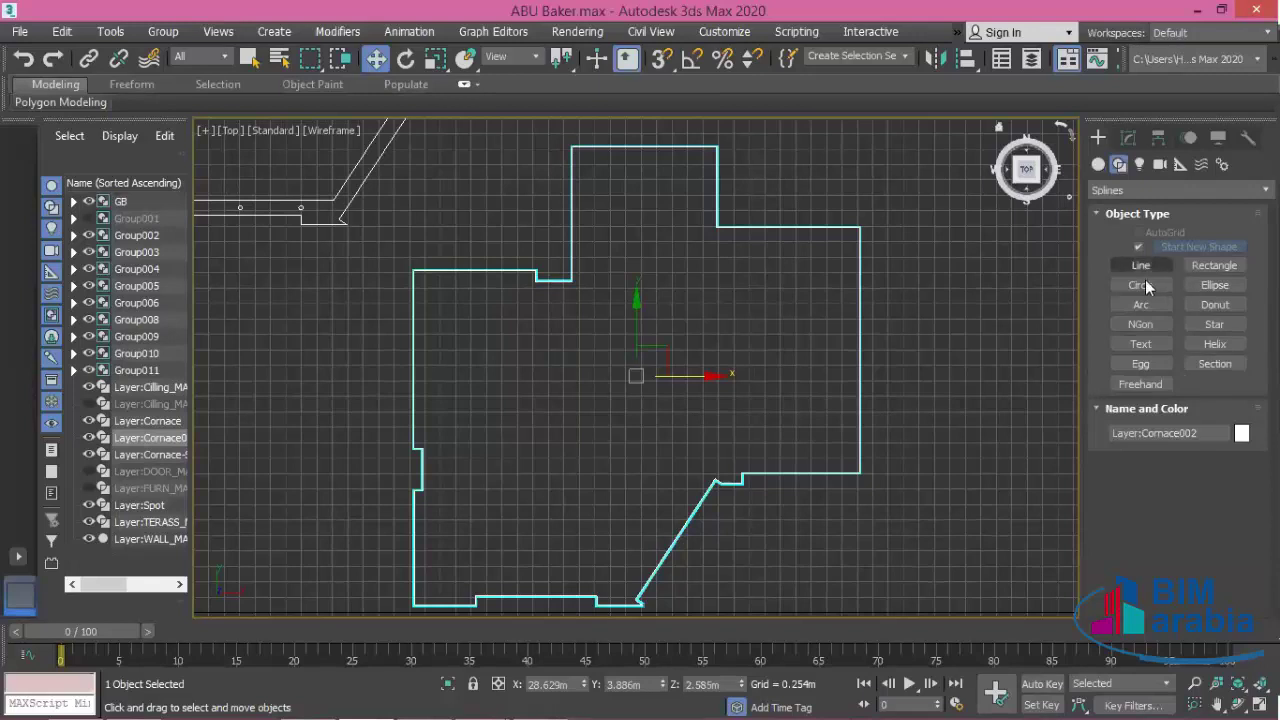
# - Draw three rectangles inside the outline in Top view: tall at right, square at left, wide along the bottom
pyautogui.click(1214, 265)
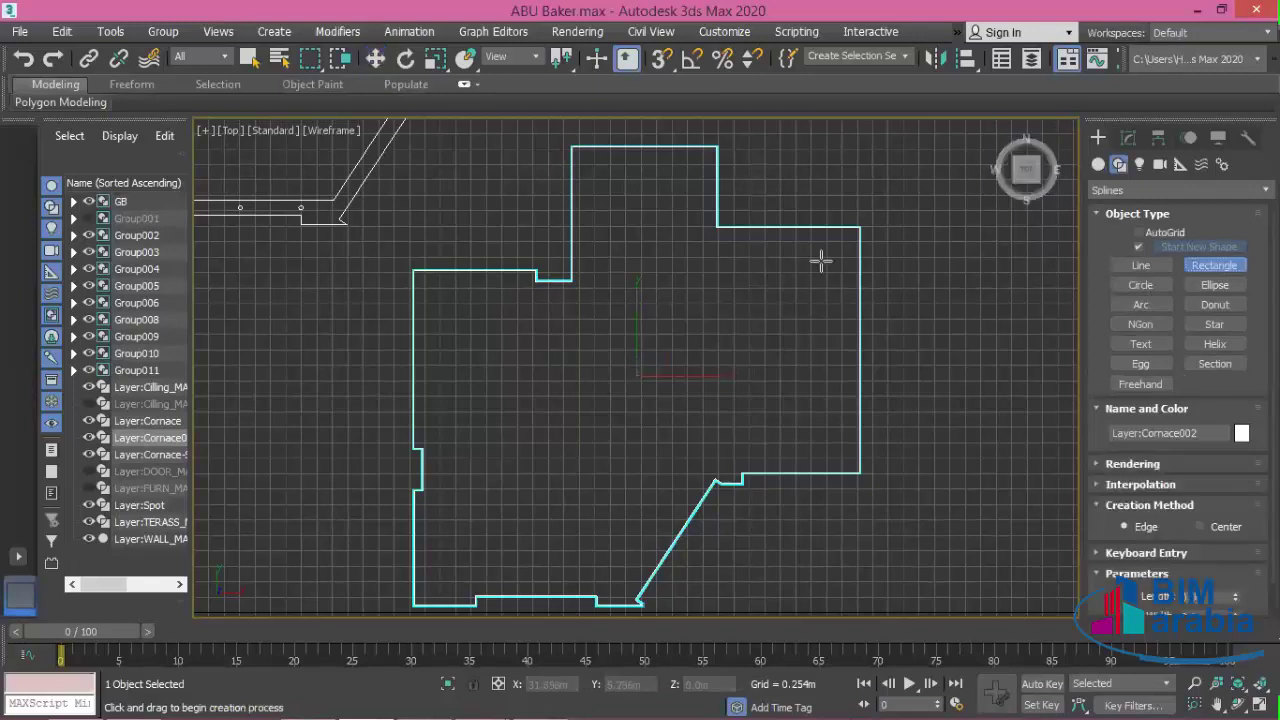
pyautogui.moveTo(826, 258)
pyautogui.mouseDown()
pyautogui.moveTo(722, 440)
pyautogui.moveTo(745, 443)
pyautogui.mouseUp()
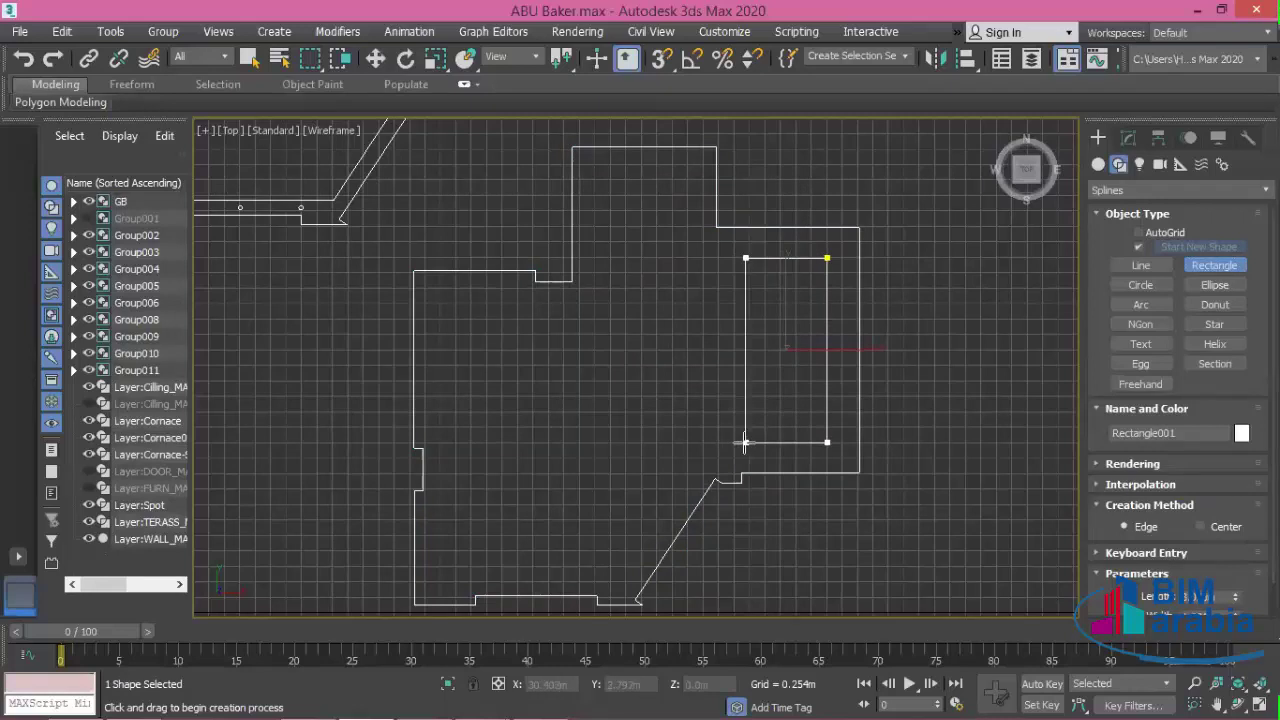
pyautogui.moveTo(745, 443); pyautogui.dragTo(748, 443)
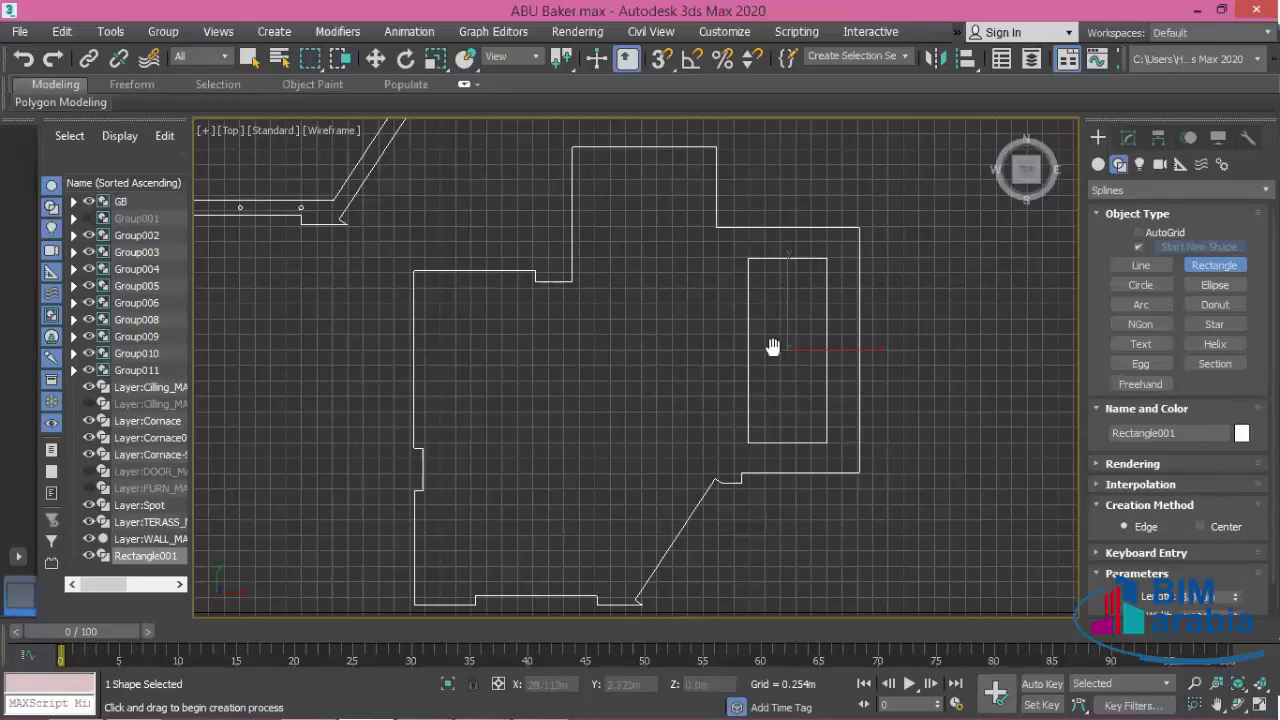
pyautogui.moveTo(769, 351); pyautogui.dragTo(821, 341, button='middle')
pyautogui.moveTo(660, 293); pyautogui.dragTo(765, 268, button='middle')
pyautogui.moveTo(596, 272); pyautogui.dragTo(705, 380)
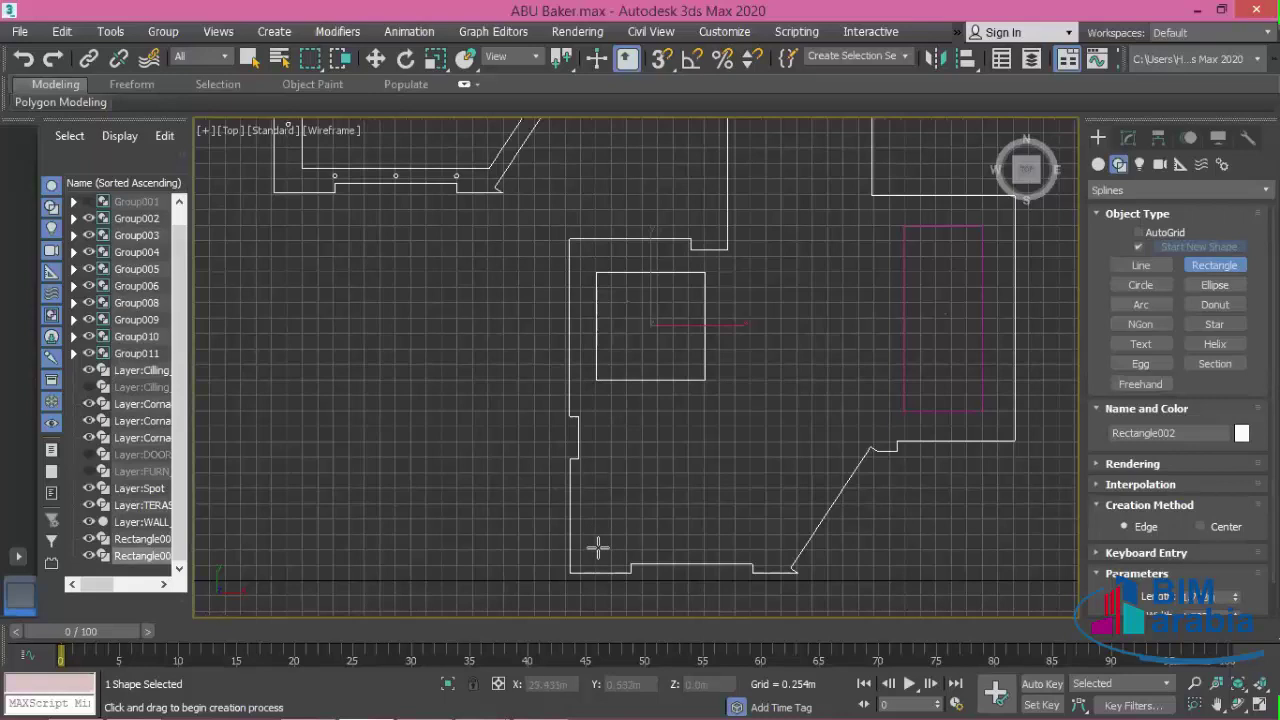
pyautogui.moveTo(597, 548)
pyautogui.mouseDown()
pyautogui.moveTo(720, 473)
pyautogui.moveTo(766, 474)
pyautogui.mouseUp()
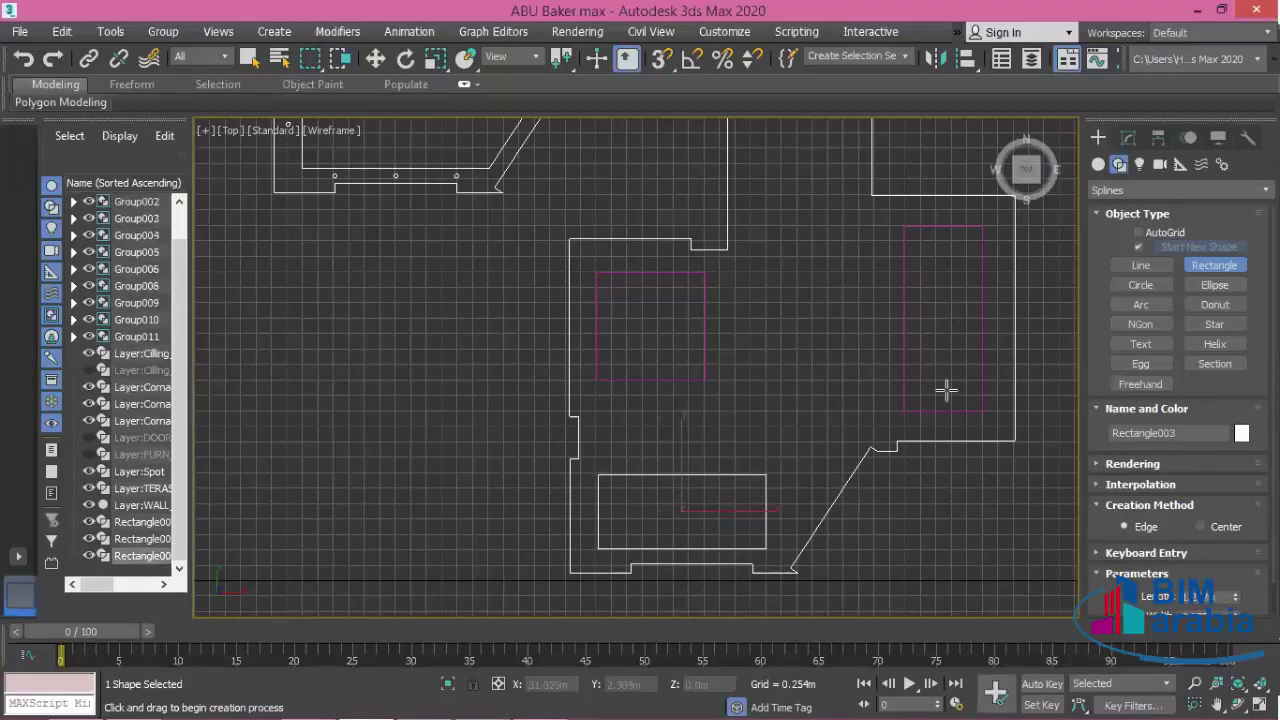
pyautogui.scroll(3, 1045, 392)
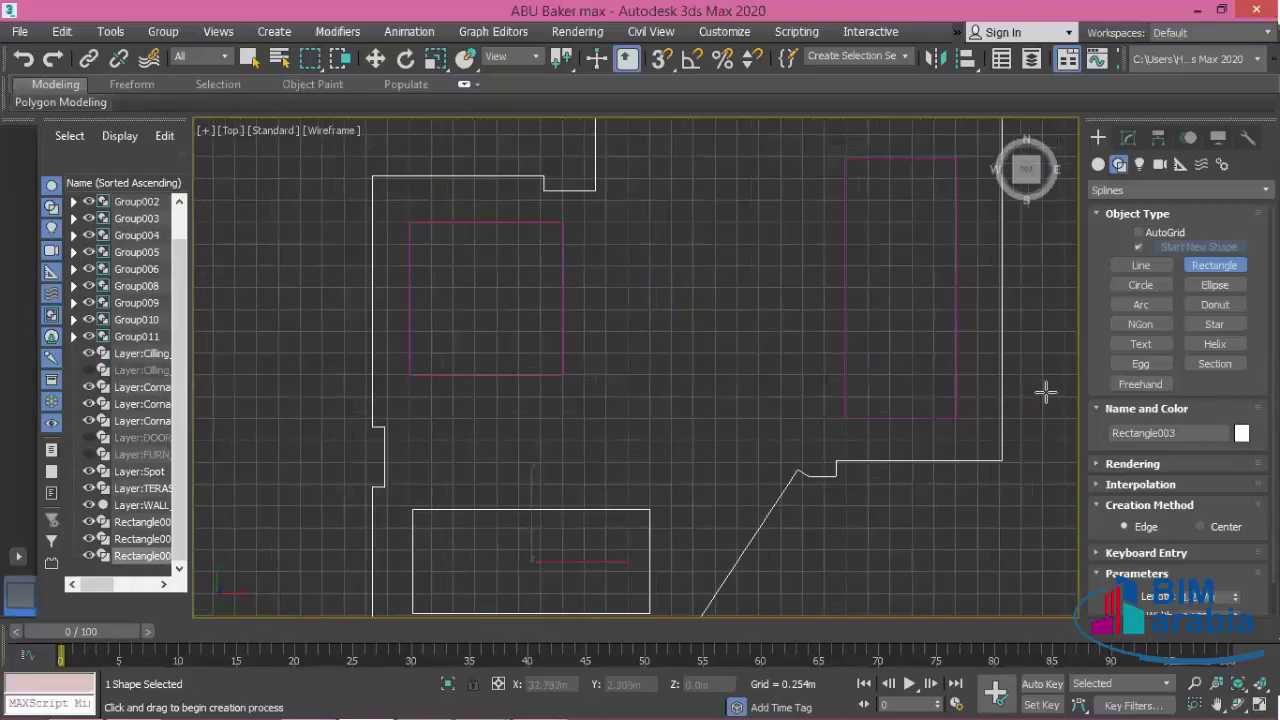
pyautogui.scroll(-3, 1013, 395)
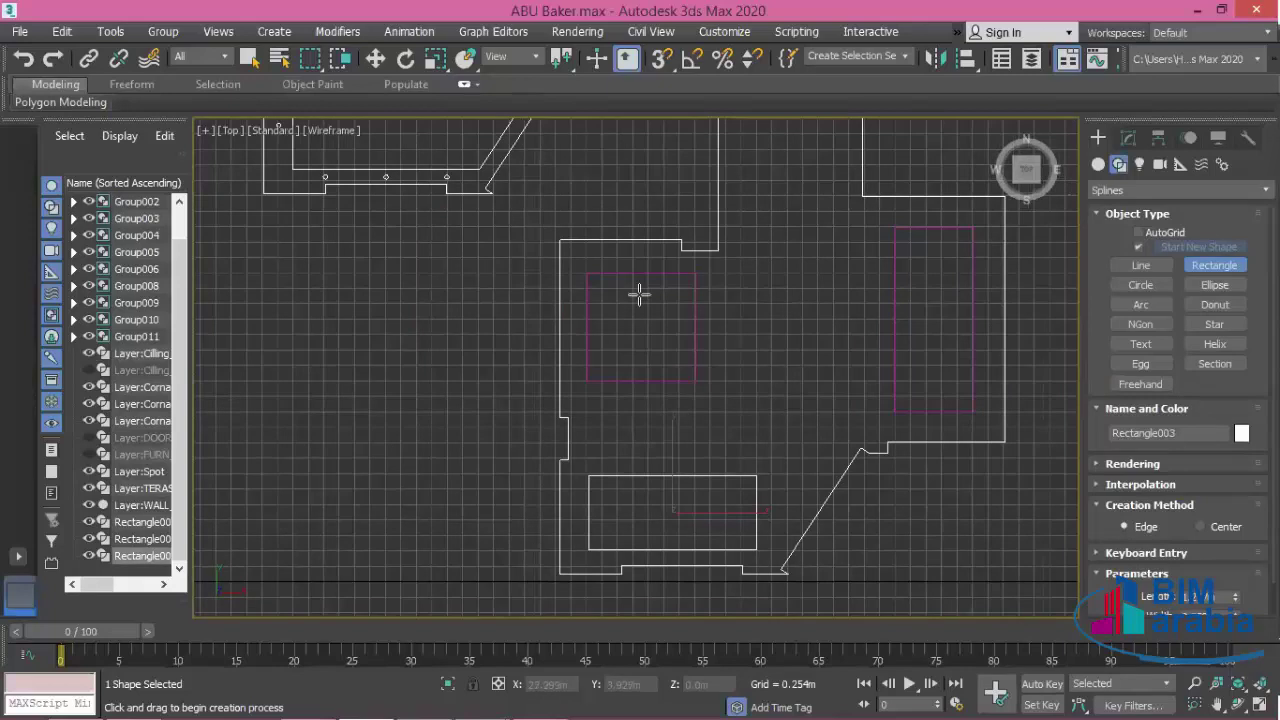
pyautogui.click(376, 58)
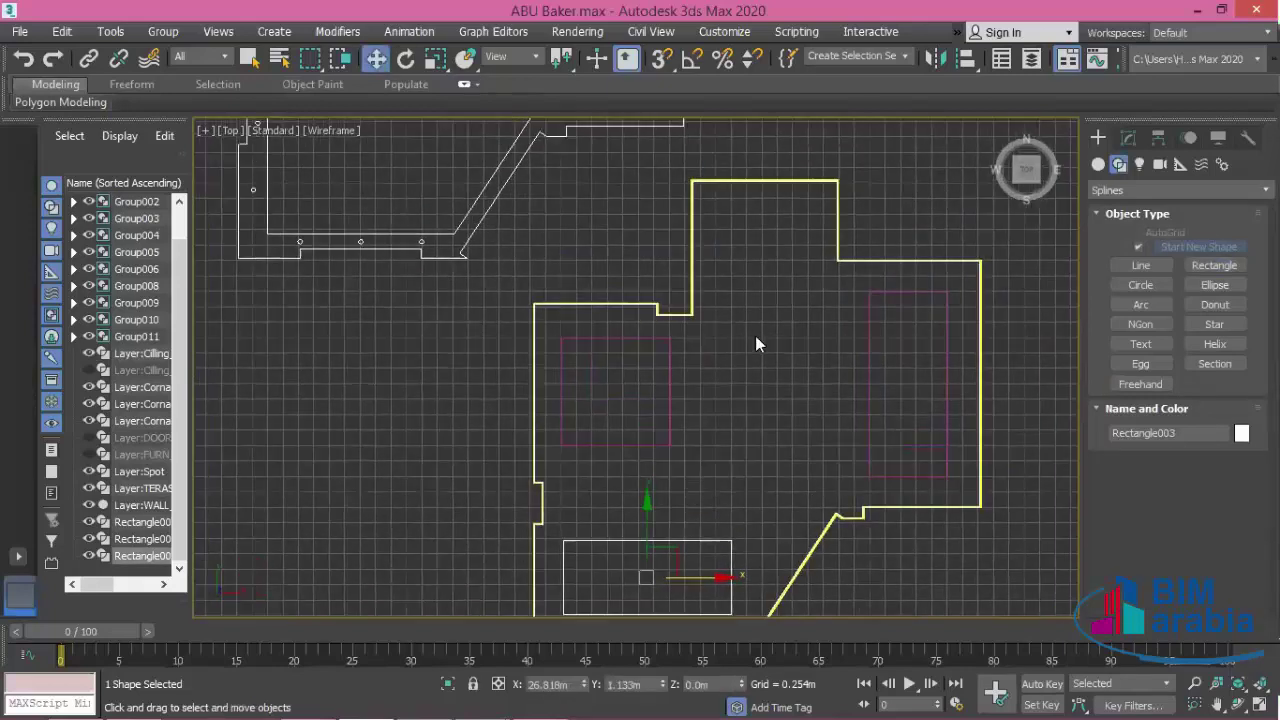
# - Draw a fourth, tall narrow rectangle in the centre of the cornice outline
pyautogui.moveTo(755, 335); pyautogui.dragTo(766, 234, button='middle')
pyautogui.scroll(-2, 766, 234)
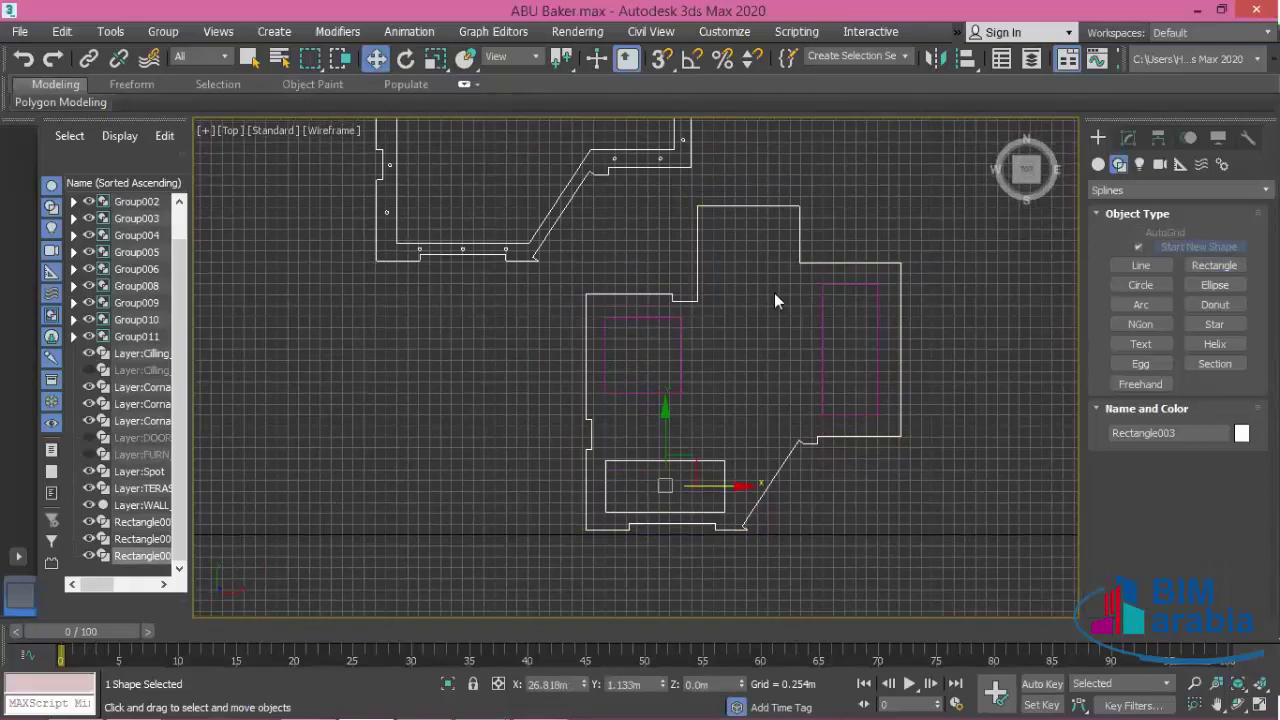
pyautogui.click(1207, 263)
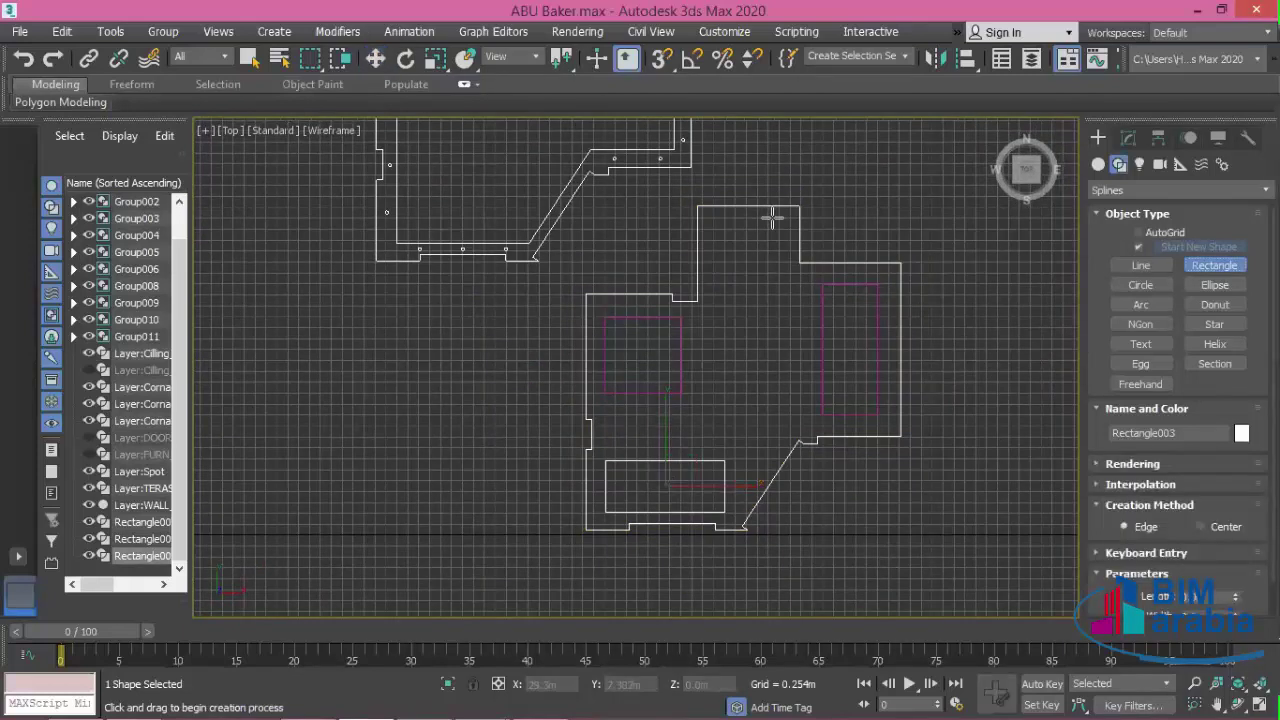
pyautogui.moveTo(768, 217)
pyautogui.mouseDown()
pyautogui.moveTo(726, 411)
pyautogui.moveTo(712, 411)
pyautogui.moveTo(726, 413)
pyautogui.mouseUp()
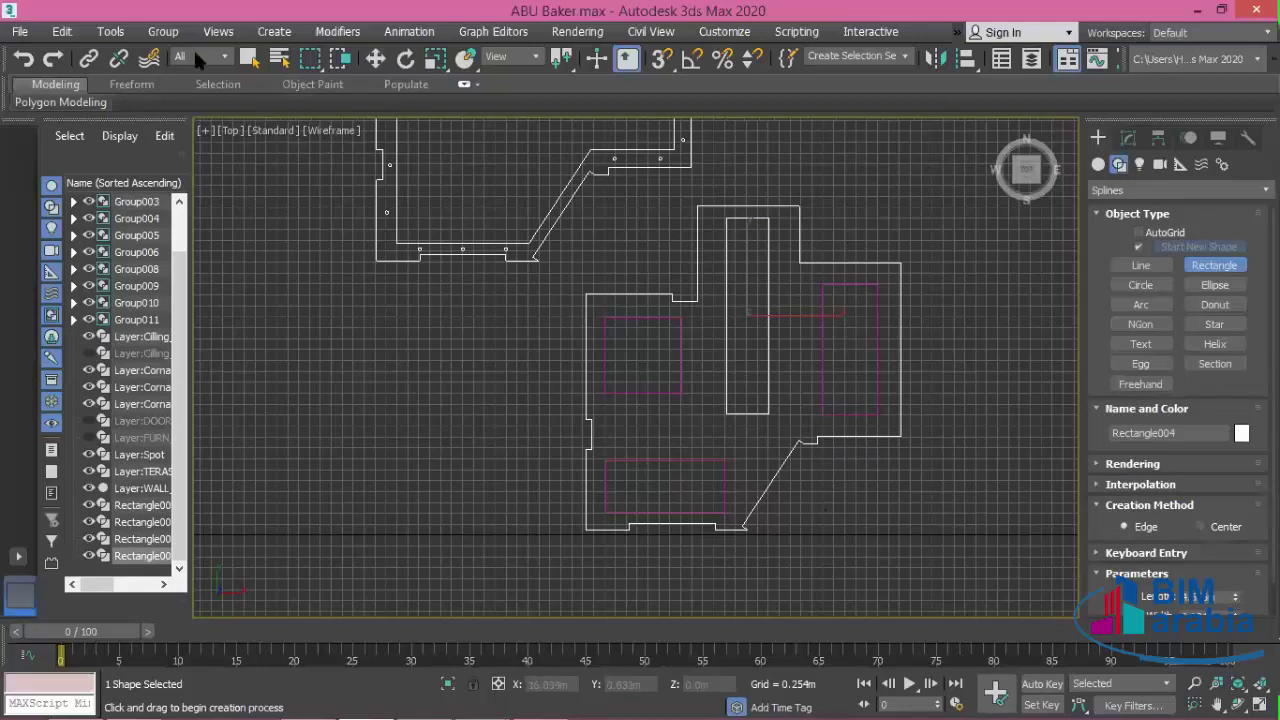
pyautogui.click(373, 59)
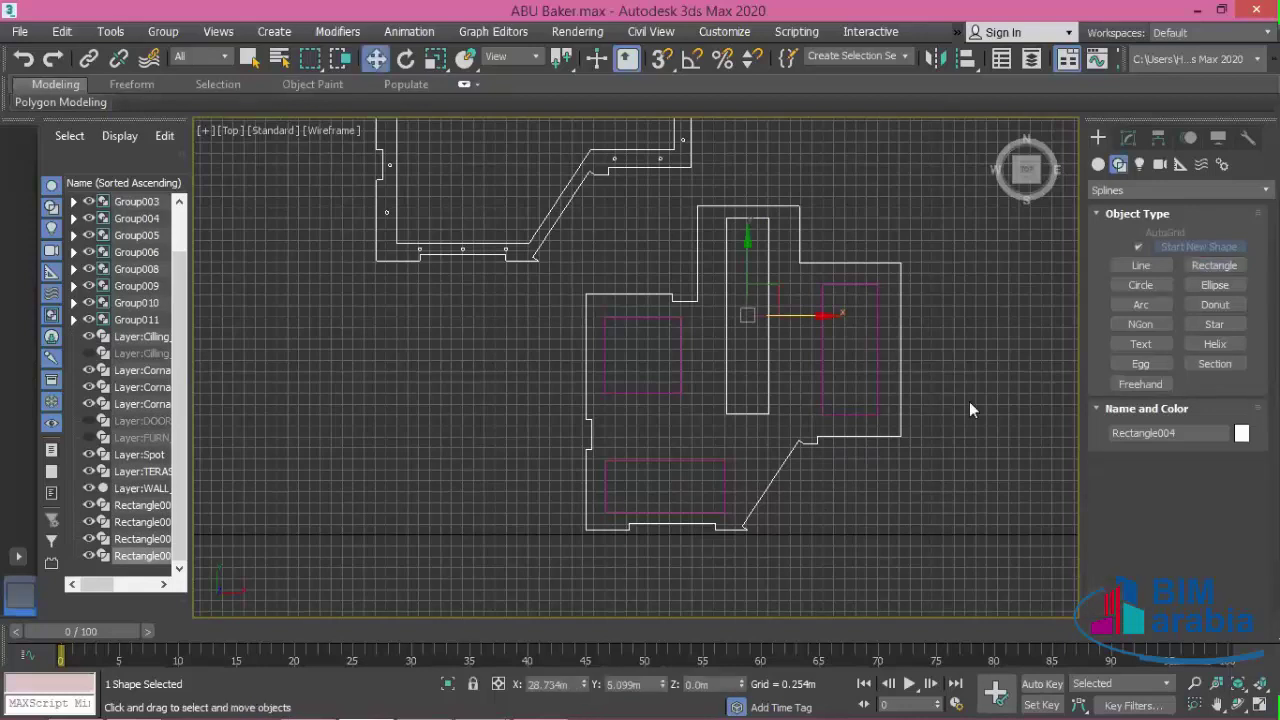
# - Move the tall centre rectangle slightly down
pyautogui.moveTo(969, 401); pyautogui.dragTo(914, 383, button='middle')
pyautogui.click(660, 303)
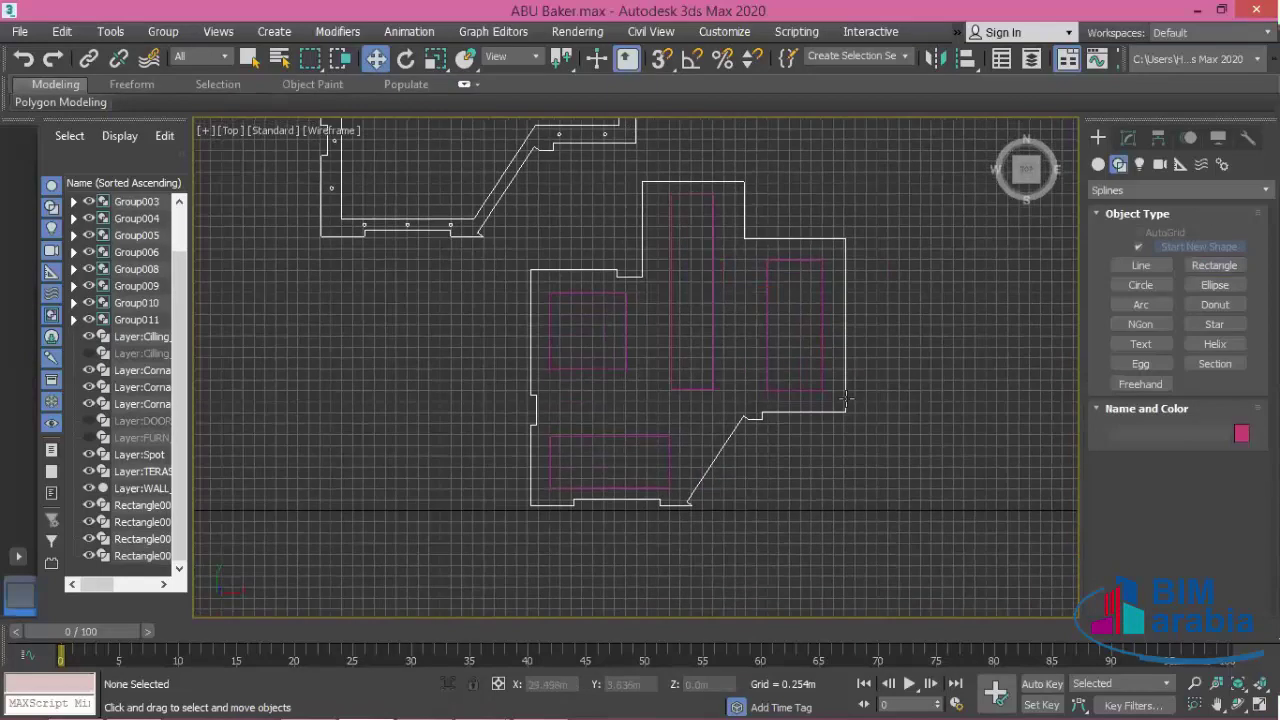
pyautogui.scroll(3, 703, 329)
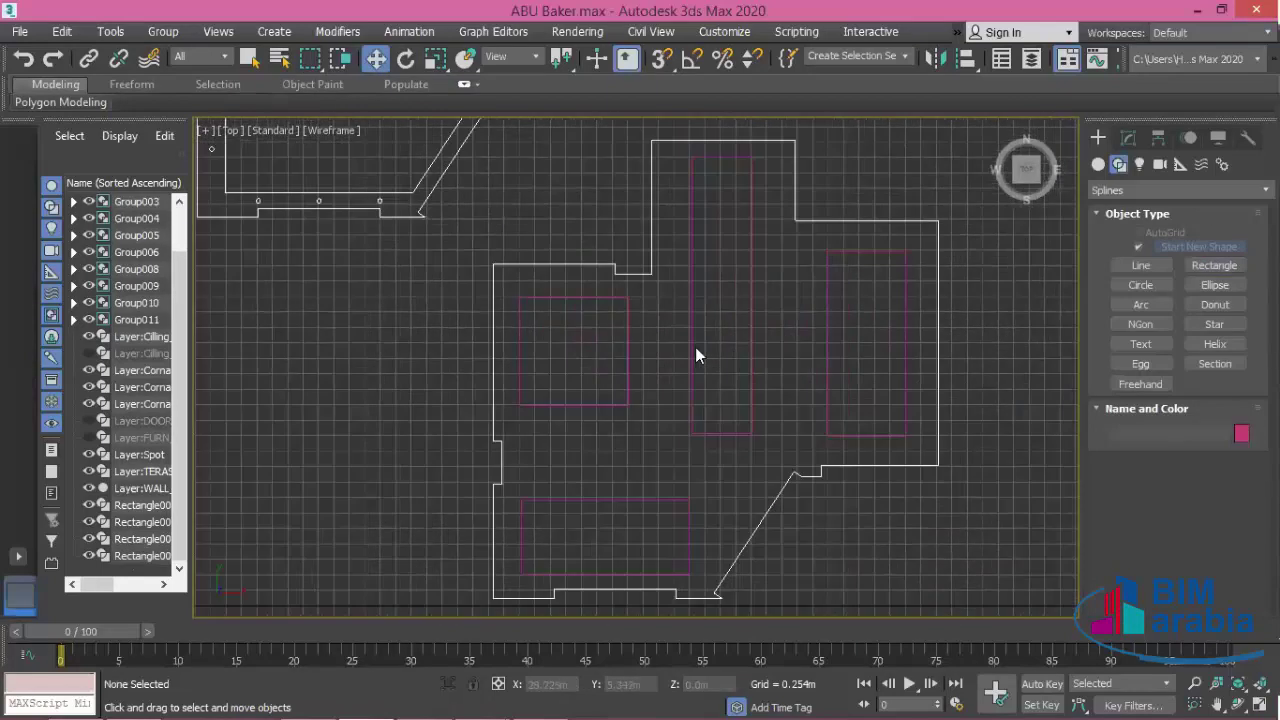
pyautogui.click(694, 355)
pyautogui.moveTo(721, 270); pyautogui.dragTo(721, 277)
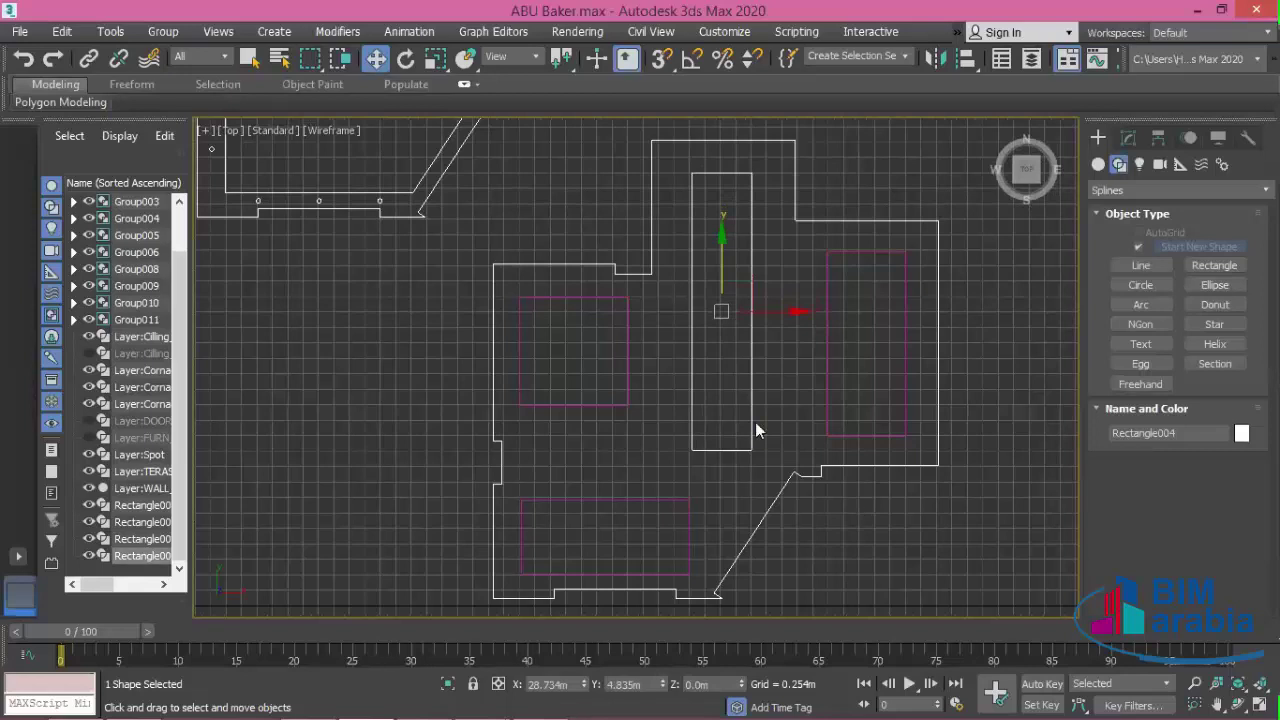
# - Select Cornace002 and bring up its modifier stack
pyautogui.scroll(-2, 857, 437)
pyautogui.scroll(1, 857, 360)
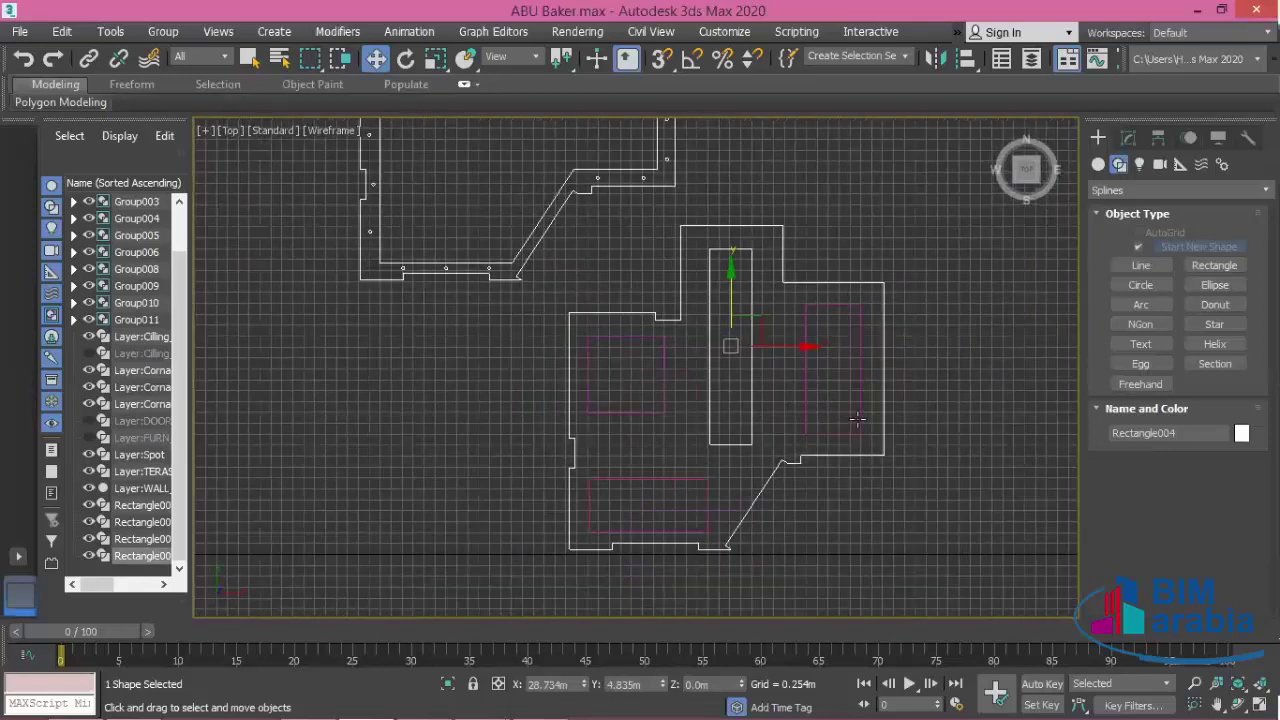
pyautogui.click(859, 244)
pyautogui.click(1130, 137)
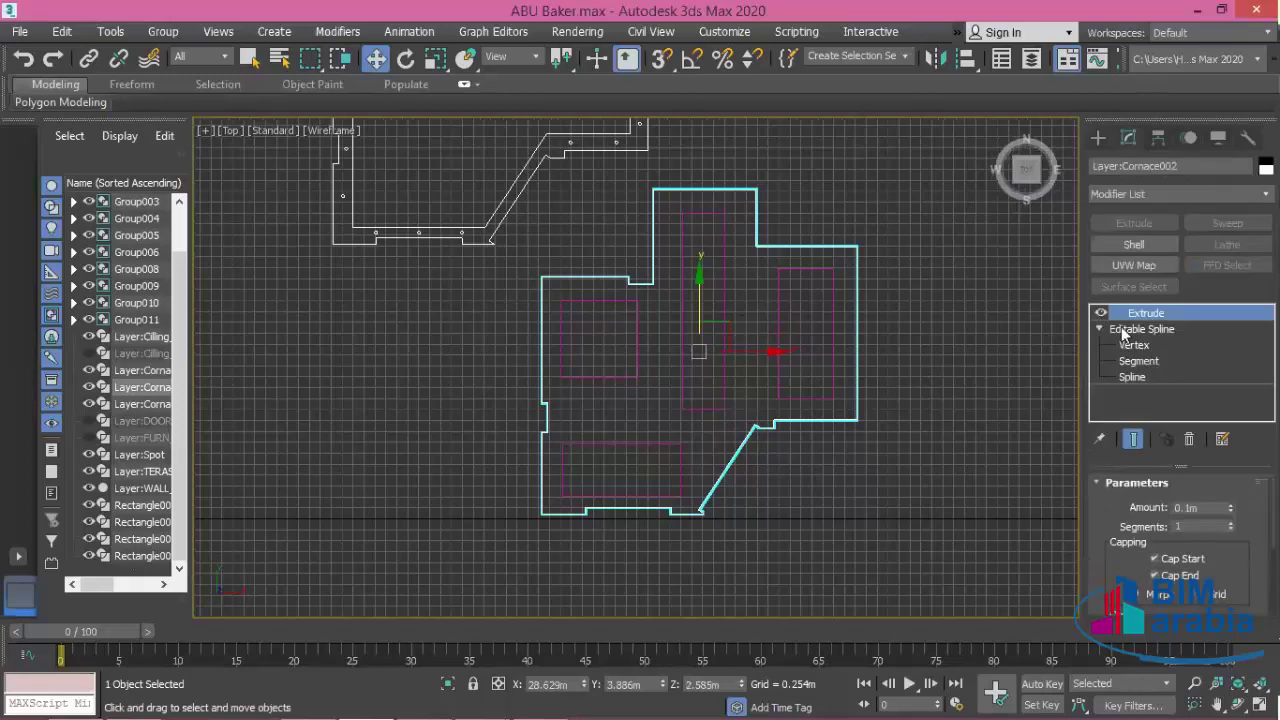
# - Select the Cornace002 outline spline at the Editable Spline's Spline sub-level
pyautogui.click(1142, 331)
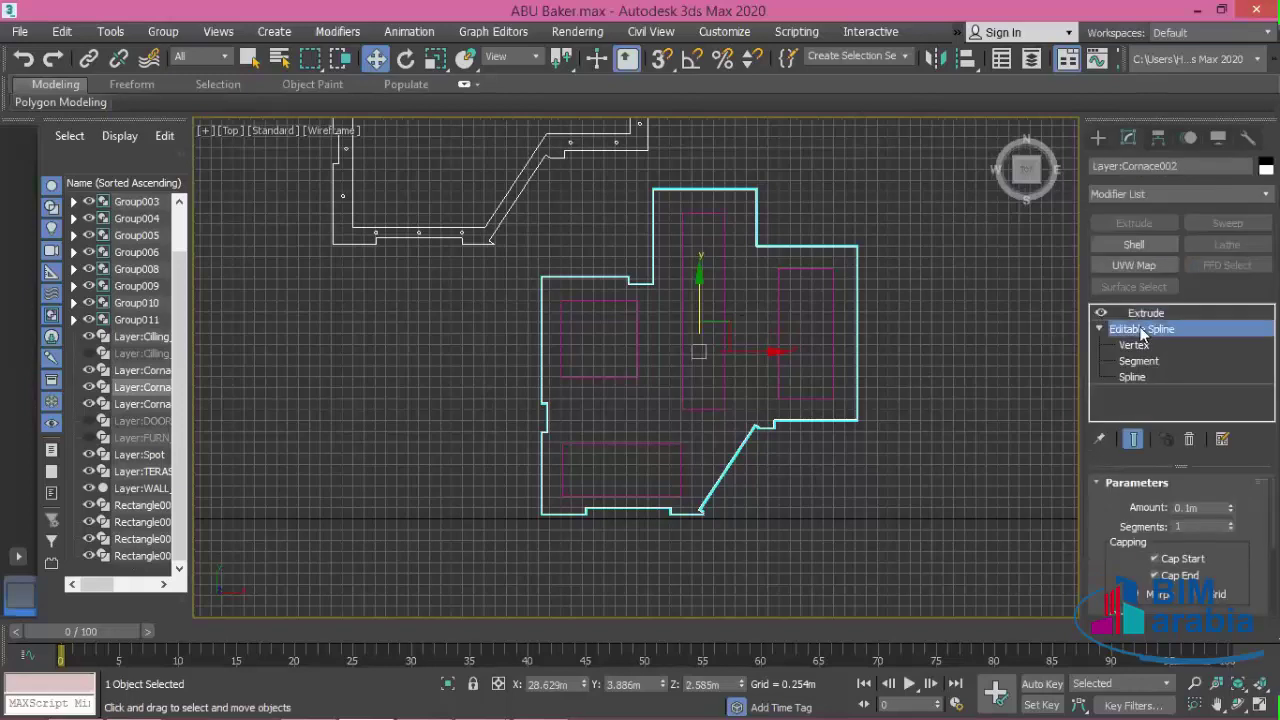
pyautogui.click(1140, 378)
pyautogui.click(857, 357)
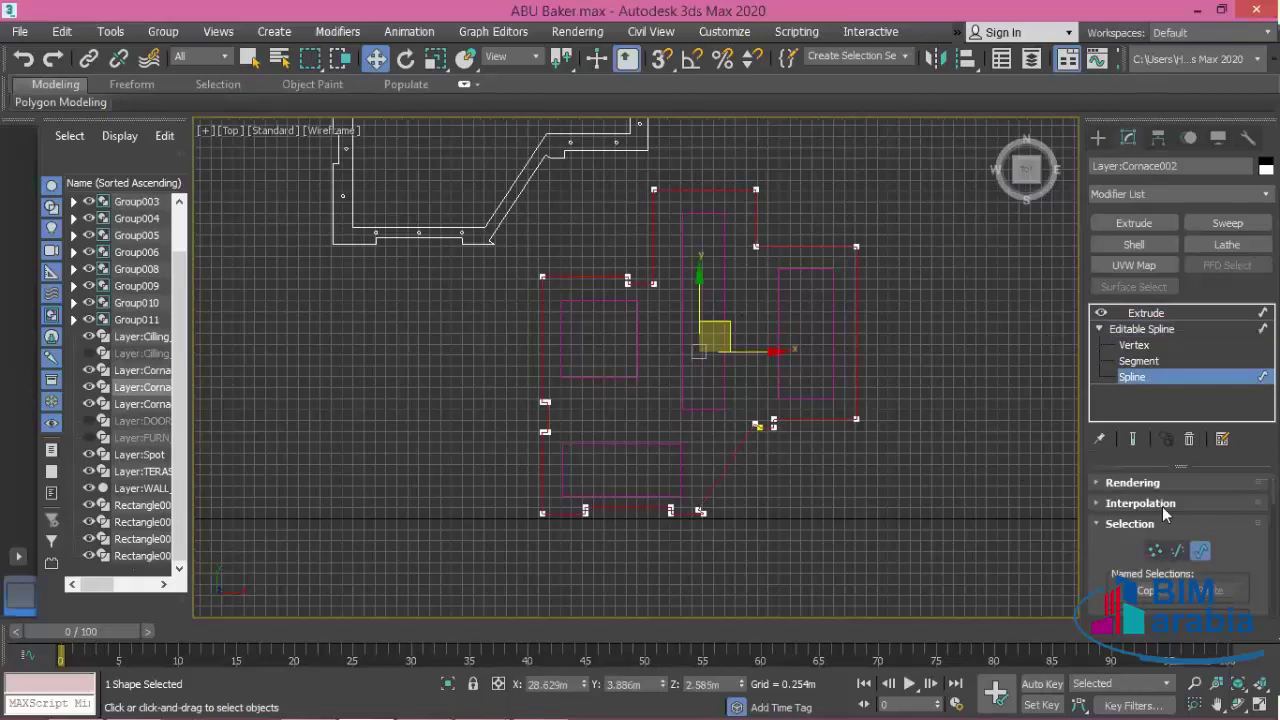
pyautogui.moveTo(1082, 462); pyautogui.dragTo(928, 466)
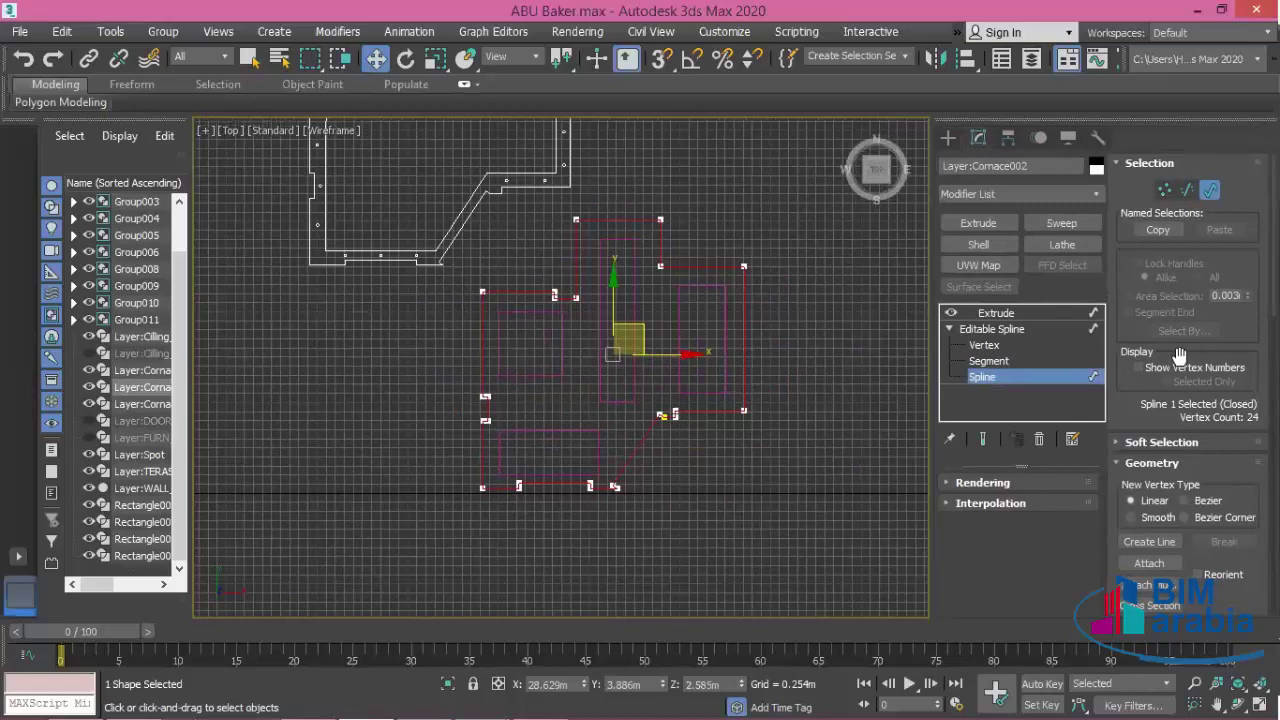
pyautogui.moveTo(1142, 410); pyautogui.dragTo(1145, 205)
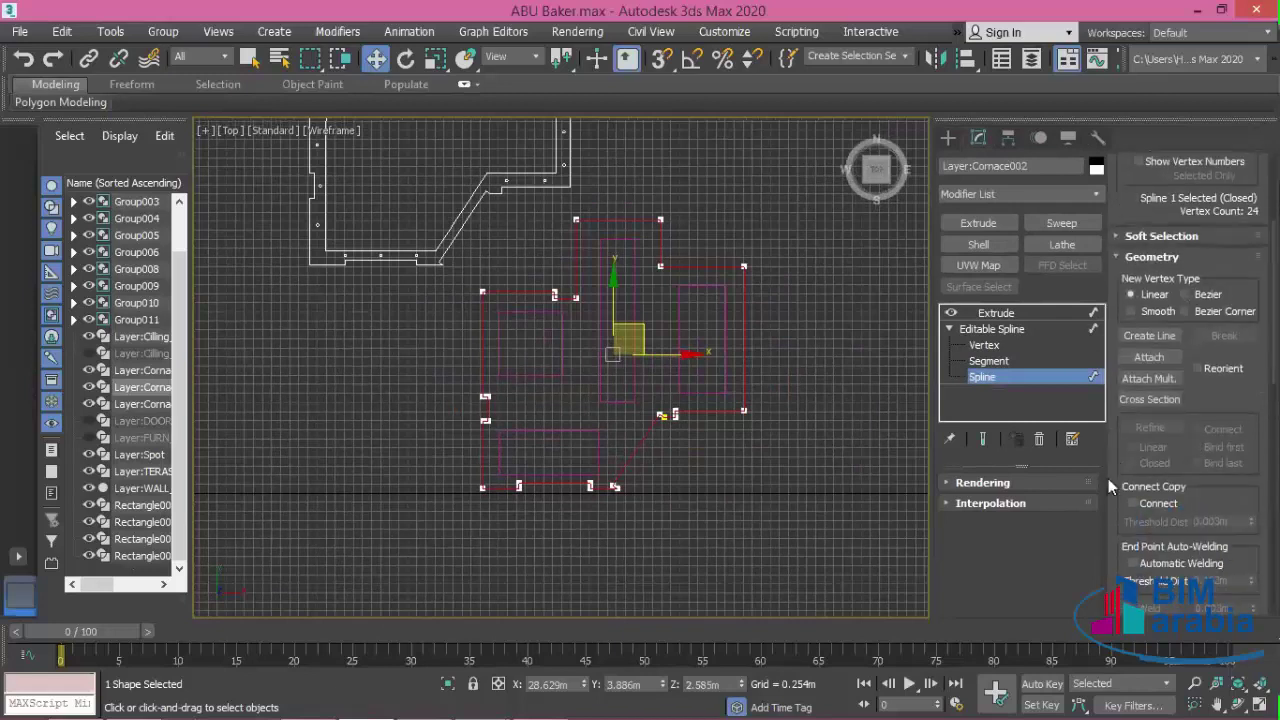
pyautogui.moveTo(1108, 478); pyautogui.dragTo(1112, 392)
# - Attach the right, tall centre, left and bottom rectangles to Cornace002, then return to its Extrude
pyautogui.click(1149, 277)
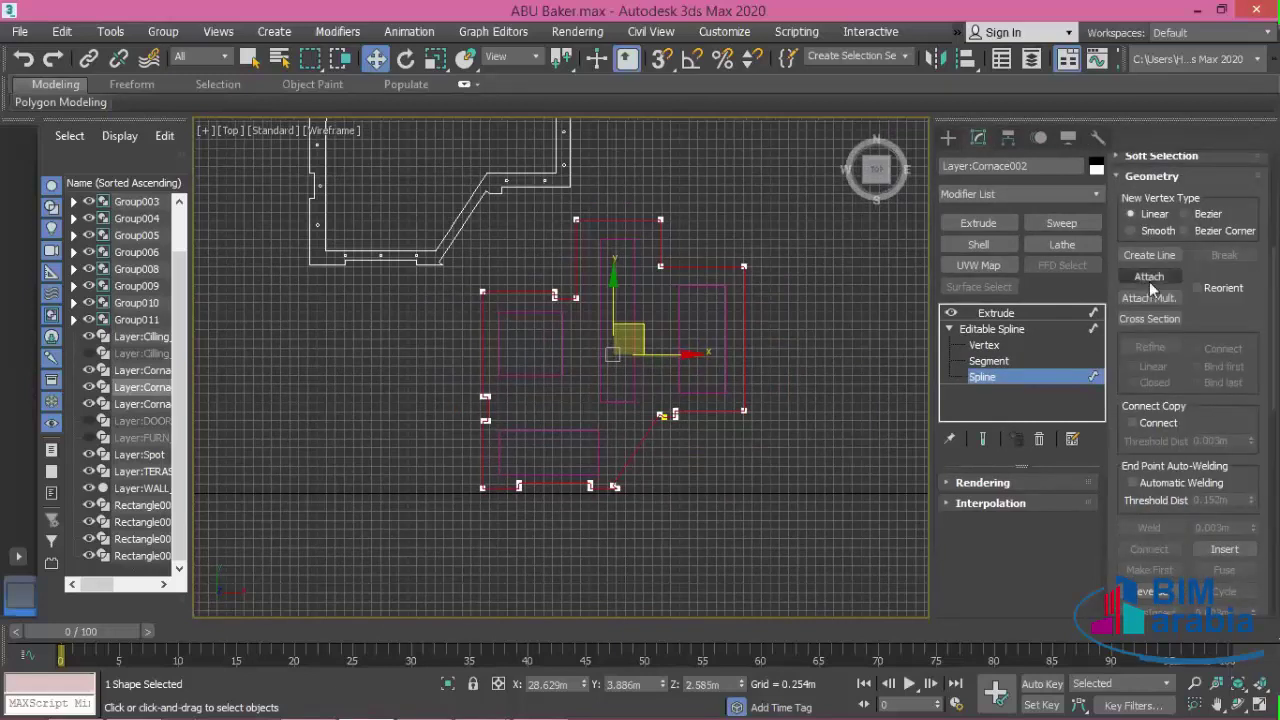
pyautogui.click(723, 318)
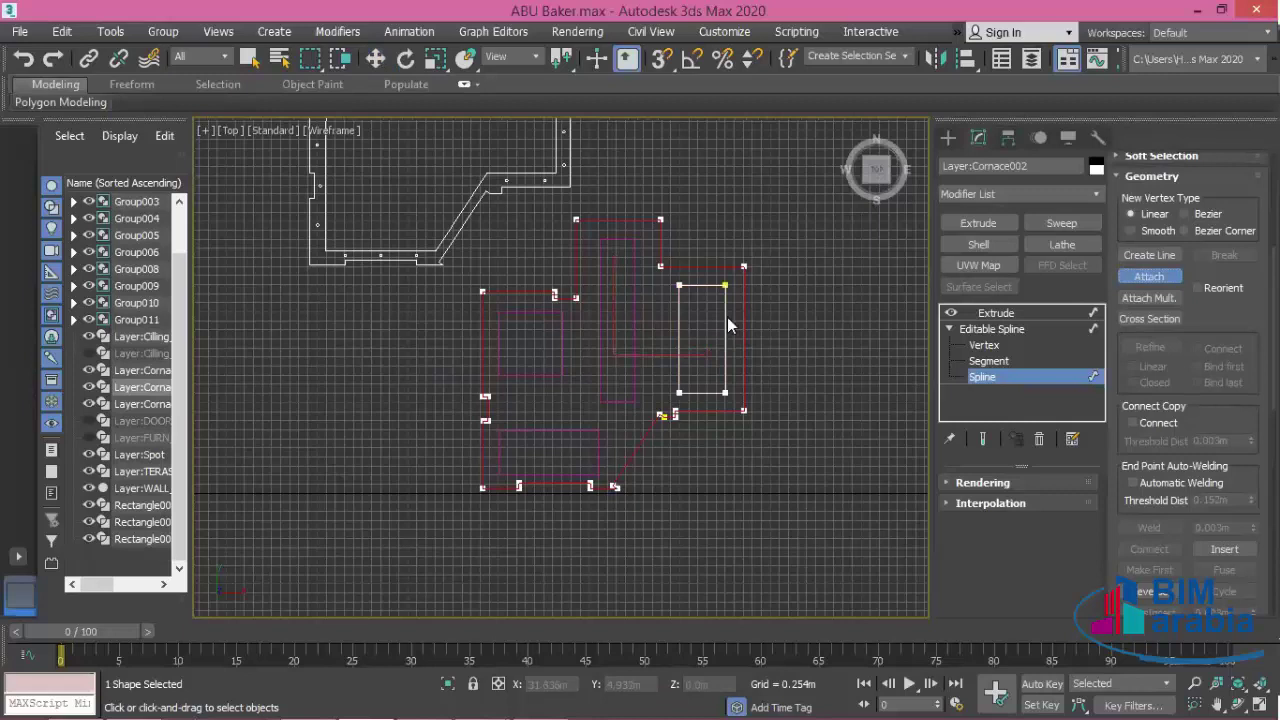
pyautogui.click(634, 330)
pyautogui.click(562, 358)
pyautogui.click(596, 430)
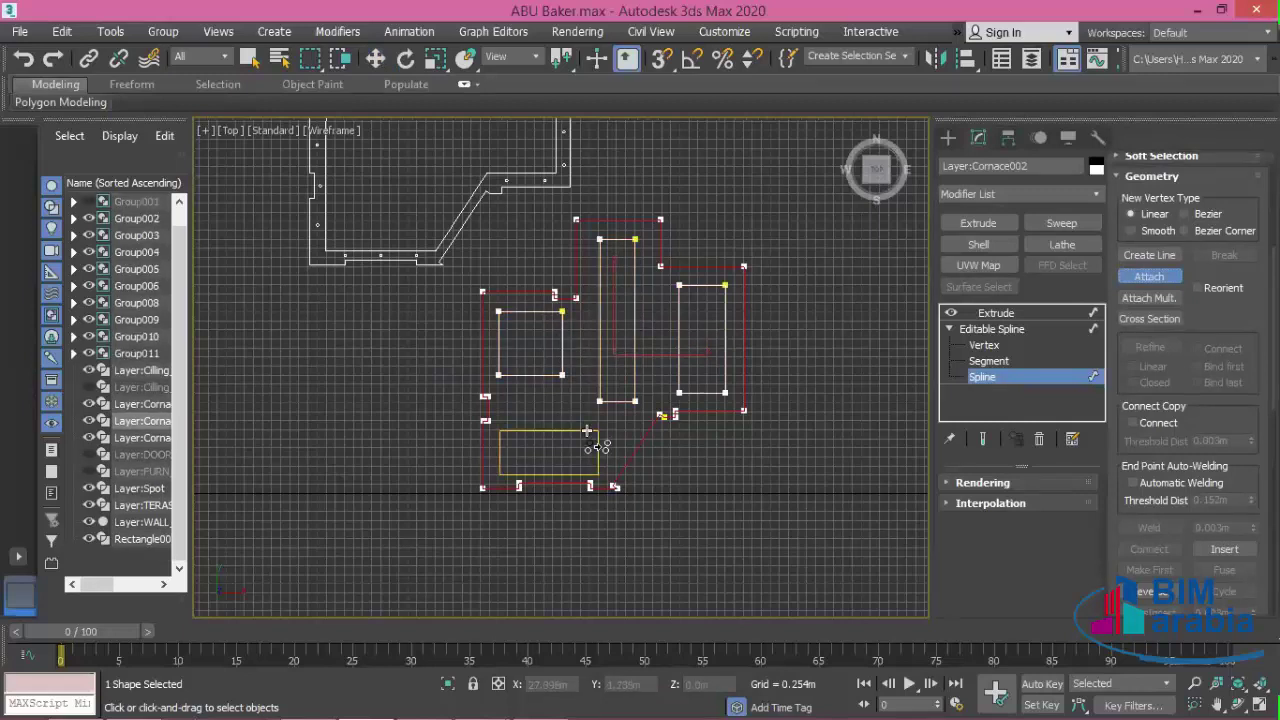
pyautogui.click(587, 431)
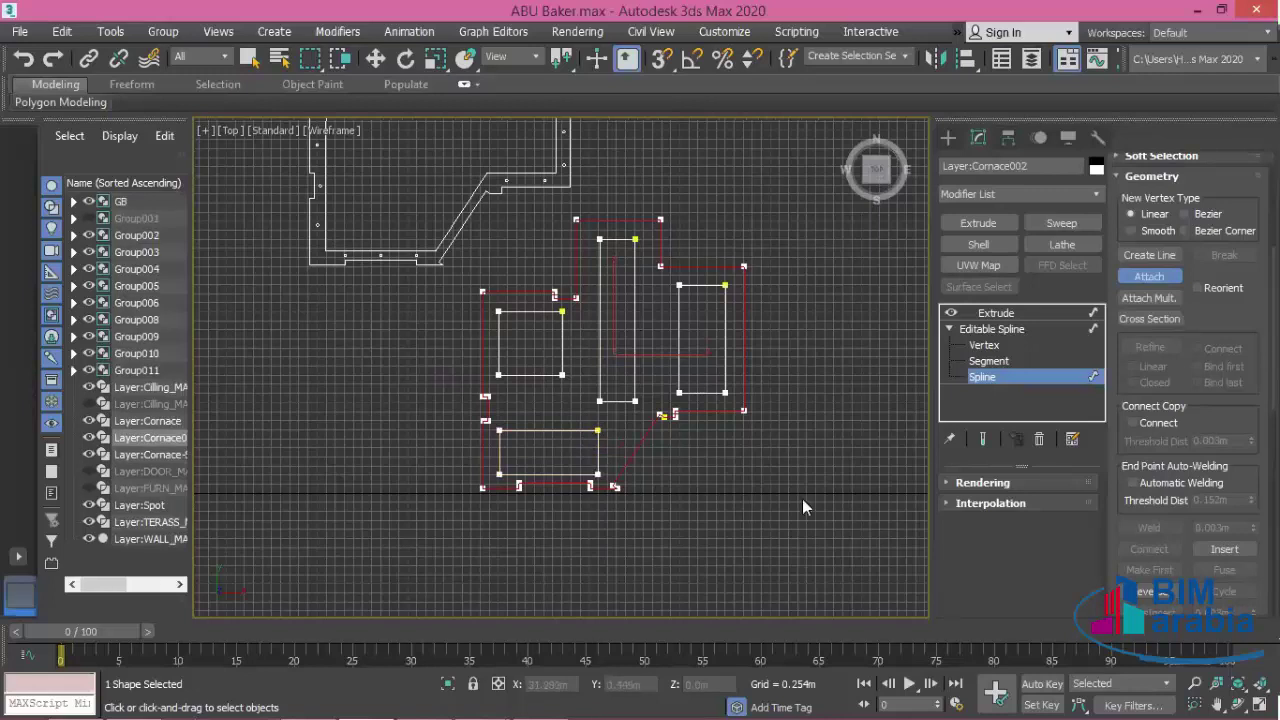
pyautogui.click(1149, 276)
pyautogui.press('w')
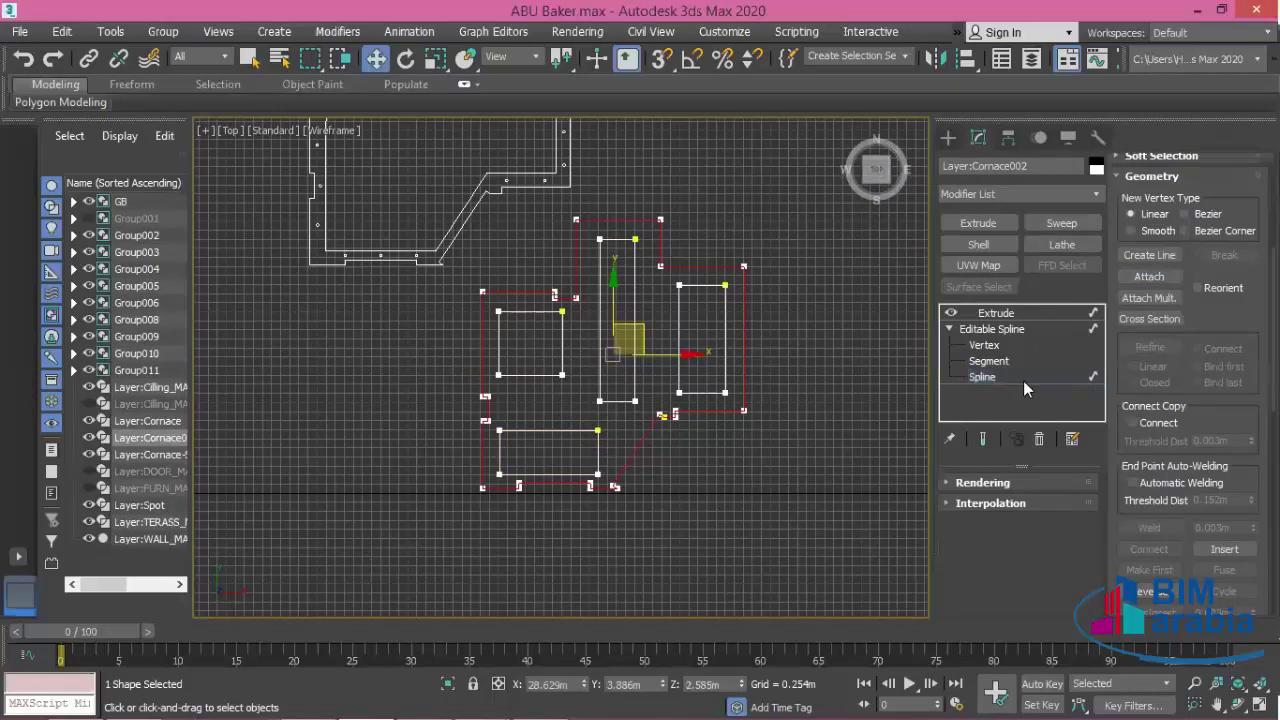
pyautogui.click(992, 329)
pyautogui.click(996, 313)
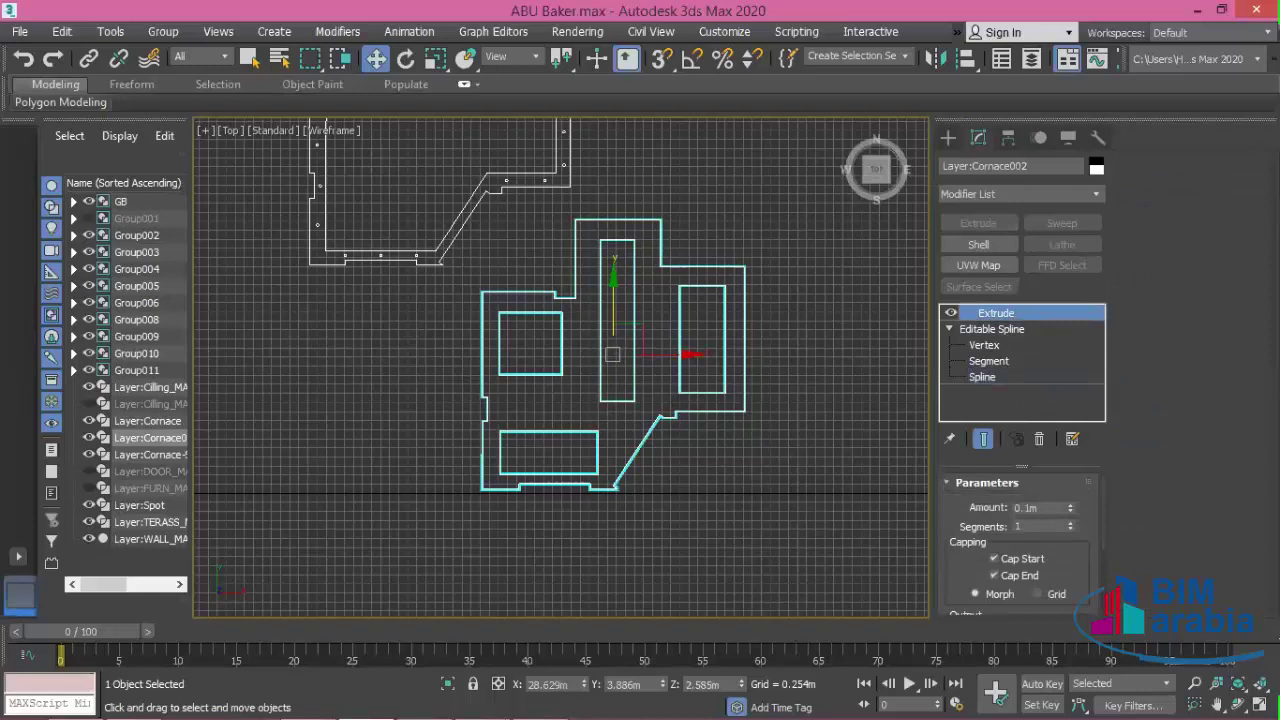
# - Inspect the extruded cornice panel in the Perspective viewport
pyautogui.hotkey('alt', 'w')
pyautogui.moveTo(738, 444); pyautogui.dragTo(696, 474, button='middle')
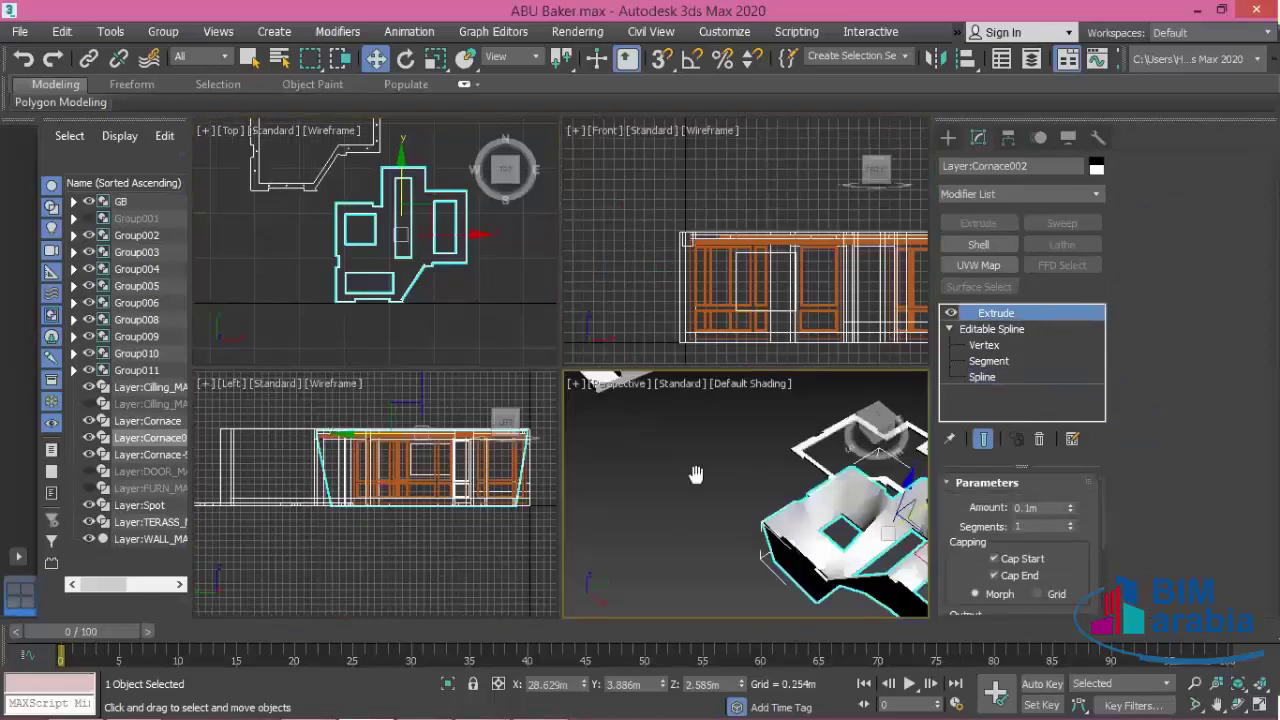
pyautogui.press('z')
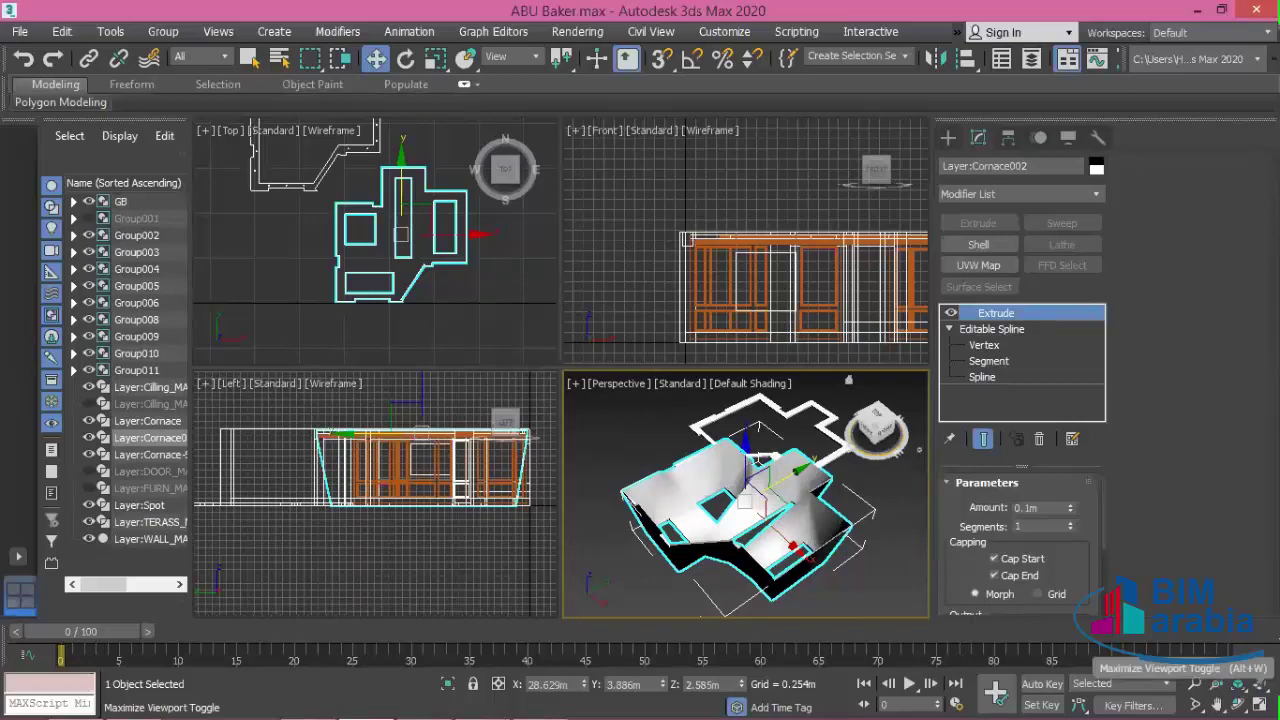
pyautogui.click(1257, 685)
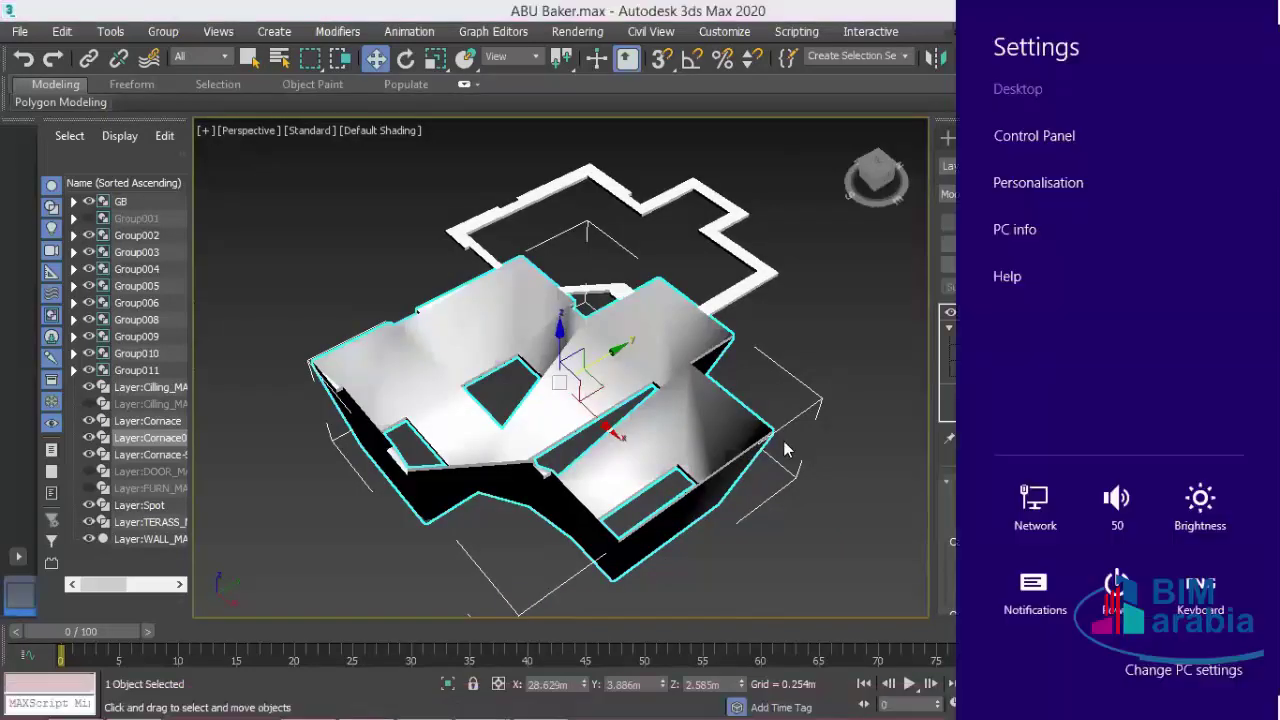
pyautogui.hotkey('alt', 'w')
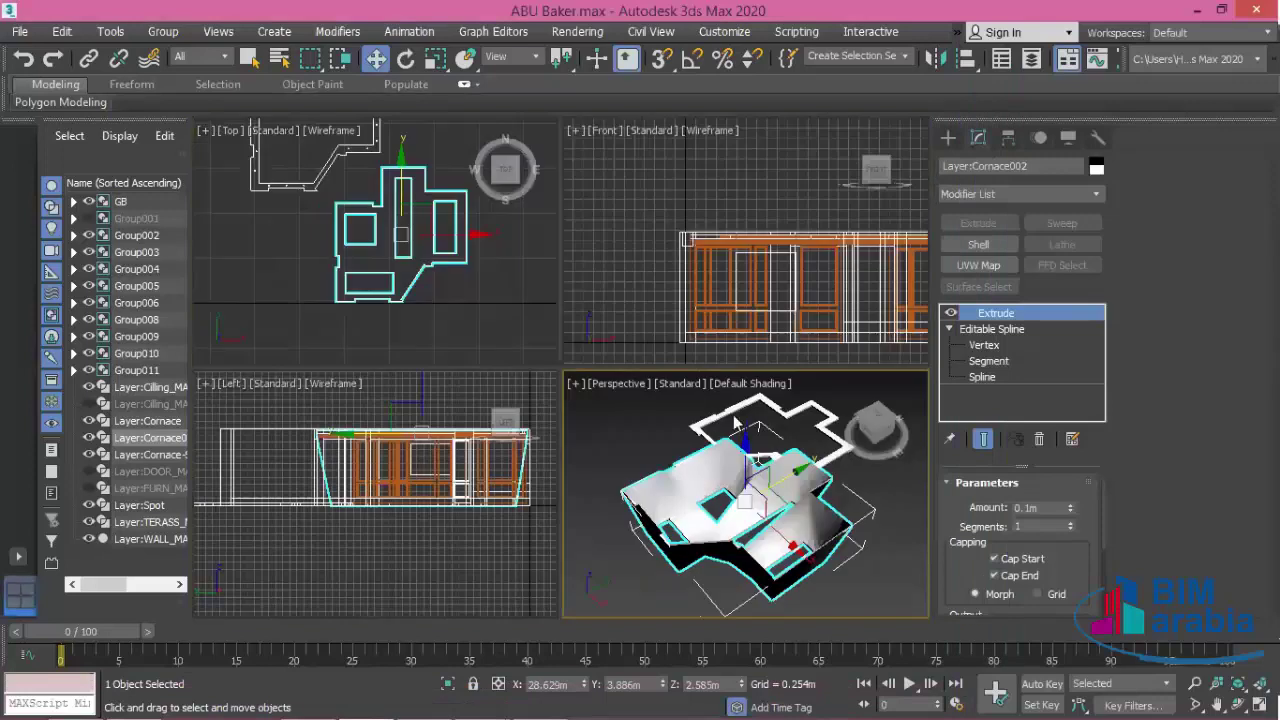
# - Maximize the Top view, select the cornice shape and enter its Spline sub-level
pyautogui.click(485, 293)
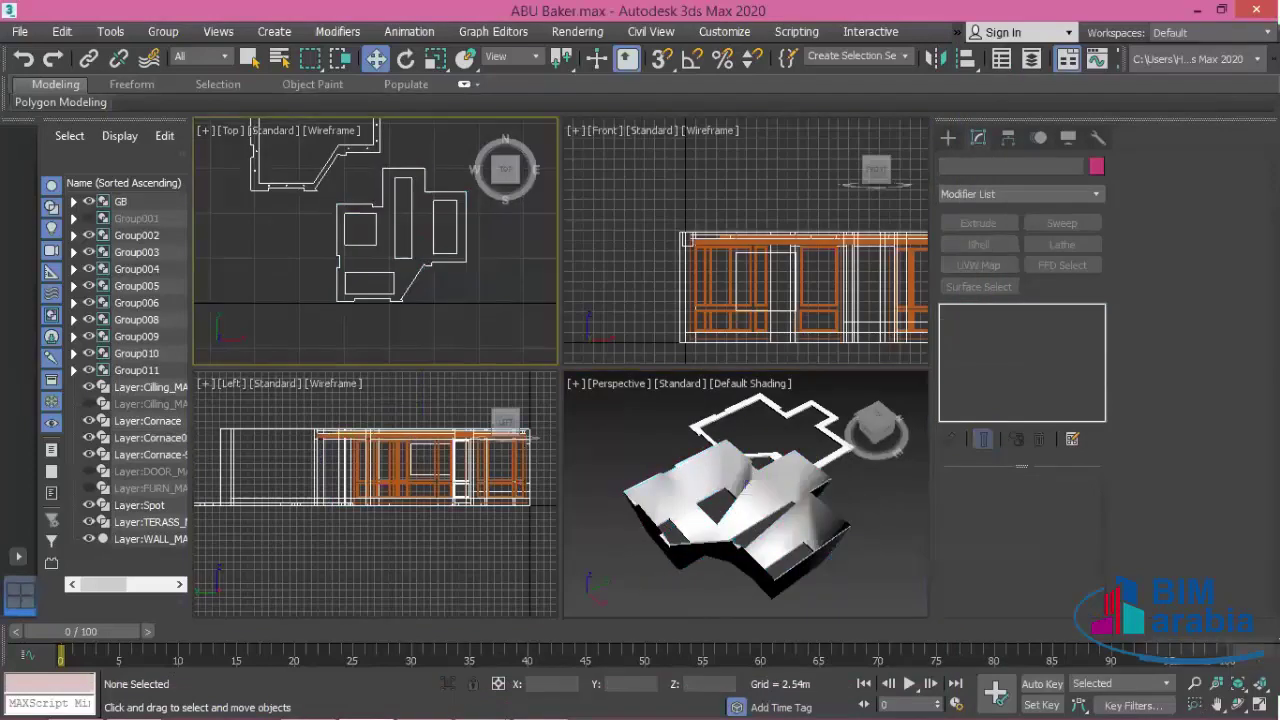
pyautogui.hotkey('alt', 'w')
pyautogui.scroll(1, 795, 346)
pyautogui.moveTo(815, 257); pyautogui.dragTo(699, 473)
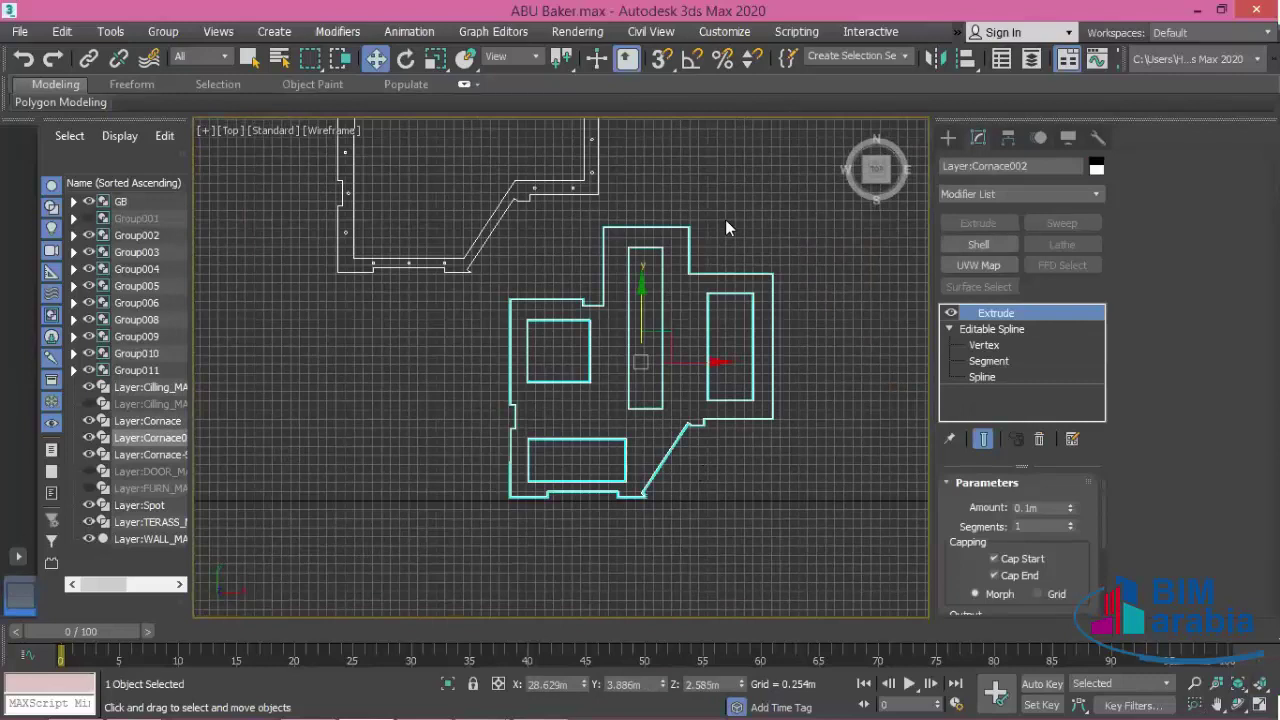
pyautogui.click(992, 328)
pyautogui.click(982, 376)
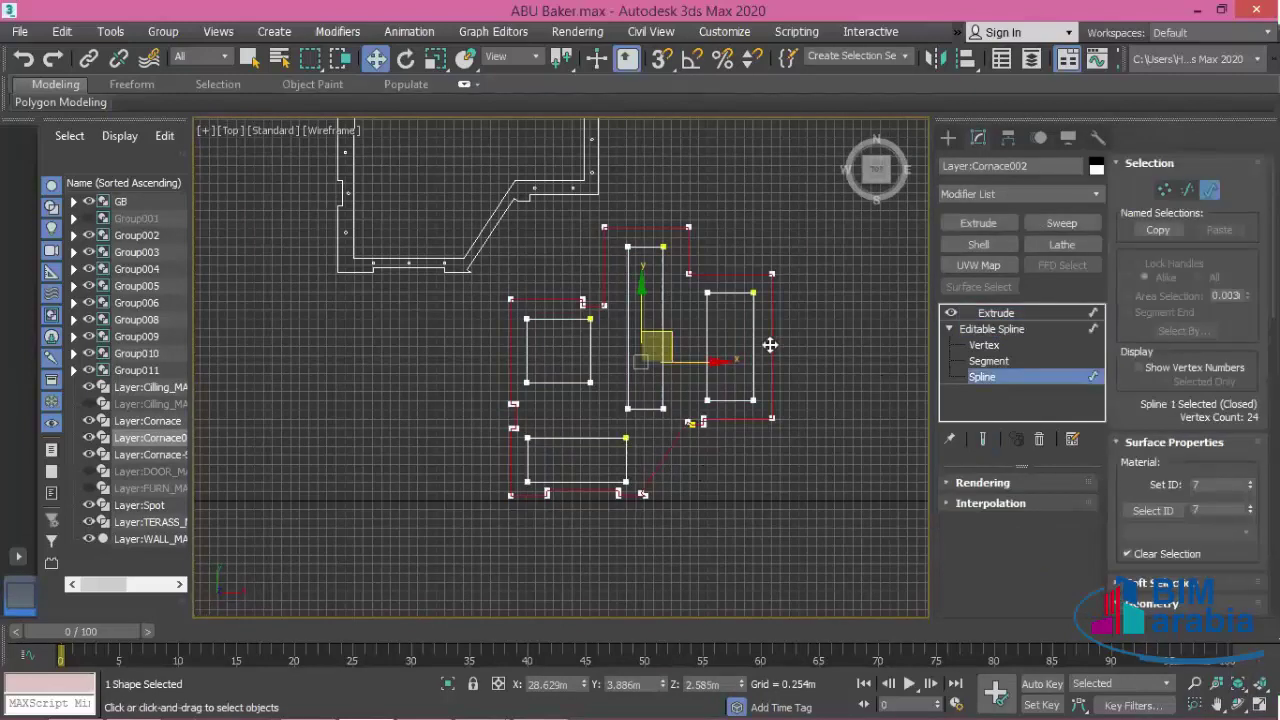
# - Set the Z height of the right and tall centre rectangle splines to 2.585 m
pyautogui.doubleClick(722, 681)
pyautogui.write('0')
pyautogui.press('Return')
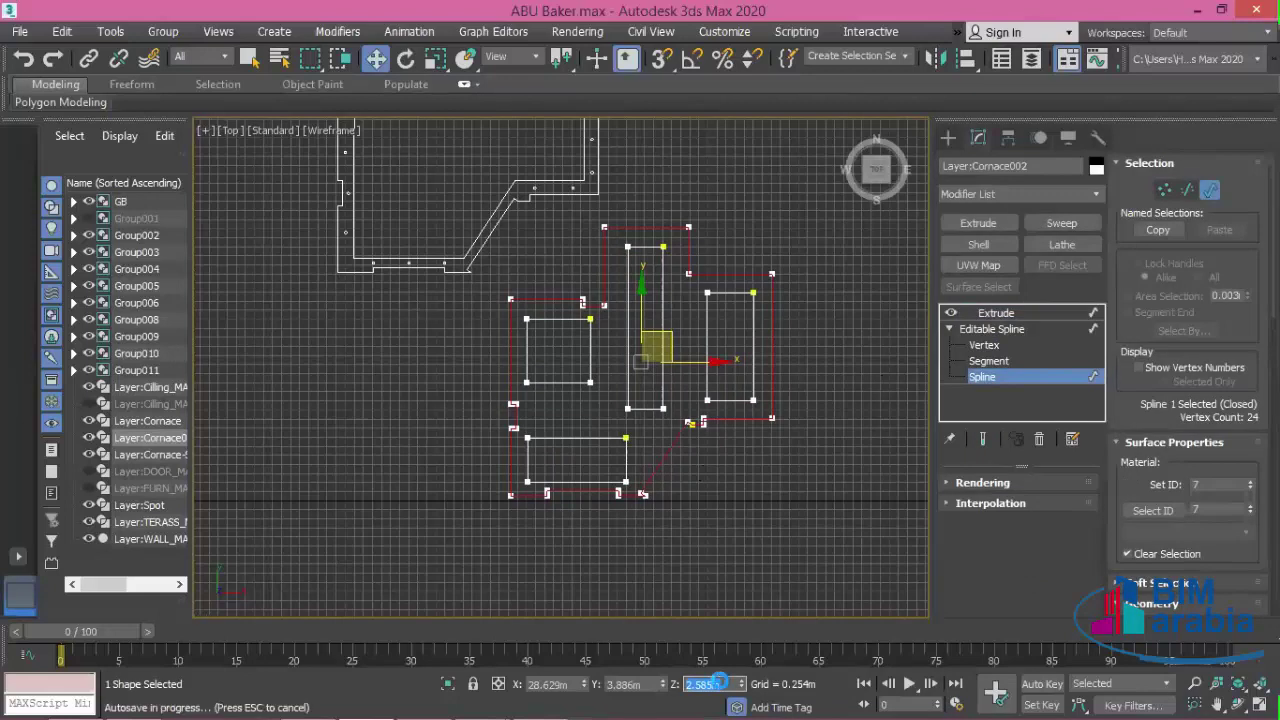
pyautogui.click(790, 430)
pyautogui.click(753, 385)
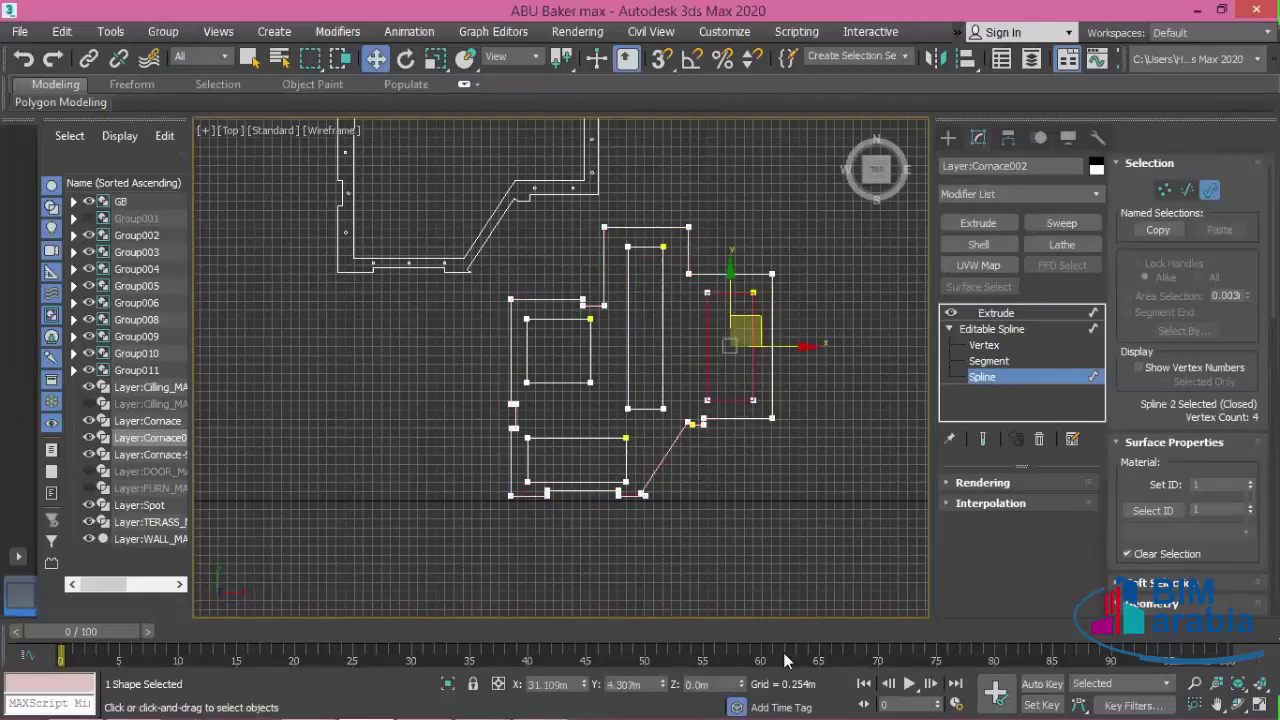
pyautogui.click(722, 684)
pyautogui.click(662, 367)
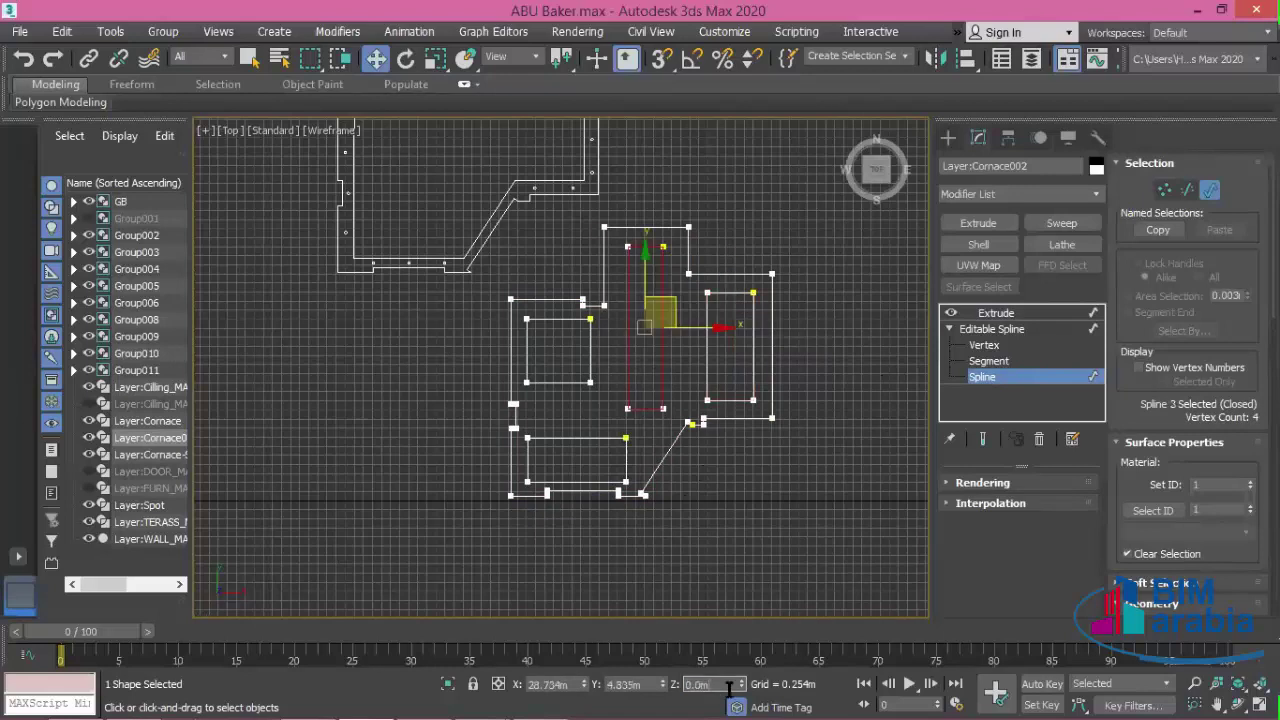
pyautogui.doubleClick(722, 684)
pyautogui.press('Return')
# - Set the left and lower rectangle splines to Z 2.585 m
pyautogui.click(591, 366)
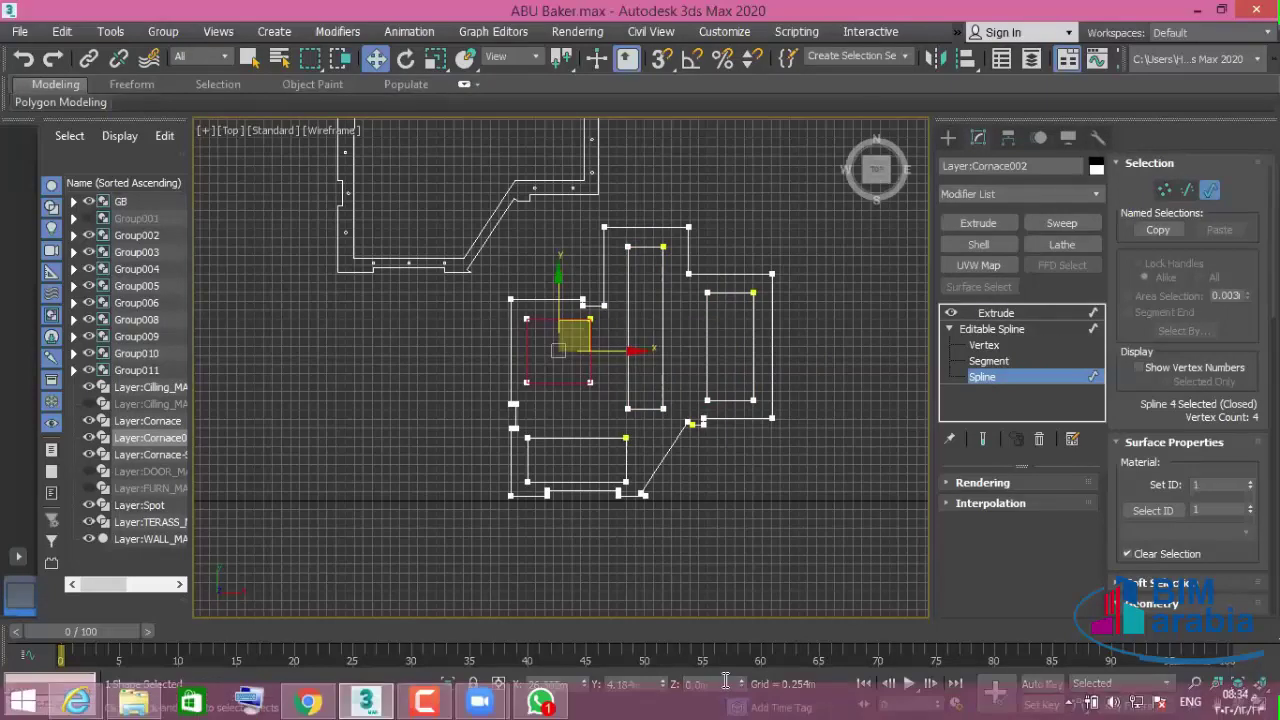
pyautogui.click(761, 549)
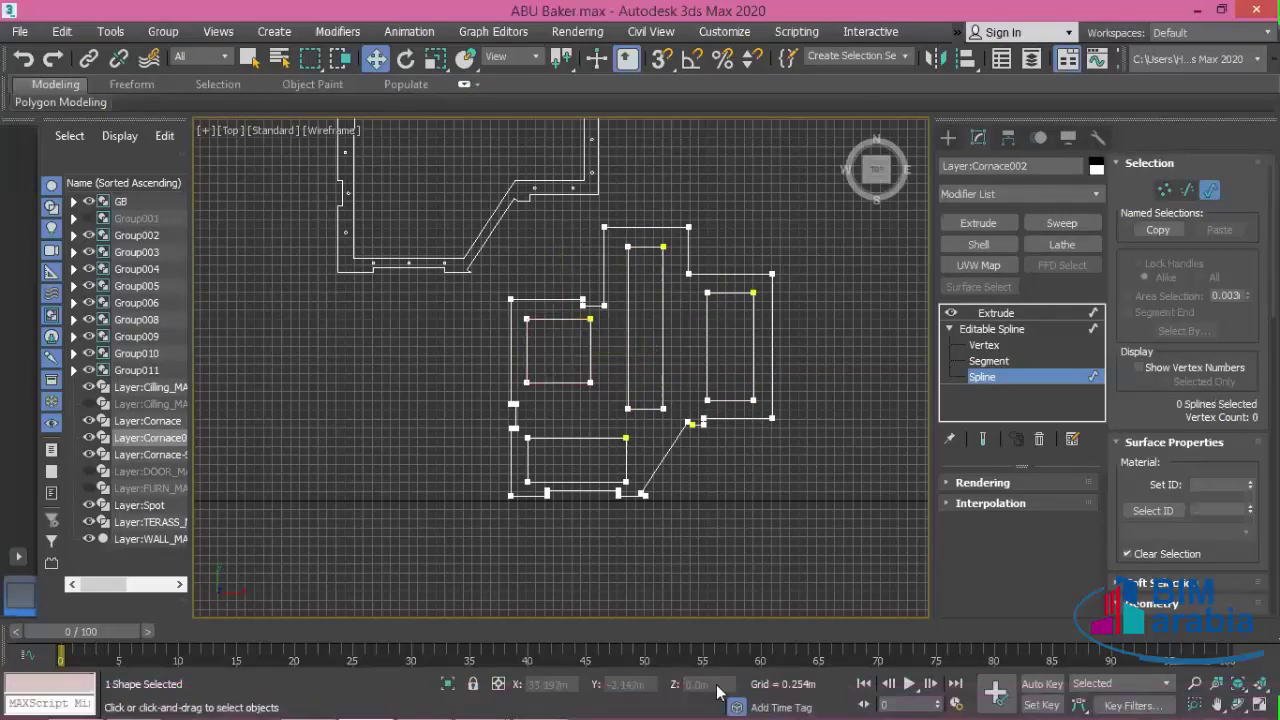
pyautogui.click(590, 356)
pyautogui.doubleClick(725, 684)
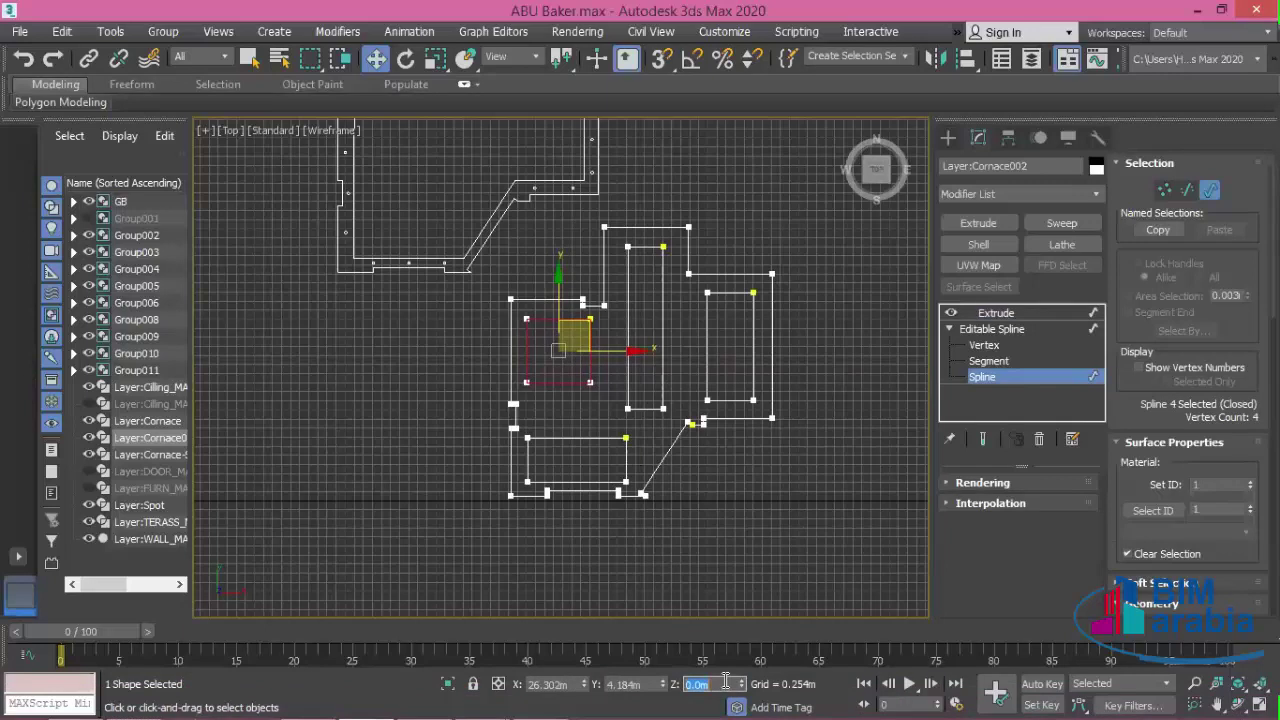
pyautogui.write('2.585')
pyautogui.press('Return')
pyautogui.click(625, 453)
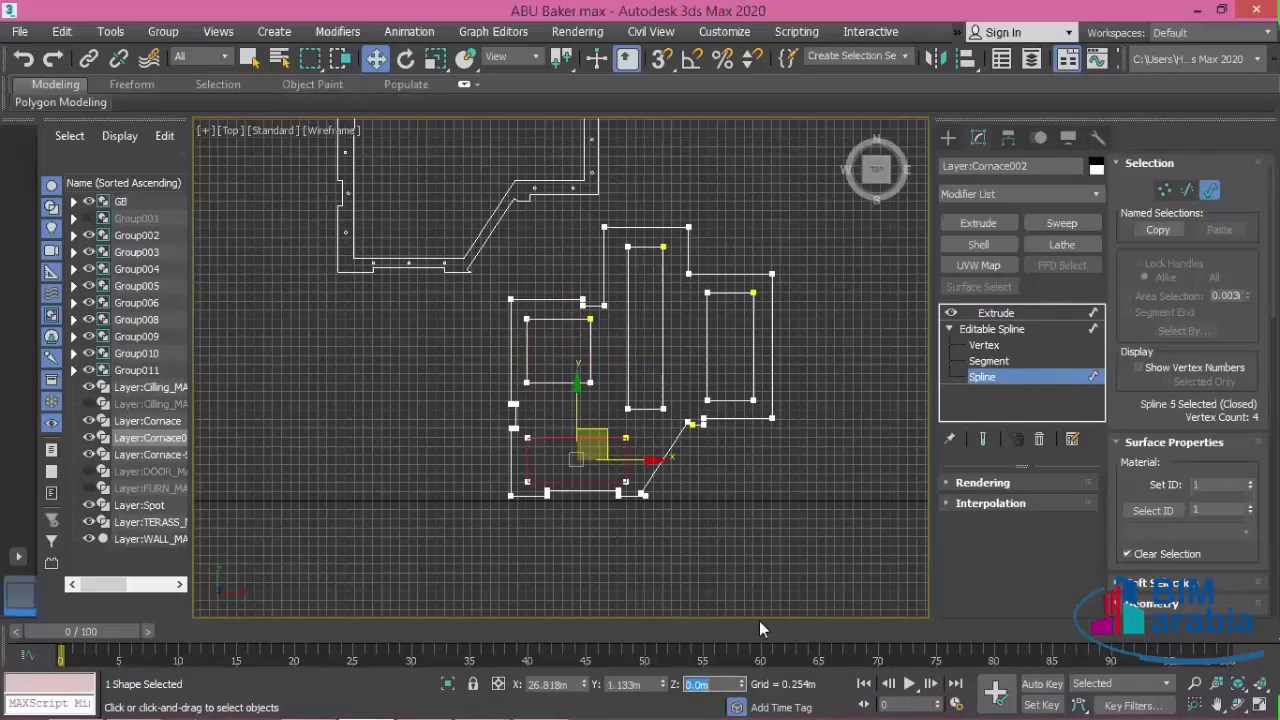
pyautogui.write('2.585')
pyautogui.press('Return')
pyautogui.press('Return')
pyautogui.click(1001, 329)
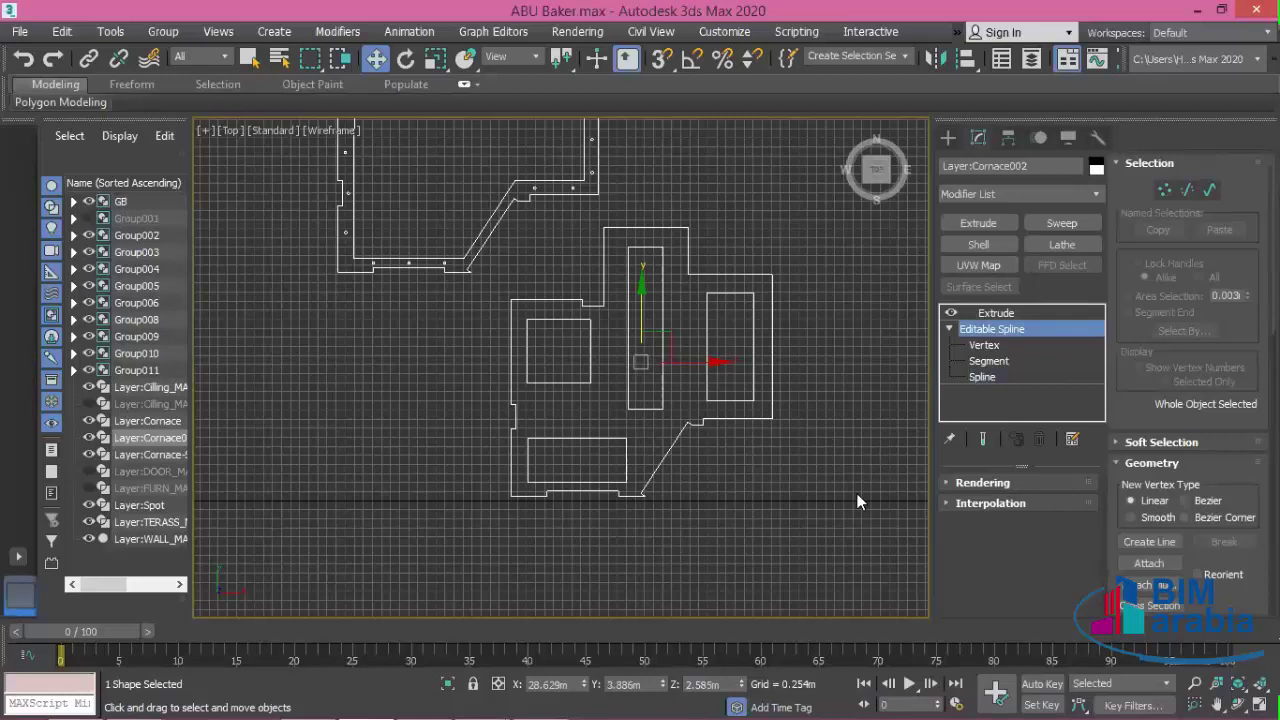
# - Zoom over the plan and switch to the four-viewport layout
pyautogui.scroll(1, 777, 380)
pyautogui.scroll(2, 777, 368)
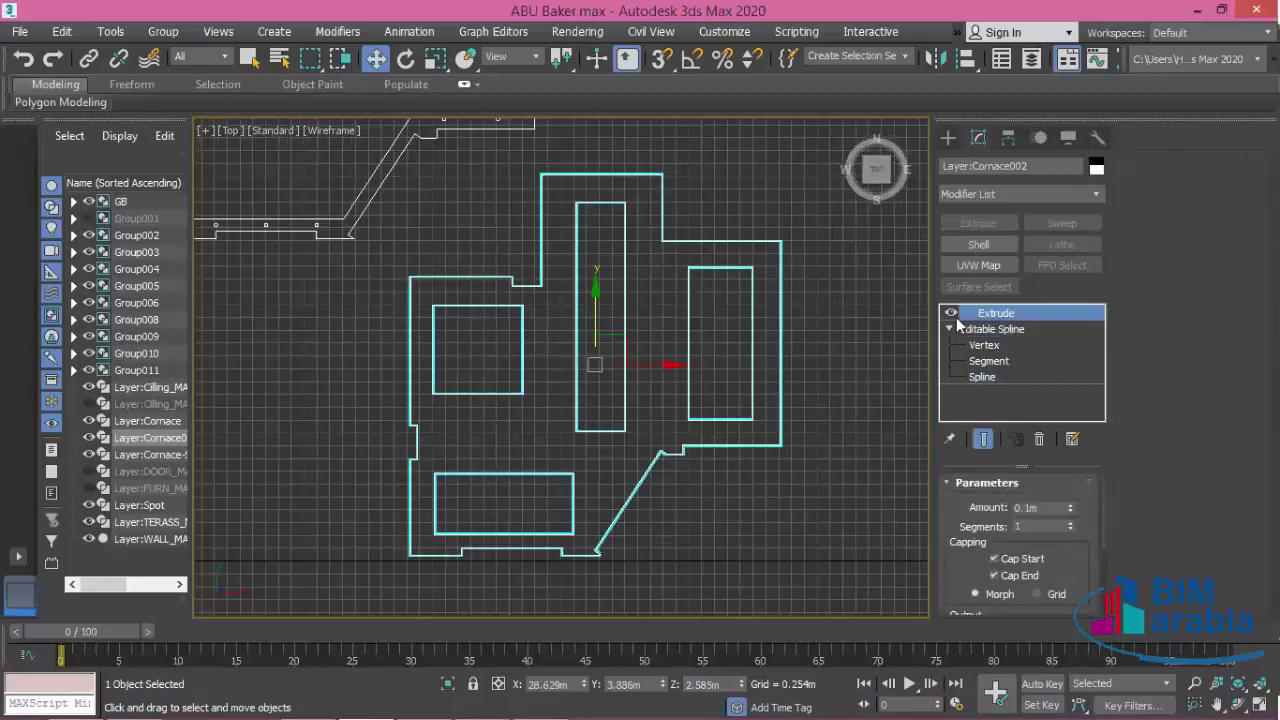
pyautogui.scroll(-2, 705, 430)
pyautogui.scroll(-3, 679, 407)
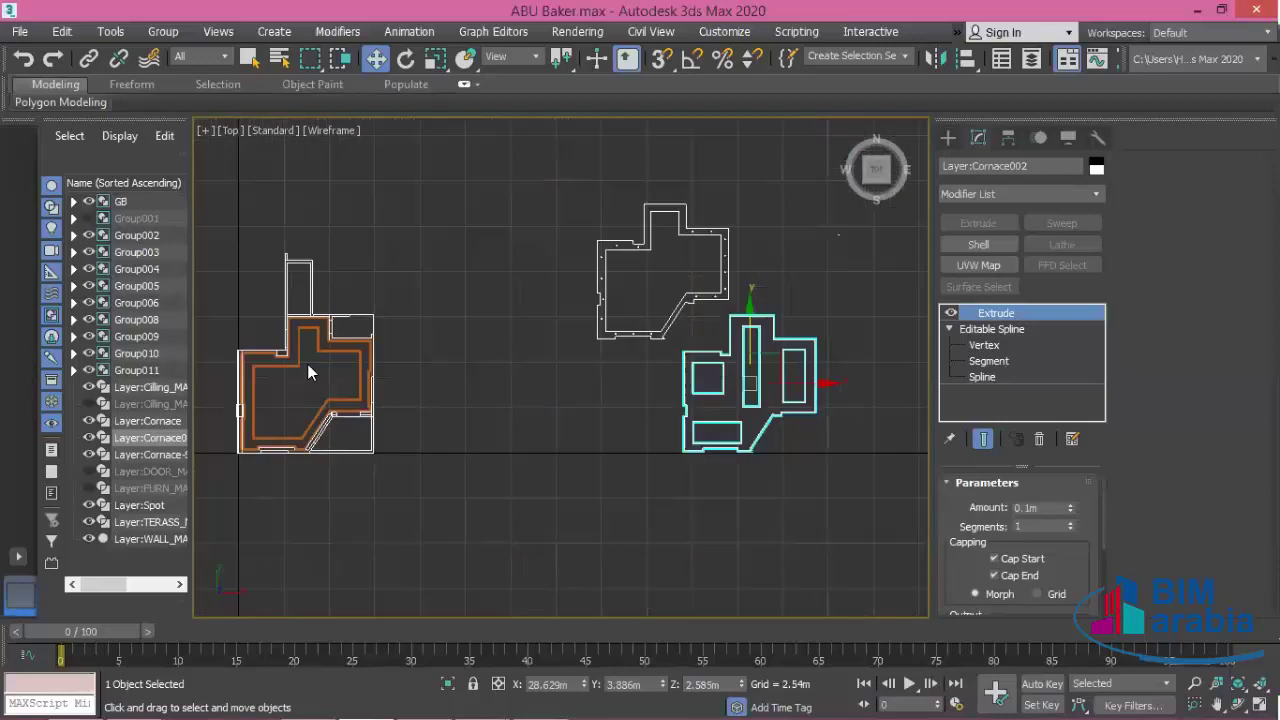
pyautogui.scroll(2, 645, 413)
pyautogui.scroll(2, 733, 439)
pyautogui.scroll(1, 812, 411)
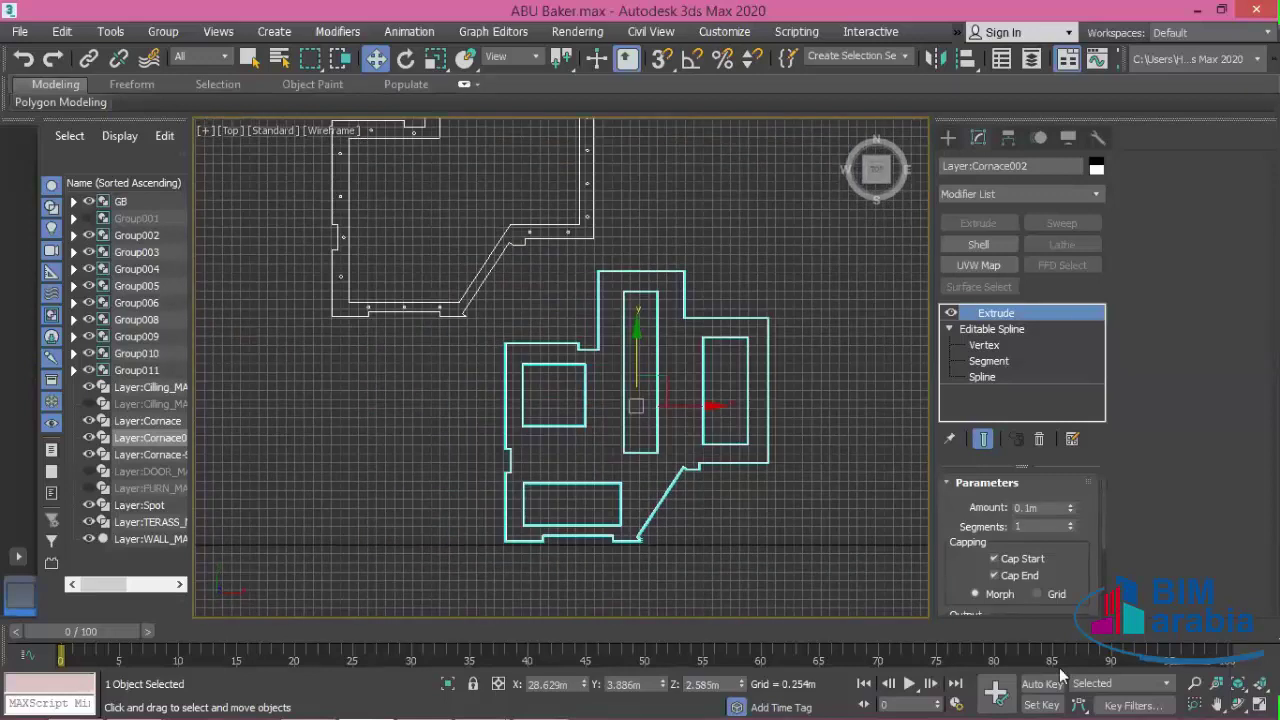
pyautogui.click(1259, 703)
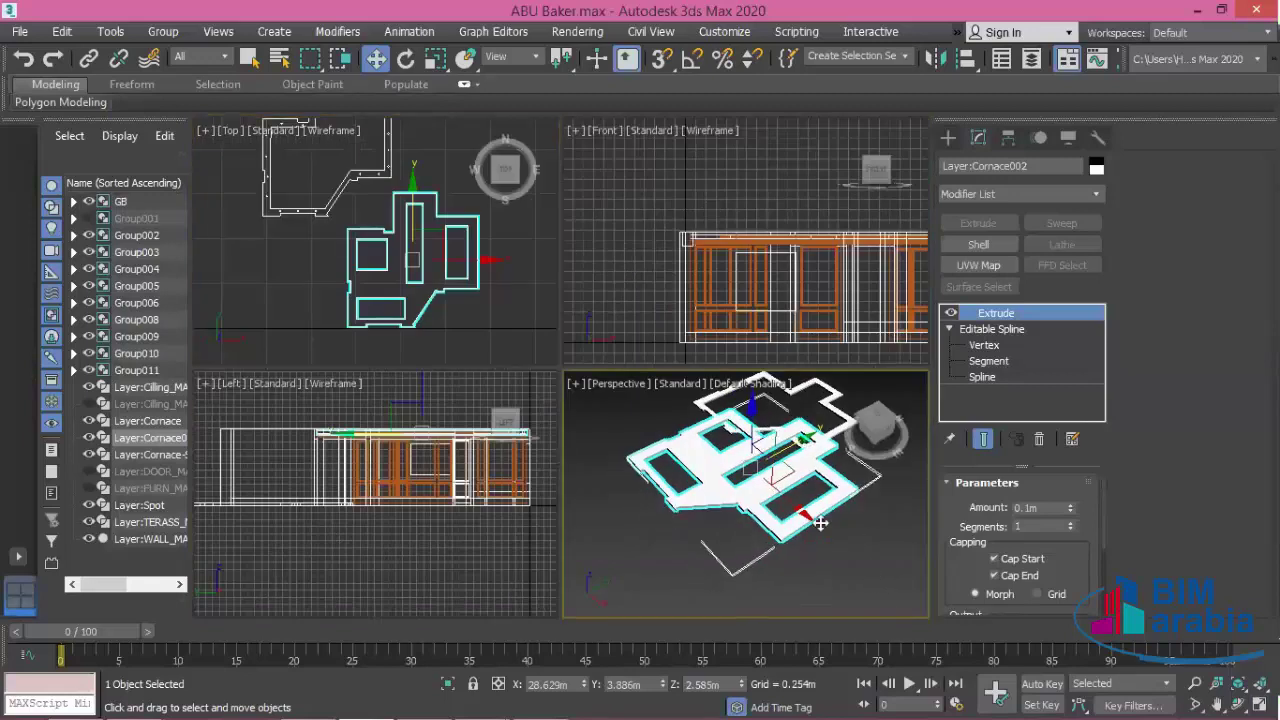
# - Maximize Perspective and frame the cornice slab with its four openings, then deselect it
pyautogui.scroll(3, 820, 523)
pyautogui.scroll(1, 820, 523)
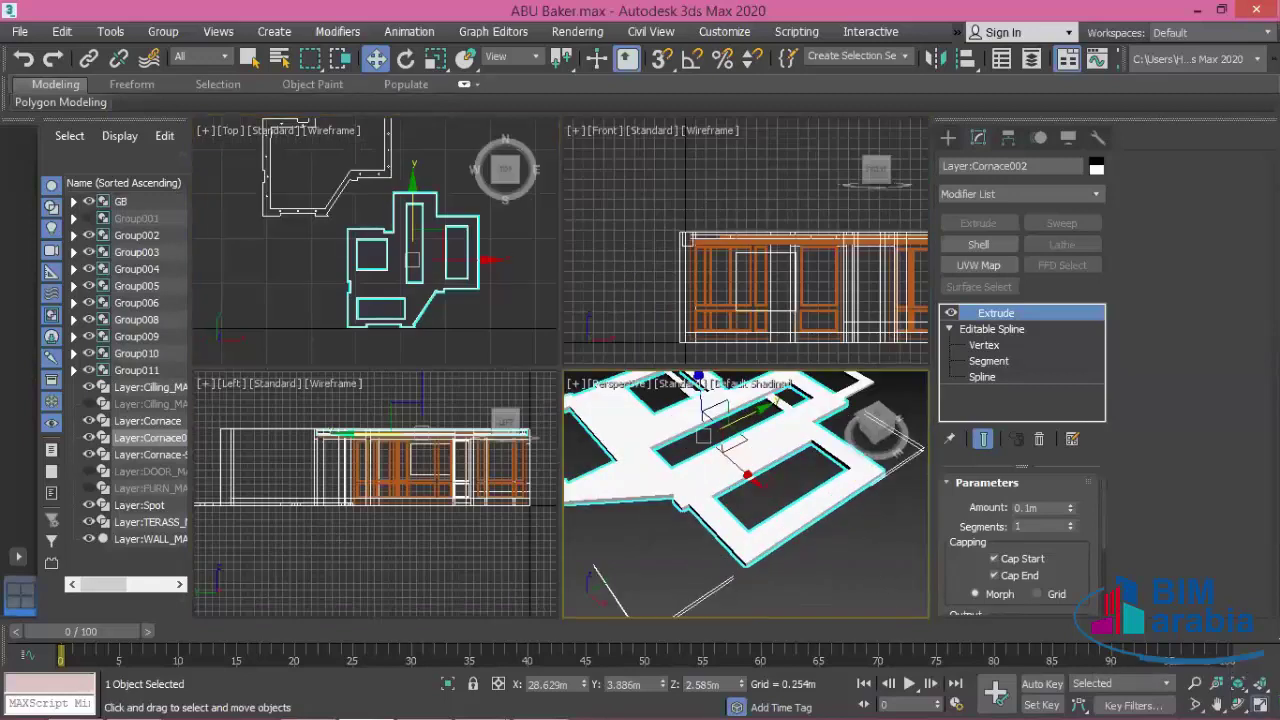
pyautogui.hotkey('alt', 'w')
pyautogui.scroll(-1, 823, 478)
pyautogui.scroll(-2, 860, 497)
pyautogui.scroll(1, 819, 493)
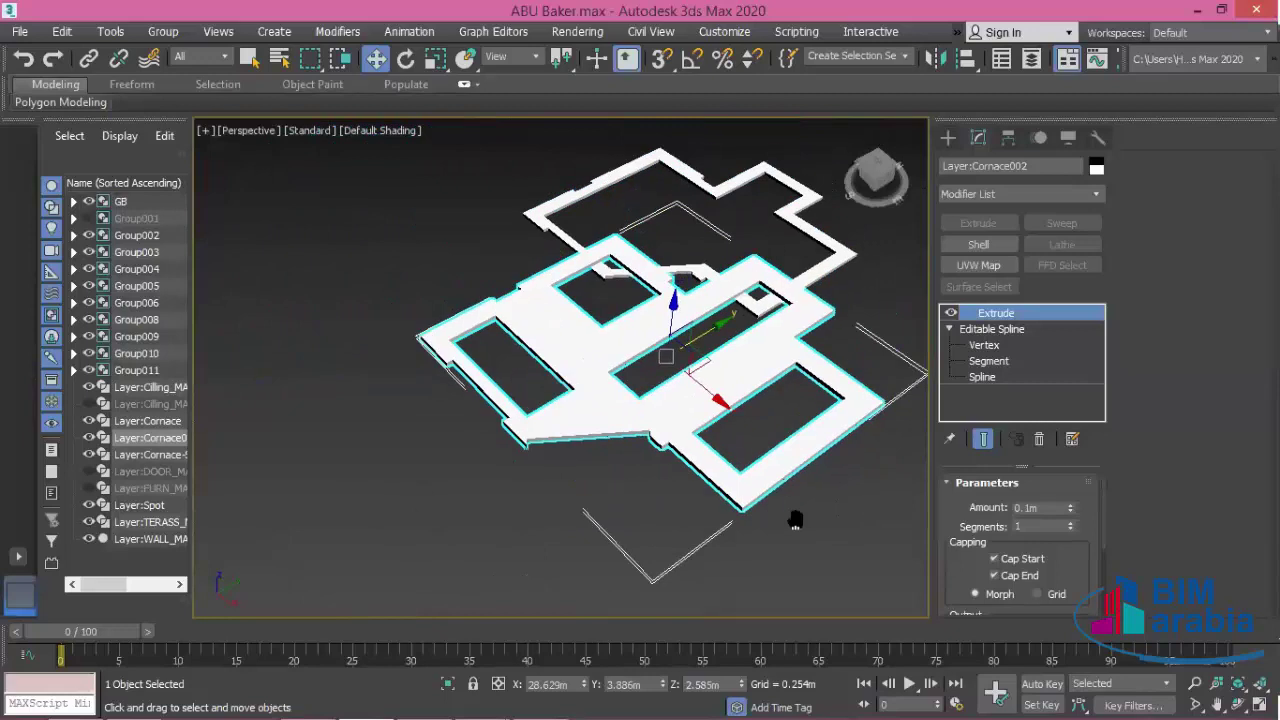
pyautogui.moveTo(795, 520)
pyautogui.mouseDown(button='middle')
pyautogui.moveTo(815, 546)
pyautogui.moveTo(777, 457)
pyautogui.moveTo(797, 364)
pyautogui.mouseUp(button='middle')
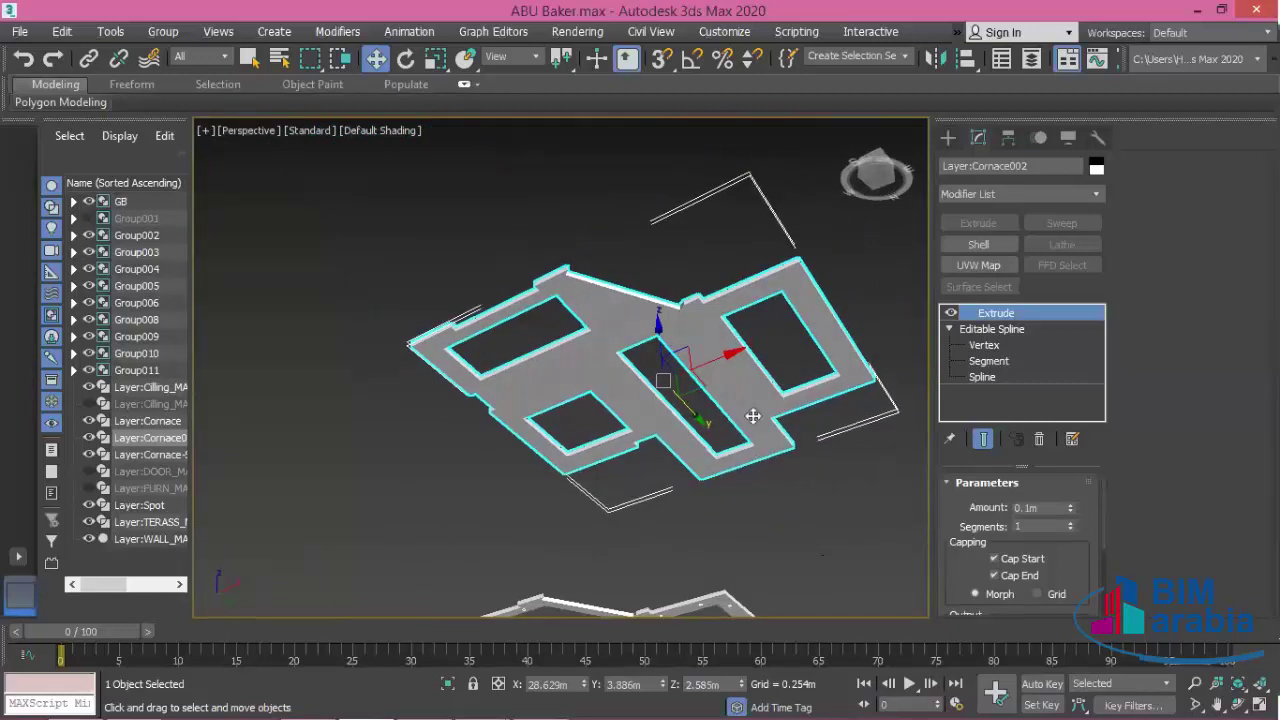
pyautogui.scroll(2, 766, 386)
pyautogui.scroll(1, 766, 386)
pyautogui.click(783, 292)
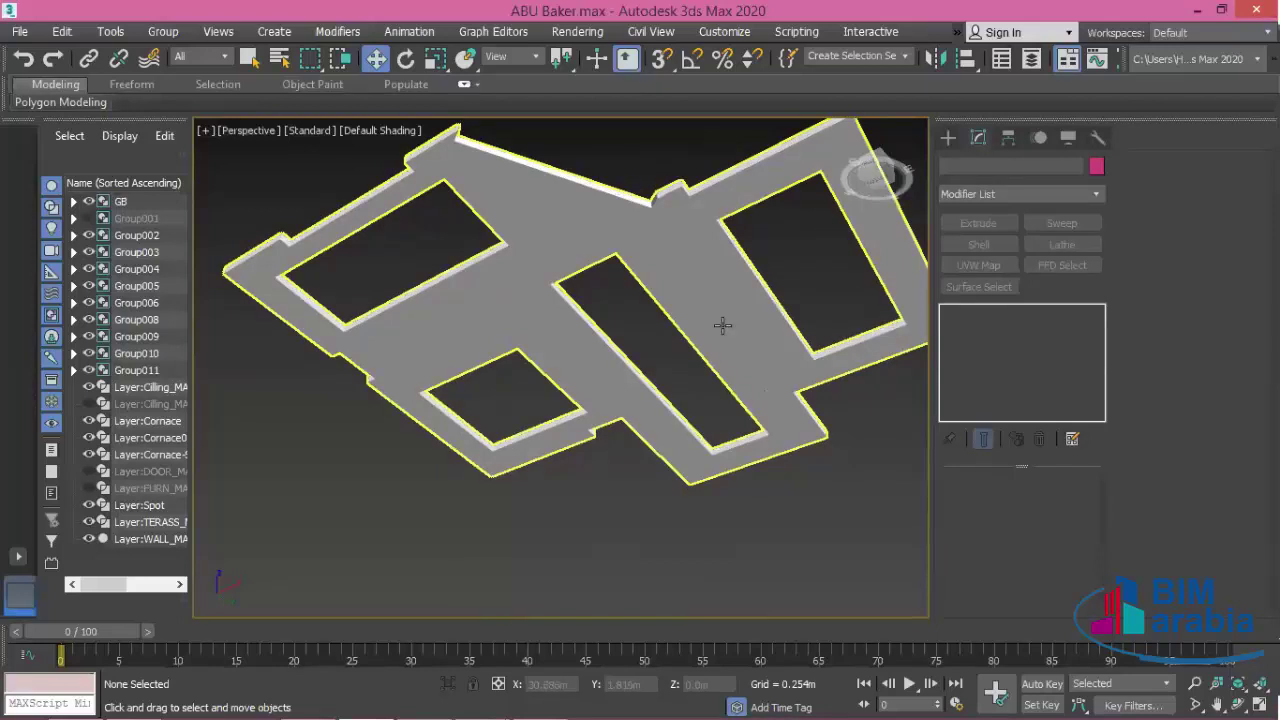
# - Pan the view to show the ceiling panel, floor outline and house model together
pyautogui.scroll(-5, 723, 325)
pyautogui.scroll(3, 763, 249)
pyautogui.moveTo(763, 249)
pyautogui.mouseDown(button='middle')
pyautogui.moveTo(739, 465)
pyautogui.moveTo(611, 504)
pyautogui.mouseUp(button='middle')
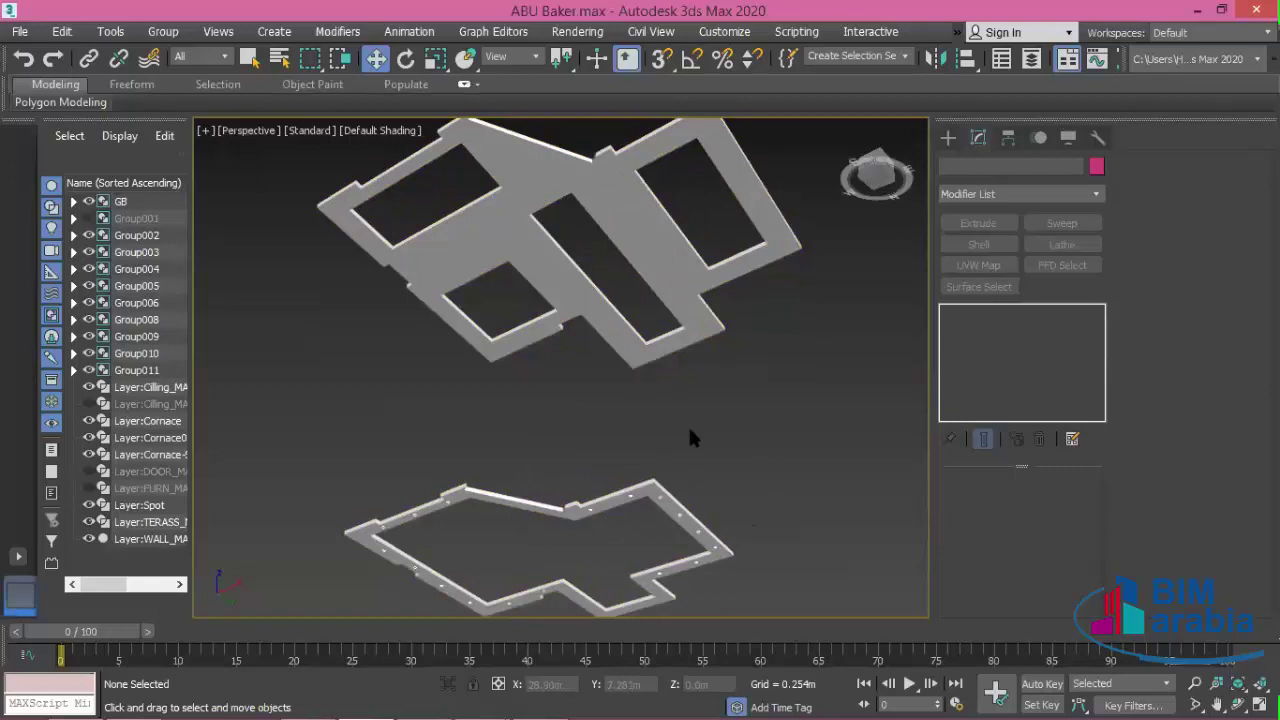
pyautogui.scroll(-3, 688, 437)
pyautogui.moveTo(843, 394); pyautogui.dragTo(960, 300, button='middle')
pyautogui.scroll(-2, 808, 408)
pyautogui.moveTo(808, 408); pyautogui.dragTo(757, 438, button='middle')
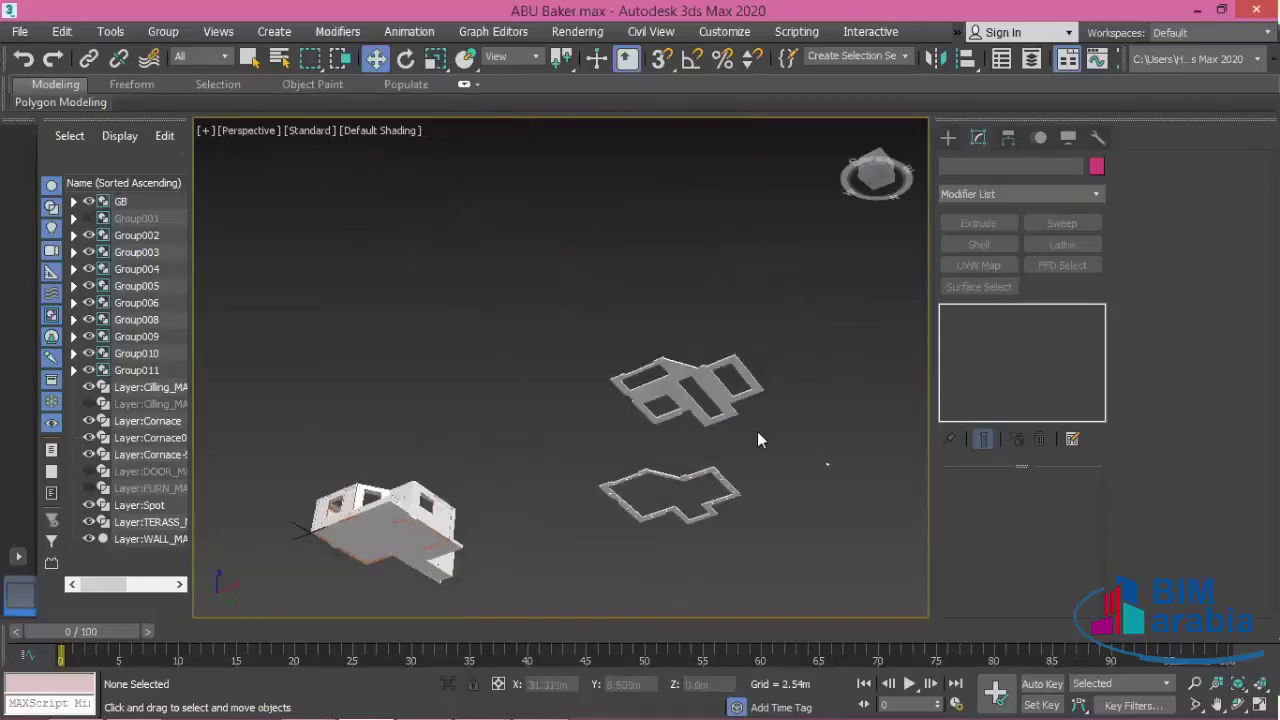
# - Select the cornice ceiling slab, orbit around it, then deselect it
pyautogui.scroll(3, 757, 440)
pyautogui.scroll(2, 720, 395)
pyautogui.scroll(-1, 723, 326)
pyautogui.click(689, 388)
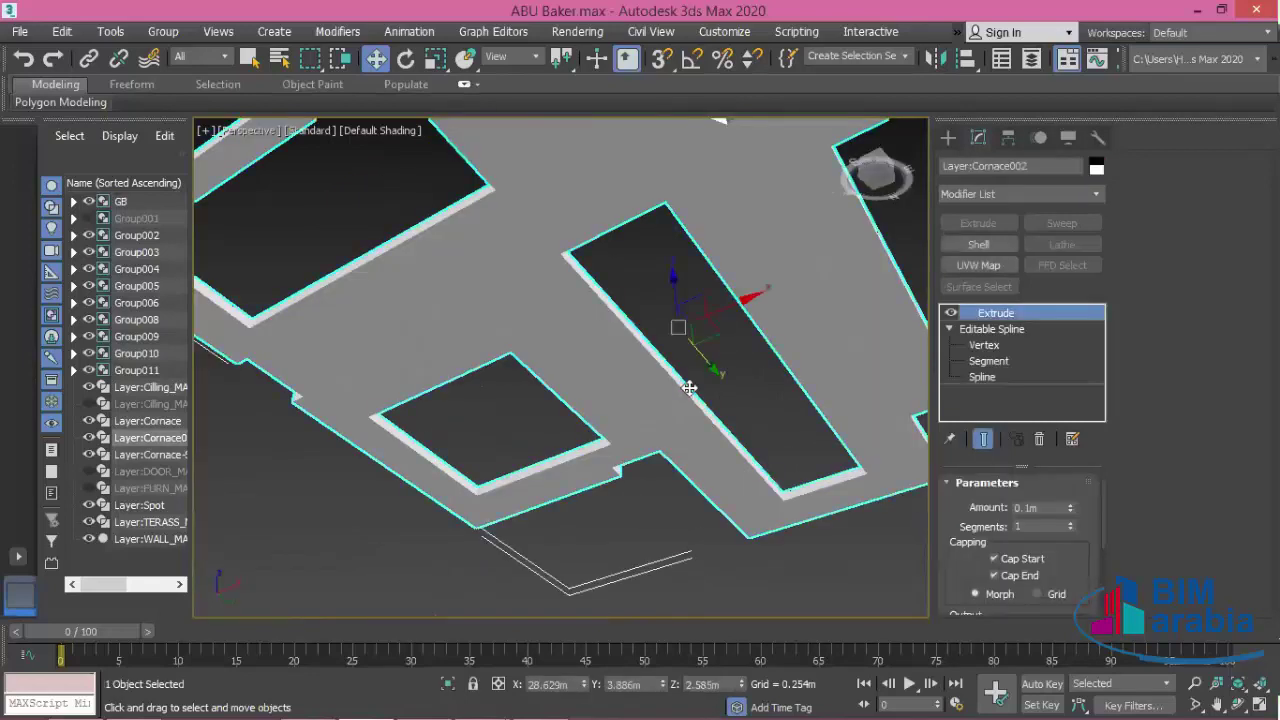
pyautogui.scroll(-3, 689, 388)
pyautogui.moveTo(706, 377)
pyautogui.keyDown('alt'); pyautogui.mouseDown(button='middle')
pyautogui.moveTo(674, 349)
pyautogui.moveTo(620, 352)
pyautogui.mouseUp(button='middle'); pyautogui.keyUp('alt')
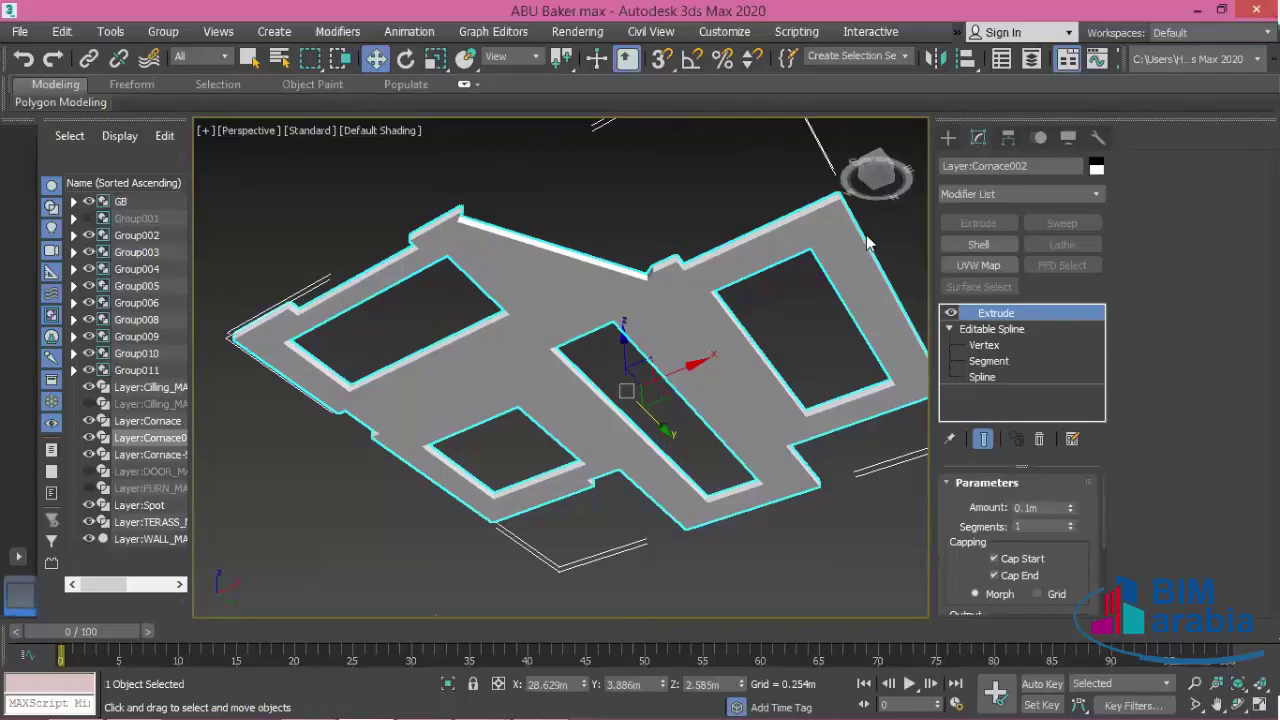
pyautogui.click(821, 529)
pyautogui.scroll(-3, 821, 529)
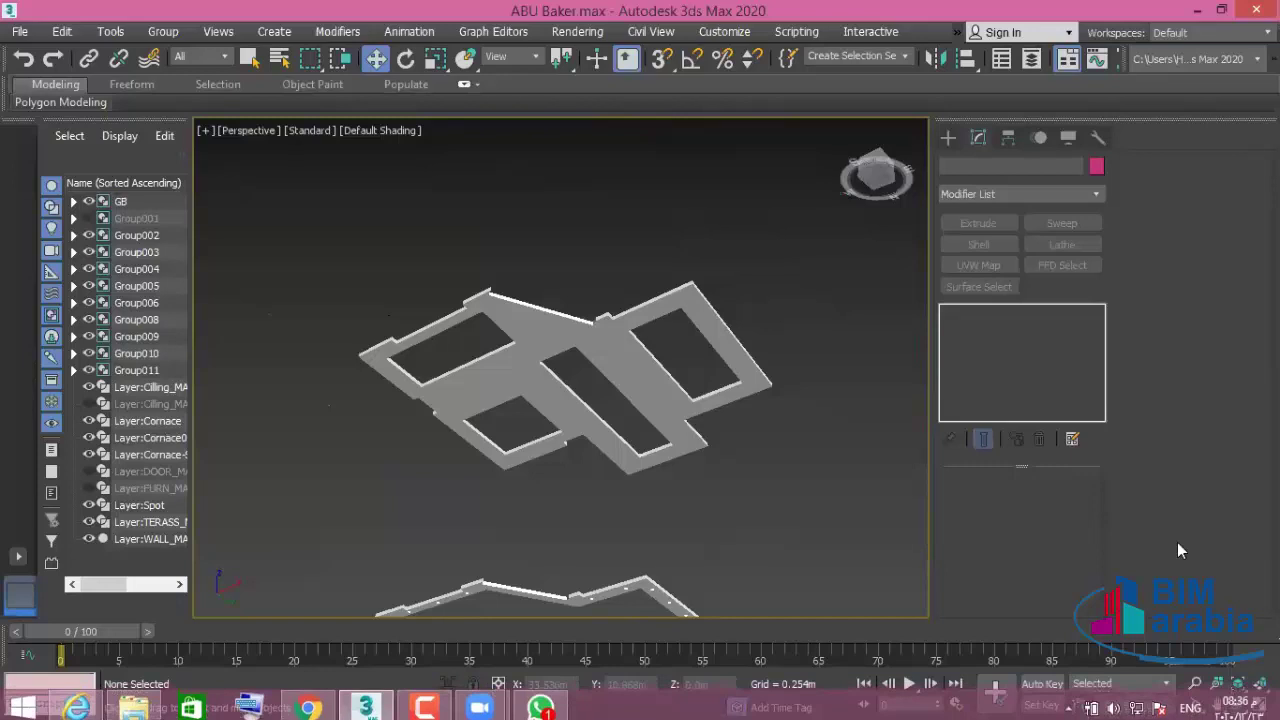
# - Return to the four-viewport layout and check the plan in the Top and Perspective views
pyautogui.click(1259, 705)
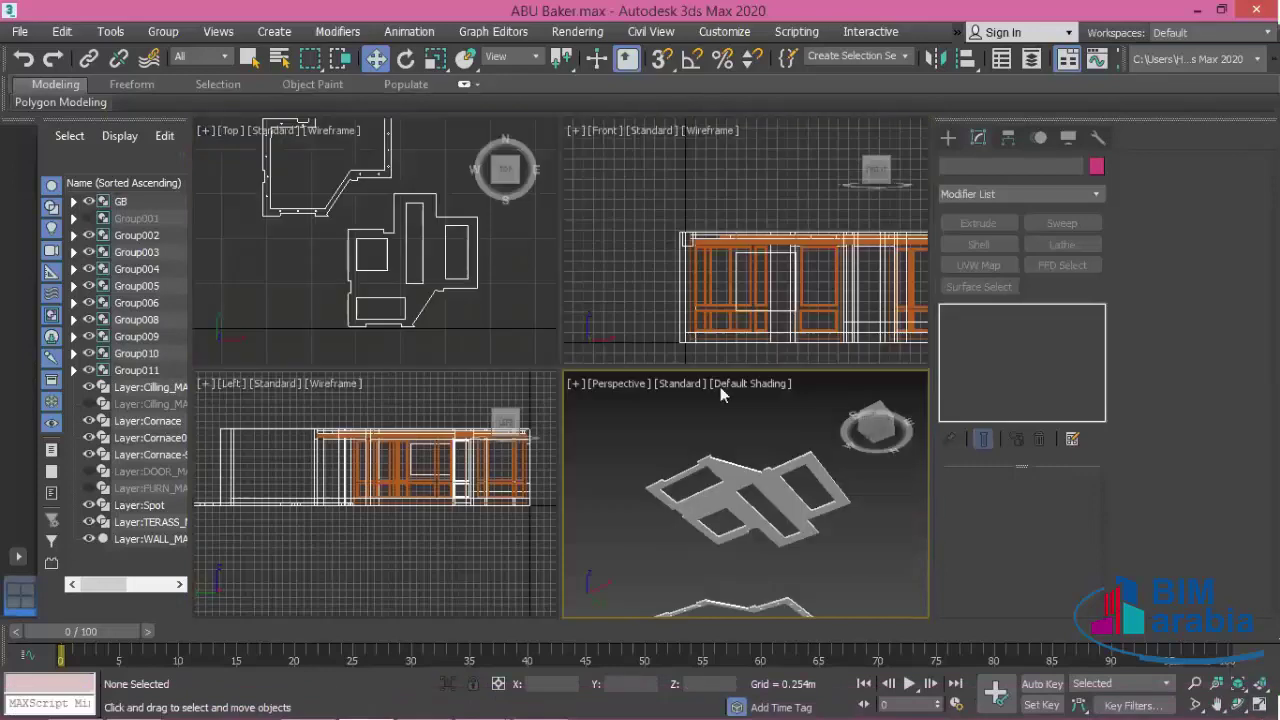
pyautogui.click(485, 296)
pyautogui.scroll(-2, 485, 296)
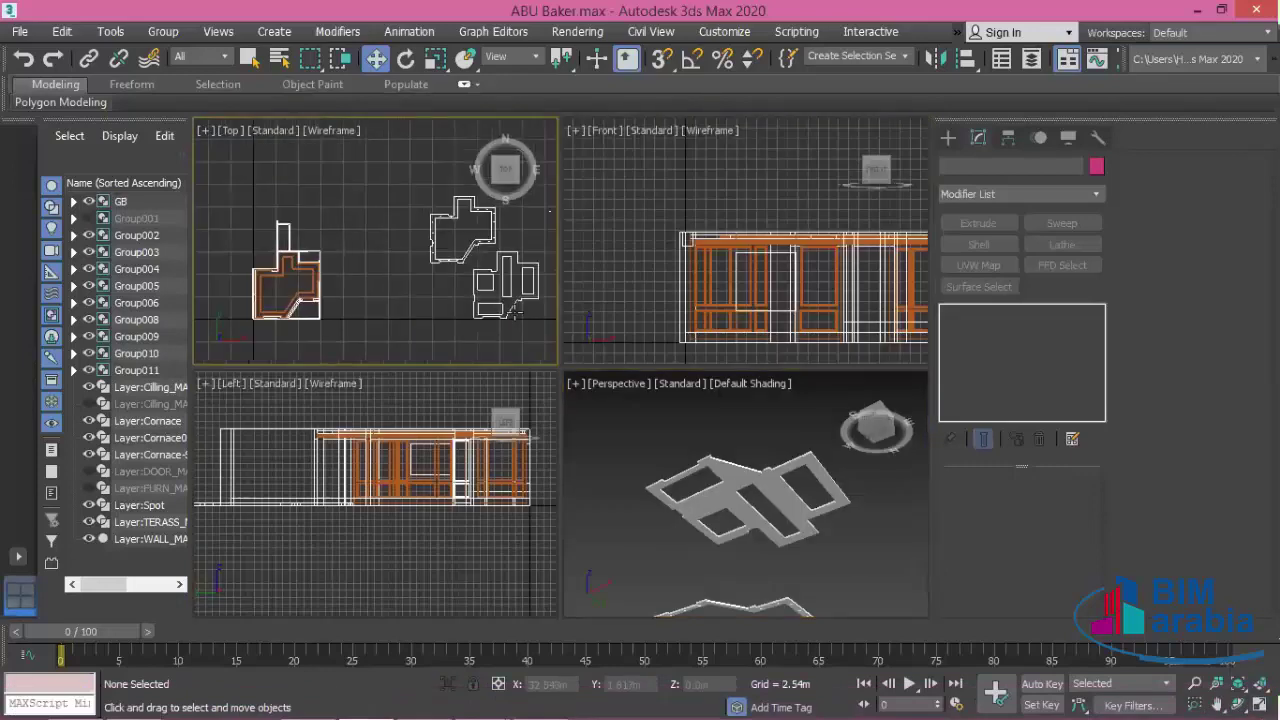
pyautogui.scroll(-2, 409, 289)
pyautogui.scroll(2, 394, 276)
pyautogui.click(394, 276)
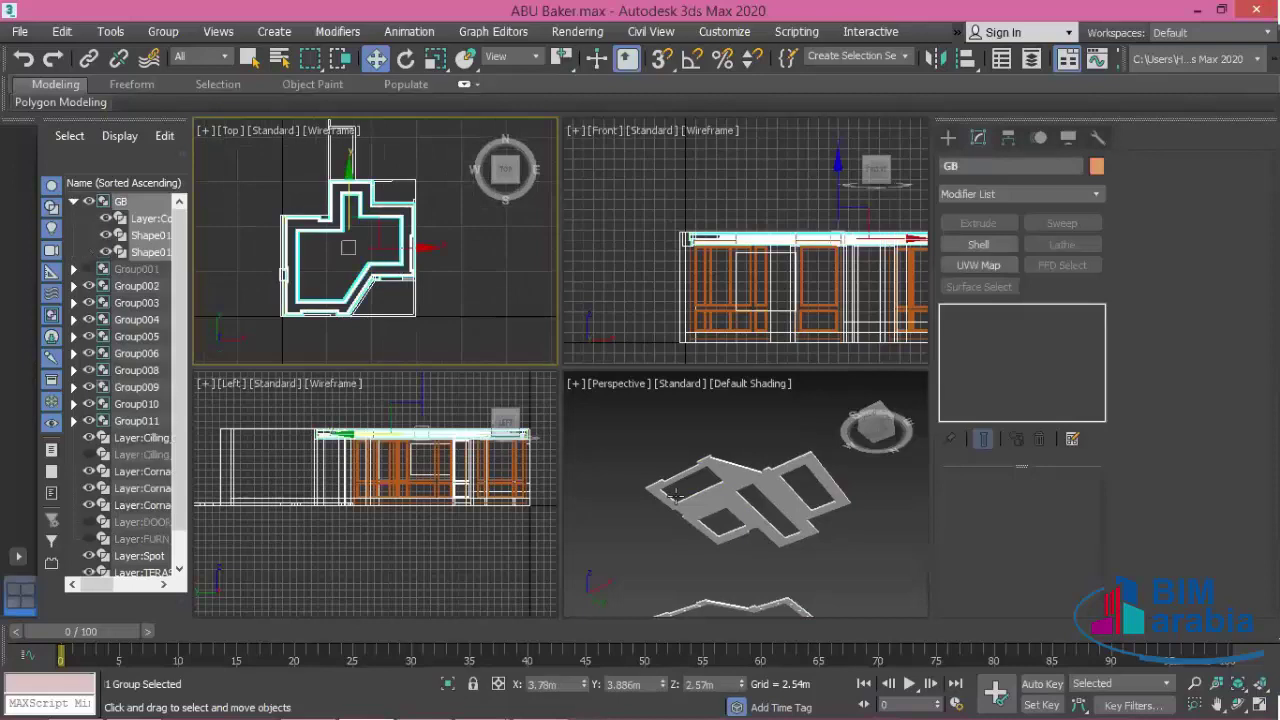
pyautogui.click(860, 535)
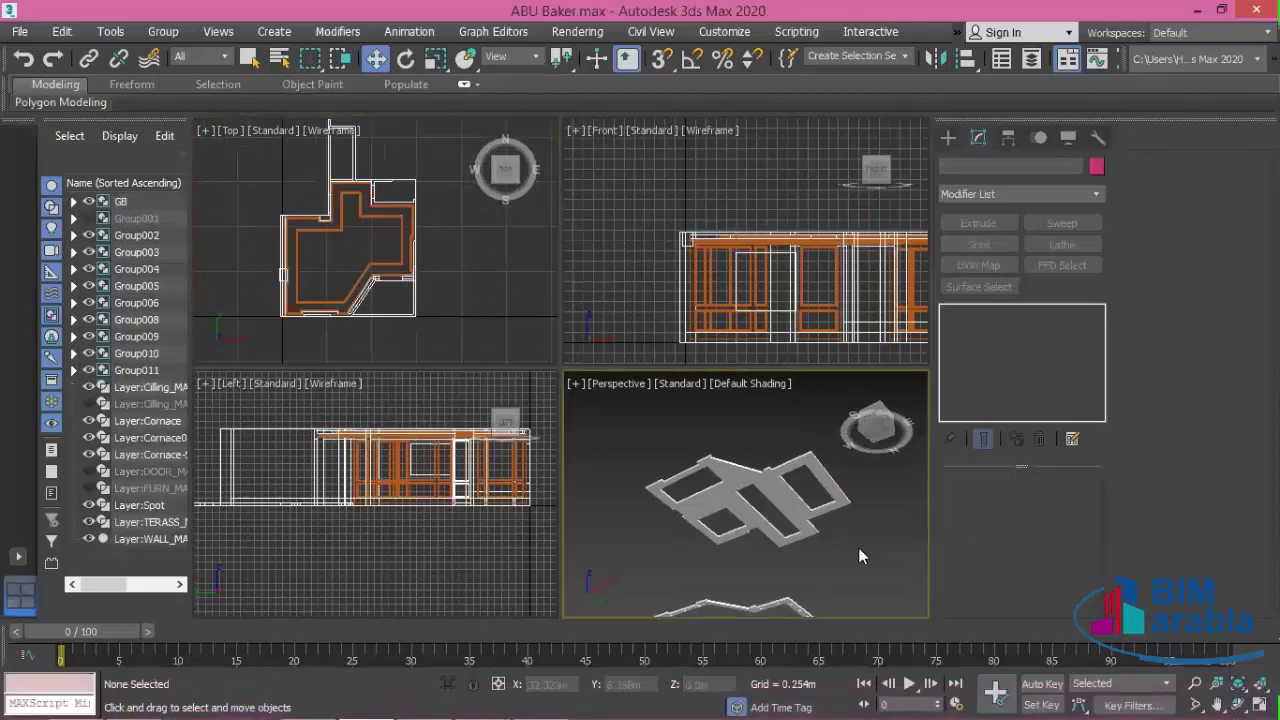
pyautogui.scroll(-3, 858, 547)
pyautogui.scroll(-2, 770, 496)
# - Delete both extruded cornice slabs in the Perspective view
pyautogui.click(768, 497)
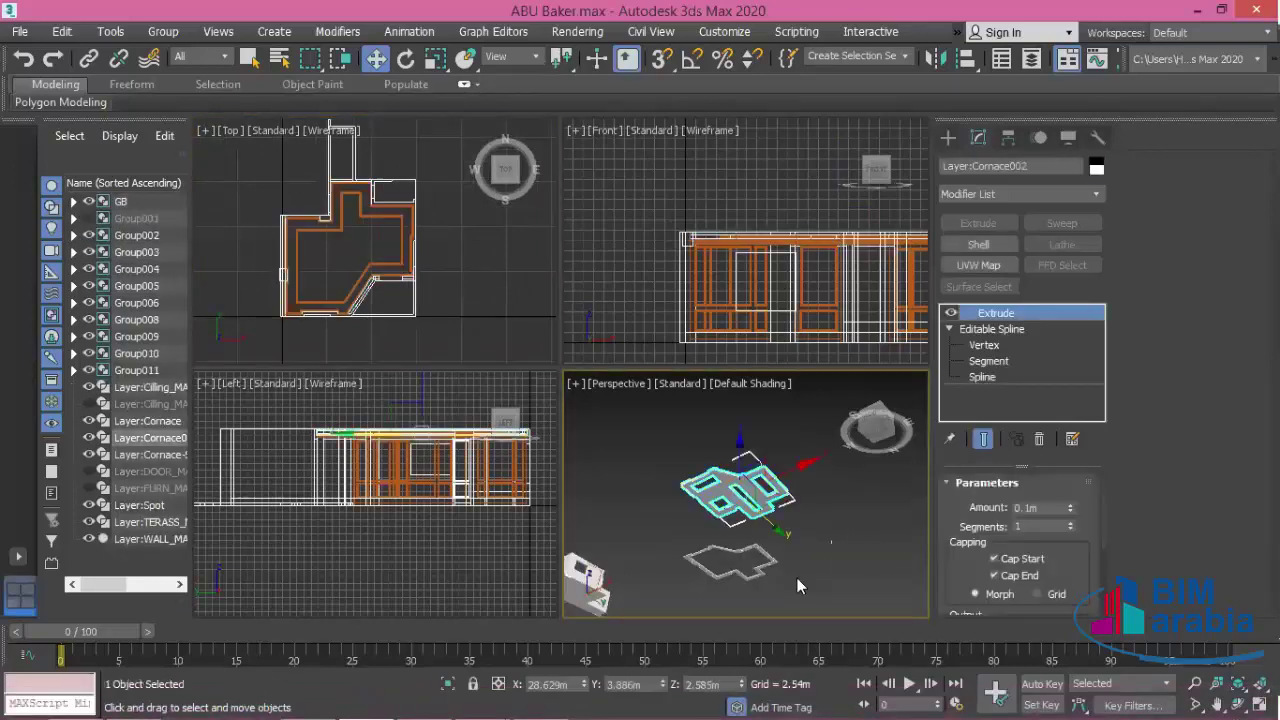
pyautogui.press('Delete')
pyautogui.click(742, 547)
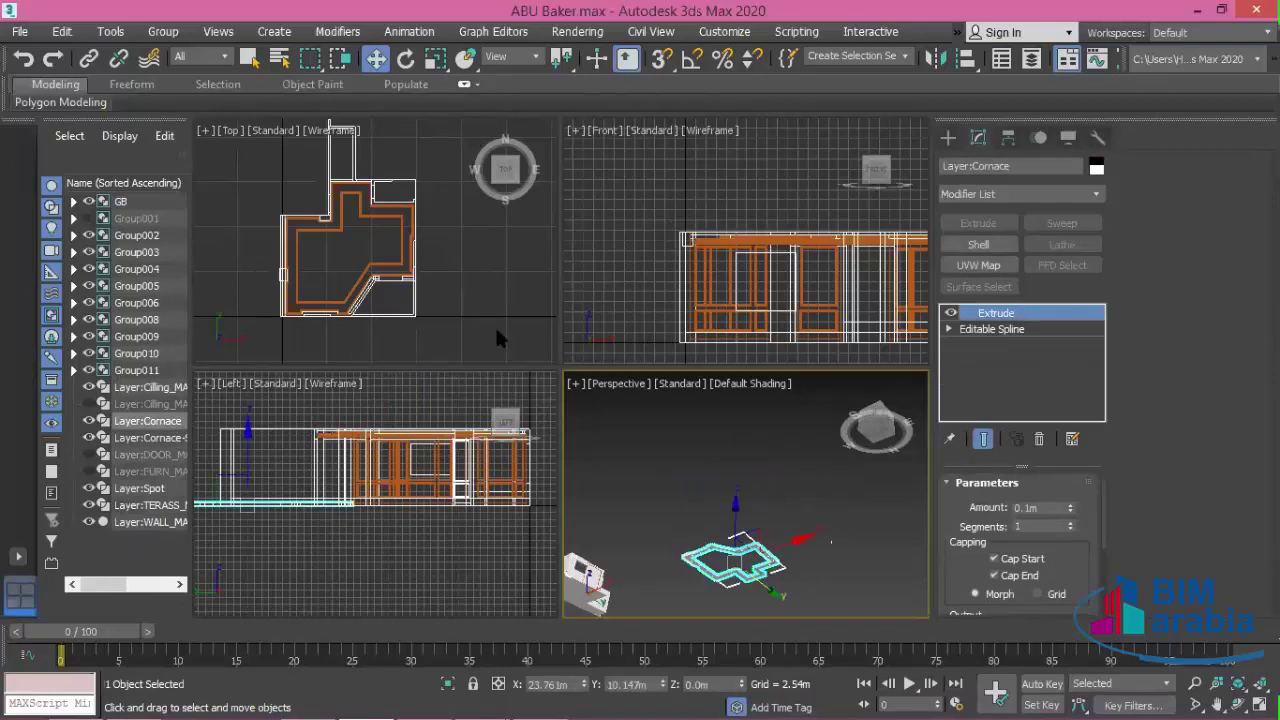
pyautogui.press('Delete')
# - Frame both flat outlines in the Top view and maximize it with Alt+W
pyautogui.scroll(-2, 476, 302)
pyautogui.moveTo(337, 290); pyautogui.dragTo(330, 307, button='middle')
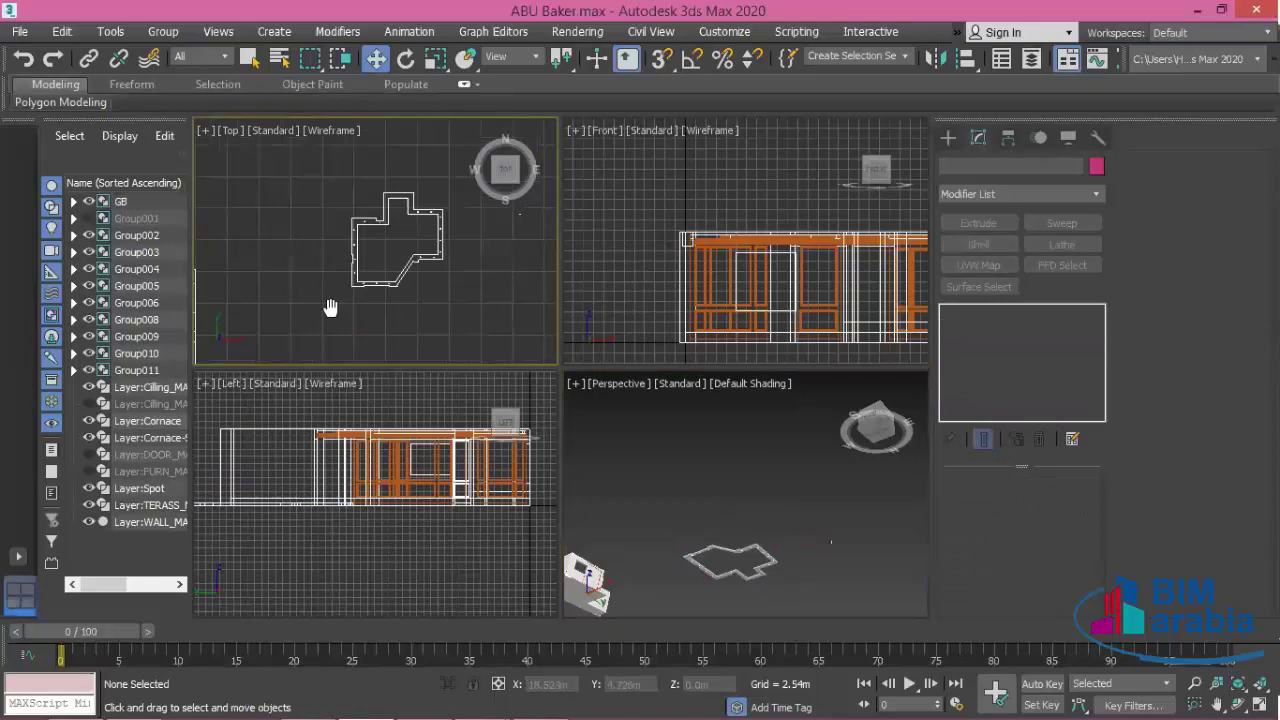
pyautogui.scroll(3, 463, 283)
pyautogui.scroll(1, 463, 283)
pyautogui.scroll(-3, 463, 283)
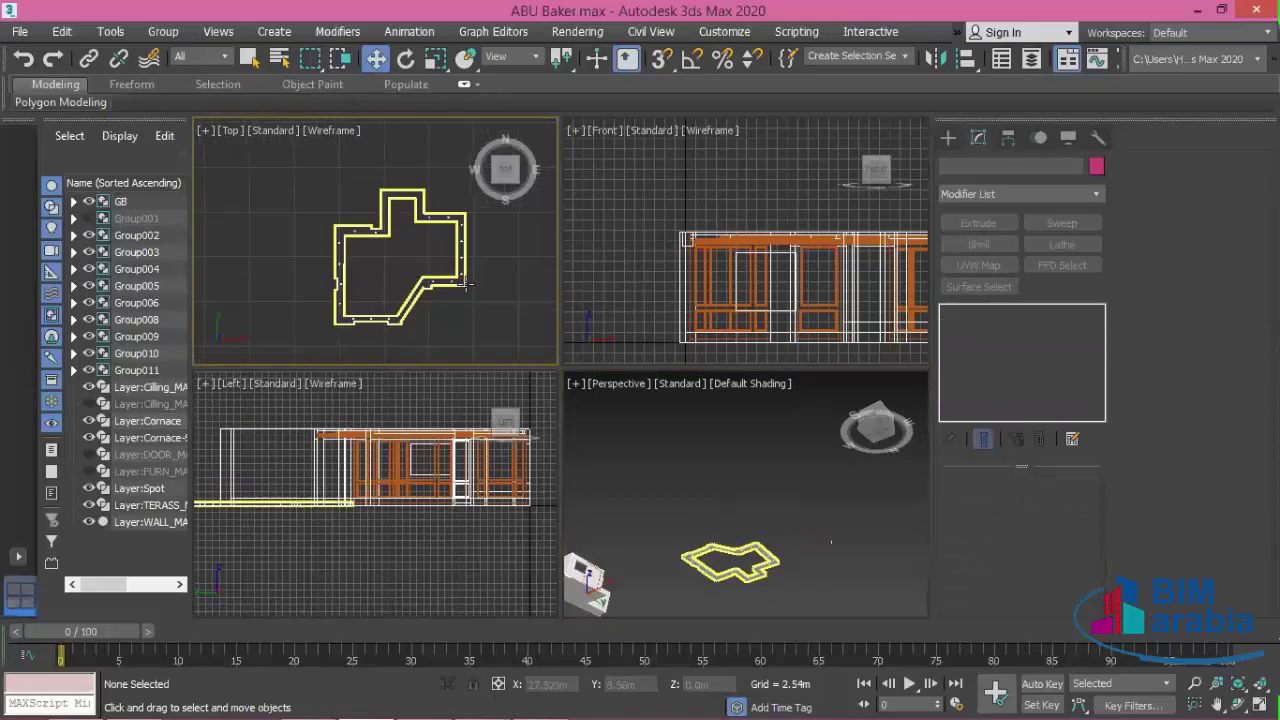
pyautogui.moveTo(463, 283); pyautogui.dragTo(484, 272, button='middle')
pyautogui.scroll(2, 763, 551)
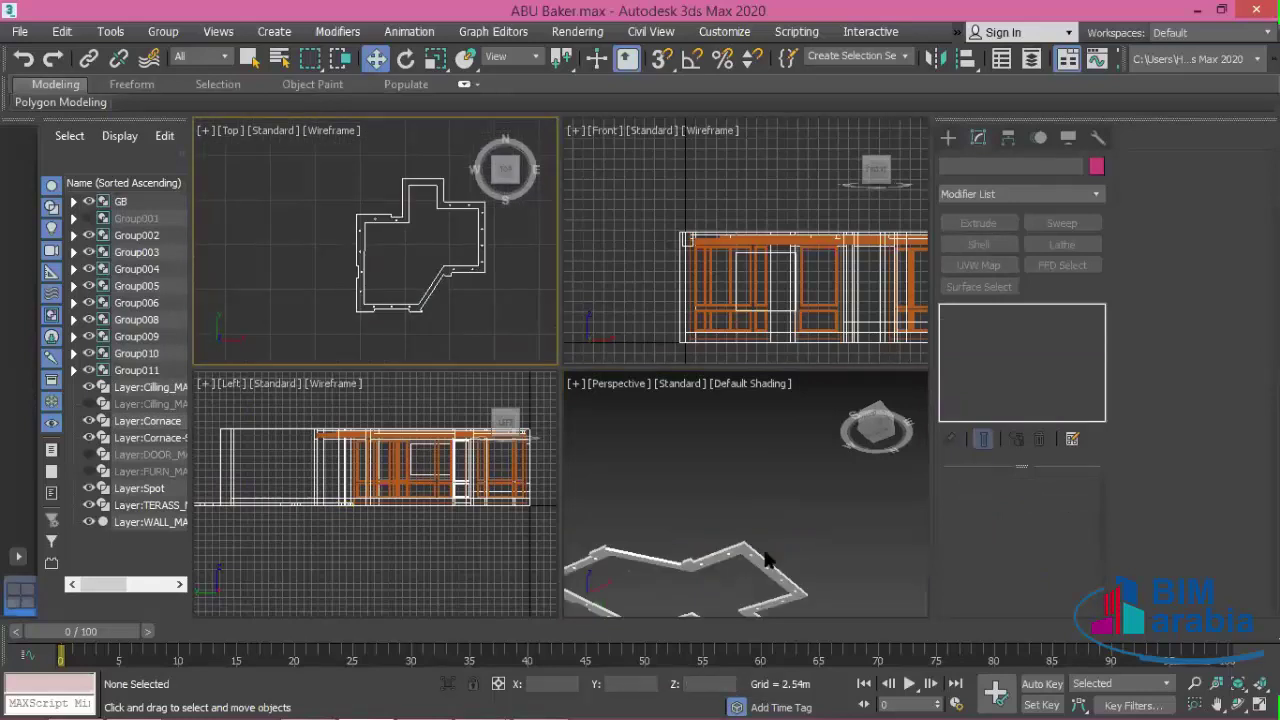
pyautogui.scroll(3, 763, 551)
pyautogui.scroll(3, 760, 530)
pyautogui.scroll(-3, 487, 326)
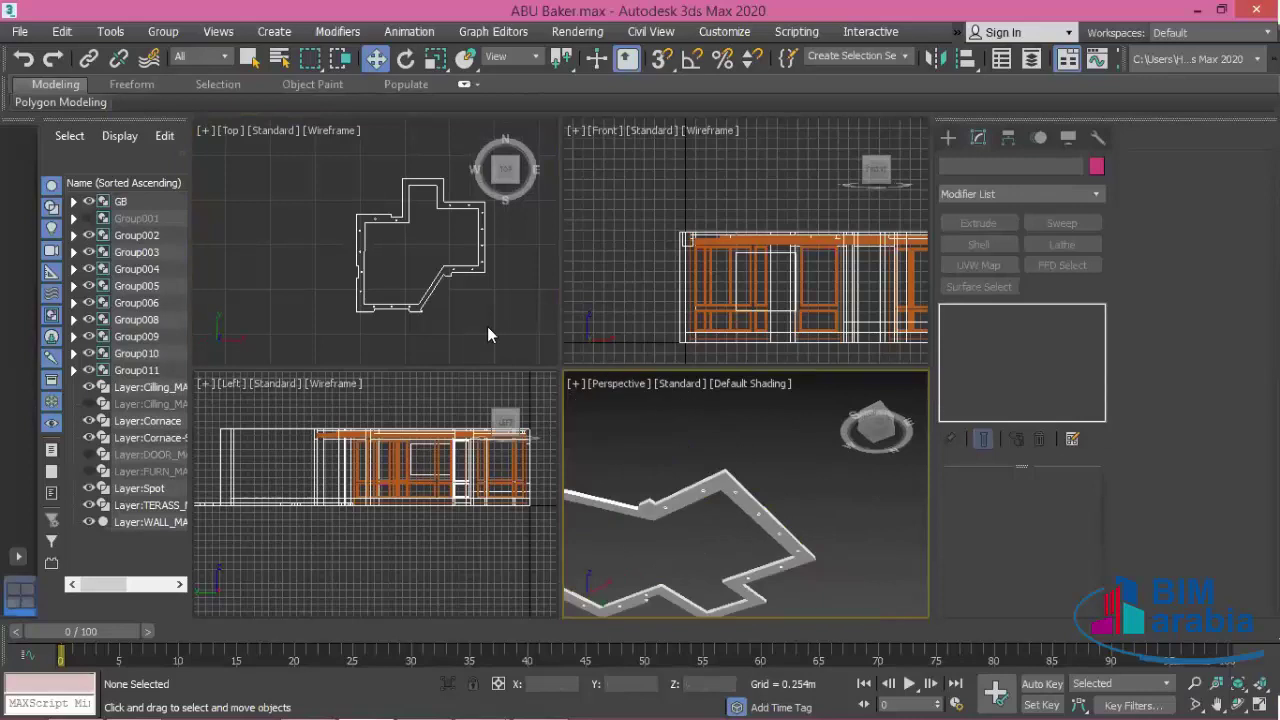
pyautogui.moveTo(360, 315); pyautogui.dragTo(440, 315, button='middle')
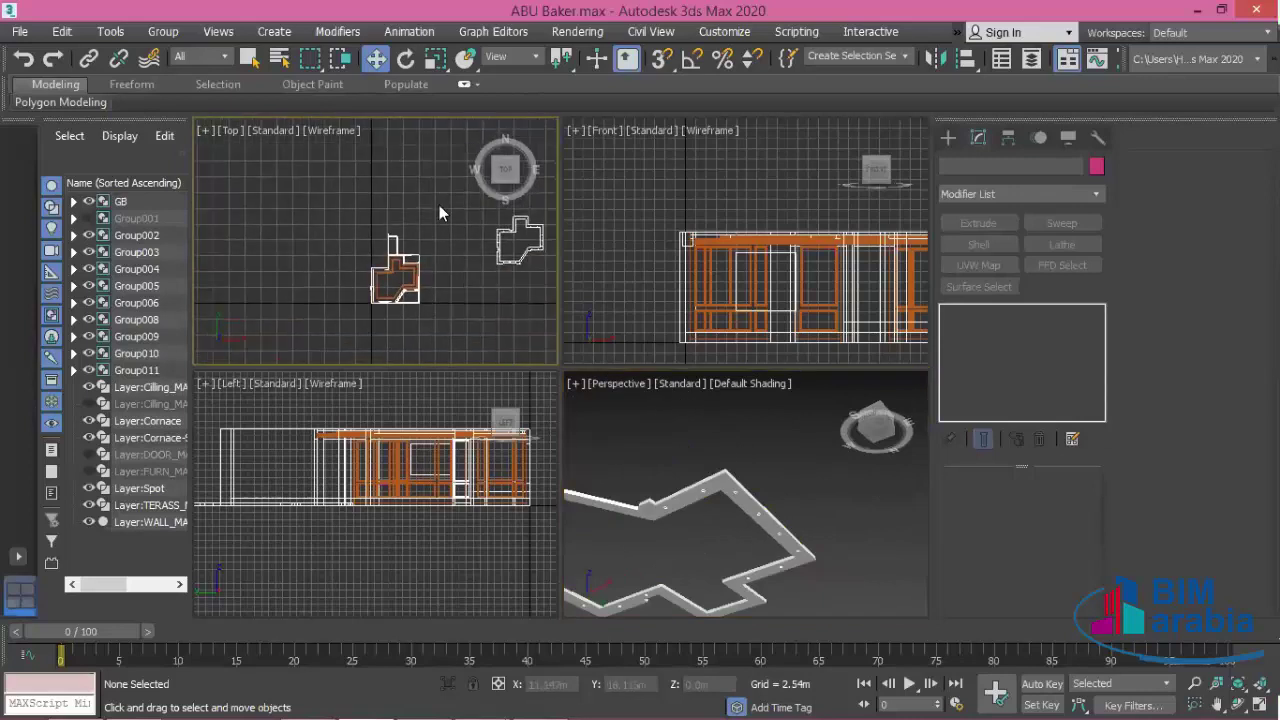
pyautogui.hotkey('alt', 'w')
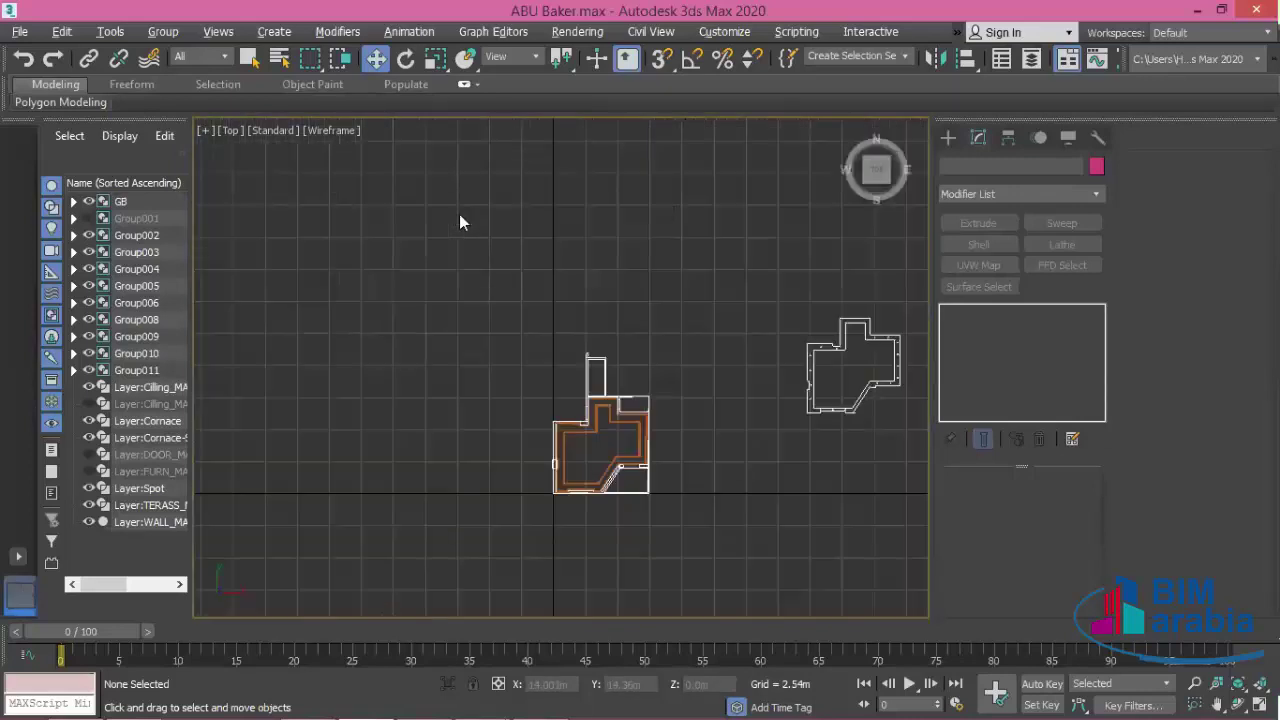
# - Zoom and pan the maximized Top view onto the floor plan and Cornace outline, then restore the window
pyautogui.moveTo(639, 476); pyautogui.dragTo(636, 358, button='middle')
pyautogui.scroll(2, 636, 358)
pyautogui.scroll(2, 654, 422)
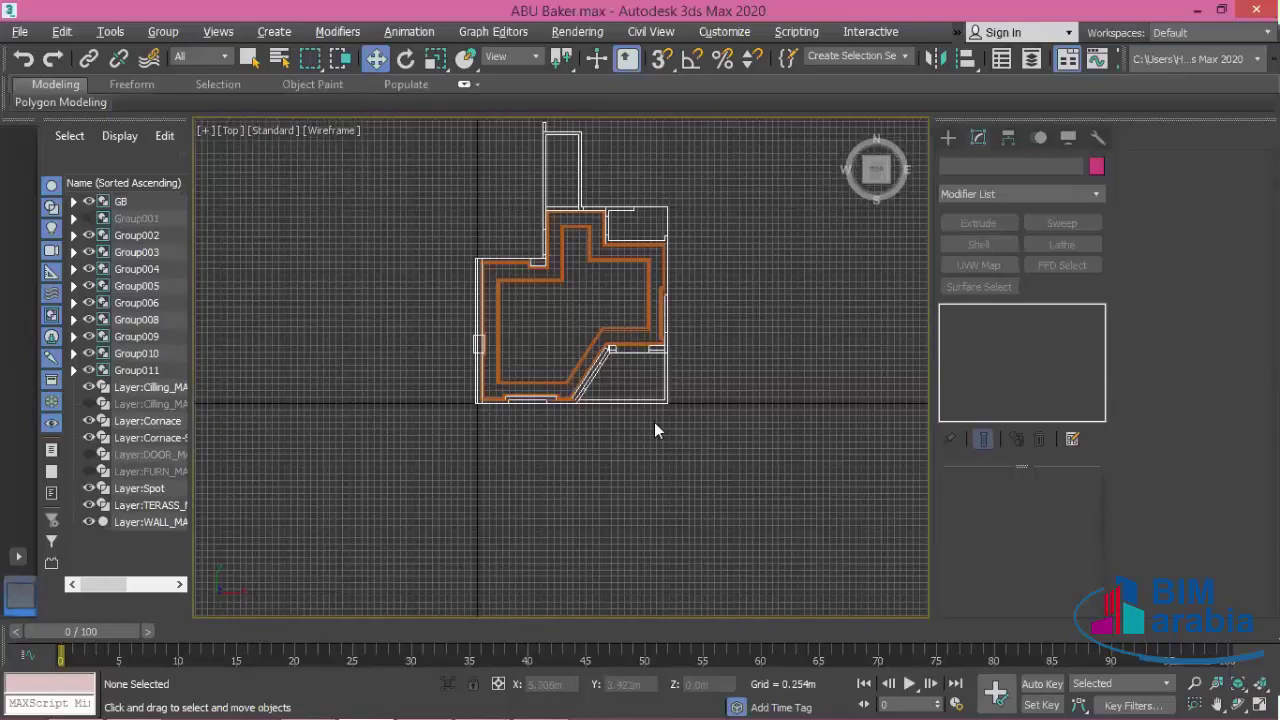
pyautogui.scroll(2, 654, 422)
pyautogui.scroll(2, 638, 344)
pyautogui.scroll(-2, 638, 342)
pyautogui.scroll(2, 650, 349)
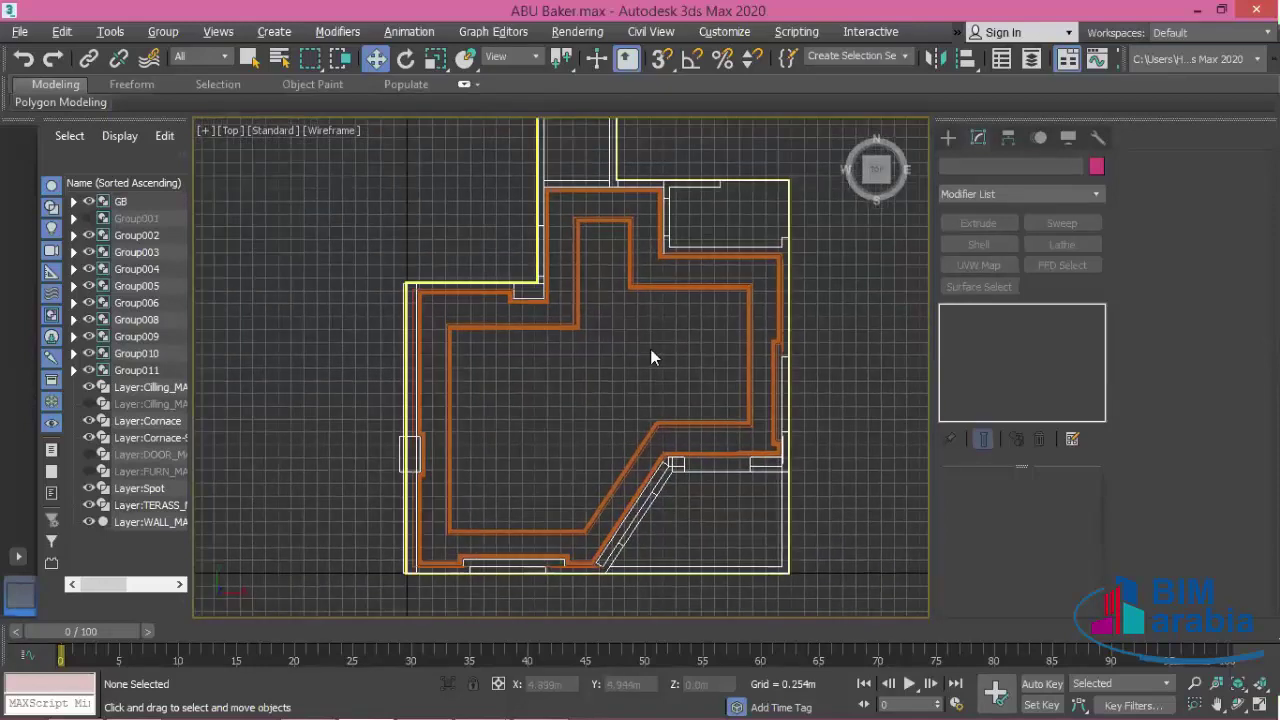
pyautogui.scroll(1, 650, 349)
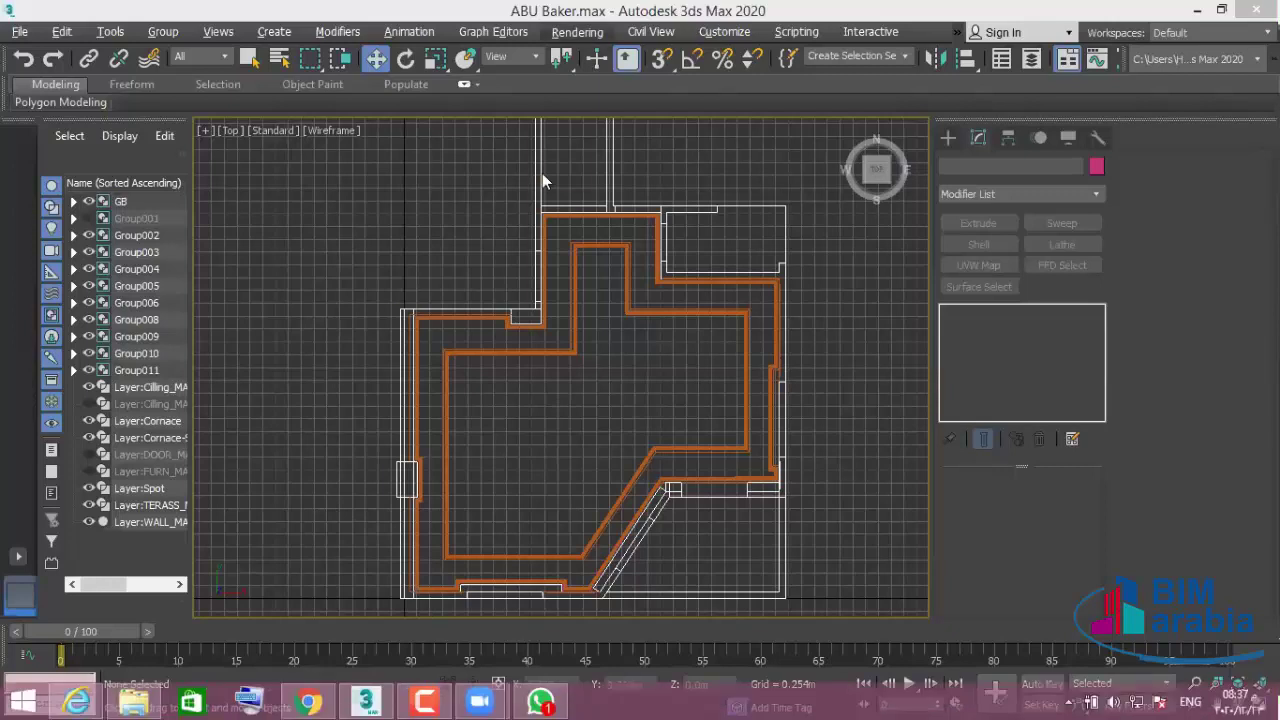
pyautogui.click(845, 336)
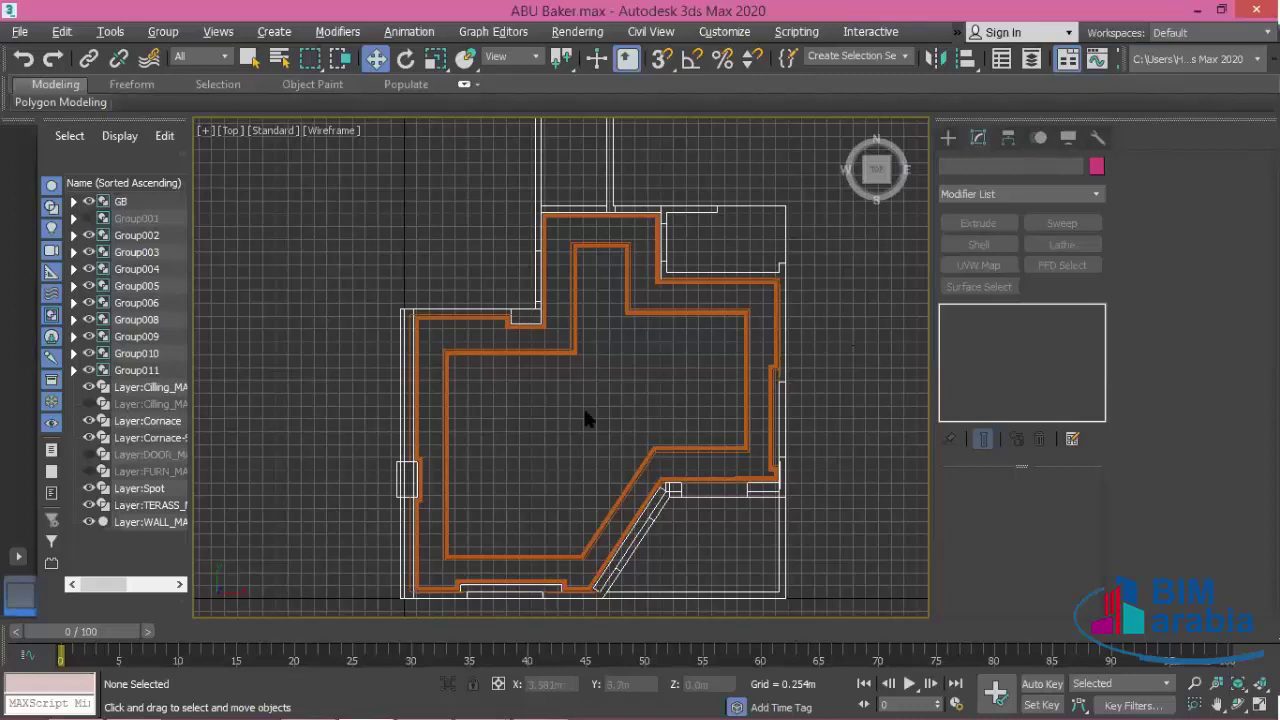
pyautogui.moveTo(643, 366); pyautogui.dragTo(672, 352, button='middle')
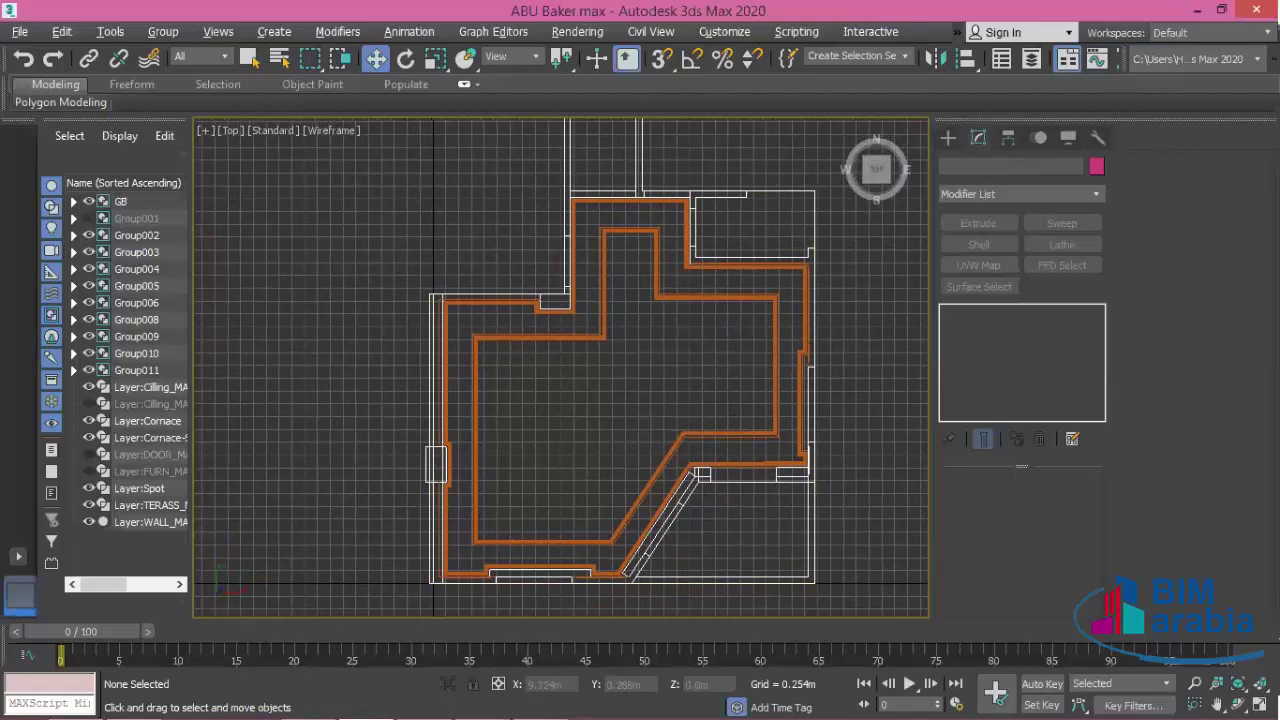
pyautogui.moveTo(813, 533); pyautogui.dragTo(847, 490, button='middle')
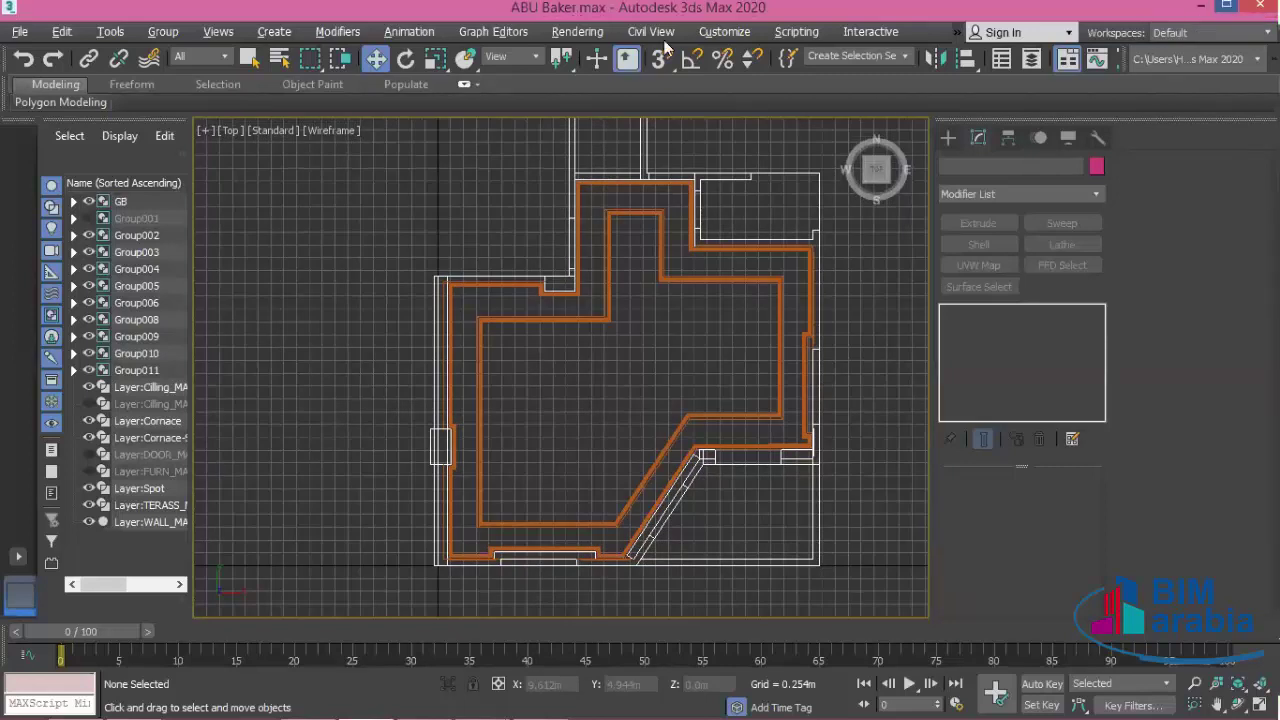
pyautogui.doubleClick(668, 10)
# - Open the BIM ARABIA PROGECT folder and select the ABU Baker 3ds Max file
pyautogui.click(1058, 290)
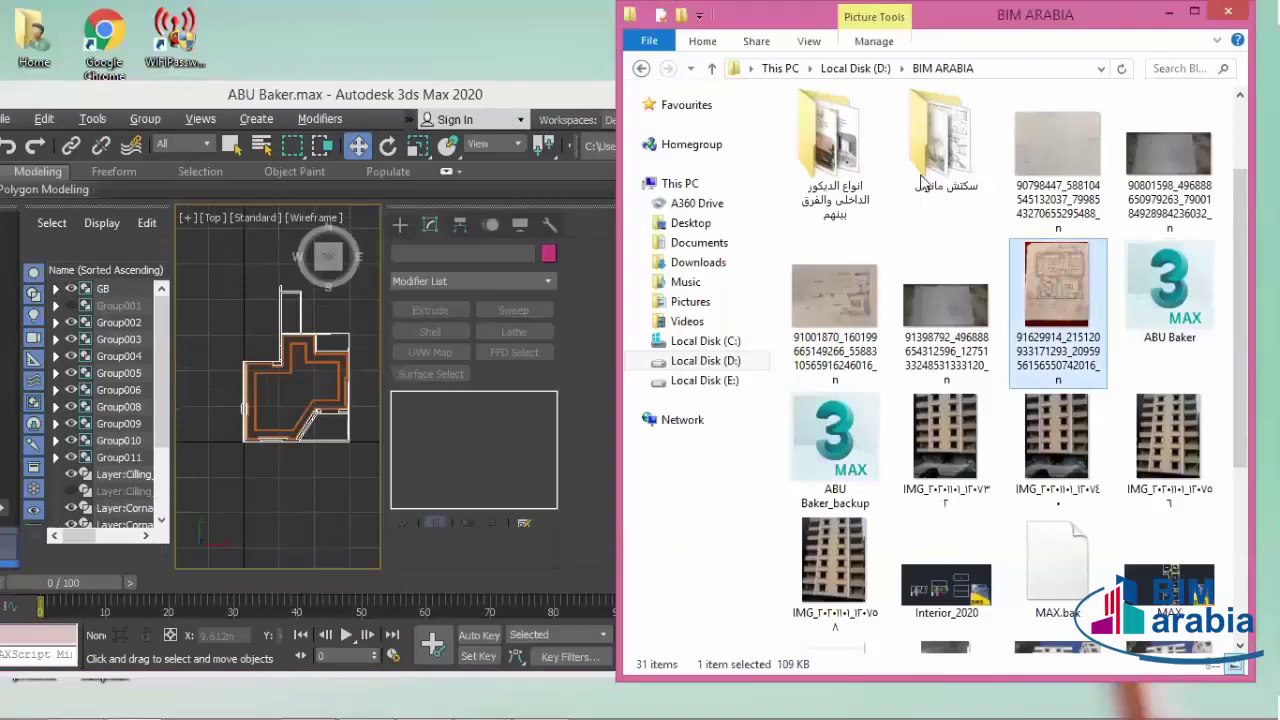
pyautogui.scroll(-3, 1174, 371)
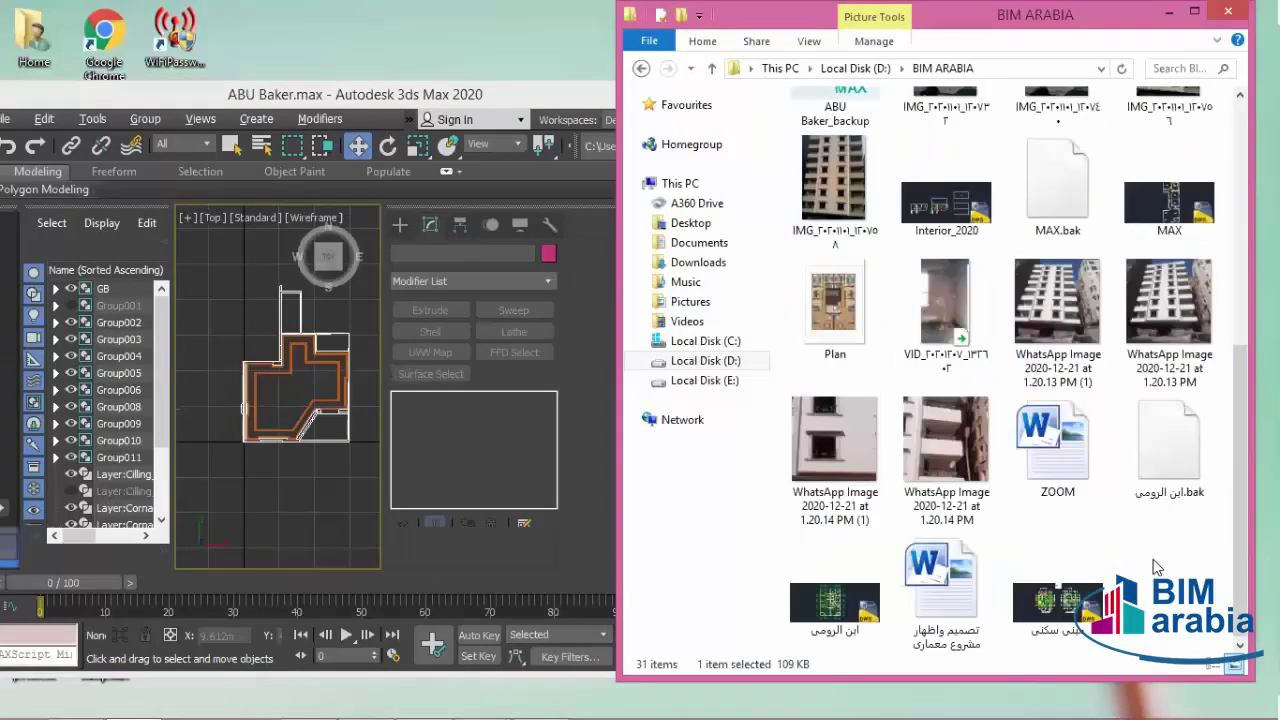
pyautogui.scroll(5, 1157, 567)
pyautogui.doubleClick(835, 150)
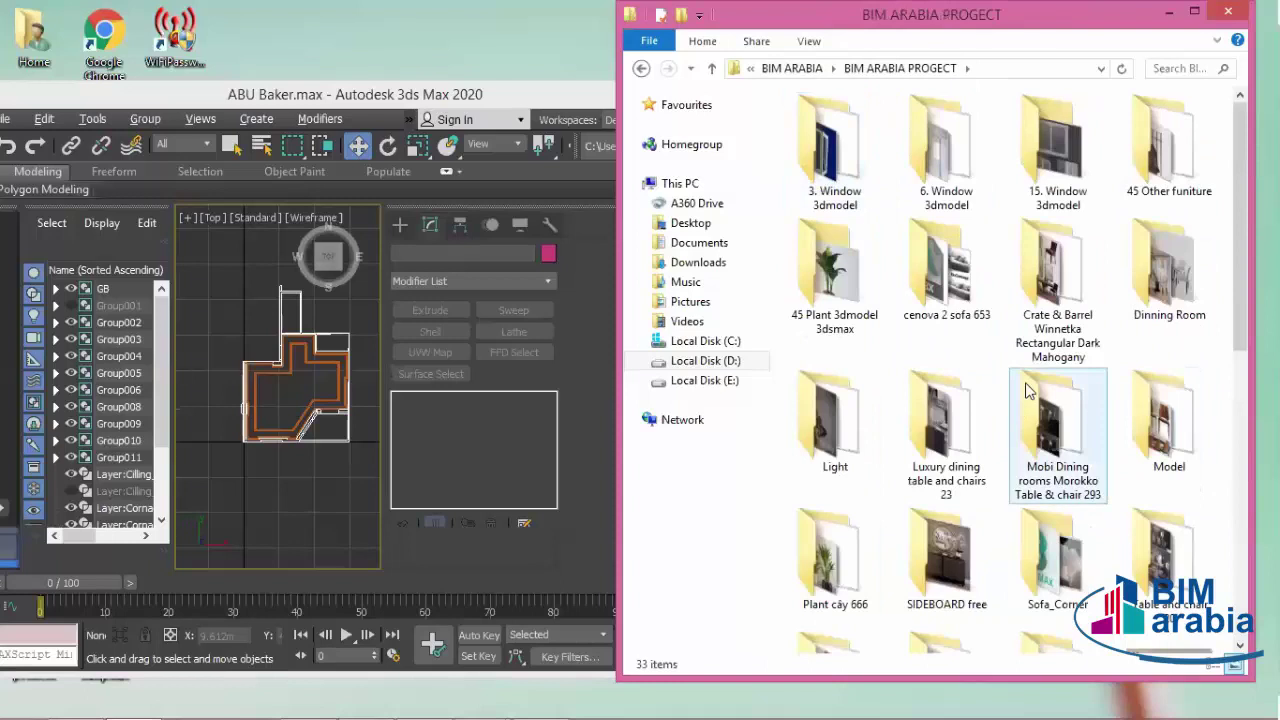
pyautogui.scroll(-2, 1030, 390)
pyautogui.scroll(-2, 1040, 390)
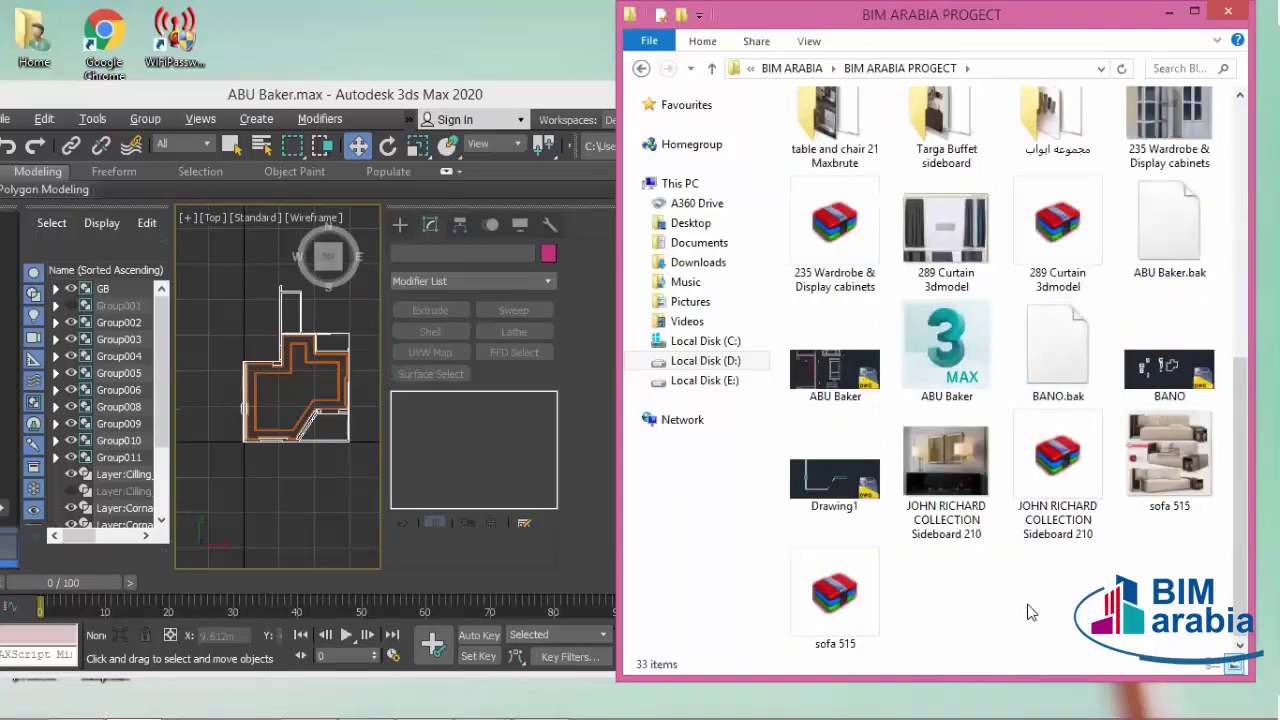
pyautogui.scroll(3, 1038, 565)
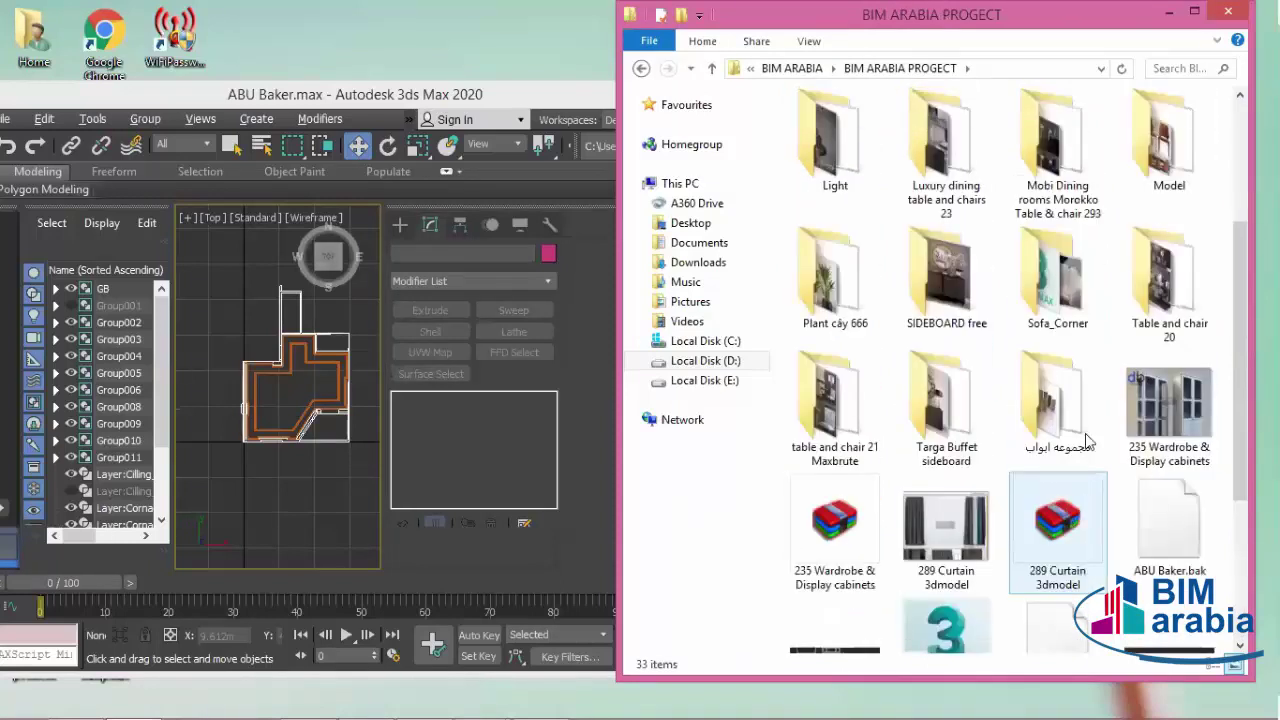
pyautogui.scroll(3, 1087, 436)
pyautogui.scroll(-5, 1090, 440)
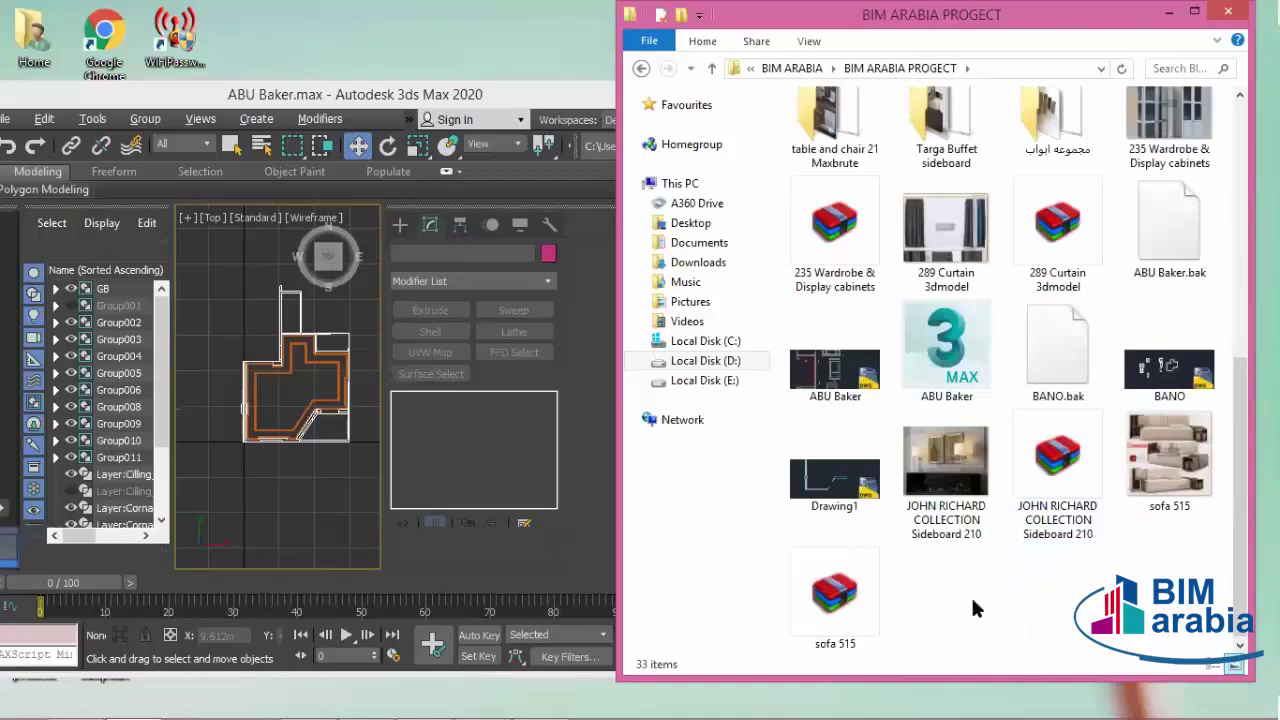
pyautogui.click(958, 375)
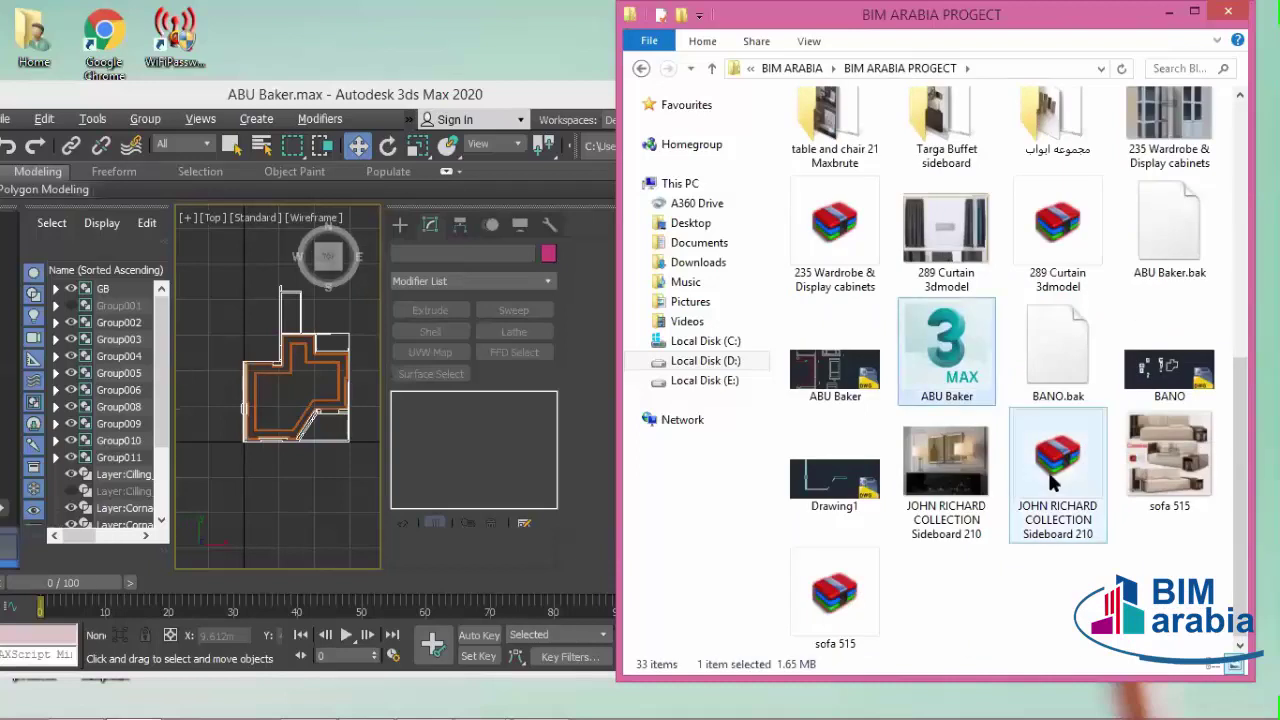
pyautogui.scroll(5, 1118, 620)
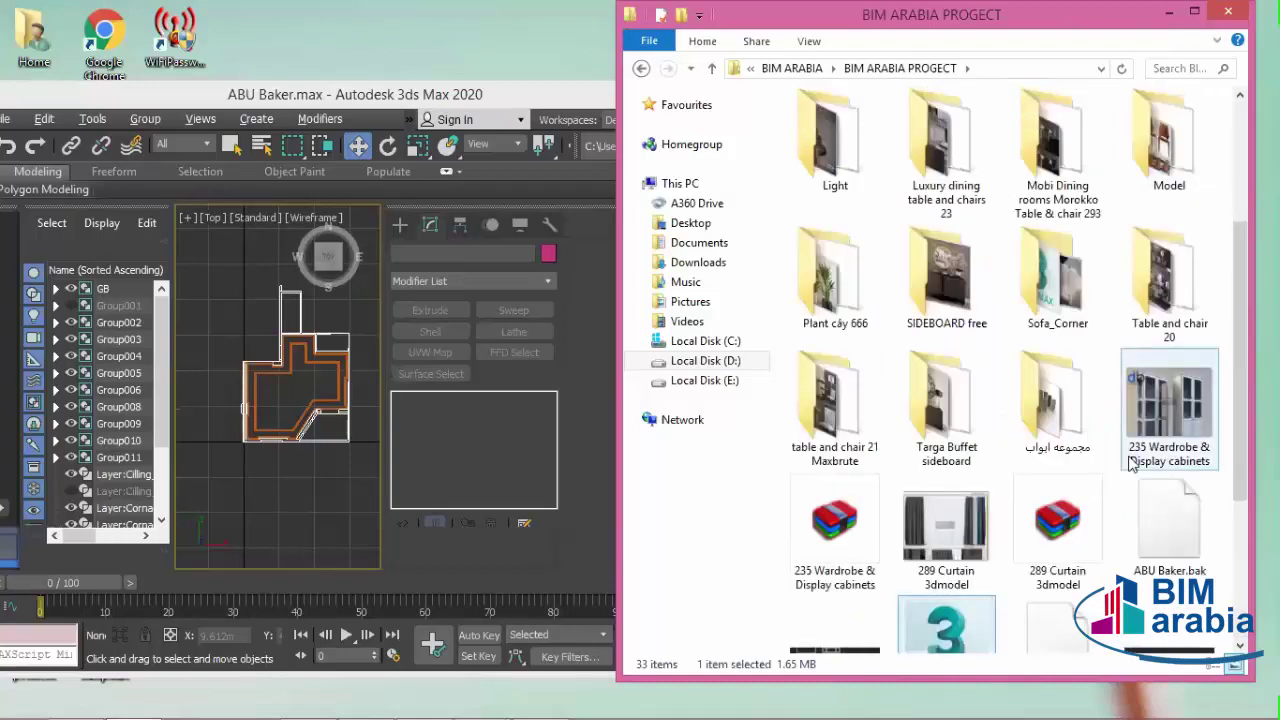
pyautogui.scroll(3, 1135, 440)
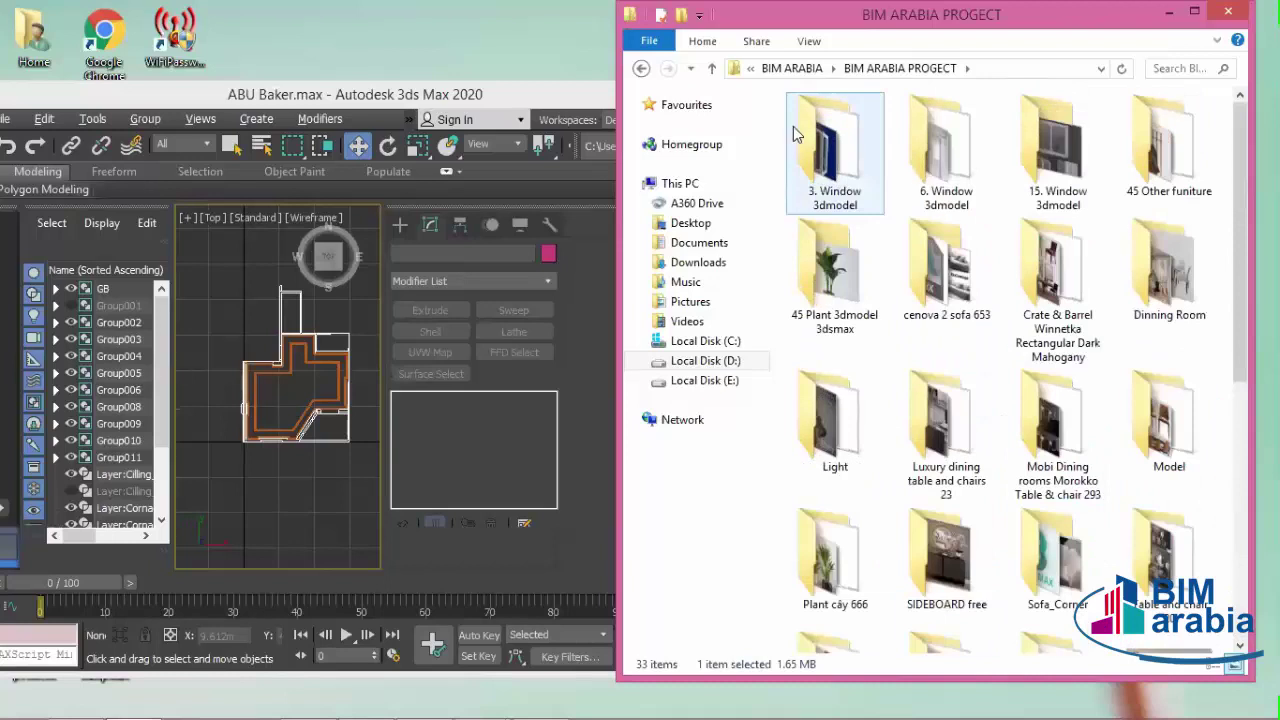
# - Go back up to the BIM ARABIA folder and look over the MAX drawing file
pyautogui.click(711, 68)
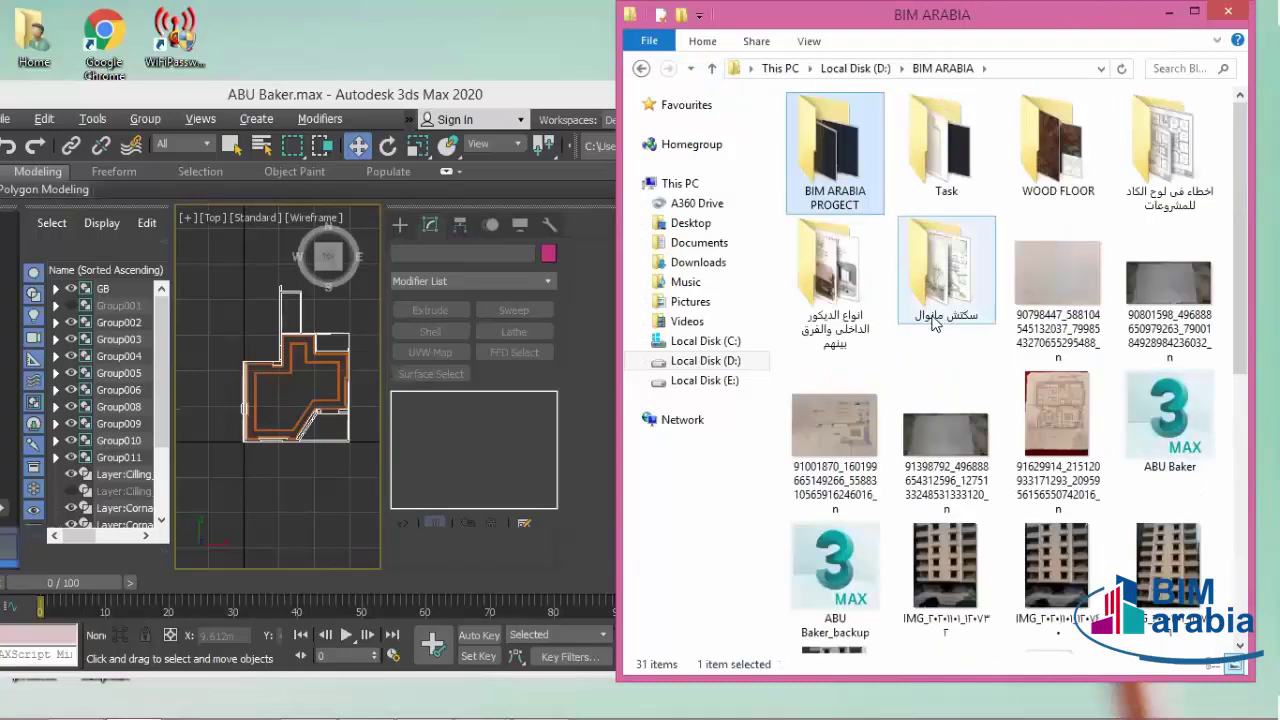
pyautogui.scroll(-3, 1033, 345)
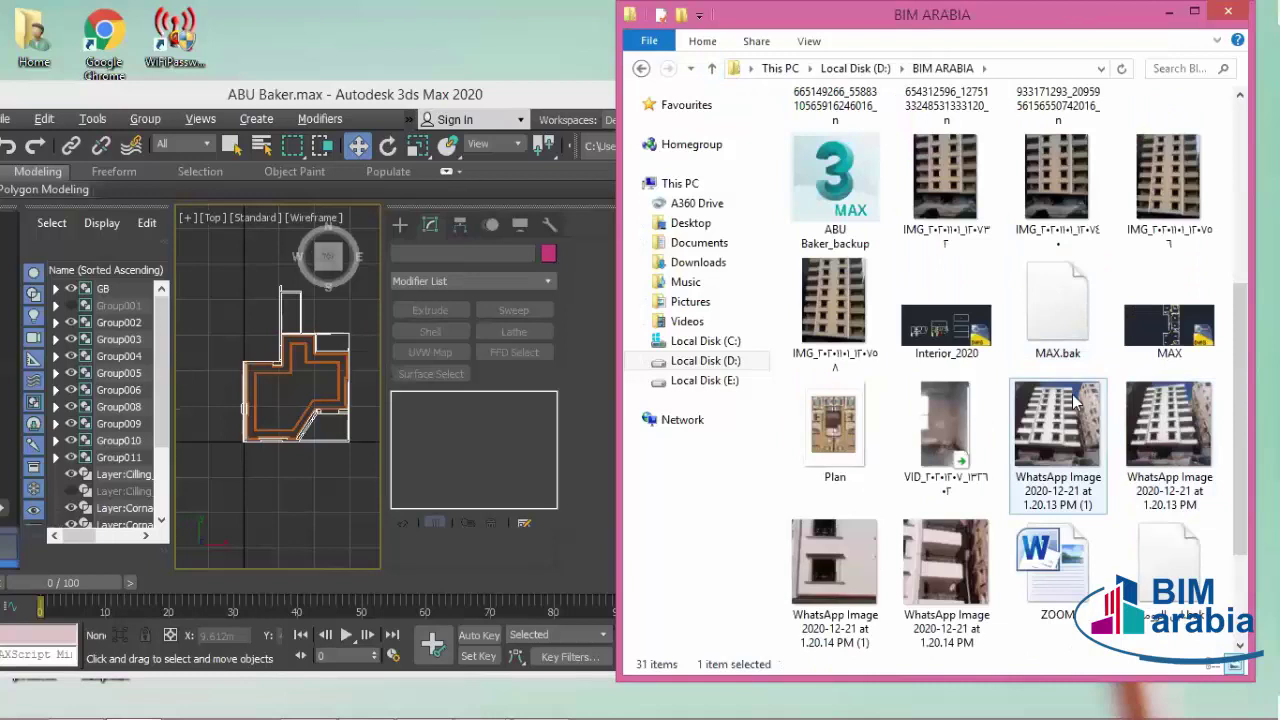
pyautogui.press('Left')
pyautogui.click(1173, 357)
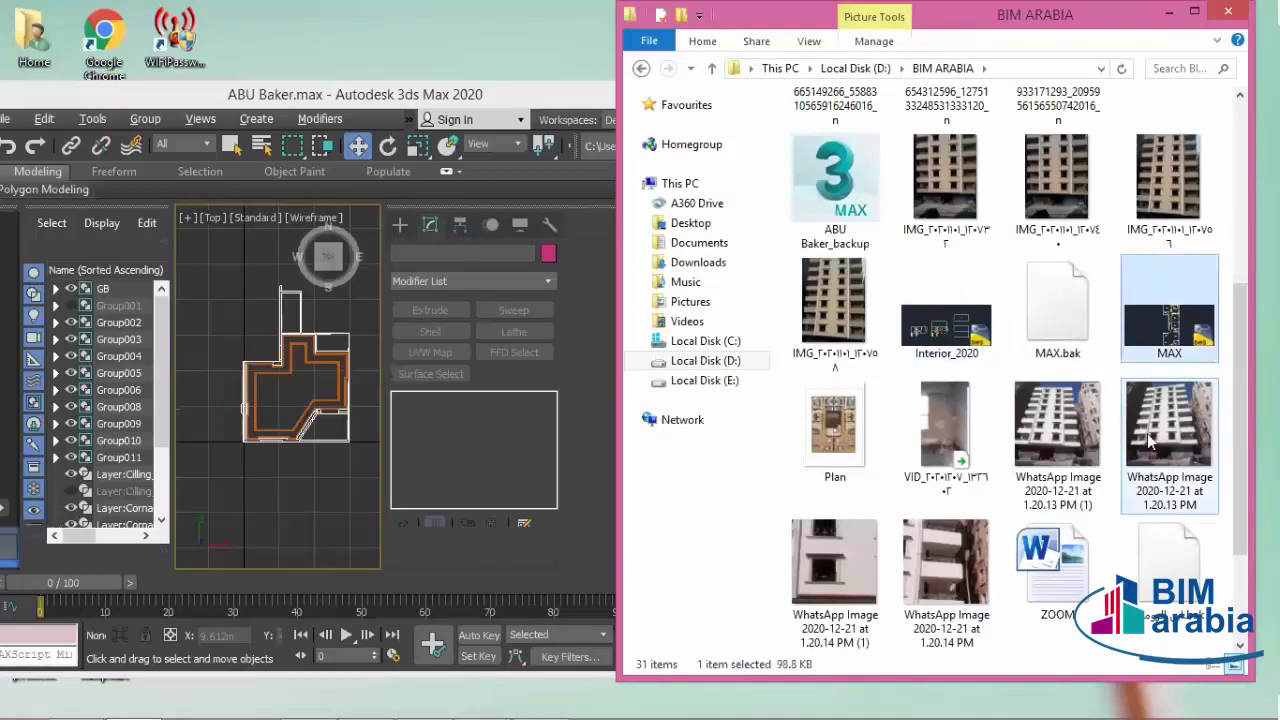
pyautogui.scroll(-1, 1152, 442)
pyautogui.click(1160, 560)
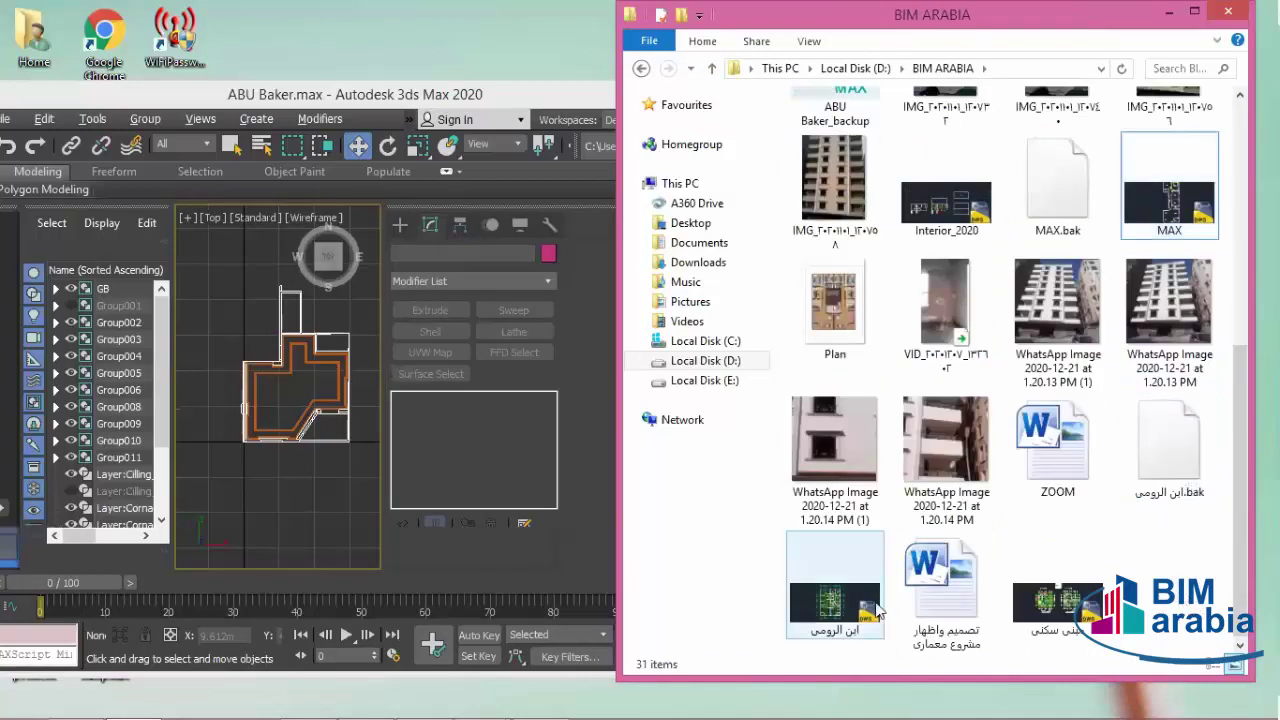
pyautogui.scroll(3, 1140, 572)
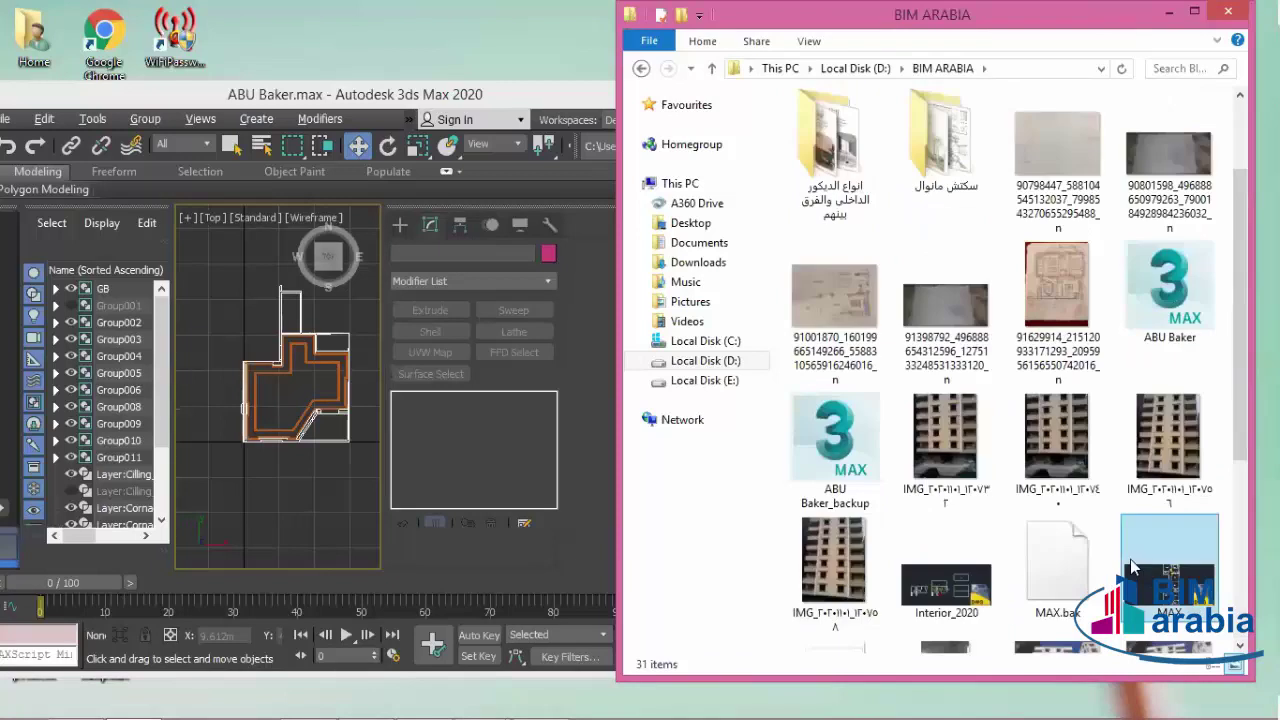
pyautogui.scroll(1, 1065, 488)
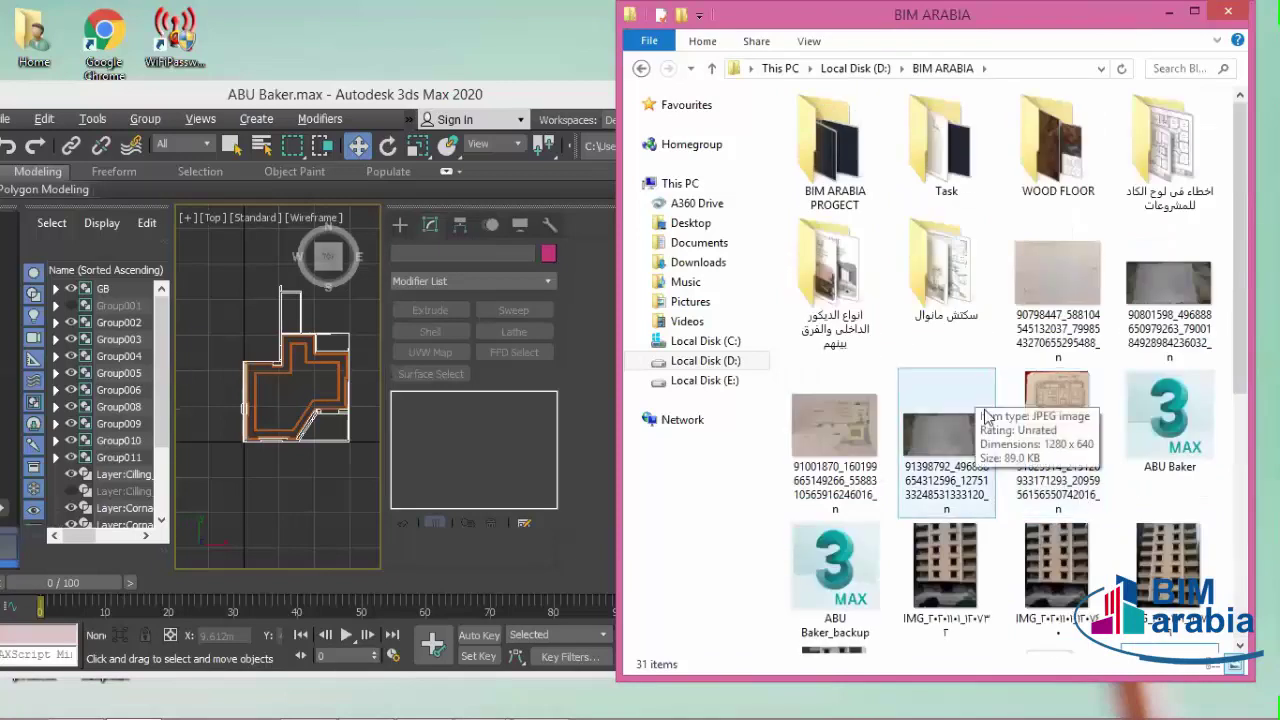
# - Reopen BIM ARABIA PROGECT full screen, open the ABU Baker drawing, and restore Explorer
pyautogui.doubleClick(835, 150)
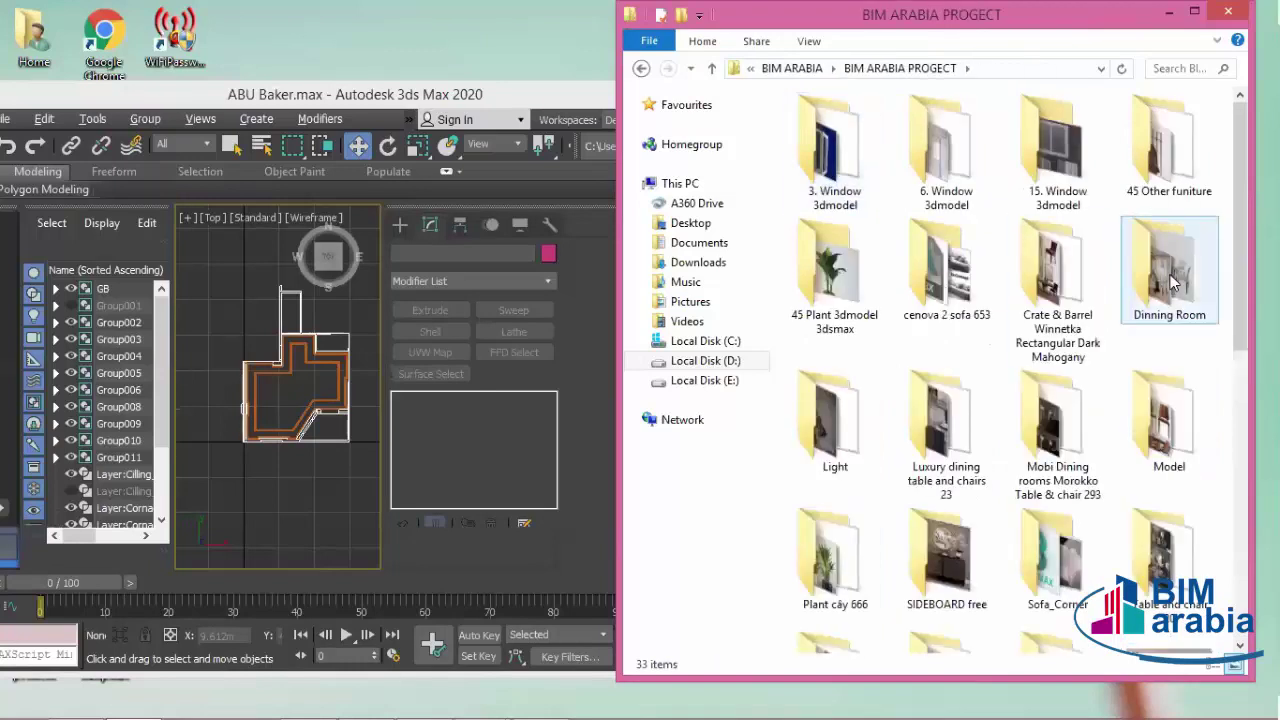
pyautogui.scroll(-3, 1190, 290)
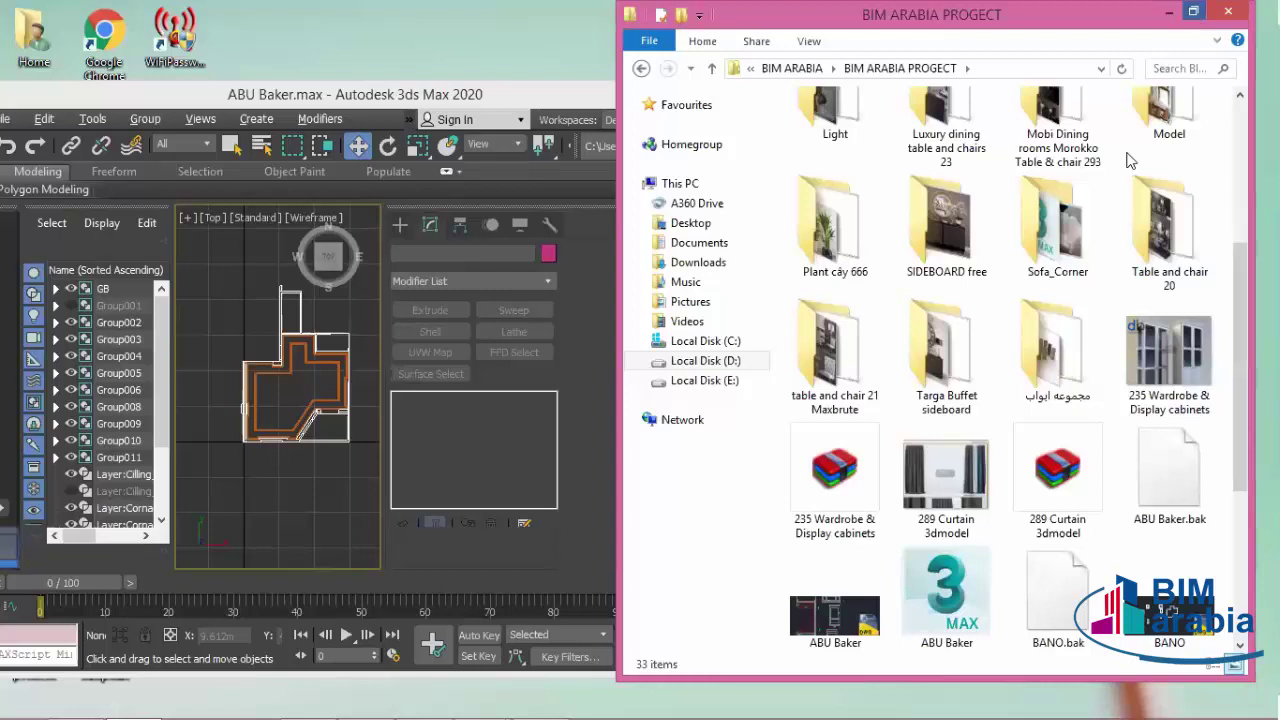
pyautogui.click(1194, 12)
pyautogui.click(718, 430)
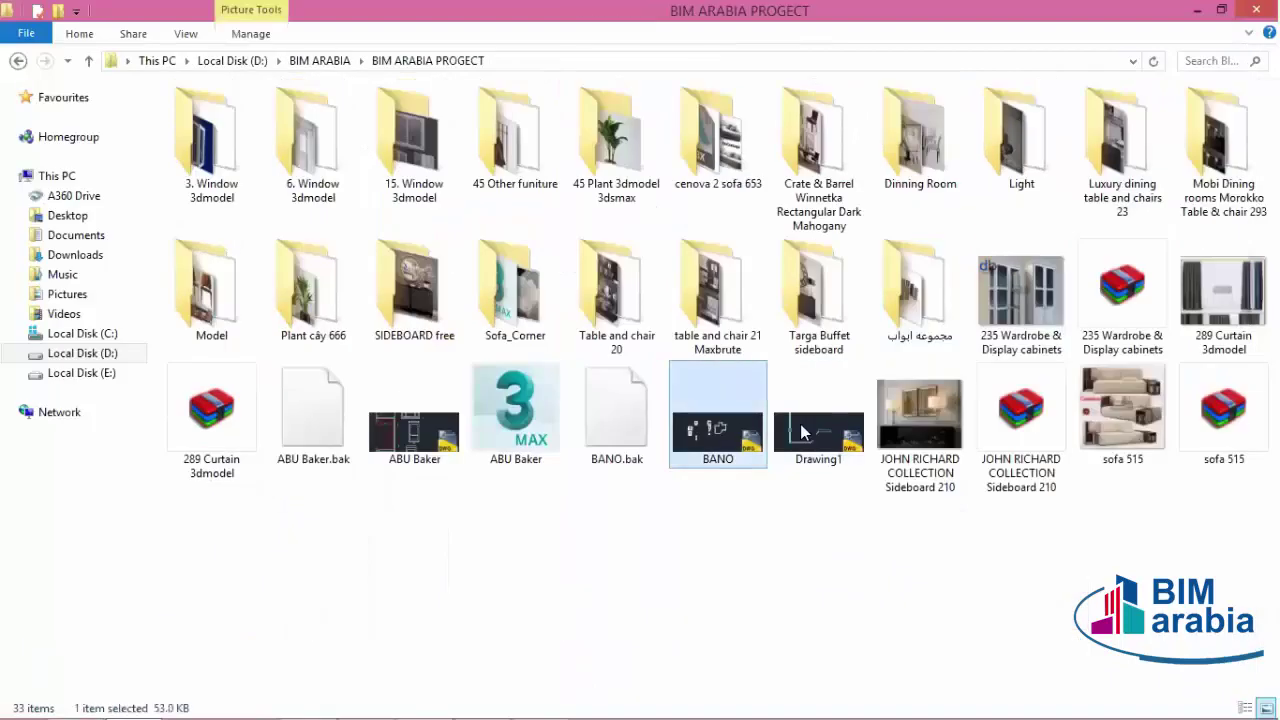
pyautogui.click(414, 428)
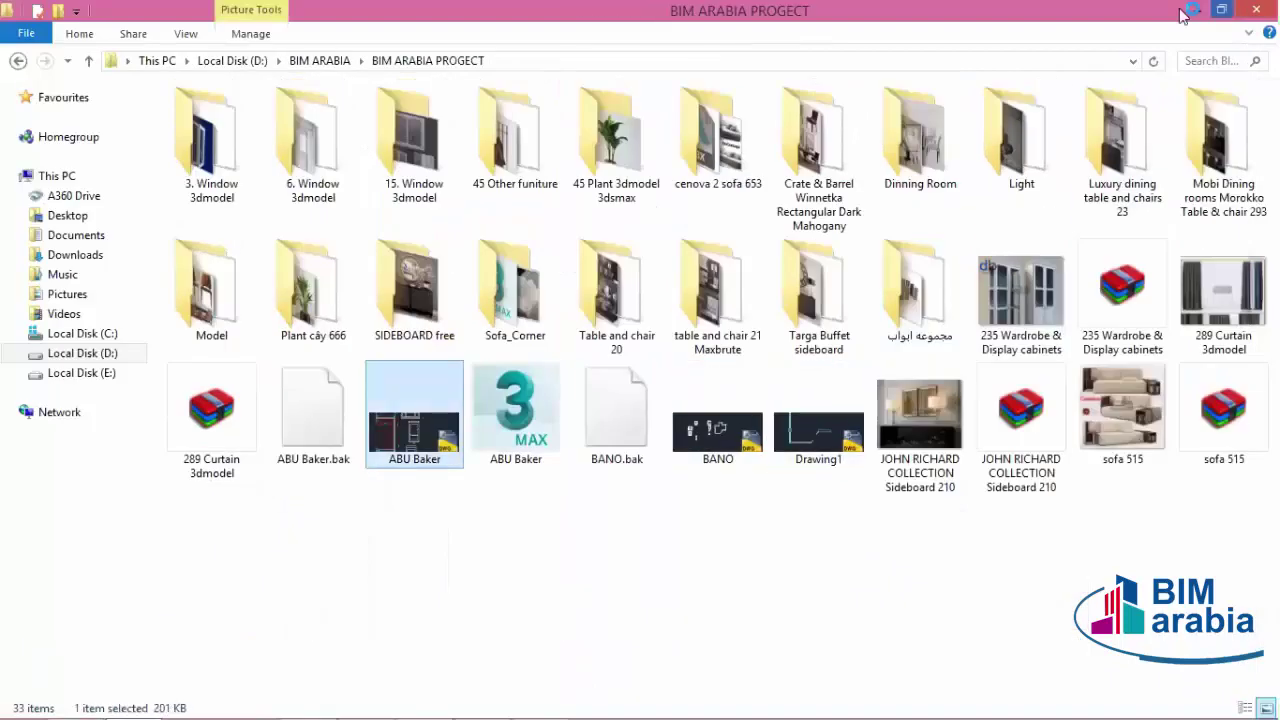
pyautogui.click(1222, 10)
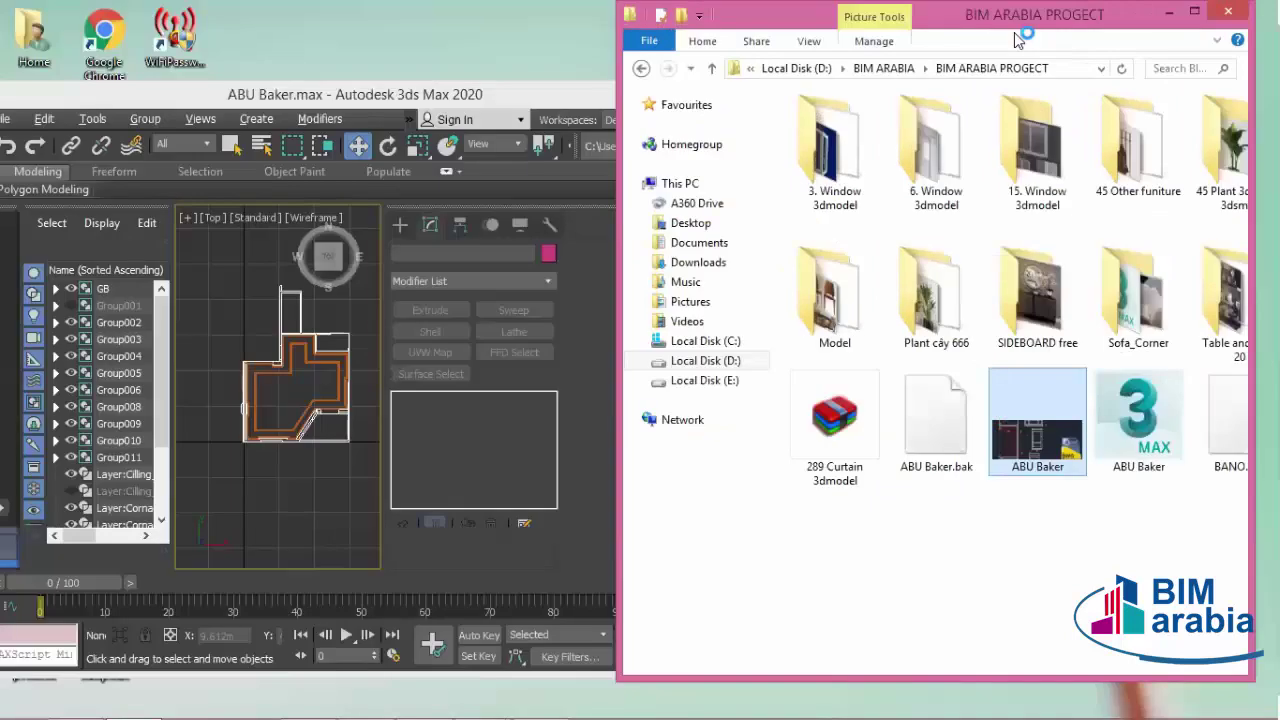
# - Move the File Explorer window aside to the lower right of the desktop
pyautogui.moveTo(860, 18); pyautogui.dragTo(1048, 145)
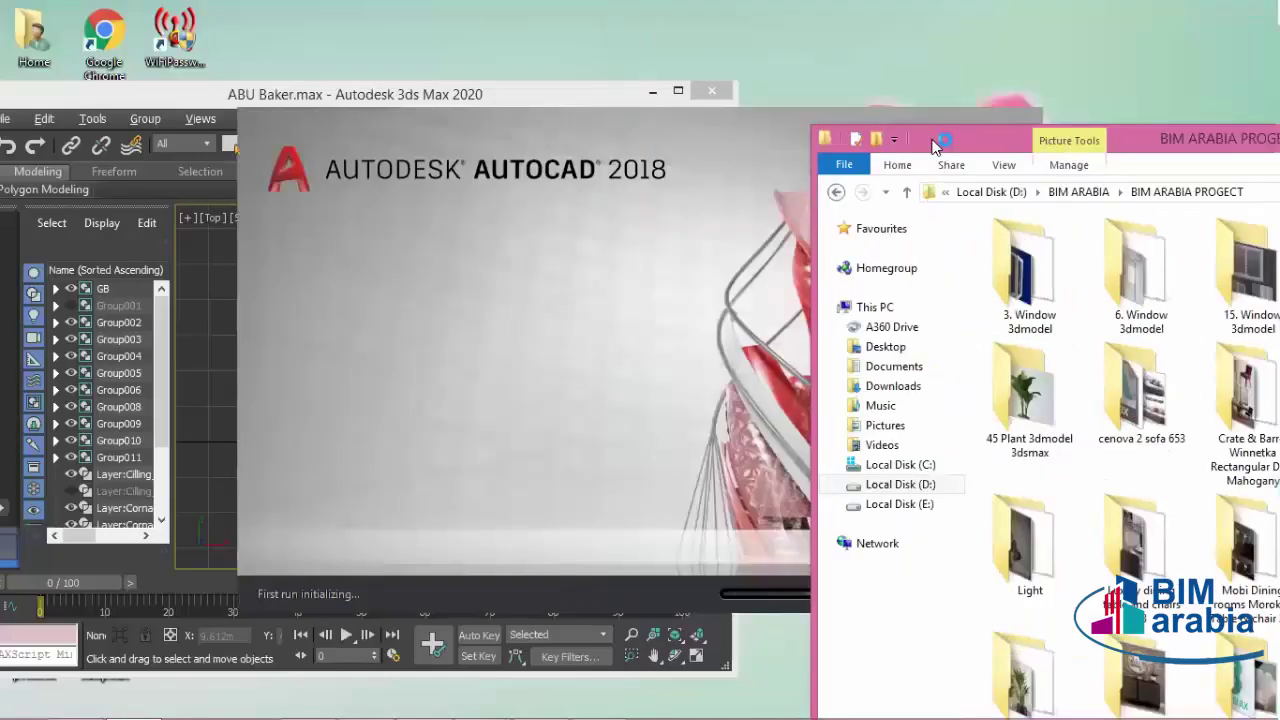
pyautogui.press('super+Right')
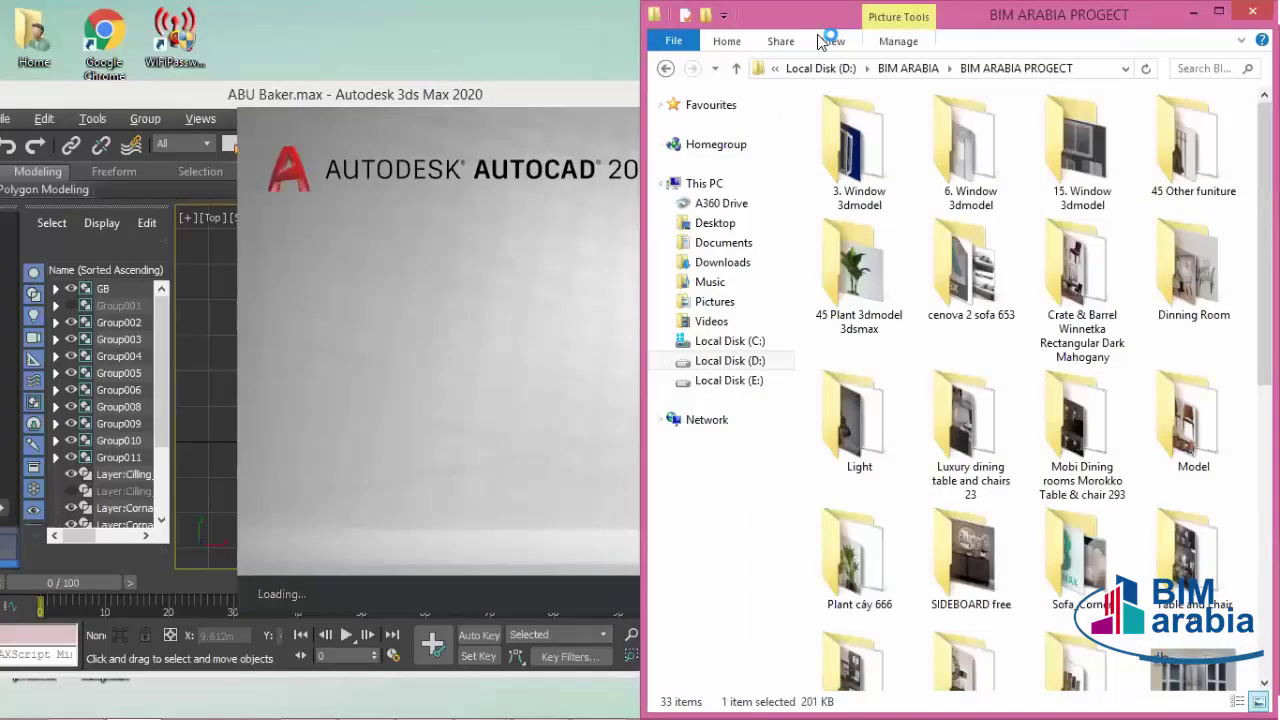
pyautogui.moveTo(716, 16); pyautogui.dragTo(894, 134)
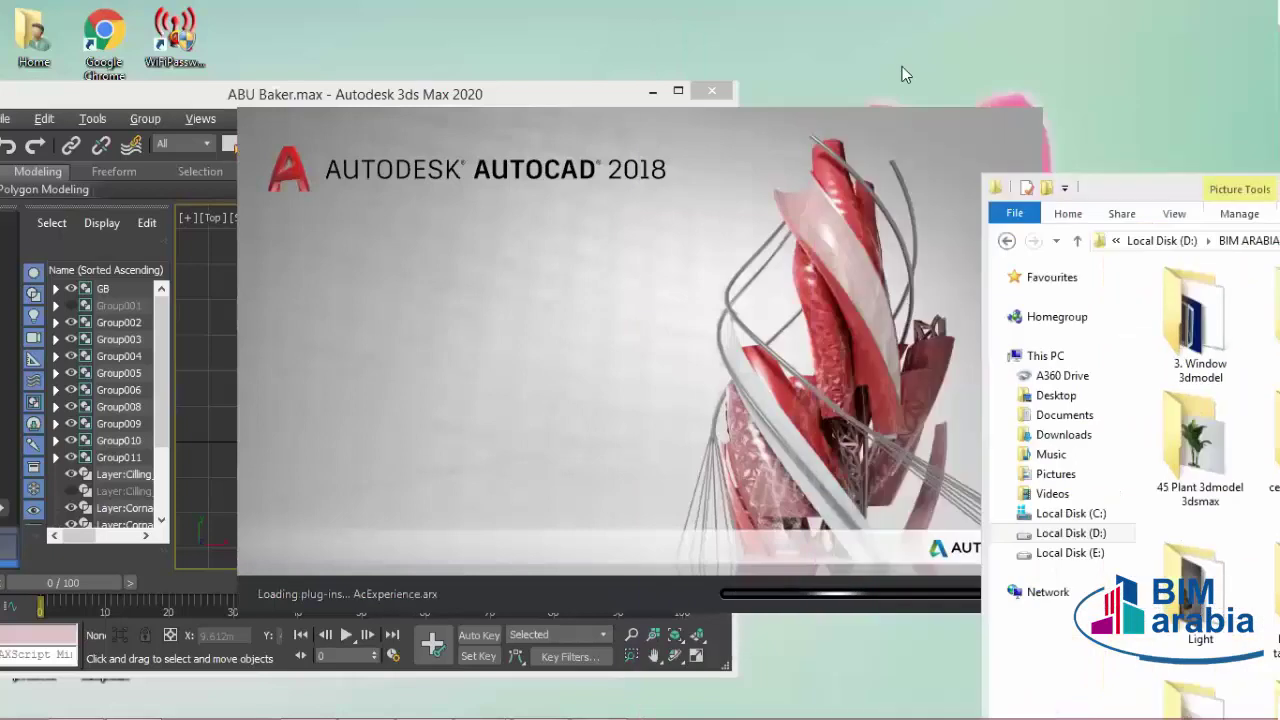
# - Set the screen resolution to 1360 × 768, apply it, and keep the changes
pyautogui.rightClick(902, 74)
pyautogui.click(972, 287)
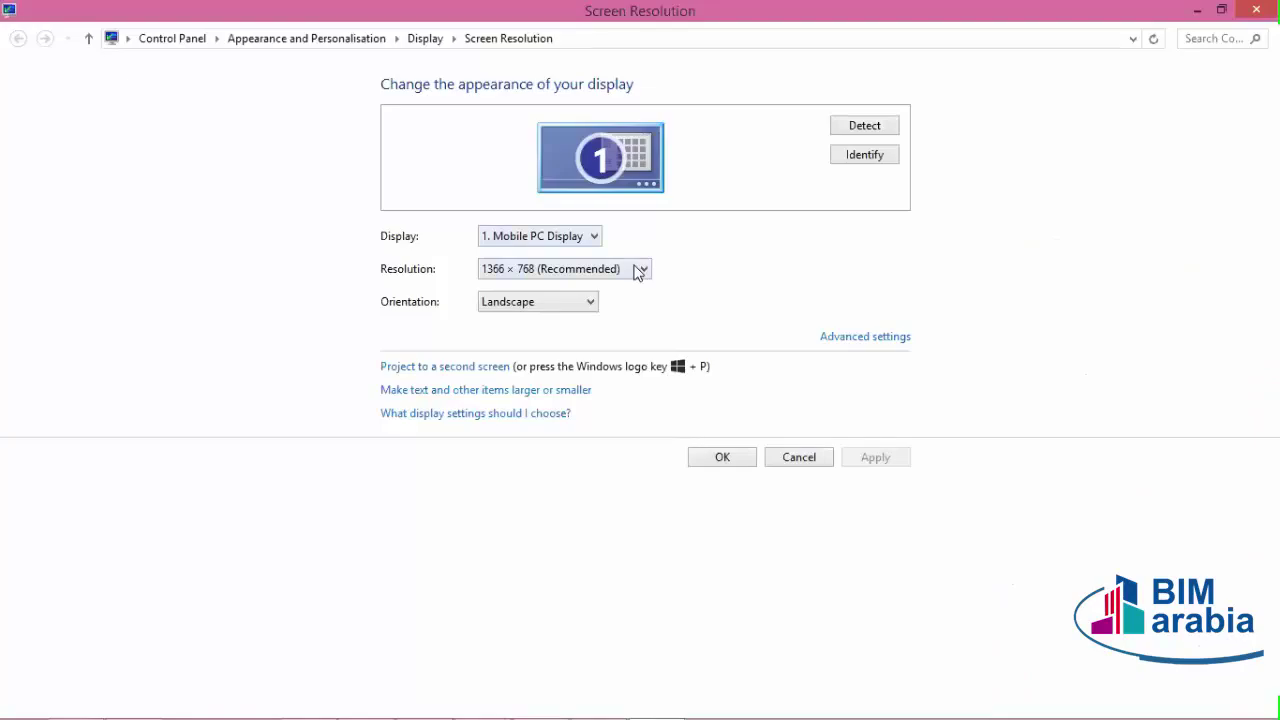
pyautogui.click(638, 270)
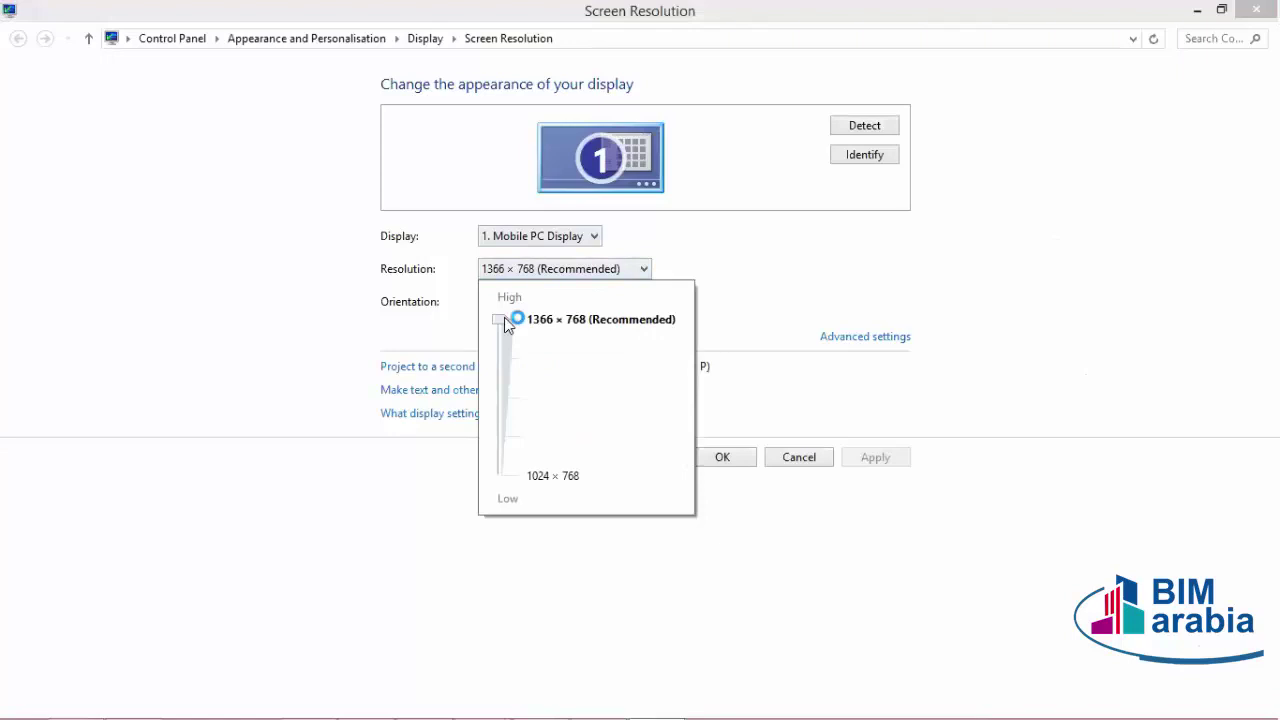
pyautogui.click(506, 371)
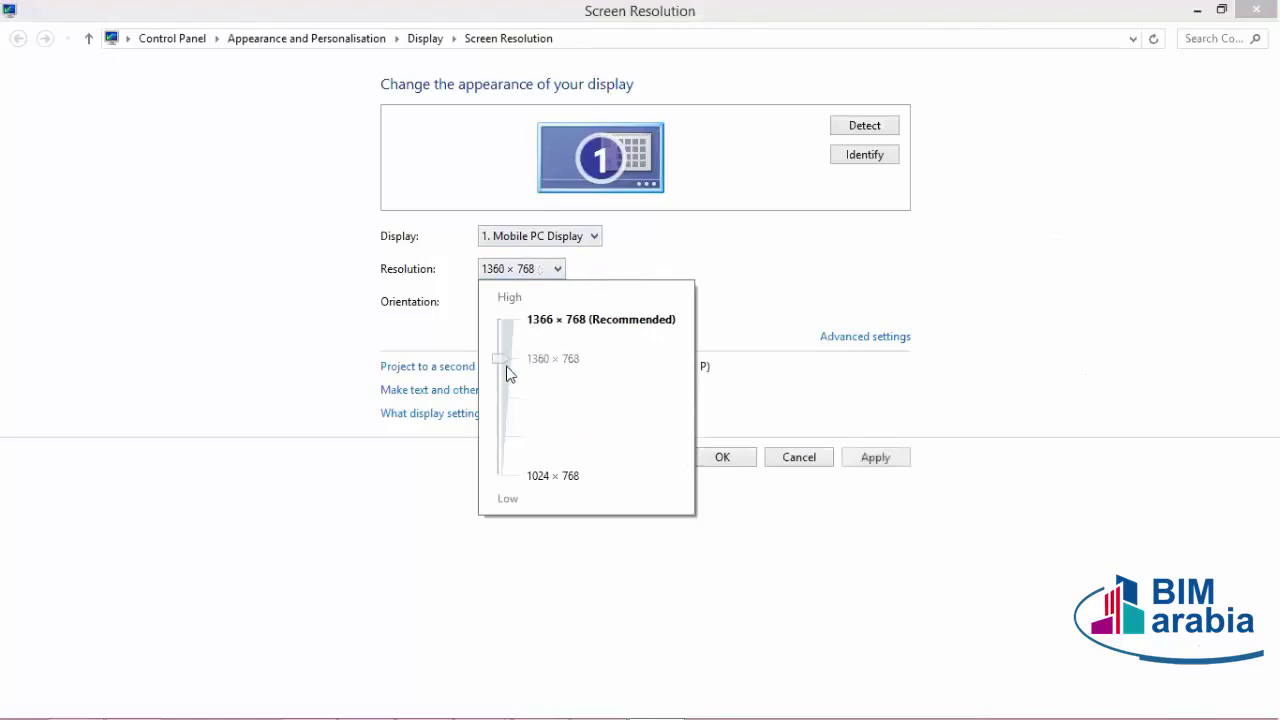
pyautogui.click(511, 347)
pyautogui.click(513, 379)
pyautogui.click(603, 610)
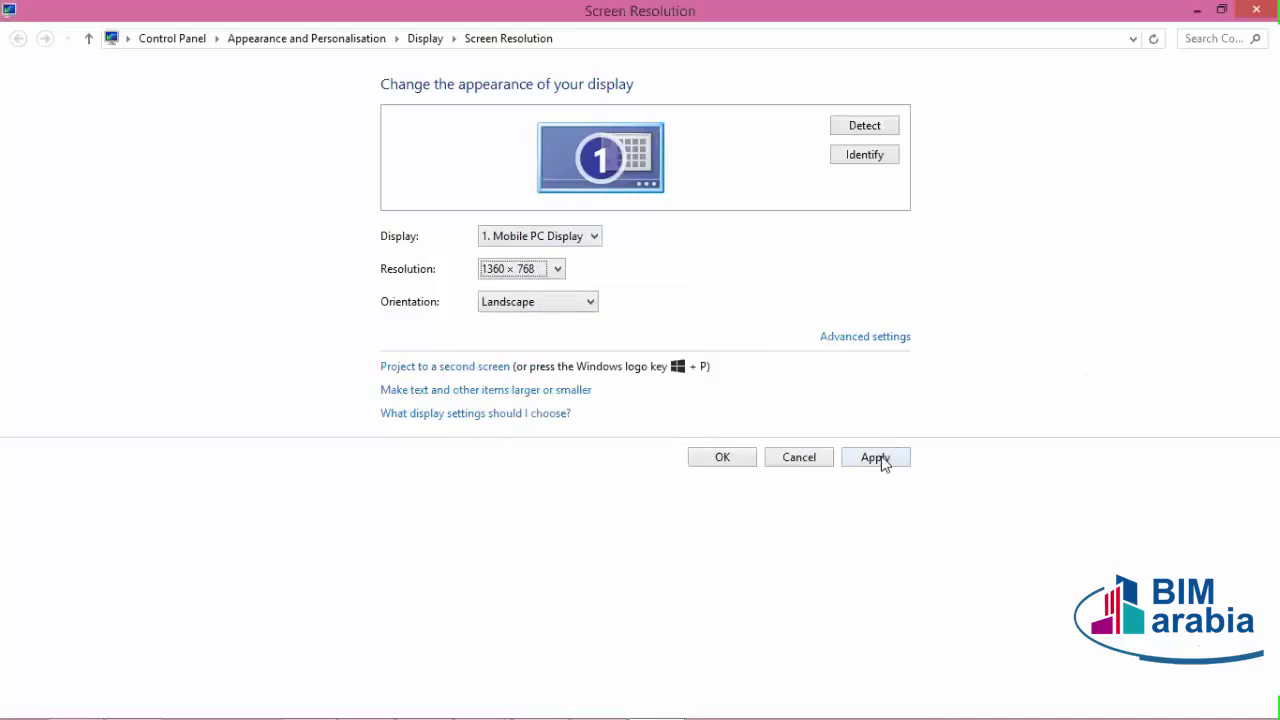
pyautogui.click(880, 459)
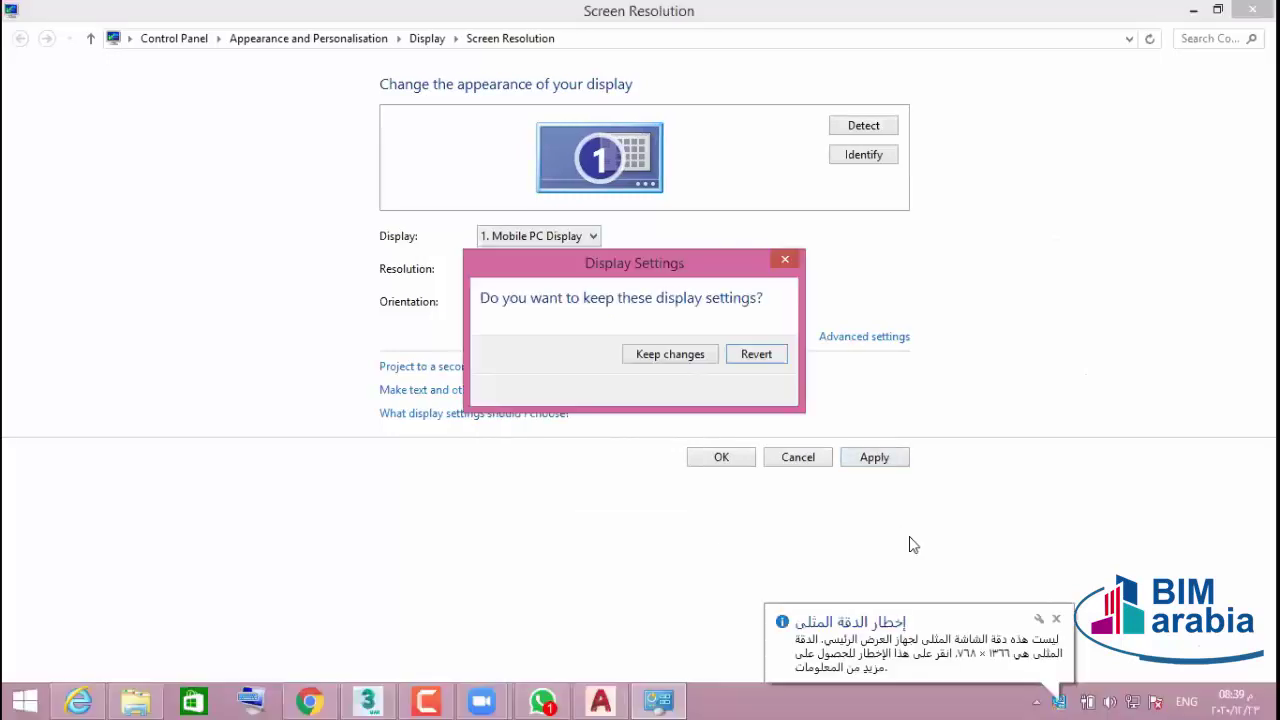
pyautogui.click(670, 362)
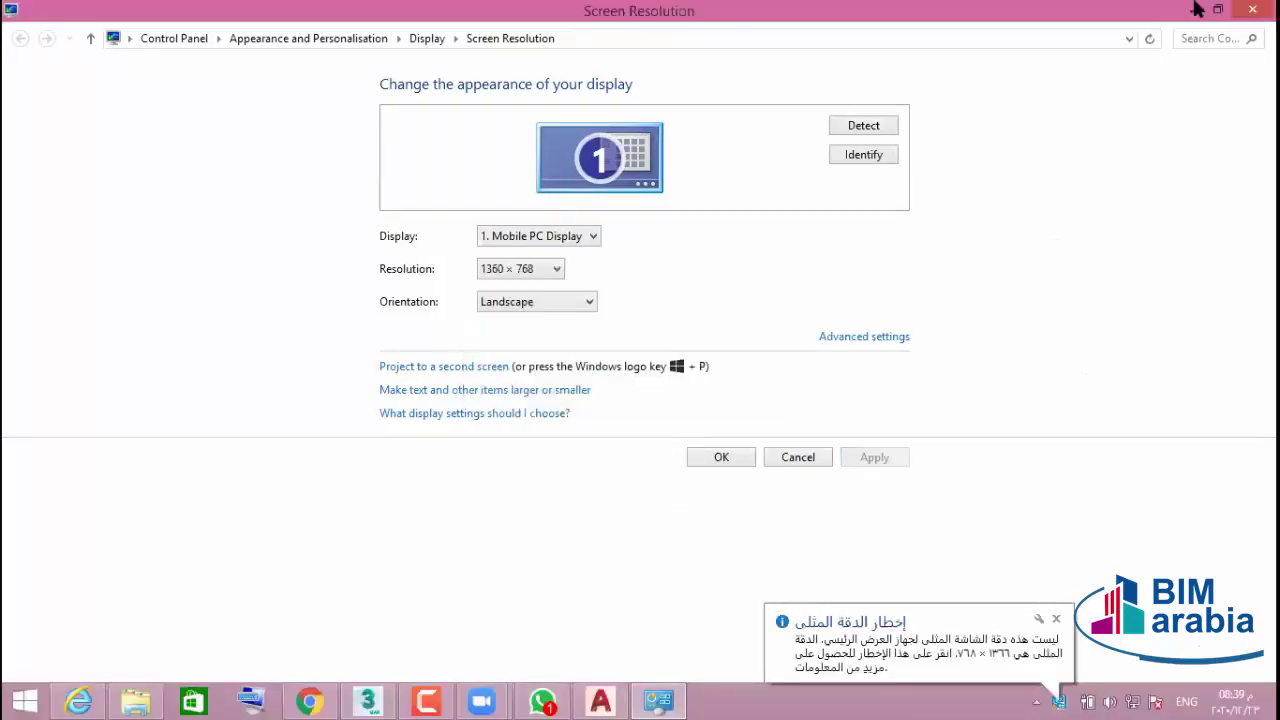
pyautogui.click(722, 458)
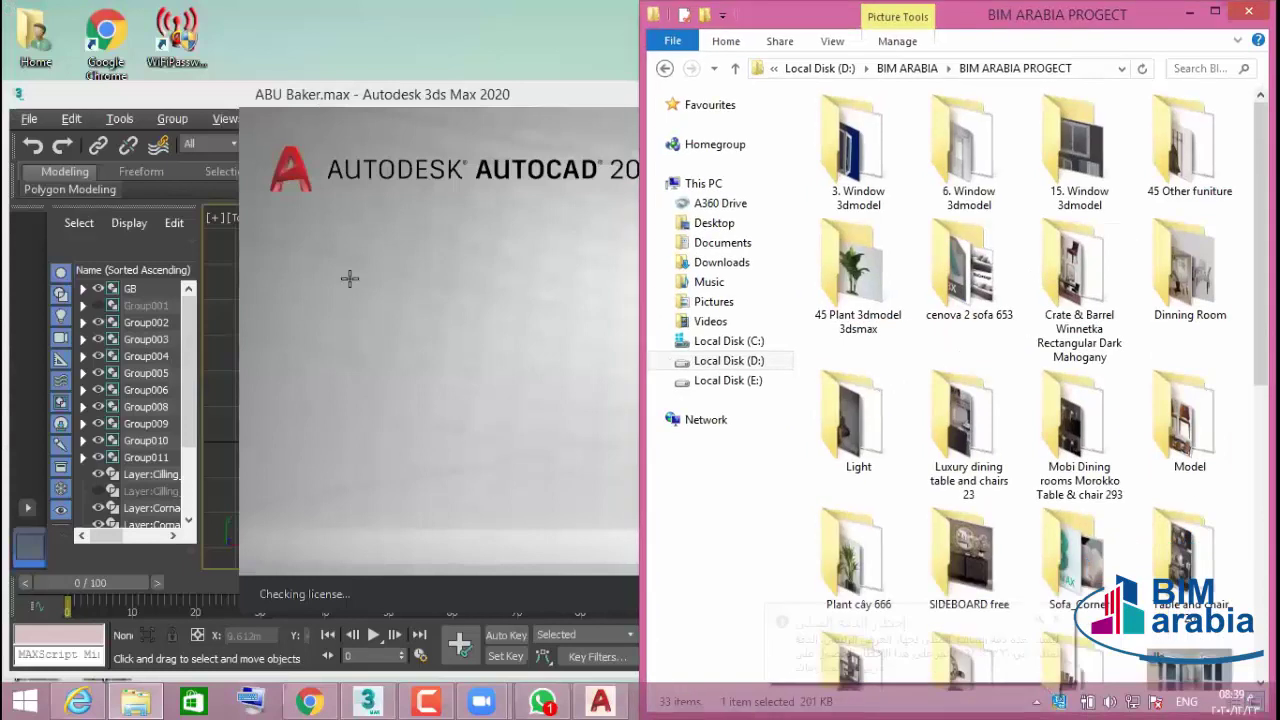
# - Clear the 3ds Max Top-view selection and ignore ABU Baker.dwg's unresolved reference files
pyautogui.click(349, 277)
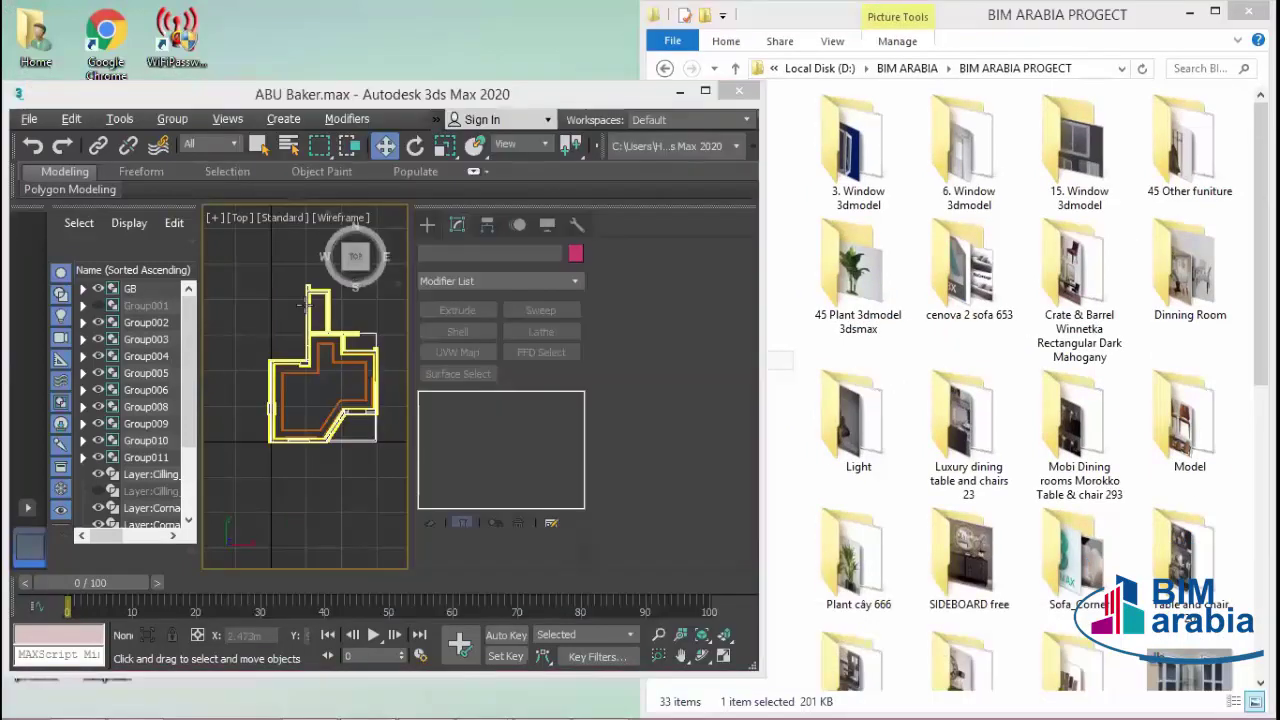
pyautogui.click(349, 277)
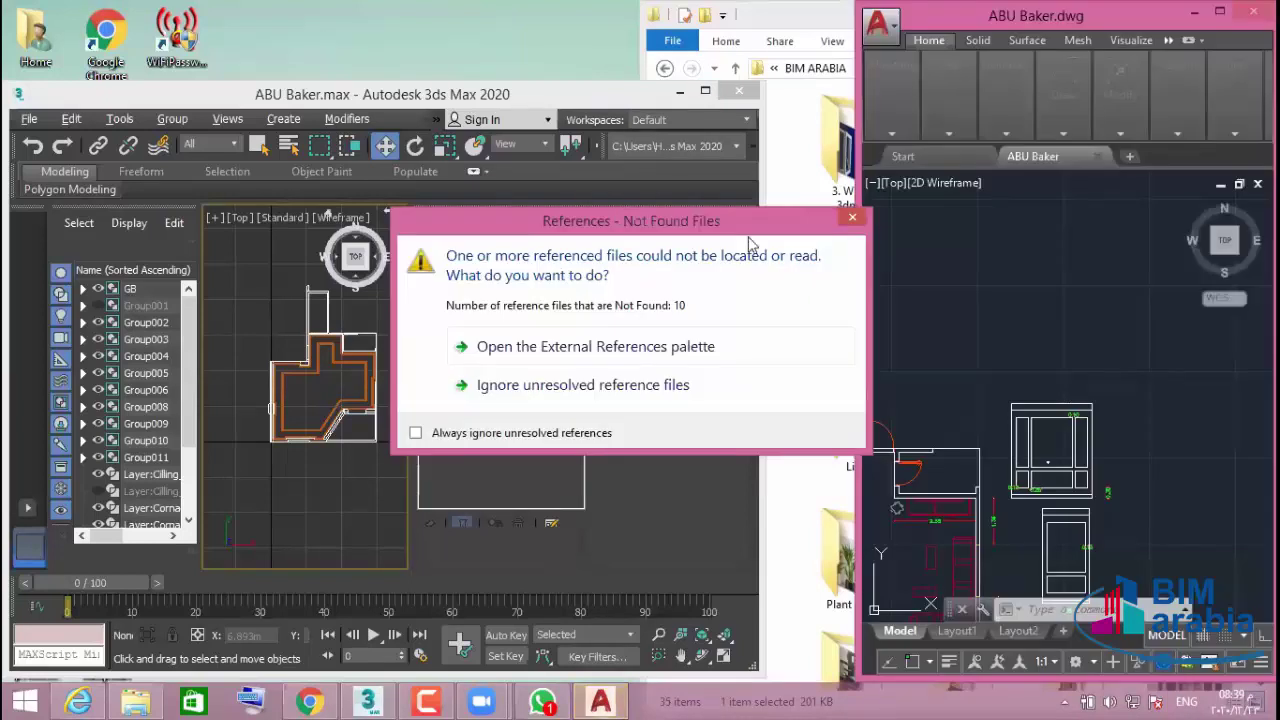
pyautogui.click(505, 384)
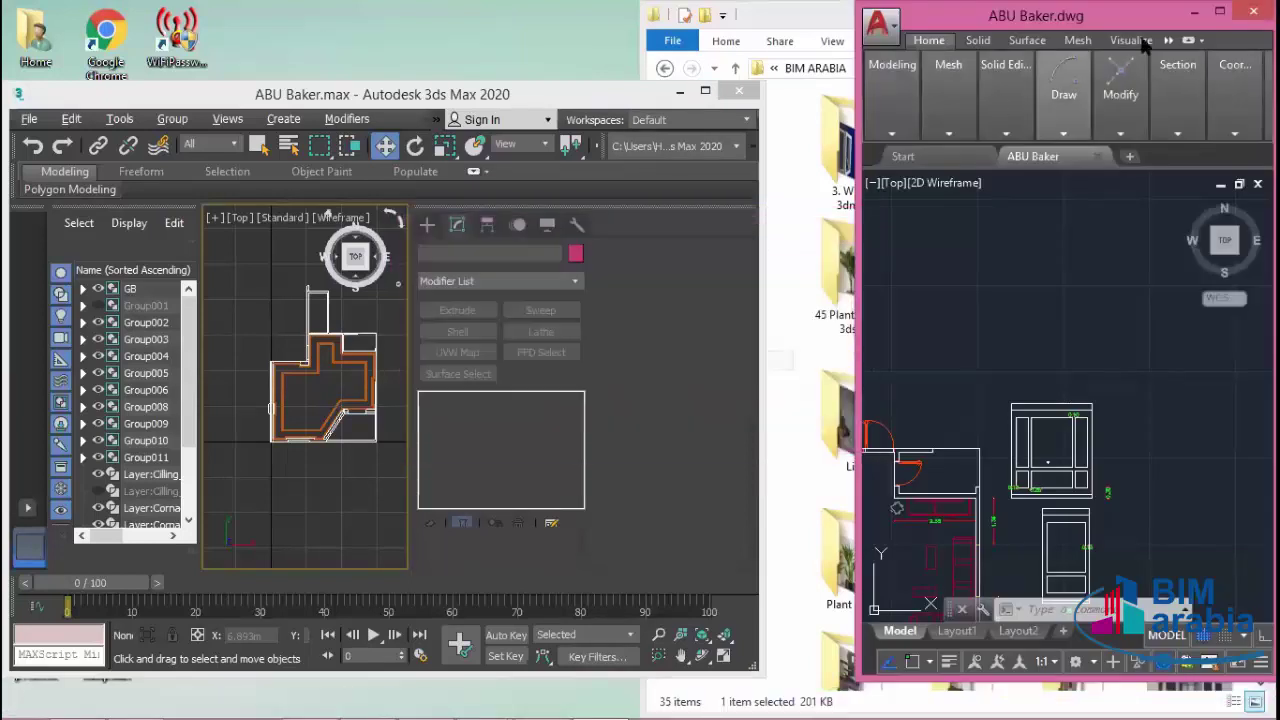
# - Maximize AutoCAD, zoom in on the ABU Baker kitchen, and select the slatted counter strip
pyautogui.click(1219, 11)
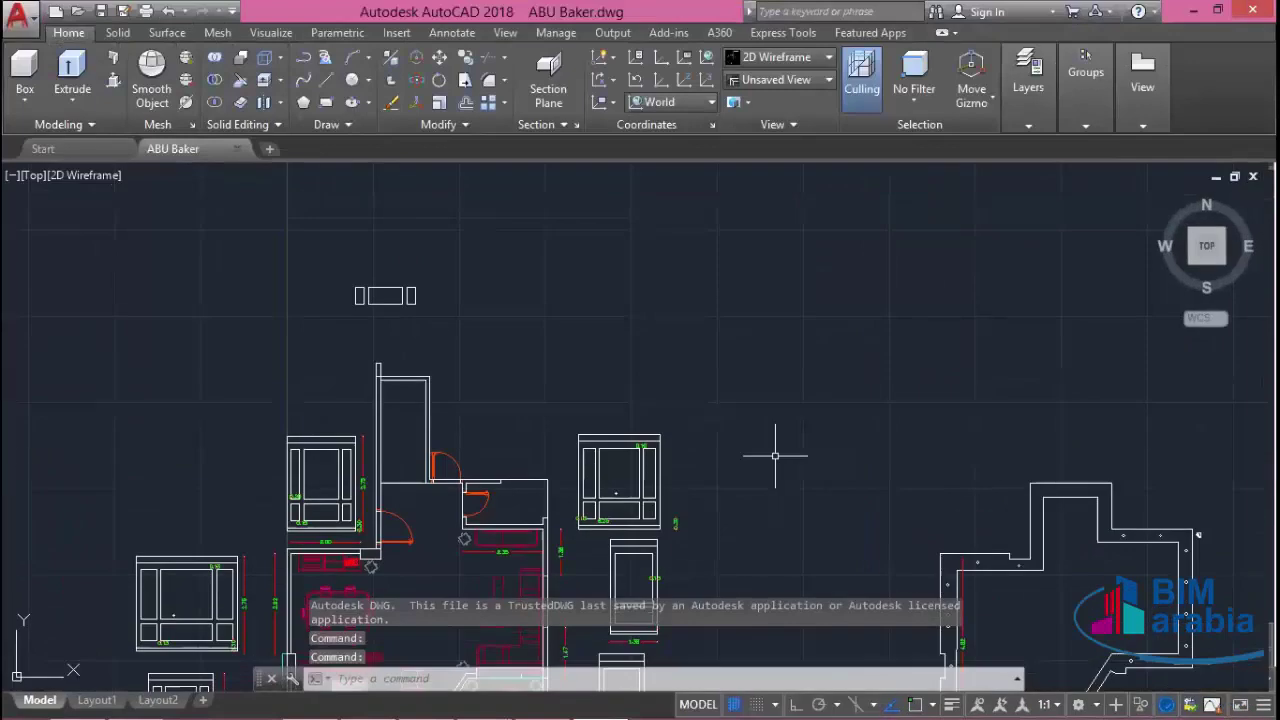
pyautogui.scroll(-3, 777, 449)
pyautogui.moveTo(785, 388); pyautogui.dragTo(813, 364, button='middle')
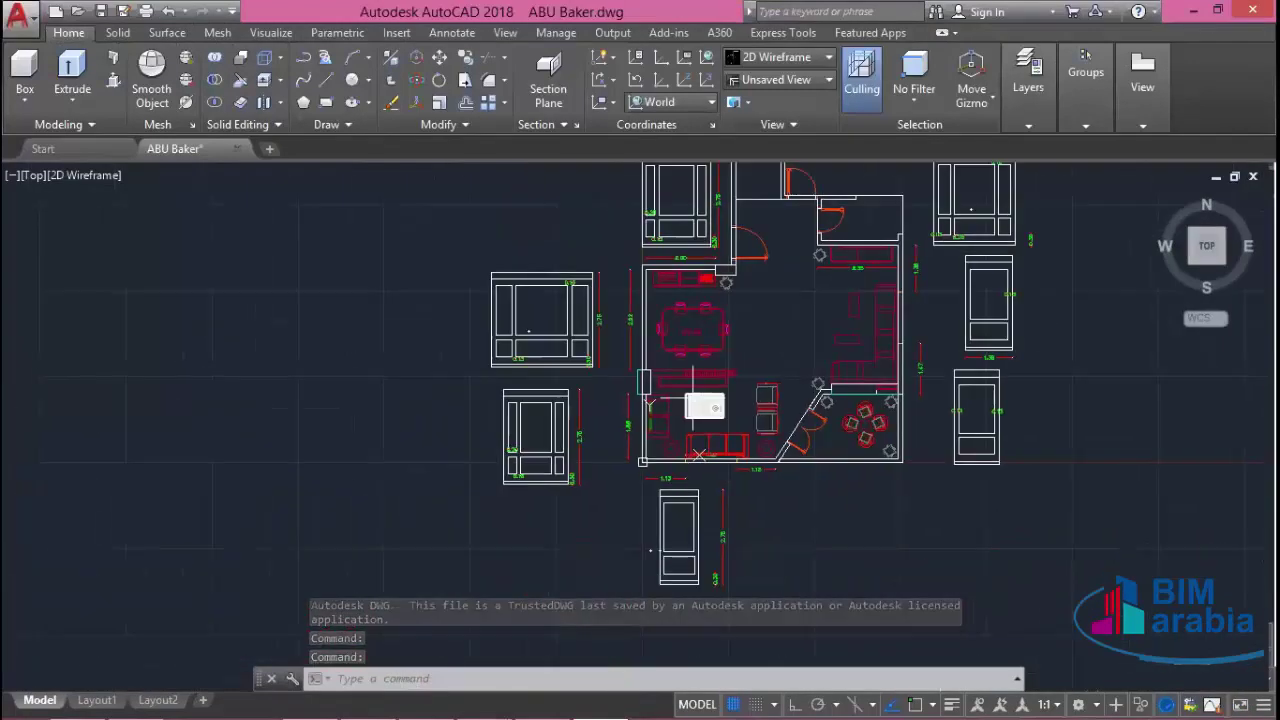
pyautogui.scroll(2, 730, 378)
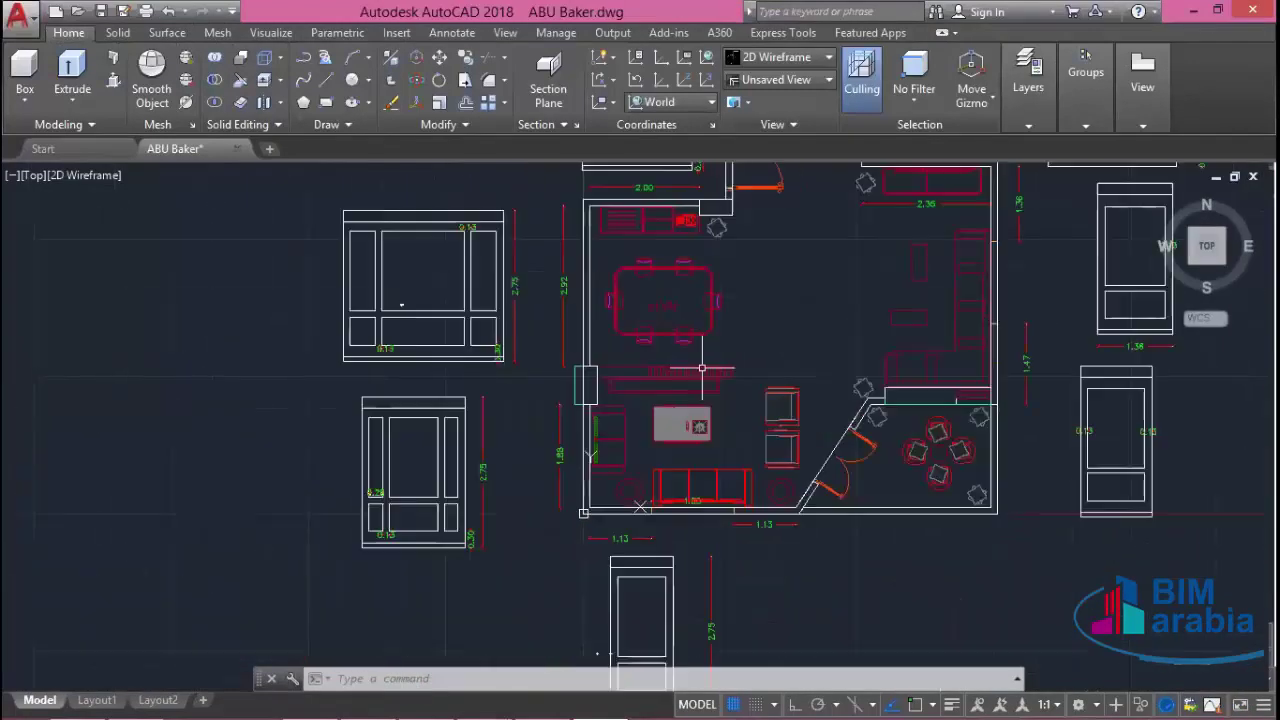
pyautogui.scroll(4, 718, 370)
pyautogui.scroll(2, 435, 380)
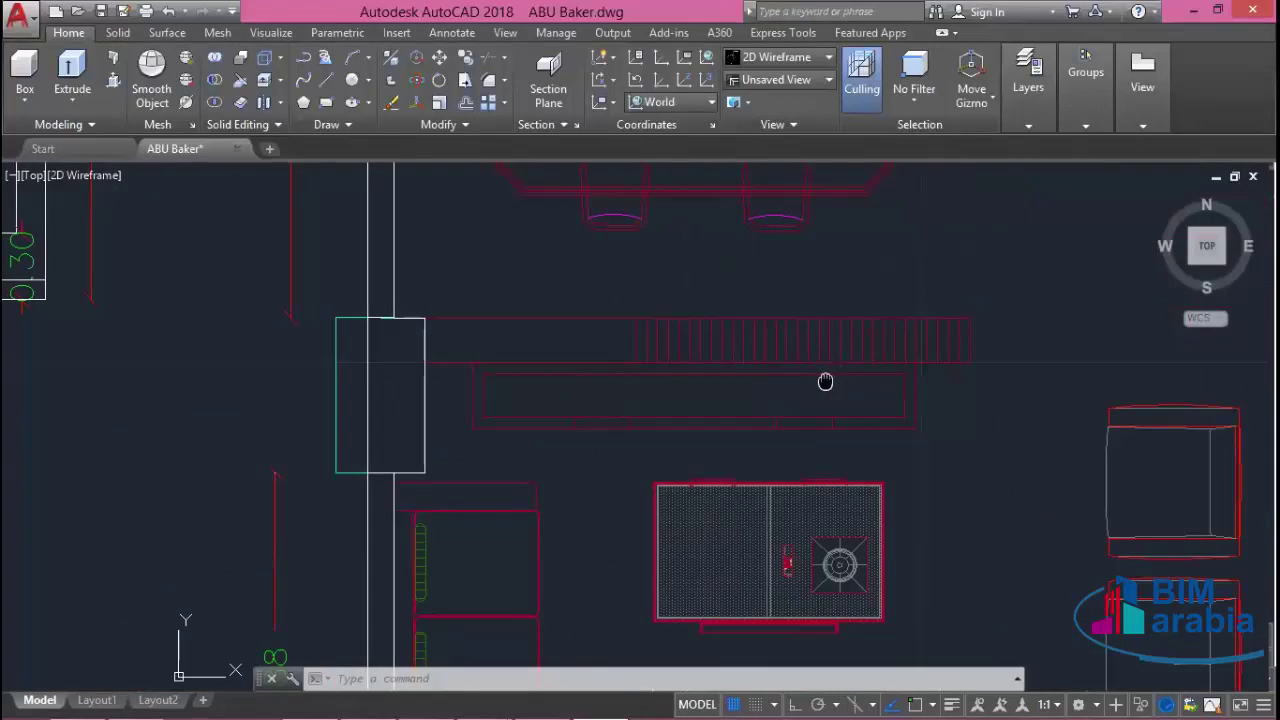
pyautogui.click(497, 330)
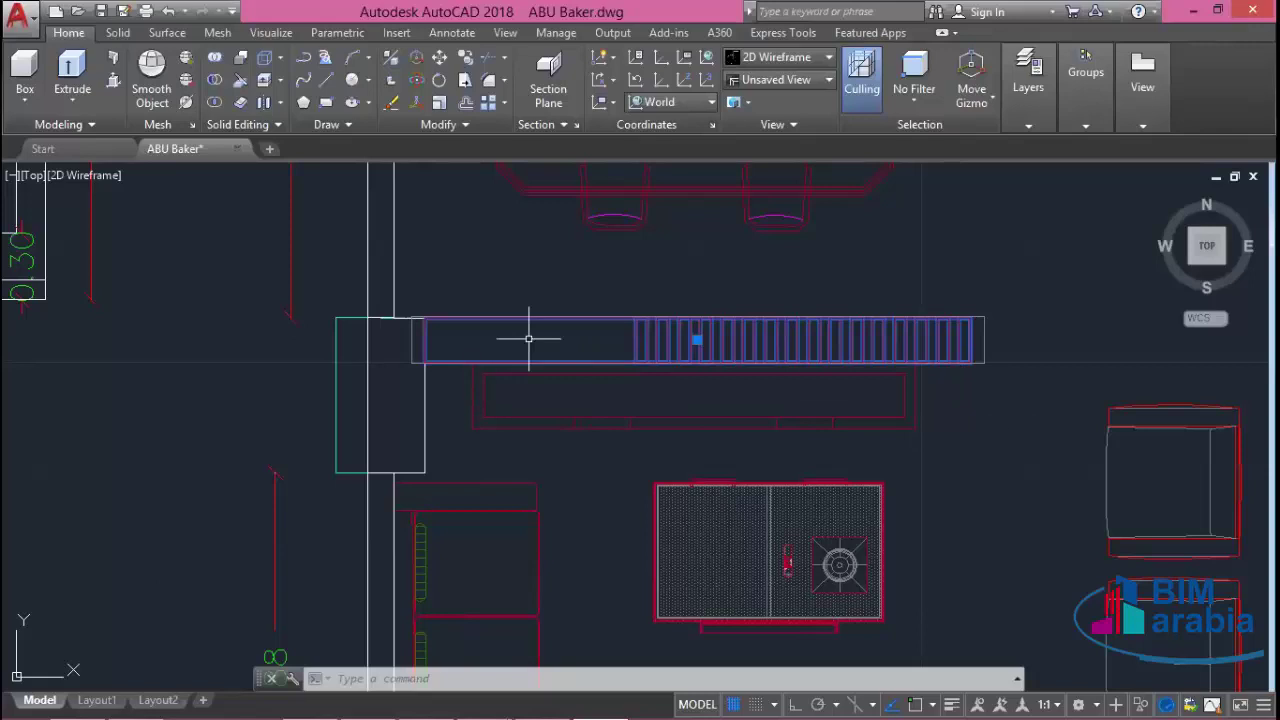
pyautogui.scroll(4, 463, 340)
pyautogui.moveTo(463, 354)
pyautogui.mouseDown(button='middle')
pyautogui.moveTo(478, 258)
pyautogui.moveTo(351, 317)
pyautogui.mouseUp(button='middle')
pyautogui.scroll(-2, 478, 258)
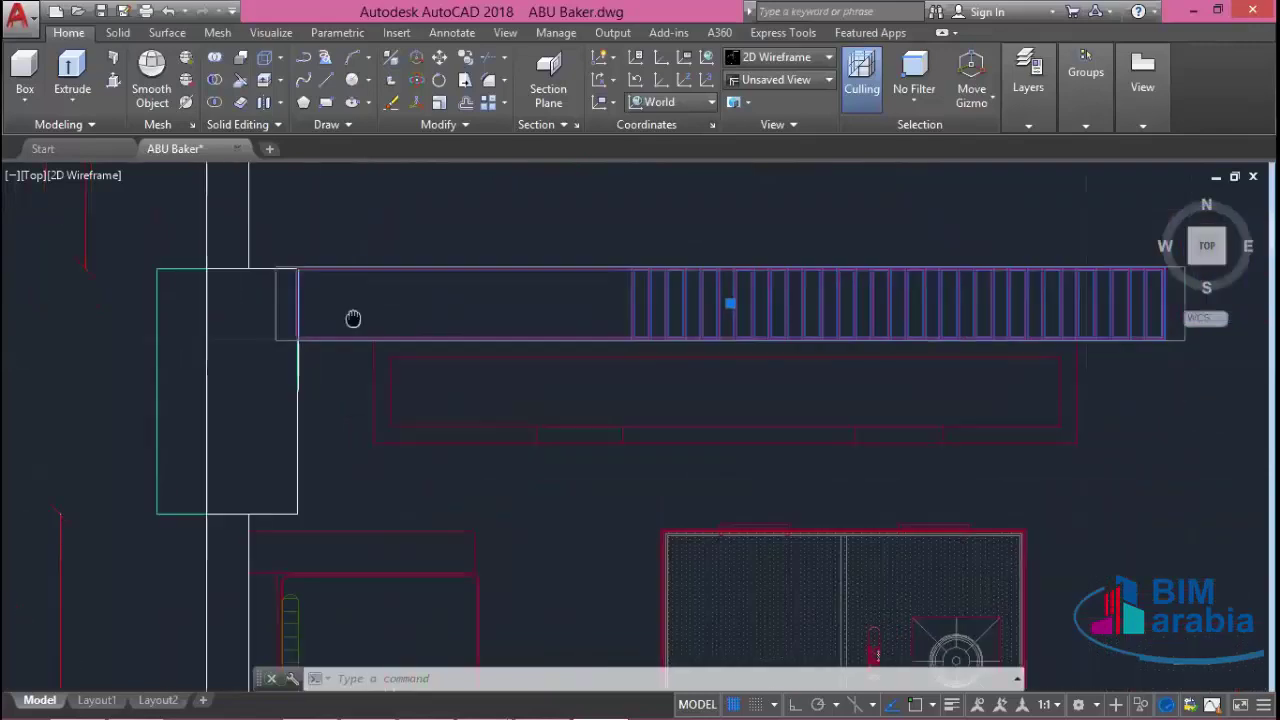
pyautogui.scroll(-2, 351, 317)
pyautogui.write('d')
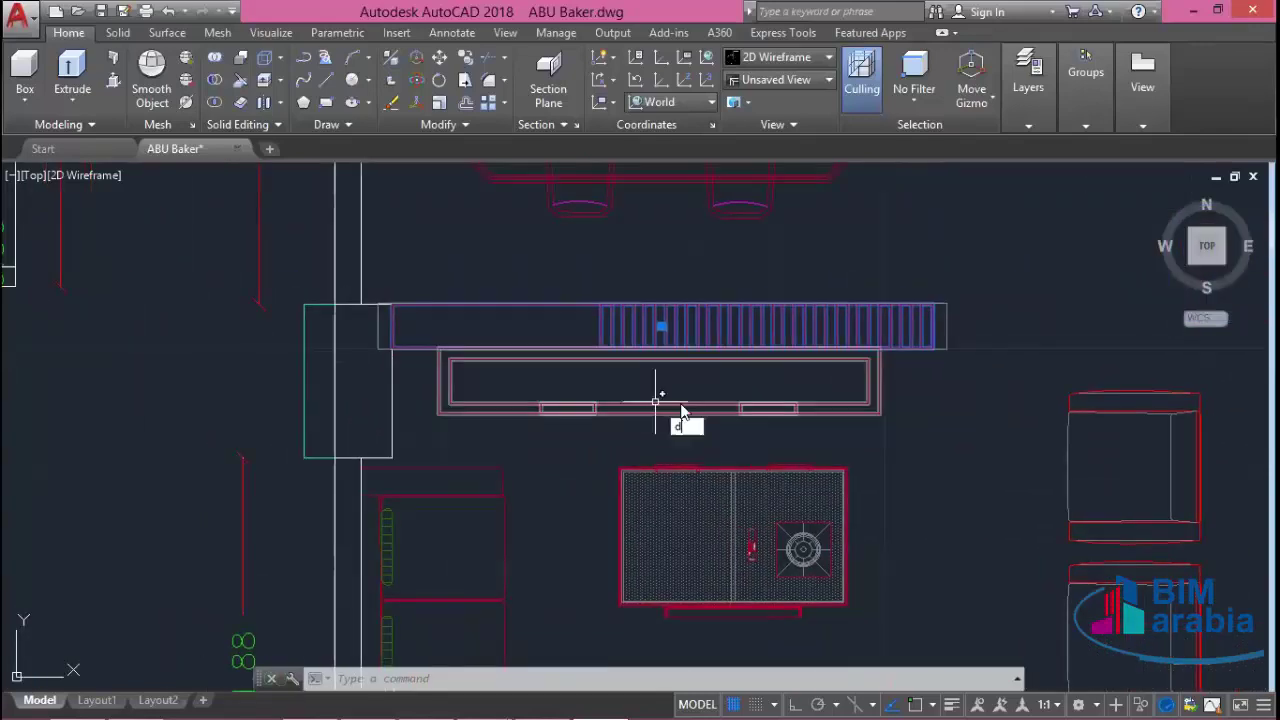
pyautogui.write('i')
pyautogui.press('Return')
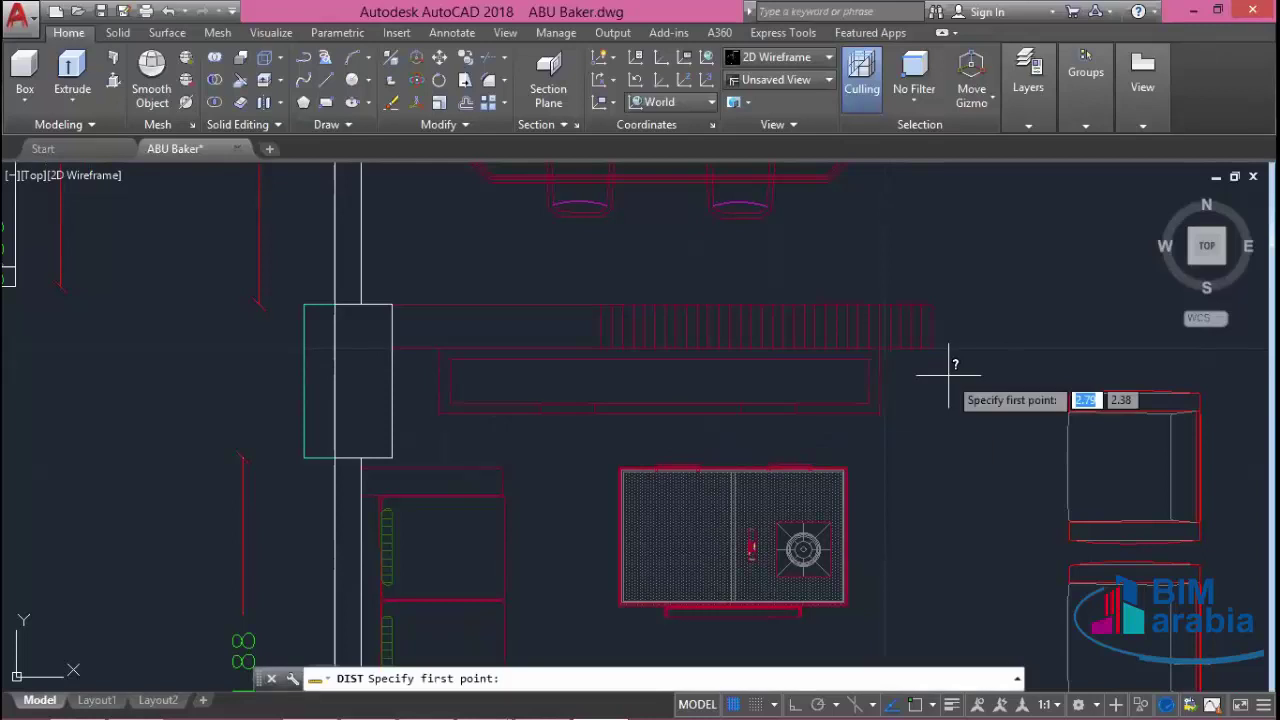
pyautogui.scroll(4, 938, 345)
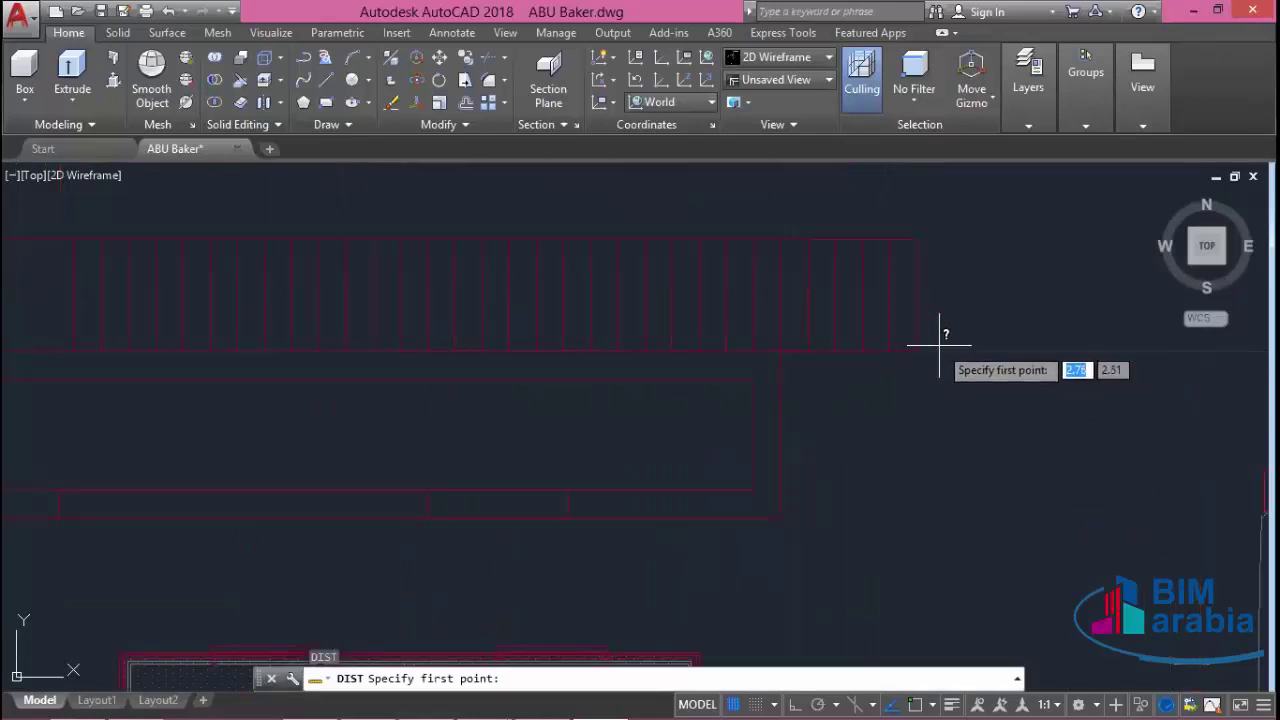
pyautogui.click(934, 702)
pyautogui.click(914, 703)
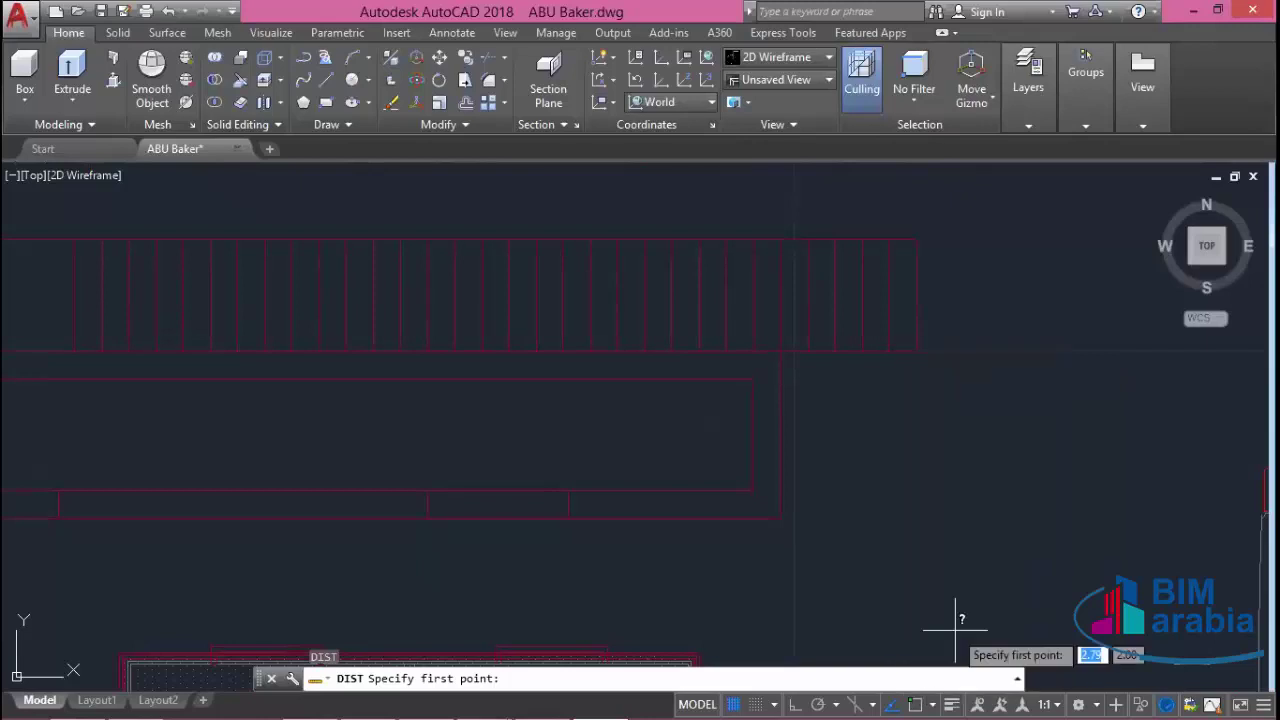
pyautogui.click(916, 350)
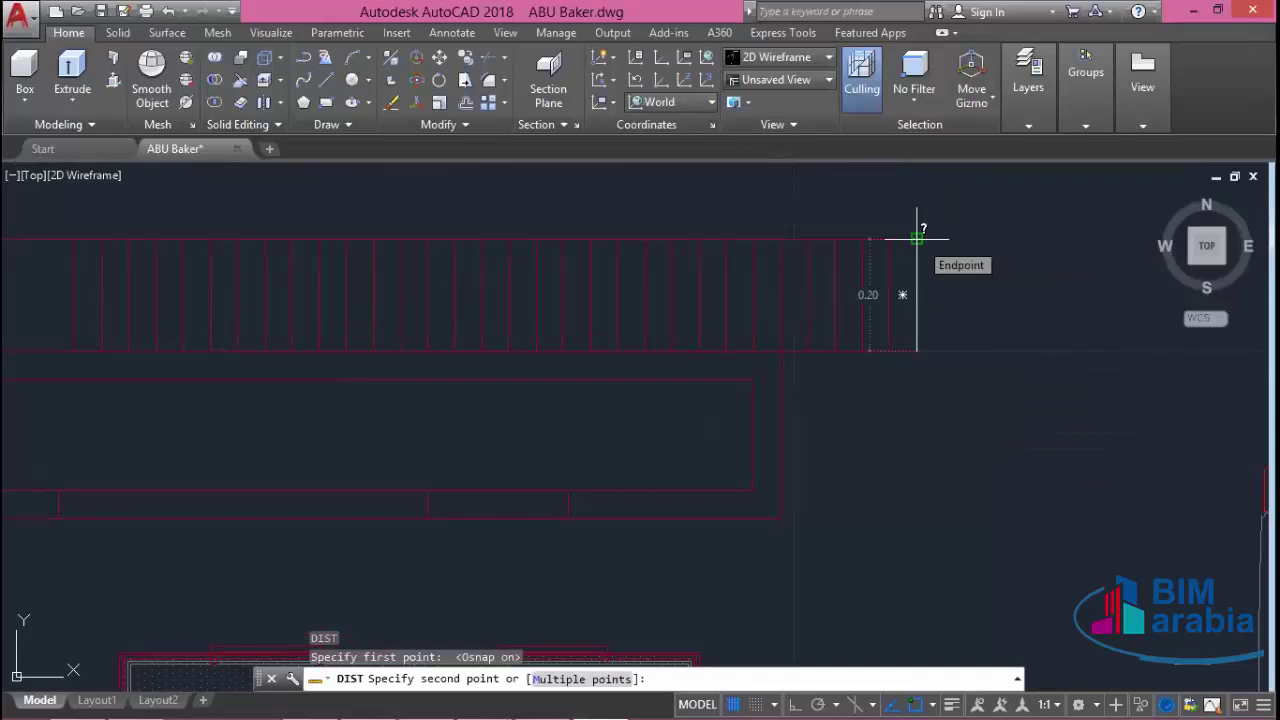
pyautogui.press('Escape')
pyautogui.scroll(-3, 894, 394)
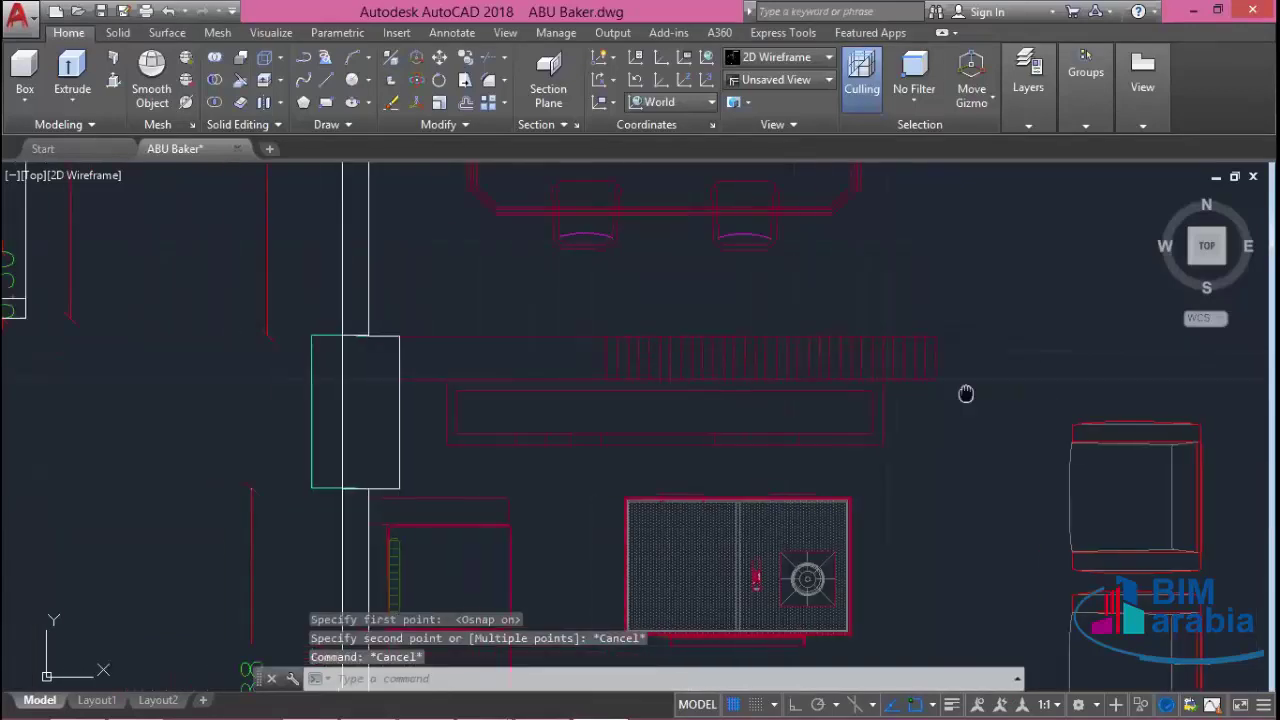
pyautogui.scroll(-2, 966, 394)
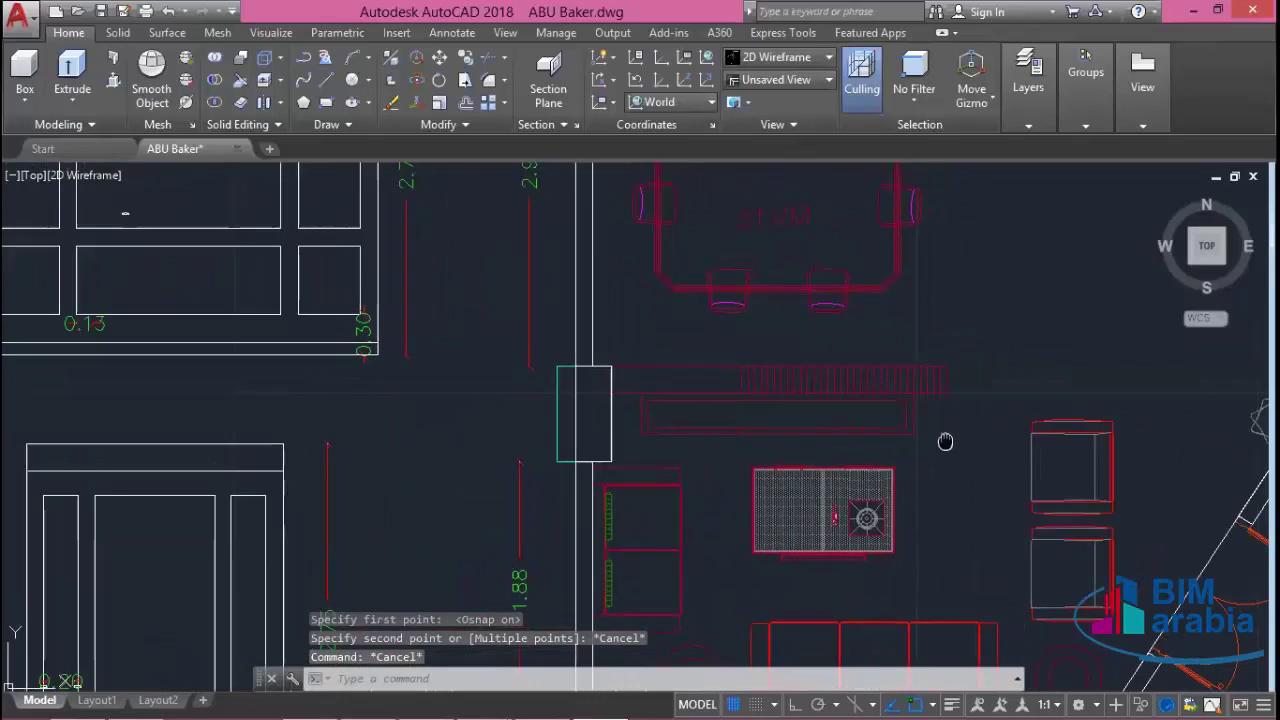
pyautogui.scroll(1, 945, 441)
pyautogui.scroll(1, 991, 443)
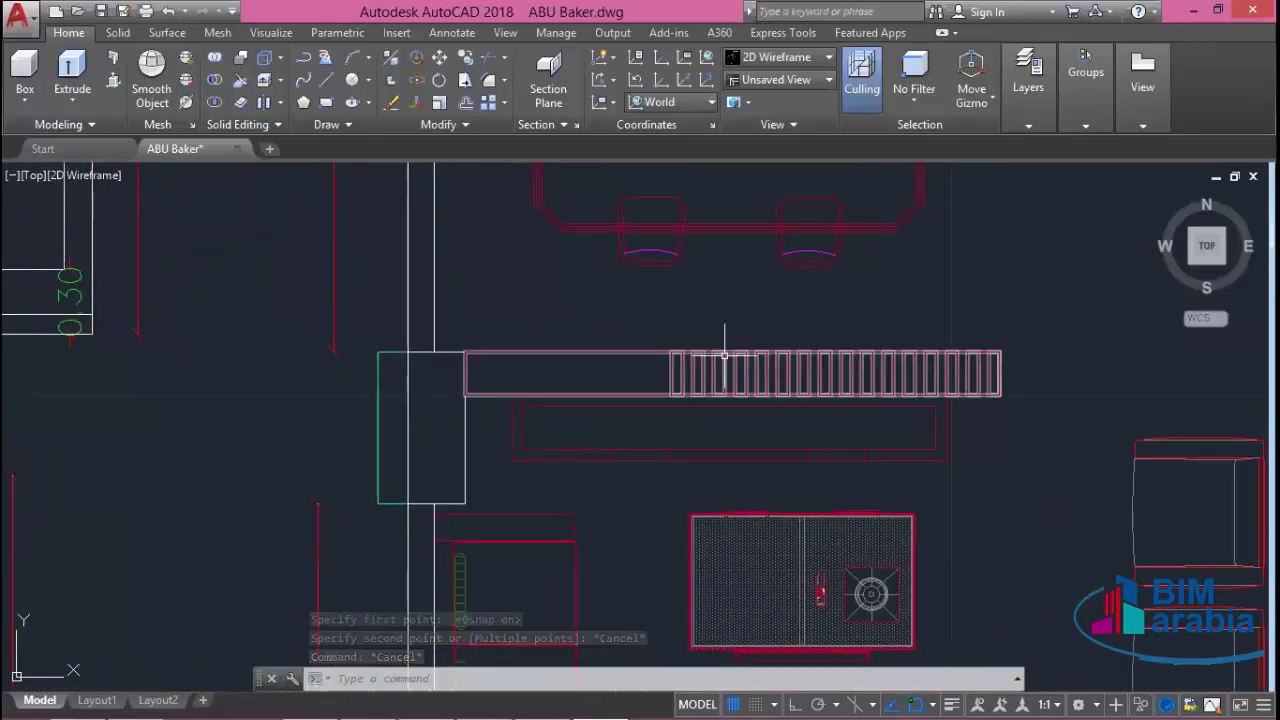
pyautogui.write('di')
pyautogui.press('Return')
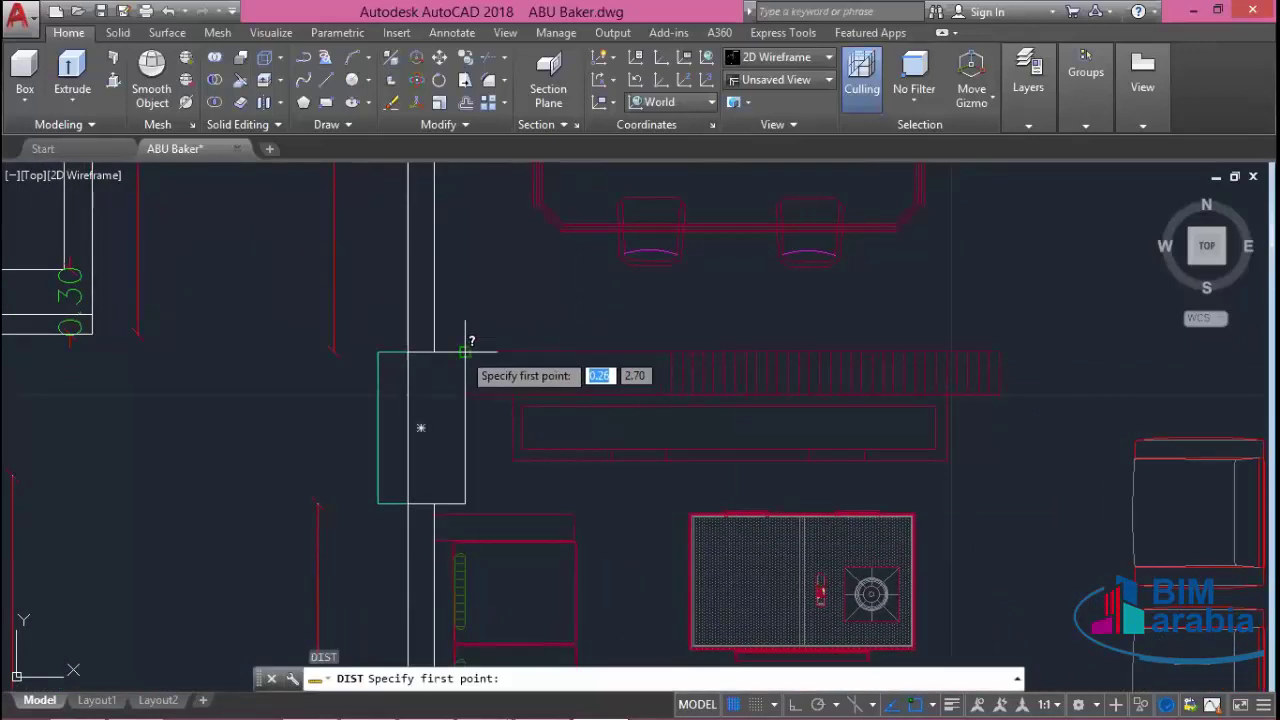
pyautogui.click(465, 352)
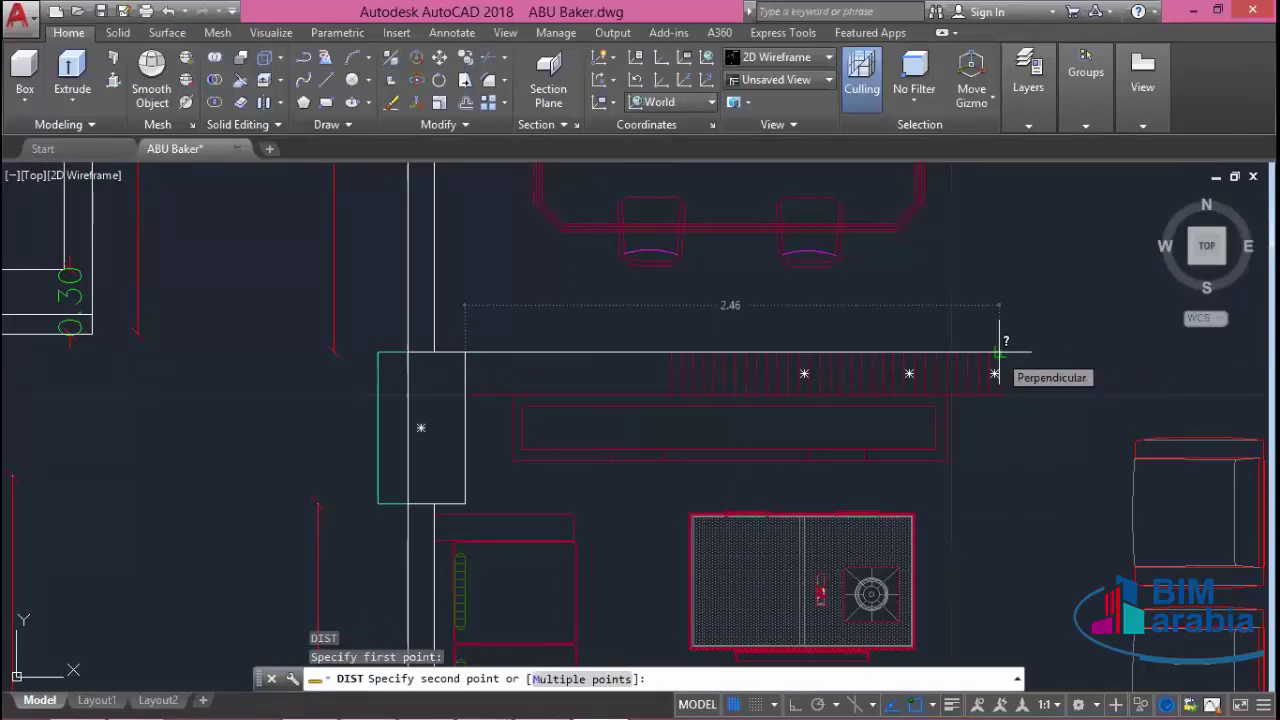
pyautogui.press('Escape')
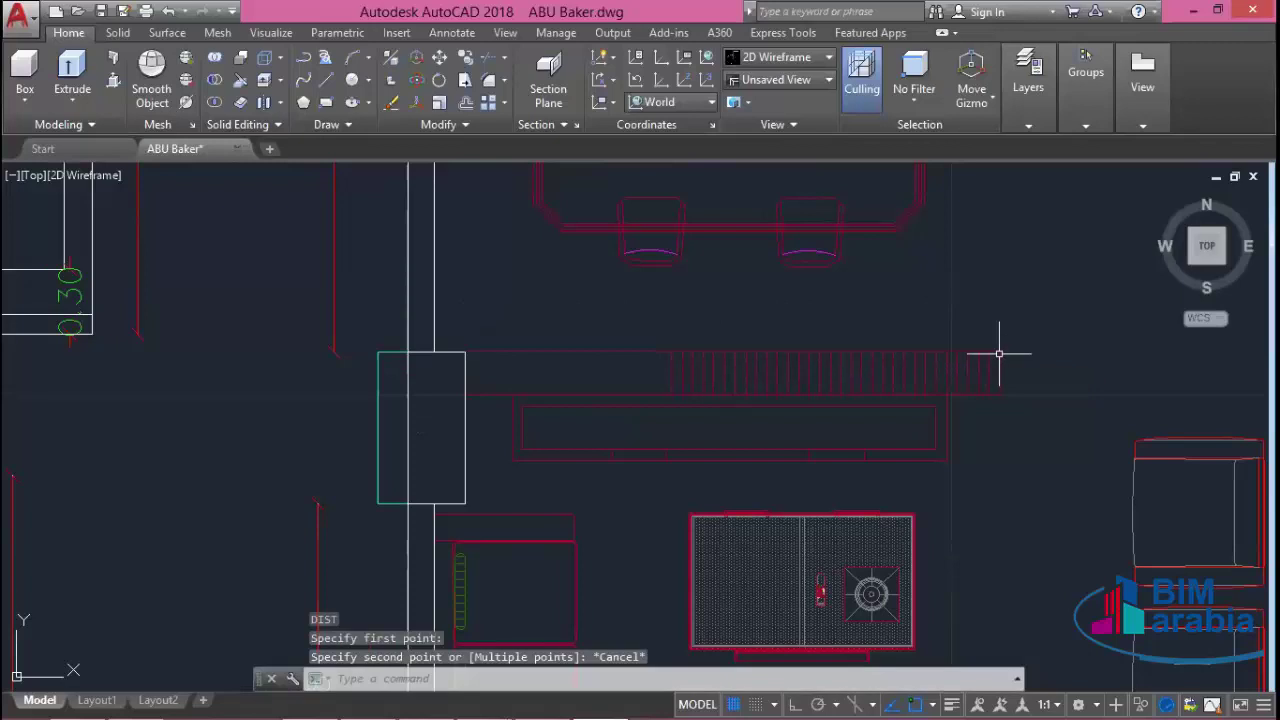
pyautogui.scroll(-2, 1000, 352)
pyautogui.moveTo(903, 337); pyautogui.dragTo(937, 306, button='middle')
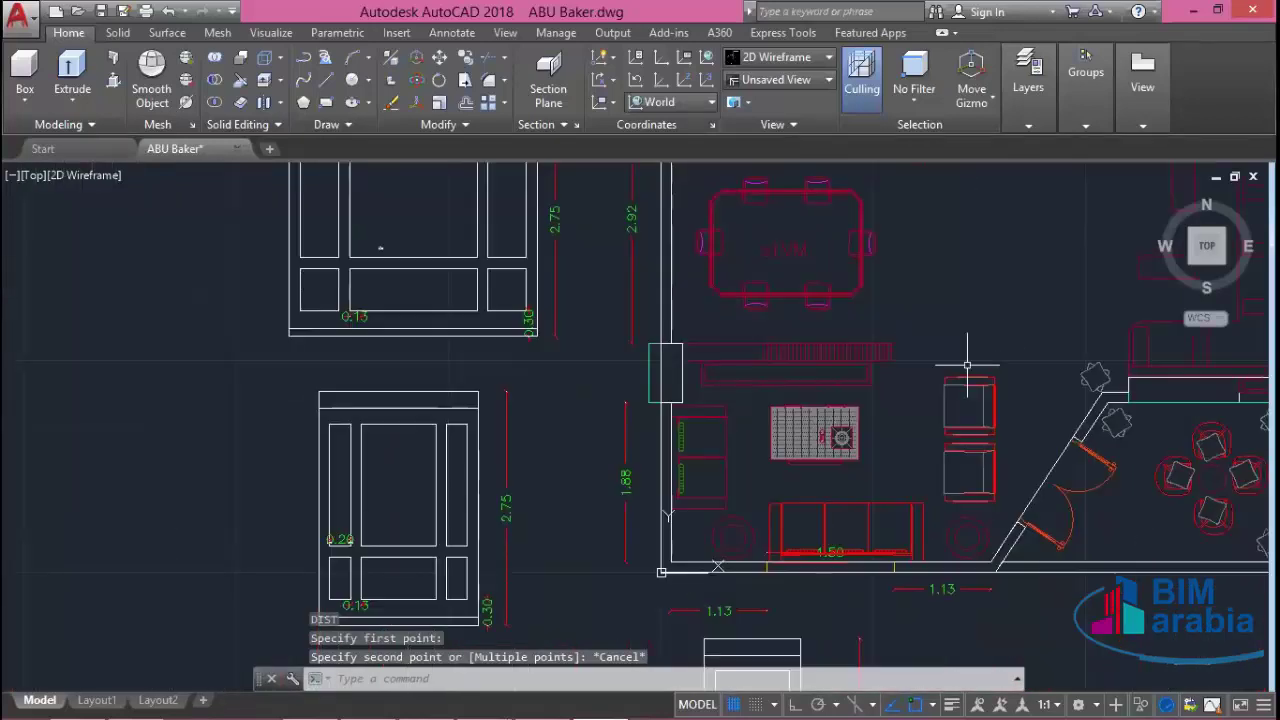
pyautogui.scroll(1, 967, 365)
pyautogui.scroll(1, 899, 327)
pyautogui.moveTo(870, 377); pyautogui.dragTo(930, 357, button='middle')
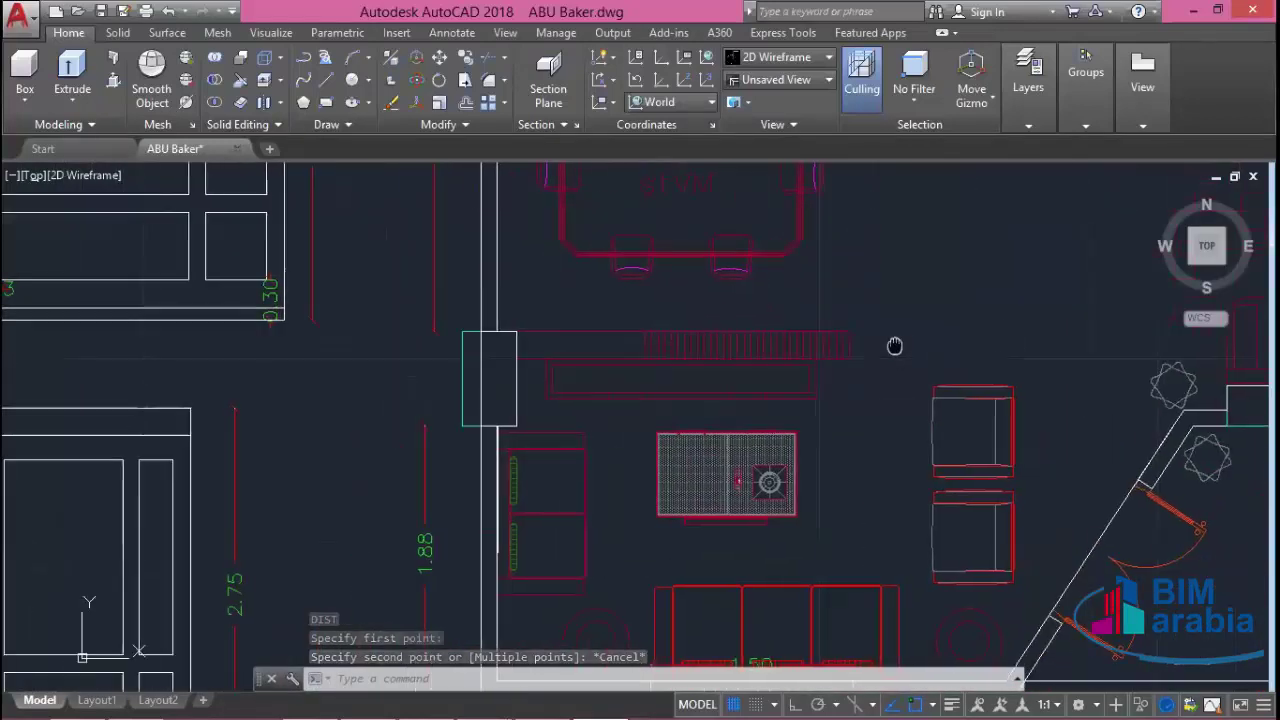
pyautogui.scroll(-1, 903, 337)
pyautogui.scroll(-1, 868, 356)
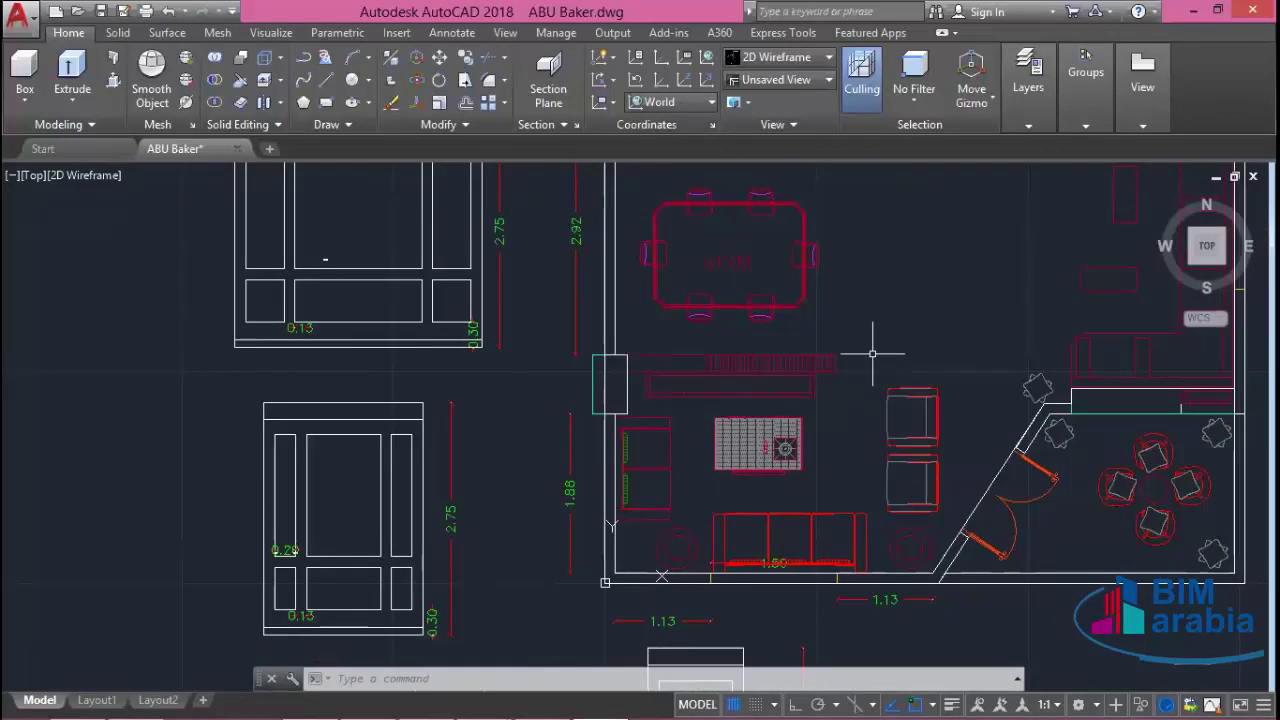
pyautogui.moveTo(872, 353); pyautogui.dragTo(902, 343, button='middle')
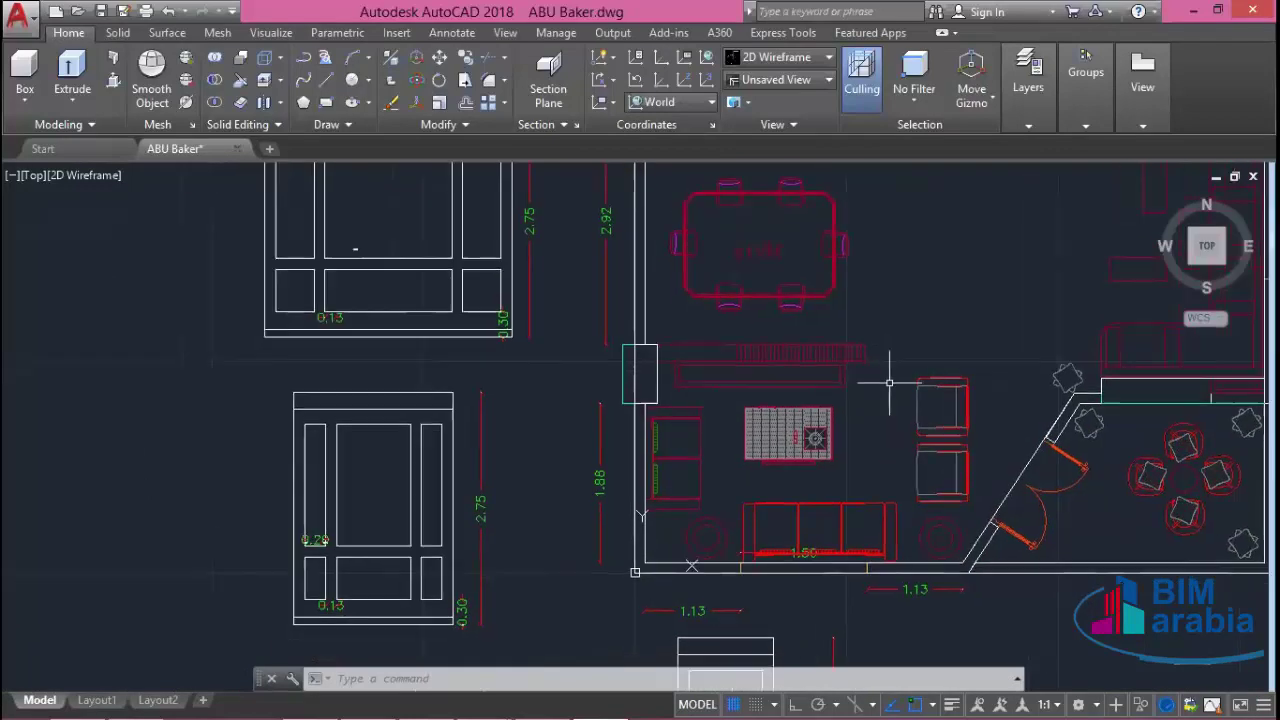
pyautogui.scroll(2, 865, 365)
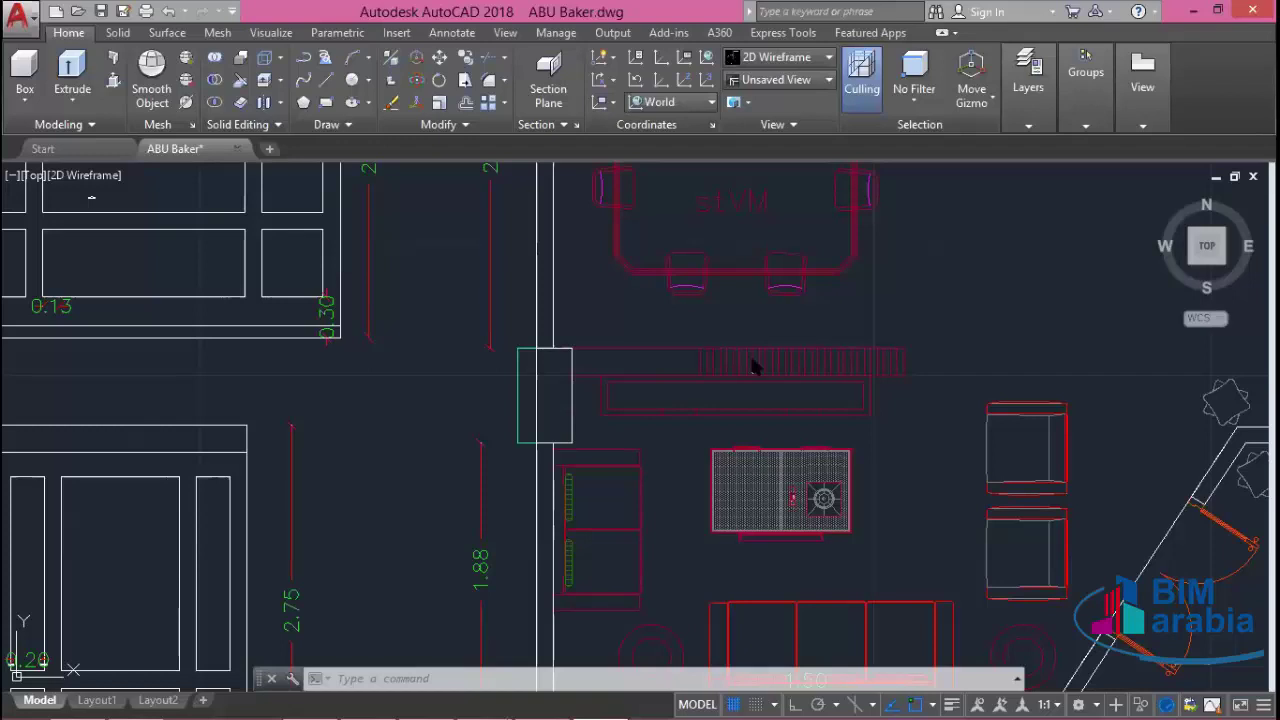
pyautogui.scroll(4, 737, 383)
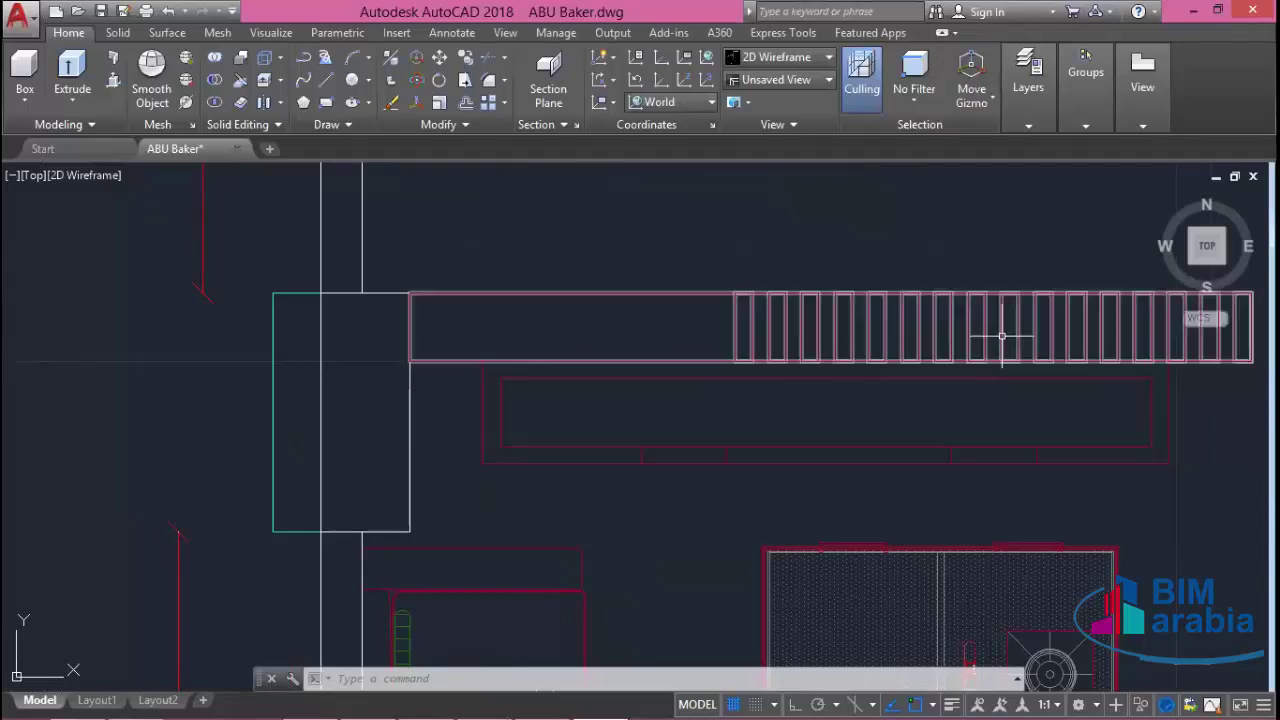
pyautogui.moveTo(1054, 357); pyautogui.dragTo(825, 361, button='middle')
pyautogui.scroll(4, 955, 345)
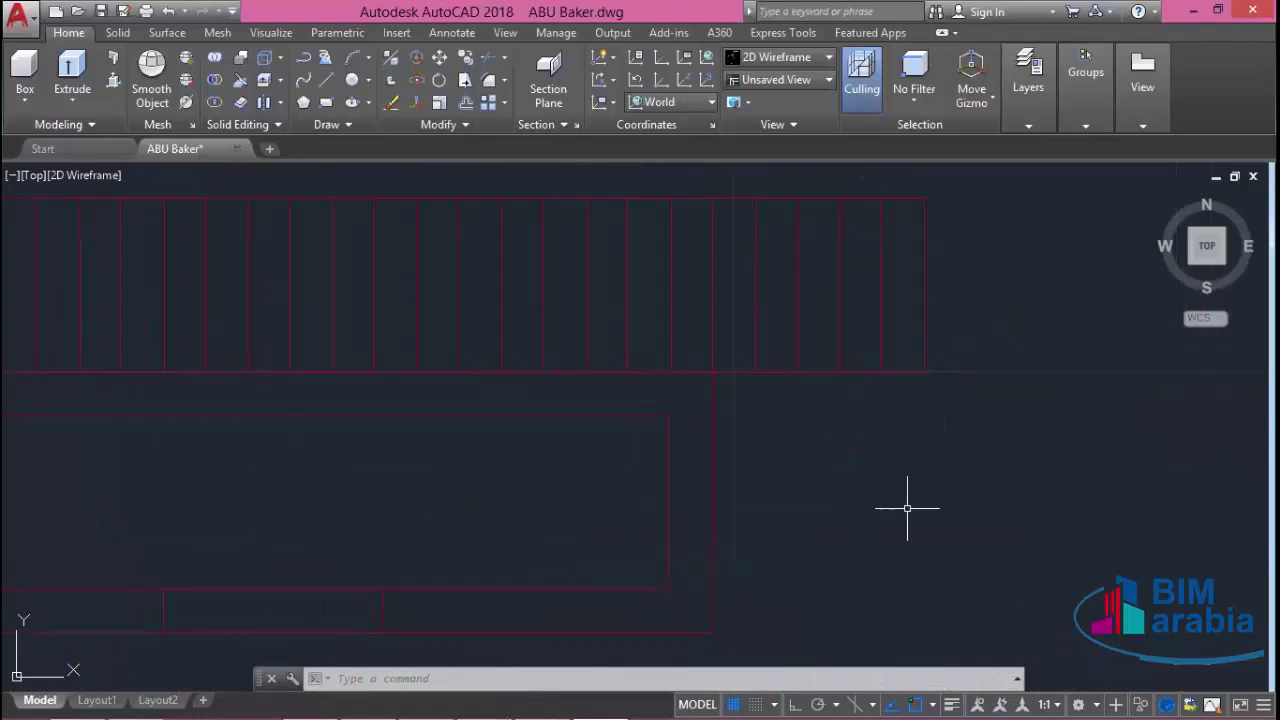
pyautogui.write('di')
pyautogui.press('Return')
pyautogui.click(881, 371)
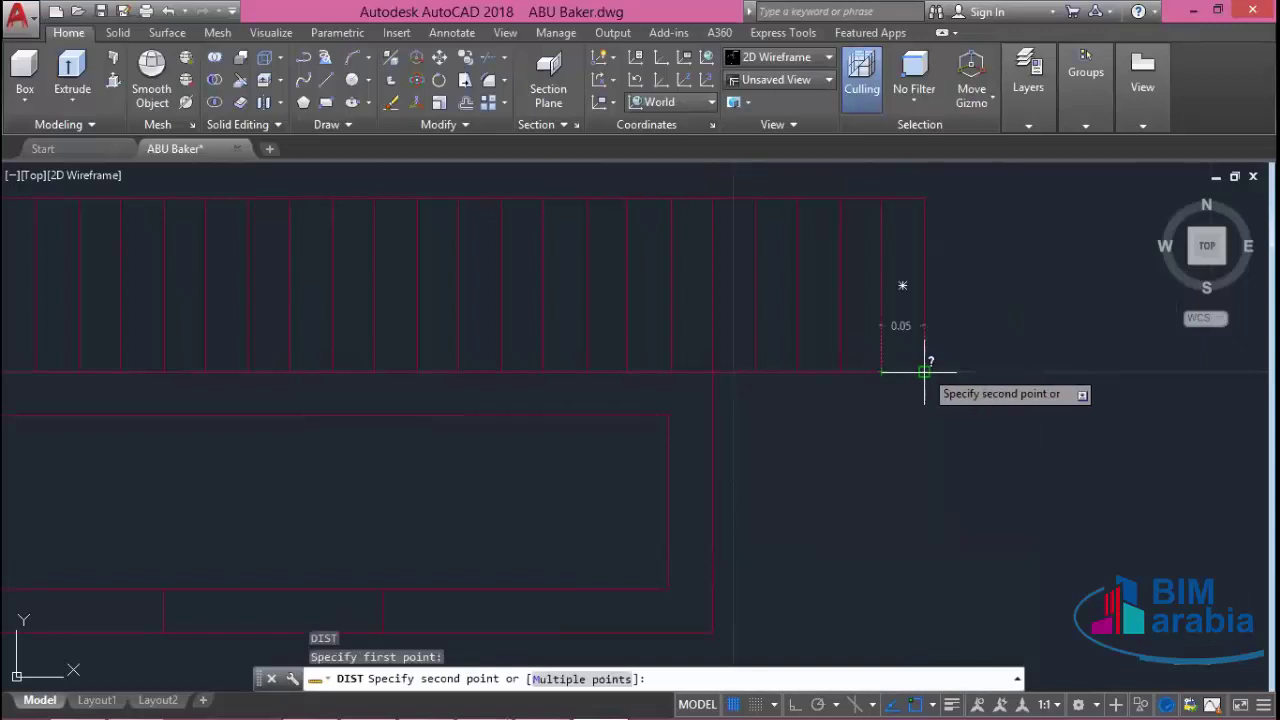
pyautogui.press('Escape')
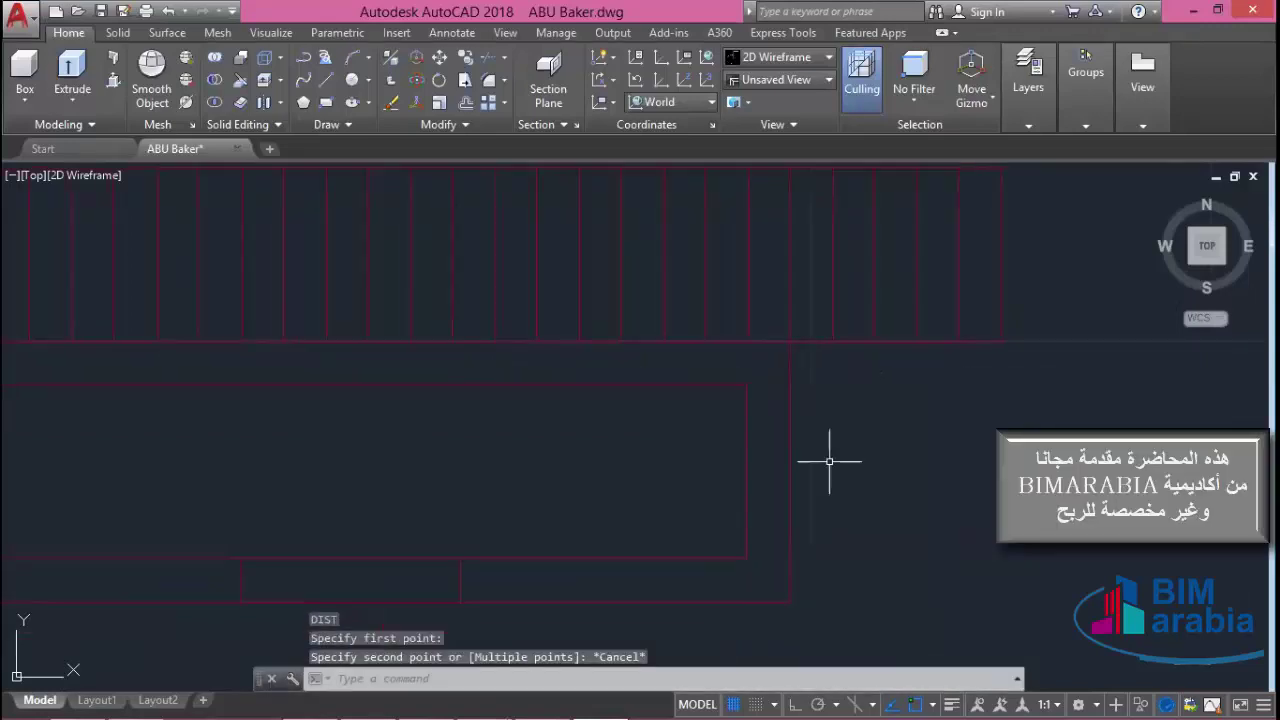
pyautogui.scroll(-2, 829, 457)
pyautogui.scroll(-2, 860, 449)
pyautogui.moveTo(920, 461); pyautogui.dragTo(994, 445, button='middle')
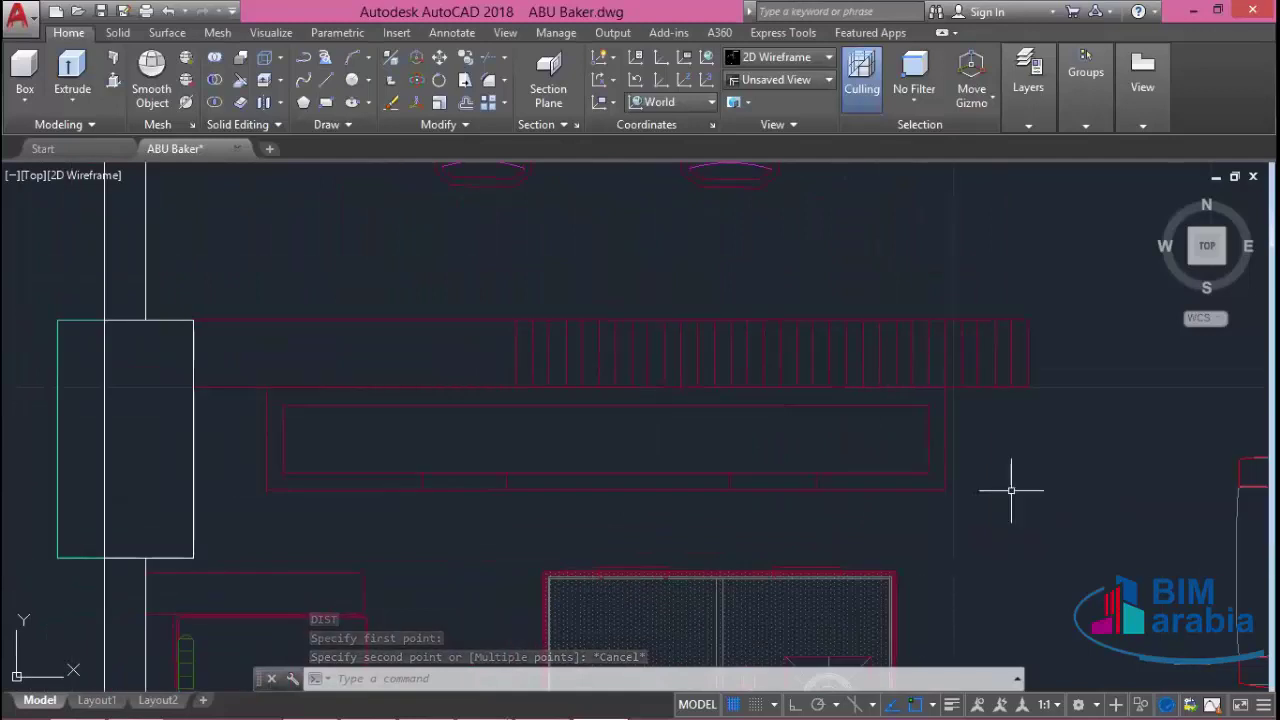
pyautogui.scroll(-2, 760, 363)
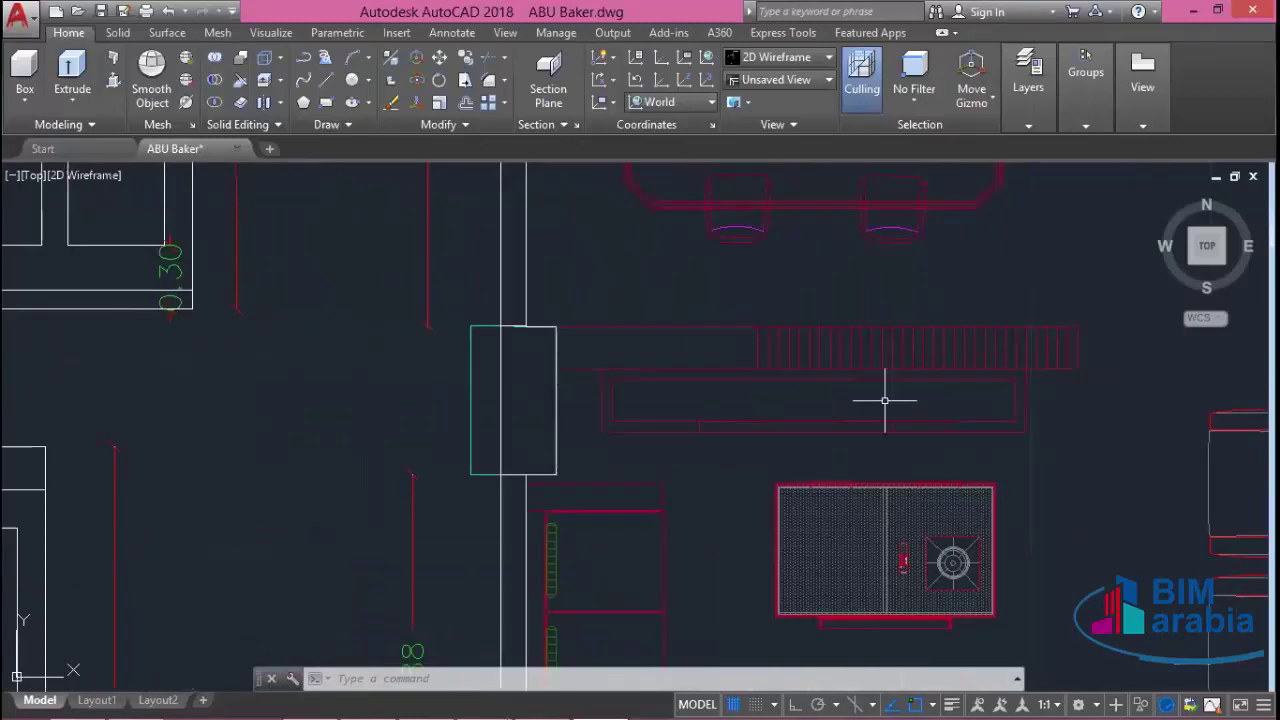
# - Return to 3ds Max and frame the column corner beside the kitchen bar in the Top view
pyautogui.click(1217, 14)
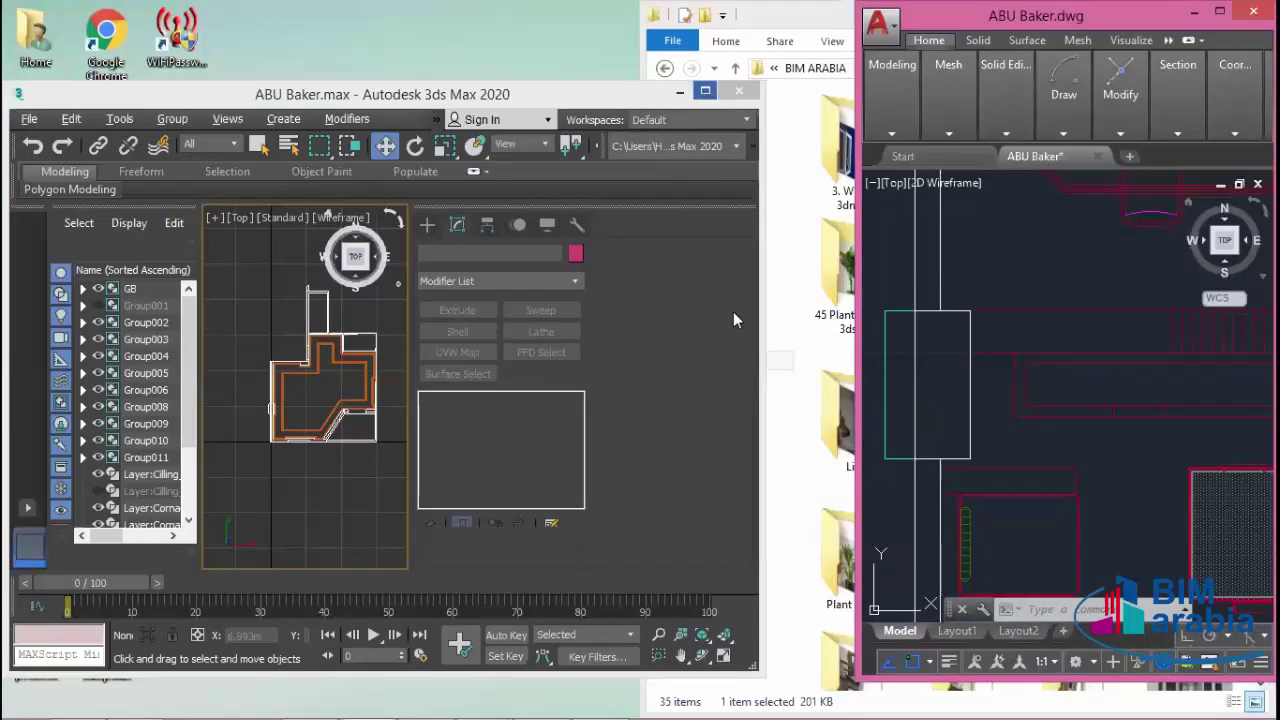
pyautogui.scroll(2, 640, 346)
pyautogui.scroll(4, 611, 289)
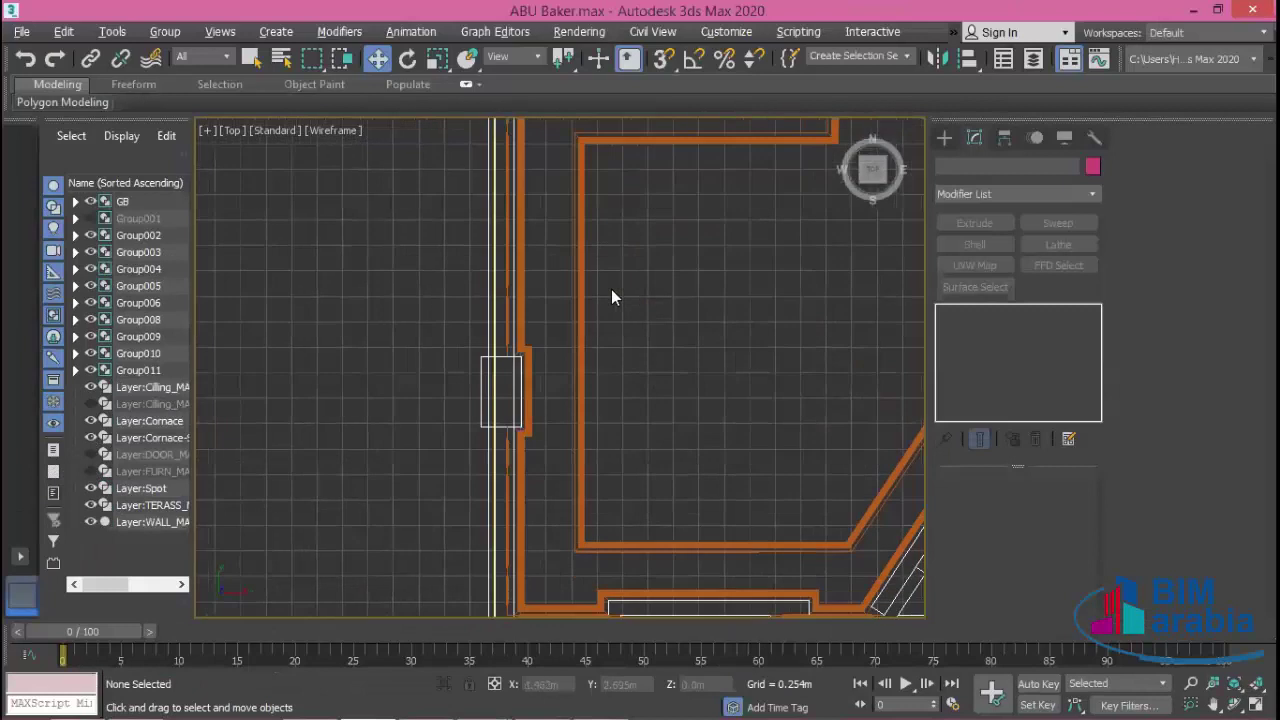
pyautogui.scroll(3, 622, 320)
pyautogui.scroll(2, 622, 319)
pyautogui.moveTo(628, 306); pyautogui.dragTo(531, 314, button='middle')
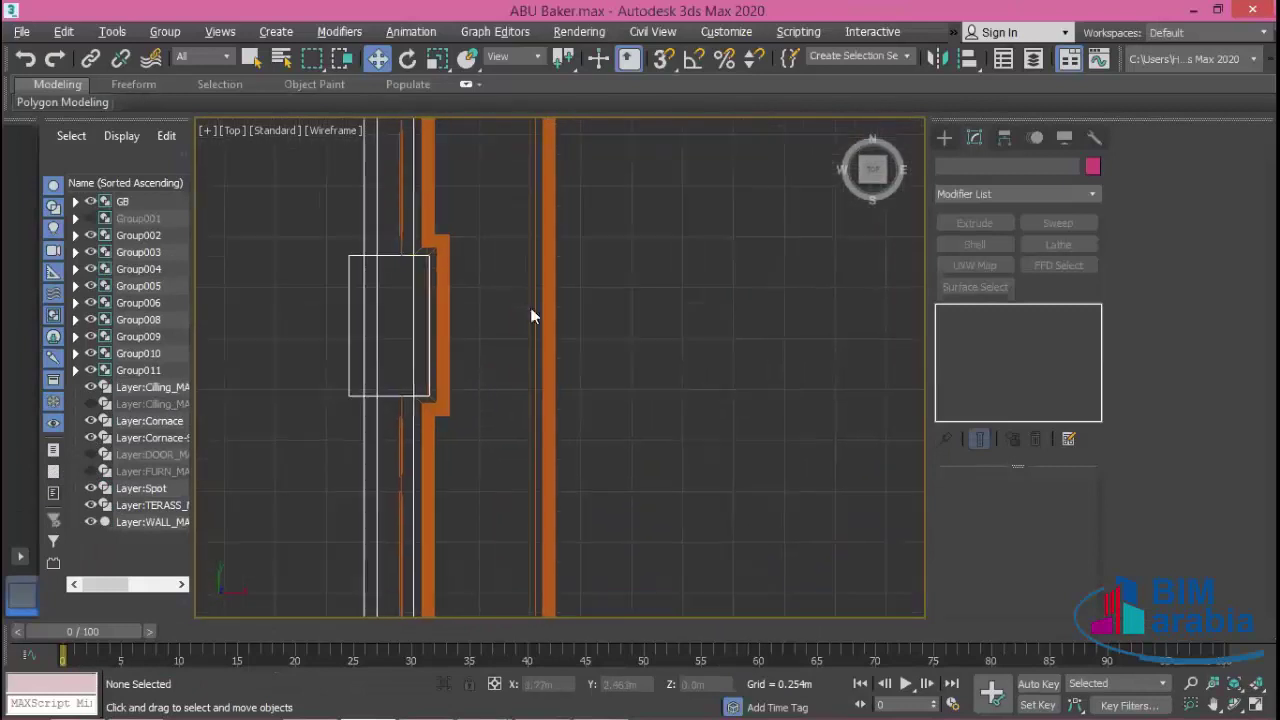
pyautogui.moveTo(768, 335); pyautogui.dragTo(783, 345, button='middle')
# - Draw Rectangle001 (0.26m × 3.225m) from the column corner with Endpoint snapping enabled
pyautogui.click(944, 137)
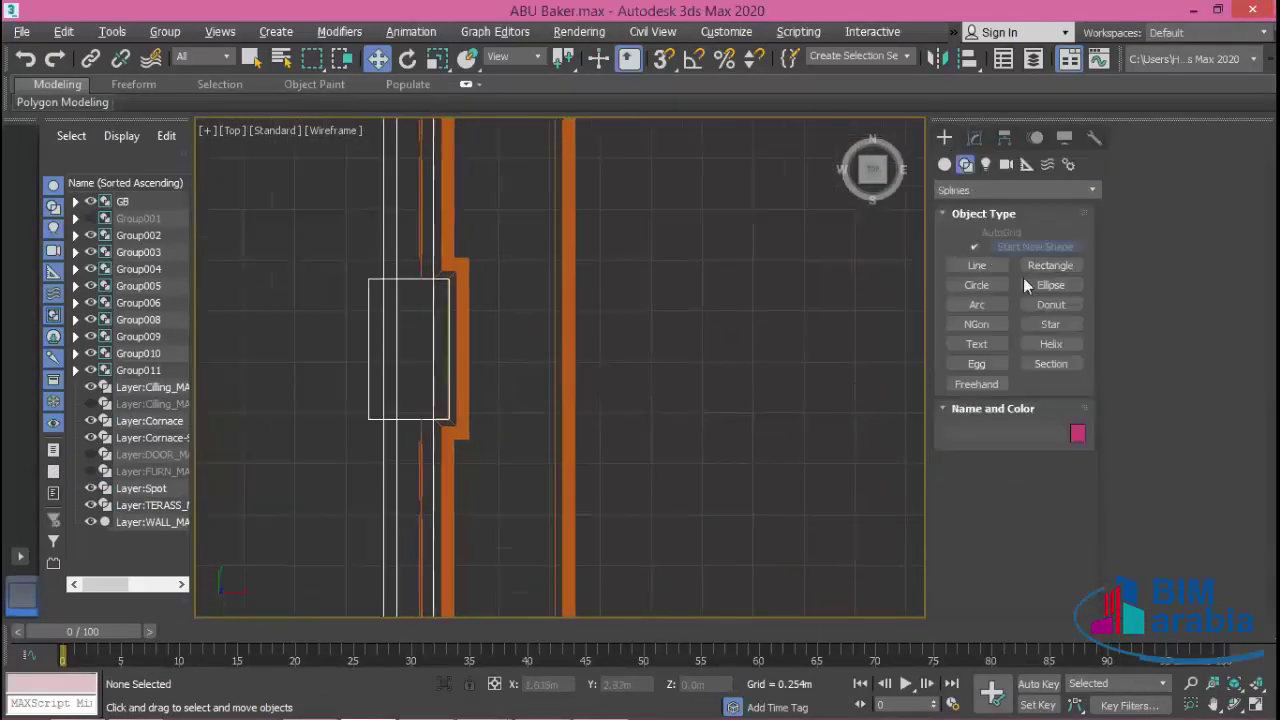
pyautogui.click(1057, 266)
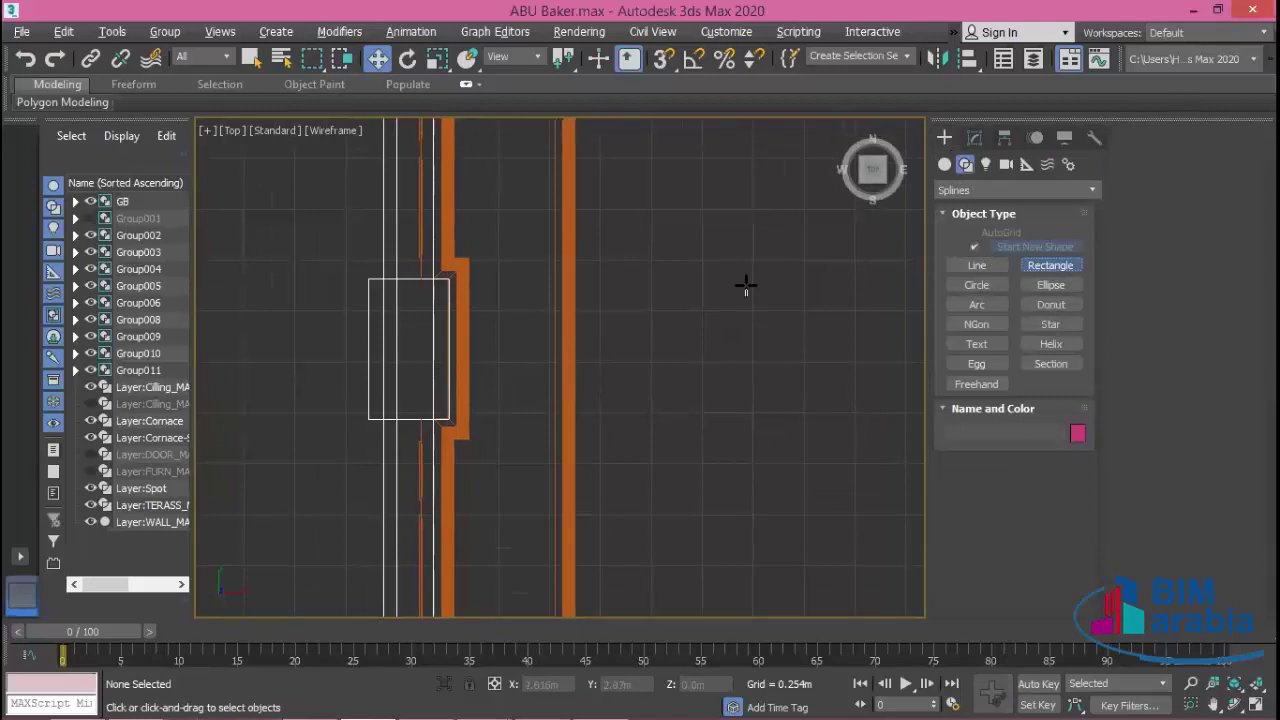
pyautogui.click(662, 60)
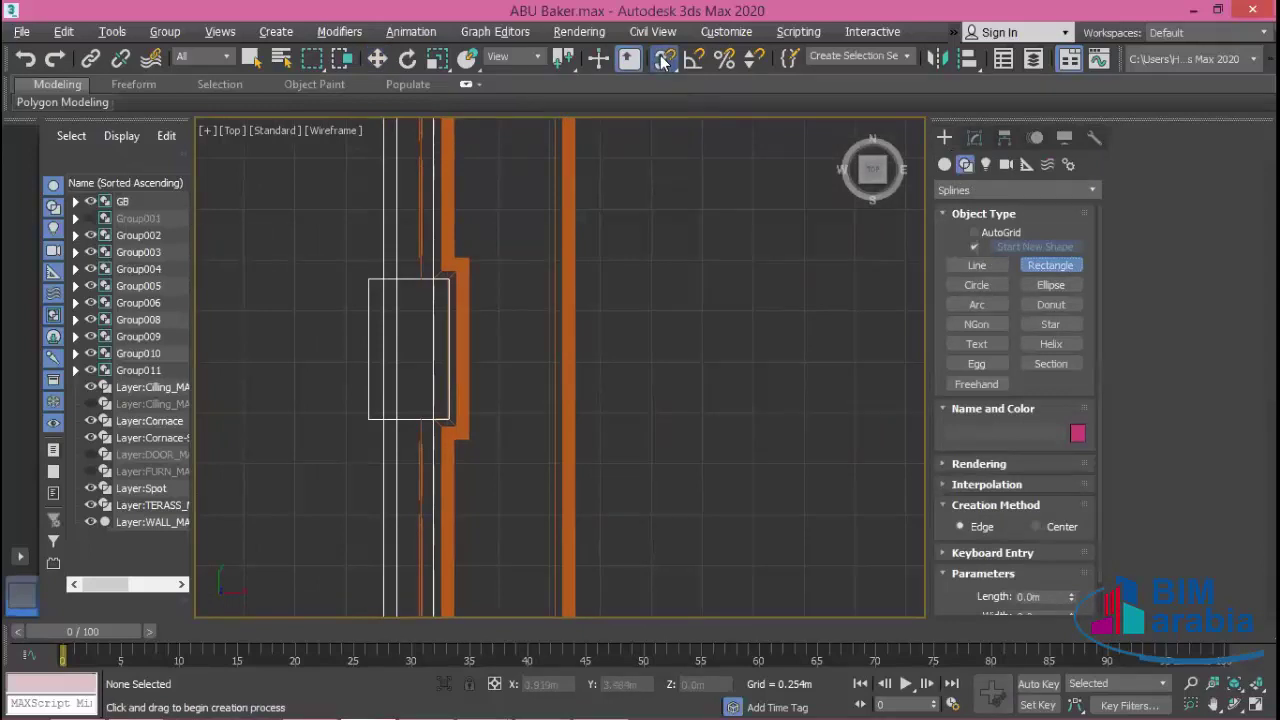
pyautogui.rightClick(665, 60)
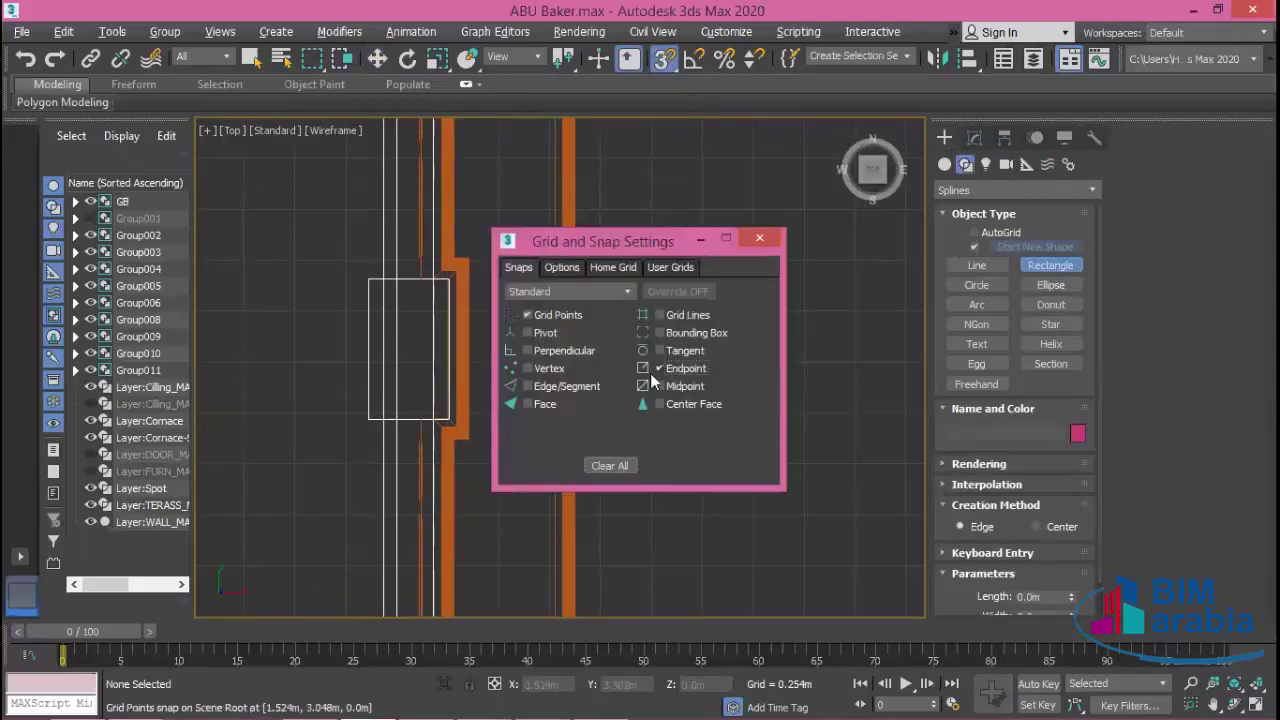
pyautogui.click(760, 239)
pyautogui.moveTo(447, 280); pyautogui.dragTo(685, 348)
pyautogui.scroll(-1, 491, 366)
pyautogui.scroll(-1, 671, 363)
pyautogui.scroll(-2, 695, 347)
pyautogui.scroll(1, 690, 346)
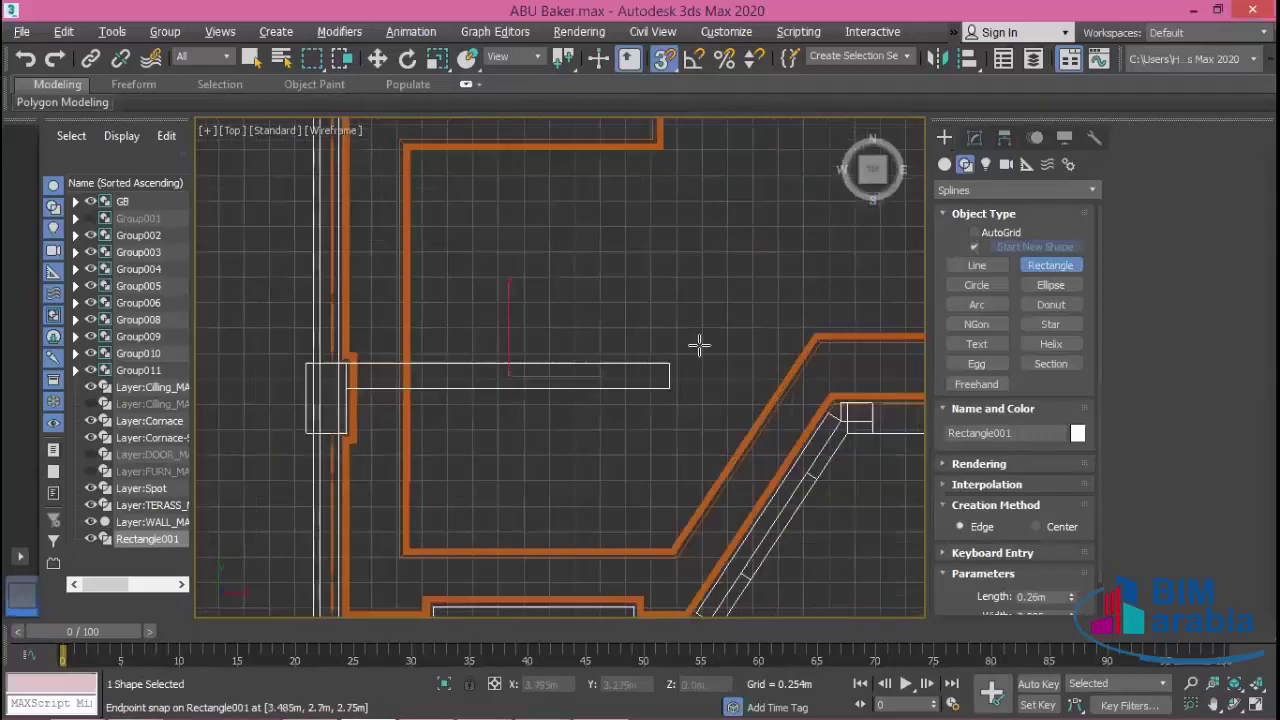
pyautogui.scroll(1, 697, 346)
# - In the Modify panel, set Rectangle001's Length to 0.1 m and Width to 2.5 m
pyautogui.scroll(1, 783, 260)
pyautogui.click(973, 140)
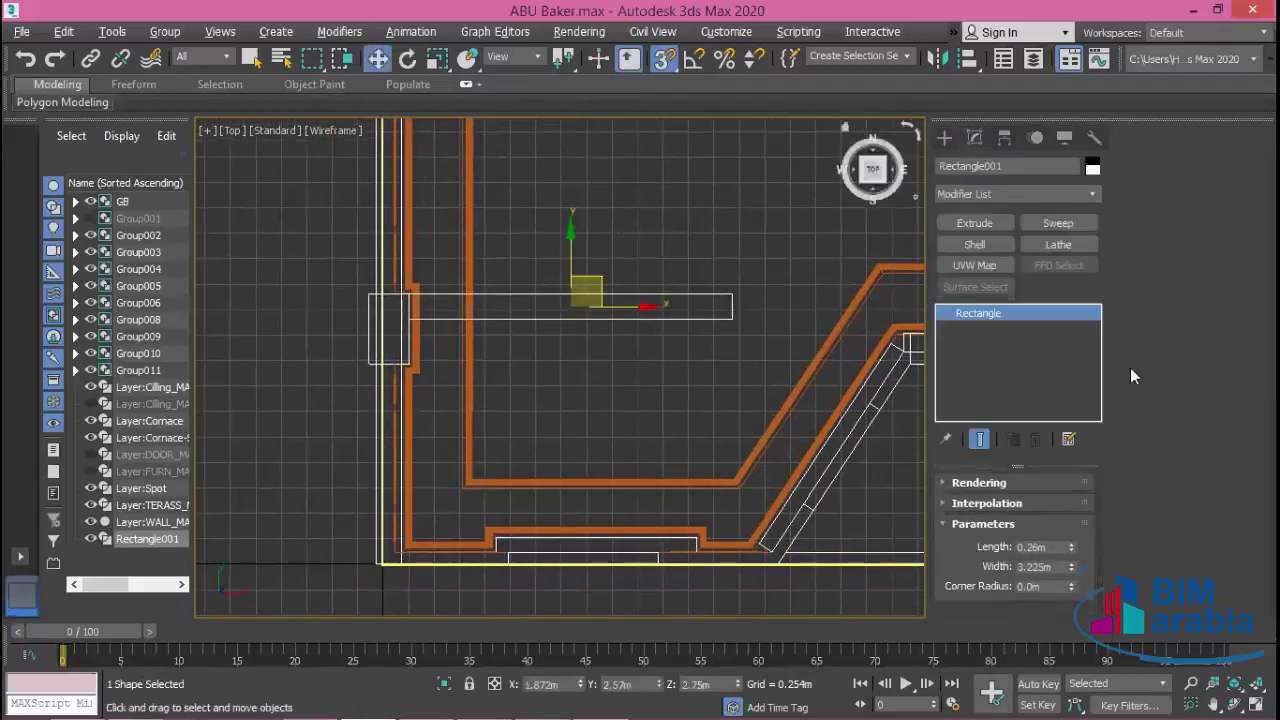
pyautogui.doubleClick(1040, 547)
pyautogui.write('1')
pyautogui.doubleClick(1059, 568)
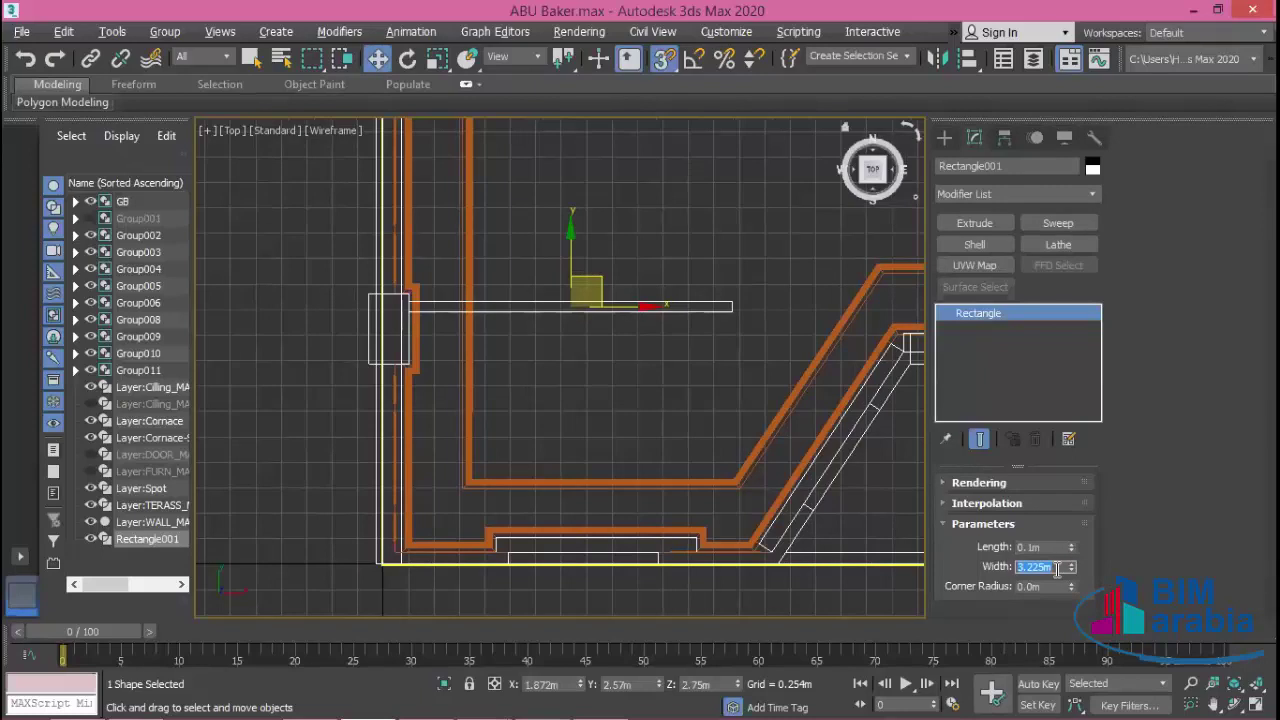
pyautogui.write('3')
pyautogui.press('Return')
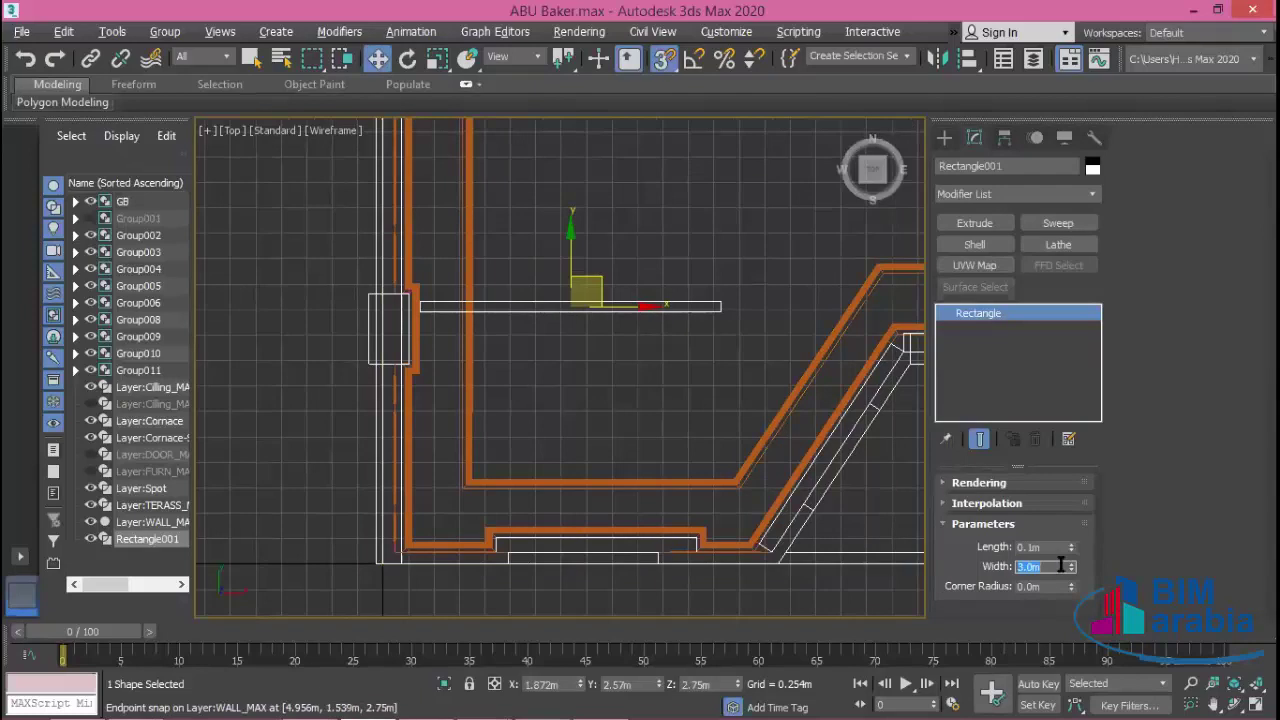
pyautogui.write('2.5')
pyautogui.press('Return')
# - Snap-move the thin rectangle so its corner sits against the wall corner
pyautogui.scroll(1, 634, 354)
pyautogui.scroll(2, 634, 354)
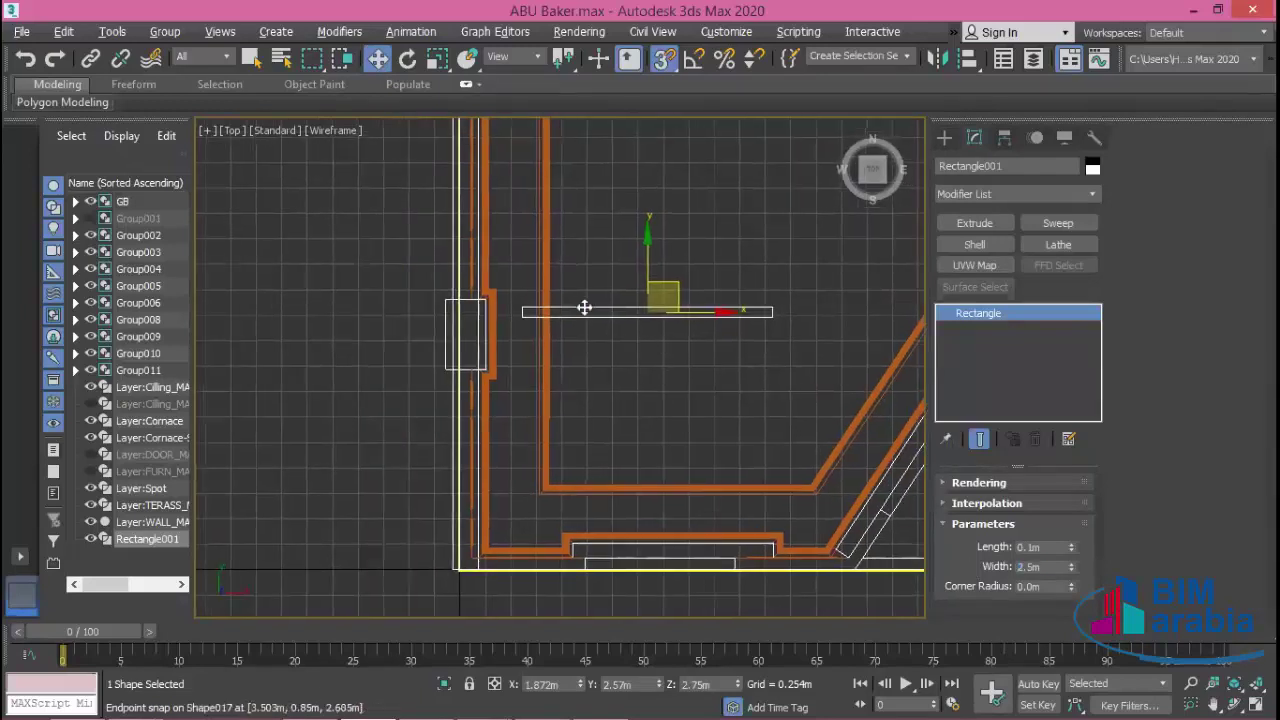
pyautogui.scroll(2, 798, 356)
pyautogui.moveTo(800, 365); pyautogui.dragTo(920, 362, button='middle')
pyautogui.scroll(3, 733, 306)
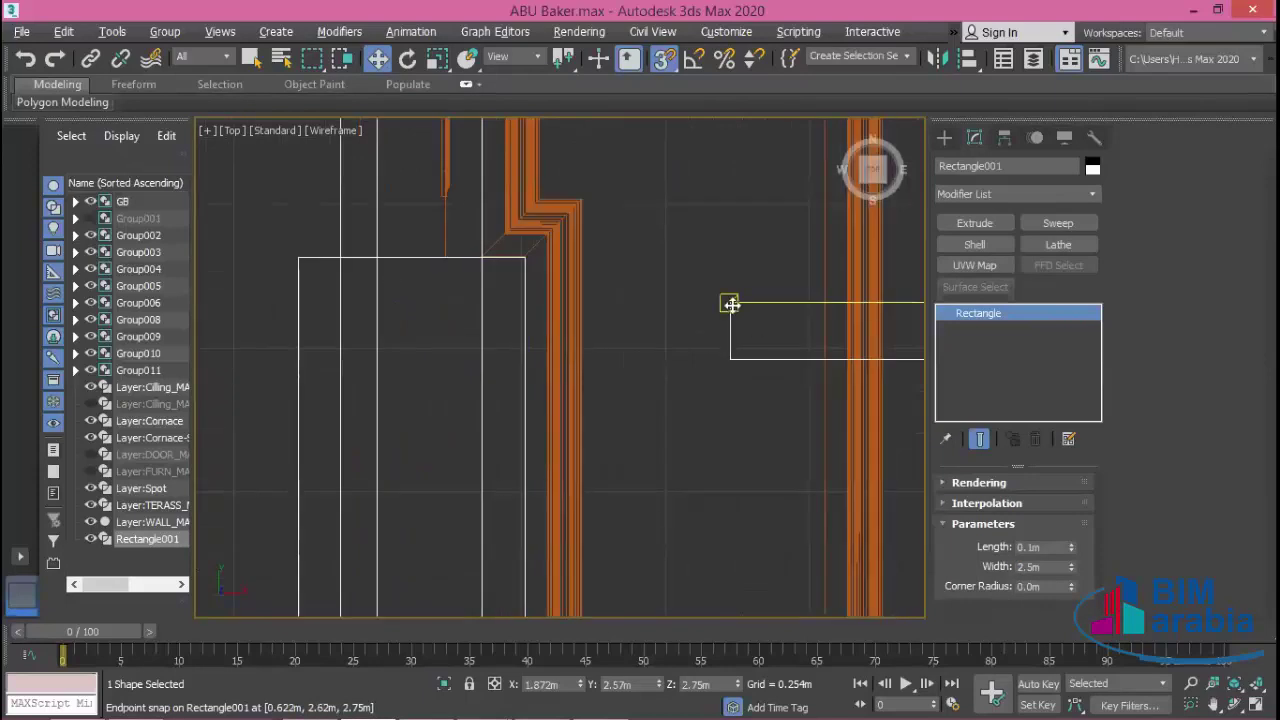
pyautogui.moveTo(731, 305); pyautogui.dragTo(523, 263)
pyautogui.scroll(-3, 731, 366)
pyautogui.scroll(-2, 697, 341)
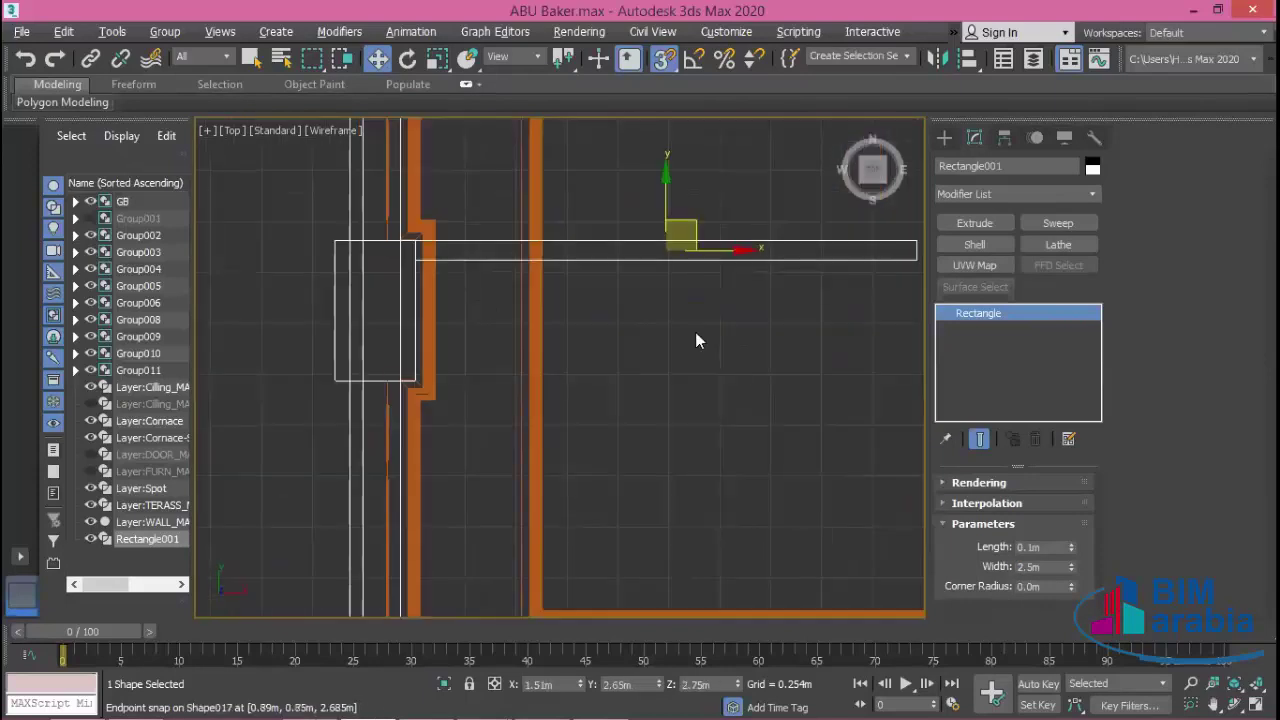
pyautogui.scroll(-3, 697, 341)
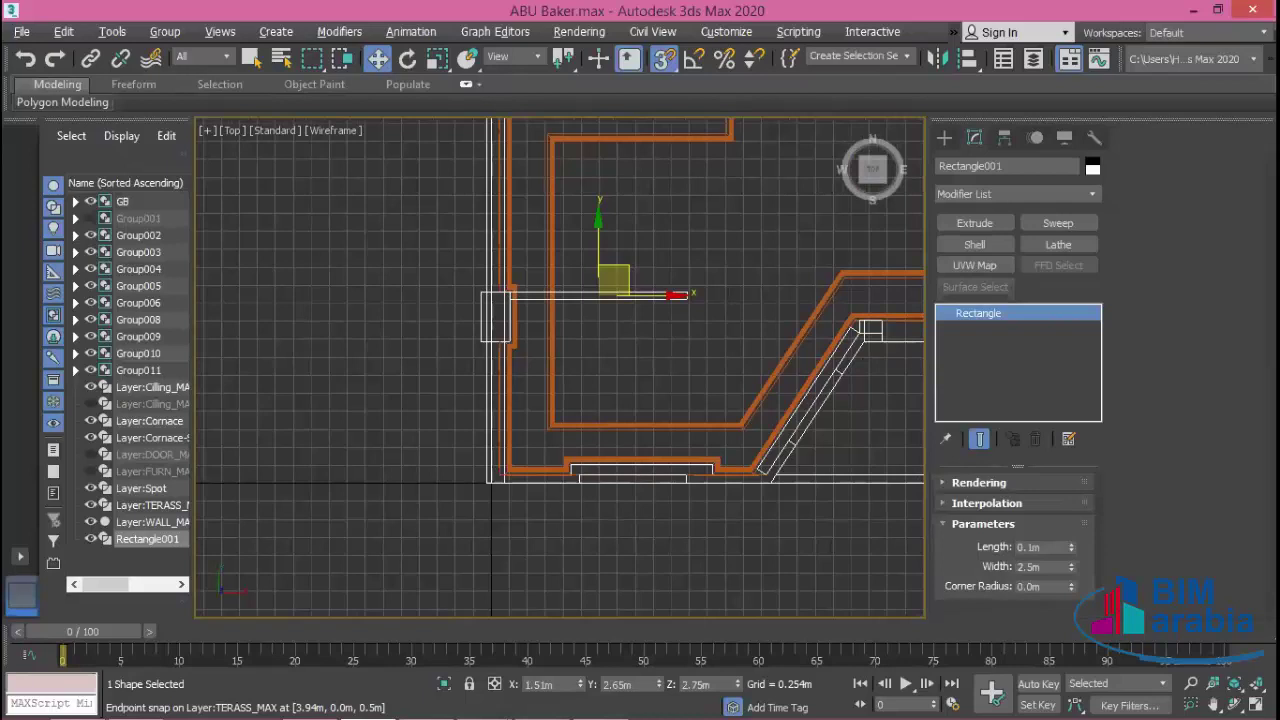
# - Lower the rectangle to a Z position of 0.1m, just above the floor
pyautogui.hotkey('alt', 'w')
pyautogui.rightClick(655, 505)
pyautogui.press('z')
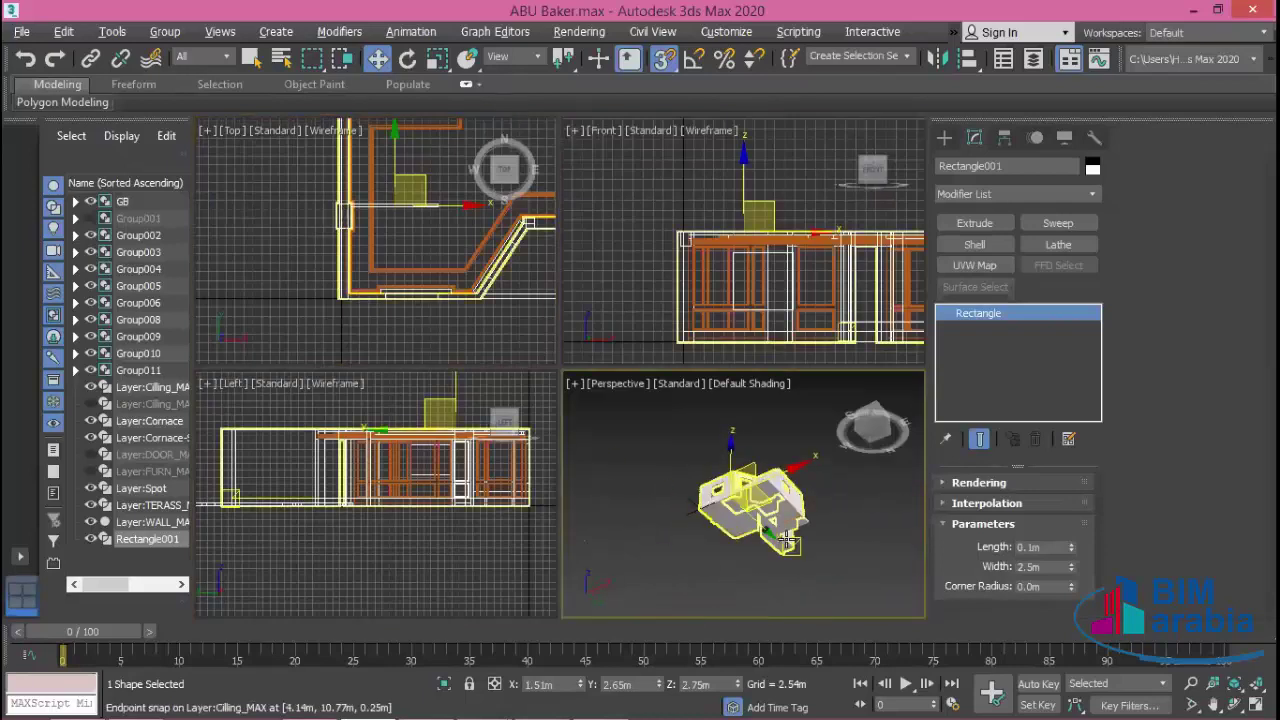
pyautogui.moveTo(755, 543)
pyautogui.keyDown('alt'); pyautogui.mouseDown(button='middle')
pyautogui.moveTo(795, 560)
pyautogui.moveTo(740, 520)
pyautogui.mouseUp(button='middle'); pyautogui.keyUp('alt')
pyautogui.scroll(5, 733, 517)
pyautogui.scroll(3, 733, 517)
pyautogui.scroll(3, 763, 466)
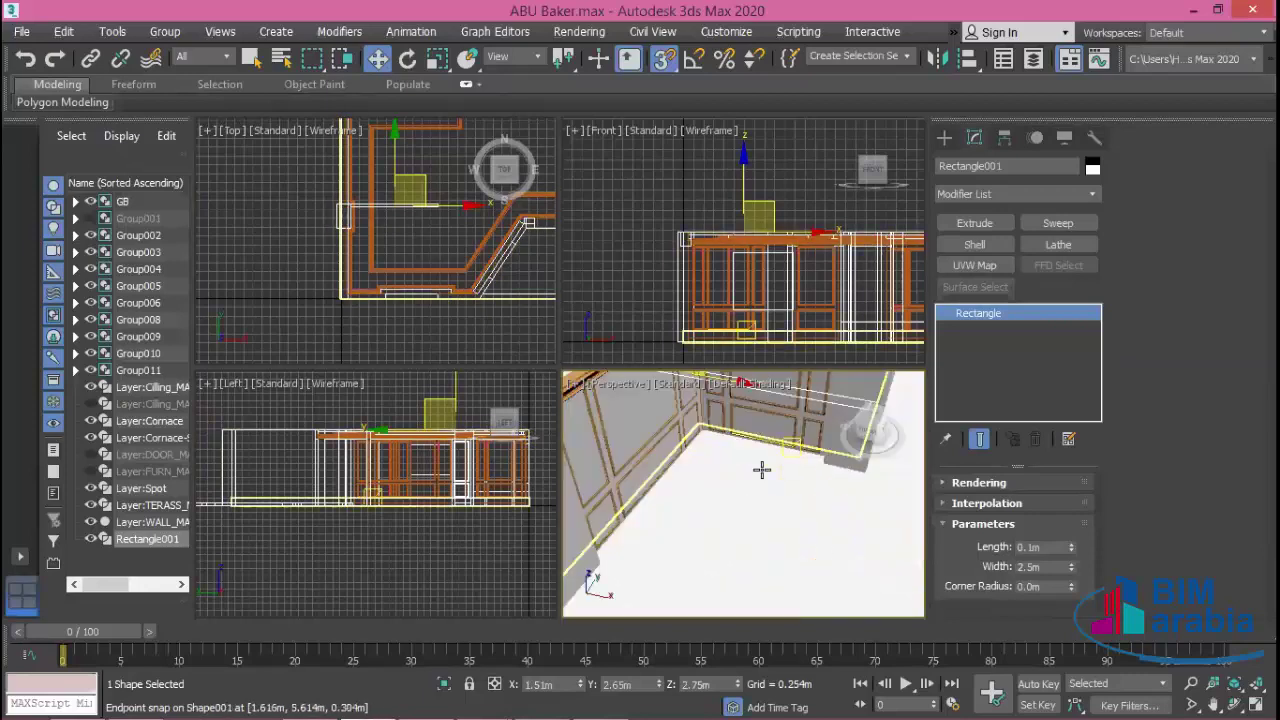
pyautogui.moveTo(763, 466)
pyautogui.mouseDown(button='middle')
pyautogui.moveTo(777, 483)
pyautogui.moveTo(745, 530)
pyautogui.mouseUp(button='middle')
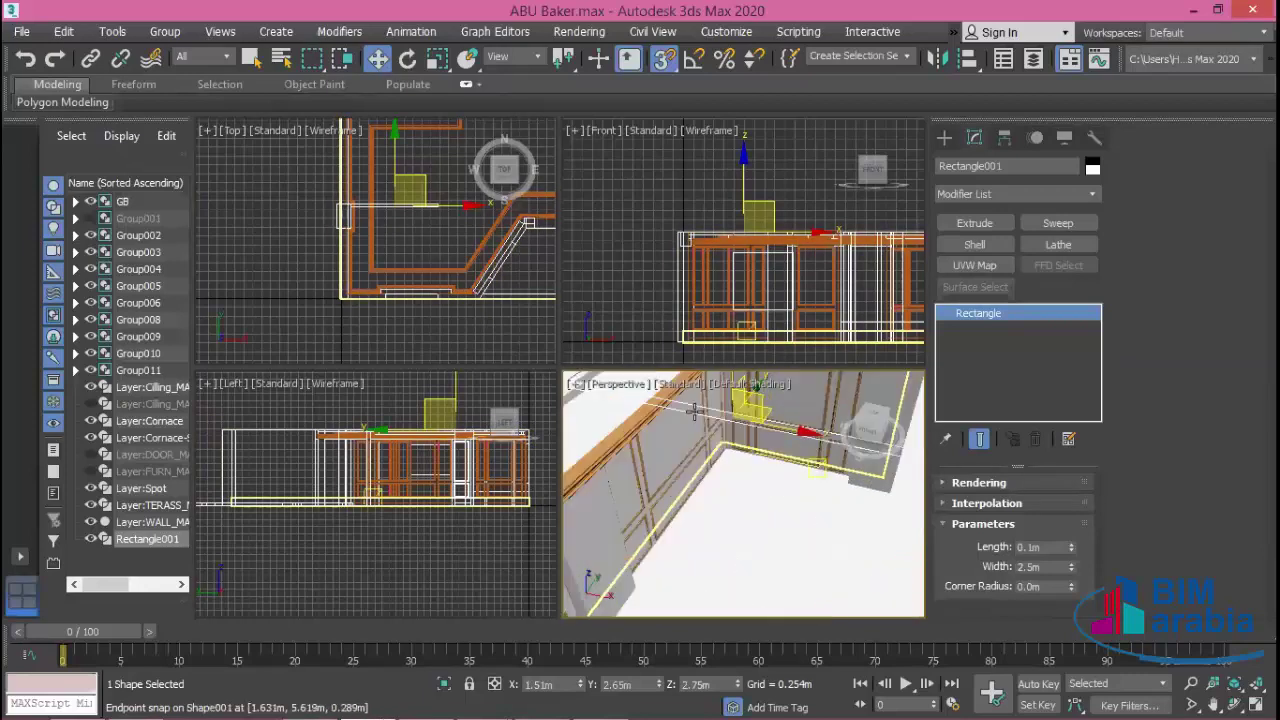
pyautogui.click(380, 62)
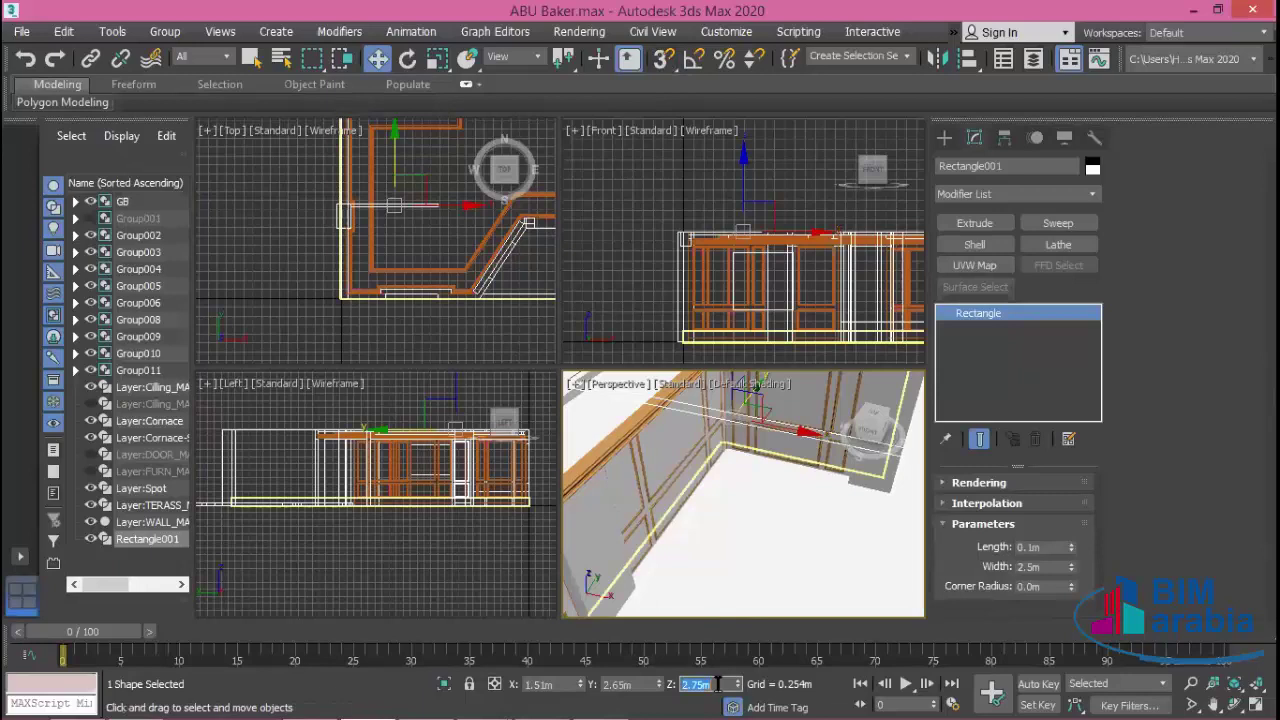
pyautogui.press('BackSpace')
pyautogui.write('0.1m')
pyautogui.press('Return')
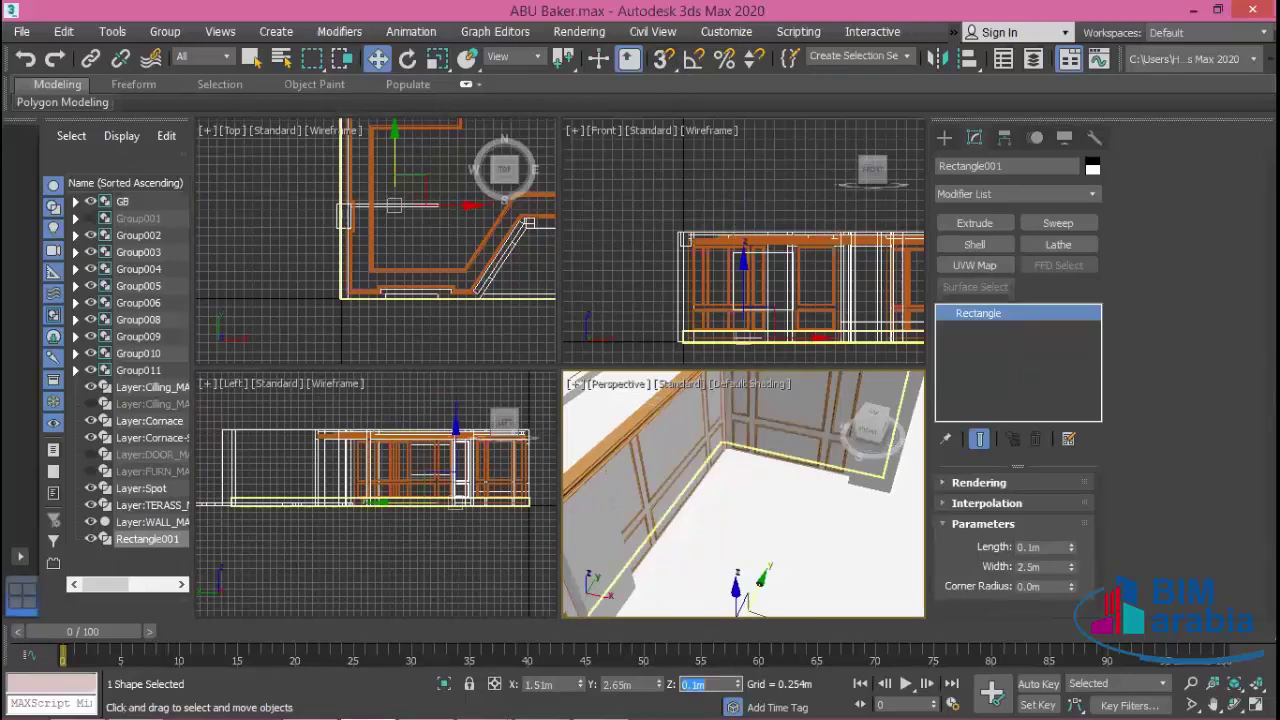
# - Orbit and pan the Perspective and Top views to check the lowered rectangle
pyautogui.moveTo(735, 573); pyautogui.dragTo(768, 535, button='middle')
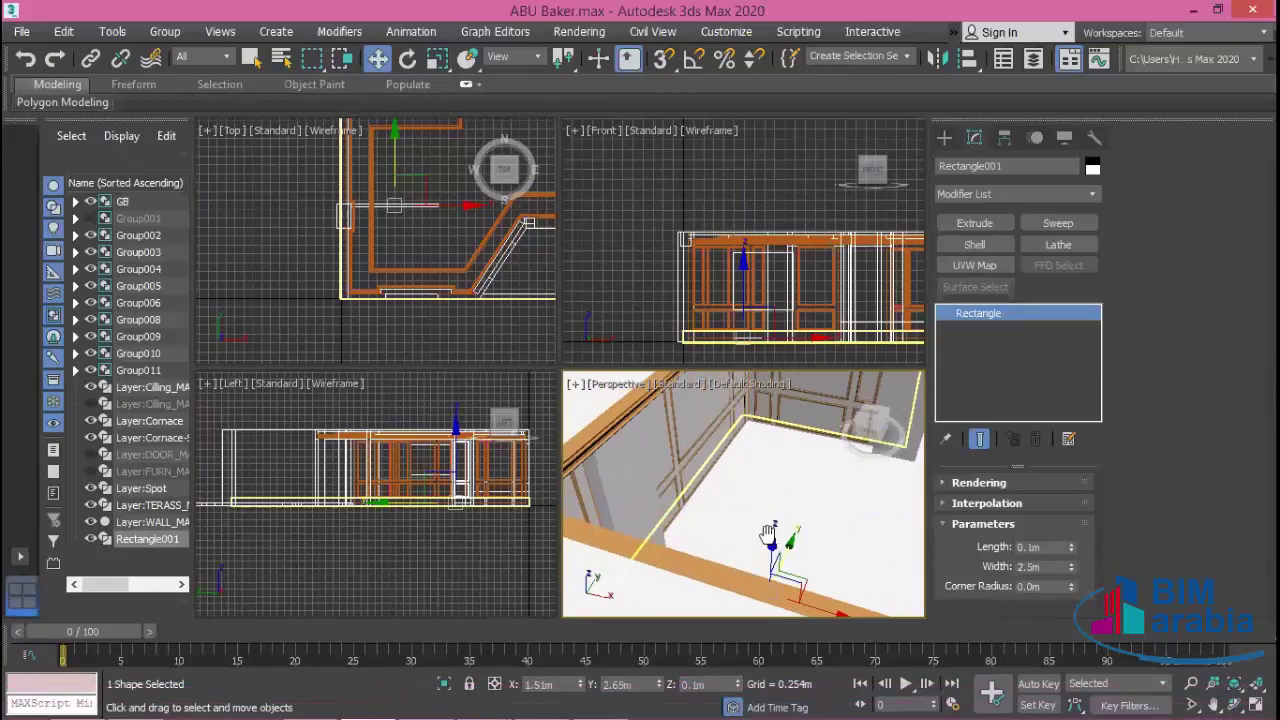
pyautogui.scroll(-5, 768, 535)
pyautogui.scroll(-2, 790, 550)
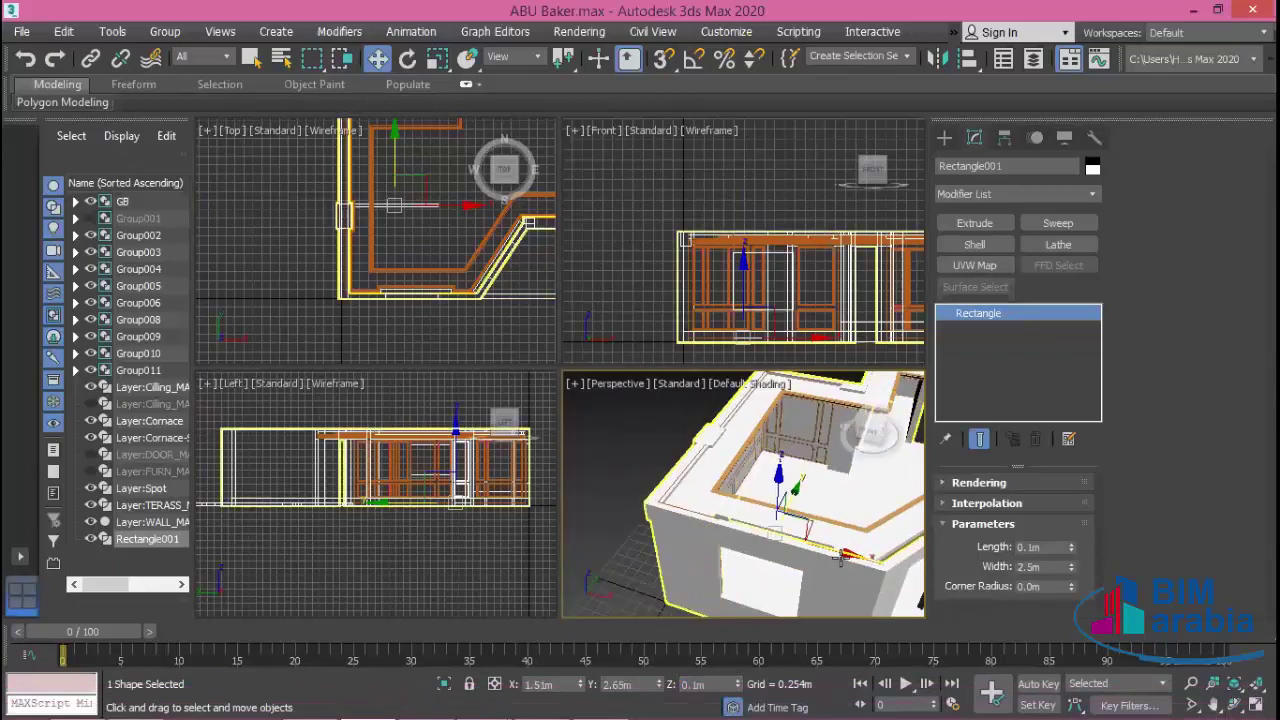
pyautogui.keyDown('alt'); pyautogui.moveTo(841, 557); pyautogui.dragTo(839, 535, button='middle'); pyautogui.keyUp('alt')
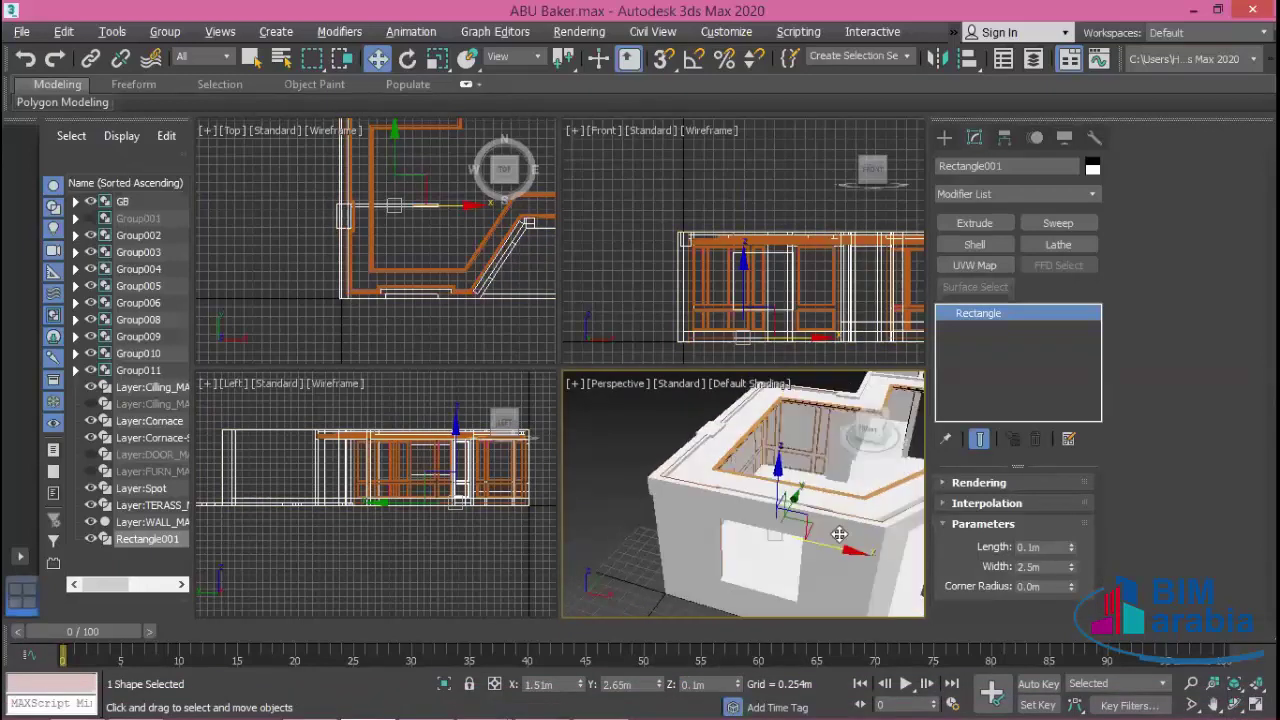
pyautogui.scroll(1, 835, 538)
pyautogui.scroll(5, 784, 558)
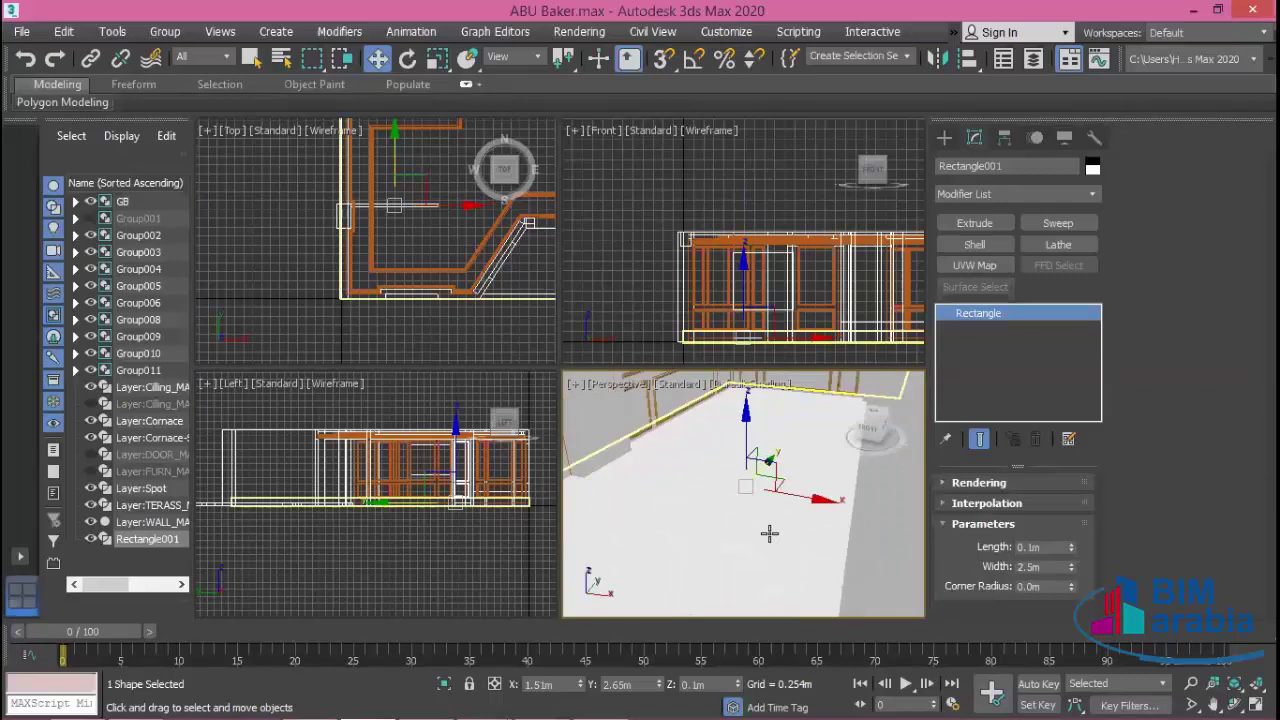
pyautogui.scroll(-2, 769, 533)
pyautogui.scroll(-1, 766, 531)
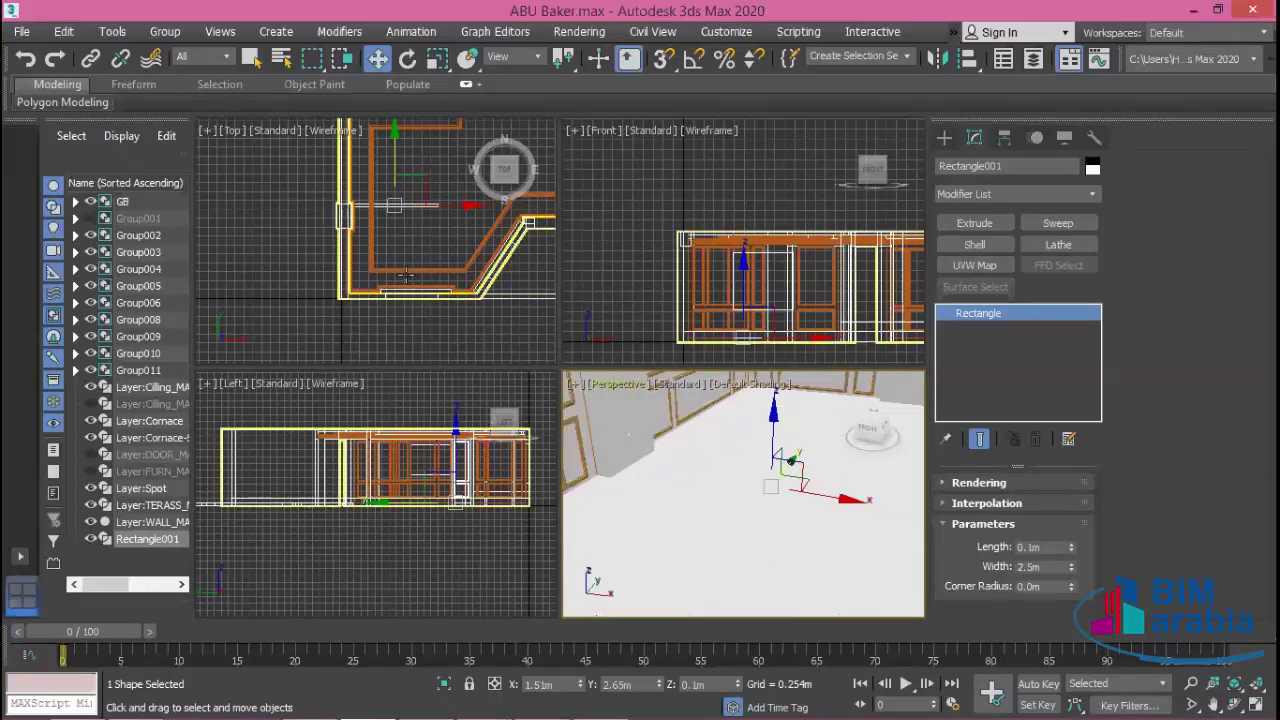
pyautogui.moveTo(406, 275); pyautogui.dragTo(451, 253, button='middle')
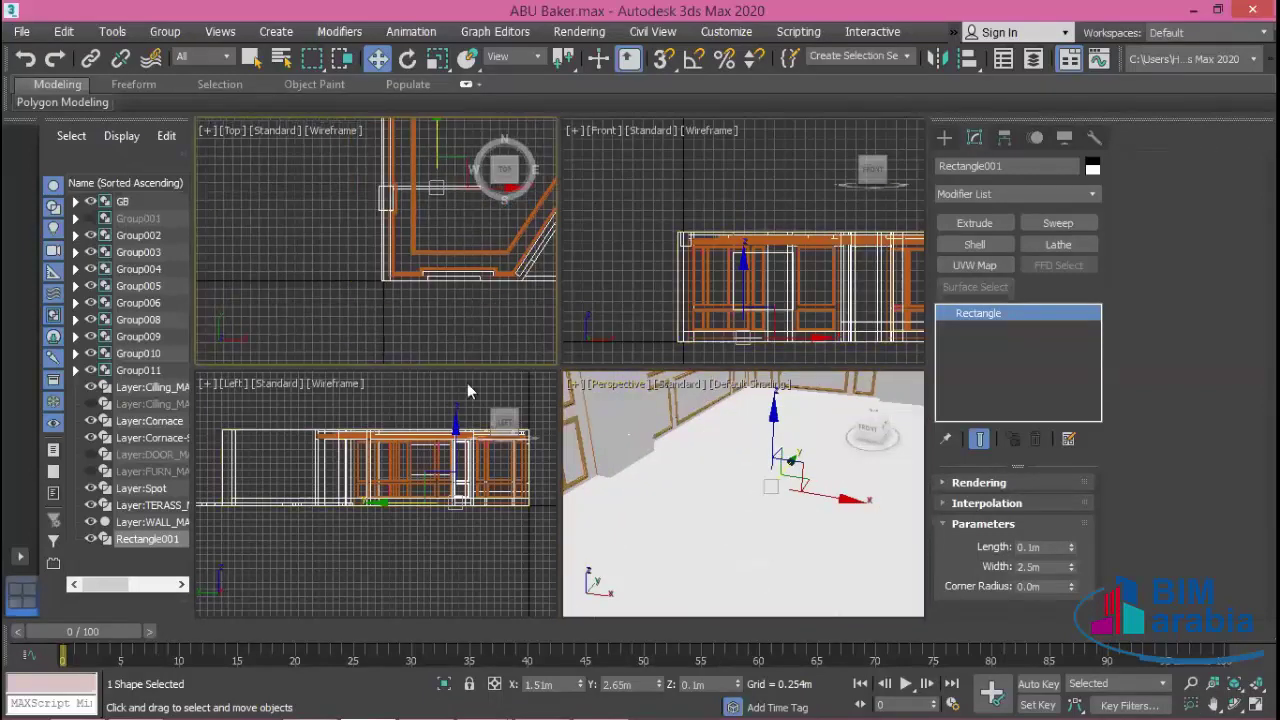
# - Isolate Rectangle001, maximize the Top view, and deselect it so it stands alone centred
pyautogui.click(444, 684)
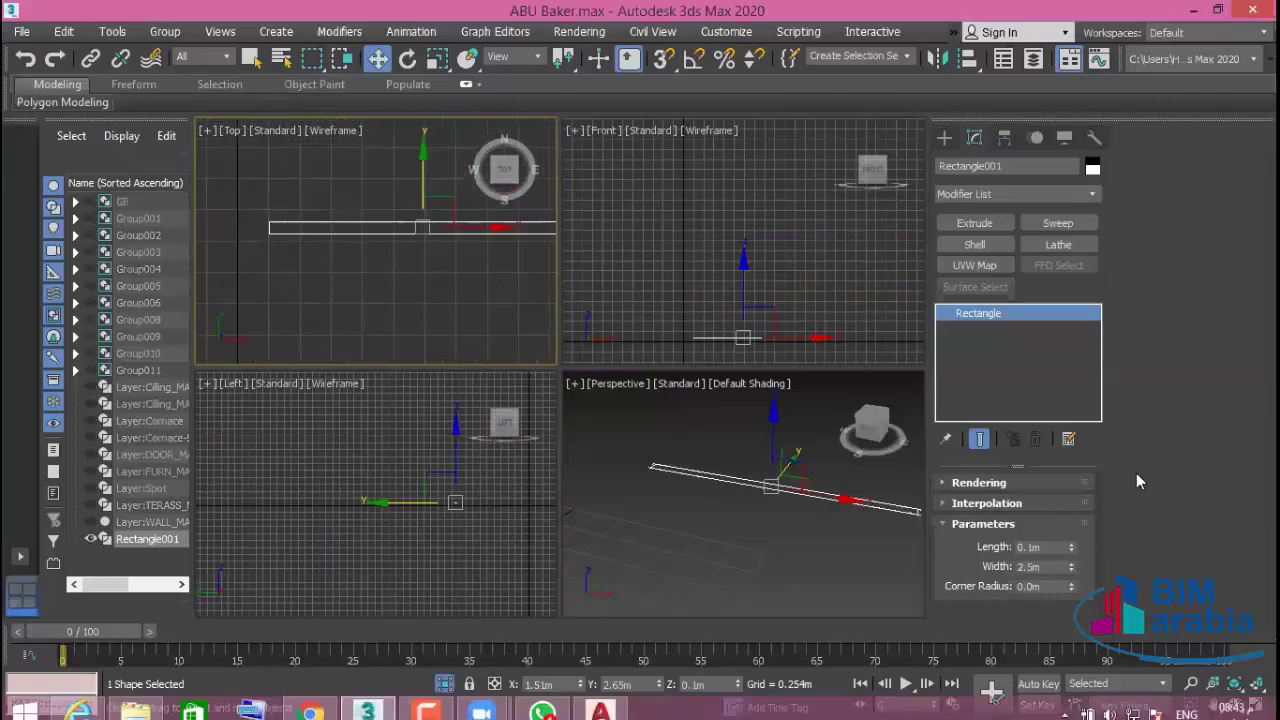
pyautogui.click(1256, 704)
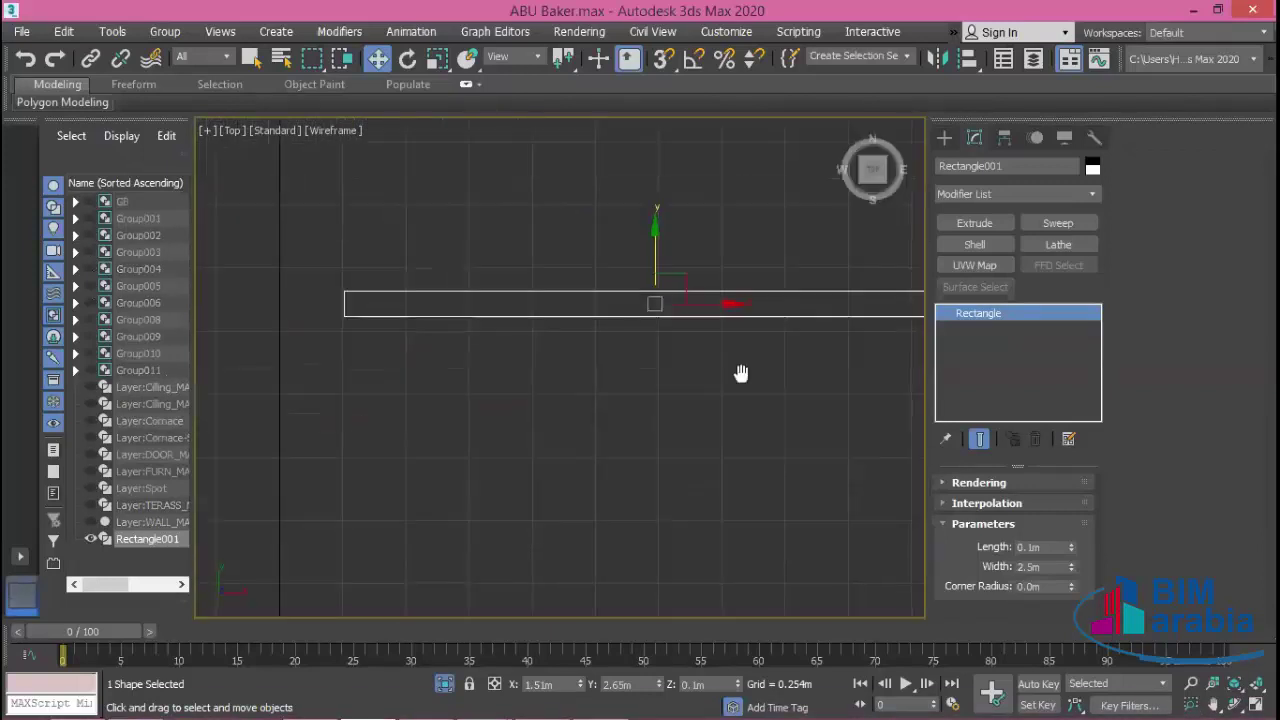
pyautogui.moveTo(737, 371); pyautogui.dragTo(667, 291, button='middle')
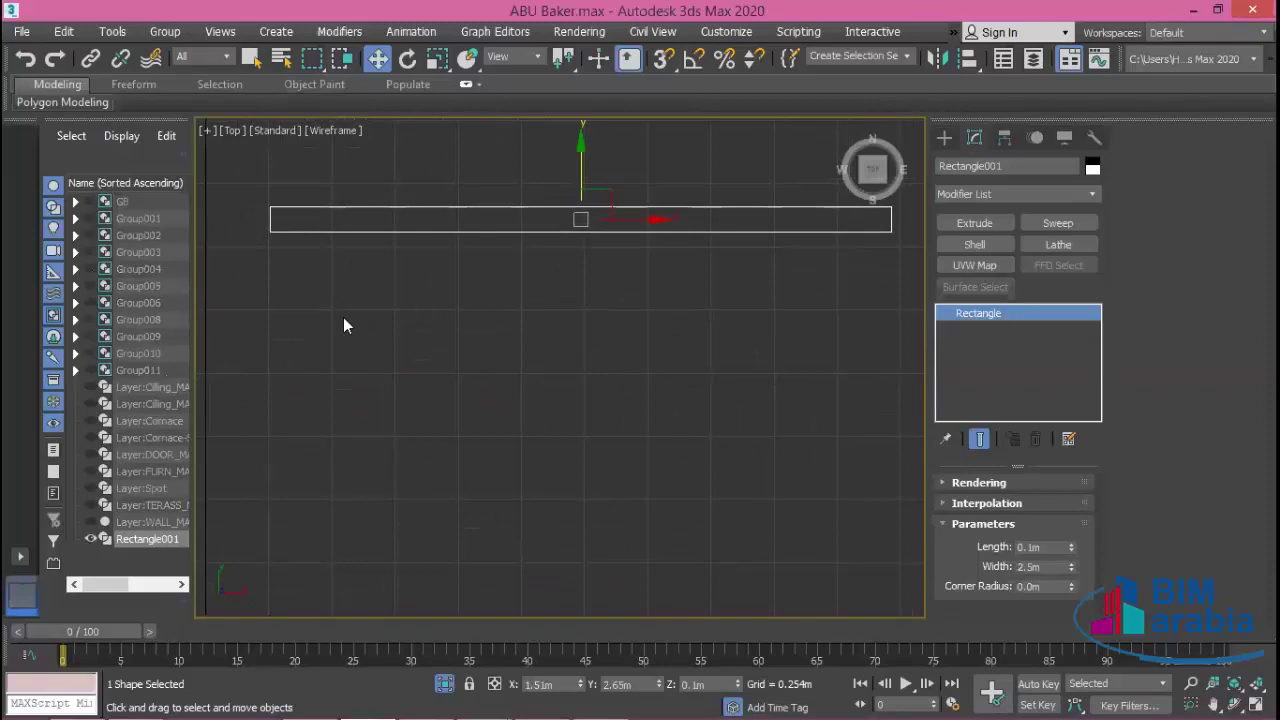
pyautogui.click(665, 313)
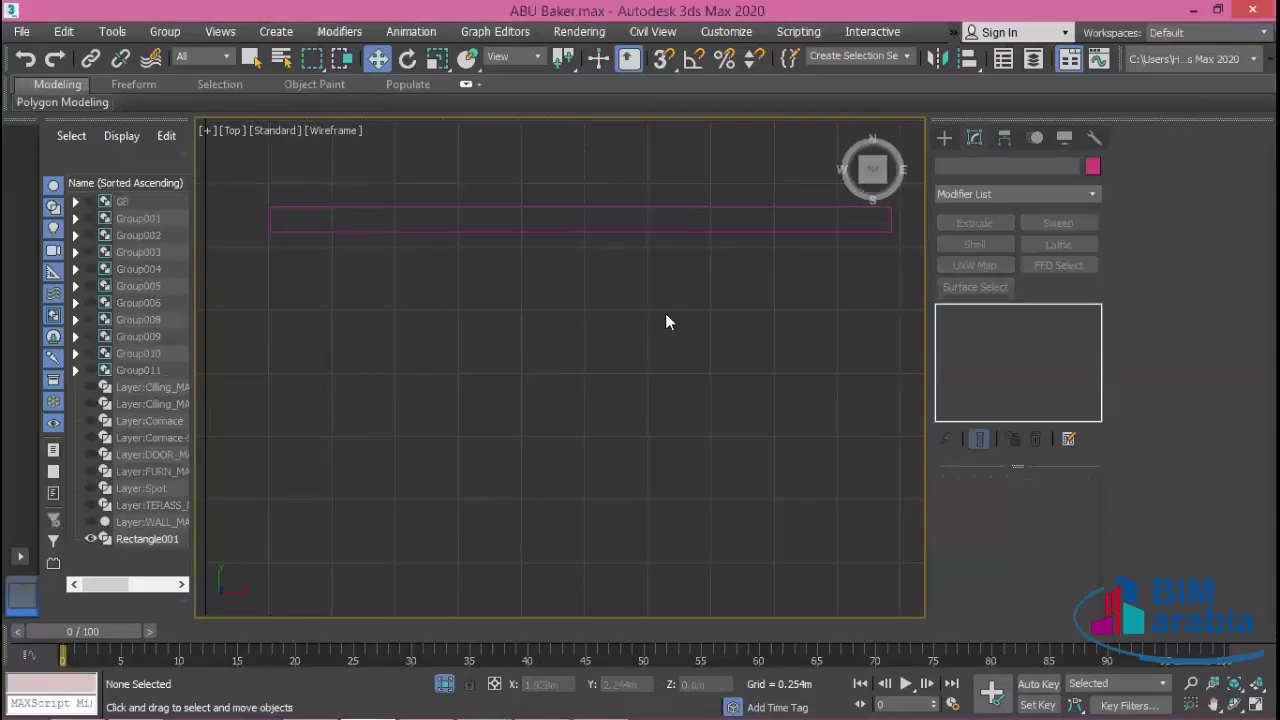
pyautogui.moveTo(664, 311); pyautogui.dragTo(684, 323, button='middle')
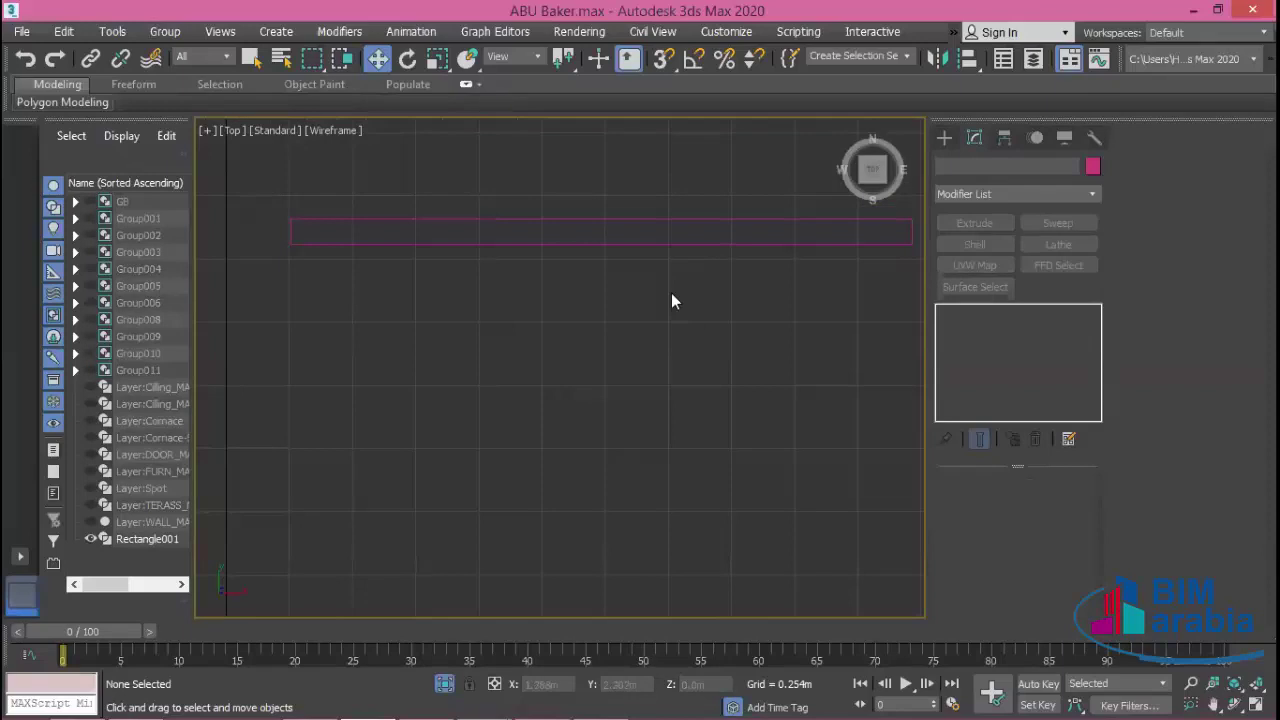
pyautogui.moveTo(779, 292); pyautogui.dragTo(739, 292, button='middle')
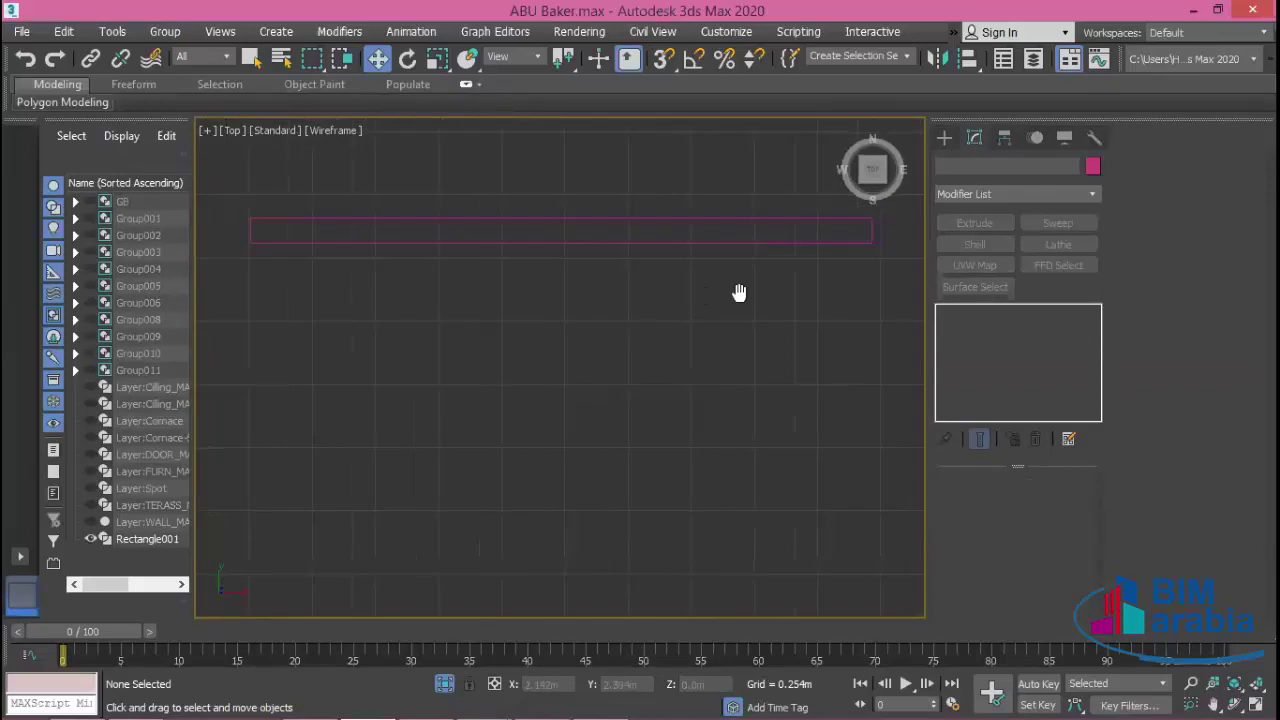
pyautogui.moveTo(580, 232); pyautogui.dragTo(560, 237, button='middle')
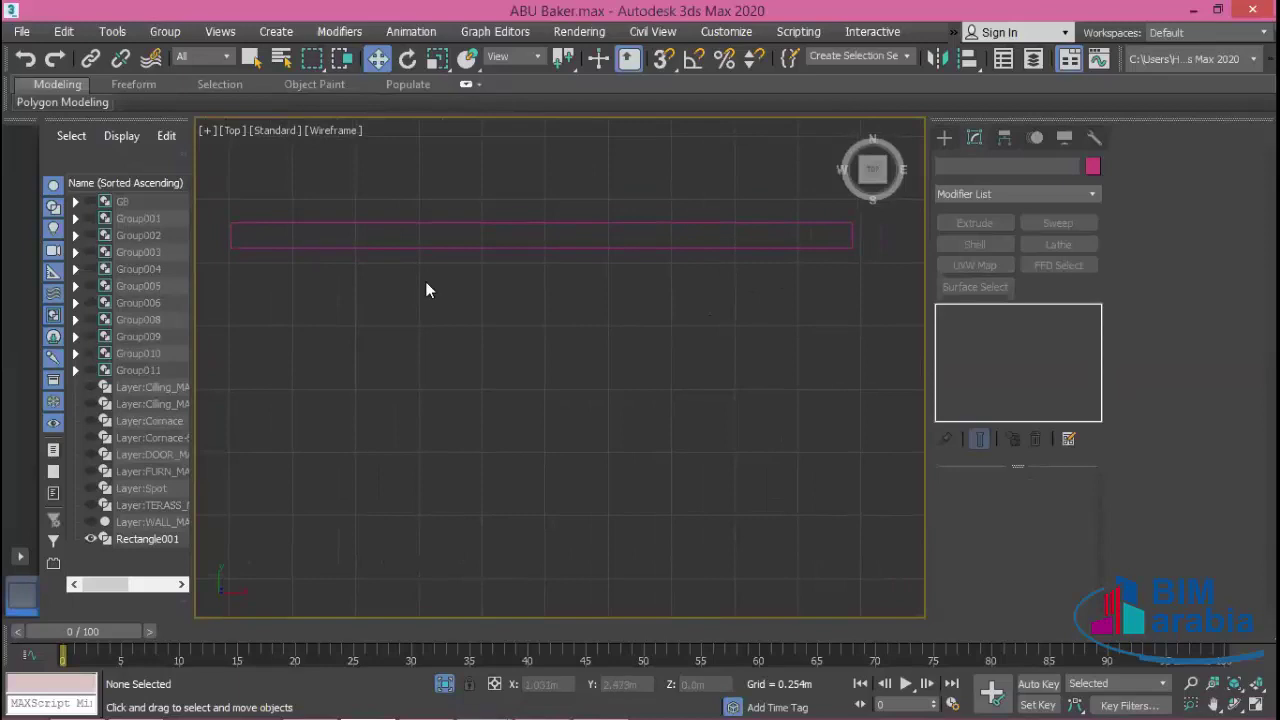
pyautogui.moveTo(628, 294)
pyautogui.mouseDown(button='middle')
pyautogui.moveTo(691, 326)
pyautogui.moveTo(817, 328)
pyautogui.moveTo(780, 344)
pyautogui.mouseUp(button='middle')
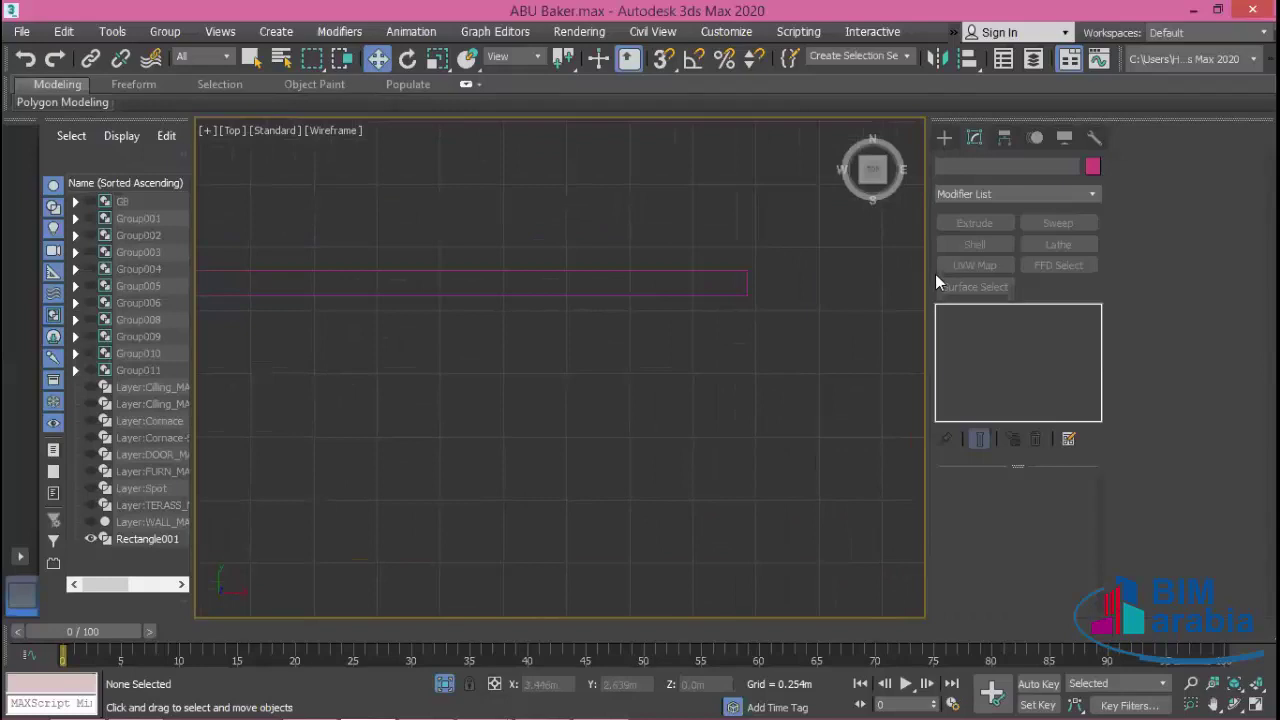
# - Add an Extrude modifier to Rectangle001 with an amount of 2.0m
pyautogui.click(944, 138)
pyautogui.click(747, 283)
pyautogui.moveTo(723, 373); pyautogui.dragTo(780, 353, button='middle')
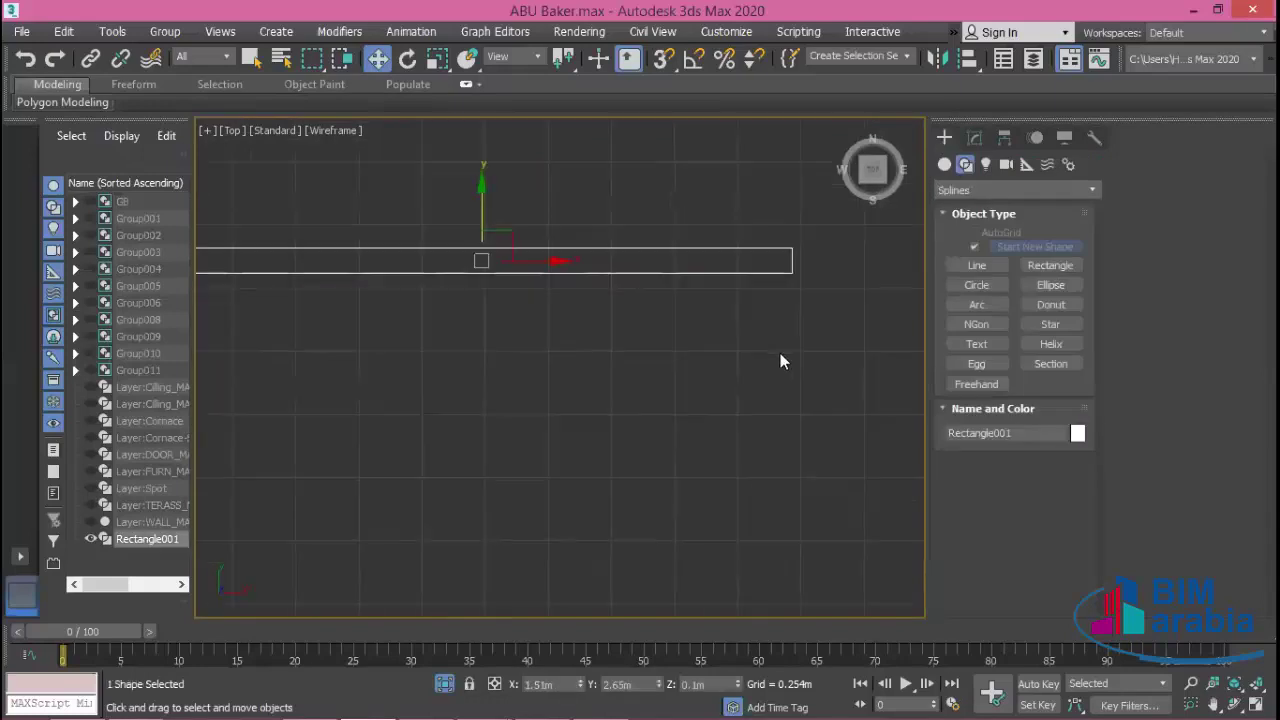
pyautogui.hotkey('alt', 'w')
pyautogui.keyDown('alt'); pyautogui.moveTo(715, 527); pyautogui.dragTo(718, 530, button='middle'); pyautogui.keyUp('alt')
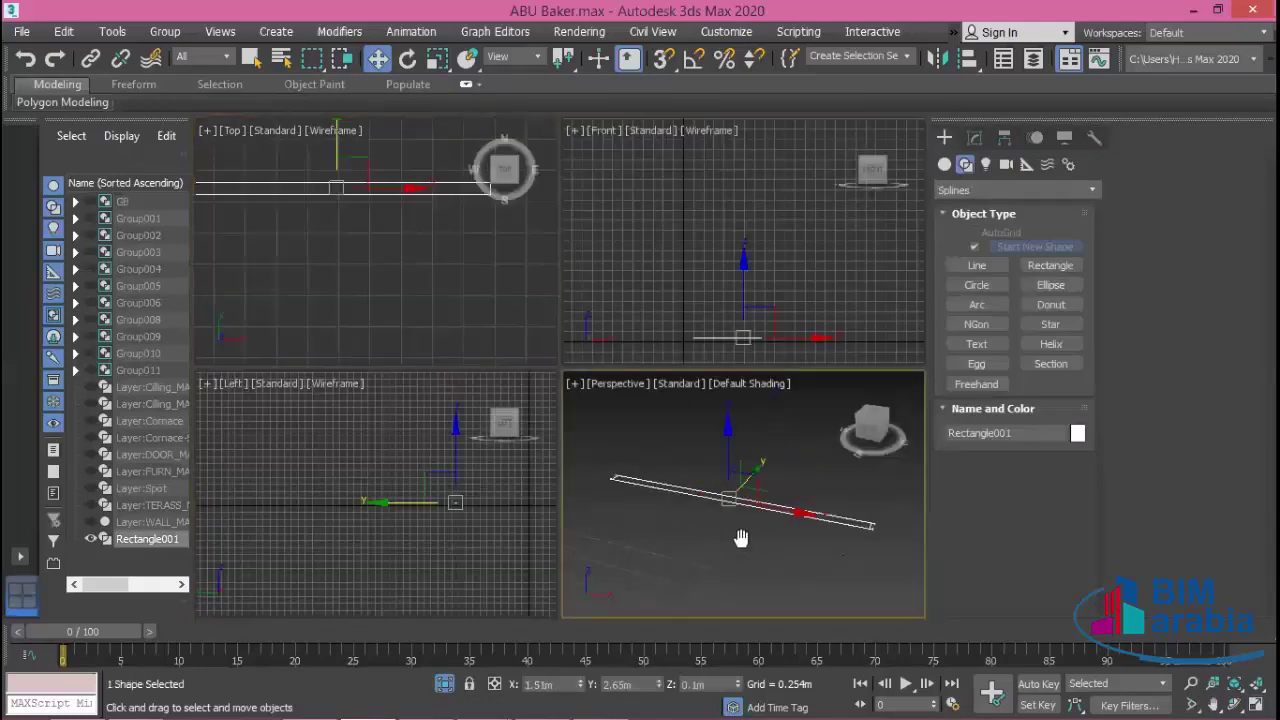
pyautogui.click(975, 138)
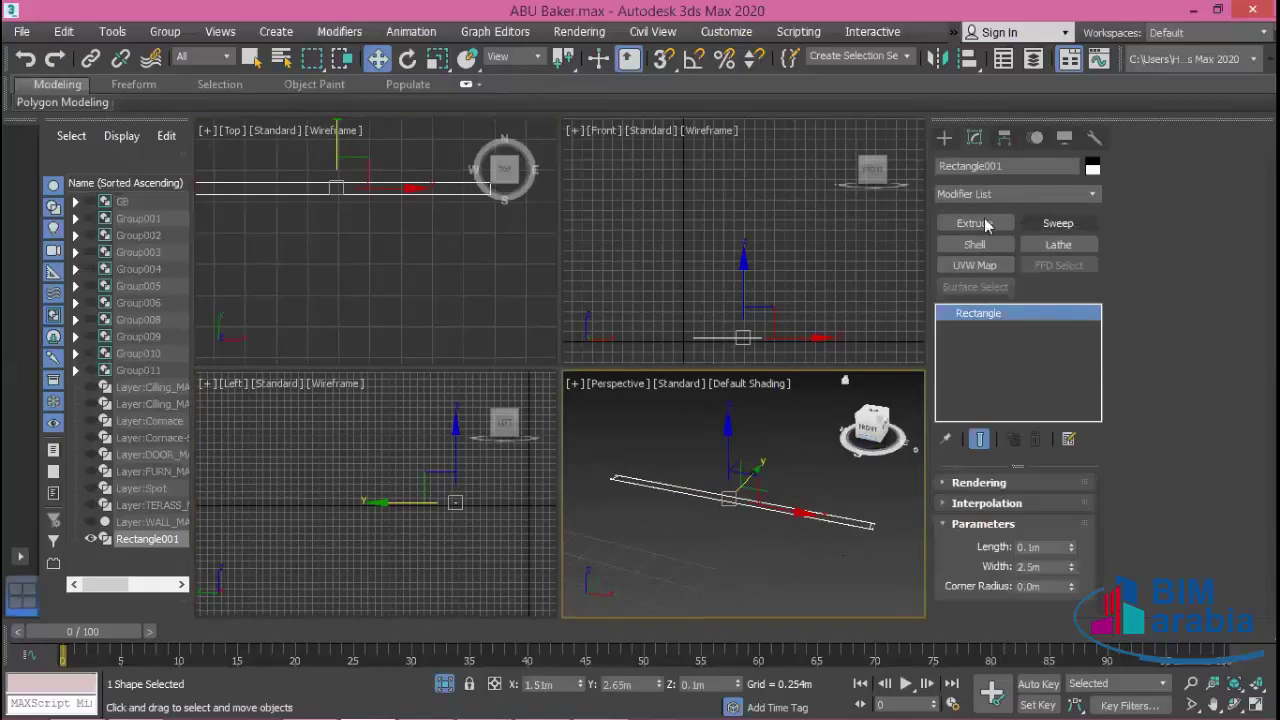
pyautogui.click(986, 224)
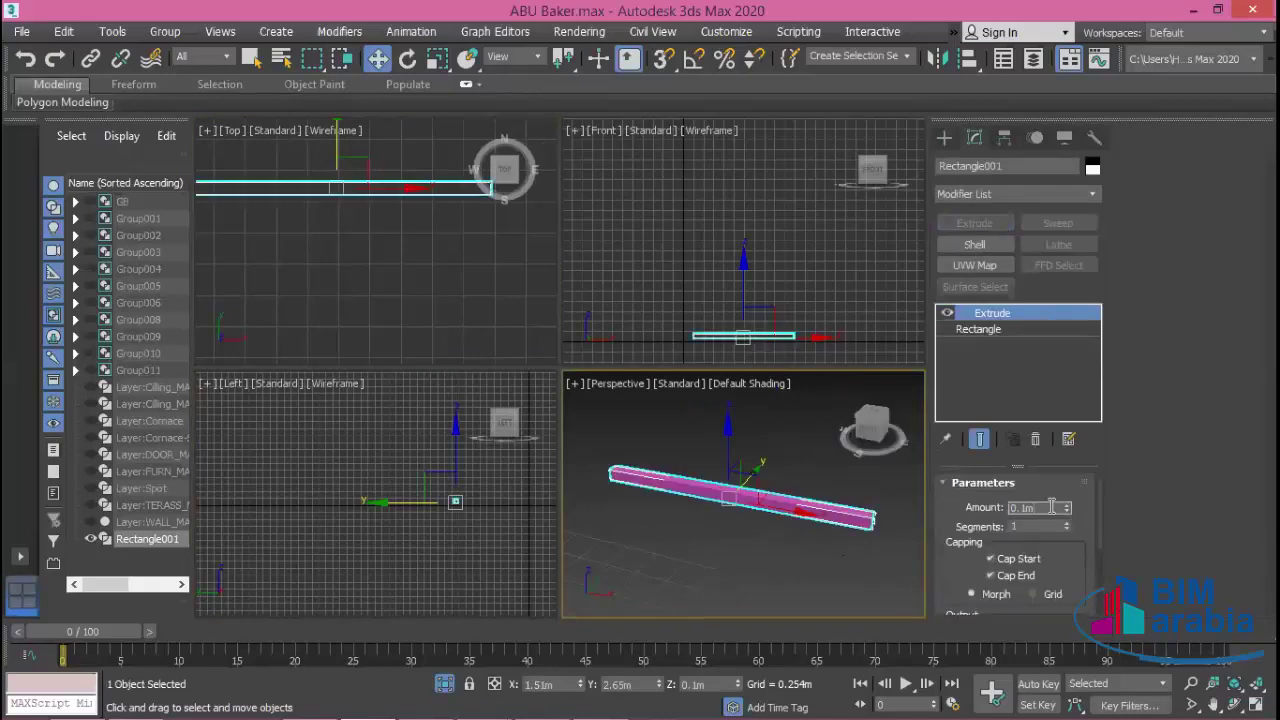
pyautogui.write('2')
pyautogui.press('Return')
pyautogui.scroll(-3, 738, 553)
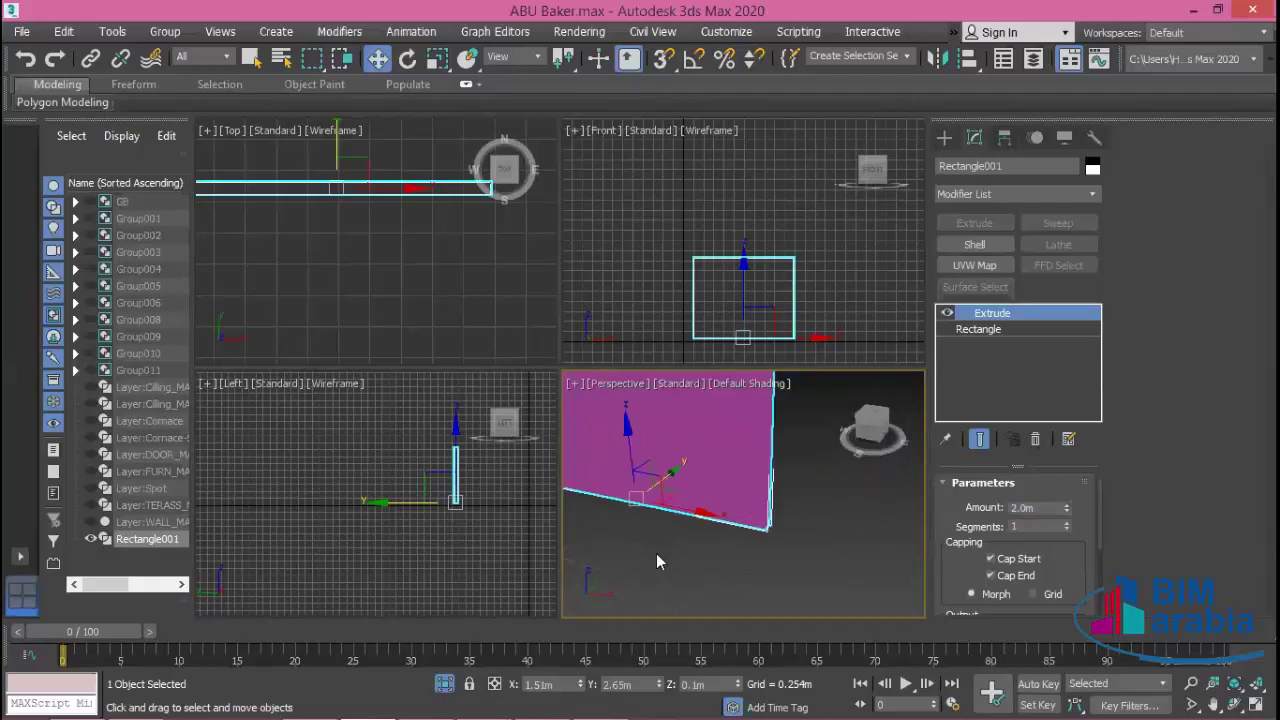
pyautogui.scroll(-2, 743, 537)
pyautogui.scroll(-2, 743, 537)
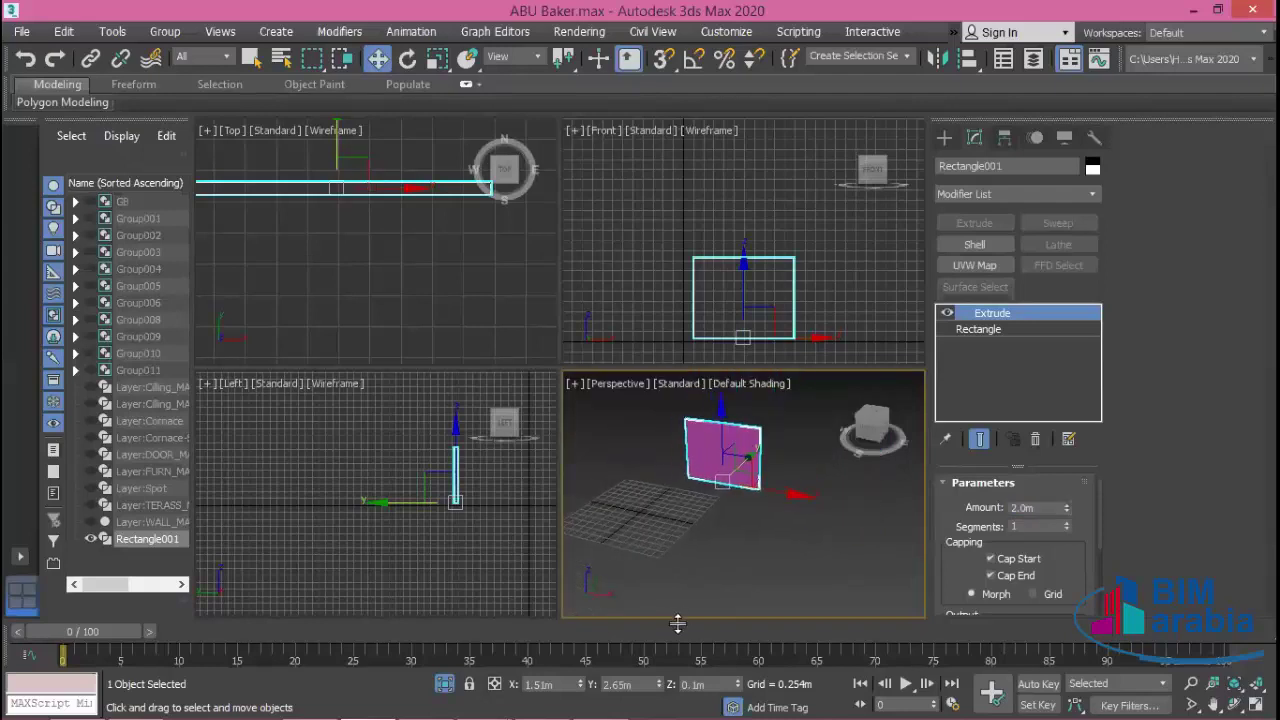
# - Unhide the rest of the scene and try a 2.25m extrusion amount
pyautogui.click(444, 684)
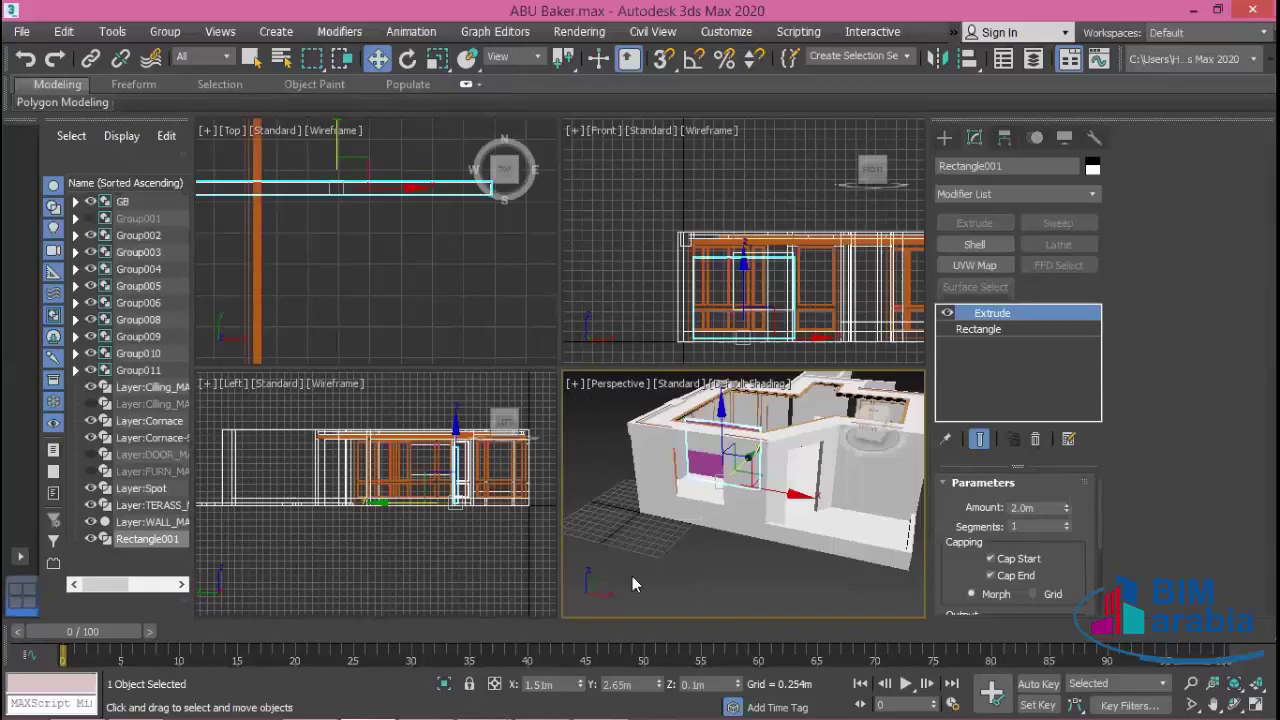
pyautogui.moveTo(633, 577)
pyautogui.keyDown('alt'); pyautogui.mouseDown(button='middle')
pyautogui.moveTo(634, 561)
pyautogui.moveTo(594, 566)
pyautogui.moveTo(620, 540)
pyautogui.mouseUp(button='middle'); pyautogui.keyUp('alt')
pyautogui.scroll(2, 709, 452)
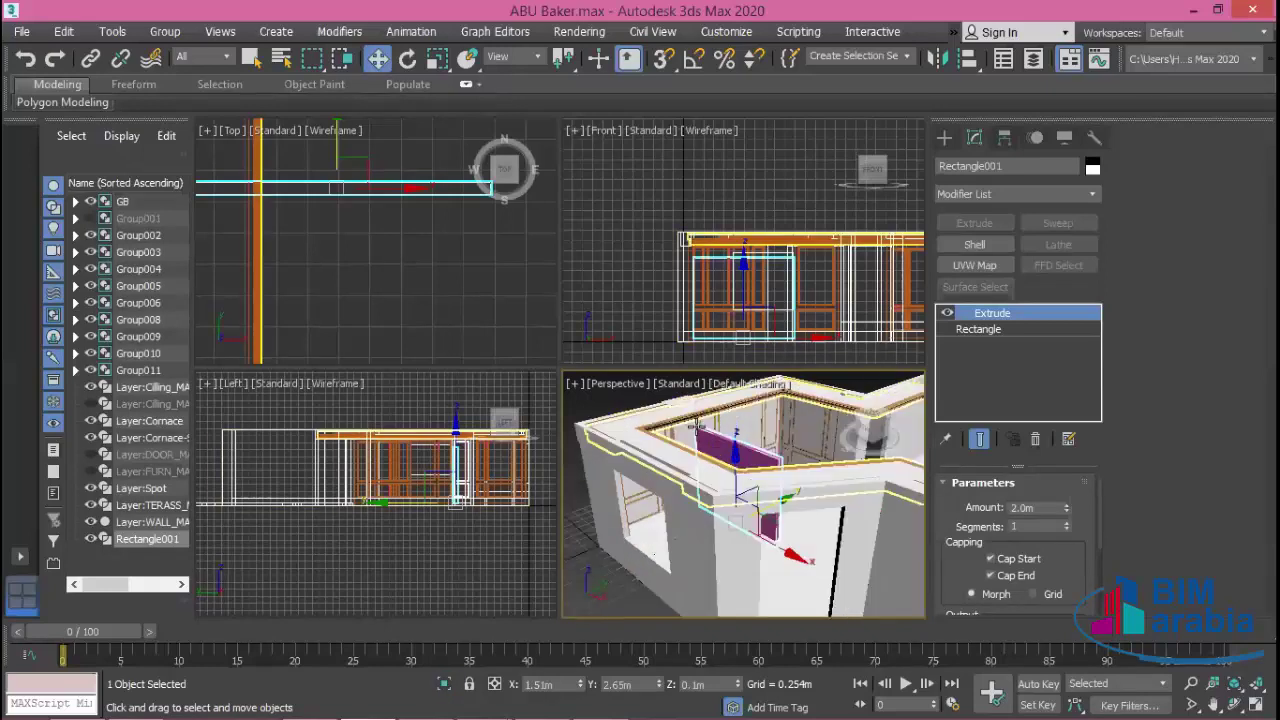
pyautogui.scroll(2, 730, 456)
pyautogui.scroll(2, 723, 484)
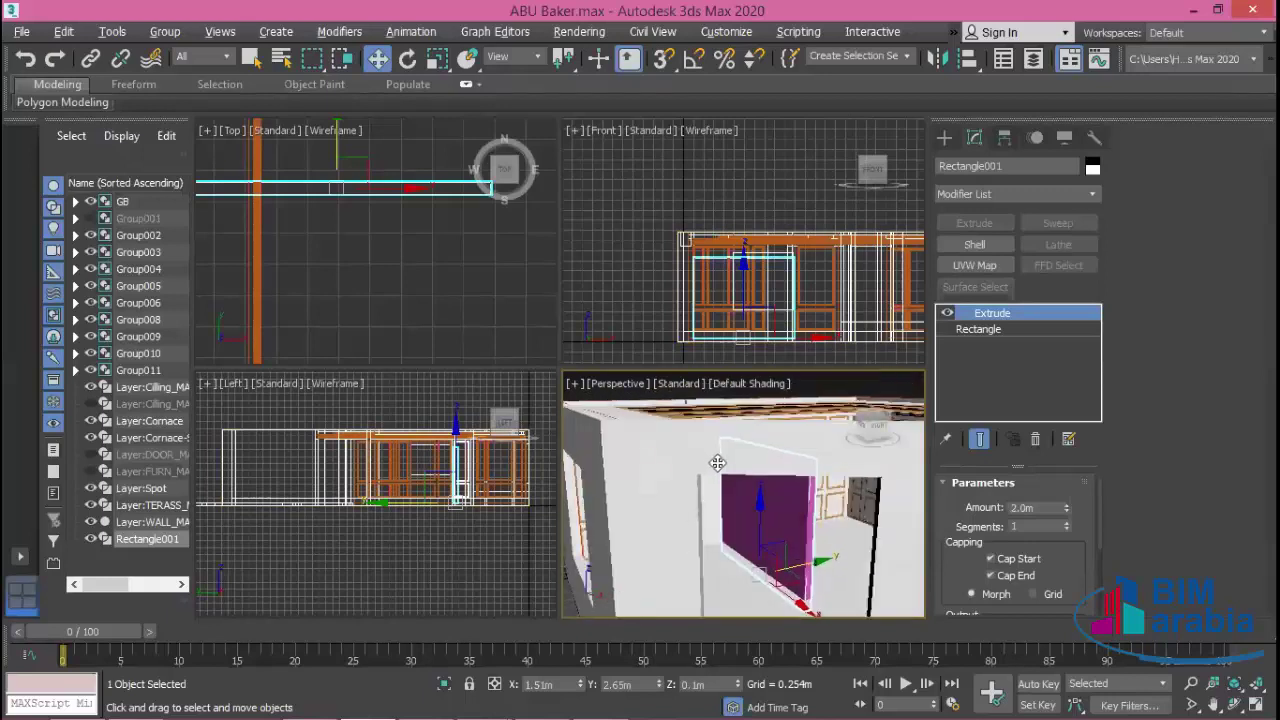
pyautogui.moveTo(723, 484)
pyautogui.keyDown('alt'); pyautogui.mouseDown(button='middle')
pyautogui.moveTo(714, 431)
pyautogui.moveTo(734, 448)
pyautogui.mouseUp(button='middle'); pyautogui.keyUp('alt')
pyautogui.scroll(1, 733, 445)
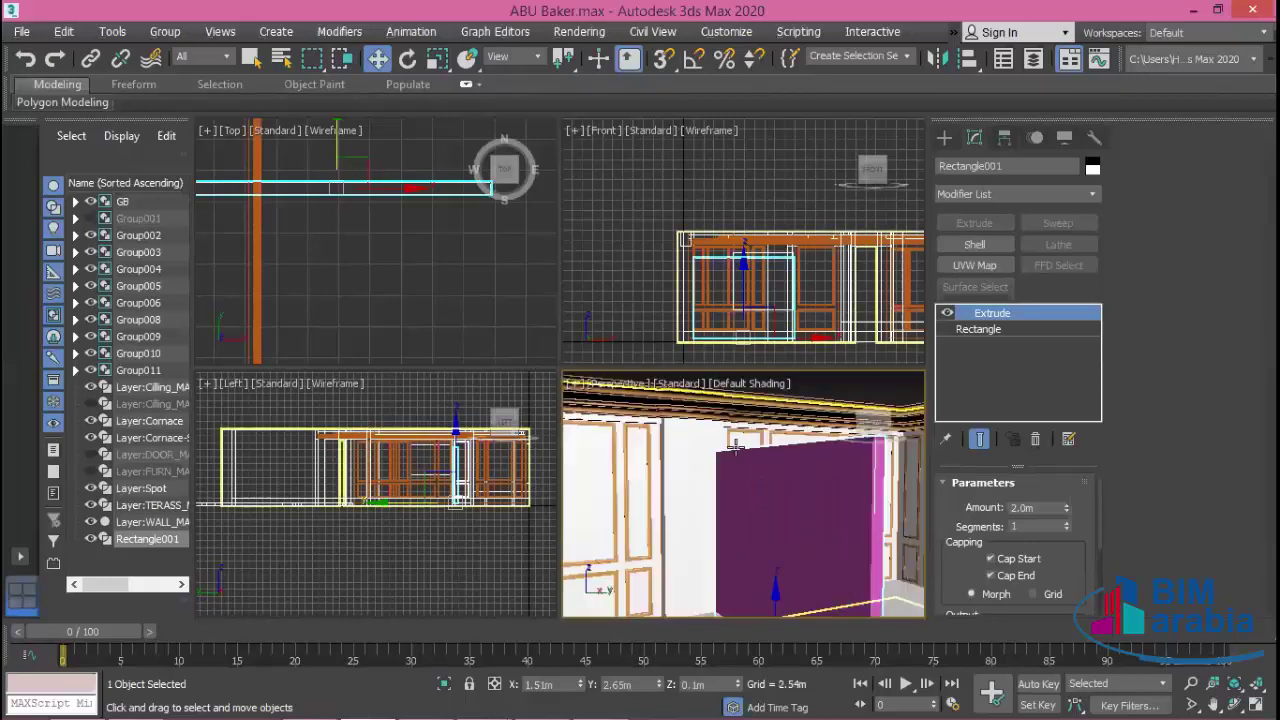
pyautogui.scroll(1, 732, 435)
pyautogui.scroll(1, 728, 425)
pyautogui.scroll(1, 733, 417)
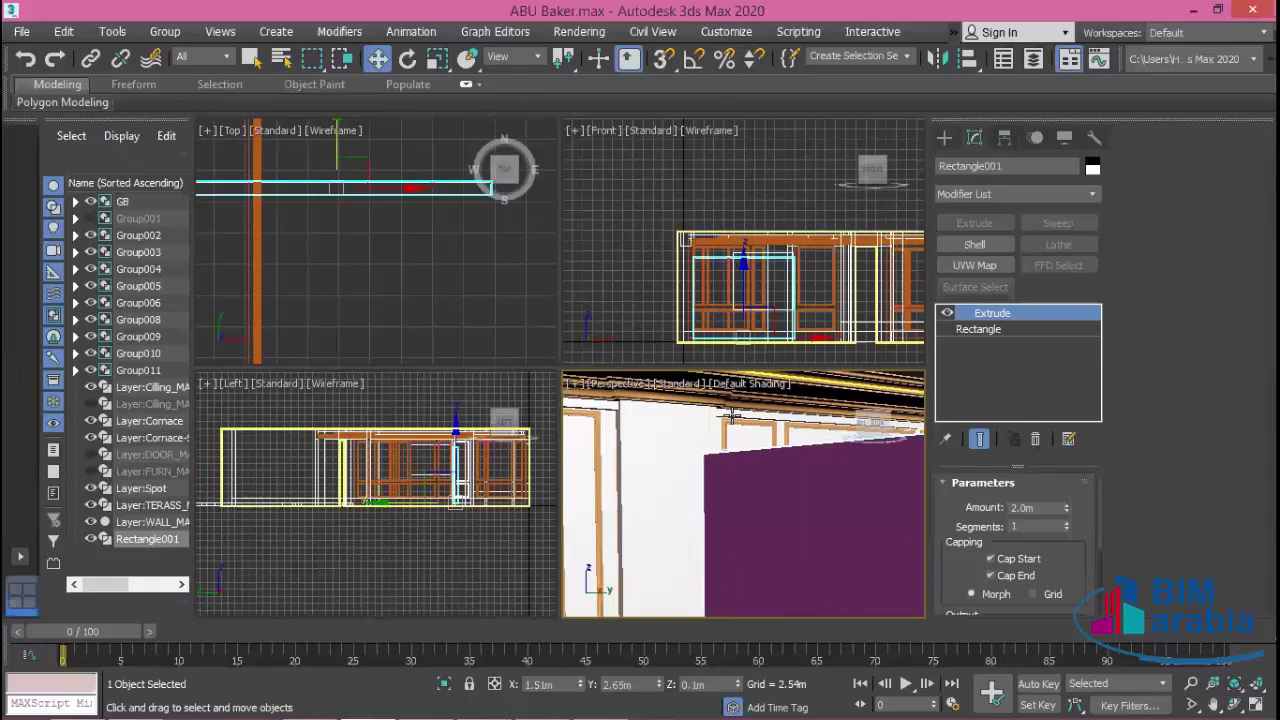
pyautogui.click(1046, 510)
pyautogui.write('2')
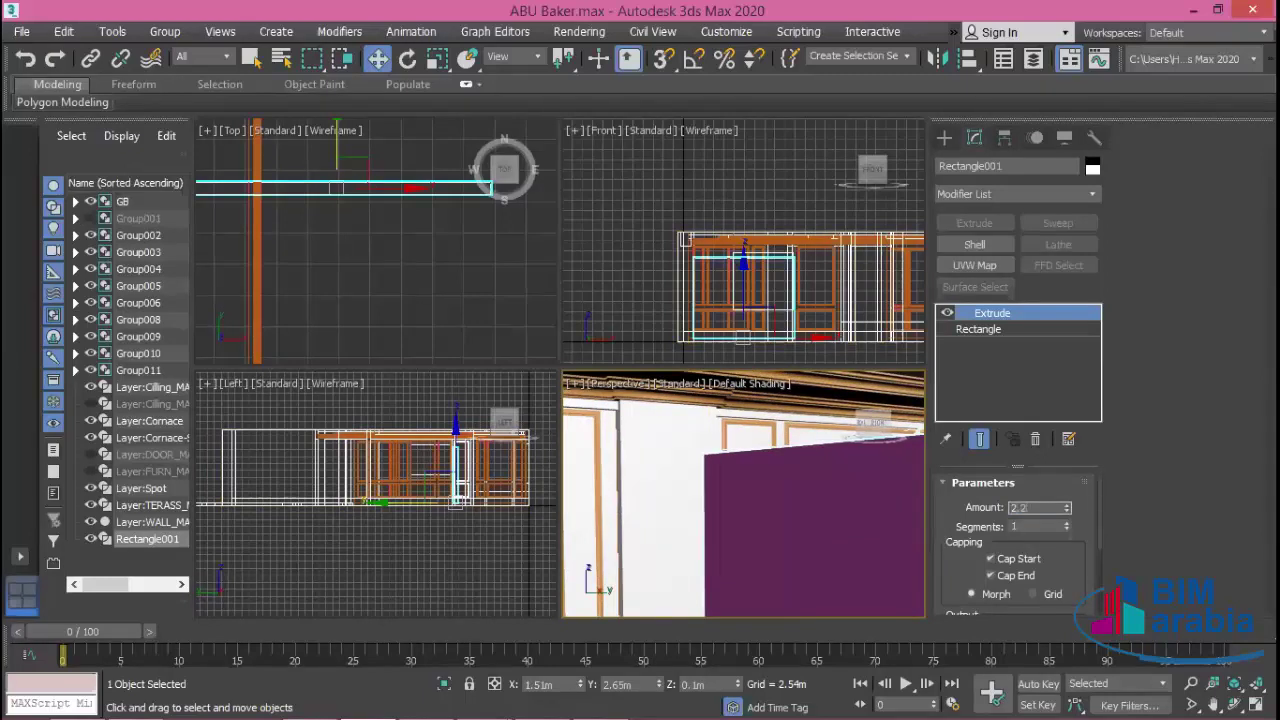
pyautogui.write('5')
pyautogui.press('Return')
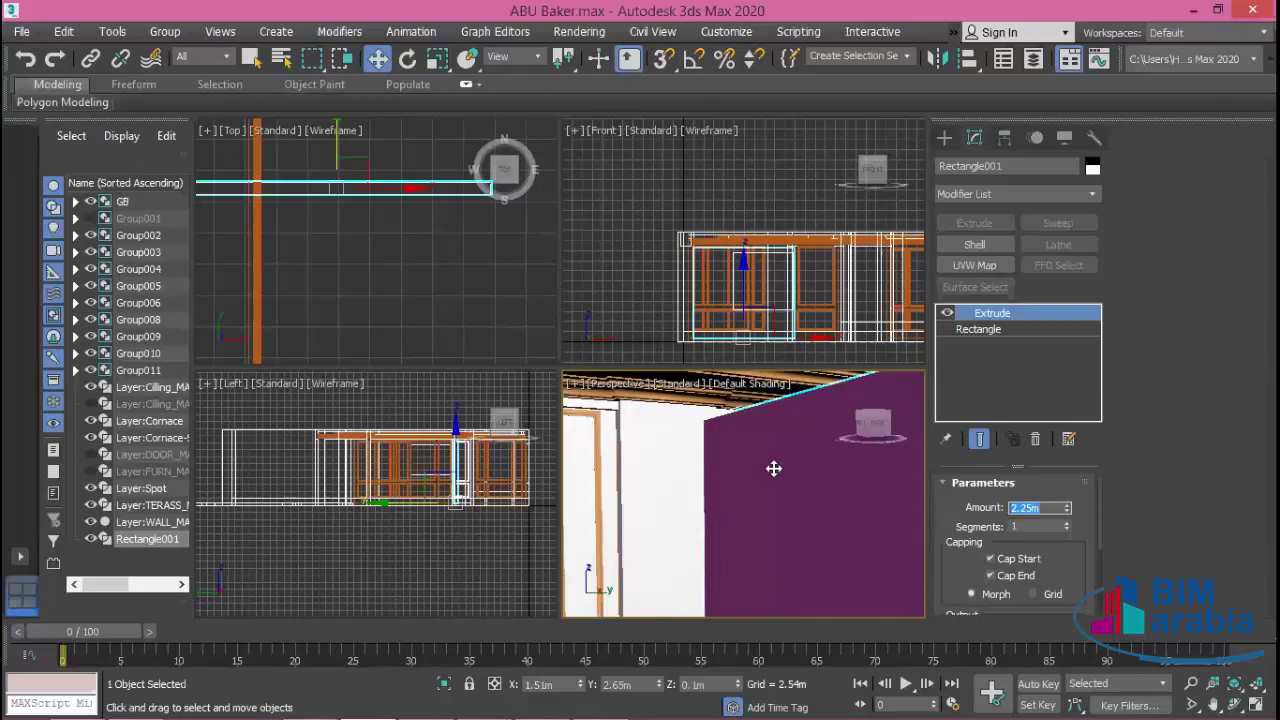
# - Set the extrusion amount back to 2.0m
pyautogui.scroll(-3, 773, 466)
pyautogui.moveTo(743, 457)
pyautogui.mouseDown(button='middle')
pyautogui.moveTo(800, 500)
pyautogui.moveTo(800, 526)
pyautogui.mouseUp(button='middle')
pyautogui.doubleClick(1030, 508)
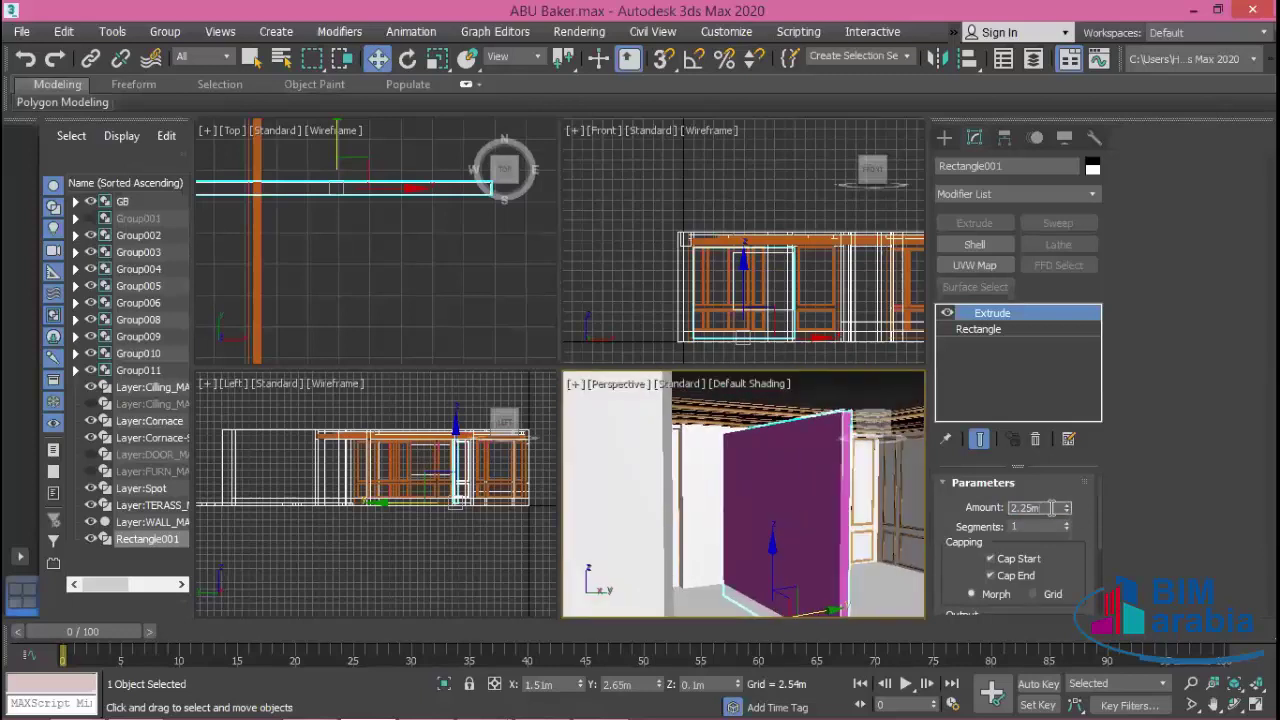
pyautogui.write('2')
pyautogui.press('Return')
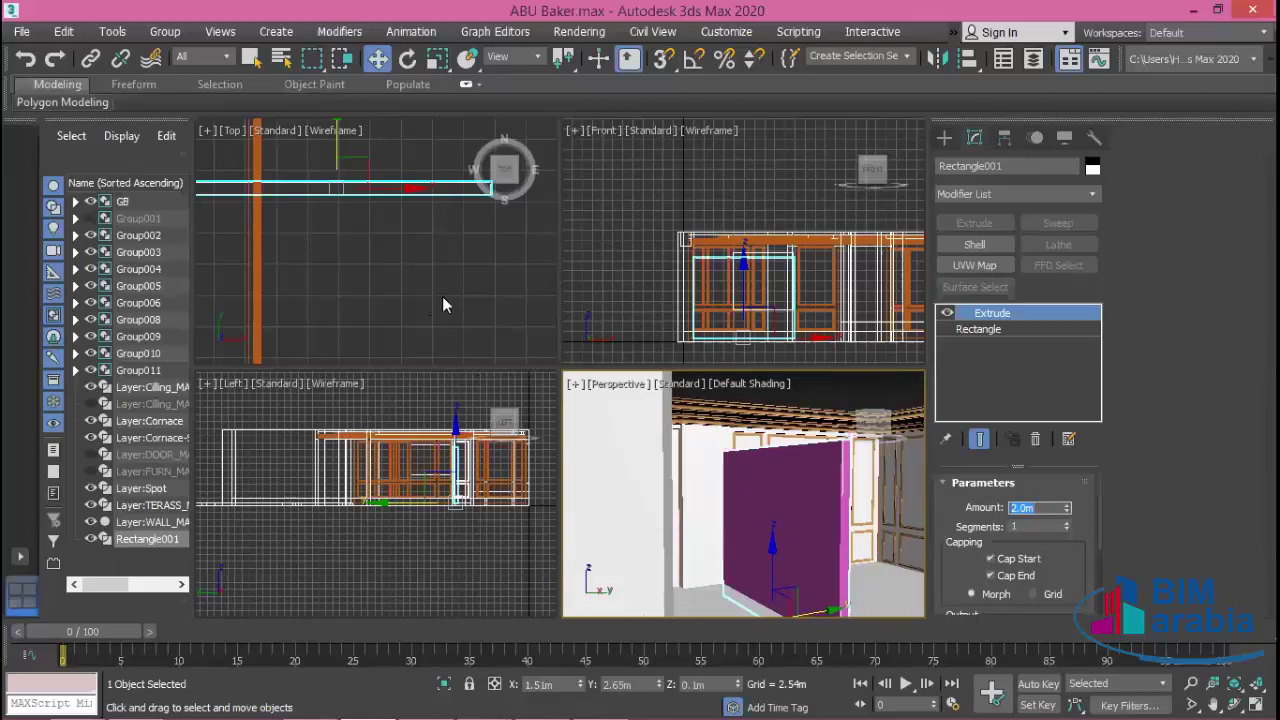
# - Isolate and select the Rectangle001 panel, then maximize and zoom into the Top view
pyautogui.click(444, 684)
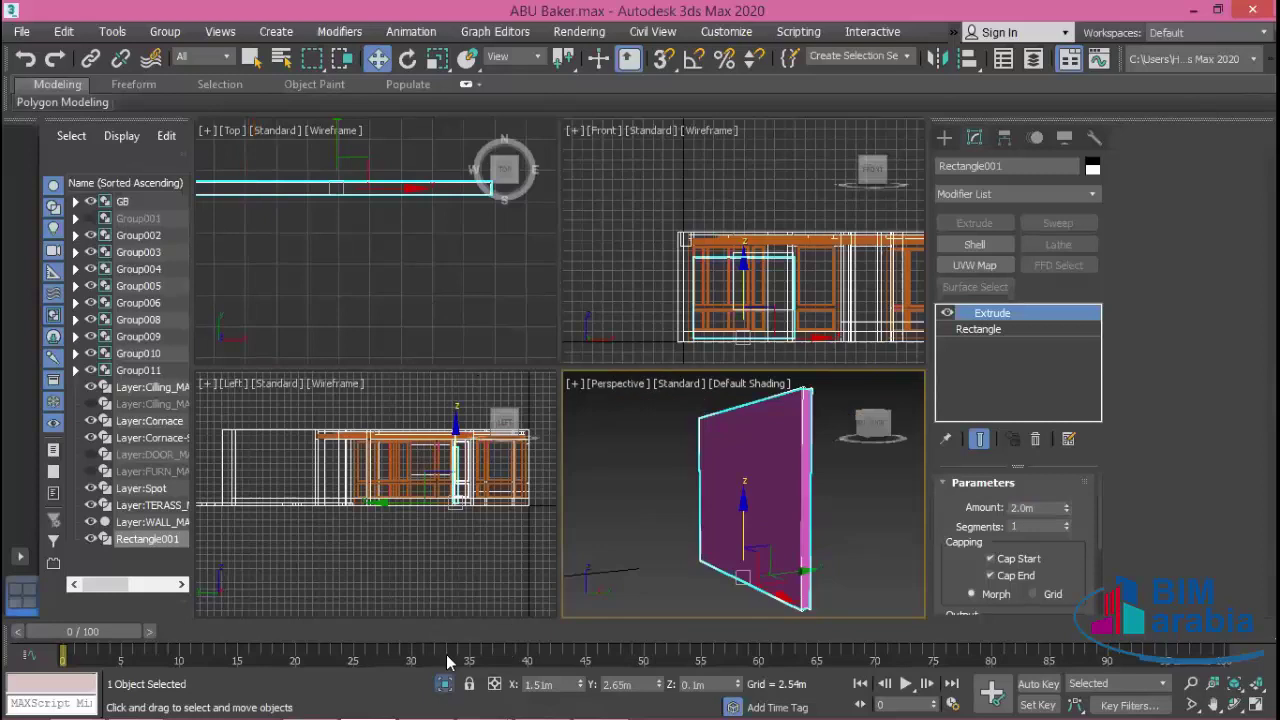
pyautogui.click(449, 271)
pyautogui.moveTo(449, 271); pyautogui.dragTo(456, 292, button='middle')
pyautogui.moveTo(433, 168); pyautogui.dragTo(378, 251)
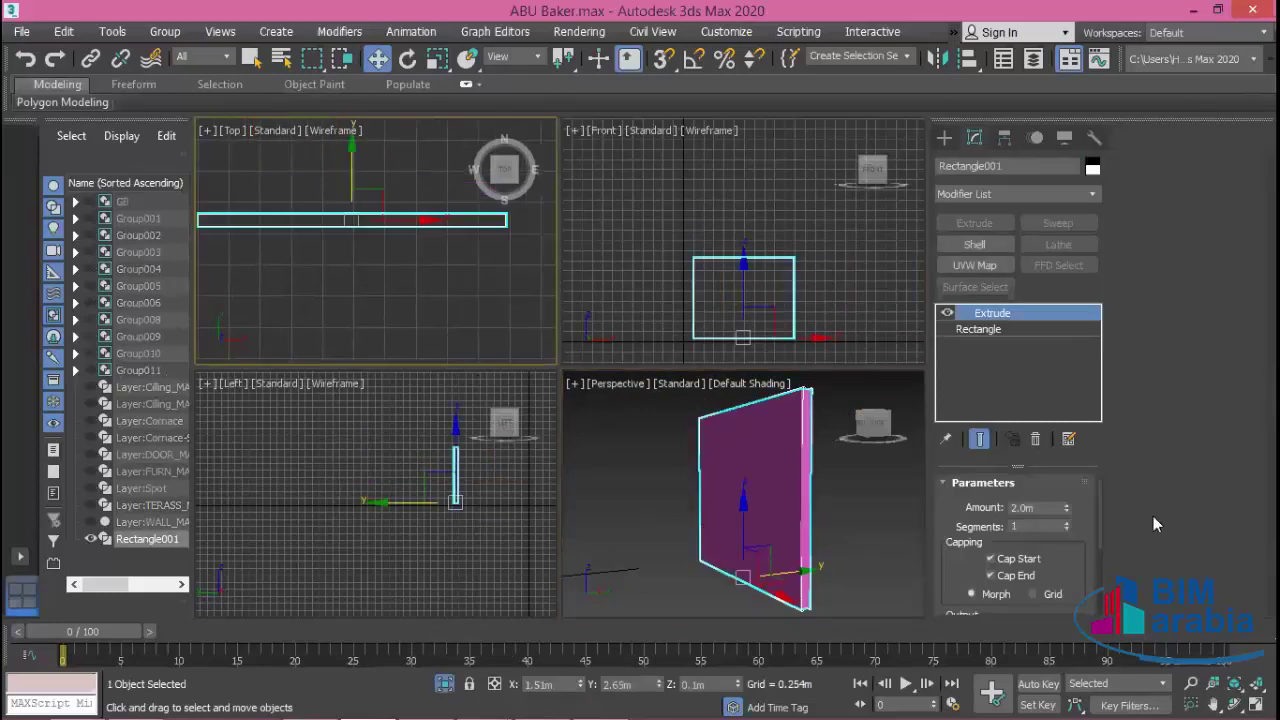
pyautogui.click(1240, 698)
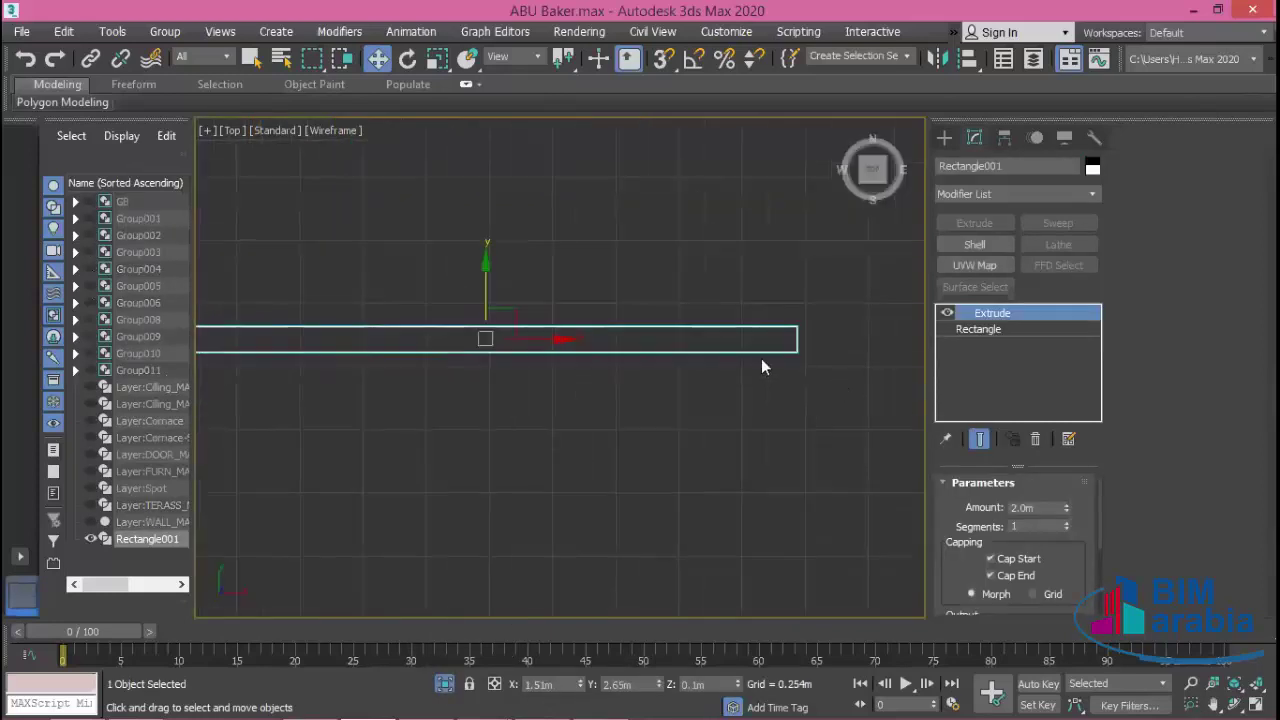
pyautogui.scroll(2, 836, 381)
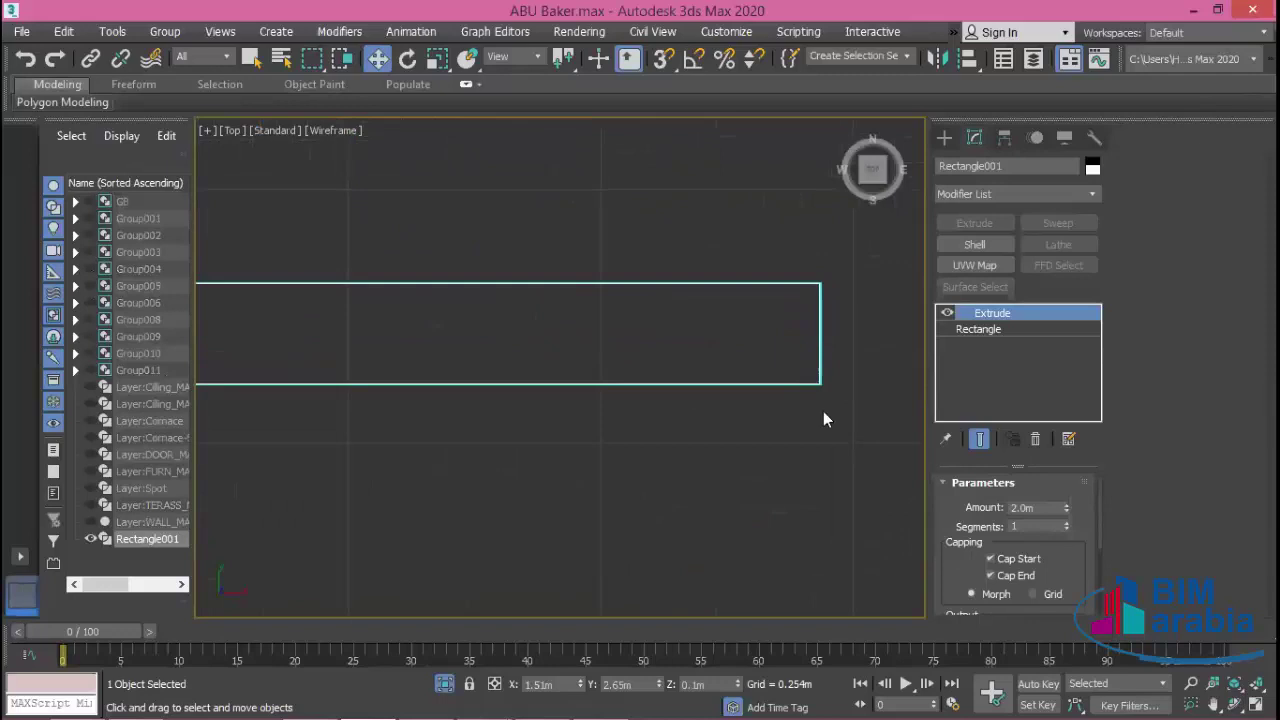
pyautogui.scroll(2, 824, 411)
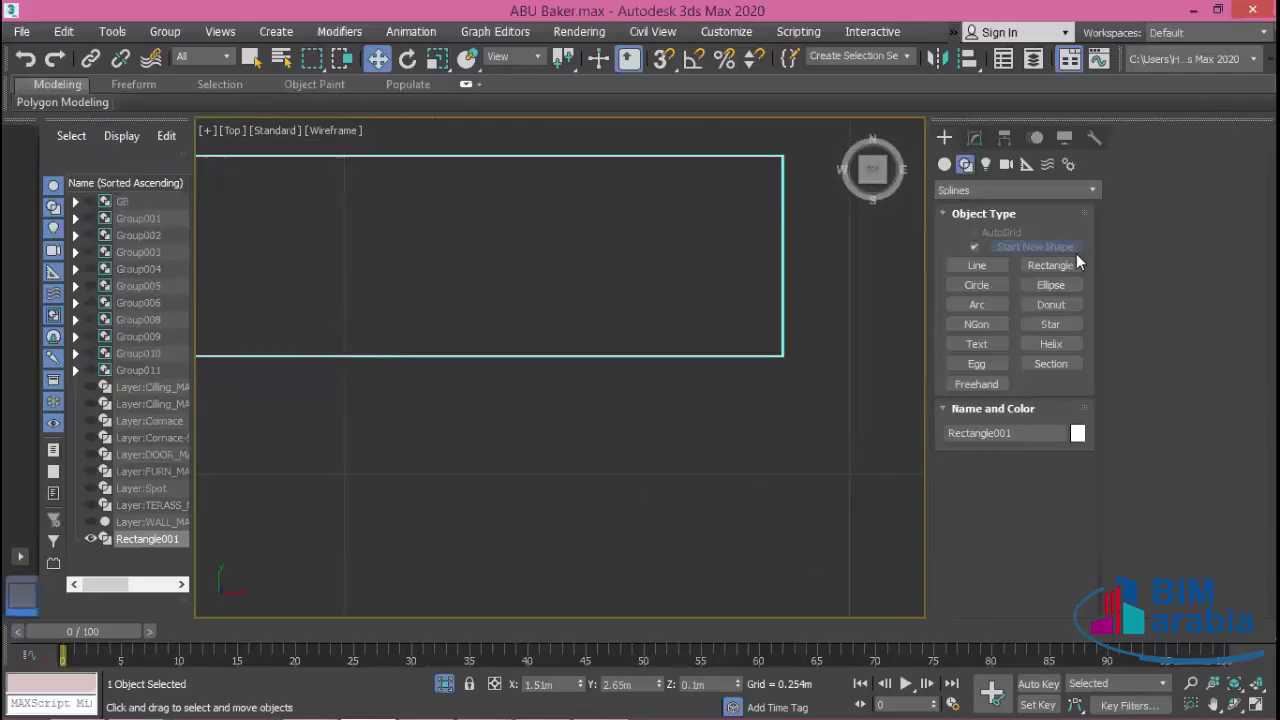
# - Draw a new rectangle at the panel's corner and size it 0.05m by 0.05m
pyautogui.moveTo(731, 417); pyautogui.dragTo(770, 381)
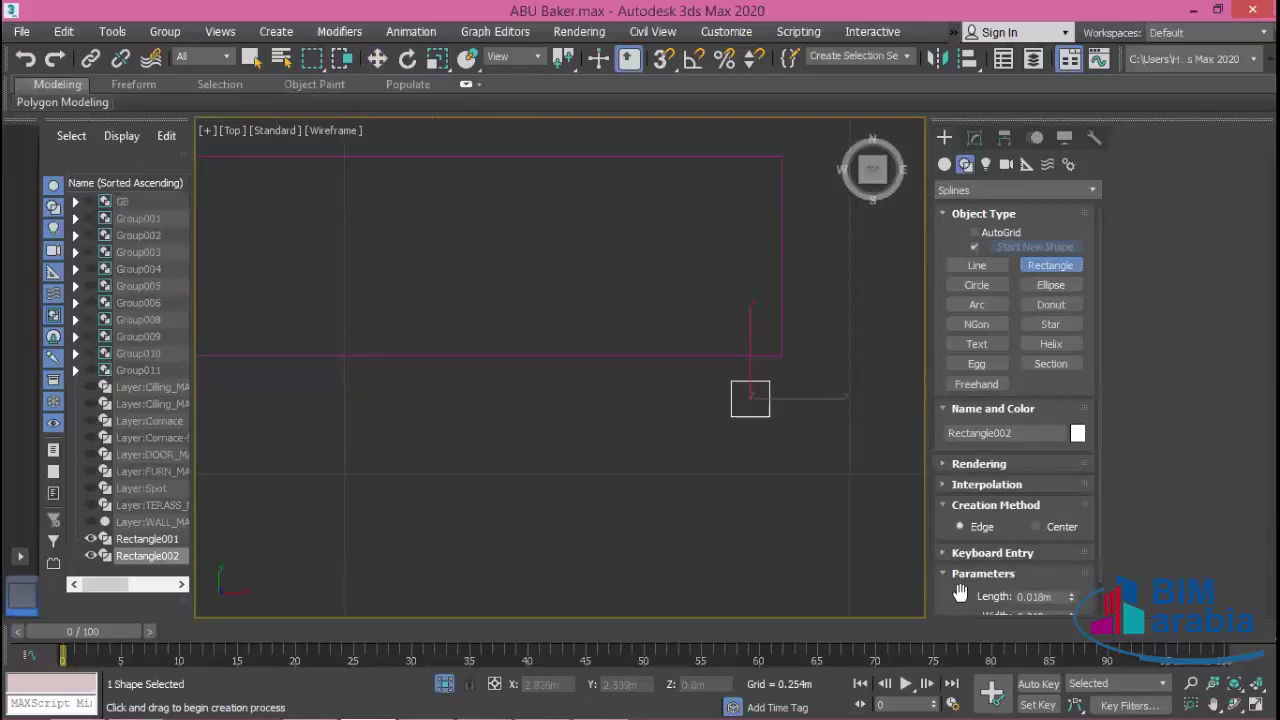
pyautogui.click(940, 505)
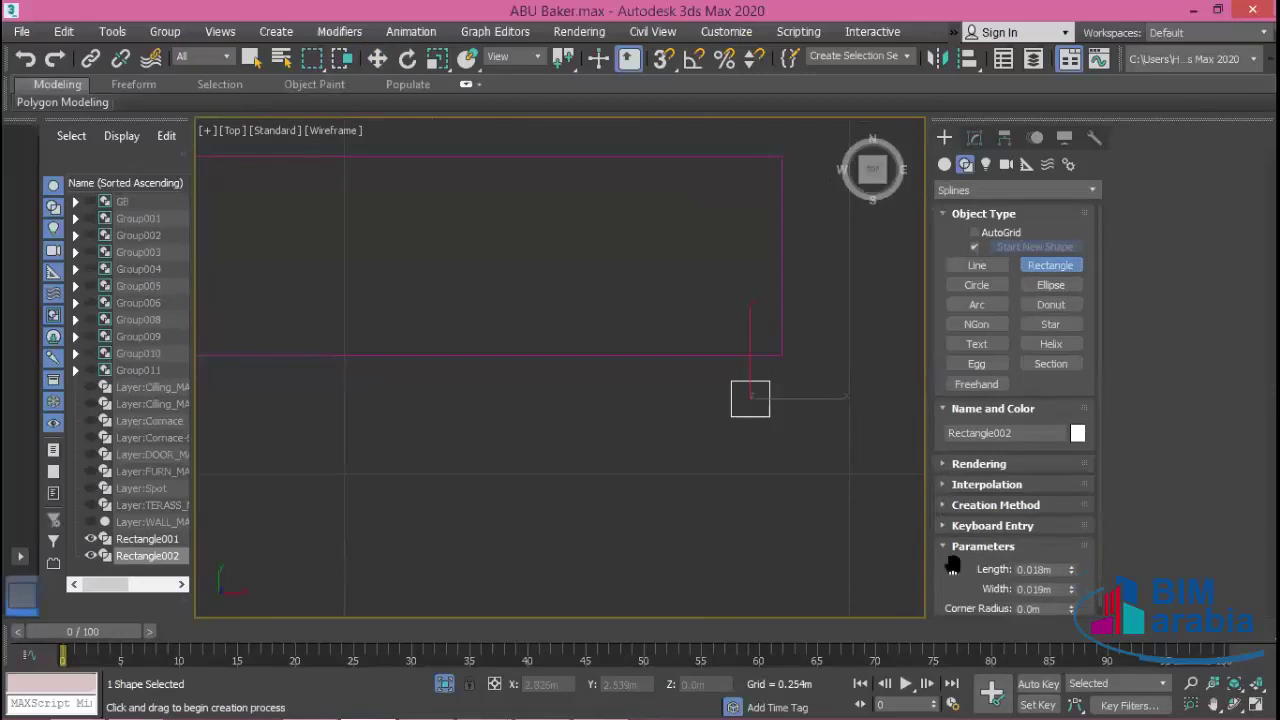
pyautogui.scroll(-1, 969, 516)
pyautogui.click(1054, 561)
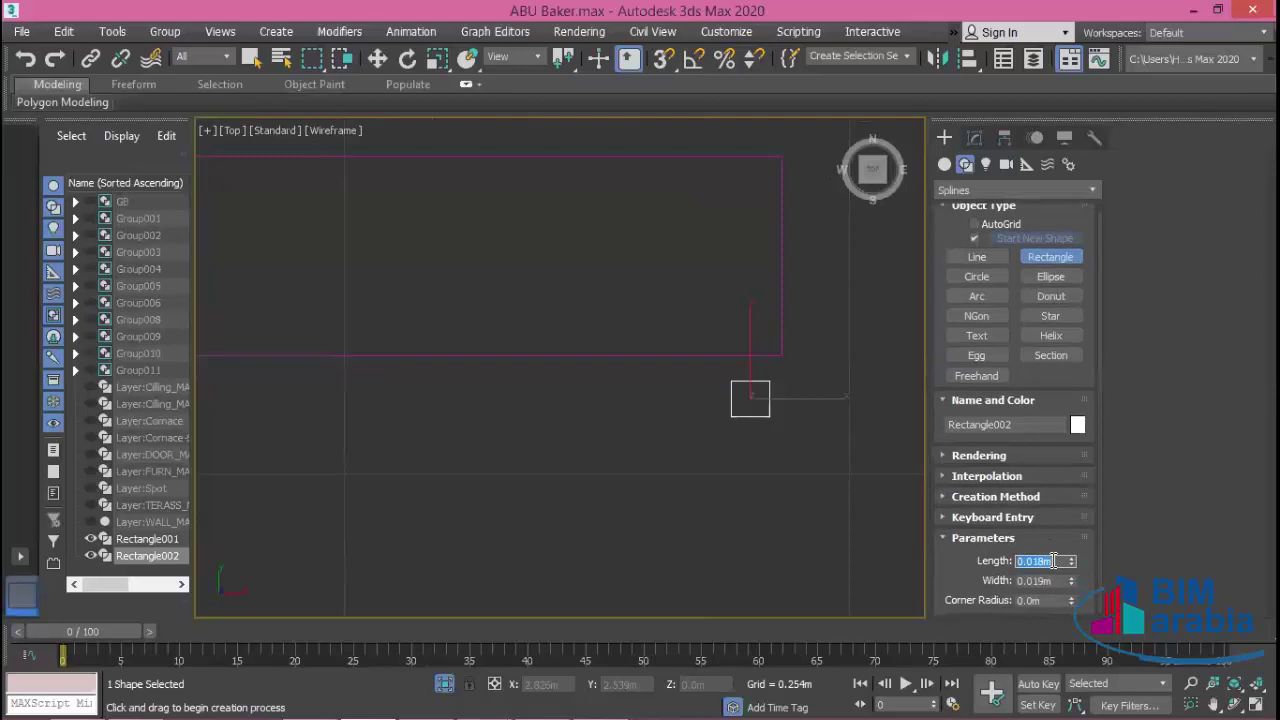
pyautogui.write('05')
pyautogui.click(1035, 580)
pyautogui.write('0')
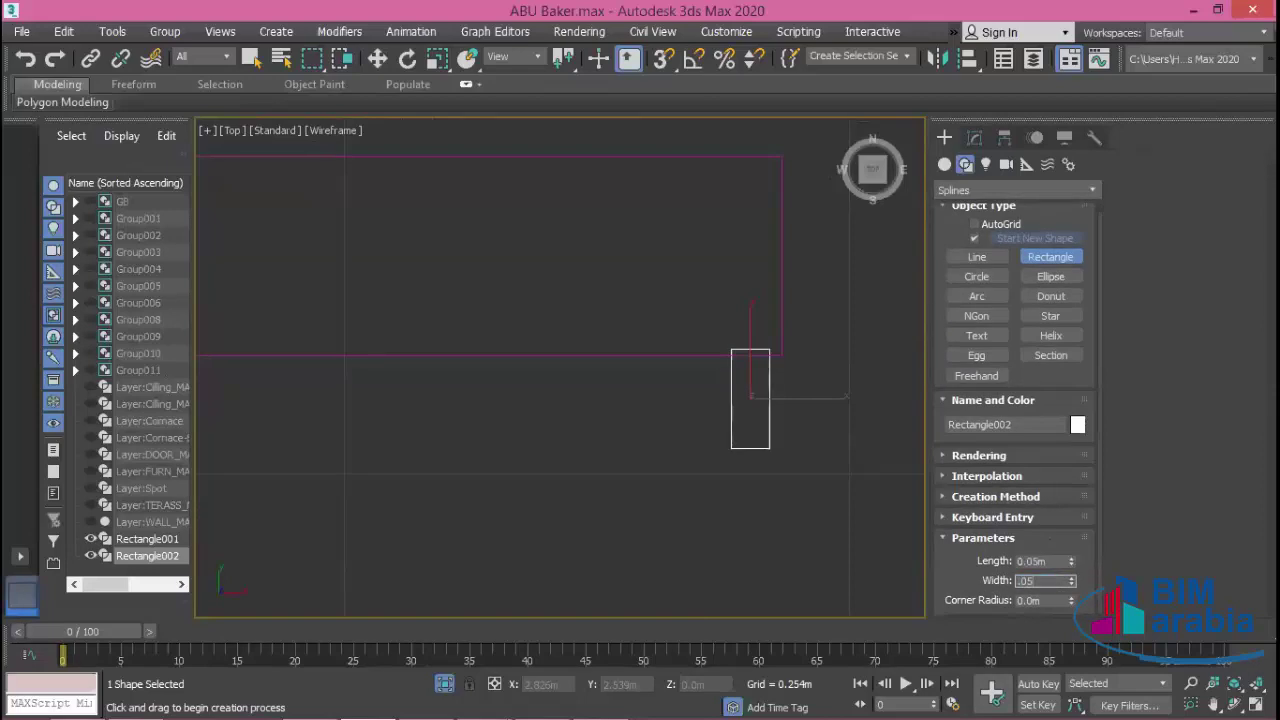
pyautogui.press('Return')
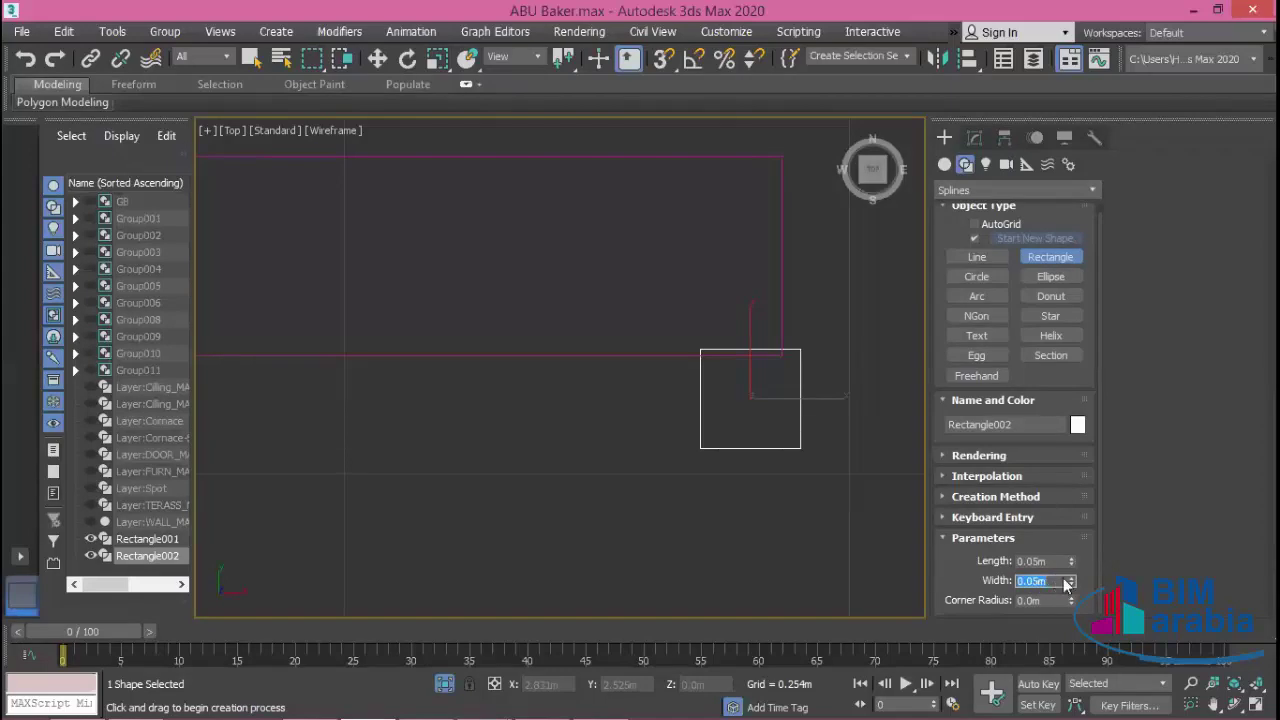
pyautogui.click(1064, 260)
# - Pan and zoom the Top view to centre the new square
pyautogui.moveTo(746, 483); pyautogui.dragTo(754, 486, button='middle')
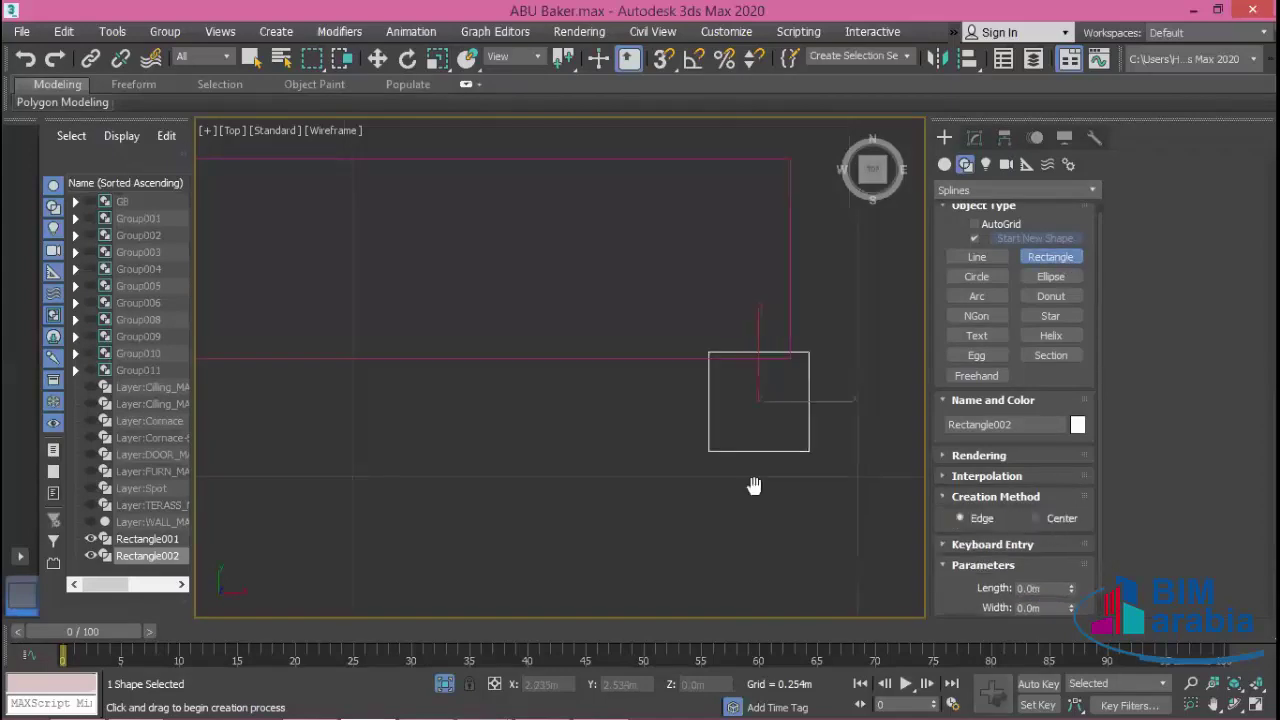
pyautogui.scroll(-3, 766, 449)
pyautogui.scroll(-3, 771, 486)
pyautogui.scroll(-2, 823, 449)
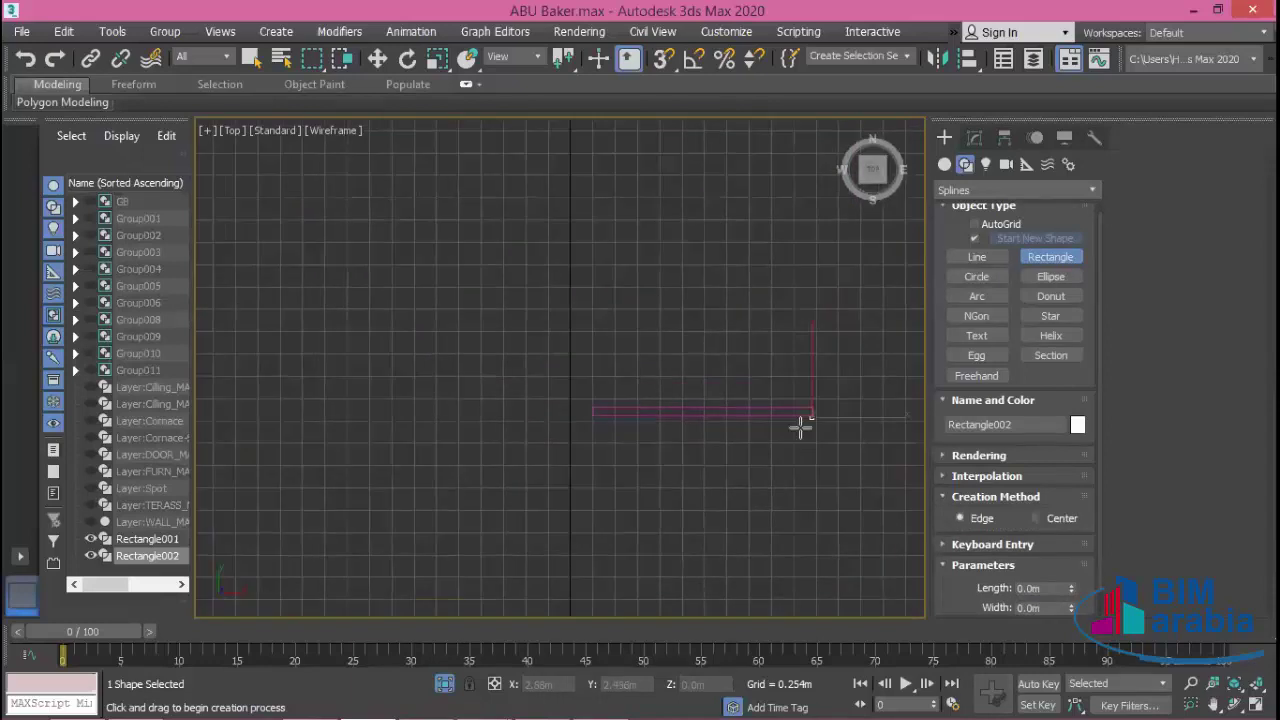
pyautogui.scroll(2, 786, 450)
pyautogui.scroll(1, 776, 457)
pyautogui.scroll(1, 768, 457)
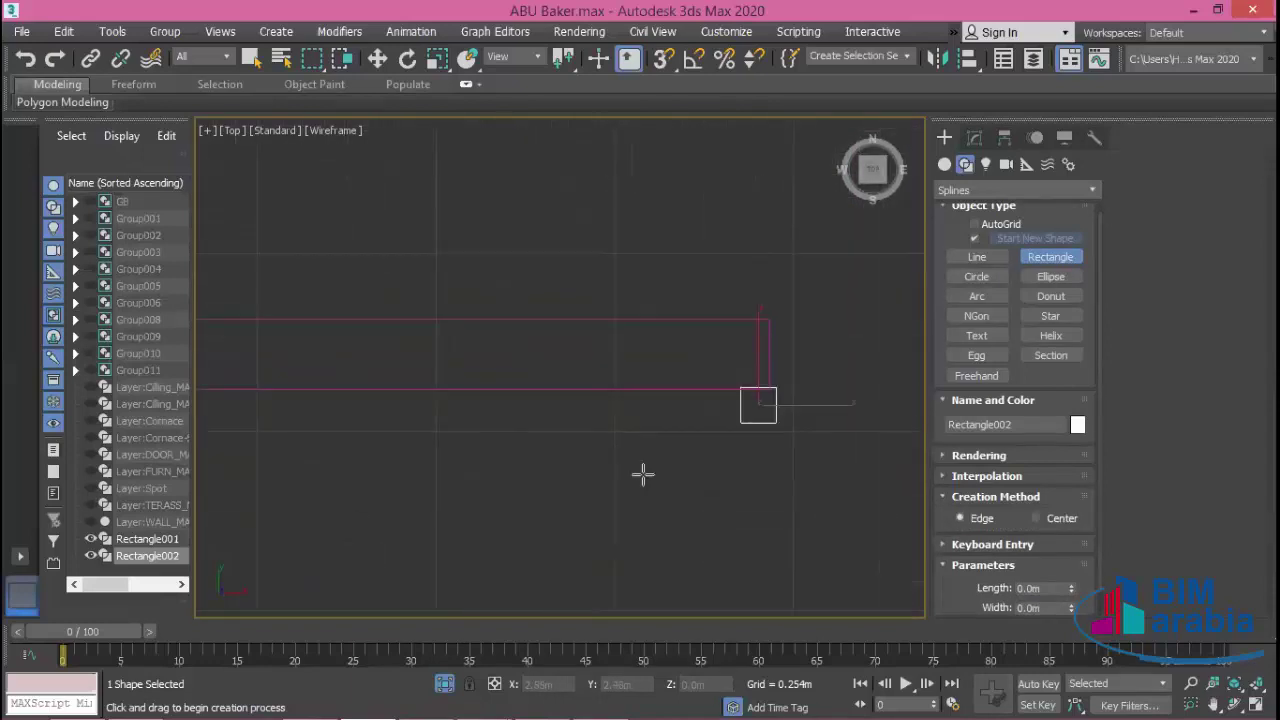
pyautogui.scroll(2, 726, 426)
pyautogui.scroll(2, 783, 420)
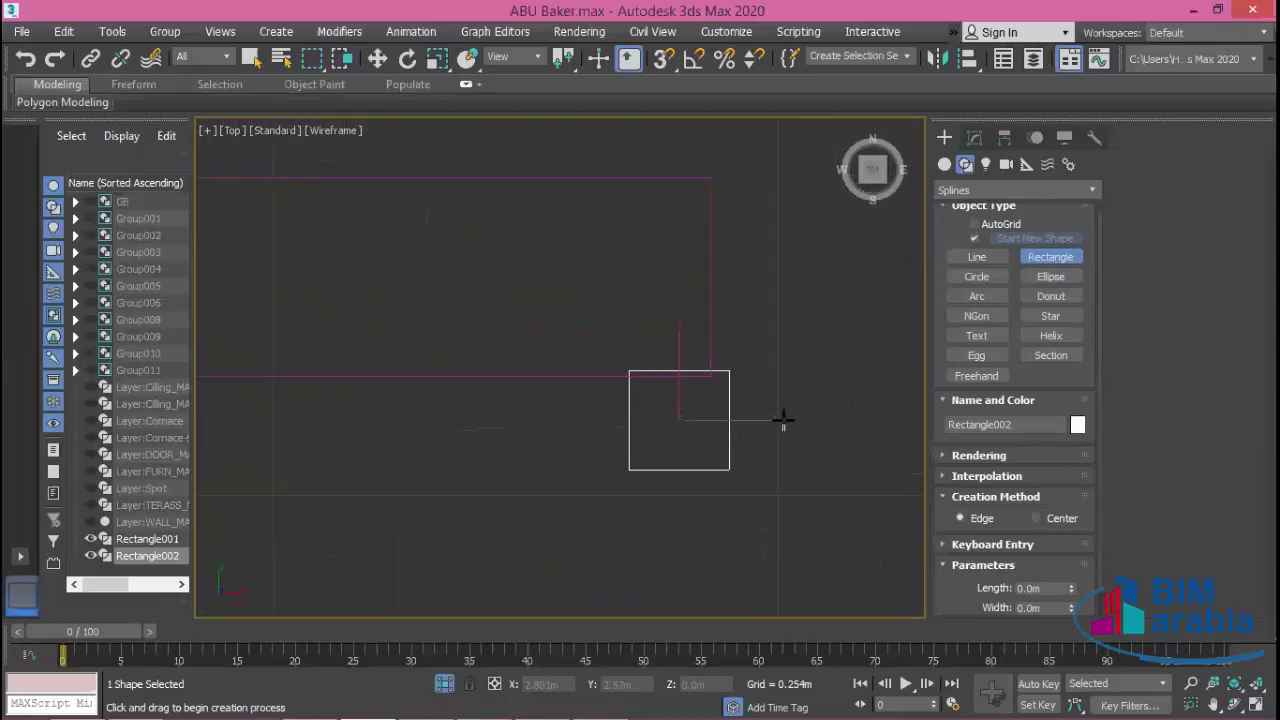
pyautogui.moveTo(783, 420); pyautogui.dragTo(749, 426, button='middle')
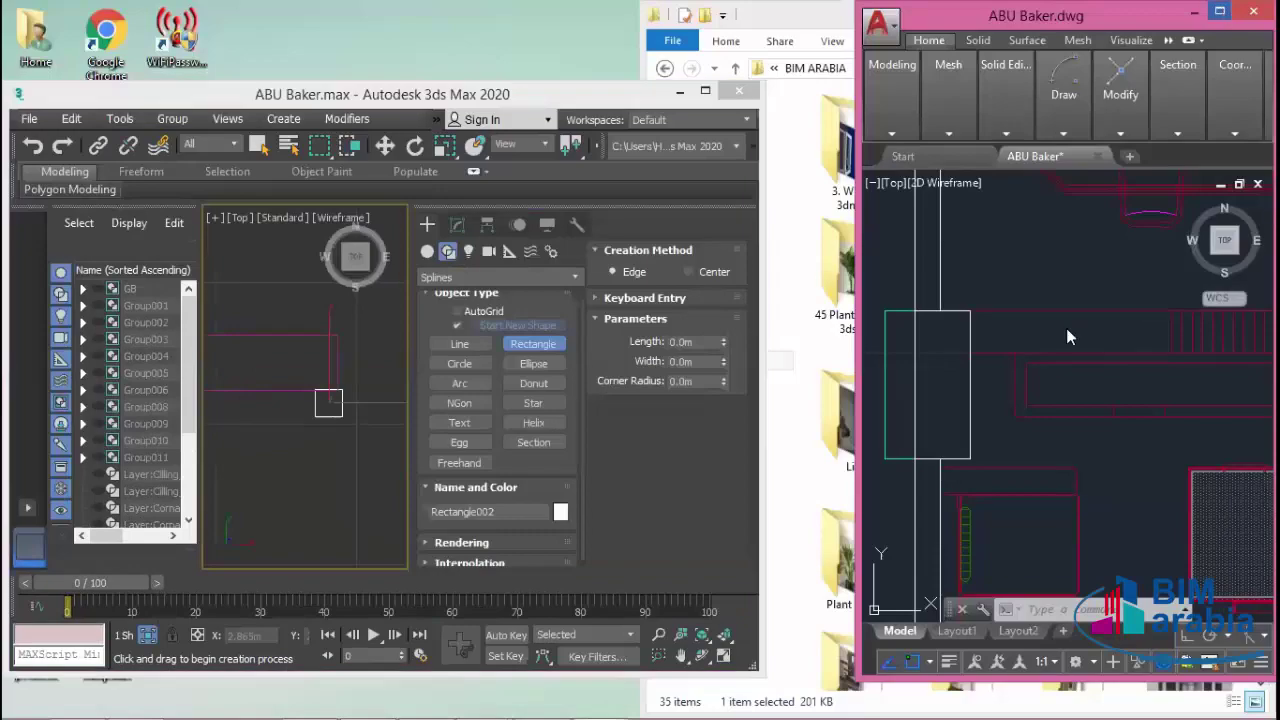
# - In AutoCAD, measure the post corner with DIST to read 0.05, then return to 3ds Max
pyautogui.click(1200, 14)
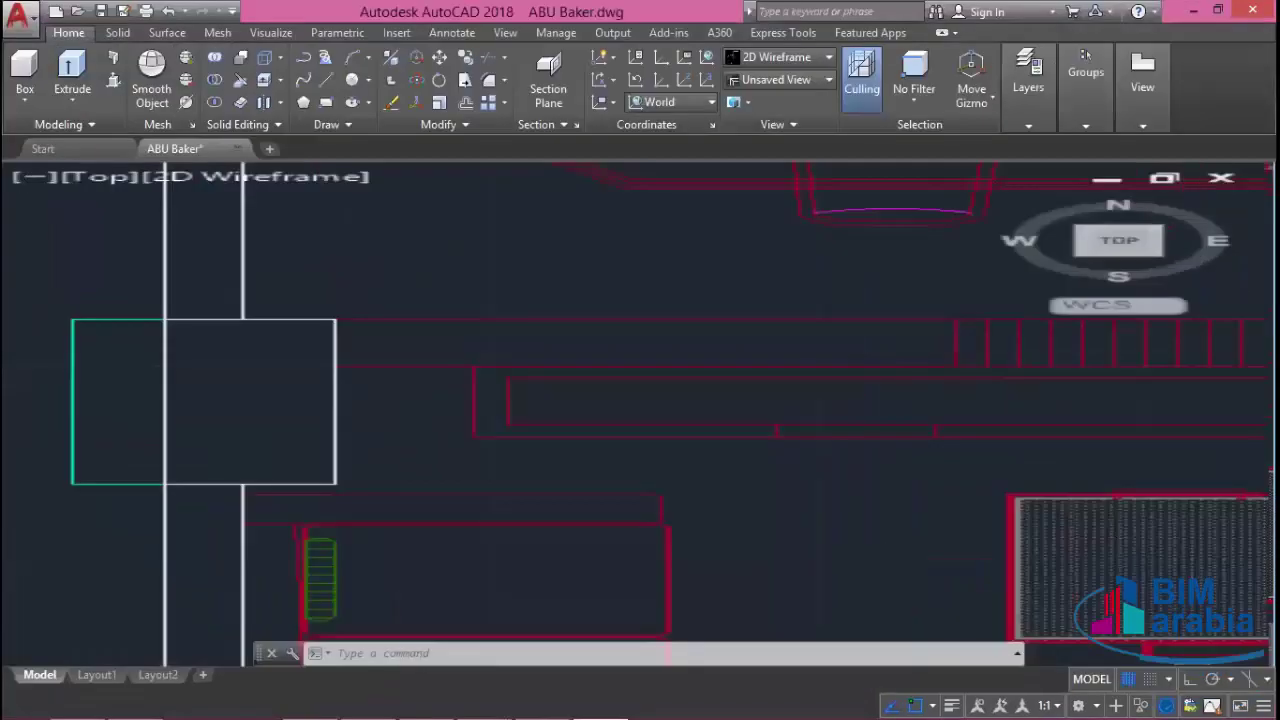
pyautogui.scroll(2, 966, 405)
pyautogui.scroll(4, 970, 445)
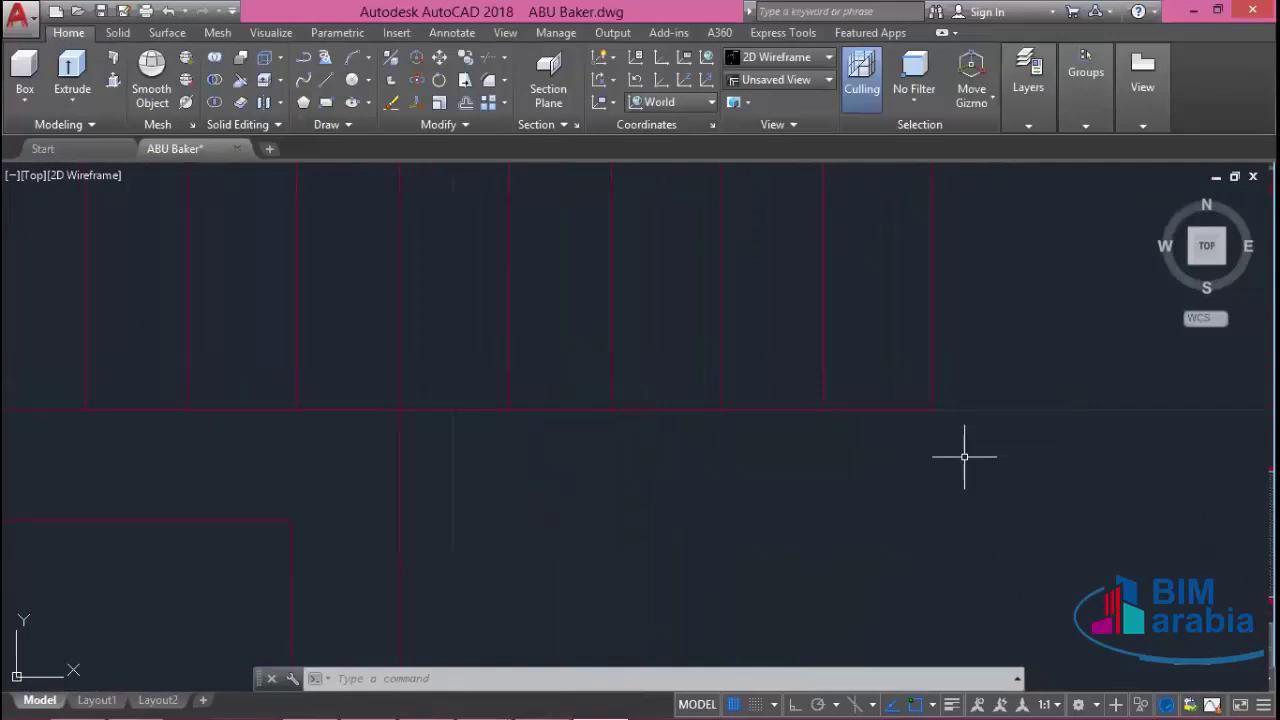
pyautogui.write('di')
pyautogui.press('Return')
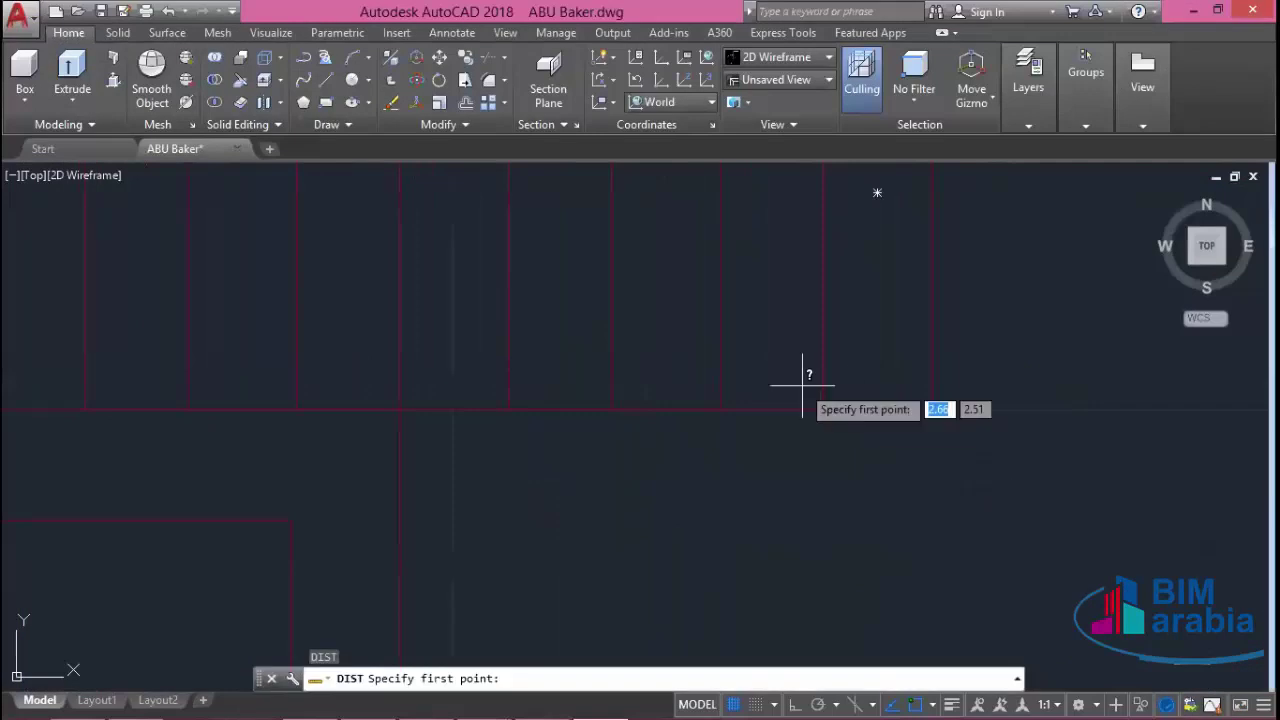
pyautogui.click(823, 409)
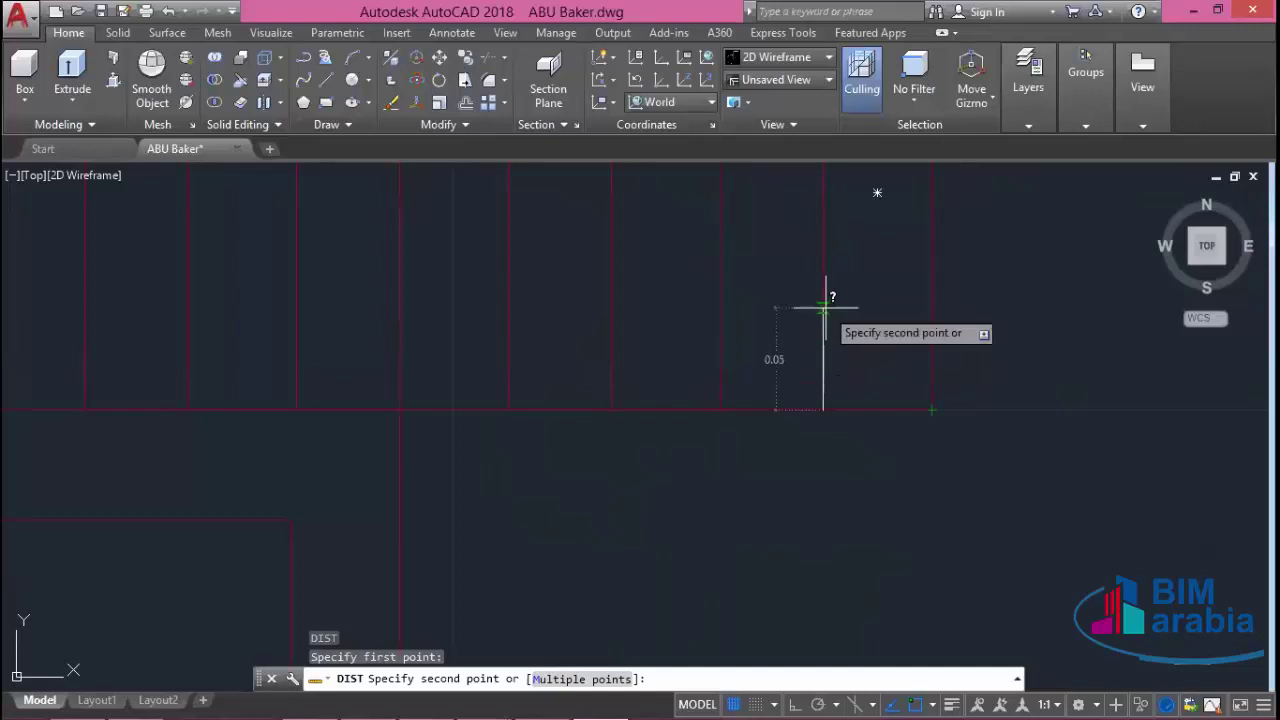
pyautogui.press('Escape')
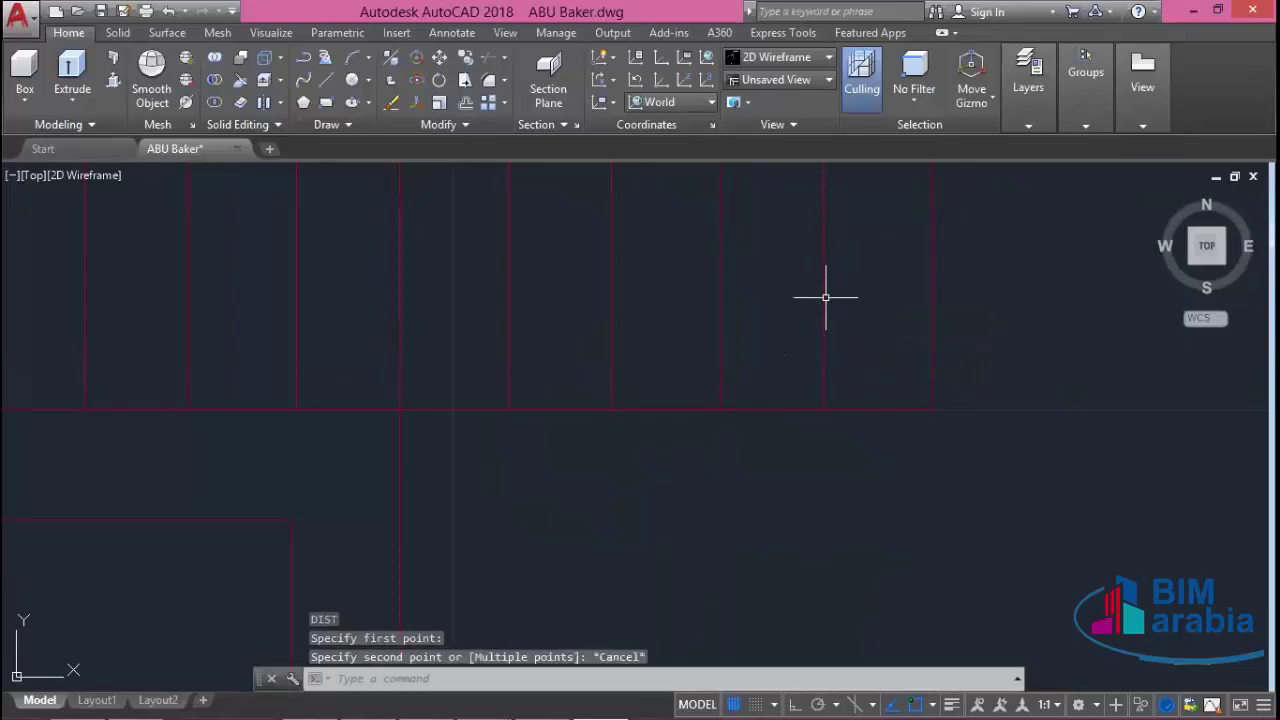
pyautogui.click(1217, 12)
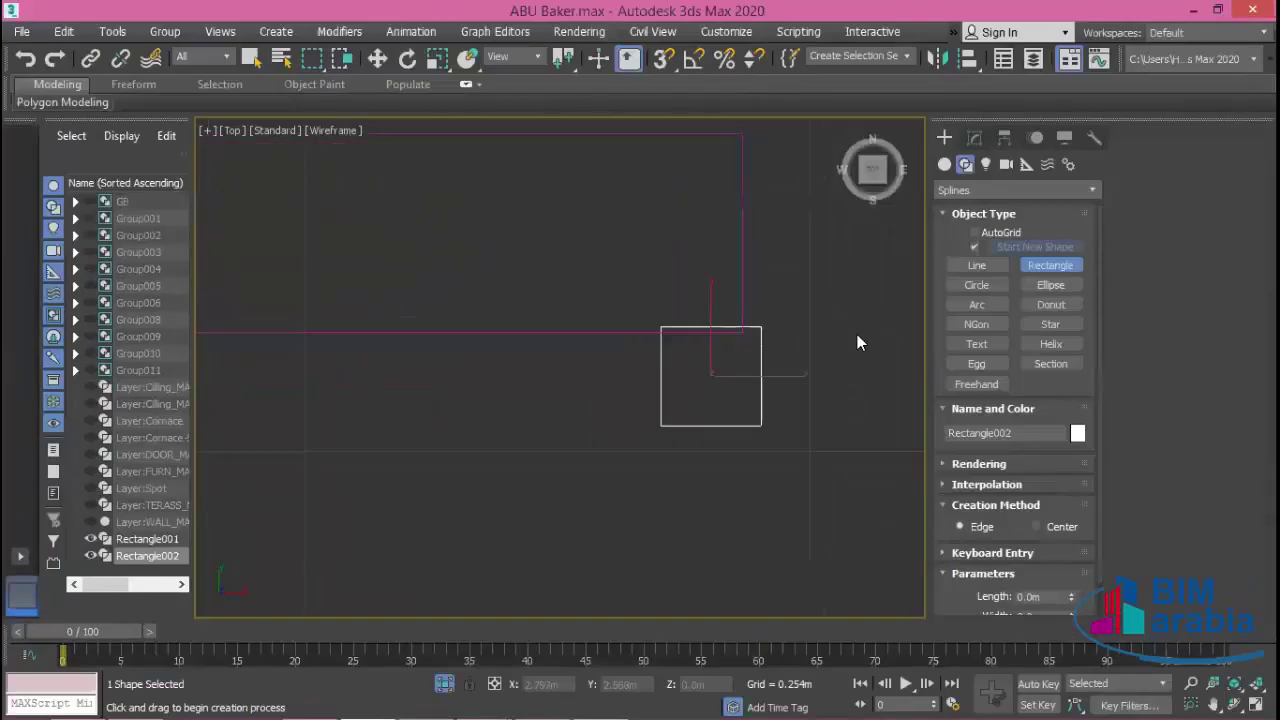
# - Give the square Rectangle002 an Extrude modifier of 2.0m
pyautogui.click(969, 143)
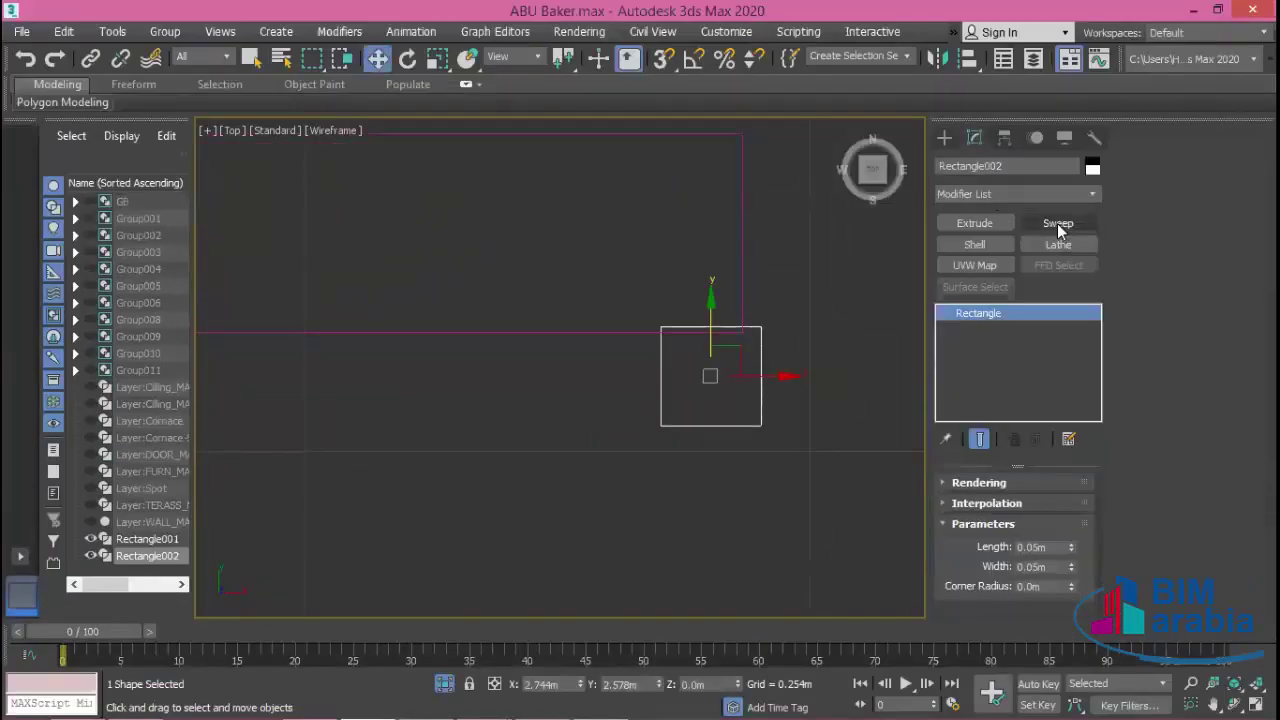
pyautogui.click(1000, 223)
pyautogui.doubleClick(1048, 508)
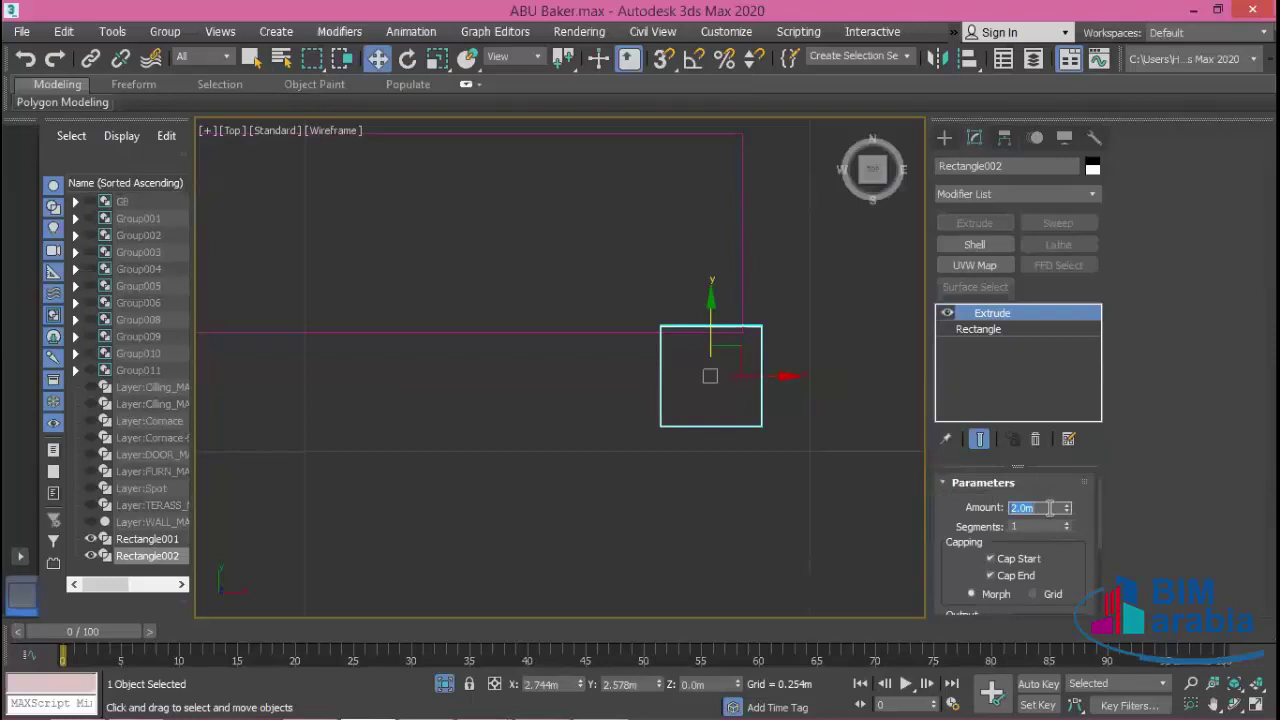
pyautogui.click(799, 519)
pyautogui.click(1220, 590)
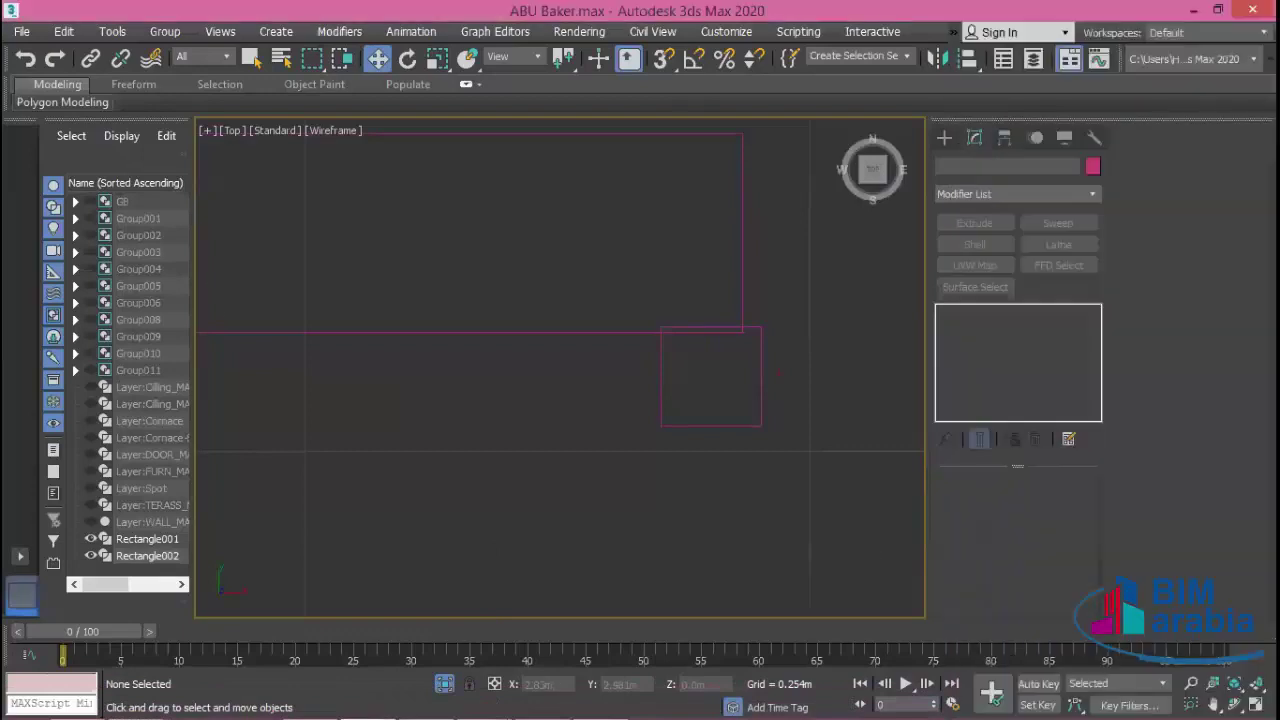
# - Select the extruded square post in the four-view layout
pyautogui.hotkey('alt', 'w')
pyautogui.scroll(1, 836, 459)
pyautogui.scroll(2, 830, 500)
pyautogui.scroll(5, 806, 589)
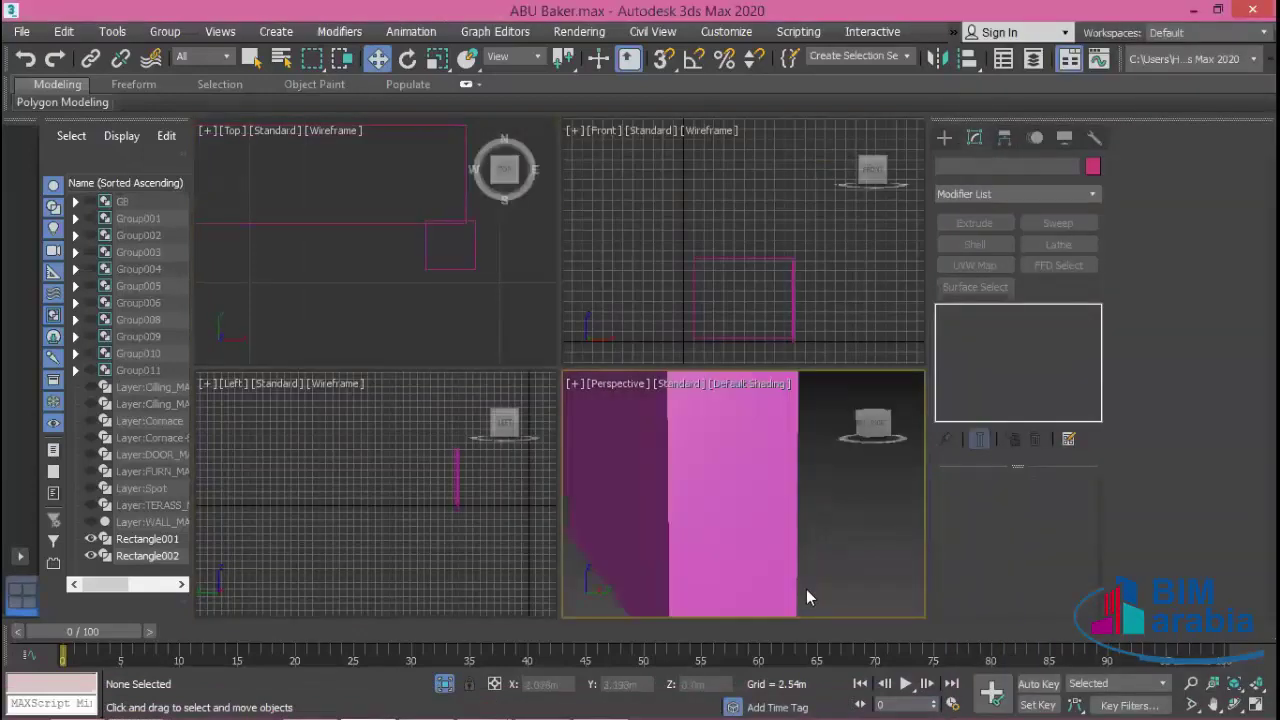
pyautogui.scroll(-3, 806, 597)
pyautogui.click(735, 480)
pyautogui.scroll(2, 800, 528)
pyautogui.scroll(2, 806, 550)
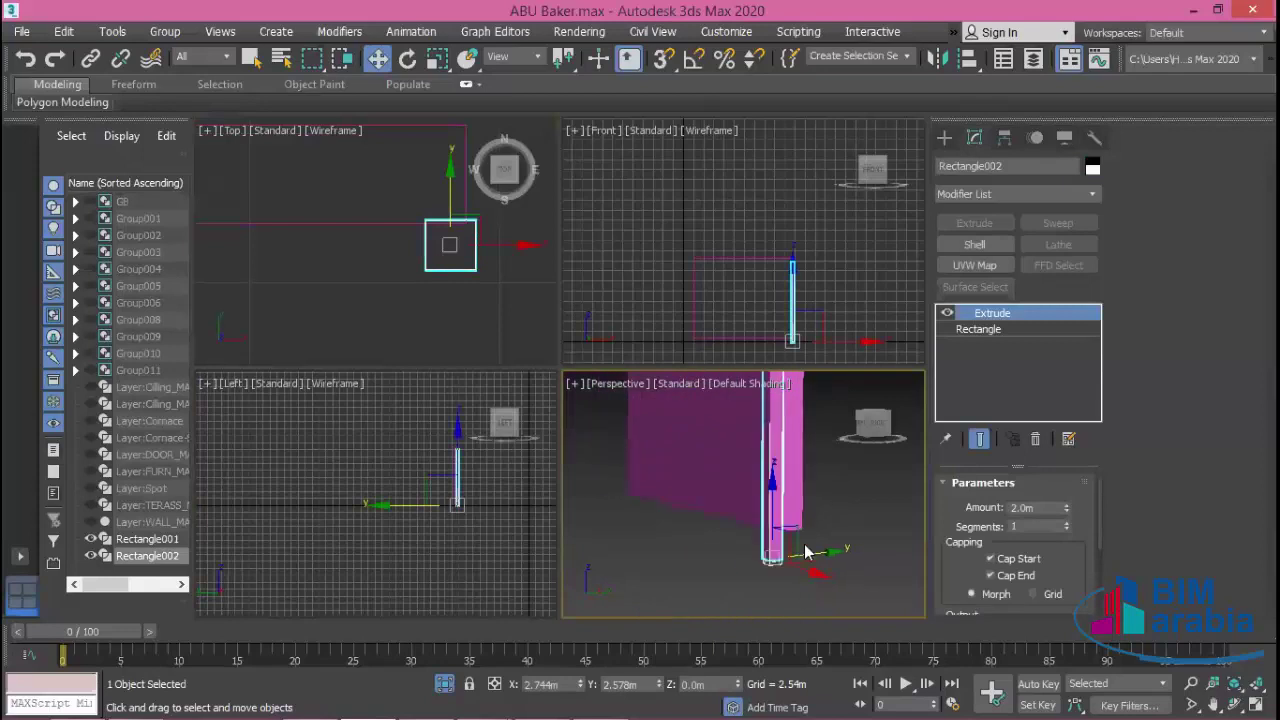
pyautogui.scroll(2, 805, 552)
pyautogui.scroll(-2, 805, 560)
pyautogui.moveTo(771, 568); pyautogui.dragTo(771, 528, button='middle')
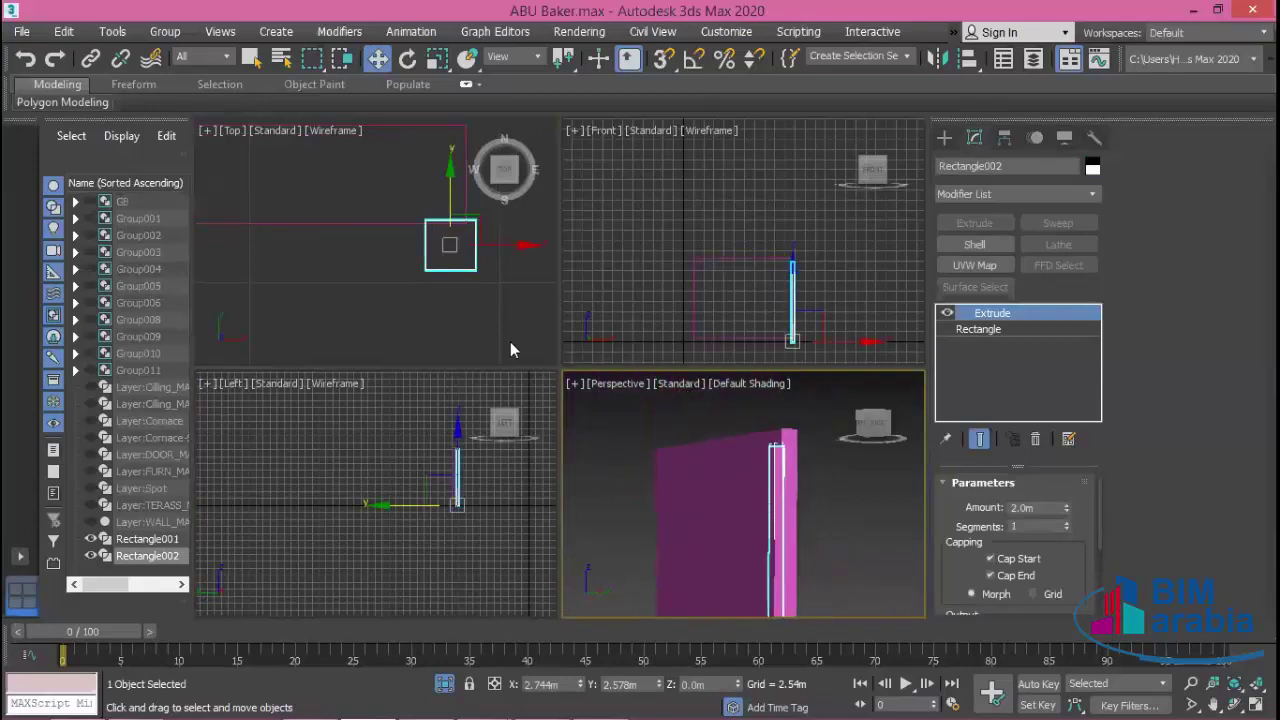
pyautogui.moveTo(510, 349); pyautogui.dragTo(499, 343, button='middle')
pyautogui.scroll(3, 490, 345)
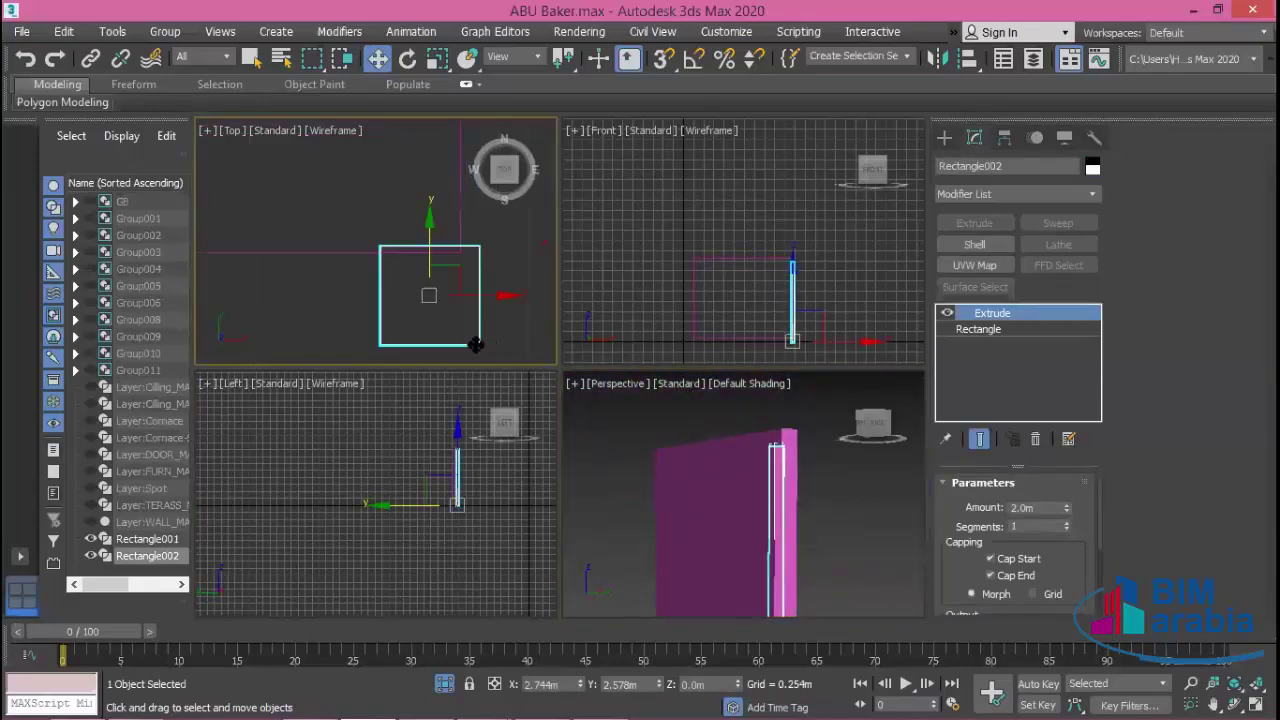
# - Nudge the post slightly in the Top view and maximize the Perspective view
pyautogui.moveTo(434, 271); pyautogui.dragTo(466, 289)
pyautogui.scroll(-1, 468, 337)
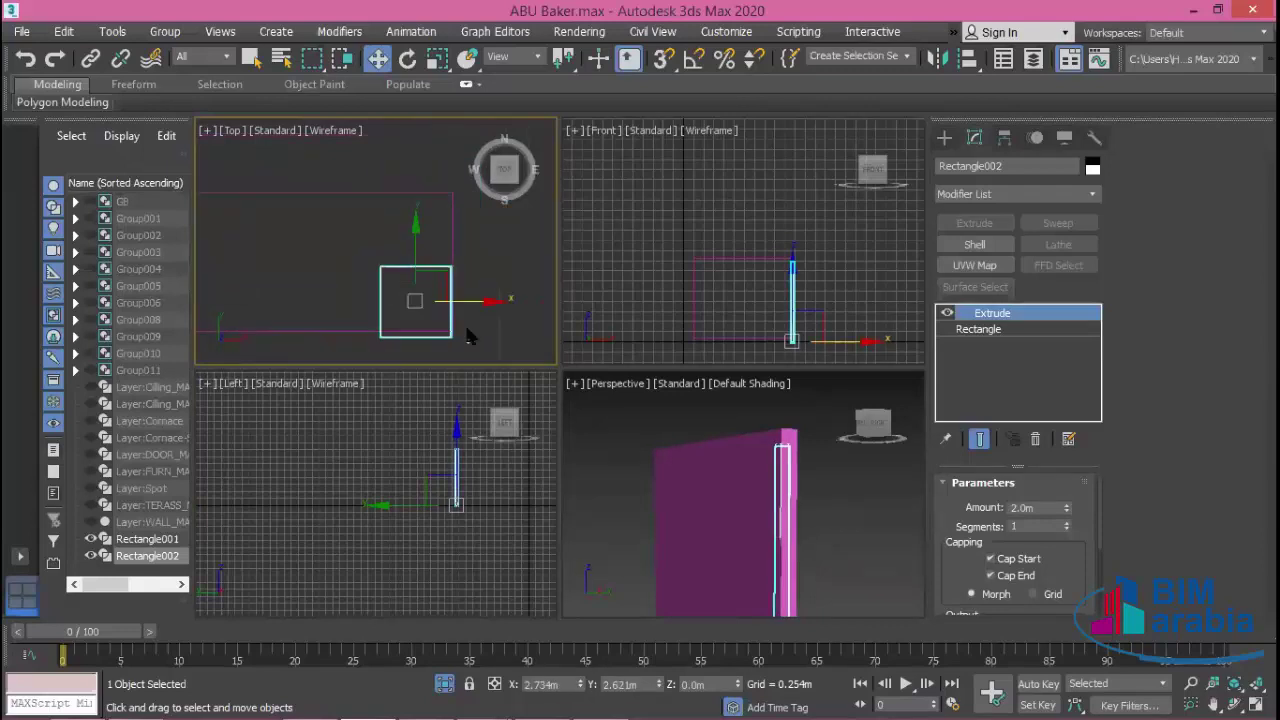
pyautogui.scroll(-1, 468, 337)
pyautogui.moveTo(846, 480); pyautogui.dragTo(789, 468, button='middle')
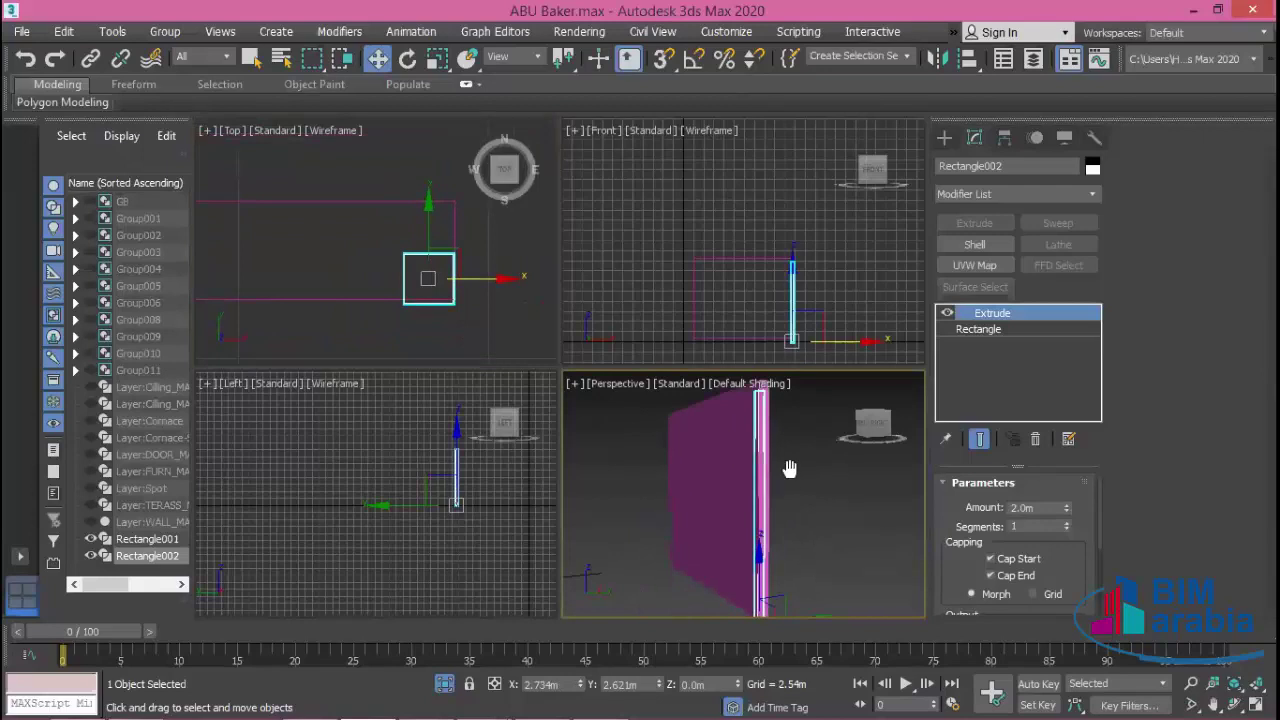
pyautogui.hotkey('alt', 'w')
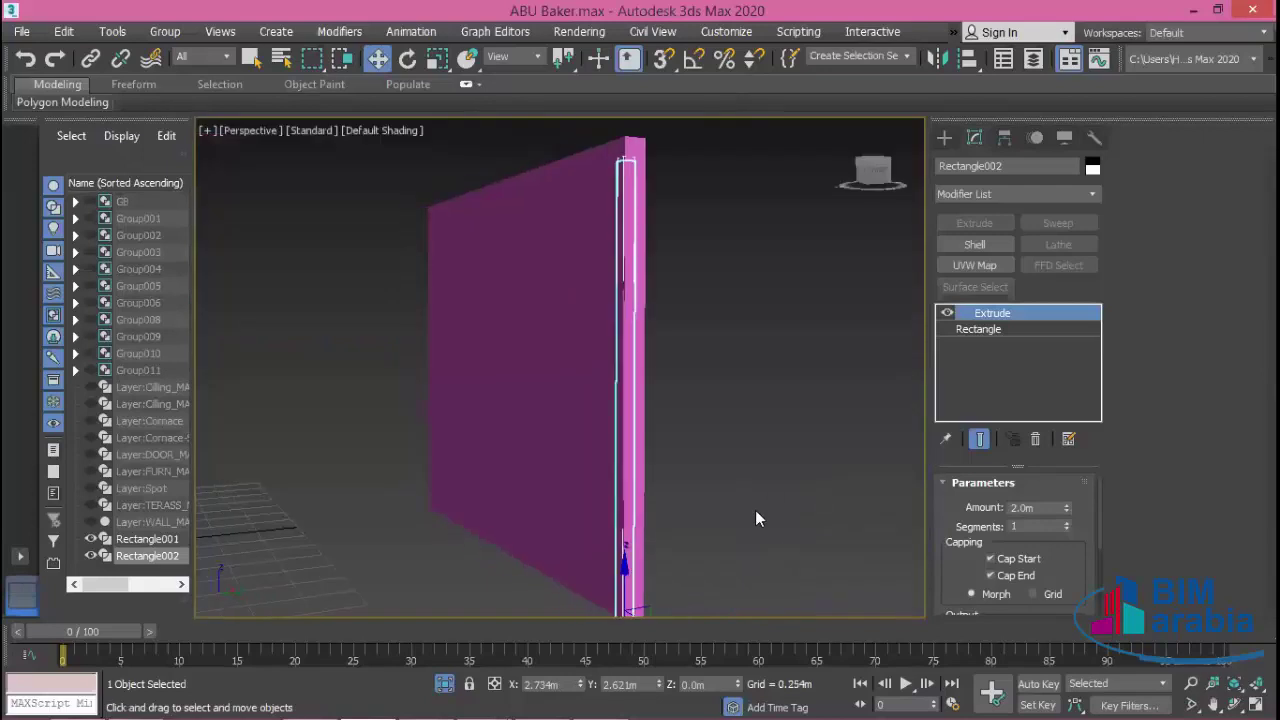
# - Turn on endpoint snapping and snap the post onto the cornice panel's corner
pyautogui.moveTo(756, 512)
pyautogui.keyDown('alt'); pyautogui.mouseDown(button='middle')
pyautogui.moveTo(736, 532)
pyautogui.moveTo(752, 501)
pyautogui.moveTo(674, 543)
pyautogui.mouseUp(button='middle'); pyautogui.keyUp('alt')
pyautogui.scroll(2, 632, 544)
pyautogui.scroll(1, 645, 540)
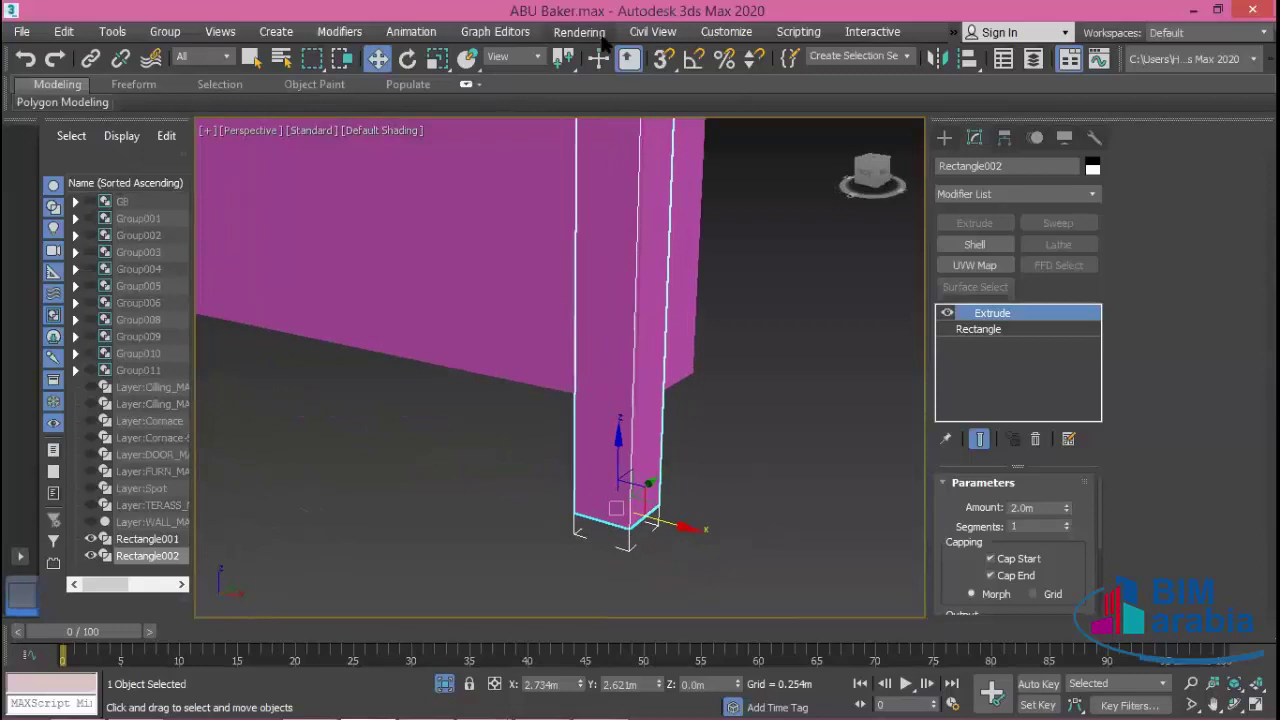
pyautogui.click(663, 58)
pyautogui.moveTo(631, 522); pyautogui.dragTo(635, 405)
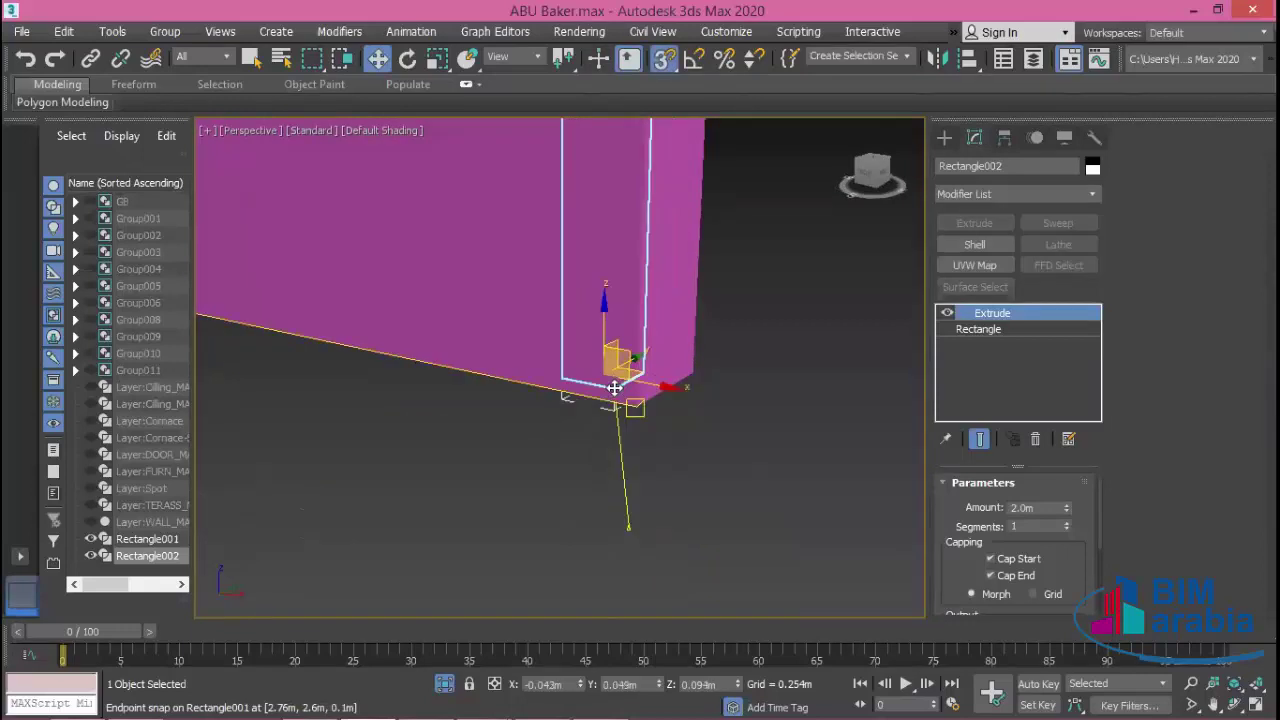
pyautogui.moveTo(774, 511); pyautogui.dragTo(783, 546, button='middle')
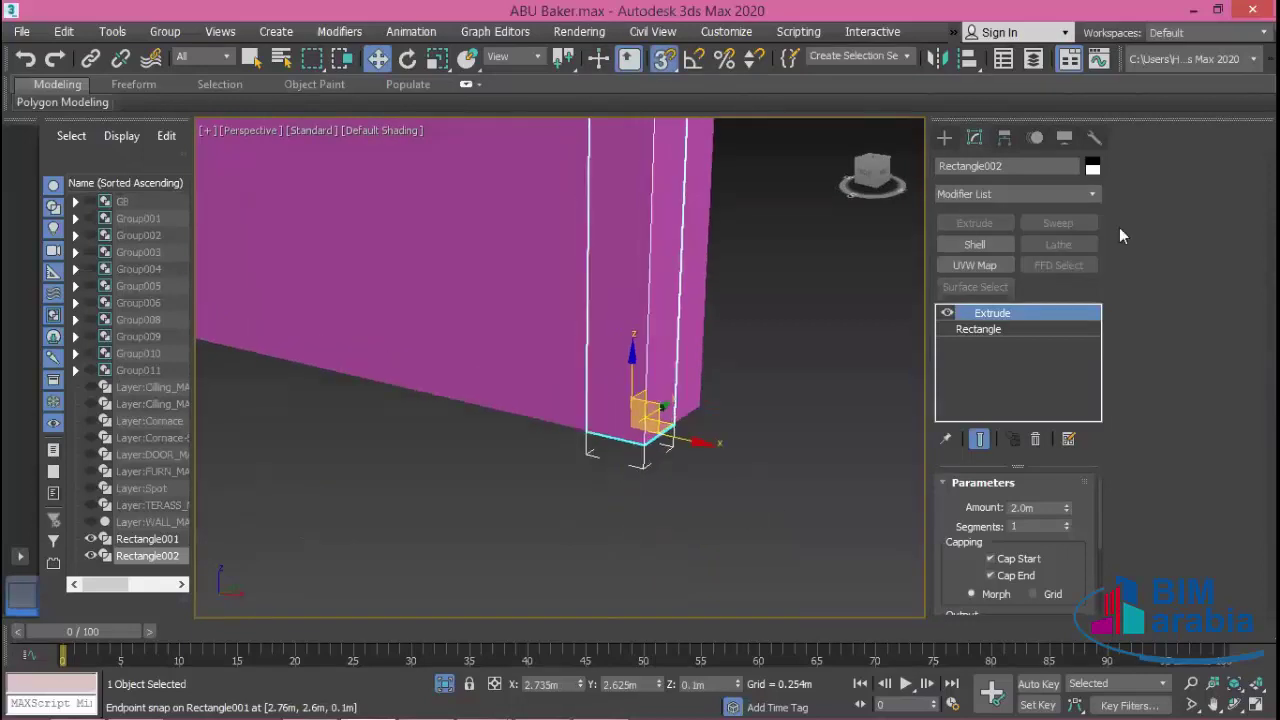
# - Set the post's object colour to yellow, turn snap off, and restore four viewports
pyautogui.click(1093, 168)
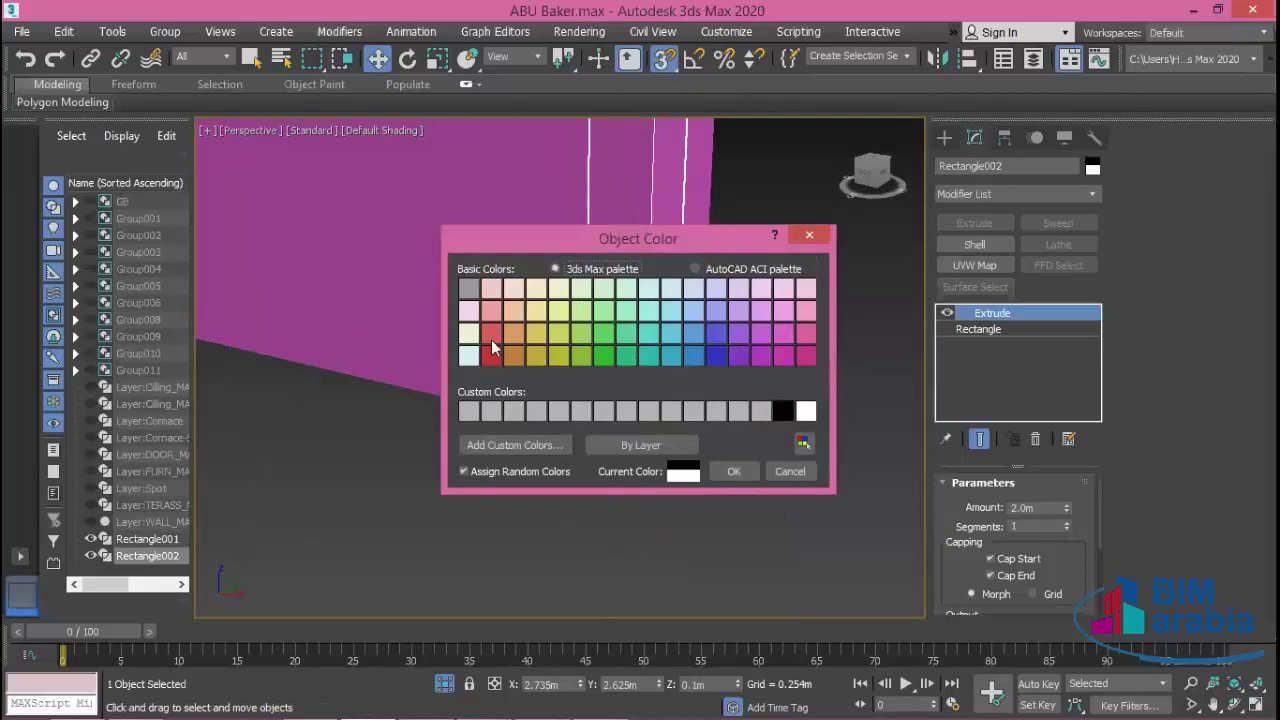
pyautogui.click(491, 333)
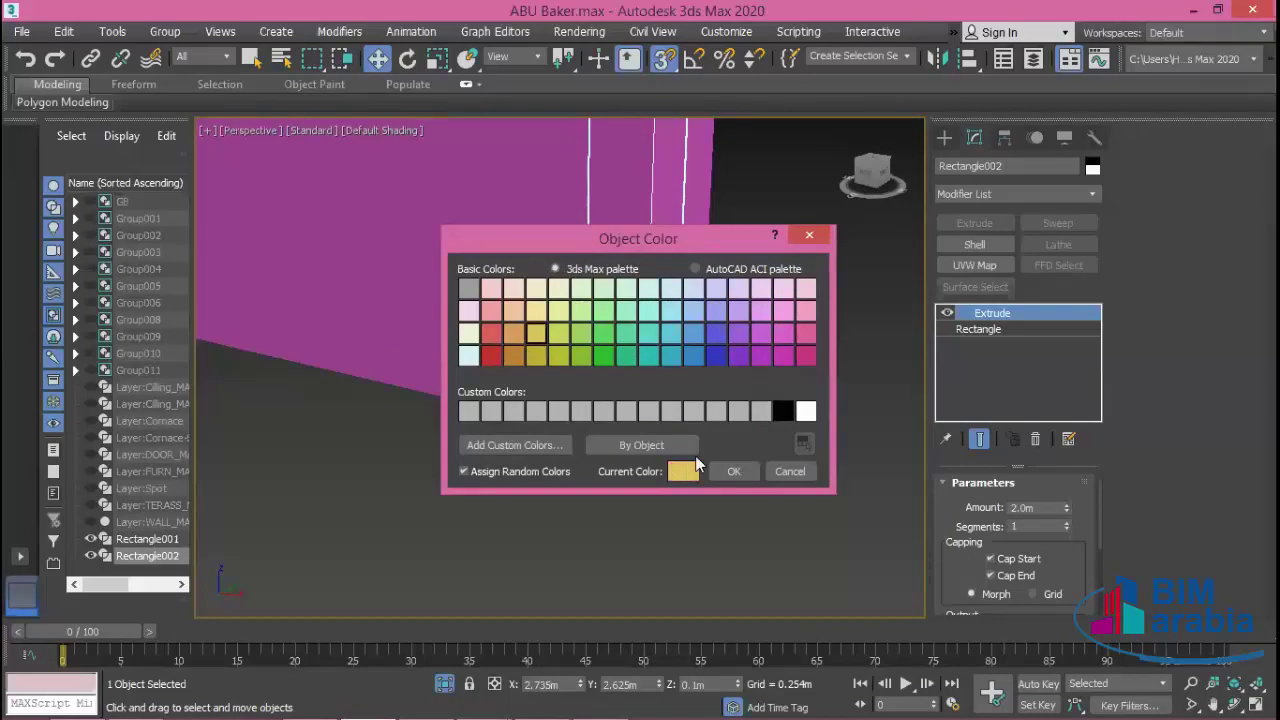
pyautogui.scroll(-5, 718, 508)
pyautogui.click(718, 508)
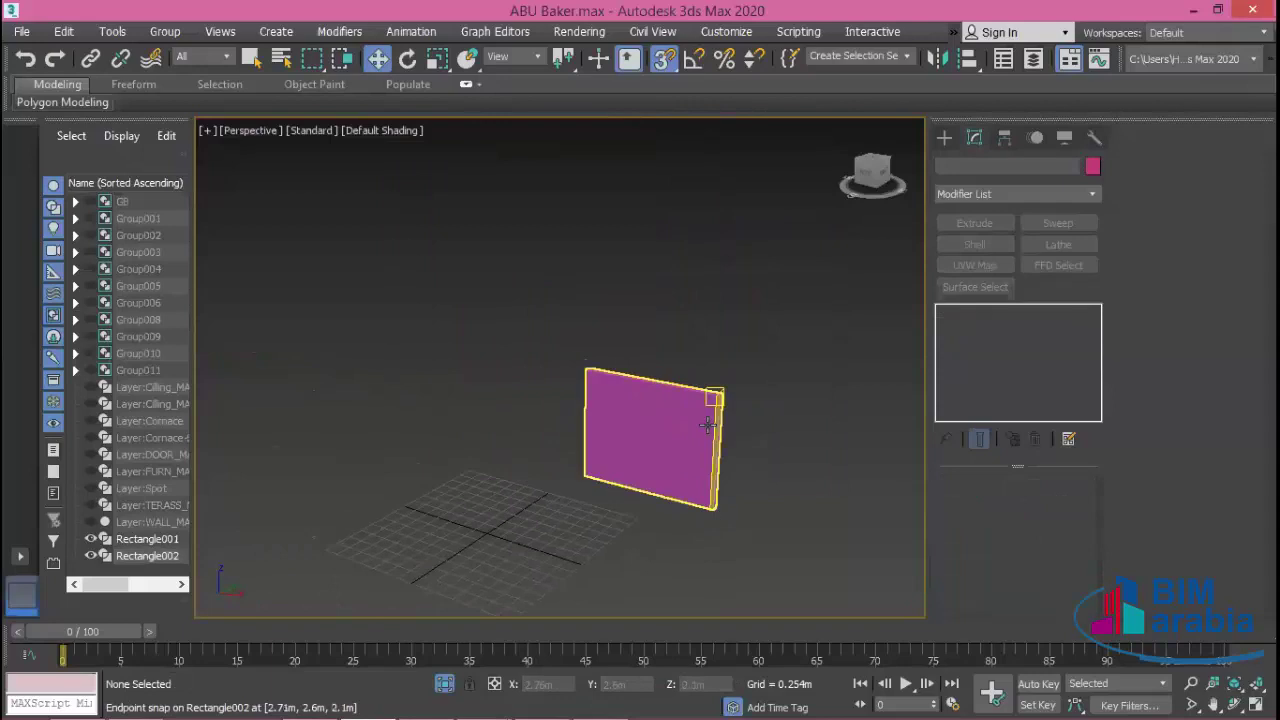
pyautogui.scroll(5, 783, 400)
pyautogui.scroll(-1, 800, 390)
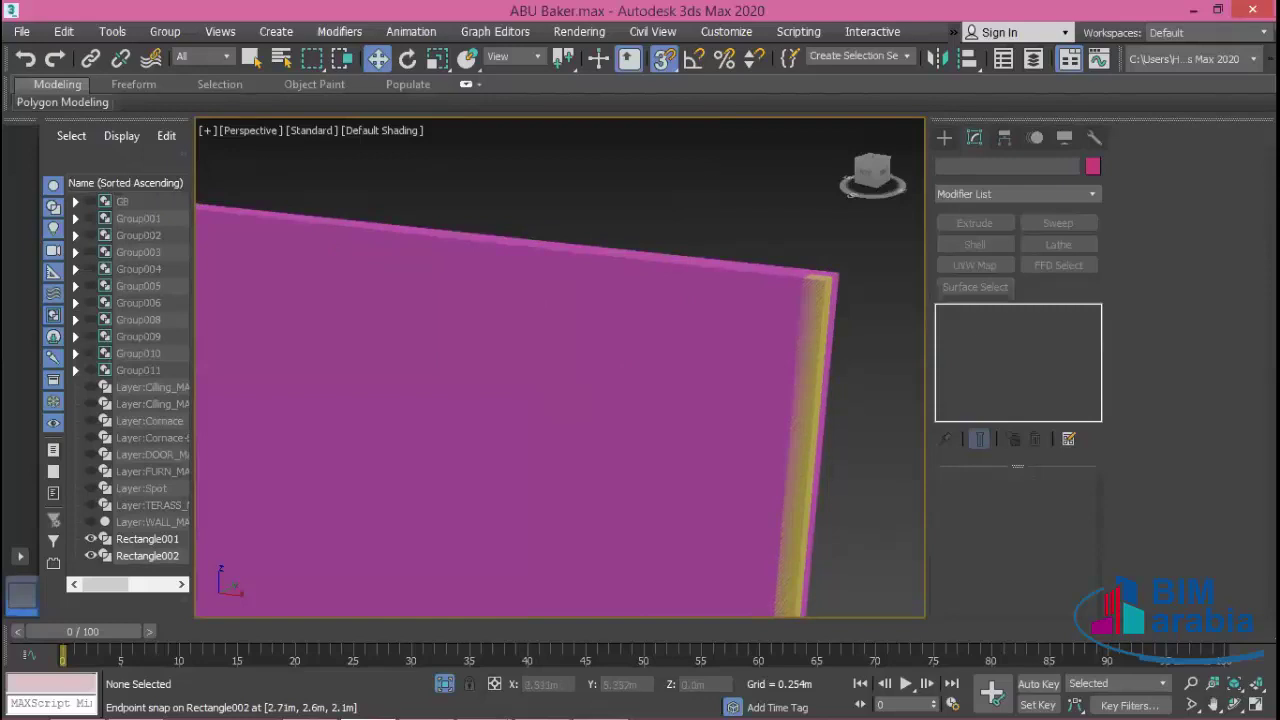
pyautogui.press('s')
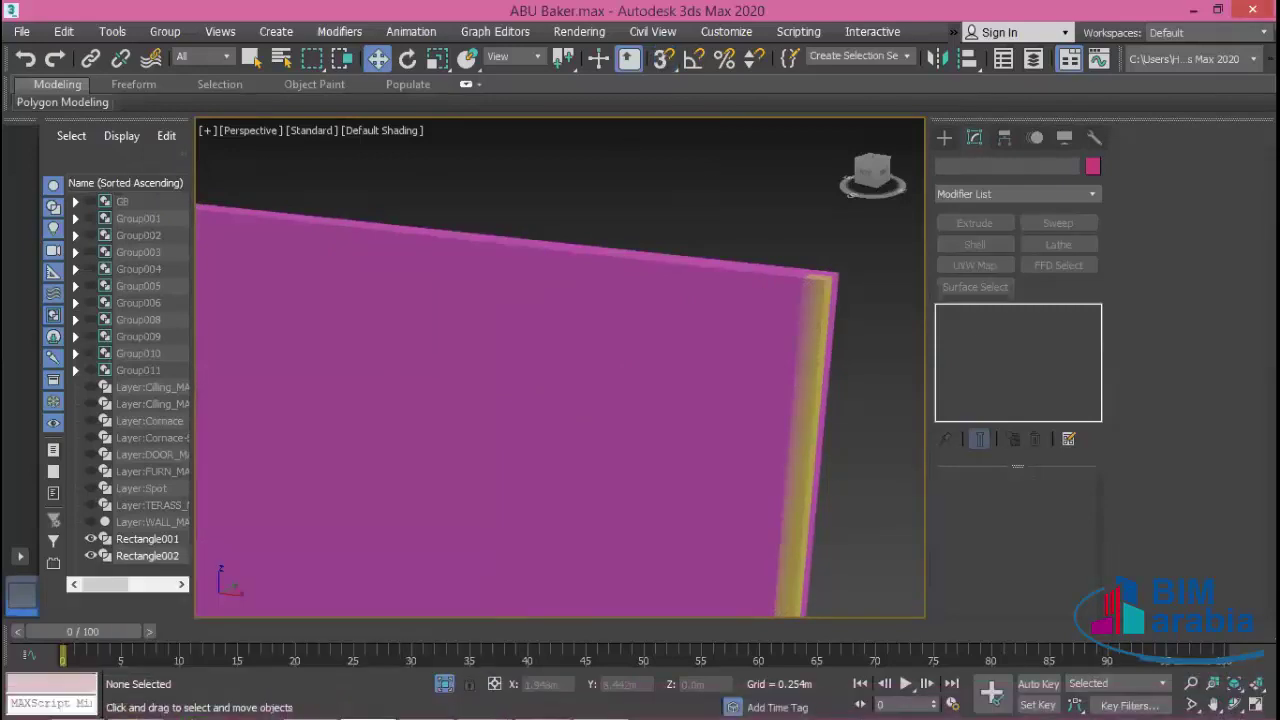
pyautogui.click(1256, 704)
pyautogui.click(442, 265)
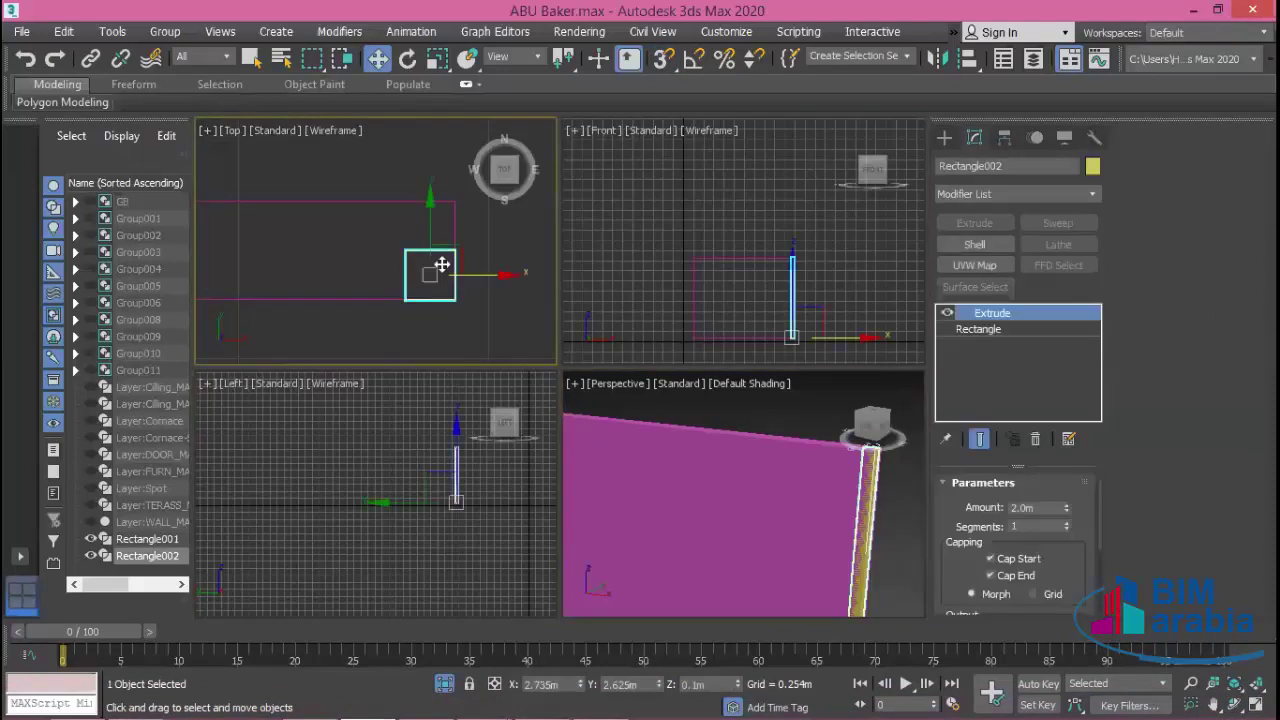
# - In the maximized Top view, Shift-drag post Rectangle002 left along the panel to set the spacing
pyautogui.click(1256, 704)
pyautogui.moveTo(814, 273); pyautogui.dragTo(825, 232, button='middle')
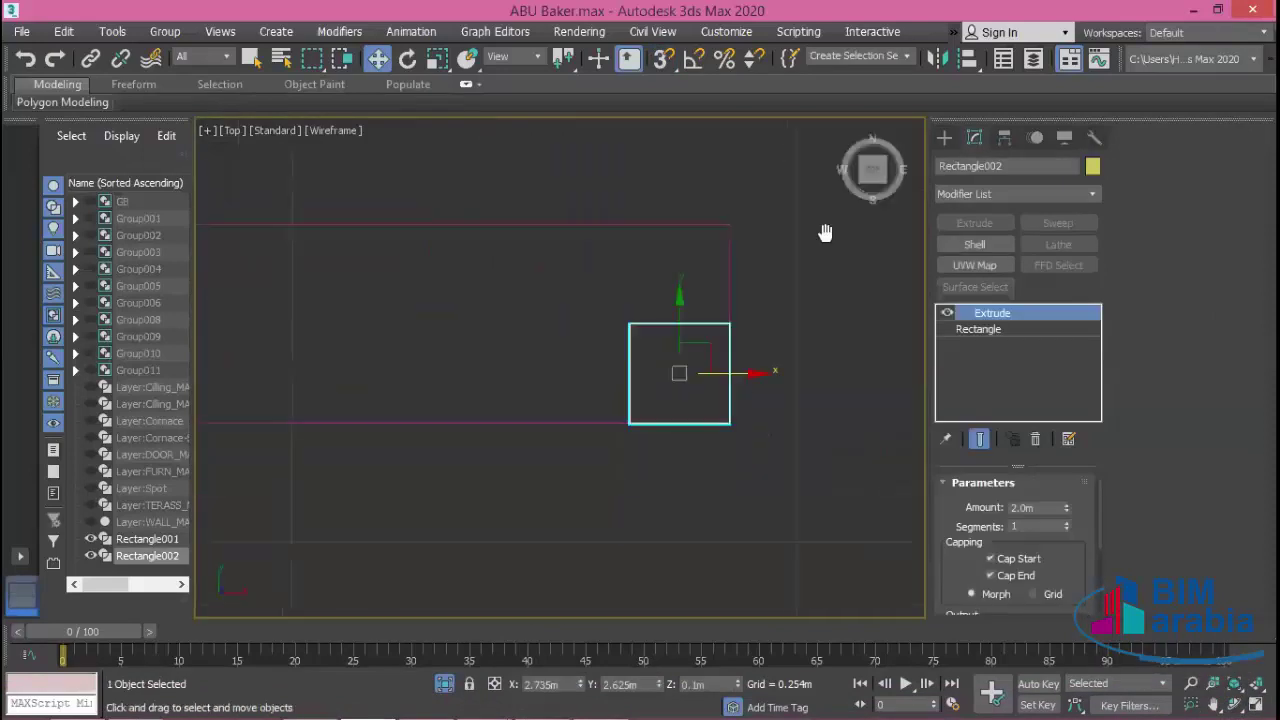
pyautogui.moveTo(780, 402); pyautogui.dragTo(845, 362, button='middle')
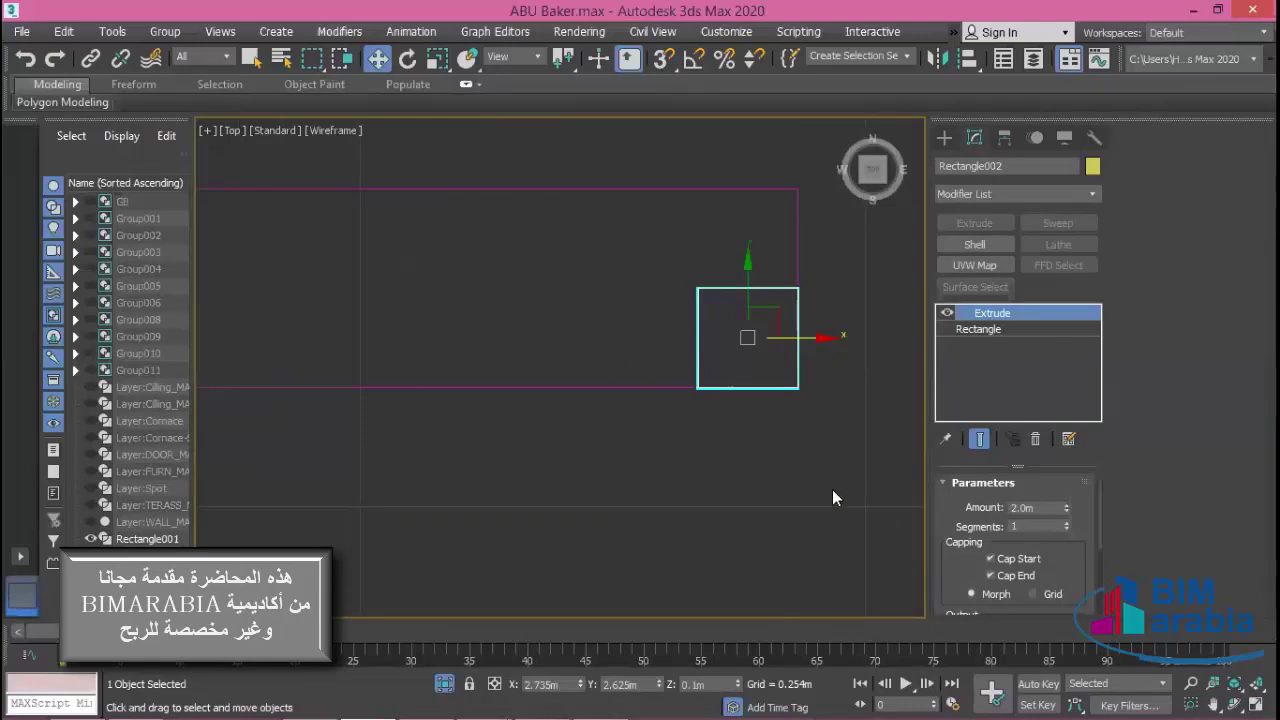
pyautogui.moveTo(748, 437); pyautogui.dragTo(794, 414, button='middle')
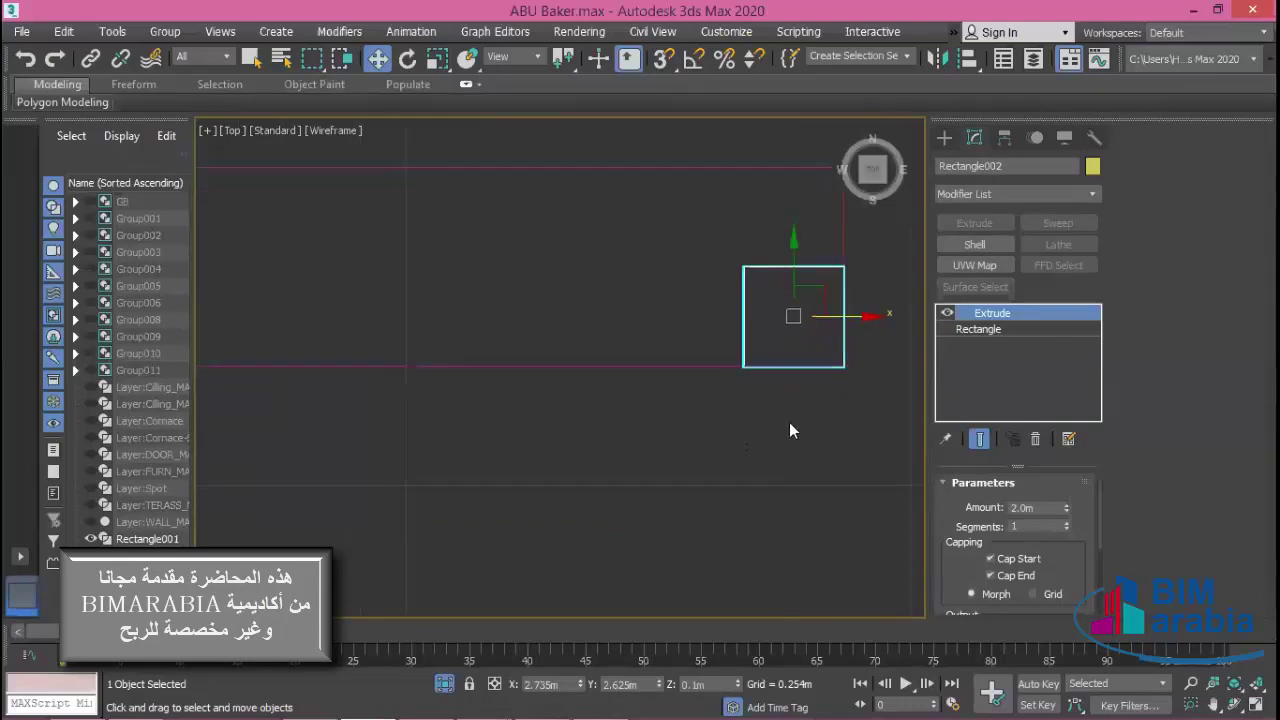
pyautogui.moveTo(798, 487); pyautogui.dragTo(797, 413, button='middle')
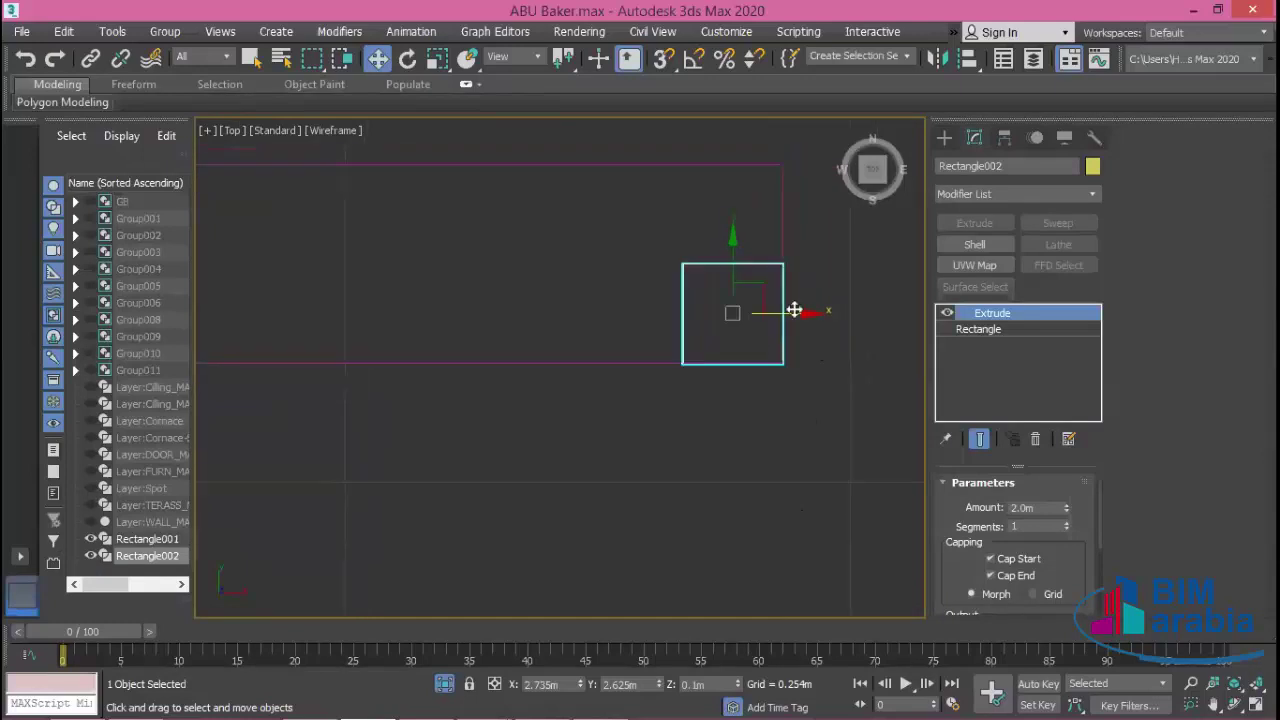
pyautogui.keyDown('shift'); pyautogui.moveTo(794, 311); pyautogui.dragTo(598, 311); pyautogui.keyUp('shift')
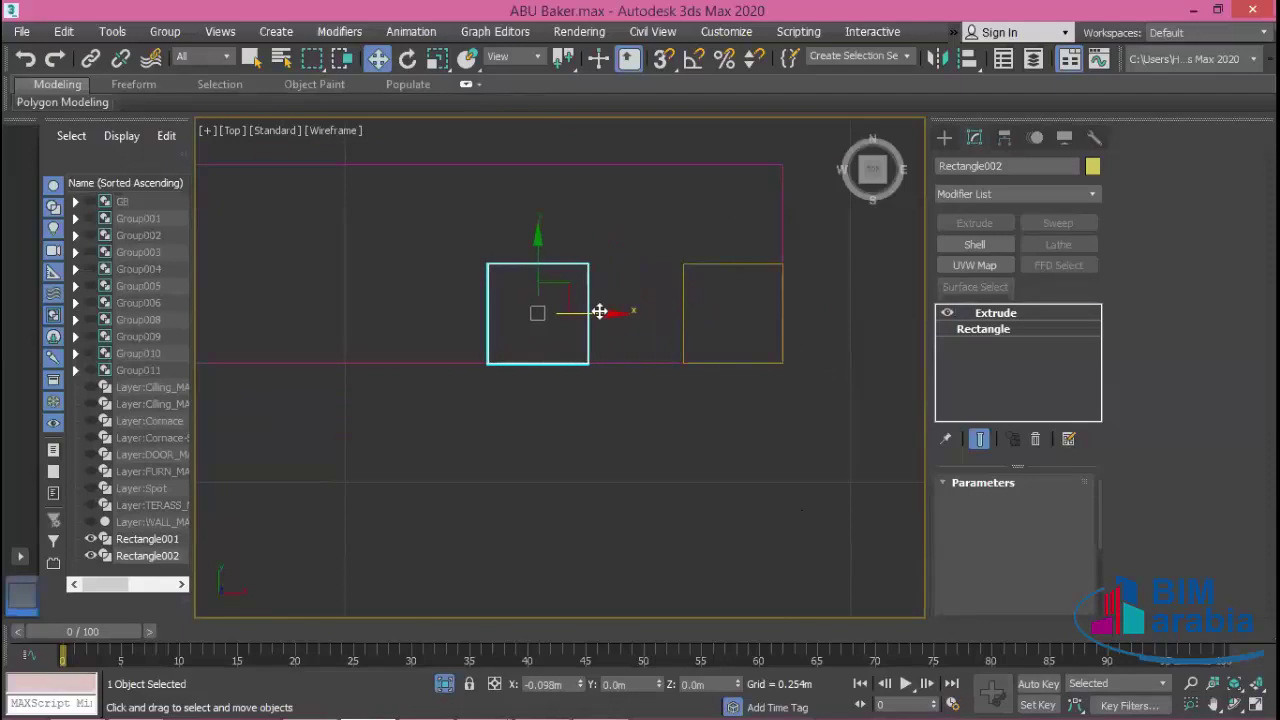
pyautogui.keyDown('shift'); pyautogui.moveTo(598, 311); pyautogui.dragTo(597, 311); pyautogui.keyUp('shift')
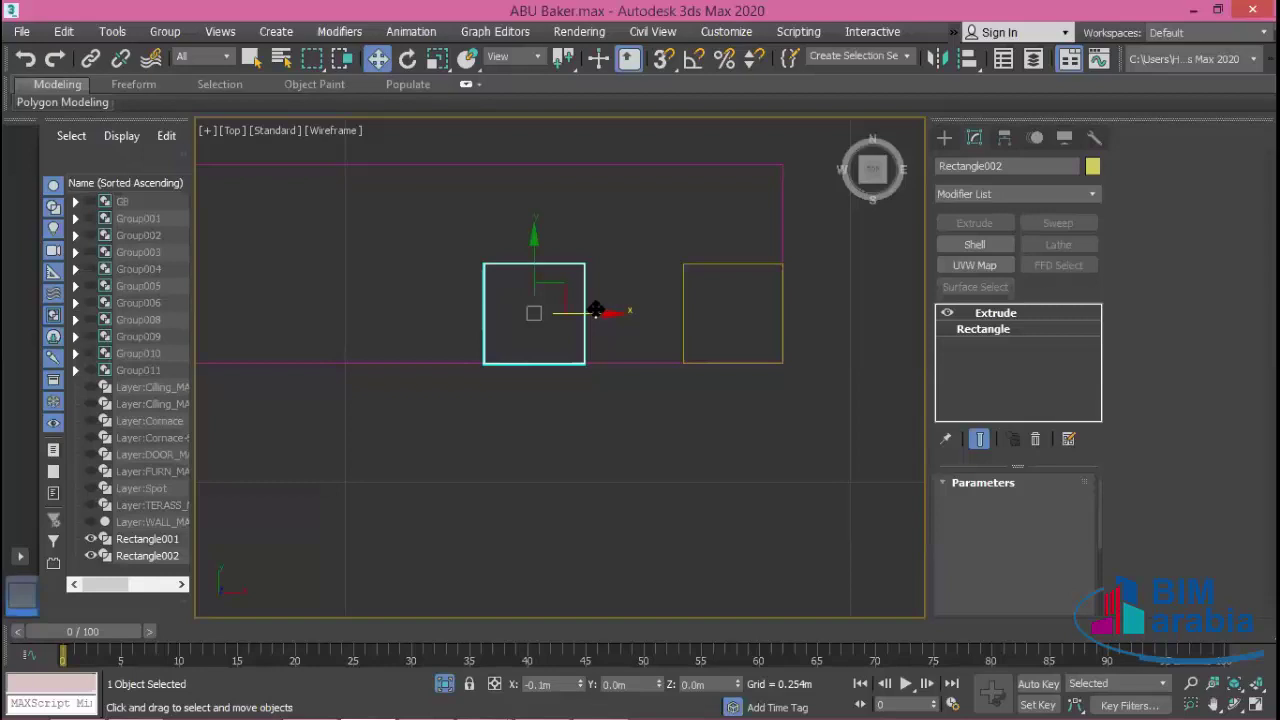
pyautogui.moveTo(596, 310); pyautogui.dragTo(595, 310)
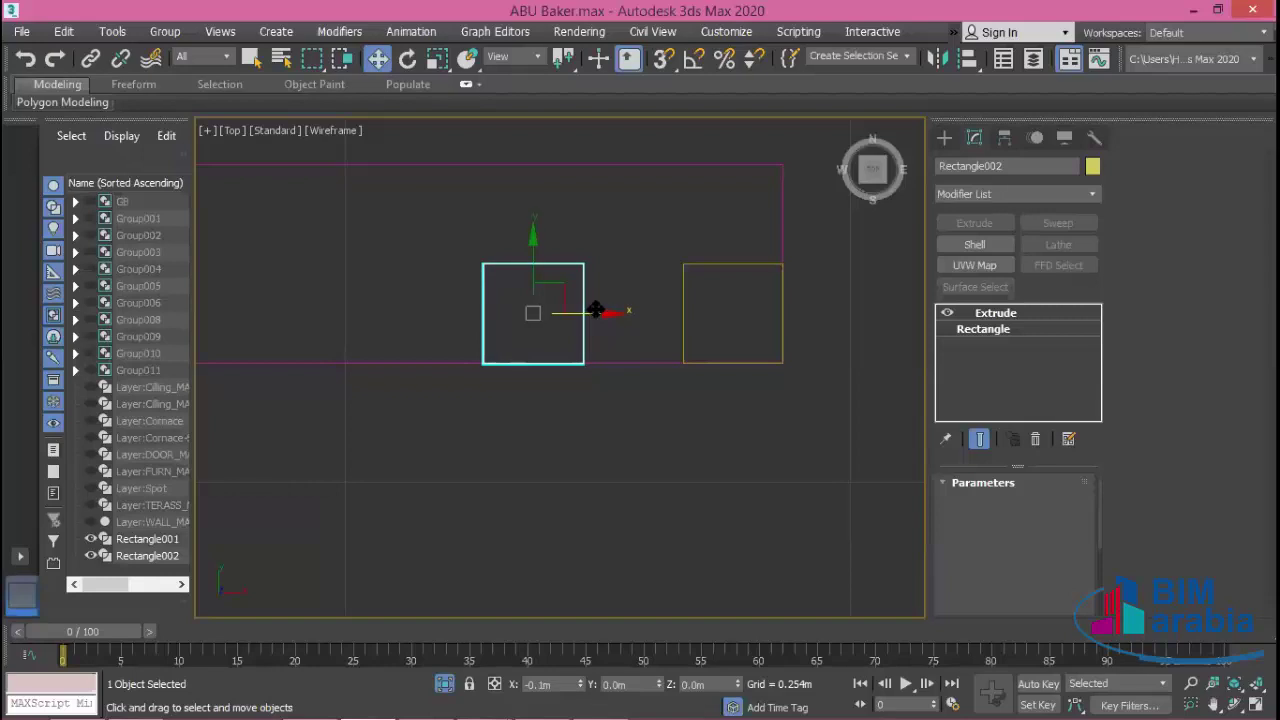
pyautogui.keyDown('shift'); pyautogui.moveTo(596, 310); pyautogui.dragTo(596, 310); pyautogui.keyUp('shift')
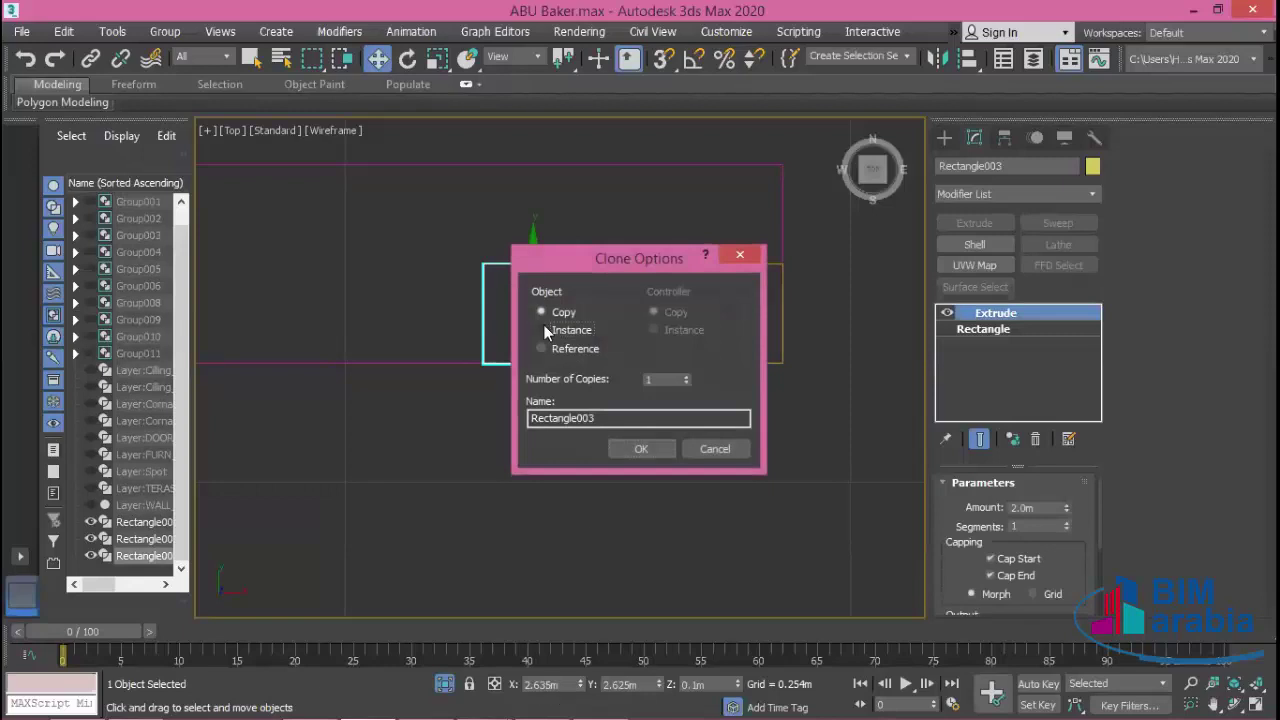
# - Clone it as an Instance with 10 copies, then zoom out to see the whole row
pyautogui.moveTo(993, 214); pyautogui.dragTo(993, 214)
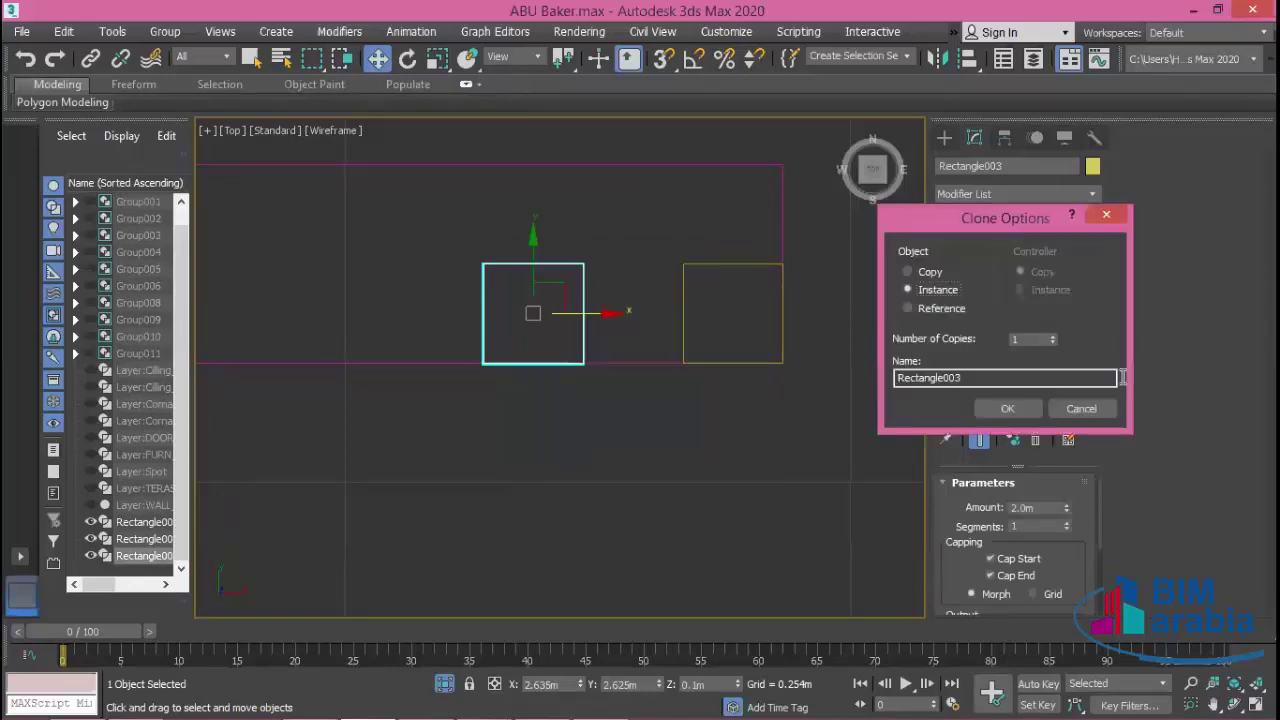
pyautogui.doubleClick(1015, 340)
pyautogui.write('10')
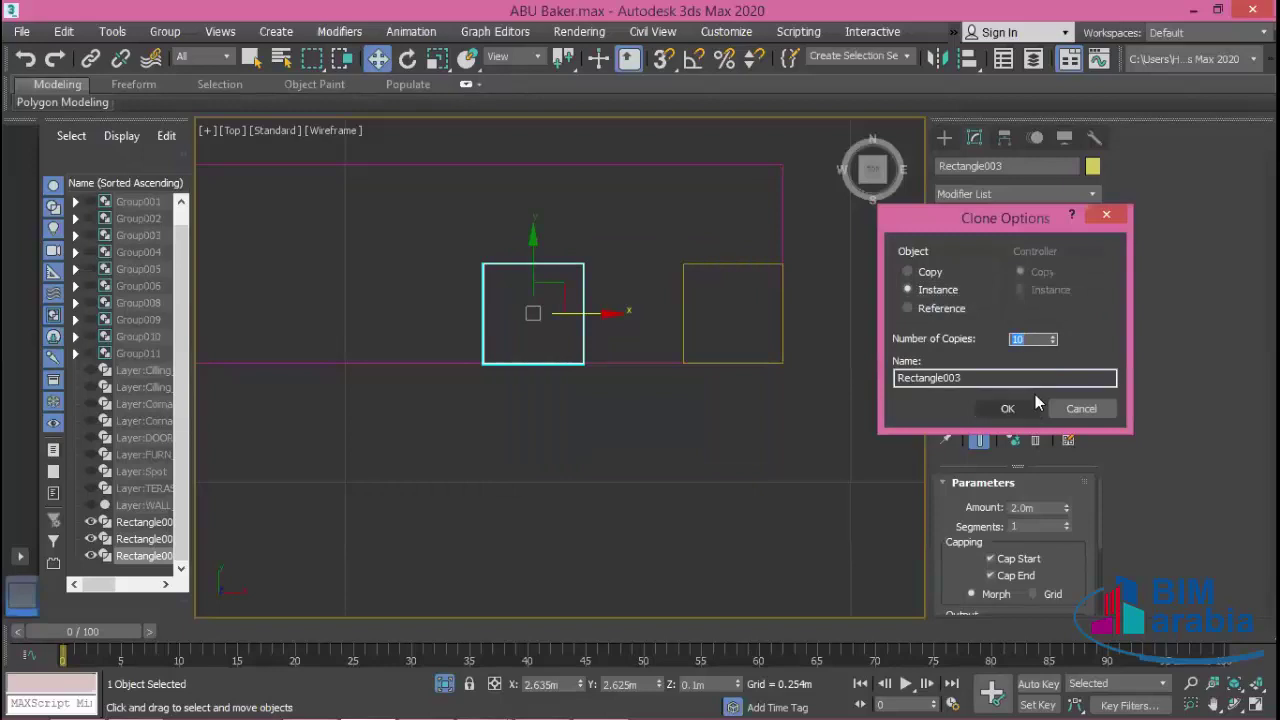
pyautogui.click(1007, 408)
pyautogui.scroll(-5, 600, 440)
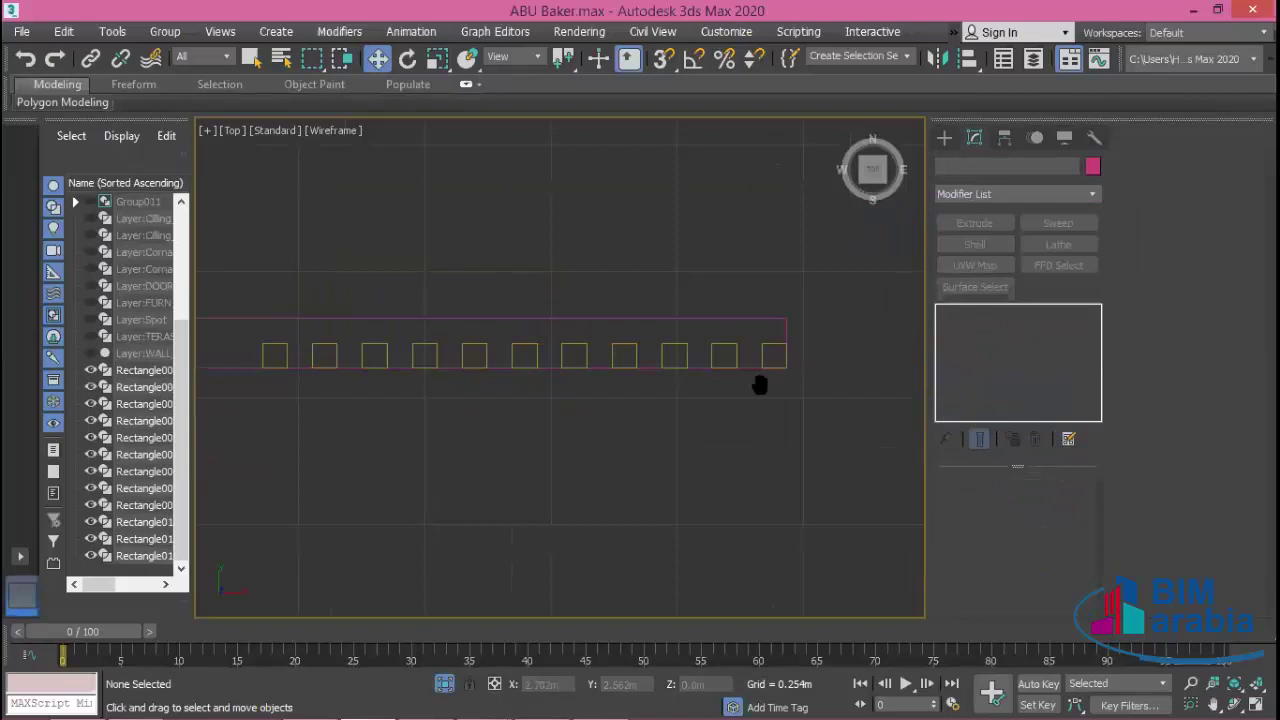
pyautogui.scroll(-3, 757, 380)
pyautogui.moveTo(714, 429)
pyautogui.mouseDown(button='middle')
pyautogui.moveTo(791, 421)
pyautogui.moveTo(784, 411)
pyautogui.mouseUp(button='middle')
pyautogui.scroll(-2, 791, 414)
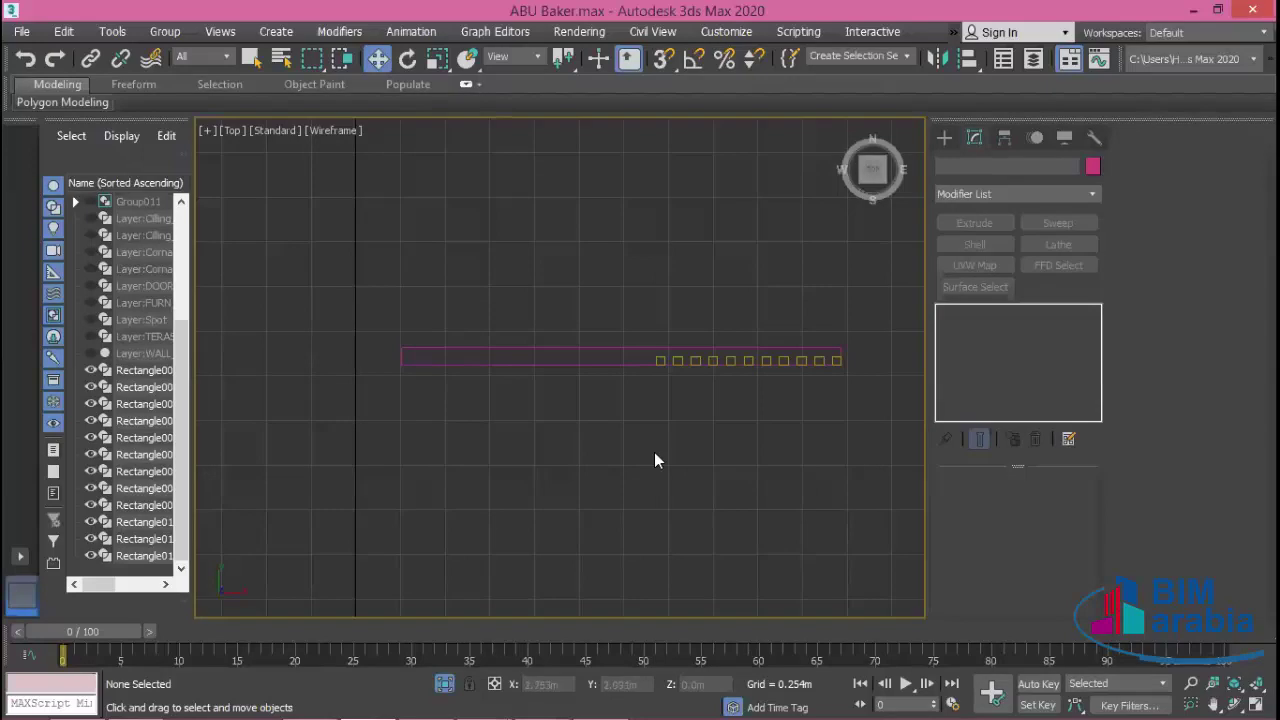
# - Select one square extrusion to inspect its X coordinate, then clear the selection
pyautogui.scroll(4, 660, 390)
pyautogui.scroll(4, 705, 400)
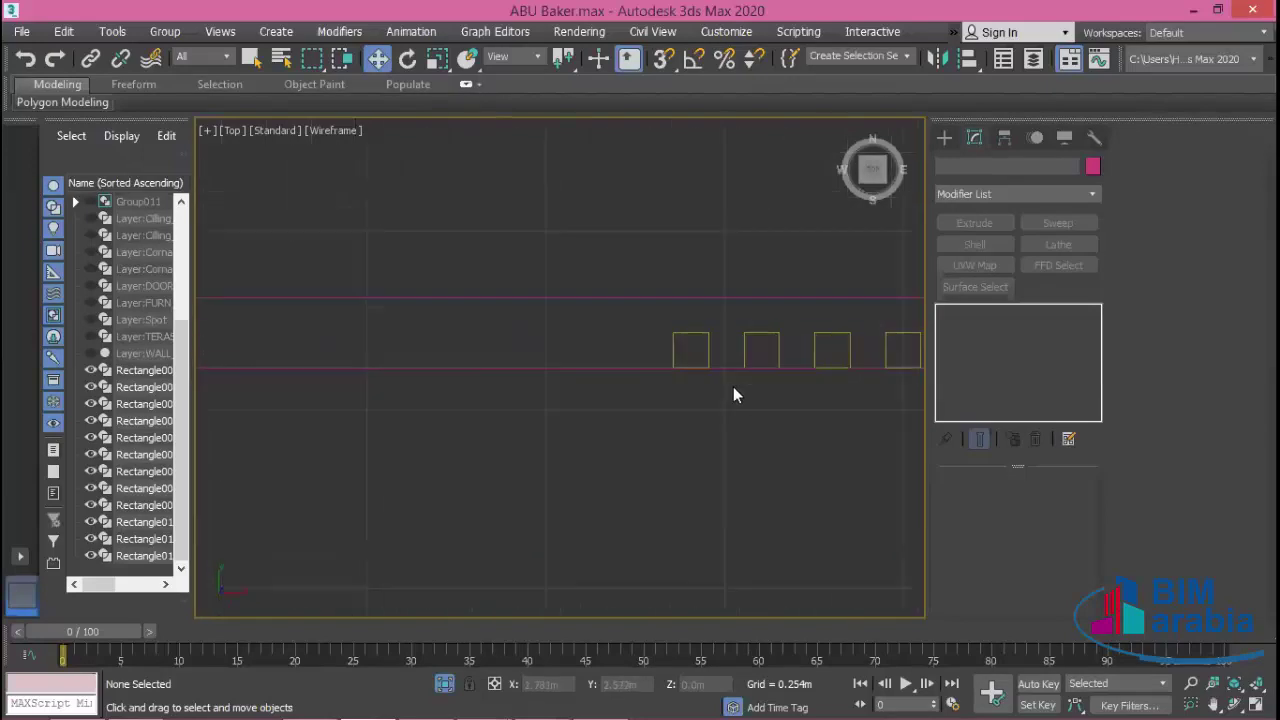
pyautogui.moveTo(733, 386); pyautogui.dragTo(677, 408, button='middle')
pyautogui.click(688, 405)
pyautogui.moveTo(697, 490); pyautogui.dragTo(810, 436, button='middle')
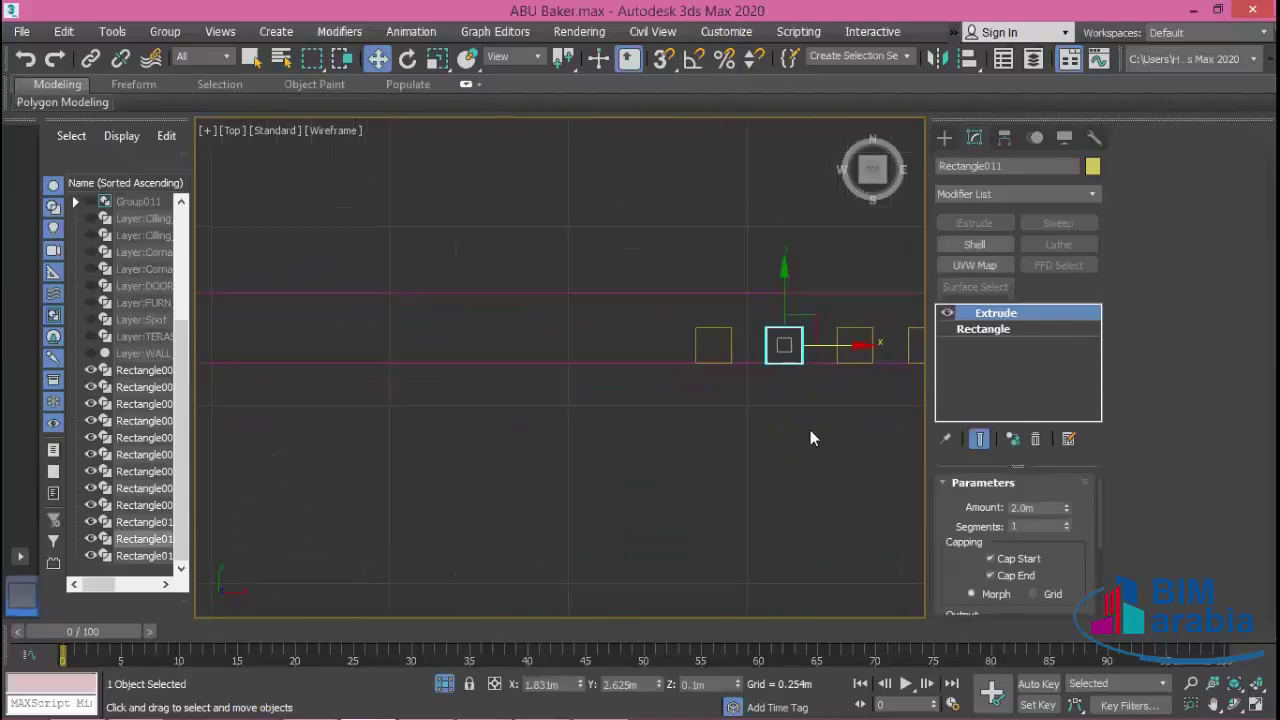
pyautogui.click(537, 685)
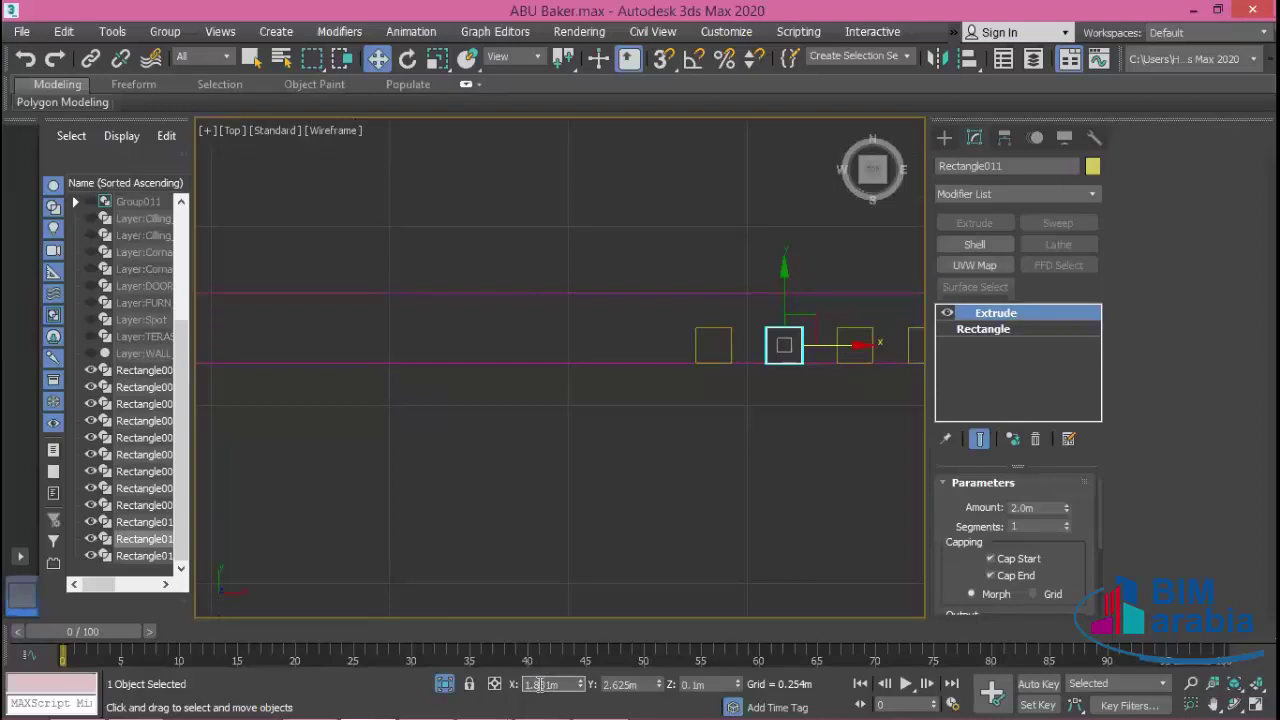
pyautogui.click(866, 381)
pyautogui.scroll(-2, 531, 428)
pyautogui.scroll(-4, 657, 463)
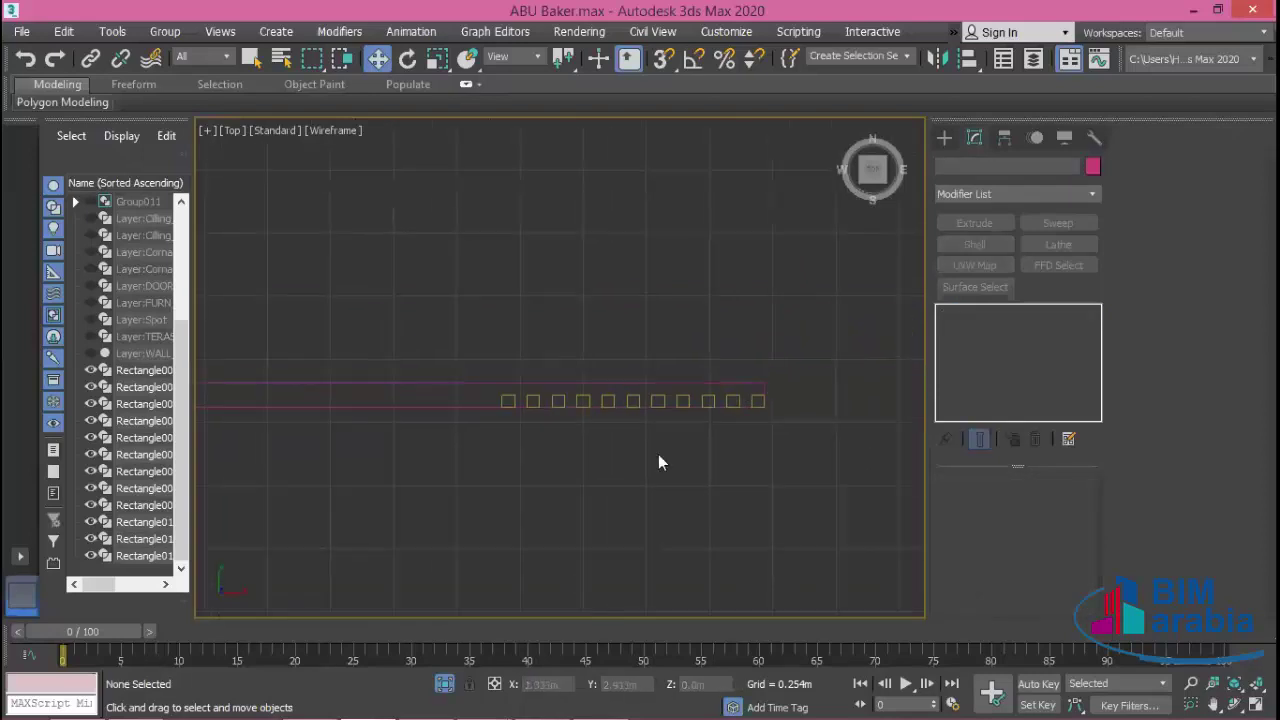
pyautogui.scroll(4, 752, 402)
pyautogui.click(752, 402)
pyautogui.scroll(-1, 810, 495)
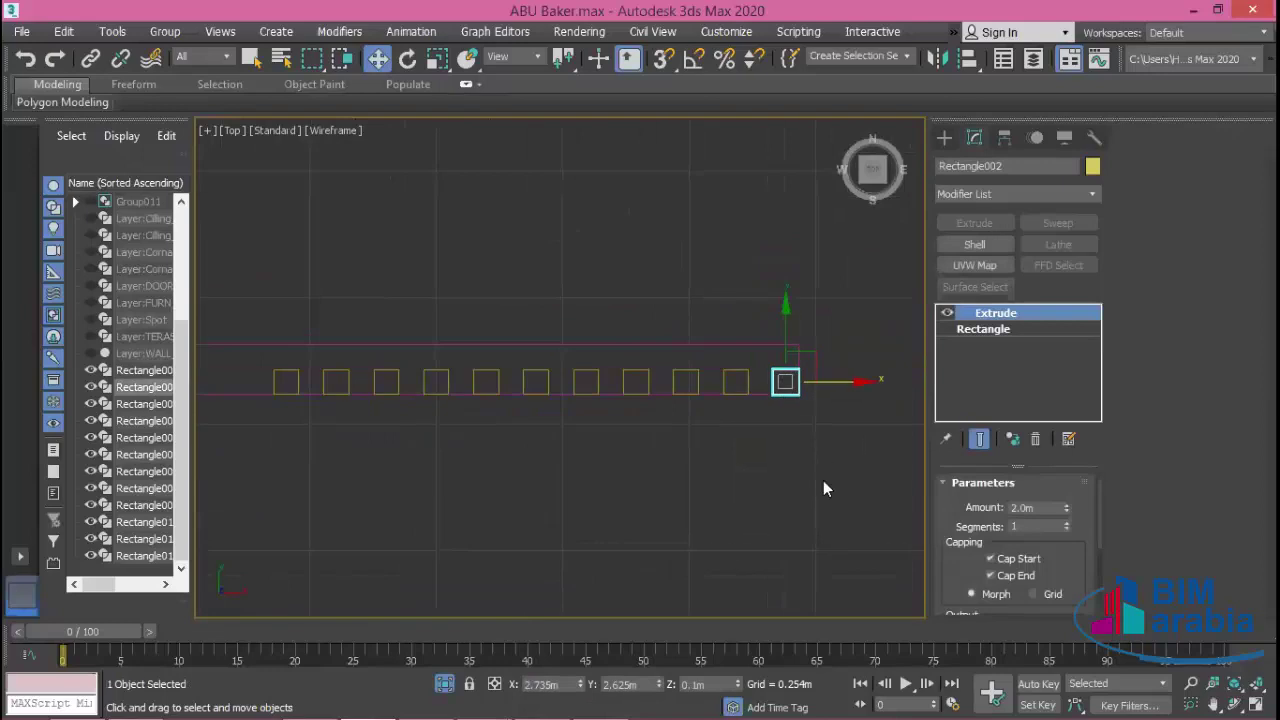
pyautogui.click(737, 471)
pyautogui.moveTo(737, 471)
pyautogui.mouseDown(button='middle')
pyautogui.moveTo(777, 446)
pyautogui.moveTo(815, 446)
pyautogui.mouseUp(button='middle')
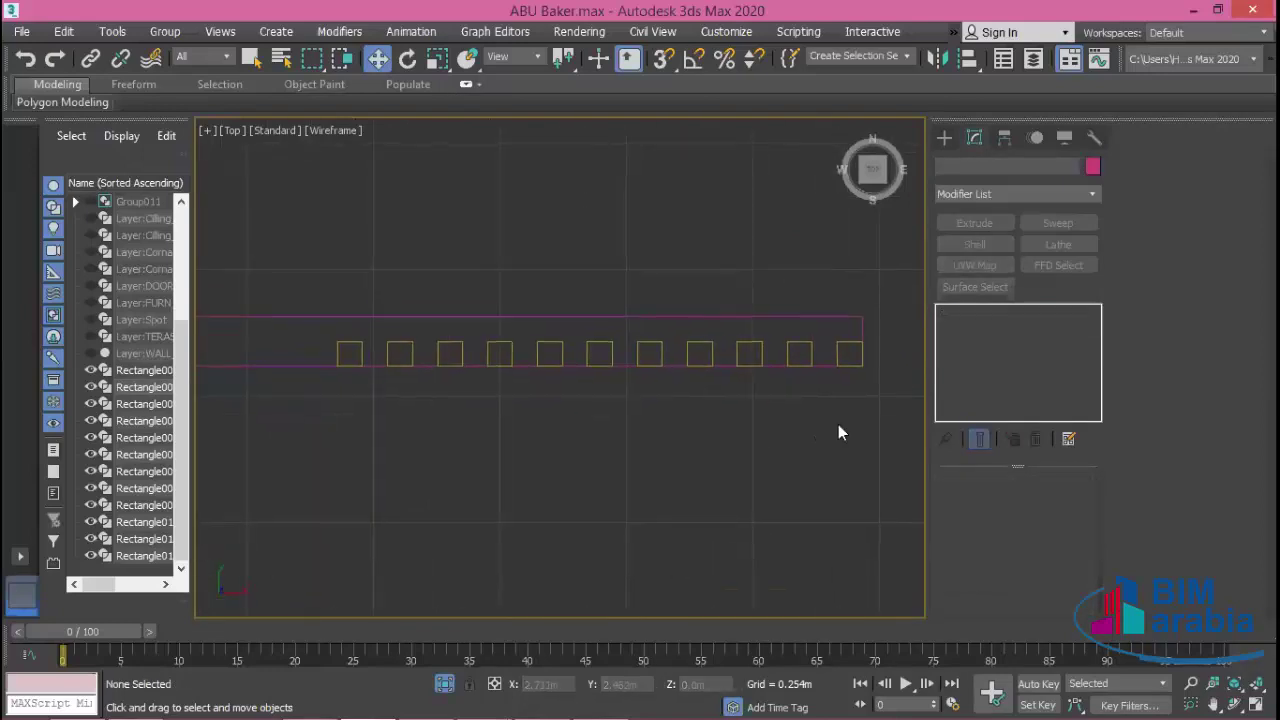
pyautogui.scroll(-2, 838, 432)
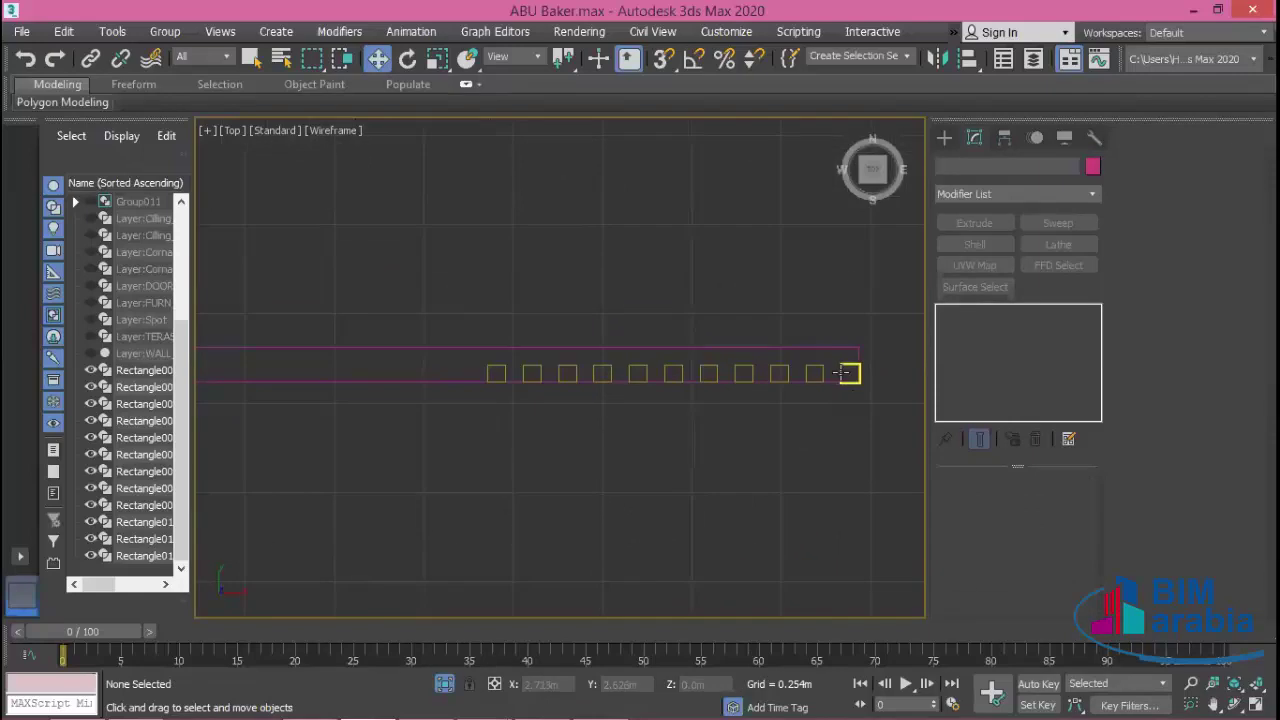
# - Ctrl-select all eleven square extrusions, working from right to left
pyautogui.click(847, 373)
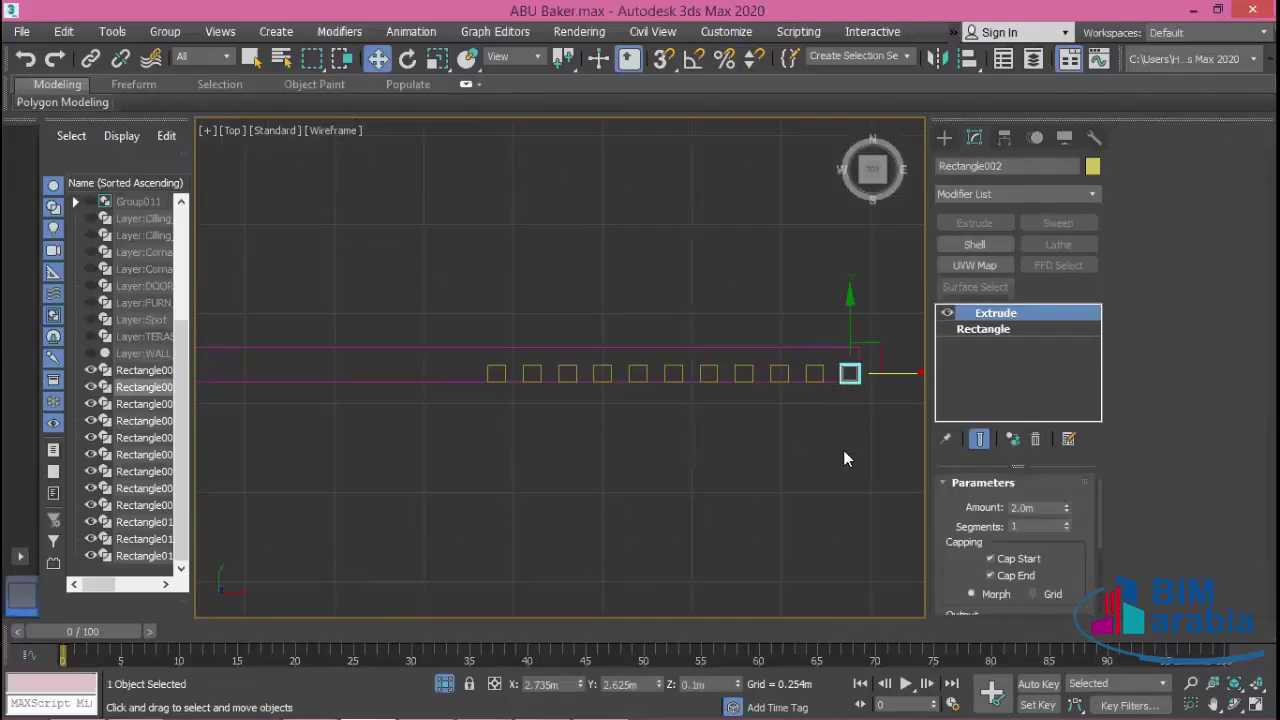
pyautogui.keyDown('ctrl'); pyautogui.click(814, 374); pyautogui.keyUp('ctrl')
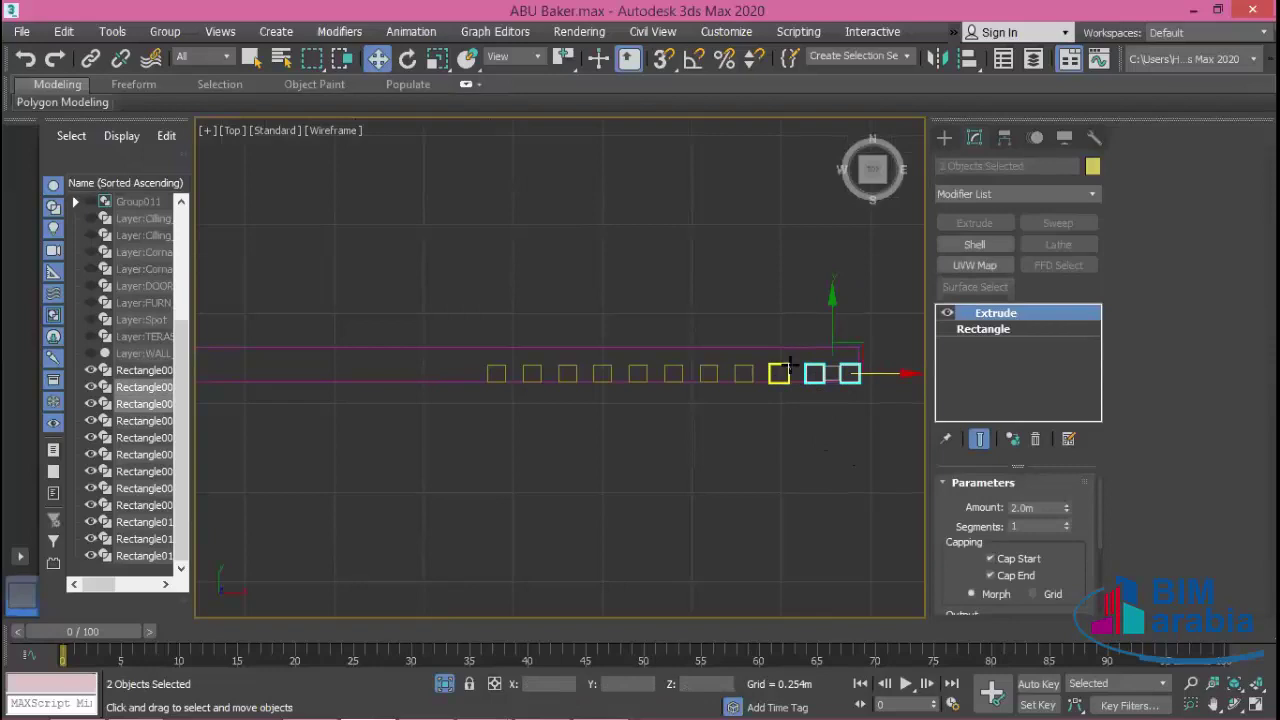
pyautogui.keyDown('ctrl'); pyautogui.click(779, 373); pyautogui.keyUp('ctrl')
pyautogui.keyDown('ctrl'); pyautogui.click(743, 373); pyautogui.keyUp('ctrl')
pyautogui.keyDown('ctrl'); pyautogui.click(708, 373); pyautogui.keyUp('ctrl')
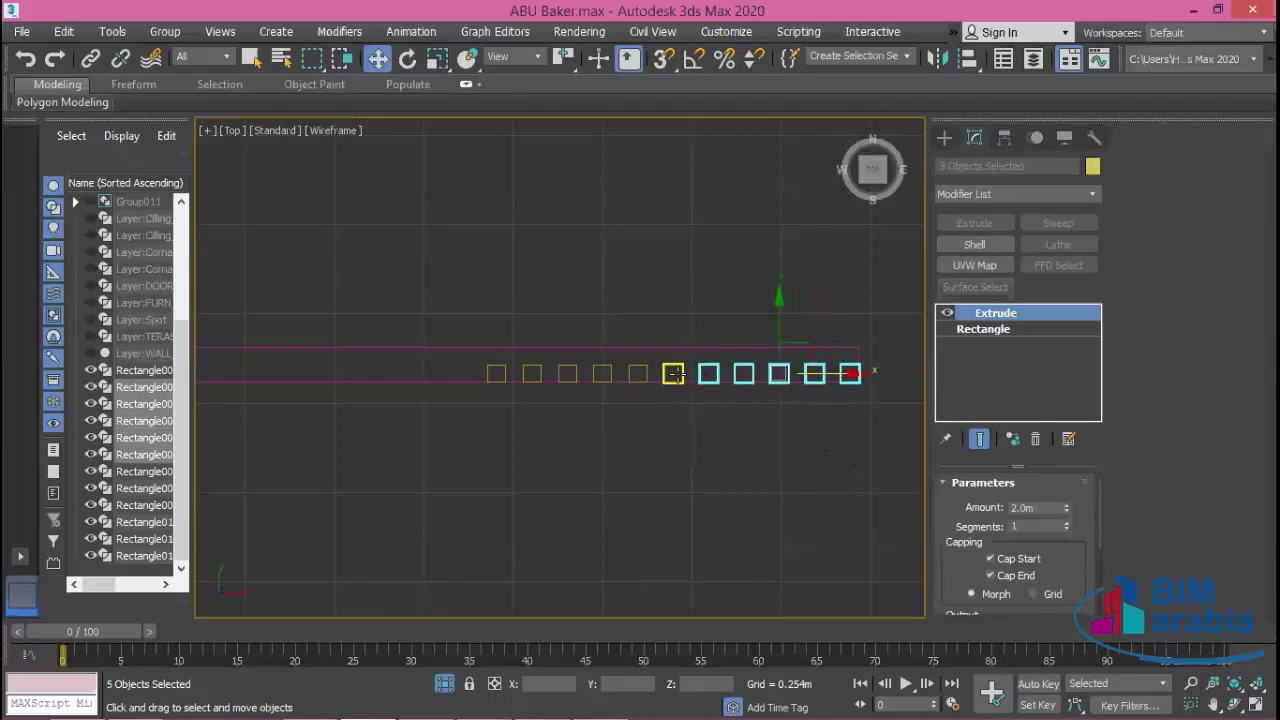
pyautogui.keyDown('ctrl'); pyautogui.click(673, 373); pyautogui.keyUp('ctrl')
pyautogui.keyDown('ctrl'); pyautogui.click(638, 373); pyautogui.keyUp('ctrl')
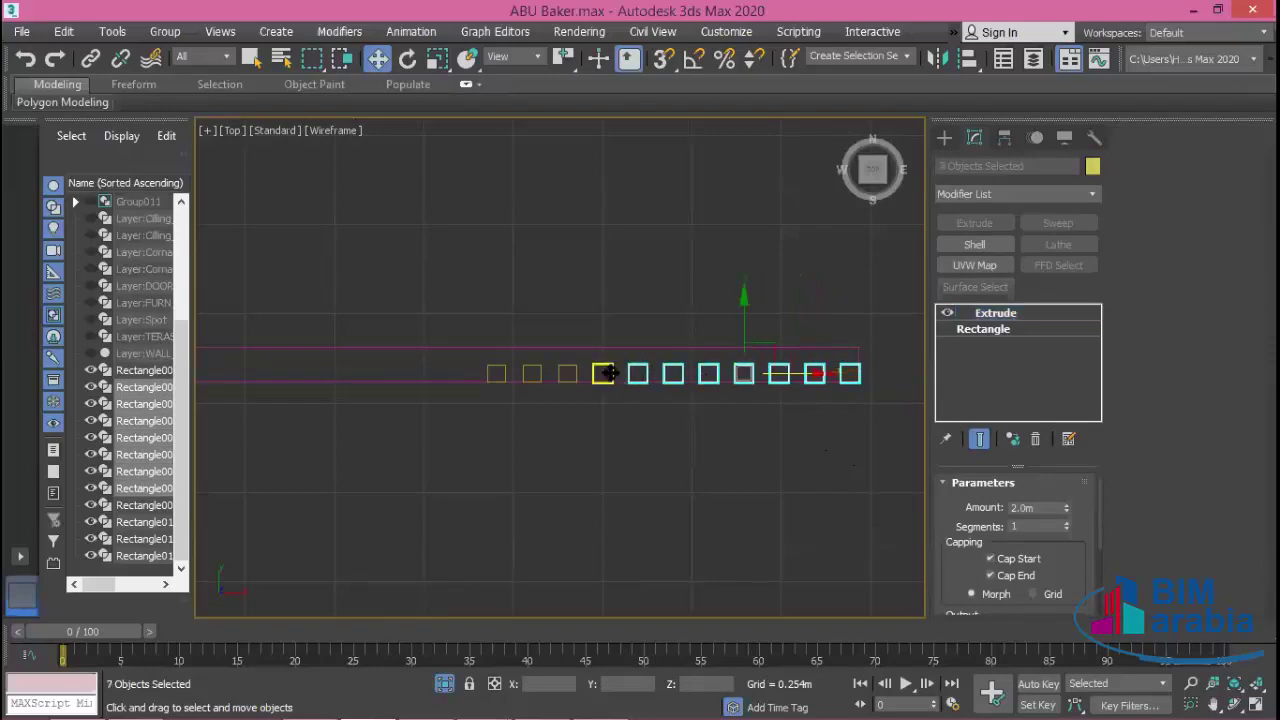
pyautogui.keyDown('ctrl'); pyautogui.click(604, 374); pyautogui.keyUp('ctrl')
pyautogui.keyDown('ctrl'); pyautogui.click(567, 374); pyautogui.keyUp('ctrl')
pyautogui.keyDown('ctrl'); pyautogui.click(531, 374); pyautogui.keyUp('ctrl')
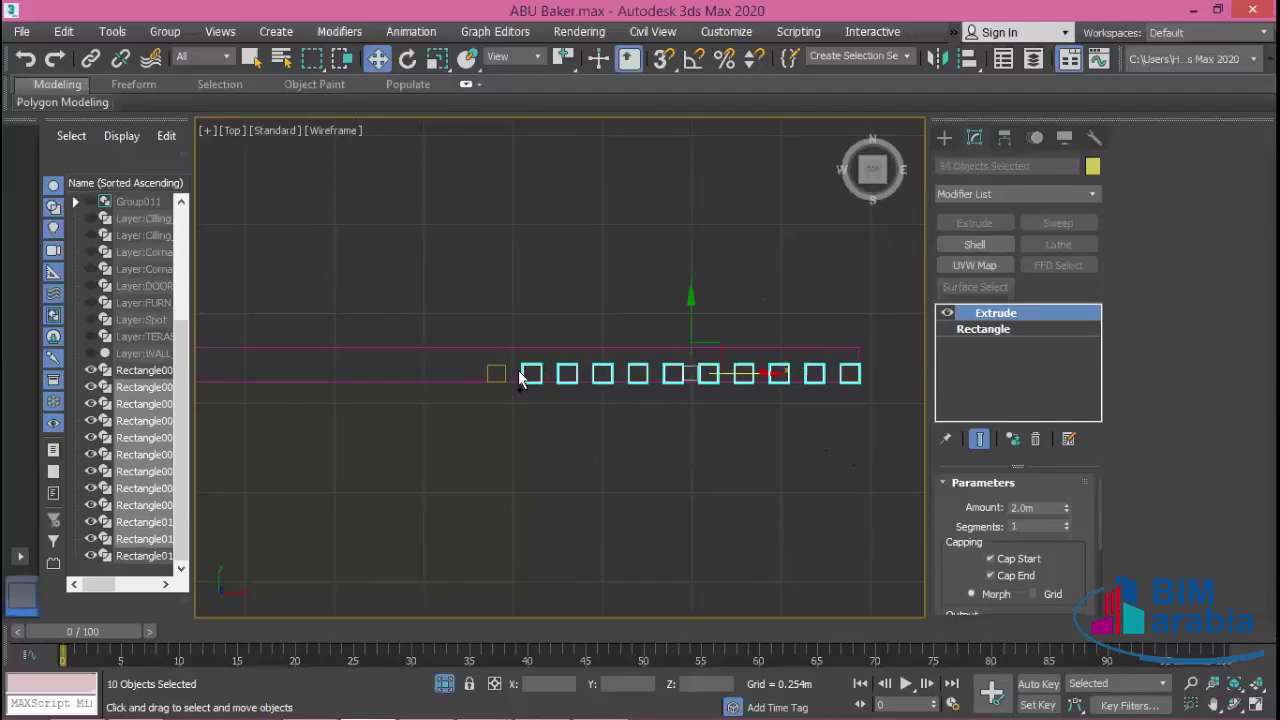
pyautogui.keyDown('ctrl'); pyautogui.click(496, 374); pyautogui.keyUp('ctrl')
pyautogui.moveTo(800, 434); pyautogui.dragTo(763, 416, button='middle')
pyautogui.scroll(2, 763, 416)
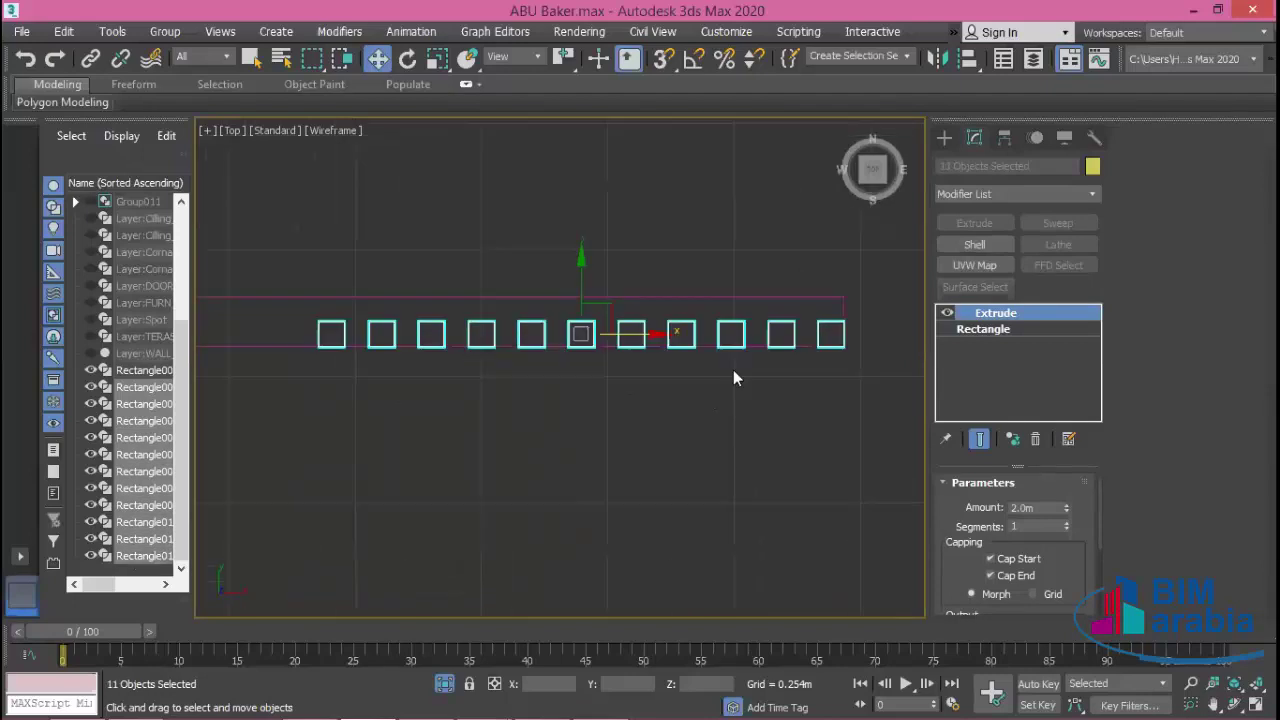
# - Trial-move the squares by an Offset X of 1, then undo the move
pyautogui.rightClick(378, 58)
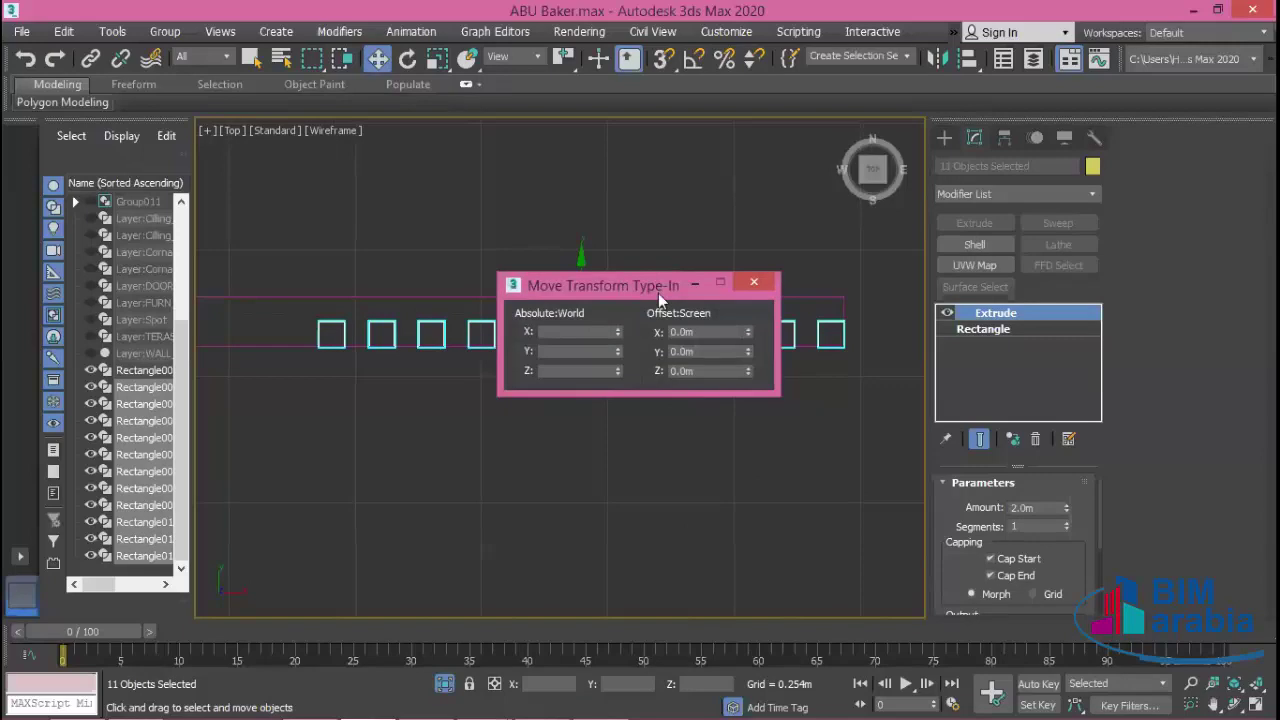
pyautogui.moveTo(658, 293); pyautogui.dragTo(669, 422)
pyautogui.doubleClick(714, 462)
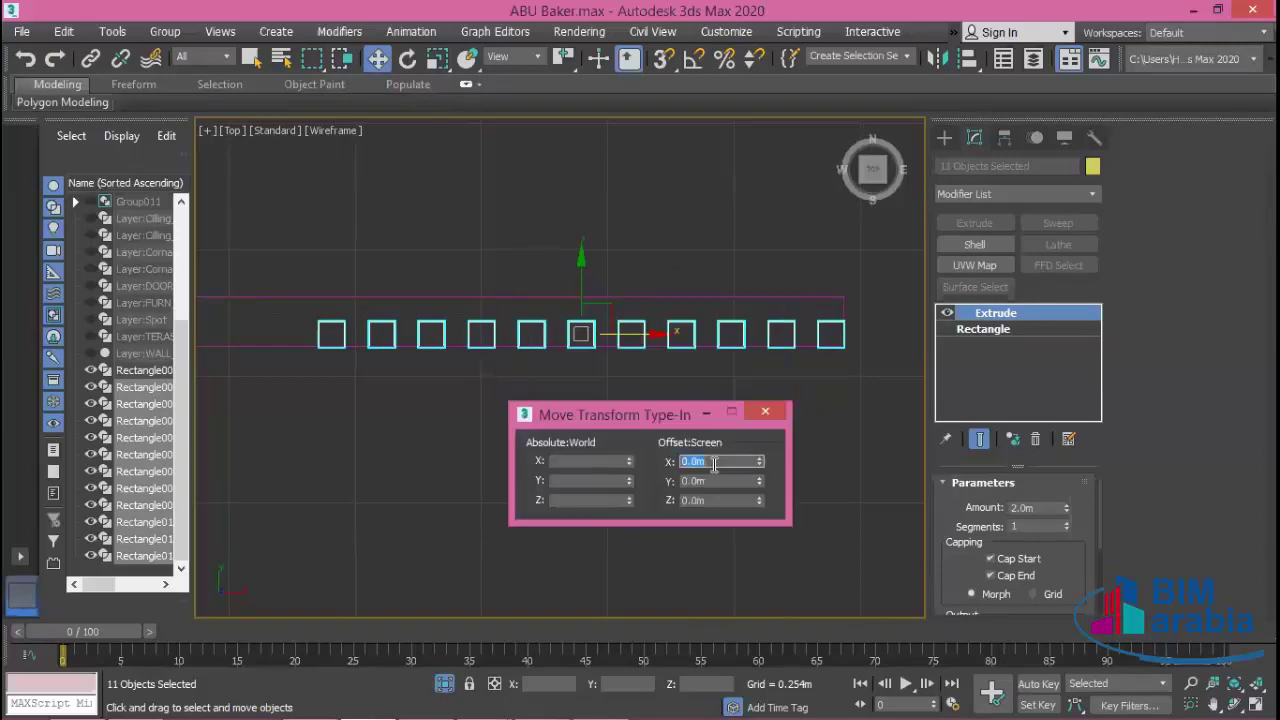
pyautogui.write('1')
pyautogui.press('Return')
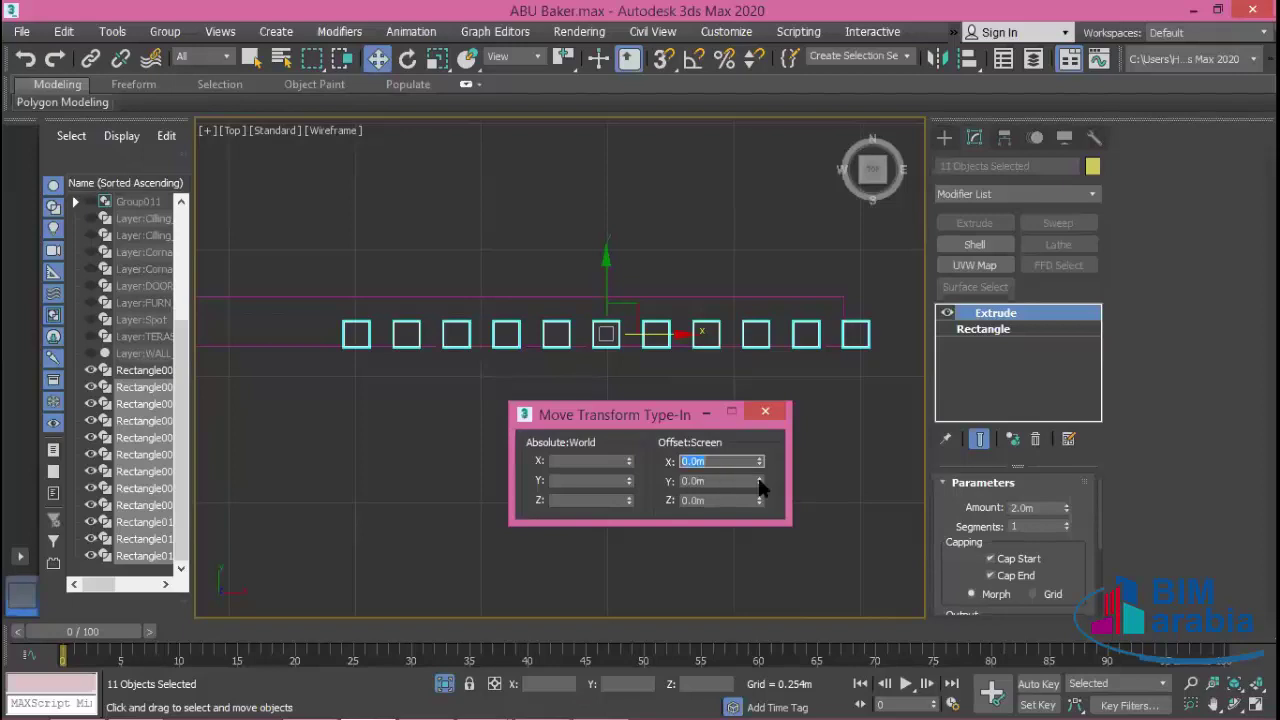
pyautogui.click(765, 411)
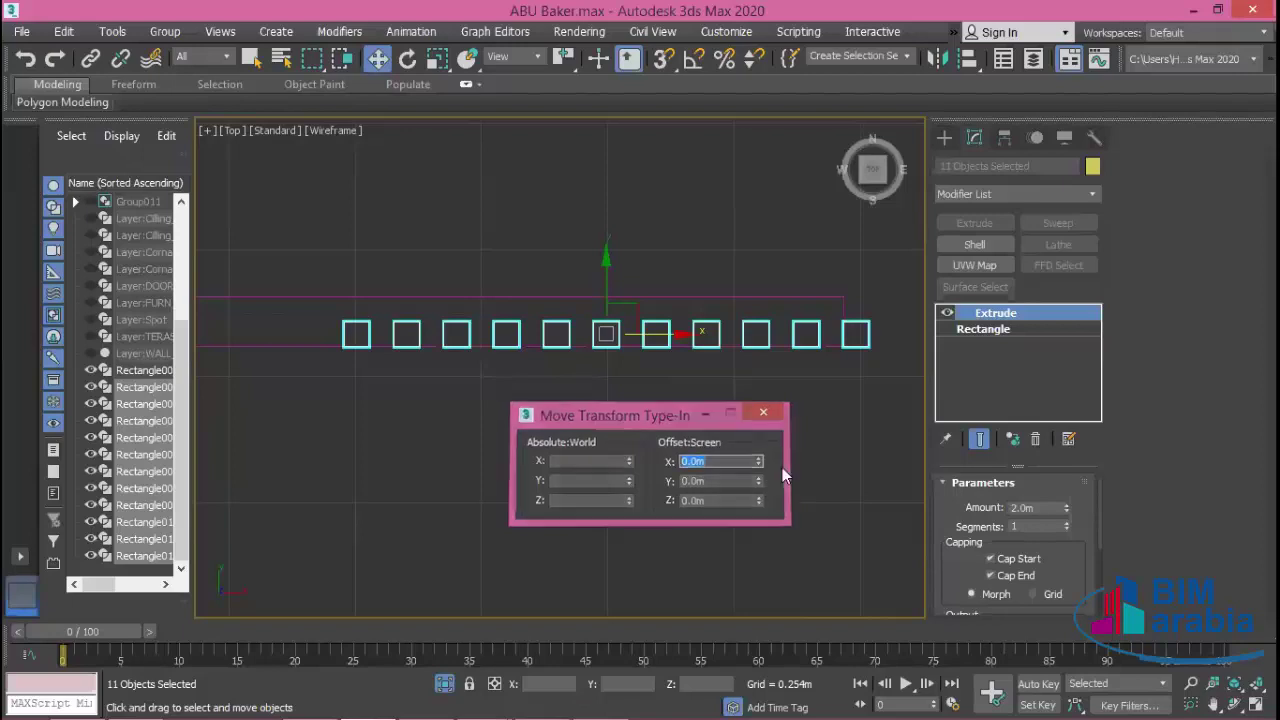
pyautogui.hotkey('ctrl', 'z')
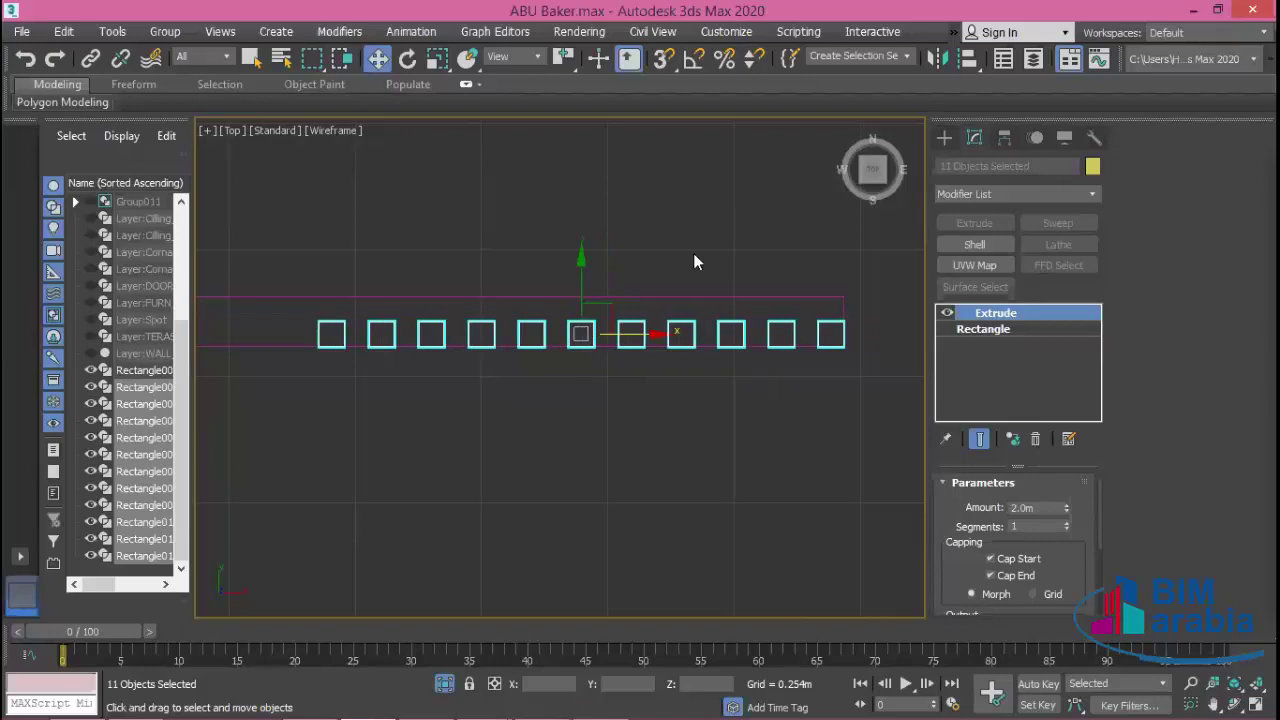
# - Move the squares by an Offset X of -0.05 in Move Transform Type-In, then deselect
pyautogui.rightClick(378, 58)
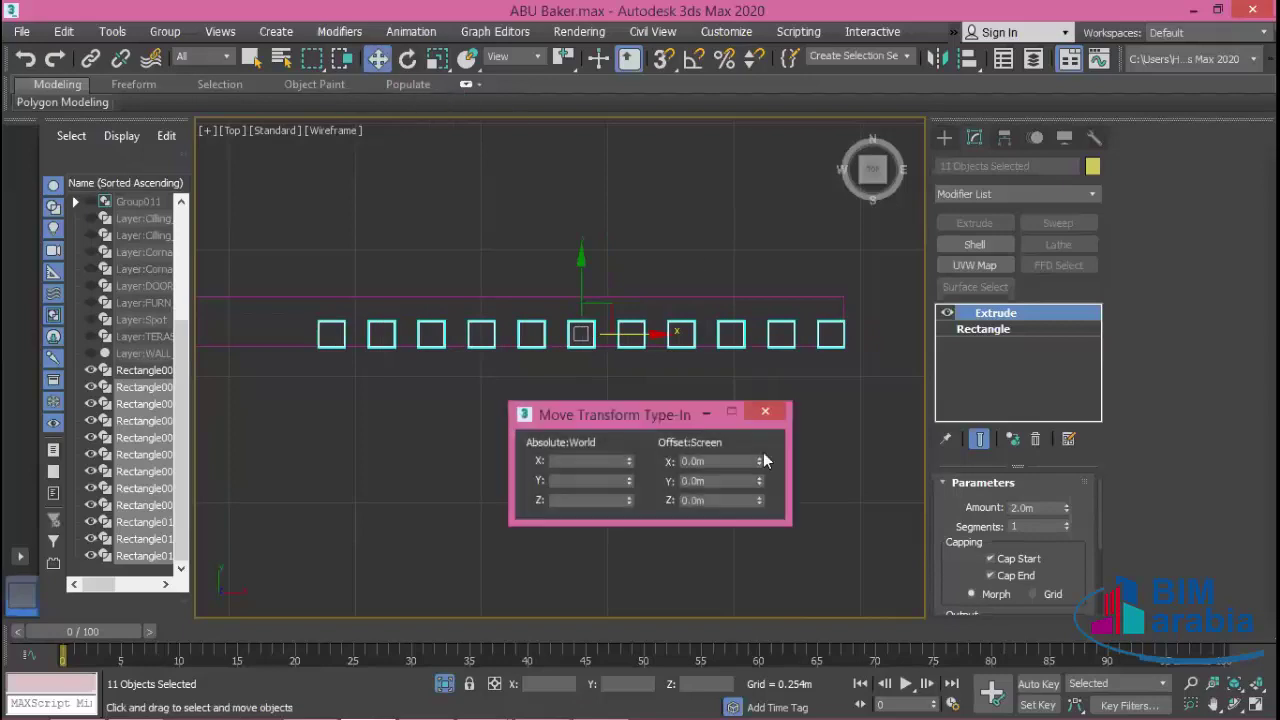
pyautogui.click(717, 462)
pyautogui.write('-')
pyautogui.write('.05')
pyautogui.press('Return')
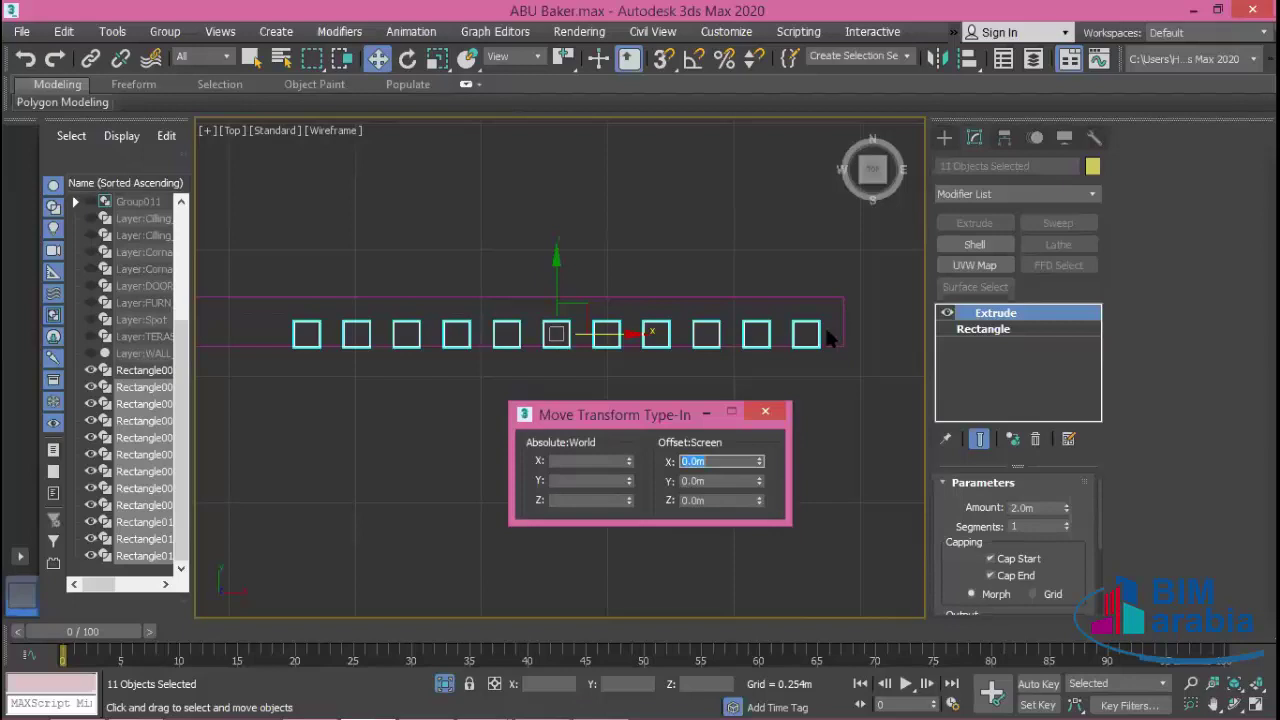
pyautogui.click(765, 411)
pyautogui.click(806, 418)
# - Switch to the four-viewport layout and maximize the Perspective view with Alt+W
pyautogui.scroll(4, 815, 325)
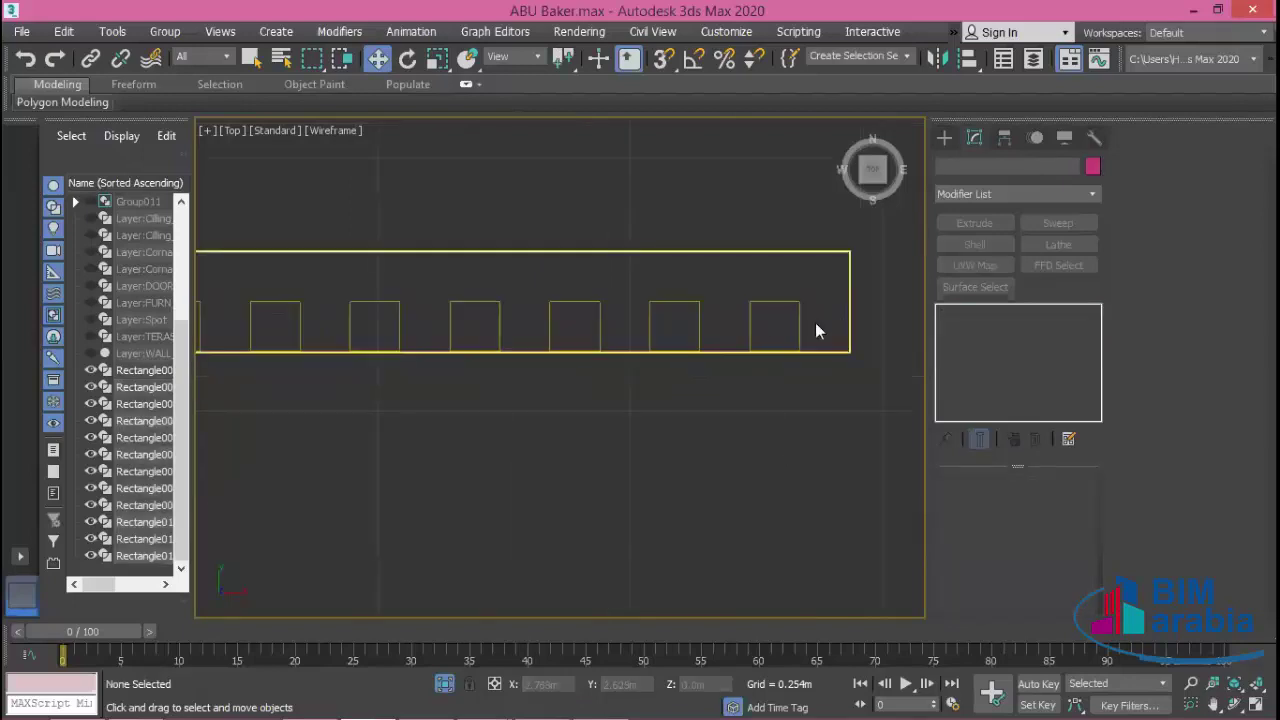
pyautogui.scroll(-5, 837, 366)
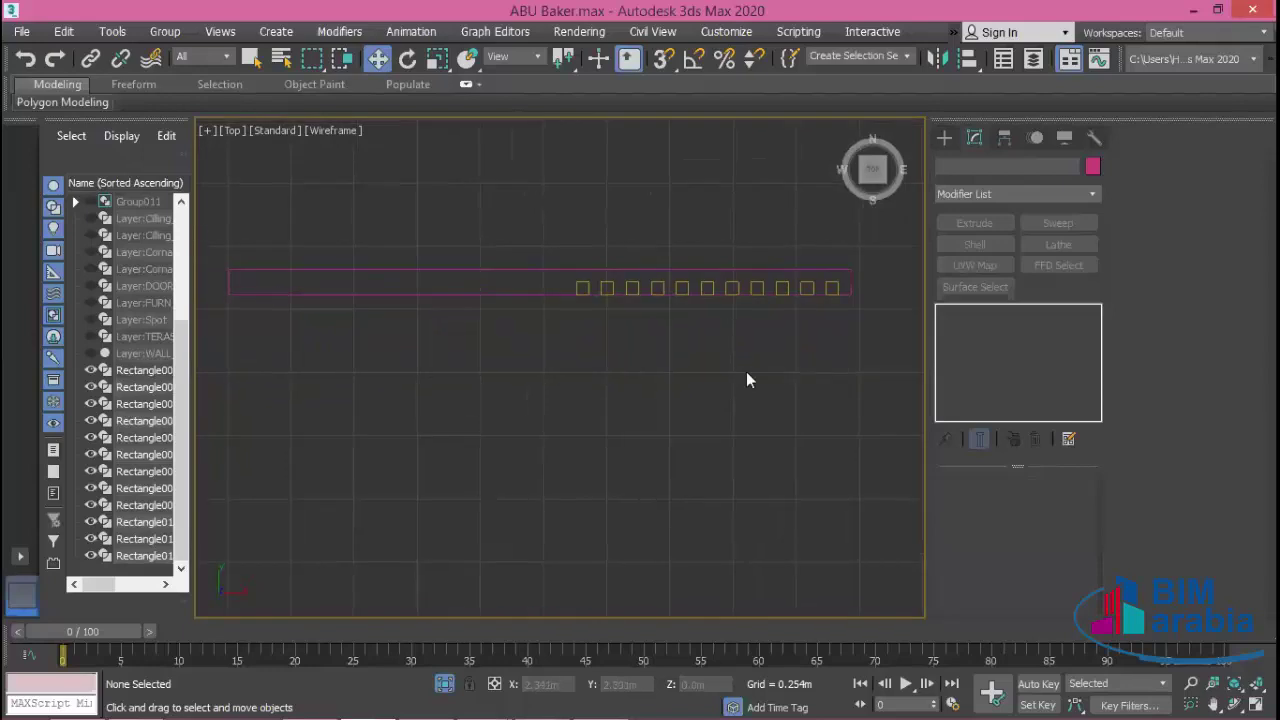
pyautogui.moveTo(748, 420)
pyautogui.mouseDown(button='middle')
pyautogui.moveTo(680, 409)
pyautogui.moveTo(709, 396)
pyautogui.mouseUp(button='middle')
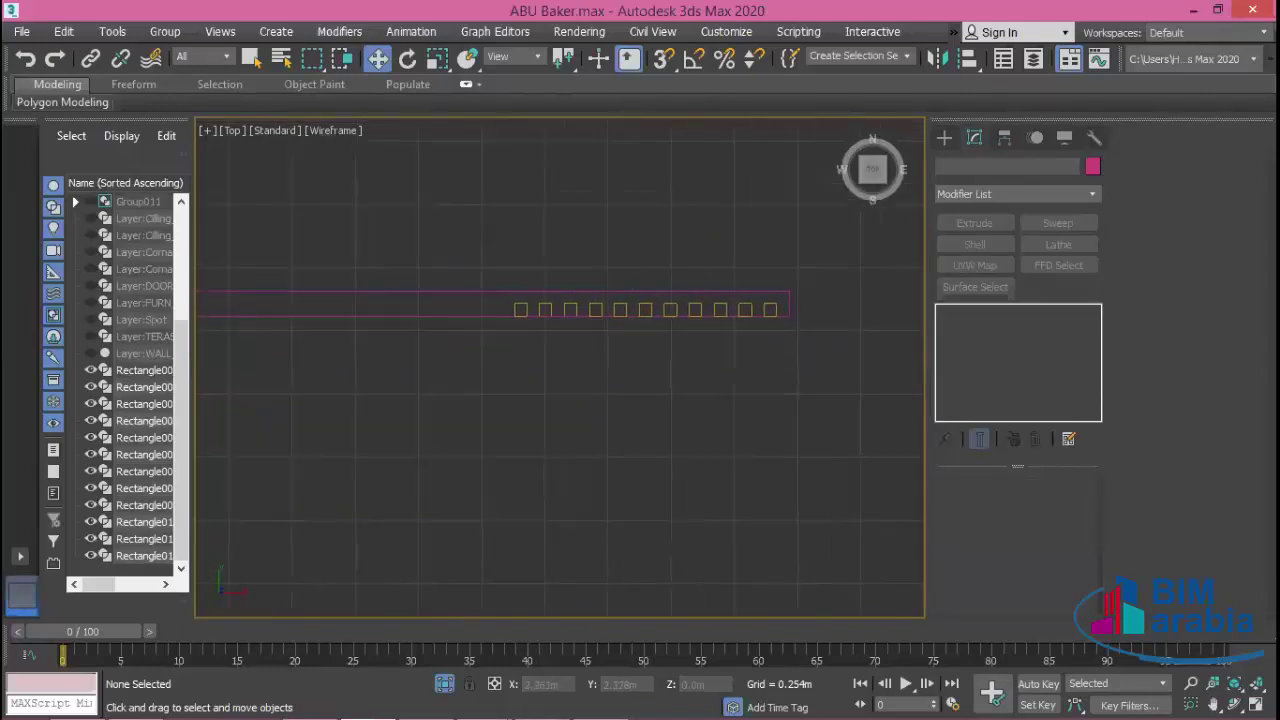
pyautogui.click(1256, 704)
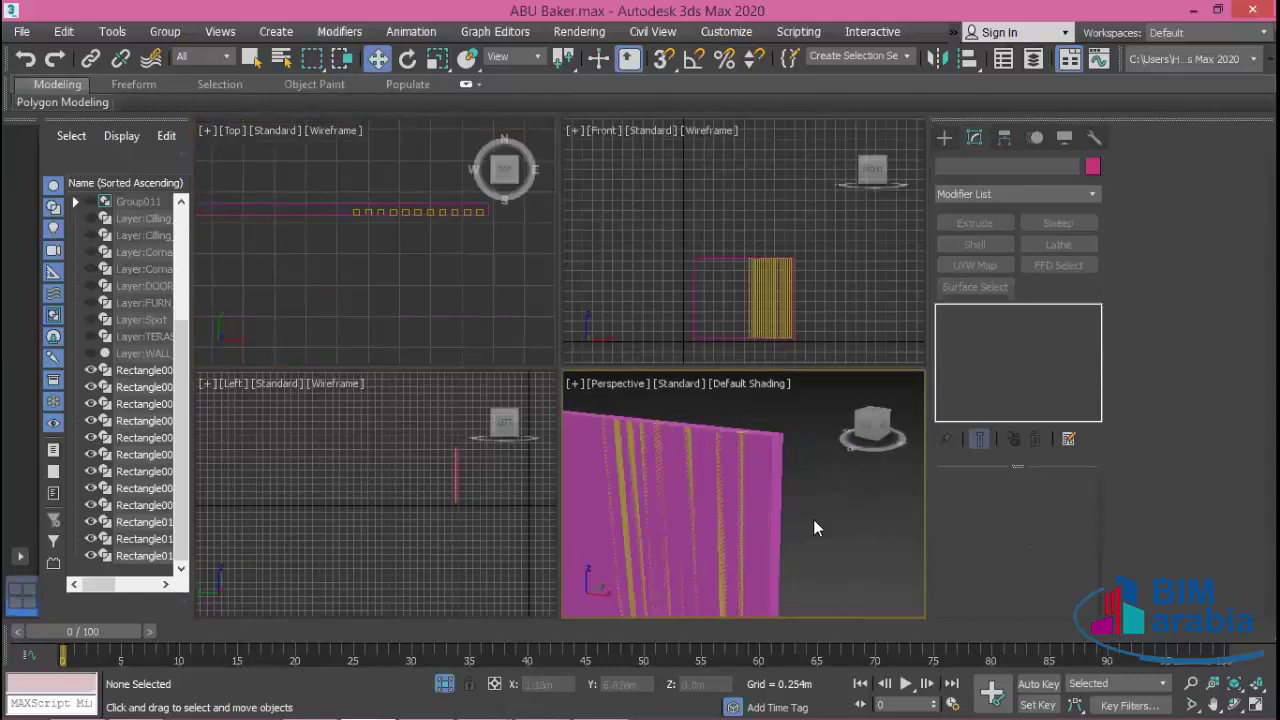
pyautogui.hotkey('alt', 'w')
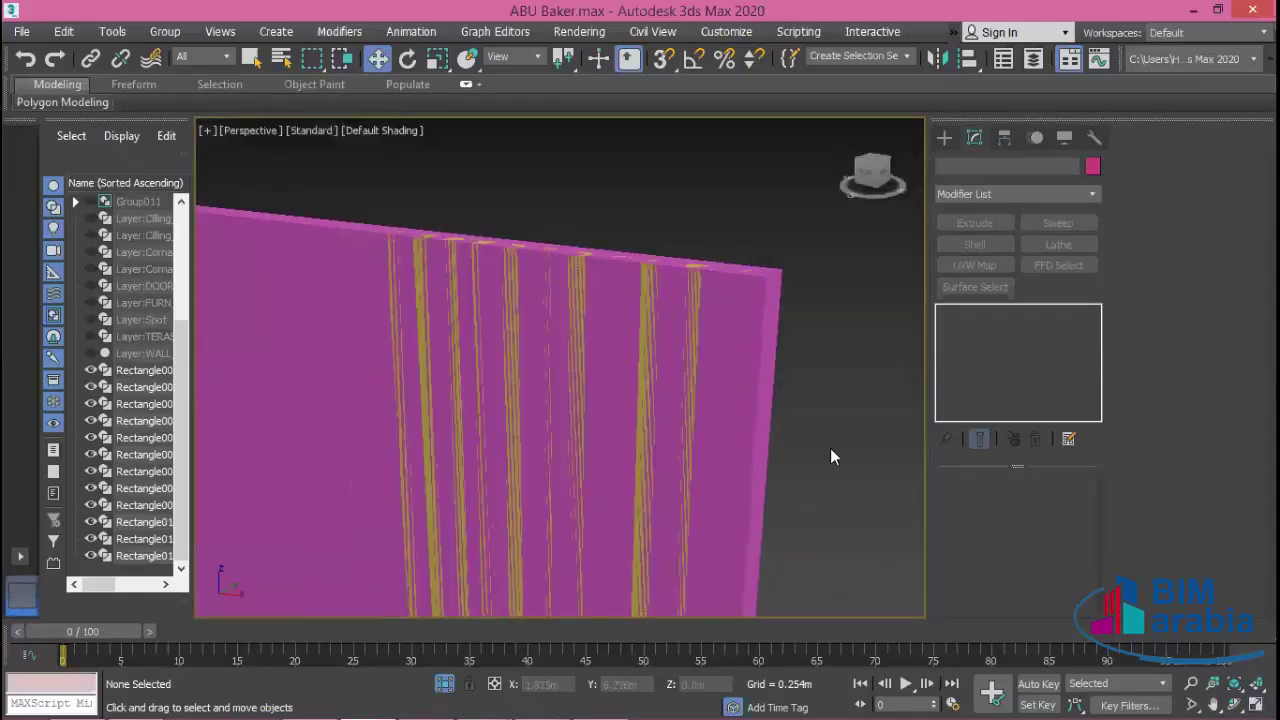
# - Set the Perspective view shading to Edged Faces and reselect the wall
pyautogui.click(372, 258)
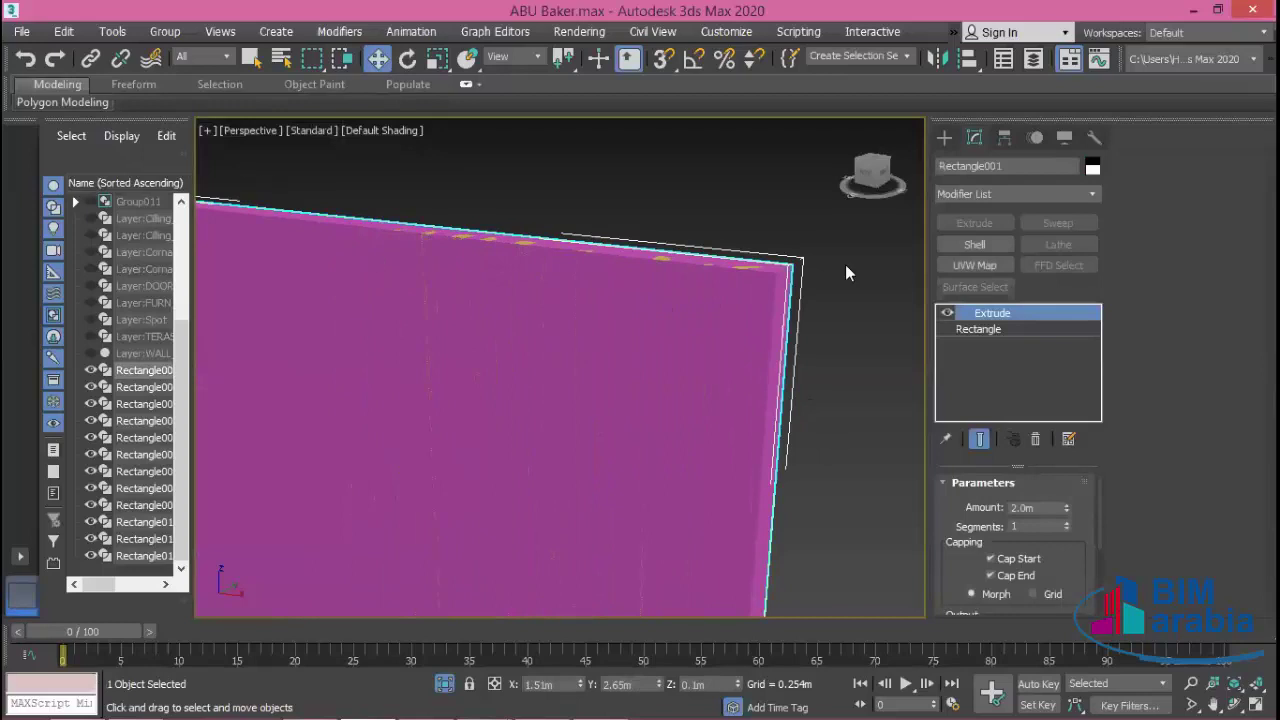
pyautogui.click(409, 130)
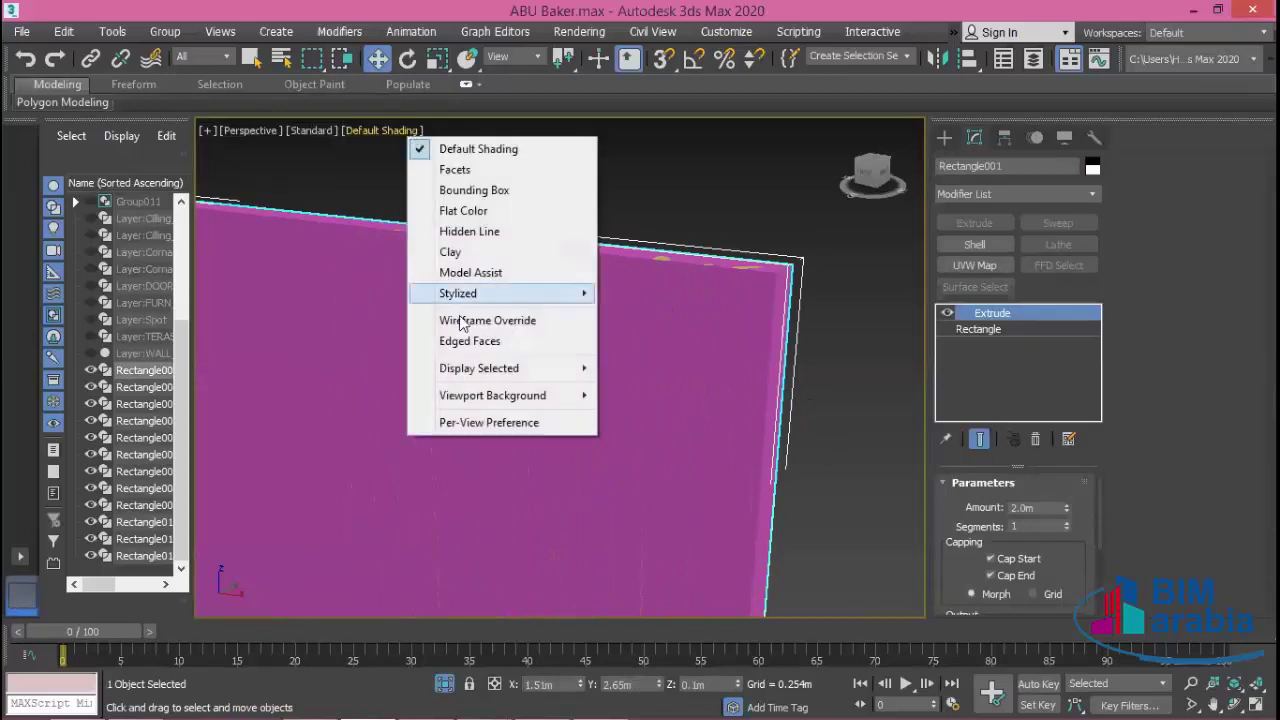
pyautogui.click(478, 340)
pyautogui.click(774, 188)
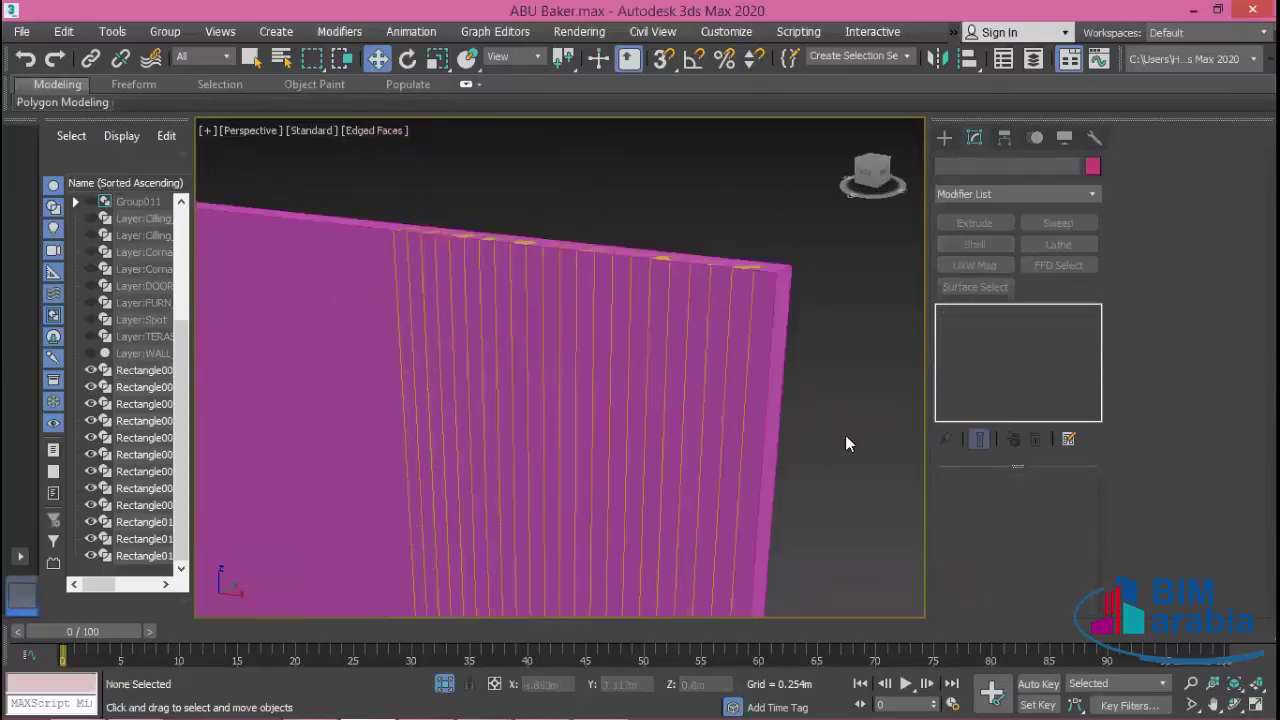
pyautogui.click(375, 258)
# - Pick the Compound Objects category under Create > Geometry and start ProBoolean on the wall
pyautogui.click(944, 137)
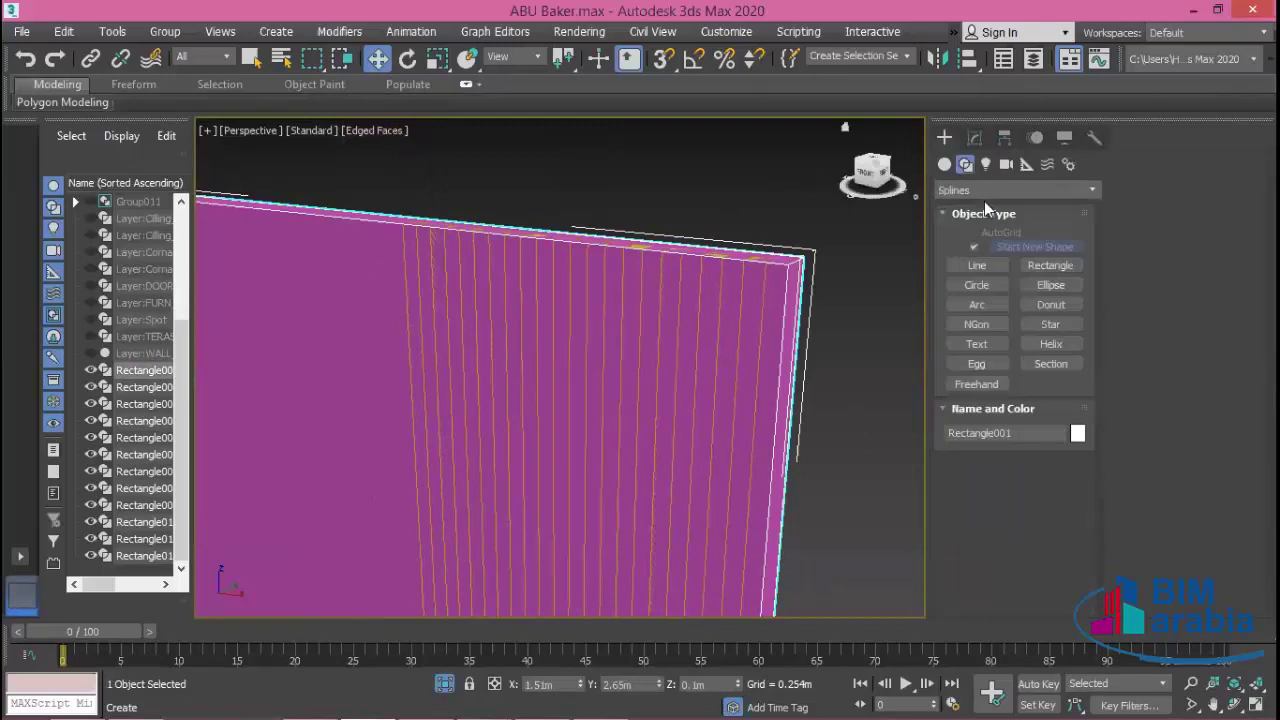
pyautogui.click(1063, 191)
pyautogui.click(944, 165)
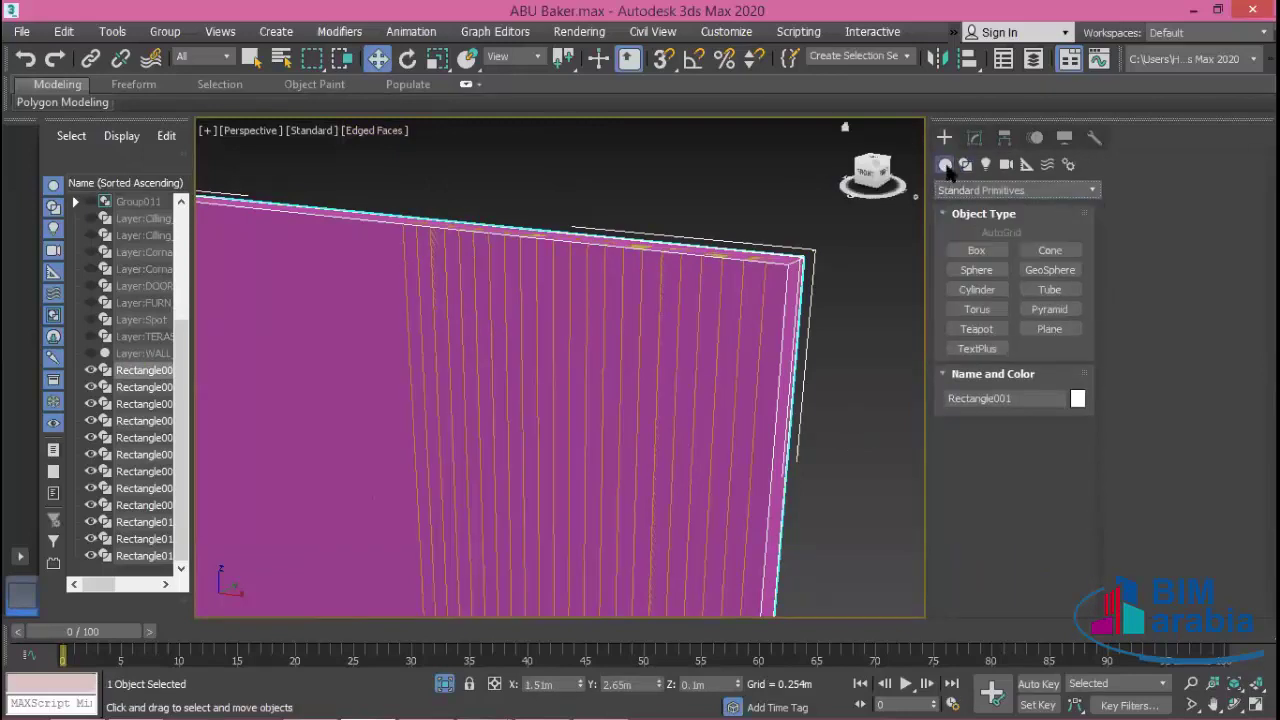
pyautogui.click(1063, 190)
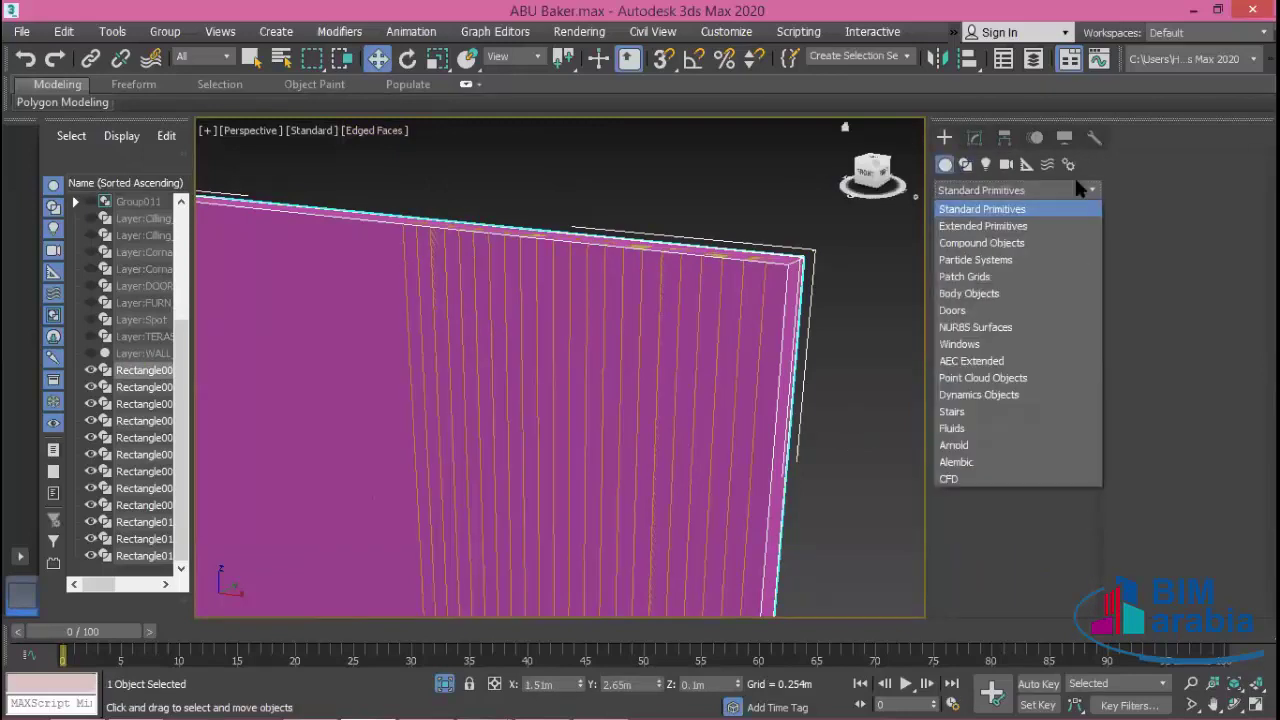
pyautogui.click(1027, 228)
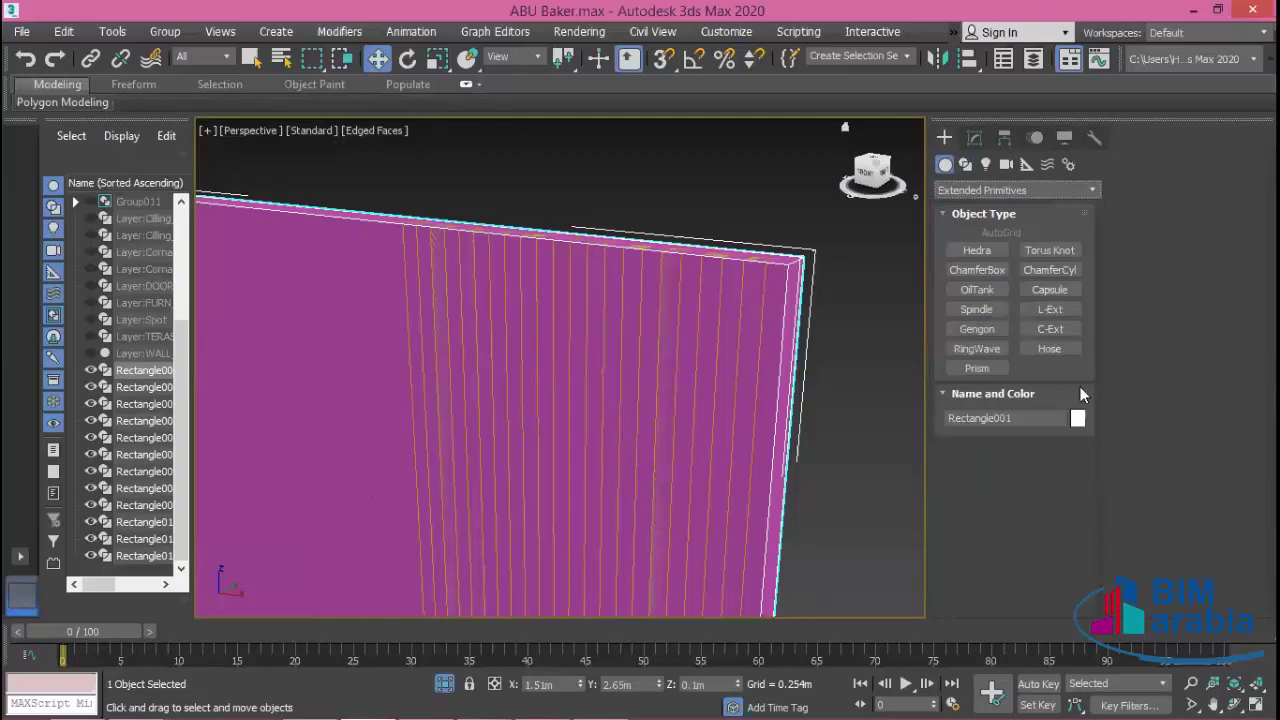
pyautogui.click(1021, 191)
pyautogui.click(985, 243)
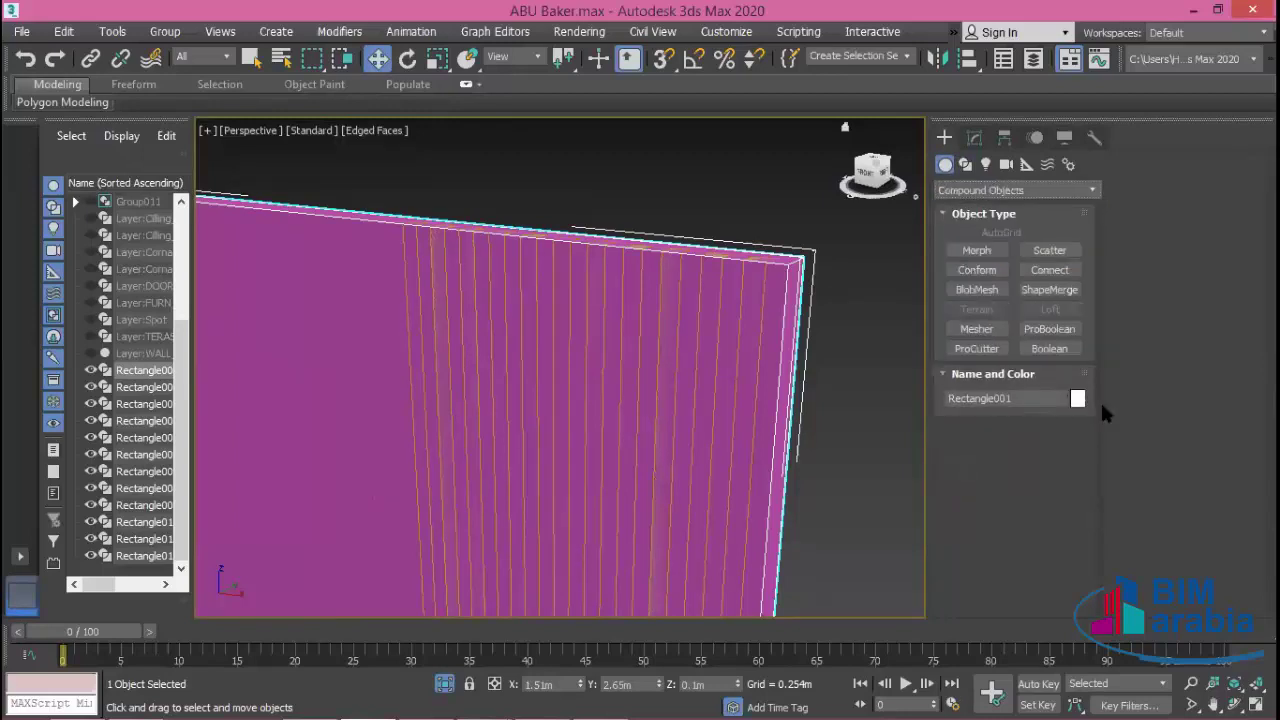
pyautogui.click(1068, 348)
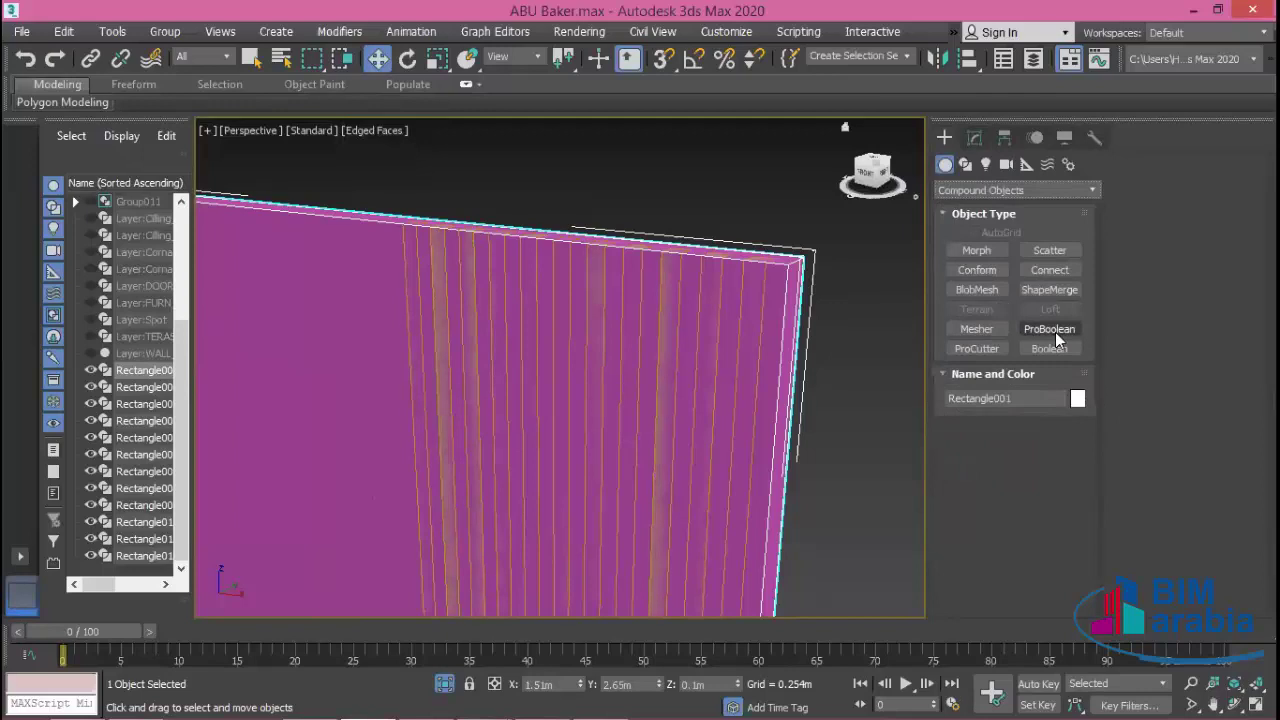
pyautogui.click(1055, 332)
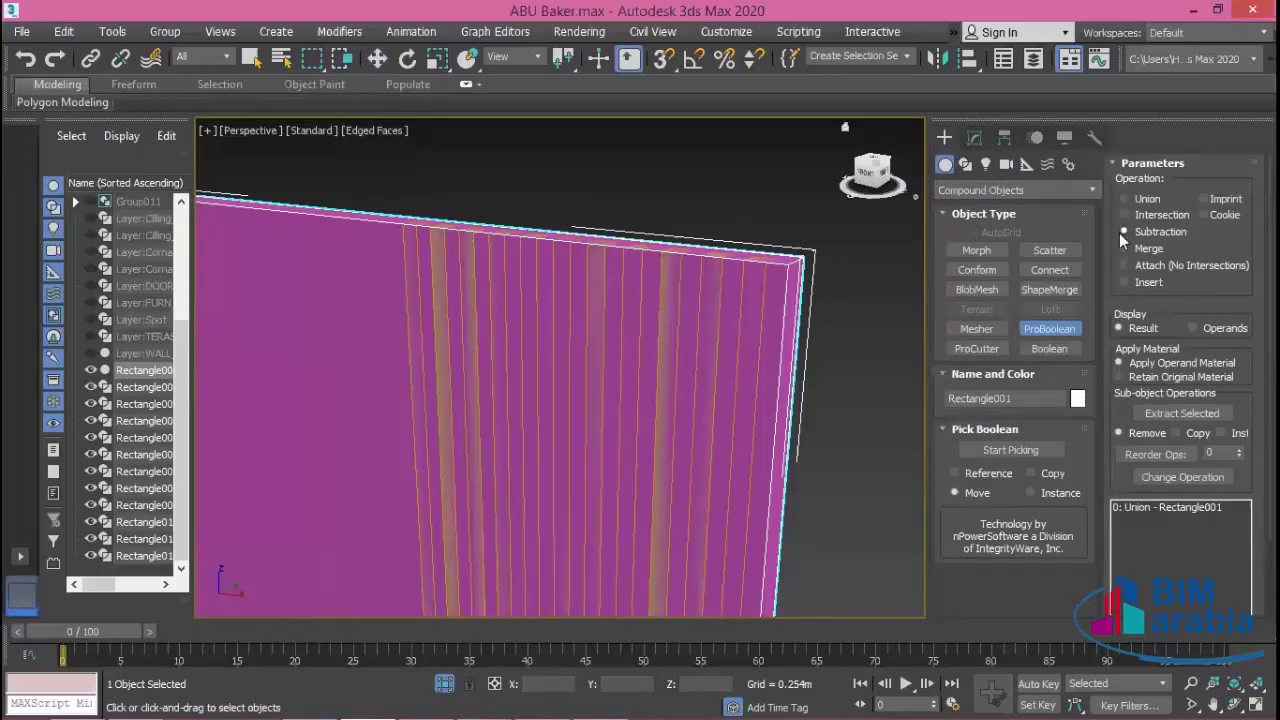
# - With Subtraction set, pick all eleven square extrusions as cutters, then stop picking
pyautogui.click(1027, 452)
pyautogui.click(758, 275)
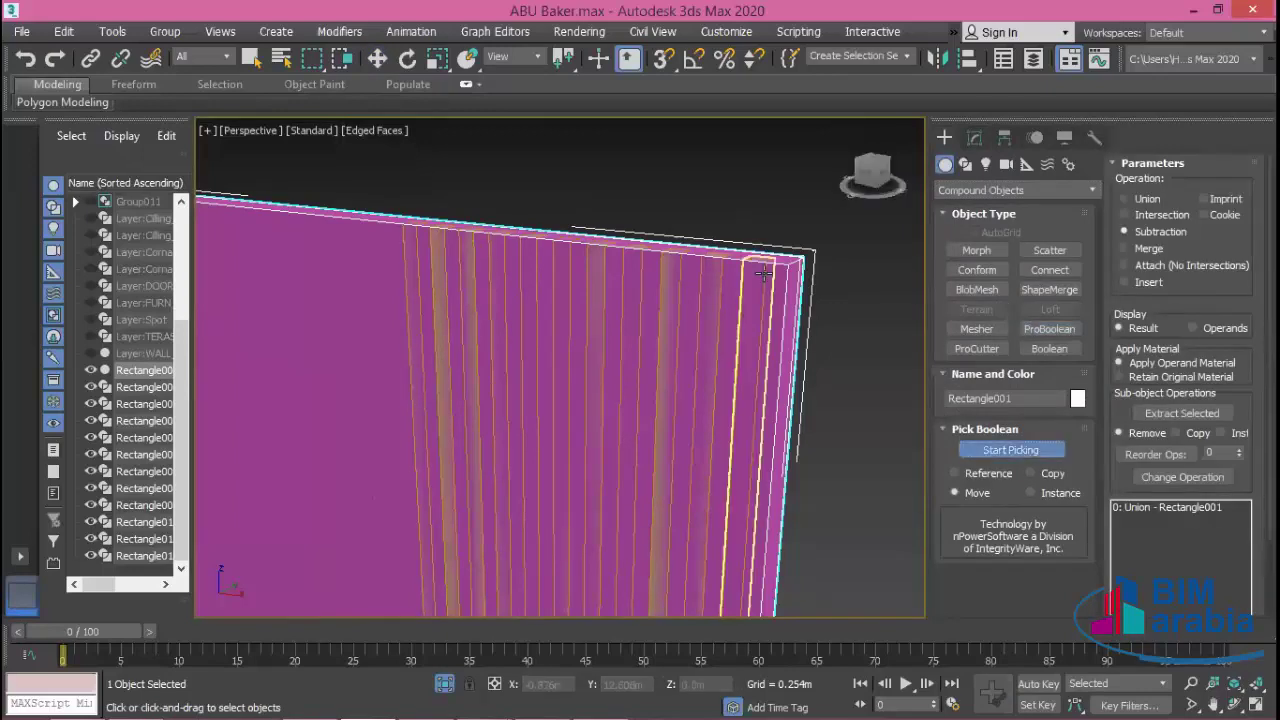
pyautogui.click(716, 278)
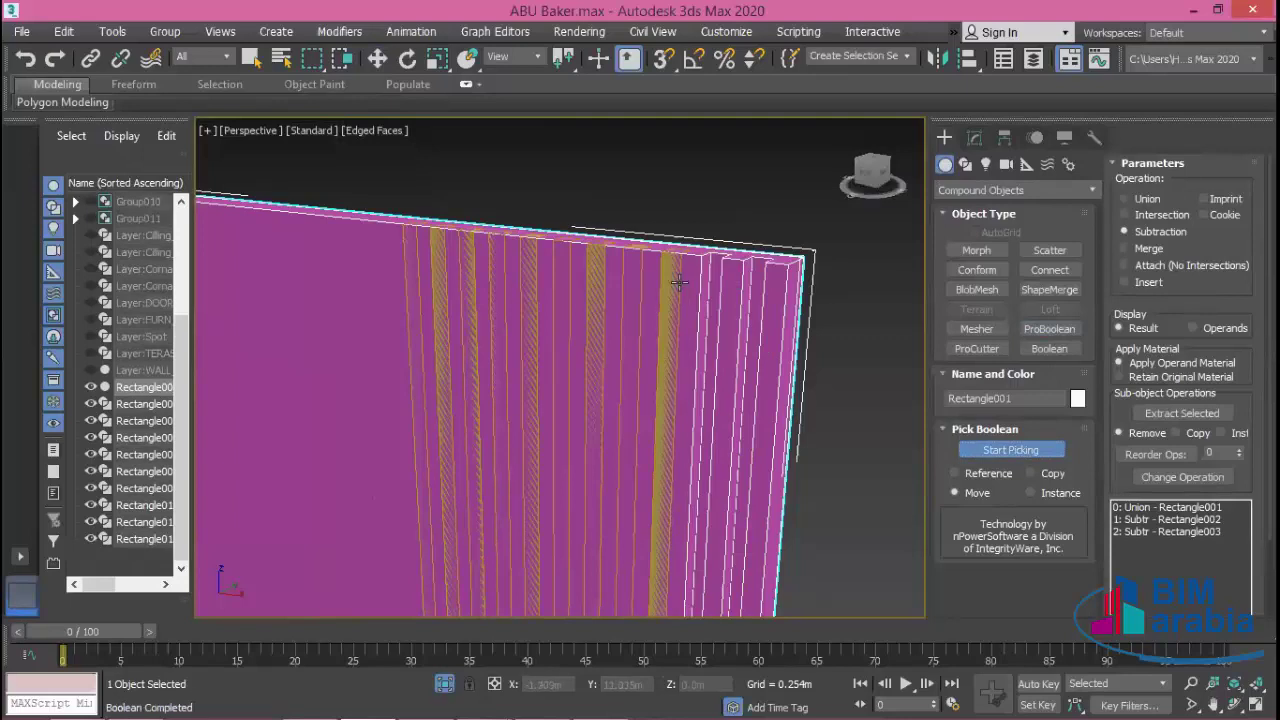
pyautogui.click(675, 284)
pyautogui.click(636, 272)
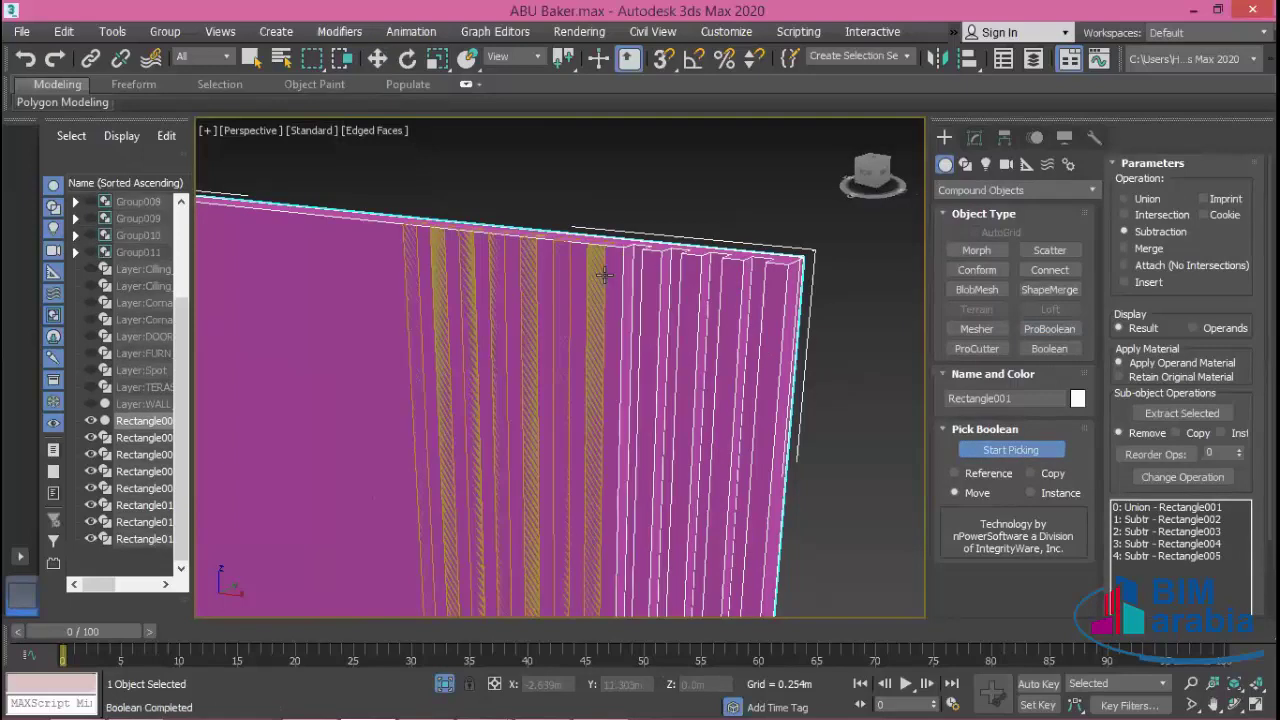
pyautogui.click(596, 262)
pyautogui.click(561, 271)
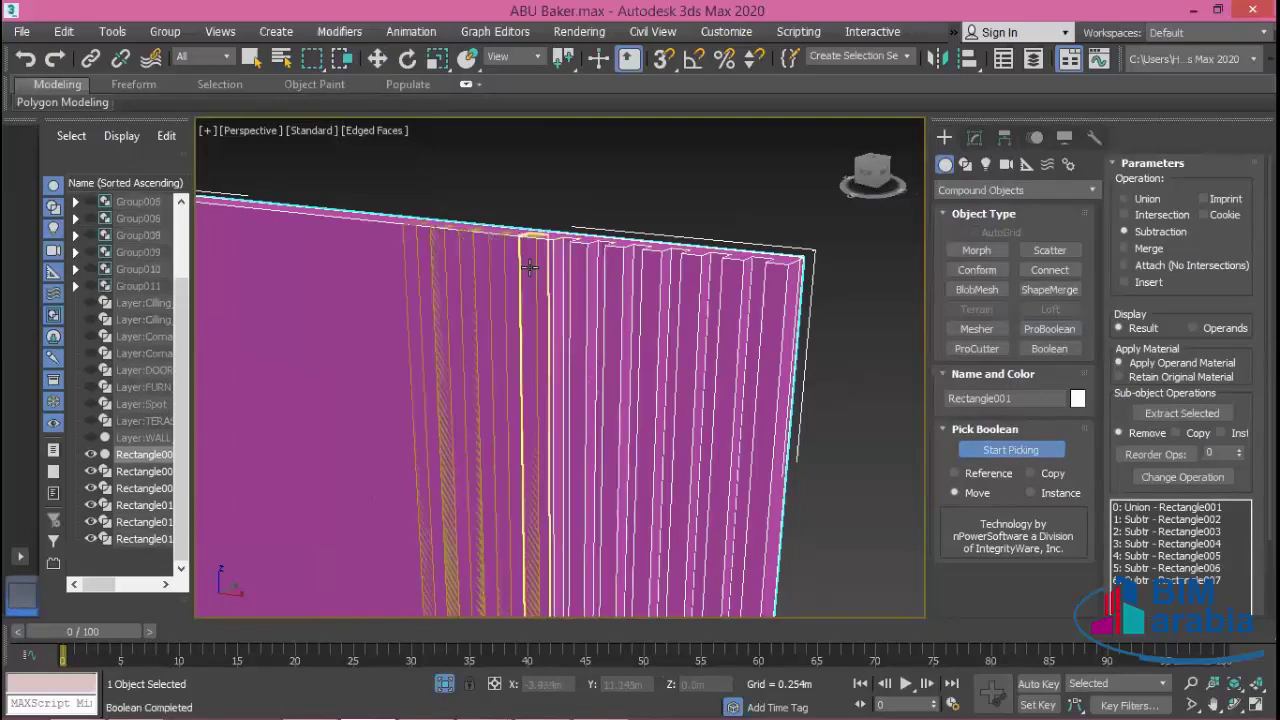
pyautogui.click(531, 268)
pyautogui.click(497, 268)
pyautogui.click(474, 264)
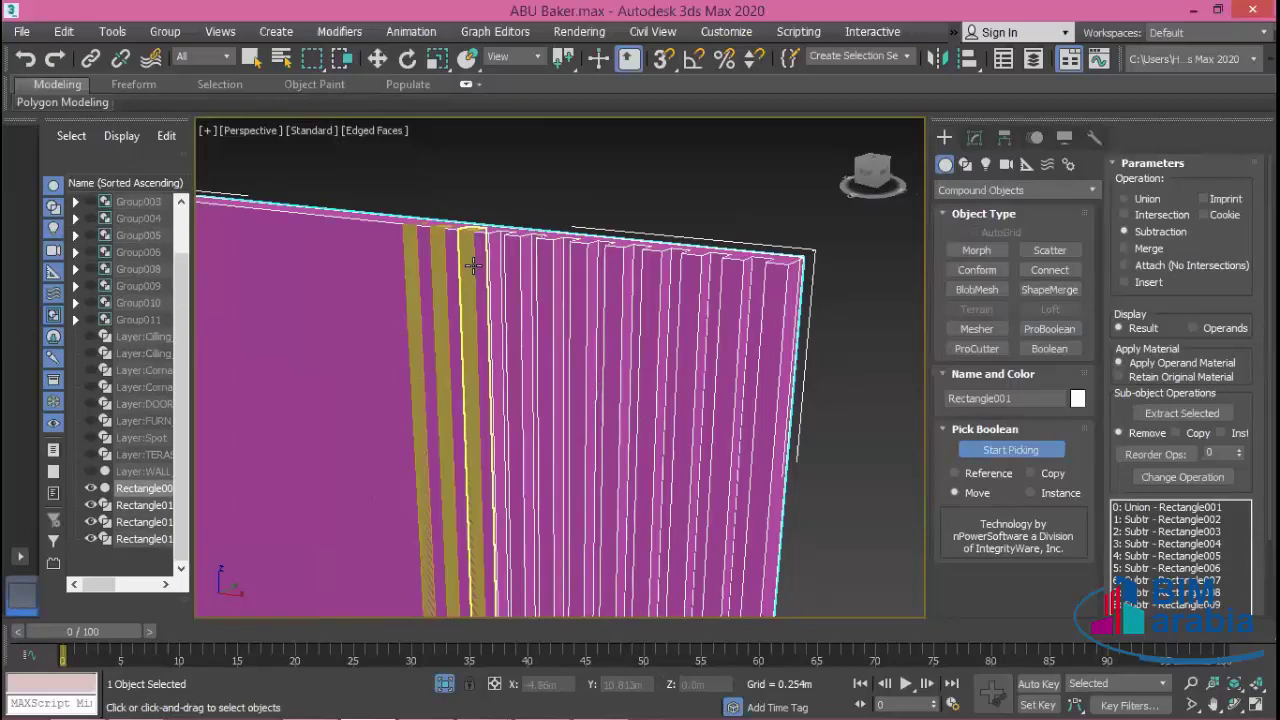
pyautogui.click(439, 266)
pyautogui.click(412, 270)
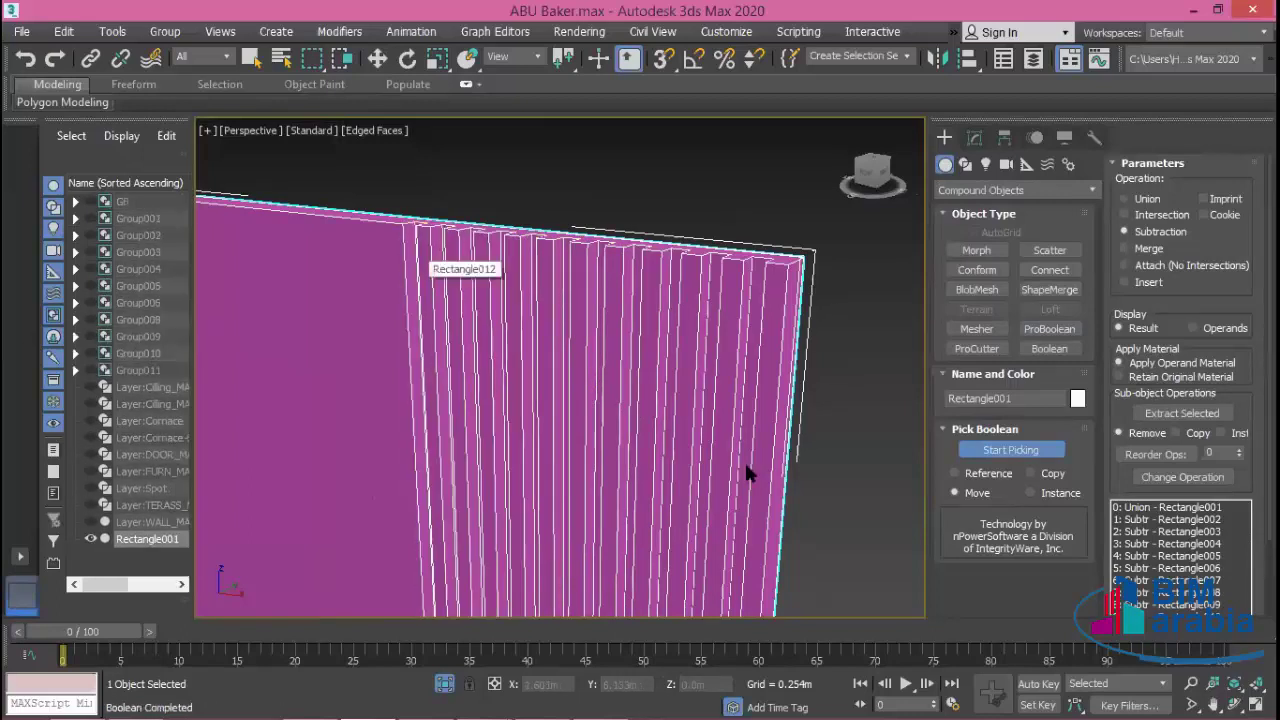
pyautogui.rightClick(1059, 476)
pyautogui.click(1049, 328)
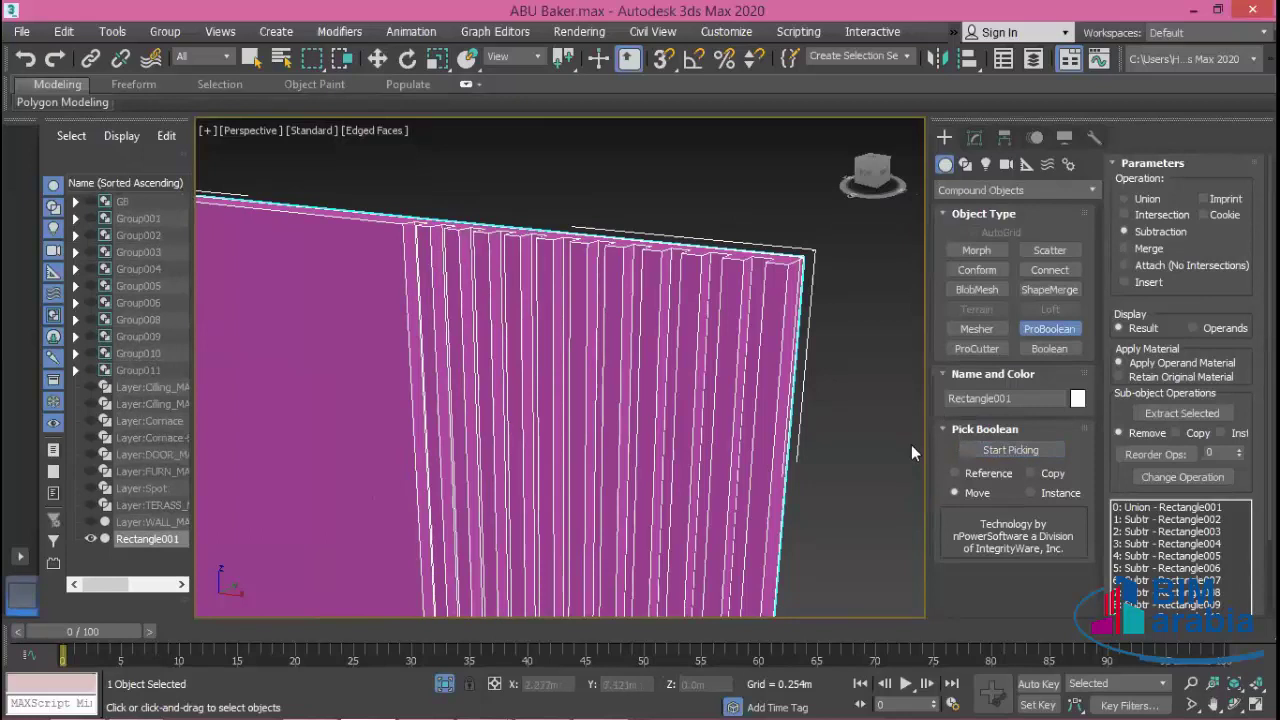
pyautogui.click(1049, 328)
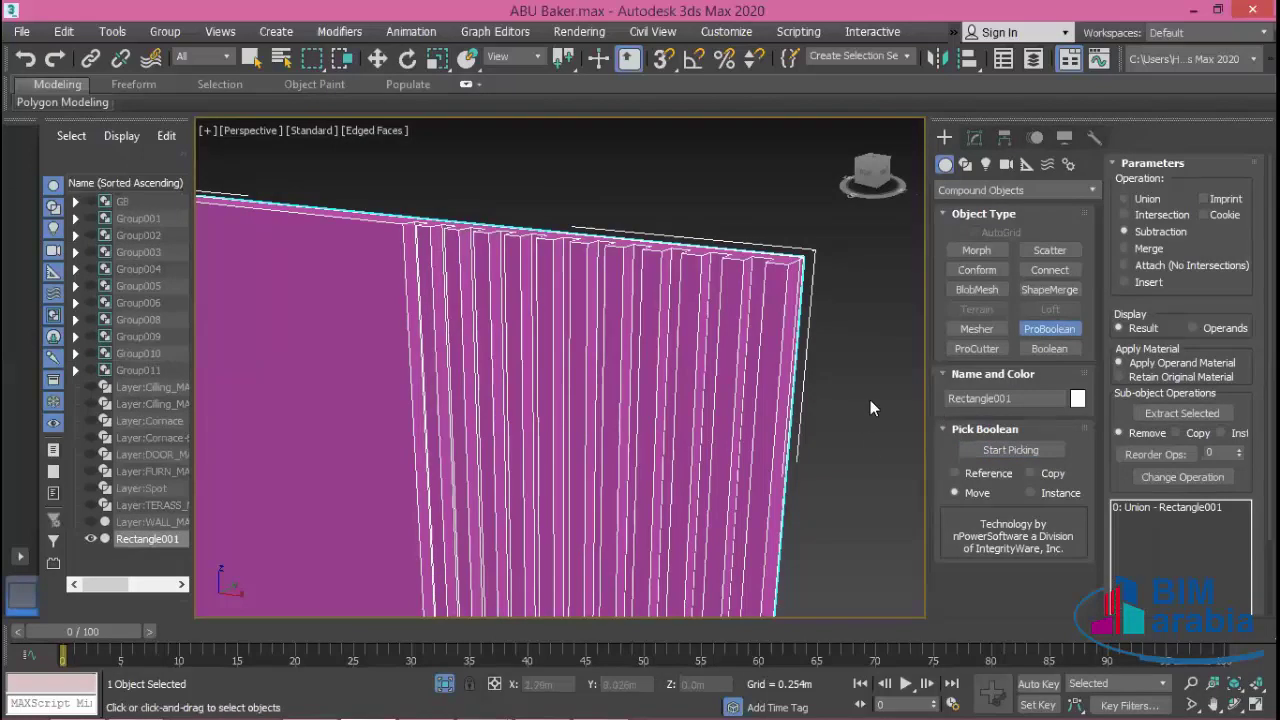
# - Orbit, pan and zoom around the panel to inspect the cut grooves
pyautogui.scroll(-5, 860, 368)
pyautogui.moveTo(860, 368); pyautogui.dragTo(855, 431, button='middle')
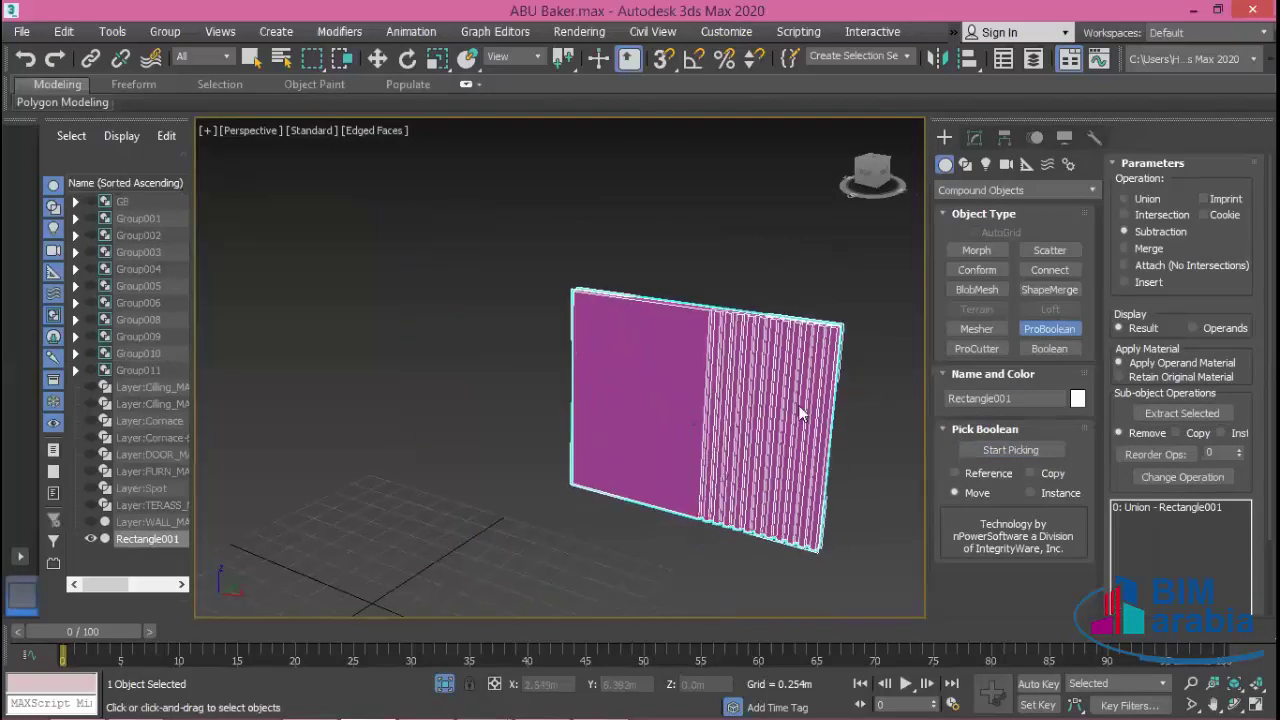
pyautogui.moveTo(901, 476)
pyautogui.keyDown('alt'); pyautogui.mouseDown(button='middle')
pyautogui.moveTo(737, 453)
pyautogui.moveTo(775, 420)
pyautogui.moveTo(770, 385)
pyautogui.mouseUp(button='middle'); pyautogui.keyUp('alt')
pyautogui.scroll(5, 770, 415)
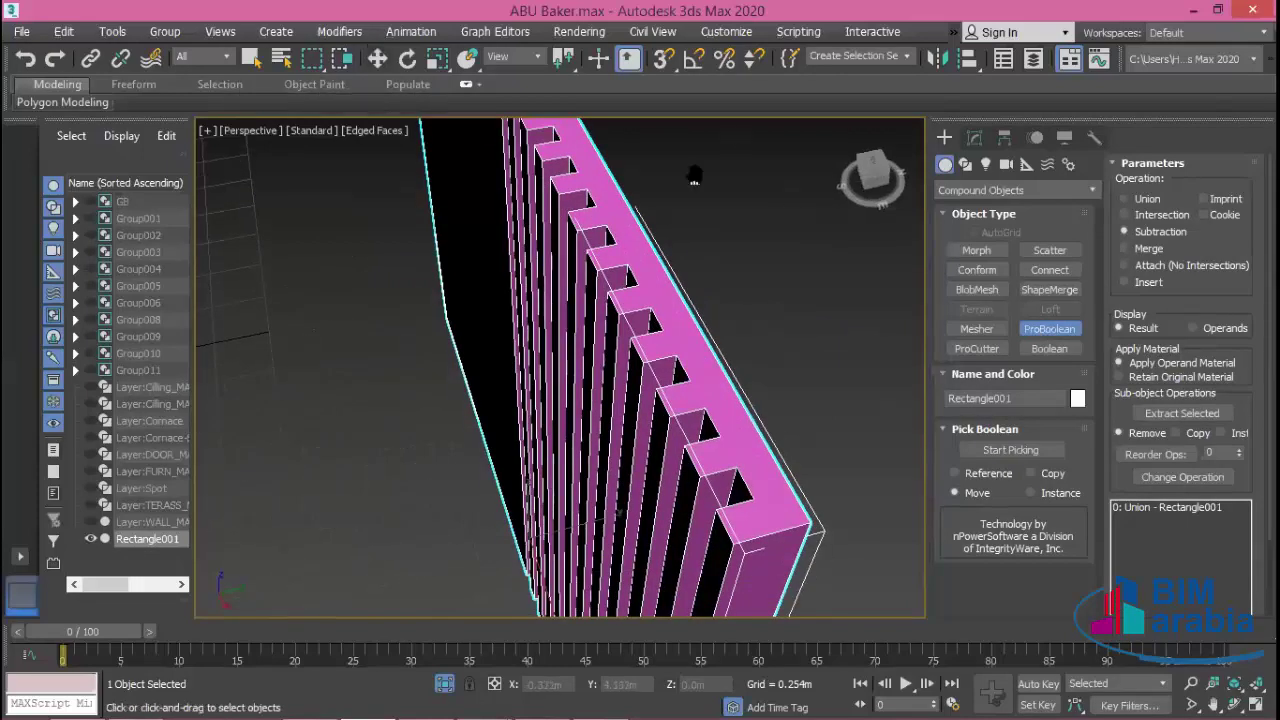
pyautogui.press('w')
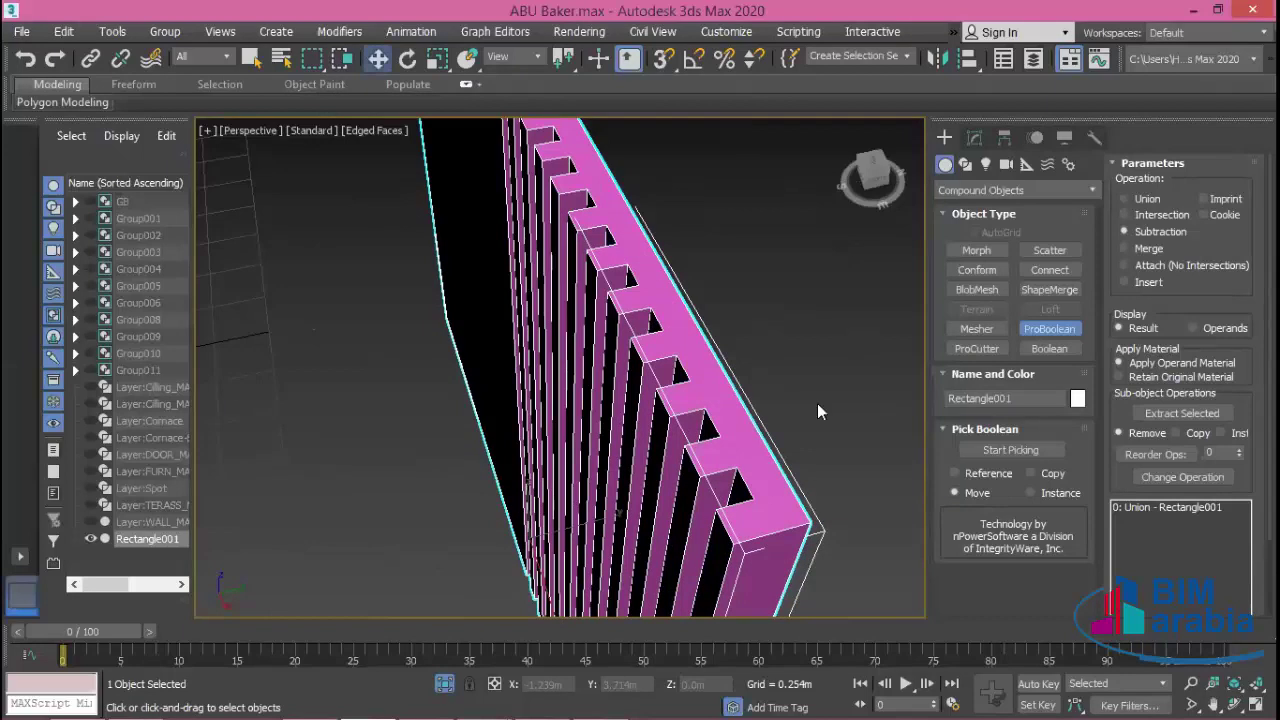
pyautogui.click(817, 403)
pyautogui.scroll(-3, 817, 403)
pyautogui.moveTo(710, 416); pyautogui.dragTo(753, 411, button='middle')
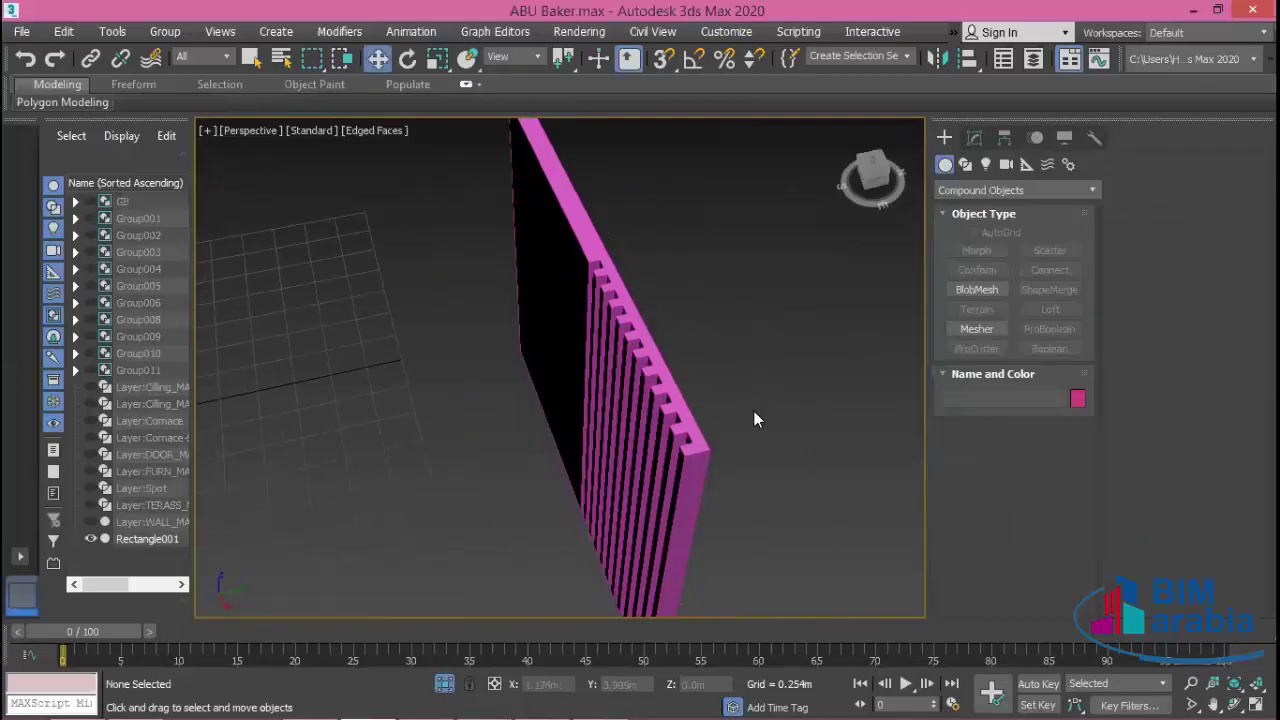
pyautogui.scroll(4, 637, 253)
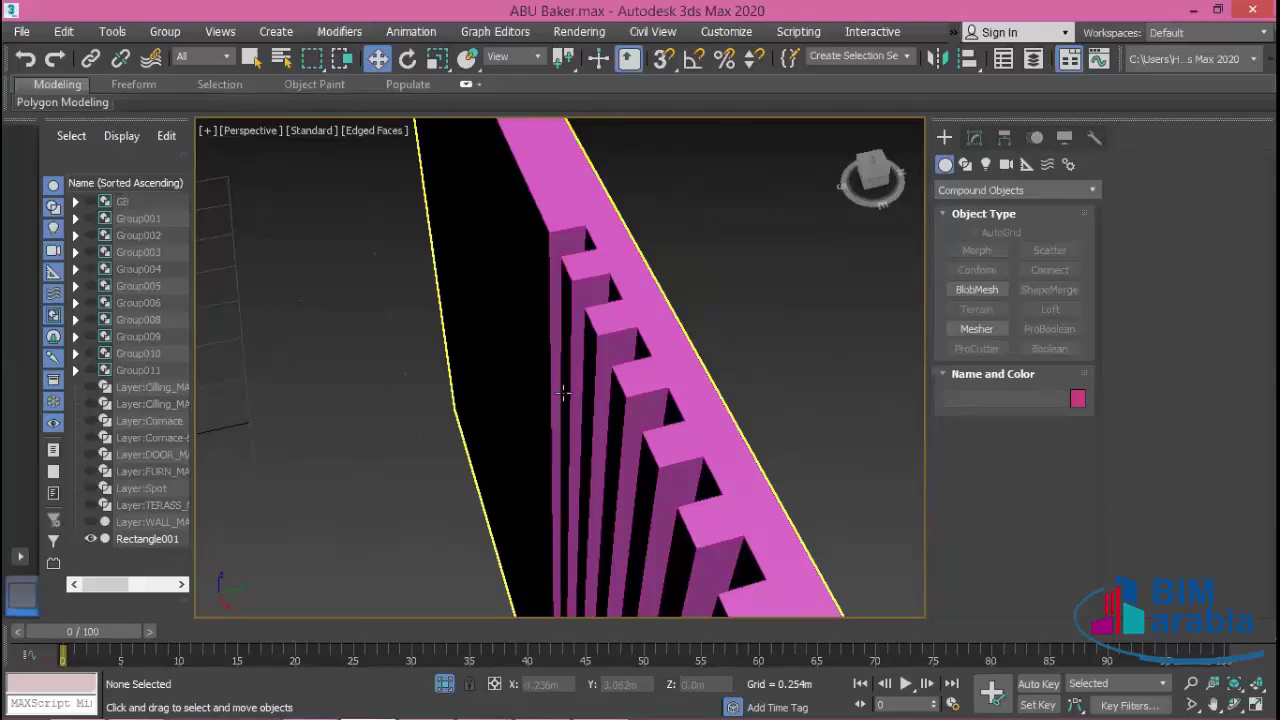
pyautogui.scroll(-10, 694, 394)
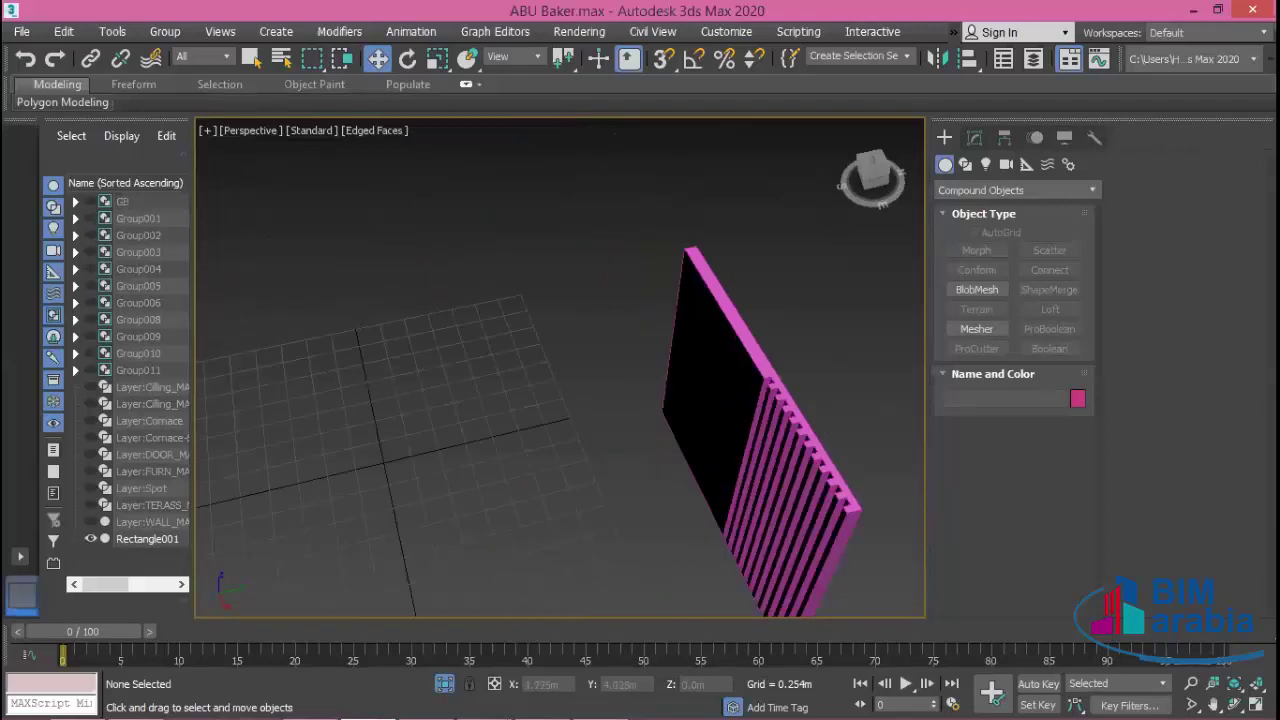
# - Return to four viewports and end Isolate Selection so the whole room shows
pyautogui.hotkey('alt', 'w')
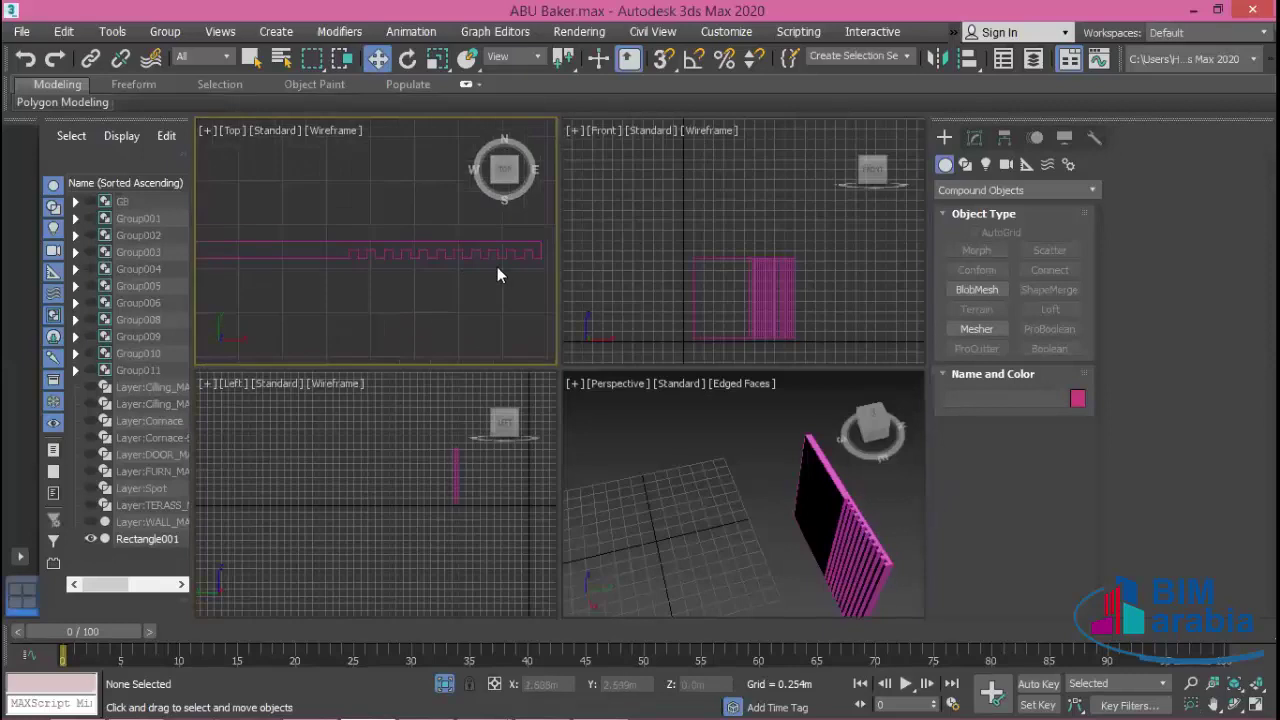
pyautogui.click(420, 256)
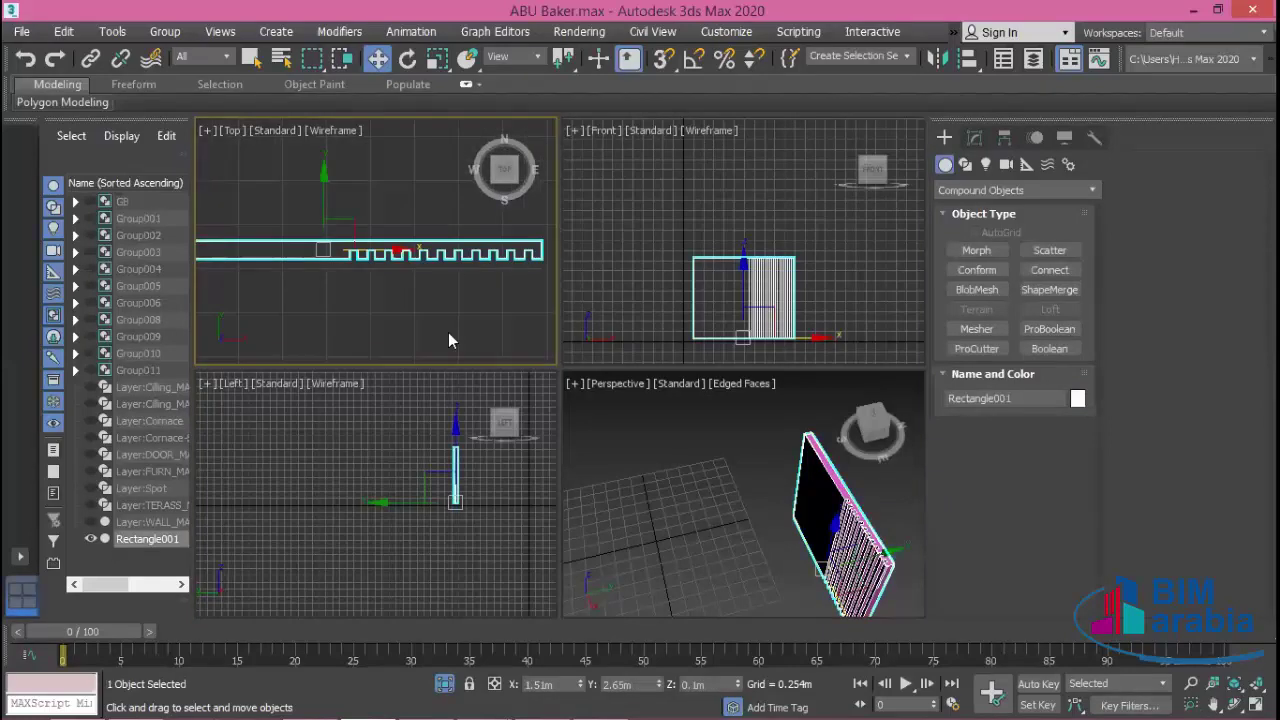
pyautogui.moveTo(414, 310); pyautogui.dragTo(448, 281, button='middle')
pyautogui.scroll(-2, 448, 281)
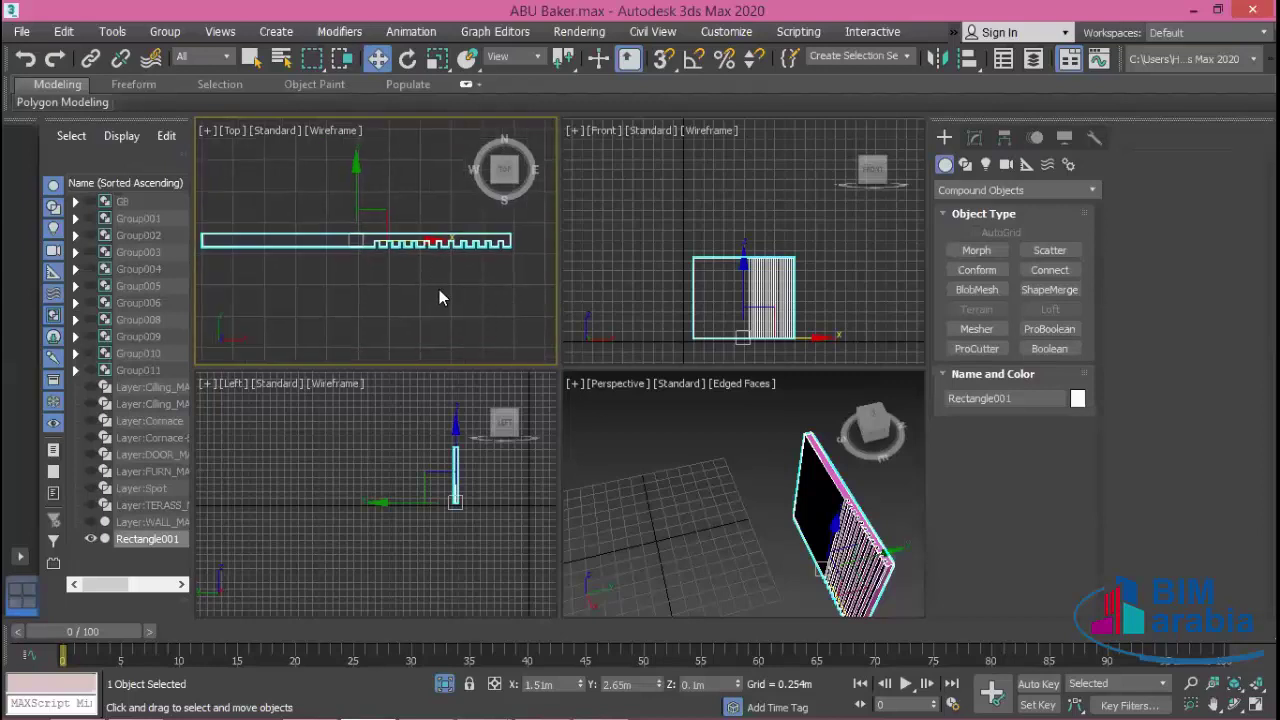
pyautogui.click(439, 297)
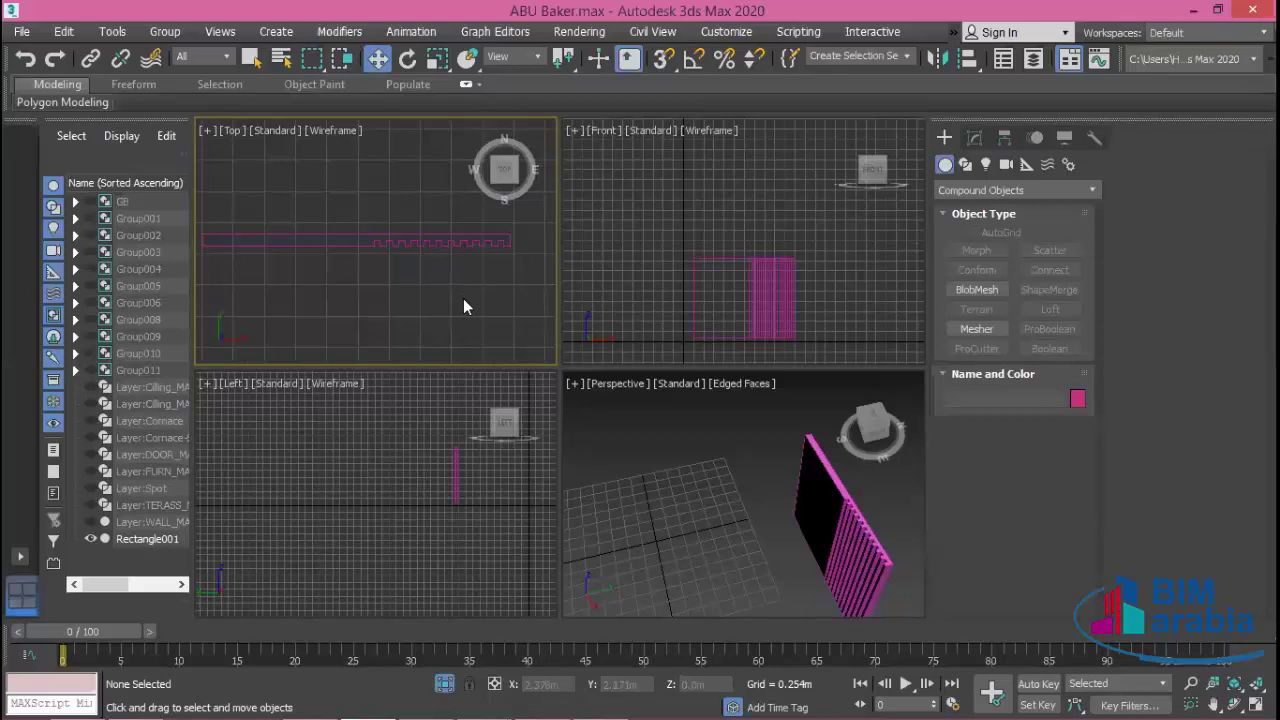
pyautogui.click(765, 515)
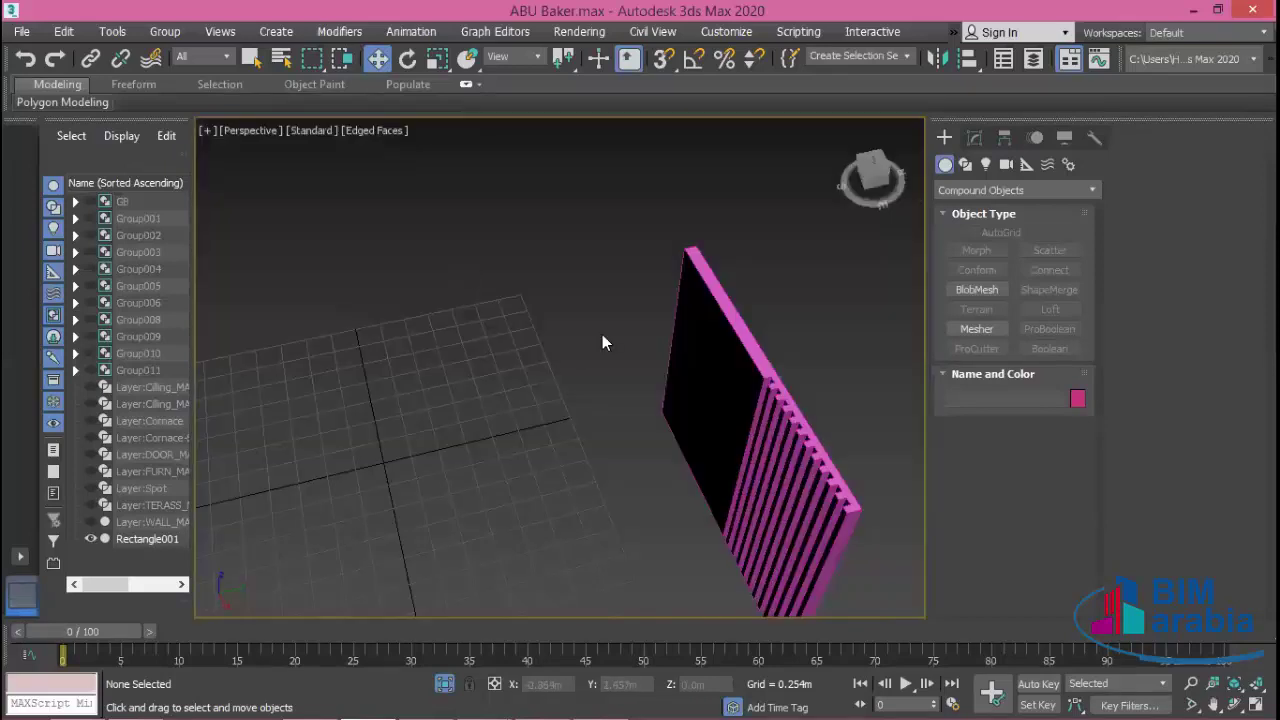
pyautogui.scroll(-3, 602, 343)
pyautogui.scroll(-3, 523, 289)
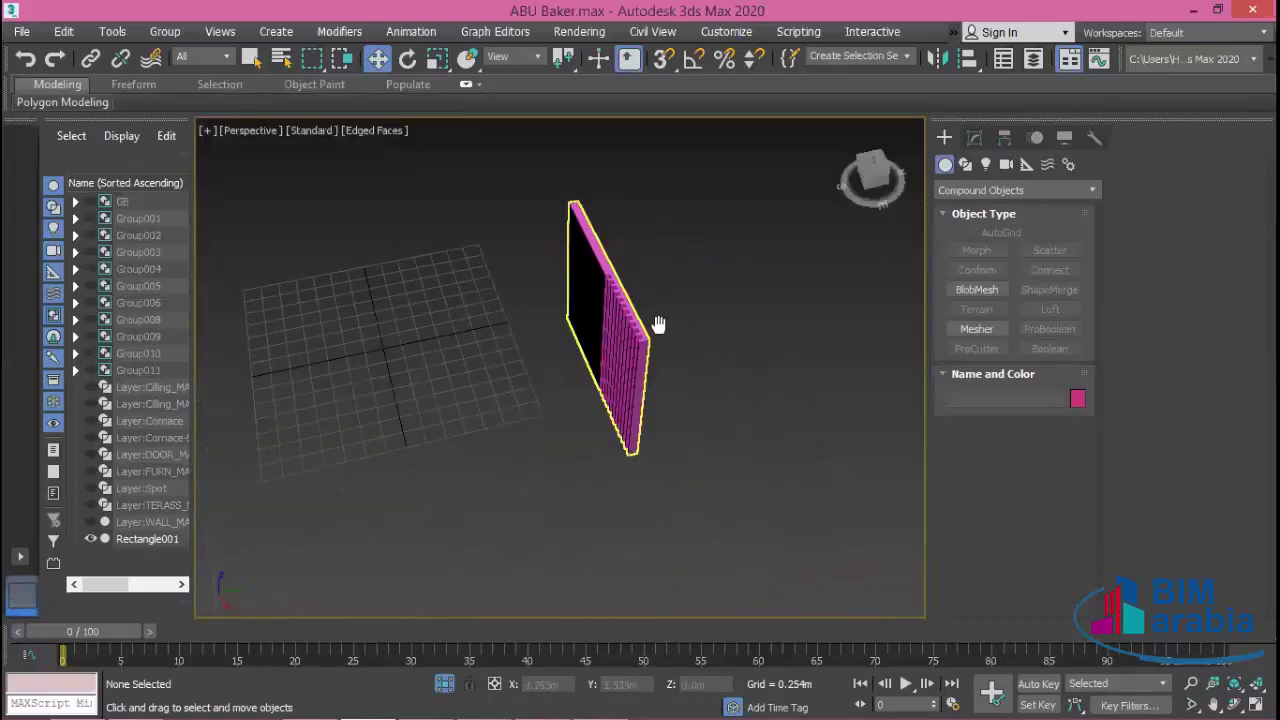
pyautogui.click(440, 684)
# - Select the pink Rectangle001 panel and isolate it with Alt+Q
pyautogui.moveTo(851, 523); pyautogui.dragTo(801, 446, button='middle')
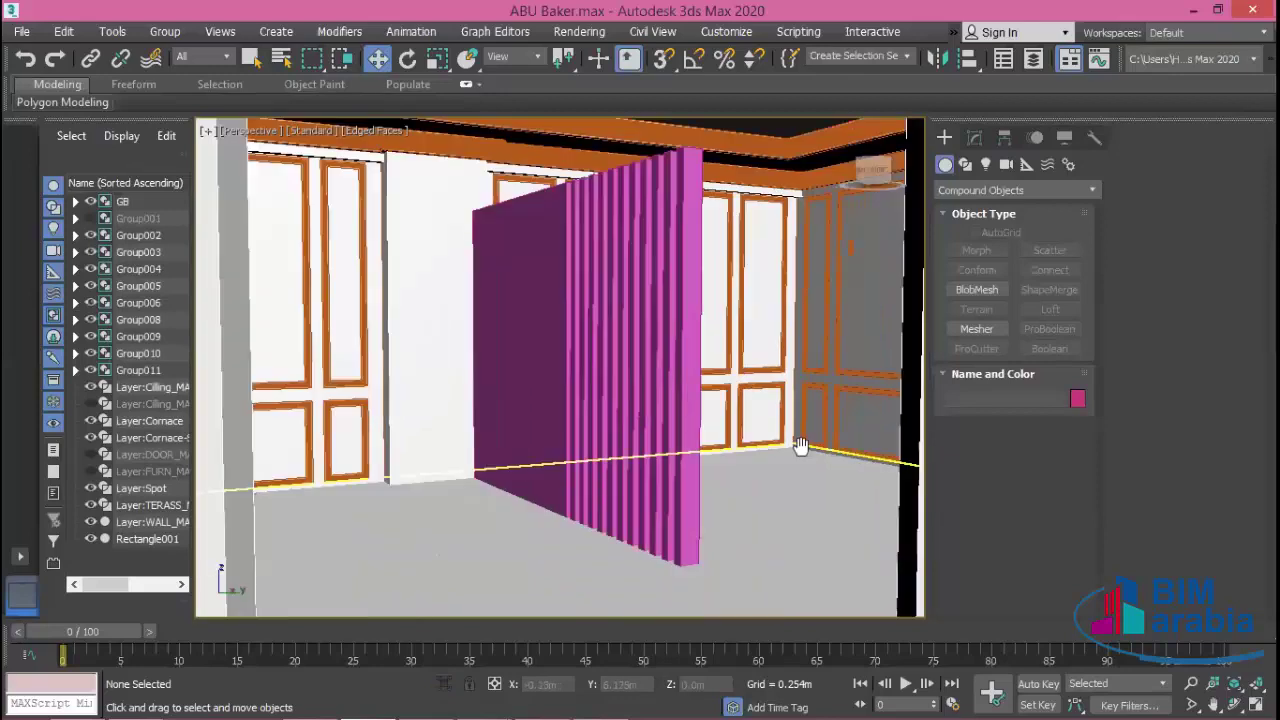
pyautogui.scroll(-2, 801, 446)
pyautogui.scroll(-2, 740, 485)
pyautogui.scroll(-3, 687, 523)
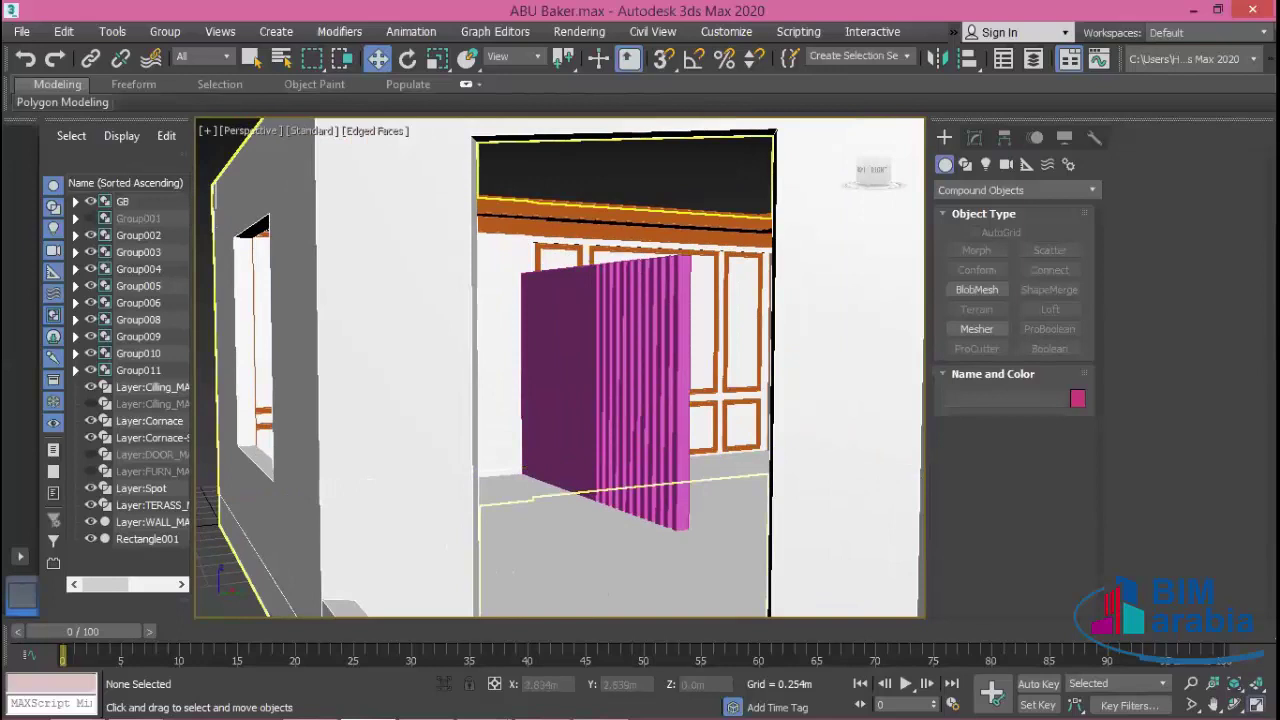
pyautogui.hotkey('alt', 'w')
pyautogui.click(459, 243)
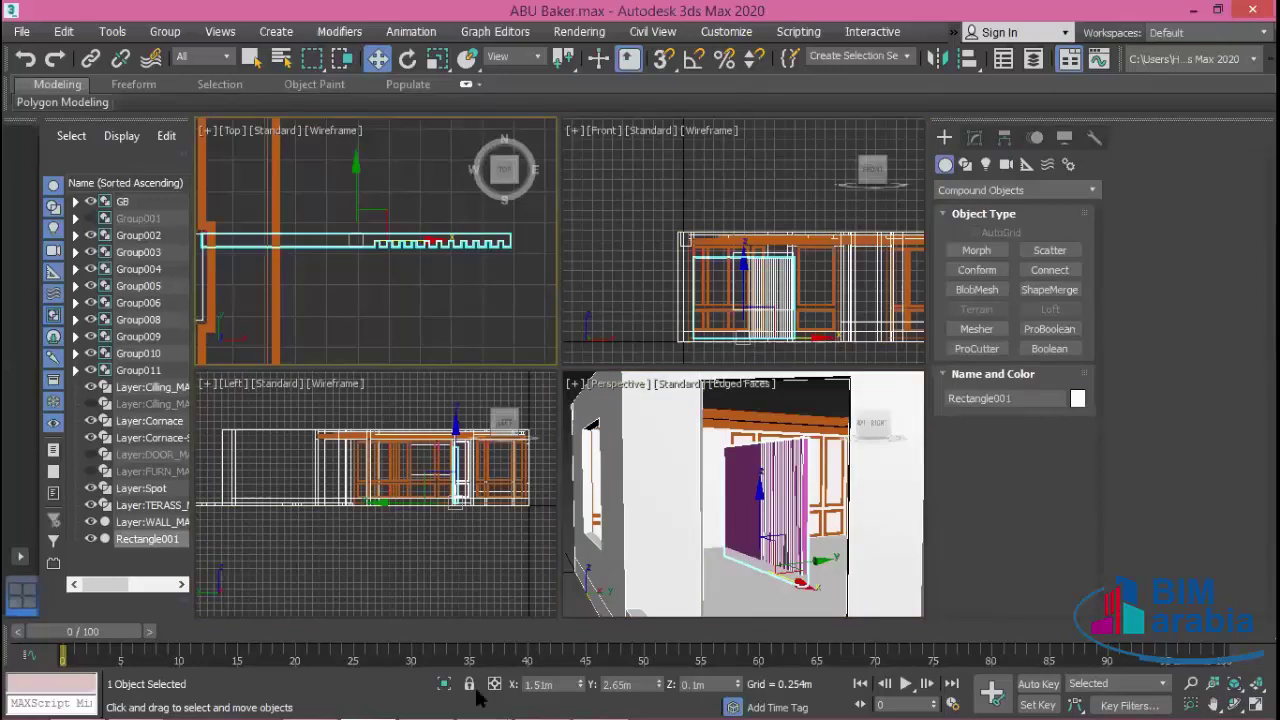
pyautogui.hotkey('alt', 'q')
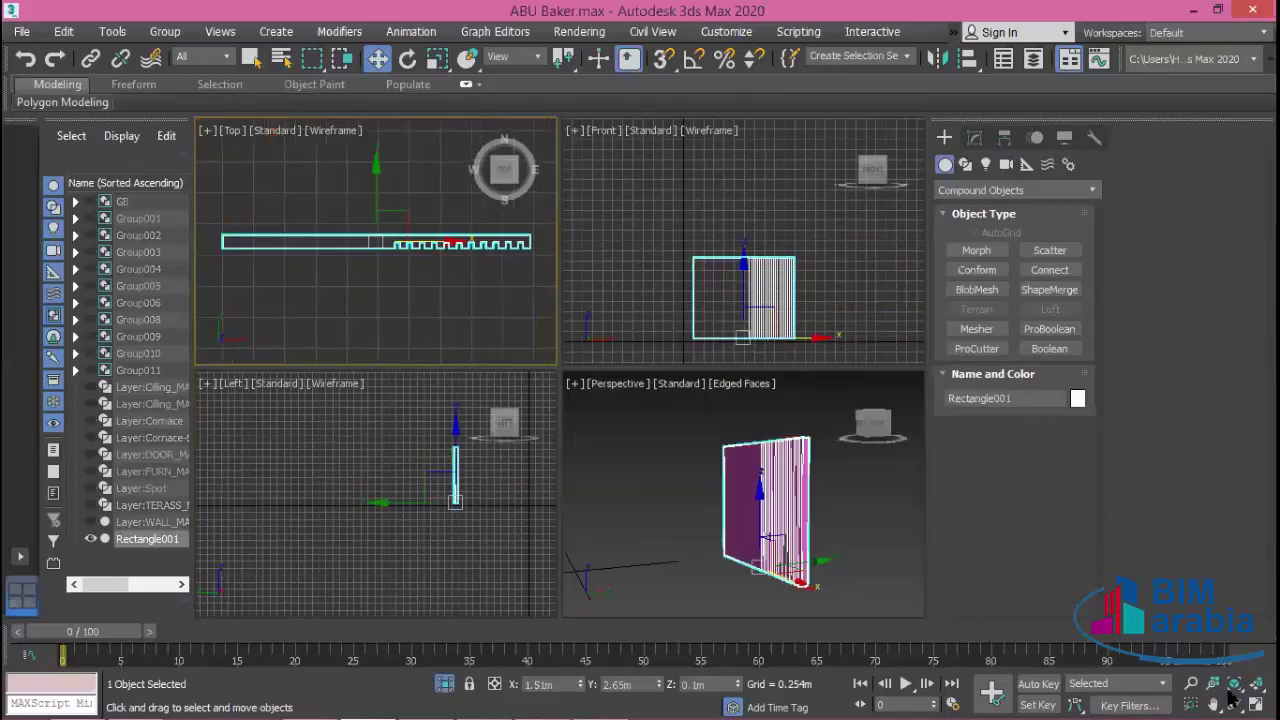
# - Maximize the Top view, then pan and zoom to inspect the notched outline
pyautogui.click(1256, 705)
pyautogui.moveTo(765, 463); pyautogui.dragTo(765, 459, button='middle')
pyautogui.scroll(4, 765, 459)
pyautogui.moveTo(828, 418); pyautogui.dragTo(757, 400, button='middle')
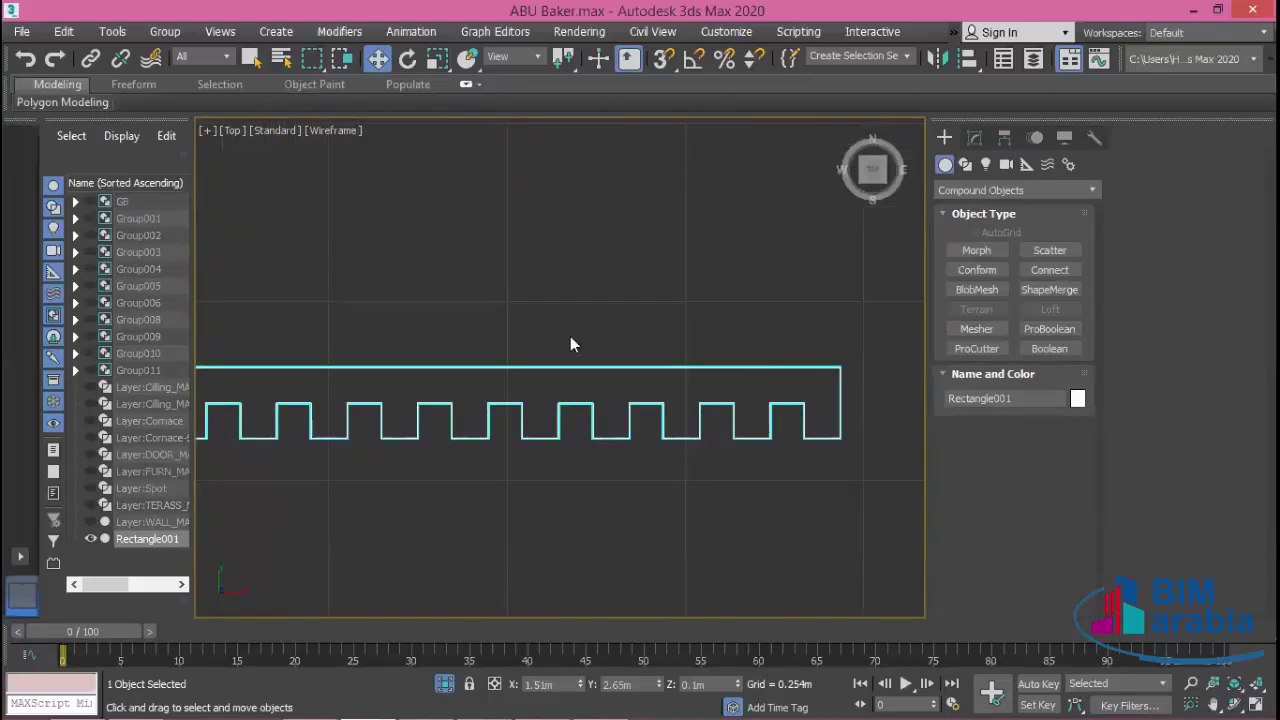
pyautogui.scroll(-1, 646, 491)
pyautogui.scroll(-3, 598, 393)
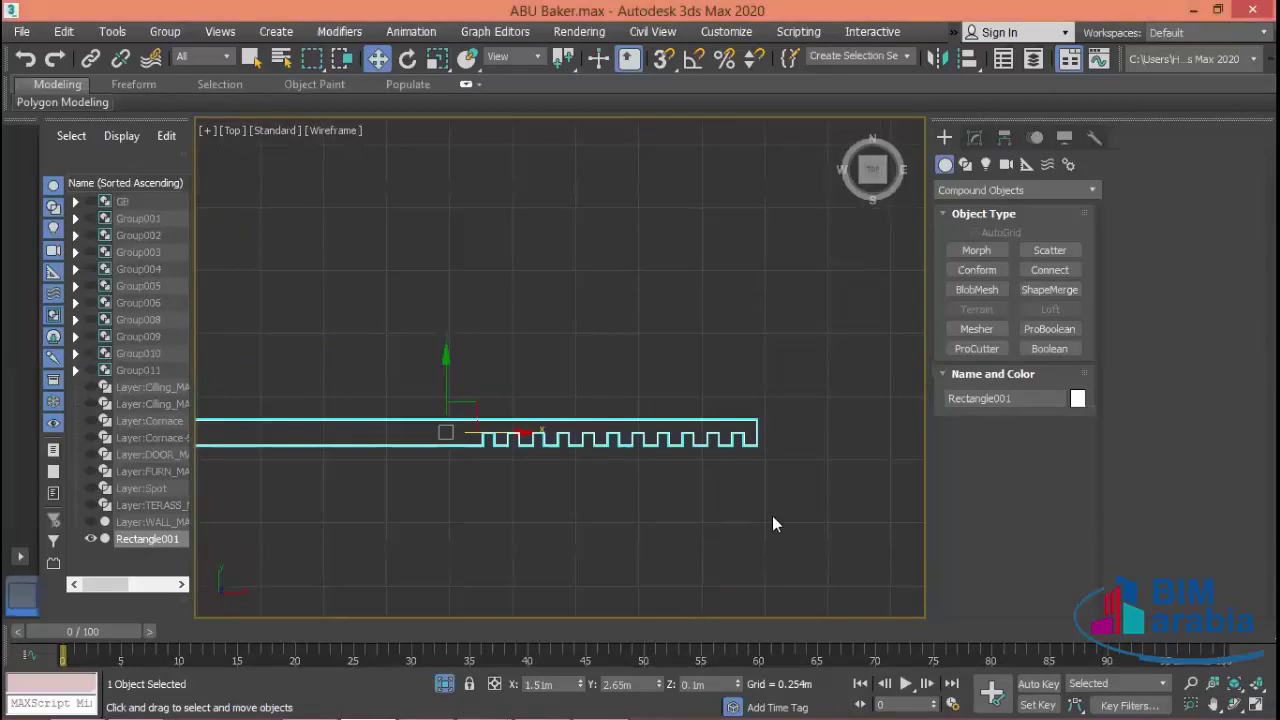
pyautogui.scroll(1, 778, 530)
pyautogui.scroll(1, 785, 461)
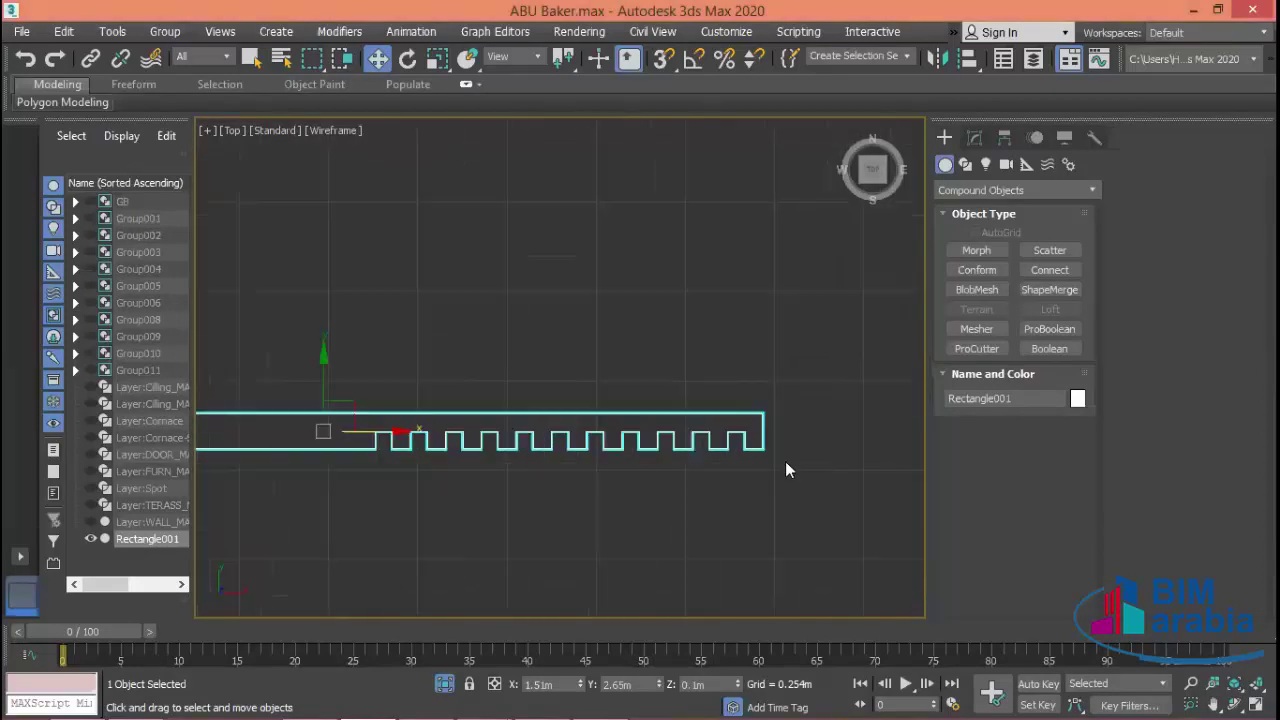
pyautogui.scroll(2, 805, 462)
pyautogui.scroll(3, 771, 403)
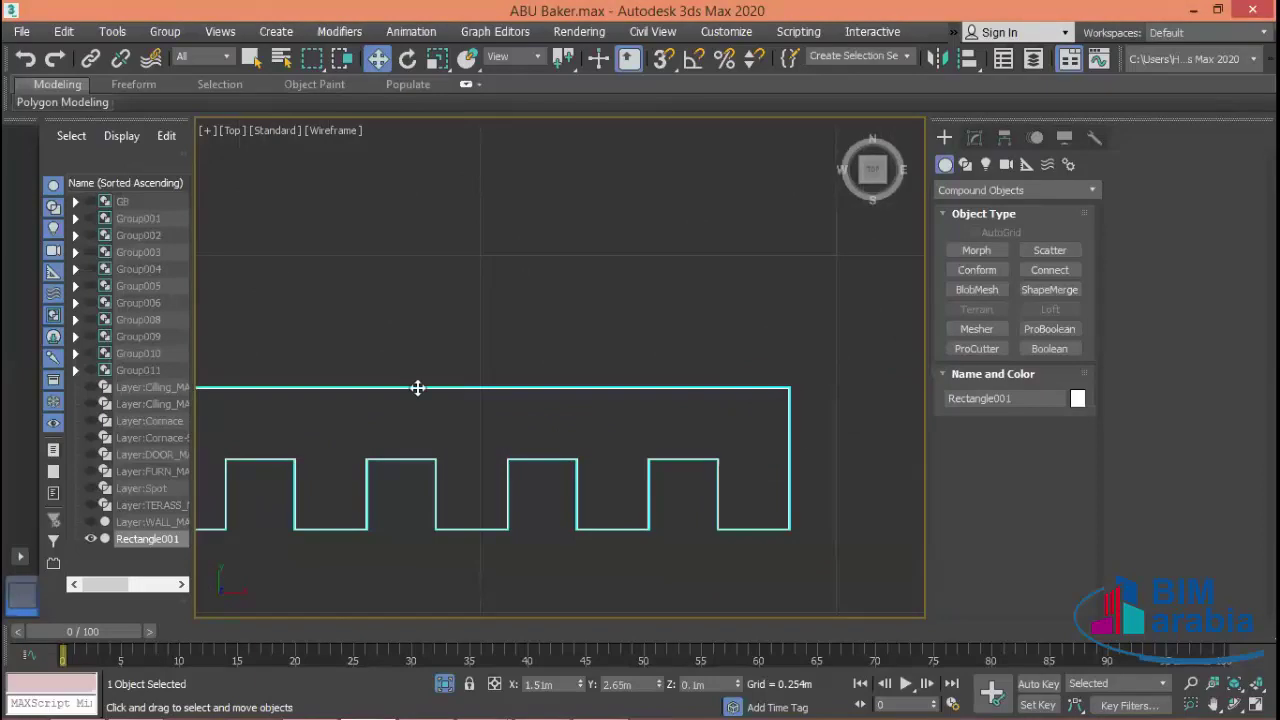
pyautogui.scroll(-1, 549, 528)
pyautogui.scroll(-3, 624, 409)
pyautogui.scroll(-2, 760, 434)
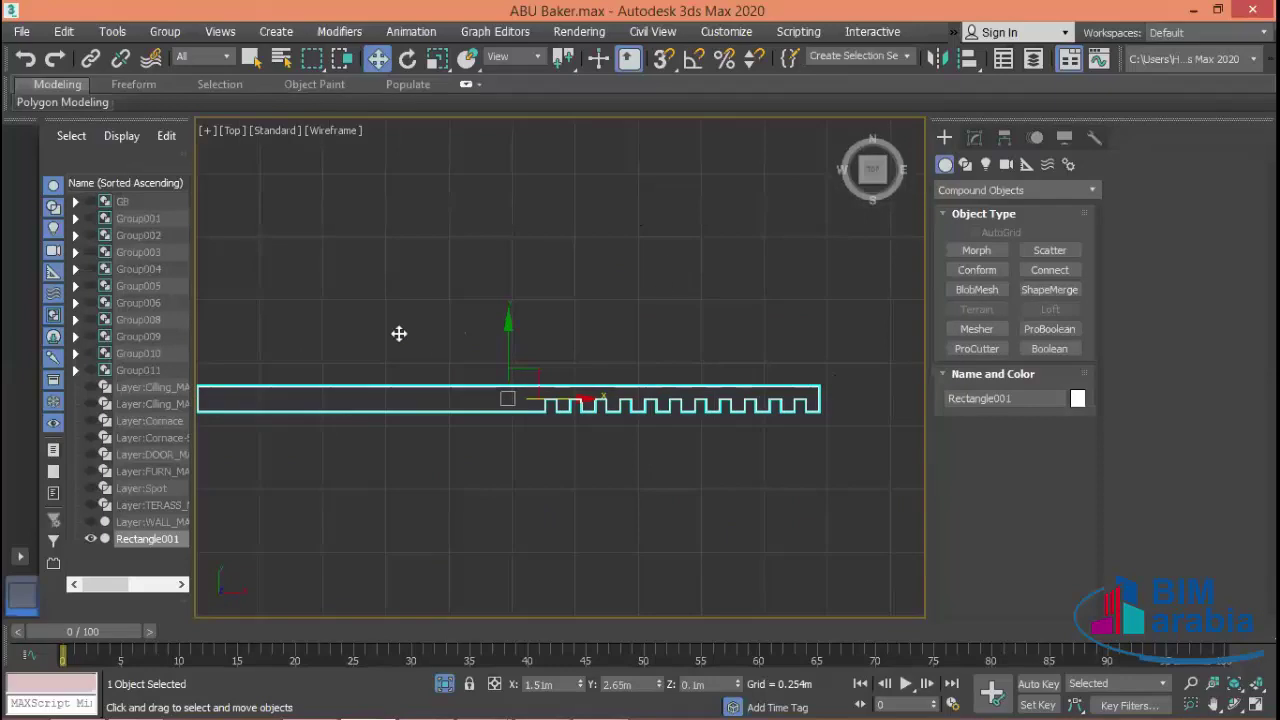
# - Deselect the panel and crossing-select all 11 square teeth in the Top view
pyautogui.moveTo(729, 467); pyautogui.dragTo(959, 461, button='middle')
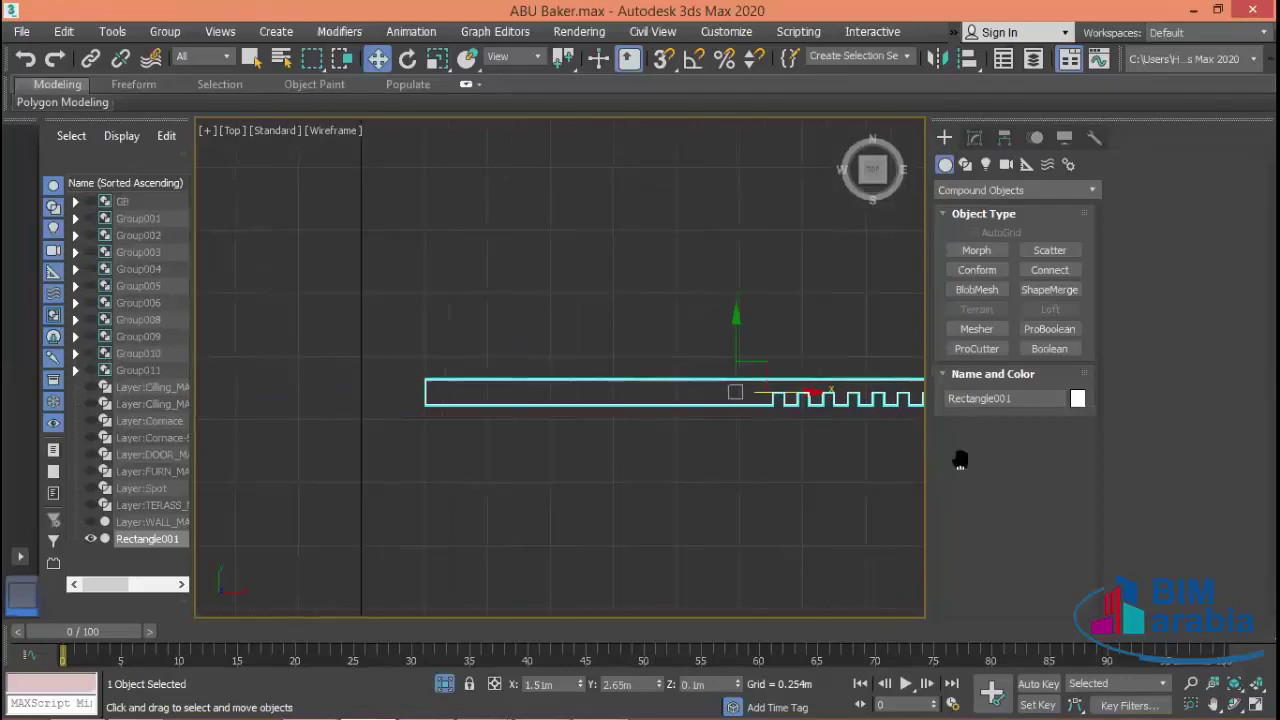
pyautogui.scroll(-1, 605, 378)
pyautogui.scroll(-1, 615, 410)
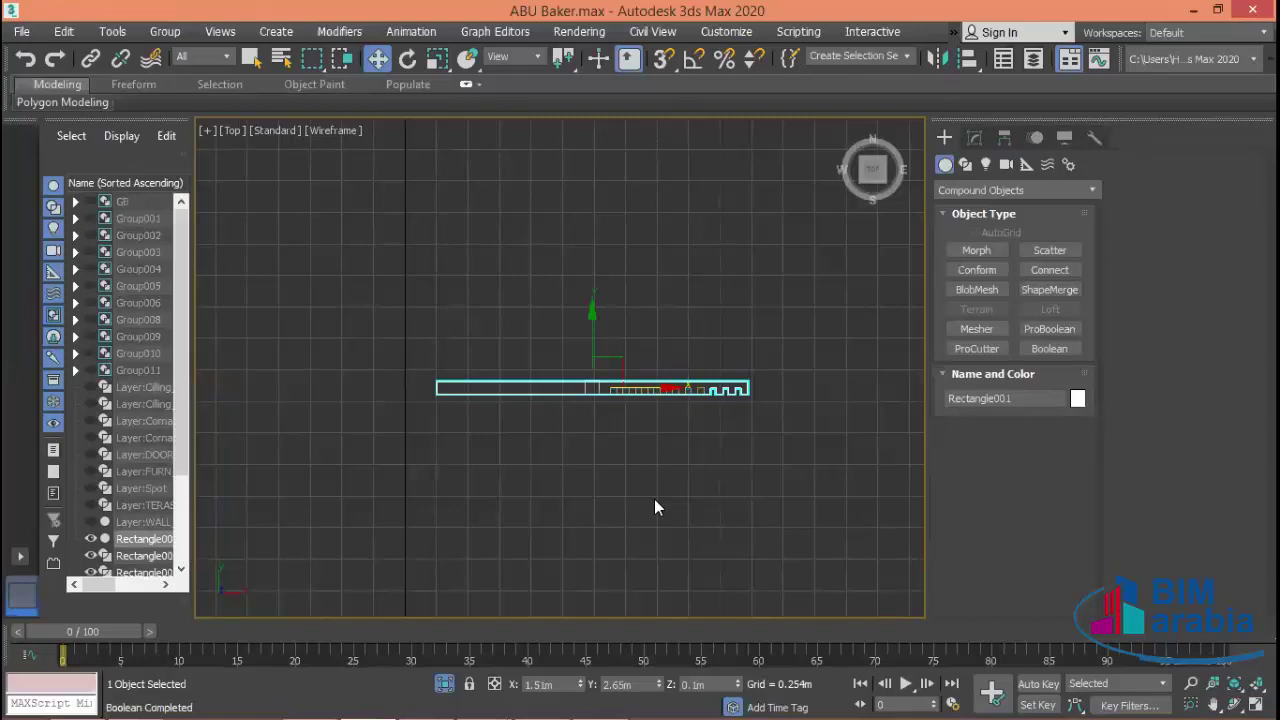
pyautogui.click(723, 442)
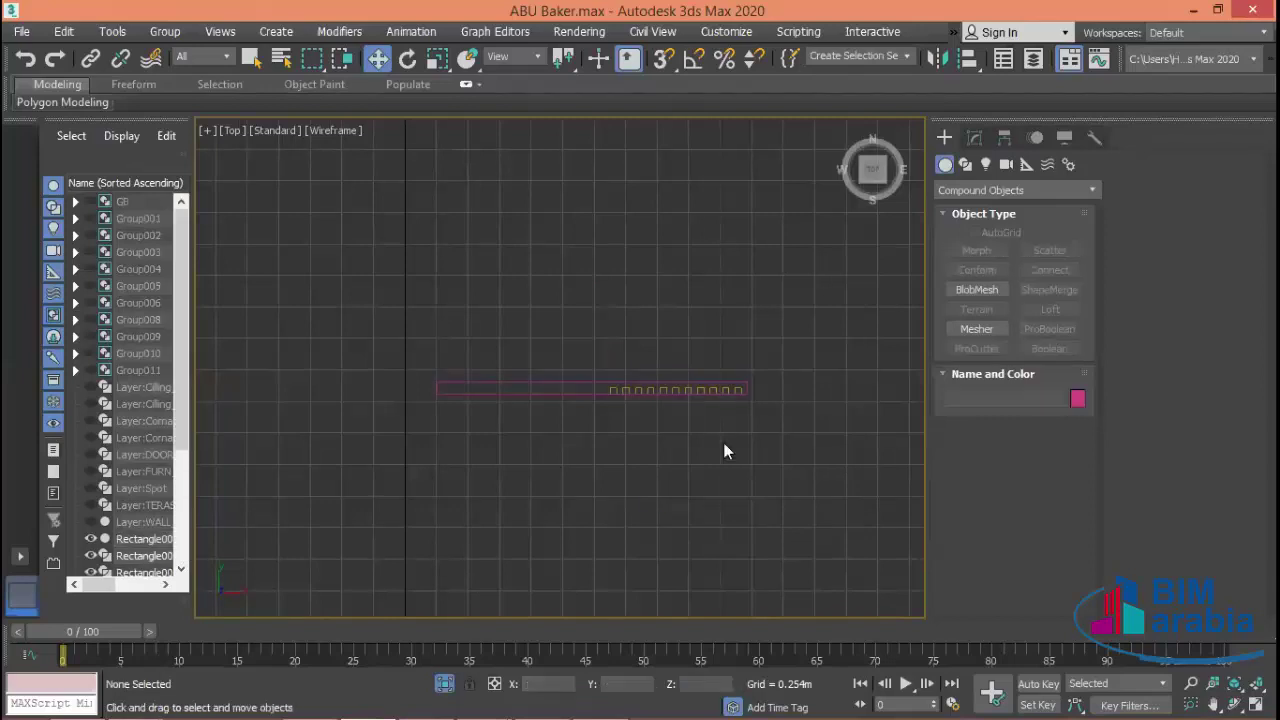
pyautogui.moveTo(723, 442); pyautogui.dragTo(763, 454, button='middle')
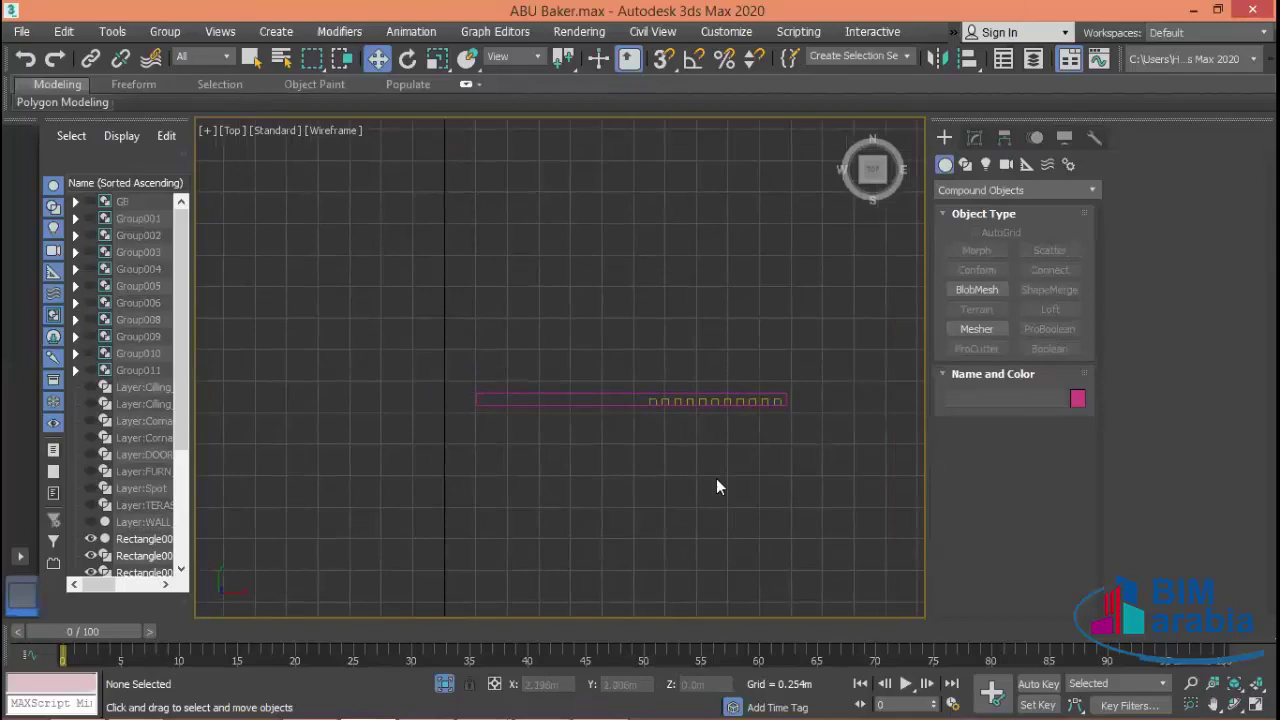
pyautogui.scroll(4, 746, 495)
pyautogui.scroll(1, 791, 441)
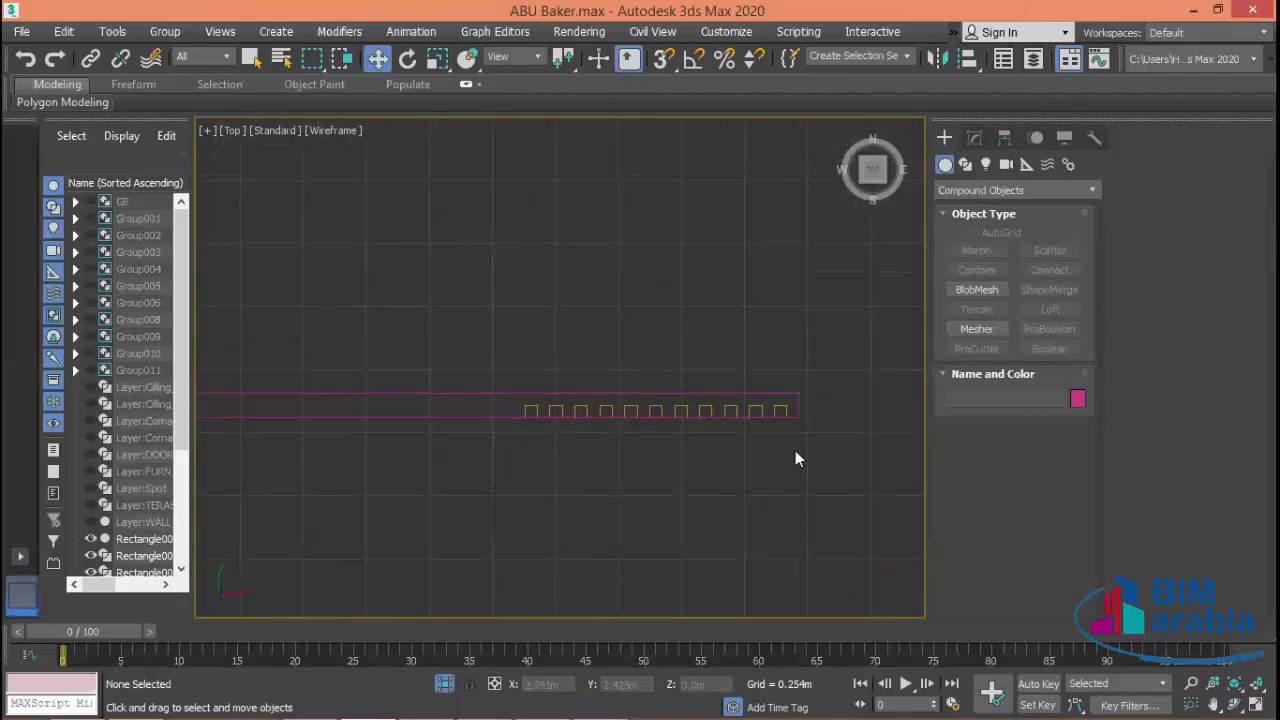
pyautogui.scroll(3, 795, 450)
pyautogui.moveTo(797, 447); pyautogui.dragTo(847, 400, button='middle')
pyautogui.moveTo(849, 354); pyautogui.dragTo(584, 379)
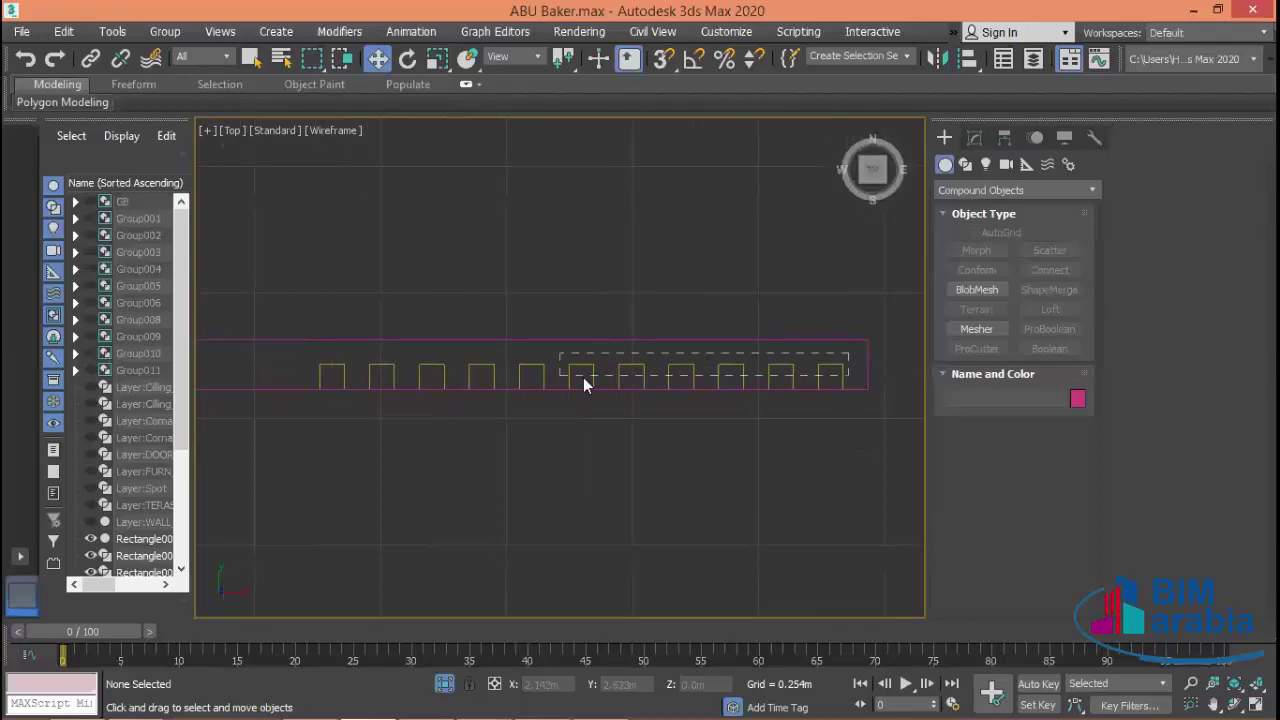
pyautogui.moveTo(330, 380); pyautogui.dragTo(330, 380)
# - Shift-drag the selected teeth left to clone them as Instance Rectangle013
pyautogui.scroll(-2, 537, 434)
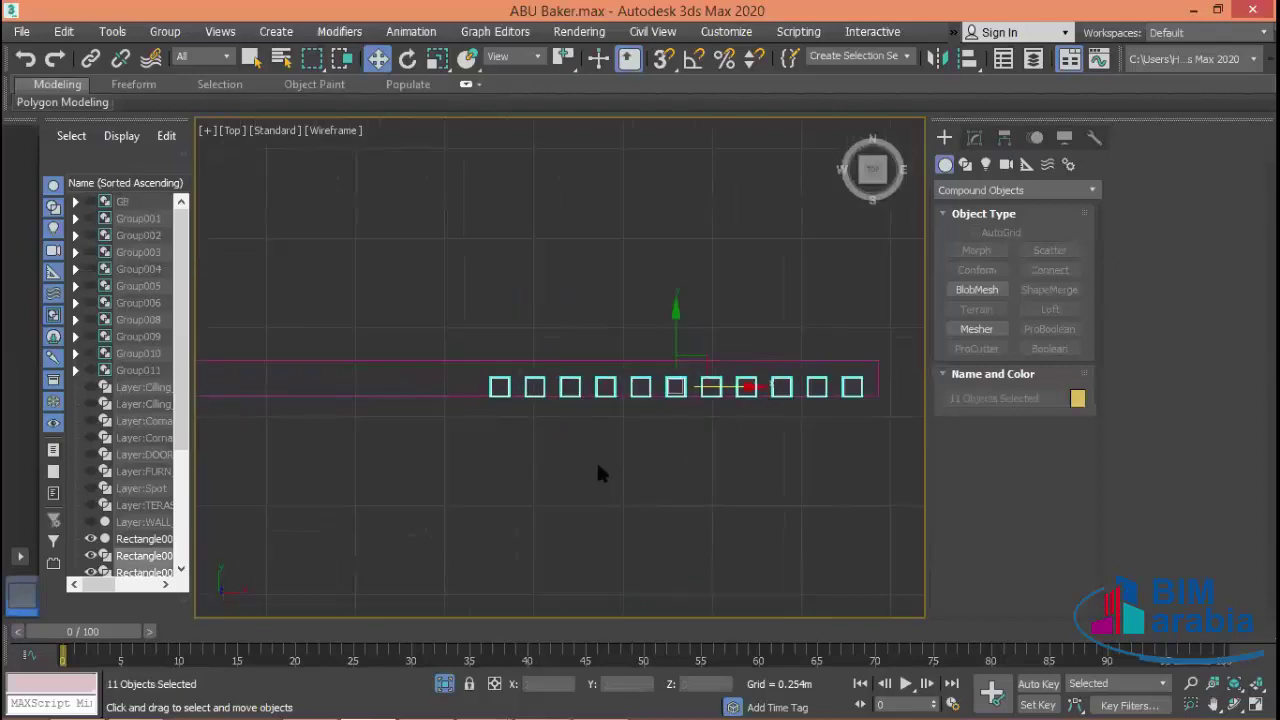
pyautogui.scroll(-3, 727, 455)
pyautogui.moveTo(600, 471); pyautogui.dragTo(750, 449, button='middle')
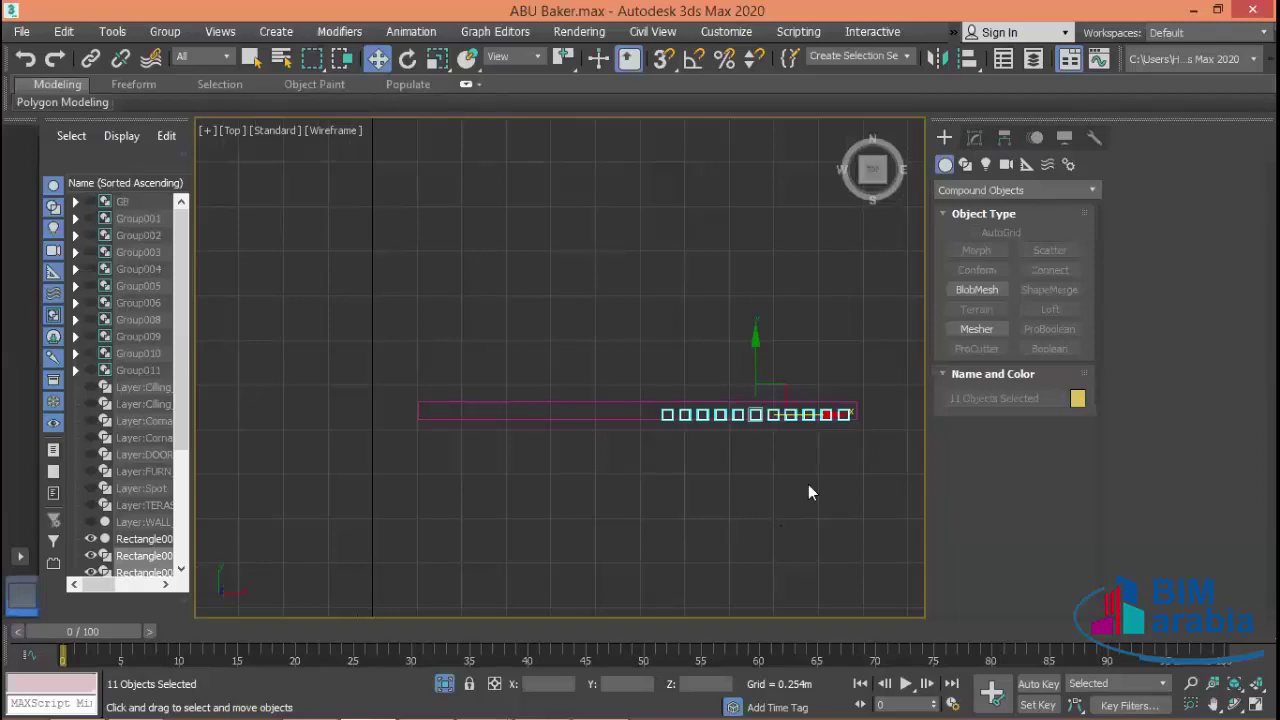
pyautogui.keyDown('shift'); pyautogui.moveTo(824, 410); pyautogui.dragTo(620, 404); pyautogui.keyUp('shift')
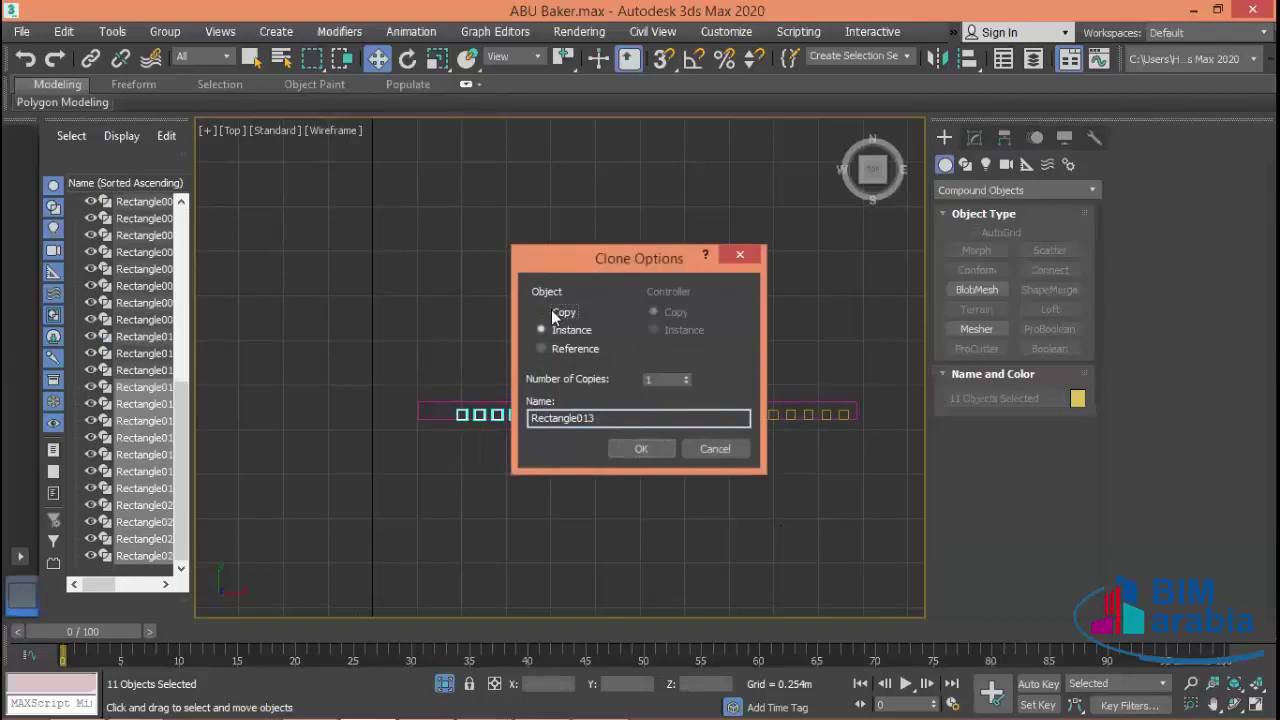
# - Confirm the duplicated squares as independent copies and bring them into view
pyautogui.click(551, 312)
pyautogui.click(643, 447)
pyautogui.moveTo(567, 494); pyautogui.dragTo(641, 511, button='middle')
pyautogui.scroll(2, 650, 490)
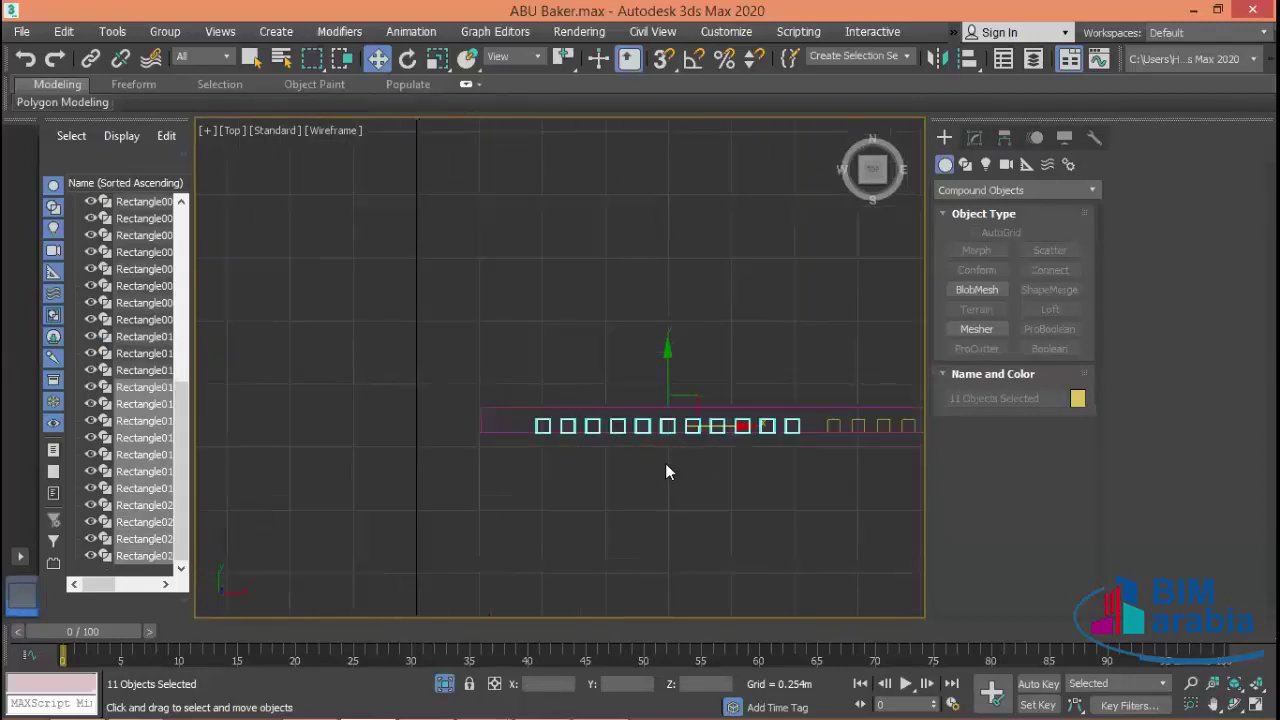
pyautogui.scroll(2, 665, 463)
# - Shift the copied squares further left along the magenta wall strip
pyautogui.moveTo(691, 410)
pyautogui.mouseDown()
pyautogui.moveTo(632, 410)
pyautogui.moveTo(610, 353)
pyautogui.mouseUp()
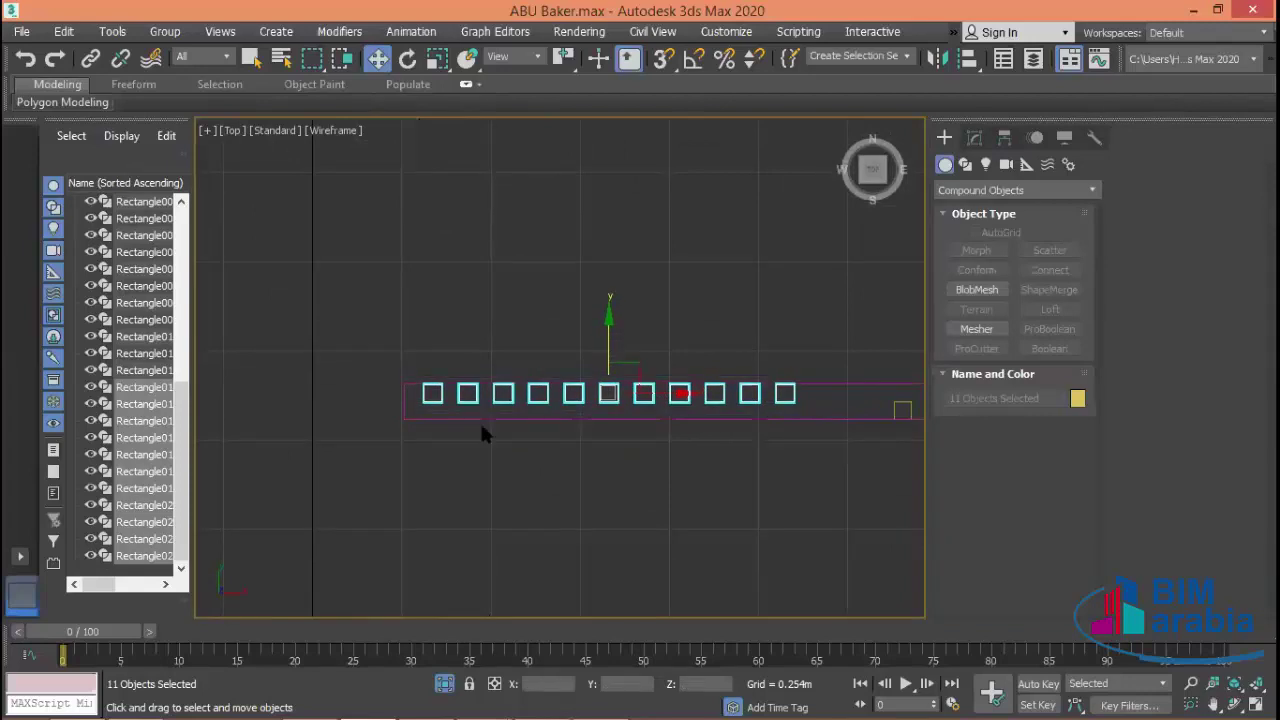
pyautogui.scroll(5, 490, 435)
pyautogui.moveTo(517, 451); pyautogui.dragTo(586, 386, button='middle')
pyautogui.scroll(-3, 586, 426)
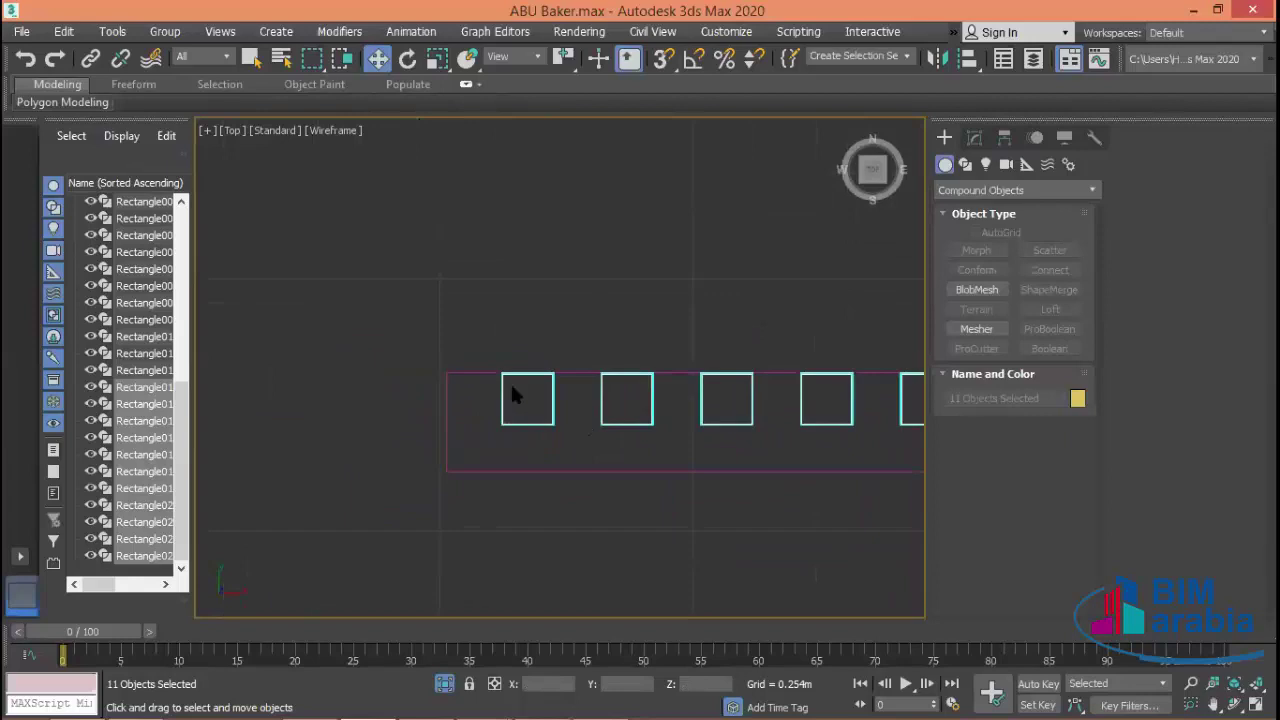
pyautogui.scroll(-2, 510, 395)
pyautogui.scroll(-2, 720, 508)
pyautogui.scroll(-3, 568, 476)
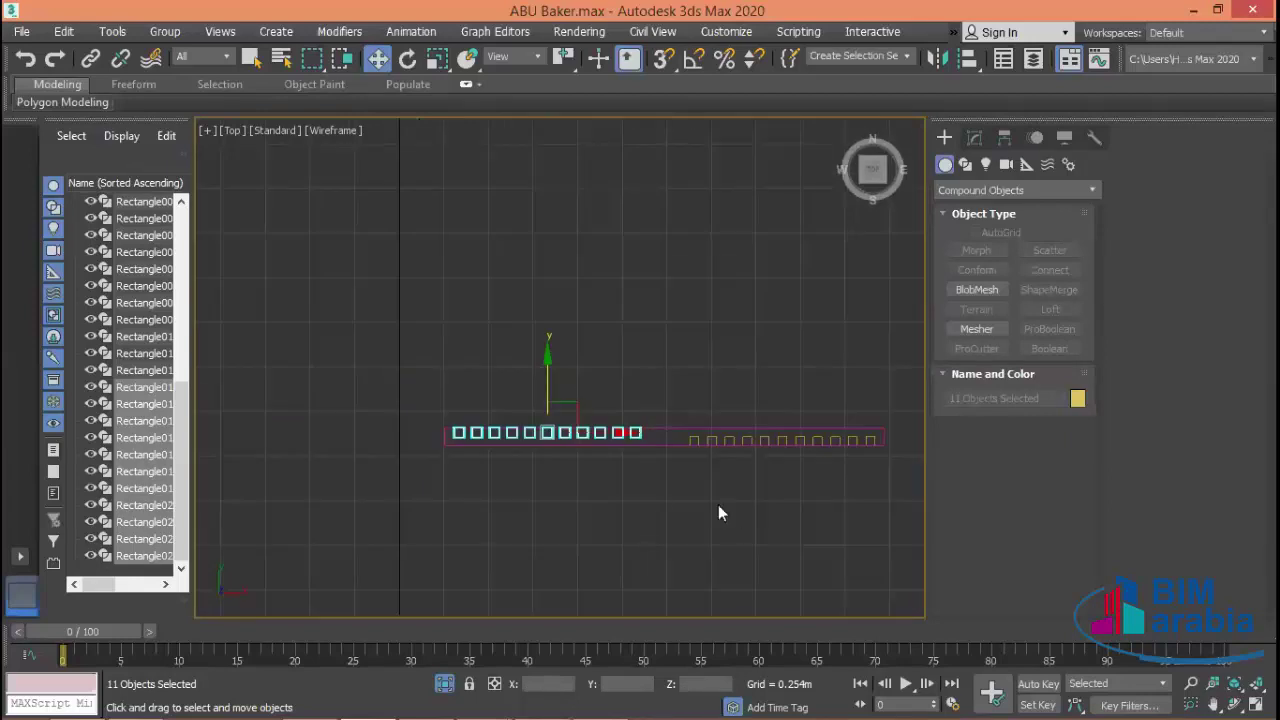
pyautogui.scroll(5, 525, 385)
pyautogui.scroll(2, 506, 405)
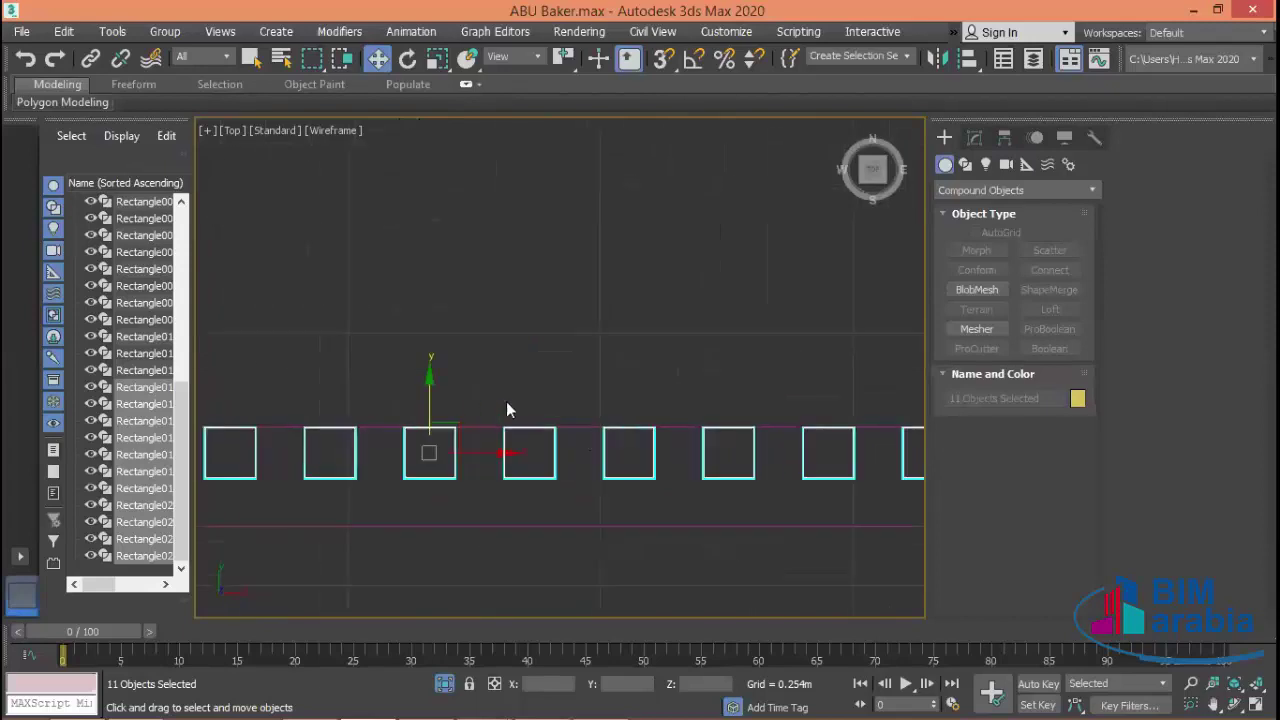
pyautogui.scroll(4, 506, 401)
# - Nudge the copied squares up and back down so they sit in line with the strip
pyautogui.moveTo(680, 343); pyautogui.dragTo(751, 242, button='middle')
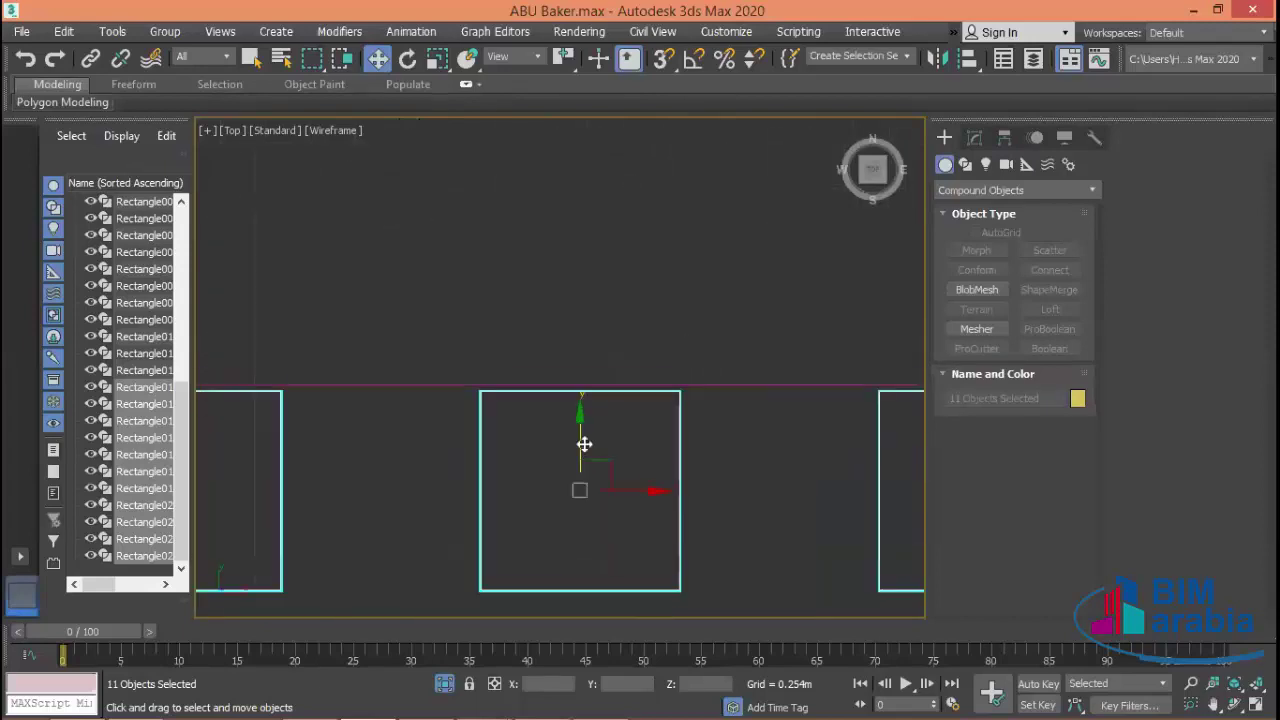
pyautogui.moveTo(584, 444); pyautogui.dragTo(579, 438)
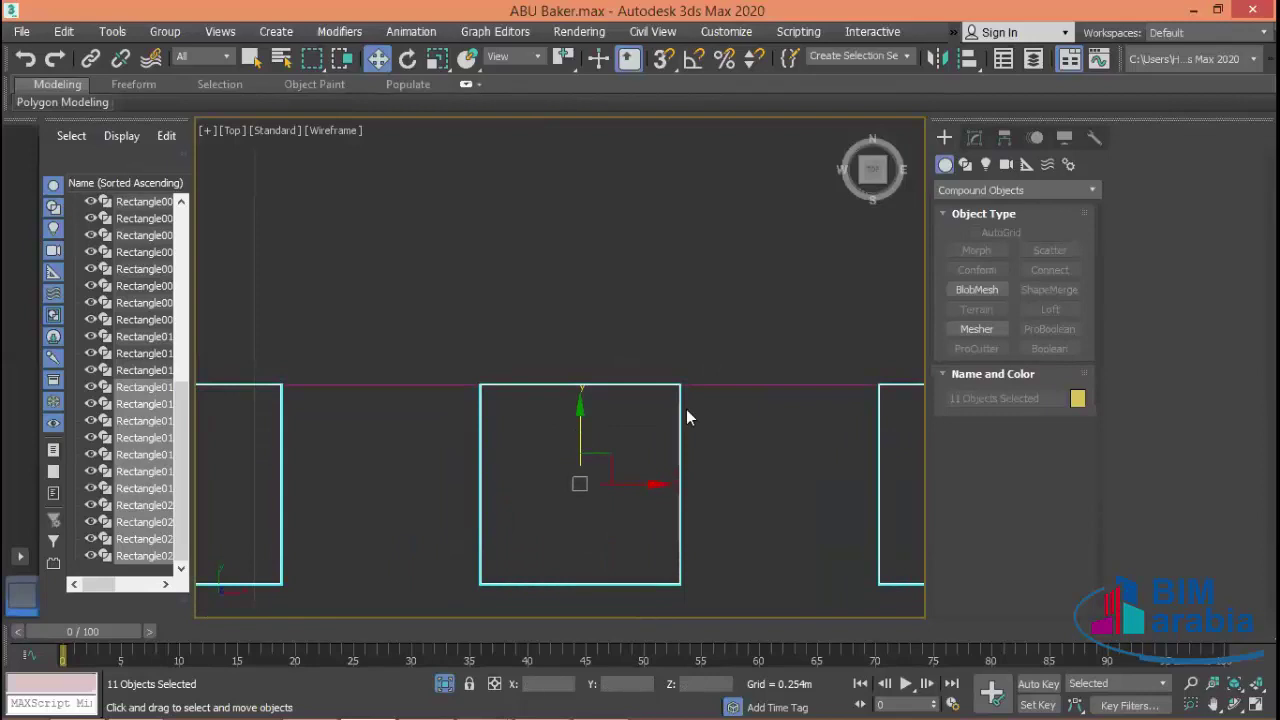
pyautogui.scroll(4, 680, 380)
pyautogui.moveTo(667, 322); pyautogui.dragTo(657, 371, button='middle')
pyautogui.scroll(-3, 657, 400)
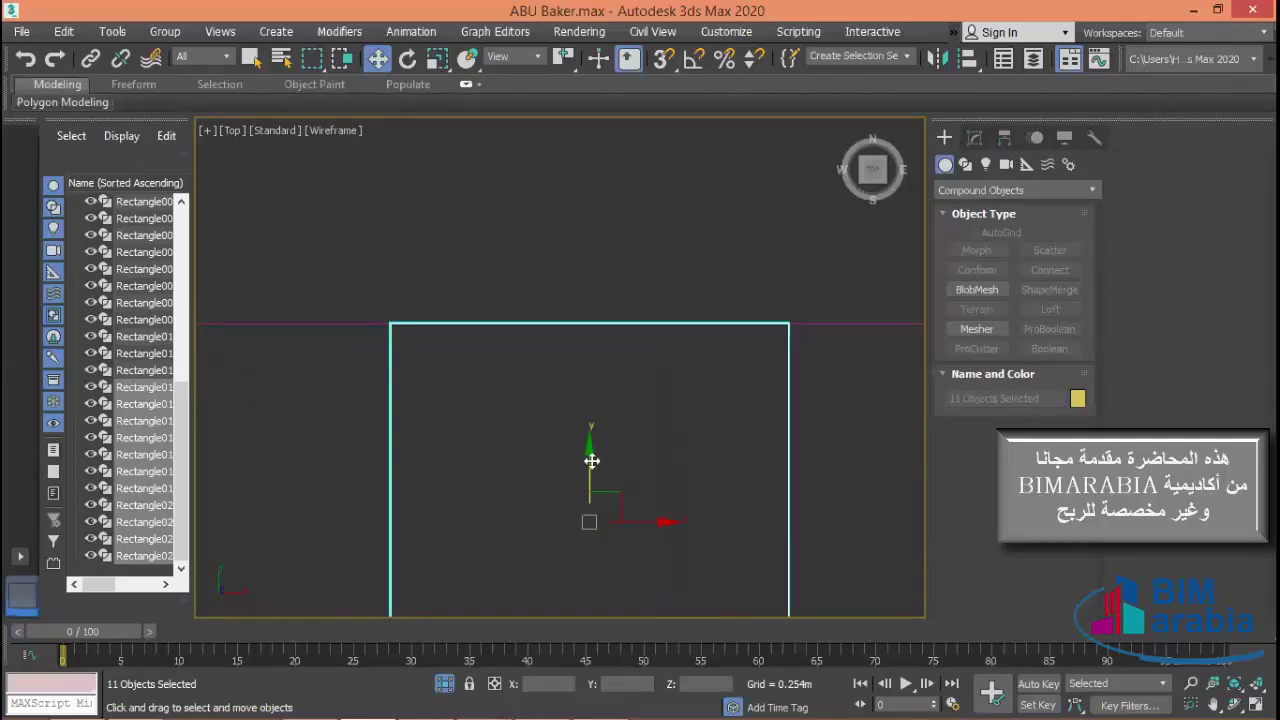
pyautogui.moveTo(592, 458); pyautogui.dragTo(592, 460)
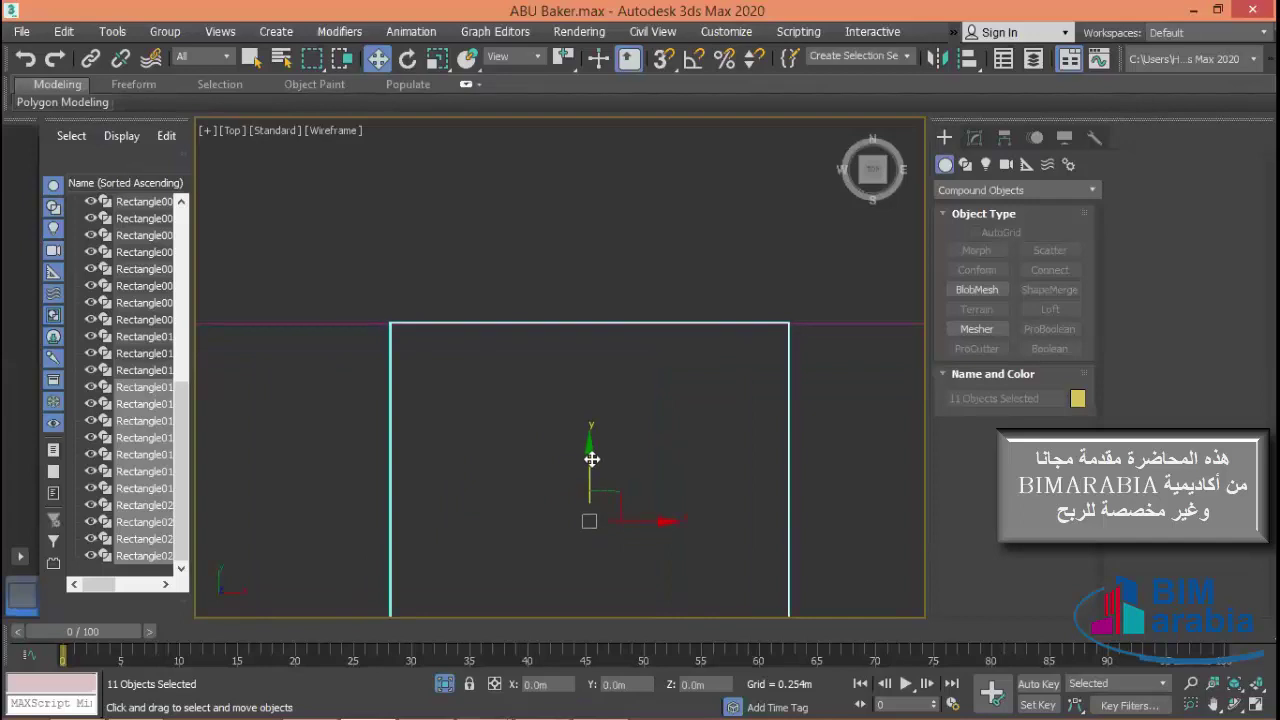
# - Deselect all the squares and zoom around the wall strip
pyautogui.click(663, 223)
pyautogui.scroll(-5, 689, 500)
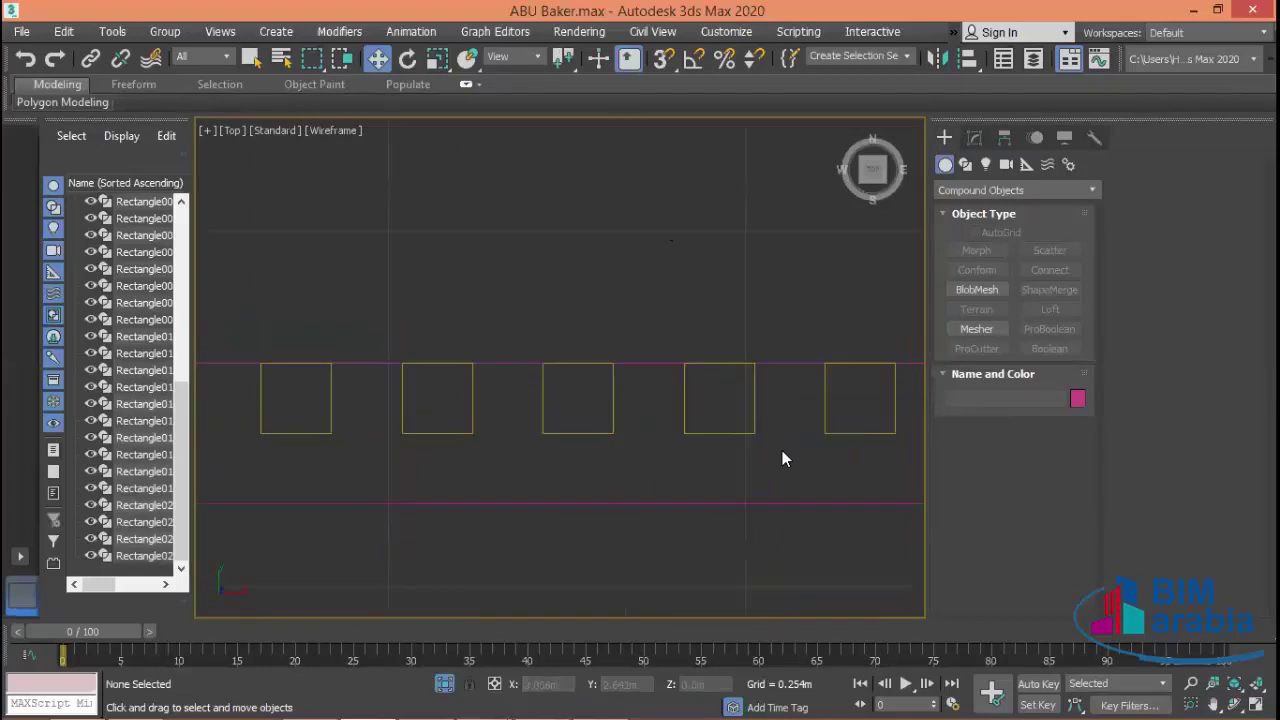
pyautogui.scroll(4, 589, 431)
pyautogui.scroll(3, 655, 349)
pyautogui.scroll(2, 655, 349)
pyautogui.scroll(-2, 560, 442)
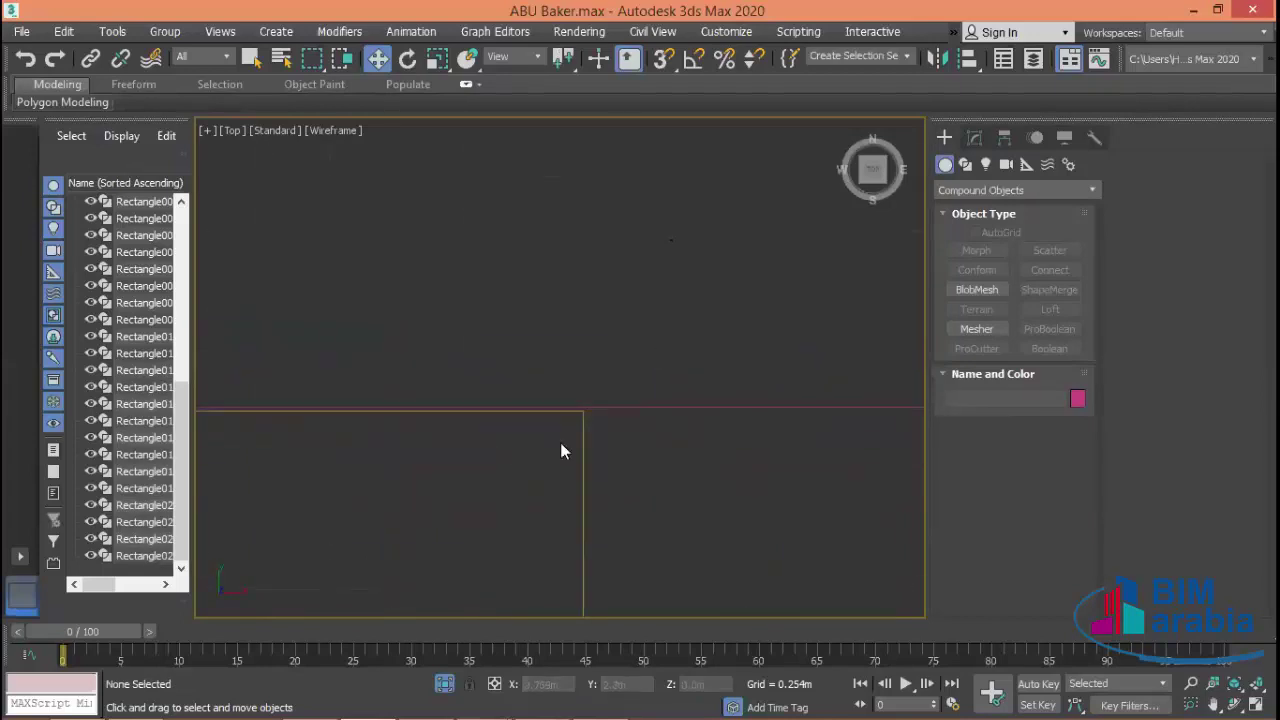
pyautogui.scroll(1, 667, 463)
pyautogui.scroll(-1, 667, 490)
pyautogui.scroll(-2, 669, 496)
pyautogui.scroll(-2, 746, 526)
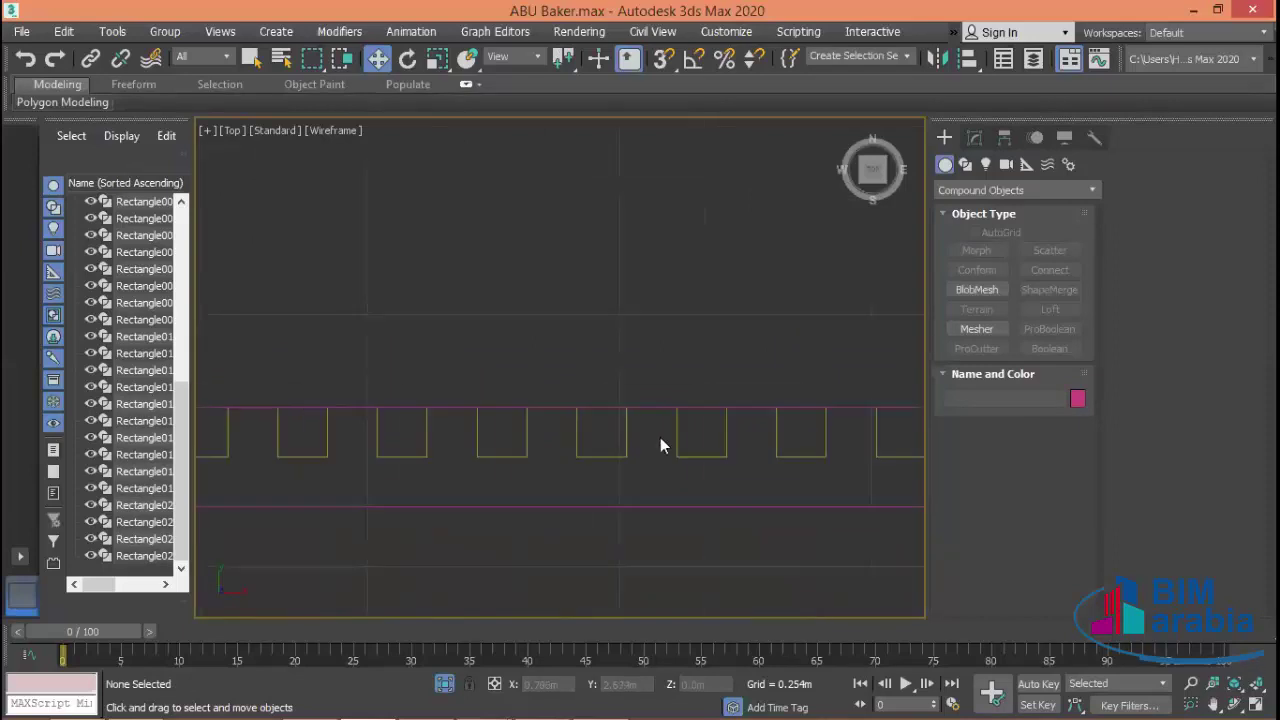
pyautogui.scroll(-2, 663, 446)
# - Box-select the eleven squares along the strip, check them, then deselect them
pyautogui.moveTo(863, 486); pyautogui.dragTo(724, 459, button='middle')
pyautogui.moveTo(832, 420); pyautogui.dragTo(394, 447)
pyautogui.moveTo(394, 447); pyautogui.dragTo(530, 455, button='middle')
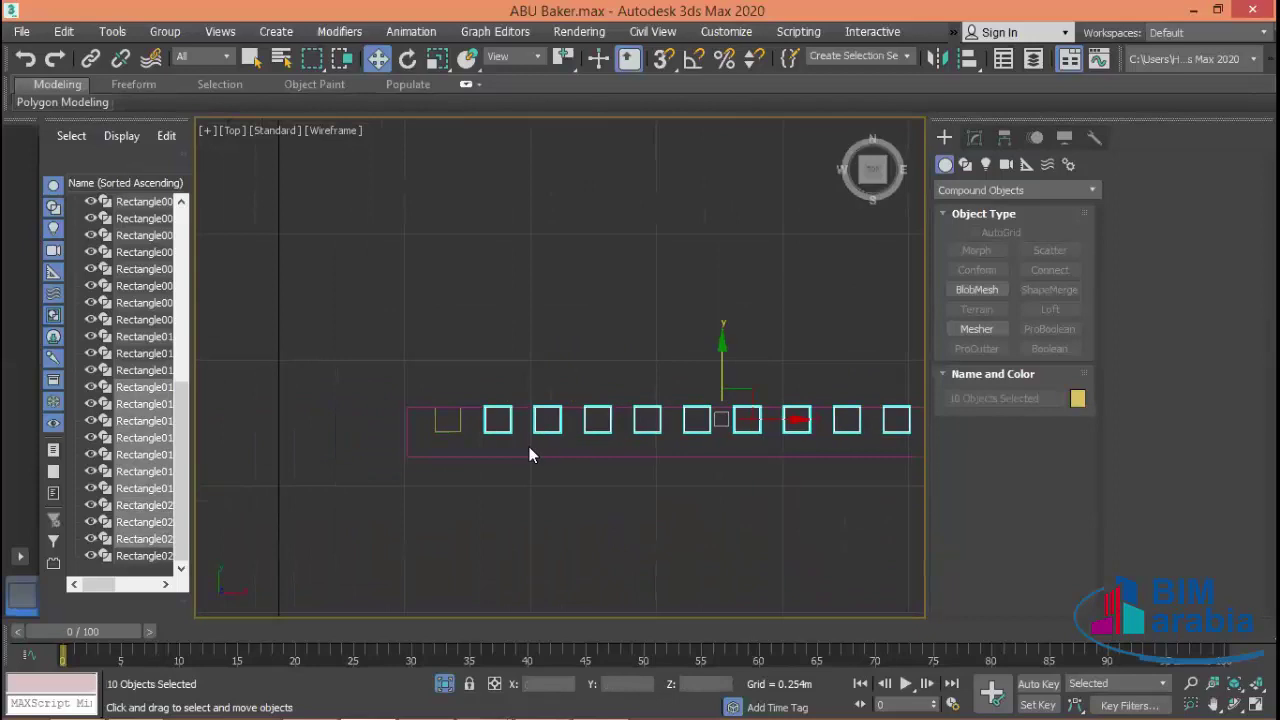
pyautogui.keyDown('ctrl'); pyautogui.click(462, 420); pyautogui.keyUp('ctrl')
pyautogui.scroll(5, 527, 451)
pyautogui.scroll(3, 665, 448)
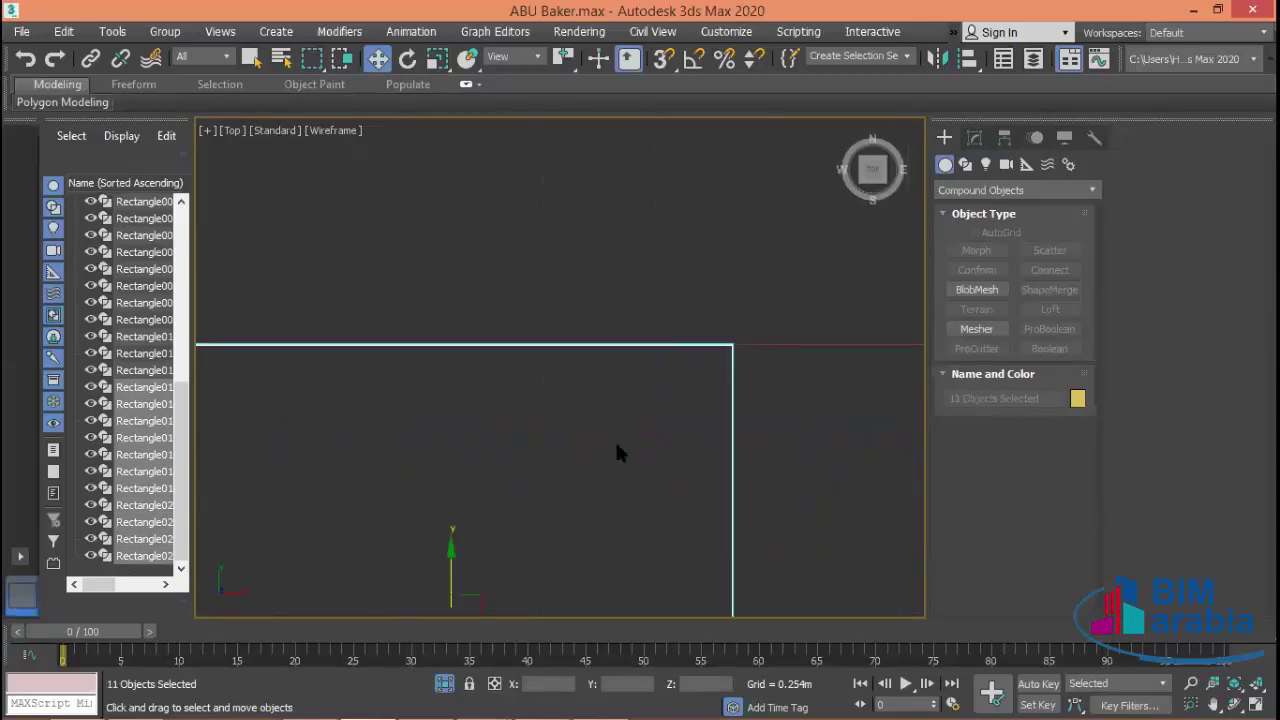
pyautogui.scroll(1, 615, 439)
pyautogui.scroll(-1, 726, 386)
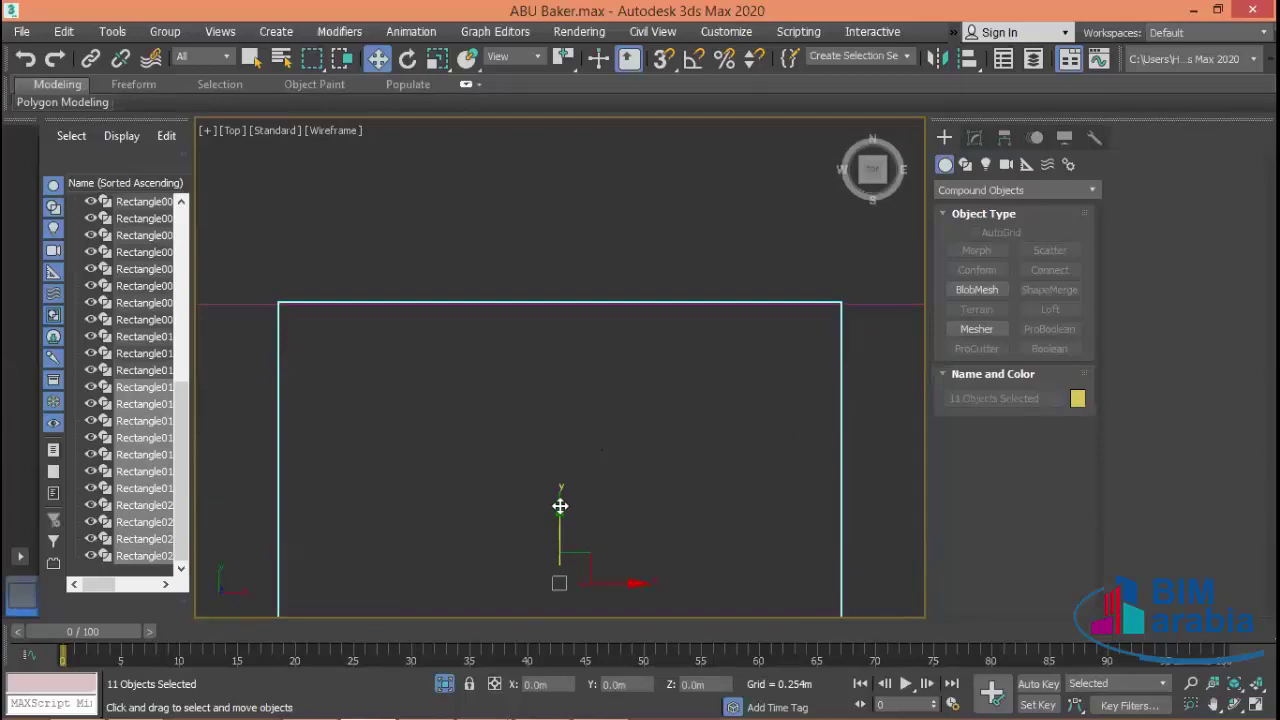
pyautogui.click(662, 395)
pyautogui.scroll(-5, 662, 395)
# - Select the long wall rectangle and start picking shapes for a ProBoolean subtraction
pyautogui.scroll(1, 677, 417)
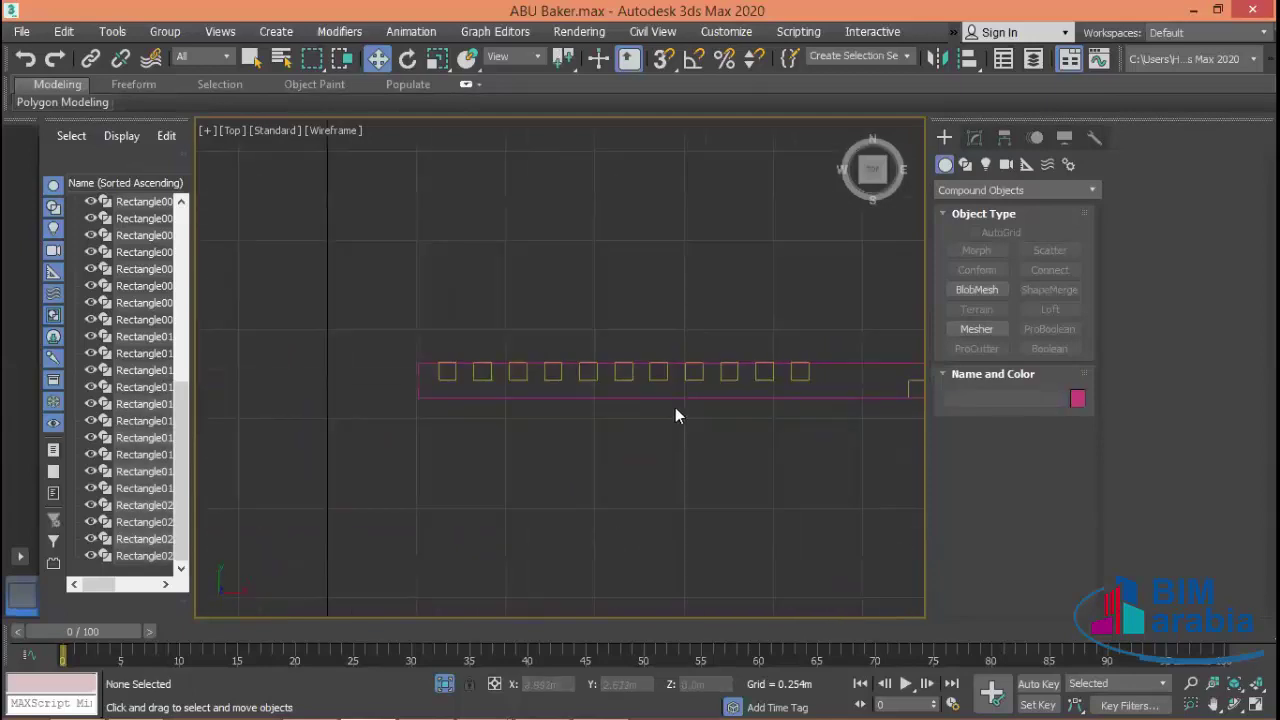
pyautogui.scroll(-1, 626, 477)
pyautogui.scroll(-1, 597, 465)
pyautogui.scroll(1, 677, 503)
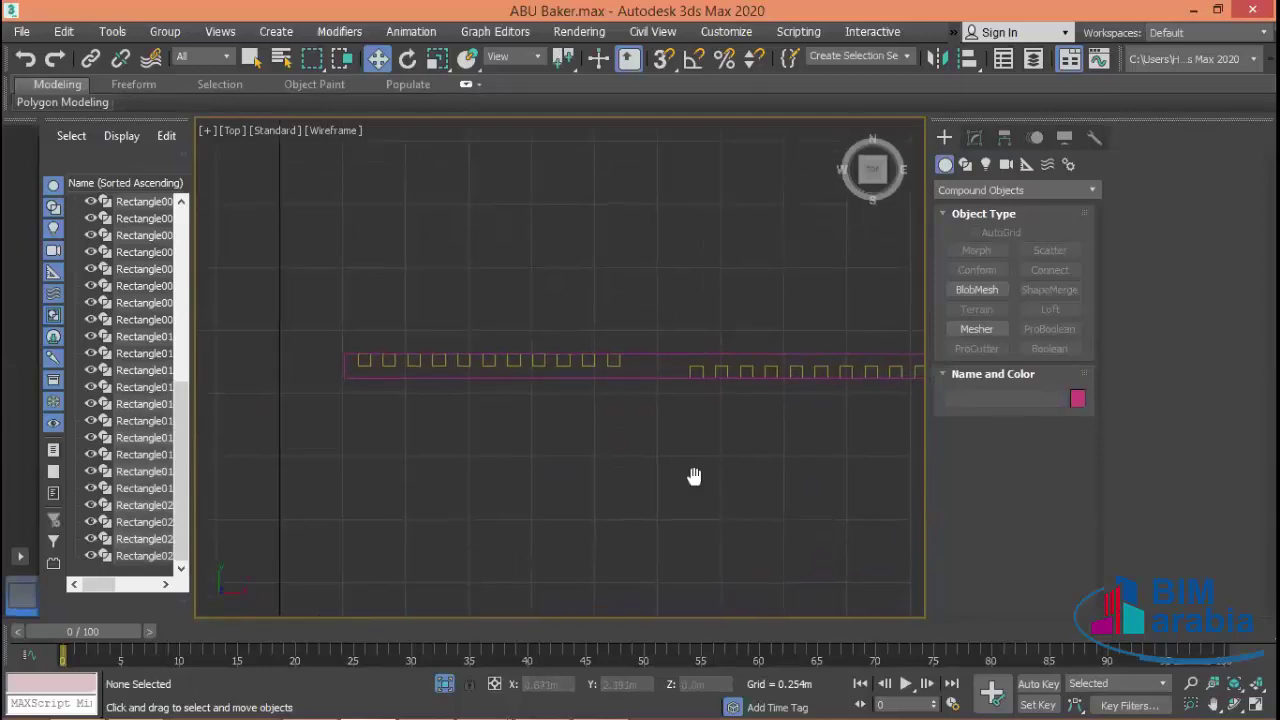
pyautogui.click(655, 373)
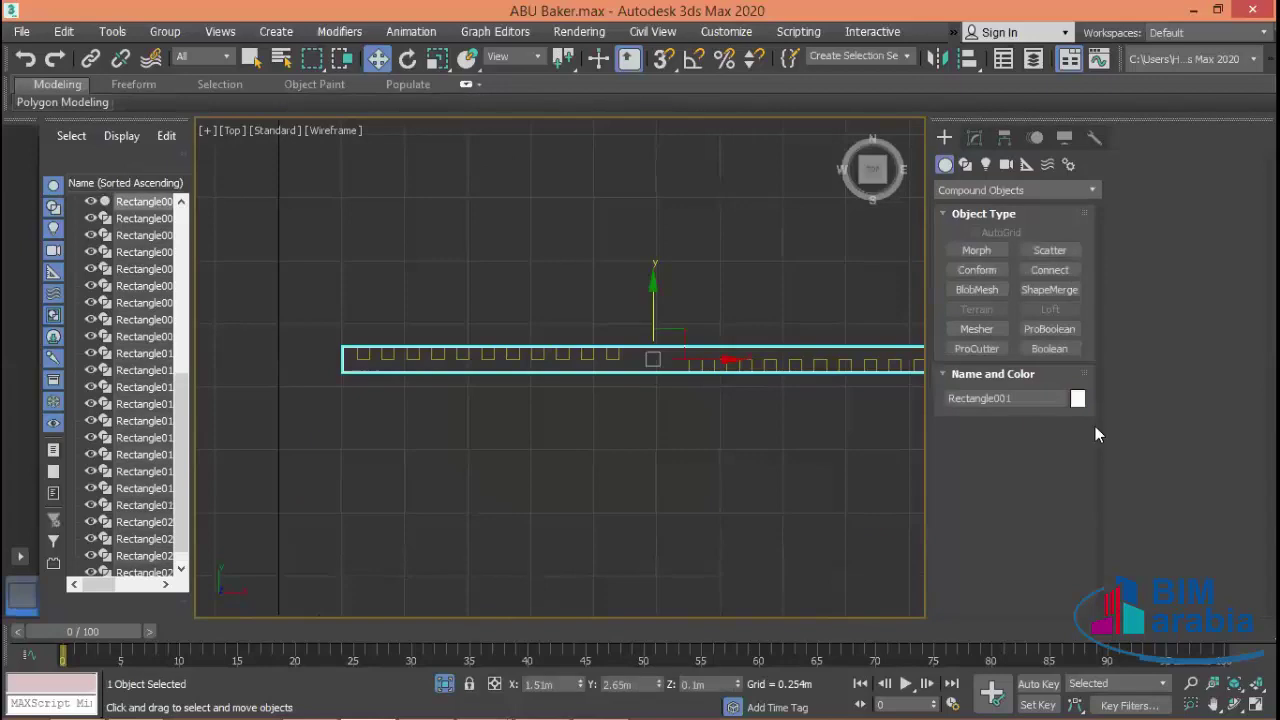
pyautogui.click(1049, 329)
pyautogui.click(1012, 452)
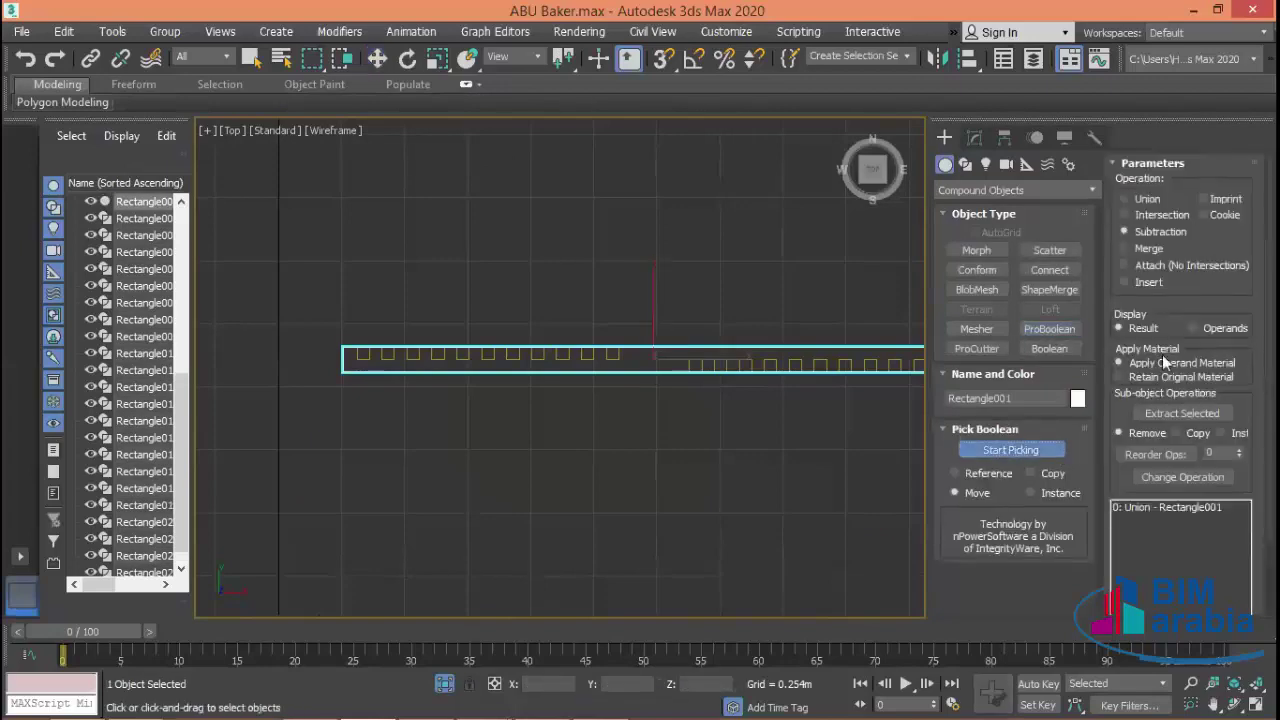
# - Subtract the eleven rightmost small squares from the wall strip
pyautogui.moveTo(720, 491); pyautogui.dragTo(611, 480, button='middle')
pyautogui.scroll(3, 774, 415)
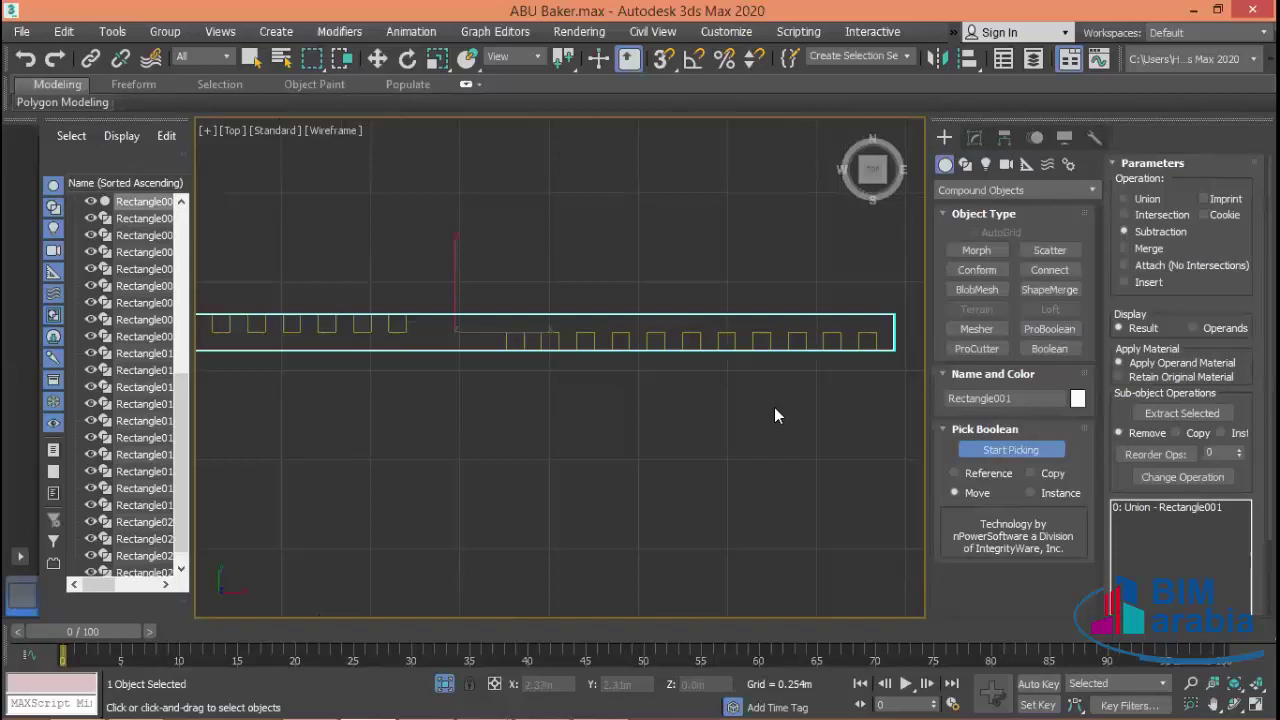
pyautogui.click(858, 340)
pyautogui.click(824, 340)
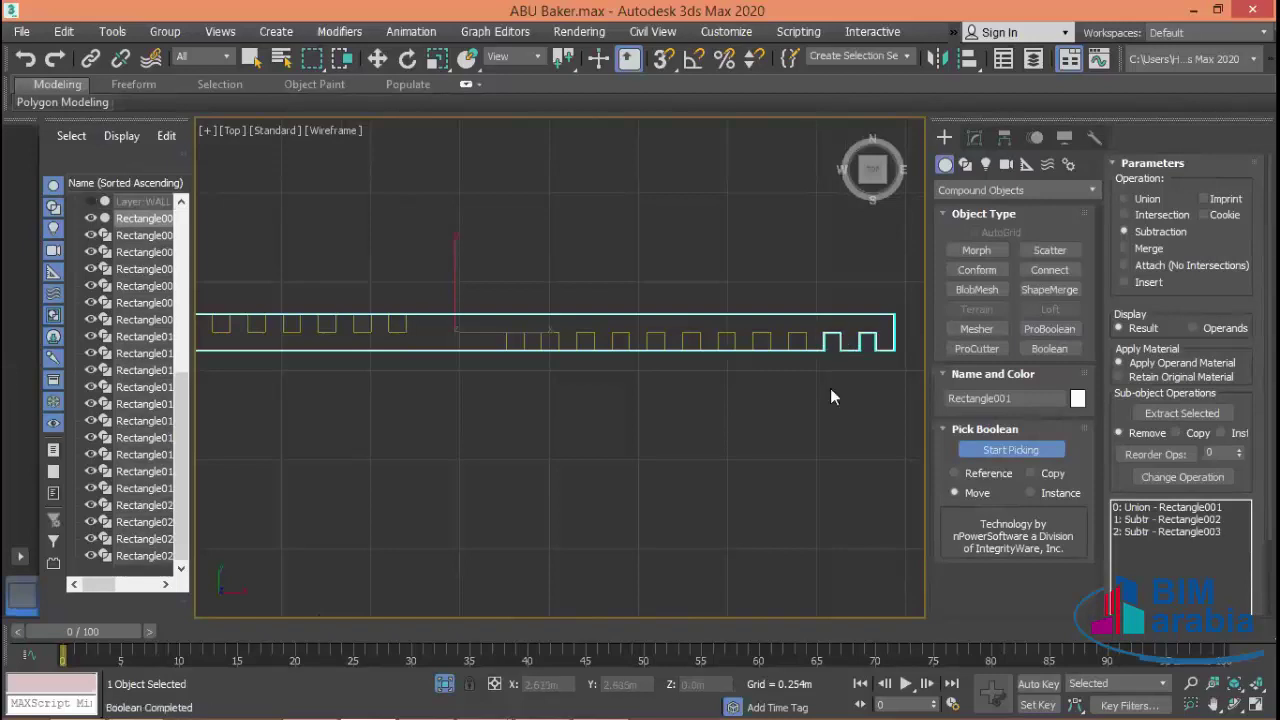
pyautogui.click(797, 340)
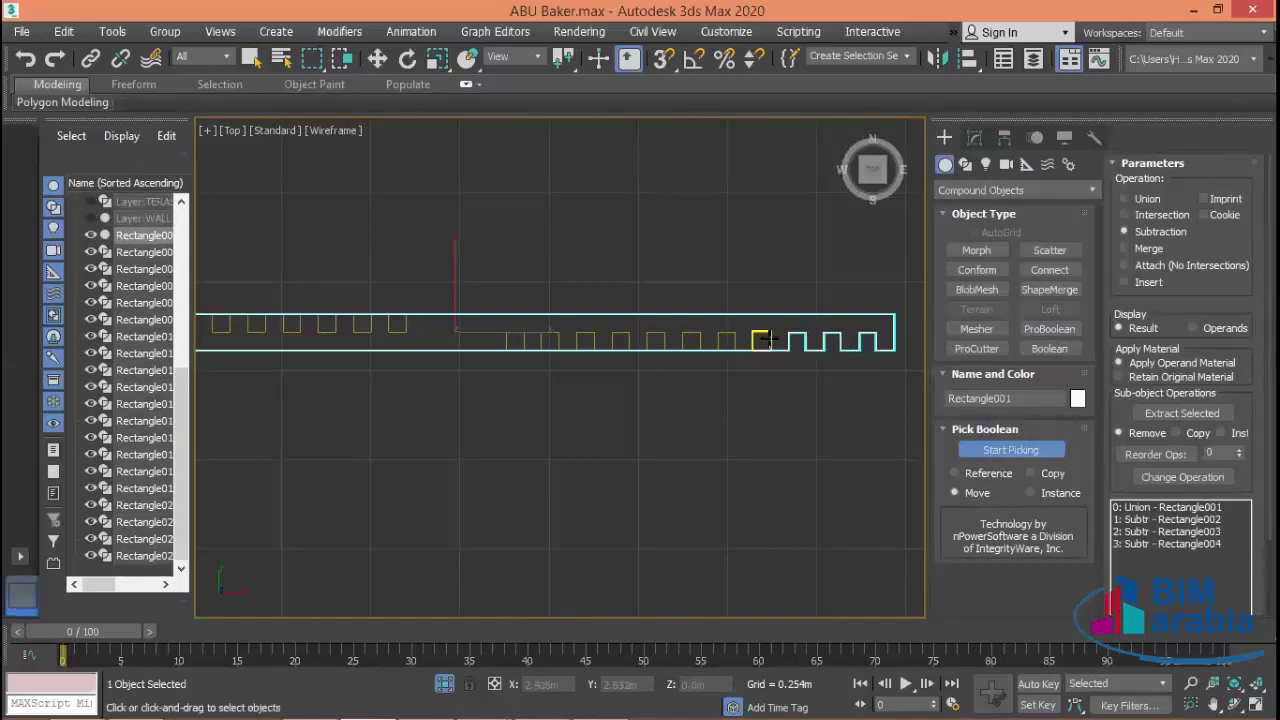
pyautogui.click(762, 340)
pyautogui.click(726, 340)
pyautogui.click(690, 340)
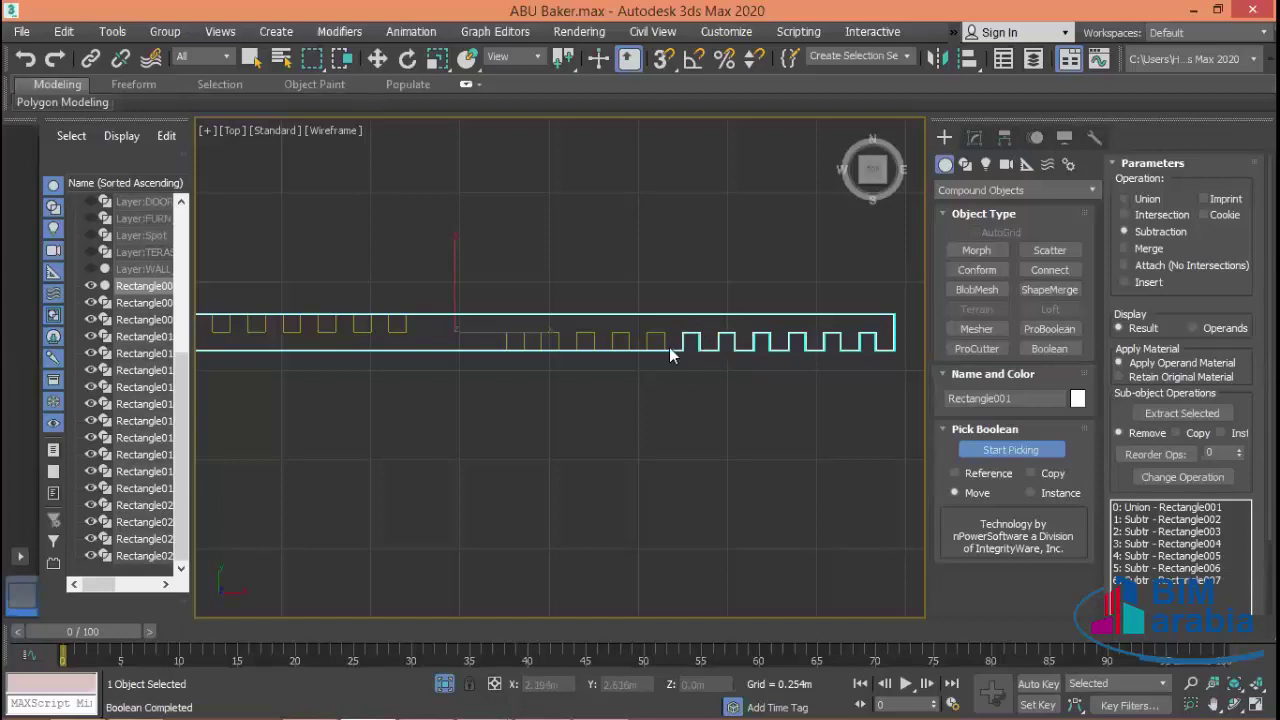
pyautogui.click(660, 345)
pyautogui.click(618, 342)
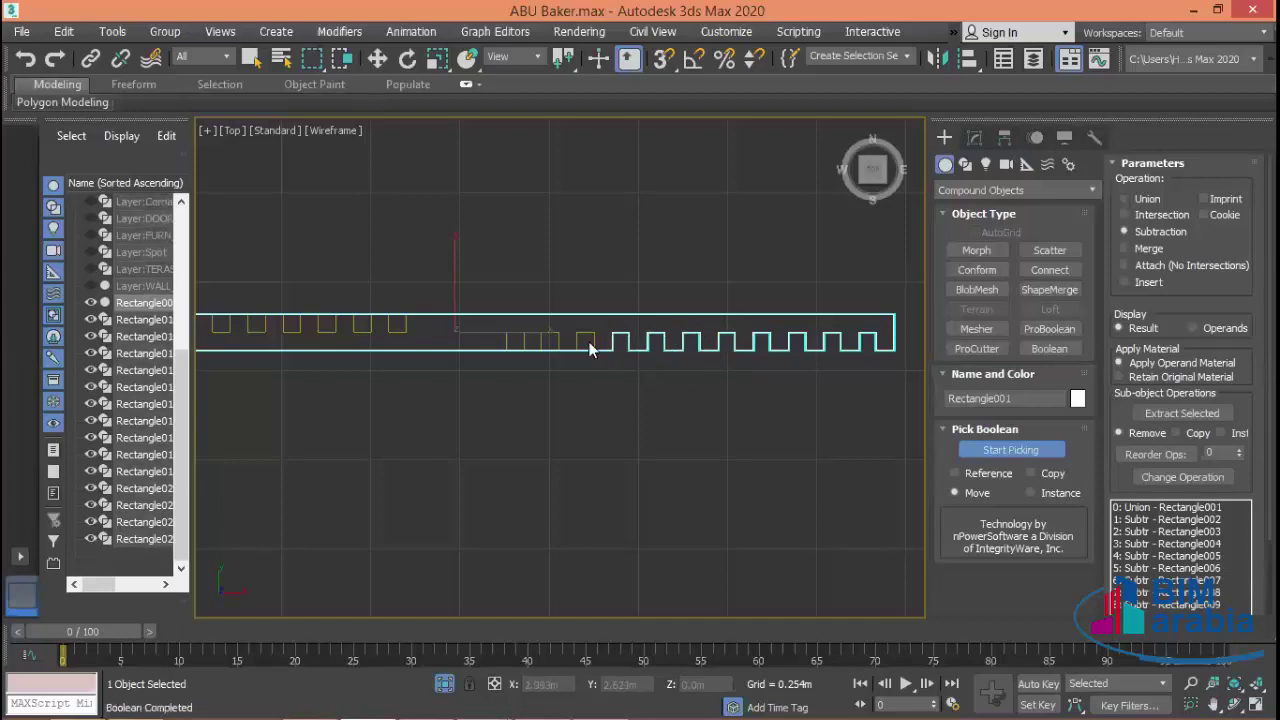
pyautogui.click(589, 345)
pyautogui.click(555, 342)
pyautogui.click(515, 342)
# - Subtract the remaining eleven squares further left, then stop picking
pyautogui.moveTo(530, 427); pyautogui.dragTo(767, 431, button='middle')
pyautogui.click(634, 345)
pyautogui.moveTo(542, 434); pyautogui.dragTo(670, 434, button='middle')
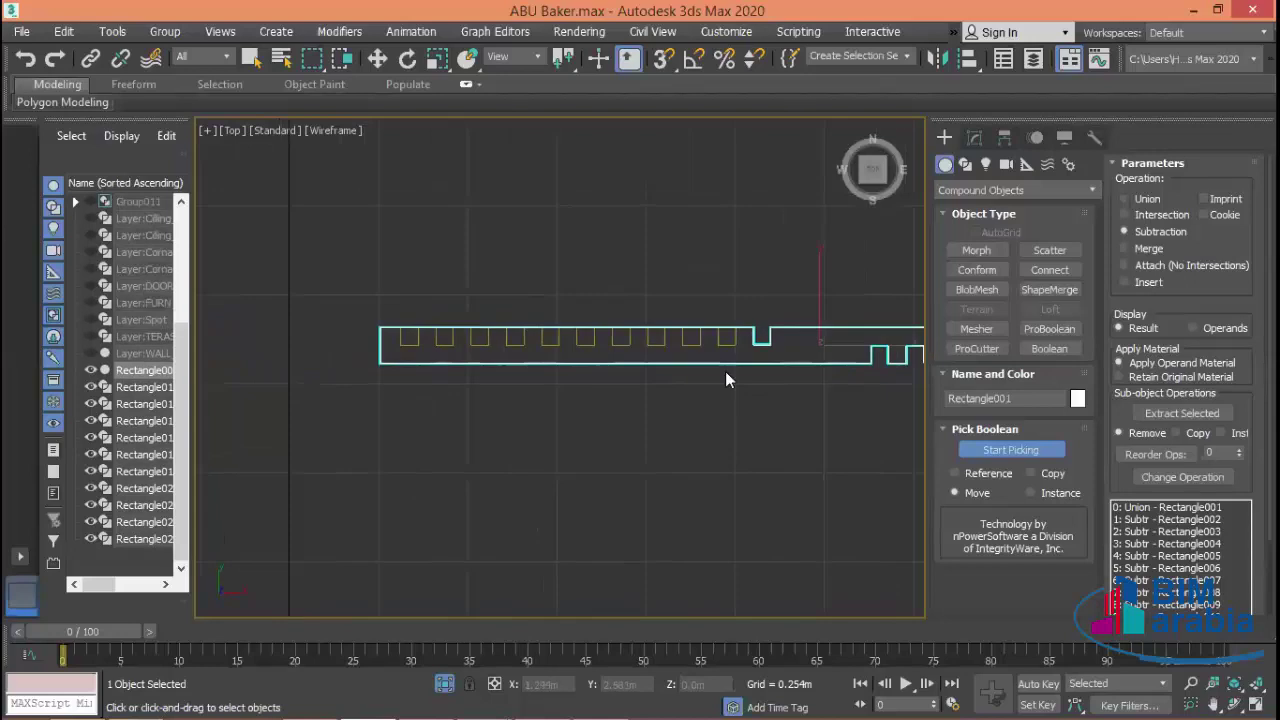
pyautogui.click(727, 343)
pyautogui.click(689, 343)
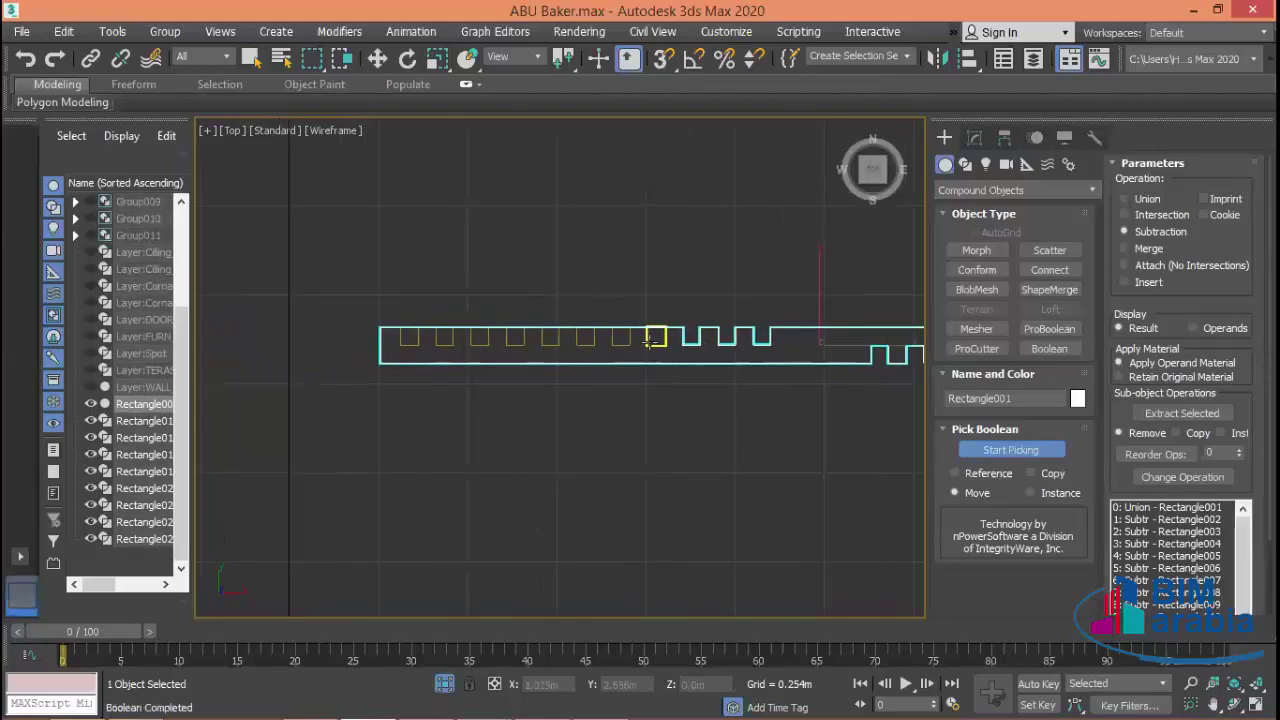
pyautogui.click(650, 343)
pyautogui.click(617, 343)
pyautogui.click(585, 343)
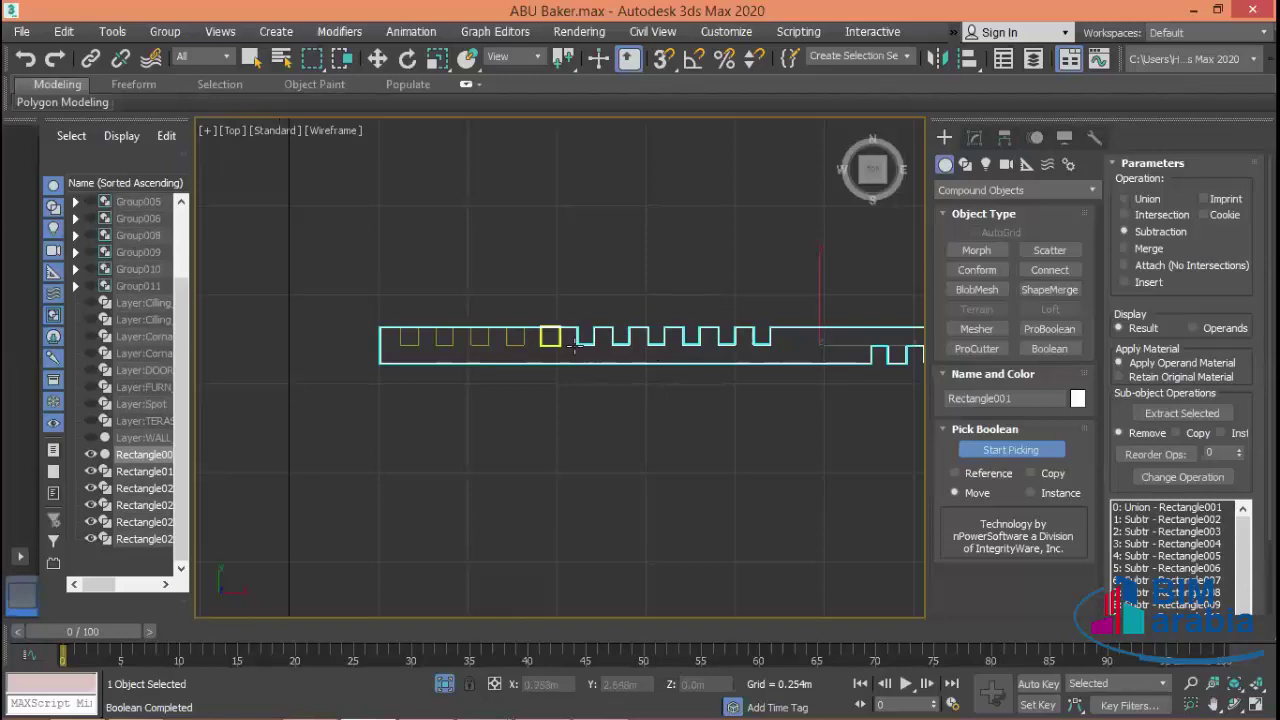
pyautogui.click(550, 340)
pyautogui.click(515, 340)
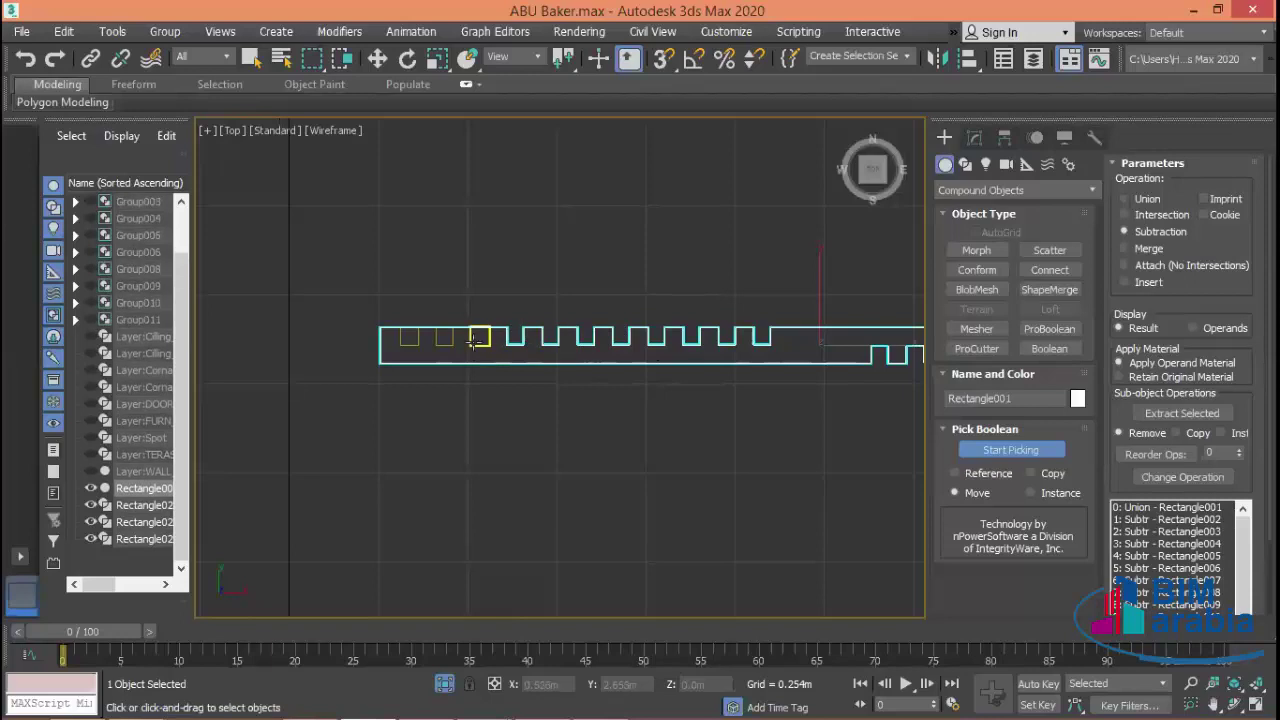
pyautogui.click(477, 340)
pyautogui.click(443, 340)
pyautogui.click(408, 340)
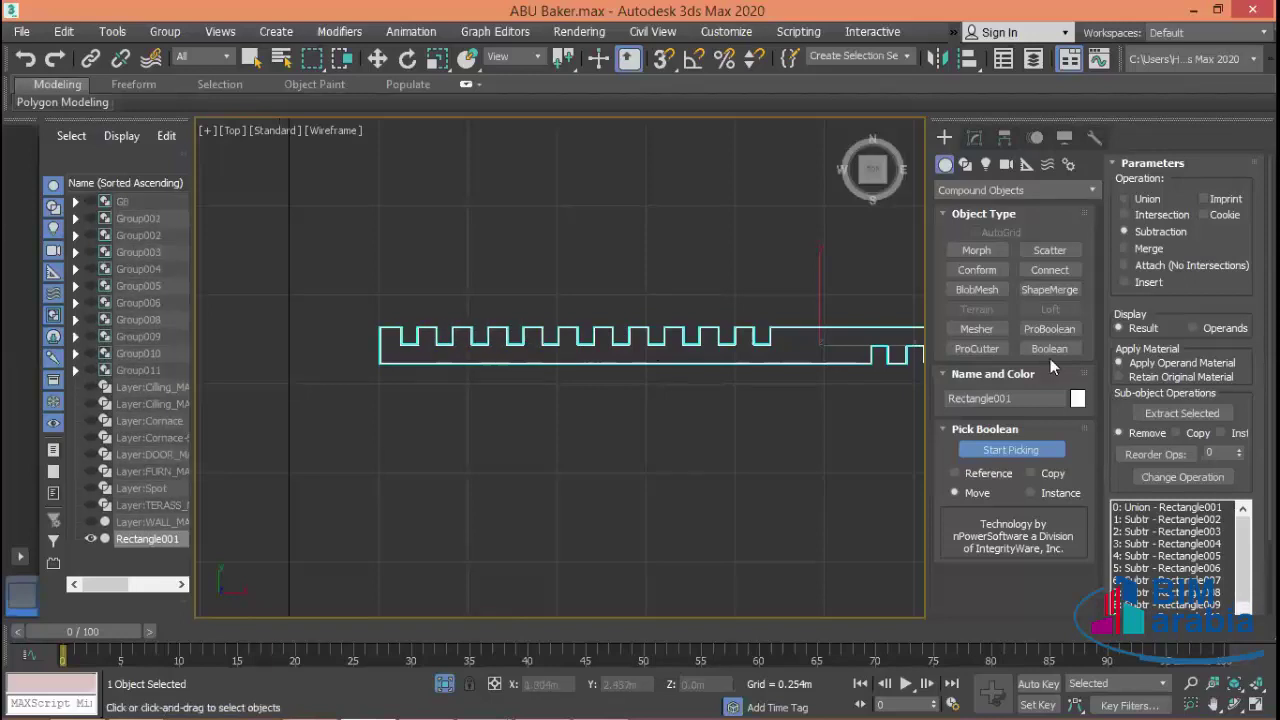
pyautogui.click(1049, 328)
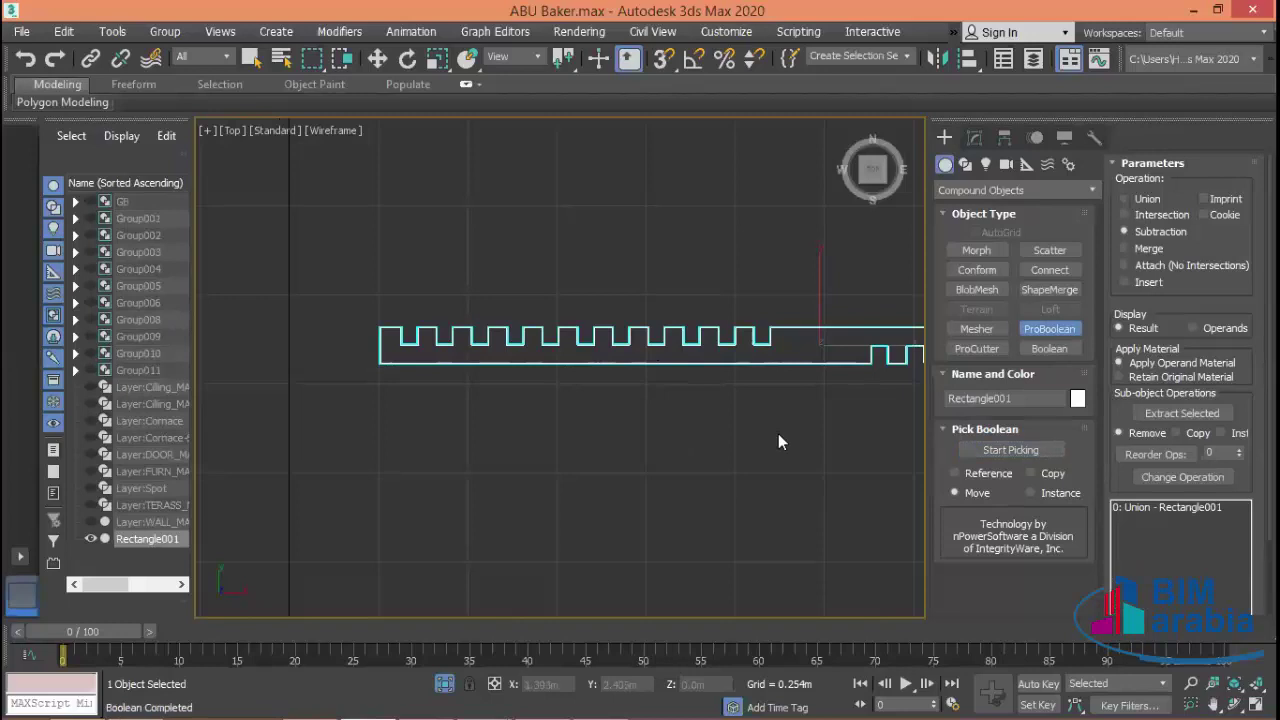
# - Return to Move, show all four viewports, and frame the notched wall in Perspective
pyautogui.click(377, 58)
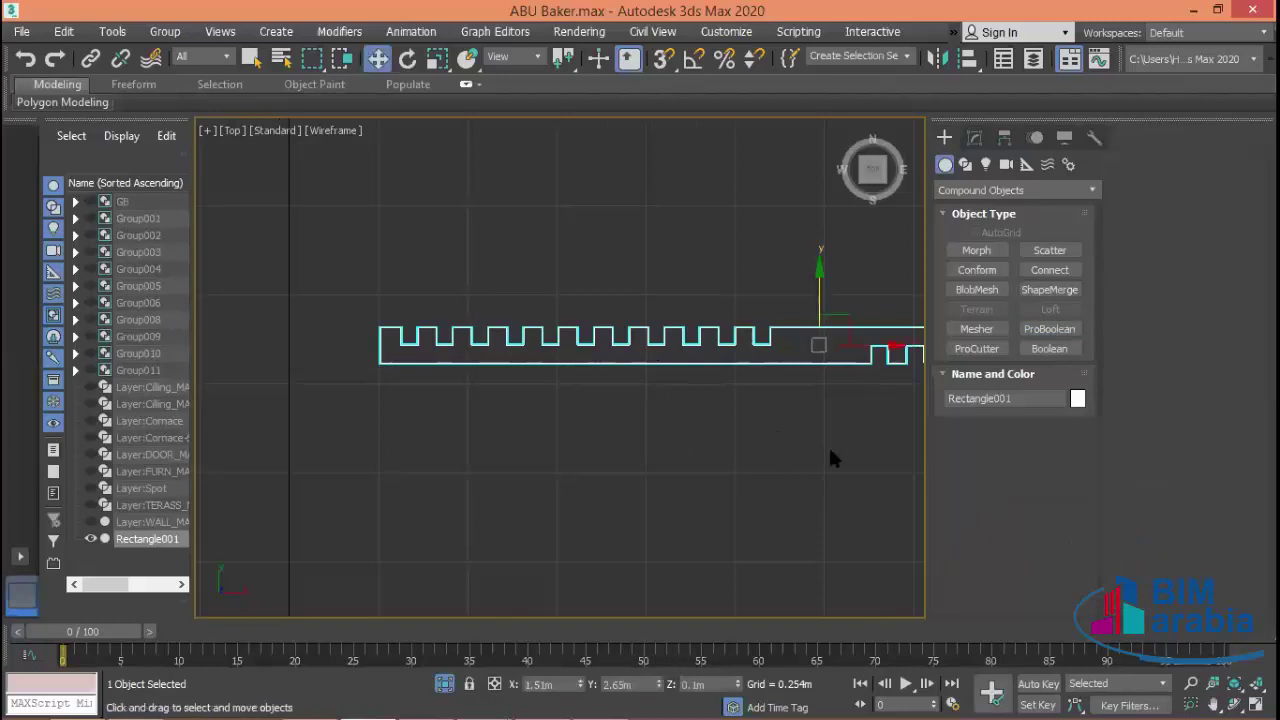
pyautogui.scroll(-4, 600, 393)
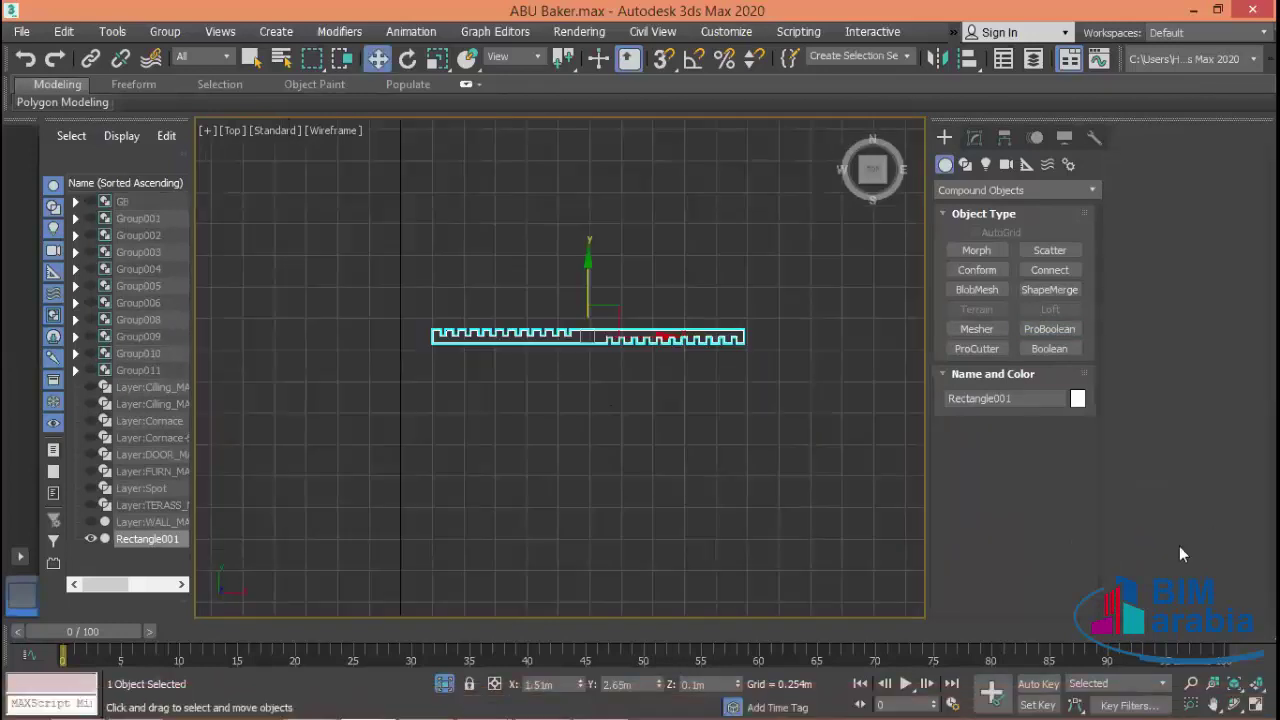
pyautogui.click(1255, 704)
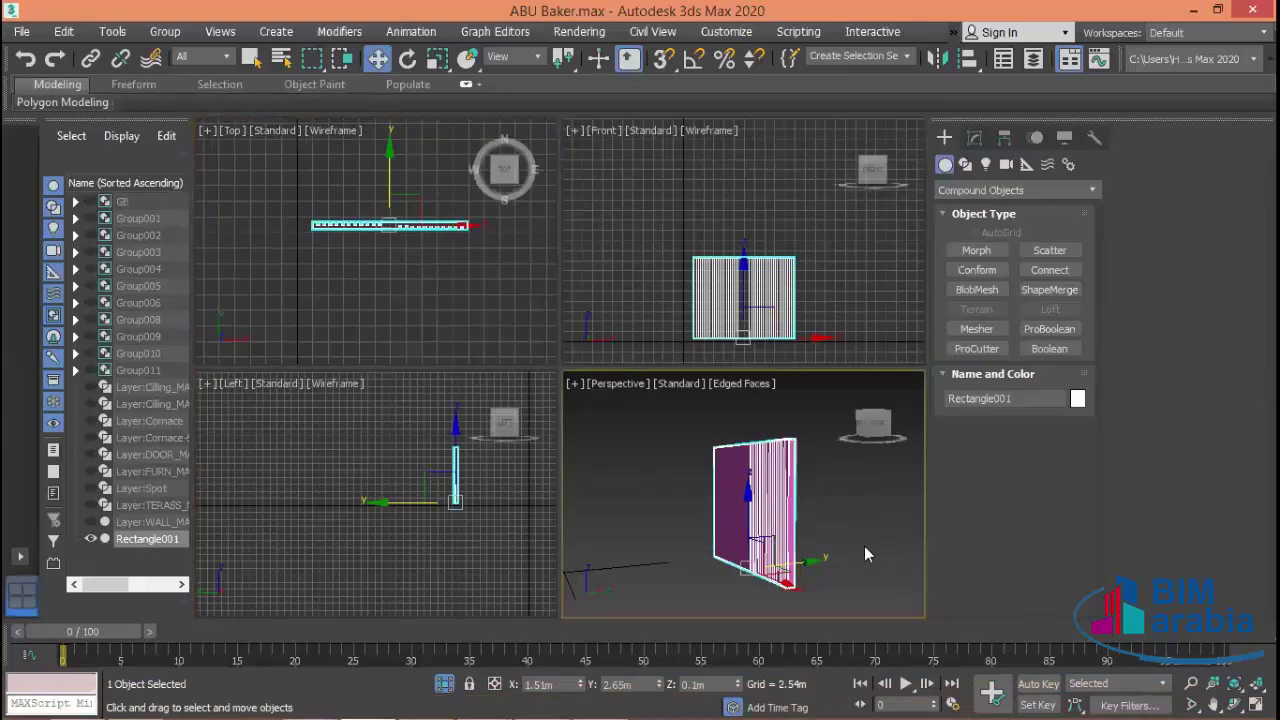
pyautogui.click(864, 546)
pyautogui.hotkey('ctrl', 'a')
pyautogui.press('z')
pyautogui.click(851, 579)
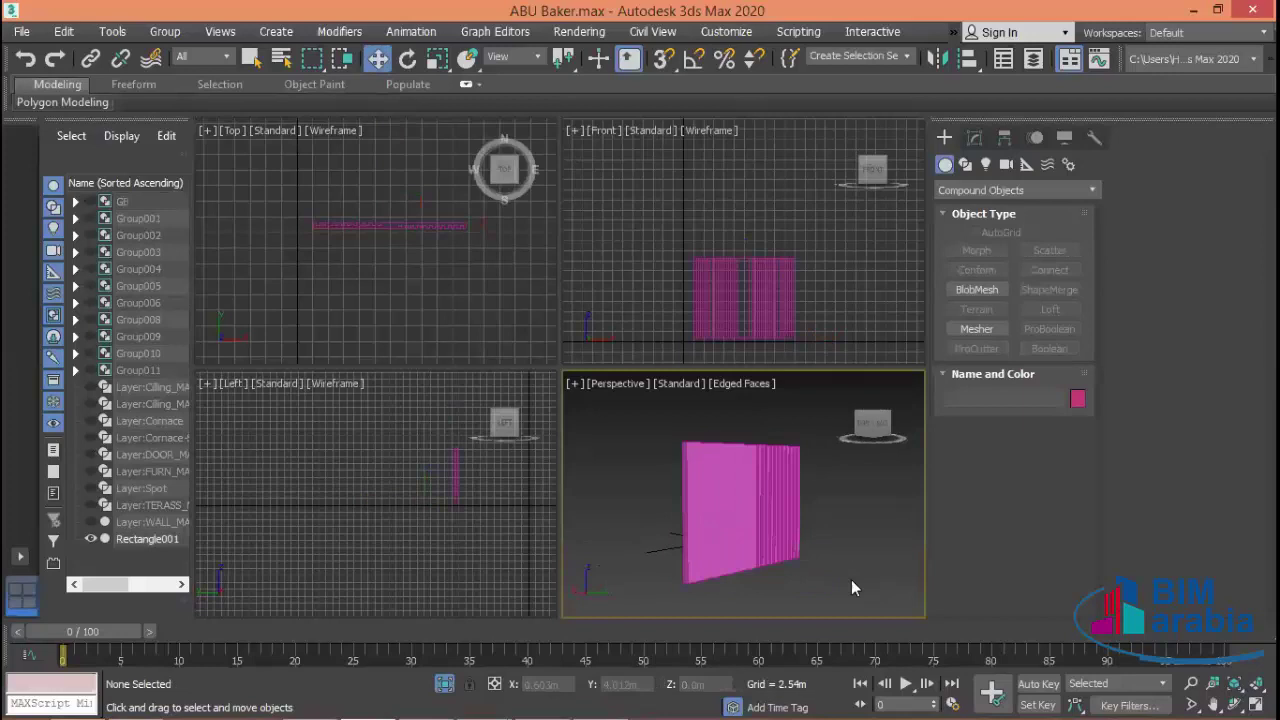
# - Orbit and zoom the Perspective view to inspect Rectangle001 as a ribbed panel
pyautogui.scroll(3, 847, 550)
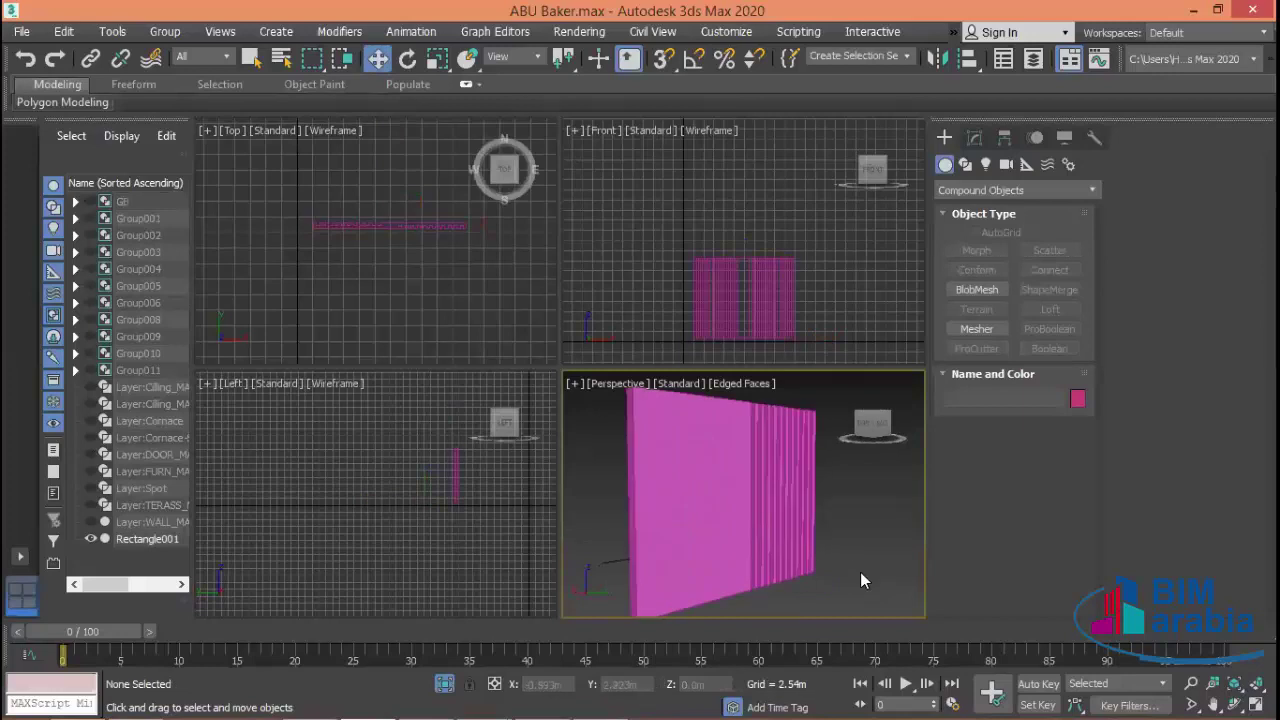
pyautogui.scroll(-2, 860, 572)
pyautogui.moveTo(812, 566)
pyautogui.keyDown('alt'); pyautogui.mouseDown(button='middle')
pyautogui.moveTo(757, 533)
pyautogui.moveTo(704, 450)
pyautogui.mouseUp(button='middle'); pyautogui.keyUp('alt')
pyautogui.scroll(-3, 722, 552)
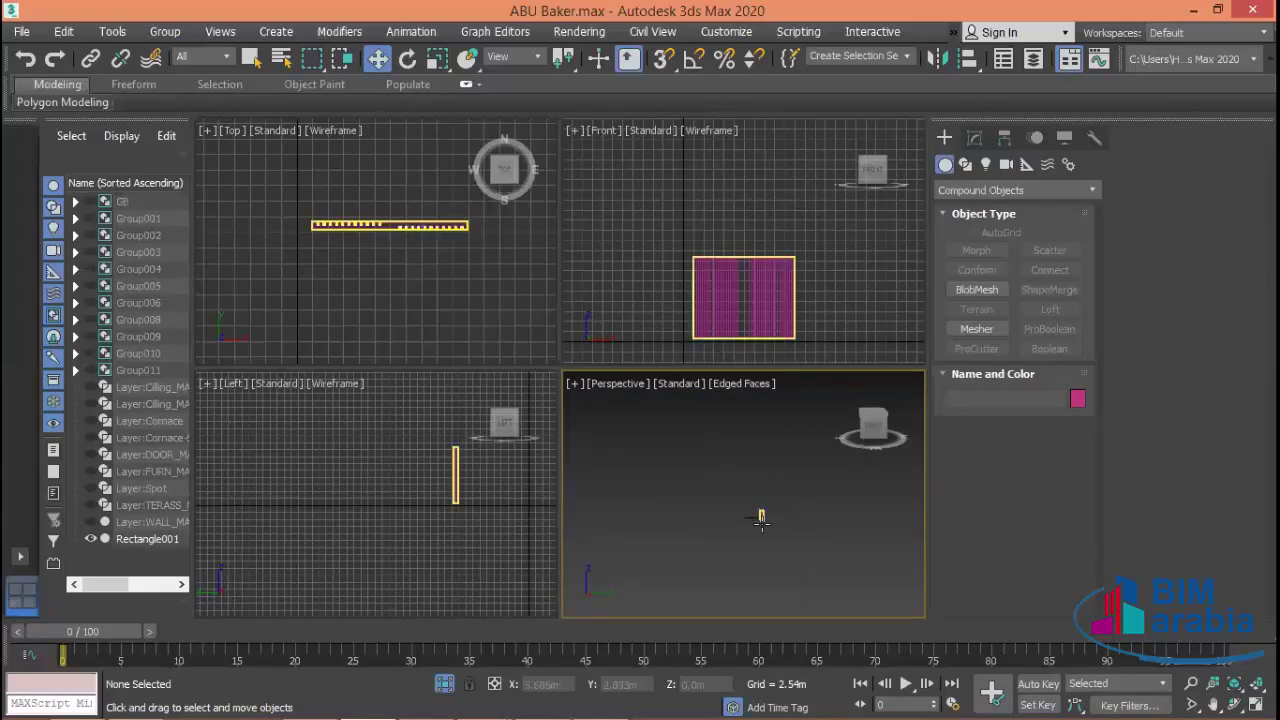
pyautogui.click(760, 502)
pyautogui.keyDown('alt'); pyautogui.moveTo(723, 532); pyautogui.dragTo(753, 515, button='middle'); pyautogui.keyUp('alt')
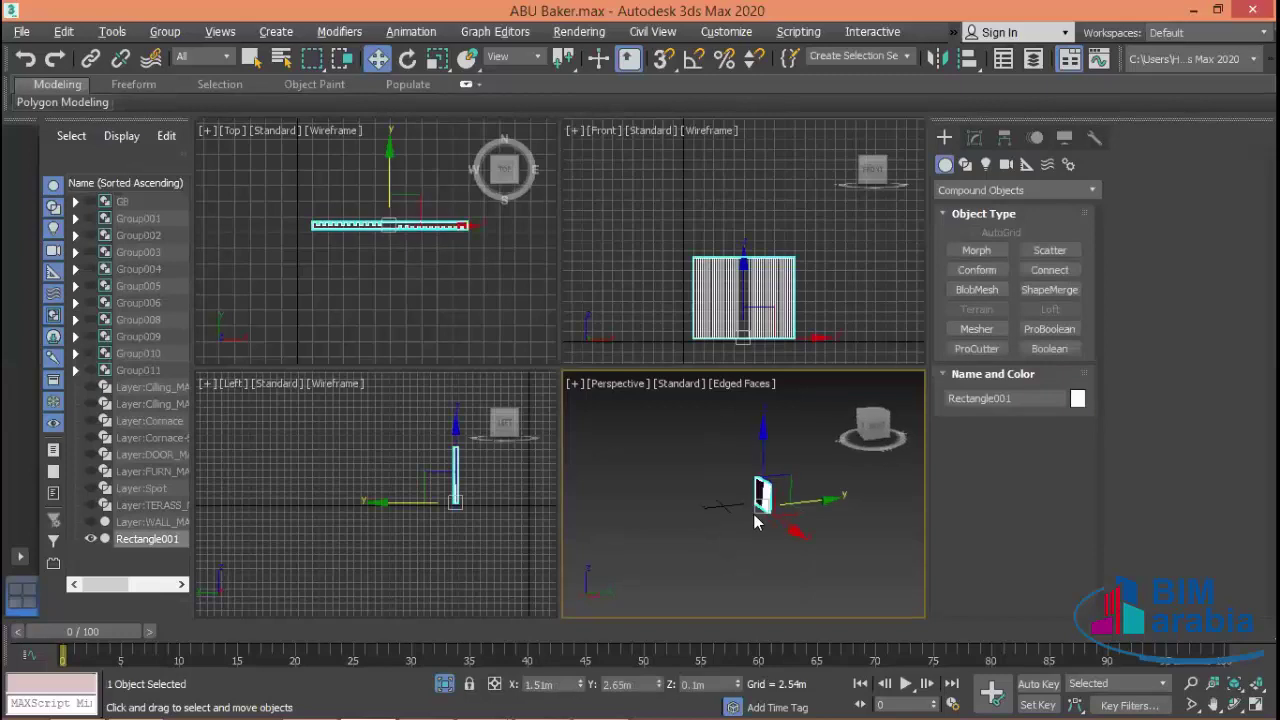
pyautogui.scroll(5, 753, 515)
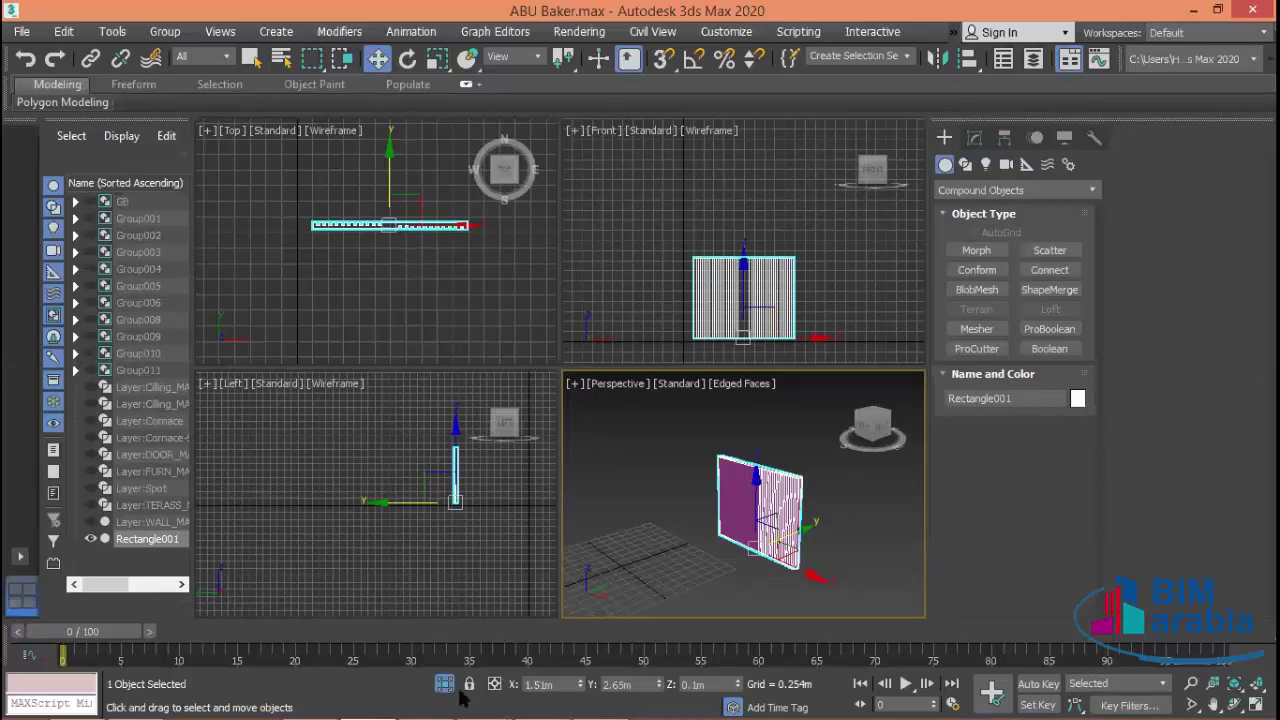
# - End isolation to show the whole room and orbit to see the panel in its corner
pyautogui.hotkey('alt', 'q')
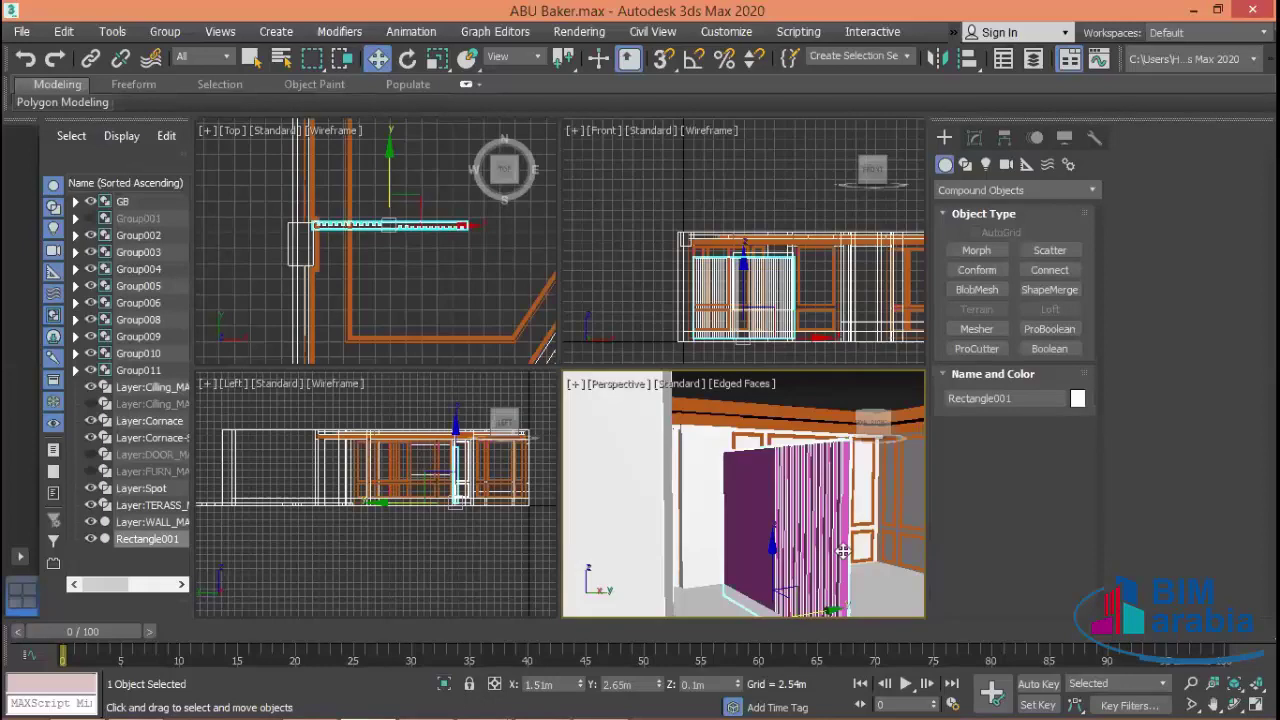
pyautogui.scroll(-1, 836, 515)
pyautogui.scroll(-1, 830, 513)
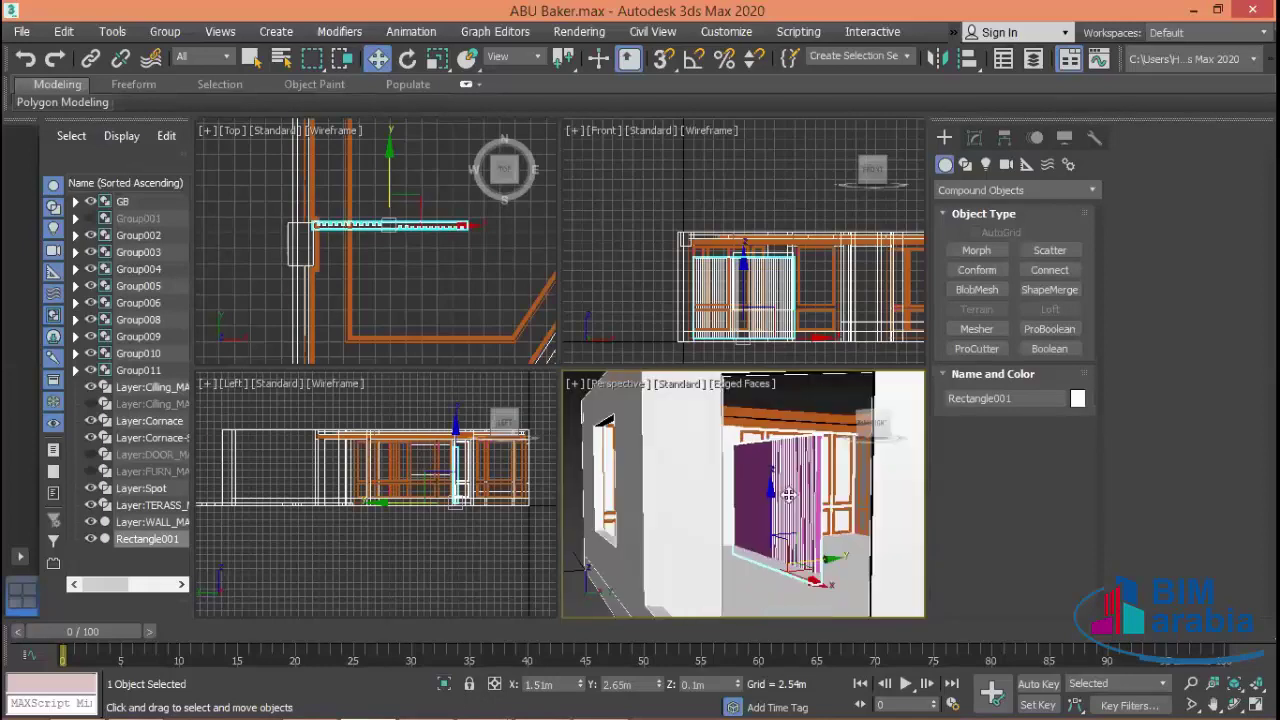
pyautogui.moveTo(787, 511)
pyautogui.keyDown('alt'); pyautogui.mouseDown(button='middle')
pyautogui.moveTo(691, 532)
pyautogui.moveTo(710, 537)
pyautogui.moveTo(765, 478)
pyautogui.moveTo(685, 505)
pyautogui.mouseUp(button='middle'); pyautogui.keyUp('alt')
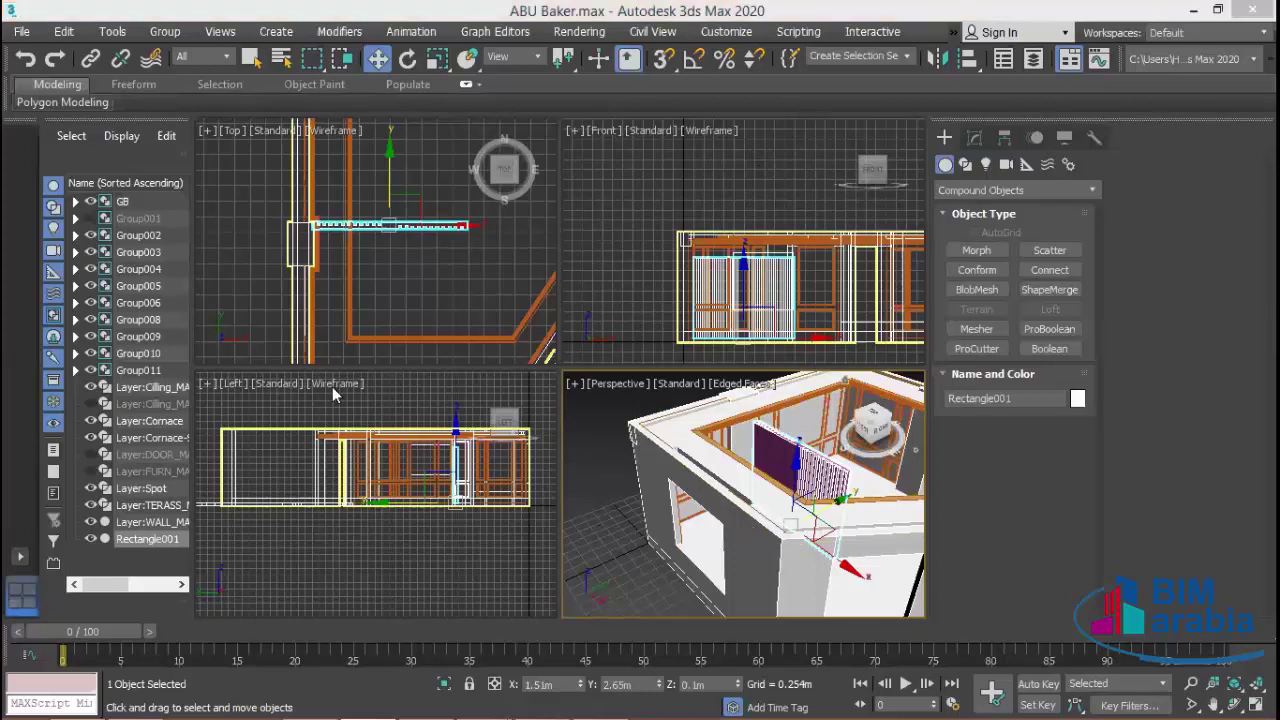
pyautogui.click(334, 475)
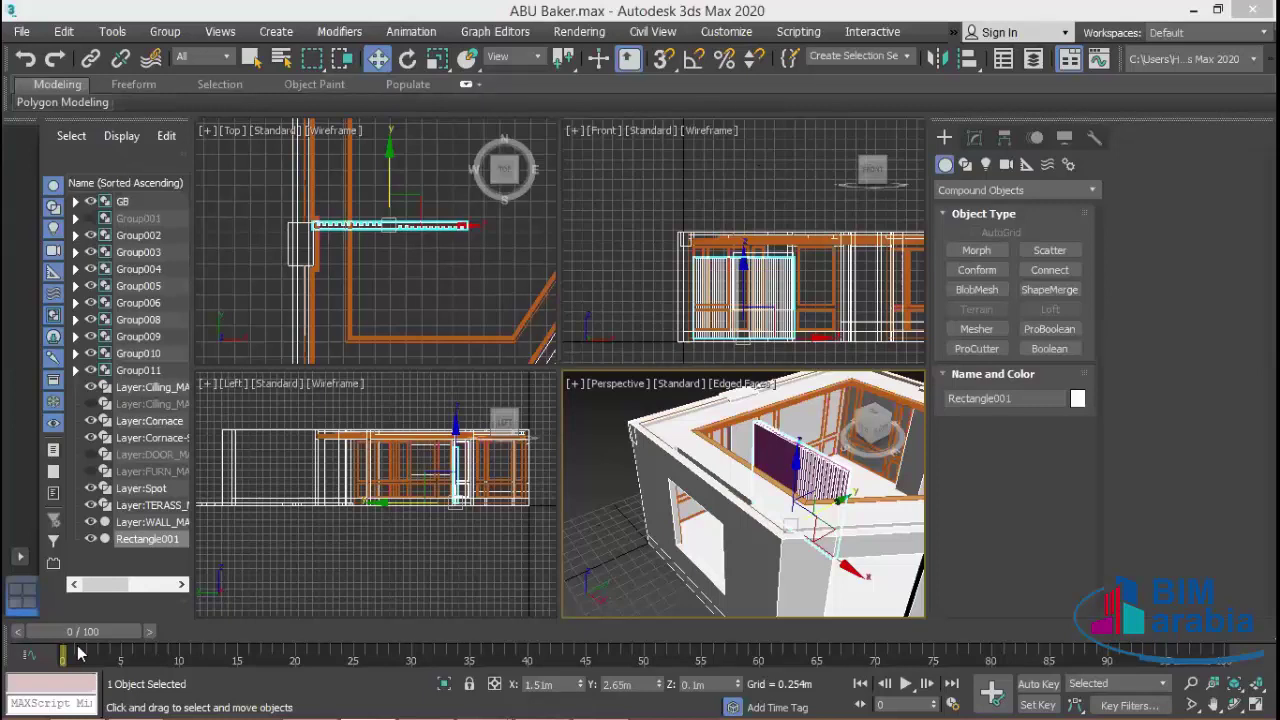
# - Clear the selection and zoom toward the diagonal wall in the Top view
pyautogui.click(435, 561)
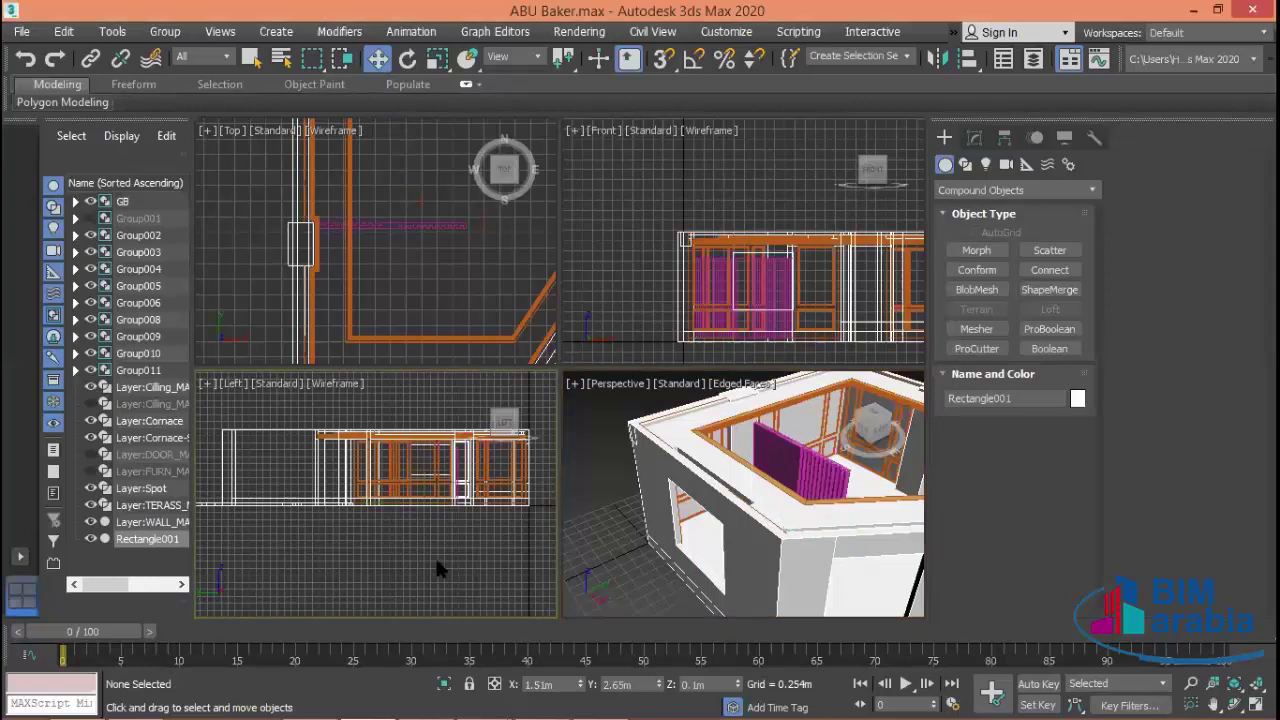
pyautogui.click(457, 272)
pyautogui.scroll(-5, 457, 272)
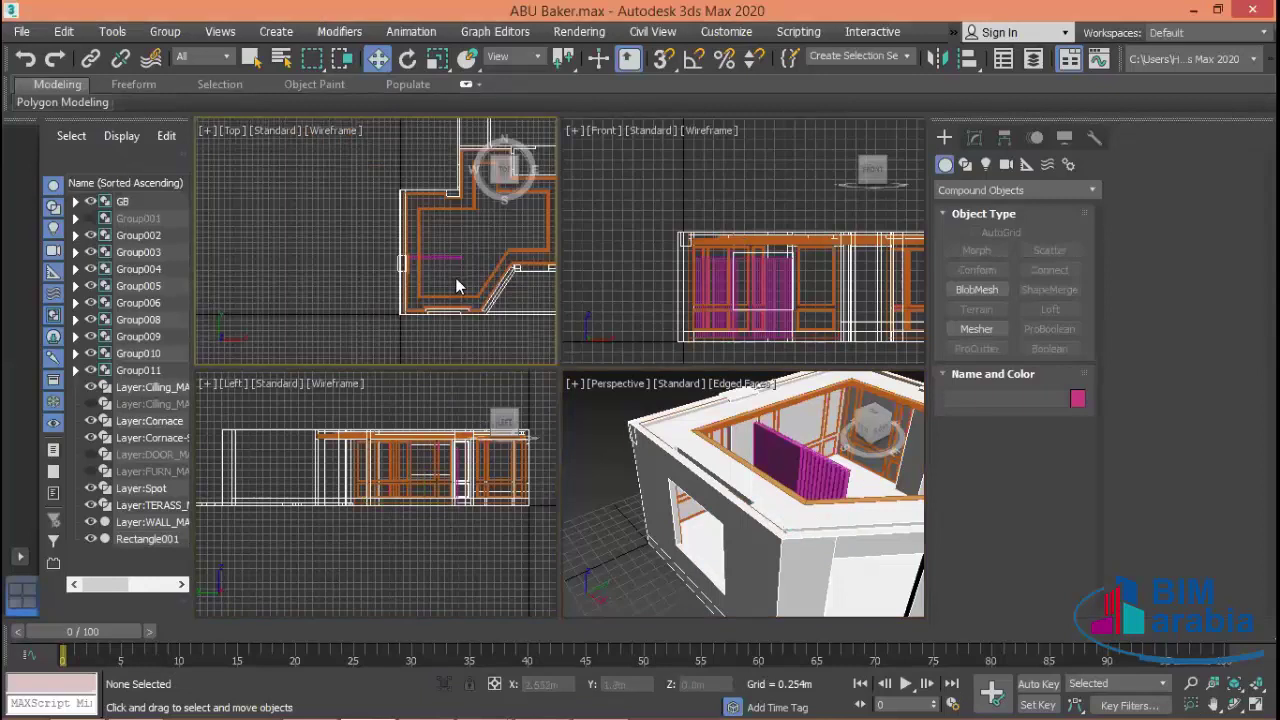
pyautogui.scroll(2, 440, 266)
pyautogui.scroll(2, 449, 266)
pyautogui.scroll(1, 480, 285)
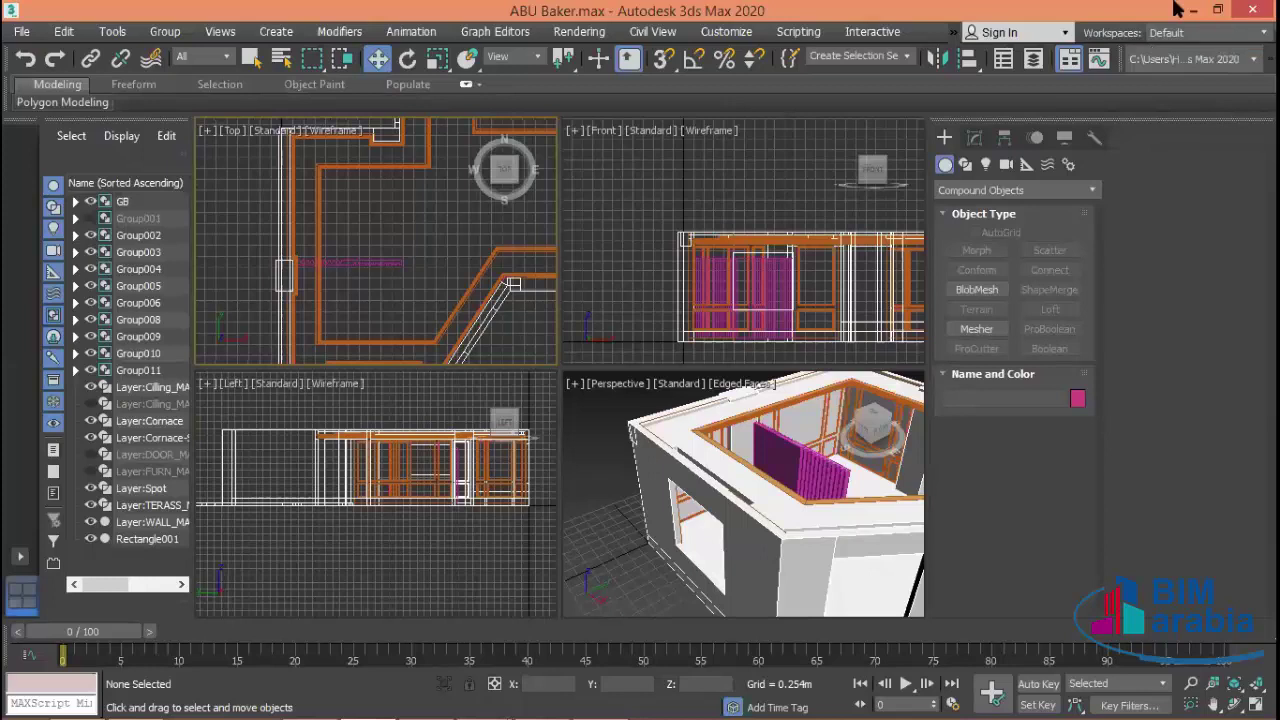
# - Maximize the project folder and open 3. Window 3dmodel showing Large icons
pyautogui.doubleClick(1147, 16)
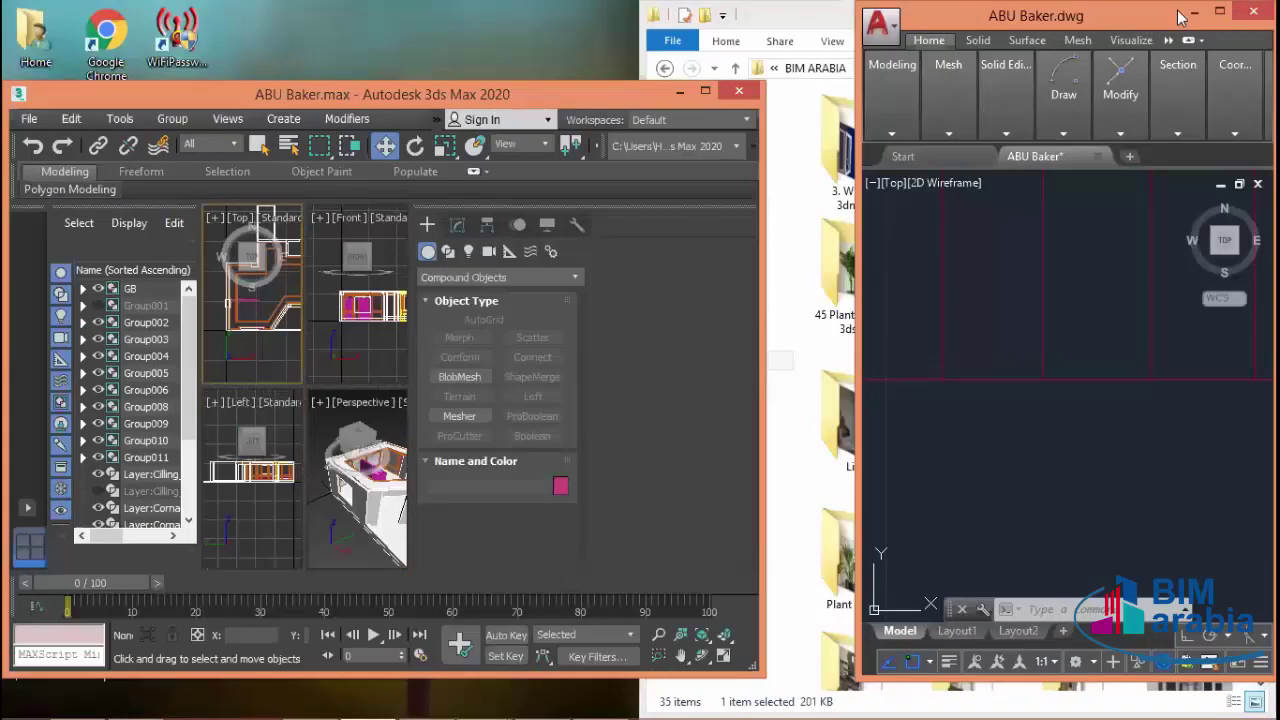
pyautogui.click(1194, 12)
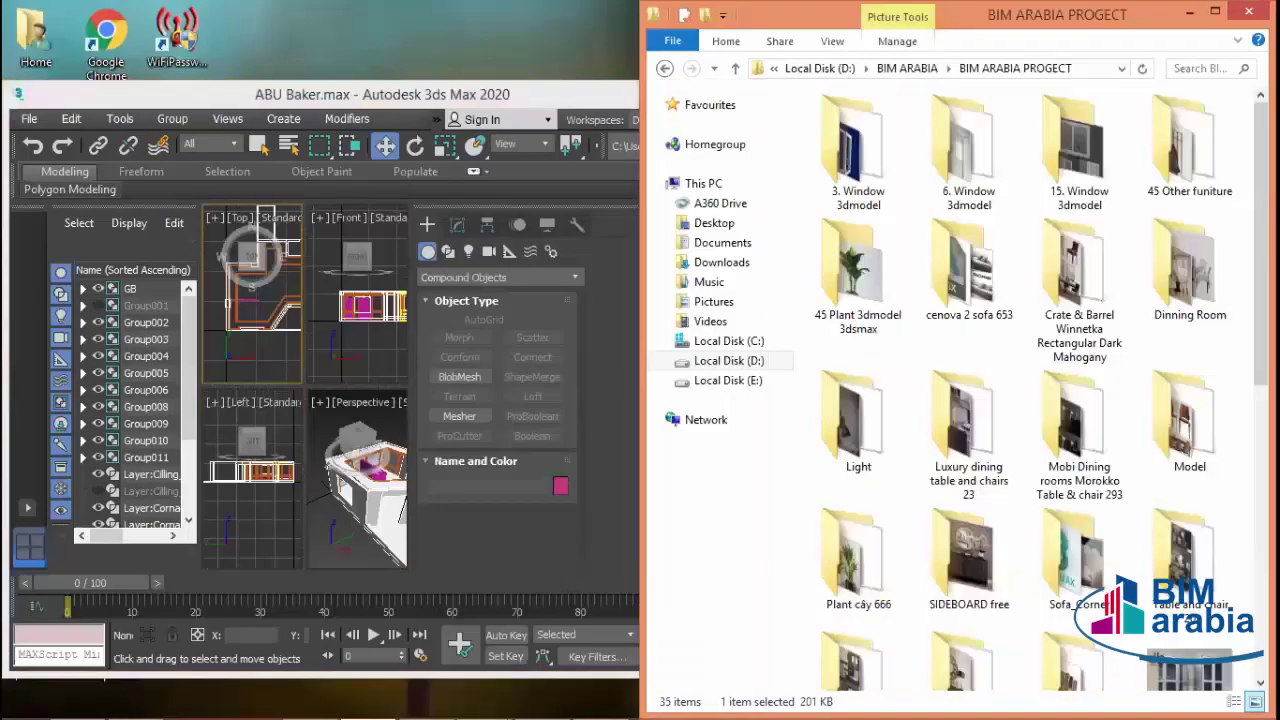
pyautogui.click(1214, 12)
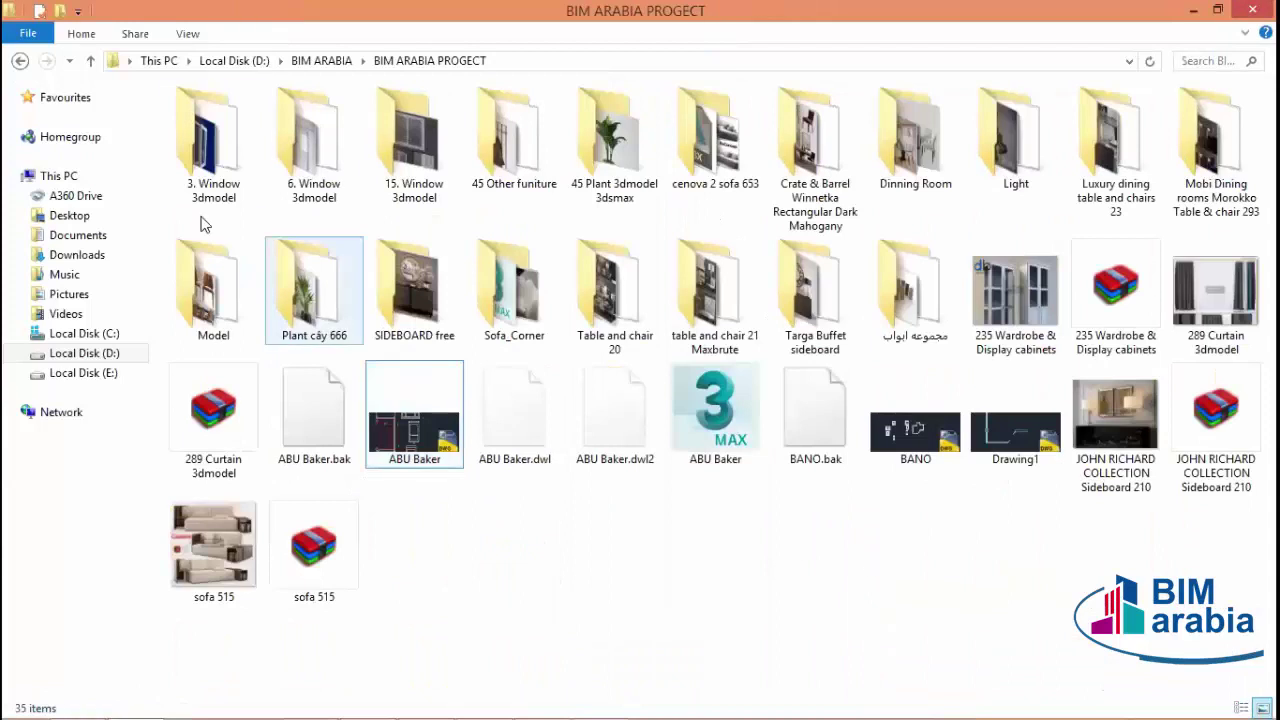
pyautogui.doubleClick(213, 150)
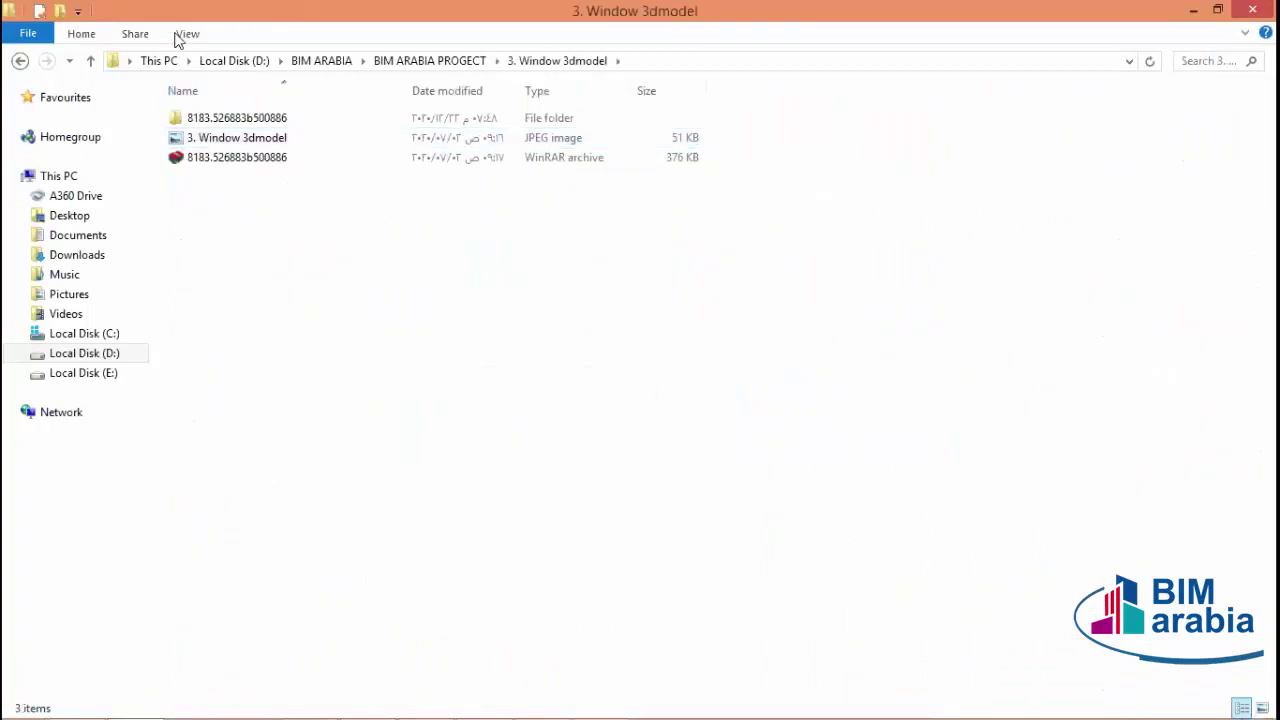
pyautogui.click(187, 34)
pyautogui.click(320, 59)
# - Preview the window renders in 3. Window 3dmodel and 6. Window 3dmodel
pyautogui.doubleClick(337, 181)
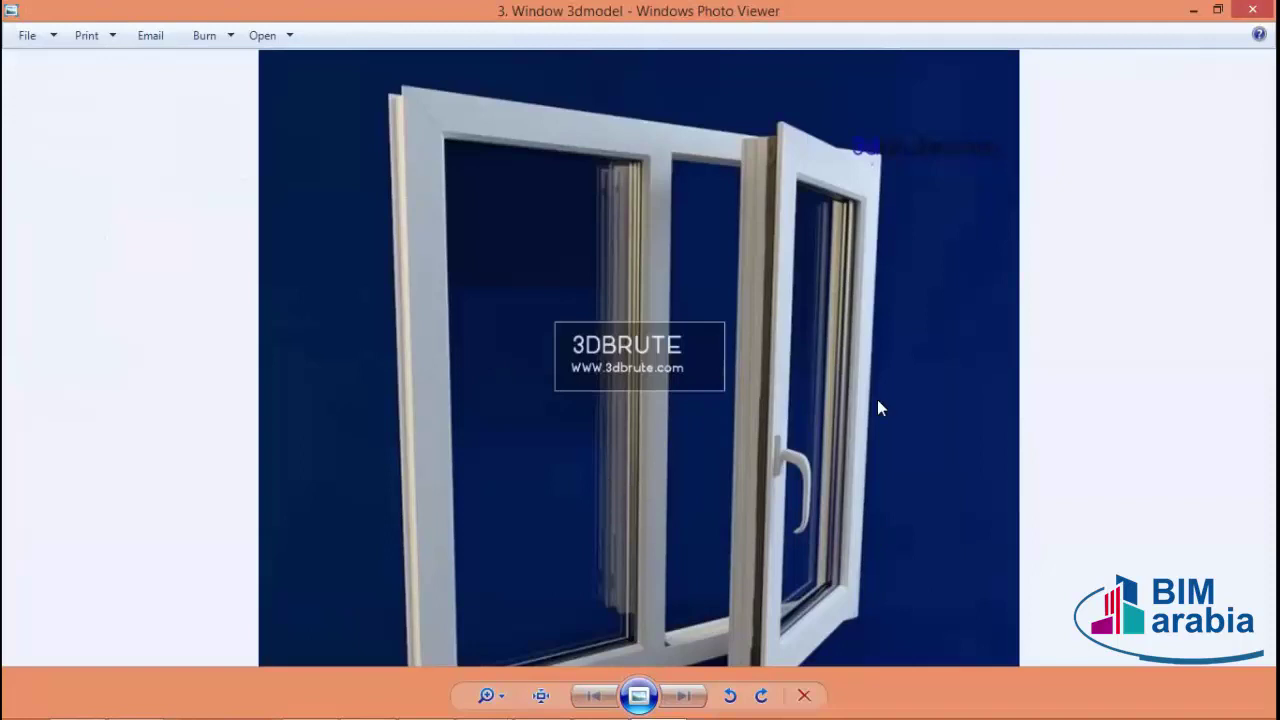
pyautogui.click(1252, 10)
pyautogui.click(91, 60)
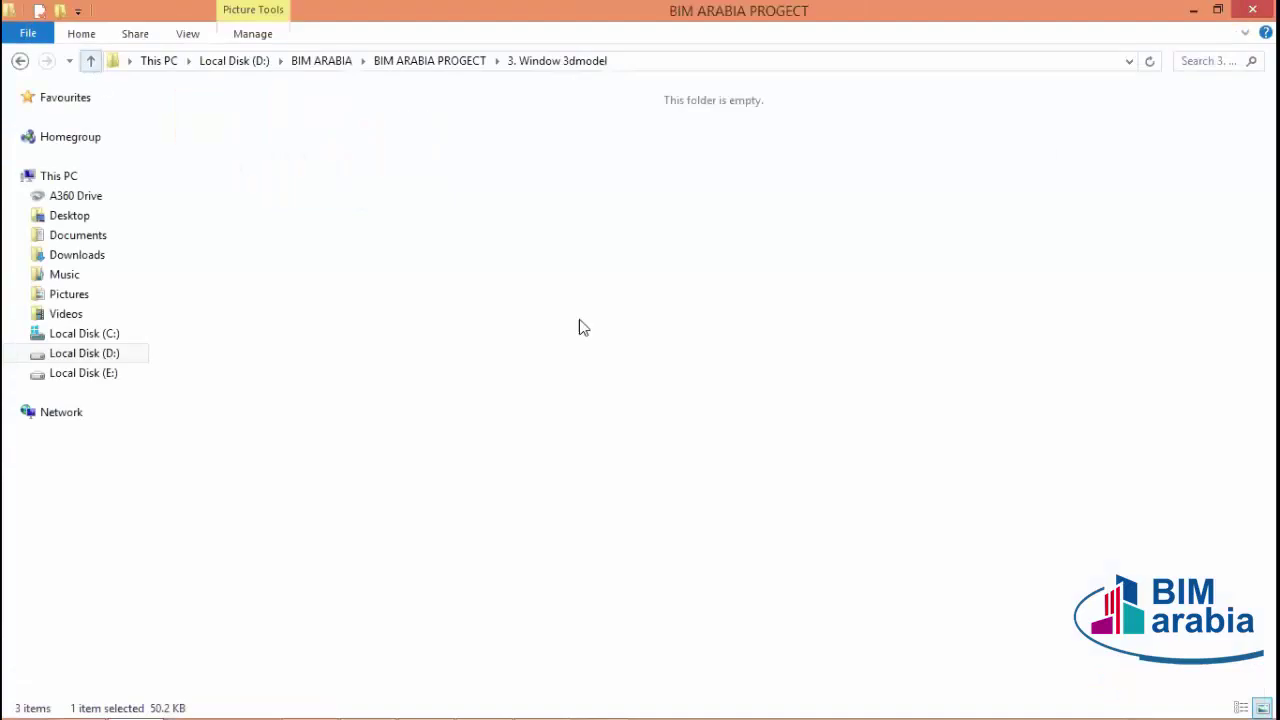
pyautogui.click(316, 172)
pyautogui.doubleClick(316, 172)
pyautogui.doubleClick(225, 148)
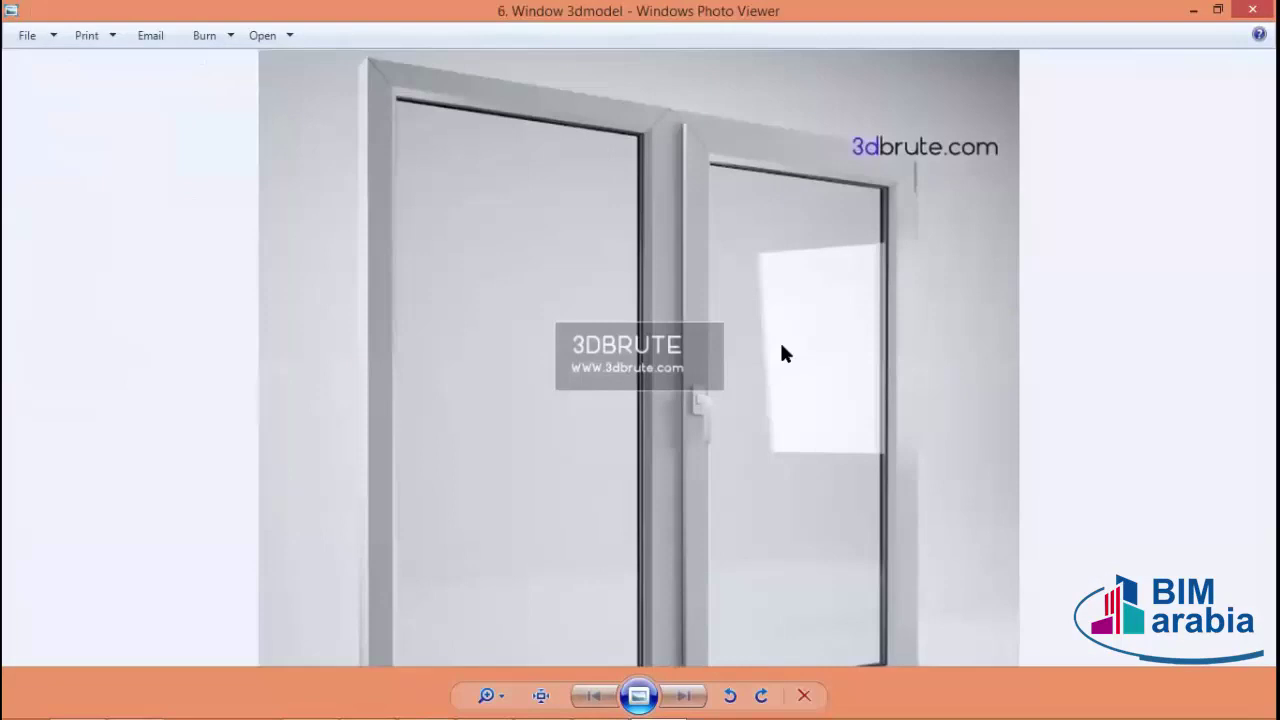
pyautogui.click(1252, 10)
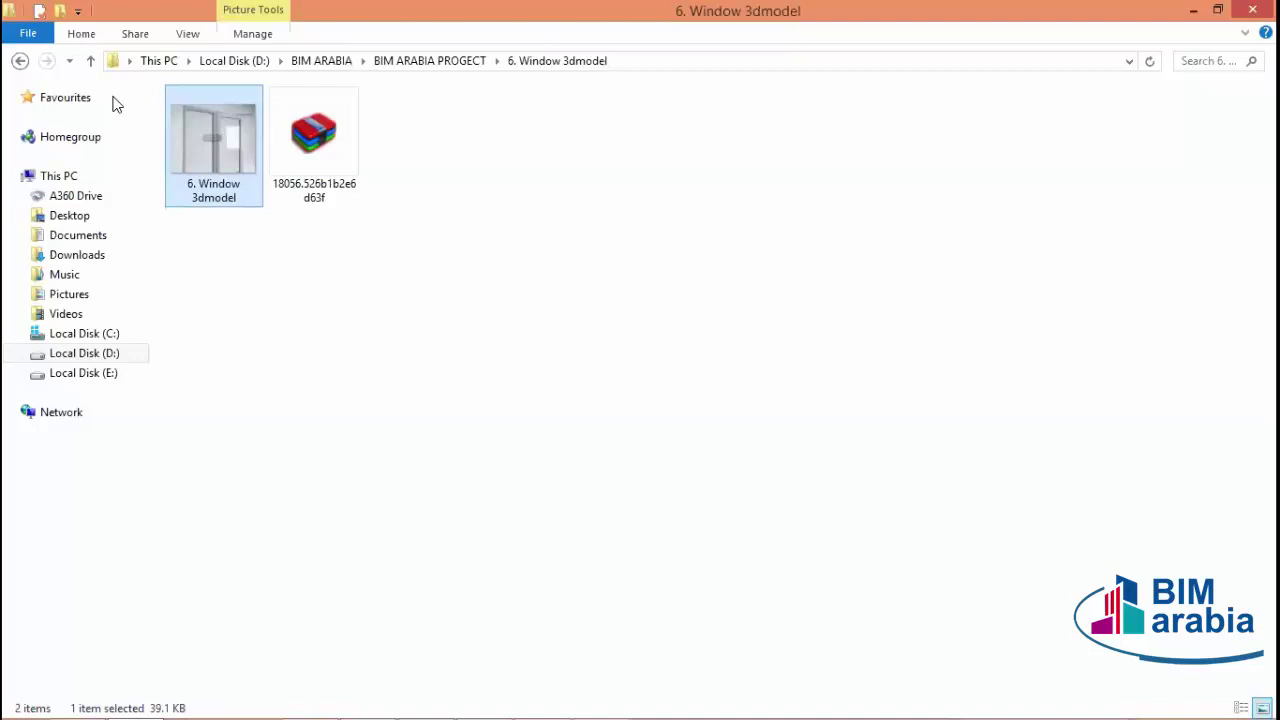
# - Re-check the 3. Window 3dmodel render, then open the 15. Window 3dmodel folder
pyautogui.click(90, 61)
pyautogui.doubleClick(214, 140)
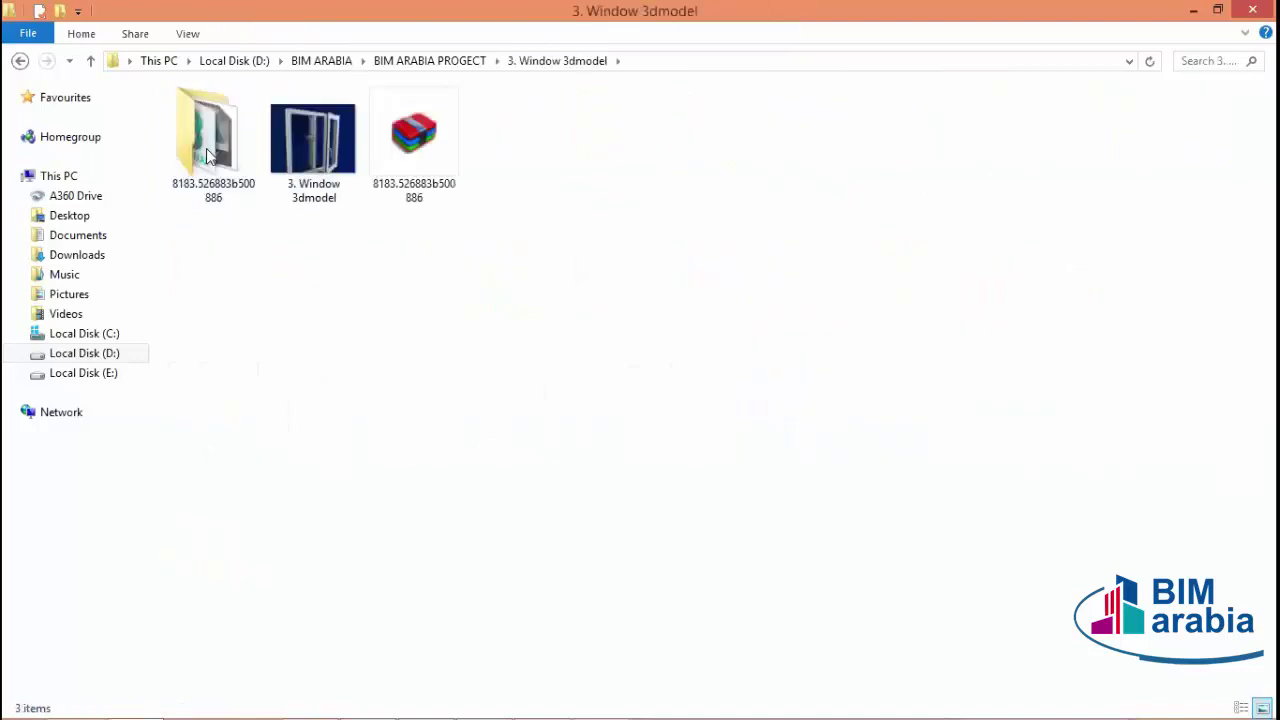
pyautogui.doubleClick(307, 144)
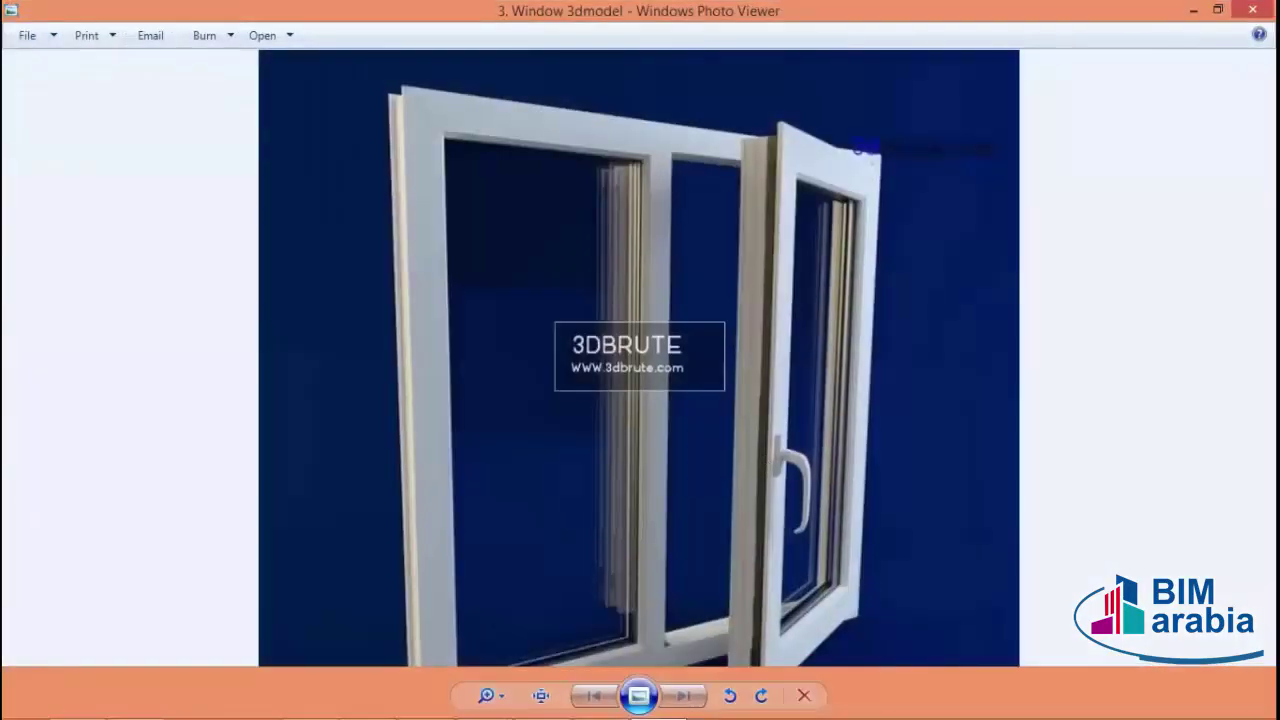
pyautogui.click(1252, 9)
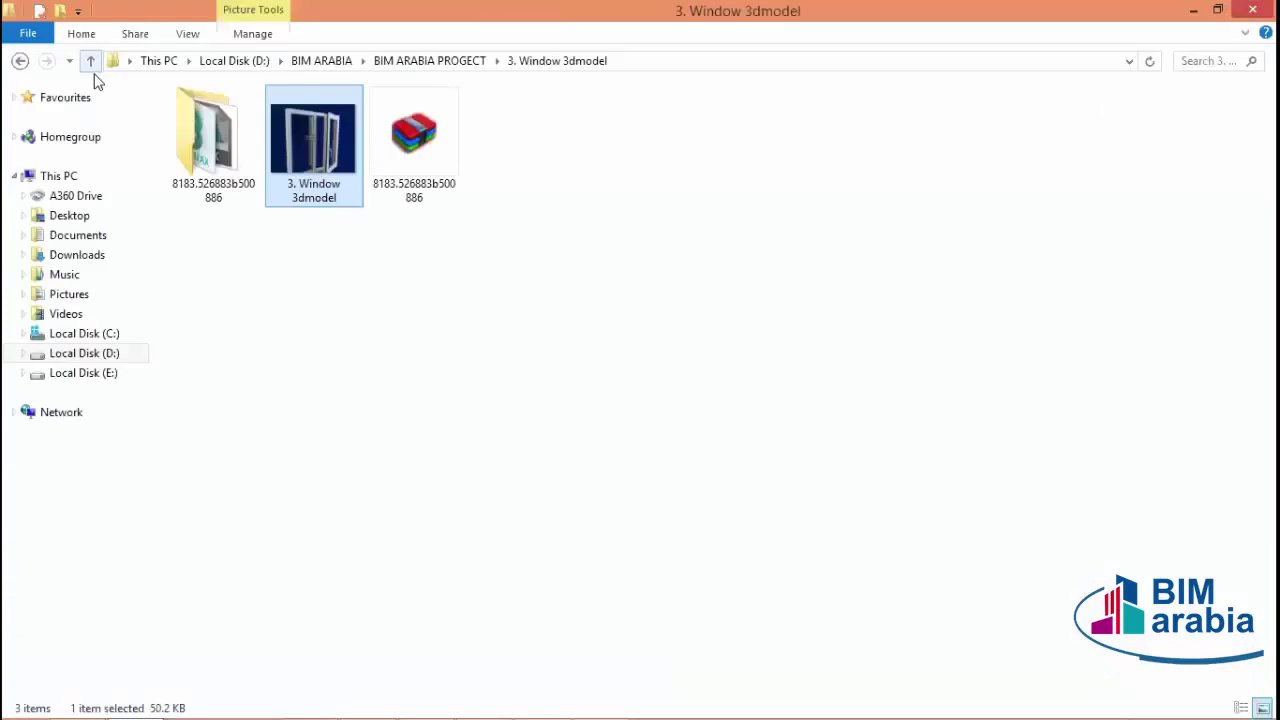
pyautogui.click(90, 61)
pyautogui.doubleClick(414, 140)
# - View the 15. Window 3dmodel sliding-window render, then go back up to BIM ARABIA PROGECT
pyautogui.doubleClick(205, 140)
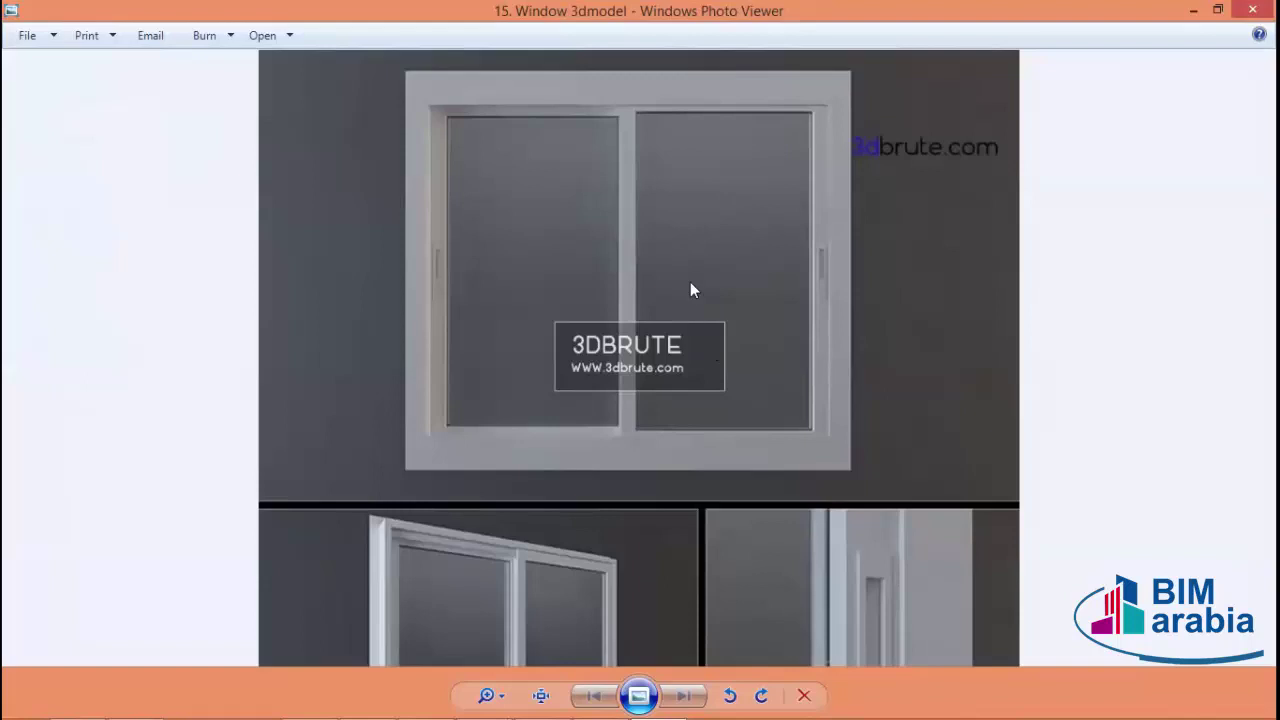
pyautogui.click(1251, 11)
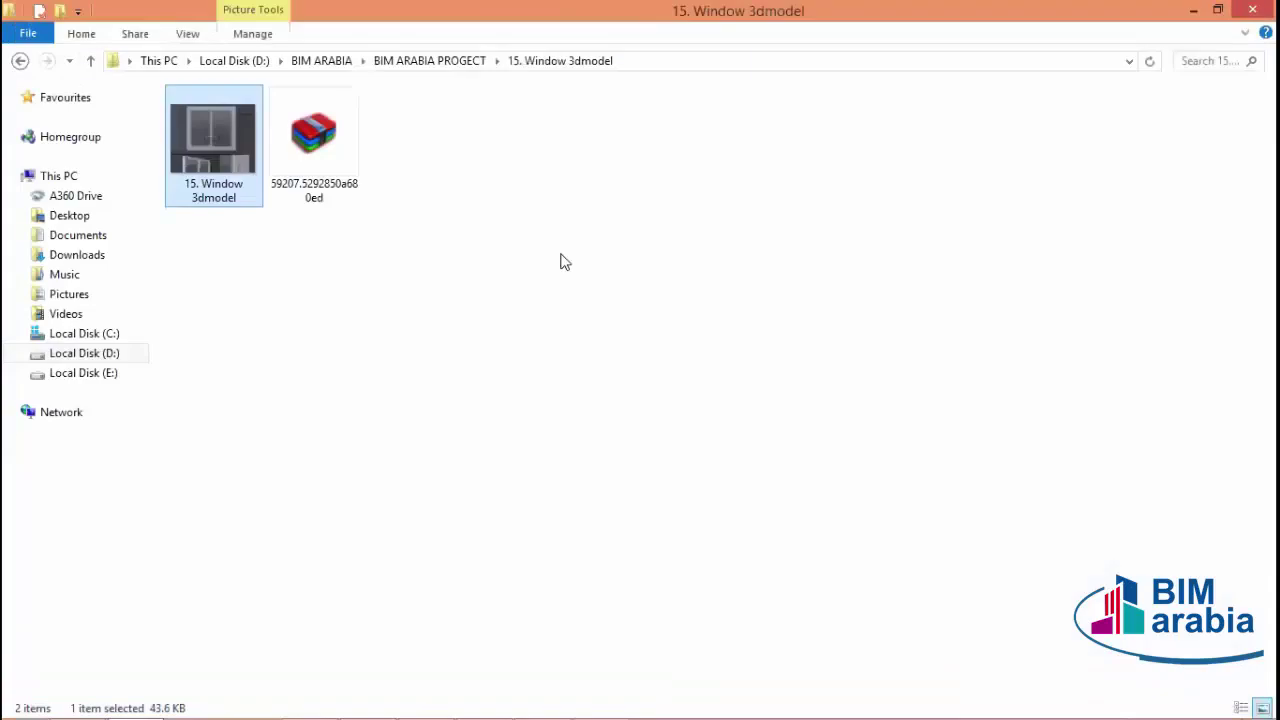
pyautogui.click(92, 60)
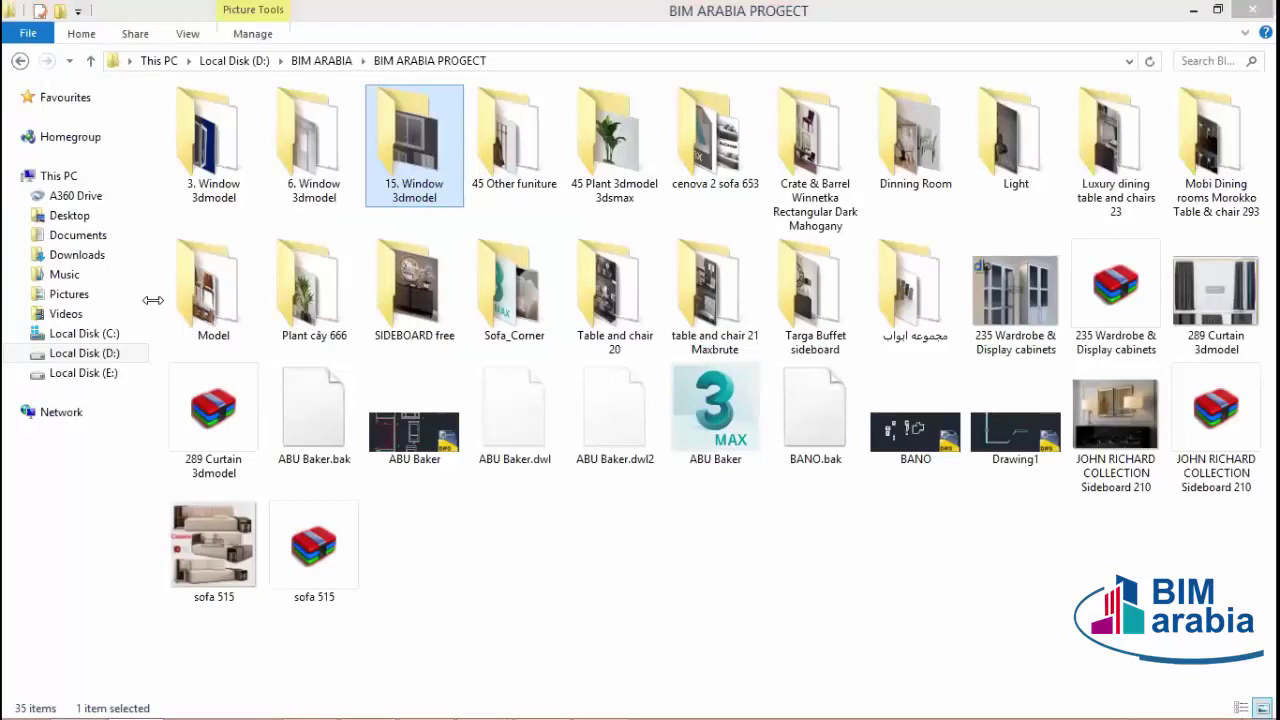
pyautogui.click(661, 634)
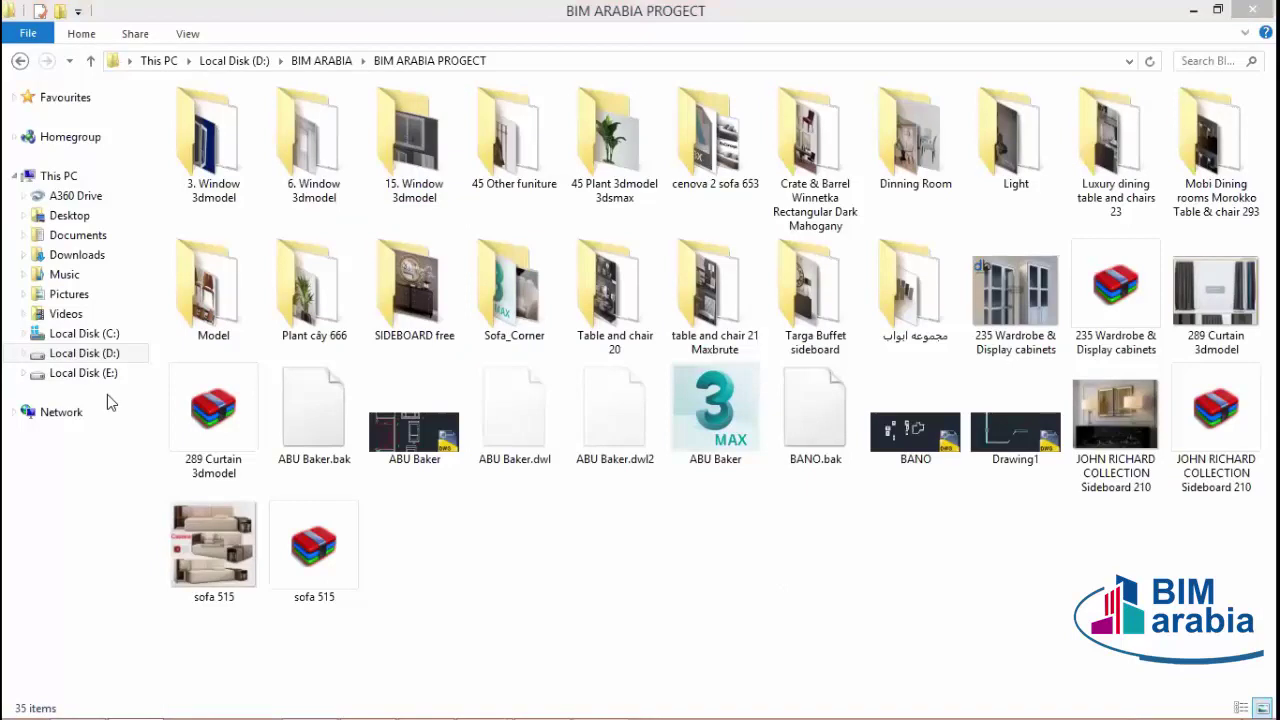
pyautogui.click(778, 583)
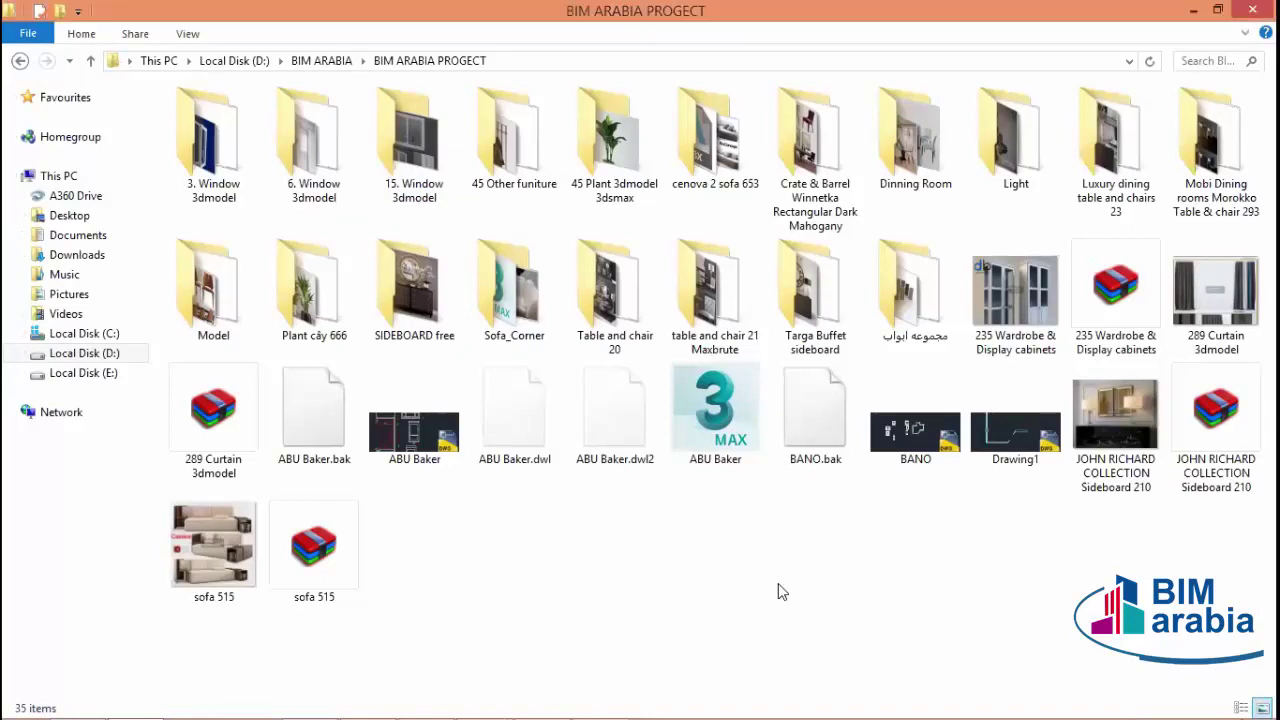
# - Zoom into the 5ba5_doors2_24_05_07 render from مجموعه ابواب, then switch to Chrome
pyautogui.doubleClick(915, 307)
pyautogui.doubleClick(199, 139)
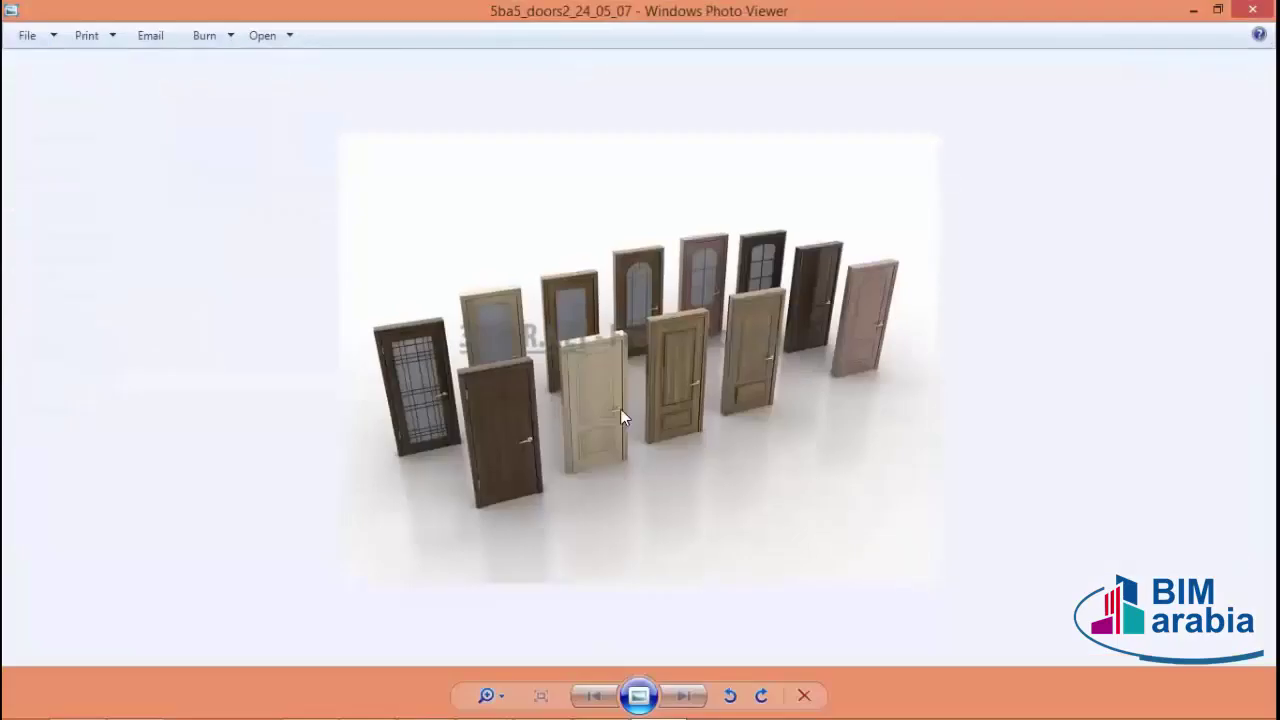
pyautogui.scroll(2, 620, 408)
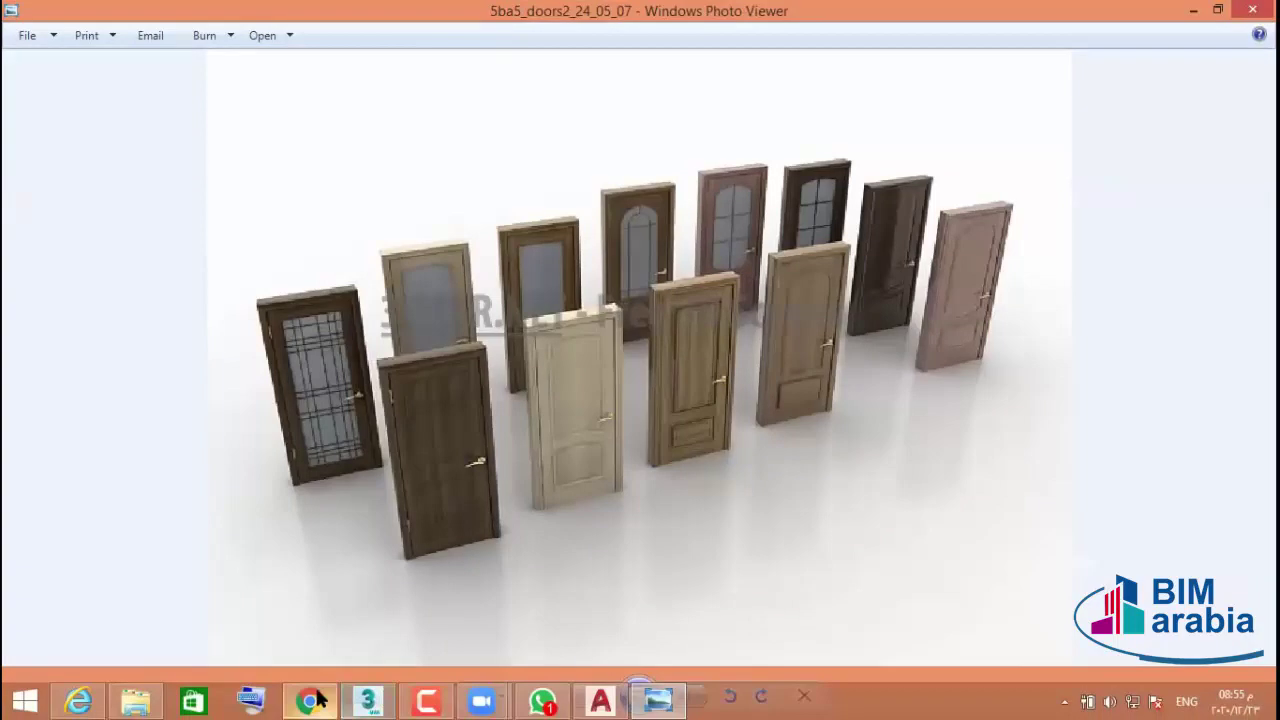
pyautogui.click(310, 701)
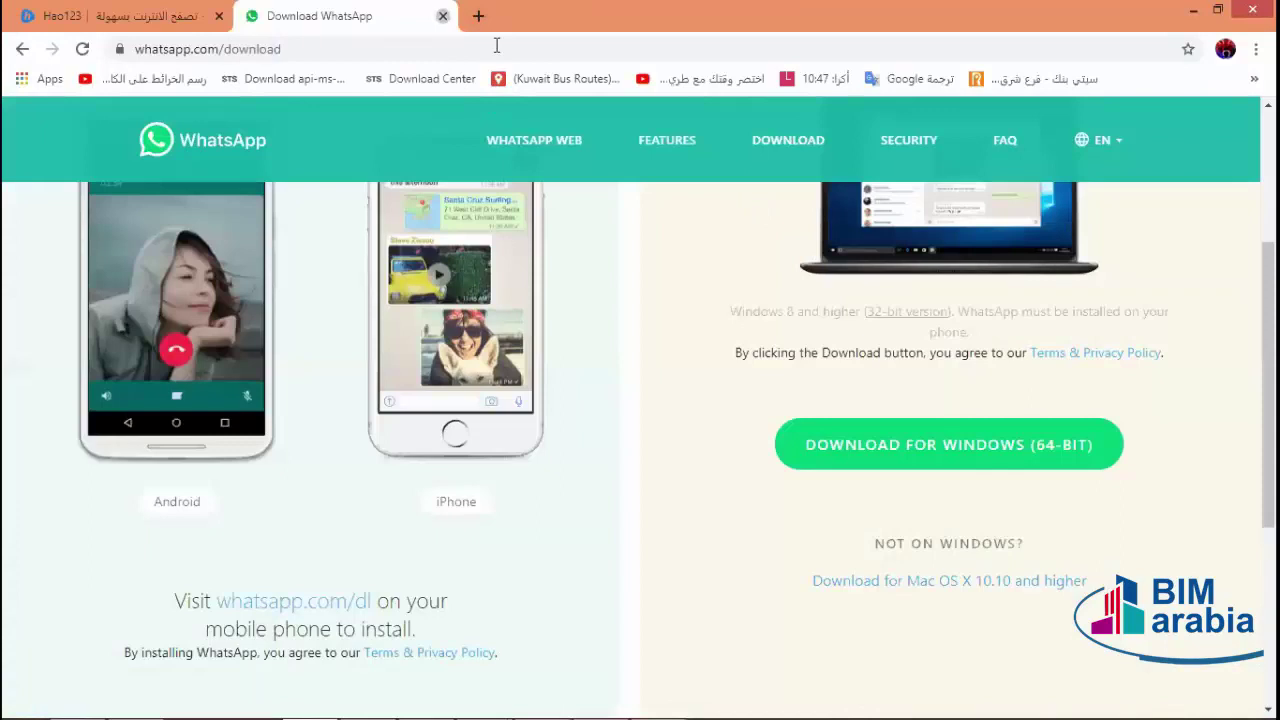
# - Close the WhatsApp tab and search Google for '3dbrute furniture free'
pyautogui.hotkey('ctrl', 'w')
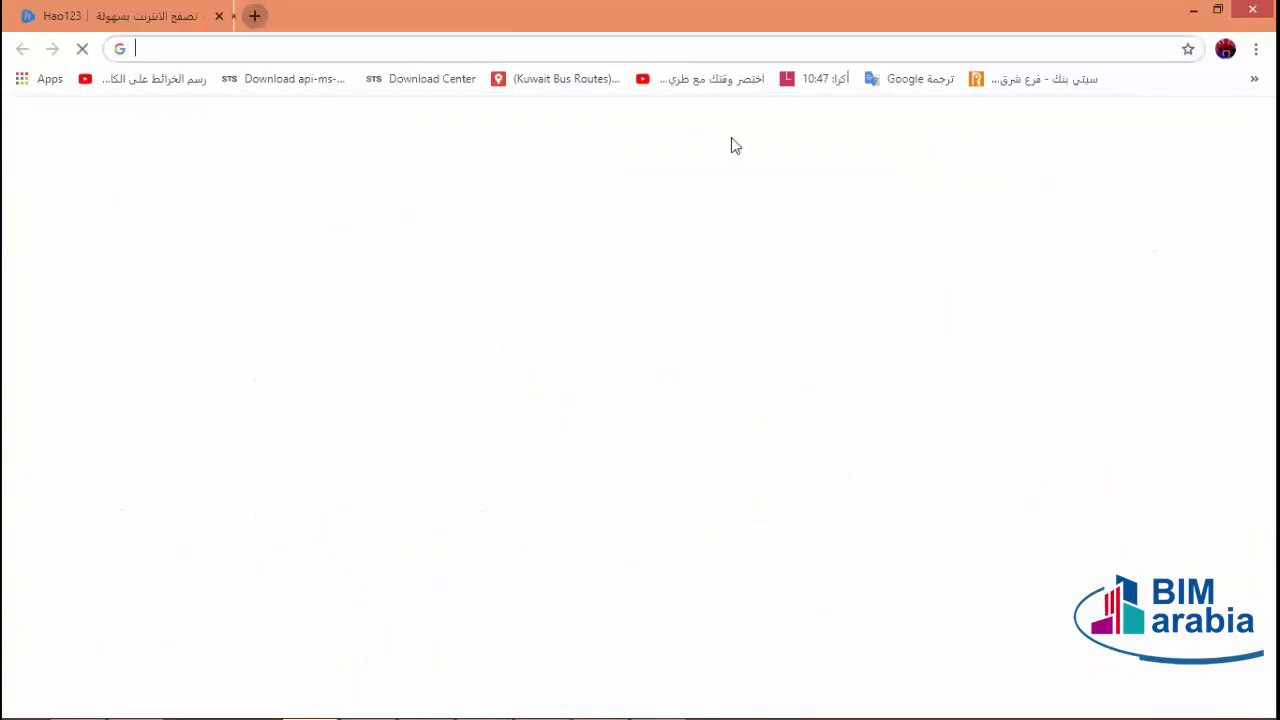
pyautogui.hotkey('ctrl', 't')
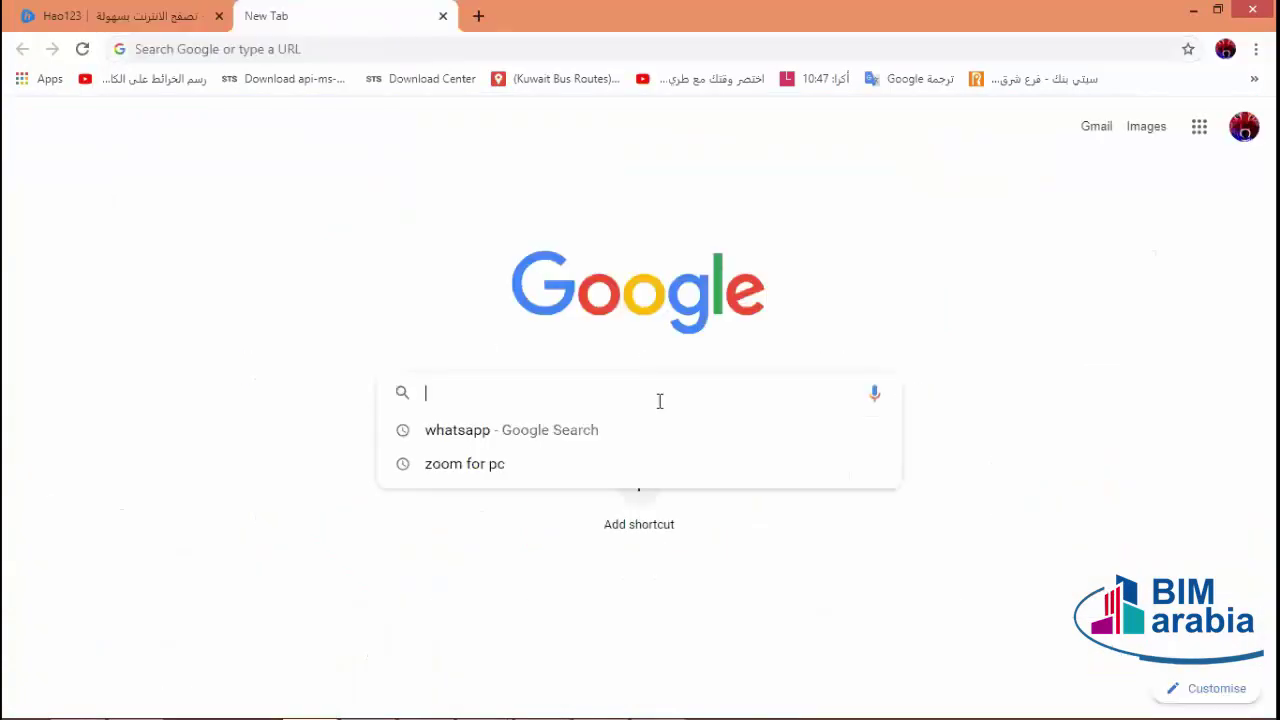
pyautogui.write('3d')
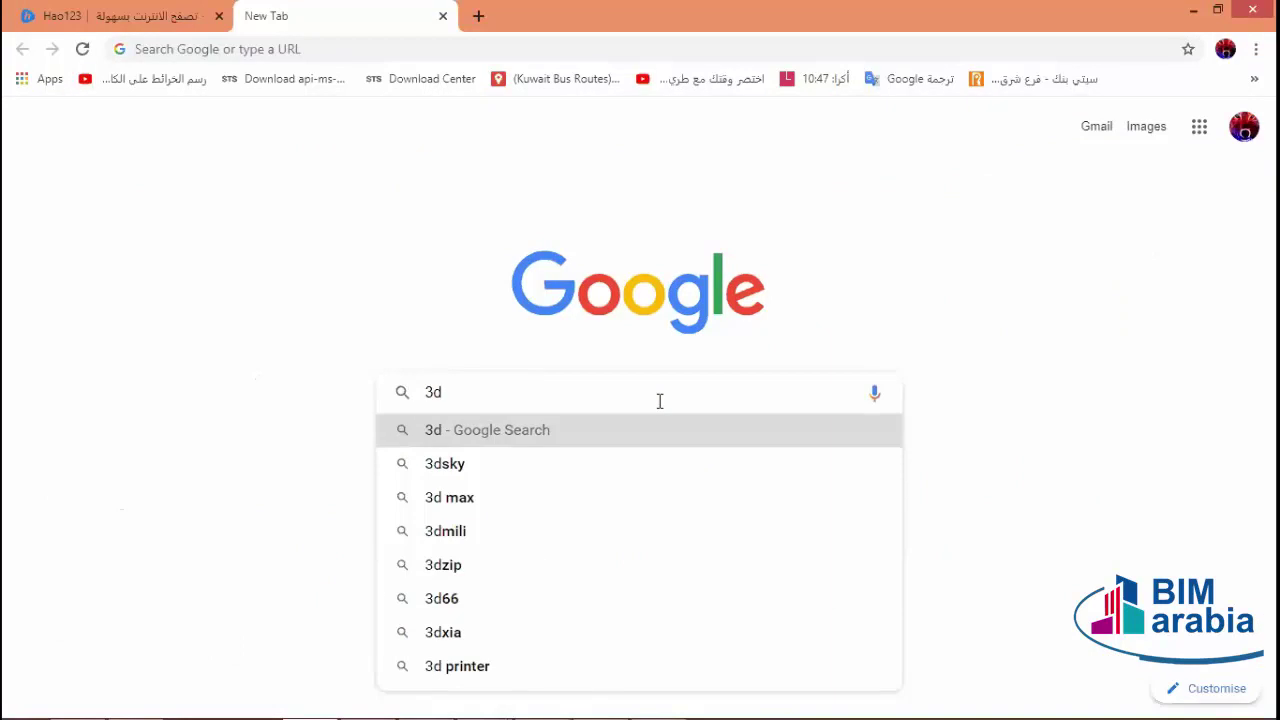
pyautogui.write('b')
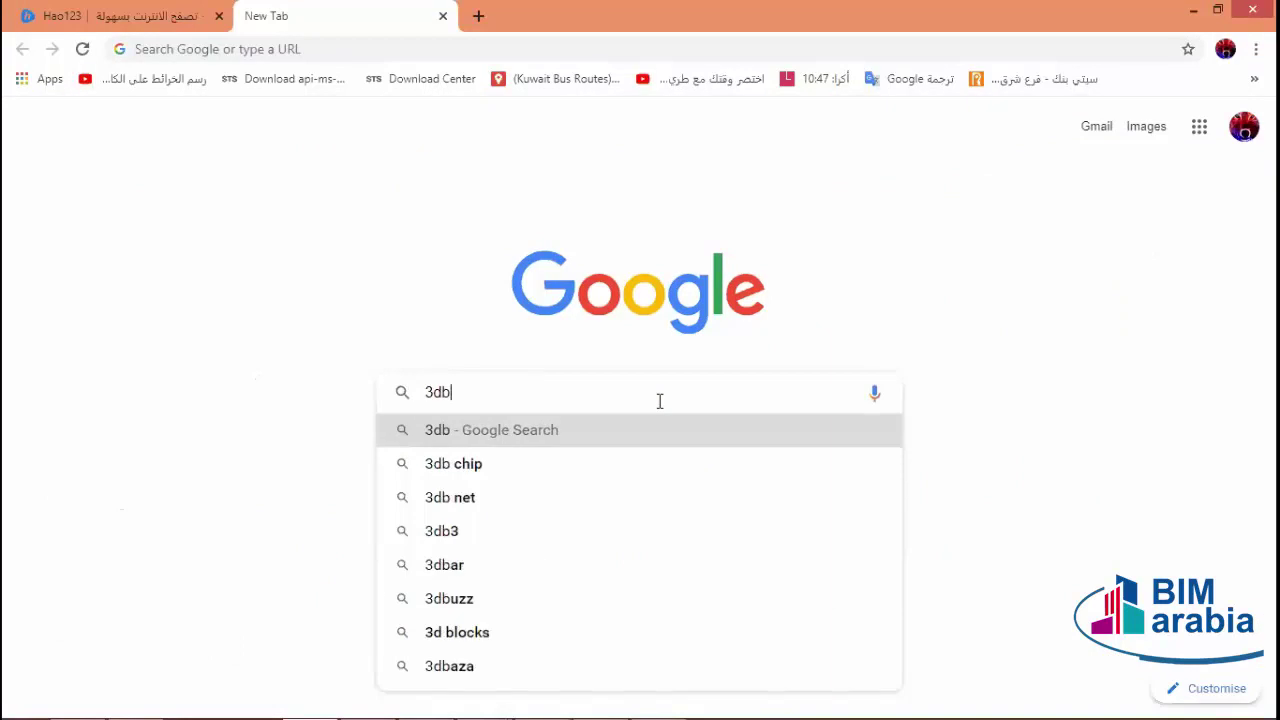
pyautogui.write('r')
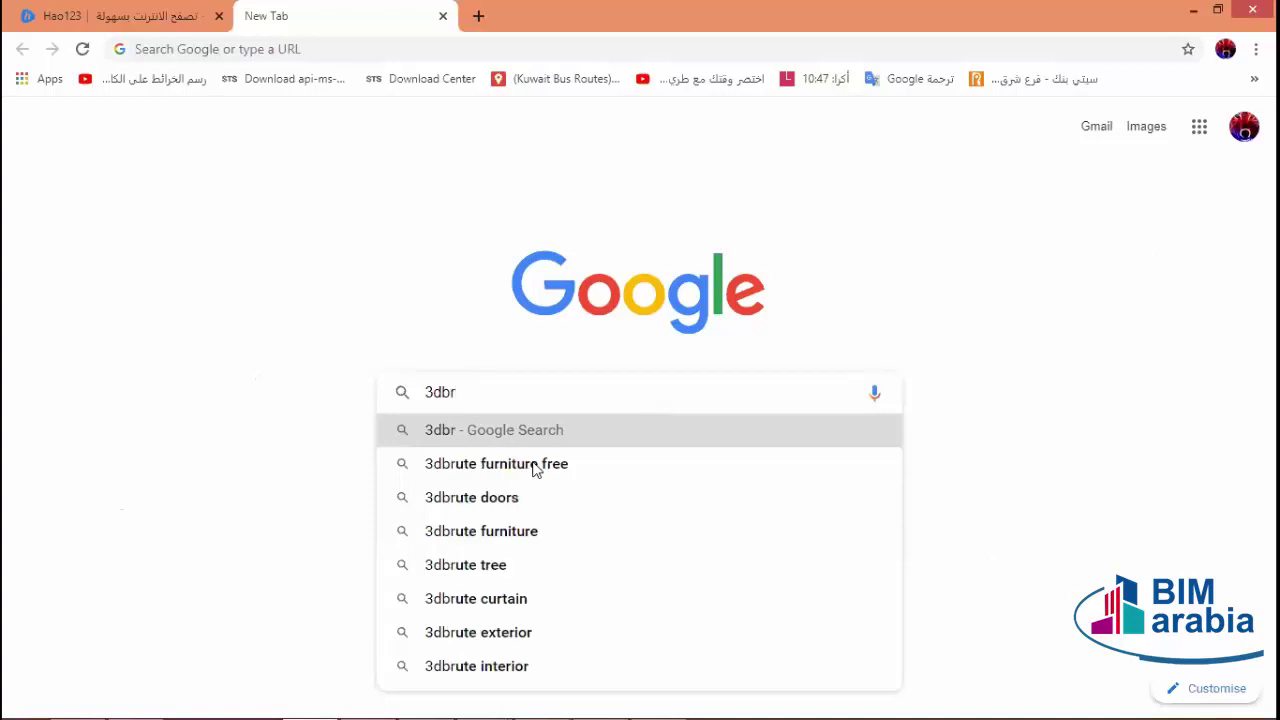
pyautogui.click(463, 465)
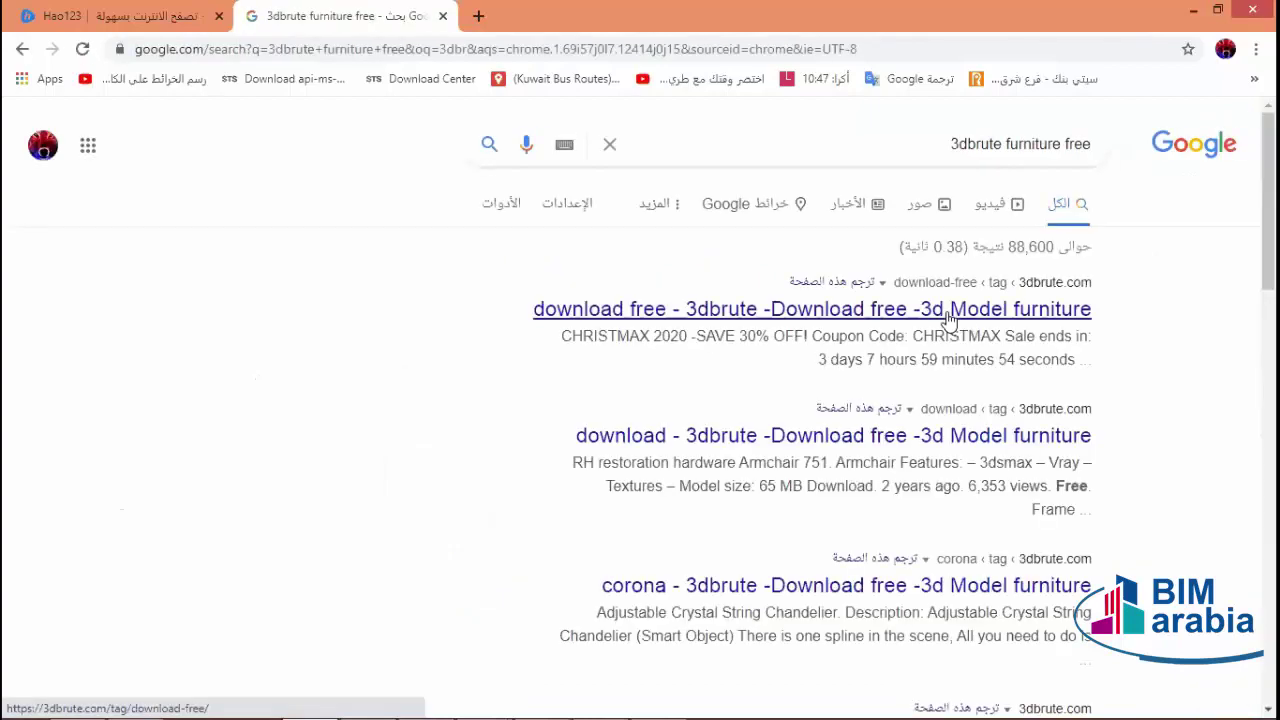
pyautogui.click(945, 318)
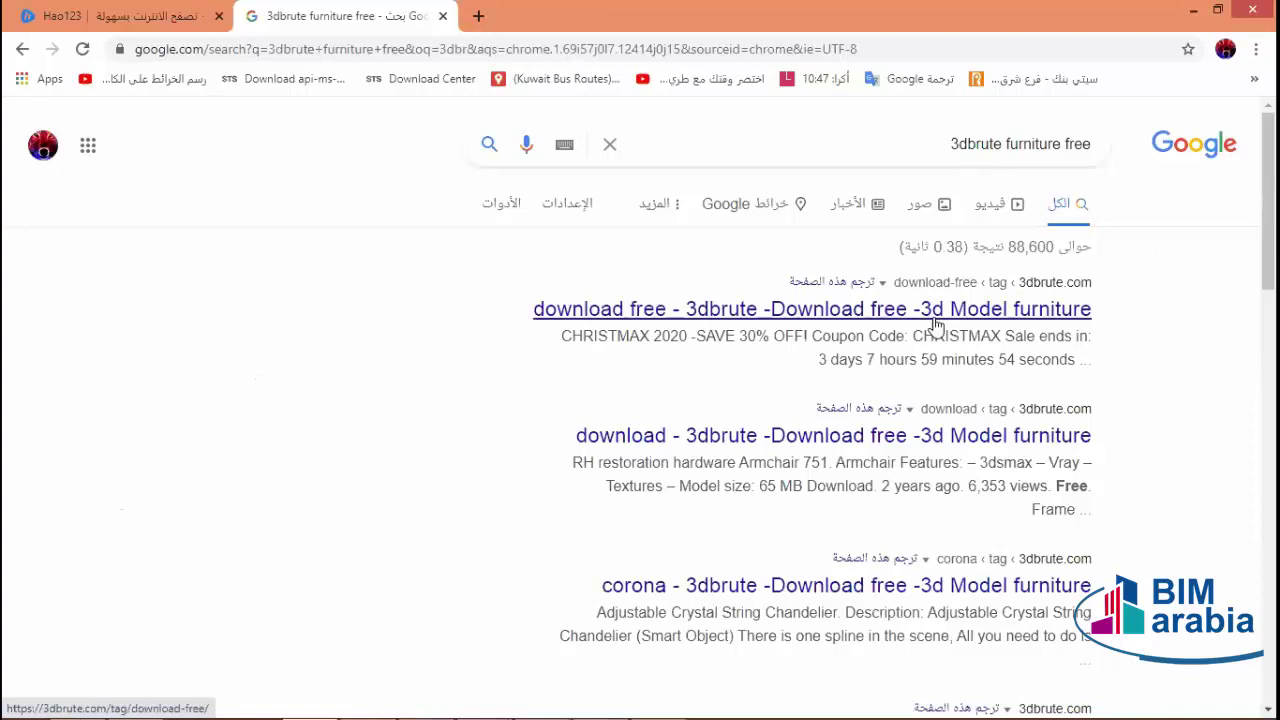
# - Narrow the search to '3dbrute' and open the top result, the 3dbrute site, in a new tab
pyautogui.moveTo(1002, 144); pyautogui.dragTo(1090, 146)
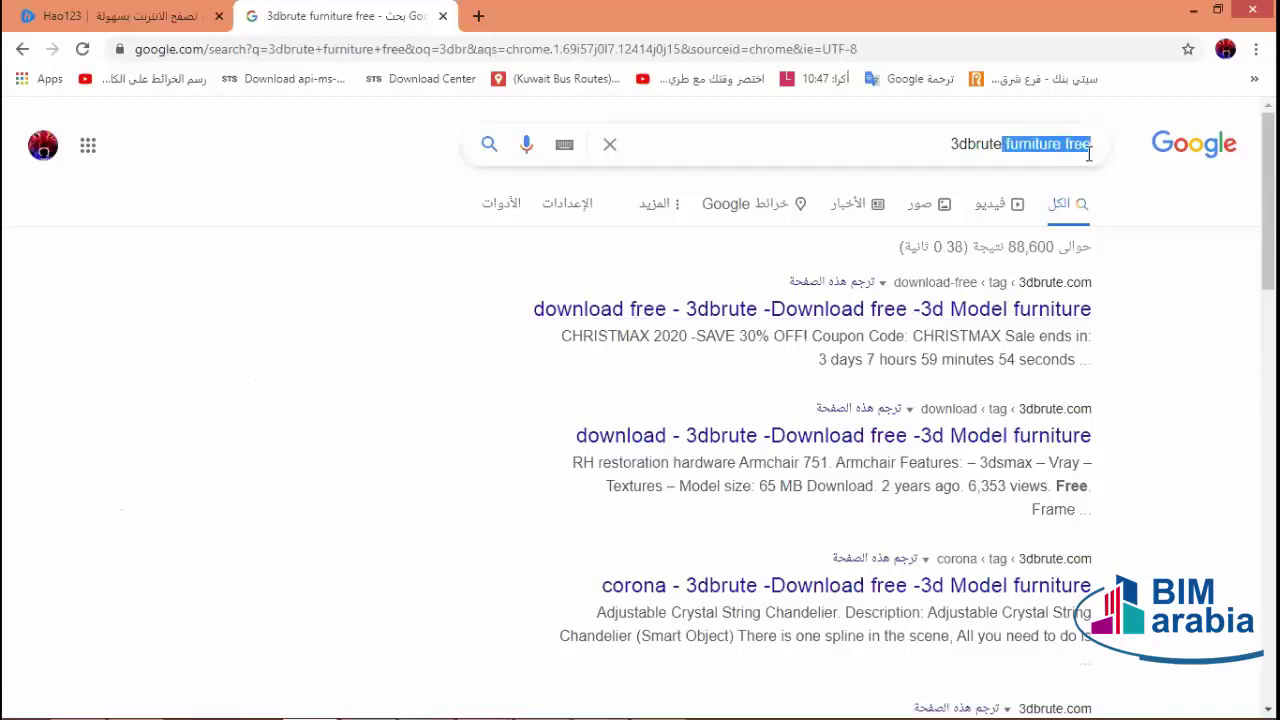
pyautogui.press('BackSpace')
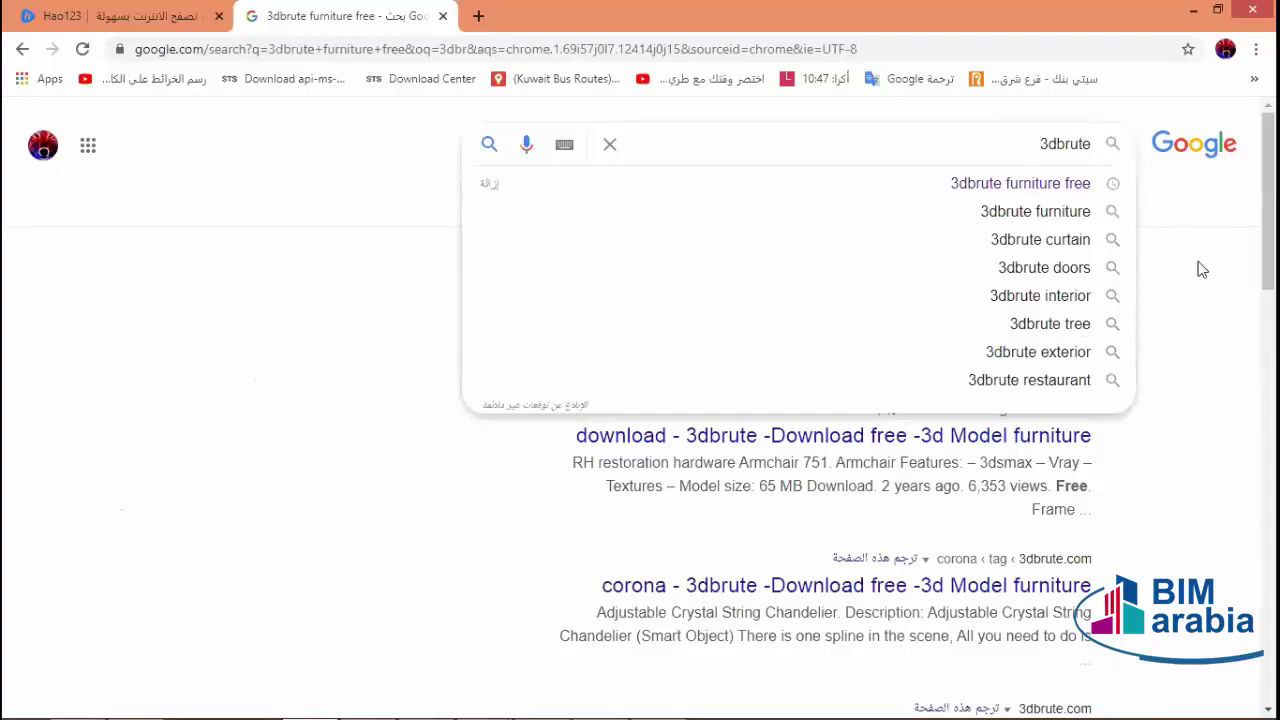
pyautogui.press('Return')
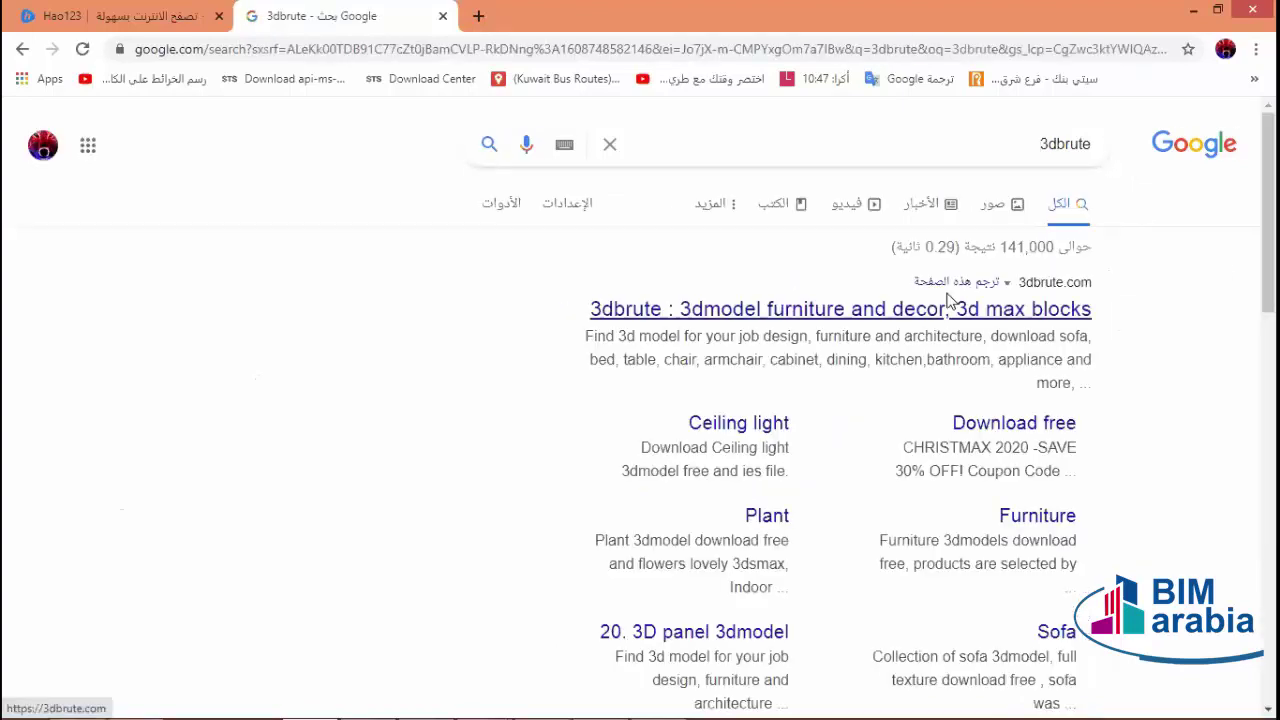
pyautogui.rightClick(945, 314)
pyautogui.click(990, 324)
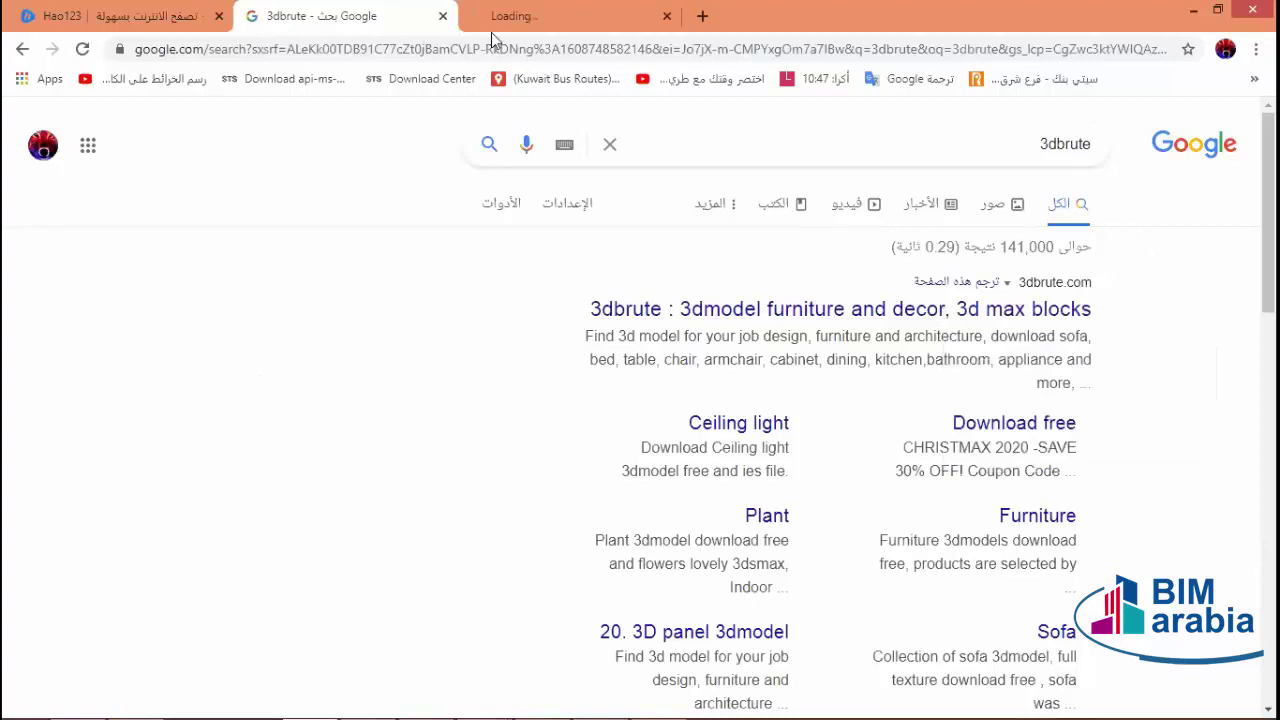
pyautogui.click(491, 30)
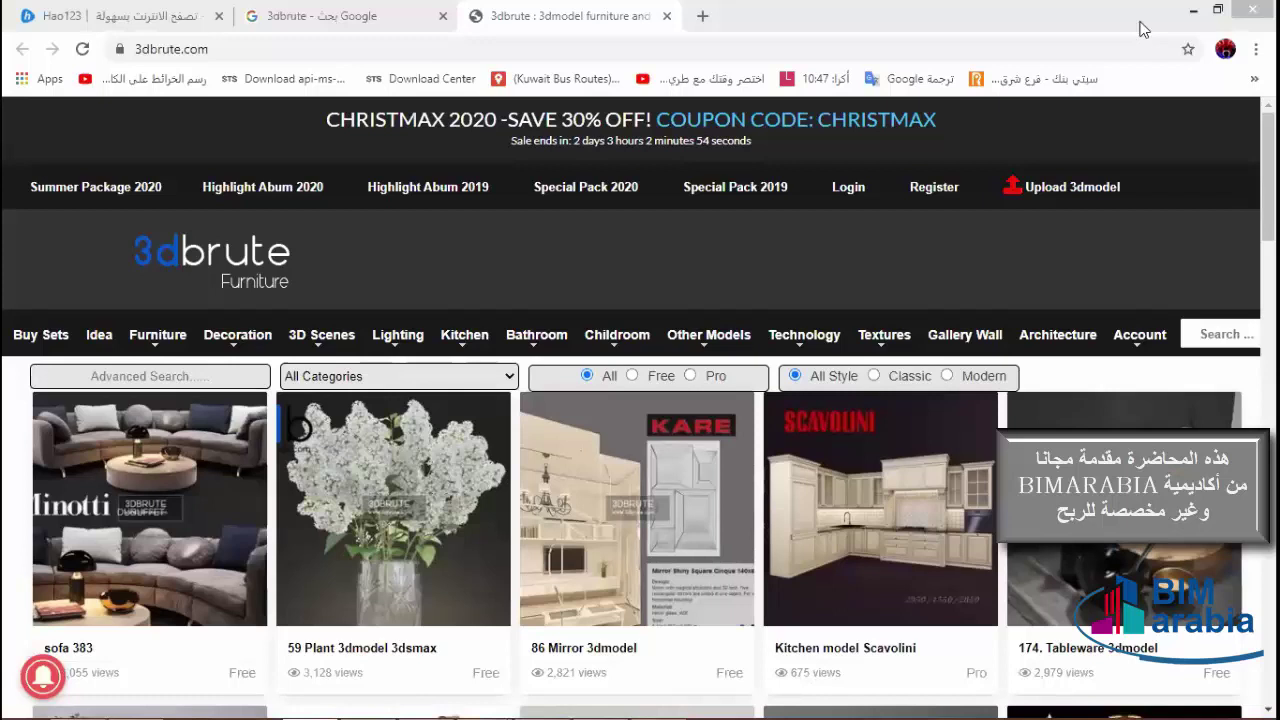
pyautogui.click(702, 17)
# - Search Google for '3dd66' and open the first 1688 result in a new tab
pyautogui.click(671, 391)
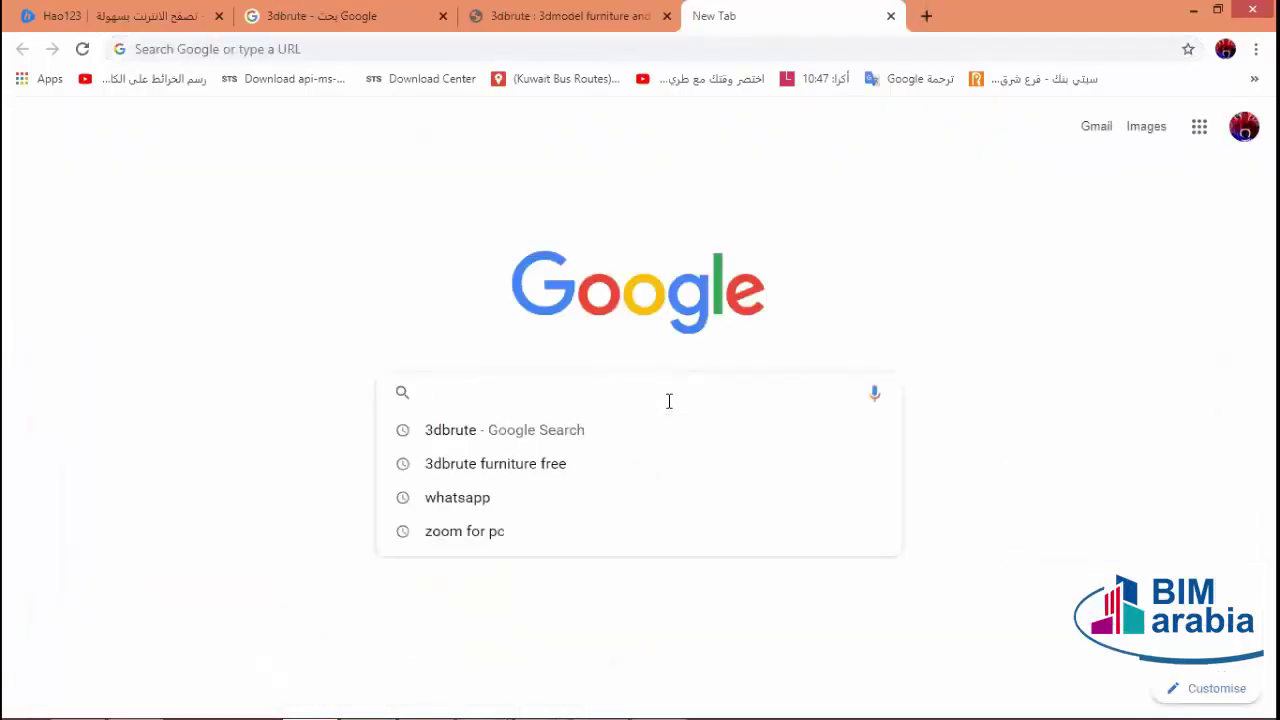
pyautogui.write('3dd')
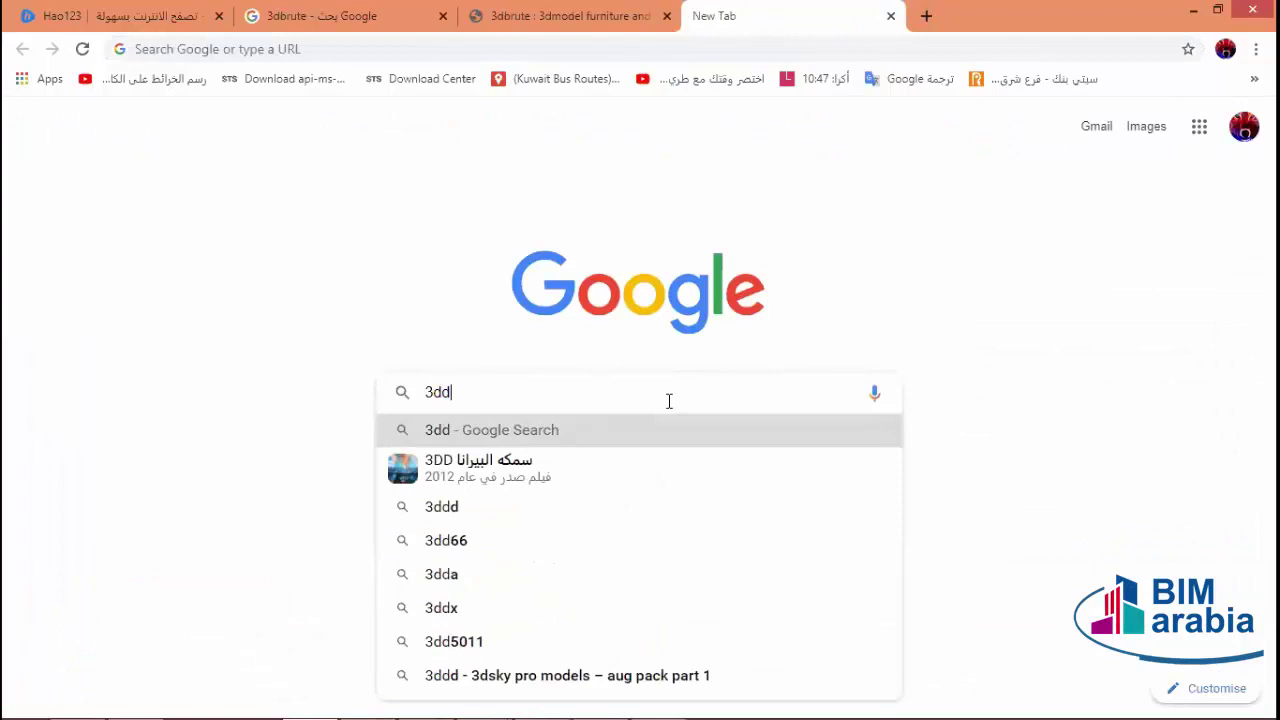
pyautogui.click(455, 543)
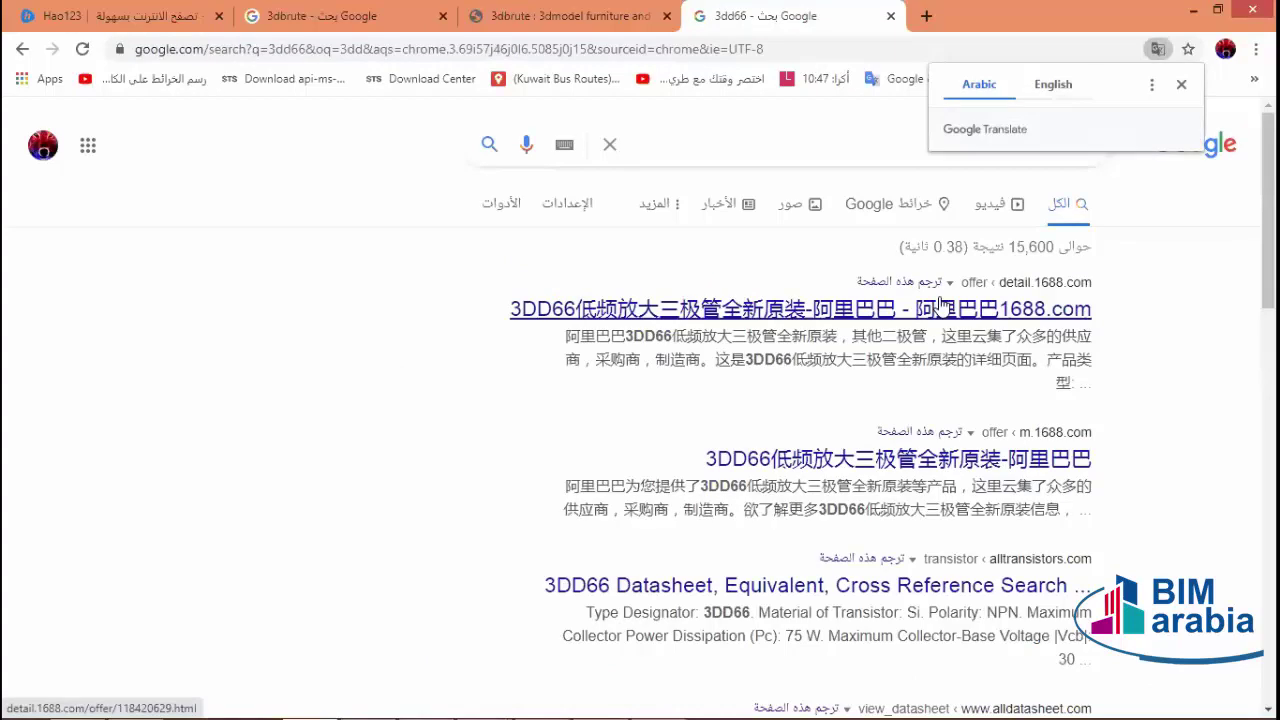
pyautogui.click(840, 317)
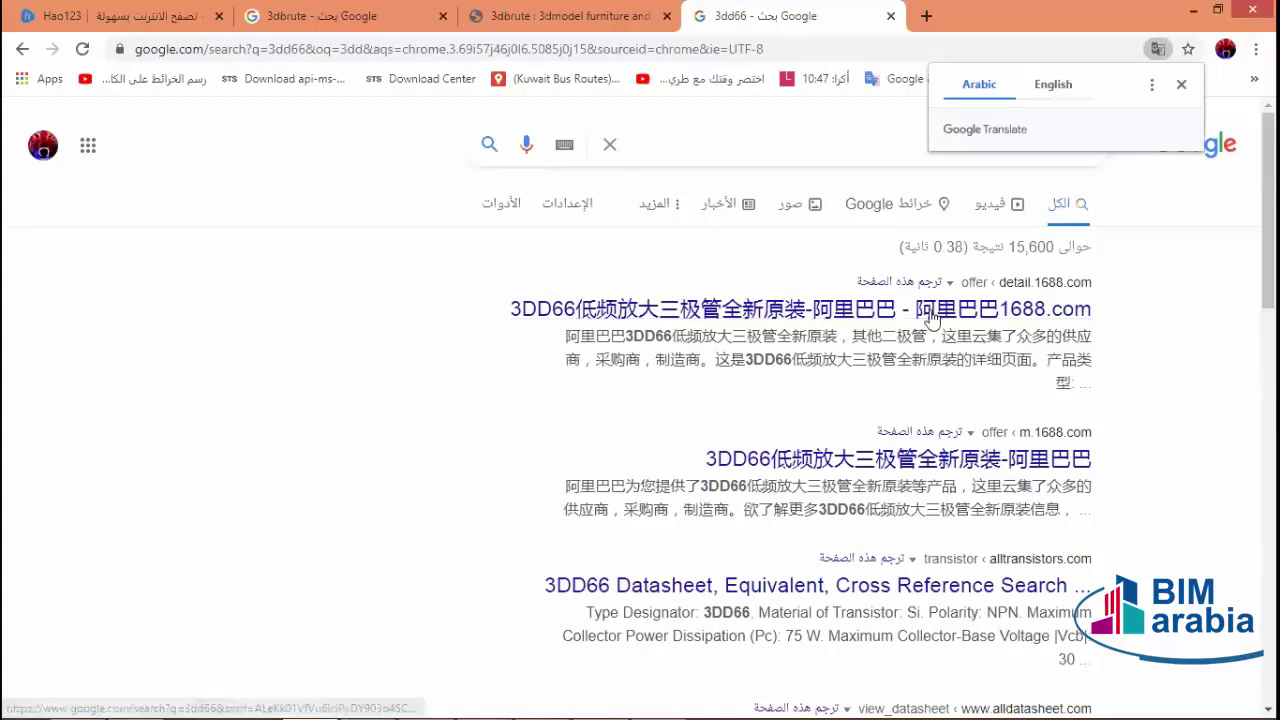
pyautogui.rightClick(840, 317)
pyautogui.click(922, 337)
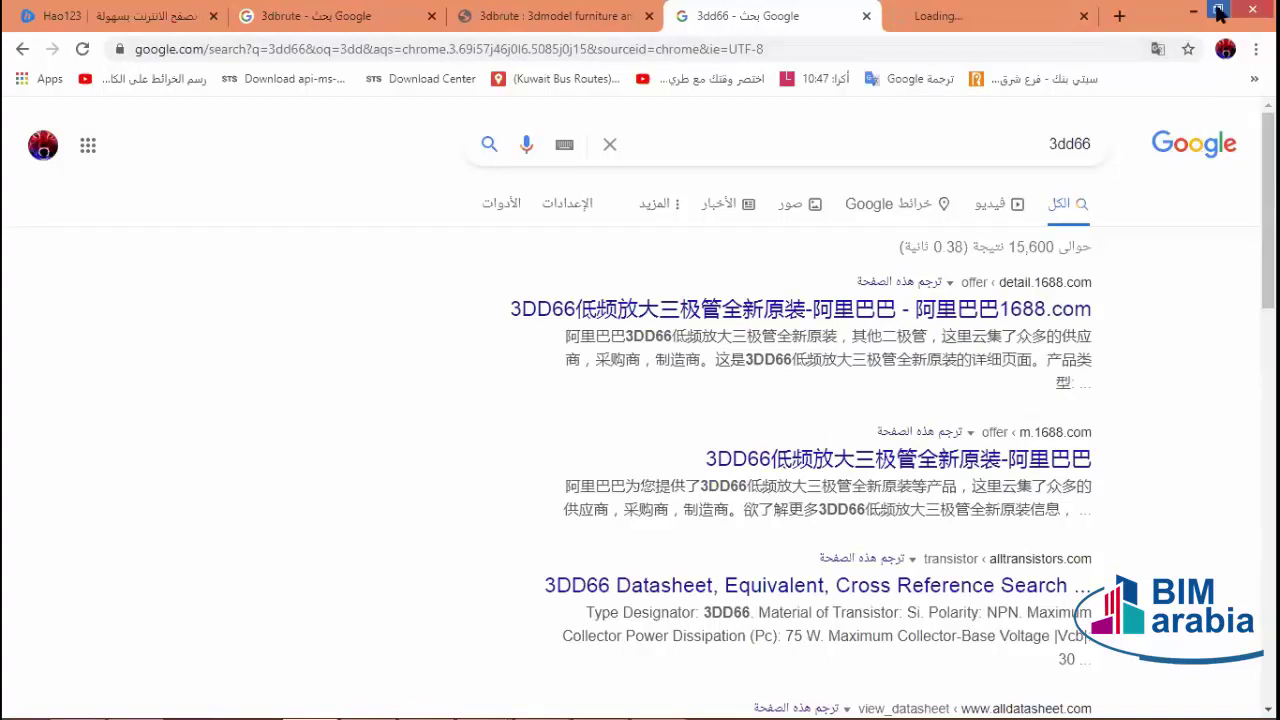
pyautogui.hotkey('ctrl', 'Tab')
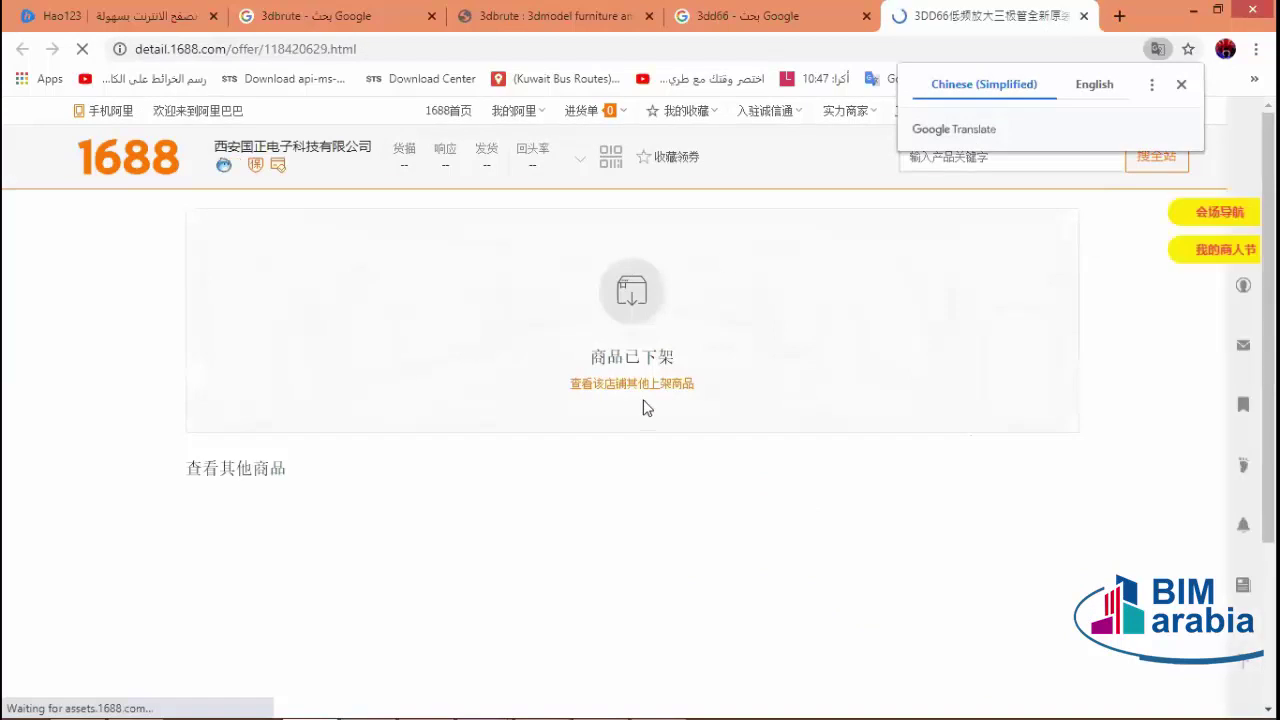
# - Look over the 1688 page, then close it and the 3dd66 search tab
pyautogui.scroll(-3, 646, 406)
pyautogui.scroll(3, 707, 405)
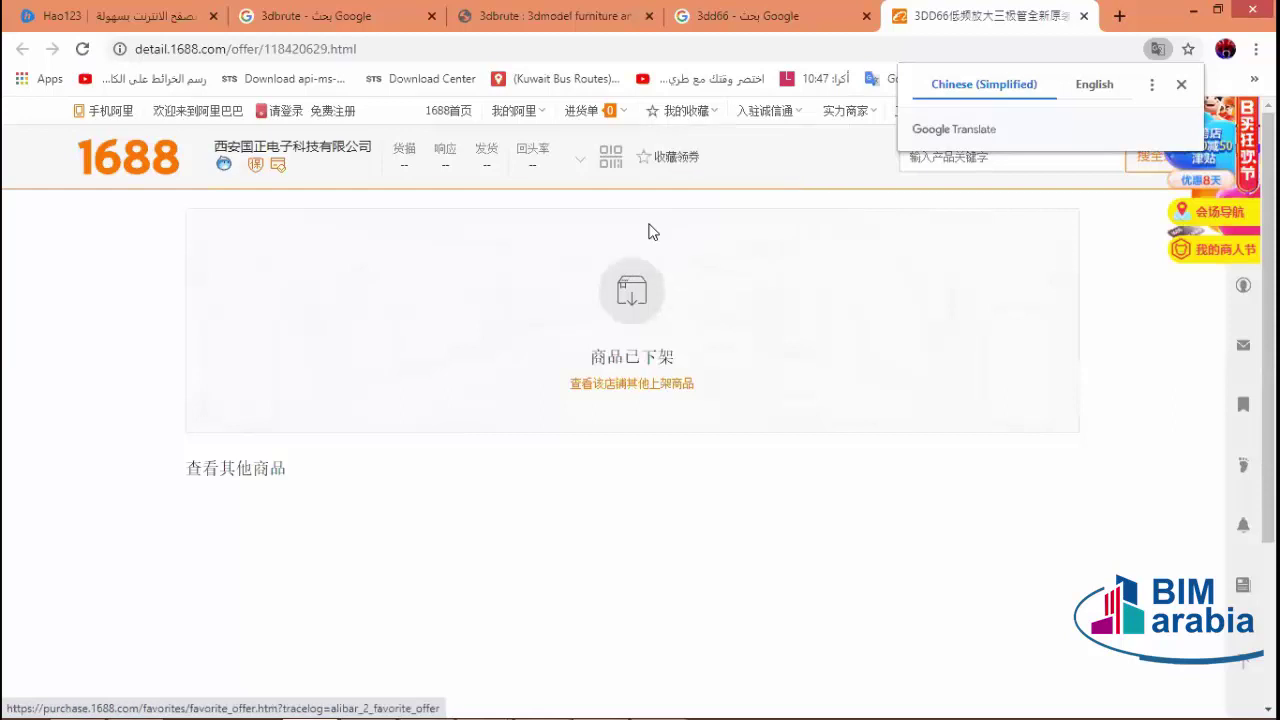
pyautogui.click(1084, 15)
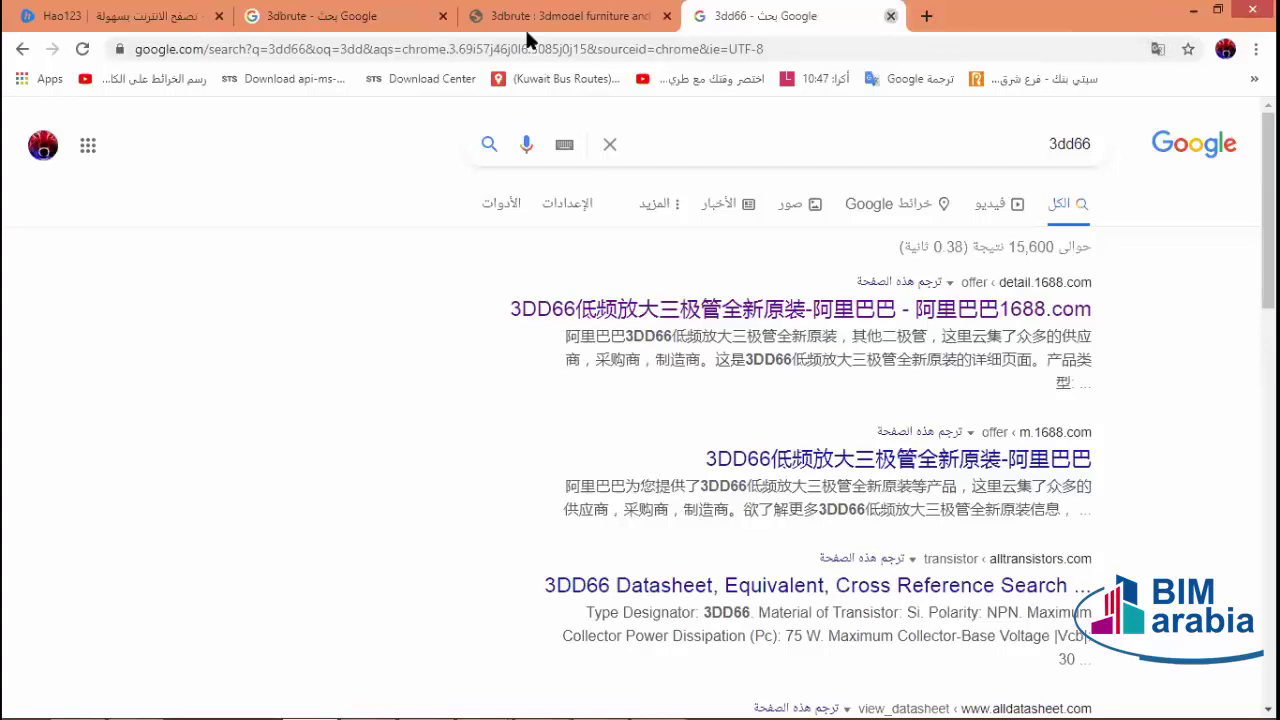
pyautogui.hotkey('ctrl', 'w')
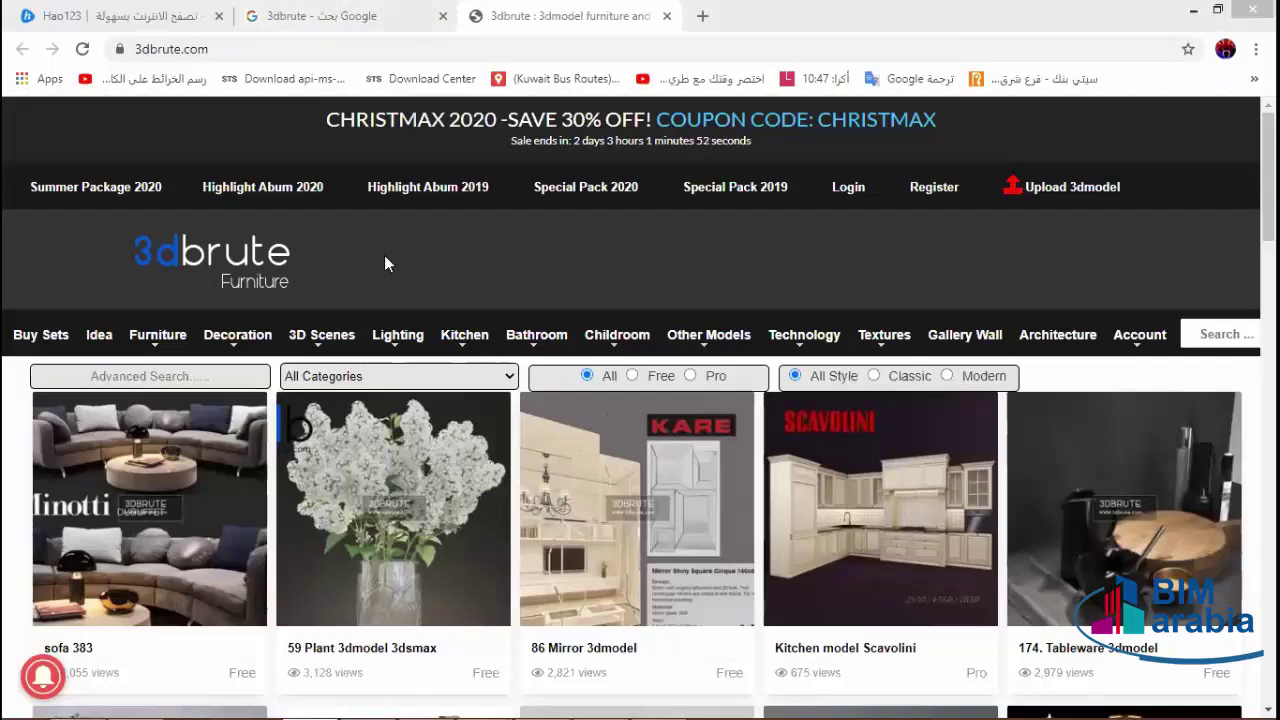
# - Browse the 3dbrute listing, noting free models (sofa 383, 59 Plant, 86 Mirror, washing machine, ceiling light) versus Pro ones
pyautogui.scroll(-2, 540, 340)
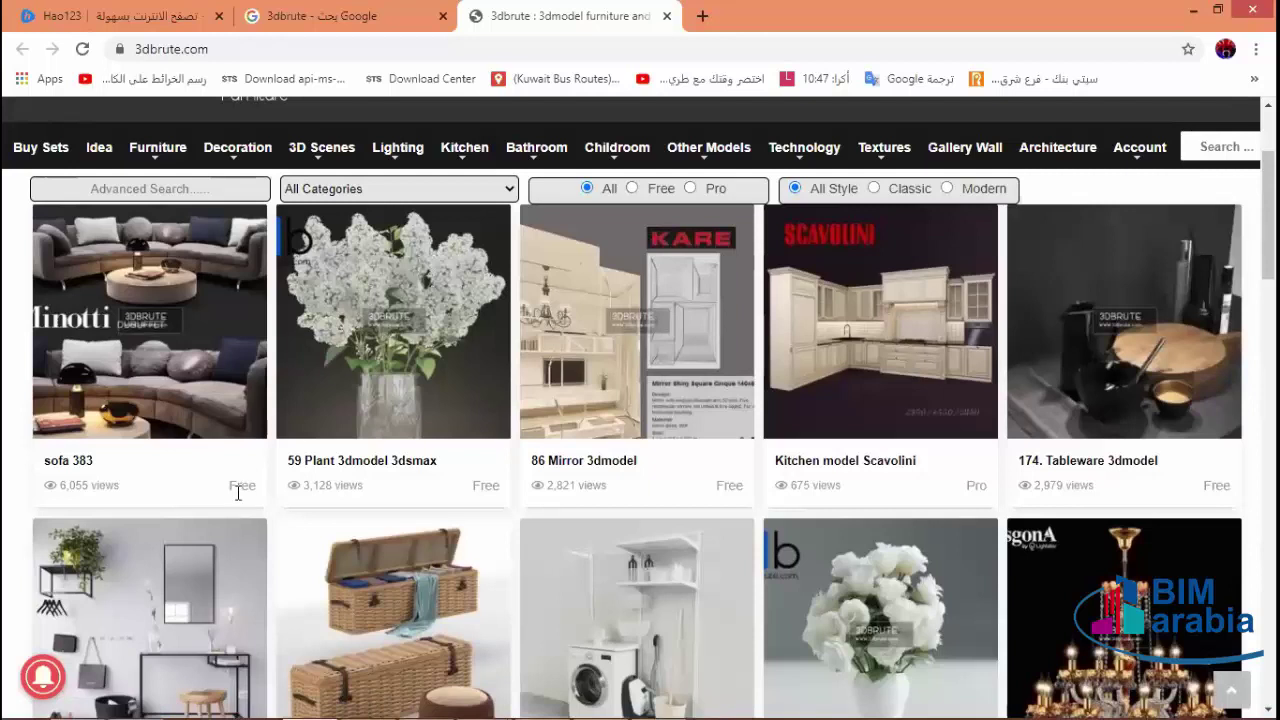
pyautogui.doubleClick(243, 486)
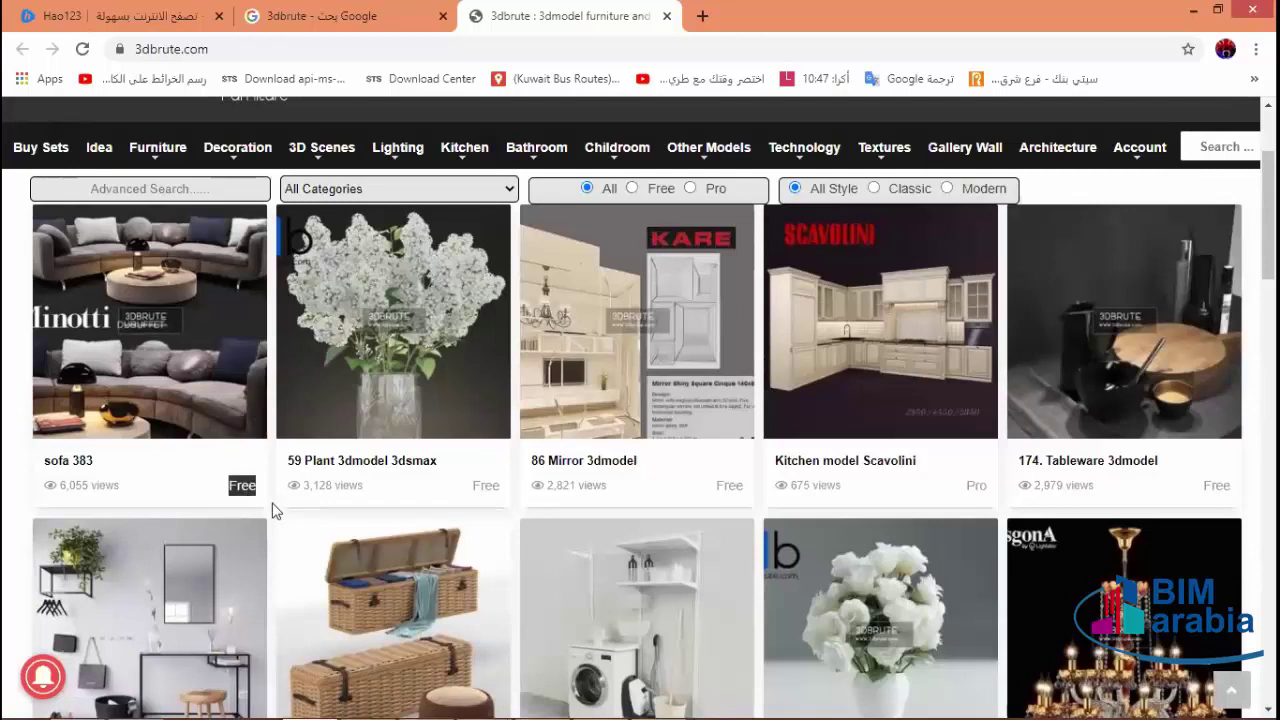
pyautogui.doubleClick(486, 486)
pyautogui.doubleClick(729, 486)
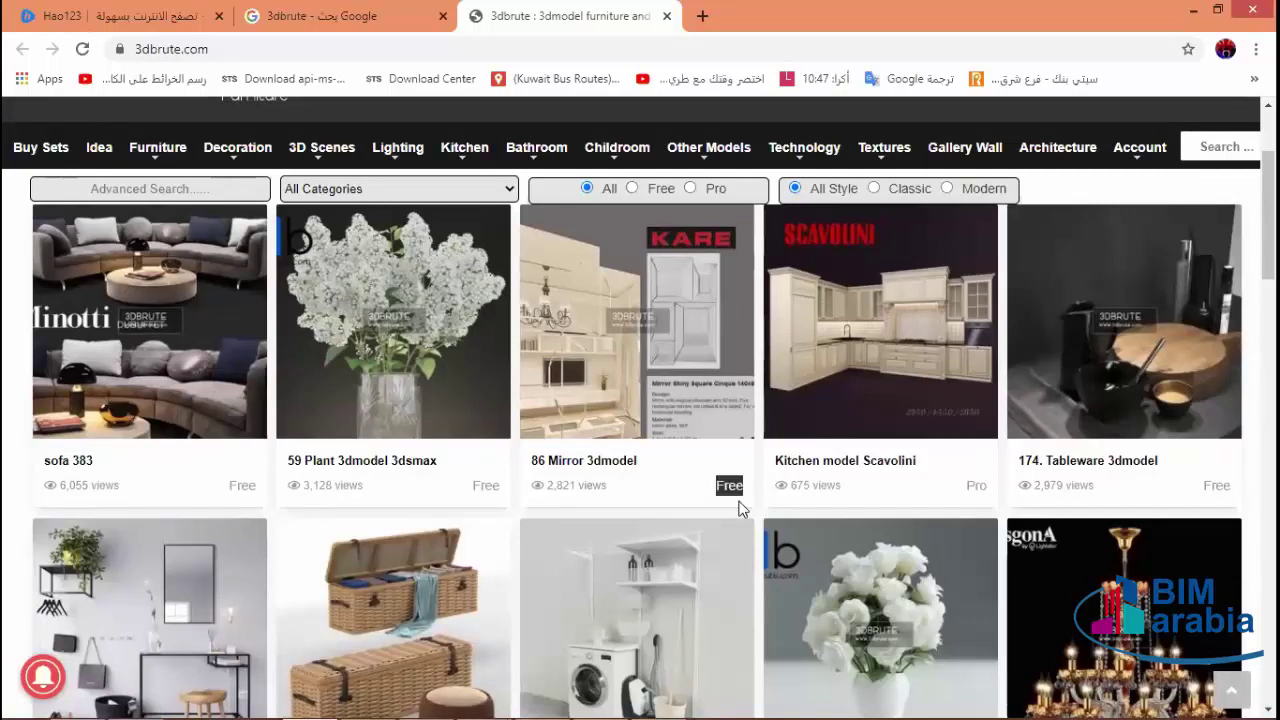
pyautogui.doubleClick(976, 485)
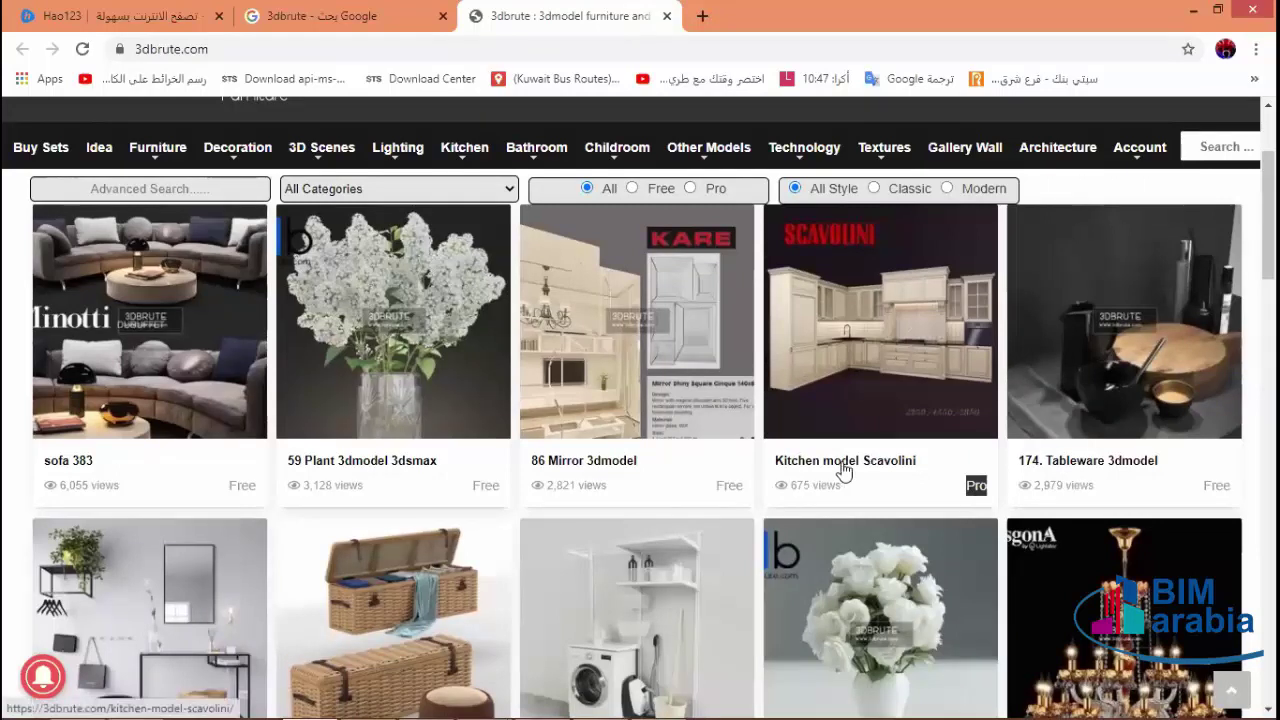
pyautogui.scroll(-1, 780, 450)
pyautogui.scroll(-1, 726, 427)
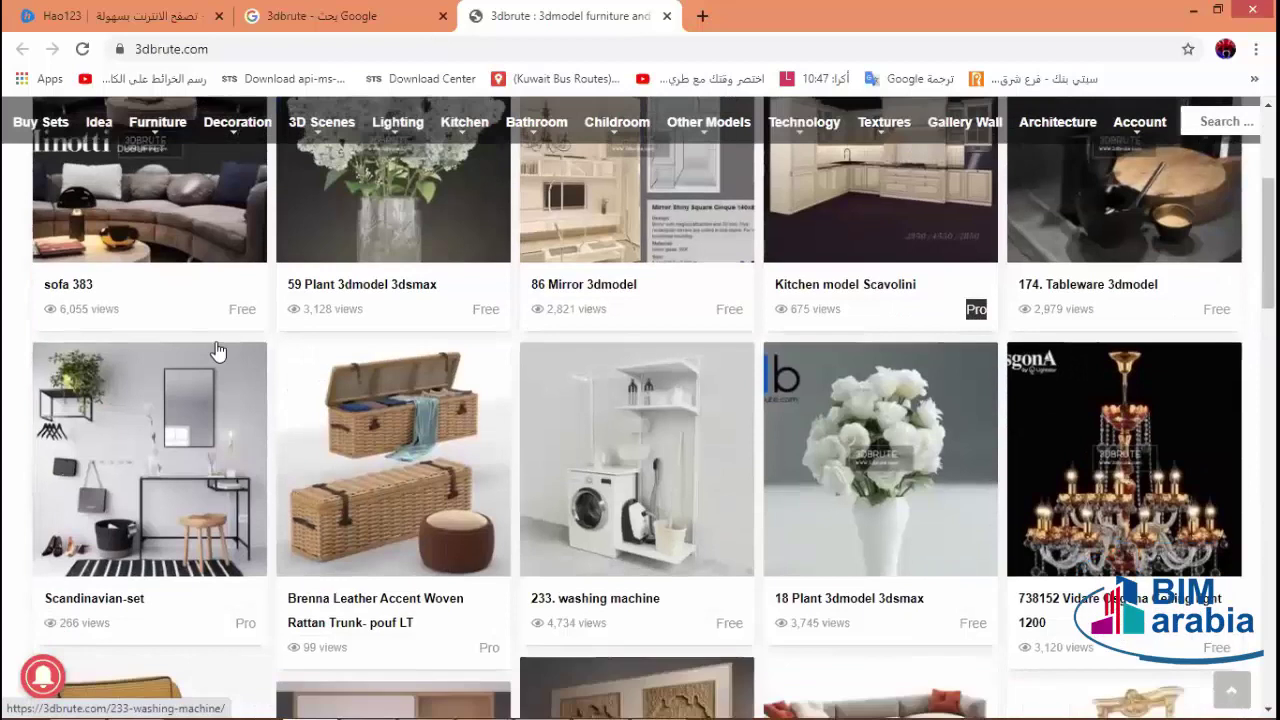
pyautogui.scroll(-2, 220, 351)
pyautogui.moveTo(257, 470); pyautogui.dragTo(236, 471)
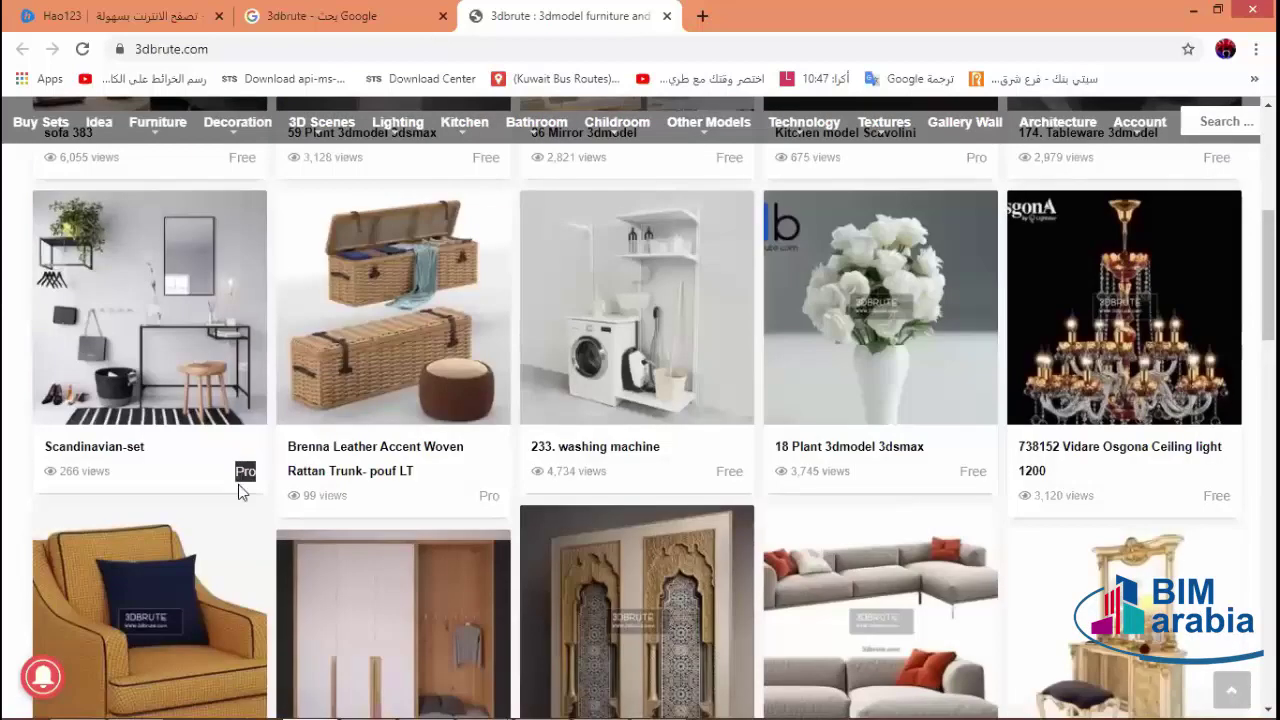
pyautogui.doubleClick(728, 474)
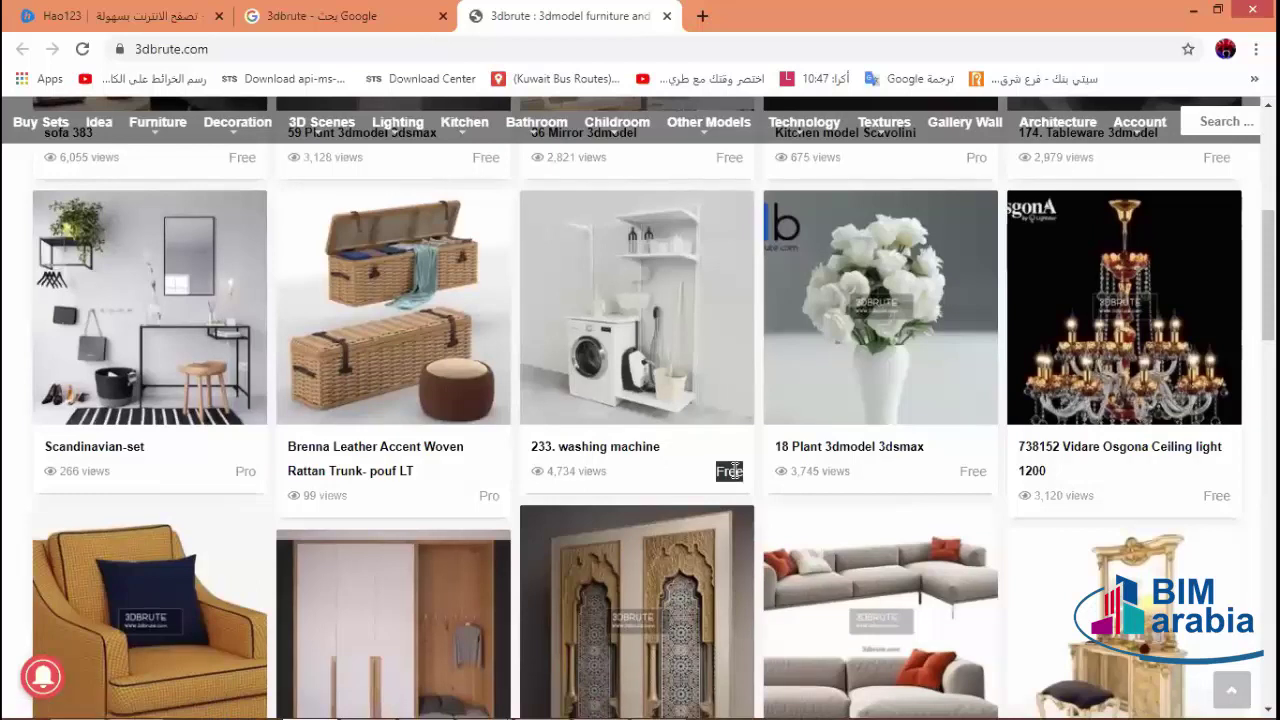
pyautogui.doubleClick(1217, 495)
# - Open the 260 Decorative plaster model page in a new tab
pyautogui.scroll(-2, 954, 466)
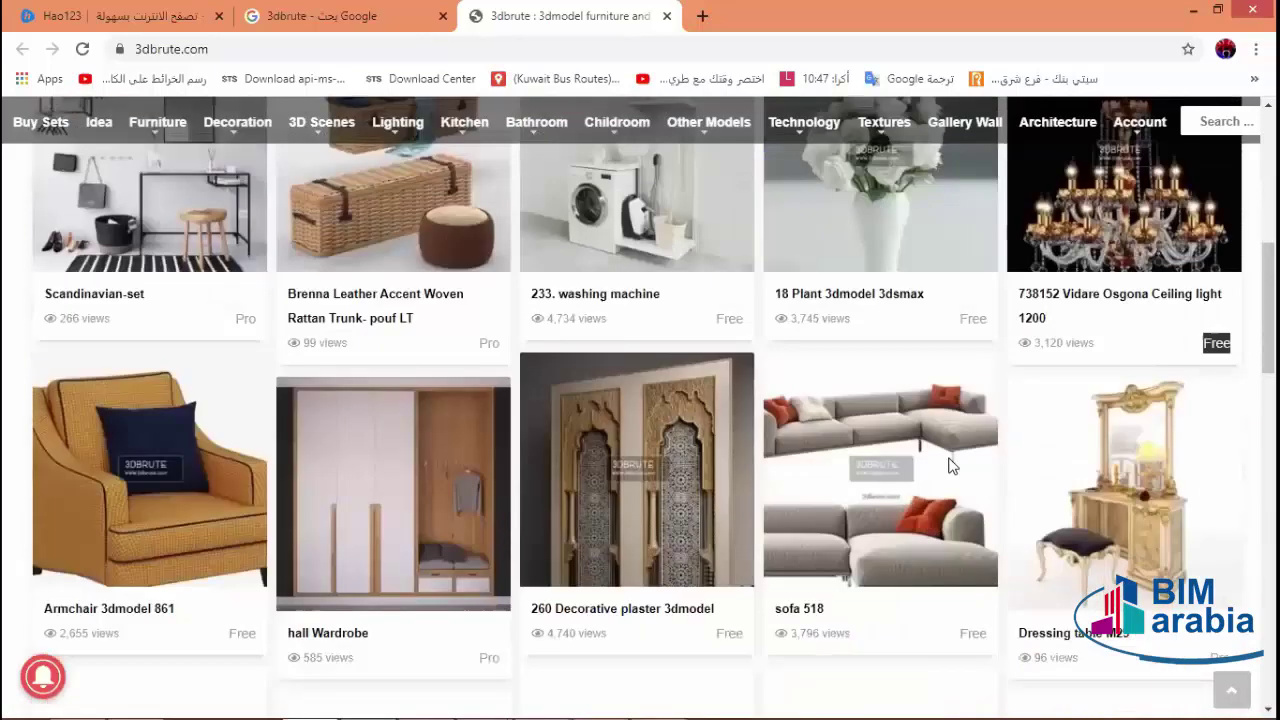
pyautogui.scroll(-1, 954, 466)
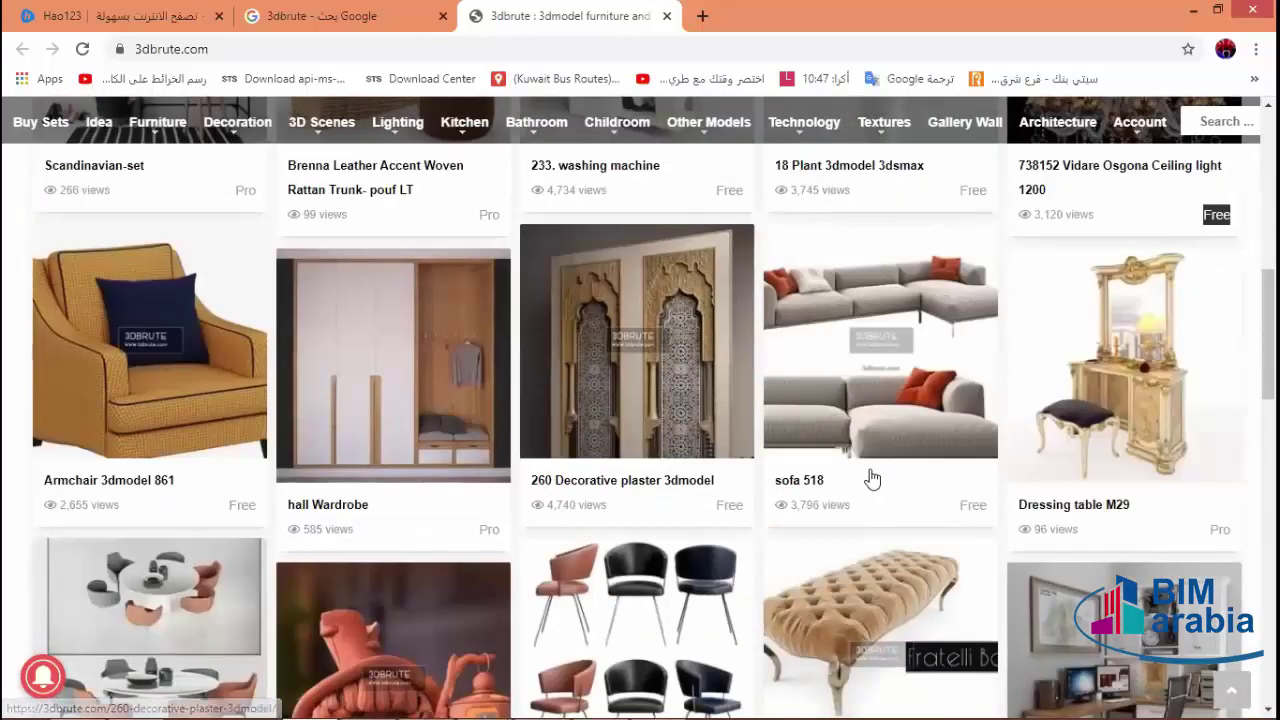
pyautogui.rightClick(614, 357)
pyautogui.click(690, 367)
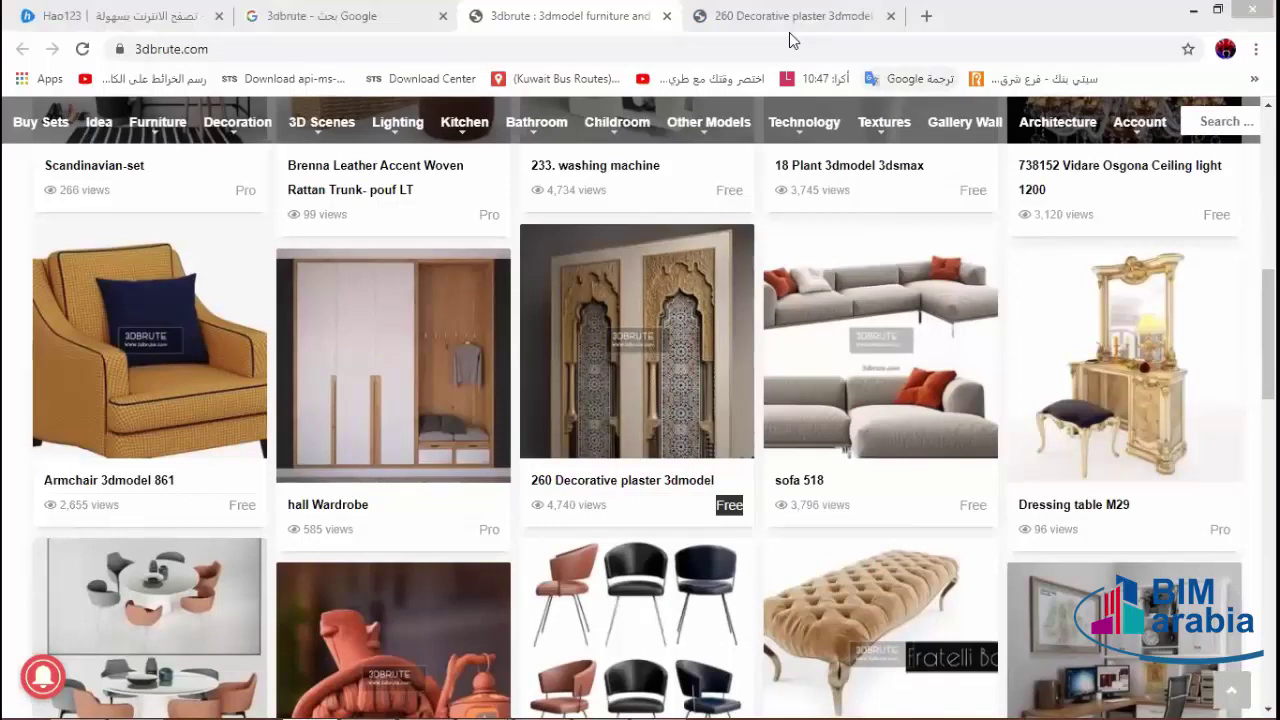
# - On the 260 Decorative plaster page, scroll to the Download section and follow its download link
pyautogui.click(854, 45)
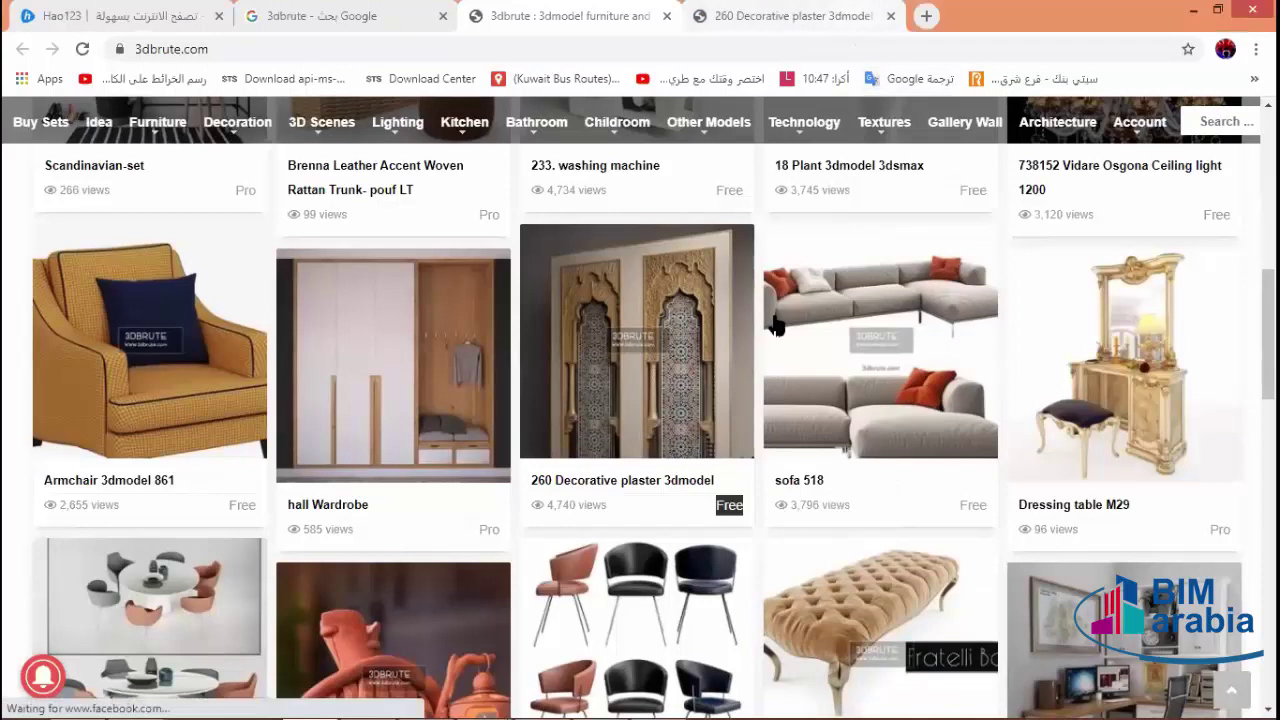
pyautogui.scroll(-4, 540, 470)
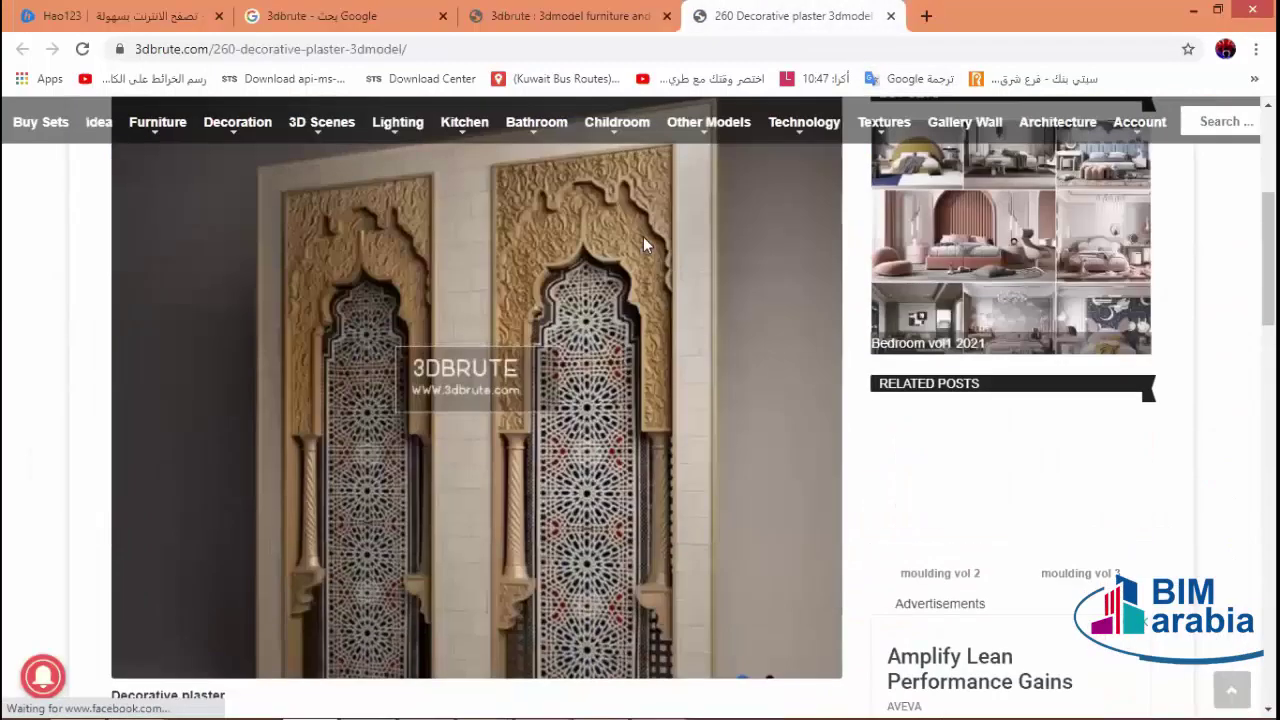
pyautogui.scroll(1, 566, 349)
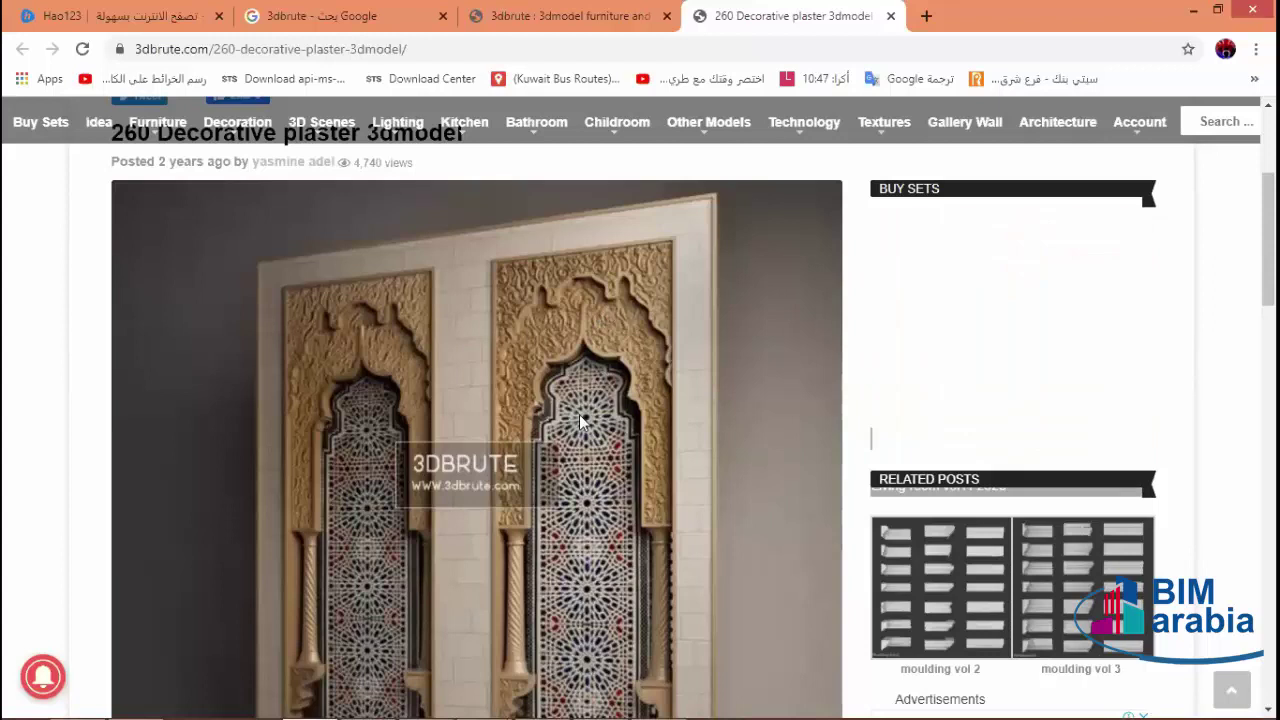
pyautogui.scroll(-2, 598, 383)
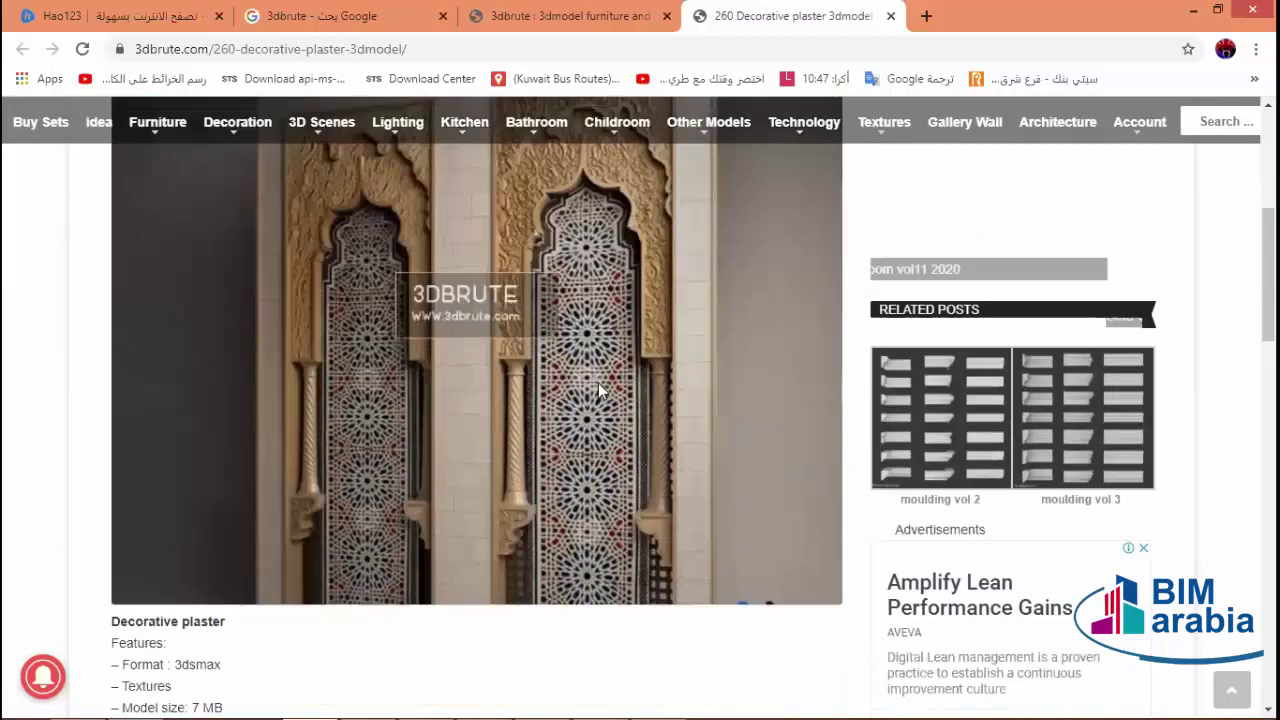
pyautogui.scroll(-2, 622, 335)
pyautogui.scroll(3, 549, 300)
pyautogui.scroll(-3, 549, 321)
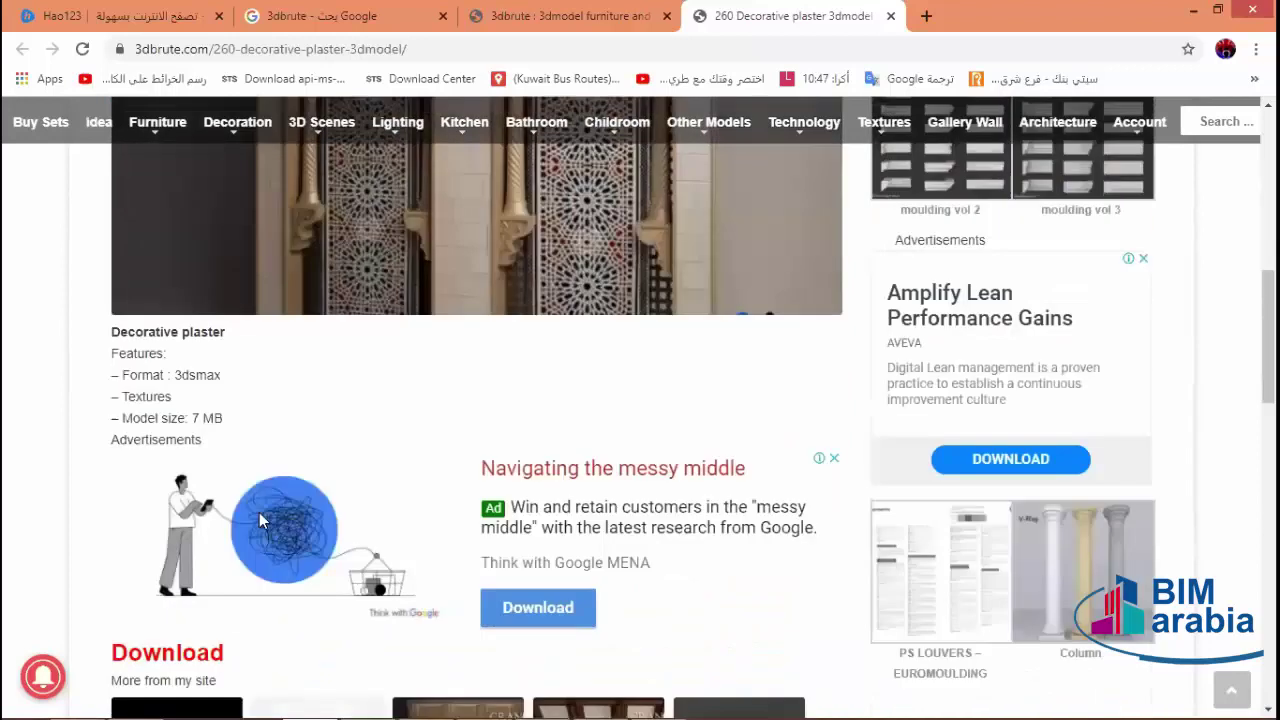
pyautogui.scroll(-2, 230, 530)
pyautogui.scroll(-2, 216, 483)
pyautogui.scroll(-1, 240, 297)
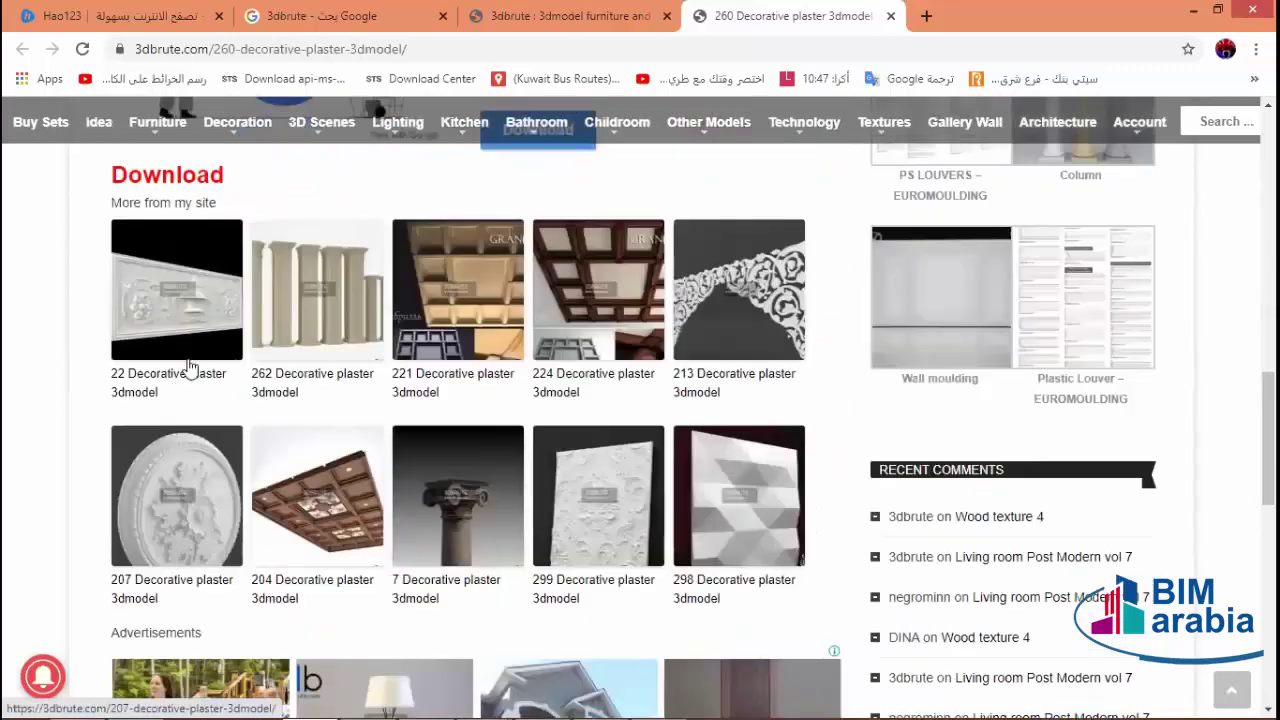
pyautogui.scroll(2, 189, 366)
pyautogui.click(642, 411)
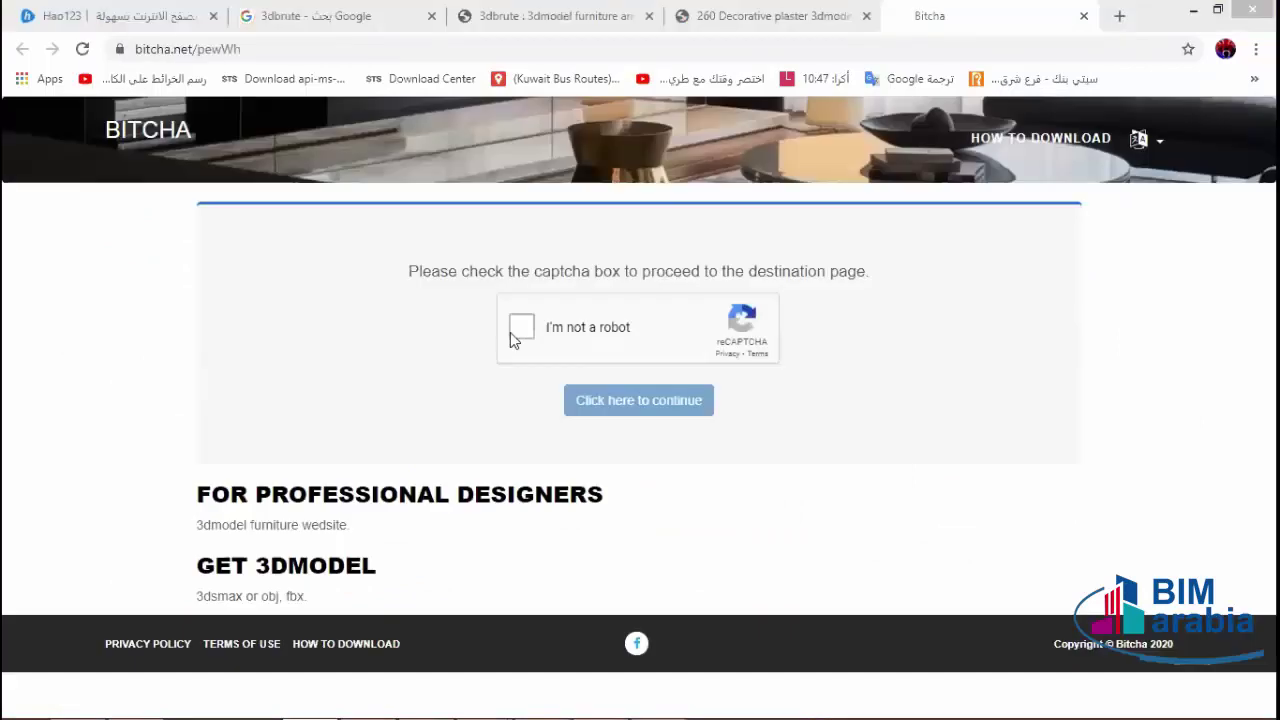
# - Pass the reCAPTCHA, use Get Link to download the 7.2 MB zip, then close the Bitcha tab
pyautogui.click(519, 327)
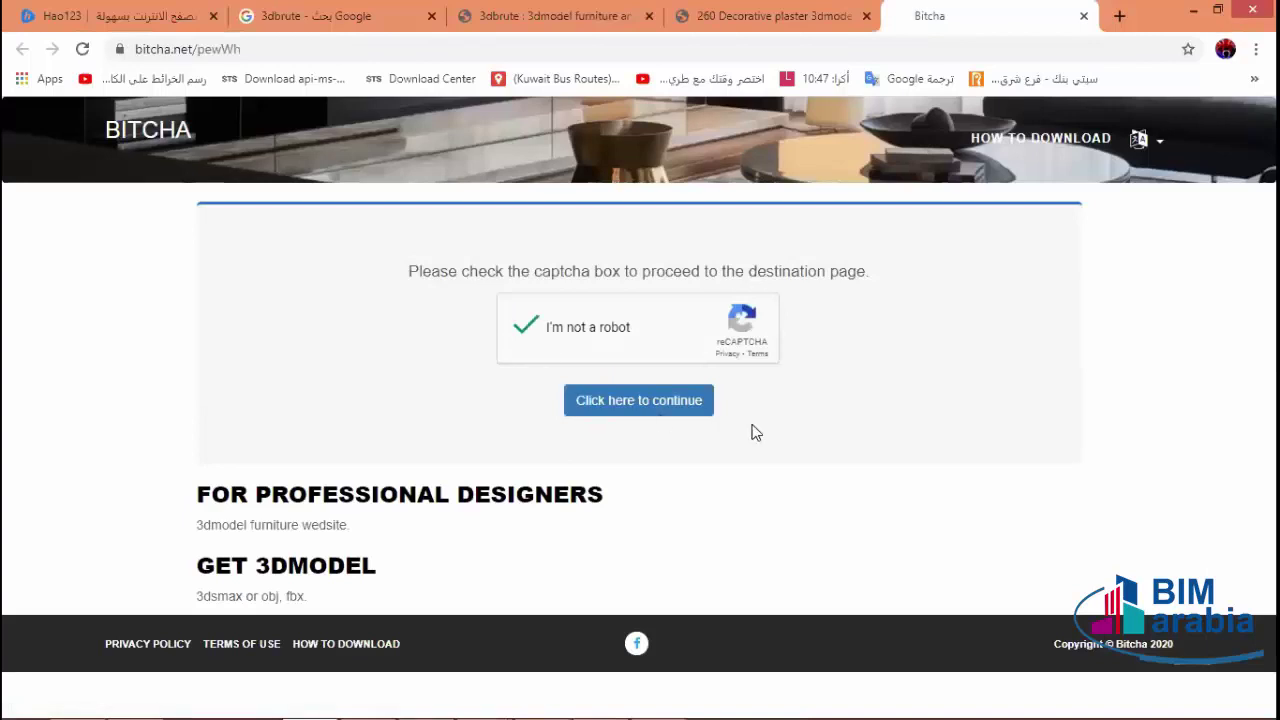
pyautogui.click(636, 408)
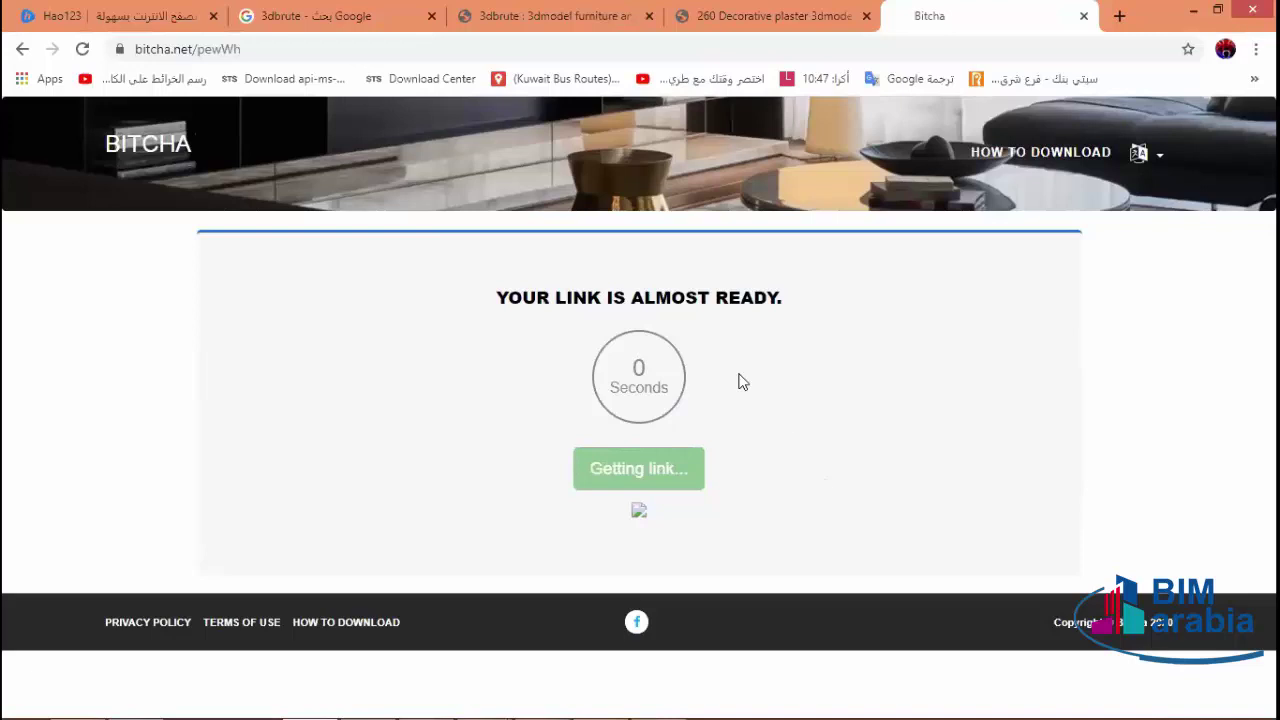
pyautogui.click(676, 477)
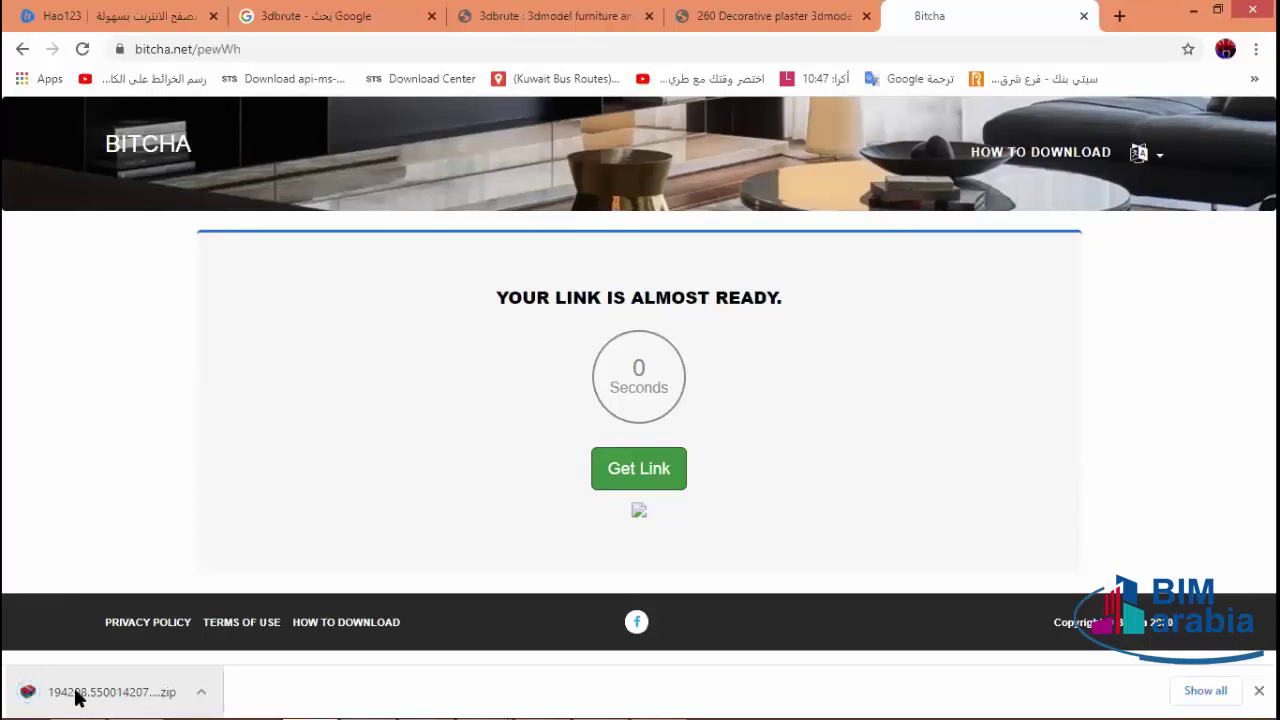
pyautogui.click(1085, 20)
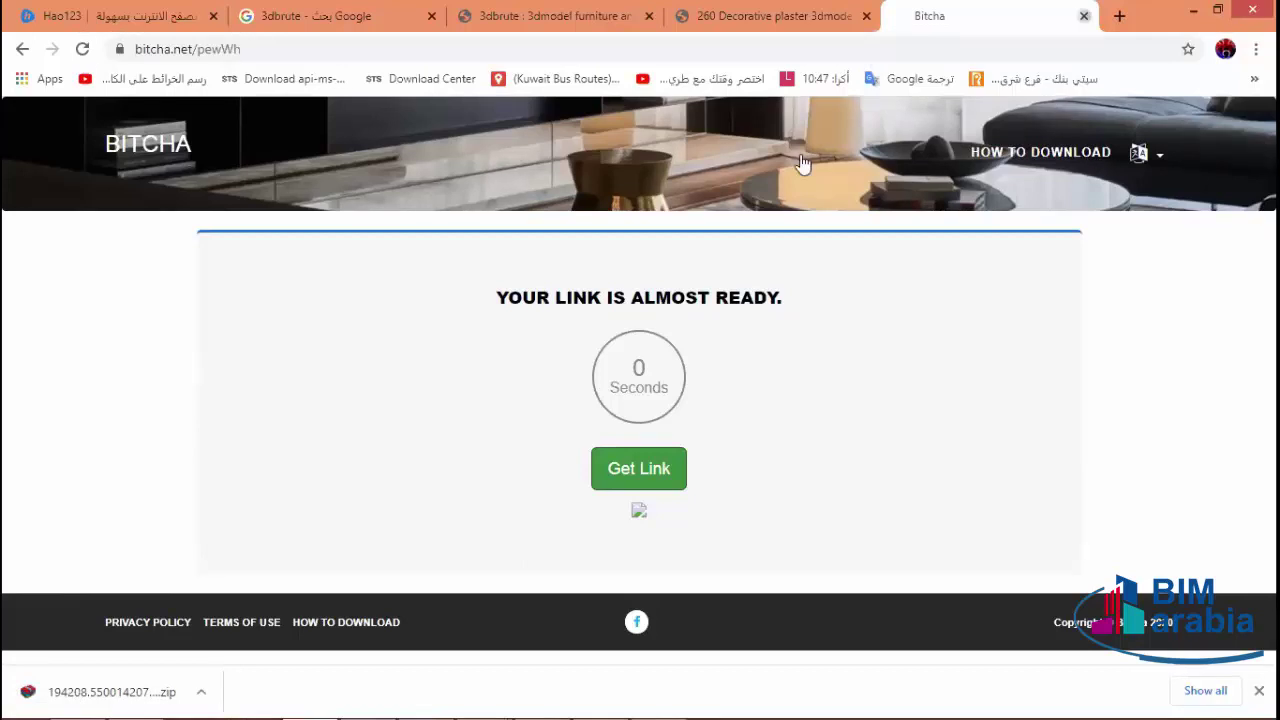
# - Close the 260 Decorative plaster page
pyautogui.scroll(-2, 708, 404)
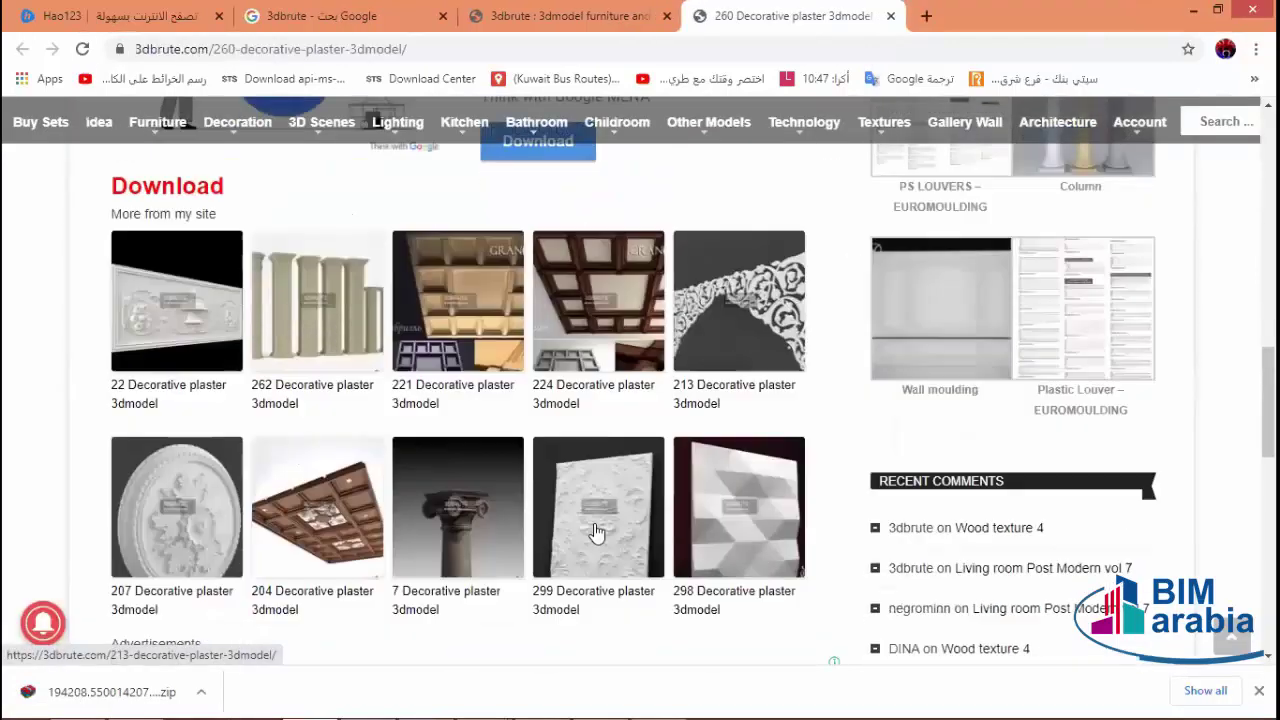
pyautogui.scroll(2, 617, 328)
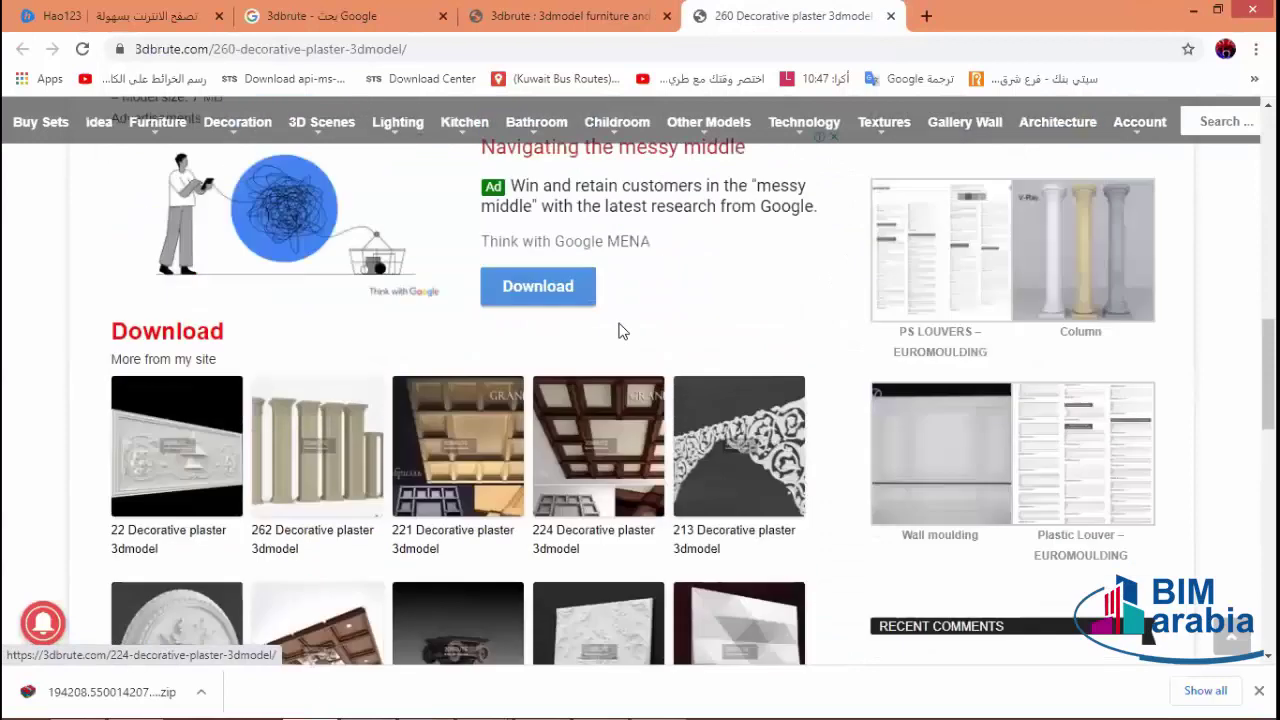
pyautogui.scroll(5, 617, 328)
pyautogui.scroll(5, 617, 328)
pyautogui.click(890, 16)
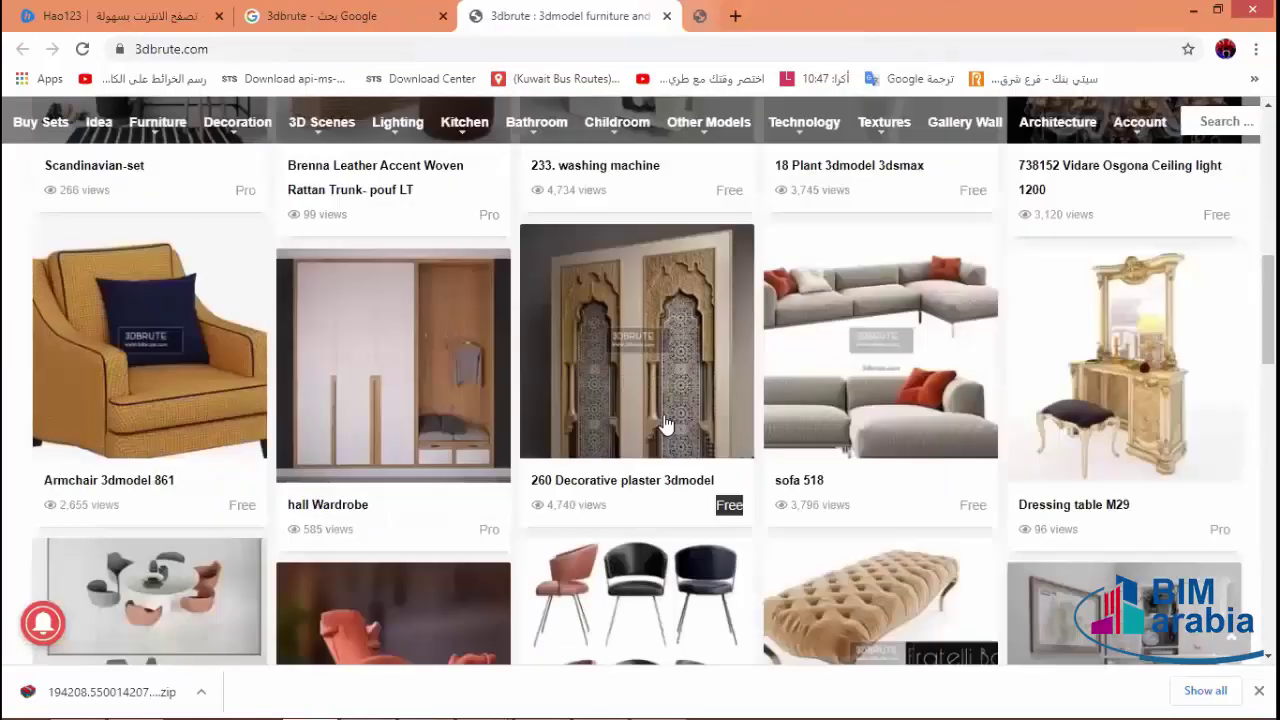
# - Scroll through the 3dbrute home page's grid of free and pro models
pyautogui.scroll(-3, 535, 527)
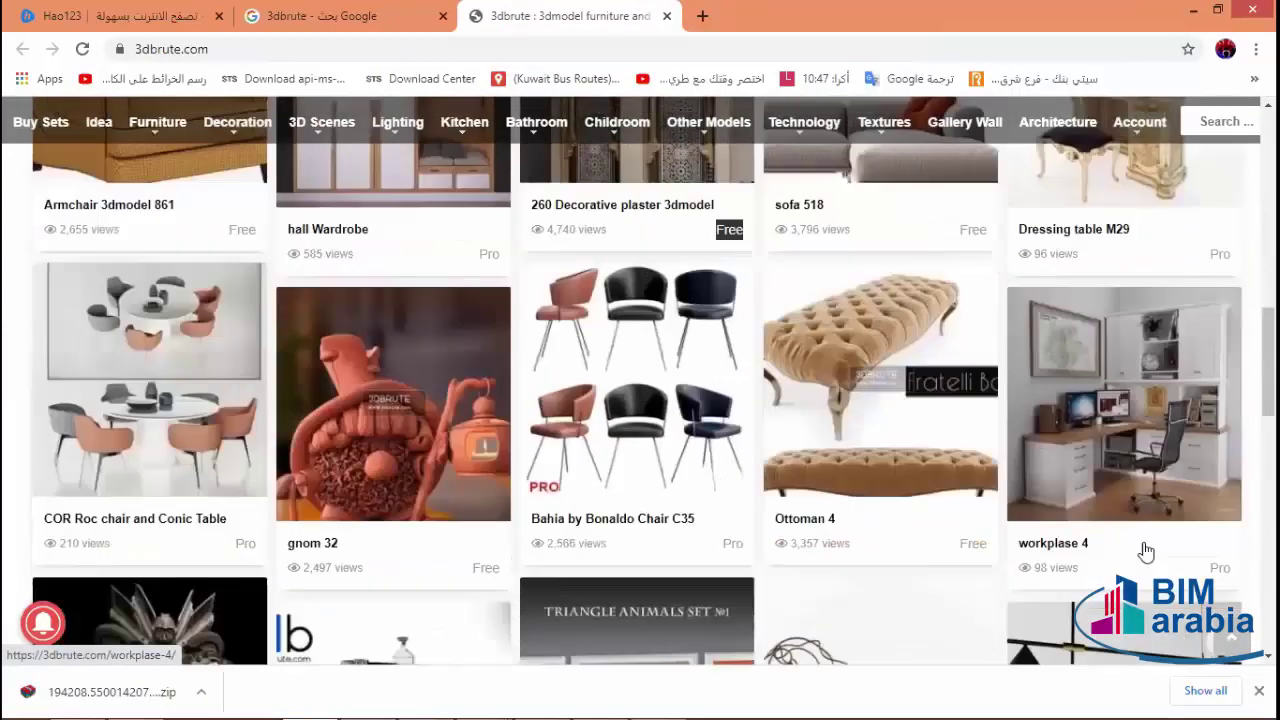
pyautogui.scroll(-1, 330, 425)
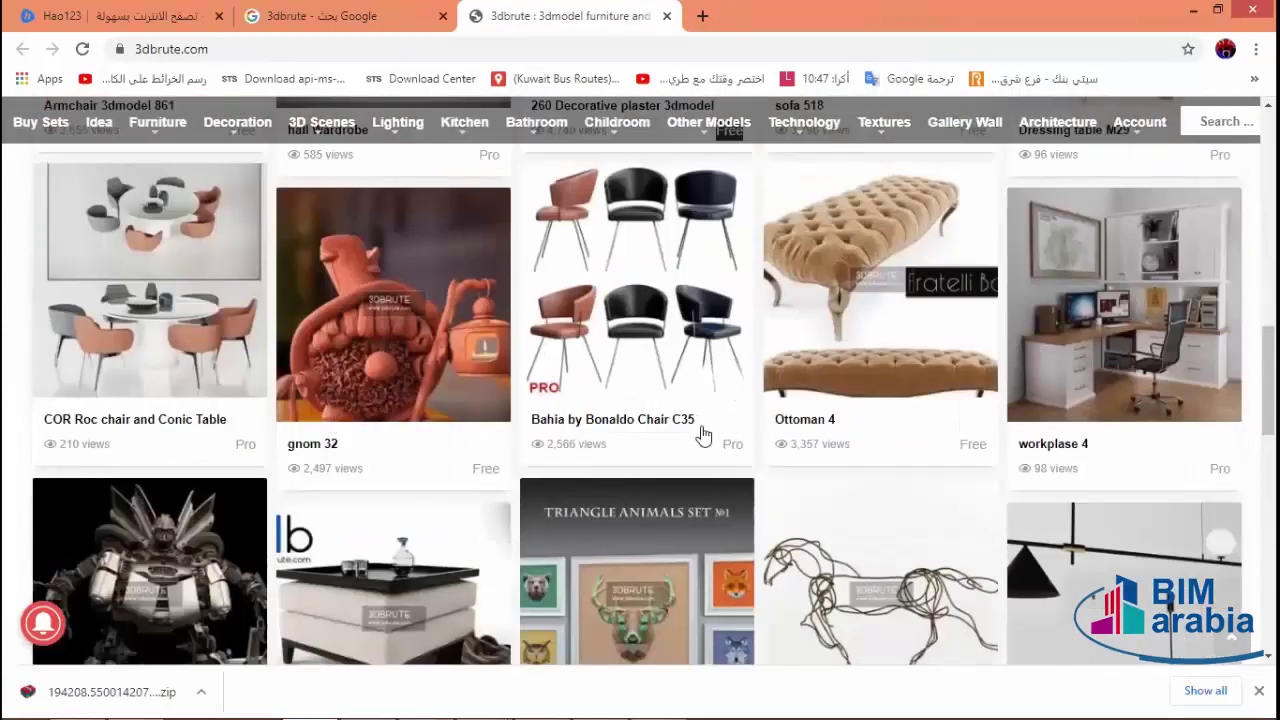
pyautogui.scroll(-1, 700, 434)
pyautogui.scroll(-3, 818, 474)
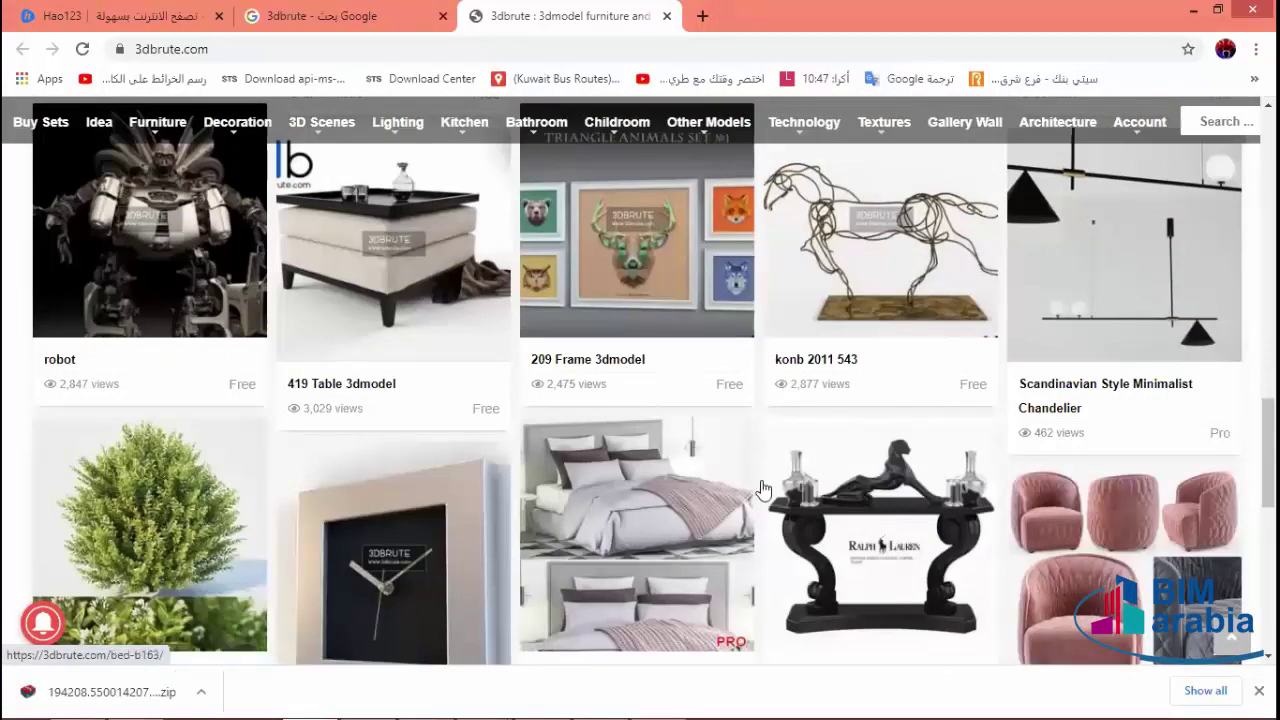
pyautogui.scroll(-1, 860, 460)
pyautogui.scroll(-2, 880, 470)
pyautogui.scroll(2, 900, 460)
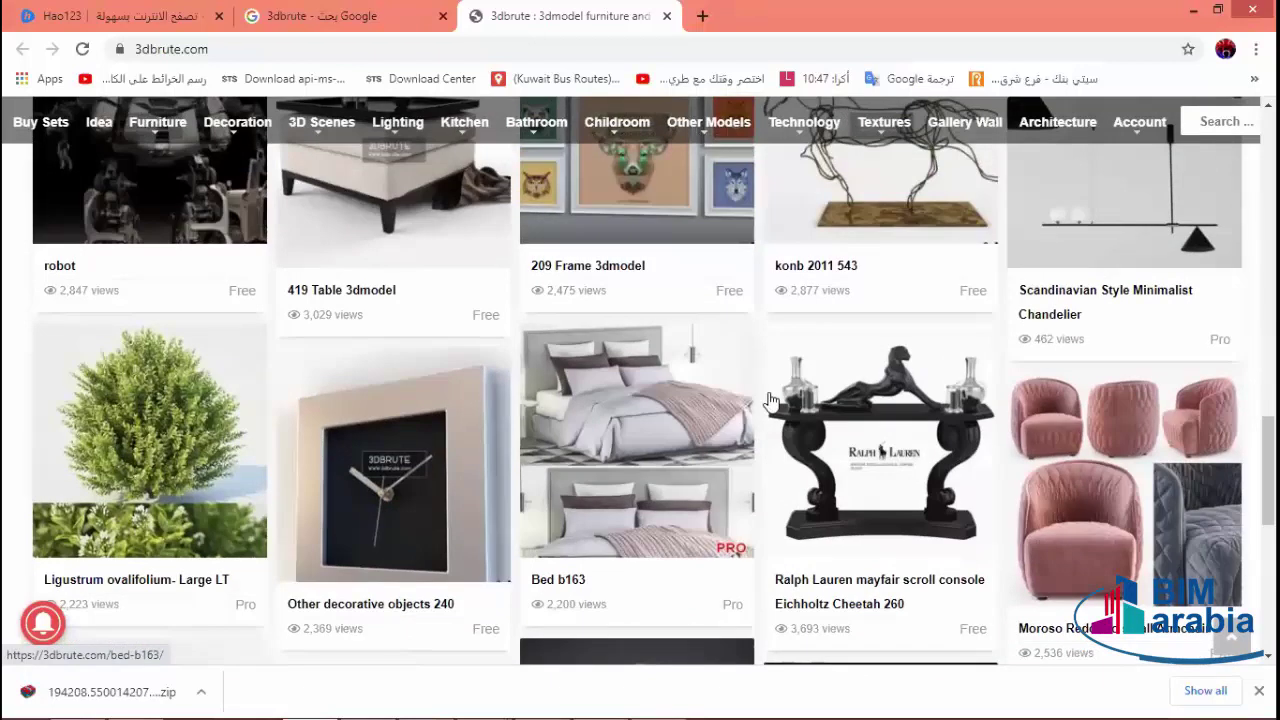
pyautogui.scroll(-3, 770, 400)
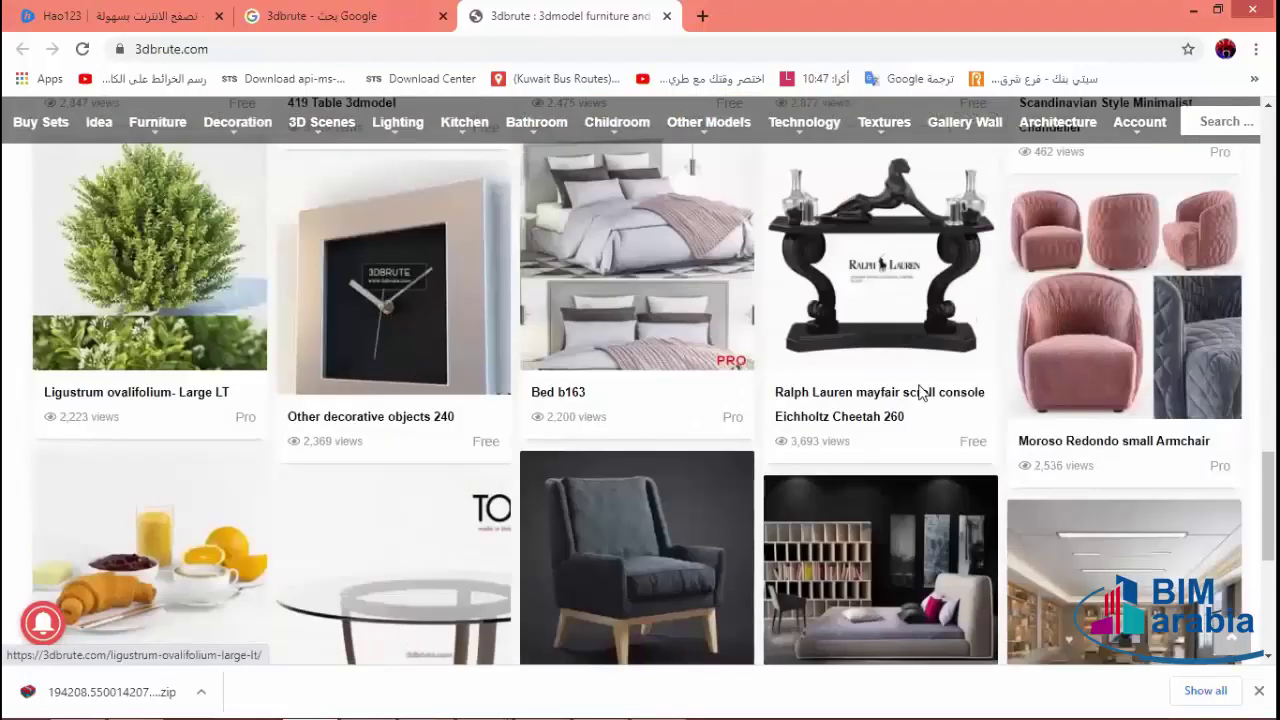
pyautogui.scroll(-3, 950, 370)
pyautogui.scroll(2, 980, 430)
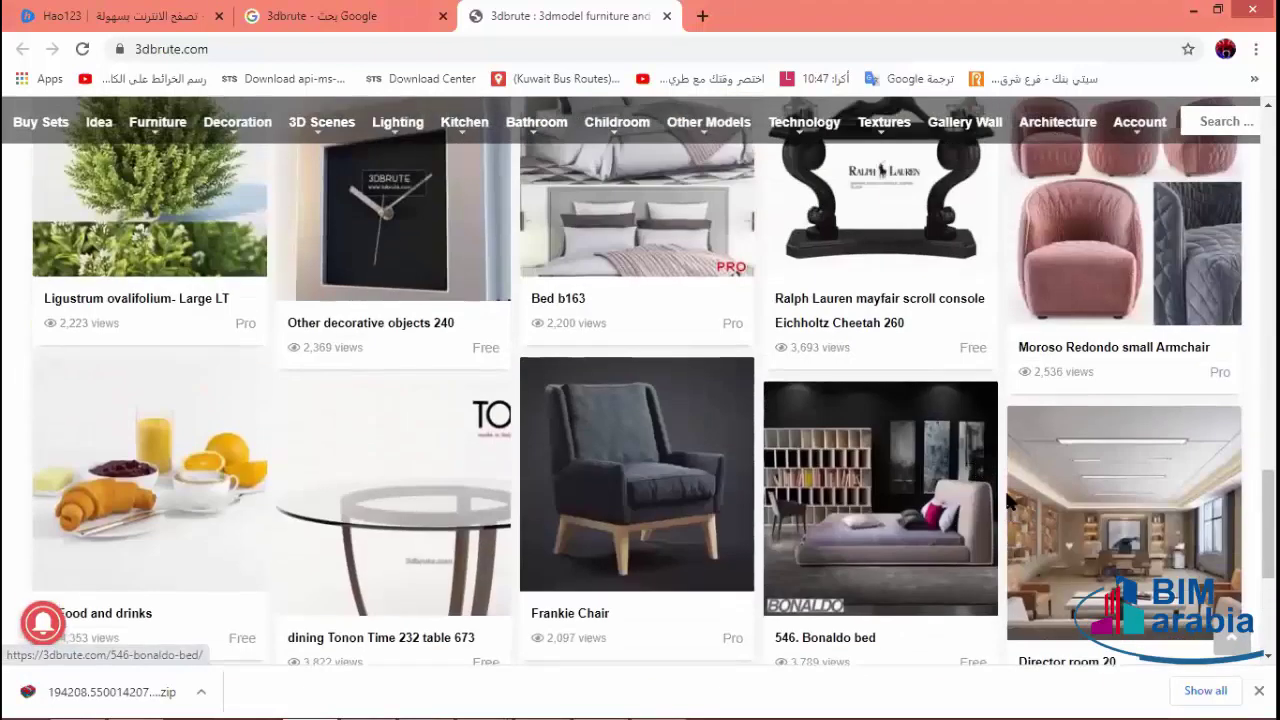
pyautogui.scroll(-1, 1130, 565)
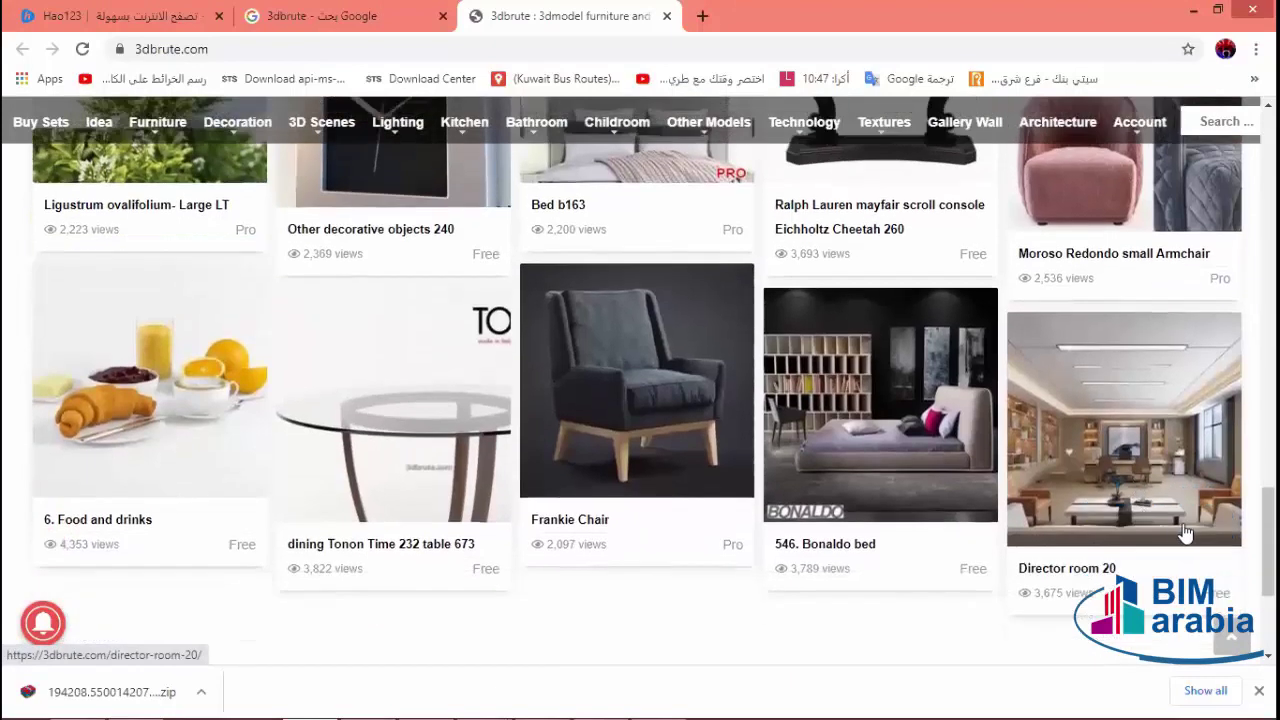
pyautogui.scroll(1, 1175, 532)
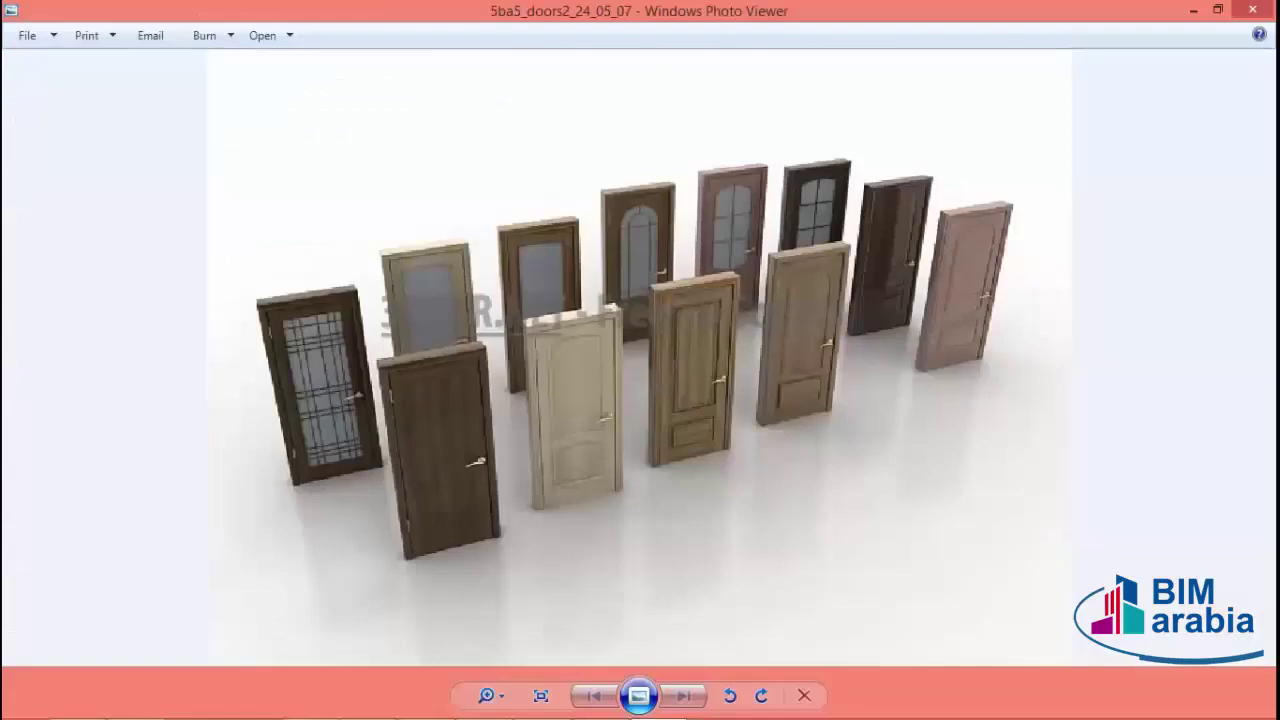
# - Close the door preview and look at the window images in the 3. and 6. Window 3dmodel folders
pyautogui.click(1250, 10)
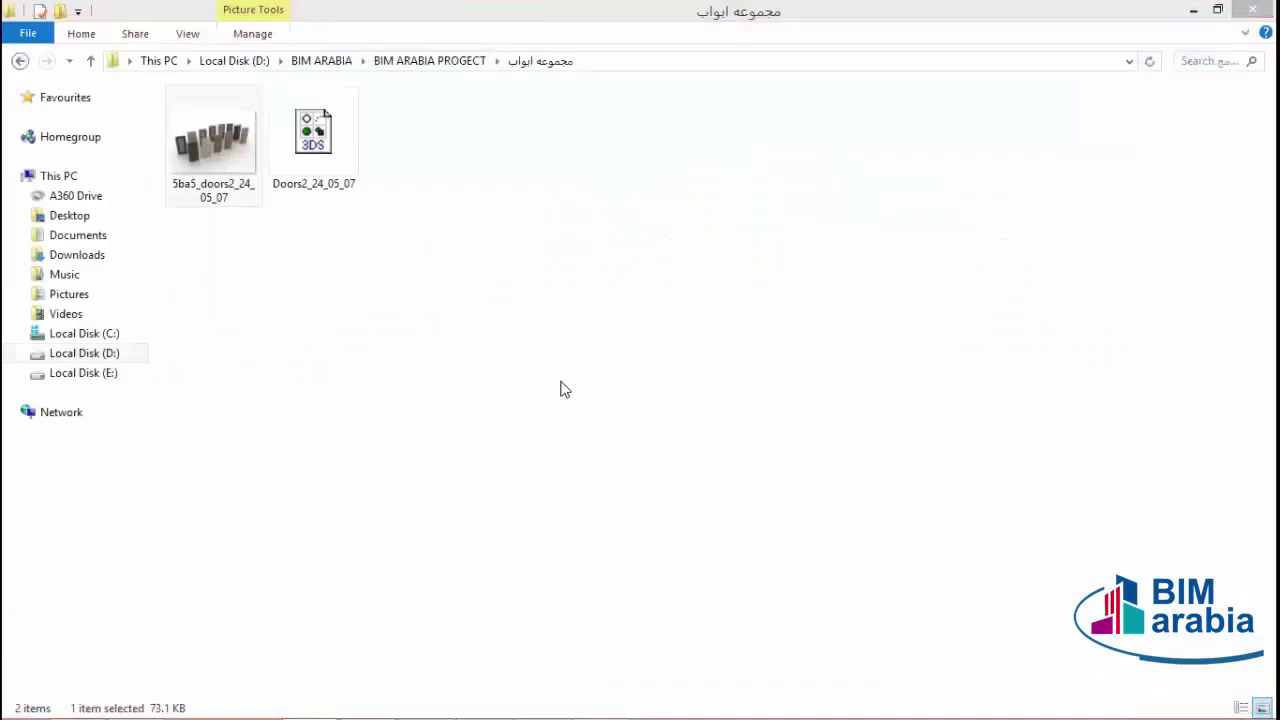
pyautogui.click(89, 63)
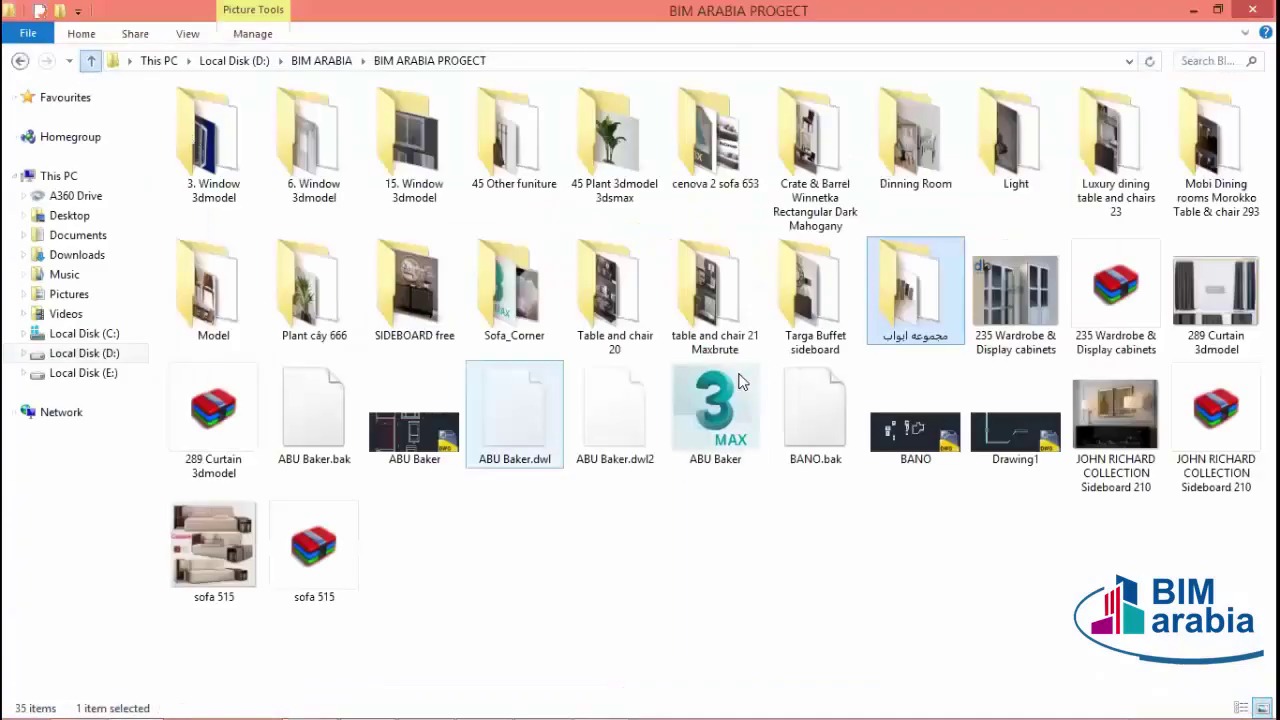
pyautogui.click(218, 148)
pyautogui.doubleClick(218, 148)
pyautogui.doubleClick(322, 146)
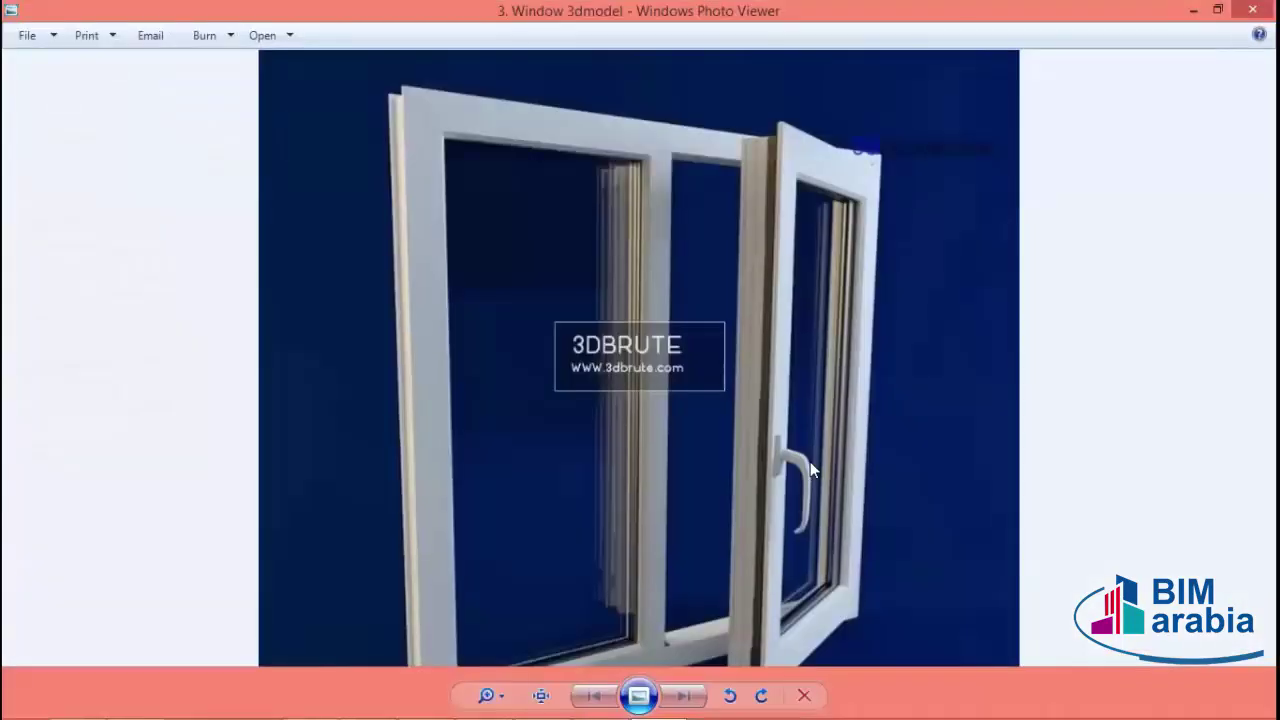
pyautogui.click(1252, 9)
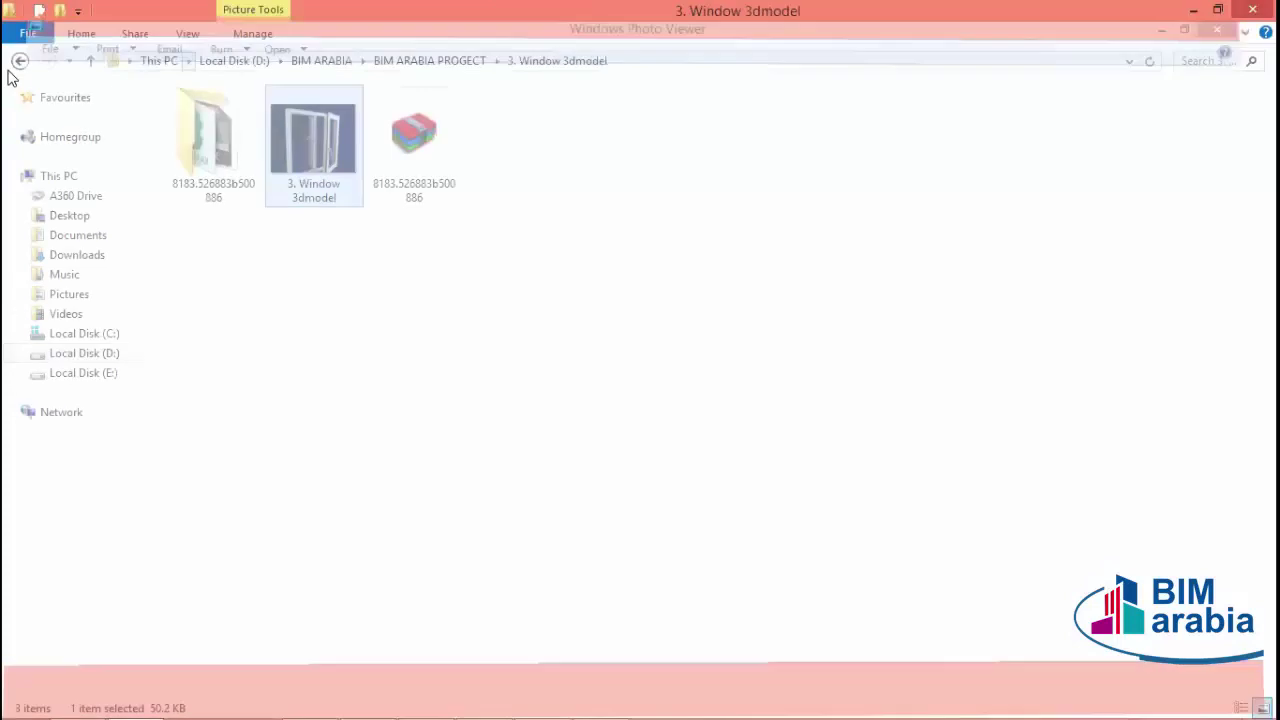
pyautogui.click(93, 62)
pyautogui.doubleClick(300, 140)
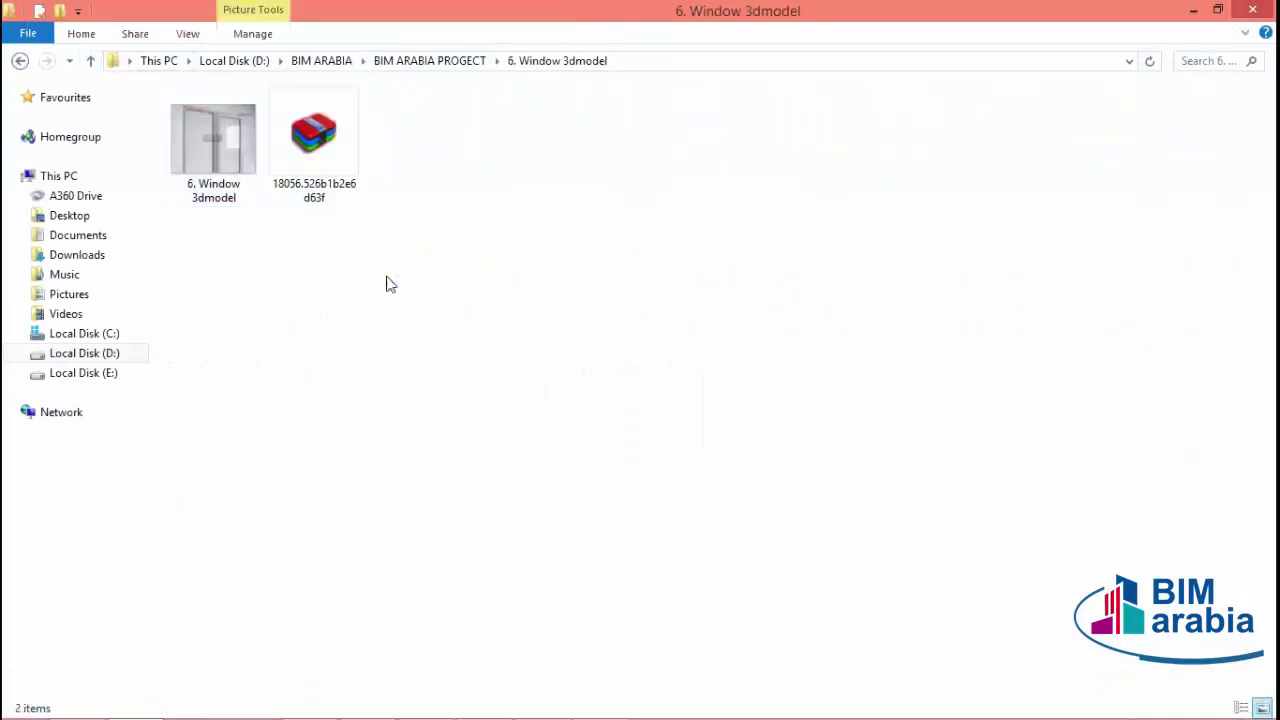
pyautogui.doubleClick(213, 140)
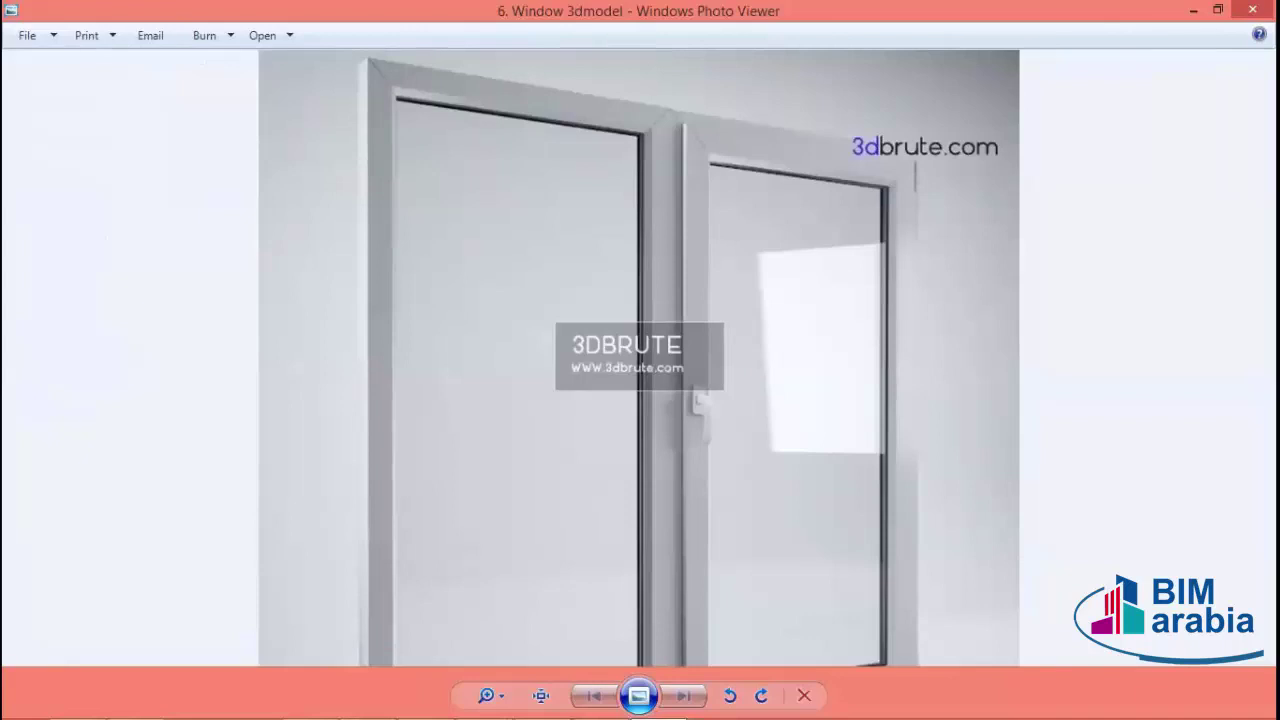
pyautogui.hotkey('alt', 'F4')
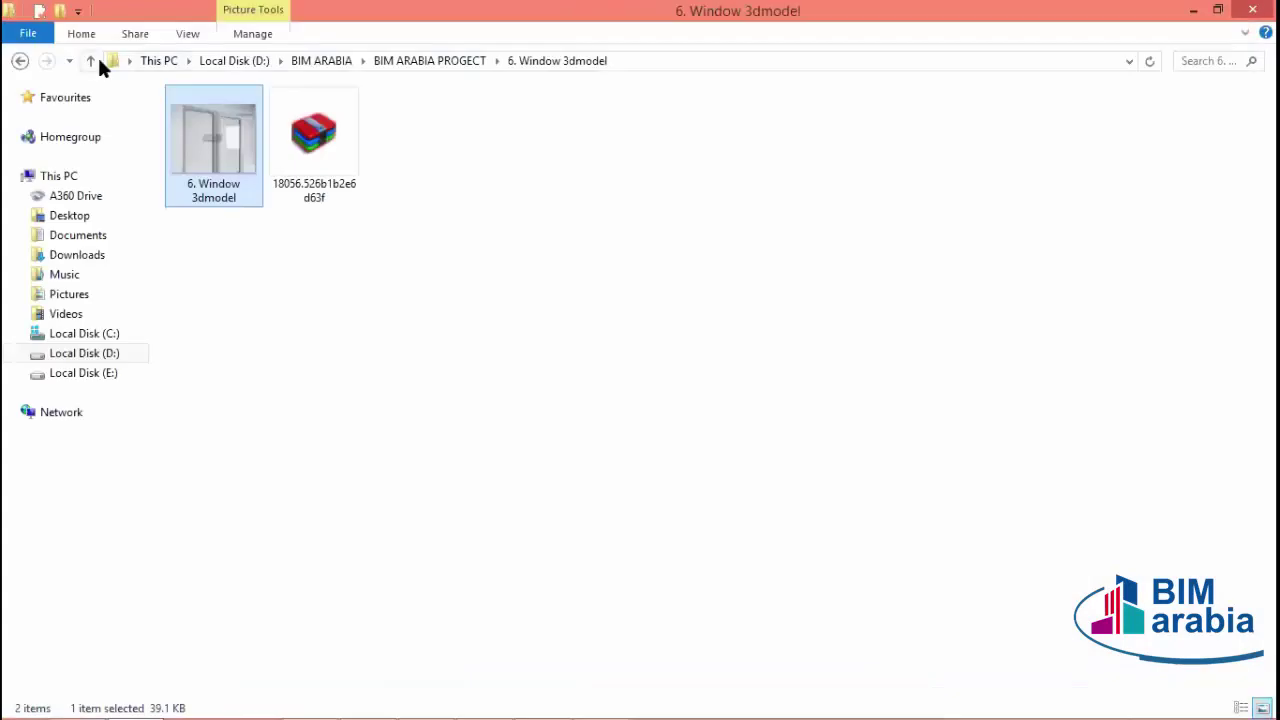
# - Open 3. Window 3dmodel > 8183.526883b500886 to reach the Window FBX and Max files
pyautogui.click(92, 61)
pyautogui.doubleClick(205, 138)
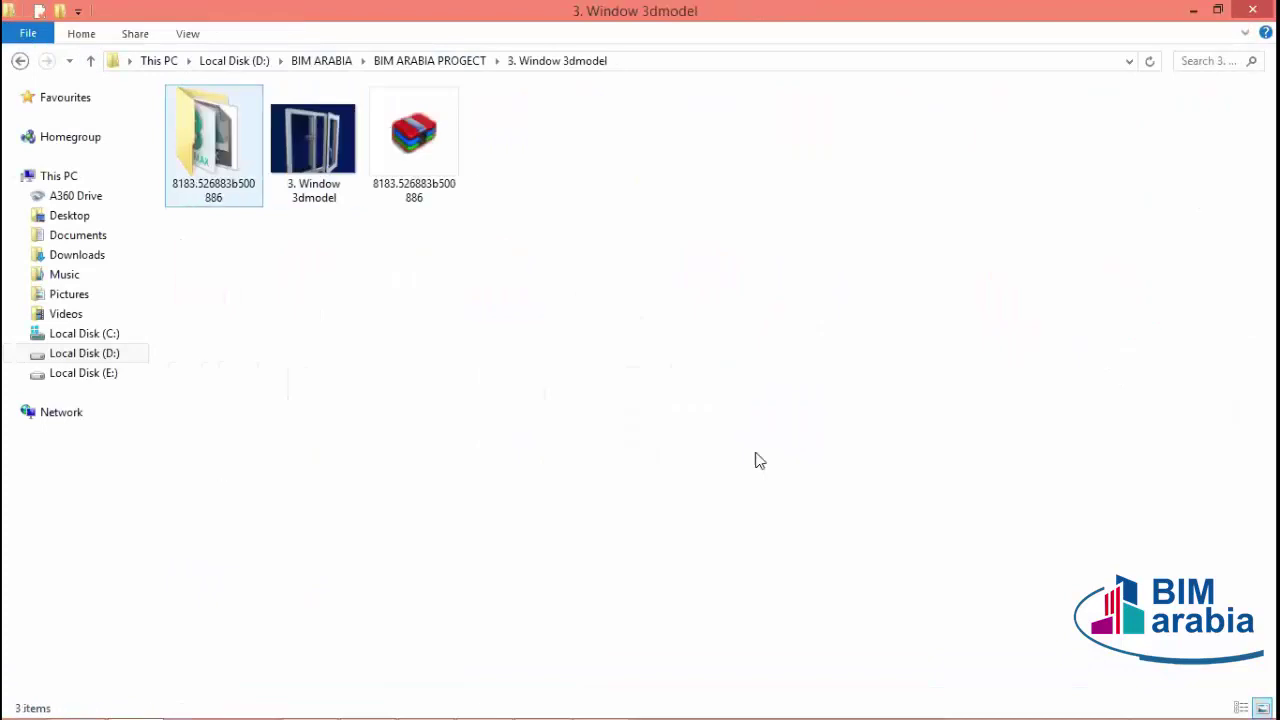
pyautogui.click(290, 158)
pyautogui.click(215, 155)
pyautogui.doubleClick(203, 143)
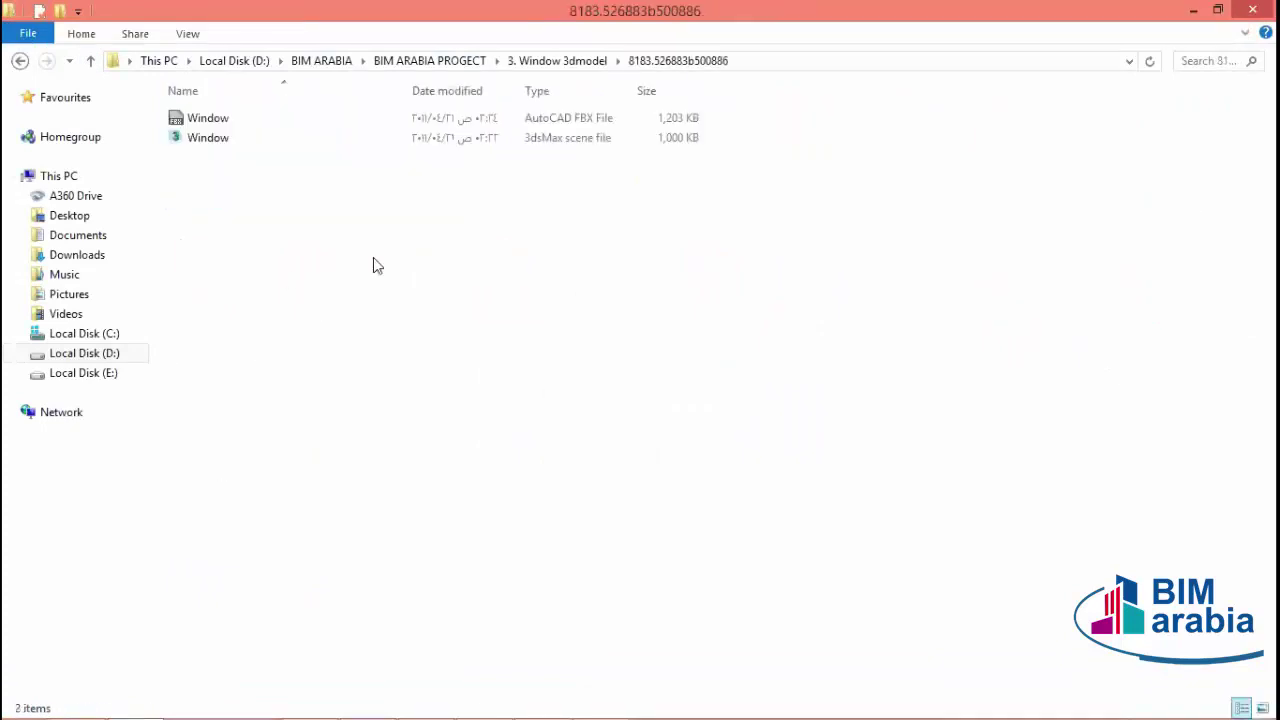
pyautogui.click(1217, 10)
# - Maximize the Perspective viewport with Alt+W, orbit the room, and drag Window.max into it
pyautogui.click(553, 97)
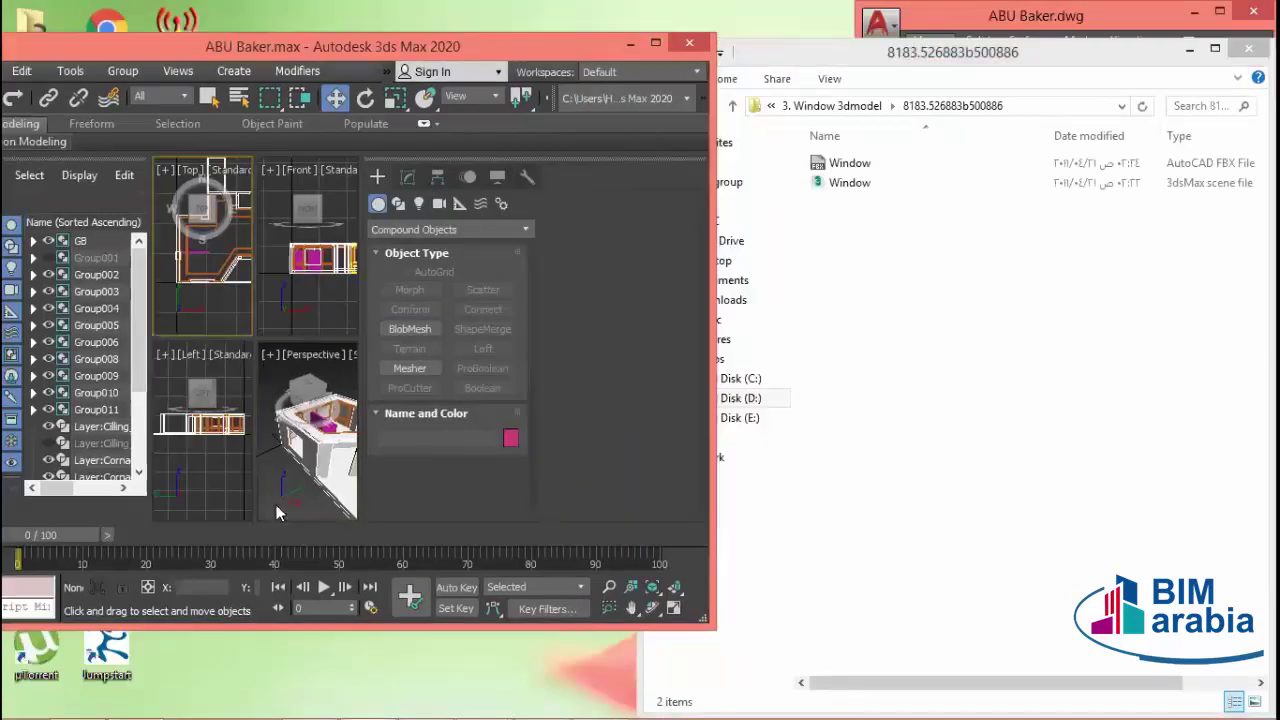
pyautogui.click(279, 504)
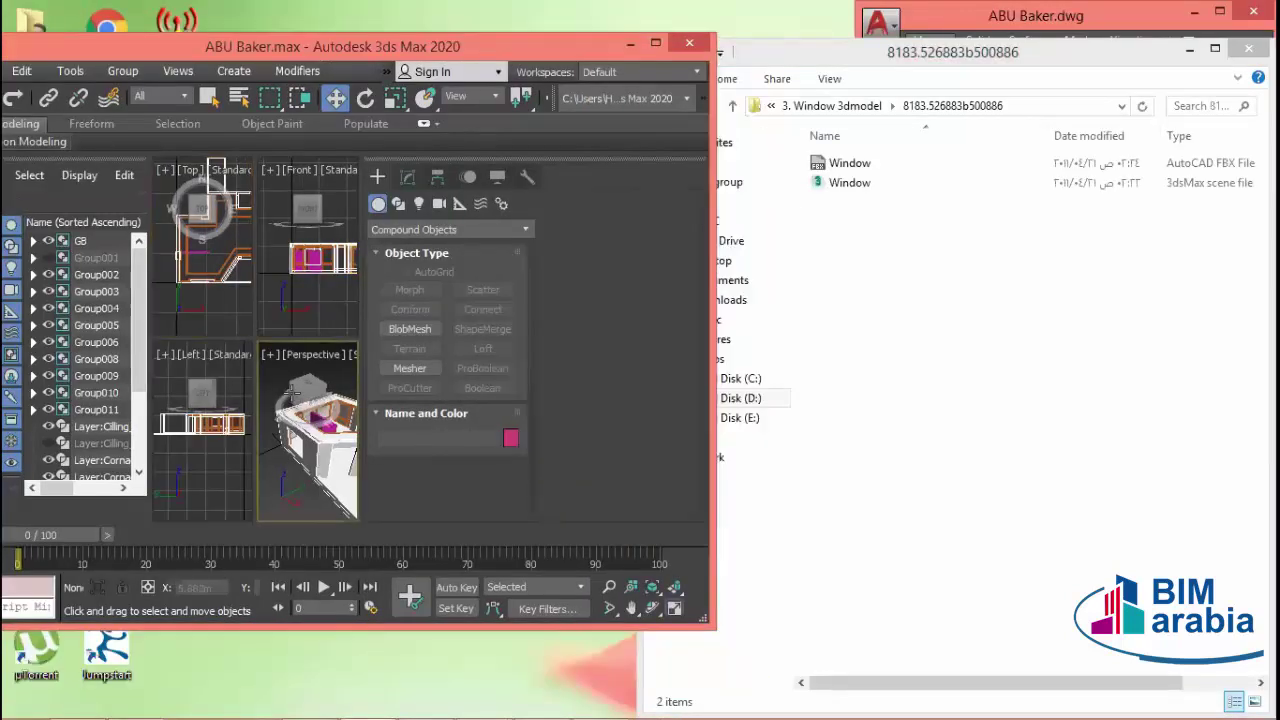
pyautogui.hotkey('alt', 'w')
pyautogui.moveTo(229, 430)
pyautogui.keyDown('alt'); pyautogui.mouseDown(button='middle')
pyautogui.moveTo(238, 475)
pyautogui.moveTo(204, 448)
pyautogui.moveTo(311, 441)
pyautogui.mouseUp(button='middle'); pyautogui.keyUp('alt')
pyautogui.moveTo(358, 412); pyautogui.dragTo(528, 412)
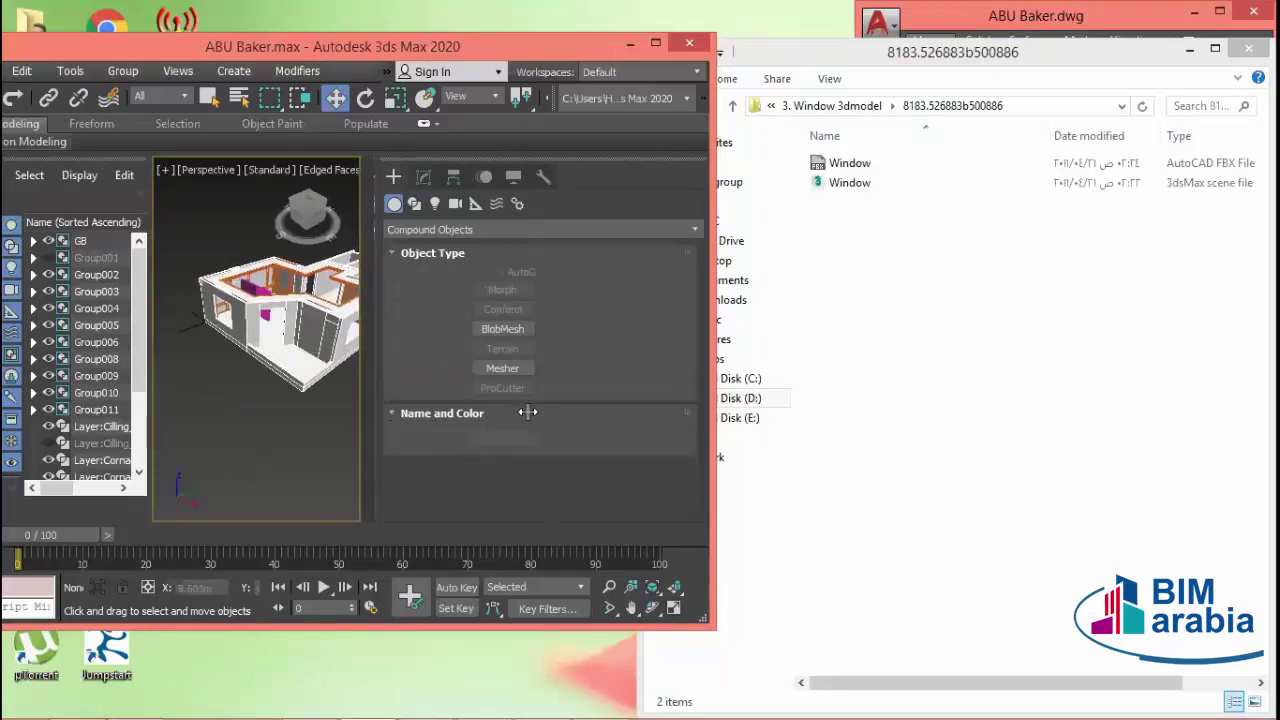
pyautogui.keyDown('alt'); pyautogui.moveTo(416, 487); pyautogui.dragTo(349, 446, button='middle'); pyautogui.keyUp('alt')
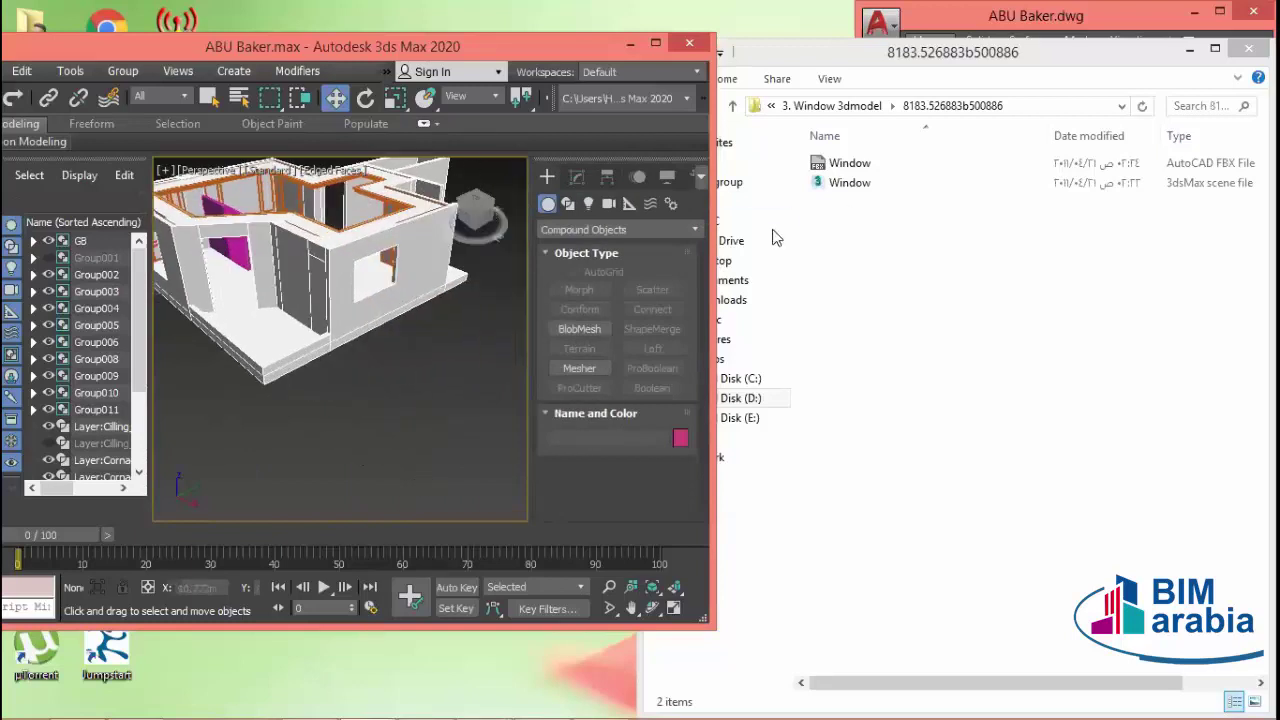
pyautogui.moveTo(849, 184); pyautogui.dragTo(388, 428)
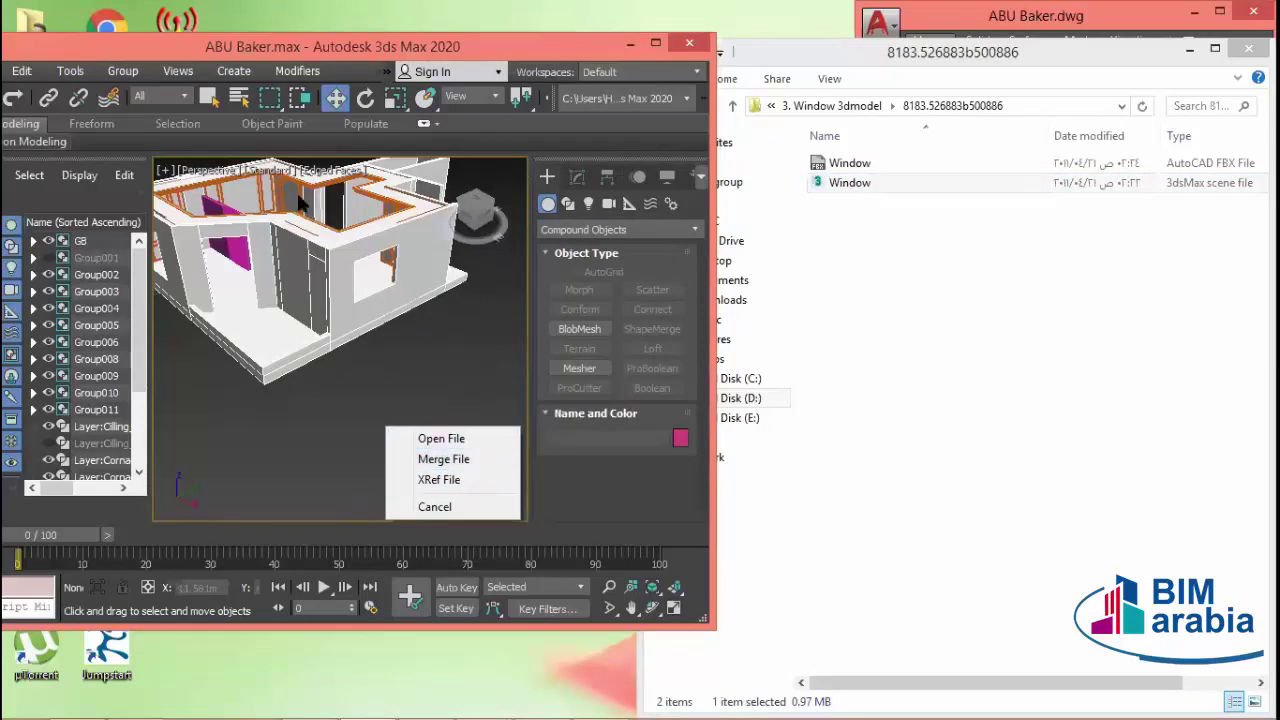
# - Merge the Window file, skip the missing DLLs, convert the scene for ART rendering, and frame the window
pyautogui.click(480, 459)
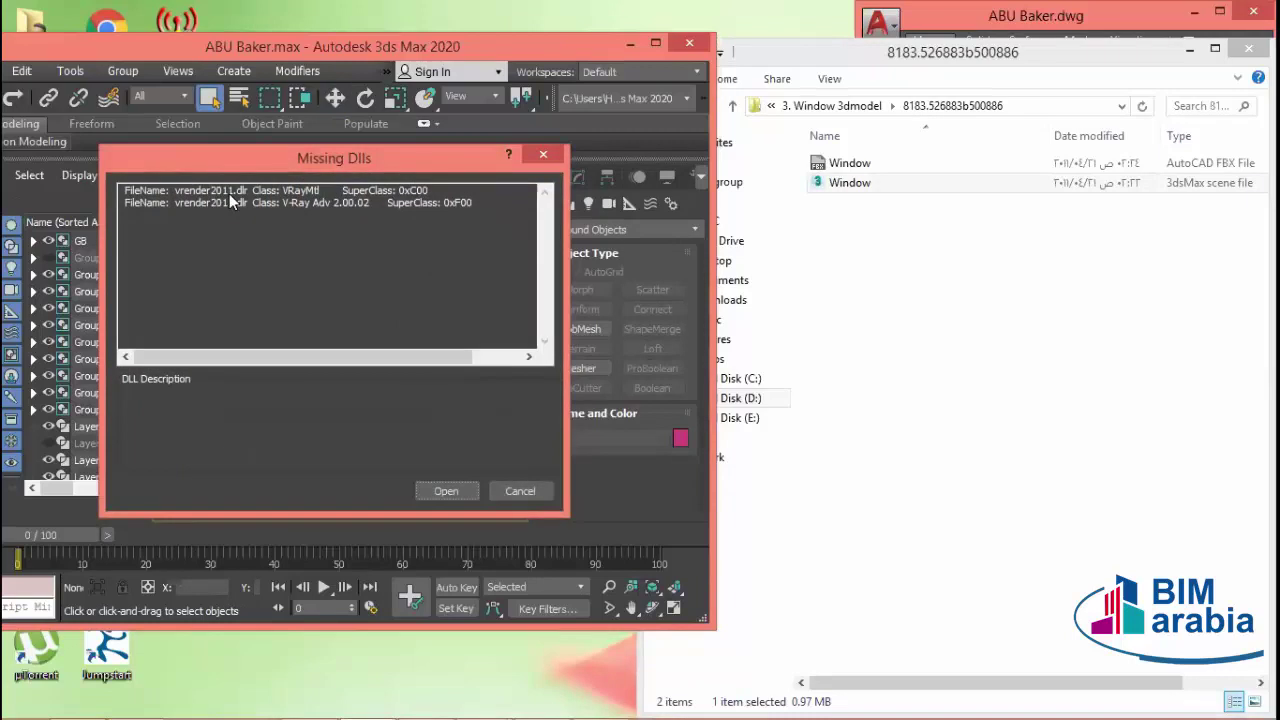
pyautogui.click(446, 491)
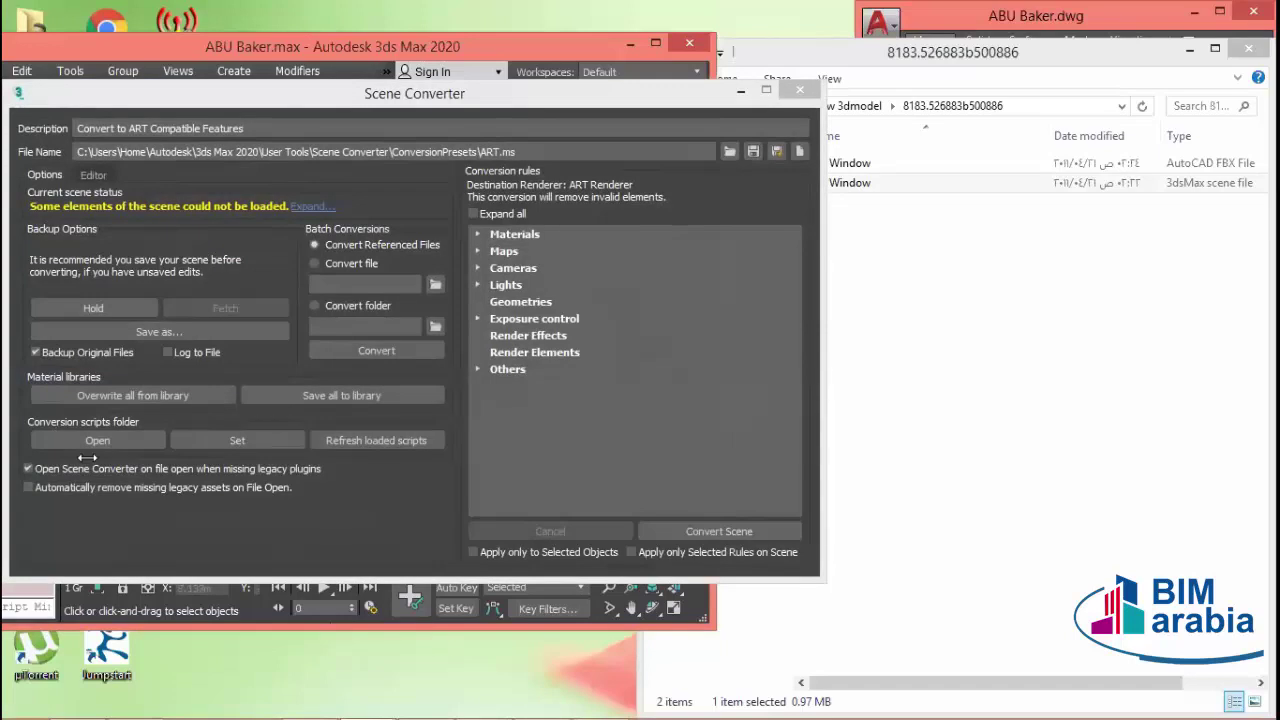
pyautogui.click(719, 531)
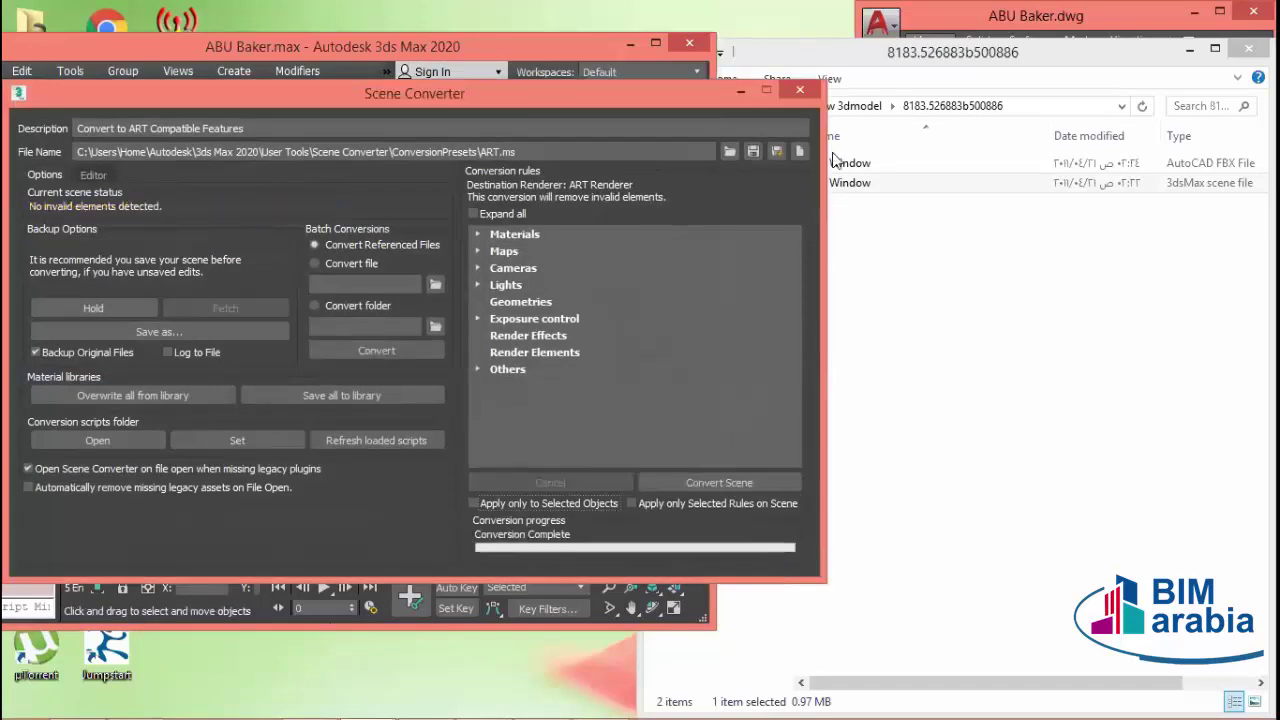
pyautogui.click(802, 96)
pyautogui.press('z')
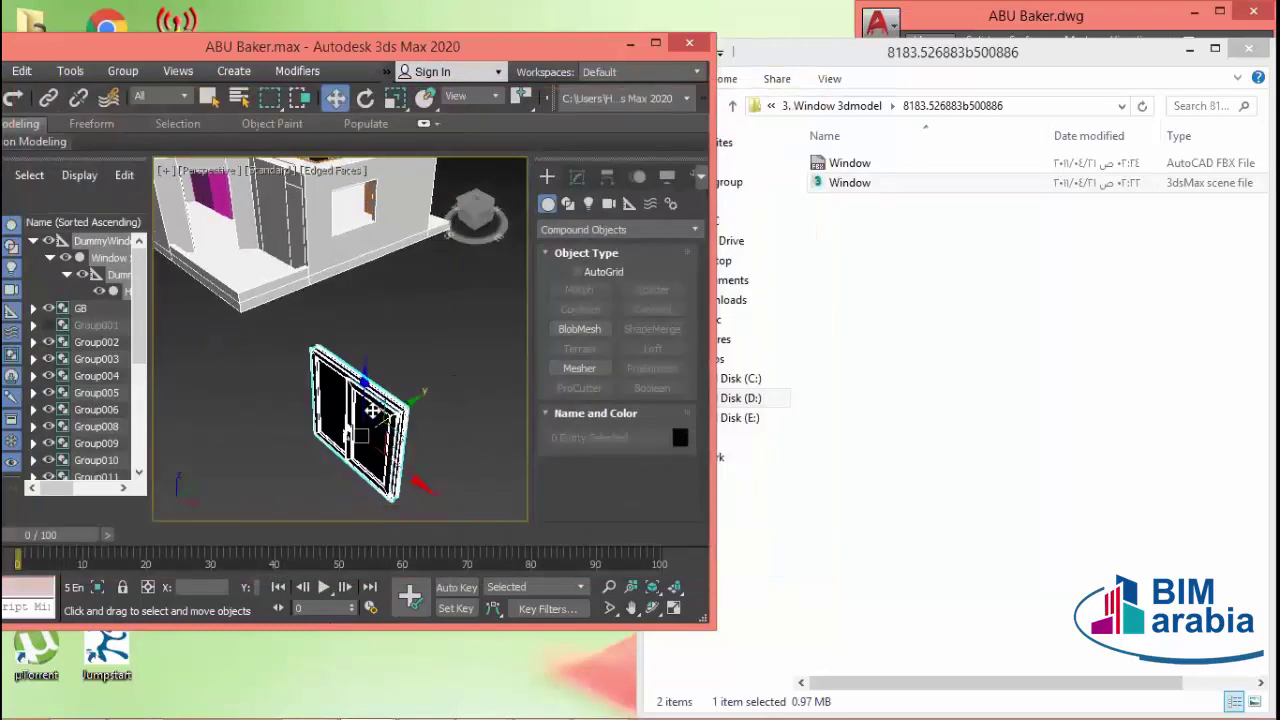
pyautogui.scroll(-5, 414, 391)
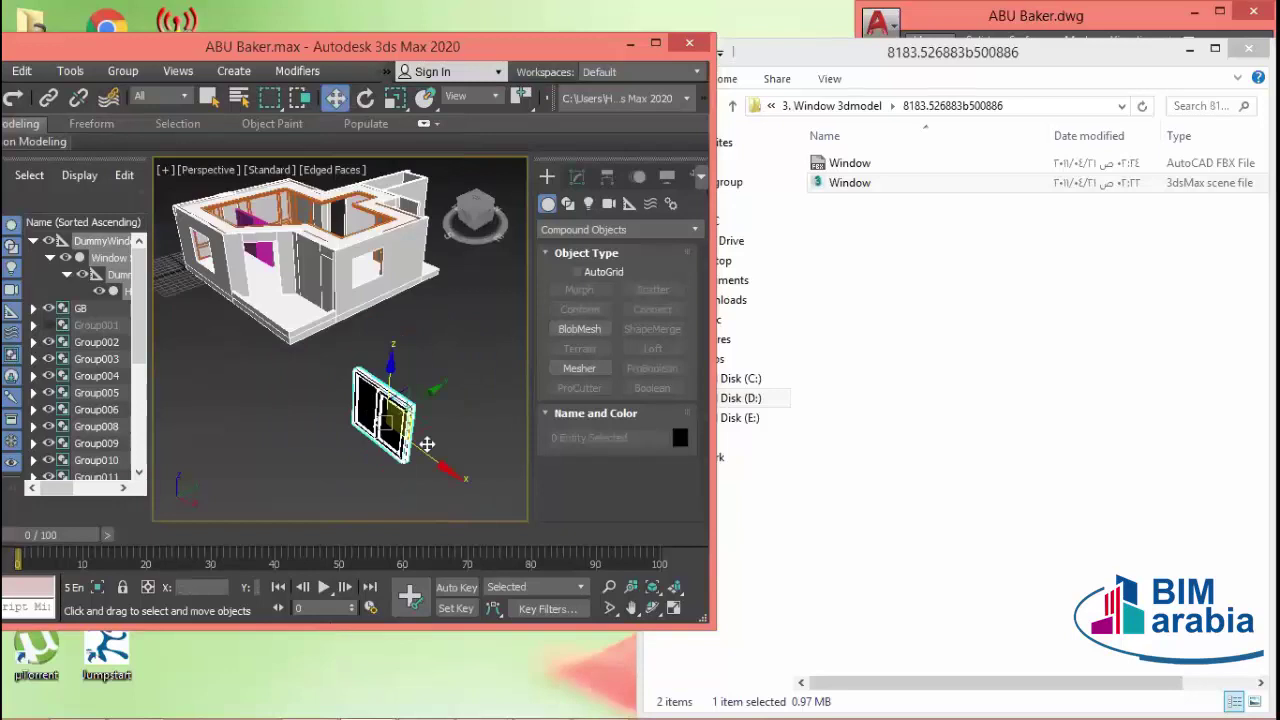
pyautogui.click(750, 360)
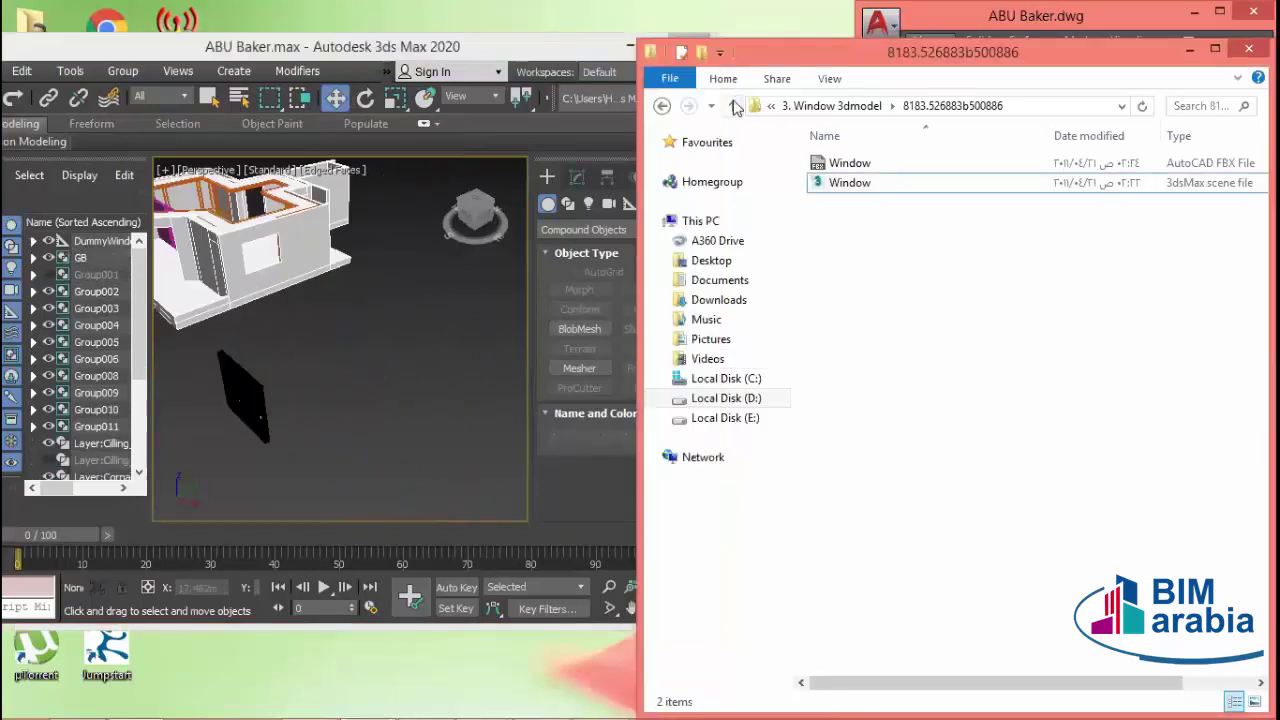
# - Go up to BIM ARABIA PROGECT and open the doors collection folder
pyautogui.click(732, 105)
pyautogui.click(732, 105)
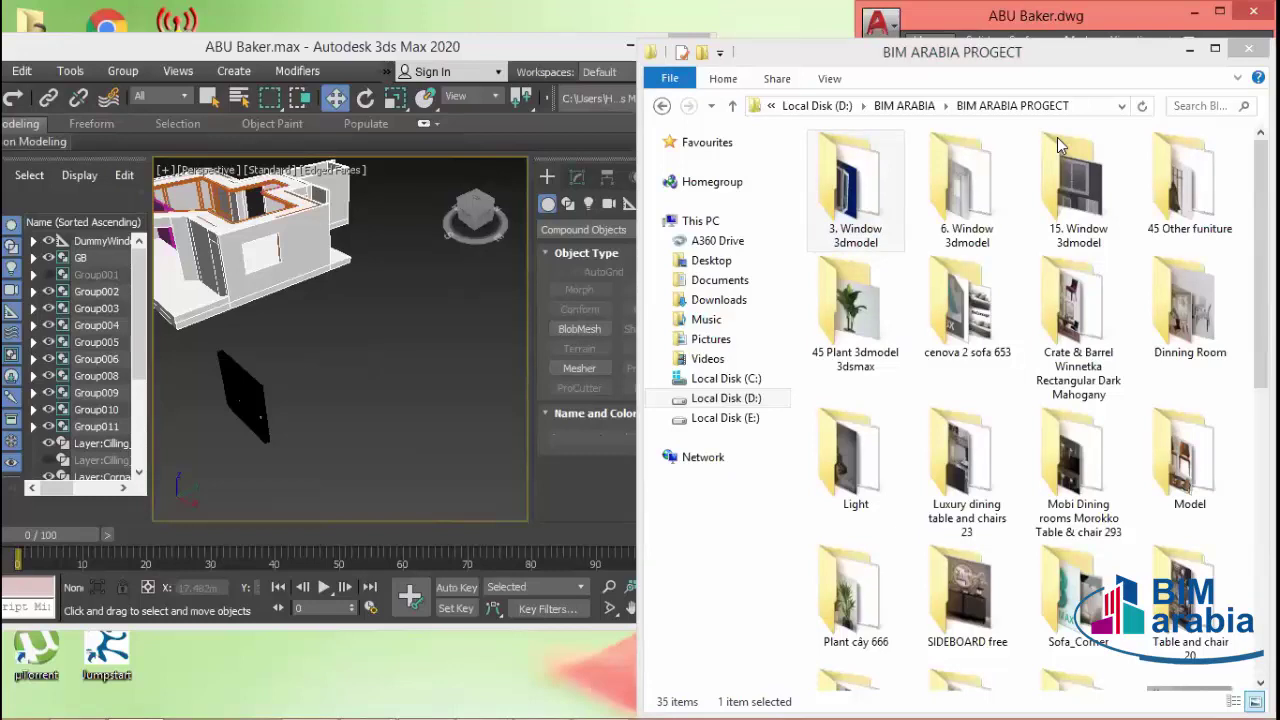
pyautogui.click(962, 595)
pyautogui.scroll(-3, 990, 430)
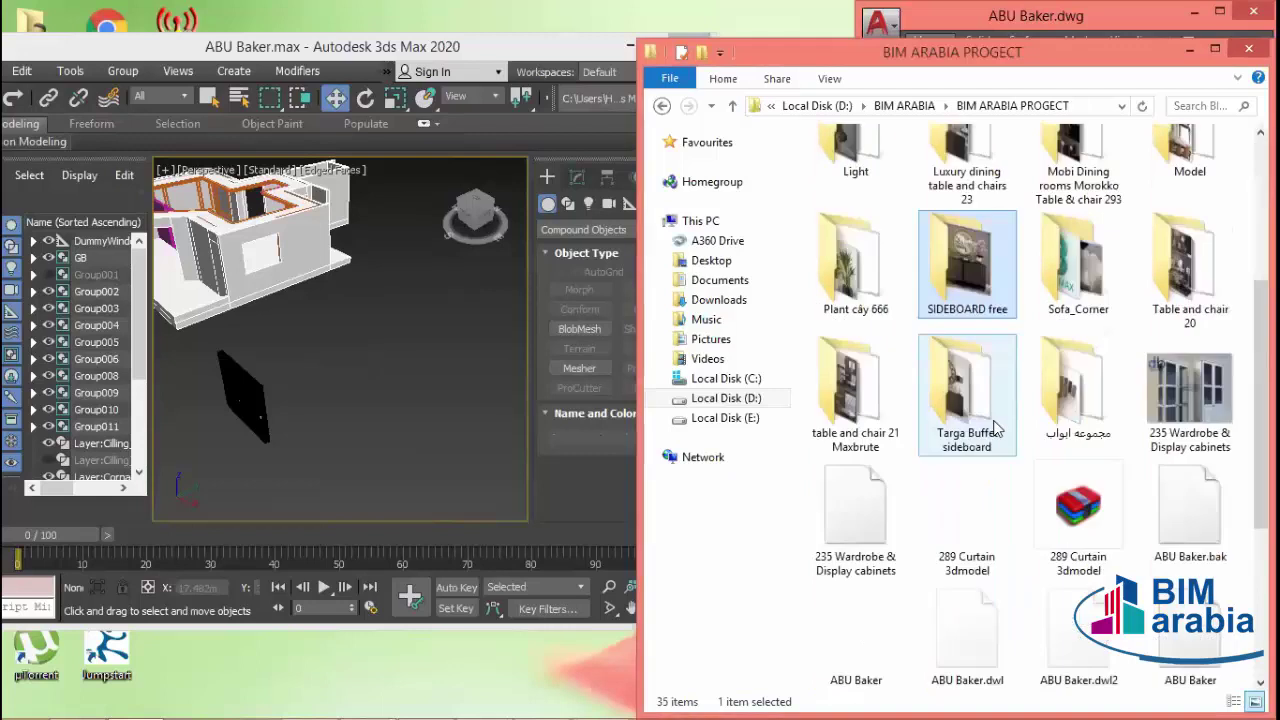
pyautogui.click(1075, 388)
pyautogui.doubleClick(1075, 388)
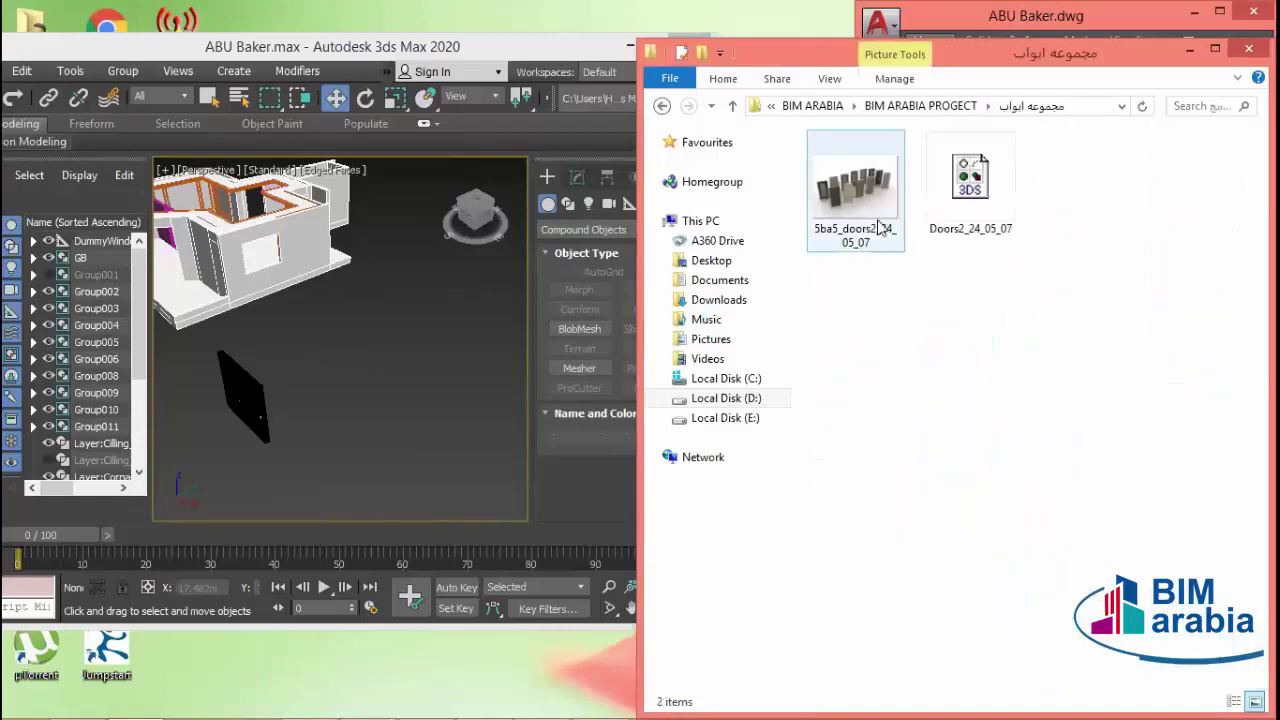
# - Drag Doors2_24_05_07.3ds into the viewport as Group01 and orbit around the door row
pyautogui.moveTo(970, 185); pyautogui.dragTo(398, 386)
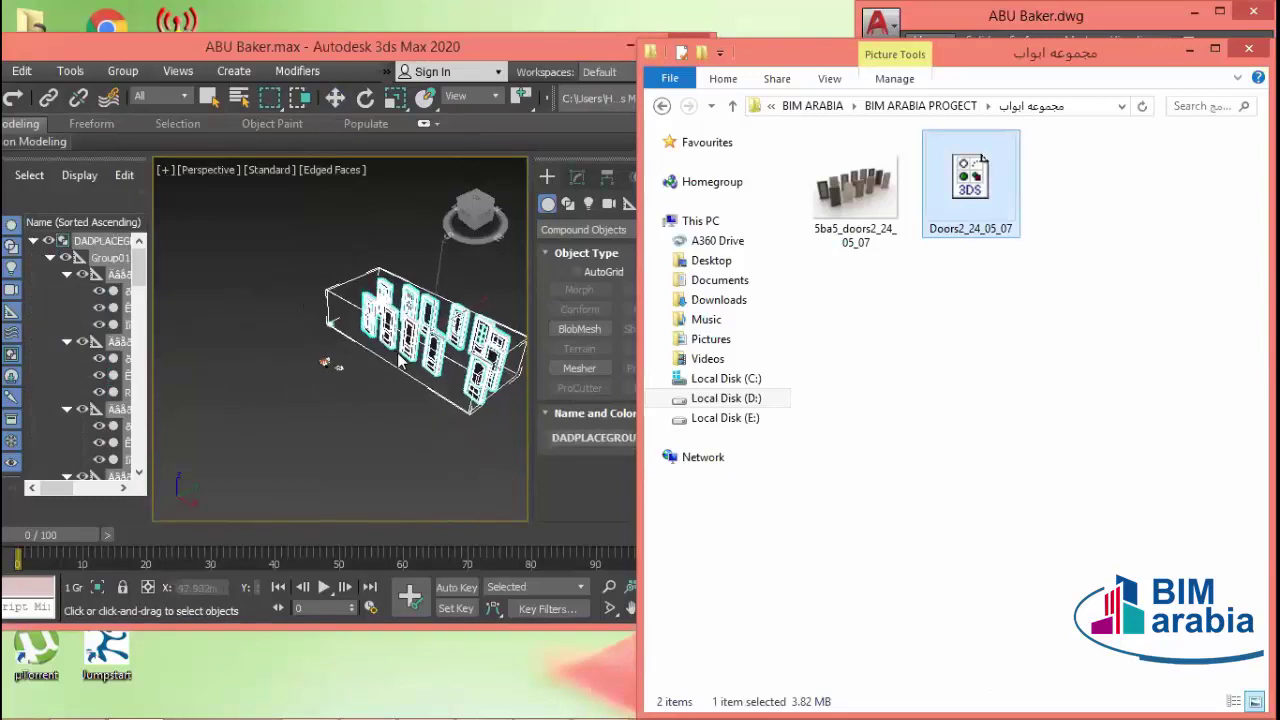
pyautogui.click(400, 368)
pyautogui.scroll(3, 350, 380)
pyautogui.scroll(3, 350, 380)
pyautogui.keyDown('alt'); pyautogui.moveTo(350, 380); pyautogui.dragTo(418, 370, button='middle'); pyautogui.keyUp('alt')
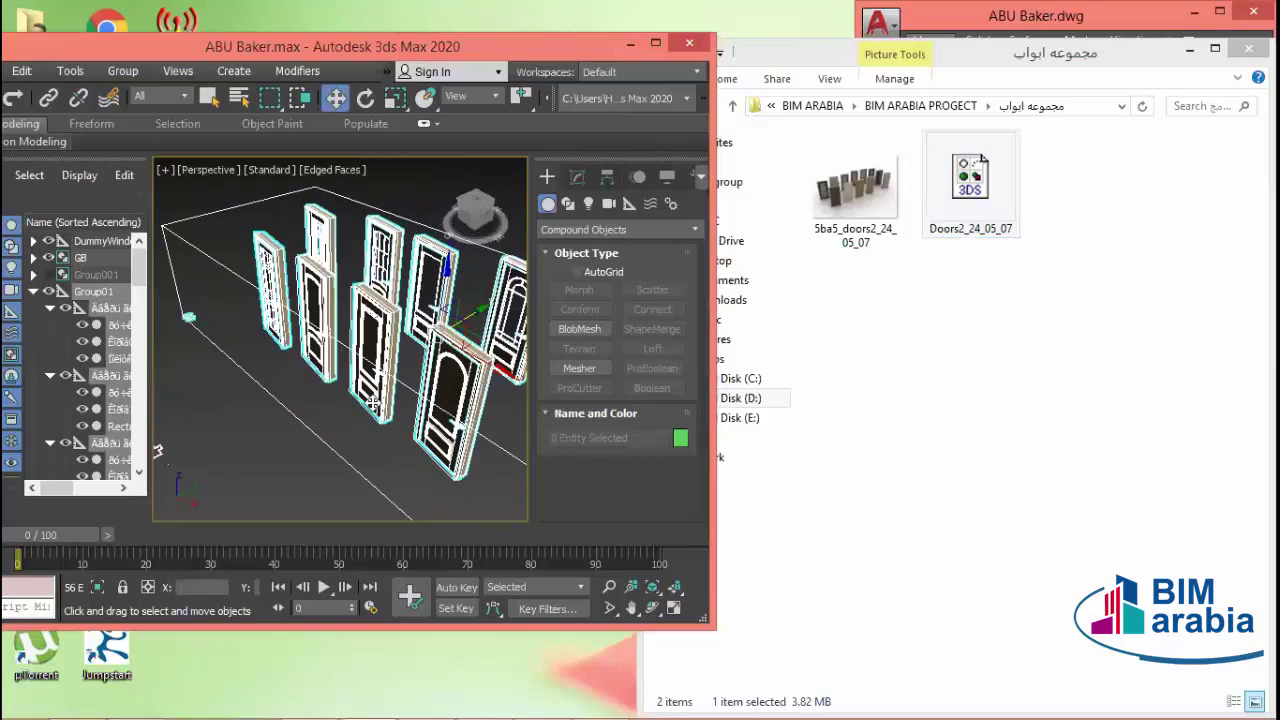
pyautogui.keyDown('alt'); pyautogui.moveTo(416, 372); pyautogui.dragTo(350, 415, button='middle'); pyautogui.keyUp('alt')
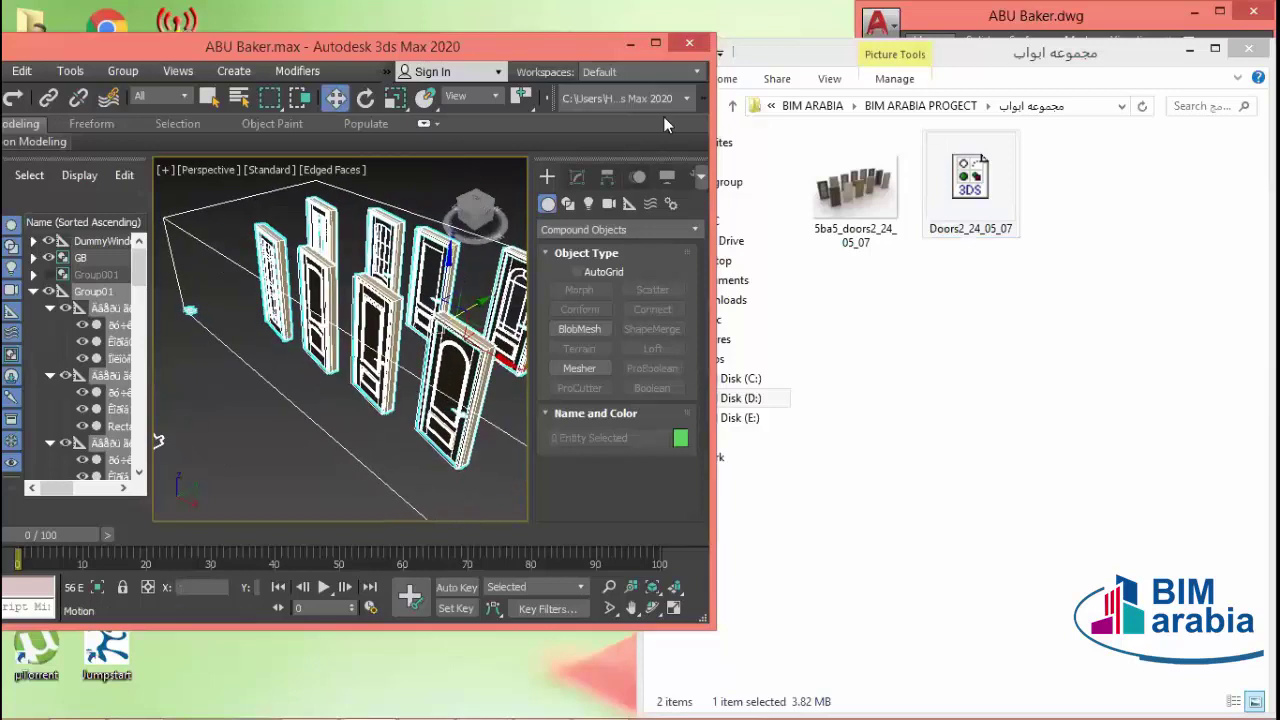
# - Maximize 3ds Max and orbit to a low, frontal view of the imported doors
pyautogui.click(656, 44)
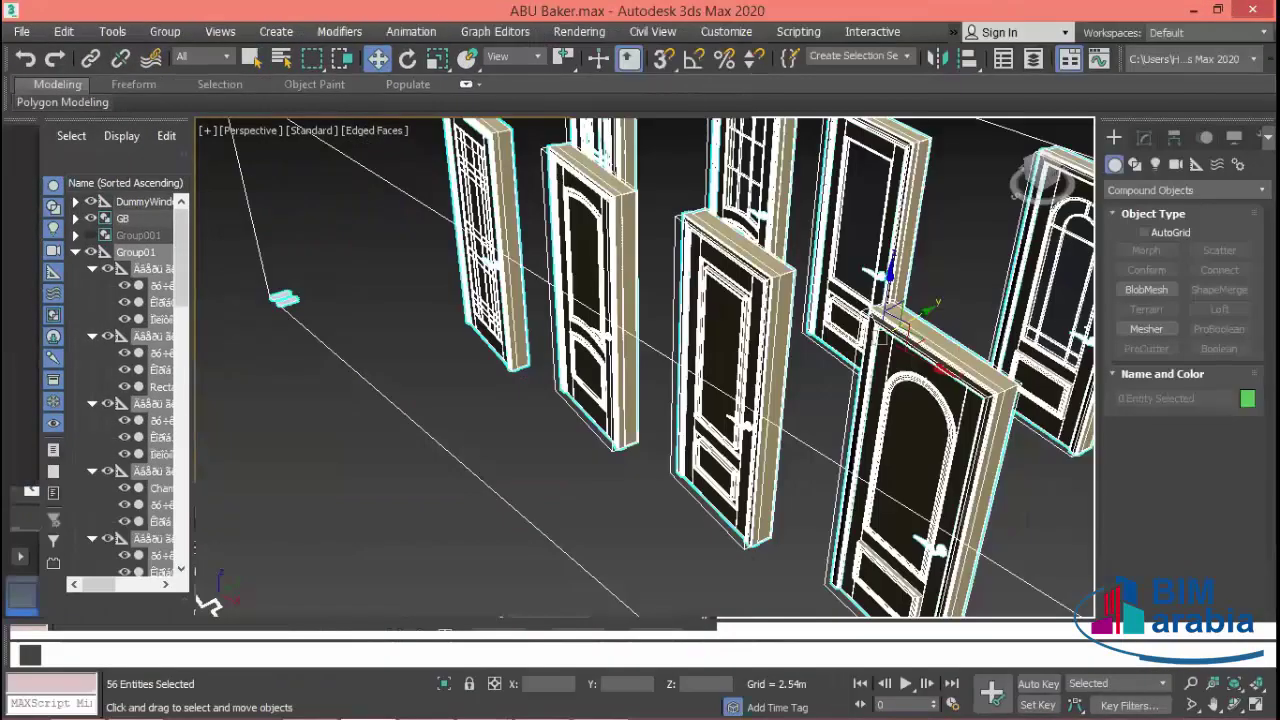
pyautogui.click(765, 470)
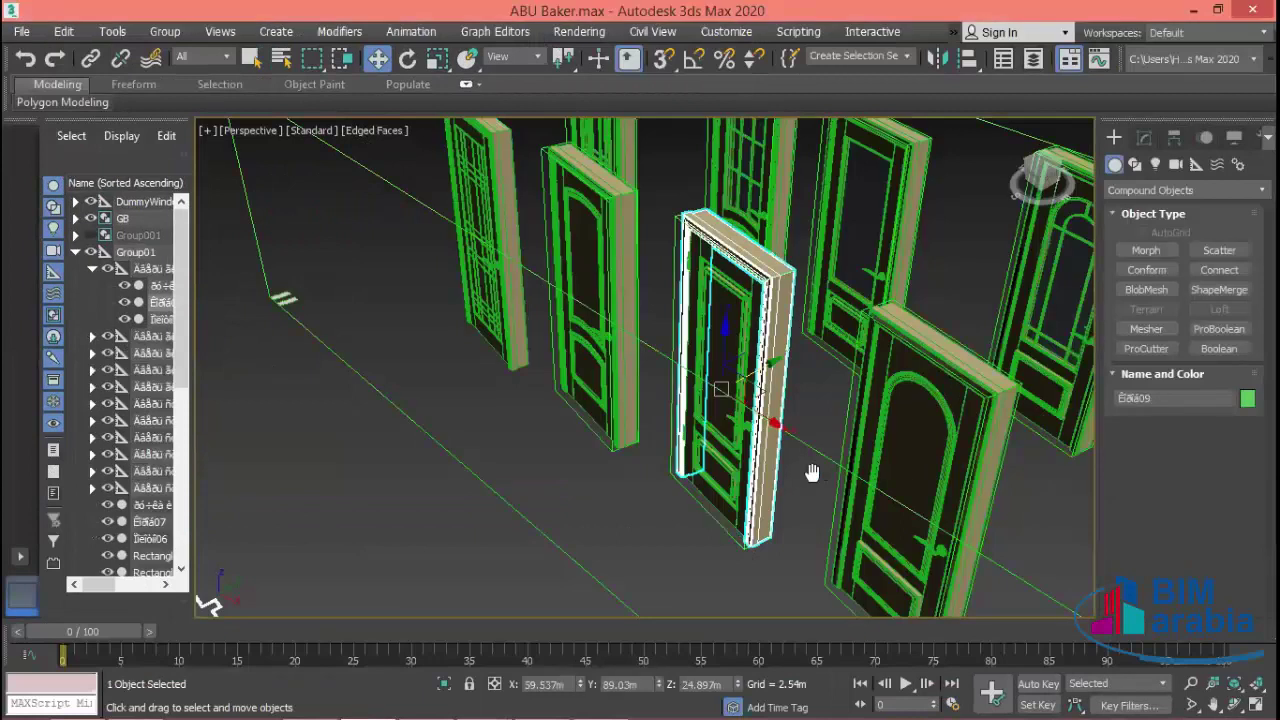
pyautogui.scroll(-5, 745, 445)
pyautogui.moveTo(745, 445)
pyautogui.keyDown('alt'); pyautogui.mouseDown(button='middle')
pyautogui.moveTo(836, 517)
pyautogui.moveTo(873, 489)
pyautogui.mouseUp(button='middle'); pyautogui.keyUp('alt')
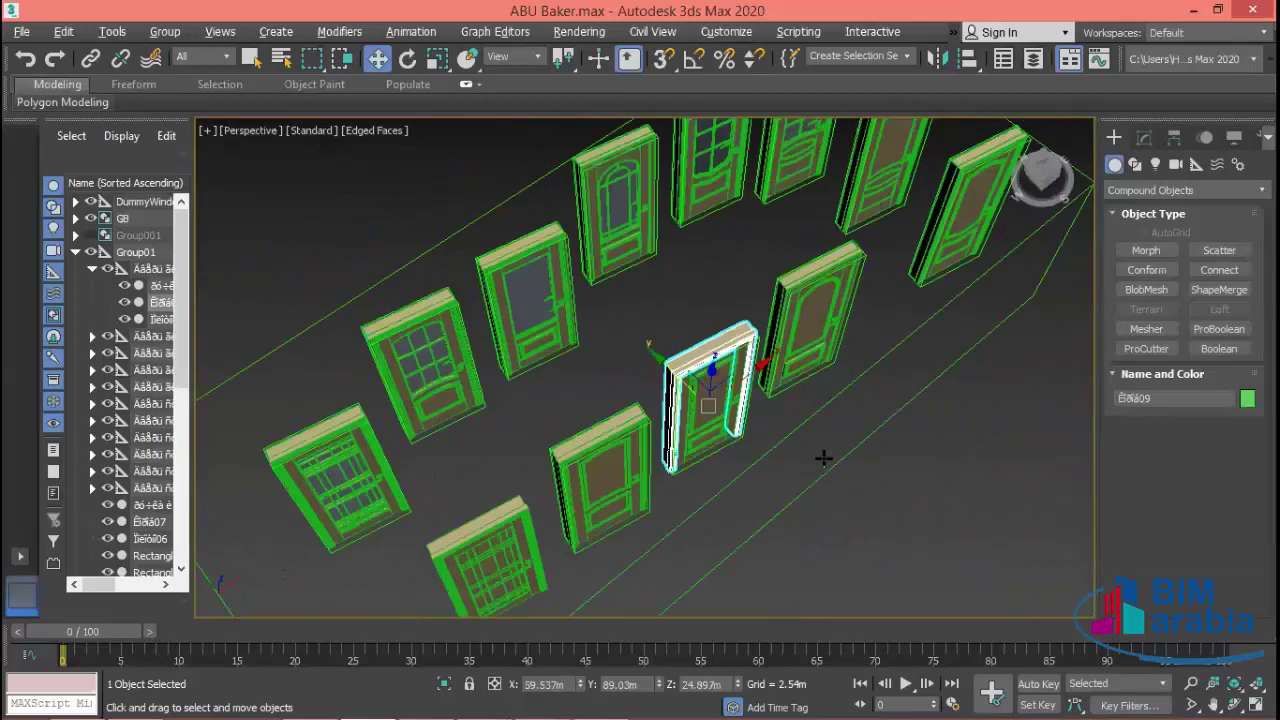
pyautogui.moveTo(823, 451)
pyautogui.keyDown('alt'); pyautogui.mouseDown(button='middle')
pyautogui.moveTo(831, 431)
pyautogui.moveTo(880, 477)
pyautogui.moveTo(952, 450)
pyautogui.moveTo(787, 379)
pyautogui.moveTo(791, 286)
pyautogui.moveTo(789, 482)
pyautogui.moveTo(621, 349)
pyautogui.mouseUp(button='middle'); pyautogui.keyUp('alt')
pyautogui.scroll(5, 791, 286)
pyautogui.scroll(-2, 791, 286)
pyautogui.scroll(-5, 823, 280)
pyautogui.scroll(-2, 789, 482)
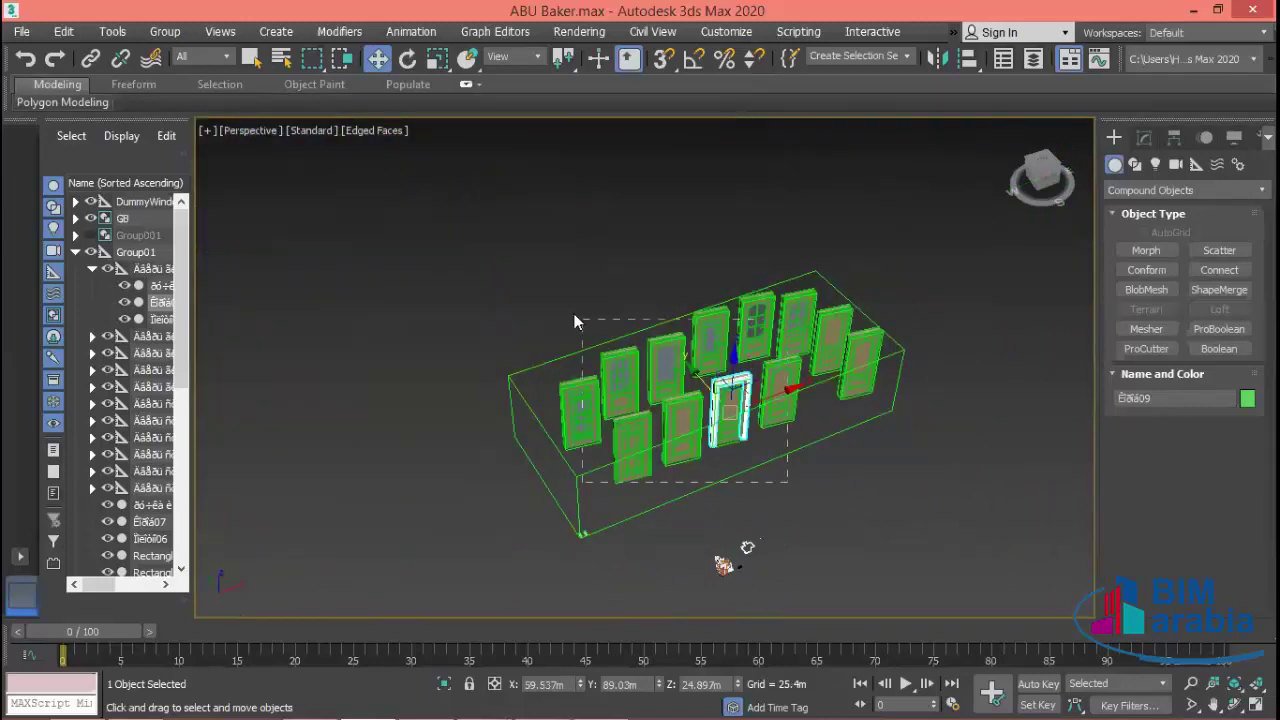
# - Box-select and delete the unwanted doors and other stray objects
pyautogui.doubleClick(621, 349)
pyautogui.click(590, 322)
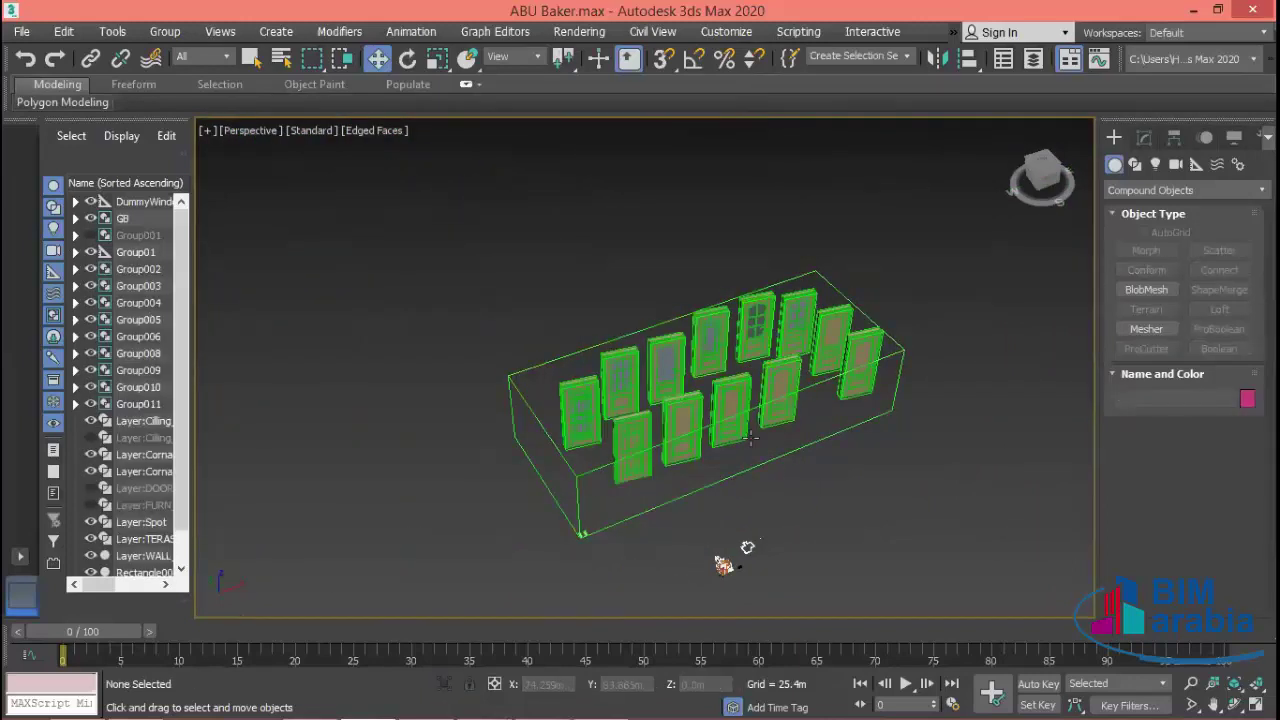
pyautogui.moveTo(787, 476); pyautogui.dragTo(605, 364)
pyautogui.moveTo(531, 294); pyautogui.dragTo(518, 268)
pyautogui.press('Delete')
pyautogui.moveTo(534, 577); pyautogui.dragTo(534, 577)
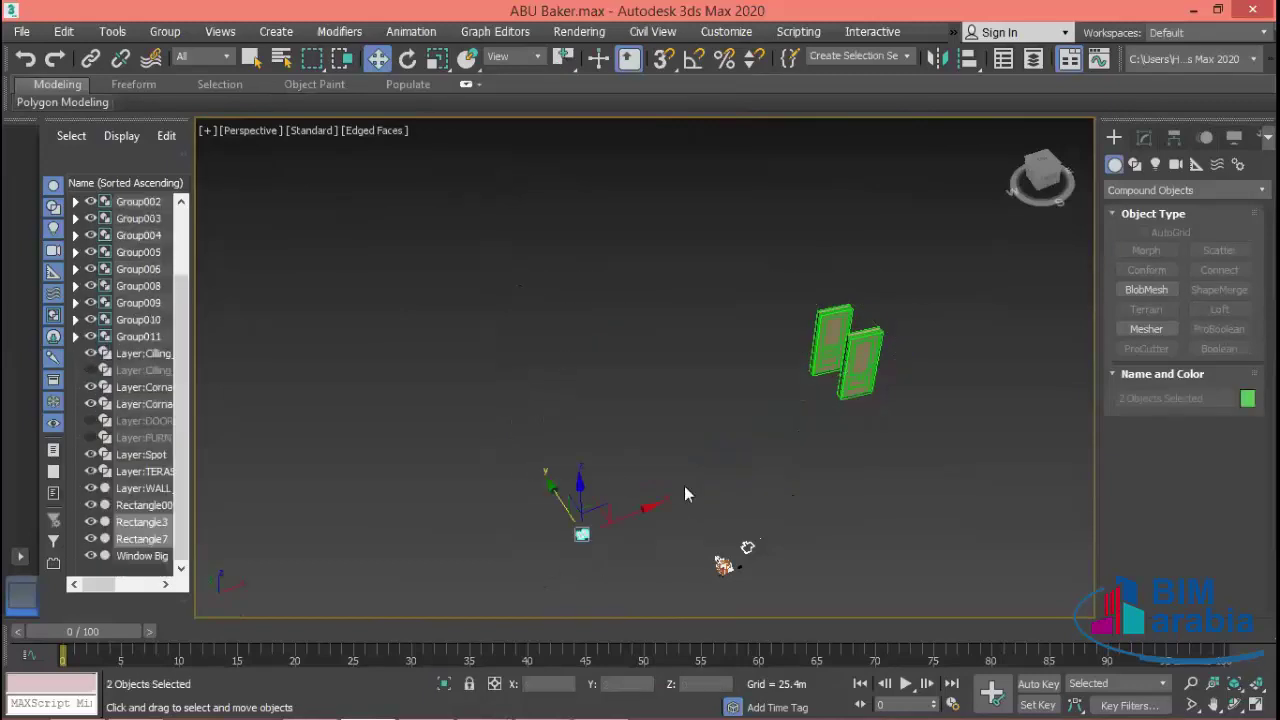
pyautogui.press('Delete')
# - Delete the left door and a small leftover object, then box-select the last door's parts
pyautogui.scroll(4, 823, 335)
pyautogui.scroll(3, 894, 221)
pyautogui.moveTo(880, 229); pyautogui.dragTo(726, 436)
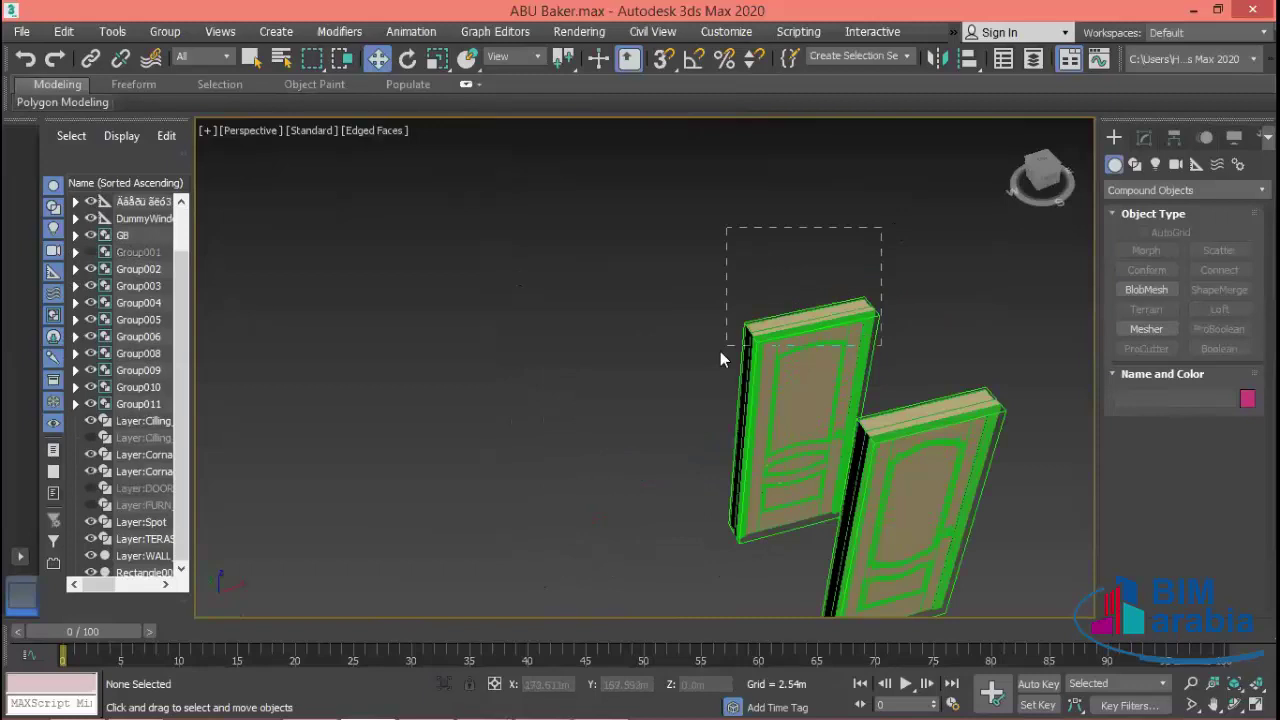
pyautogui.press('Delete')
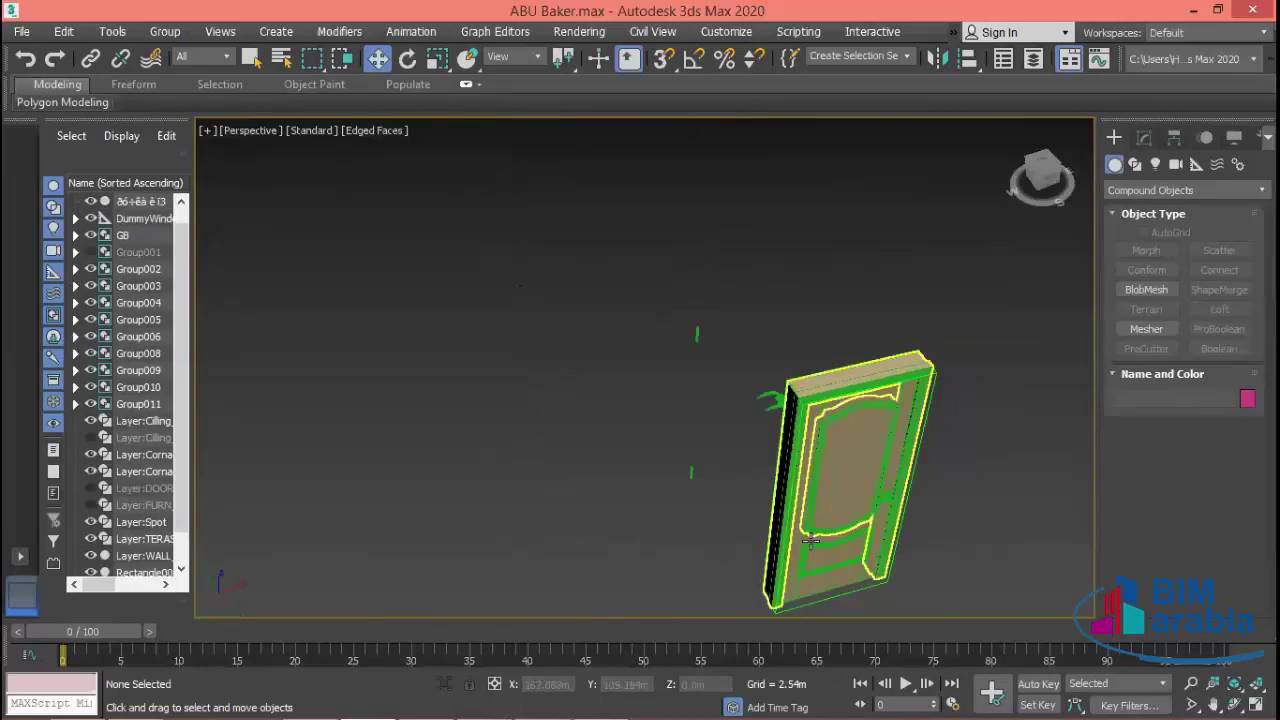
pyautogui.moveTo(755, 517); pyautogui.dragTo(812, 494, button='middle')
pyautogui.moveTo(737, 233); pyautogui.dragTo(594, 527)
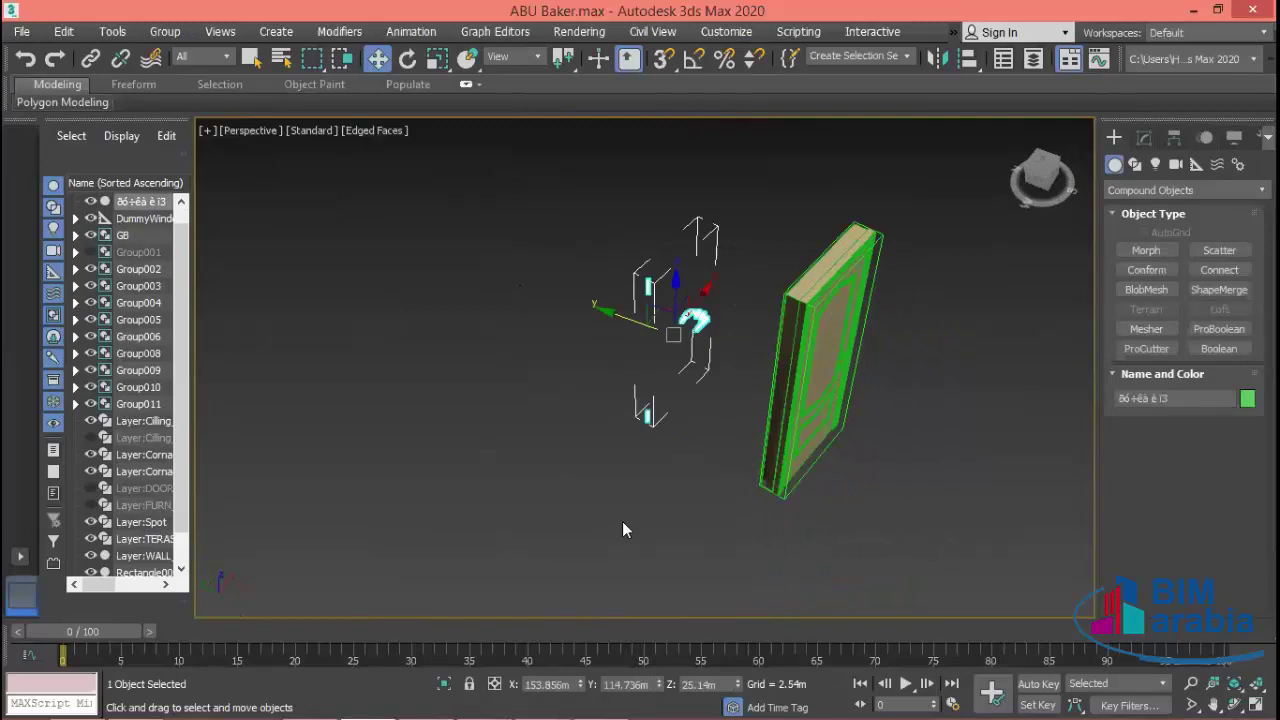
pyautogui.press('Delete')
pyautogui.scroll(-3, 667, 469)
pyautogui.moveTo(766, 281); pyautogui.dragTo(610, 522)
# - Group the selected door parts into a group named 'Door'
pyautogui.click(165, 31)
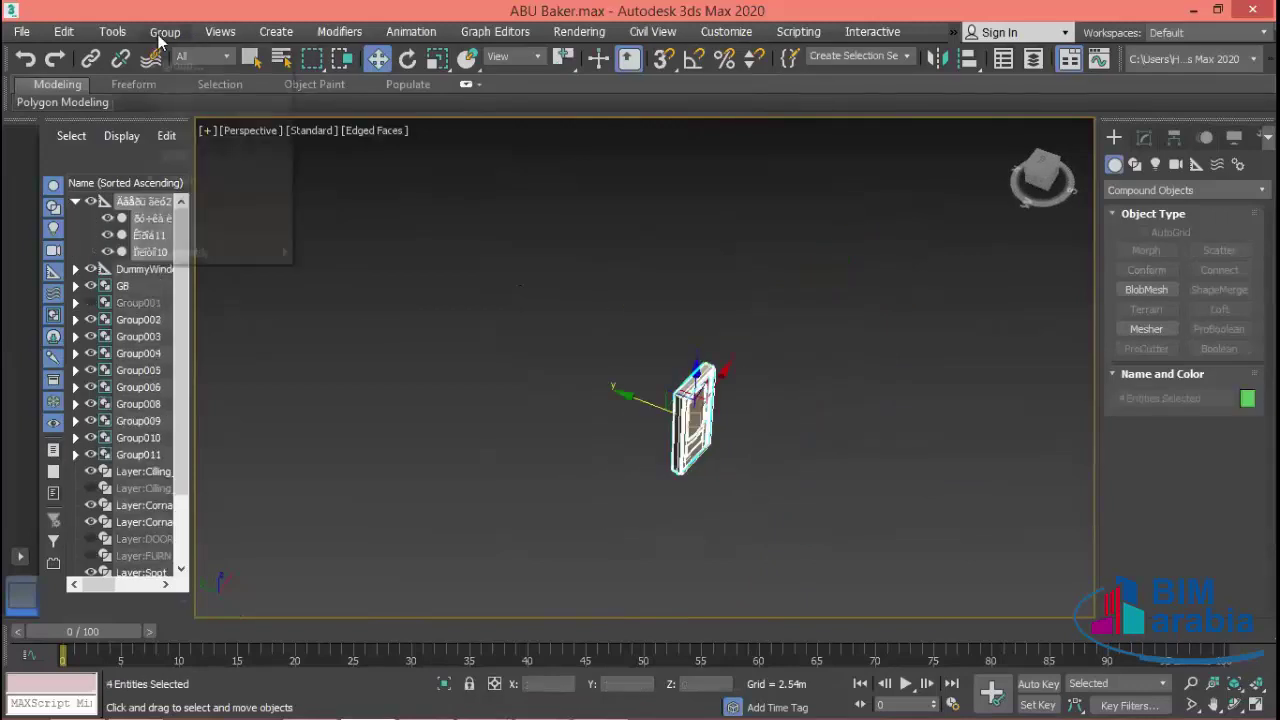
pyautogui.click(206, 68)
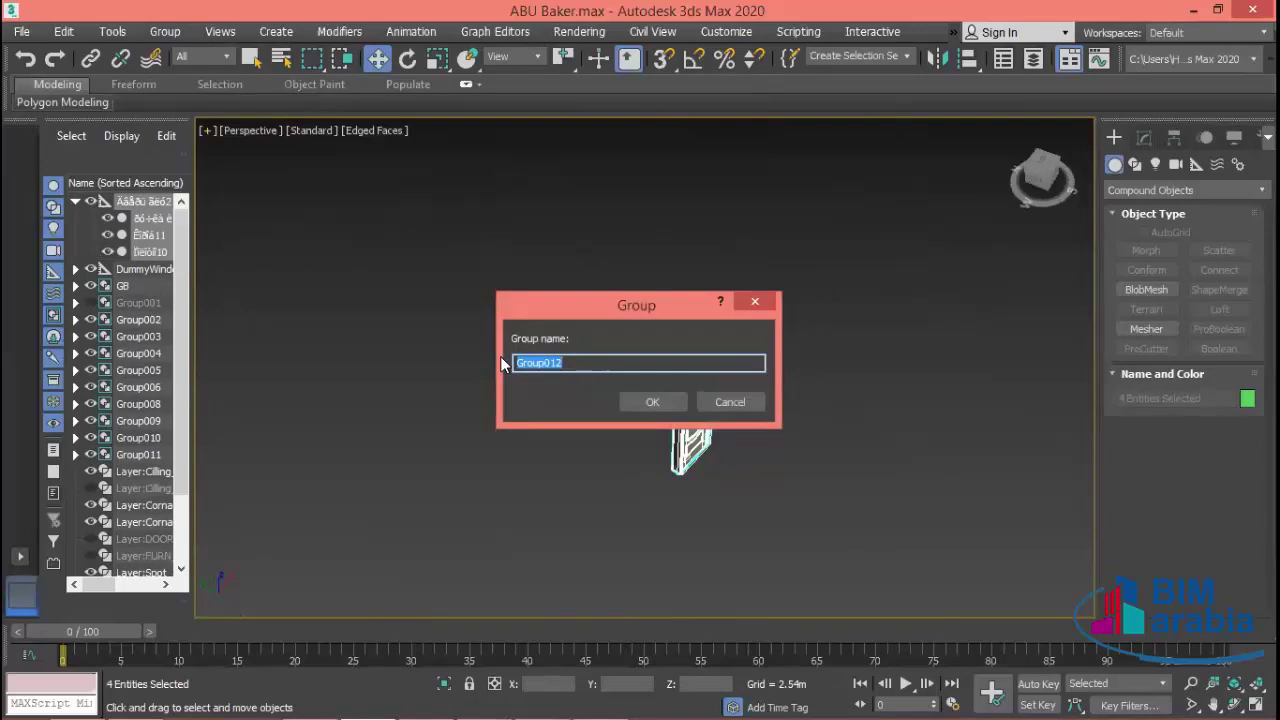
pyautogui.write('Door')
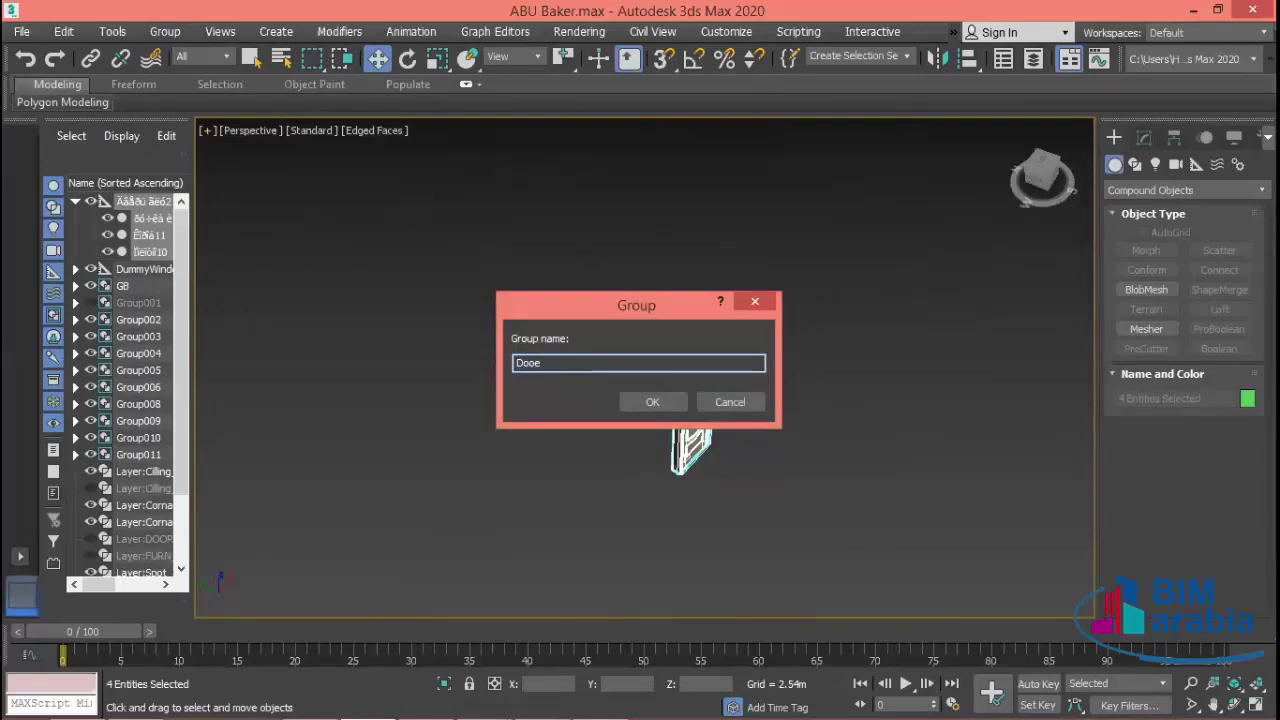
pyautogui.press('Return')
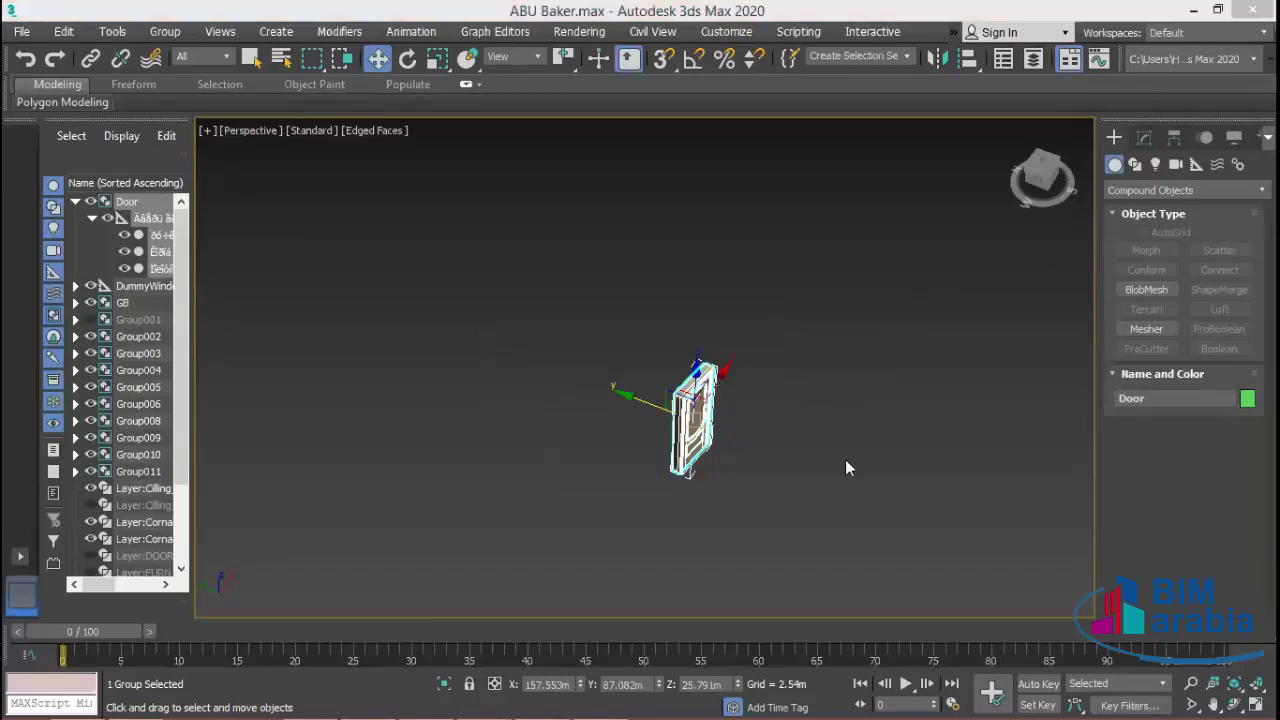
# - Pull the view back to show the Door in context and bring up the Utilities list
pyautogui.scroll(-3, 845, 468)
pyautogui.moveTo(814, 380); pyautogui.dragTo(694, 374, button='middle')
pyautogui.scroll(1, 727, 393)
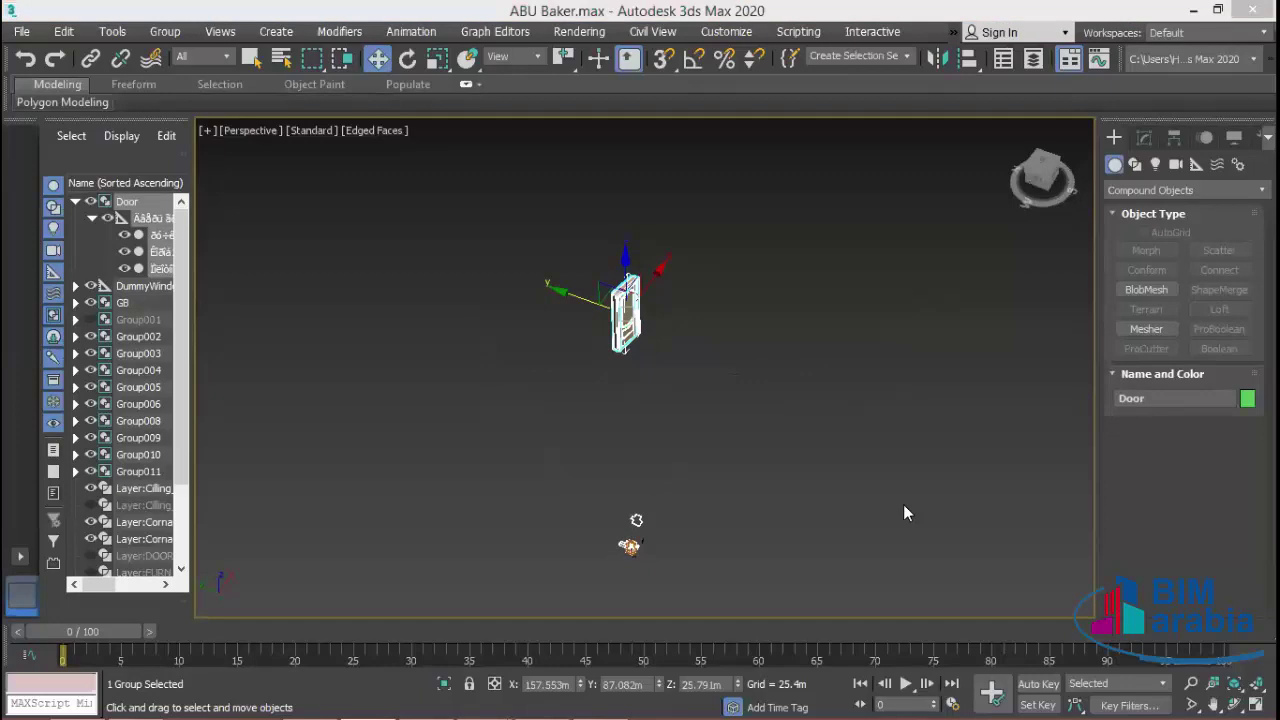
pyautogui.moveTo(903, 504); pyautogui.dragTo(918, 497, button='middle')
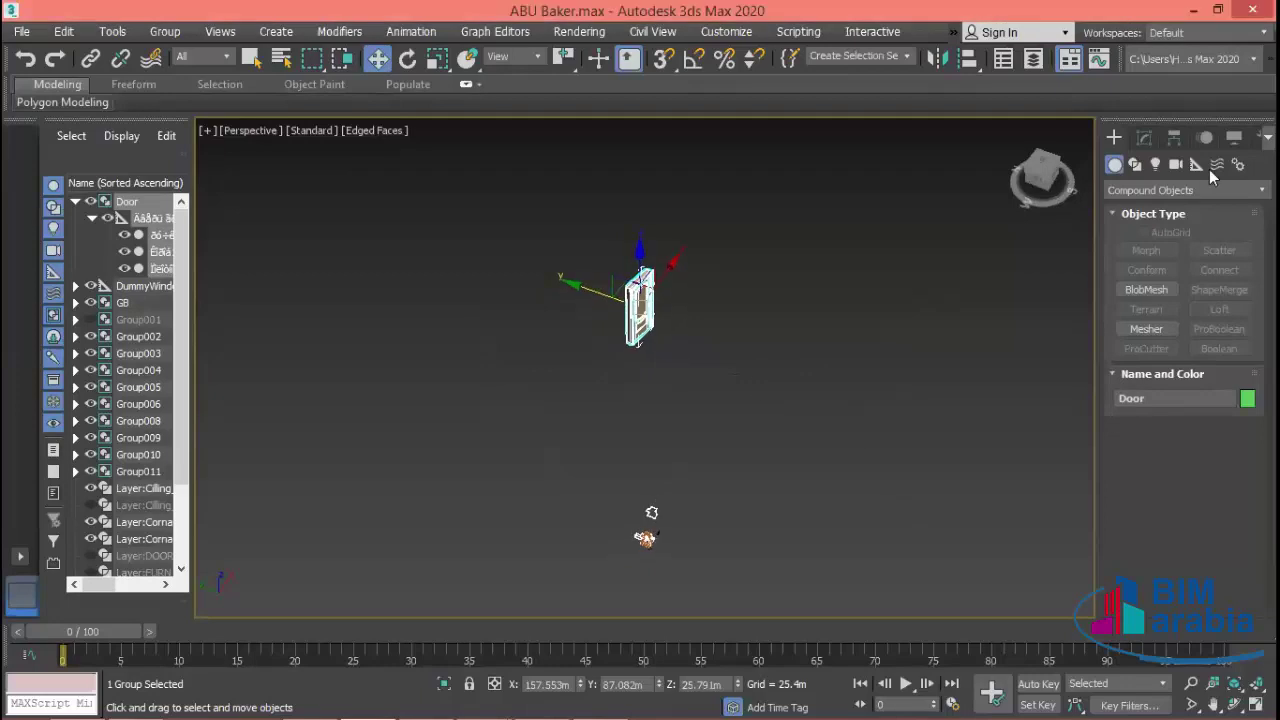
pyautogui.click(1265, 137)
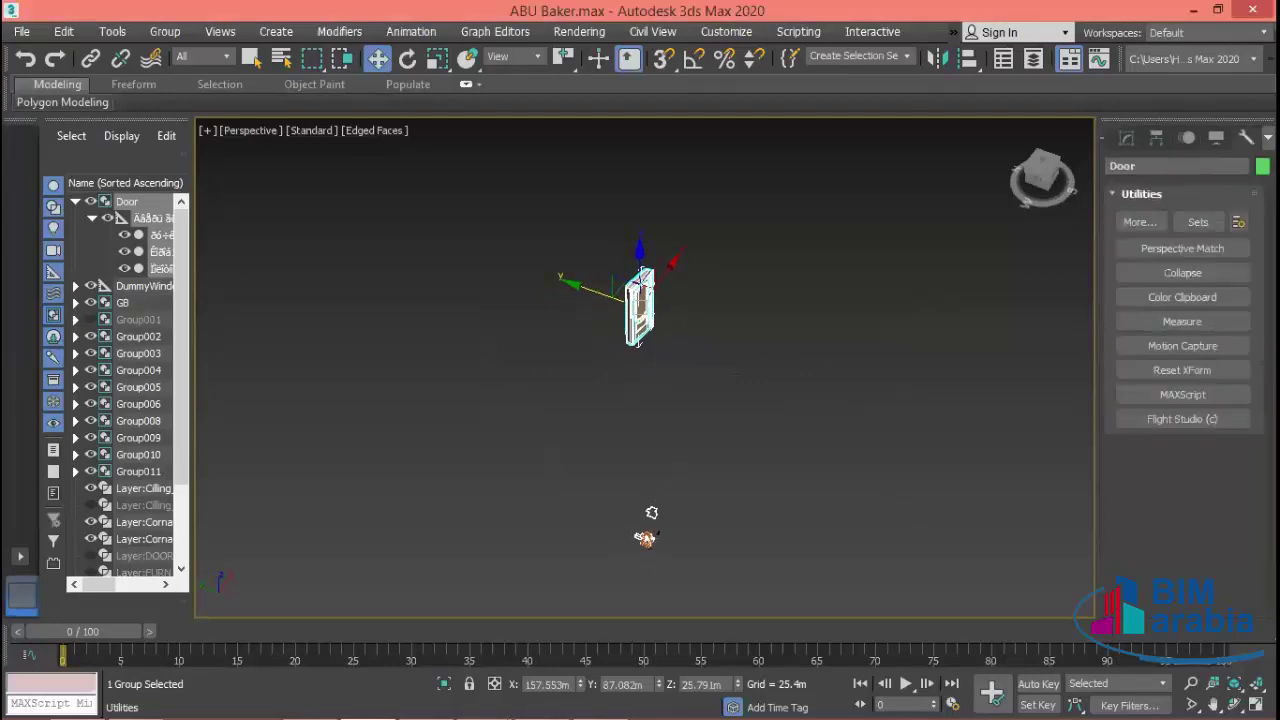
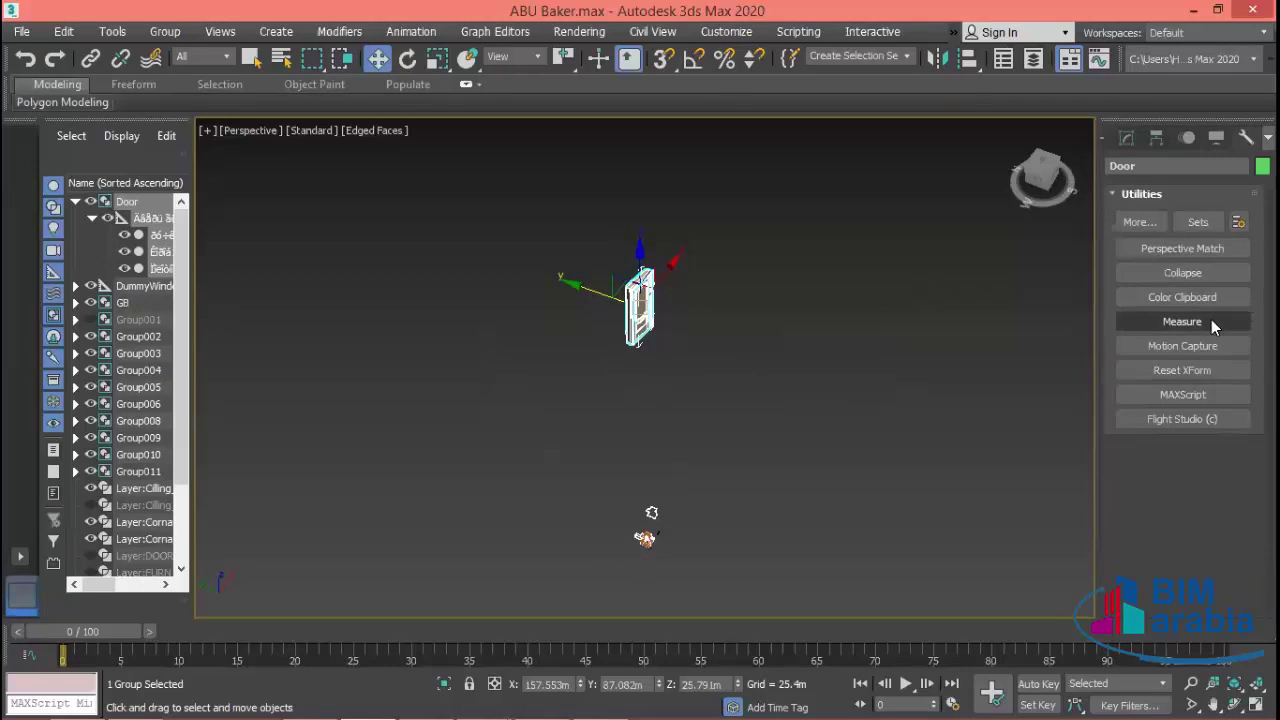
# - Display the door's measurements in Utilities > Measure and shrink the door uniformly to a fraction of its size
pyautogui.click(1182, 321)
pyautogui.scroll(-2, 1181, 400)
pyautogui.scroll(-3, 1181, 400)
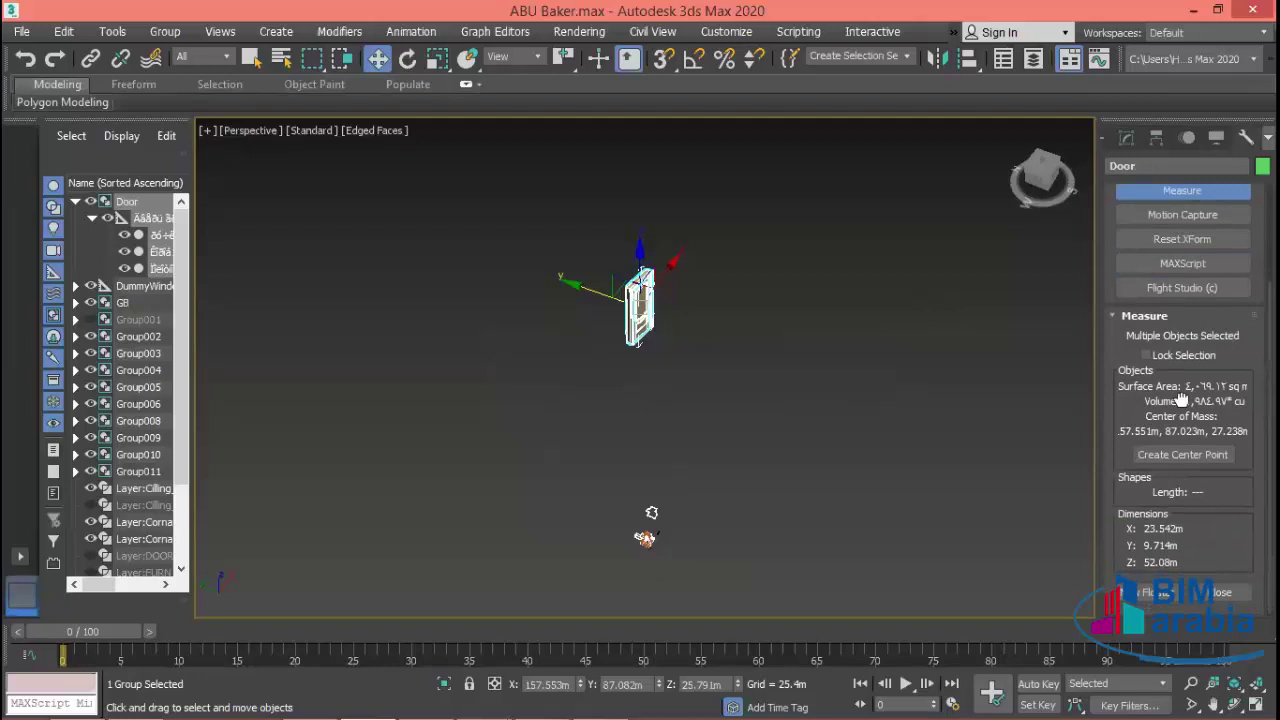
pyautogui.moveTo(851, 457); pyautogui.dragTo(842, 410, button='middle')
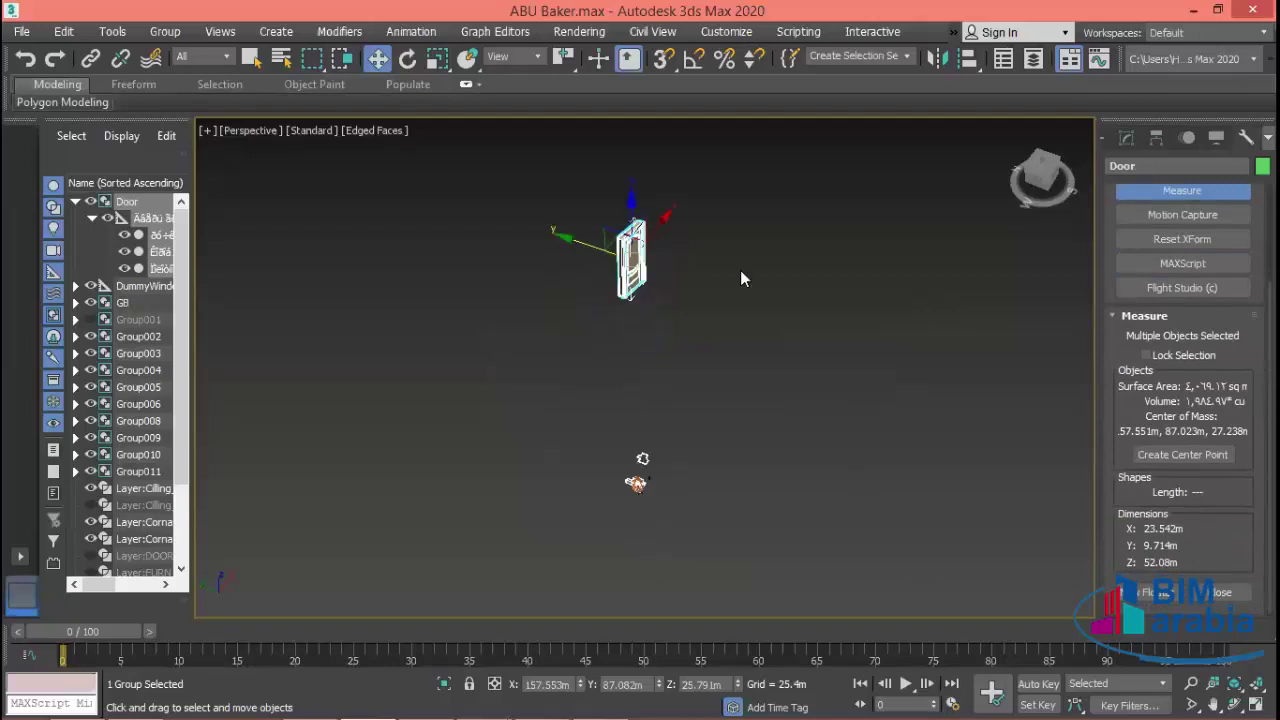
pyautogui.click(437, 58)
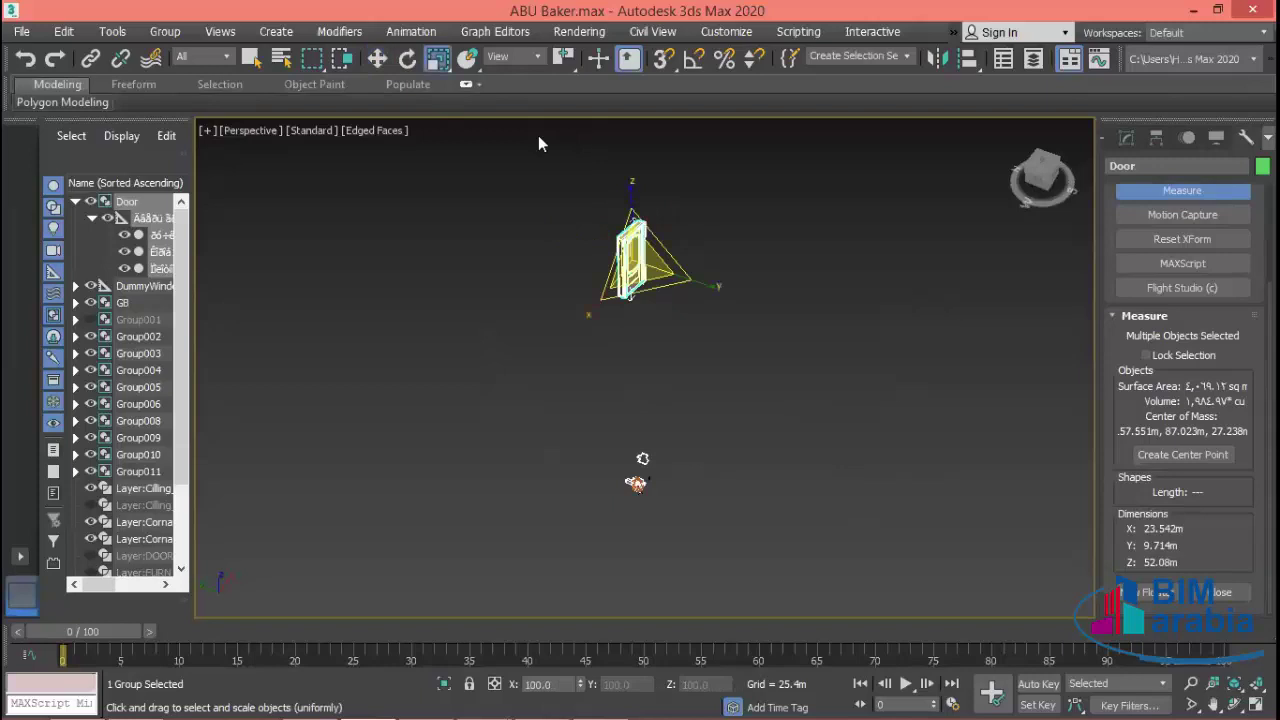
pyautogui.moveTo(631, 240); pyautogui.dragTo(630, 413)
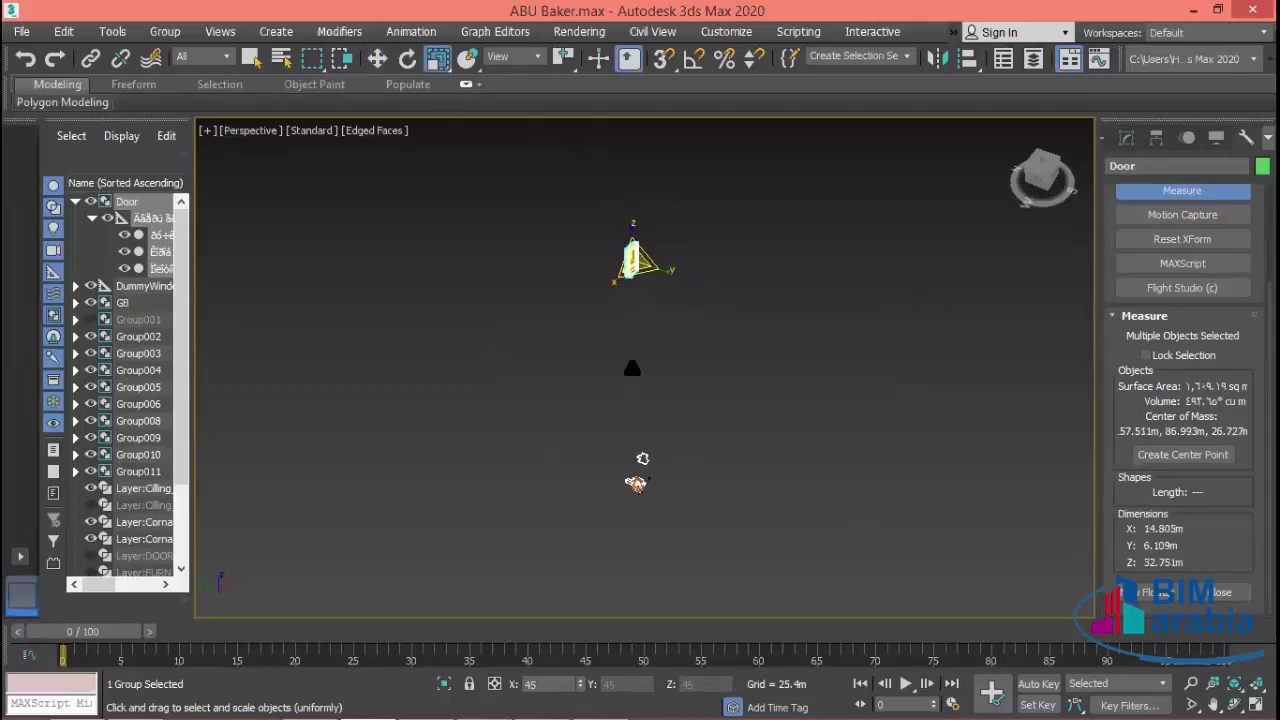
pyautogui.moveTo(632, 255); pyautogui.dragTo(625, 340)
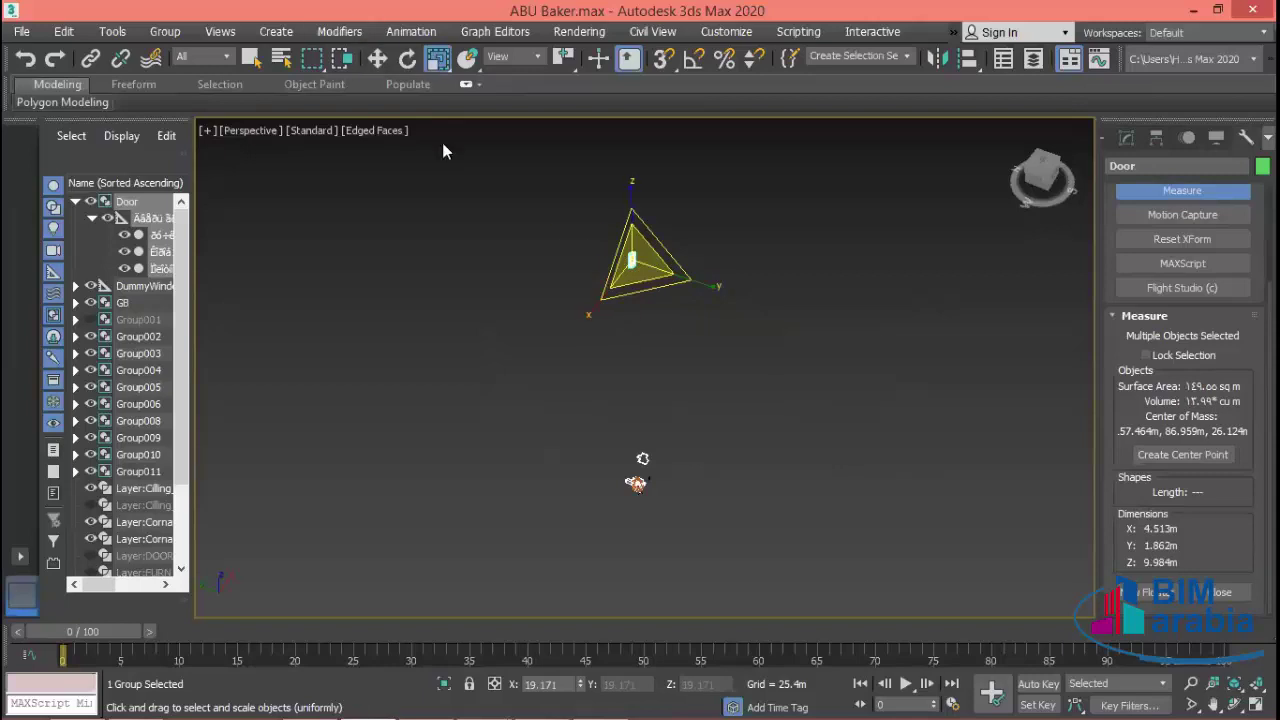
# - Move the door over beside the house, framing both house and door in view
pyautogui.press('w')
pyautogui.moveTo(610, 249)
pyautogui.mouseDown()
pyautogui.moveTo(740, 307)
pyautogui.moveTo(652, 514)
pyautogui.mouseUp()
pyautogui.scroll(3, 656, 472)
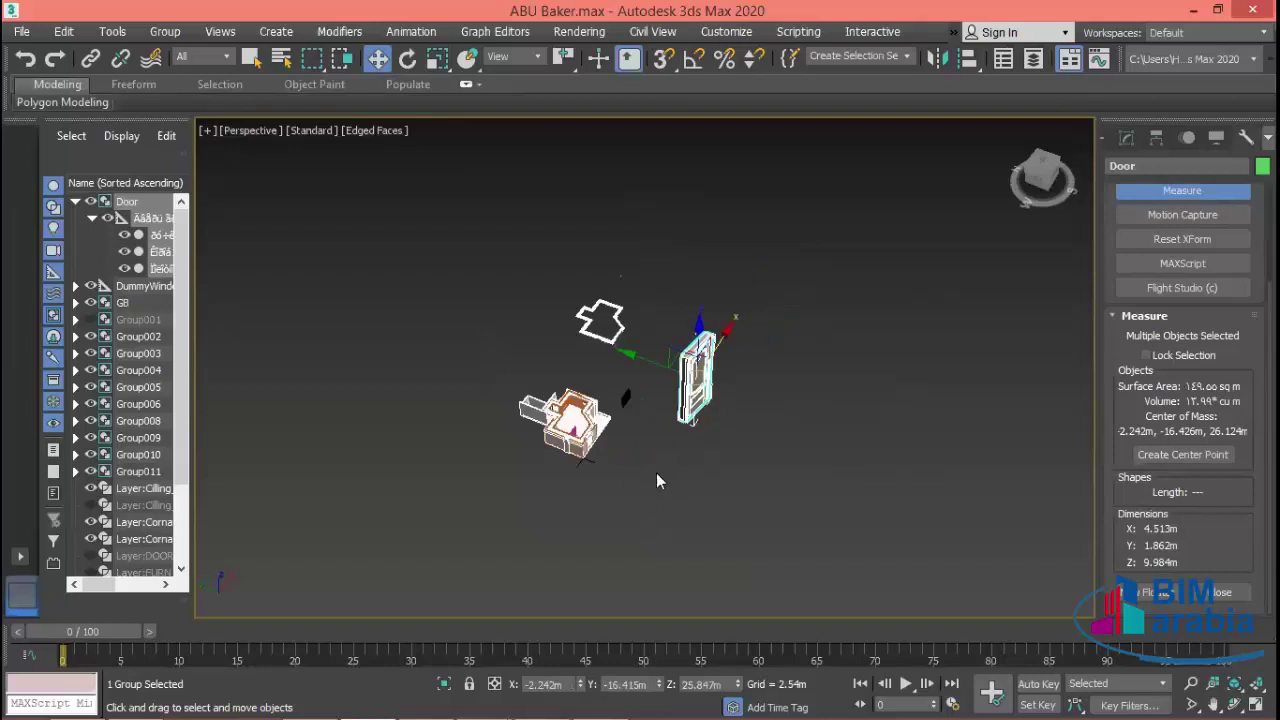
pyautogui.scroll(3, 643, 441)
pyautogui.moveTo(884, 264); pyautogui.dragTo(873, 392)
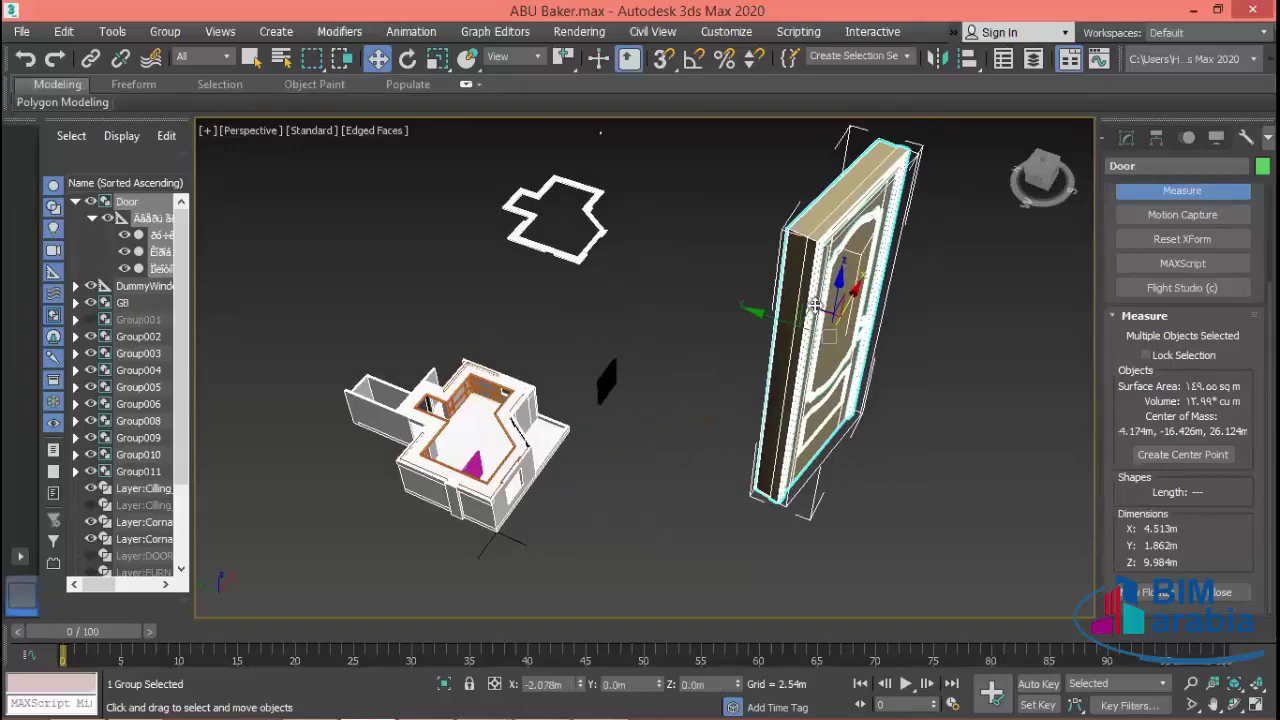
pyautogui.moveTo(873, 392)
pyautogui.mouseDown(button='middle')
pyautogui.moveTo(792, 466)
pyautogui.moveTo(746, 348)
pyautogui.mouseUp(button='middle')
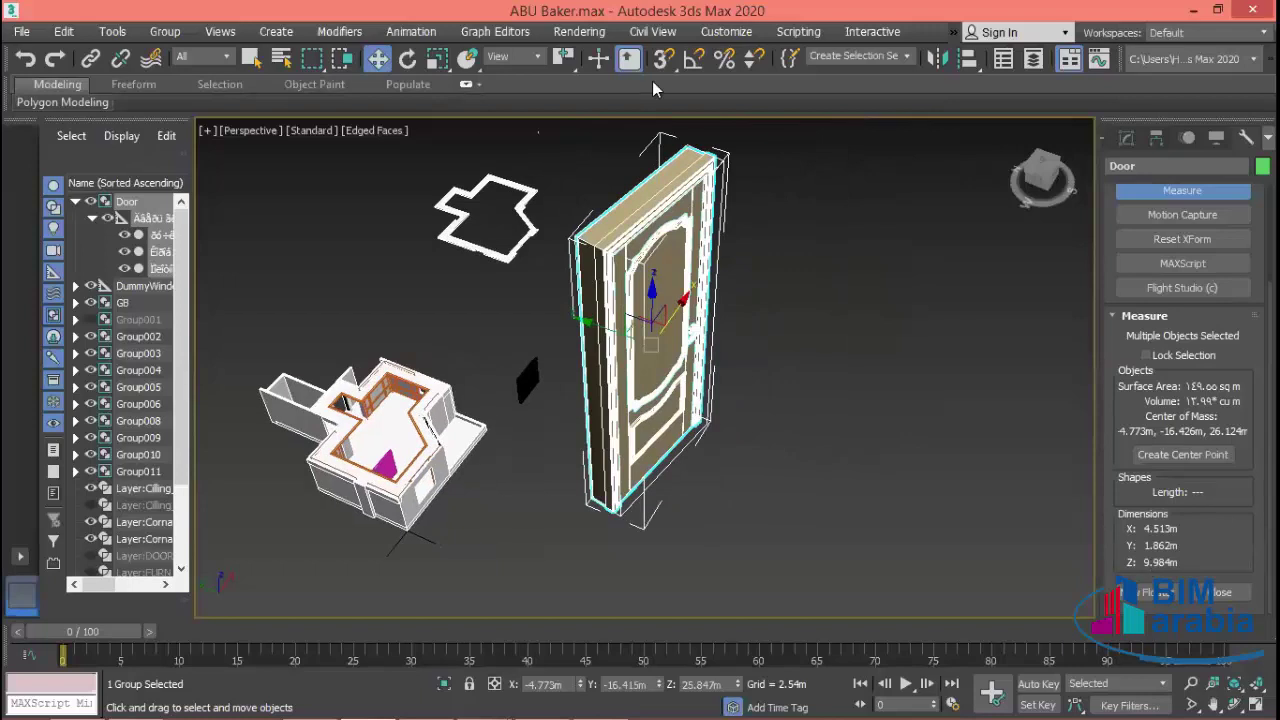
# - Scale the door down further to about 1.3 × 0.54 × 2.9 m and zoom in on it
pyautogui.click(436, 60)
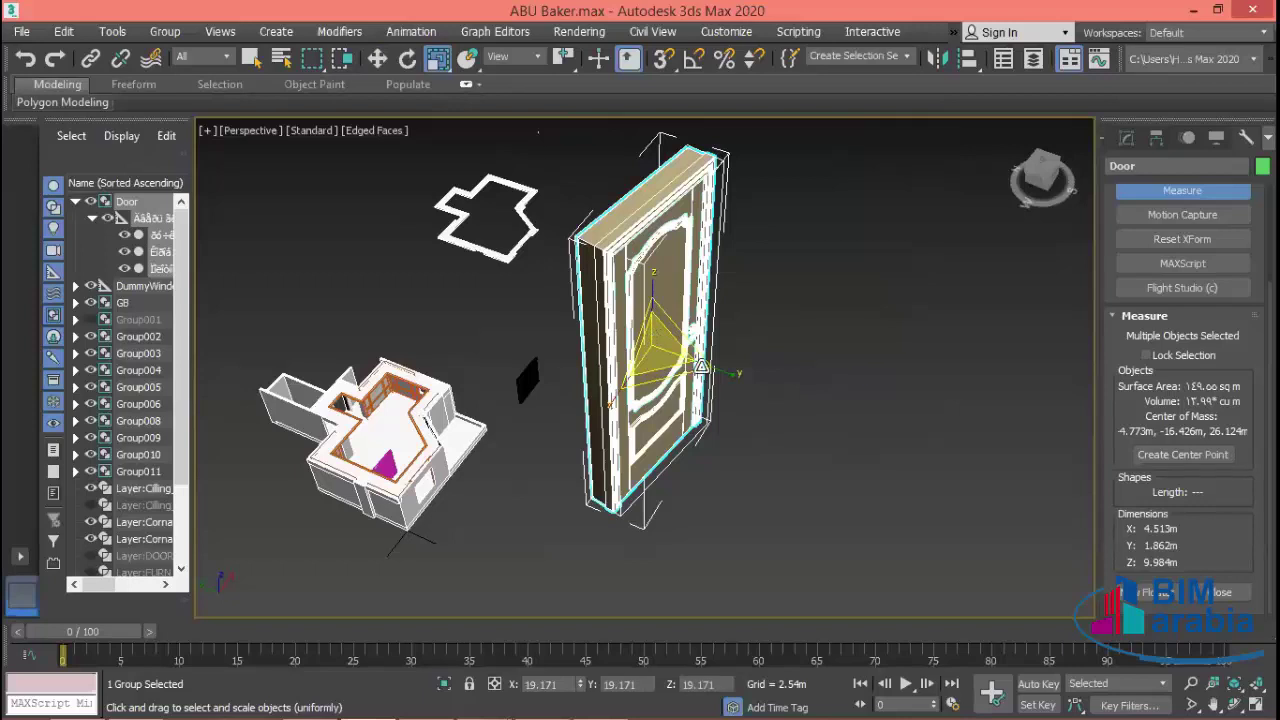
pyautogui.moveTo(660, 352); pyautogui.dragTo(651, 582)
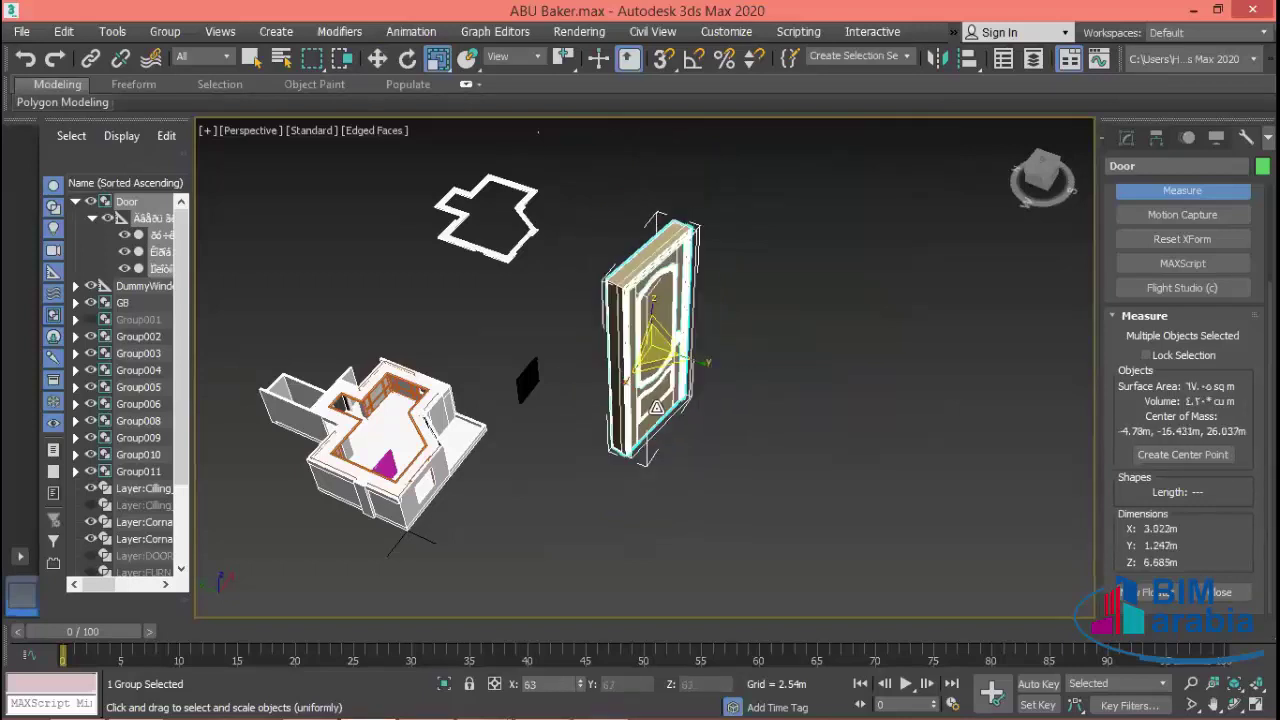
pyautogui.press('z')
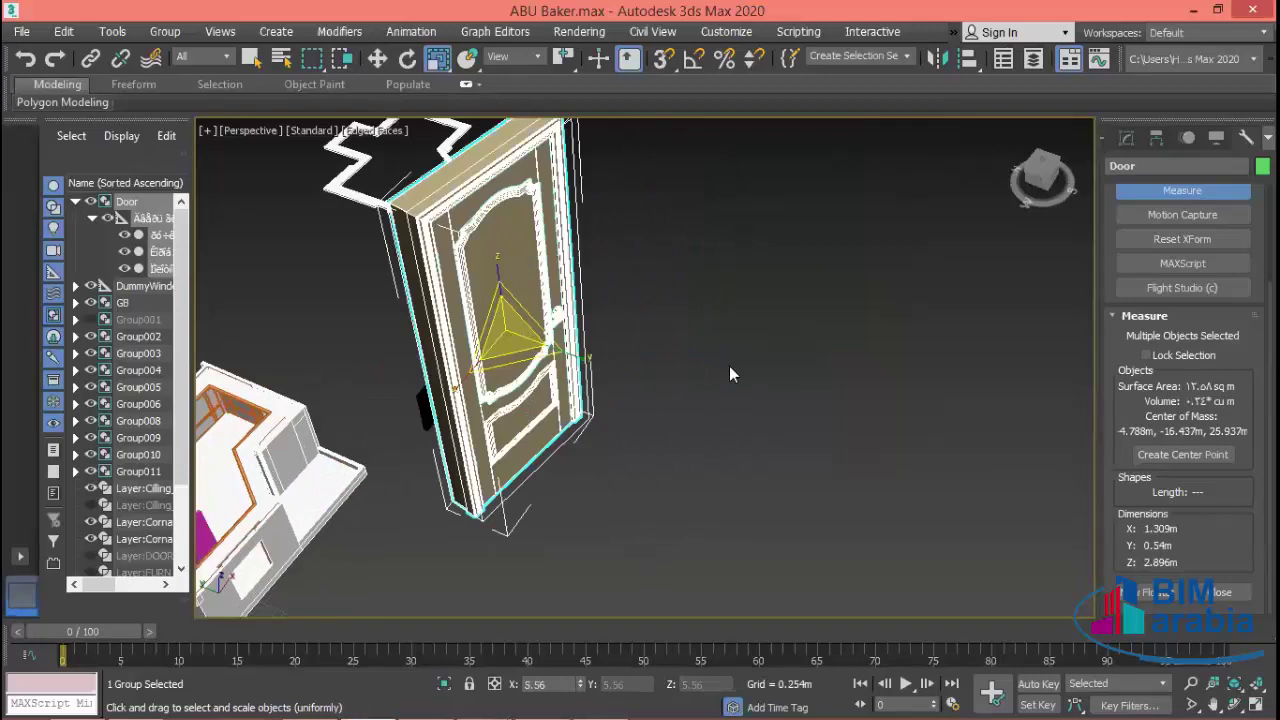
pyautogui.keyDown('alt'); pyautogui.moveTo(748, 492); pyautogui.dragTo(755, 410, button='middle'); pyautogui.keyUp('alt')
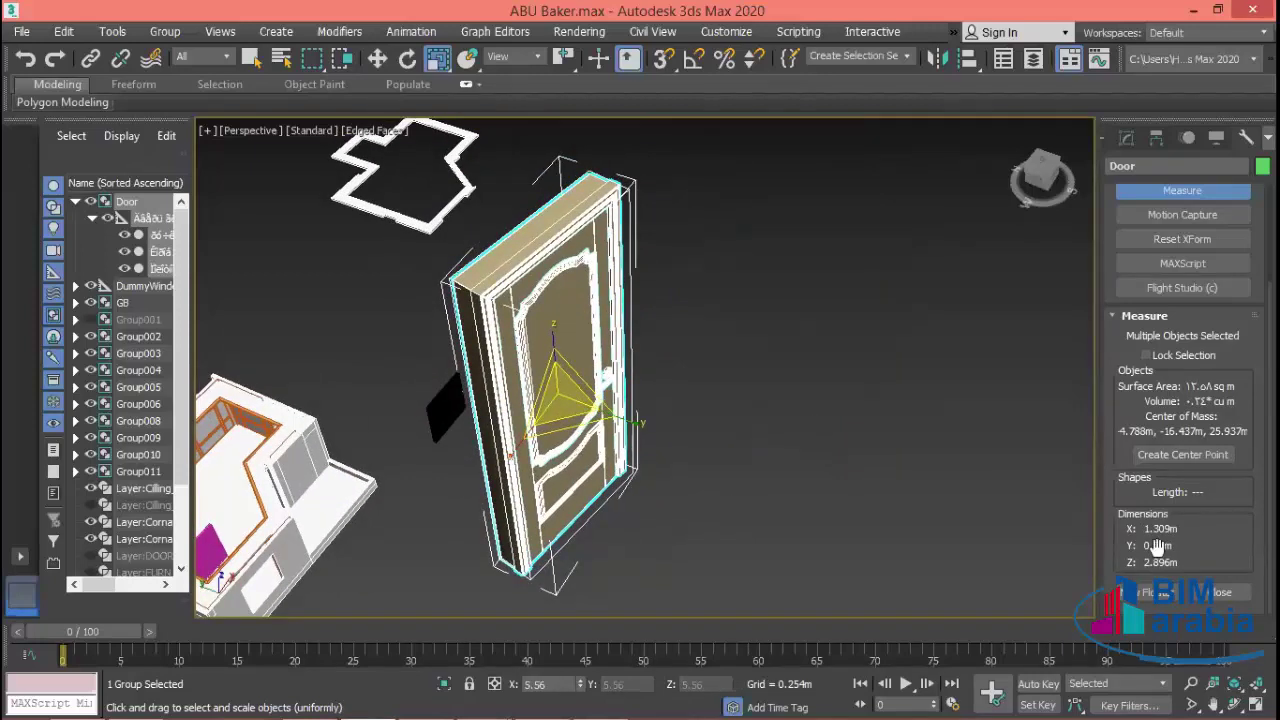
pyautogui.press('r')
pyautogui.press('r')
pyautogui.keyDown('alt'); pyautogui.moveTo(766, 466); pyautogui.dragTo(820, 485, button='middle'); pyautogui.keyUp('alt')
pyautogui.scroll(2, 760, 465)
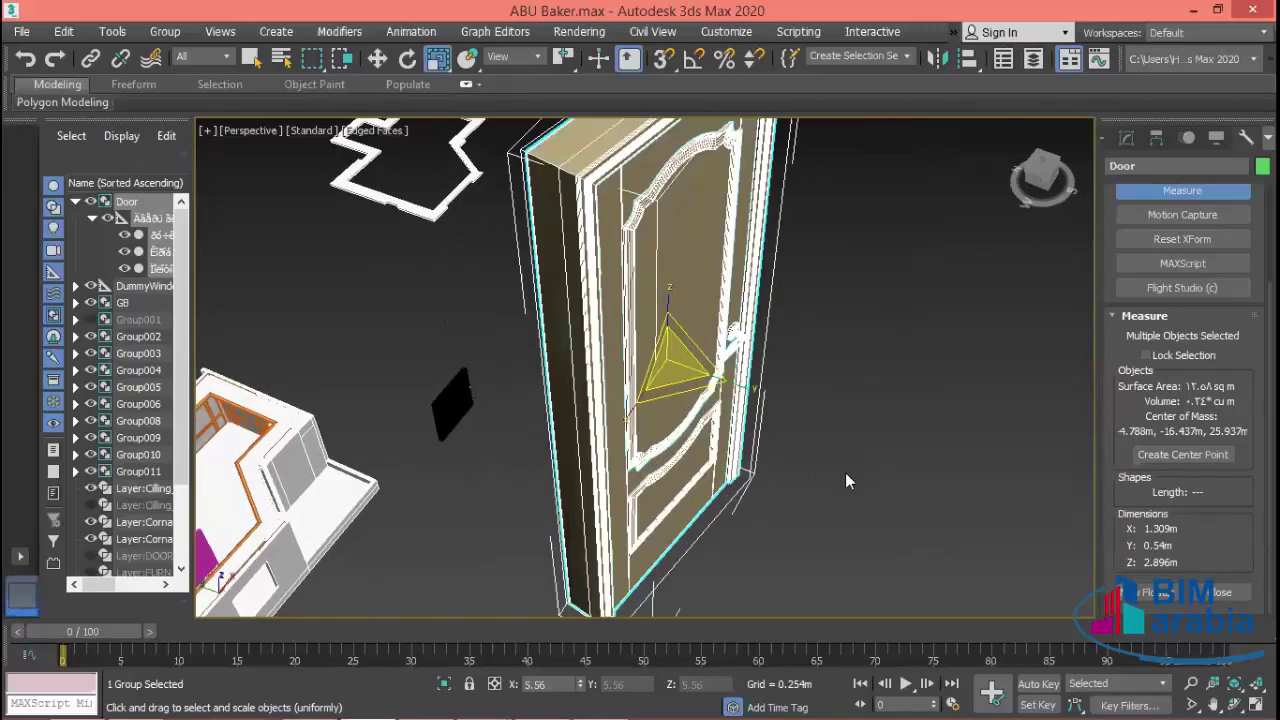
pyautogui.scroll(2, 760, 465)
pyautogui.hotkey('ctrl', 'e')
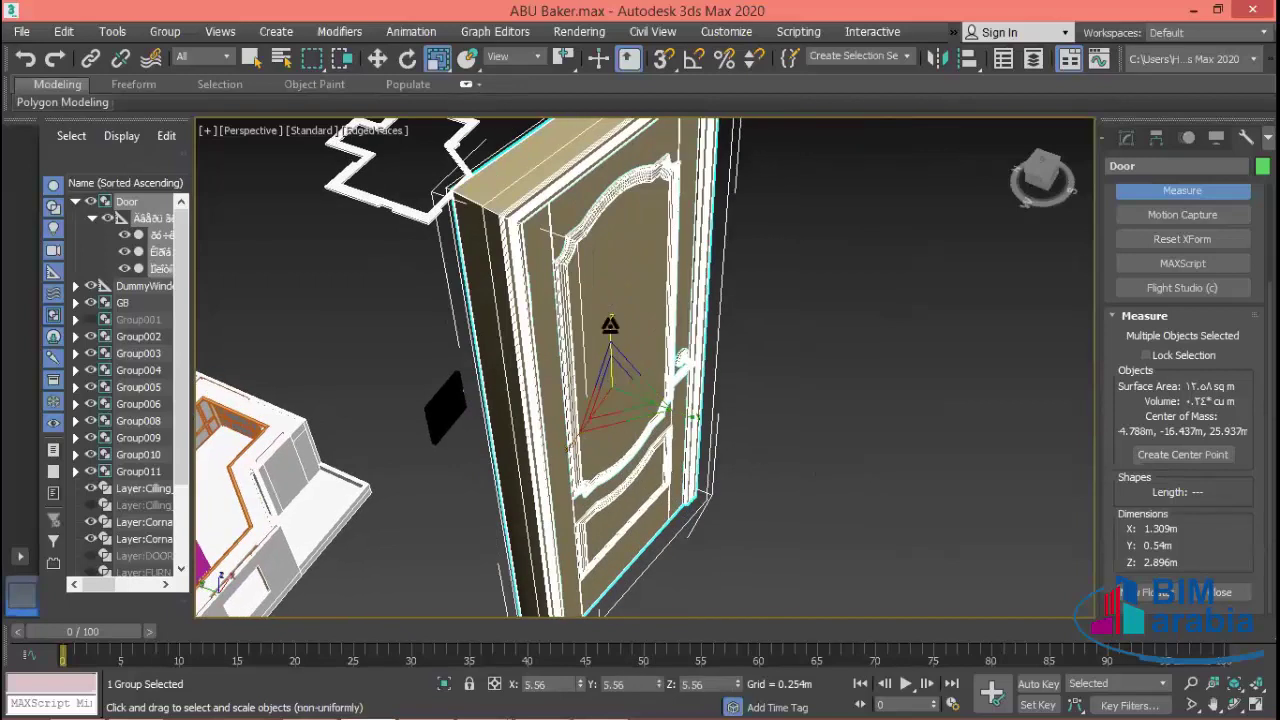
# - Non-uniformly scale the door to 2.21 m tall and about 0.171 m thick
pyautogui.moveTo(610, 325); pyautogui.dragTo(610, 338)
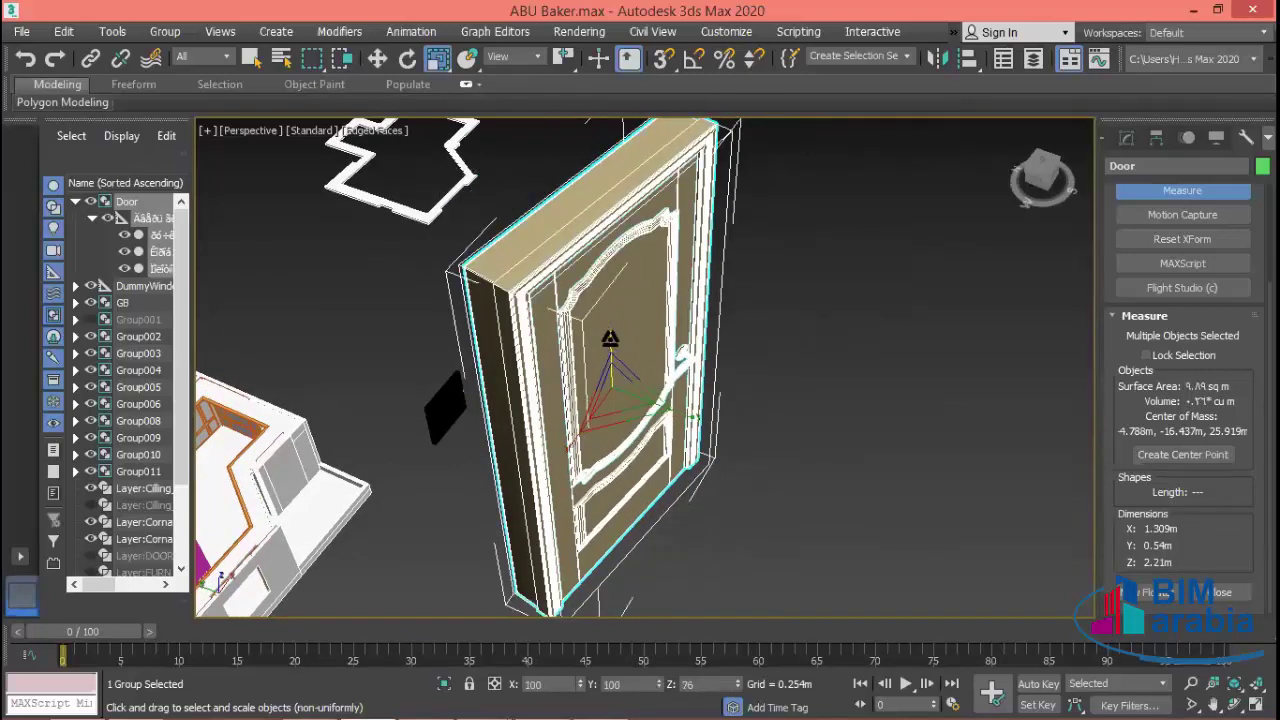
pyautogui.hotkey('ctrl', 'e')
pyautogui.moveTo(905, 407)
pyautogui.keyDown('alt'); pyautogui.mouseDown(button='middle')
pyautogui.moveTo(903, 382)
pyautogui.moveTo(815, 457)
pyautogui.mouseUp(button='middle'); pyautogui.keyUp('alt')
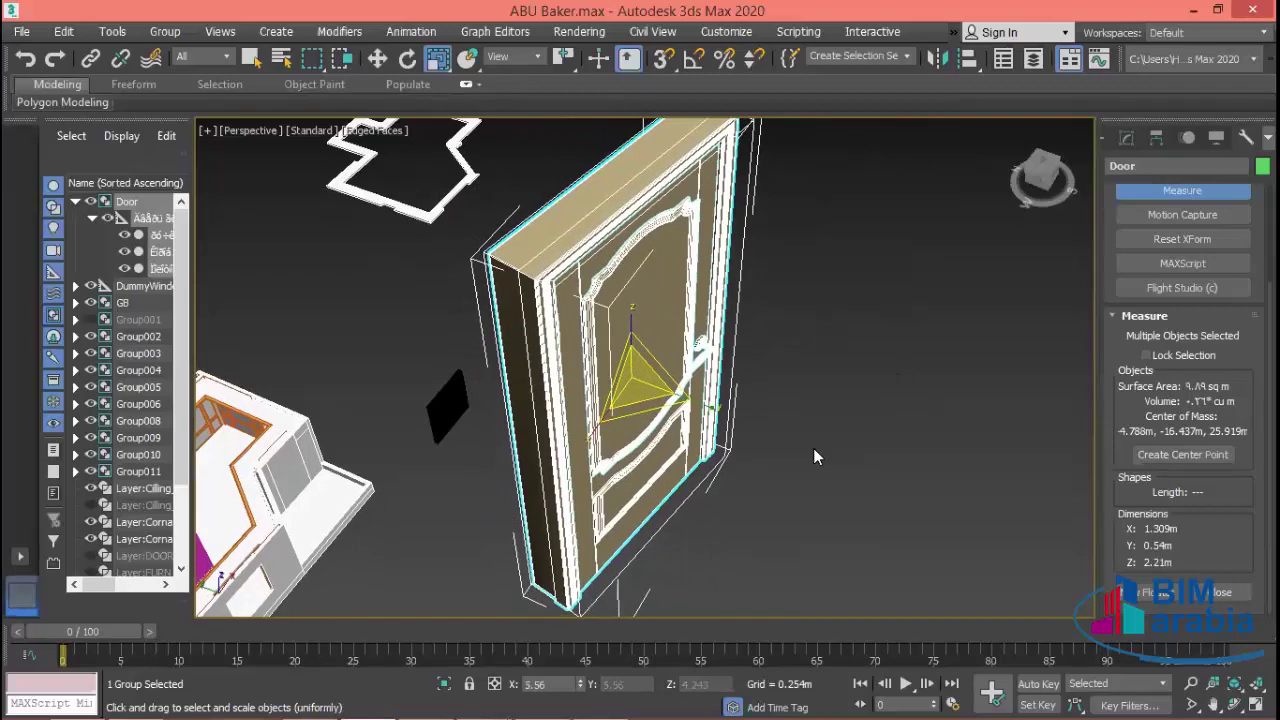
pyautogui.hotkey('ctrl', 'e')
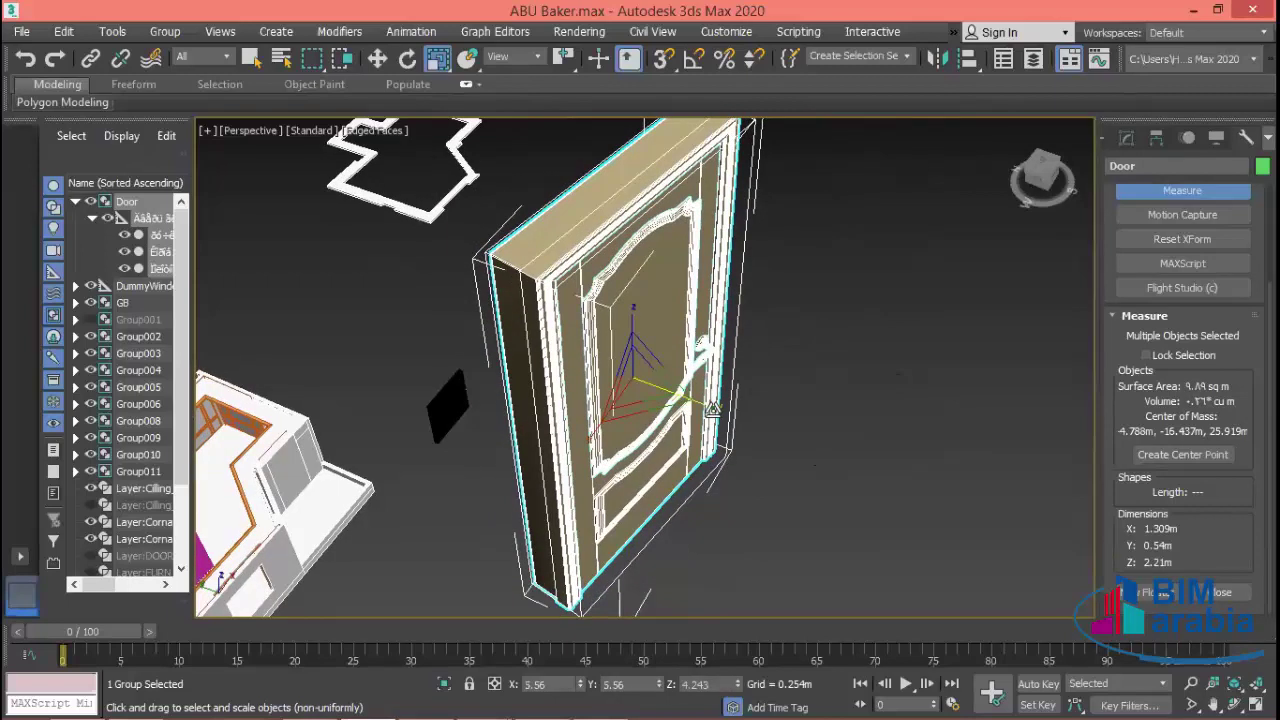
pyautogui.moveTo(709, 409); pyautogui.dragTo(577, 372)
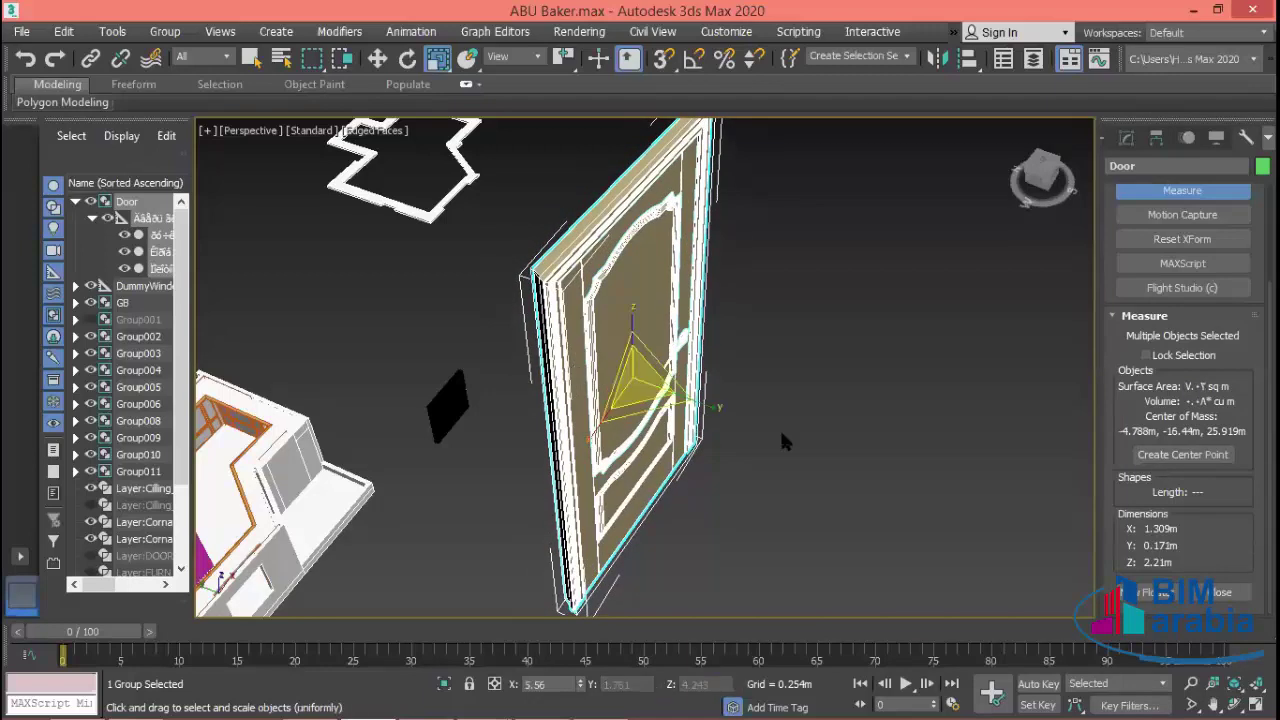
# - Narrow the door's width to roughly 0.995 m, then deselect it
pyautogui.scroll(2, 760, 420)
pyautogui.scroll(3, 760, 395)
pyautogui.scroll(-3, 866, 443)
pyautogui.scroll(-3, 886, 457)
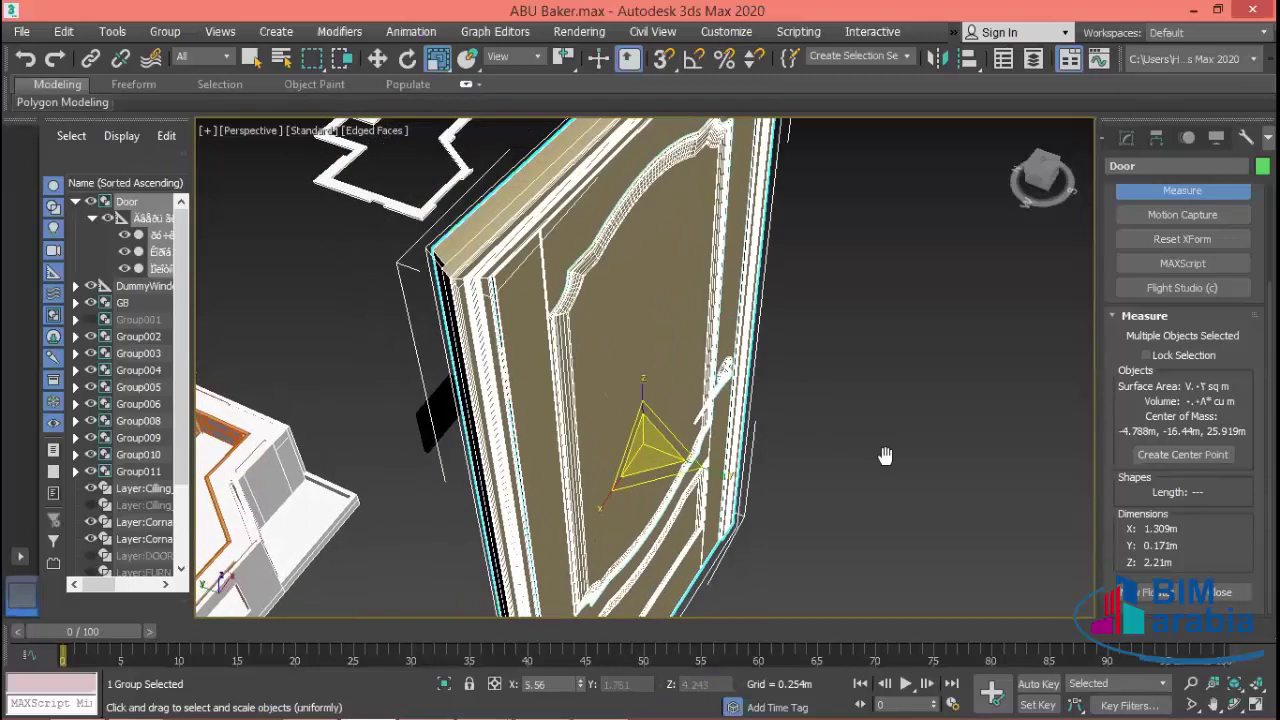
pyautogui.scroll(-3, 884, 448)
pyautogui.scroll(-2, 860, 425)
pyautogui.scroll(3, 875, 455)
pyautogui.scroll(3, 854, 431)
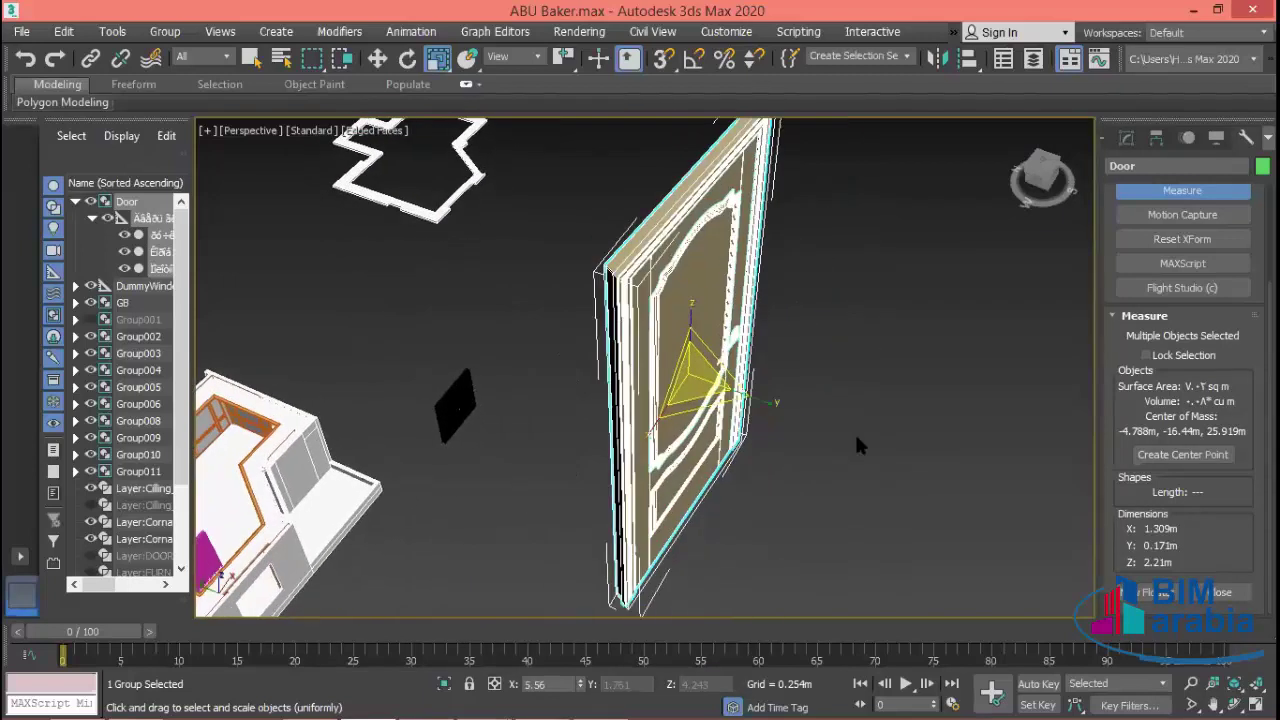
pyautogui.scroll(1, 760, 418)
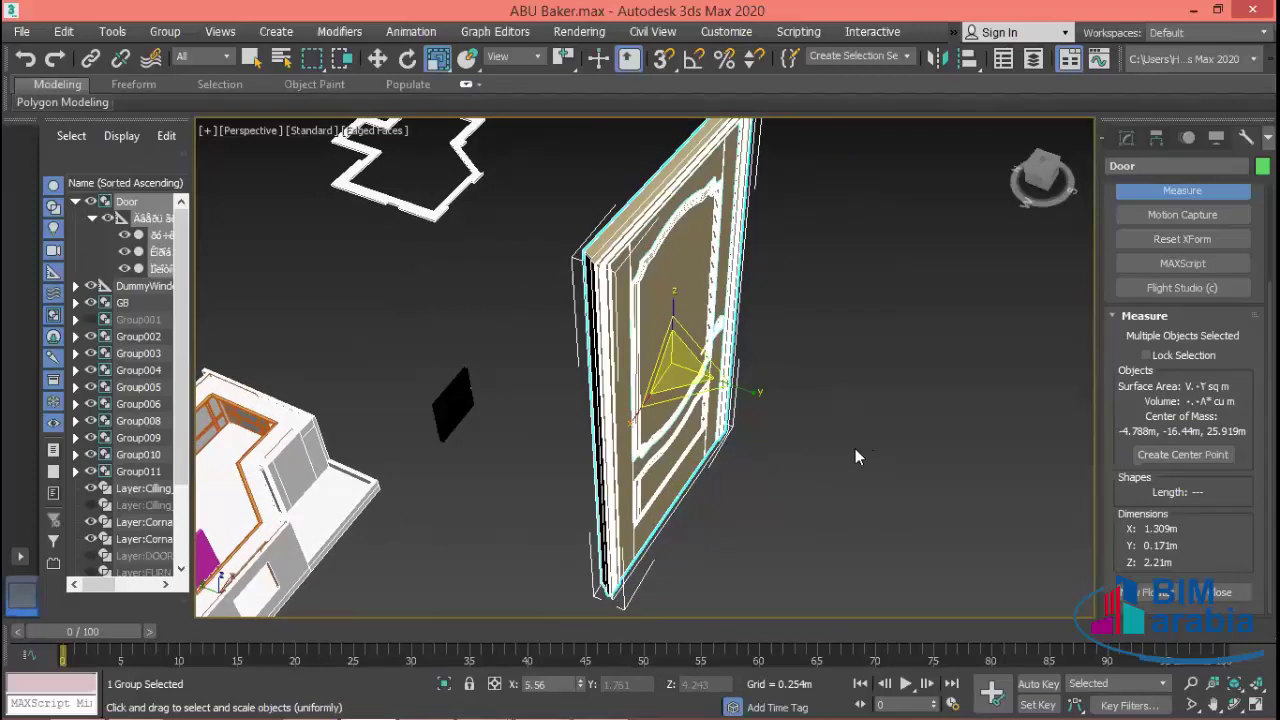
pyautogui.moveTo(943, 371); pyautogui.dragTo(695, 353, button='middle')
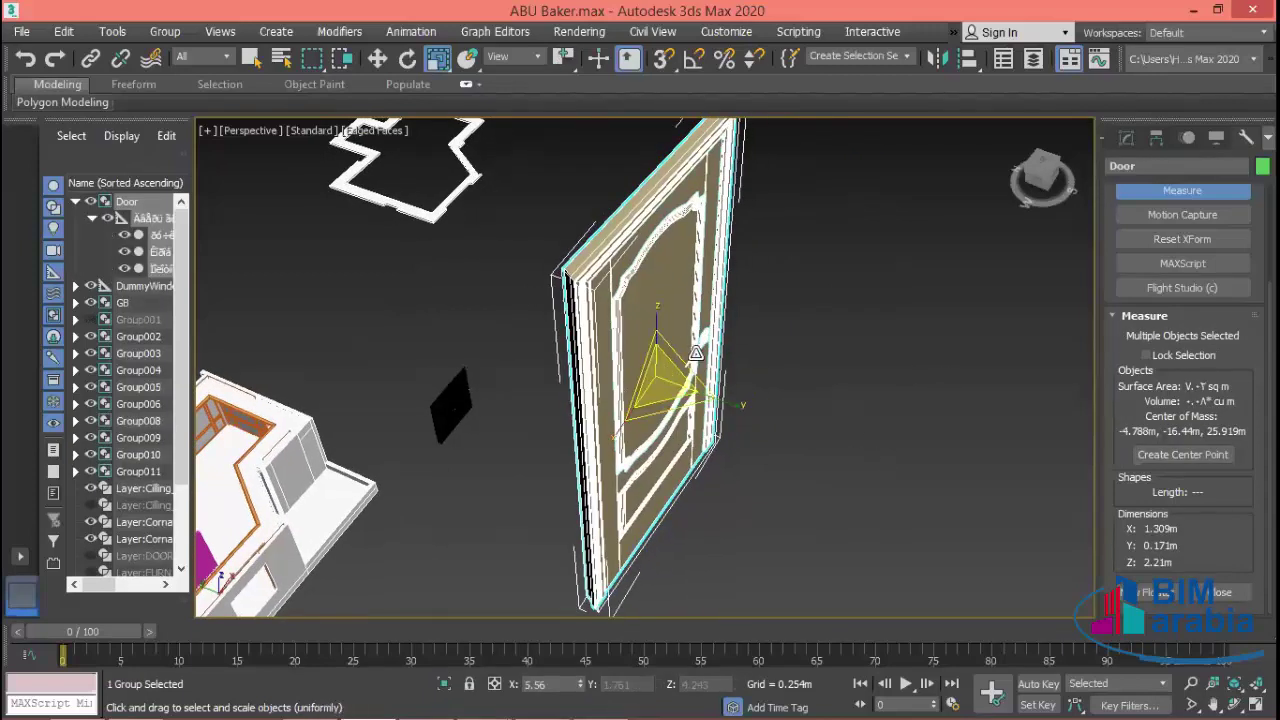
pyautogui.moveTo(906, 349); pyautogui.dragTo(660, 552, button='middle')
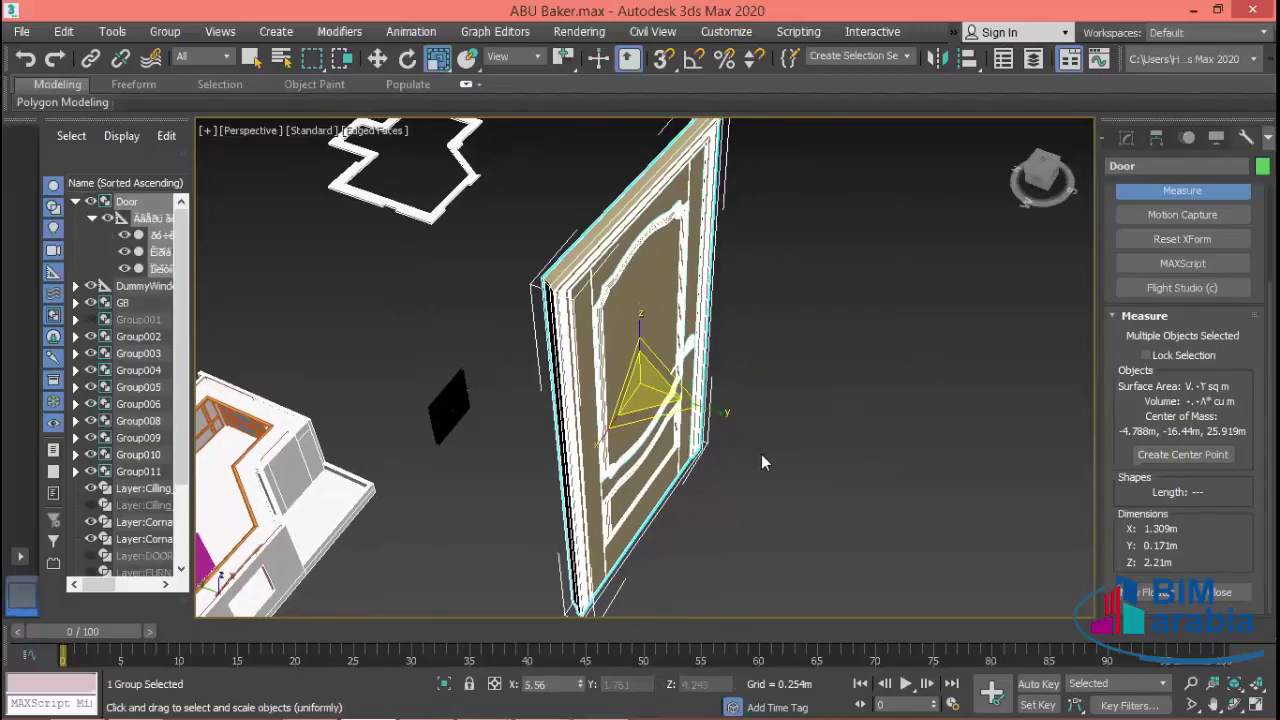
pyautogui.moveTo(761, 454); pyautogui.dragTo(611, 420, button='middle')
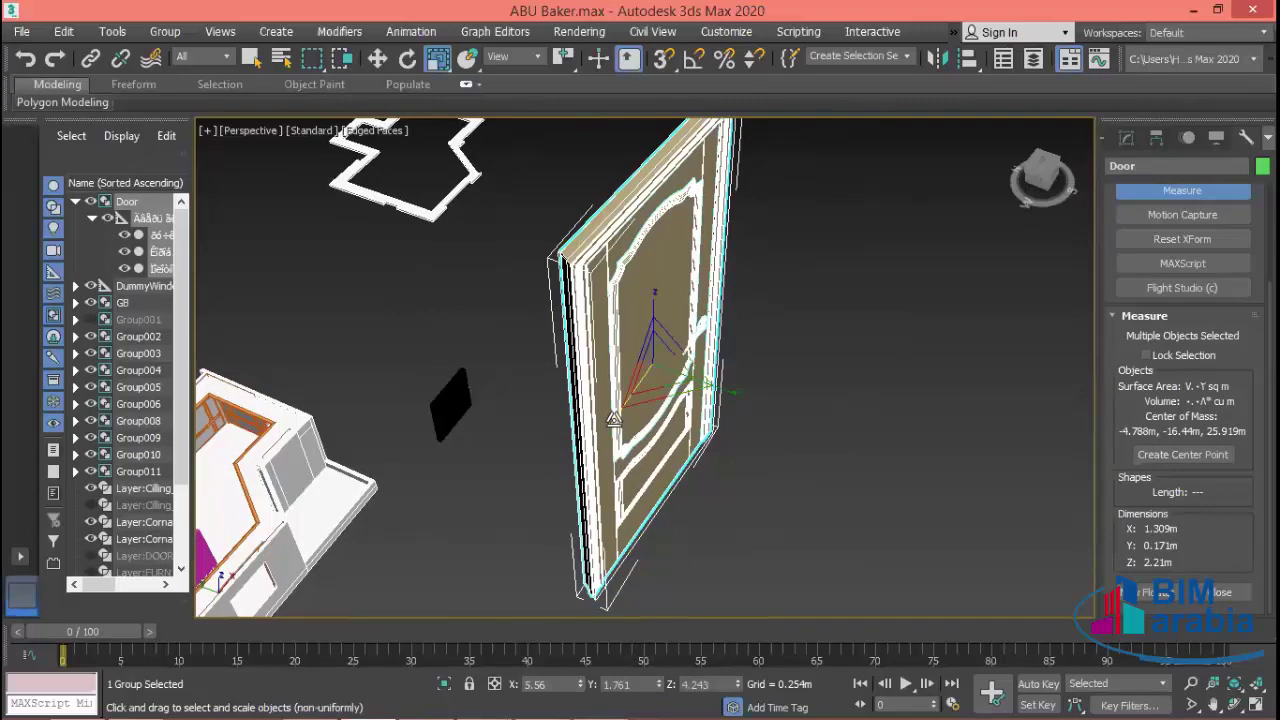
pyautogui.moveTo(613, 419); pyautogui.dragTo(637, 409)
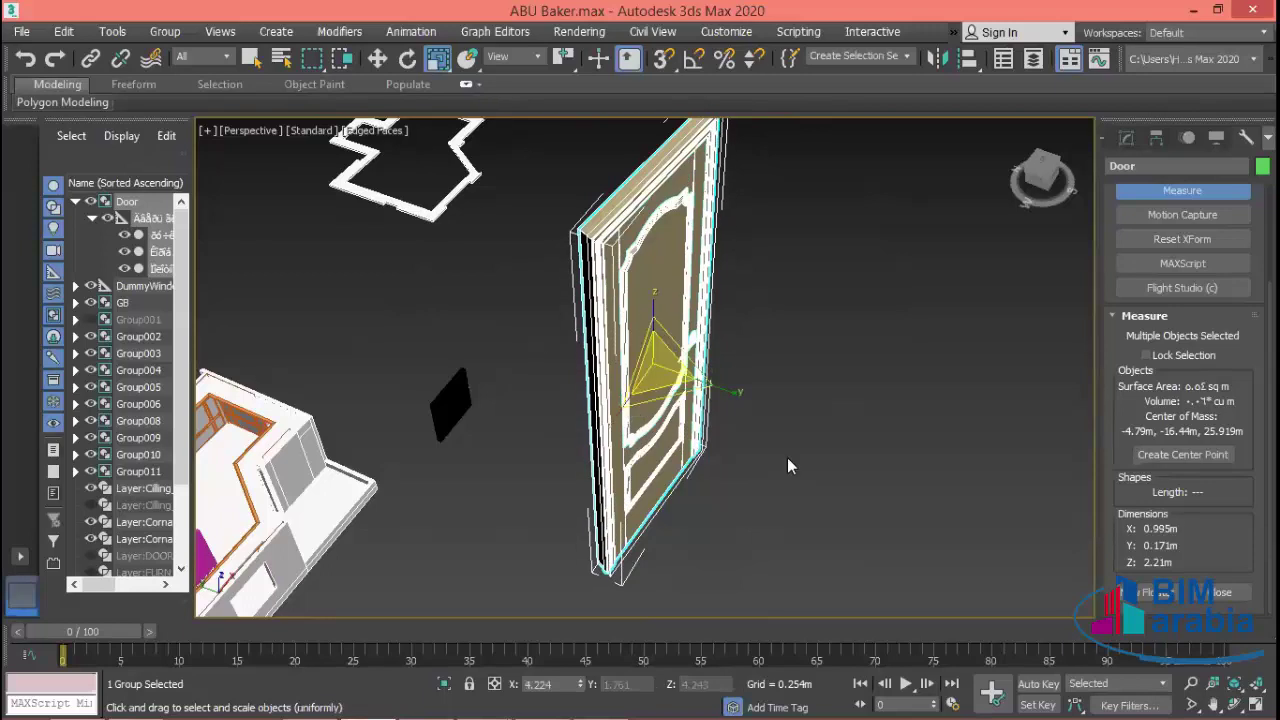
pyautogui.click(788, 459)
# - Reselect the door and drag it left toward the house and downward
pyautogui.scroll(-10, 875, 440)
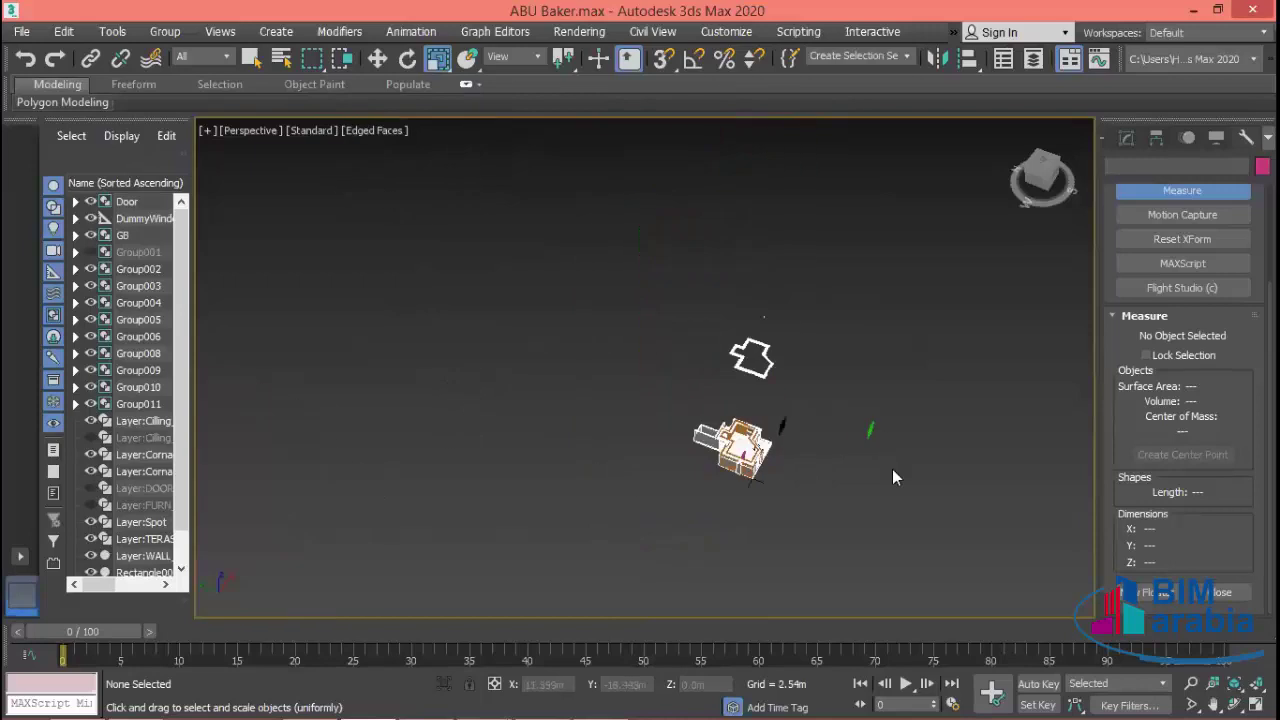
pyautogui.scroll(3, 827, 452)
pyautogui.scroll(-2, 827, 452)
pyautogui.click(734, 428)
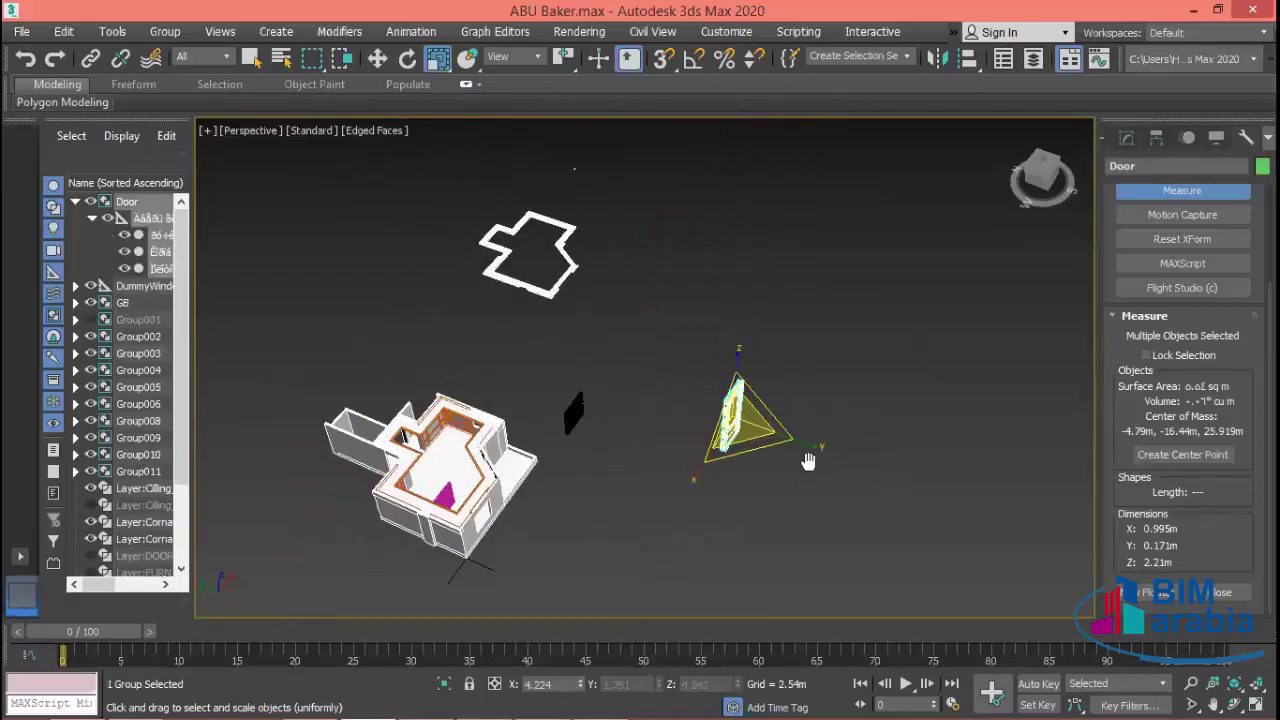
pyautogui.scroll(2, 814, 451)
pyautogui.click(378, 58)
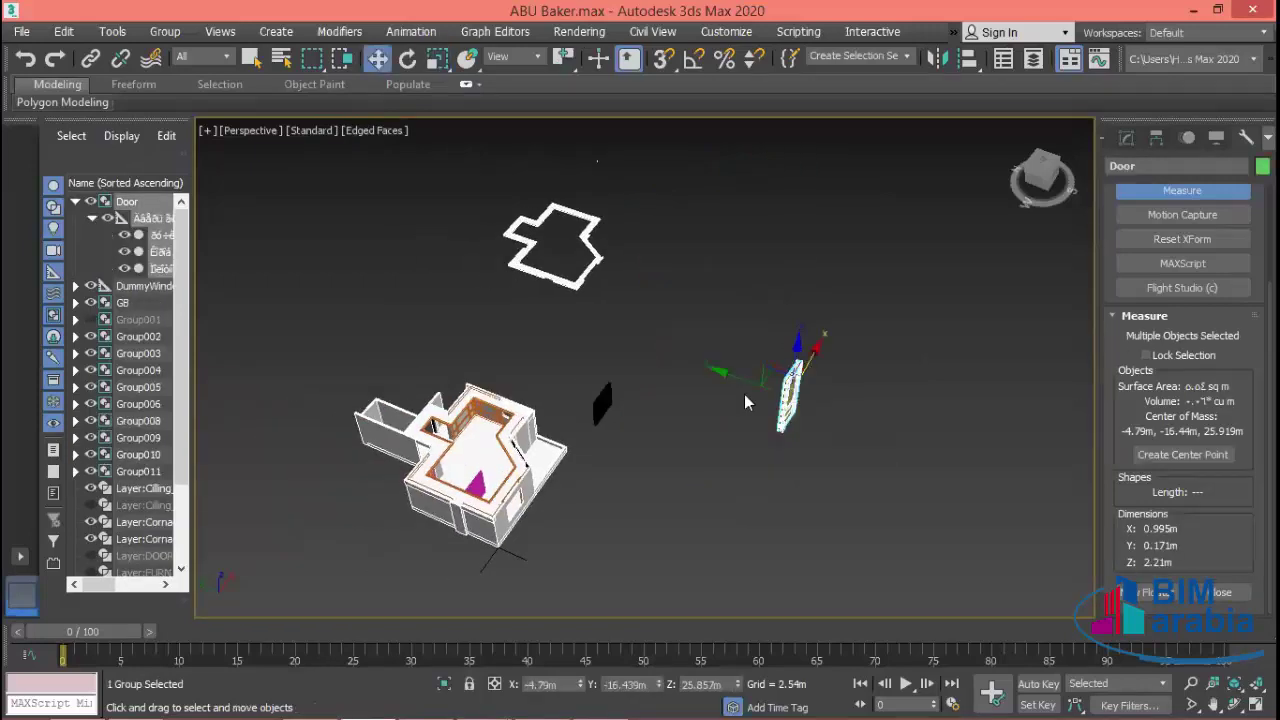
pyautogui.moveTo(775, 400)
pyautogui.mouseDown()
pyautogui.moveTo(584, 343)
pyautogui.moveTo(584, 392)
pyautogui.mouseUp()
pyautogui.moveTo(712, 439); pyautogui.dragTo(759, 479, button='middle')
# - Set the door's Z position to 1.0 m, nudge it closer to the house, and deselect
pyautogui.scroll(3, 780, 452)
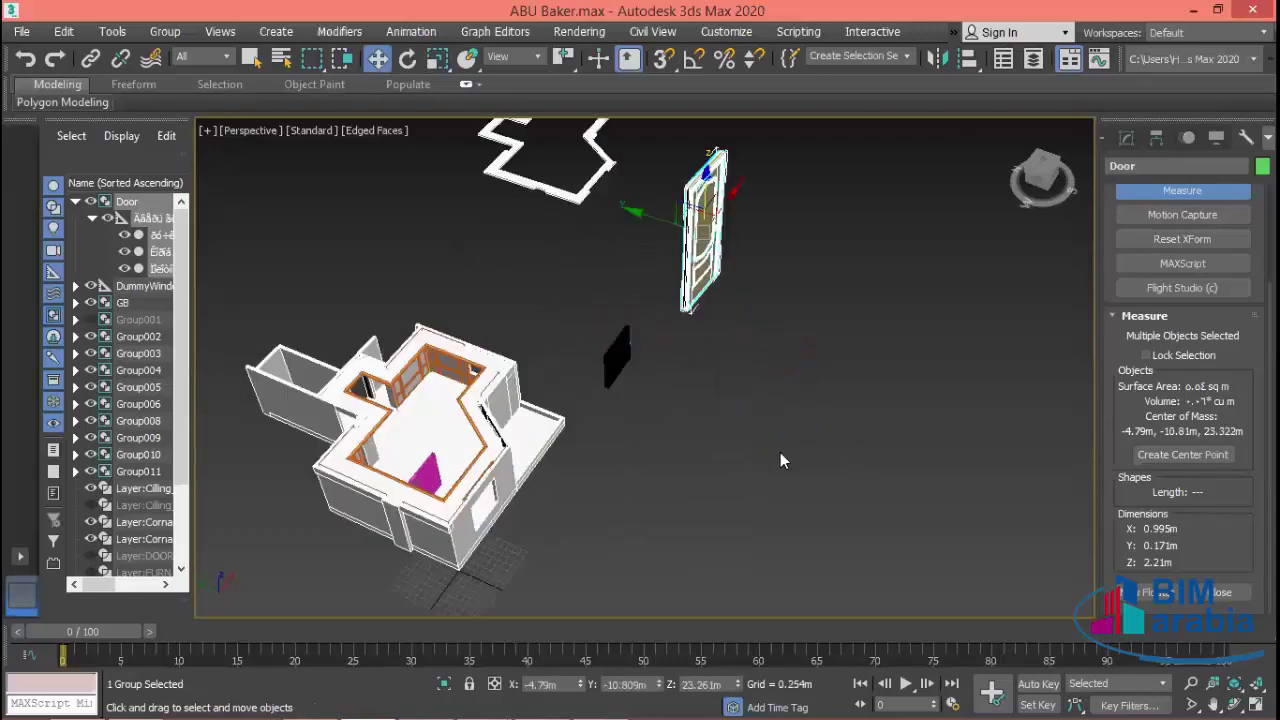
pyautogui.doubleClick(705, 684)
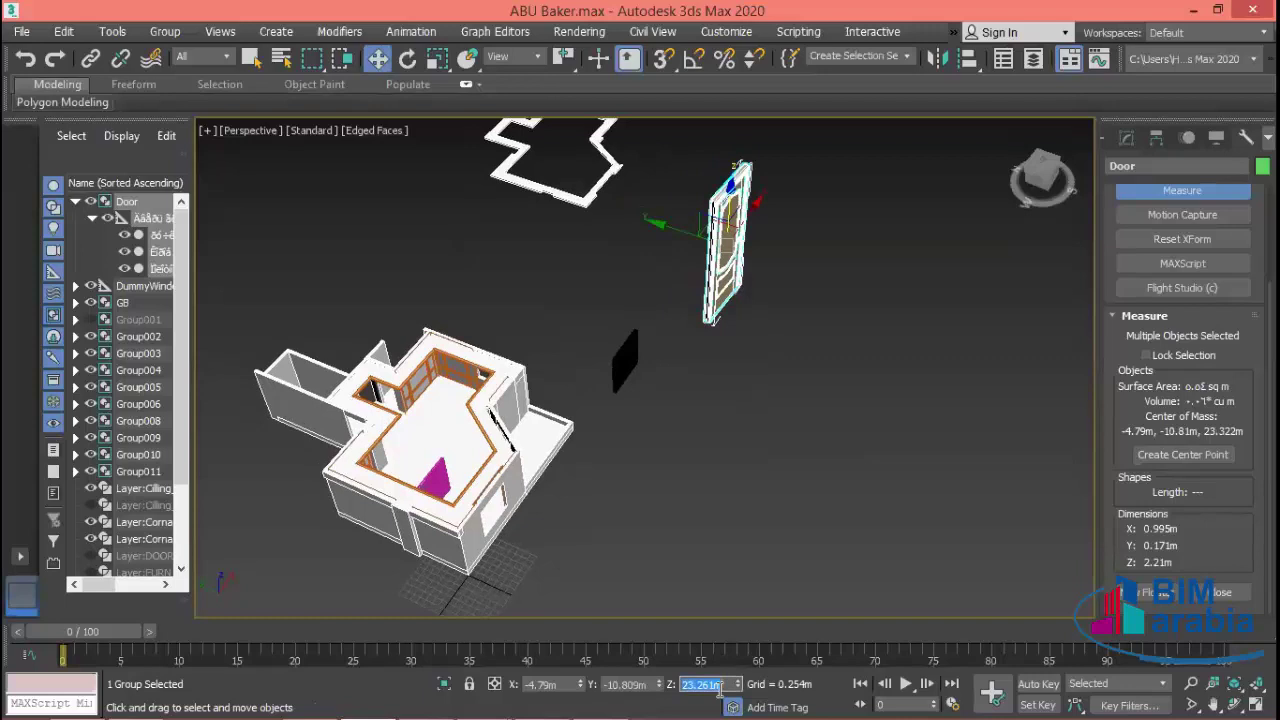
pyautogui.write('1')
pyautogui.press('Return')
pyautogui.scroll(-2, 754, 396)
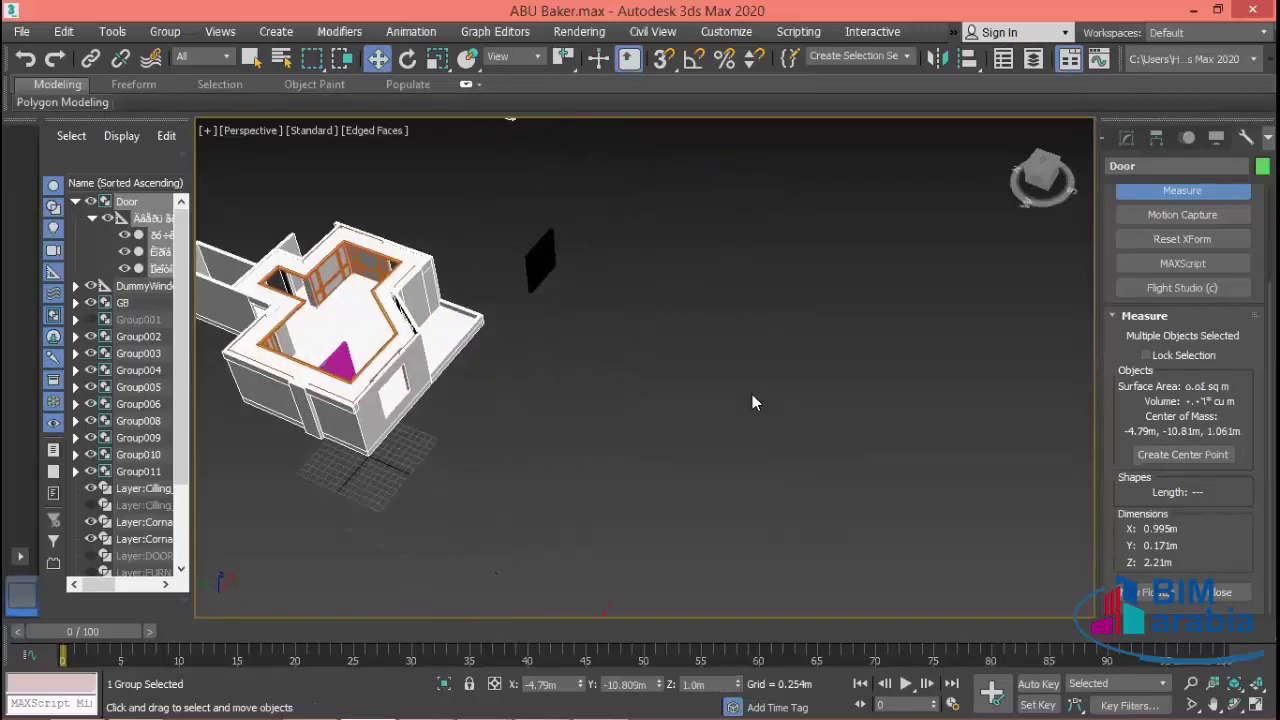
pyautogui.scroll(-1, 754, 396)
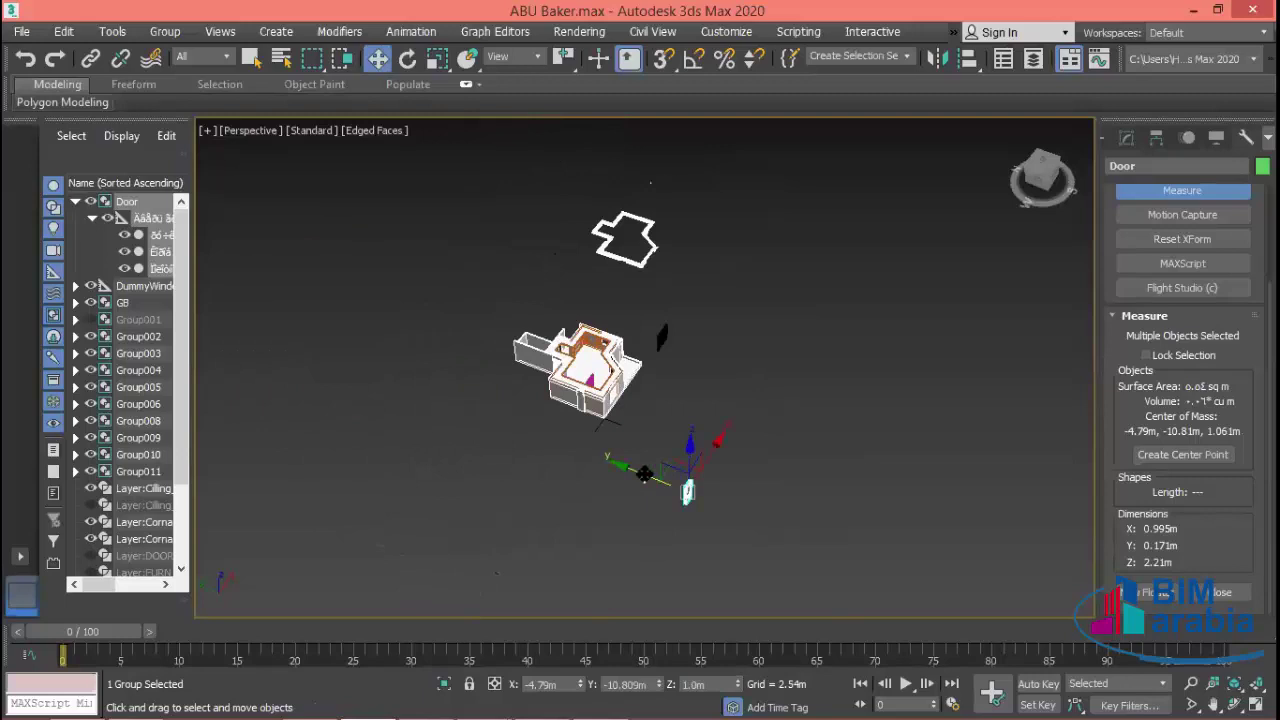
pyautogui.moveTo(644, 474); pyautogui.dragTo(540, 432)
pyautogui.click(778, 486)
pyautogui.moveTo(778, 486); pyautogui.dragTo(833, 511, button='middle')
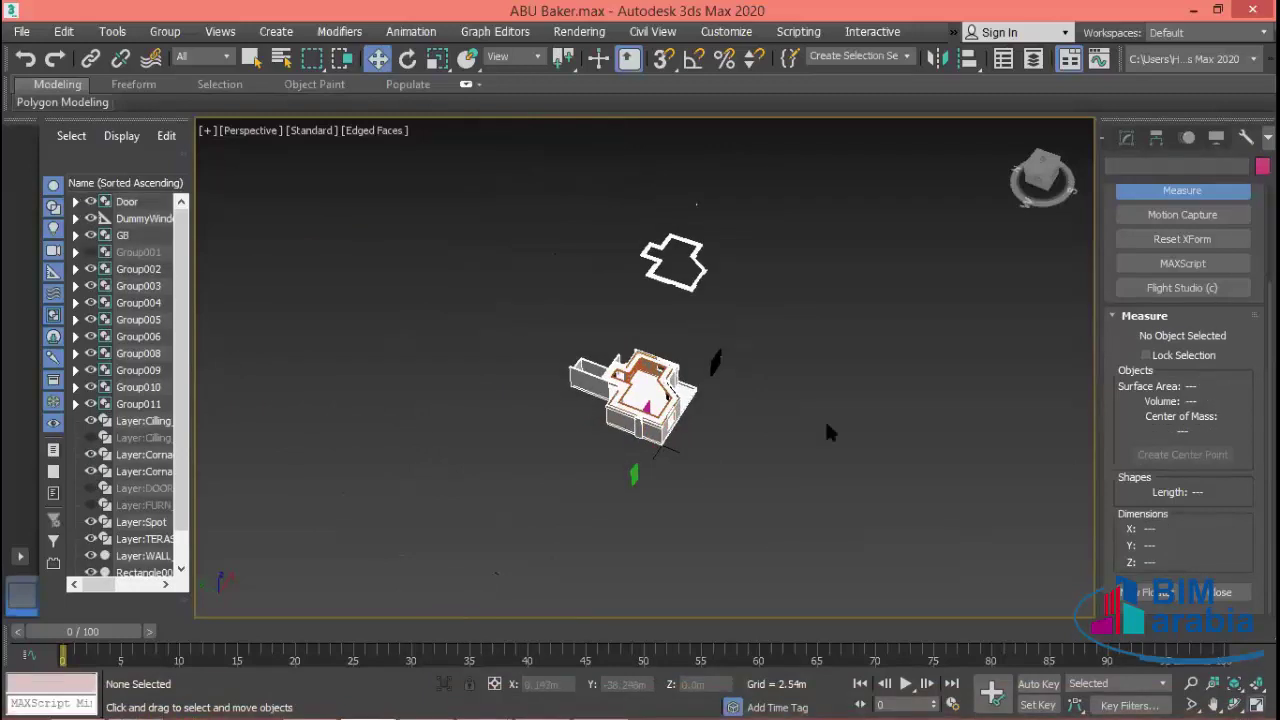
# - Switch to the four-viewport layout, select the window objects, and frame them in Top view
pyautogui.hotkey('alt', 'w')
pyautogui.scroll(-3, 486, 280)
pyautogui.scroll(-1, 519, 292)
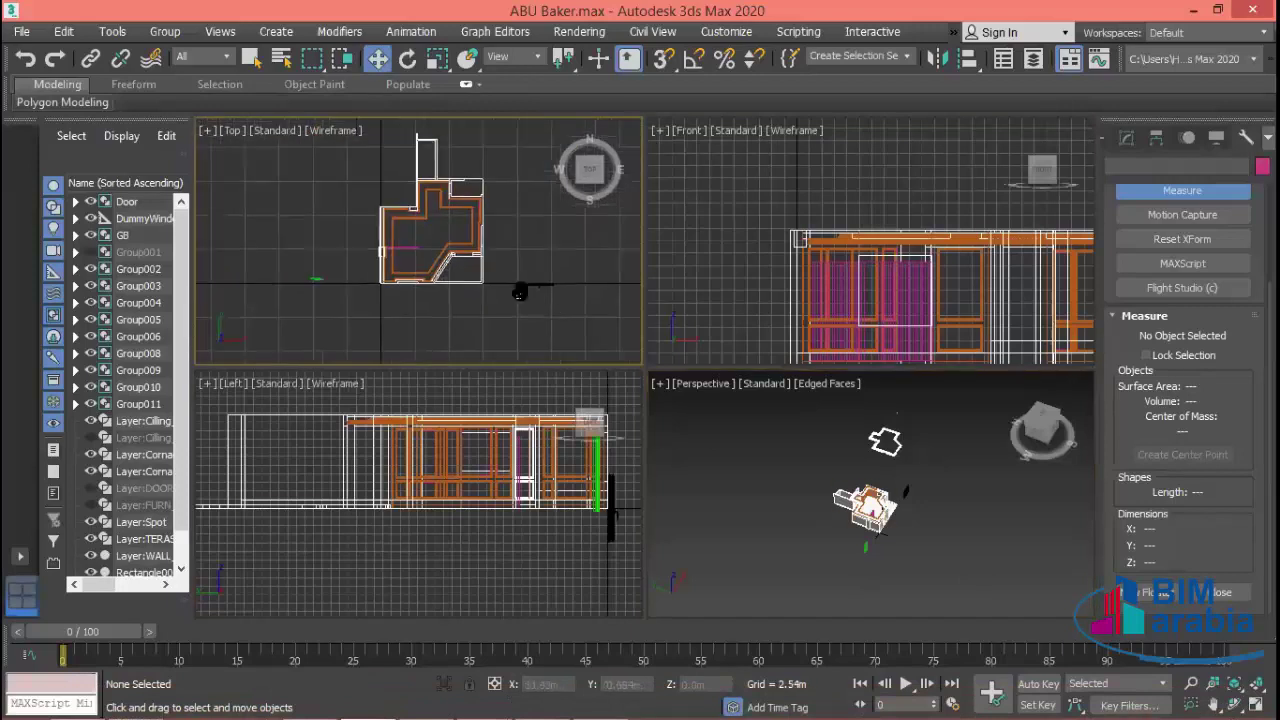
pyautogui.scroll(3, 556, 300)
pyautogui.moveTo(563, 232); pyautogui.dragTo(485, 311)
pyautogui.press('z')
pyautogui.moveTo(544, 280); pyautogui.dragTo(499, 347, button='middle')
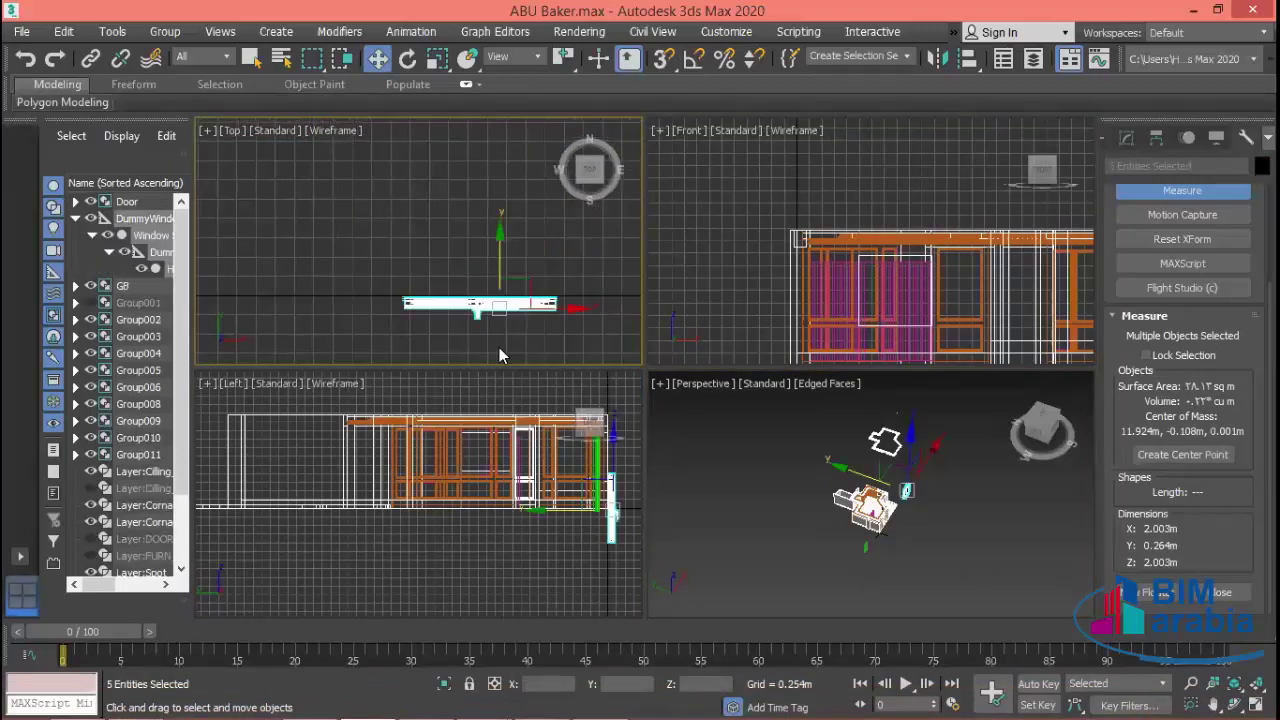
pyautogui.scroll(1, 497, 330)
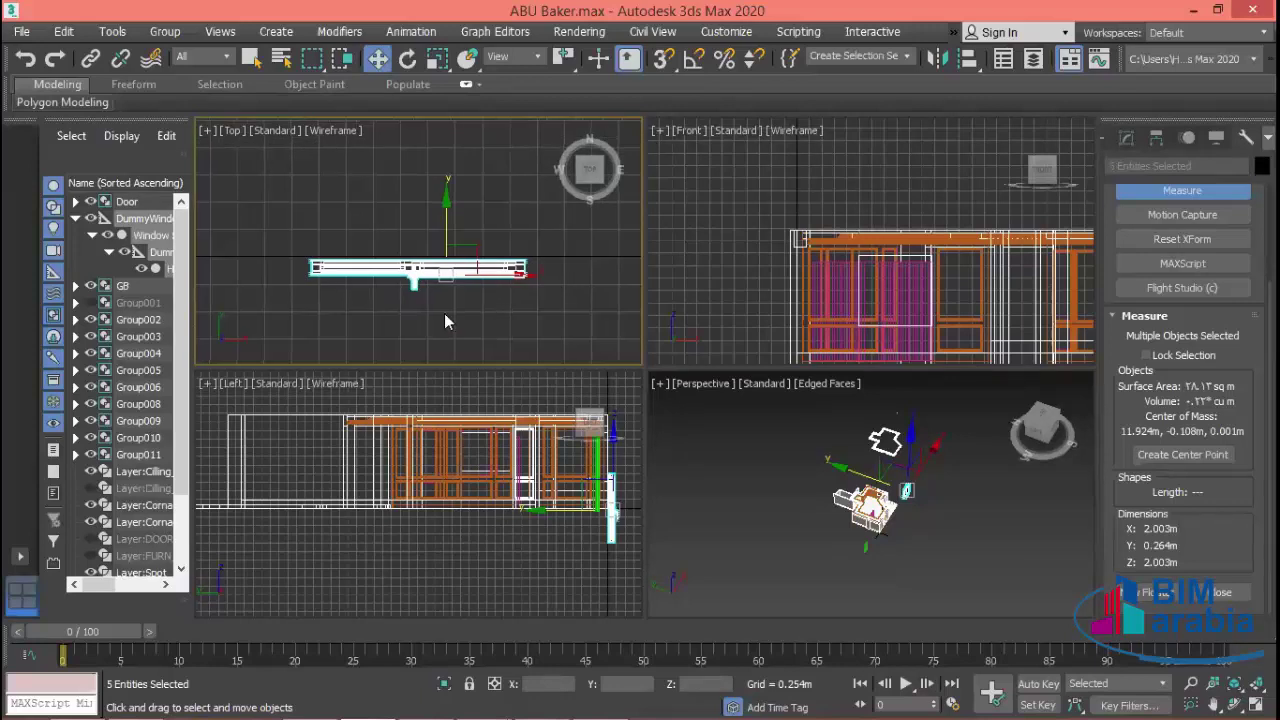
pyautogui.scroll(2, 444, 313)
pyautogui.moveTo(519, 313)
pyautogui.mouseDown(button='middle')
pyautogui.moveTo(470, 322)
pyautogui.moveTo(482, 320)
pyautogui.mouseUp(button='middle')
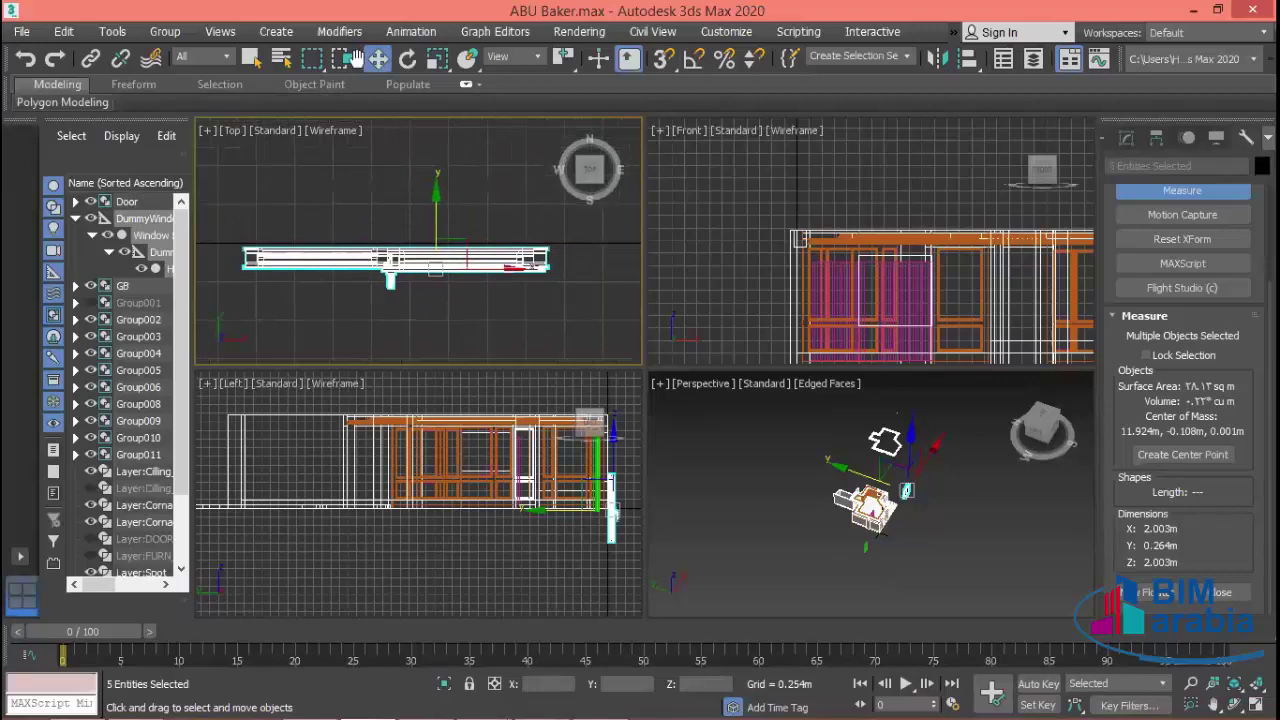
# - Rotate the window assembly 90° in Top view with Angle Snap enabled
pyautogui.click(408, 58)
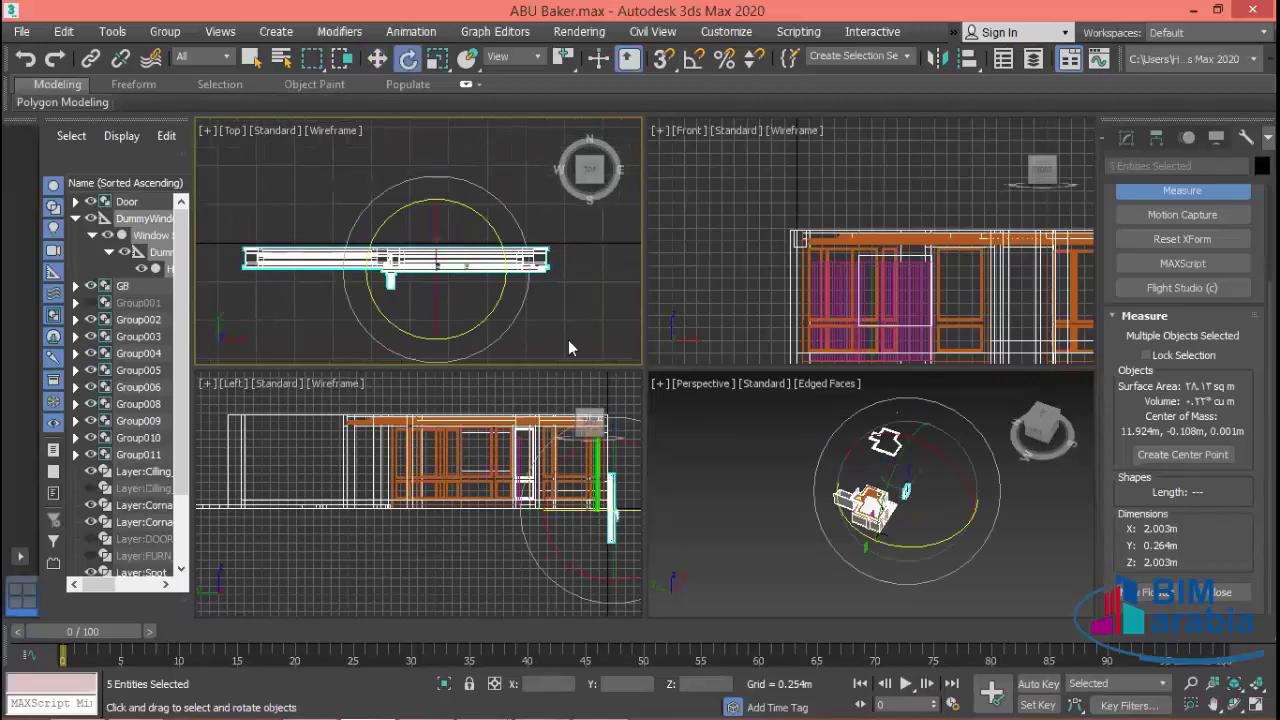
pyautogui.click(684, 62)
pyautogui.rightClick(684, 62)
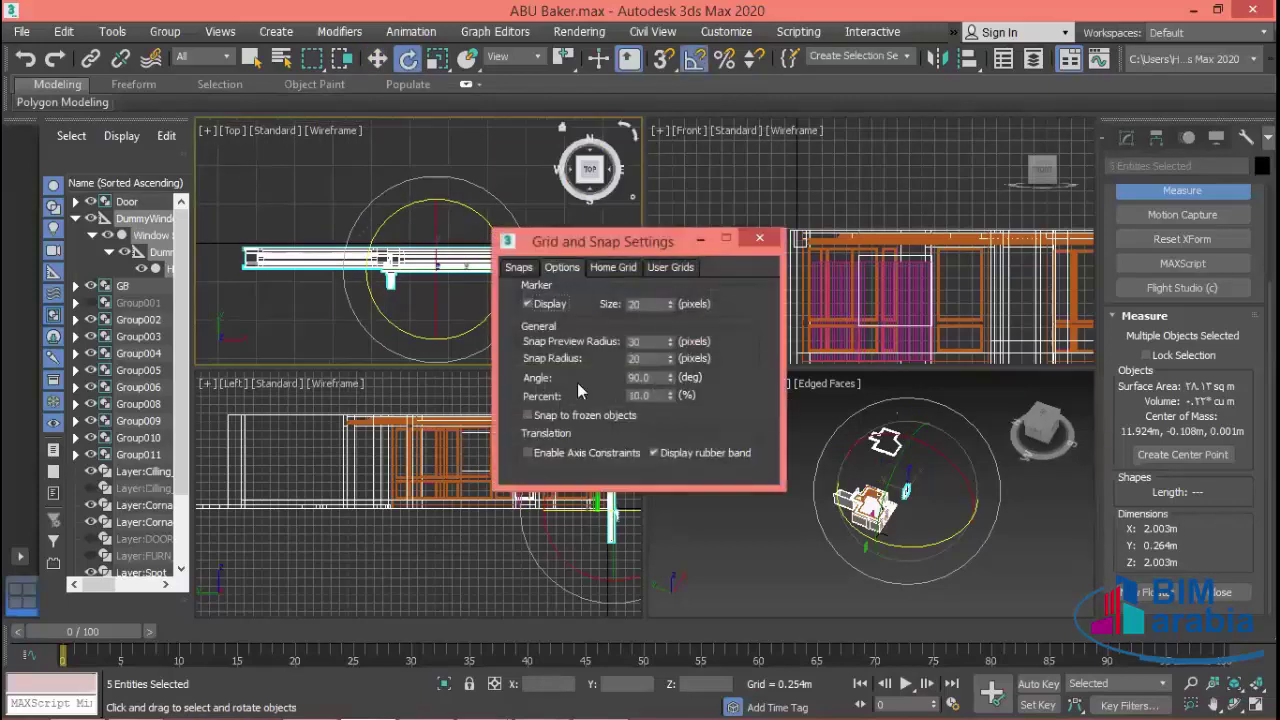
pyautogui.click(759, 239)
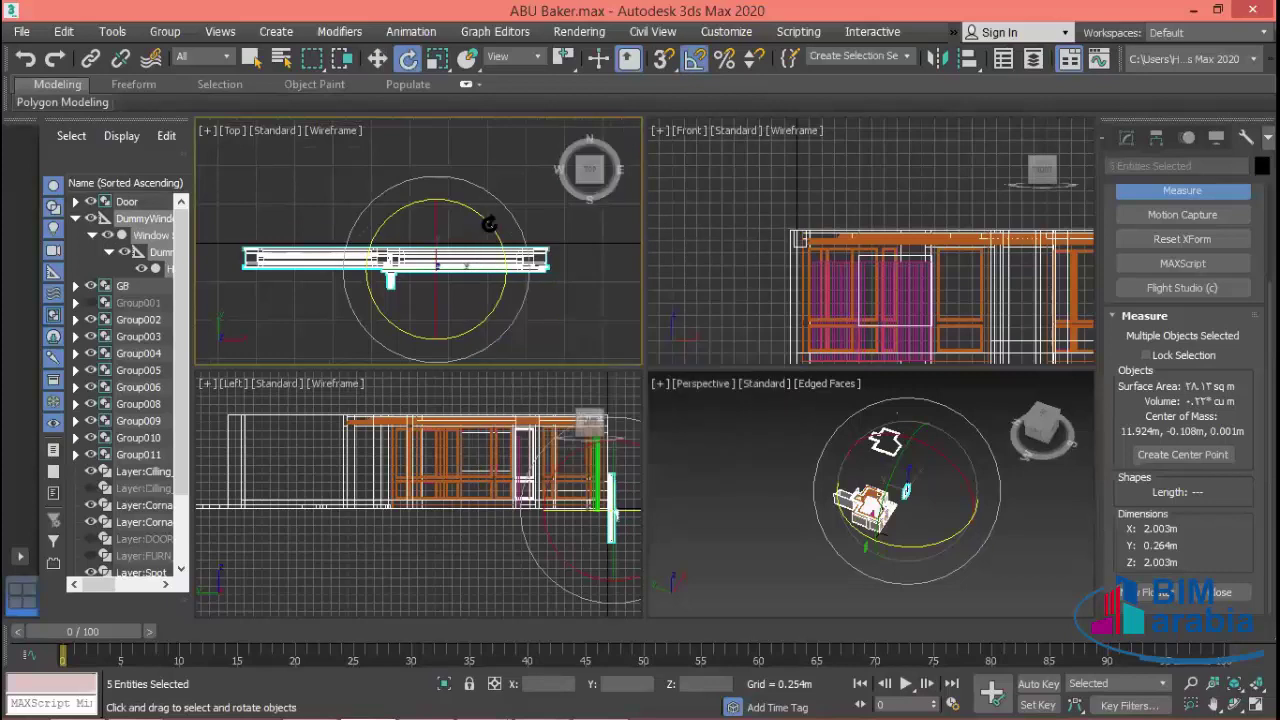
pyautogui.moveTo(489, 224); pyautogui.dragTo(555, 332)
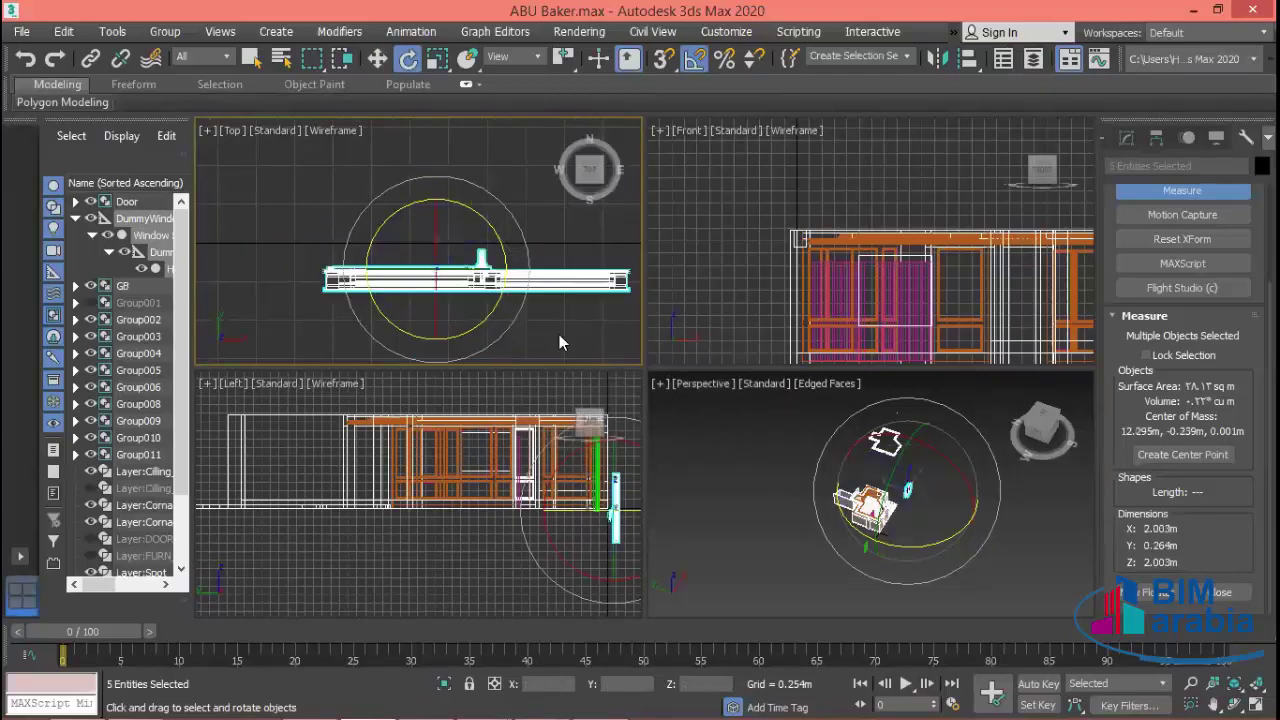
pyautogui.click(377, 58)
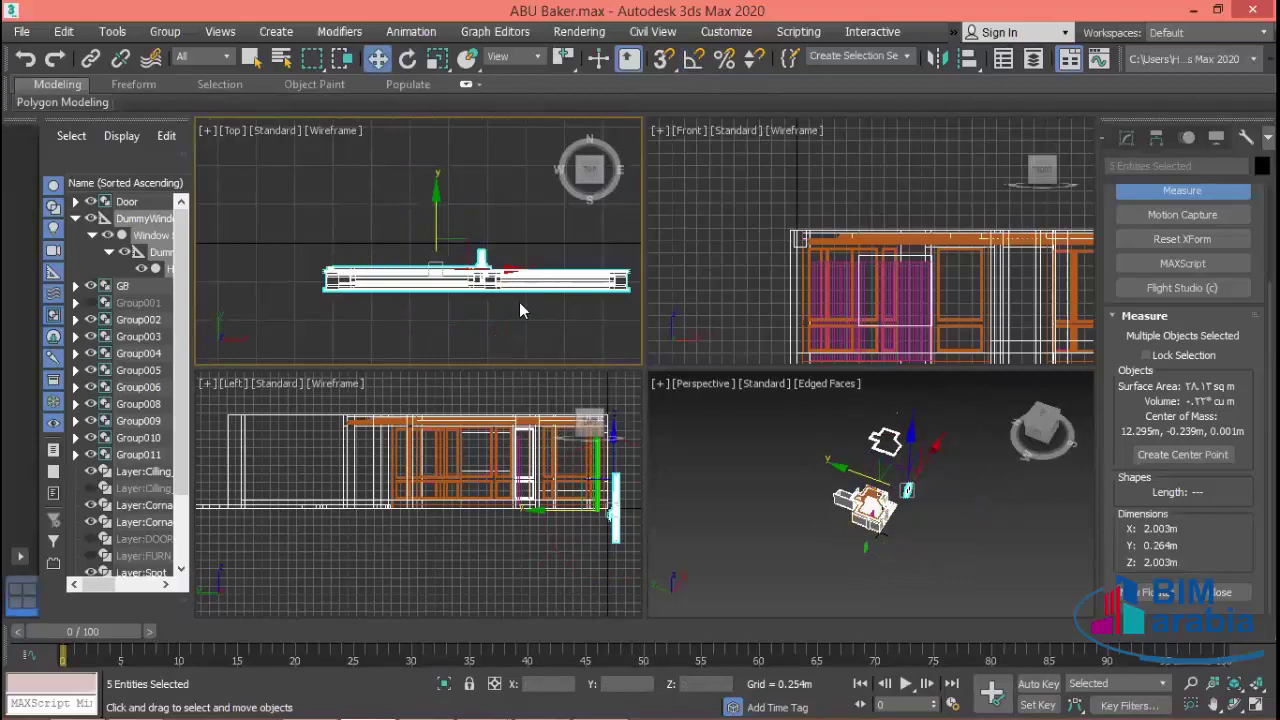
pyautogui.scroll(-3, 519, 302)
pyautogui.moveTo(532, 277)
pyautogui.mouseDown(button='middle')
pyautogui.moveTo(545, 296)
pyautogui.moveTo(440, 305)
pyautogui.mouseUp(button='middle')
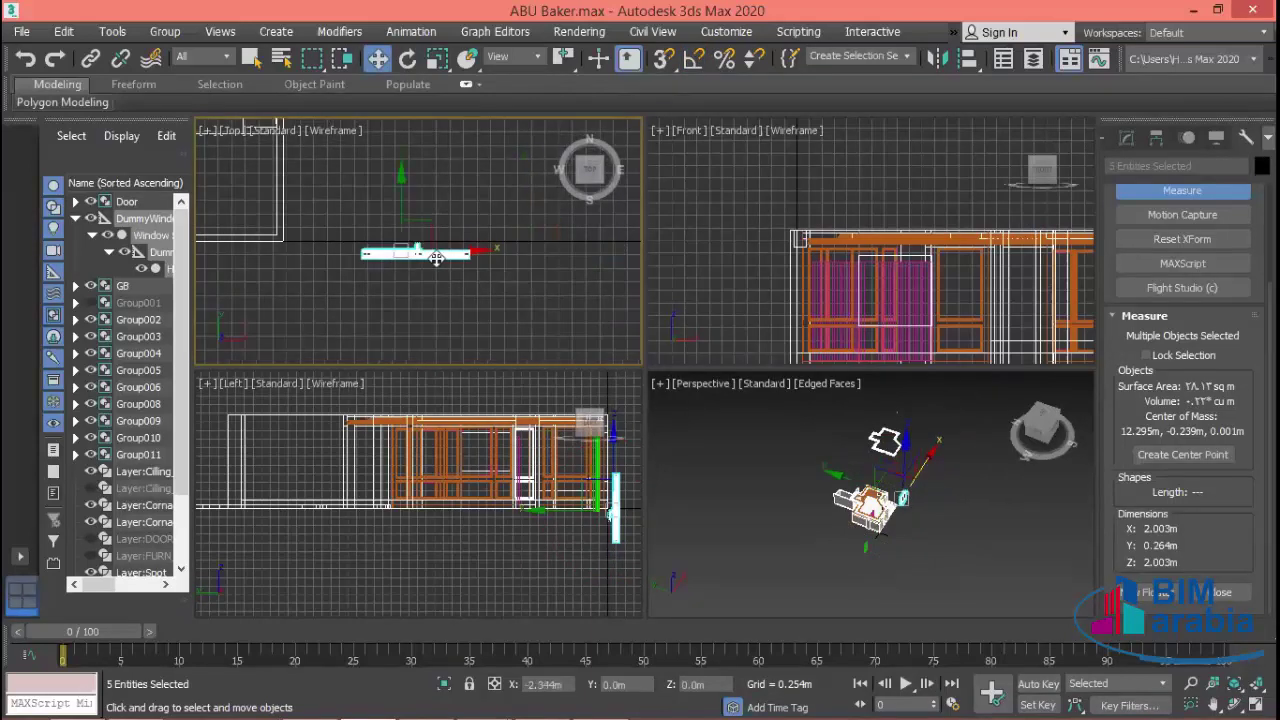
# - Move the window along X over to the house's front wall
pyautogui.moveTo(356, 310)
pyautogui.mouseDown(button='middle')
pyautogui.moveTo(499, 302)
pyautogui.moveTo(488, 326)
pyautogui.mouseUp(button='middle')
pyautogui.moveTo(575, 260); pyautogui.dragTo(323, 280)
pyautogui.hotkey('shift', 'z')
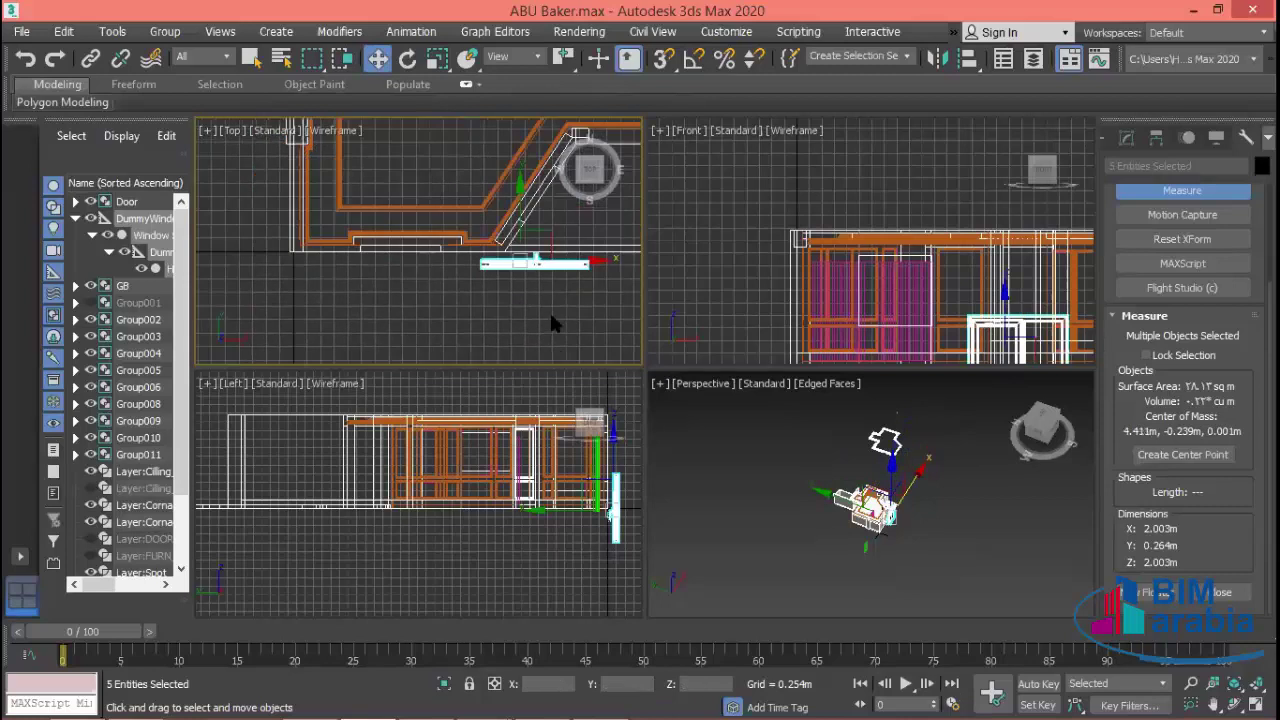
pyautogui.hotkey('shift', 'z')
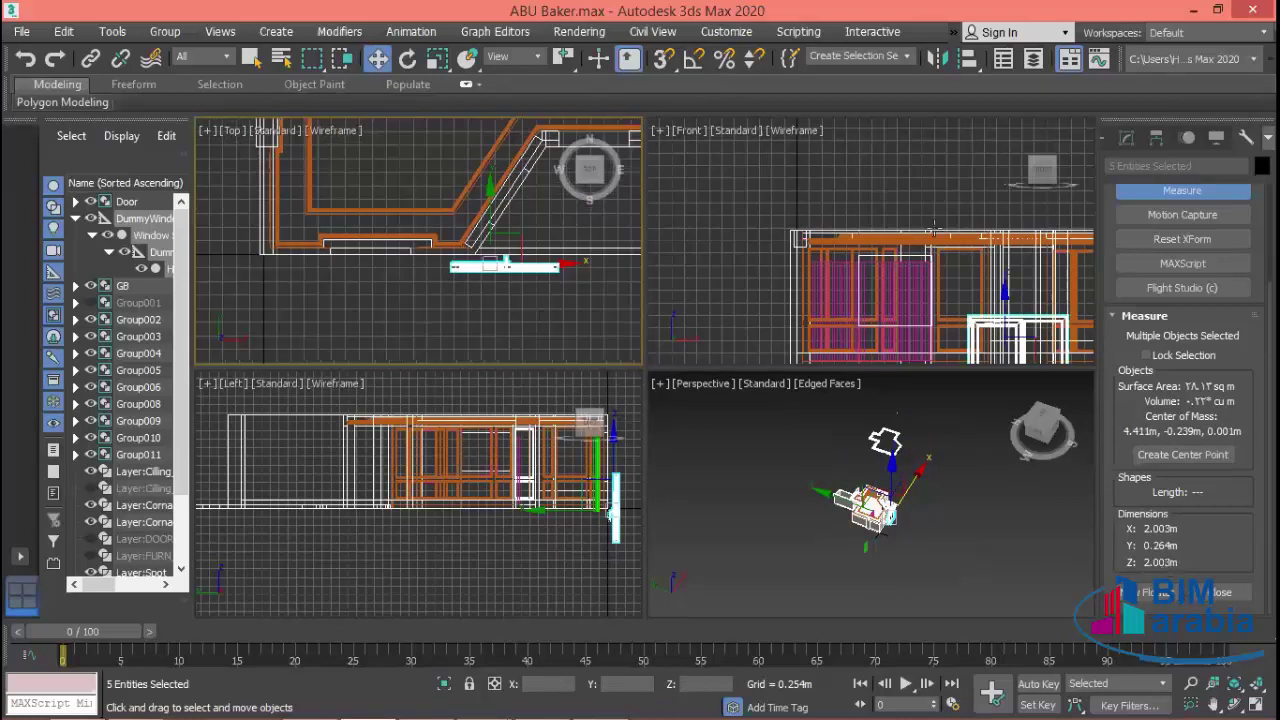
pyautogui.hotkey('shift', 'z')
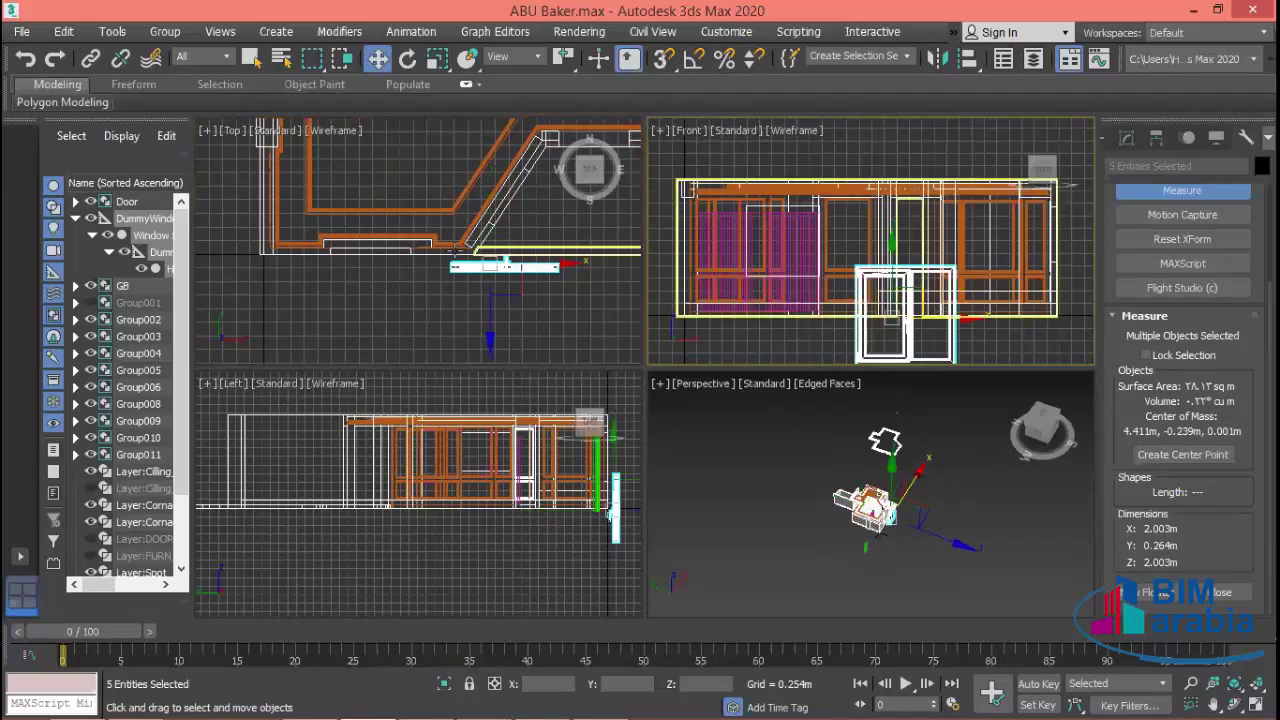
pyautogui.scroll(1, 412, 252)
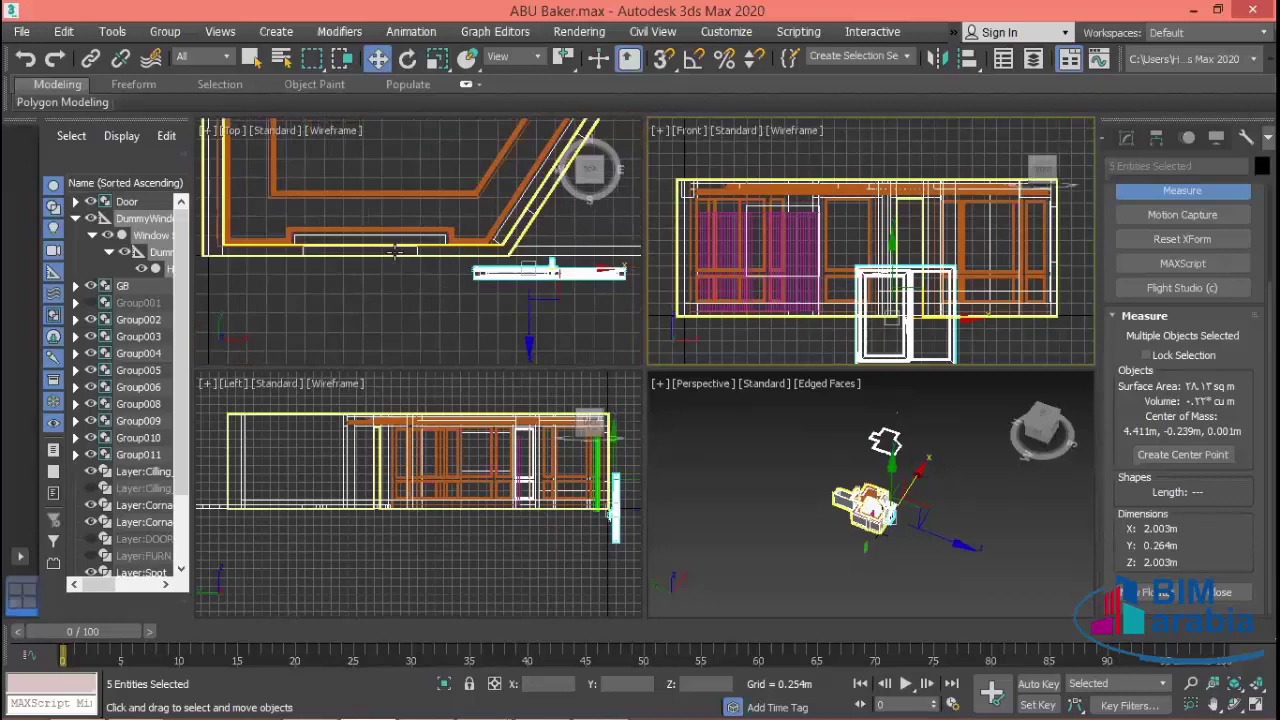
pyautogui.scroll(1, 412, 252)
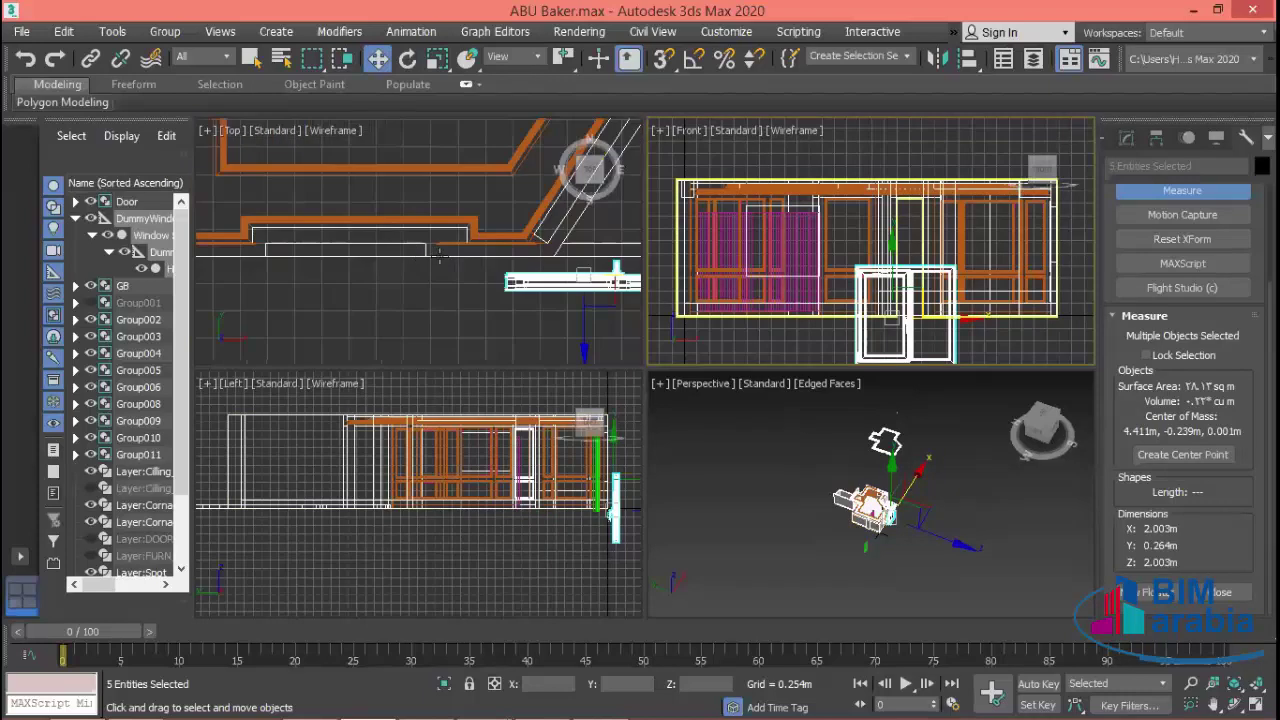
# - Add the front wall to the selection and isolate the window and wall
pyautogui.keyDown('ctrl'); pyautogui.click(438, 254); pyautogui.keyUp('ctrl')
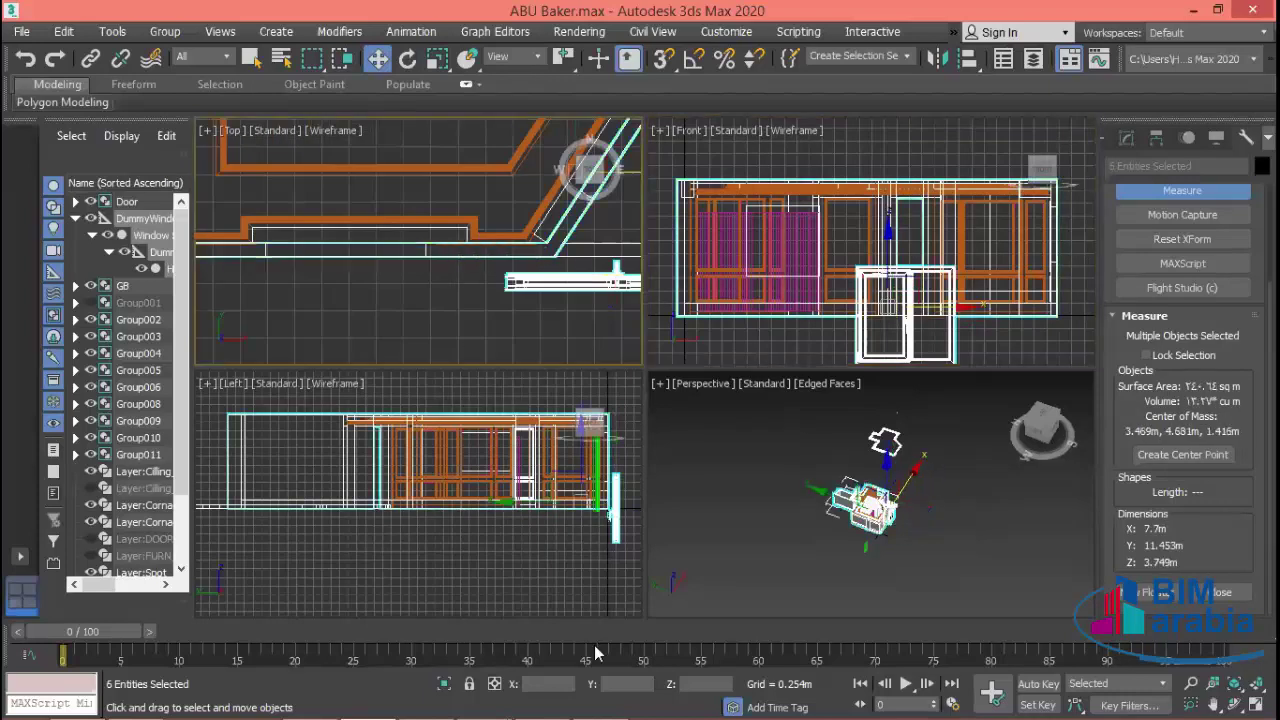
pyautogui.click(446, 688)
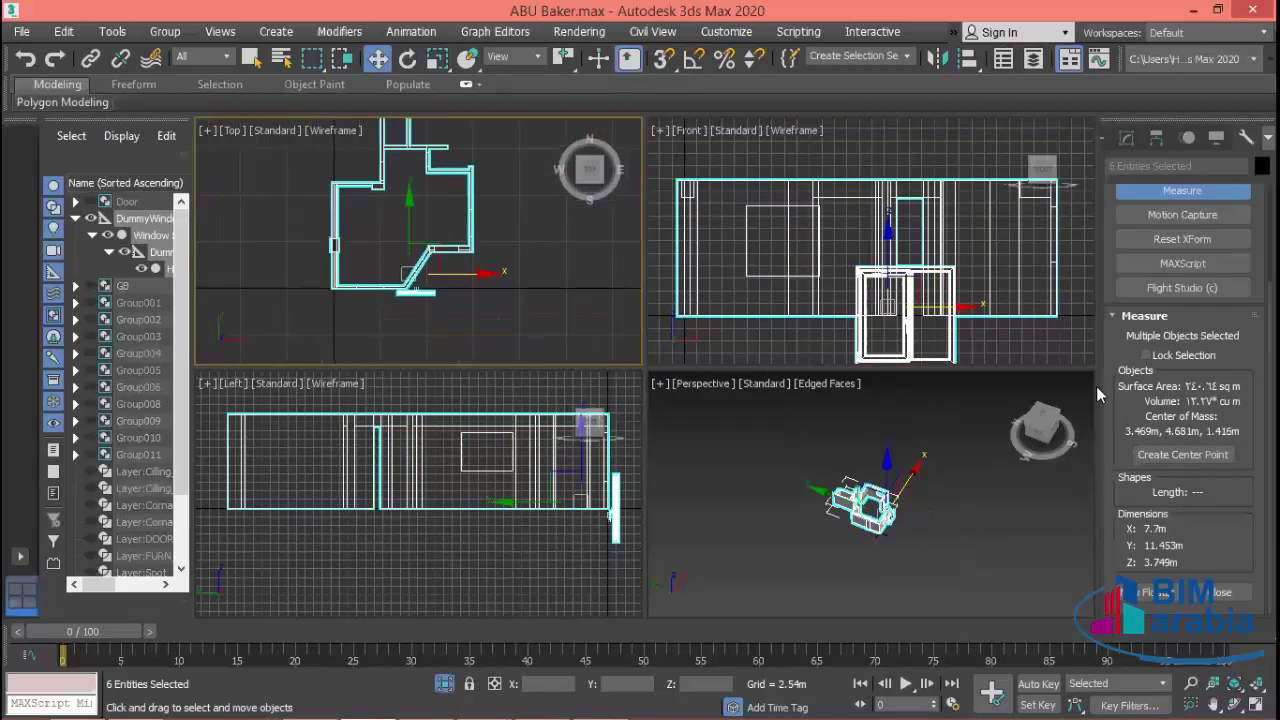
pyautogui.click(997, 339)
pyautogui.moveTo(997, 339)
pyautogui.mouseDown(button='middle')
pyautogui.moveTo(973, 291)
pyautogui.moveTo(956, 319)
pyautogui.mouseUp(button='middle')
# - Select Window Big and shift it about 2.45 m along X in Top view
pyautogui.click(933, 300)
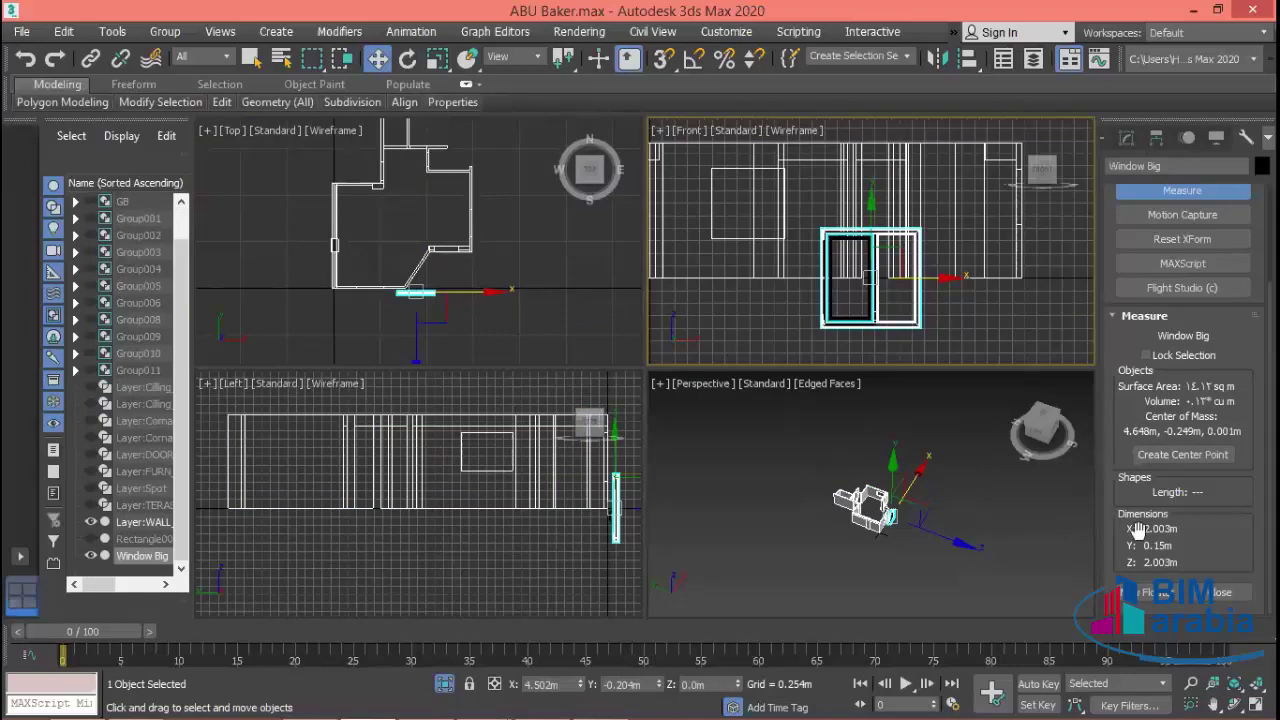
pyautogui.moveTo(890, 360); pyautogui.dragTo(978, 314, button='middle')
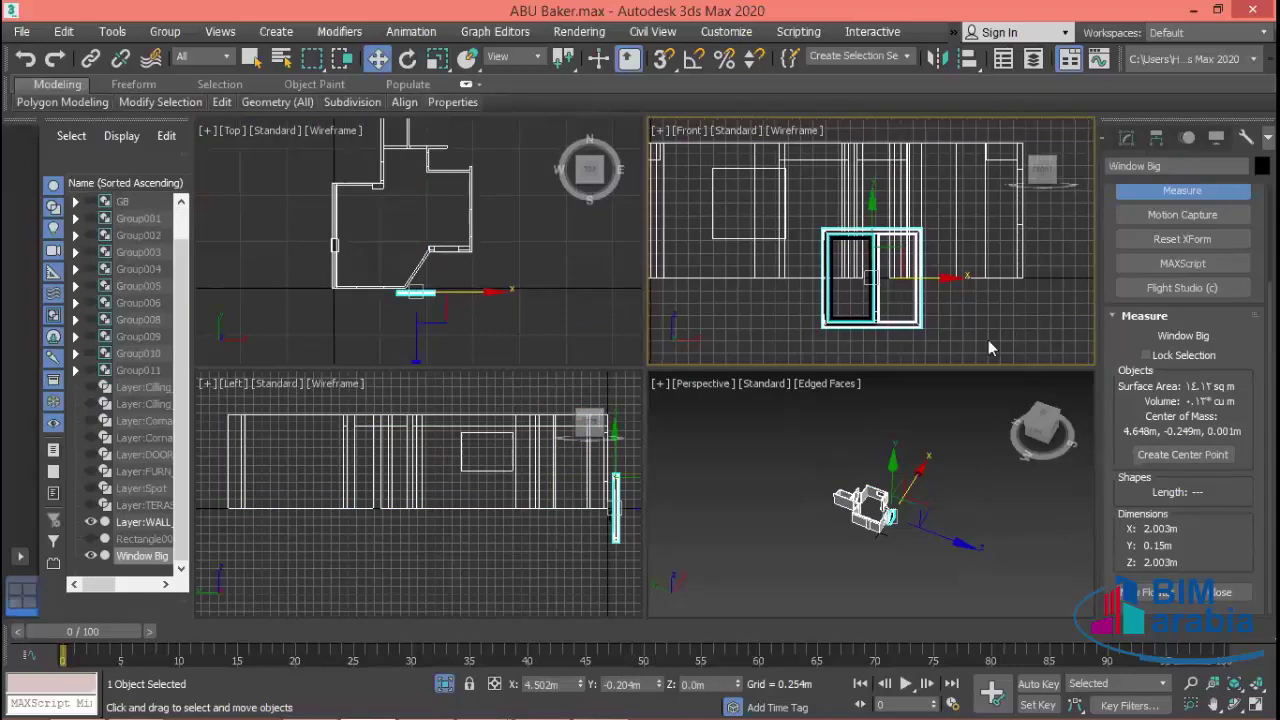
pyautogui.rightClick(552, 310)
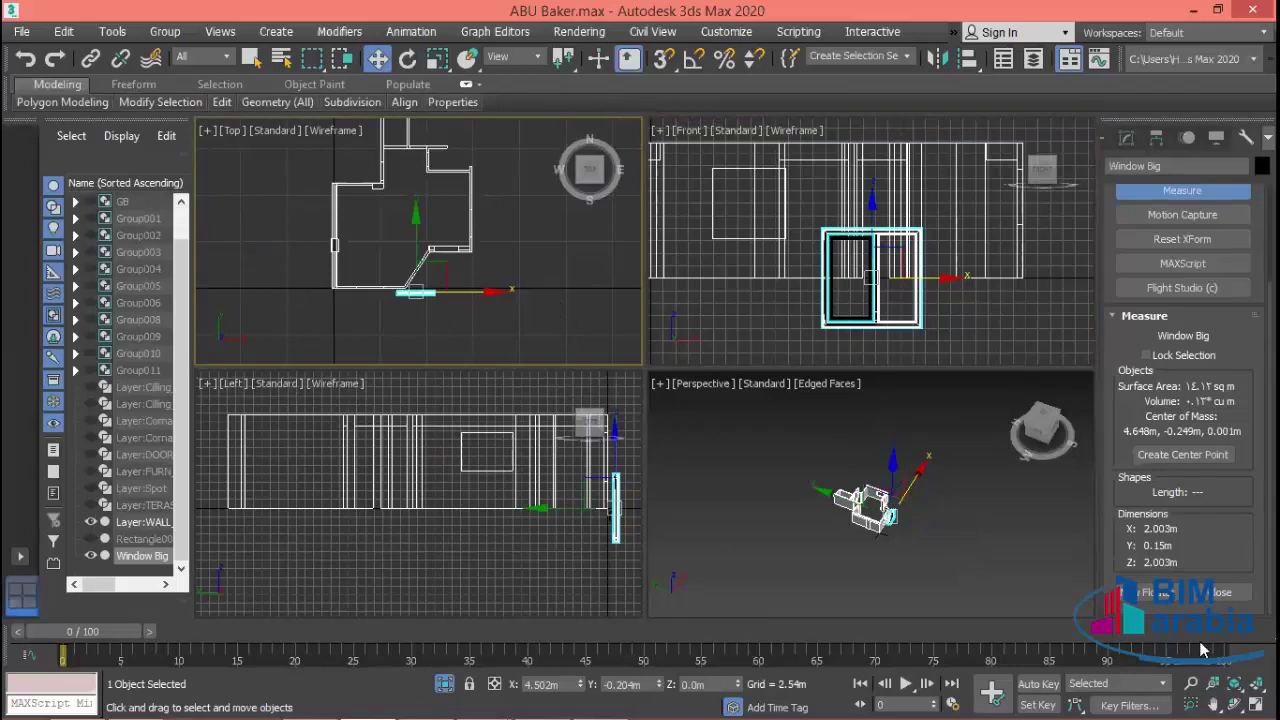
pyautogui.scroll(3, 534, 306)
pyautogui.scroll(3, 532, 332)
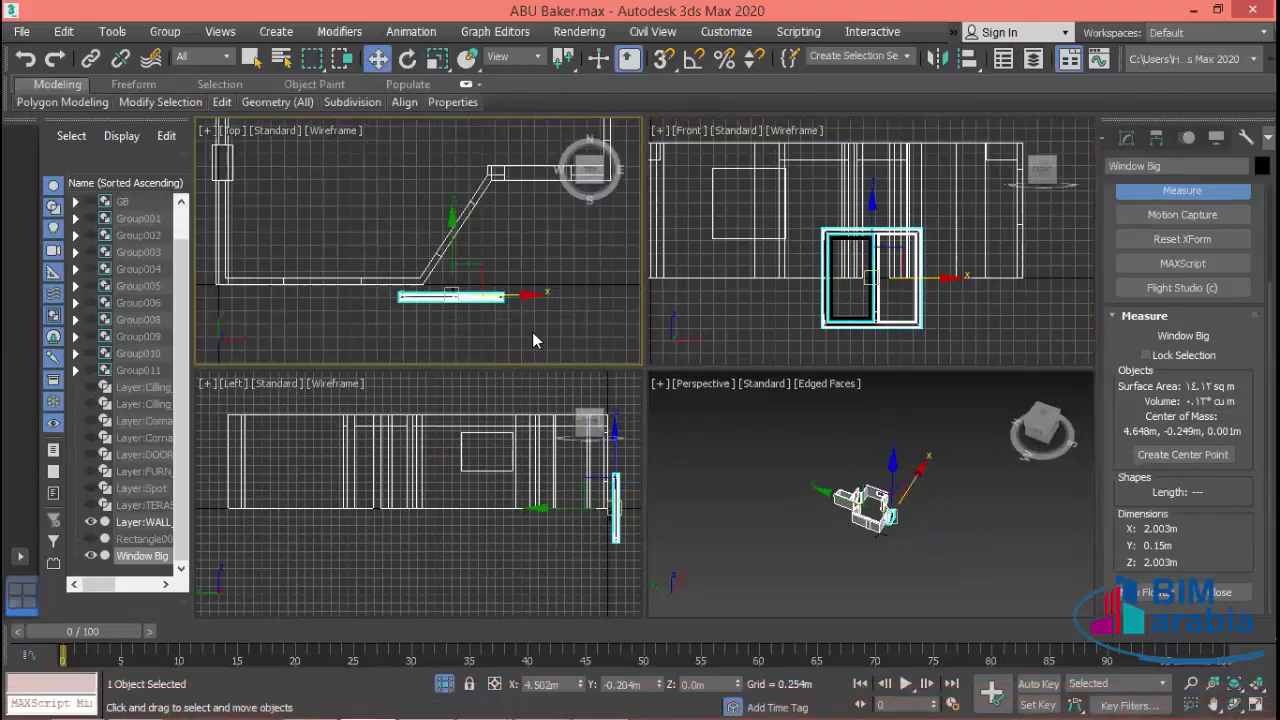
pyautogui.moveTo(532, 332); pyautogui.dragTo(572, 326, button='middle')
pyautogui.moveTo(561, 292); pyautogui.dragTo(436, 288)
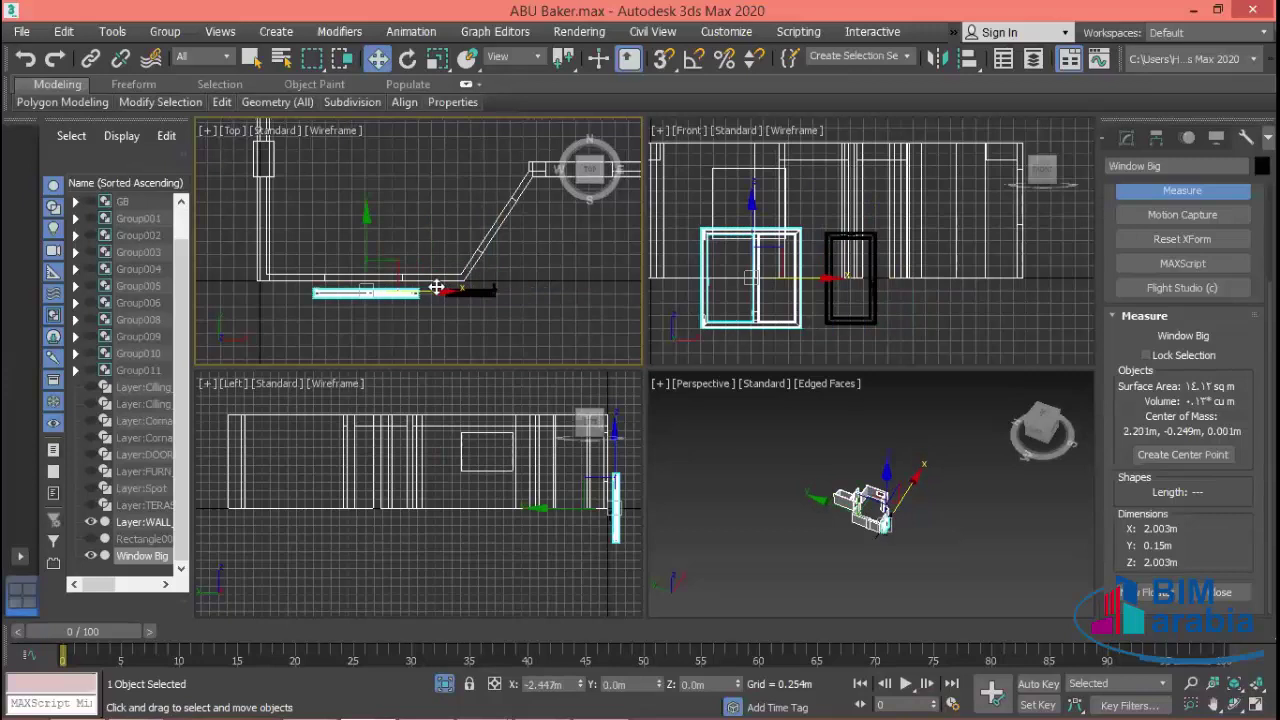
pyautogui.moveTo(436, 288); pyautogui.dragTo(488, 317, button='middle')
pyautogui.scroll(2, 448, 305)
pyautogui.scroll(2, 448, 305)
pyautogui.moveTo(459, 293)
pyautogui.mouseDown()
pyautogui.moveTo(446, 293)
pyautogui.moveTo(463, 300)
pyautogui.mouseUp()
# - Scale Window Big to 1.612 m wide and move it up in Y toward the wall line
pyautogui.press('r')
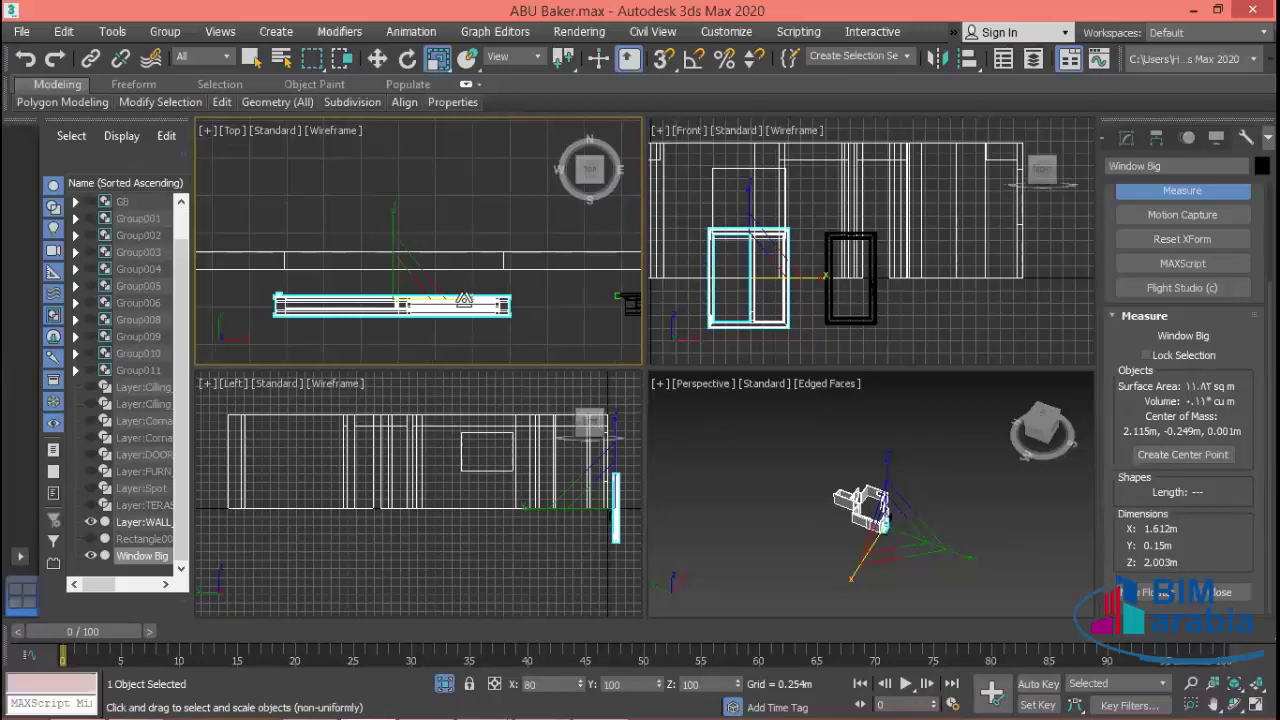
pyautogui.press('w')
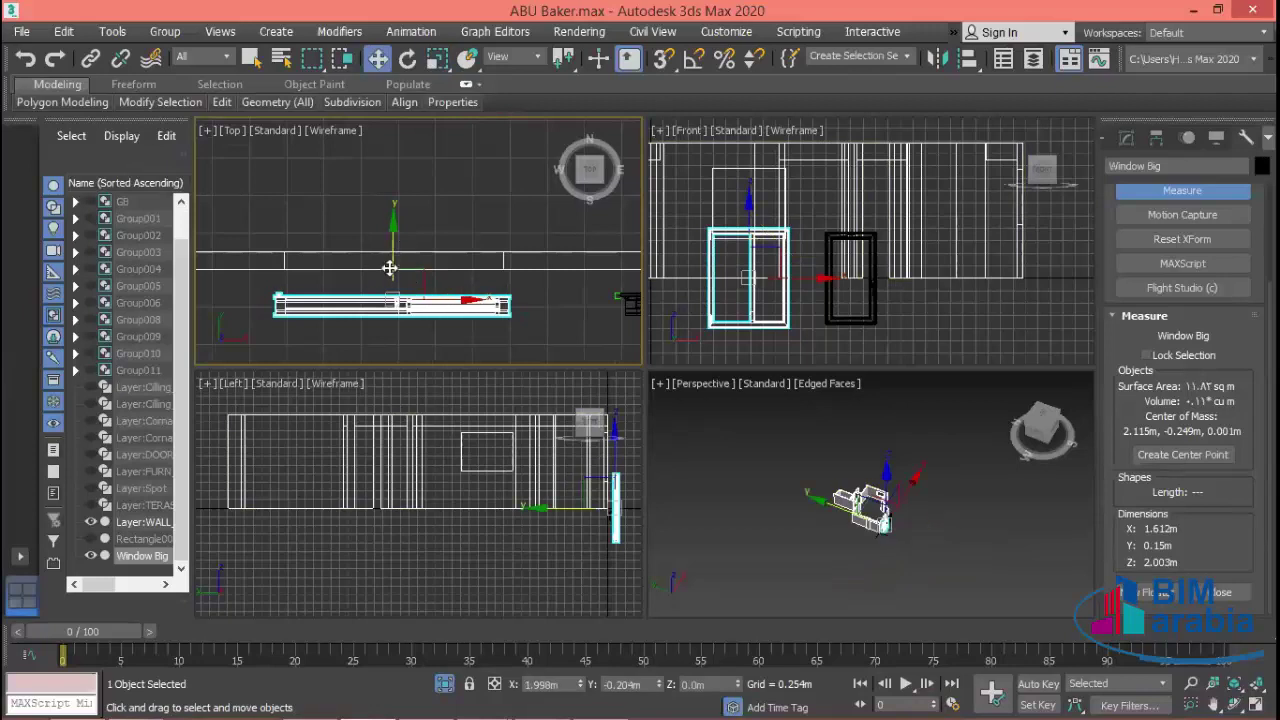
pyautogui.moveTo(389, 271); pyautogui.dragTo(393, 244)
pyautogui.scroll(3, 393, 244)
pyautogui.scroll(2, 424, 306)
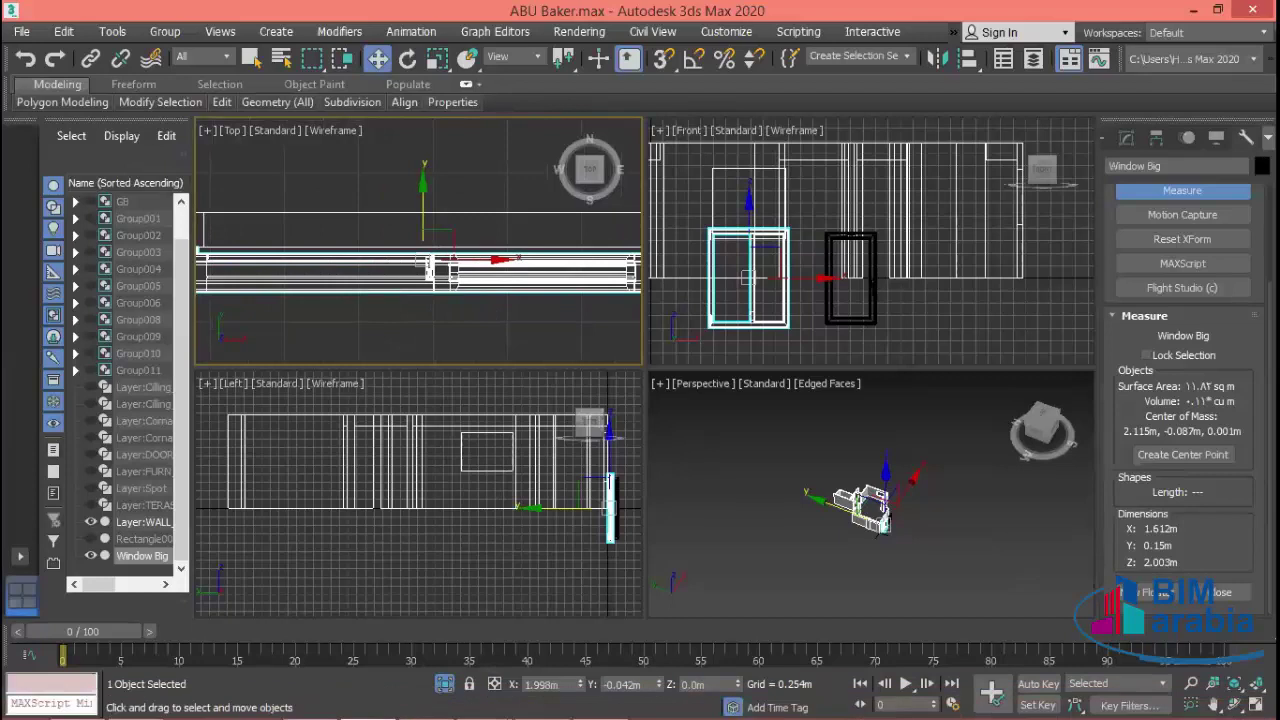
pyautogui.hotkey('alt', 'w')
pyautogui.scroll(-2, 712, 366)
pyautogui.scroll(-2, 710, 382)
pyautogui.scroll(-1, 718, 401)
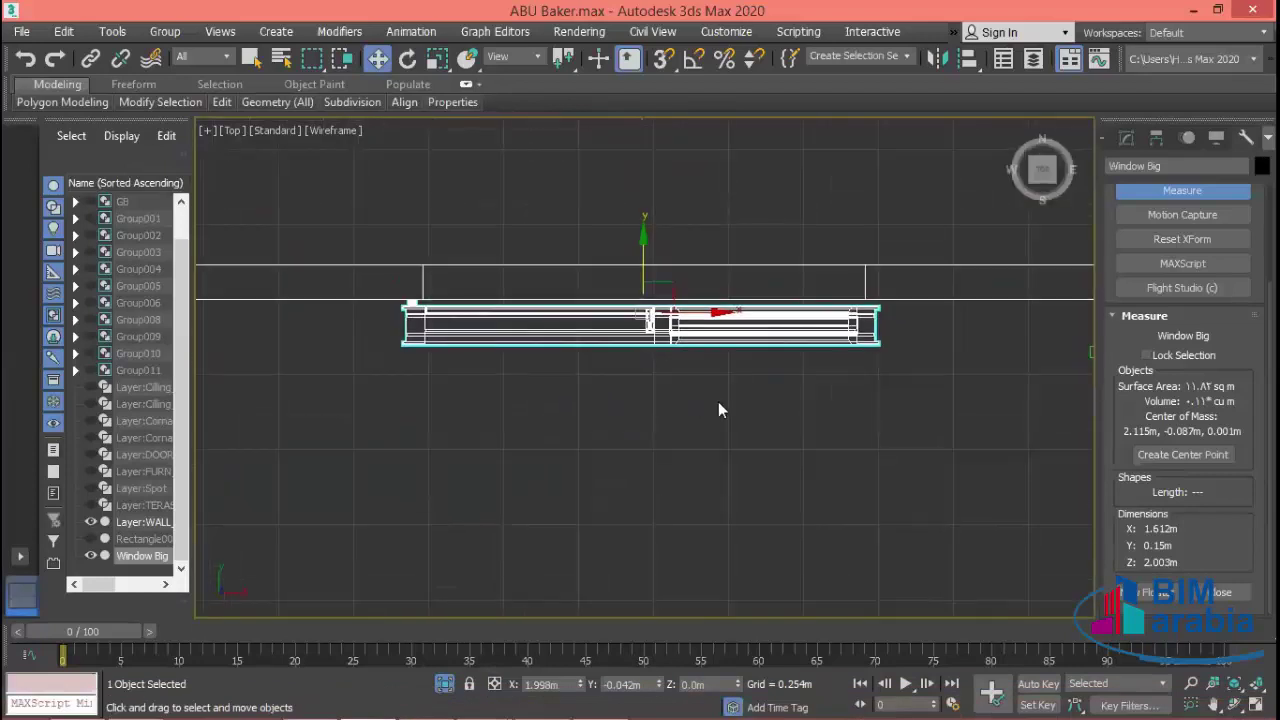
pyautogui.scroll(1, 718, 401)
# - Move Window Big up along Y to about 0.109 m, inside the wall line
pyautogui.scroll(1, 723, 397)
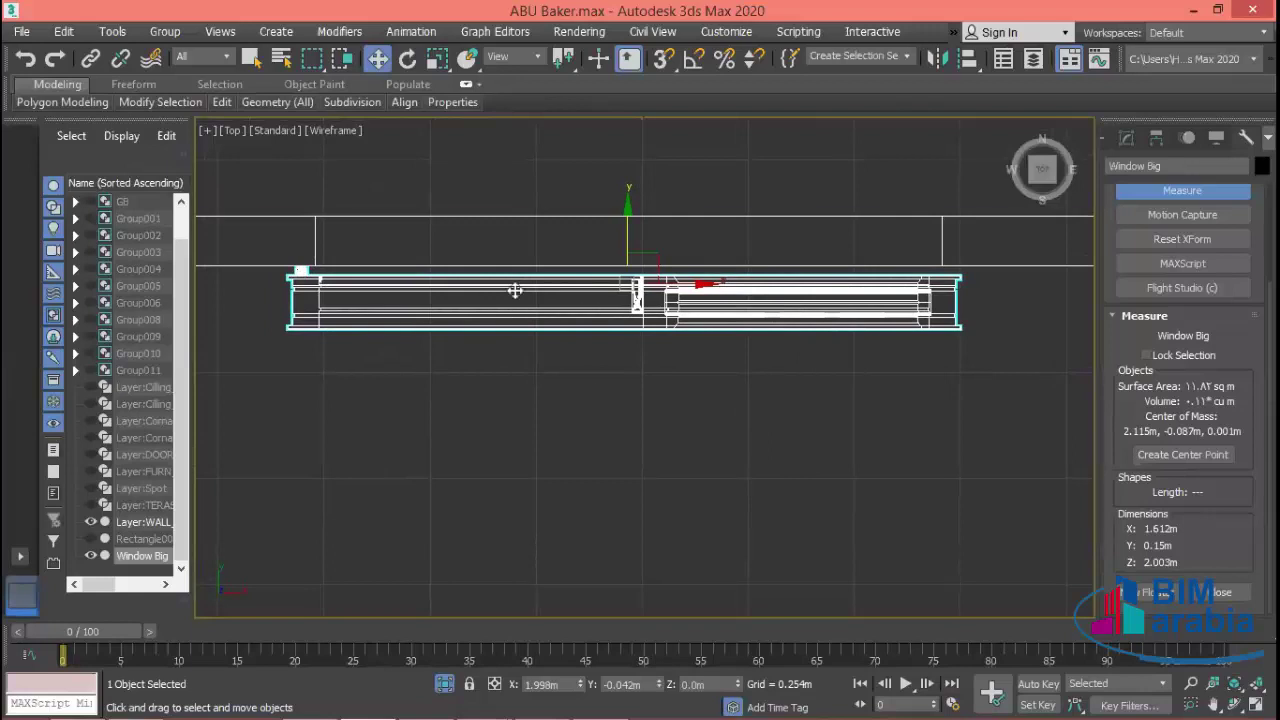
pyautogui.moveTo(629, 243); pyautogui.dragTo(638, 183)
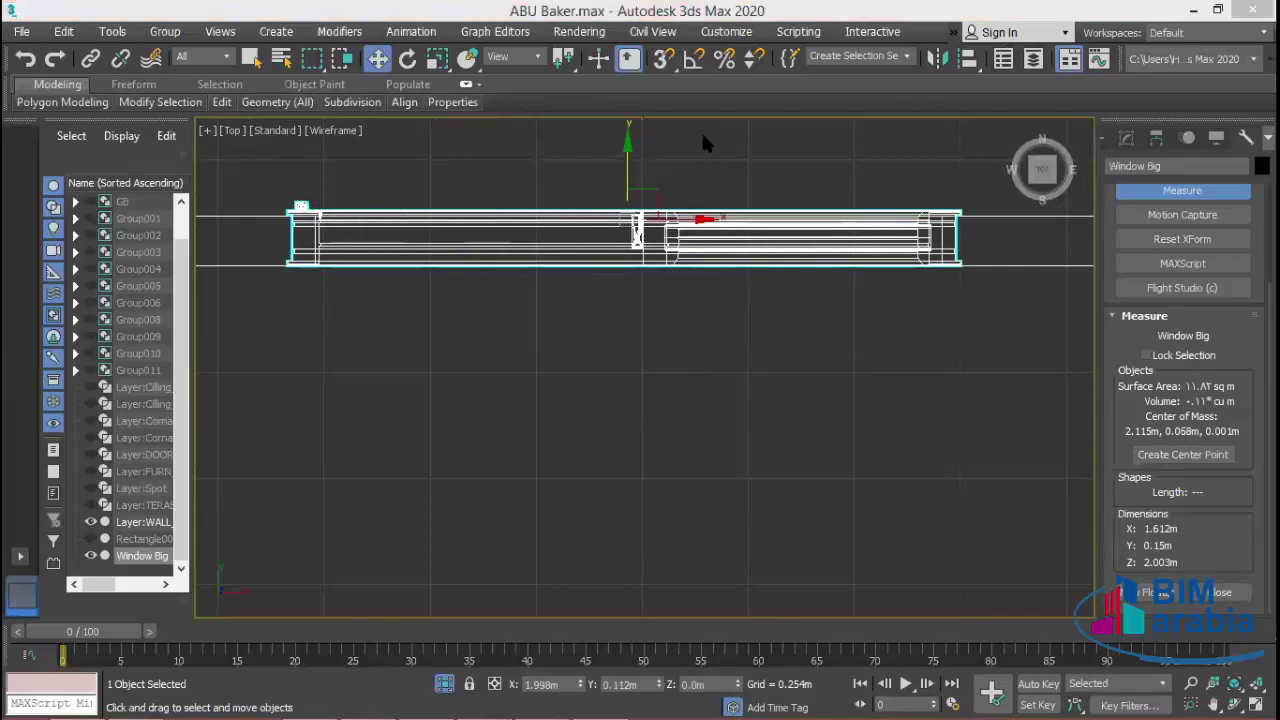
pyautogui.moveTo(272, 227); pyautogui.dragTo(312, 255, button='middle')
pyautogui.scroll(3, 312, 255)
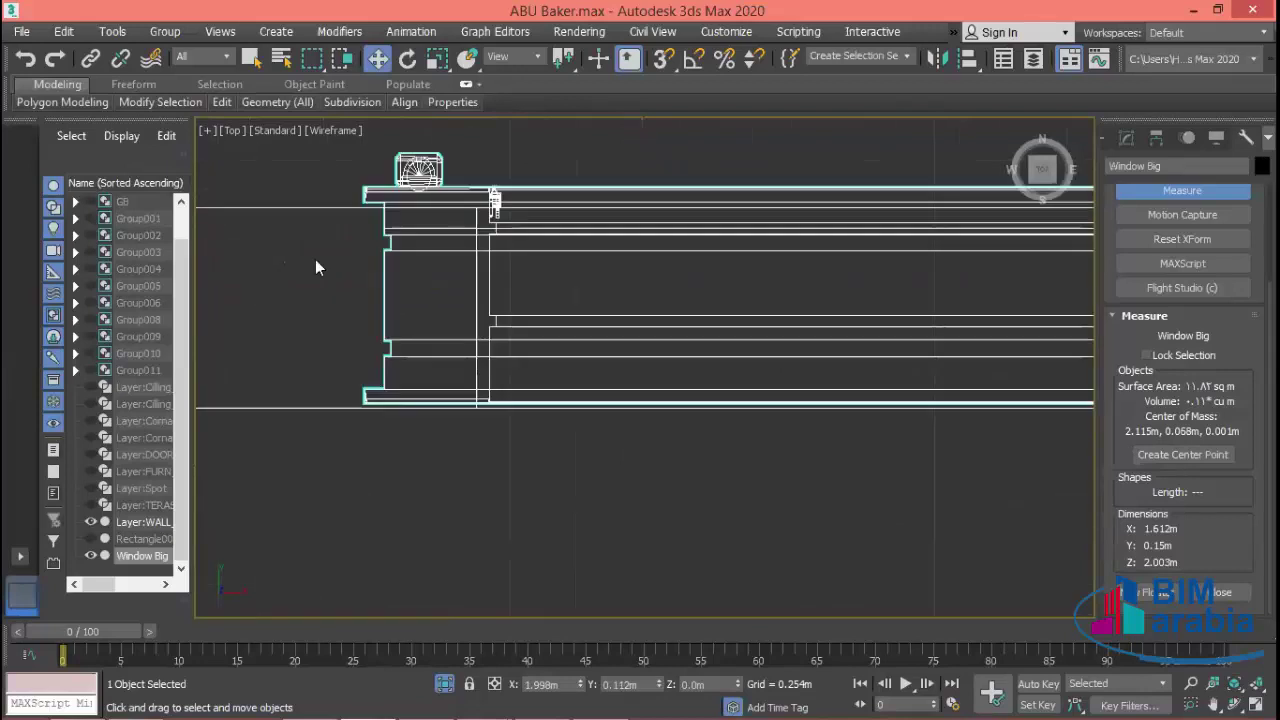
pyautogui.scroll(2, 315, 259)
# - Check the window's ends against the wall thickness, then restore four viewports with Front active
pyautogui.moveTo(549, 276); pyautogui.dragTo(281, 377, button='middle')
pyautogui.scroll(-4, 568, 336)
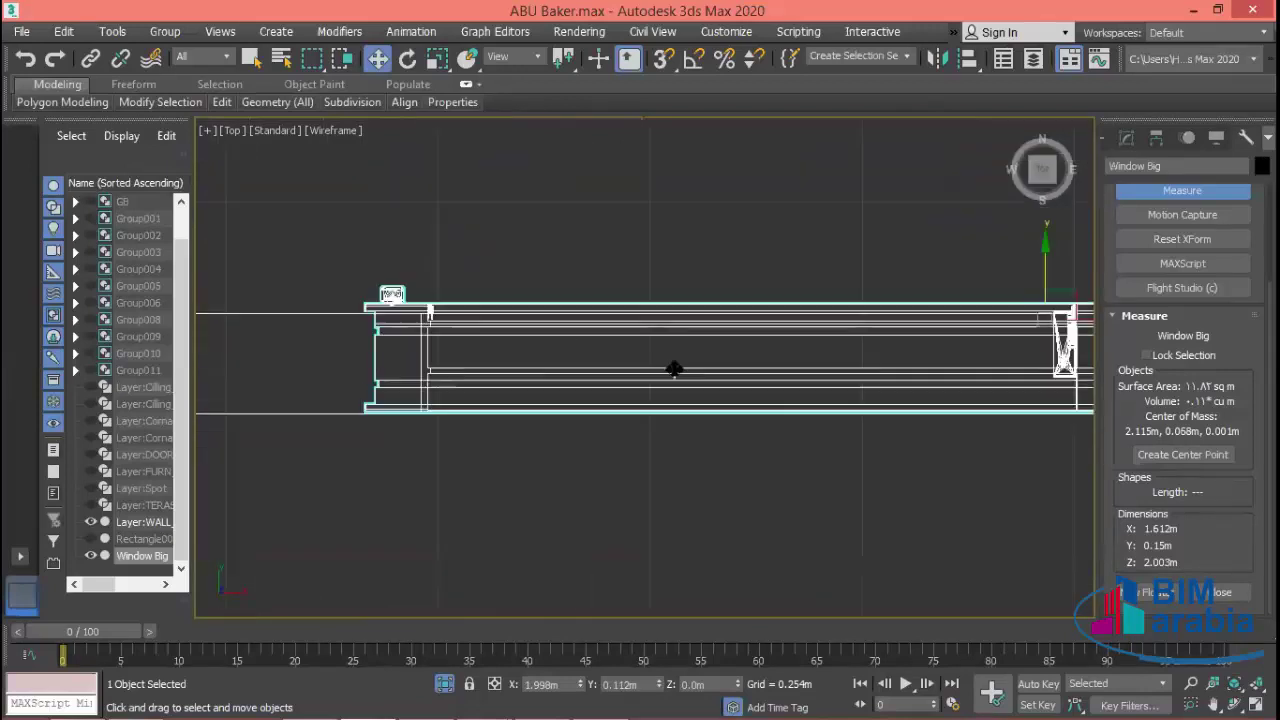
pyautogui.scroll(1, 571, 380)
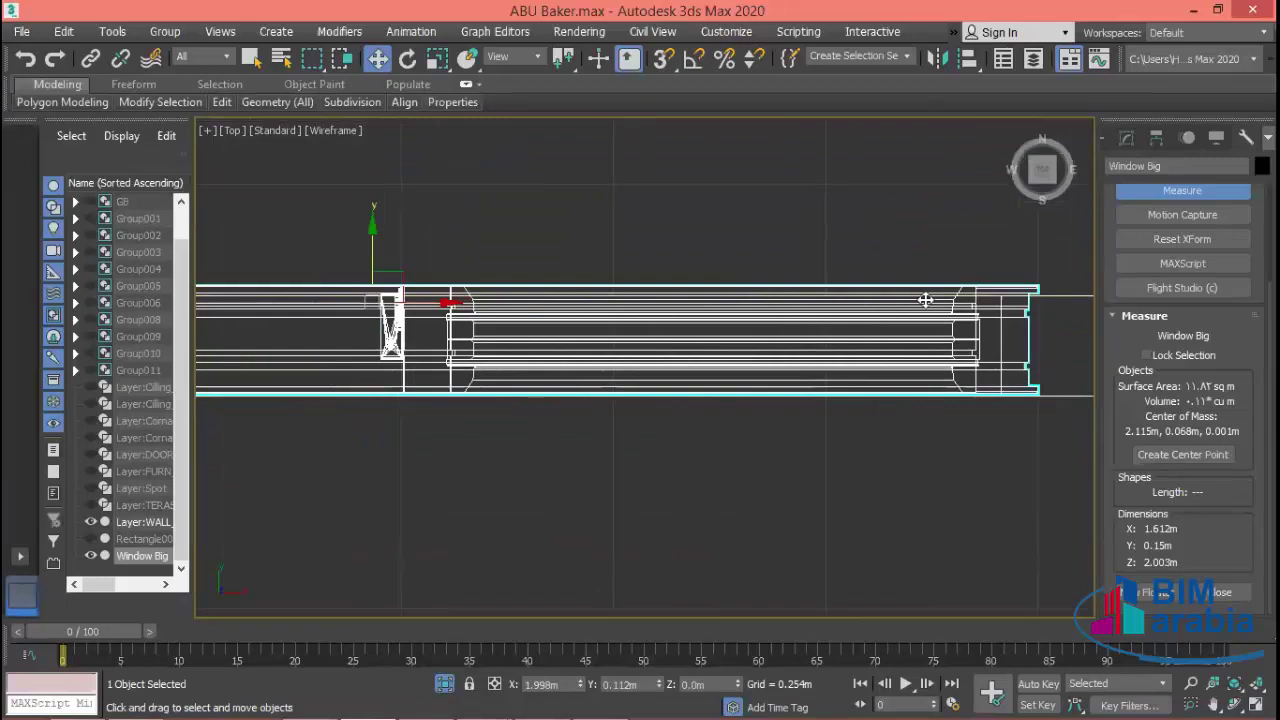
pyautogui.scroll(3, 923, 297)
pyautogui.scroll(2, 935, 320)
pyautogui.scroll(-2, 935, 320)
pyautogui.scroll(3, 667, 332)
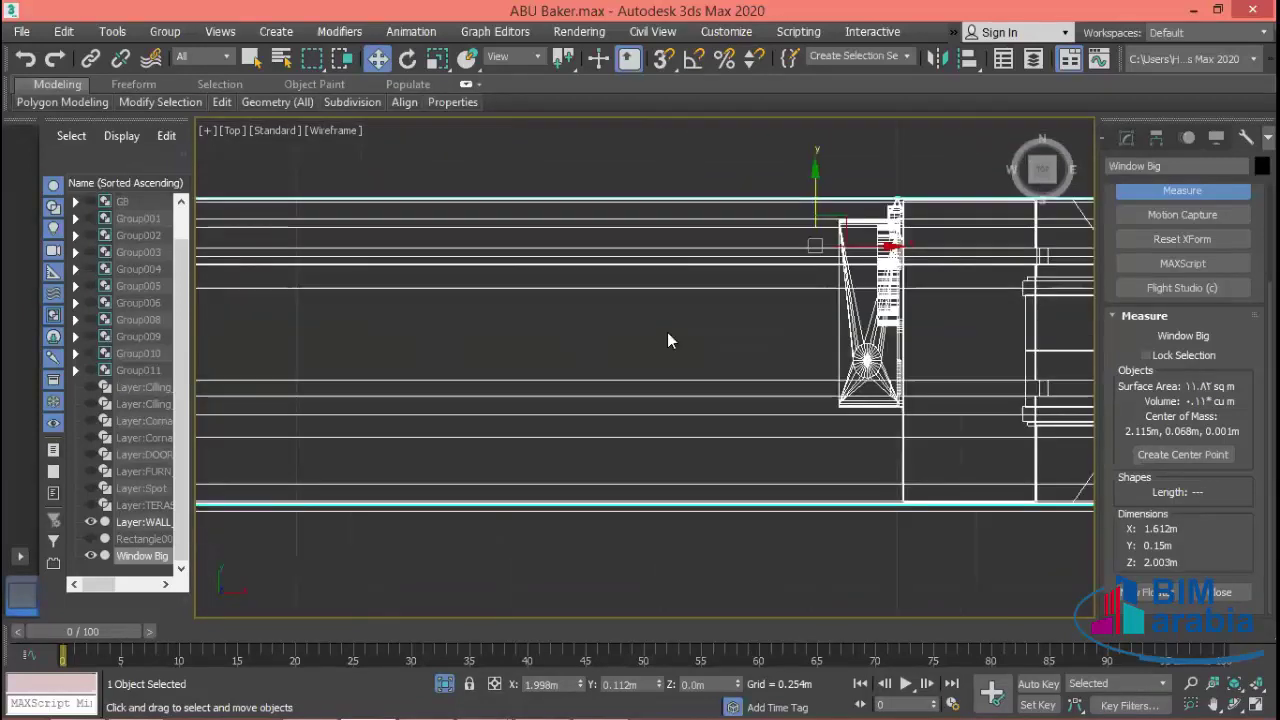
pyautogui.scroll(-1, 667, 332)
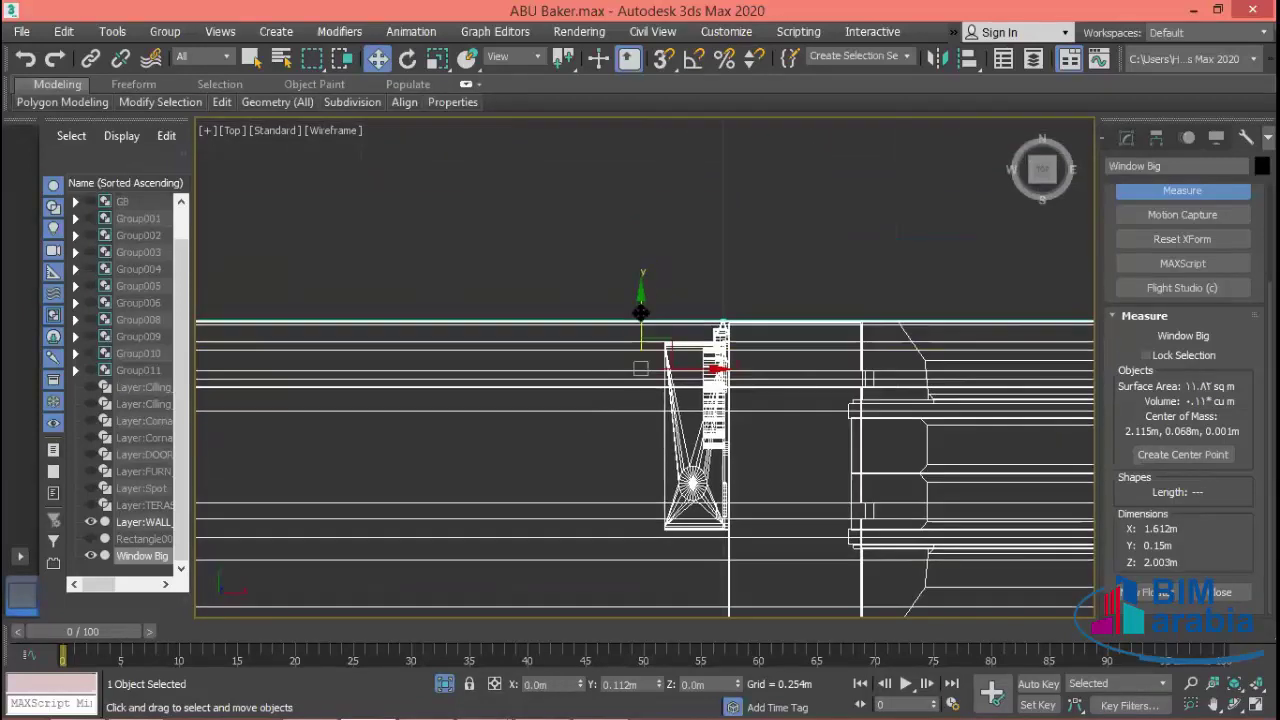
pyautogui.scroll(-3, 765, 410)
pyautogui.moveTo(839, 433); pyautogui.dragTo(367, 403, button='middle')
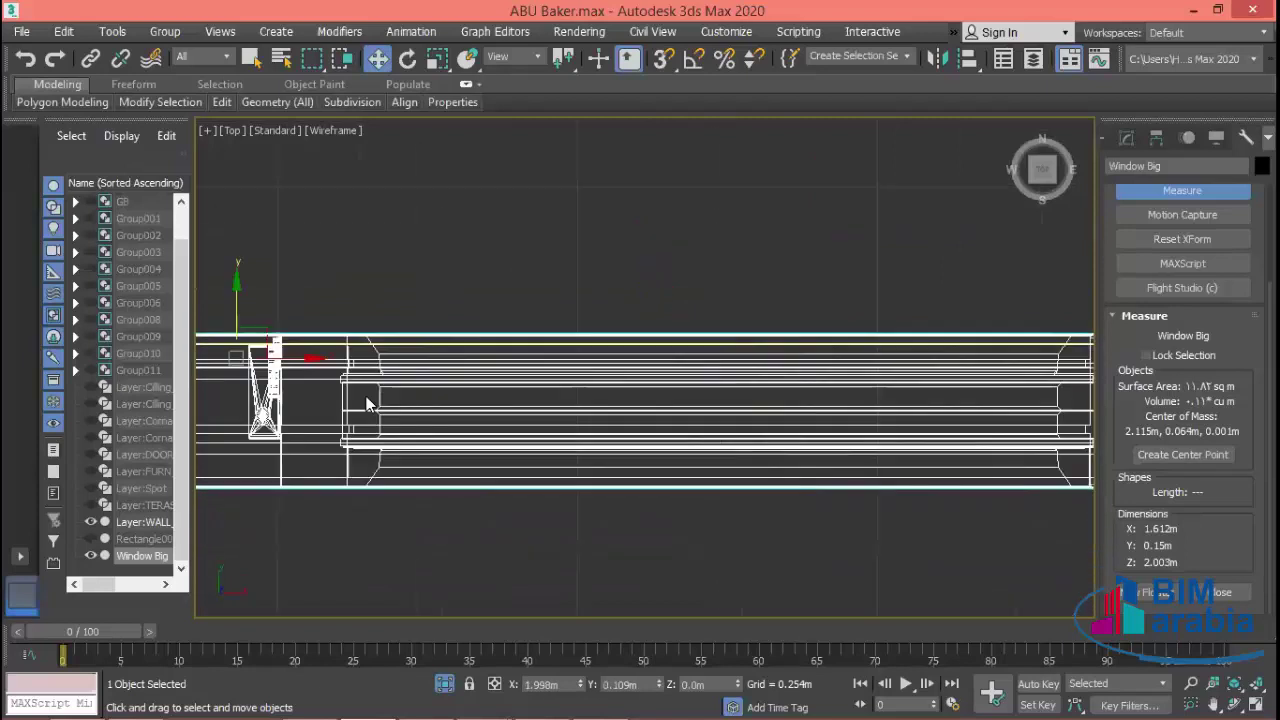
pyautogui.scroll(2, 843, 323)
pyautogui.scroll(3, 843, 323)
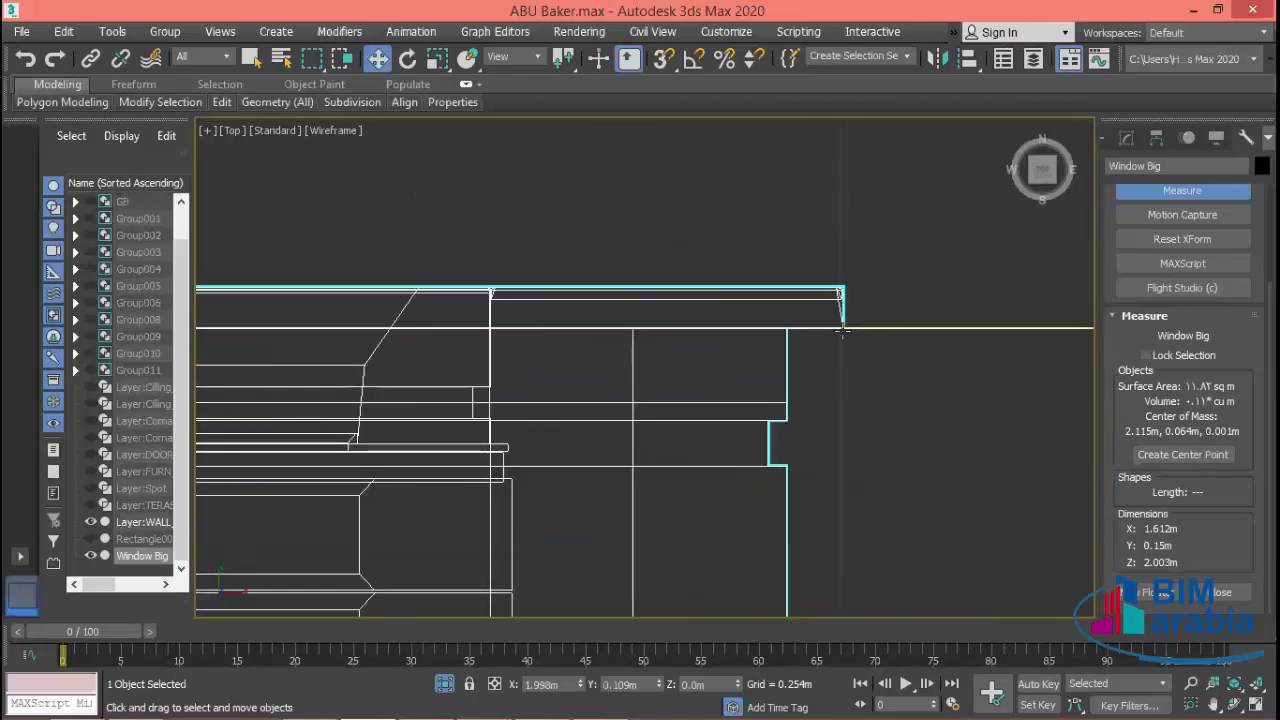
pyautogui.scroll(-3, 843, 330)
pyautogui.scroll(2, 941, 467)
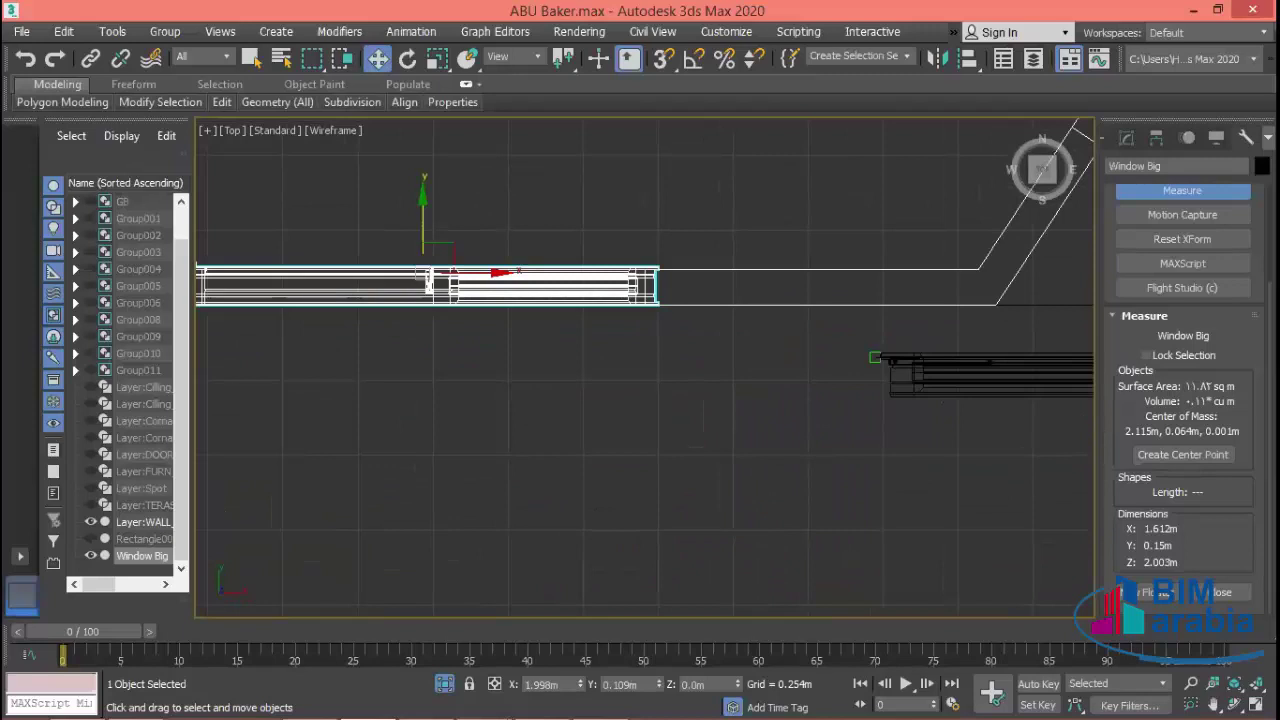
pyautogui.hotkey('alt', 'w')
pyautogui.click(821, 258)
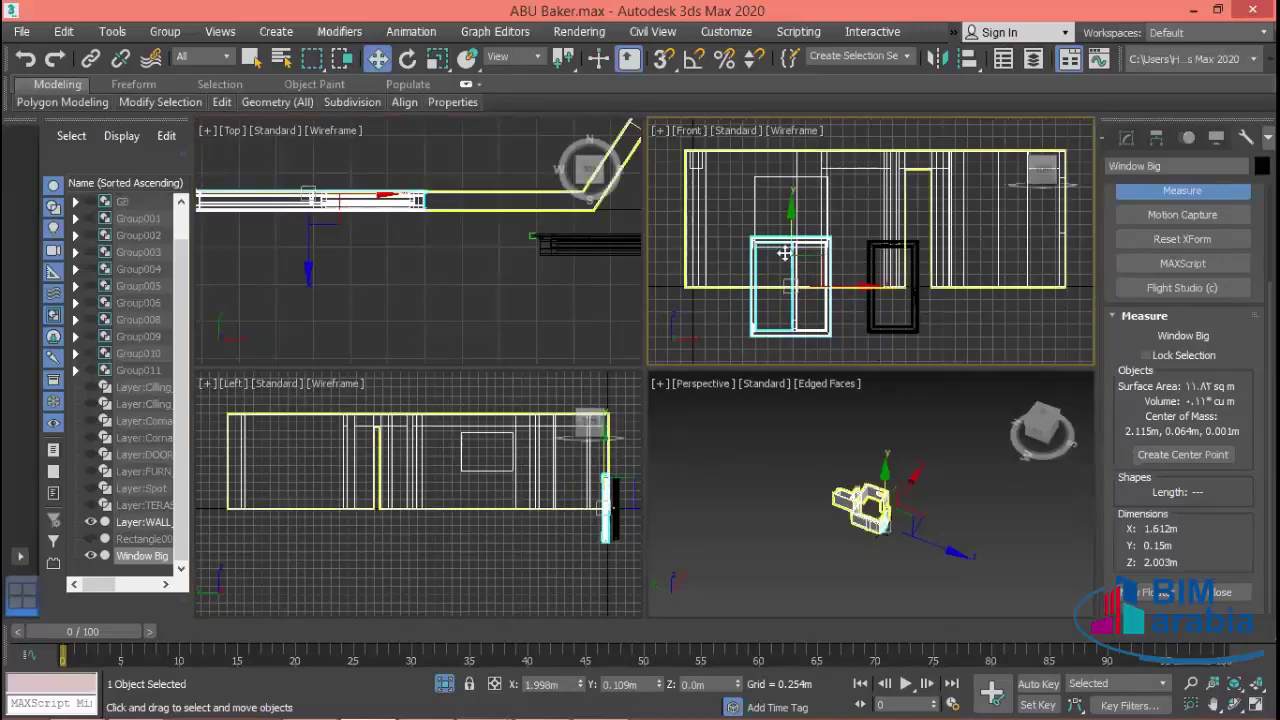
# - Lift Window Big up into the front wall, checking its position in a maximized Front view
pyautogui.moveTo(790, 231); pyautogui.dragTo(790, 172)
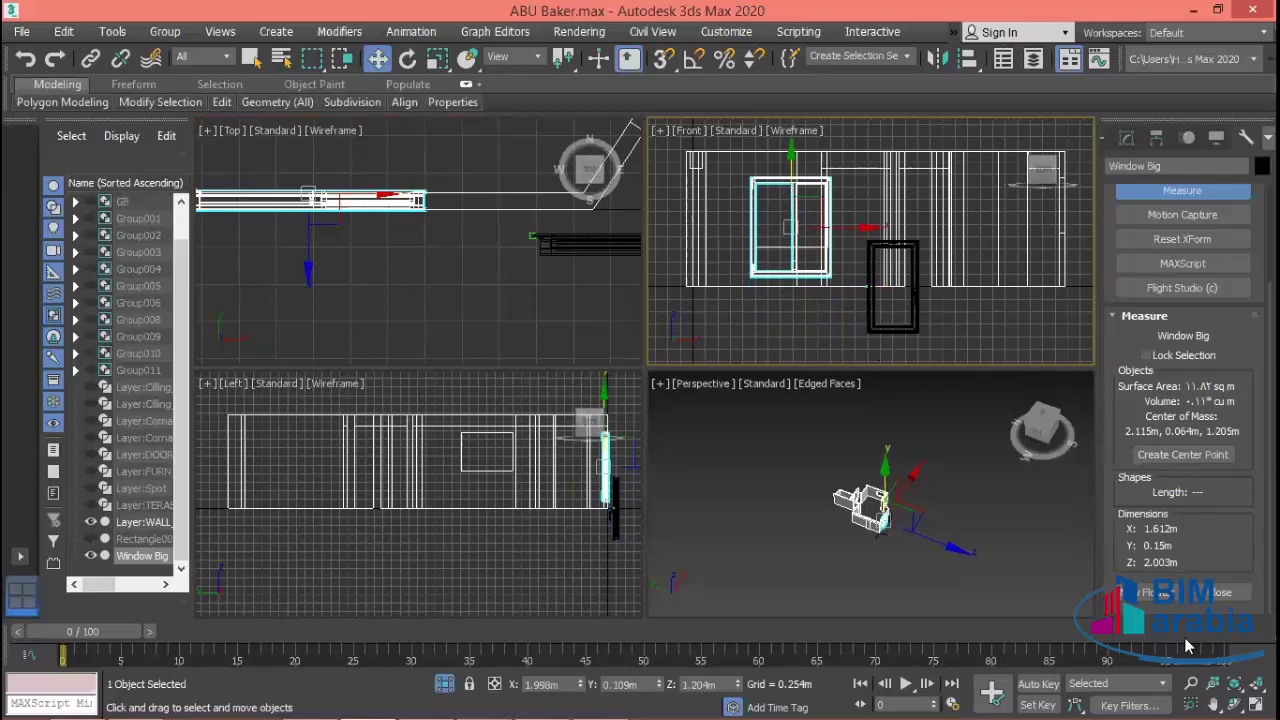
pyautogui.hotkey('alt', 'w')
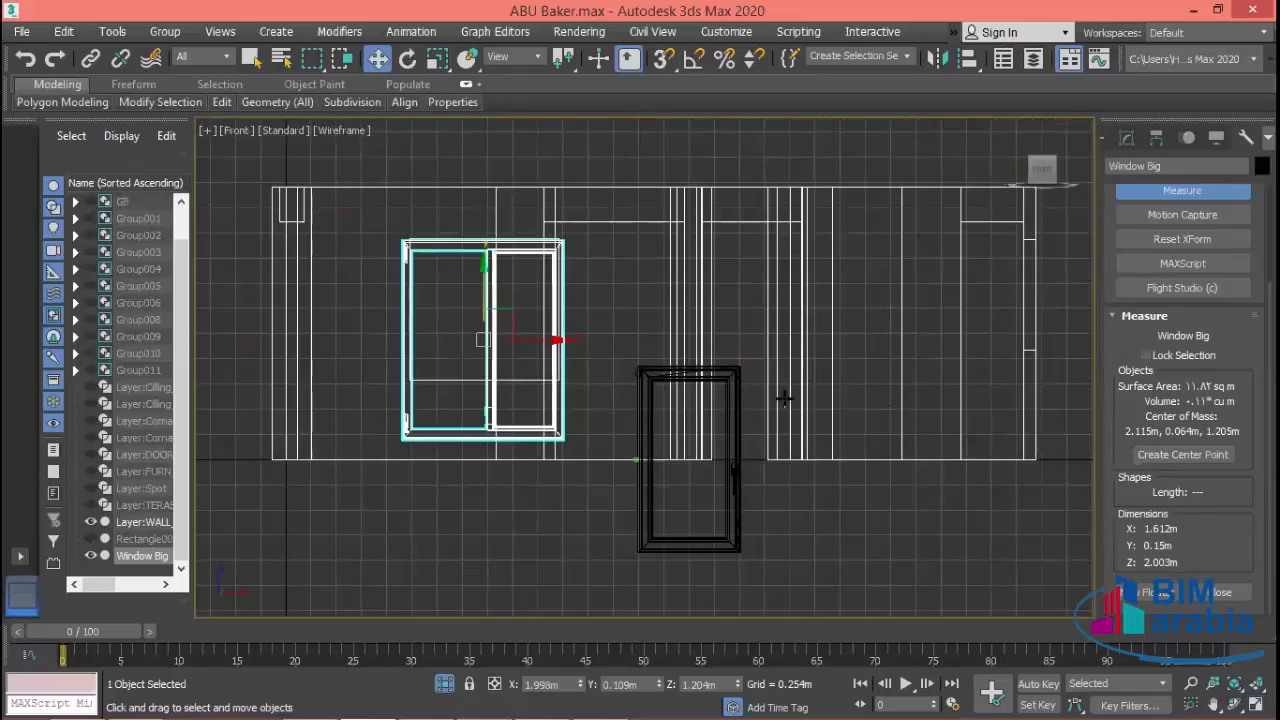
pyautogui.moveTo(462, 318); pyautogui.dragTo(545, 320, button='middle')
pyautogui.scroll(3, 545, 320)
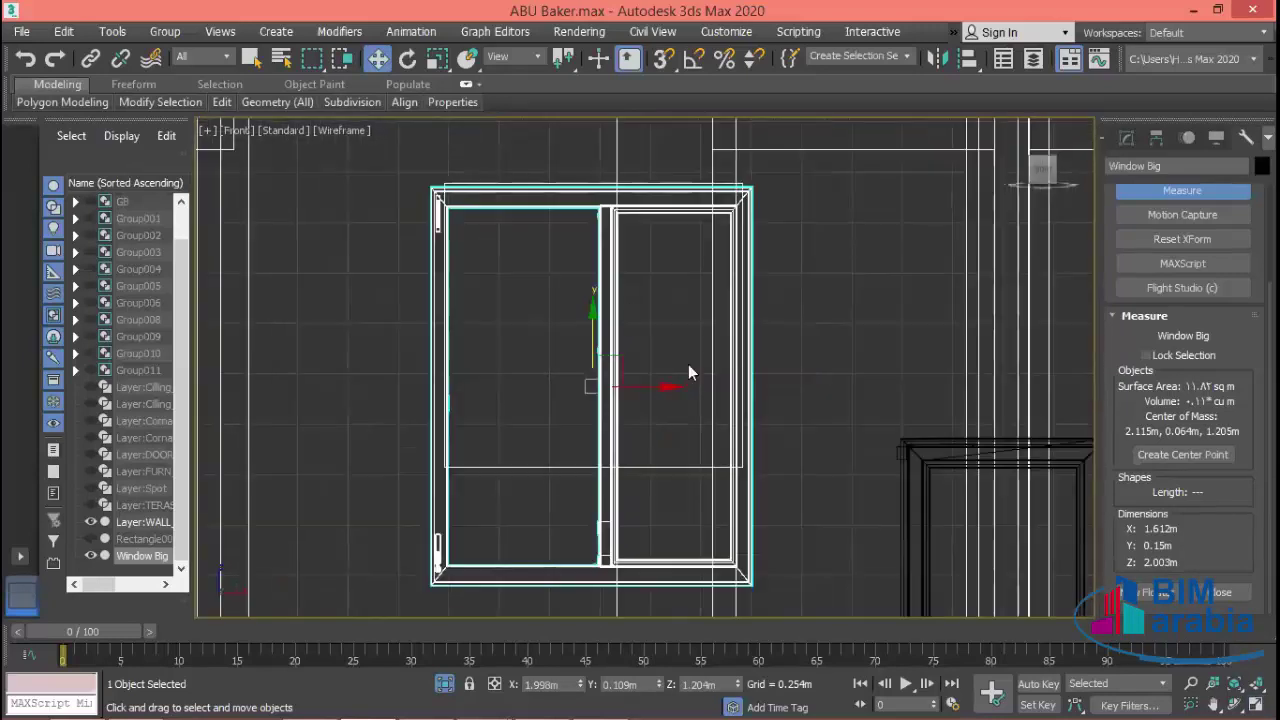
pyautogui.scroll(2, 688, 364)
pyautogui.moveTo(629, 431); pyautogui.dragTo(628, 398)
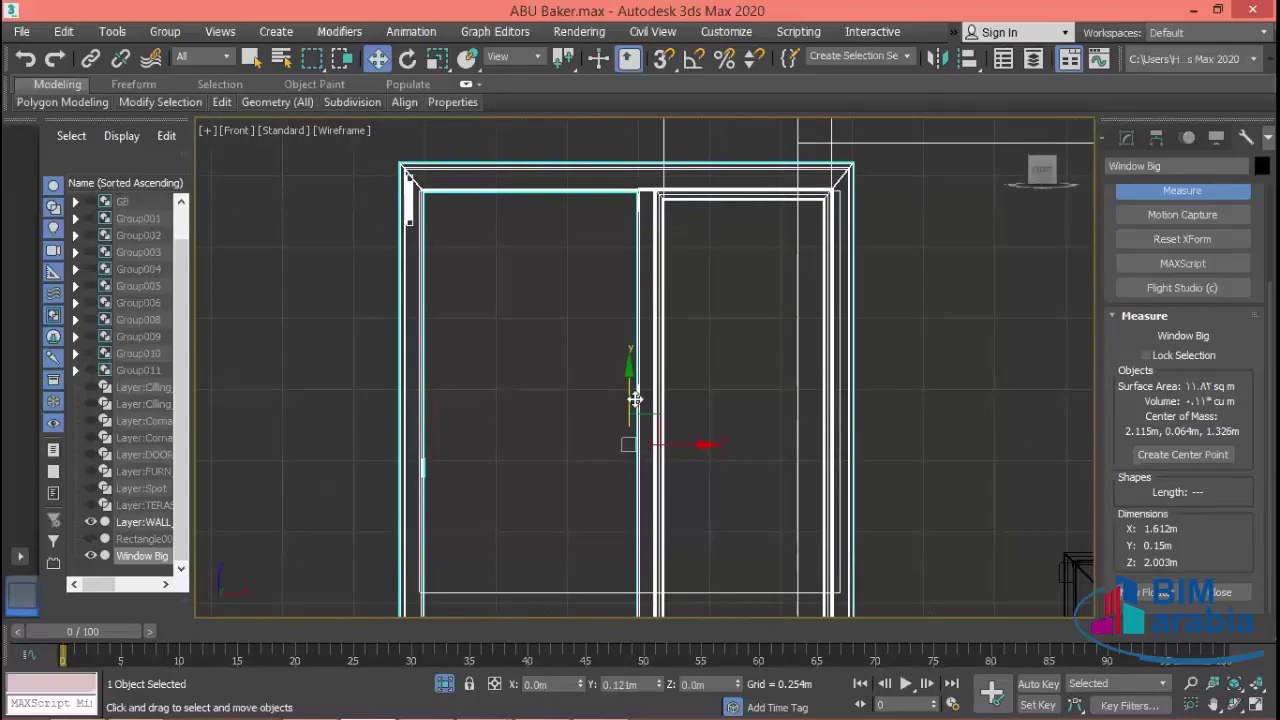
pyautogui.moveTo(635, 399); pyautogui.dragTo(634, 401)
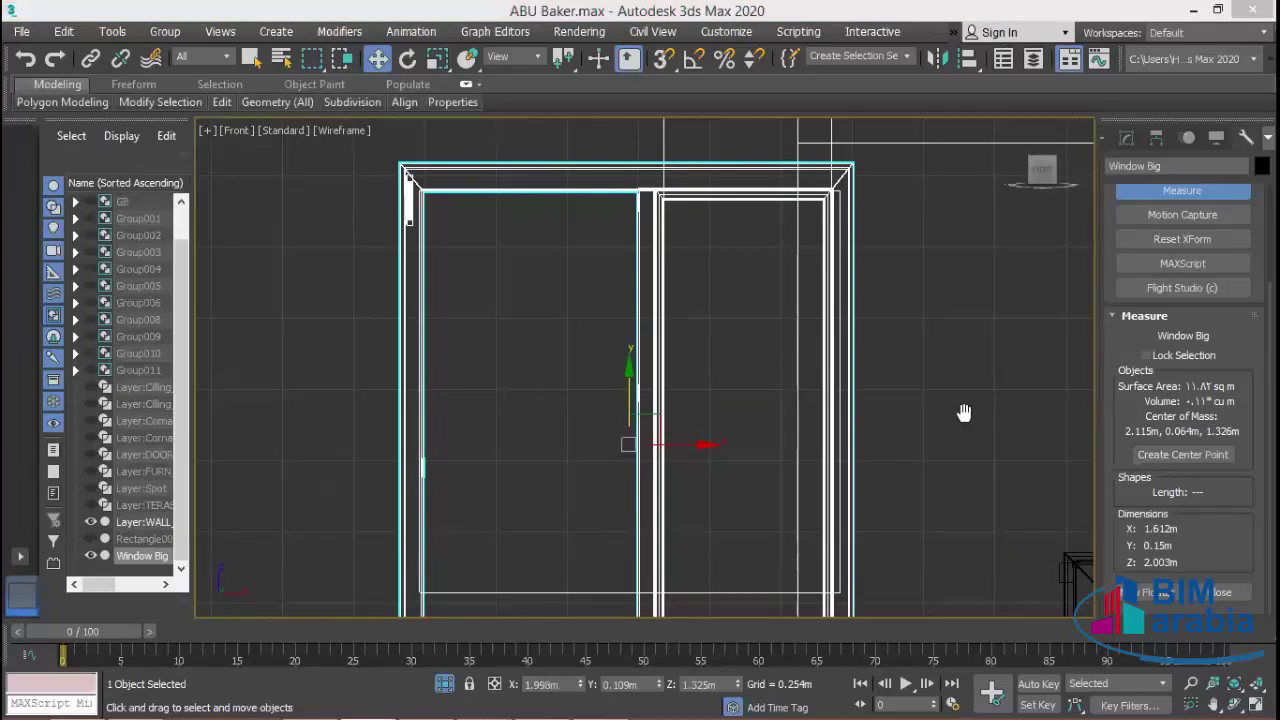
pyautogui.scroll(-2, 966, 417)
pyautogui.scroll(-2, 900, 317)
pyautogui.scroll(-1, 889, 380)
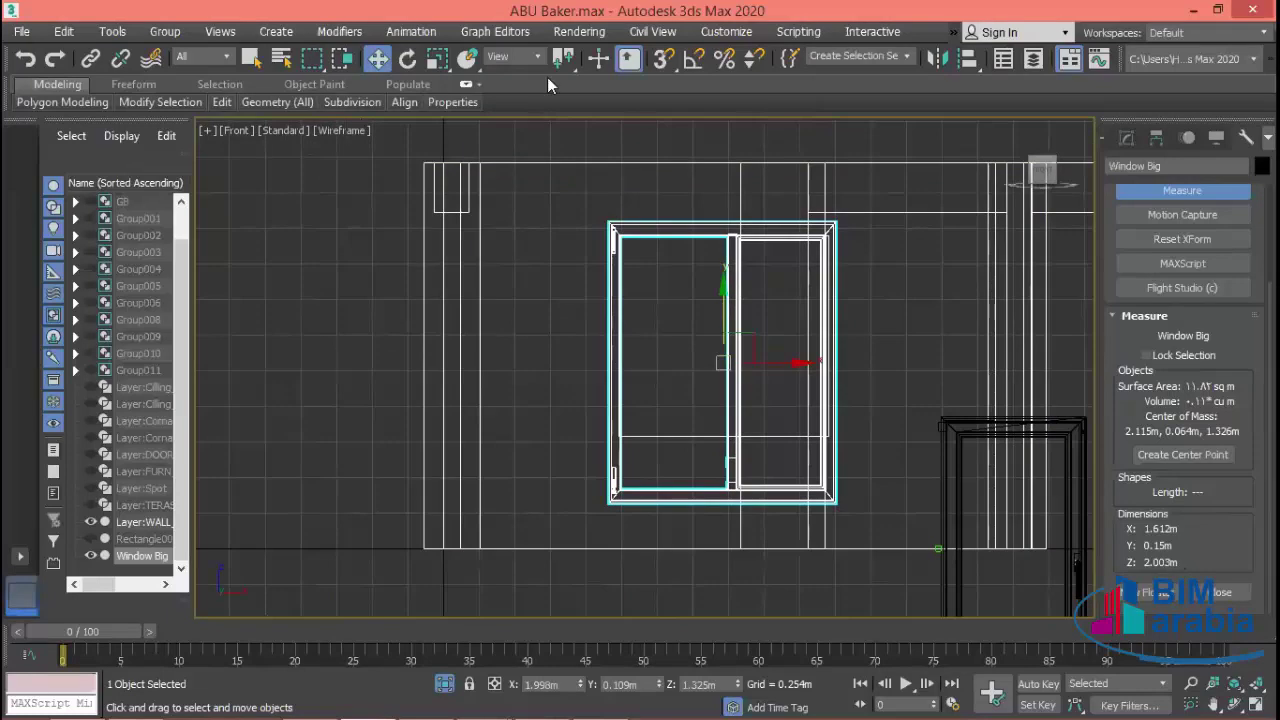
# - Scale Window Big along Z to 1.543 m tall and raise it to about Z 1.51 m
pyautogui.click(435, 60)
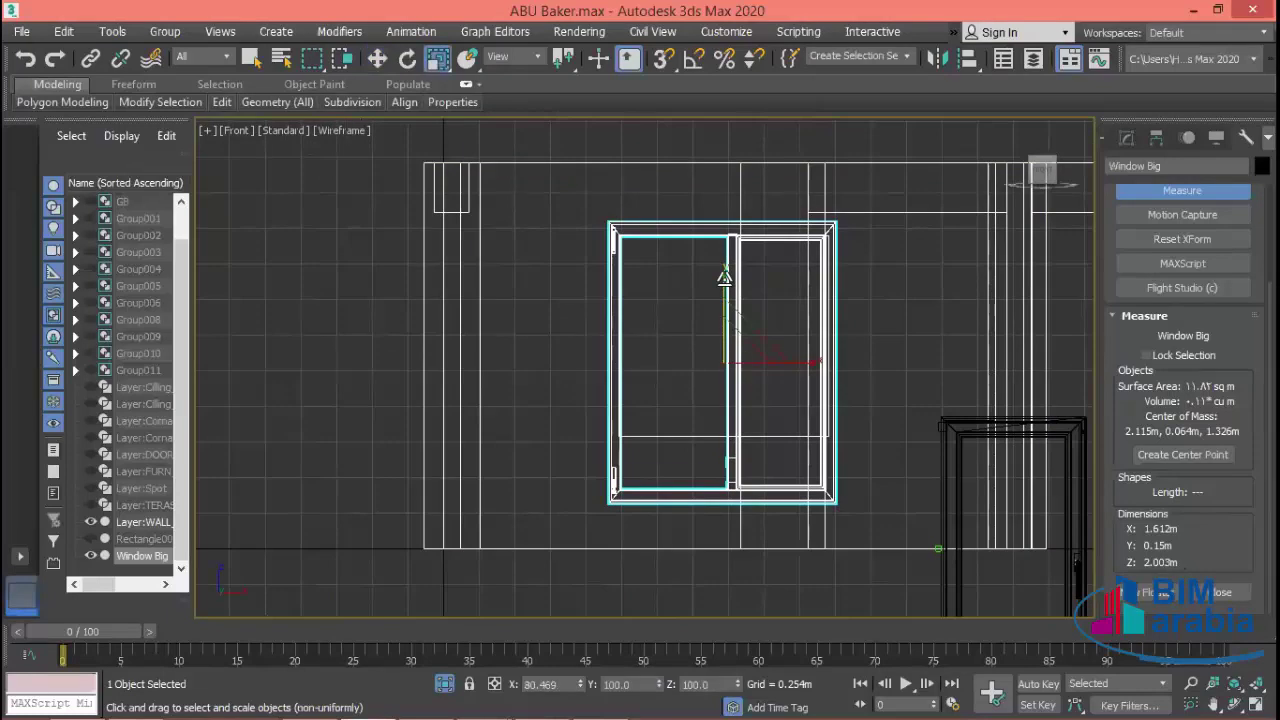
pyautogui.moveTo(724, 276); pyautogui.dragTo(724, 298)
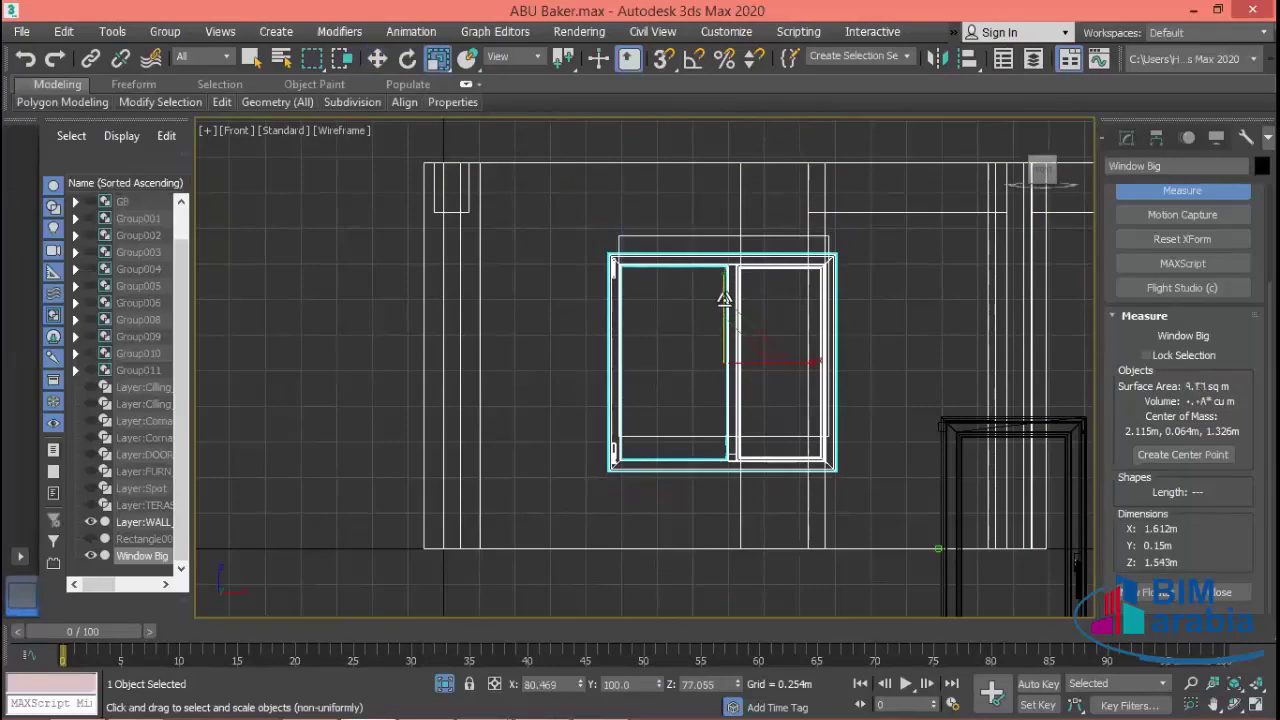
pyautogui.press('w')
pyautogui.moveTo(723, 307); pyautogui.dragTo(723, 280)
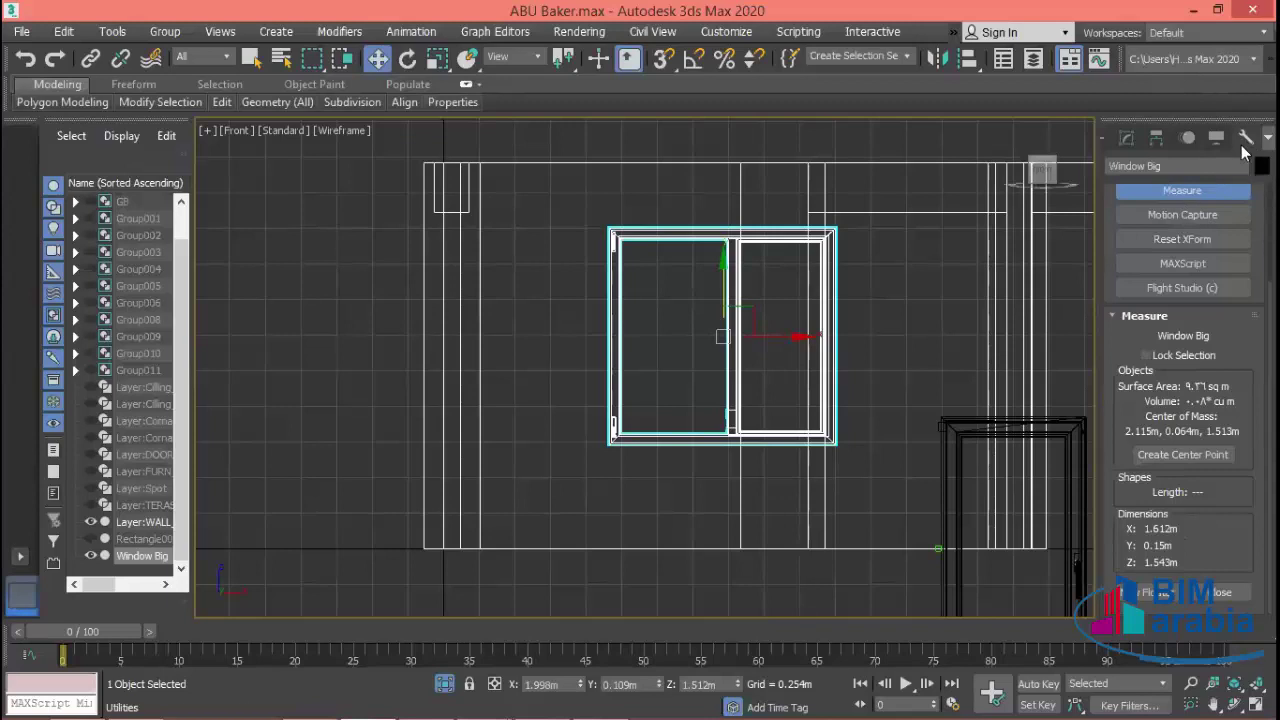
# - Turn off the Measure utility and clear the selection
pyautogui.scroll(3, 1112, 205)
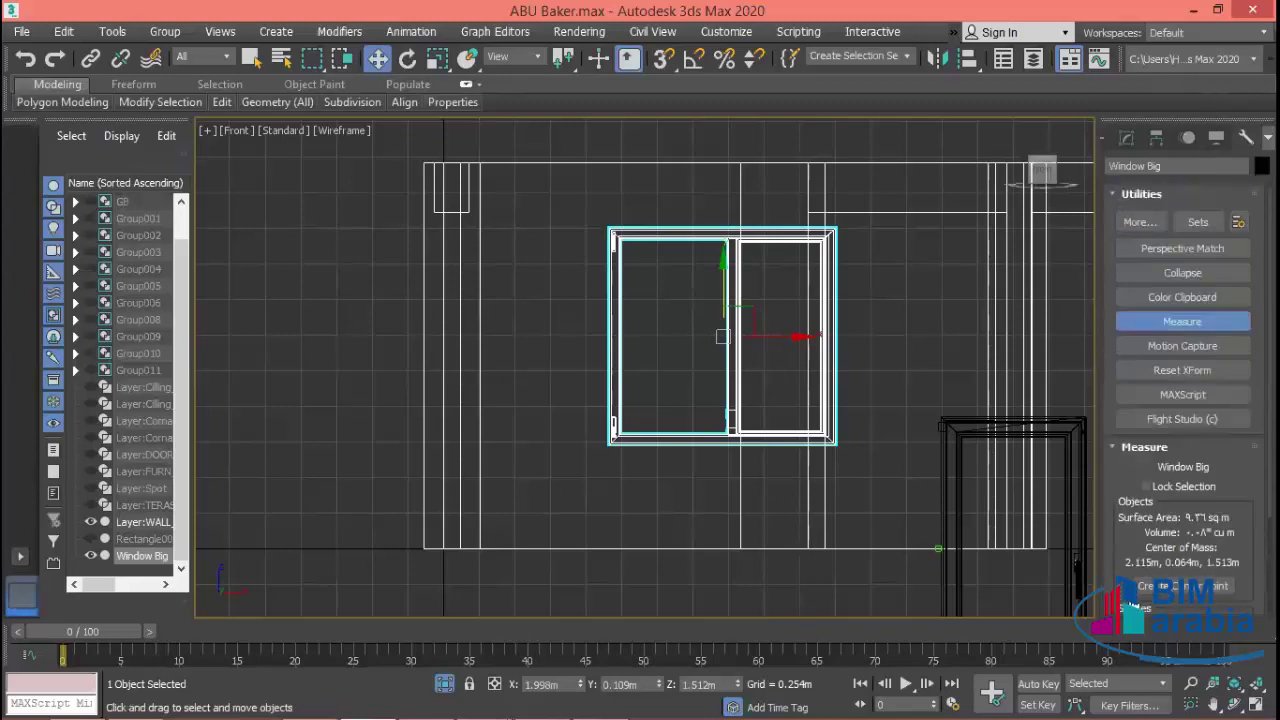
pyautogui.scroll(-3, 1125, 287)
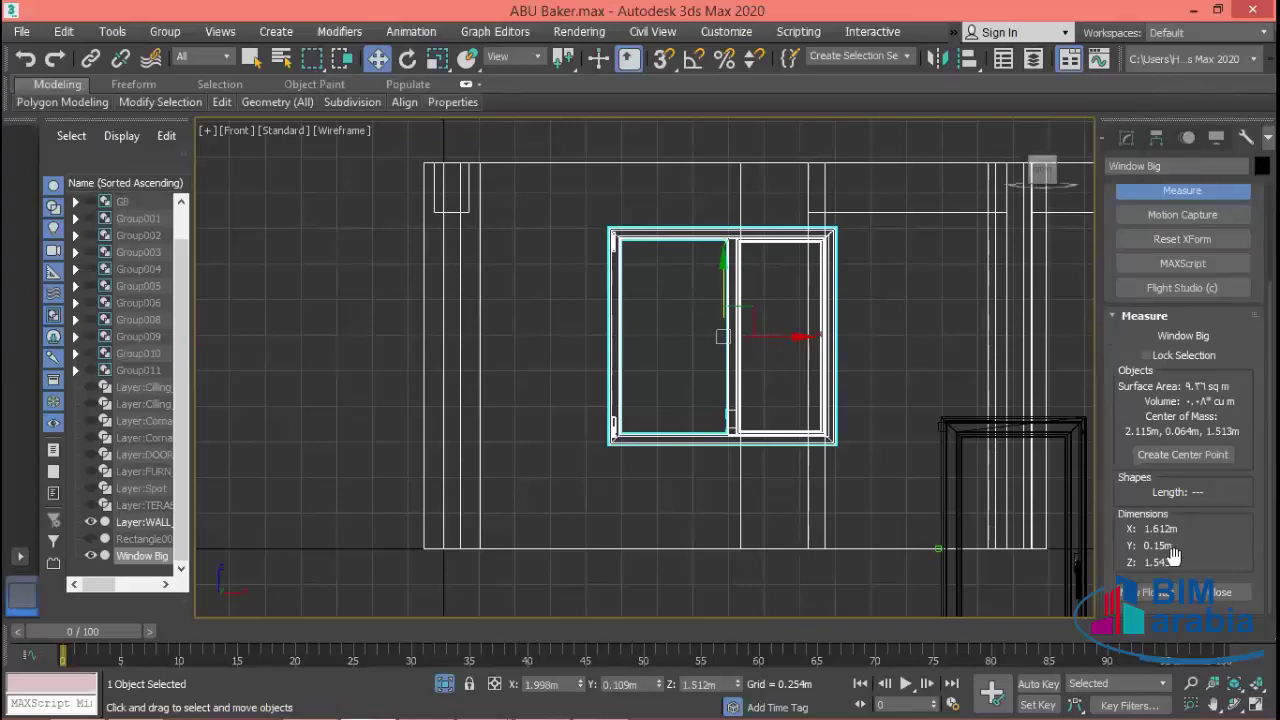
pyautogui.click(1205, 193)
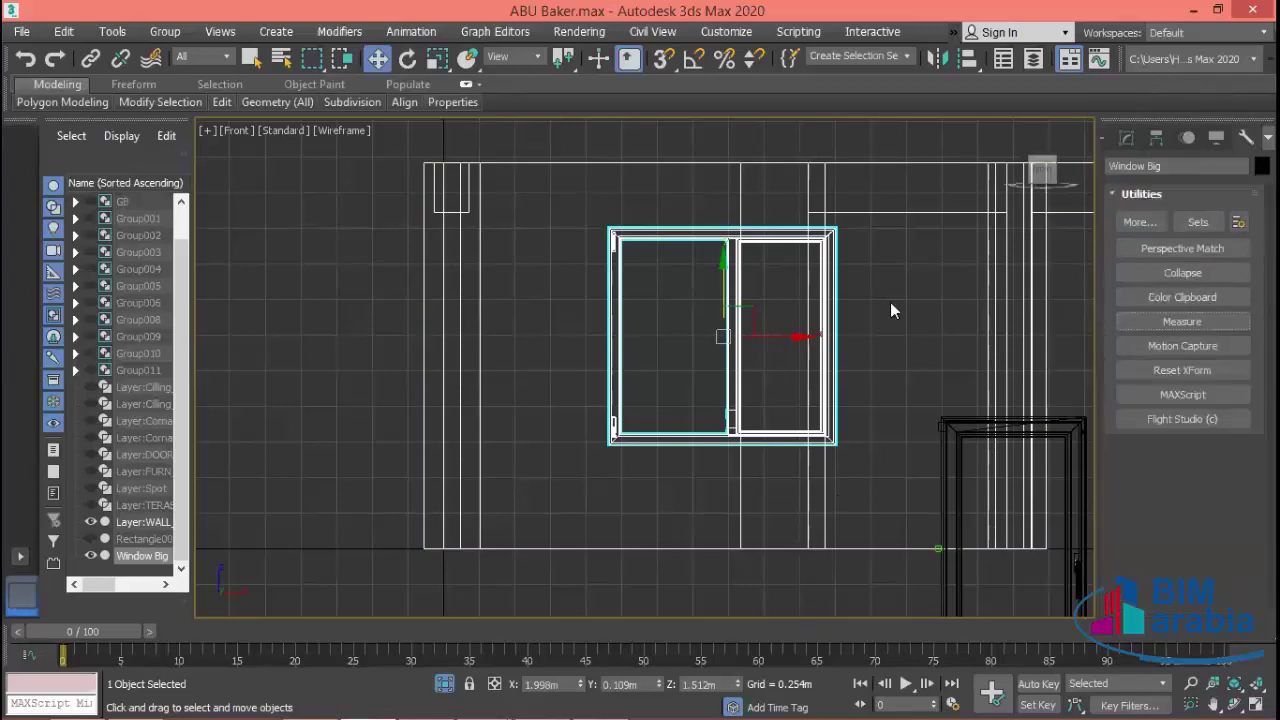
pyautogui.click(894, 362)
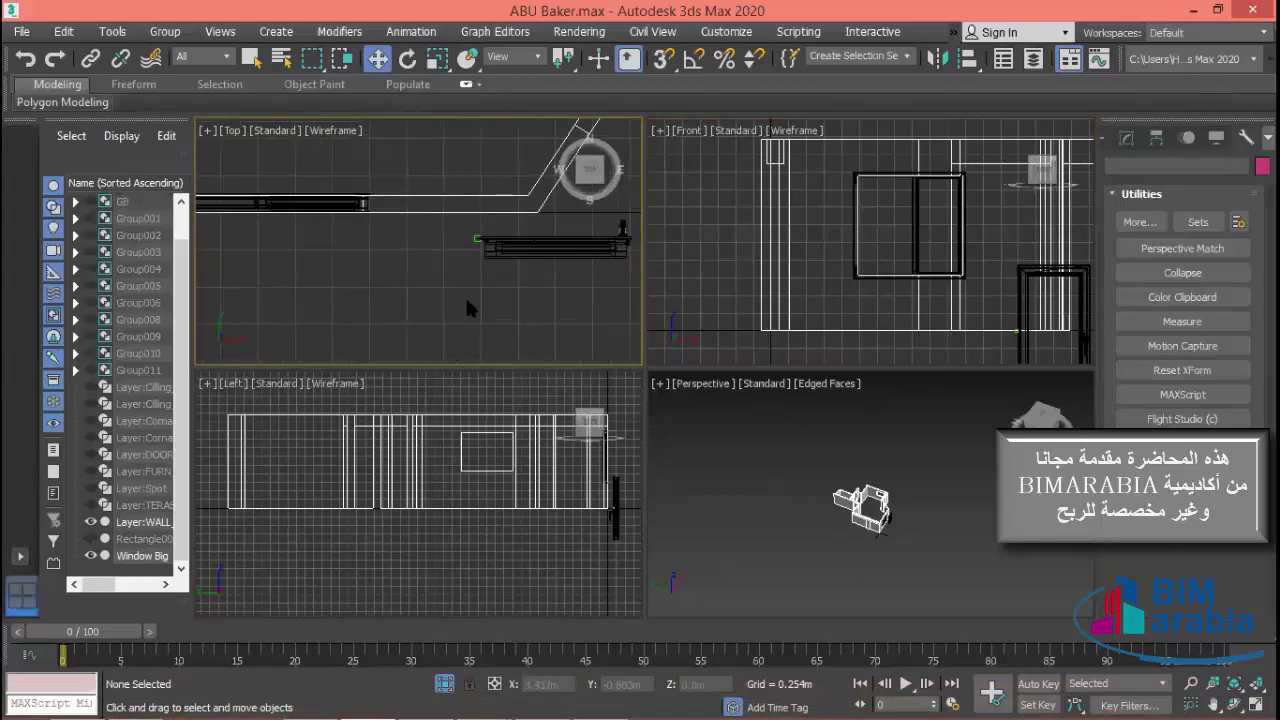
# - Pan and zoom the plan and perspective views to show the whole house with its fitted windows
pyautogui.scroll(-3, 465, 295)
pyautogui.scroll(2, 480, 300)
pyautogui.scroll(1, 455, 294)
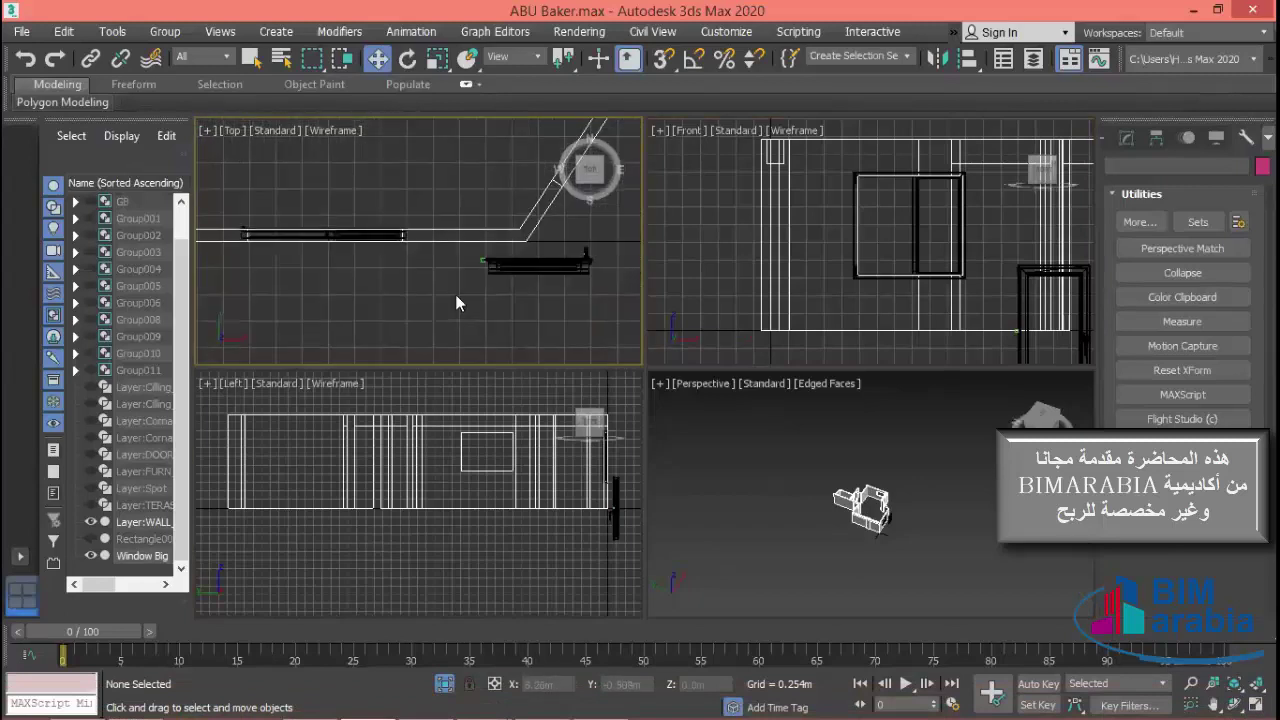
pyautogui.click(540, 268)
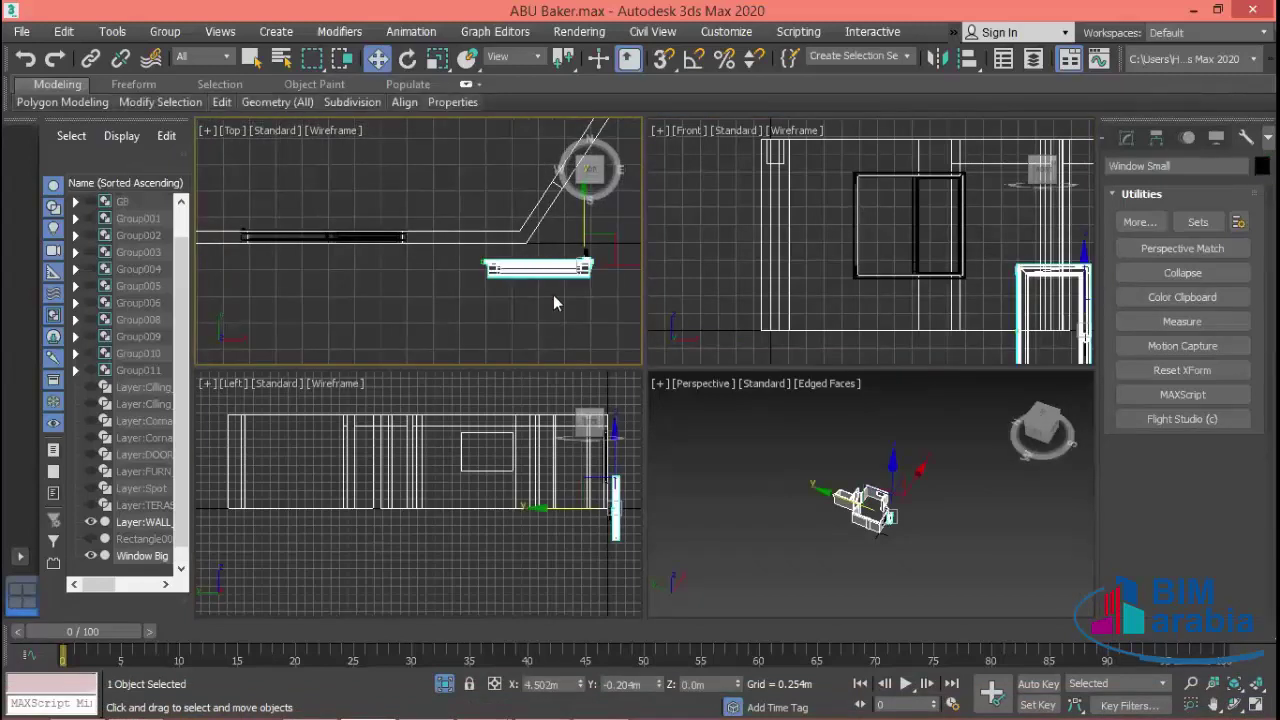
pyautogui.click(542, 312)
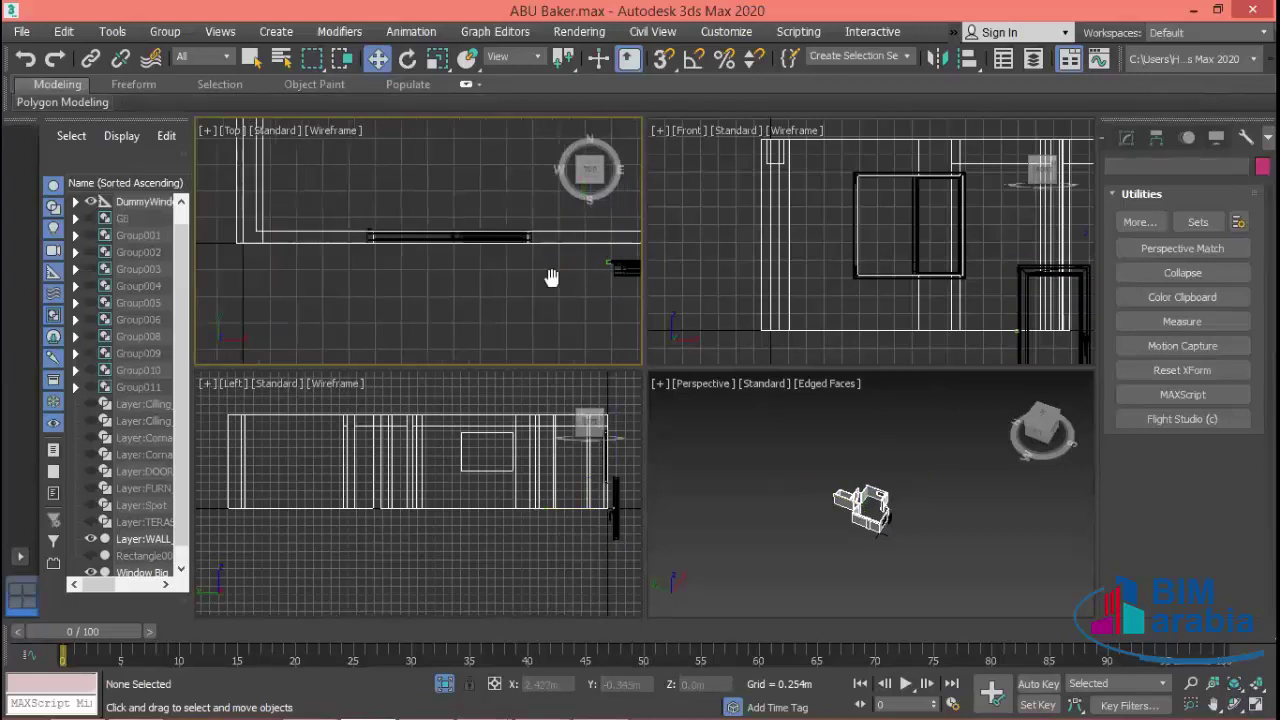
pyautogui.moveTo(542, 312)
pyautogui.mouseDown(button='middle')
pyautogui.moveTo(506, 276)
pyautogui.moveTo(536, 274)
pyautogui.mouseUp(button='middle')
pyautogui.scroll(-3, 520, 282)
pyautogui.scroll(-2, 246, 270)
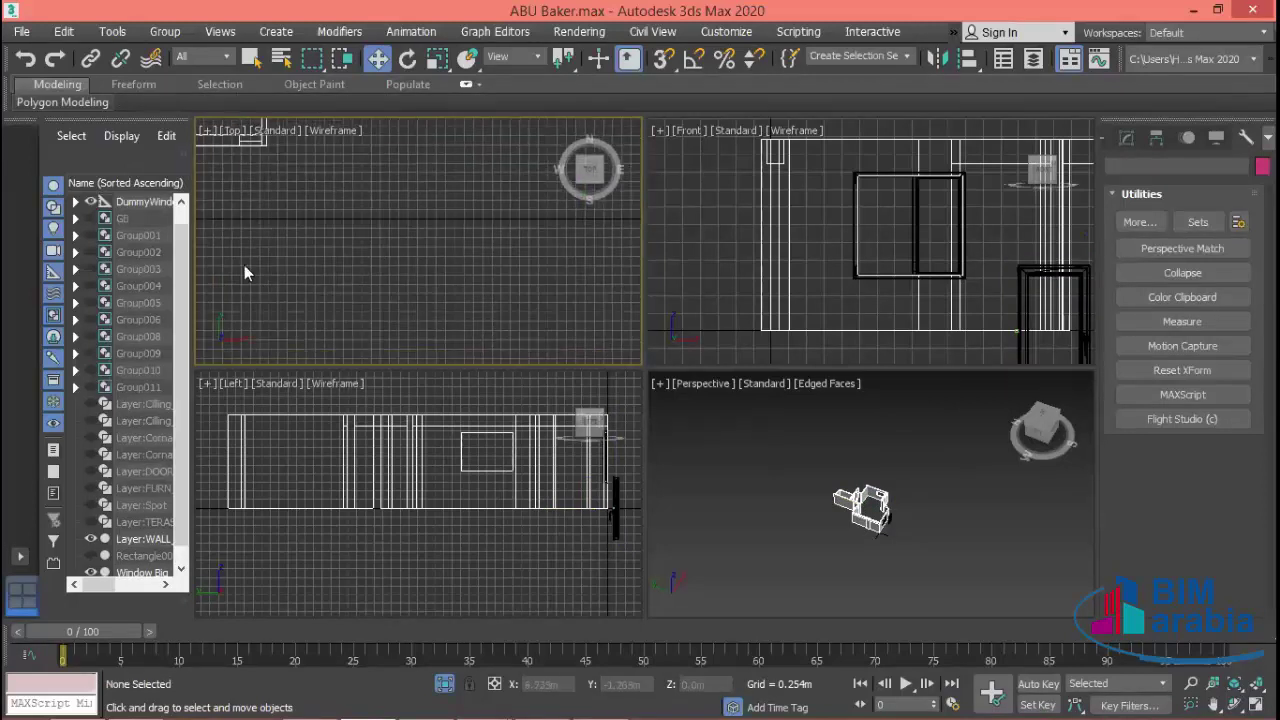
pyautogui.scroll(-2, 429, 277)
pyautogui.scroll(-2, 500, 270)
pyautogui.moveTo(360, 308); pyautogui.dragTo(405, 332, button='middle')
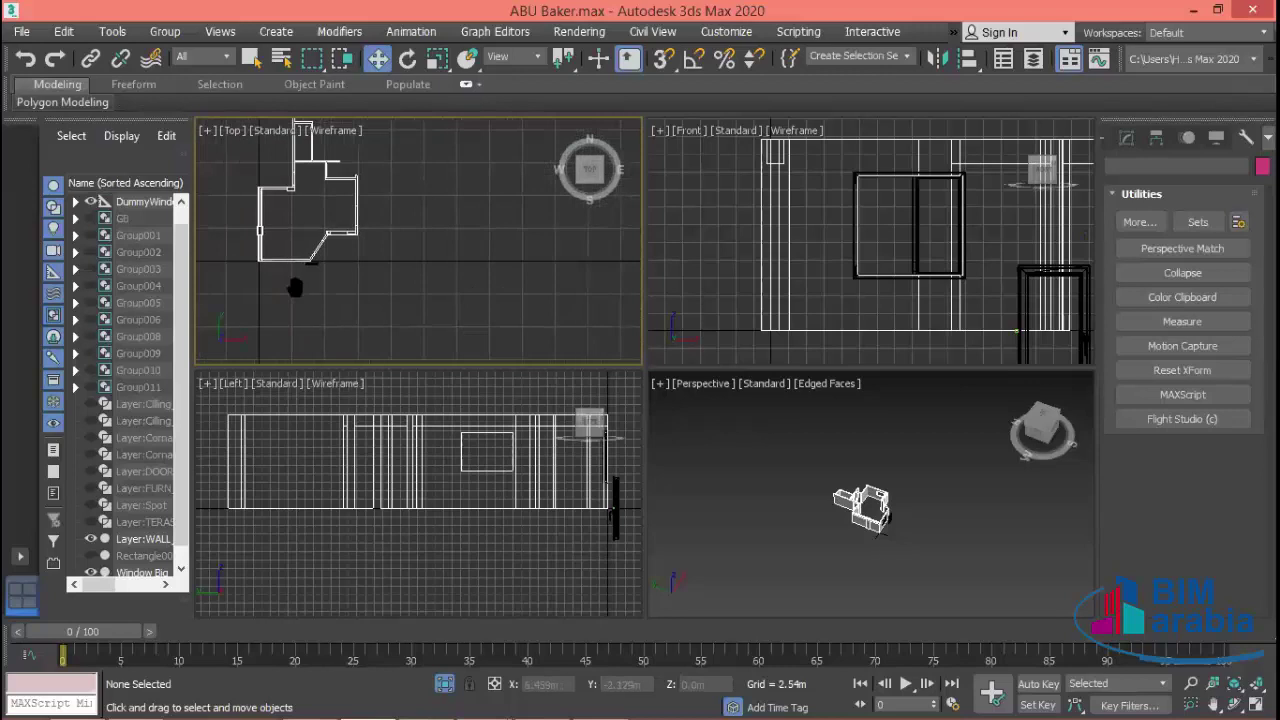
pyautogui.scroll(5, 514, 277)
pyautogui.scroll(4, 490, 300)
pyautogui.scroll(3, 487, 300)
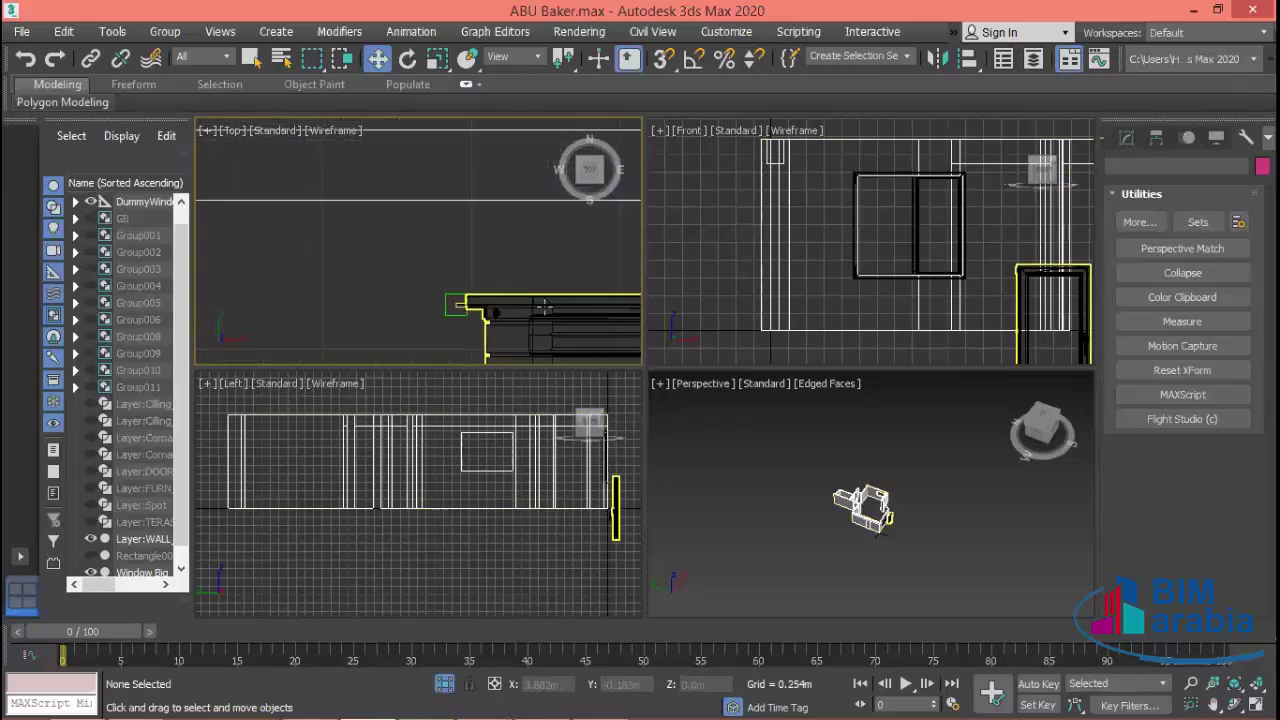
pyautogui.scroll(-3, 409, 308)
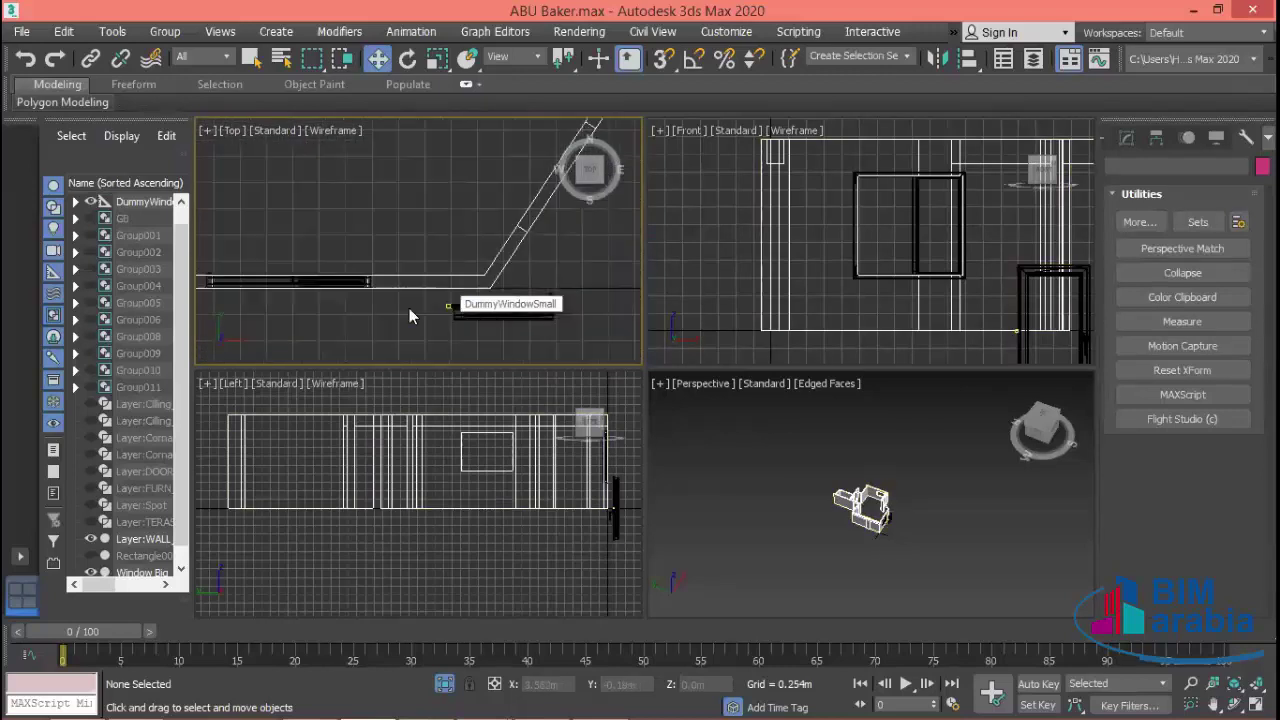
pyautogui.scroll(-2, 462, 288)
pyautogui.scroll(3, 549, 321)
pyautogui.scroll(2, 549, 321)
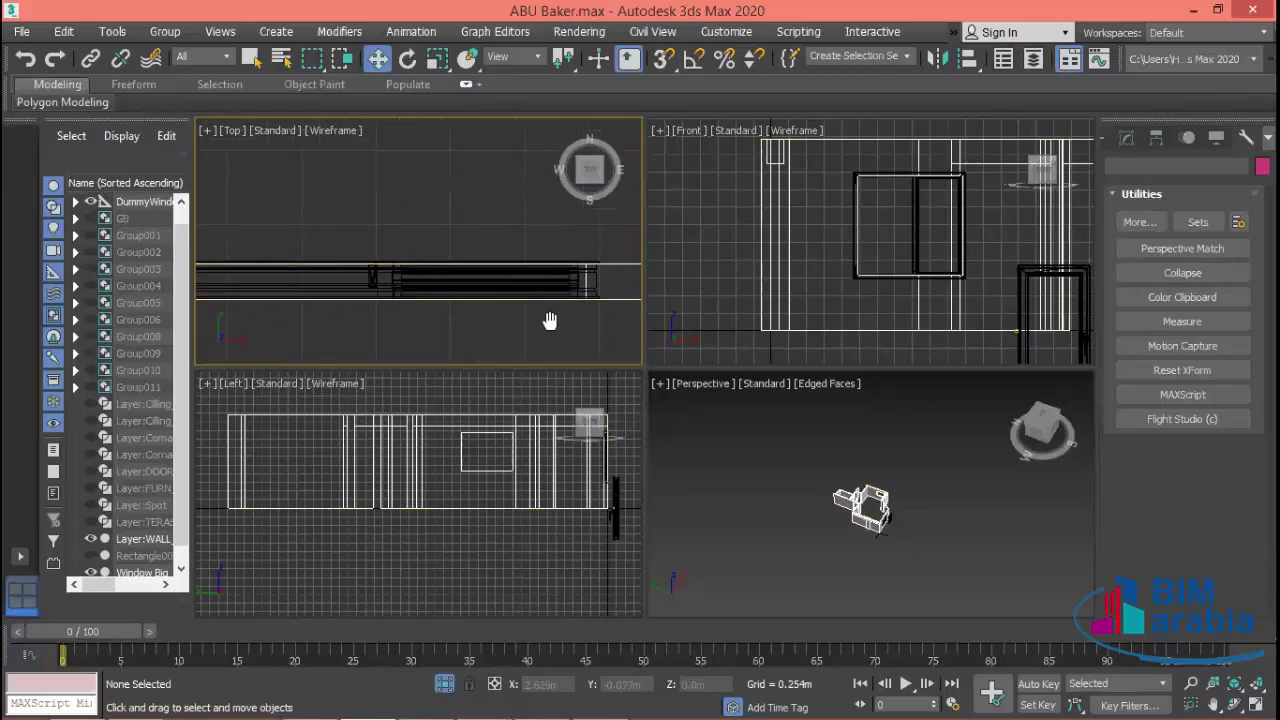
pyautogui.scroll(2, 598, 277)
pyautogui.scroll(-5, 834, 336)
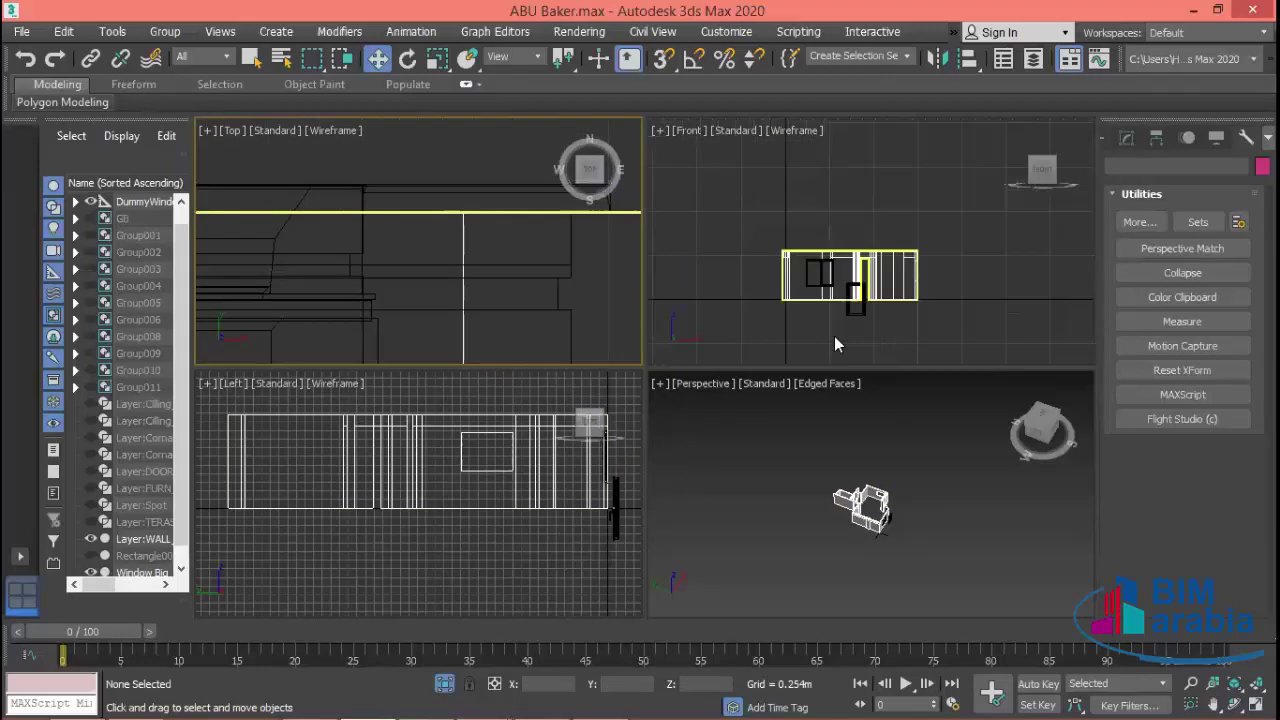
pyautogui.scroll(1, 860, 510)
pyautogui.scroll(3, 905, 523)
pyautogui.scroll(5, 907, 519)
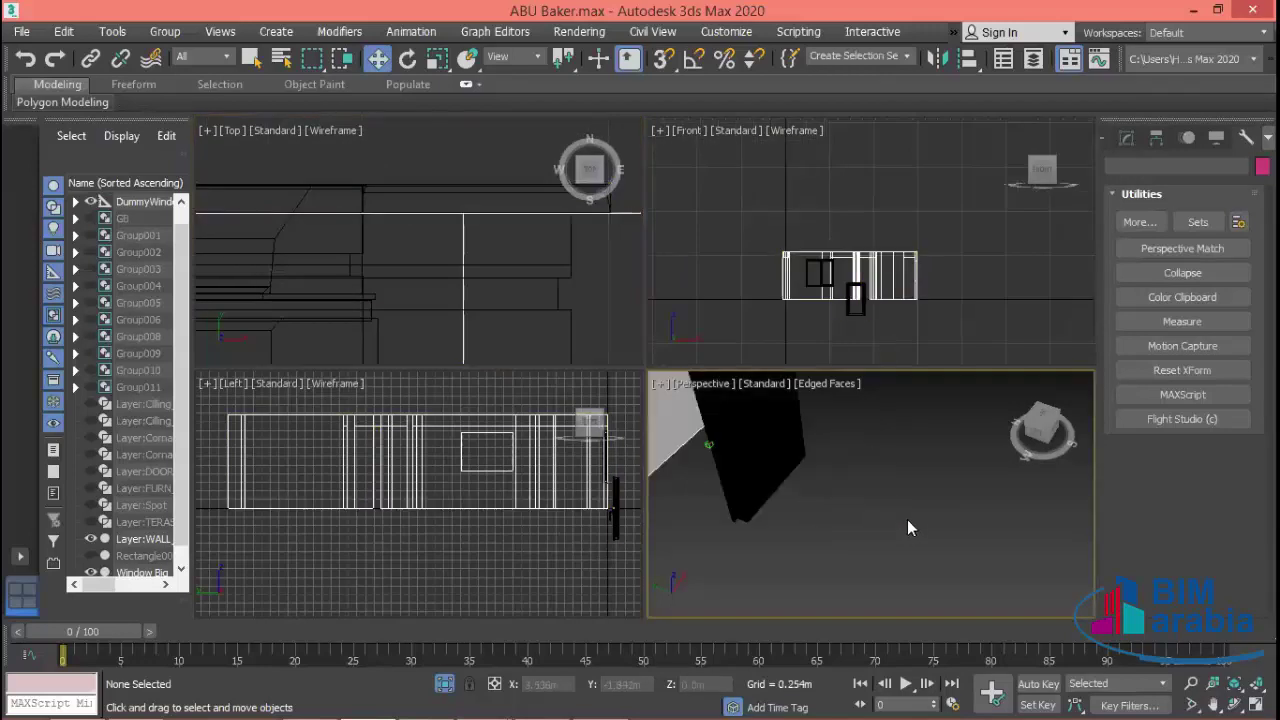
pyautogui.scroll(2, 845, 544)
pyautogui.click(800, 512)
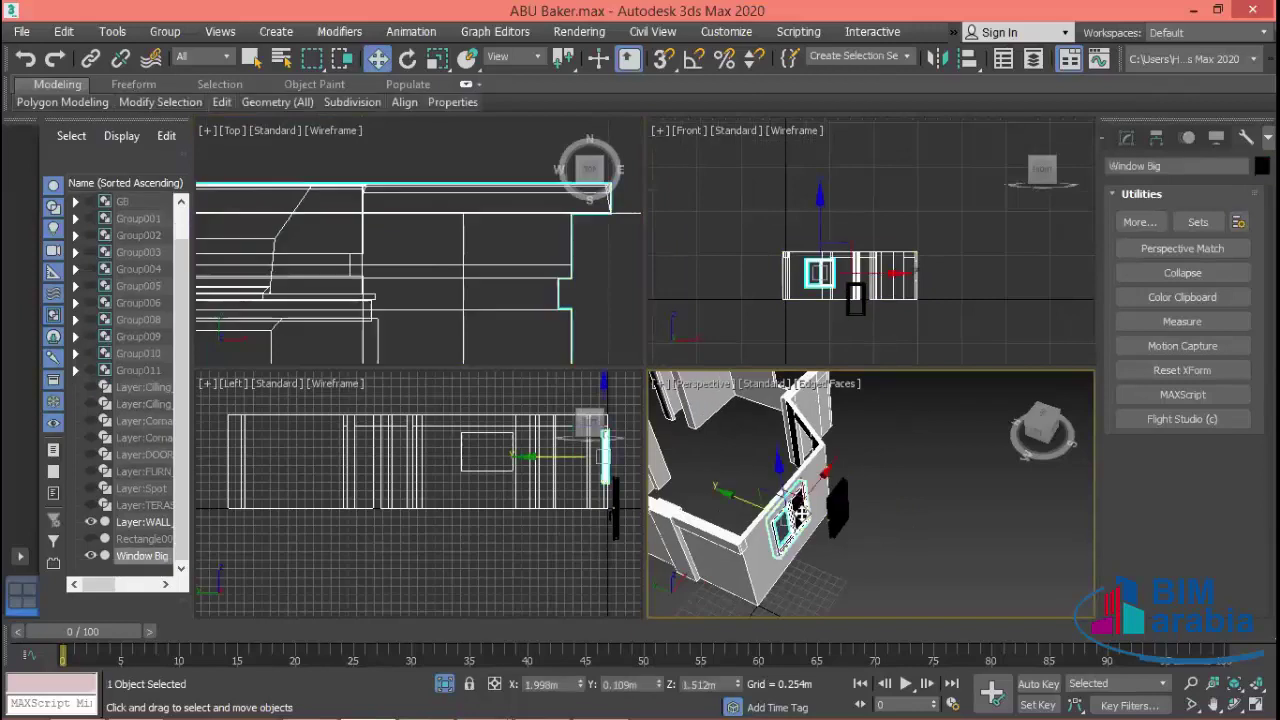
pyautogui.moveTo(868, 568)
pyautogui.keyDown('alt'); pyautogui.mouseDown(button='middle')
pyautogui.moveTo(681, 552)
pyautogui.moveTo(492, 511)
pyautogui.mouseUp(button='middle'); pyautogui.keyUp('alt')
pyautogui.scroll(2, 806, 564)
pyautogui.scroll(2, 790, 530)
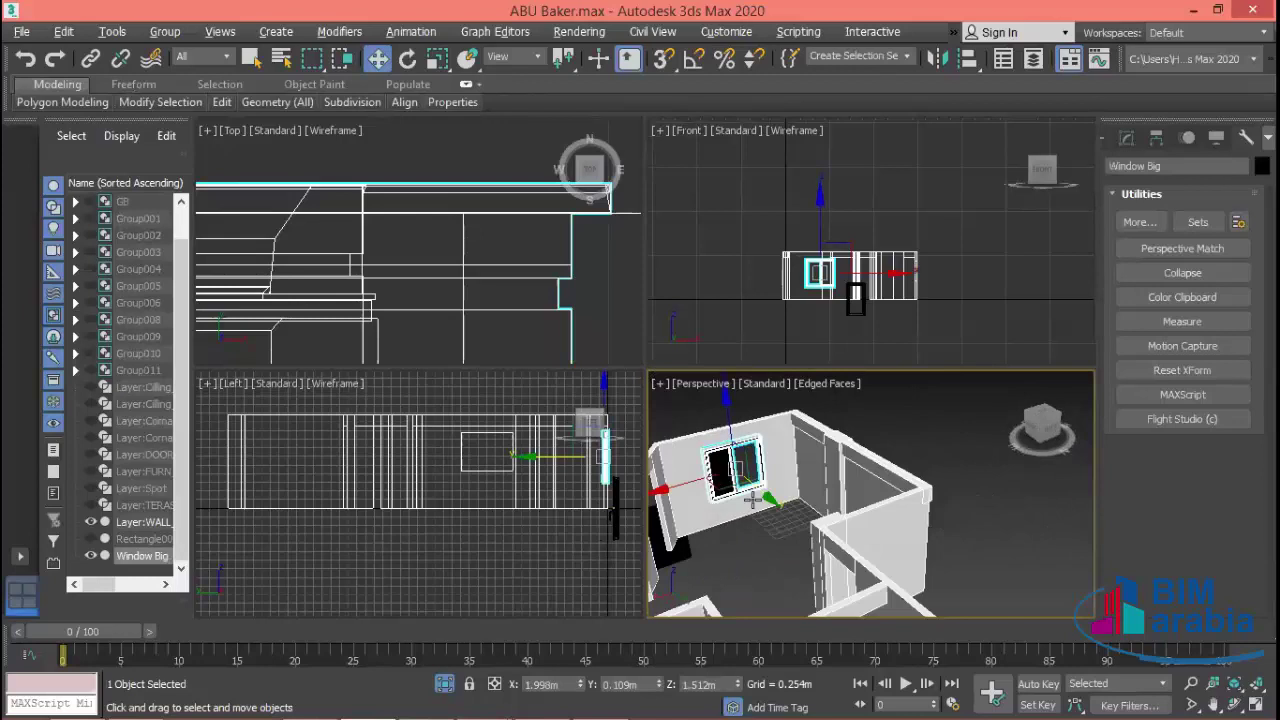
pyautogui.scroll(3, 760, 490)
pyautogui.moveTo(756, 483)
pyautogui.keyDown('alt'); pyautogui.mouseDown(button='middle')
pyautogui.moveTo(780, 524)
pyautogui.moveTo(814, 471)
pyautogui.moveTo(840, 460)
pyautogui.mouseUp(button='middle'); pyautogui.keyUp('alt')
pyautogui.keyDown('alt'); pyautogui.moveTo(842, 504); pyautogui.dragTo(760, 440, button='middle'); pyautogui.keyUp('alt')
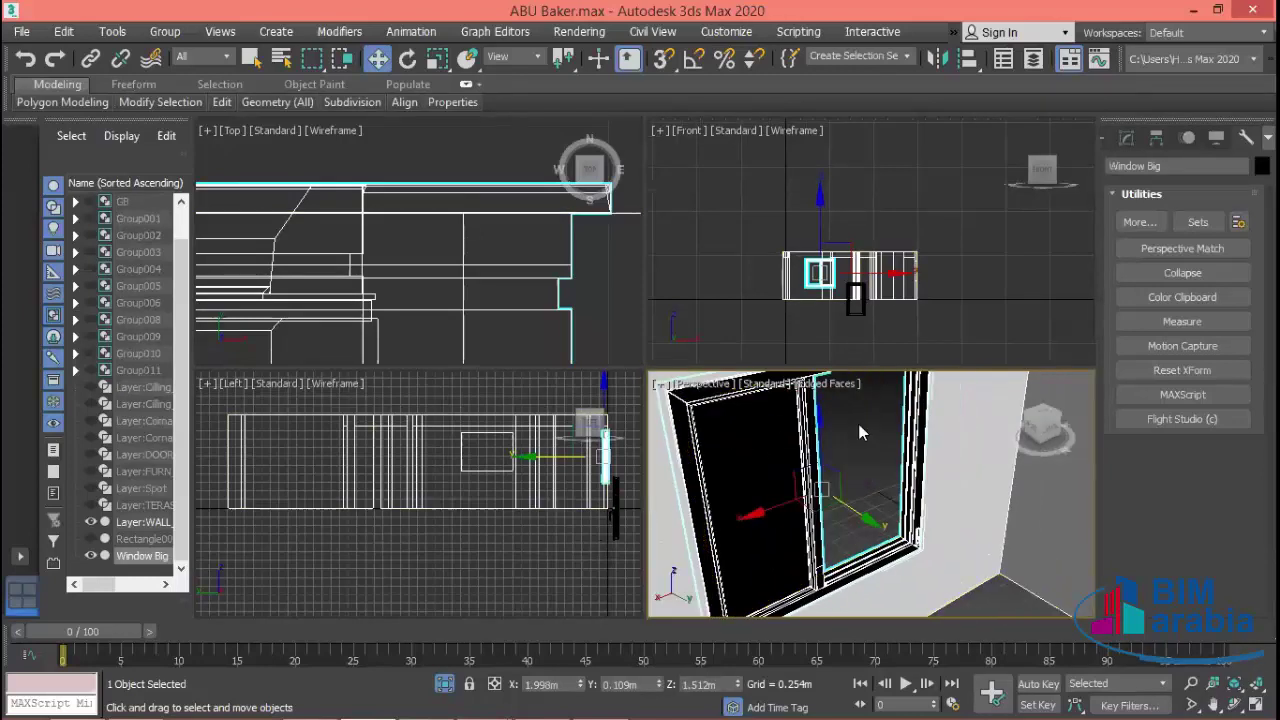
pyautogui.click(749, 423)
pyautogui.click(788, 510)
pyautogui.press('z')
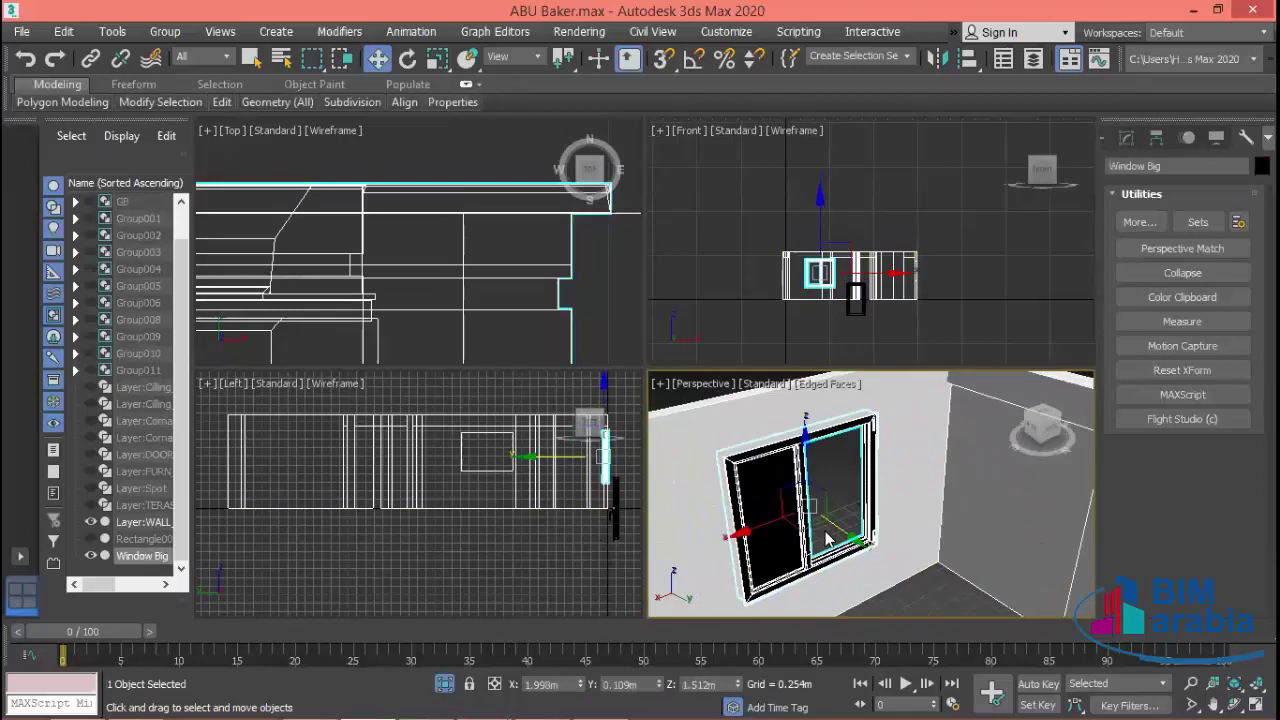
pyautogui.scroll(3, 853, 446)
pyautogui.scroll(2, 914, 472)
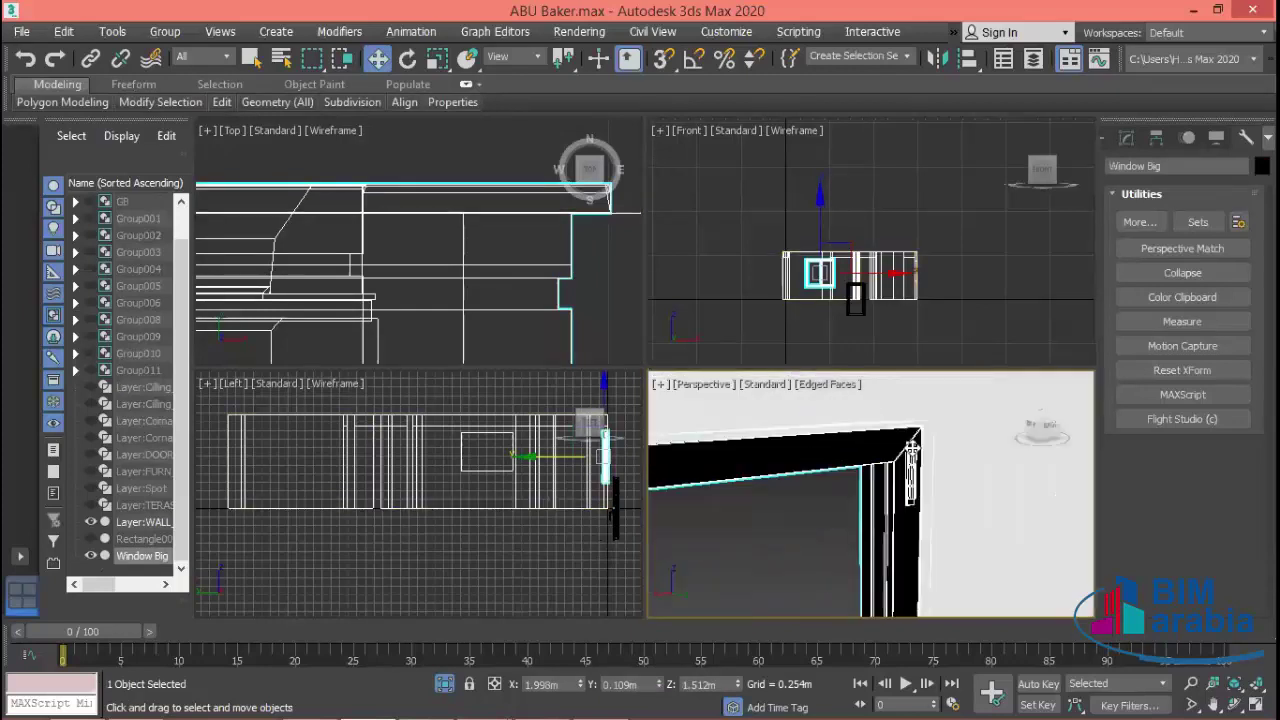
pyautogui.scroll(2, 935, 468)
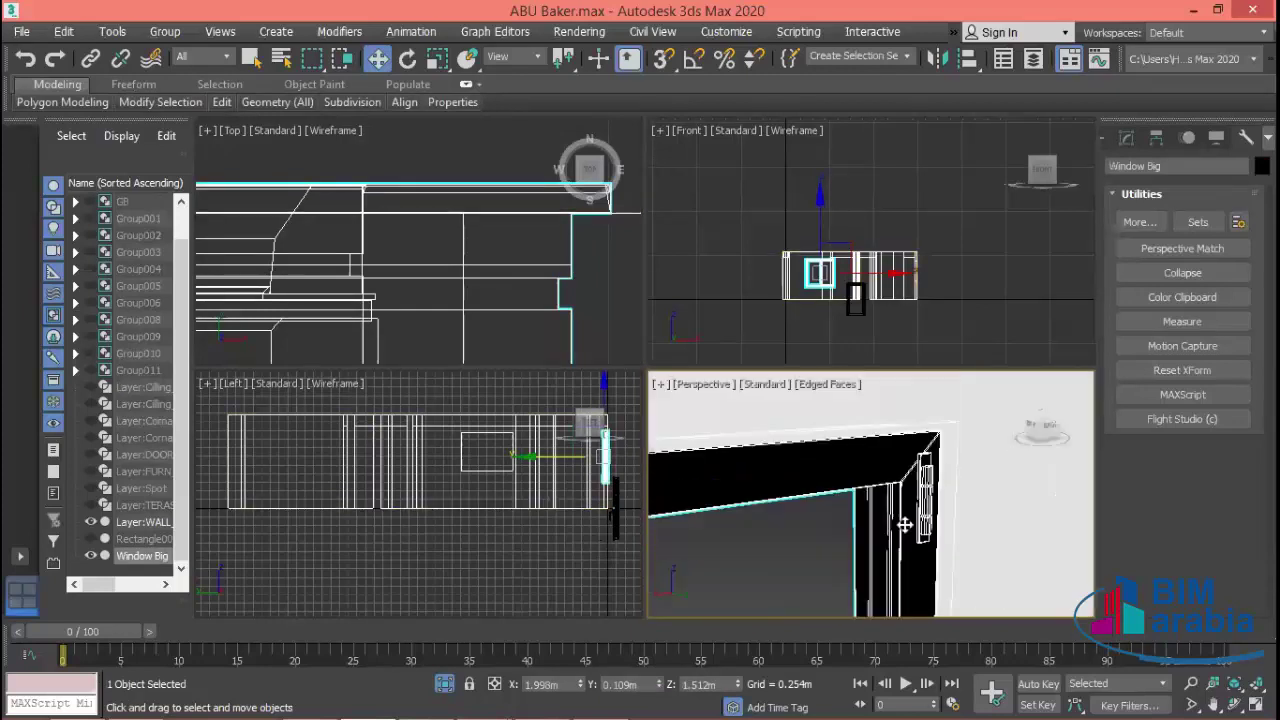
pyautogui.scroll(-5, 928, 512)
pyautogui.moveTo(930, 480); pyautogui.dragTo(945, 484, button='middle')
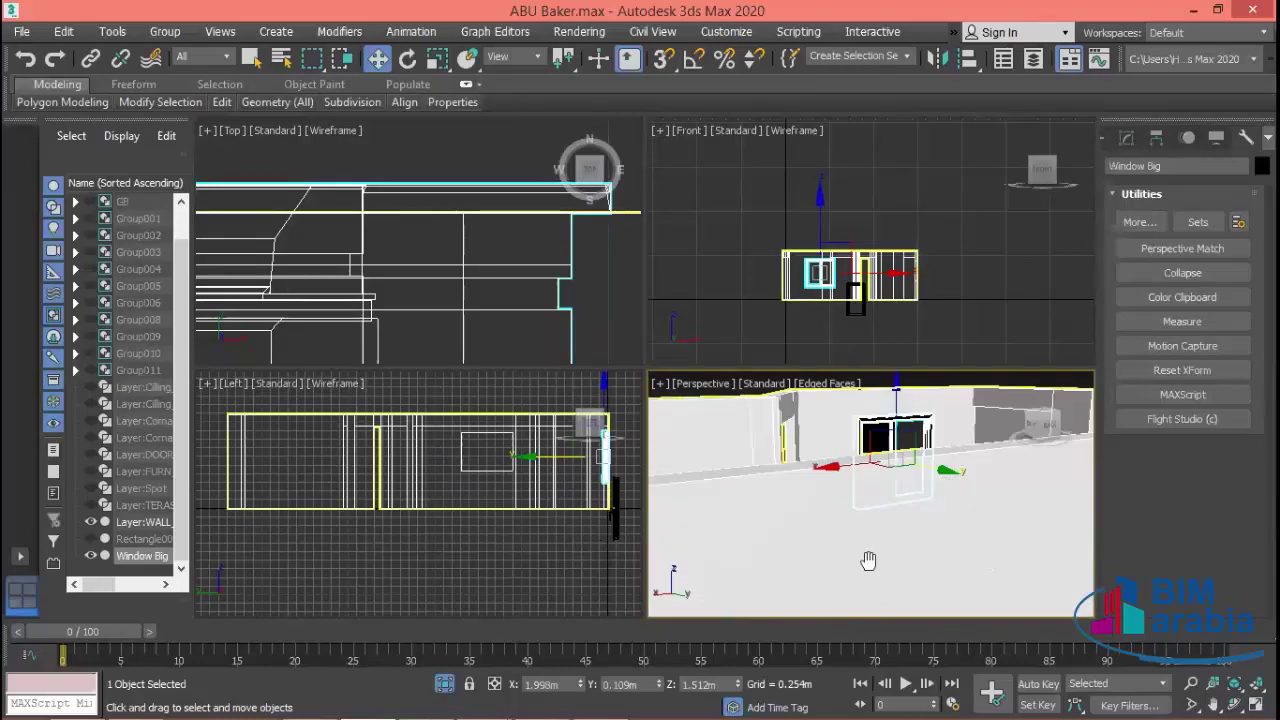
pyautogui.keyDown('alt'); pyautogui.moveTo(868, 560); pyautogui.dragTo(850, 480, button='middle'); pyautogui.keyUp('alt')
pyautogui.scroll(3, 850, 480)
pyautogui.click(845, 474)
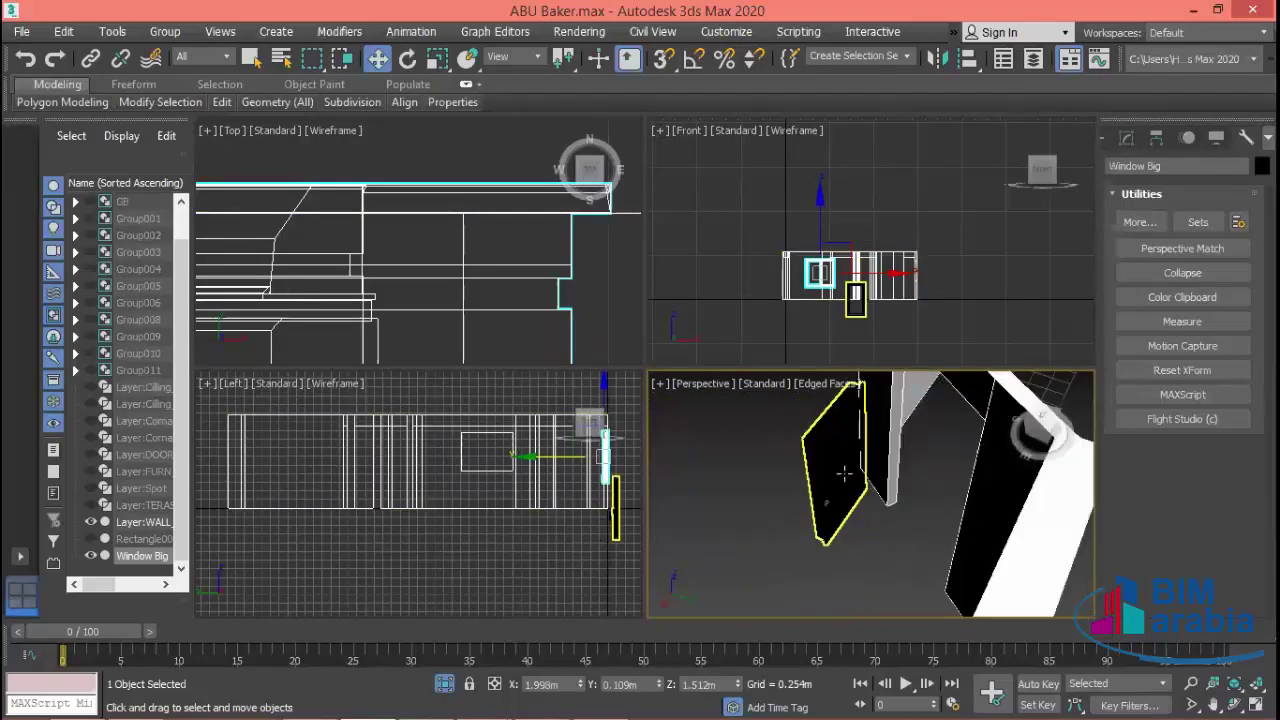
pyautogui.scroll(-2, 845, 474)
pyautogui.scroll(-2, 829, 514)
pyautogui.scroll(-5, 806, 524)
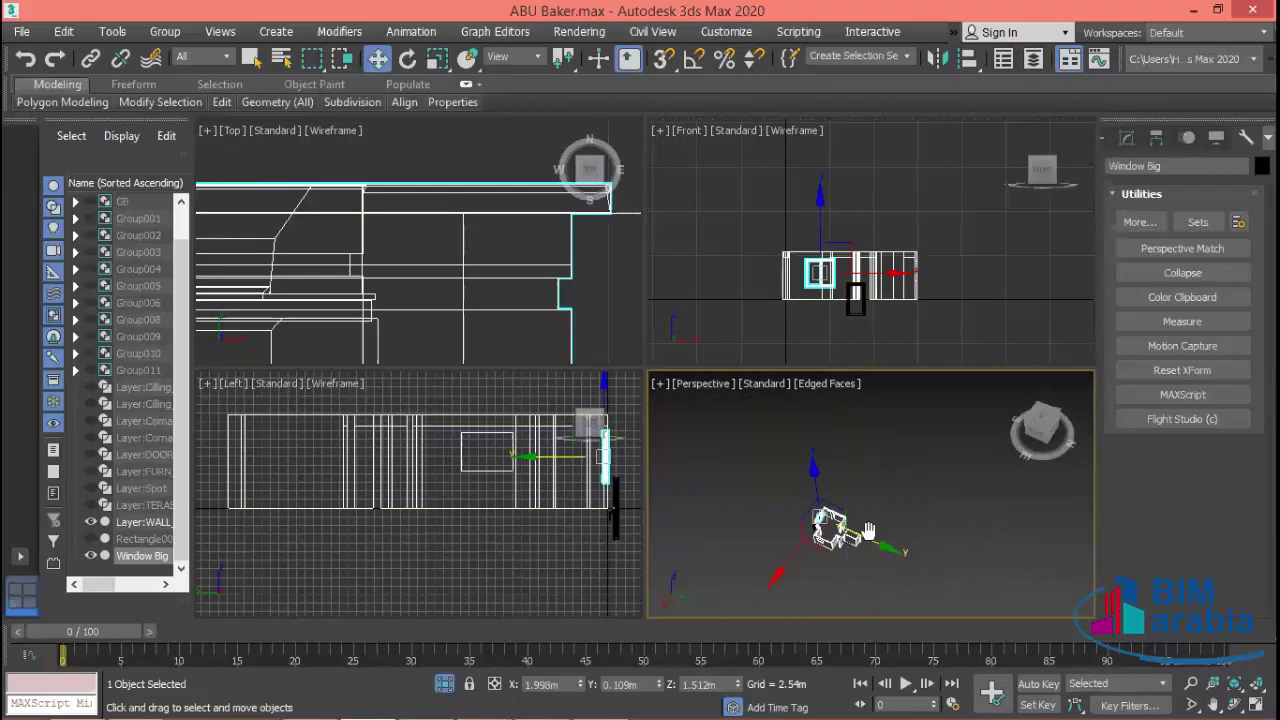
pyautogui.scroll(1, 868, 530)
pyautogui.scroll(-3, 459, 244)
pyautogui.moveTo(489, 307); pyautogui.dragTo(519, 200, button='middle')
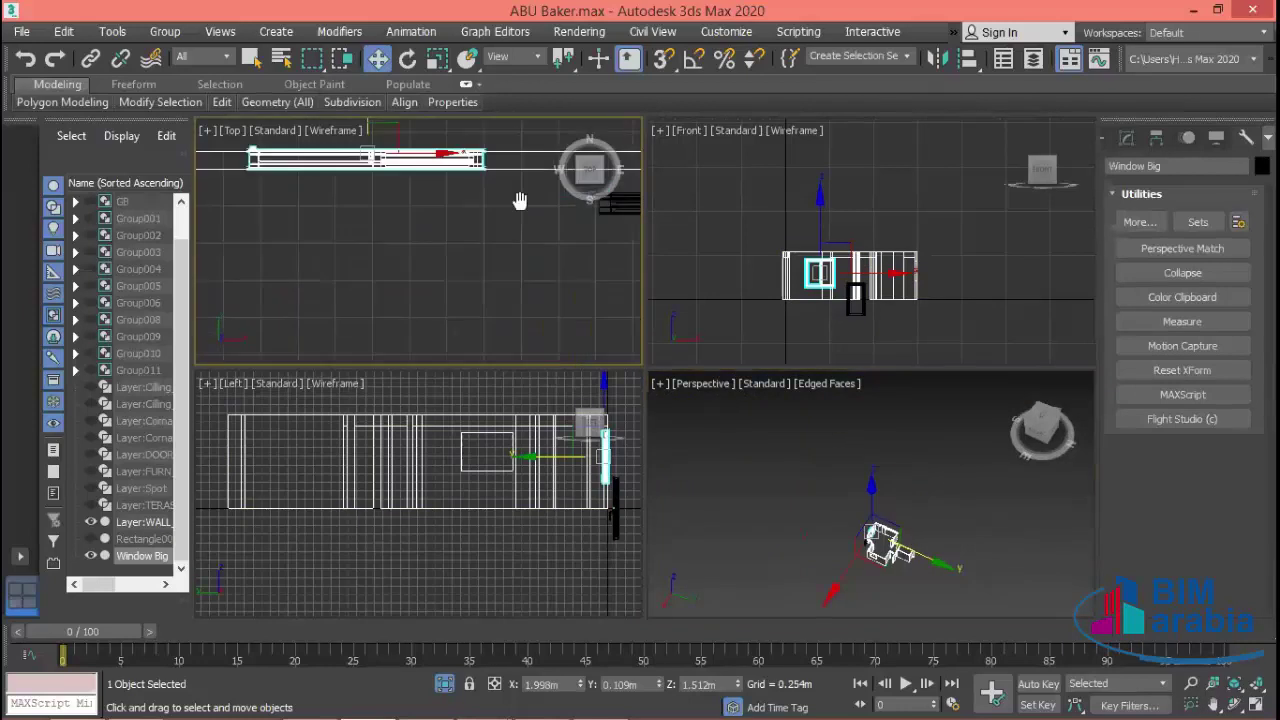
pyautogui.scroll(-3, 545, 292)
pyautogui.scroll(-2, 549, 298)
pyautogui.scroll(-1, 504, 266)
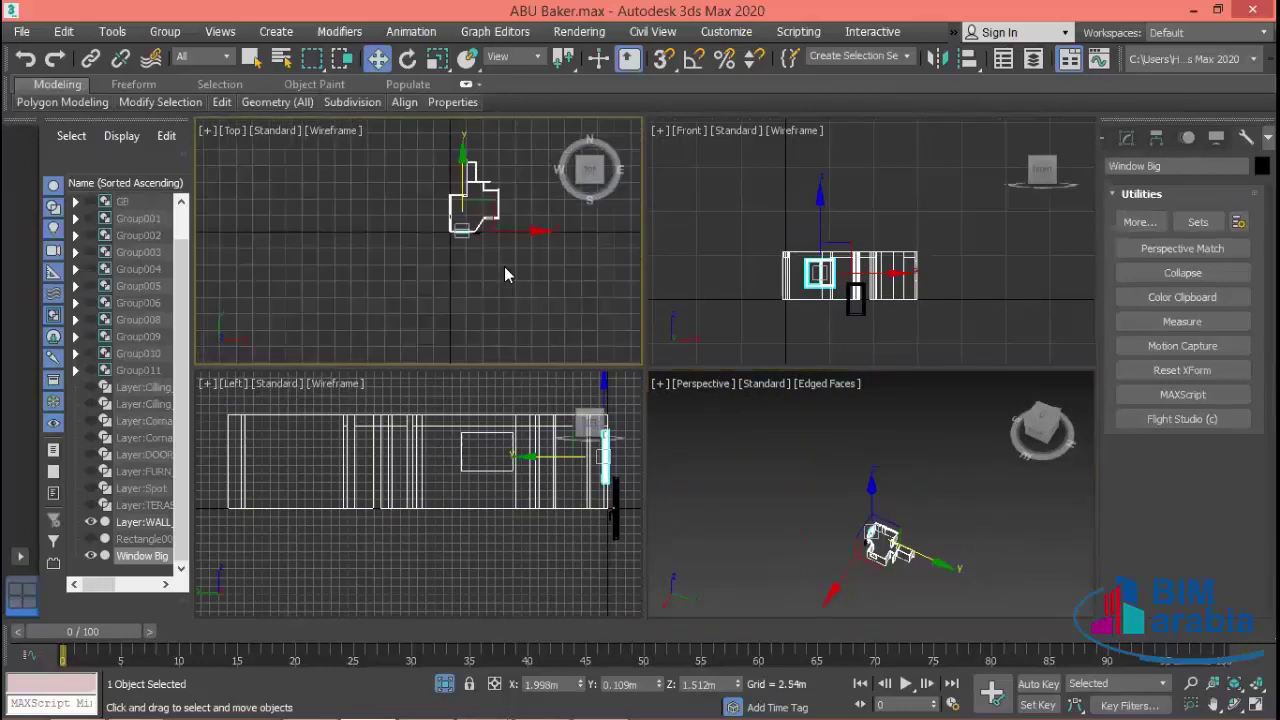
pyautogui.scroll(-1, 537, 286)
pyautogui.moveTo(582, 322)
pyautogui.mouseDown(button='middle')
pyautogui.moveTo(499, 276)
pyautogui.moveTo(549, 299)
pyautogui.moveTo(403, 338)
pyautogui.mouseUp(button='middle')
pyautogui.scroll(2, 530, 234)
pyautogui.scroll(1, 525, 250)
pyautogui.scroll(1, 508, 277)
pyautogui.moveTo(480, 306)
pyautogui.mouseDown(button='middle')
pyautogui.moveTo(336, 291)
pyautogui.moveTo(518, 312)
pyautogui.moveTo(326, 254)
pyautogui.moveTo(406, 283)
pyautogui.moveTo(523, 289)
pyautogui.moveTo(549, 310)
pyautogui.mouseUp(button='middle')
pyautogui.scroll(-1, 427, 276)
pyautogui.scroll(-2, 427, 278)
pyautogui.scroll(-1, 427, 285)
pyautogui.scroll(-2, 516, 305)
pyautogui.scroll(2, 523, 289)
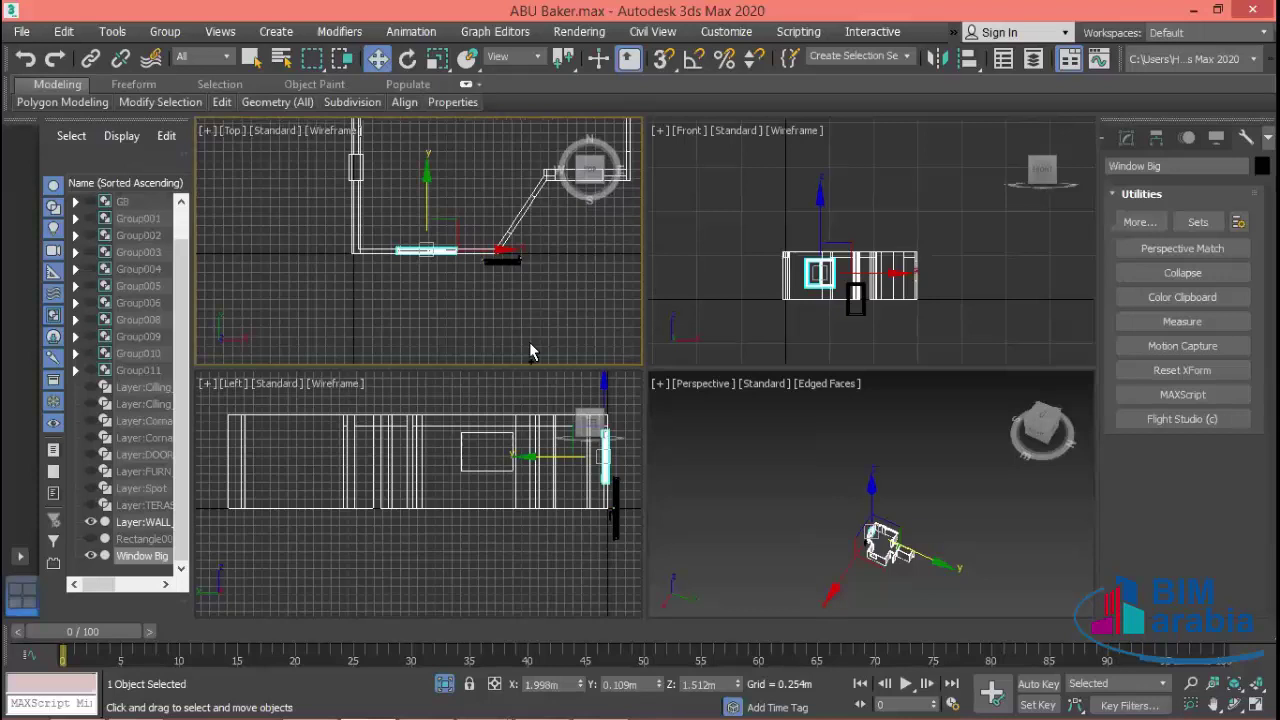
# - Move Window Big to X 4.502, Y -0.204, Z 0
pyautogui.write('0')
pyautogui.press('Return')
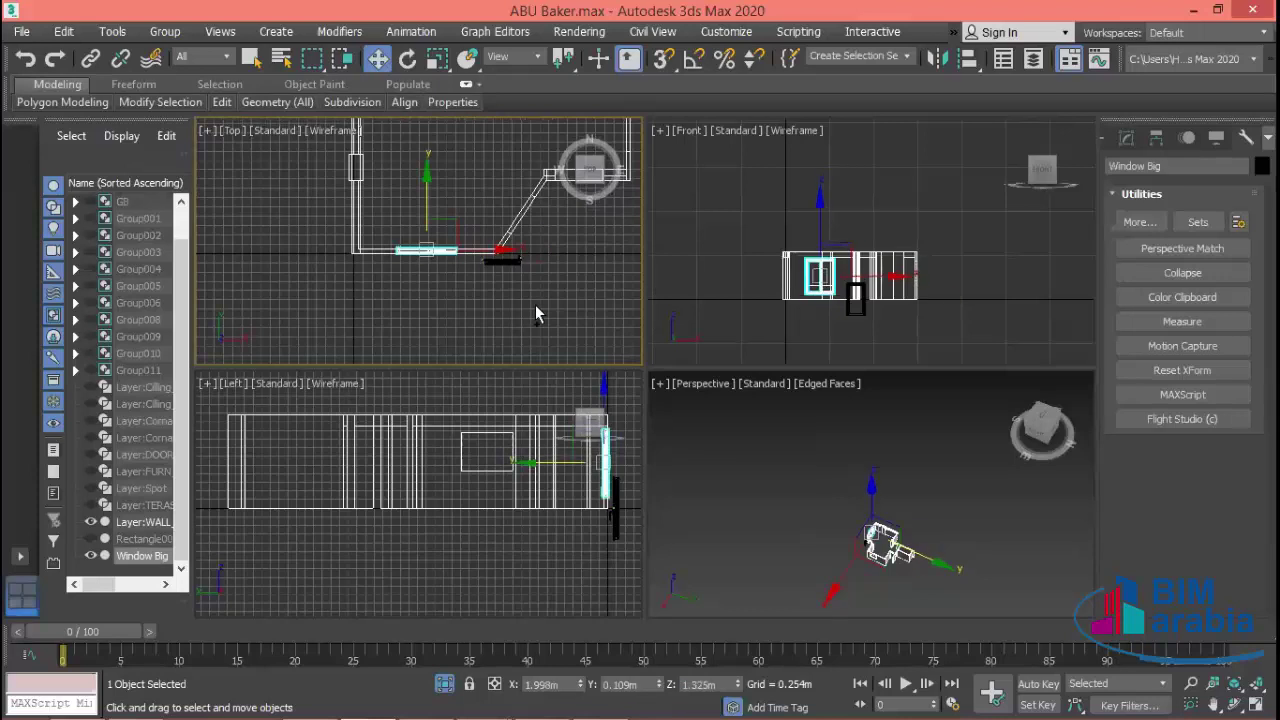
pyautogui.write('4.502')
pyautogui.press('Return')
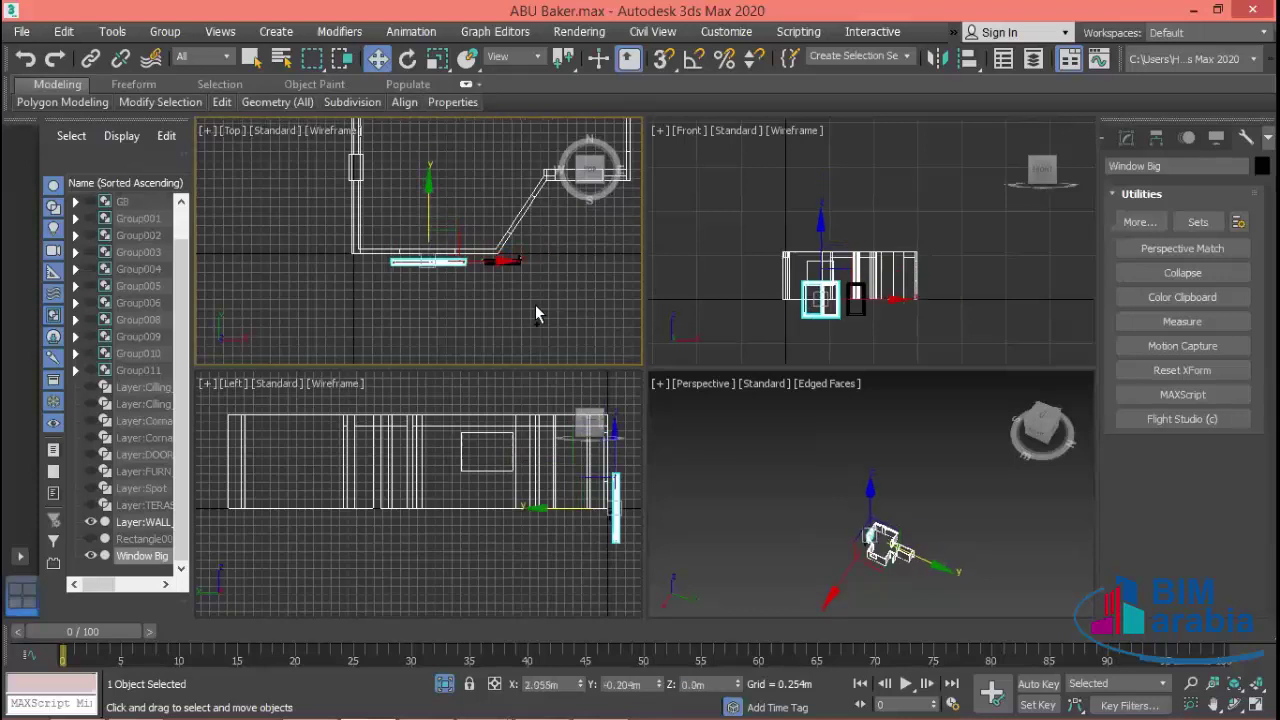
pyautogui.write('-0.204')
pyautogui.press('Return')
# - Box-select the five window parts in the Top view
pyautogui.scroll(5, 535, 304)
pyautogui.moveTo(530, 283); pyautogui.dragTo(502, 317, button='middle')
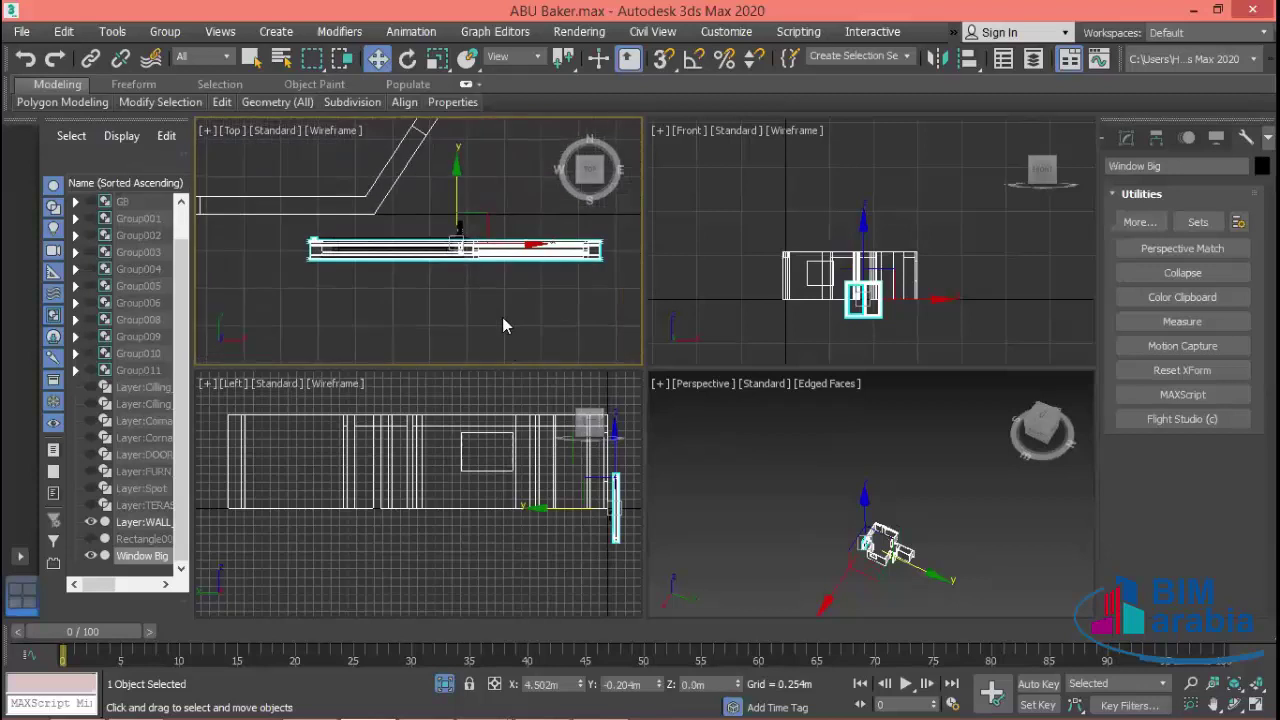
pyautogui.scroll(2, 502, 317)
pyautogui.scroll(-2, 502, 309)
pyautogui.moveTo(610, 226); pyautogui.dragTo(379, 295)
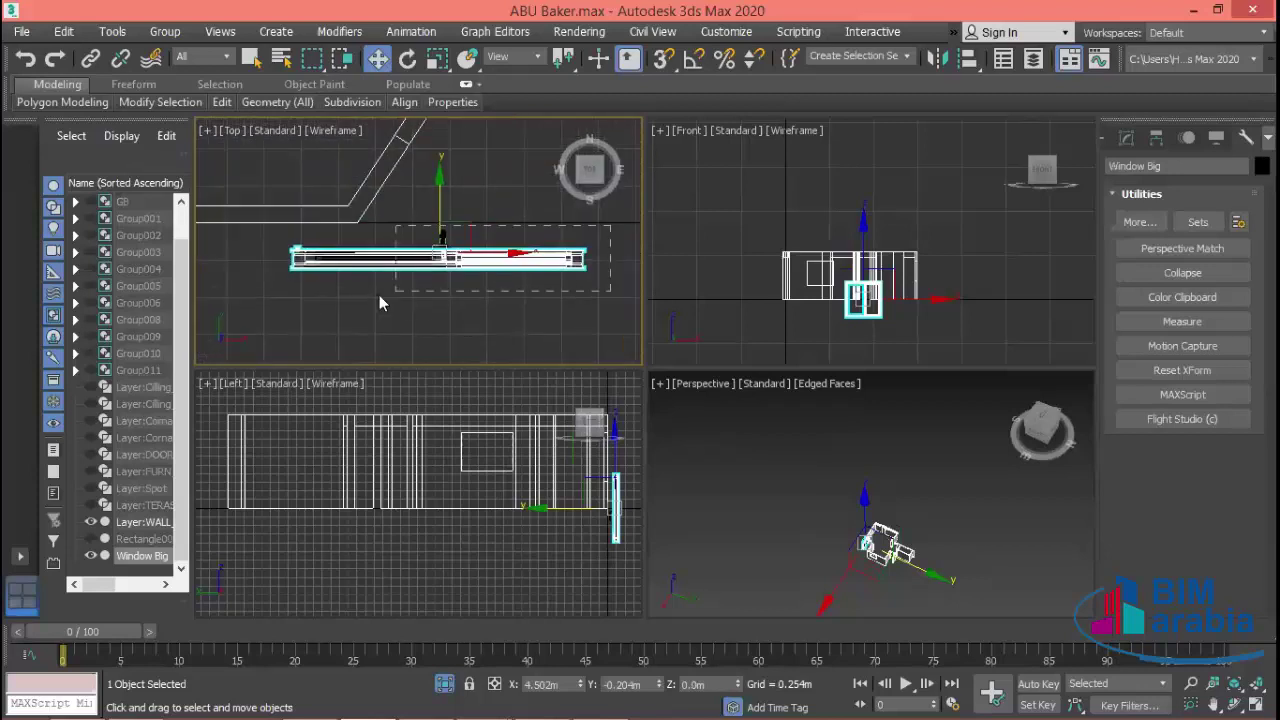
pyautogui.moveTo(248, 320); pyautogui.dragTo(386, 313)
pyautogui.scroll(-2, 386, 313)
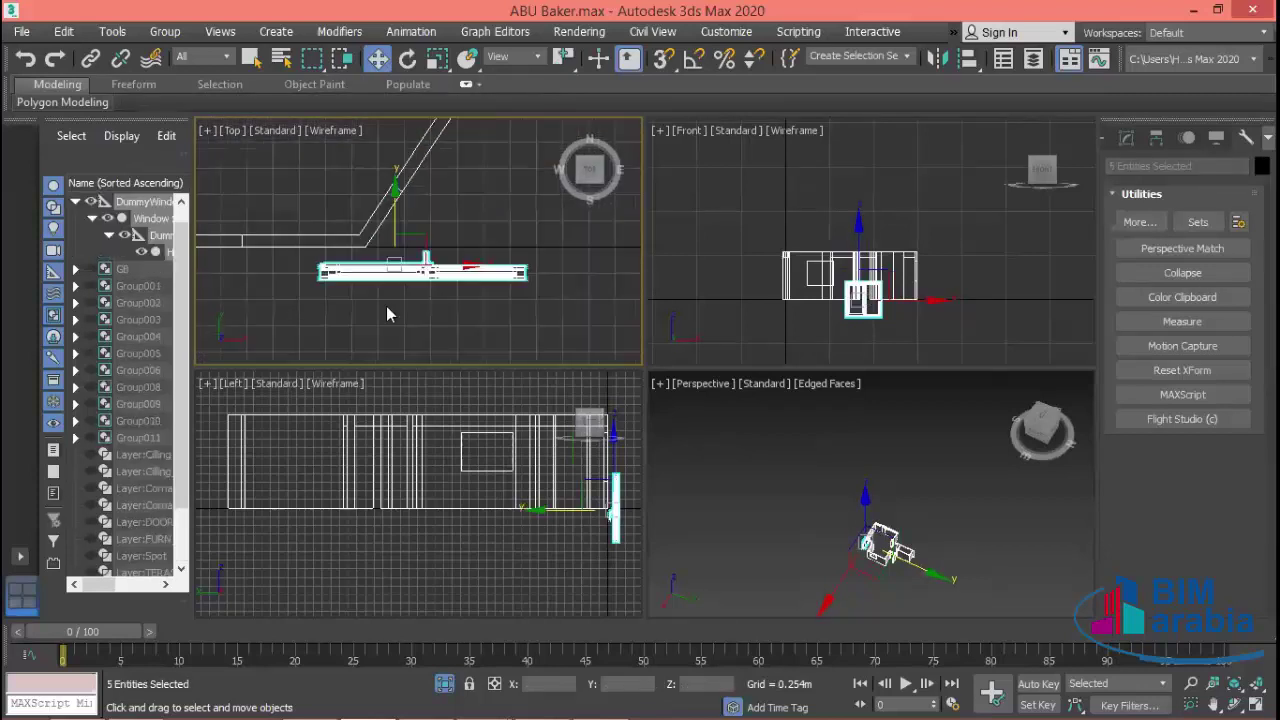
pyautogui.click(505, 337)
pyautogui.moveTo(296, 321); pyautogui.dragTo(335, 326)
# - Group the selected window parts into a group named WIN
pyautogui.click(172, 38)
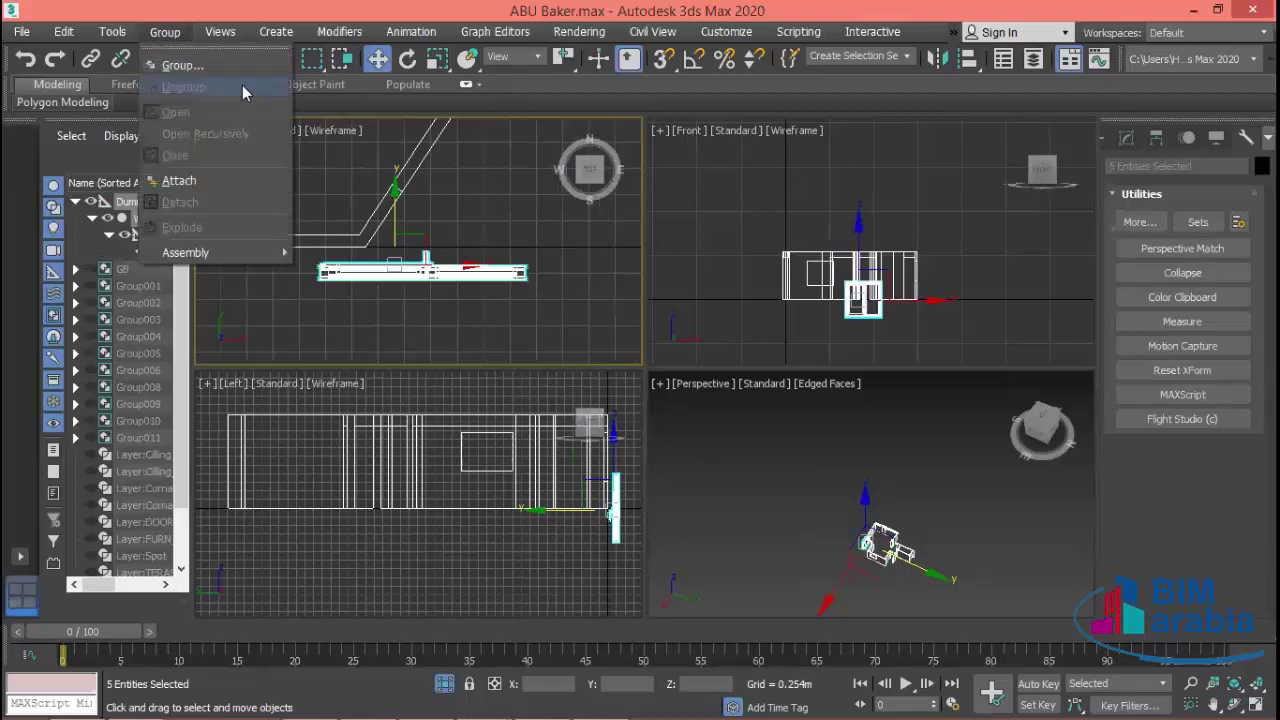
pyautogui.click(196, 62)
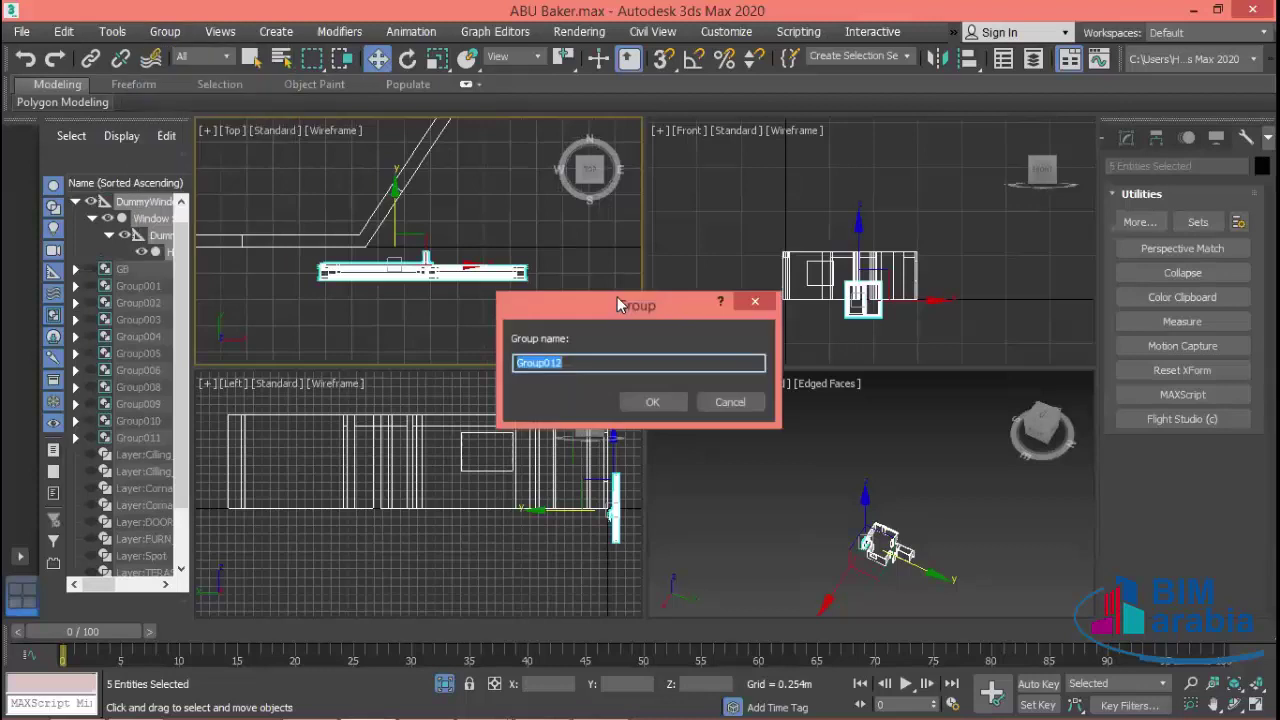
pyautogui.write('WIN')
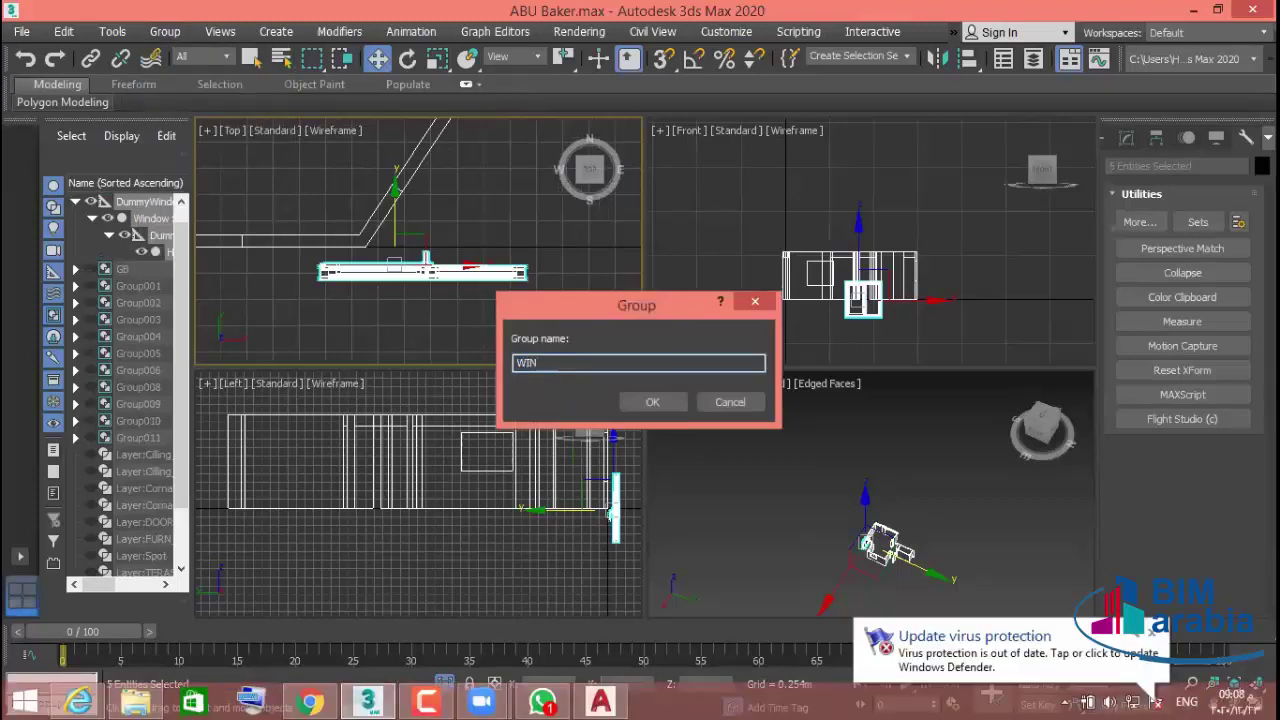
pyautogui.click(657, 405)
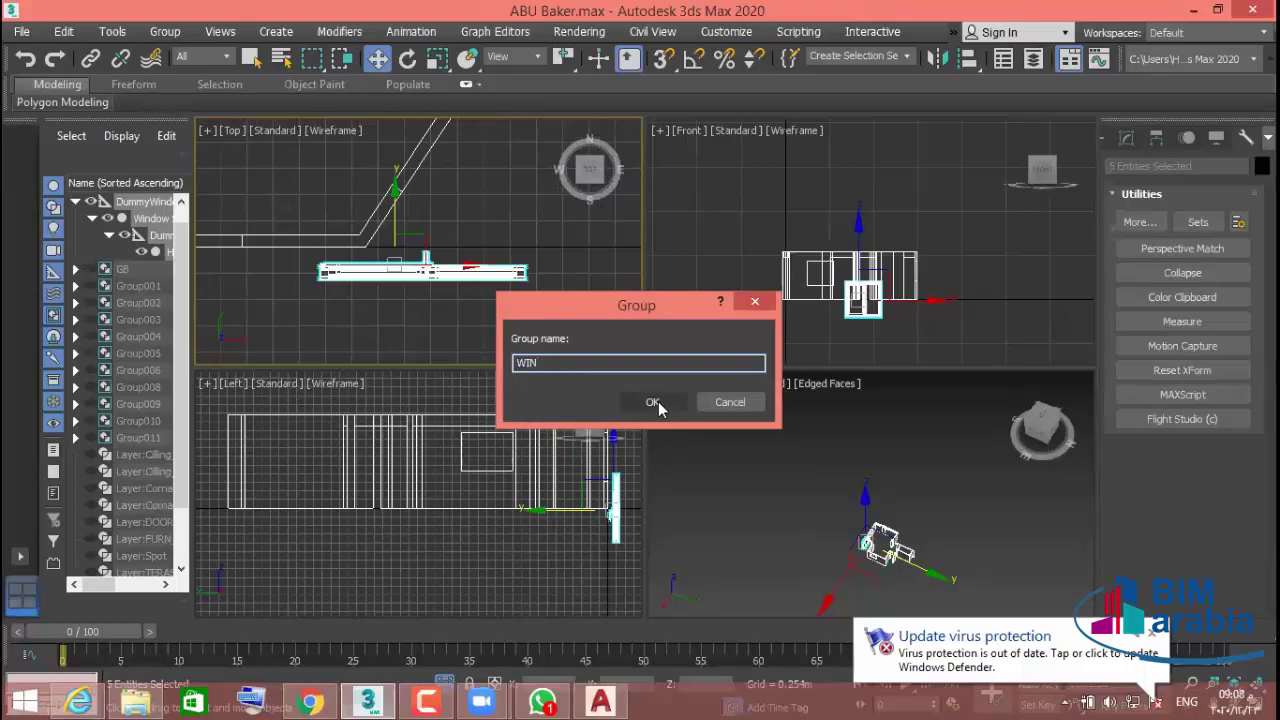
pyautogui.moveTo(530, 343); pyautogui.dragTo(510, 326, button='middle')
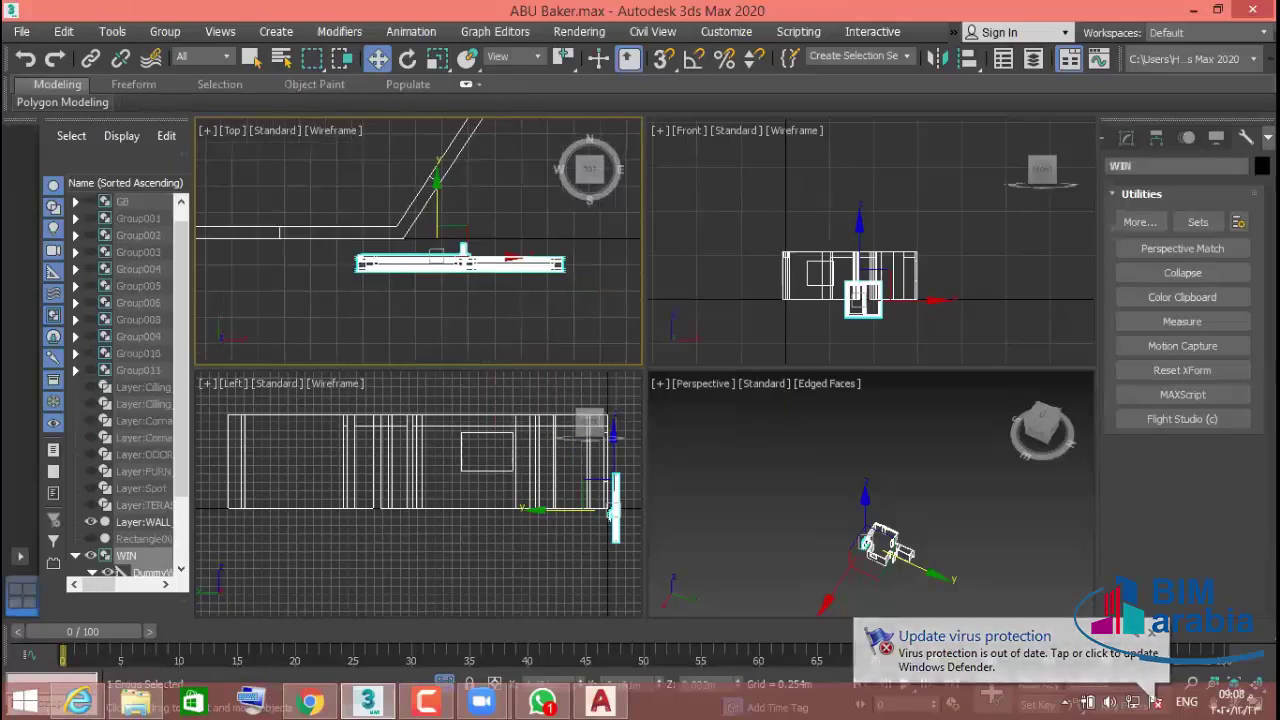
# - Centre the pivot on the WIN group using Affect Pivot Only
pyautogui.click(1187, 137)
pyautogui.click(1183, 267)
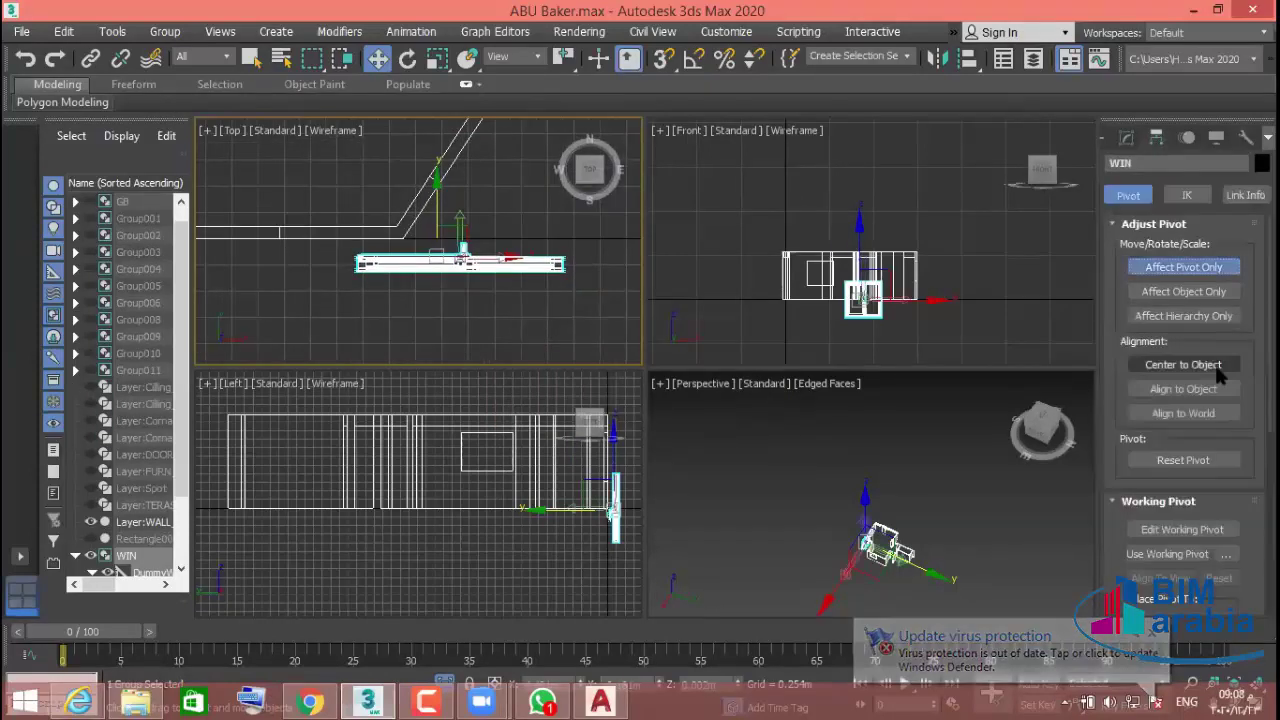
pyautogui.click(1215, 366)
pyautogui.click(1173, 264)
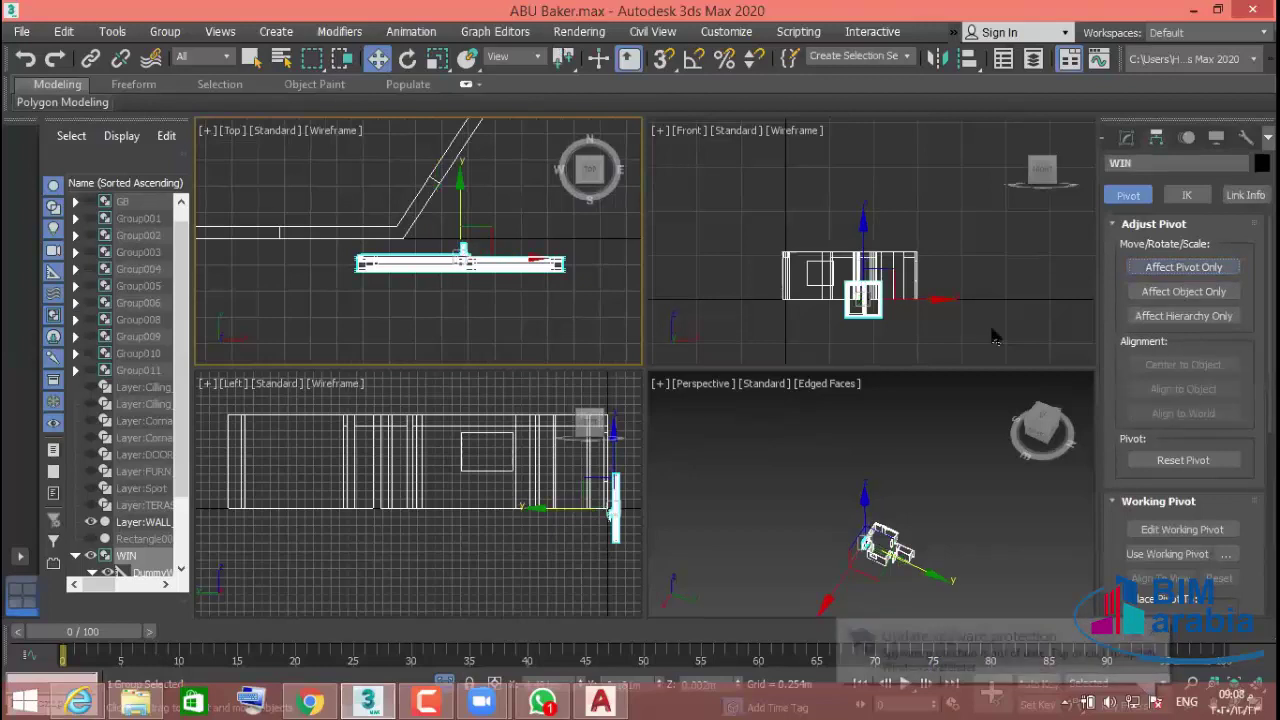
# - Slide the WIN group left along the wall and raise it slightly in the Front view
pyautogui.moveTo(476, 302); pyautogui.dragTo(557, 287, button='middle')
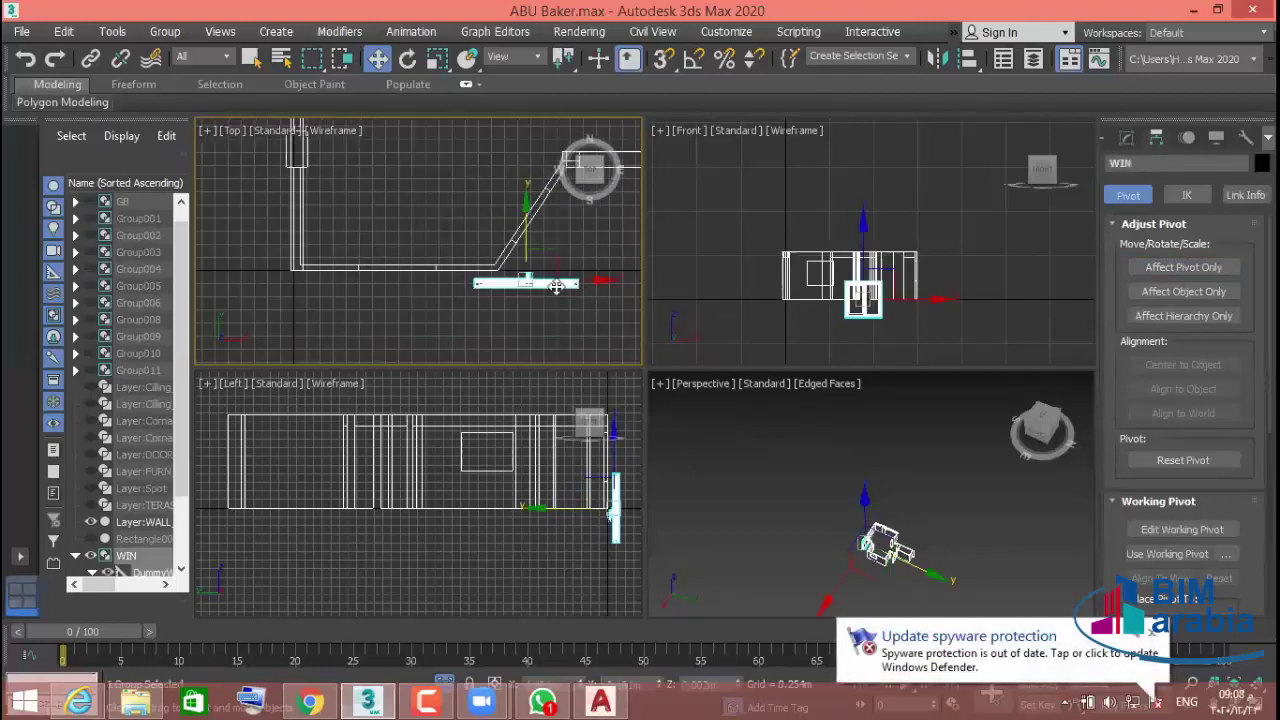
pyautogui.moveTo(585, 278); pyautogui.dragTo(478, 280)
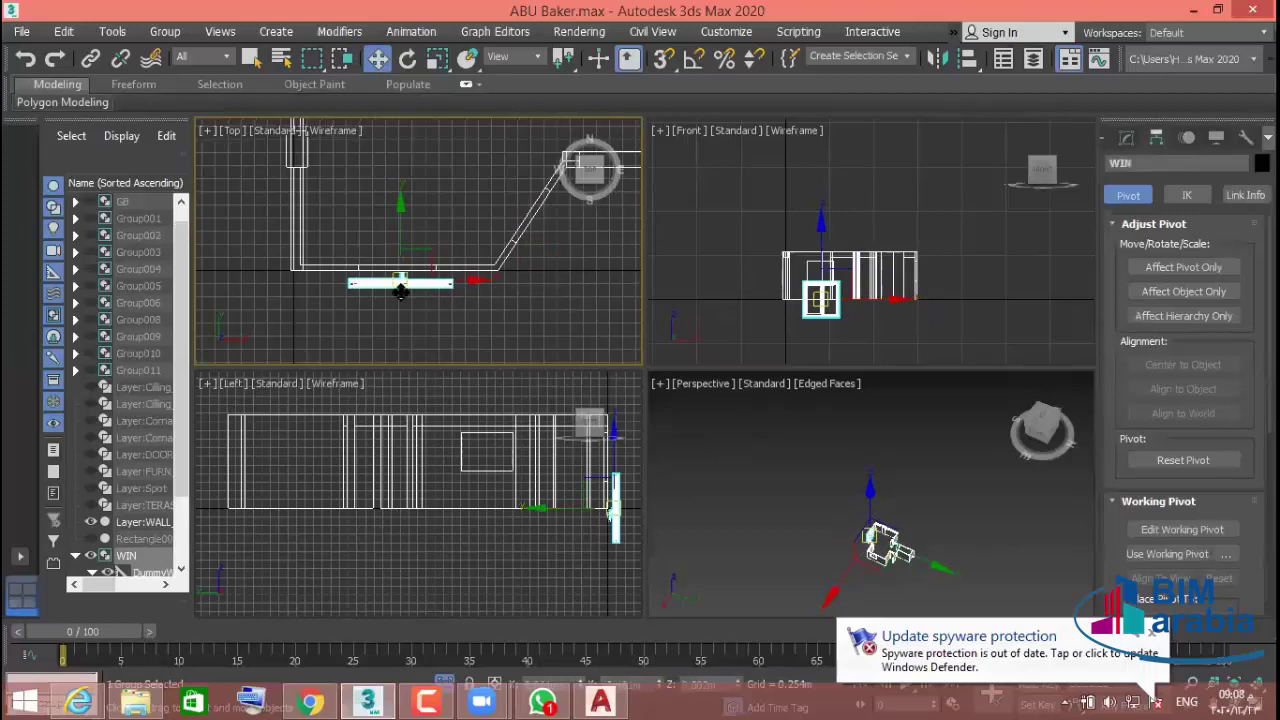
pyautogui.press('z')
pyautogui.scroll(-1, 476, 313)
pyautogui.scroll(-2, 469, 347)
pyautogui.scroll(-1, 451, 309)
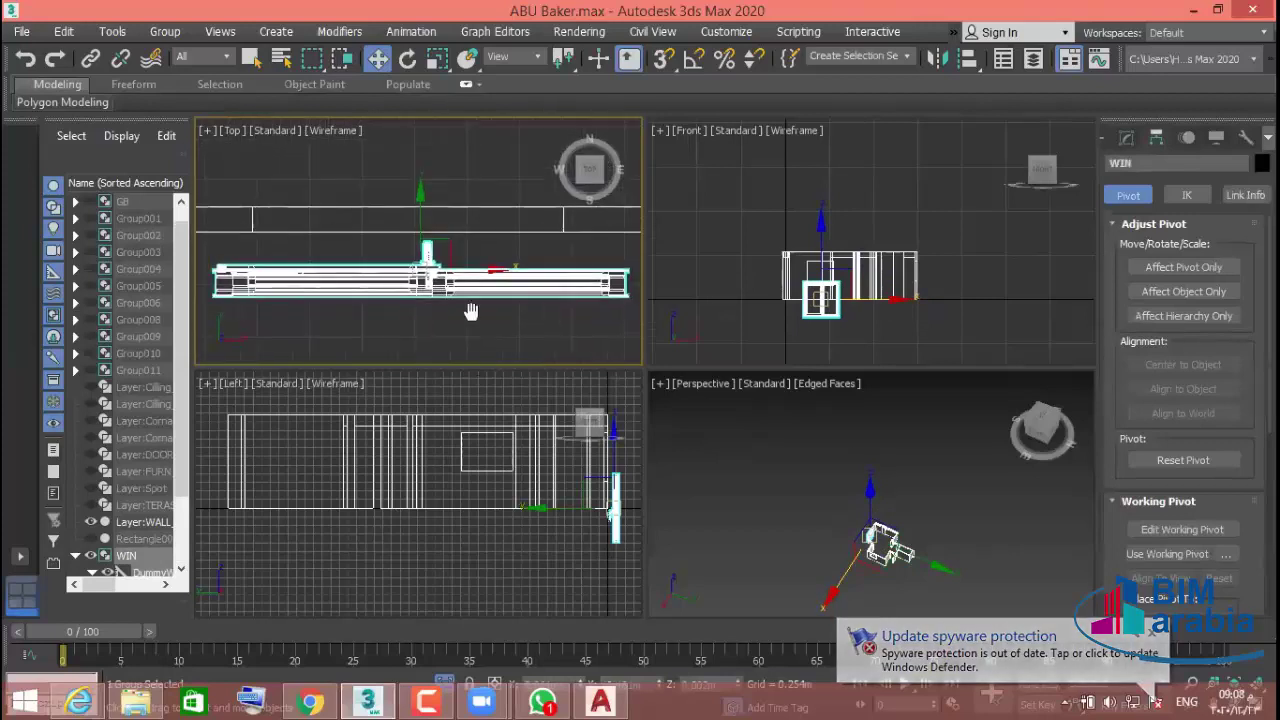
pyautogui.moveTo(481, 275); pyautogui.dragTo(469, 276)
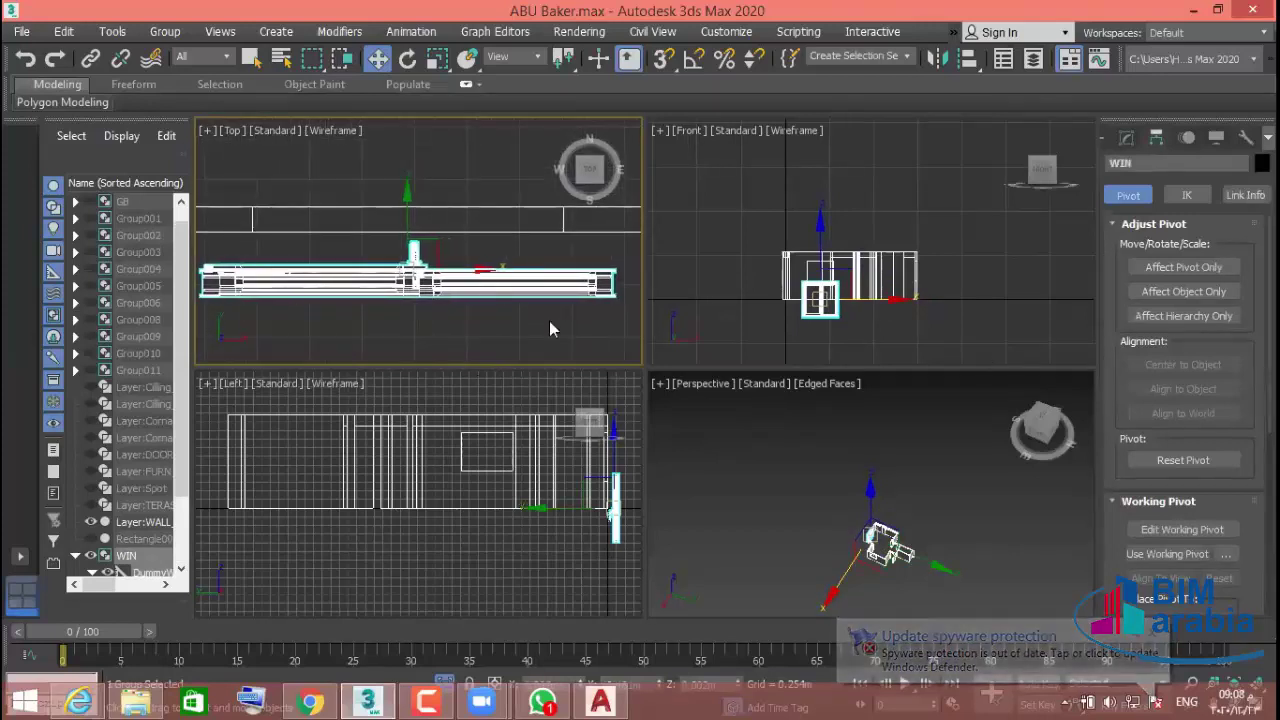
pyautogui.click(822, 240)
pyautogui.moveTo(818, 215); pyautogui.dragTo(818, 209)
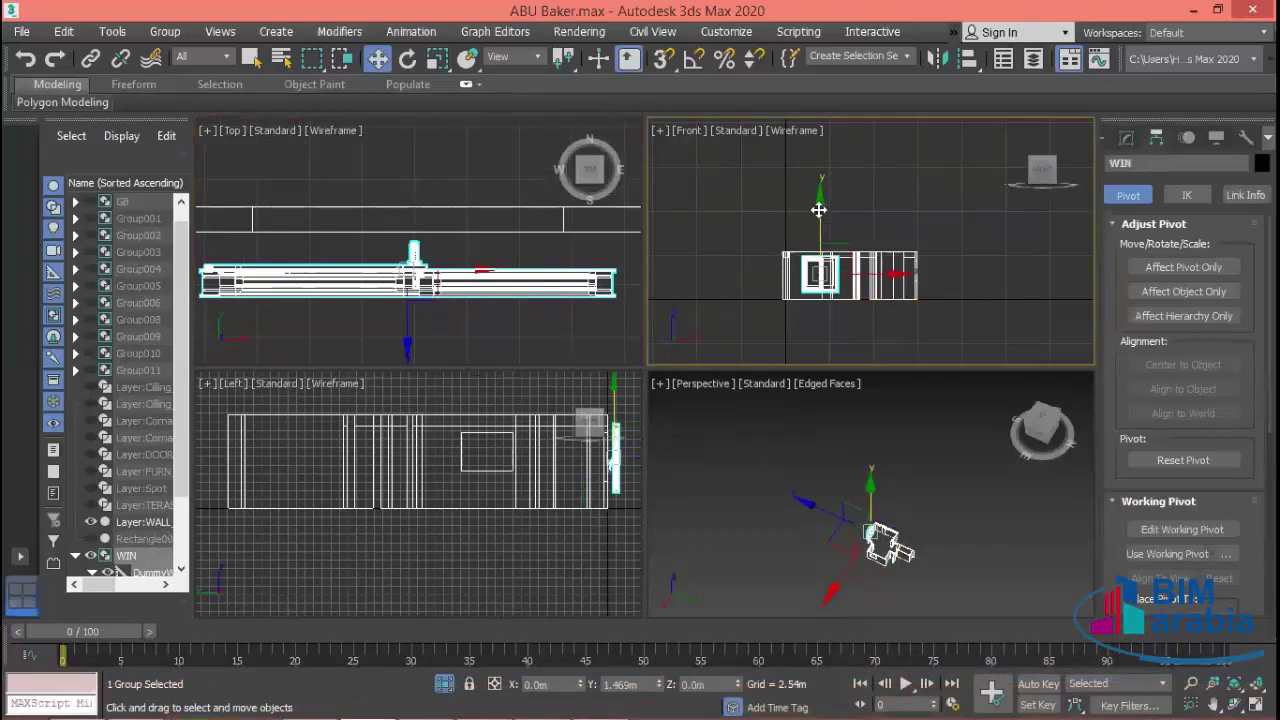
pyautogui.click(520, 276)
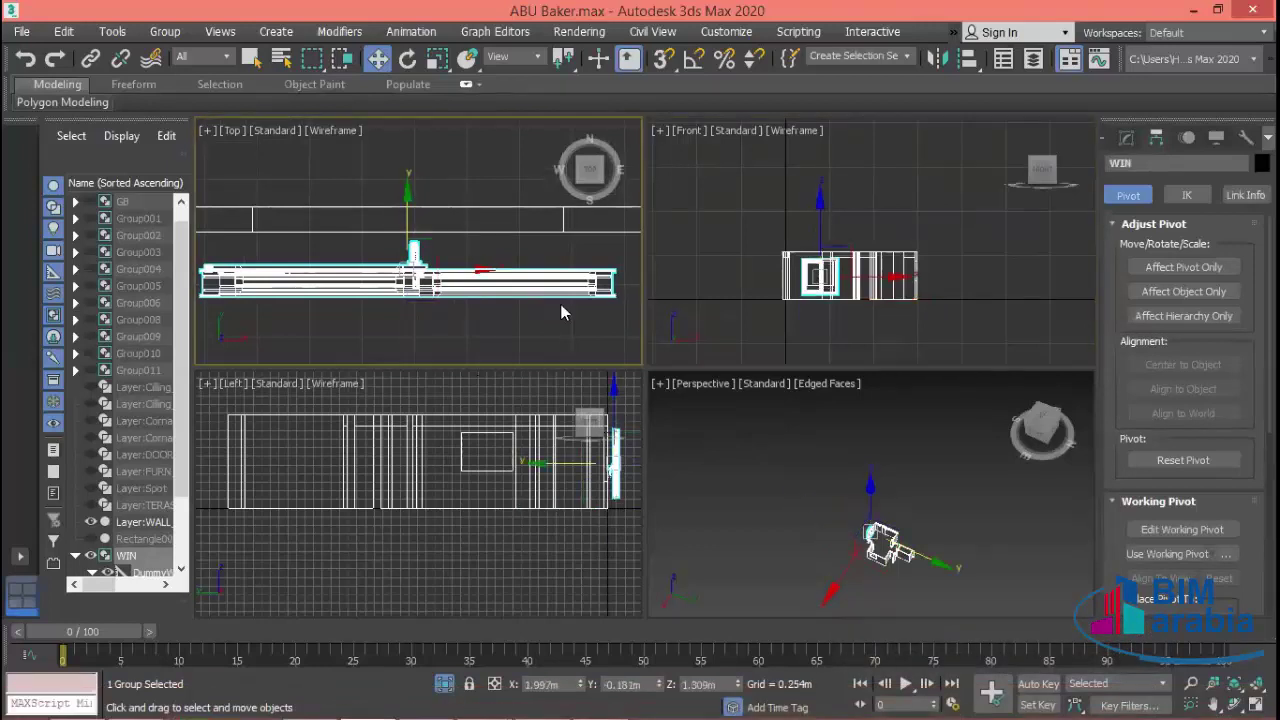
# - Measure the WIN group and scale it non-uniformly on X to 83%, 1.667 m wide
pyautogui.press('r')
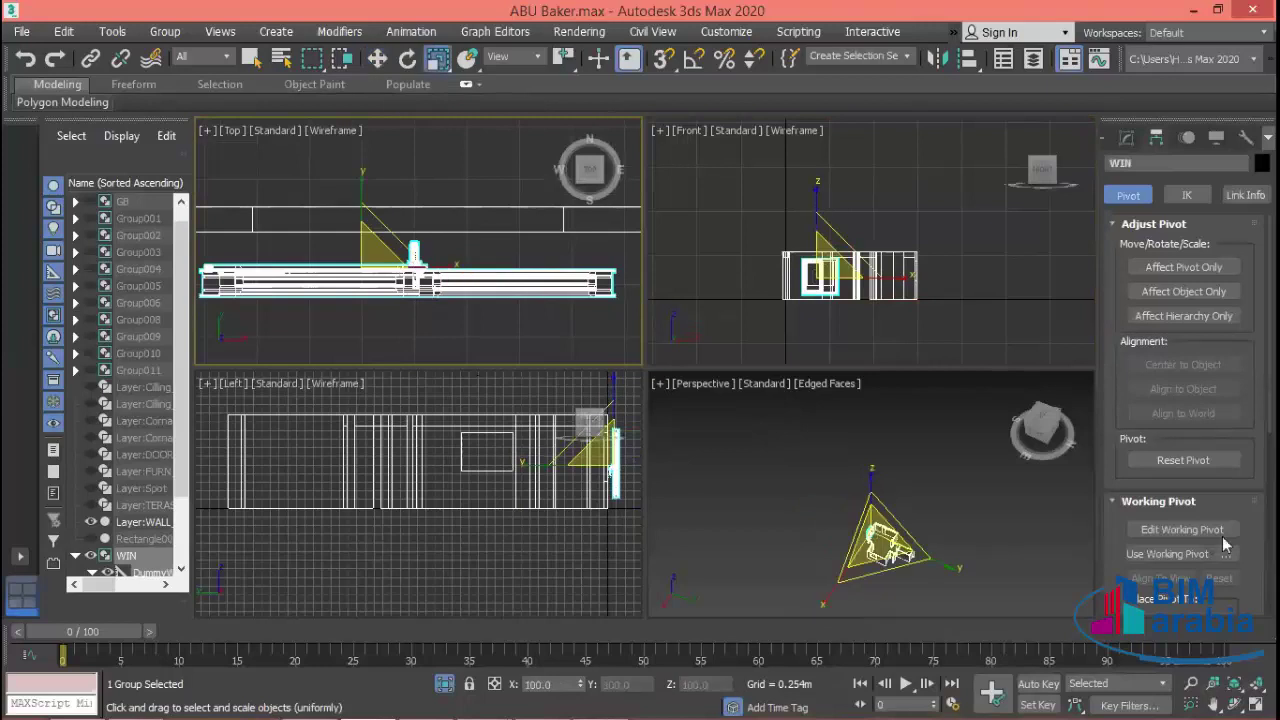
pyautogui.click(1245, 138)
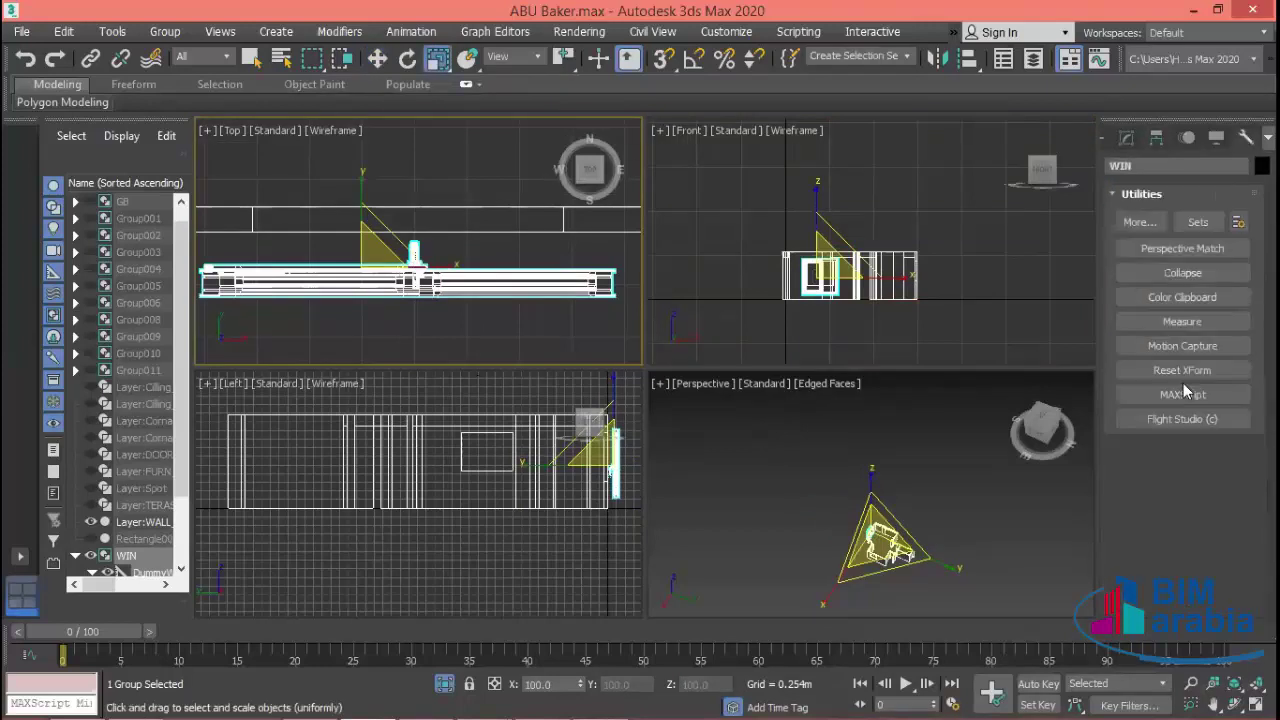
pyautogui.click(1181, 321)
pyautogui.scroll(-2, 1140, 338)
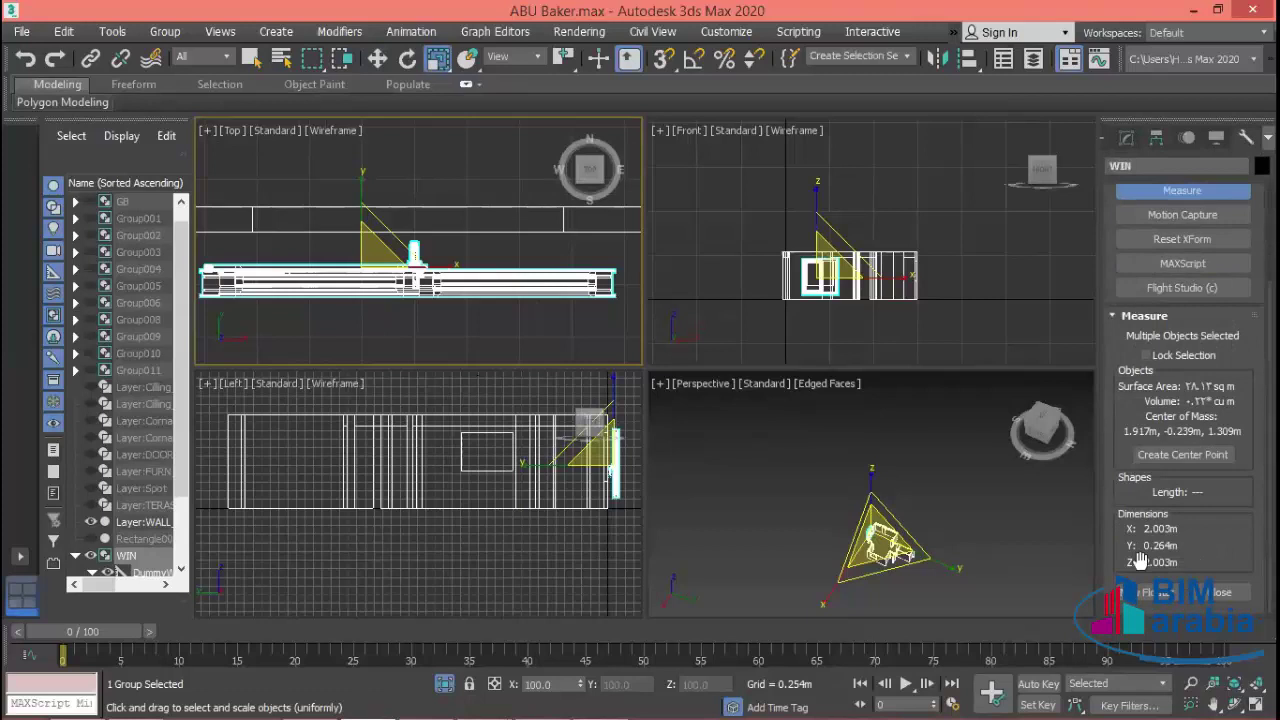
pyautogui.moveTo(493, 321); pyautogui.dragTo(489, 277, button='middle')
pyautogui.press('r')
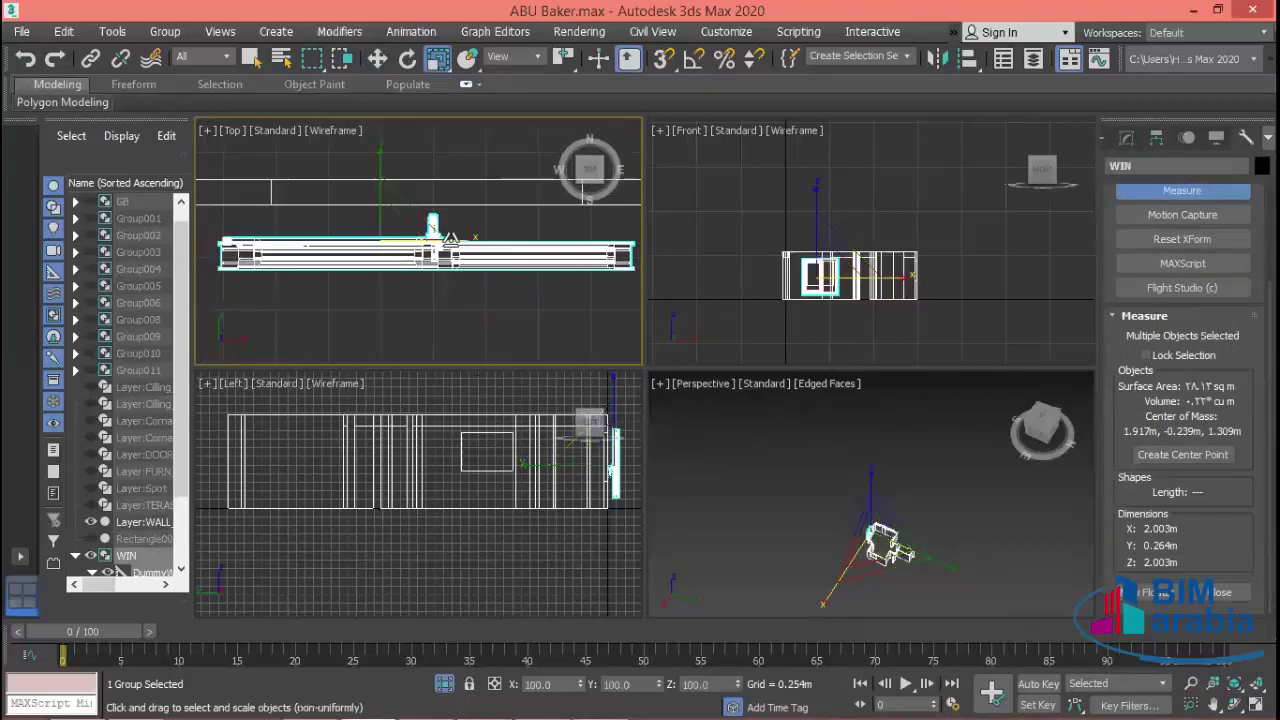
pyautogui.moveTo(455, 240); pyautogui.dragTo(443, 237)
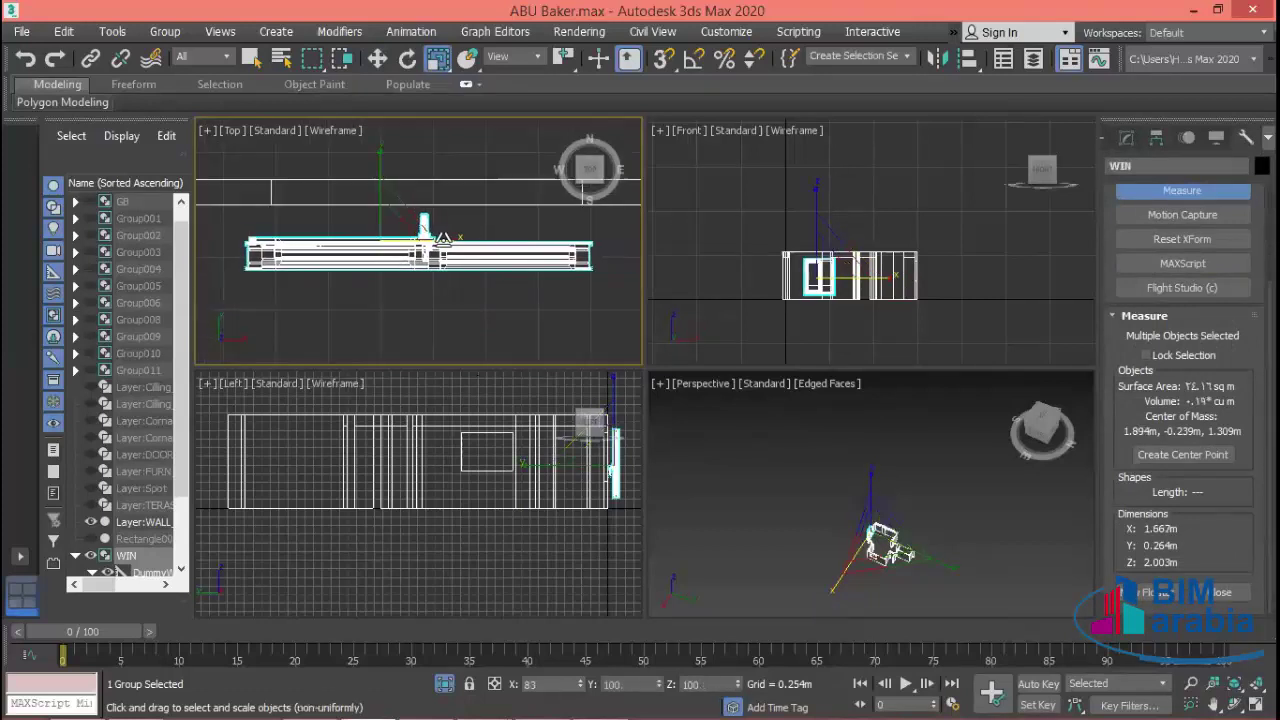
# - Move the WIN group along X and Y in plan into the wall thickness
pyautogui.click(377, 58)
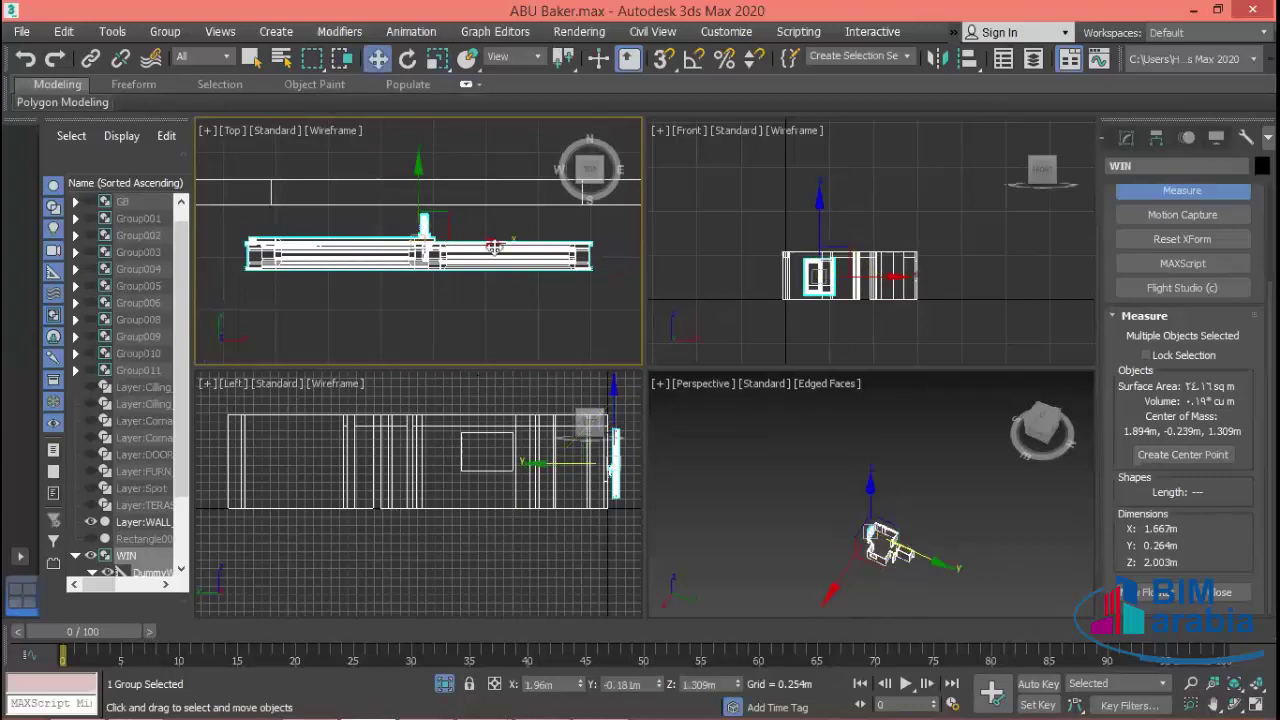
pyautogui.moveTo(466, 247); pyautogui.dragTo(472, 244)
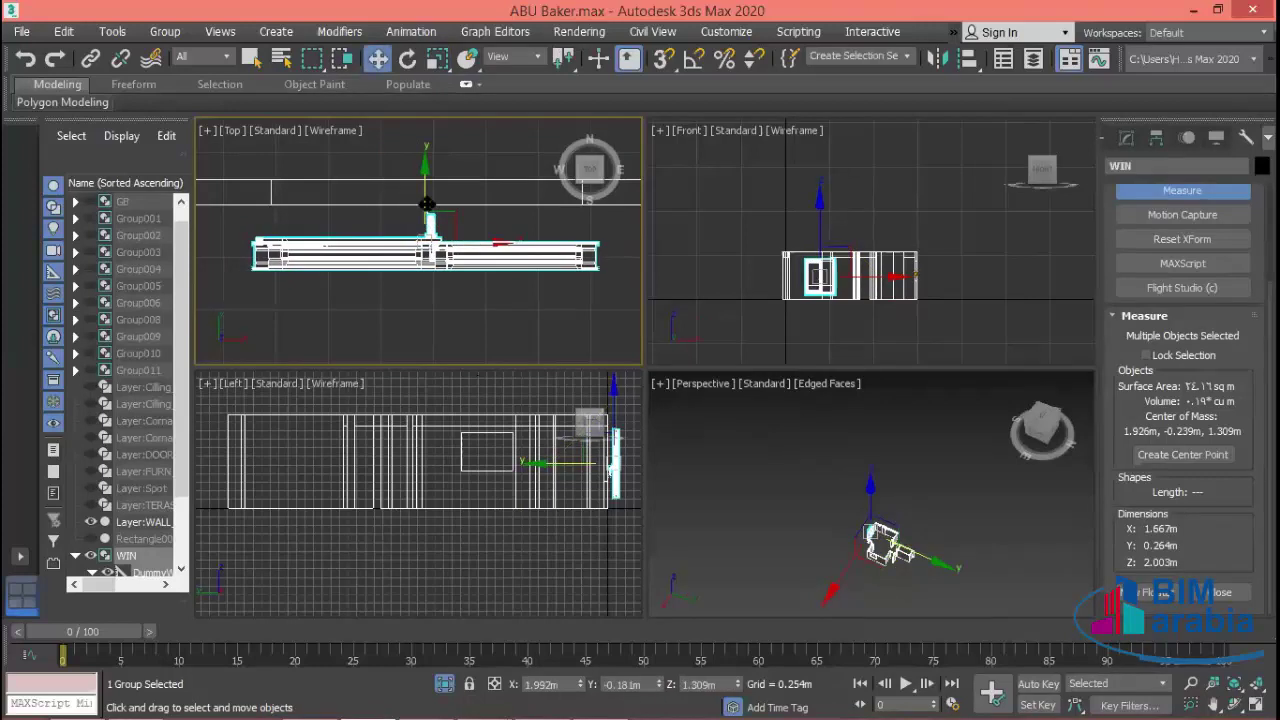
pyautogui.moveTo(426, 204); pyautogui.dragTo(427, 166)
pyautogui.moveTo(440, 250); pyautogui.dragTo(443, 305, button='middle')
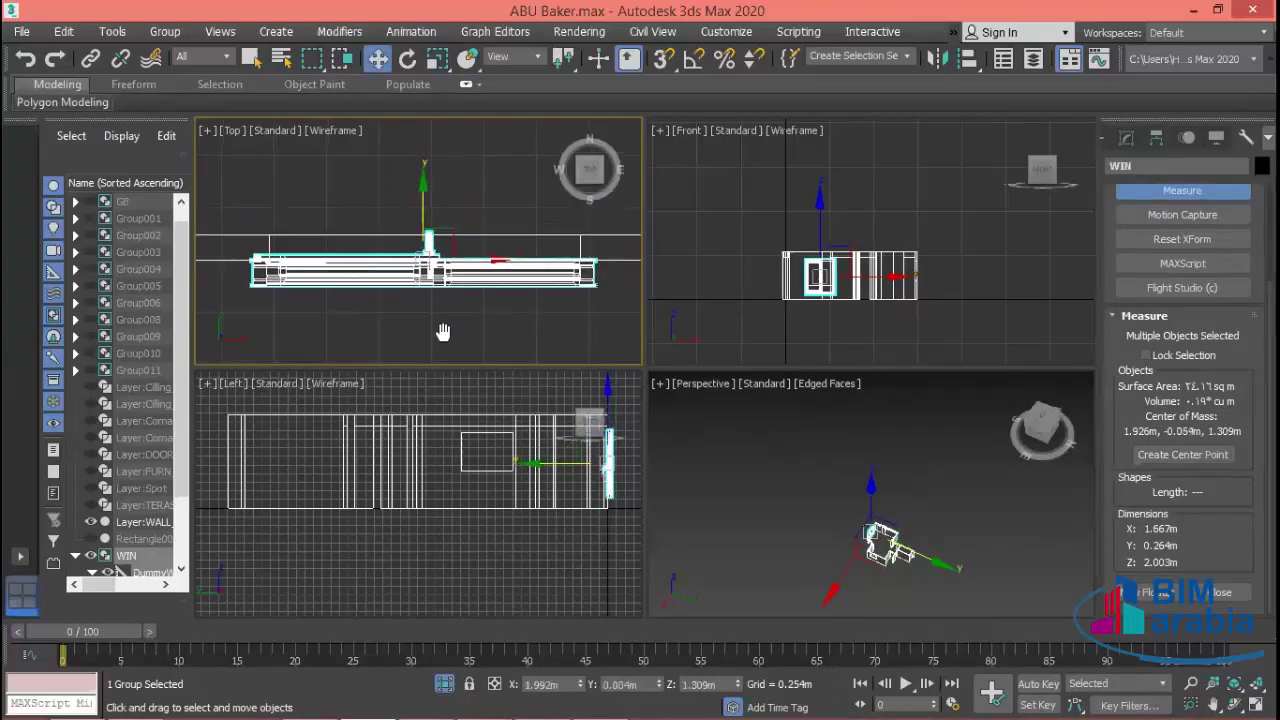
pyautogui.moveTo(424, 235); pyautogui.dragTo(425, 230)
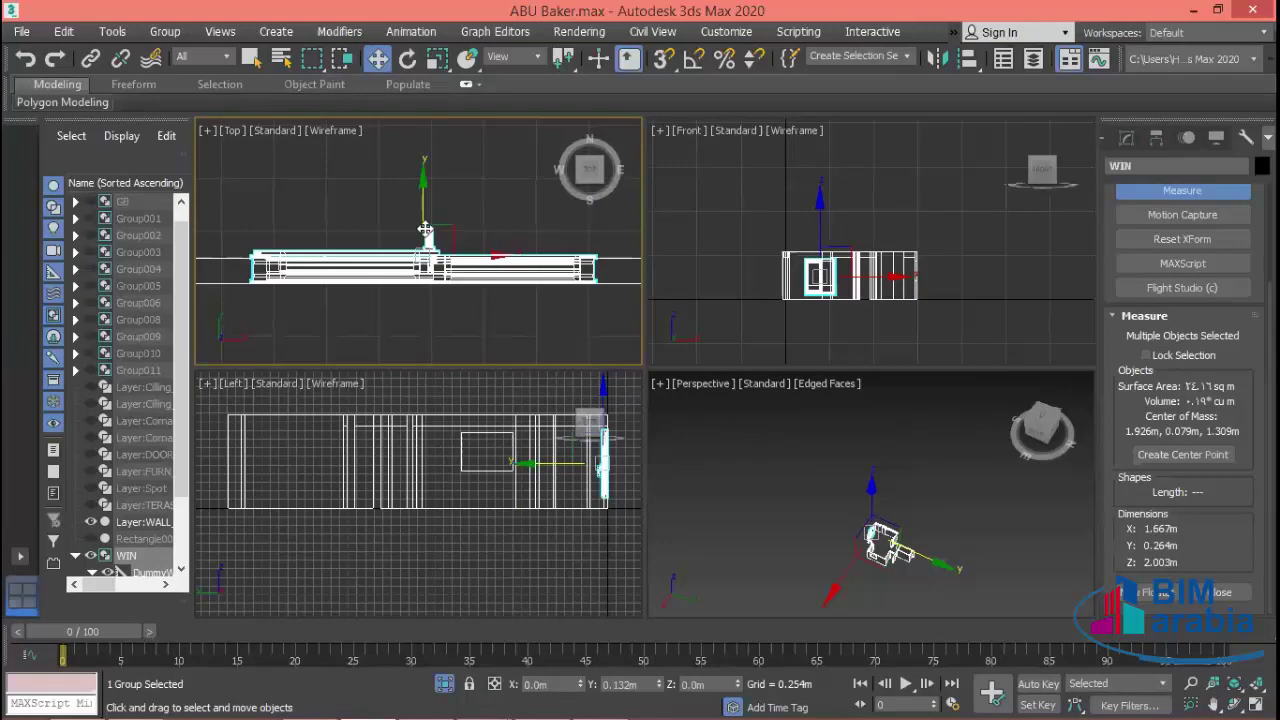
# - Zoom in to fine-tune the window's plan position, then reselect it in the Front view
pyautogui.scroll(4, 600, 265)
pyautogui.scroll(2, 600, 265)
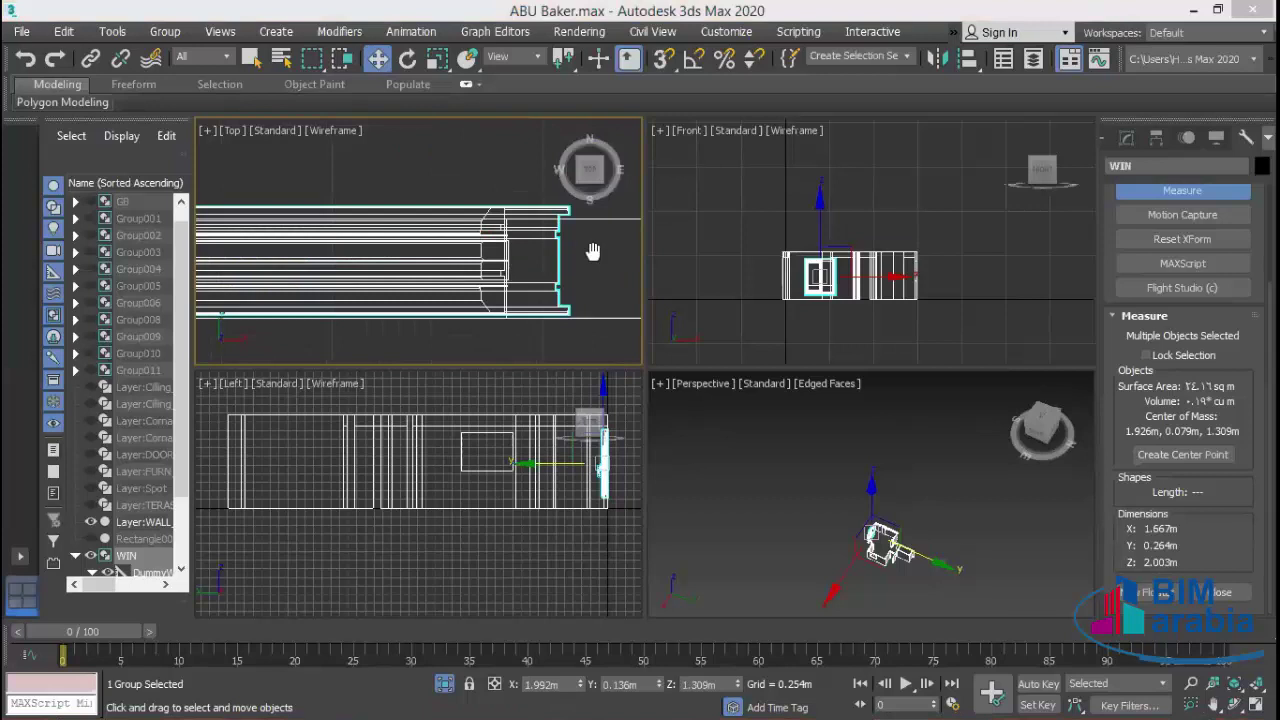
pyautogui.scroll(-3, 593, 251)
pyautogui.moveTo(593, 251); pyautogui.dragTo(432, 232, button='middle')
pyautogui.scroll(4, 566, 220)
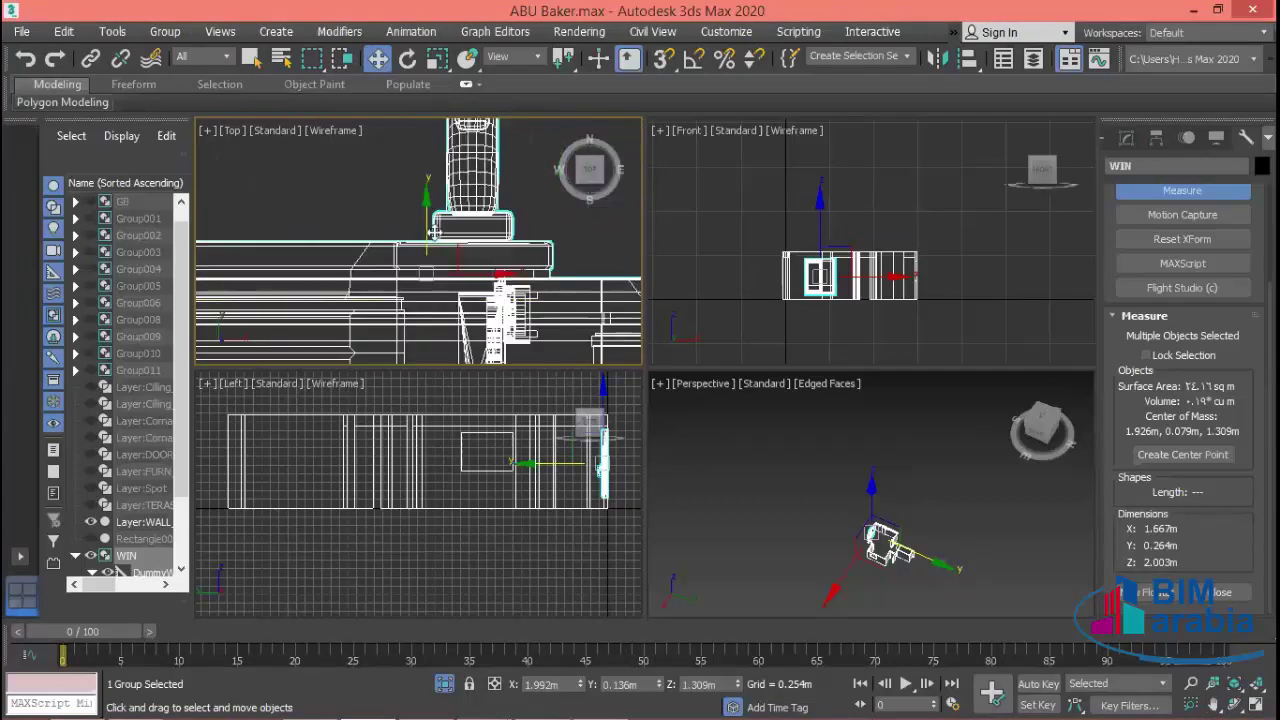
pyautogui.moveTo(425, 230); pyautogui.dragTo(426, 236)
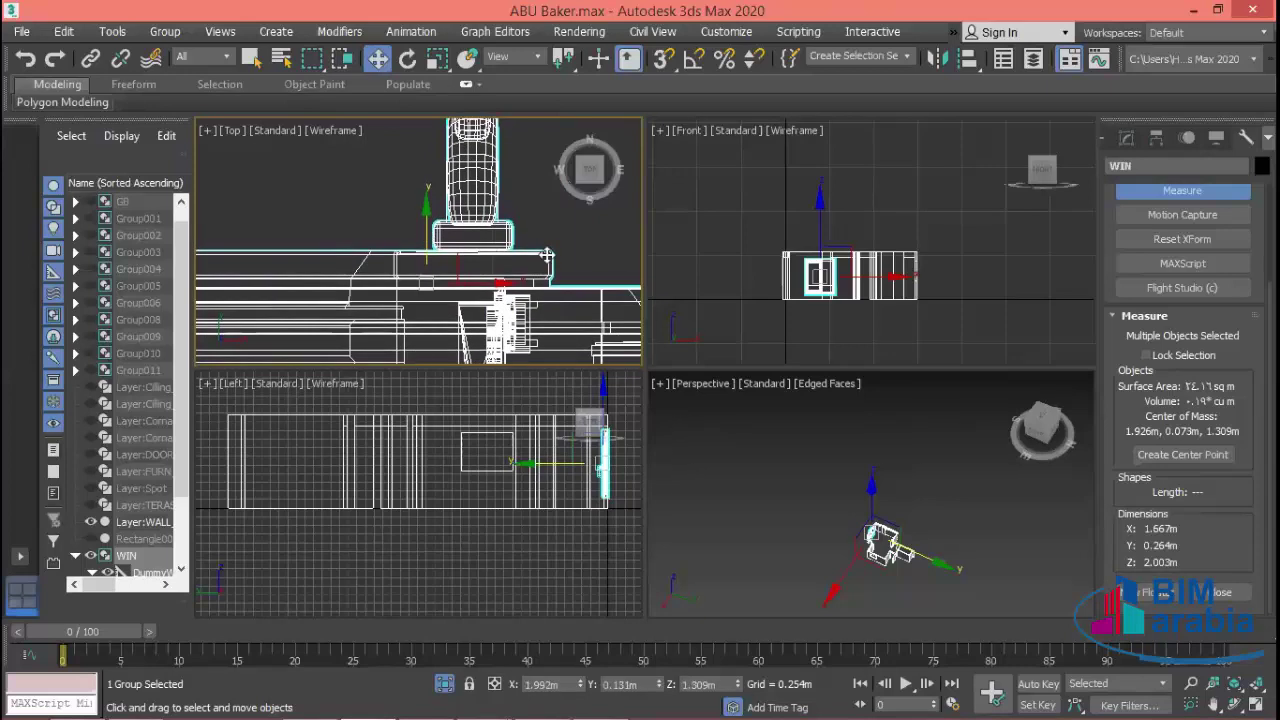
pyautogui.press('z')
pyautogui.hotkey('ctrl', 'd')
pyautogui.scroll(3, 441, 266)
pyautogui.moveTo(457, 272); pyautogui.dragTo(476, 286, button='middle')
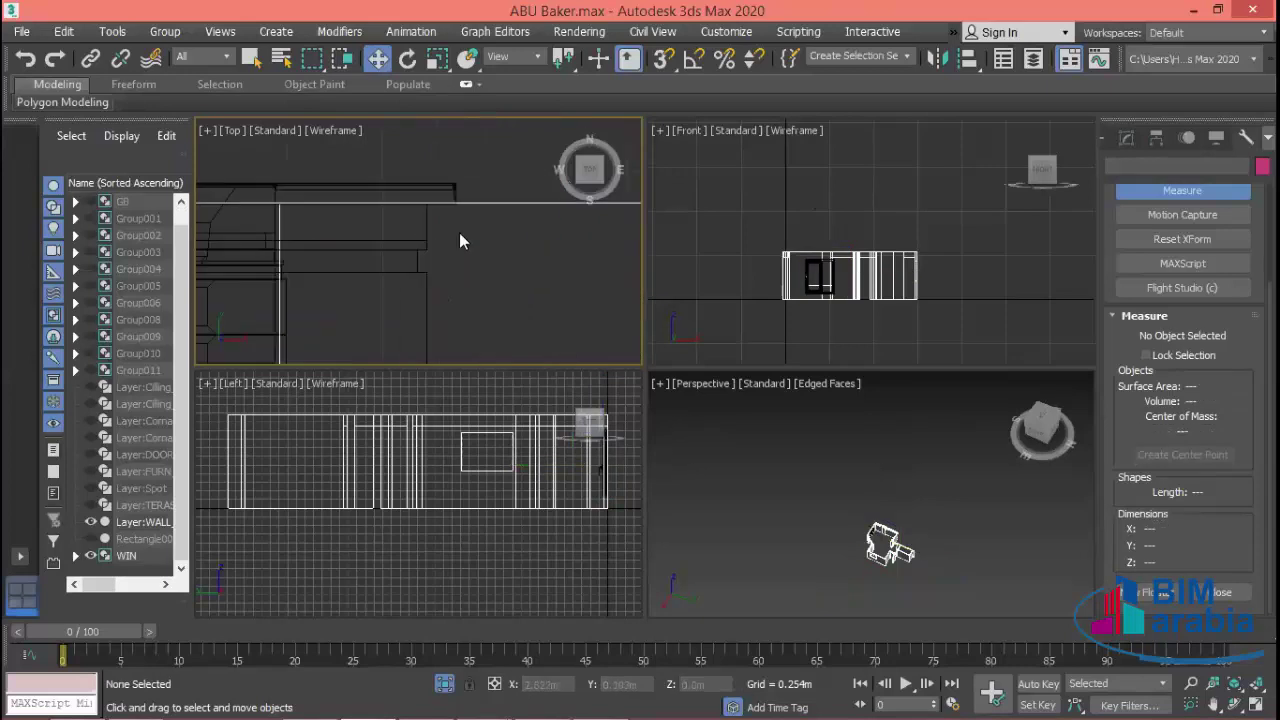
pyautogui.scroll(-4, 512, 262)
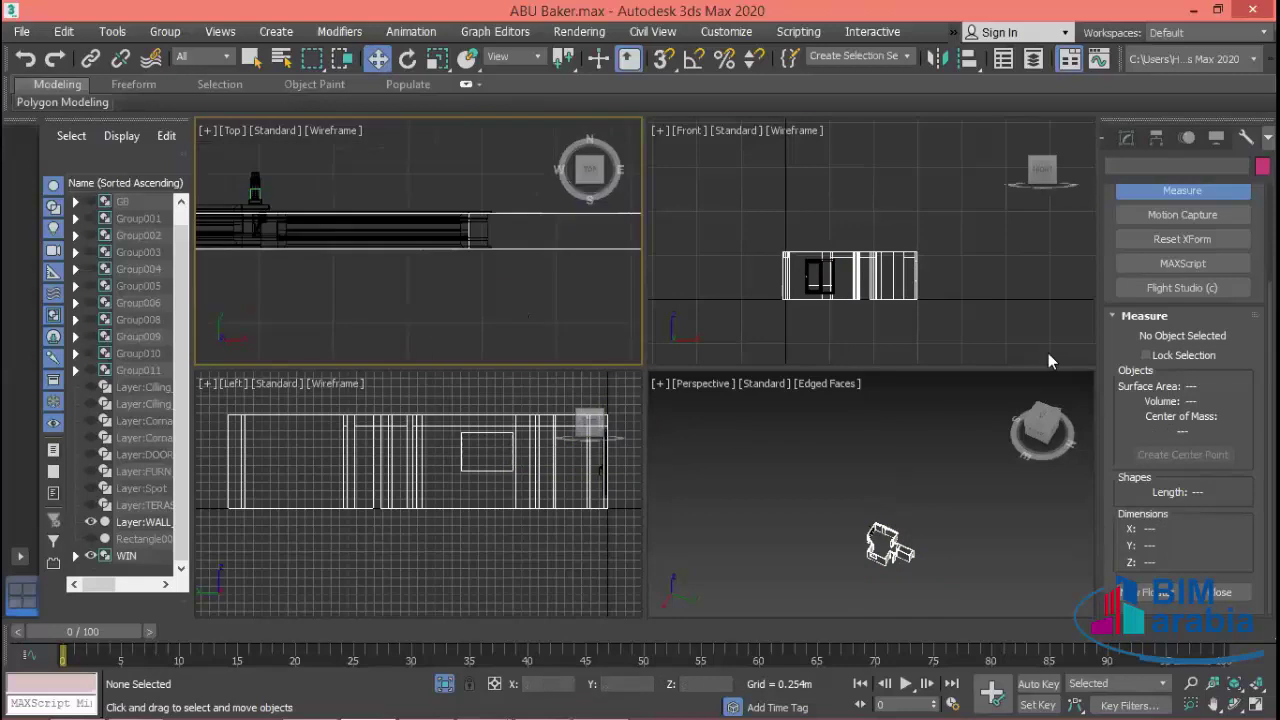
pyautogui.scroll(6, 824, 288)
pyautogui.click(829, 290)
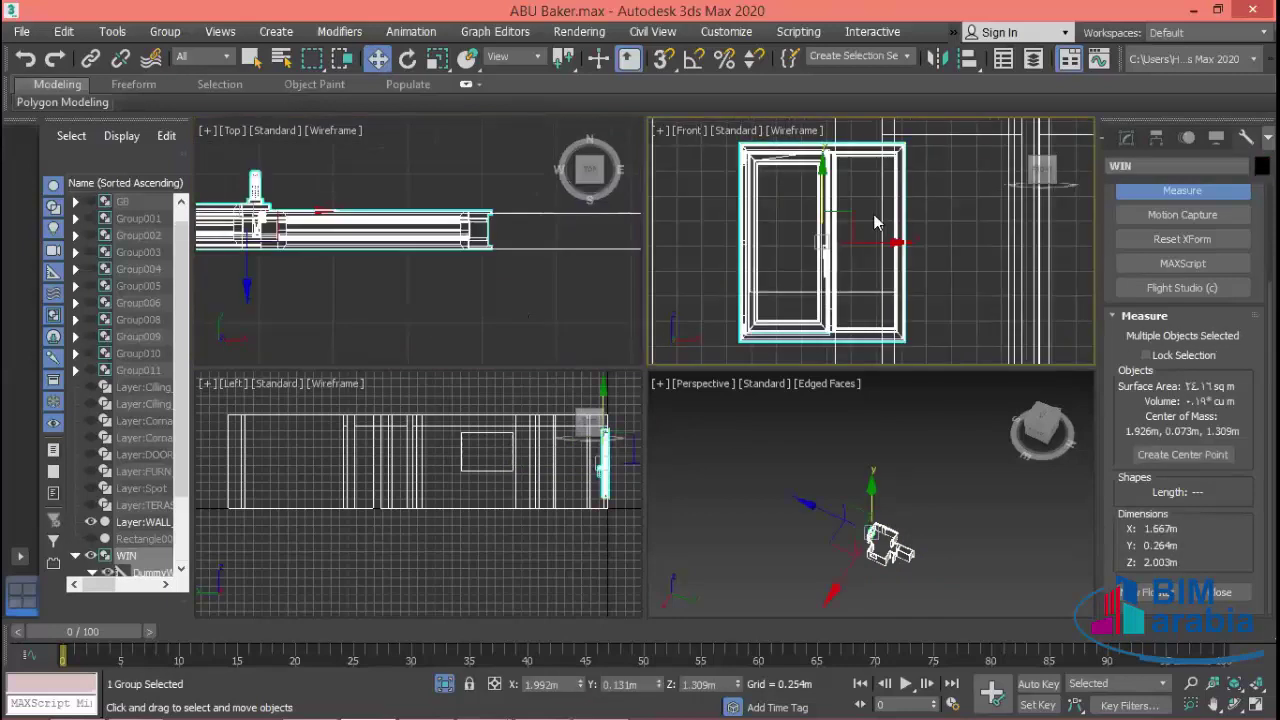
# - Scale the WIN group down on Z to 1.56 m tall and raise it in the wall
pyautogui.click(437, 60)
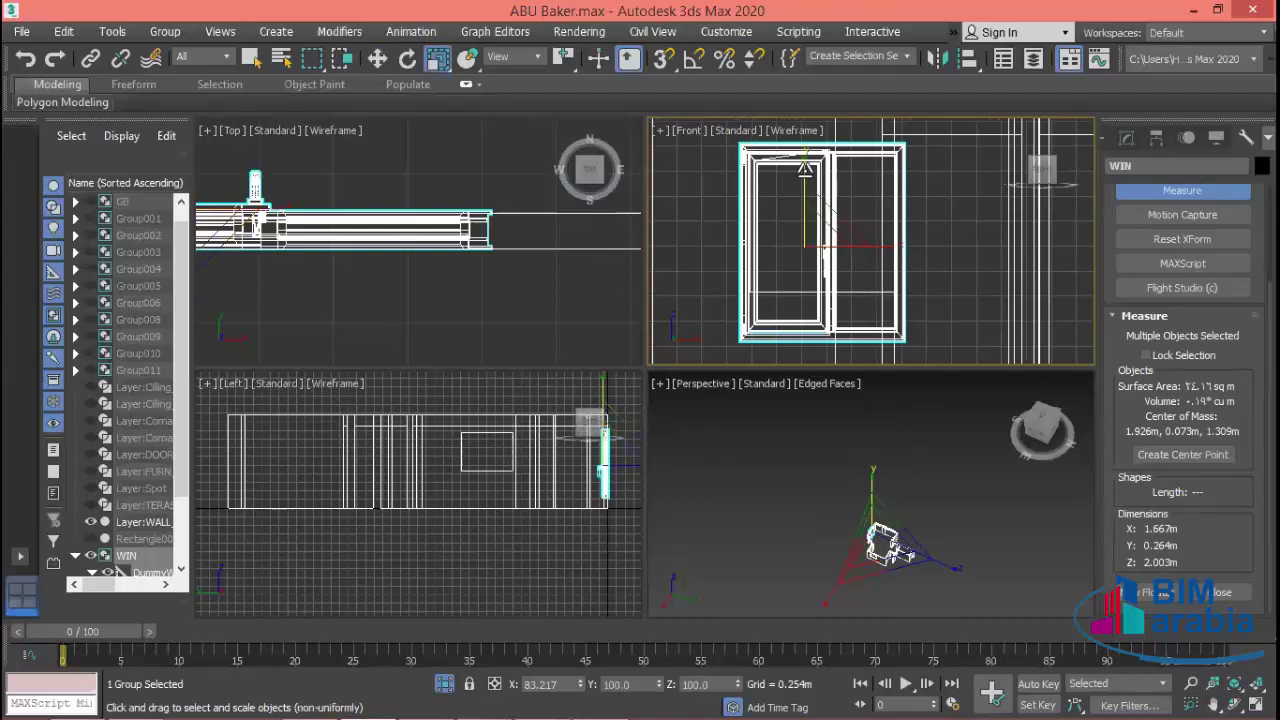
pyautogui.moveTo(805, 170); pyautogui.dragTo(805, 187)
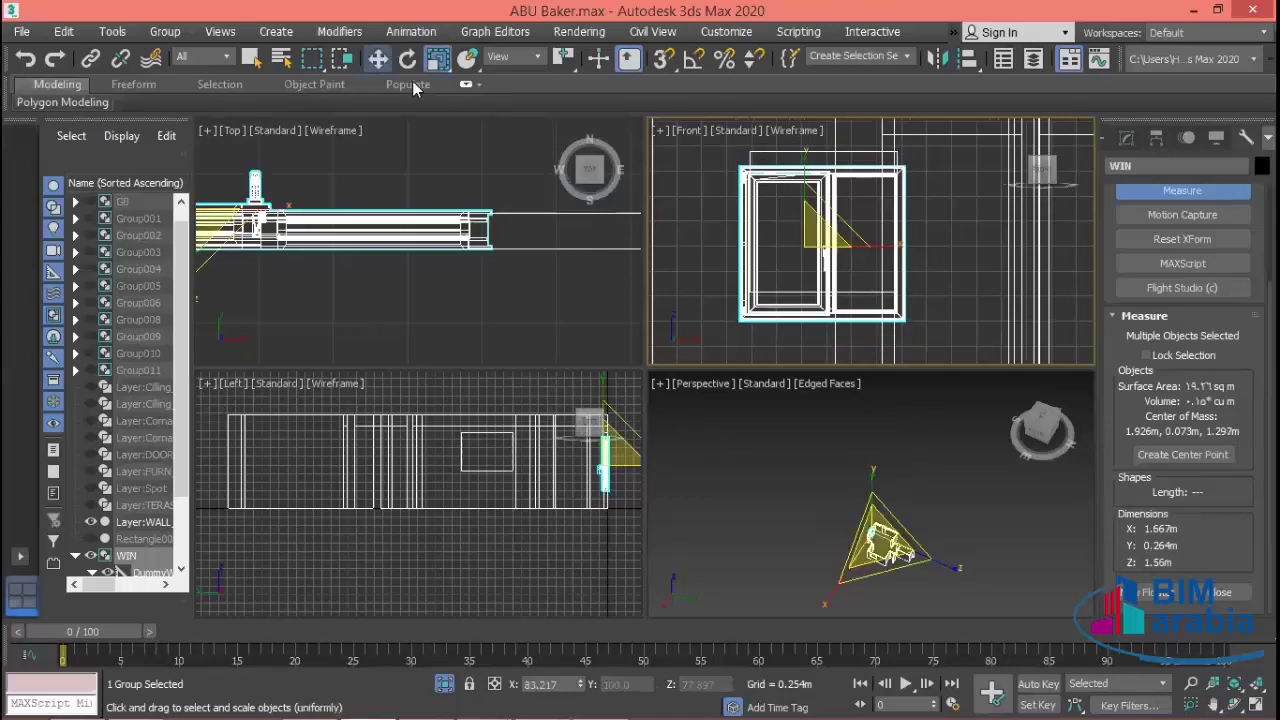
pyautogui.click(378, 59)
pyautogui.moveTo(825, 200); pyautogui.dragTo(825, 183)
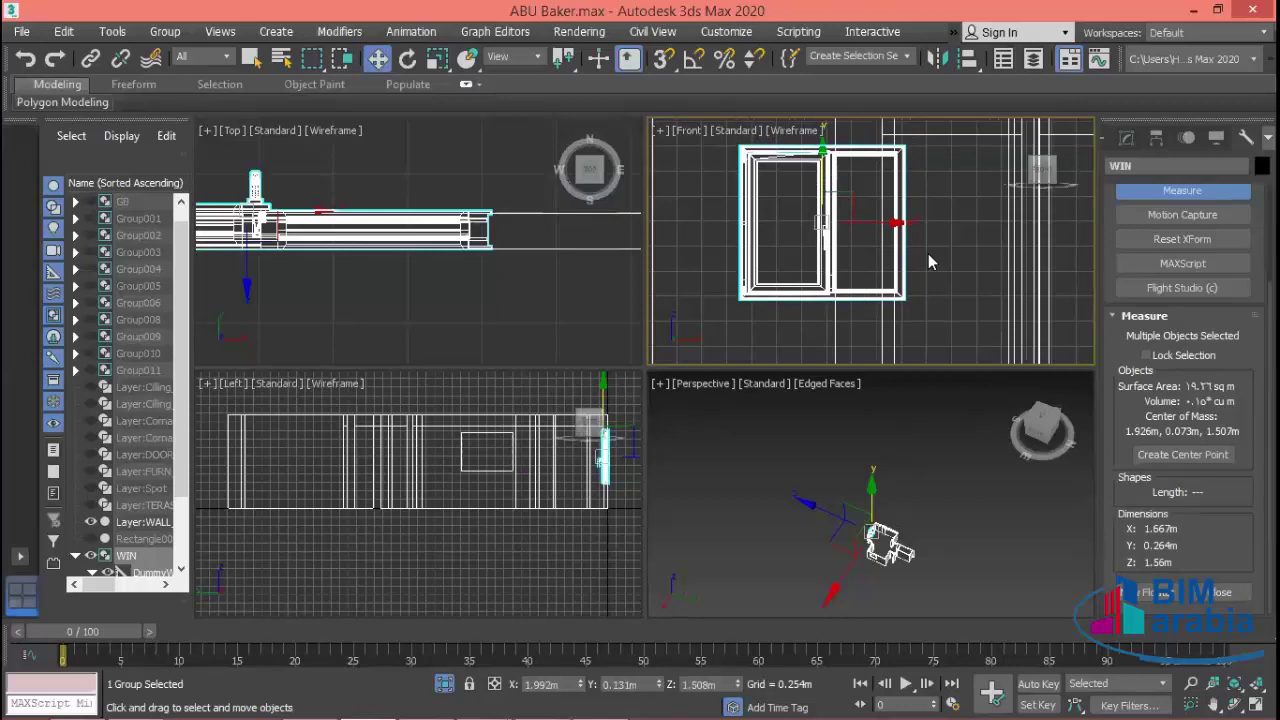
pyautogui.moveTo(640, 715)
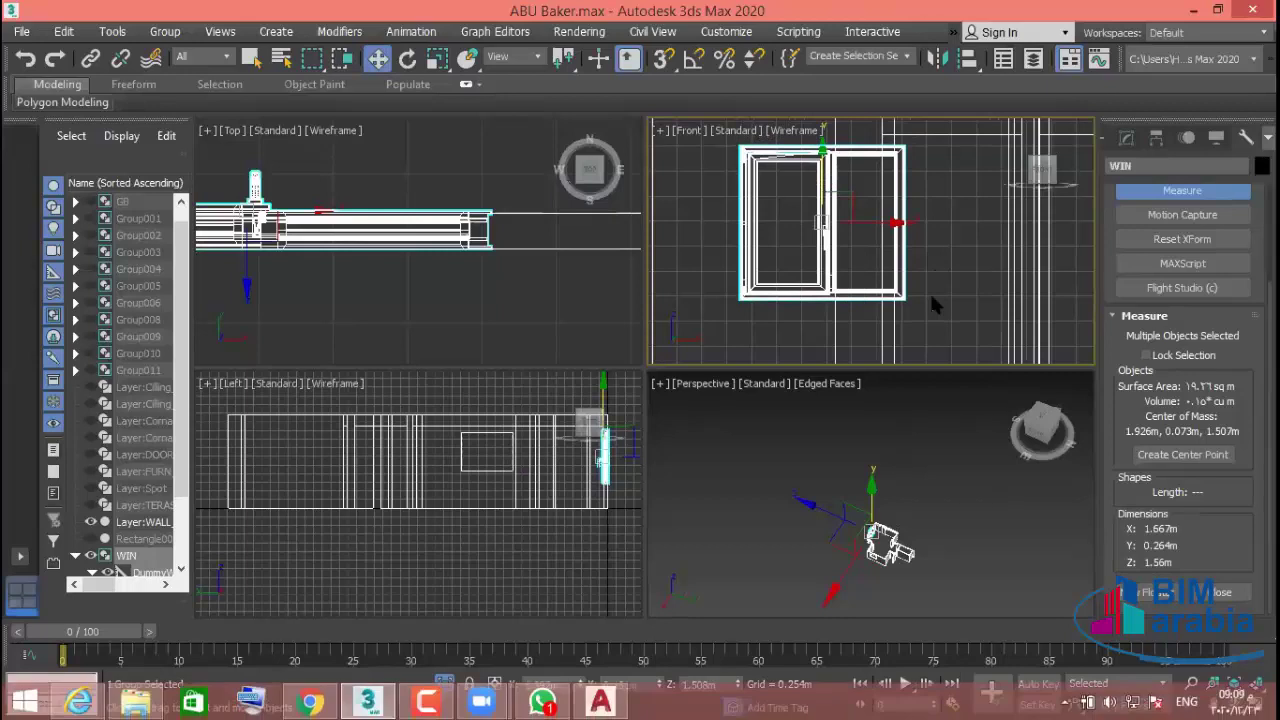
pyautogui.click(931, 257)
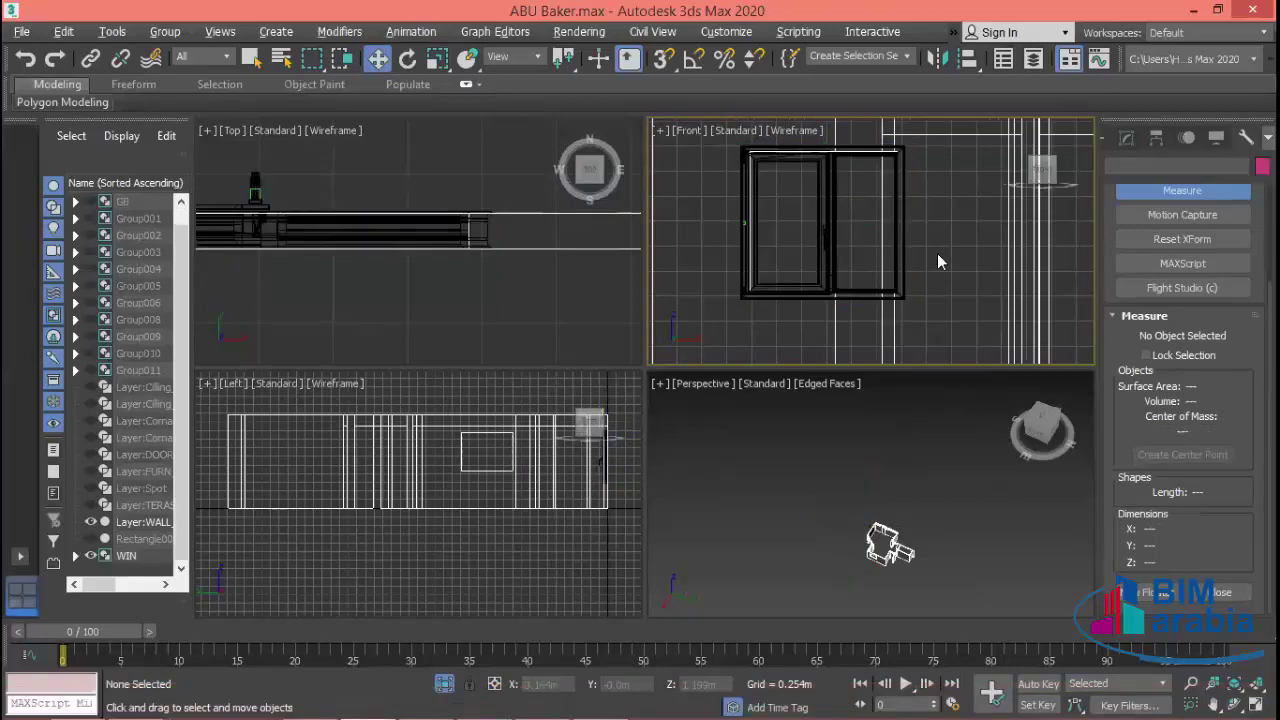
# - Fine-tune the window height to about Z 1.51 m in a maximized Front view, then maximize Perspective
pyautogui.hotkey('alt', 'w')
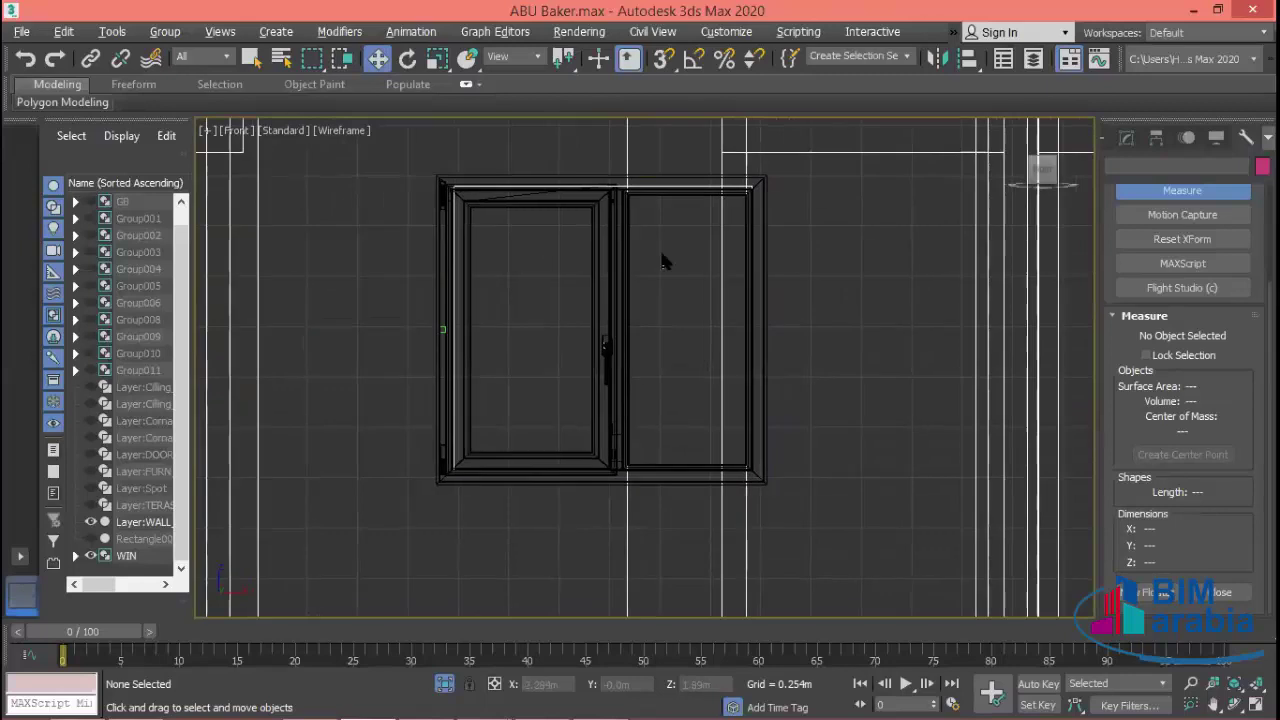
pyautogui.scroll(2, 661, 262)
pyautogui.moveTo(674, 266); pyautogui.dragTo(714, 268, button='middle')
pyautogui.click(586, 321)
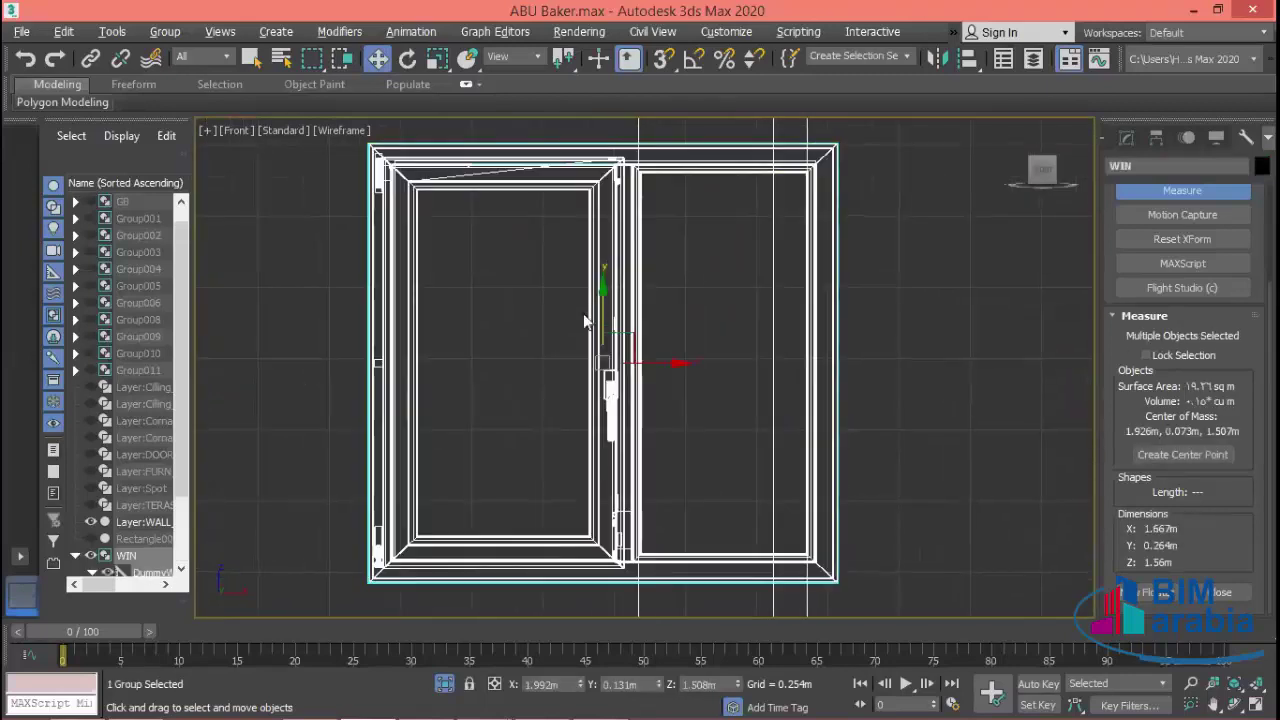
pyautogui.moveTo(605, 315); pyautogui.dragTo(607, 312)
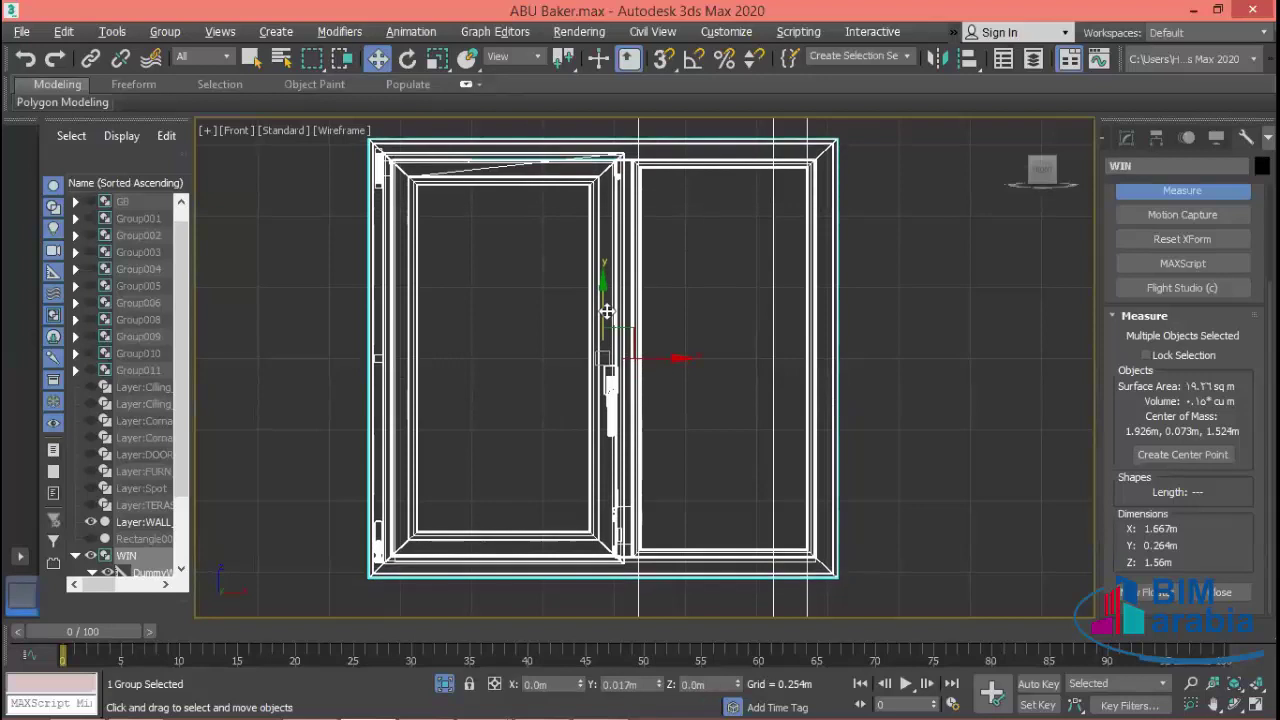
pyautogui.click(928, 318)
pyautogui.scroll(-2, 936, 372)
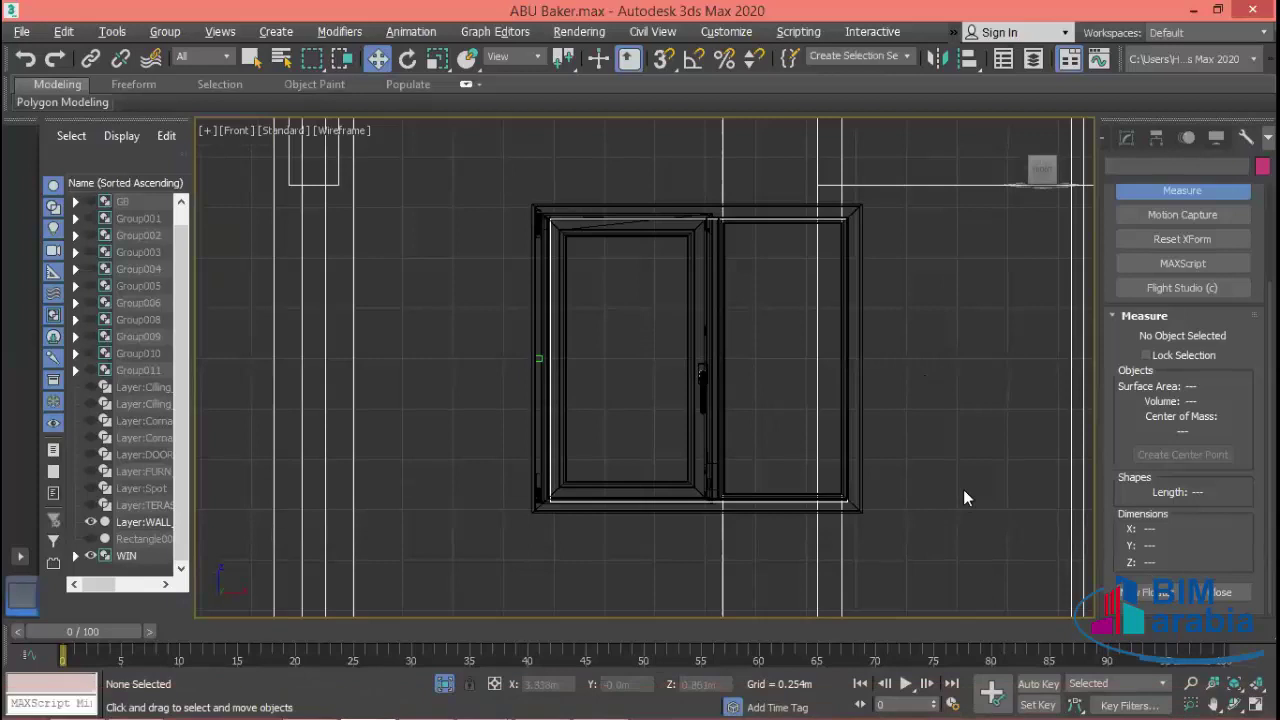
pyautogui.hotkey('alt', 'w')
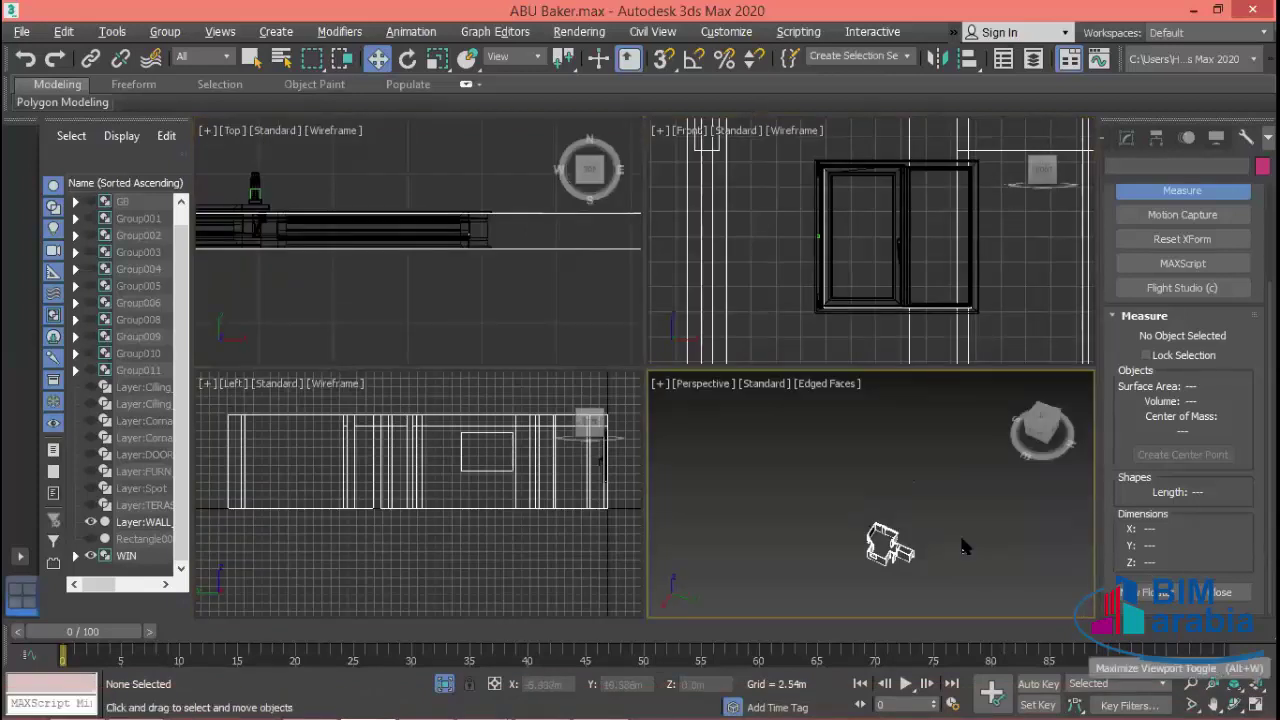
pyautogui.hotkey('alt', 'w')
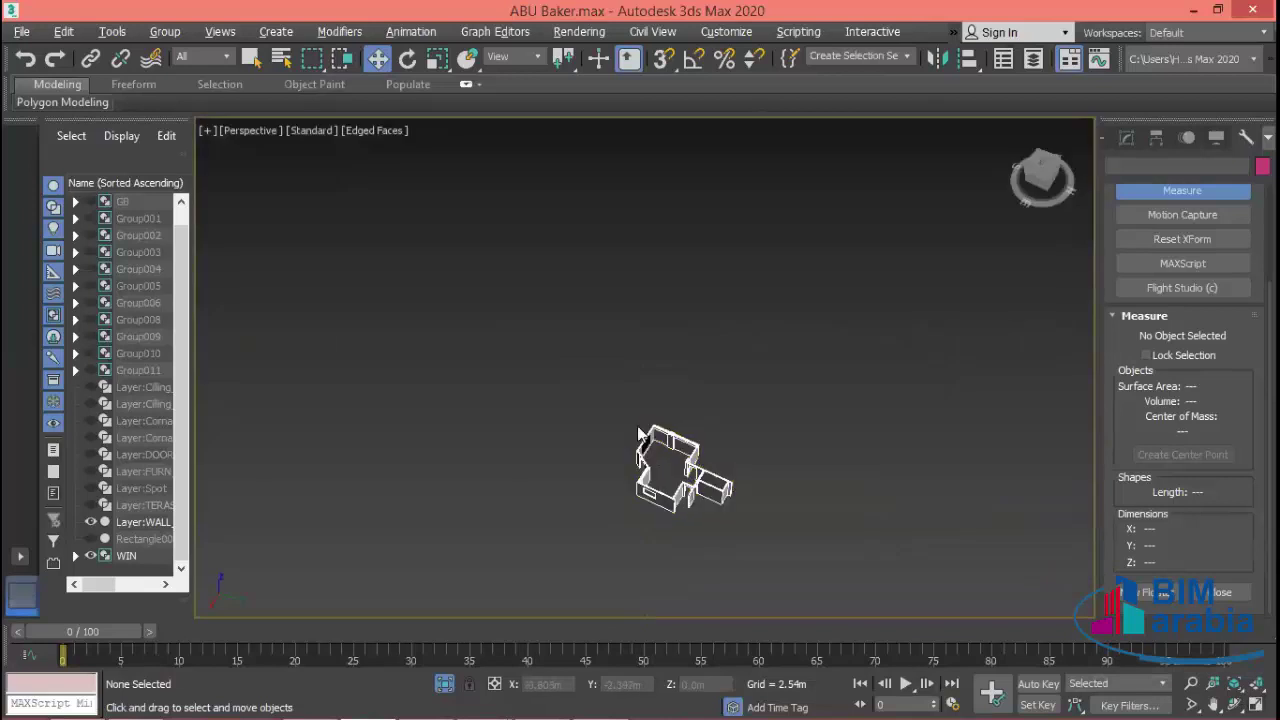
# - Frame and orbit around the WIN window in Perspective, then hide it and select the wall
pyautogui.click(641, 450)
pyautogui.press('z')
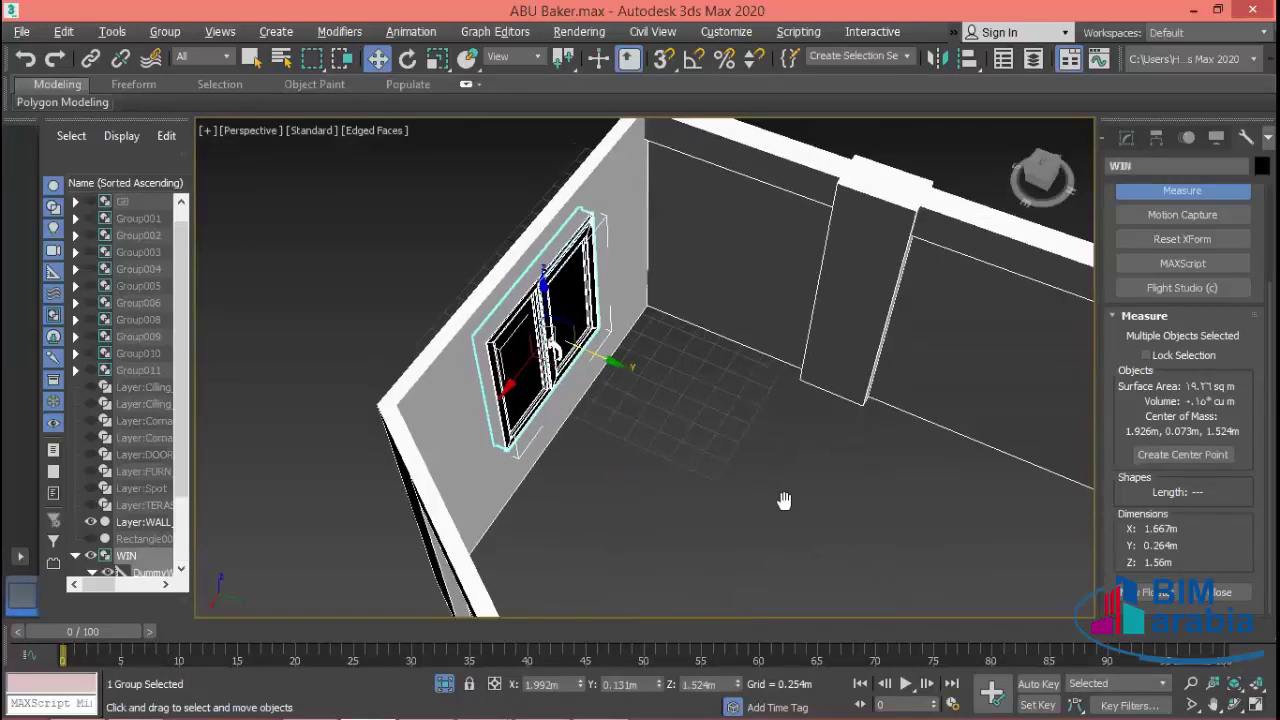
pyautogui.keyDown('alt'); pyautogui.moveTo(785, 506); pyautogui.dragTo(636, 380, button='middle'); pyautogui.keyUp('alt')
pyautogui.scroll(5, 700, 405)
pyautogui.scroll(-4, 789, 491)
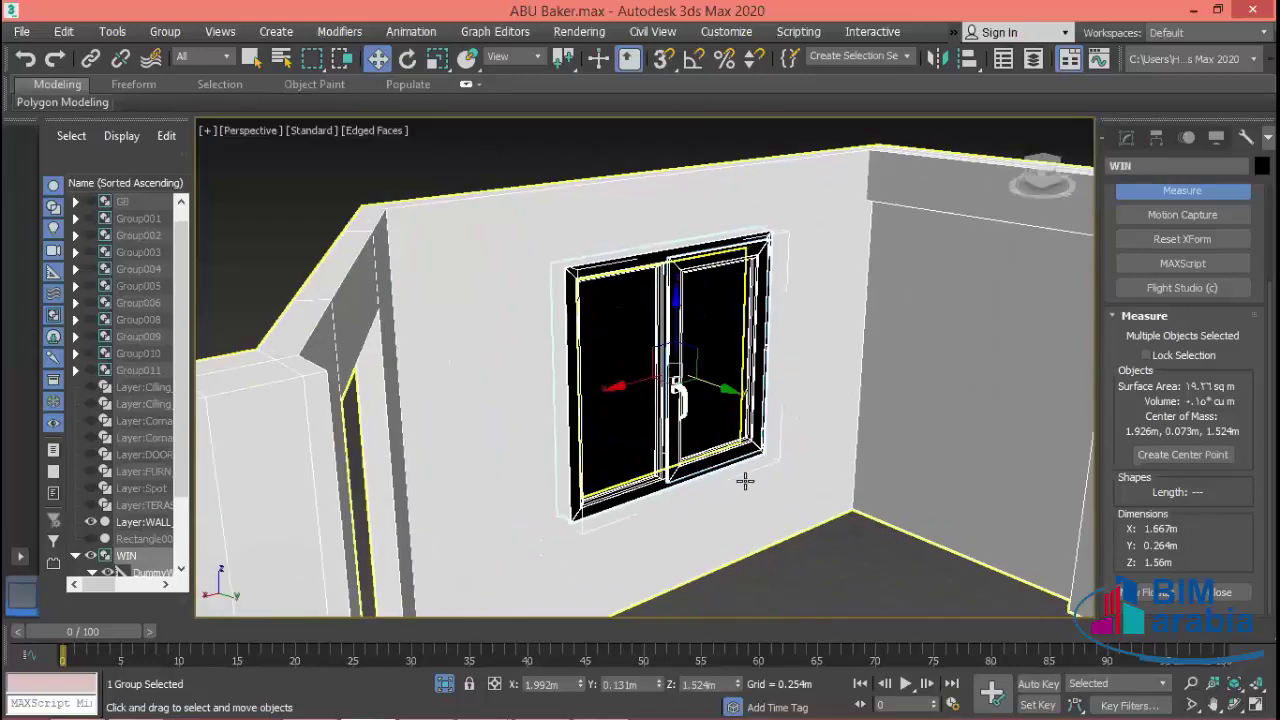
pyautogui.scroll(-2, 746, 480)
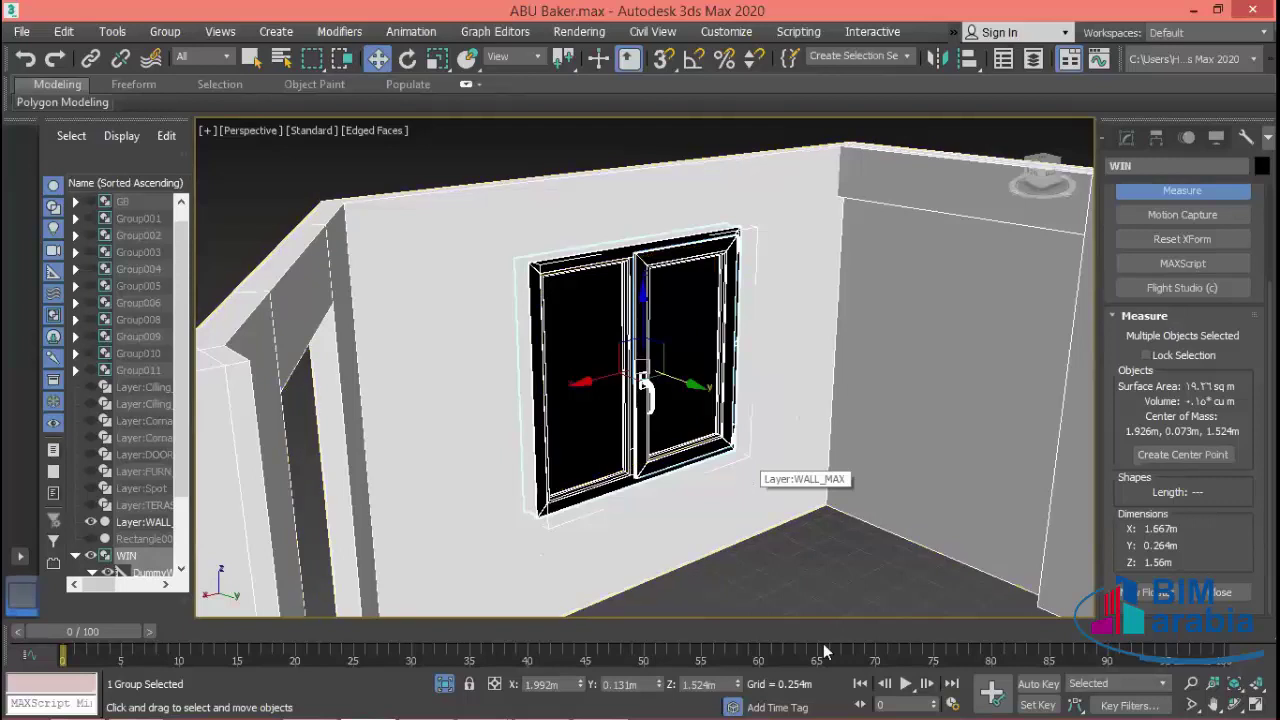
pyautogui.hotkey('alt', 'h')
pyautogui.click(776, 485)
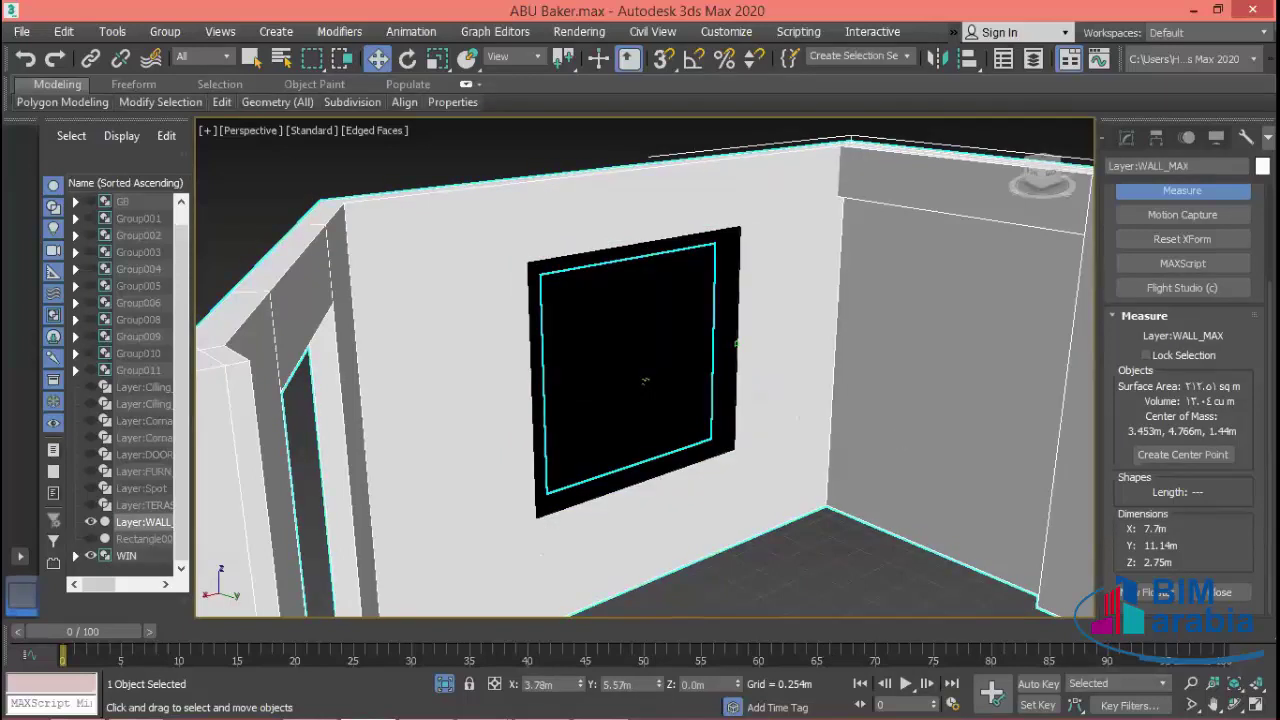
# - Change the wall object colour to green
pyautogui.click(1262, 166)
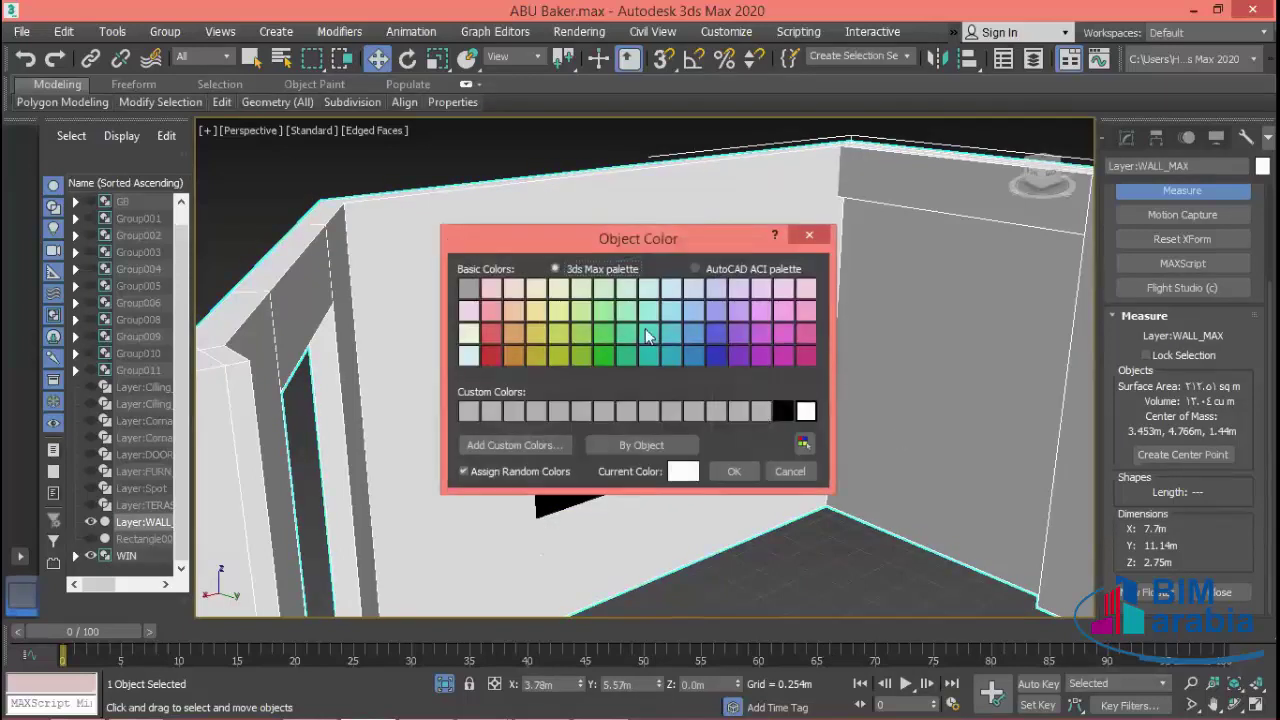
pyautogui.click(626, 333)
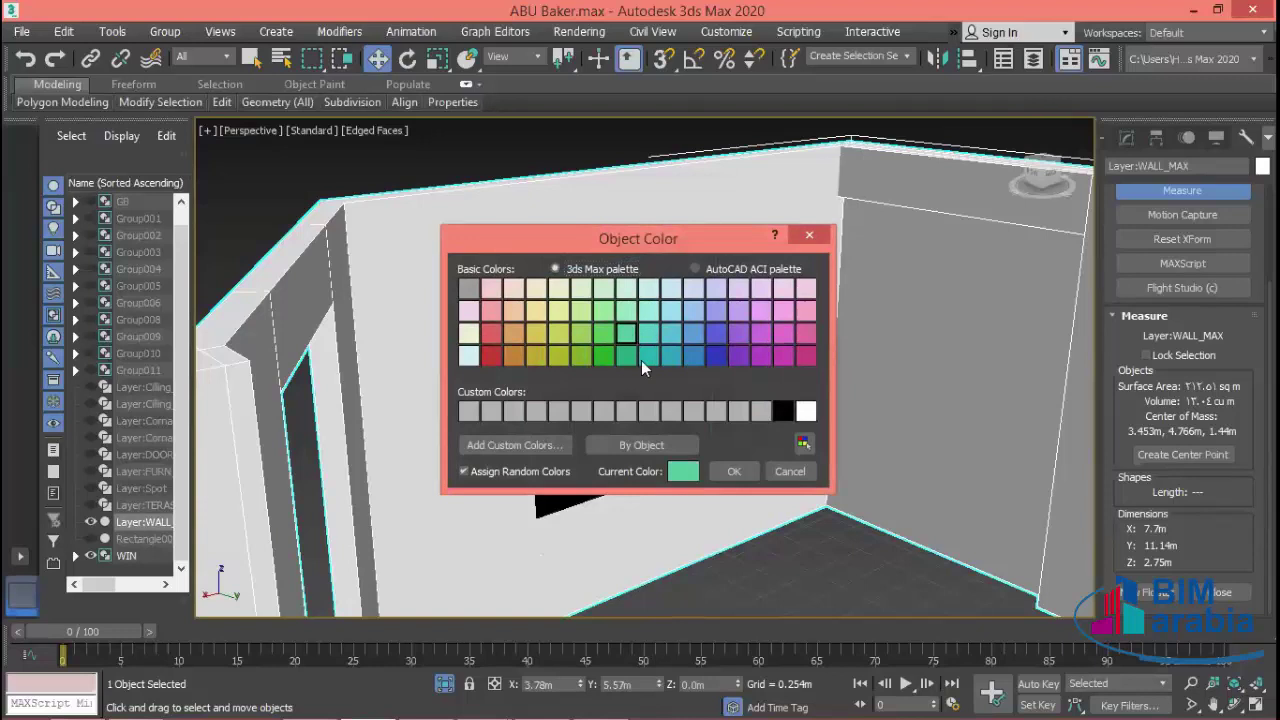
pyautogui.click(735, 471)
pyautogui.click(700, 340)
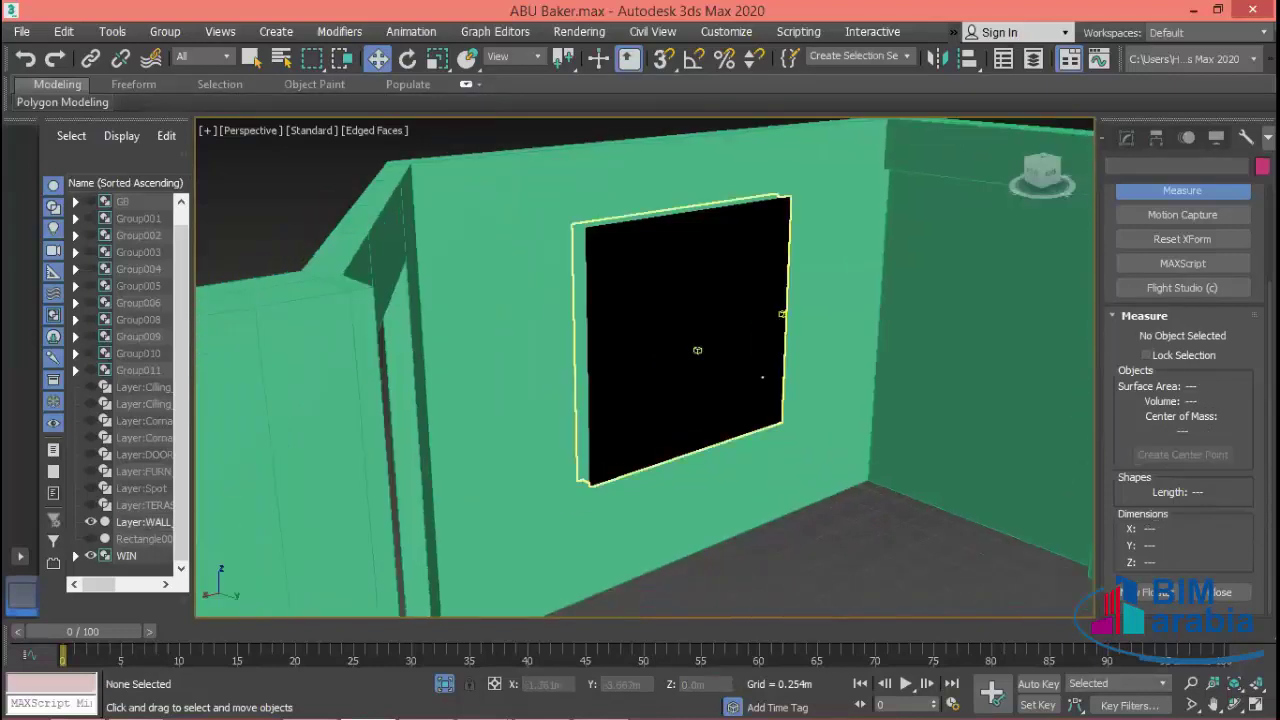
# - Select the WIN window group in the wall opening and zoom in on it
pyautogui.click(697, 350)
pyautogui.scroll(3, 757, 366)
pyautogui.scroll(3, 775, 210)
pyautogui.scroll(2, 788, 232)
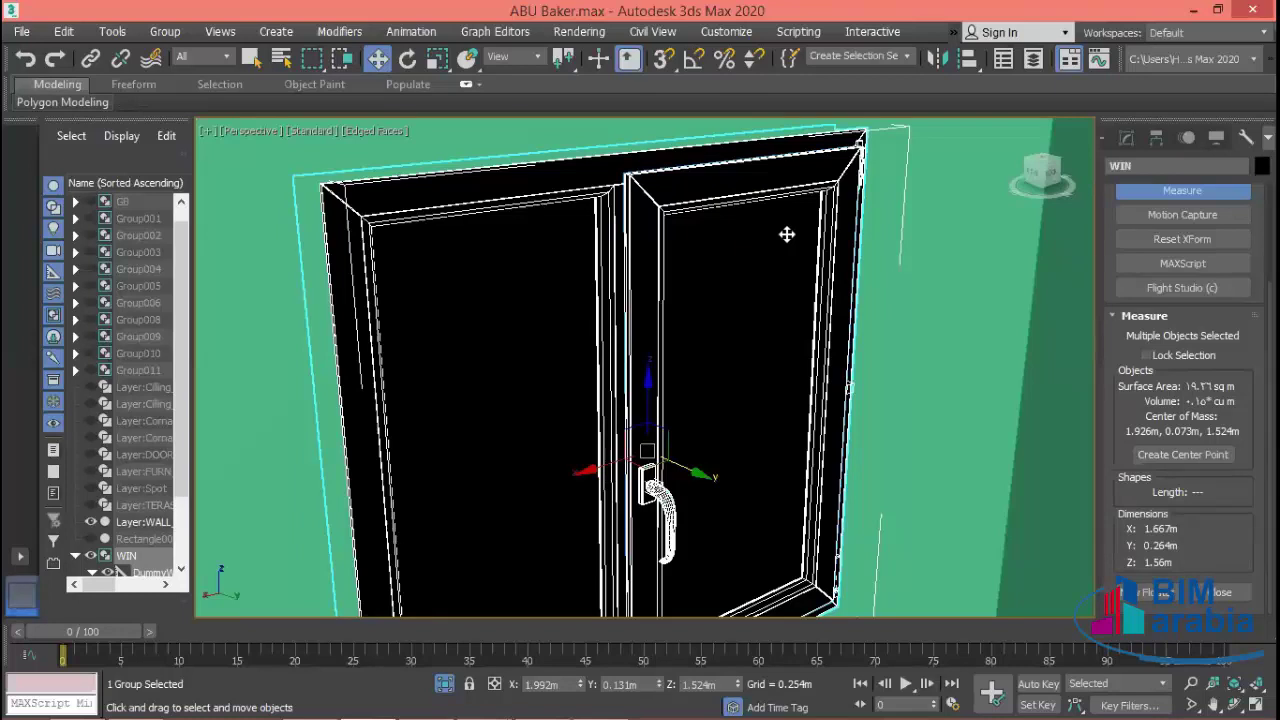
# - Turn off the measurement readout and hide the window group again
pyautogui.click(1198, 189)
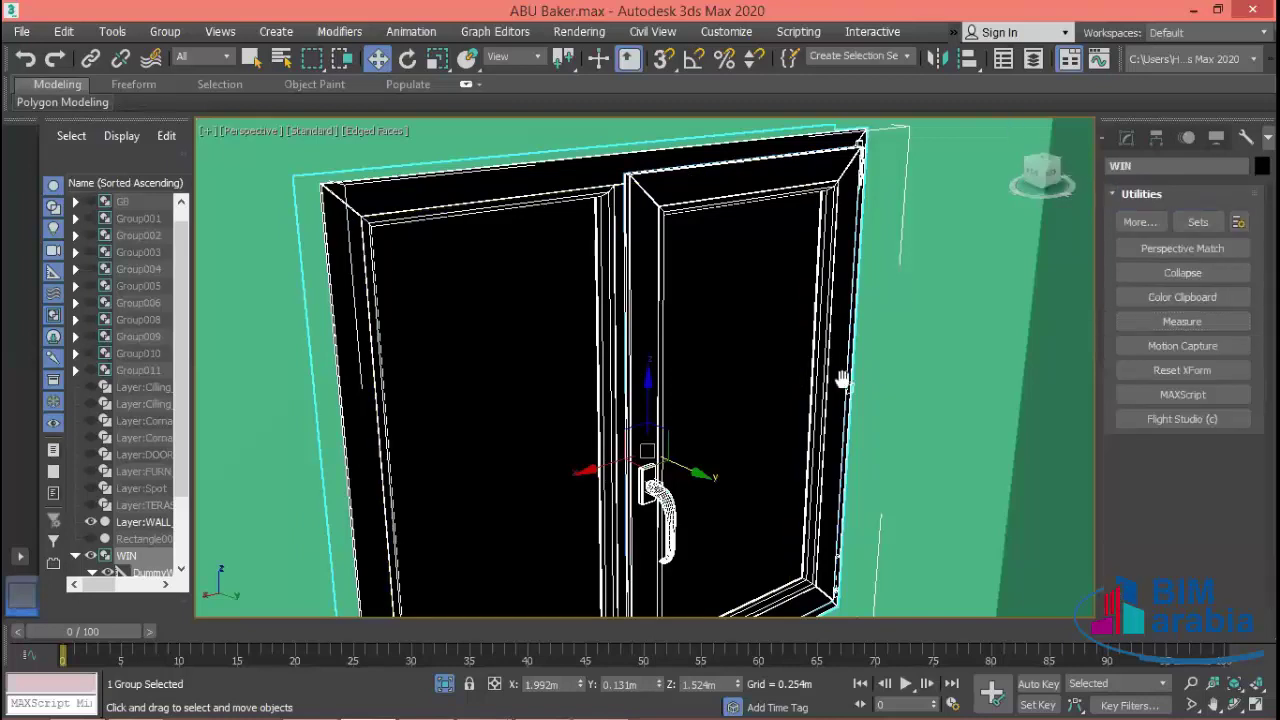
pyautogui.scroll(-3, 846, 378)
pyautogui.scroll(-5, 843, 400)
pyautogui.scroll(3, 843, 400)
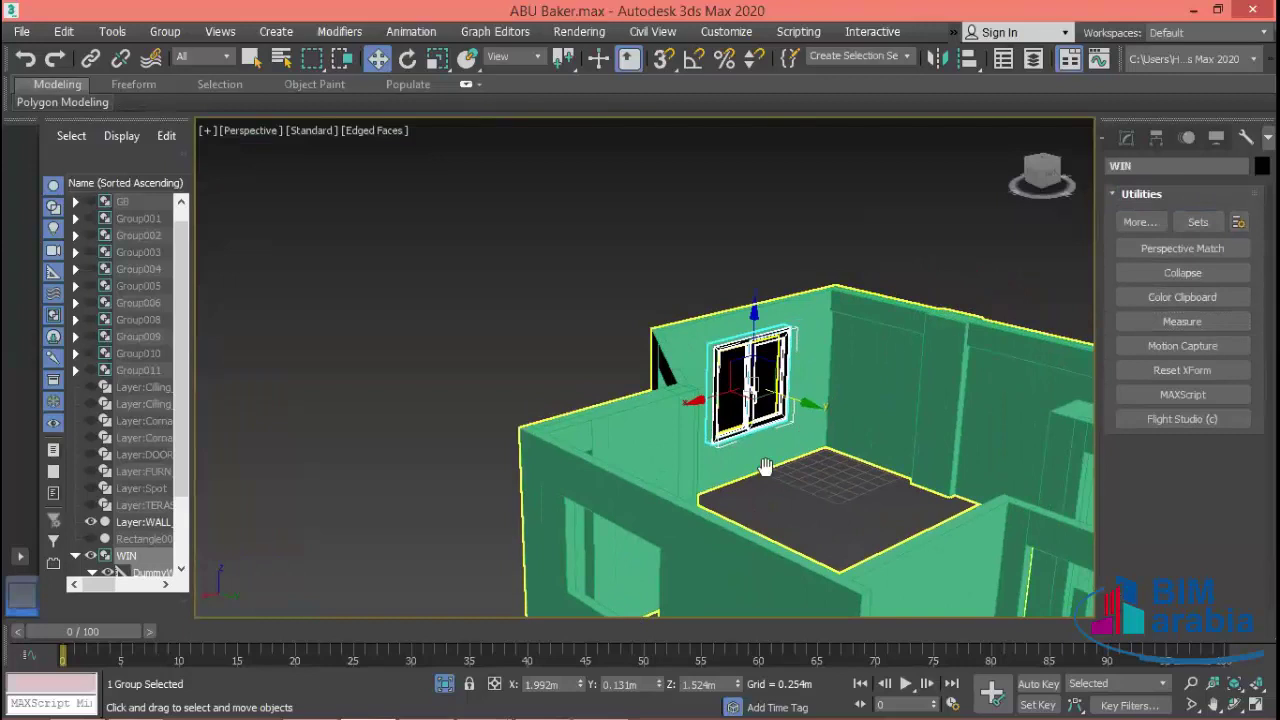
pyautogui.scroll(3, 766, 466)
pyautogui.press('Delete')
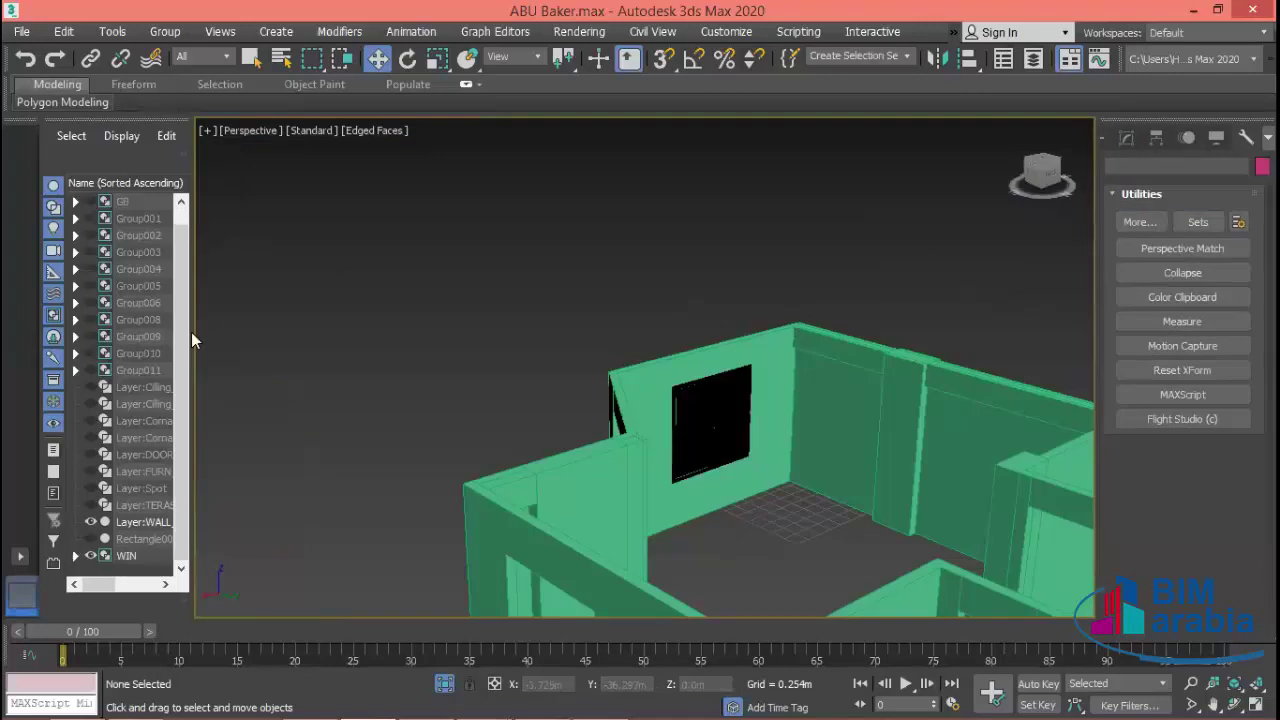
# - Pan across the green walls and return to the four-view layout with Alt+W
pyautogui.moveTo(789, 491); pyautogui.dragTo(813, 474, button='middle')
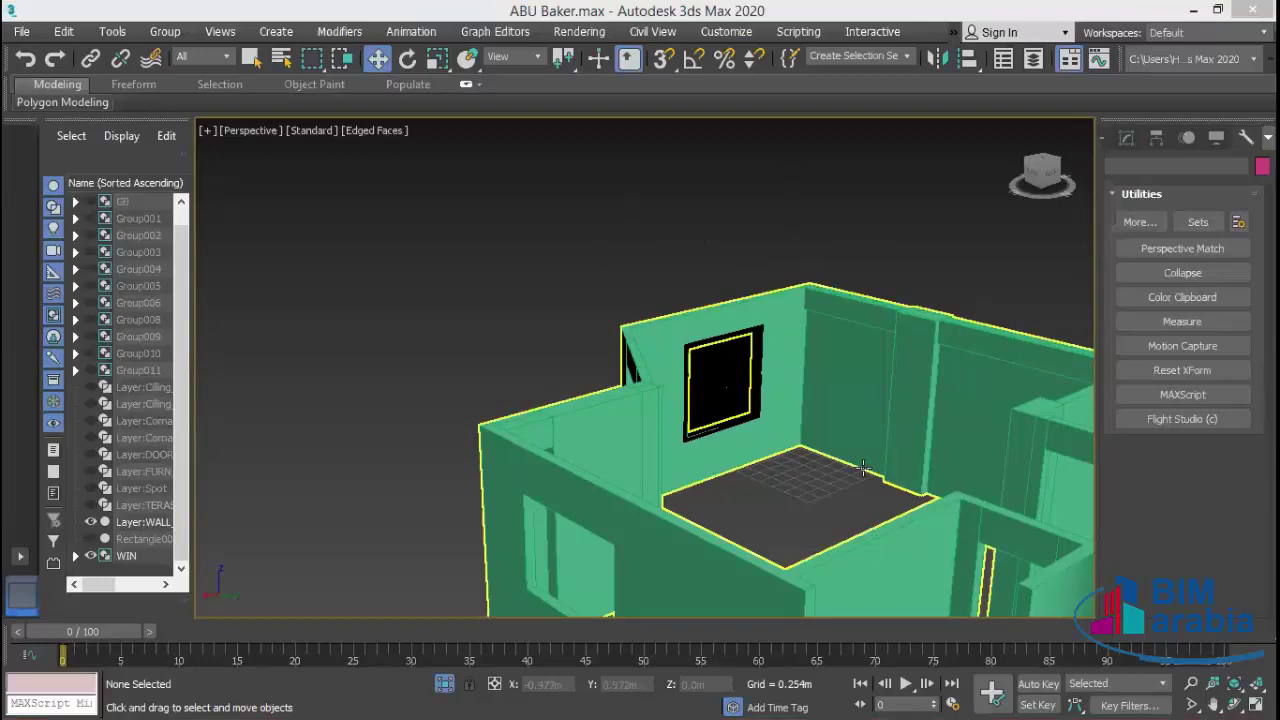
pyautogui.scroll(-5, 766, 452)
pyautogui.scroll(3, 766, 452)
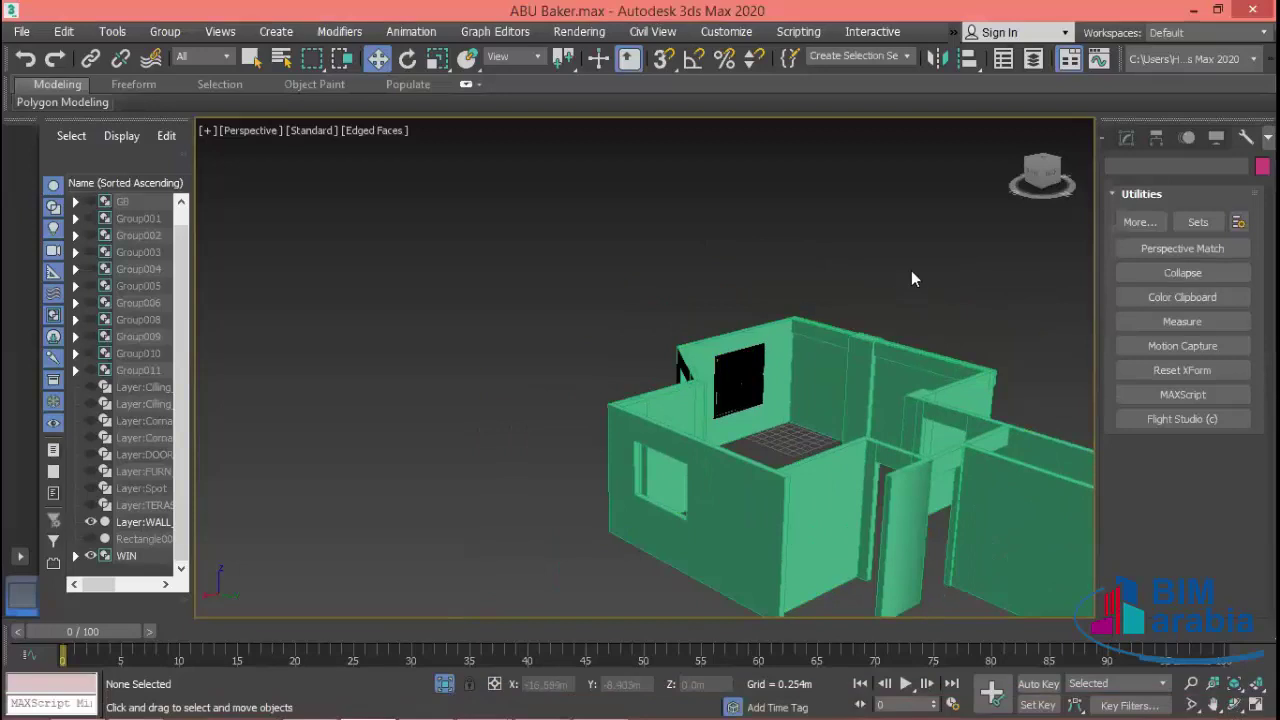
pyautogui.hotkey('alt', 'w')
# - Shift-drag the window group upward in the Top view to make an independent copy, WIN001
pyautogui.scroll(-4, 565, 288)
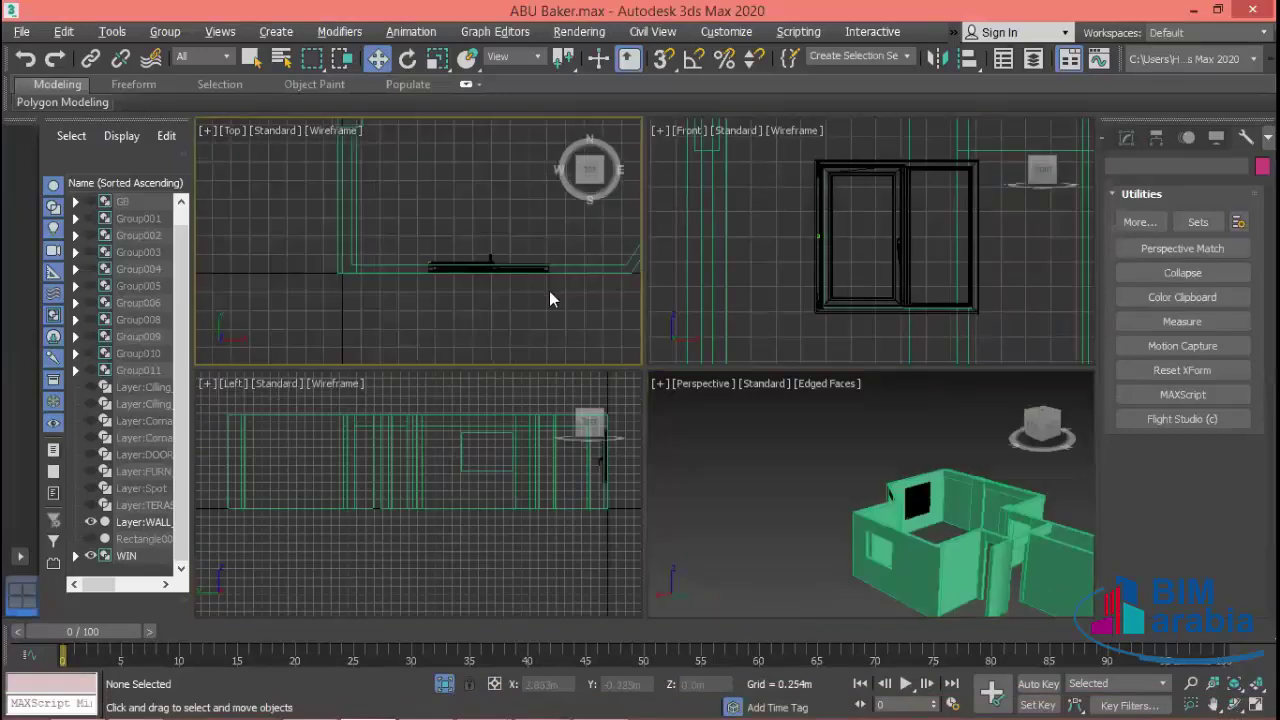
pyautogui.scroll(1, 510, 336)
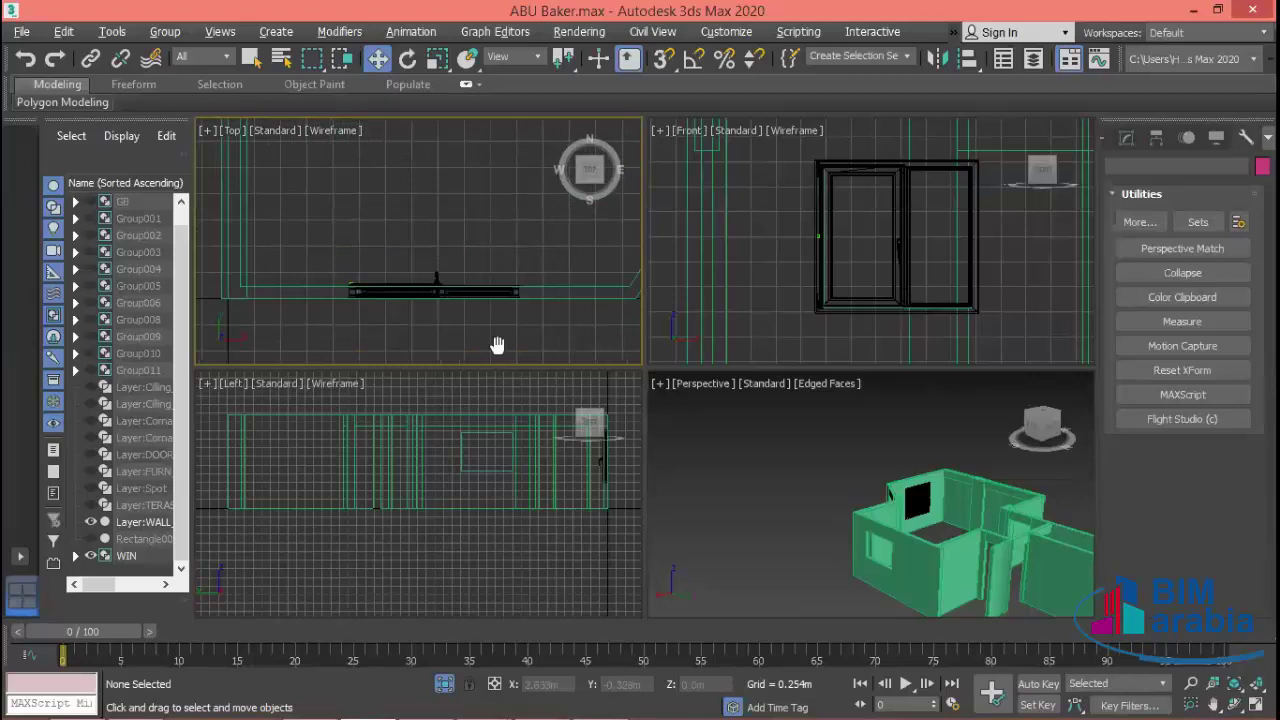
pyautogui.scroll(1, 494, 340)
pyautogui.click(455, 305)
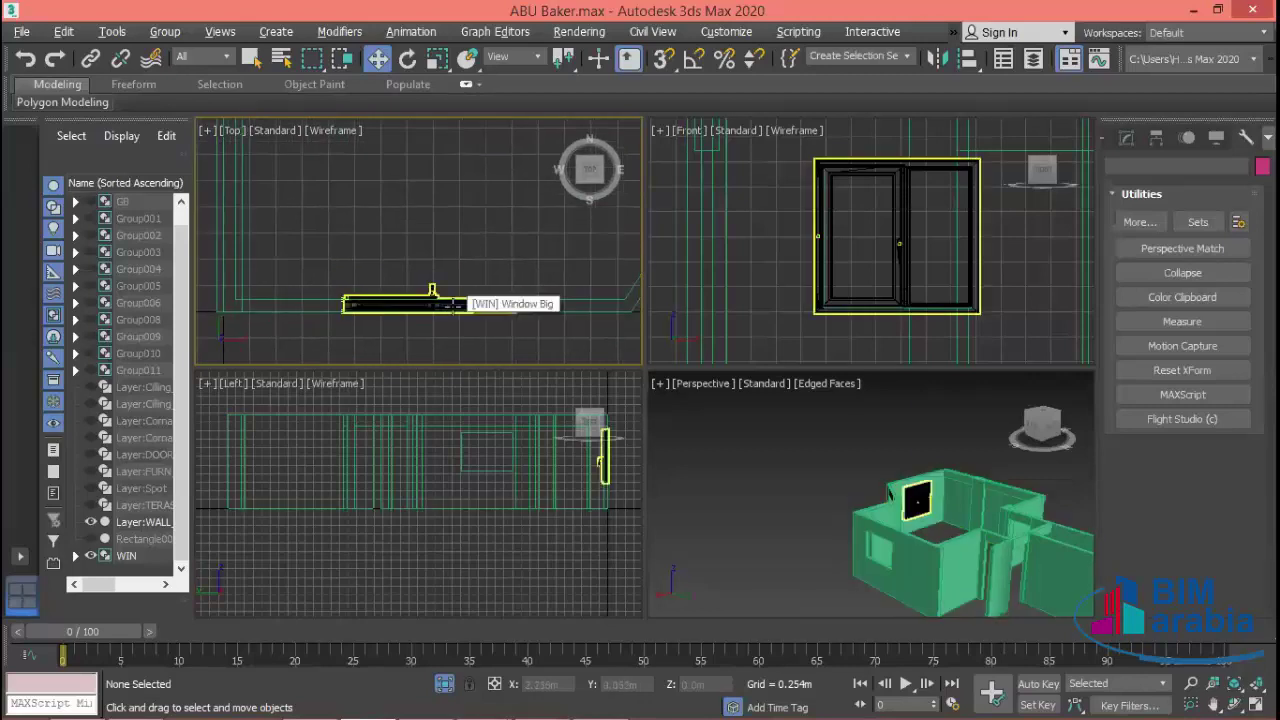
pyautogui.click(455, 305)
pyautogui.moveTo(537, 343); pyautogui.dragTo(527, 345, button='middle')
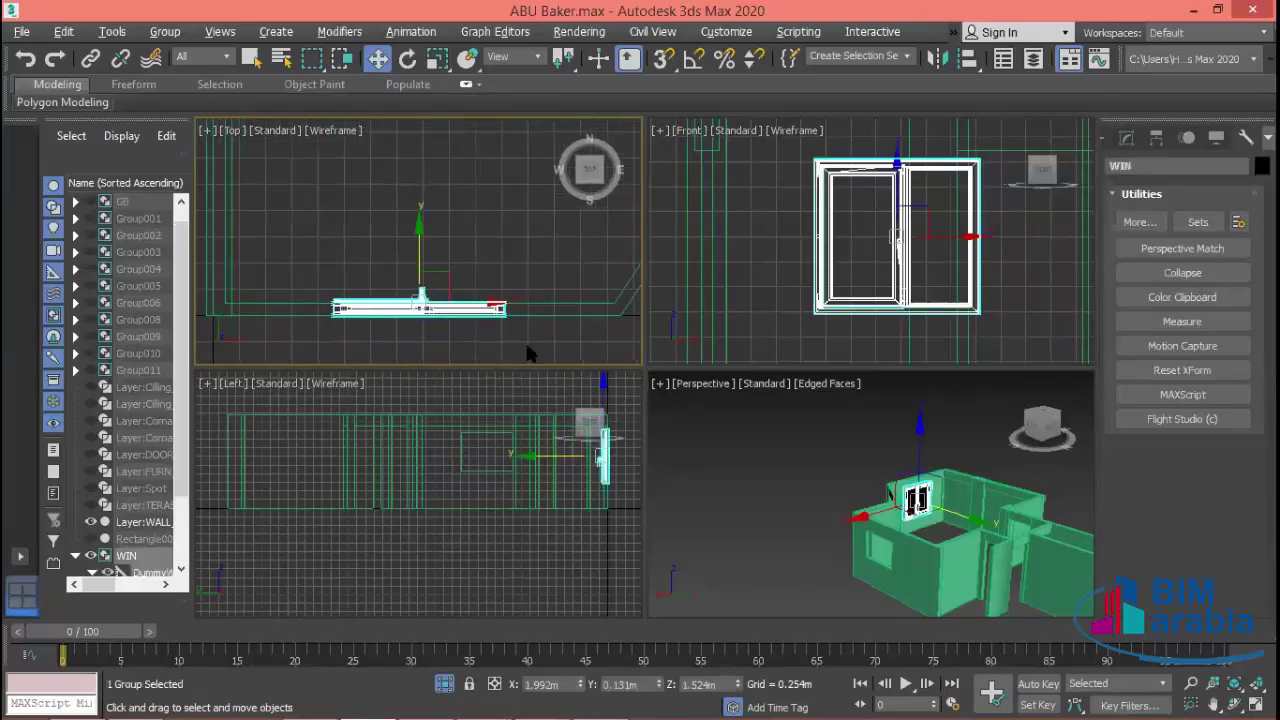
pyautogui.click(417, 238)
pyautogui.keyDown('shift'); pyautogui.moveTo(417, 238); pyautogui.dragTo(421, 138); pyautogui.keyUp('shift')
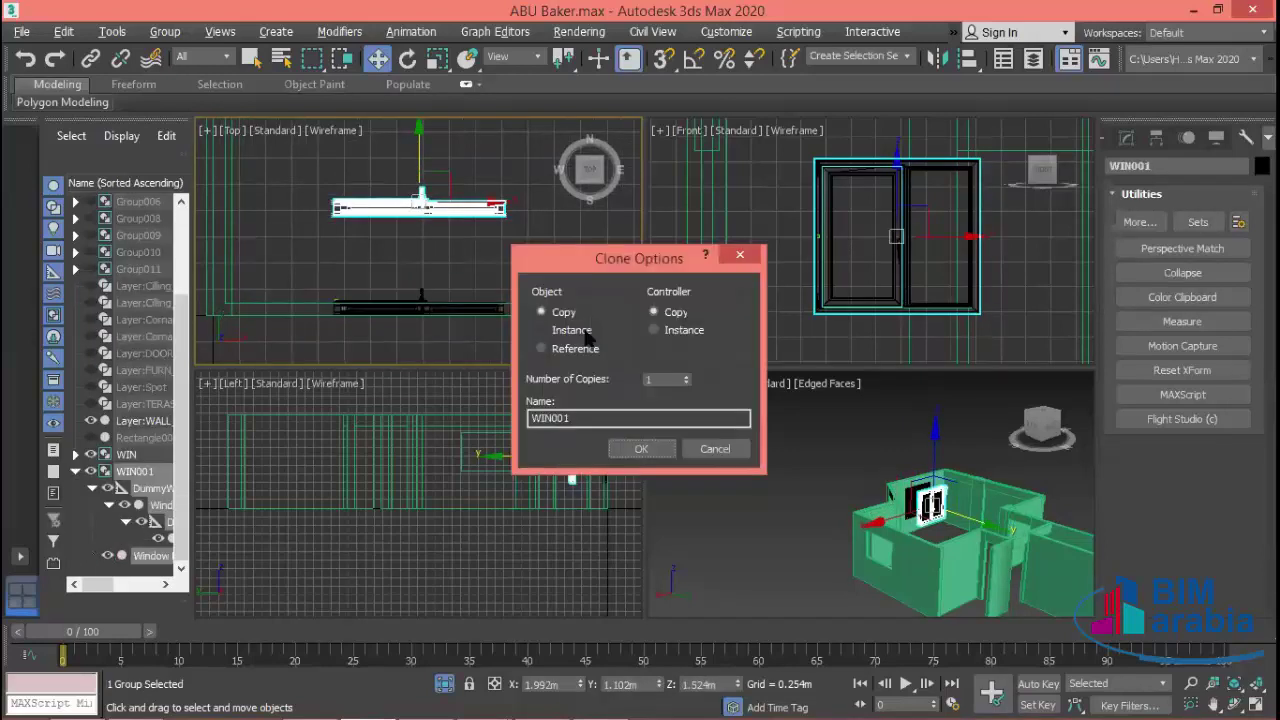
pyautogui.click(641, 449)
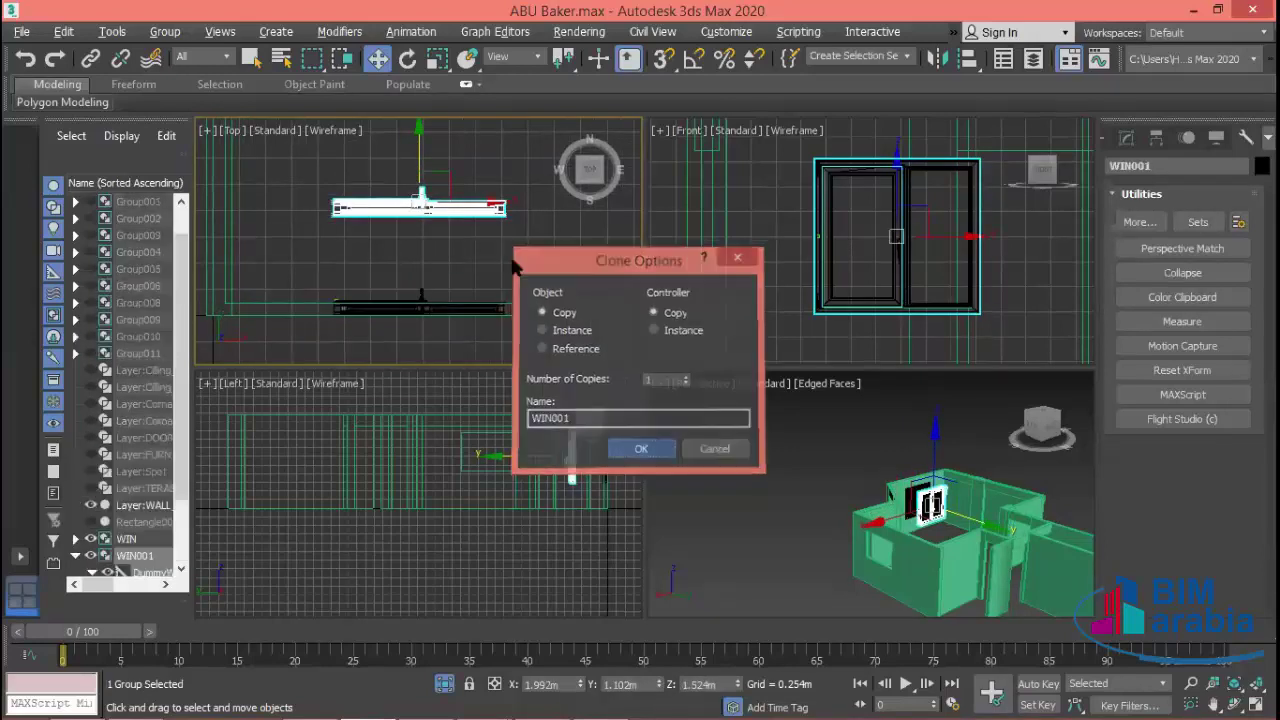
# - Move WIN001 up and right in the plan to X 3.898, Y 3.695, Z 1.524 m
pyautogui.moveTo(514, 256); pyautogui.dragTo(480, 297, button='middle')
pyautogui.moveTo(437, 250); pyautogui.dragTo(437, 150)
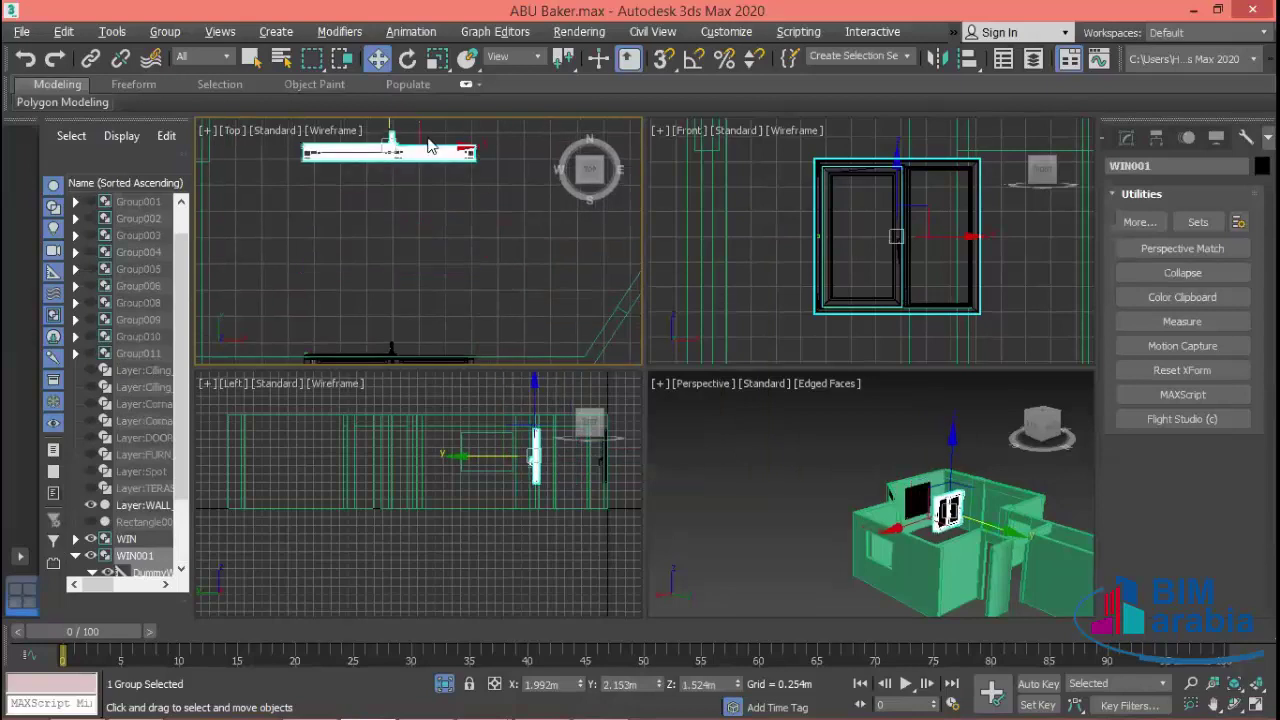
pyautogui.scroll(-2, 483, 302)
pyautogui.moveTo(483, 302); pyautogui.dragTo(371, 279, button='middle')
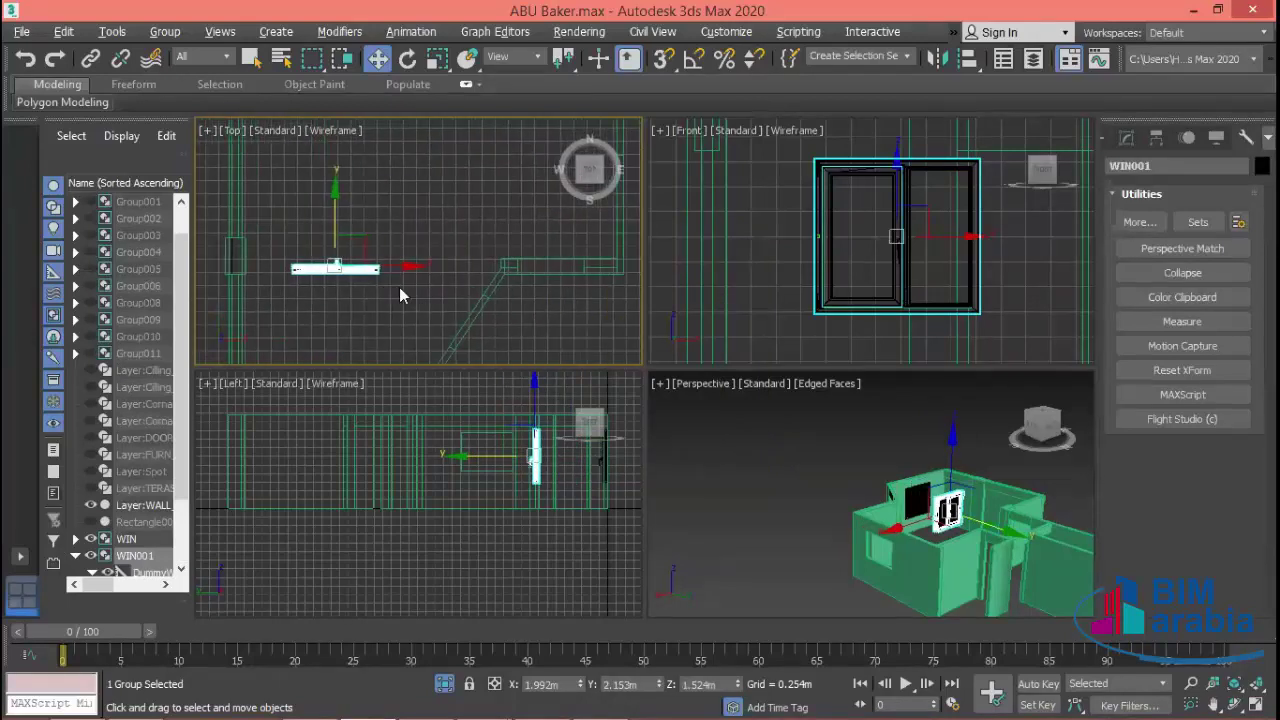
pyautogui.moveTo(371, 279); pyautogui.dragTo(430, 280)
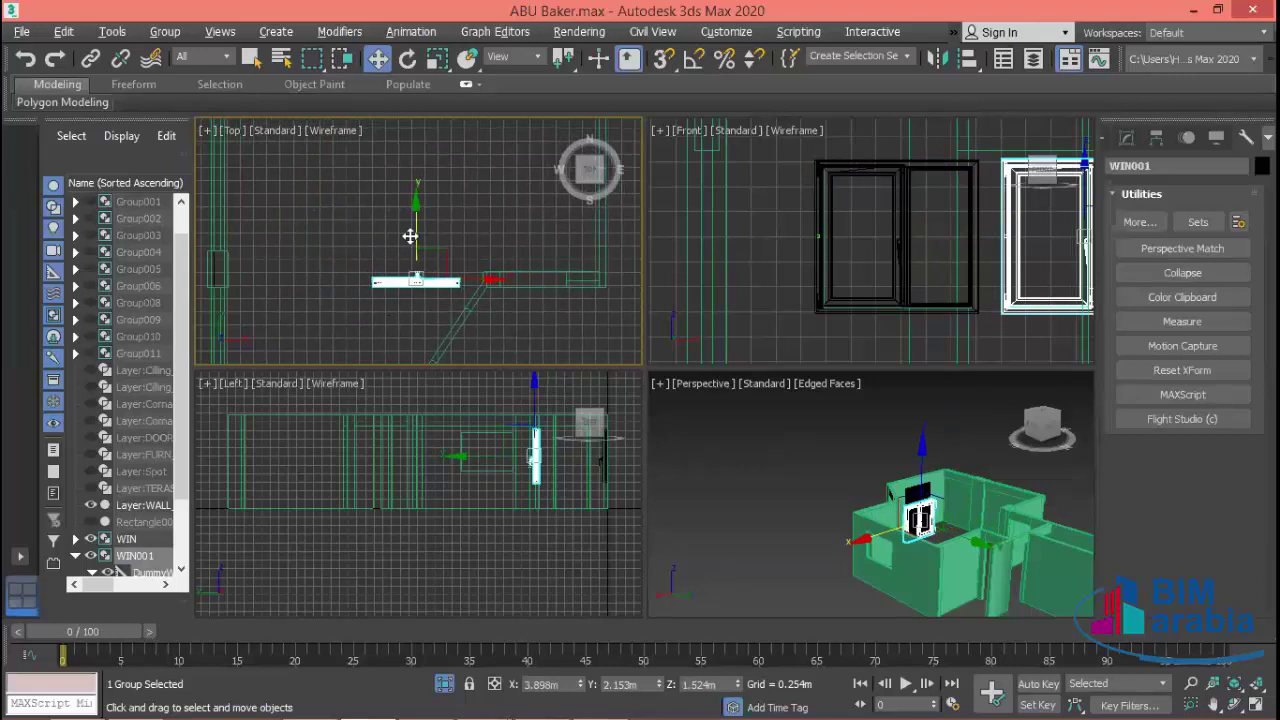
pyautogui.moveTo(414, 237); pyautogui.dragTo(438, 165)
pyautogui.moveTo(493, 255); pyautogui.dragTo(463, 291, button='middle')
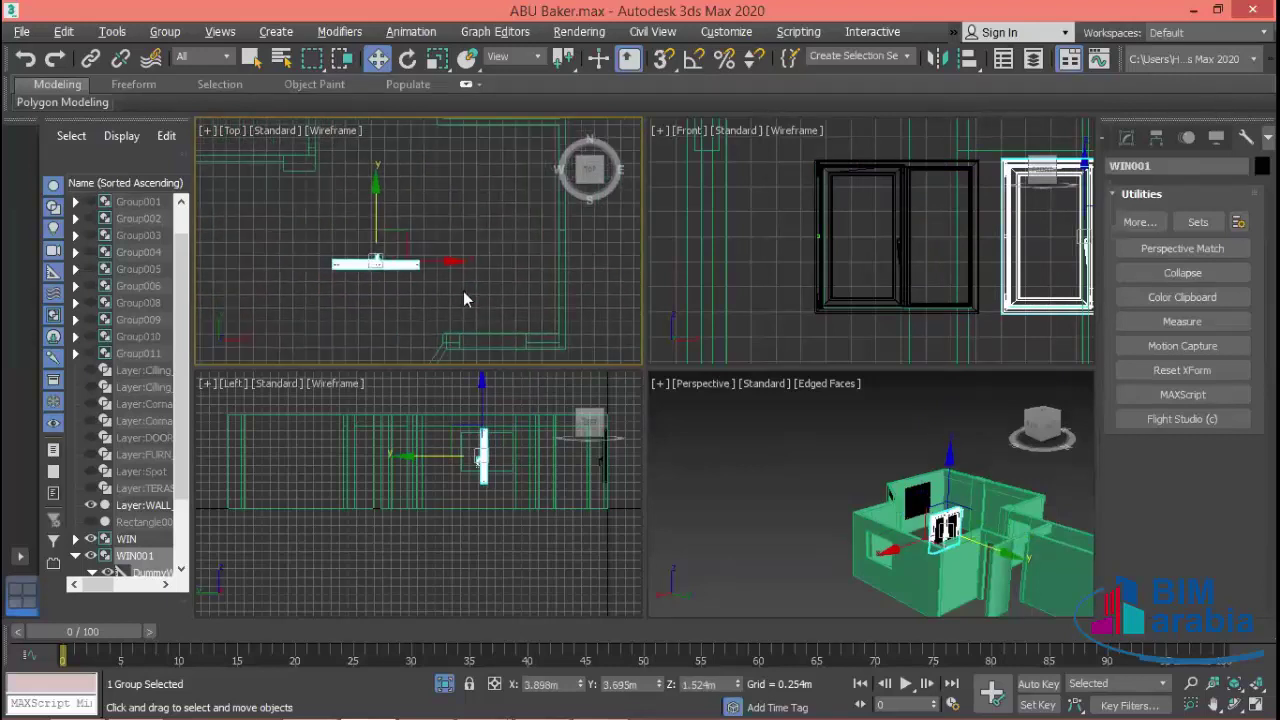
pyautogui.scroll(2, 480, 296)
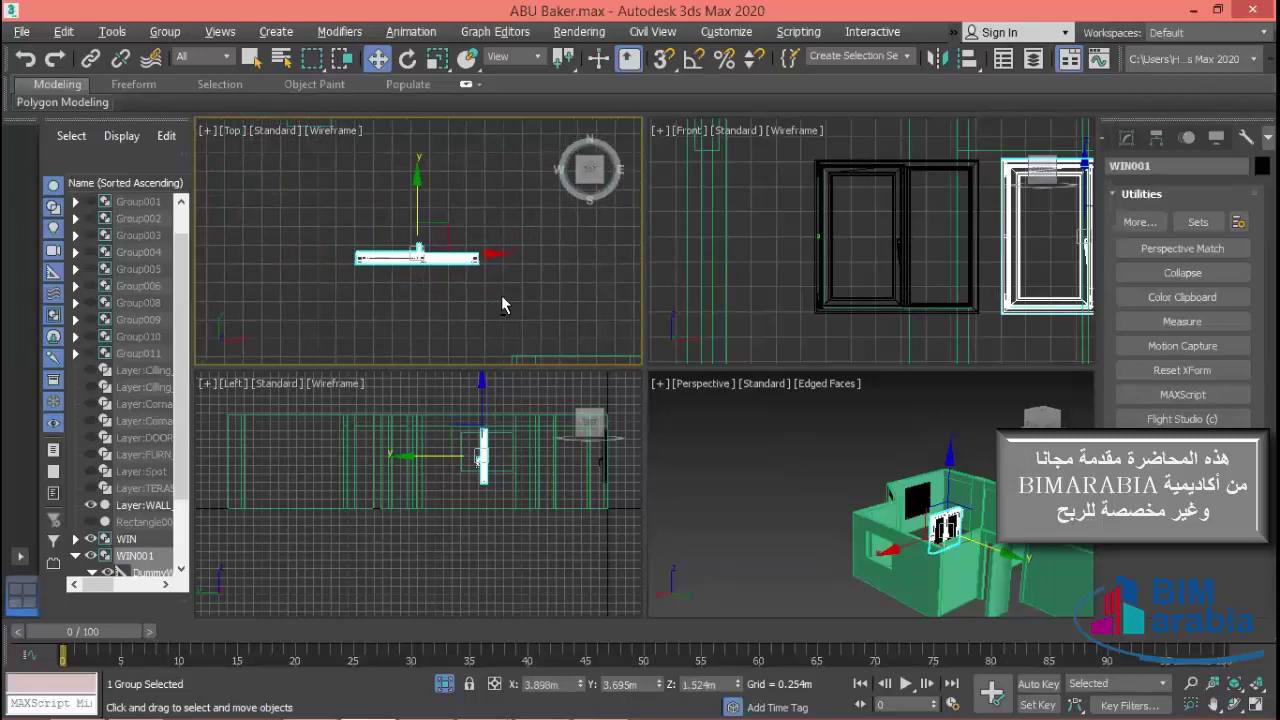
# - Maximize the Top view and rotate WIN001 90° with Angle Snap enabled
pyautogui.hotkey('alt', 'w')
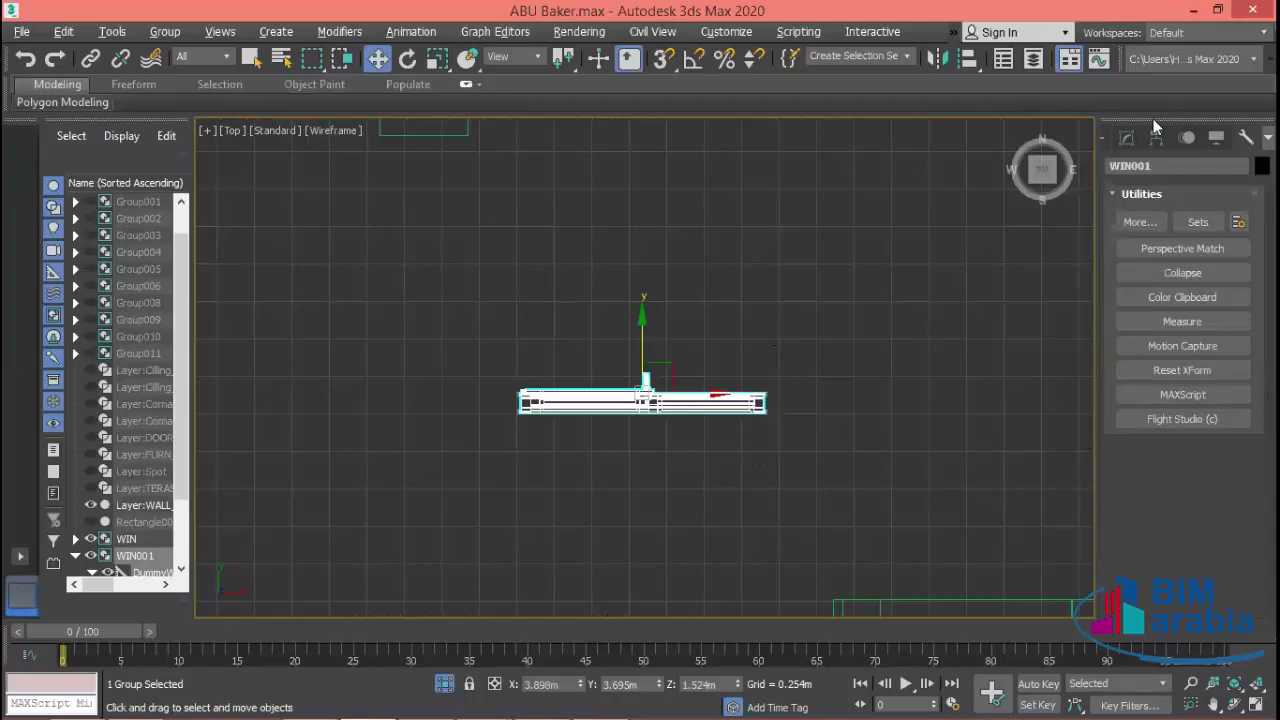
pyautogui.click(1125, 139)
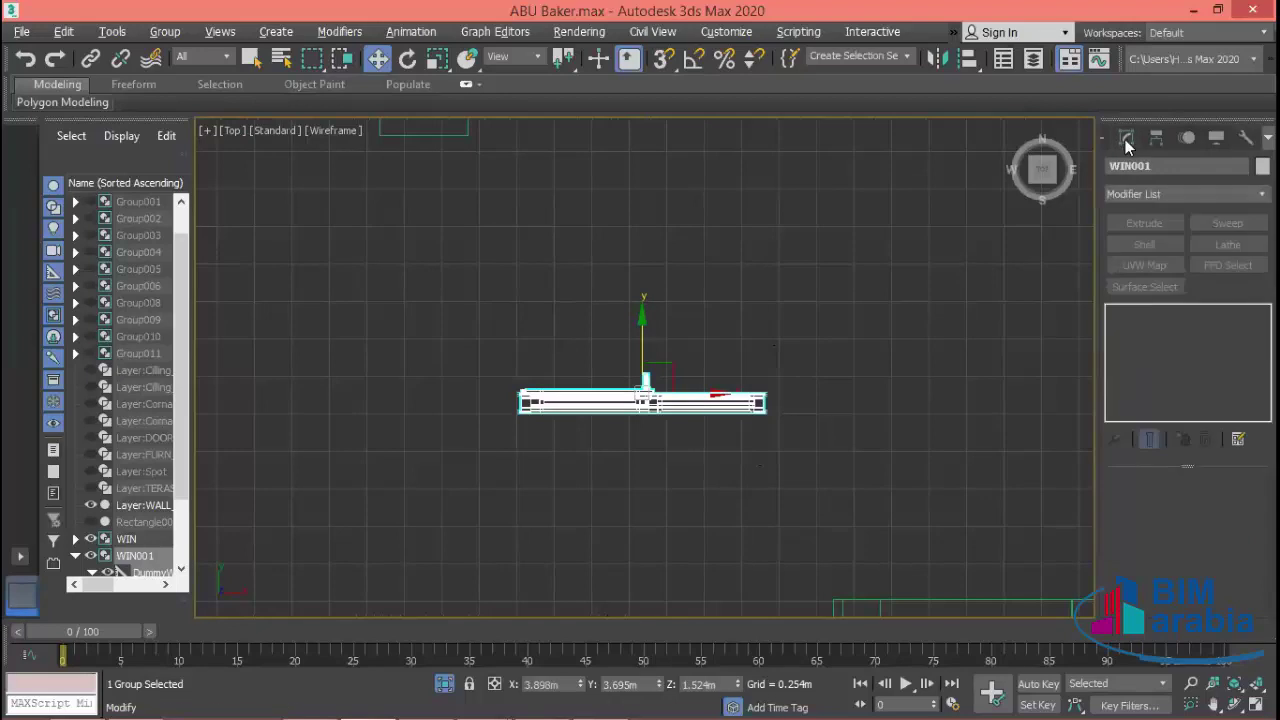
pyautogui.click(408, 59)
pyautogui.click(696, 60)
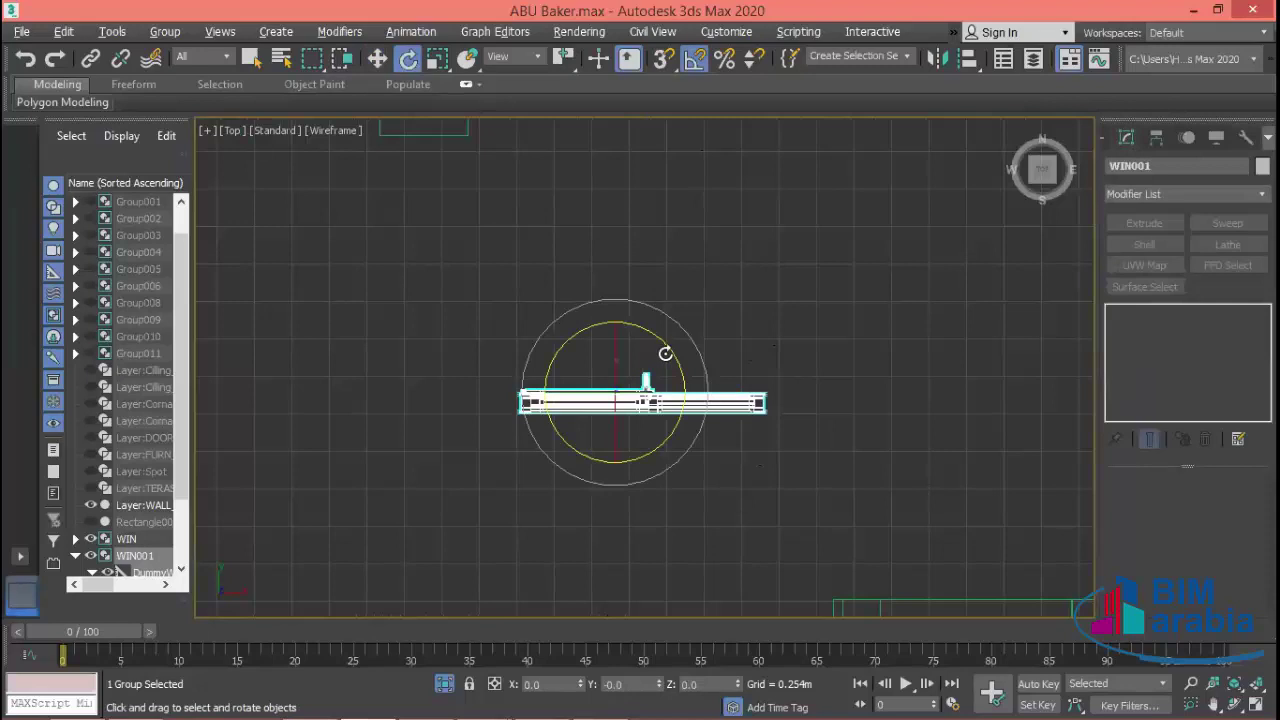
pyautogui.moveTo(670, 351); pyautogui.dragTo(666, 349)
pyautogui.click(380, 58)
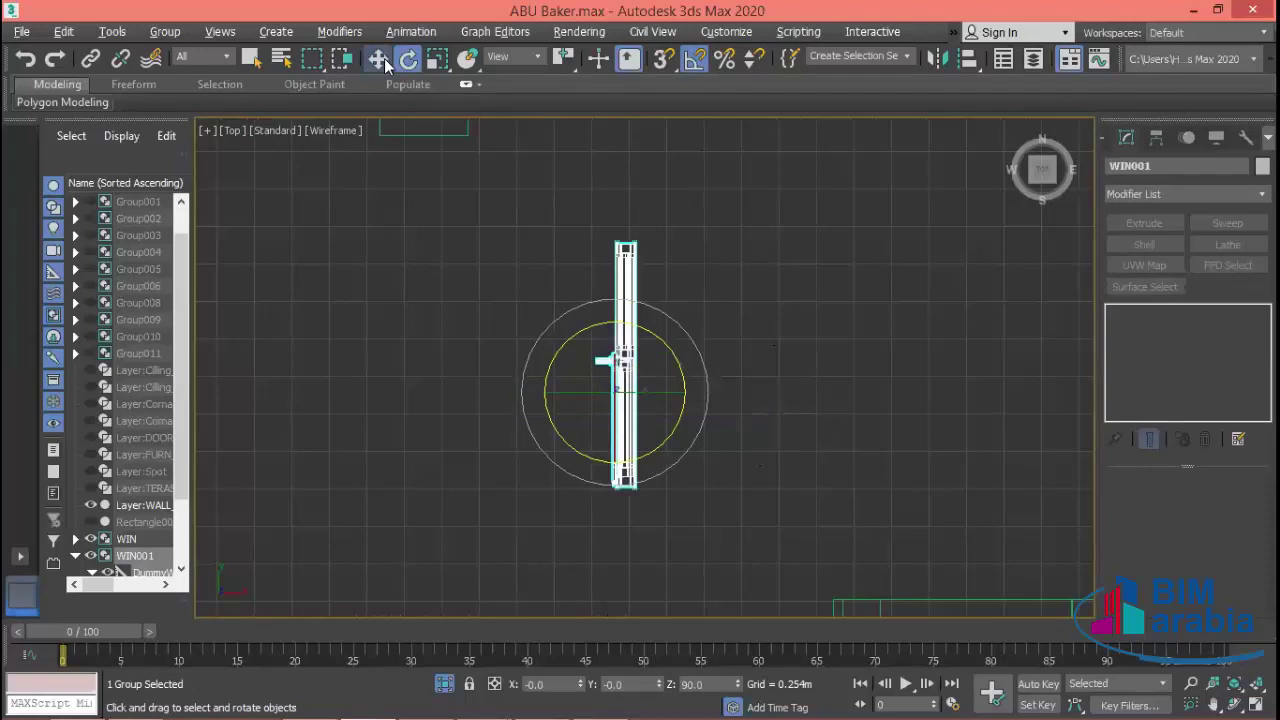
# - Move WIN001 right and down into the right-hand wall opening at about X 7.429, Y 3.535
pyautogui.scroll(-3, 789, 298)
pyautogui.moveTo(789, 298)
pyautogui.mouseDown(button='middle')
pyautogui.moveTo(823, 348)
pyautogui.moveTo(657, 351)
pyautogui.mouseUp(button='middle')
pyautogui.moveTo(586, 337)
pyautogui.mouseDown()
pyautogui.moveTo(743, 349)
pyautogui.moveTo(867, 377)
pyautogui.mouseUp()
pyautogui.scroll(2, 858, 384)
pyautogui.scroll(1, 798, 459)
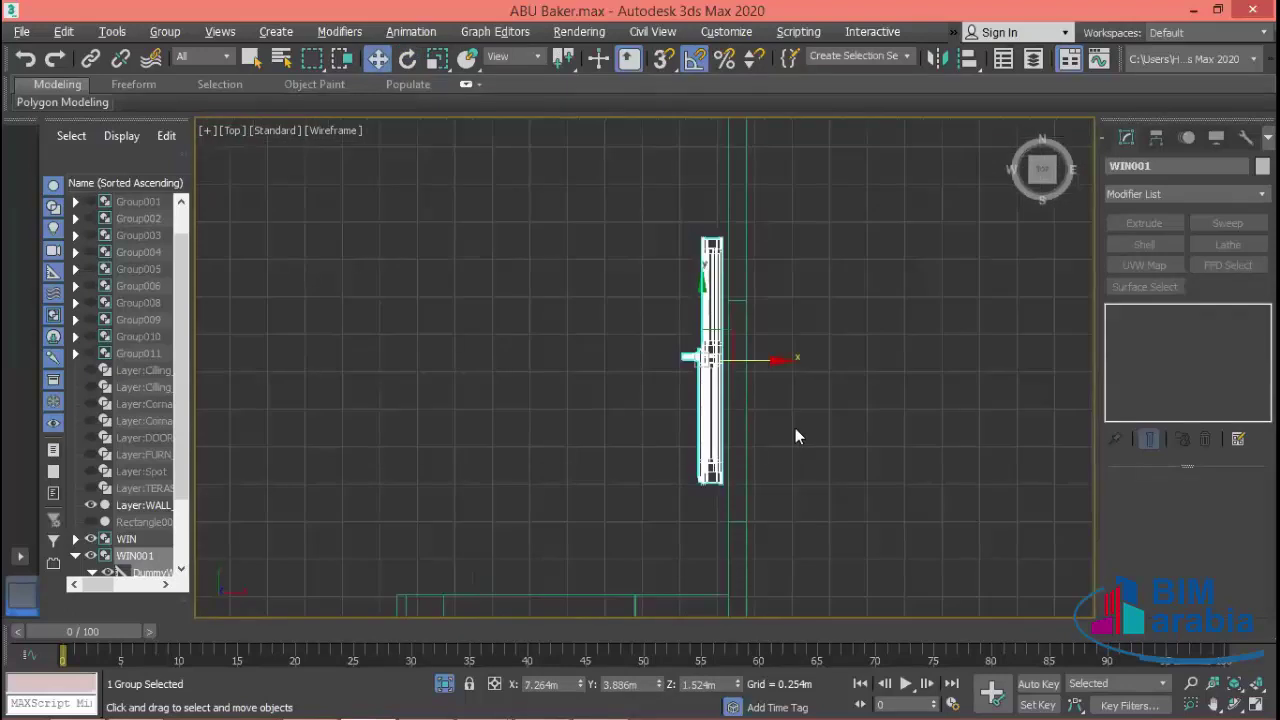
pyautogui.scroll(3, 690, 300)
pyautogui.moveTo(685, 290); pyautogui.dragTo(678, 329)
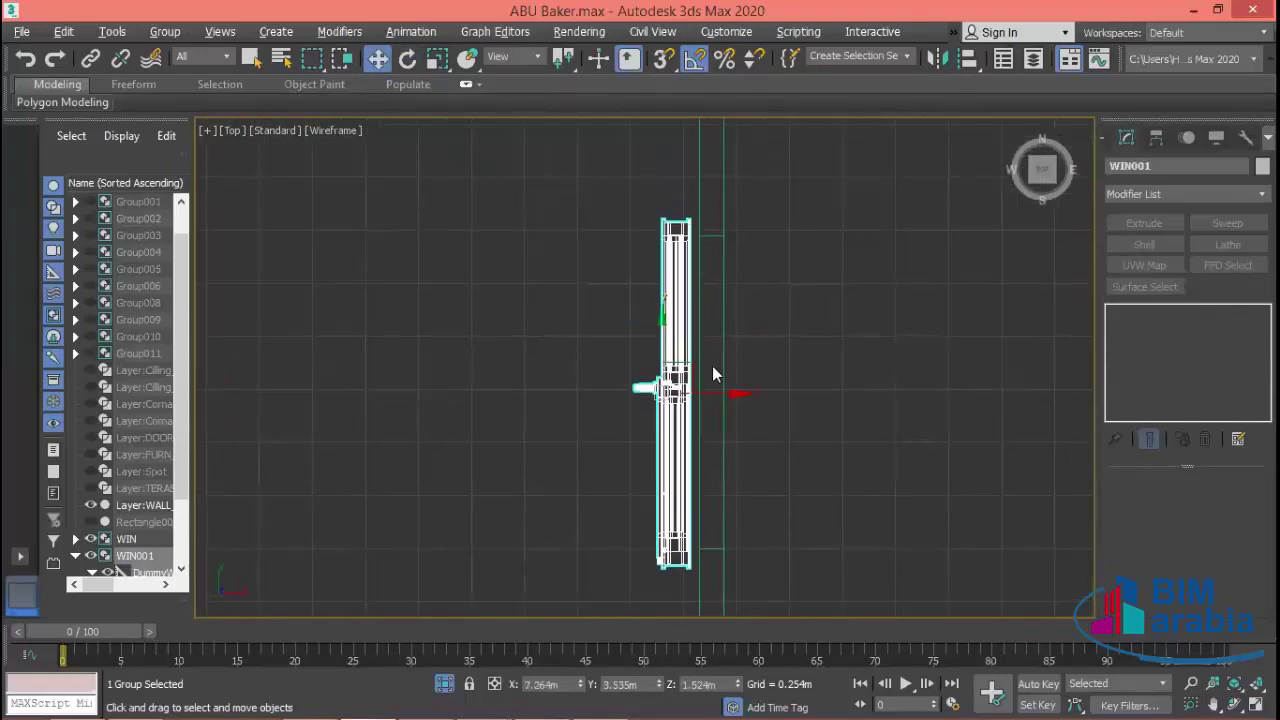
pyautogui.moveTo(715, 393); pyautogui.dragTo(745, 393)
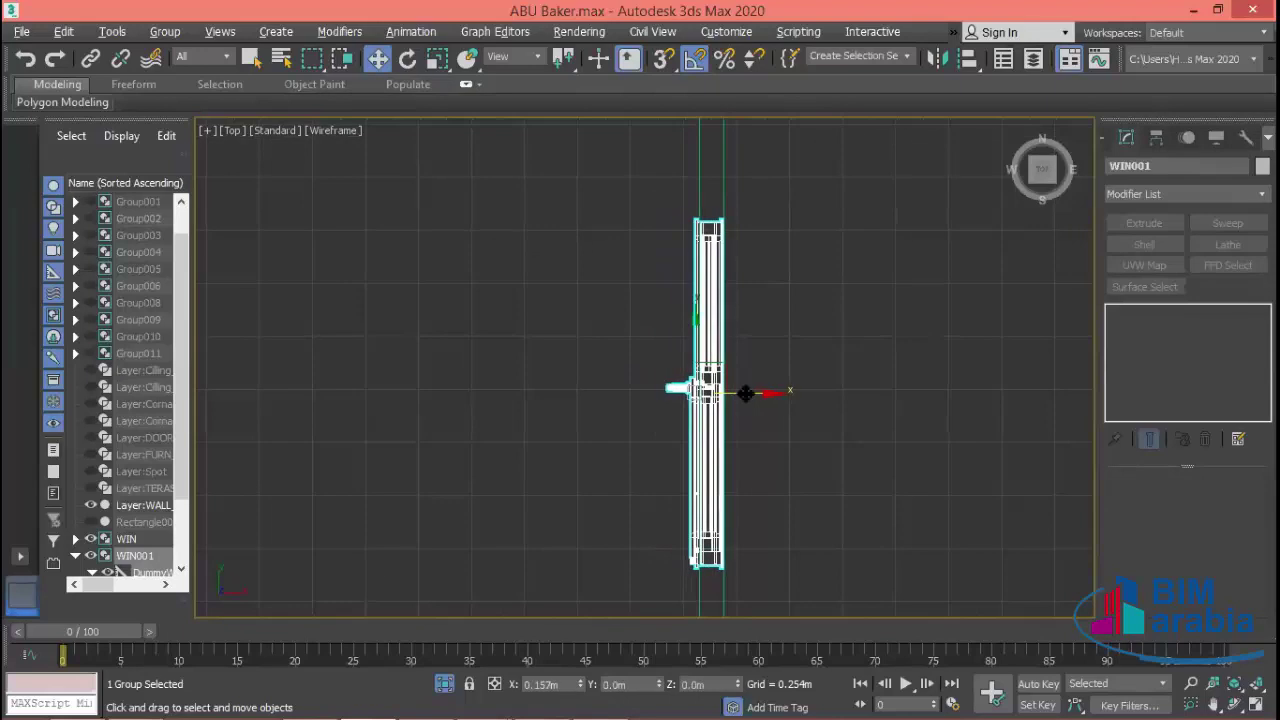
# - Check the whole fitted window and handle in the wall, then deselect it
pyautogui.scroll(5, 705, 235)
pyautogui.moveTo(694, 226); pyautogui.dragTo(677, 377, button='middle')
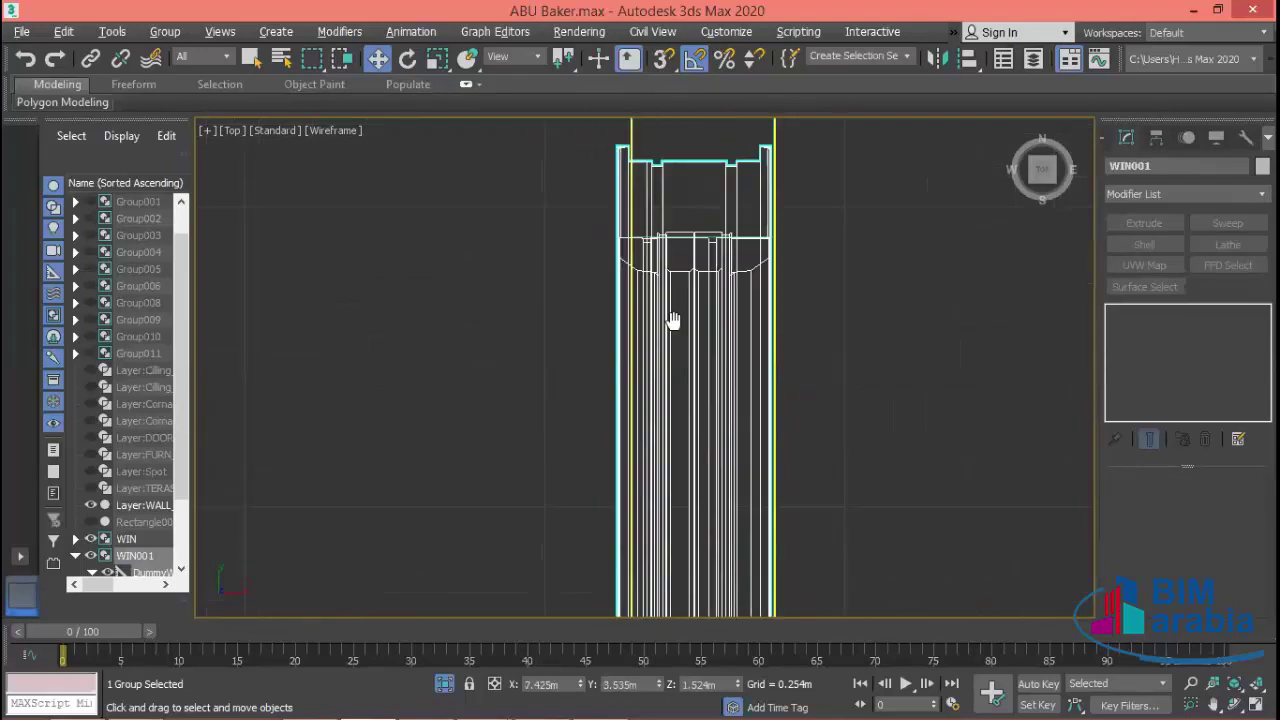
pyautogui.scroll(-3, 831, 429)
pyautogui.moveTo(868, 441); pyautogui.dragTo(845, 362, button='middle')
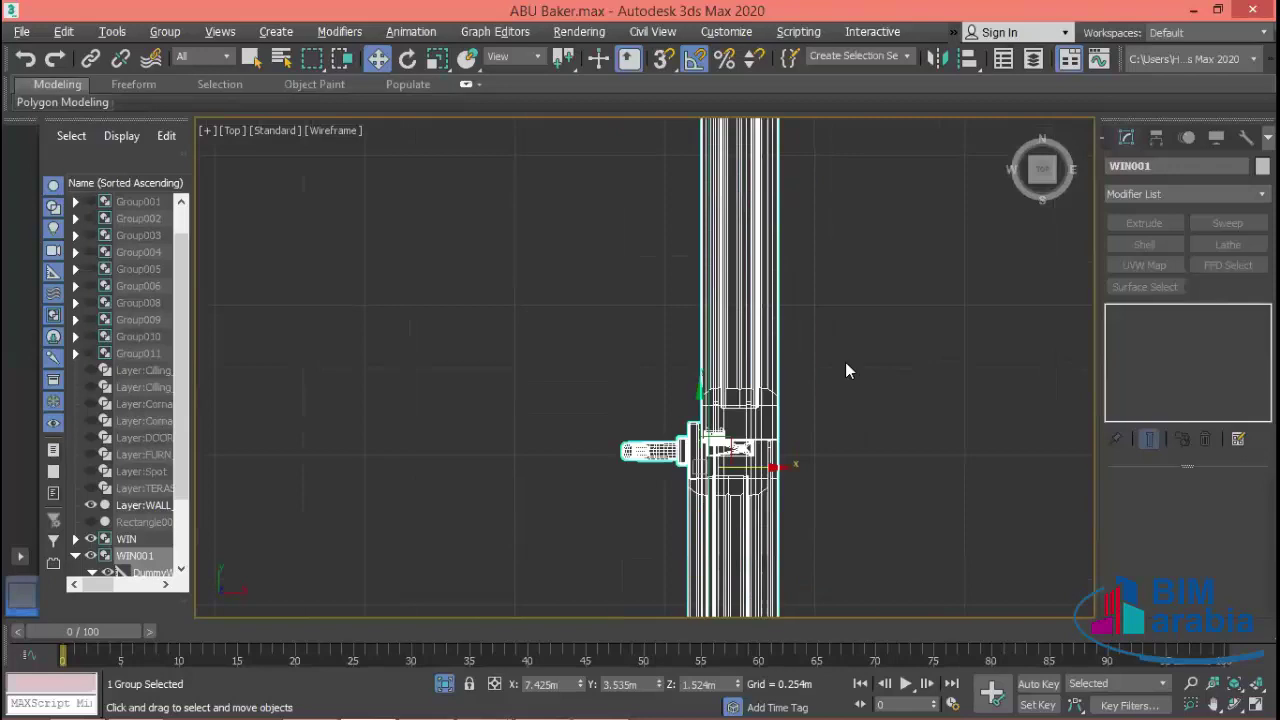
pyautogui.scroll(2, 745, 417)
pyautogui.scroll(1, 745, 417)
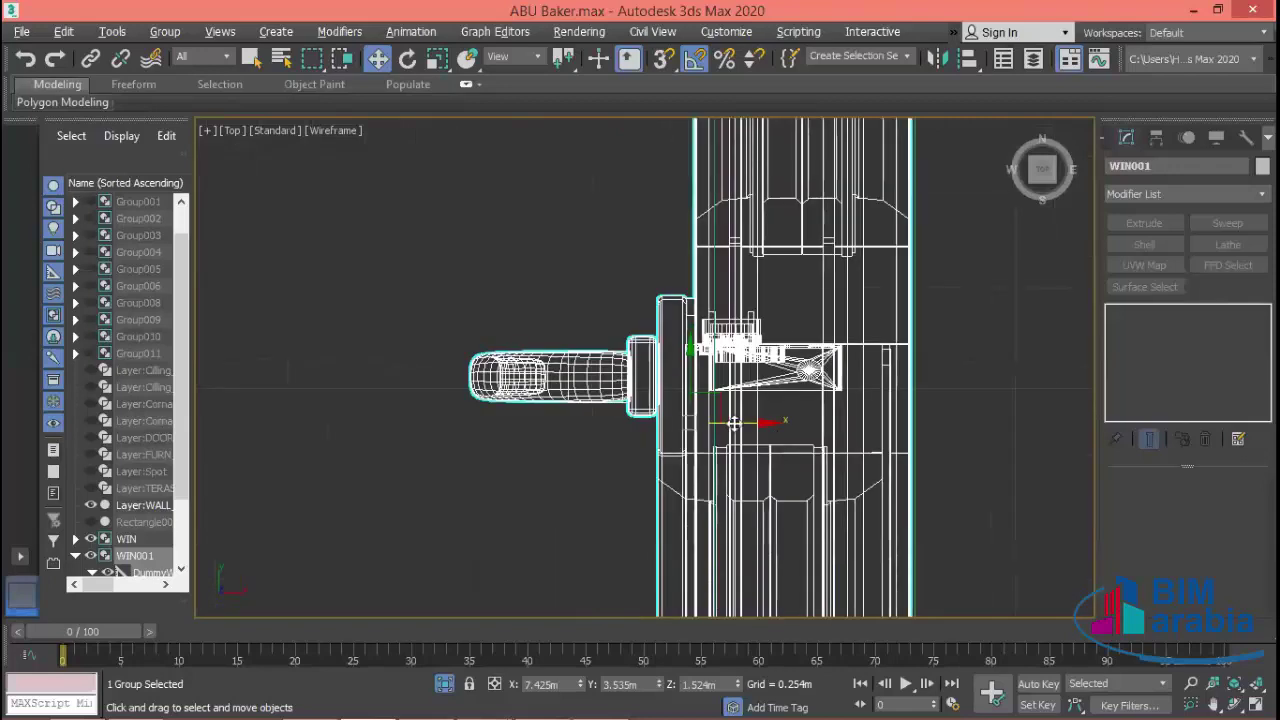
pyautogui.click(929, 439)
pyautogui.scroll(-4, 960, 455)
pyautogui.scroll(-2, 991, 474)
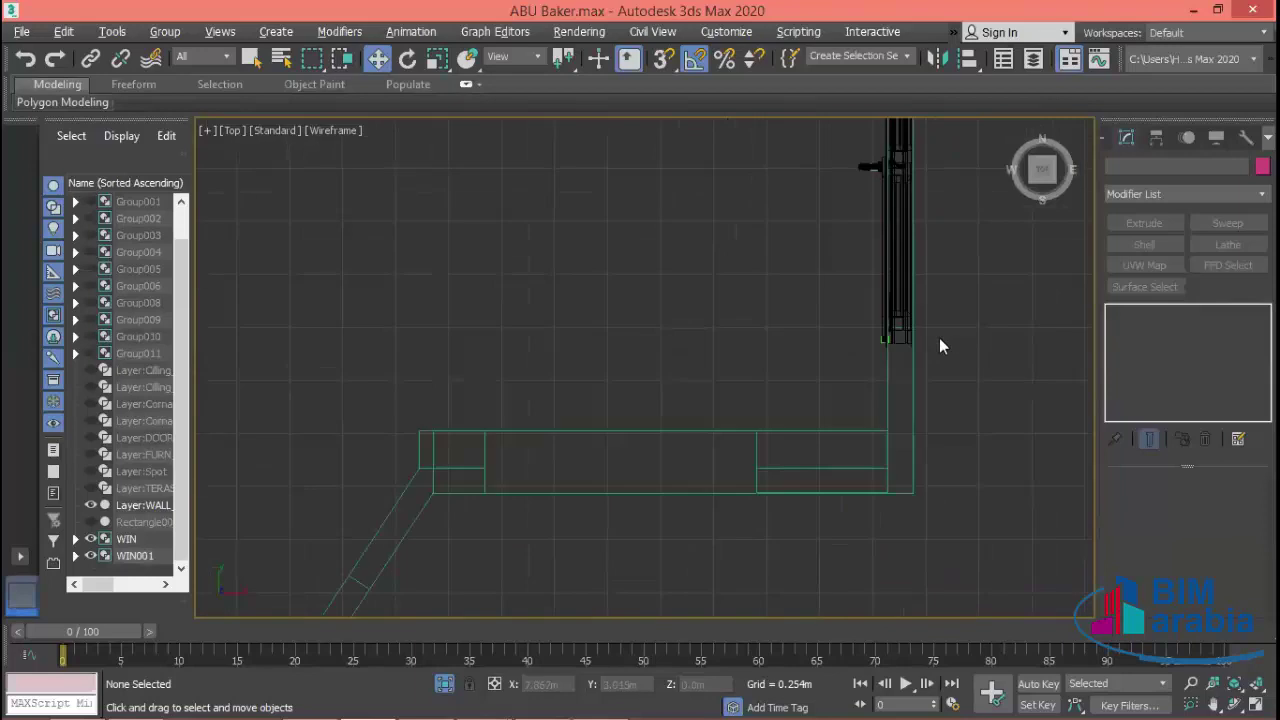
pyautogui.moveTo(937, 343); pyautogui.dragTo(883, 400, button='middle')
pyautogui.scroll(3, 828, 329)
pyautogui.scroll(1, 847, 469)
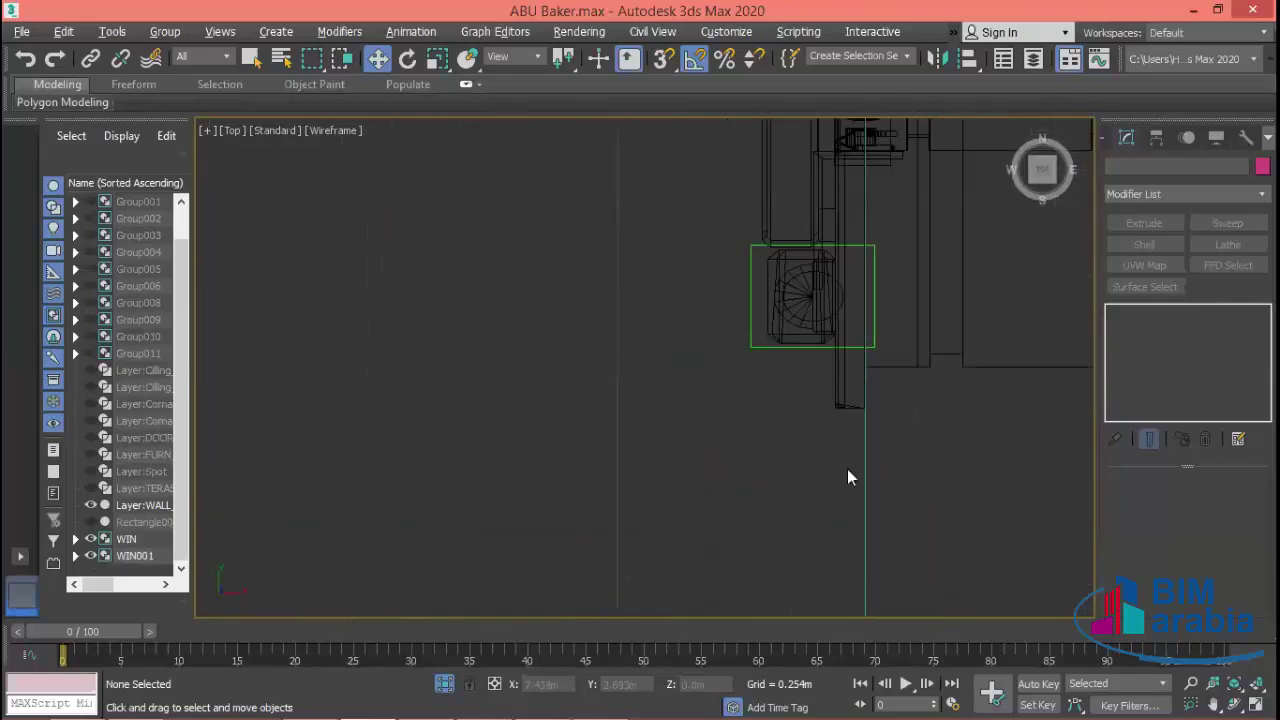
pyautogui.scroll(2, 877, 377)
pyautogui.scroll(-2, 803, 362)
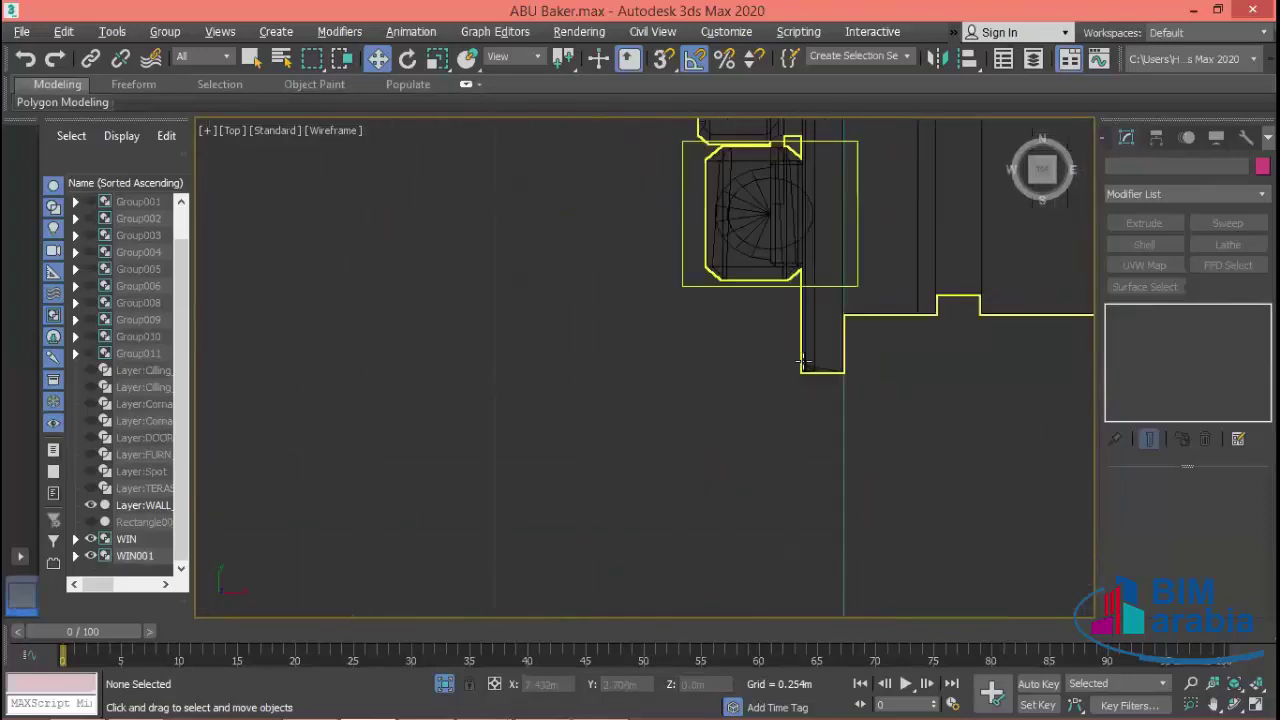
pyautogui.scroll(-2, 803, 360)
pyautogui.scroll(-2, 737, 343)
pyautogui.scroll(-2, 726, 300)
pyautogui.scroll(-2, 700, 380)
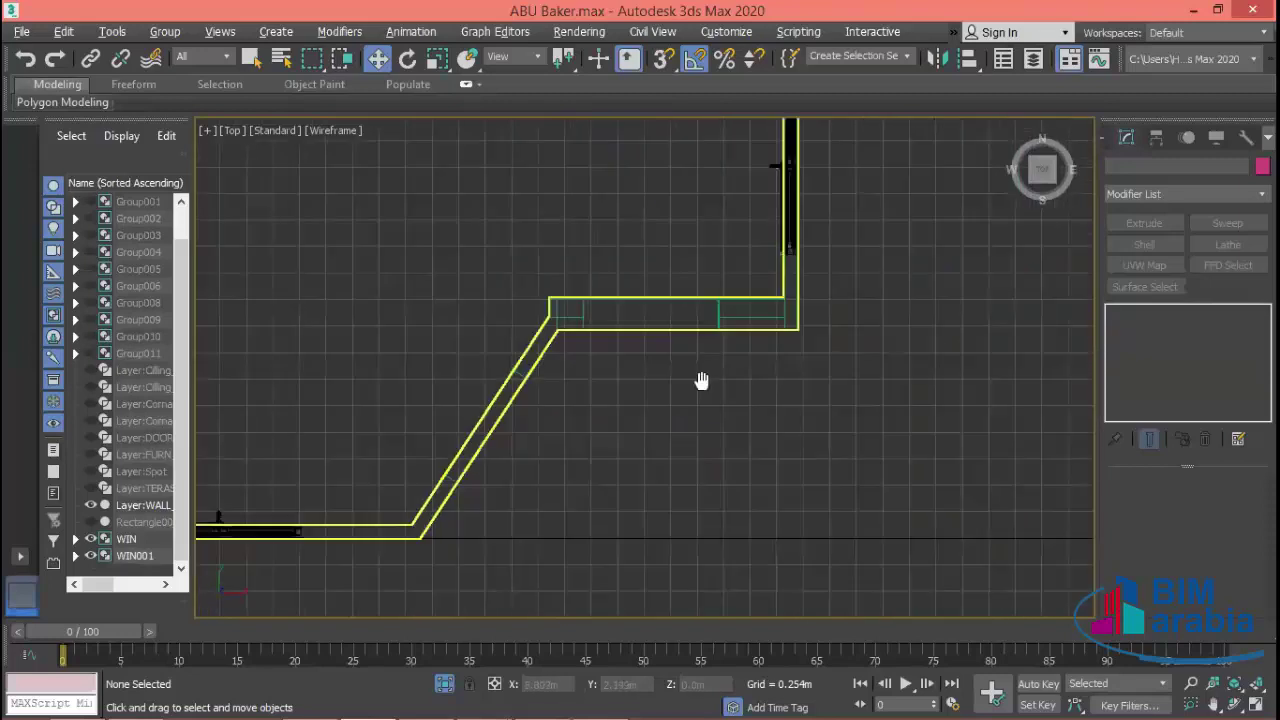
pyautogui.scroll(-1, 780, 413)
pyautogui.moveTo(780, 413); pyautogui.dragTo(843, 485, button='middle')
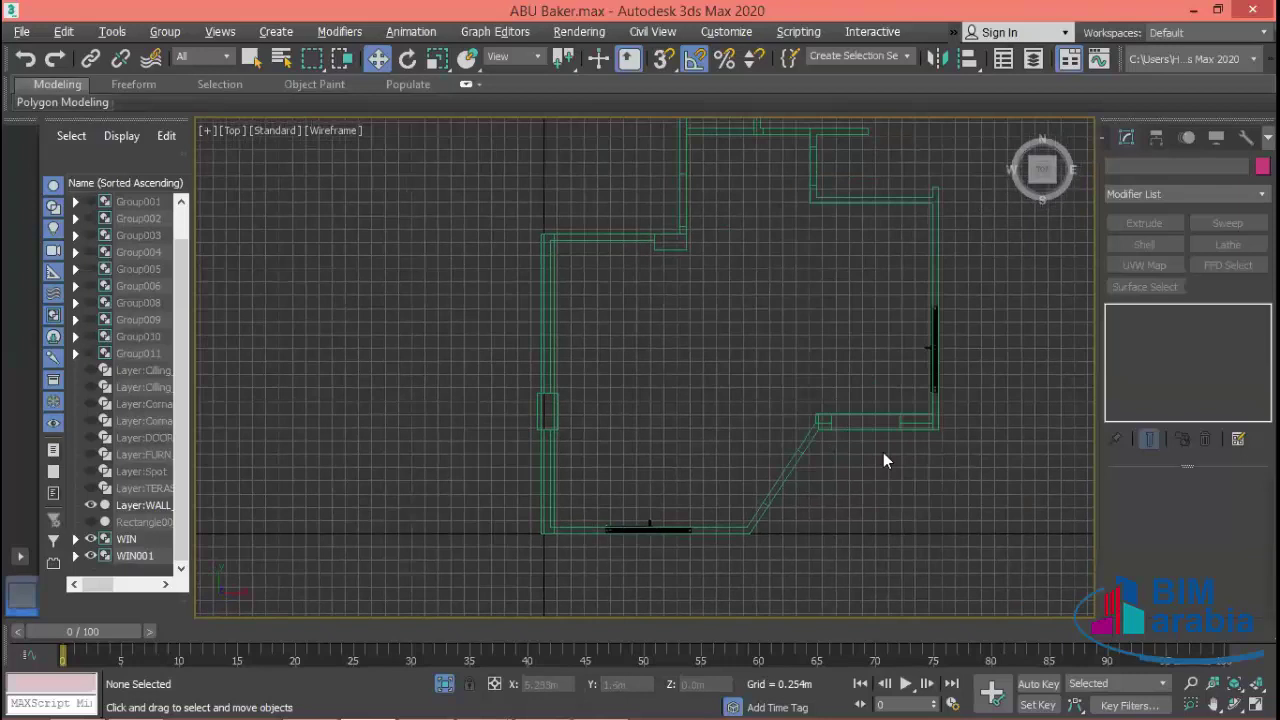
pyautogui.scroll(-1, 883, 457)
pyautogui.scroll(-2, 851, 366)
pyautogui.scroll(-2, 340, 325)
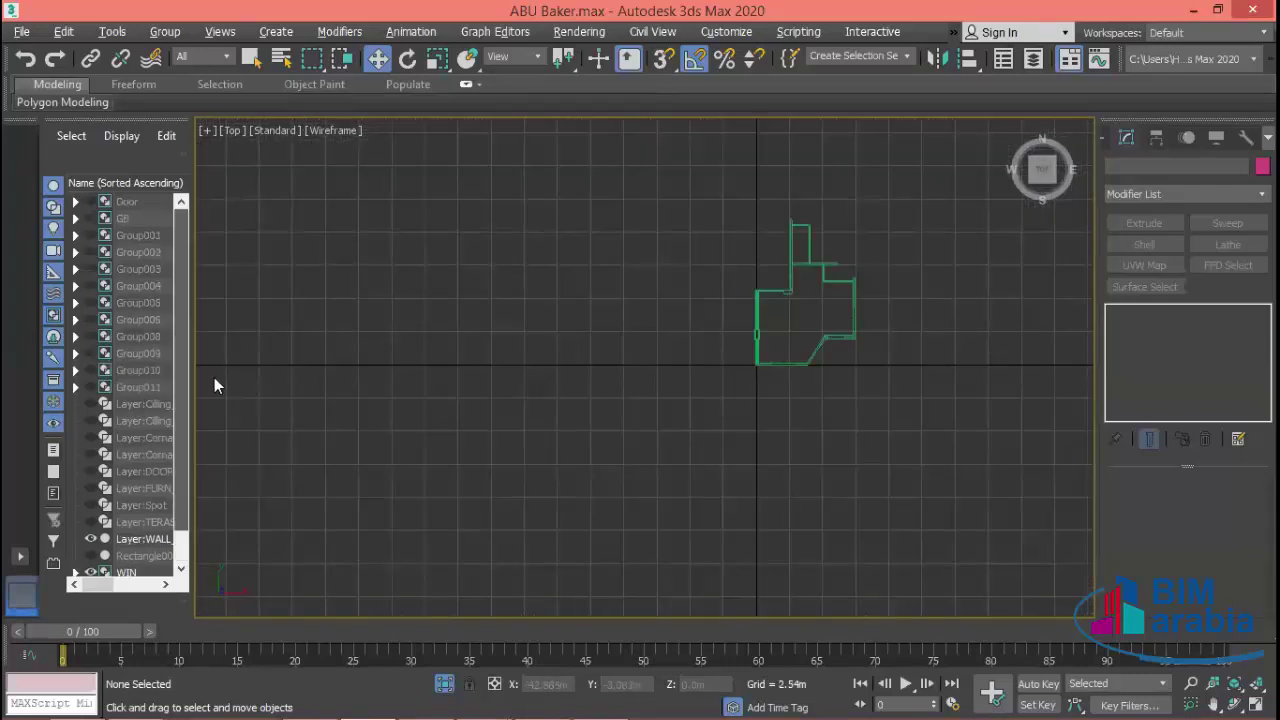
pyautogui.scroll(1, 172, 306)
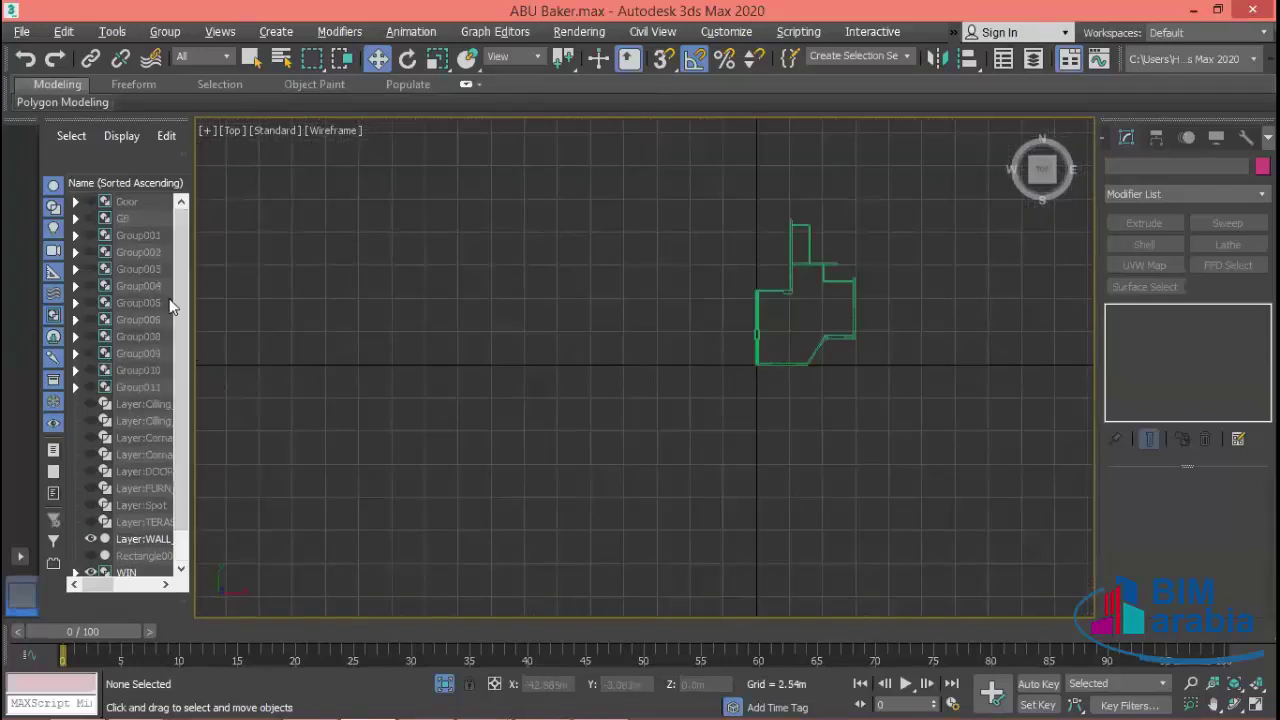
pyautogui.click(84, 200)
pyautogui.click(92, 218)
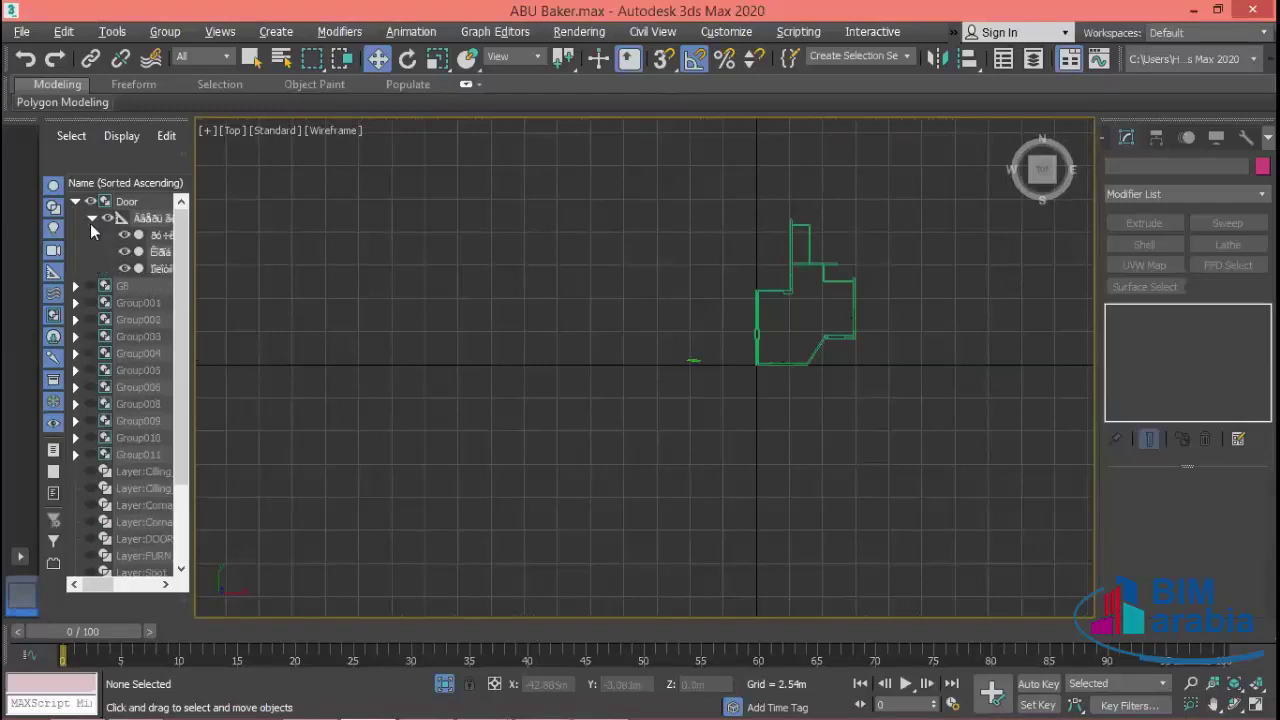
pyautogui.click(92, 219)
pyautogui.click(76, 201)
pyautogui.scroll(1, 795, 475)
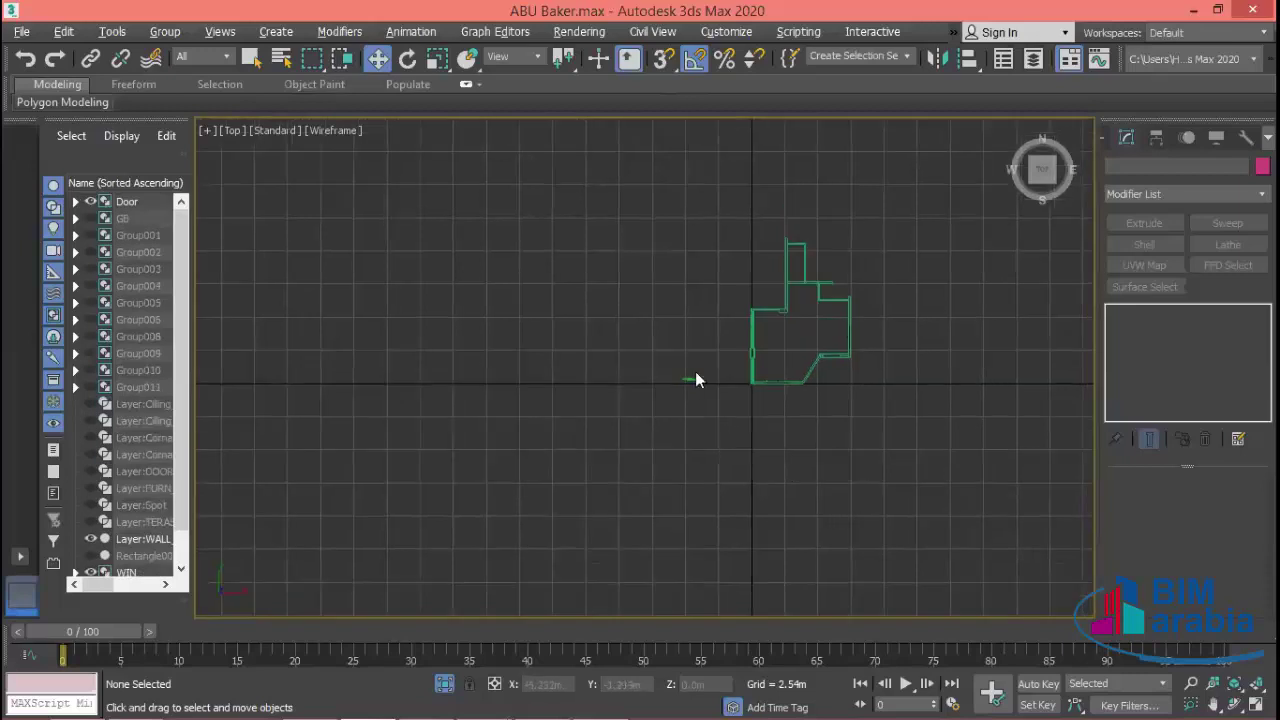
pyautogui.scroll(2, 680, 405)
pyautogui.scroll(5, 667, 431)
pyautogui.scroll(5, 789, 443)
pyautogui.scroll(4, 811, 449)
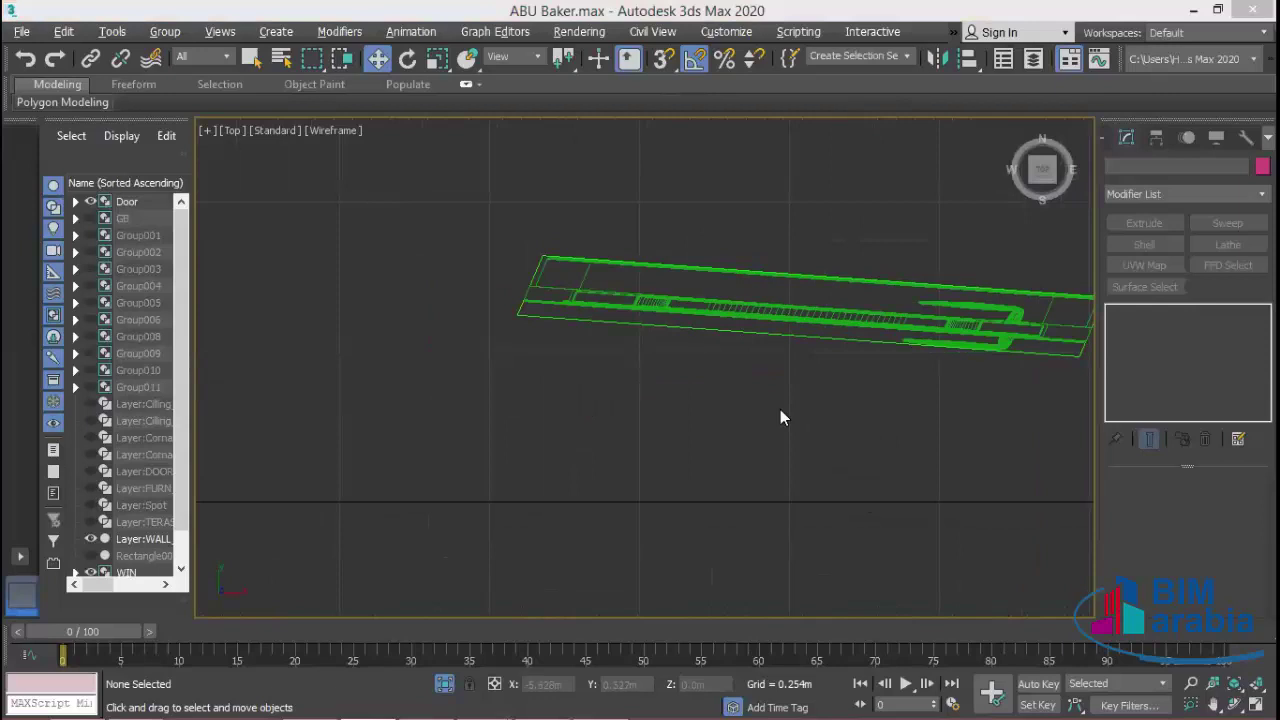
pyautogui.scroll(-3, 780, 409)
pyautogui.scroll(2, 778, 409)
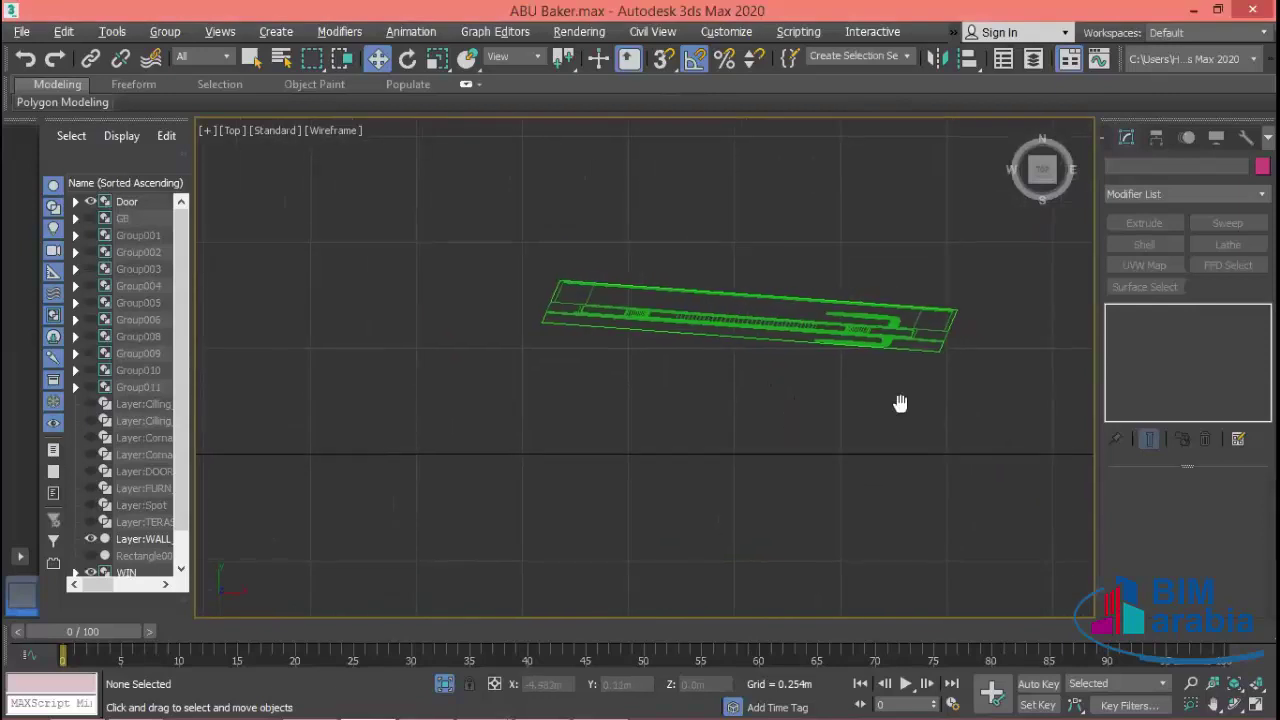
pyautogui.moveTo(900, 400); pyautogui.dragTo(857, 391, button='middle')
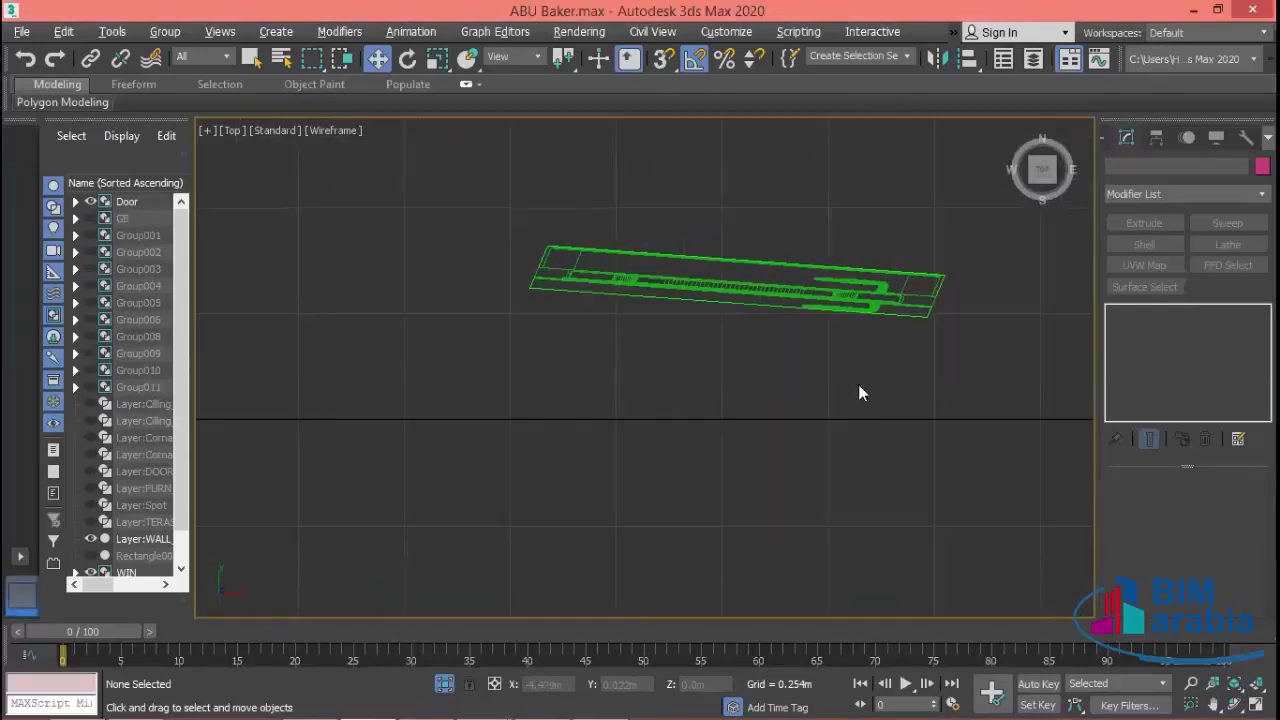
# - Create Box001 from Standard Primitives just below the door, giving it a height
pyautogui.click(1116, 138)
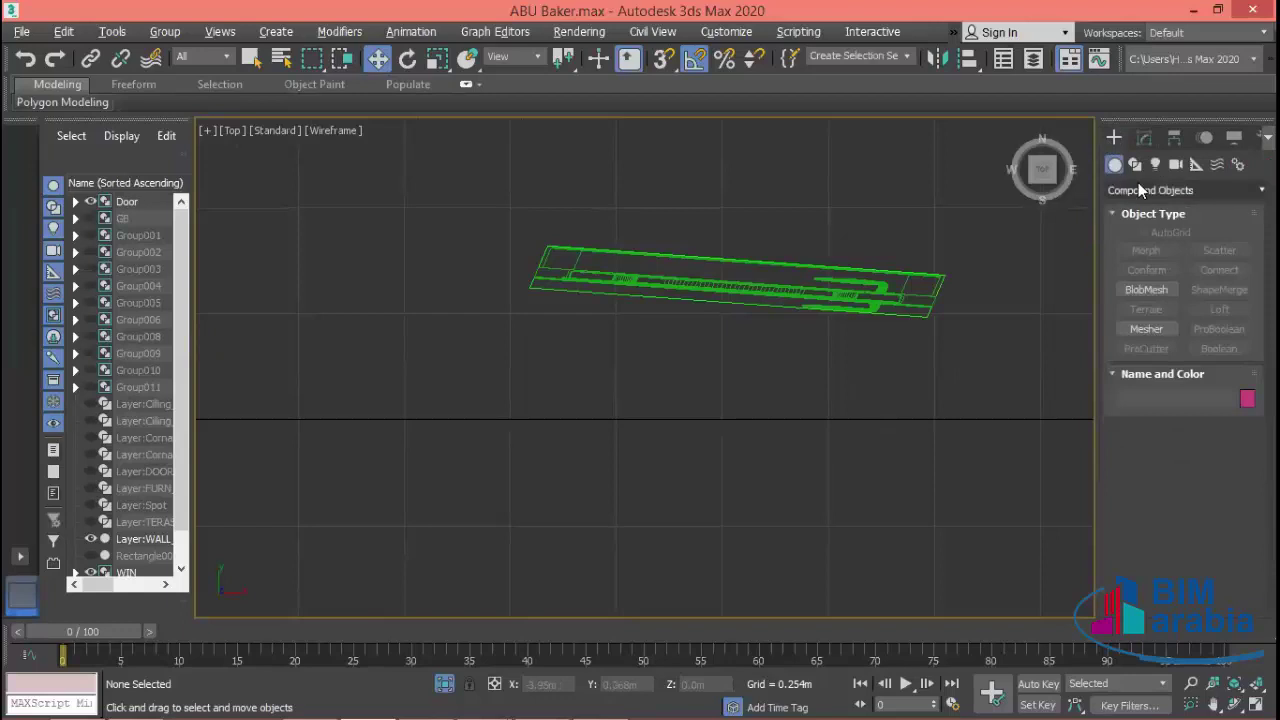
pyautogui.click(1150, 193)
pyautogui.click(1134, 209)
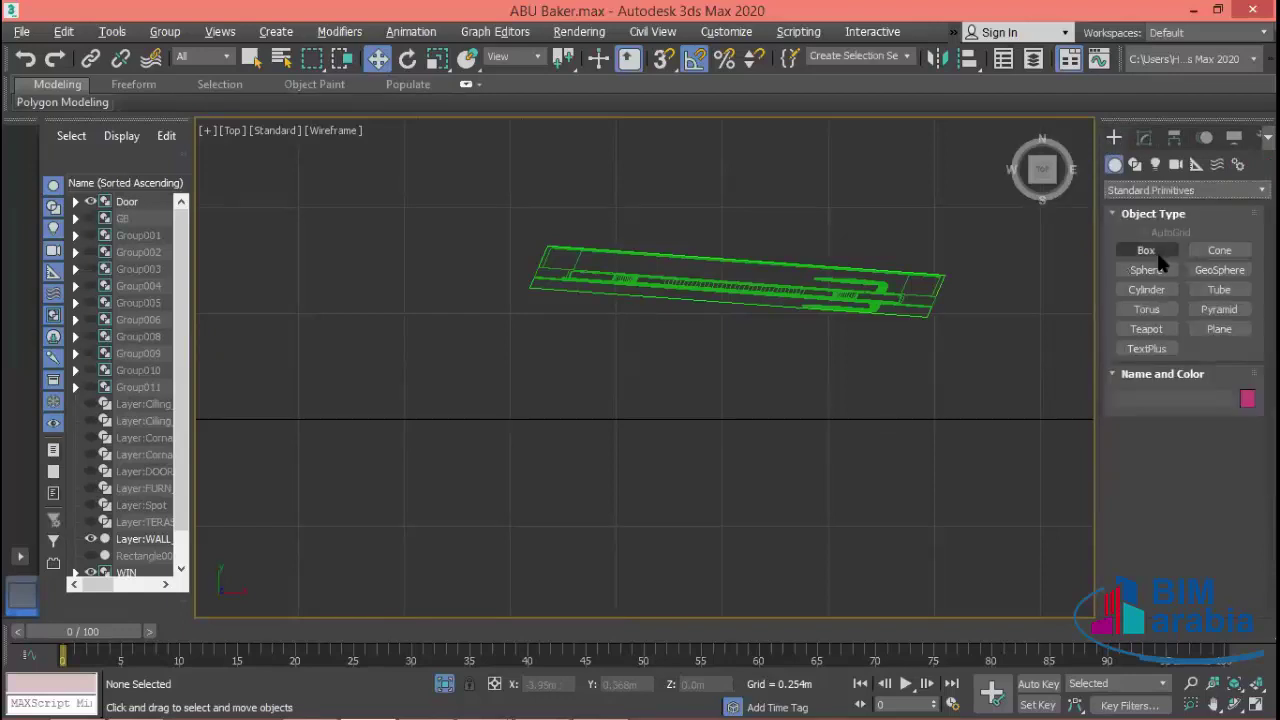
pyautogui.click(1146, 250)
pyautogui.moveTo(885, 362); pyautogui.dragTo(667, 404)
pyautogui.click(667, 404)
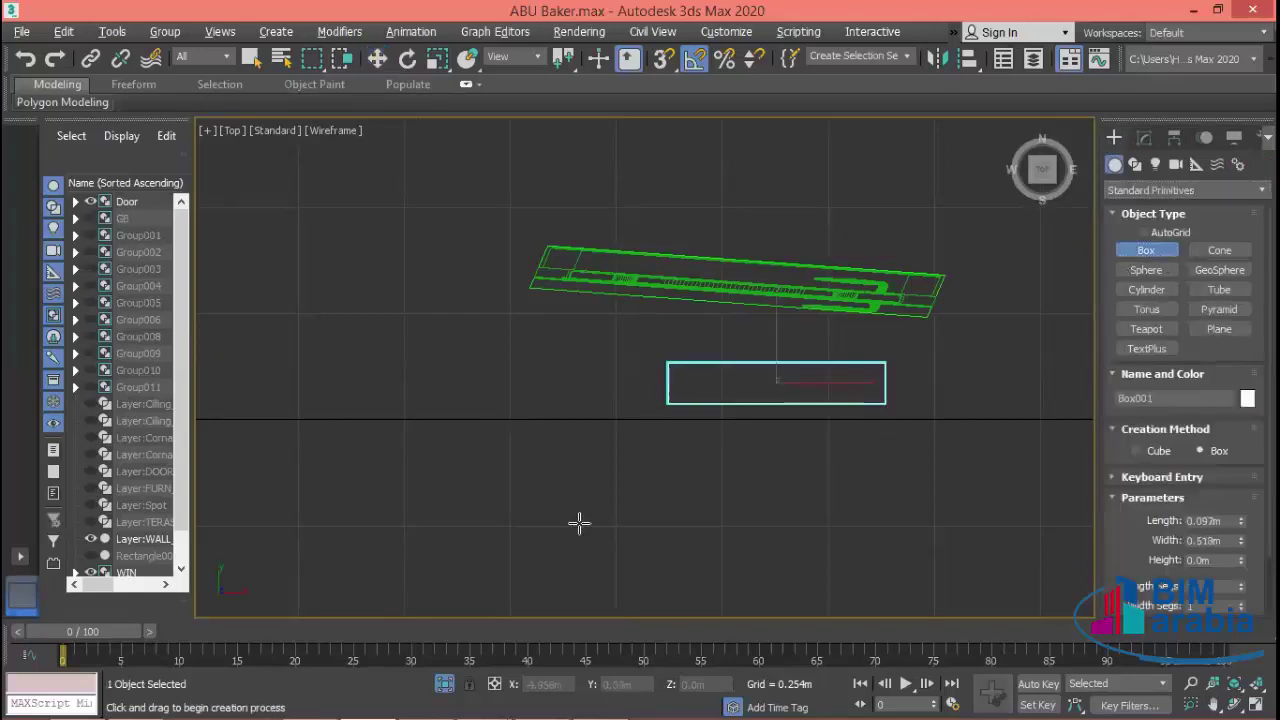
pyautogui.moveTo(579, 523); pyautogui.dragTo(570, 541)
pyautogui.click(511, 414)
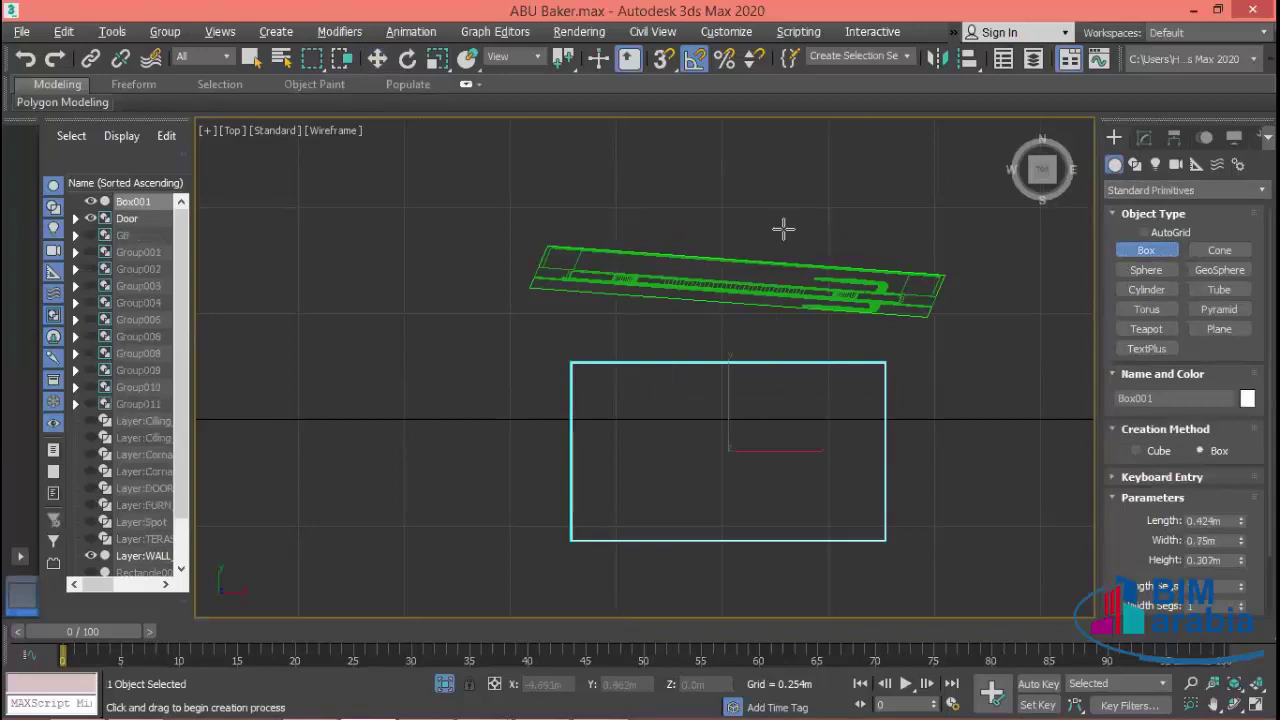
# - Cancel the unwanted second box, exit box creation, and select the Door group
pyautogui.moveTo(820, 191); pyautogui.dragTo(694, 297)
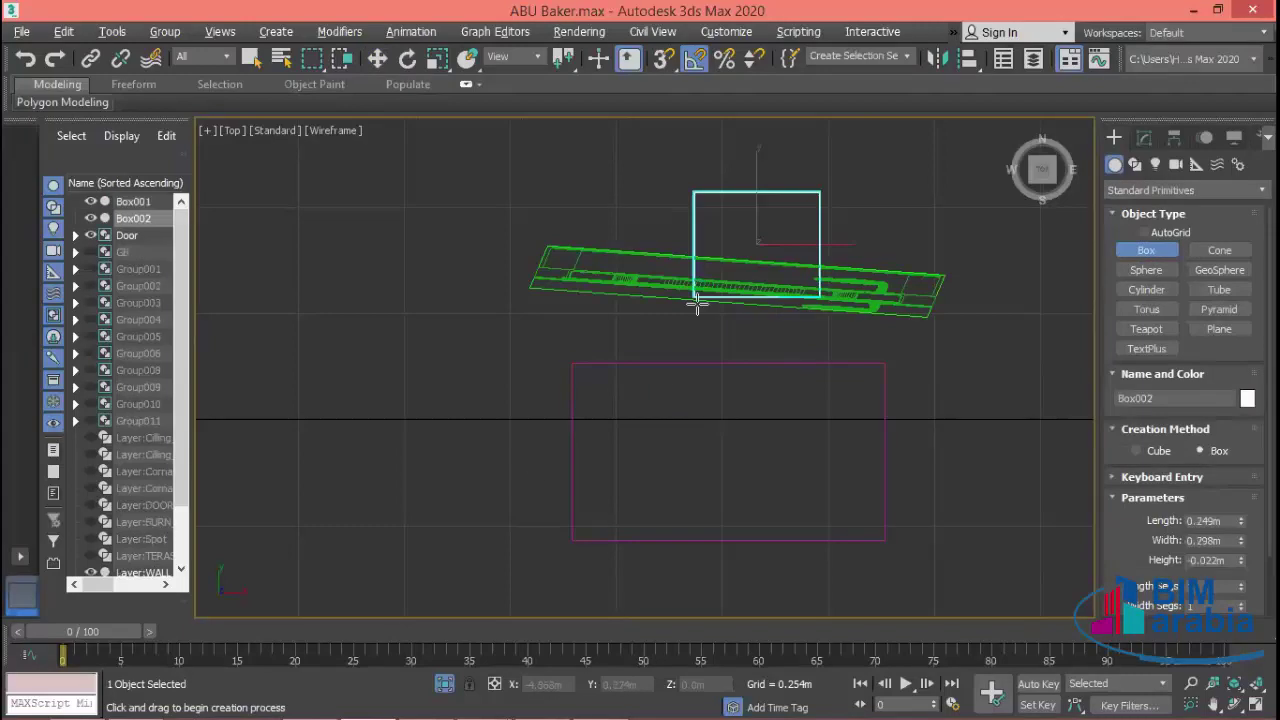
pyautogui.rightClick(828, 308)
pyautogui.rightClick(886, 221)
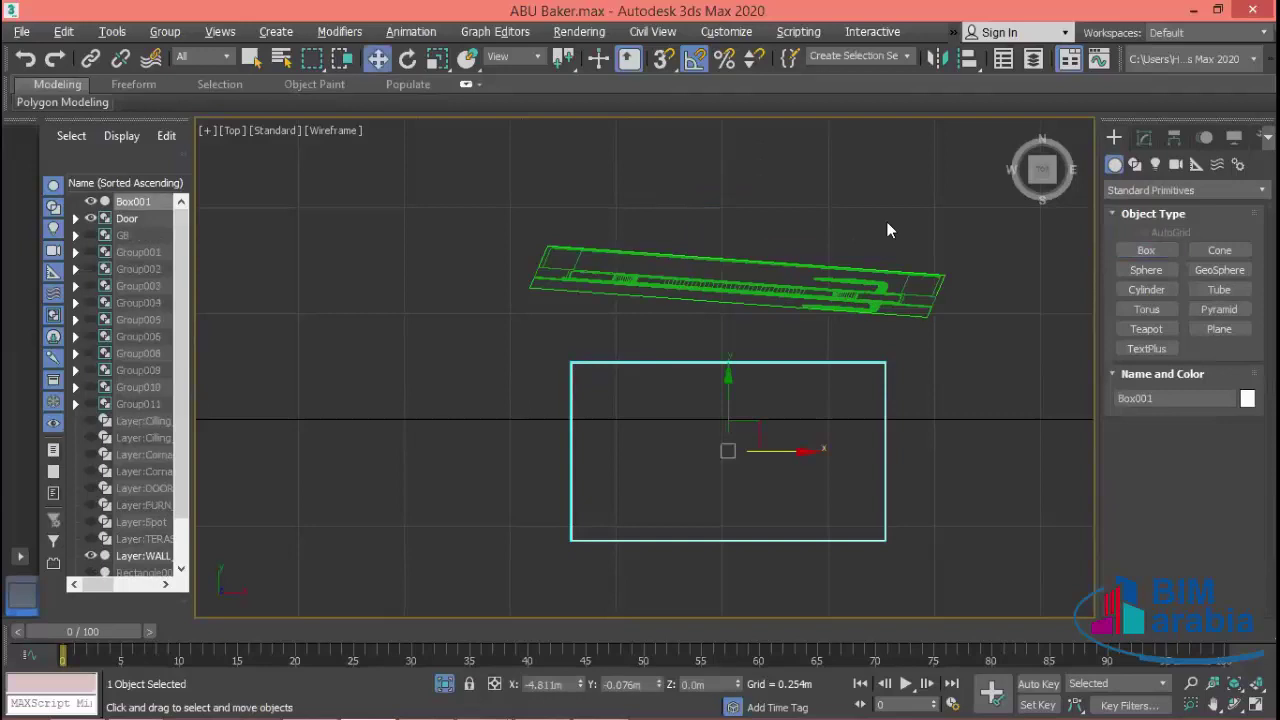
pyautogui.click(820, 202)
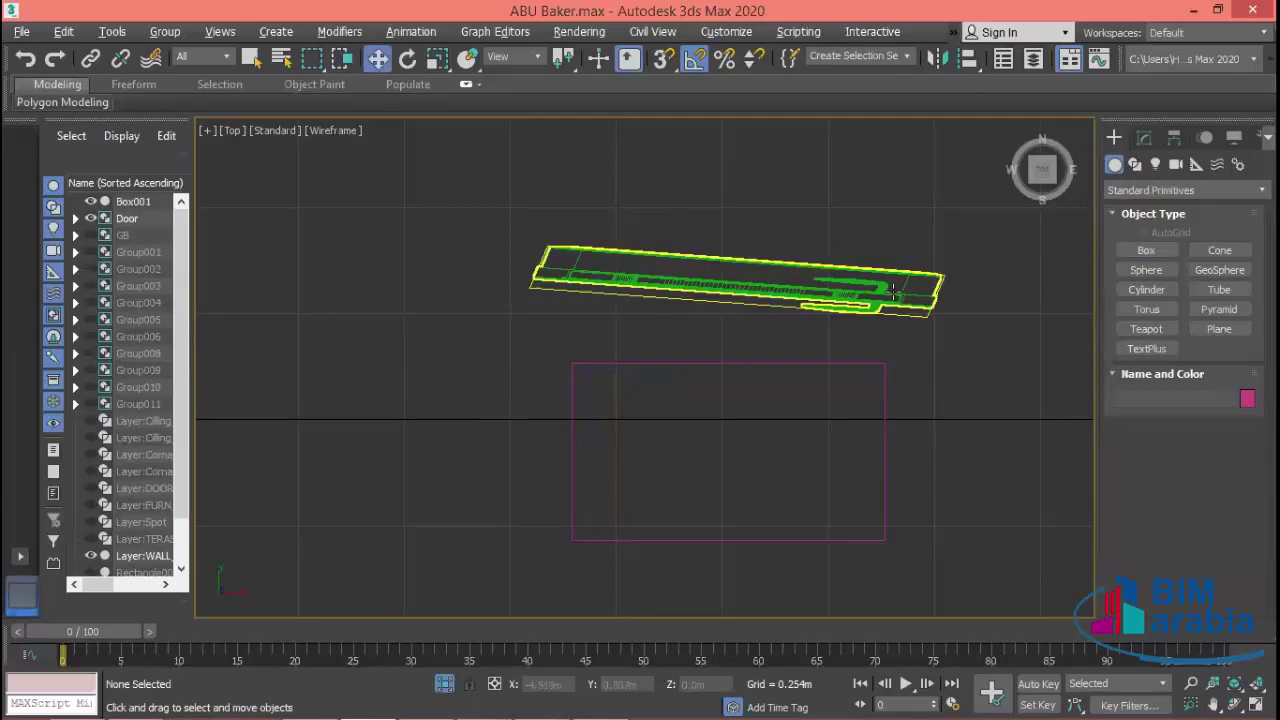
pyautogui.click(889, 294)
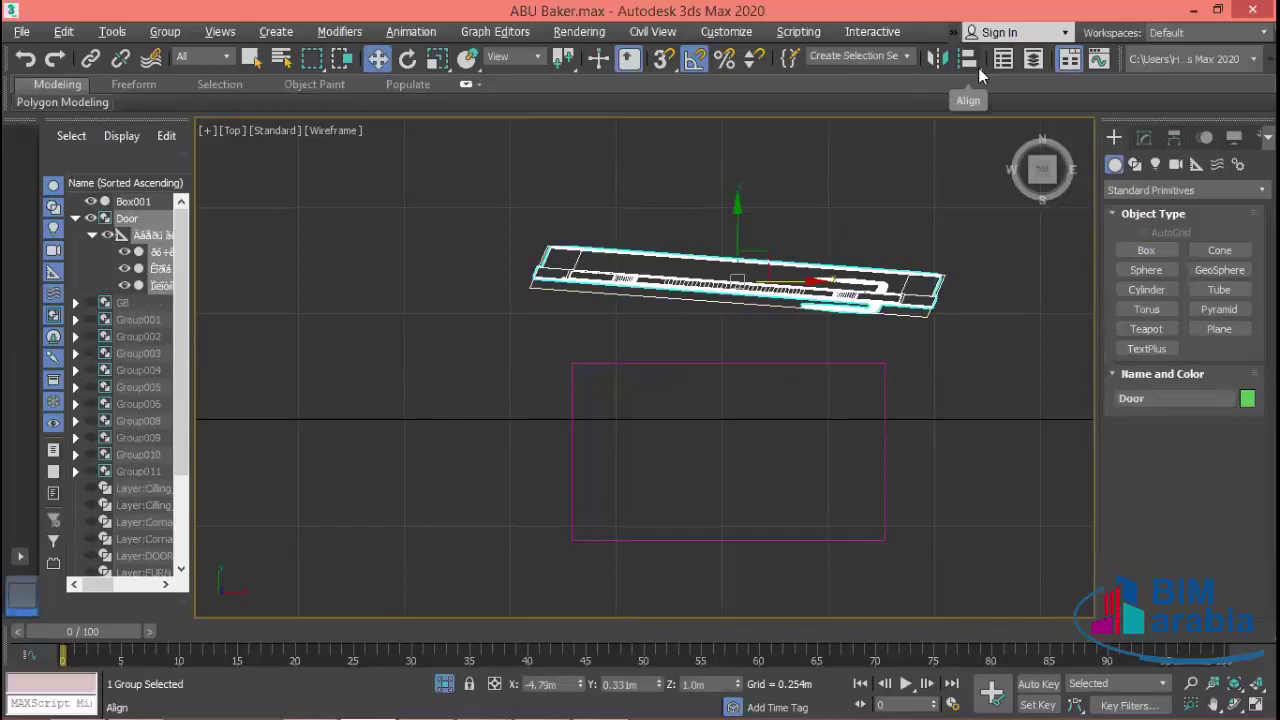
pyautogui.moveTo(978, 67); pyautogui.dragTo(968, 60)
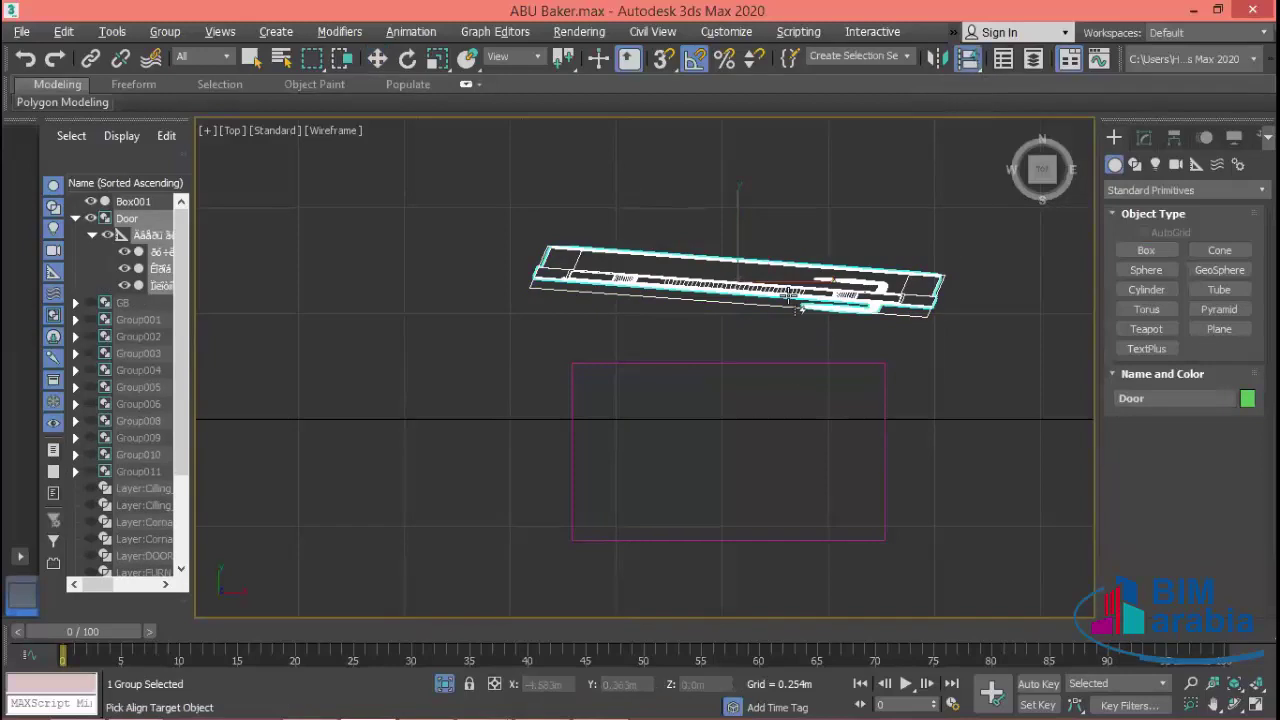
pyautogui.click(791, 368)
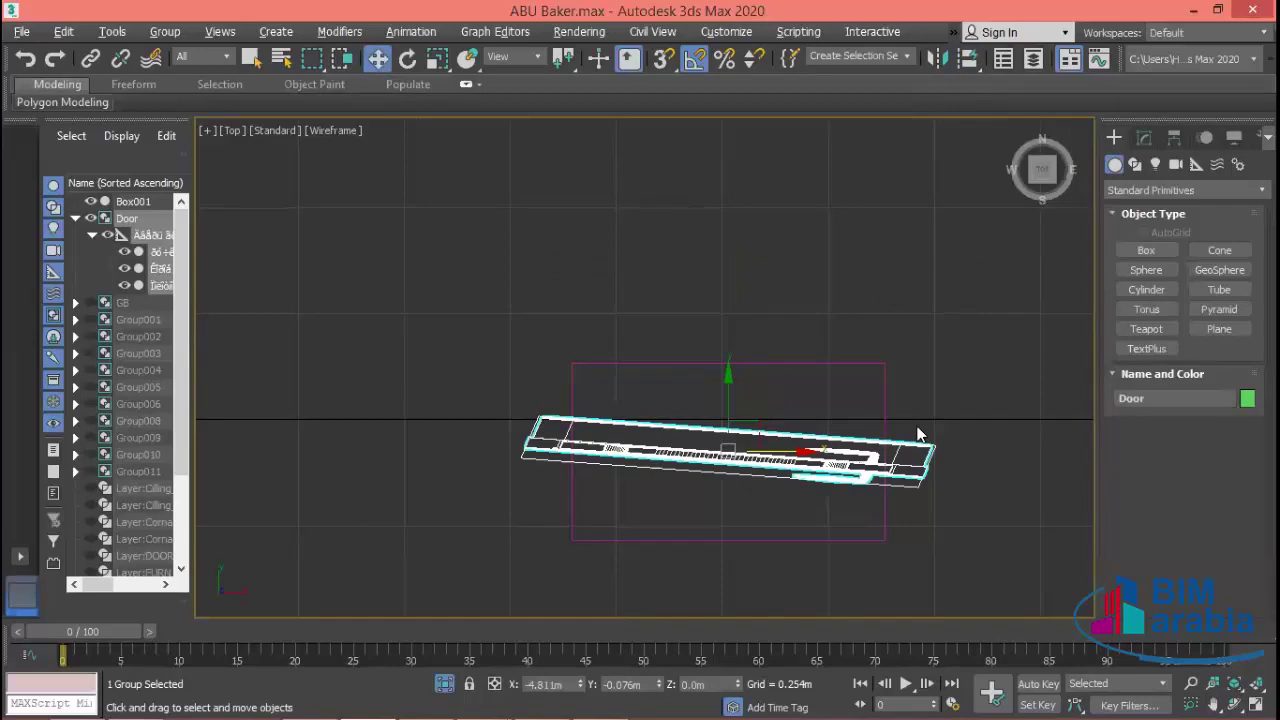
pyautogui.hotkey('ctrl', 'z')
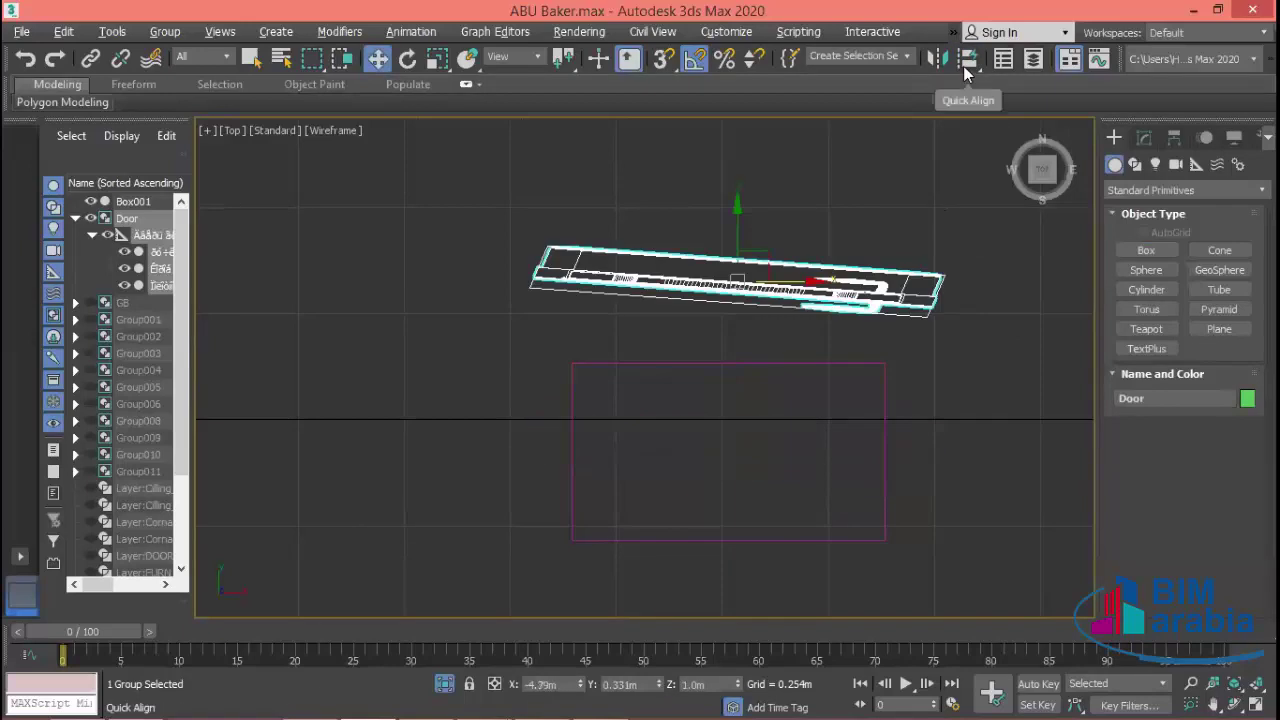
pyautogui.moveTo(963, 66); pyautogui.dragTo(967, 72)
pyautogui.click(967, 72)
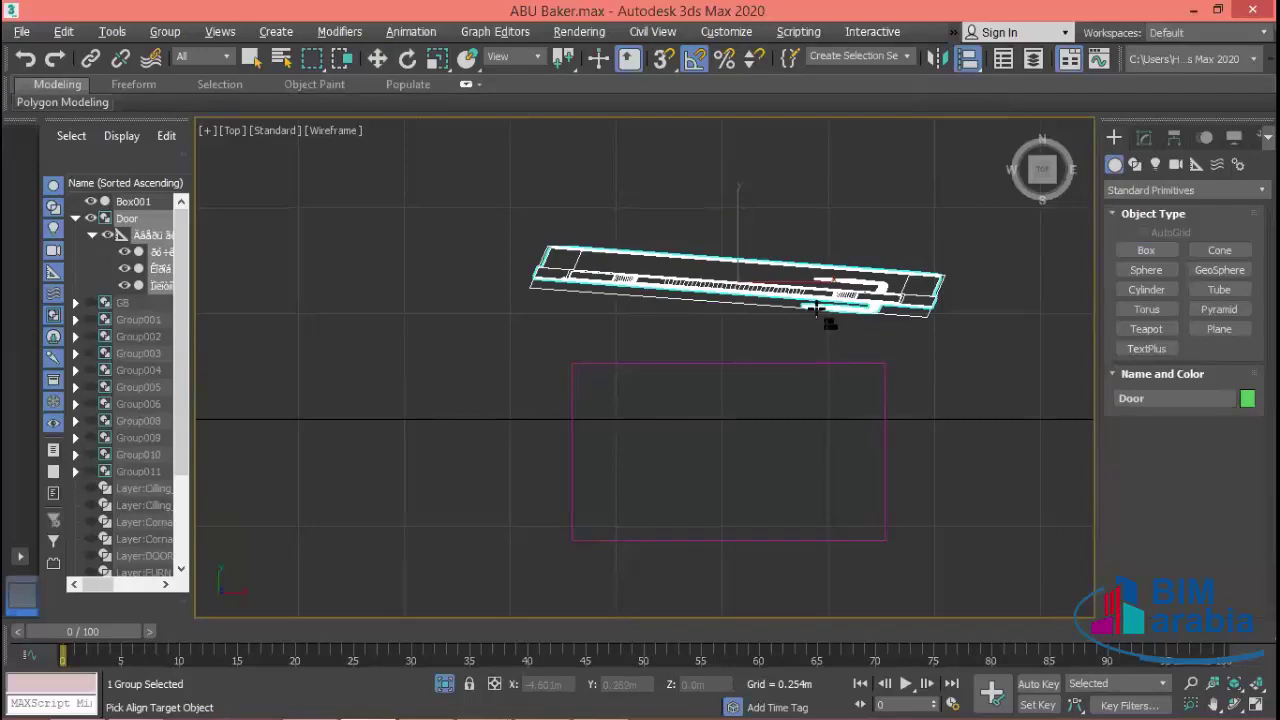
pyautogui.click(812, 368)
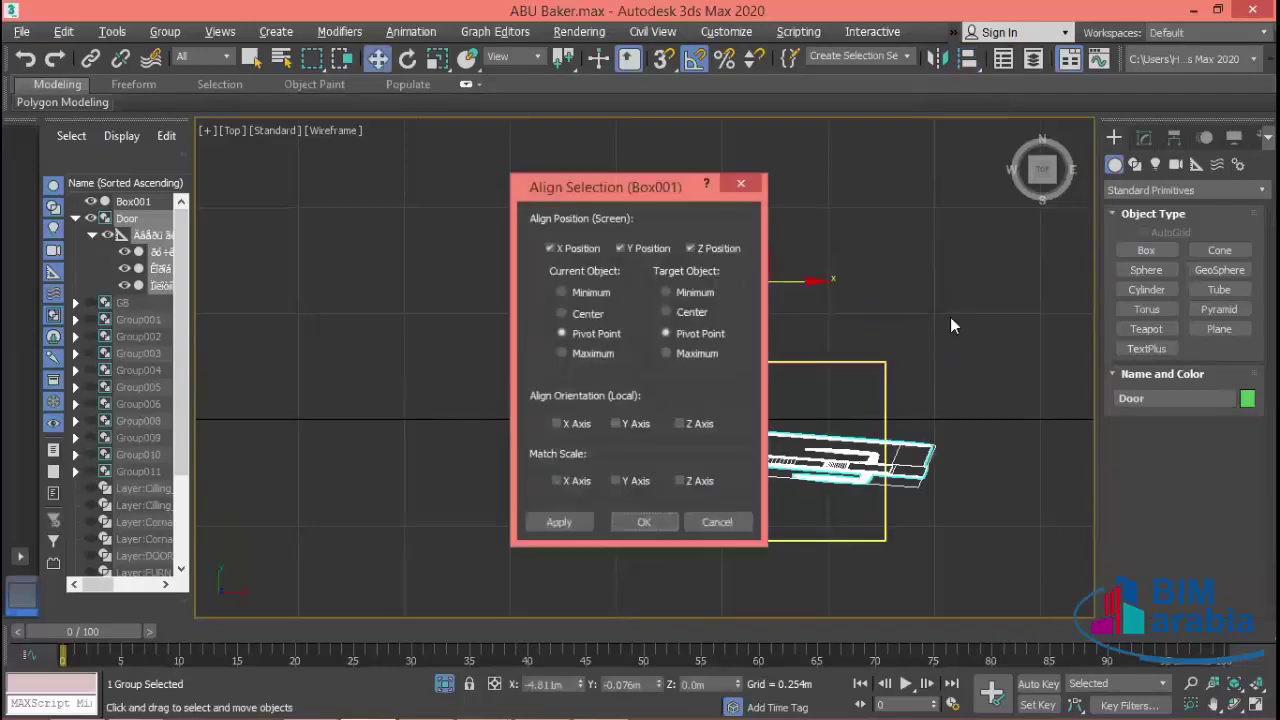
pyautogui.moveTo(663, 186)
pyautogui.mouseDown()
pyautogui.moveTo(1079, 130)
pyautogui.moveTo(1078, 111)
pyautogui.mouseUp()
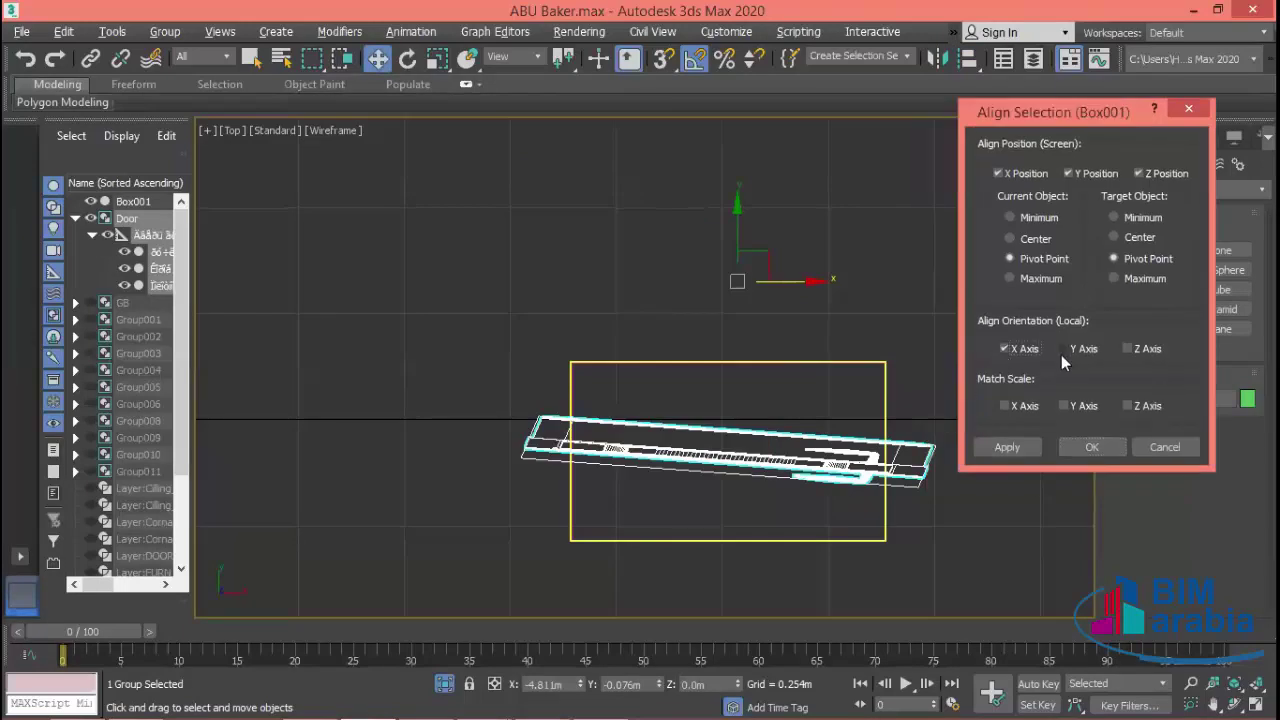
pyautogui.click(1064, 350)
pyautogui.click(1130, 351)
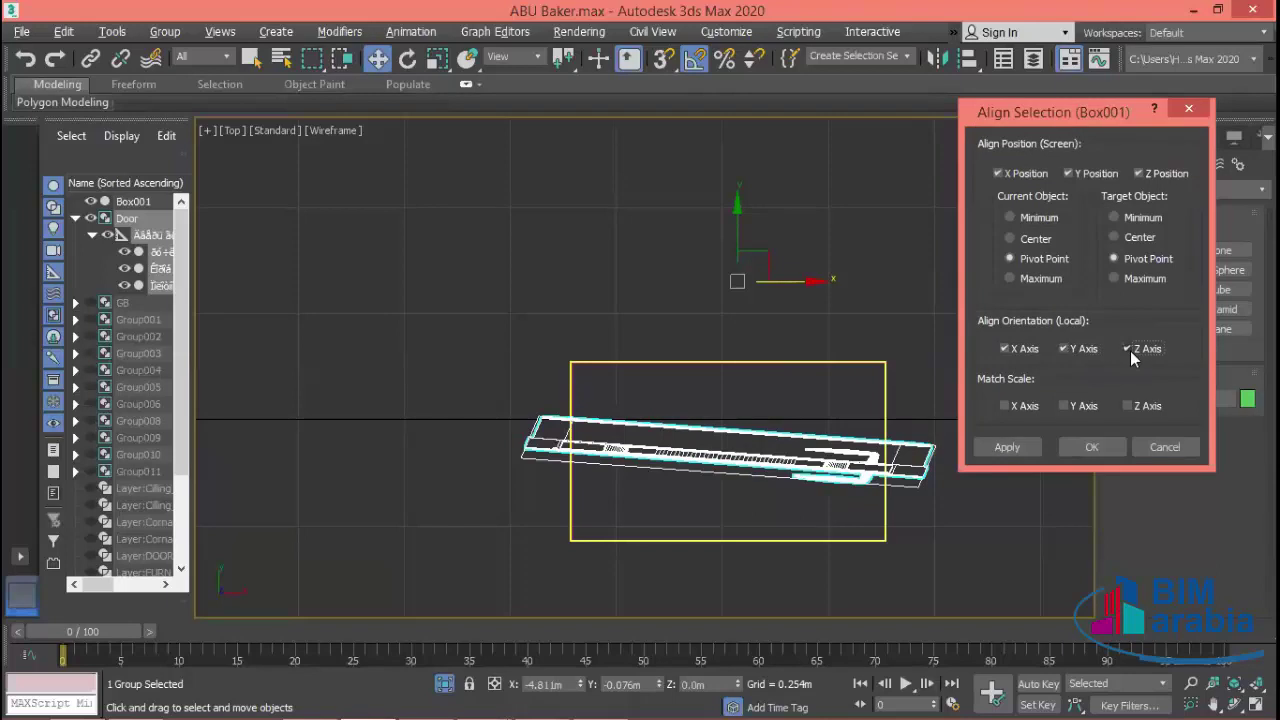
pyautogui.click(1076, 351)
pyautogui.click(1014, 349)
pyautogui.click(1114, 236)
pyautogui.click(1140, 172)
pyautogui.click(1068, 173)
pyautogui.click(1003, 172)
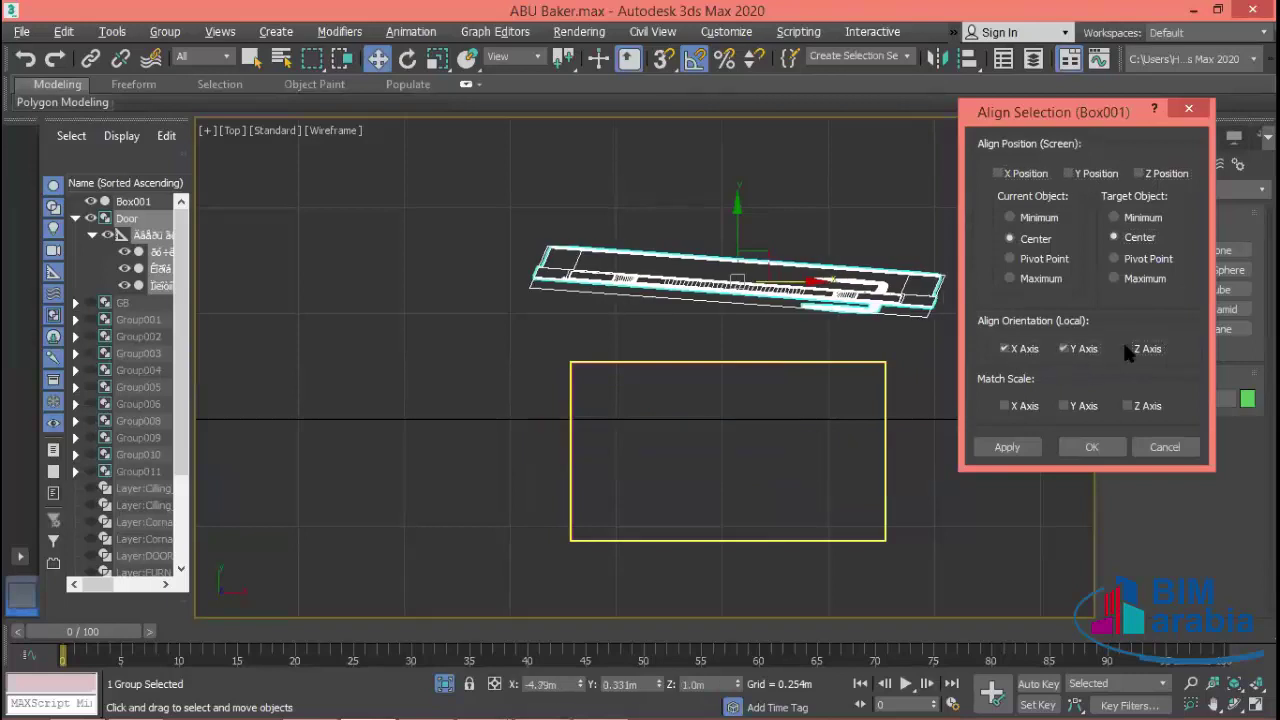
pyautogui.click(1064, 348)
pyautogui.click(1025, 348)
pyautogui.click(1012, 407)
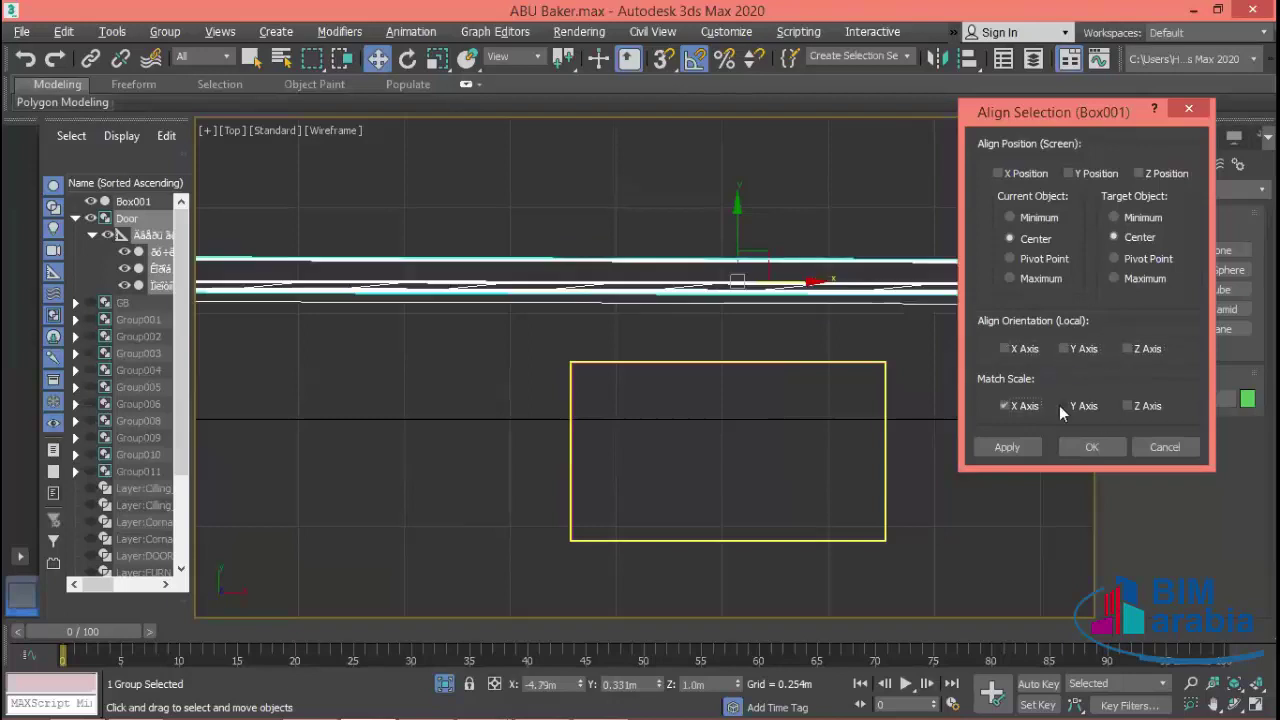
pyautogui.click(1014, 409)
pyautogui.click(1072, 349)
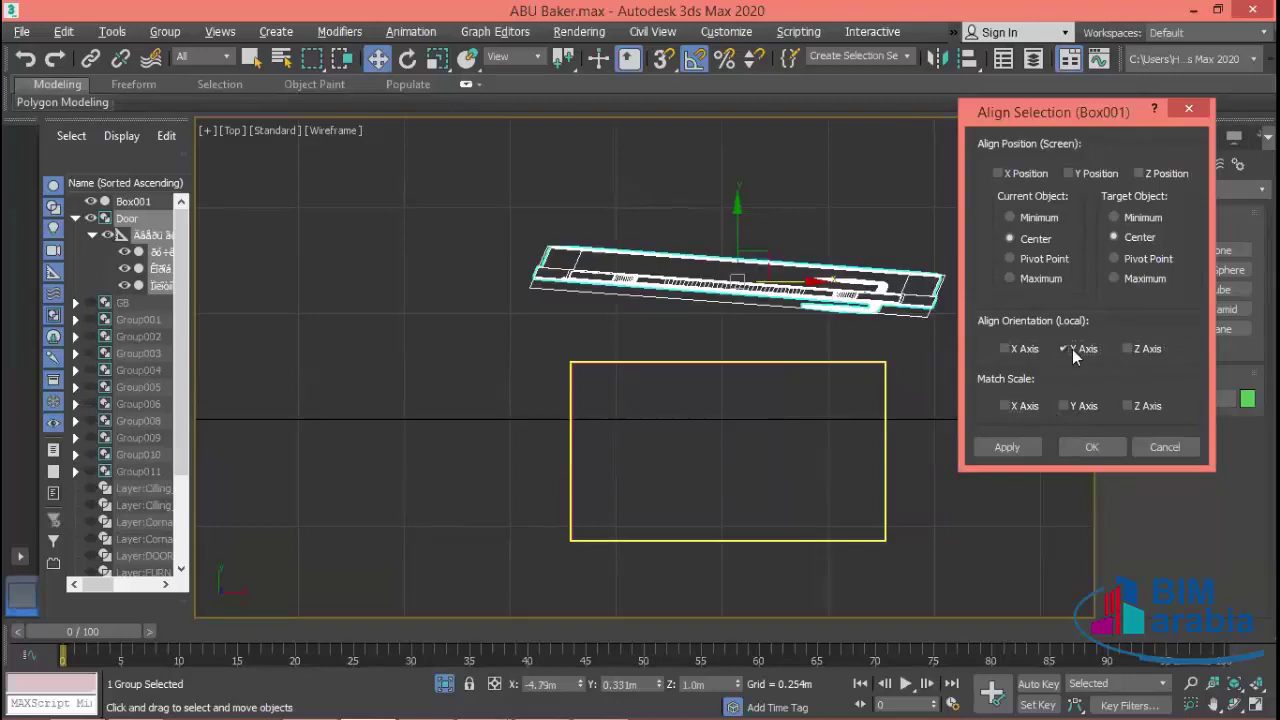
pyautogui.click(1025, 279)
pyautogui.click(1118, 282)
pyautogui.click(1008, 447)
pyautogui.click(1069, 174)
pyautogui.click(1069, 174)
pyautogui.click(999, 174)
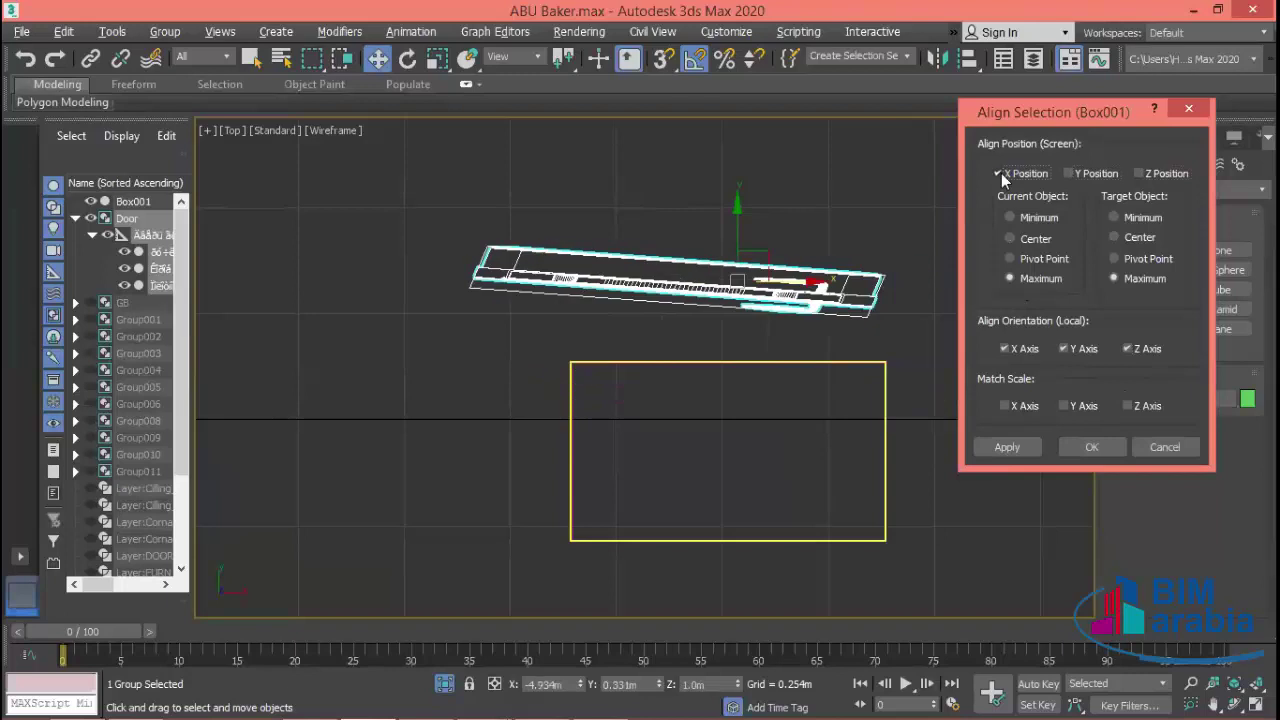
pyautogui.click(1005, 348)
pyautogui.click(1069, 174)
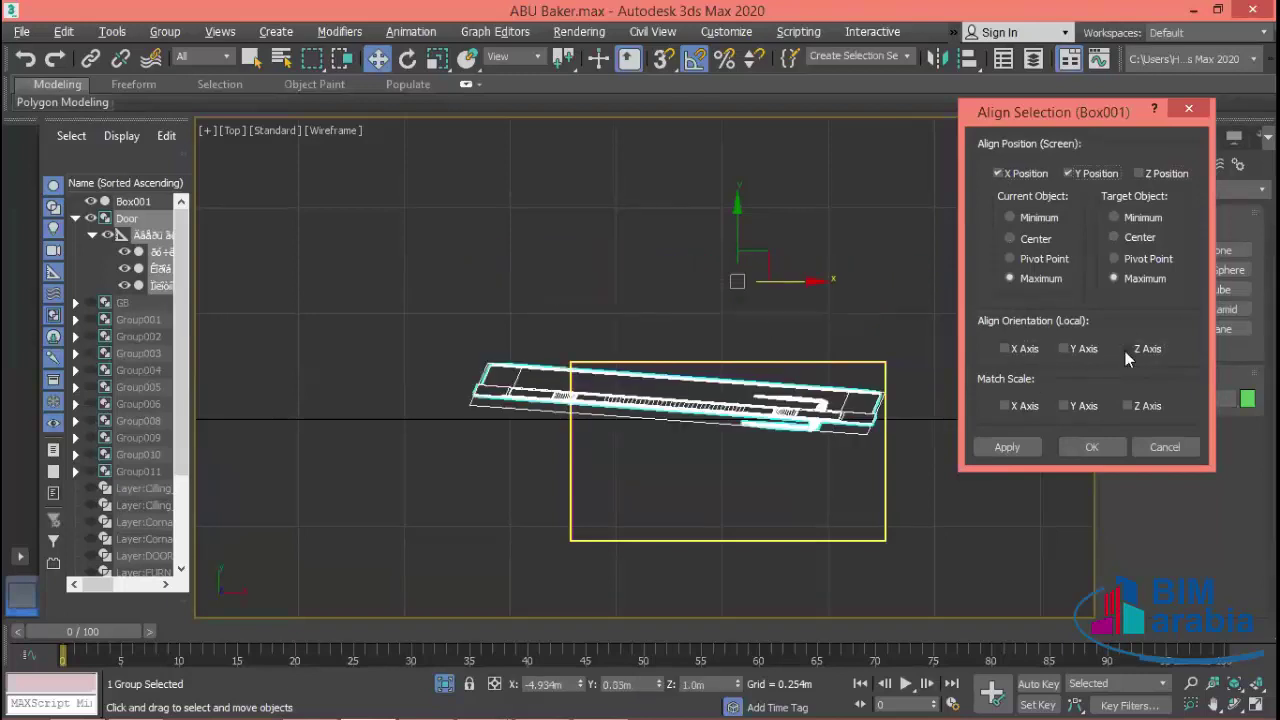
pyautogui.click(1147, 449)
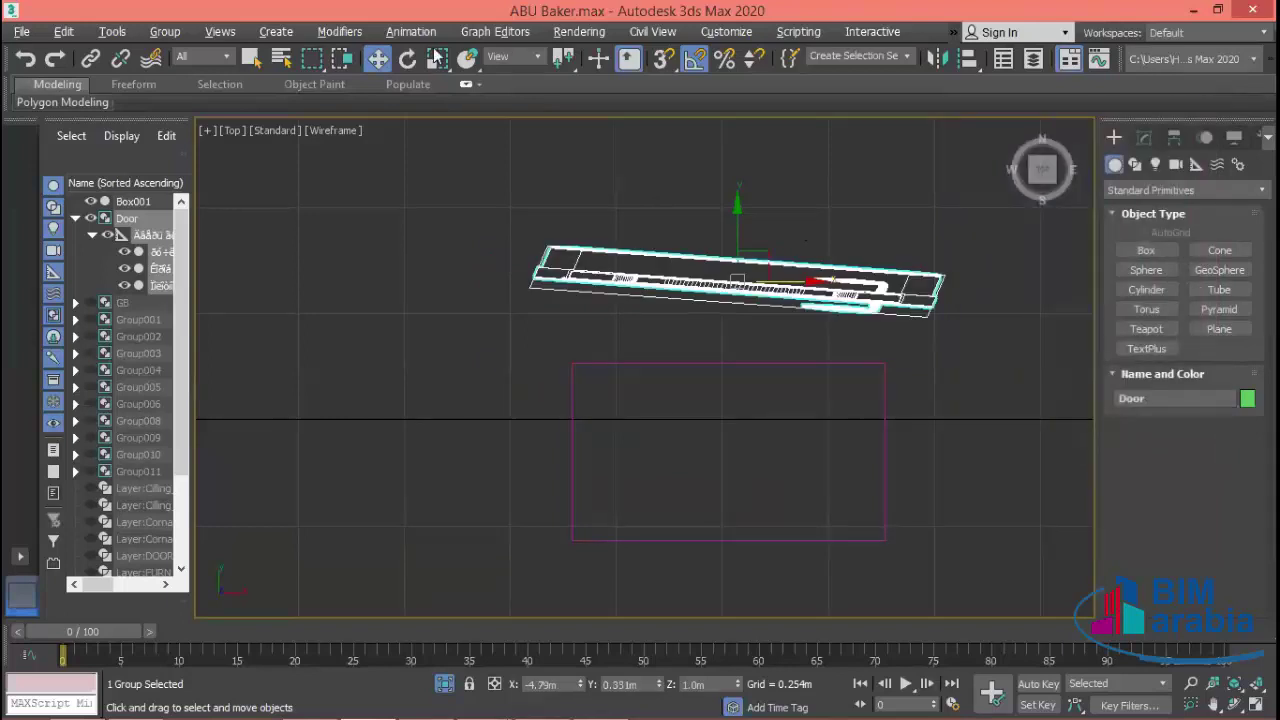
pyautogui.click(408, 58)
pyautogui.moveTo(803, 272)
pyautogui.mouseDown()
pyautogui.moveTo(806, 241)
pyautogui.moveTo(811, 263)
pyautogui.mouseUp()
pyautogui.rightClick(798, 258)
# - Return to four views and select the Door group in the Perspective viewport
pyautogui.click(980, 425)
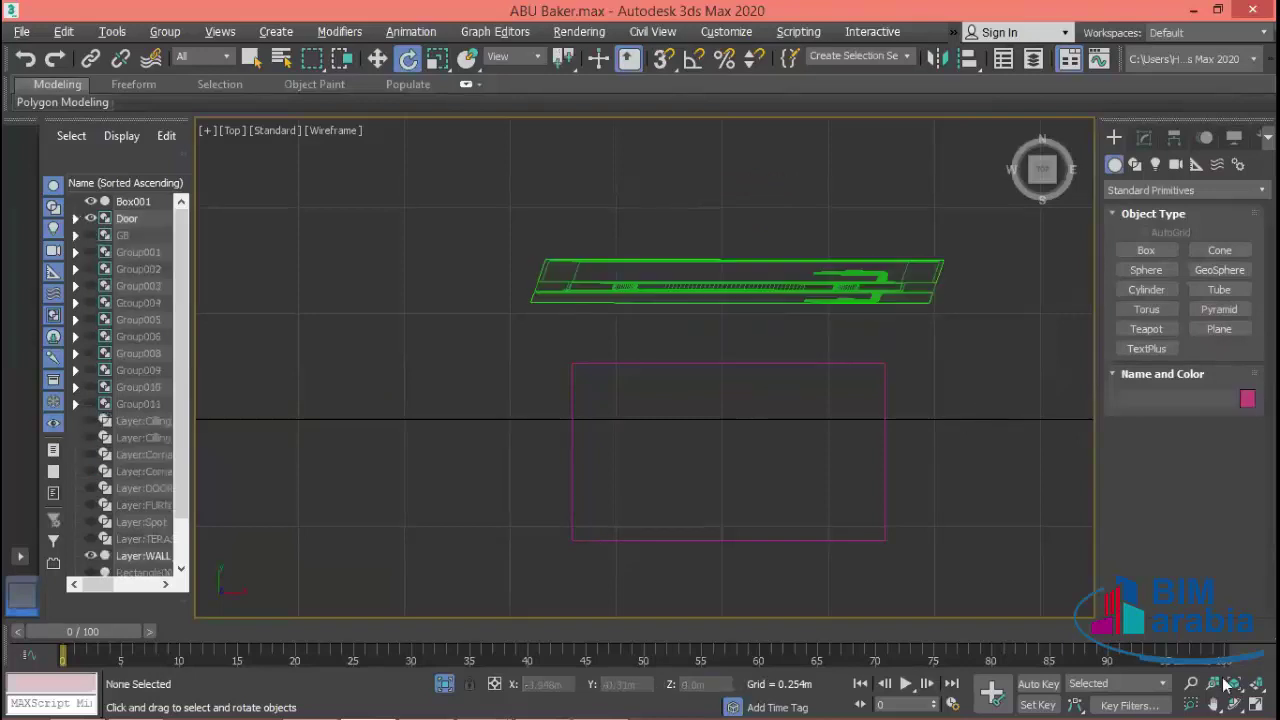
pyautogui.hotkey('alt', 'w')
pyautogui.middleClick(829, 440)
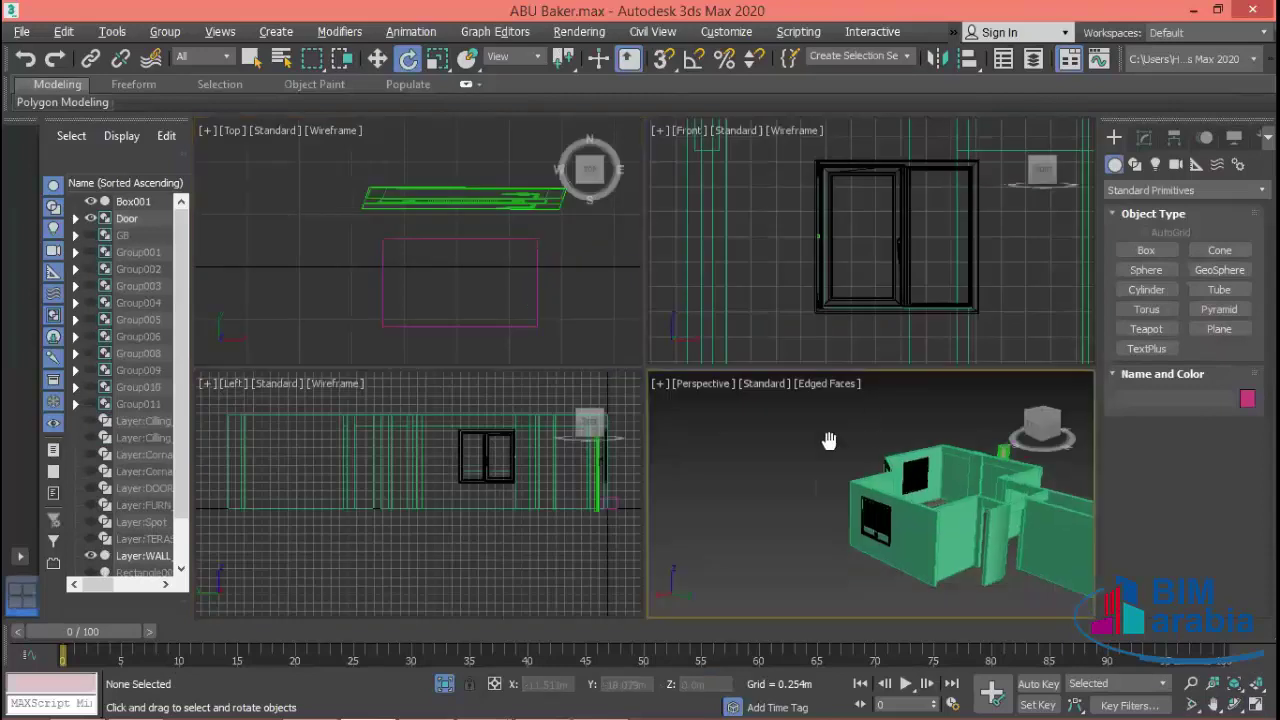
pyautogui.moveTo(829, 440); pyautogui.dragTo(900, 470, button='middle')
pyautogui.scroll(3, 920, 470)
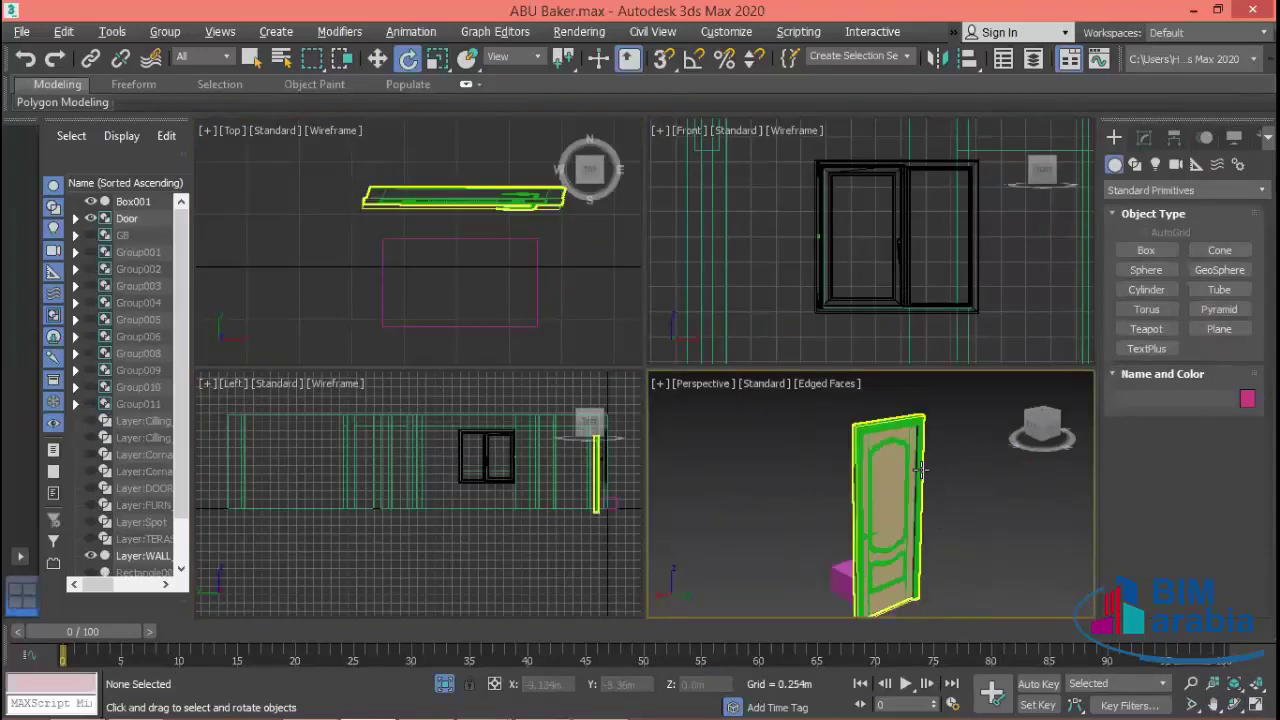
pyautogui.click(919, 470)
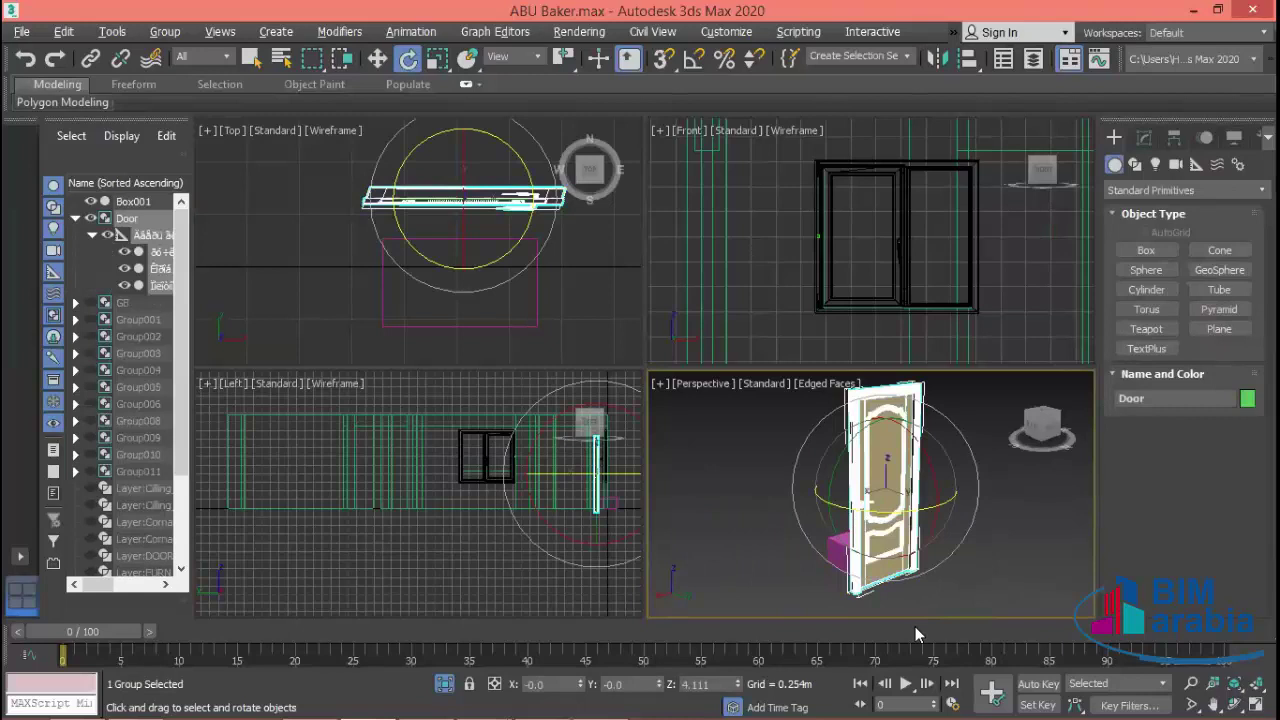
pyautogui.press('w')
pyautogui.moveTo(915, 560)
pyautogui.keyDown('alt'); pyautogui.mouseDown(button='middle')
pyautogui.moveTo(932, 534)
pyautogui.moveTo(977, 569)
pyautogui.moveTo(1029, 580)
pyautogui.moveTo(960, 483)
pyautogui.mouseUp(button='middle'); pyautogui.keyUp('alt')
# - Inspect the door edge against the wall up close, then delete the Door group
pyautogui.scroll(3, 938, 435)
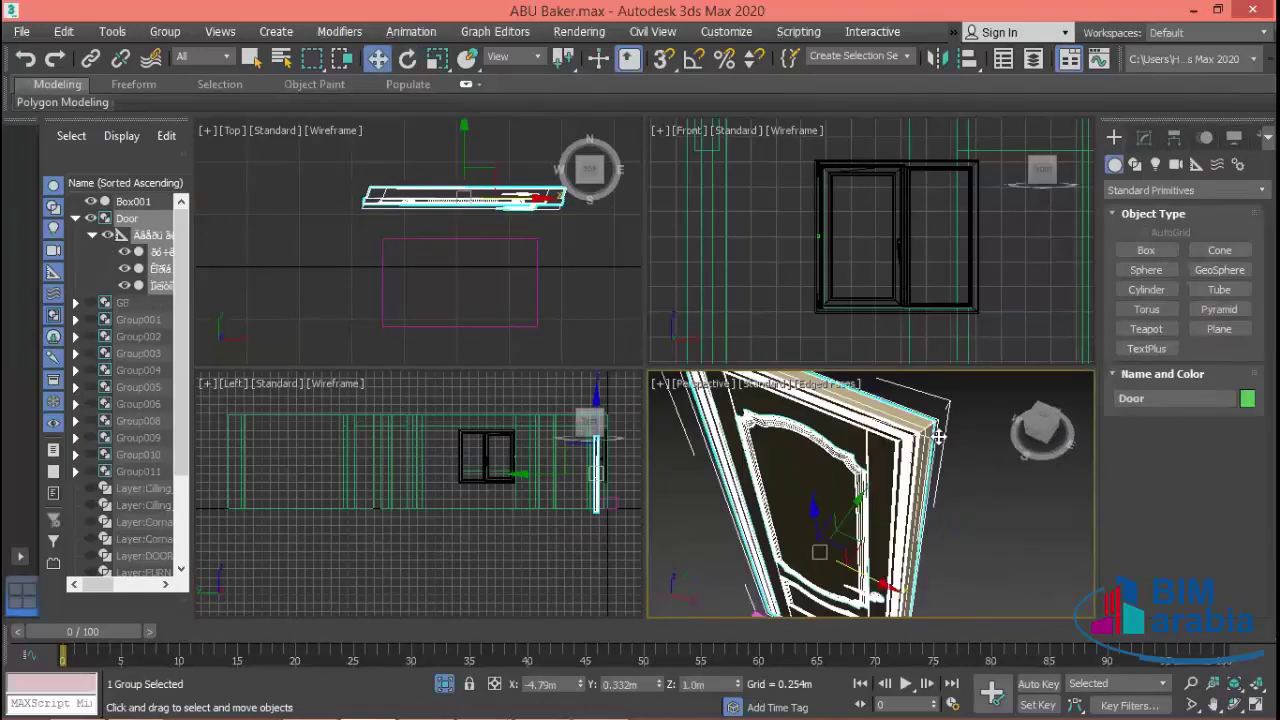
pyautogui.scroll(2, 938, 438)
pyautogui.scroll(-2, 950, 460)
pyautogui.scroll(2, 970, 490)
pyautogui.scroll(2, 1000, 500)
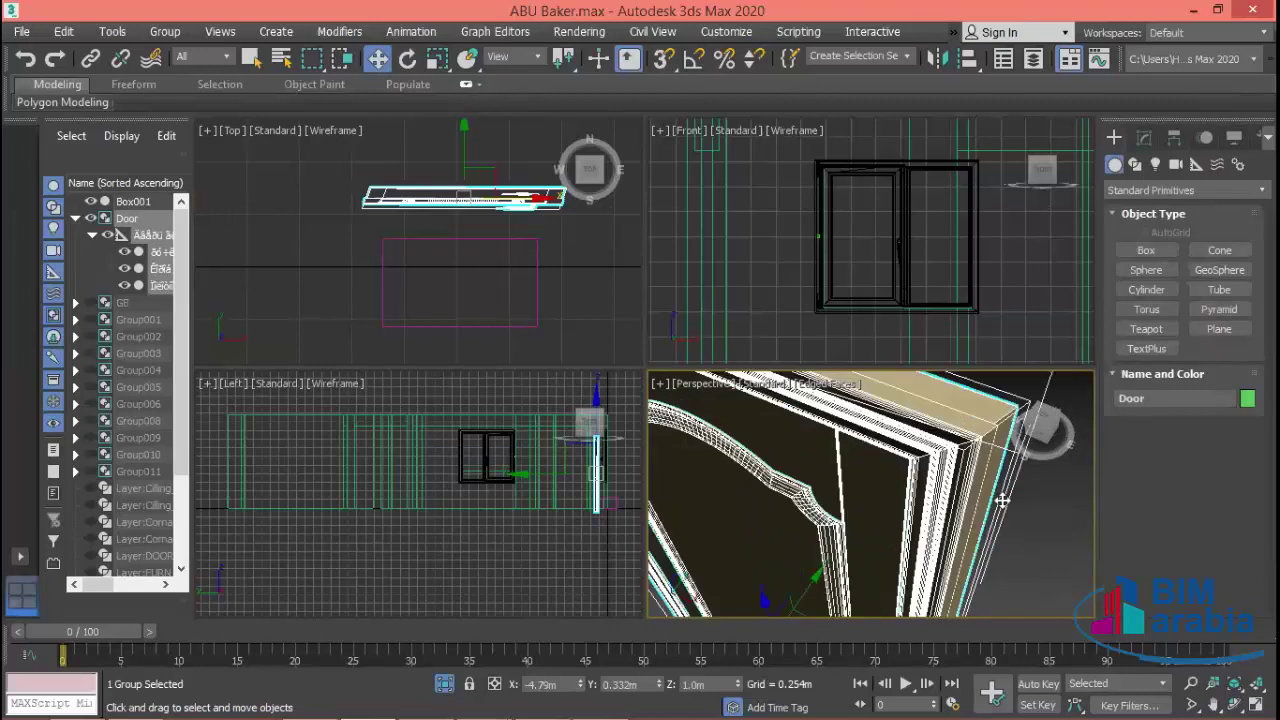
pyautogui.scroll(-2, 1002, 500)
pyautogui.scroll(2, 933, 521)
pyautogui.scroll(1, 920, 535)
pyautogui.scroll(-1, 910, 545)
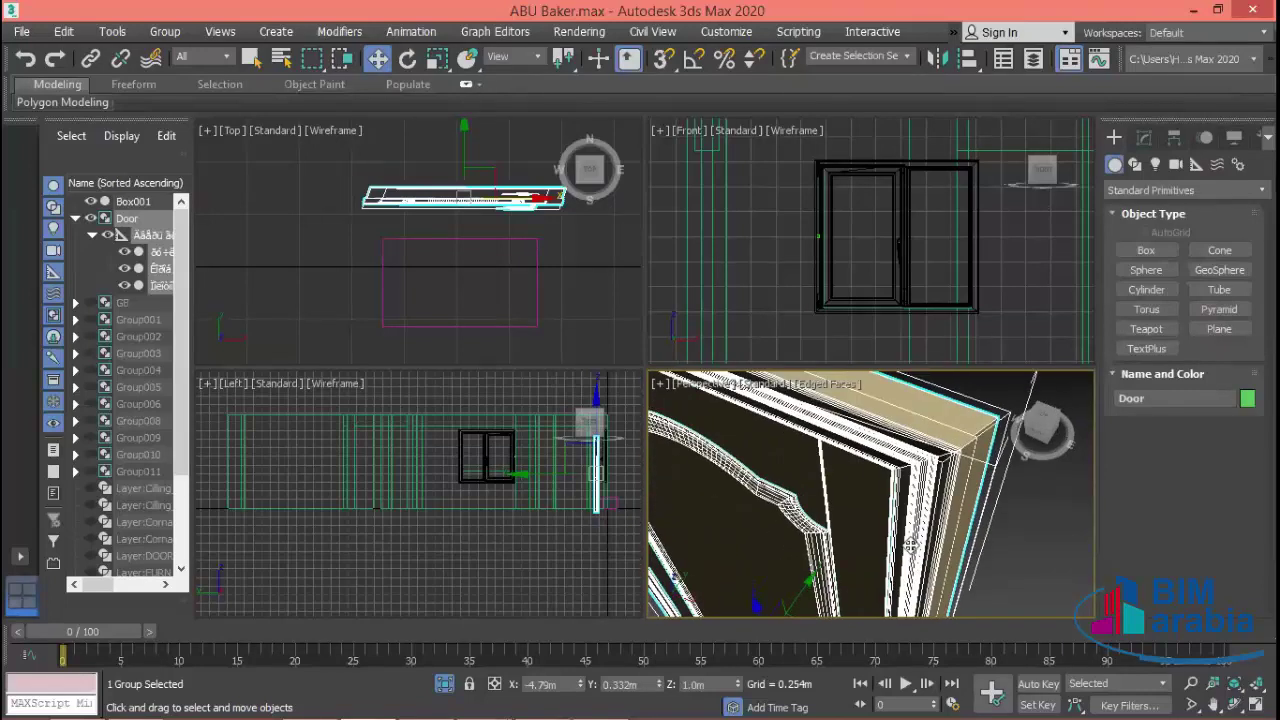
pyautogui.scroll(-3, 911, 545)
pyautogui.scroll(-2, 930, 535)
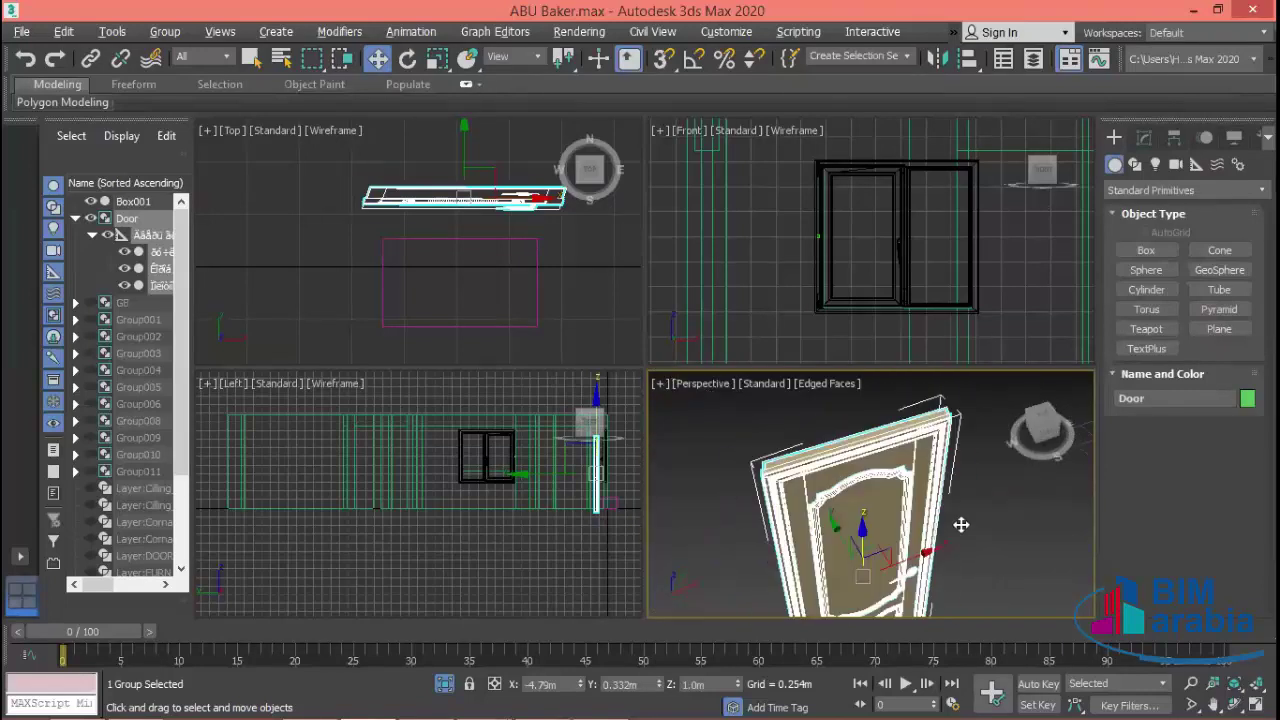
pyautogui.scroll(2, 975, 526)
pyautogui.scroll(-2, 900, 512)
pyautogui.scroll(4, 820, 500)
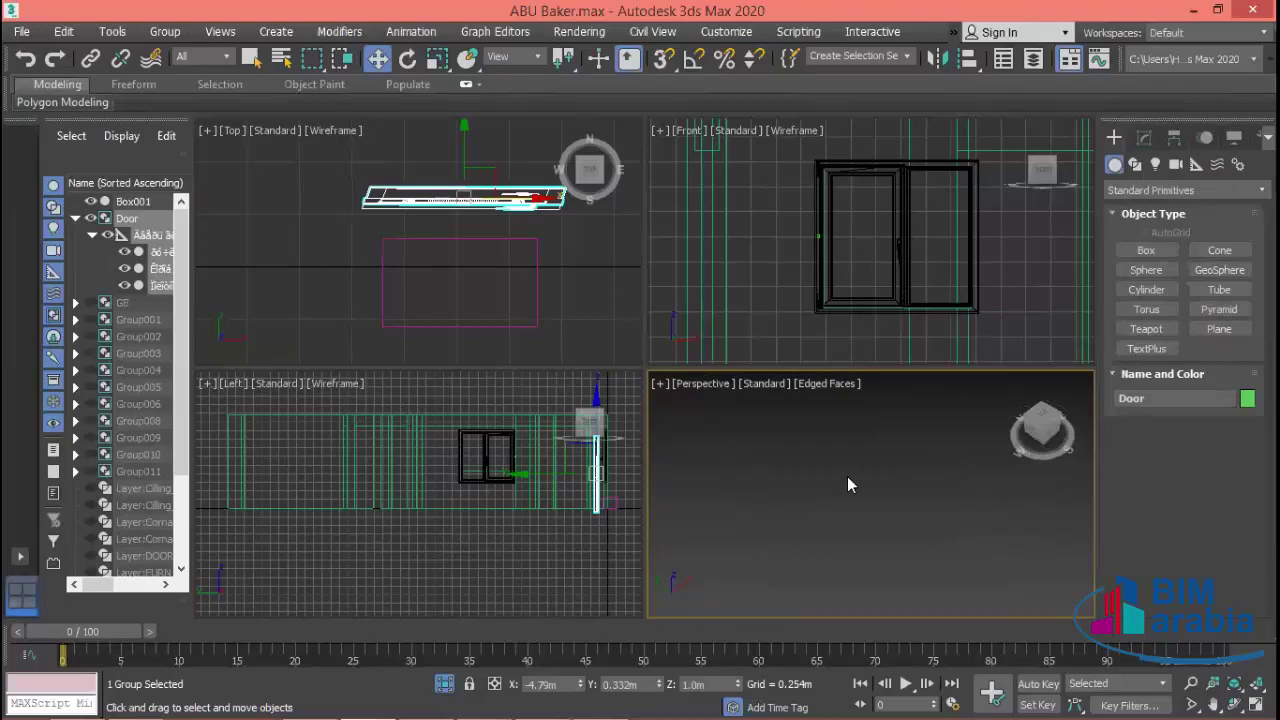
pyautogui.scroll(-3, 845, 480)
pyautogui.scroll(1, 840, 485)
pyautogui.scroll(1, 838, 490)
pyautogui.scroll(1, 836, 499)
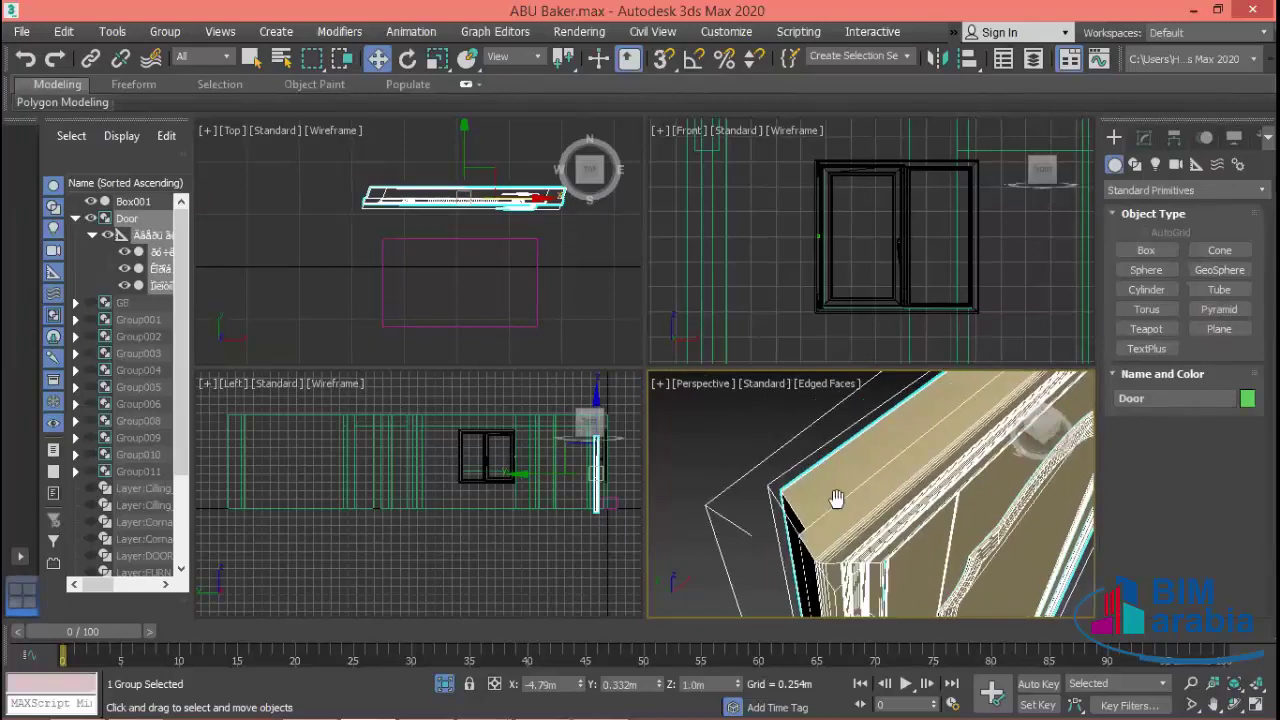
pyautogui.moveTo(836, 499); pyautogui.dragTo(830, 511, button='middle')
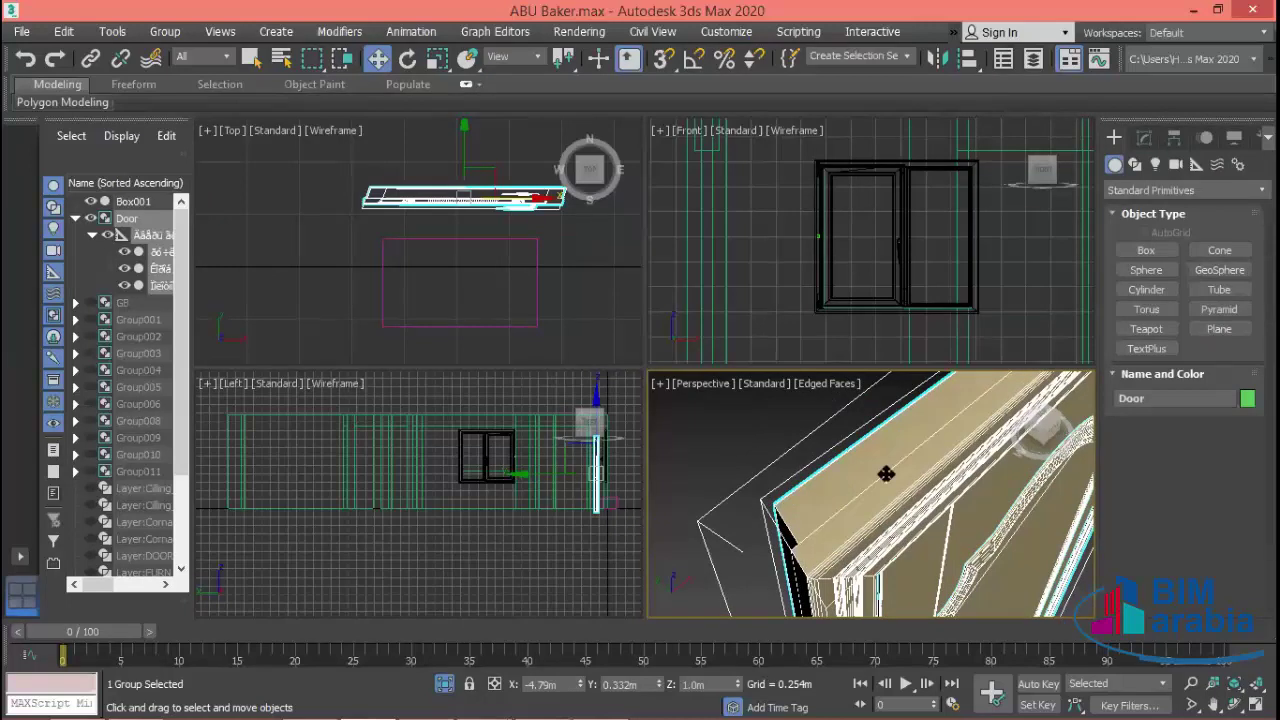
pyautogui.scroll(-2, 886, 460)
pyautogui.scroll(-2, 890, 475)
pyautogui.scroll(-2, 896, 495)
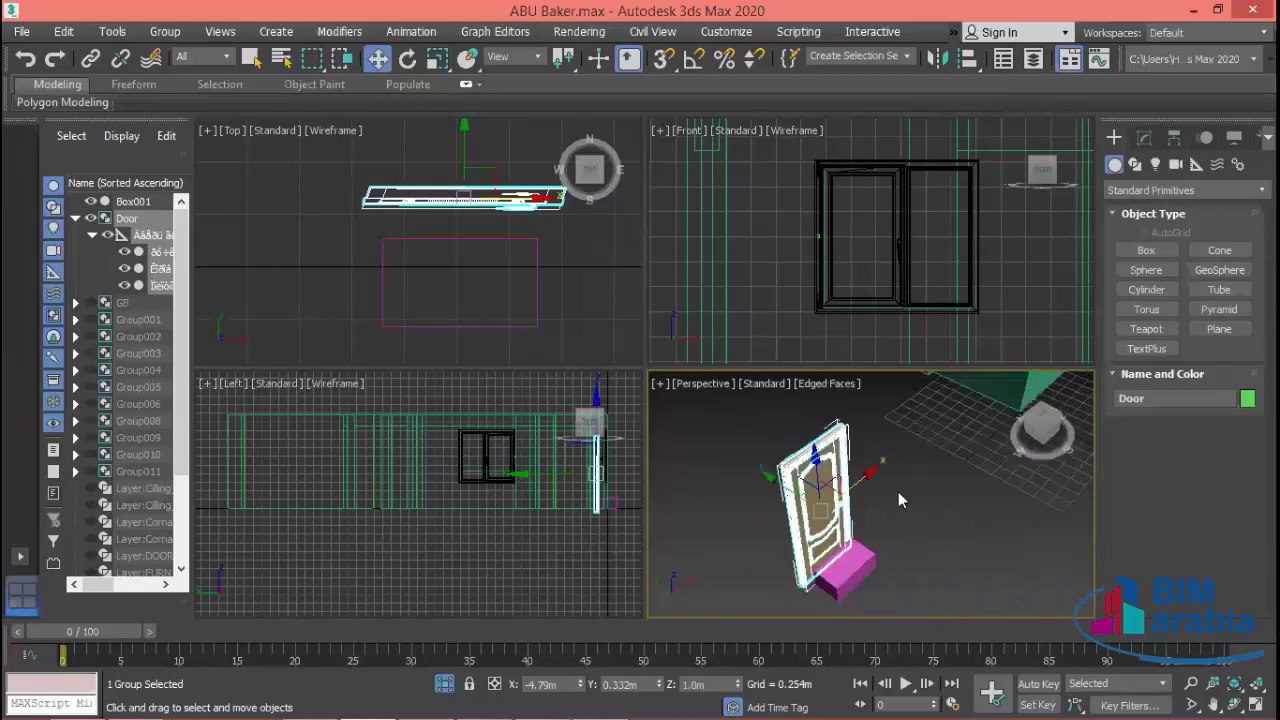
pyautogui.press('Delete')
# - Delete Box001, save ABU Baker.max accepting the older-version warning, and restore down the window
pyautogui.click(852, 565)
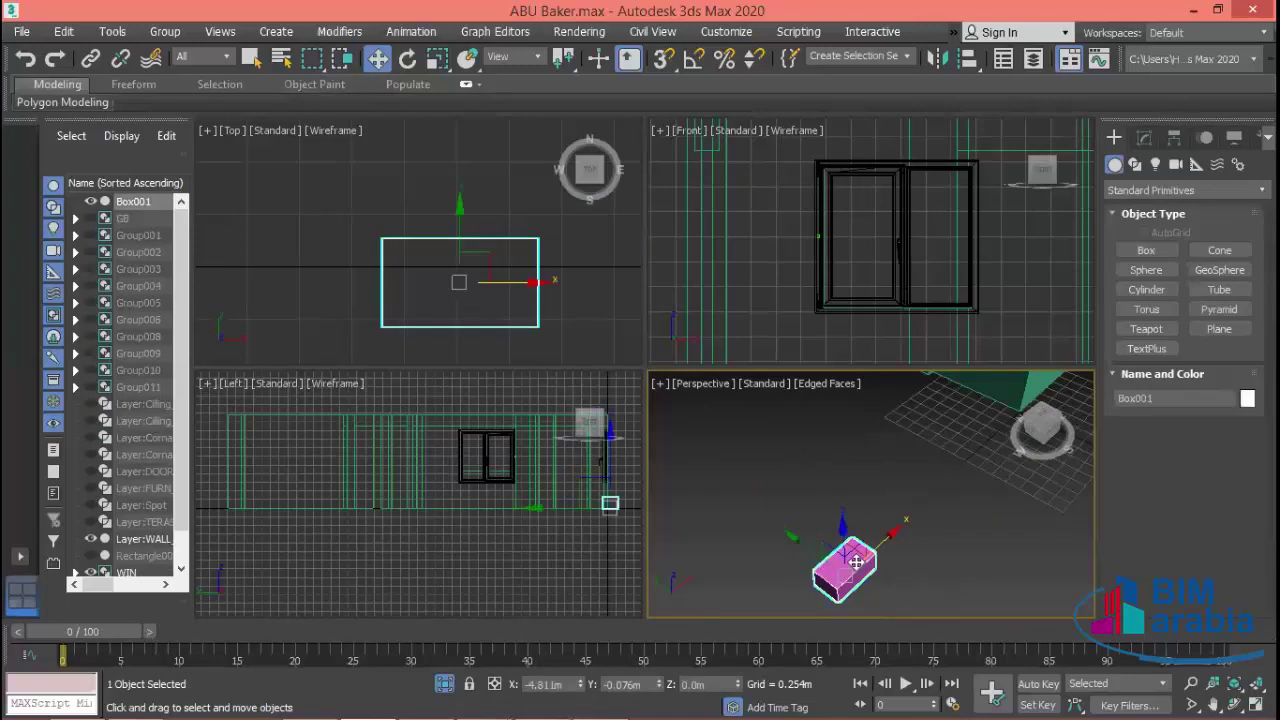
pyautogui.press('Delete')
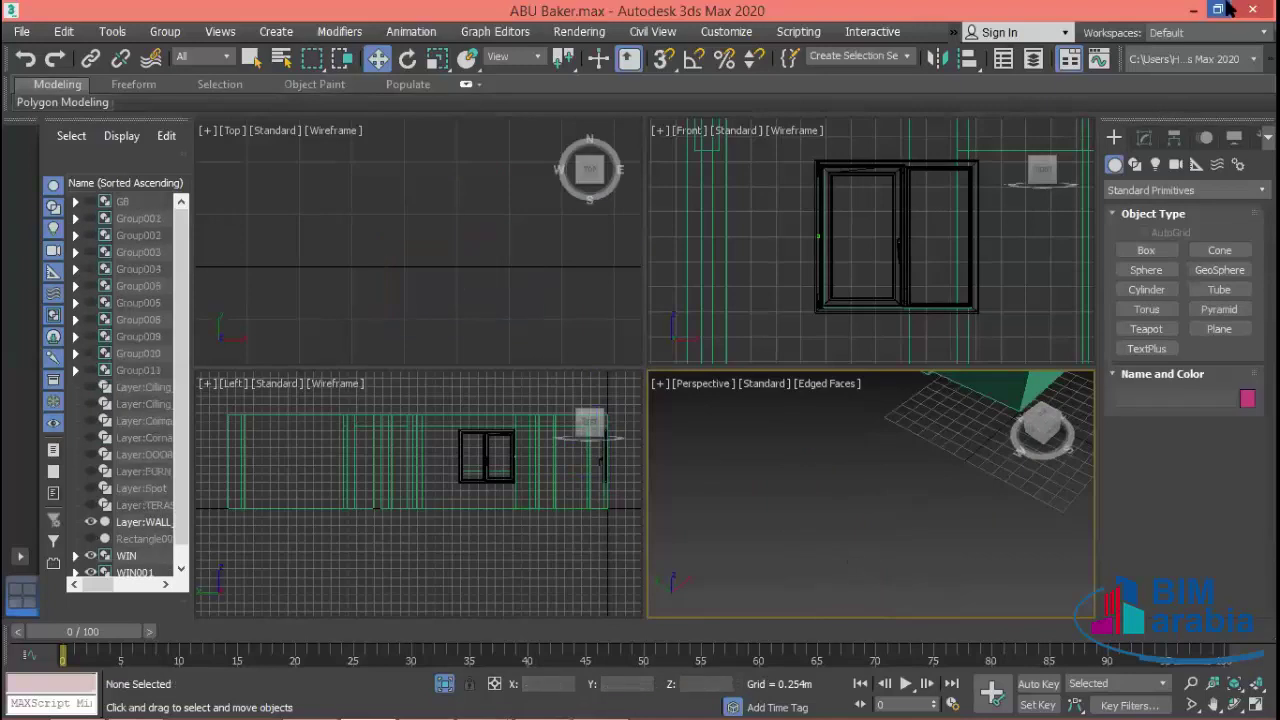
pyautogui.click(27, 33)
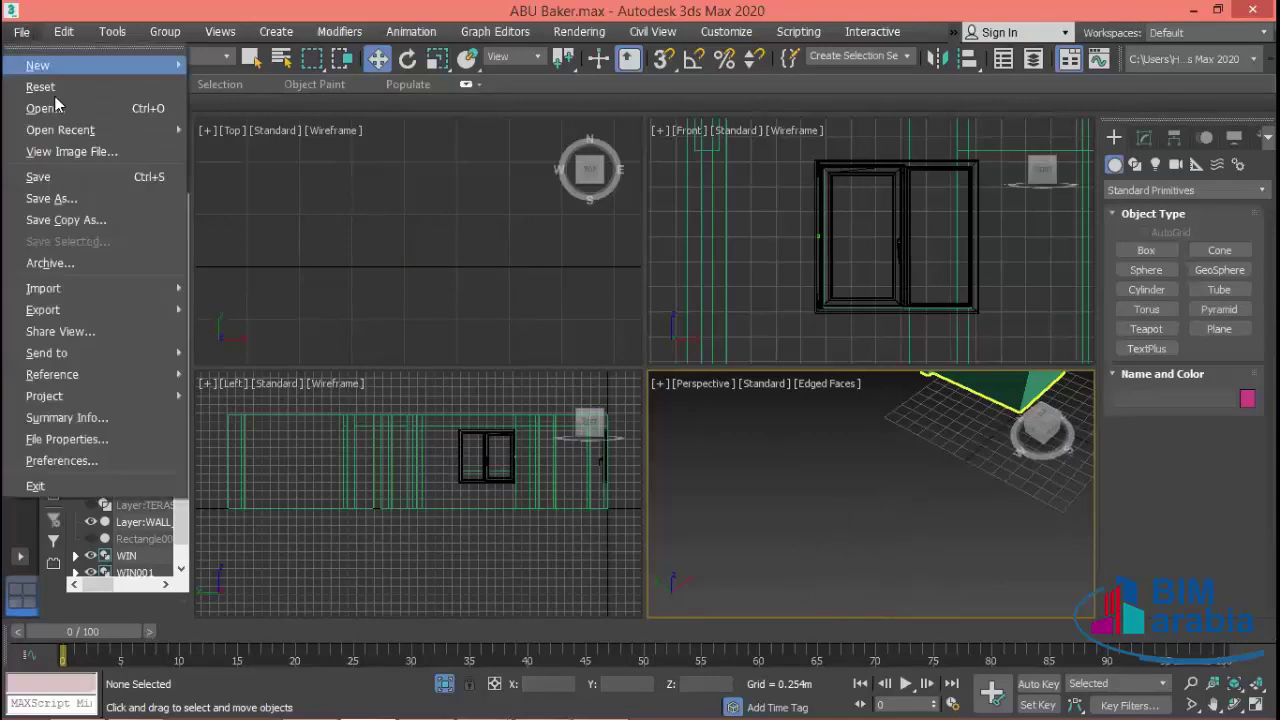
pyautogui.click(57, 180)
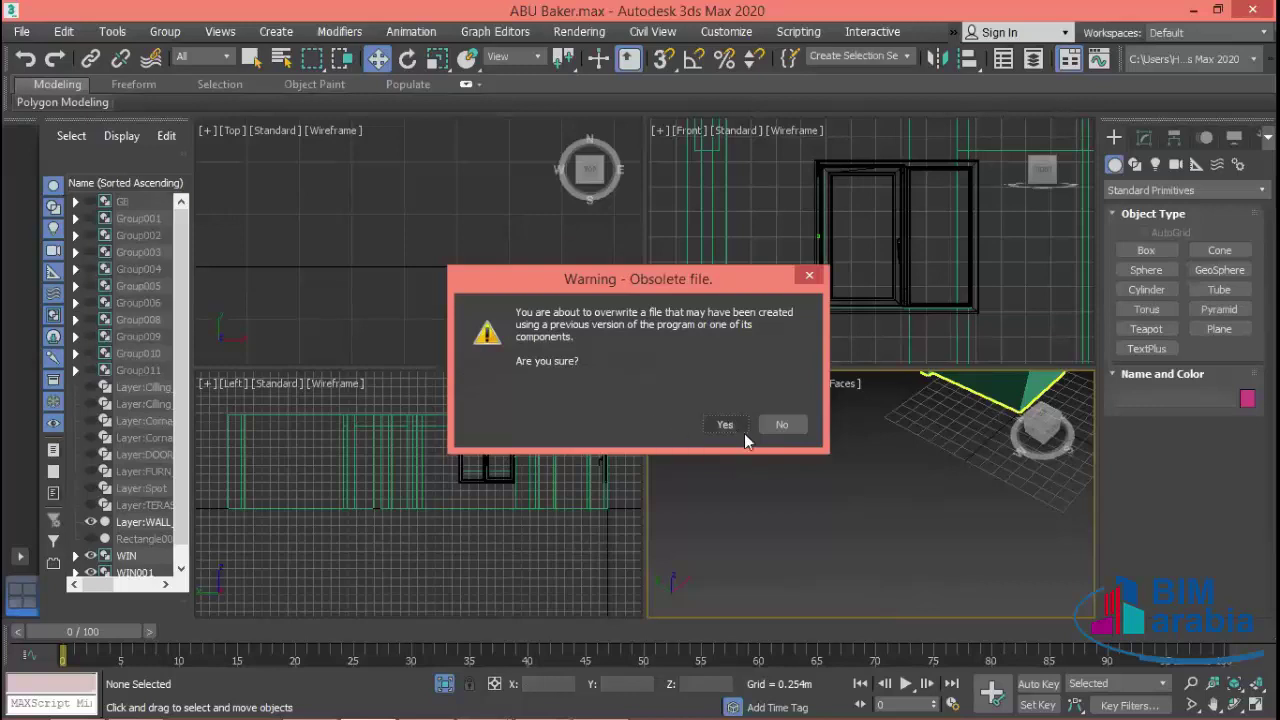
pyautogui.click(727, 426)
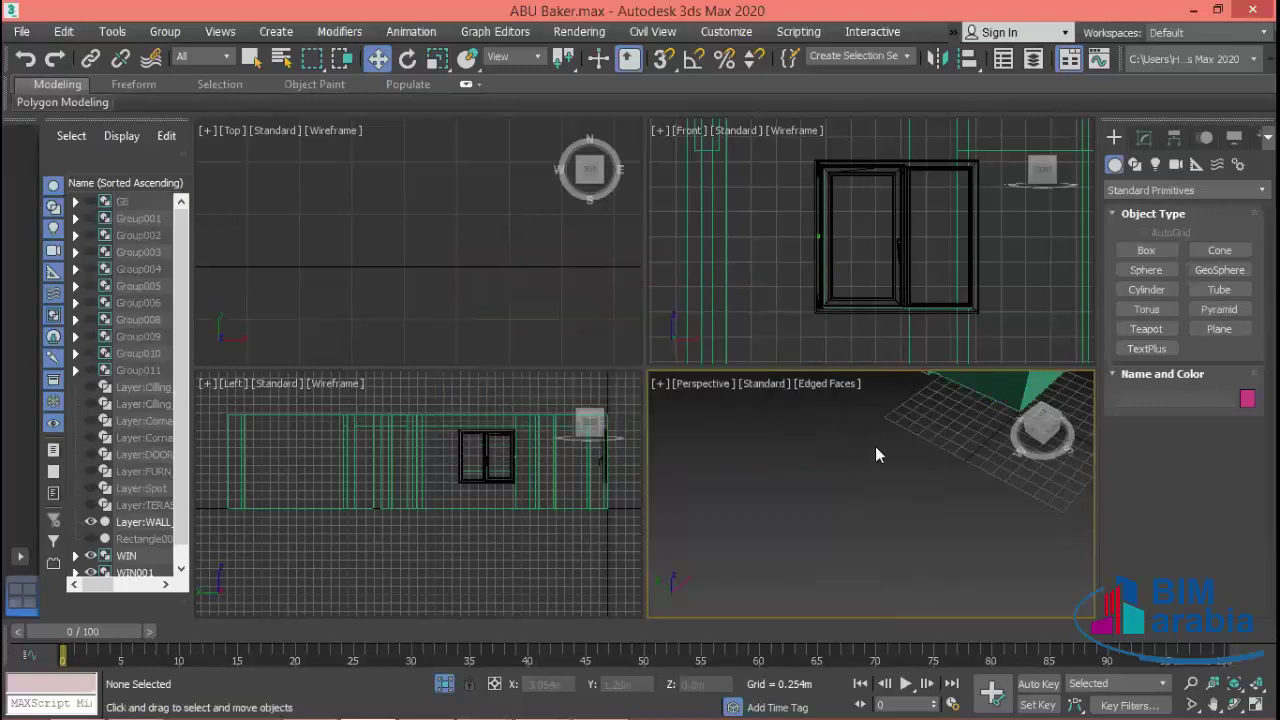
pyautogui.click(1218, 14)
# - Go up to BIM ARABIA PROGECT, open the Model folder, and switch to Large icons
pyautogui.click(1108, 408)
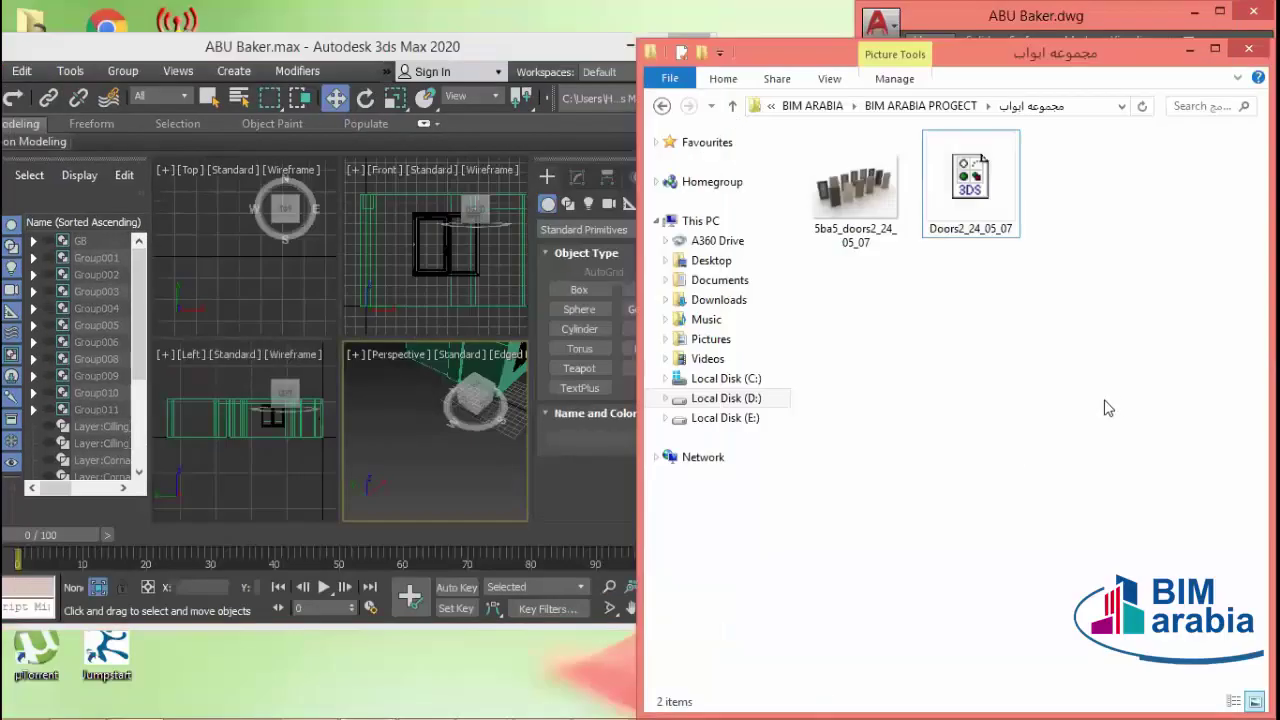
pyautogui.press('BackSpace')
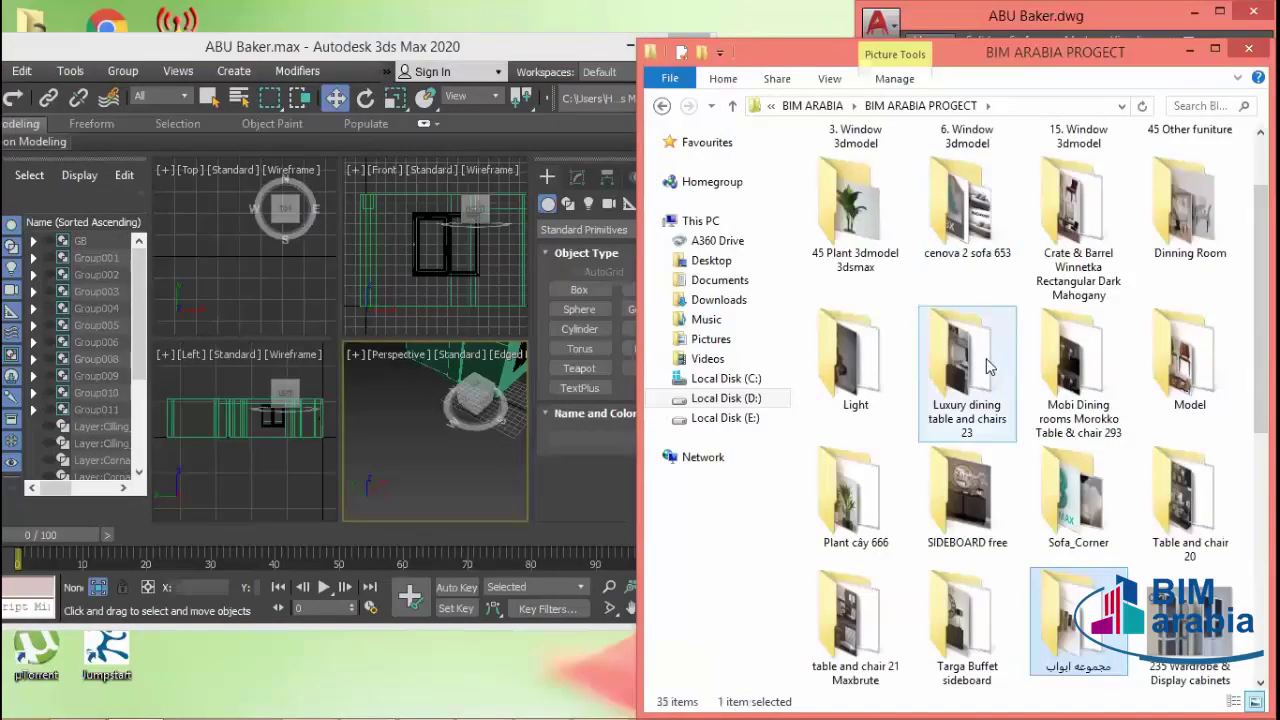
pyautogui.scroll(-5, 970, 360)
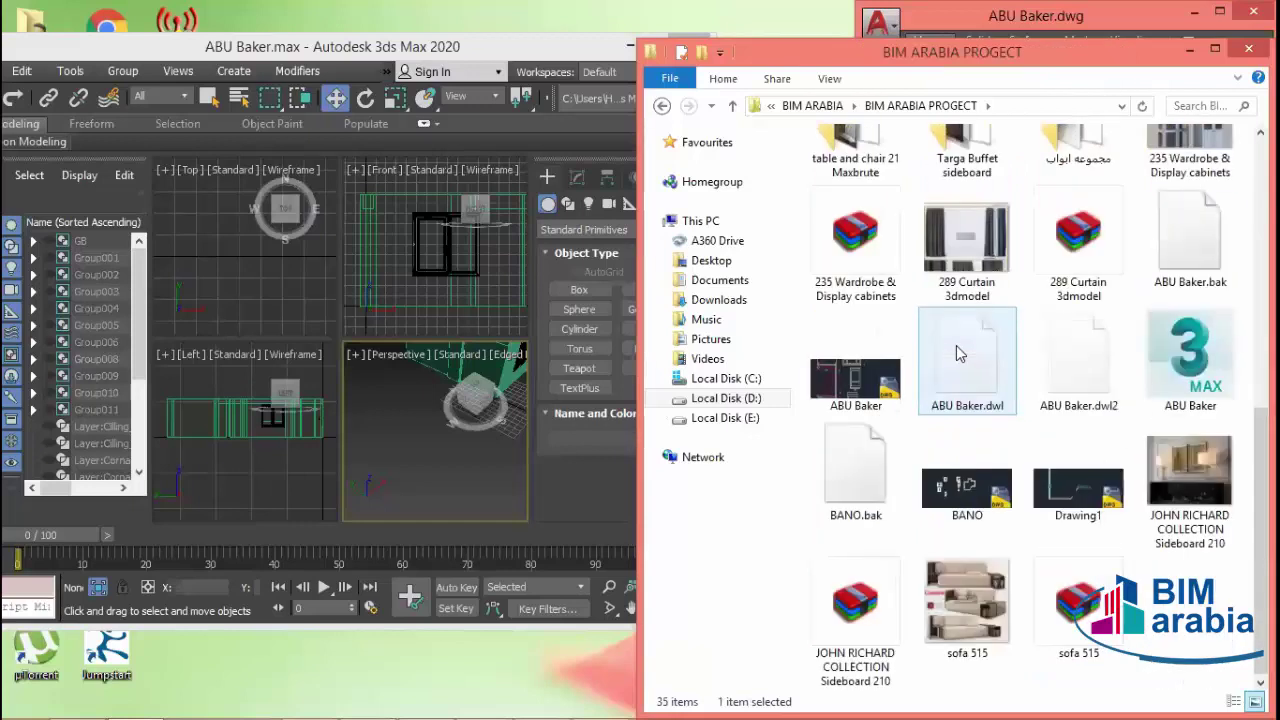
pyautogui.scroll(5, 1105, 470)
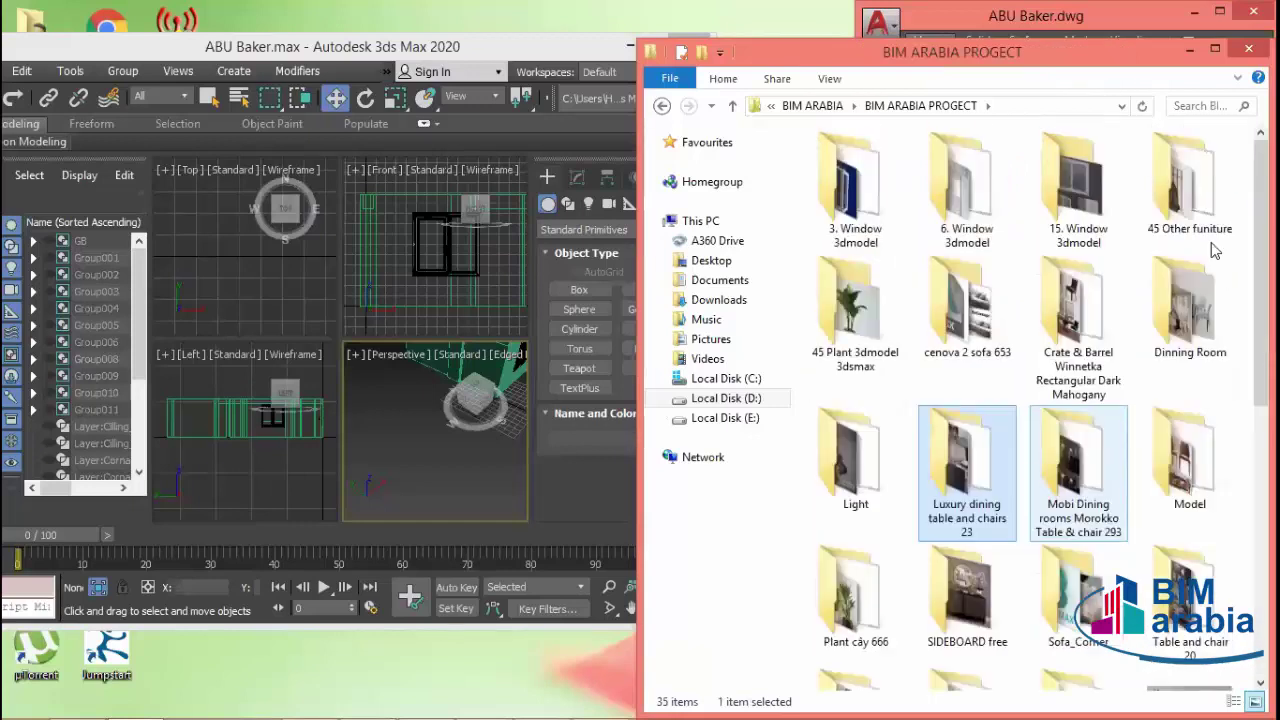
pyautogui.doubleClick(1187, 485)
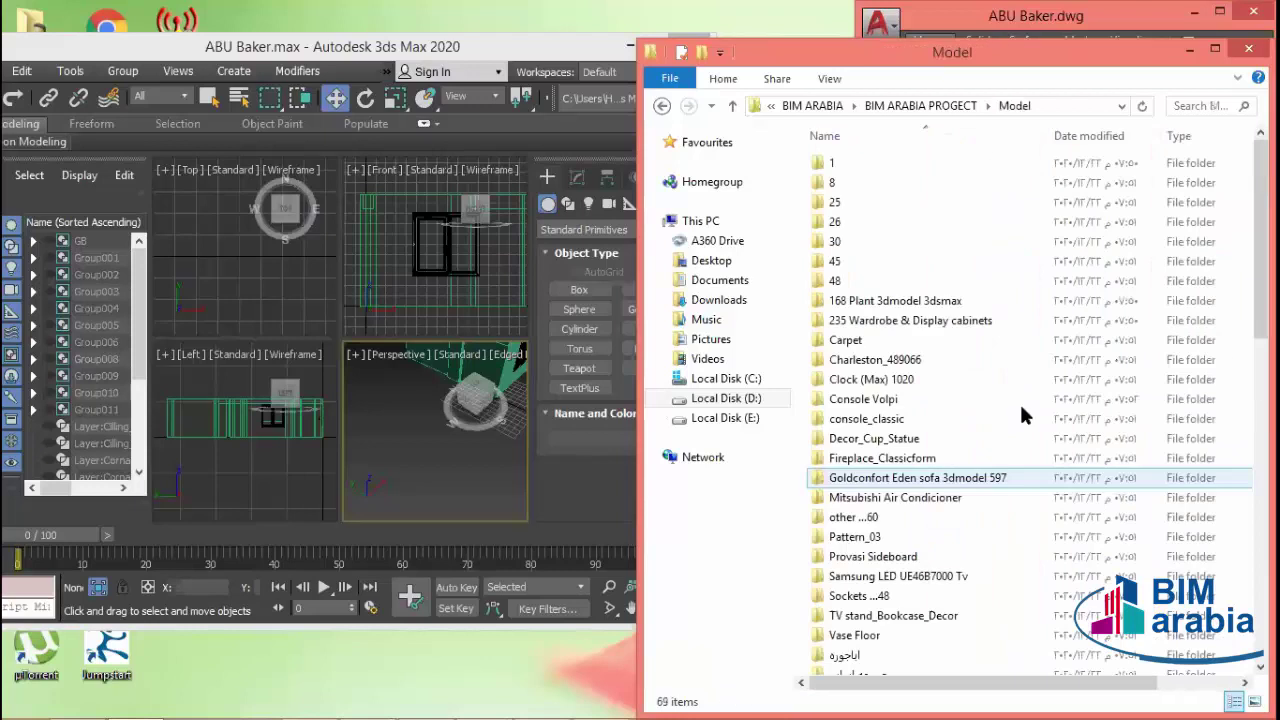
pyautogui.click(829, 78)
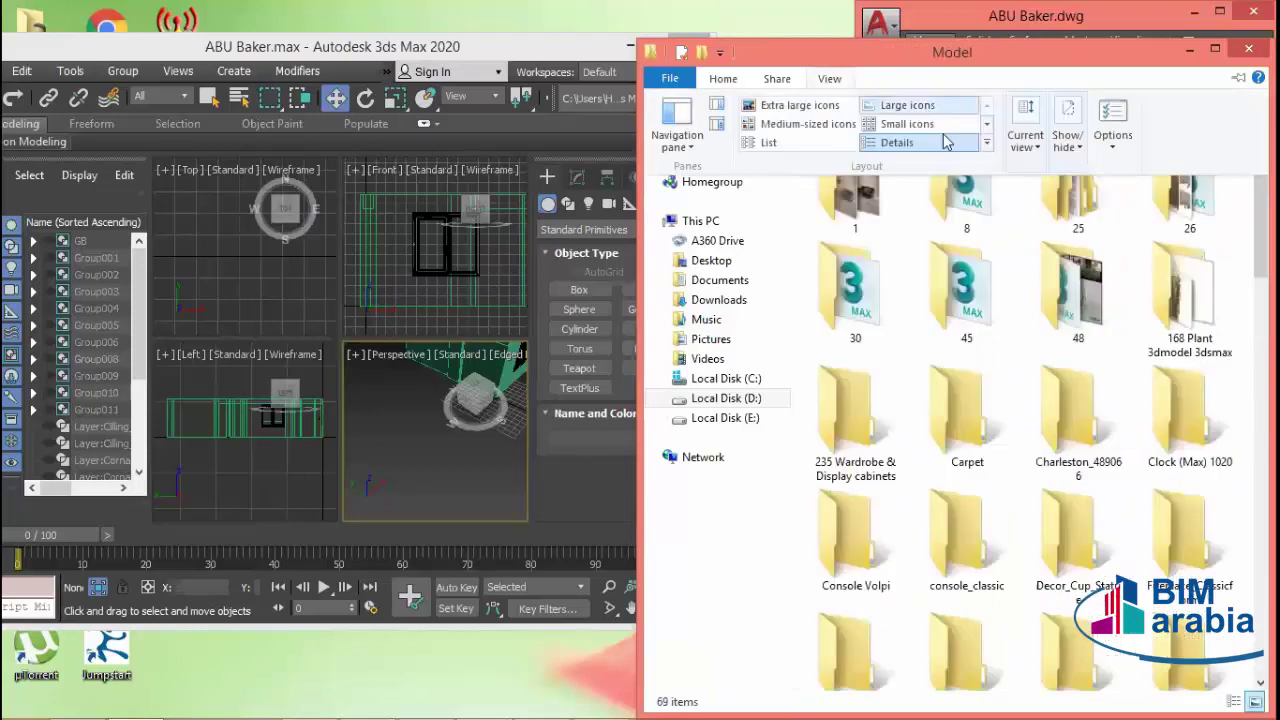
pyautogui.click(905, 105)
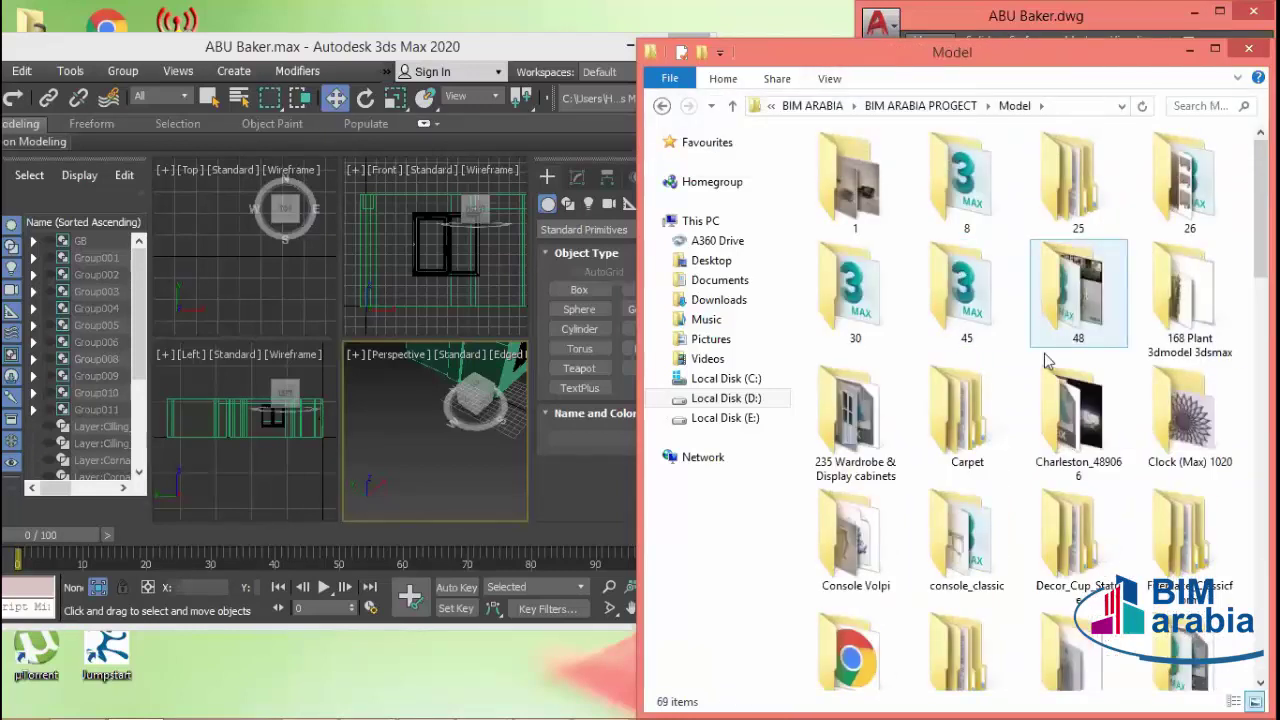
# - Browse the Charleston_489066 and مجموعه ابواب door folders, then return to Model
pyautogui.click(1040, 345)
pyautogui.click(1043, 428)
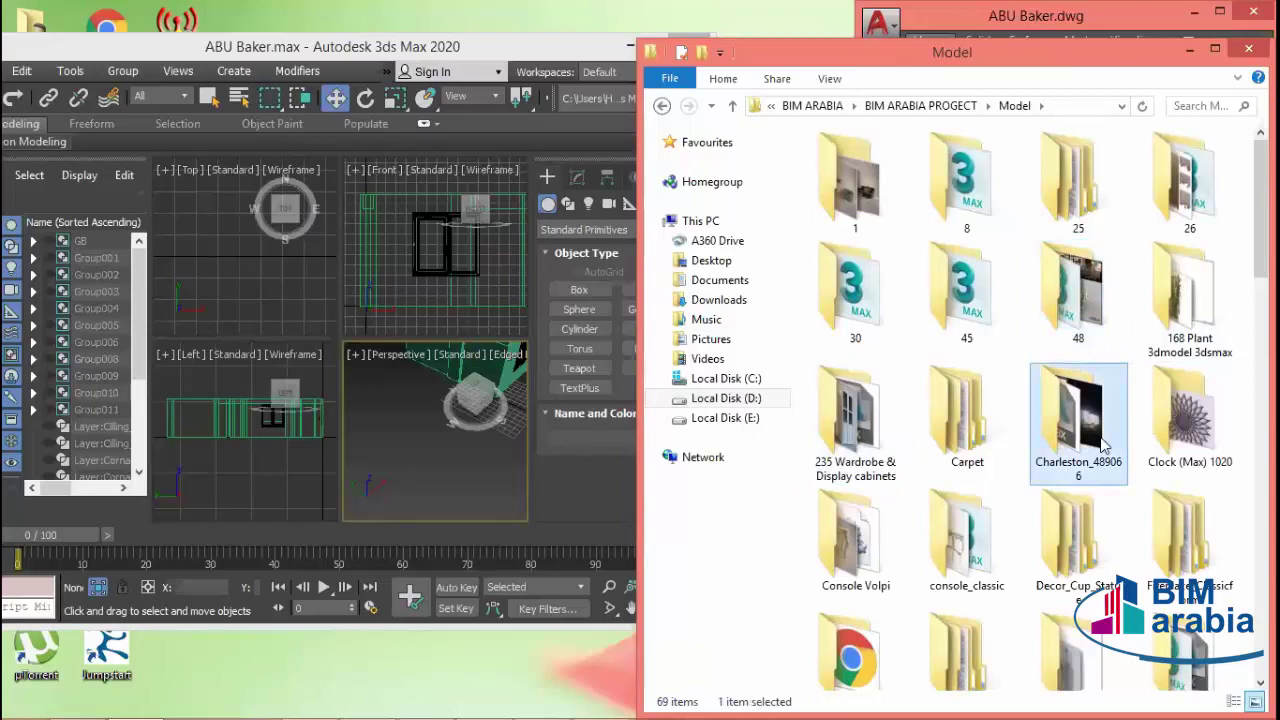
pyautogui.scroll(-3, 1100, 445)
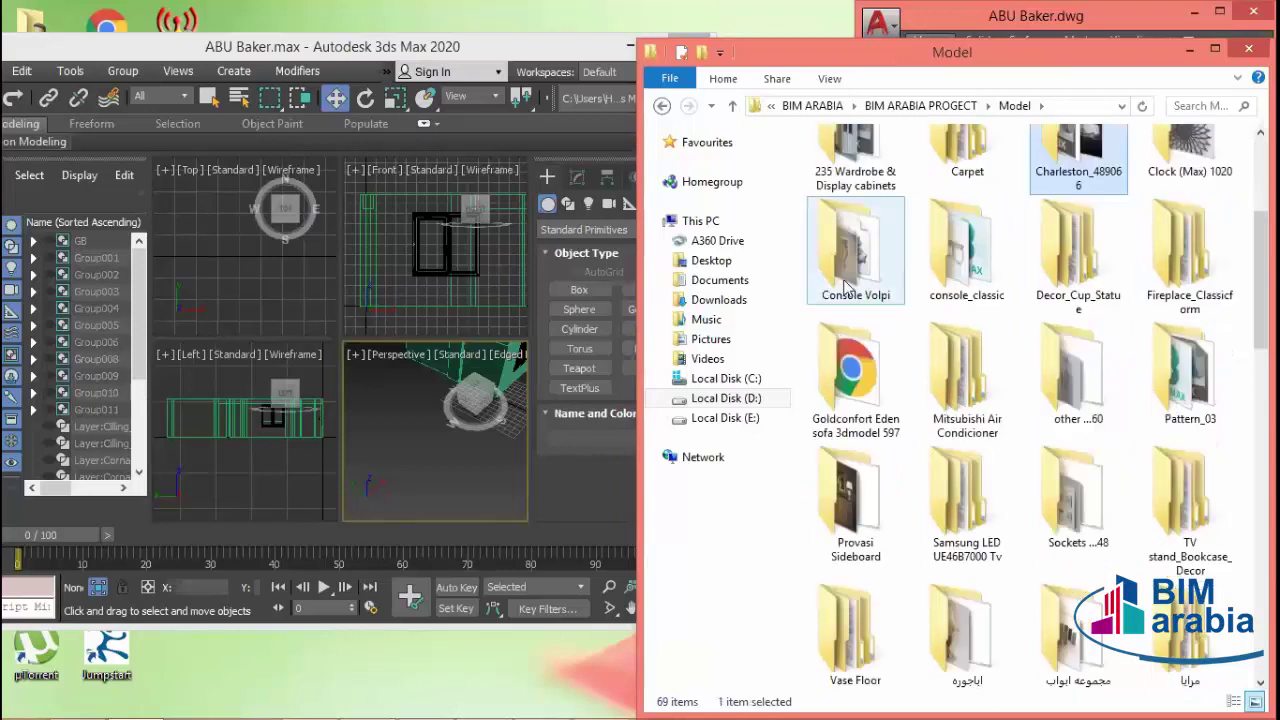
pyautogui.scroll(-3, 980, 425)
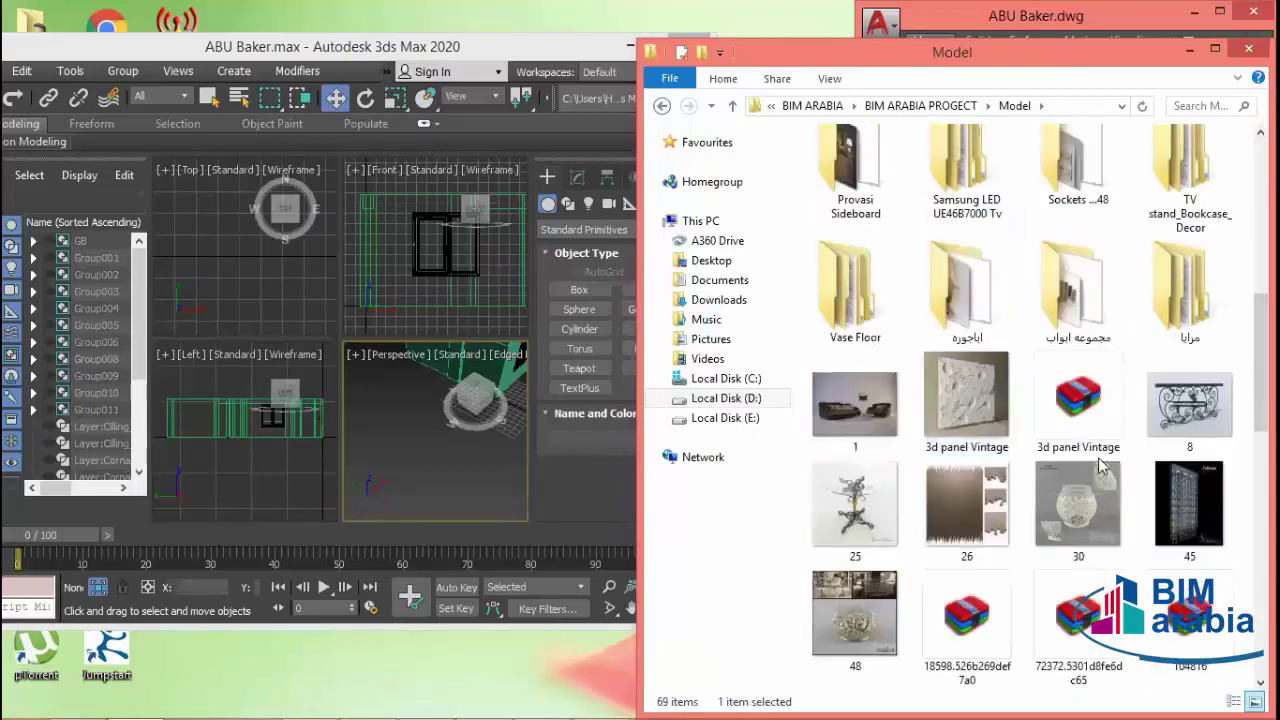
pyautogui.click(1082, 322)
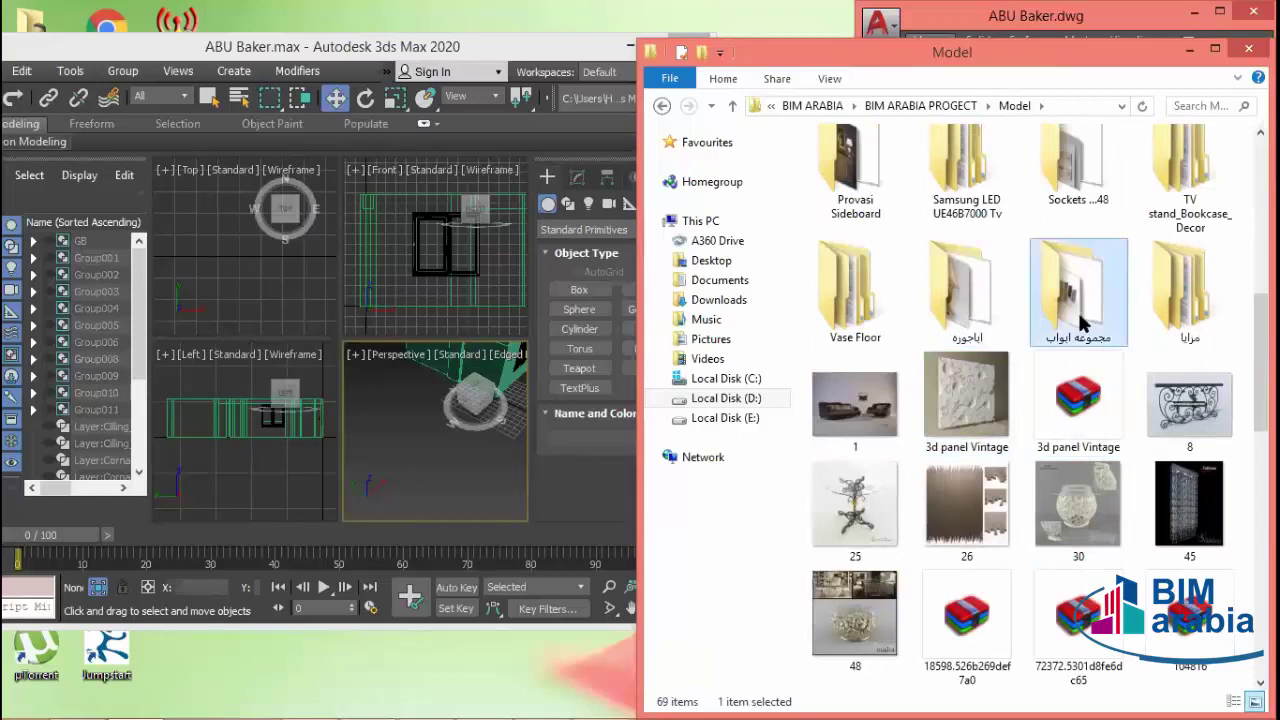
pyautogui.doubleClick(1082, 322)
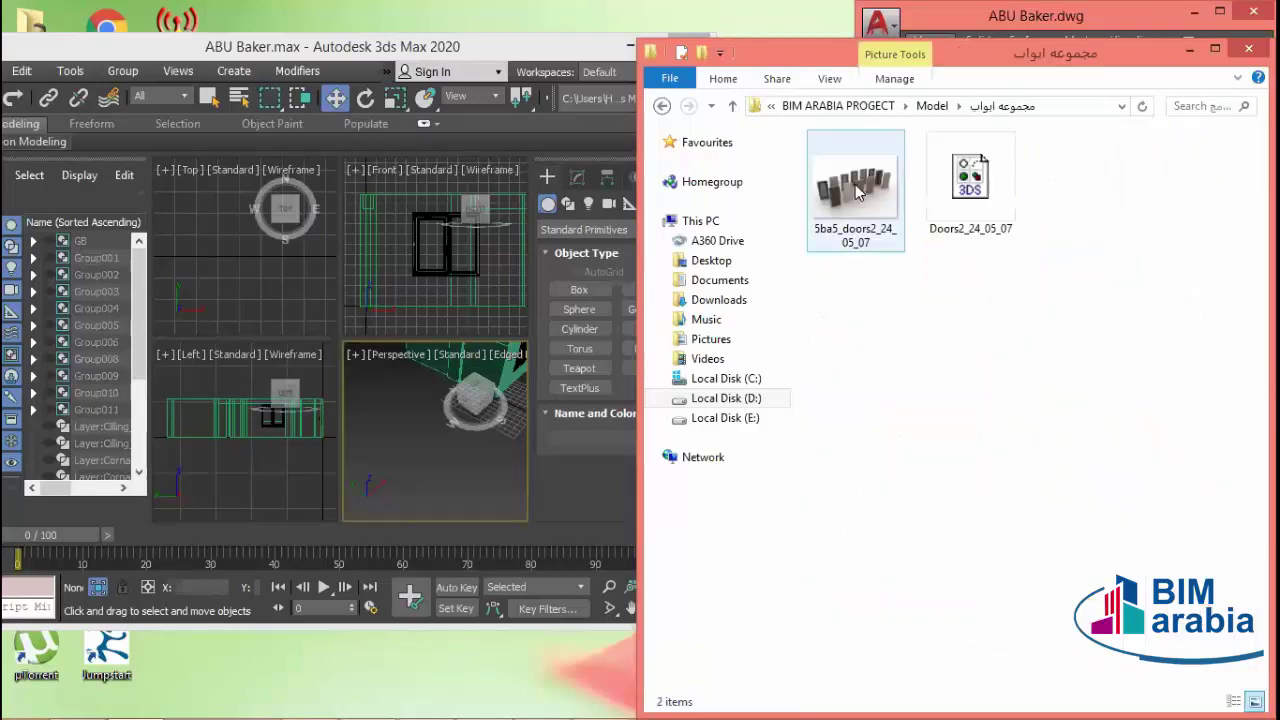
pyautogui.click(732, 105)
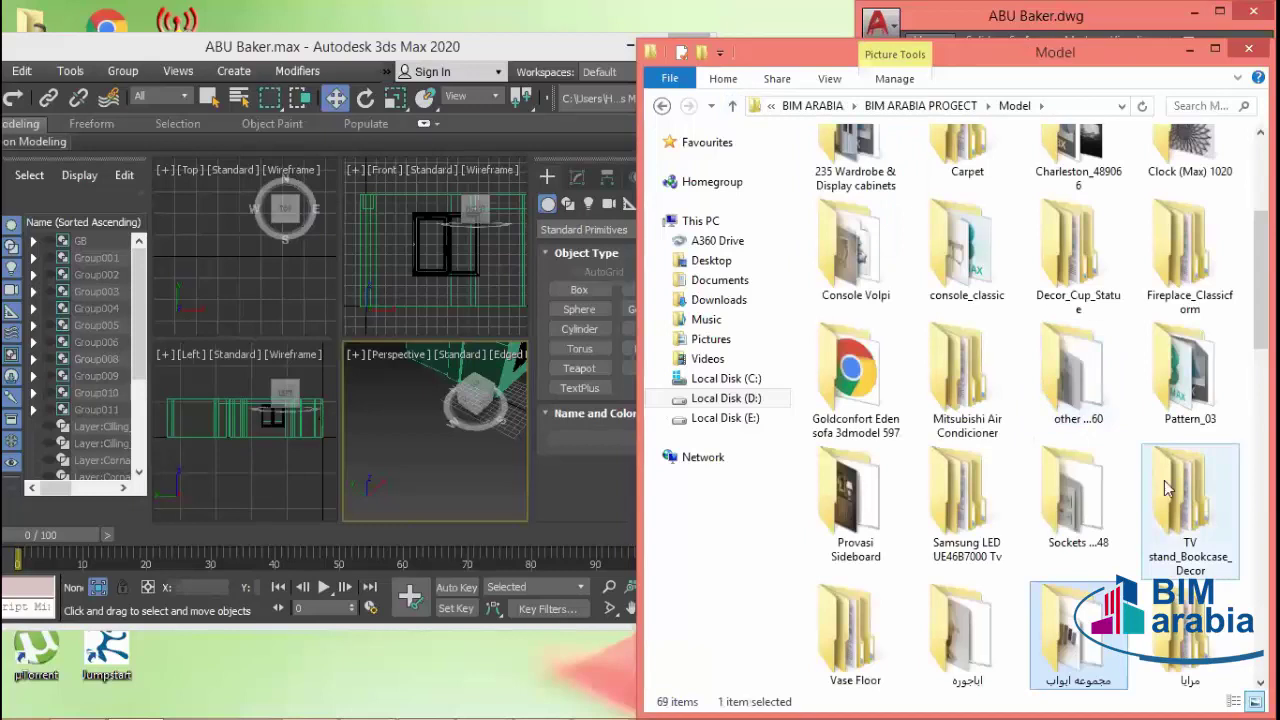
# - Scroll the thumbnails, preview the Kerama Marazzi - Stone garden image, then select buxus_01
pyautogui.scroll(-3, 1183, 548)
pyautogui.scroll(-3, 1178, 540)
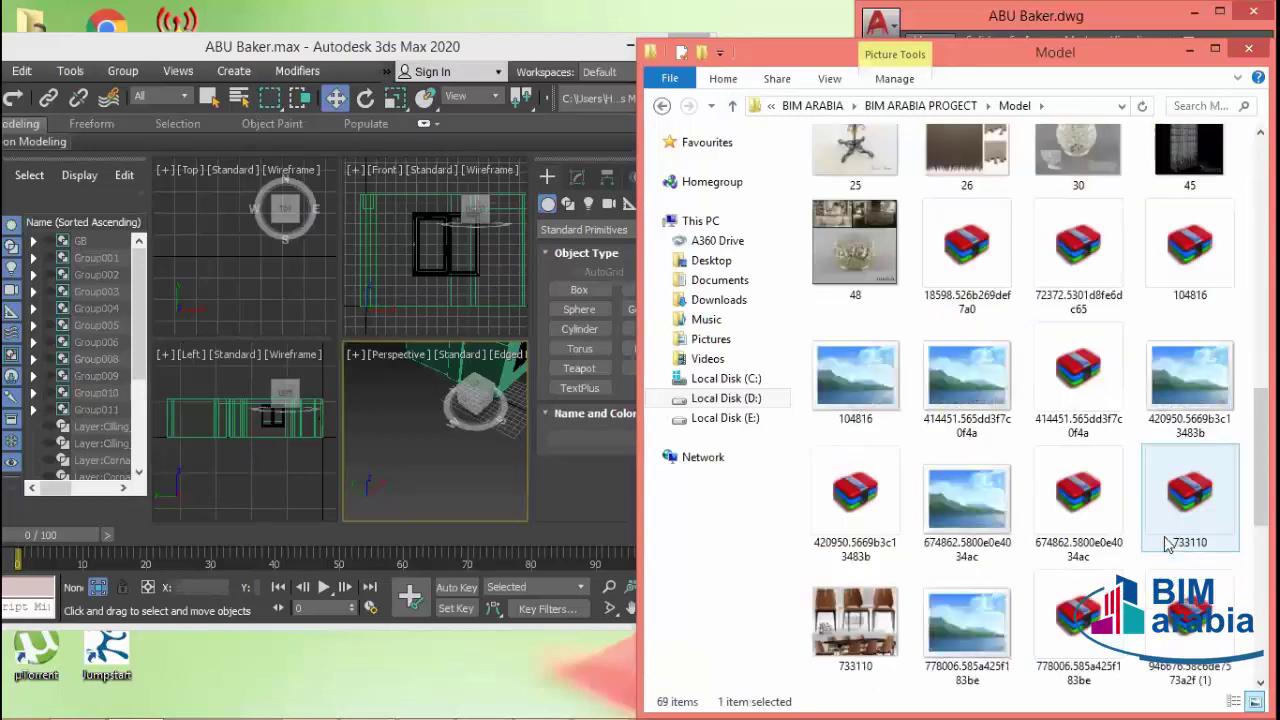
pyautogui.scroll(-3, 1177, 534)
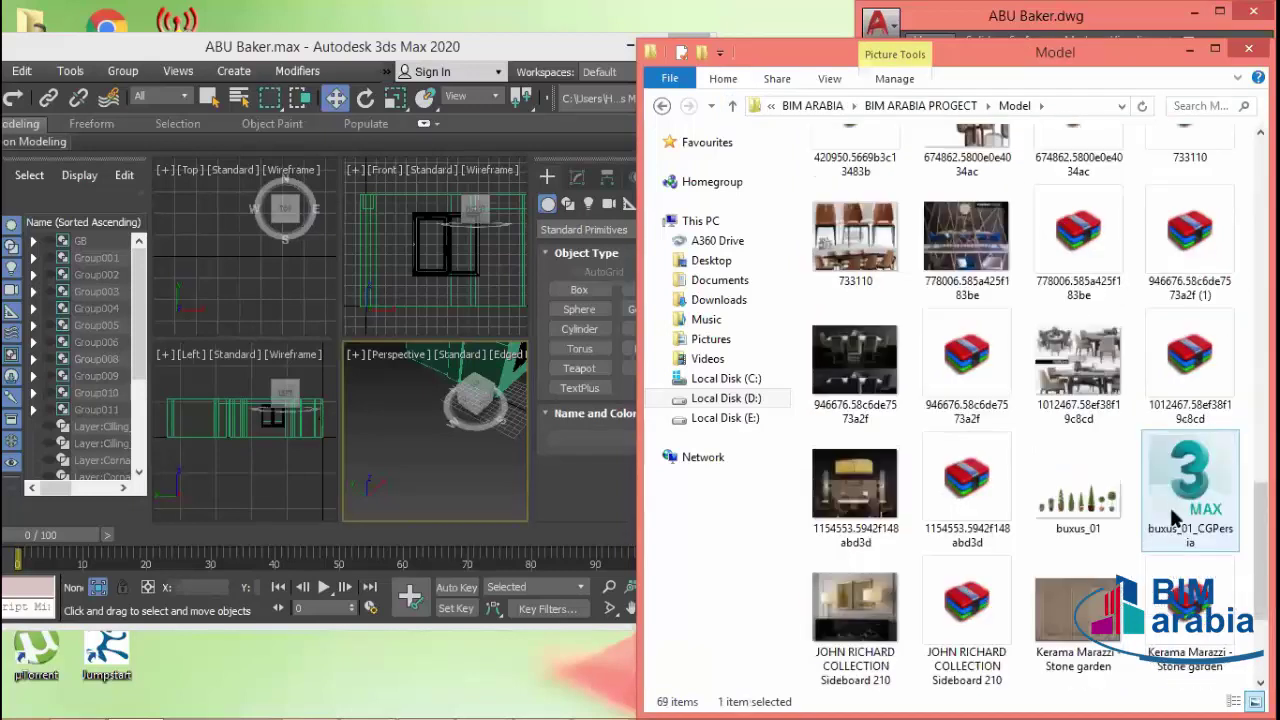
pyautogui.scroll(-3, 1172, 497)
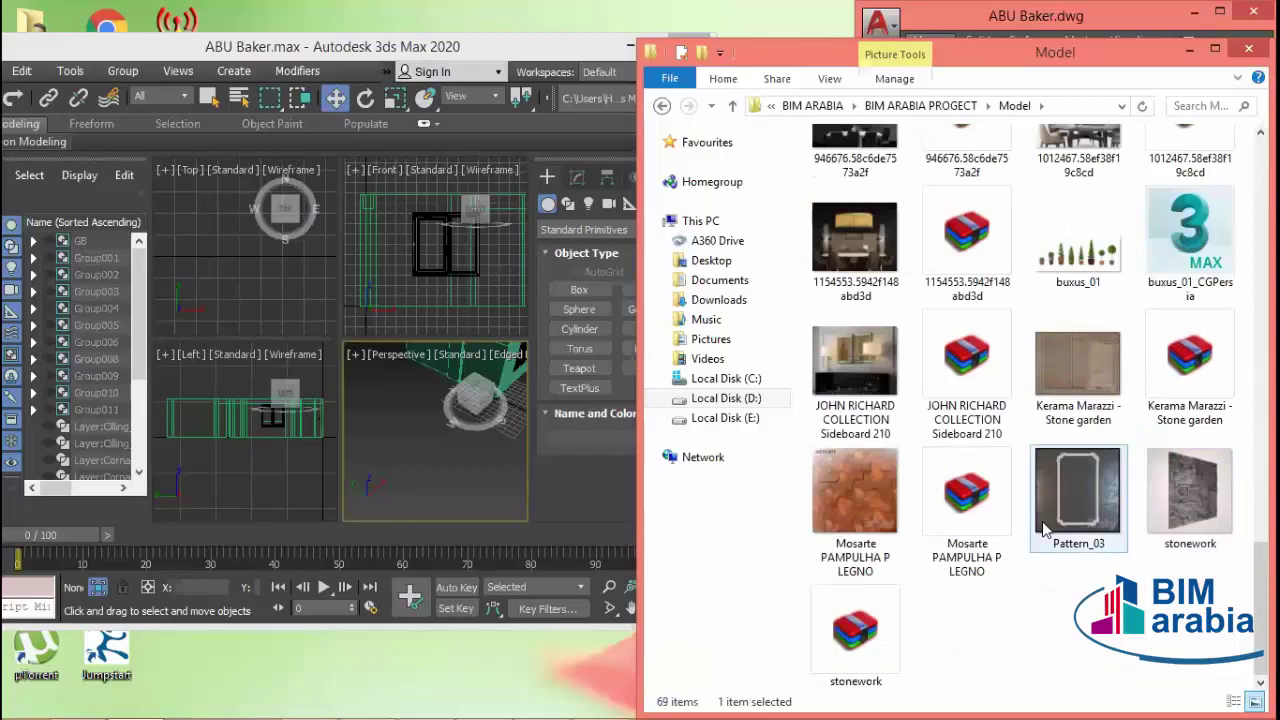
pyautogui.click(1092, 362)
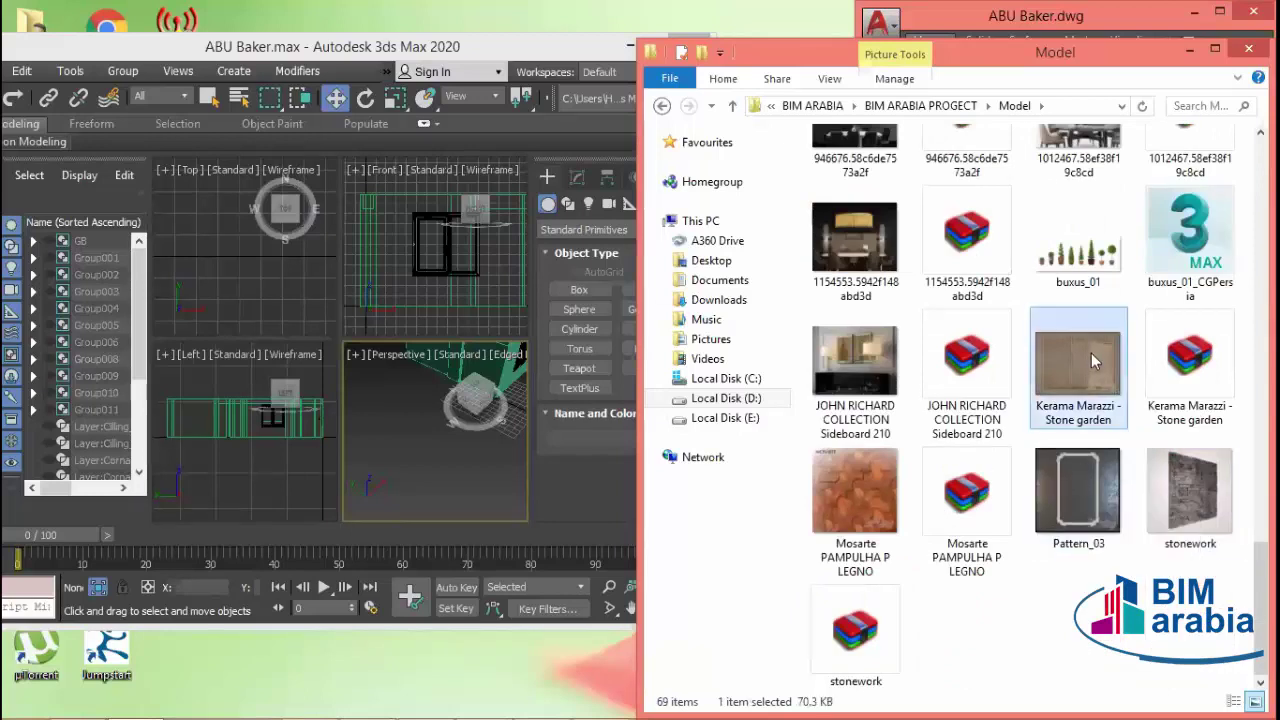
pyautogui.doubleClick(1094, 362)
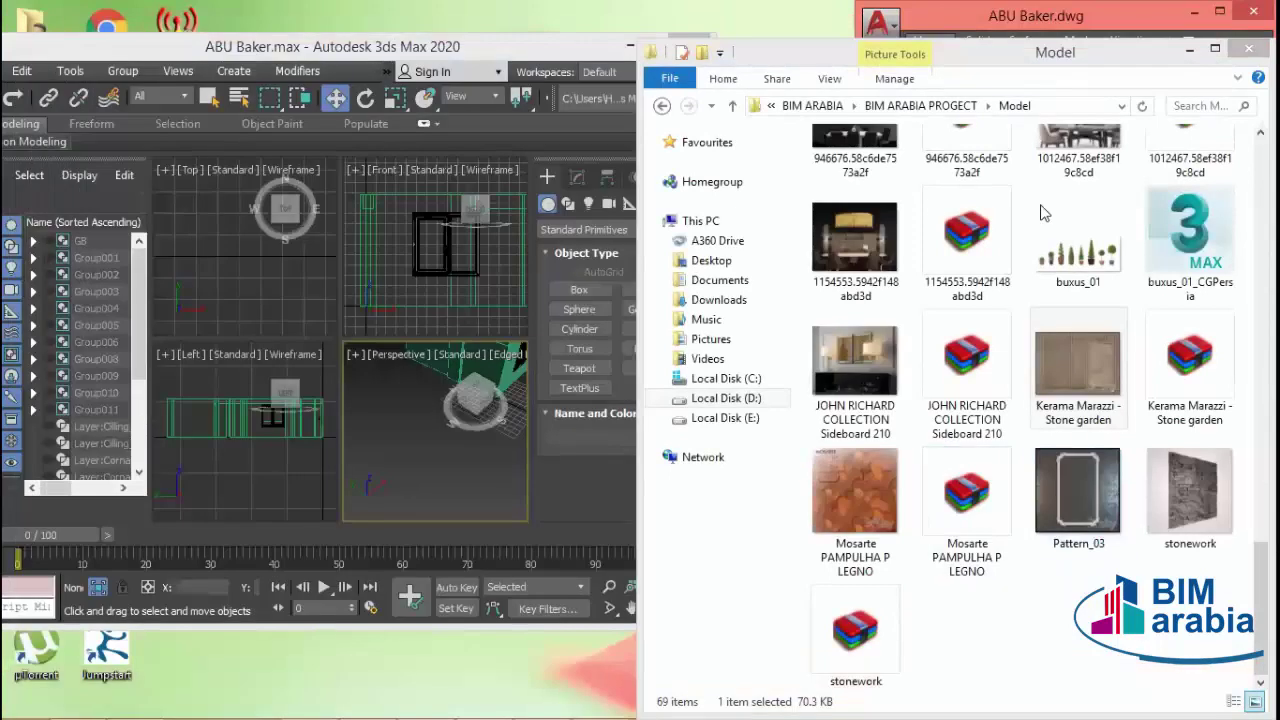
pyautogui.click(1075, 290)
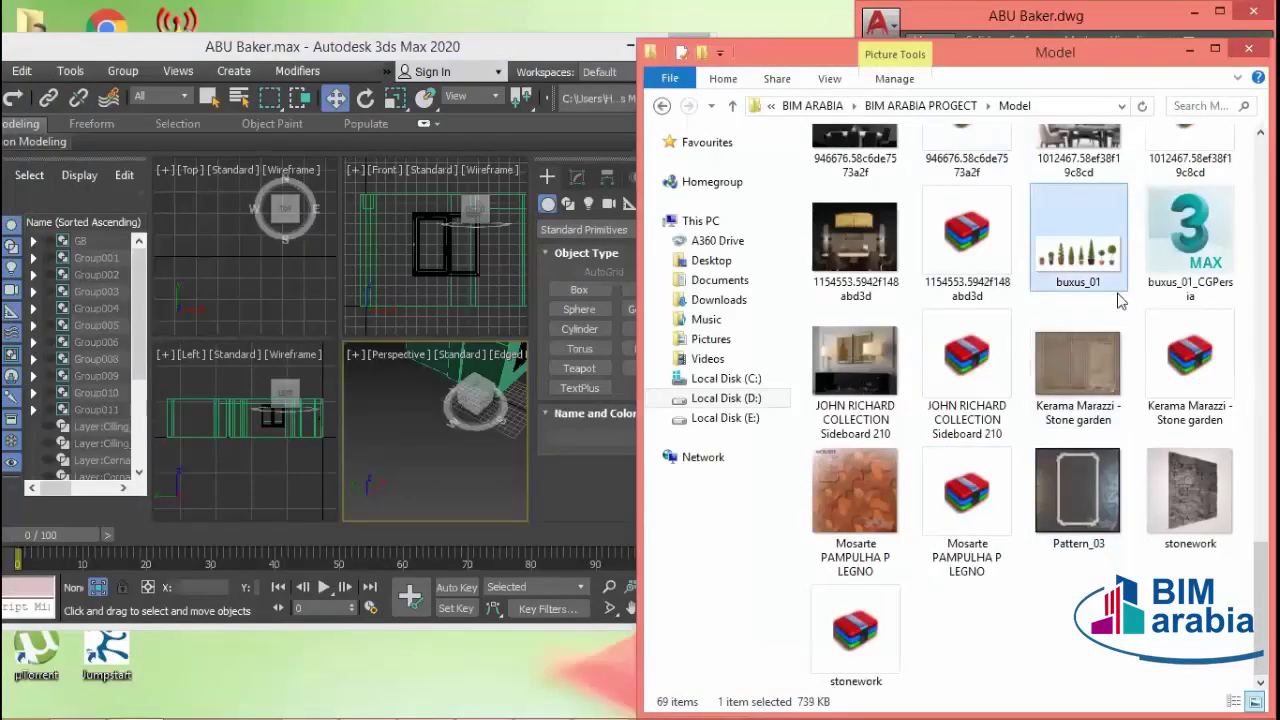
pyautogui.scroll(5, 1100, 305)
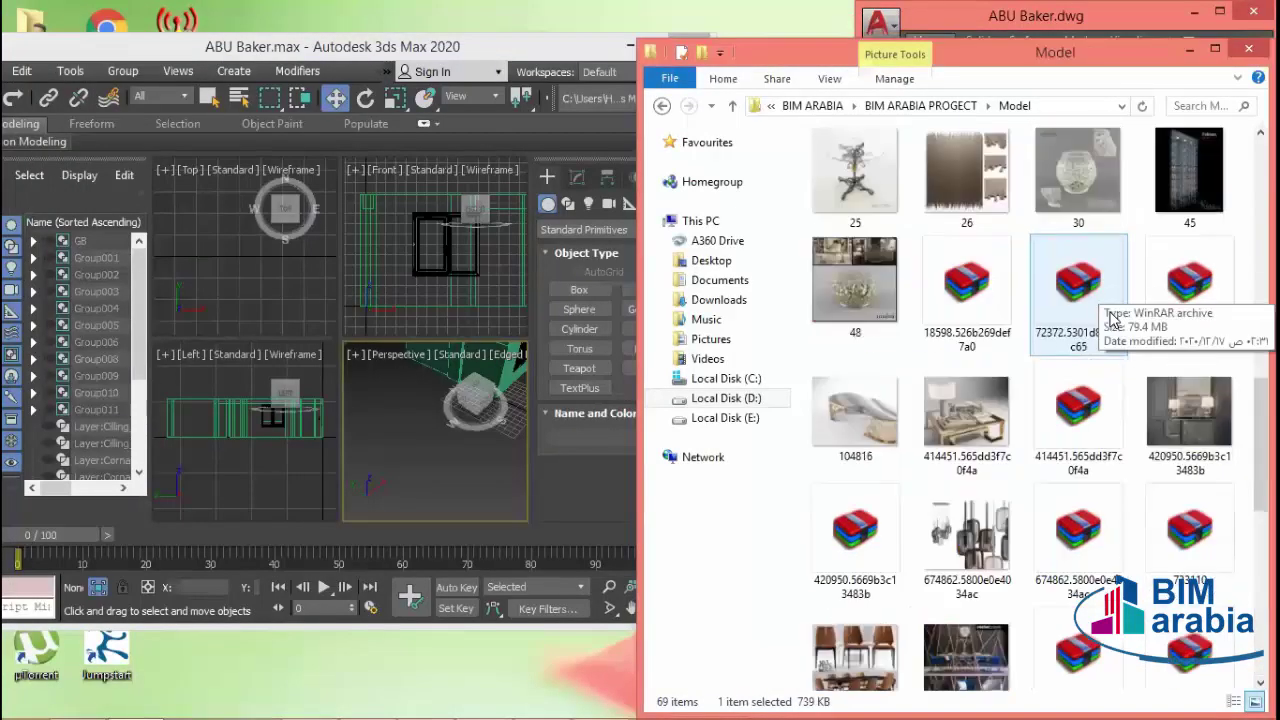
# - View image 26 in Photo Viewer, close it, then open image 45 (Fabbian D95 Tile)
pyautogui.doubleClick(960, 152)
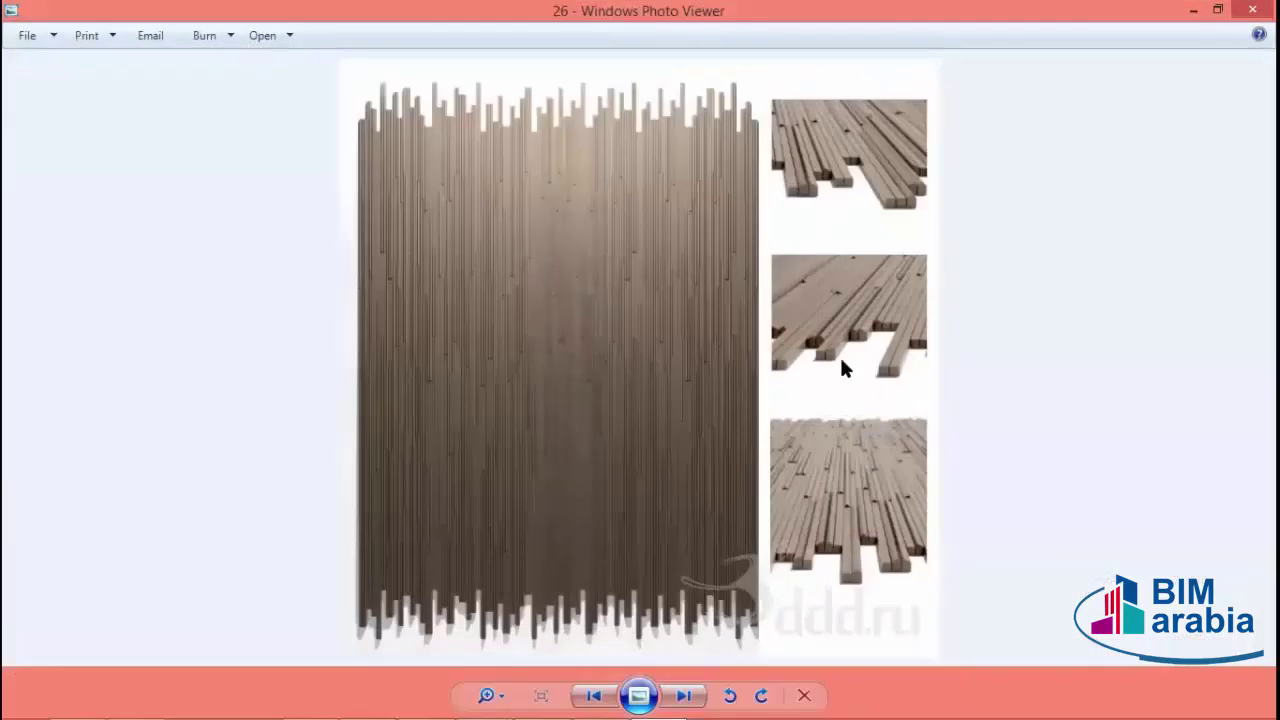
pyautogui.click(1252, 10)
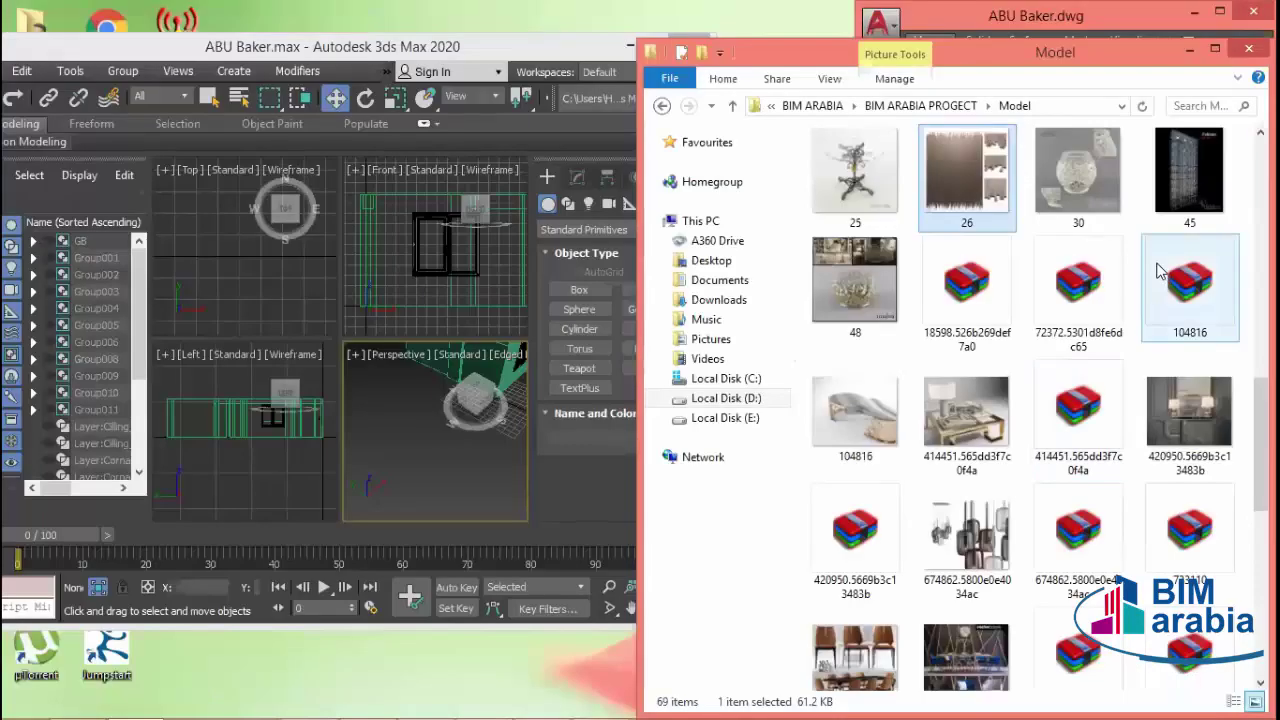
pyautogui.click(1195, 180)
pyautogui.doubleClick(1195, 180)
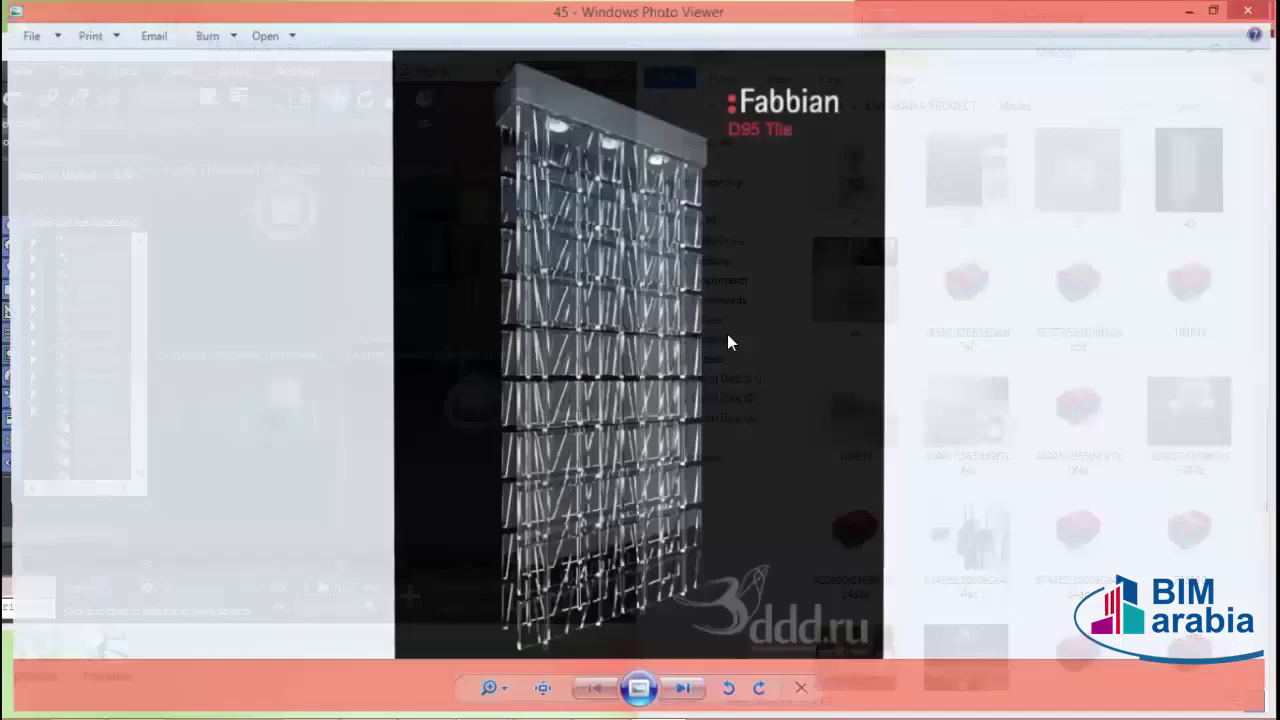
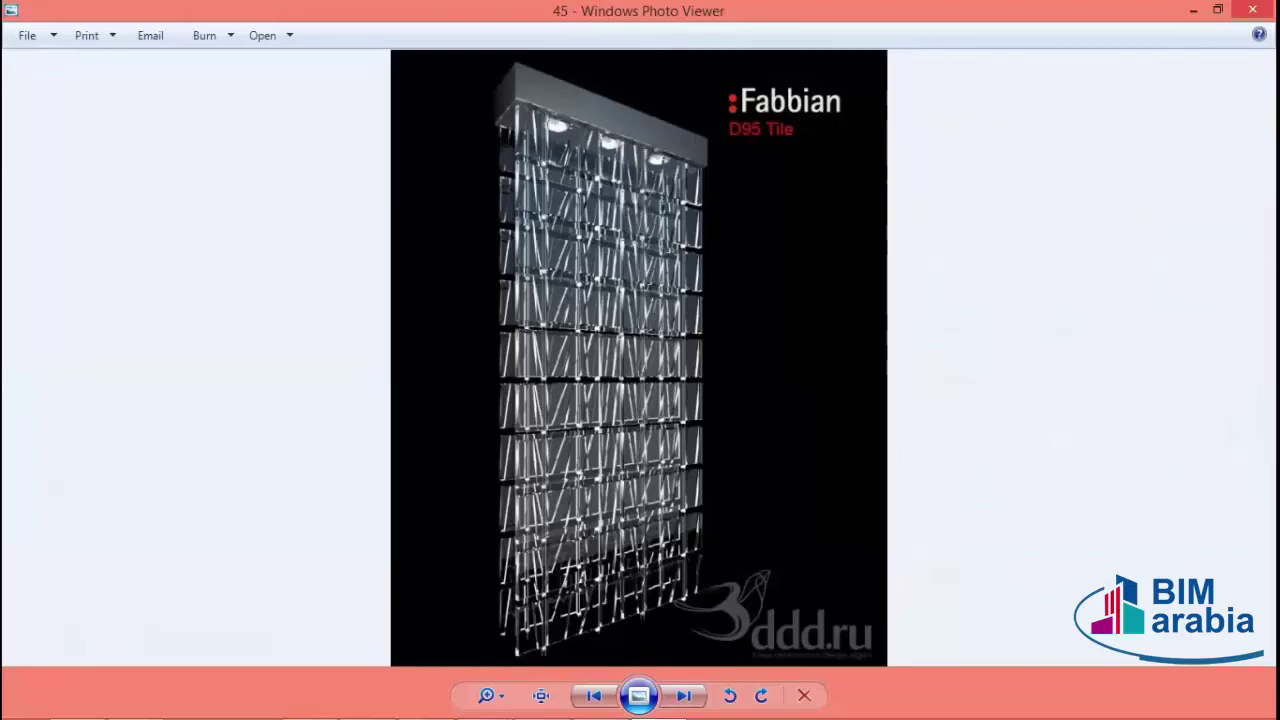
# - Close the photo preview and move up from the Model folder to the BIM ARABIA PROGECT folder
pyautogui.click(1252, 9)
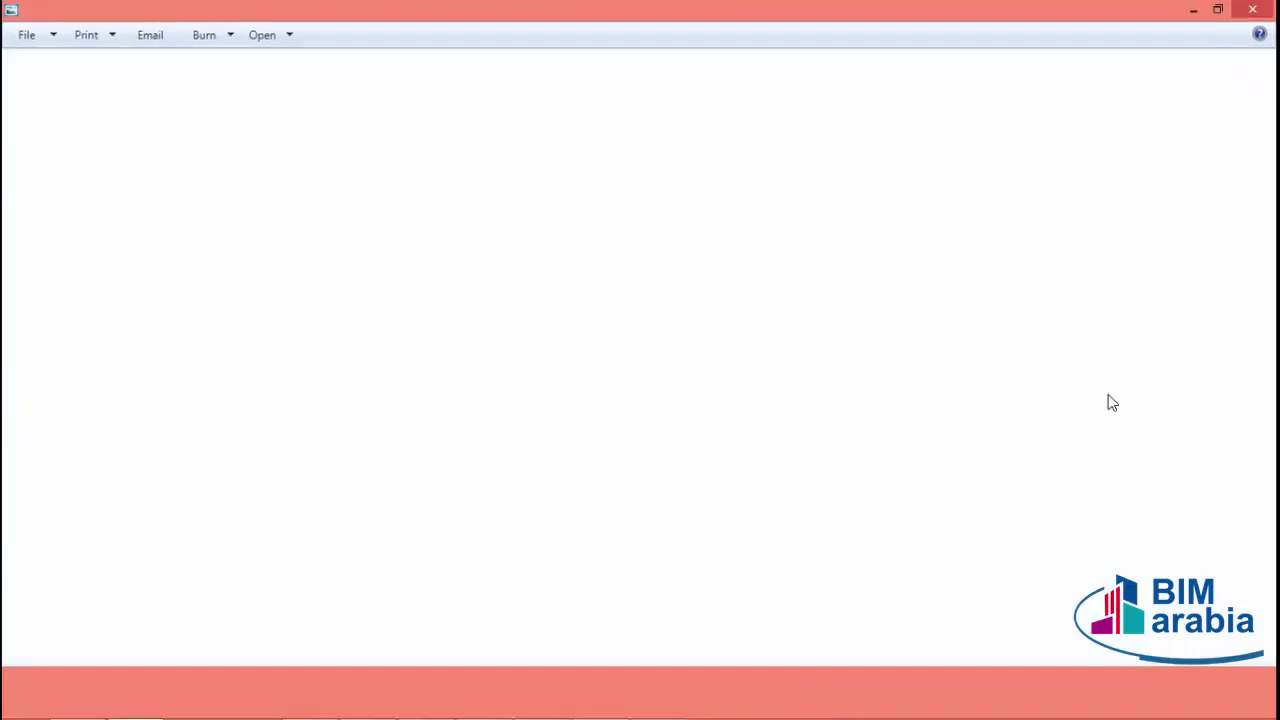
pyautogui.scroll(3, 1100, 325)
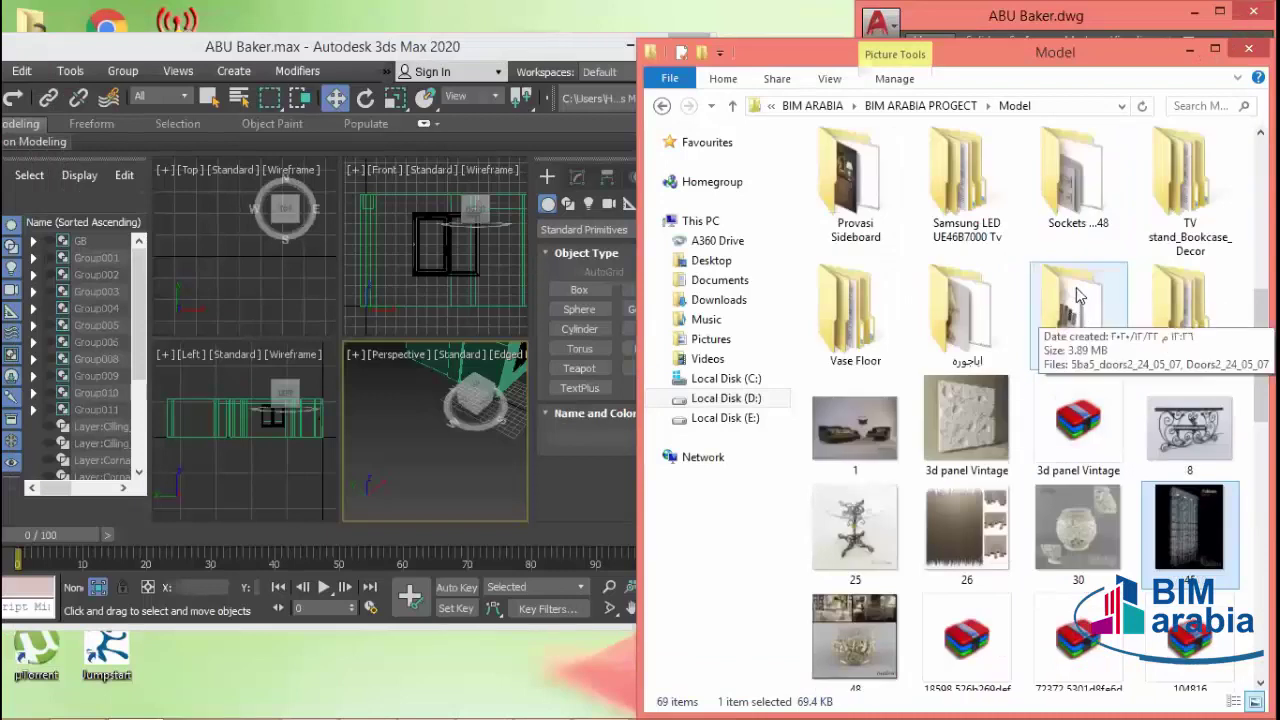
pyautogui.scroll(3, 1105, 325)
pyautogui.scroll(2, 1103, 332)
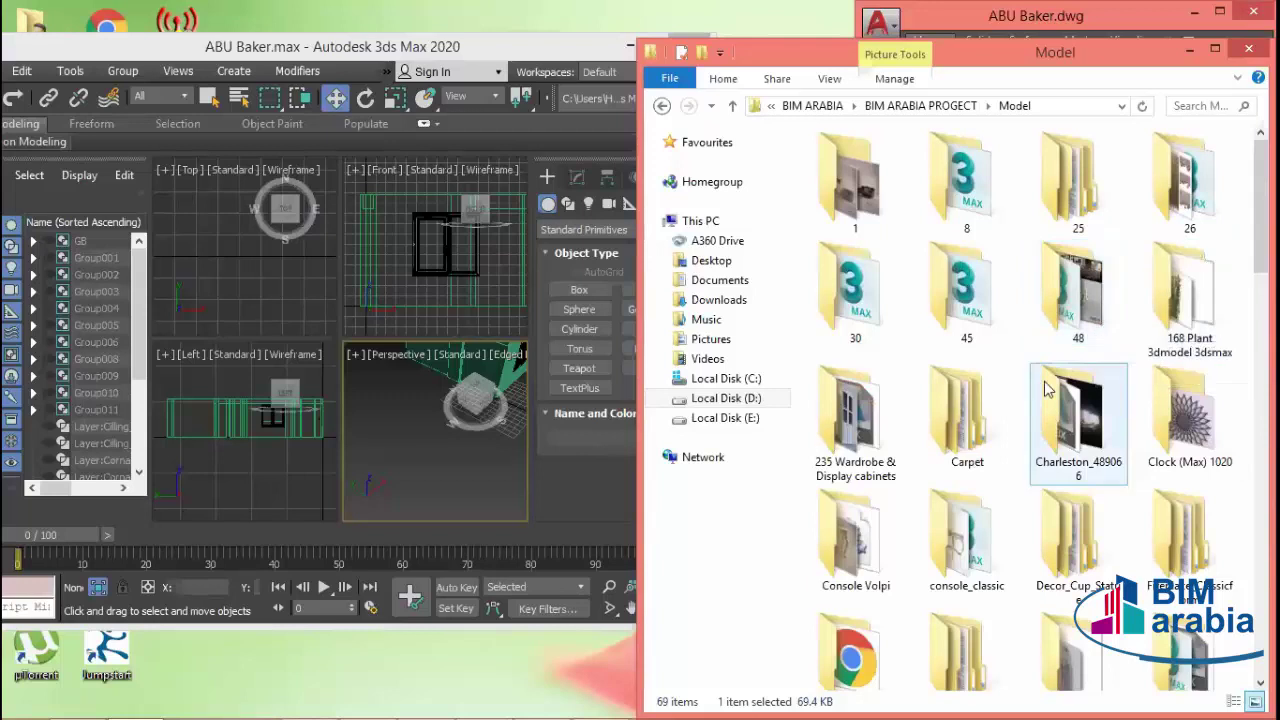
pyautogui.click(733, 106)
pyautogui.scroll(-5, 1183, 243)
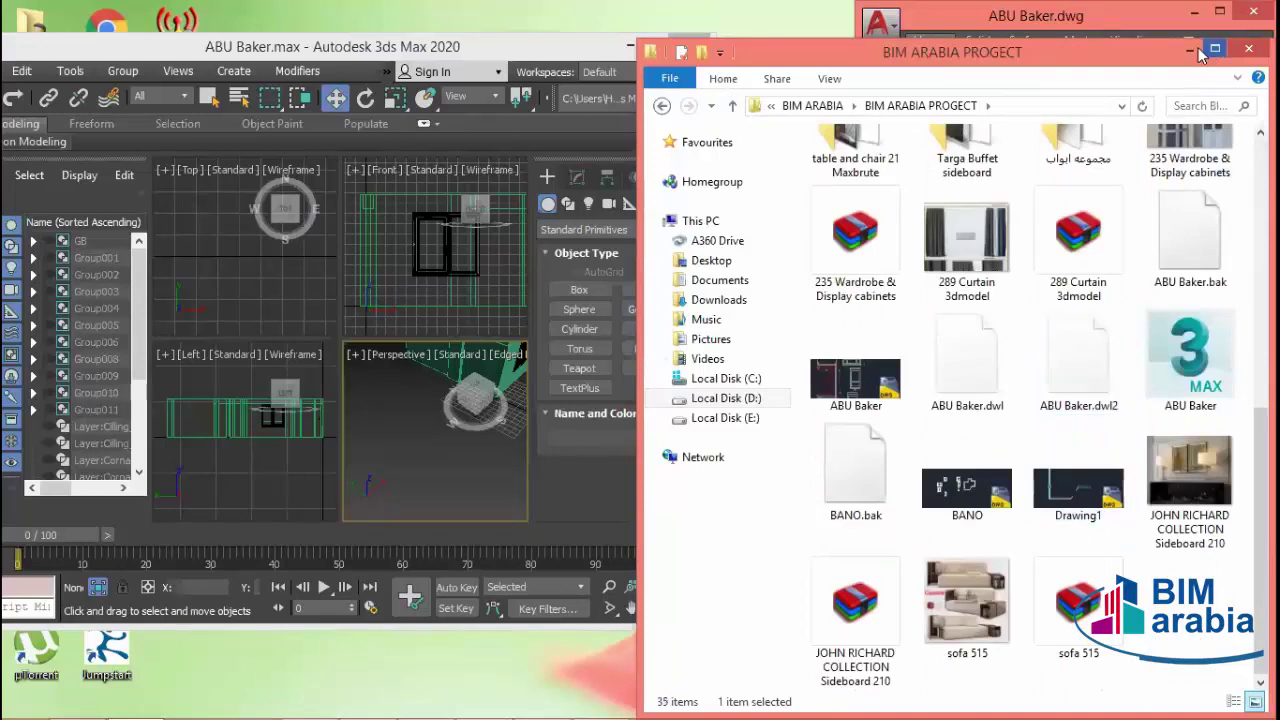
pyautogui.click(1118, 32)
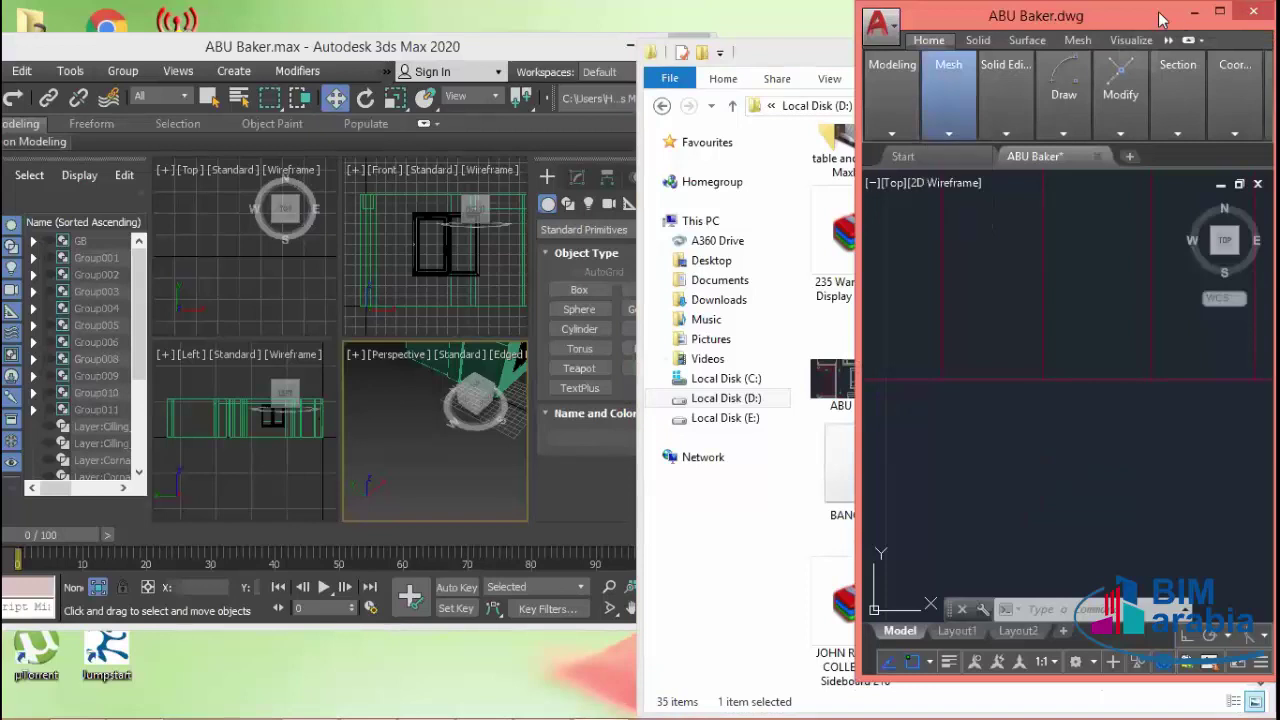
pyautogui.click(980, 45)
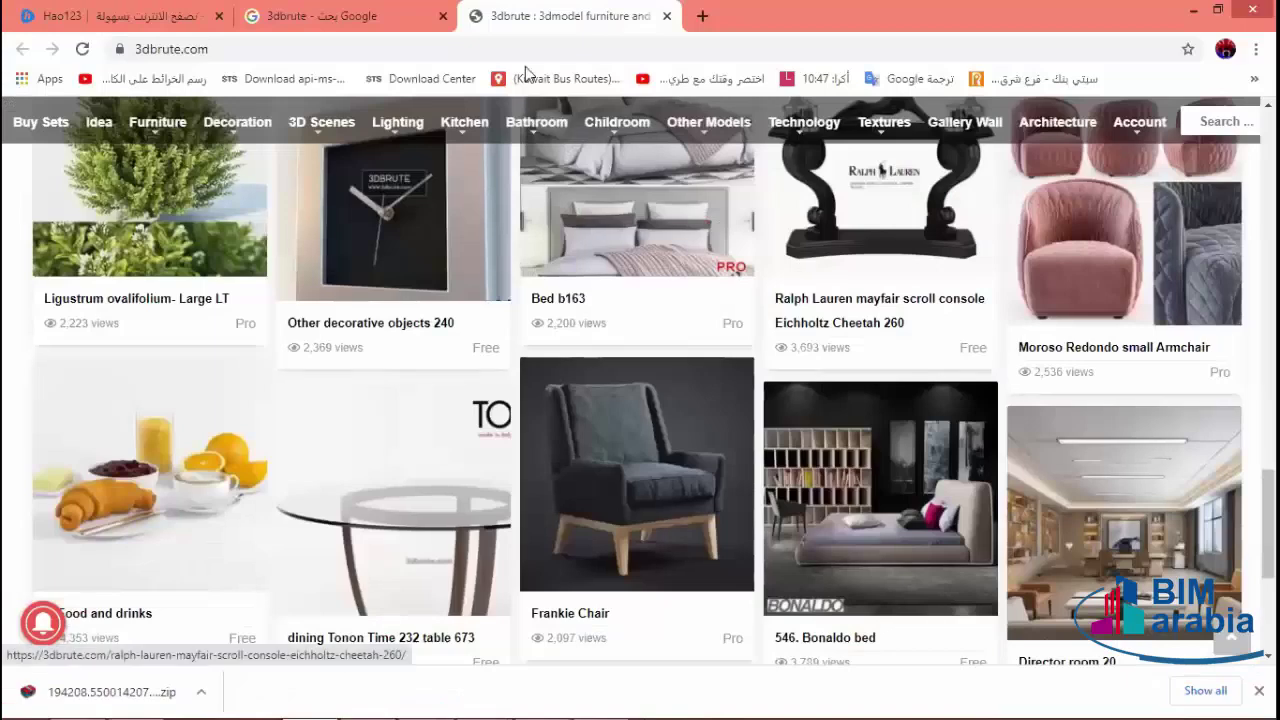
# - Search 3dbrute.com for 'door' models
pyautogui.scroll(-10, 622, 282)
pyautogui.scroll(-5, 620, 280)
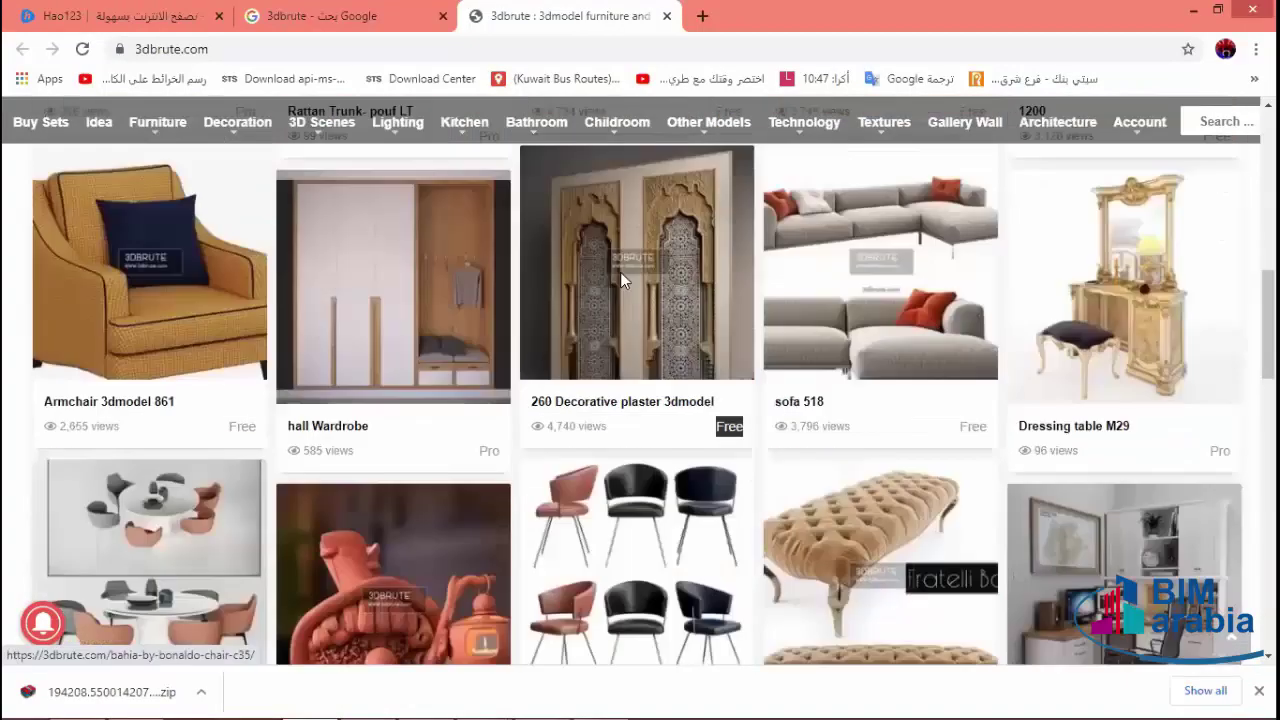
pyautogui.scroll(15, 620, 272)
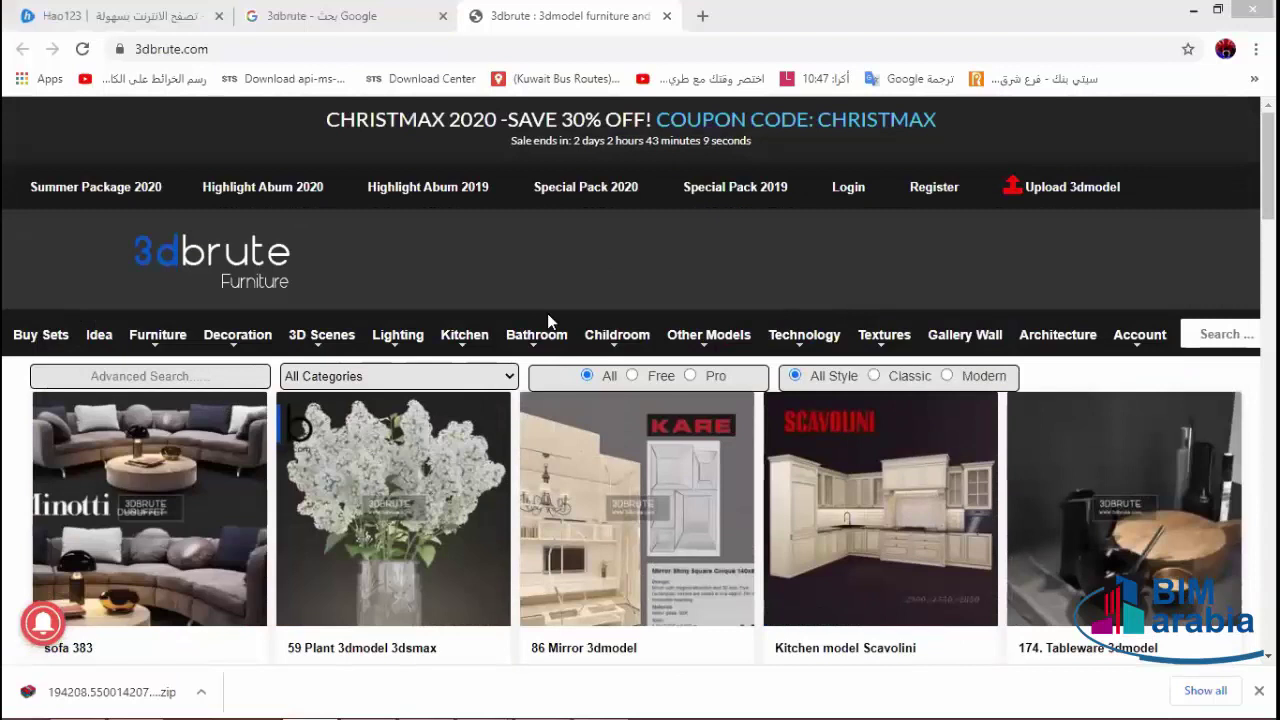
pyautogui.click(1210, 337)
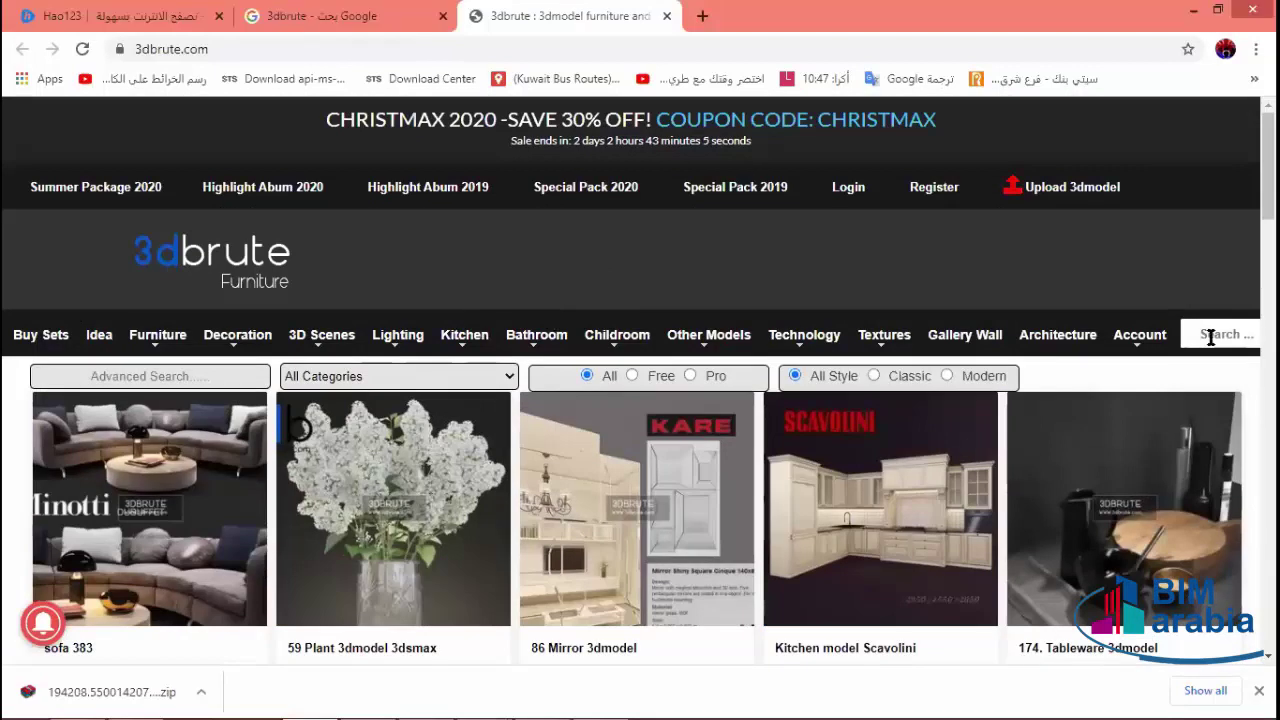
pyautogui.write('door')
pyautogui.press('Return')
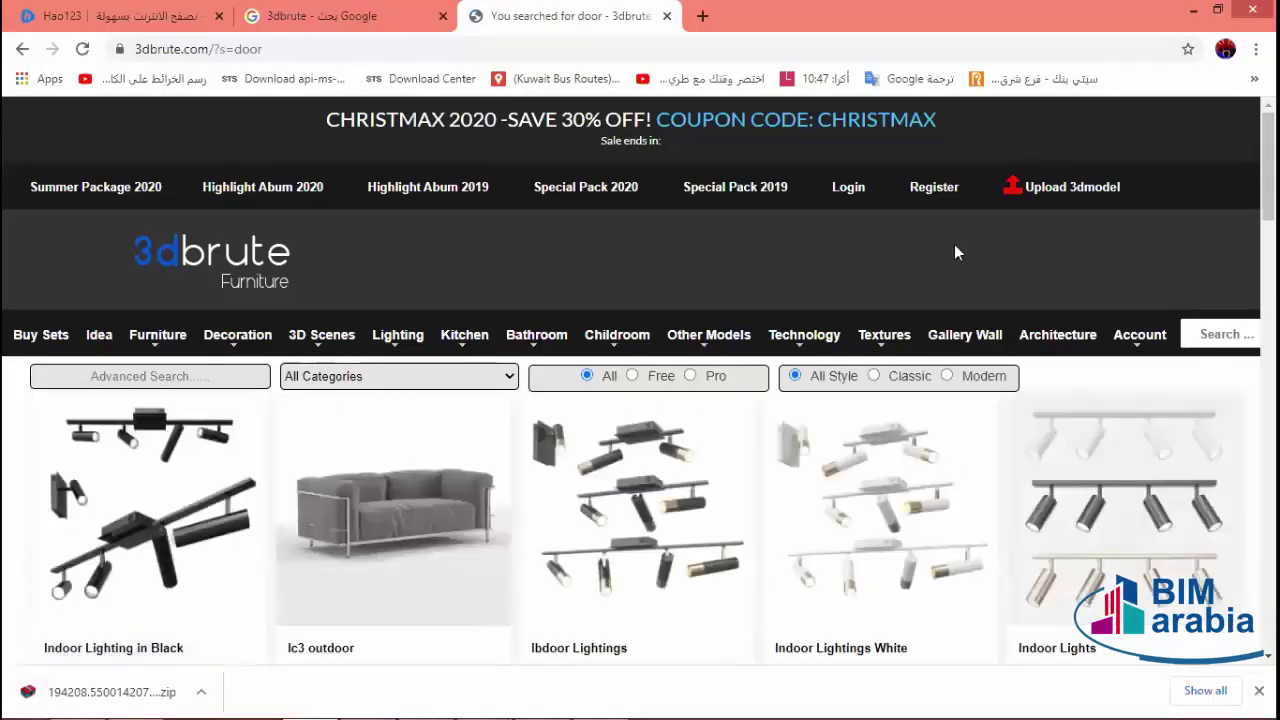
# - Browse the door search results, such as classic door 04 and Doors Meranti 2, then return to the top
pyautogui.scroll(-1, 700, 338)
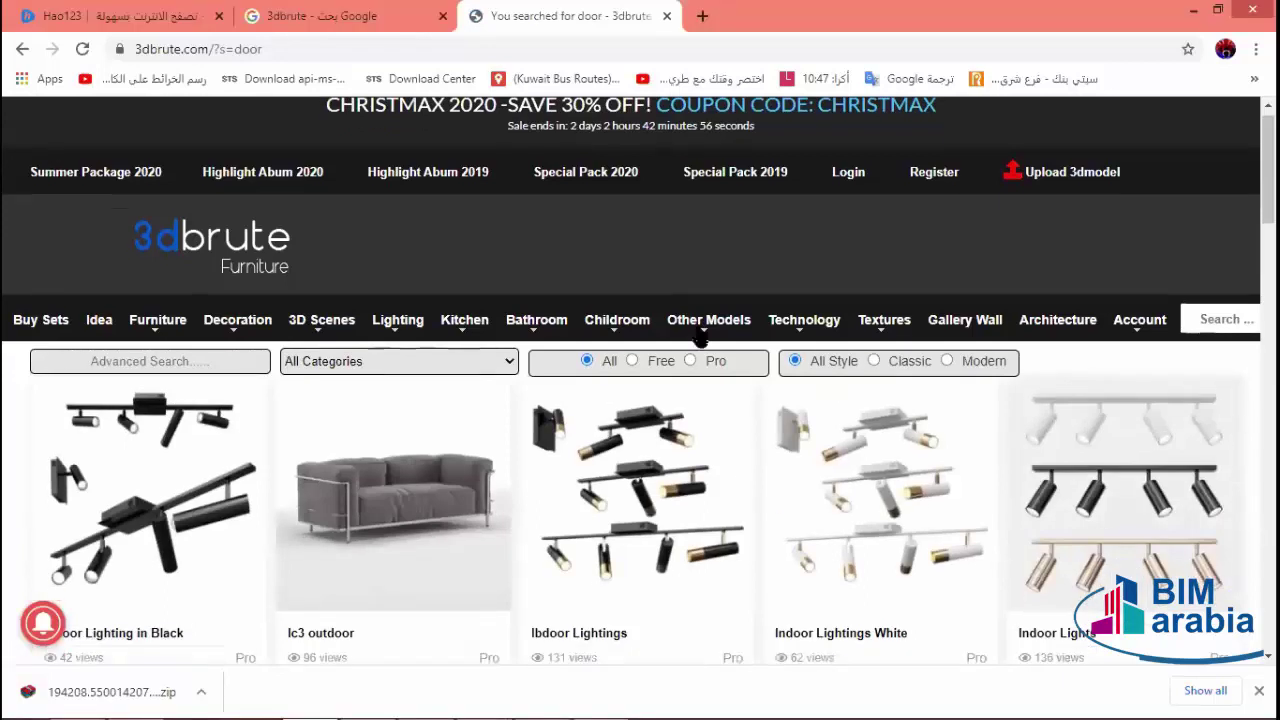
pyautogui.scroll(-4, 740, 395)
pyautogui.scroll(-3, 740, 395)
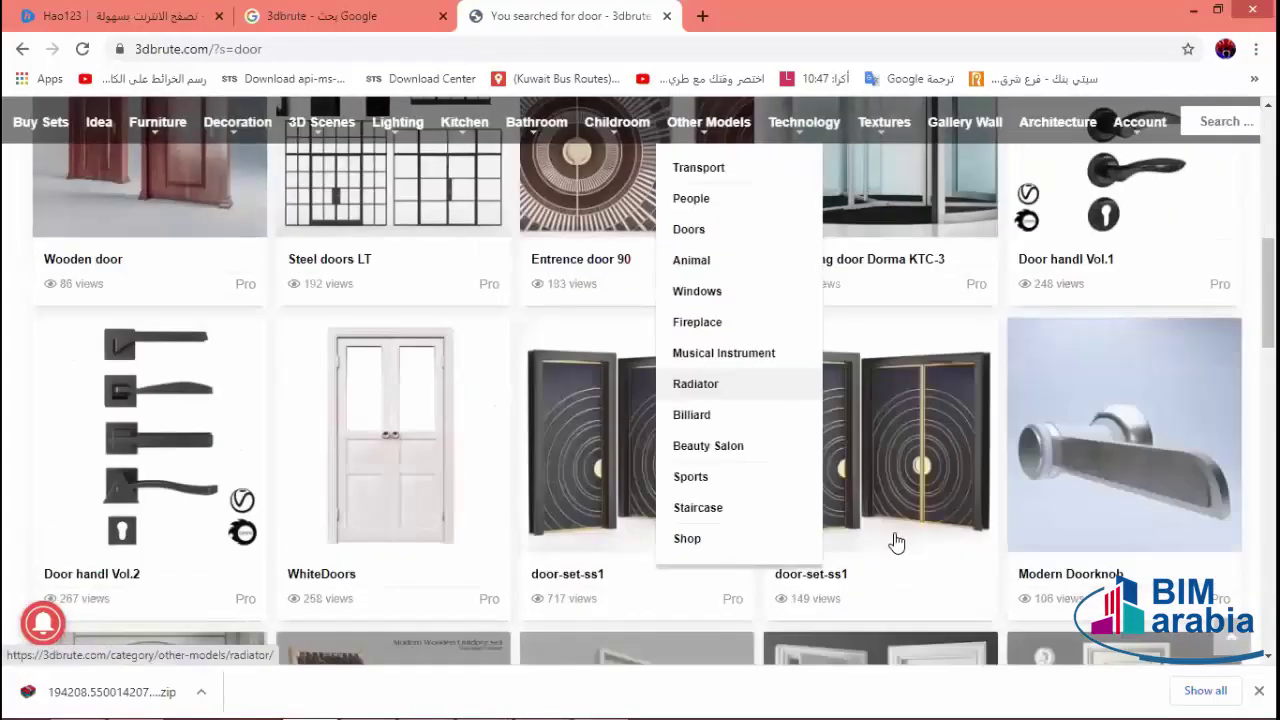
pyautogui.scroll(2, 891, 537)
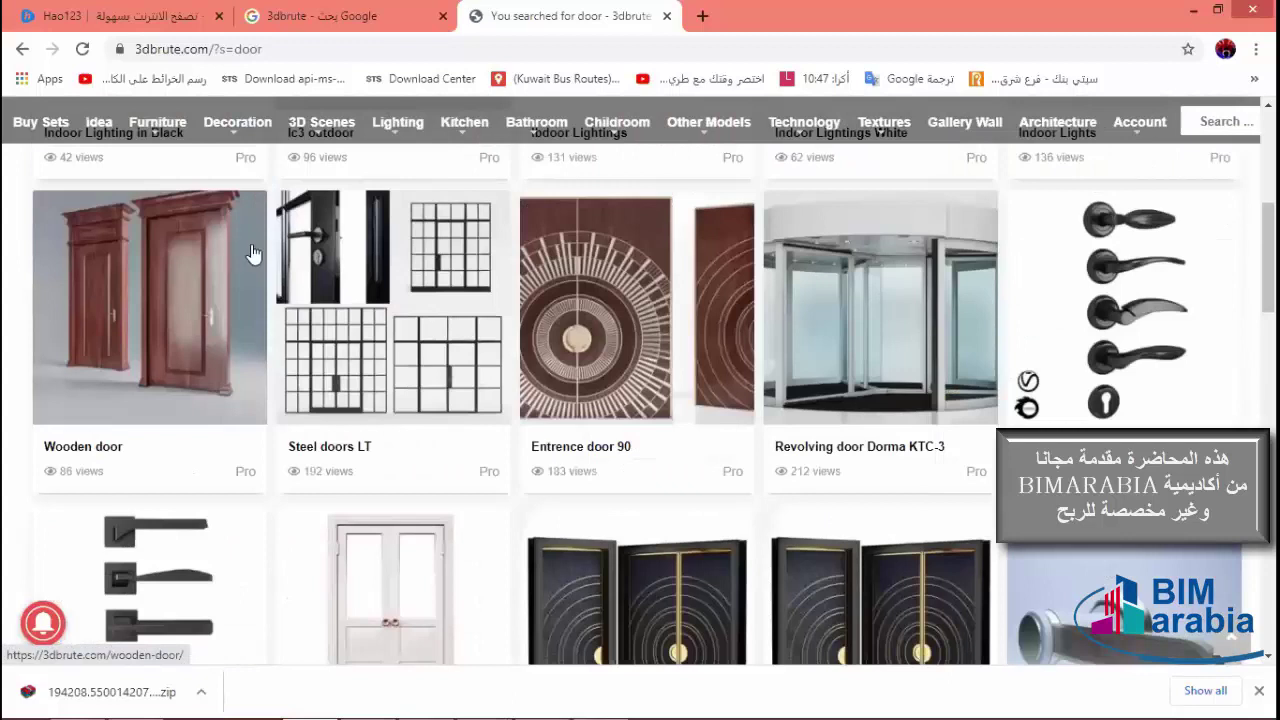
pyautogui.scroll(2, 168, 284)
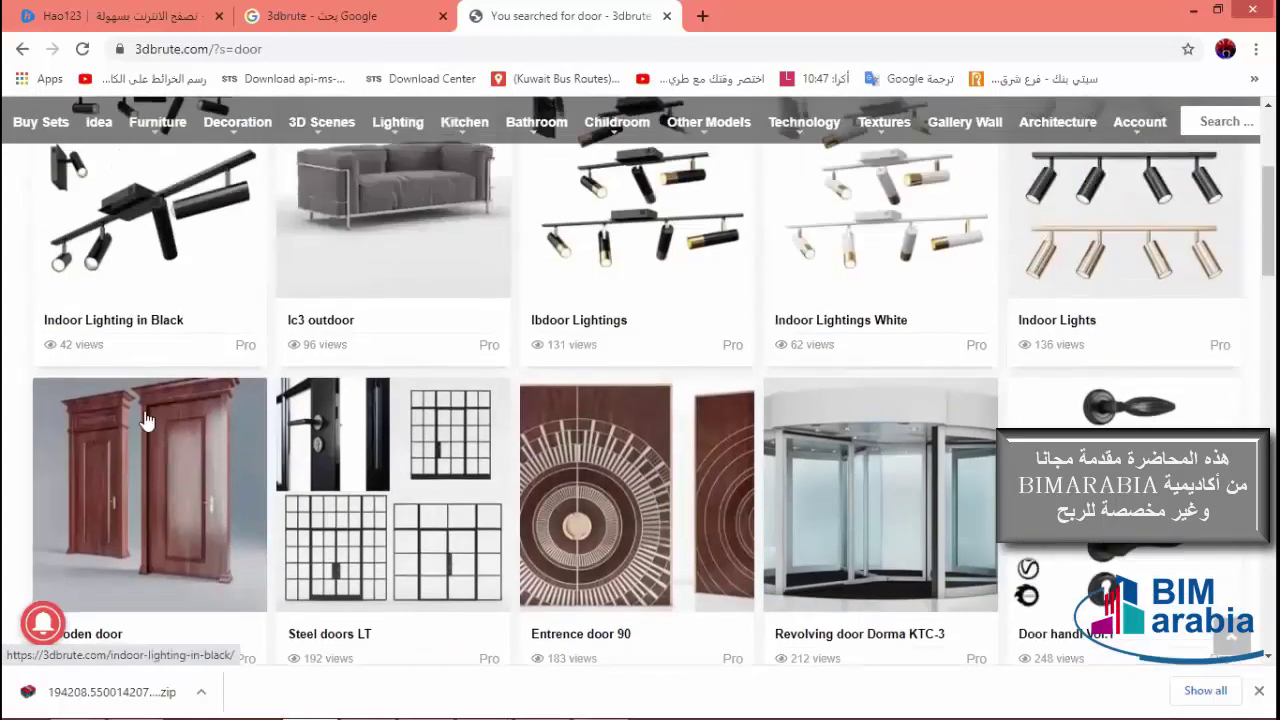
pyautogui.scroll(-1, 327, 422)
pyautogui.scroll(-1, 474, 433)
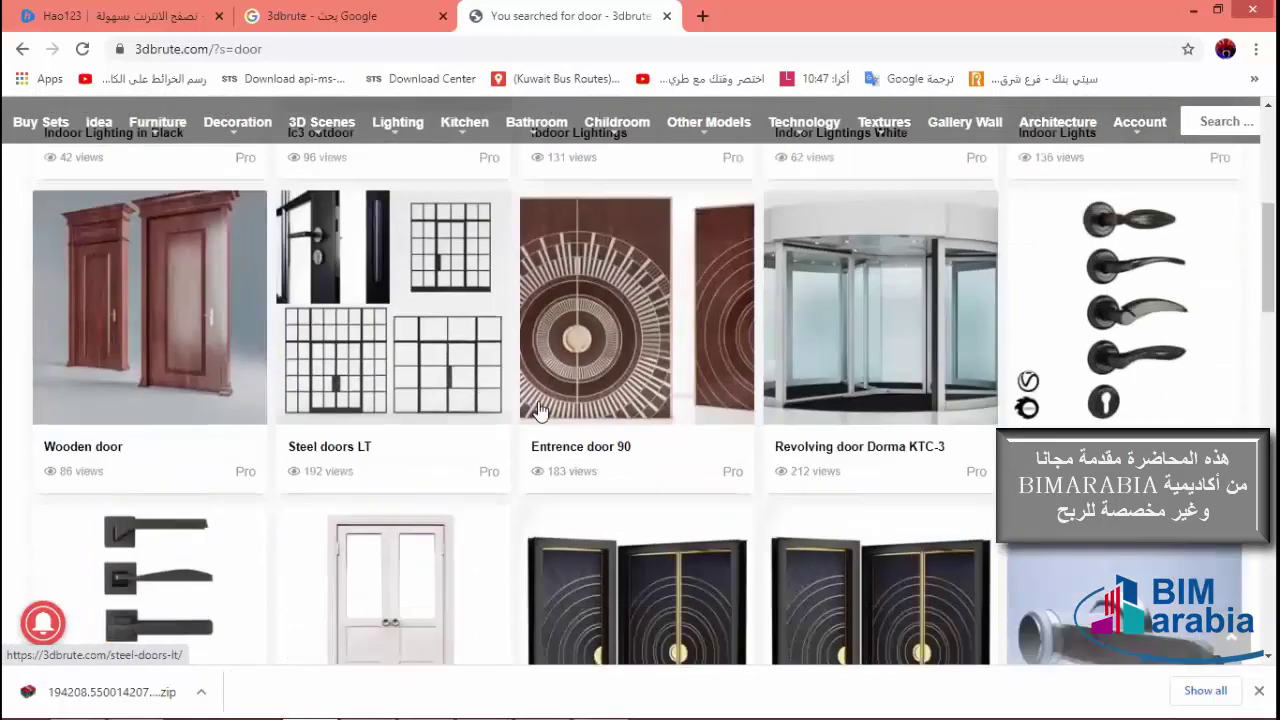
pyautogui.scroll(-2, 540, 490)
pyautogui.scroll(-1, 600, 535)
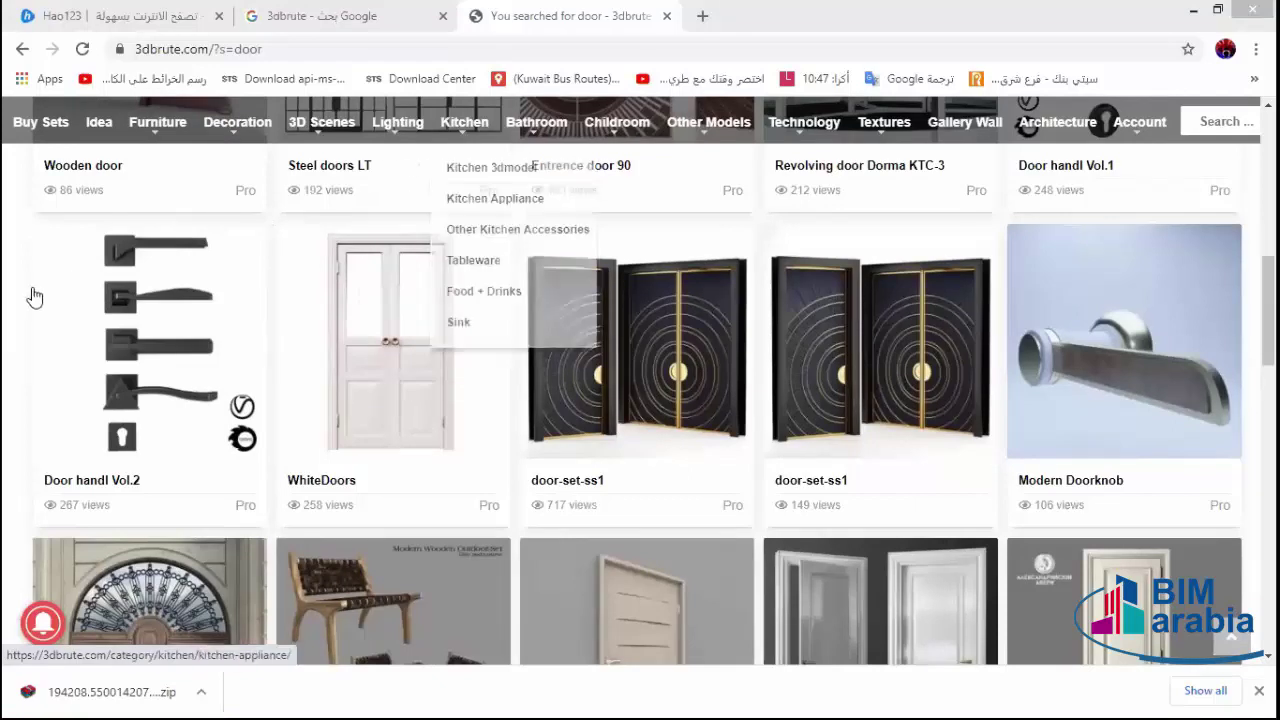
pyautogui.scroll(-1, 845, 550)
pyautogui.scroll(-1, 845, 550)
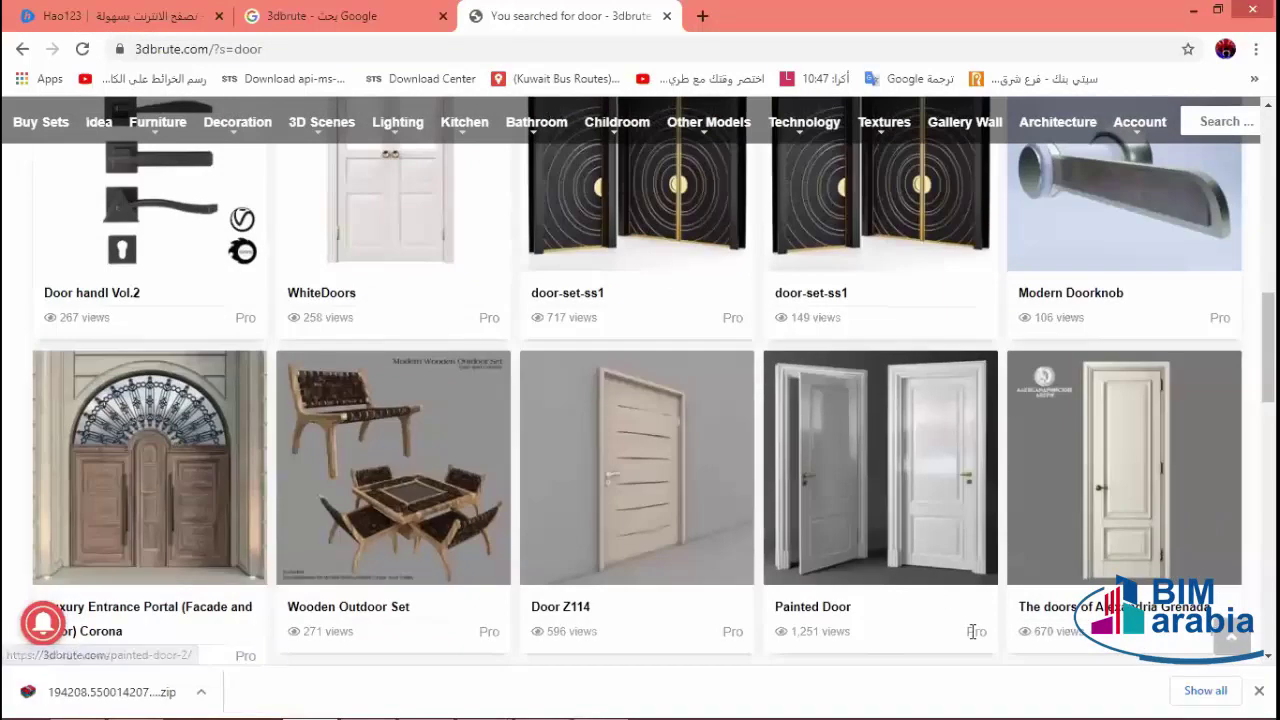
pyautogui.scroll(-1, 770, 481)
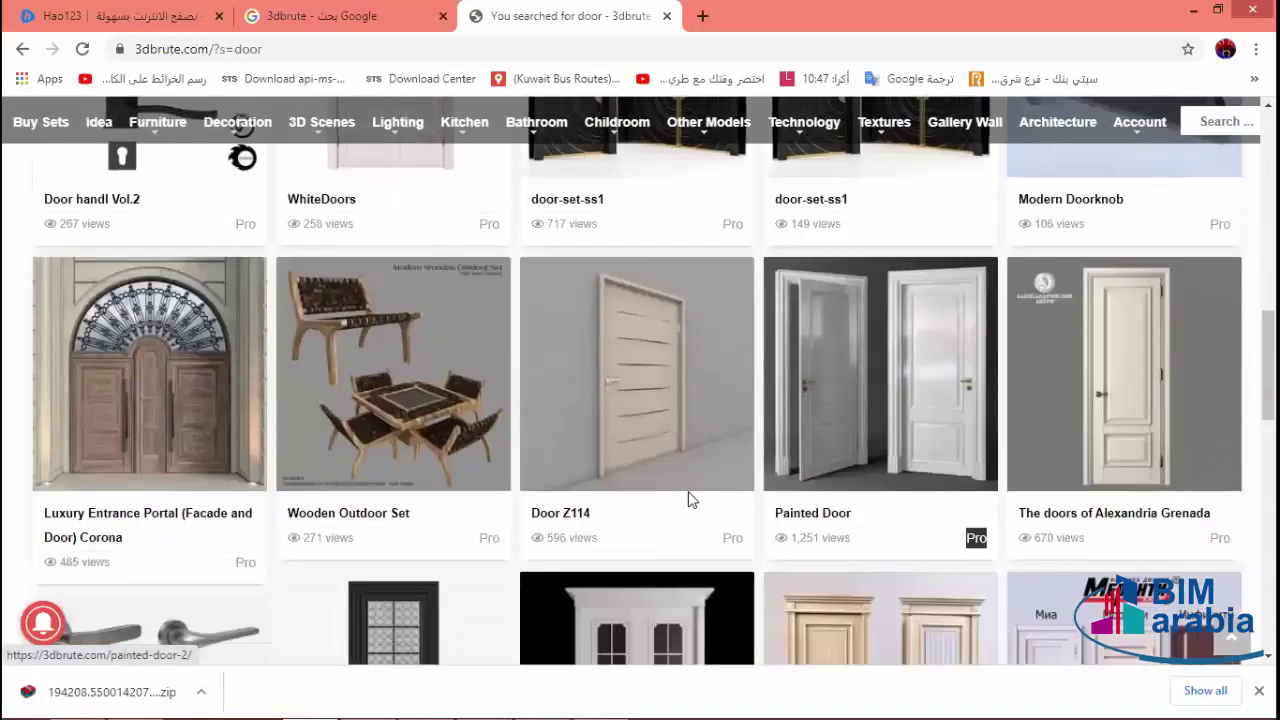
pyautogui.scroll(-1, 700, 490)
pyautogui.scroll(-1, 740, 506)
pyautogui.scroll(-1, 989, 547)
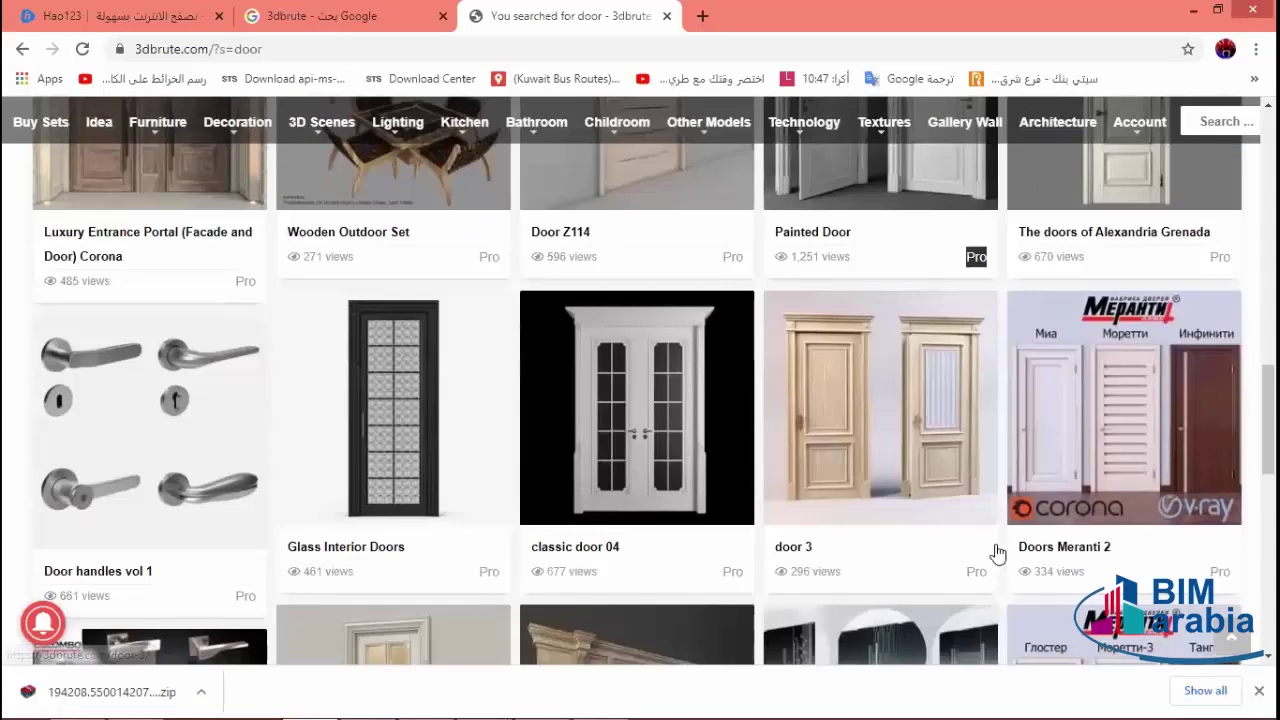
pyautogui.click(1058, 518)
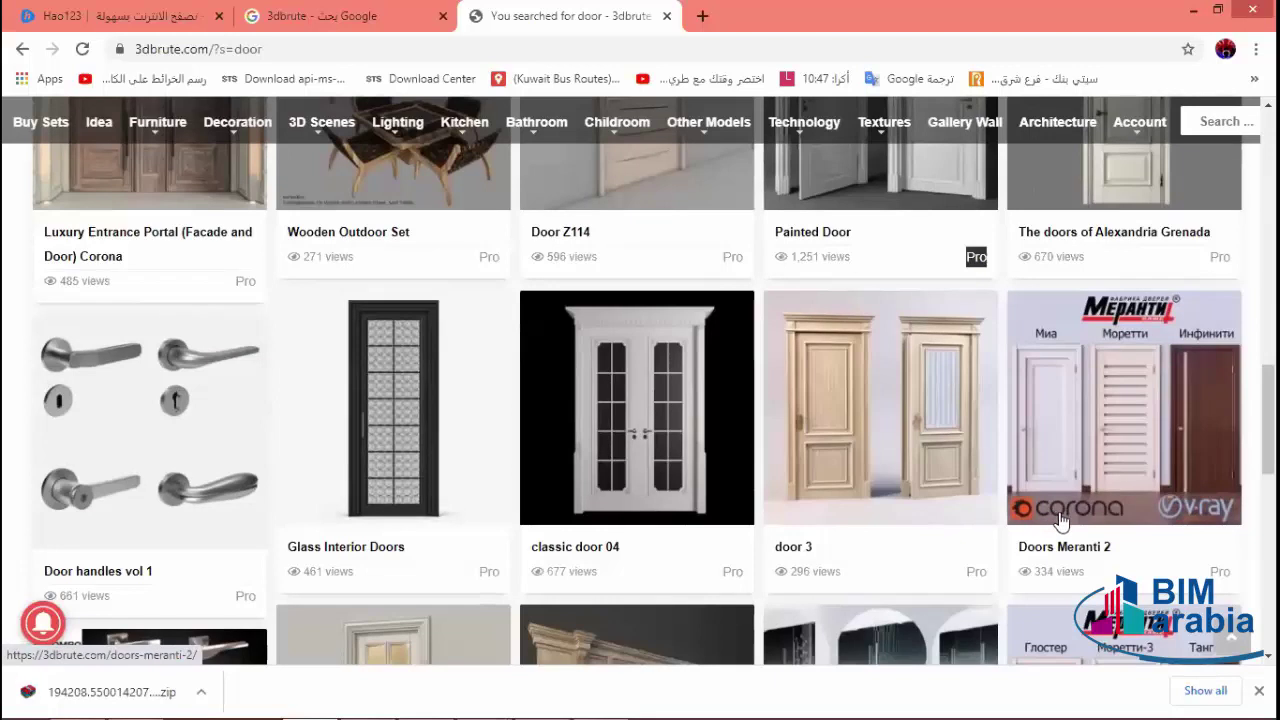
pyautogui.click(1061, 520)
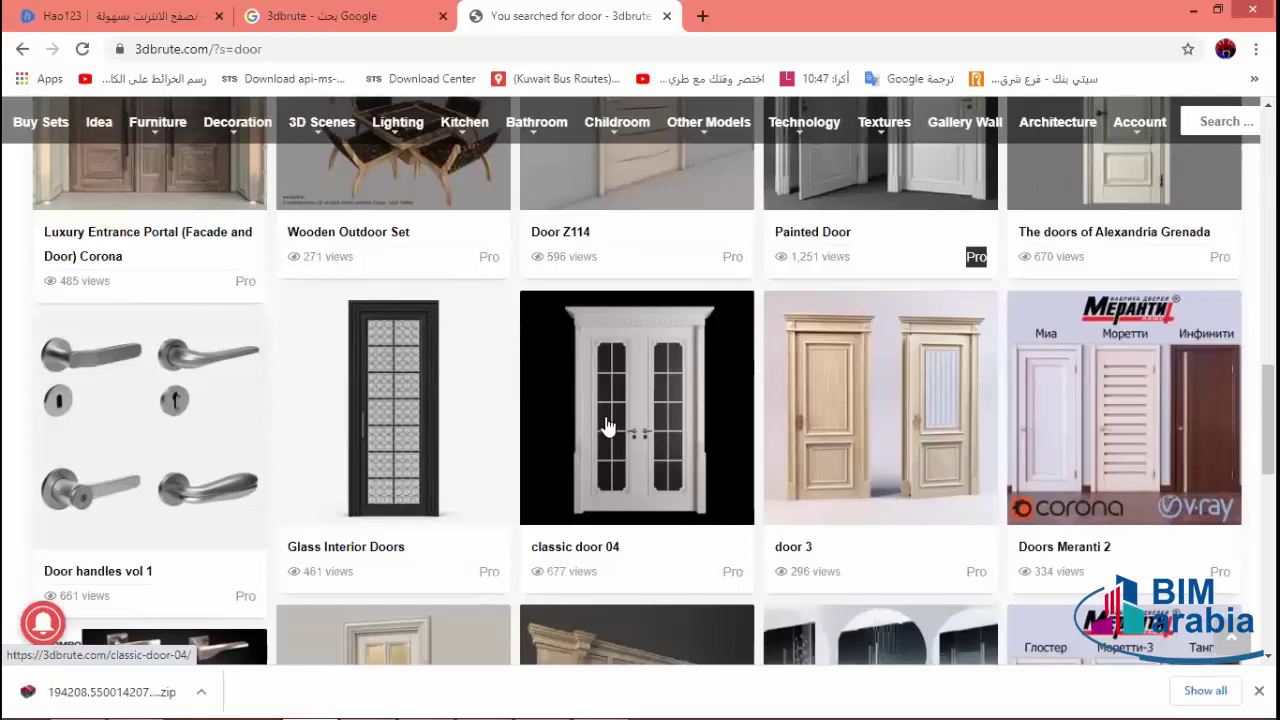
pyautogui.scroll(-2, 607, 427)
pyautogui.scroll(-2, 606, 429)
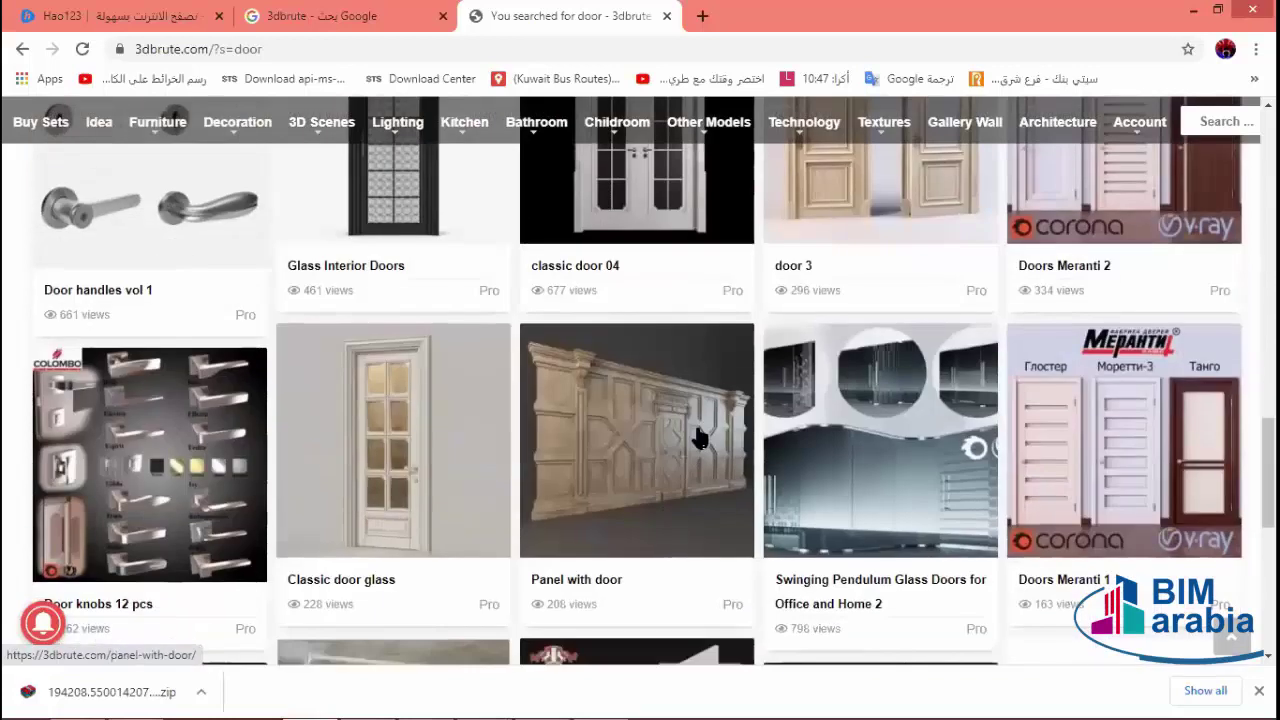
pyautogui.scroll(-2, 702, 437)
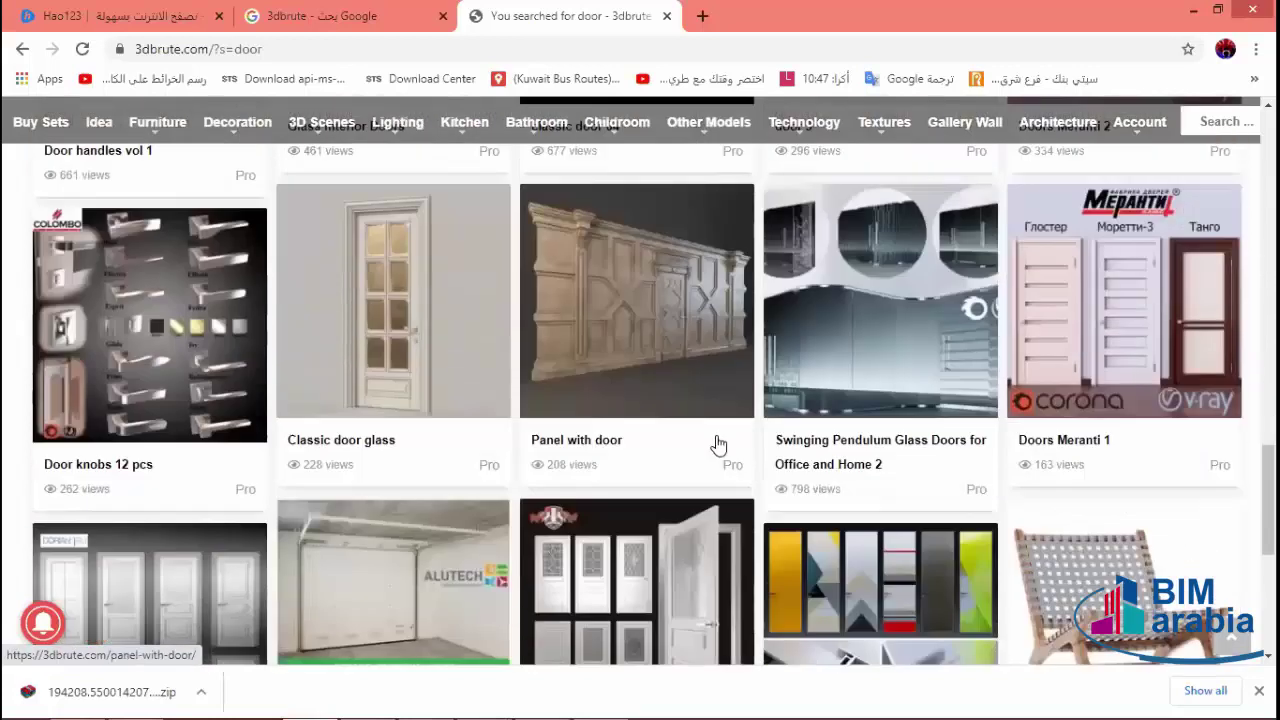
pyautogui.scroll(-2, 714, 443)
pyautogui.scroll(-2, 730, 500)
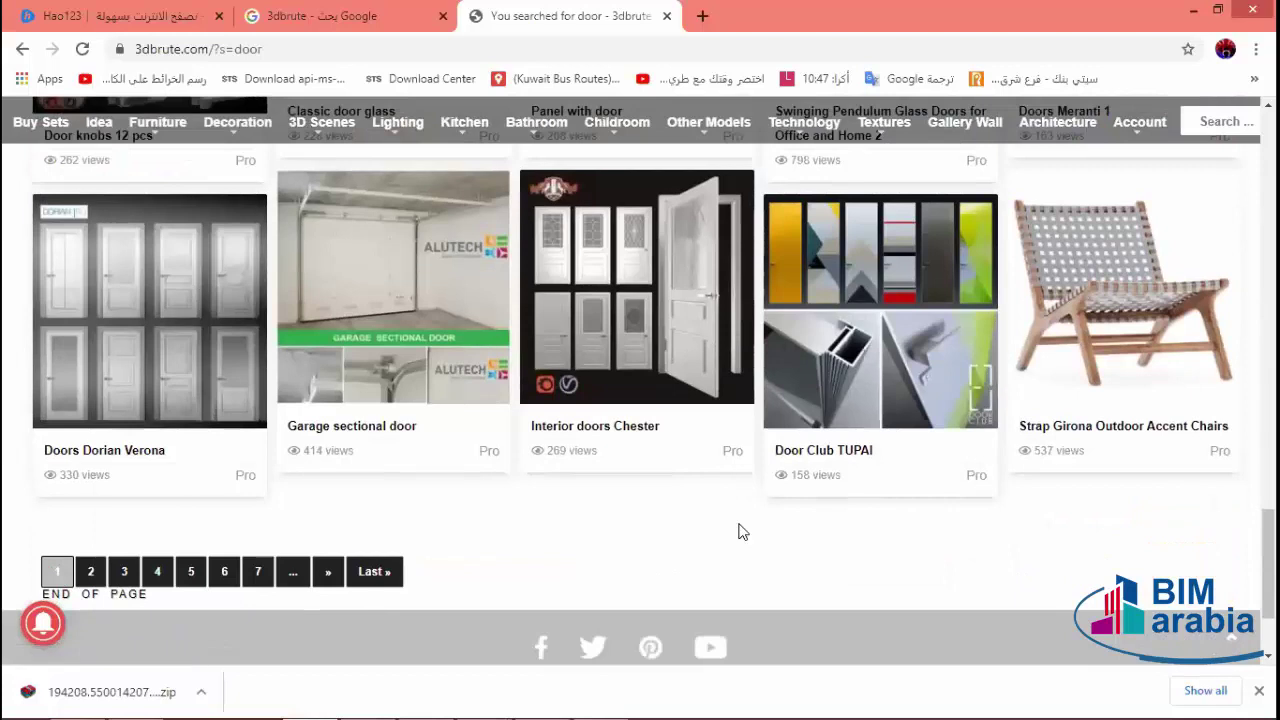
pyautogui.scroll(2, 737, 531)
pyautogui.scroll(5, 737, 531)
pyautogui.scroll(5, 660, 470)
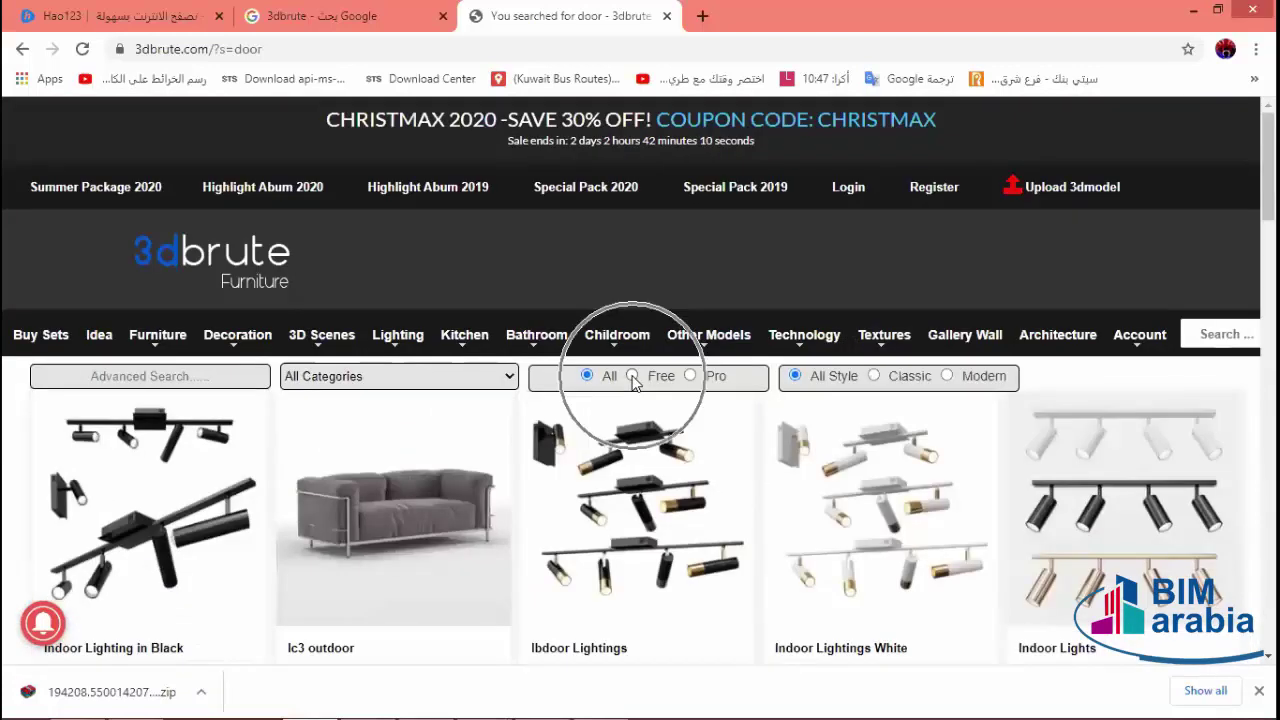
# - Filter the door results to free models and scroll through the first page
pyautogui.click(633, 376)
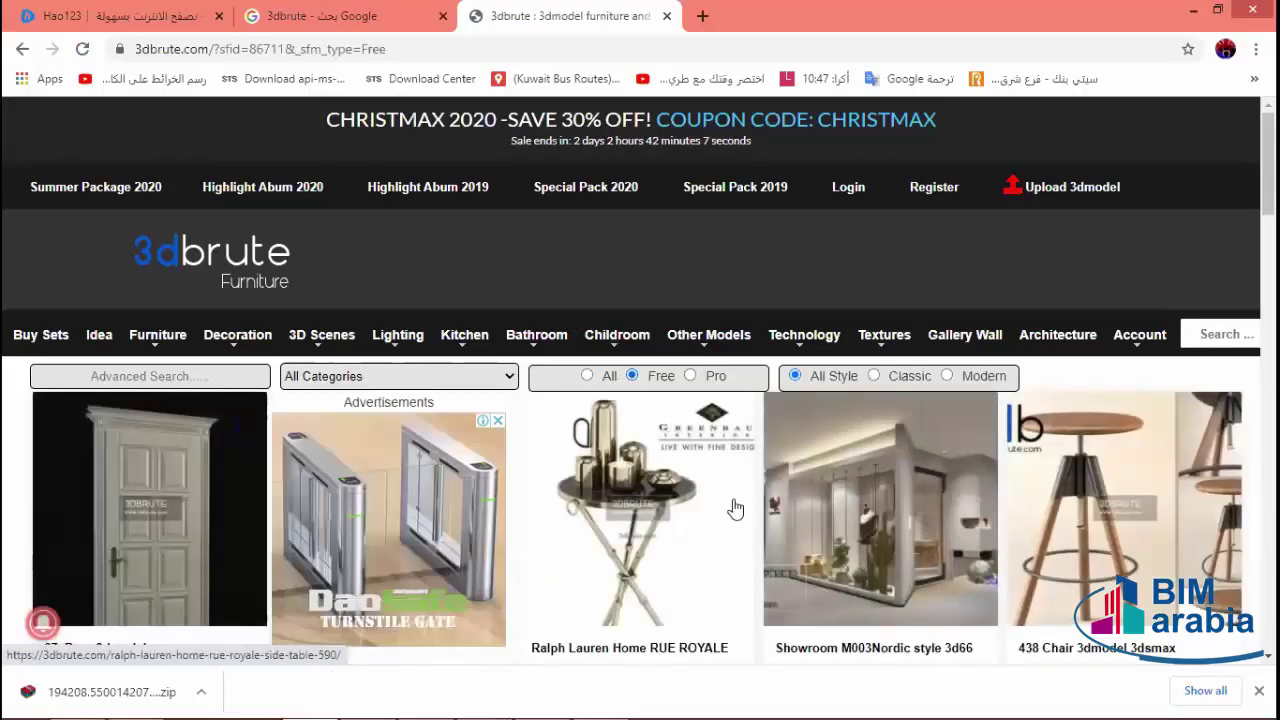
pyautogui.scroll(-1, 750, 515)
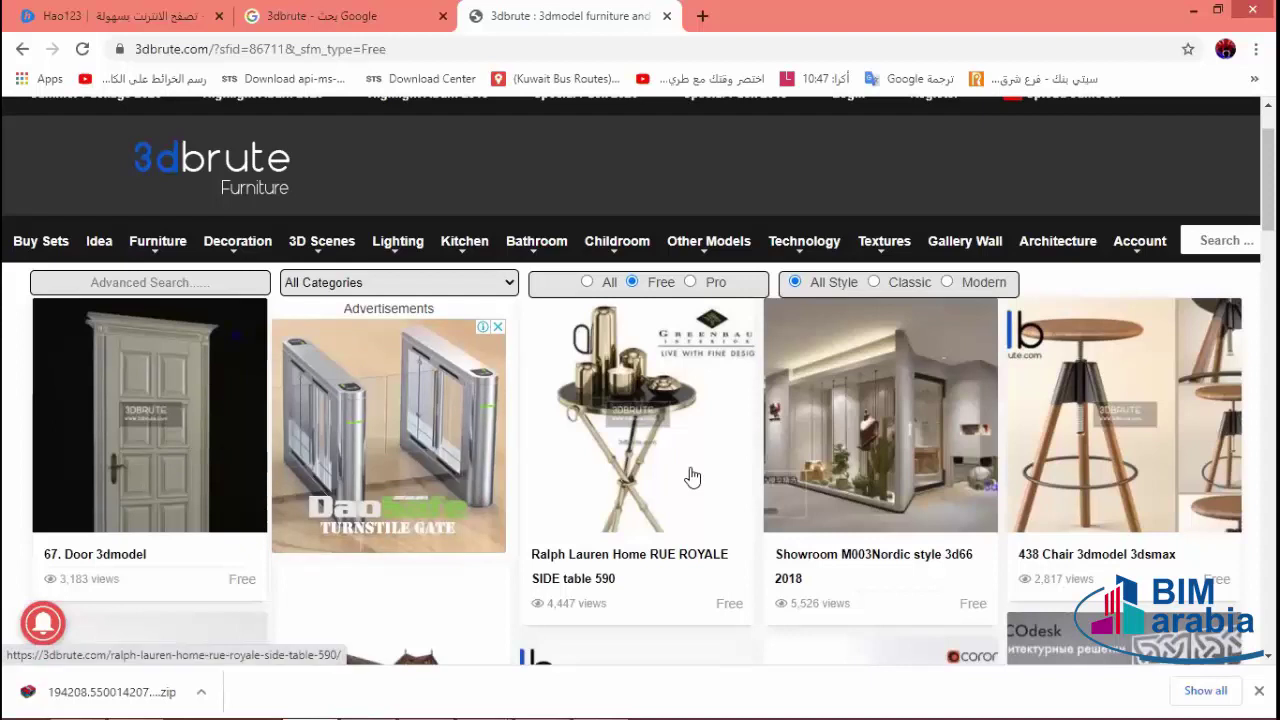
pyautogui.scroll(-1, 694, 480)
pyautogui.scroll(-1, 740, 500)
pyautogui.scroll(-2, 720, 490)
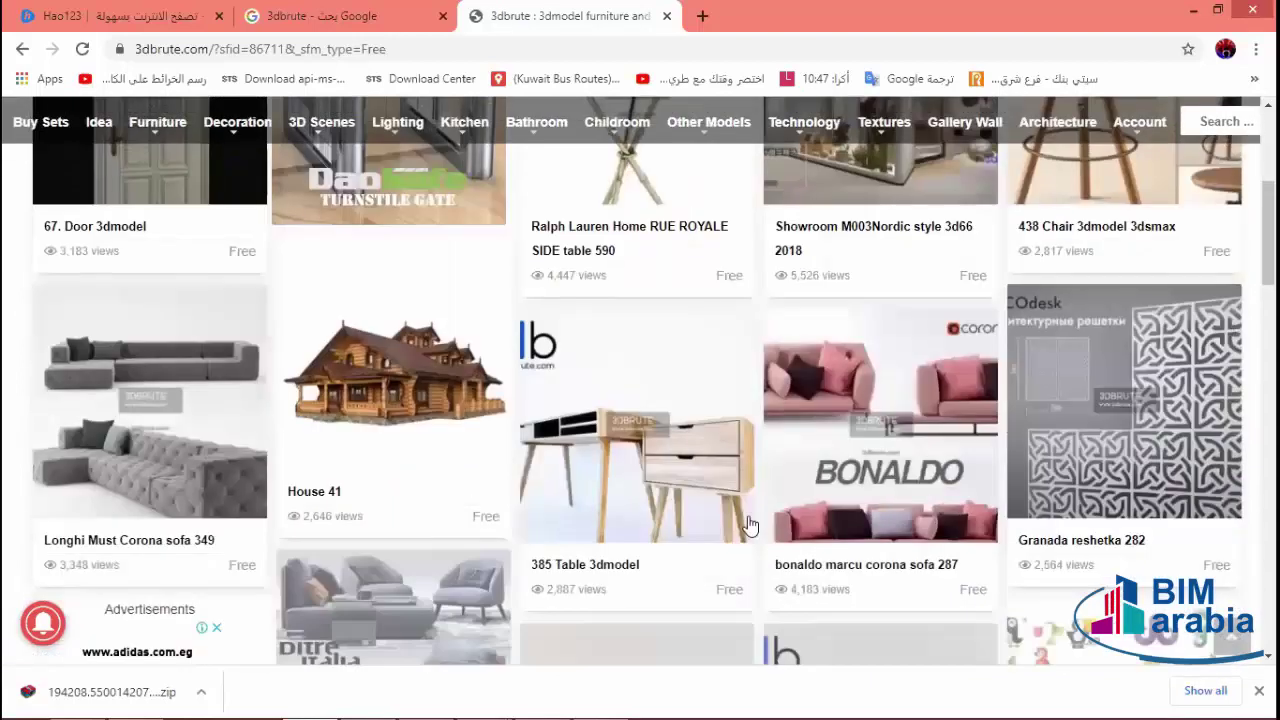
pyautogui.scroll(-3, 712, 487)
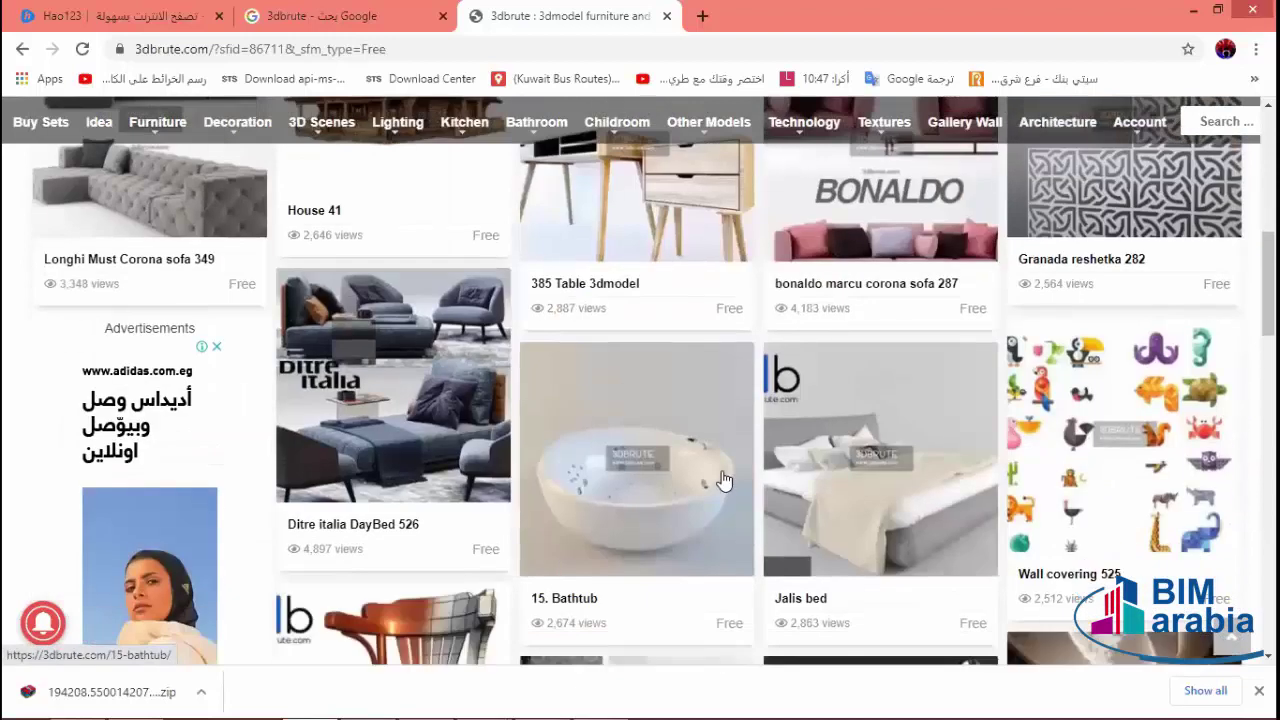
pyautogui.scroll(-1, 722, 486)
pyautogui.scroll(-1, 754, 489)
pyautogui.scroll(-1, 760, 480)
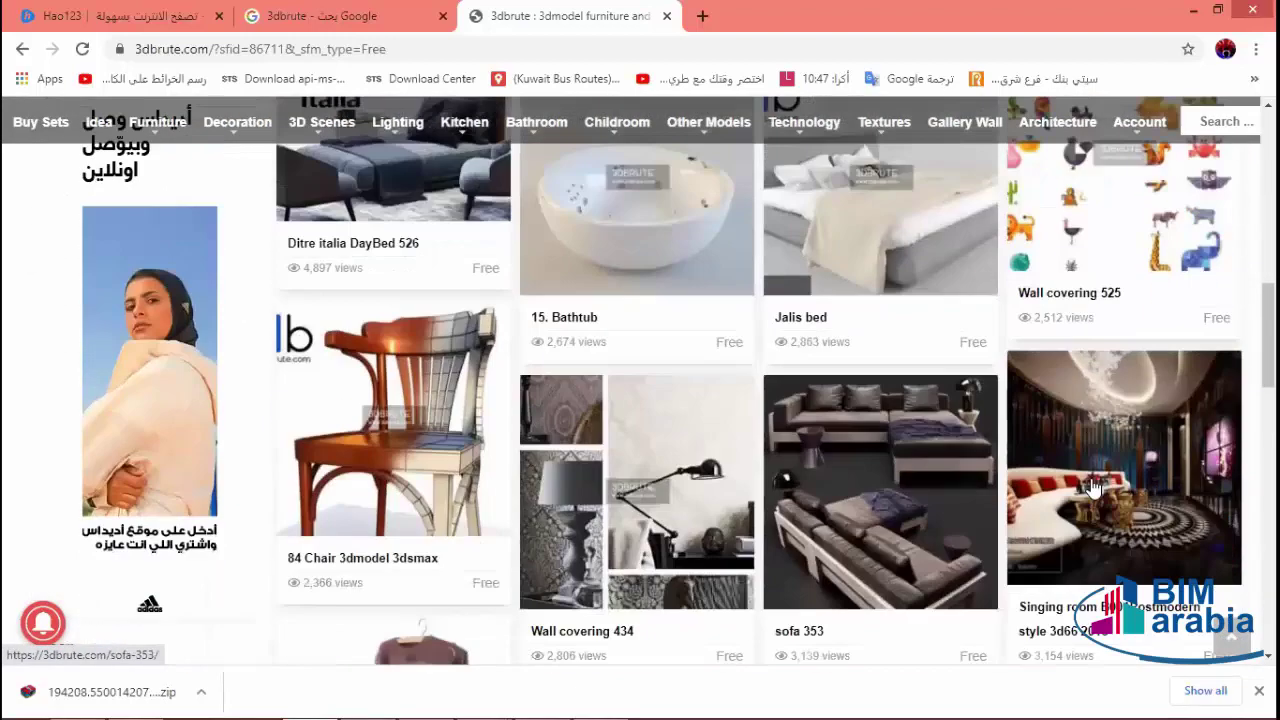
pyautogui.scroll(-1, 775, 460)
pyautogui.scroll(-3, 775, 460)
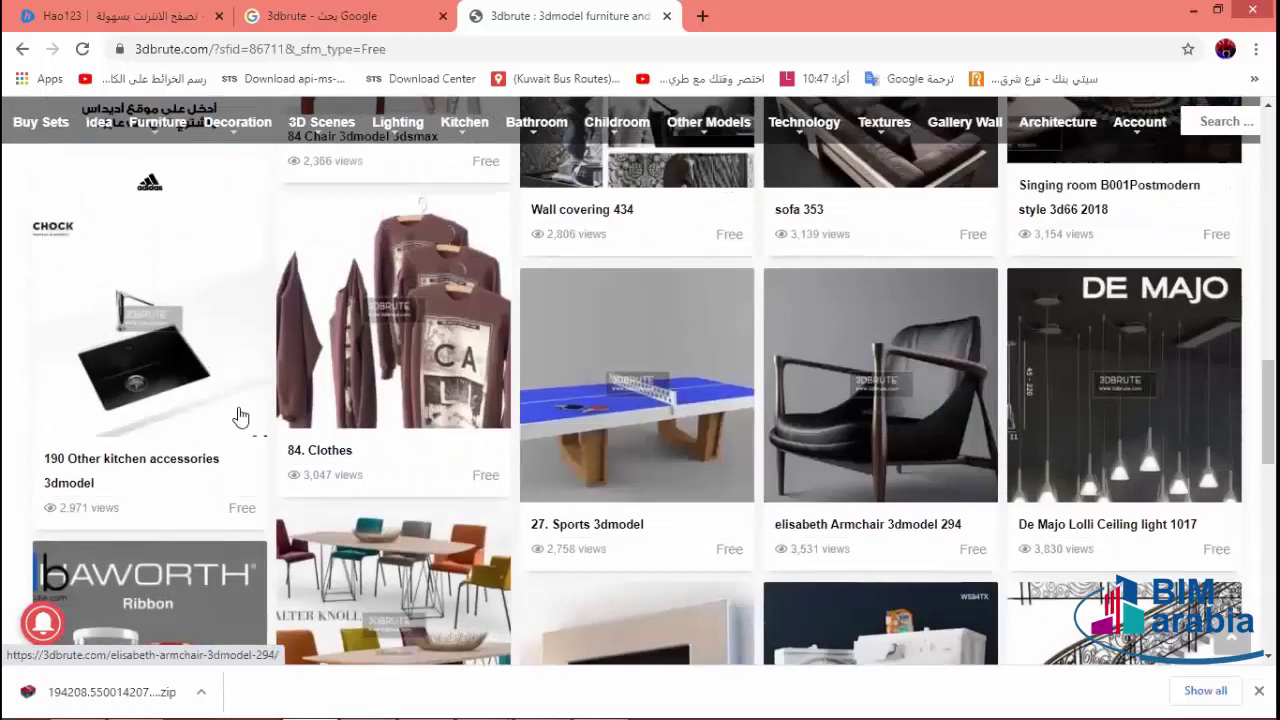
pyautogui.scroll(-1, 1016, 590)
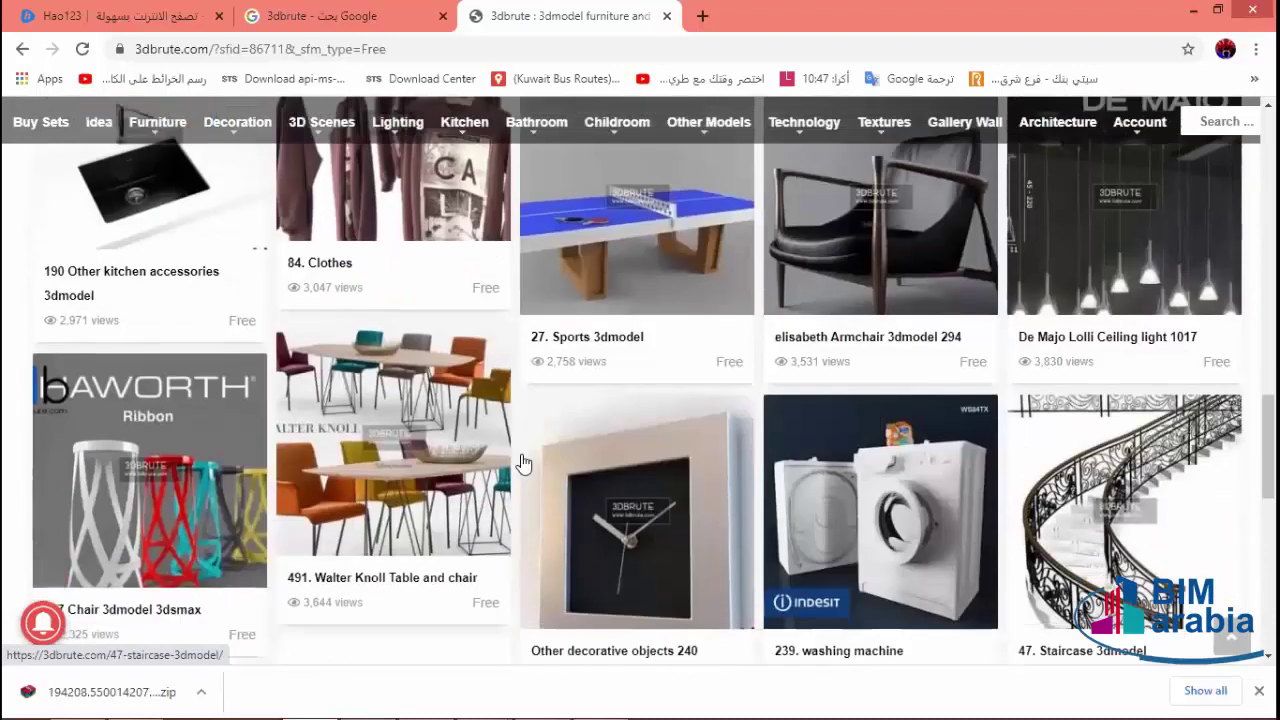
pyautogui.scroll(-2, 646, 469)
pyautogui.scroll(-1, 268, 418)
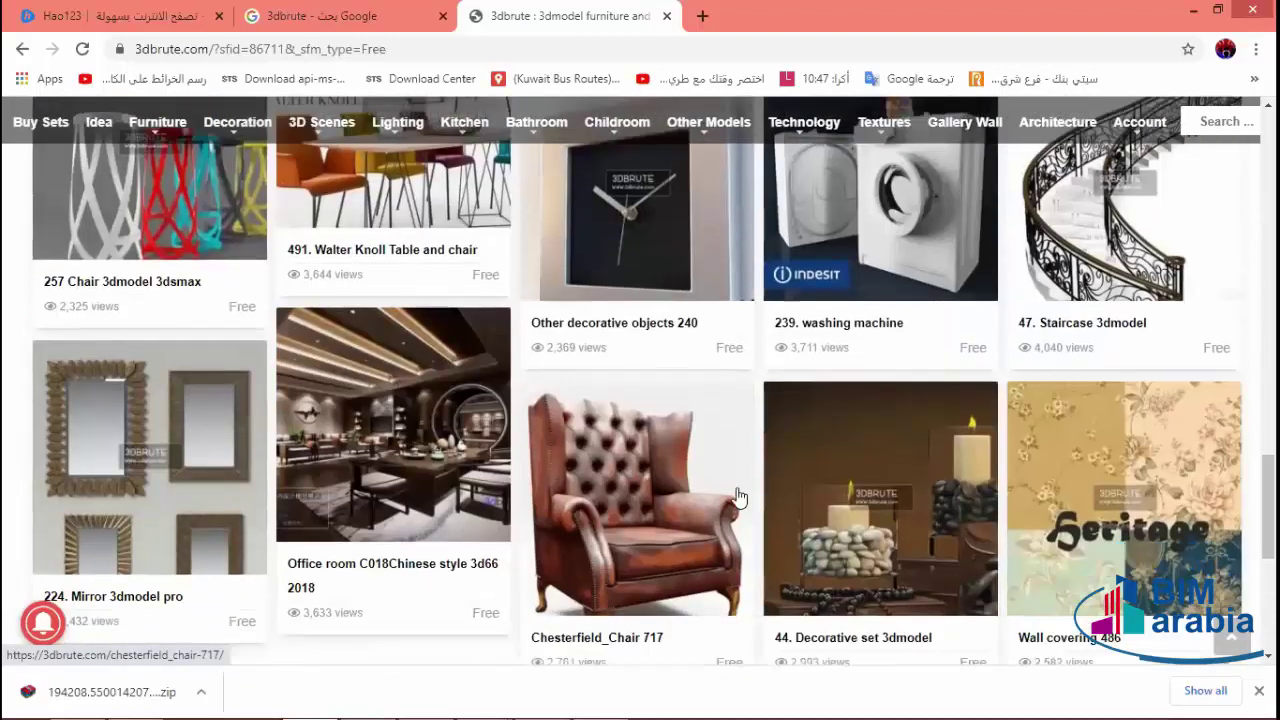
pyautogui.scroll(-1, 742, 467)
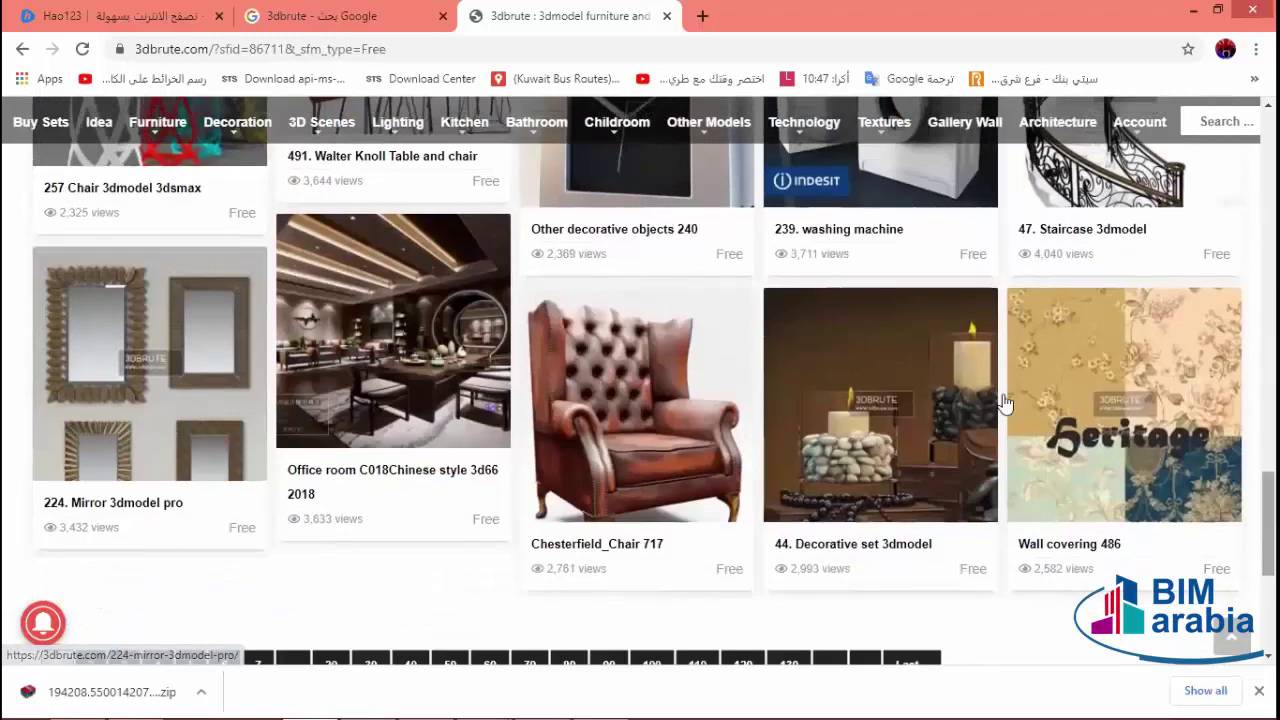
pyautogui.scroll(-2, 1022, 470)
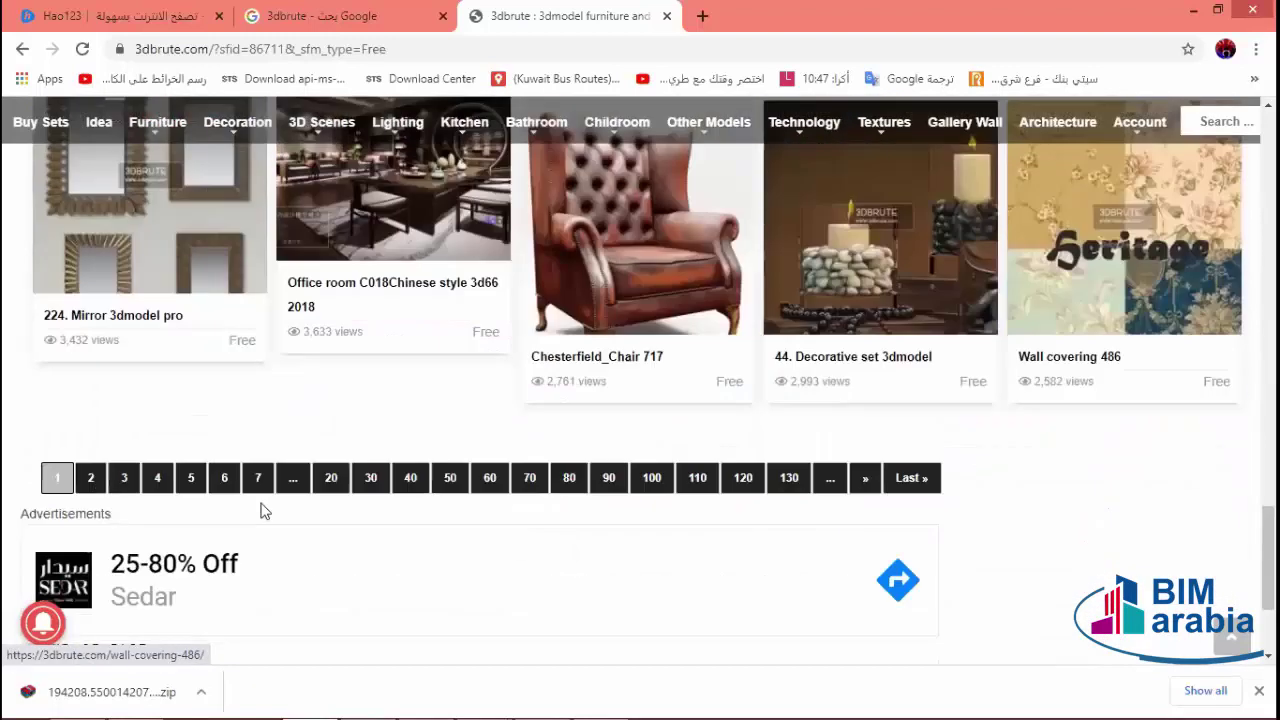
# - Browse page 2 of the free door models
pyautogui.click(91, 479)
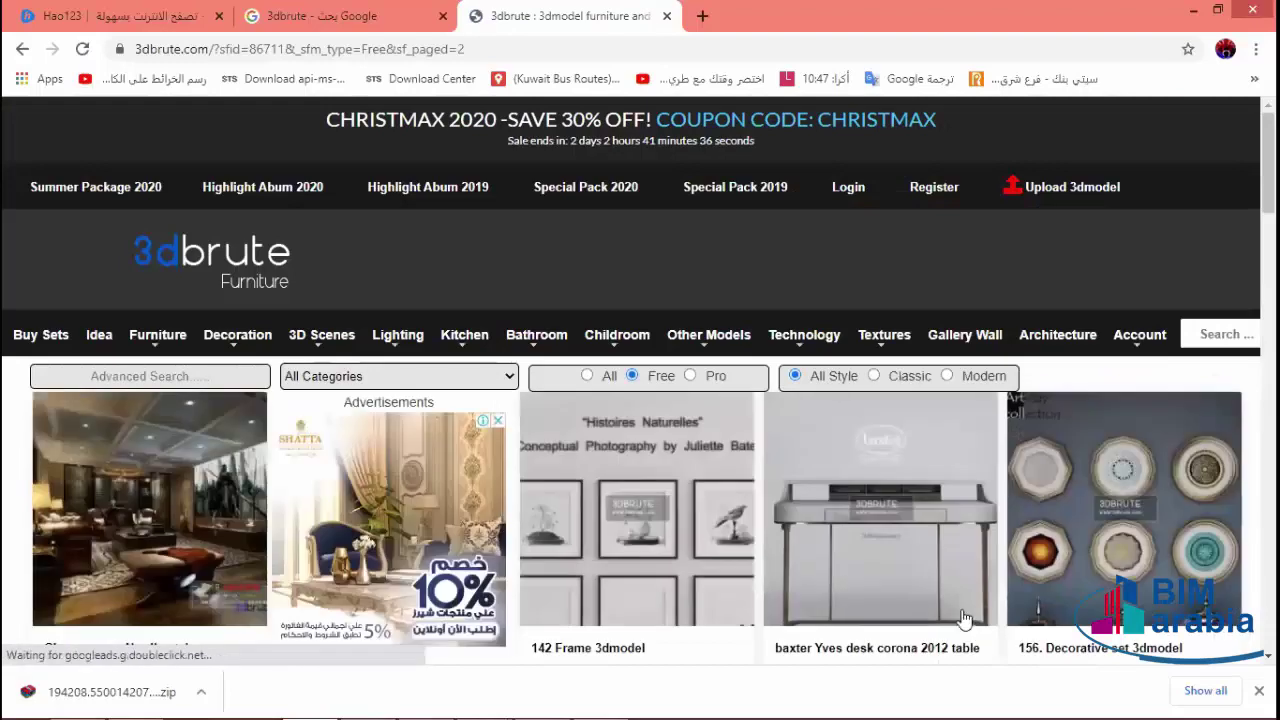
pyautogui.scroll(-2, 763, 549)
pyautogui.scroll(-1, 766, 528)
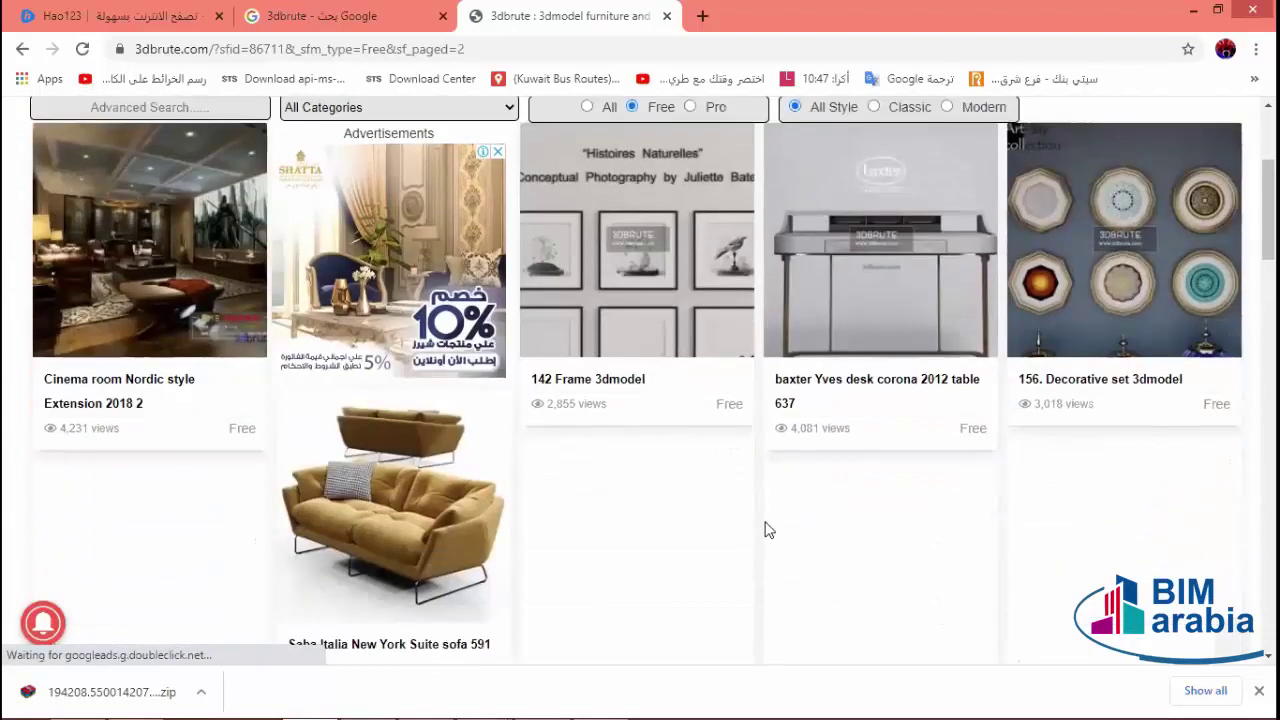
pyautogui.scroll(-1, 766, 529)
pyautogui.scroll(-4, 774, 512)
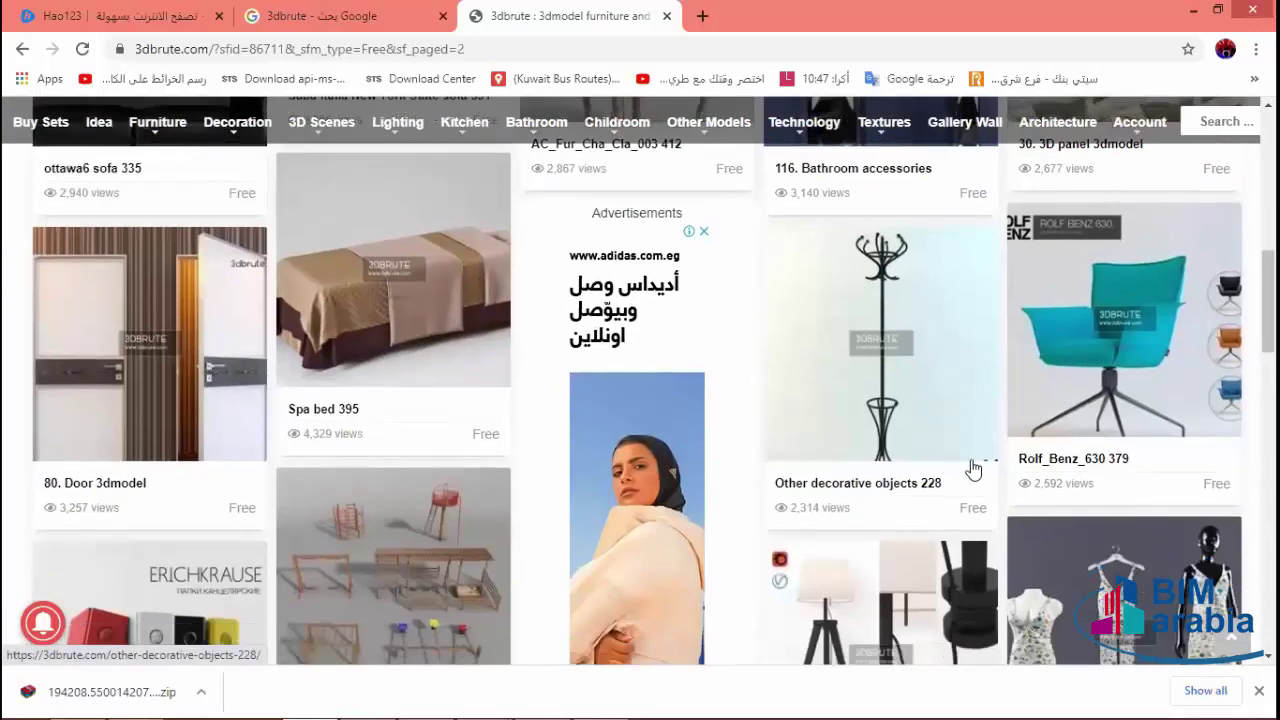
pyautogui.scroll(-3, 907, 492)
pyautogui.scroll(-2, 905, 490)
pyautogui.scroll(-2, 895, 475)
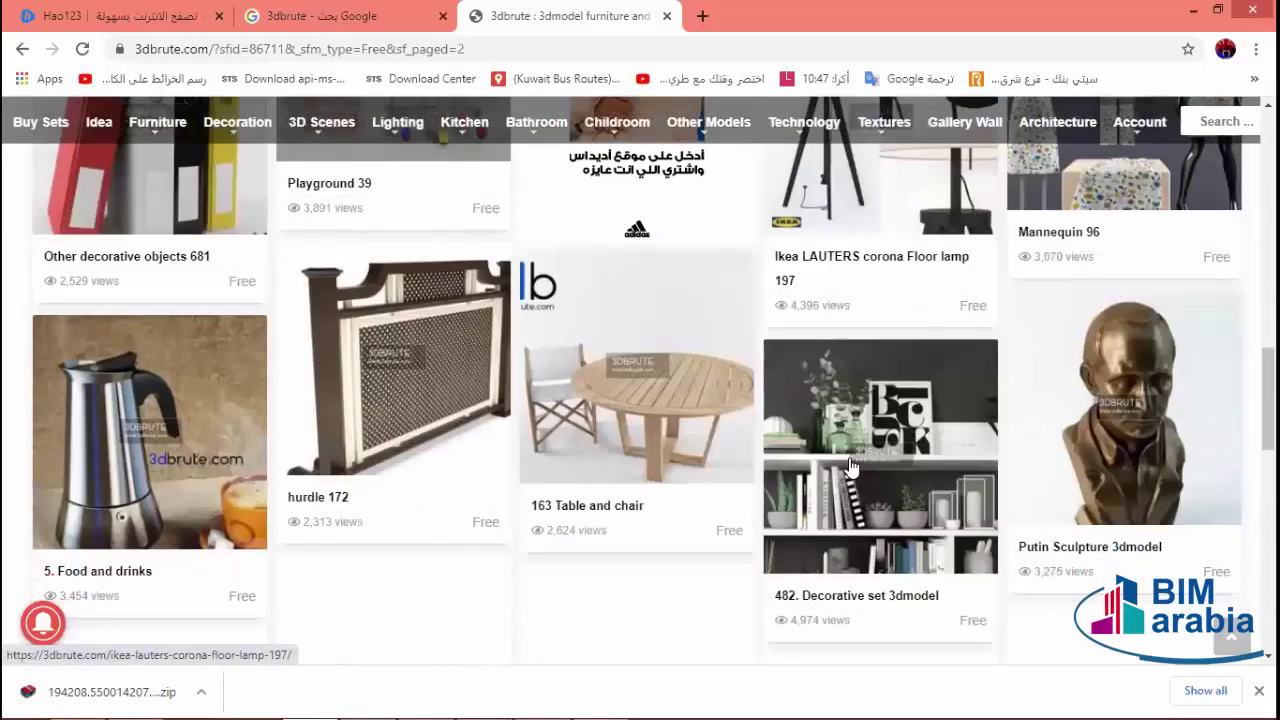
pyautogui.scroll(-1, 888, 460)
pyautogui.scroll(-3, 886, 456)
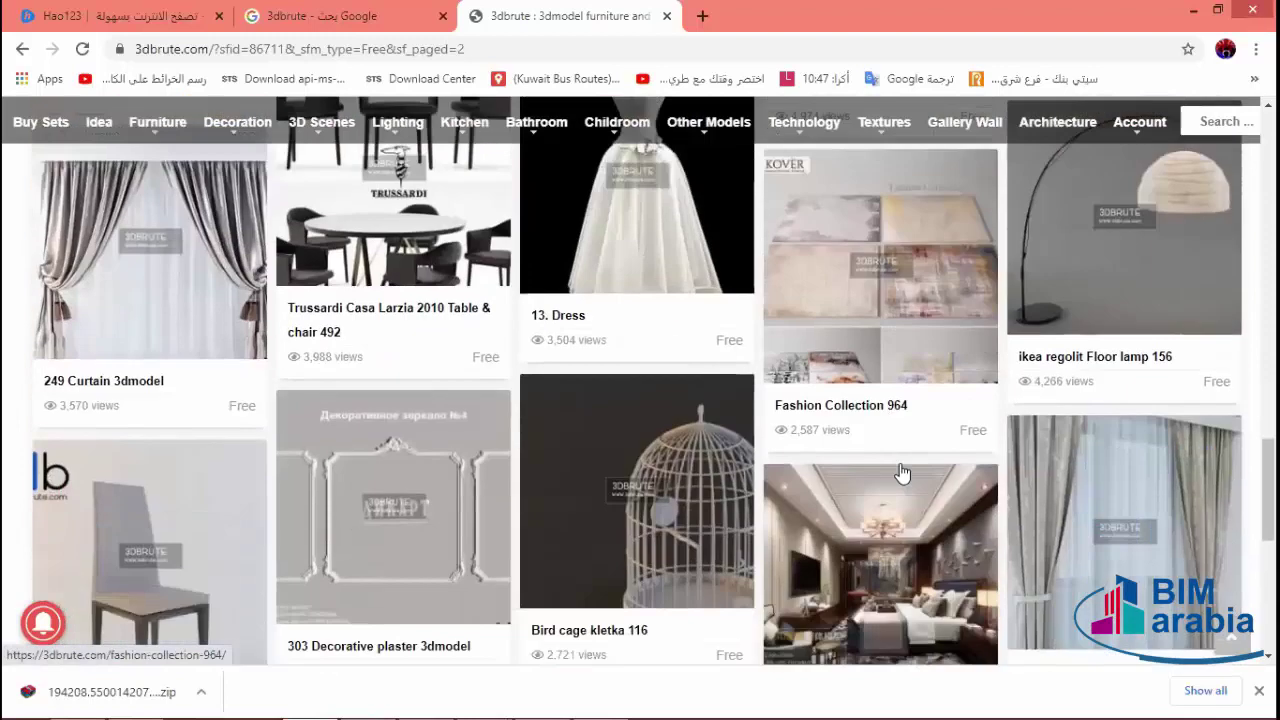
pyautogui.scroll(-1, 900, 463)
pyautogui.scroll(-2, 905, 470)
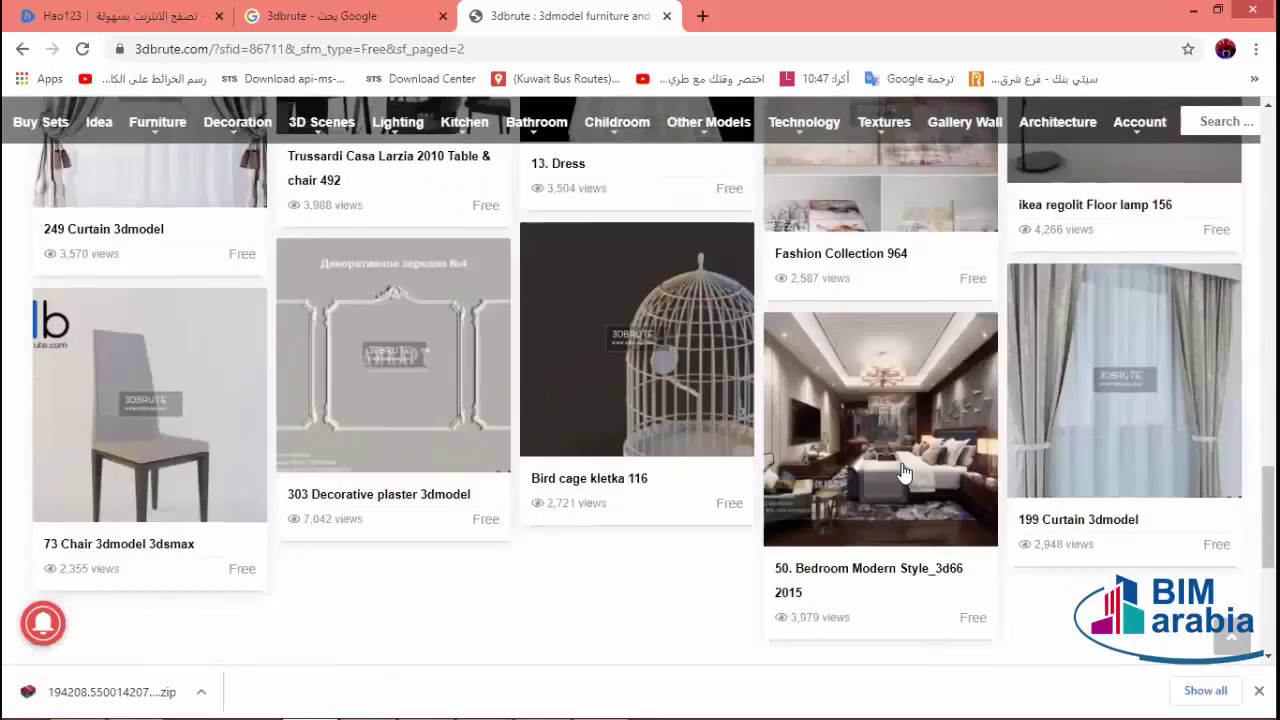
pyautogui.scroll(-3, 909, 474)
pyautogui.scroll(5, 909, 474)
pyautogui.scroll(1, 780, 450)
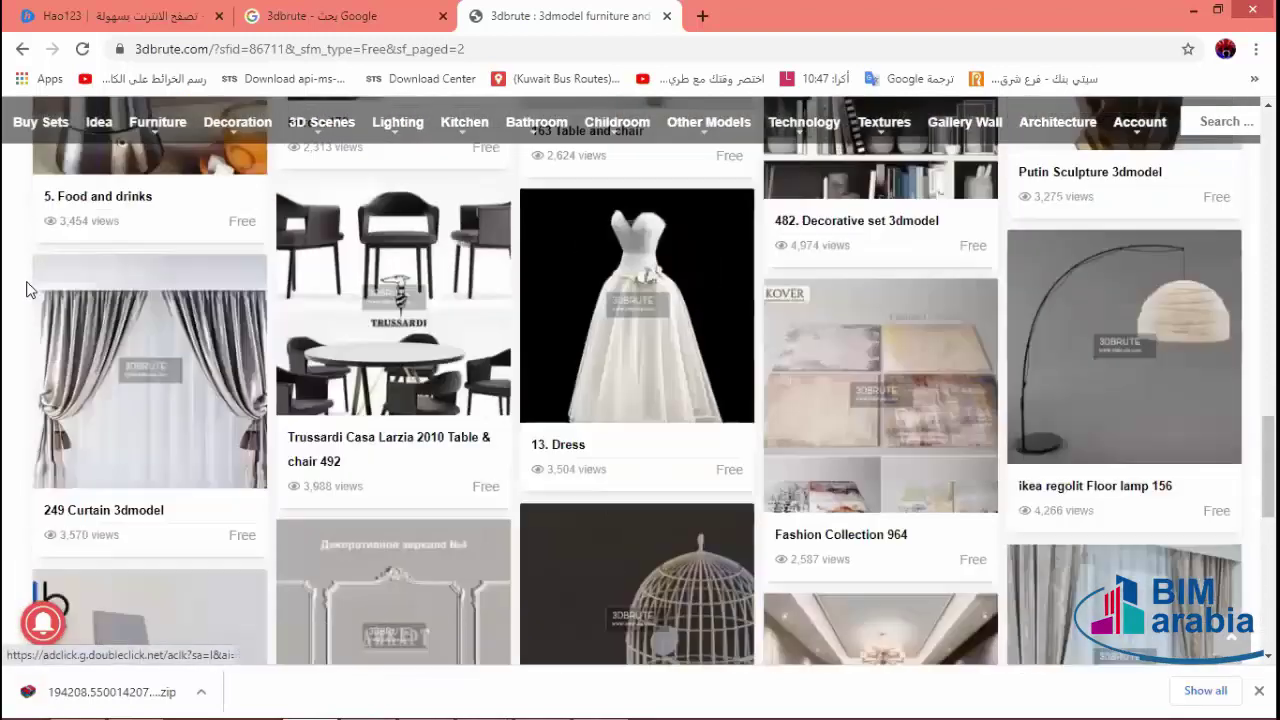
pyautogui.scroll(5, 28, 290)
pyautogui.scroll(-2, 245, 478)
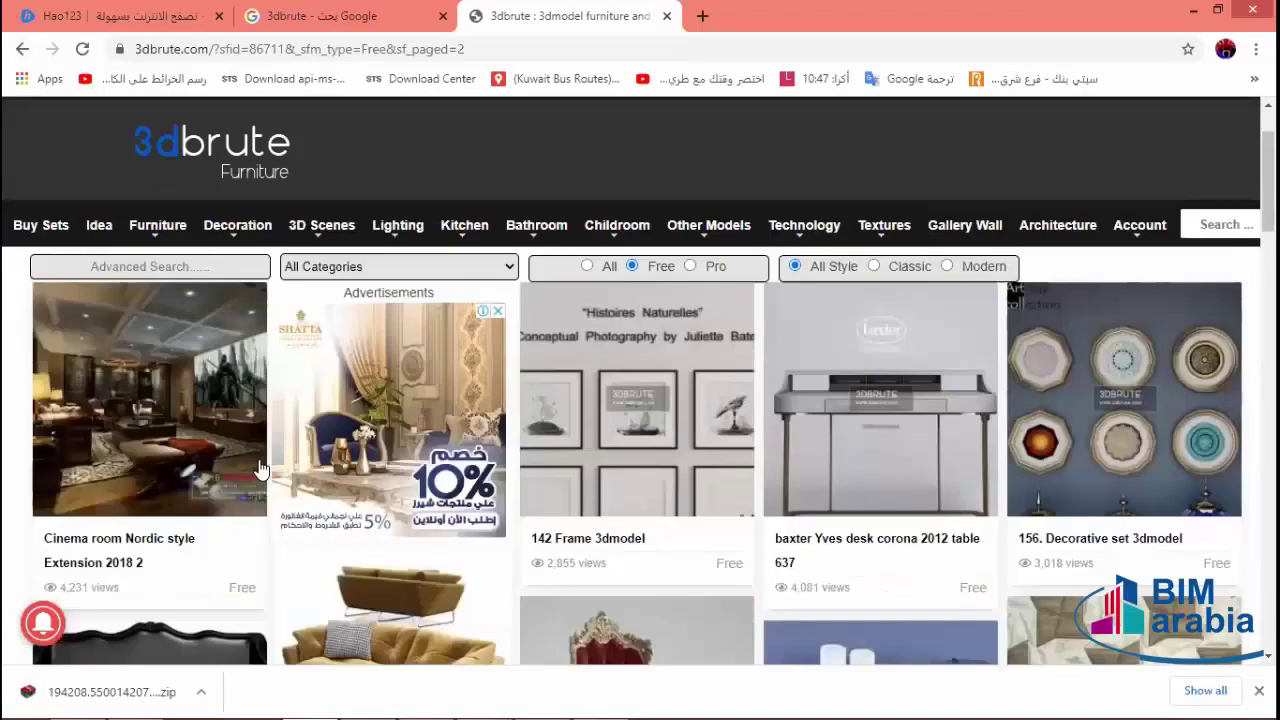
pyautogui.scroll(-2, 262, 457)
pyautogui.scroll(-5, 264, 452)
pyautogui.scroll(-5, 260, 450)
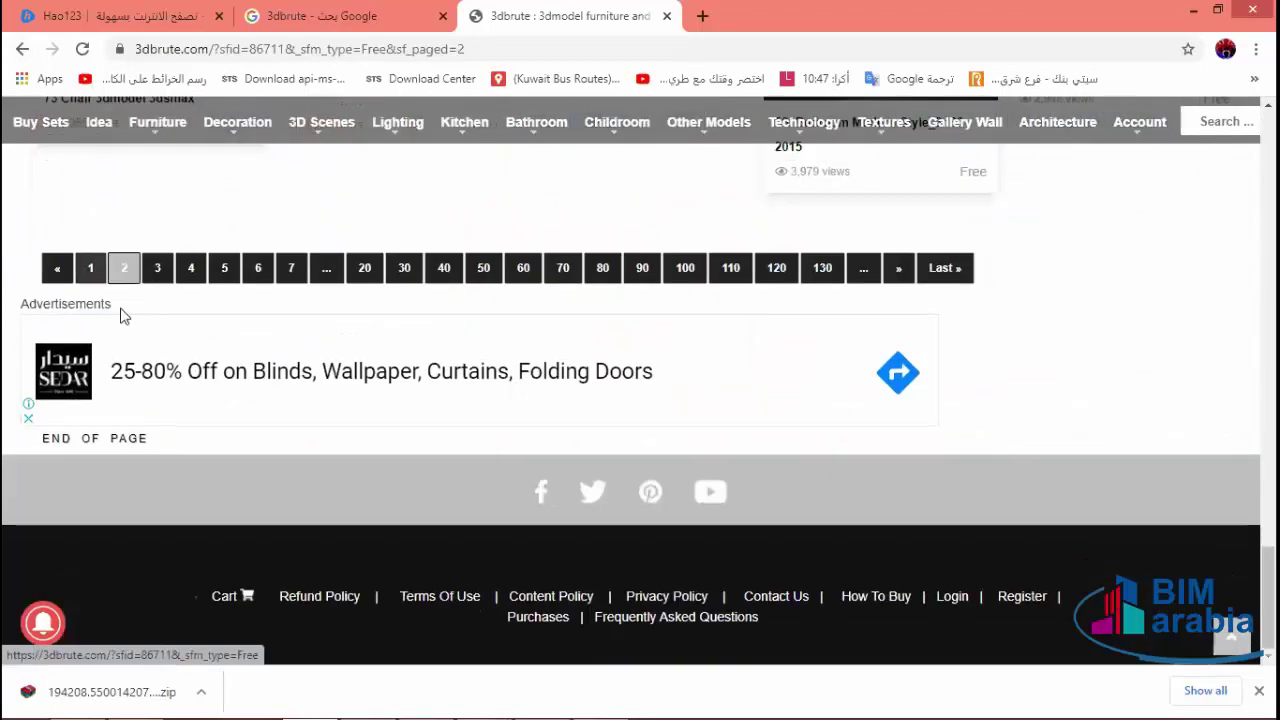
# - Back on page 1, open the 67. Door 3dmodel page in a new tab
pyautogui.click(90, 270)
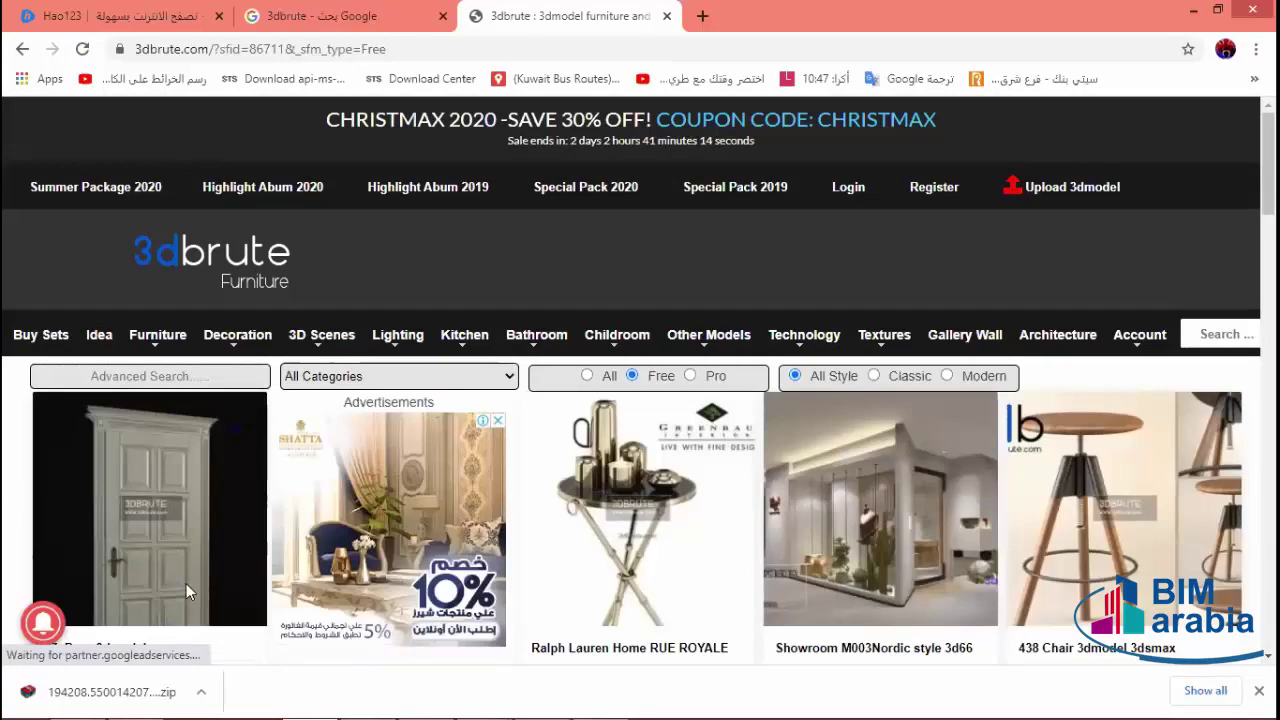
pyautogui.scroll(-2, 167, 398)
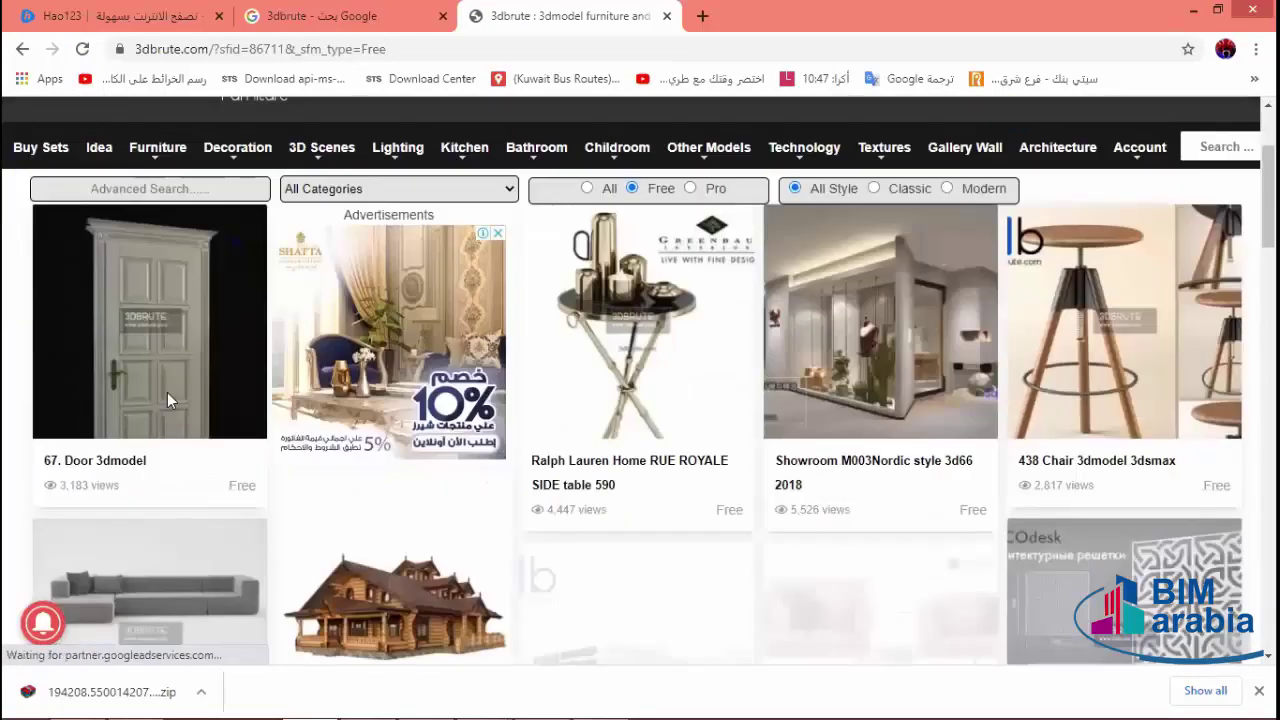
pyautogui.rightClick(123, 463)
pyautogui.click(167, 478)
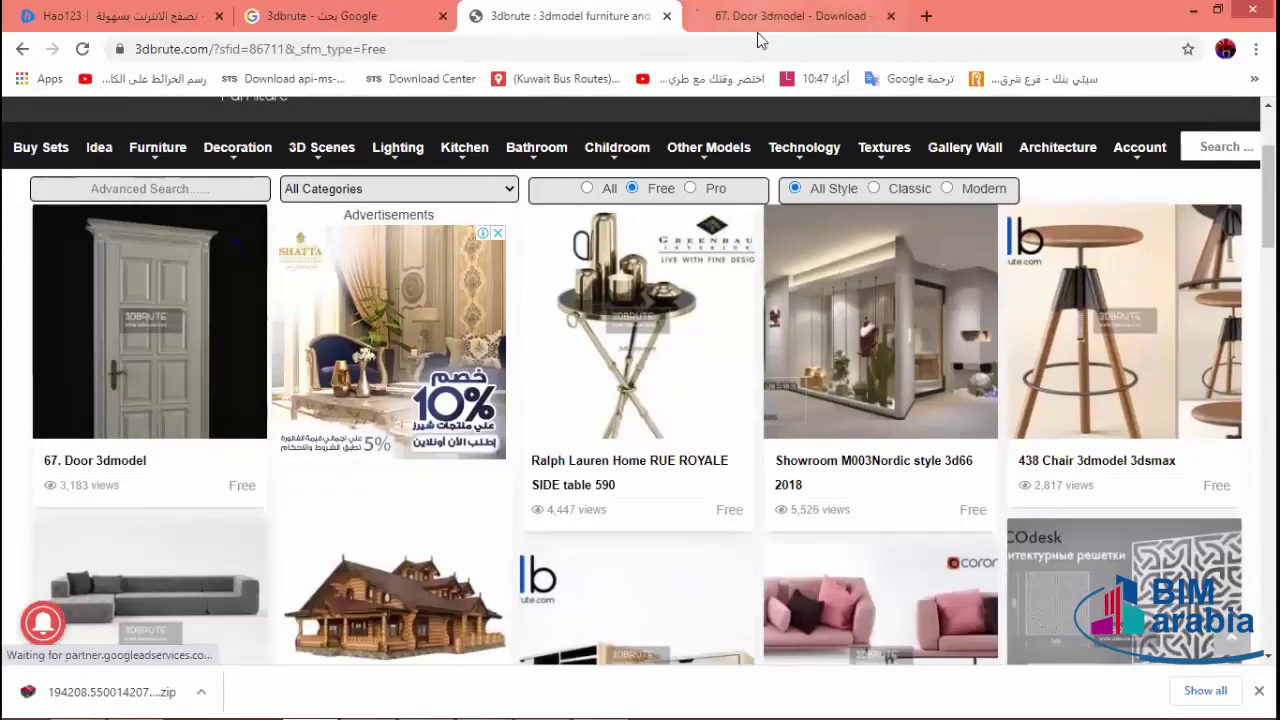
# - On the 67. Door 3dmodel page, start the model download
pyautogui.click(757, 30)
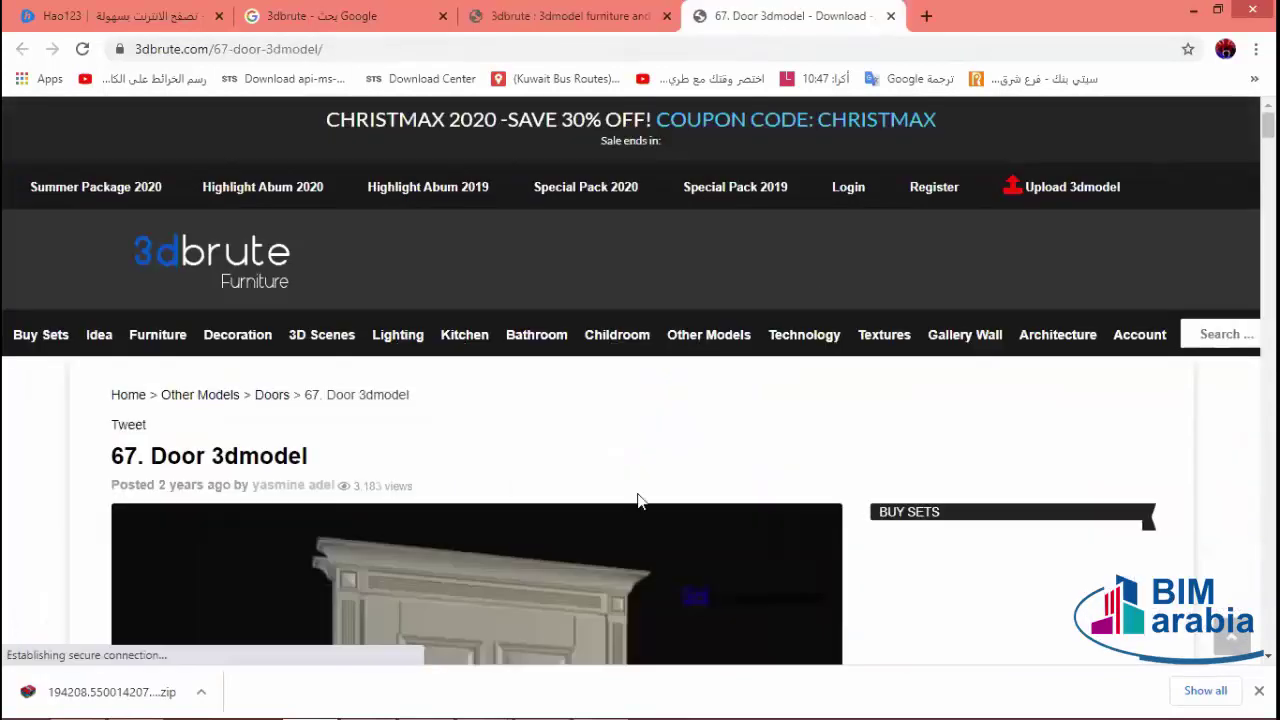
pyautogui.scroll(-1, 654, 446)
pyautogui.scroll(-3, 435, 358)
pyautogui.scroll(-1, 493, 373)
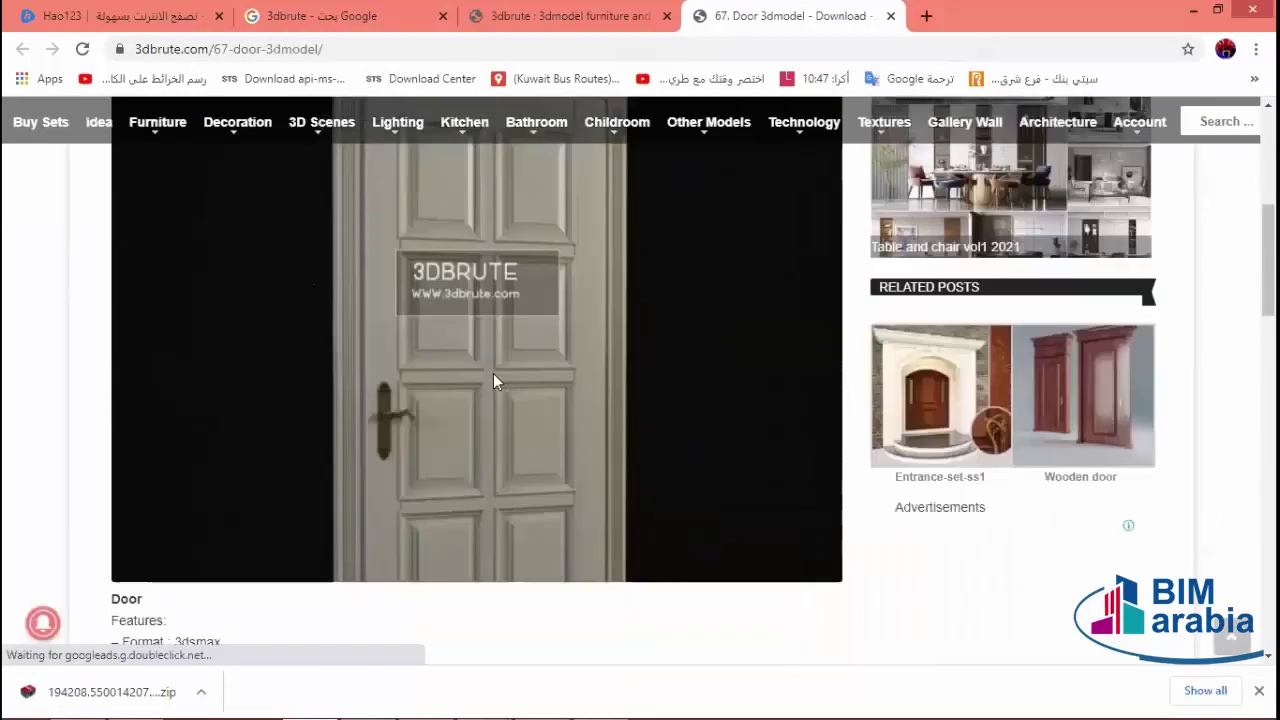
pyautogui.scroll(-5, 520, 350)
pyautogui.scroll(-1, 560, 332)
pyautogui.scroll(-5, 557, 340)
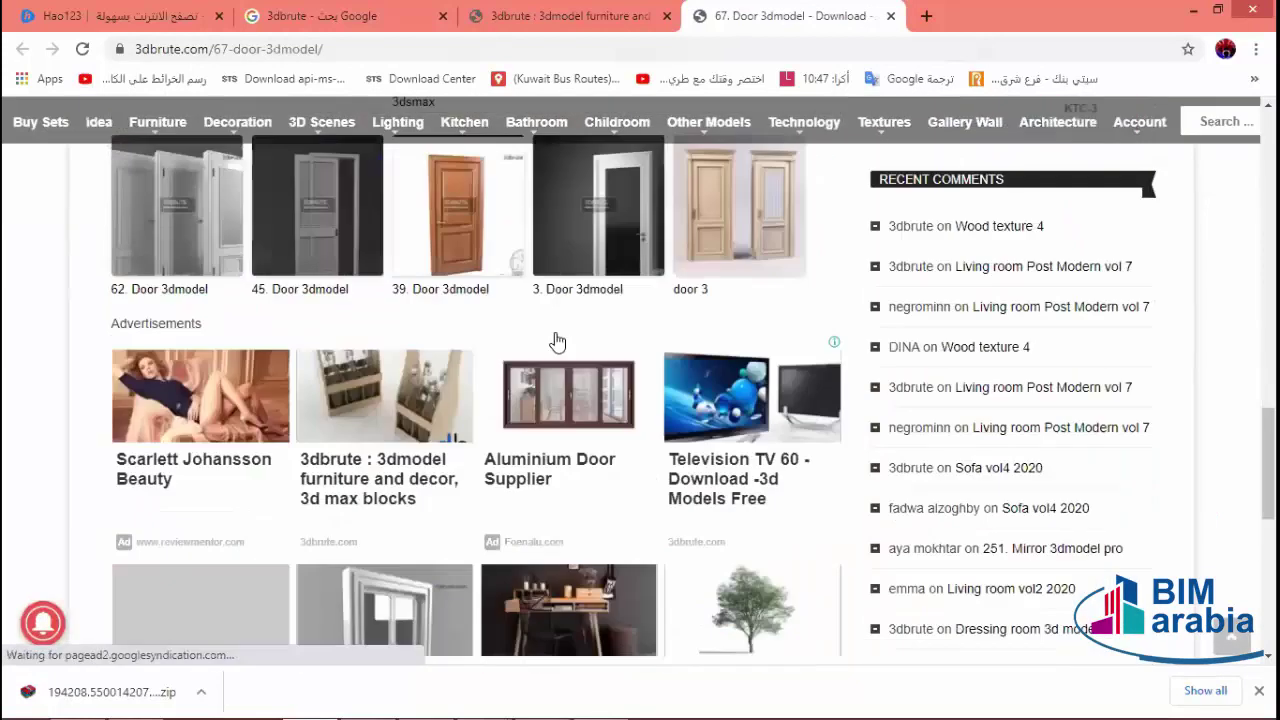
pyautogui.scroll(5, 557, 343)
pyautogui.click(197, 366)
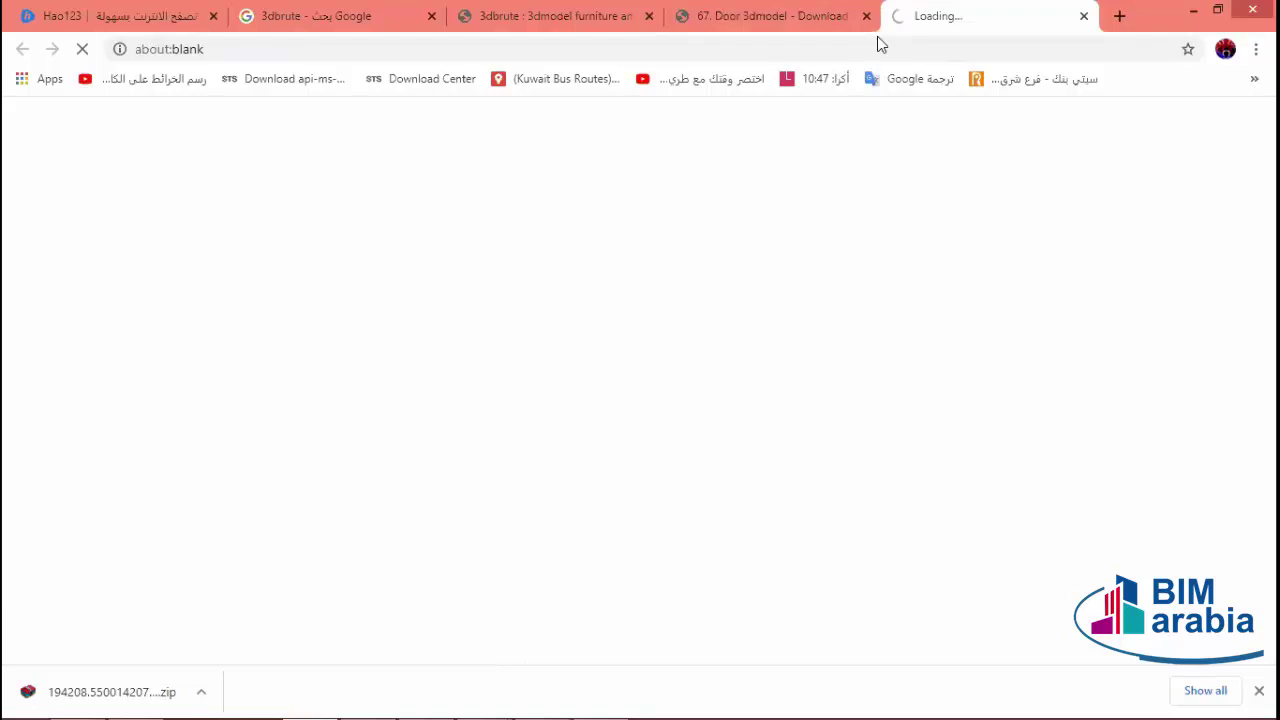
# - Open the related 69. Door 3dmodel page in a new tab
pyautogui.scroll(-2, 597, 394)
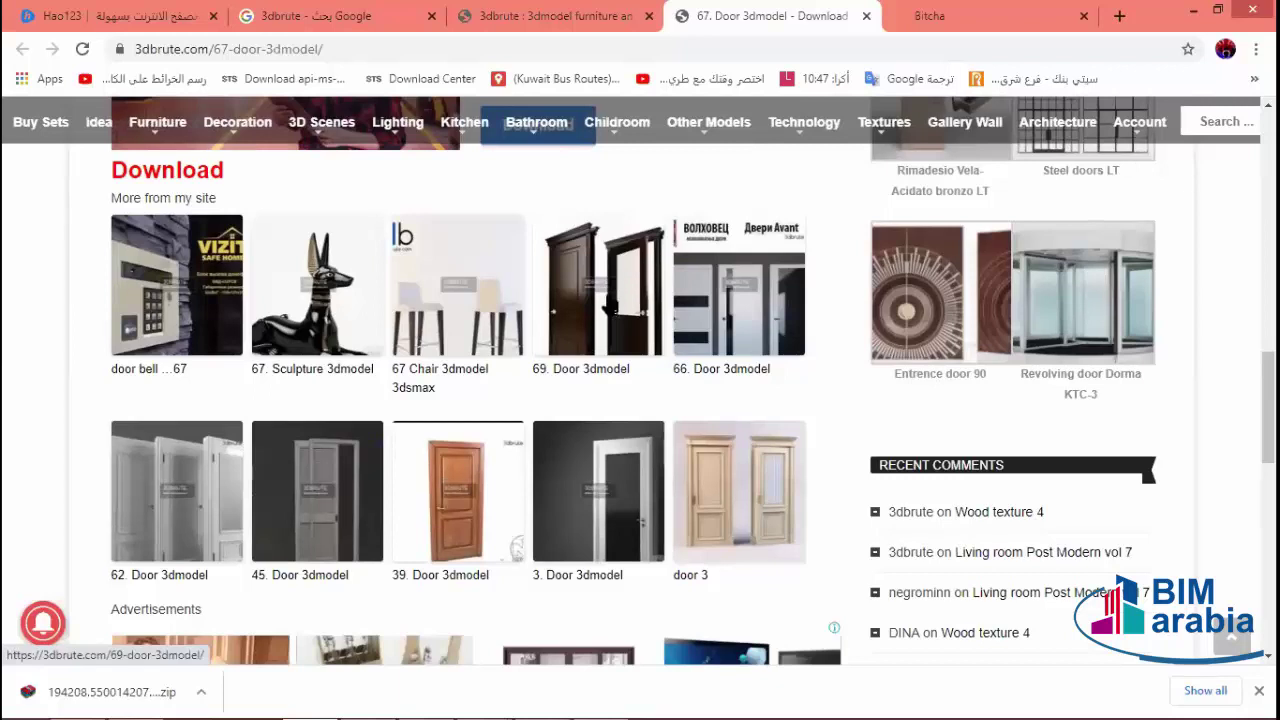
pyautogui.scroll(-2, 505, 300)
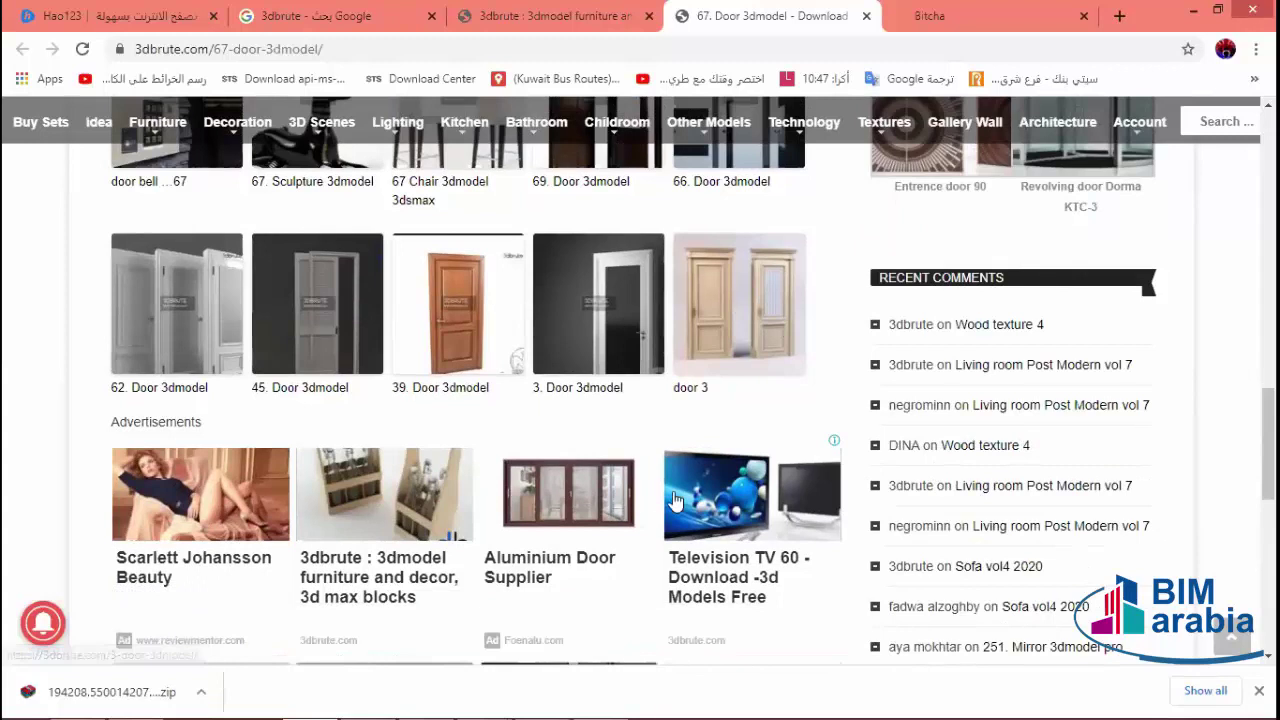
pyautogui.scroll(2, 643, 430)
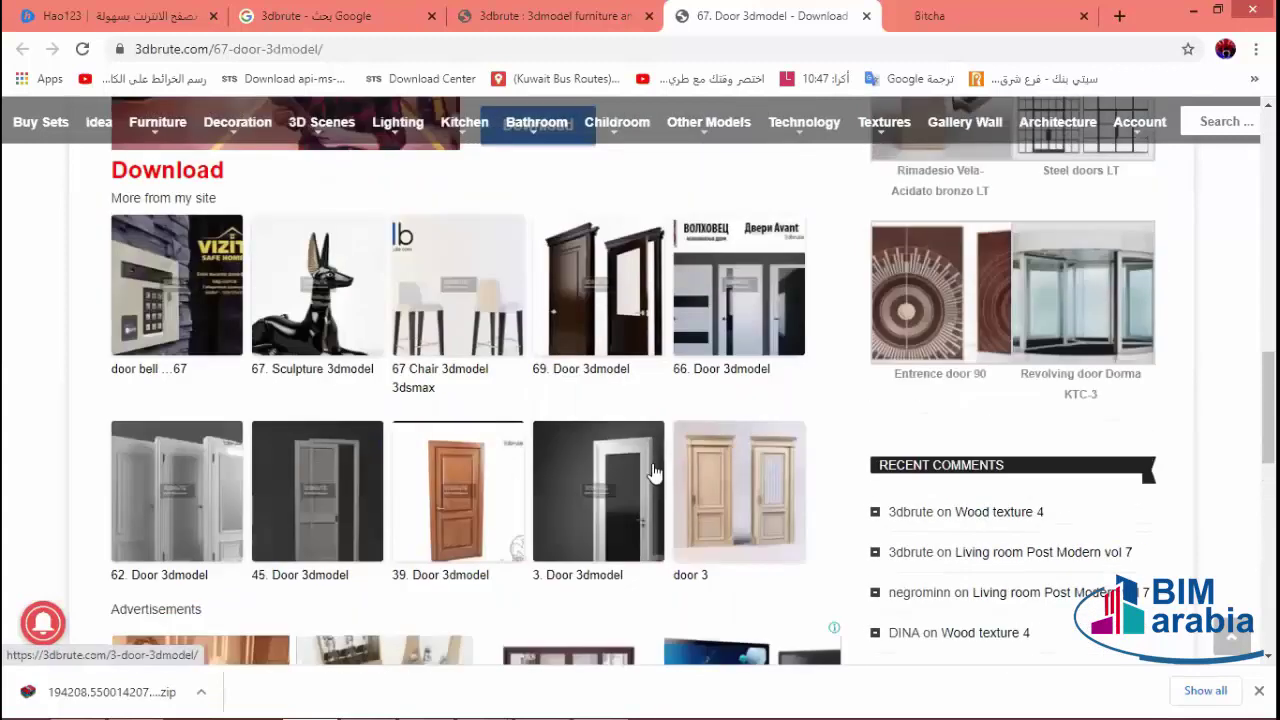
pyautogui.scroll(1, 640, 440)
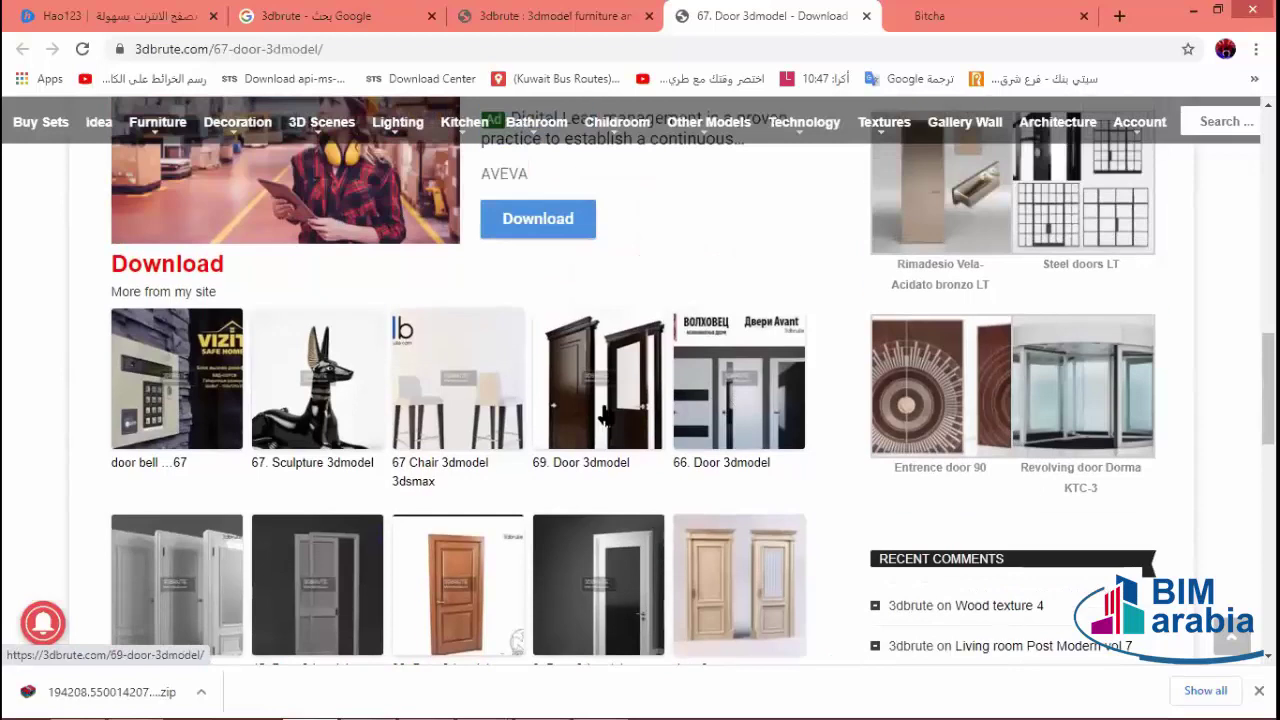
pyautogui.rightClick(603, 412)
pyautogui.click(643, 414)
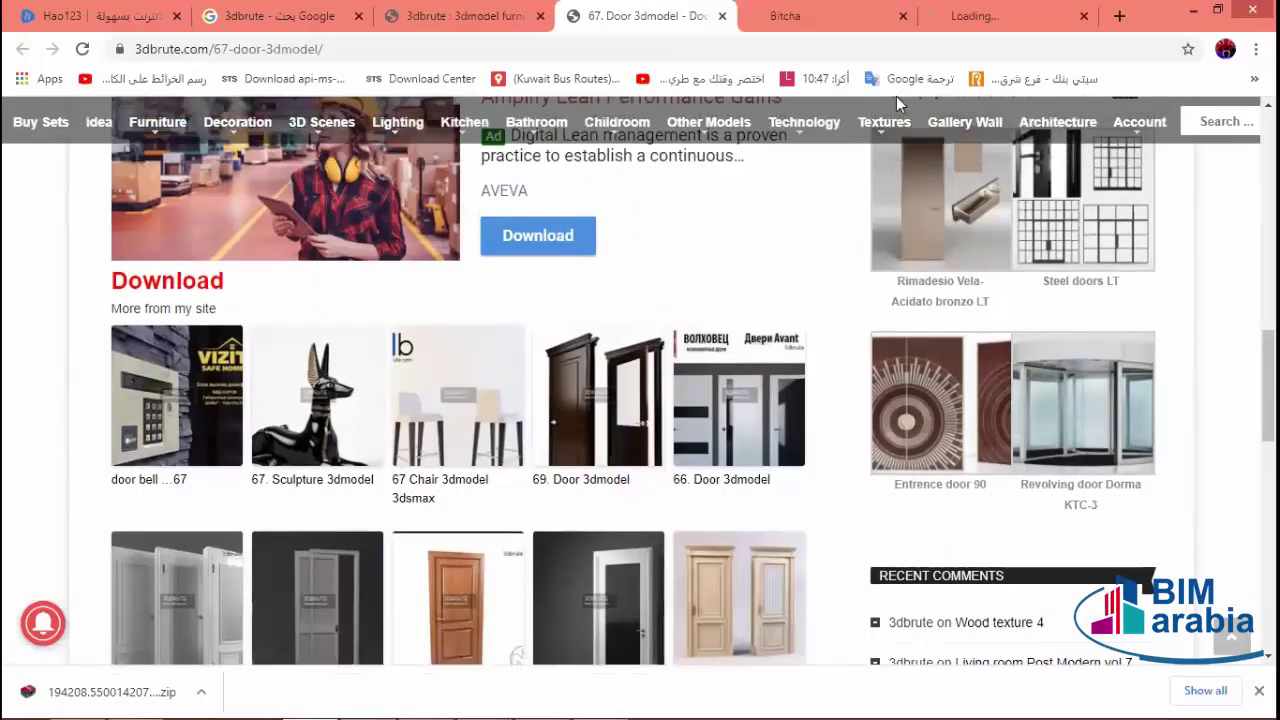
pyautogui.scroll(3, 896, 96)
# - Pass the reCAPTCHA check on the Bitcha page and get the 67. Door archive link to download it
pyautogui.click(790, 16)
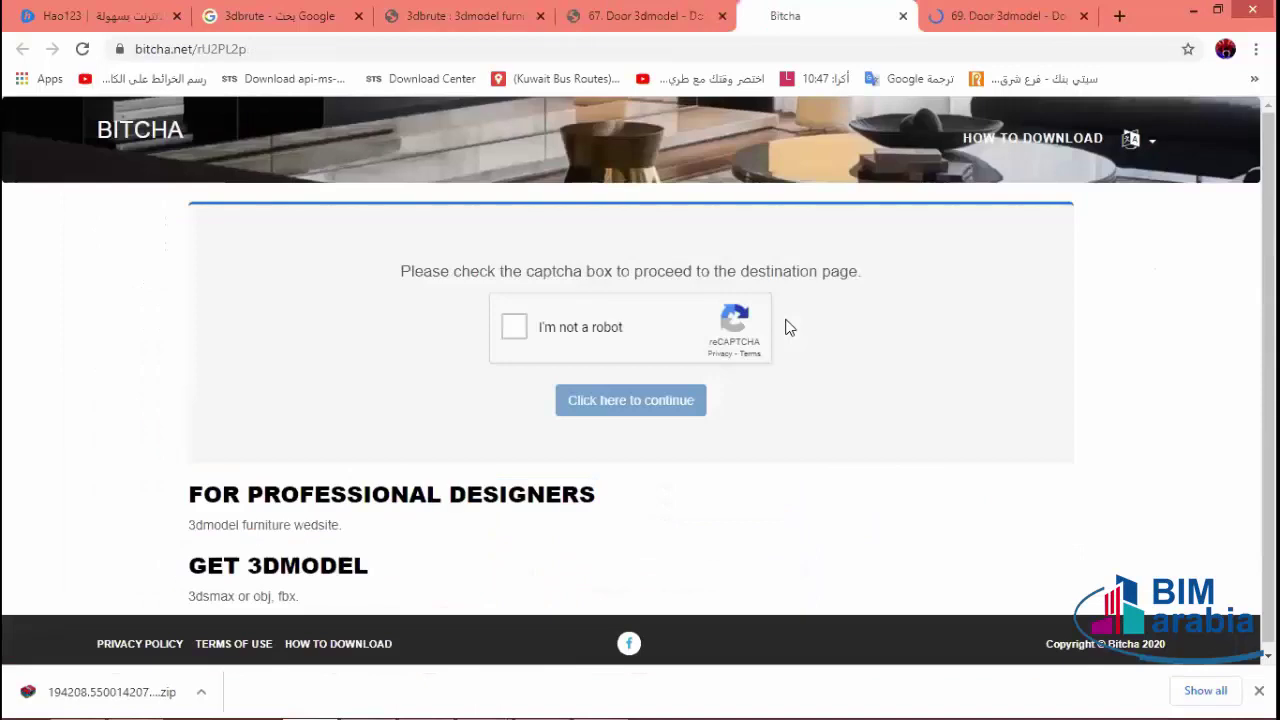
pyautogui.click(526, 330)
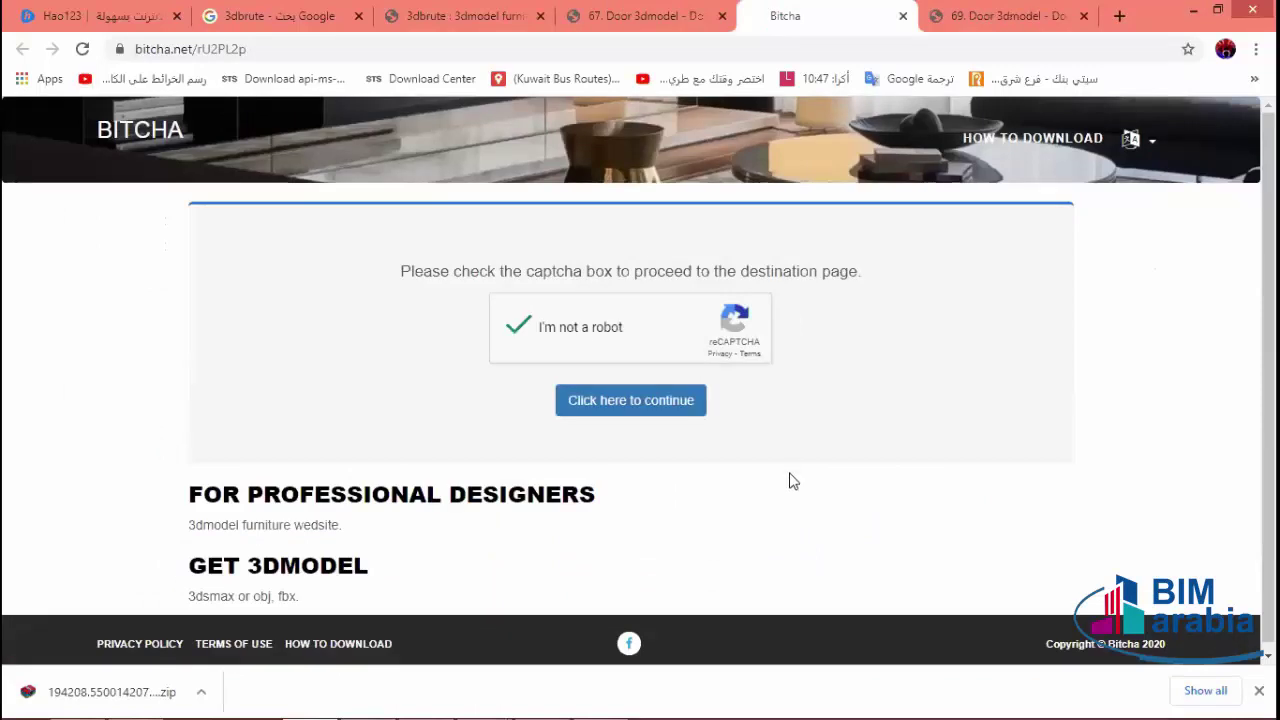
pyautogui.click(640, 401)
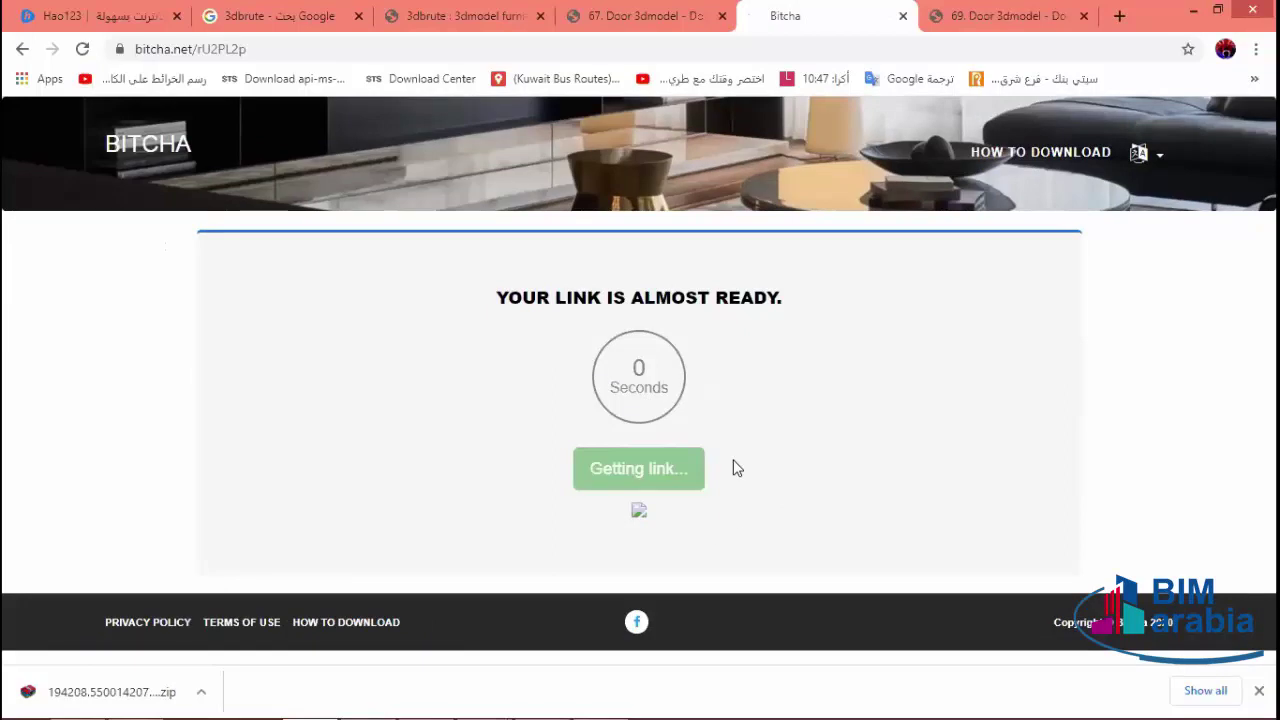
pyautogui.click(659, 481)
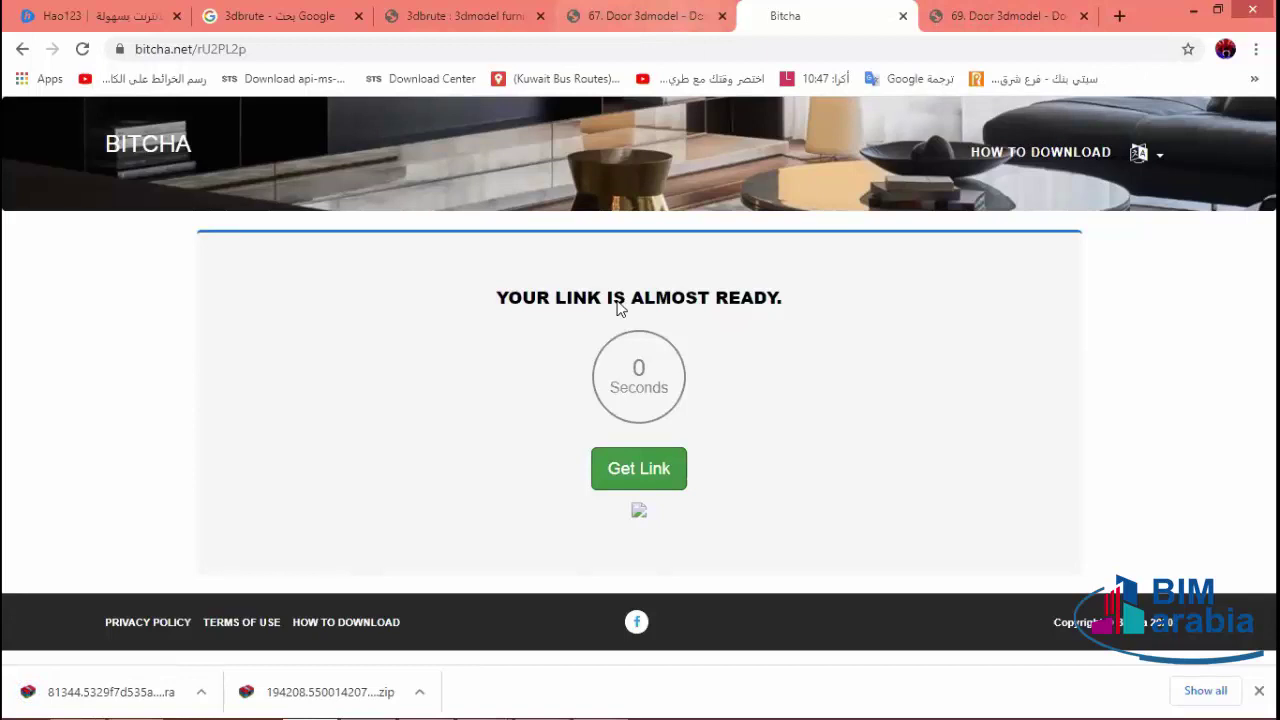
# - Save the 67. Door preview image to the Desktop
pyautogui.hotkey('ctrl', 'shift', 'Tab')
pyautogui.scroll(5, 628, 289)
pyautogui.scroll(2, 628, 289)
pyautogui.rightClick(540, 310)
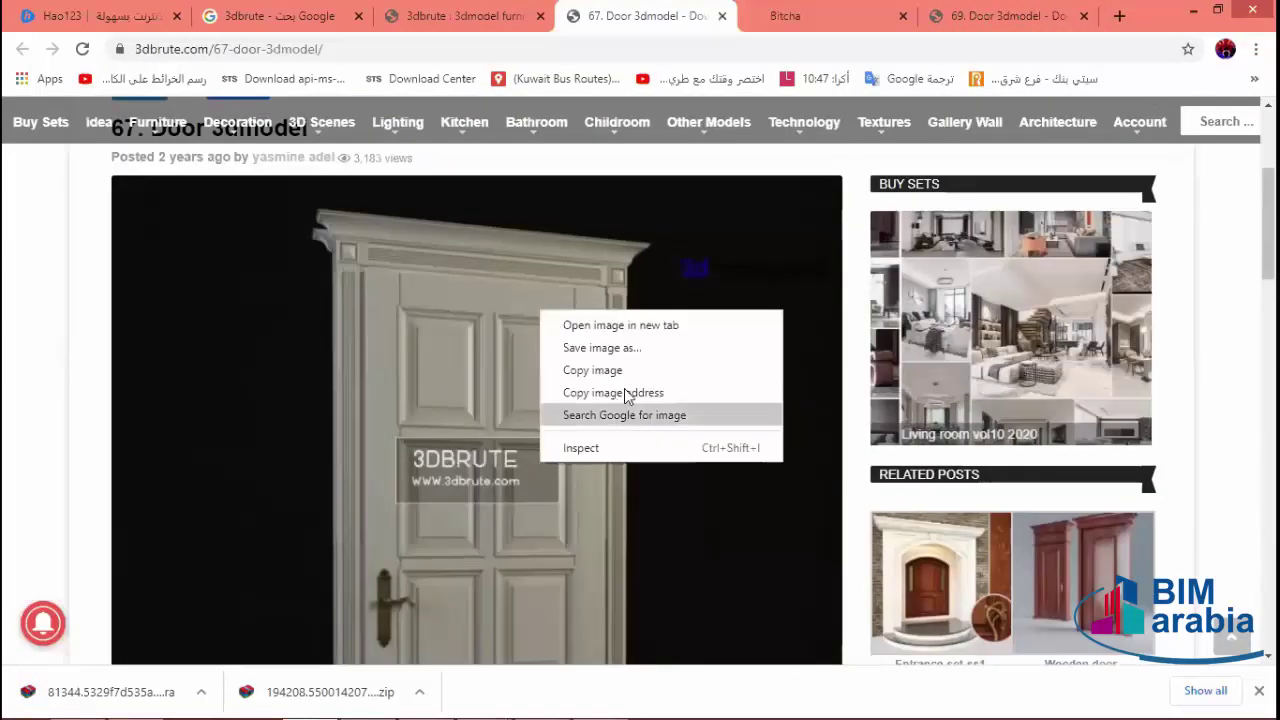
pyautogui.click(612, 347)
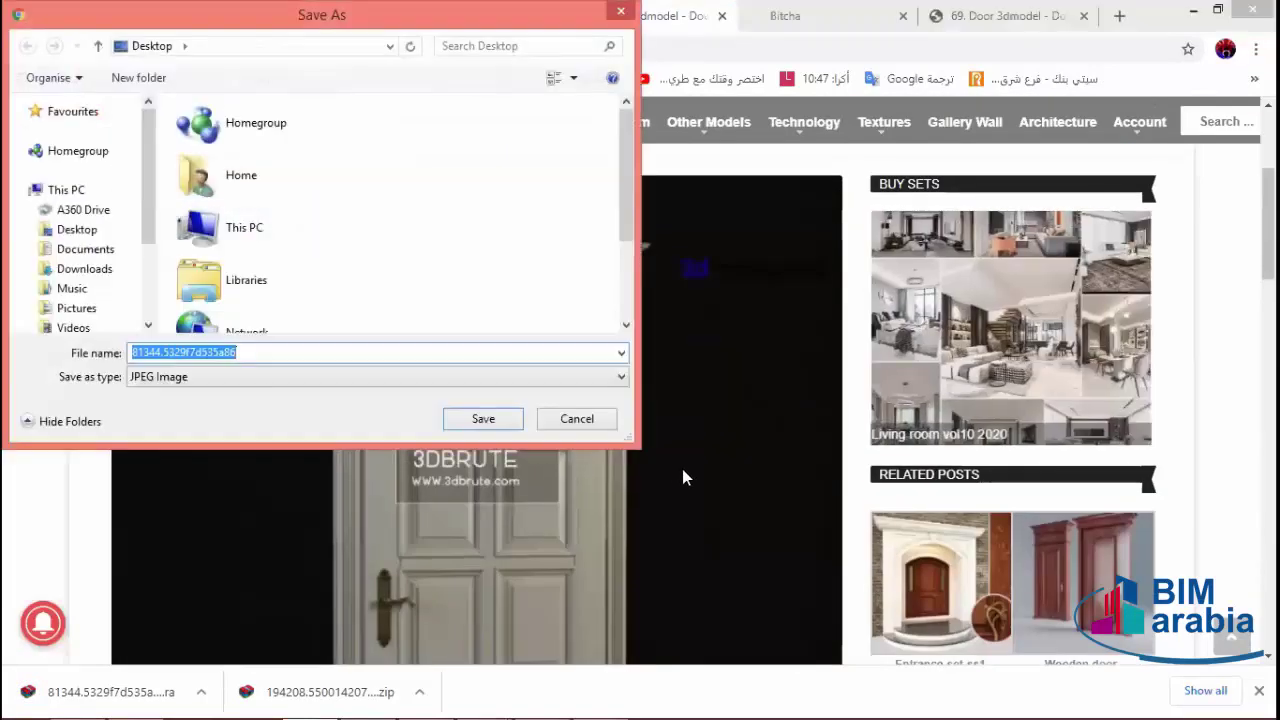
pyautogui.click(483, 418)
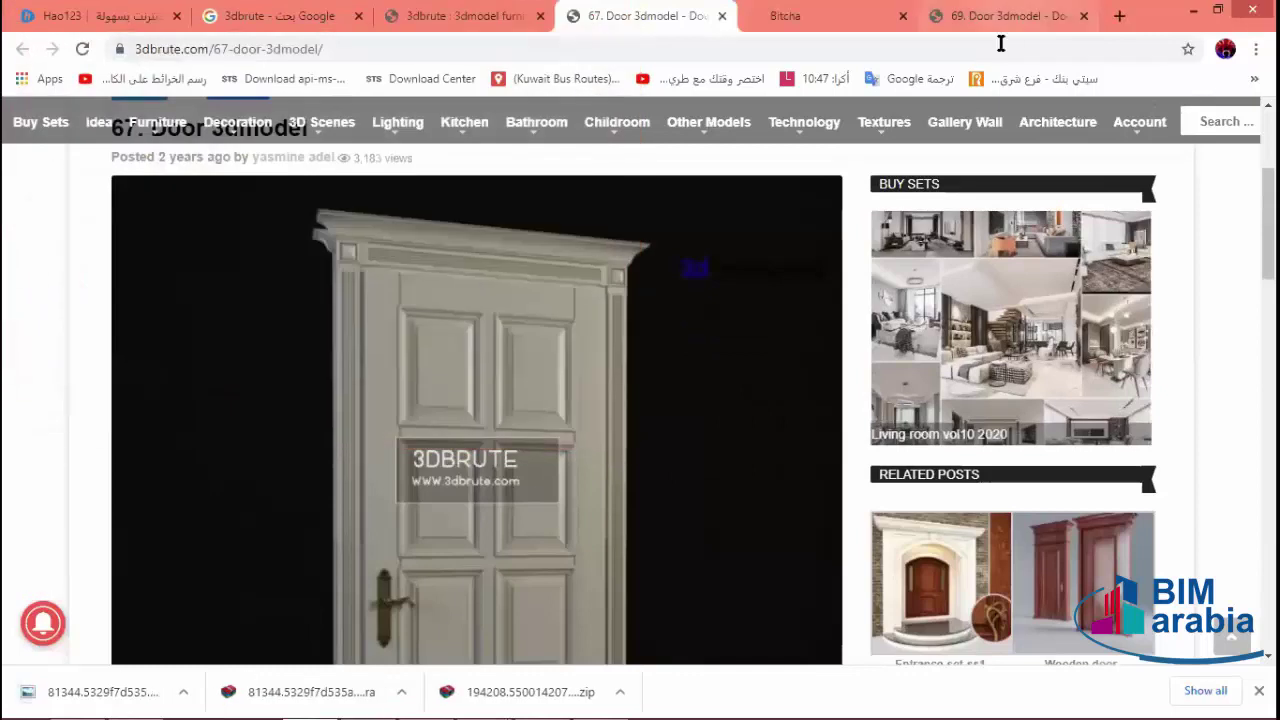
pyautogui.click(1000, 16)
# - Scroll the model list and open the 39. Door 3dmodel page in a new tab
pyautogui.scroll(-5, 322, 274)
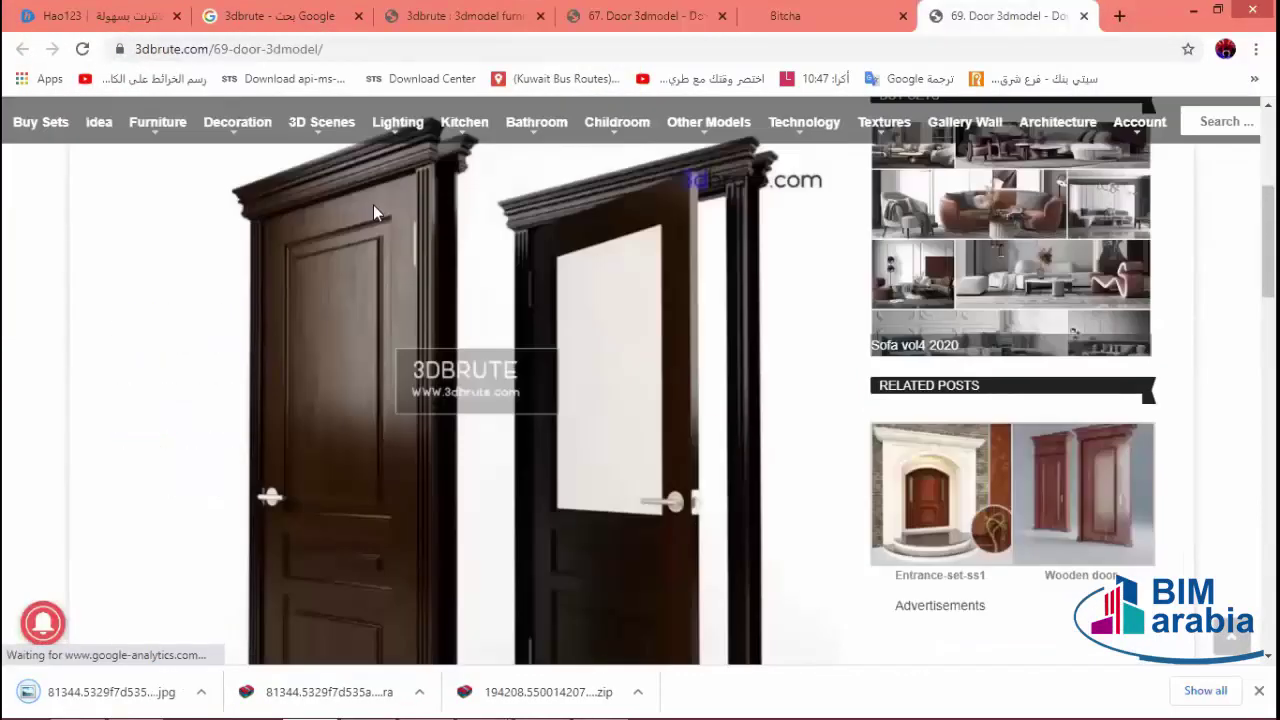
pyautogui.scroll(1, 385, 214)
pyautogui.scroll(-1, 410, 260)
pyautogui.scroll(-2, 429, 298)
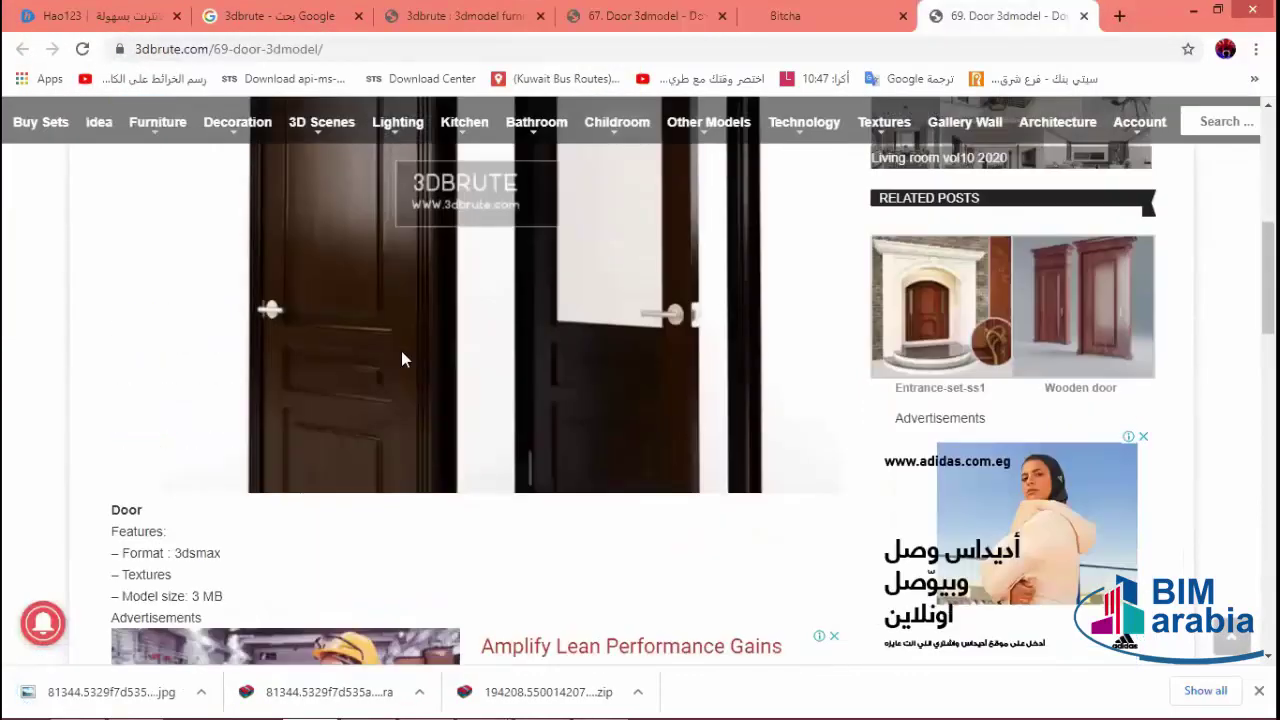
pyautogui.scroll(-3, 460, 400)
pyautogui.scroll(-1, 540, 450)
pyautogui.scroll(-2, 600, 435)
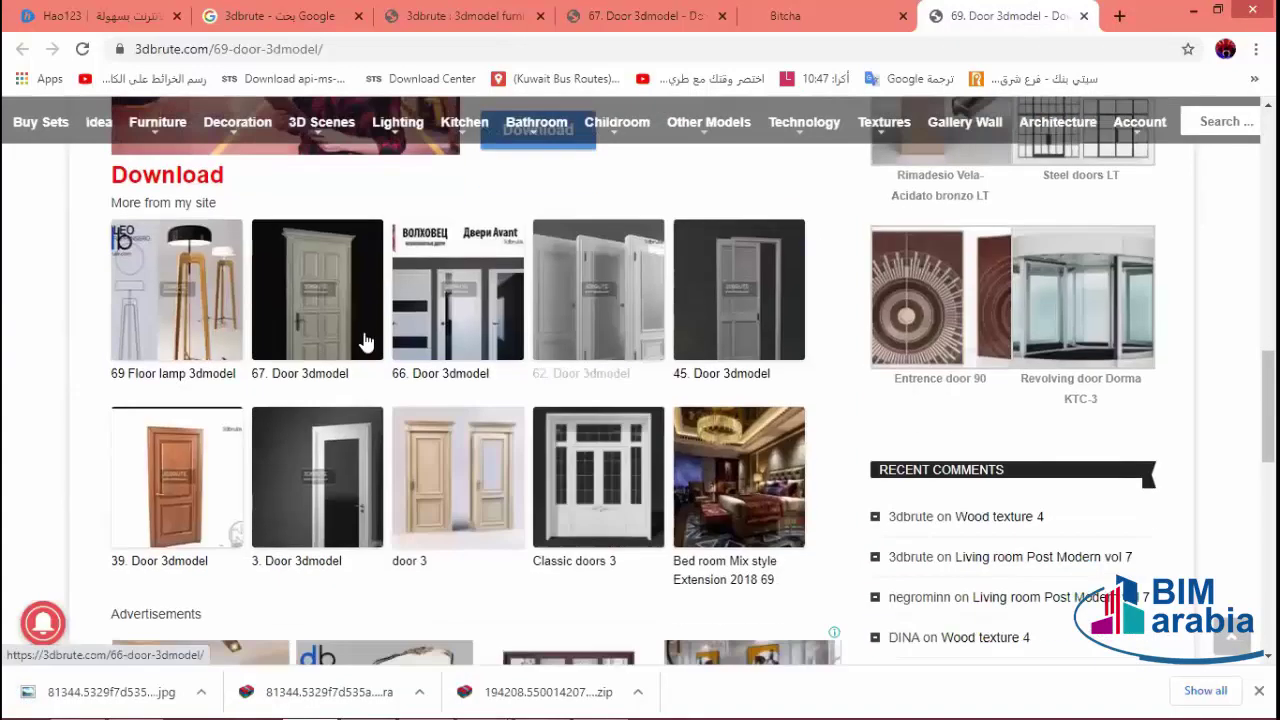
pyautogui.scroll(-1, 343, 300)
pyautogui.scroll(-1, 320, 380)
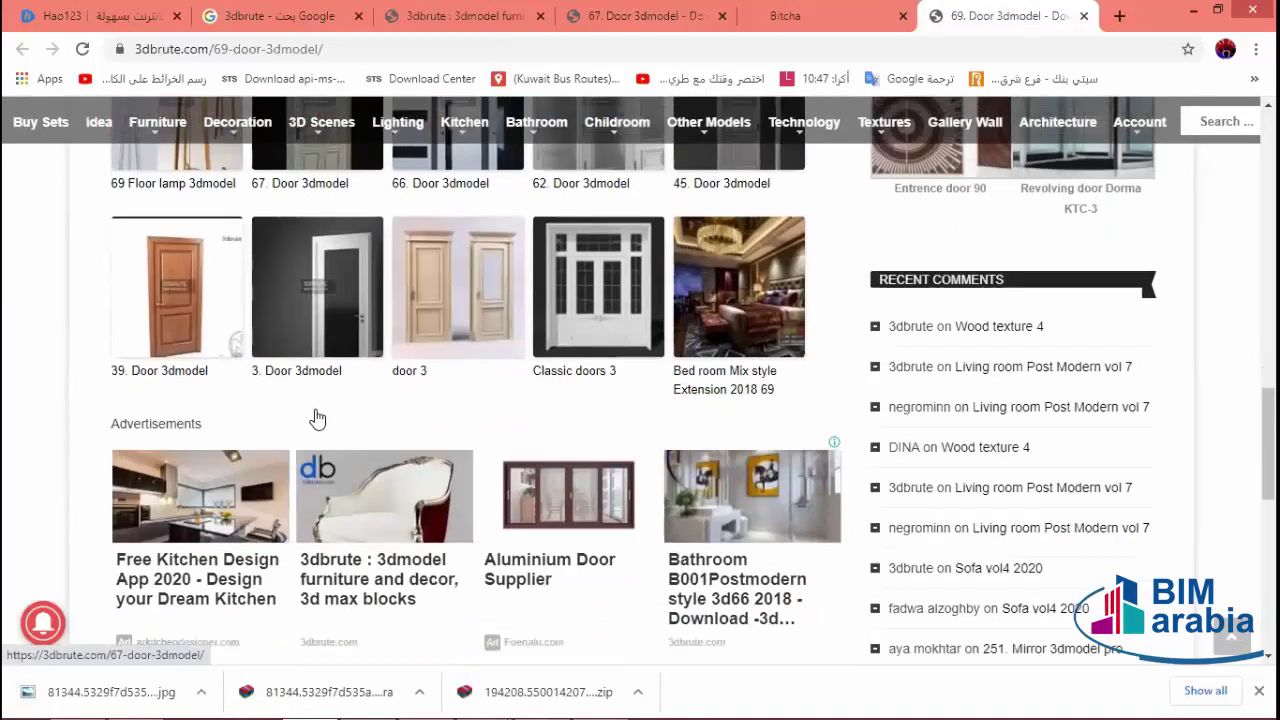
pyautogui.scroll(-1, 250, 300)
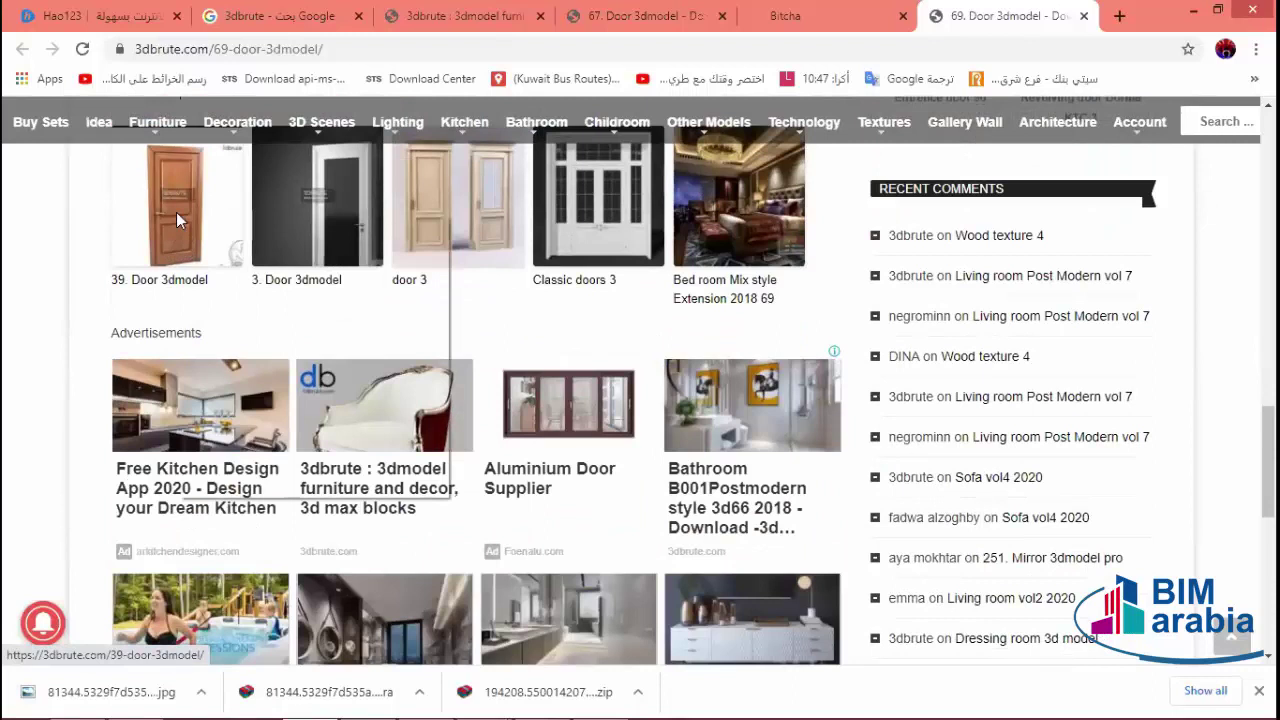
pyautogui.rightClick(176, 212)
pyautogui.click(234, 216)
pyautogui.scroll(-1, 230, 237)
pyautogui.scroll(-3, 449, 349)
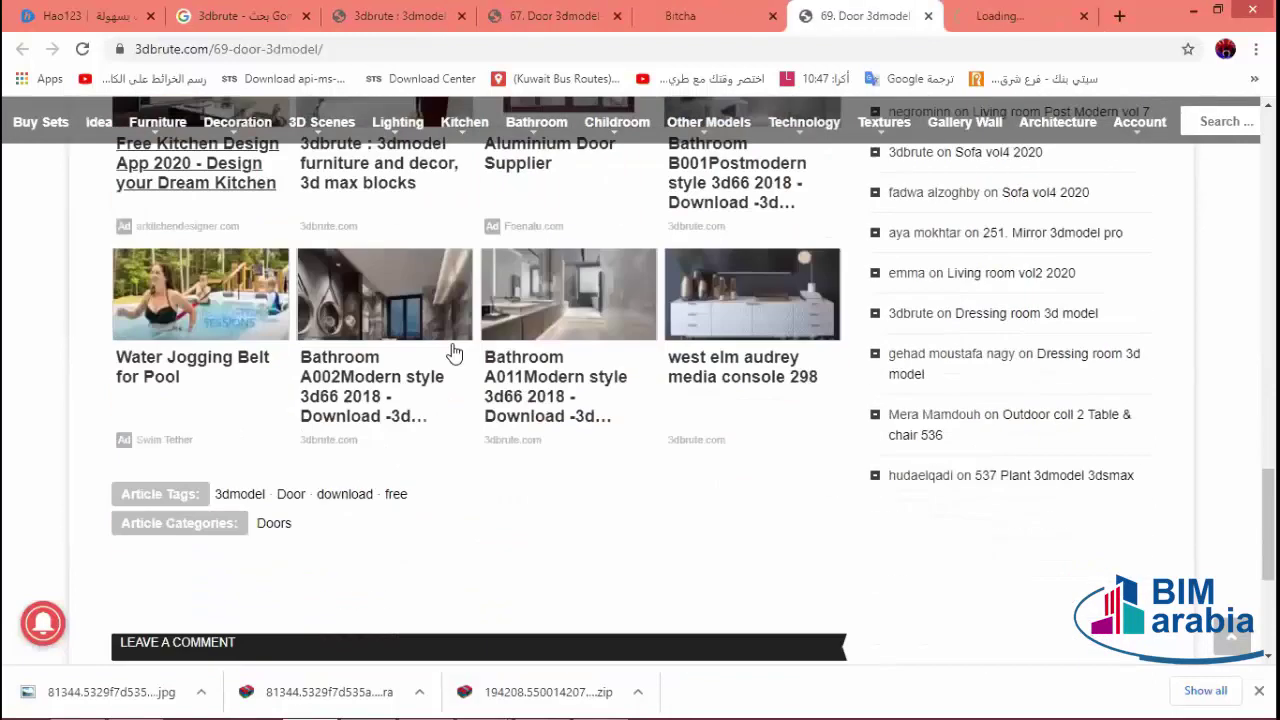
pyautogui.scroll(2, 534, 363)
pyautogui.scroll(3, 193, 322)
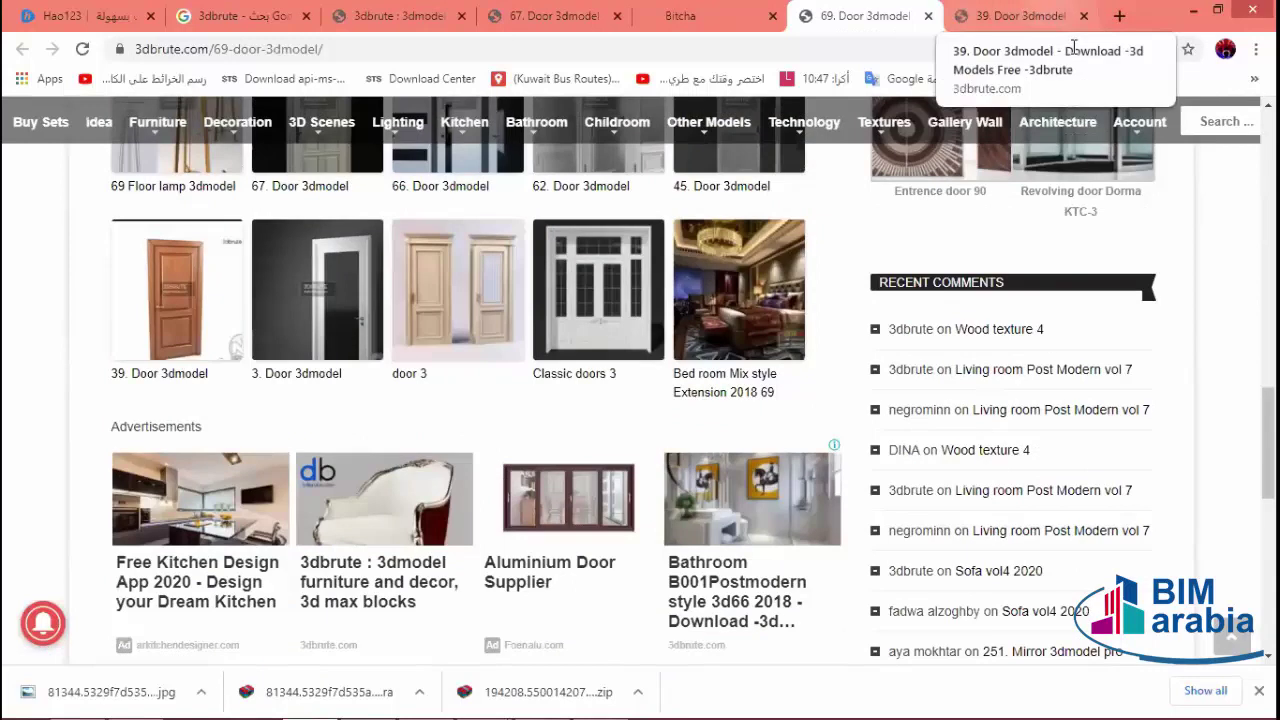
# - Browse the door model page, briefly opening and closing an AVEVA e-book advert
pyautogui.click(1020, 16)
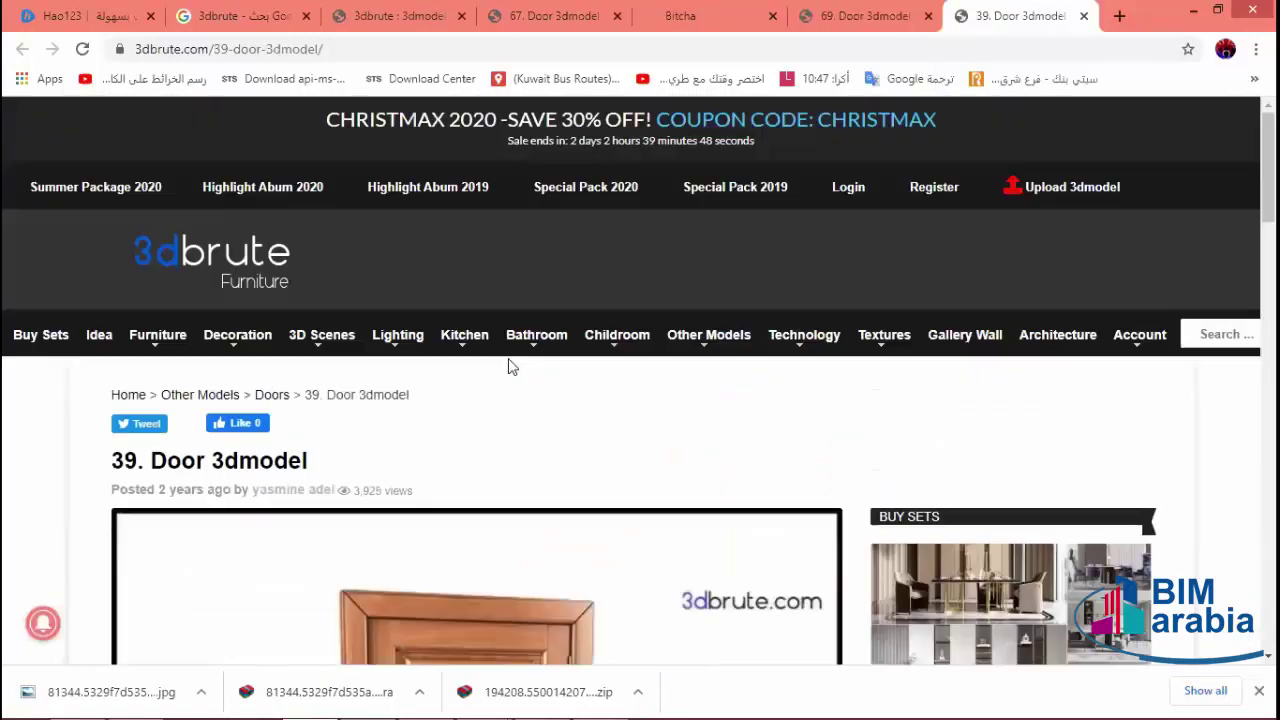
pyautogui.scroll(-1, 509, 366)
pyautogui.scroll(-4, 625, 406)
pyautogui.scroll(1, 476, 250)
pyautogui.scroll(1, 529, 293)
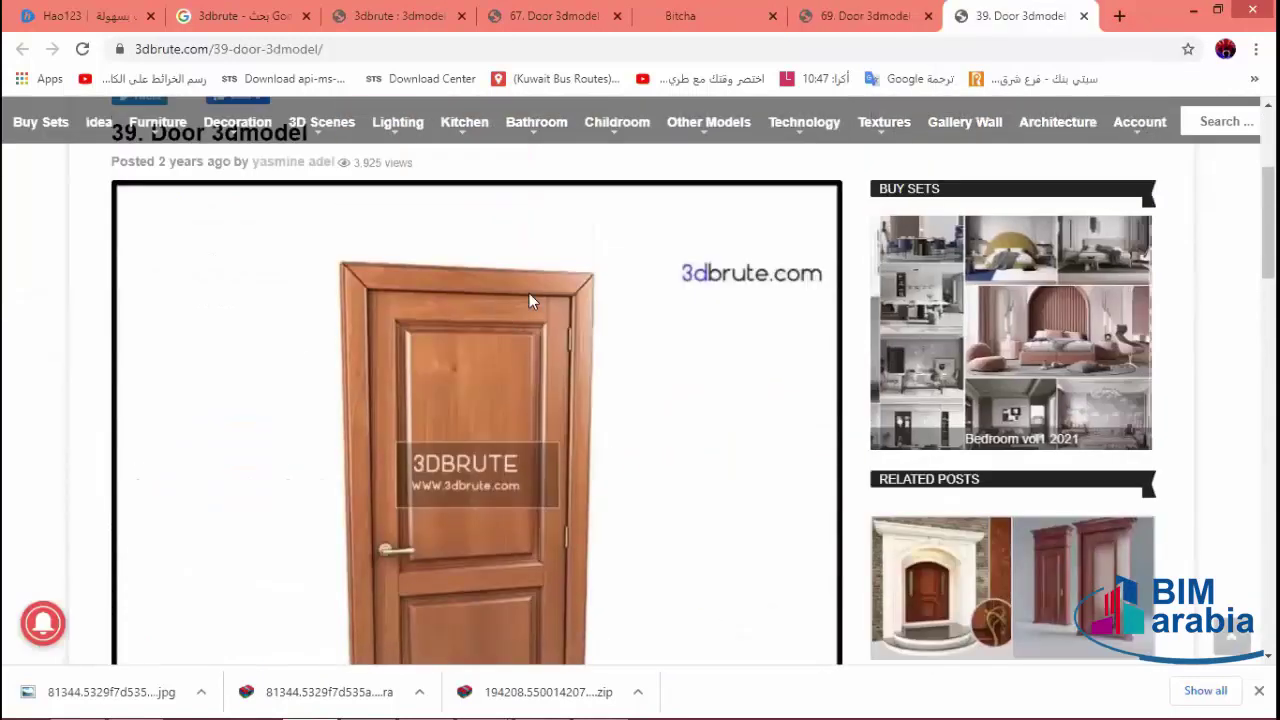
pyautogui.scroll(-1, 441, 304)
pyautogui.scroll(-1, 470, 320)
pyautogui.scroll(-2, 540, 360)
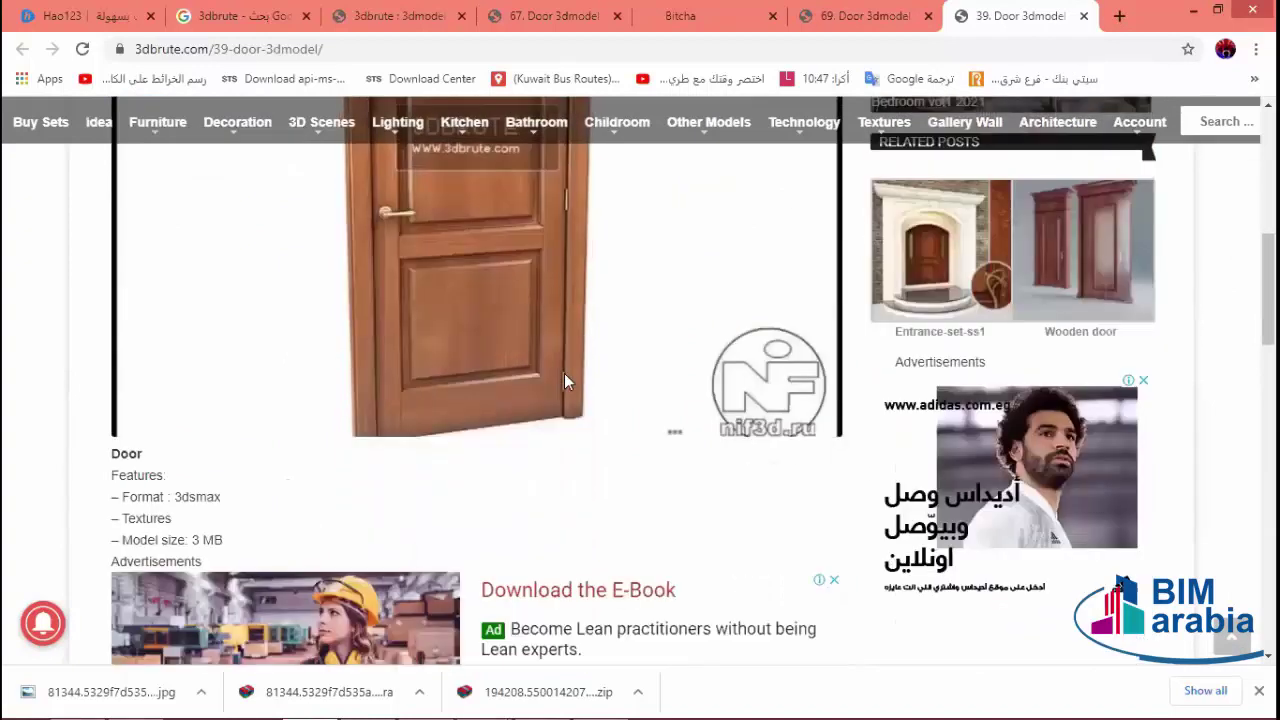
pyautogui.scroll(-3, 550, 400)
pyautogui.click(537, 418)
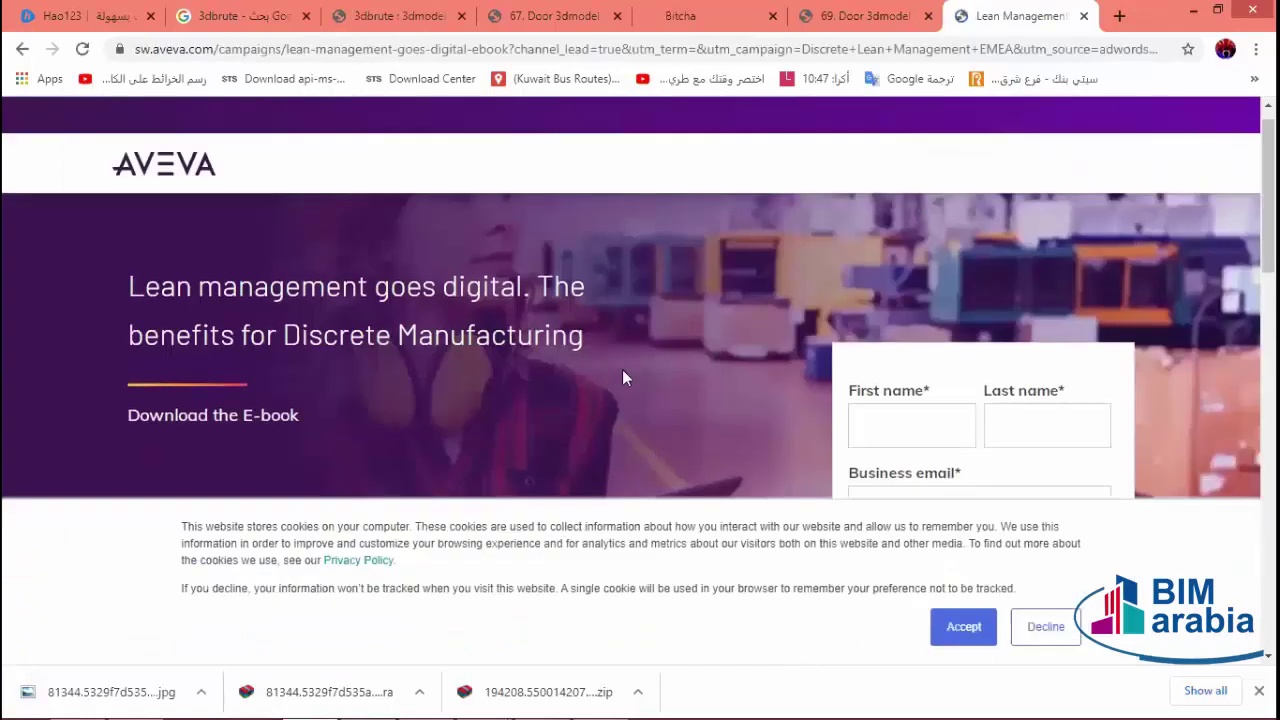
pyautogui.scroll(-3, 706, 434)
pyautogui.scroll(3, 706, 434)
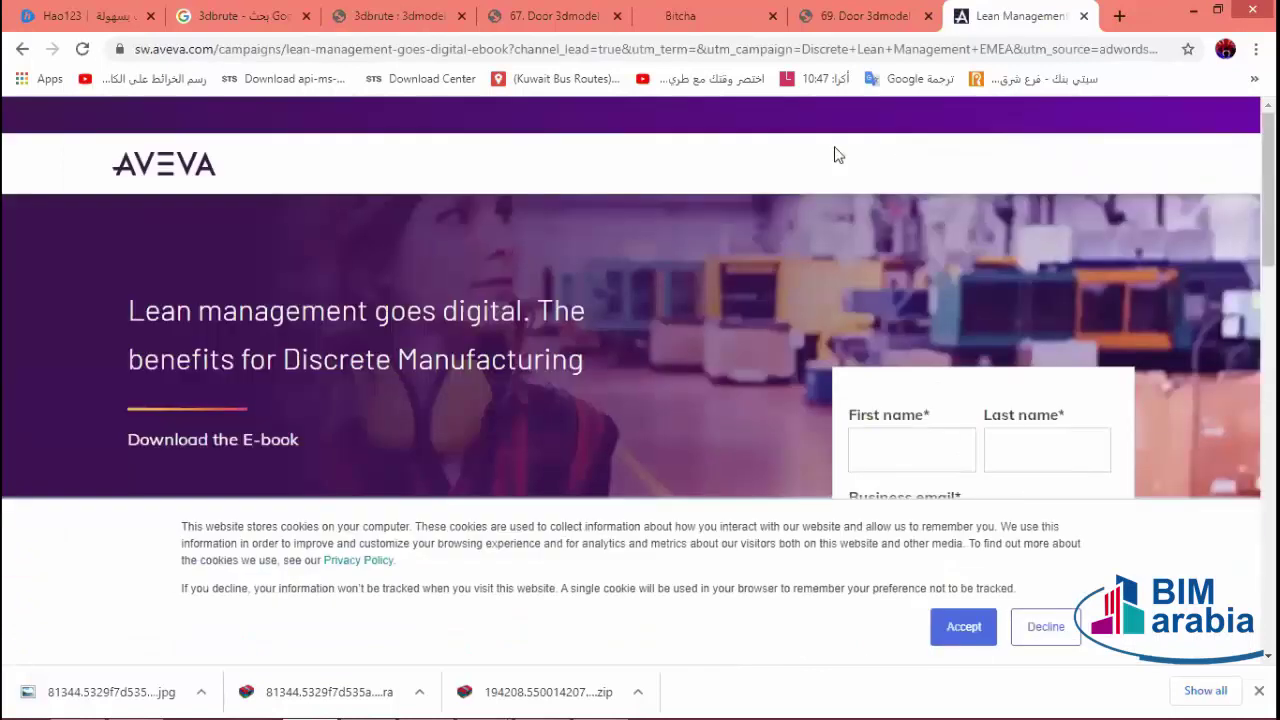
pyautogui.click(1084, 16)
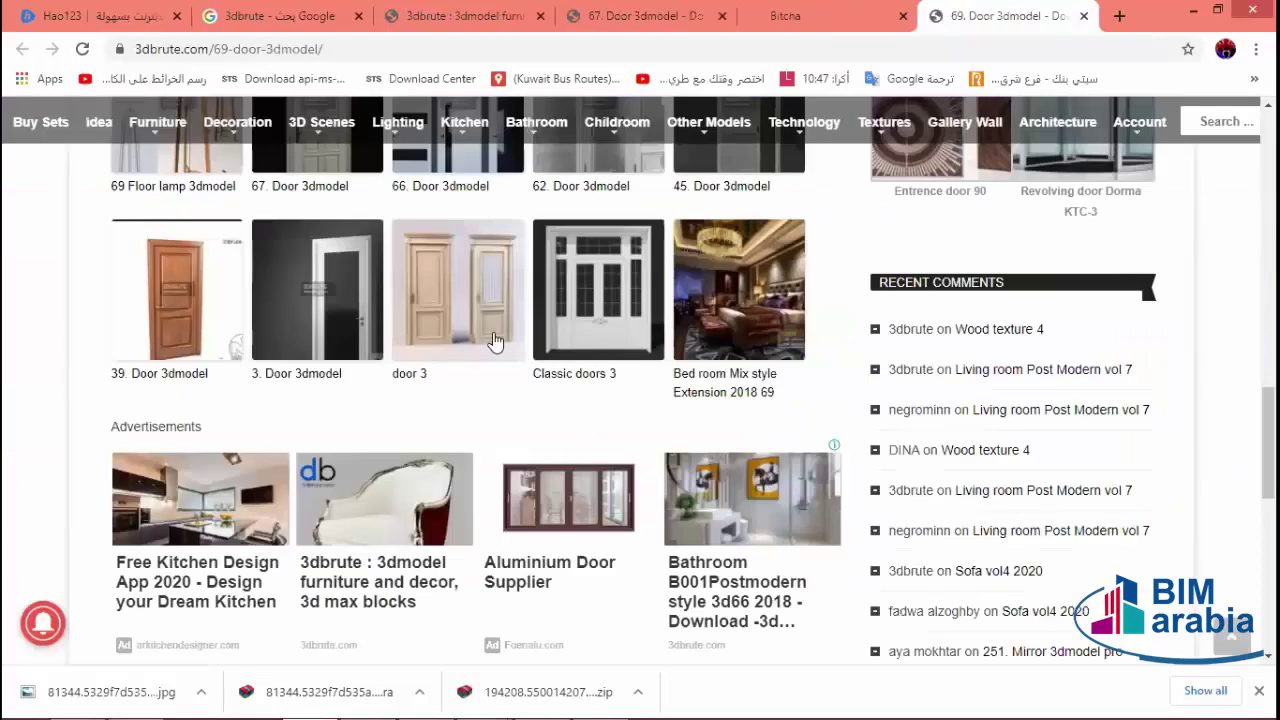
pyautogui.scroll(3, 493, 341)
pyautogui.scroll(1, 195, 367)
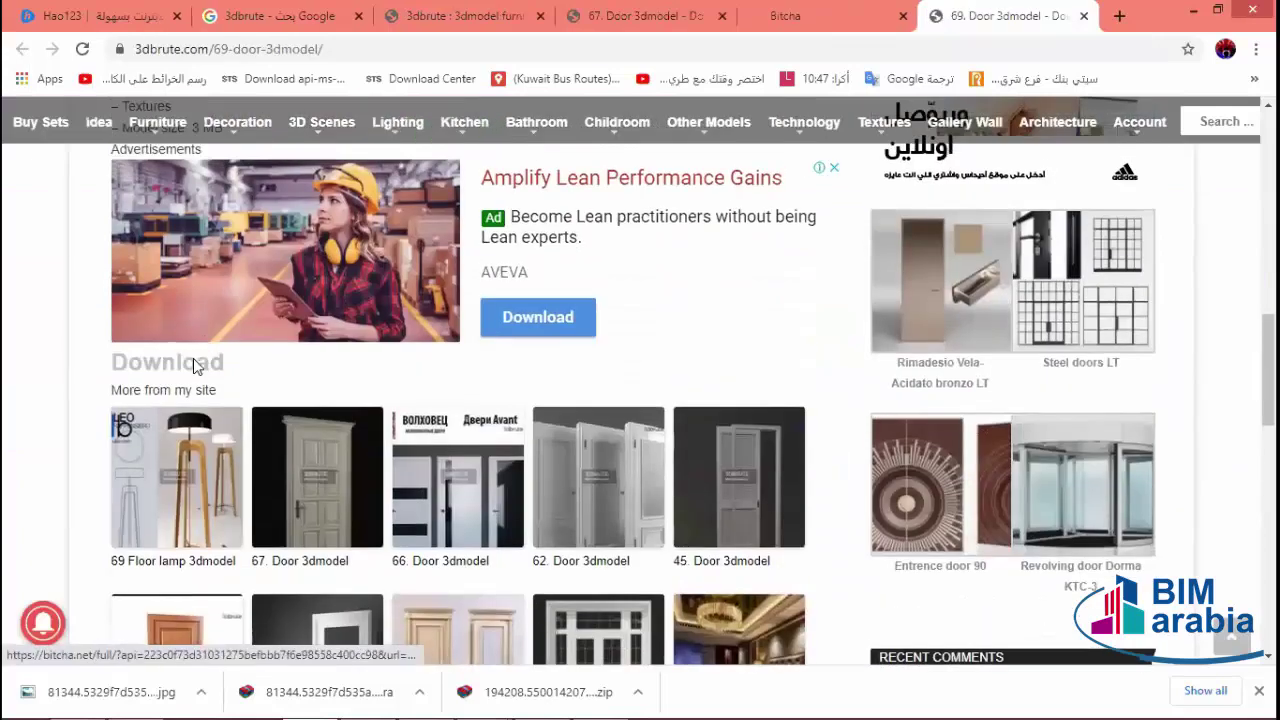
# - Open the door model's download link and pass the 'I'm not a robot' check
pyautogui.click(194, 362)
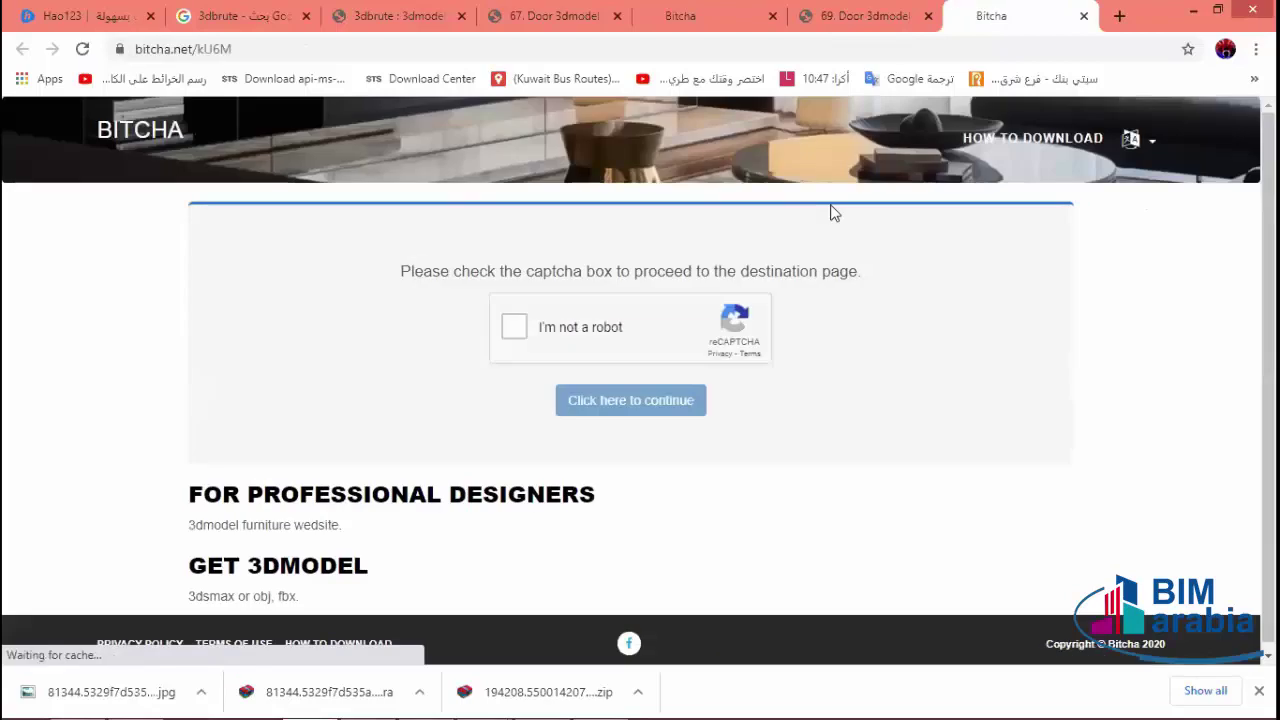
pyautogui.click(510, 330)
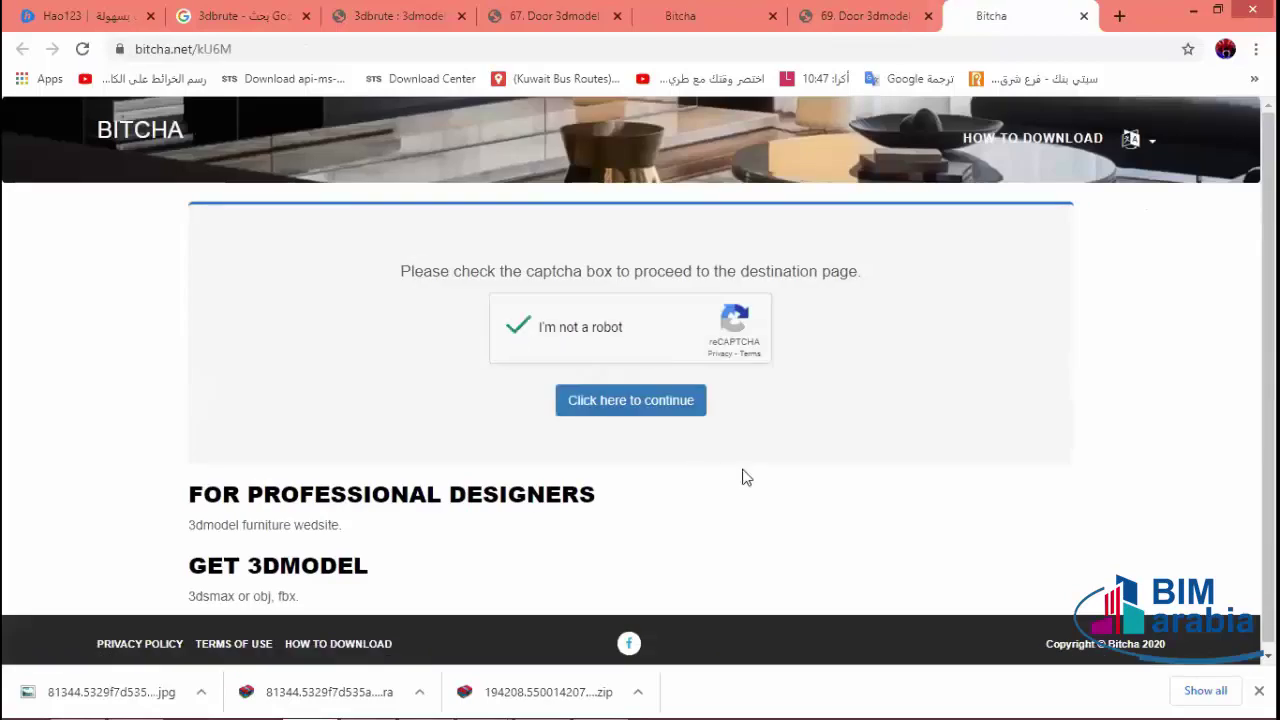
pyautogui.click(609, 399)
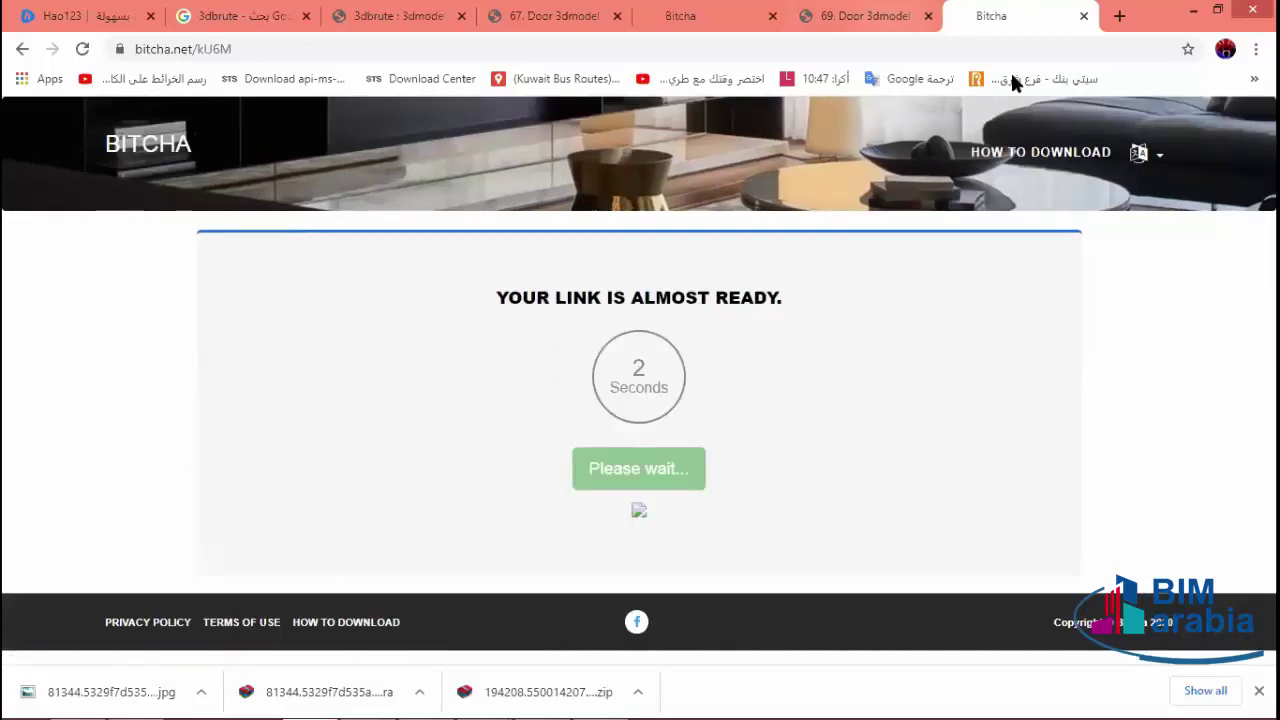
# - Get the link and start downloading the 69. Door model archive
pyautogui.hotkey('ctrl', 'shift', 'Tab')
pyautogui.scroll(-2, 648, 385)
pyautogui.scroll(-2, 648, 385)
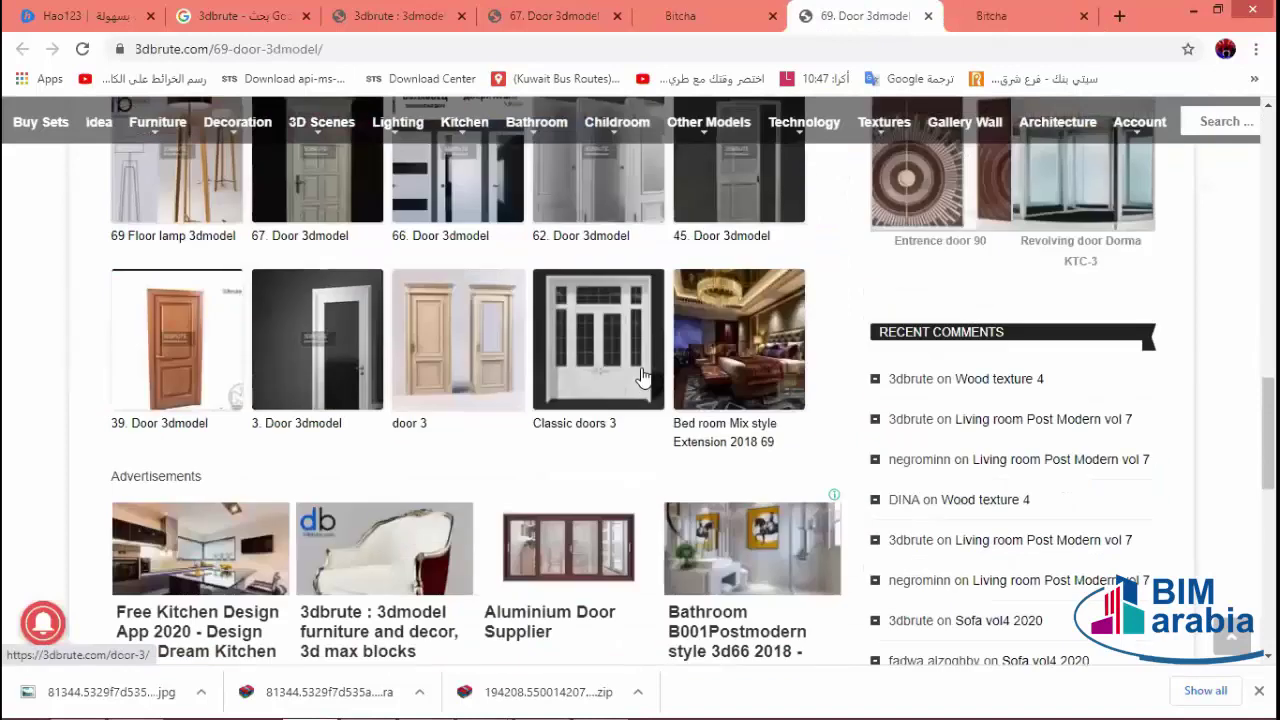
pyautogui.scroll(-2, 648, 385)
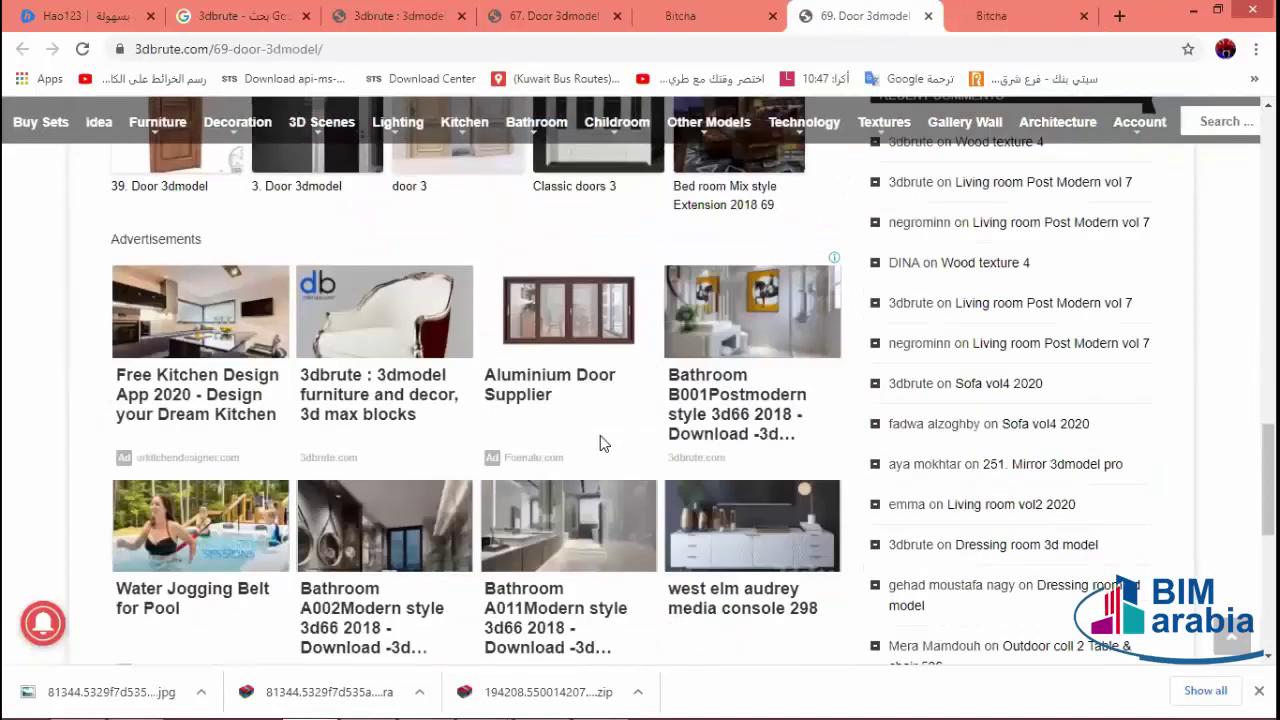
pyautogui.scroll(-2, 609, 423)
pyautogui.scroll(1, 628, 377)
pyautogui.scroll(1, 628, 377)
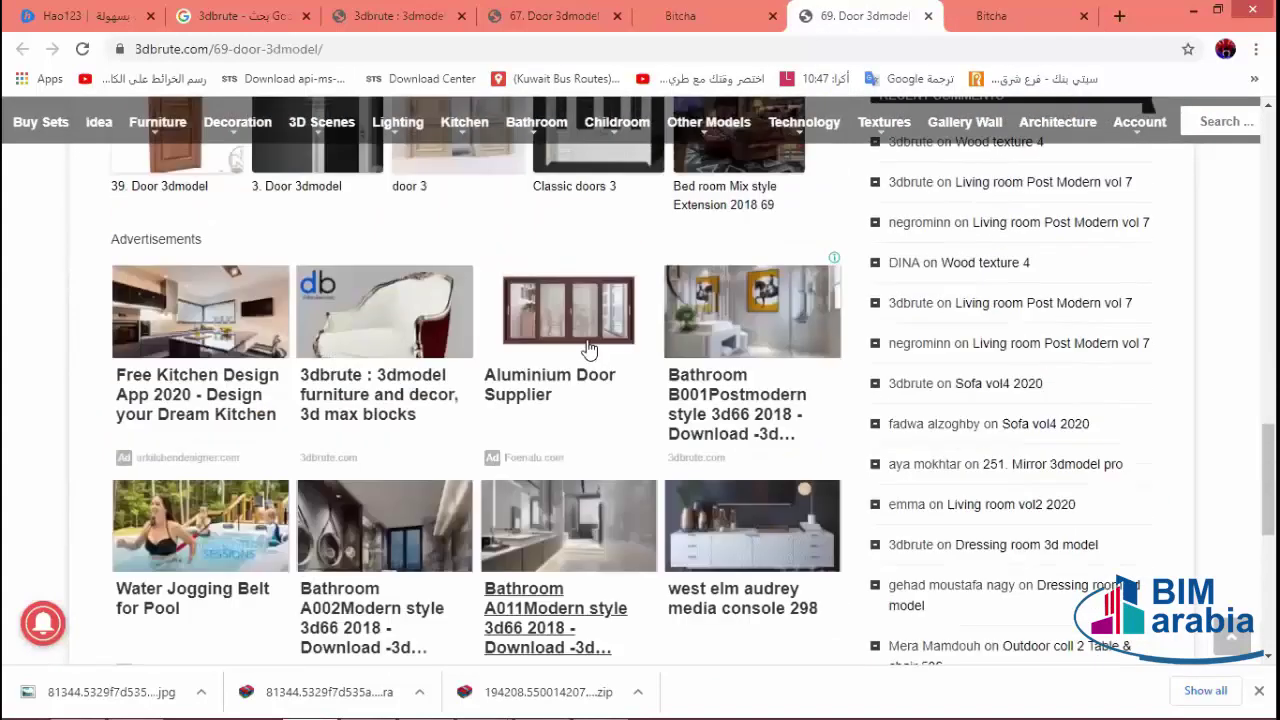
pyautogui.scroll(2, 603, 310)
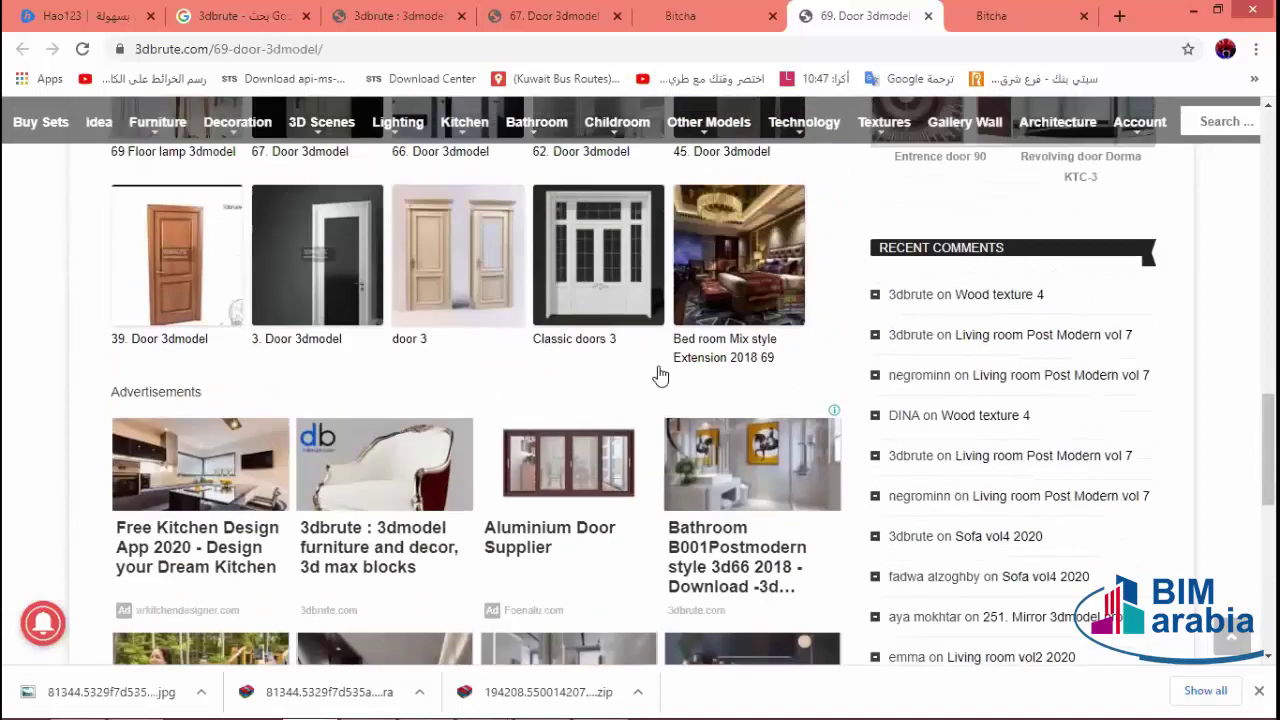
pyautogui.scroll(2, 660, 373)
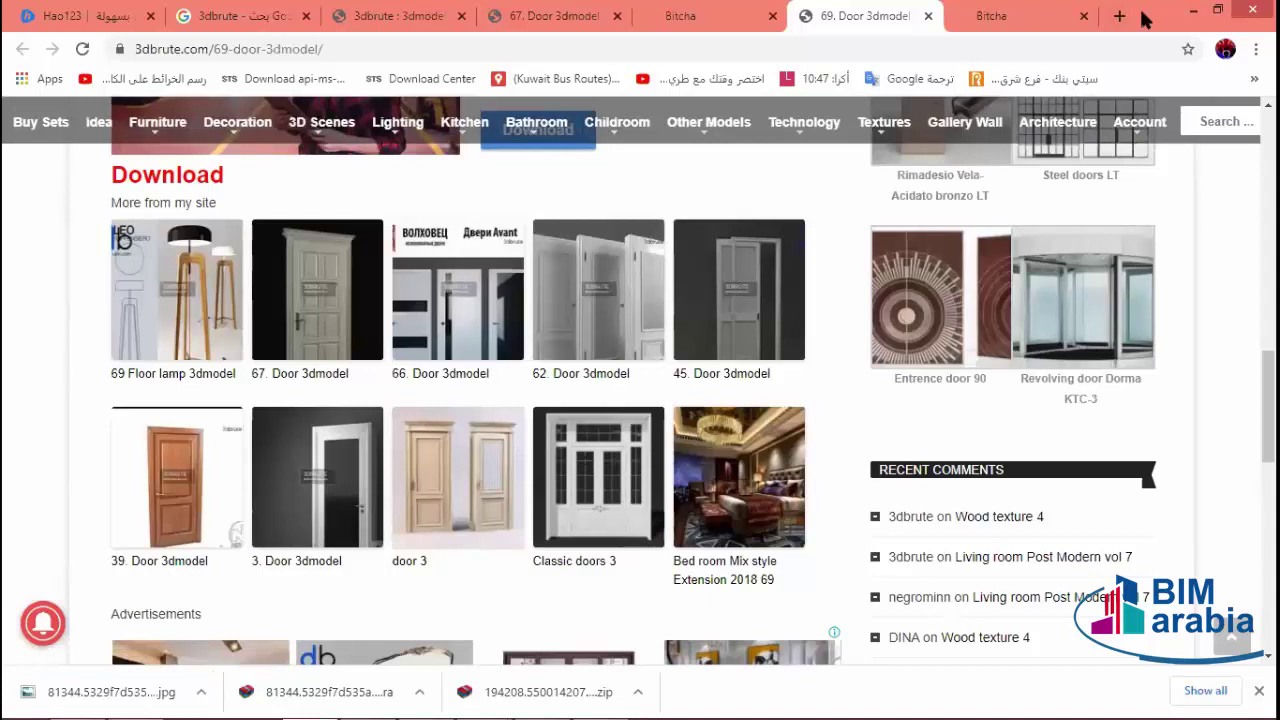
pyautogui.click(1010, 16)
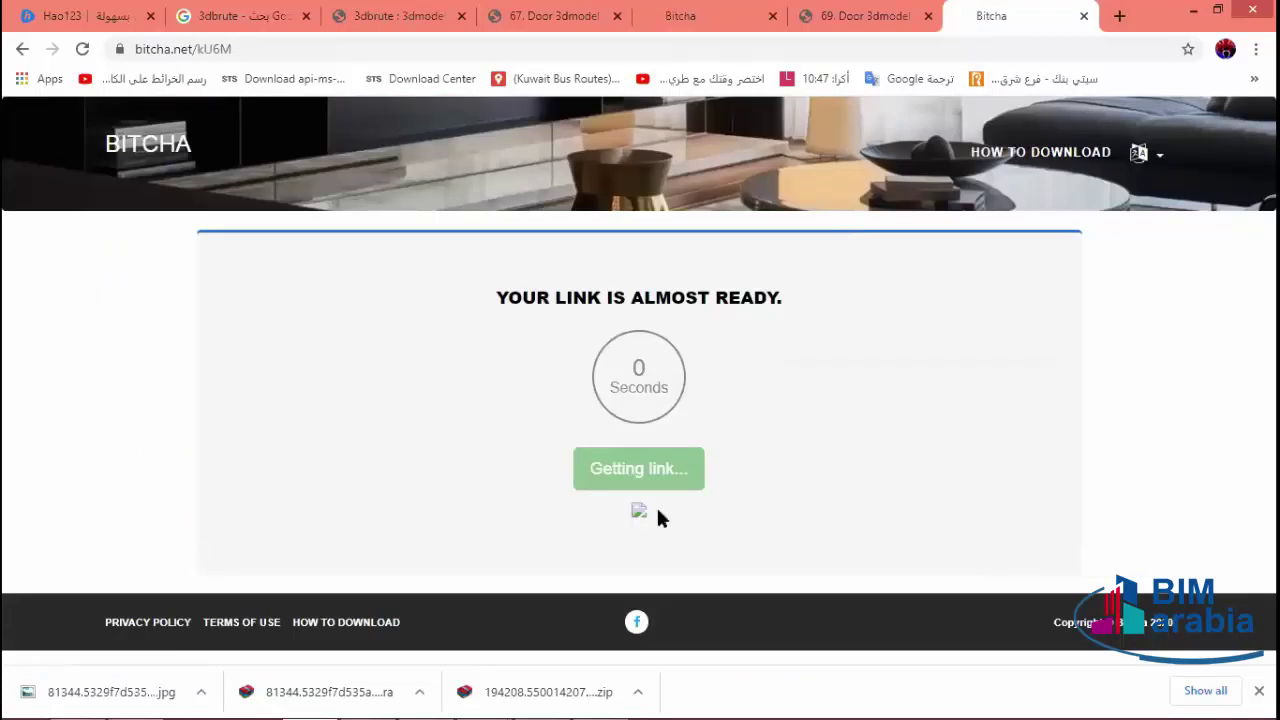
pyautogui.click(660, 466)
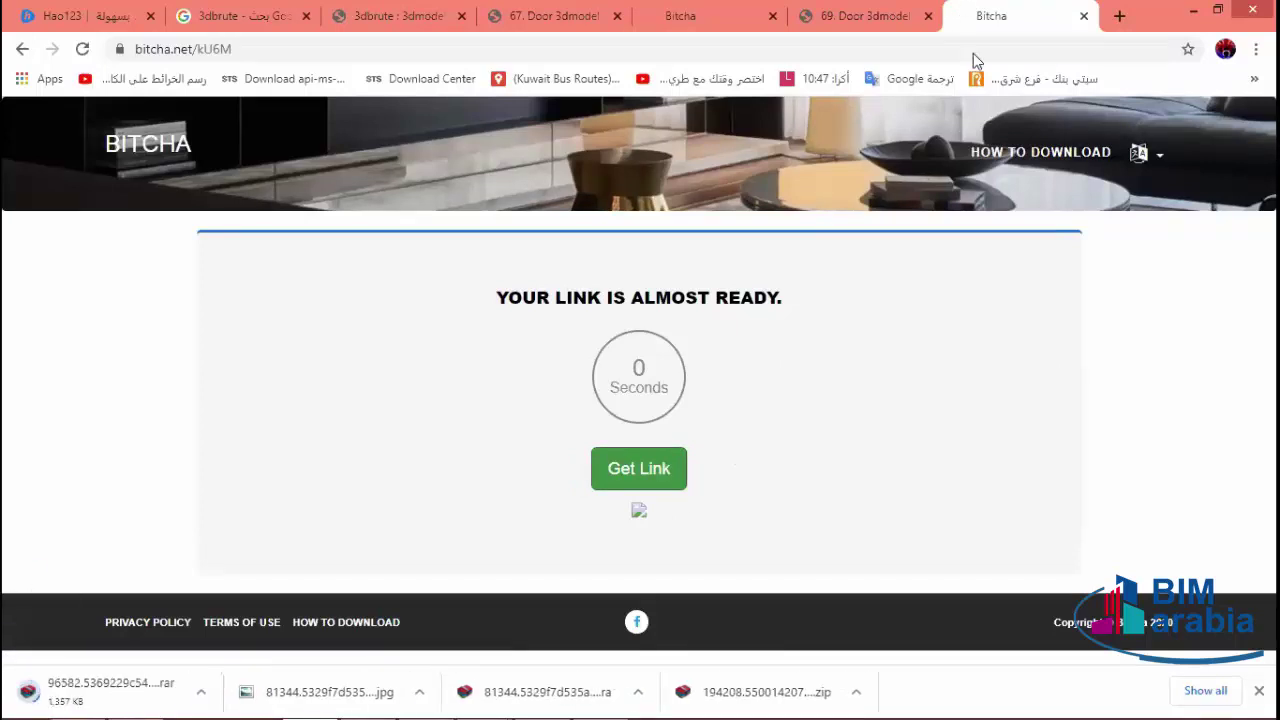
# - Reopen the 39. Door 3dmodel page in a new tab and switch to it
pyautogui.hotkey('ctrl', 'shift', 'Tab')
pyautogui.scroll(2, 525, 340)
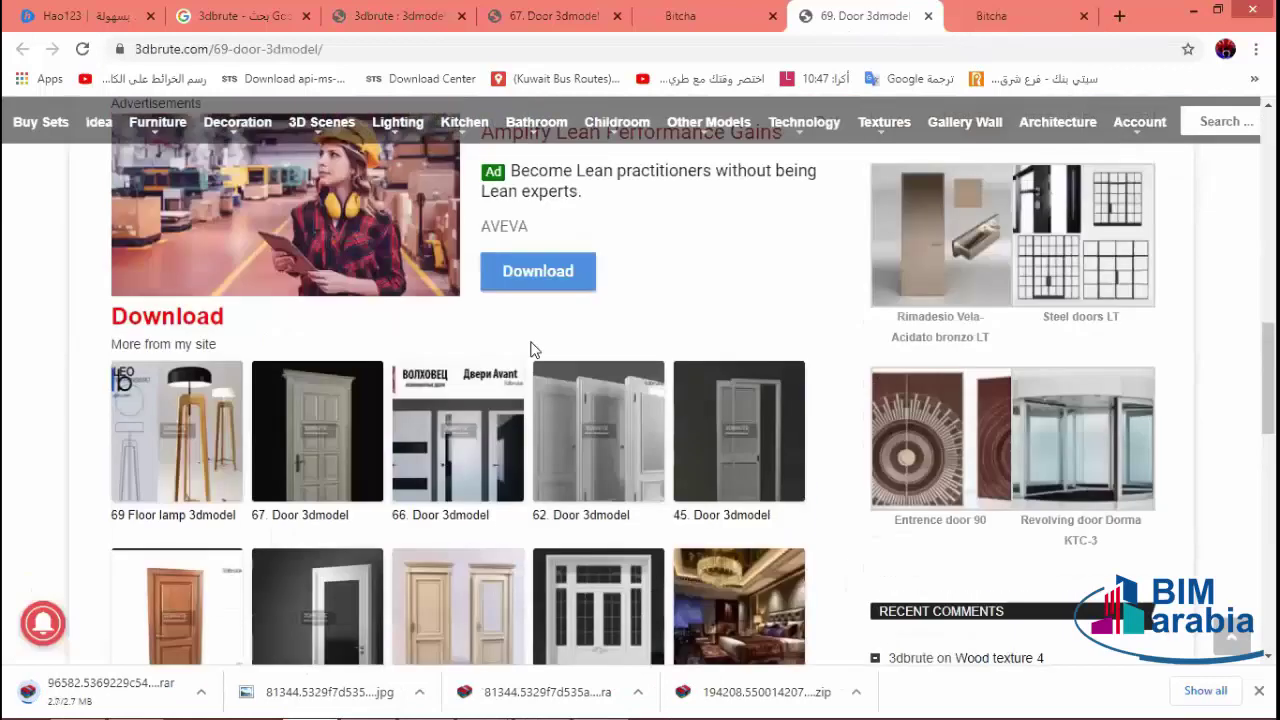
pyautogui.scroll(3, 560, 350)
pyautogui.scroll(1, 592, 354)
pyautogui.scroll(2, 596, 366)
pyautogui.scroll(-2, 700, 320)
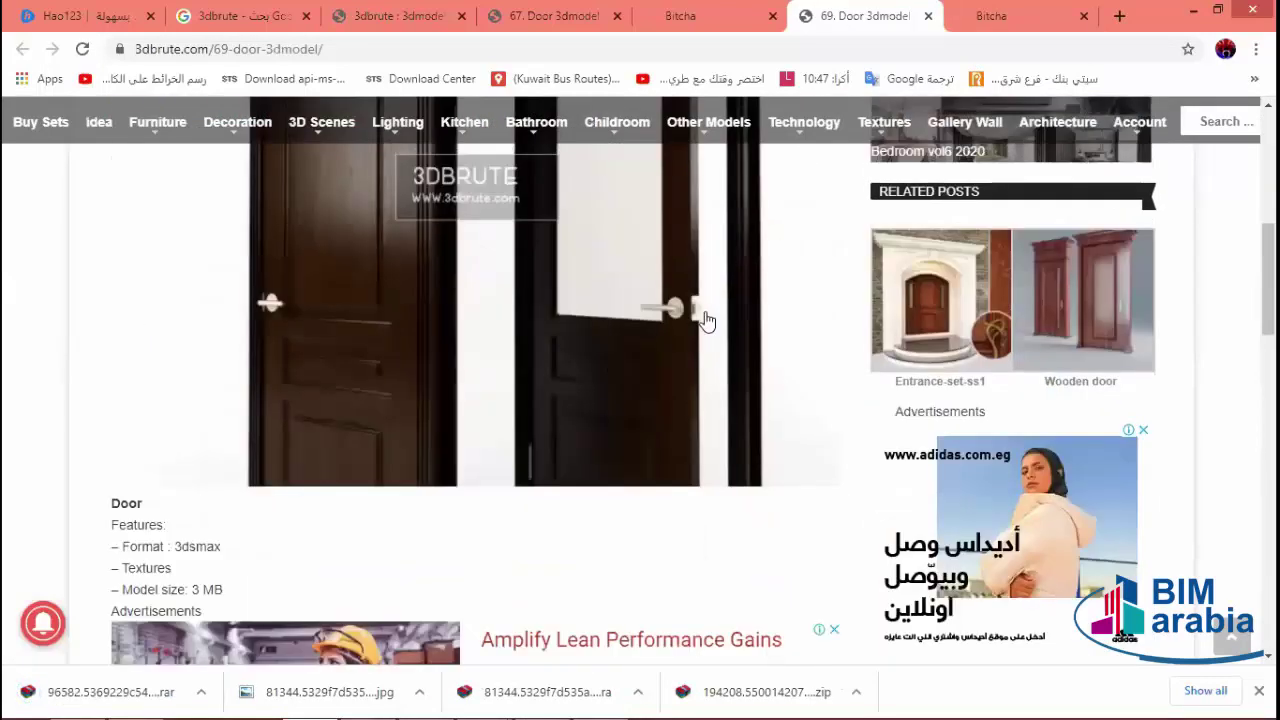
pyautogui.scroll(-5, 700, 320)
pyautogui.scroll(-2, 760, 250)
pyautogui.hotkey('ctrl', 'Tab')
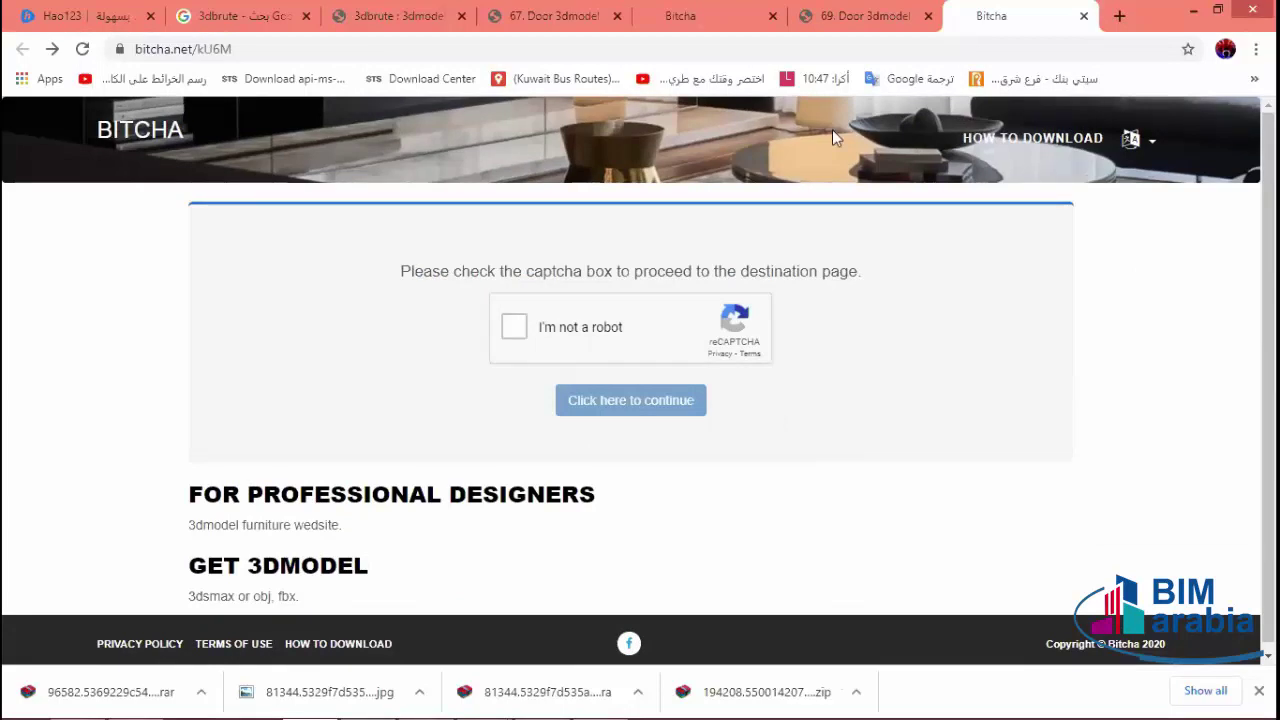
pyautogui.hotkey('ctrl', 'shift', 'Tab')
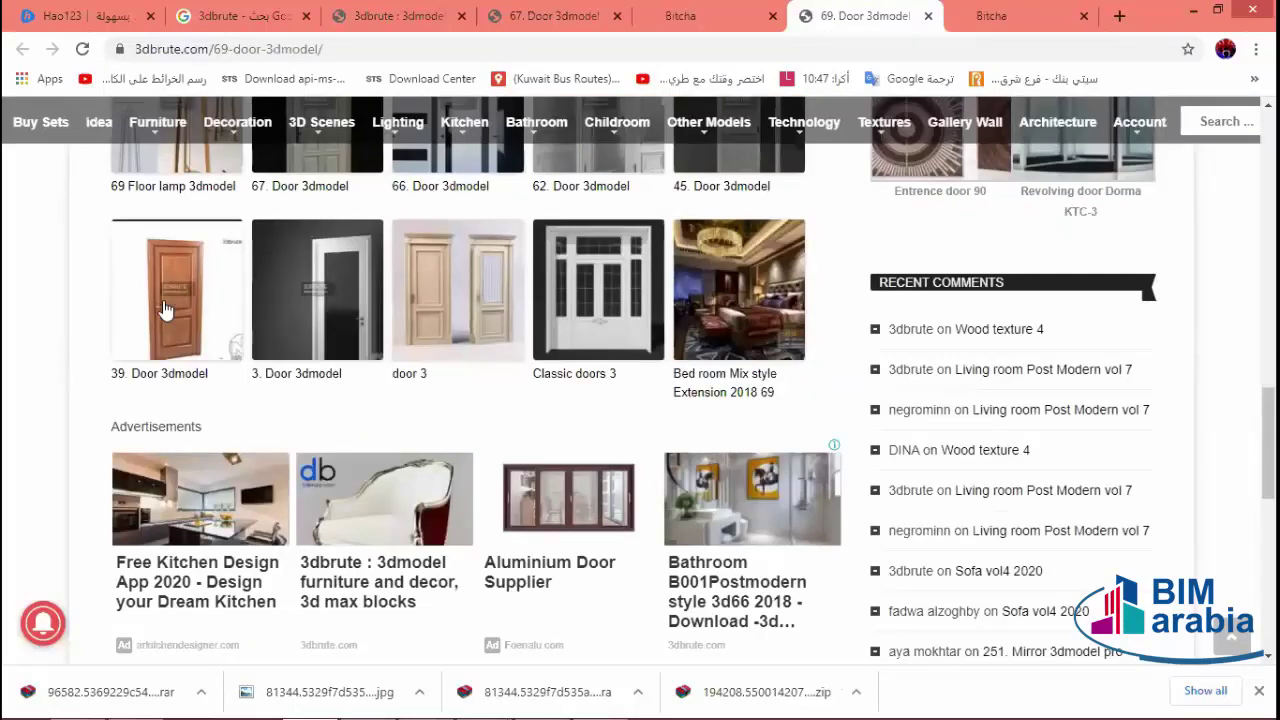
pyautogui.rightClick(166, 309)
pyautogui.click(251, 317)
pyautogui.hotkey('ctrl', 'Tab')
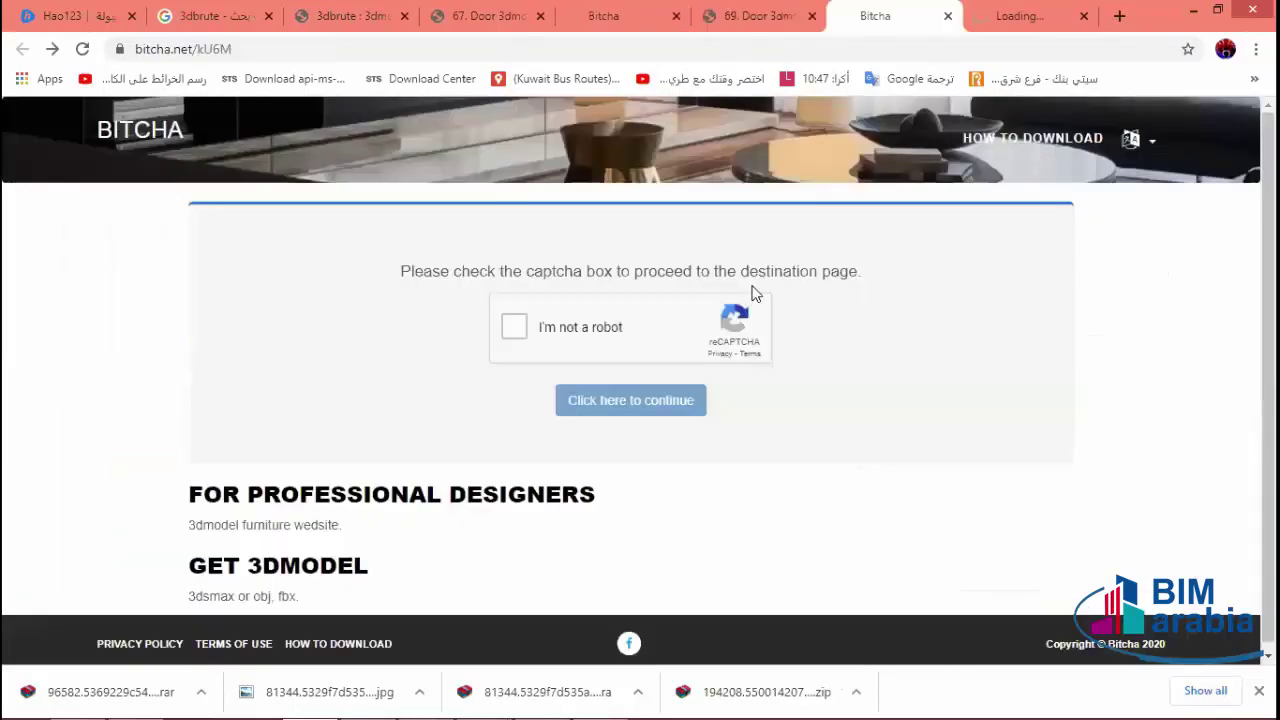
pyautogui.hotkey('ctrl', 'Tab')
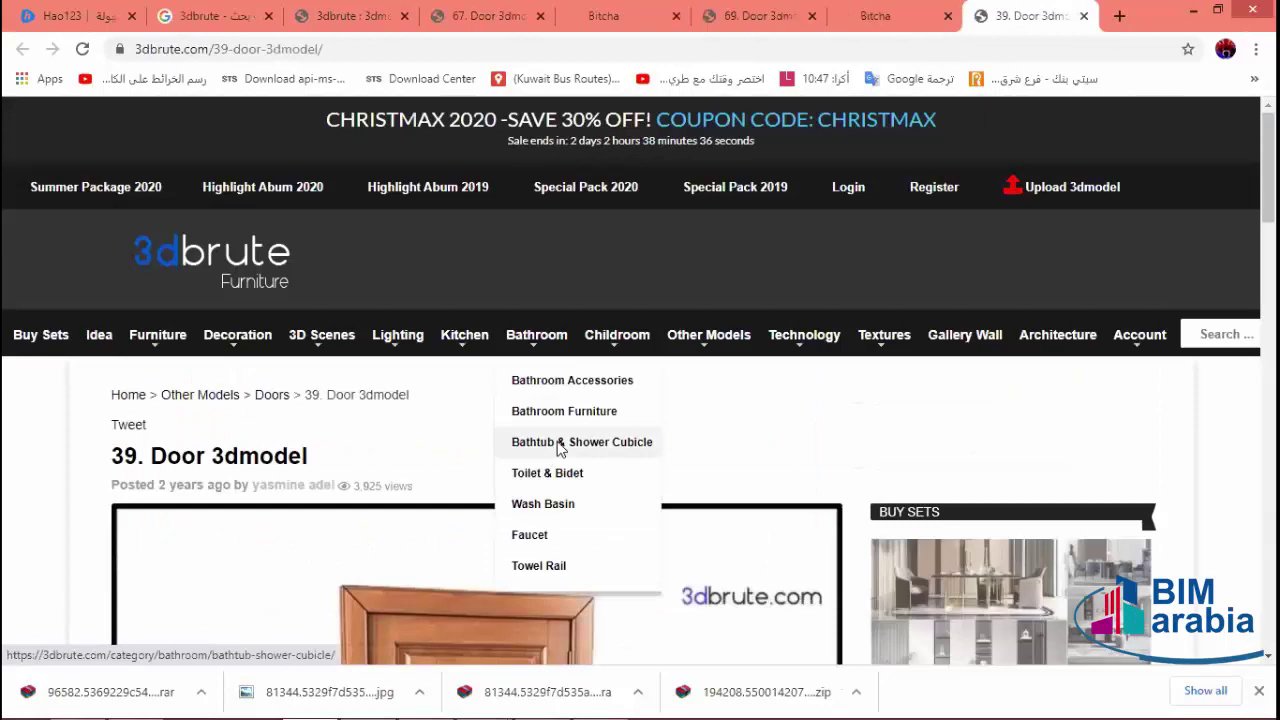
# - Save the 39. Door preview picture as a JPEG image
pyautogui.scroll(-4, 558, 447)
pyautogui.rightClick(500, 311)
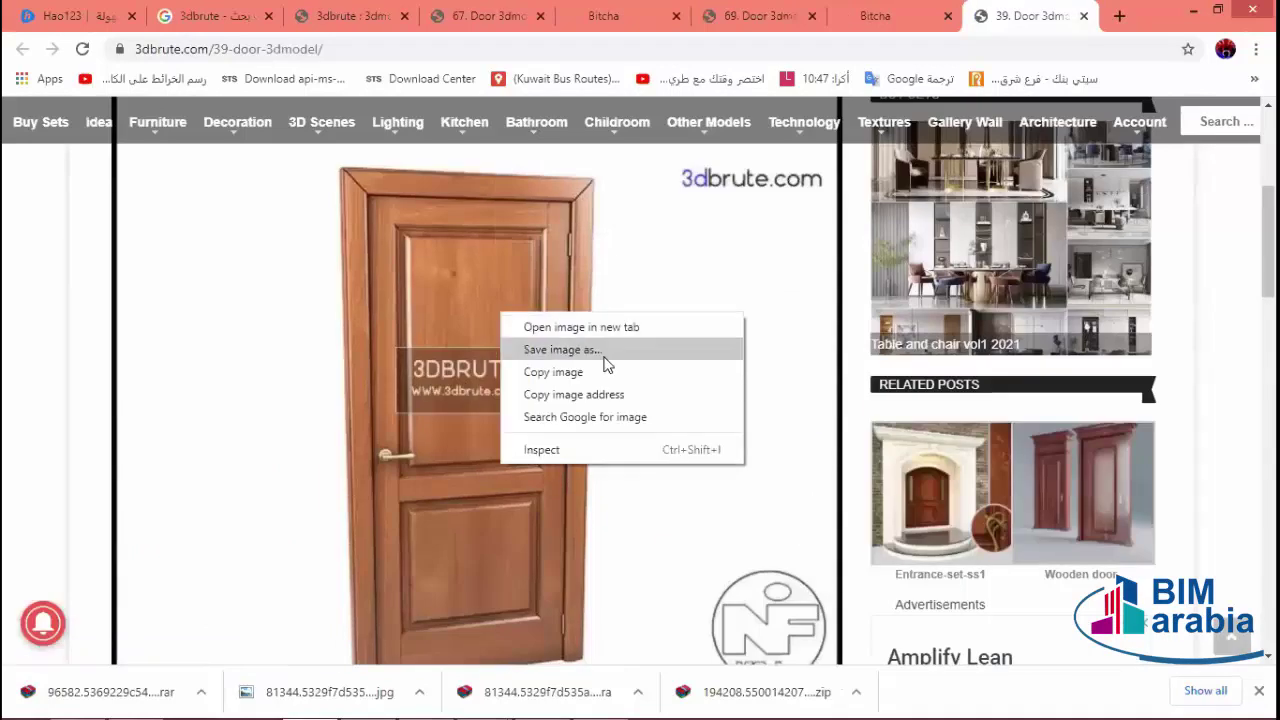
pyautogui.click(606, 350)
pyautogui.click(484, 417)
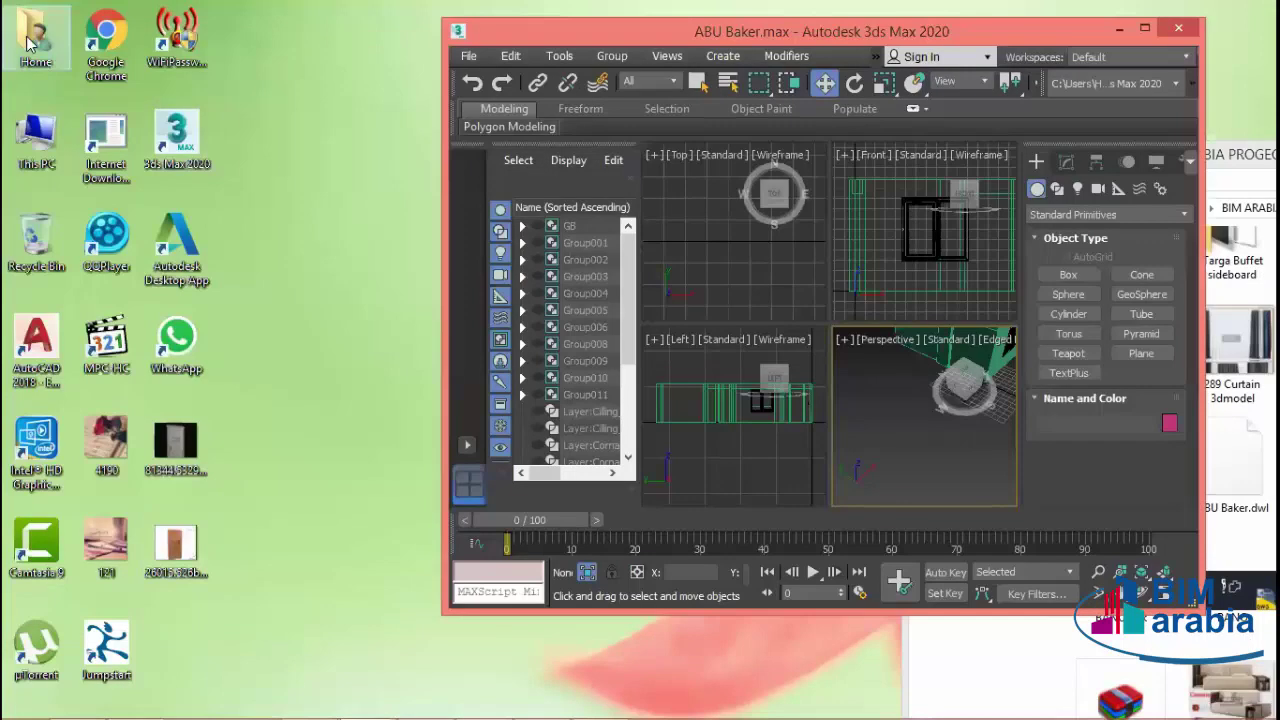
# - Cut the three downloaded door archives from Downloads and paste them onto the desktop
pyautogui.doubleClick(30, 42)
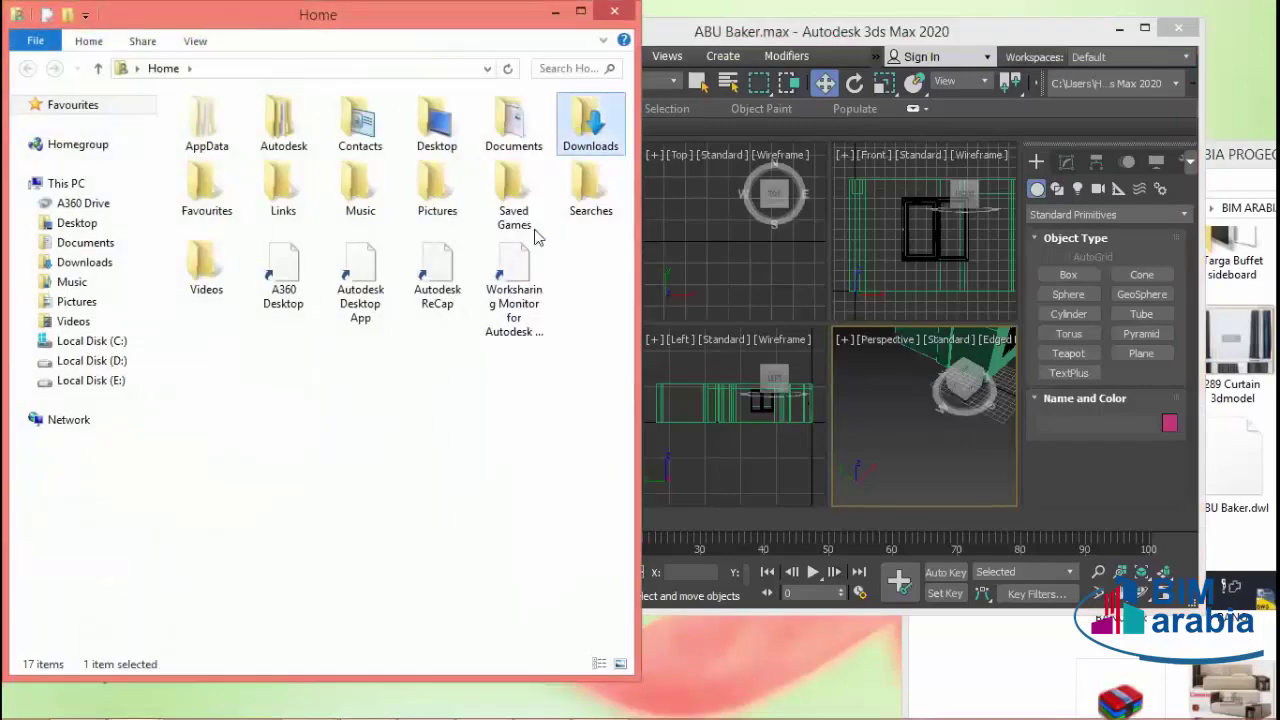
pyautogui.press('Return')
pyautogui.moveTo(622, 235); pyautogui.dragTo(304, 267)
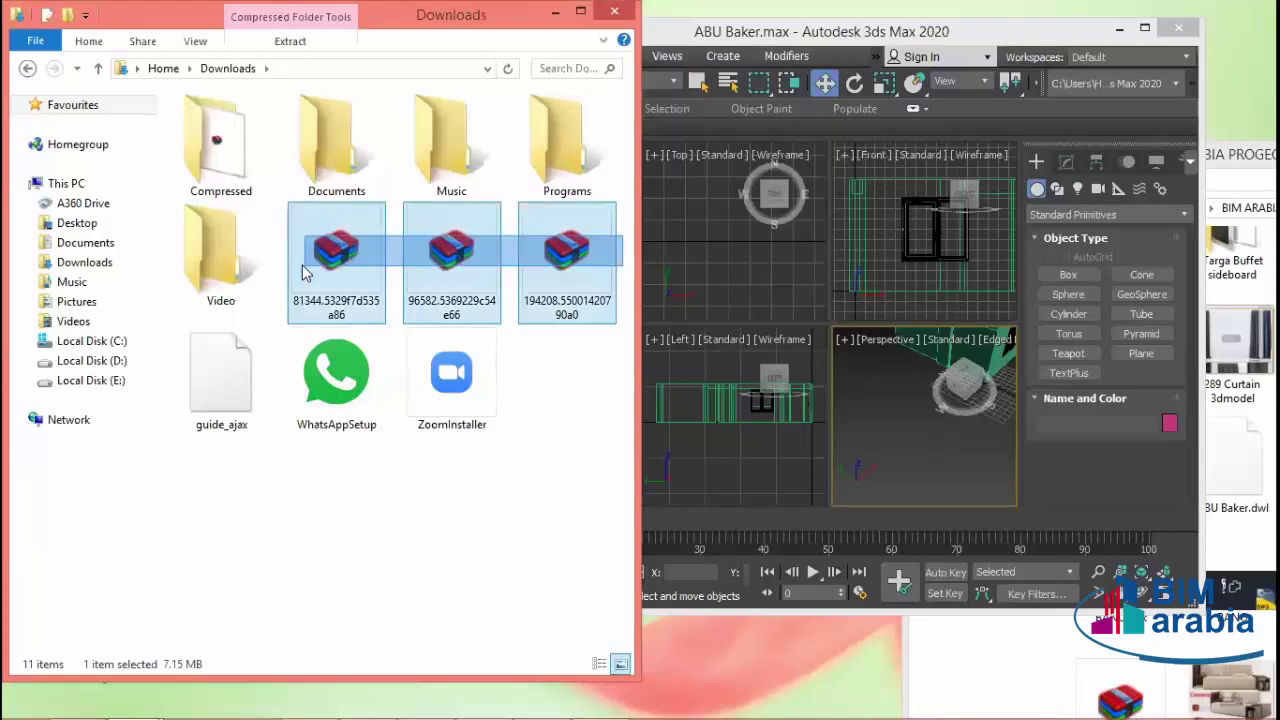
pyautogui.rightClick(350, 243)
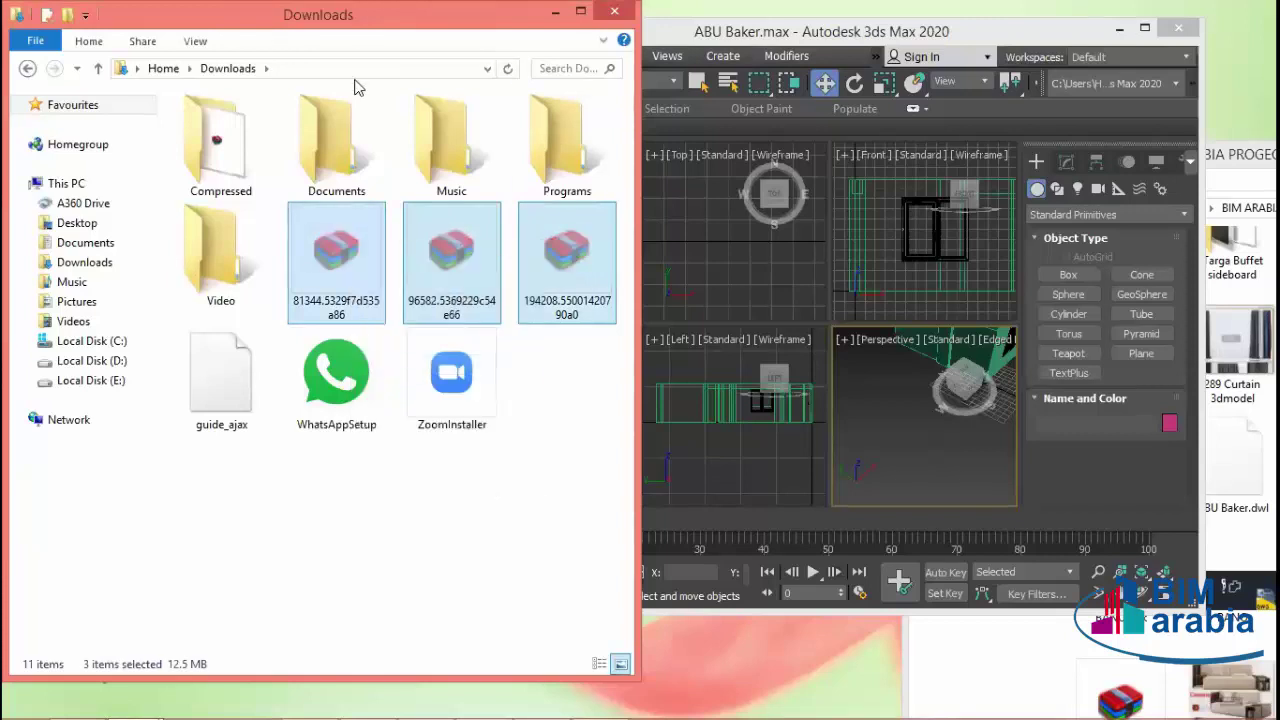
pyautogui.click(615, 14)
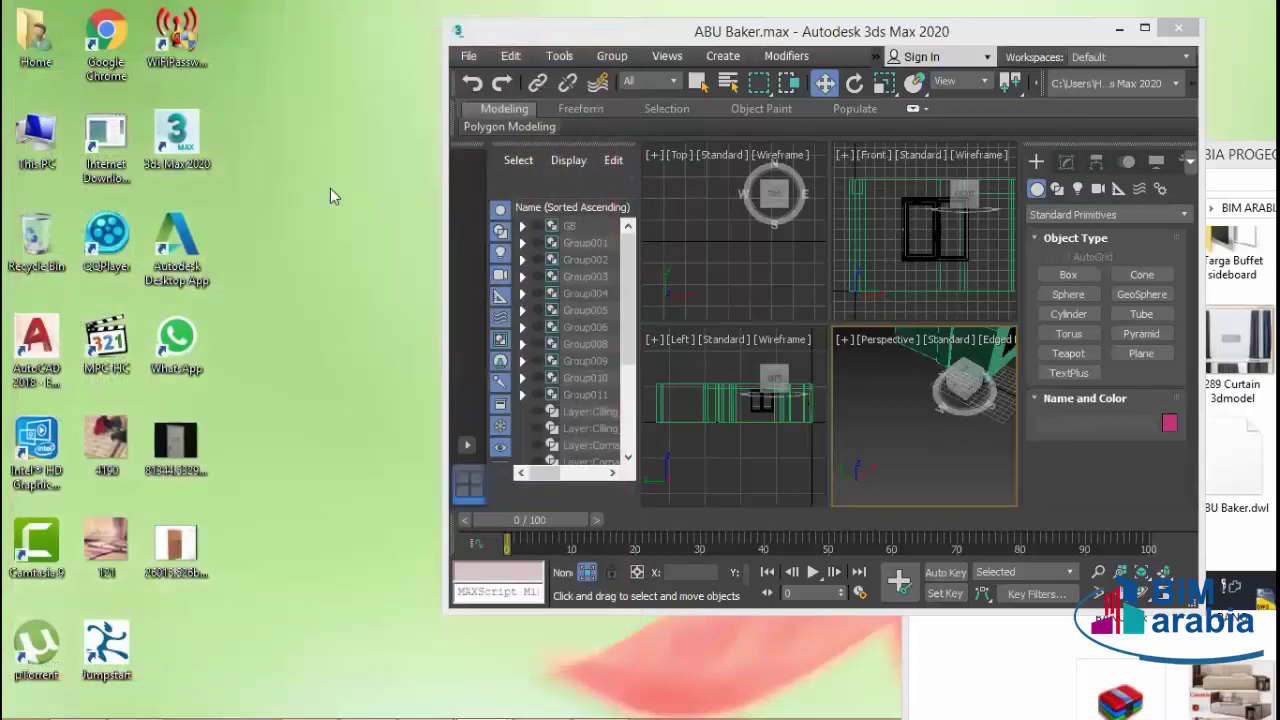
pyautogui.hotkey('ctrl', 'v')
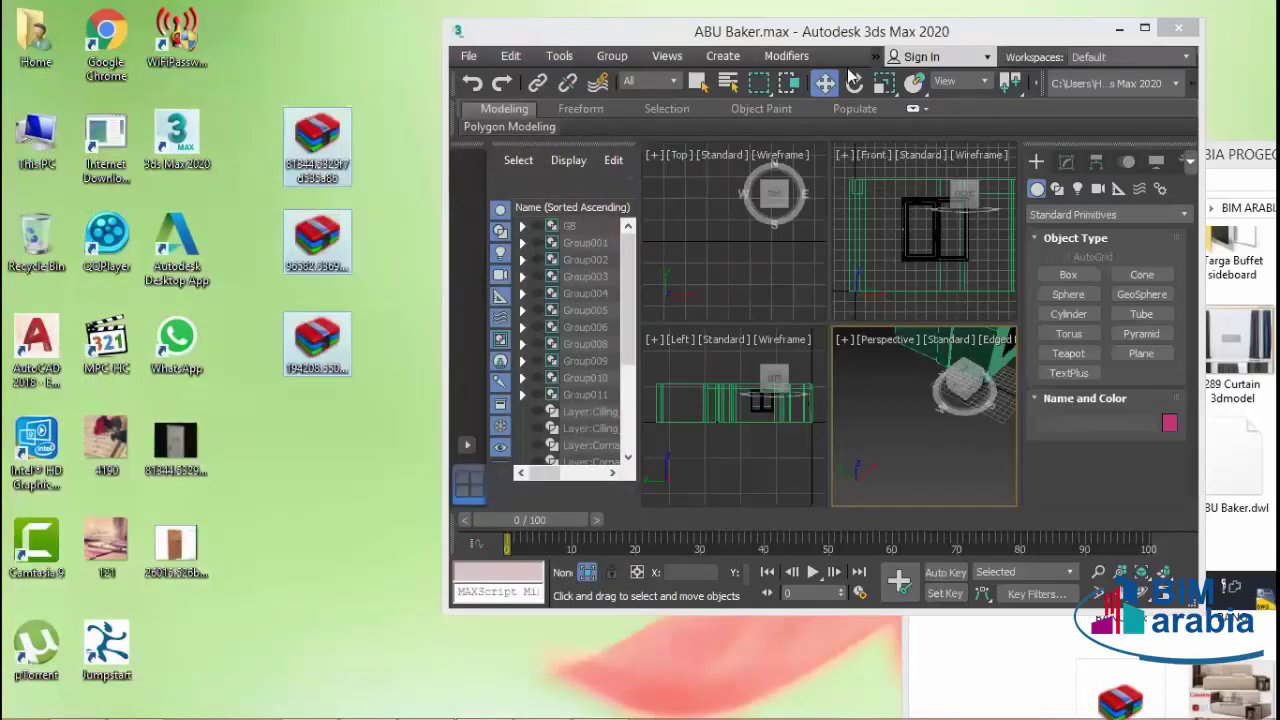
pyautogui.click(908, 38)
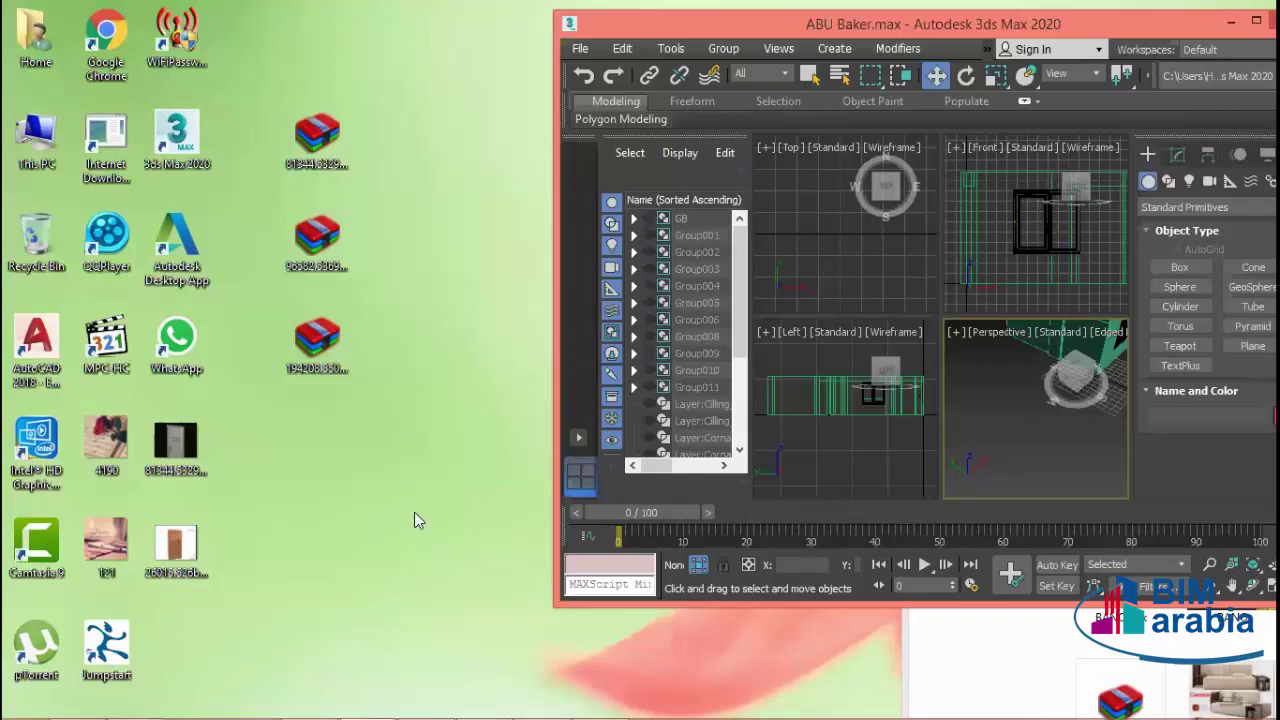
# - Extract the first archive, 96582.5369229c54e66.rar, into its own desktop folder
pyautogui.doubleClick(318, 145)
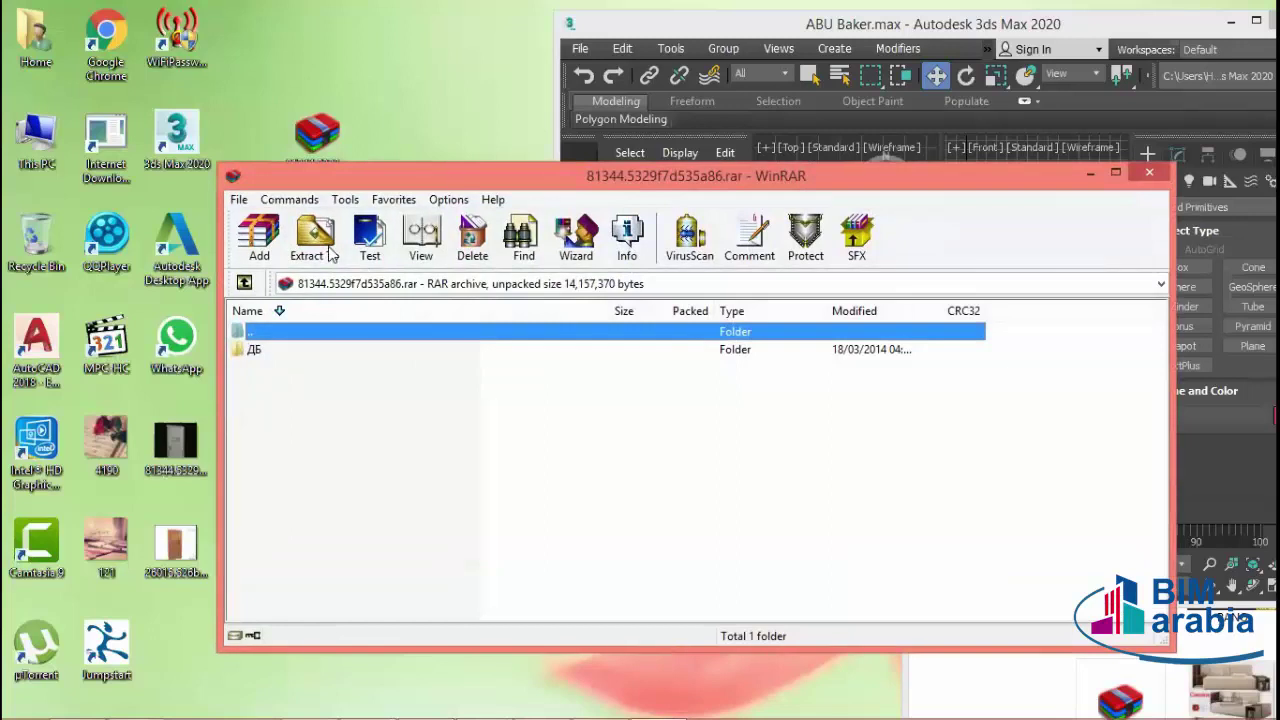
pyautogui.click(316, 240)
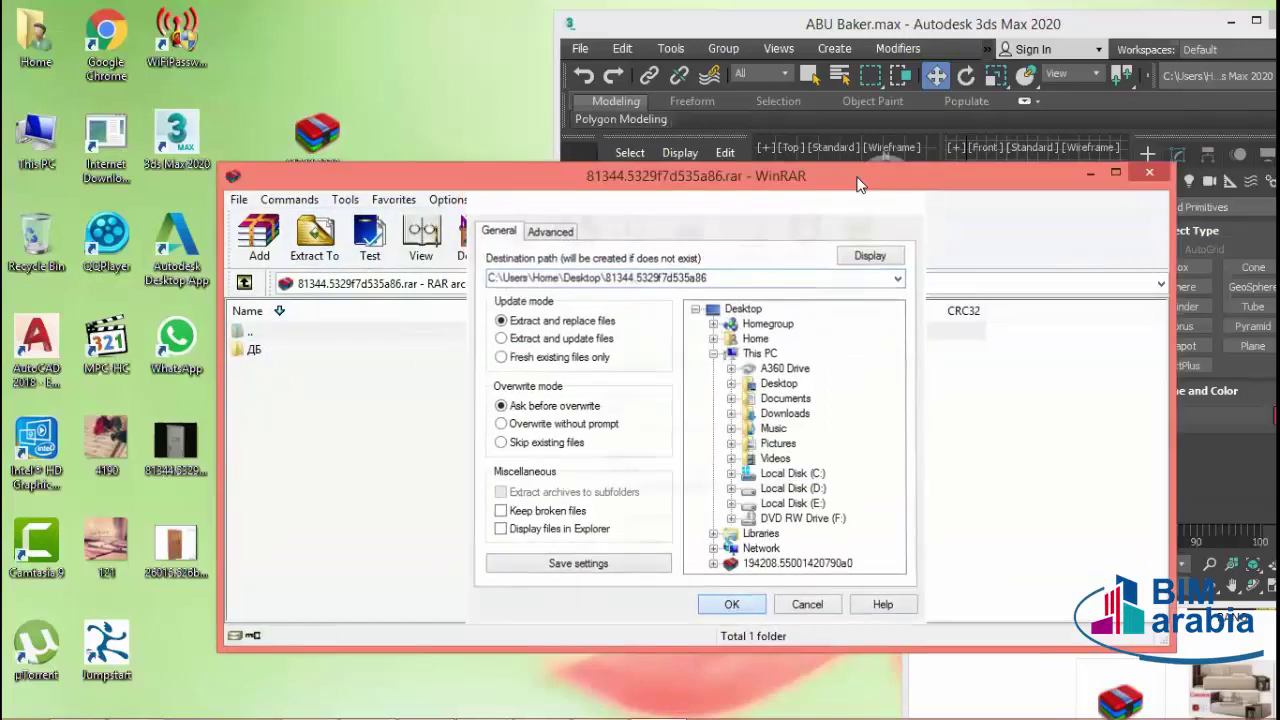
pyautogui.click(731, 605)
pyautogui.moveTo(1130, 192); pyautogui.dragTo(862, 208)
pyautogui.click(881, 188)
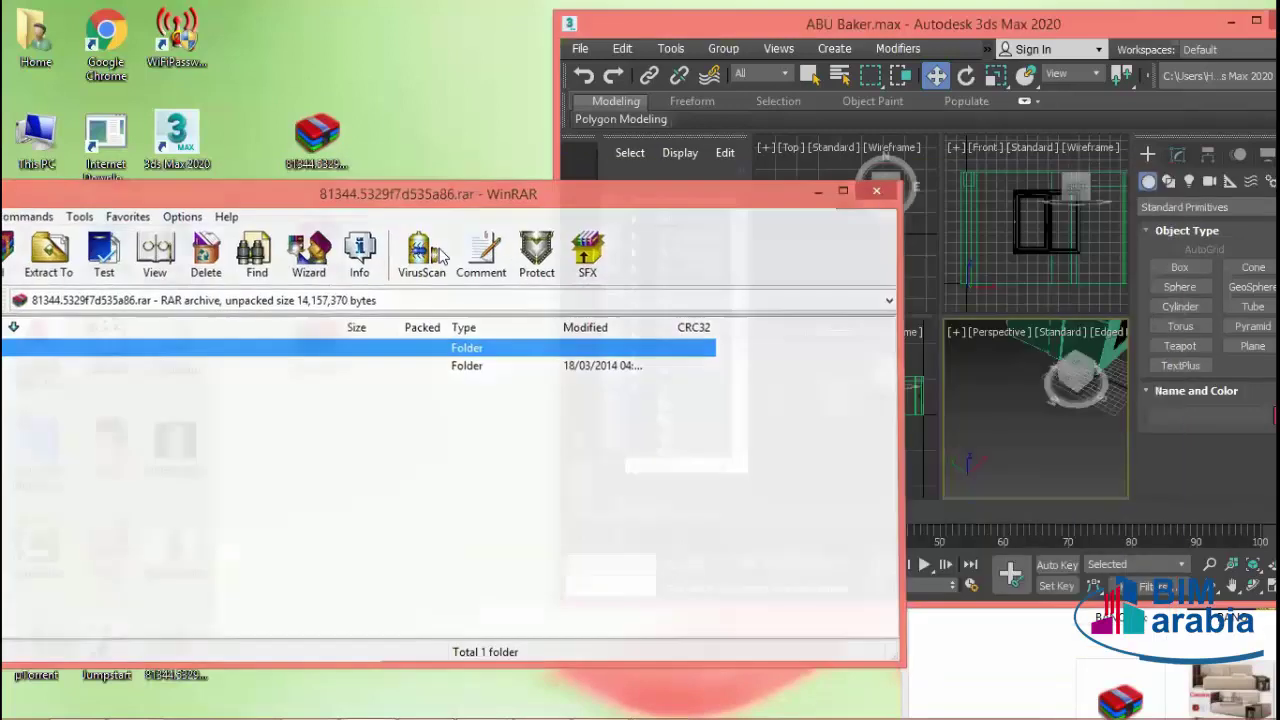
# - Extract the second archive, 194208.55001420790a0.zip, then the third zip archive, to the desktop
pyautogui.click(323, 238)
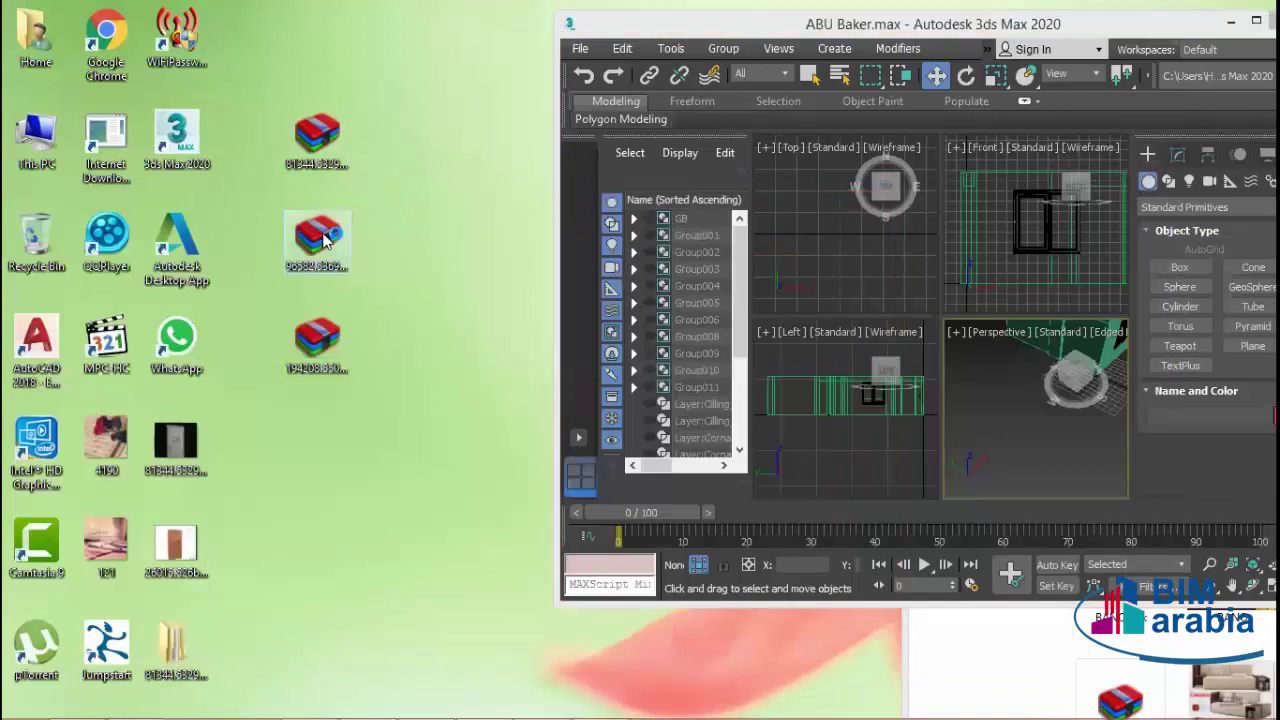
pyautogui.doubleClick(323, 238)
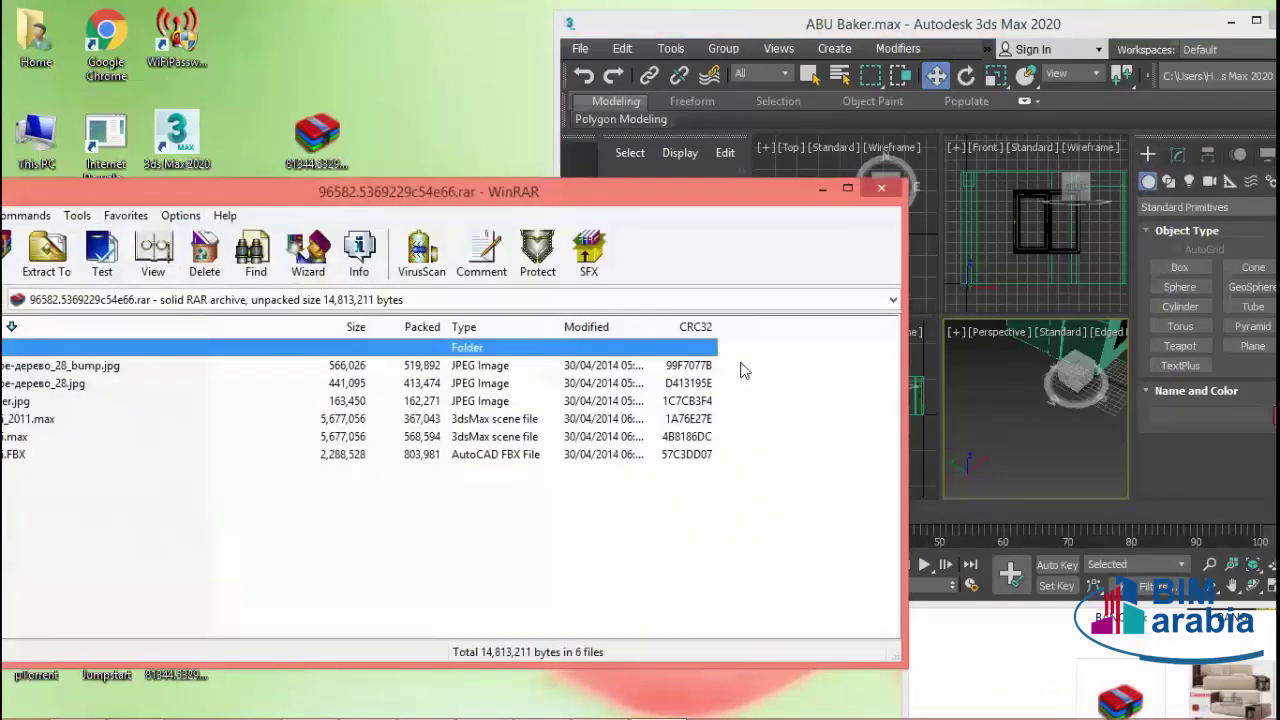
pyautogui.click(55, 260)
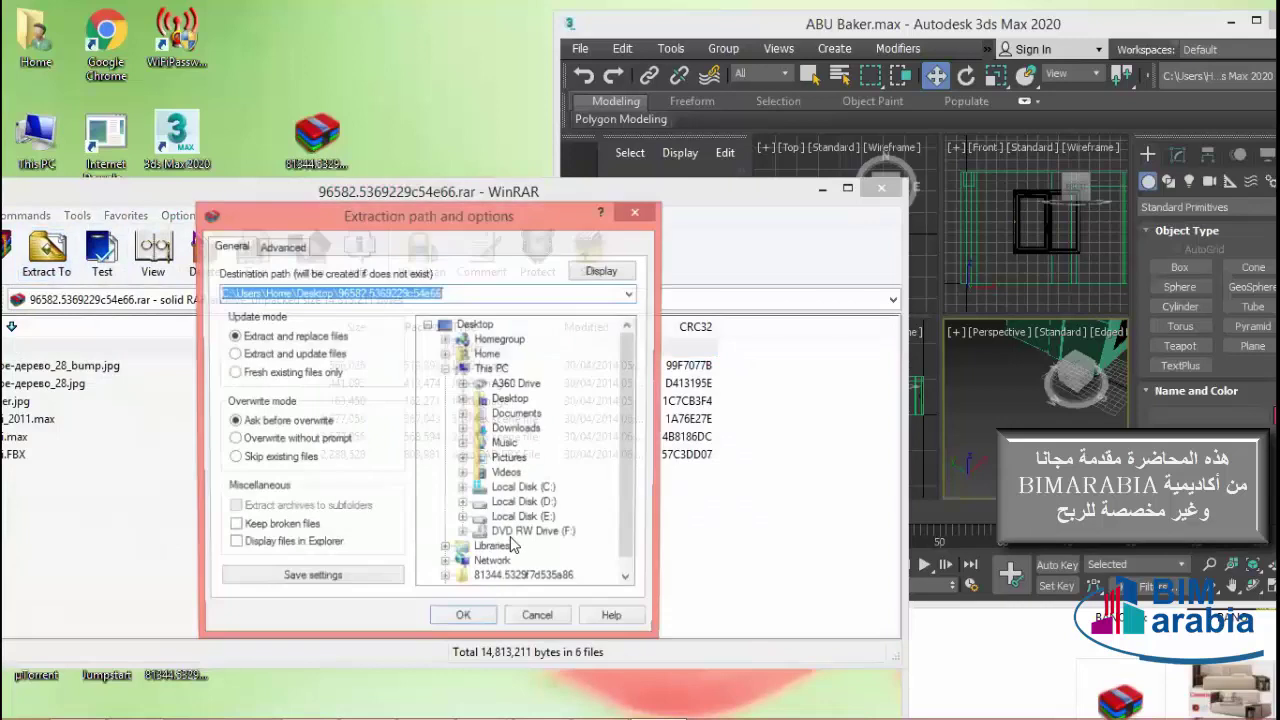
pyautogui.press('Return')
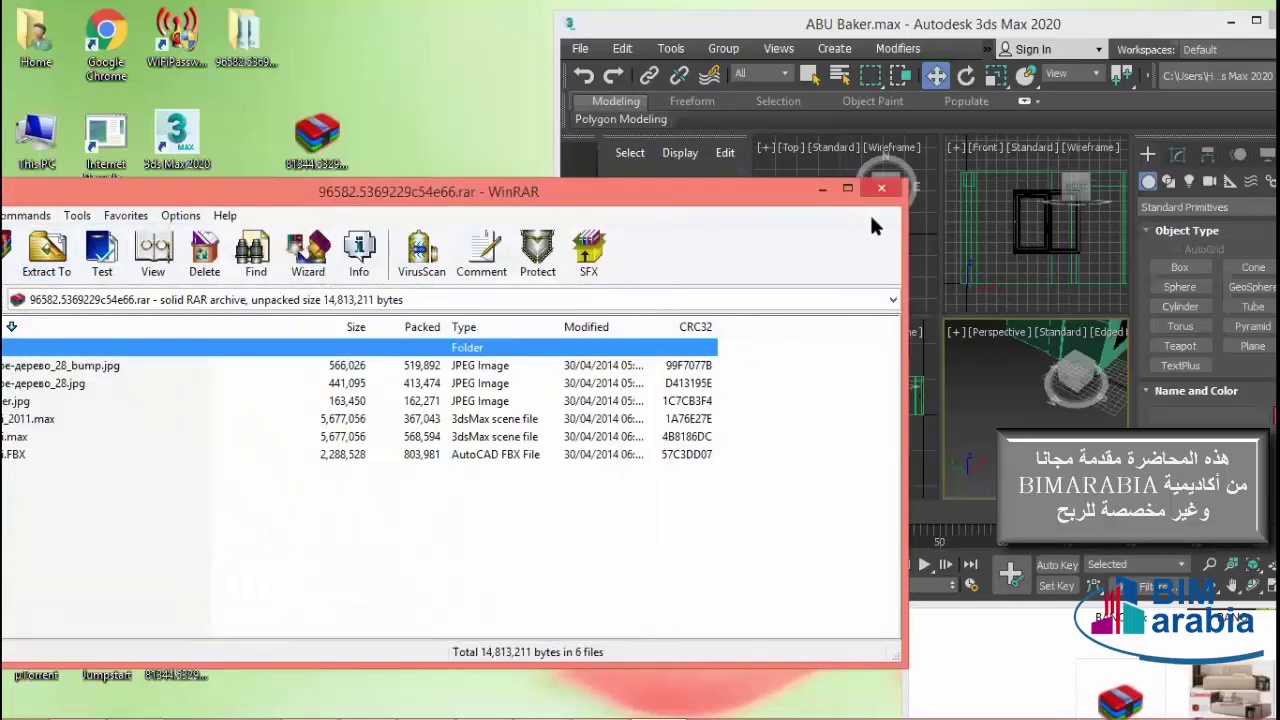
pyautogui.click(871, 189)
pyautogui.click(326, 354)
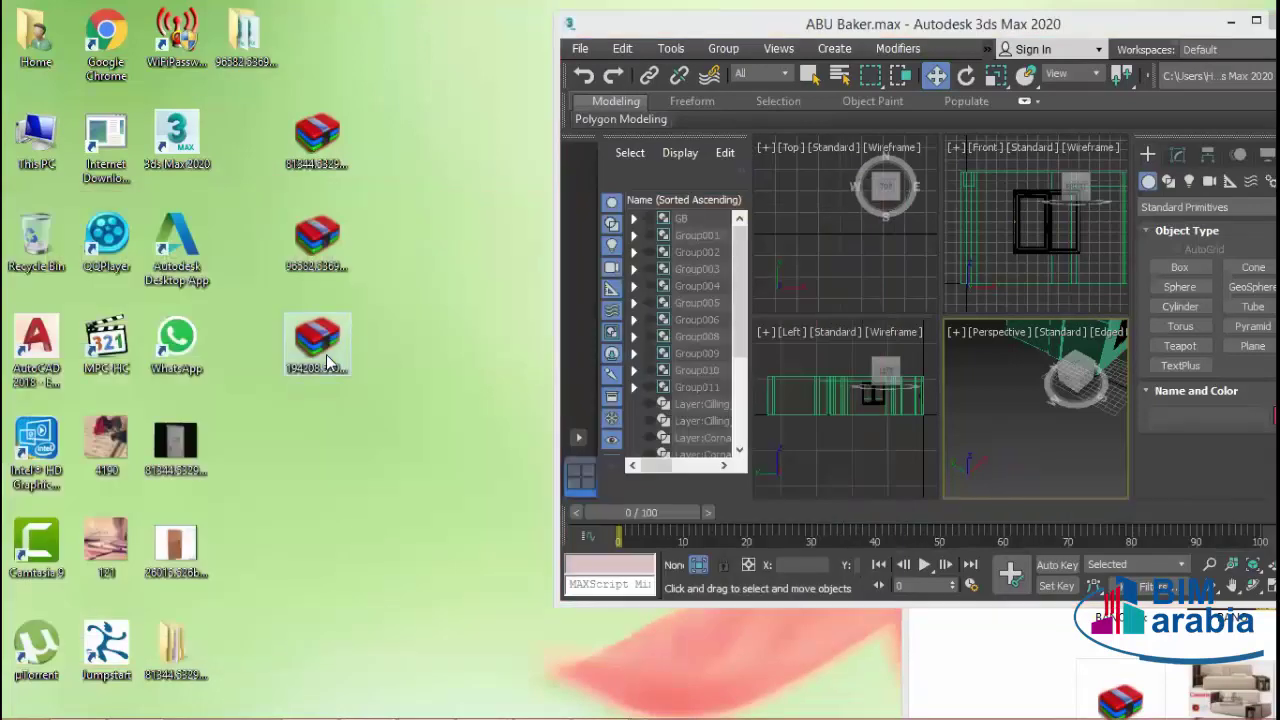
pyautogui.doubleClick(327, 356)
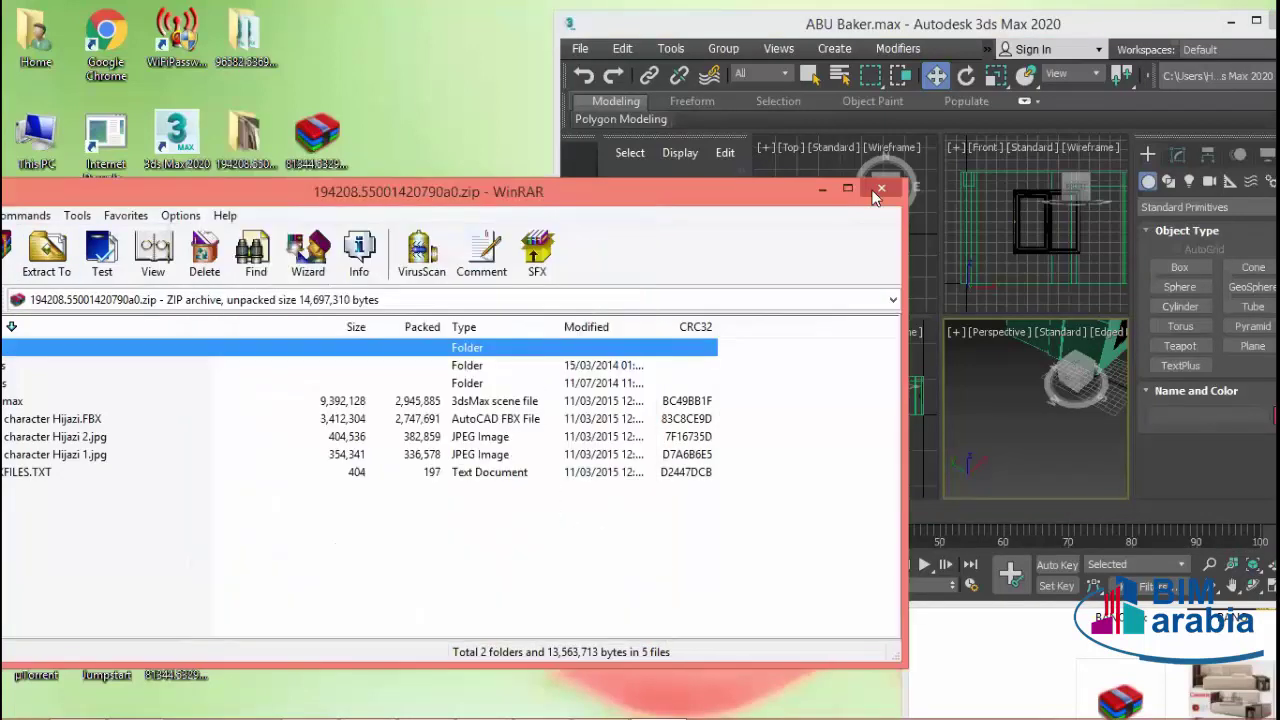
pyautogui.click(881, 188)
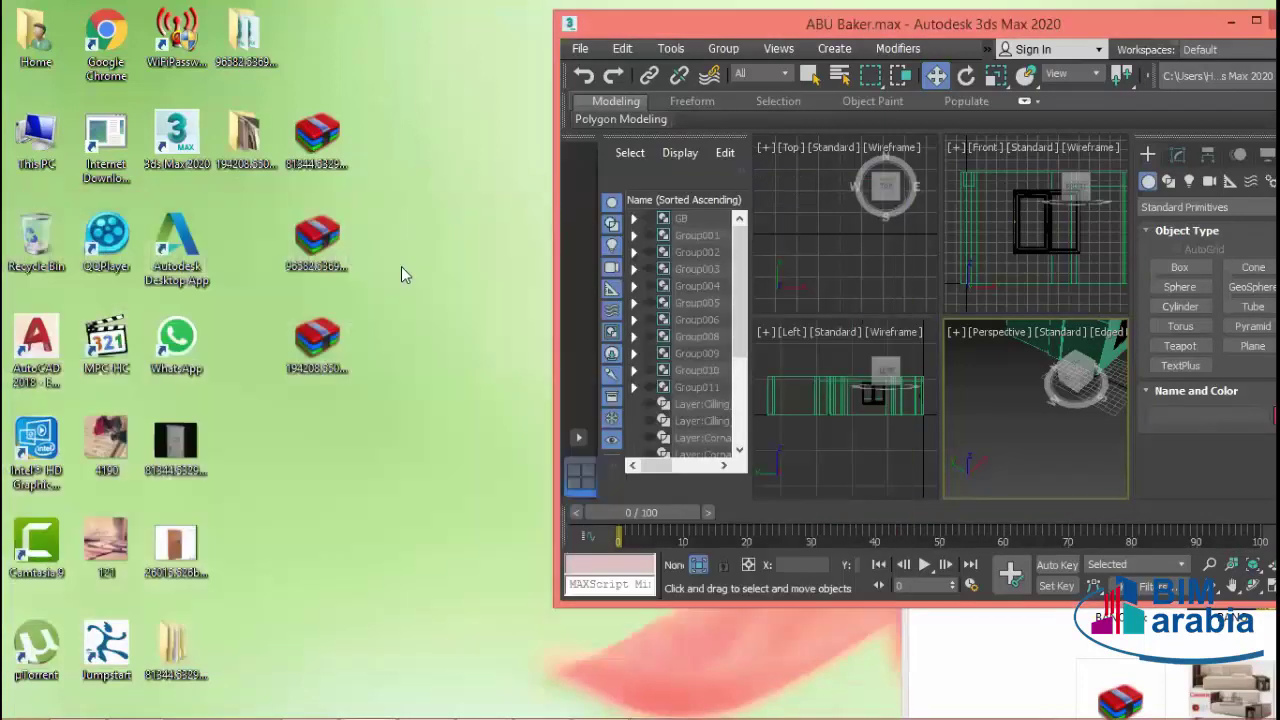
# - View the extracted wall model and door files as large thumbnails
pyautogui.doubleClick(240, 135)
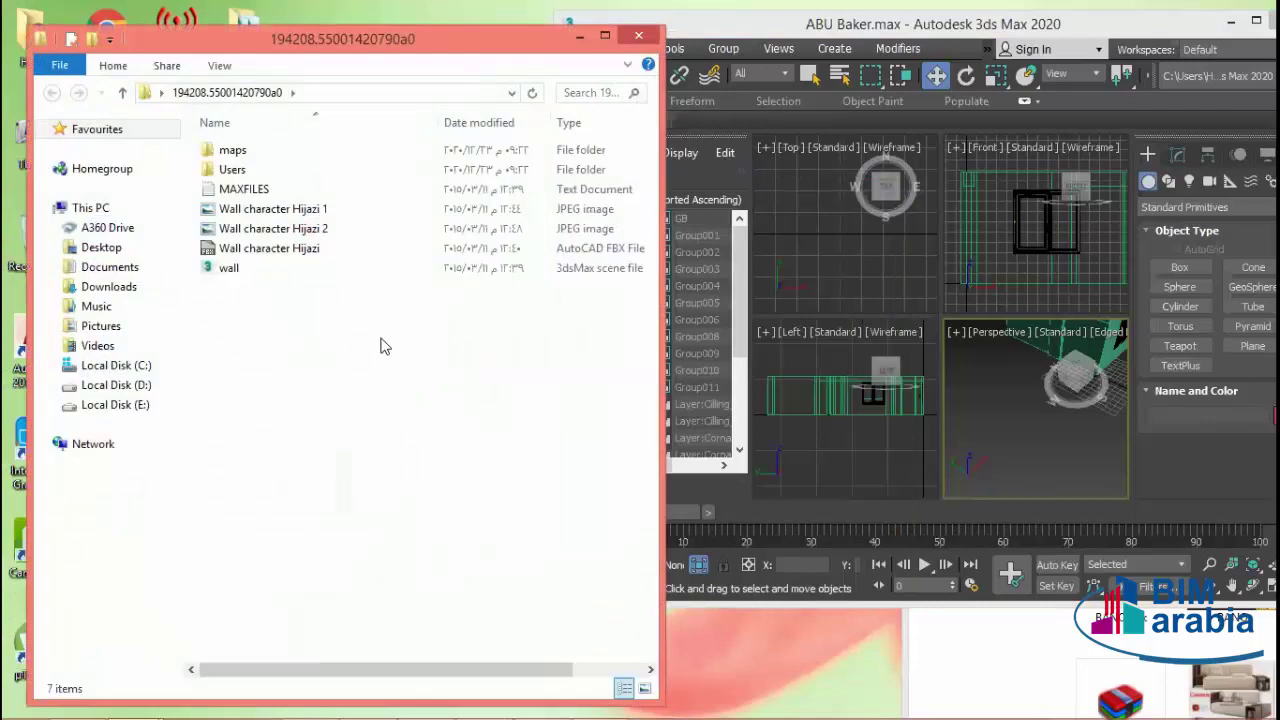
pyautogui.click(218, 64)
pyautogui.click(300, 90)
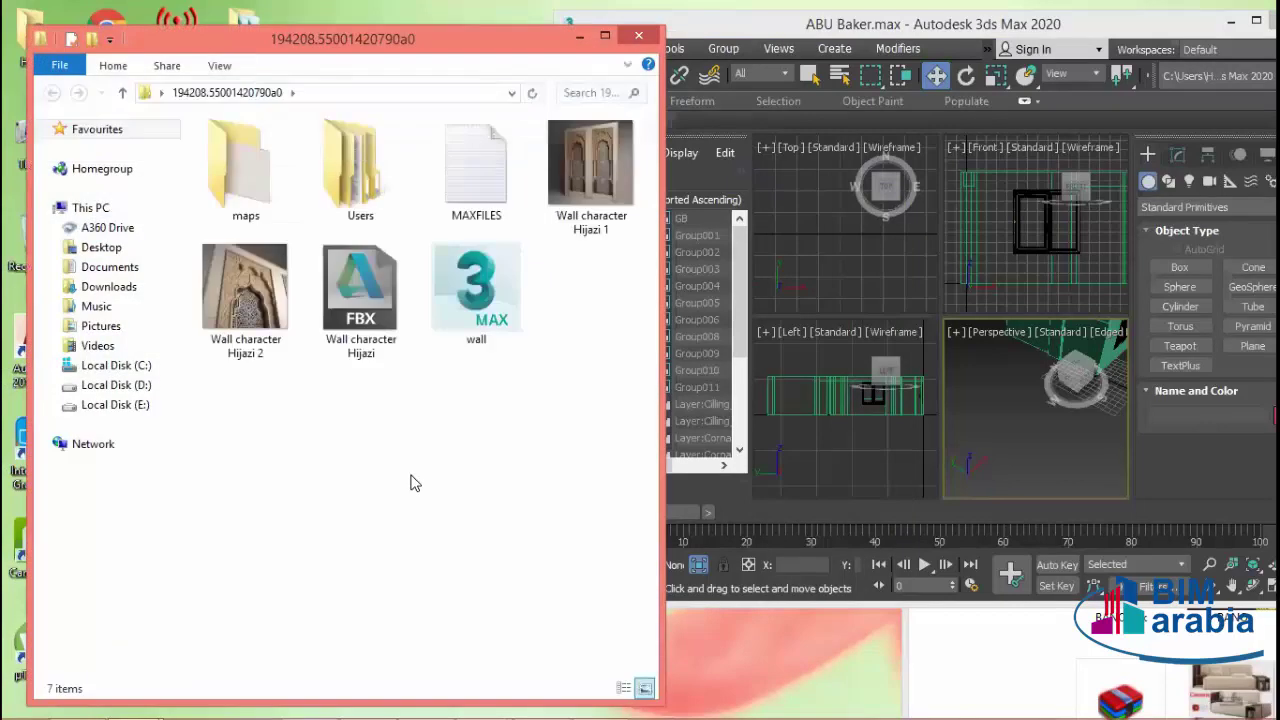
pyautogui.click(638, 35)
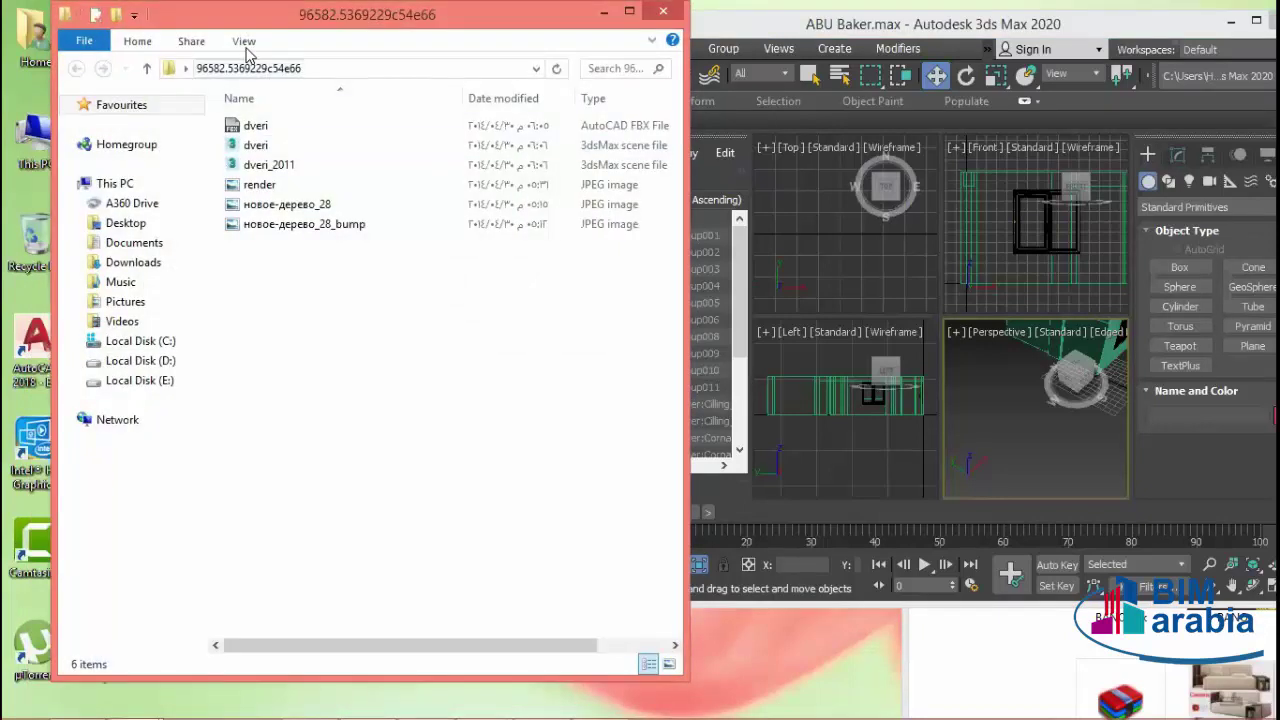
pyautogui.click(244, 41)
pyautogui.click(320, 67)
pyautogui.click(574, 400)
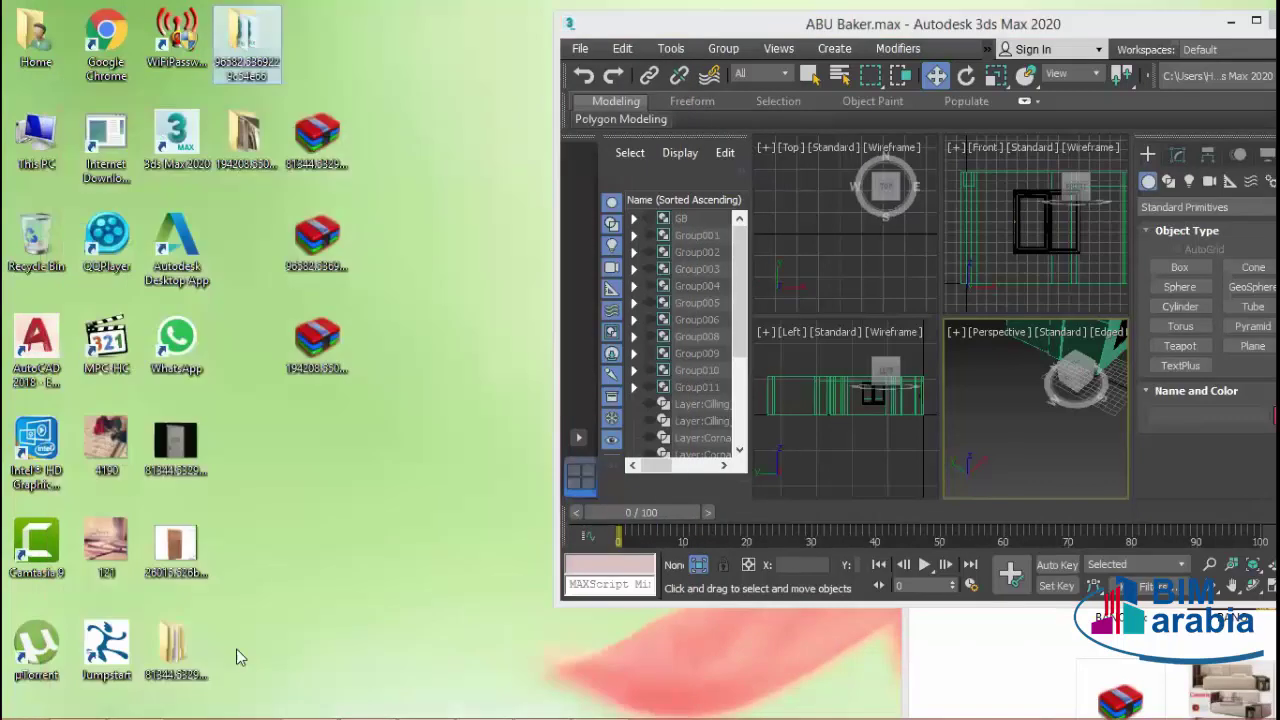
# - Open the ДБ subfolder of the first extracted folder and preview image 11 full-screen
pyautogui.doubleClick(172, 648)
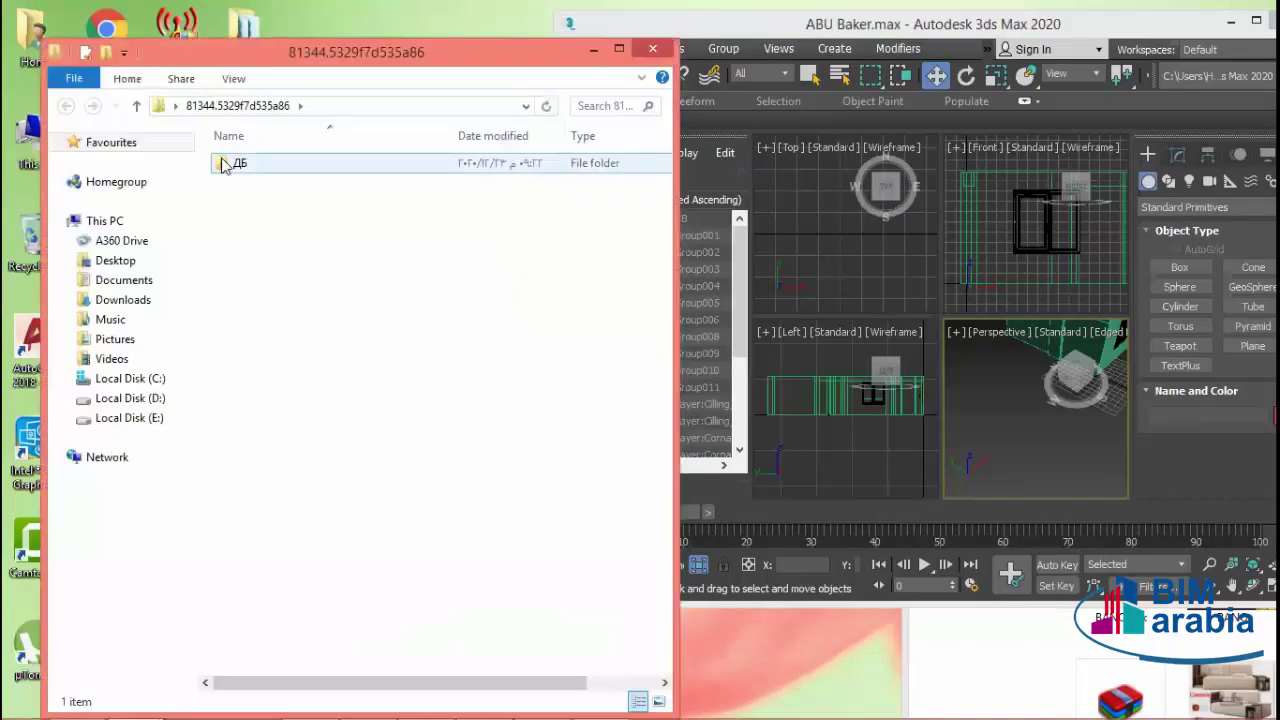
pyautogui.click(228, 166)
pyautogui.doubleClick(228, 166)
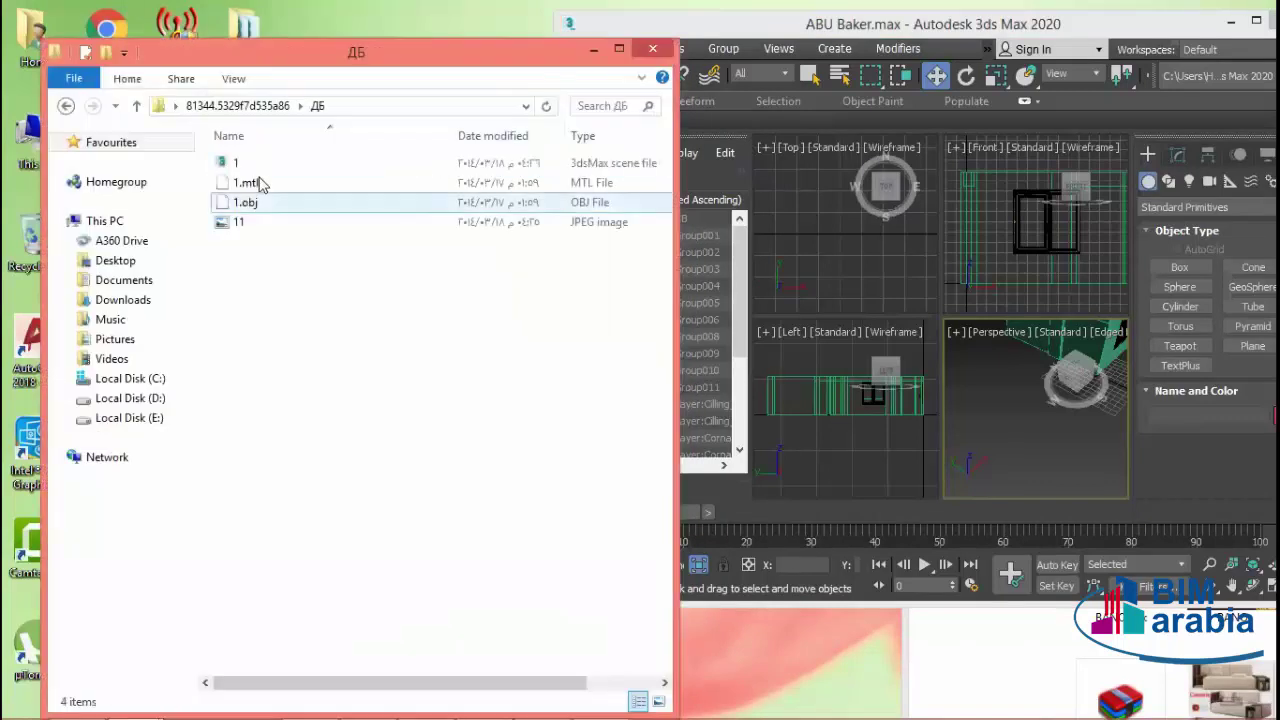
pyautogui.click(233, 78)
pyautogui.click(306, 108)
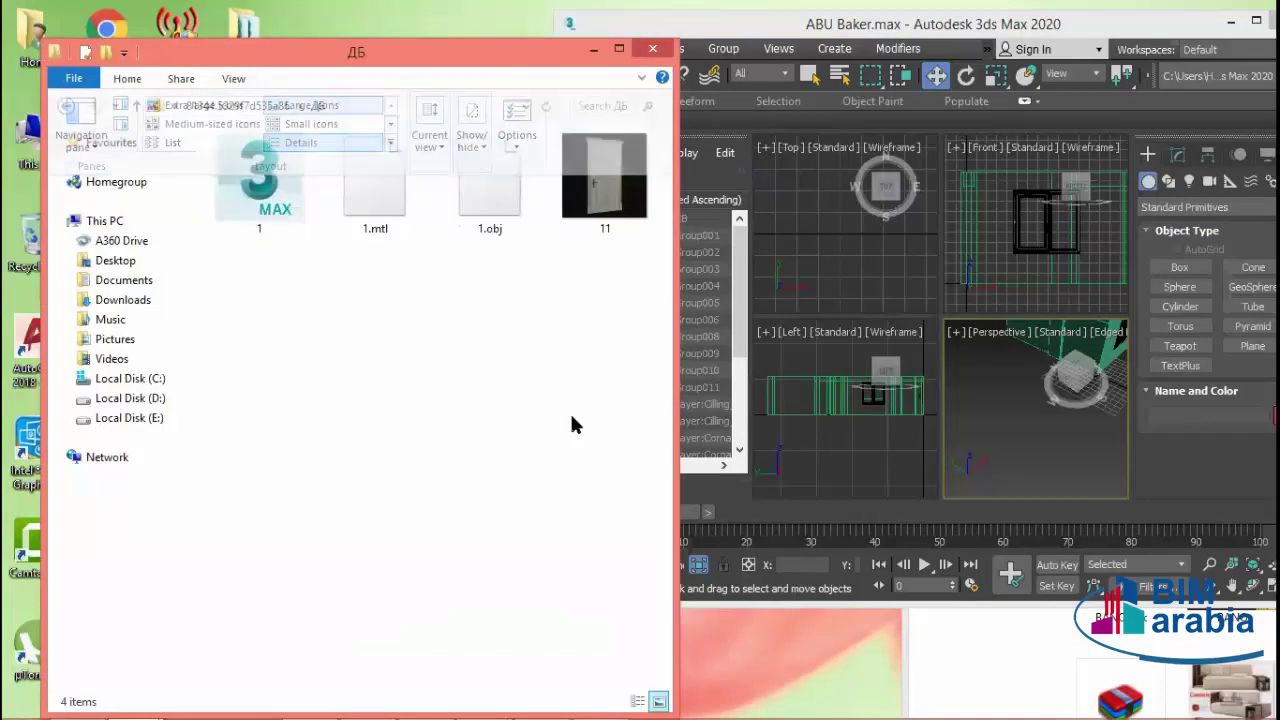
pyautogui.click(603, 180)
pyautogui.press('Return')
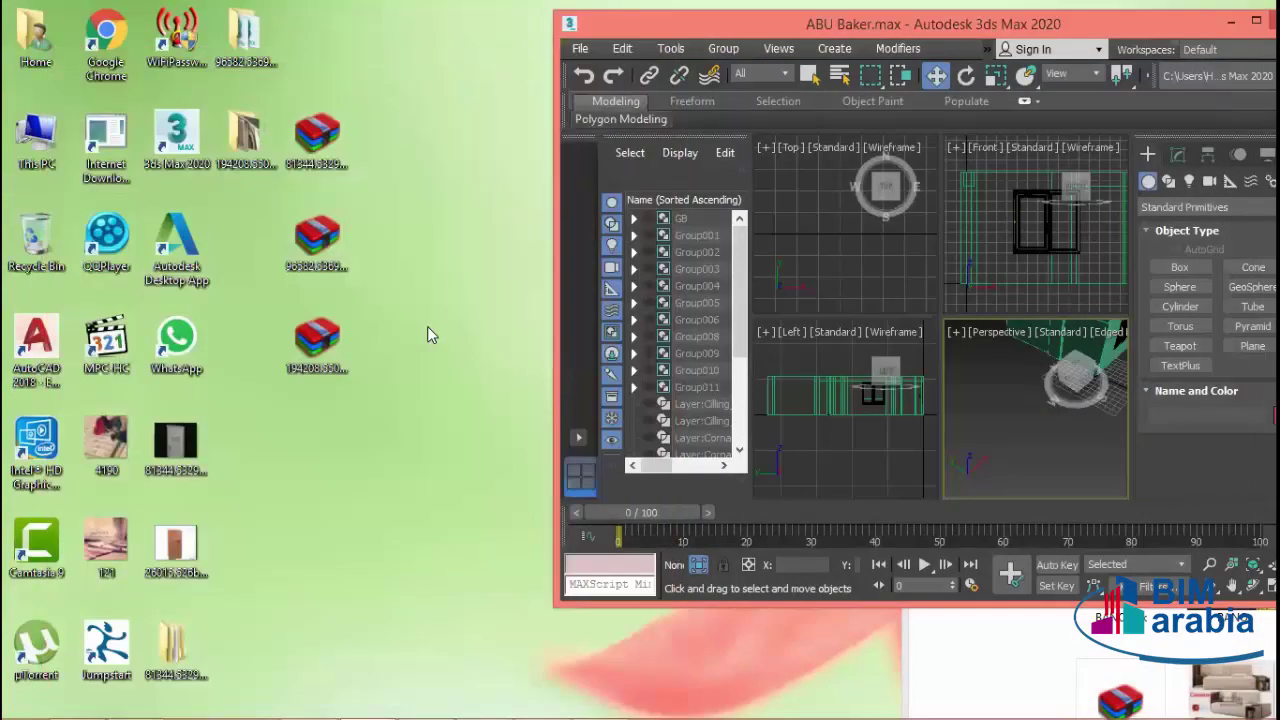
pyautogui.click(177, 552)
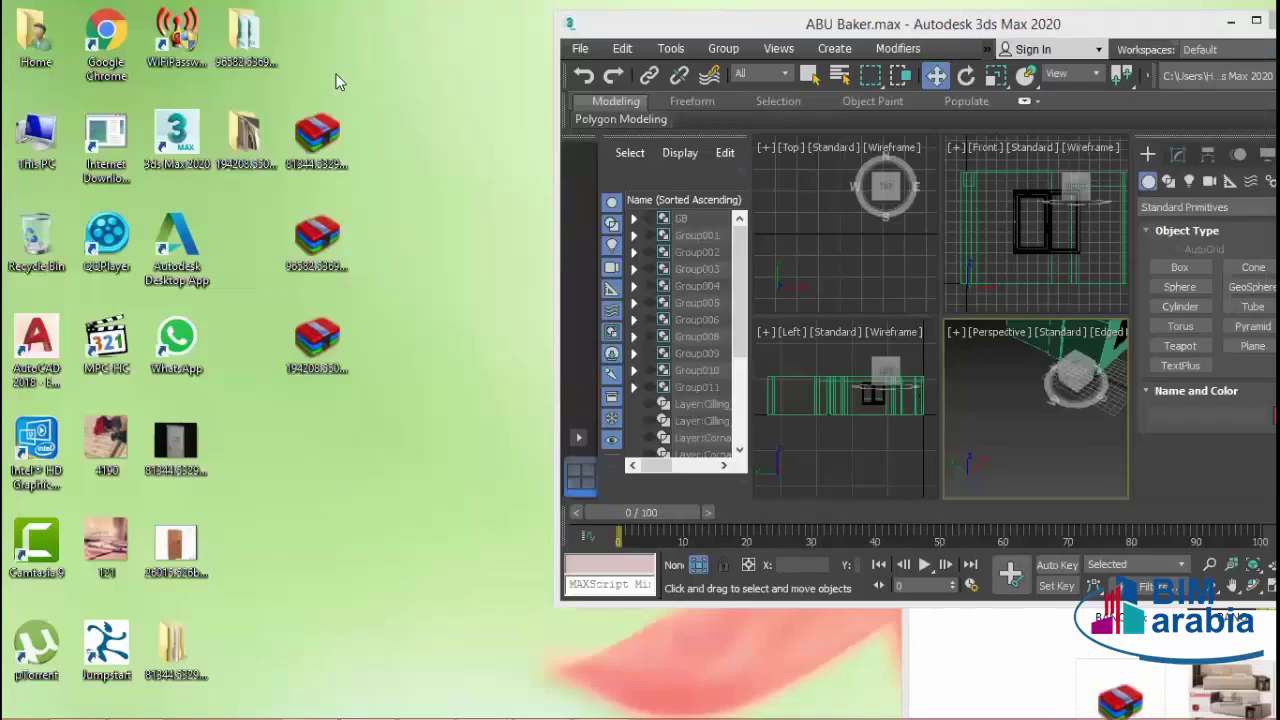
# - Browse the Compressed, Documents, Music, Programs and Video folders inside Downloads
pyautogui.doubleClick(35, 38)
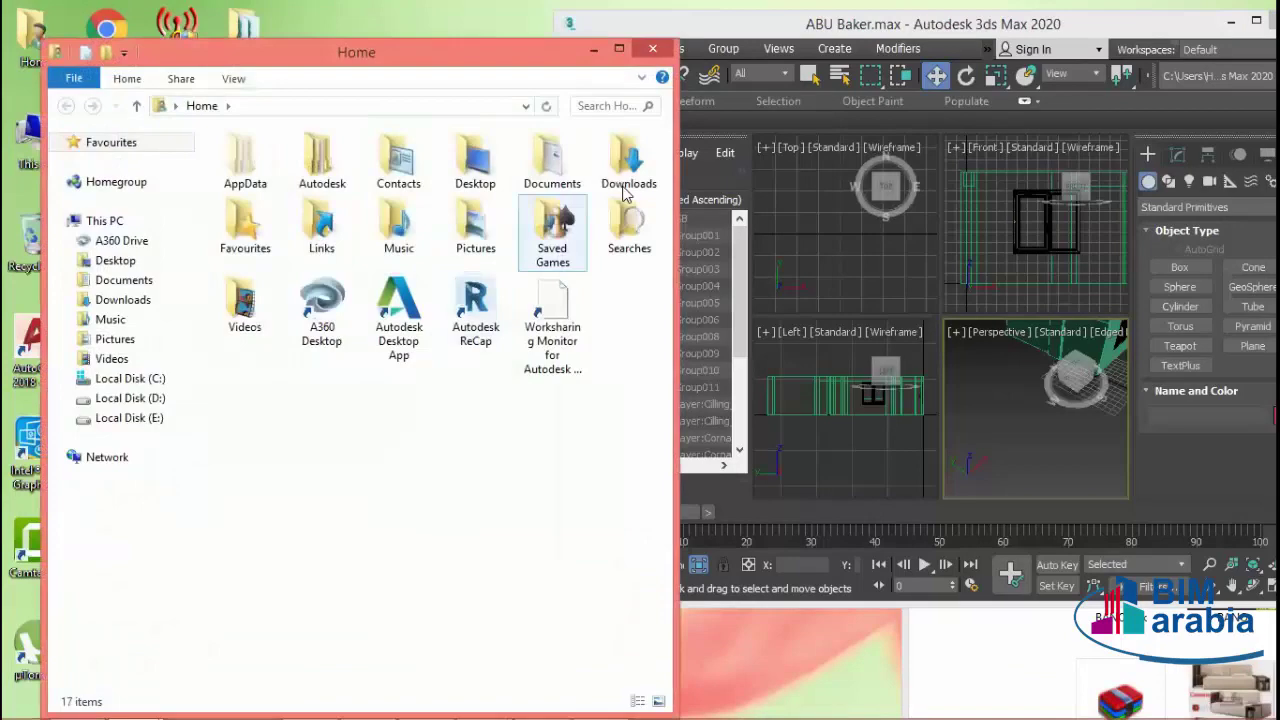
pyautogui.doubleClick(623, 193)
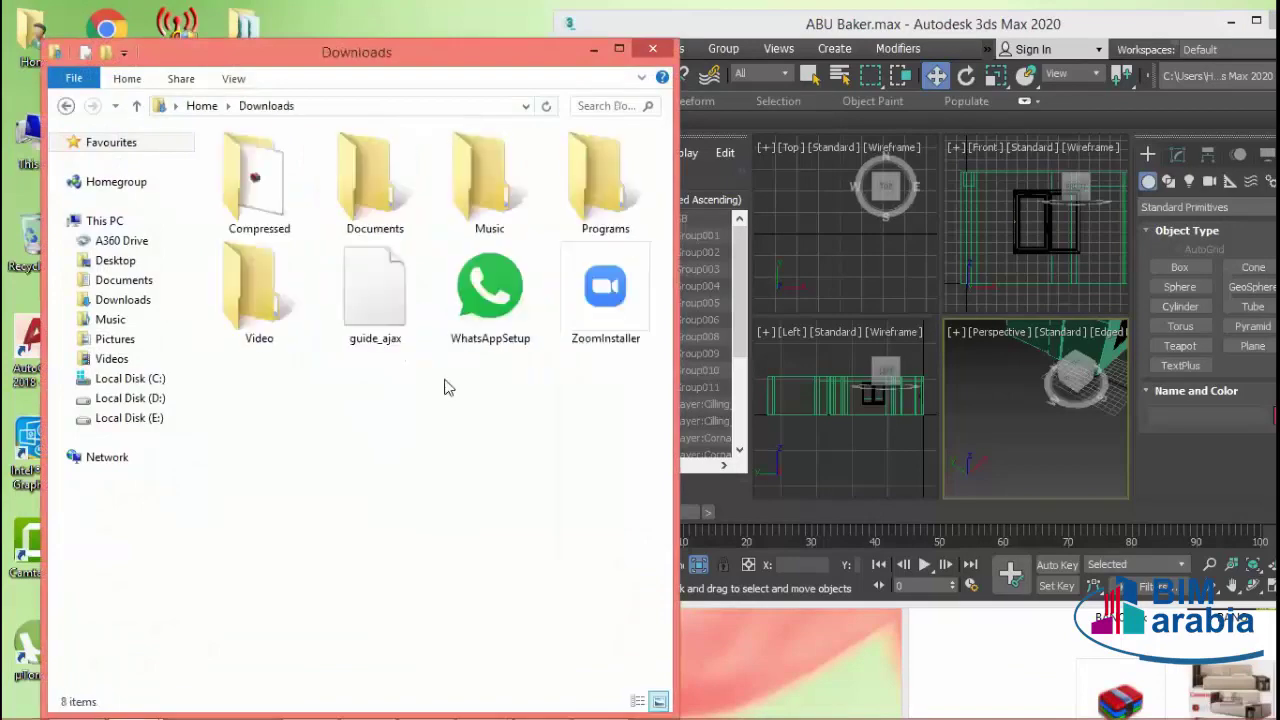
pyautogui.doubleClick(290, 197)
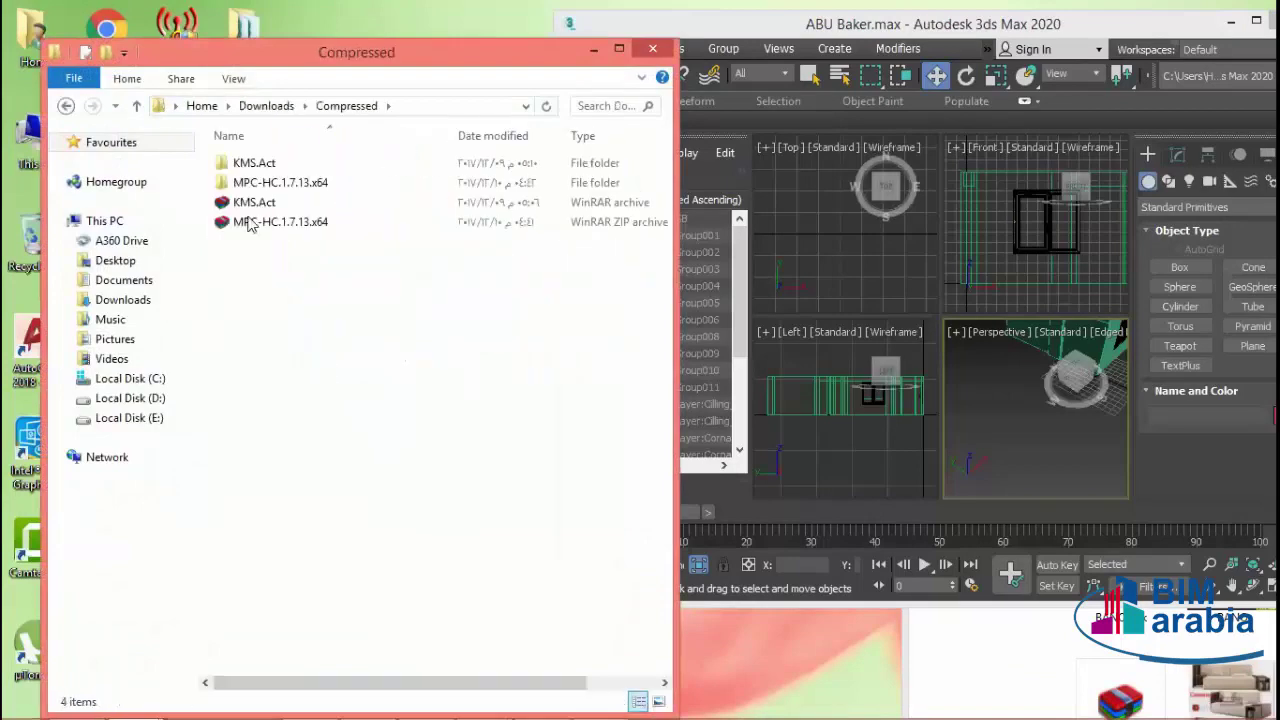
pyautogui.click(136, 105)
pyautogui.doubleClick(370, 190)
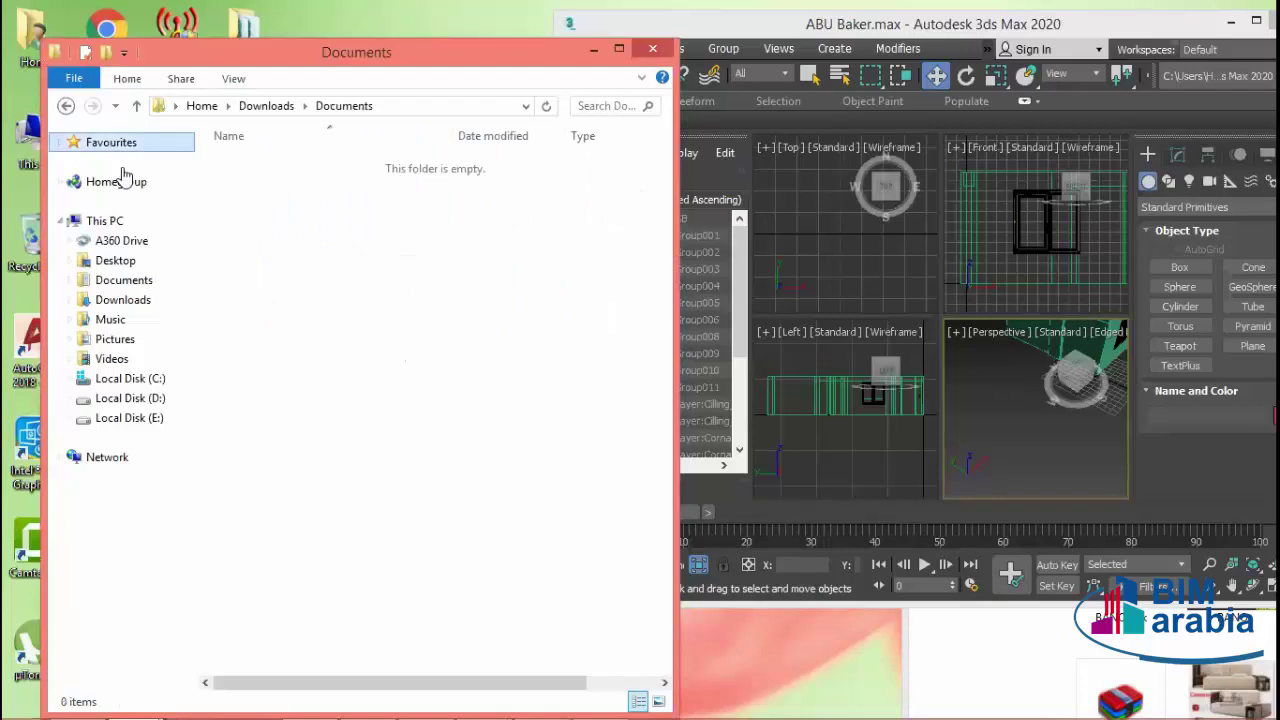
pyautogui.click(136, 105)
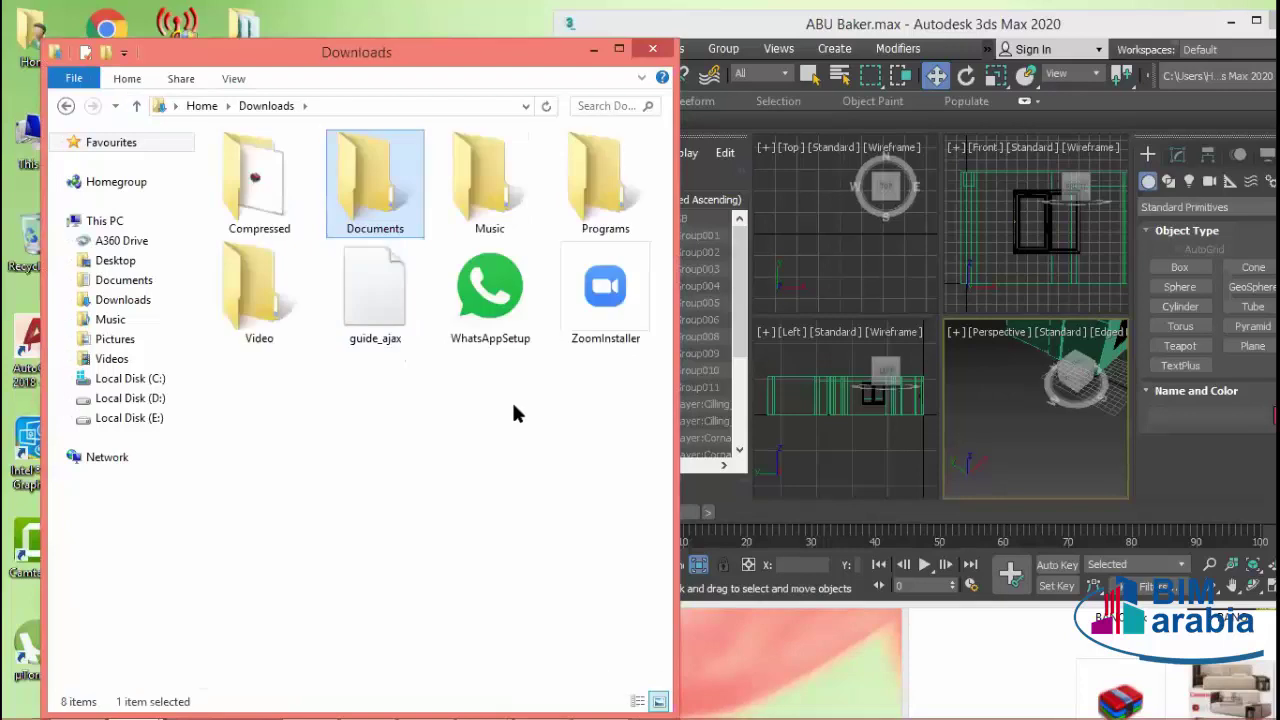
pyautogui.doubleClick(497, 147)
pyautogui.click(136, 105)
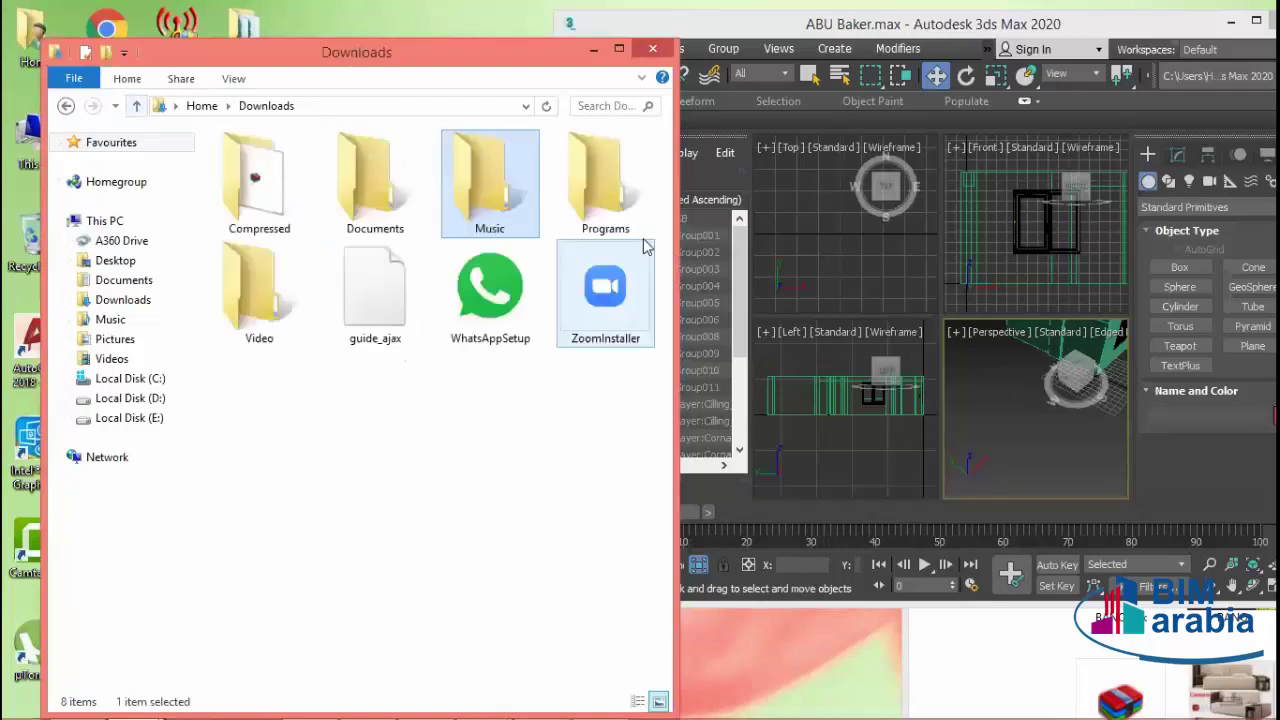
pyautogui.doubleClick(585, 205)
pyautogui.click(136, 105)
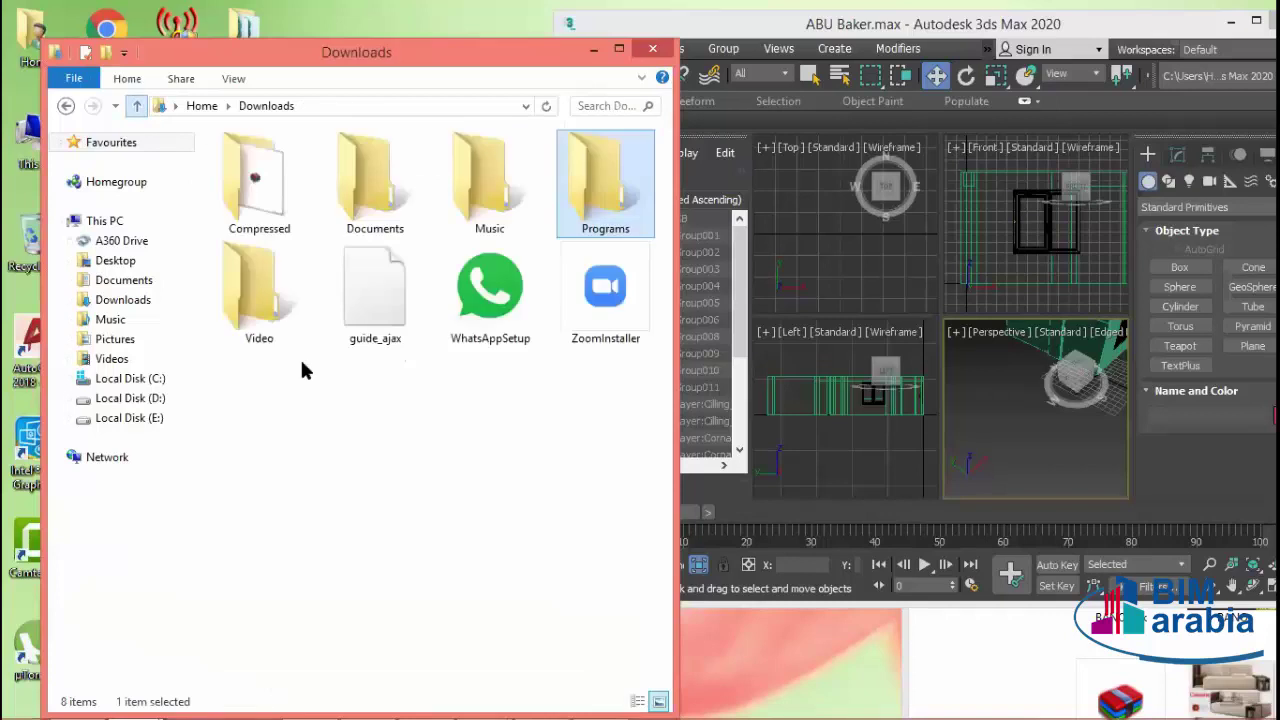
pyautogui.doubleClick(260, 313)
pyautogui.click(136, 105)
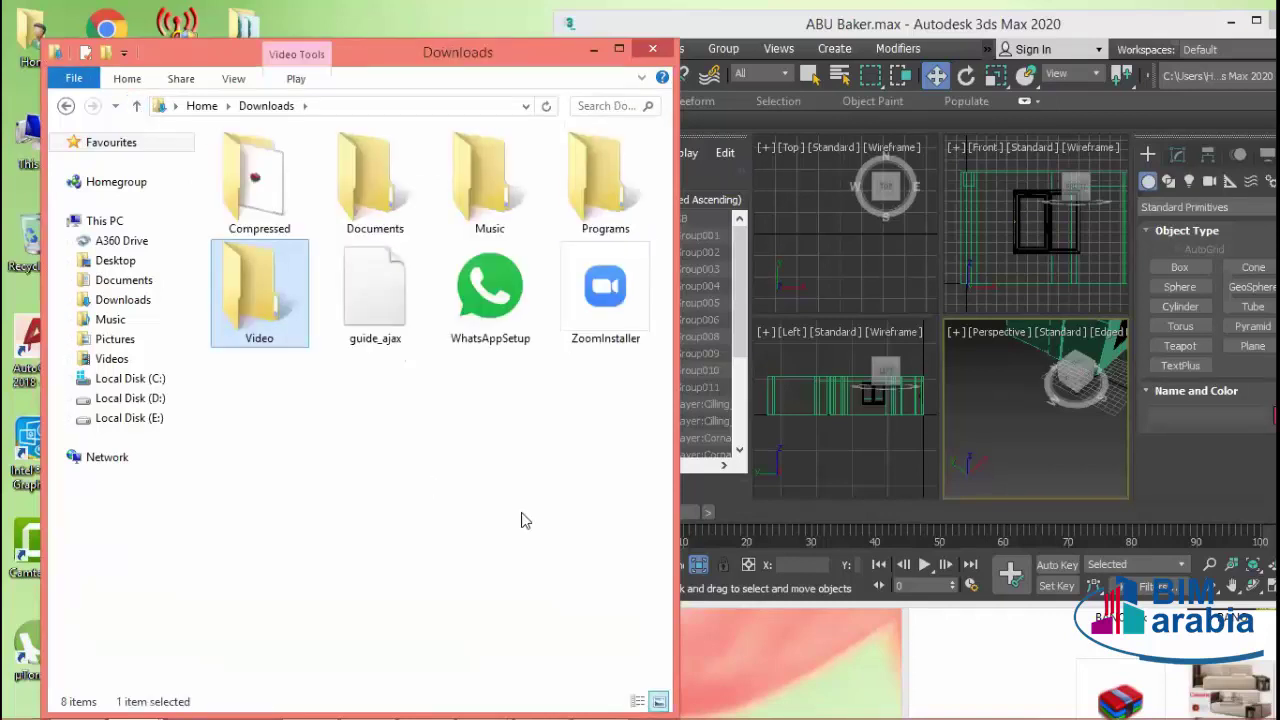
# - Look inside Documents from the Home folder, then close File Explorer
pyautogui.click(136, 105)
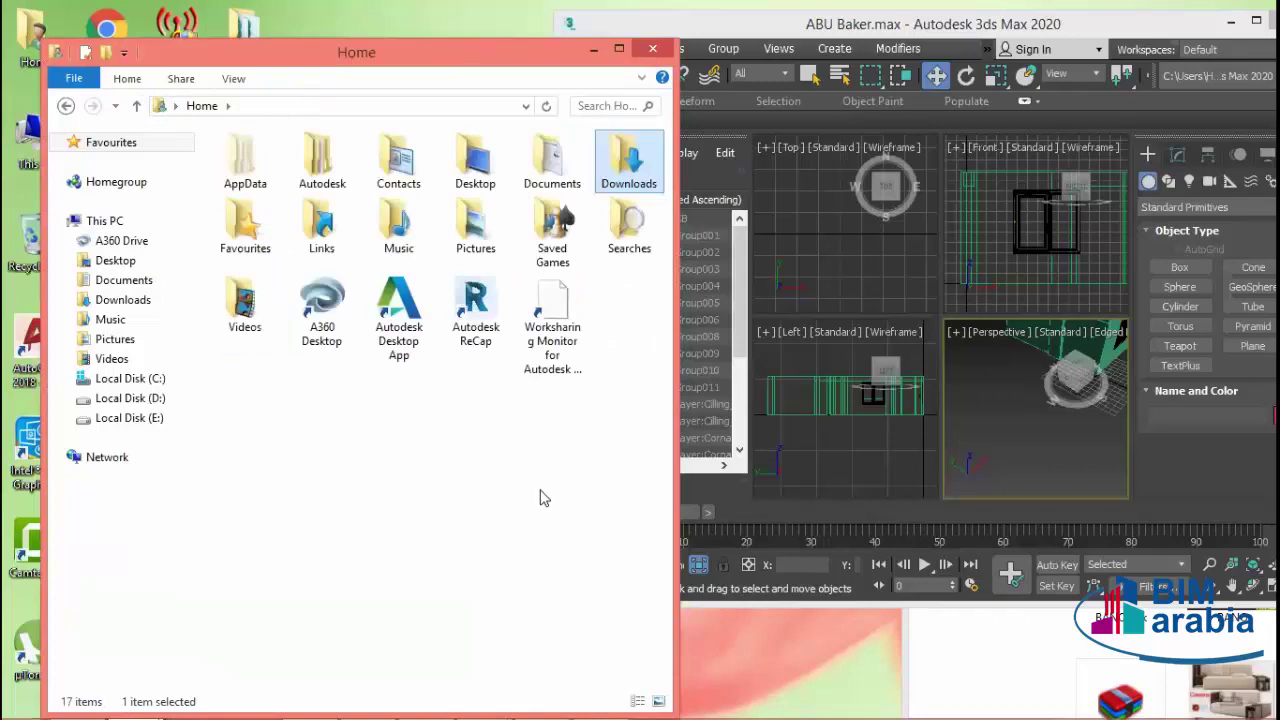
pyautogui.click(565, 160)
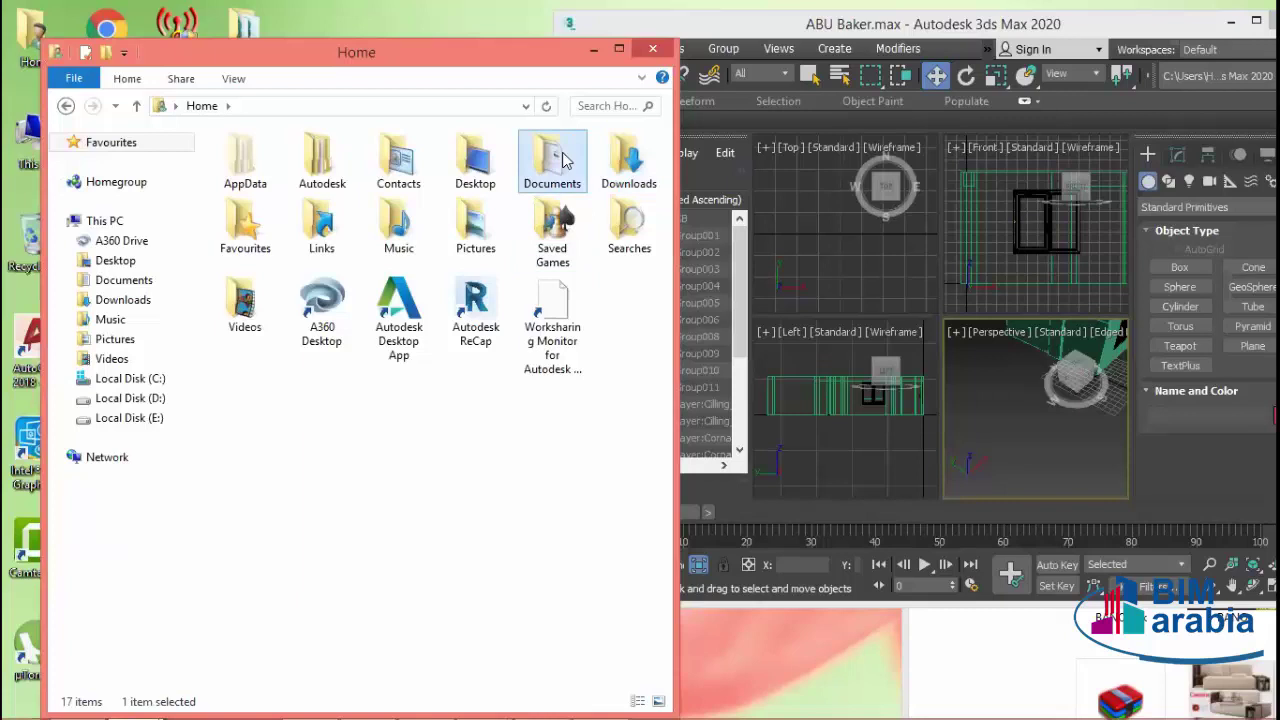
pyautogui.doubleClick(548, 155)
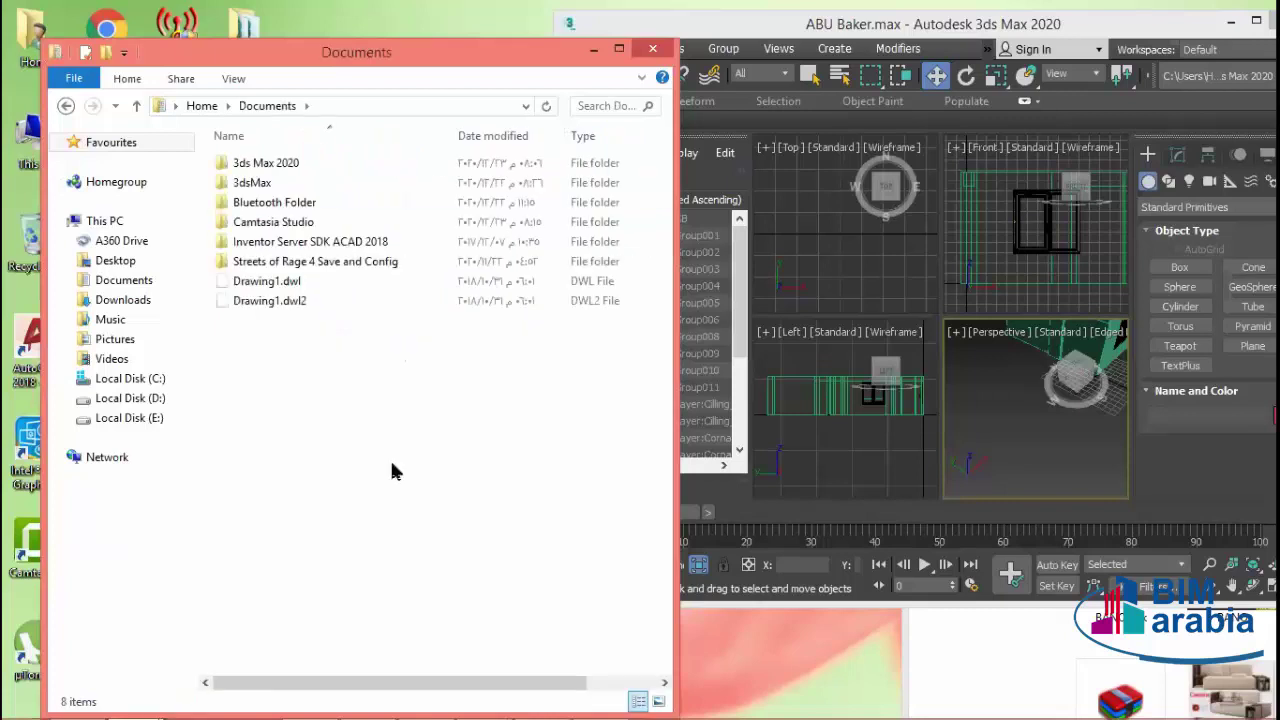
pyautogui.click(135, 105)
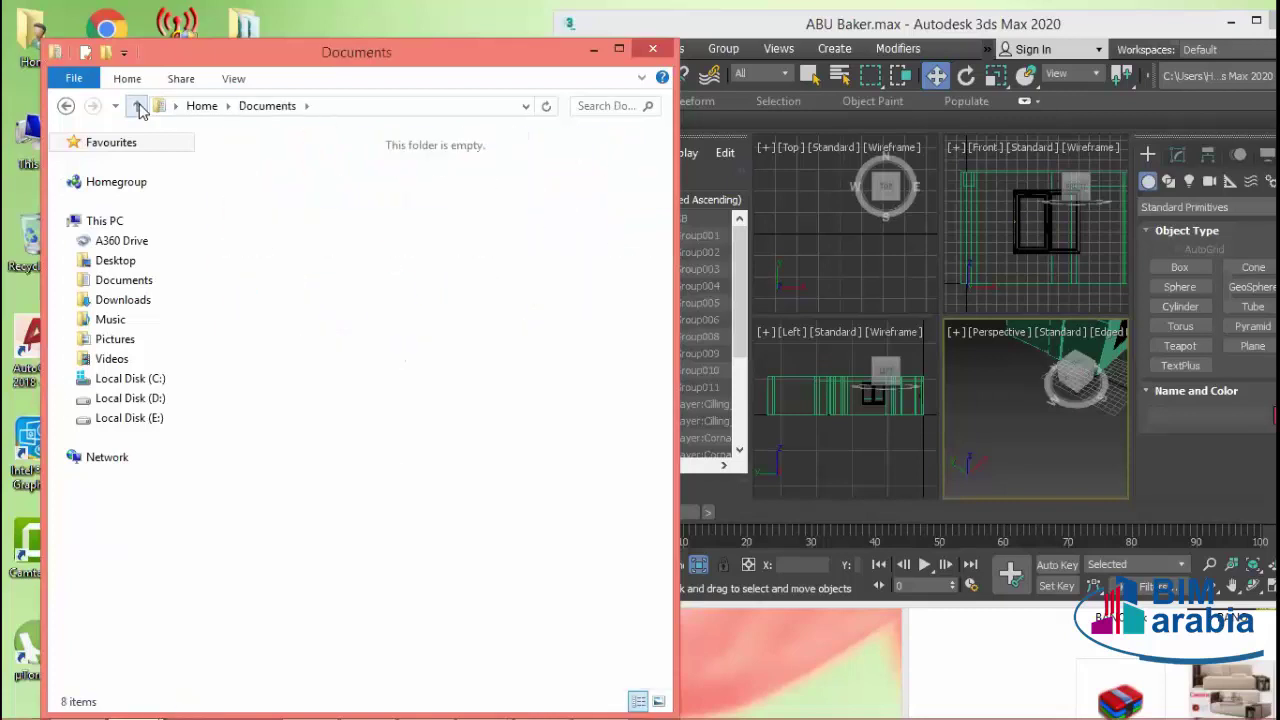
pyautogui.click(651, 52)
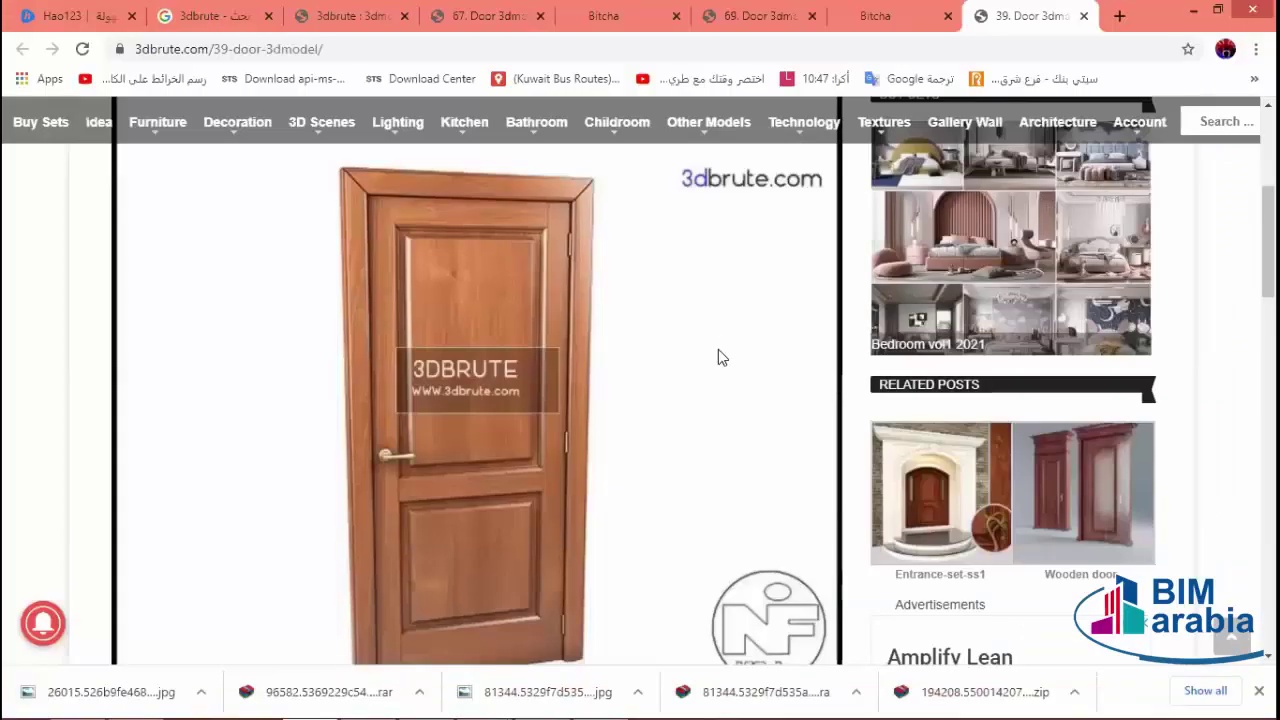
# - Pass the reCAPTCHA and use Get Link to download the 3.2 MB 26015.526b9fe468….zip archive
pyautogui.scroll(-5, 718, 355)
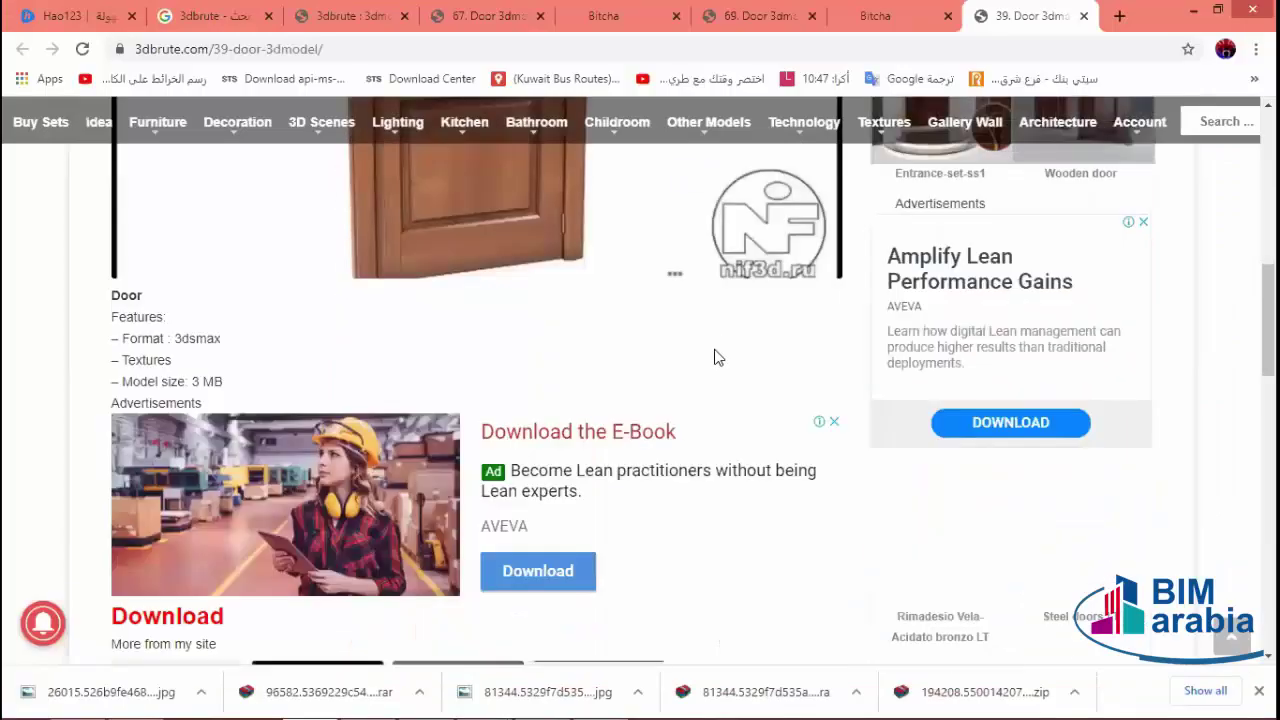
pyautogui.click(158, 464)
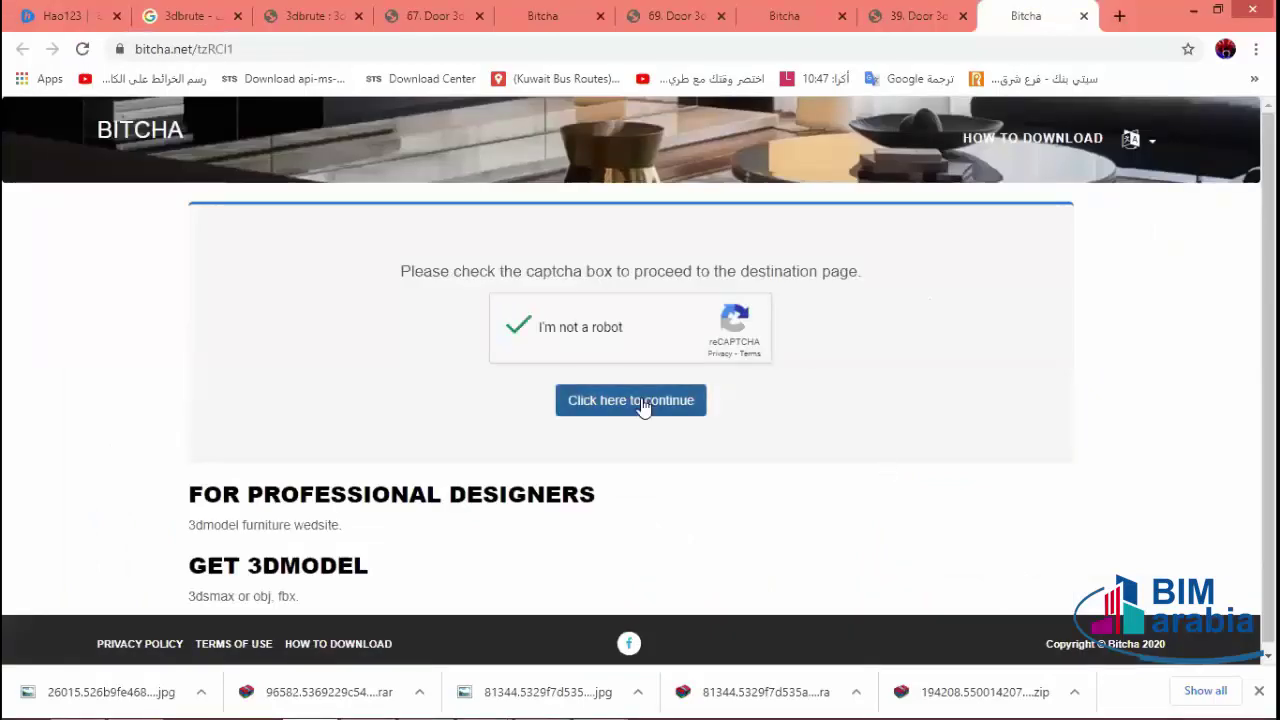
pyautogui.click(646, 402)
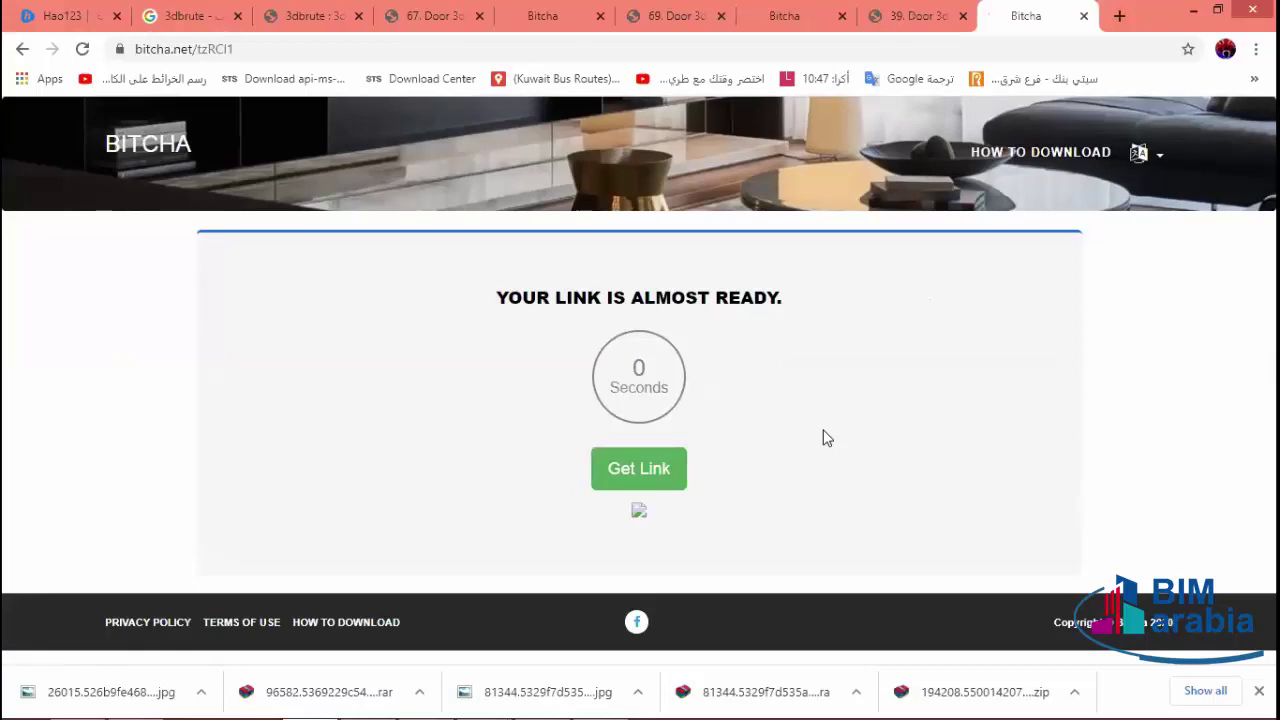
pyautogui.click(638, 468)
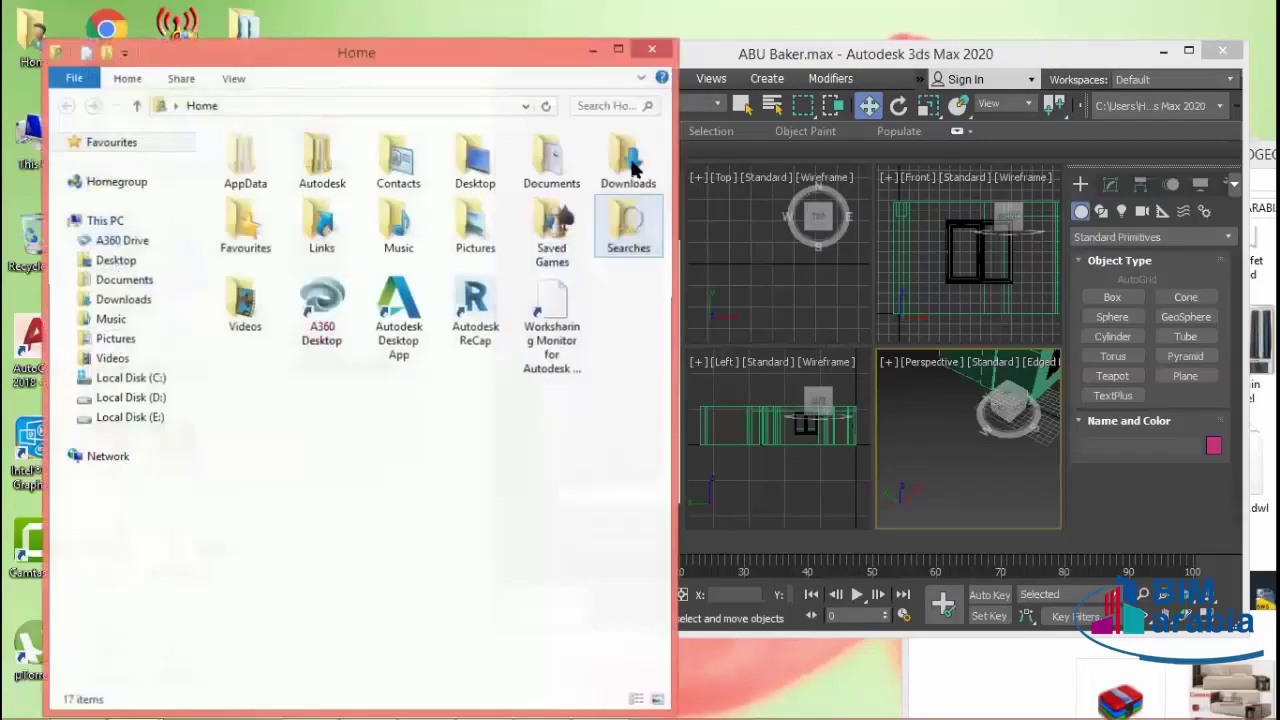
# - Move the door archive from Downloads to the desktop and extract it into its own folder
pyautogui.doubleClick(622, 205)
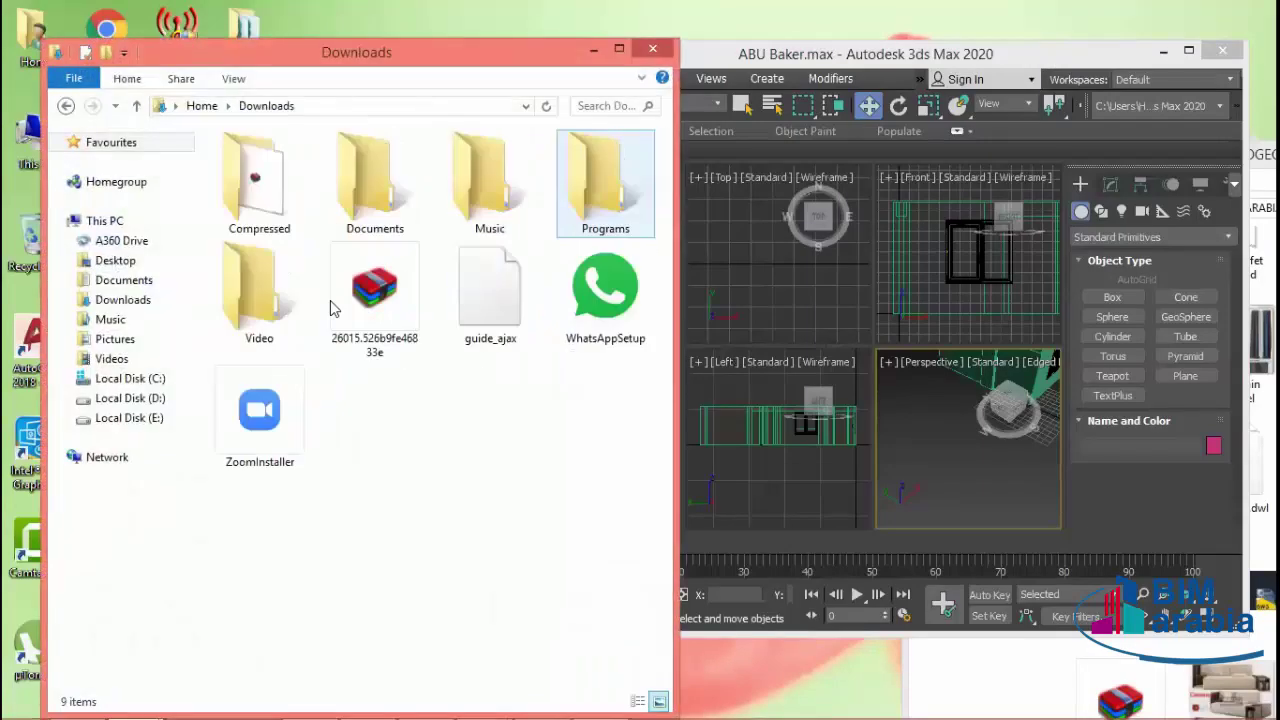
pyautogui.click(358, 290)
pyautogui.moveTo(358, 290)
pyautogui.mouseDown()
pyautogui.moveTo(418, 30)
pyautogui.moveTo(458, 38)
pyautogui.mouseUp()
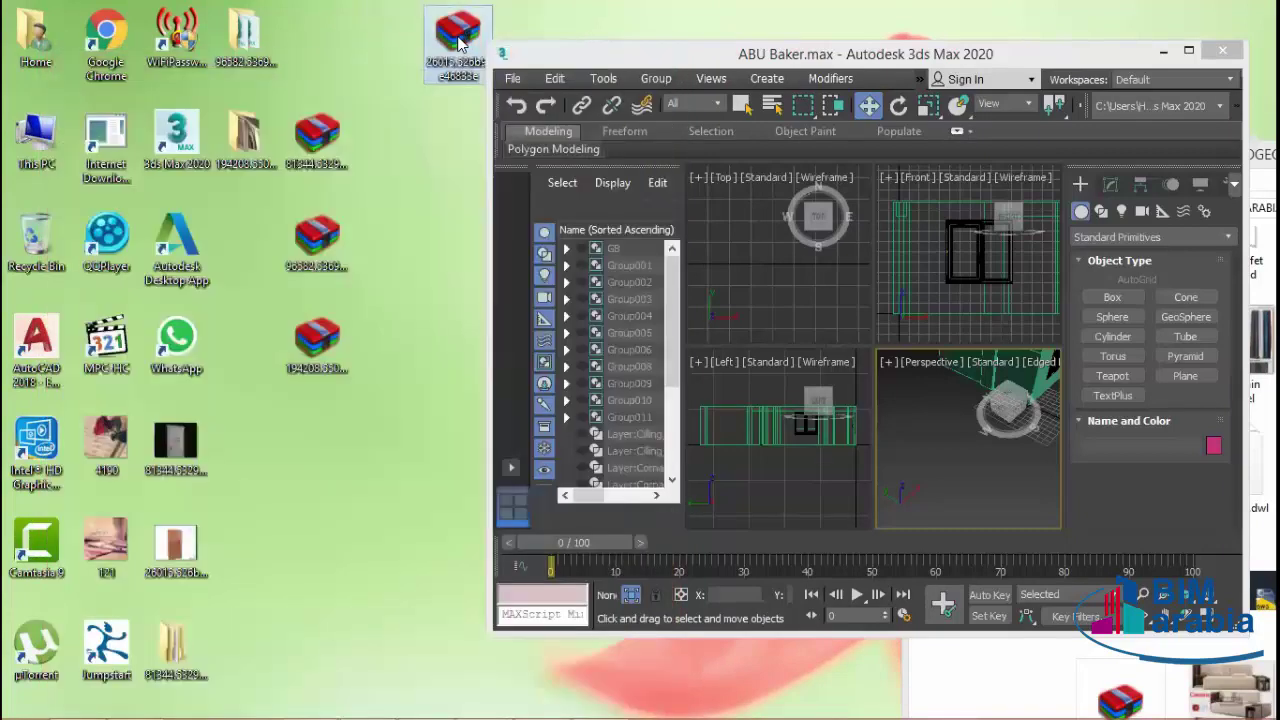
pyautogui.doubleClick(458, 38)
pyautogui.click(47, 255)
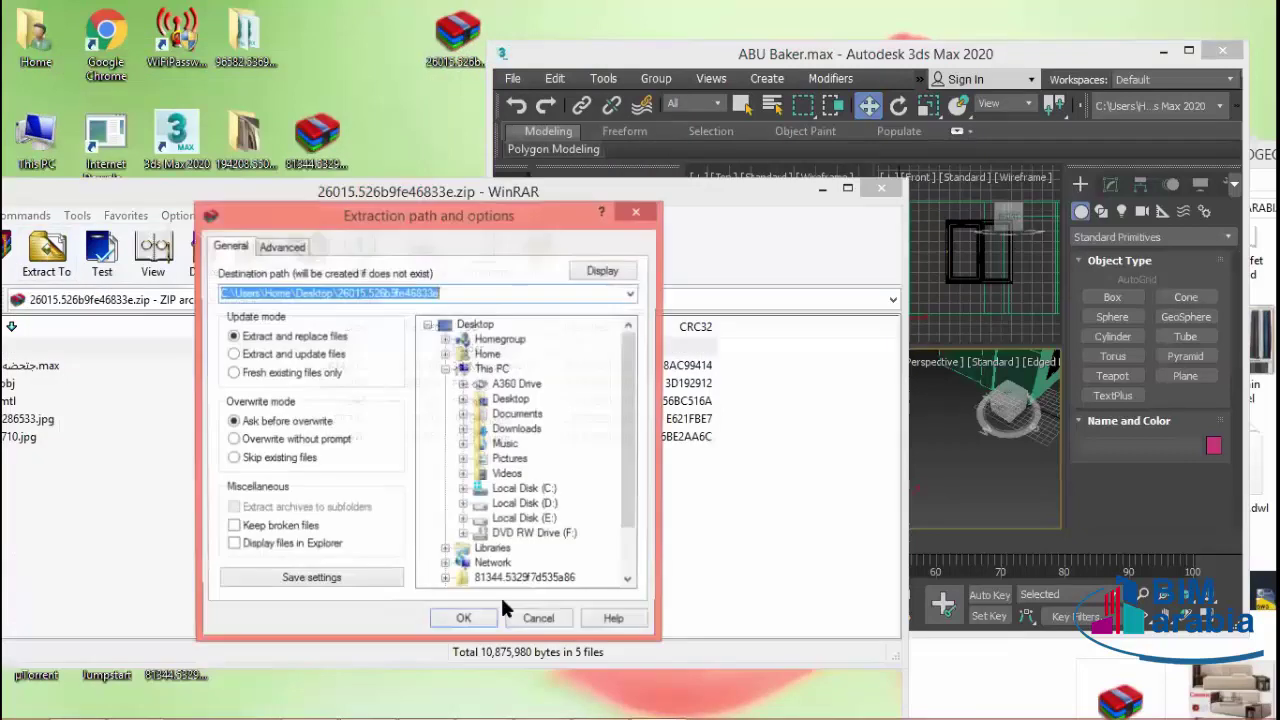
pyautogui.click(452, 624)
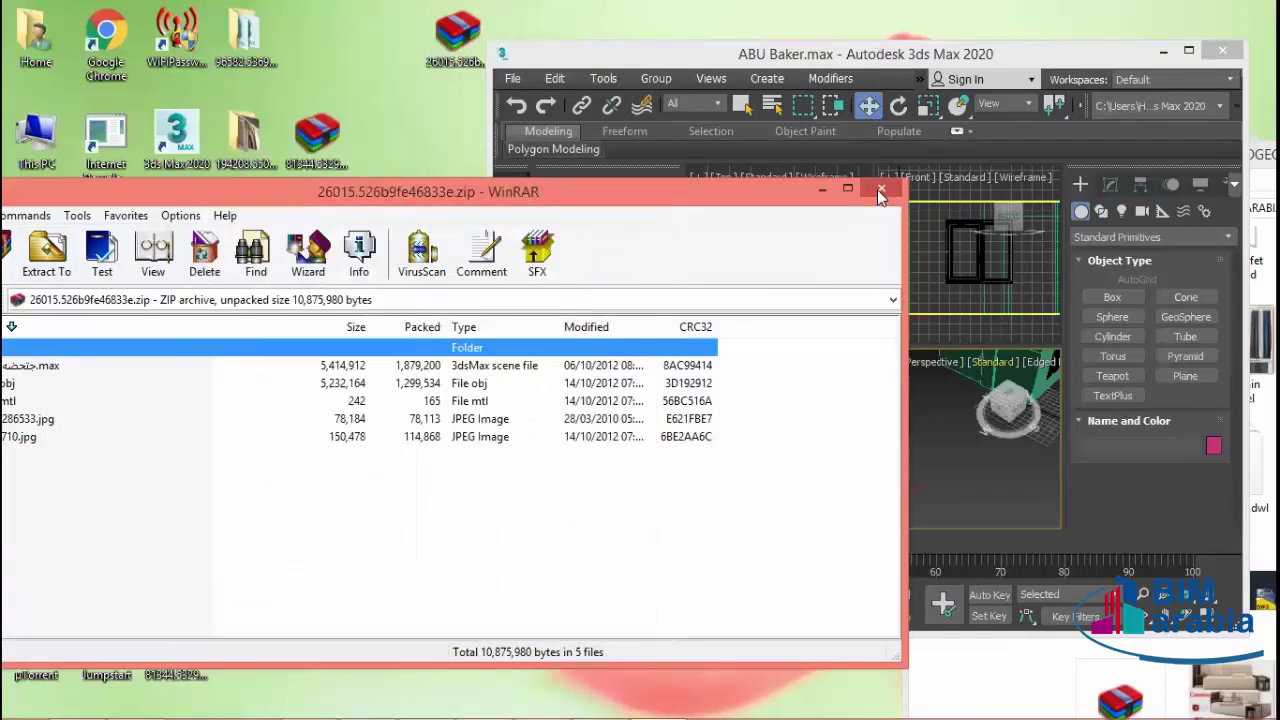
pyautogui.click(877, 189)
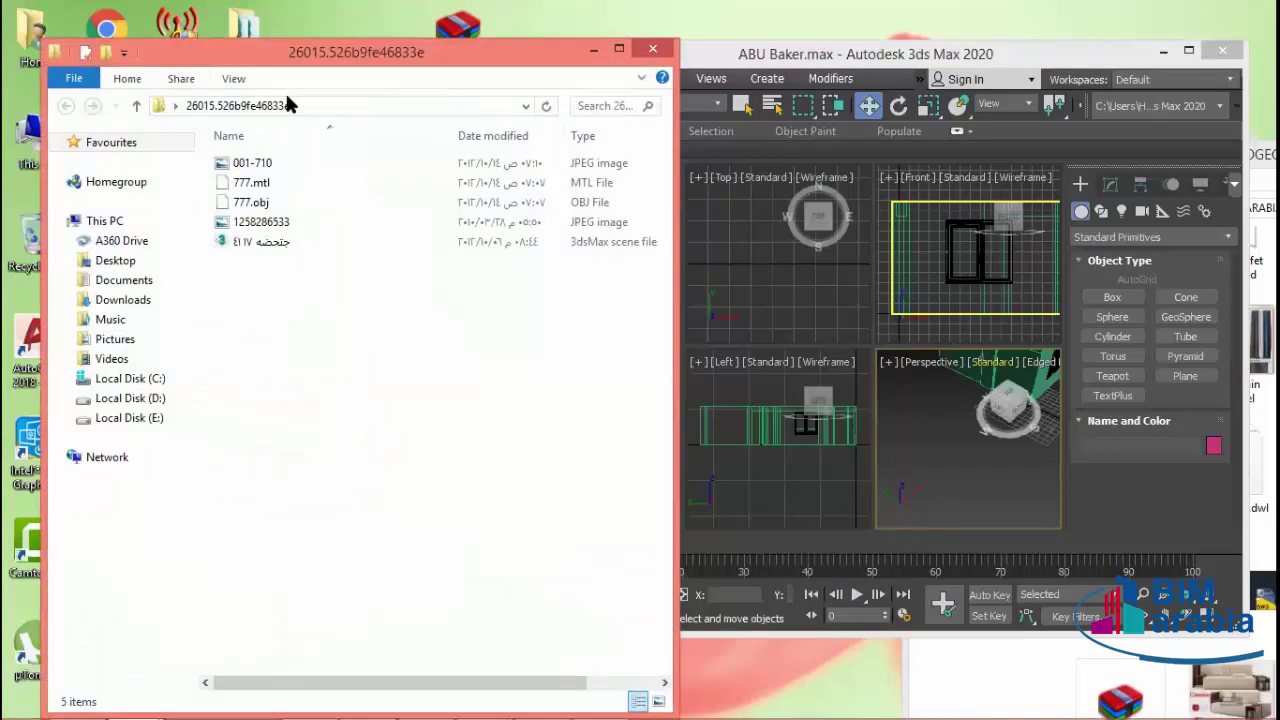
# - Check the five extracted files, including 777.obj and 777.mtl, as large icons, then close Explorer
pyautogui.click(233, 78)
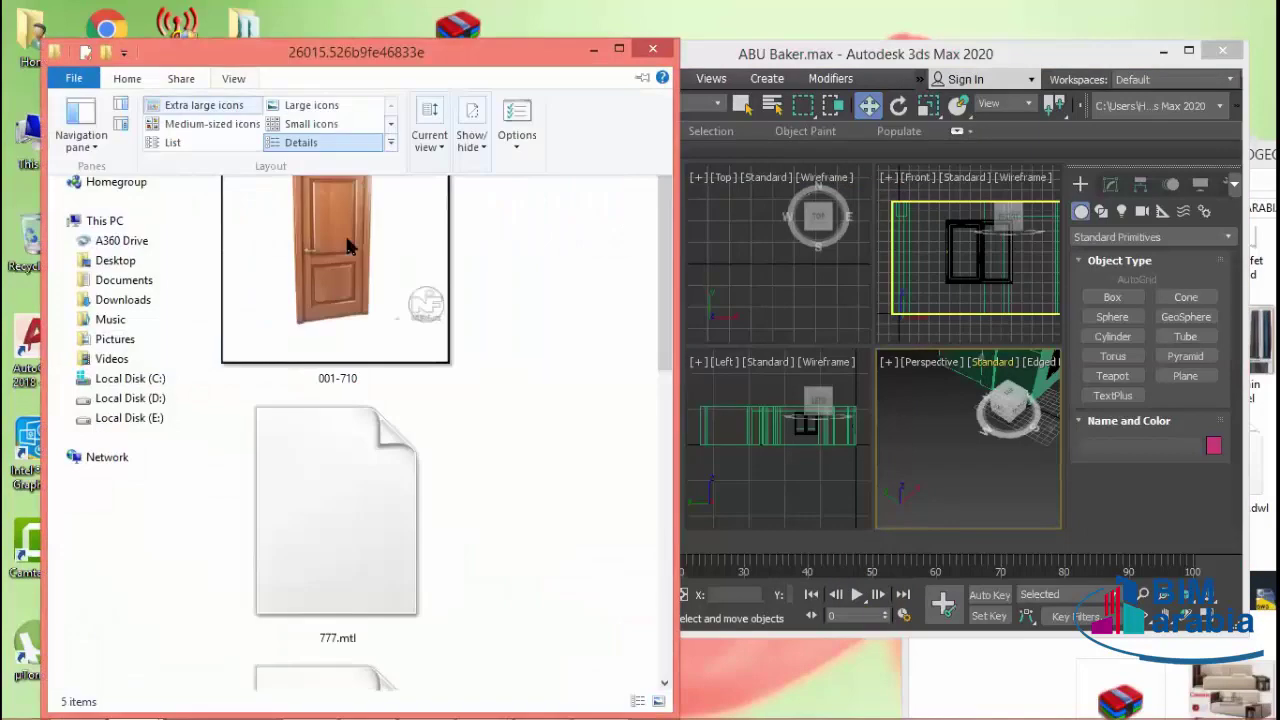
pyautogui.click(195, 100)
pyautogui.scroll(-5, 557, 328)
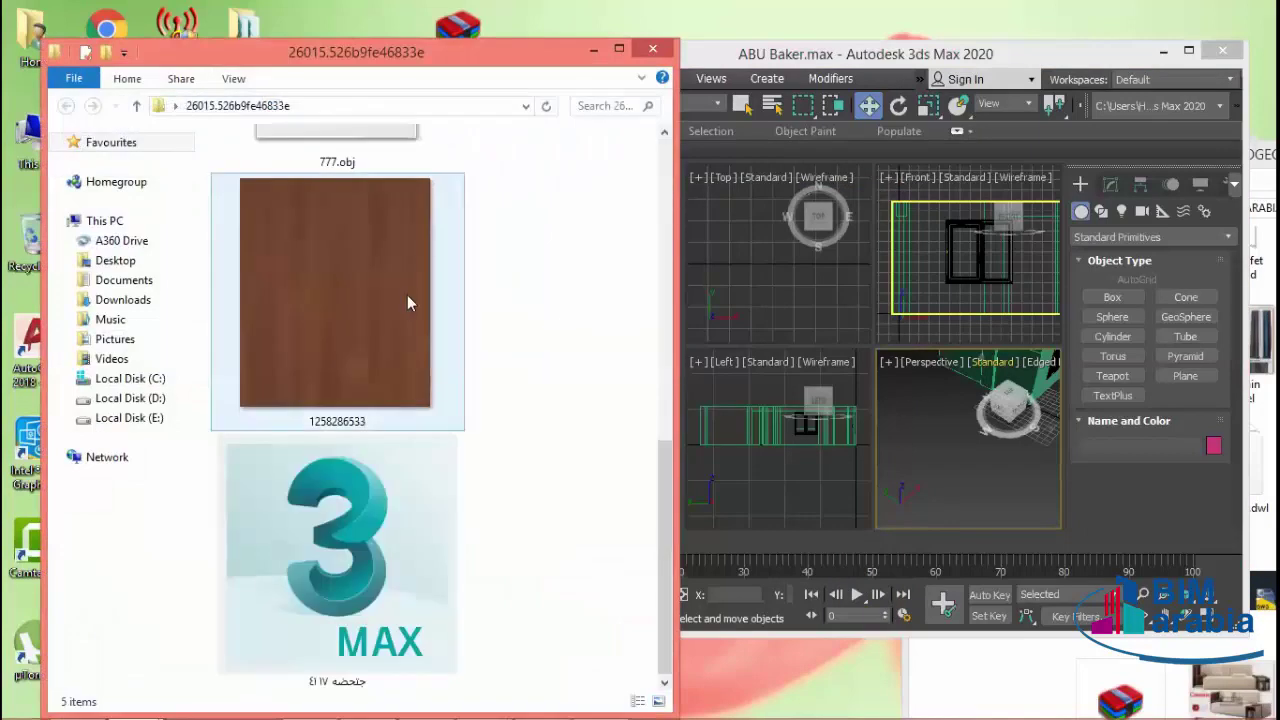
pyautogui.click(233, 78)
pyautogui.click(285, 103)
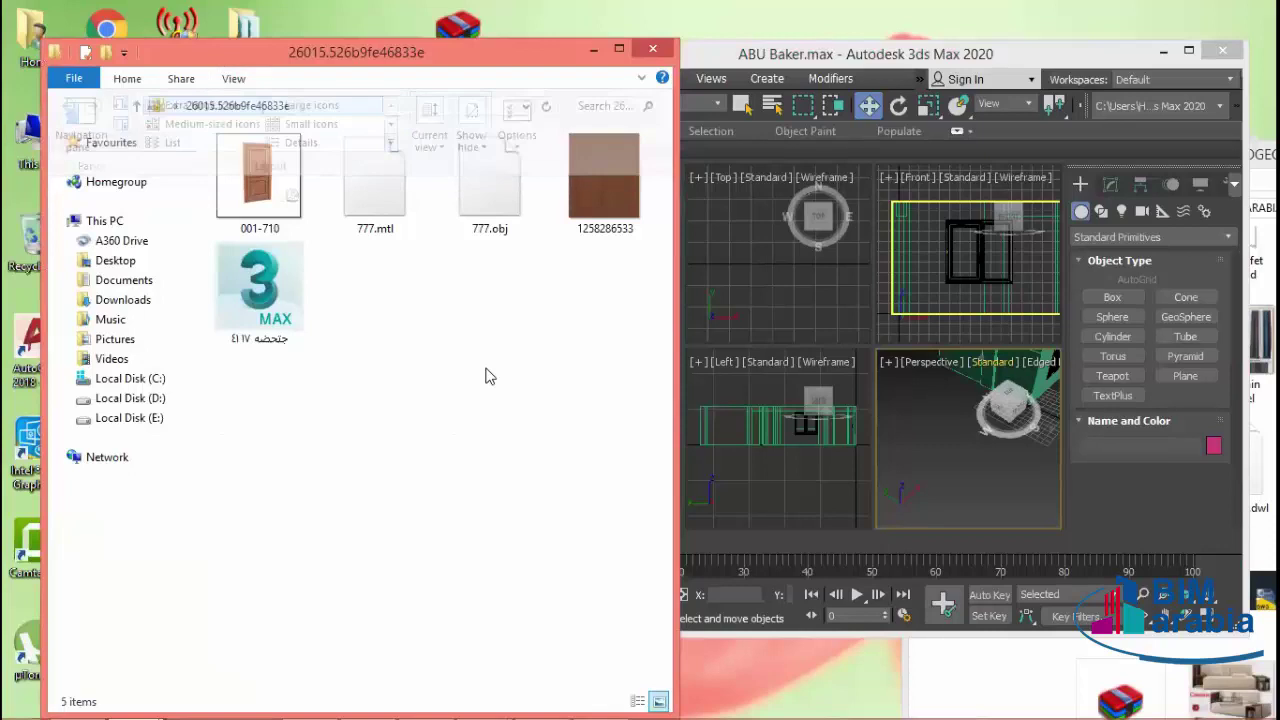
pyautogui.click(136, 105)
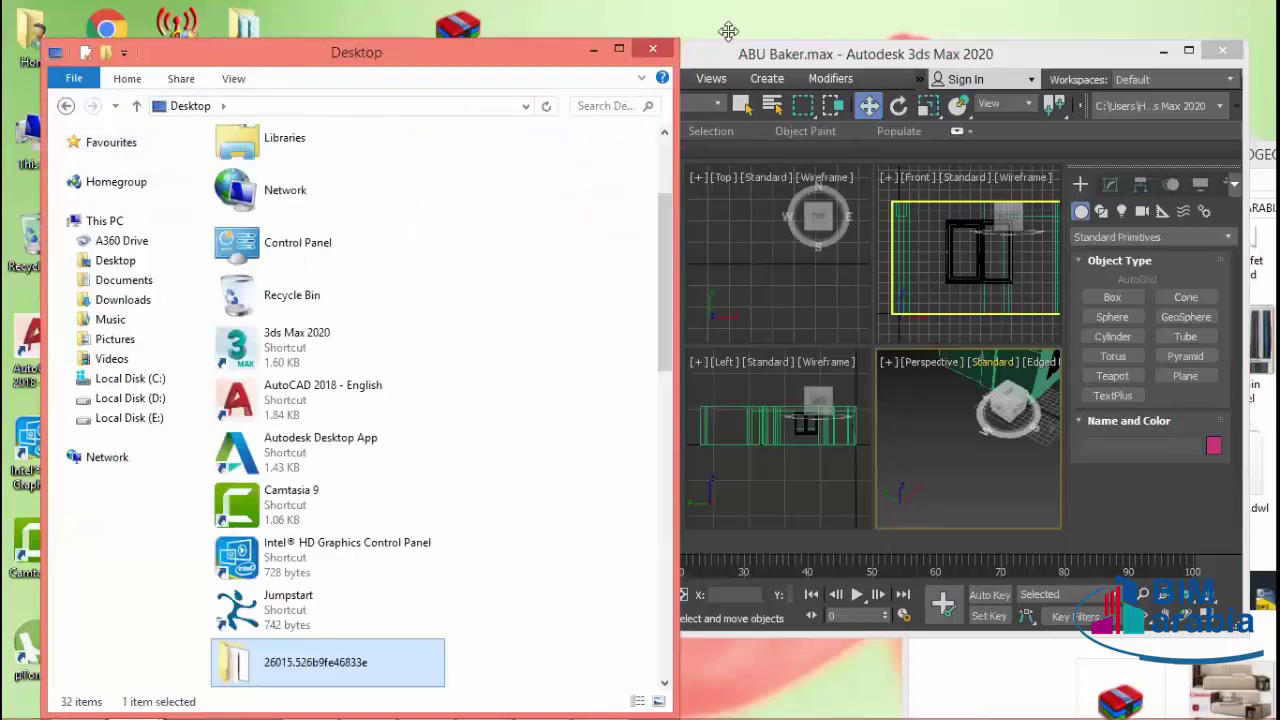
pyautogui.click(645, 57)
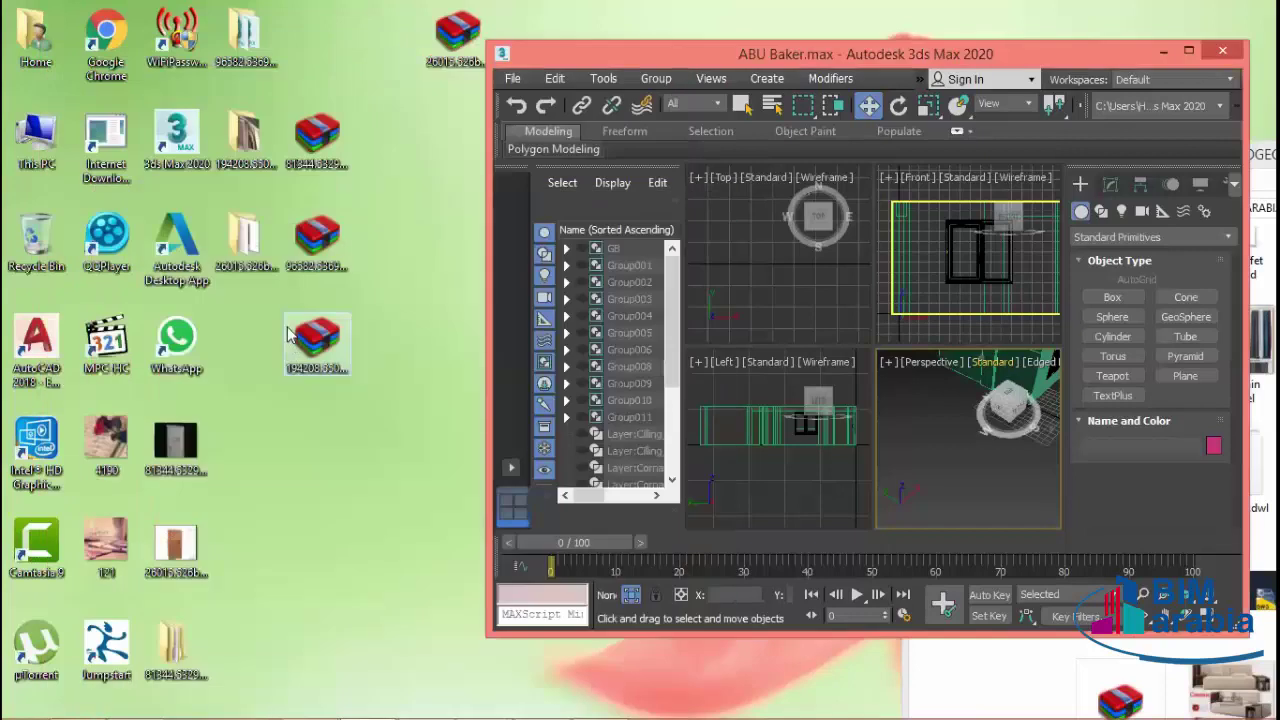
pyautogui.rightClick(248, 245)
# - Copy the extracted door folder and arrange the 3ds Max and project folder windows side by side
pyautogui.click(291, 399)
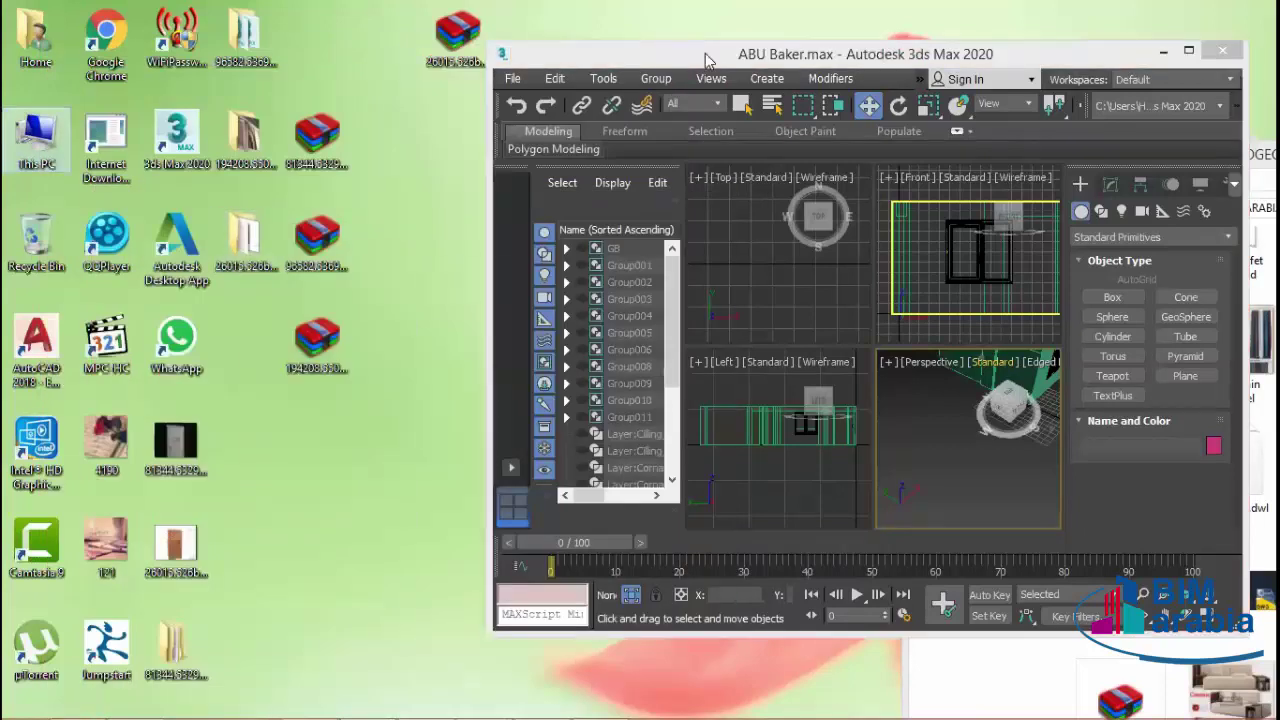
pyautogui.doubleClick(33, 140)
pyautogui.moveTo(716, 388); pyautogui.dragTo(716, 452)
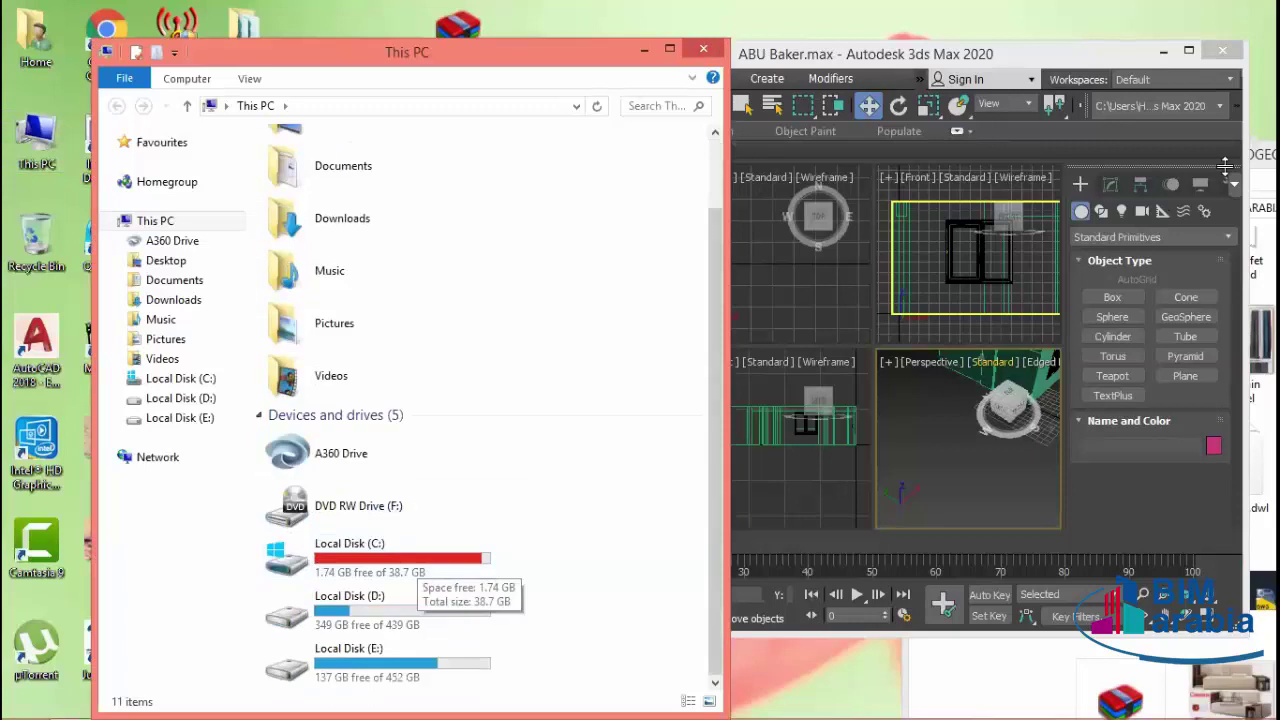
pyautogui.click(1053, 58)
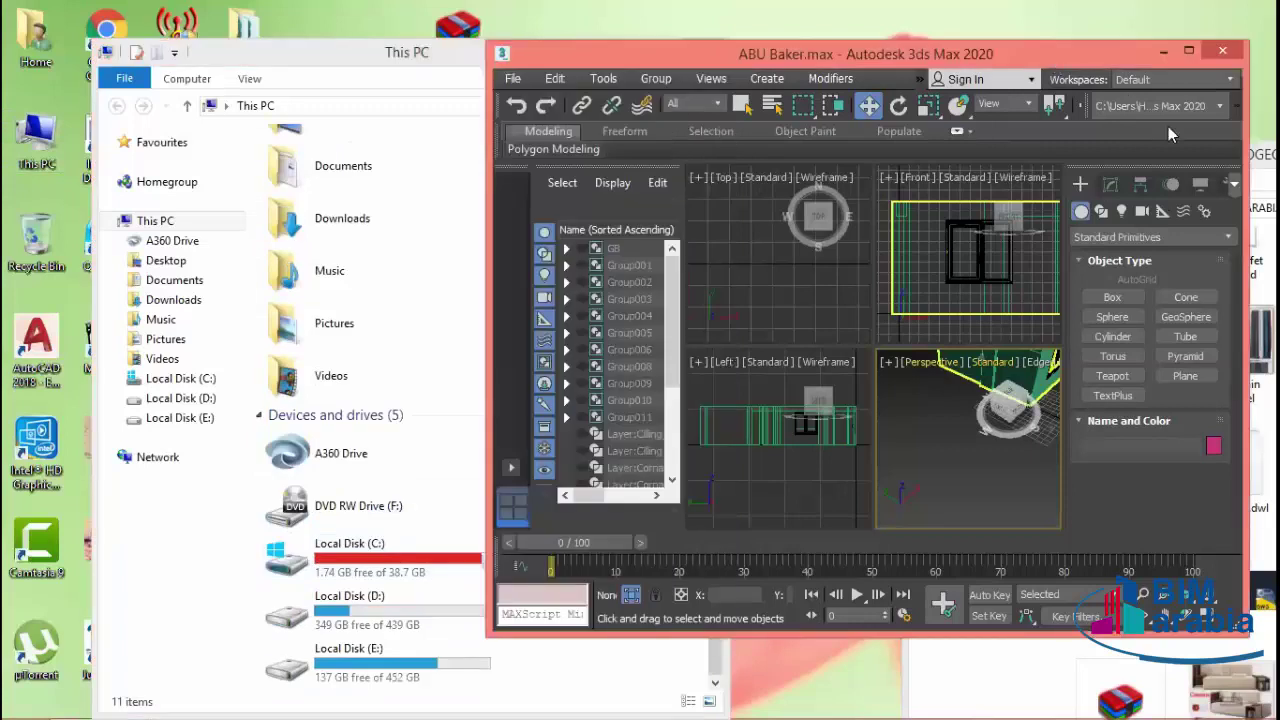
pyautogui.moveTo(1053, 58); pyautogui.dragTo(779, 71)
pyautogui.click(1027, 154)
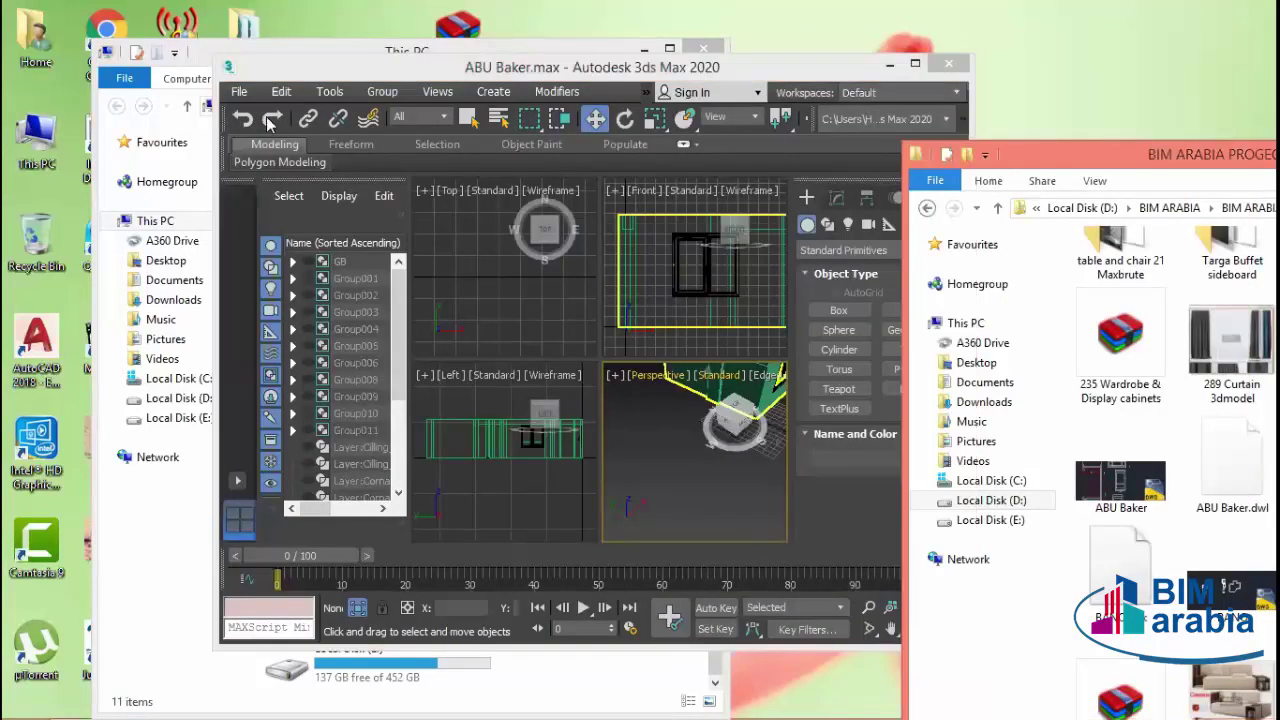
pyautogui.click(272, 52)
pyautogui.click(708, 50)
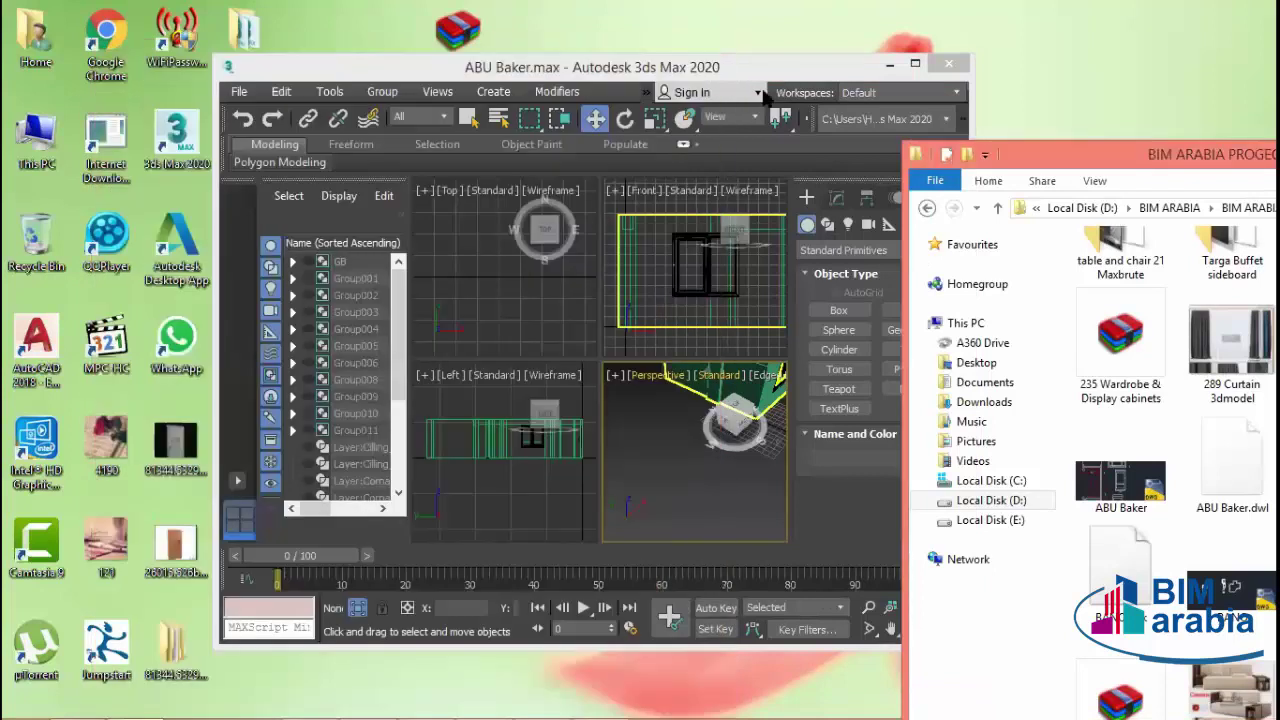
pyautogui.moveTo(745, 63); pyautogui.dragTo(585, 48)
pyautogui.moveTo(1018, 140); pyautogui.dragTo(774, 16)
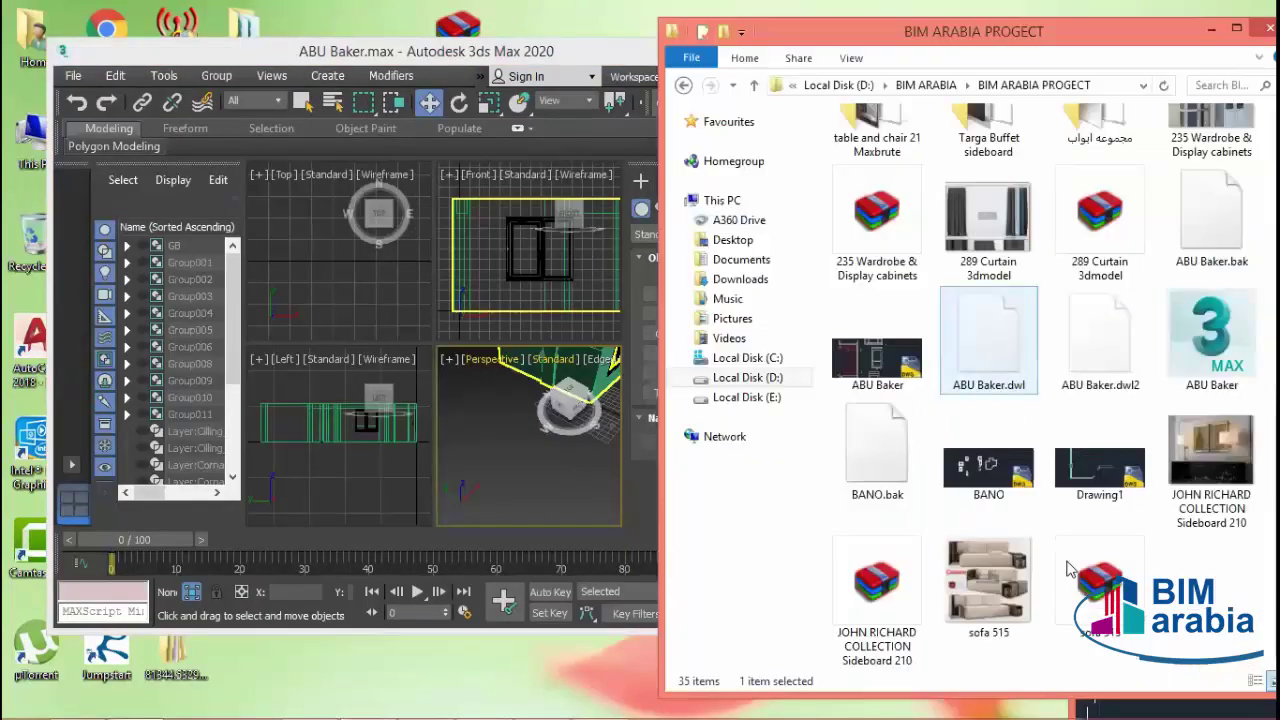
# - Paste the door folder into BIM ARABIA PROGECT and open the pasted 26015.526b9fe46833e folder
pyautogui.rightClick(1188, 627)
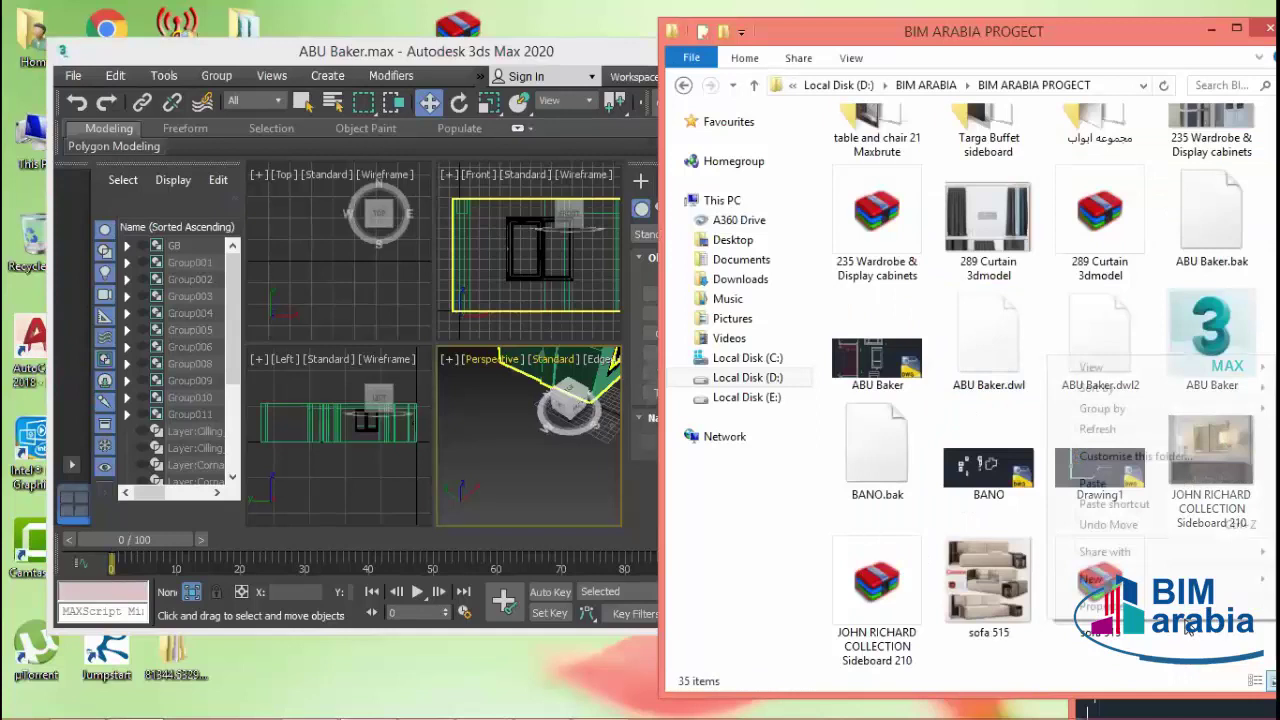
pyautogui.click(1128, 492)
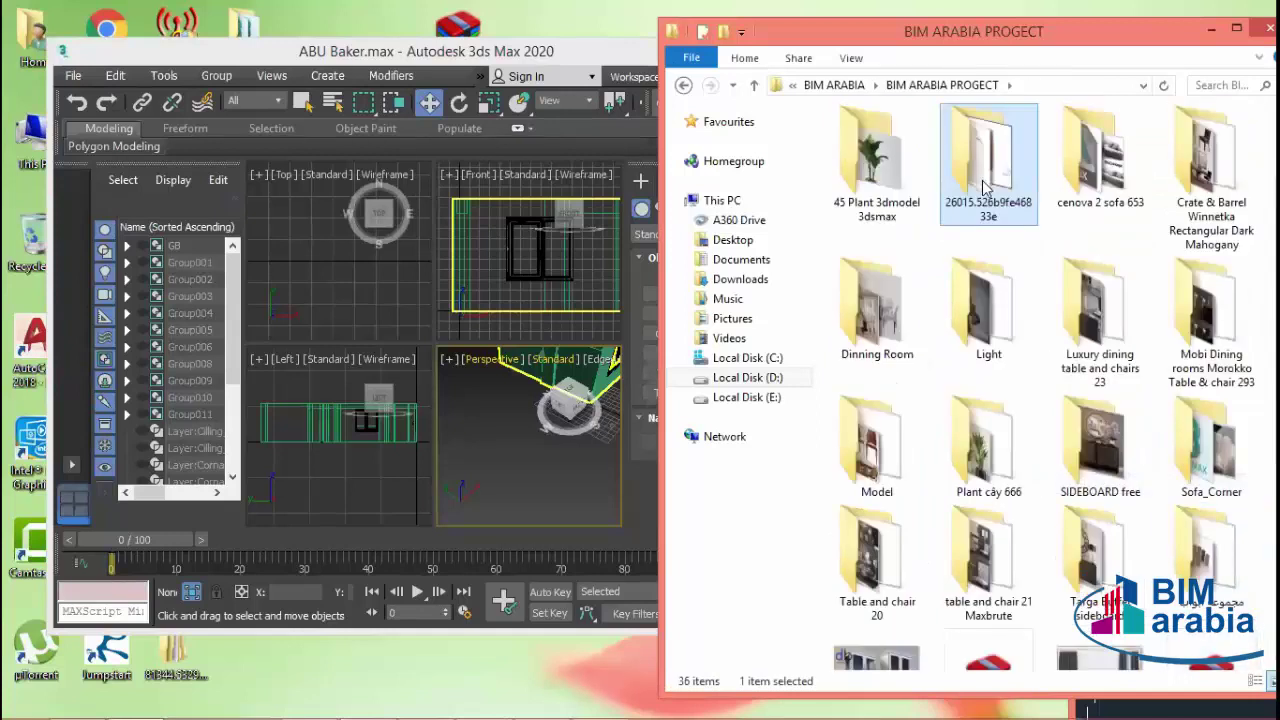
pyautogui.doubleClick(985, 188)
pyautogui.moveTo(503, 51); pyautogui.dragTo(448, 36)
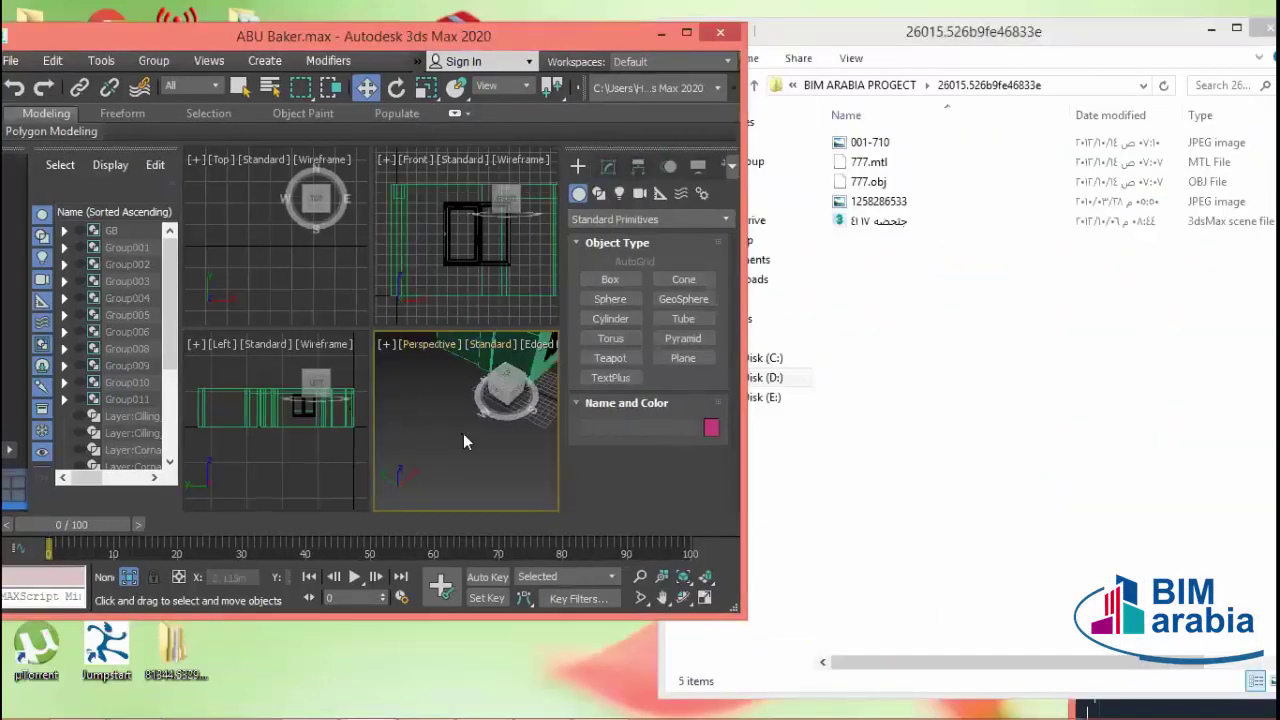
# - Show the door folder's files as large icons
pyautogui.keyDown('alt'); pyautogui.moveTo(463, 441); pyautogui.dragTo(480, 466, button='middle'); pyautogui.keyUp('alt')
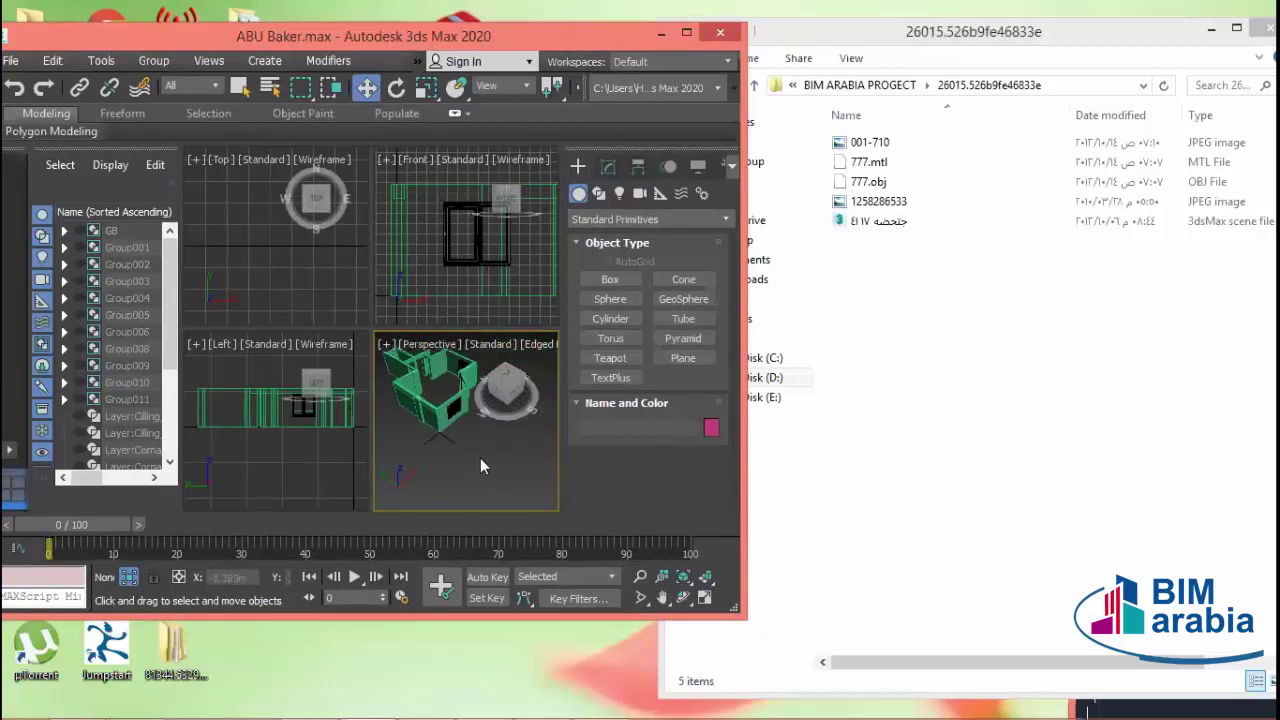
pyautogui.click(928, 312)
pyautogui.click(895, 234)
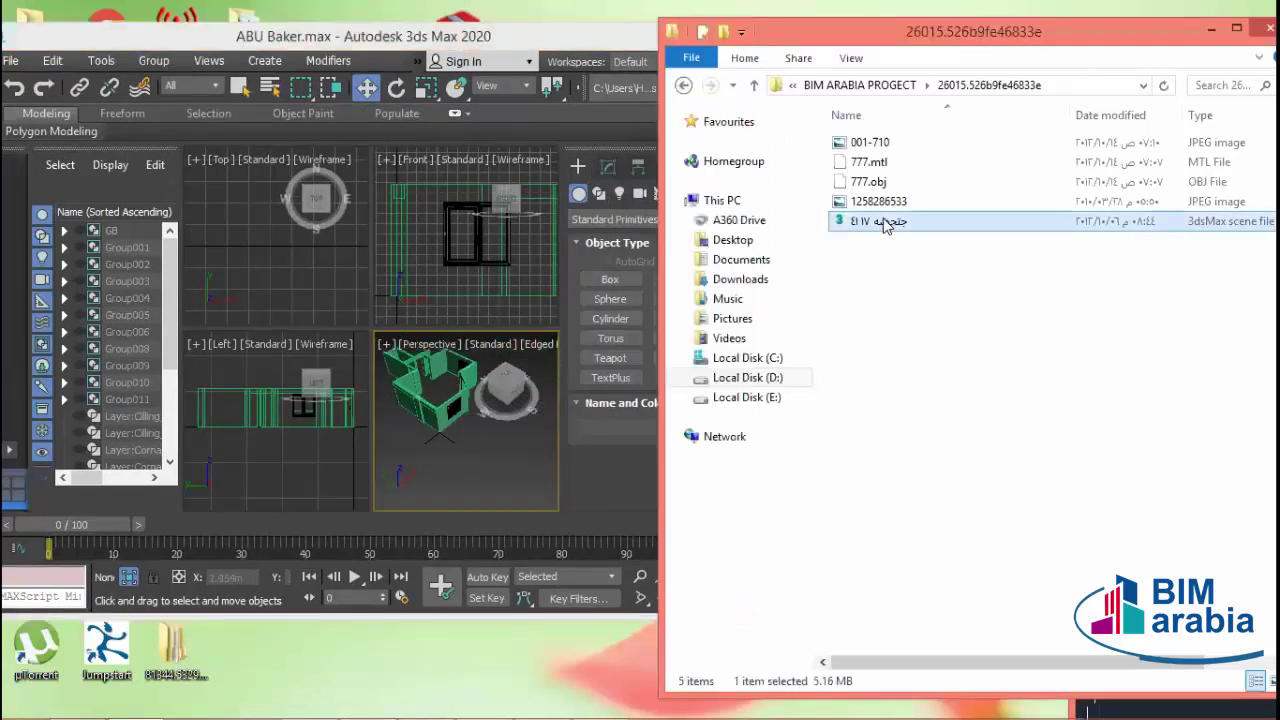
pyautogui.click(851, 57)
pyautogui.click(926, 84)
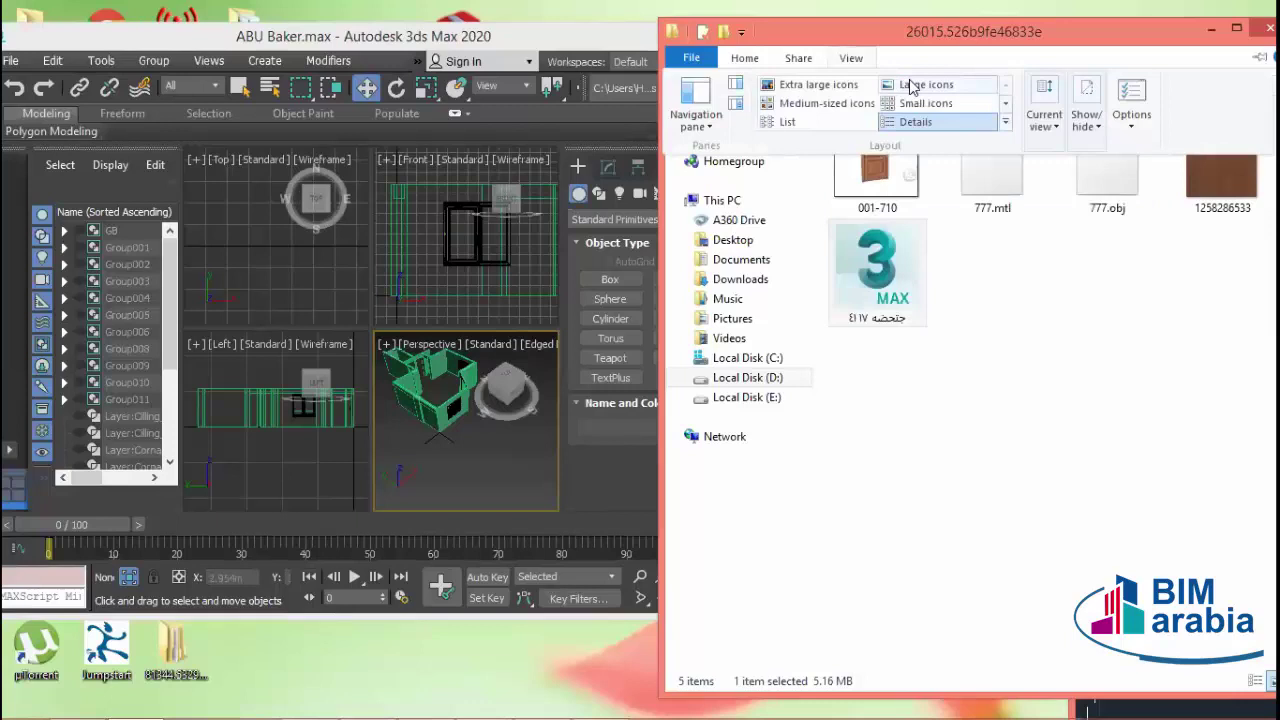
pyautogui.click(1027, 441)
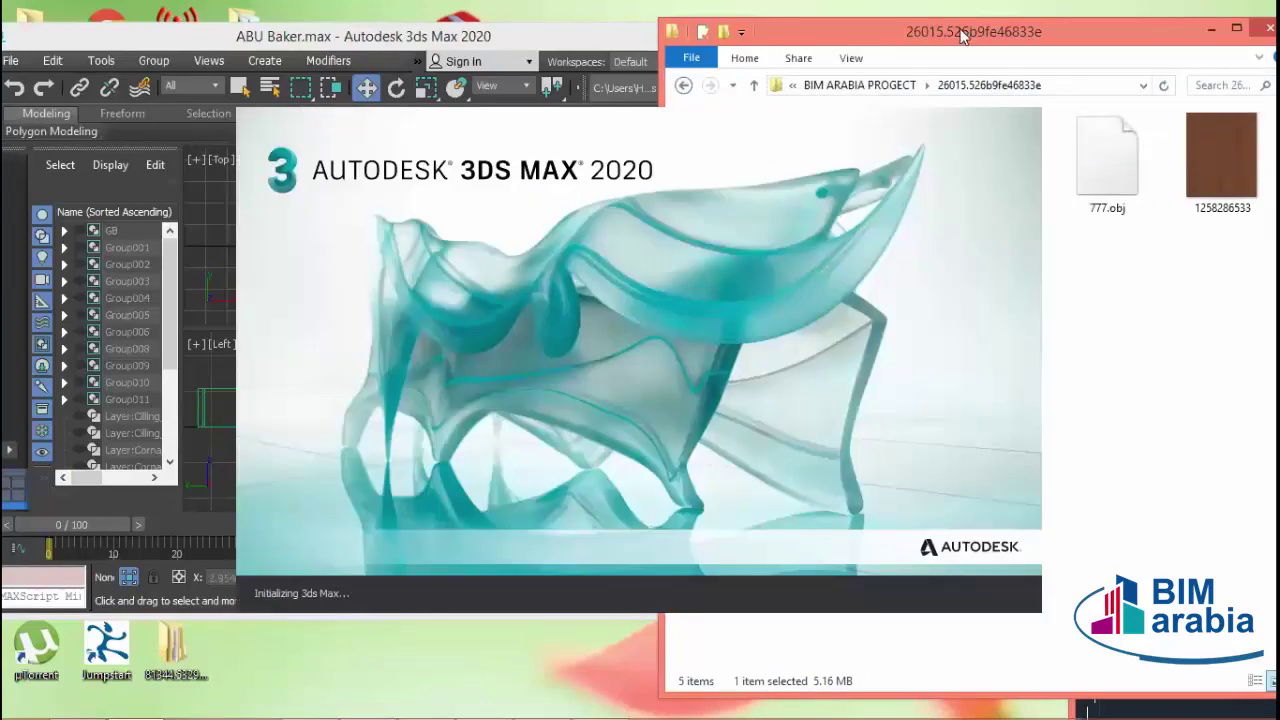
pyautogui.click(962, 34)
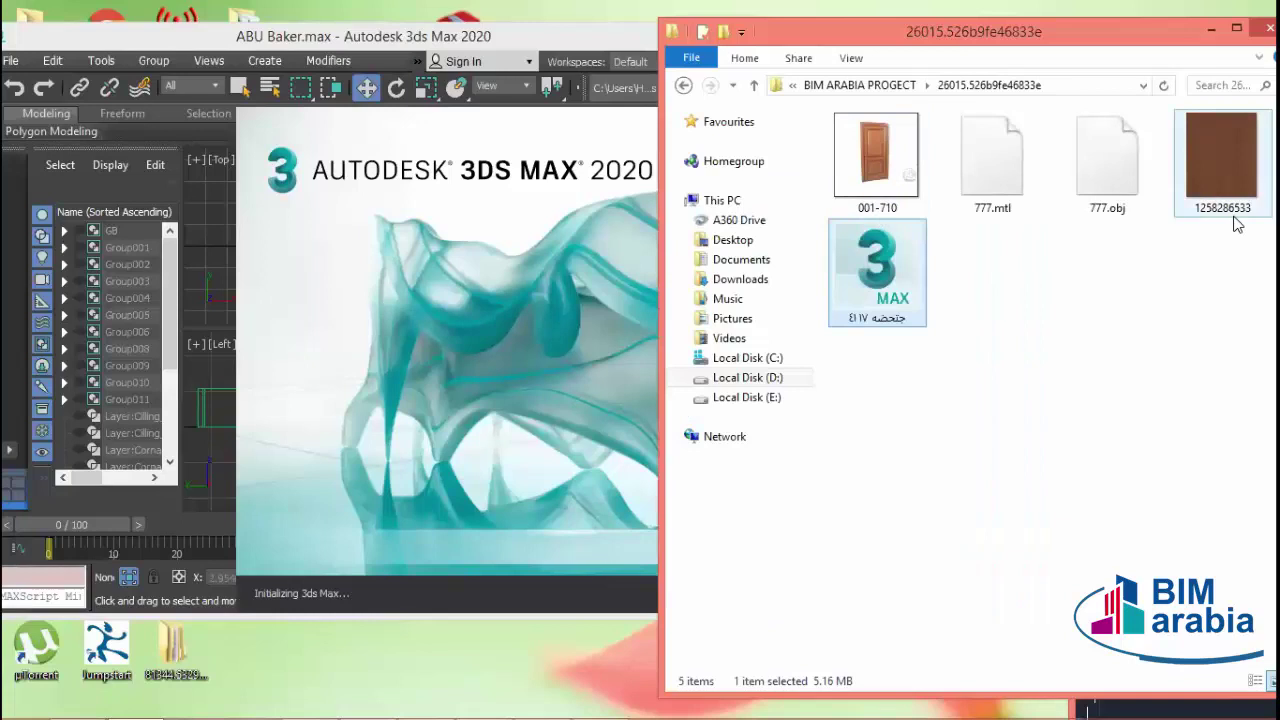
# - Copy the door preview image's name and rename the 3ds Max file to 001-710
pyautogui.click(883, 216)
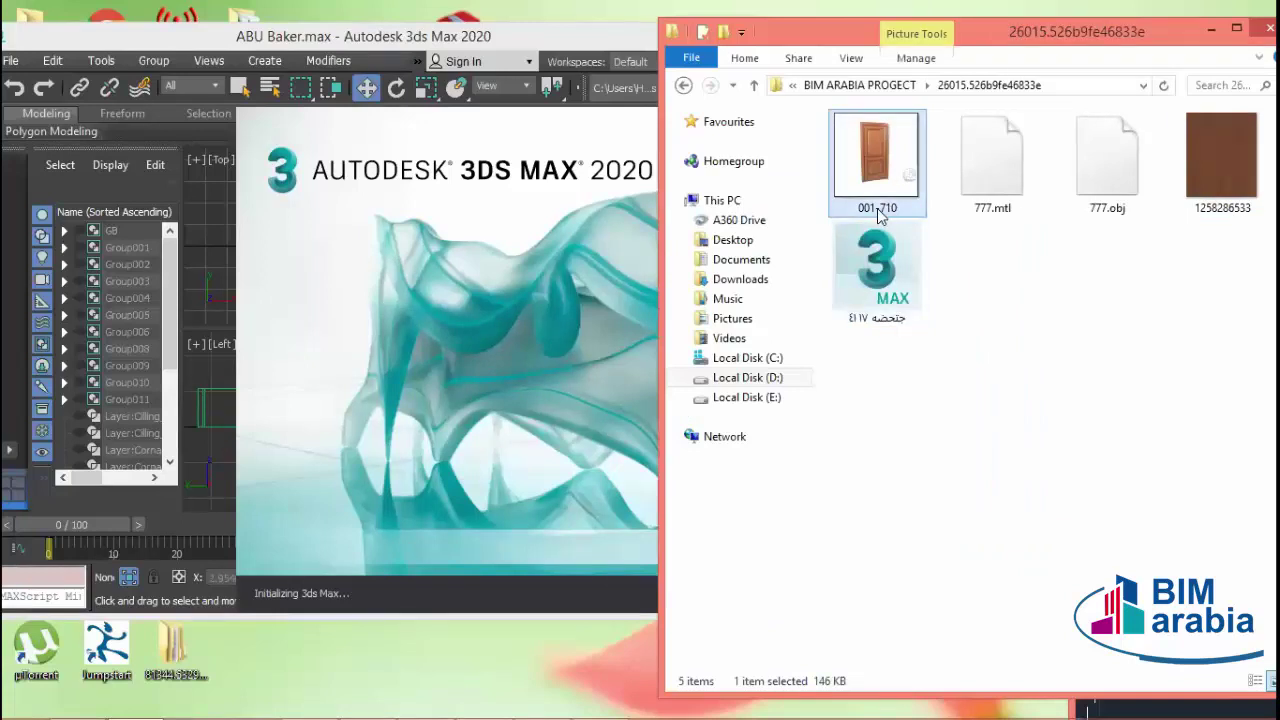
pyautogui.click(878, 208)
pyautogui.rightClick(877, 208)
pyautogui.click(939, 270)
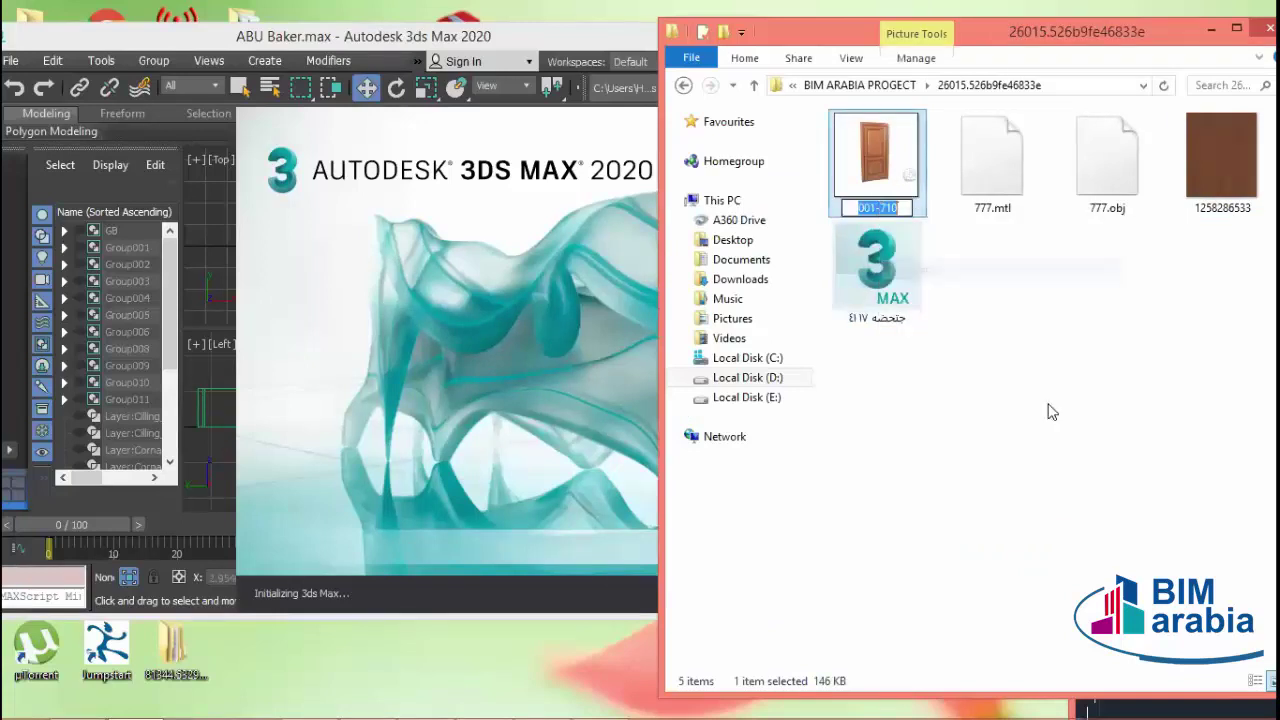
pyautogui.click(880, 320)
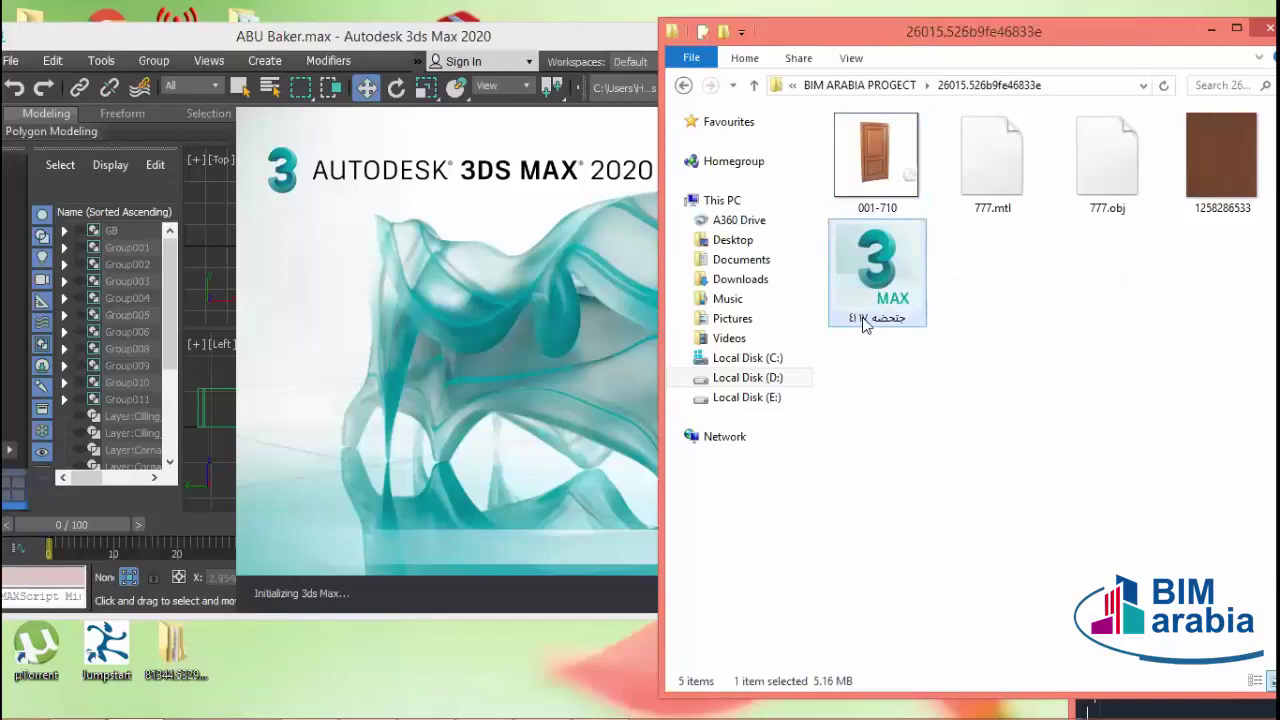
pyautogui.rightClick(862, 320)
pyautogui.click(851, 417)
pyautogui.write('001-710')
pyautogui.click(1031, 415)
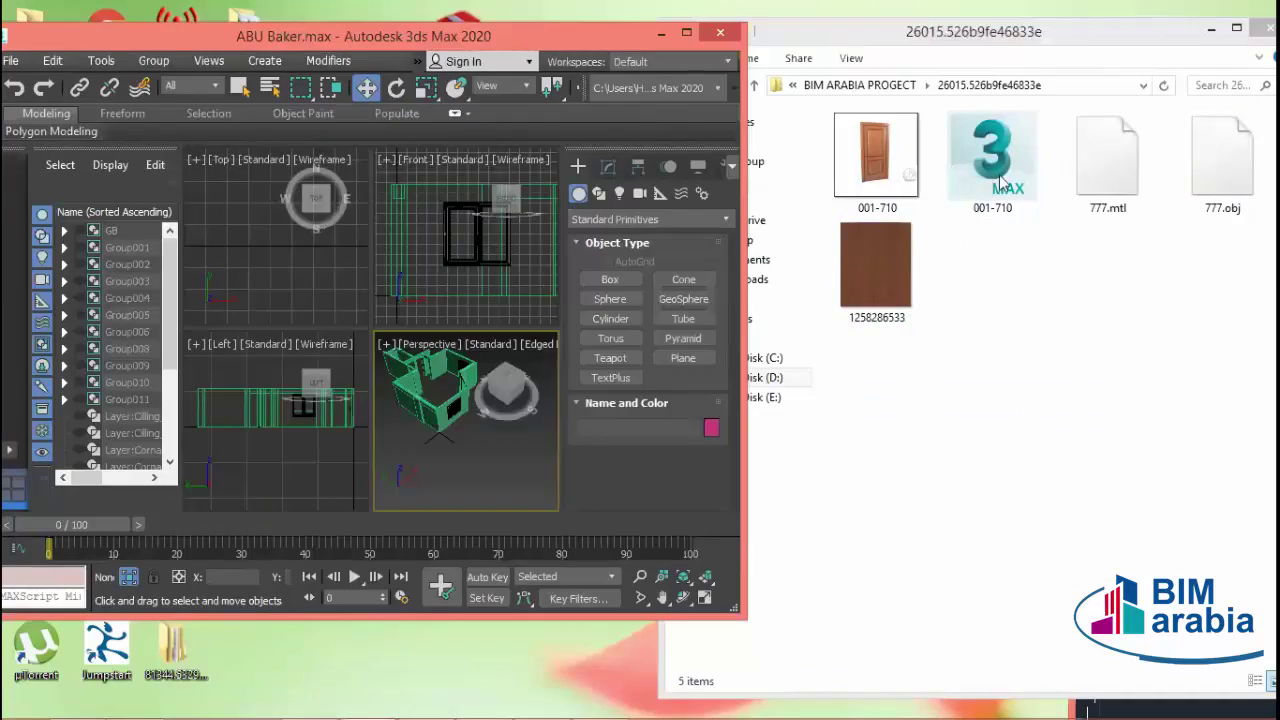
# - Merge 001-710.max into the ABU Baker scene, skip the missing DLLs and run Convert Scene
pyautogui.moveTo(1000, 180); pyautogui.dragTo(487, 476)
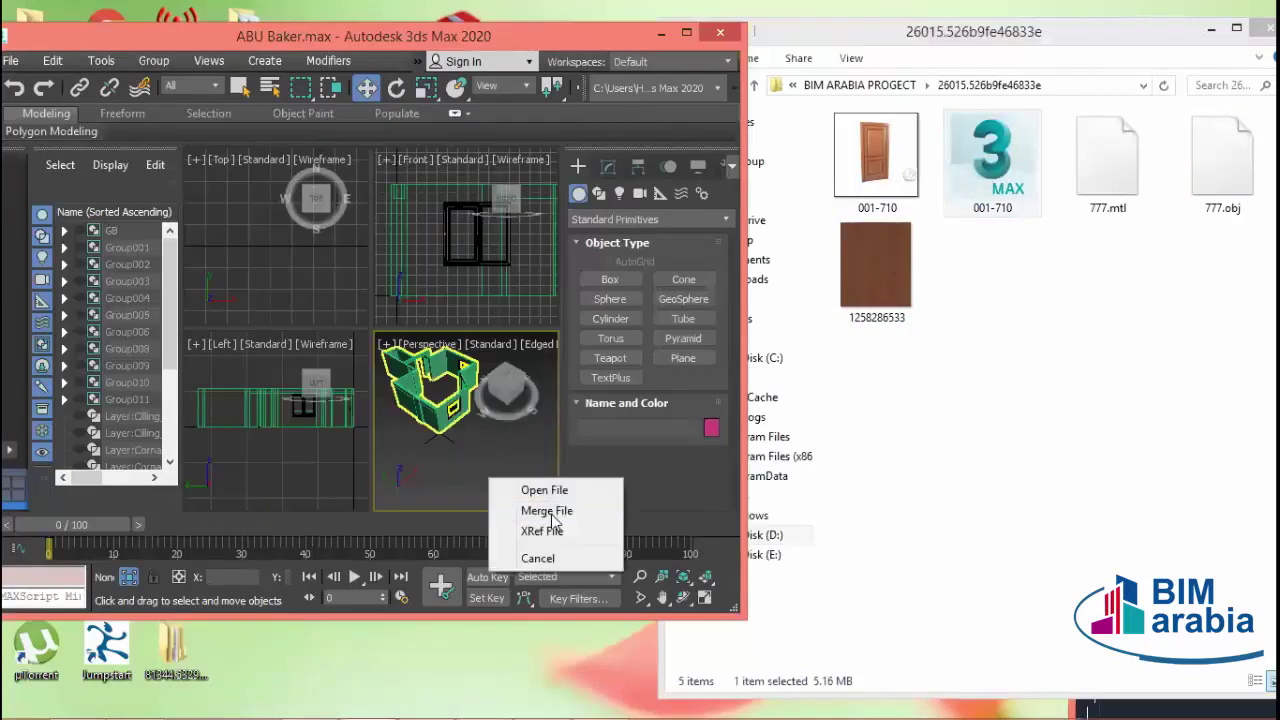
pyautogui.click(547, 511)
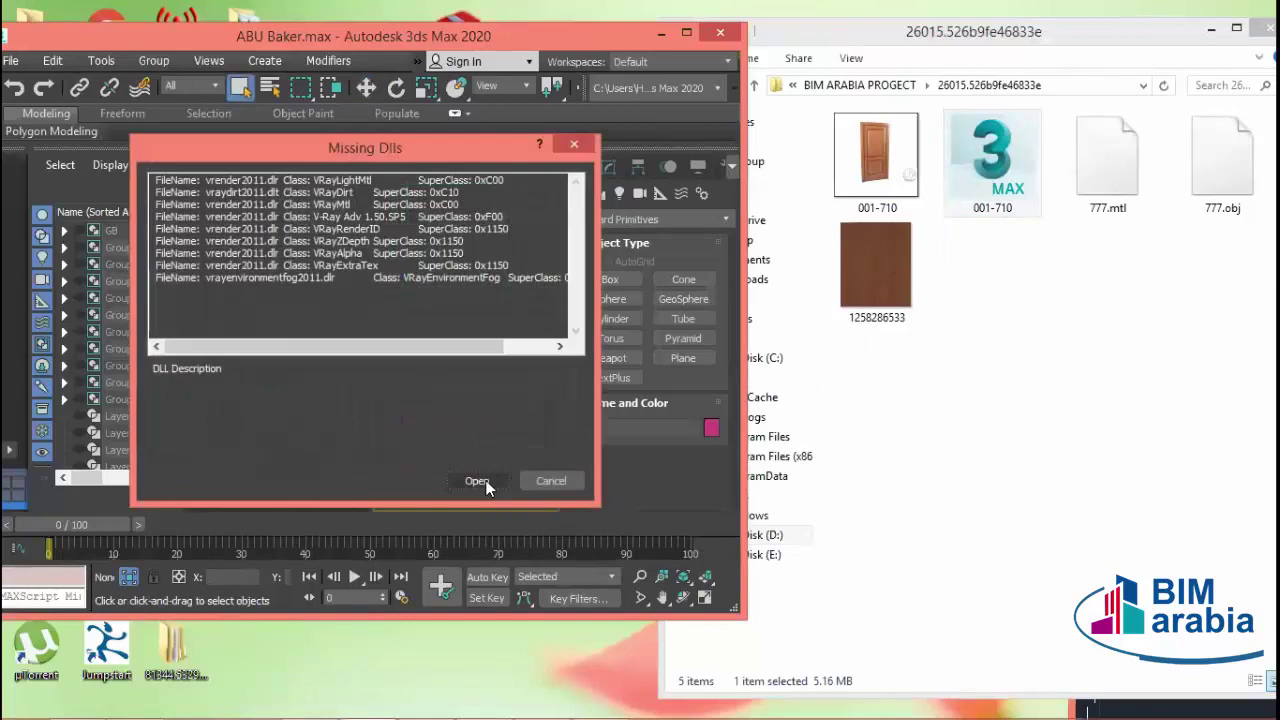
pyautogui.click(478, 481)
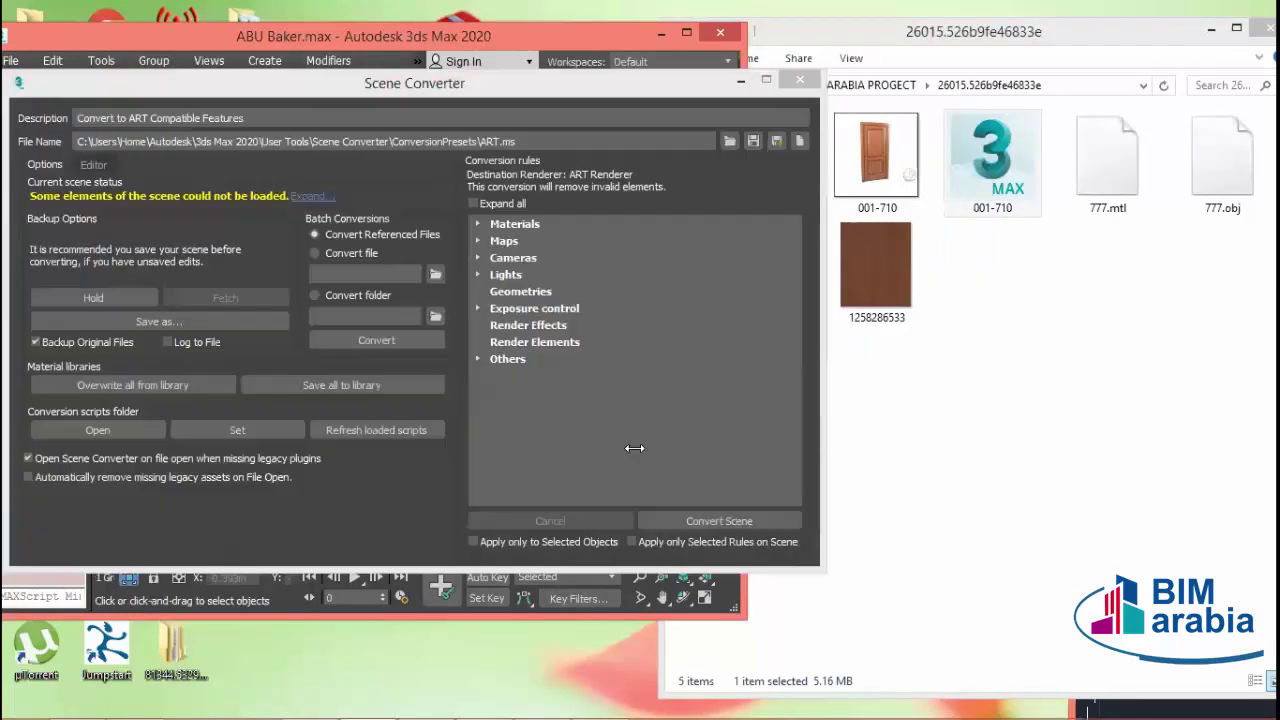
pyautogui.click(733, 521)
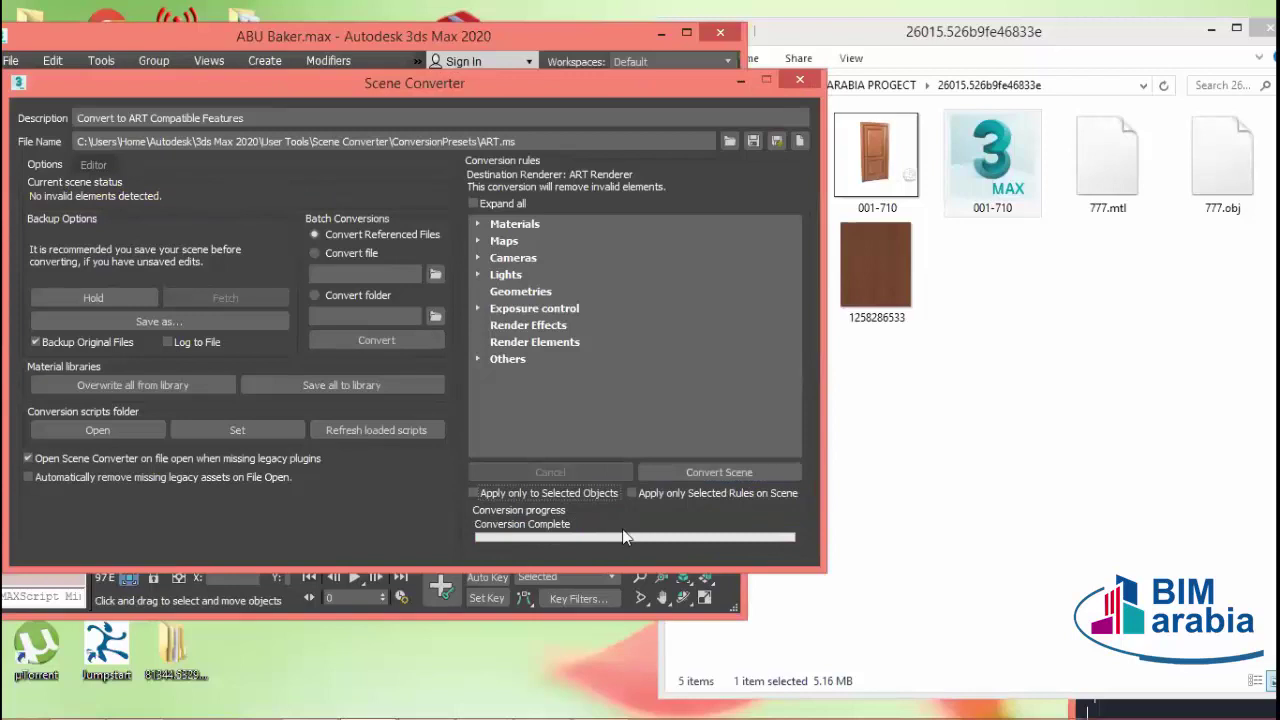
pyautogui.click(800, 81)
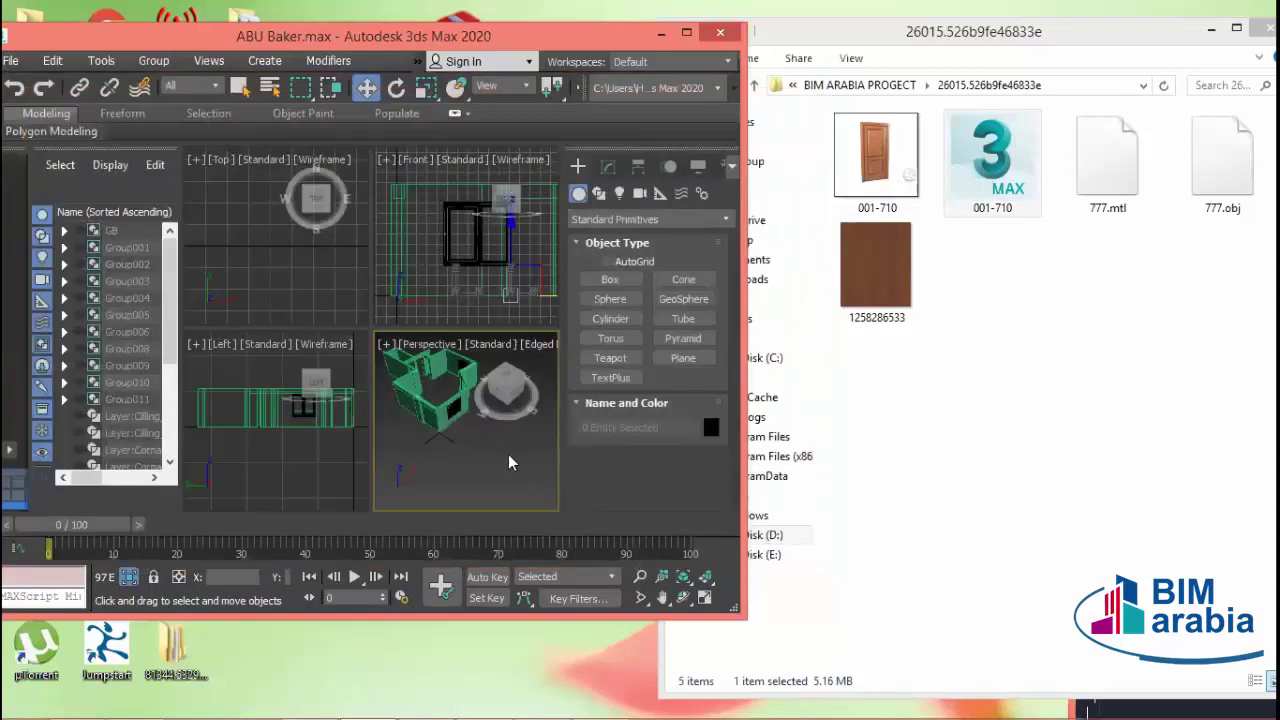
pyautogui.moveTo(508, 462); pyautogui.dragTo(508, 468)
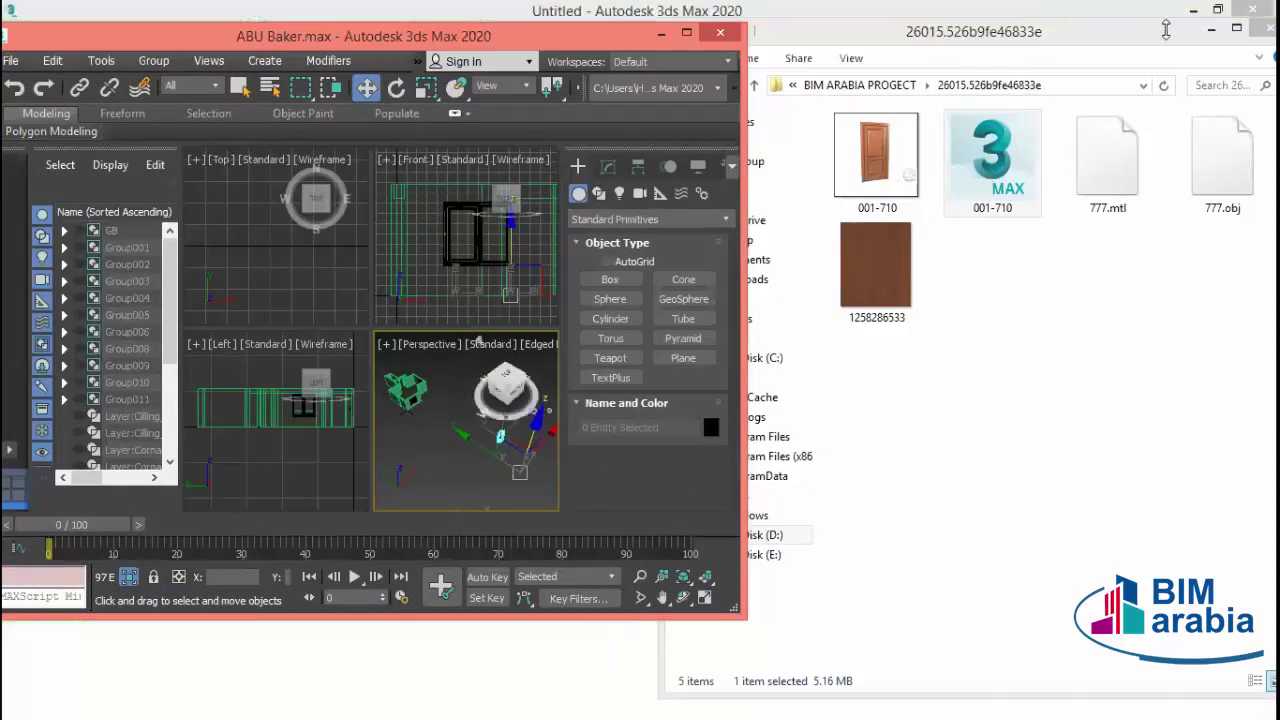
pyautogui.click(1098, 36)
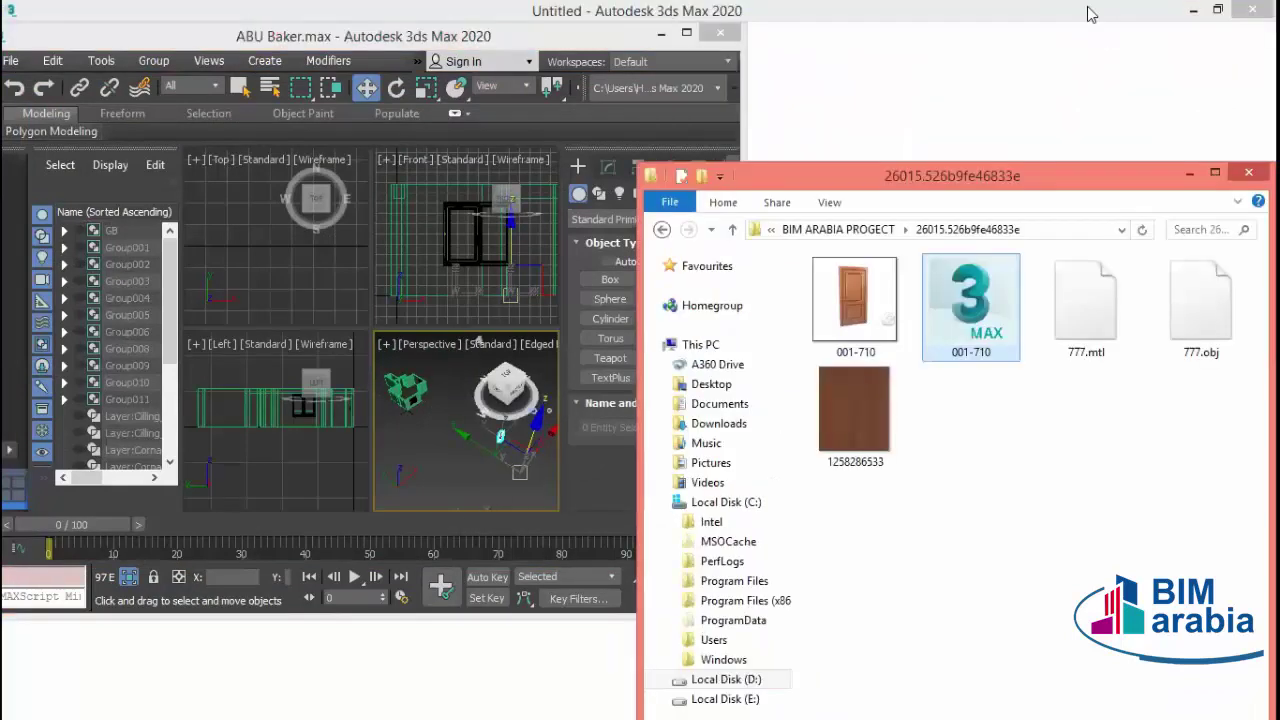
pyautogui.click(1086, 11)
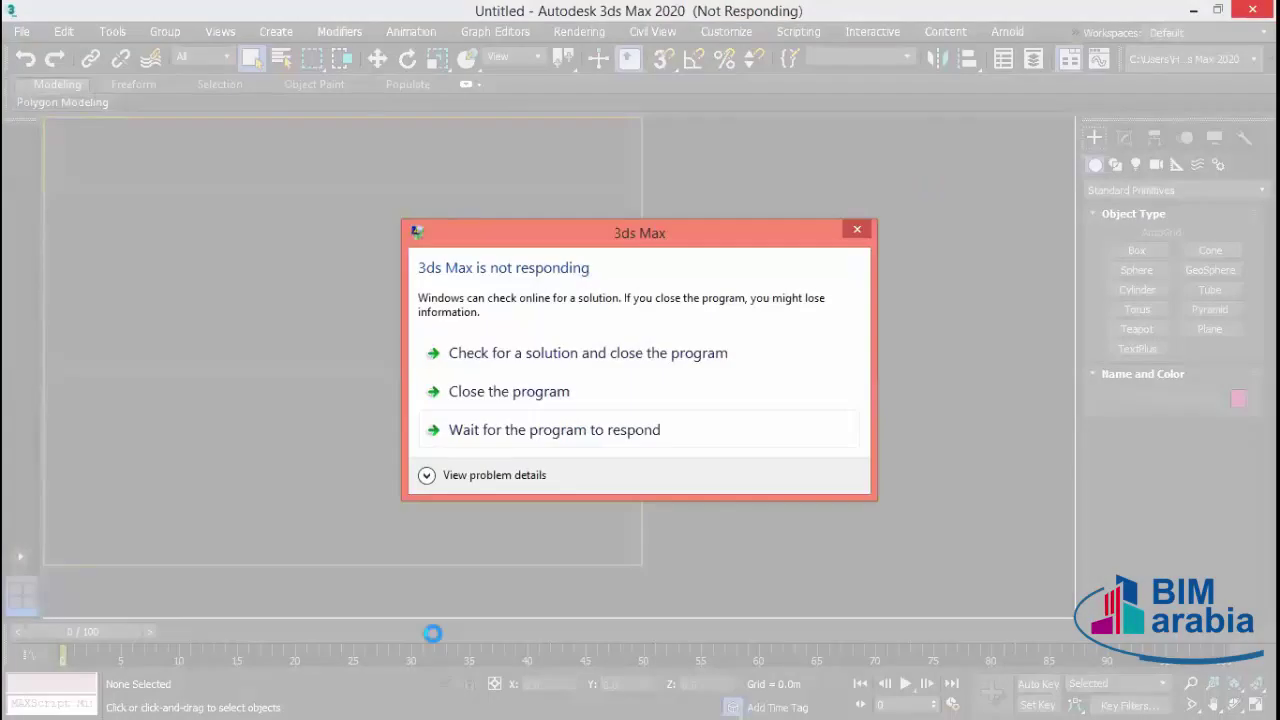
# - Close the frozen Untitled 3ds Max instance and maximize the ABU Baker.max window
pyautogui.click(523, 391)
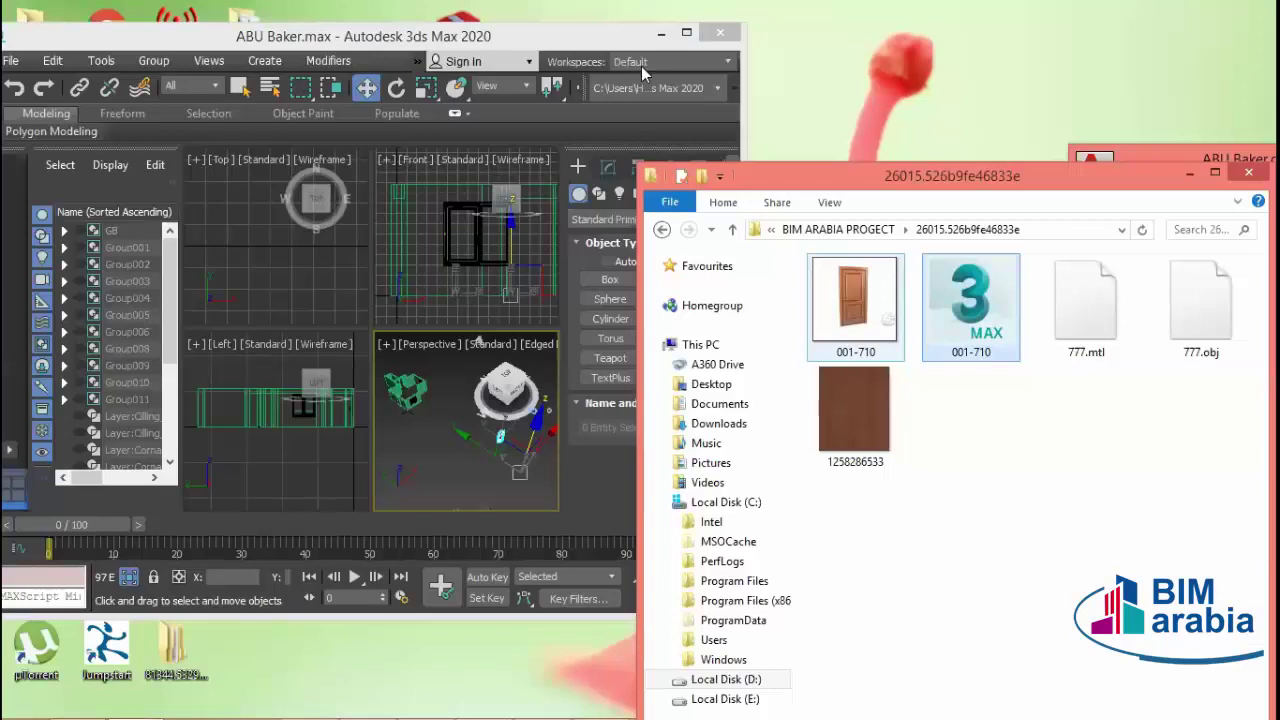
pyautogui.click(686, 34)
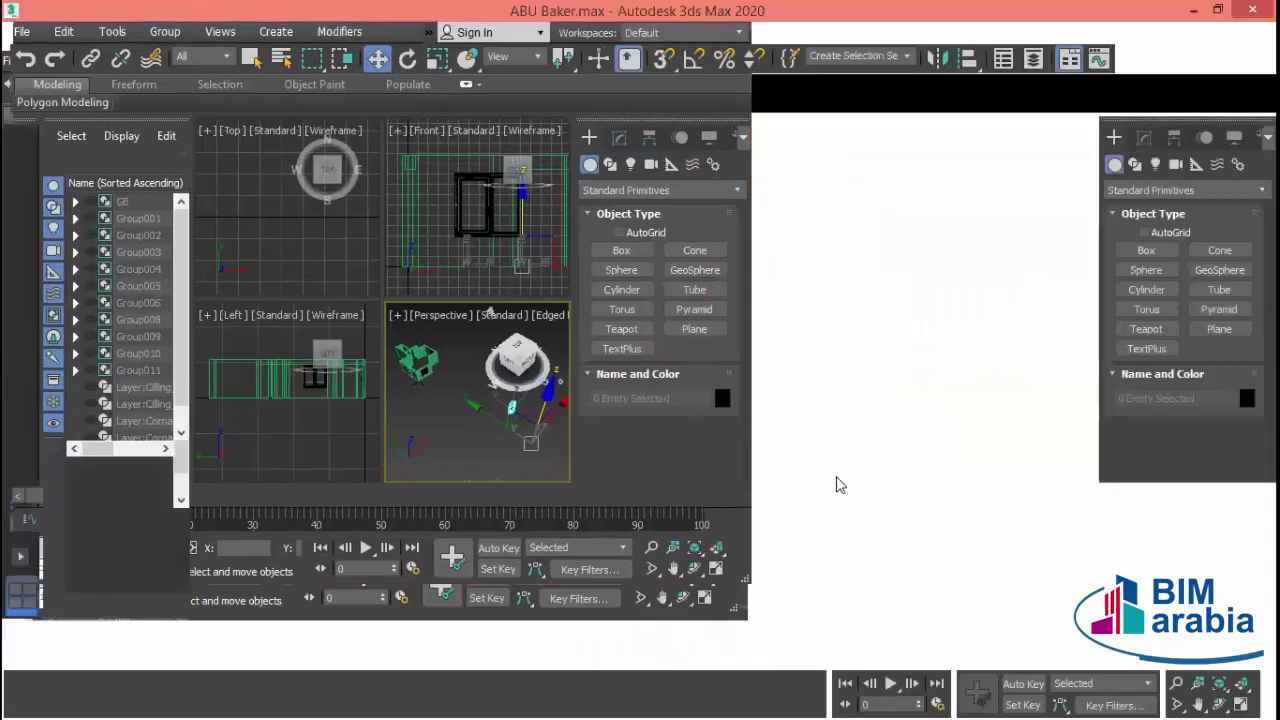
# - Activate the Top view, select Object001 and frame it in the view
pyautogui.click(480, 269)
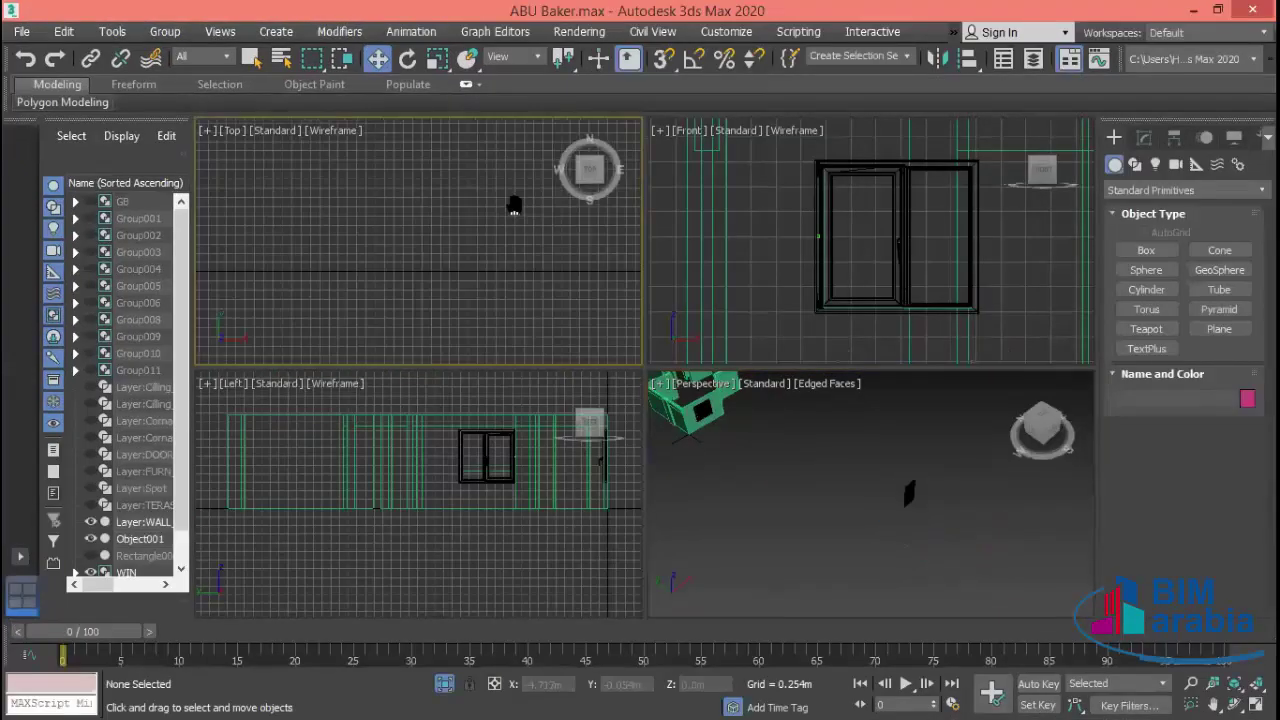
pyautogui.moveTo(480, 287)
pyautogui.mouseDown(button='middle')
pyautogui.moveTo(439, 268)
pyautogui.moveTo(449, 233)
pyautogui.mouseUp(button='middle')
pyautogui.click(517, 320)
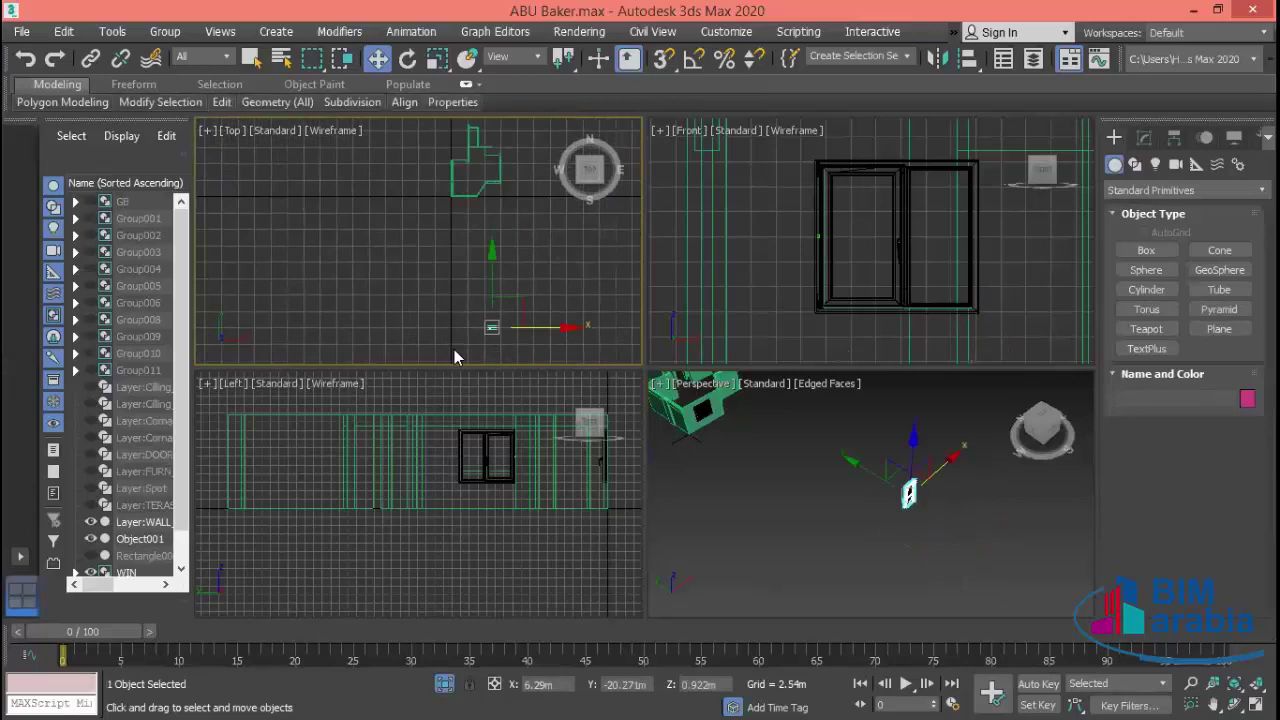
pyautogui.scroll(2, 454, 349)
pyautogui.moveTo(512, 298); pyautogui.dragTo(526, 246, button='middle')
pyautogui.scroll(3, 502, 289)
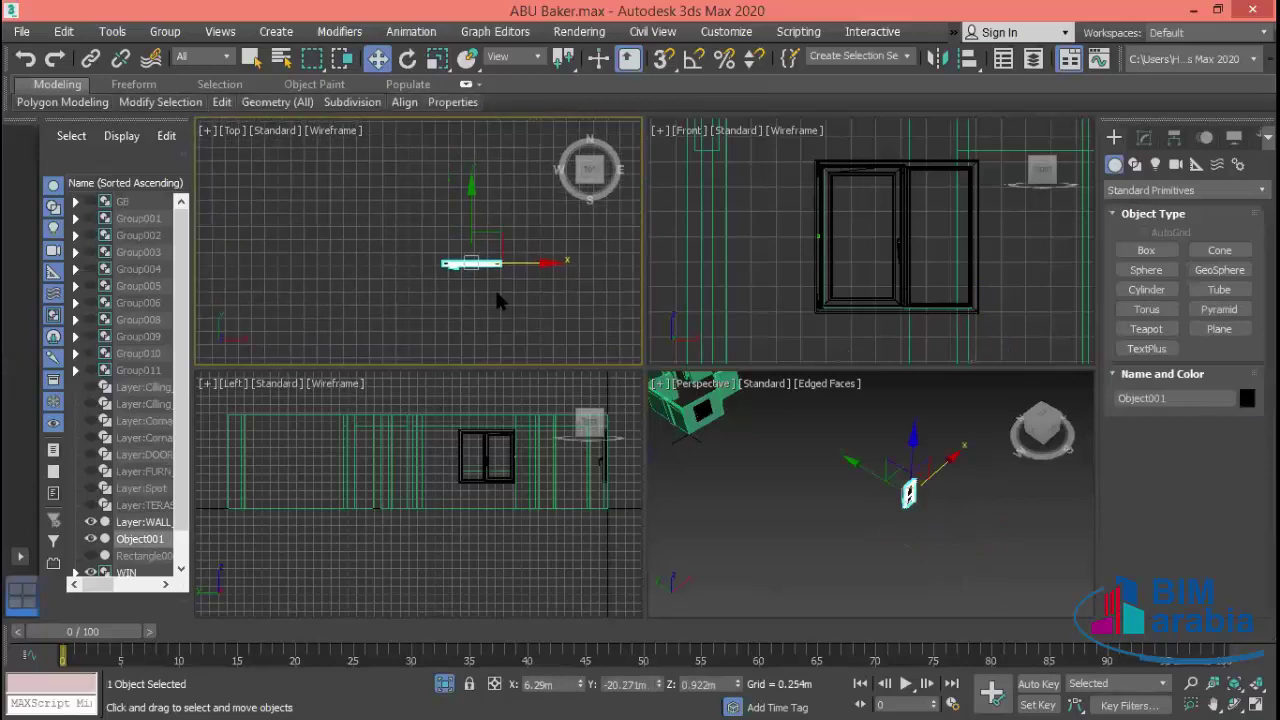
pyautogui.moveTo(494, 287)
pyautogui.mouseDown(button='middle')
pyautogui.moveTo(485, 175)
pyautogui.moveTo(431, 291)
pyautogui.moveTo(467, 268)
pyautogui.mouseUp(button='middle')
pyautogui.click(485, 175)
pyautogui.hotkey('ctrl', 'z')
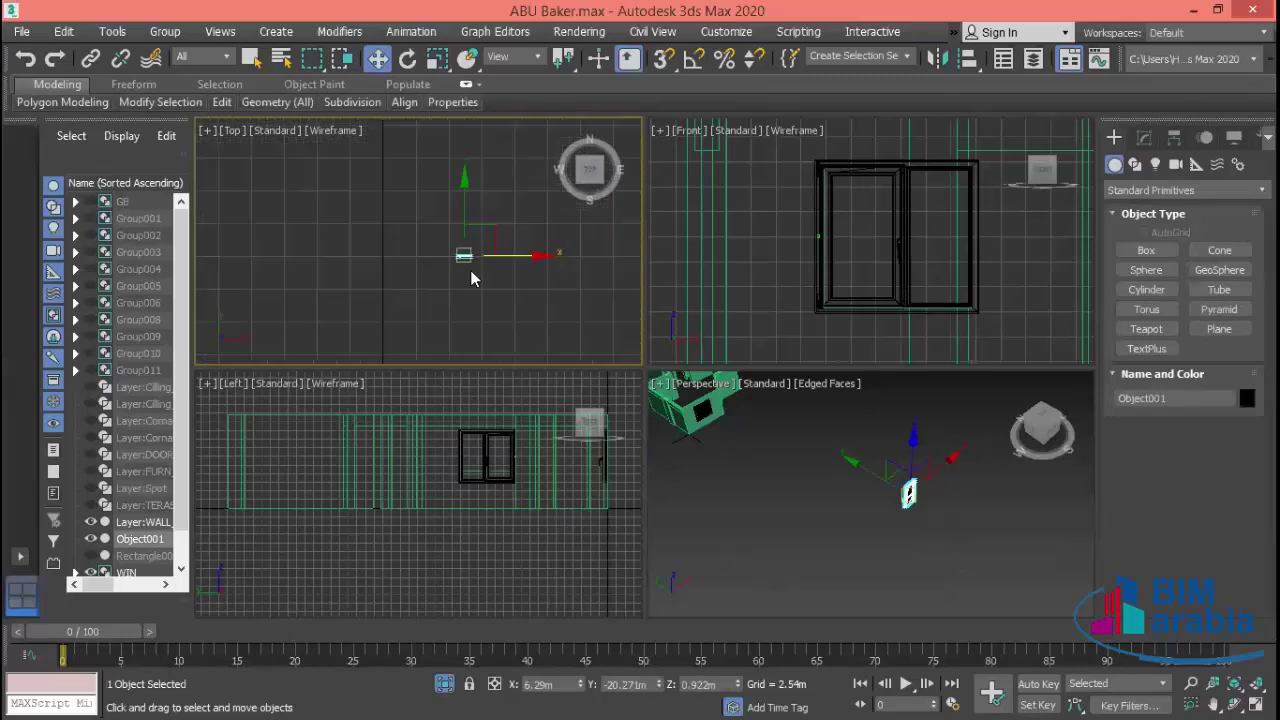
pyautogui.scroll(3, 467, 268)
pyautogui.scroll(3, 434, 278)
# - Drag Object001 up along Y to -1.72m, beside the building's walls
pyautogui.moveTo(491, 251); pyautogui.dragTo(486, 134)
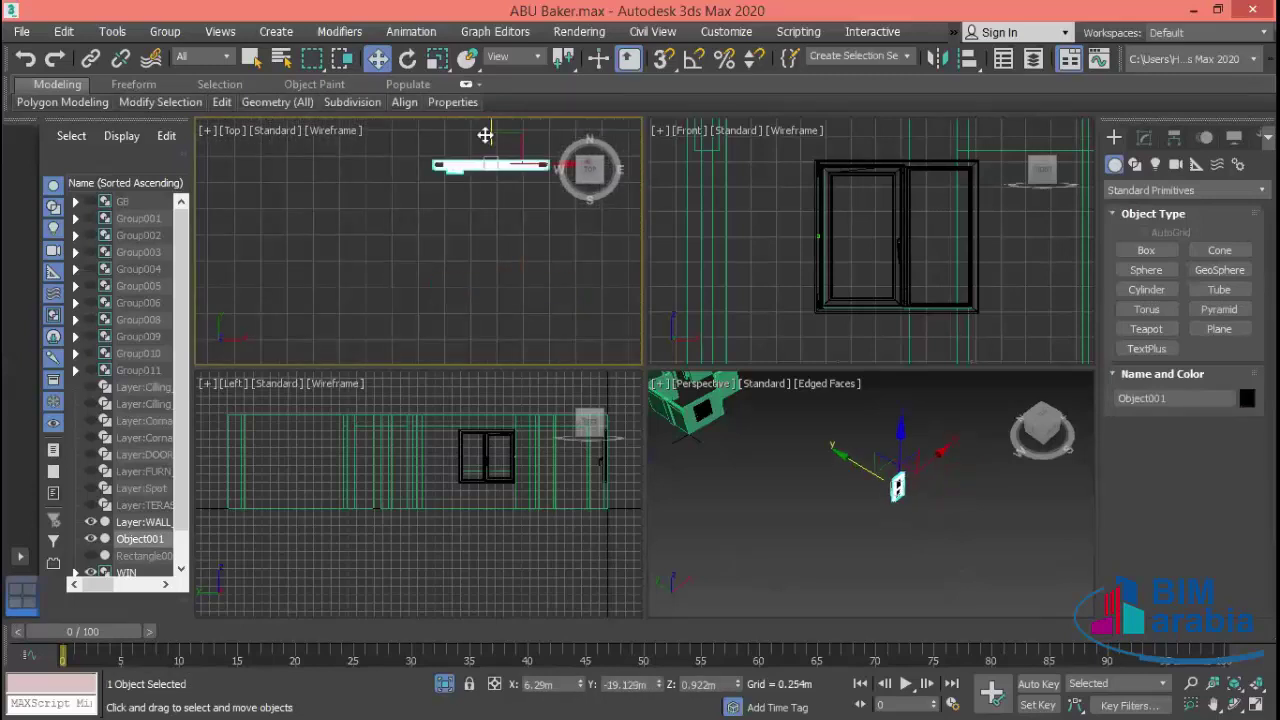
pyautogui.scroll(-4, 454, 346)
pyautogui.moveTo(464, 307); pyautogui.dragTo(455, 161)
pyautogui.scroll(-3, 455, 209)
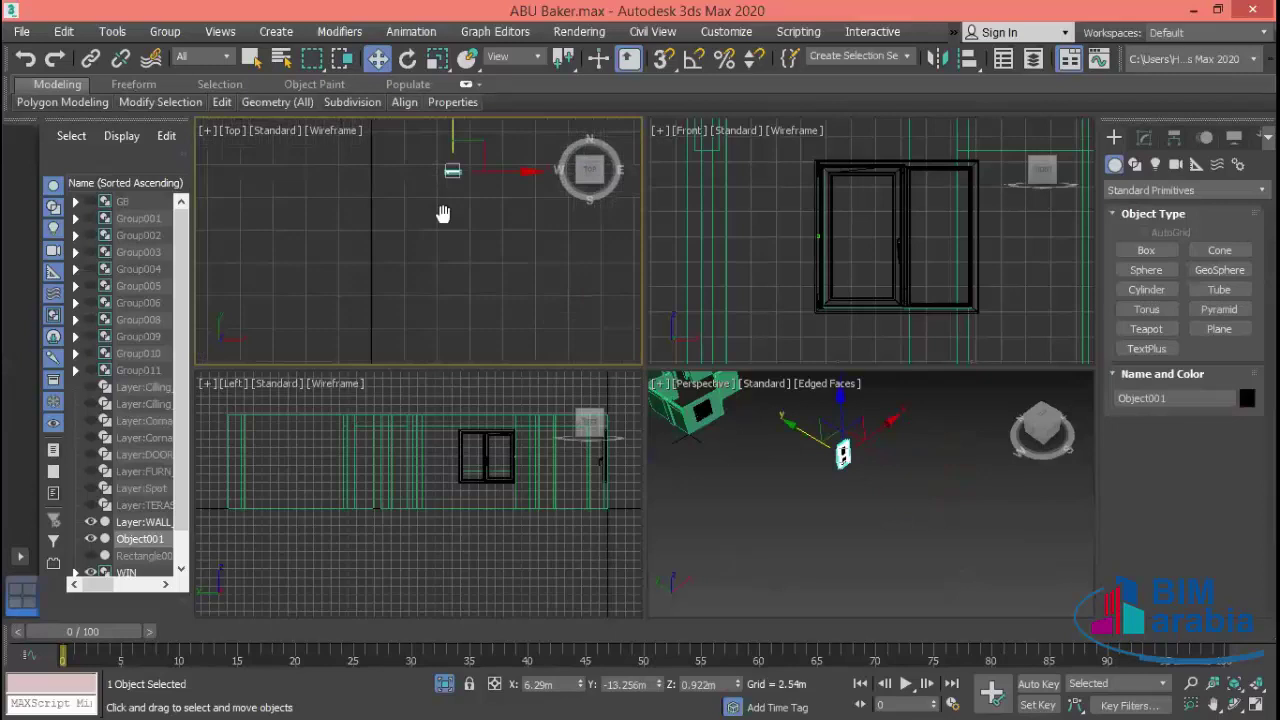
pyautogui.scroll(-3, 462, 298)
pyautogui.moveTo(462, 273); pyautogui.dragTo(427, 219)
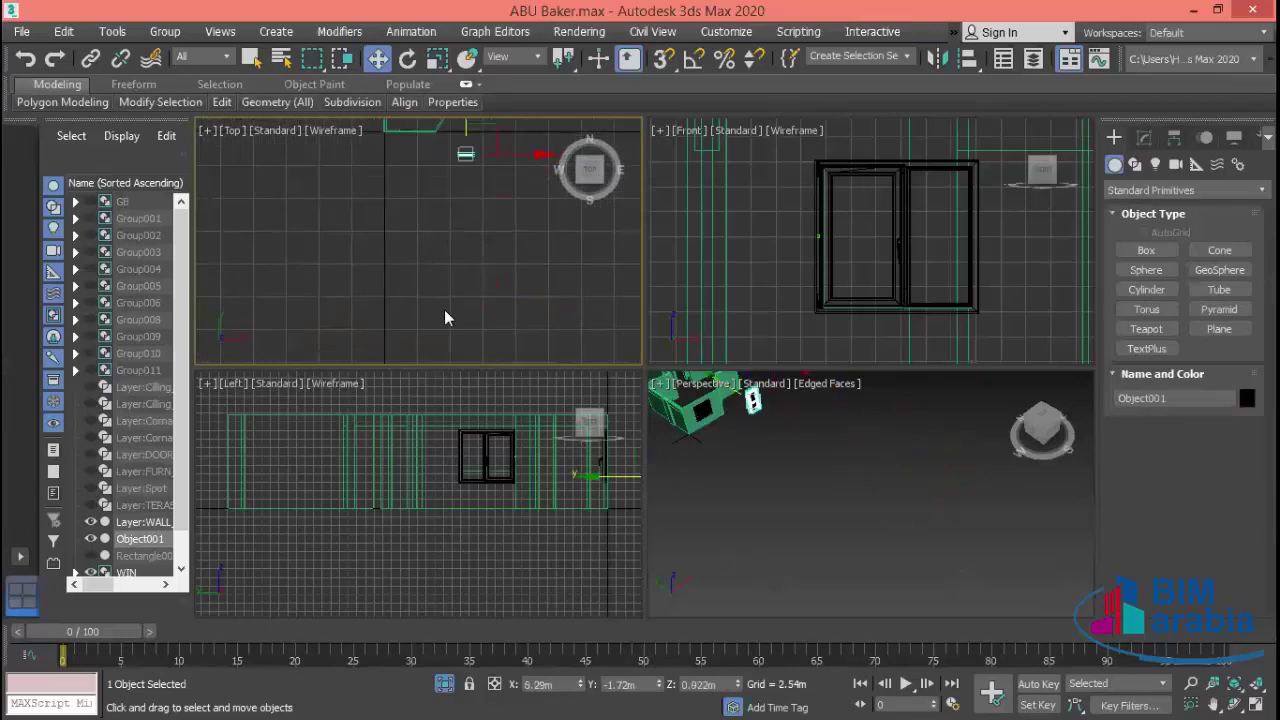
pyautogui.scroll(2, 461, 233)
pyautogui.moveTo(557, 295); pyautogui.dragTo(525, 302, button='middle')
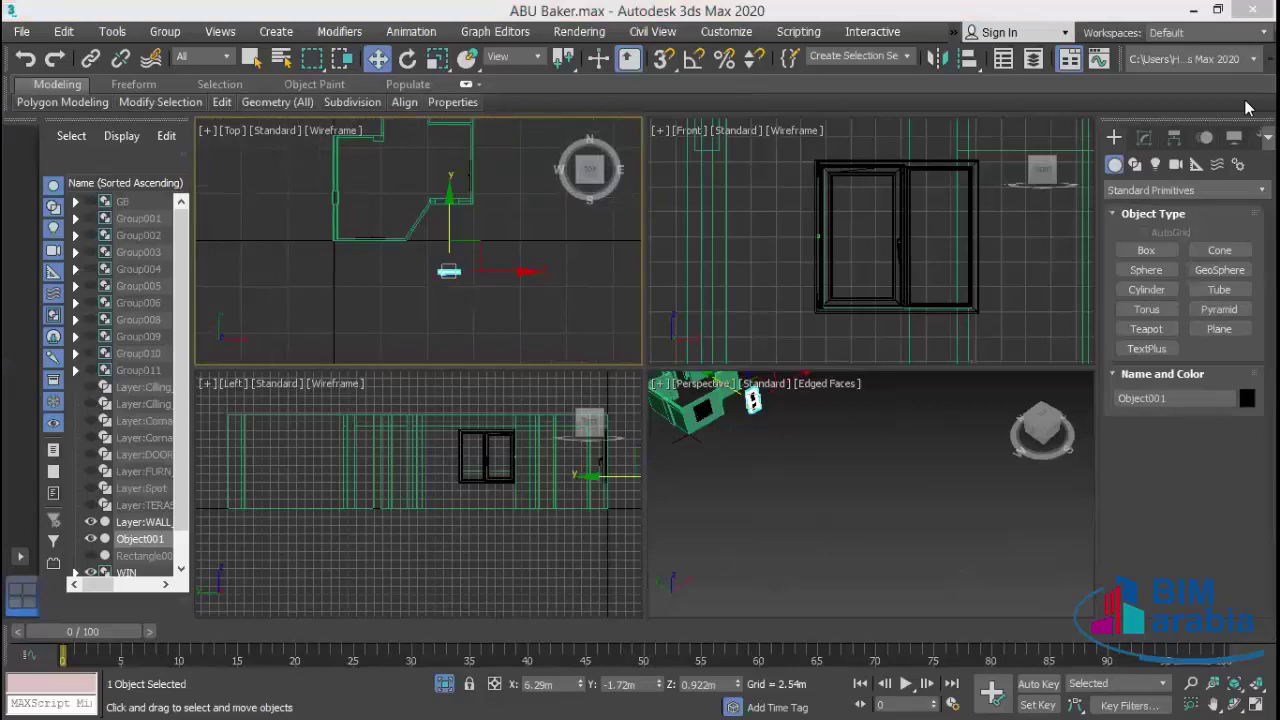
# - Measure Object001 with the Measure utility: 1.101 × 0.115 × 2.223 m
pyautogui.click(1264, 136)
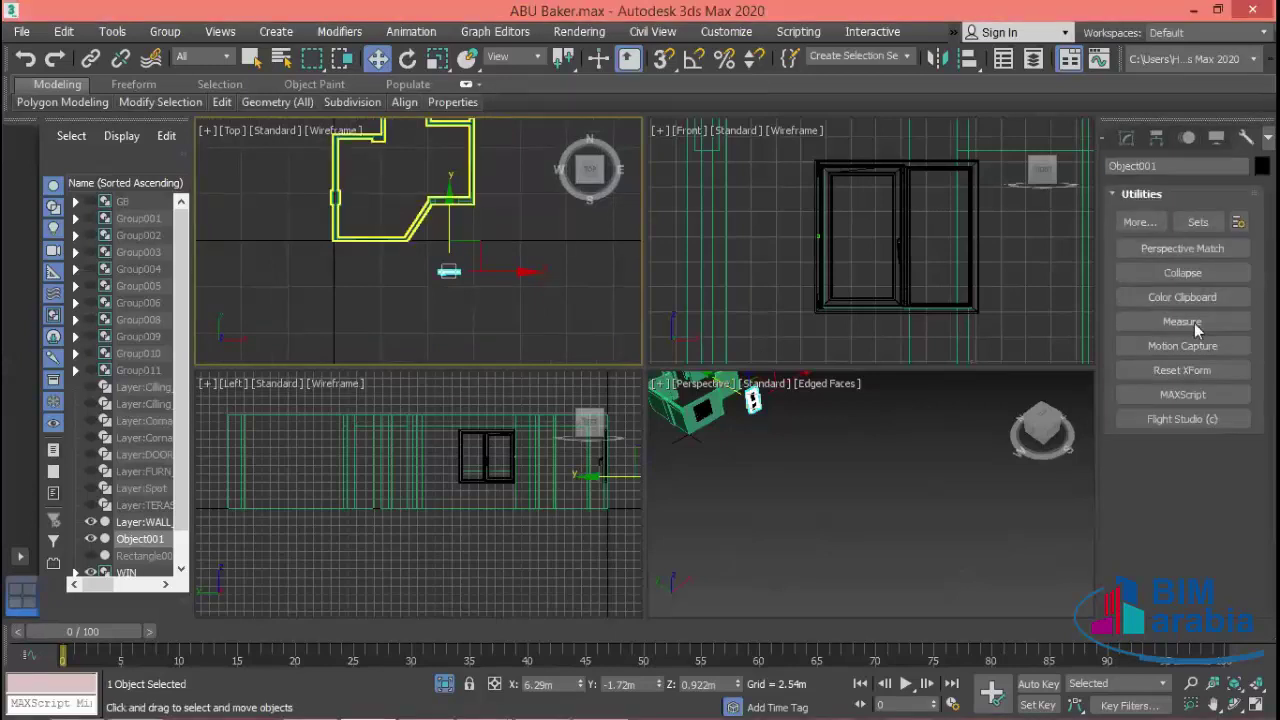
pyautogui.click(1182, 321)
pyautogui.moveTo(1175, 433); pyautogui.dragTo(1181, 275)
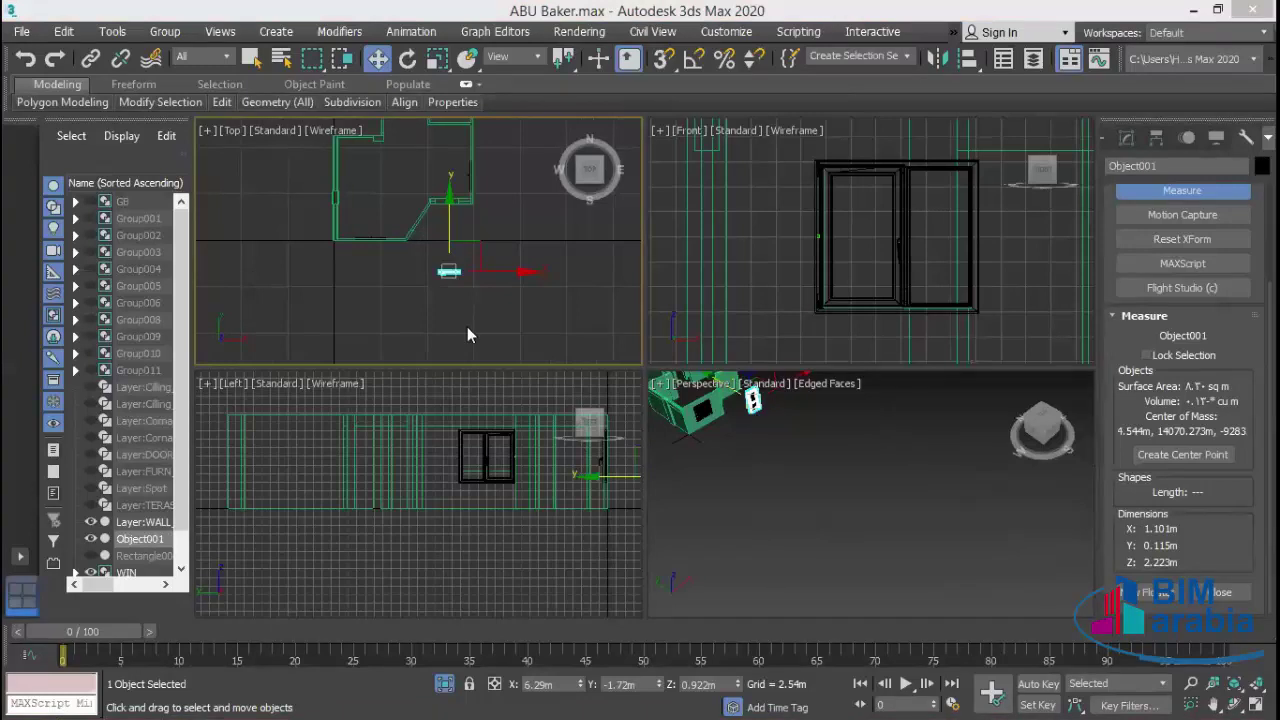
pyautogui.scroll(2, 467, 326)
# - Move Object001 further up along Y toward the building
pyautogui.moveTo(470, 285); pyautogui.dragTo(470, 215)
pyautogui.scroll(5, 502, 325)
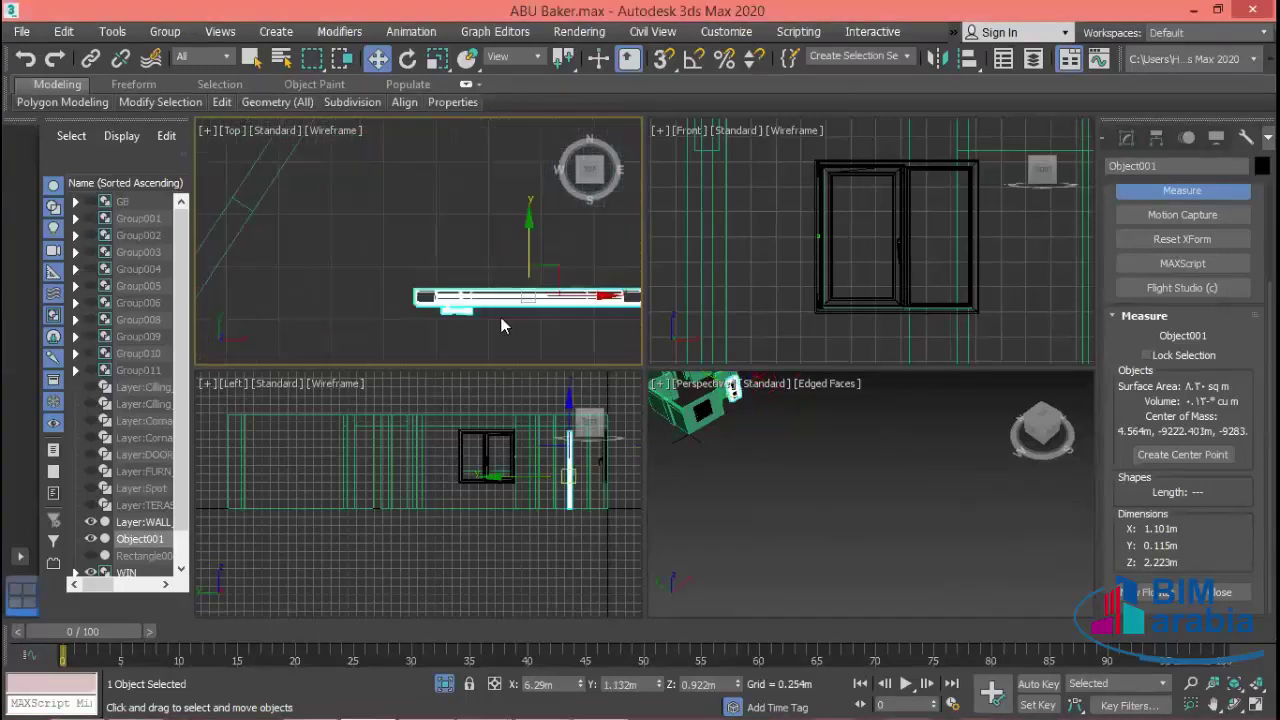
pyautogui.moveTo(502, 325); pyautogui.dragTo(430, 325, button='middle')
pyautogui.scroll(-2, 485, 242)
pyautogui.moveTo(457, 255)
pyautogui.mouseDown()
pyautogui.moveTo(485, 242)
pyautogui.moveTo(483, 155)
pyautogui.mouseUp()
pyautogui.scroll(-2, 466, 252)
pyautogui.scroll(-3, 514, 323)
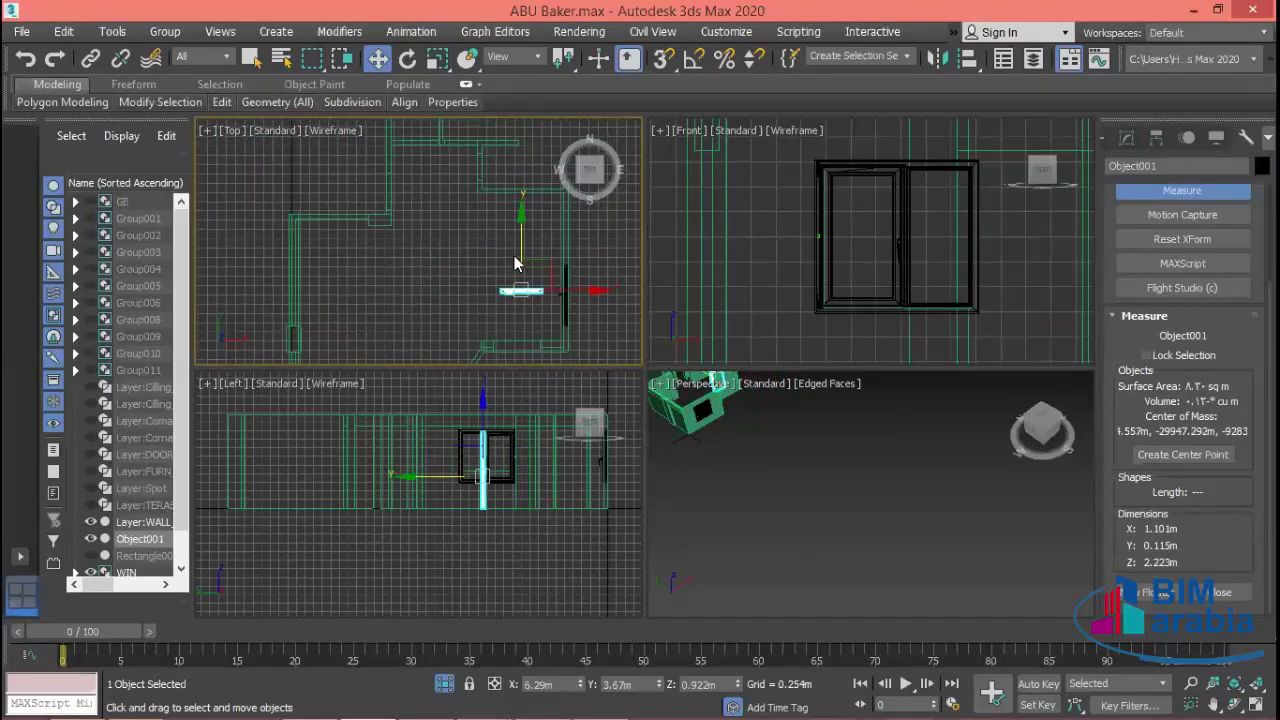
# - Reselect Object001 and move it into the wall at X 3.959m, Y 6.214m
pyautogui.click(517, 269)
pyautogui.click(518, 291)
pyautogui.moveTo(518, 291); pyautogui.dragTo(518, 236)
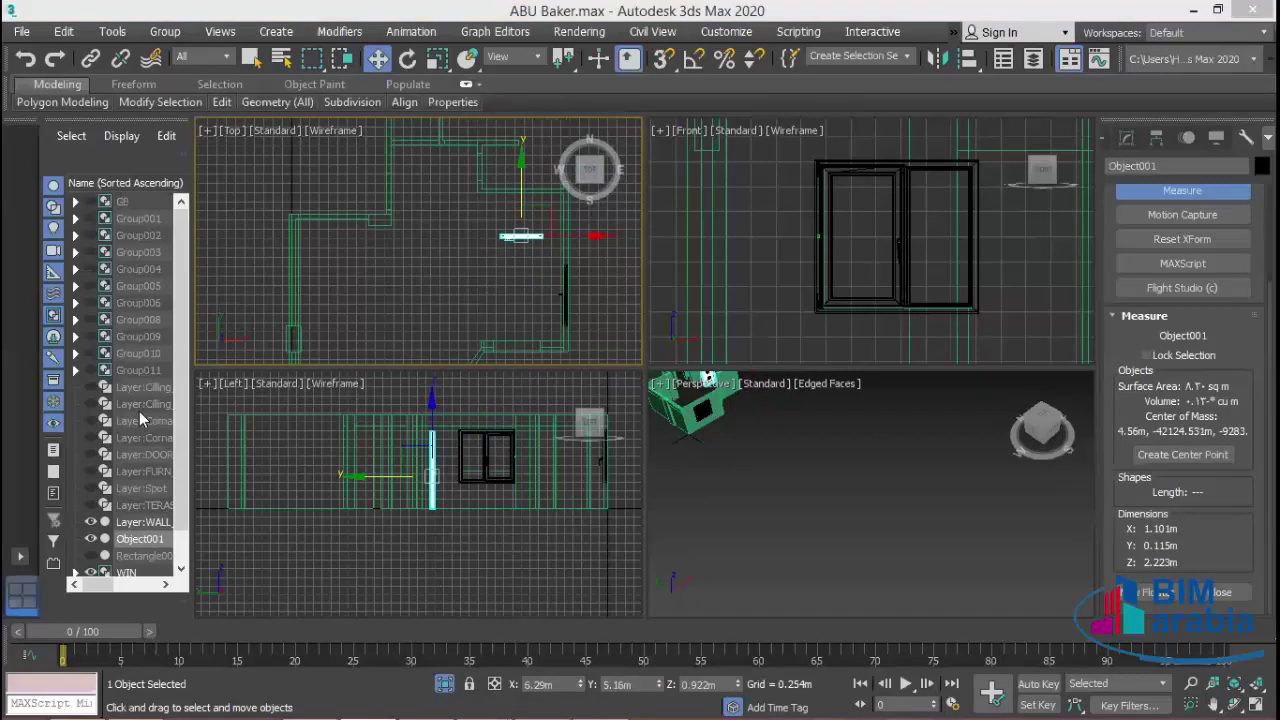
pyautogui.scroll(3, 517, 349)
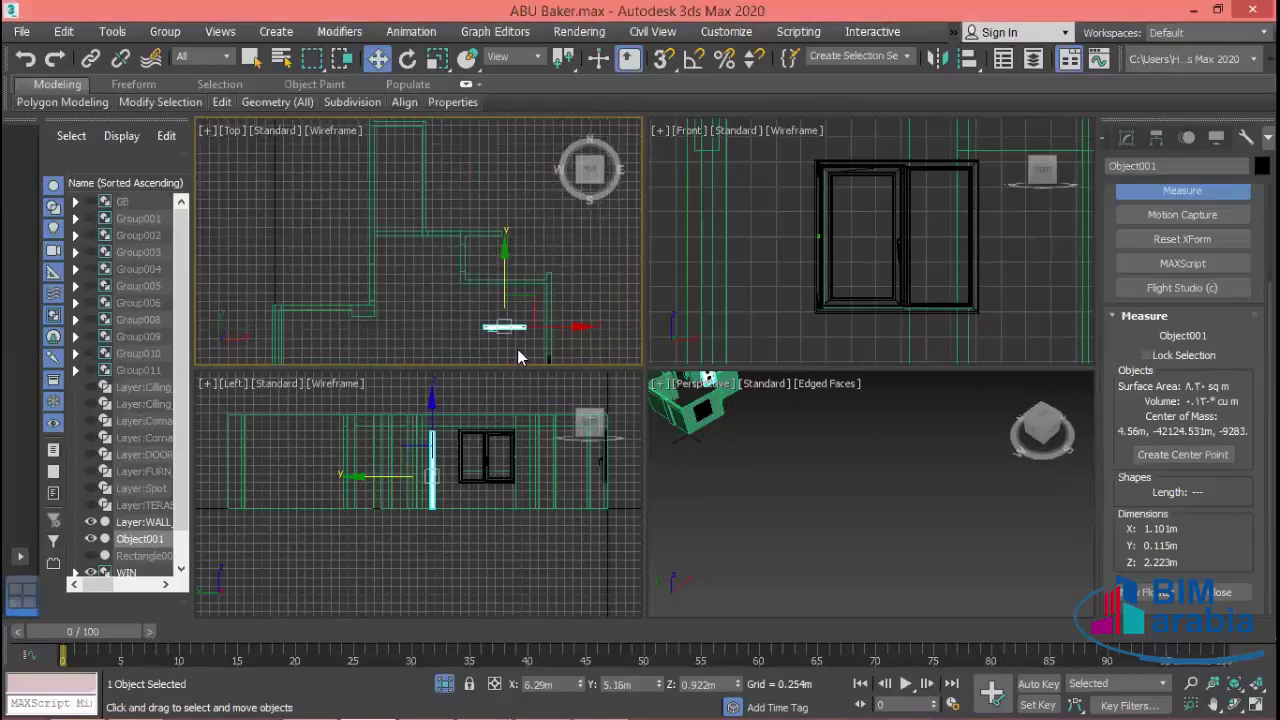
pyautogui.moveTo(517, 349); pyautogui.dragTo(391, 259)
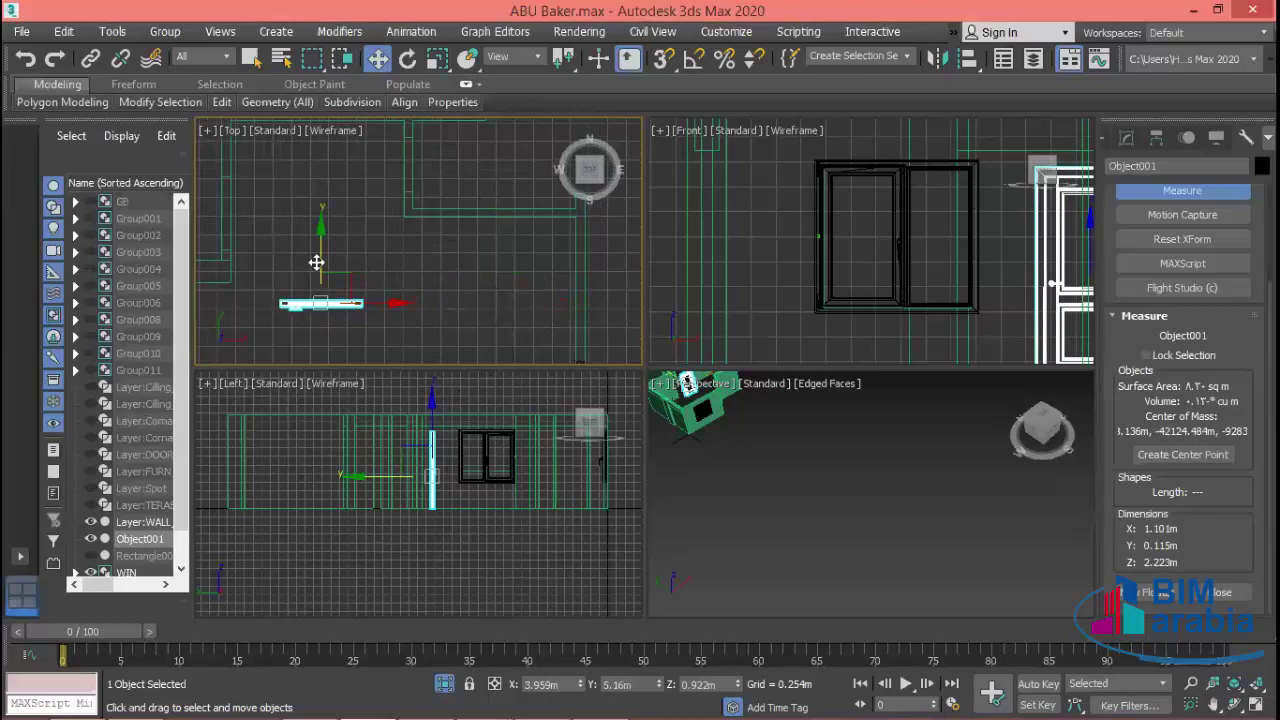
pyautogui.moveTo(314, 263); pyautogui.dragTo(309, 186)
pyautogui.moveTo(309, 186); pyautogui.dragTo(380, 318, button='middle')
pyautogui.scroll(3, 380, 318)
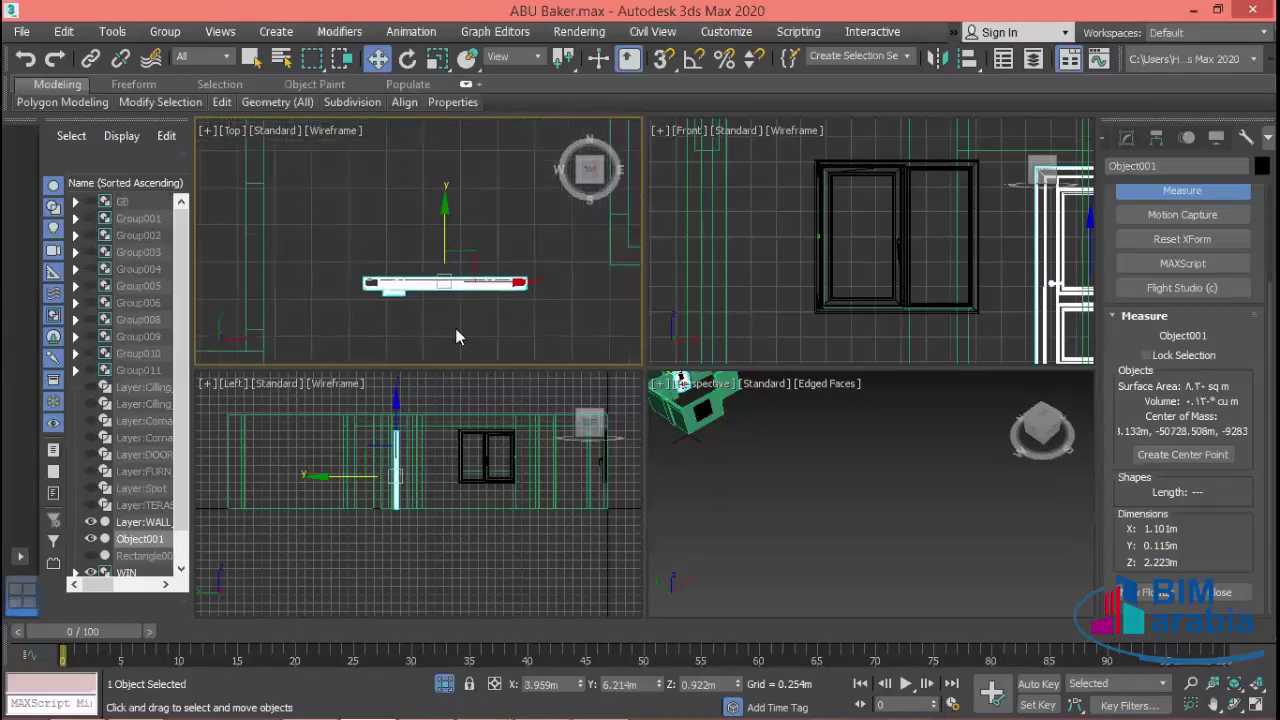
# - Rotate the door -90° and slide it left into the wall opening
pyautogui.click(410, 60)
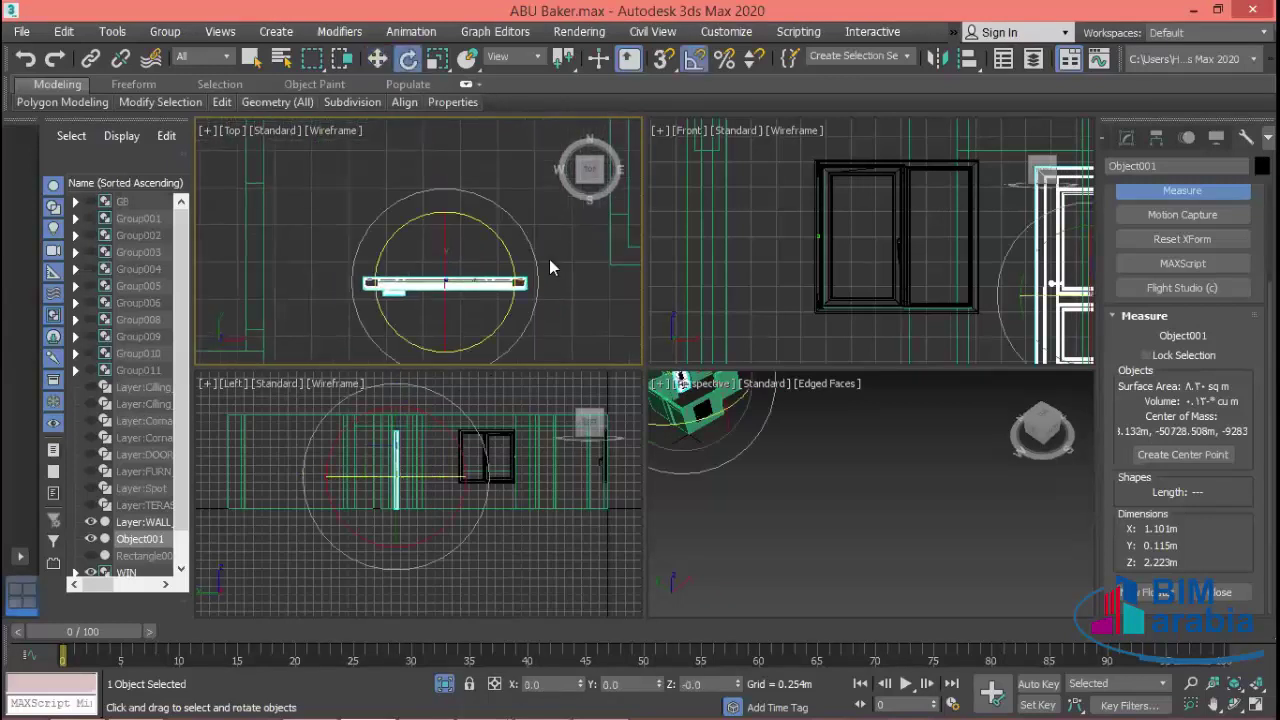
pyautogui.moveTo(498, 238); pyautogui.dragTo(491, 229)
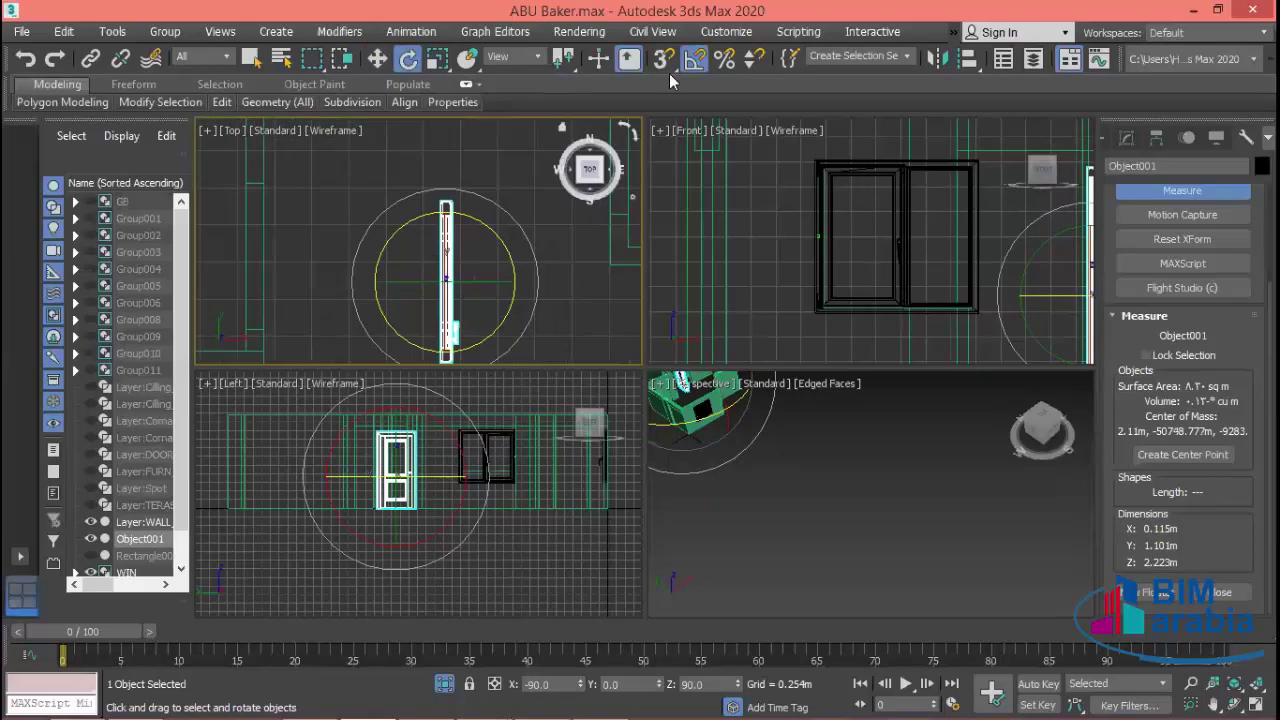
pyautogui.click(377, 58)
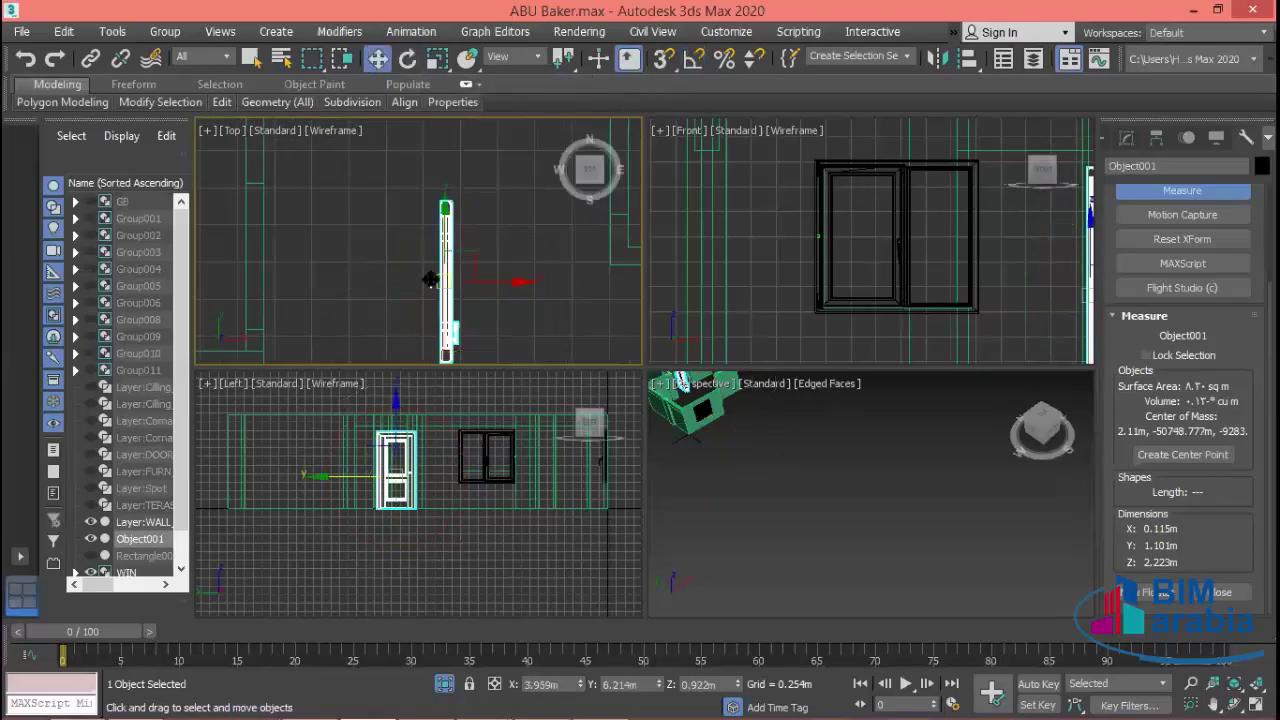
pyautogui.moveTo(430, 280)
pyautogui.mouseDown()
pyautogui.moveTo(277, 241)
pyautogui.moveTo(278, 220)
pyautogui.mouseUp()
pyautogui.moveTo(363, 314); pyautogui.dragTo(427, 310, button='middle')
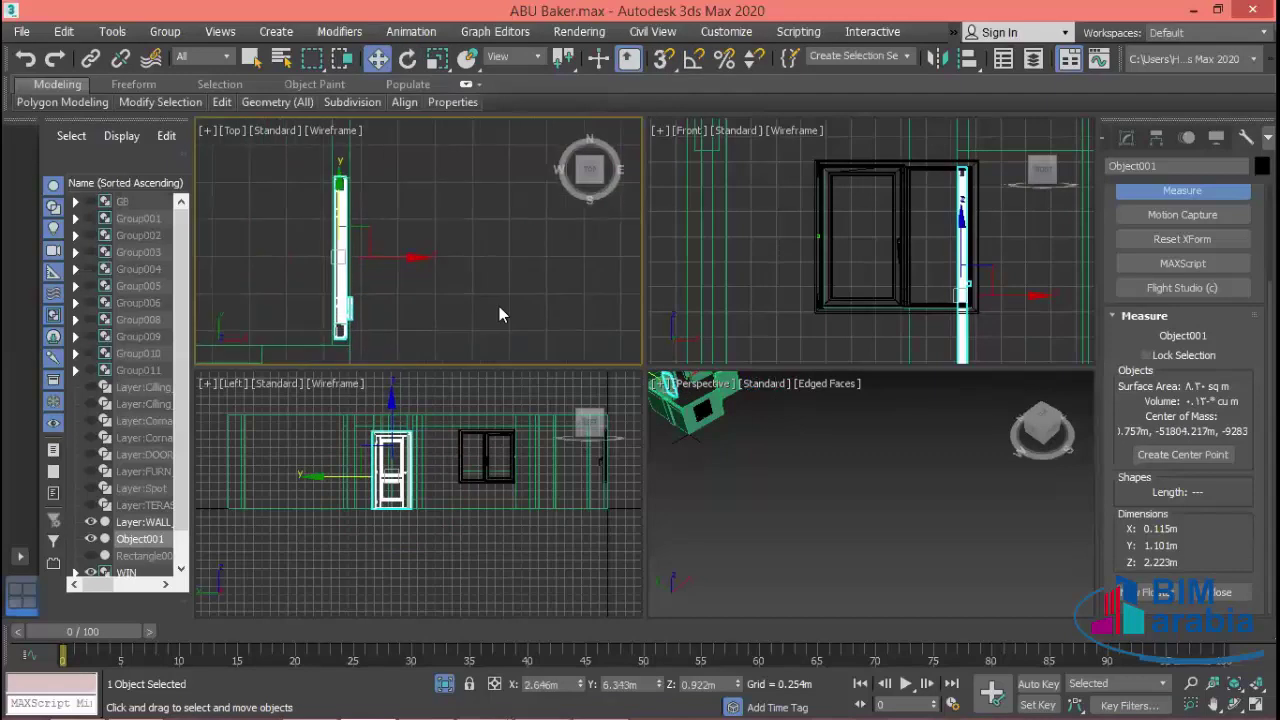
# - Maximize the Top view and nudge the door along the wall into its opening
pyautogui.hotkey('alt', 'w')
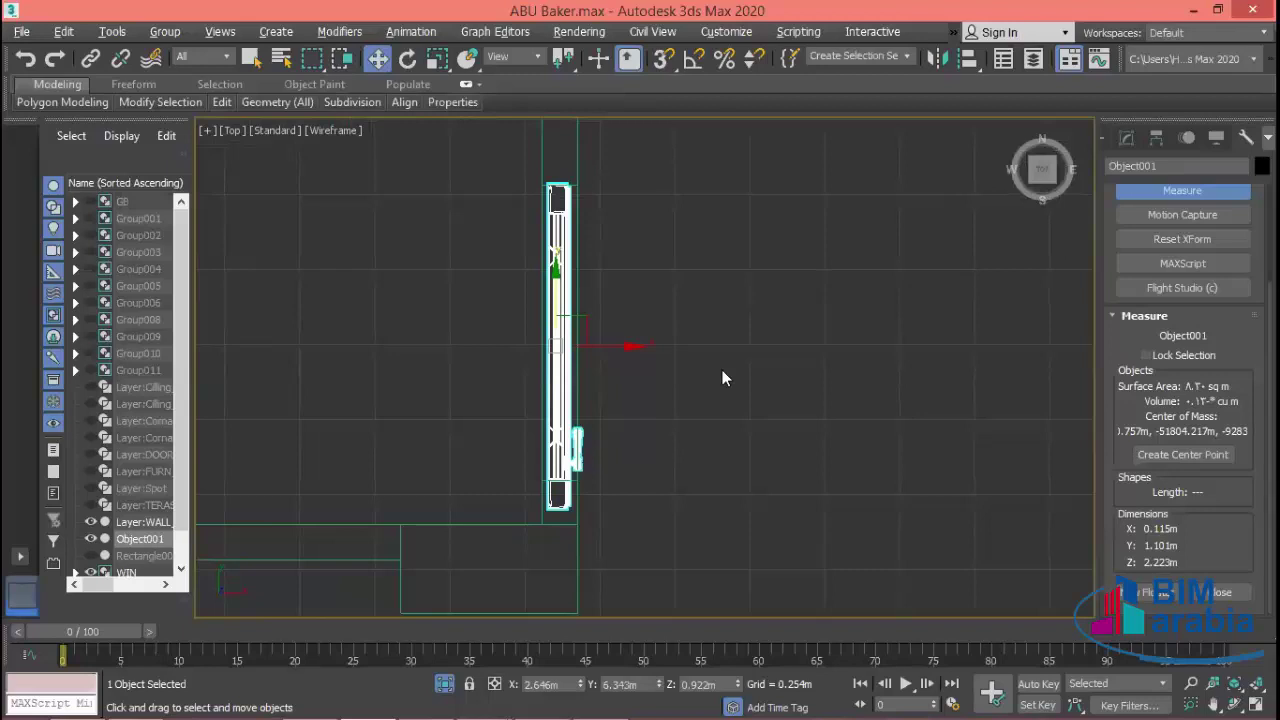
pyautogui.scroll(3, 704, 386)
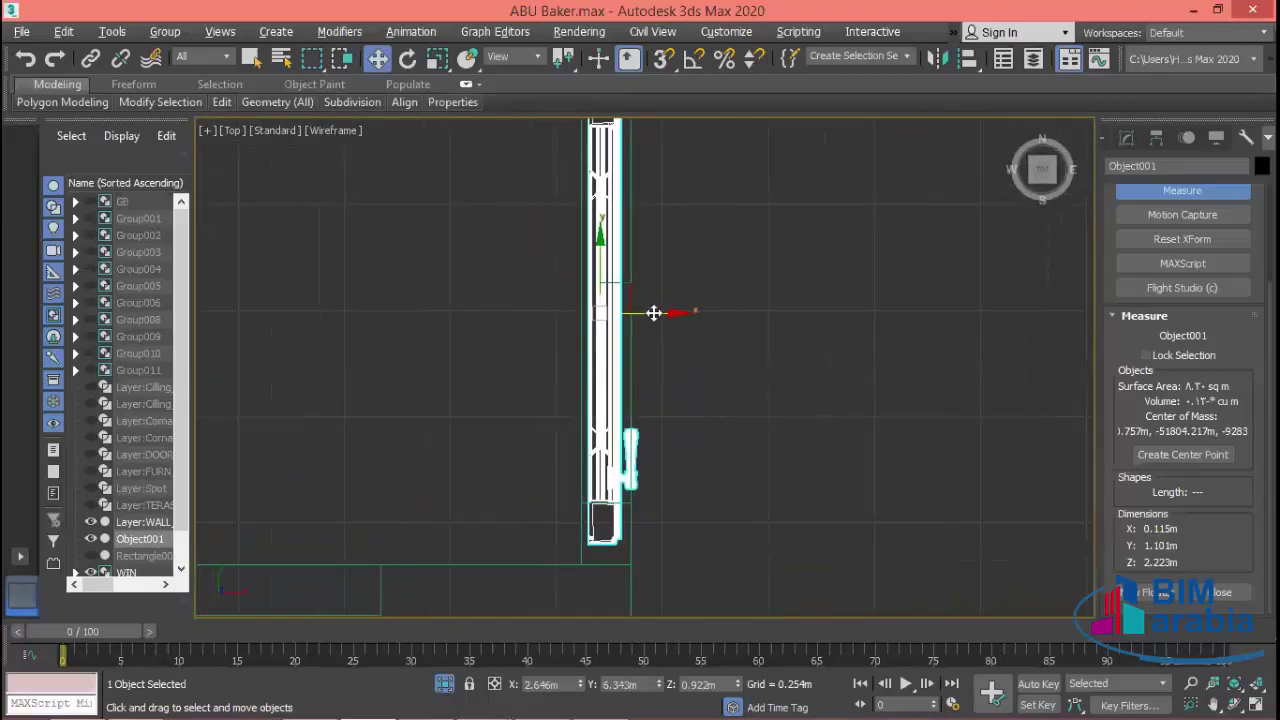
pyautogui.moveTo(654, 313); pyautogui.dragTo(666, 311)
pyautogui.moveTo(615, 278); pyautogui.dragTo(615, 273)
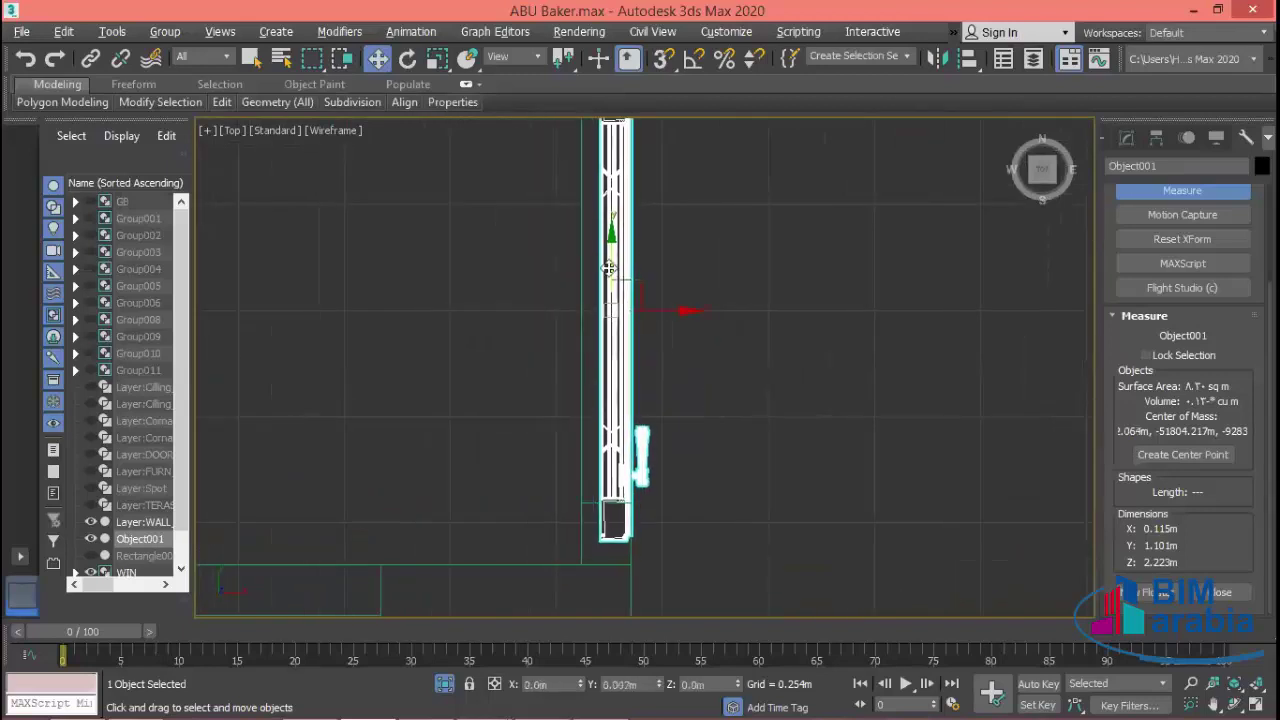
pyautogui.scroll(-3, 794, 306)
pyautogui.scroll(2, 678, 283)
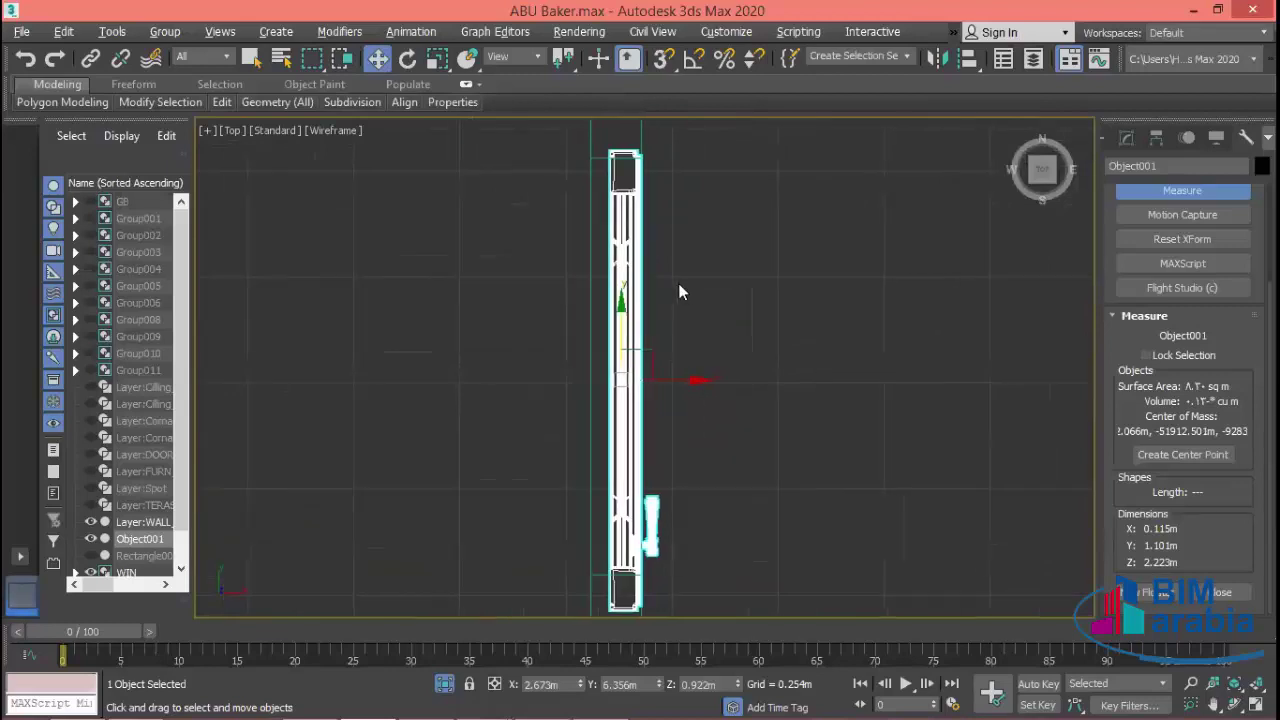
pyautogui.moveTo(623, 331); pyautogui.dragTo(636, 318)
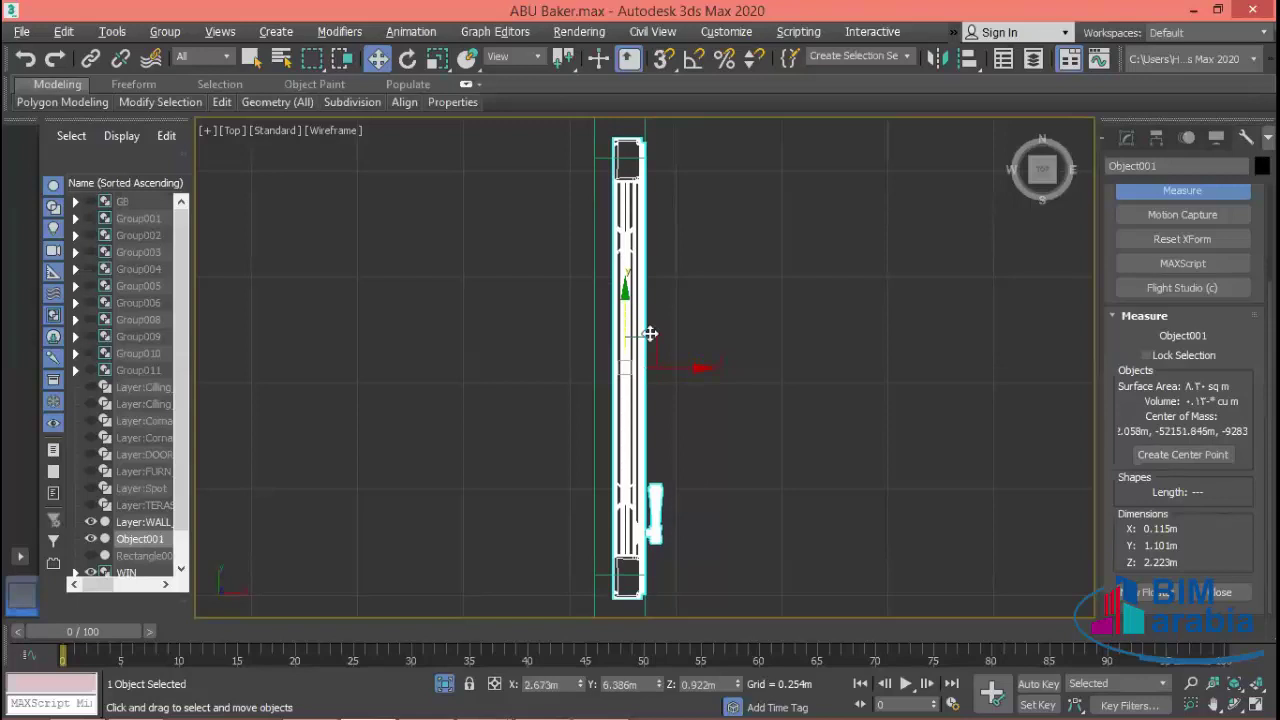
# - Centre the door at X 2.682m, Y 6.386m and restore the four-view layout
pyautogui.moveTo(672, 366); pyautogui.dragTo(676, 364)
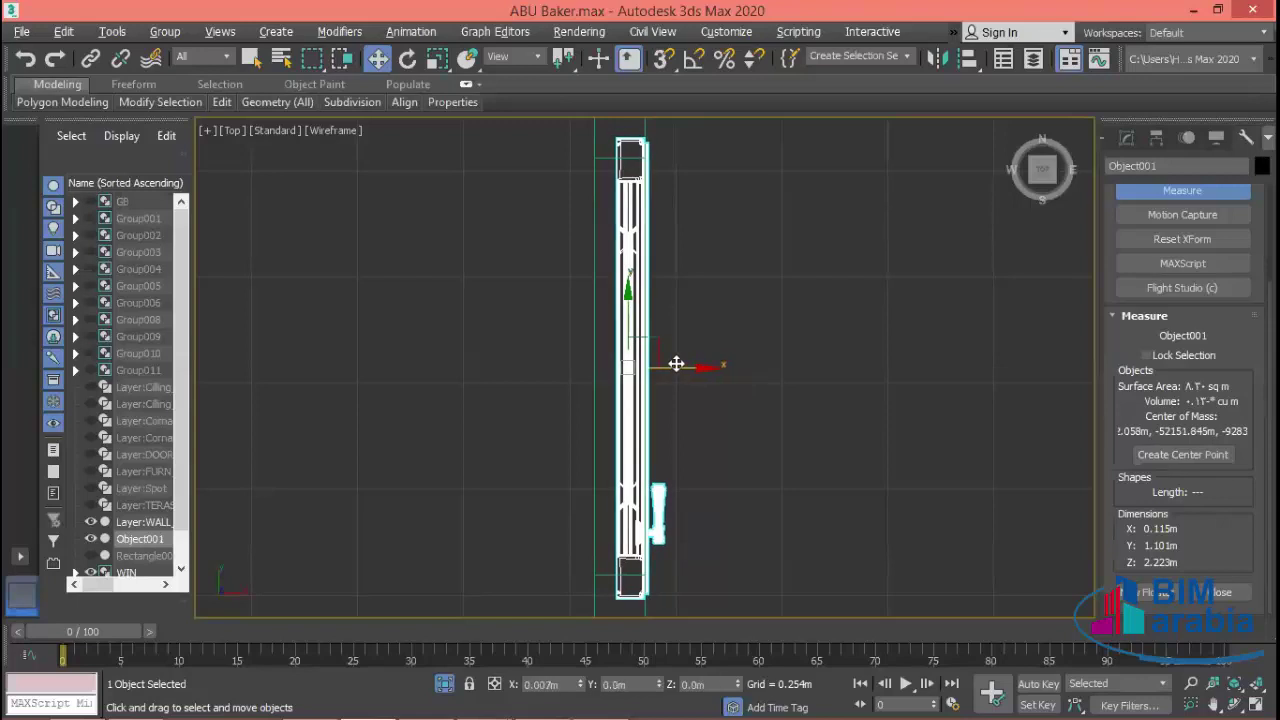
pyautogui.scroll(3, 744, 294)
pyautogui.scroll(3, 744, 294)
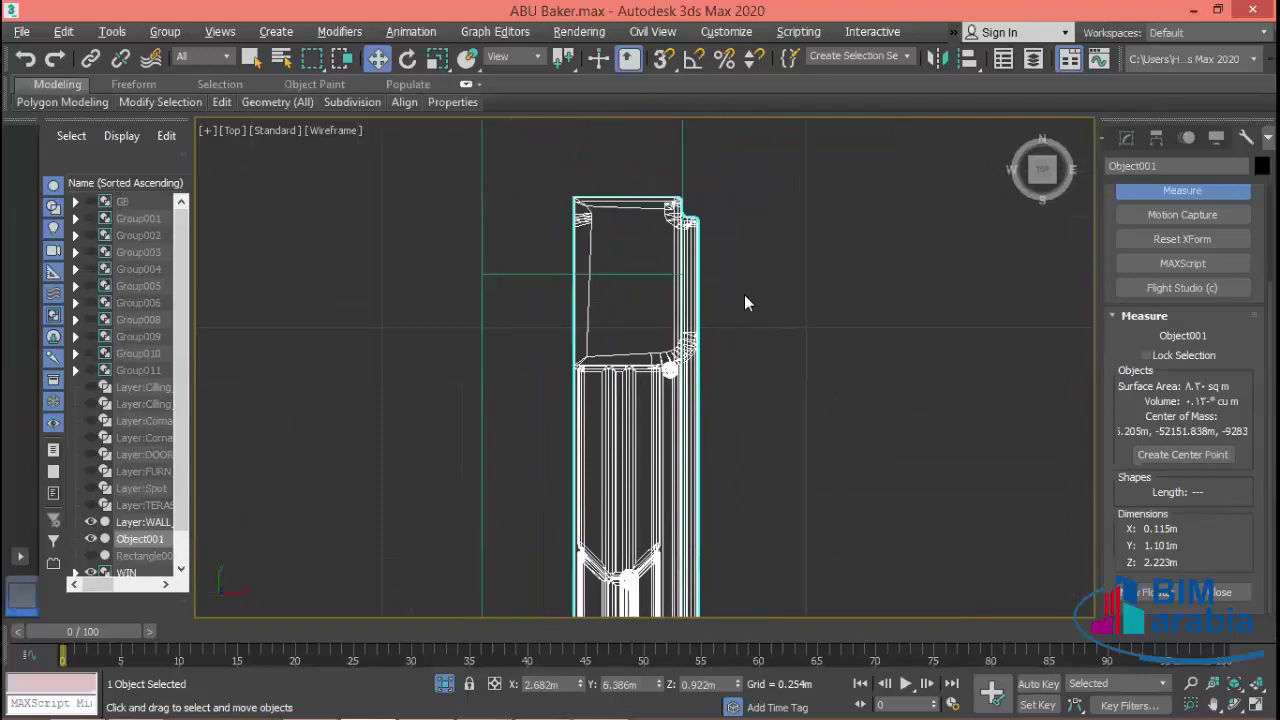
pyautogui.moveTo(744, 294); pyautogui.dragTo(743, 304, button='middle')
pyautogui.scroll(-3, 755, 340)
pyautogui.scroll(-3, 780, 370)
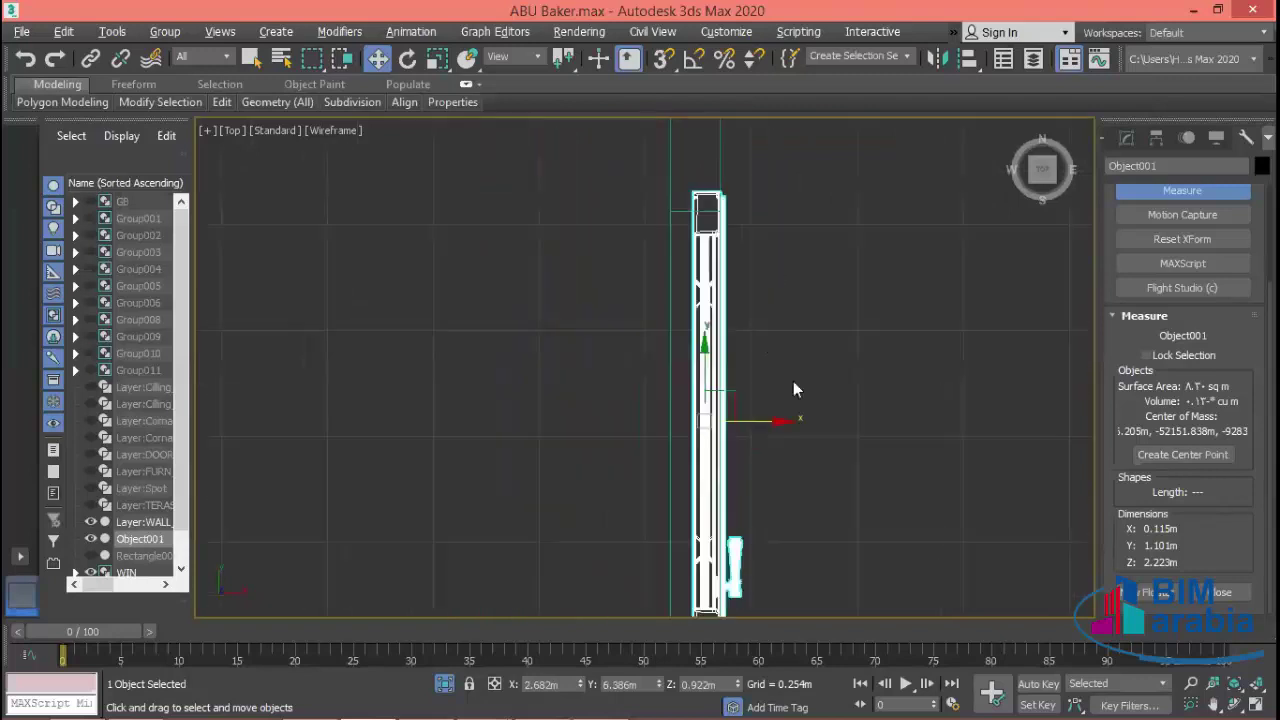
pyautogui.scroll(3, 735, 455)
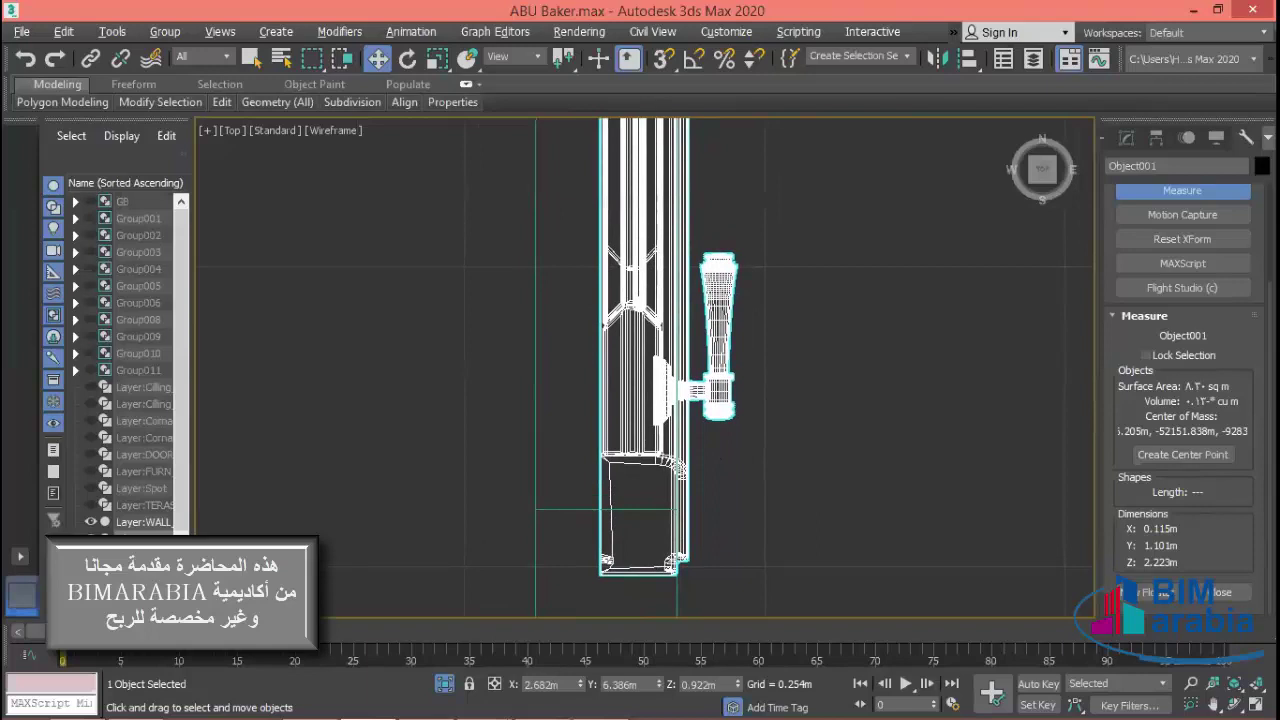
pyautogui.hotkey('alt', 'w')
pyautogui.moveTo(975, 313); pyautogui.dragTo(875, 246, button='middle')
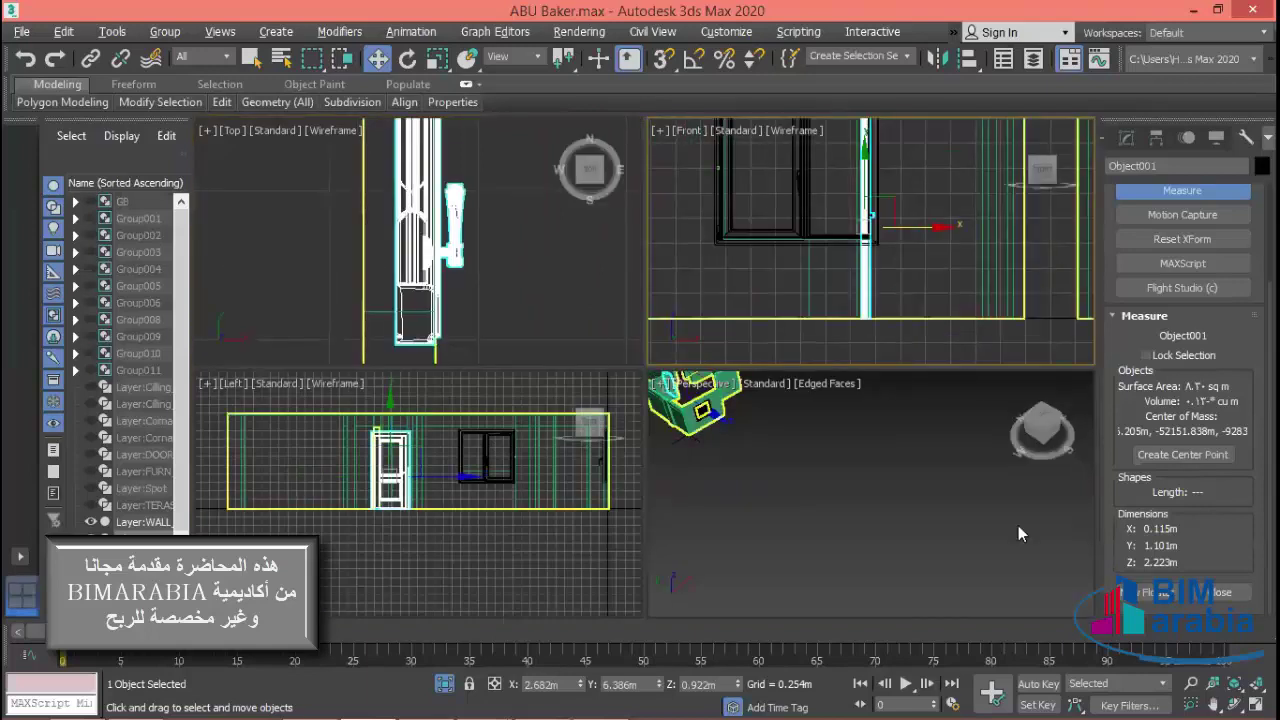
# - Close the Measure panel, select the door in Perspective and orbit to face it
pyautogui.click(786, 456)
pyautogui.moveTo(786, 456); pyautogui.dragTo(886, 511, button='middle')
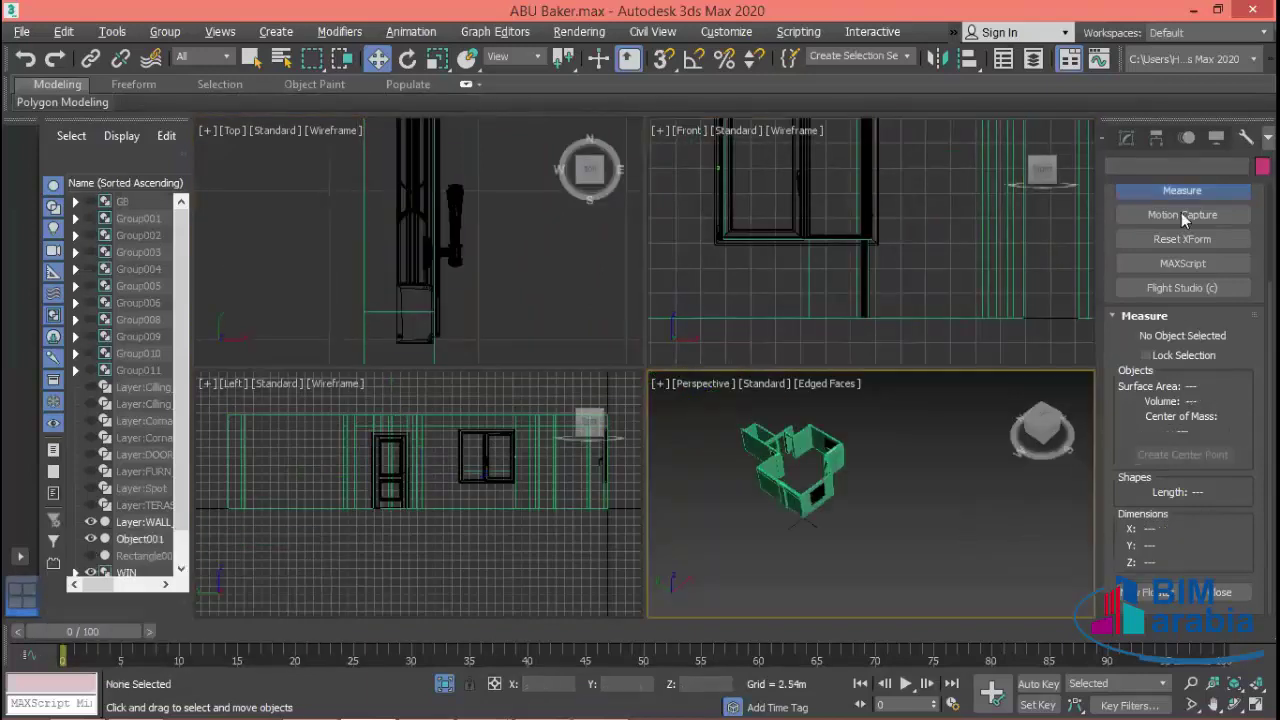
pyautogui.click(1182, 190)
pyautogui.click(790, 455)
pyautogui.scroll(5, 845, 437)
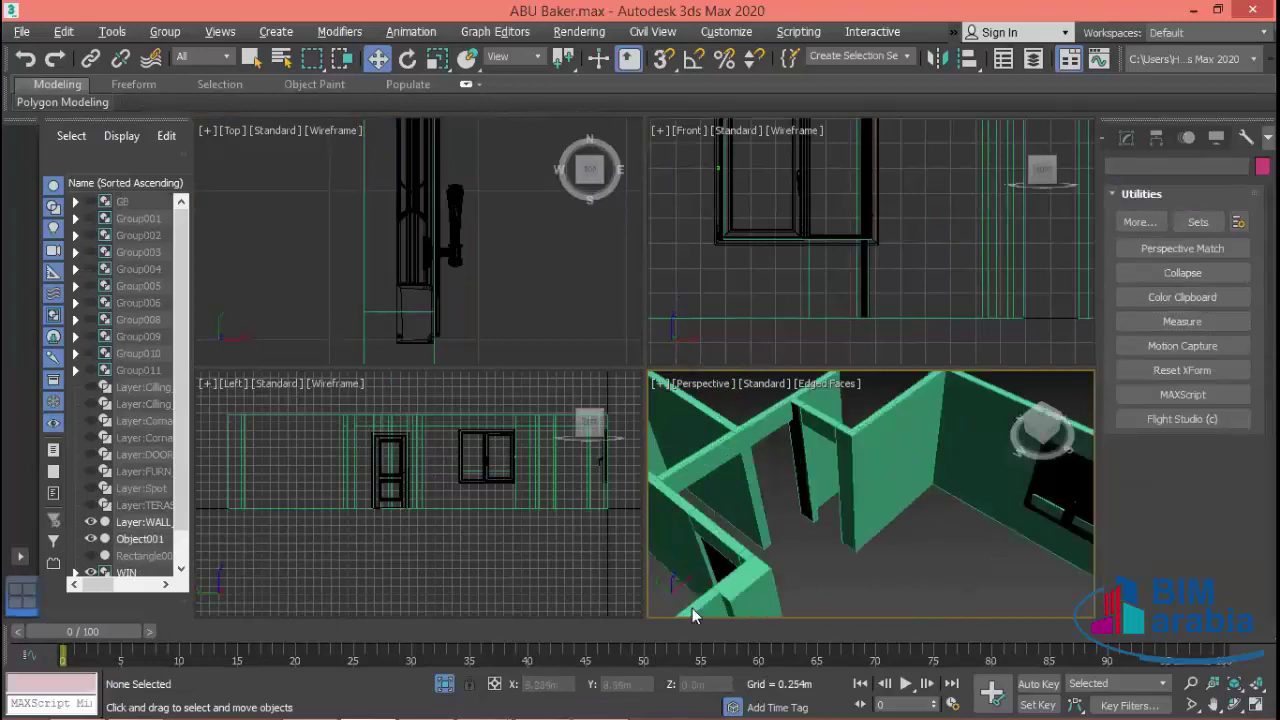
pyautogui.scroll(4, 845, 437)
pyautogui.scroll(-3, 845, 437)
pyautogui.click(855, 460)
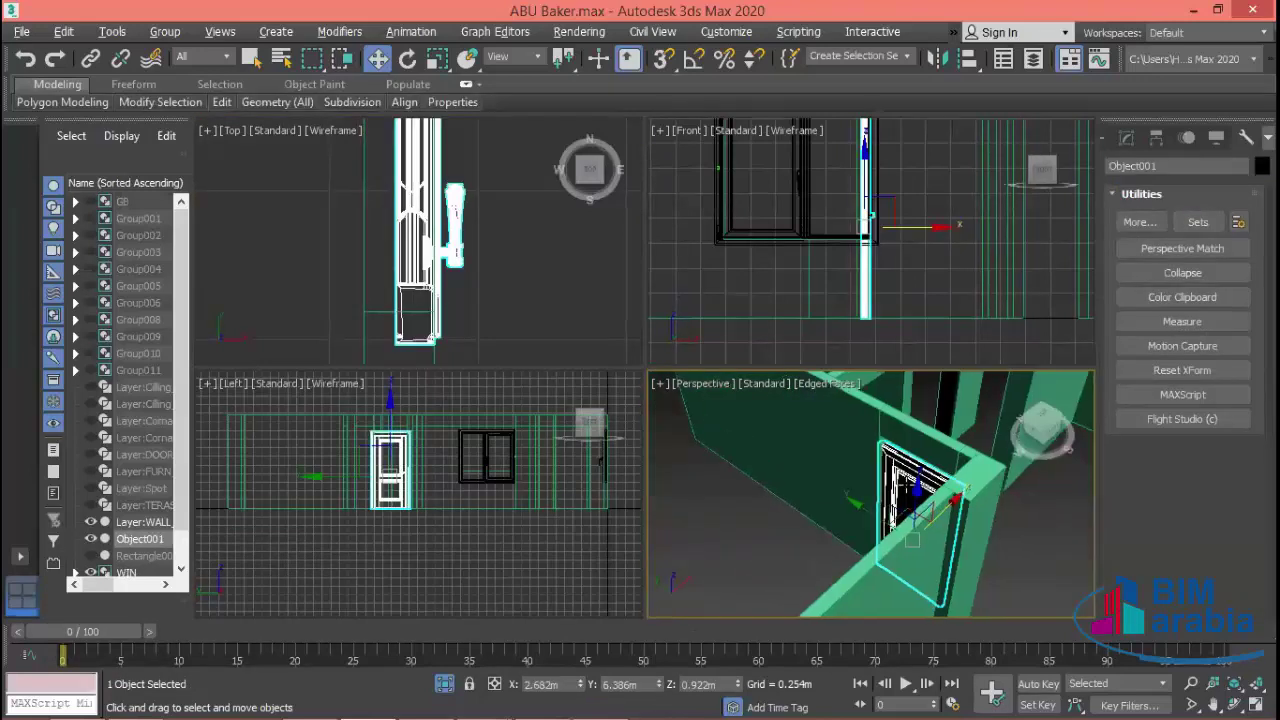
pyautogui.scroll(-2, 975, 528)
pyautogui.keyDown('alt'); pyautogui.moveTo(1012, 546); pyautogui.dragTo(845, 513, button='middle'); pyautogui.keyUp('alt')
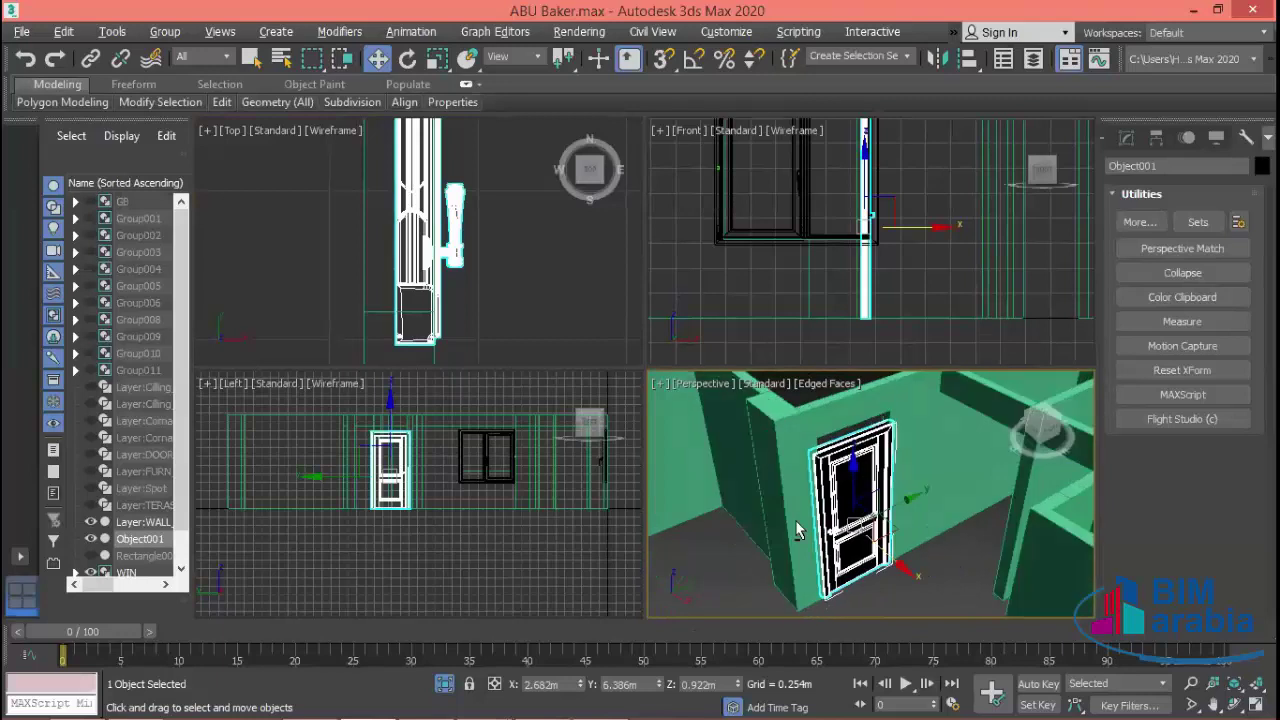
pyautogui.scroll(1, 845, 513)
pyautogui.scroll(1, 849, 491)
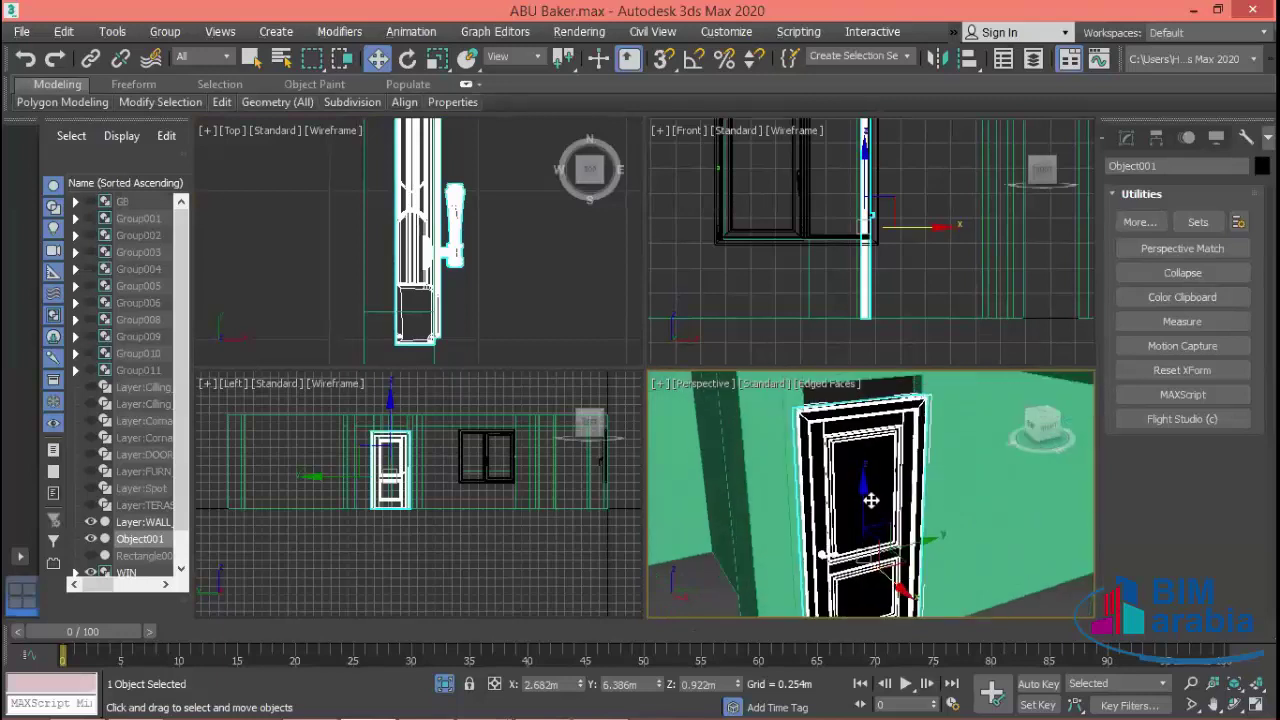
pyautogui.scroll(2, 866, 503)
pyautogui.scroll(1, 889, 523)
# - Raise the door along Z to 1.133m, check the frame, then deselect it
pyautogui.moveTo(889, 567); pyautogui.dragTo(889, 566)
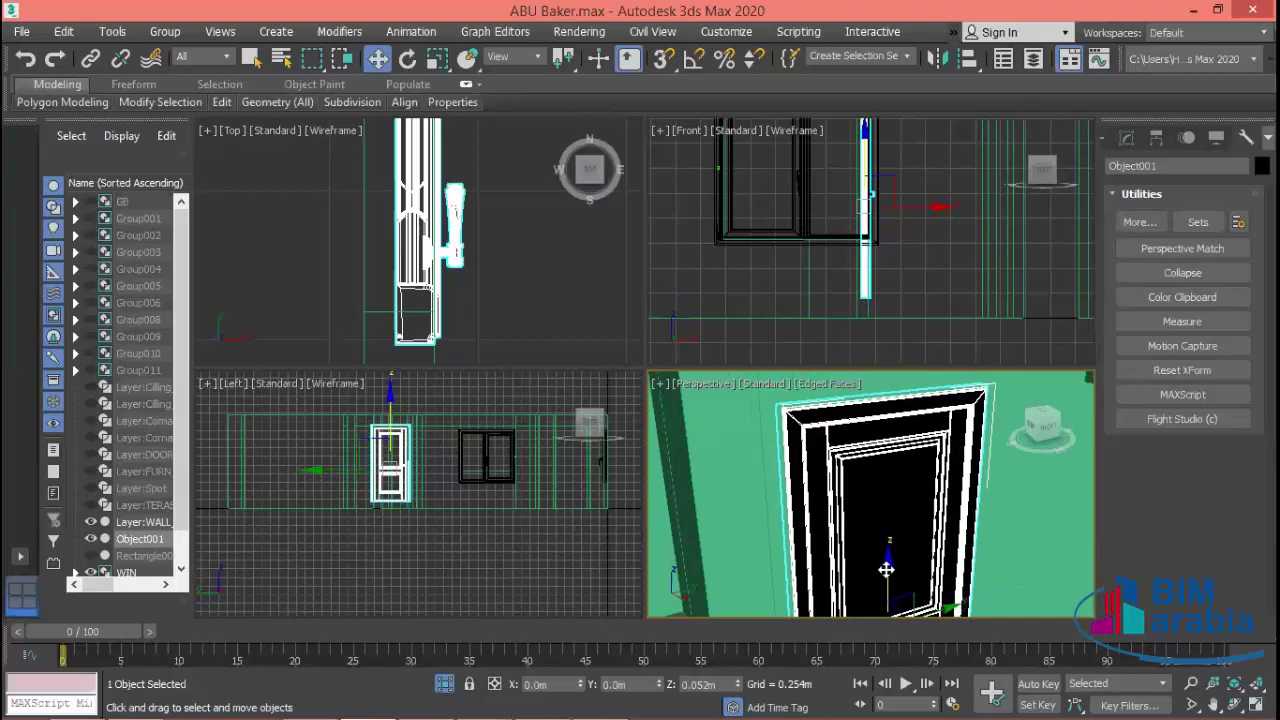
pyautogui.scroll(2, 786, 411)
pyautogui.scroll(1, 829, 443)
pyautogui.scroll(1, 880, 468)
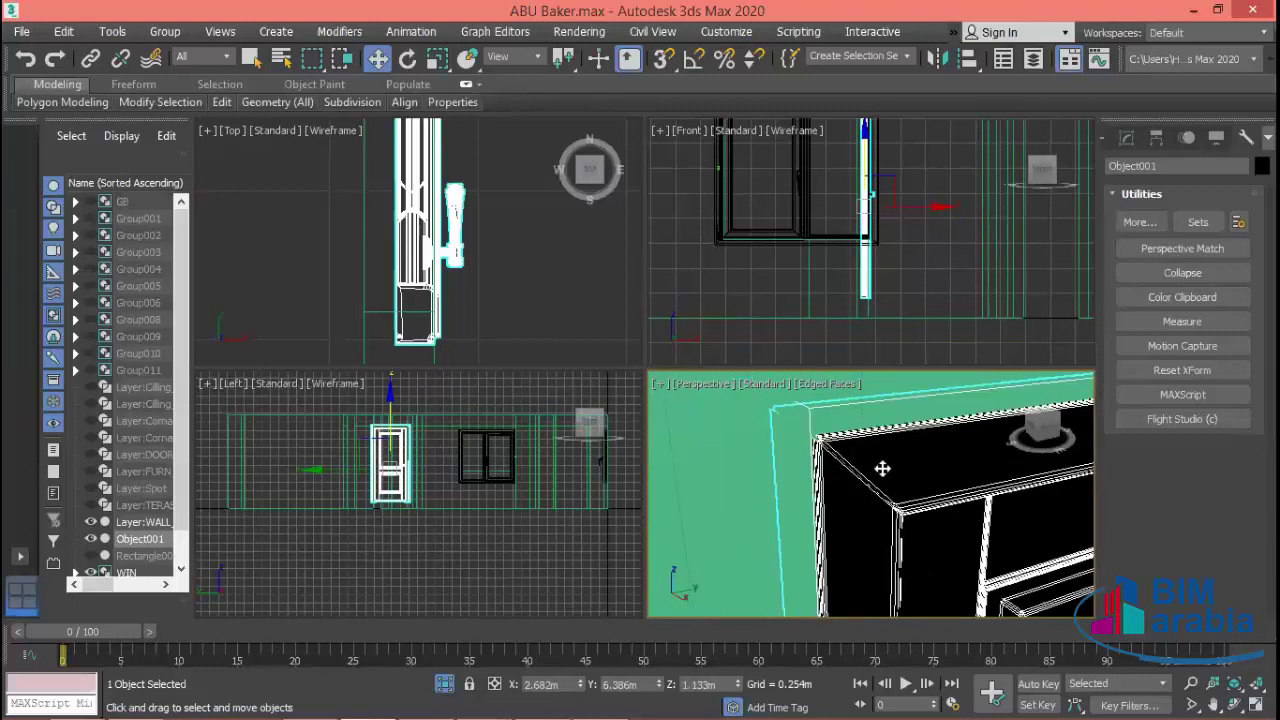
pyautogui.scroll(1, 809, 437)
pyautogui.scroll(1, 763, 413)
pyautogui.scroll(1, 763, 413)
pyautogui.scroll(1, 766, 420)
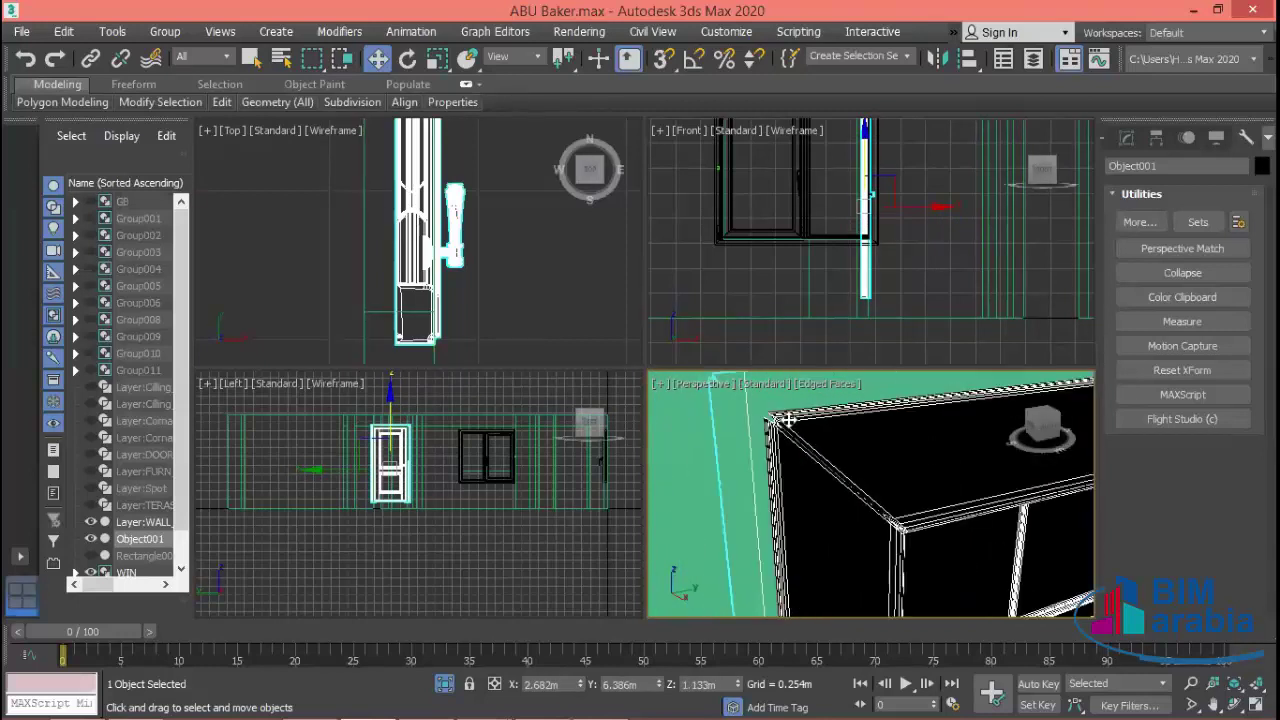
pyautogui.moveTo(770, 425); pyautogui.dragTo(848, 502, button='middle')
pyautogui.scroll(2, 895, 466)
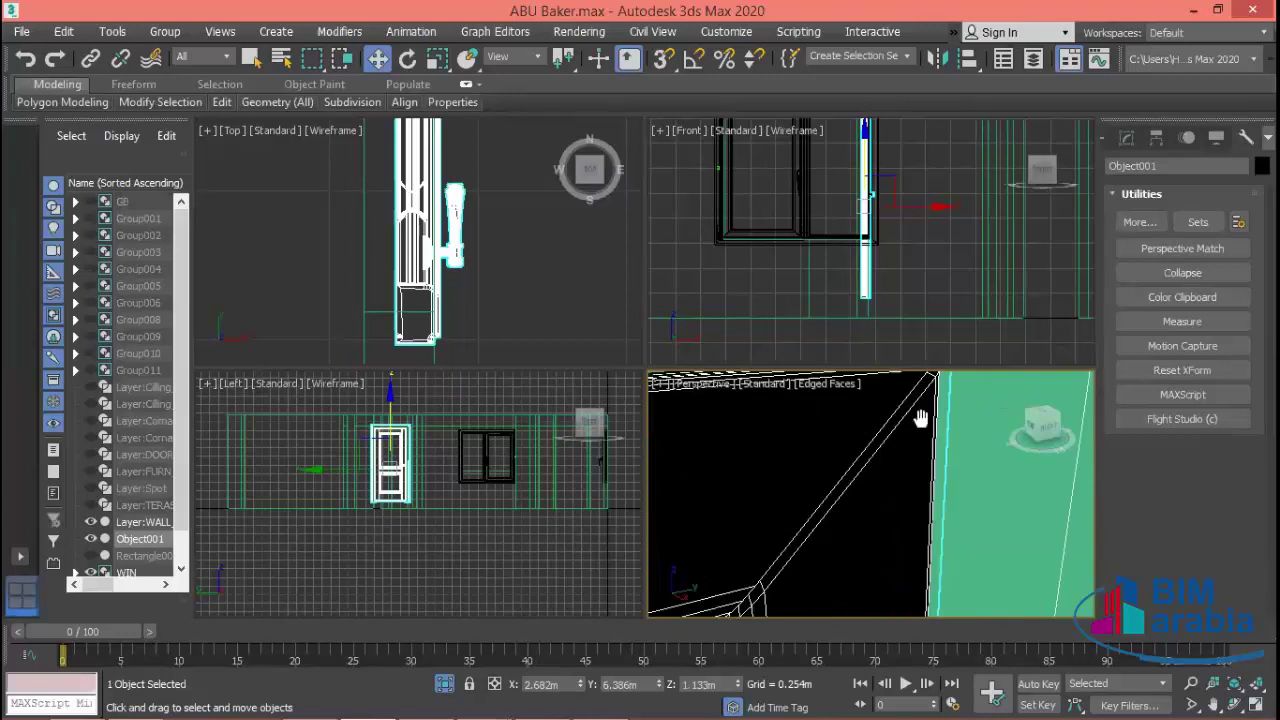
pyautogui.scroll(-1, 920, 418)
pyautogui.scroll(-1, 908, 480)
pyautogui.scroll(-1, 910, 490)
pyautogui.scroll(-1, 930, 441)
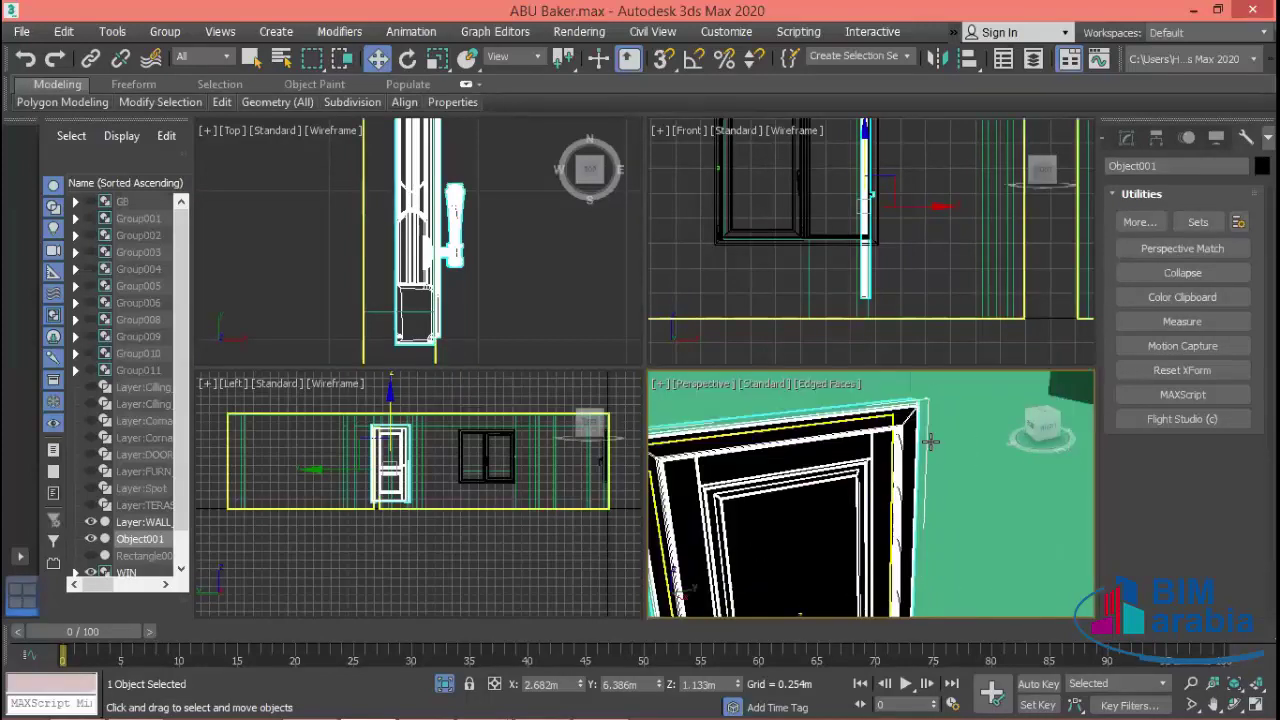
pyautogui.scroll(-3, 925, 460)
pyautogui.click(785, 560)
pyautogui.moveTo(785, 560)
pyautogui.keyDown('alt'); pyautogui.mouseDown(button='middle')
pyautogui.moveTo(869, 528)
pyautogui.moveTo(928, 580)
pyautogui.mouseUp(button='middle'); pyautogui.keyUp('alt')
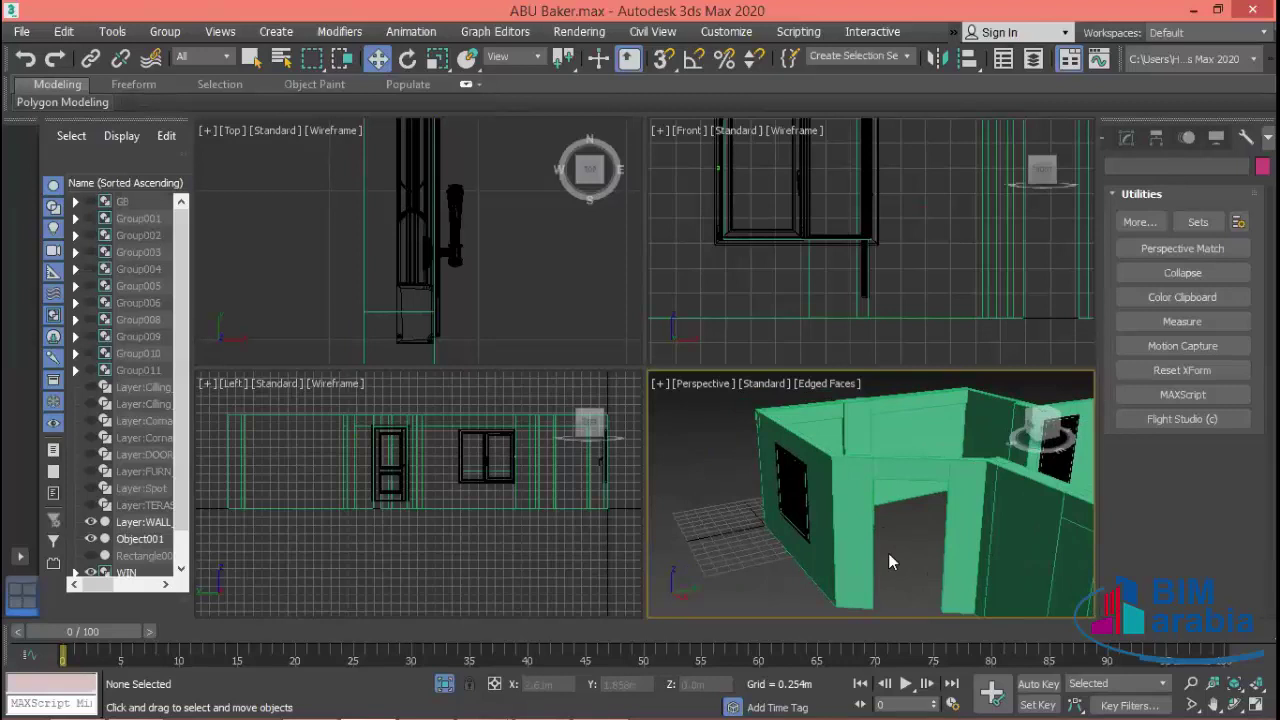
# - Shift-drag the WIN group up in plan to clone it as WIN002 at Y 0.868m
pyautogui.moveTo(531, 309)
pyautogui.mouseDown(button='middle')
pyautogui.moveTo(494, 234)
pyautogui.moveTo(517, 306)
pyautogui.moveTo(437, 294)
pyautogui.mouseUp(button='middle')
pyautogui.scroll(-3, 484, 244)
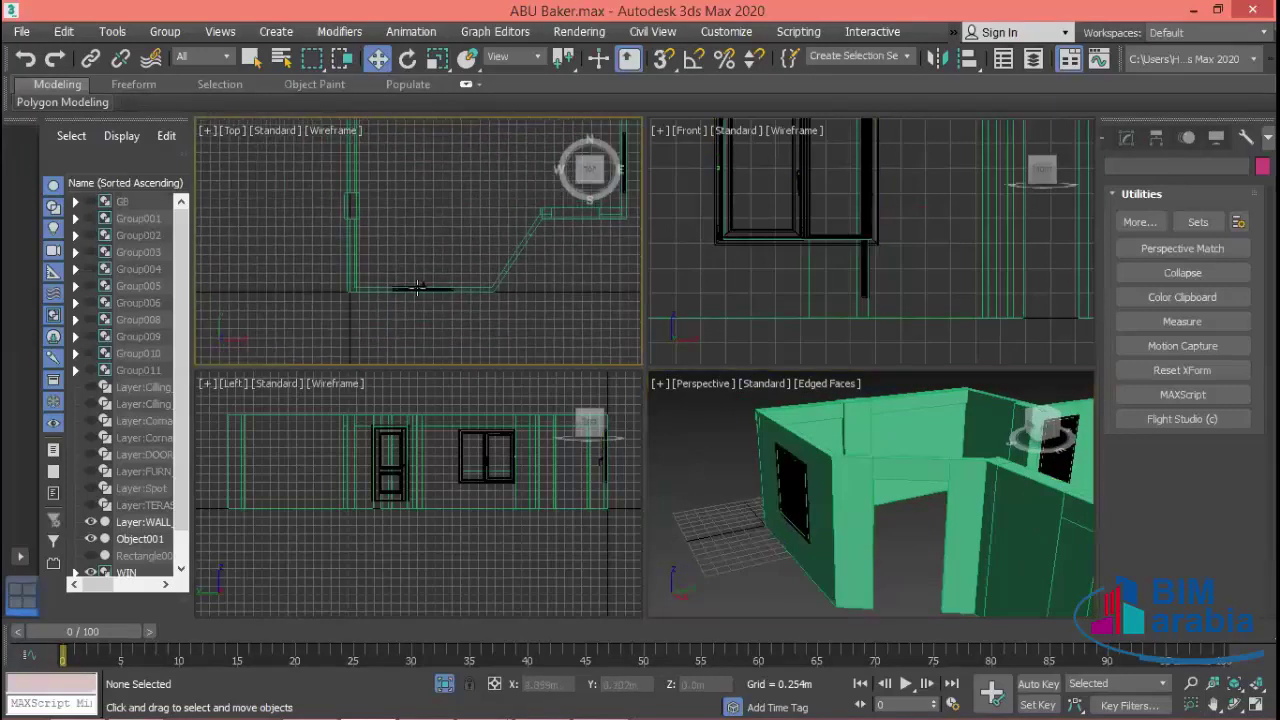
pyautogui.scroll(4, 455, 298)
pyautogui.click(455, 298)
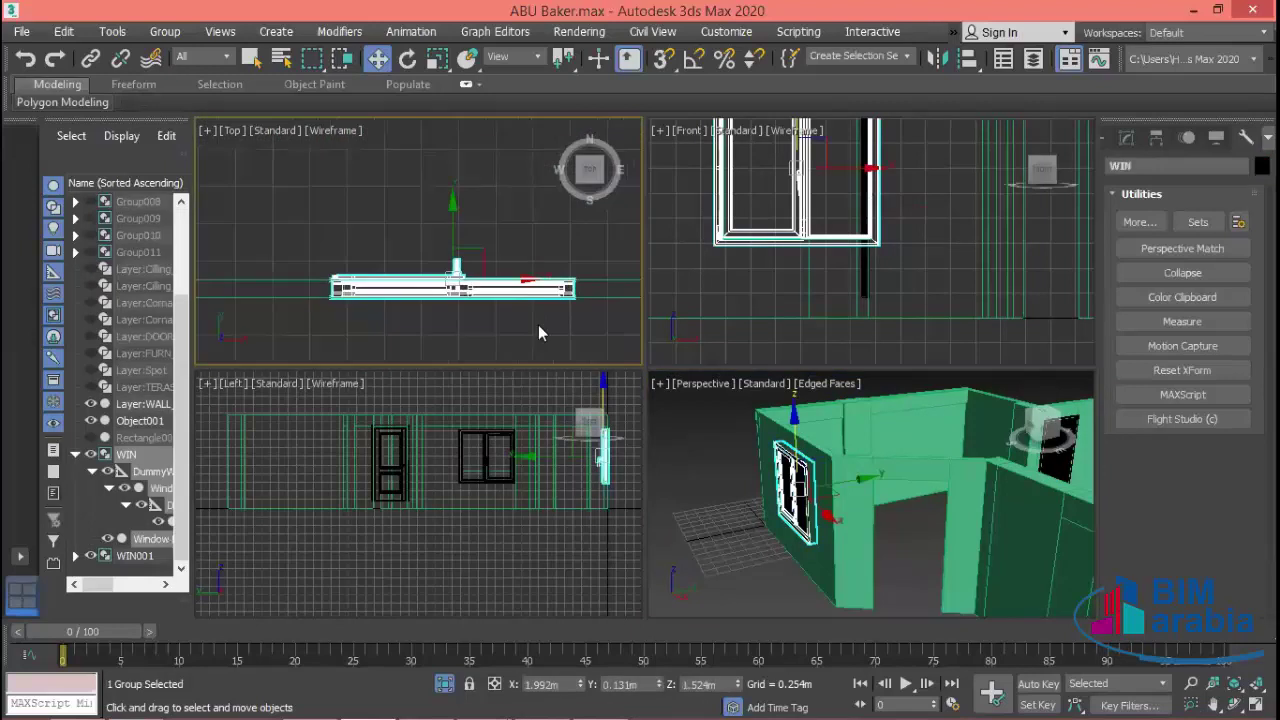
pyautogui.keyDown('shift'); pyautogui.moveTo(453, 237); pyautogui.dragTo(477, 127); pyautogui.keyUp('shift')
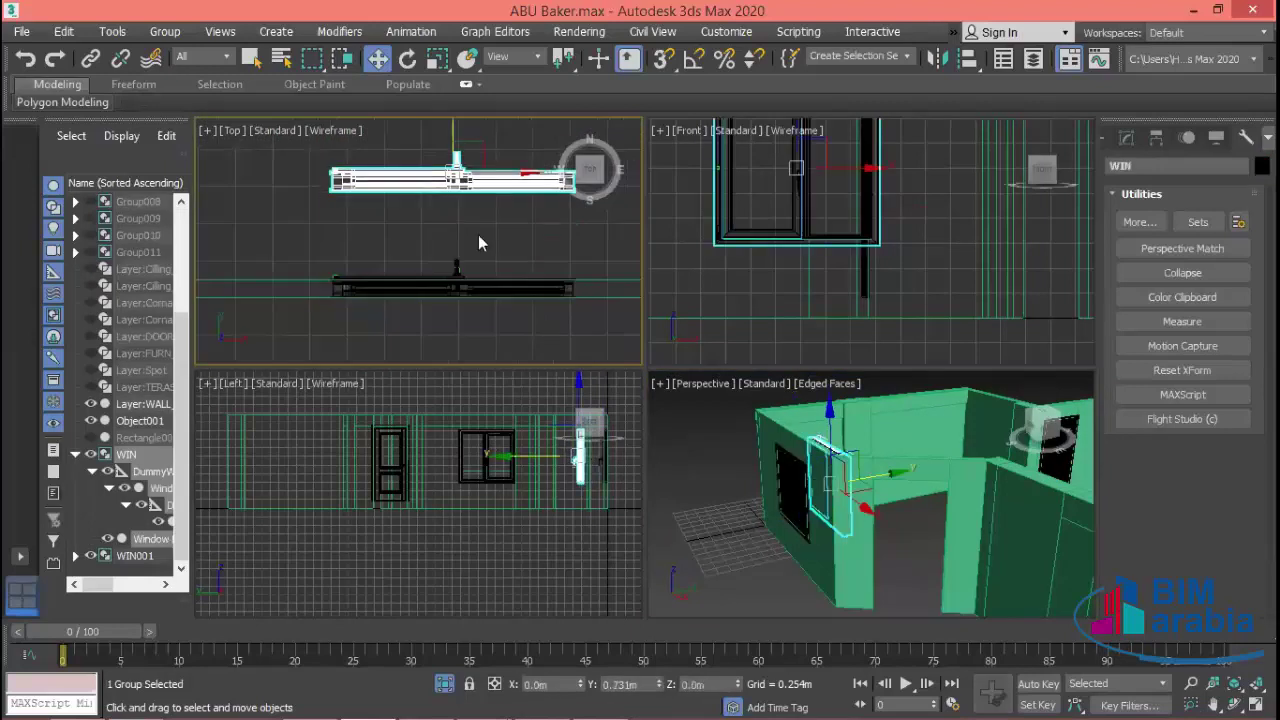
pyautogui.click(645, 449)
# - Maximize the Top view and switch to Select and Rotate
pyautogui.moveTo(542, 242); pyautogui.dragTo(515, 235, button='middle')
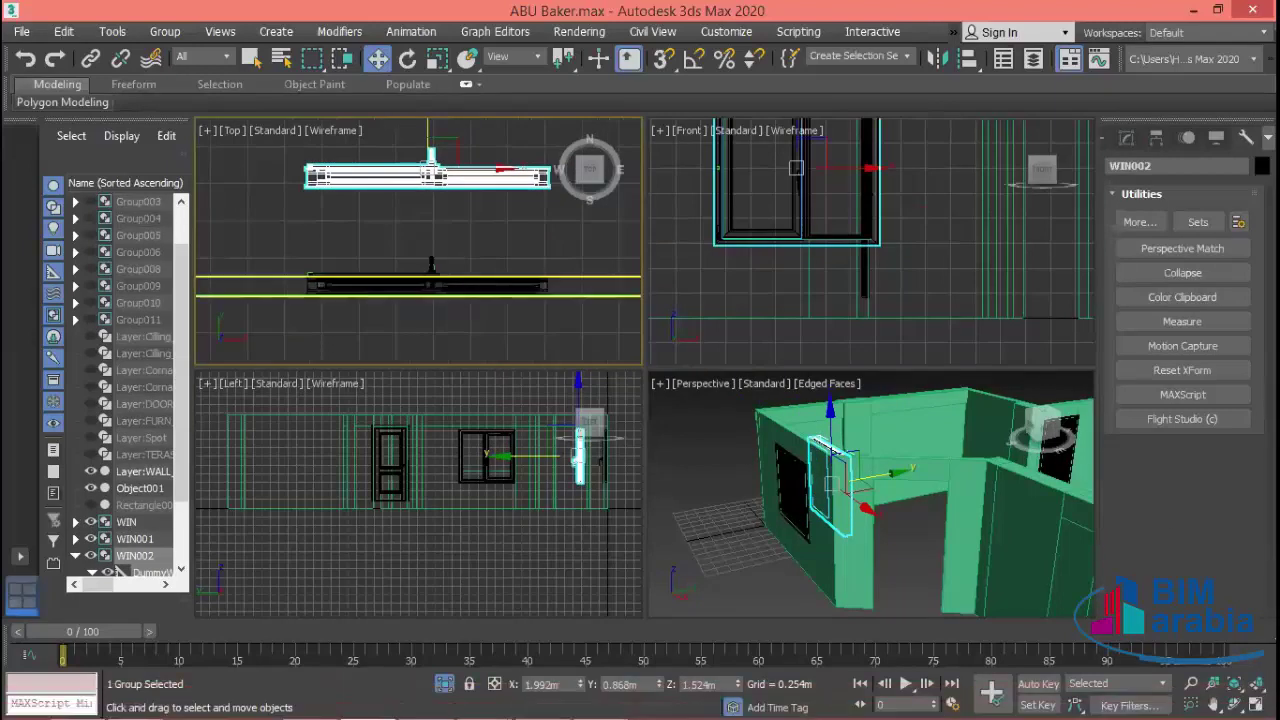
pyautogui.click(1256, 705)
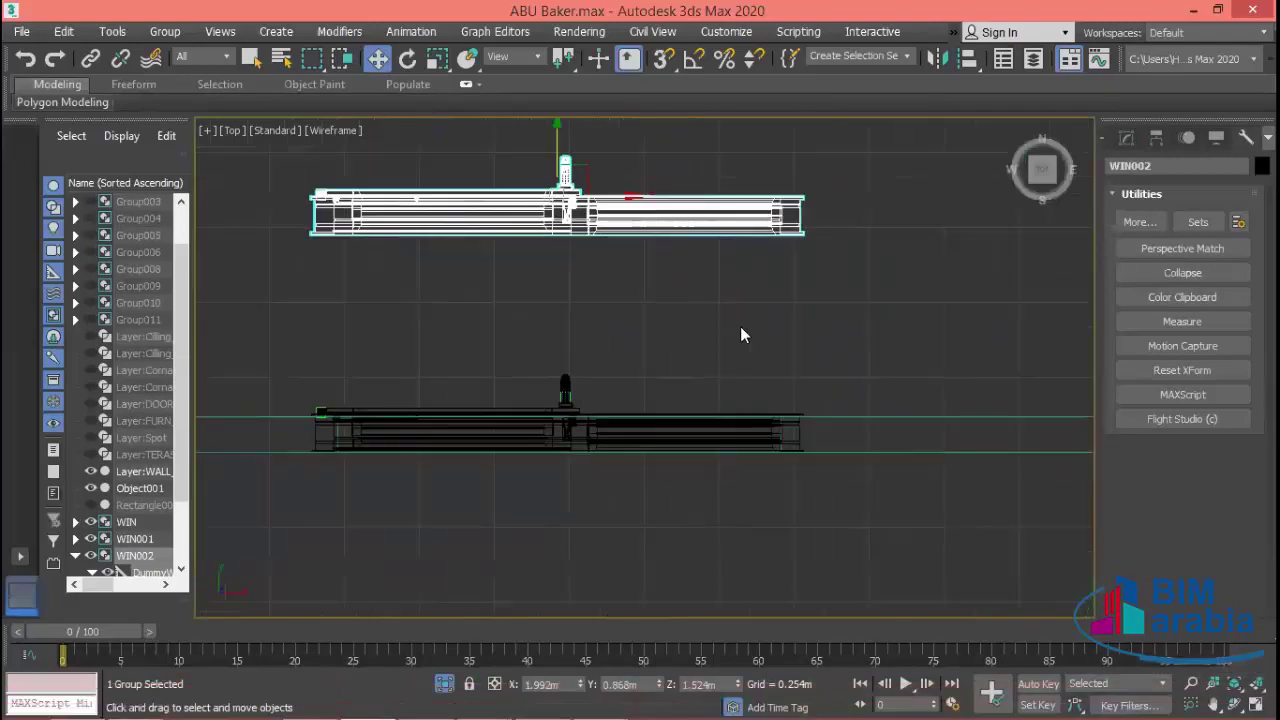
pyautogui.scroll(-3, 740, 335)
pyautogui.scroll(-3, 743, 380)
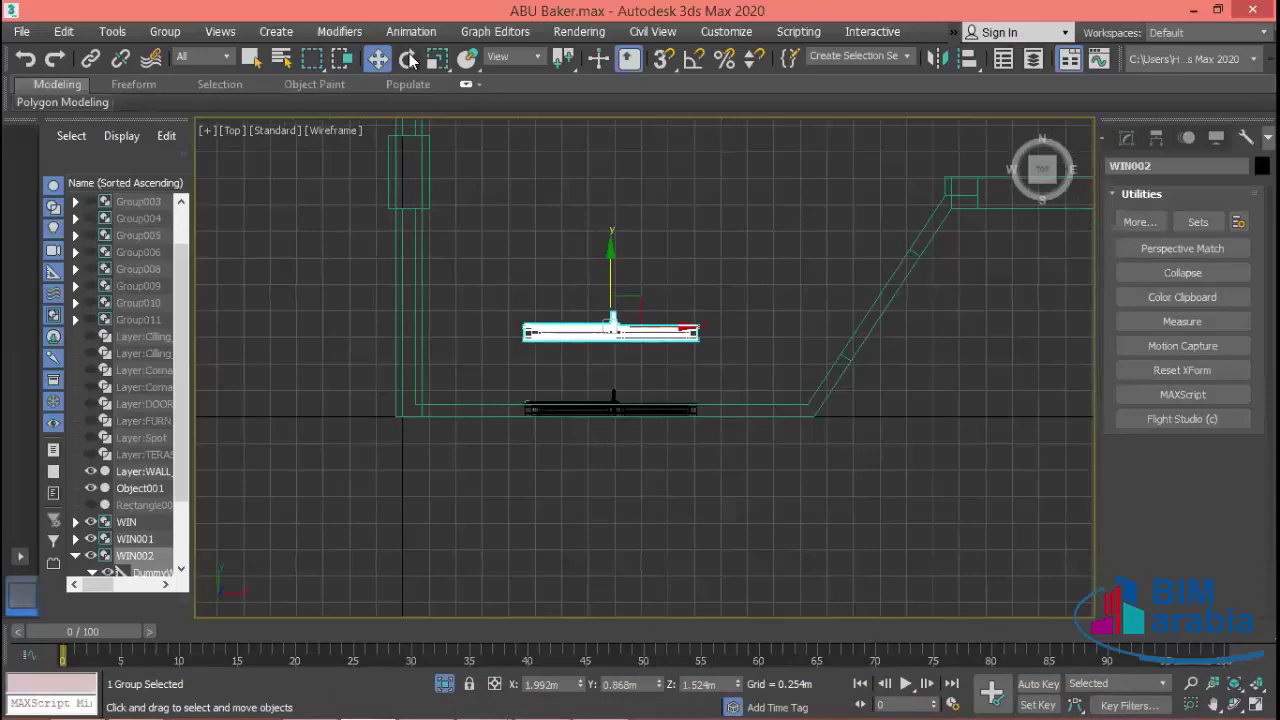
pyautogui.click(409, 59)
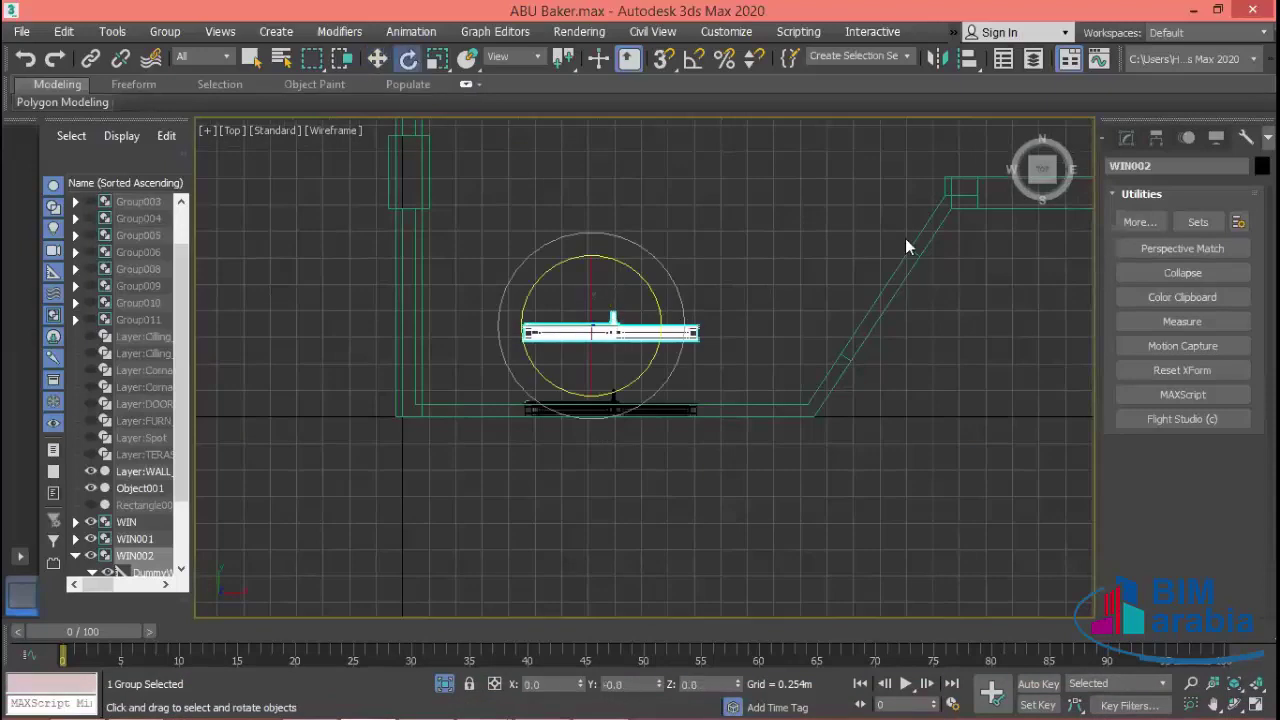
# - Enable Angle Snap and rotate the cloned window WIN002 45° in the Top view
pyautogui.rightClick(691, 62)
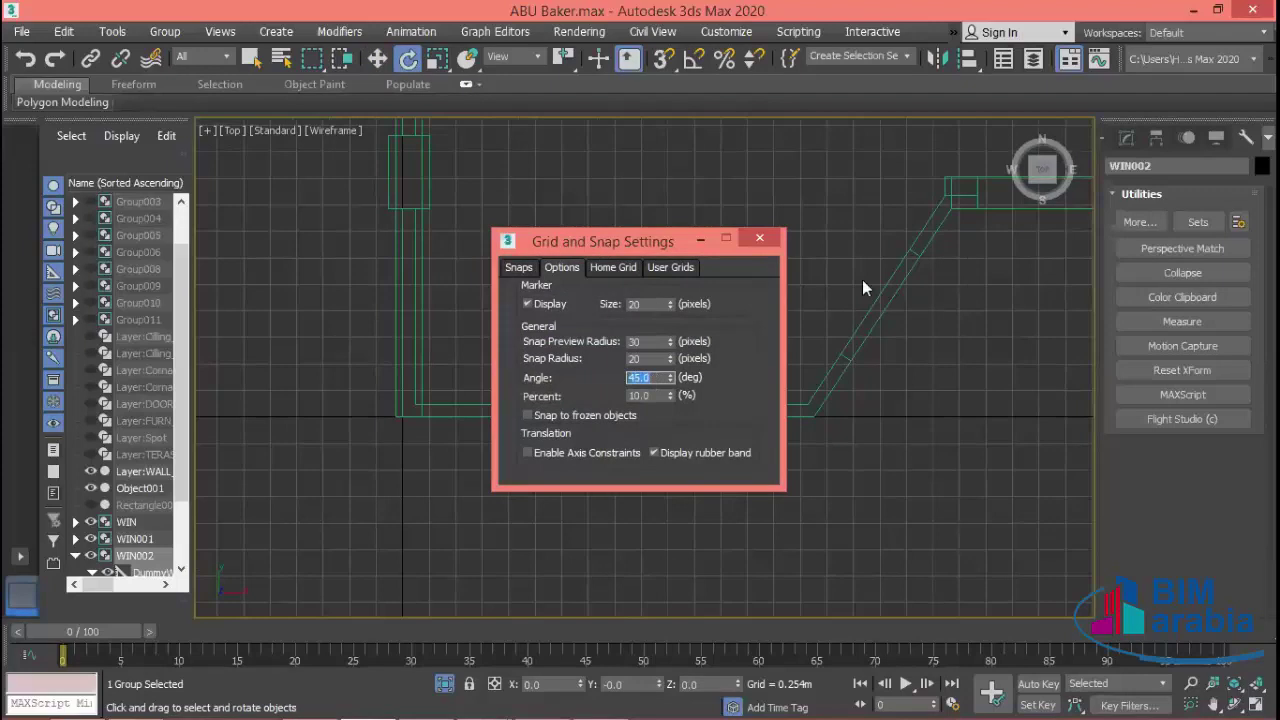
pyautogui.click(777, 240)
pyautogui.moveTo(660, 303); pyautogui.dragTo(652, 297)
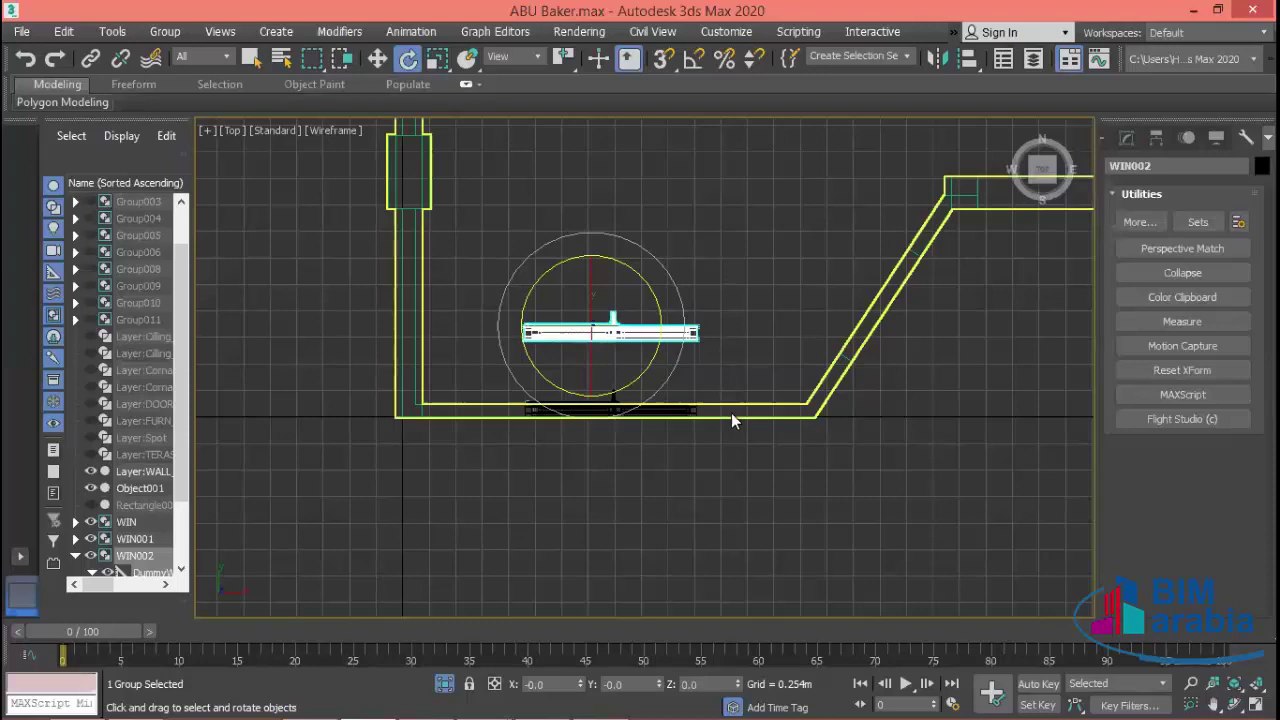
pyautogui.press('a')
pyautogui.moveTo(651, 291); pyautogui.dragTo(645, 313)
# - Move WIN002 onto the slanted wall, then refine its rotation (about 56.1°) and position
pyautogui.press('w')
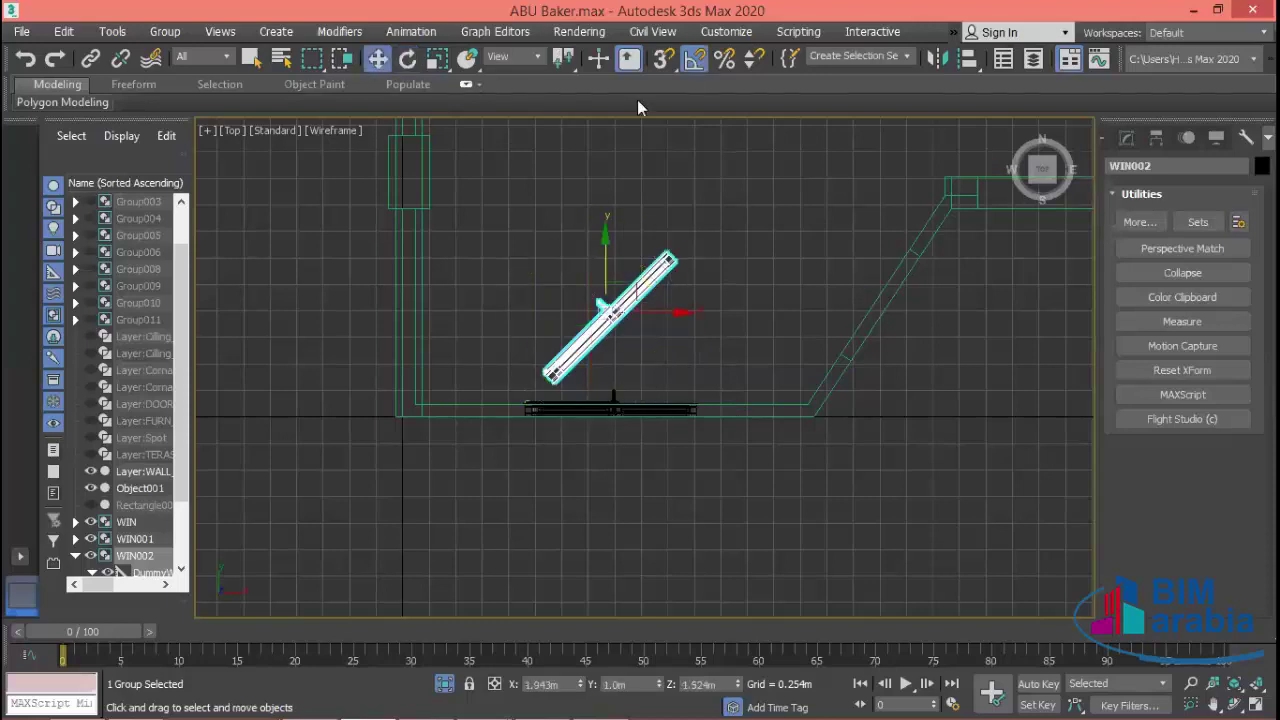
pyautogui.moveTo(659, 322); pyautogui.dragTo(882, 320)
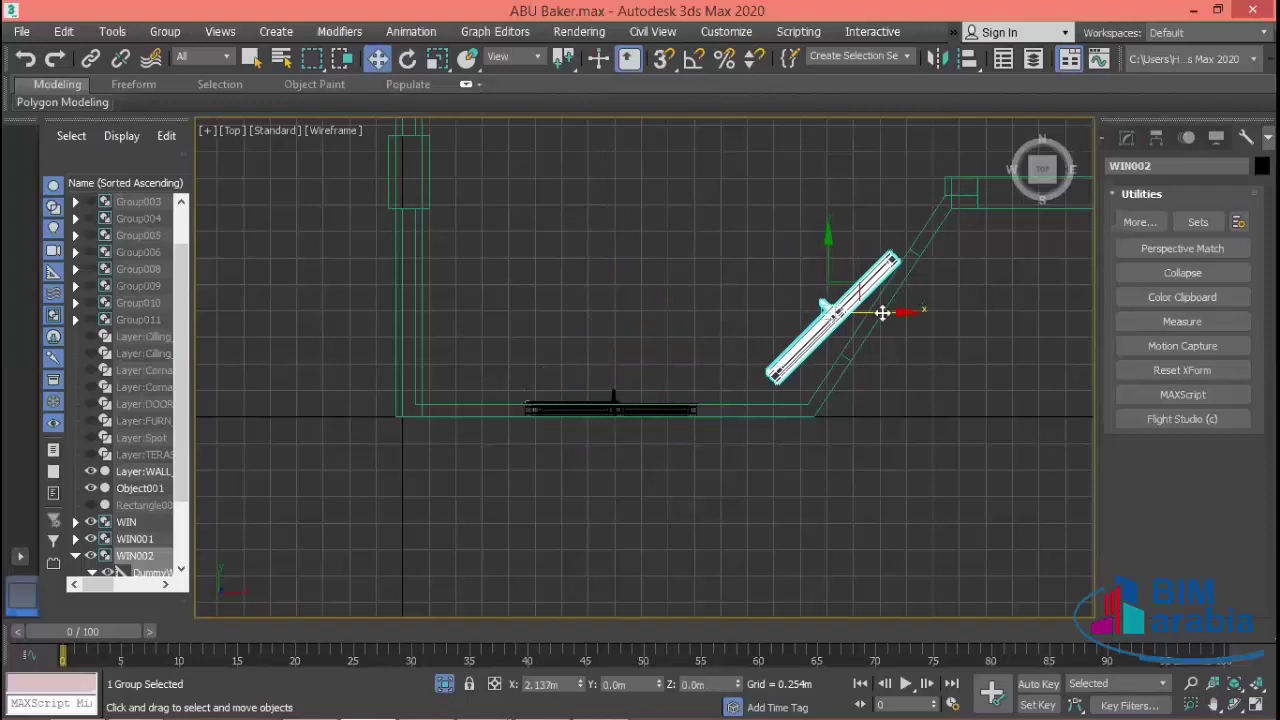
pyautogui.moveTo(830, 273)
pyautogui.mouseDown()
pyautogui.moveTo(837, 251)
pyautogui.moveTo(903, 283)
pyautogui.mouseUp()
pyautogui.press('z')
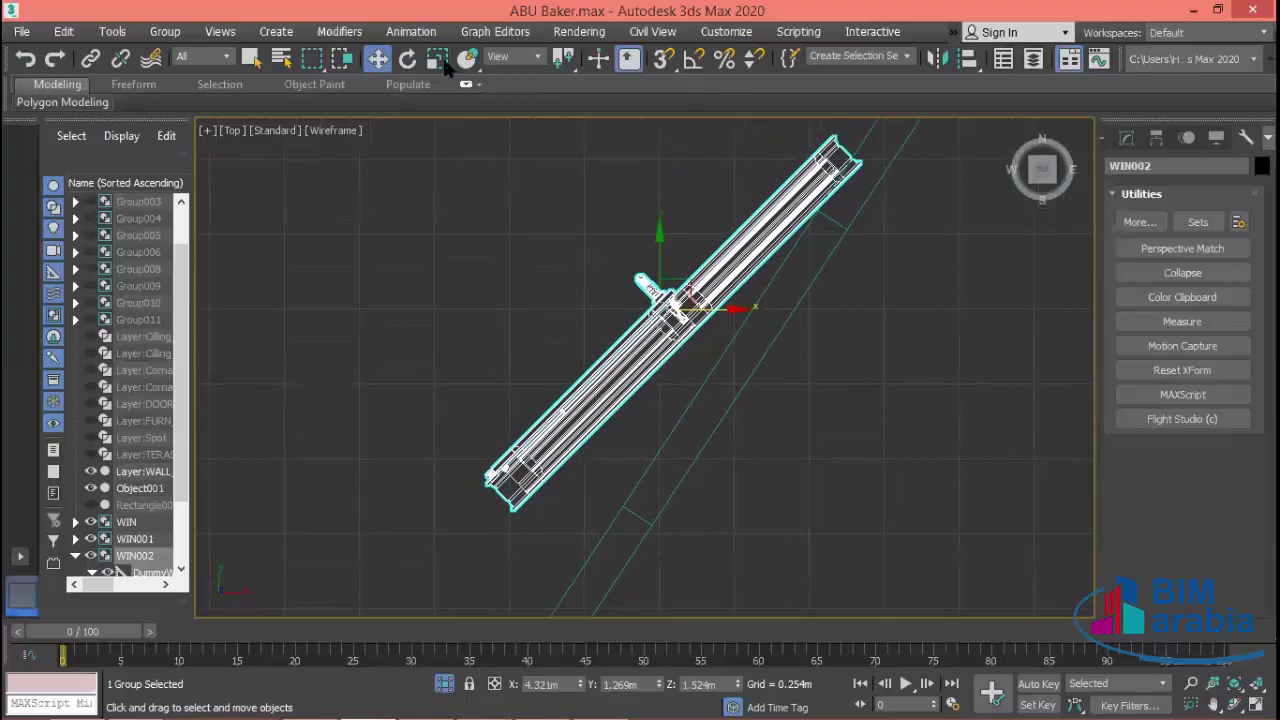
pyautogui.press('e')
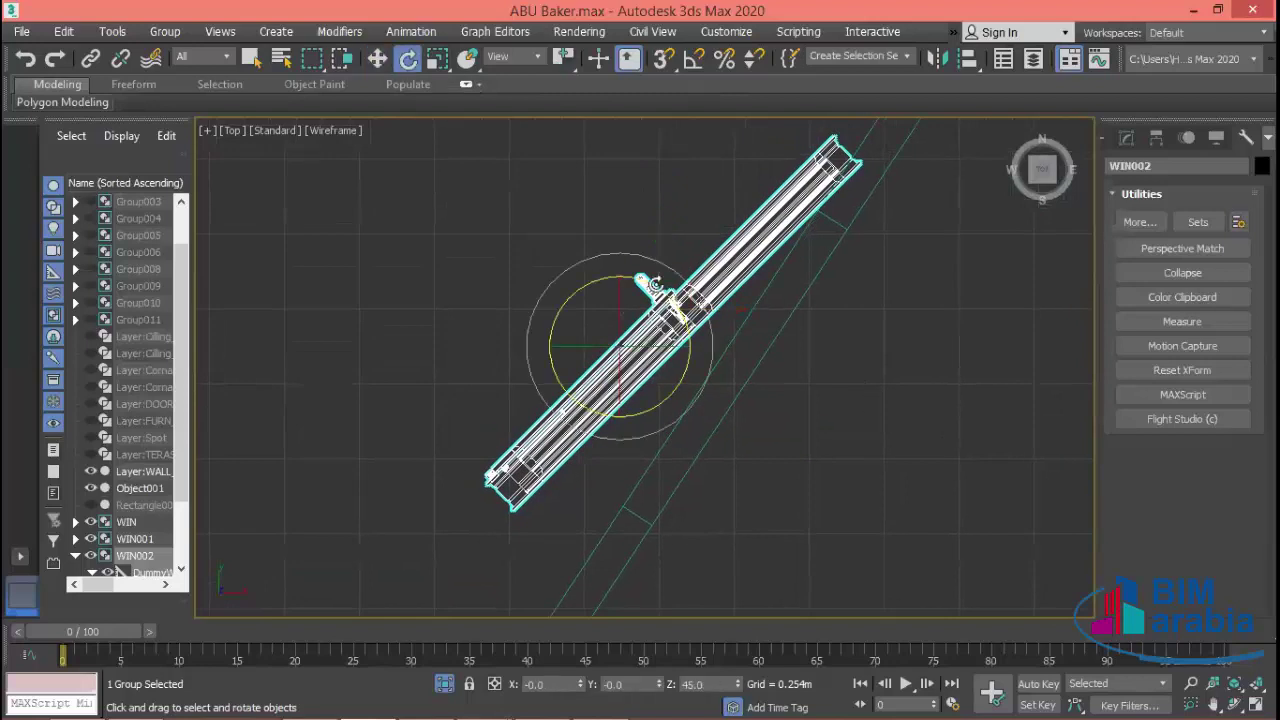
pyautogui.moveTo(655, 285); pyautogui.dragTo(641, 278)
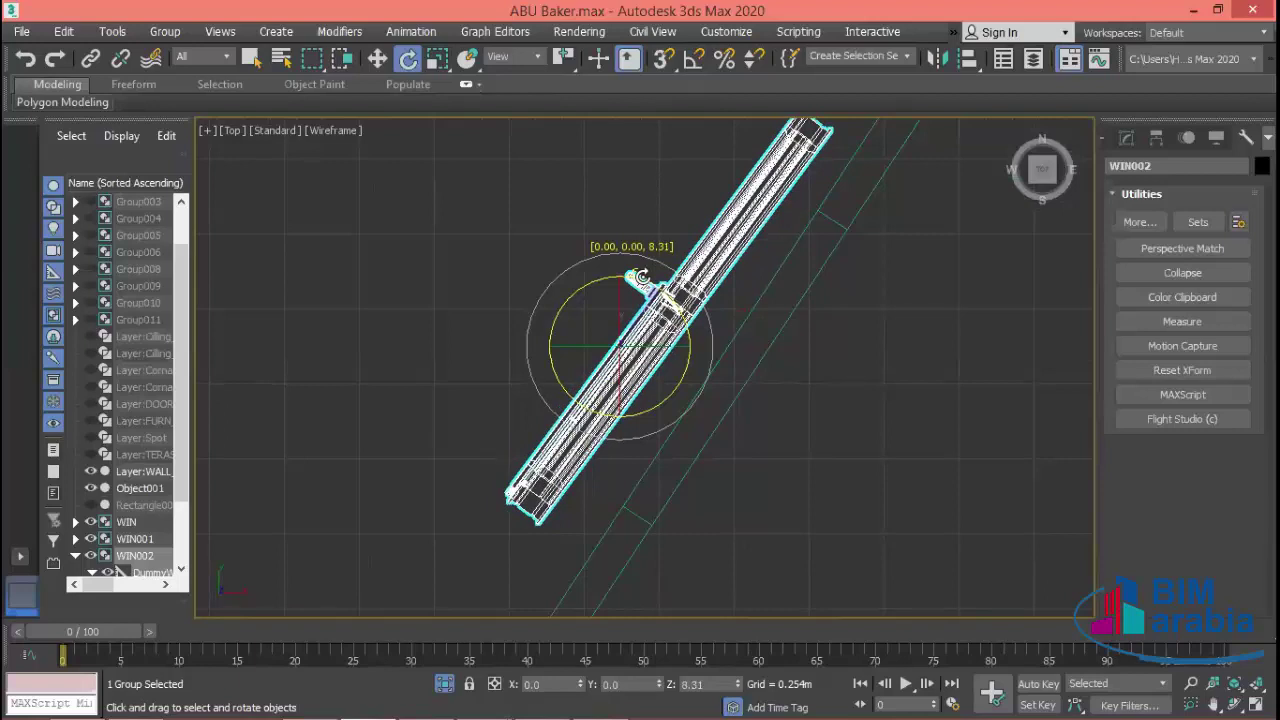
pyautogui.press('w')
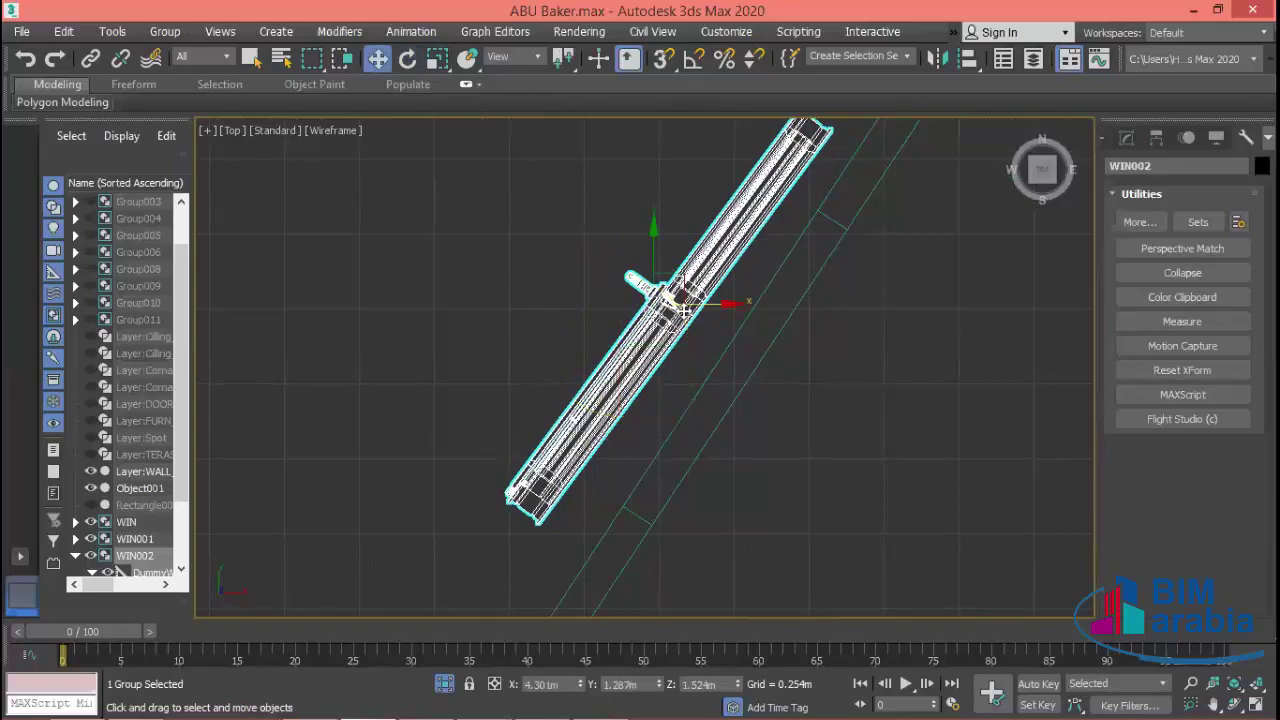
pyautogui.moveTo(686, 311)
pyautogui.mouseDown()
pyautogui.moveTo(766, 308)
pyautogui.moveTo(743, 297)
pyautogui.mouseUp()
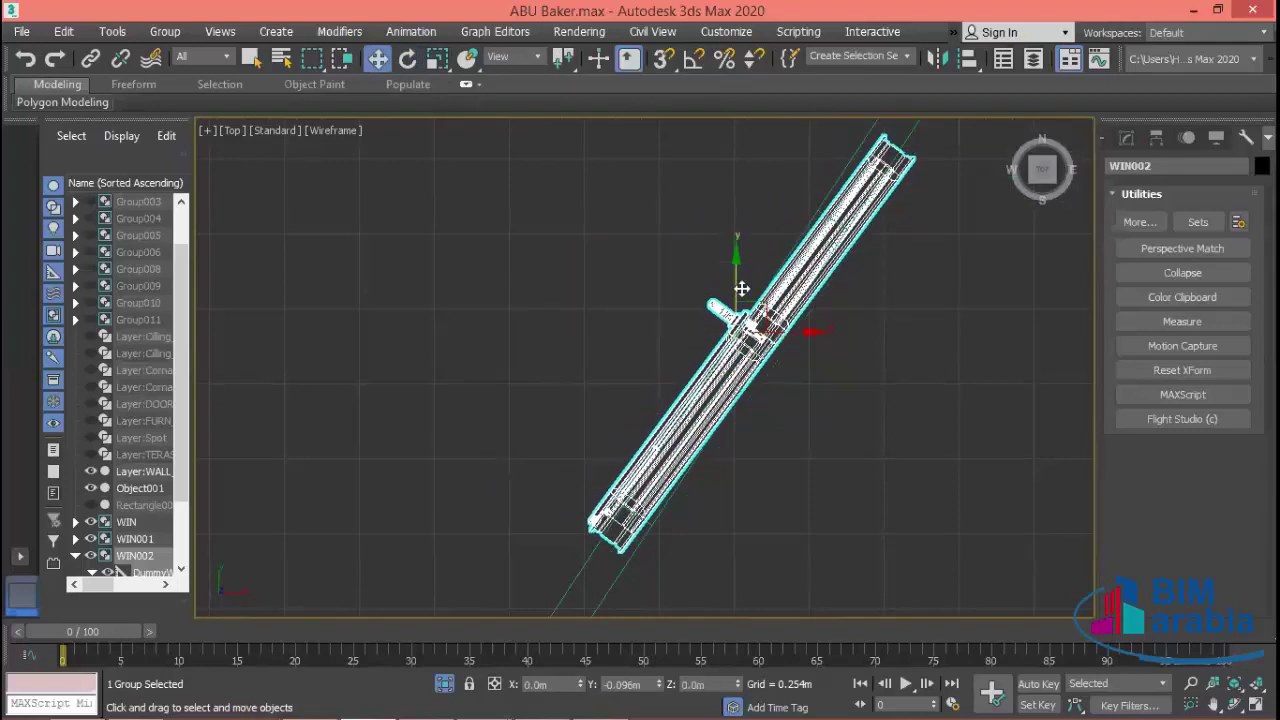
pyautogui.click(409, 60)
# - Nudge WIN002's angle and pan along it to check its fit in the slanted wall
pyautogui.moveTo(765, 349); pyautogui.dragTo(760, 347)
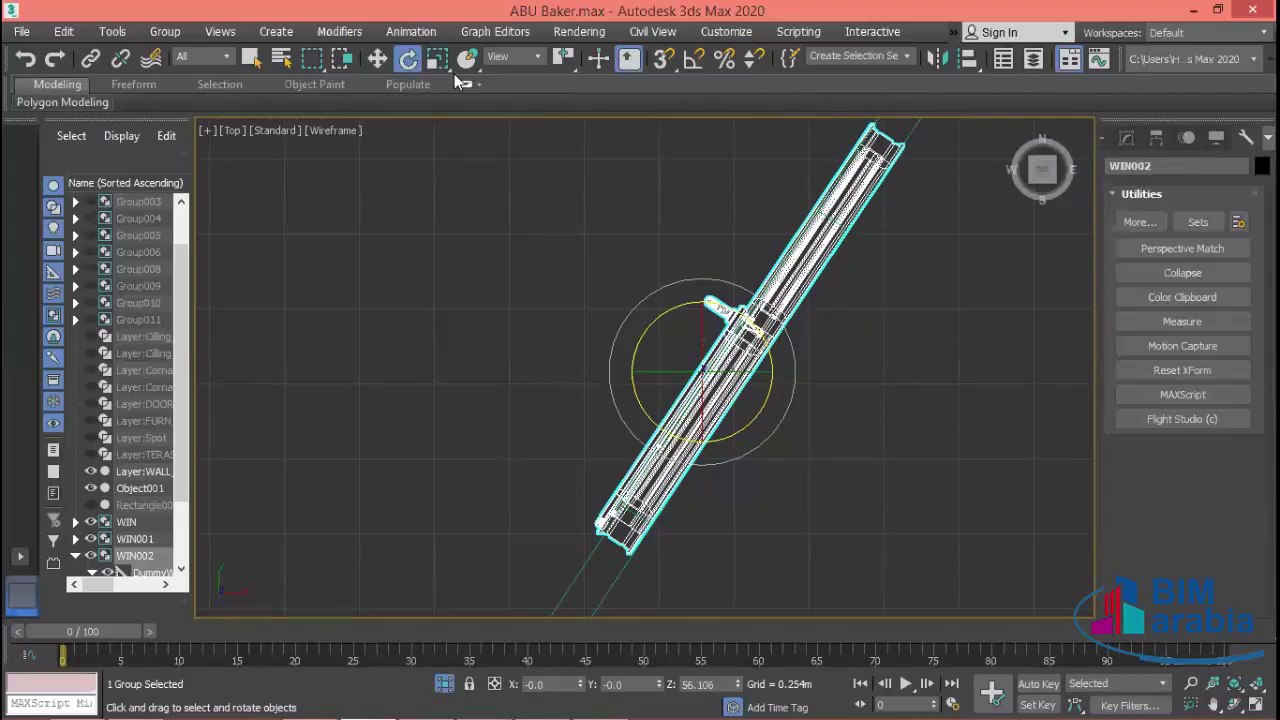
pyautogui.click(377, 58)
pyautogui.scroll(2, 790, 234)
pyautogui.scroll(3, 790, 234)
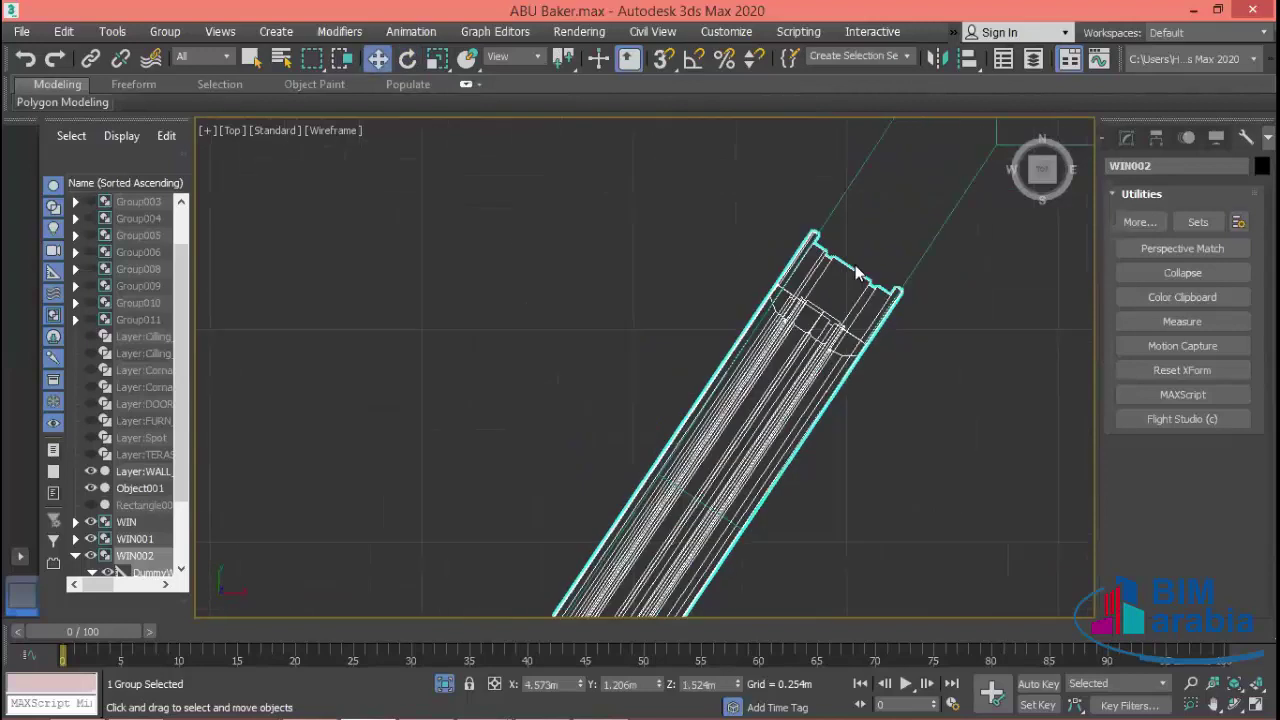
pyautogui.scroll(3, 790, 234)
pyautogui.scroll(2, 795, 260)
pyautogui.scroll(-4, 743, 343)
pyautogui.scroll(-2, 749, 294)
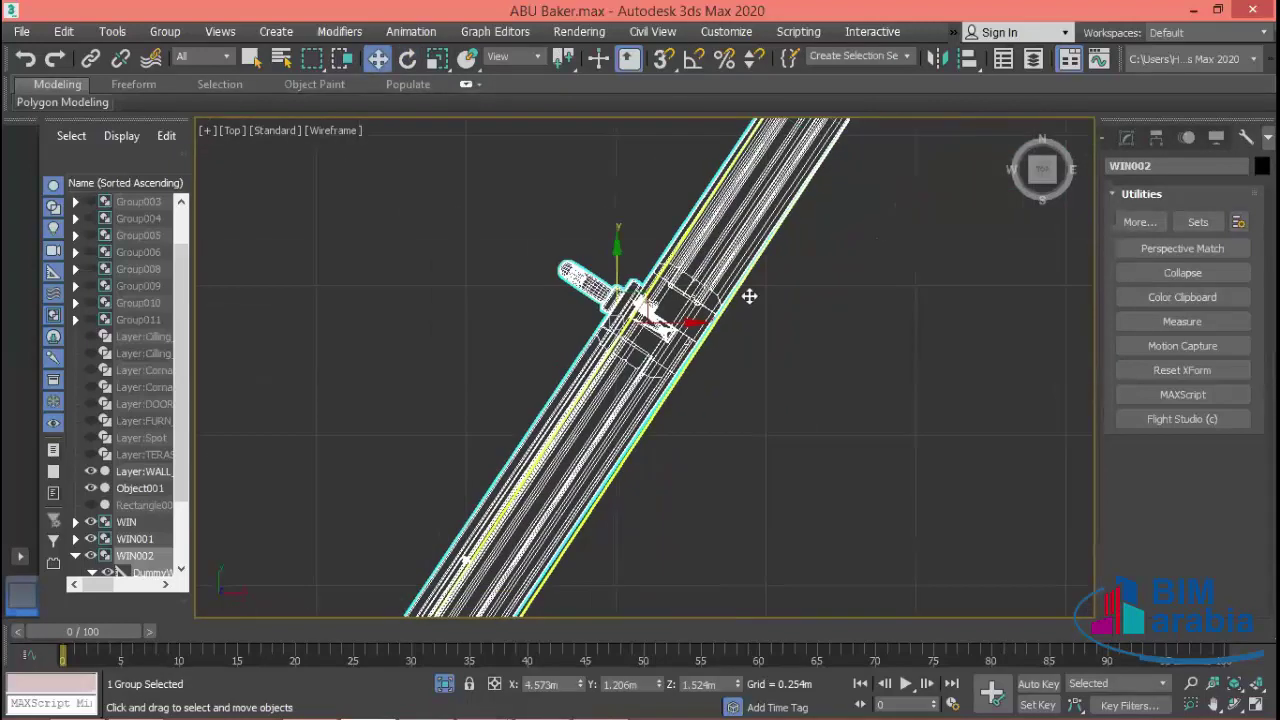
pyautogui.moveTo(749, 294); pyautogui.dragTo(759, 441, button='middle')
pyautogui.scroll(2, 759, 441)
pyautogui.scroll(2, 795, 407)
pyautogui.scroll(-4, 688, 491)
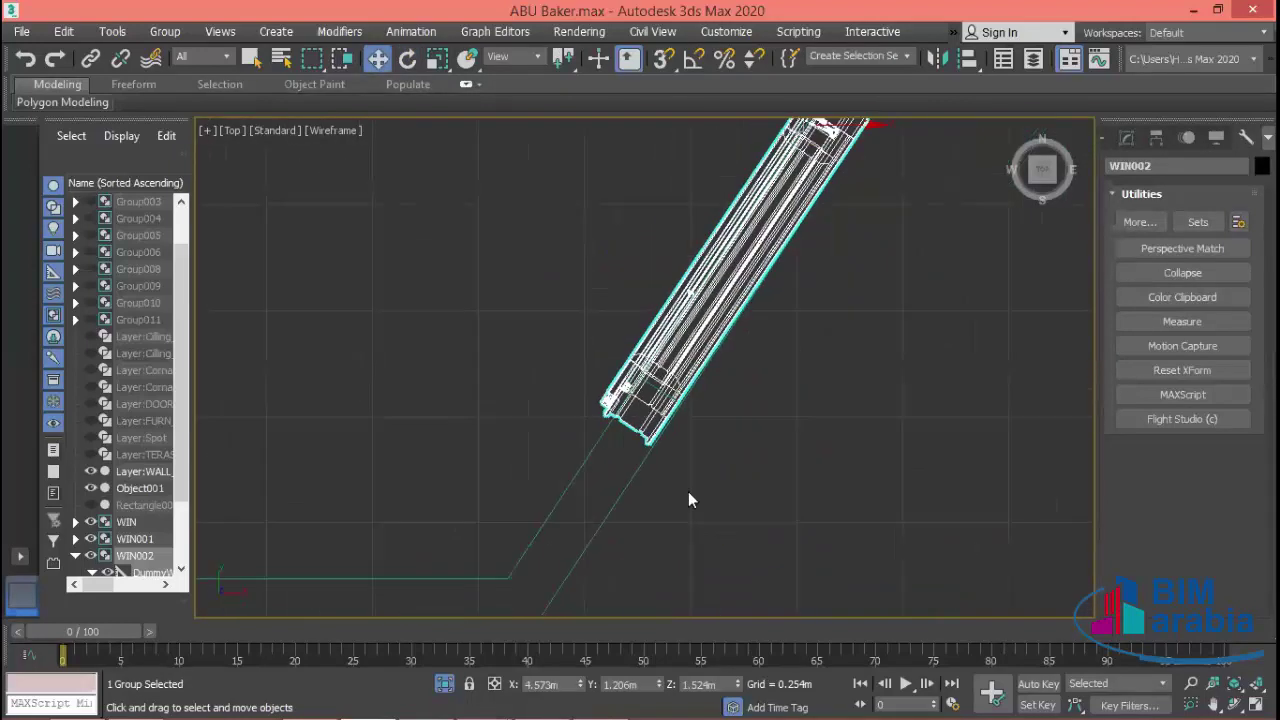
pyautogui.moveTo(688, 491); pyautogui.dragTo(764, 425, button='middle')
pyautogui.scroll(-3, 764, 425)
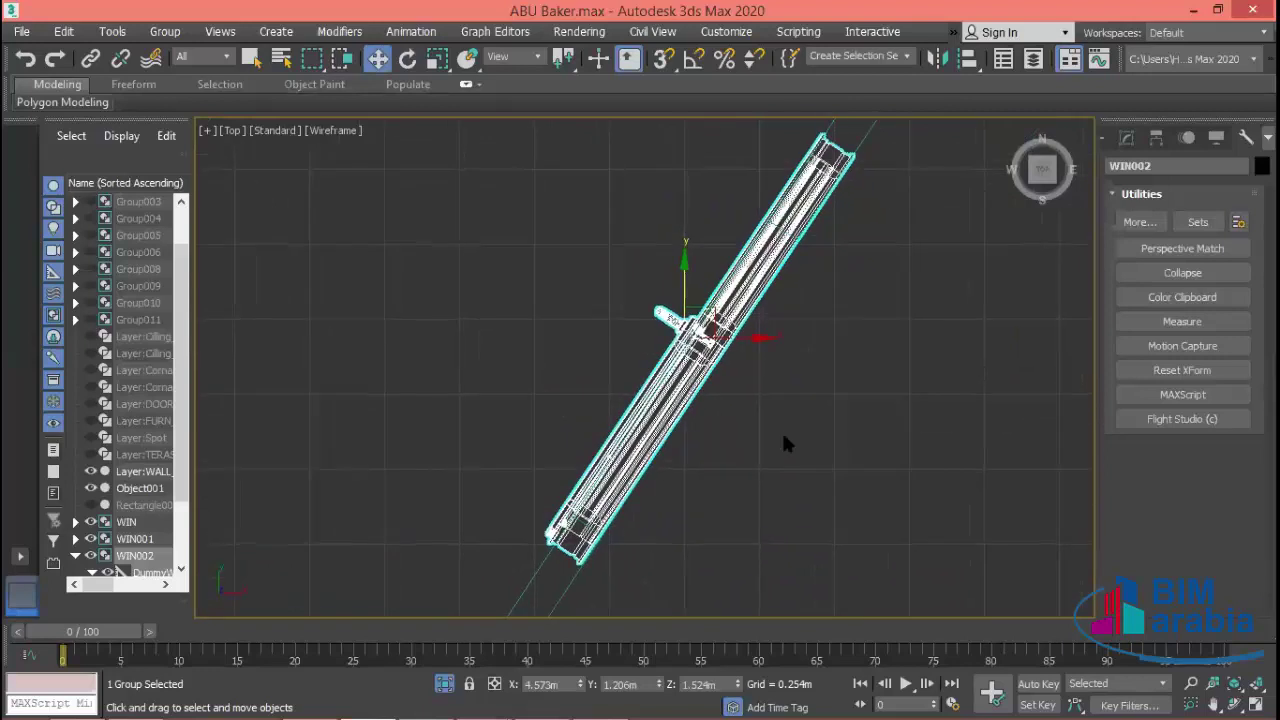
# - Make a final small rotation to about 56.97°, recheck alignment, and deselect the window
pyautogui.press('e')
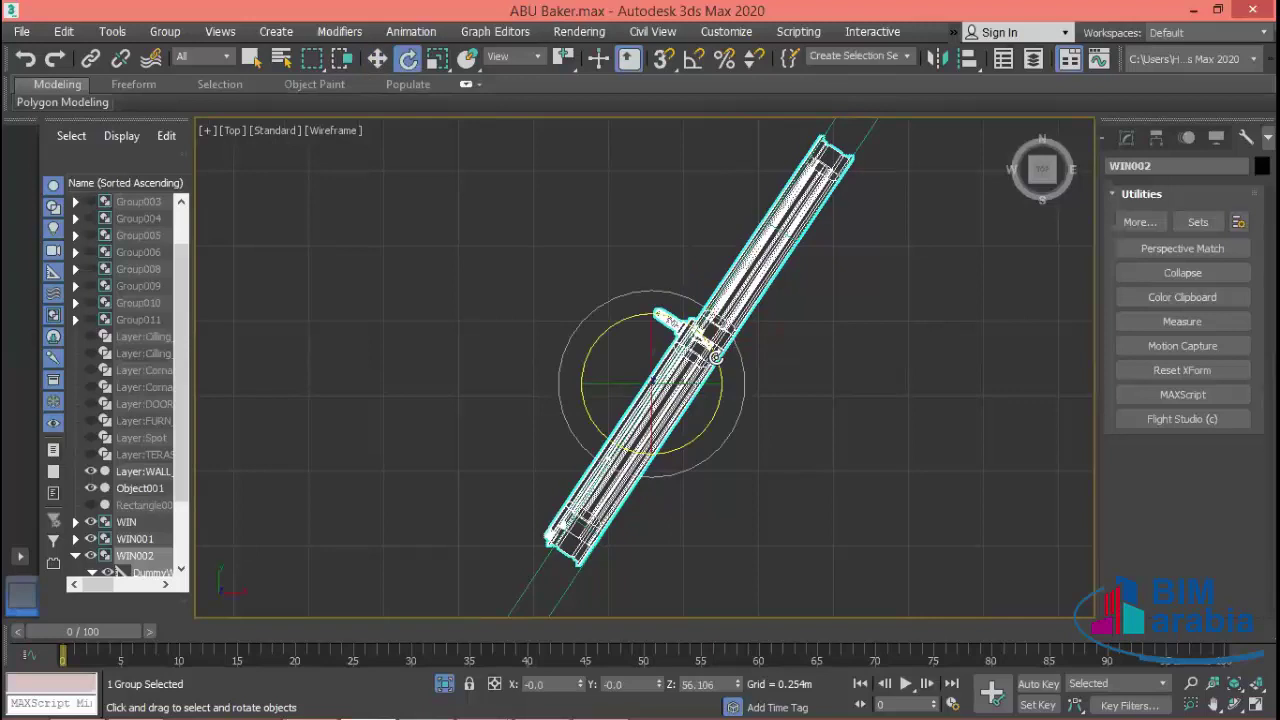
pyautogui.moveTo(716, 356); pyautogui.dragTo(715, 356)
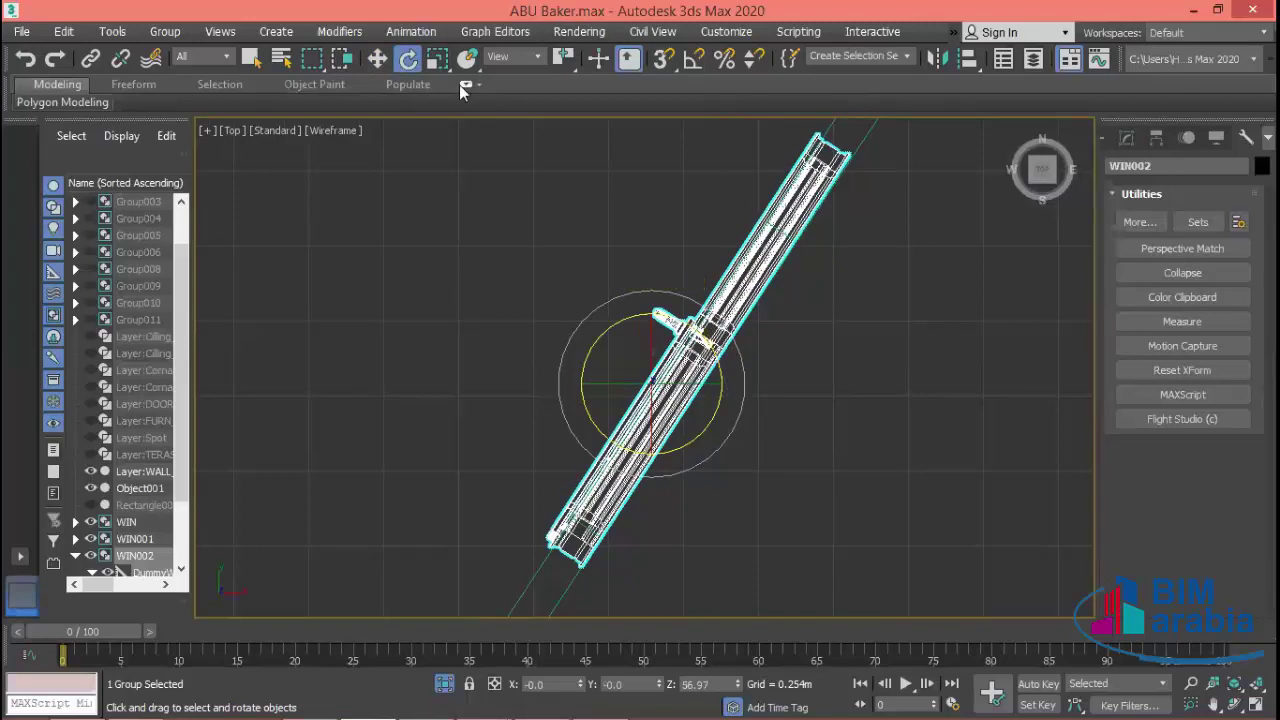
pyautogui.press('w')
pyautogui.scroll(5, 763, 134)
pyautogui.moveTo(874, 277); pyautogui.dragTo(790, 420, button='middle')
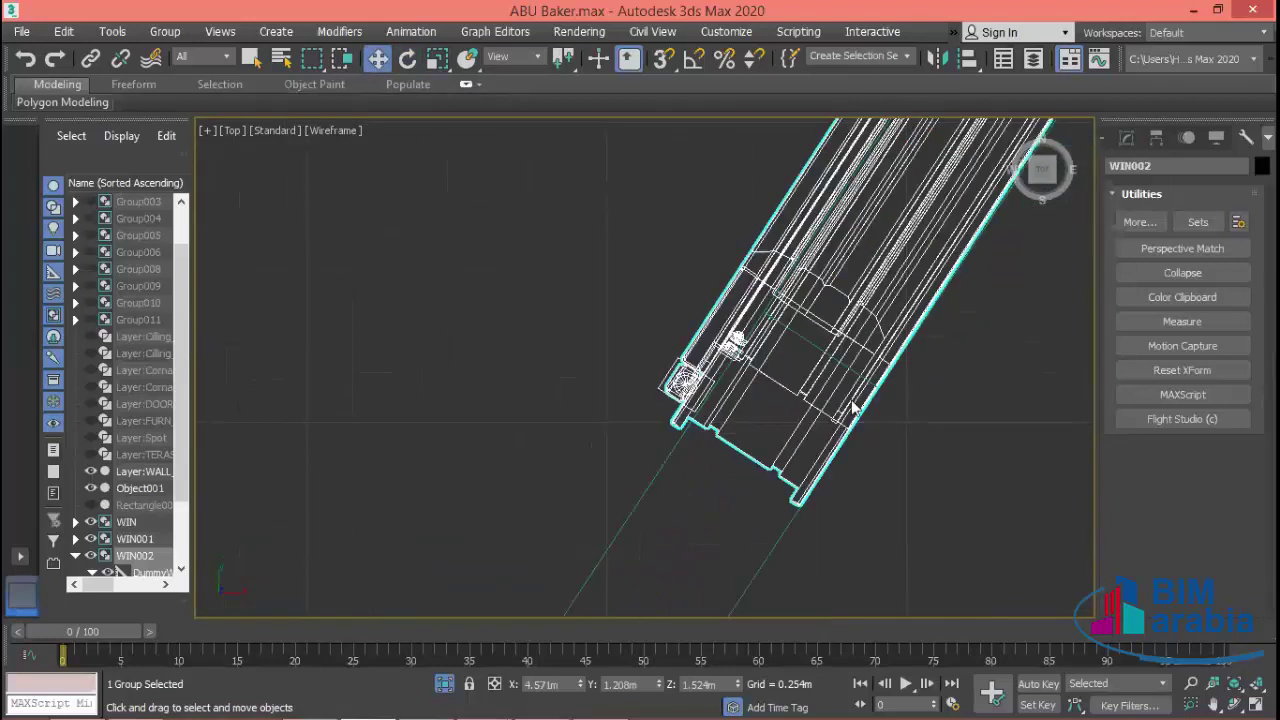
pyautogui.scroll(-3, 853, 347)
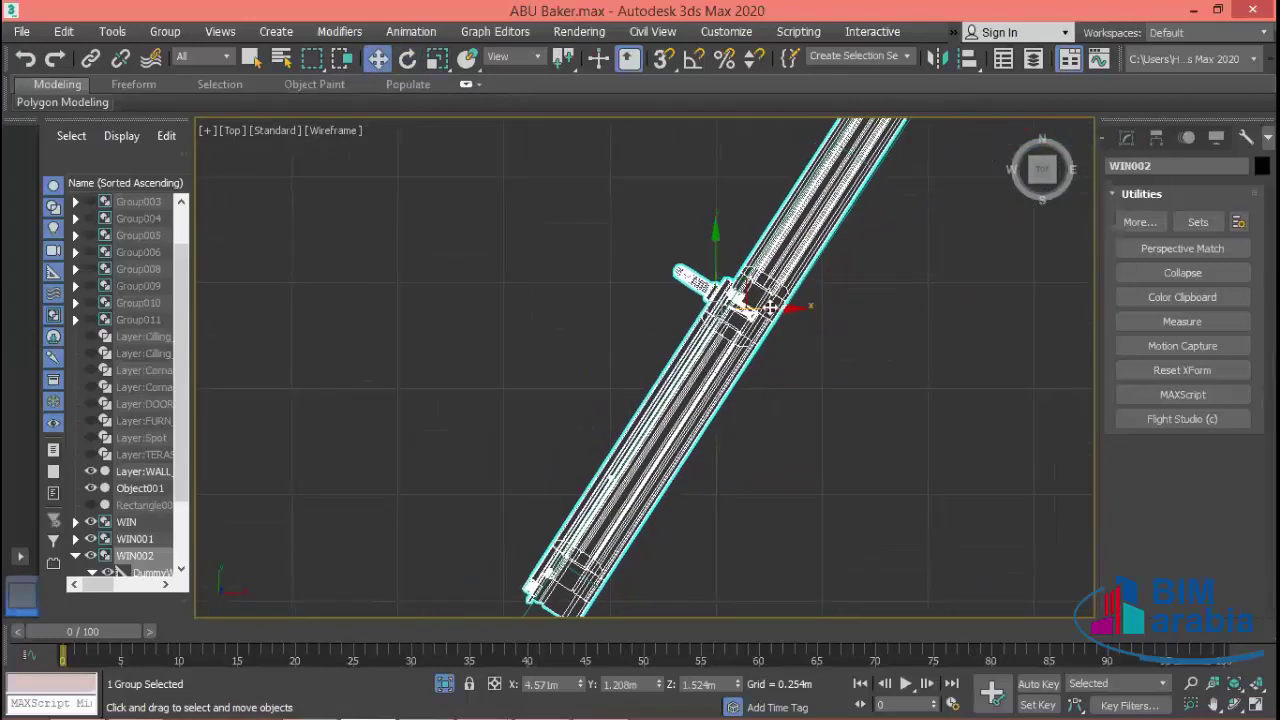
pyautogui.scroll(-2, 800, 330)
pyautogui.scroll(1, 828, 343)
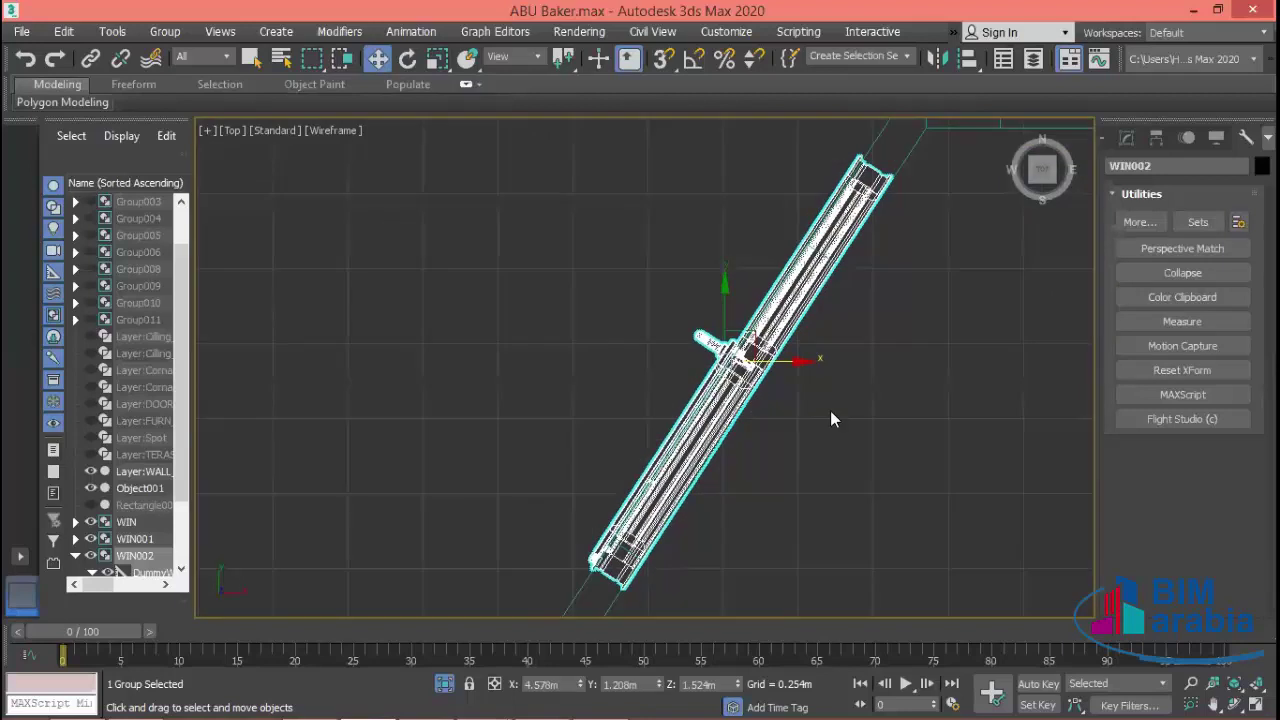
pyautogui.click(856, 442)
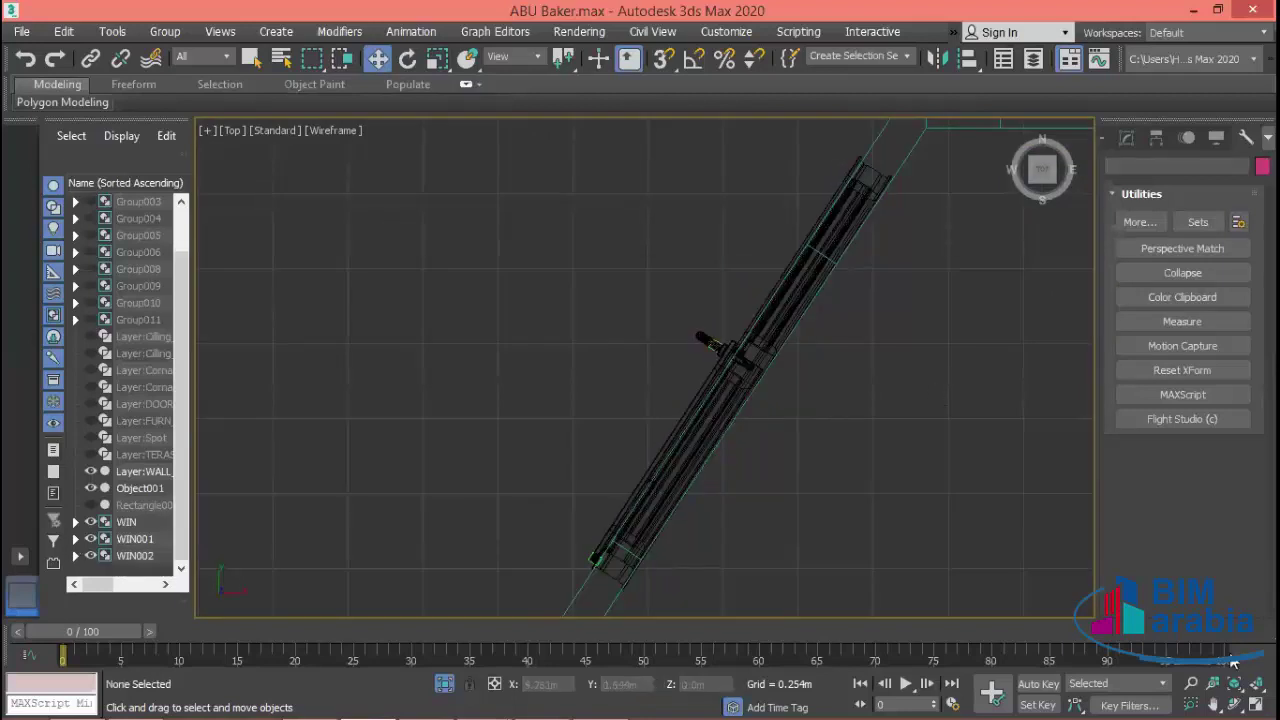
# - Restore the four viewports, select WIN002, and display its dimensions with the Measure utility
pyautogui.hotkey('alt', 'w')
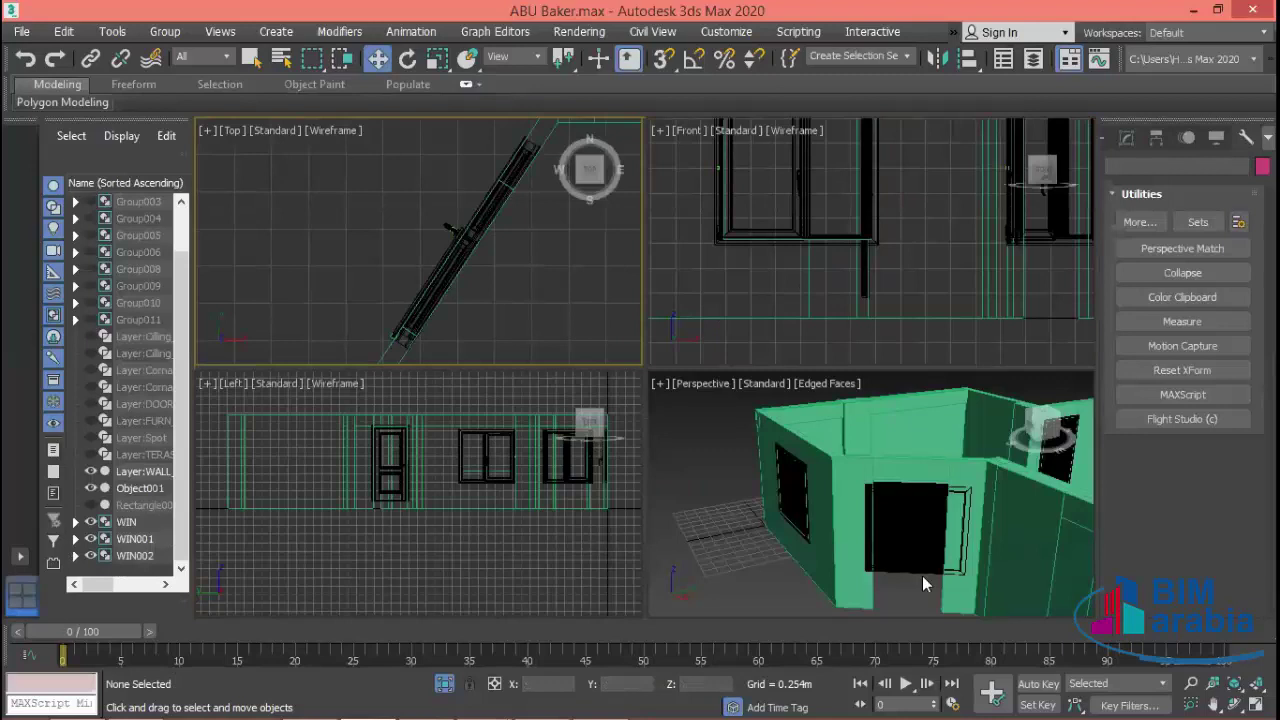
pyautogui.keyDown('alt'); pyautogui.moveTo(903, 480); pyautogui.dragTo(903, 466, button='middle'); pyautogui.keyUp('alt')
pyautogui.click(903, 470)
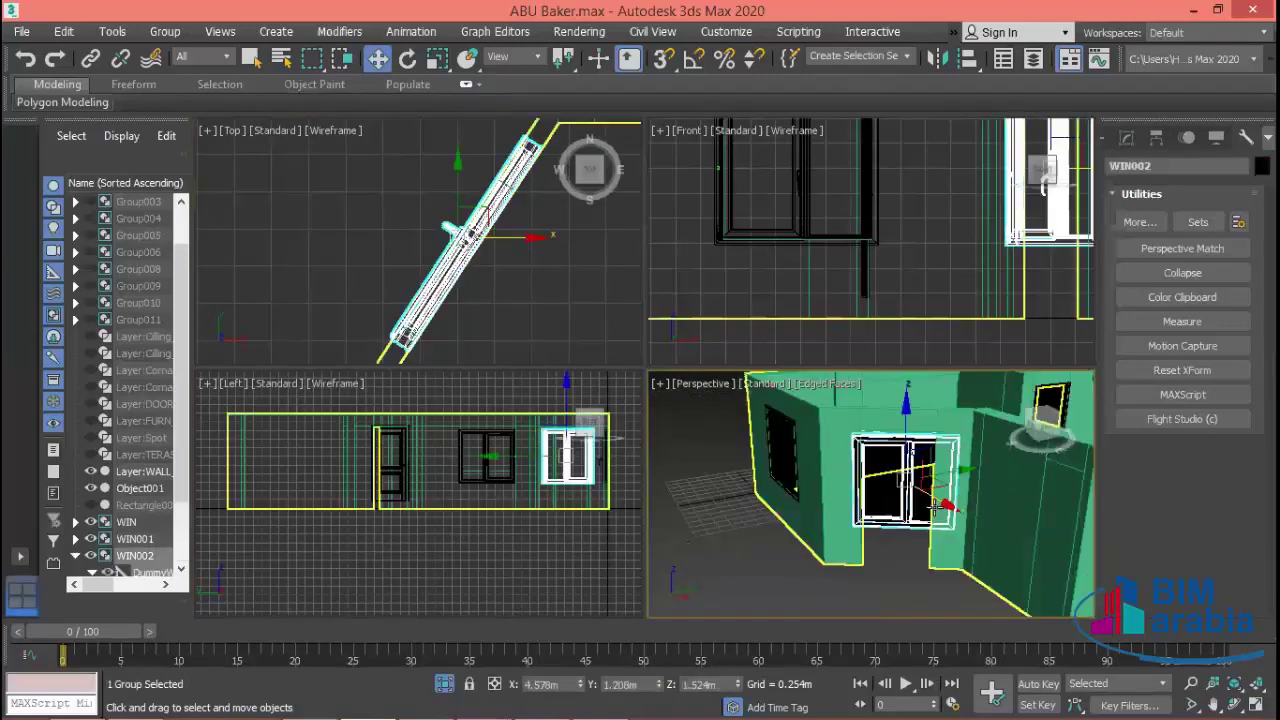
pyautogui.scroll(-3, 529, 285)
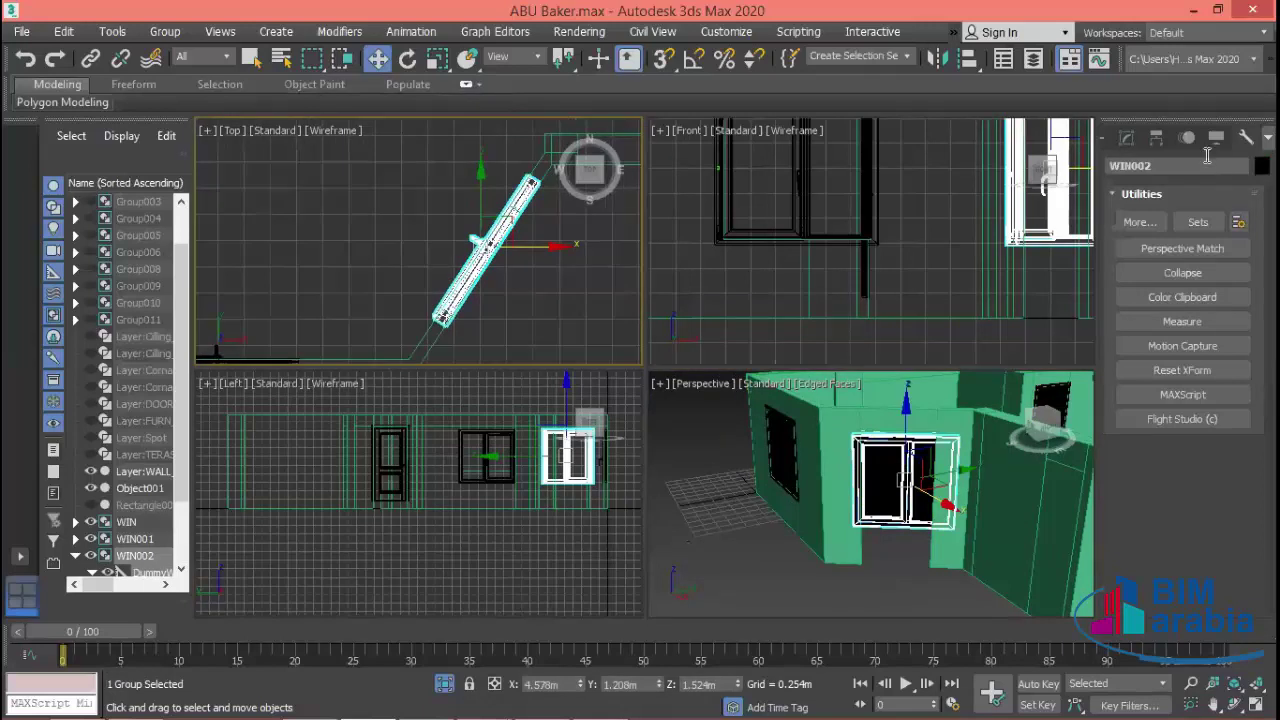
pyautogui.click(1190, 321)
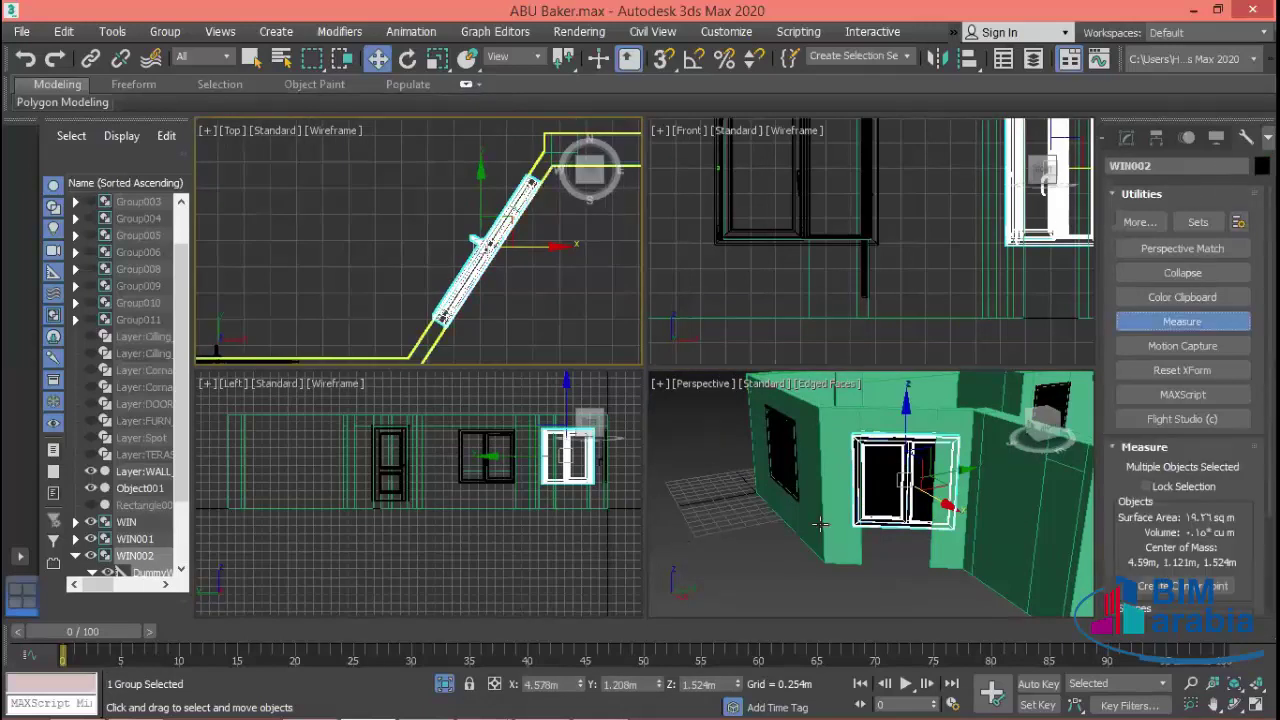
pyautogui.scroll(1, 570, 265)
pyautogui.scroll(1, 530, 282)
pyautogui.scroll(2, 515, 295)
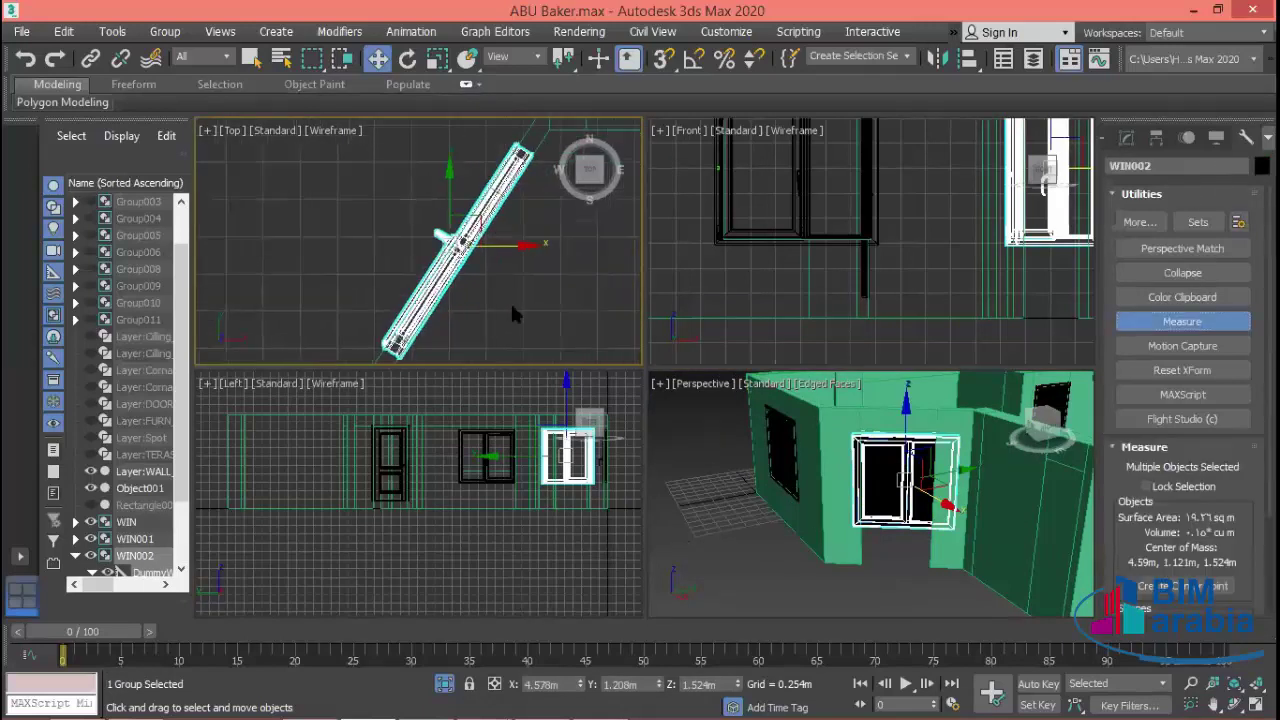
# - Uniformly scale WIN002 down to about 0.97 × 1.323 × 1.34 m
pyautogui.click(437, 58)
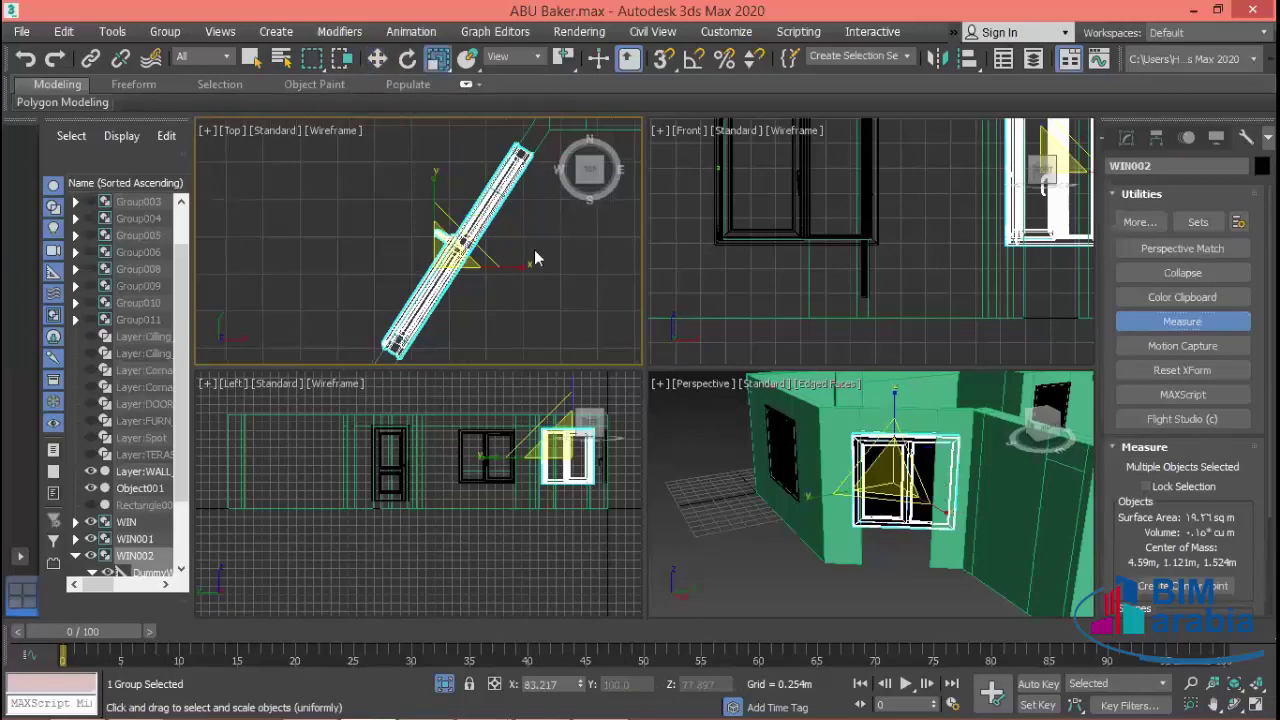
pyautogui.moveTo(438, 230); pyautogui.dragTo(527, 298)
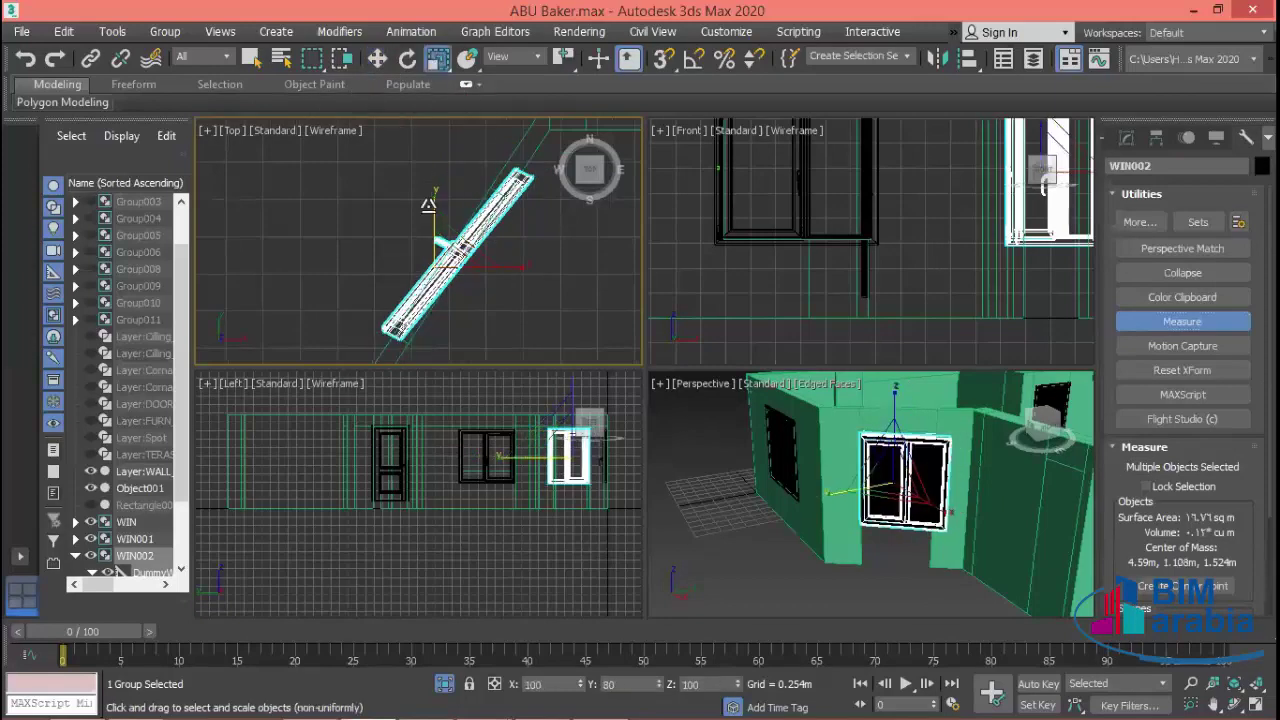
pyautogui.hotkey('ctrl', 'z')
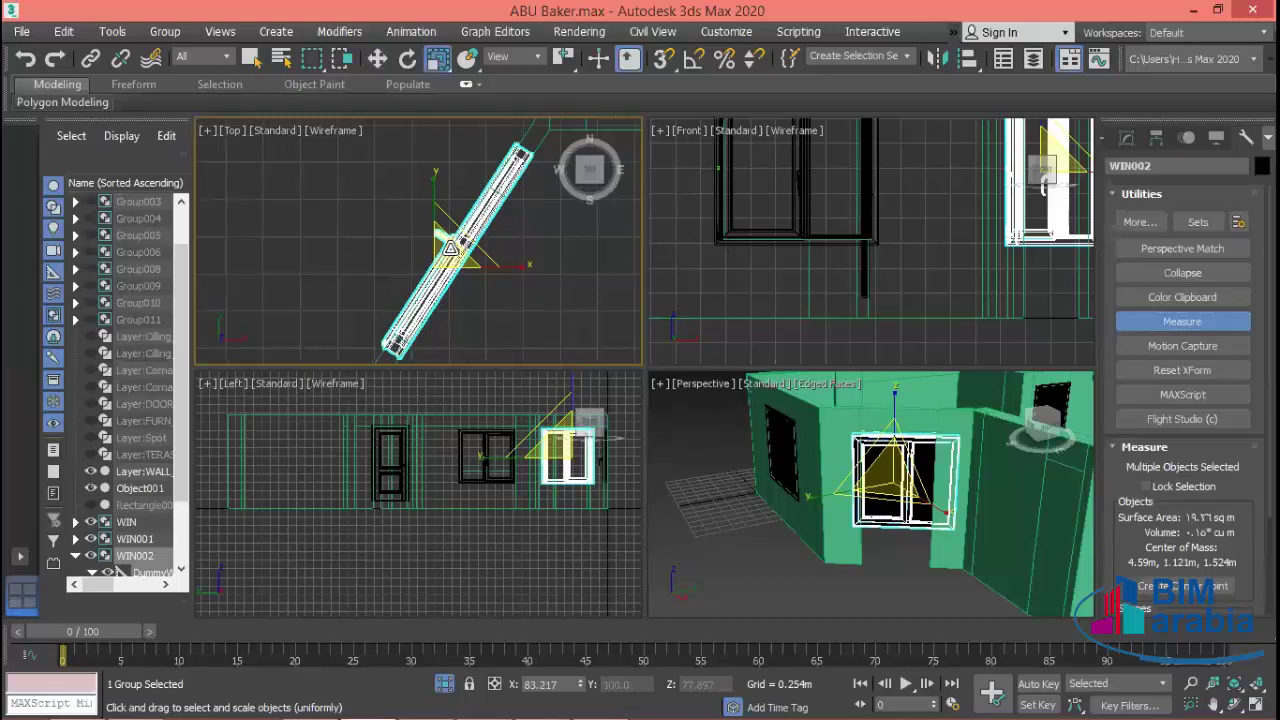
pyautogui.moveTo(452, 242); pyautogui.dragTo(478, 265)
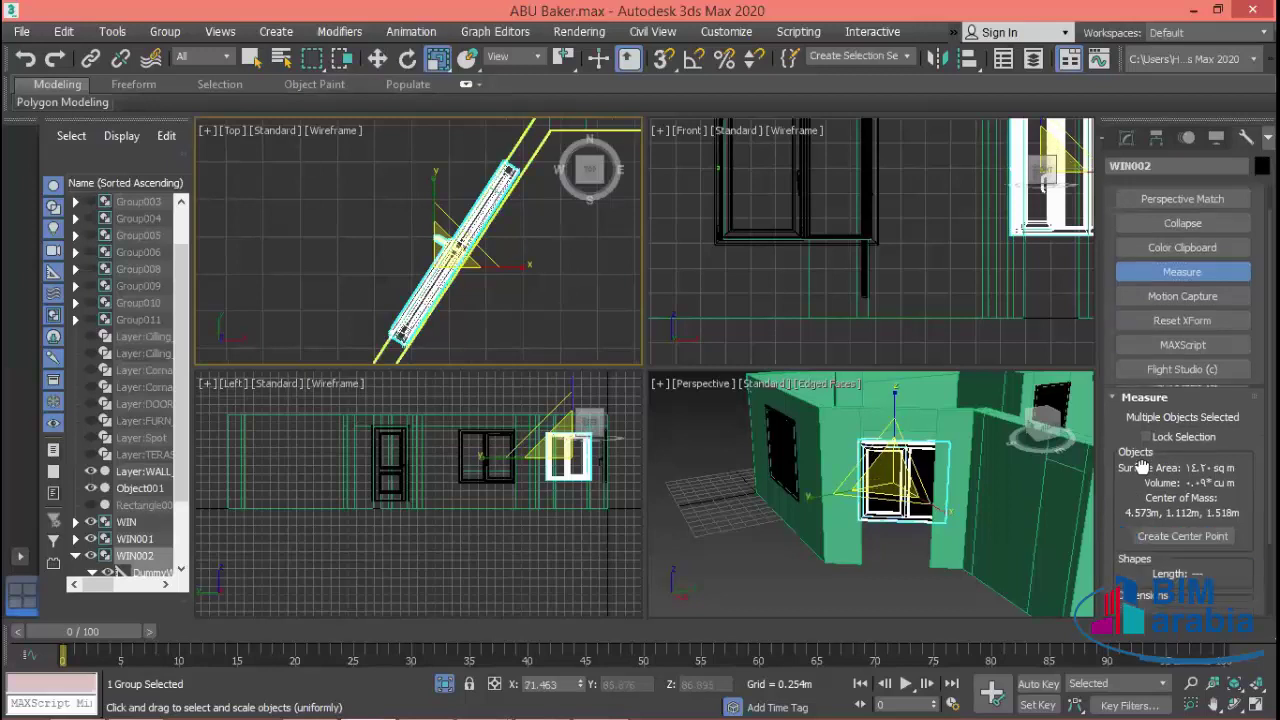
pyautogui.scroll(-3, 1177, 251)
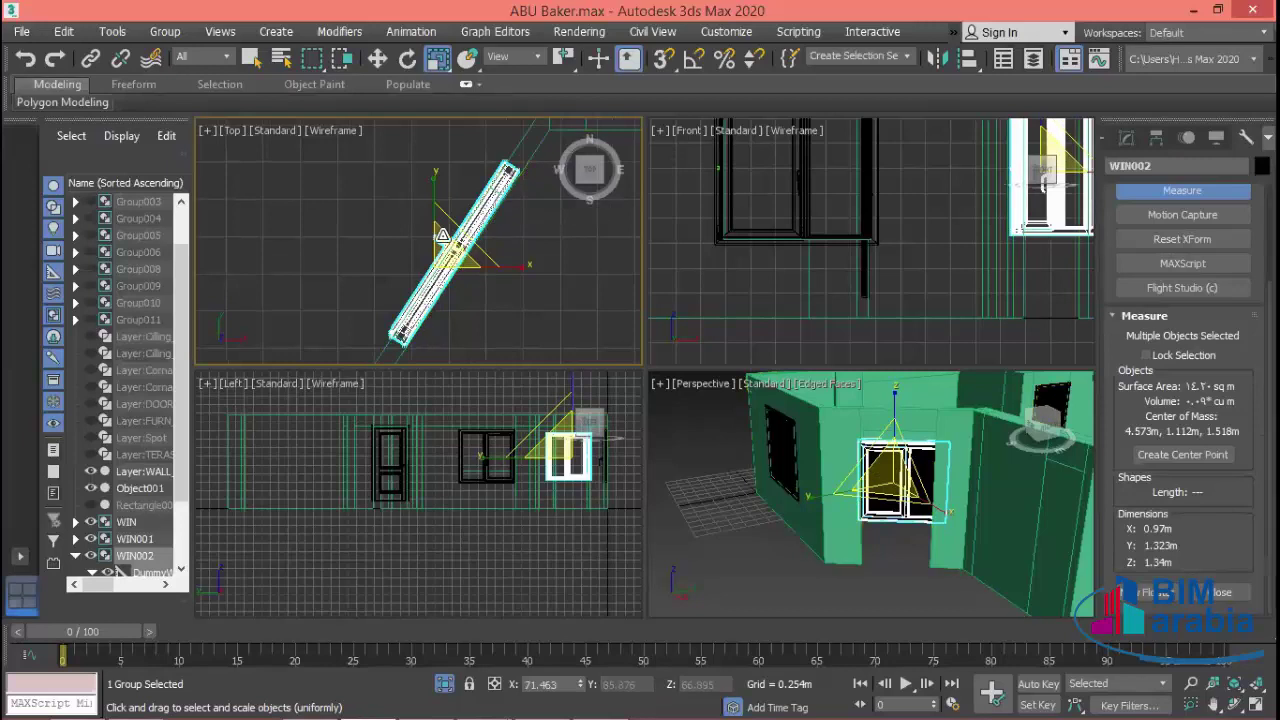
# - Scale WIN002 uniformly to about 95%, then stretch it taller to about 2.5 m in the Front view
pyautogui.moveTo(443, 246)
pyautogui.mouseDown()
pyautogui.moveTo(451, 256)
pyautogui.moveTo(438, 253)
pyautogui.mouseUp()
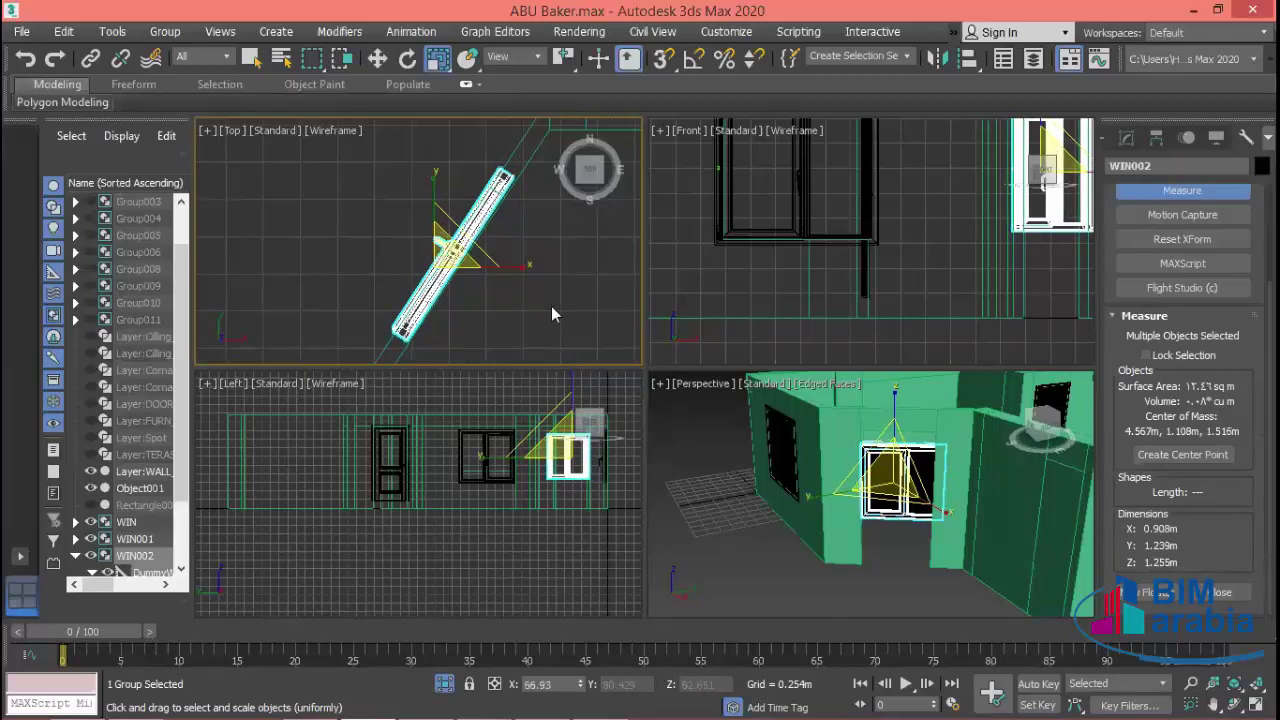
pyautogui.scroll(-5, 860, 334)
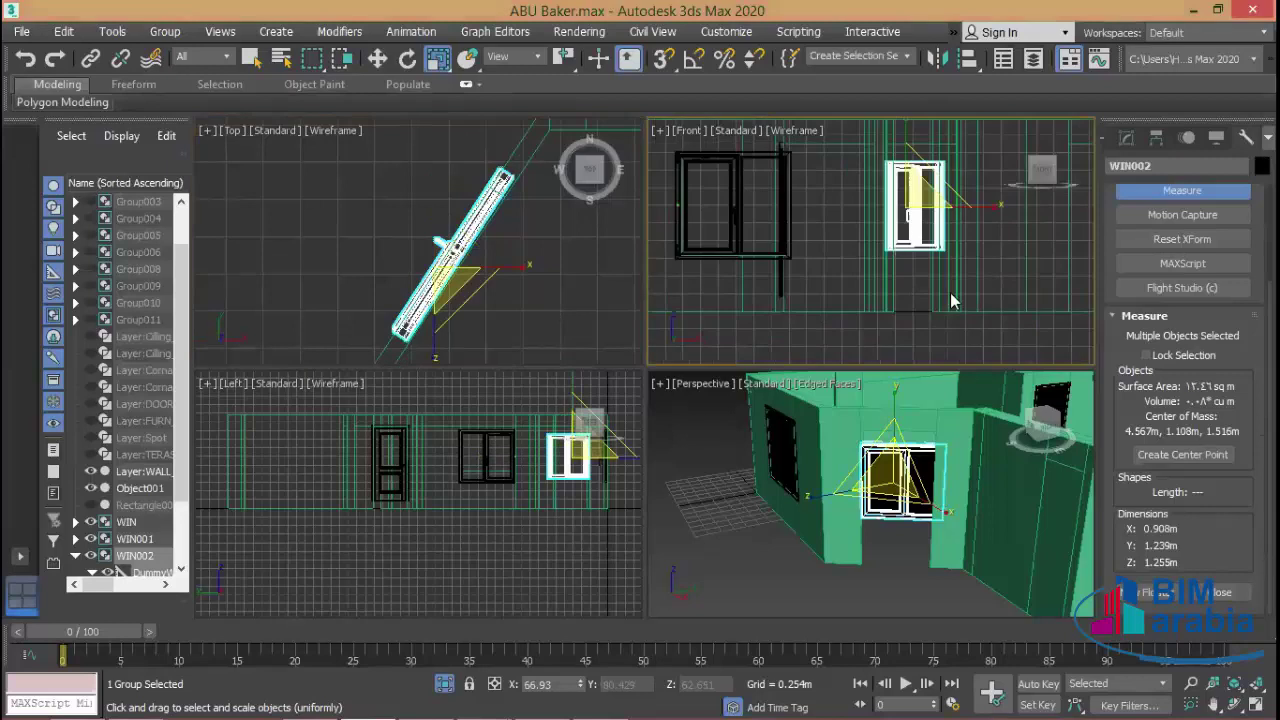
pyautogui.moveTo(893, 178); pyautogui.dragTo(927, 257)
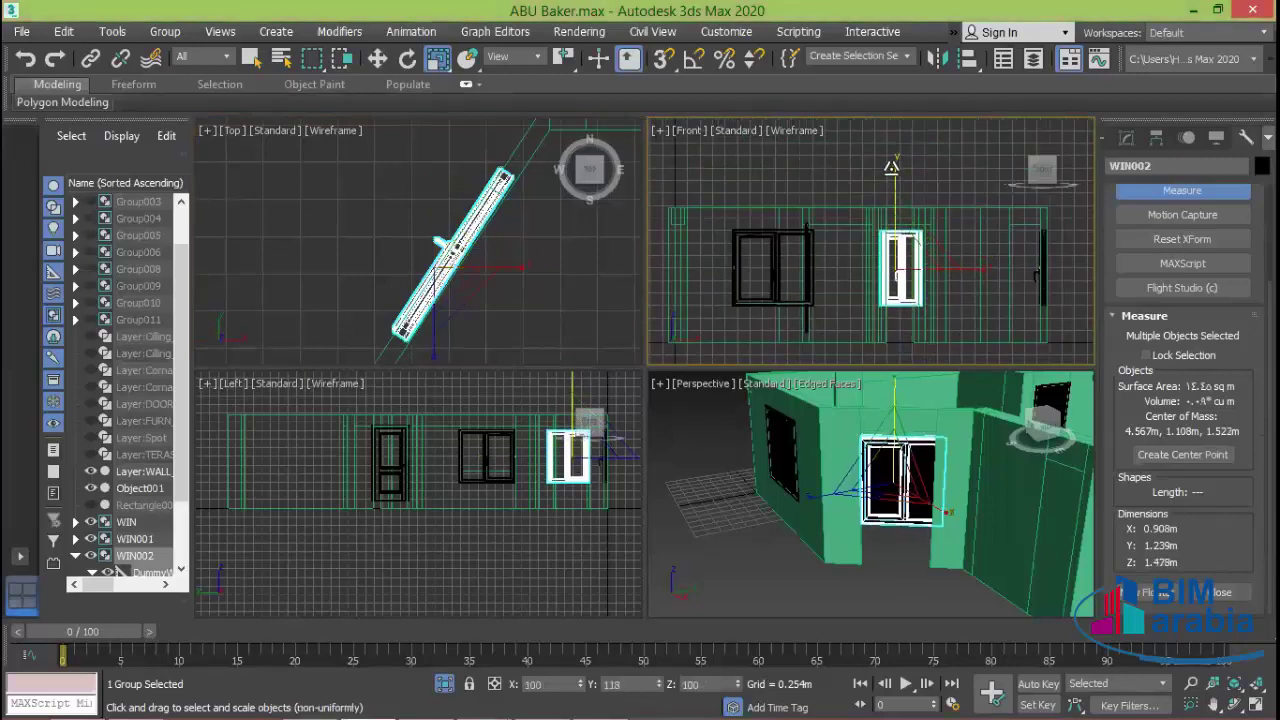
pyautogui.moveTo(927, 257); pyautogui.dragTo(915, 235, button='middle')
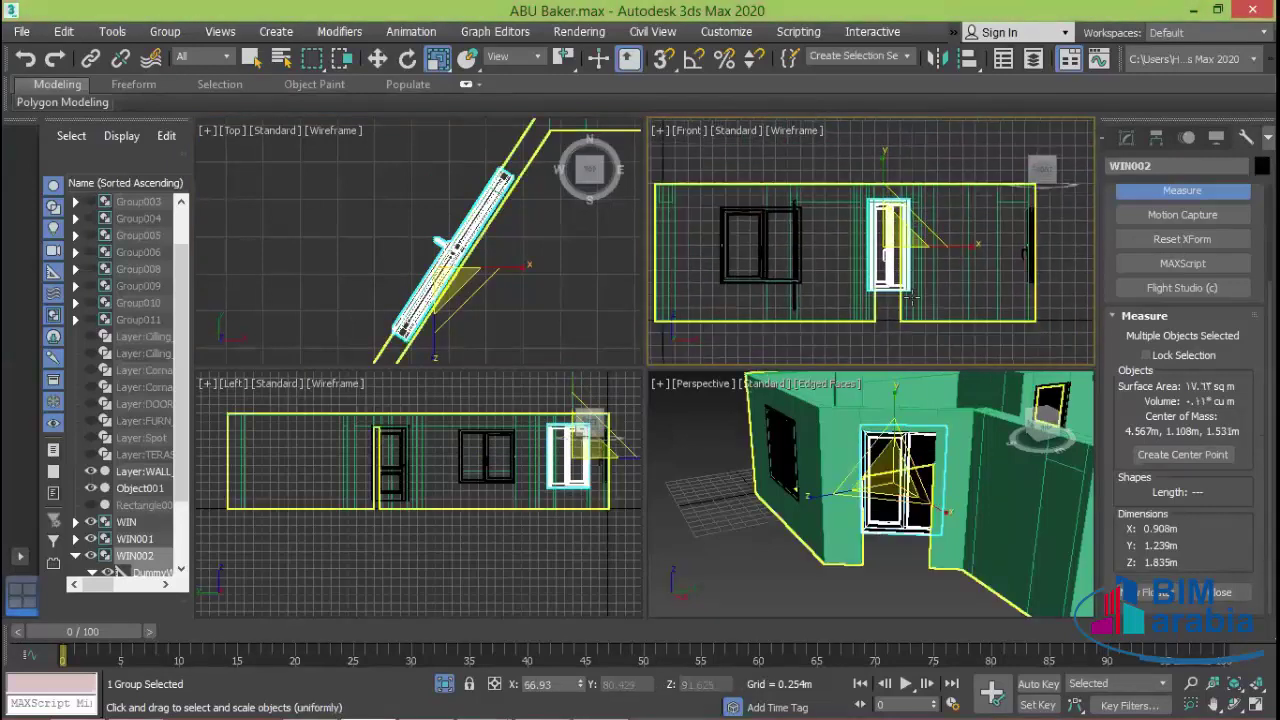
pyautogui.scroll(3, 903, 280)
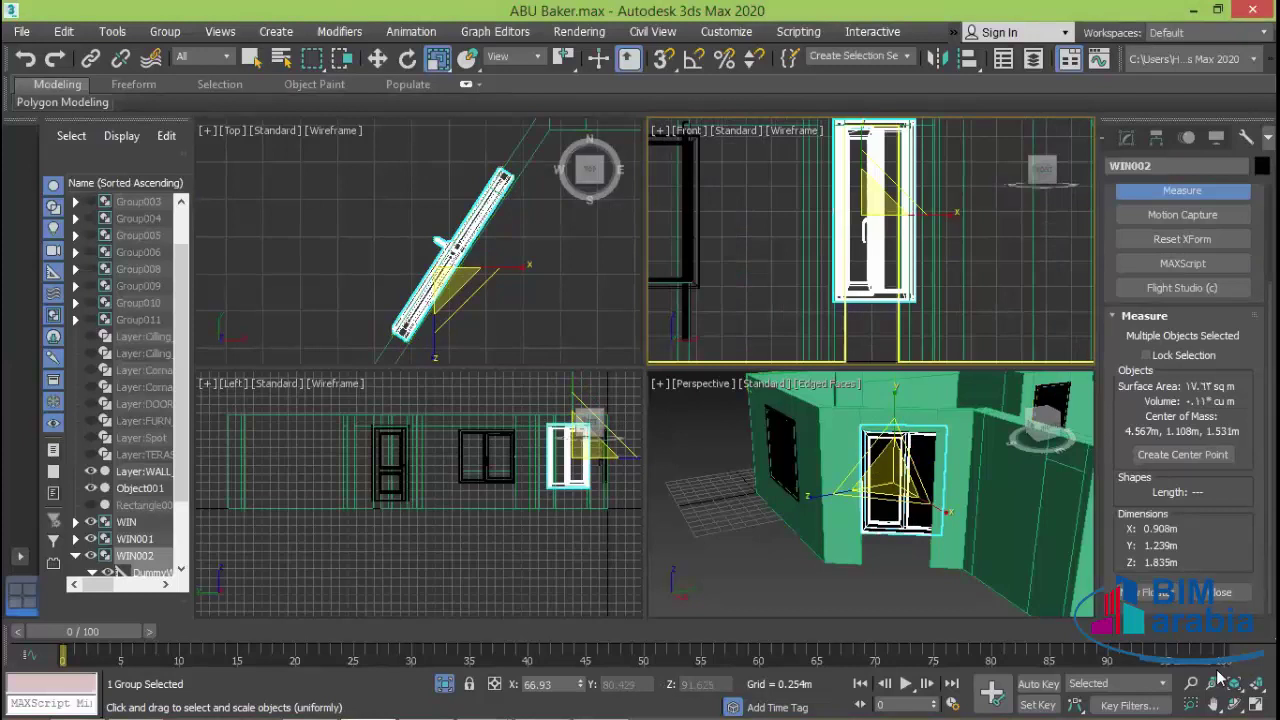
pyautogui.hotkey('alt', 'w')
pyautogui.scroll(-3, 990, 319)
pyautogui.scroll(-1, 920, 380)
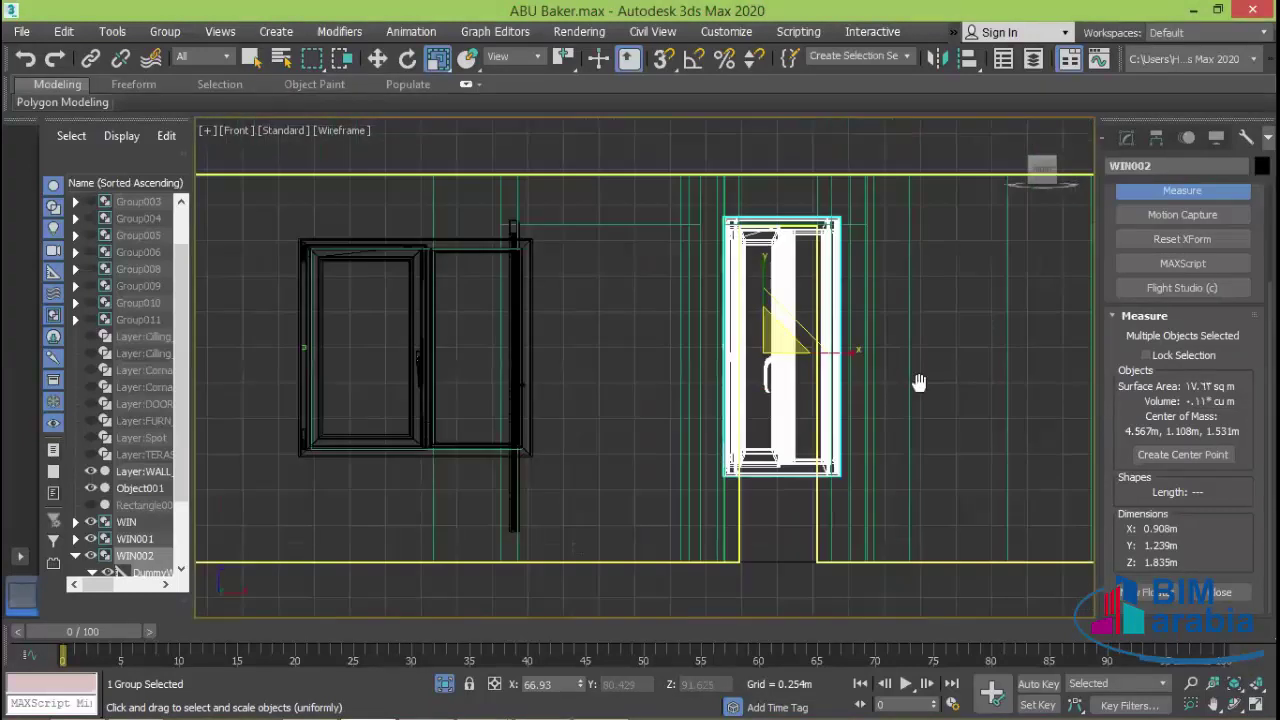
pyautogui.scroll(1, 813, 296)
pyautogui.scroll(3, 805, 290)
pyautogui.scroll(2, 800, 288)
pyautogui.scroll(-2, 800, 286)
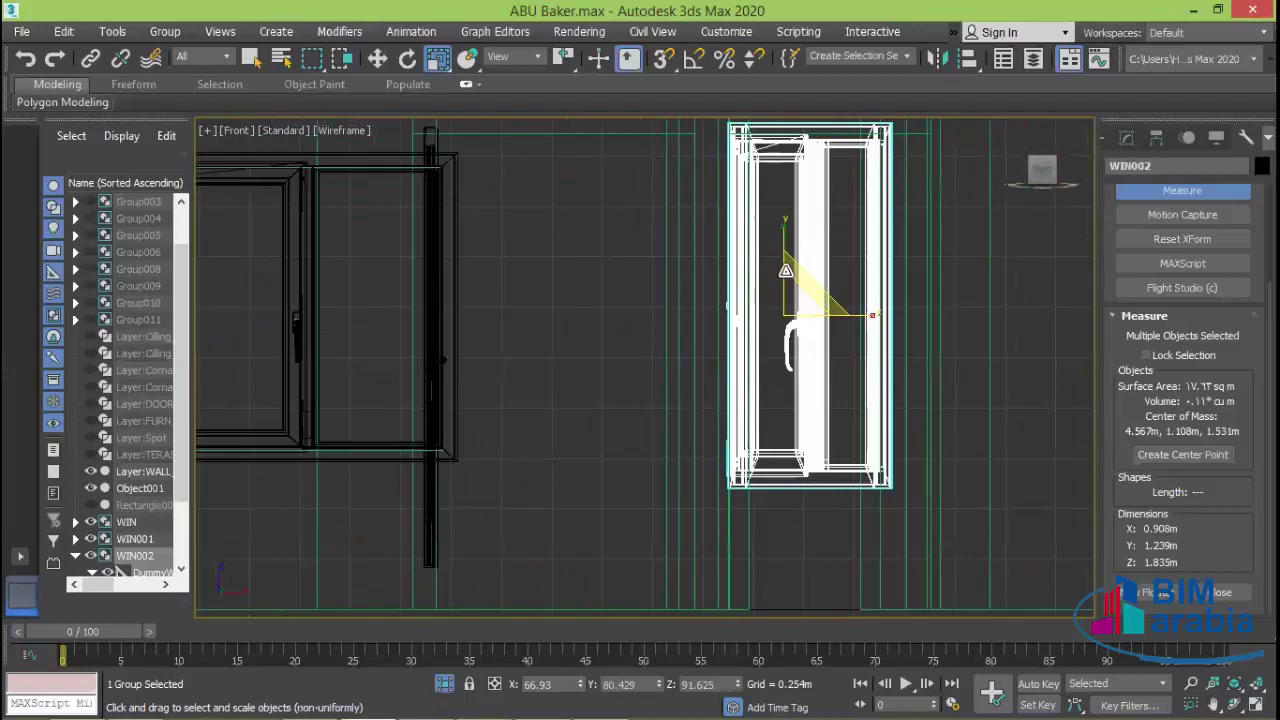
pyautogui.moveTo(786, 265); pyautogui.dragTo(786, 185)
pyautogui.scroll(-3, 885, 340)
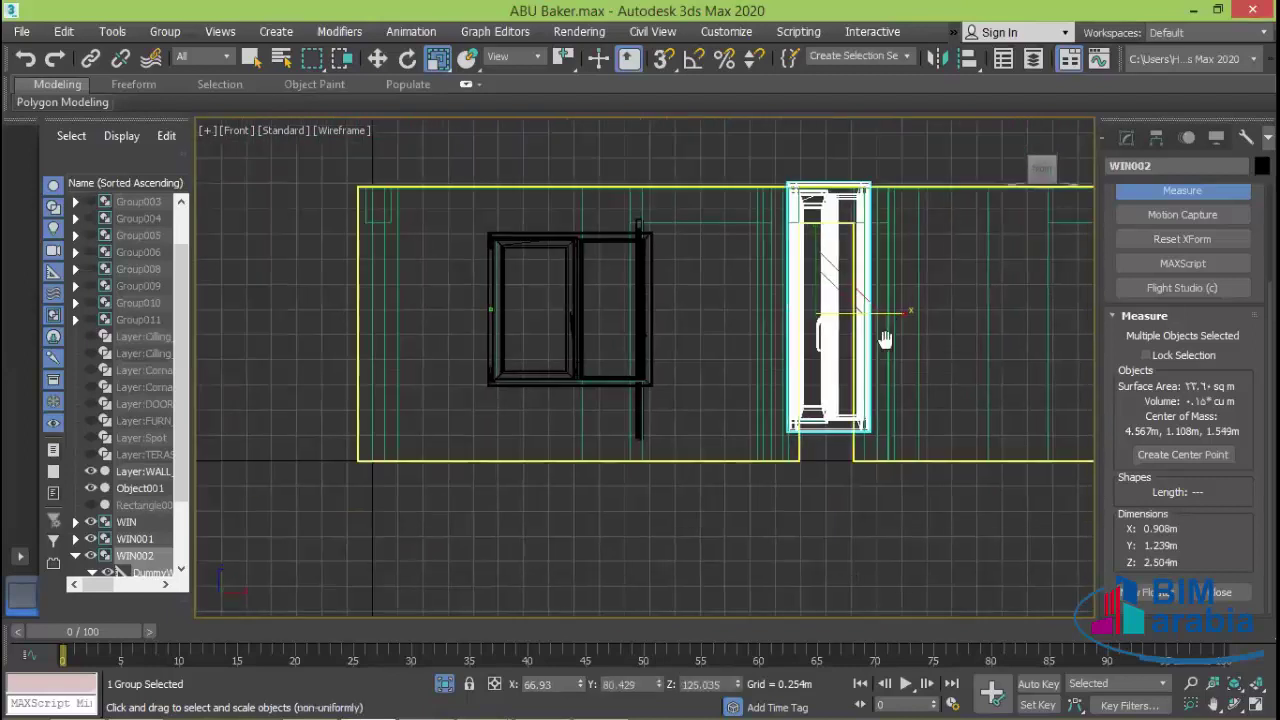
# - Lower the WIN002 door group into its wall opening
pyautogui.moveTo(885, 340); pyautogui.dragTo(879, 362, button='middle')
pyautogui.press('w')
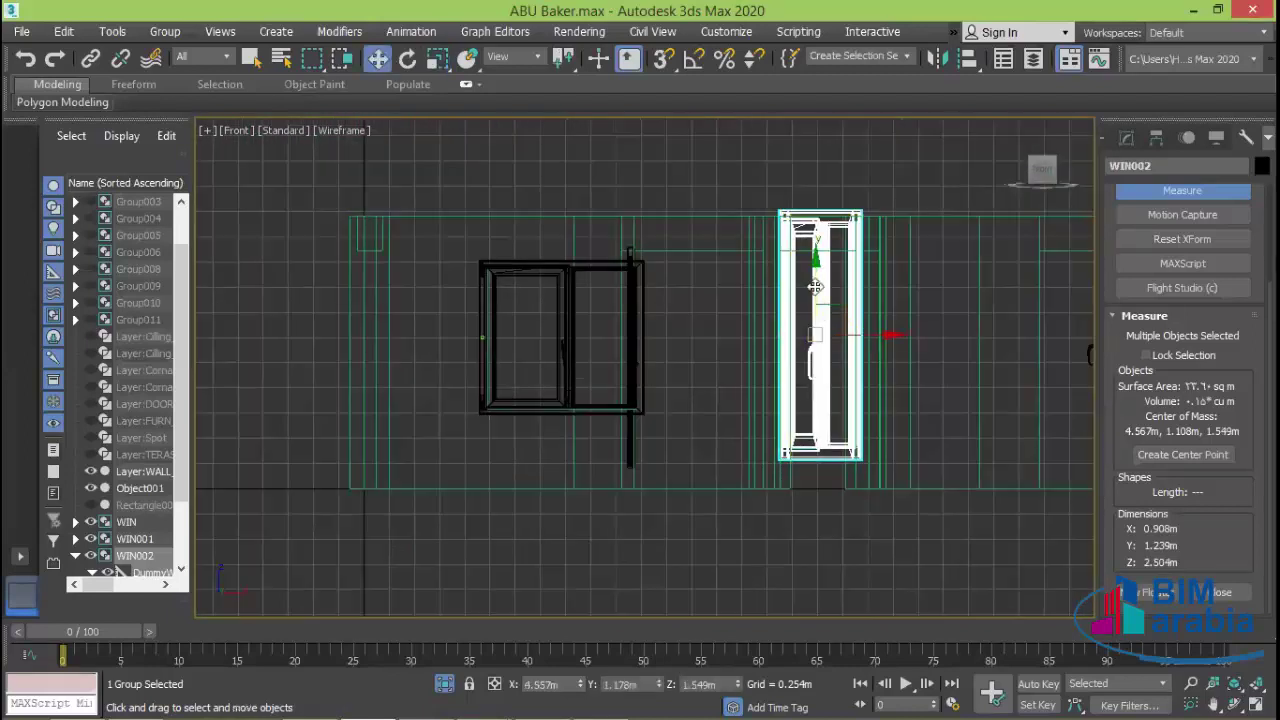
pyautogui.moveTo(815, 311); pyautogui.dragTo(817, 317)
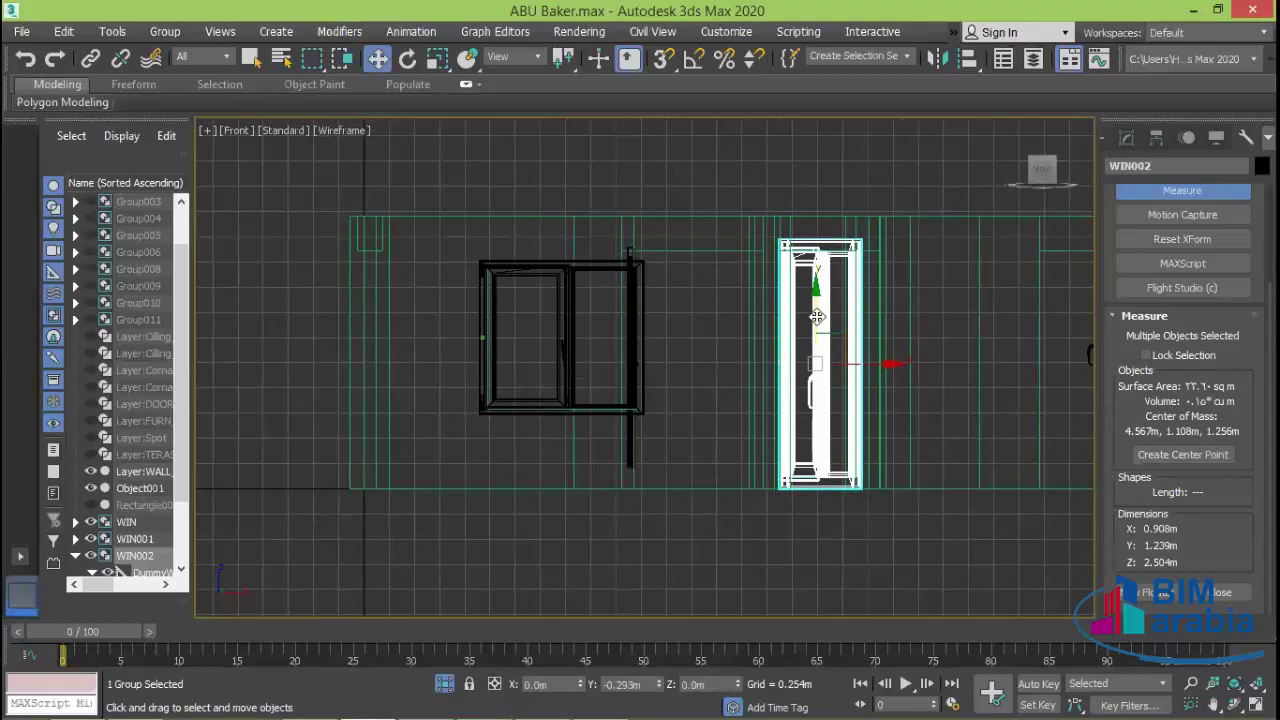
pyautogui.scroll(2, 836, 263)
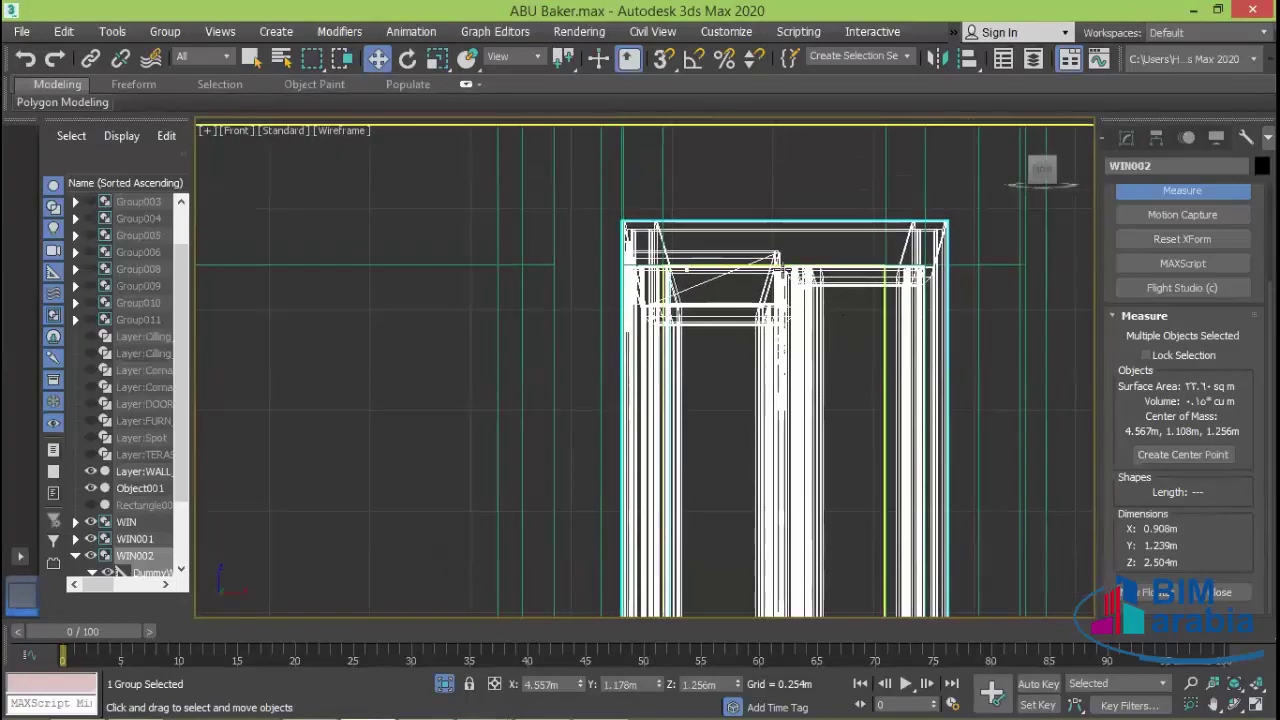
pyautogui.scroll(-5, 800, 290)
# - Shorten the door group to 2.378 m tall, then check it in the perspective view
pyautogui.click(437, 58)
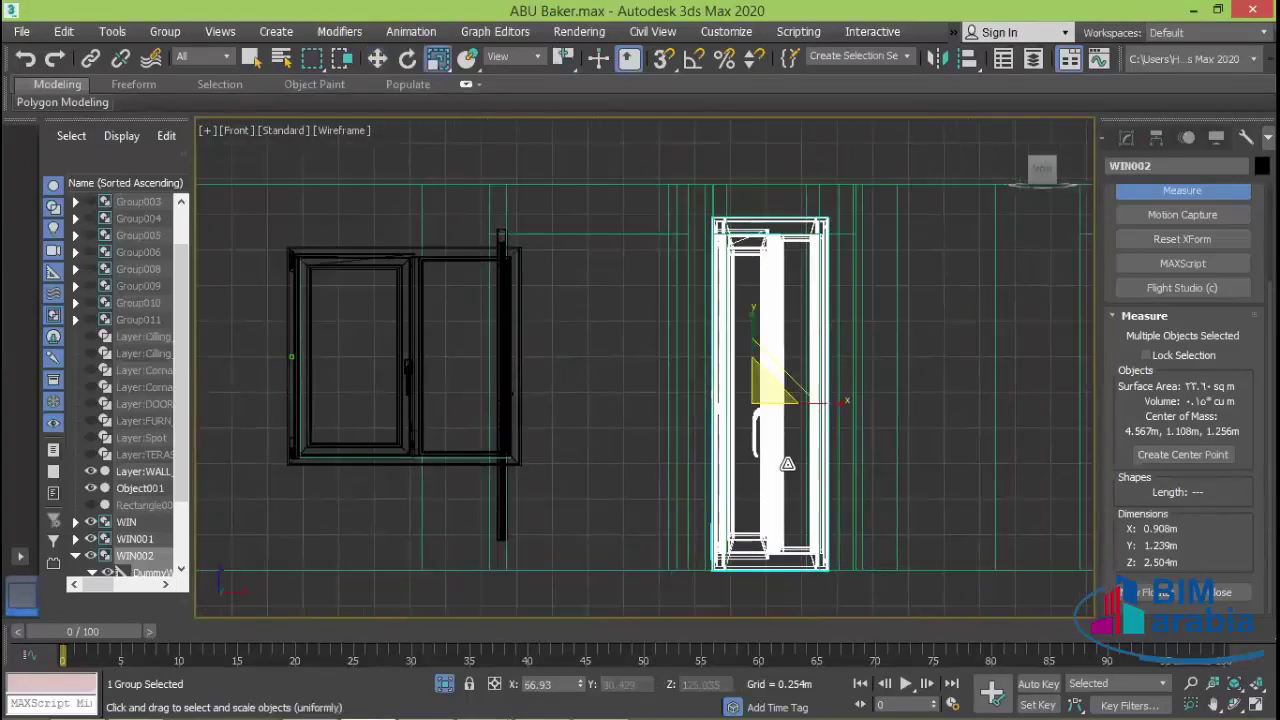
pyautogui.moveTo(751, 330); pyautogui.dragTo(766, 334)
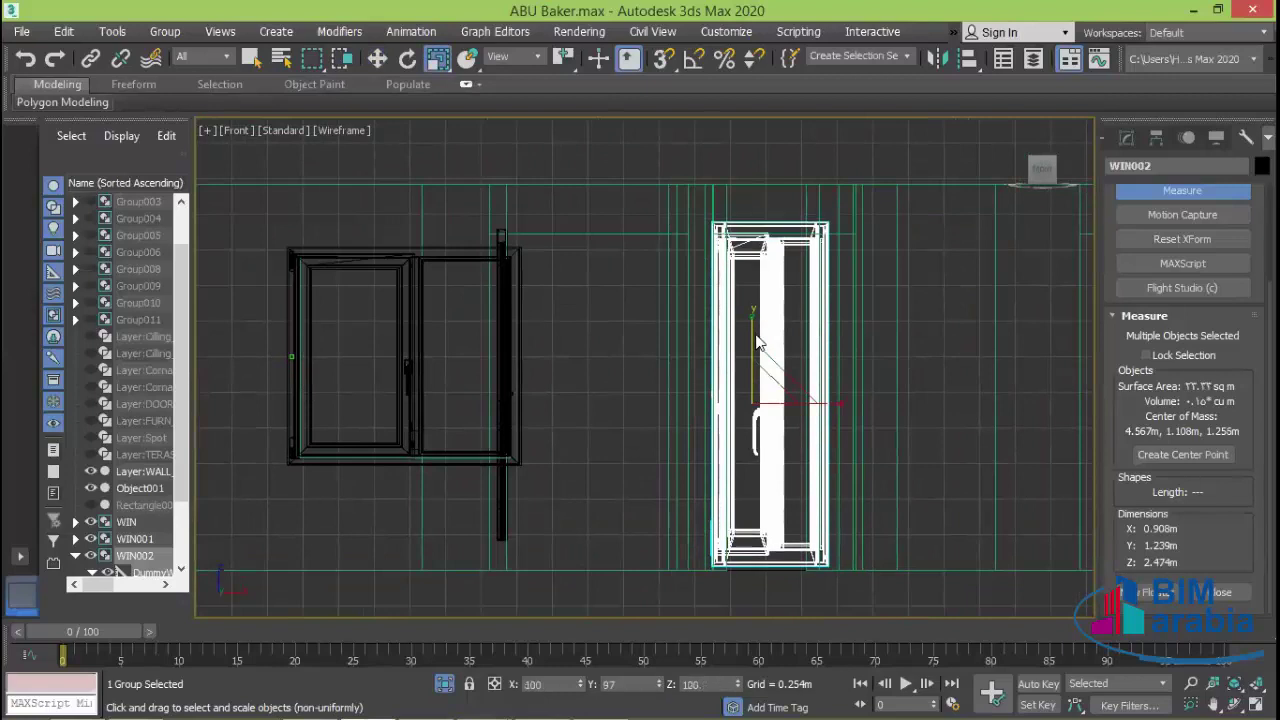
pyautogui.click(378, 58)
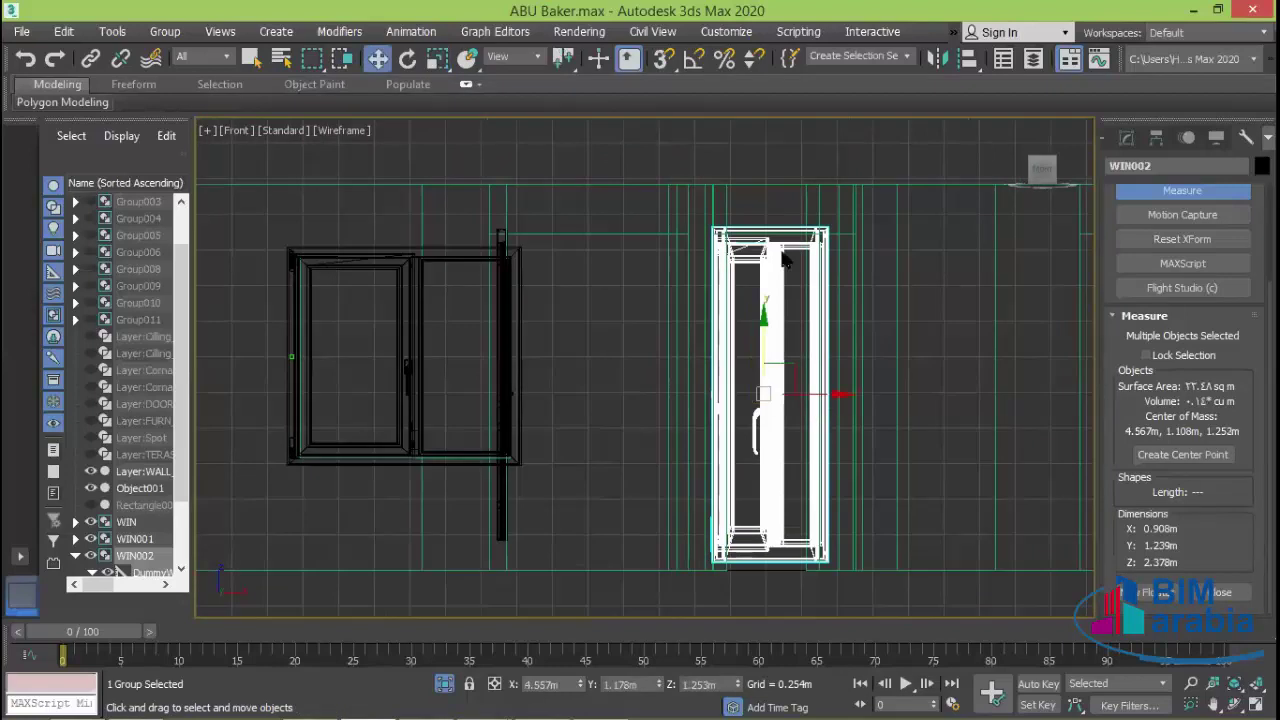
pyautogui.scroll(5, 805, 234)
pyautogui.scroll(-3, 932, 360)
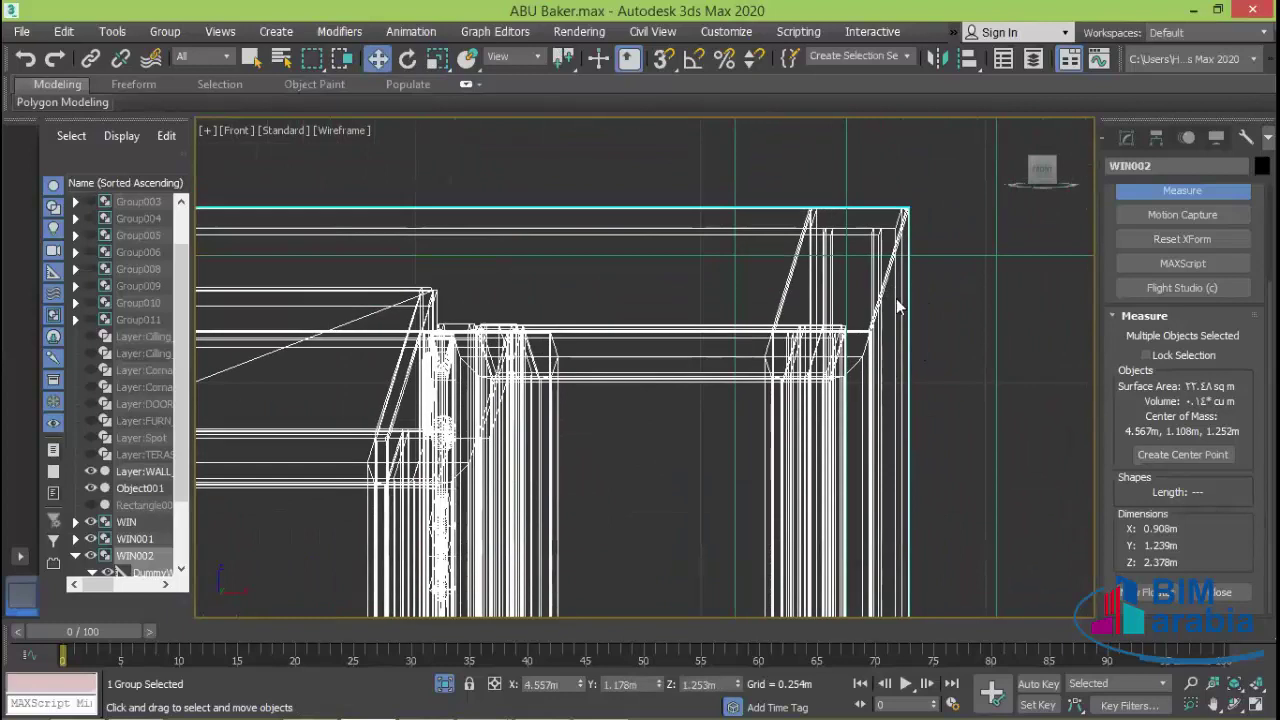
pyautogui.scroll(-2, 896, 298)
pyautogui.scroll(-2, 956, 345)
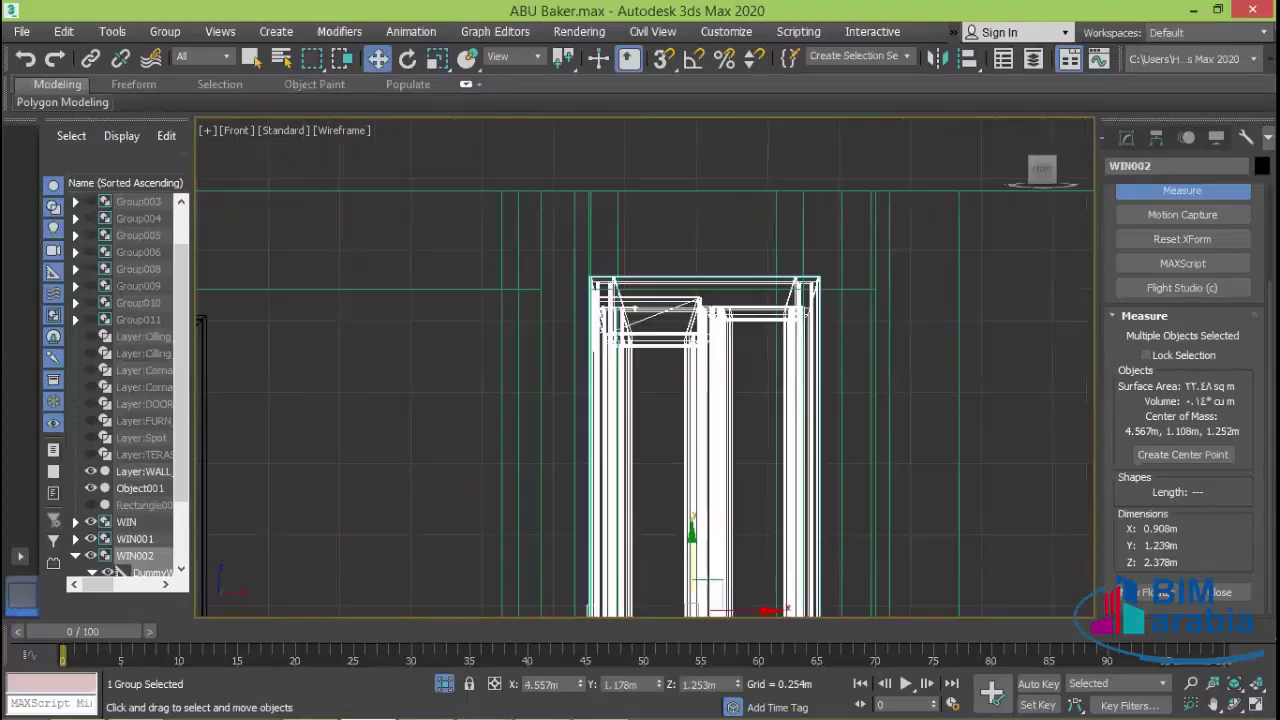
pyautogui.click(1256, 705)
pyautogui.keyDown('alt'); pyautogui.moveTo(949, 546); pyautogui.dragTo(844, 488, button='middle'); pyautogui.keyUp('alt')
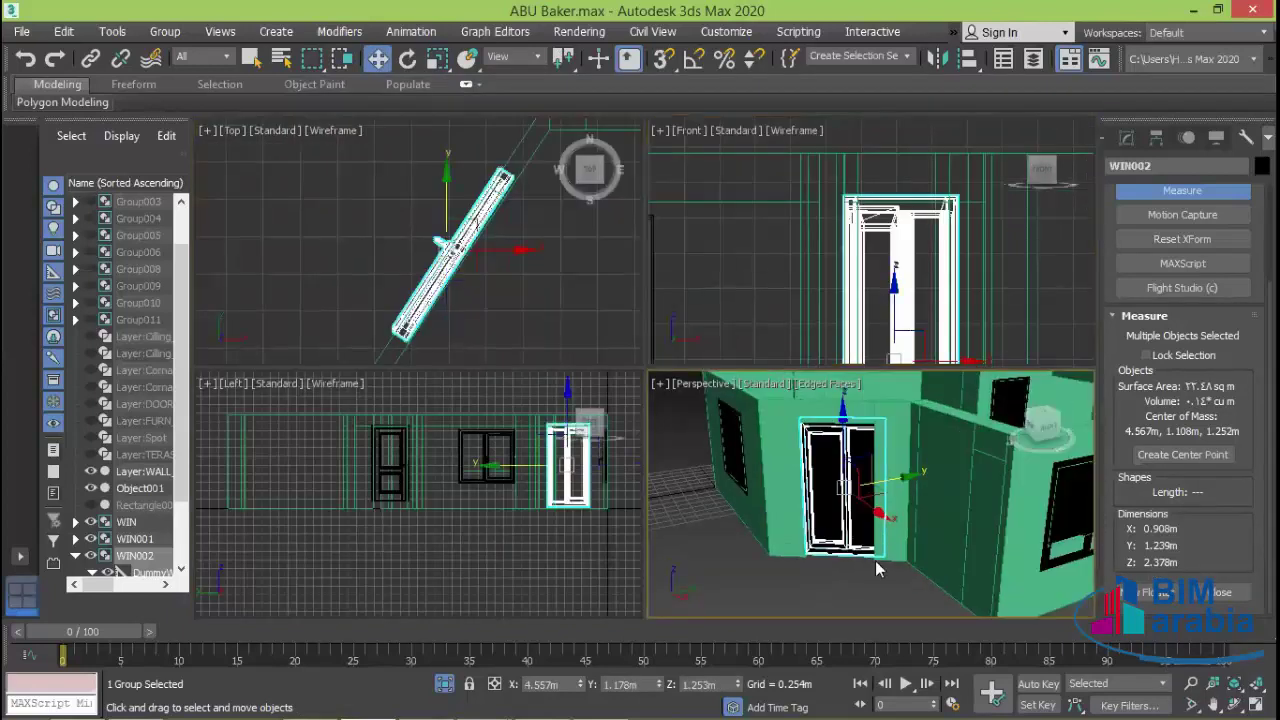
# - Orbit the maximized Perspective view to a side angle on the door and reselect the group
pyautogui.hotkey('alt', 'w')
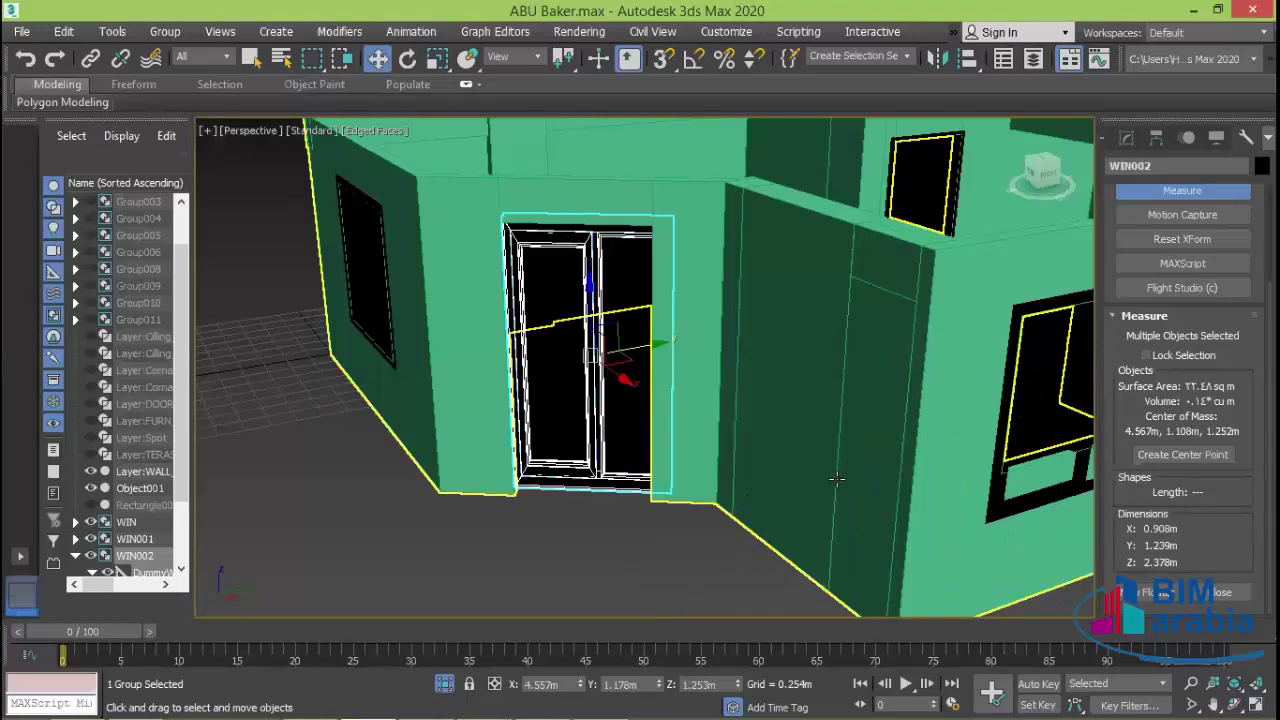
pyautogui.moveTo(837, 480)
pyautogui.keyDown('alt'); pyautogui.mouseDown(button='middle')
pyautogui.moveTo(613, 474)
pyautogui.moveTo(503, 490)
pyautogui.moveTo(626, 460)
pyautogui.moveTo(580, 260)
pyautogui.moveTo(591, 400)
pyautogui.mouseUp(button='middle'); pyautogui.keyUp('alt')
pyautogui.scroll(3, 626, 460)
pyautogui.scroll(2, 608, 300)
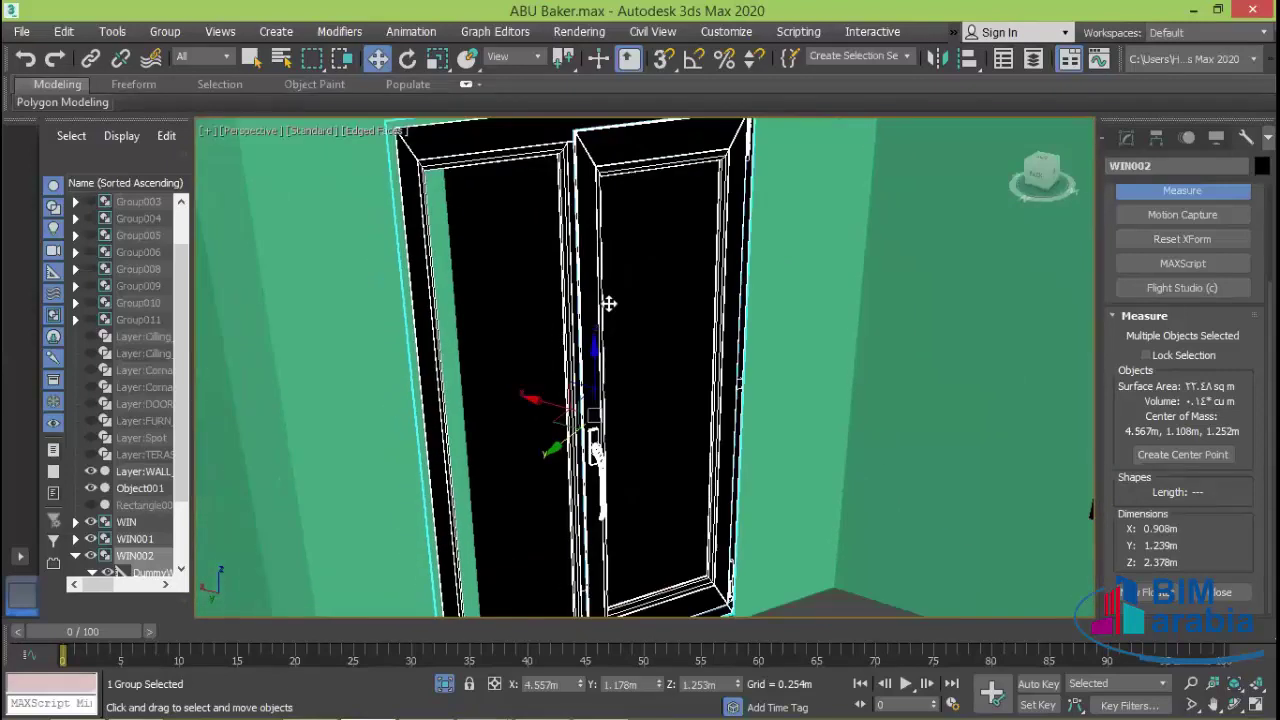
pyautogui.scroll(-4, 571, 457)
pyautogui.moveTo(571, 457)
pyautogui.keyDown('alt'); pyautogui.mouseDown(button='middle')
pyautogui.moveTo(540, 425)
pyautogui.moveTo(626, 408)
pyautogui.mouseUp(button='middle'); pyautogui.keyUp('alt')
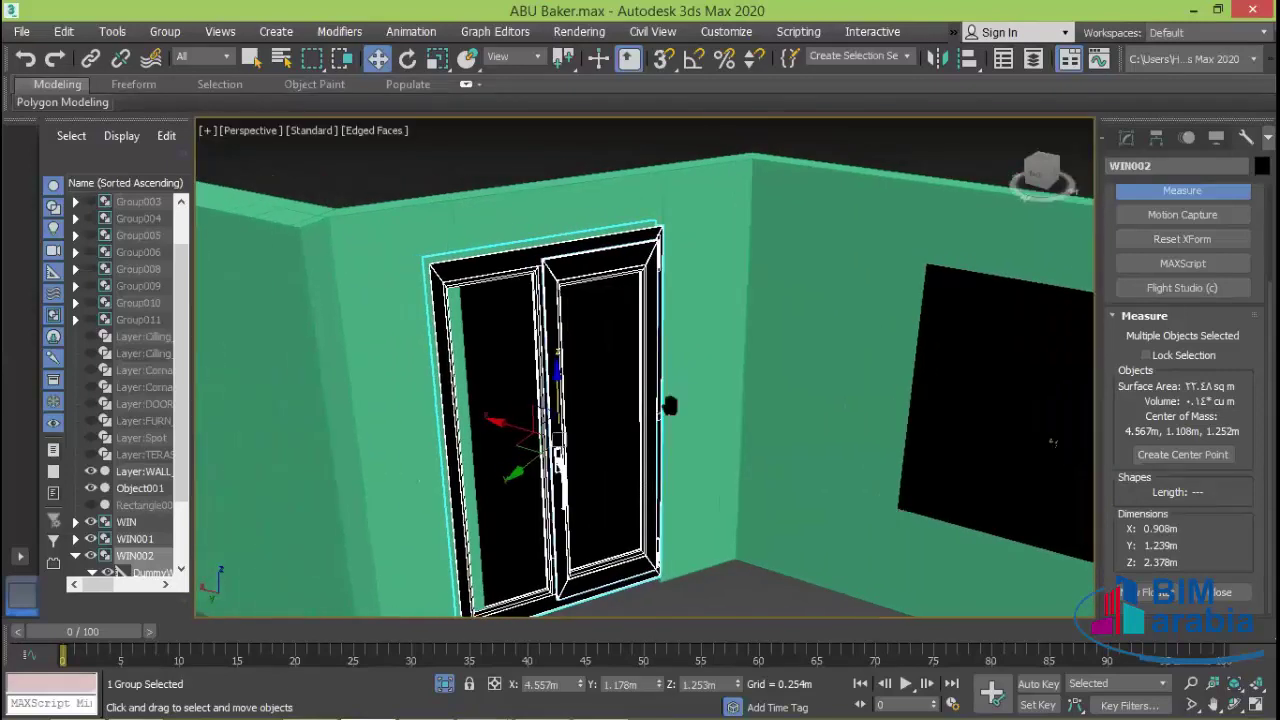
pyautogui.click(766, 604)
pyautogui.moveTo(766, 604)
pyautogui.keyDown('alt'); pyautogui.mouseDown(button='middle')
pyautogui.moveTo(751, 563)
pyautogui.moveTo(494, 414)
pyautogui.mouseUp(button='middle'); pyautogui.keyUp('alt')
pyautogui.click(575, 502)
pyautogui.moveTo(575, 502); pyautogui.dragTo(423, 423, button='middle')
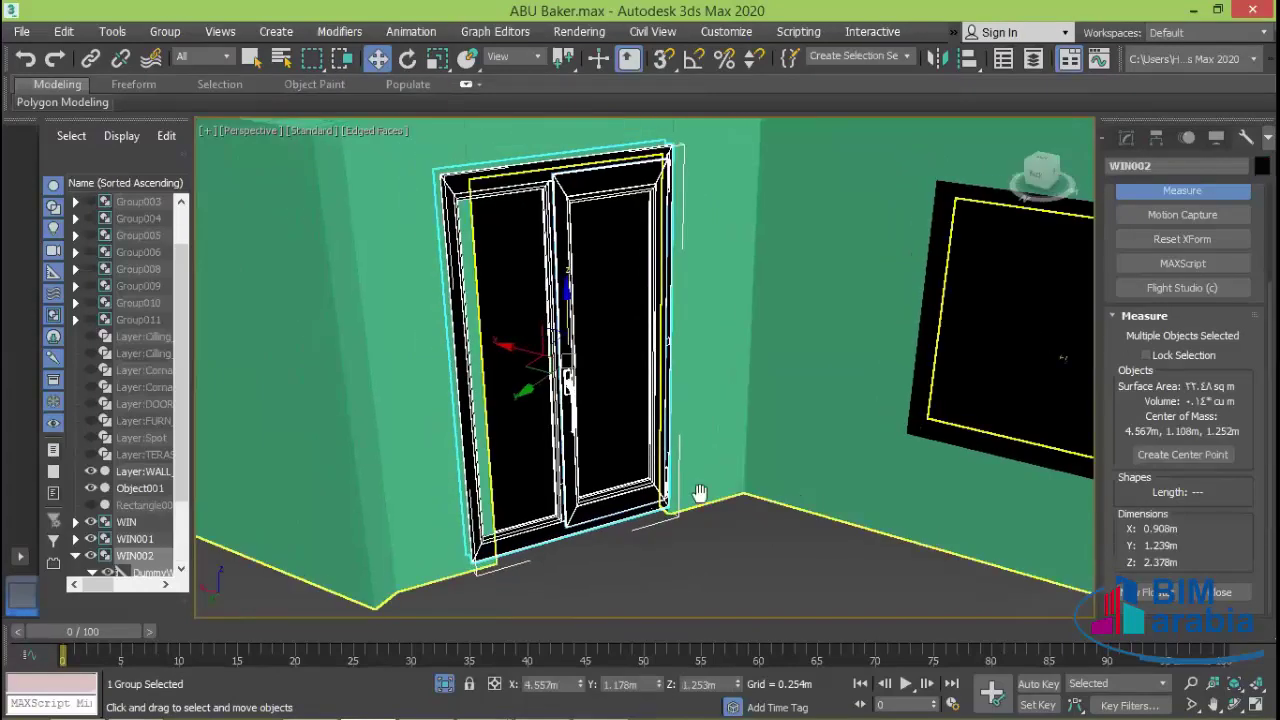
pyautogui.moveTo(694, 491); pyautogui.dragTo(703, 548, button='middle')
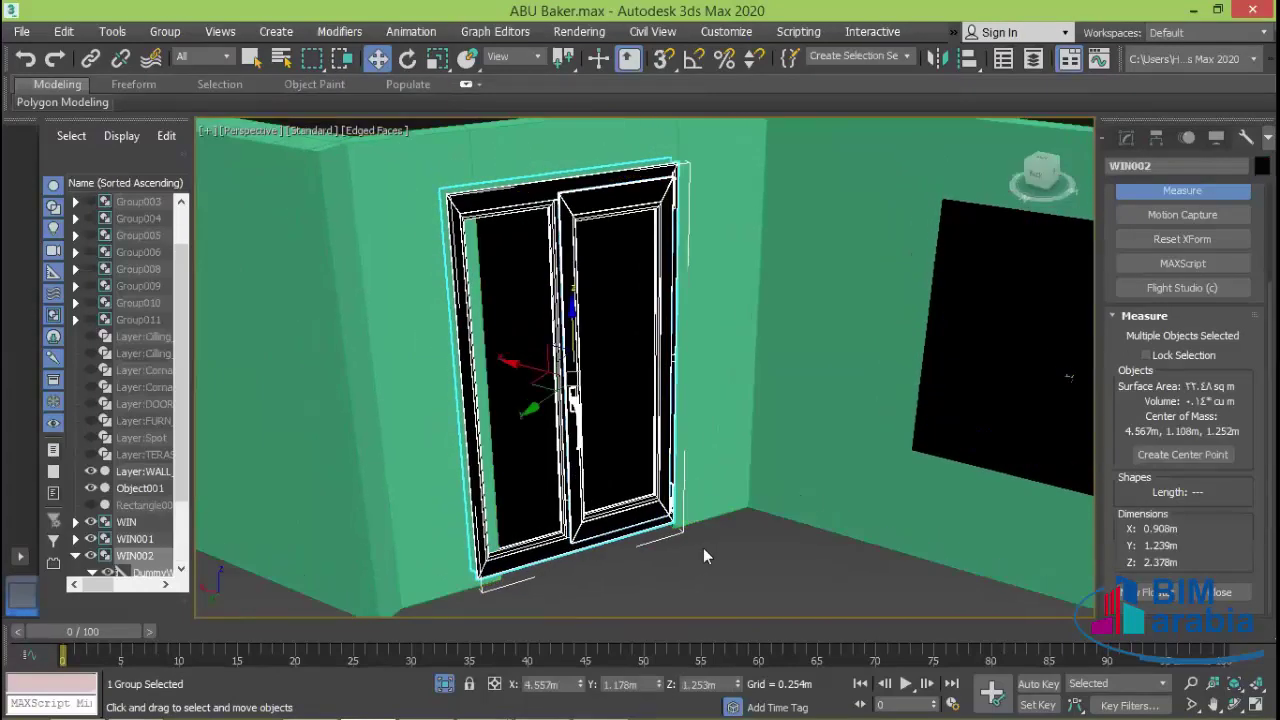
# - Shrink the door group uniformly to 0.843 × 1.15 × 2.207 m and nudge it into the opening
pyautogui.click(437, 59)
pyautogui.moveTo(598, 380); pyautogui.dragTo(611, 380)
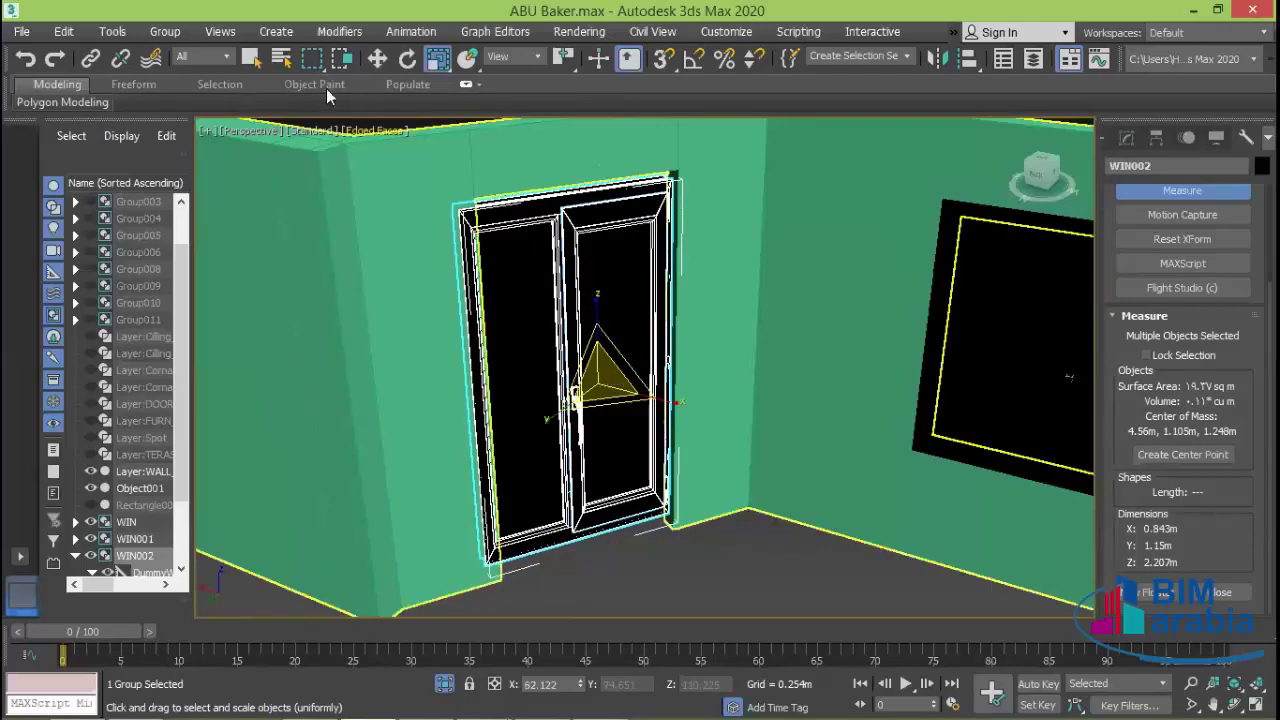
pyautogui.click(377, 58)
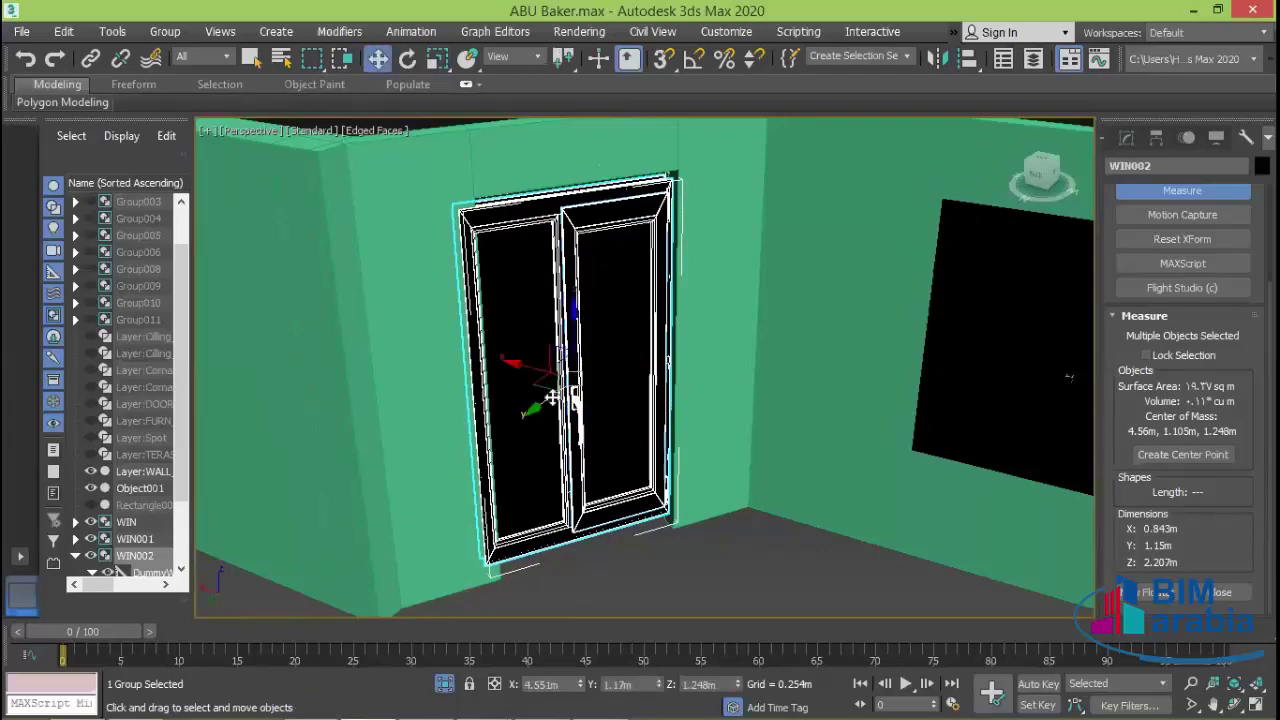
pyautogui.moveTo(552, 398); pyautogui.dragTo(567, 404)
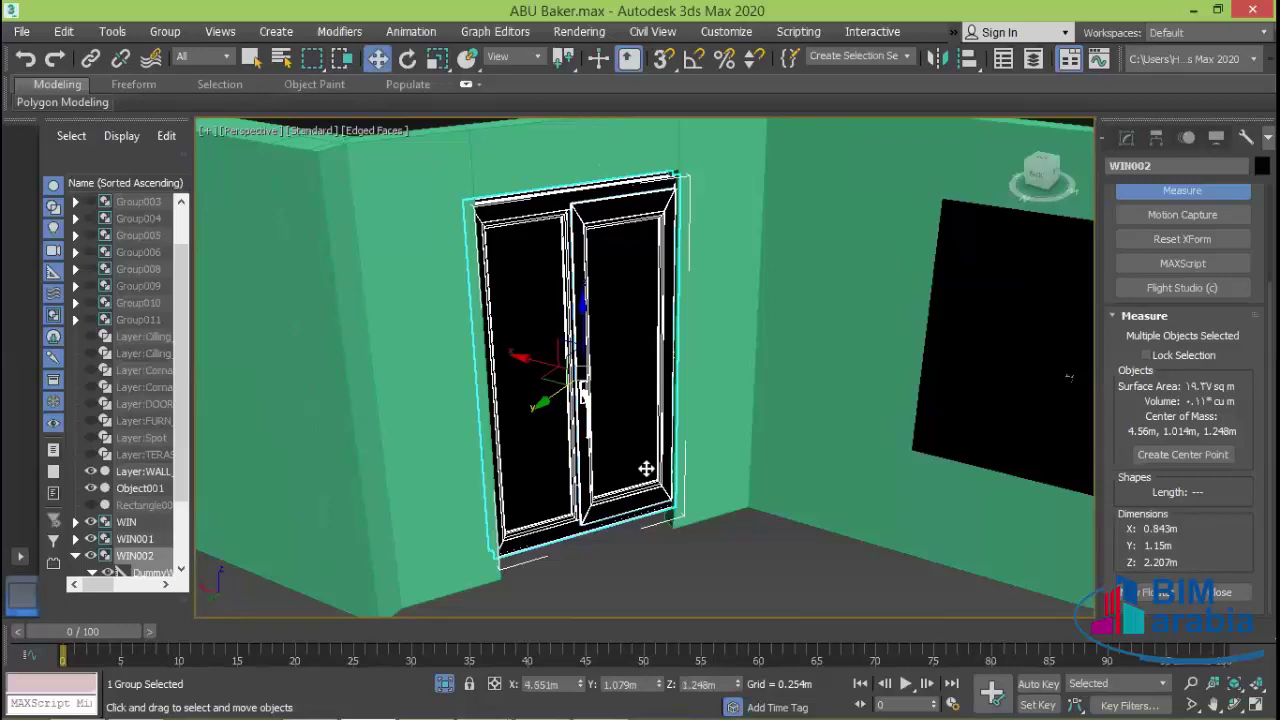
pyautogui.hotkey('alt', 'w')
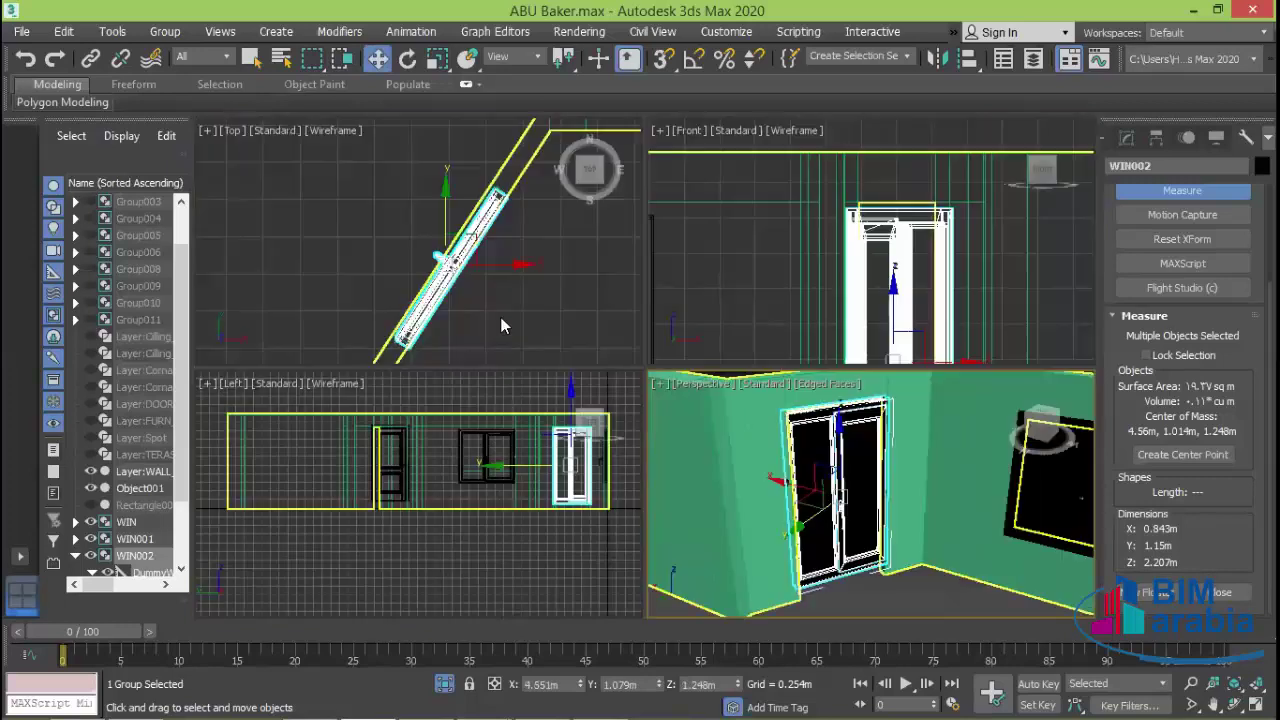
# - In the maximized Top view, nudge WIN002 along the wall to X 4.517 m, Y 1.106 m
pyautogui.click(495, 250)
pyautogui.hotkey('alt', 'w')
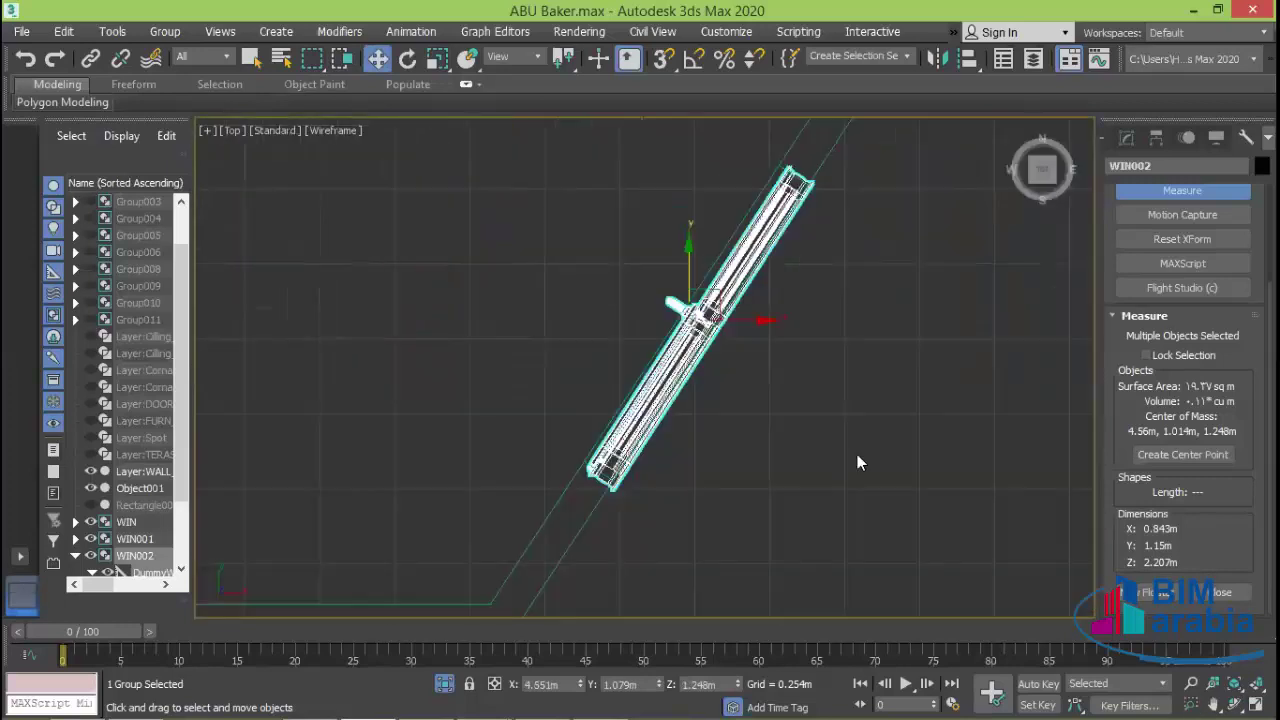
pyautogui.scroll(2, 776, 304)
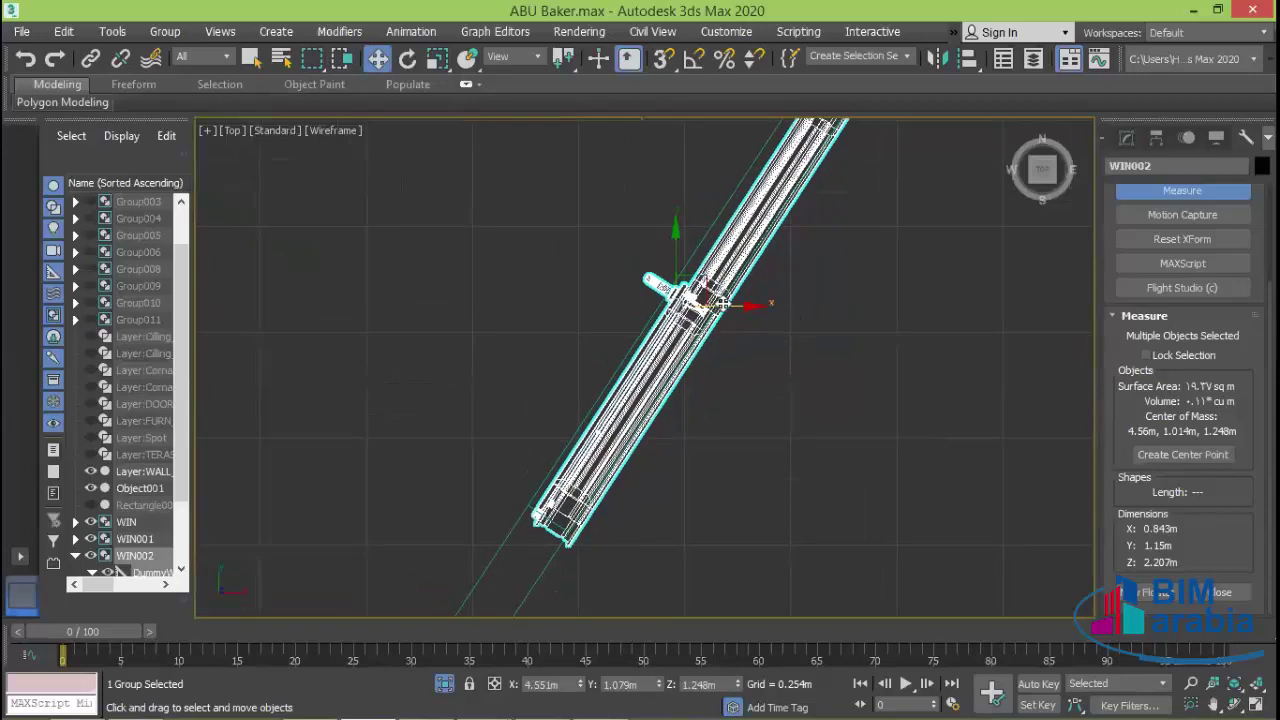
pyautogui.moveTo(714, 304); pyautogui.dragTo(703, 304)
pyautogui.moveTo(825, 400); pyautogui.dragTo(820, 420, button='middle')
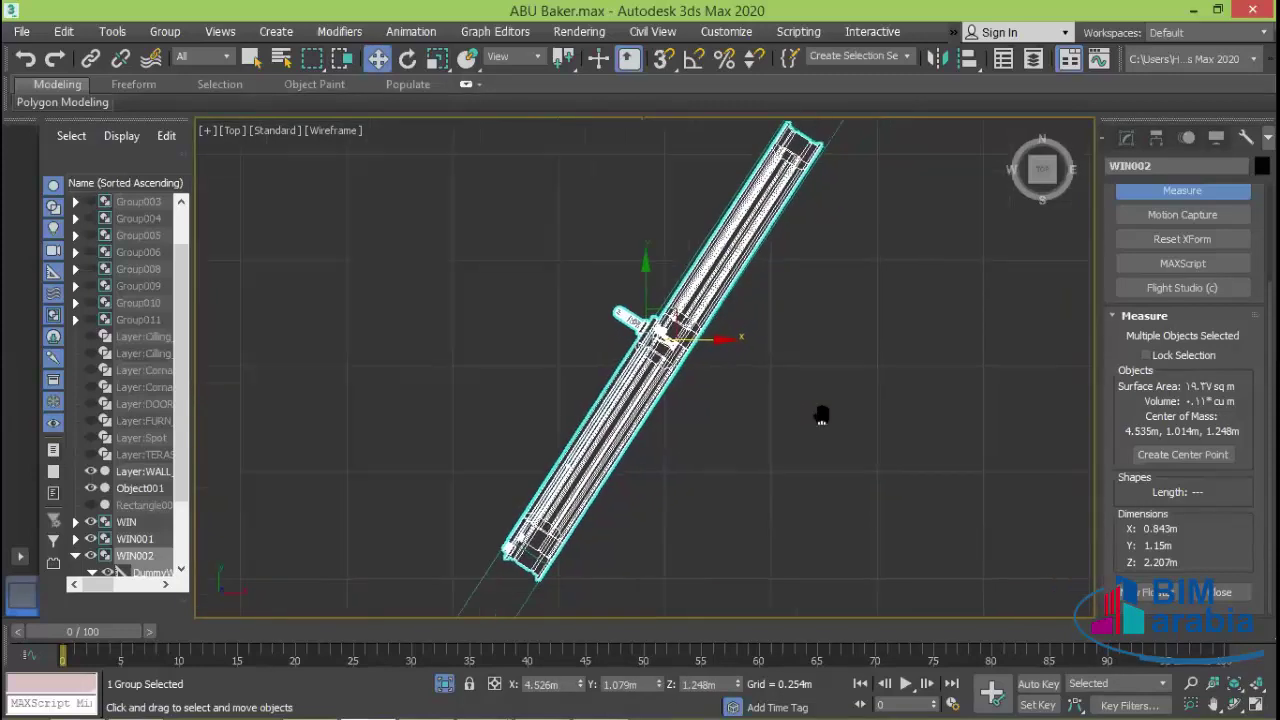
pyautogui.moveTo(682, 337); pyautogui.dragTo(678, 336)
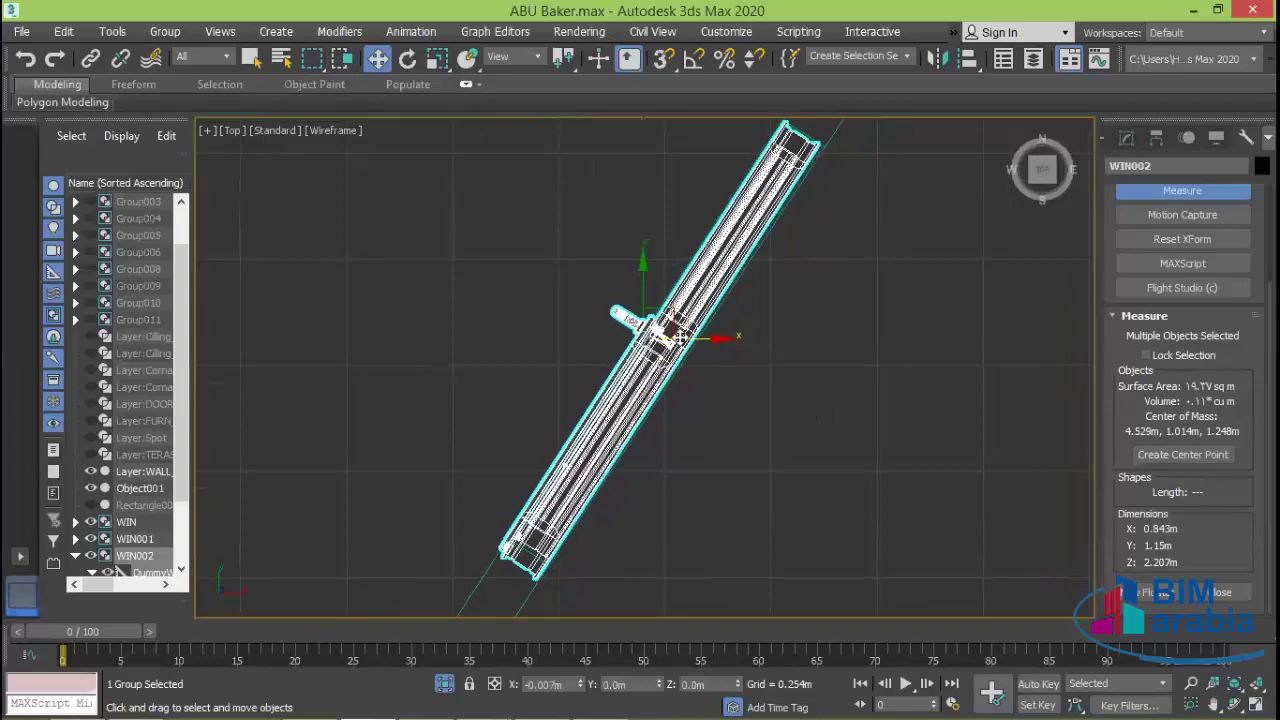
pyautogui.click(665, 327)
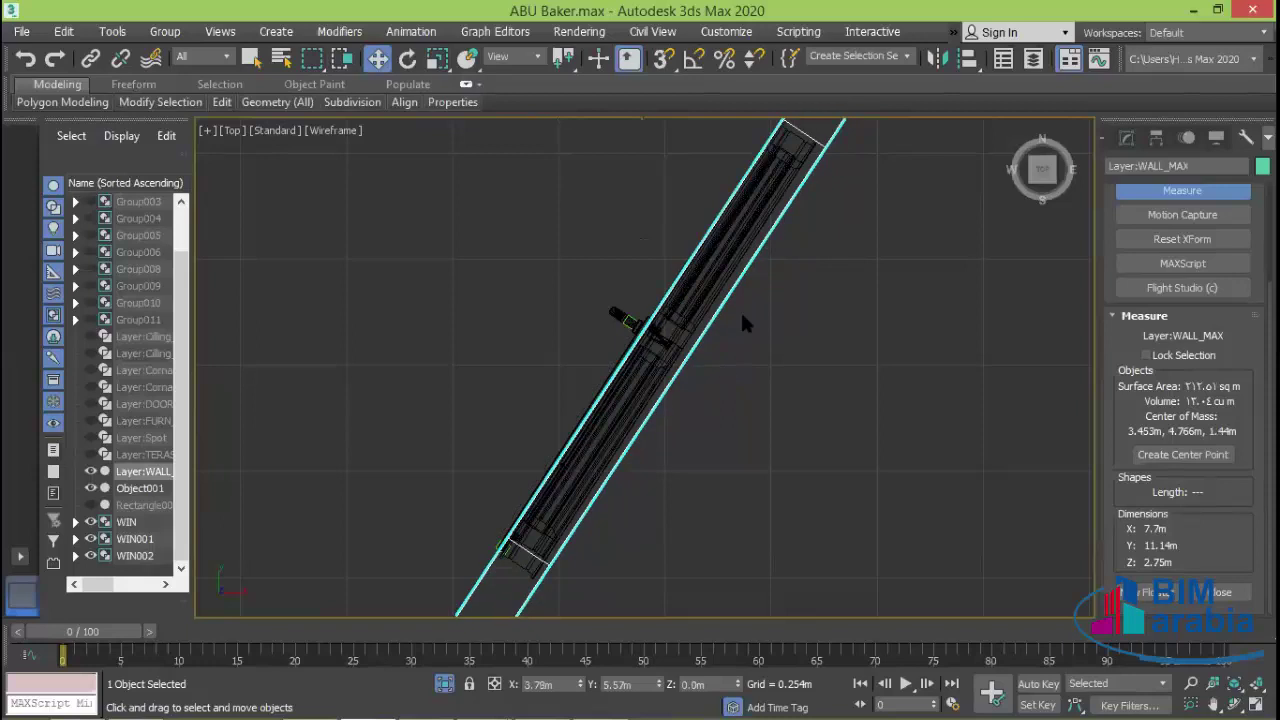
pyautogui.click(665, 318)
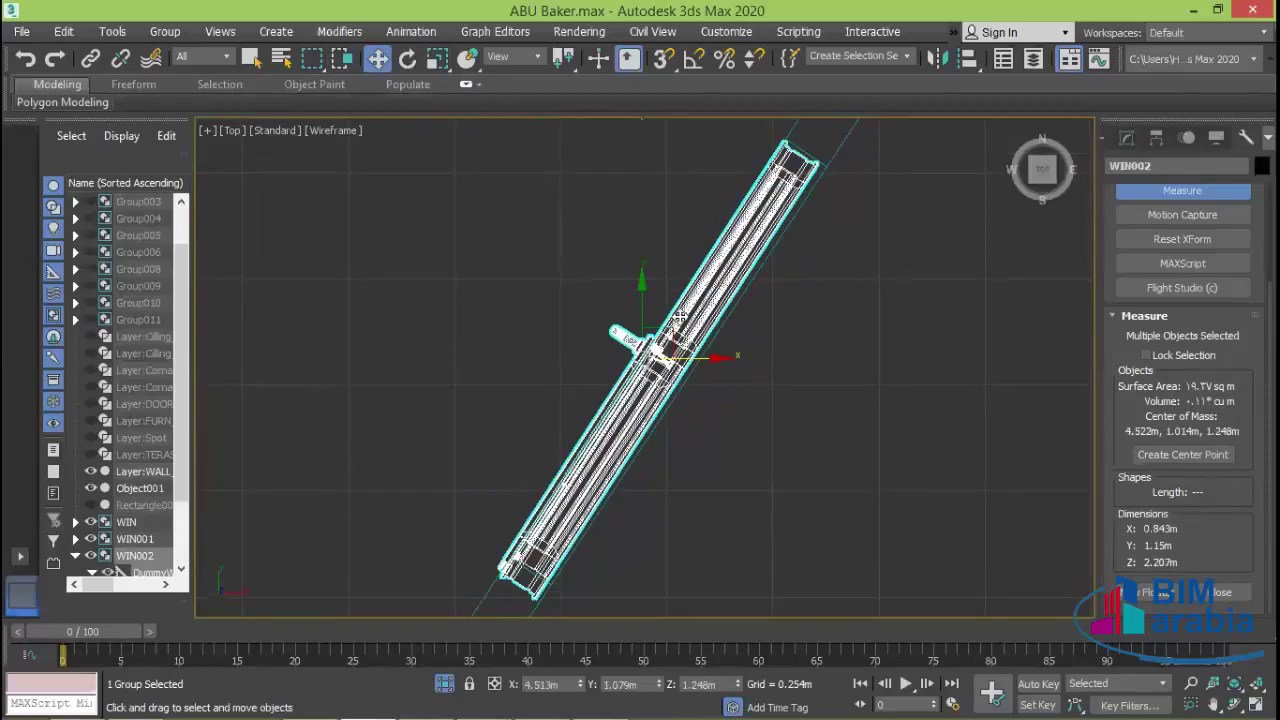
pyautogui.moveTo(680, 318)
pyautogui.mouseDown()
pyautogui.moveTo(685, 302)
pyautogui.moveTo(646, 303)
pyautogui.moveTo(664, 294)
pyautogui.mouseUp()
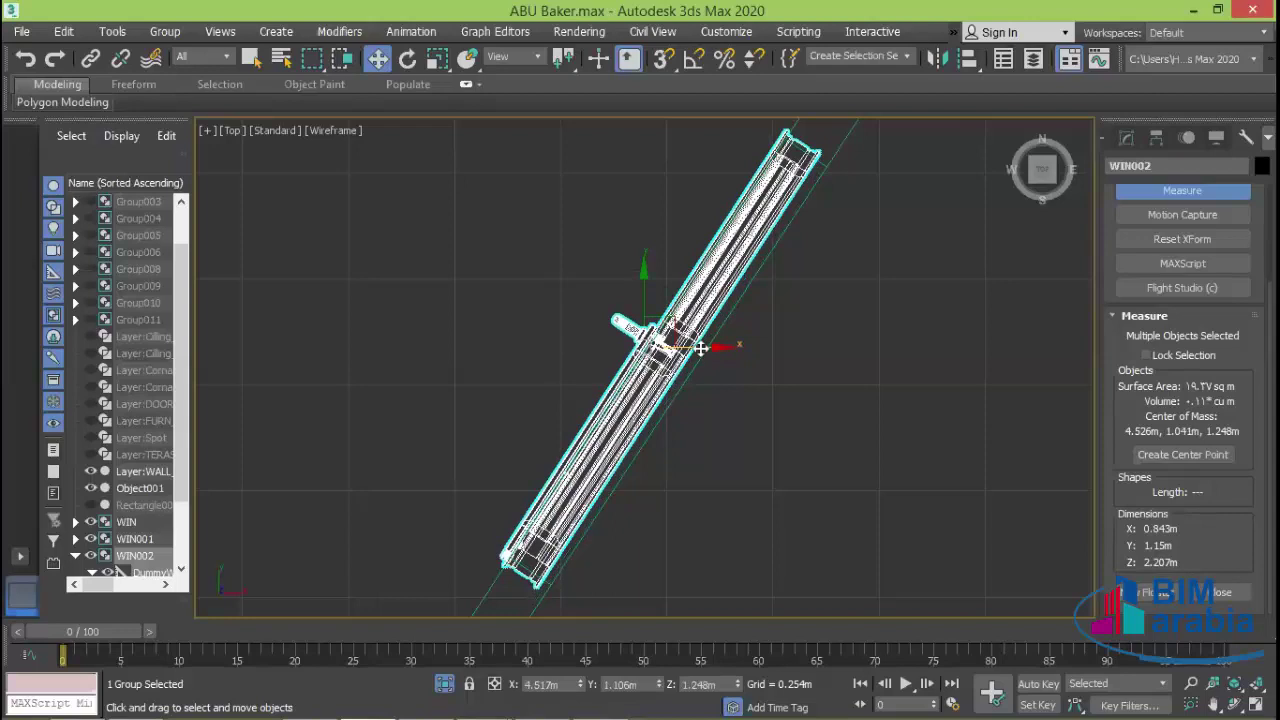
pyautogui.click(902, 415)
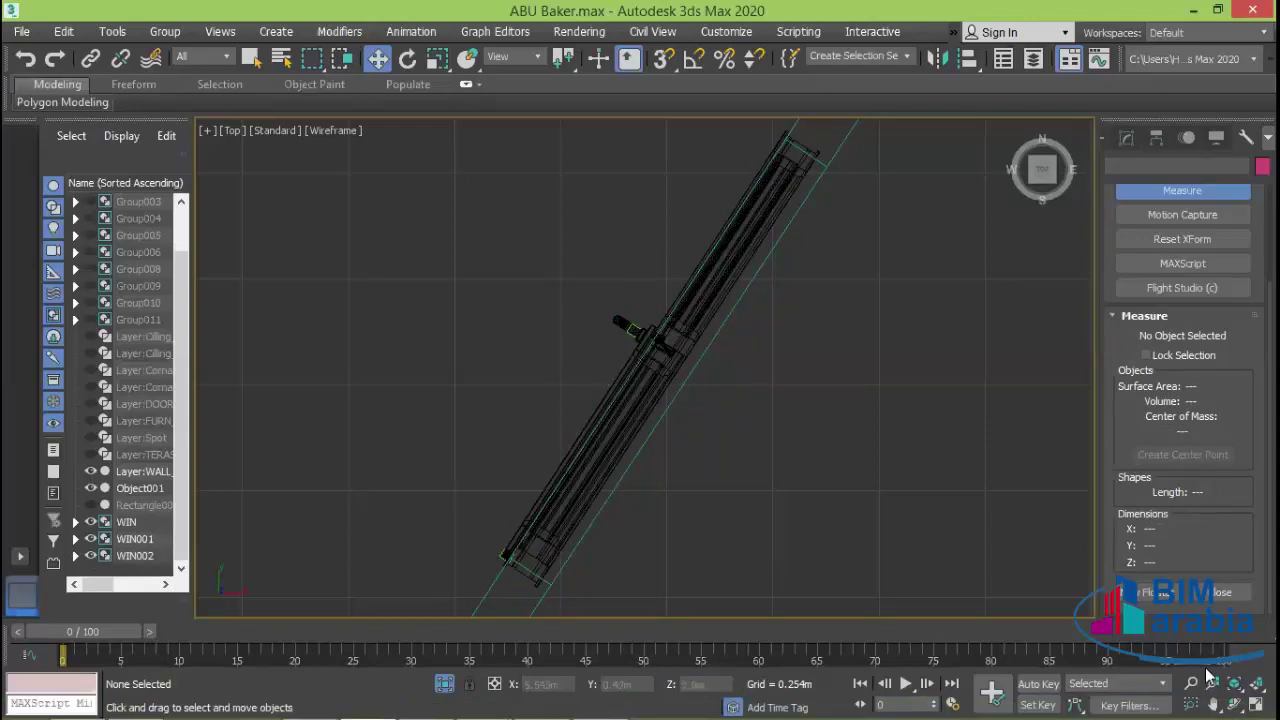
pyautogui.click(1254, 704)
# - Select WIN002 and maximize the Front view framed on the door
pyautogui.click(849, 541)
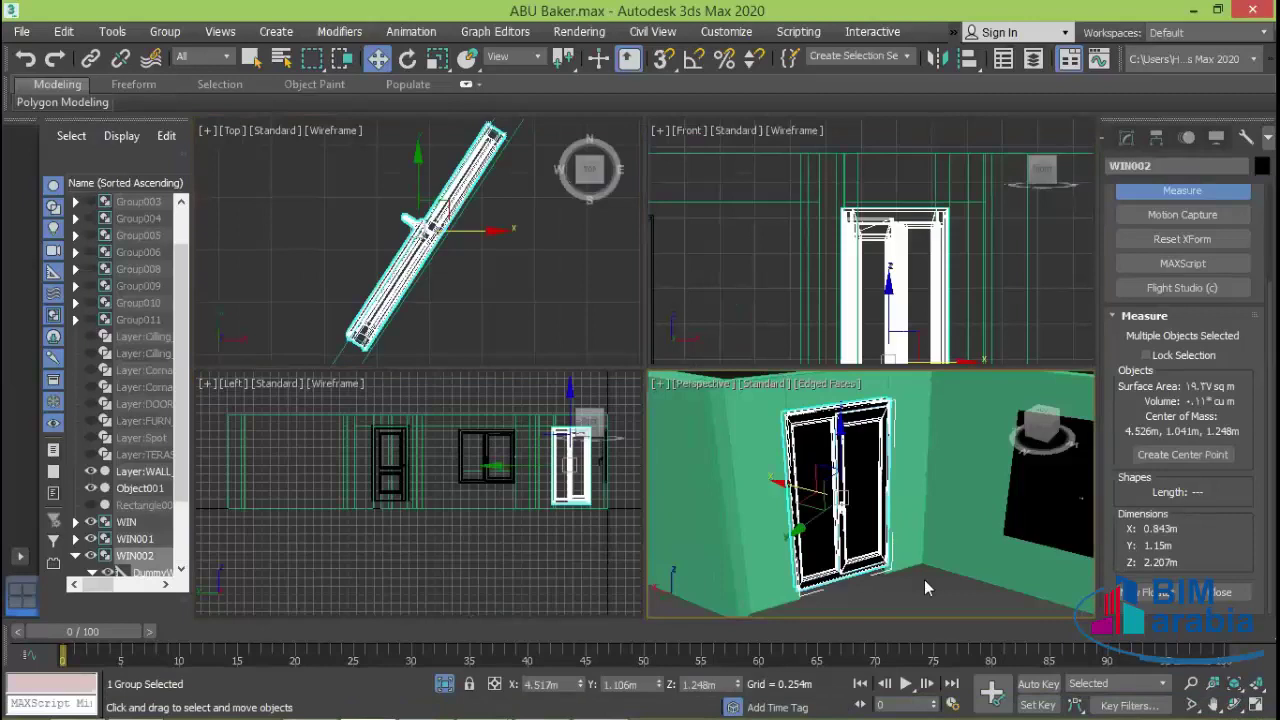
pyautogui.moveTo(956, 576)
pyautogui.keyDown('alt'); pyautogui.mouseDown(button='middle')
pyautogui.moveTo(893, 593)
pyautogui.moveTo(920, 568)
pyautogui.mouseUp(button='middle'); pyautogui.keyUp('alt')
pyautogui.click(863, 584)
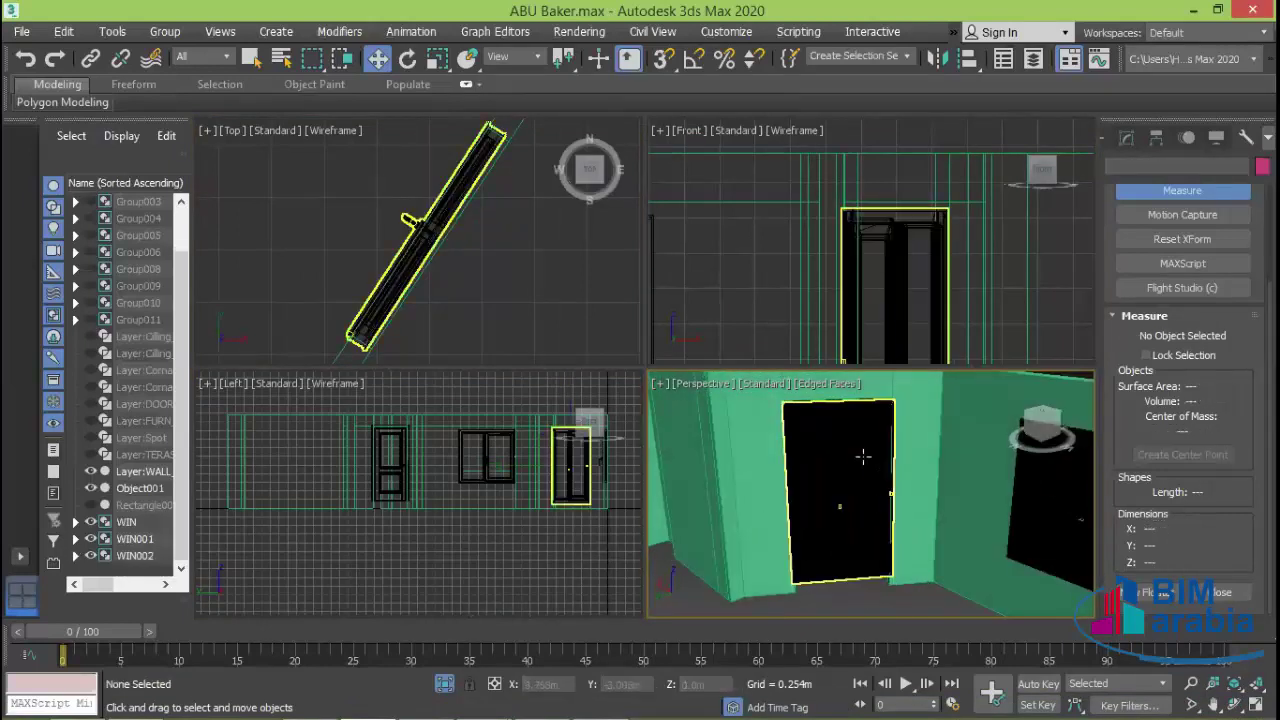
pyautogui.scroll(3, 866, 420)
pyautogui.scroll(2, 877, 531)
pyautogui.scroll(2, 938, 463)
pyautogui.scroll(-1, 945, 460)
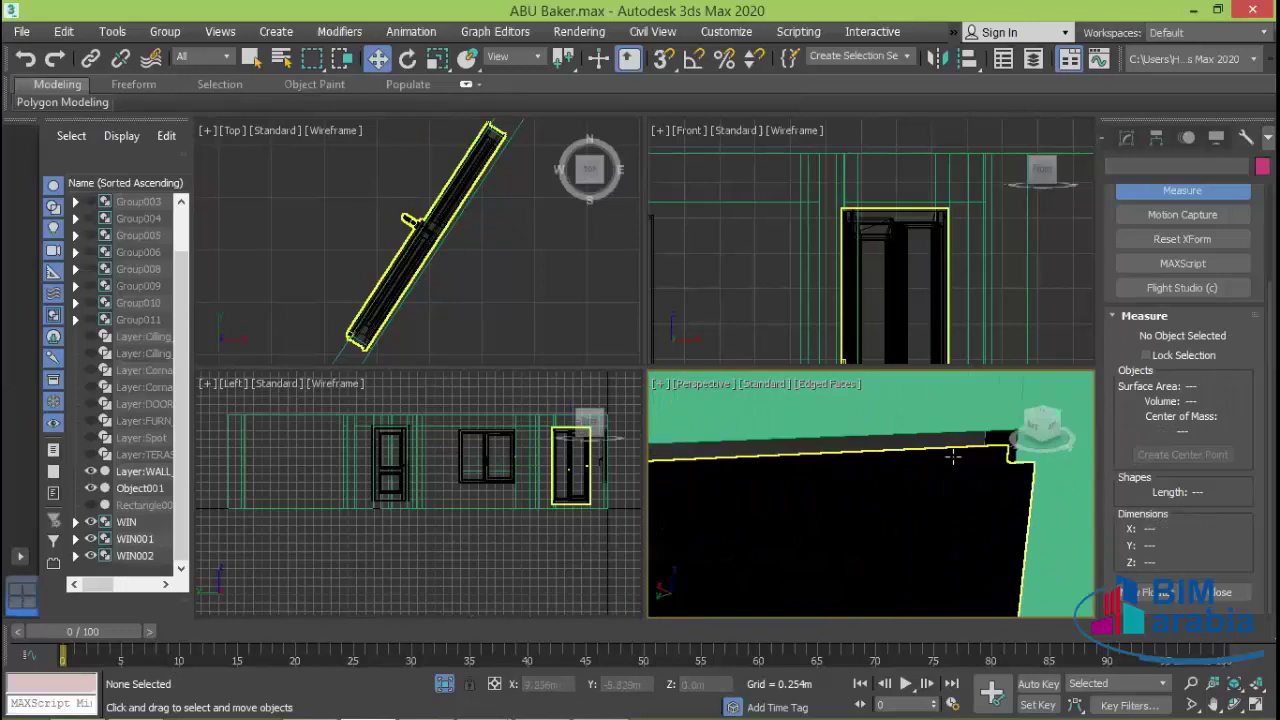
pyautogui.scroll(-4, 945, 458)
pyautogui.click(891, 264)
pyautogui.moveTo(944, 296)
pyautogui.mouseDown(button='middle')
pyautogui.moveTo(920, 230)
pyautogui.moveTo(888, 200)
pyautogui.mouseUp(button='middle')
pyautogui.click(1240, 634)
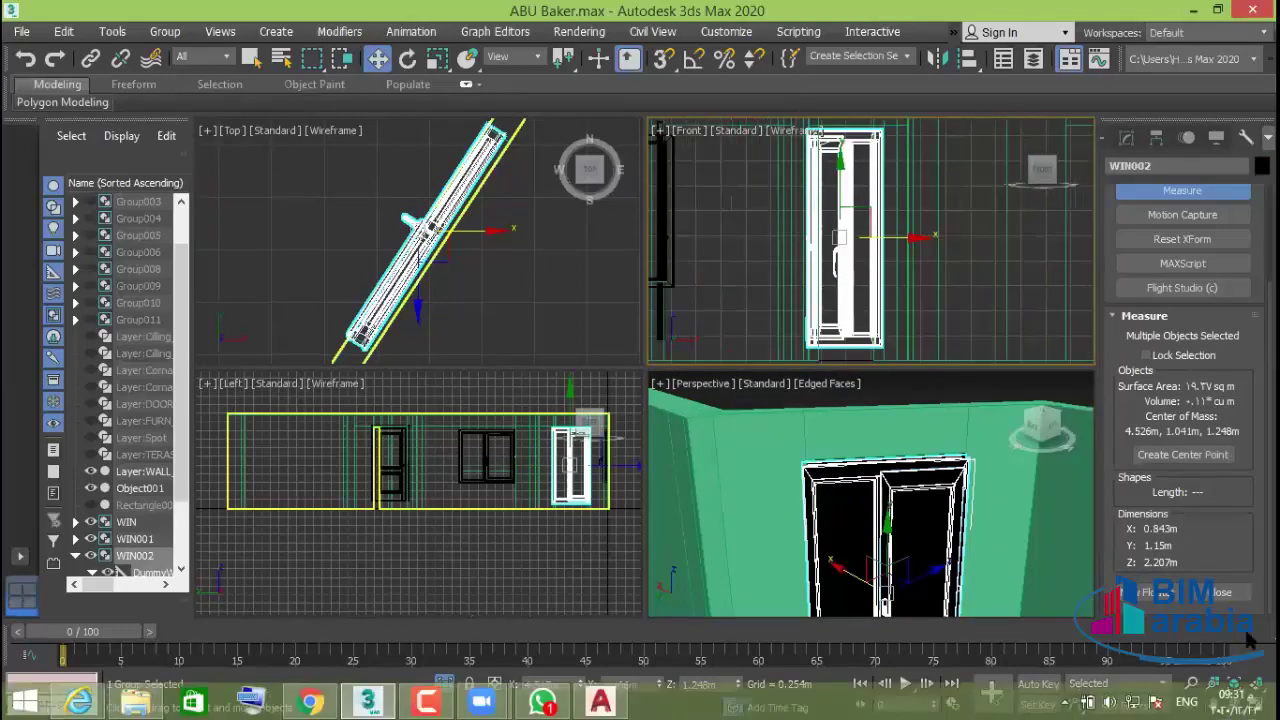
pyautogui.hotkey('alt', 'w')
pyautogui.scroll(-1, 980, 423)
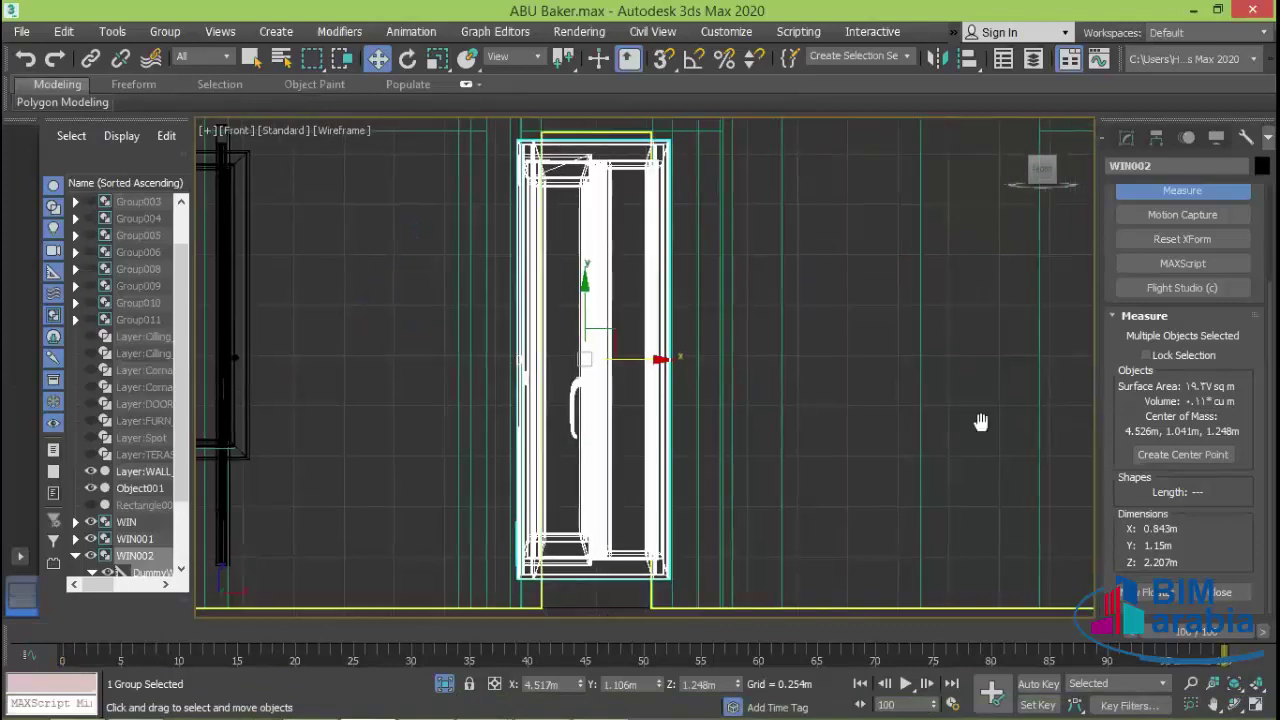
pyautogui.scroll(-2, 834, 429)
pyautogui.scroll(-1, 834, 429)
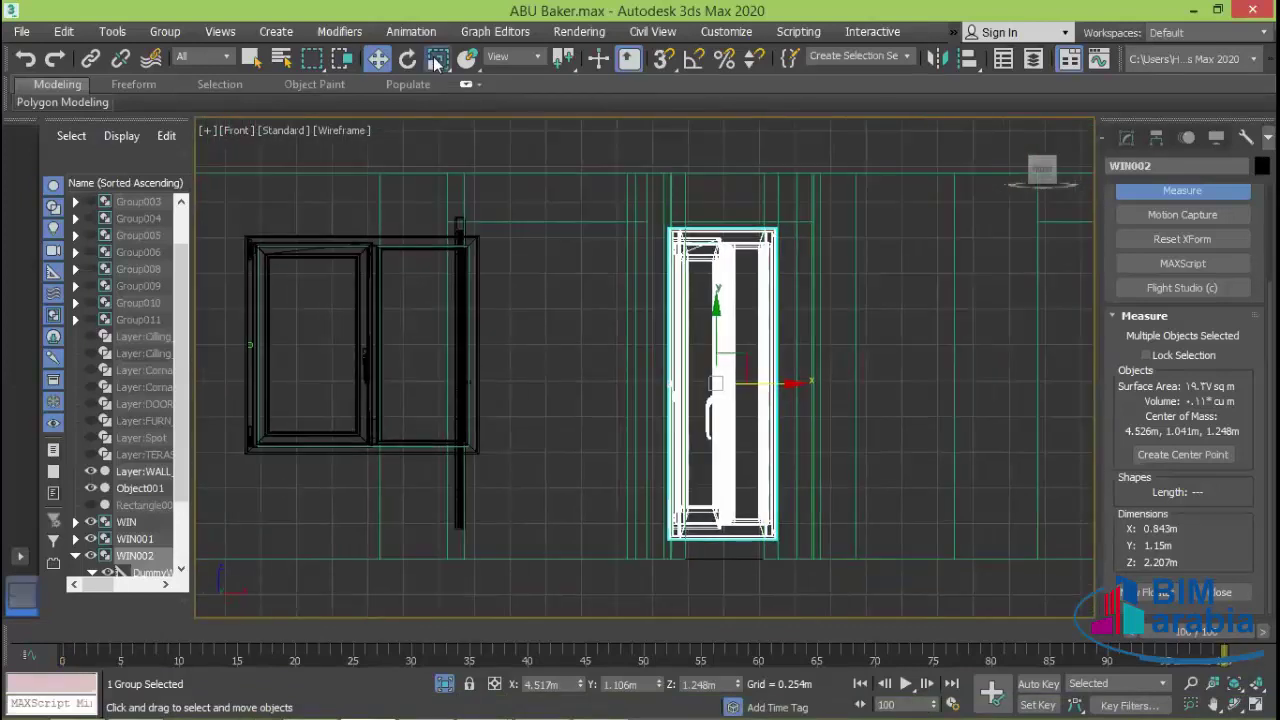
# - Stretch the door vertically to 2.299 m, close the Measure readout and restore four views
pyautogui.click(435, 59)
pyautogui.moveTo(704, 307); pyautogui.dragTo(704, 301)
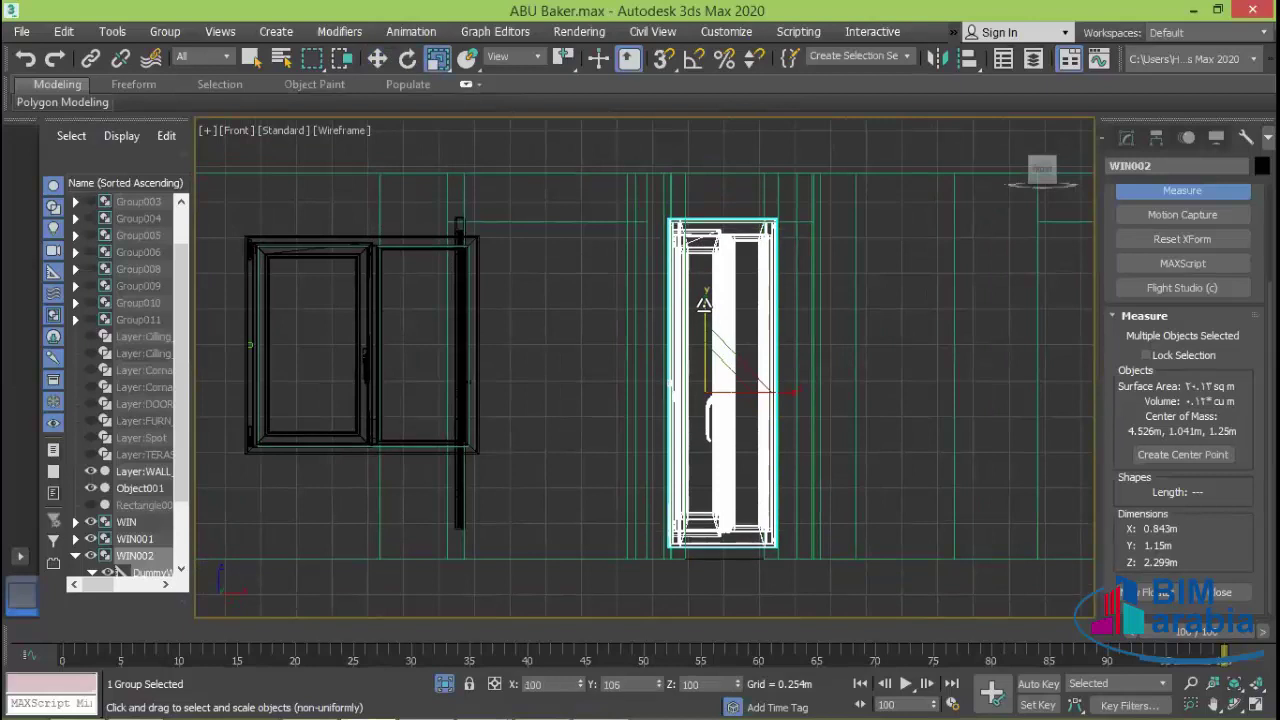
pyautogui.click(744, 570)
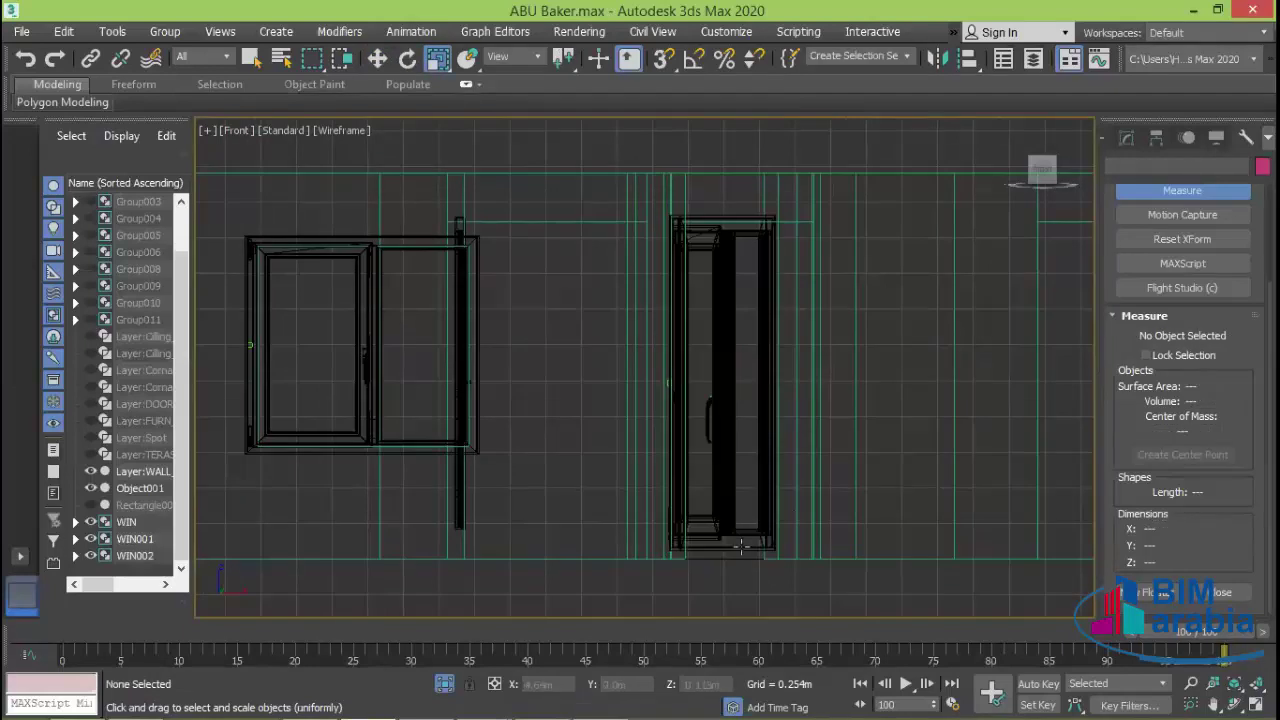
pyautogui.scroll(3, 755, 210)
pyautogui.scroll(2, 783, 210)
pyautogui.scroll(-5, 815, 305)
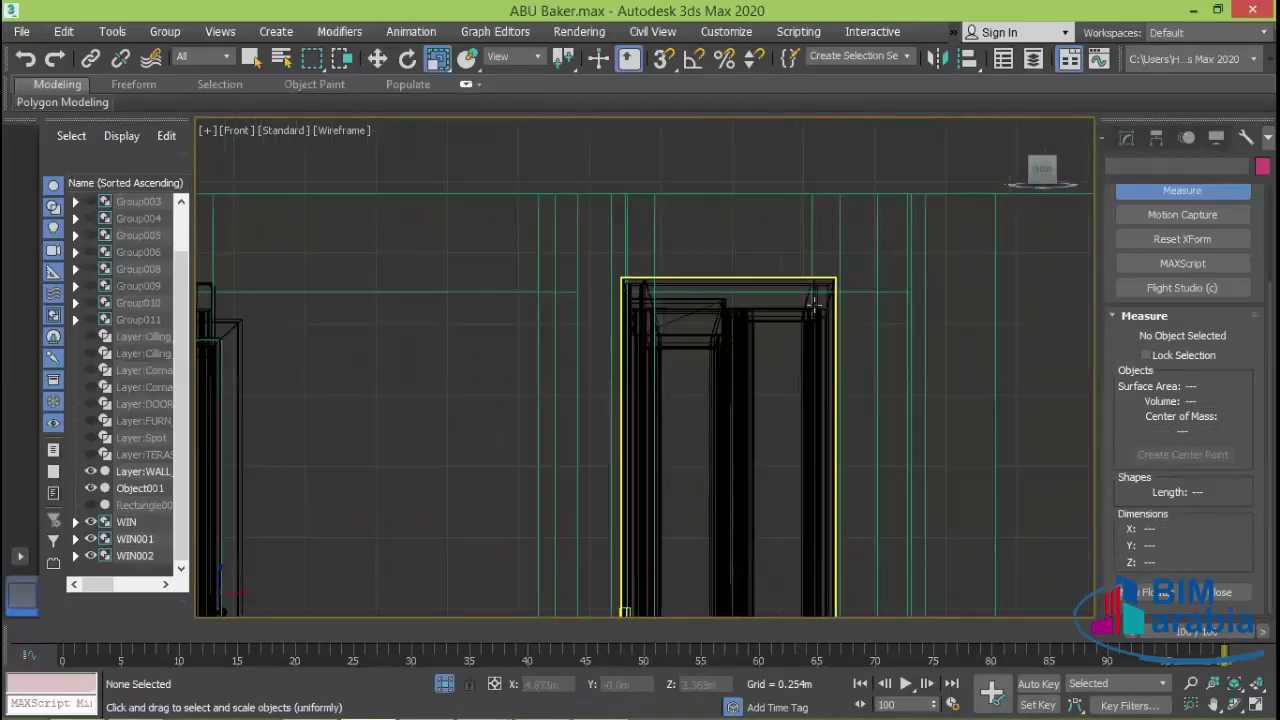
pyautogui.click(371, 66)
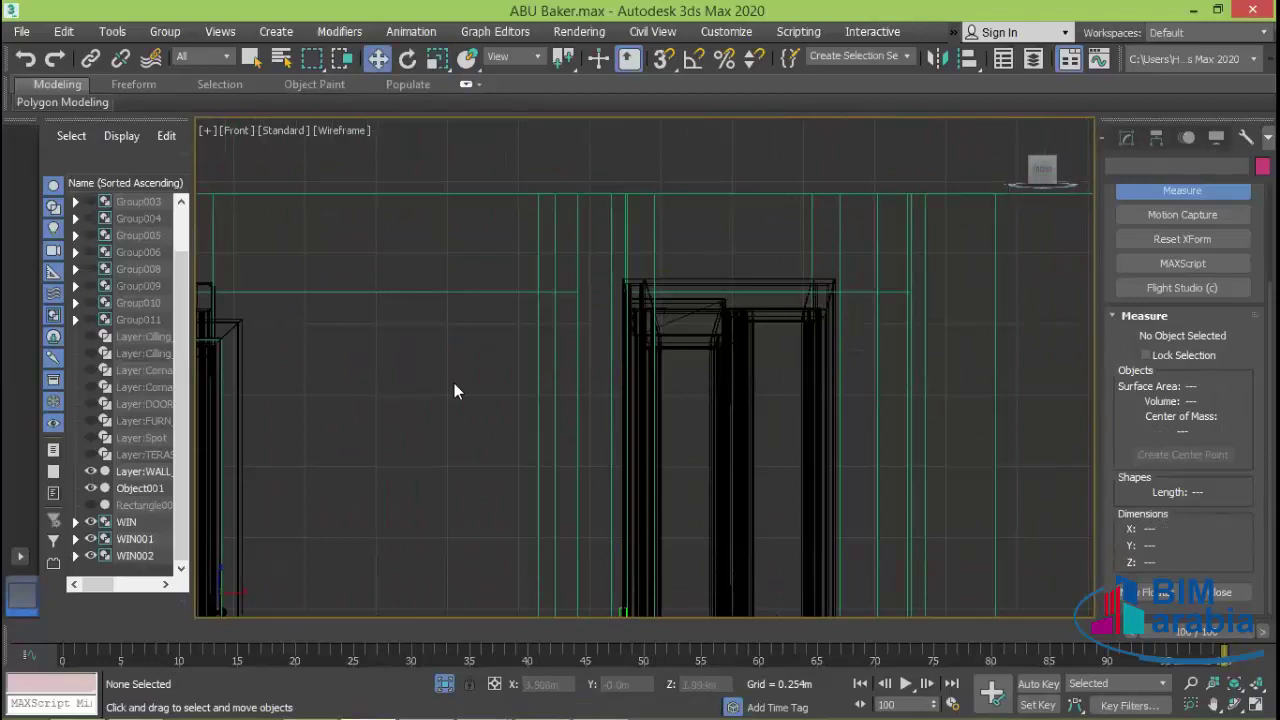
pyautogui.scroll(-4, 454, 390)
pyautogui.scroll(-3, 454, 390)
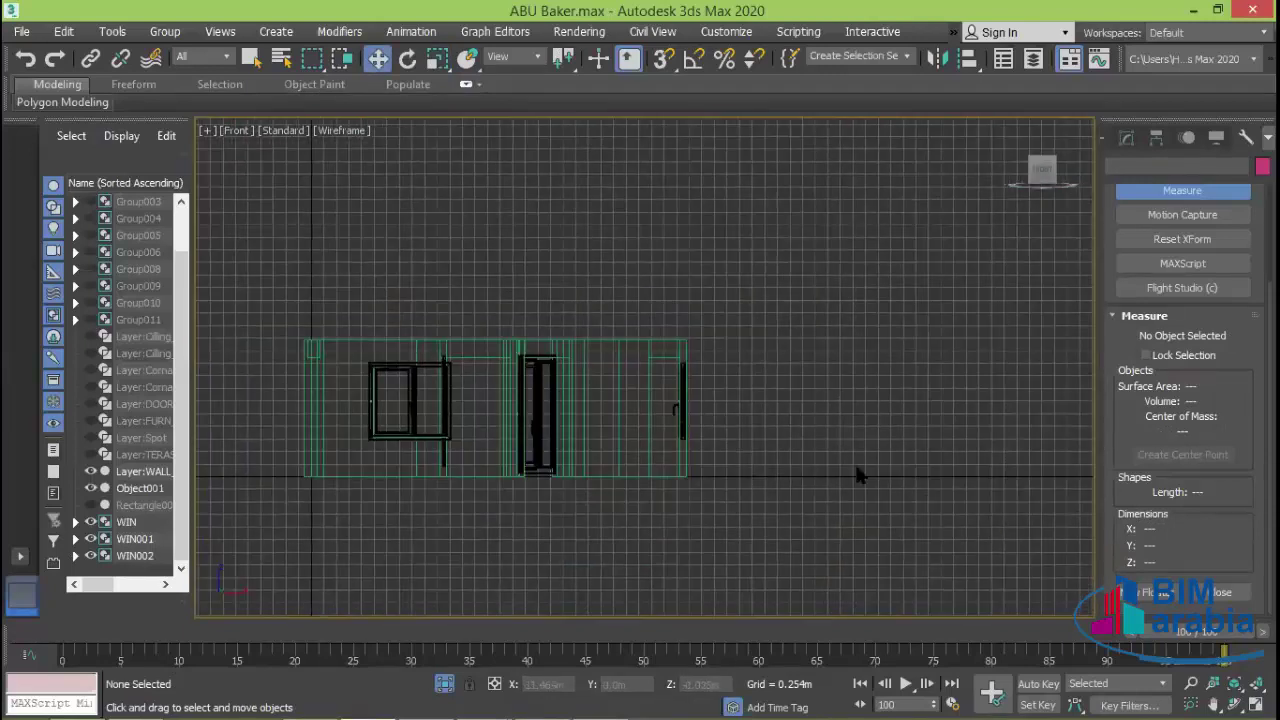
pyautogui.click(1183, 190)
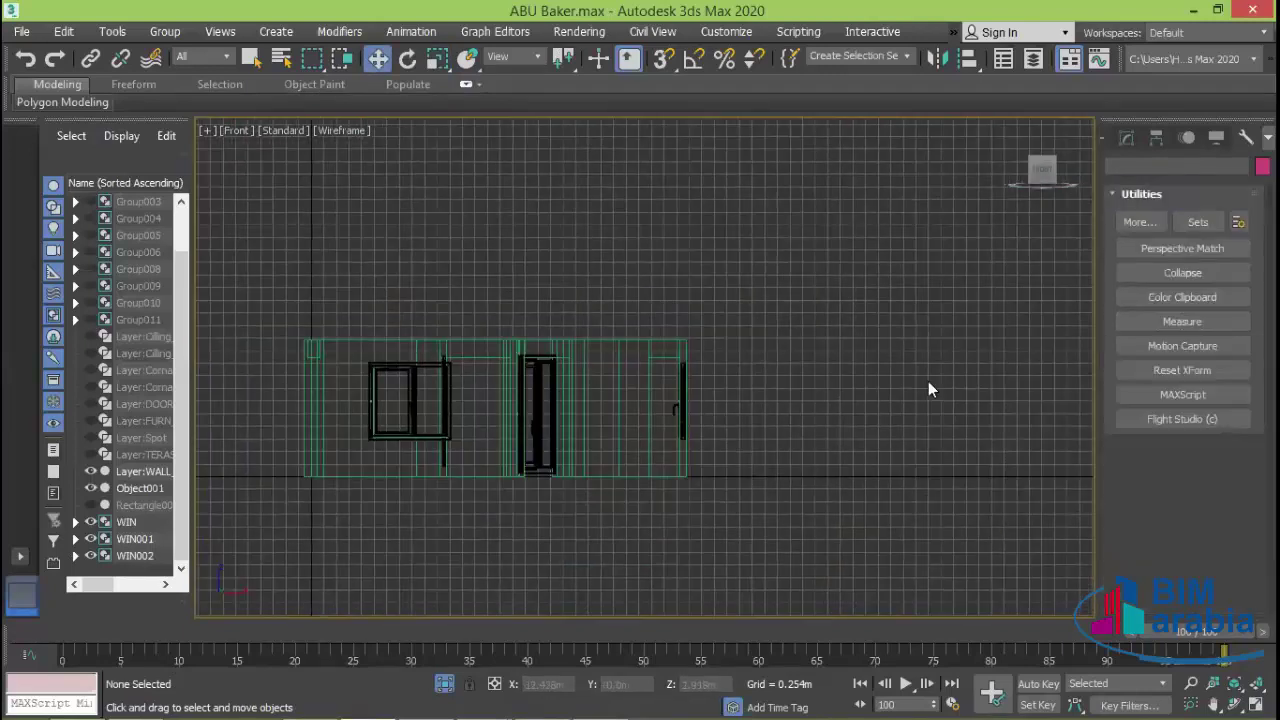
pyautogui.hotkey('alt', 'w')
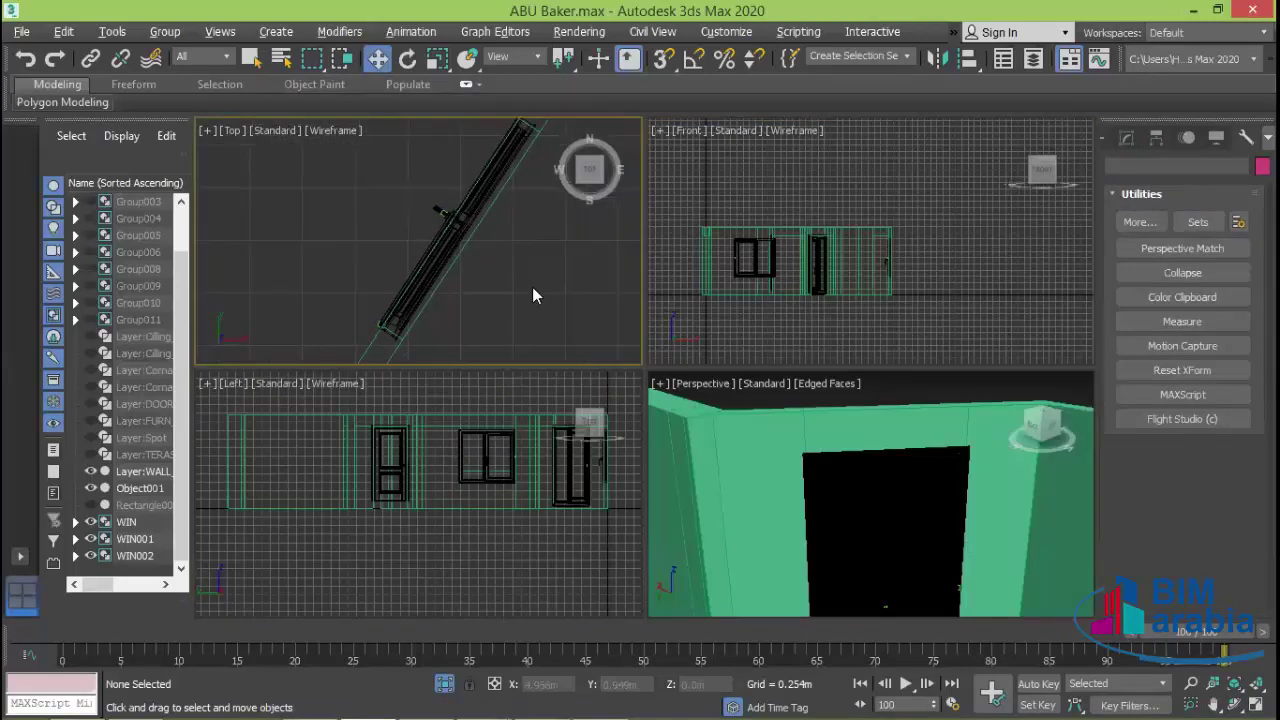
pyautogui.scroll(-3, 532, 287)
pyautogui.moveTo(560, 305); pyautogui.dragTo(486, 309, button='middle')
pyautogui.click(765, 512)
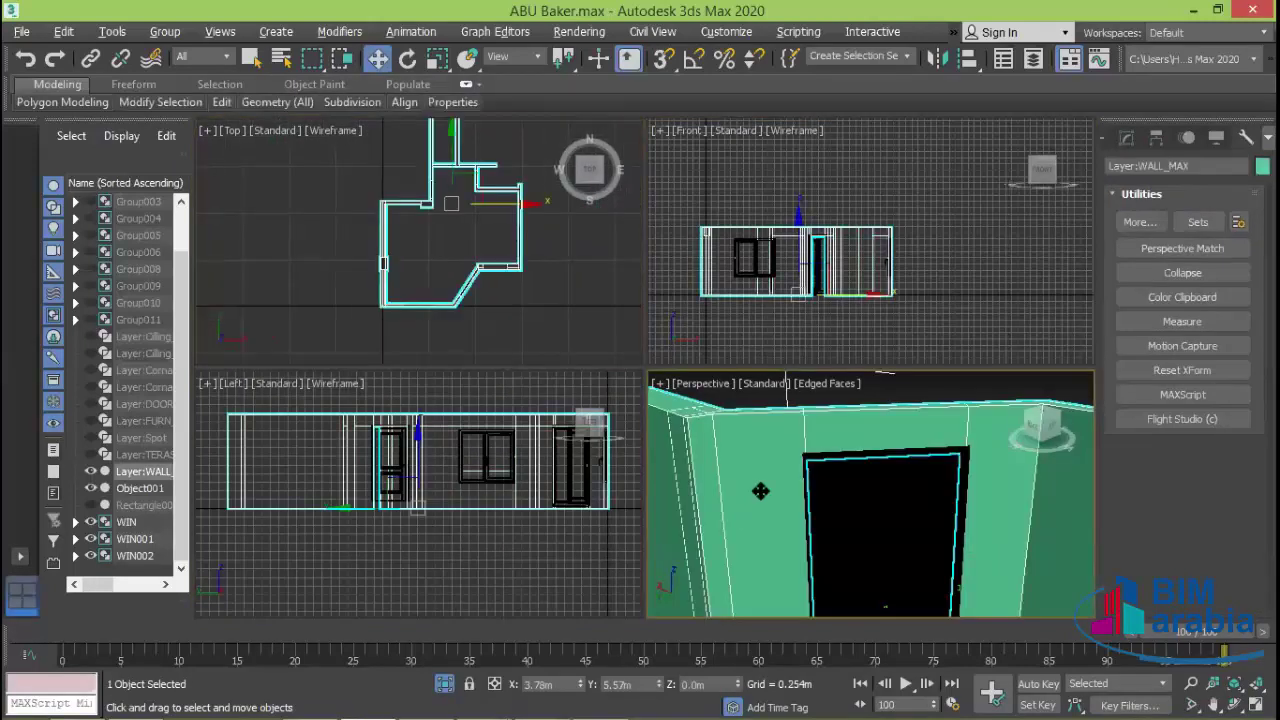
pyautogui.scroll(-5, 762, 492)
pyautogui.moveTo(810, 505); pyautogui.dragTo(886, 557, button='middle')
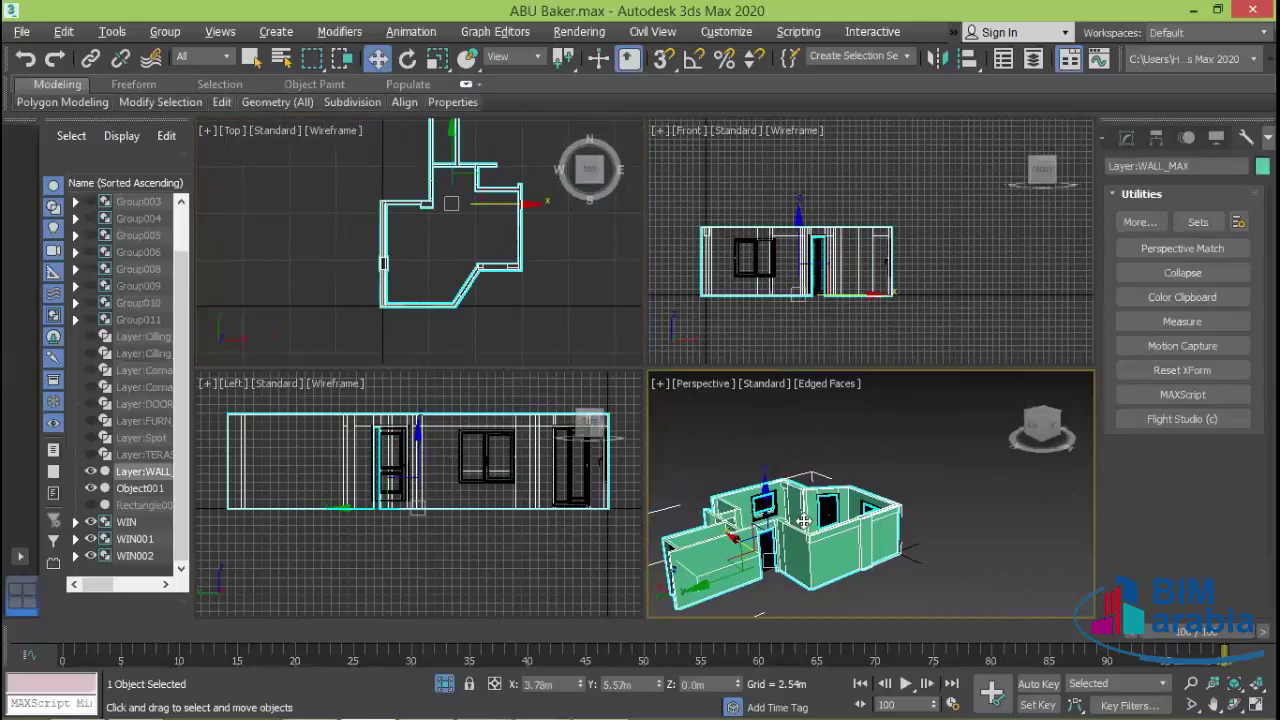
pyautogui.moveTo(798, 523)
pyautogui.keyDown('alt'); pyautogui.mouseDown(button='middle')
pyautogui.moveTo(925, 562)
pyautogui.moveTo(1002, 545)
pyautogui.mouseUp(button='middle'); pyautogui.keyUp('alt')
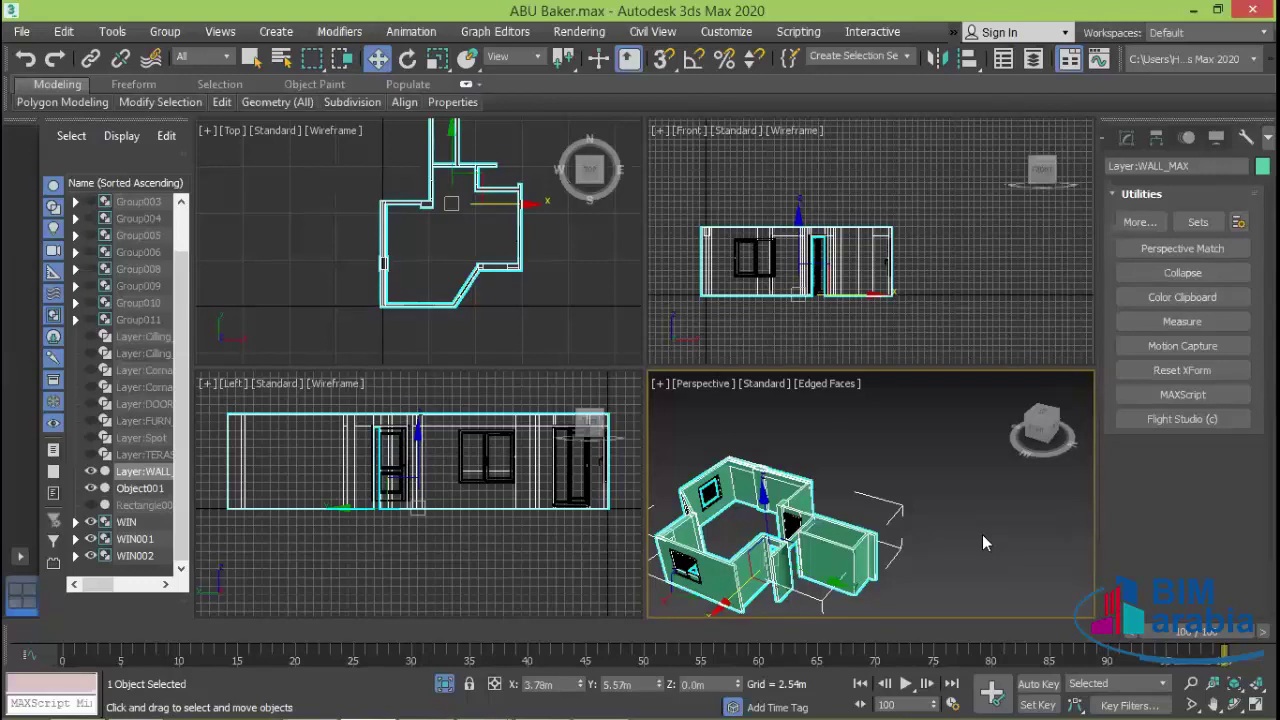
pyautogui.click(920, 499)
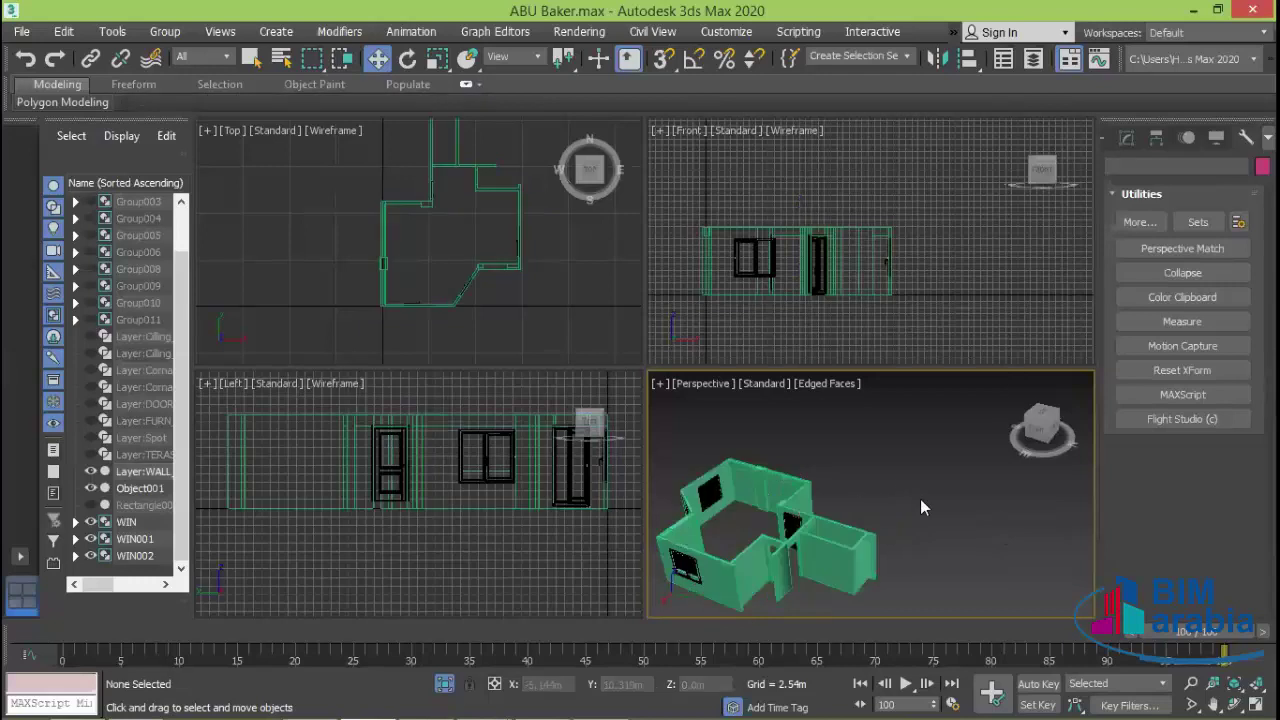
pyautogui.press('z')
# - Save ABU Baker.max from the File menu
pyautogui.click(21, 31)
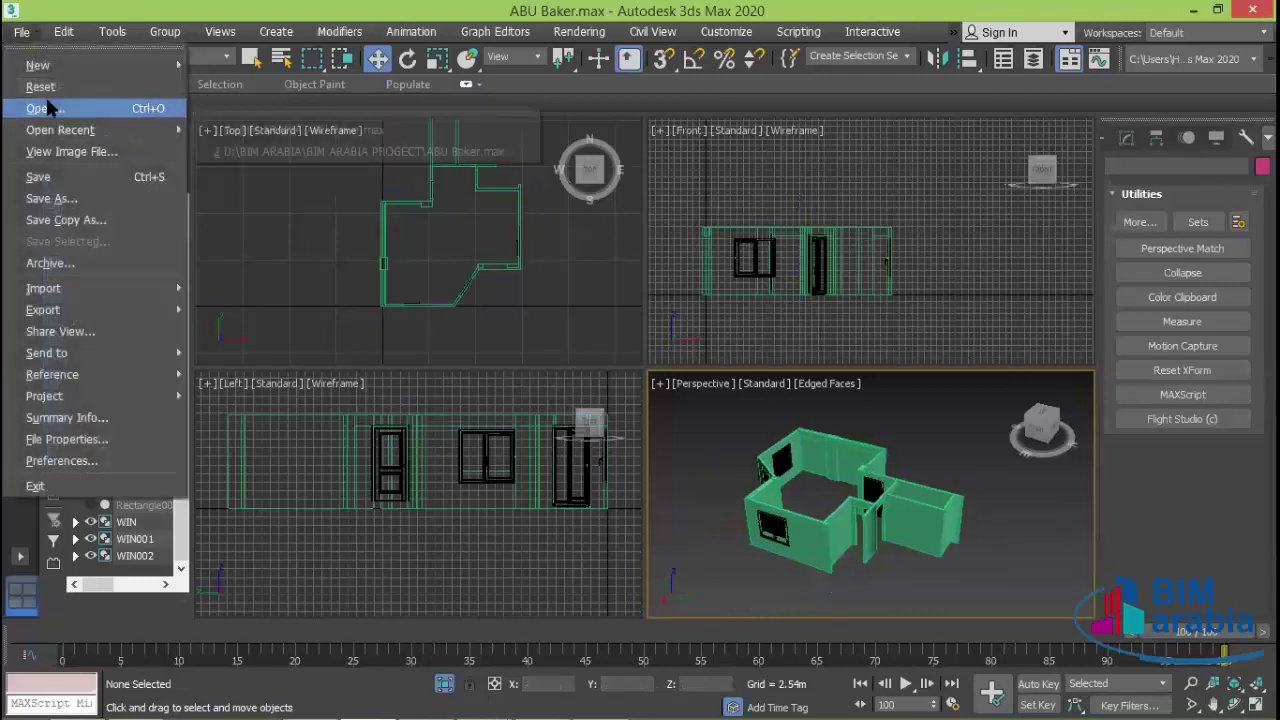
pyautogui.click(40, 177)
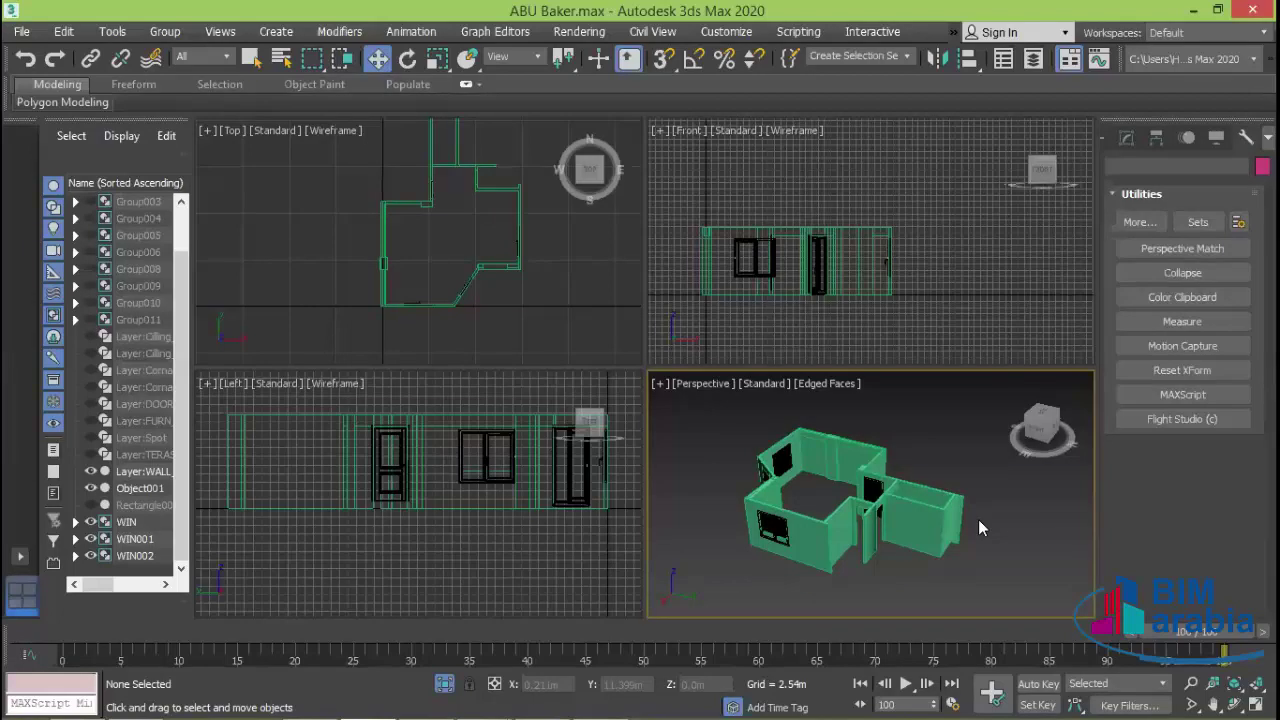
# - Select the curtain Object001 in the Top view
pyautogui.moveTo(890, 518); pyautogui.dragTo(912, 538, button='middle')
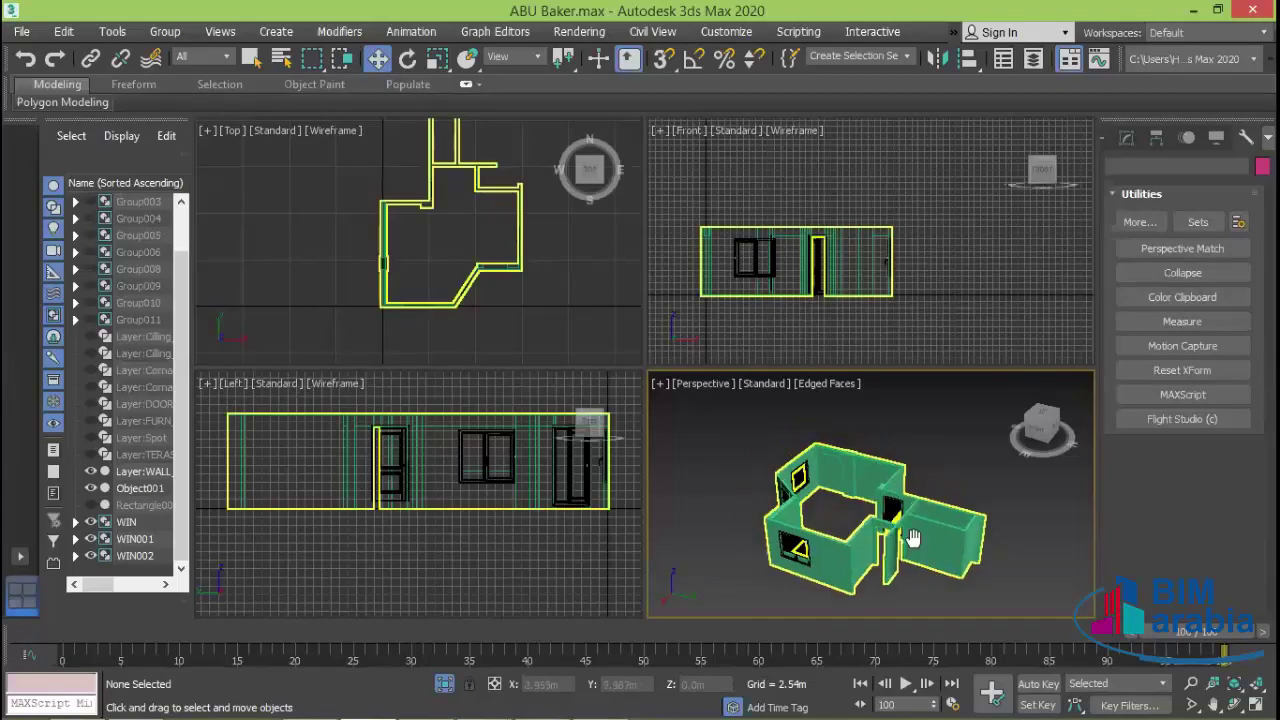
pyautogui.scroll(5, 912, 538)
pyautogui.scroll(2, 900, 500)
pyautogui.click(885, 440)
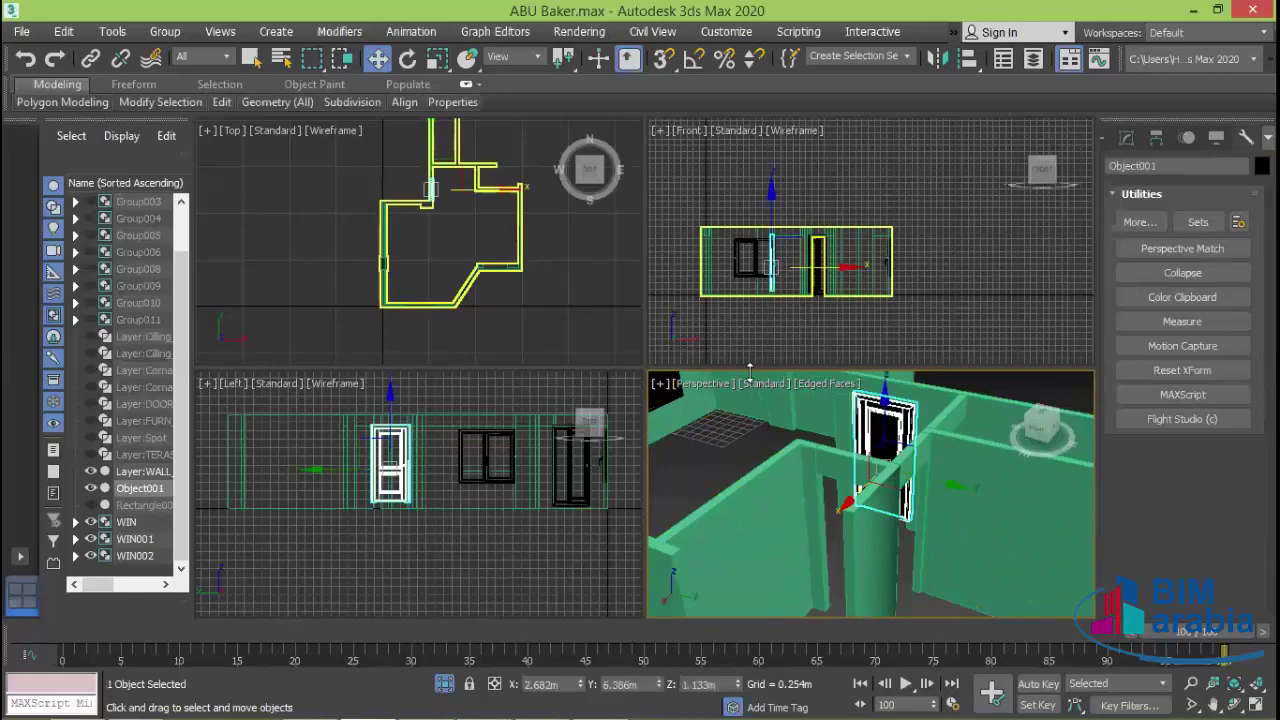
pyautogui.click(566, 234)
pyautogui.scroll(2, 566, 234)
pyautogui.scroll(3, 440, 230)
pyautogui.scroll(2, 454, 257)
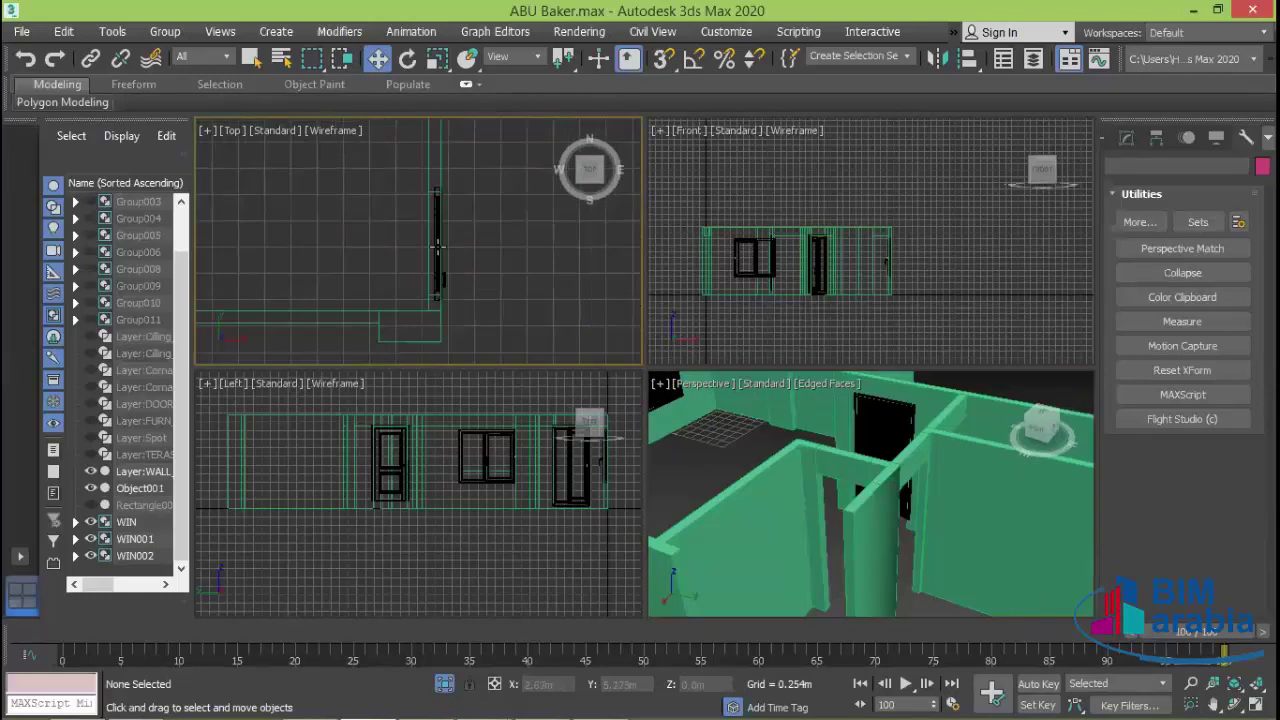
pyautogui.scroll(3, 440, 250)
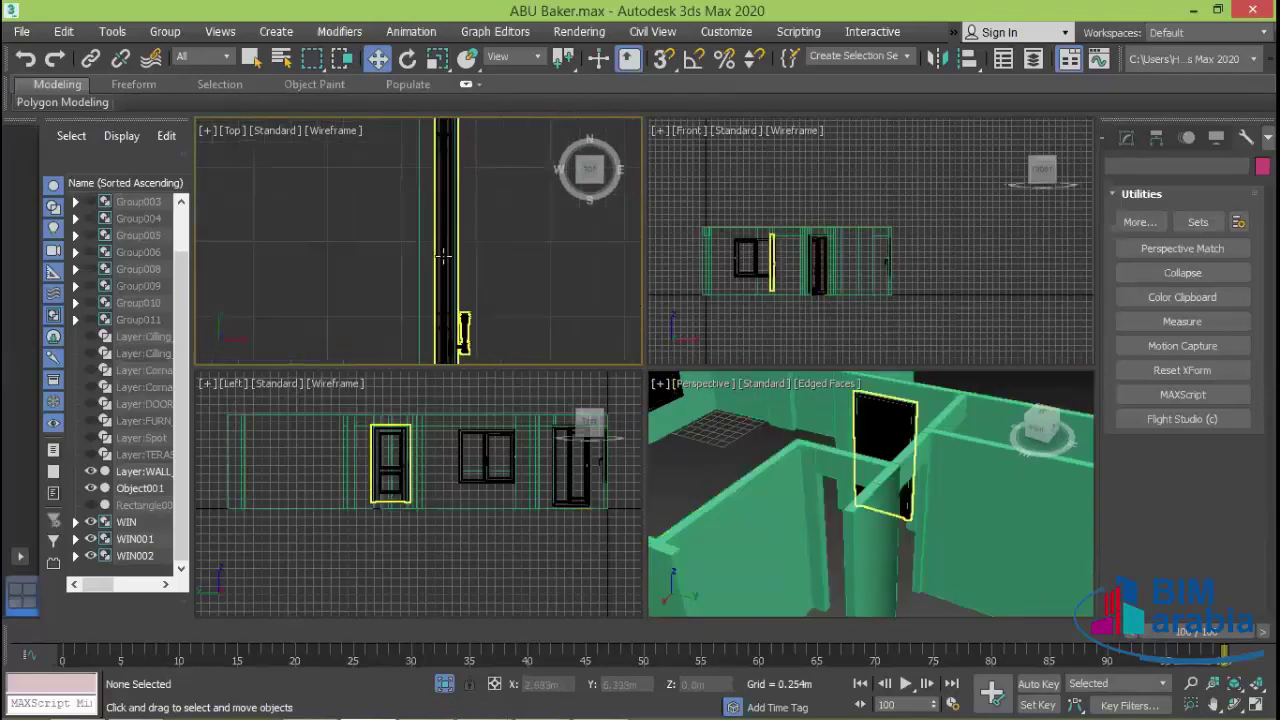
pyautogui.click(443, 256)
pyautogui.scroll(-2, 519, 292)
pyautogui.scroll(-1, 510, 285)
pyautogui.scroll(-2, 505, 278)
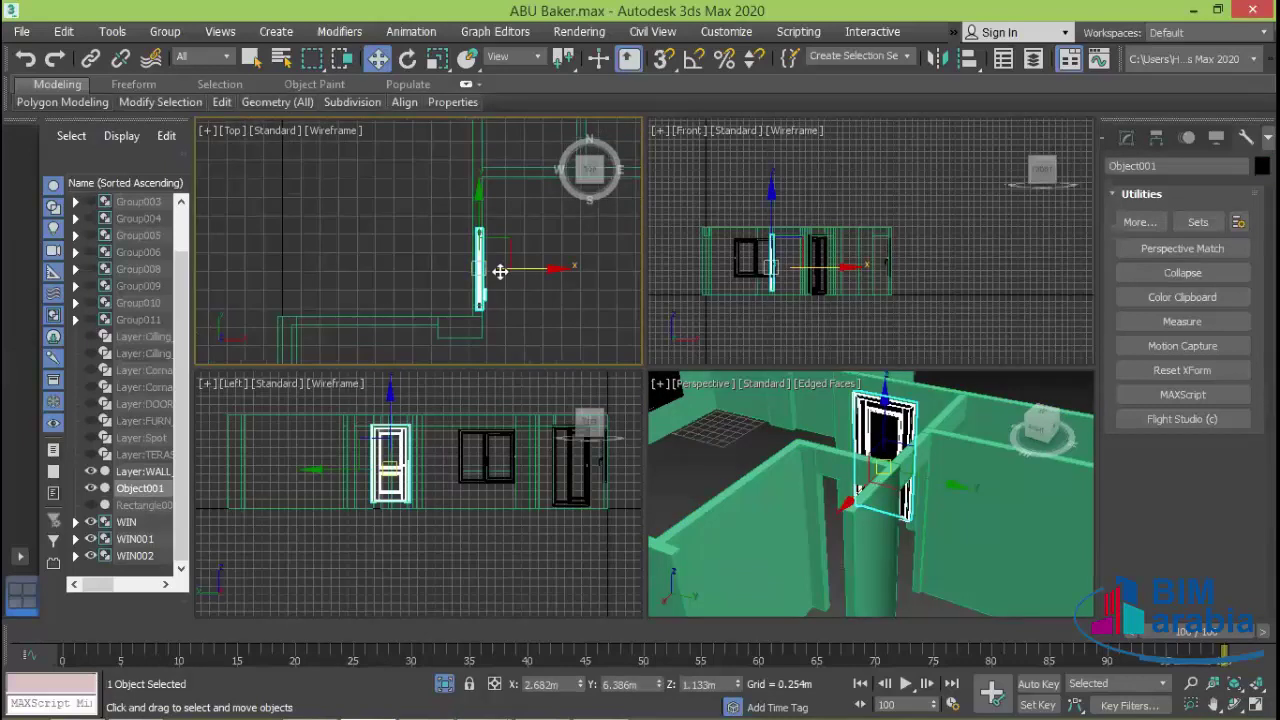
# - Clone the curtain into a copy, Object002, beside the original
pyautogui.keyDown('shift'); pyautogui.moveTo(500, 271); pyautogui.dragTo(562, 271); pyautogui.keyUp('shift')
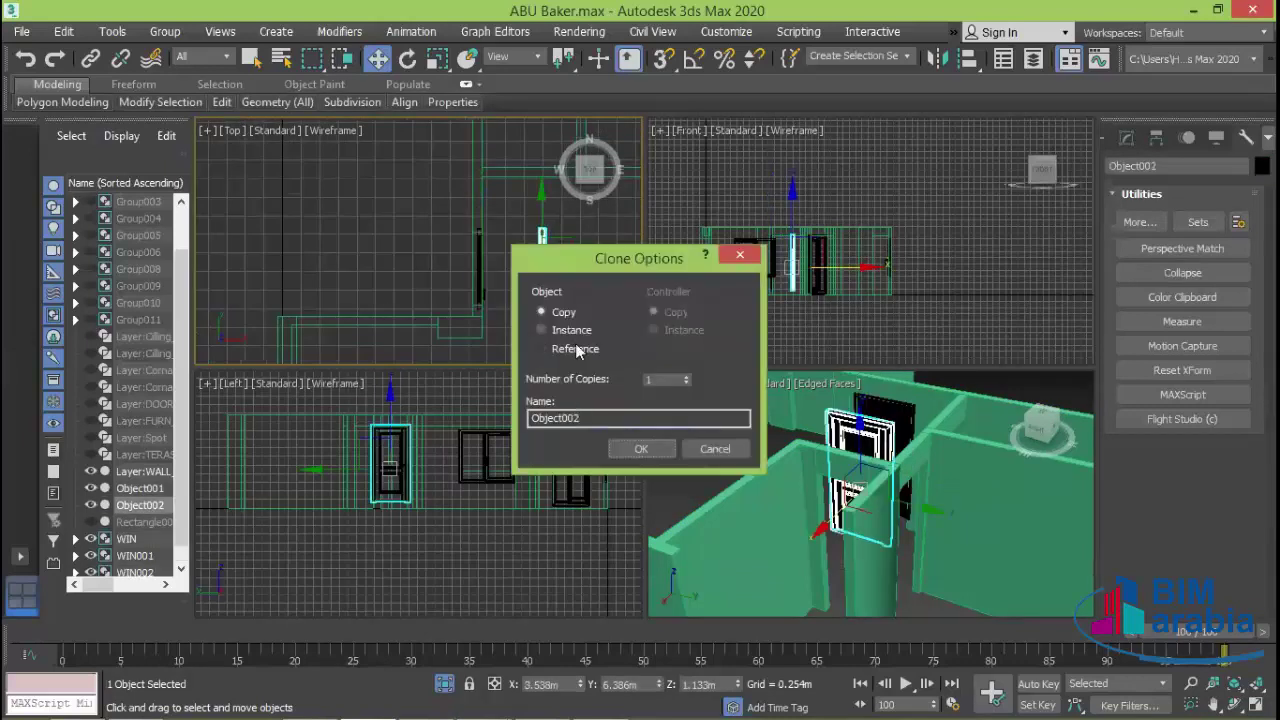
pyautogui.click(641, 449)
pyautogui.scroll(1, 472, 298)
pyautogui.scroll(1, 472, 298)
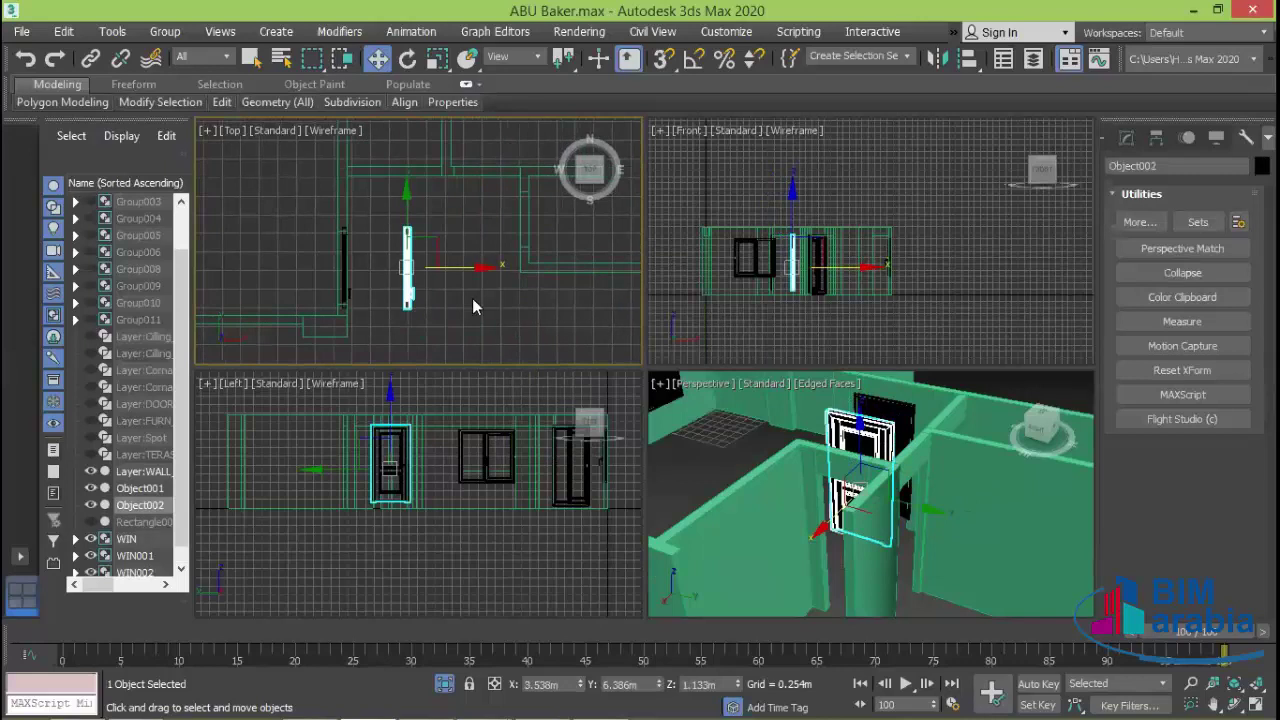
pyautogui.scroll(-1, 499, 255)
pyautogui.moveTo(499, 255); pyautogui.dragTo(423, 263, button='middle')
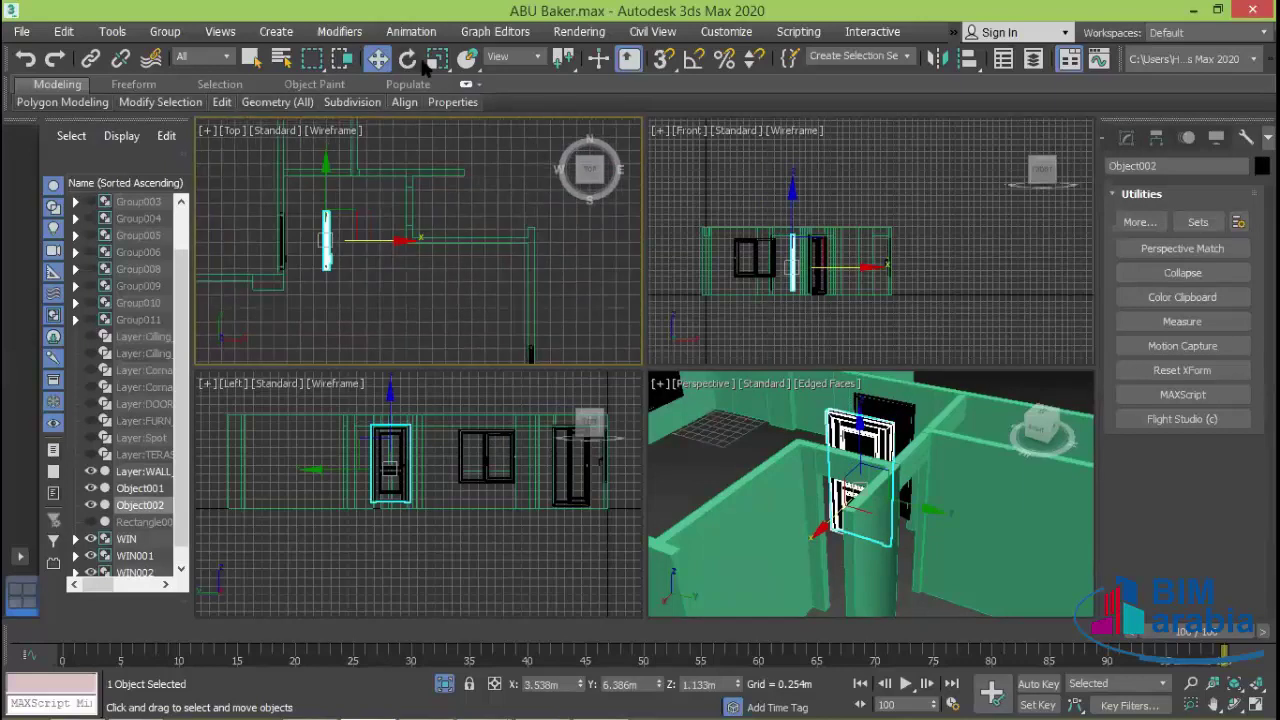
# - Rotate the copy -90° about Z using angle snap
pyautogui.click(408, 59)
pyautogui.click(693, 58)
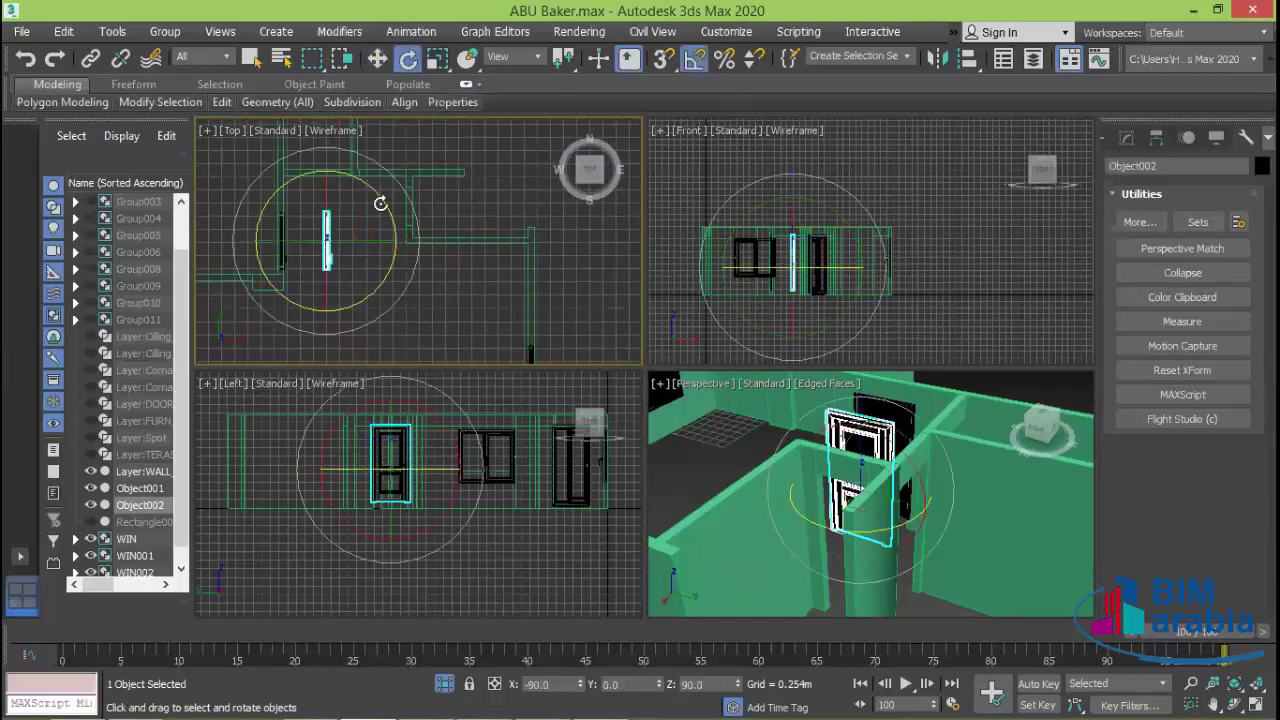
pyautogui.moveTo(380, 202); pyautogui.dragTo(465, 297)
pyautogui.moveTo(465, 297); pyautogui.dragTo(512, 310, button='middle')
pyautogui.click(377, 59)
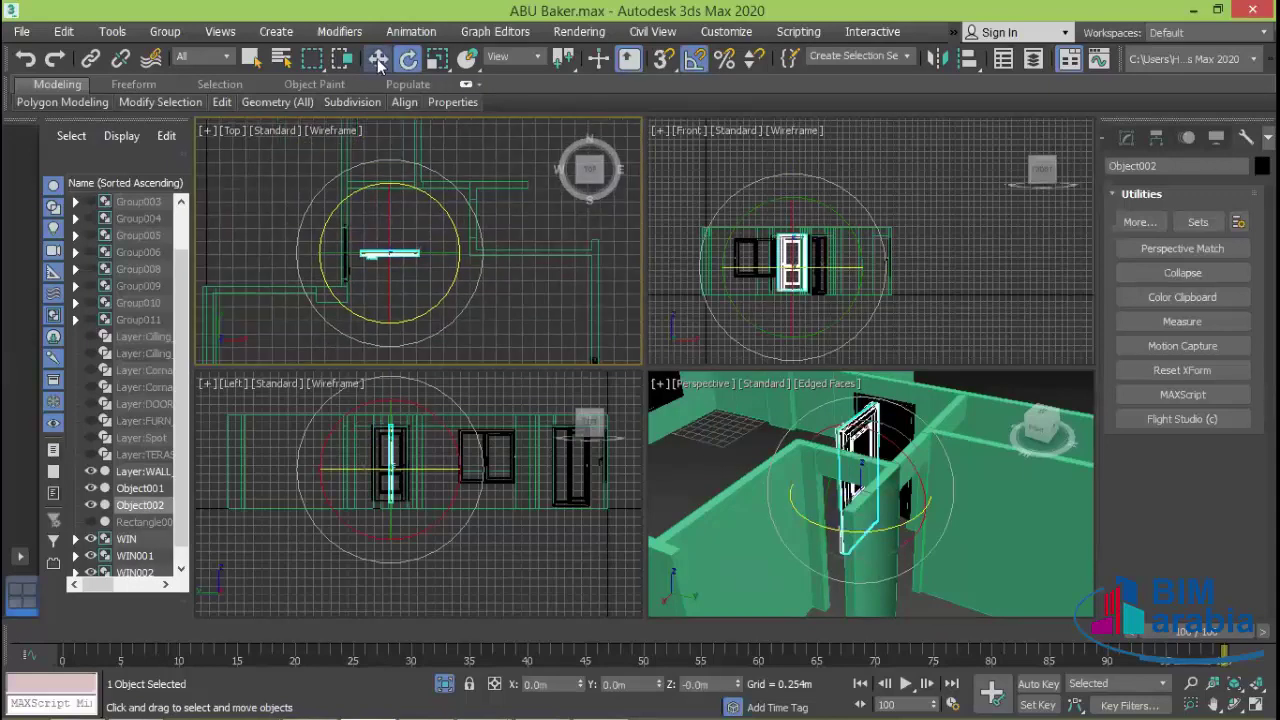
pyautogui.click(377, 59)
pyautogui.click(693, 58)
# - Move the copied curtain along Y to 7.092 m toward the upper wall
pyautogui.moveTo(383, 235); pyautogui.dragTo(427, 258, button='middle')
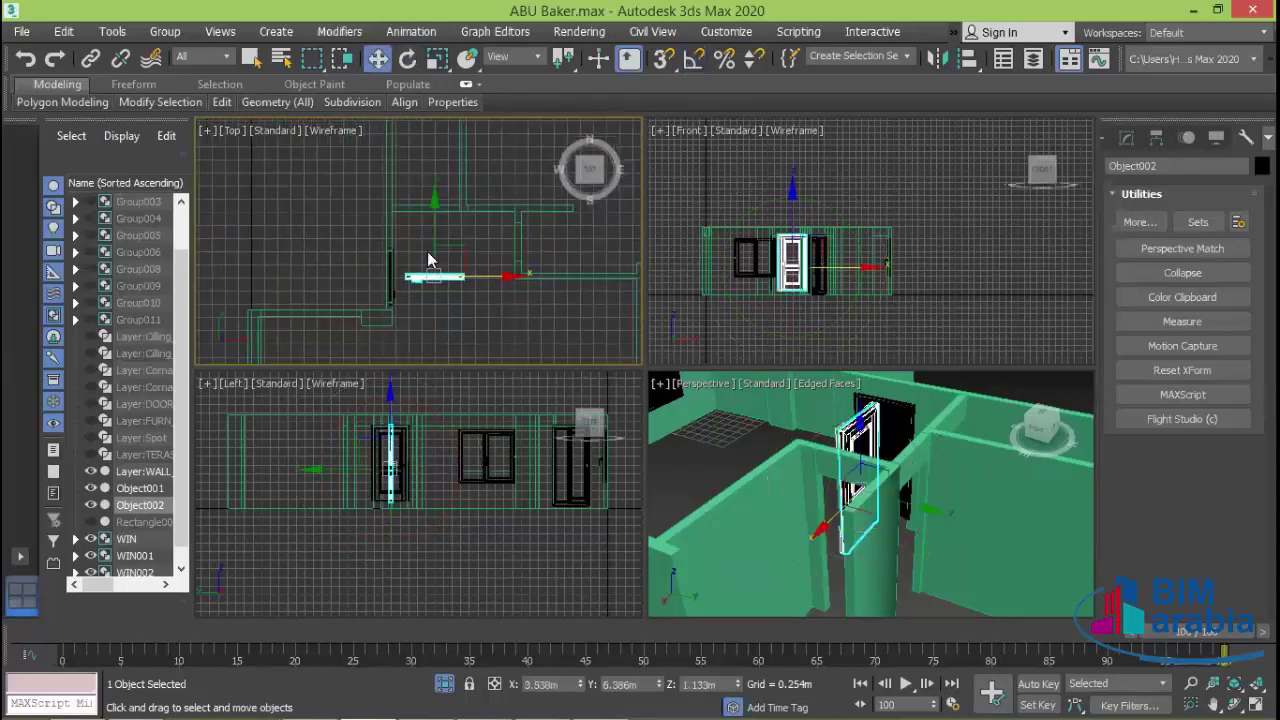
pyautogui.scroll(1, 427, 258)
pyautogui.moveTo(434, 250); pyautogui.dragTo(434, 215)
pyautogui.moveTo(499, 248)
pyautogui.mouseDown(button='middle')
pyautogui.moveTo(502, 322)
pyautogui.moveTo(514, 280)
pyautogui.mouseUp(button='middle')
pyautogui.scroll(2, 504, 322)
pyautogui.hotkey('alt', 'w')
# - Move the curtain along X and Y into the upper wall opening
pyautogui.moveTo(506, 229); pyautogui.dragTo(485, 190, button='middle')
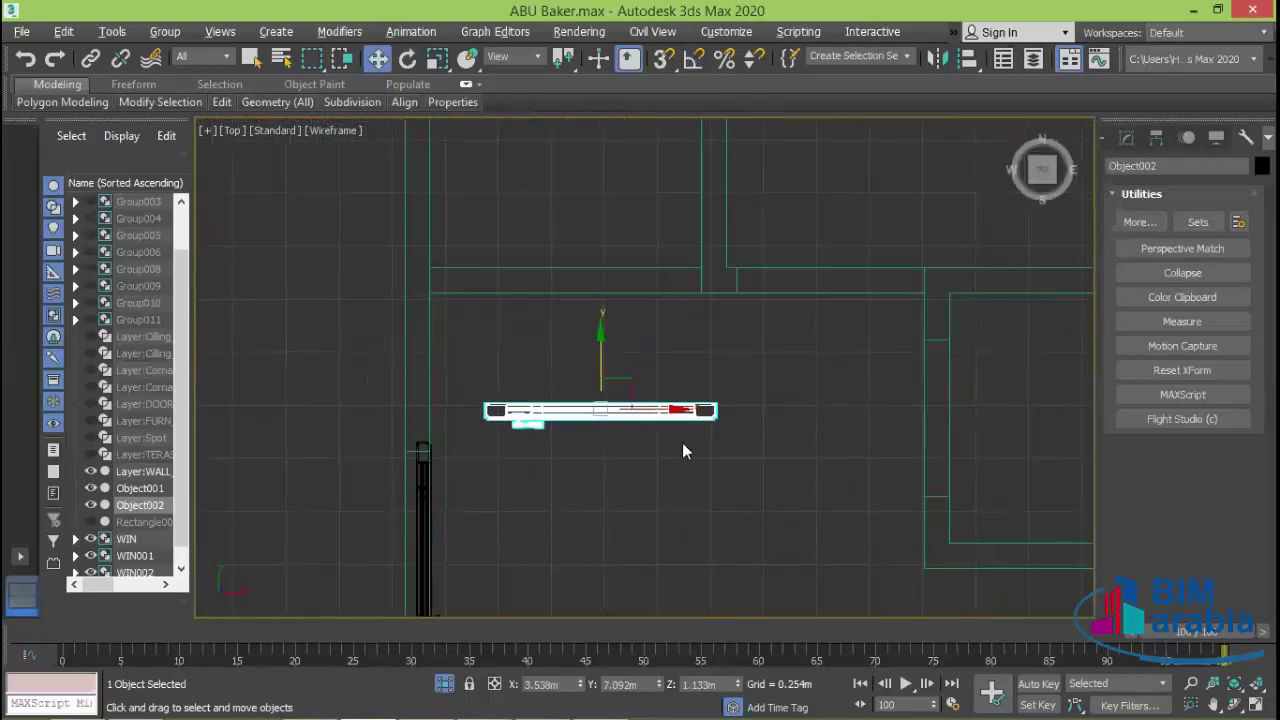
pyautogui.moveTo(655, 409); pyautogui.dragTo(860, 408)
pyautogui.scroll(3, 871, 413)
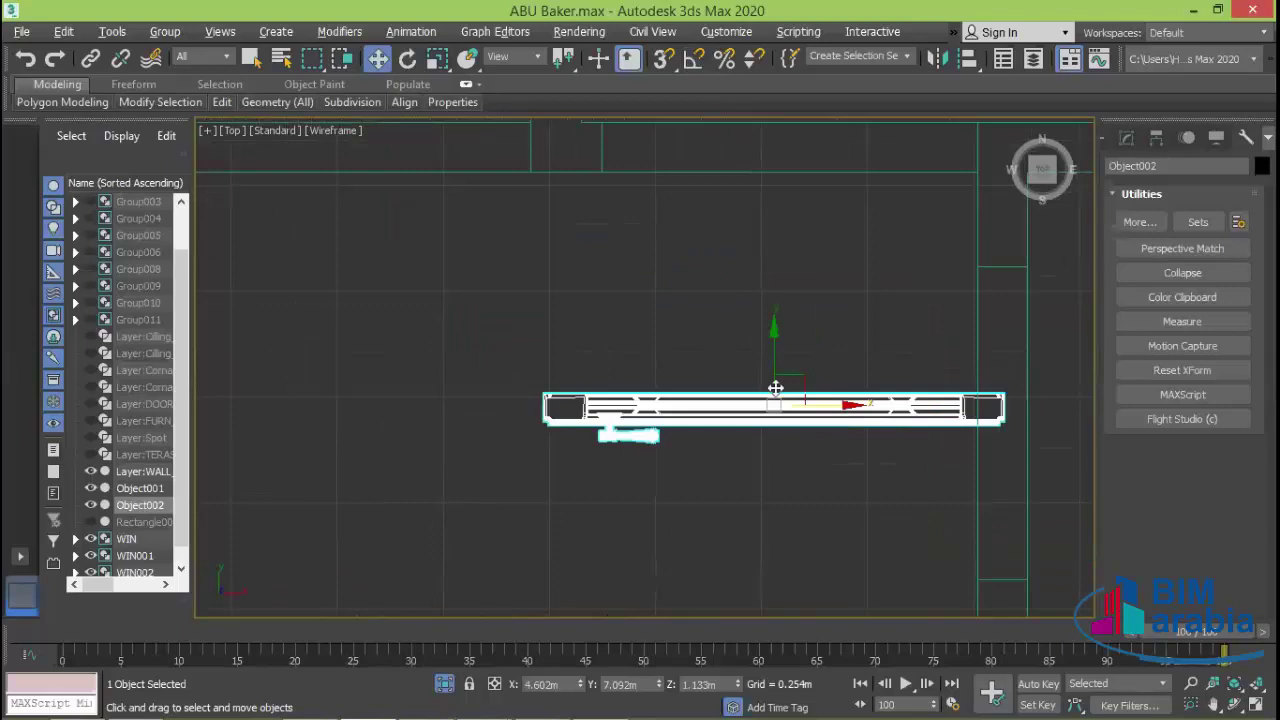
pyautogui.moveTo(840, 460)
pyautogui.mouseDown(button='middle')
pyautogui.moveTo(838, 273)
pyautogui.moveTo(813, 433)
pyautogui.mouseUp(button='middle')
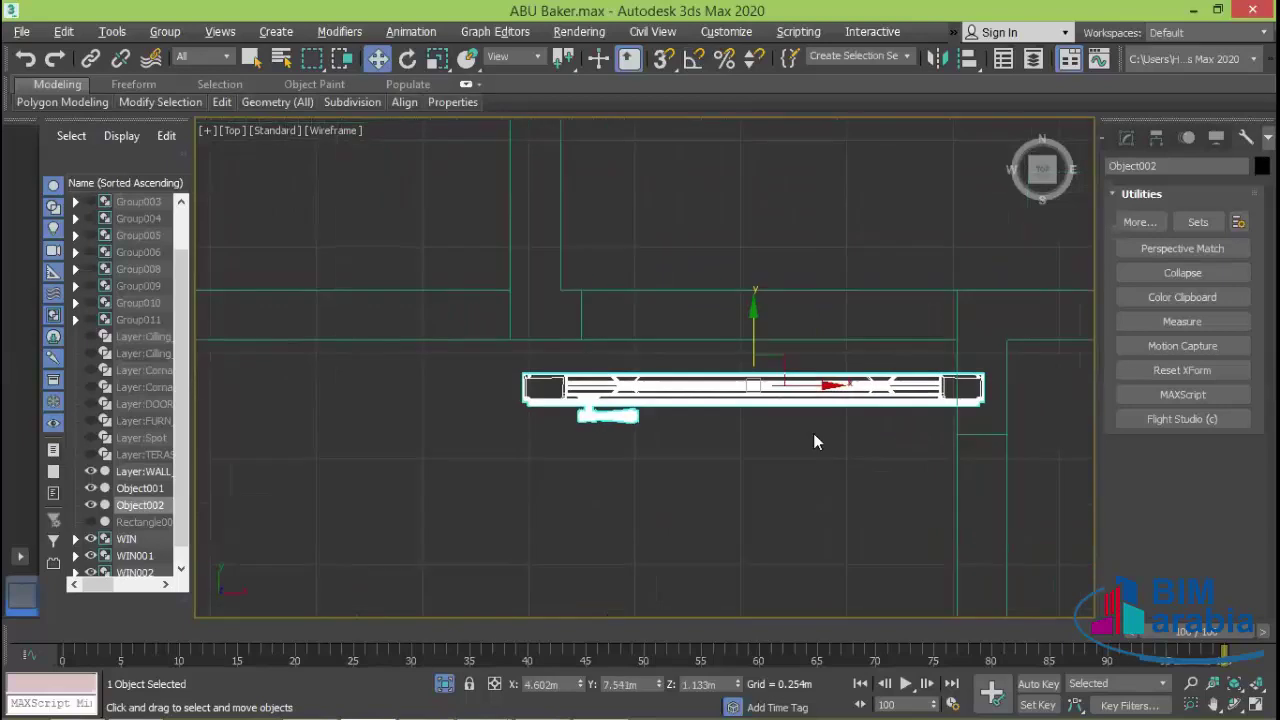
pyautogui.scroll(2, 720, 338)
pyautogui.moveTo(721, 328); pyautogui.dragTo(770, 247)
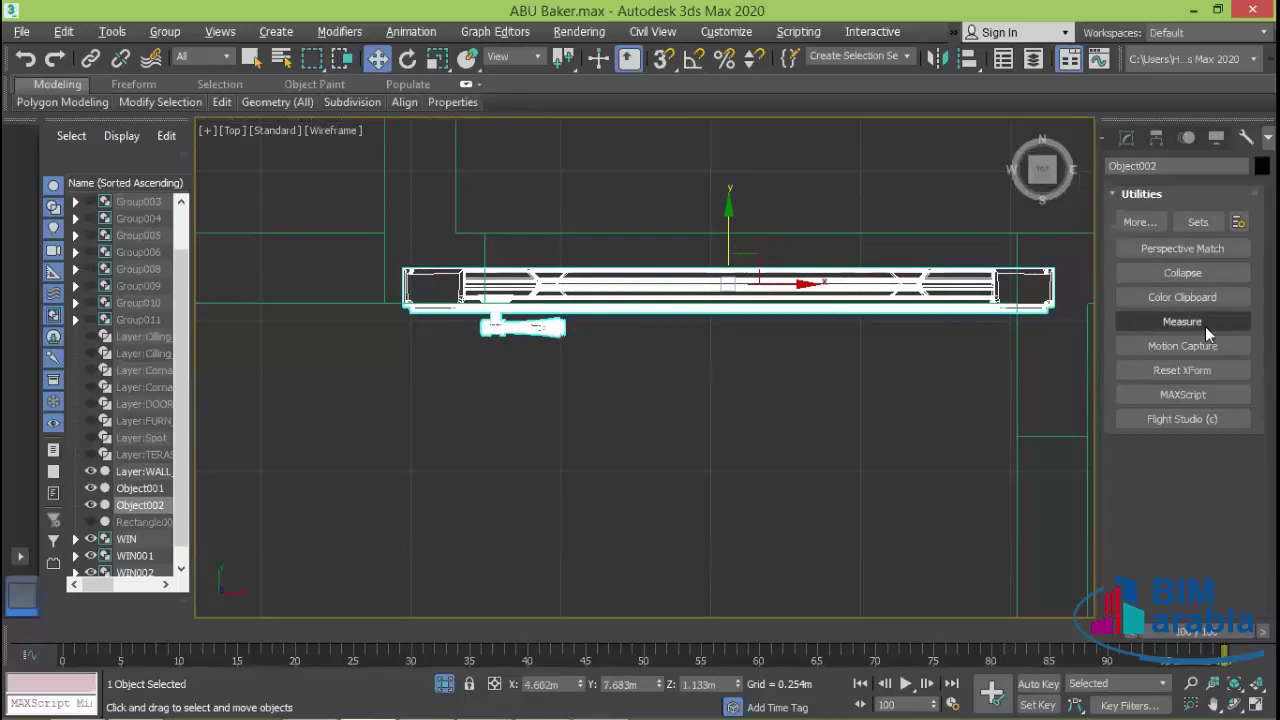
# - Fit the curtain's width to the opening, scaling it to 105% along X
pyautogui.click(432, 58)
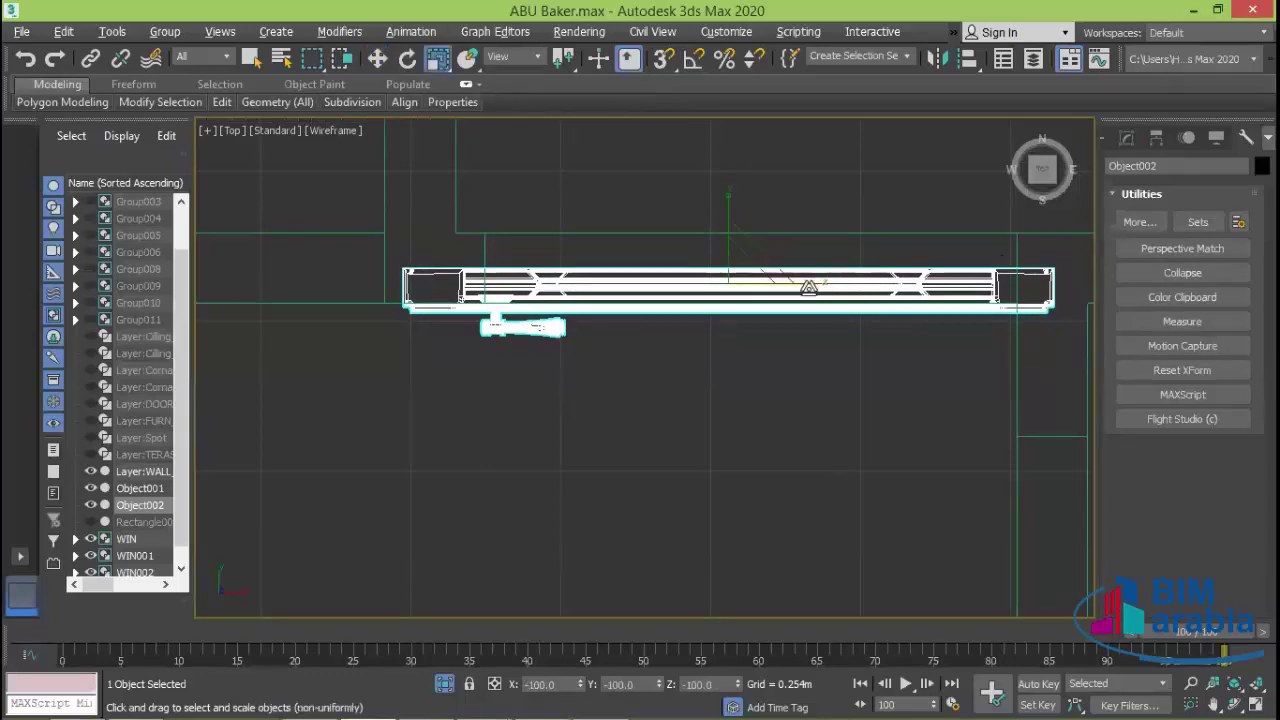
pyautogui.moveTo(808, 287); pyautogui.dragTo(800, 287)
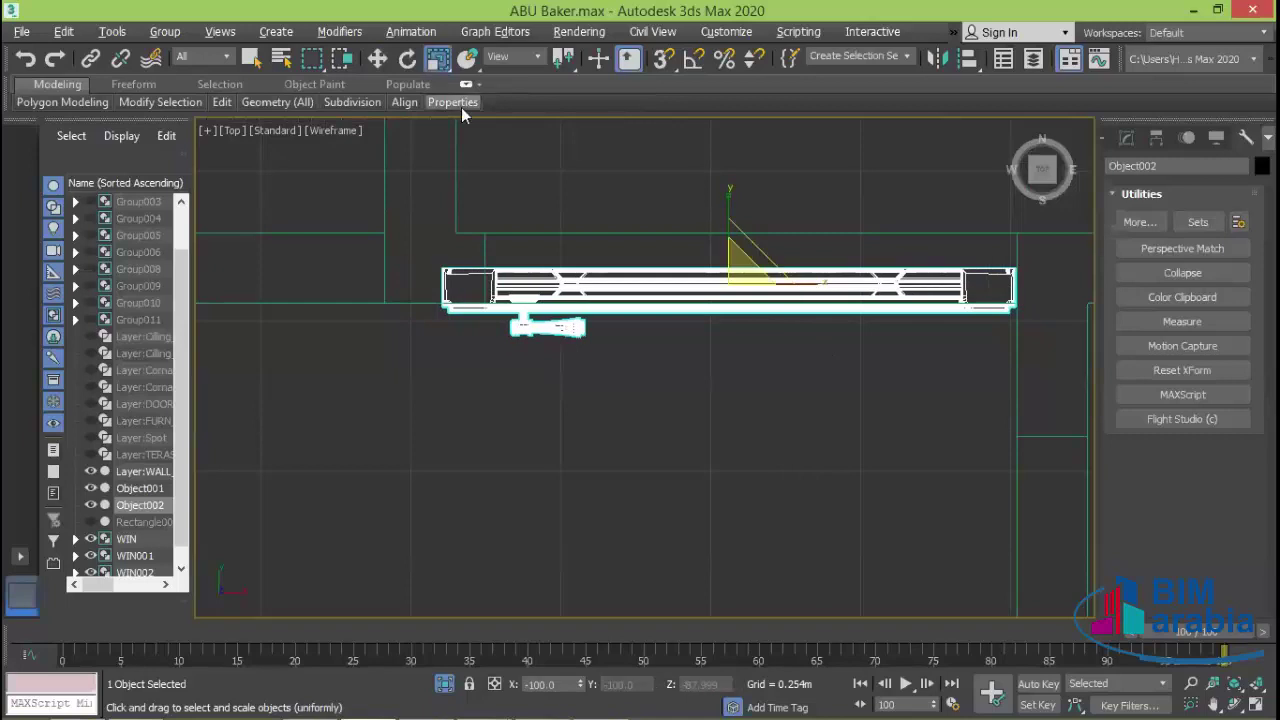
pyautogui.press('w')
pyautogui.moveTo(797, 285)
pyautogui.mouseDown()
pyautogui.moveTo(842, 286)
pyautogui.moveTo(806, 290)
pyautogui.mouseUp()
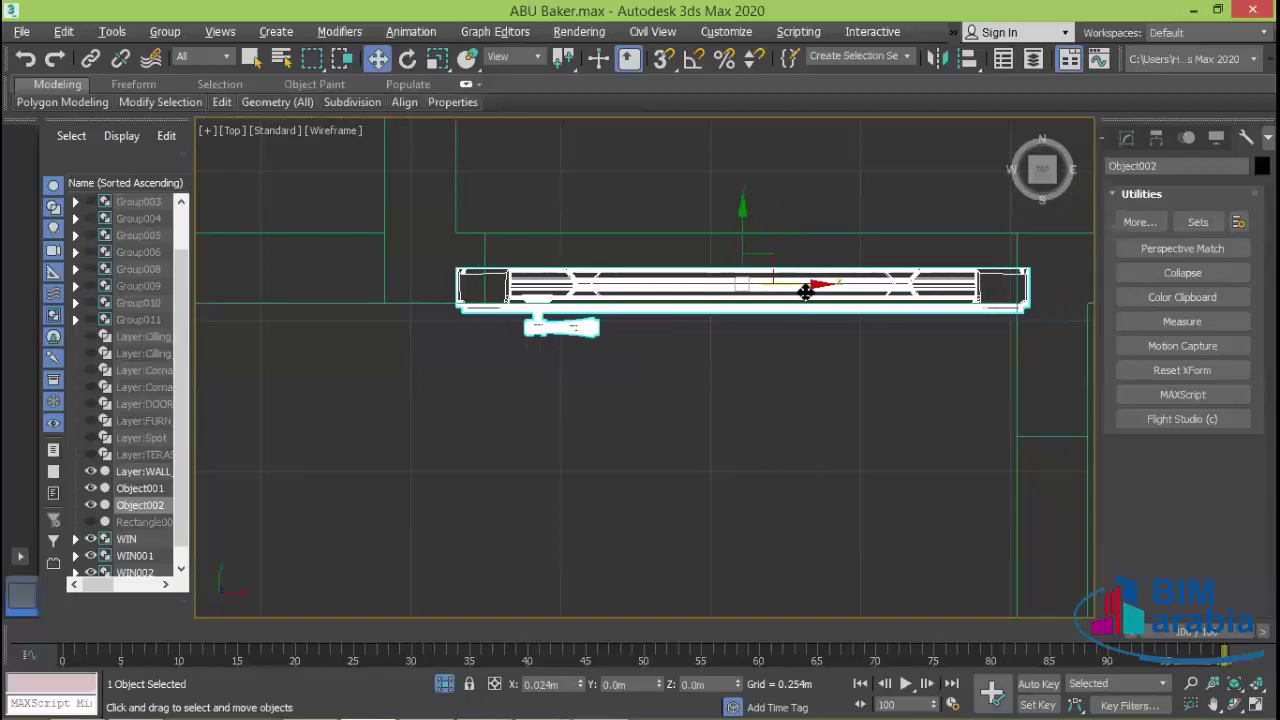
pyautogui.click(438, 58)
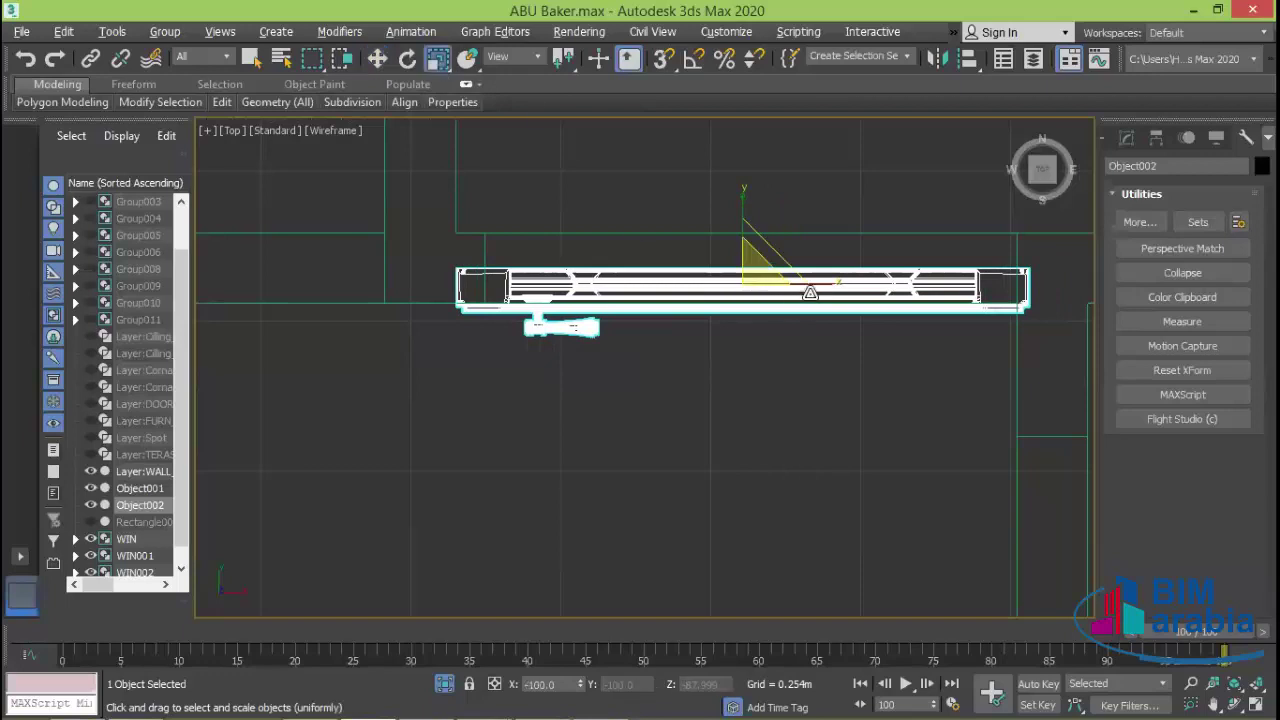
pyautogui.moveTo(810, 290)
pyautogui.mouseDown()
pyautogui.moveTo(818, 281)
pyautogui.moveTo(793, 286)
pyautogui.mouseUp()
pyautogui.press('w')
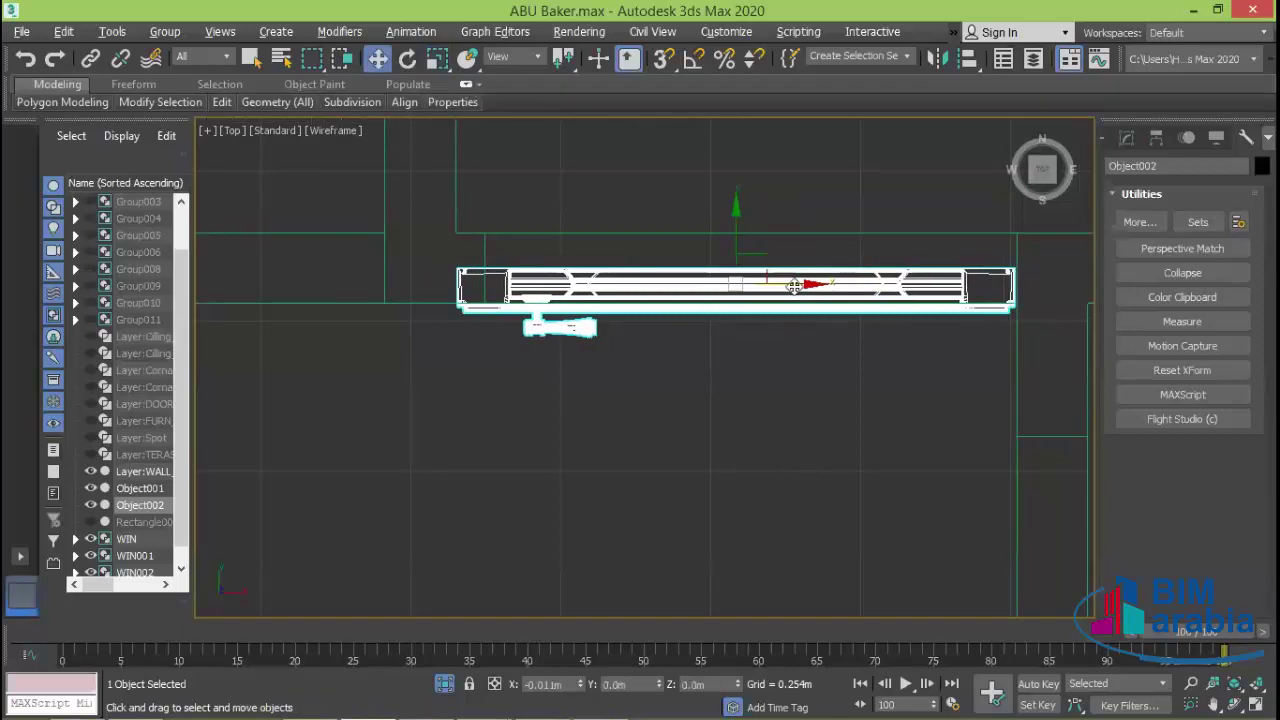
# - Copy the curtain downward to start a new clone, Object003
pyautogui.scroll(5, 1045, 315)
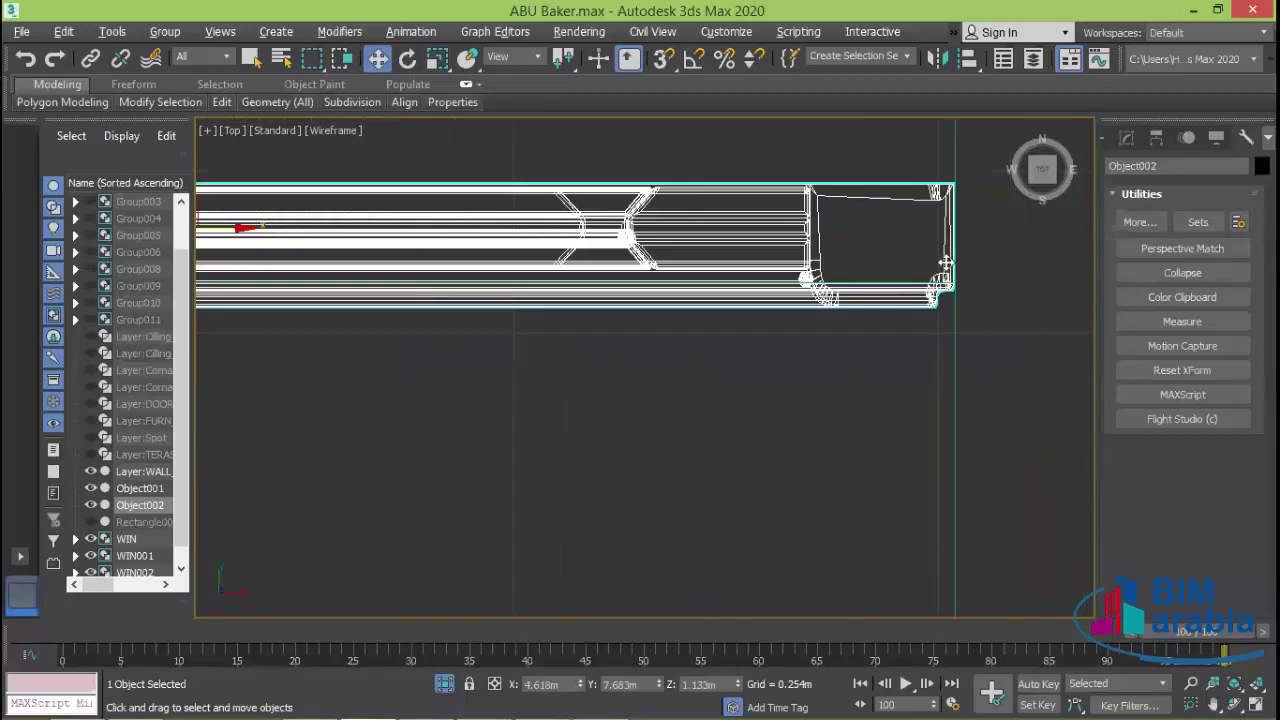
pyautogui.scroll(-2, 913, 338)
pyautogui.scroll(-2, 913, 338)
pyautogui.moveTo(913, 338); pyautogui.dragTo(874, 360, button='middle')
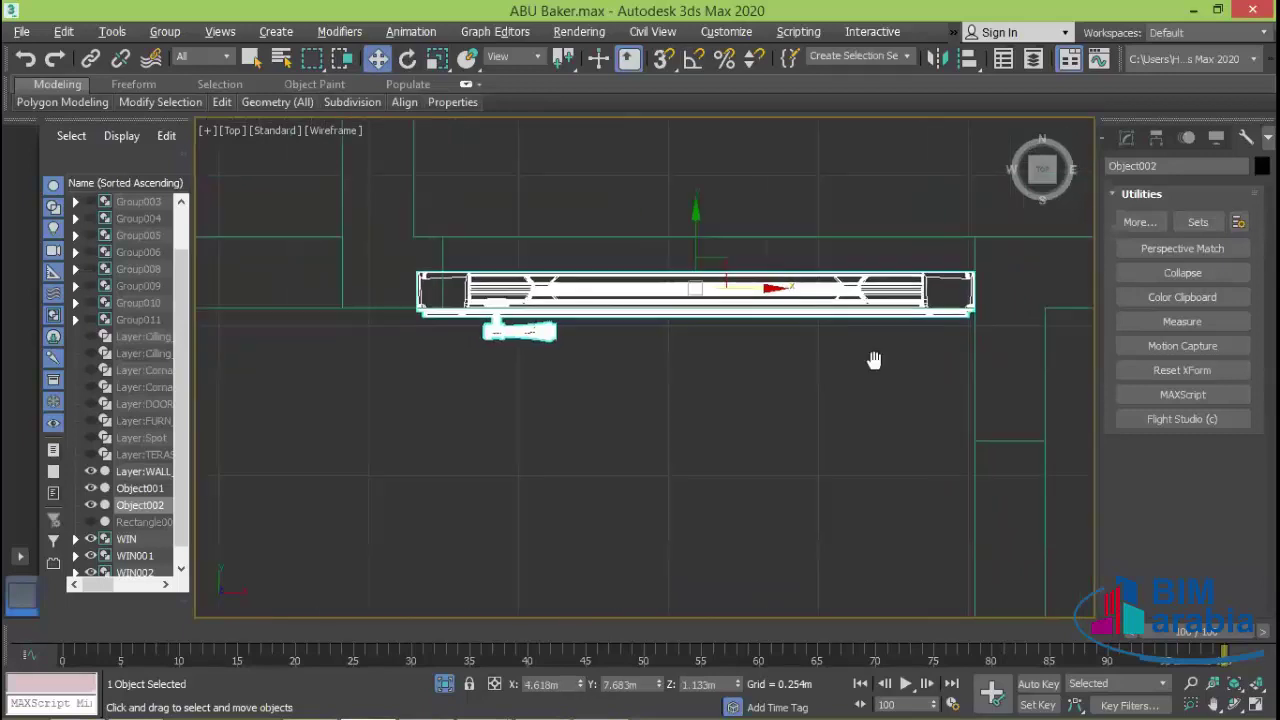
pyautogui.scroll(-2, 814, 403)
pyautogui.moveTo(814, 403); pyautogui.dragTo(791, 386, button='middle')
pyautogui.scroll(-2, 808, 400)
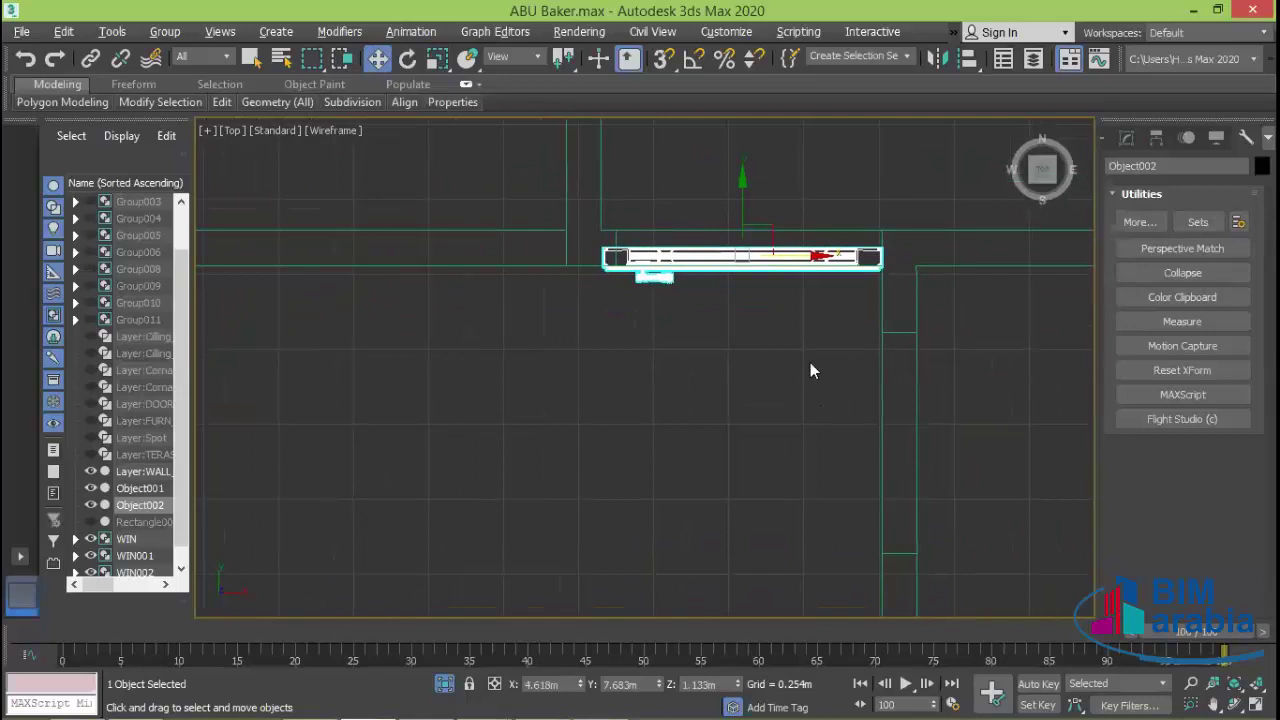
pyautogui.keyDown('shift'); pyautogui.moveTo(737, 191); pyautogui.dragTo(832, 465); pyautogui.keyUp('shift')
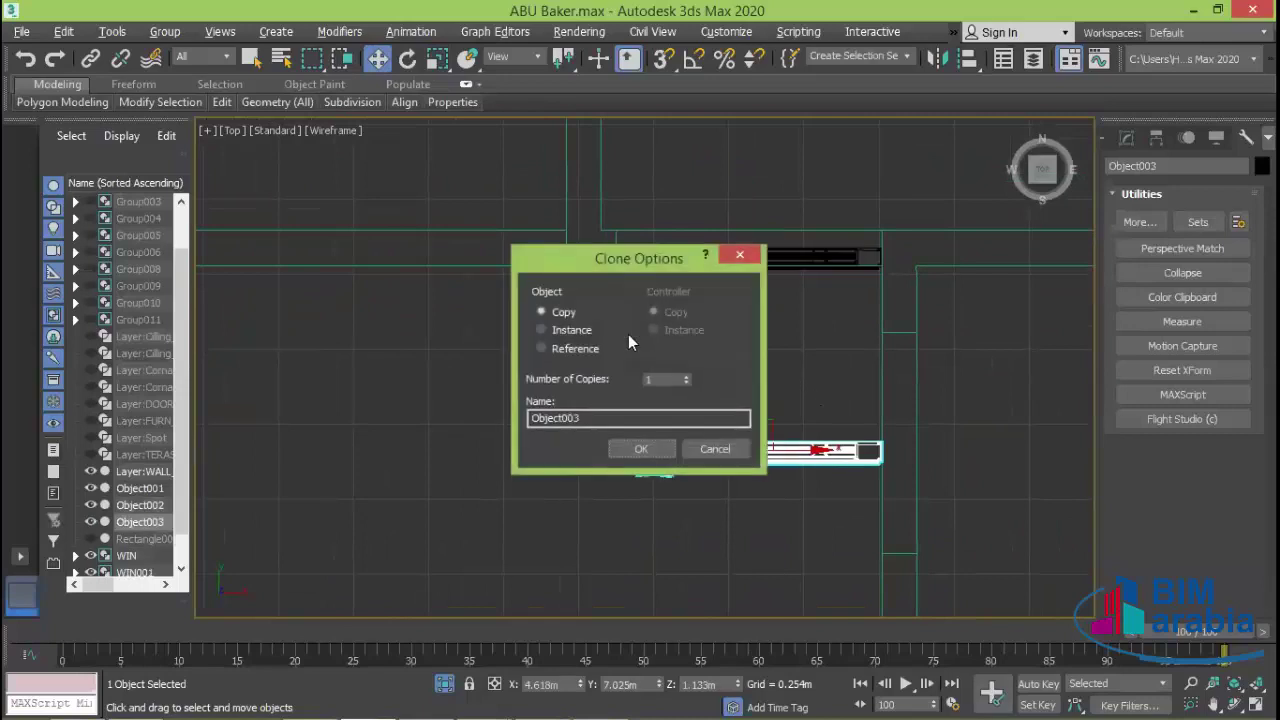
# - Create the copy Object003 and rotate it 90 degrees with angle snap so it runs vertically
pyautogui.click(641, 448)
pyautogui.moveTo(840, 471); pyautogui.dragTo(836, 345, button='middle')
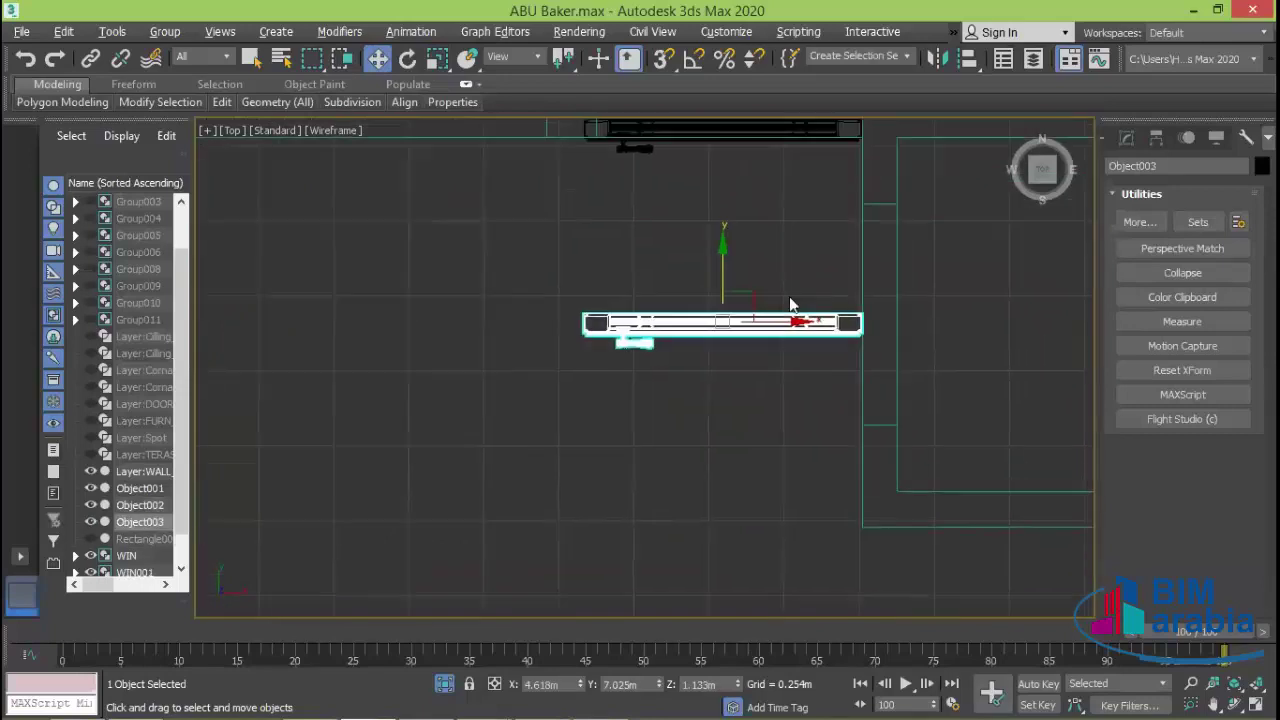
pyautogui.click(408, 59)
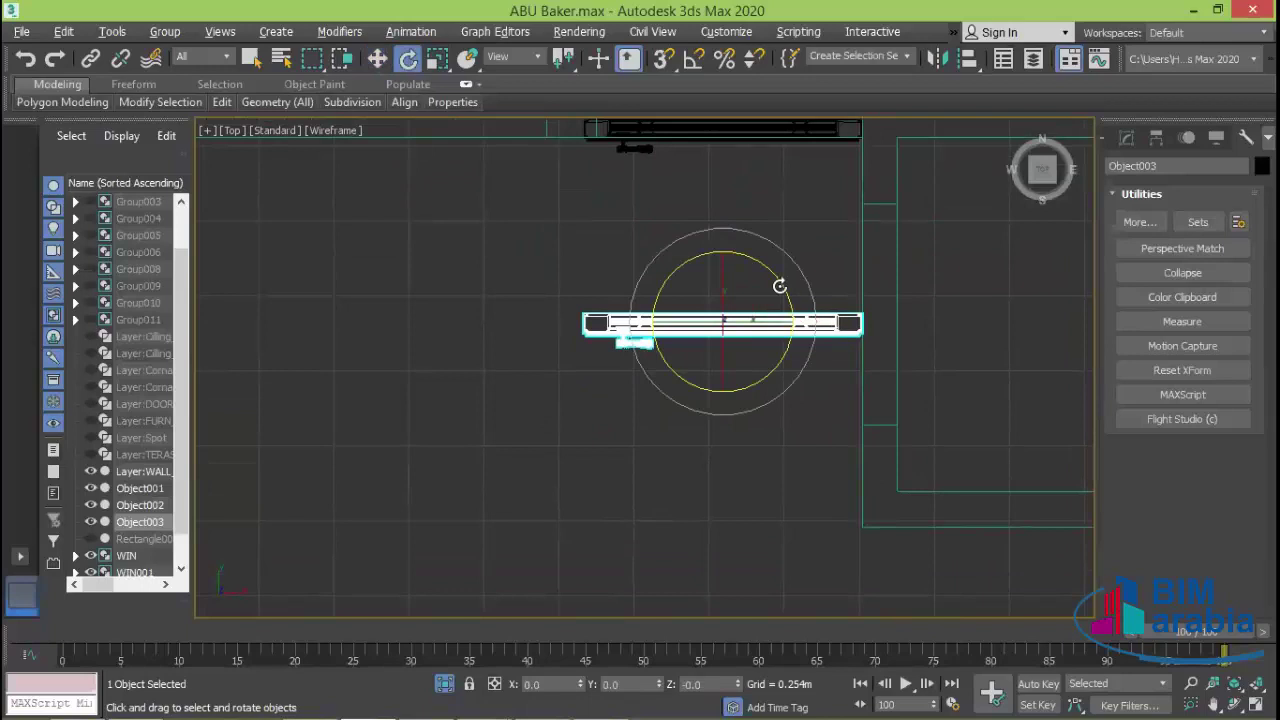
pyautogui.moveTo(786, 287); pyautogui.dragTo(766, 366)
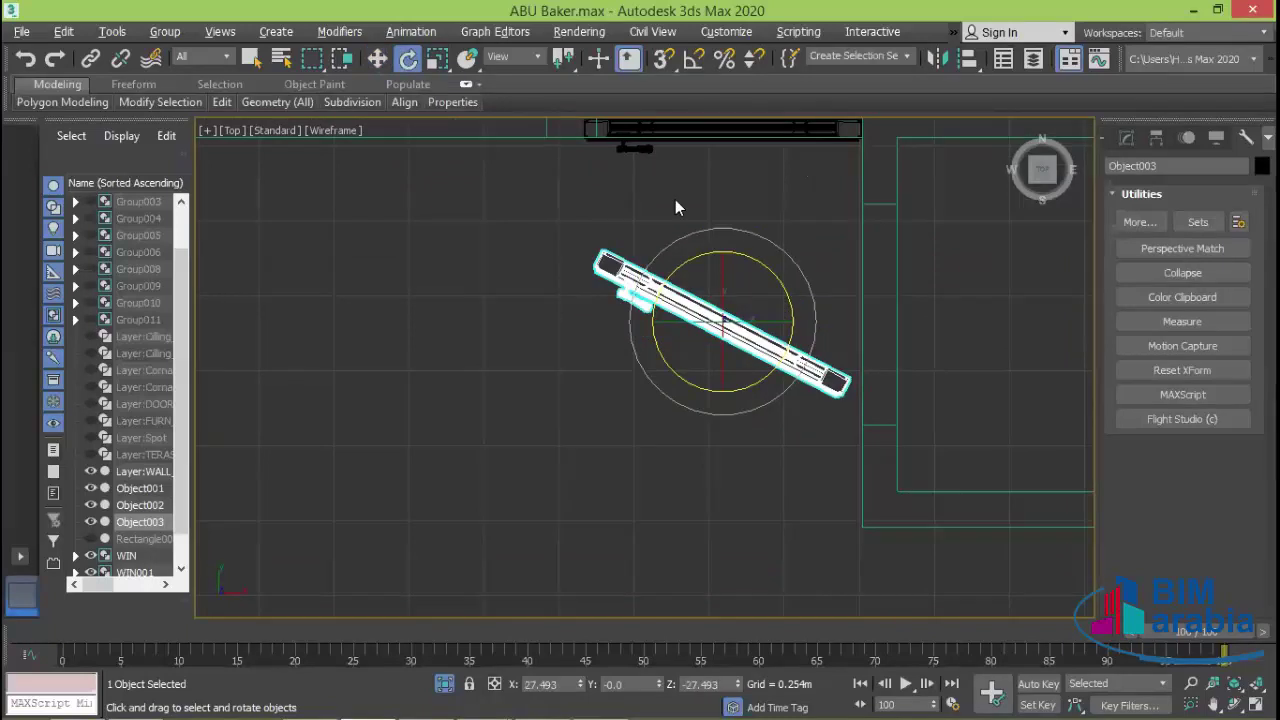
pyautogui.hotkey('ctrl', 'z')
pyautogui.press('a')
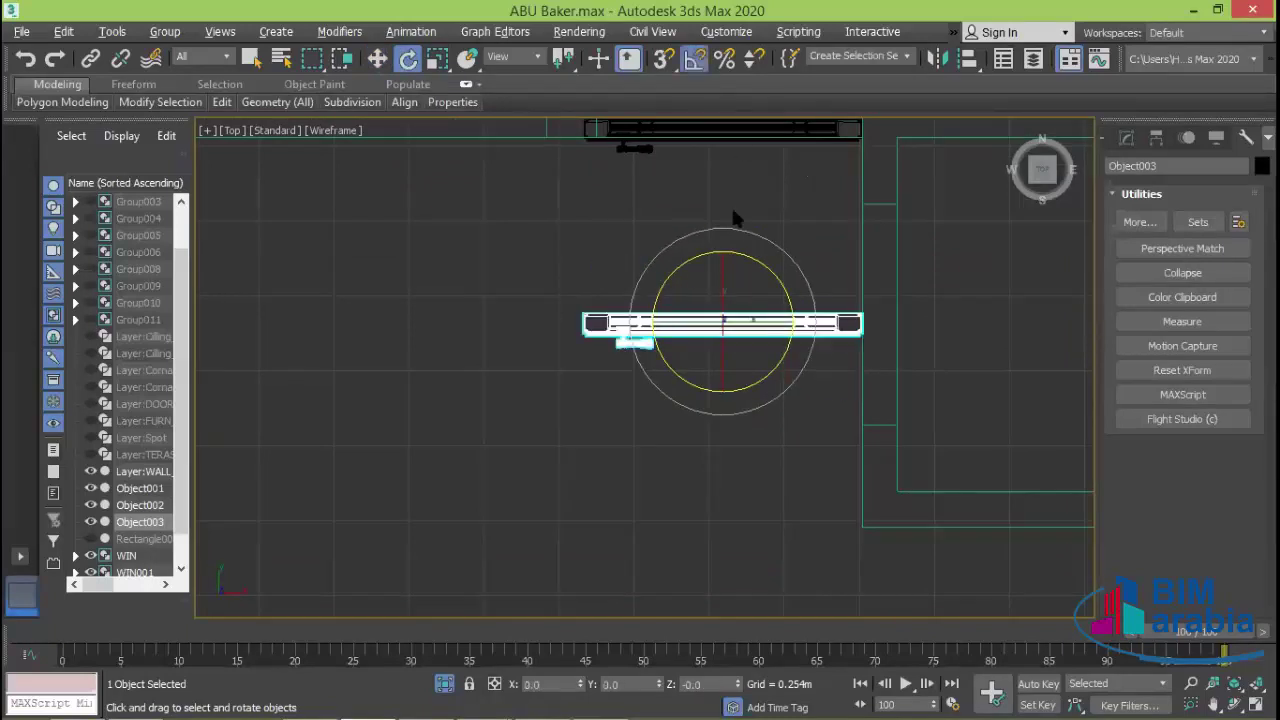
pyautogui.moveTo(778, 282); pyautogui.dragTo(782, 381)
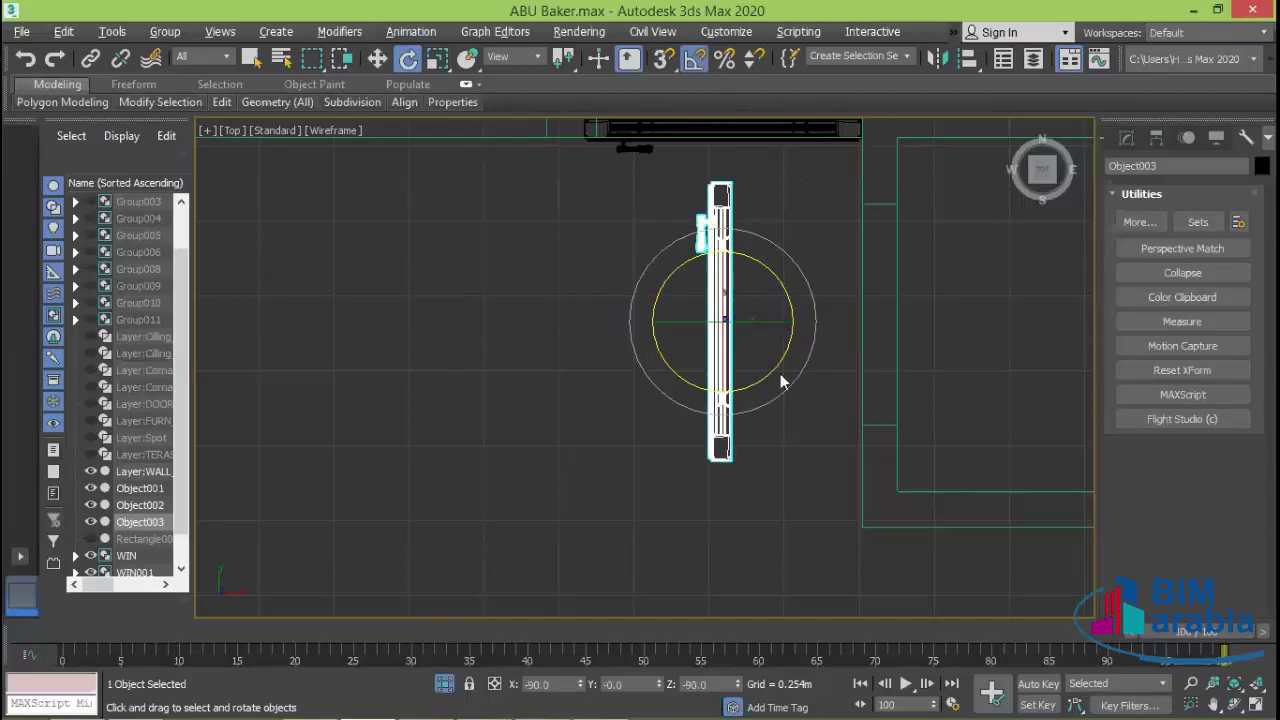
# - Move the copy right to the right-hand opening, scale its length to 88%, and nudge it up
pyautogui.press('w')
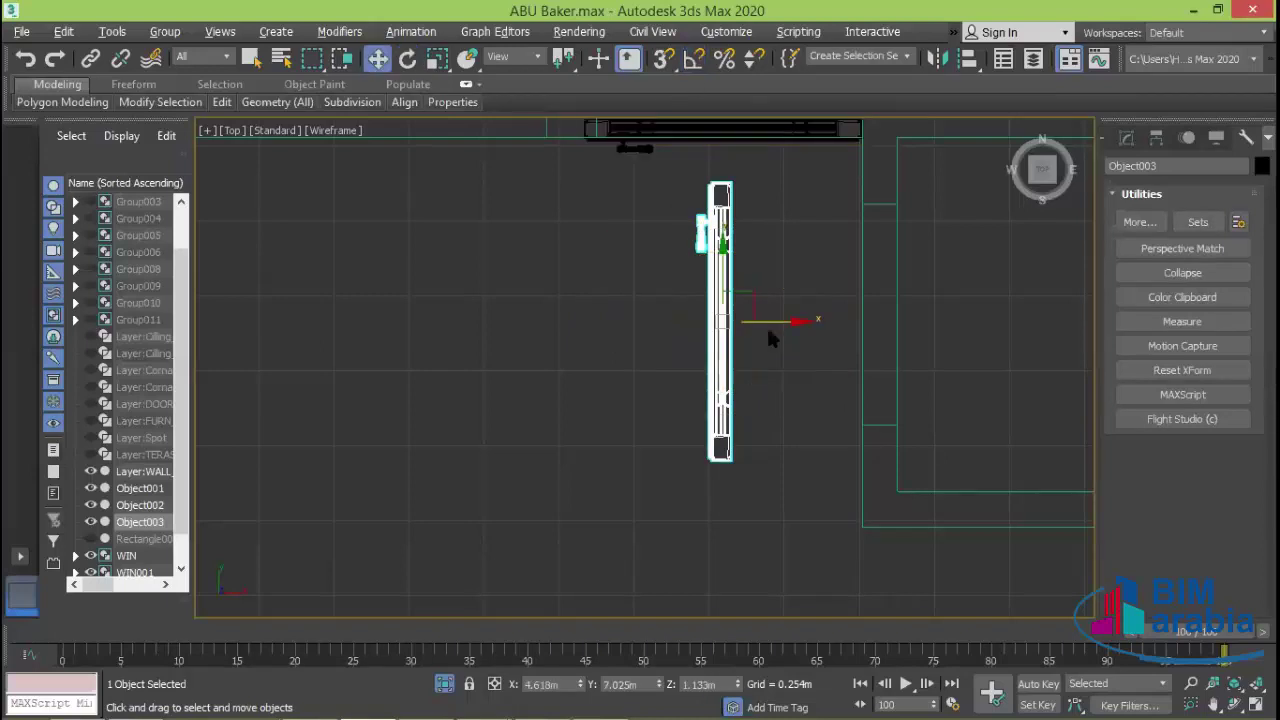
pyautogui.moveTo(769, 334); pyautogui.dragTo(912, 337)
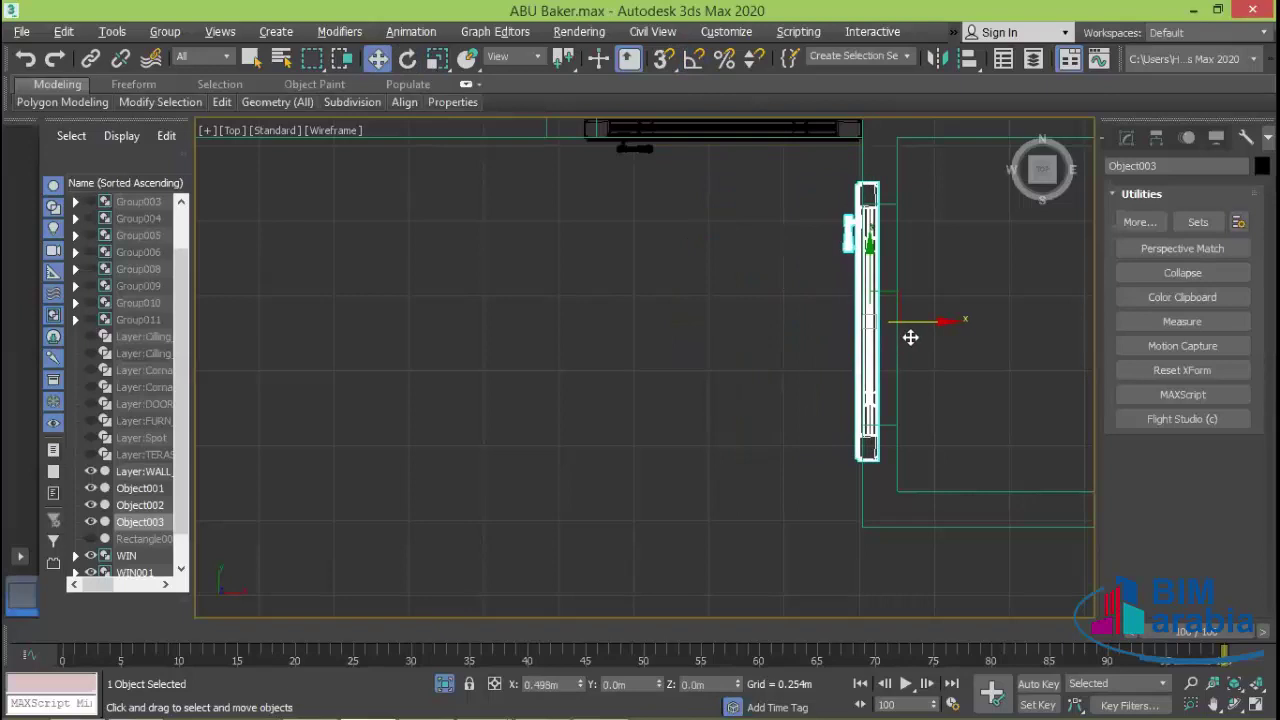
pyautogui.click(437, 58)
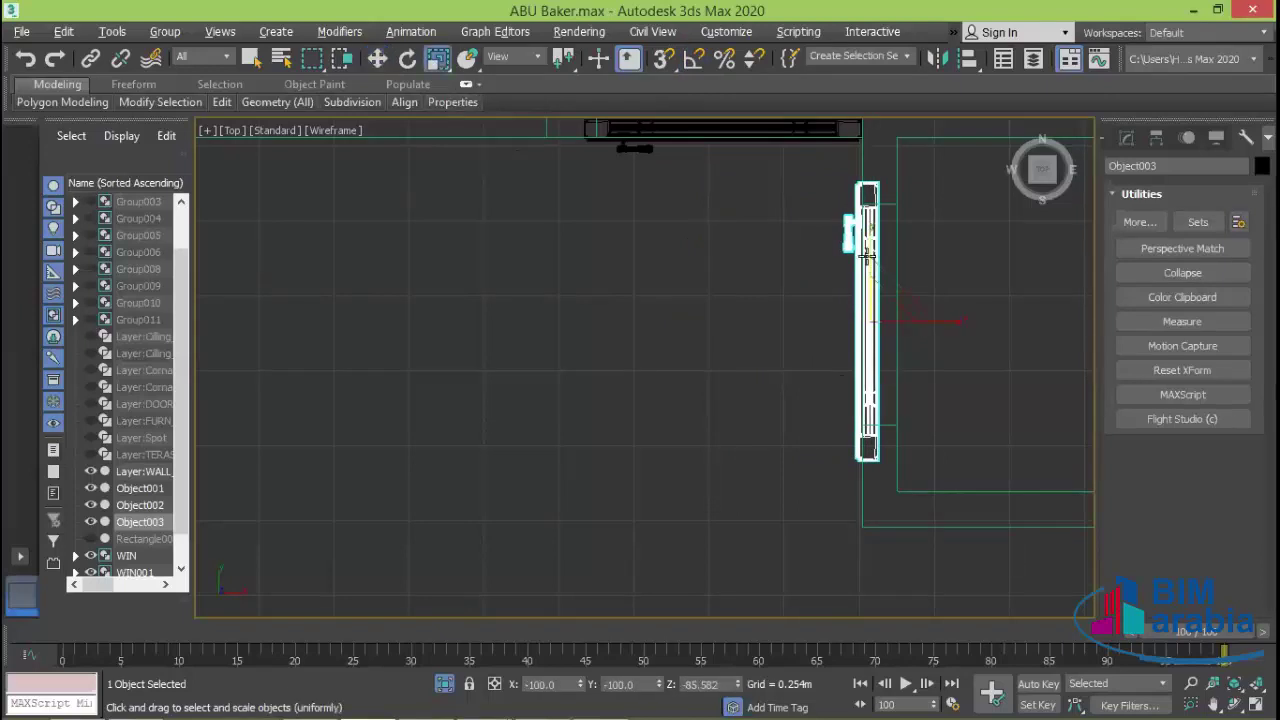
pyautogui.moveTo(866, 256); pyautogui.dragTo(867, 241)
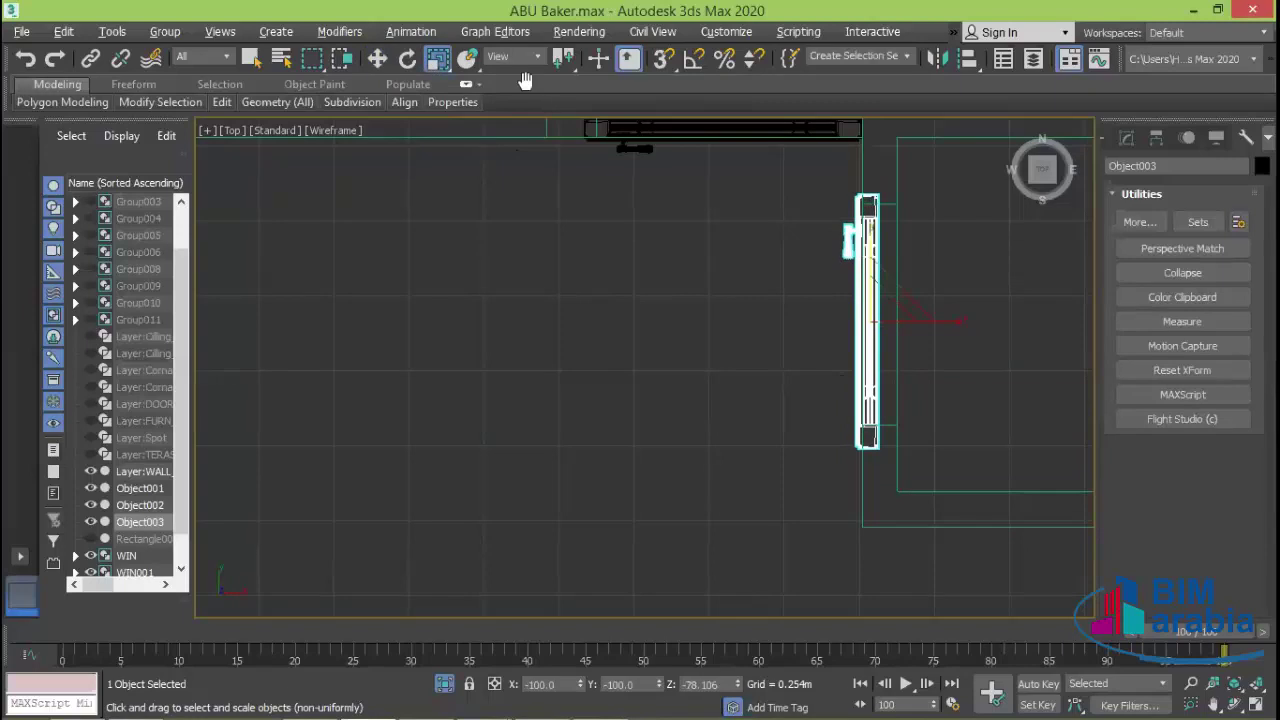
pyautogui.click(377, 59)
pyautogui.moveTo(872, 268); pyautogui.dragTo(873, 260)
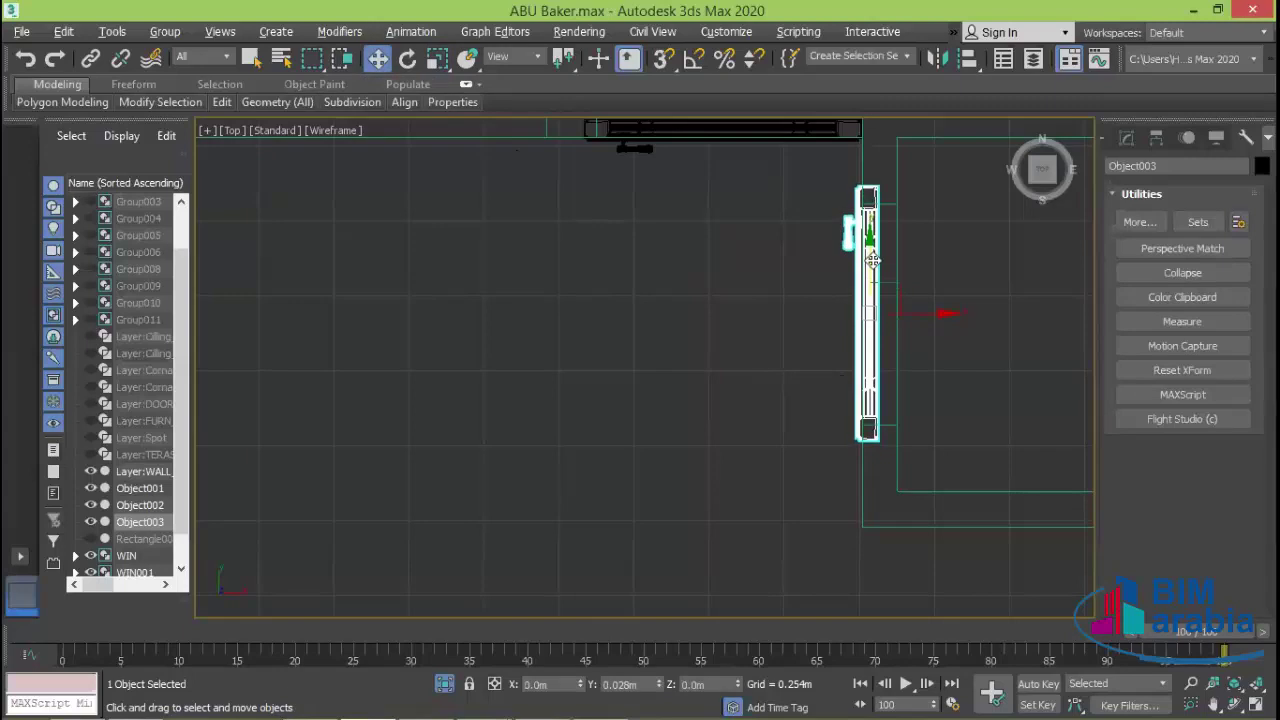
# - Zoom out and reframe the Top view around the copy, then deselect the window object
pyautogui.scroll(2, 868, 318)
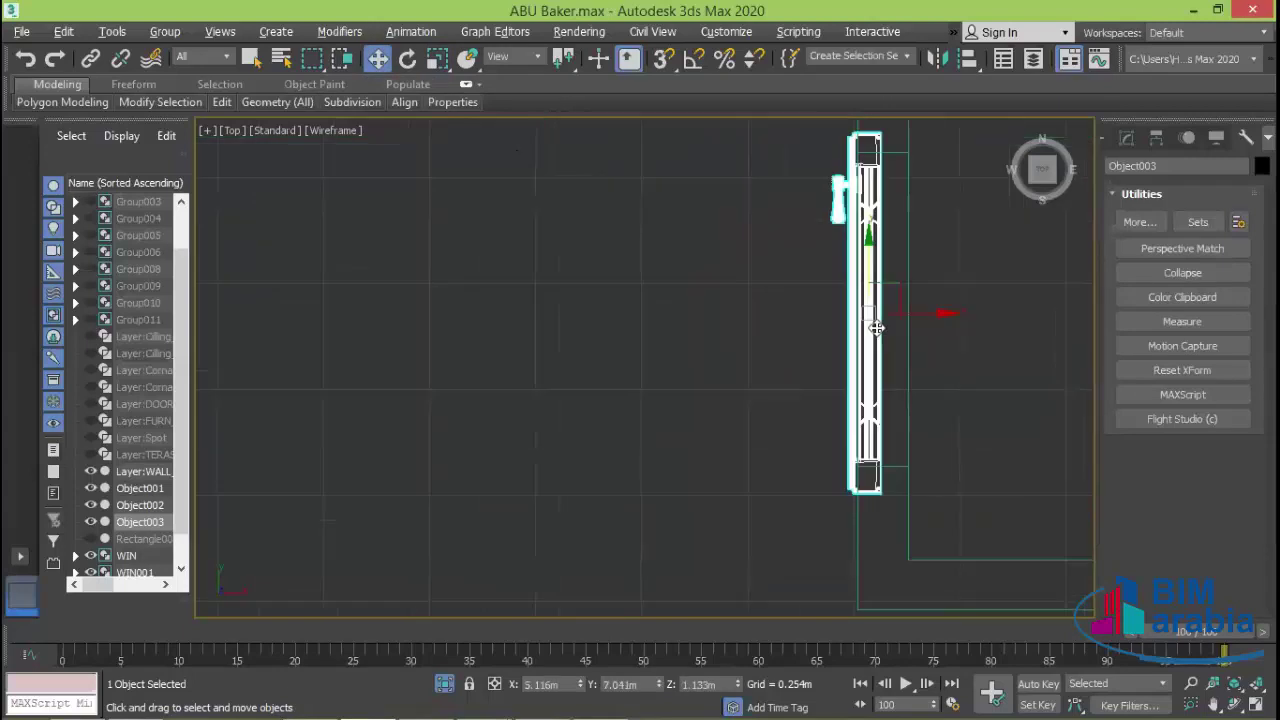
pyautogui.scroll(2, 869, 371)
pyautogui.scroll(1, 840, 381)
pyautogui.scroll(1, 835, 400)
pyautogui.scroll(1, 821, 441)
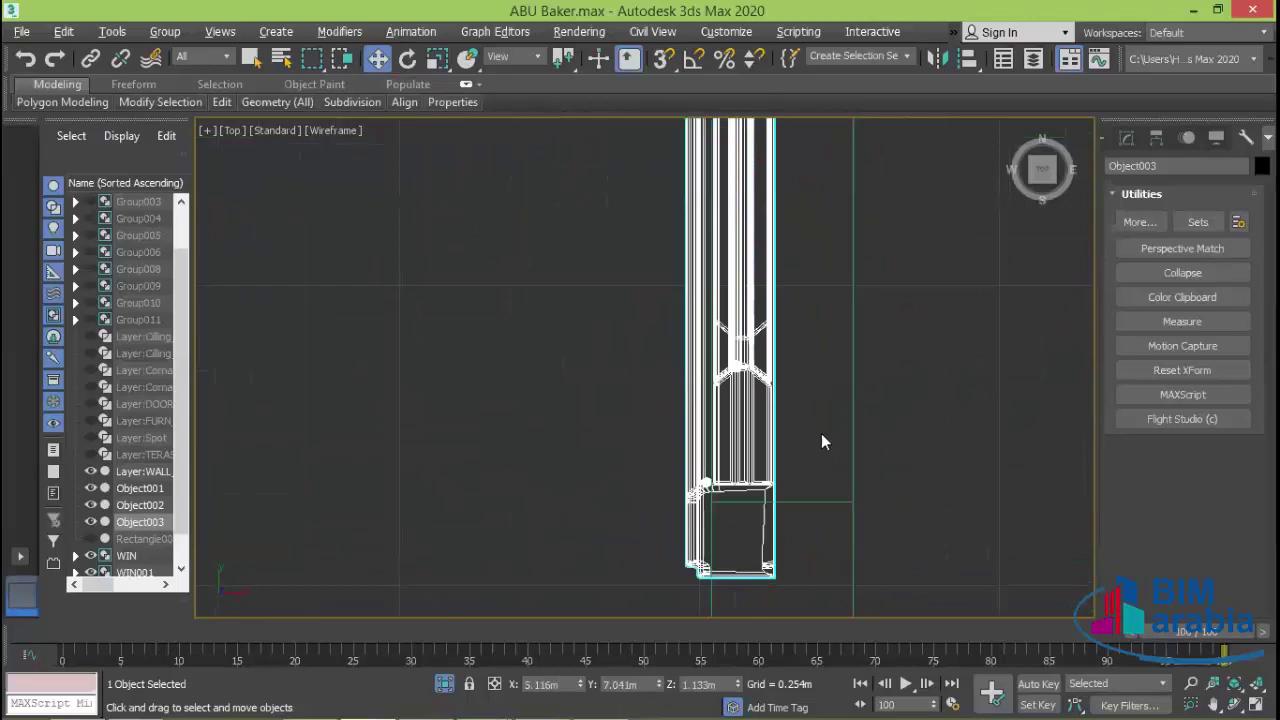
pyautogui.scroll(2, 819, 452)
pyautogui.scroll(3, 914, 371)
pyautogui.scroll(-5, 886, 400)
pyautogui.moveTo(886, 400)
pyautogui.mouseDown(button='middle')
pyautogui.moveTo(836, 463)
pyautogui.moveTo(837, 434)
pyautogui.moveTo(857, 497)
pyautogui.mouseUp(button='middle')
pyautogui.scroll(-2, 857, 410)
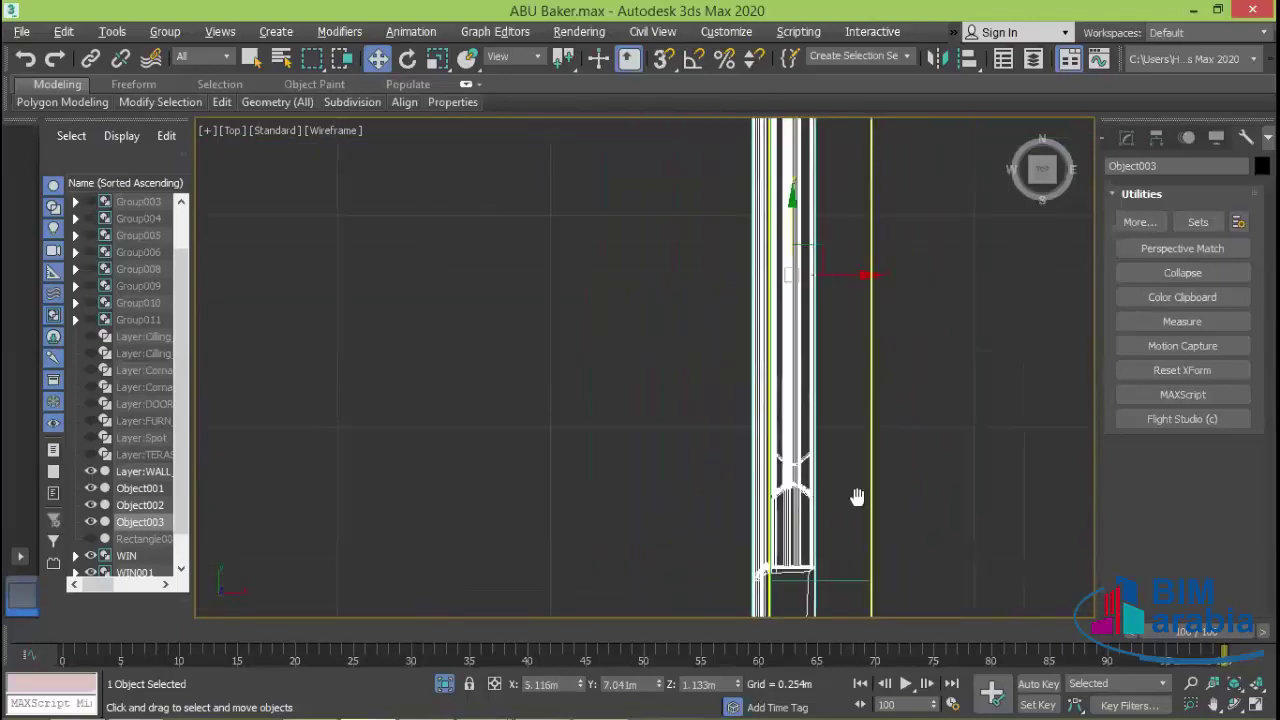
pyautogui.scroll(-2, 857, 497)
pyautogui.click(948, 440)
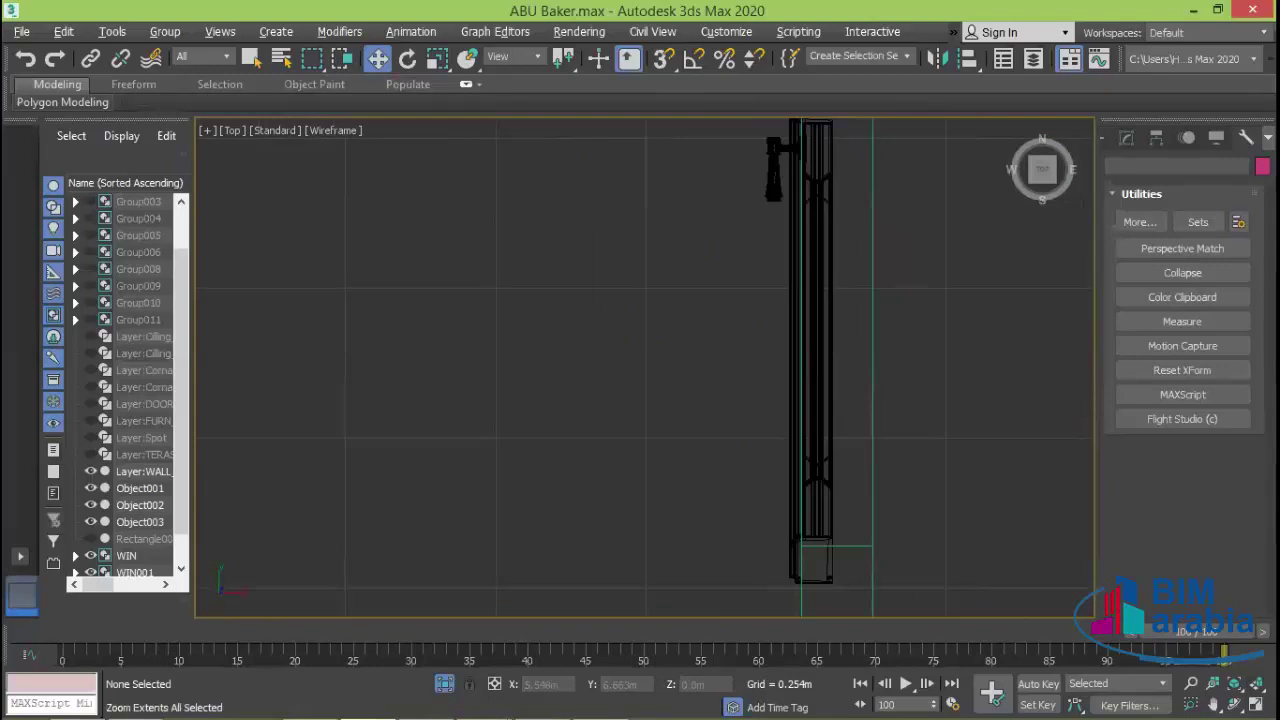
# - Restore the four-view layout and orbit the perspective to see the whole house
pyautogui.hotkey('alt', 'w')
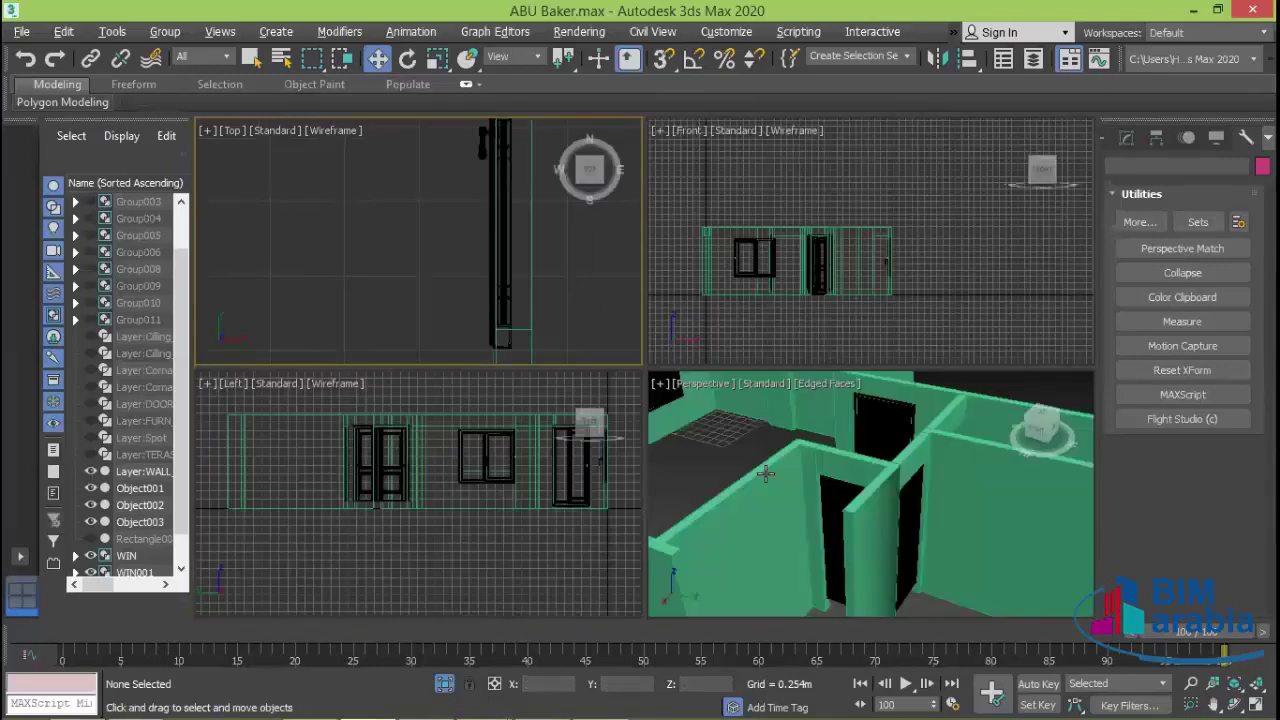
pyautogui.scroll(-5, 765, 473)
pyautogui.moveTo(765, 473)
pyautogui.keyDown('alt'); pyautogui.mouseDown(button='middle')
pyautogui.moveTo(832, 508)
pyautogui.moveTo(900, 470)
pyautogui.mouseUp(button='middle'); pyautogui.keyUp('alt')
pyautogui.scroll(3, 900, 470)
pyautogui.scroll(3, 930, 450)
pyautogui.scroll(3, 951, 437)
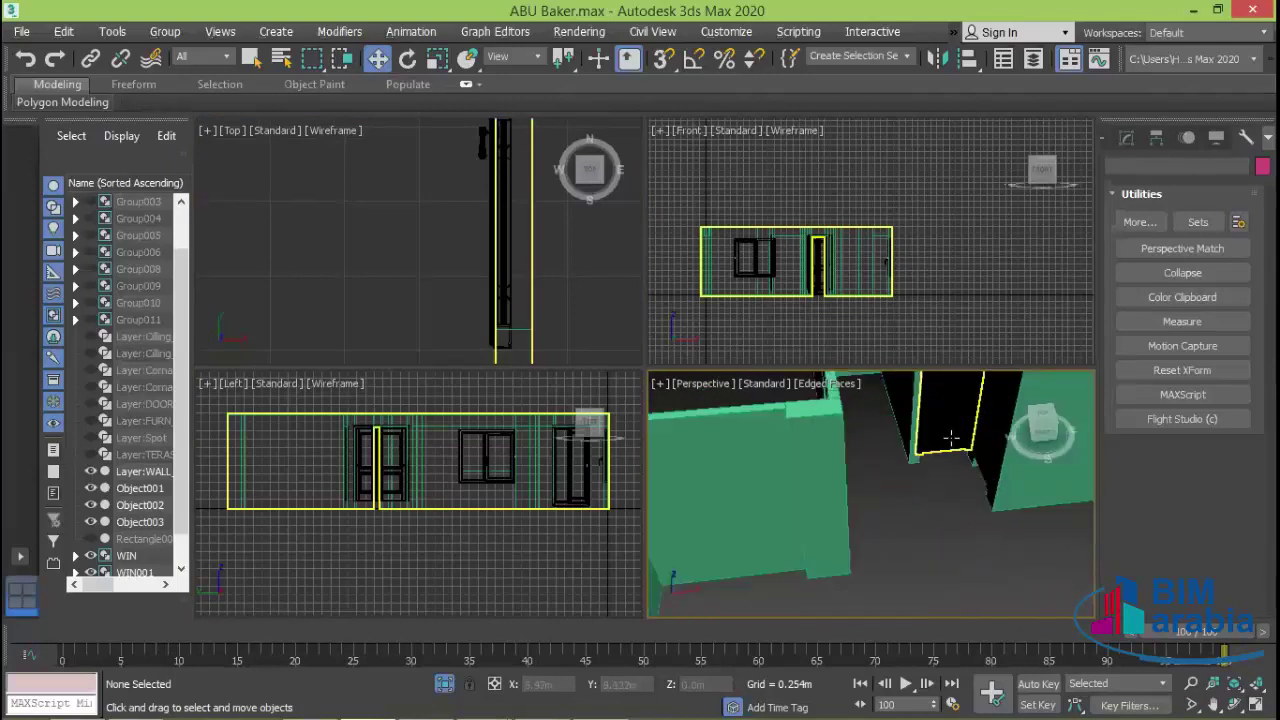
# - Orbit and zoom the perspective around the doorway, then to a high view over the room walls
pyautogui.moveTo(951, 437)
pyautogui.keyDown('alt'); pyautogui.mouseDown(button='middle')
pyautogui.moveTo(943, 571)
pyautogui.moveTo(963, 523)
pyautogui.moveTo(900, 509)
pyautogui.moveTo(757, 517)
pyautogui.moveTo(782, 497)
pyautogui.mouseUp(button='middle'); pyautogui.keyUp('alt')
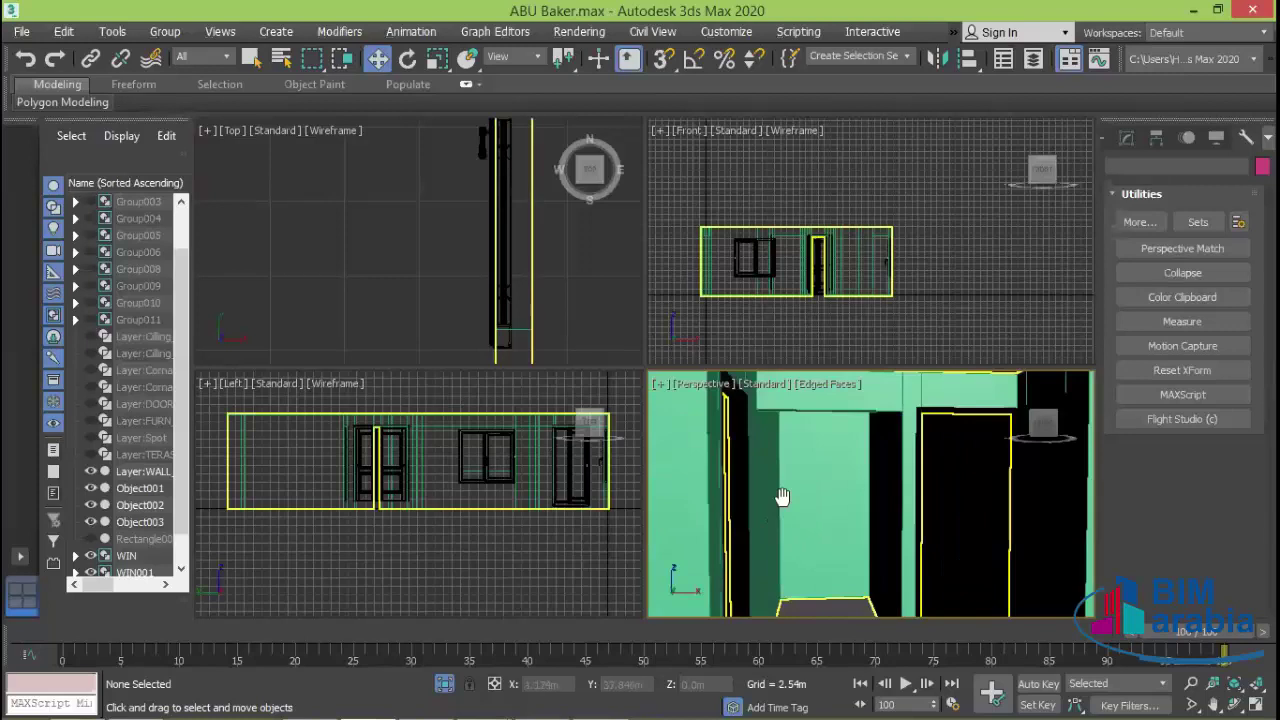
pyautogui.scroll(-1, 790, 495)
pyautogui.scroll(-1, 820, 500)
pyautogui.scroll(-1, 815, 490)
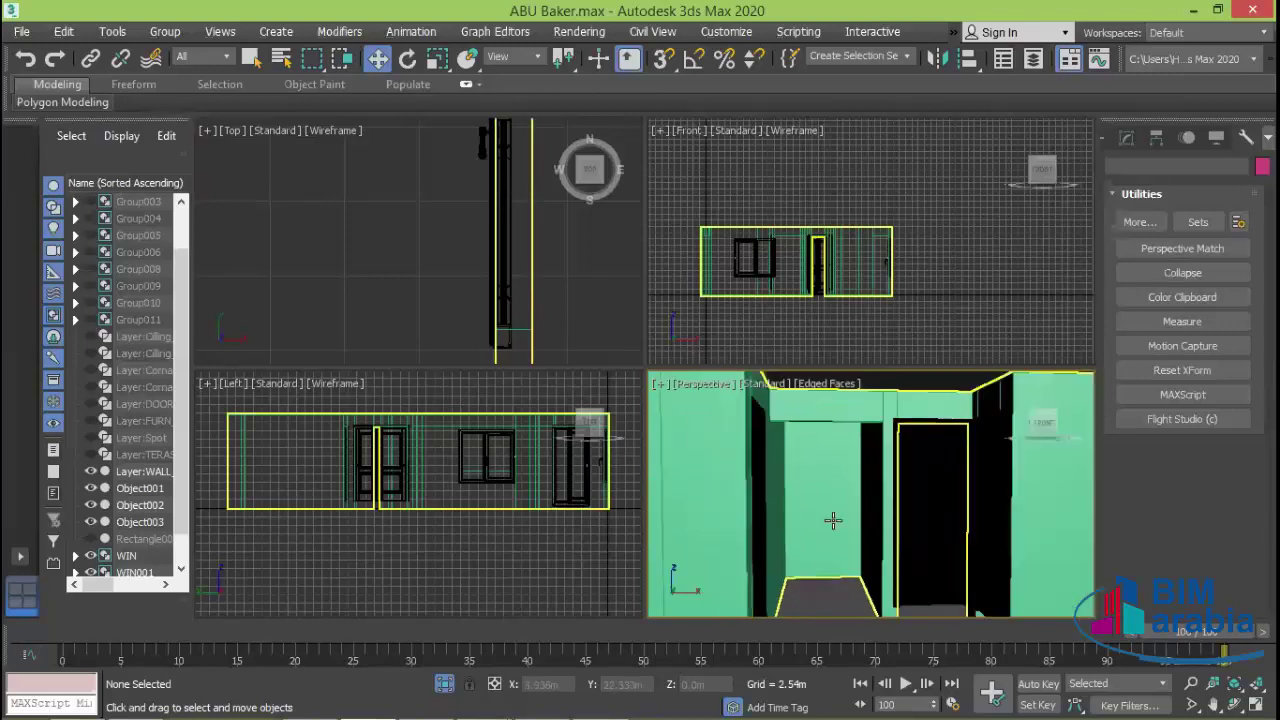
pyautogui.scroll(-1, 833, 520)
pyautogui.scroll(-1, 825, 528)
pyautogui.scroll(-3, 840, 515)
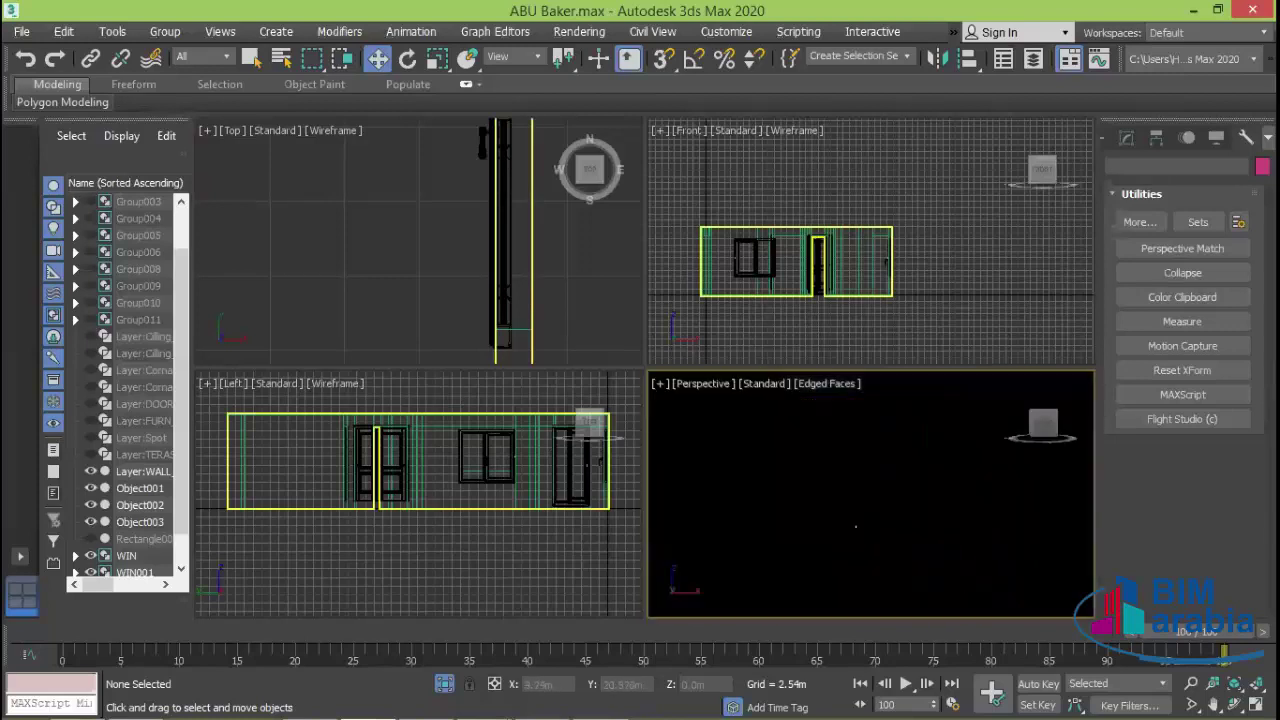
pyautogui.scroll(5, 855, 525)
pyautogui.moveTo(860, 505)
pyautogui.keyDown('alt'); pyautogui.mouseDown(button='middle')
pyautogui.moveTo(780, 466)
pyautogui.moveTo(674, 565)
pyautogui.moveTo(806, 514)
pyautogui.moveTo(702, 546)
pyautogui.moveTo(915, 629)
pyautogui.moveTo(851, 490)
pyautogui.mouseUp(button='middle'); pyautogui.keyUp('alt')
pyautogui.scroll(3, 963, 474)
pyautogui.scroll(-3, 950, 465)
pyautogui.keyDown('alt'); pyautogui.moveTo(950, 465); pyautogui.dragTo(922, 452, button='middle'); pyautogui.keyUp('alt')
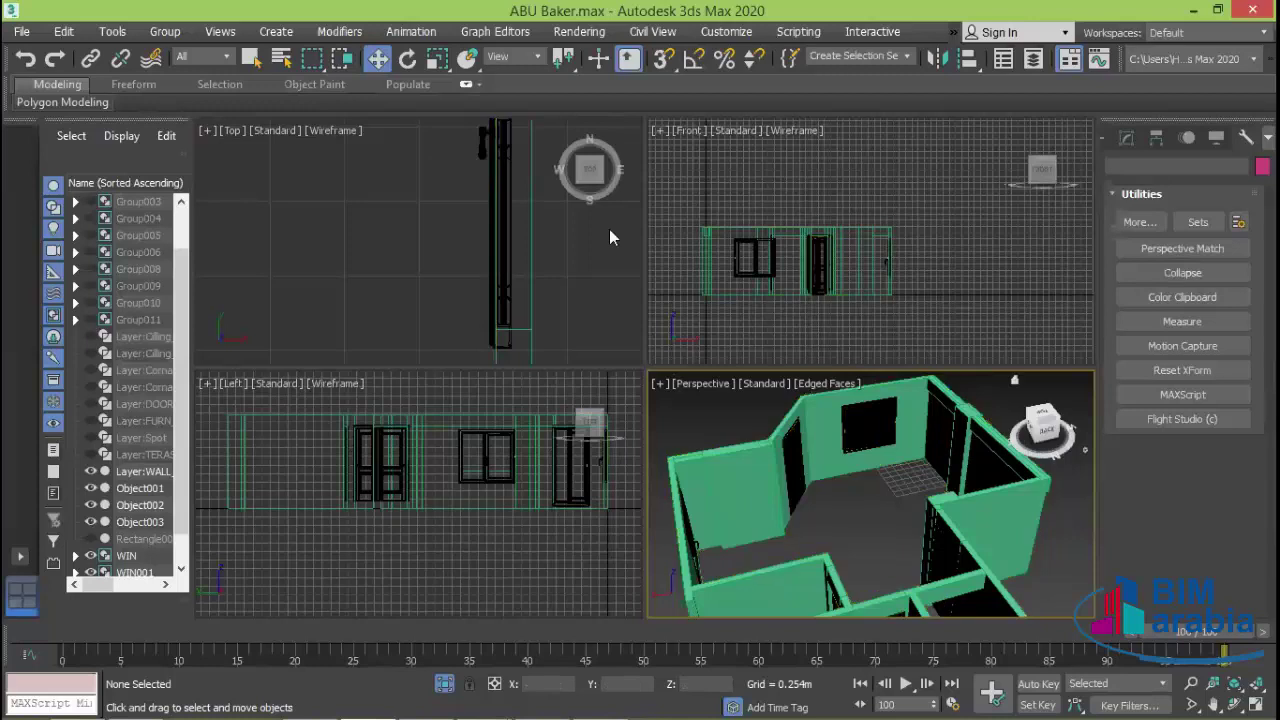
# - Zoom and pan the Top view onto the wall corner holding Object002 and Object003, then maximize it
pyautogui.scroll(-4, 585, 280)
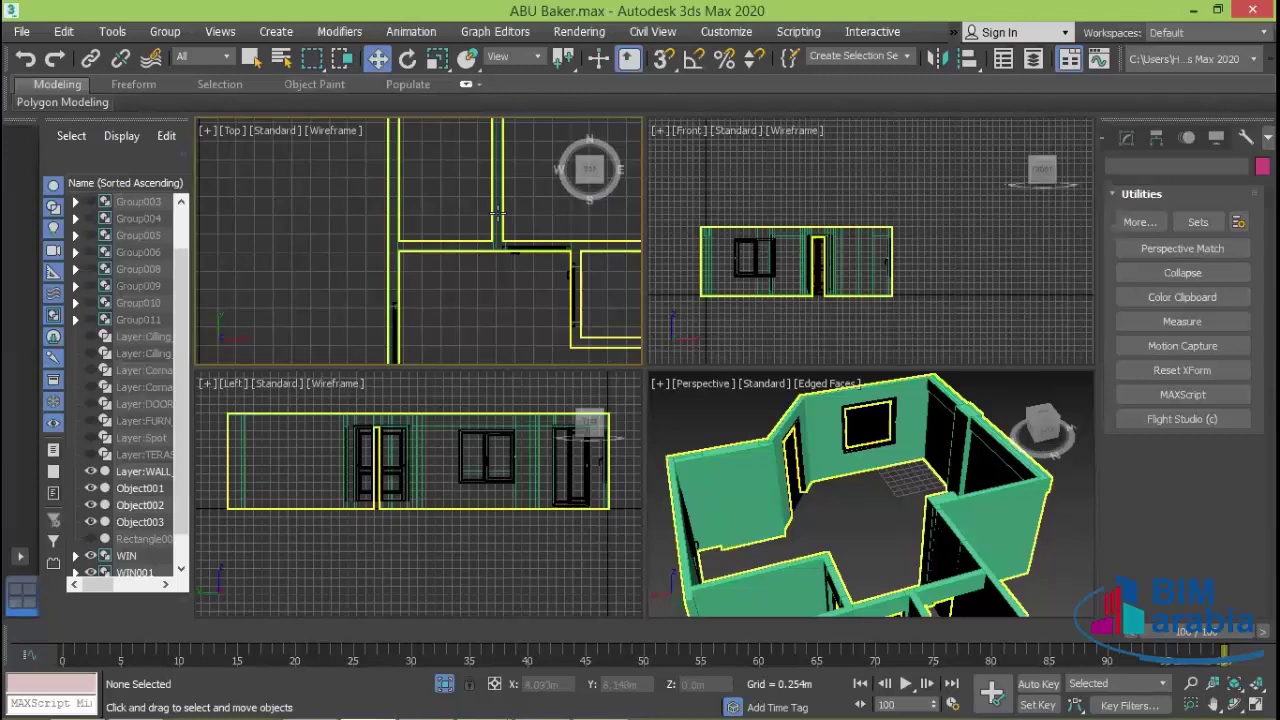
pyautogui.scroll(-2, 505, 210)
pyautogui.scroll(-2, 515, 208)
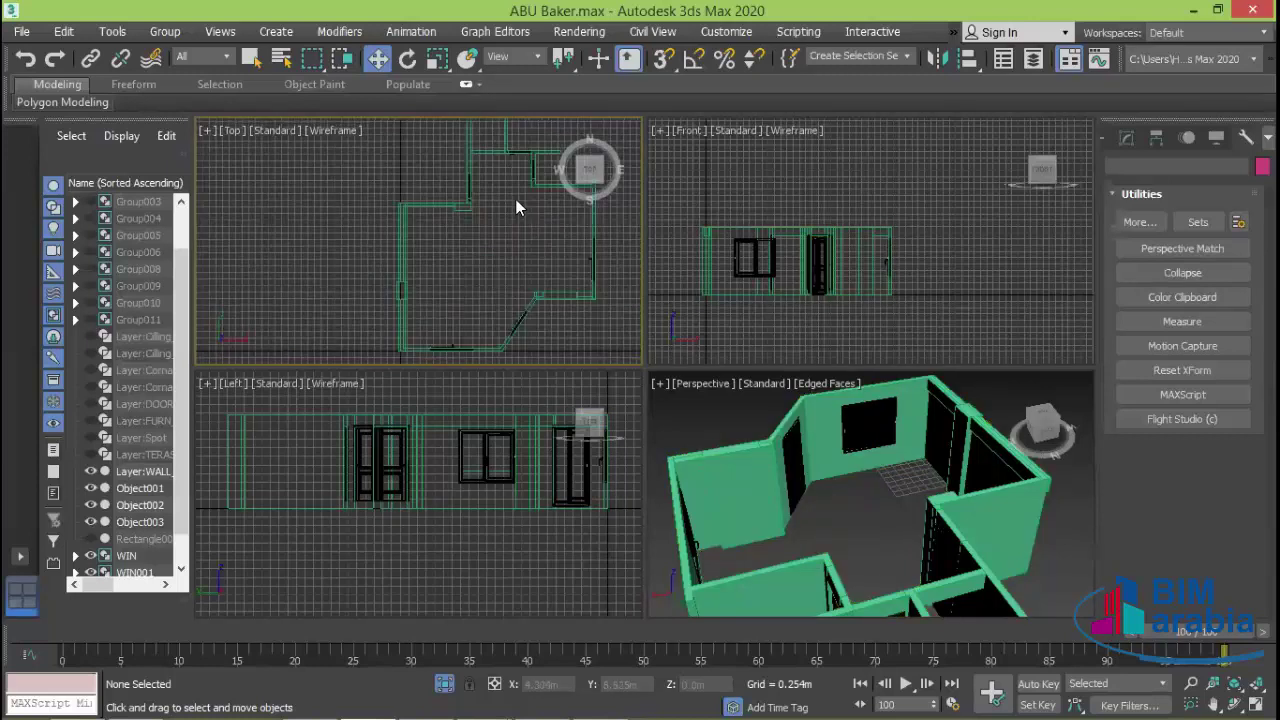
pyautogui.moveTo(517, 207); pyautogui.dragTo(481, 274, button='middle')
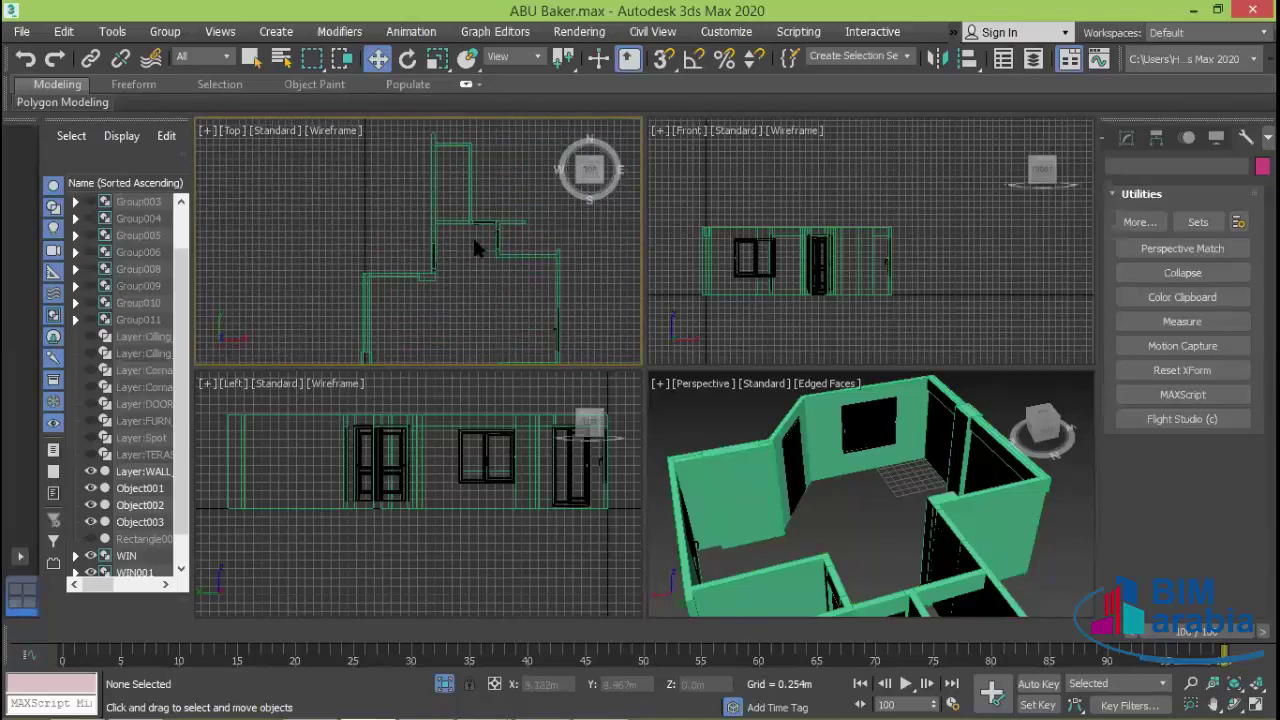
pyautogui.moveTo(475, 238); pyautogui.dragTo(571, 263, button='middle')
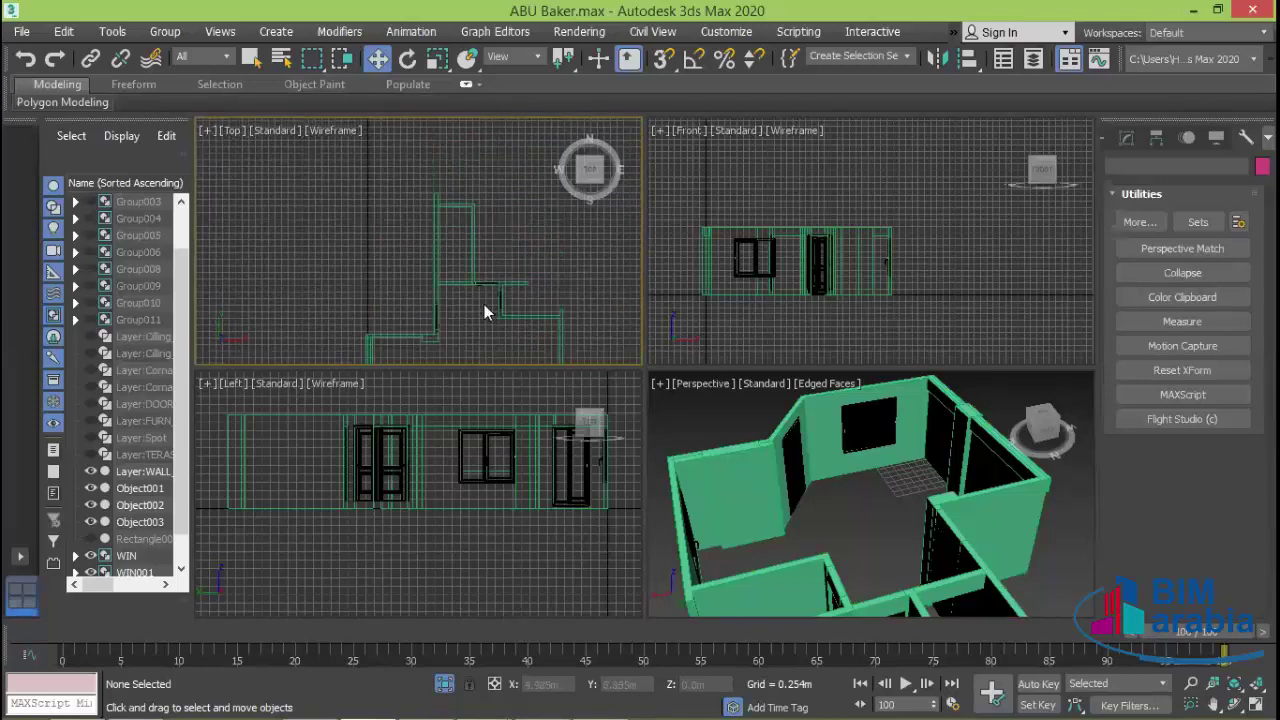
pyautogui.scroll(2, 477, 331)
pyautogui.scroll(3, 474, 327)
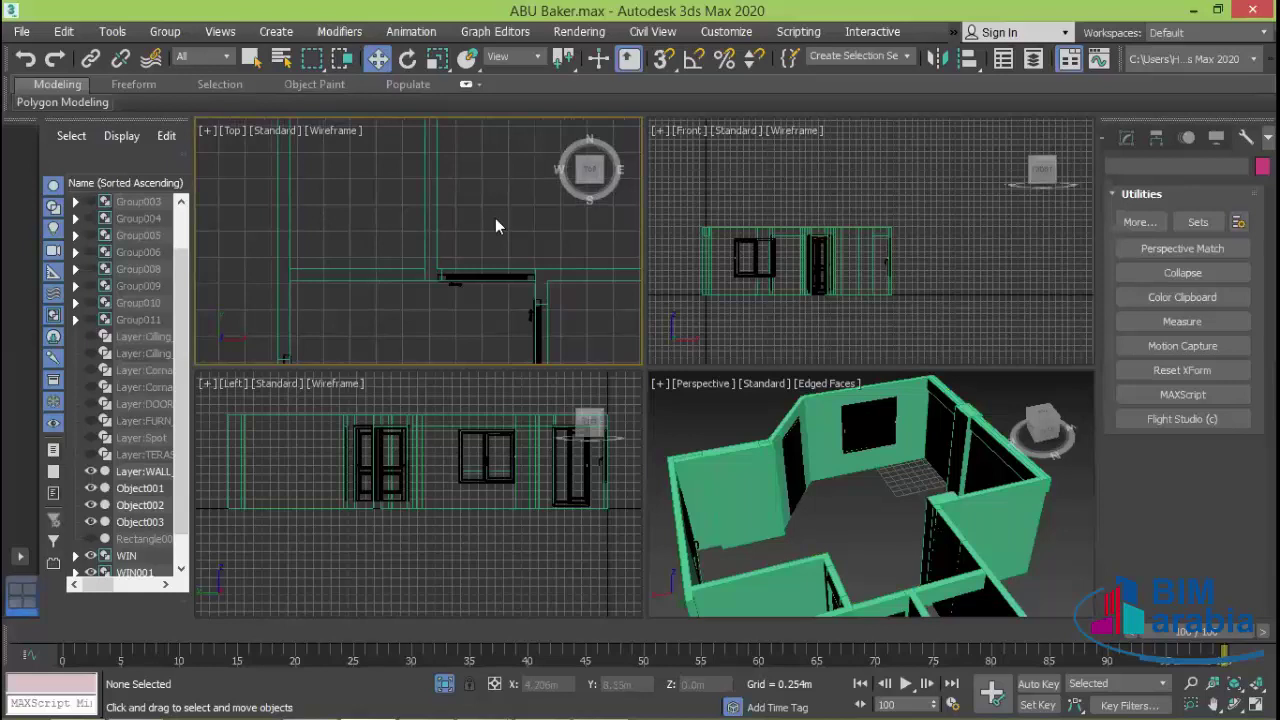
pyautogui.hotkey('alt', 'w')
# - Pan and zoom over the wall openings in the plan, fit the whole layout, and restore four views
pyautogui.scroll(2, 699, 264)
pyautogui.scroll(-3, 710, 318)
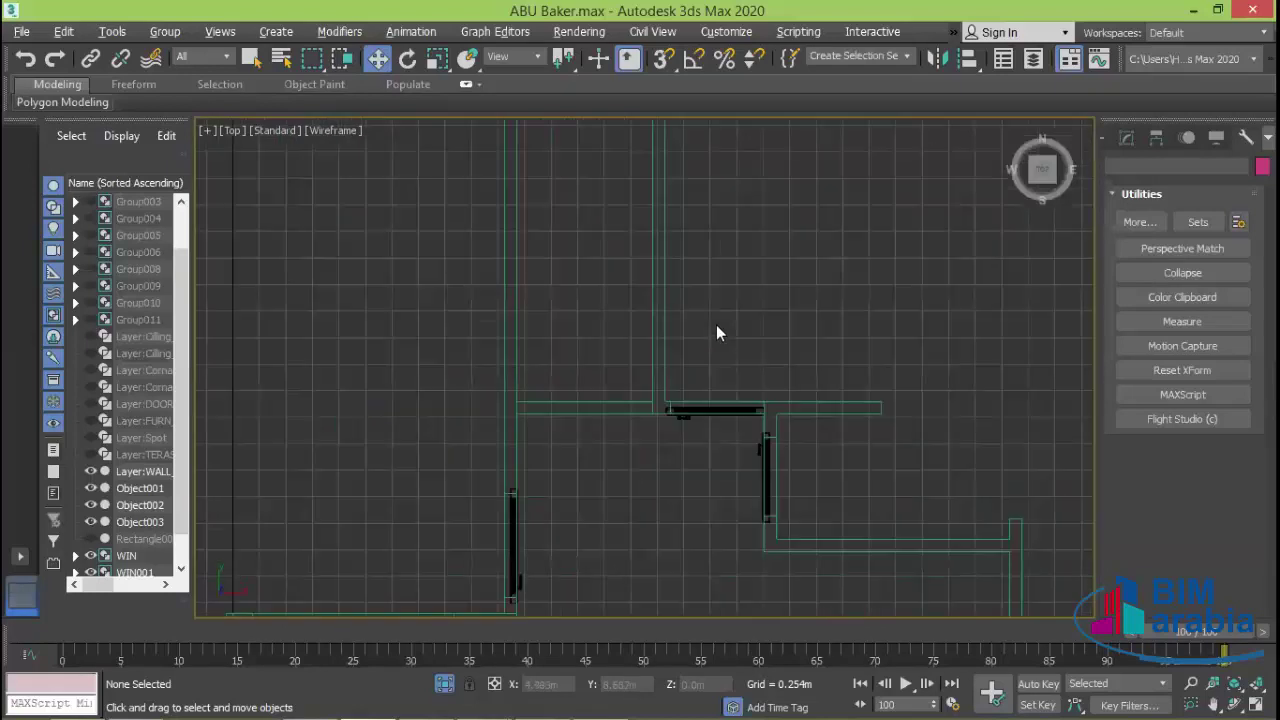
pyautogui.moveTo(709, 375); pyautogui.dragTo(605, 418, button='middle')
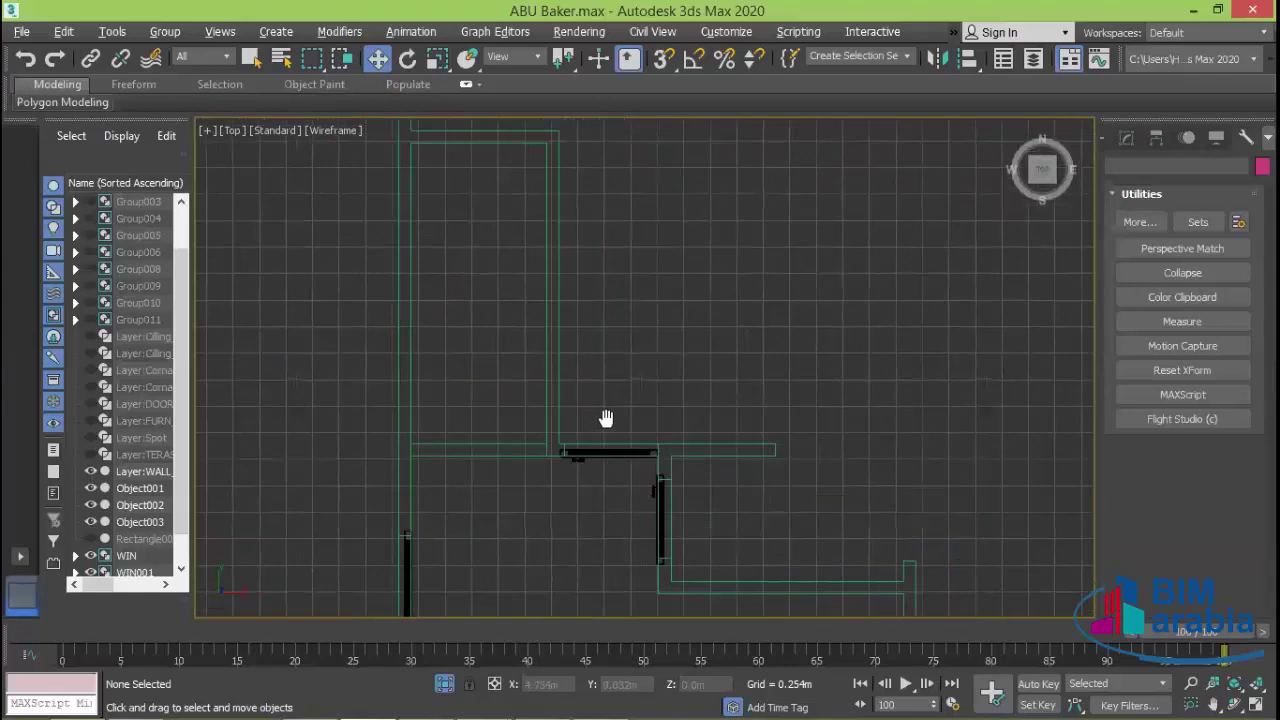
pyautogui.scroll(2, 610, 358)
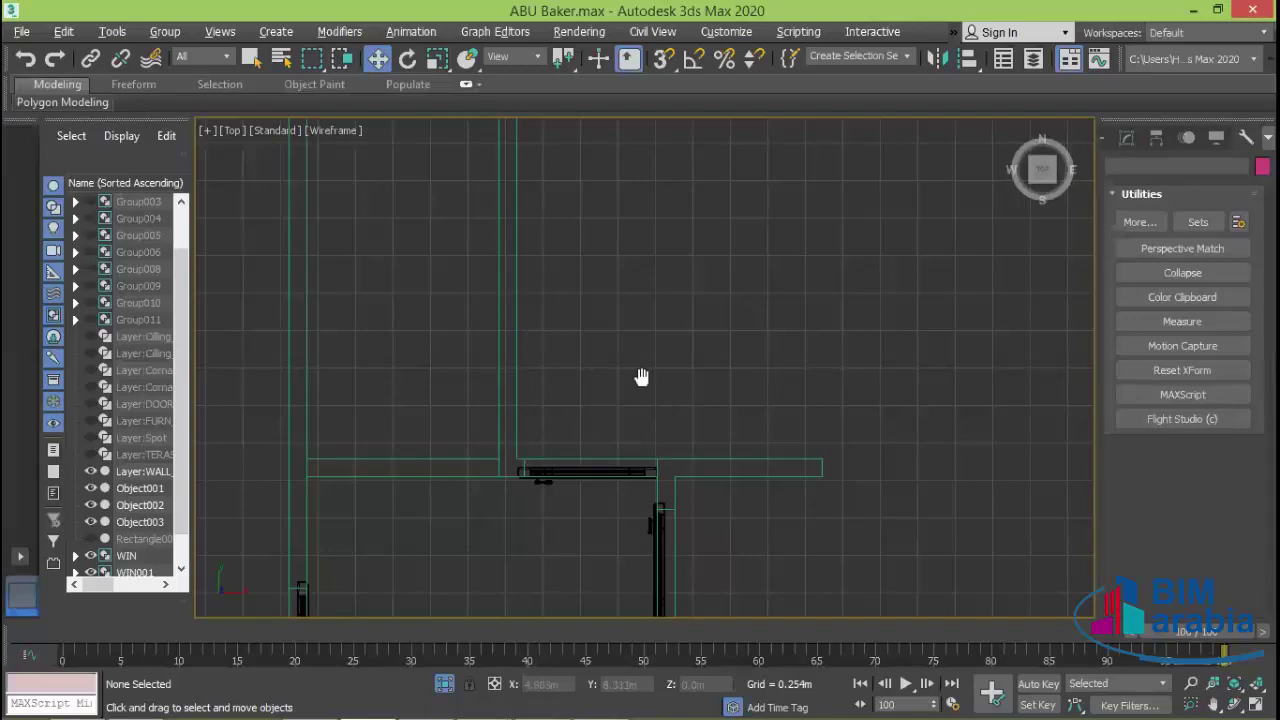
pyautogui.moveTo(641, 376); pyautogui.dragTo(607, 460, button='middle')
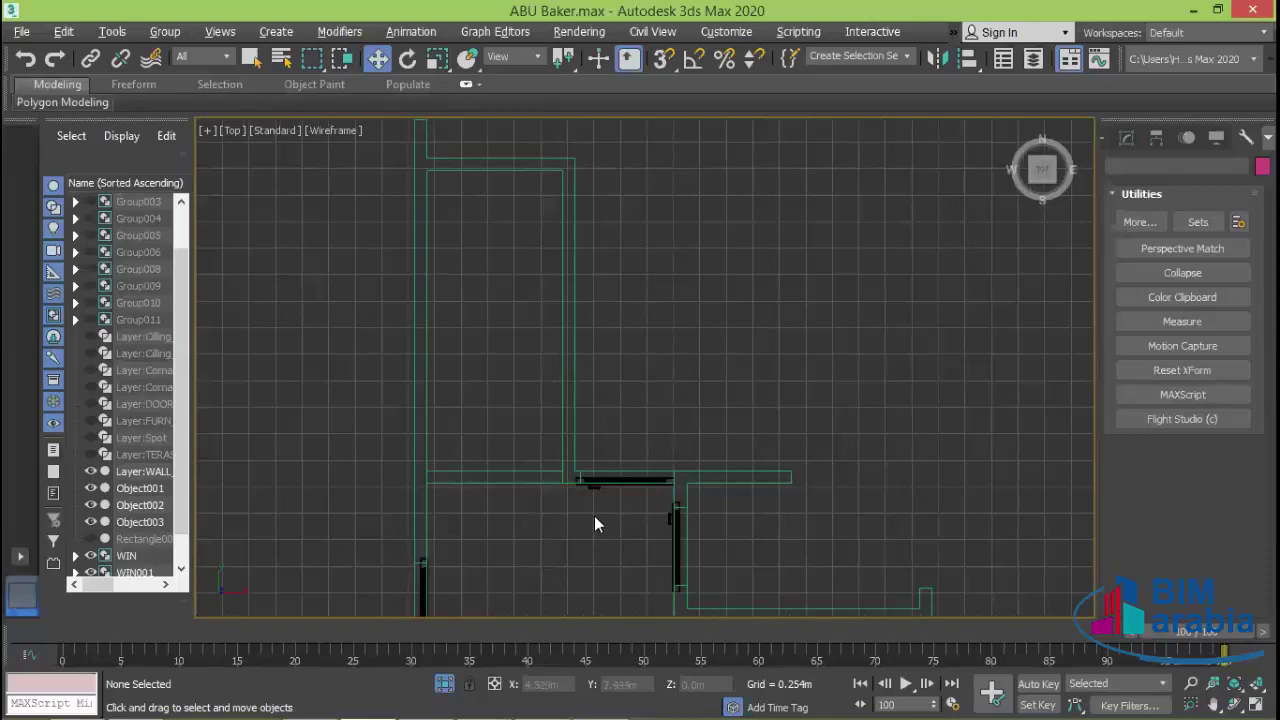
pyautogui.scroll(-3, 594, 516)
pyautogui.moveTo(604, 452); pyautogui.dragTo(686, 410, button='middle')
pyautogui.scroll(-3, 686, 416)
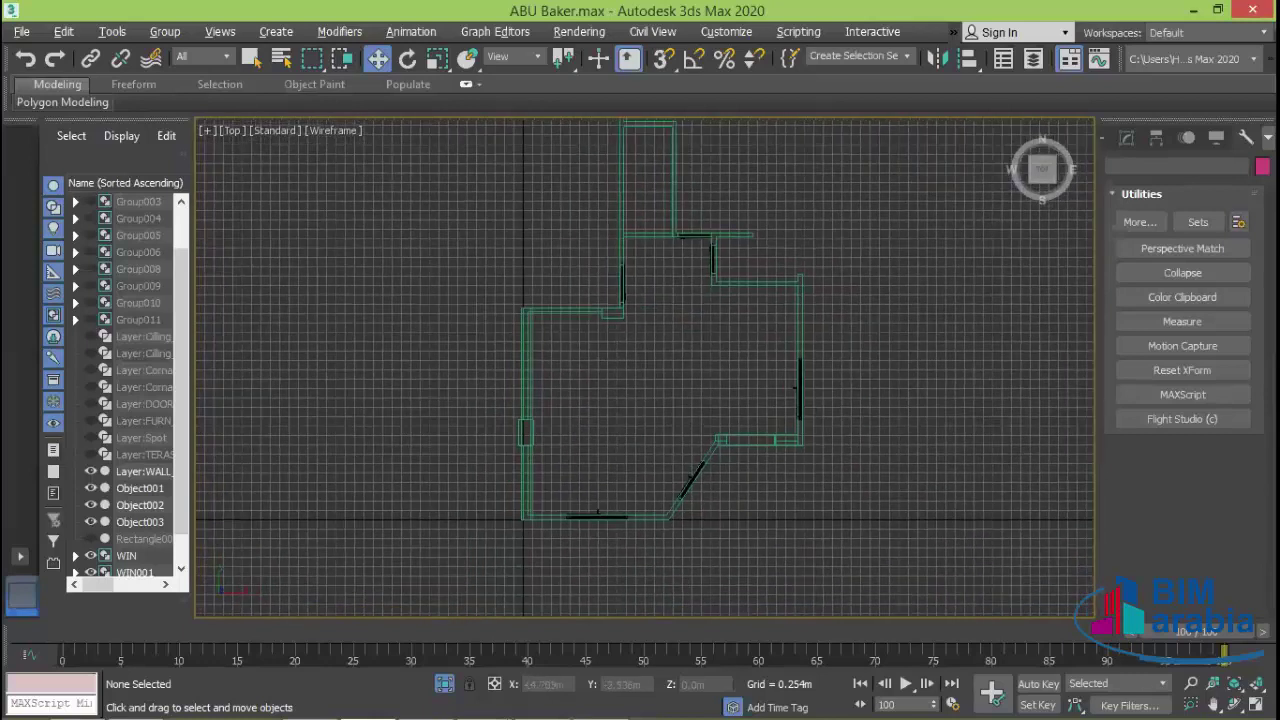
pyautogui.hotkey('alt', 'w')
# - Zoom extents in the Perspective view, orbit to a high rotated angle, and select the wall object
pyautogui.click(851, 473)
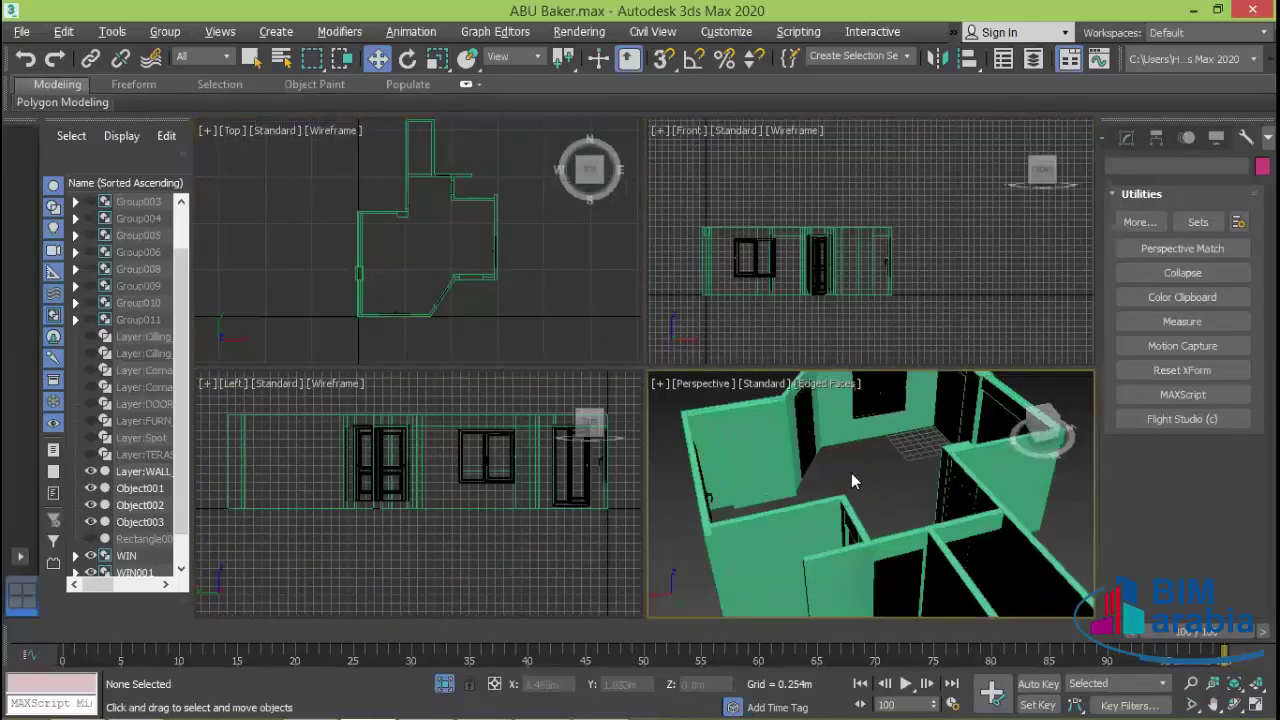
pyautogui.press('z')
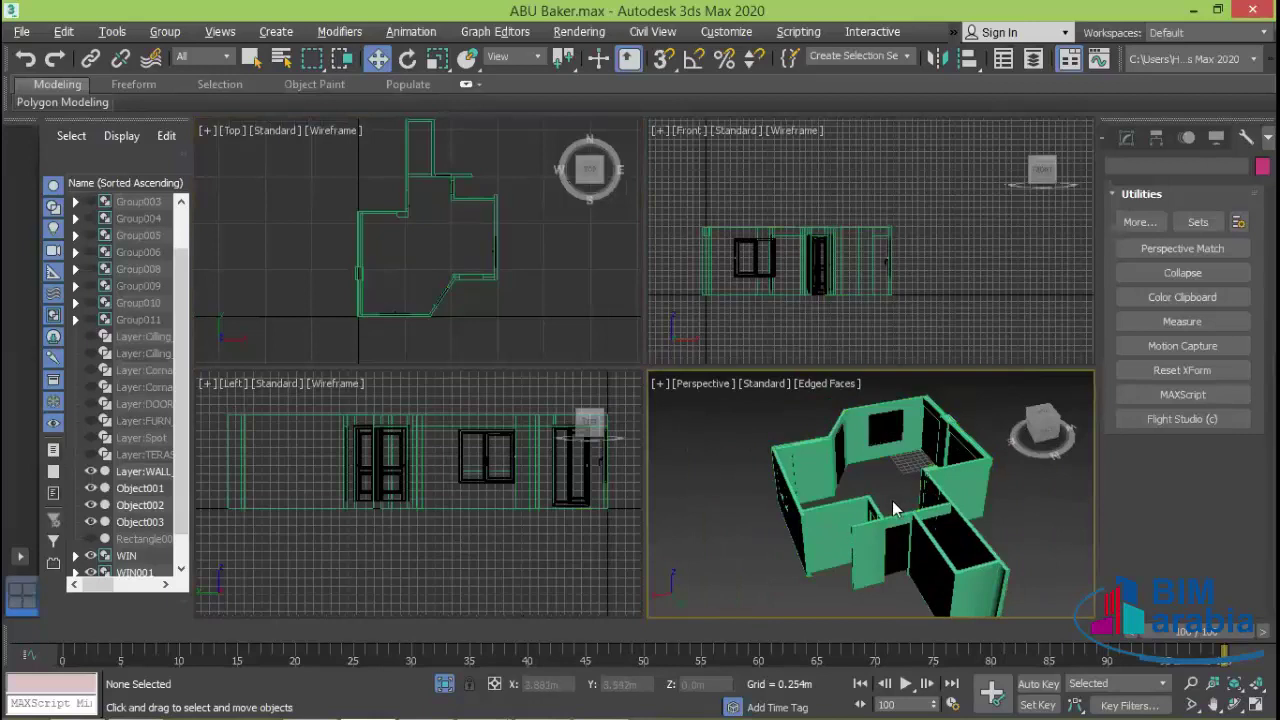
pyautogui.moveTo(895, 508)
pyautogui.keyDown('alt'); pyautogui.mouseDown(button='middle')
pyautogui.moveTo(928, 531)
pyautogui.moveTo(948, 489)
pyautogui.moveTo(978, 514)
pyautogui.mouseUp(button='middle'); pyautogui.keyUp('alt')
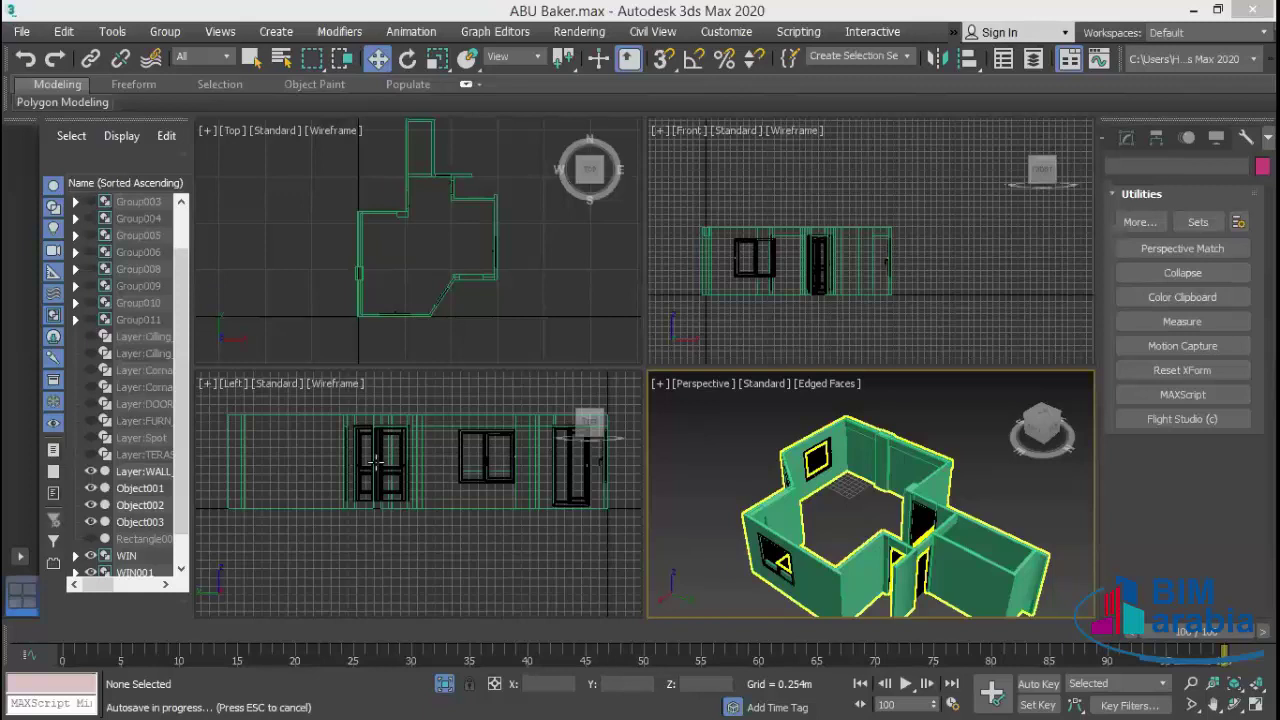
pyautogui.click(376, 461)
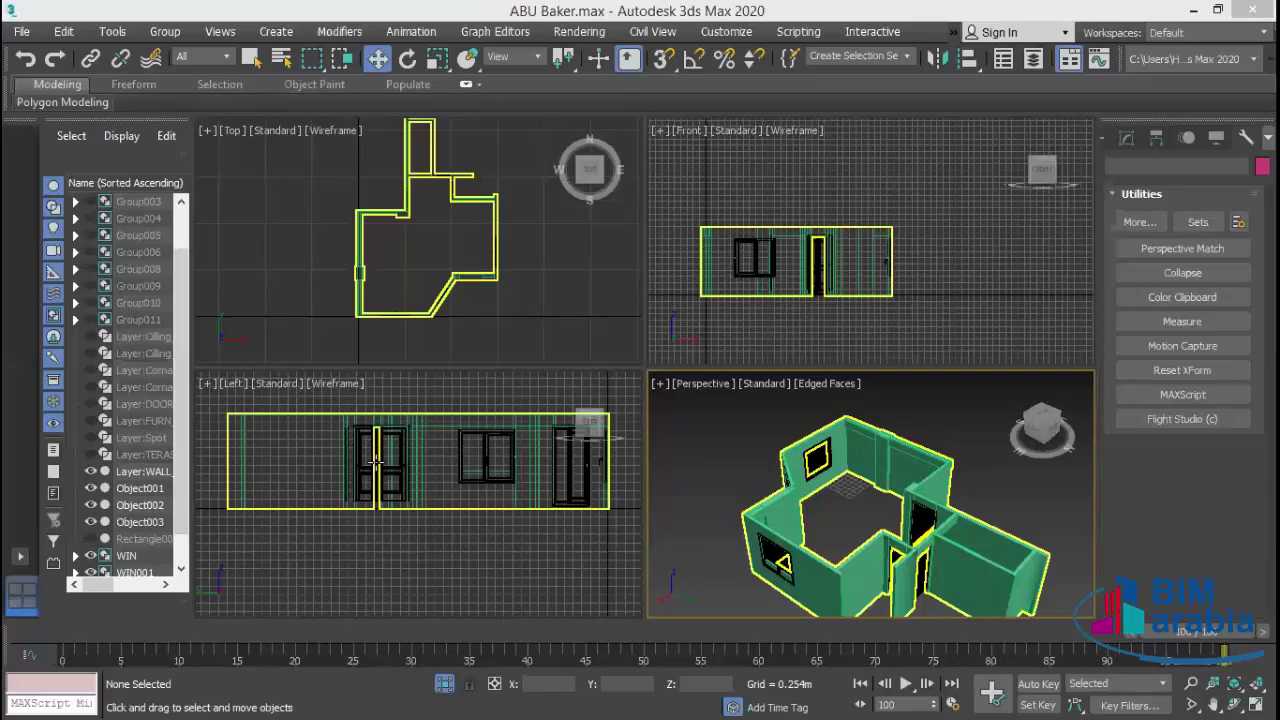
# - Zoom and pan the plan view to frame the house walls
pyautogui.scroll(3, 523, 341)
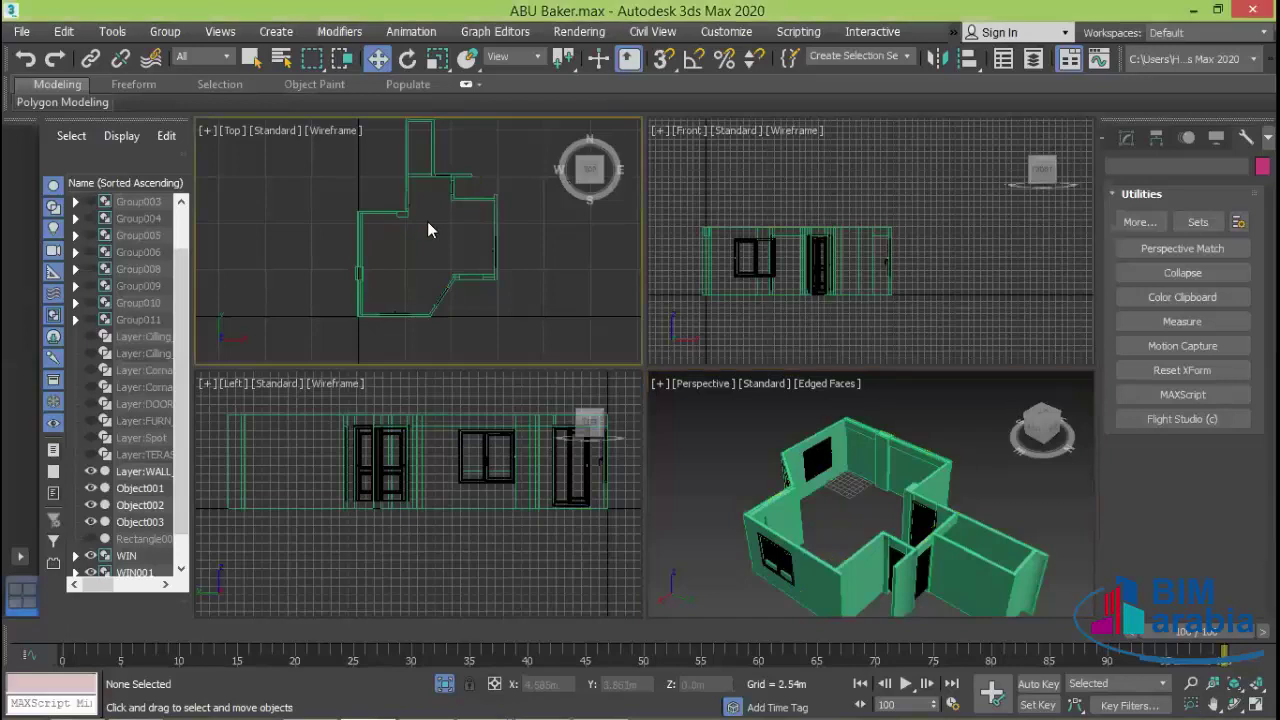
pyautogui.scroll(3, 427, 221)
pyautogui.moveTo(420, 294); pyautogui.dragTo(445, 290, button='middle')
pyautogui.scroll(-2, 445, 290)
pyautogui.scroll(-1, 466, 266)
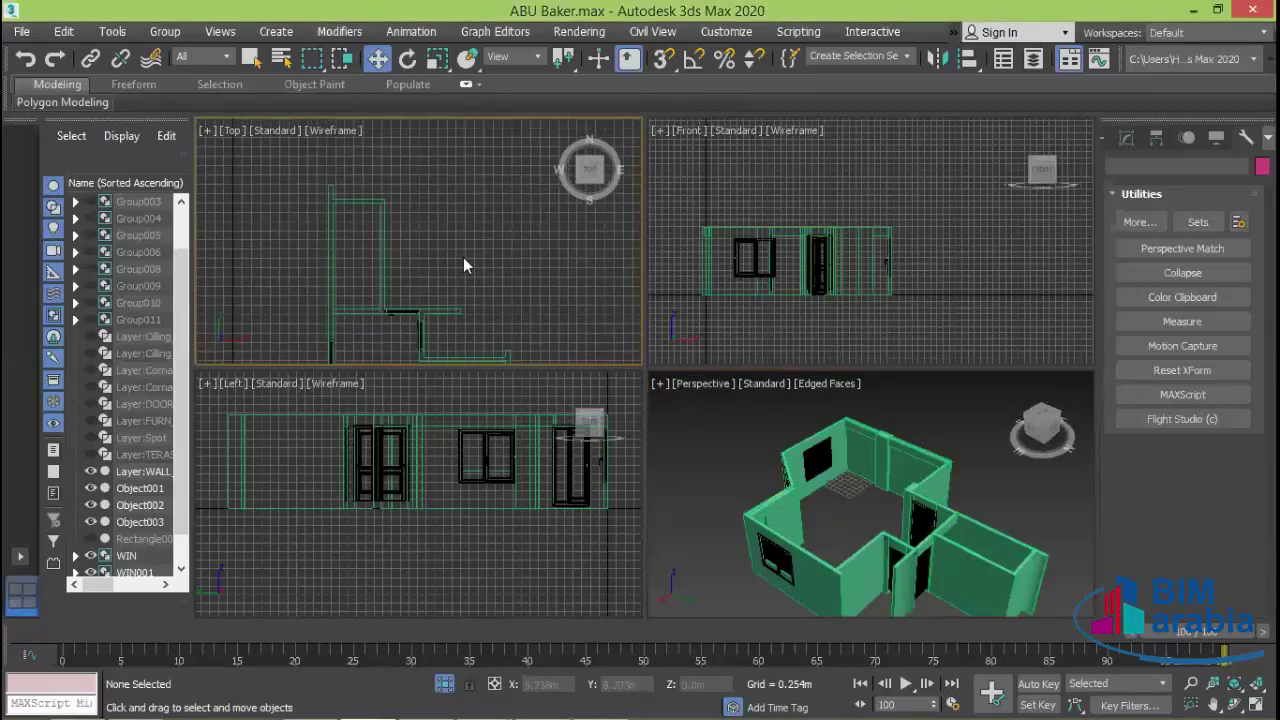
pyautogui.scroll(-1, 508, 223)
pyautogui.scroll(-2, 485, 274)
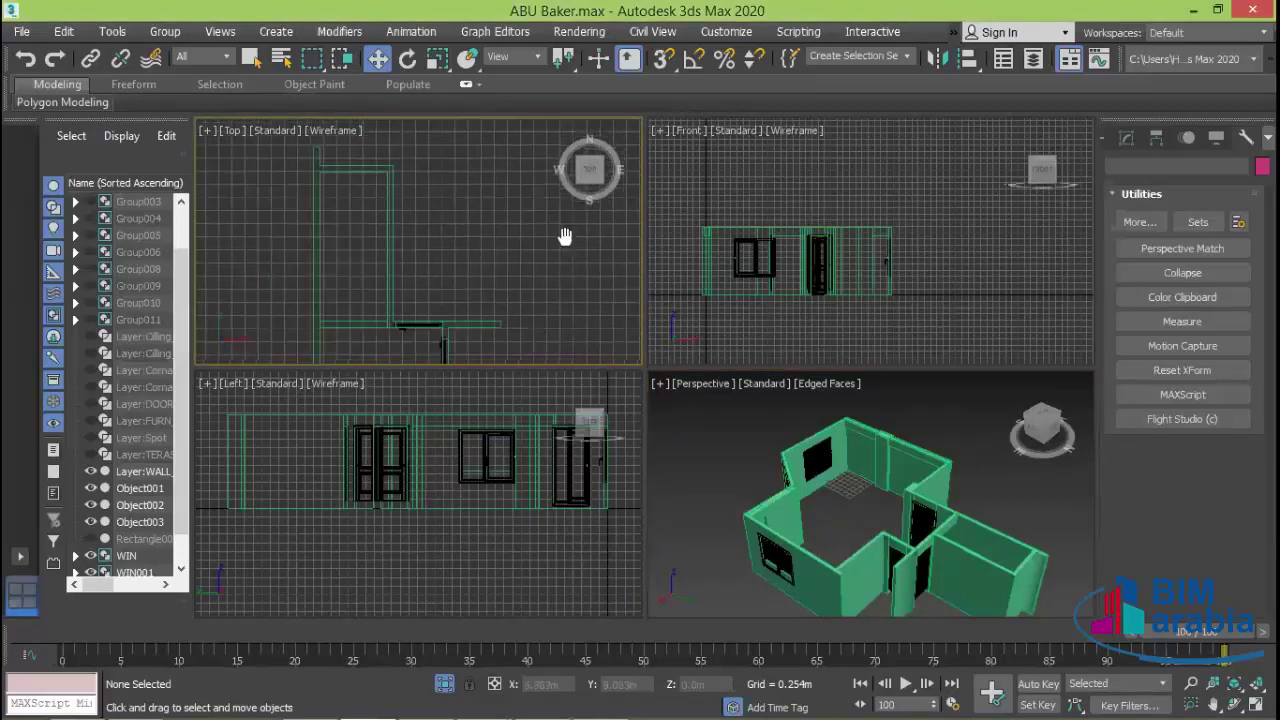
pyautogui.moveTo(485, 274); pyautogui.dragTo(480, 252, button='middle')
pyautogui.scroll(-2, 480, 252)
pyautogui.scroll(2, 460, 270)
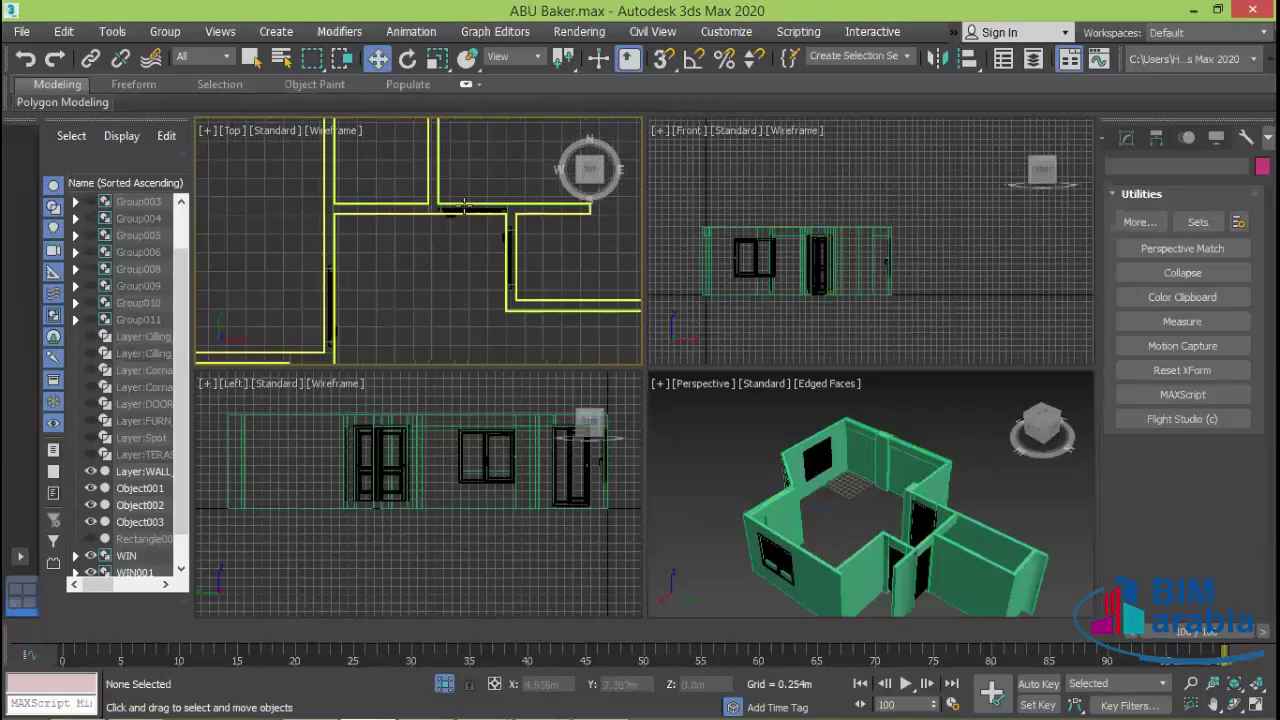
pyautogui.scroll(-2, 446, 291)
pyautogui.moveTo(446, 291); pyautogui.dragTo(446, 244, button='middle')
pyautogui.scroll(2, 399, 265)
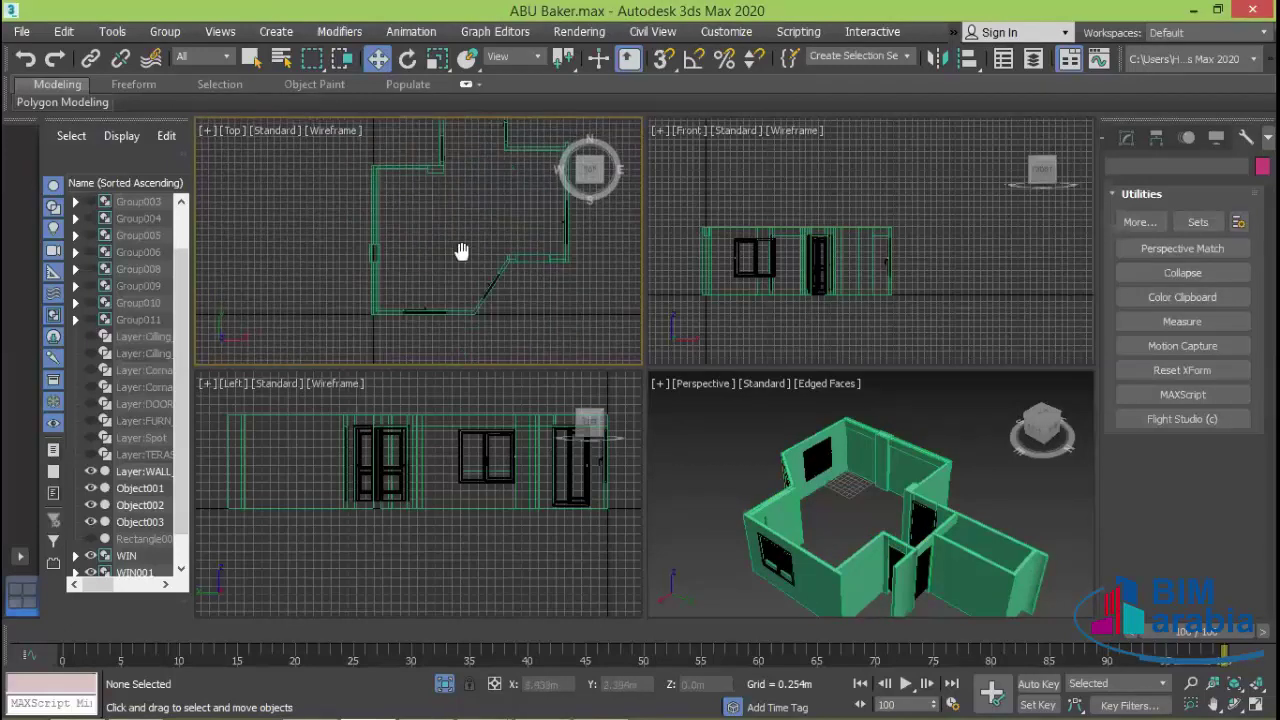
pyautogui.scroll(-2, 451, 257)
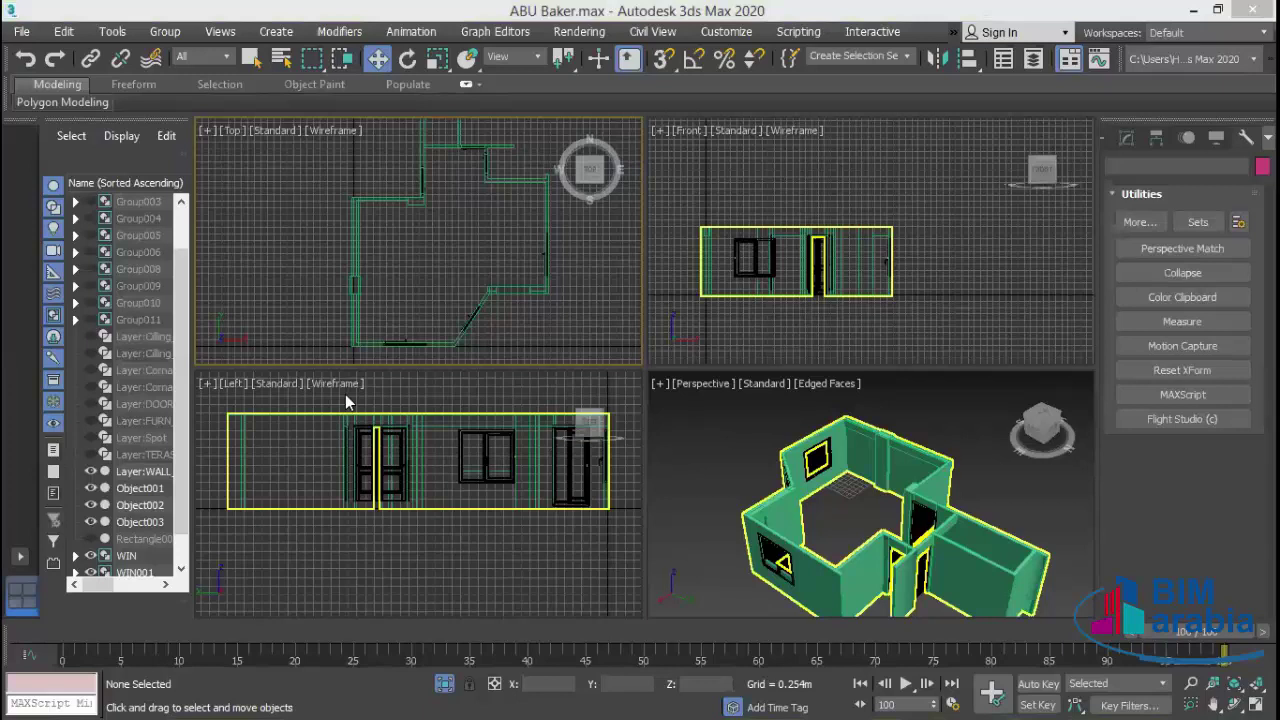
# - Activate the Perspective view and pan it slightly up-left
pyautogui.scroll(-3, 495, 263)
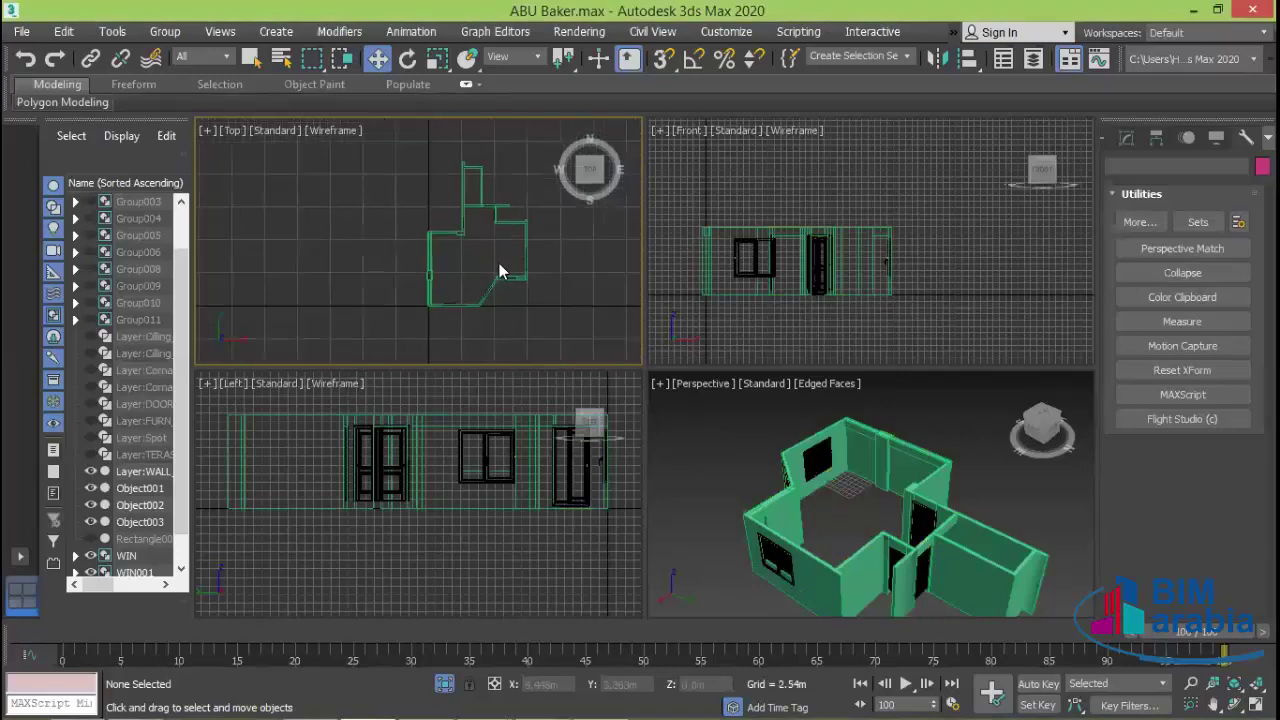
pyautogui.click(703, 453)
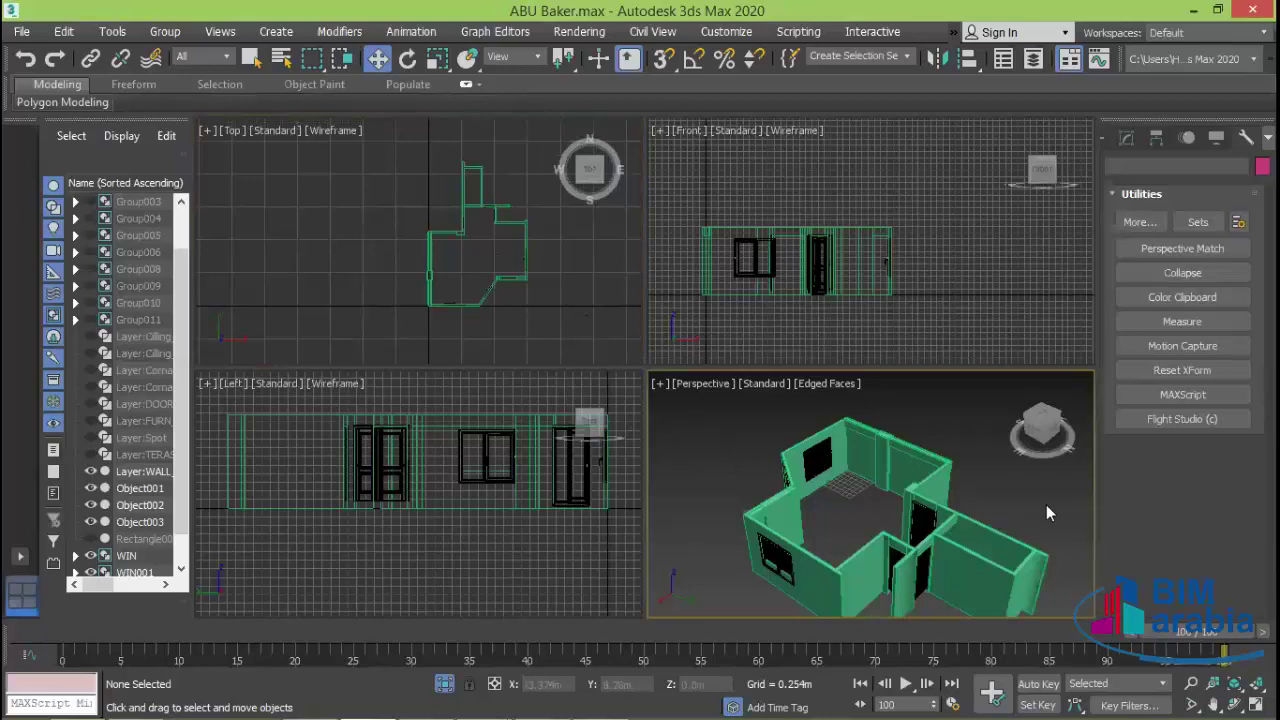
pyautogui.moveTo(1046, 505); pyautogui.dragTo(1011, 485, button='middle')
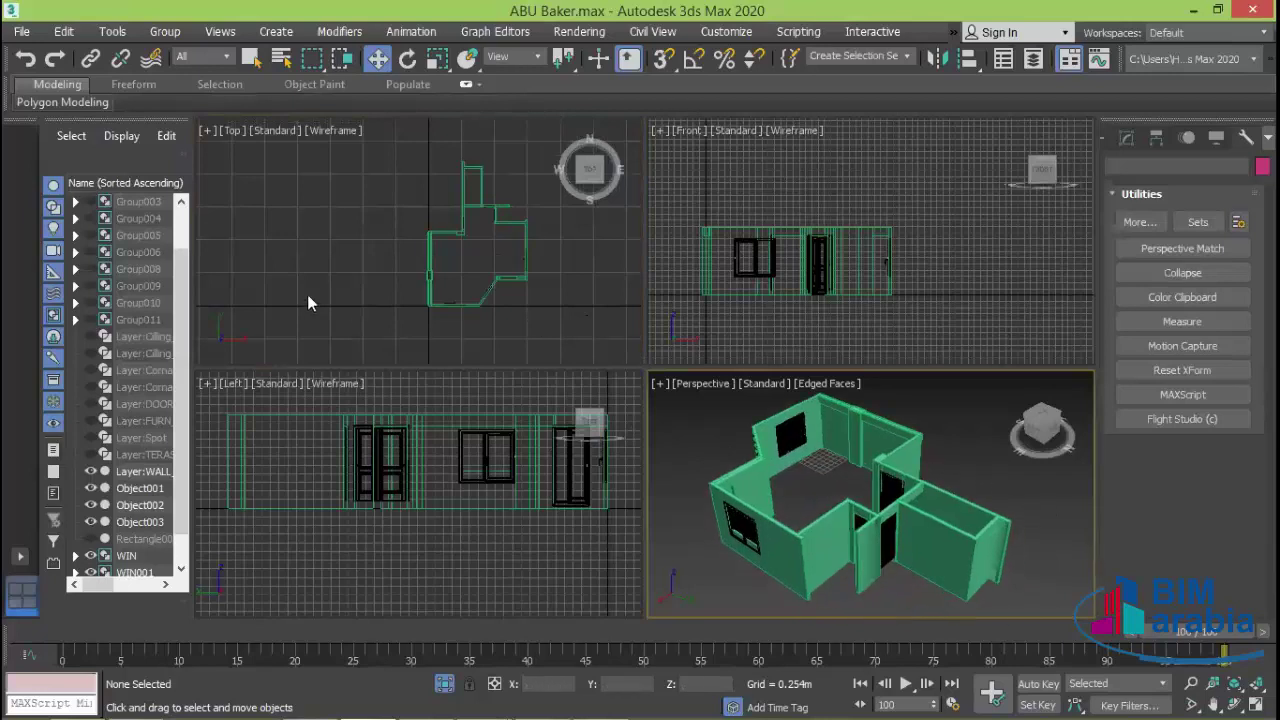
# - Unhide all isolated objects, orbit and zoom the perspective, and maximize it to fill the workspace
pyautogui.click(444, 683)
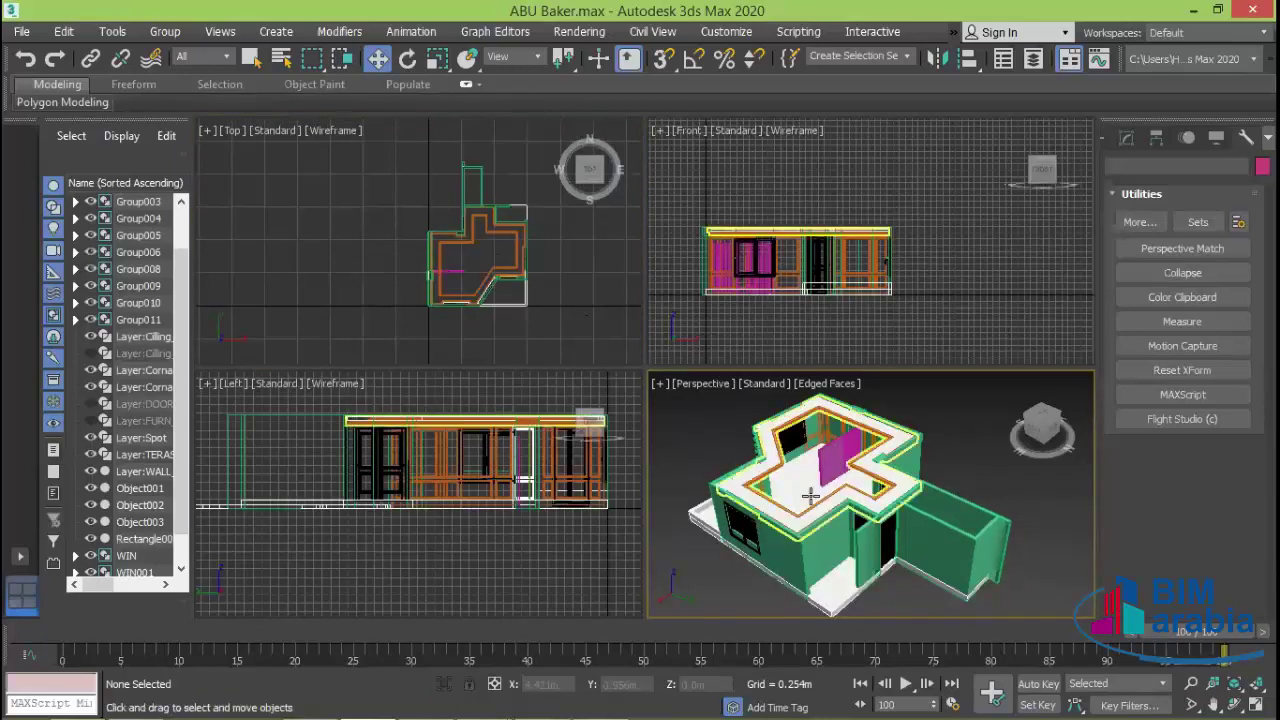
pyautogui.moveTo(810, 495)
pyautogui.keyDown('alt'); pyautogui.mouseDown(button='middle')
pyautogui.moveTo(830, 470)
pyautogui.moveTo(800, 470)
pyautogui.mouseUp(button='middle'); pyautogui.keyUp('alt')
pyautogui.scroll(5, 832, 450)
pyautogui.scroll(-10, 775, 497)
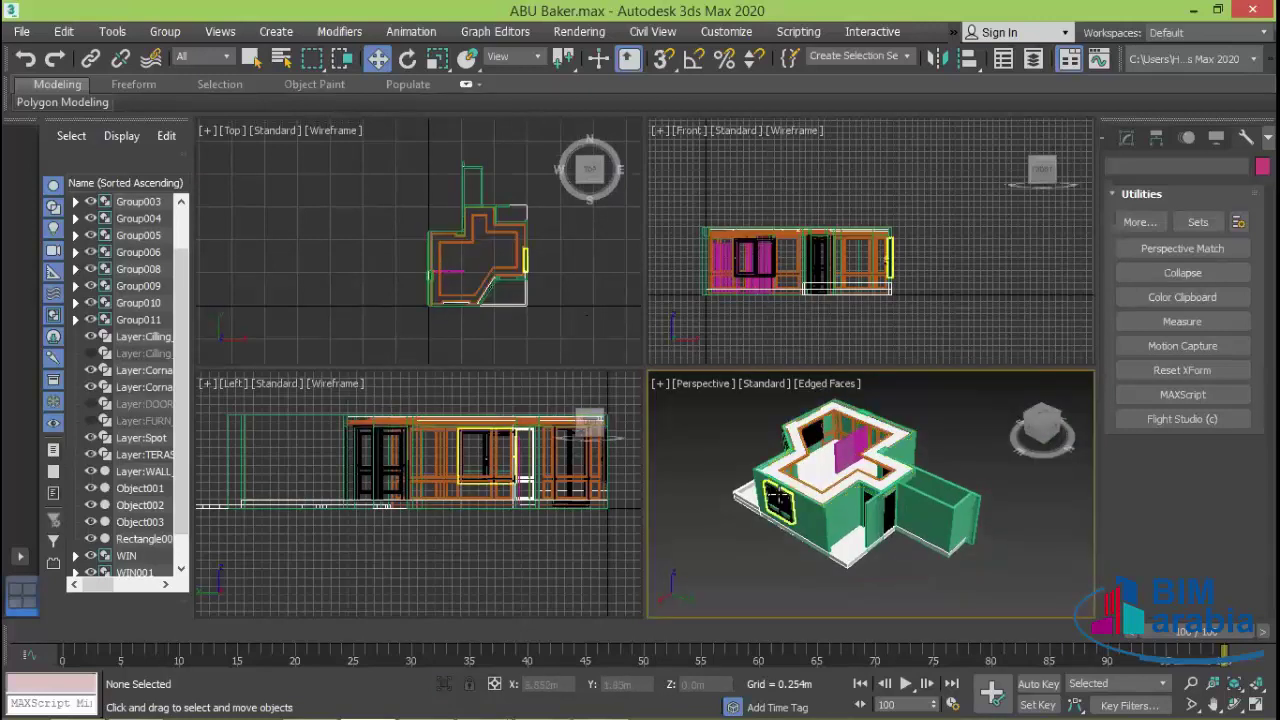
pyautogui.scroll(3, 775, 495)
pyautogui.scroll(3, 776, 488)
pyautogui.scroll(3, 777, 480)
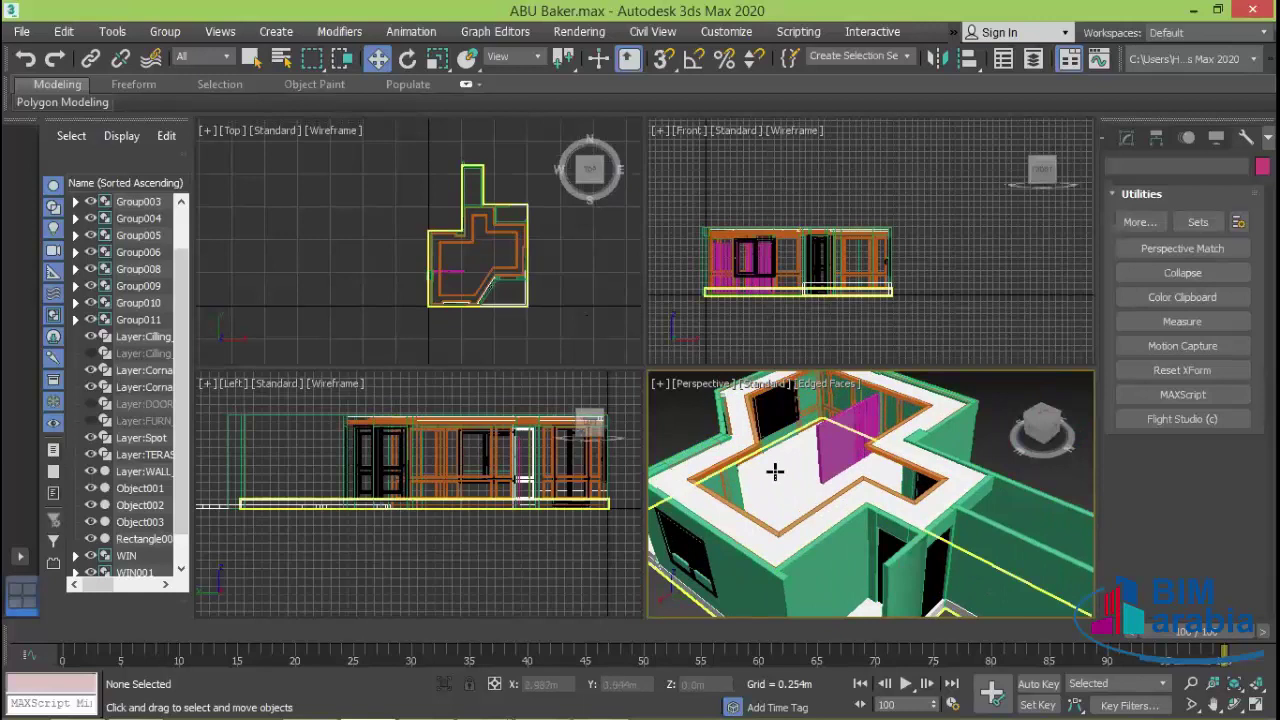
pyautogui.scroll(-8, 775, 471)
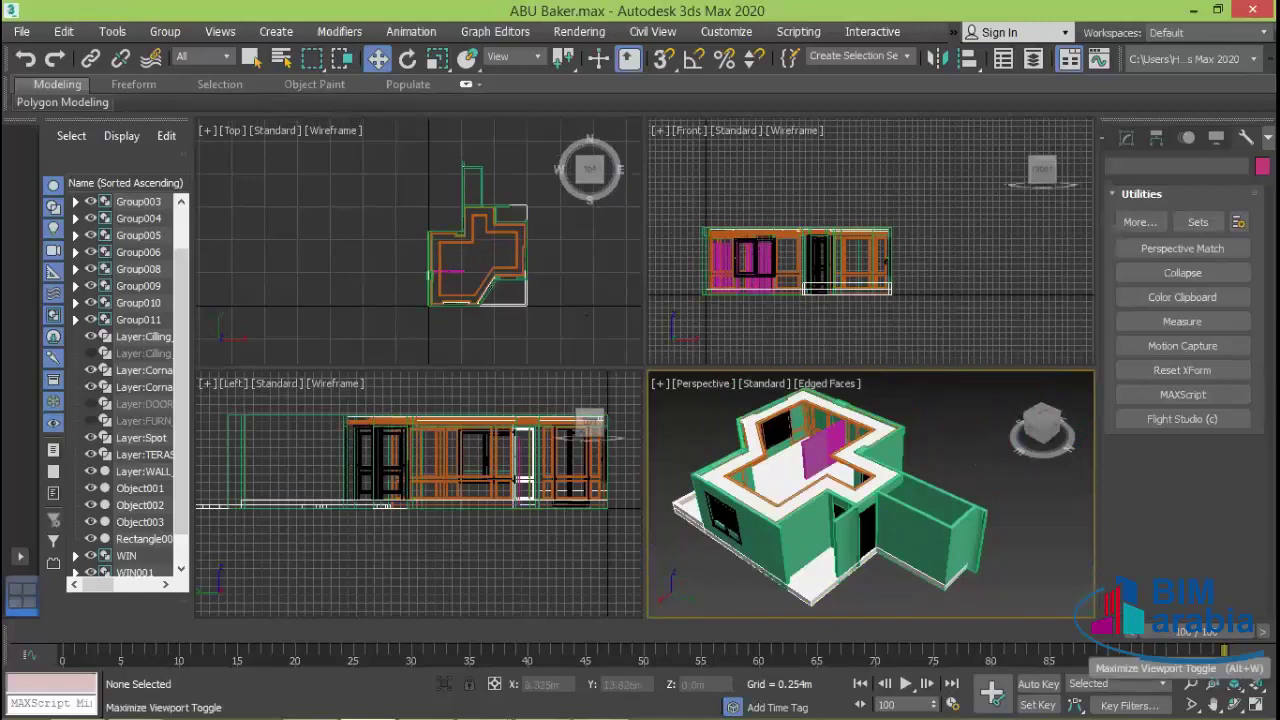
pyautogui.click(1254, 703)
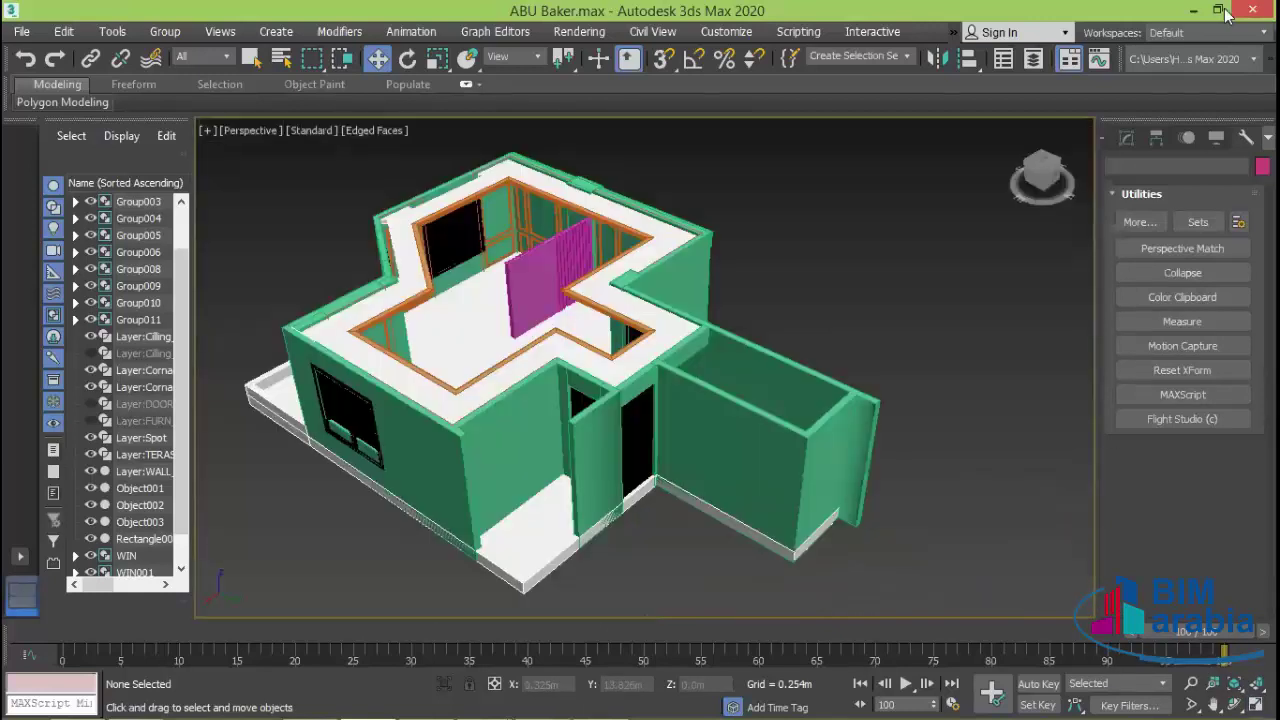
# - Go up to BIM ARABIA PROGECT in File Explorer and preview the 289 Curtain 3dmodel image
pyautogui.click(1220, 12)
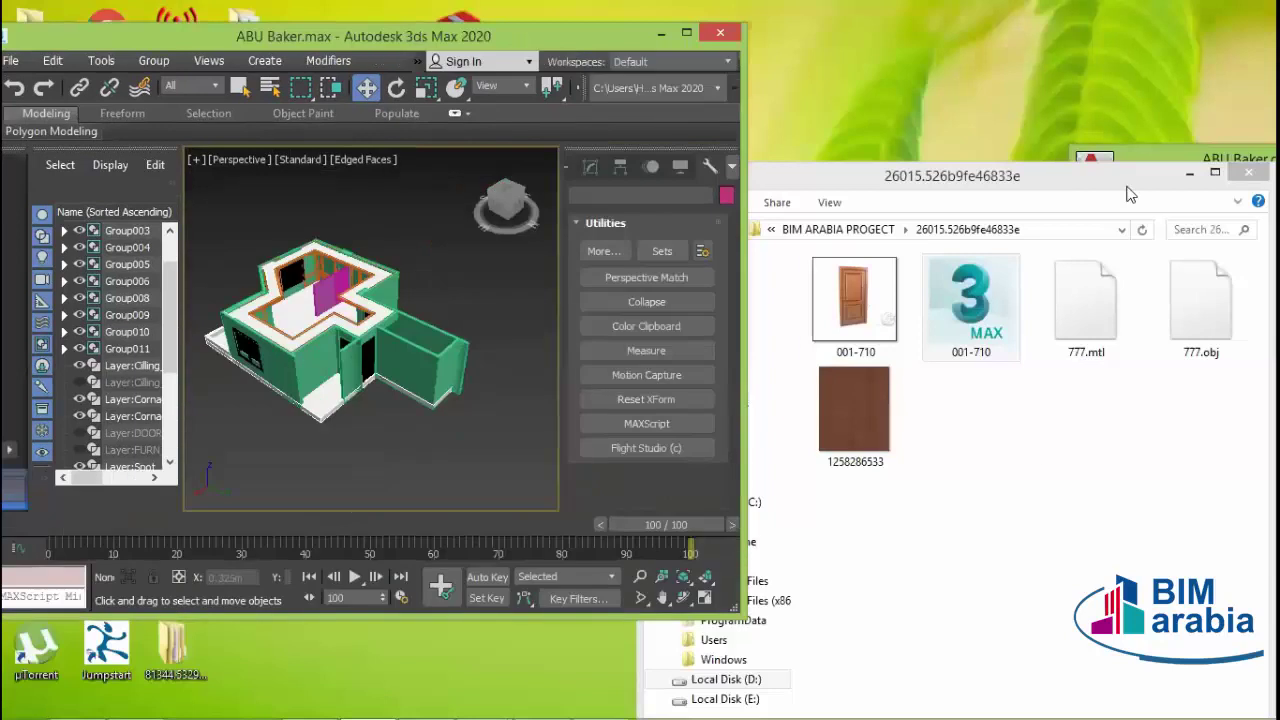
pyautogui.moveTo(1128, 193); pyautogui.dragTo(1116, 117)
pyautogui.press('BackSpace')
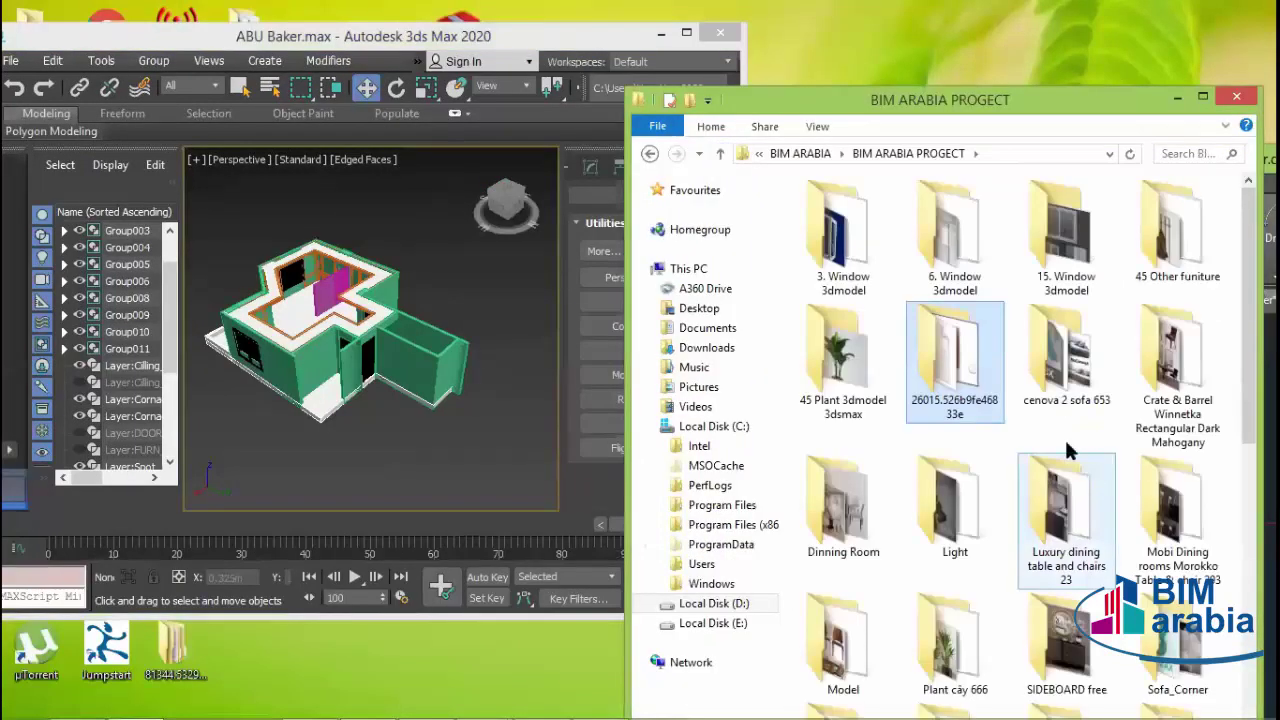
pyautogui.scroll(-3, 1058, 440)
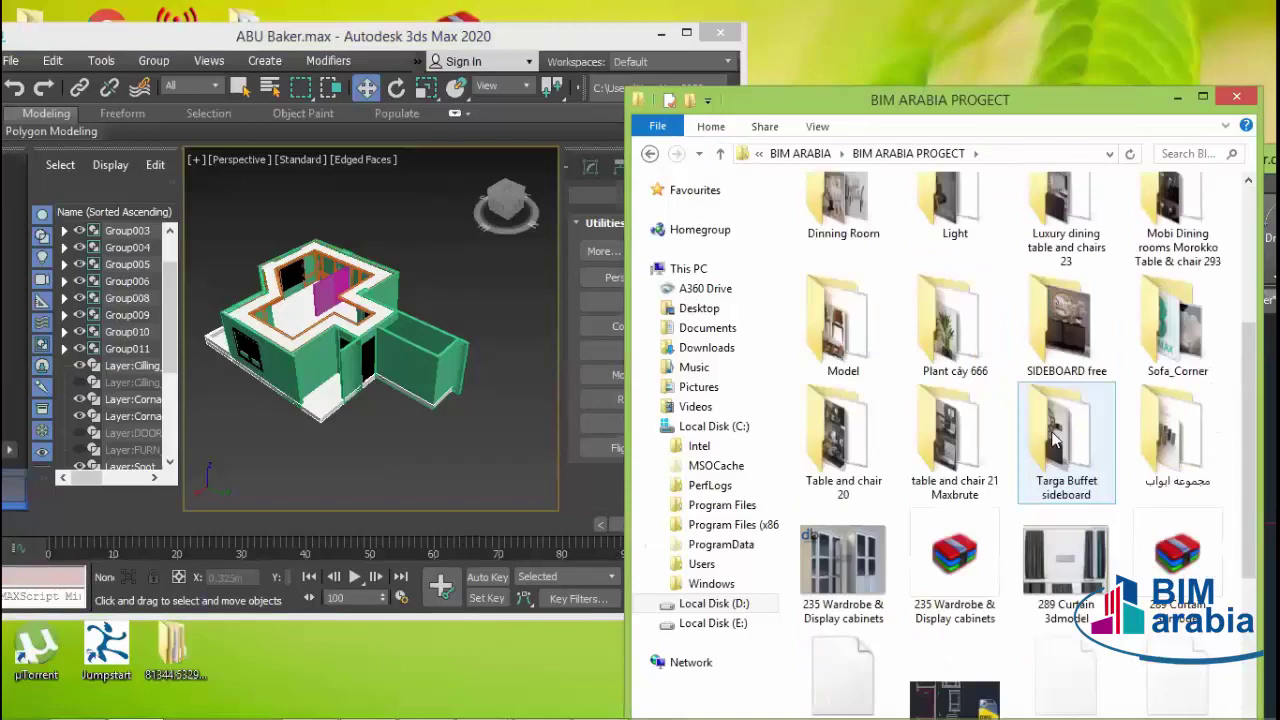
pyautogui.click(1047, 567)
pyautogui.scroll(-3, 1055, 559)
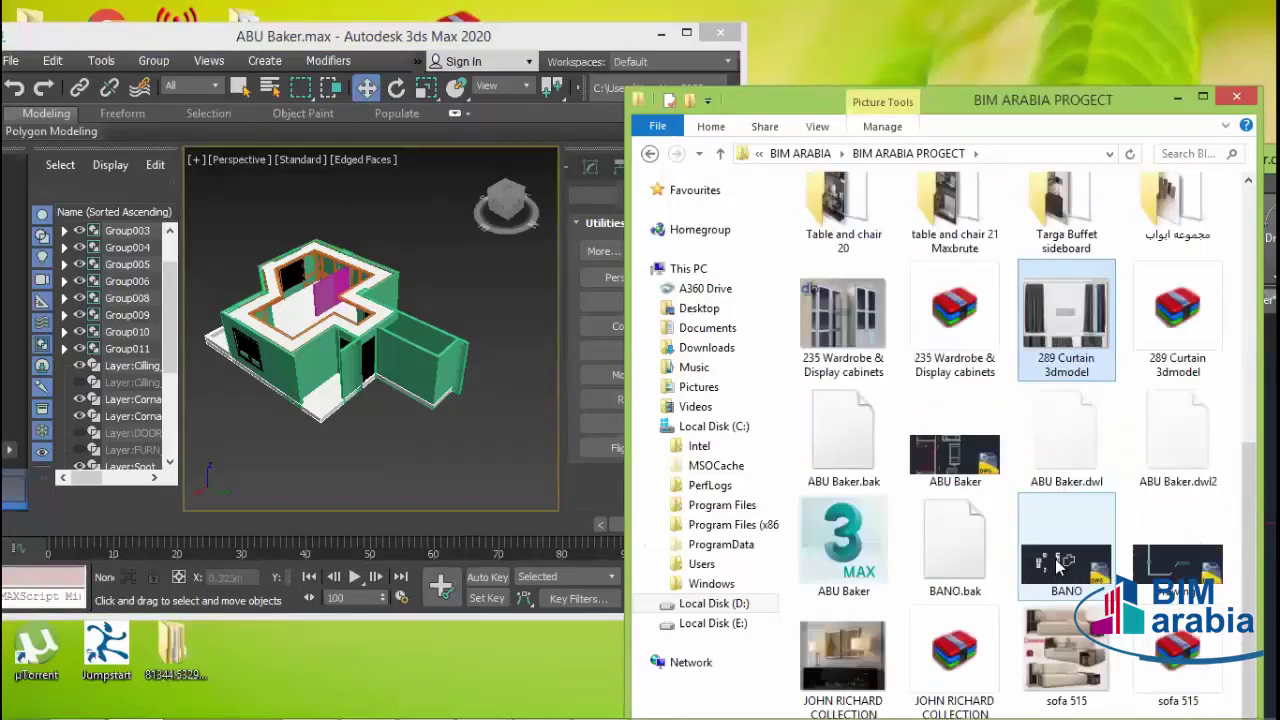
pyautogui.doubleClick(1068, 343)
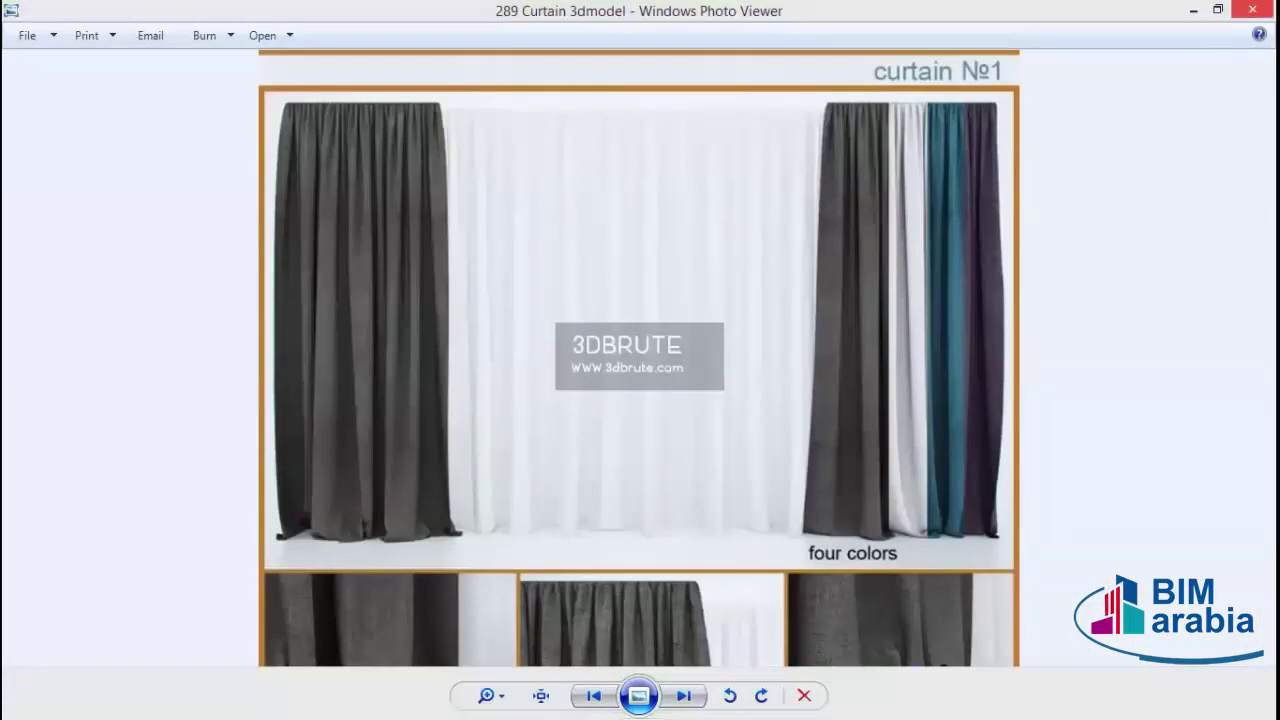
pyautogui.click(1250, 12)
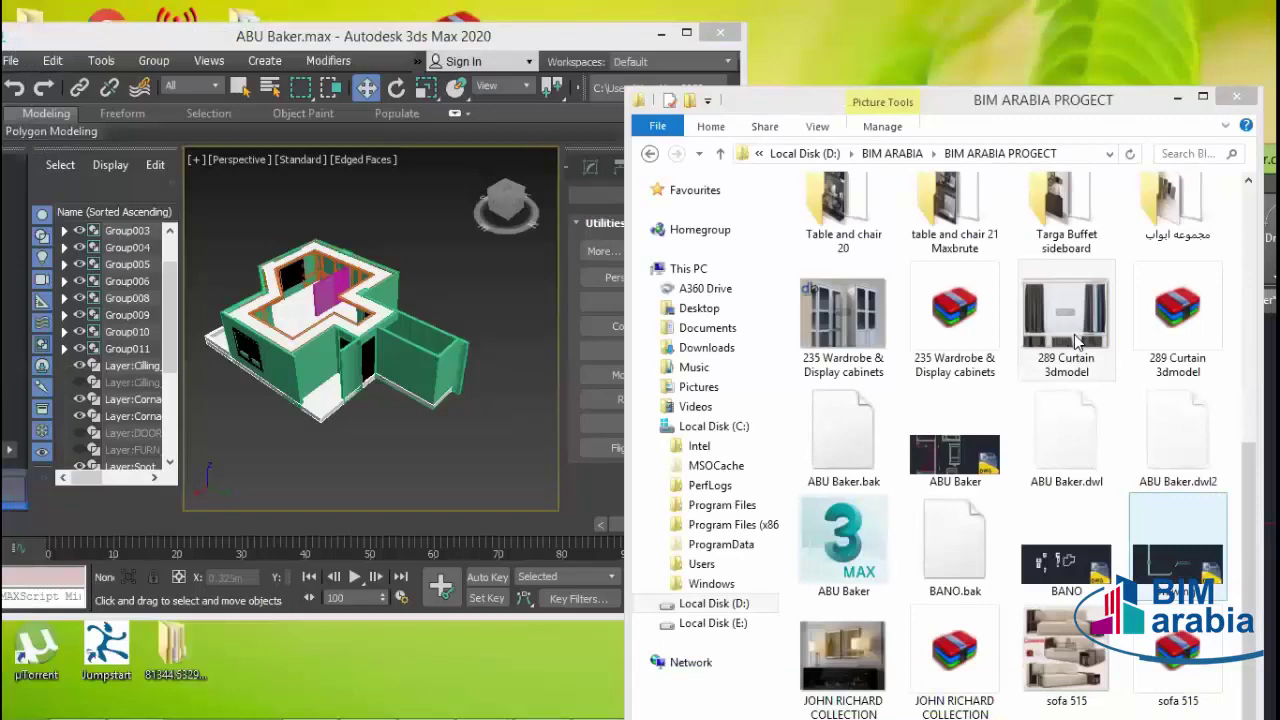
# - Open the Model folder and browse the 235 Wardrobe & Display cabinets and Provasi Sideboard folders
pyautogui.click(1084, 372)
pyautogui.scroll(3, 1123, 563)
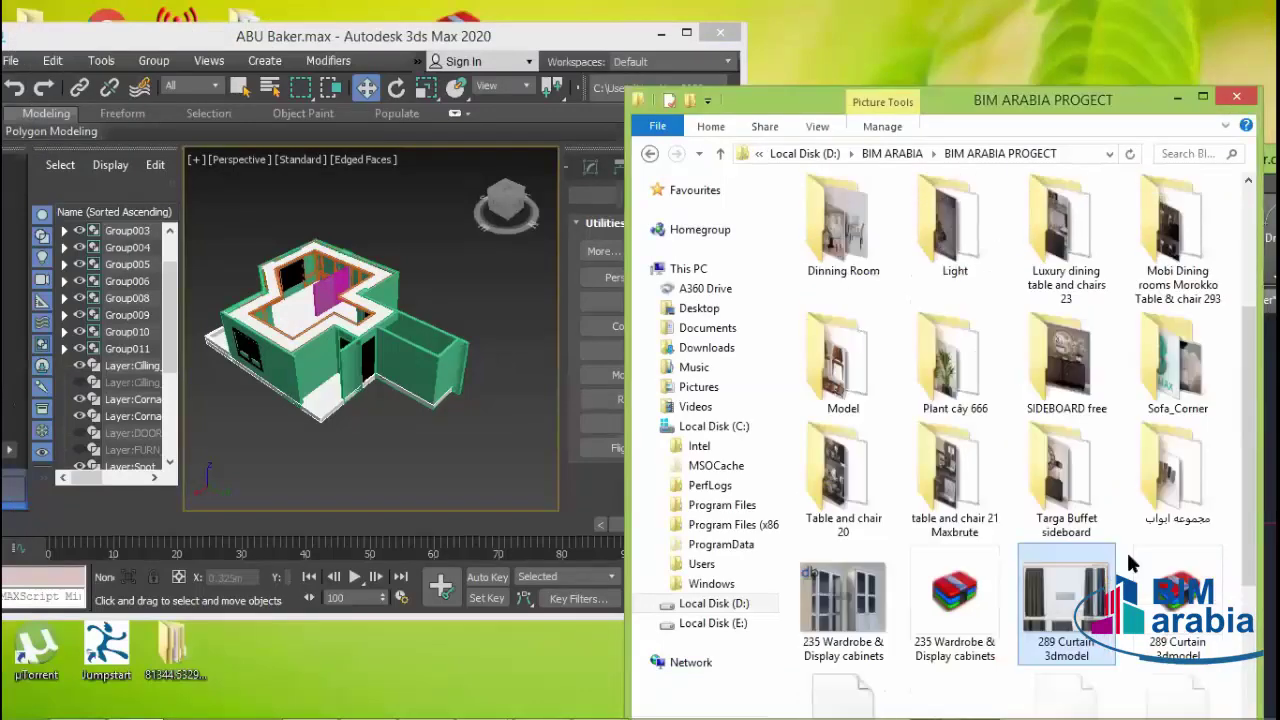
pyautogui.doubleClick(886, 386)
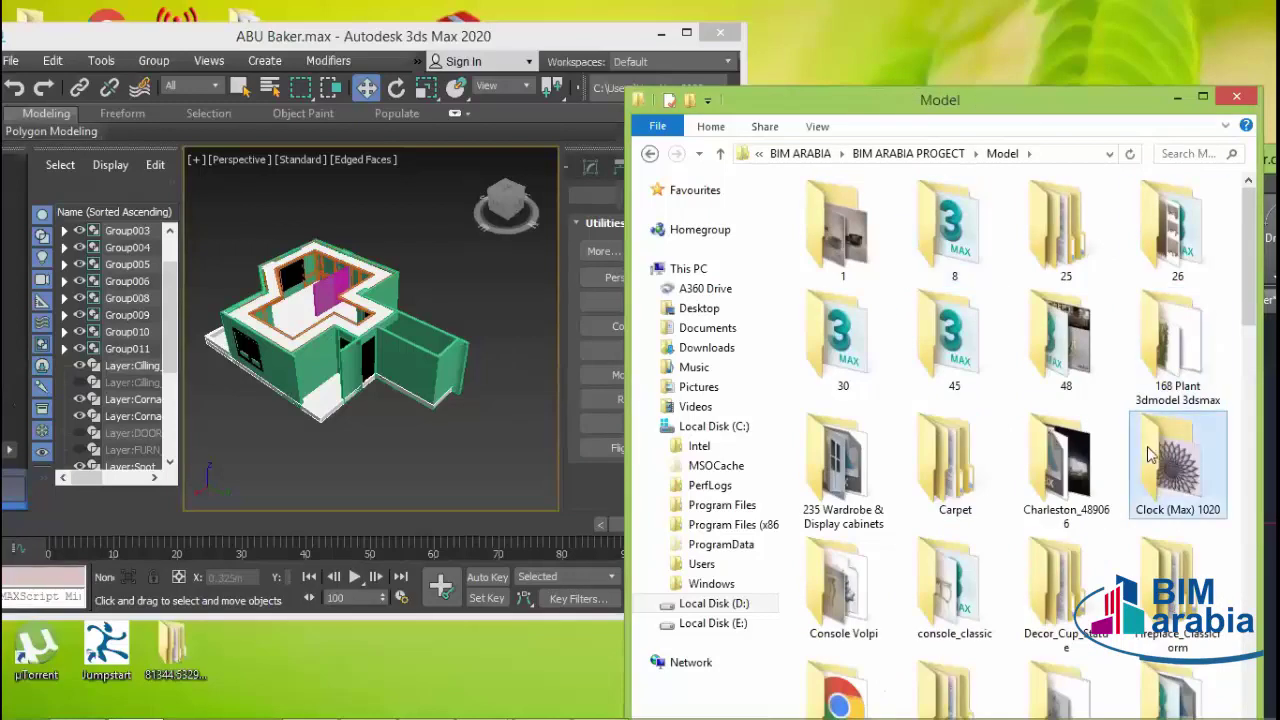
pyautogui.click(866, 476)
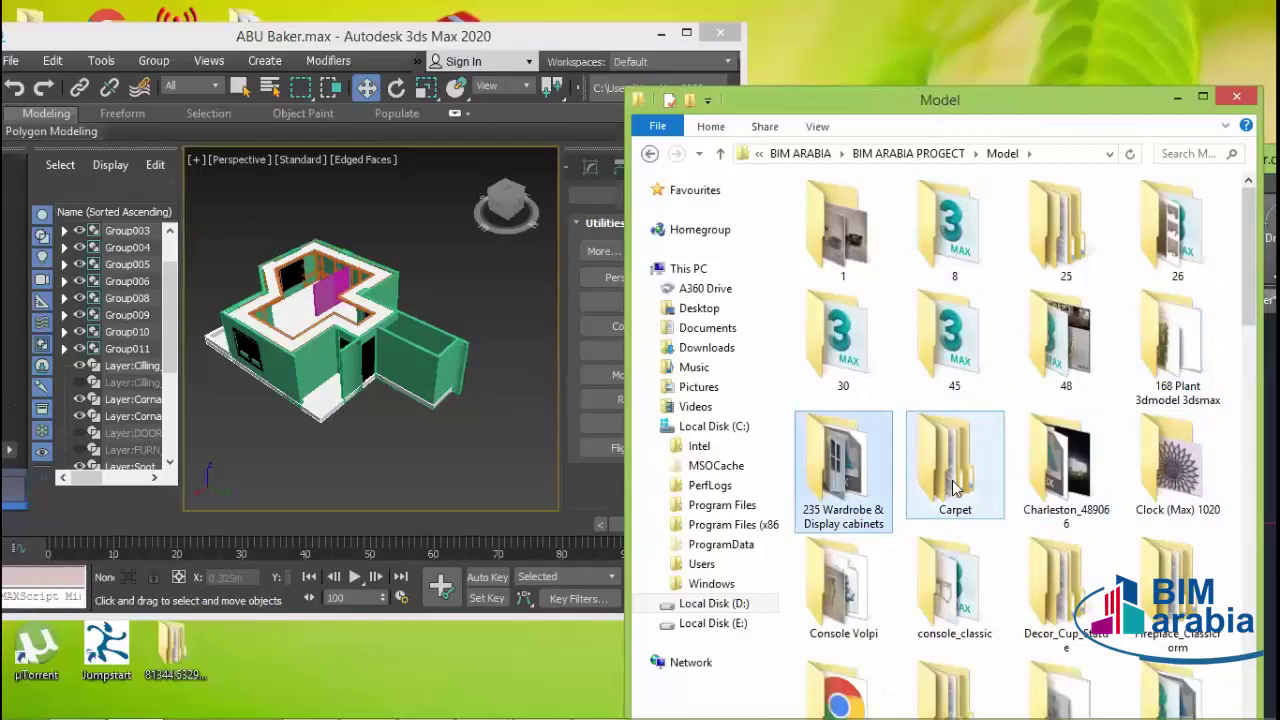
pyautogui.scroll(-3, 952, 487)
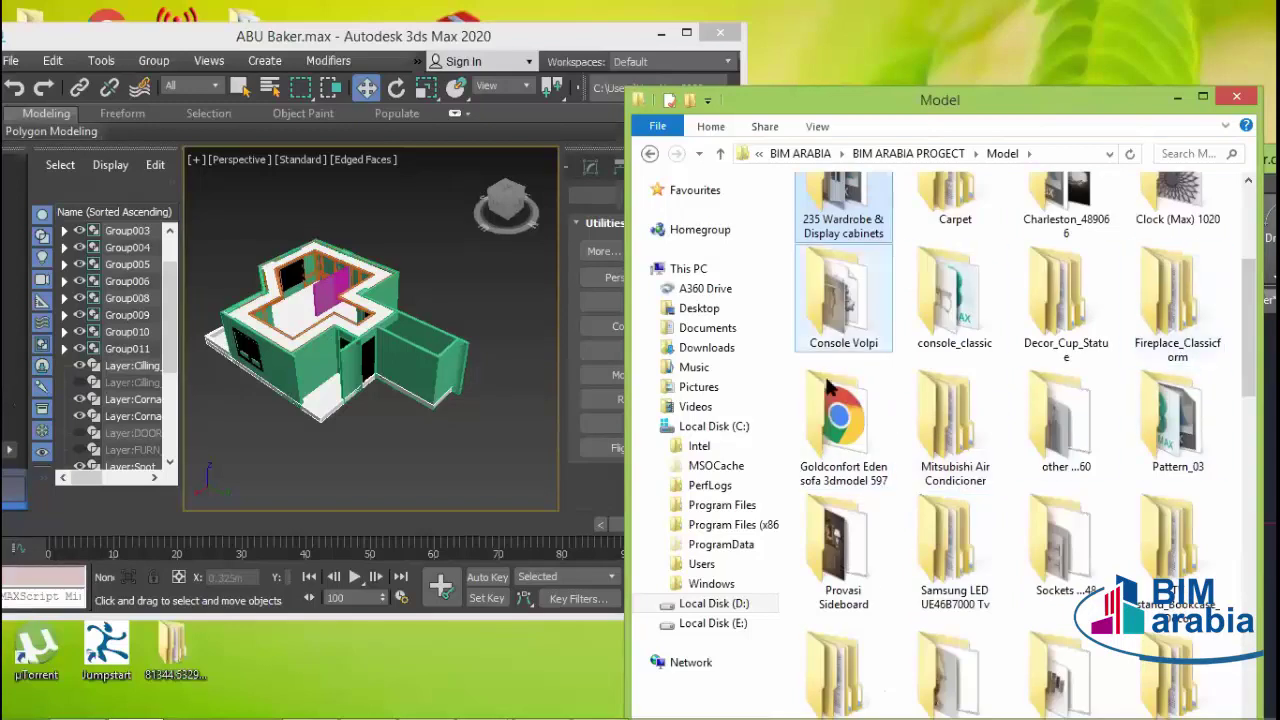
pyautogui.click(846, 562)
pyautogui.scroll(-3, 930, 520)
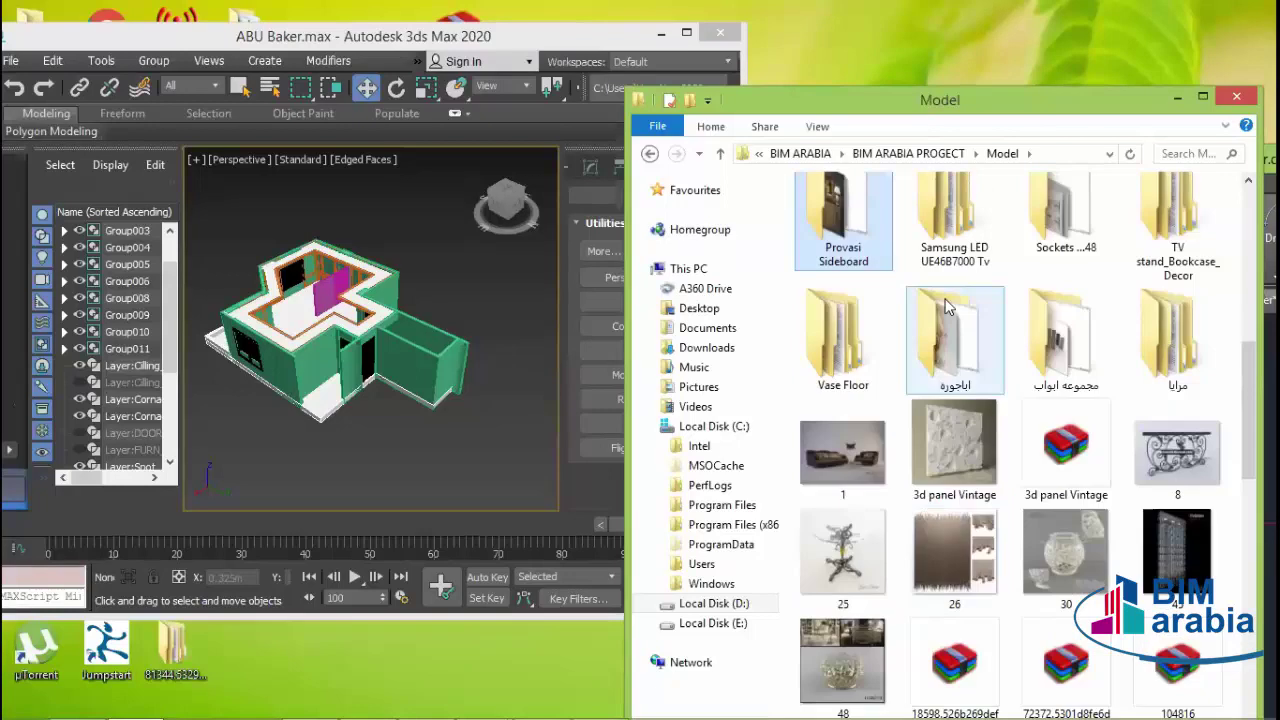
# - Select the مرايا folder and scroll through the Model folder listing
pyautogui.click(830, 368)
pyautogui.click(1152, 360)
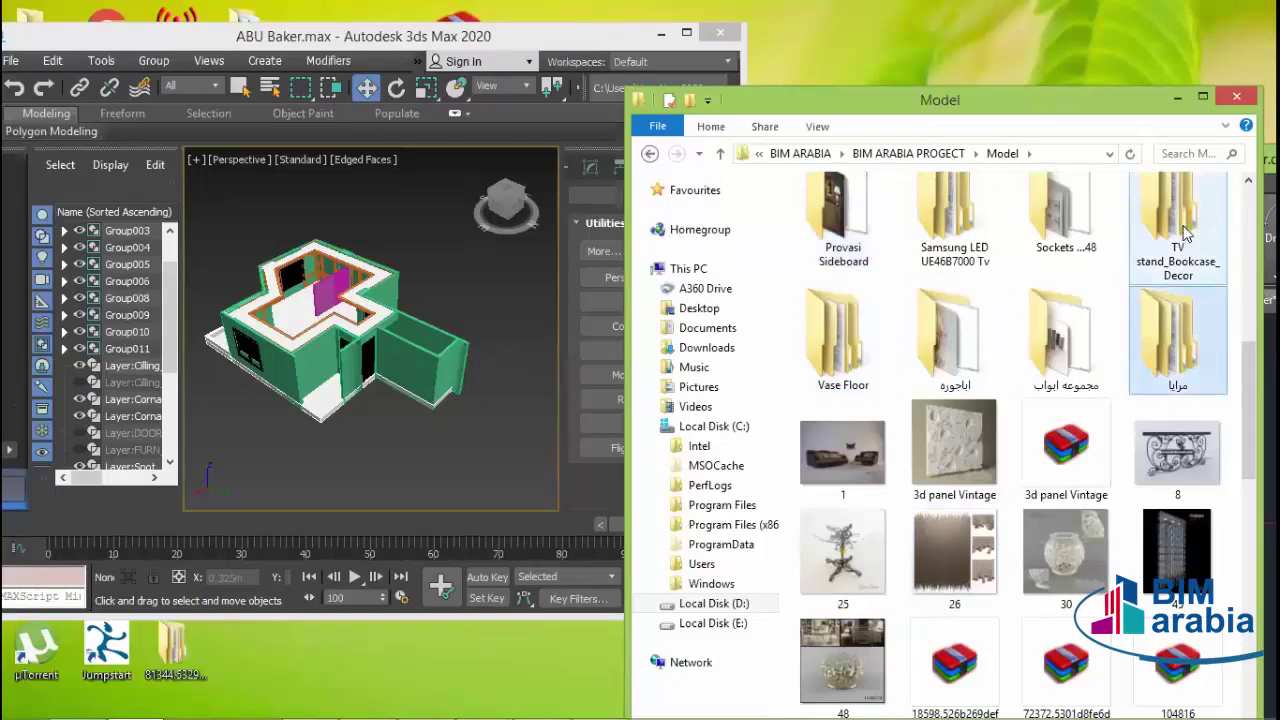
pyautogui.scroll(-2, 1122, 394)
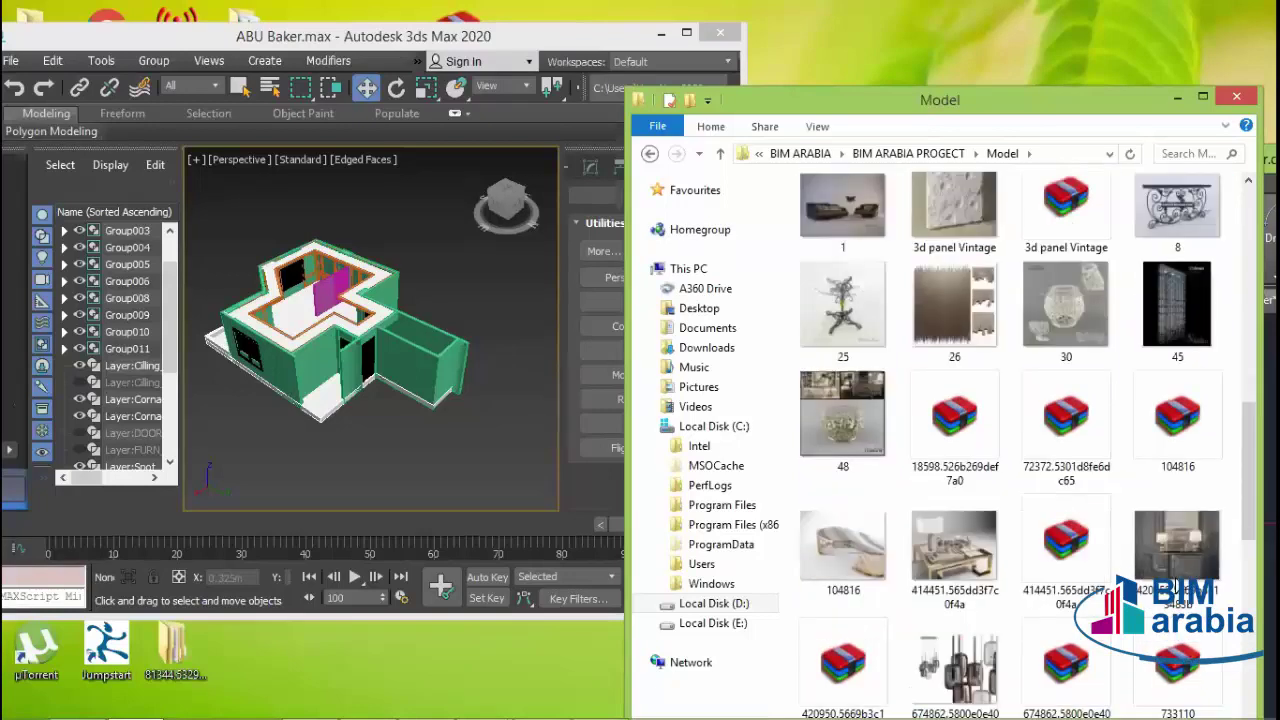
pyautogui.scroll(-5, 1108, 490)
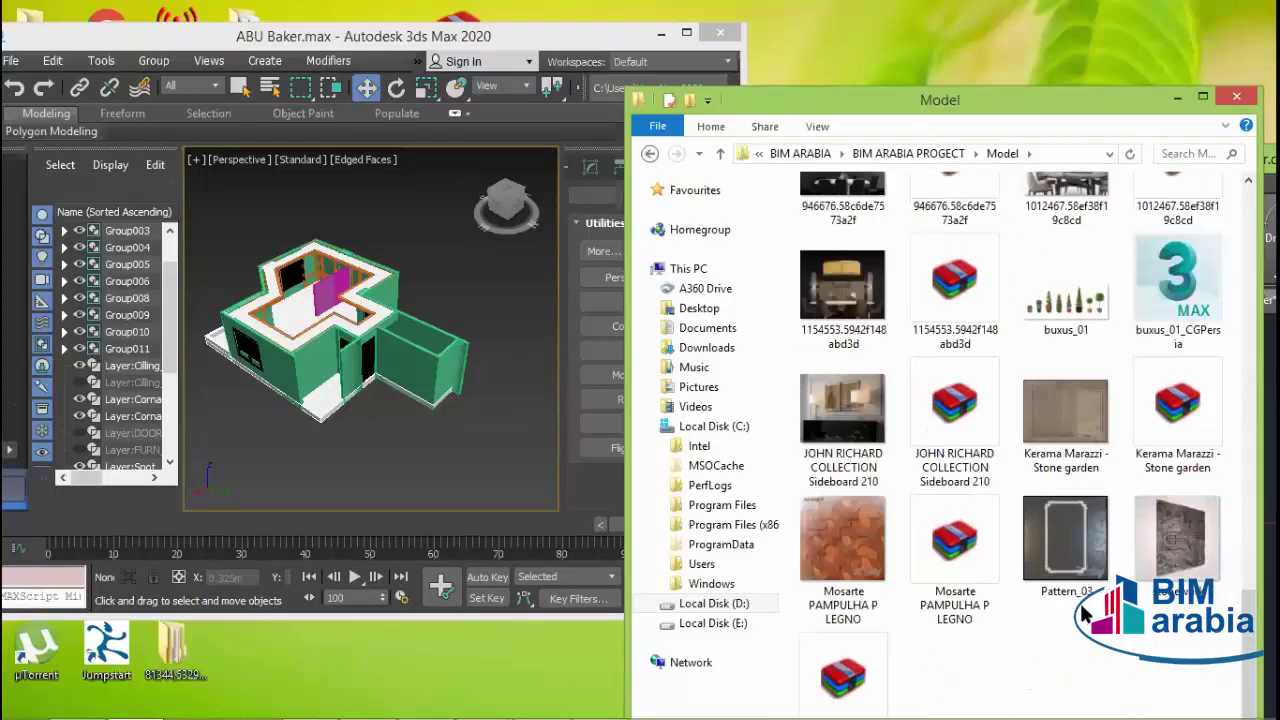
pyautogui.scroll(3, 1085, 615)
pyautogui.scroll(3, 1085, 616)
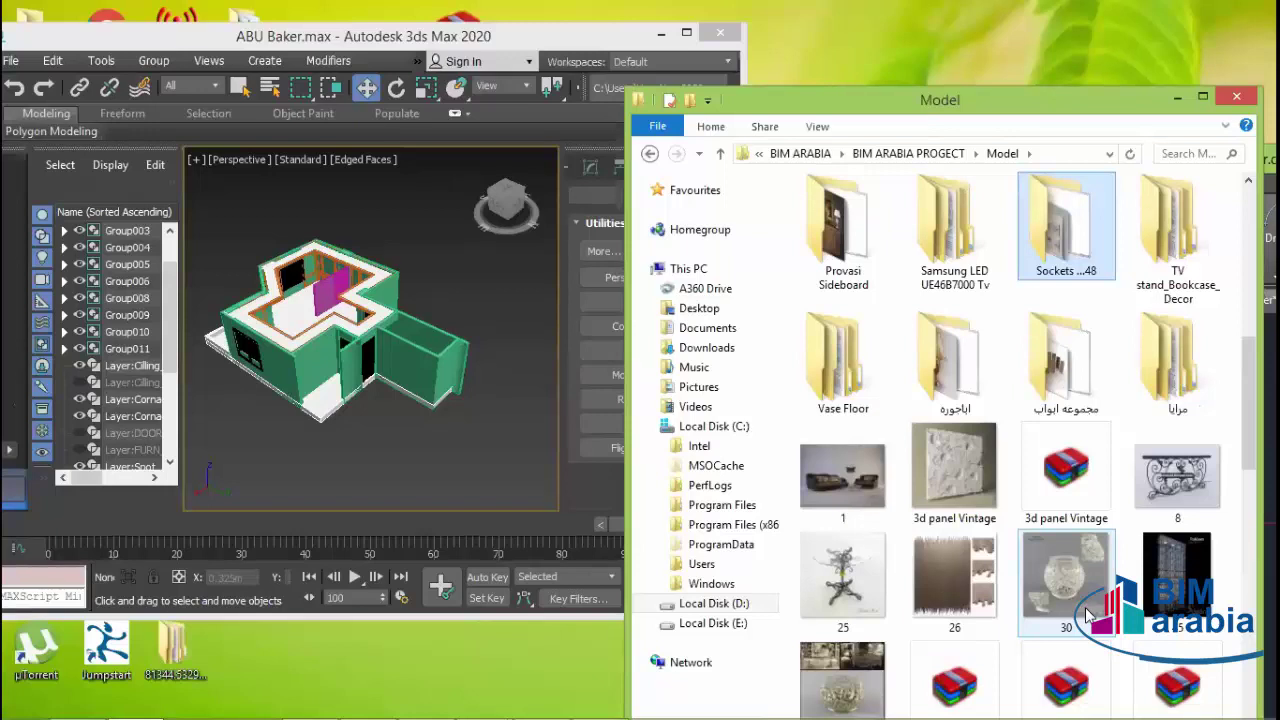
pyautogui.scroll(3, 1088, 614)
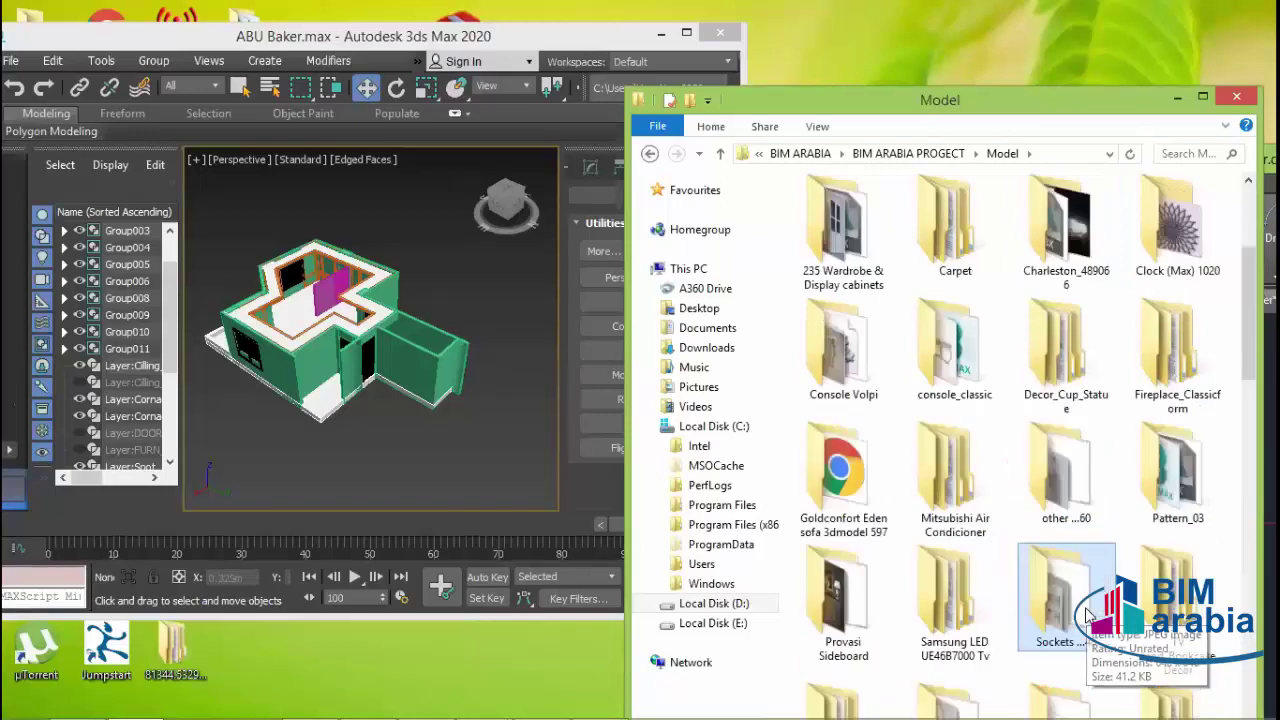
pyautogui.scroll(2, 1088, 614)
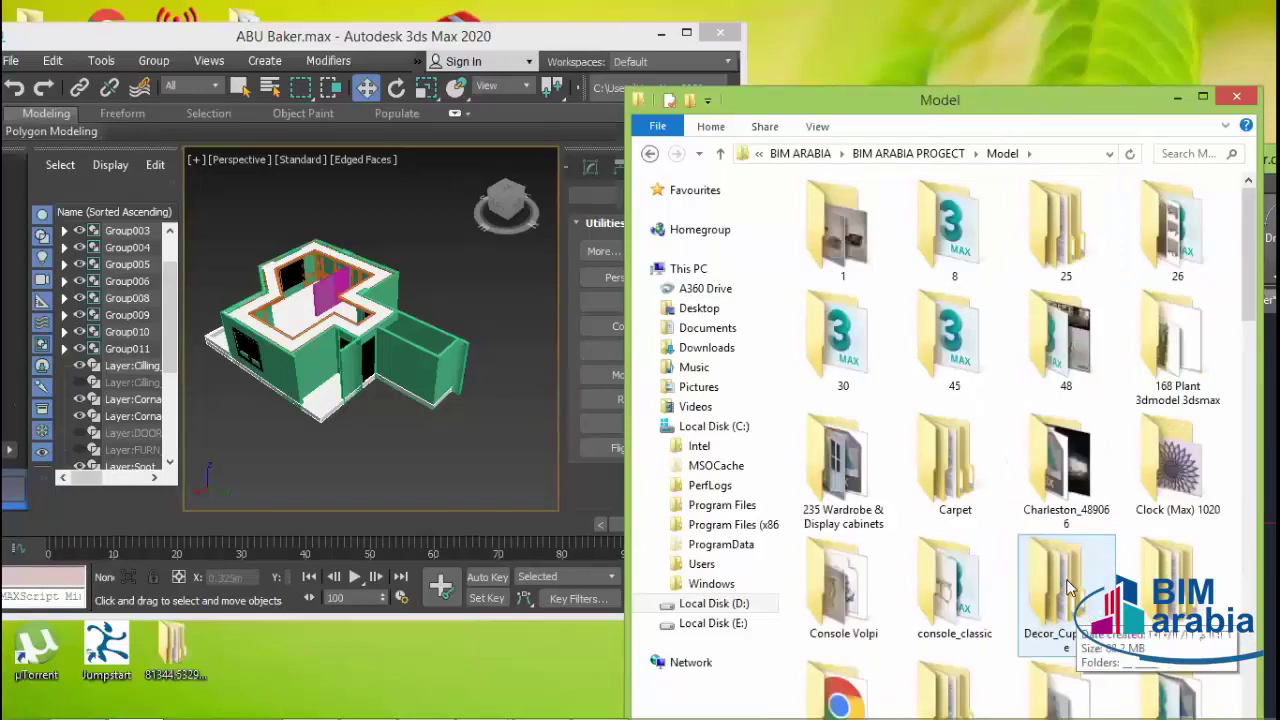
# - Go back to BIM ARABIA PROGECT and select the 289 Curtain 3dmodel archive
pyautogui.hotkey('alt', 'Left')
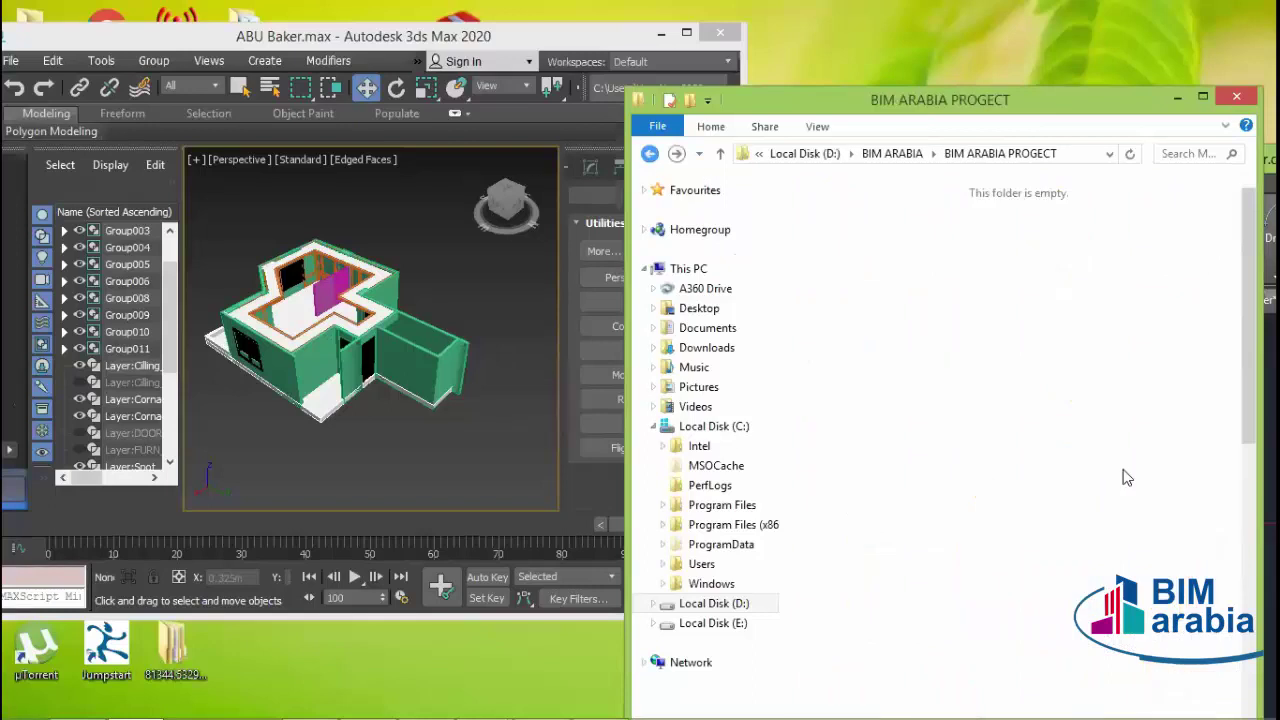
pyautogui.scroll(-3, 1093, 400)
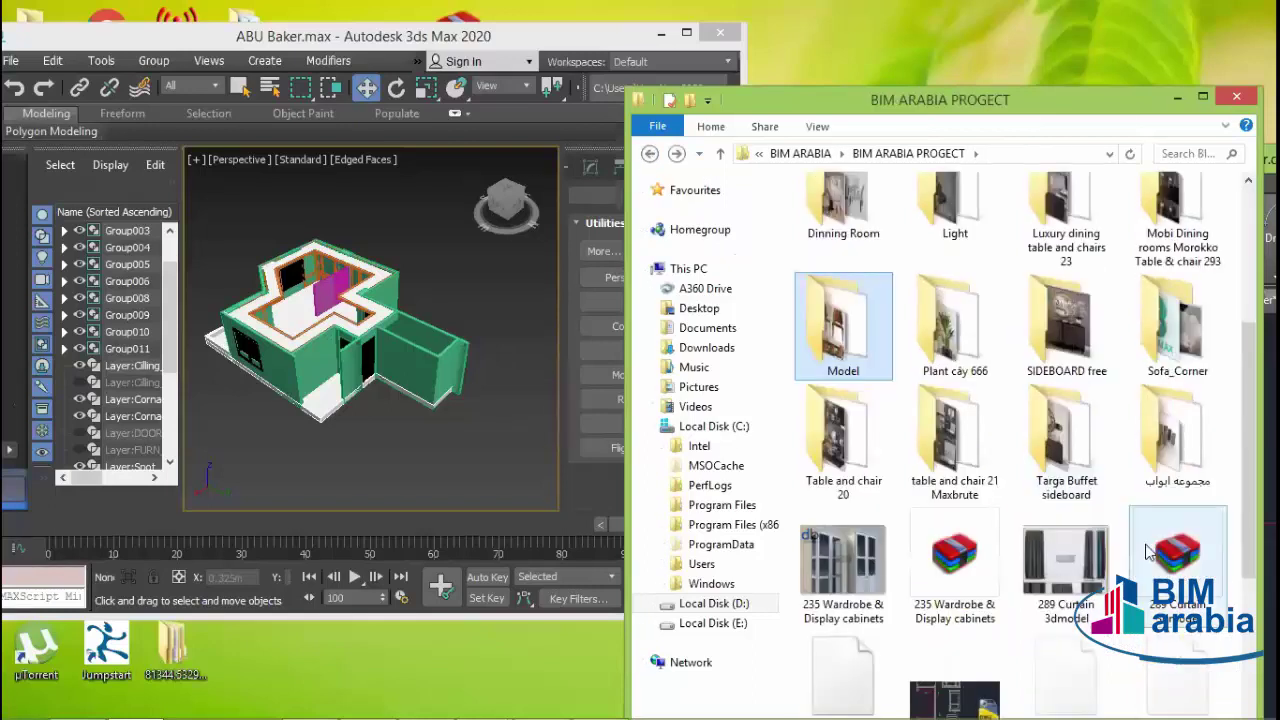
pyautogui.click(1068, 560)
pyautogui.scroll(-2, 1108, 658)
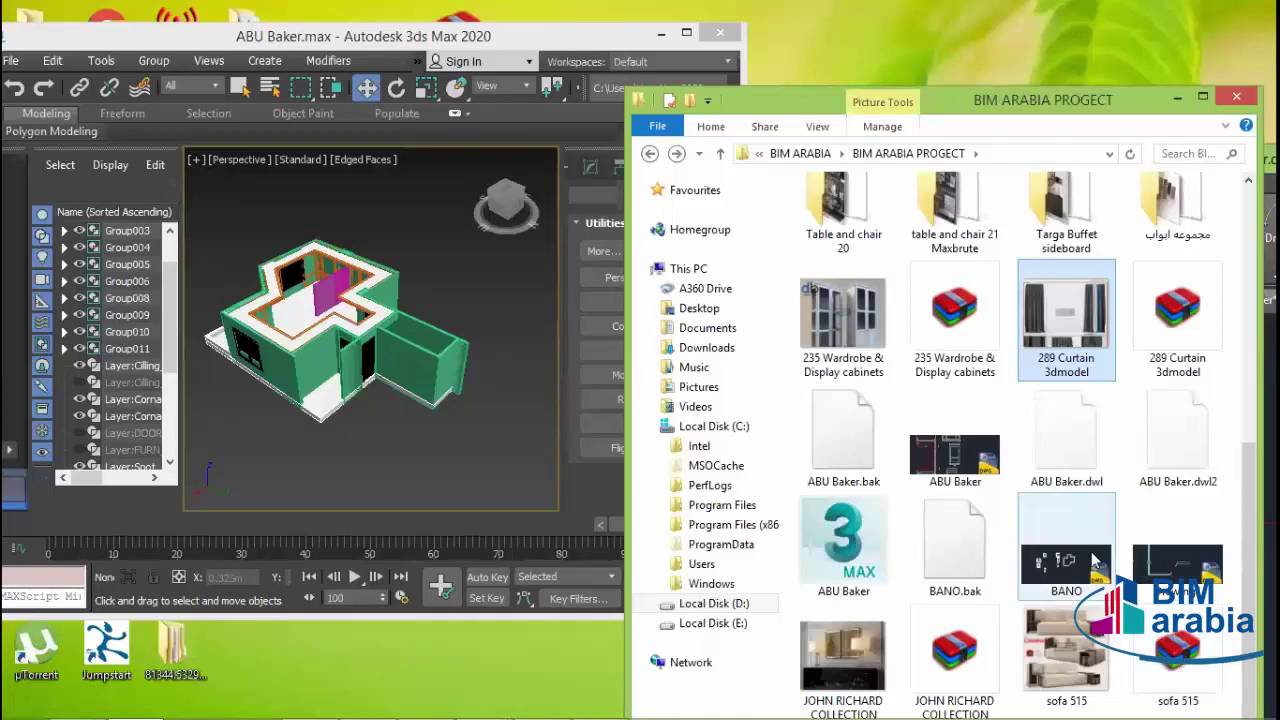
pyautogui.scroll(3, 1180, 560)
pyautogui.click(1183, 603)
pyautogui.scroll(-3, 1183, 603)
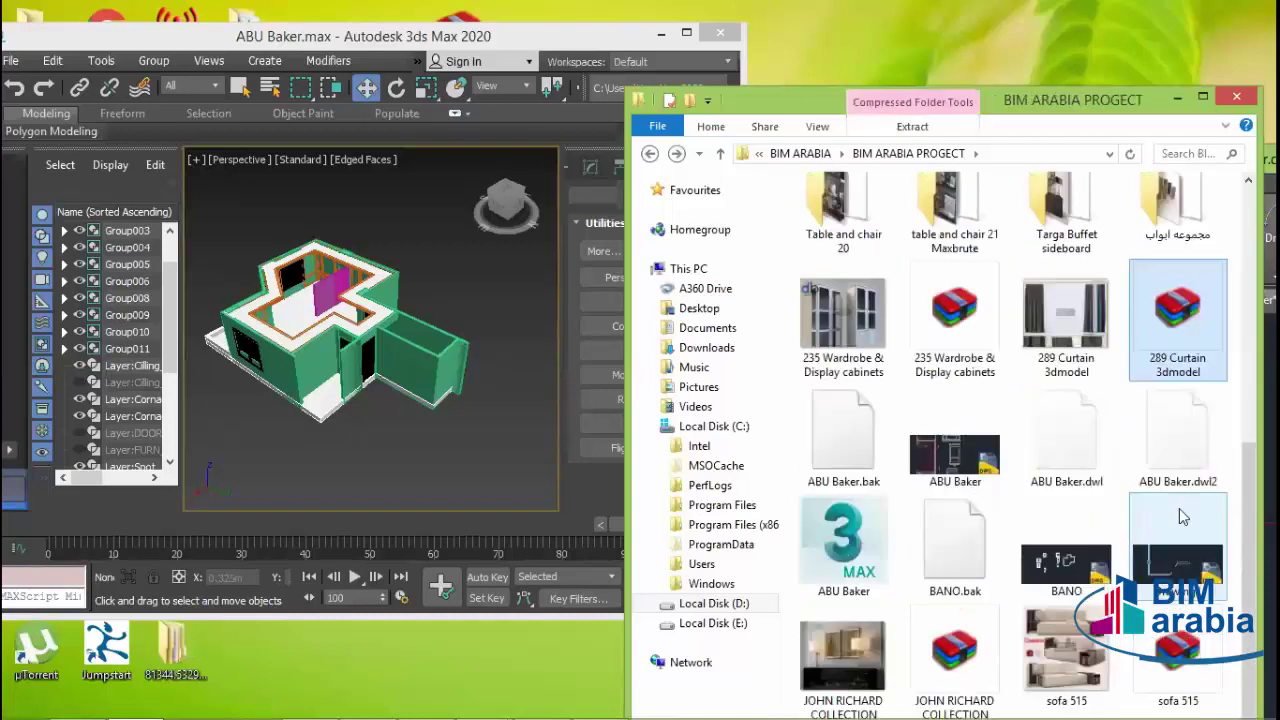
# - Extract the 289 Curtain 3dmodel zip archive with WinRAR
pyautogui.doubleClick(1182, 330)
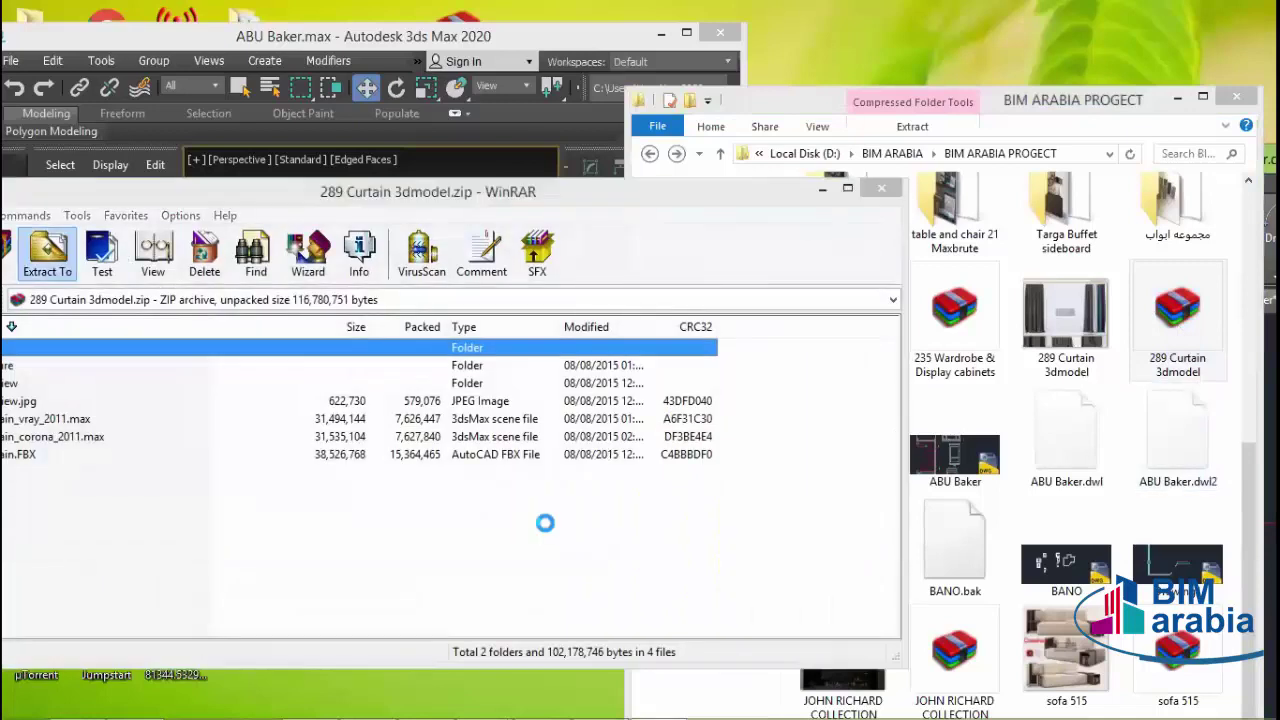
pyautogui.click(462, 617)
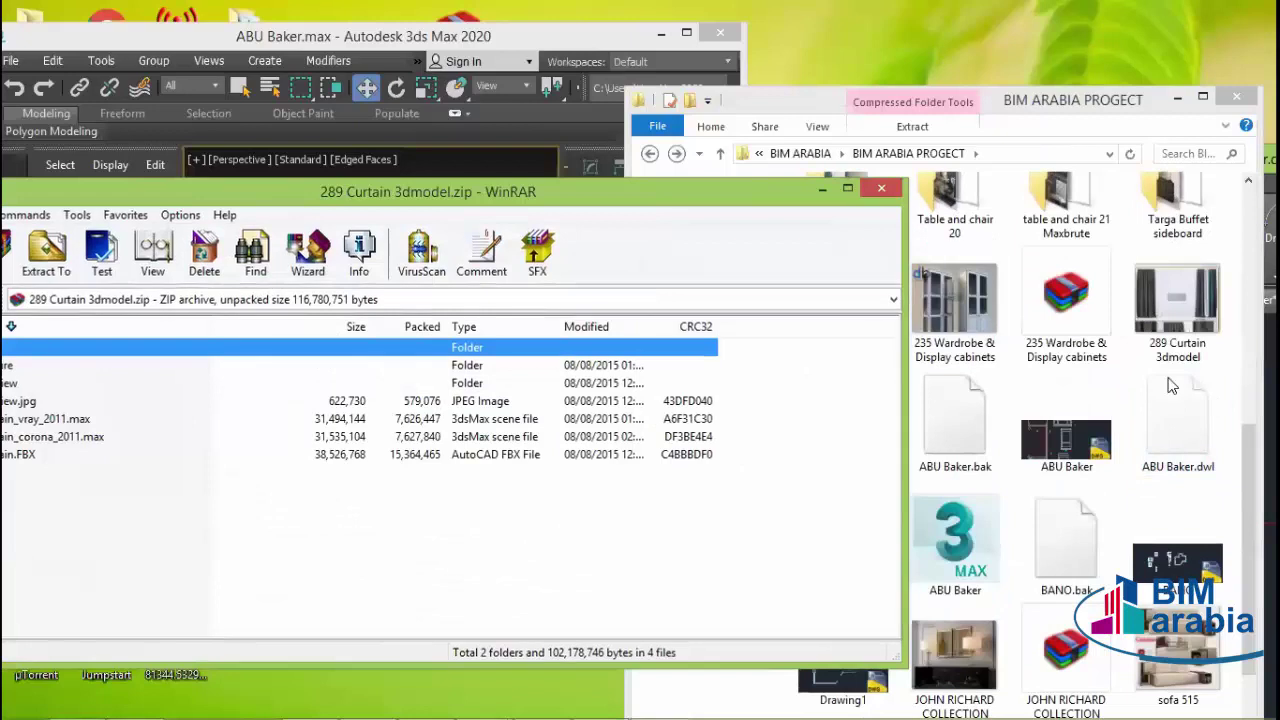
pyautogui.press('Escape')
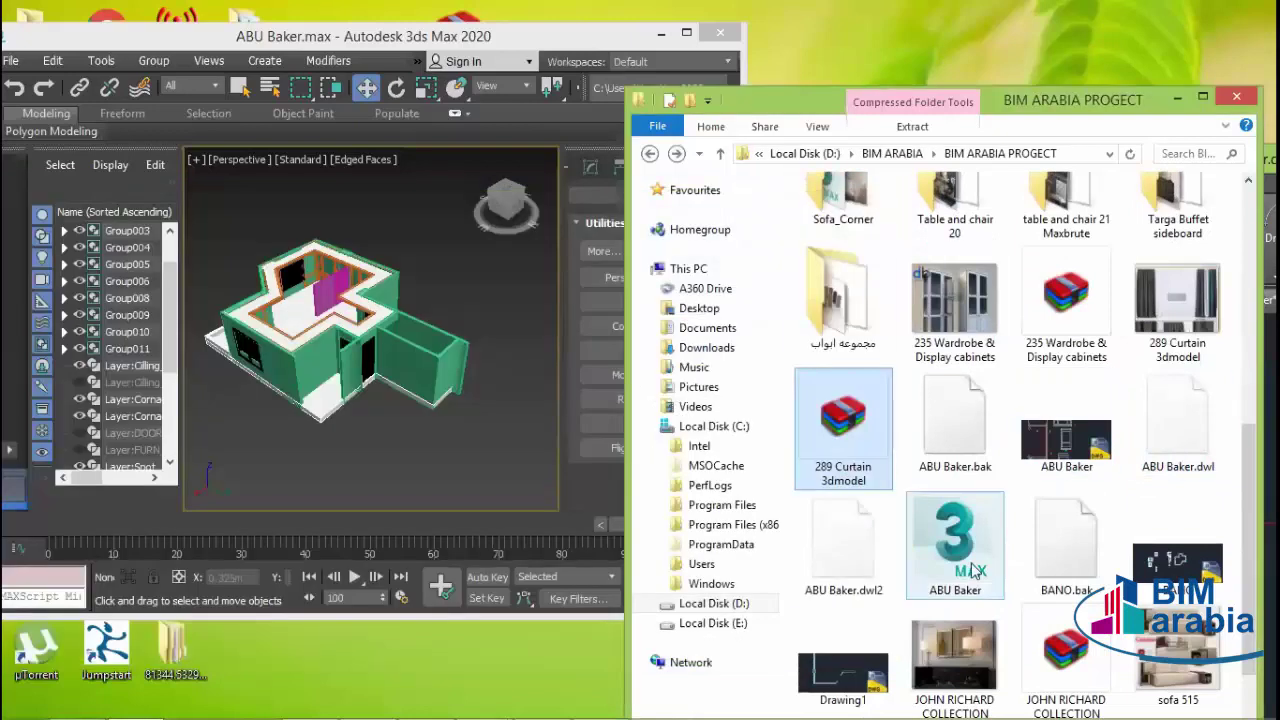
# - Select the extracted 289 Curtain 3dmodel folder in the BIM ARABIA PROGECT listing
pyautogui.scroll(5, 1020, 535)
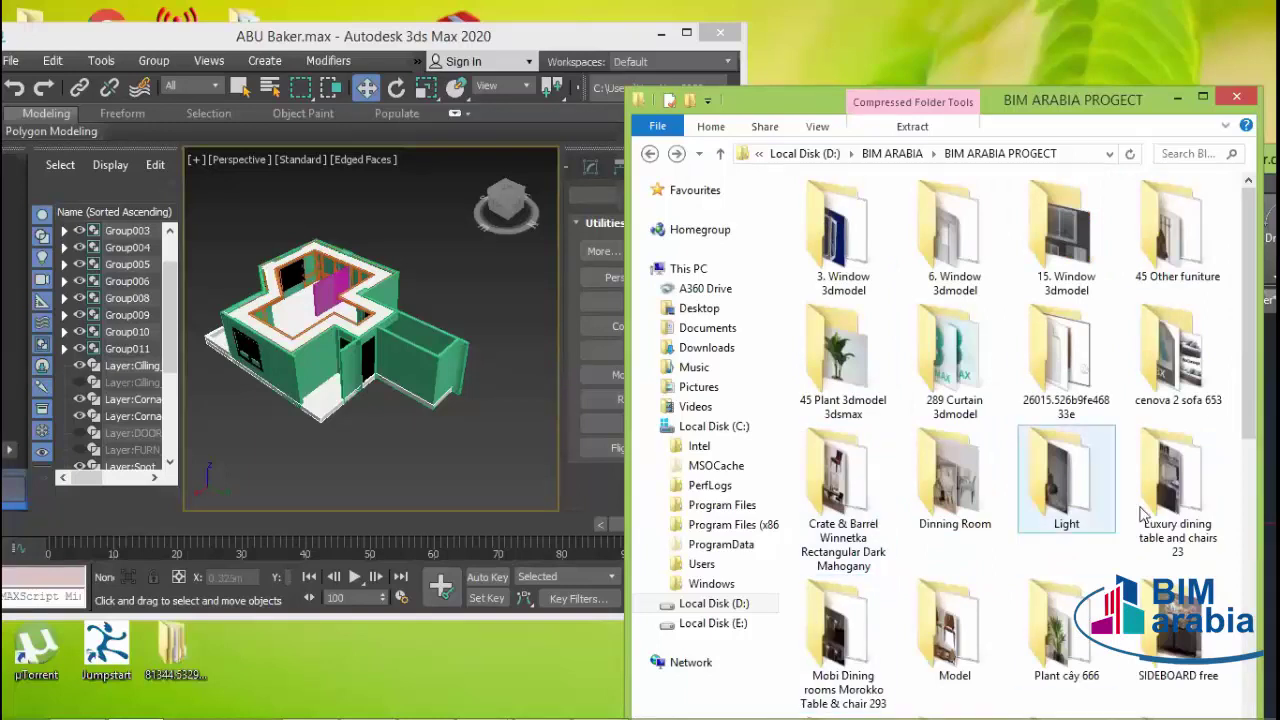
pyautogui.click(843, 485)
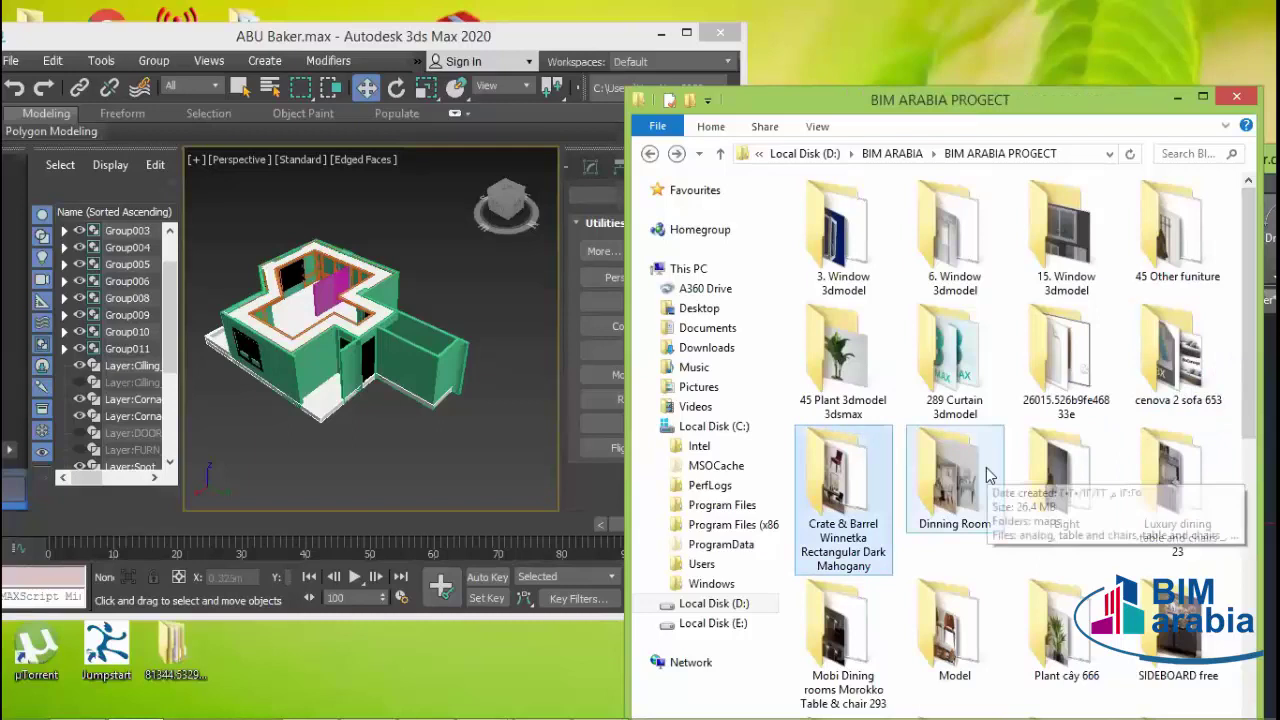
pyautogui.scroll(-3, 995, 420)
pyautogui.scroll(3, 1004, 300)
pyautogui.click(986, 380)
# - Show the 289 Curtain 3dmodel folder as Large icons and drag curtain_vray_2011 into the 3ds Max viewport
pyautogui.doubleClick(986, 380)
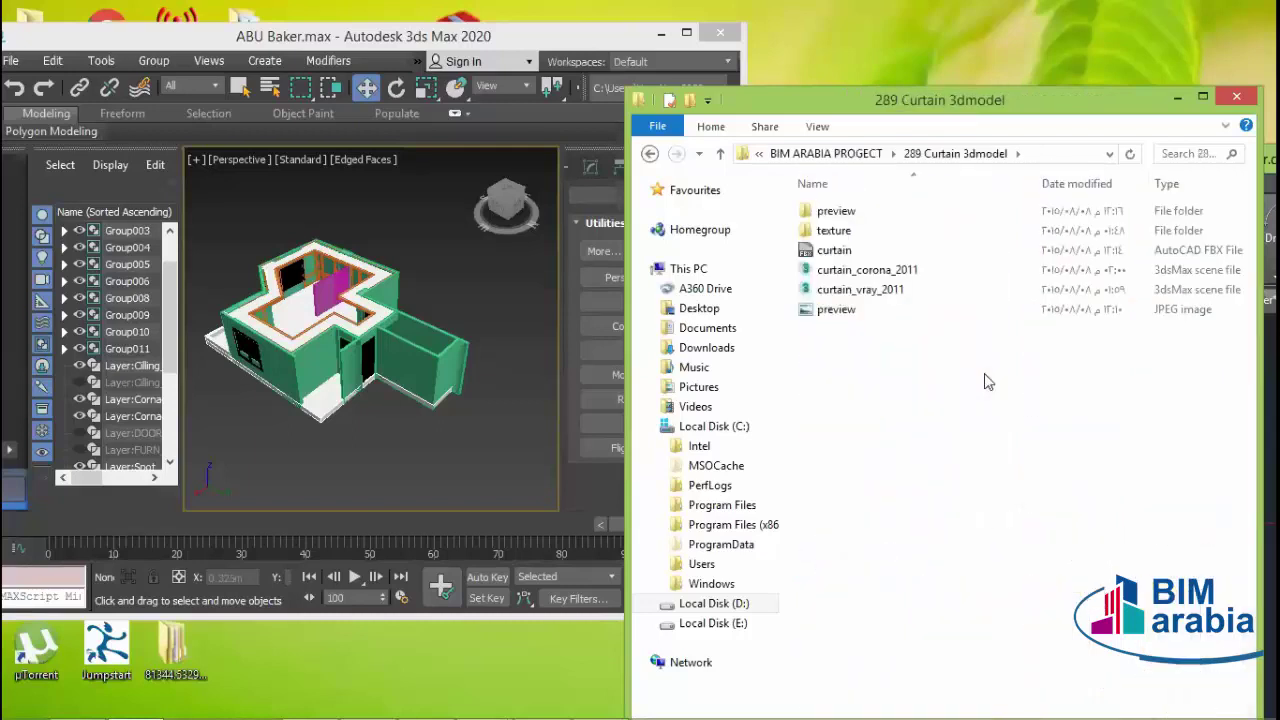
pyautogui.click(817, 126)
pyautogui.click(900, 152)
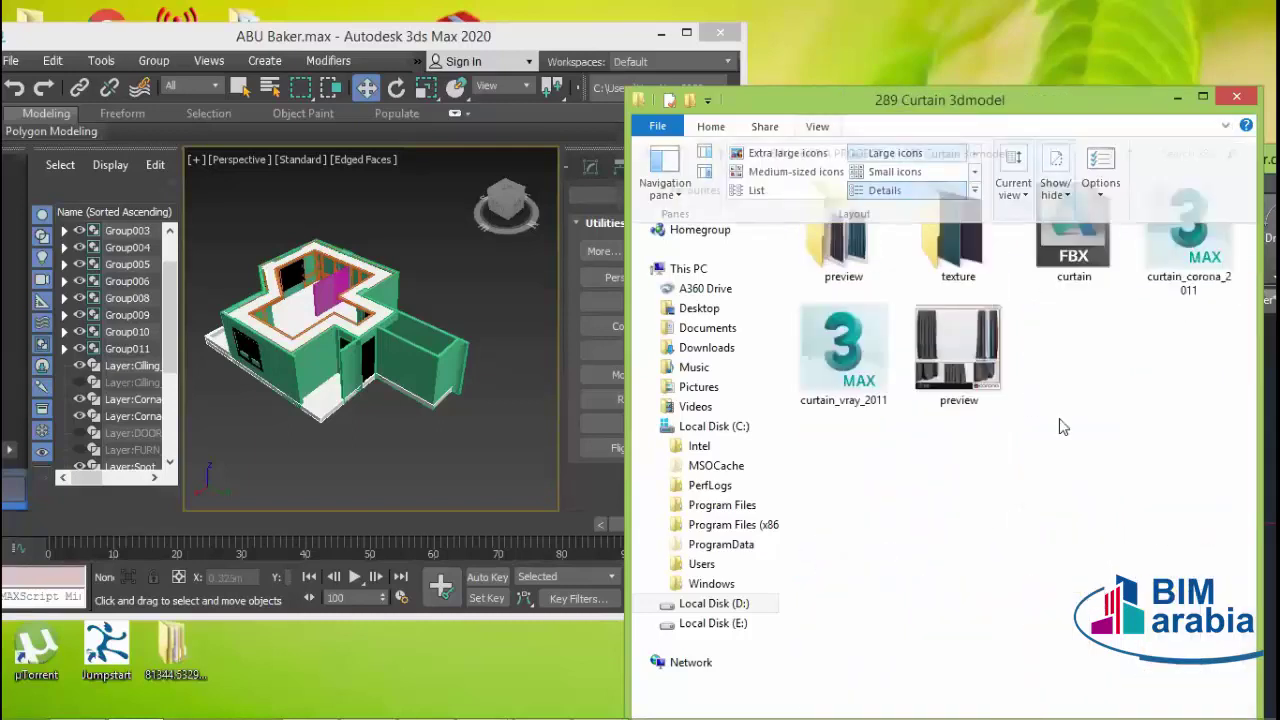
pyautogui.click(1063, 430)
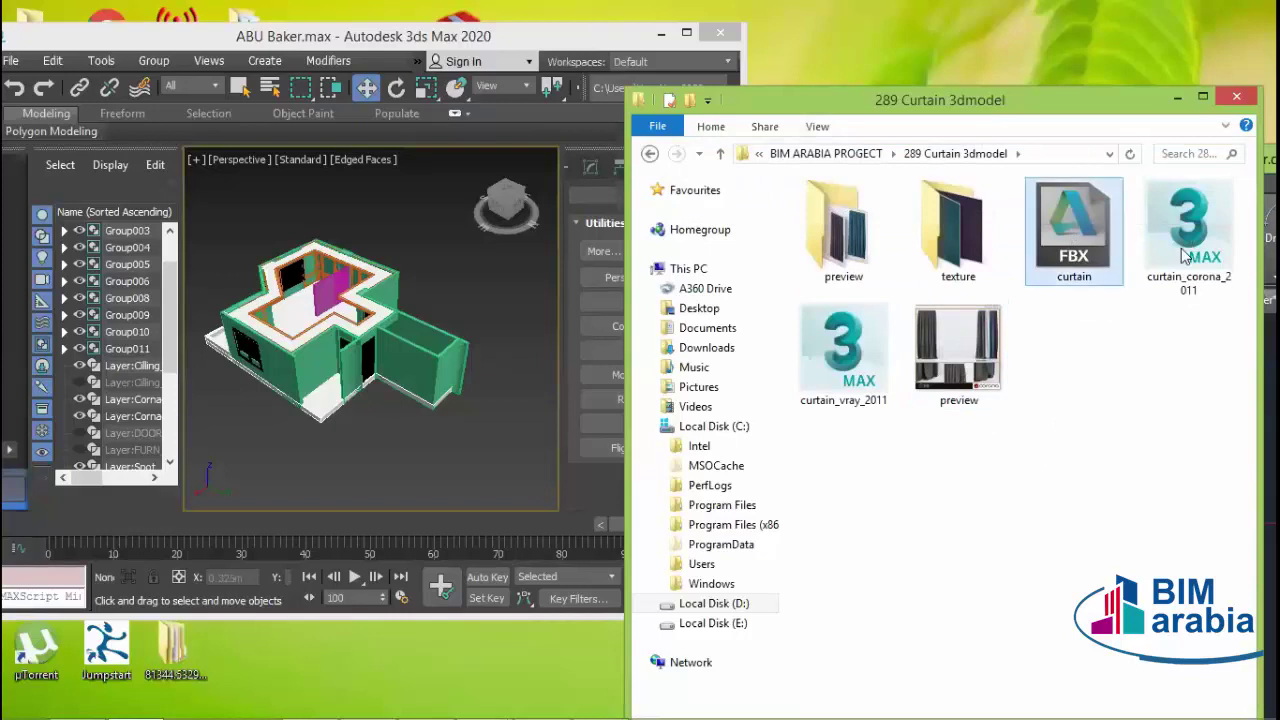
pyautogui.click(1186, 288)
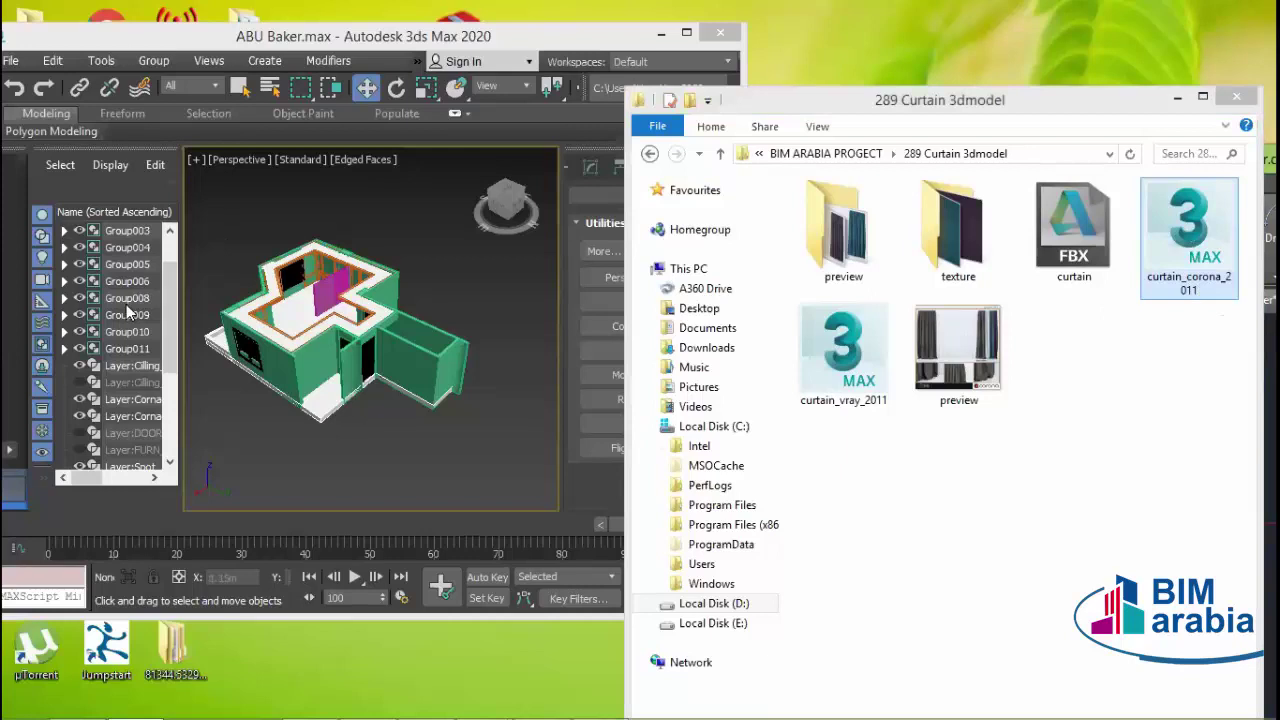
pyautogui.moveTo(843, 350); pyautogui.dragTo(422, 467)
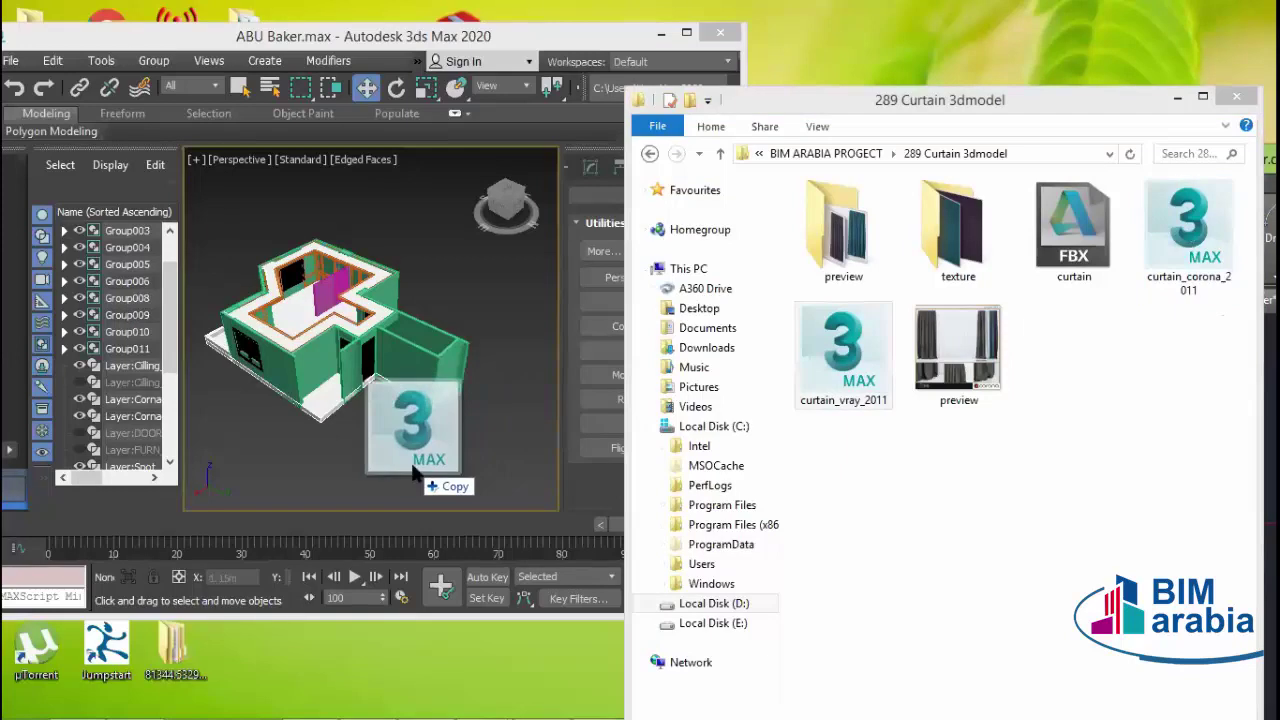
# - Finish merging the curtain, dismiss the missing-DLL warning, and convert the scene for ART
pyautogui.click(482, 491)
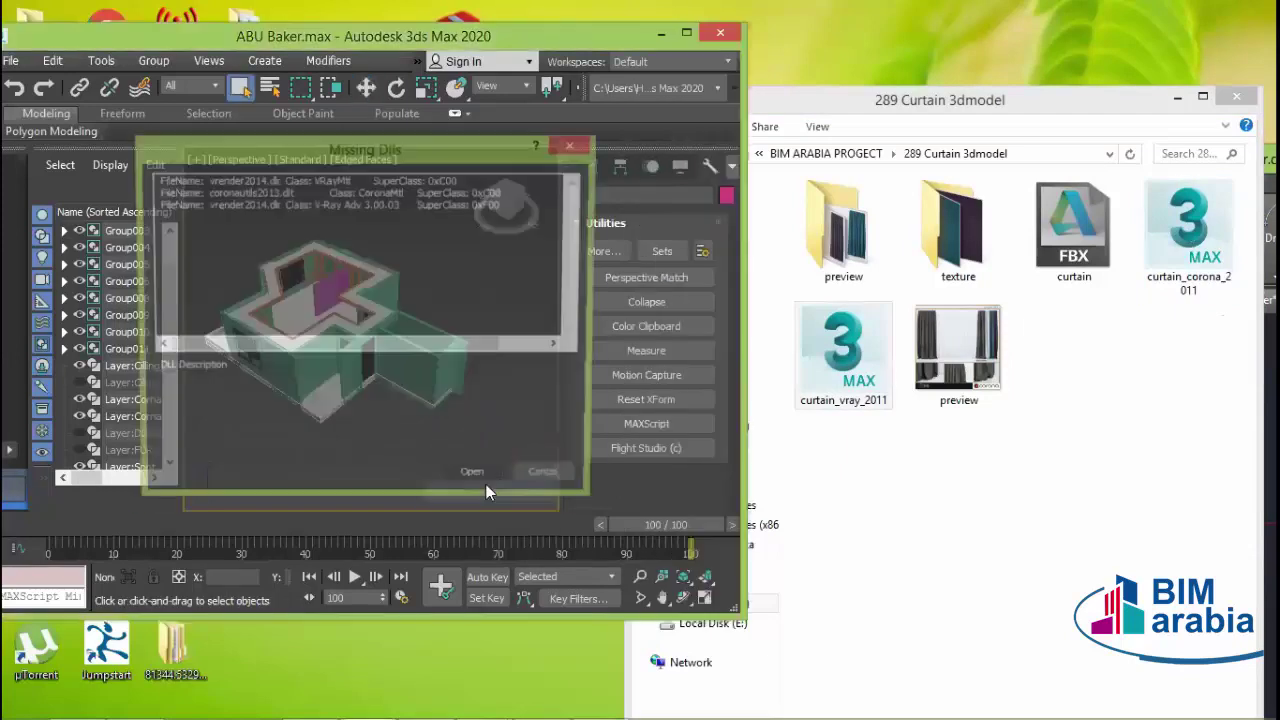
pyautogui.click(507, 487)
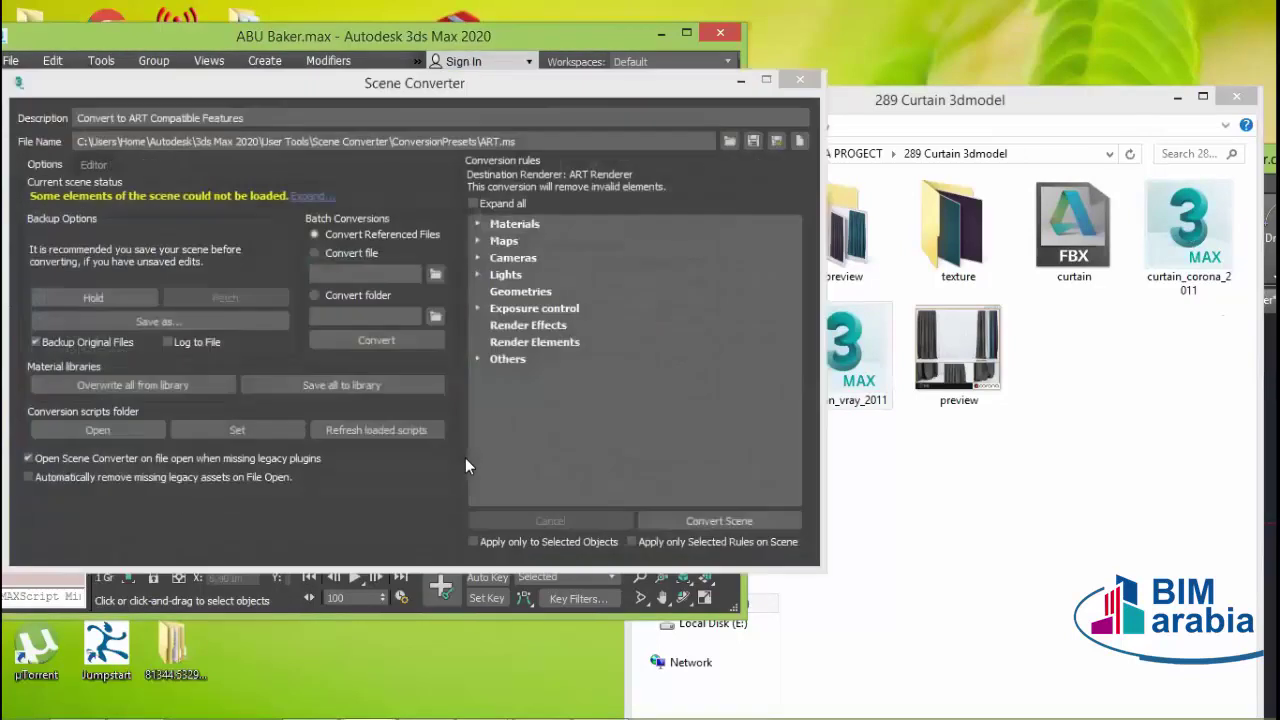
pyautogui.click(723, 519)
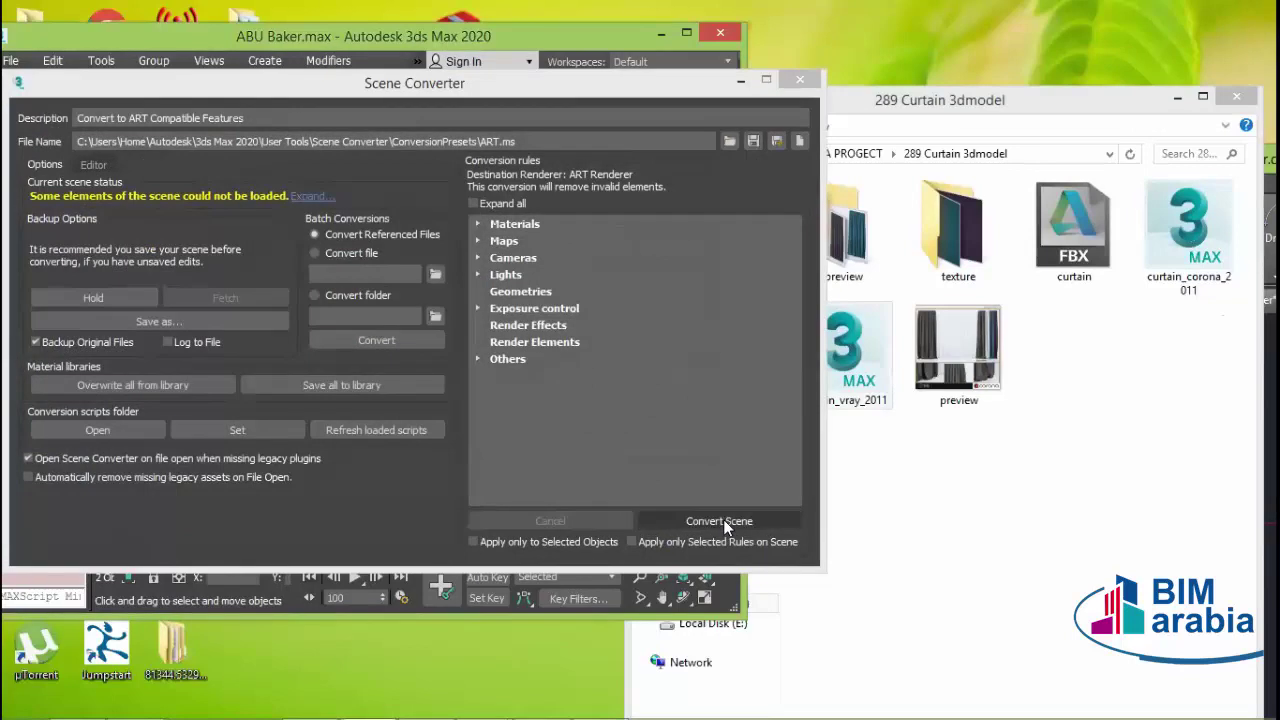
pyautogui.click(723, 519)
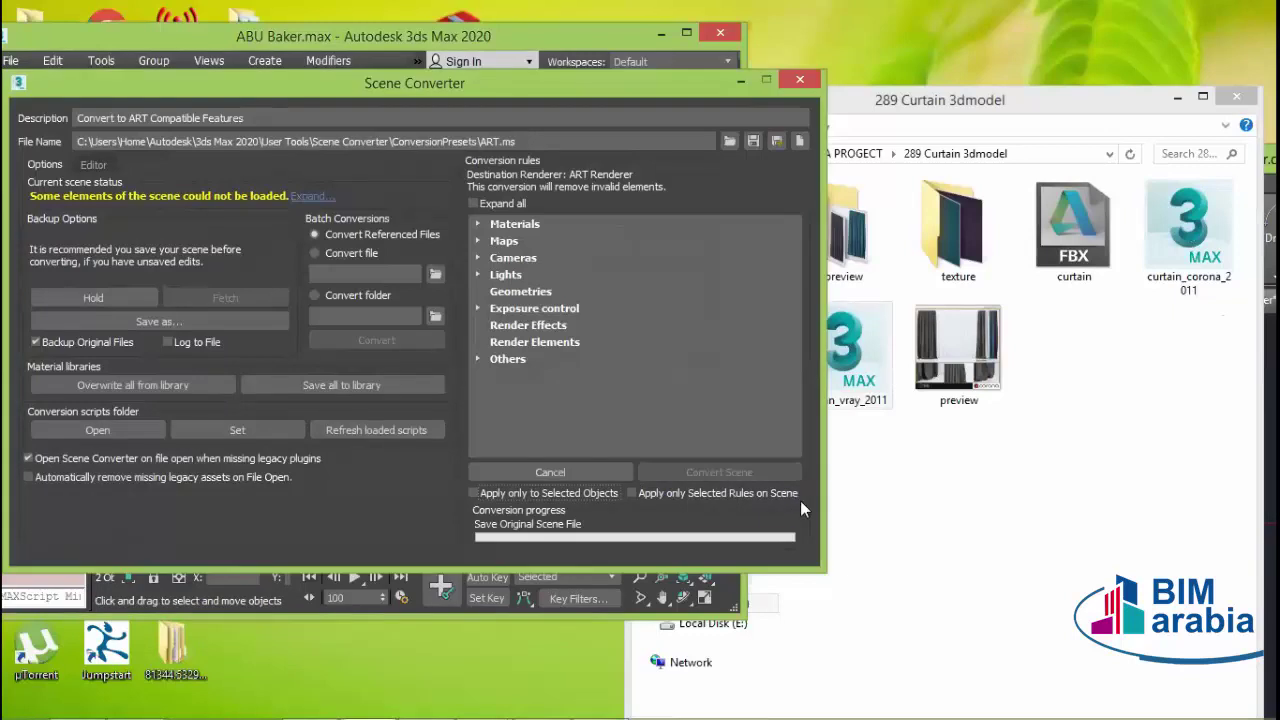
pyautogui.click(800, 80)
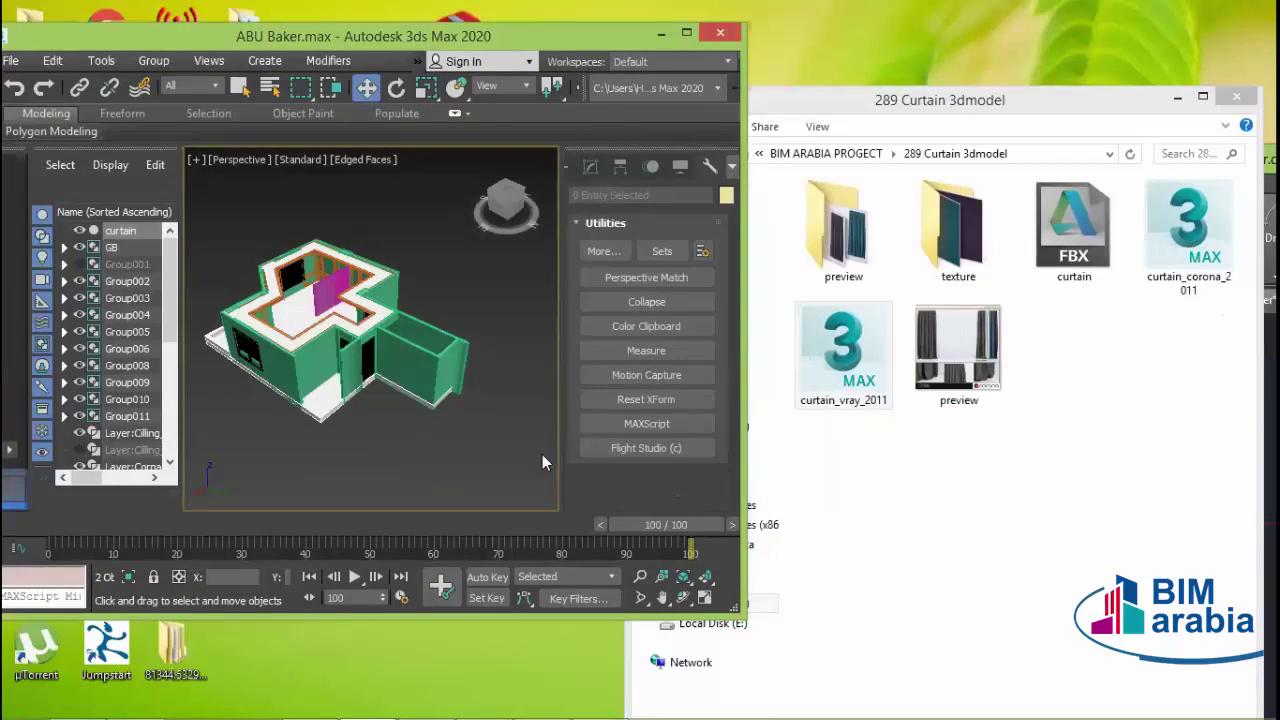
# - Maximize the 3ds Max window to fill the screen
pyautogui.scroll(-5, 478, 463)
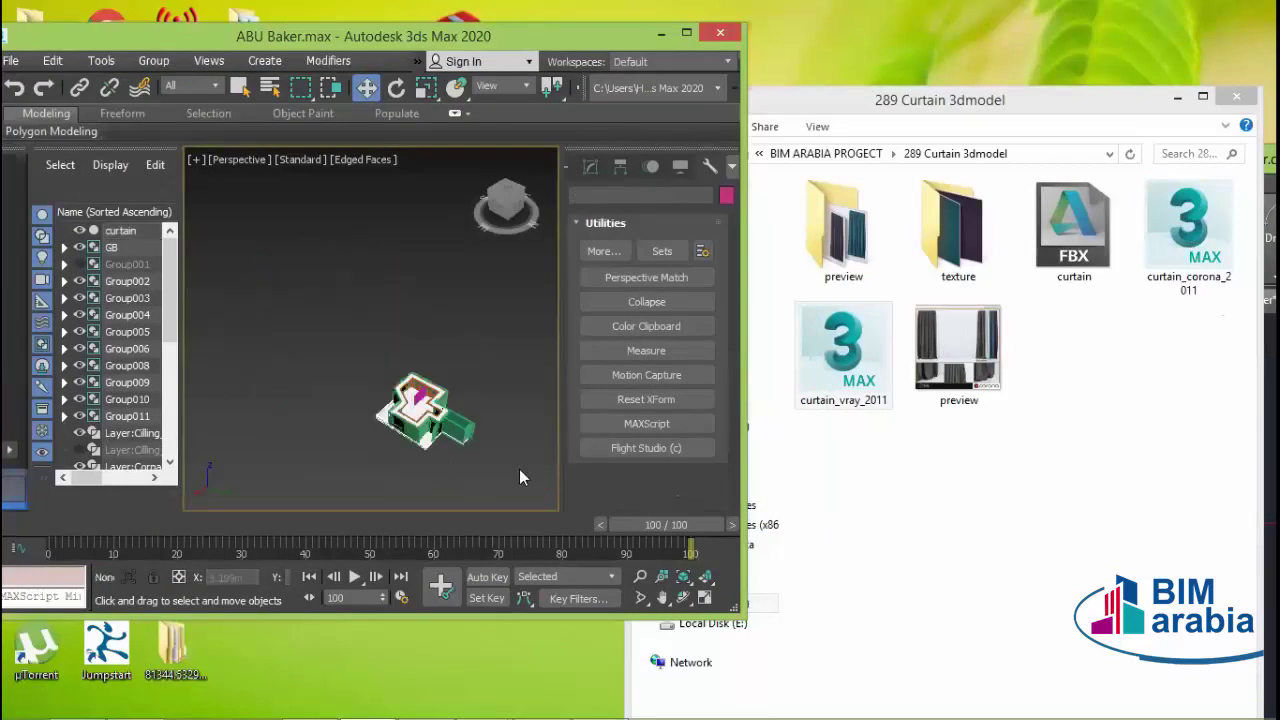
pyautogui.moveTo(519, 469)
pyautogui.mouseDown(button='middle')
pyautogui.moveTo(437, 406)
pyautogui.moveTo(405, 336)
pyautogui.mouseUp(button='middle')
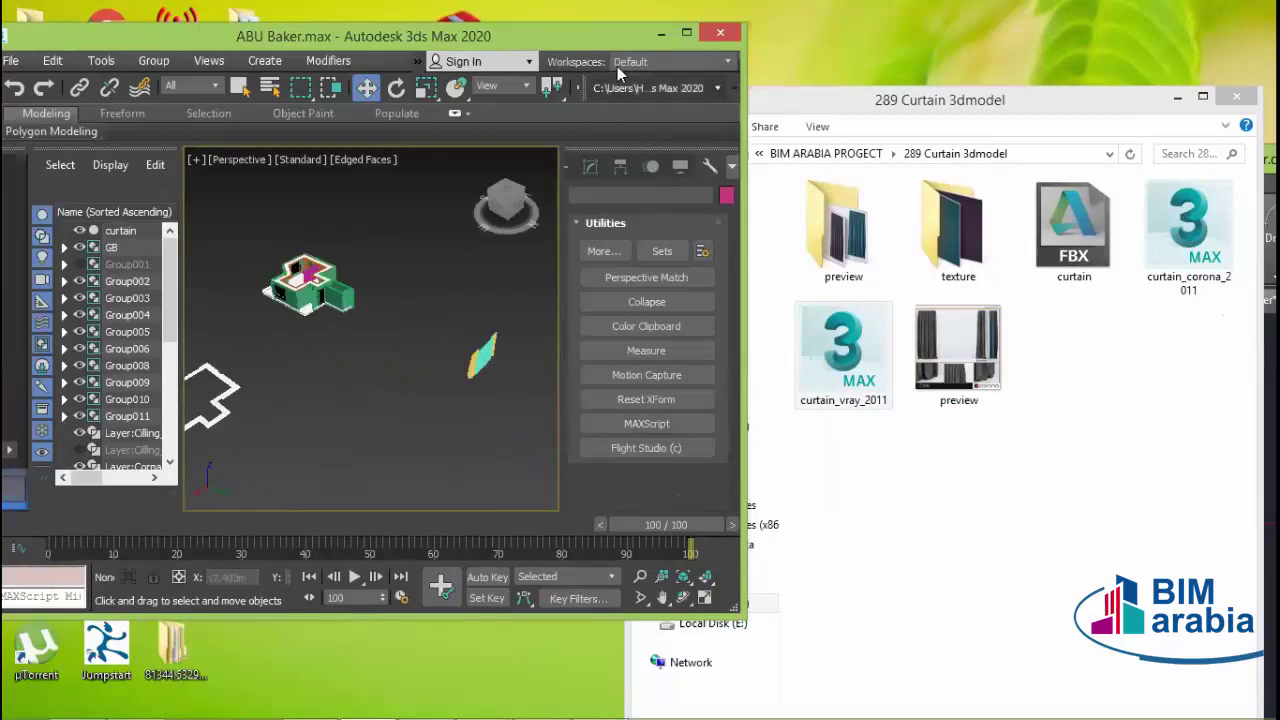
pyautogui.click(688, 38)
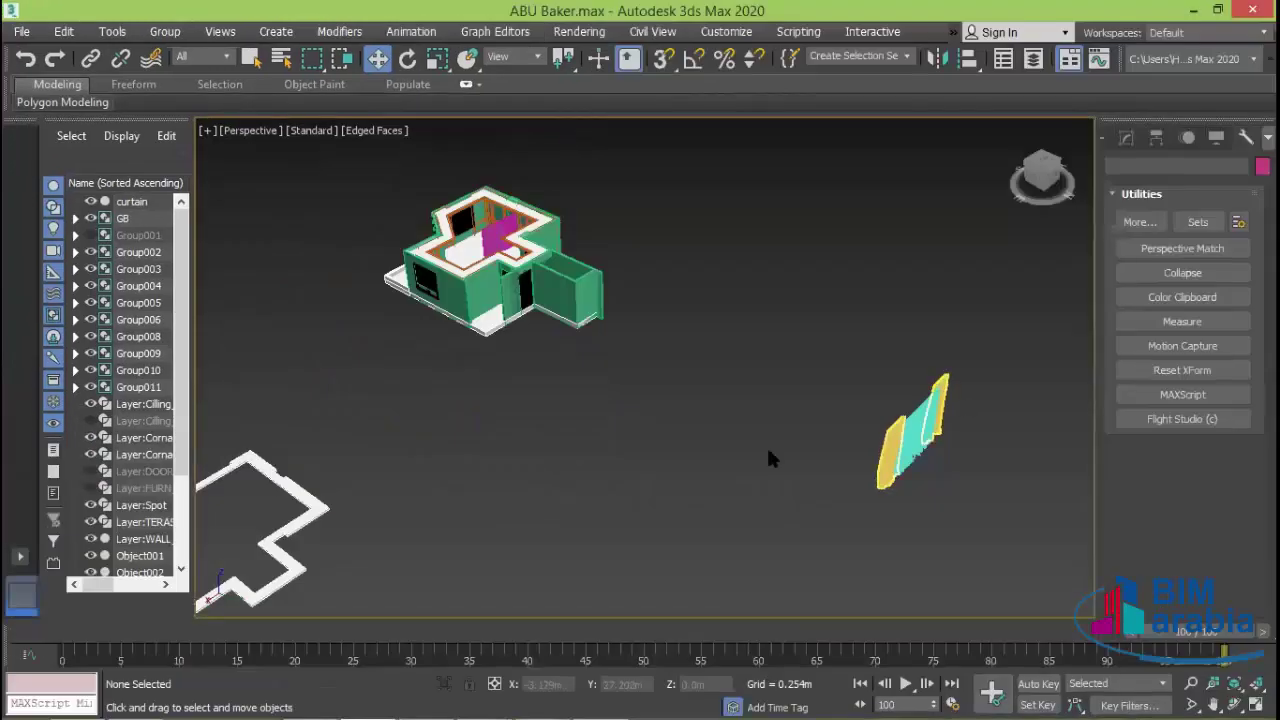
# - Zoom, pan and orbit until the yellow-and-cyan curtain is seen face-on
pyautogui.scroll(5, 706, 317)
pyautogui.moveTo(769, 434); pyautogui.dragTo(760, 329, button='middle')
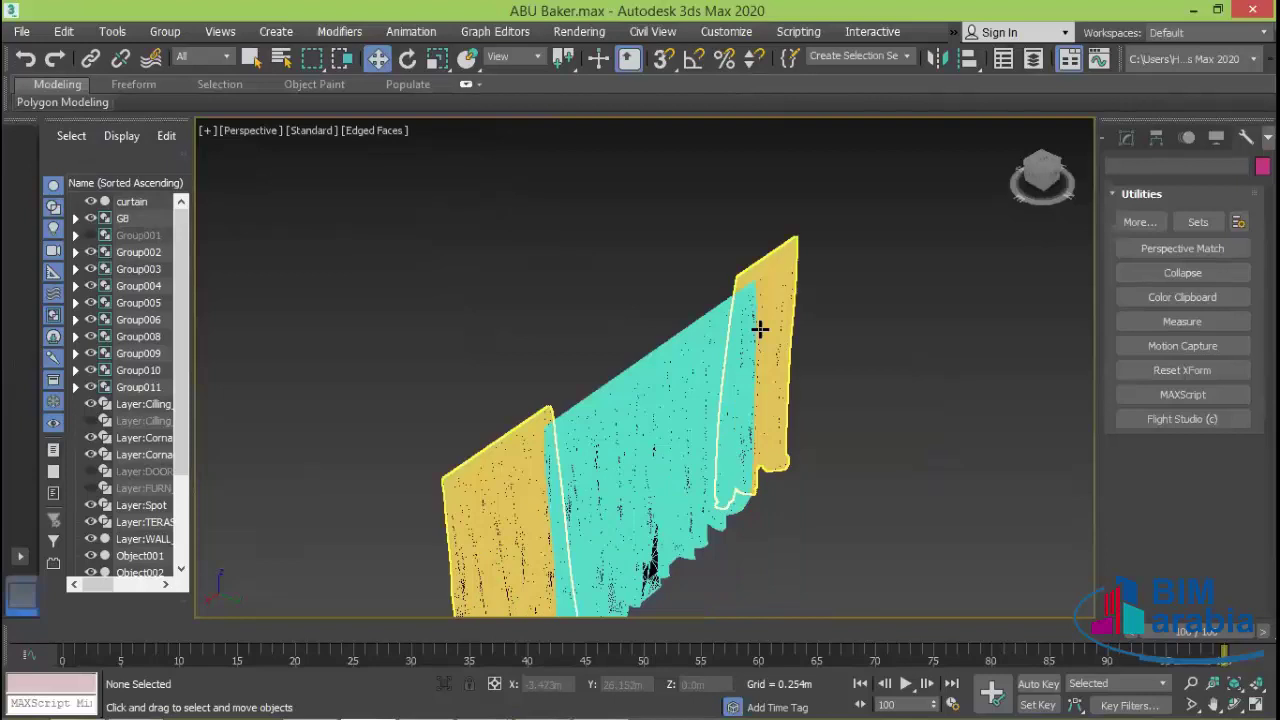
pyautogui.scroll(-5, 782, 405)
pyautogui.scroll(5, 680, 386)
pyautogui.scroll(-5, 678, 429)
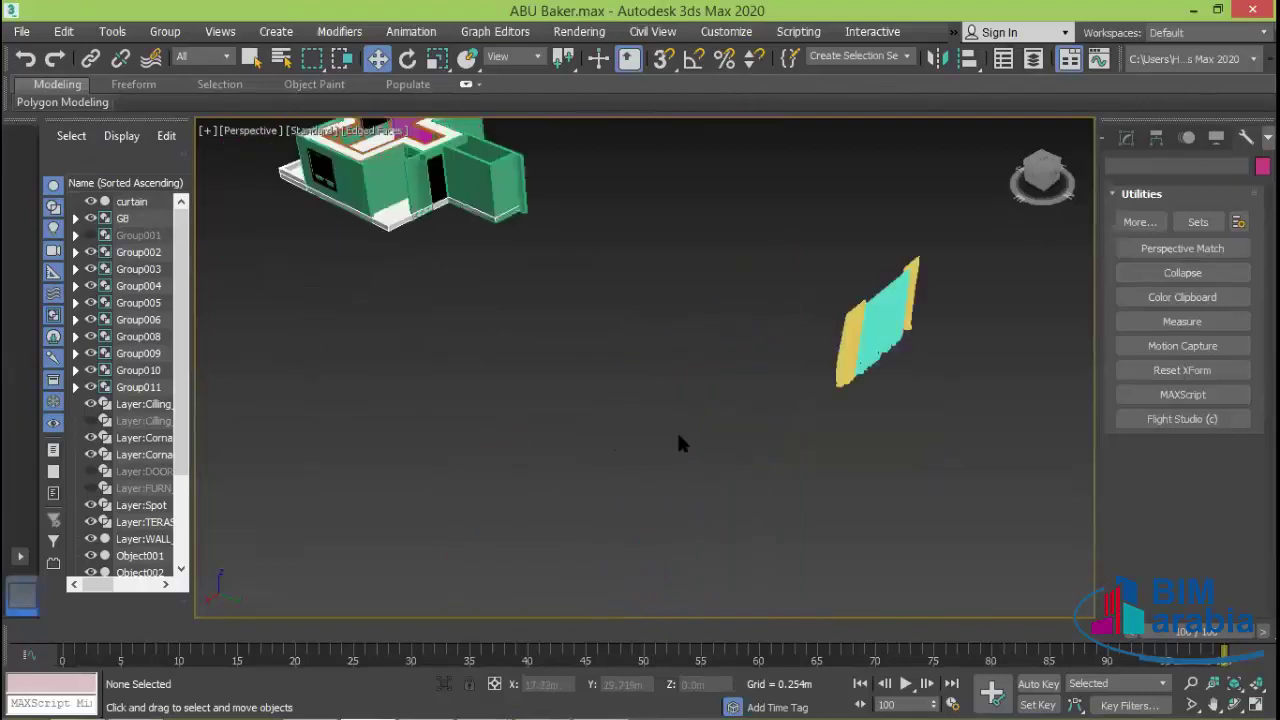
pyautogui.scroll(8, 783, 378)
pyautogui.scroll(-3, 622, 427)
pyautogui.scroll(-5, 684, 416)
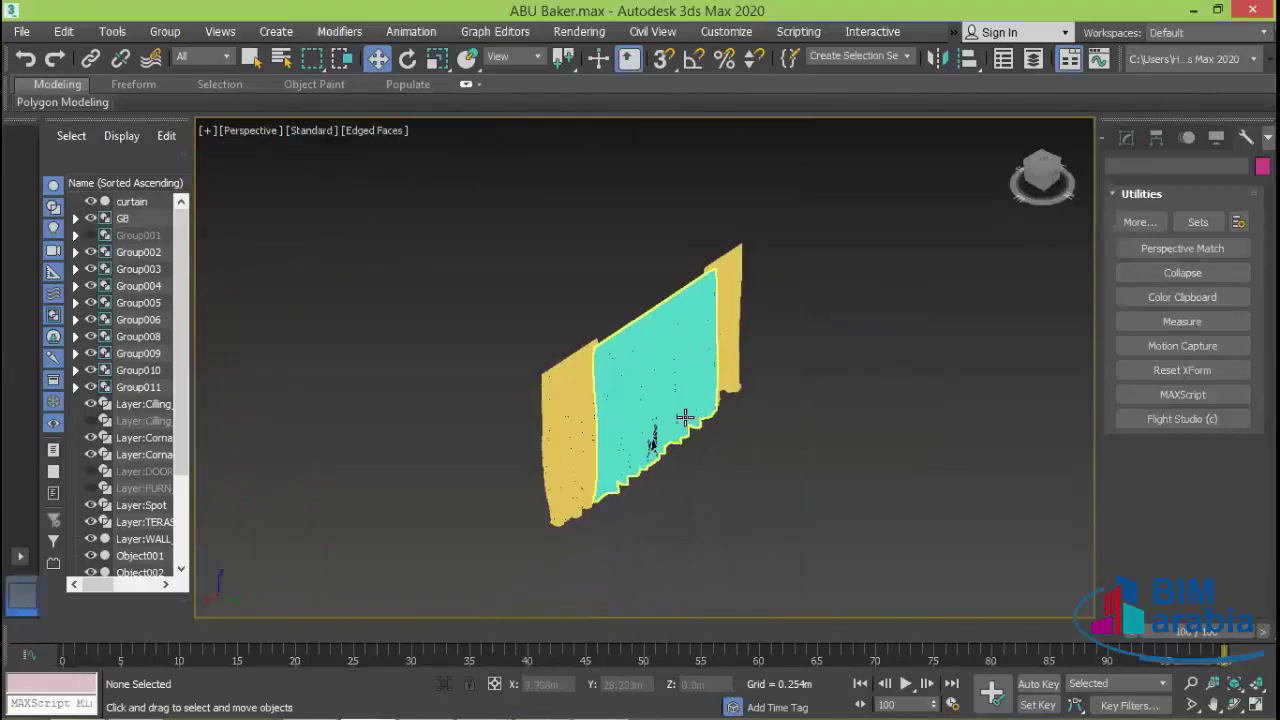
pyautogui.moveTo(645, 465)
pyautogui.keyDown('alt'); pyautogui.mouseDown(button='middle')
pyautogui.moveTo(703, 480)
pyautogui.moveTo(640, 366)
pyautogui.moveTo(813, 264)
pyautogui.mouseUp(button='middle'); pyautogui.keyUp('alt')
pyautogui.moveTo(514, 458); pyautogui.dragTo(514, 458)
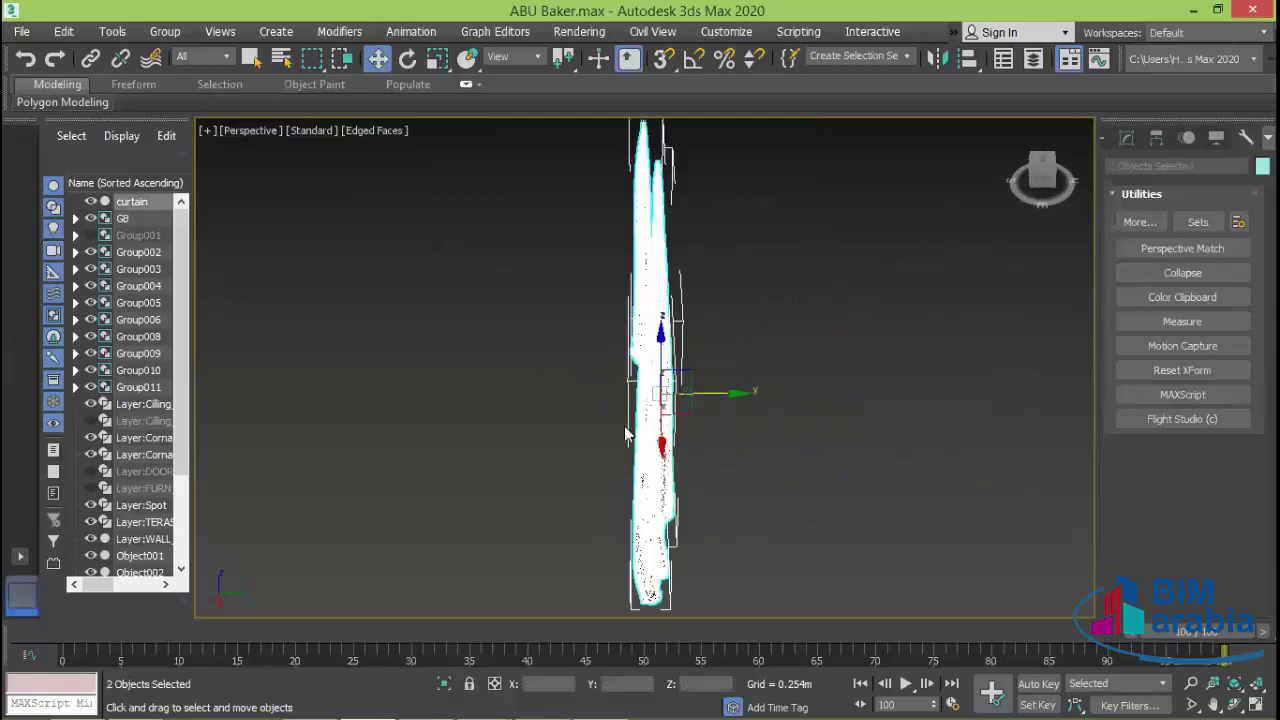
pyautogui.moveTo(624, 426)
pyautogui.keyDown('alt'); pyautogui.mouseDown(button='middle')
pyautogui.moveTo(622, 461)
pyautogui.moveTo(720, 400)
pyautogui.mouseUp(button='middle'); pyautogui.keyUp('alt')
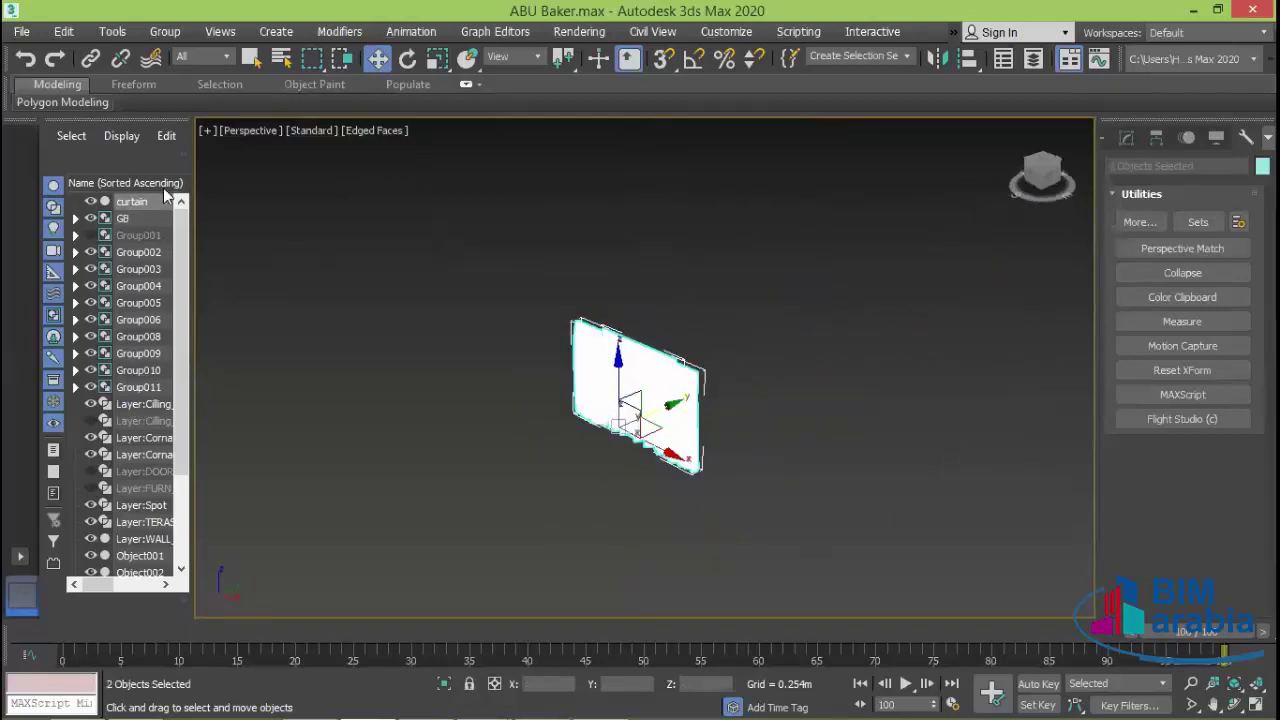
# - Select the curtain object in the Scene Explorer and start renaming it
pyautogui.click(313, 339)
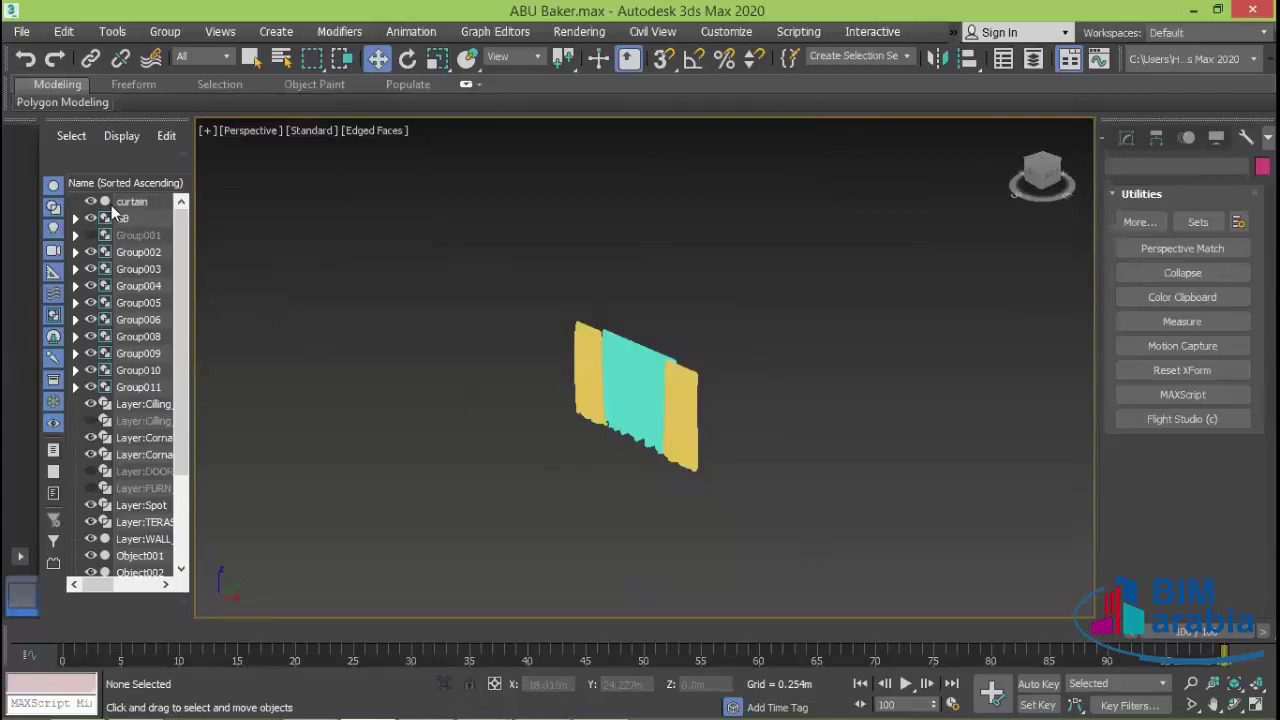
pyautogui.click(107, 203)
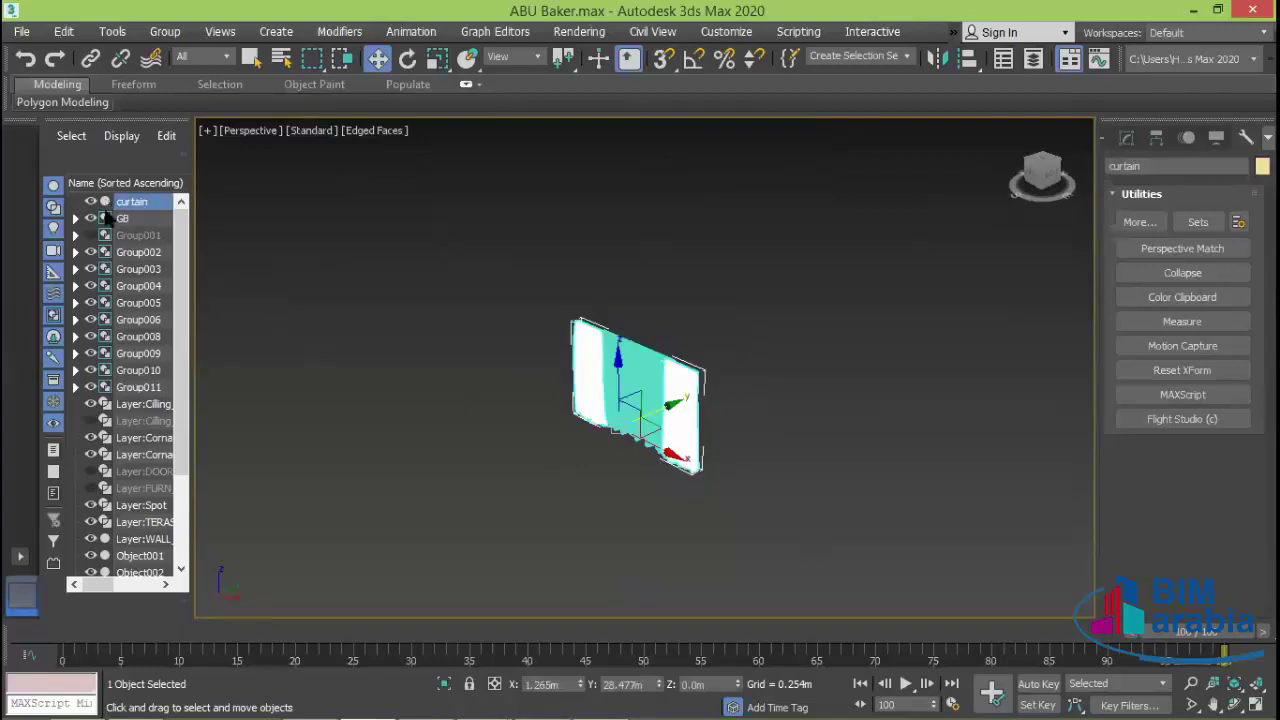
pyautogui.doubleClick(140, 203)
# - Group the curtain and tulle pieces as 'curtain', then return to the four-viewport layout
pyautogui.click(748, 358)
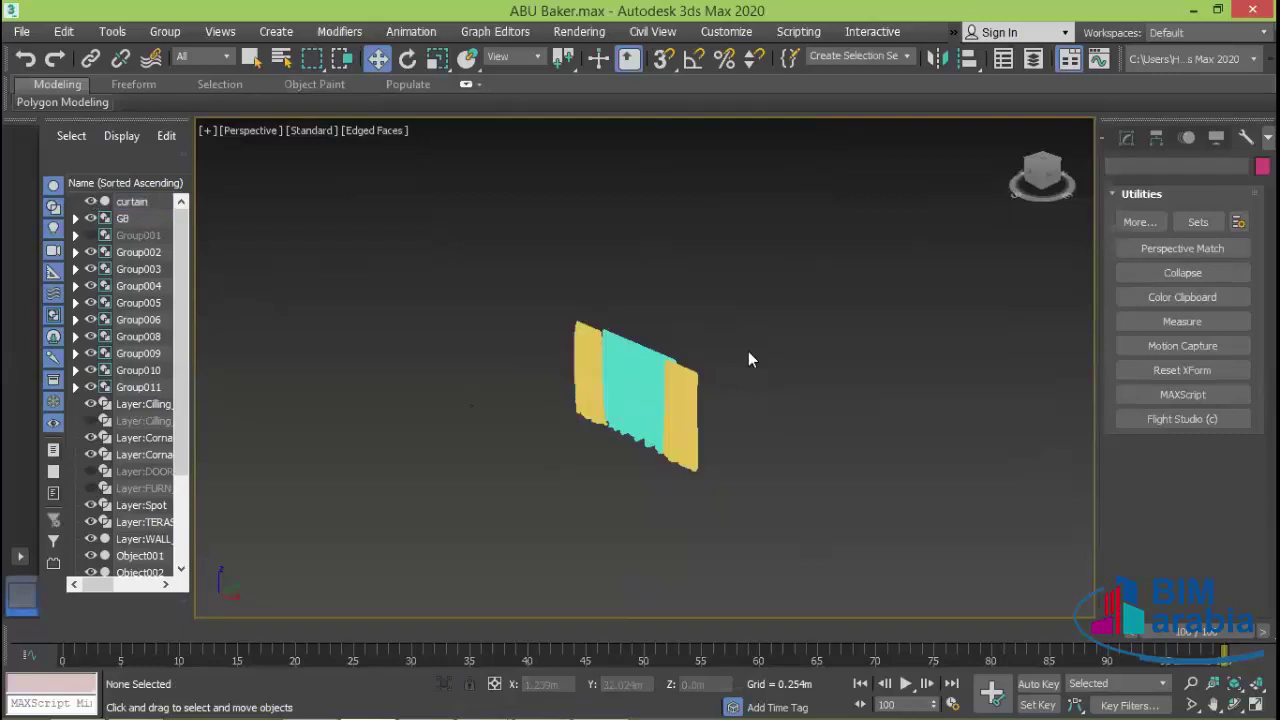
pyautogui.moveTo(750, 358); pyautogui.dragTo(491, 482)
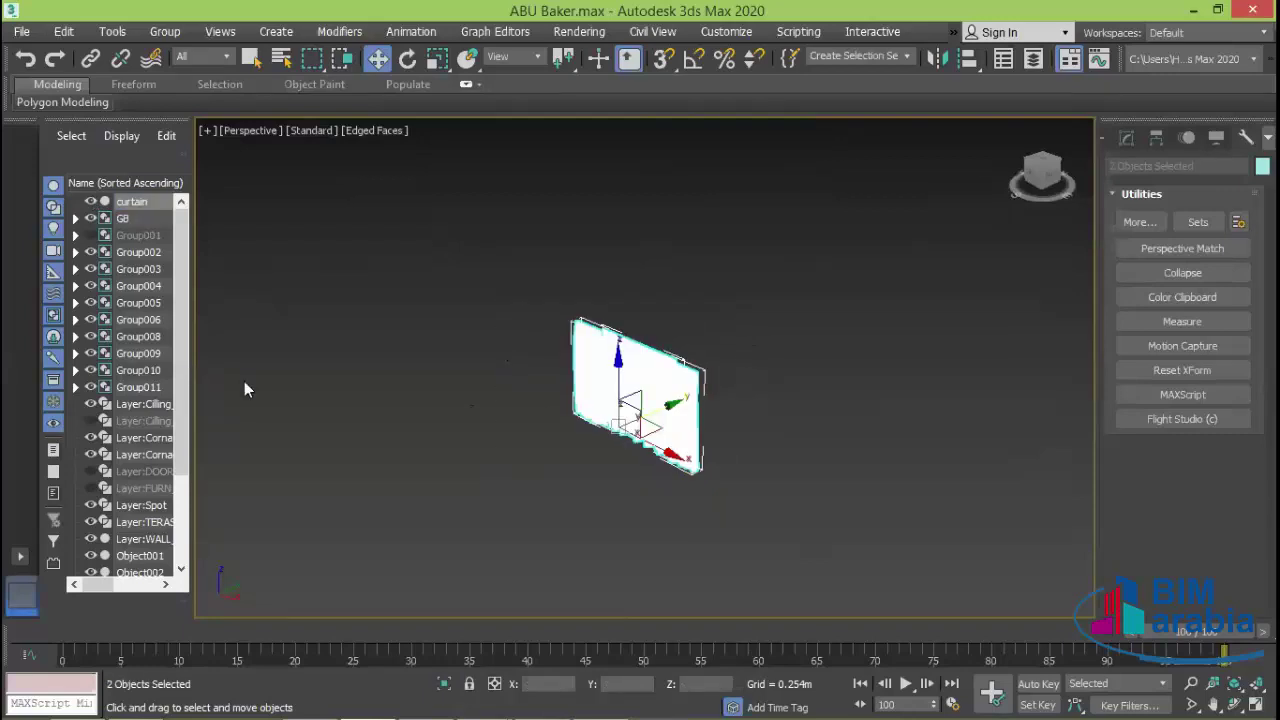
pyautogui.moveTo(180, 329)
pyautogui.mouseDown()
pyautogui.moveTo(184, 462)
pyautogui.moveTo(199, 330)
pyautogui.mouseUp()
pyautogui.click(165, 31)
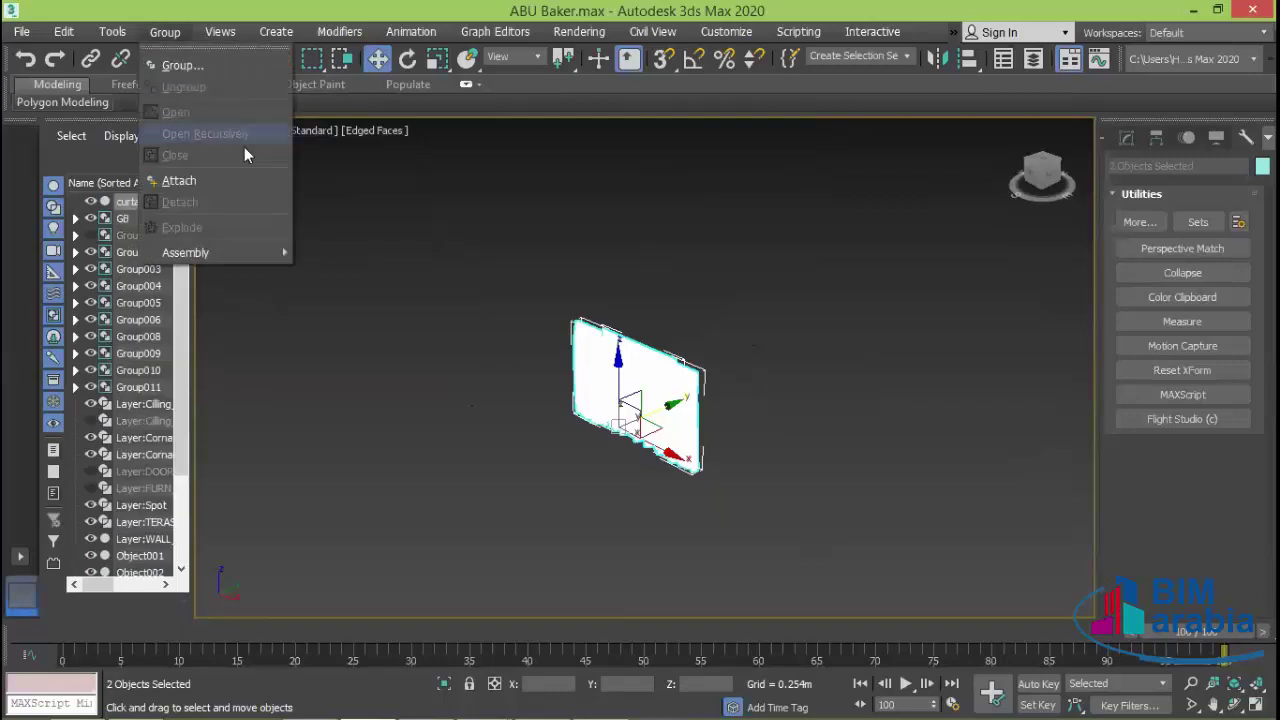
pyautogui.click(180, 65)
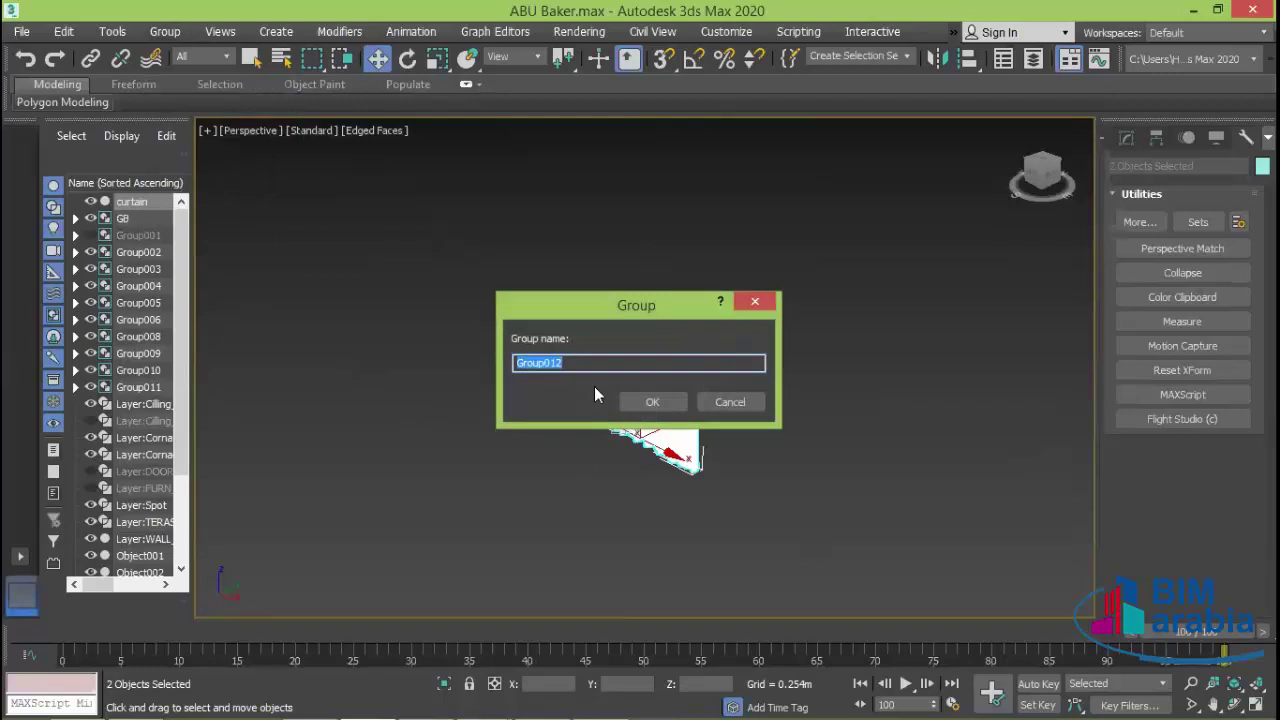
pyautogui.write('curtain')
pyautogui.click(652, 402)
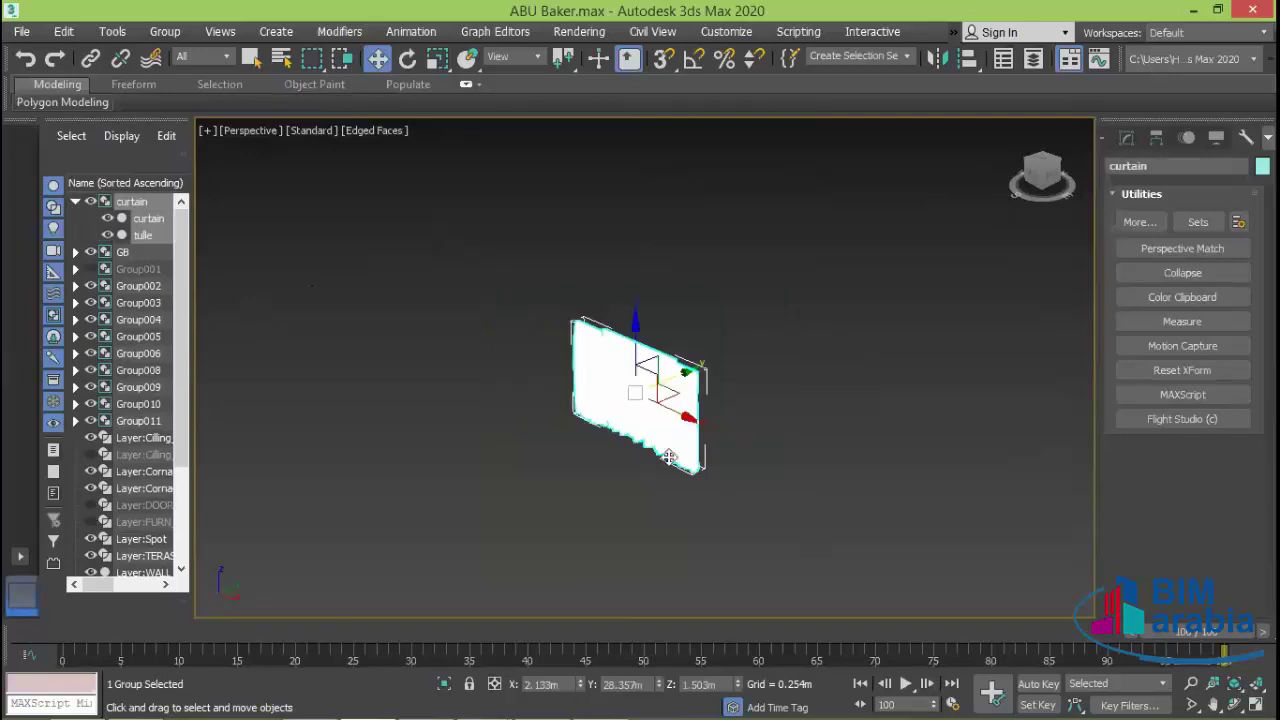
pyautogui.scroll(-5, 768, 457)
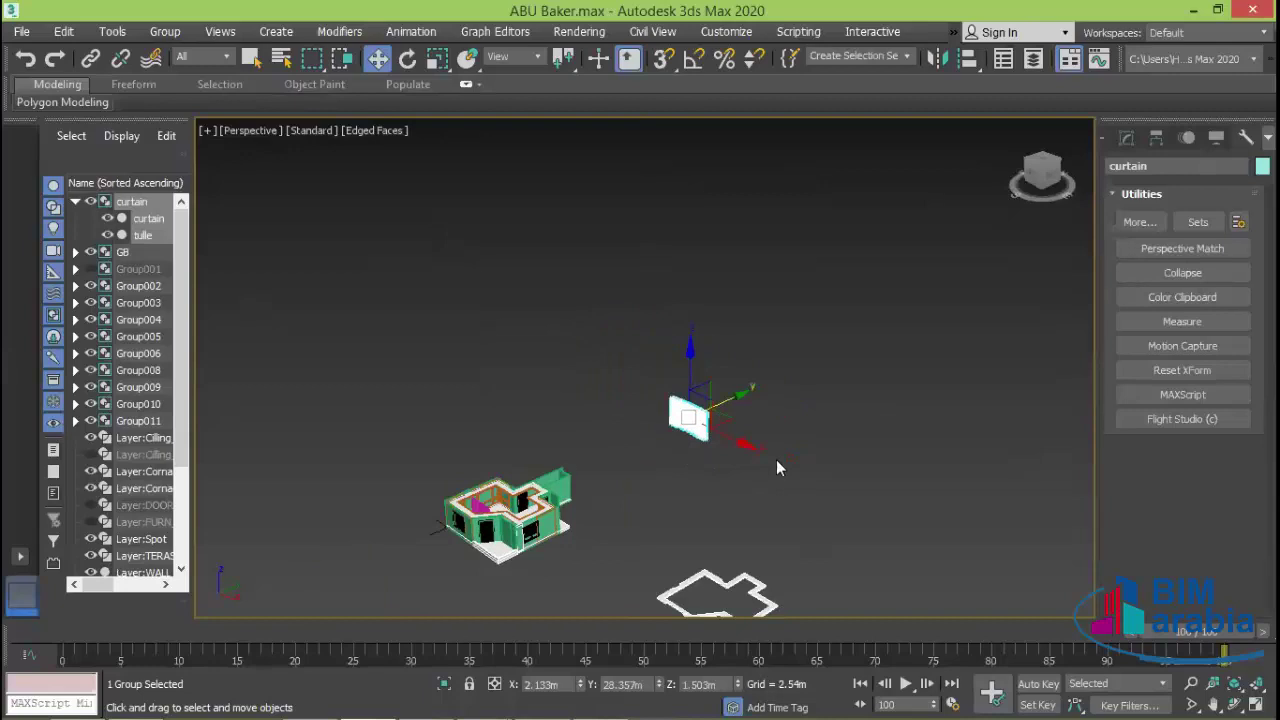
pyautogui.hotkey('alt', 'w')
# - Select the curtain group in the Top view and drag it toward the house
pyautogui.click(551, 310)
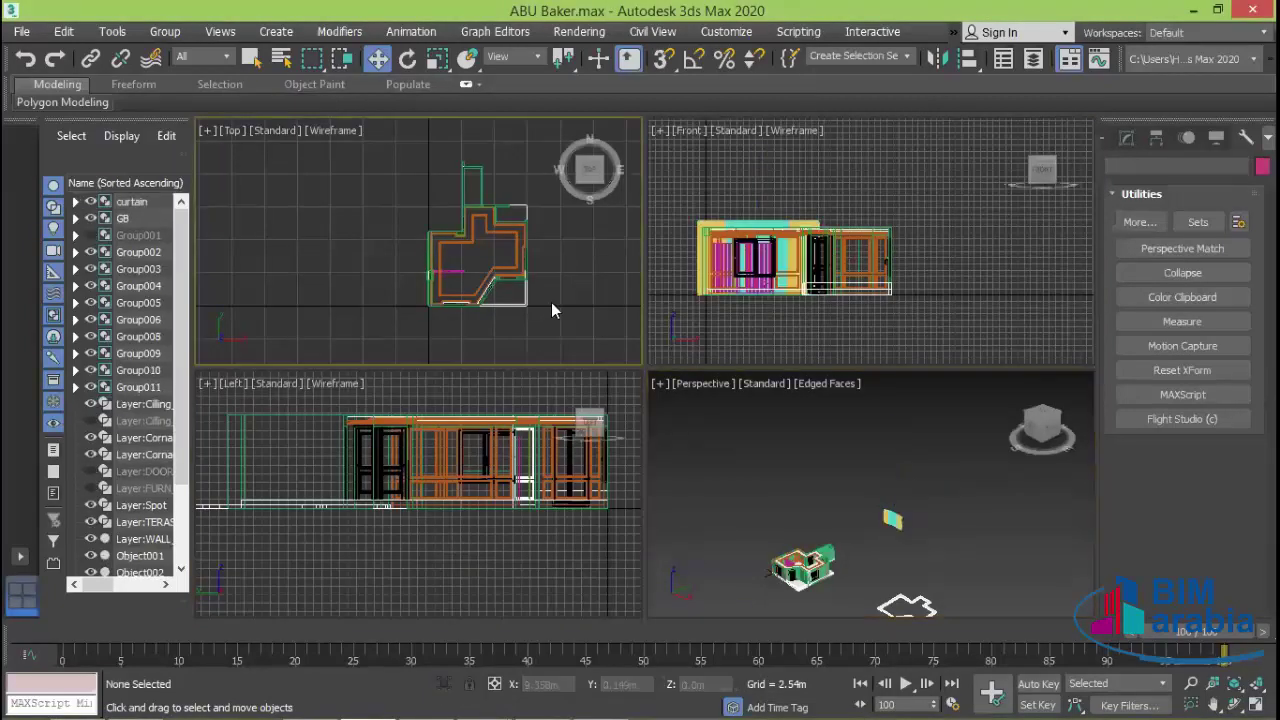
pyautogui.scroll(-4, 551, 310)
pyautogui.click(461, 166)
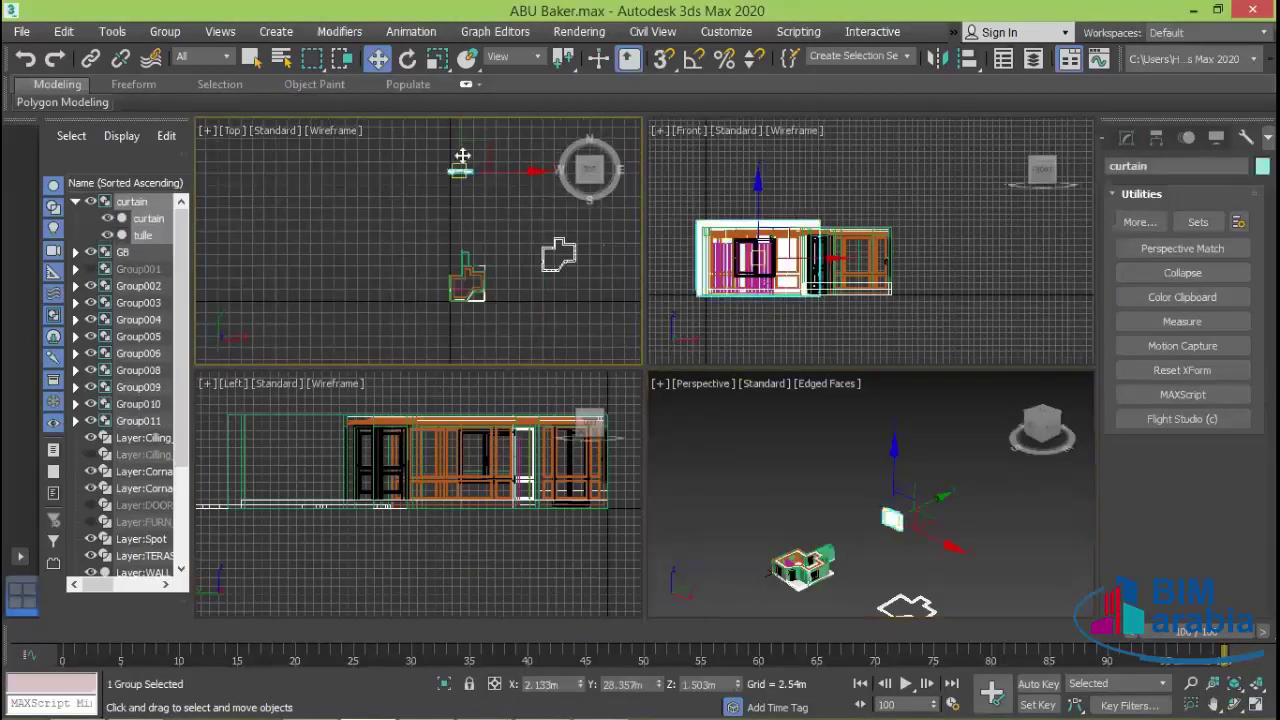
pyautogui.moveTo(462, 157); pyautogui.dragTo(454, 340)
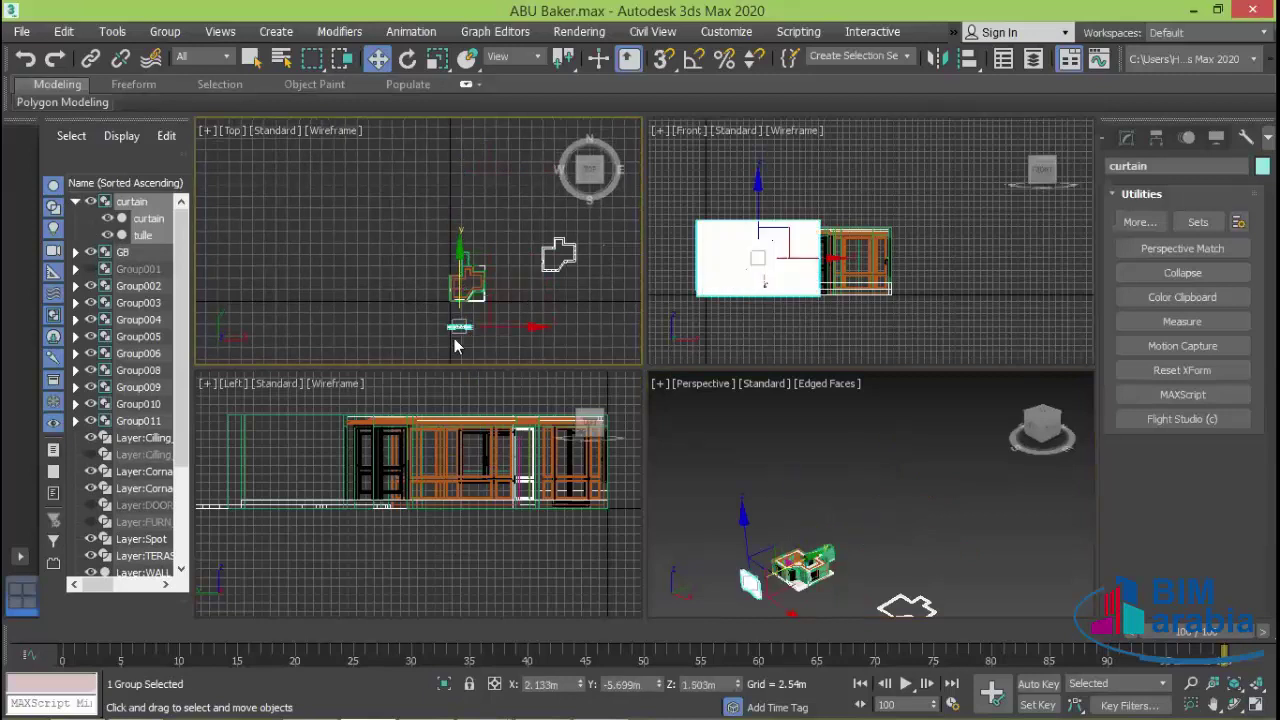
pyautogui.scroll(3, 454, 346)
pyautogui.scroll(2, 470, 330)
pyautogui.scroll(-2, 502, 310)
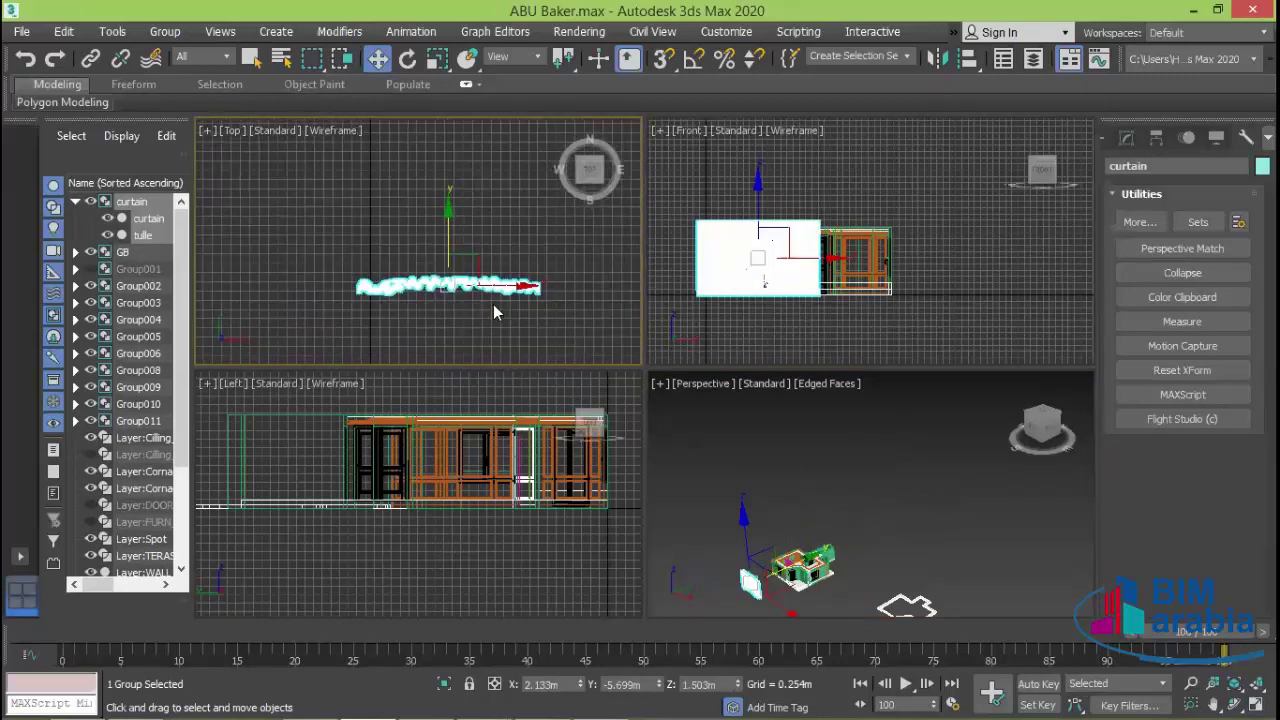
pyautogui.scroll(2, 493, 304)
# - Rotate the curtain group 180° with Angle Snap on
pyautogui.click(408, 59)
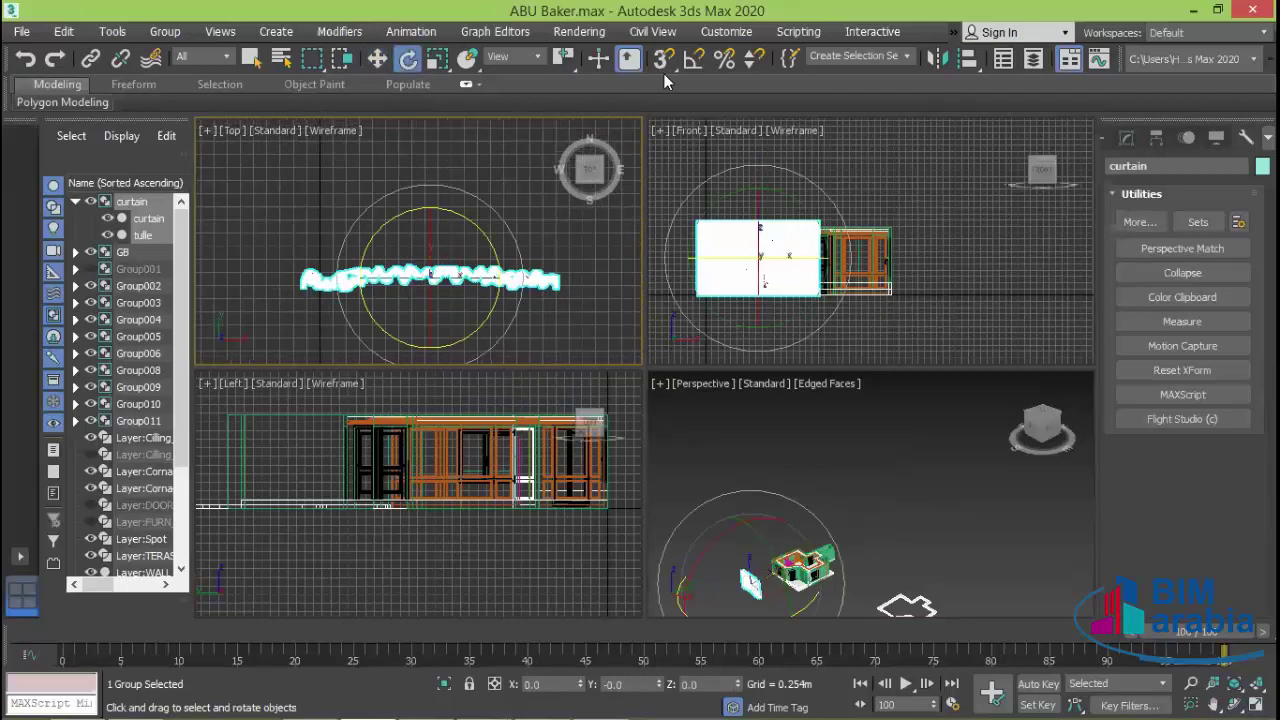
pyautogui.click(693, 59)
pyautogui.moveTo(489, 241)
pyautogui.mouseDown()
pyautogui.moveTo(470, 219)
pyautogui.moveTo(500, 270)
pyautogui.mouseUp()
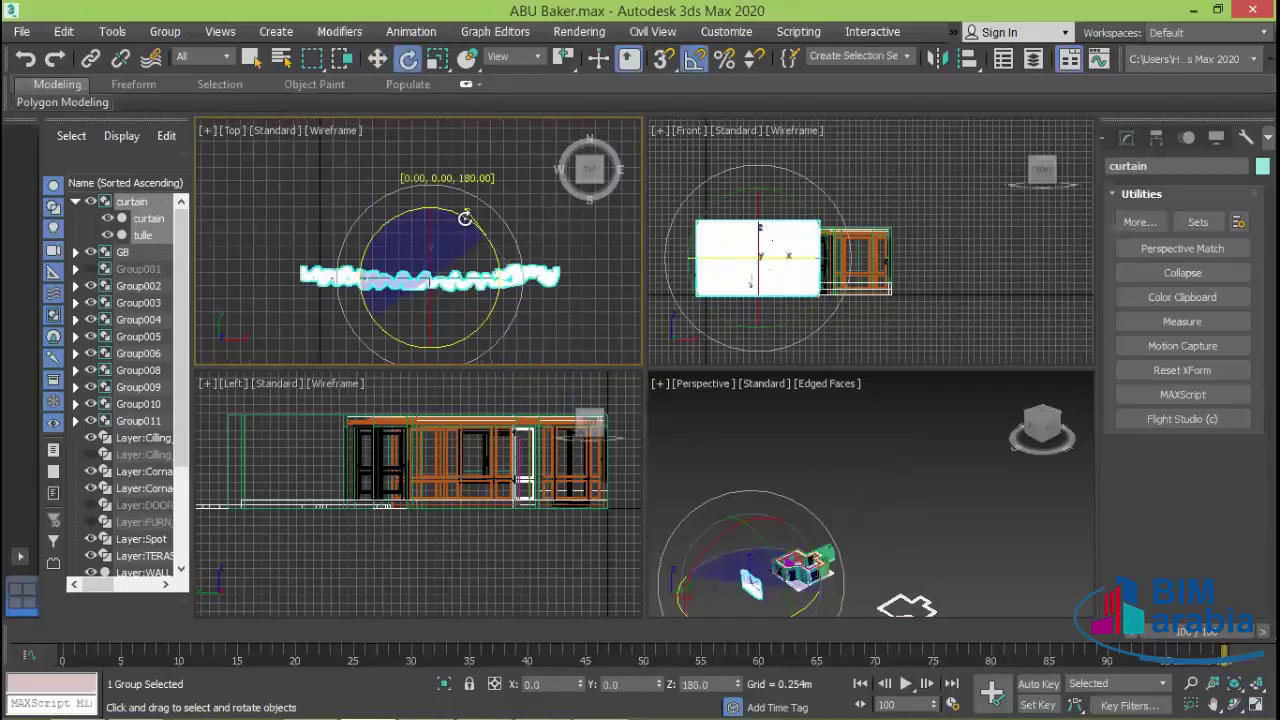
pyautogui.click(541, 318)
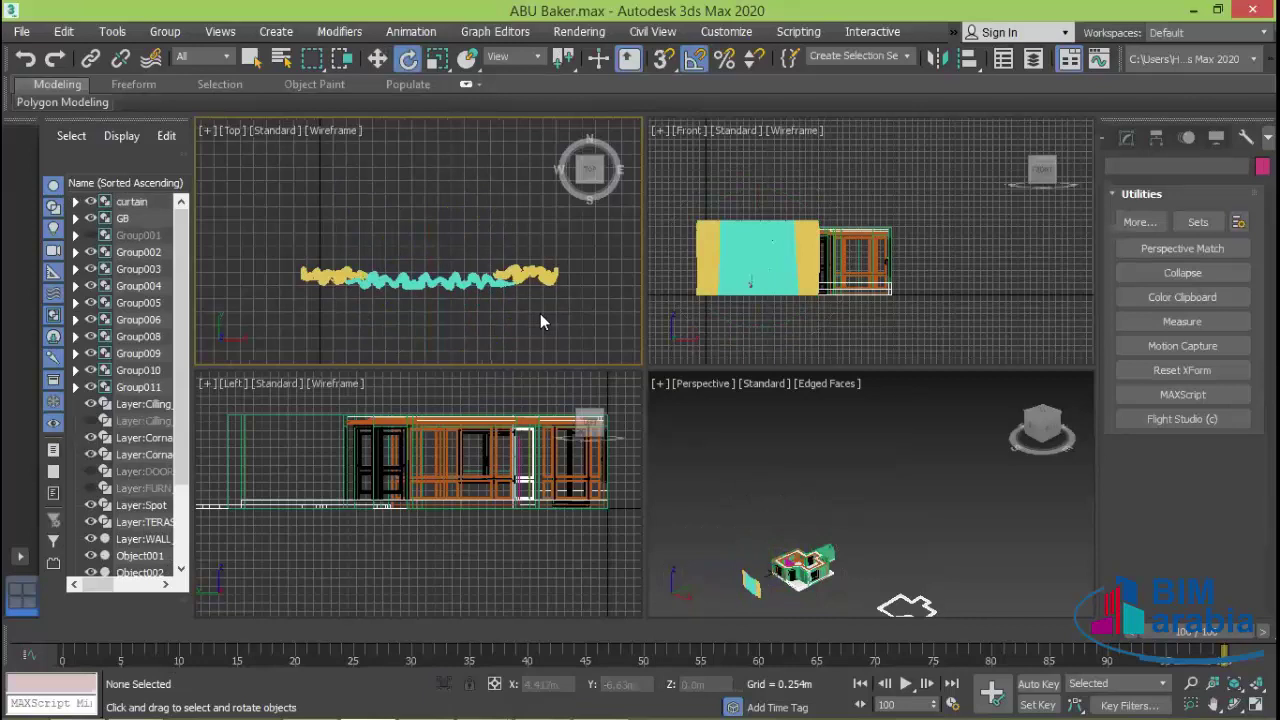
# - With Angle Snap off, move the curtain group along Y against the house wall
pyautogui.click(377, 59)
pyautogui.click(465, 272)
pyautogui.click(694, 59)
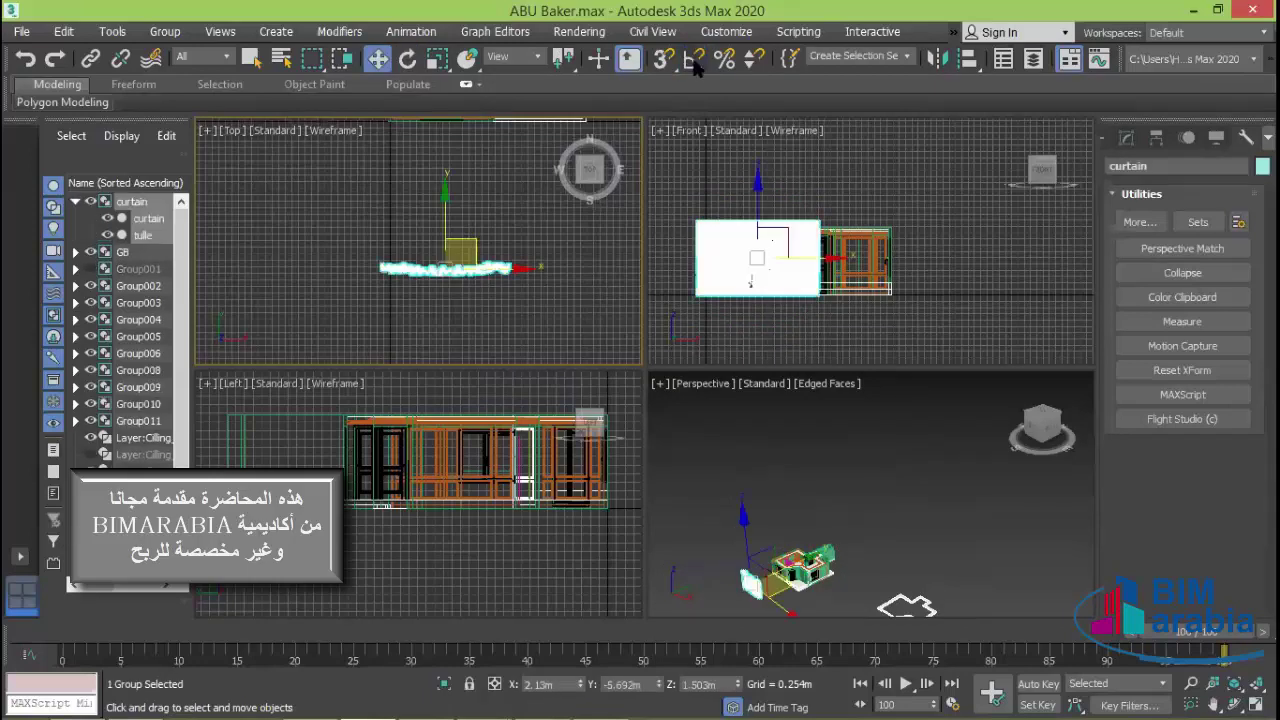
pyautogui.moveTo(447, 245); pyautogui.dragTo(447, 155)
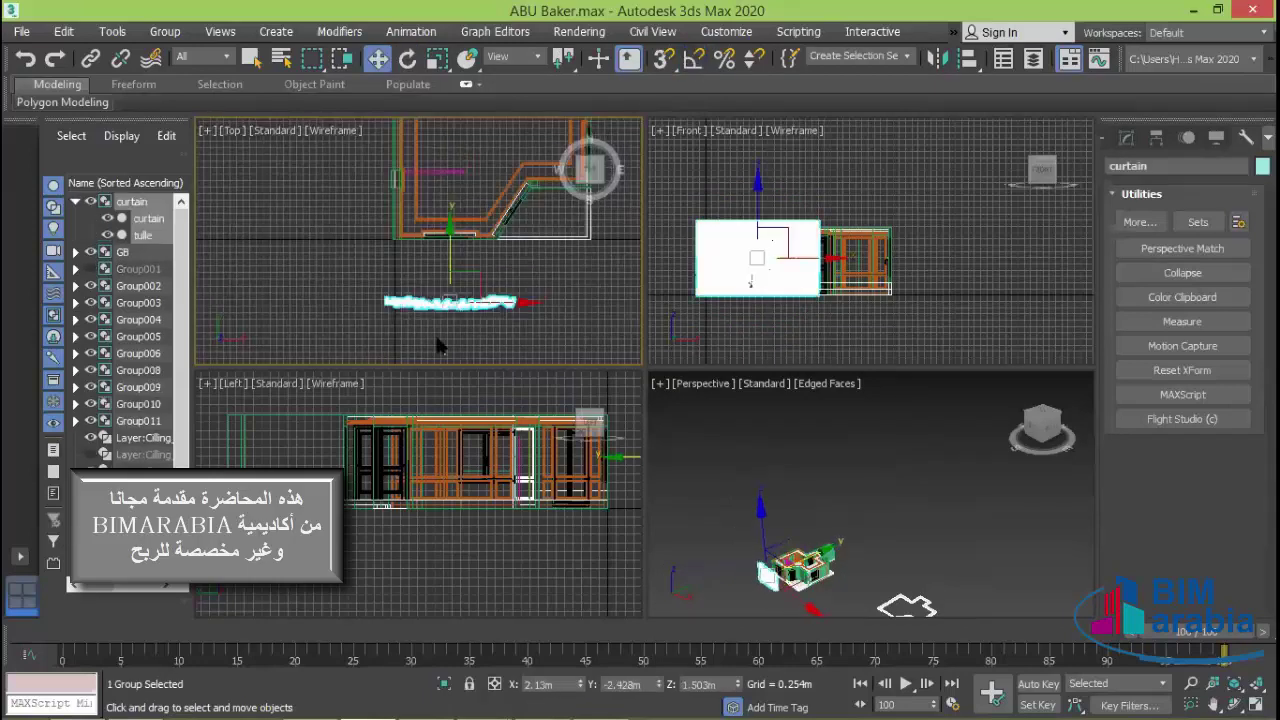
pyautogui.scroll(4, 440, 200)
pyautogui.moveTo(437, 252); pyautogui.dragTo(440, 210)
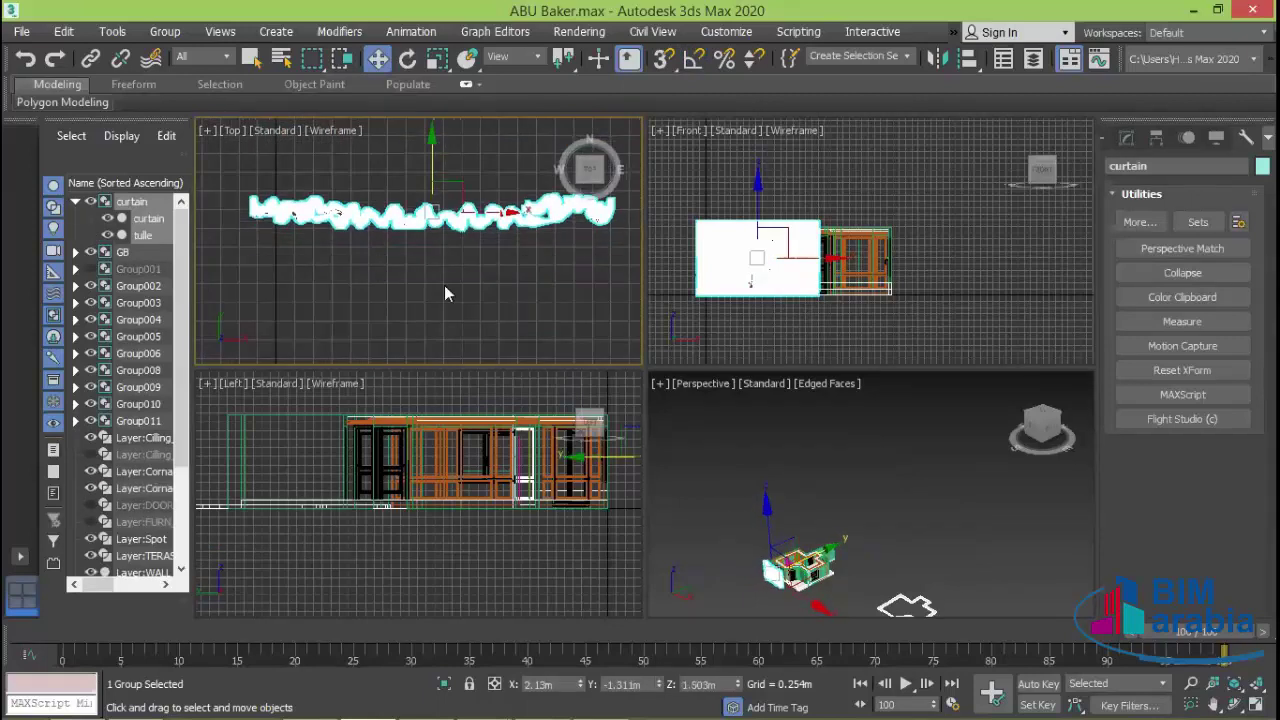
pyautogui.moveTo(440, 210); pyautogui.dragTo(449, 278, button='middle')
pyautogui.moveTo(449, 278); pyautogui.dragTo(451, 182)
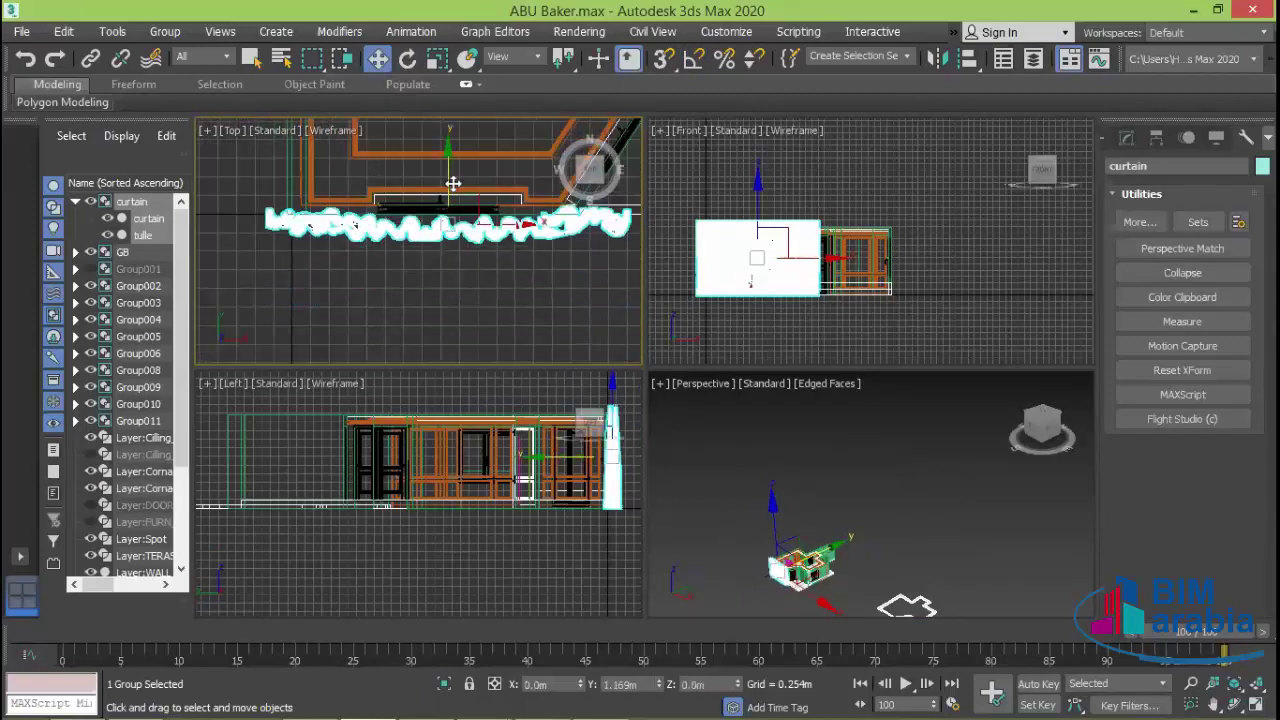
pyautogui.scroll(-3, 449, 318)
pyautogui.scroll(4, 450, 320)
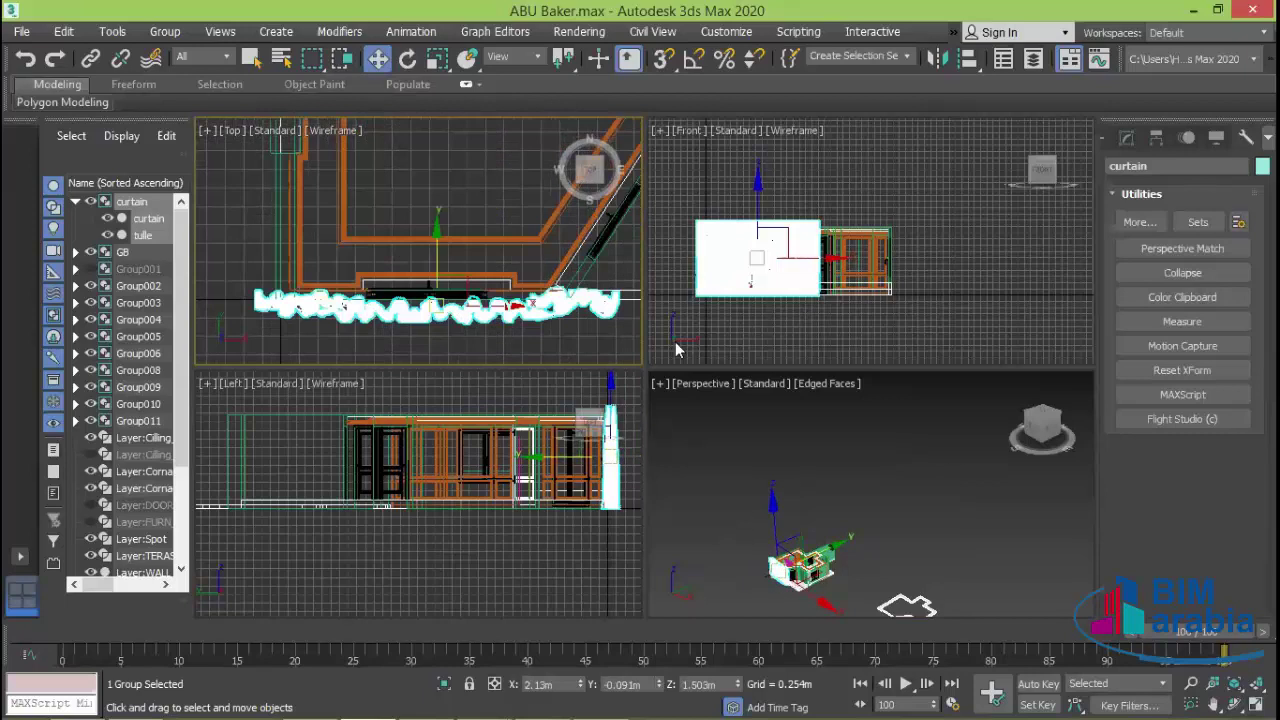
# - Show the curtain's measurements, scale its depth down and shorten it to 88% height
pyautogui.click(1180, 322)
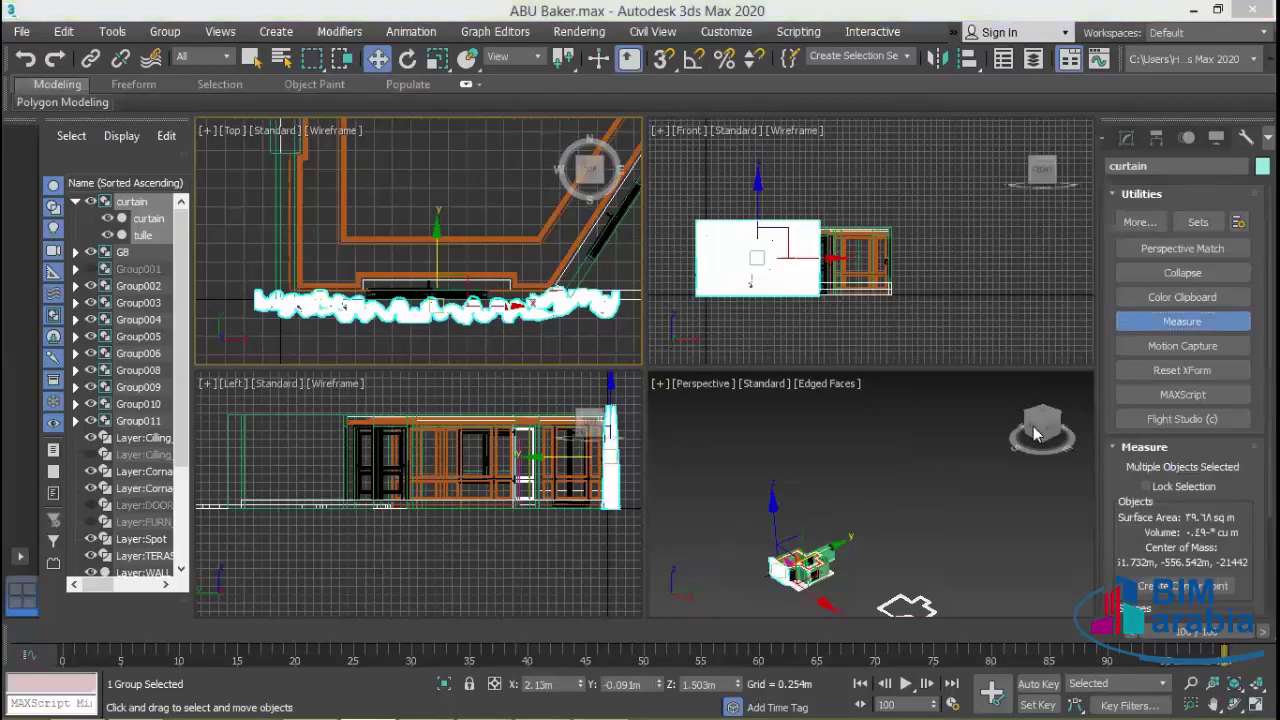
pyautogui.scroll(-3, 1180, 470)
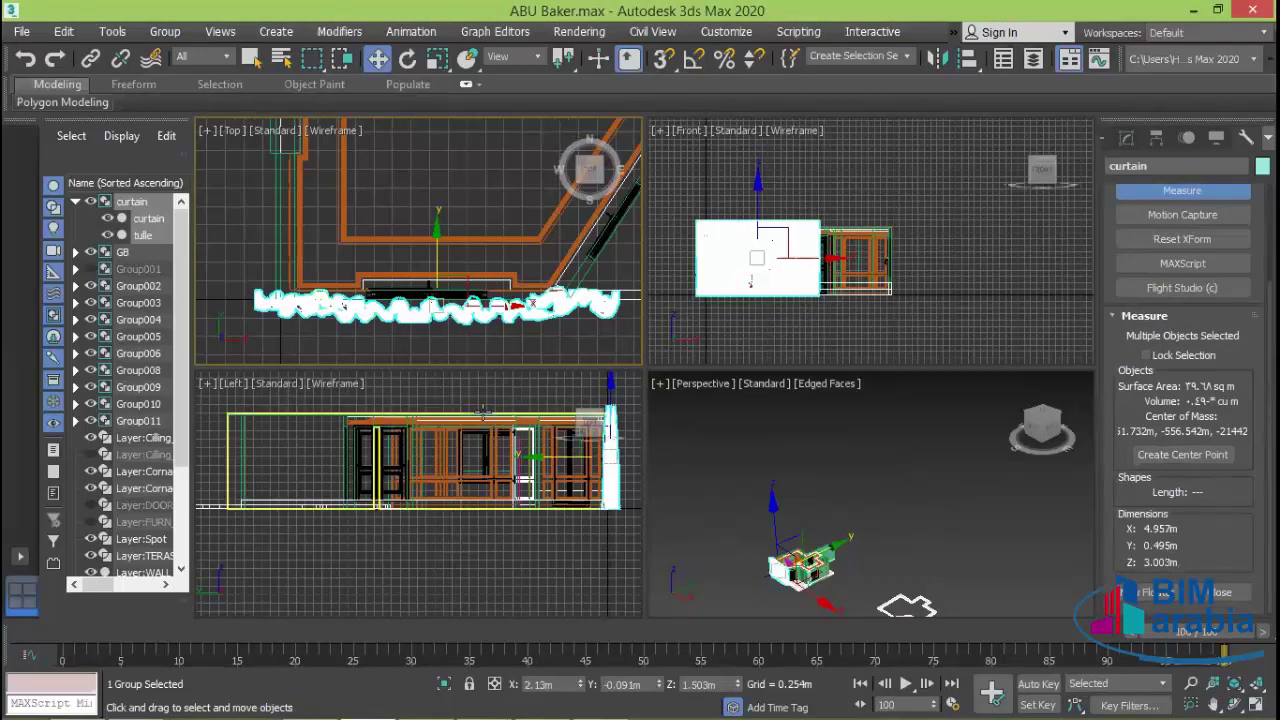
pyautogui.click(437, 58)
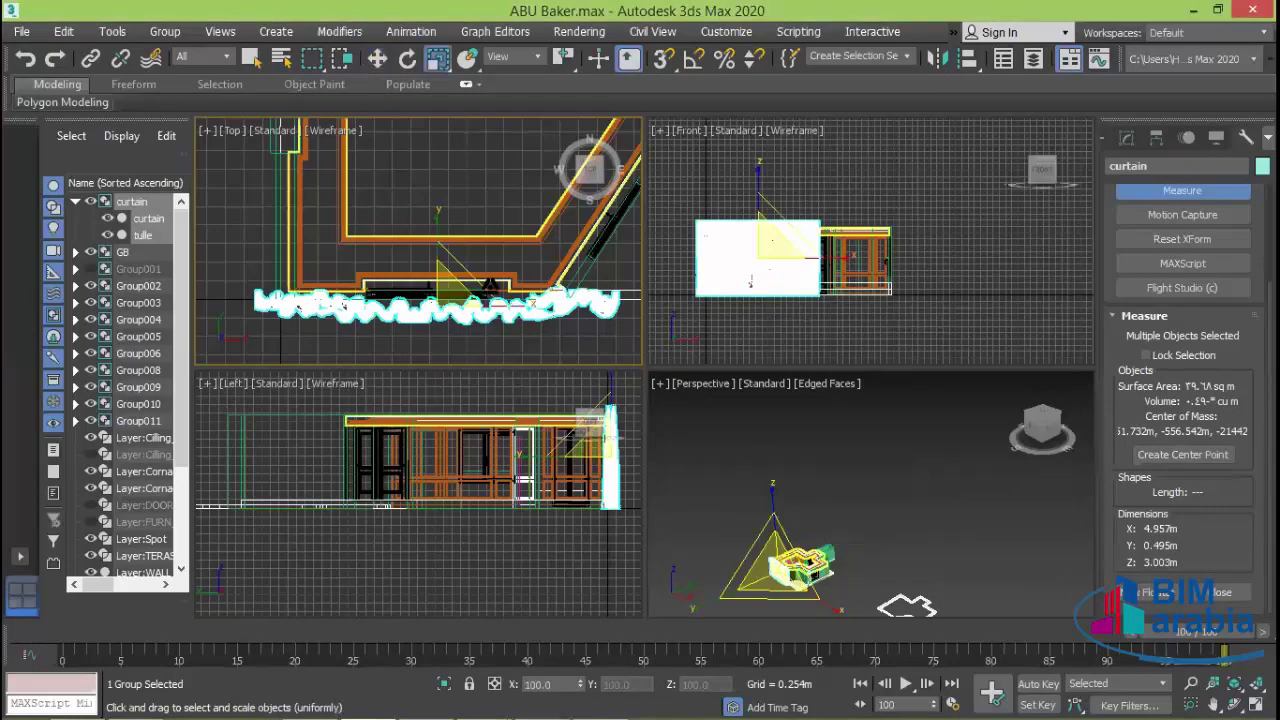
pyautogui.moveTo(438, 234); pyautogui.dragTo(464, 228, button='middle')
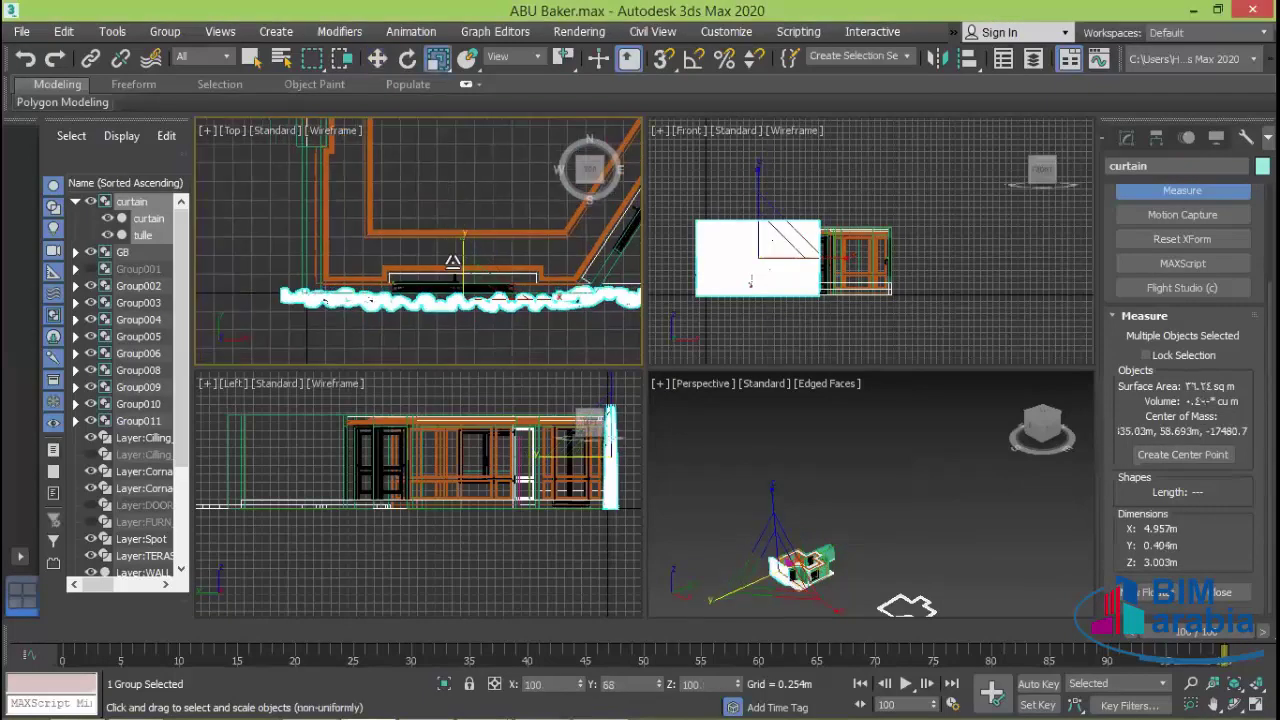
pyautogui.moveTo(488, 282)
pyautogui.mouseDown()
pyautogui.moveTo(548, 310)
pyautogui.moveTo(478, 300)
pyautogui.moveTo(553, 364)
pyautogui.mouseUp()
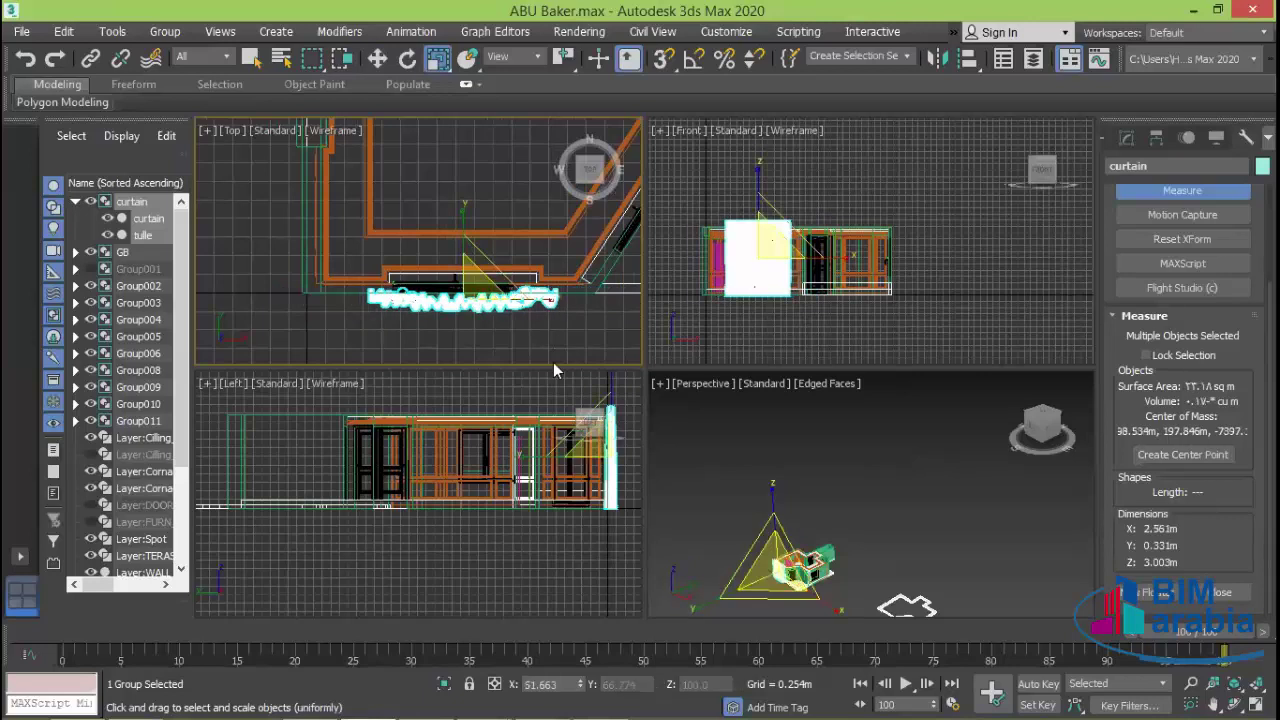
pyautogui.click(776, 196)
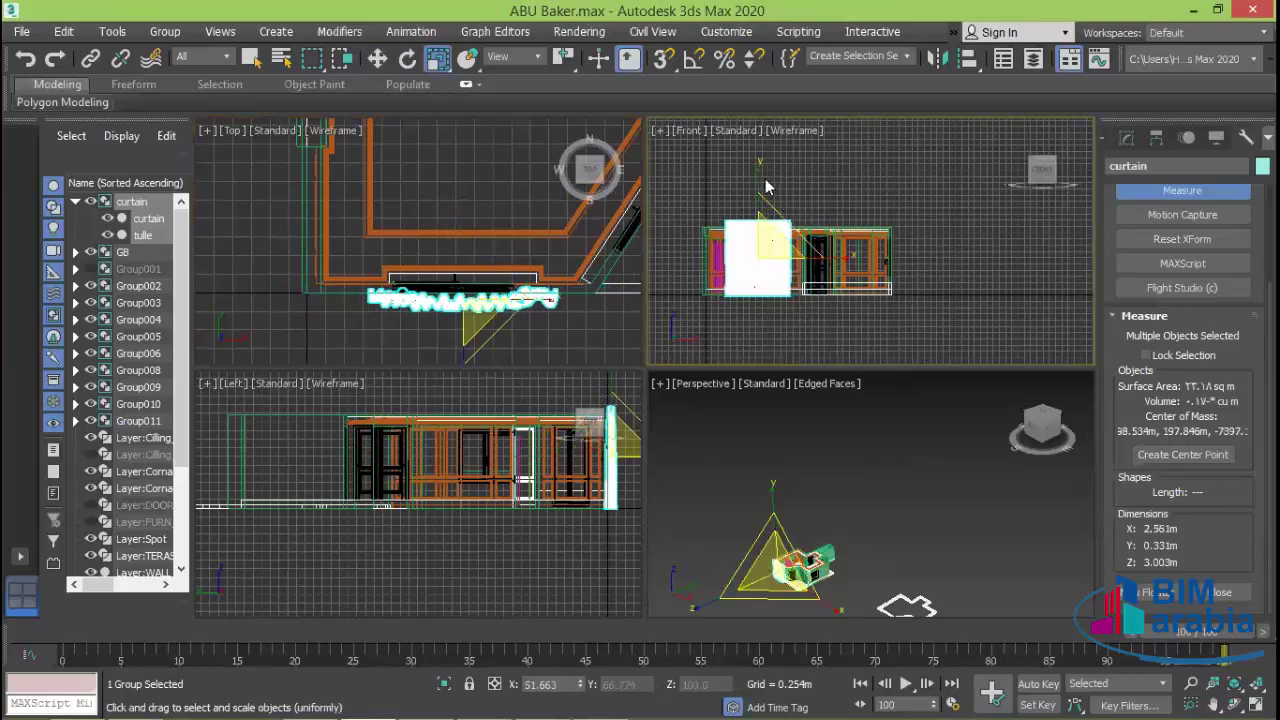
pyautogui.moveTo(762, 180); pyautogui.dragTo(760, 192)
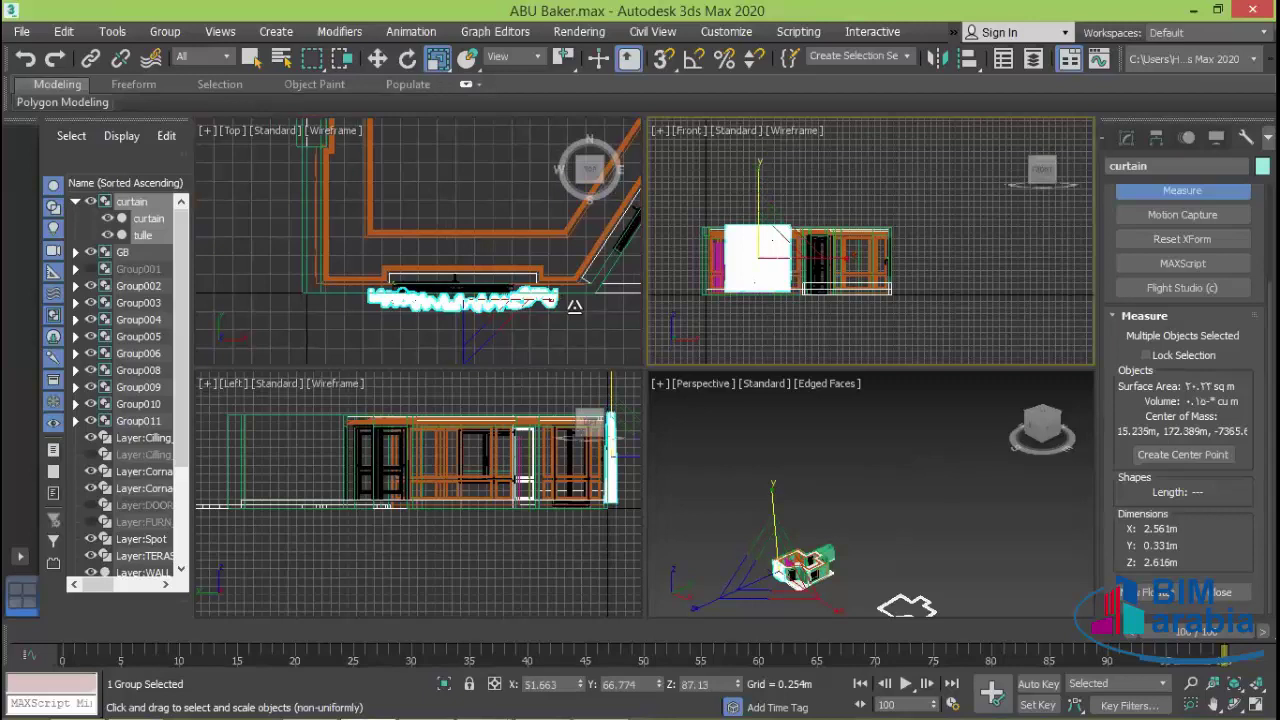
# - Narrow and thin the curtain to about 2.06 × 0.142 m, then move it into the opening
pyautogui.rightClick(531, 335)
pyautogui.scroll(2, 531, 335)
pyautogui.scroll(1, 525, 325)
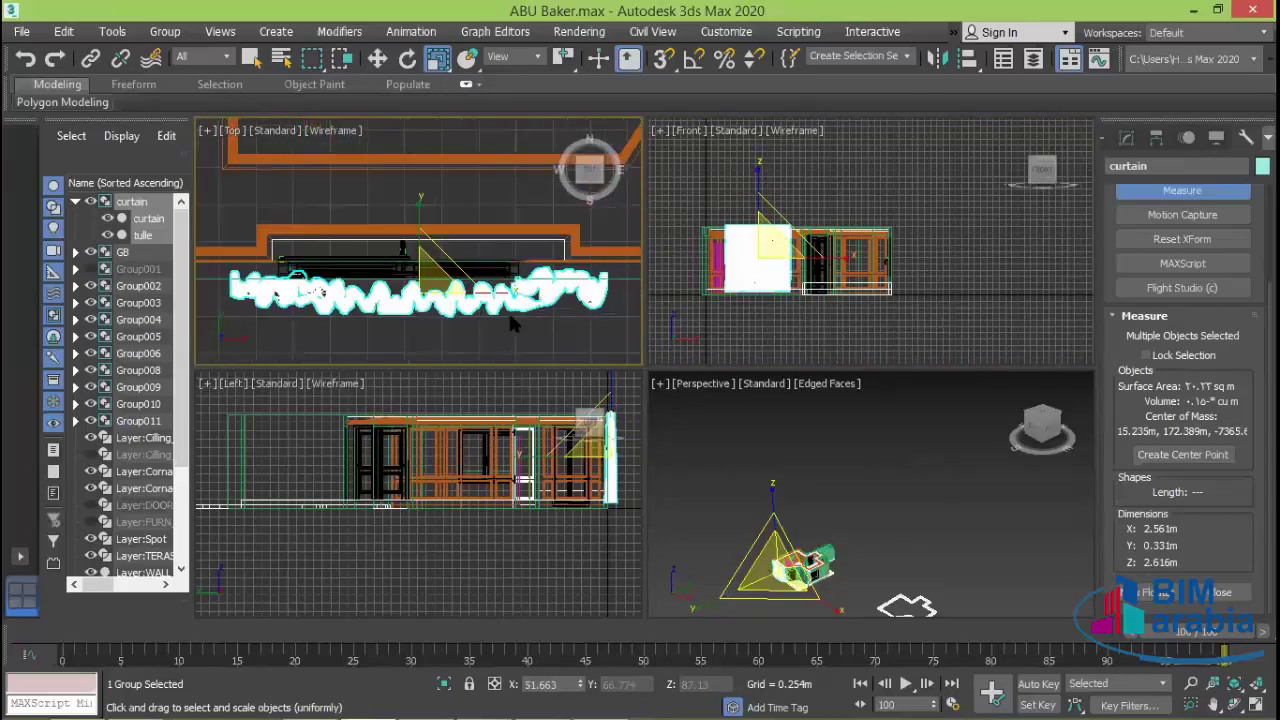
pyautogui.moveTo(502, 292); pyautogui.dragTo(486, 297)
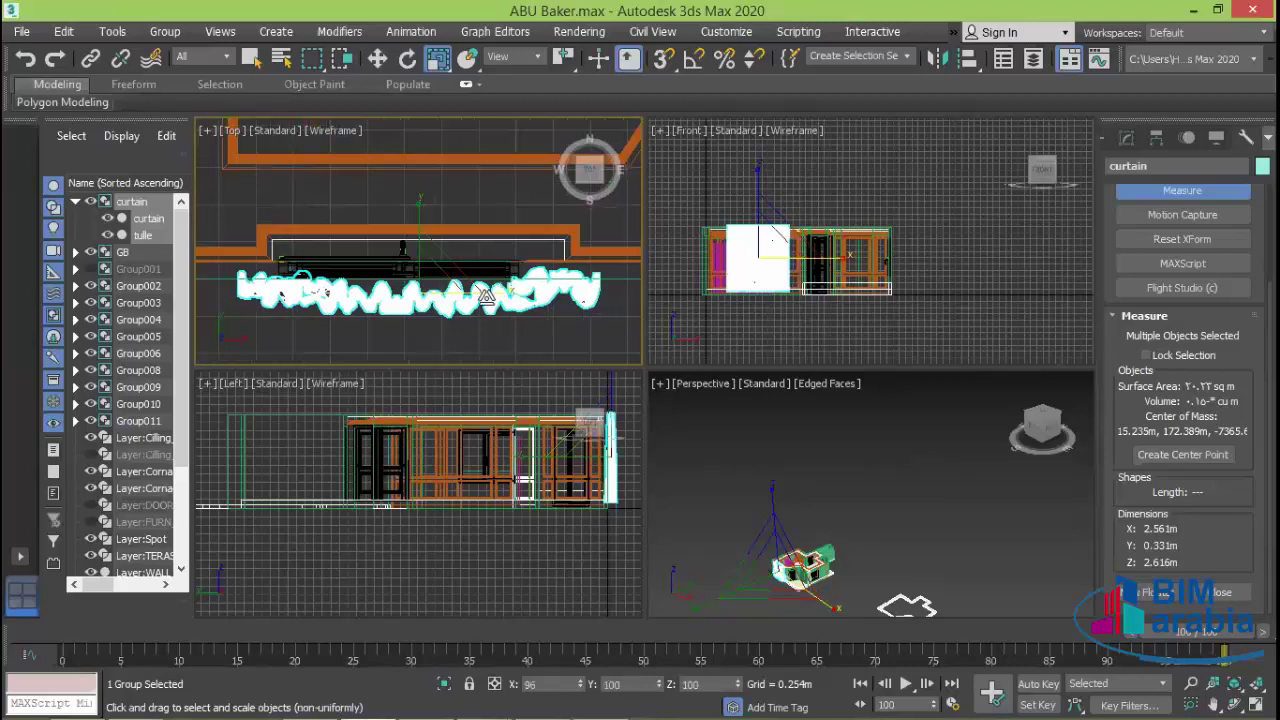
pyautogui.moveTo(418, 225); pyautogui.dragTo(421, 303)
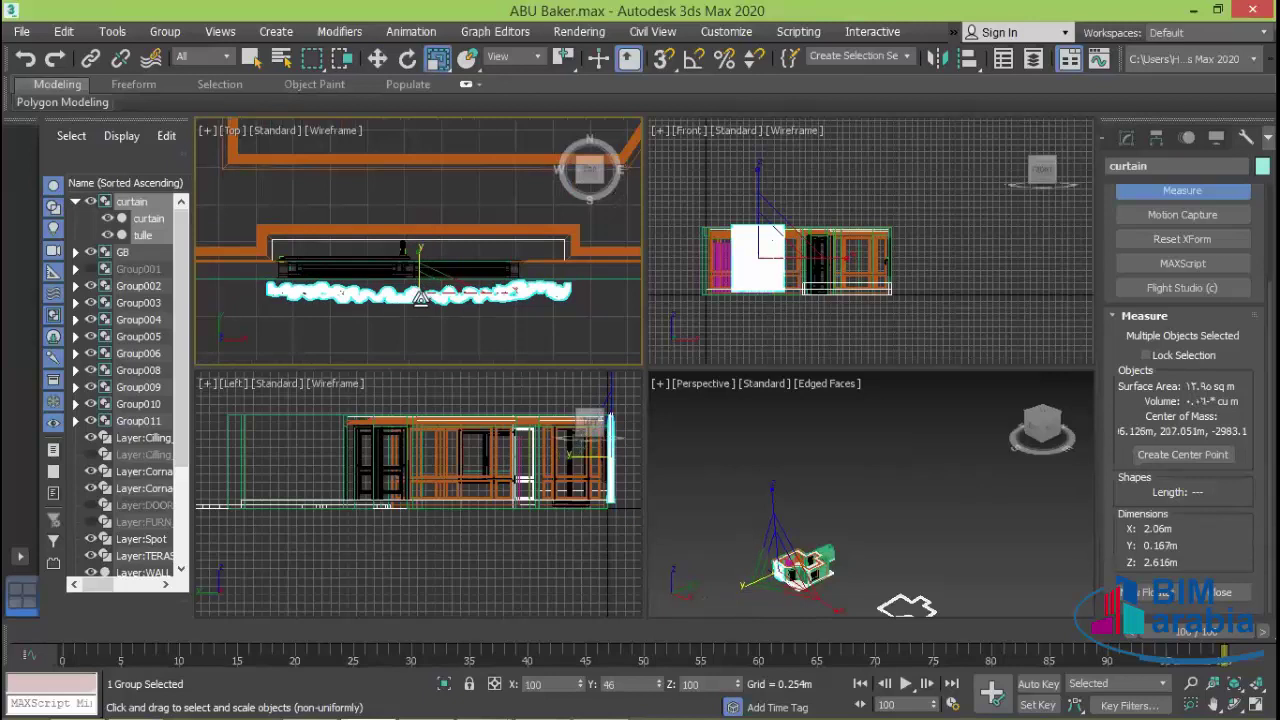
pyautogui.click(400, 186)
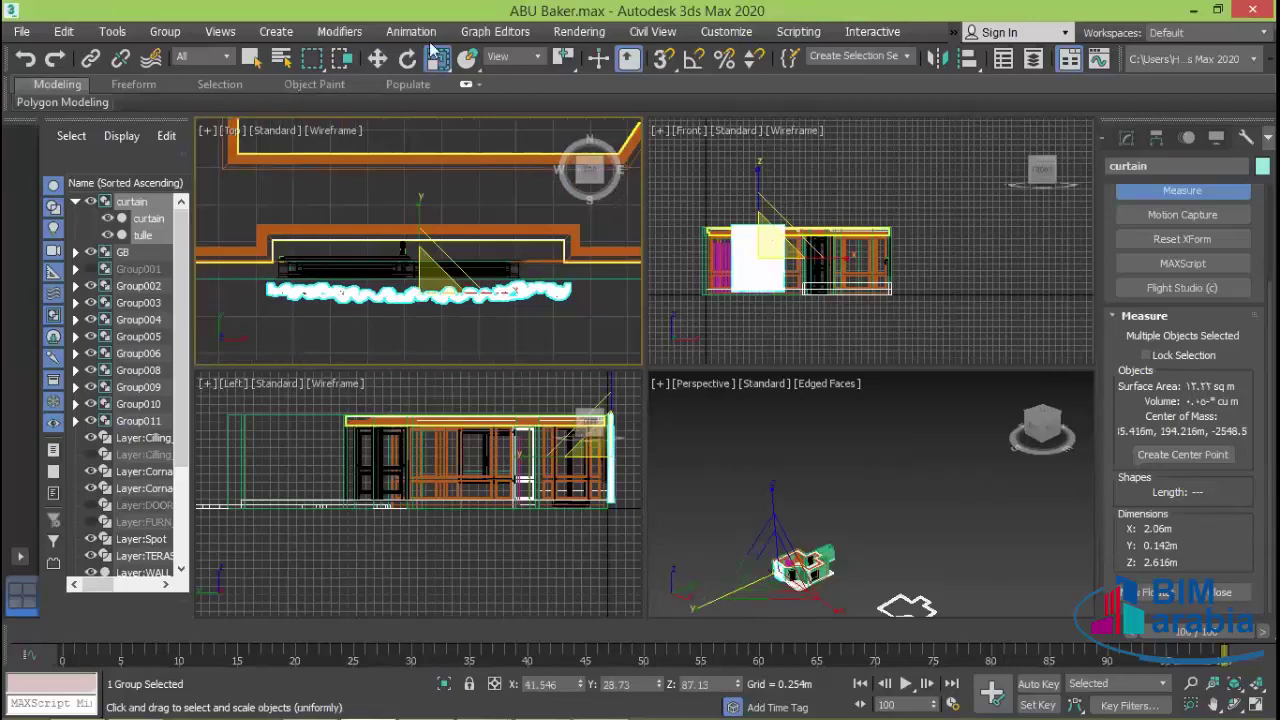
pyautogui.click(378, 58)
pyautogui.moveTo(420, 251); pyautogui.dragTo(421, 204)
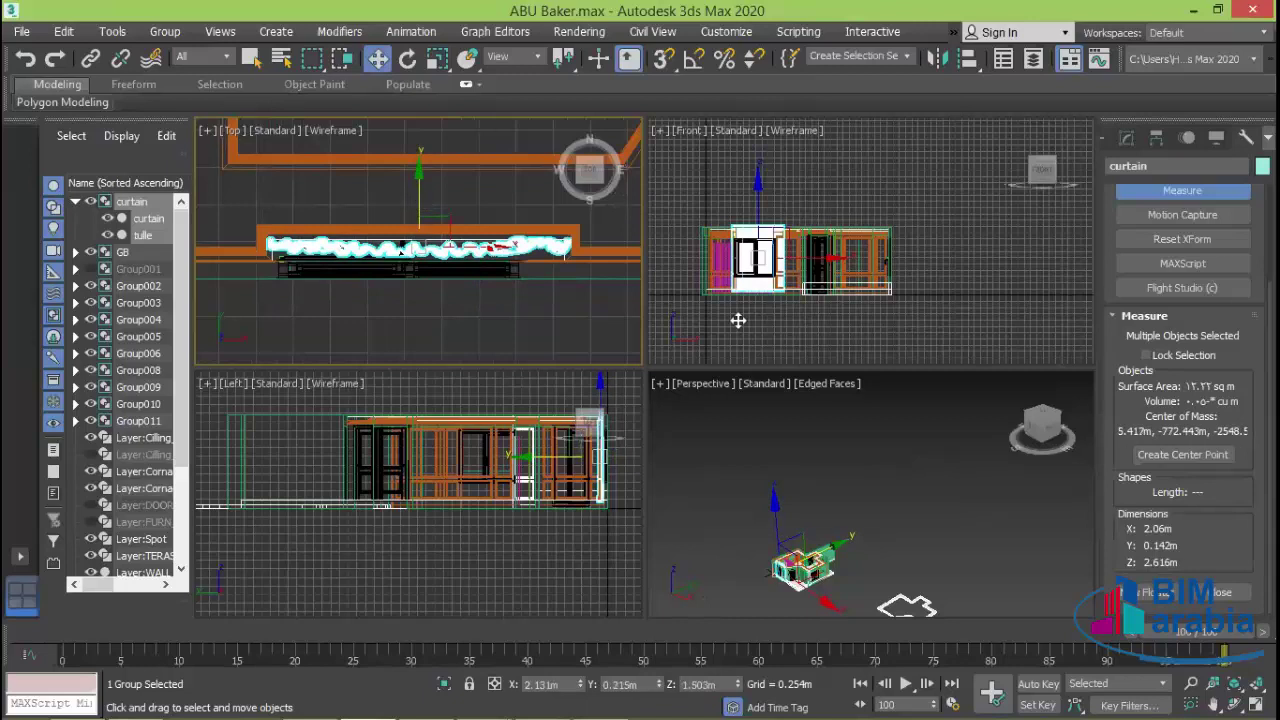
# - Reselect the curtain group and lower it in the Front view to Z 1.382 m
pyautogui.click(810, 325)
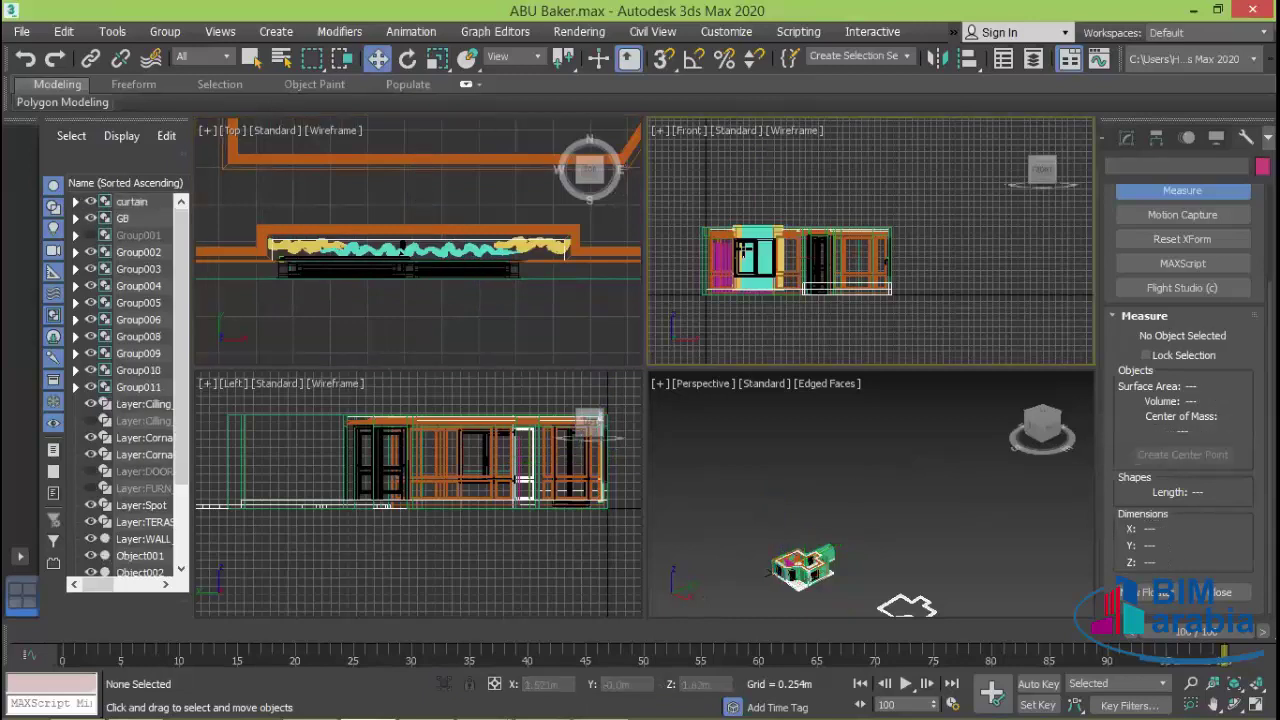
pyautogui.scroll(5, 773, 220)
pyautogui.click(773, 220)
pyautogui.scroll(-5, 790, 250)
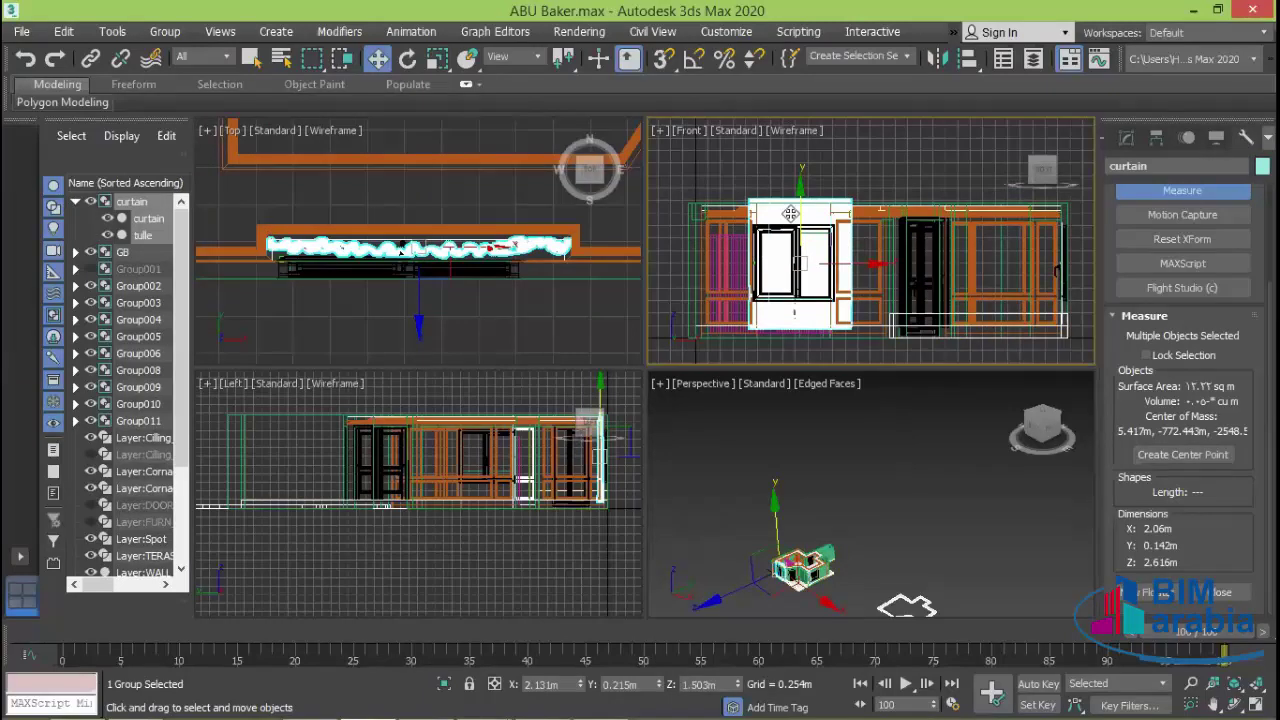
pyautogui.scroll(2, 801, 178)
pyautogui.moveTo(801, 178); pyautogui.dragTo(801, 178, button='middle')
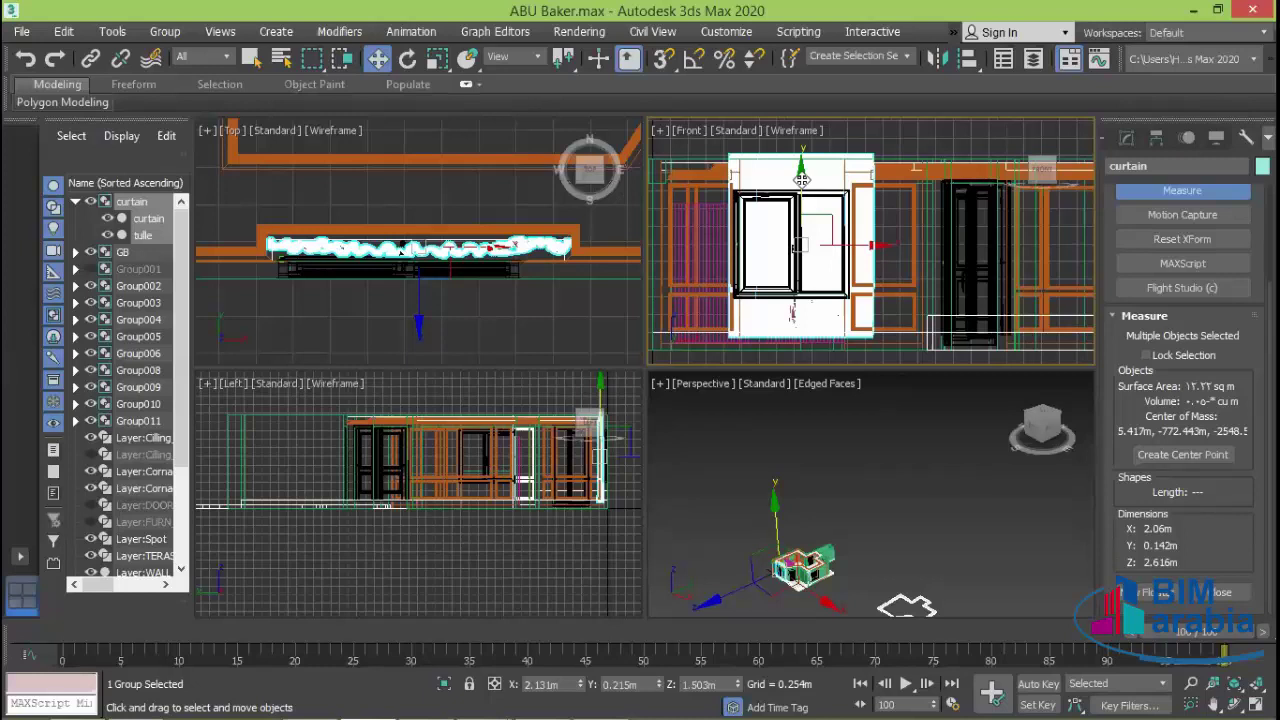
pyautogui.moveTo(806, 181); pyautogui.dragTo(813, 191)
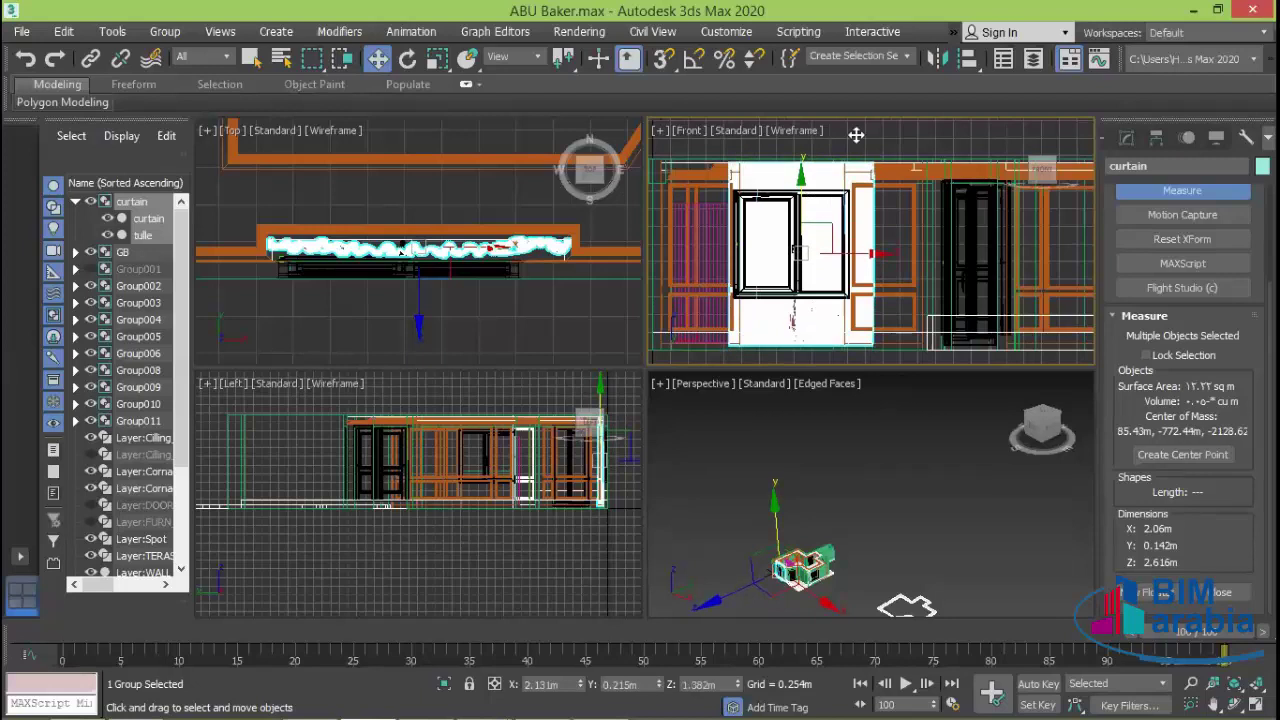
# - Deselect the curtain, pan the Front view, and make the Perspective view active
pyautogui.click(877, 216)
pyautogui.scroll(5, 827, 156)
pyautogui.moveTo(827, 156); pyautogui.dragTo(934, 245, button='middle')
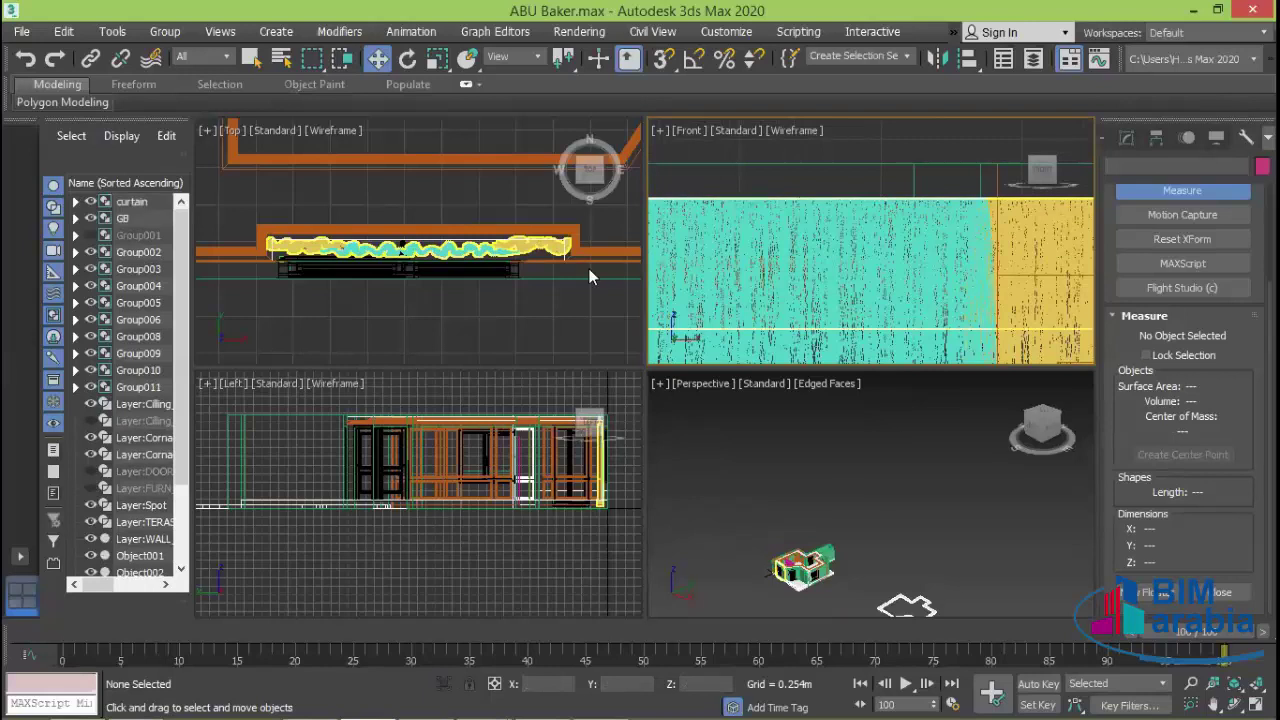
pyautogui.click(838, 481)
pyautogui.scroll(3, 803, 570)
# - Pan the Top view and orbit and zoom the Perspective view around the house
pyautogui.scroll(2, 803, 570)
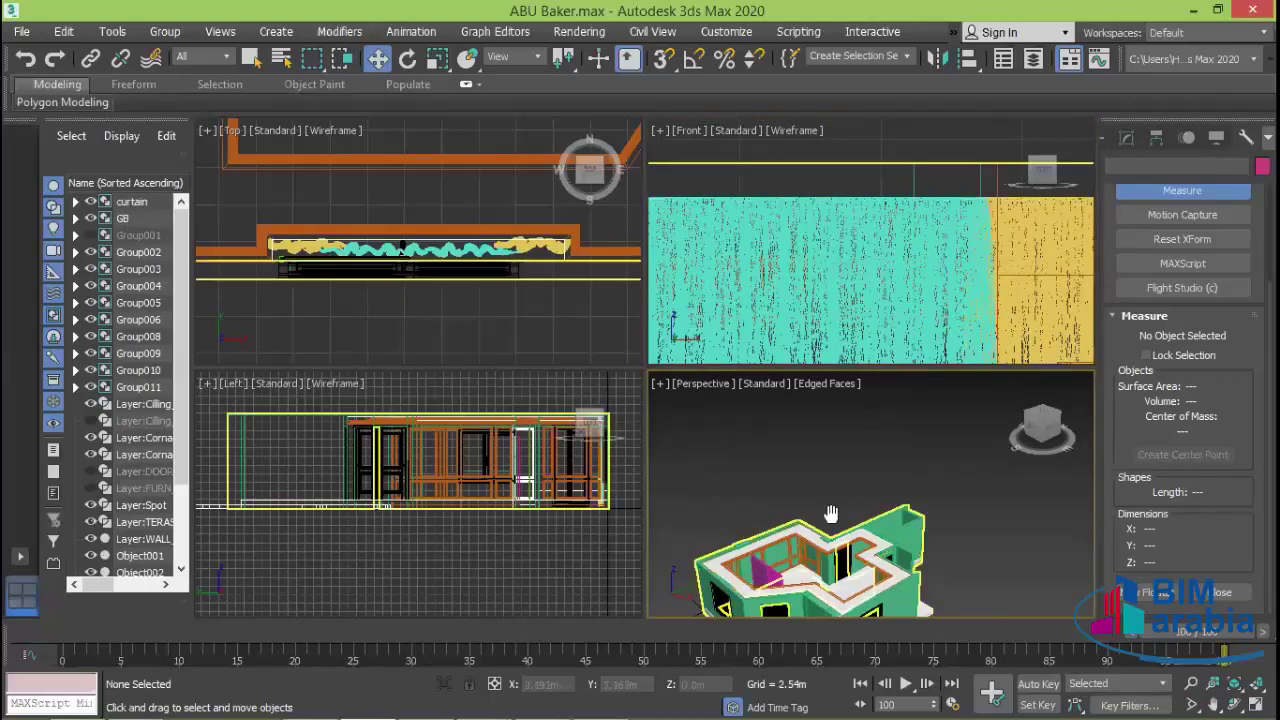
pyautogui.scroll(2, 800, 530)
pyautogui.click(795, 490)
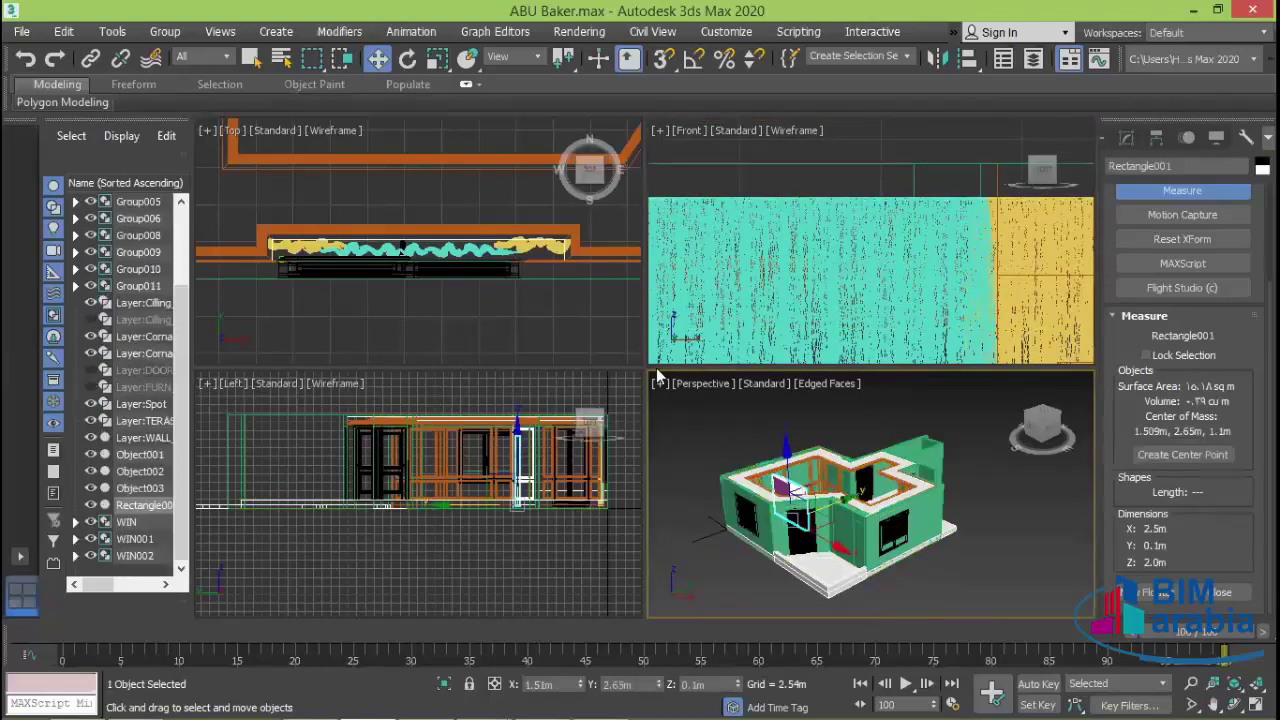
pyautogui.moveTo(493, 289); pyautogui.dragTo(438, 277, button='middle')
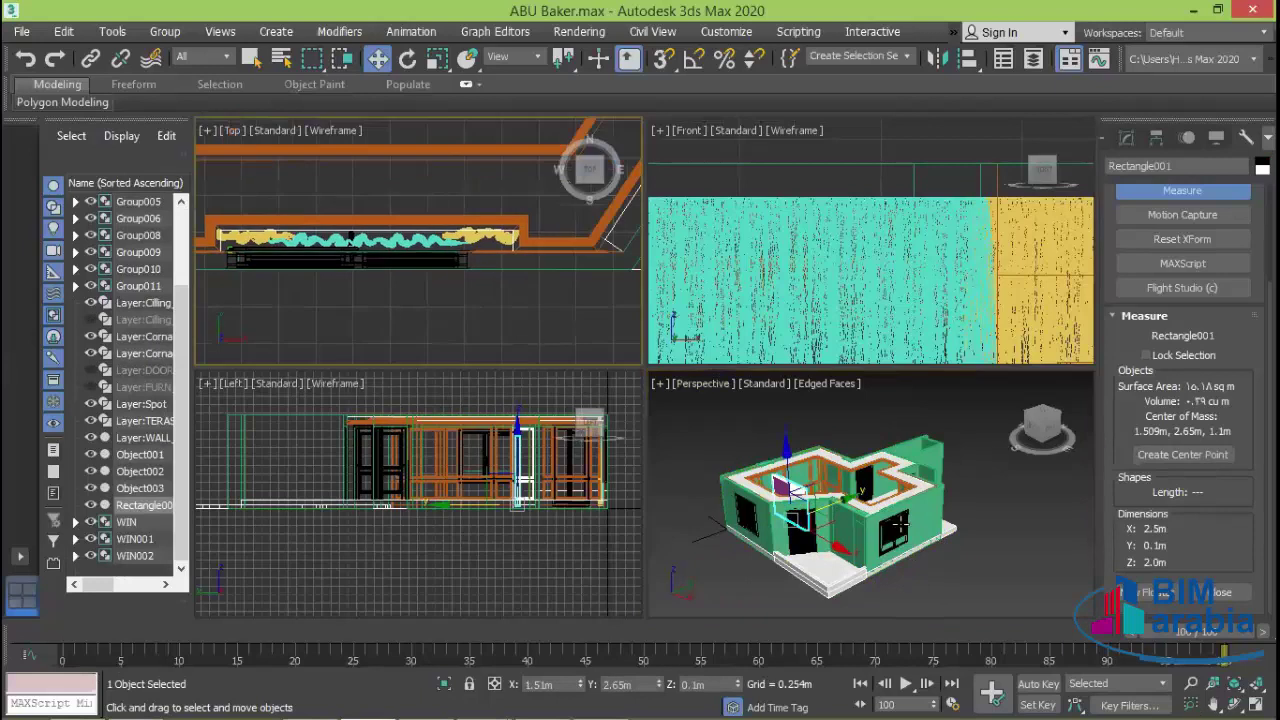
pyautogui.keyDown('alt'); pyautogui.moveTo(920, 562); pyautogui.dragTo(741, 556, button='middle'); pyautogui.keyUp('alt')
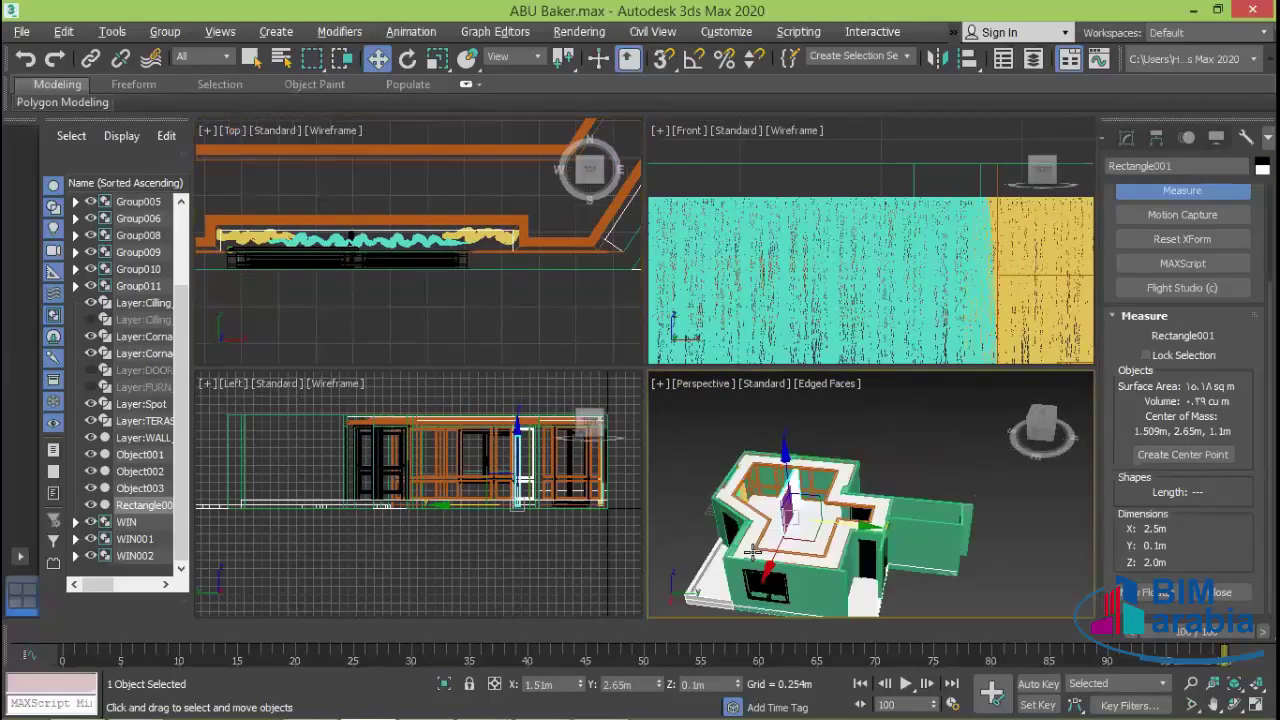
pyautogui.scroll(2, 741, 556)
pyautogui.scroll(2, 745, 540)
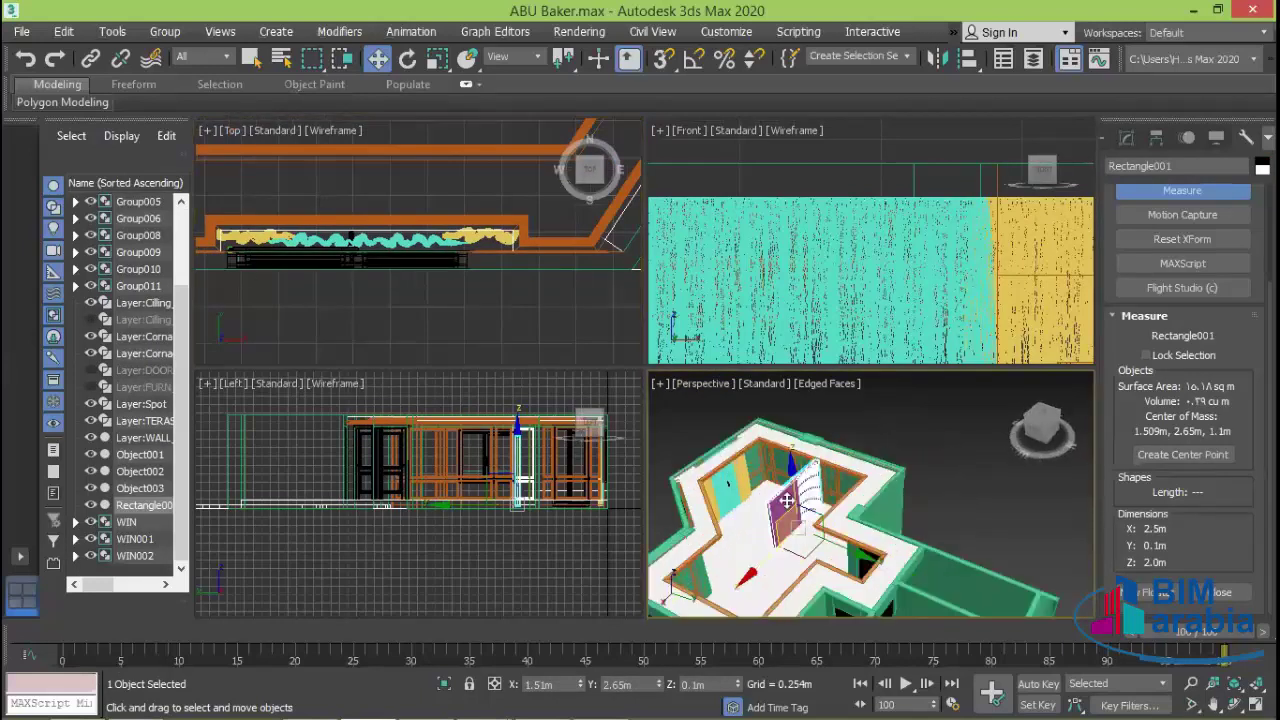
pyautogui.scroll(2, 748, 525)
pyautogui.scroll(2, 751, 513)
pyautogui.scroll(2, 751, 513)
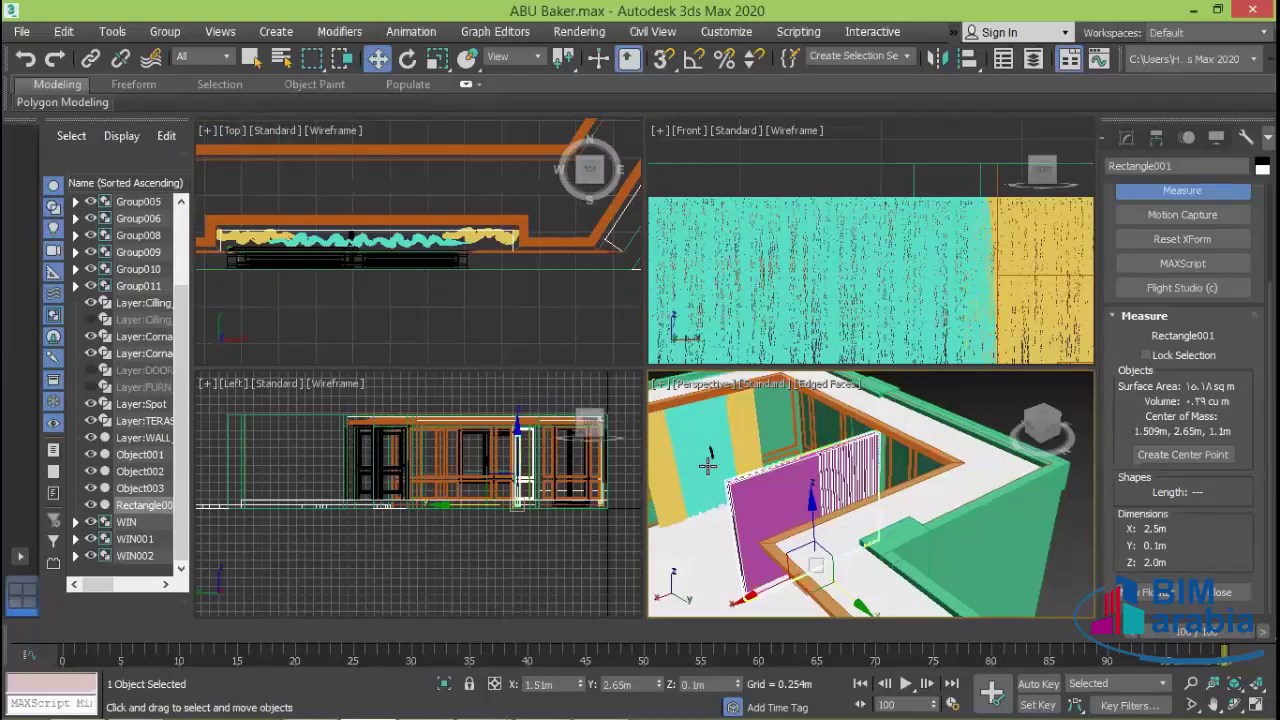
pyautogui.scroll(3, 810, 460)
pyautogui.scroll(2, 848, 432)
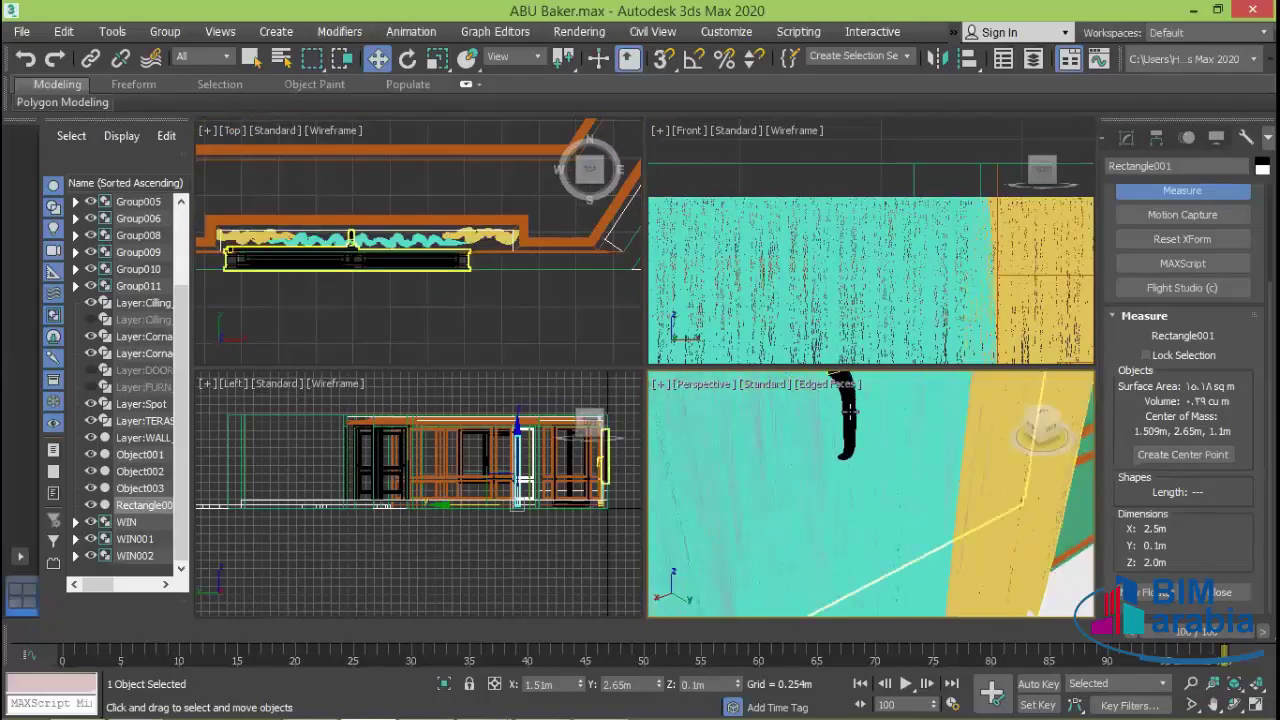
pyautogui.scroll(-3, 848, 432)
pyautogui.scroll(-1, 863, 478)
# - Select the curtain group and move it slightly along Y toward the cornice
pyautogui.click(861, 460)
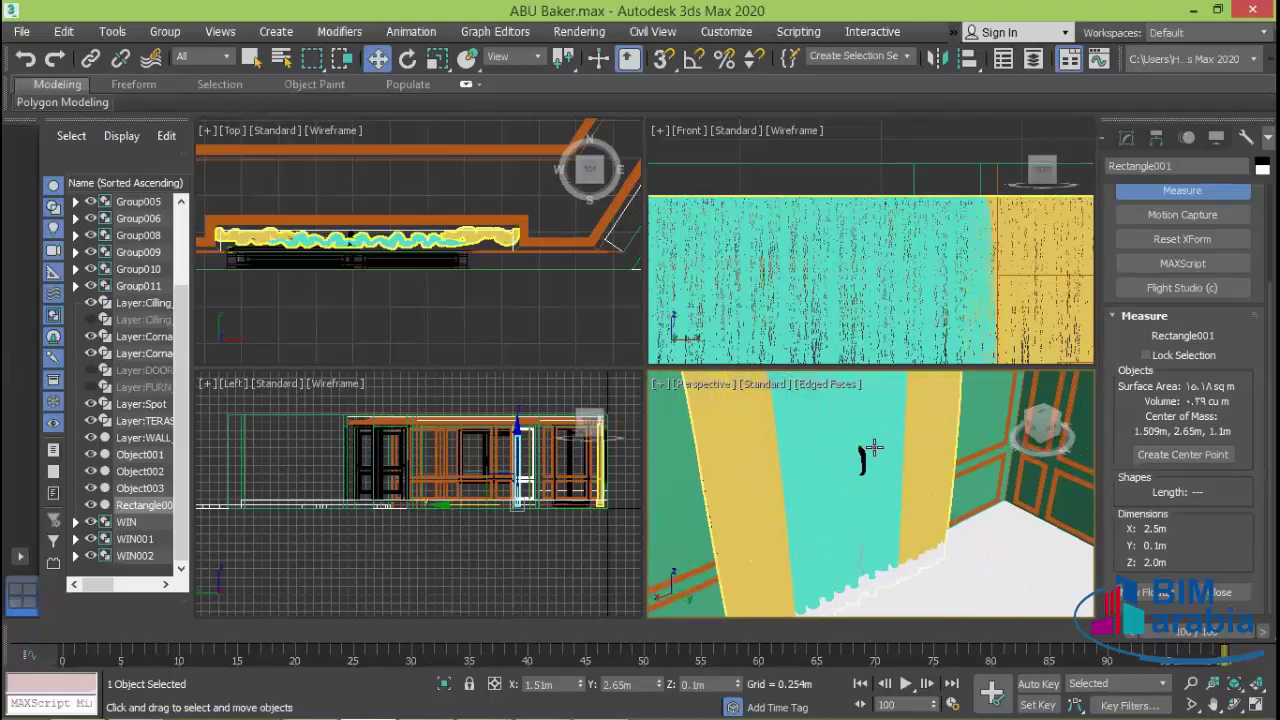
pyautogui.scroll(2, 371, 237)
pyautogui.scroll(2, 400, 245)
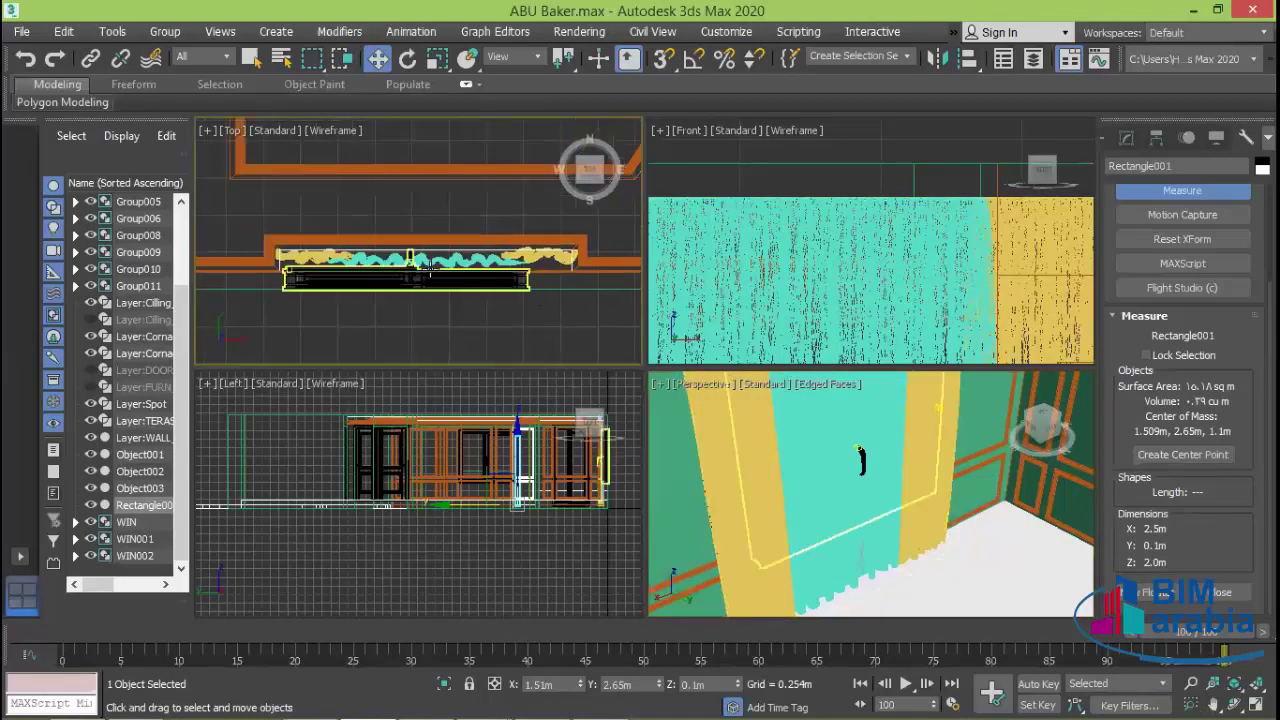
pyautogui.scroll(2, 437, 256)
pyautogui.click(398, 262)
pyautogui.scroll(-2, 430, 252)
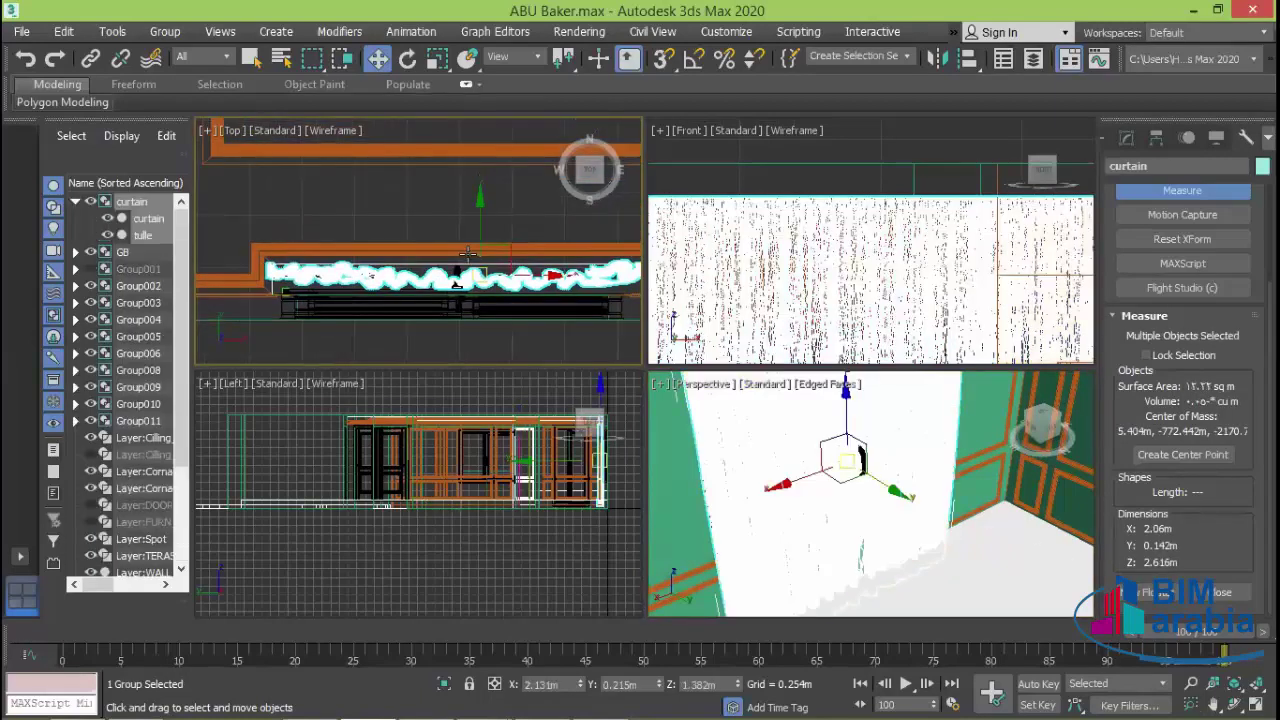
pyautogui.moveTo(474, 240); pyautogui.dragTo(474, 227)
# - Inspect the walls and ceiling in Perspective, then reselect the curtain group in Top view
pyautogui.click(980, 575)
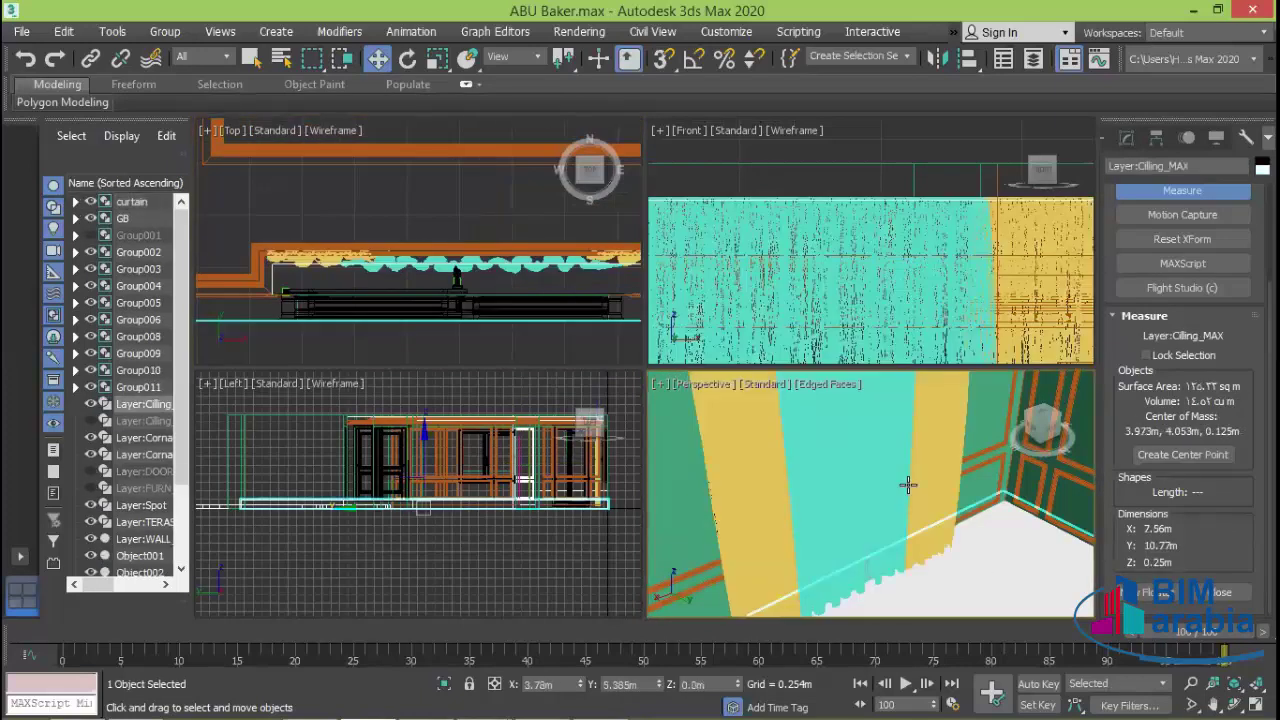
pyautogui.keyDown('alt'); pyautogui.moveTo(912, 425); pyautogui.dragTo(924, 452, button='middle'); pyautogui.keyUp('alt')
pyautogui.scroll(-3, 924, 452)
pyautogui.scroll(-3, 910, 455)
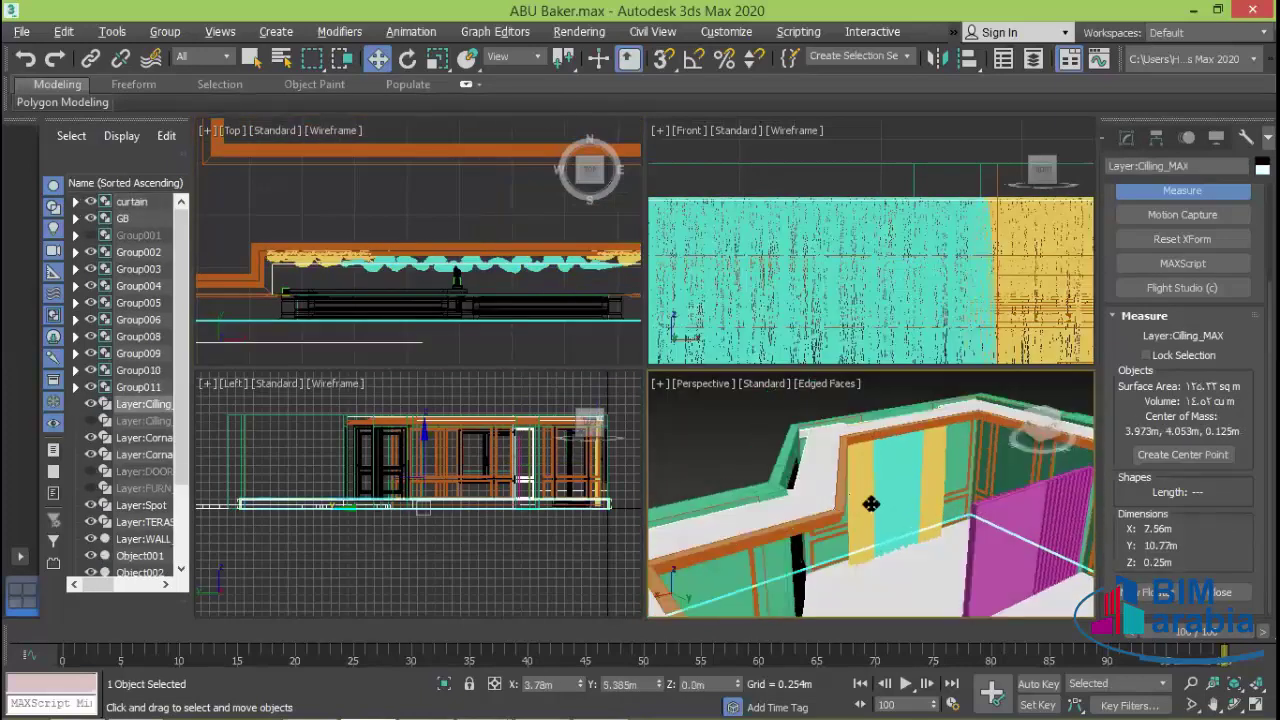
pyautogui.scroll(-3, 890, 458)
pyautogui.scroll(-3, 873, 461)
pyautogui.scroll(3, 880, 490)
pyautogui.scroll(2, 895, 525)
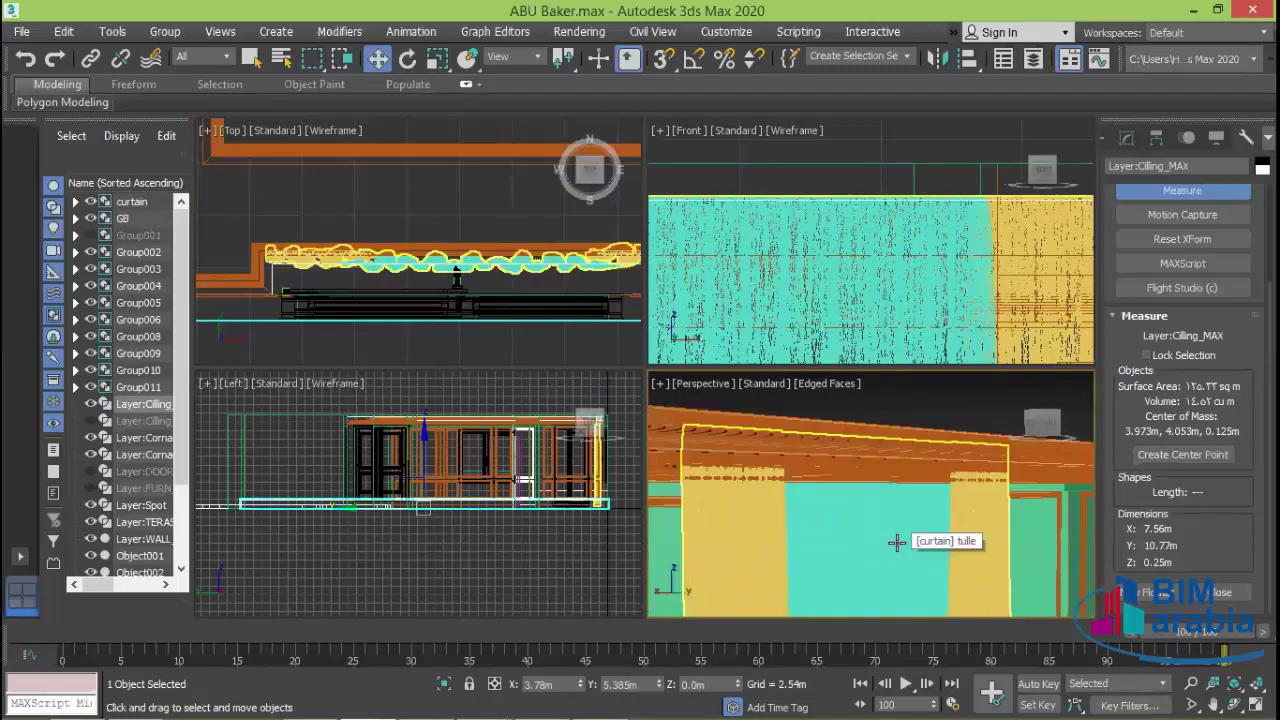
pyautogui.scroll(2, 897, 525)
pyautogui.scroll(1, 905, 490)
pyautogui.moveTo(861, 436); pyautogui.dragTo(863, 456, button='middle')
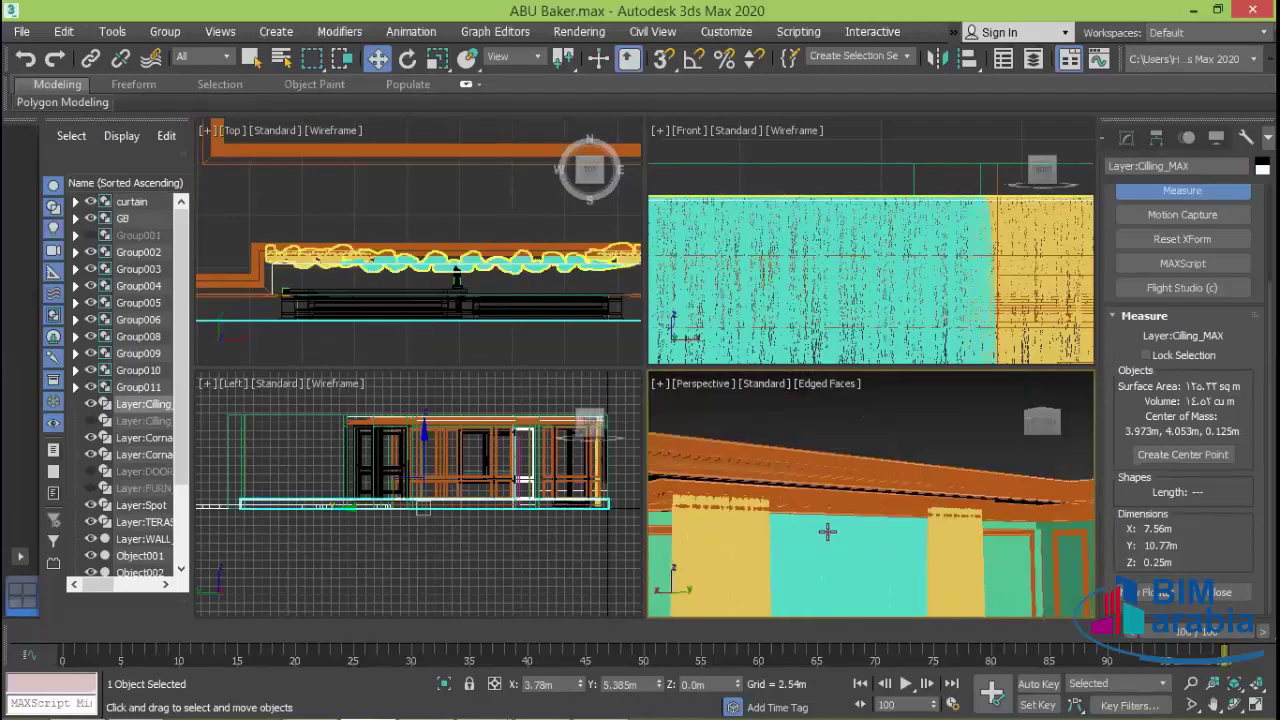
pyautogui.click(515, 270)
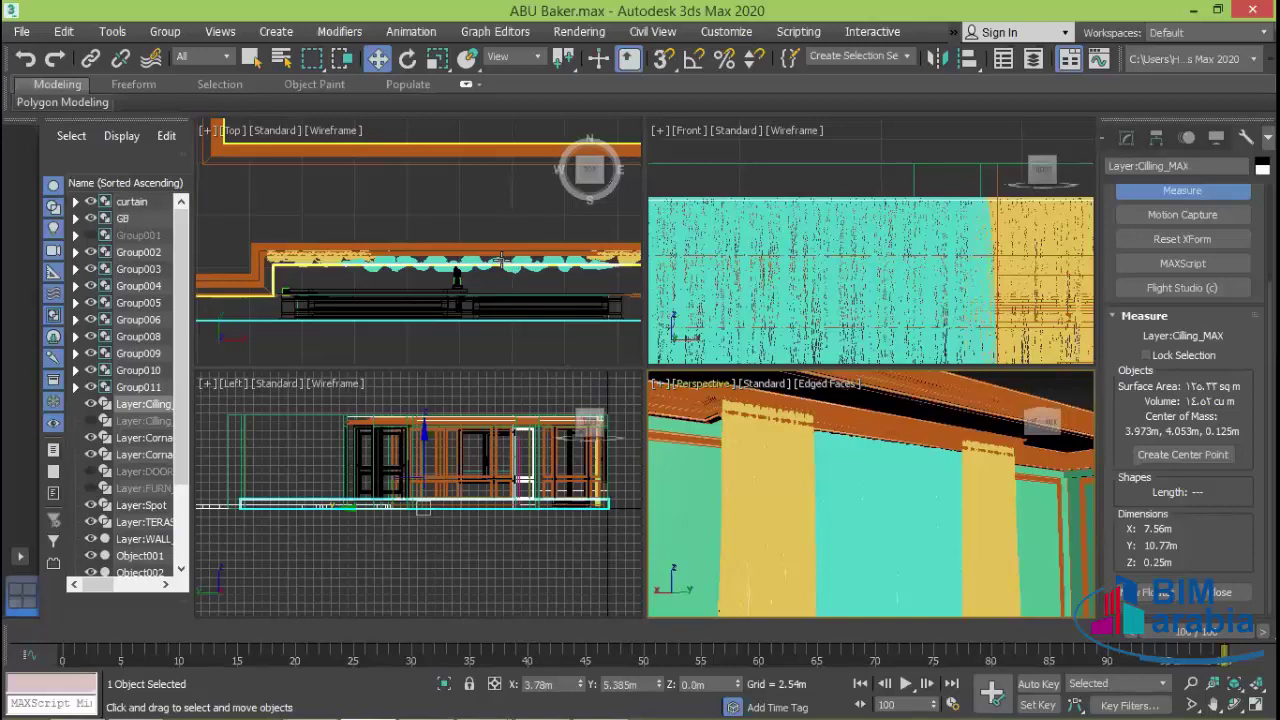
pyautogui.click(555, 260)
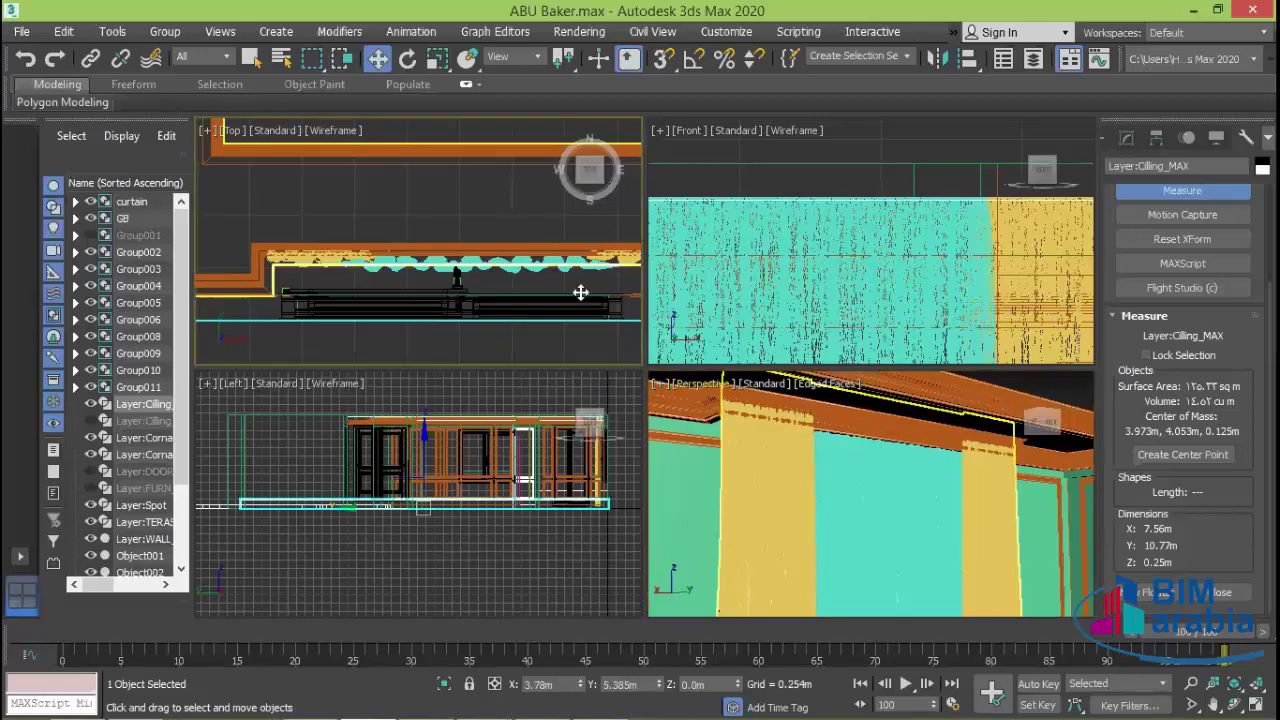
pyautogui.click(506, 262)
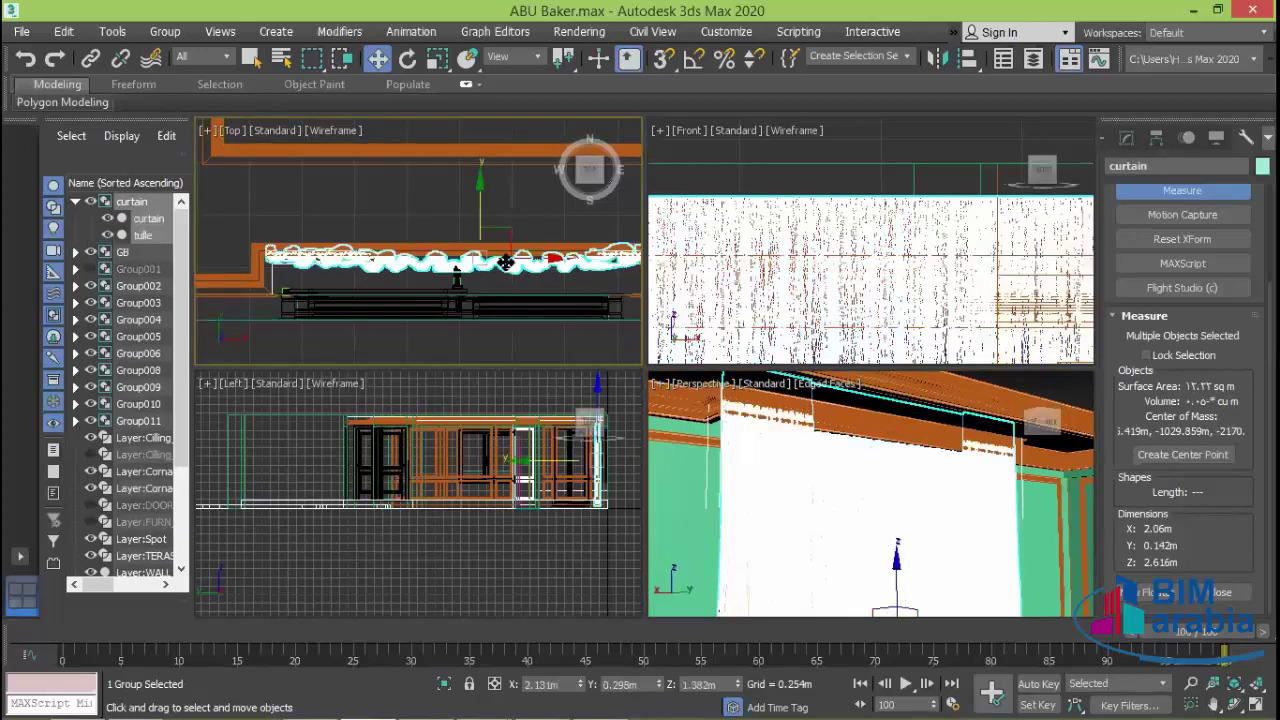
# - Squash the curtain group to 0.073 m deep and move it to Y 0.26 m
pyautogui.click(437, 59)
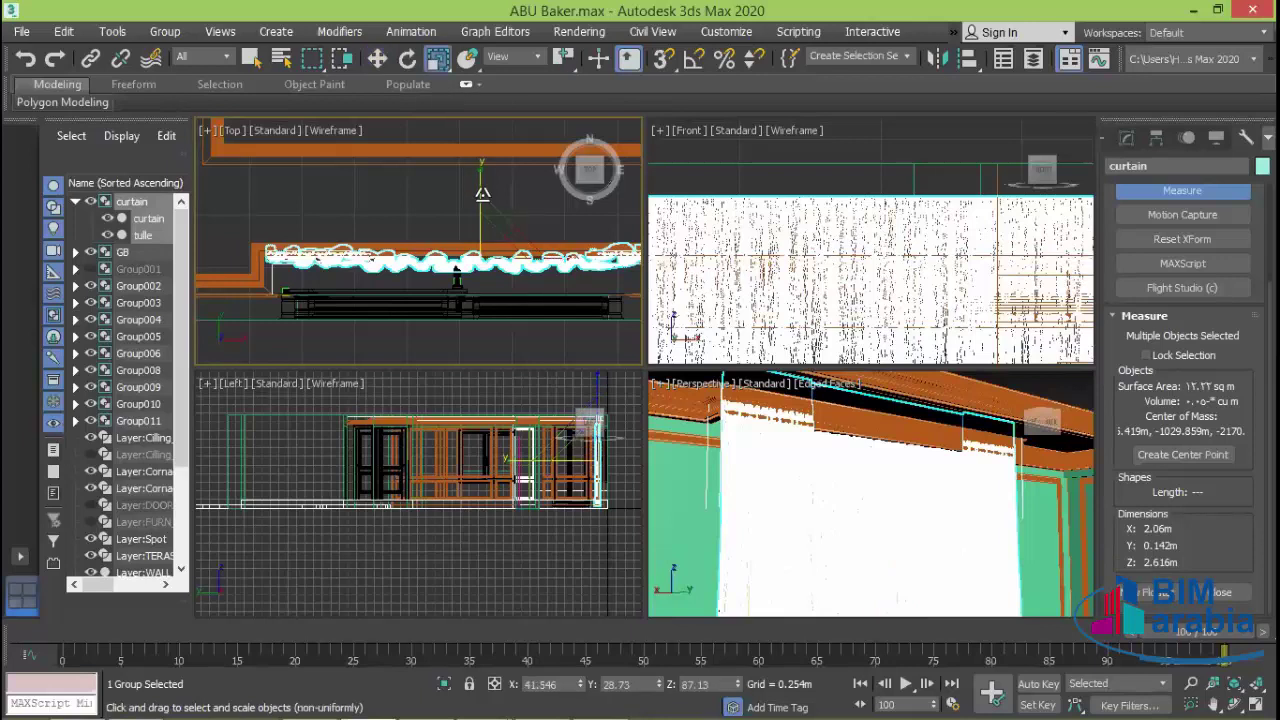
pyautogui.moveTo(479, 188); pyautogui.dragTo(477, 262)
pyautogui.click(379, 59)
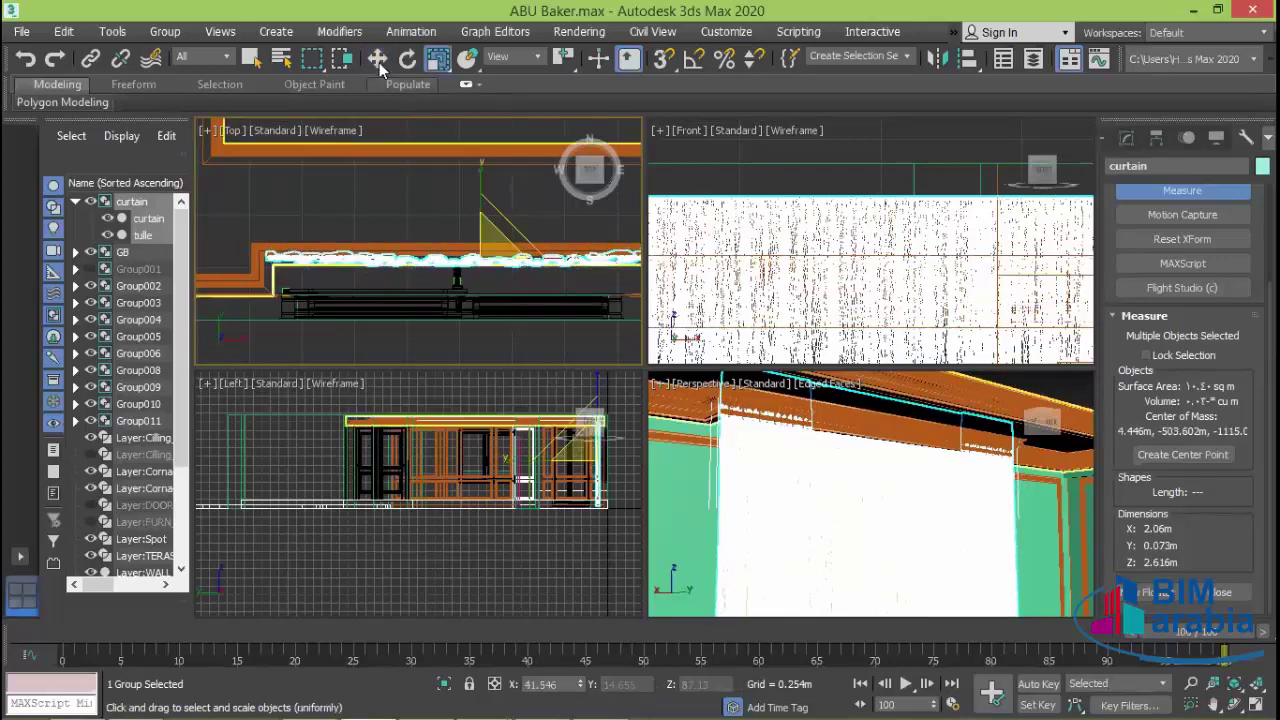
pyautogui.moveTo(479, 191); pyautogui.dragTo(481, 199)
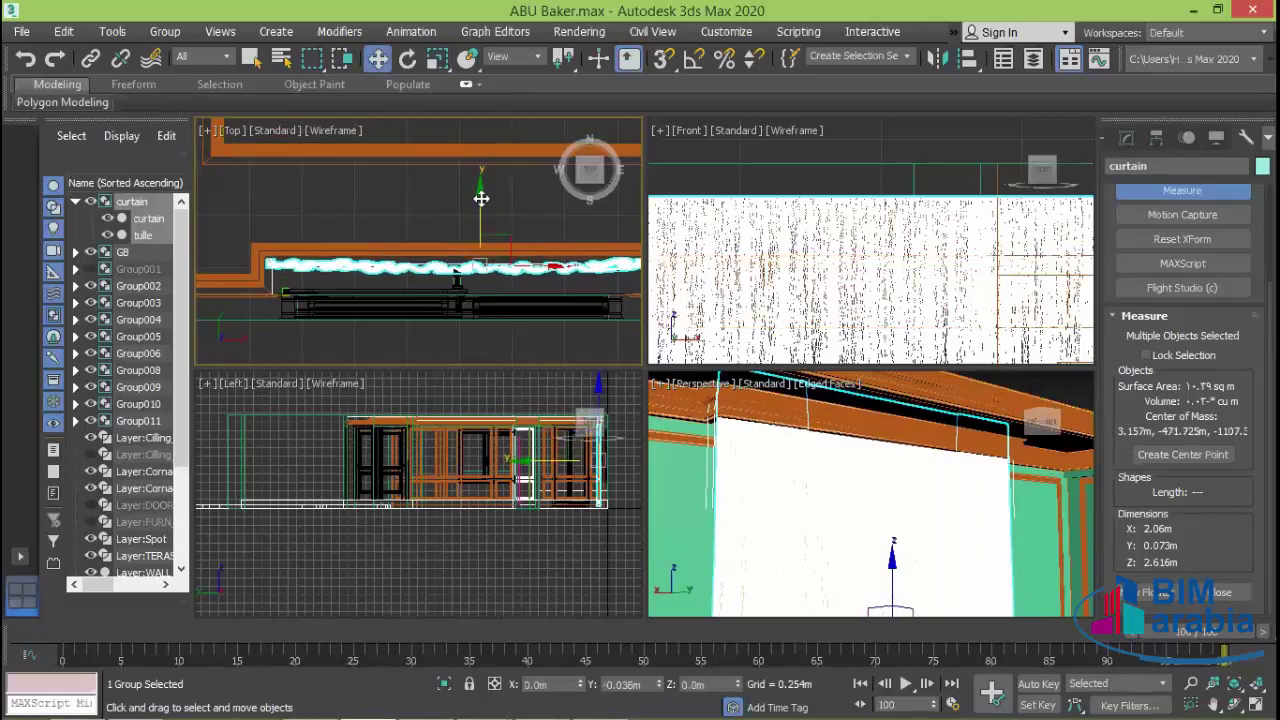
pyautogui.click(523, 197)
# - Nudge the WIN window group slightly down along Y, then reselect the curtain group
pyautogui.moveTo(940, 557); pyautogui.dragTo(876, 567, button='middle')
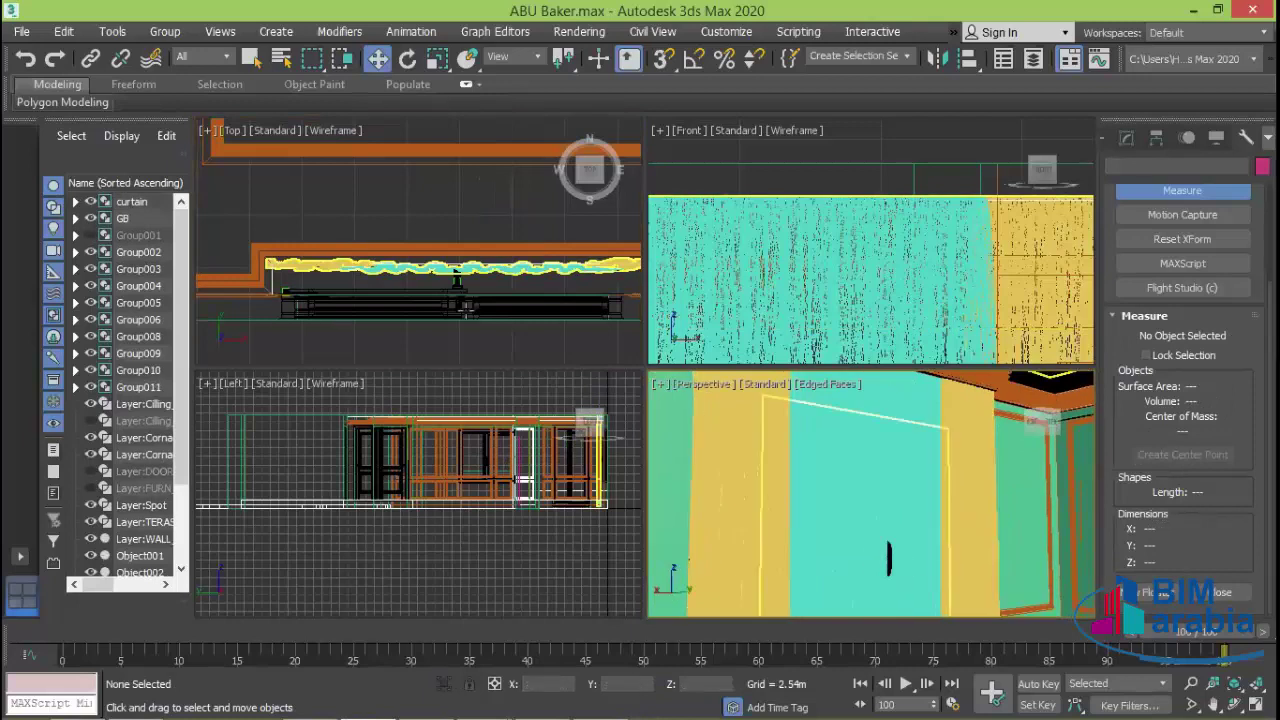
pyautogui.scroll(2, 451, 280)
pyautogui.scroll(2, 465, 287)
pyautogui.click(467, 287)
pyautogui.scroll(-1, 480, 287)
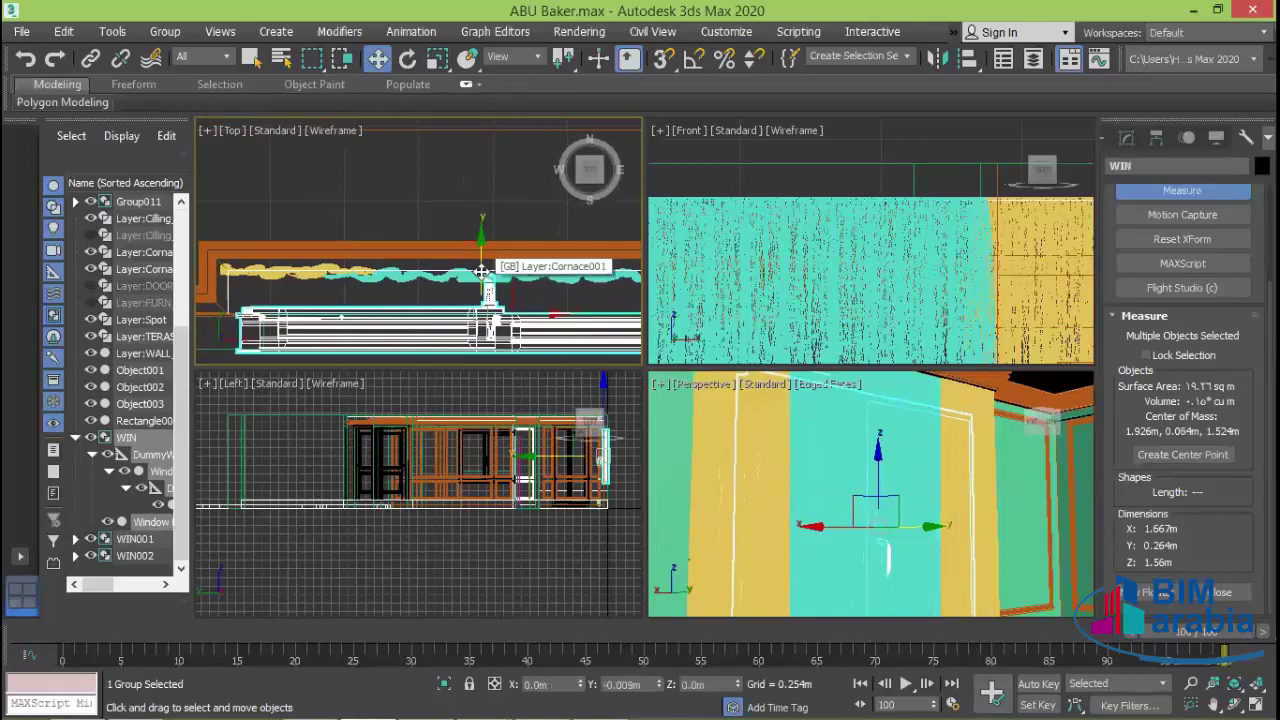
pyautogui.moveTo(481, 270); pyautogui.dragTo(483, 277)
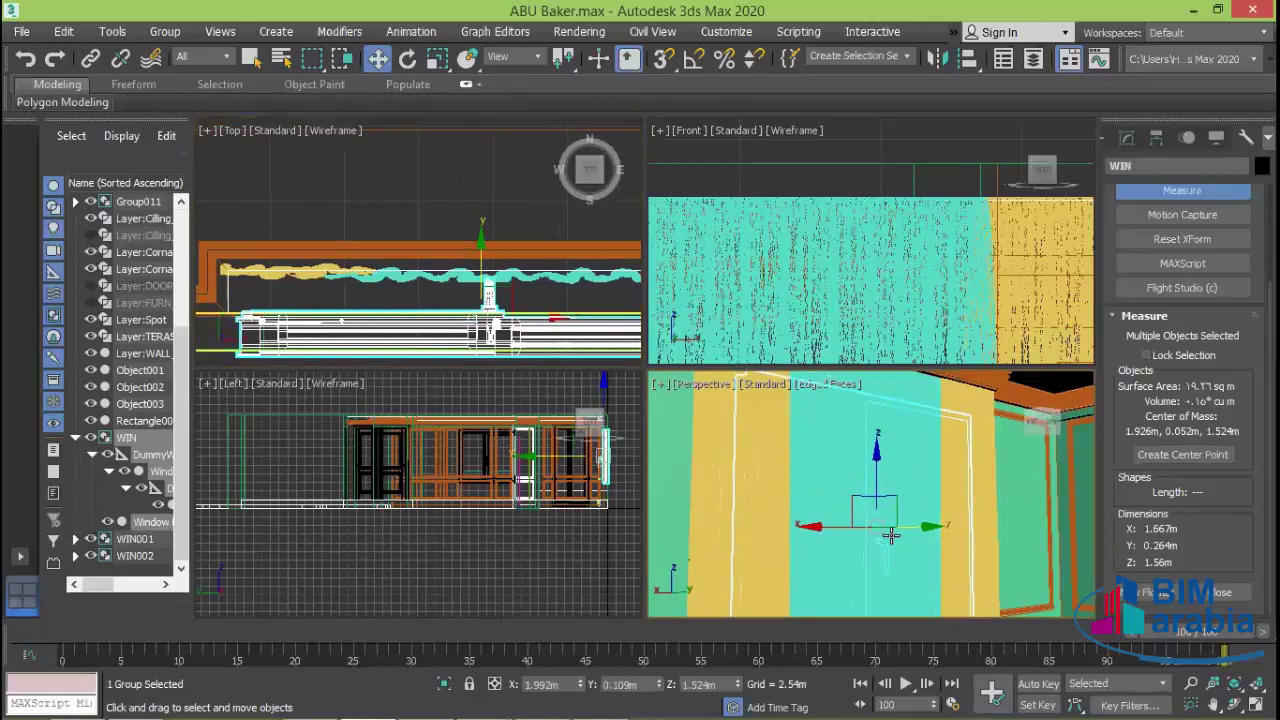
pyautogui.click(960, 555)
pyautogui.click(452, 202)
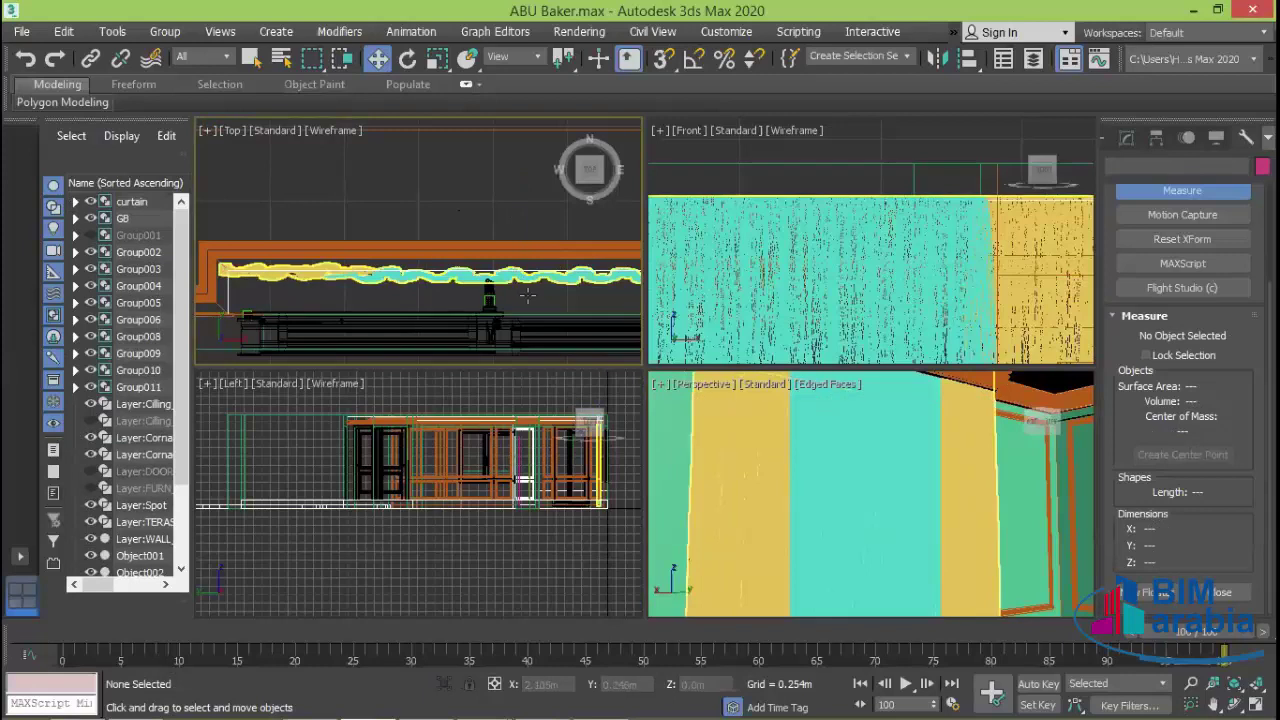
pyautogui.click(530, 292)
# - Maximize the Top viewport and nudge the curtain group slightly along Y
pyautogui.hotkey('alt', 'w')
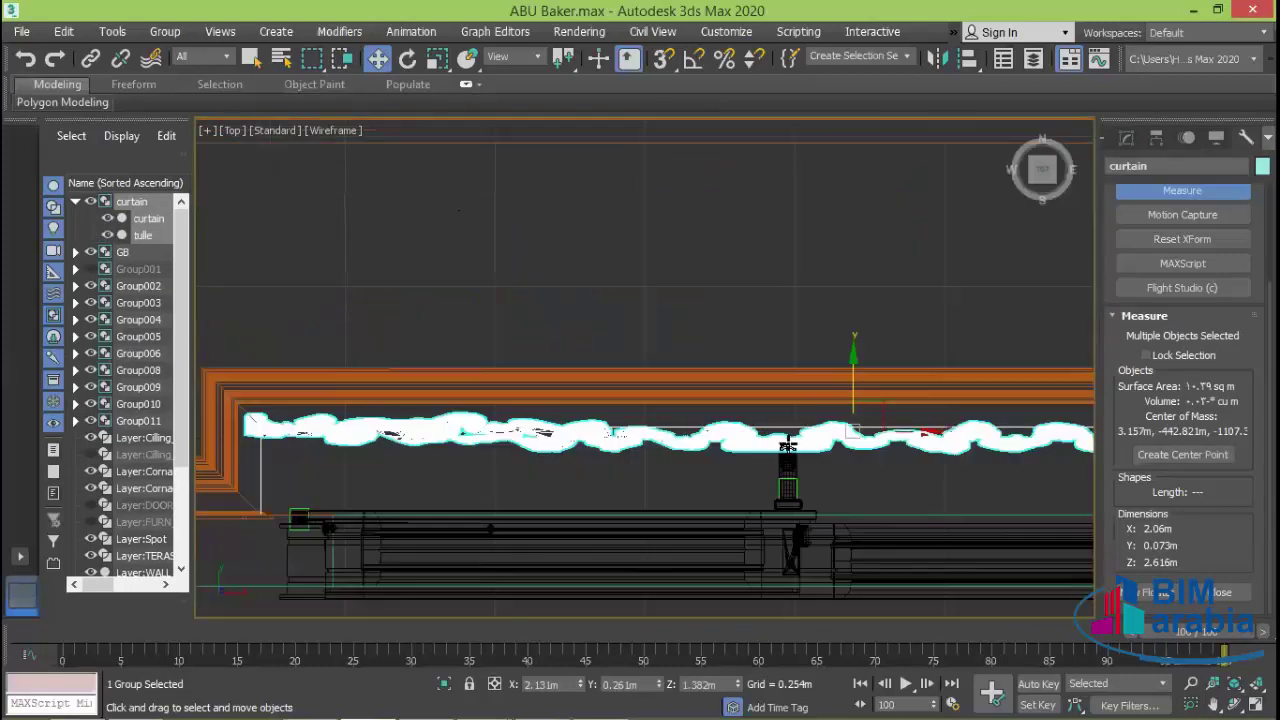
pyautogui.moveTo(890, 470)
pyautogui.mouseDown(button='middle')
pyautogui.moveTo(495, 360)
pyautogui.moveTo(466, 368)
pyautogui.mouseUp(button='middle')
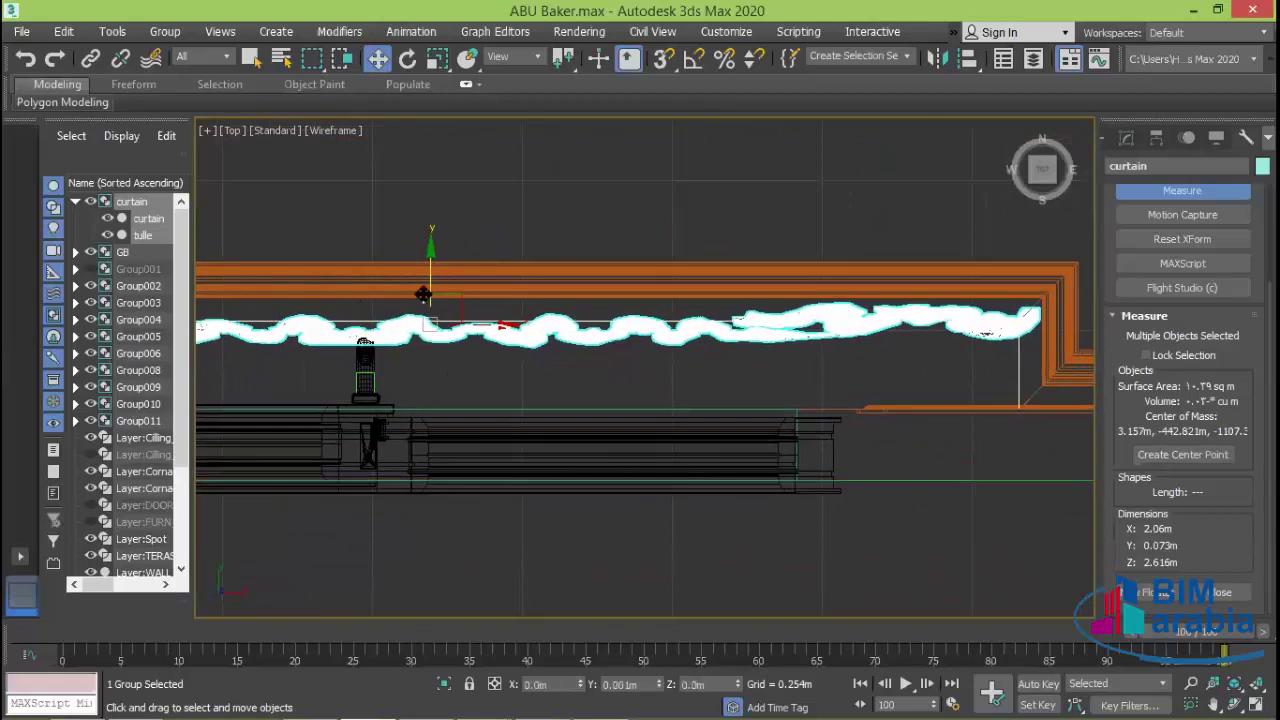
pyautogui.moveTo(427, 296); pyautogui.dragTo(423, 292)
pyautogui.moveTo(540, 238)
pyautogui.mouseDown(button='middle')
pyautogui.moveTo(706, 323)
pyautogui.moveTo(515, 352)
pyautogui.mouseUp(button='middle')
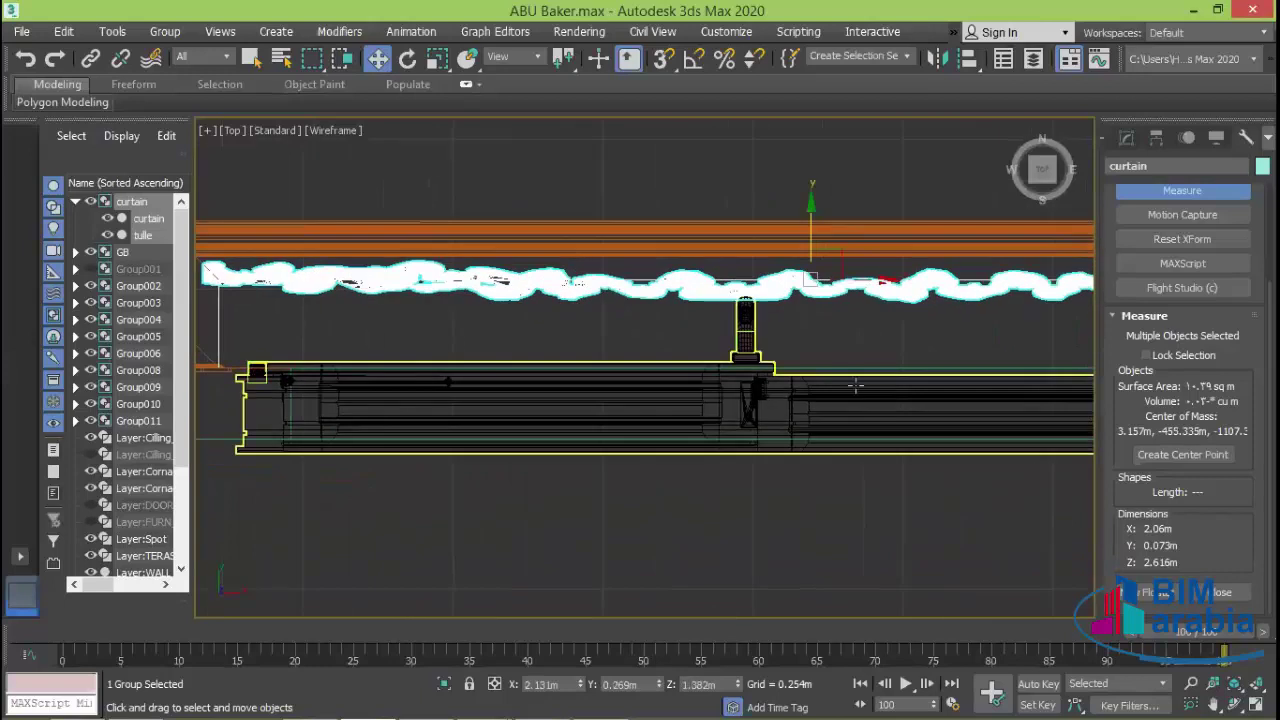
pyautogui.moveTo(851, 380); pyautogui.dragTo(914, 338, button='middle')
# - Shift-drag the curtain group up toward the upper wall to clone it as curtain001
pyautogui.click(843, 300)
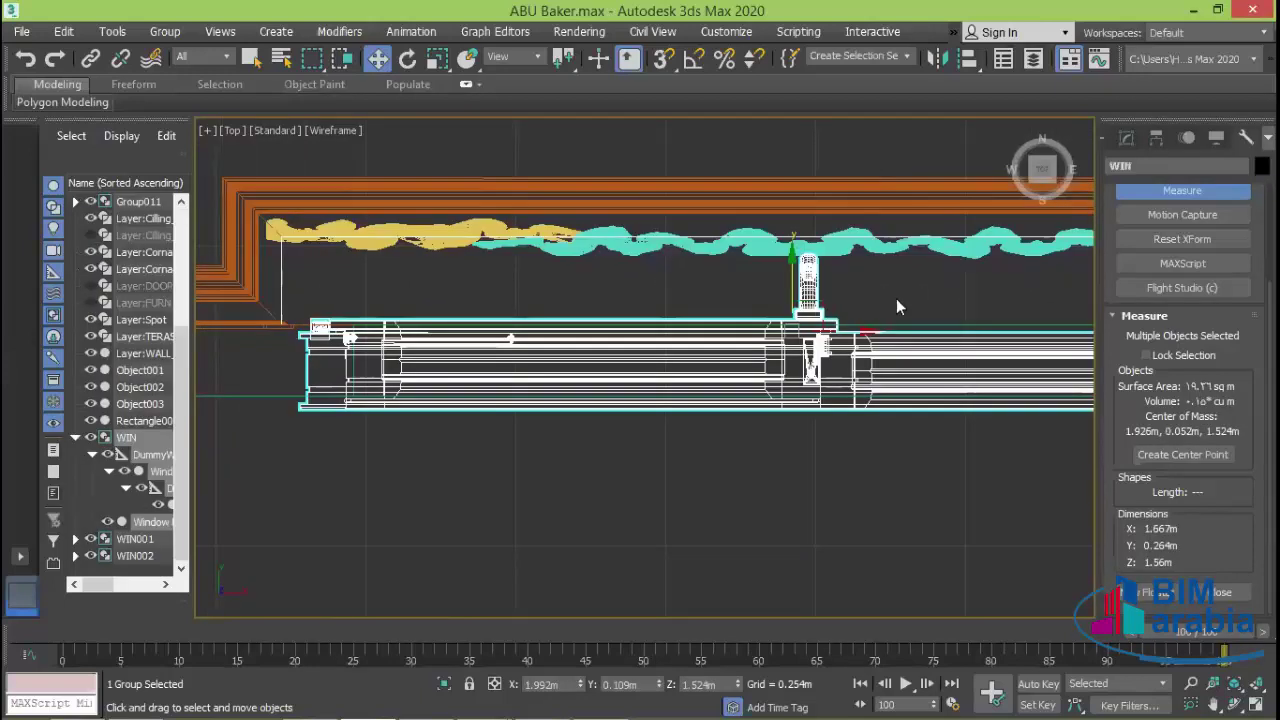
pyautogui.click(941, 300)
pyautogui.scroll(-5, 945, 330)
pyautogui.scroll(-2, 755, 404)
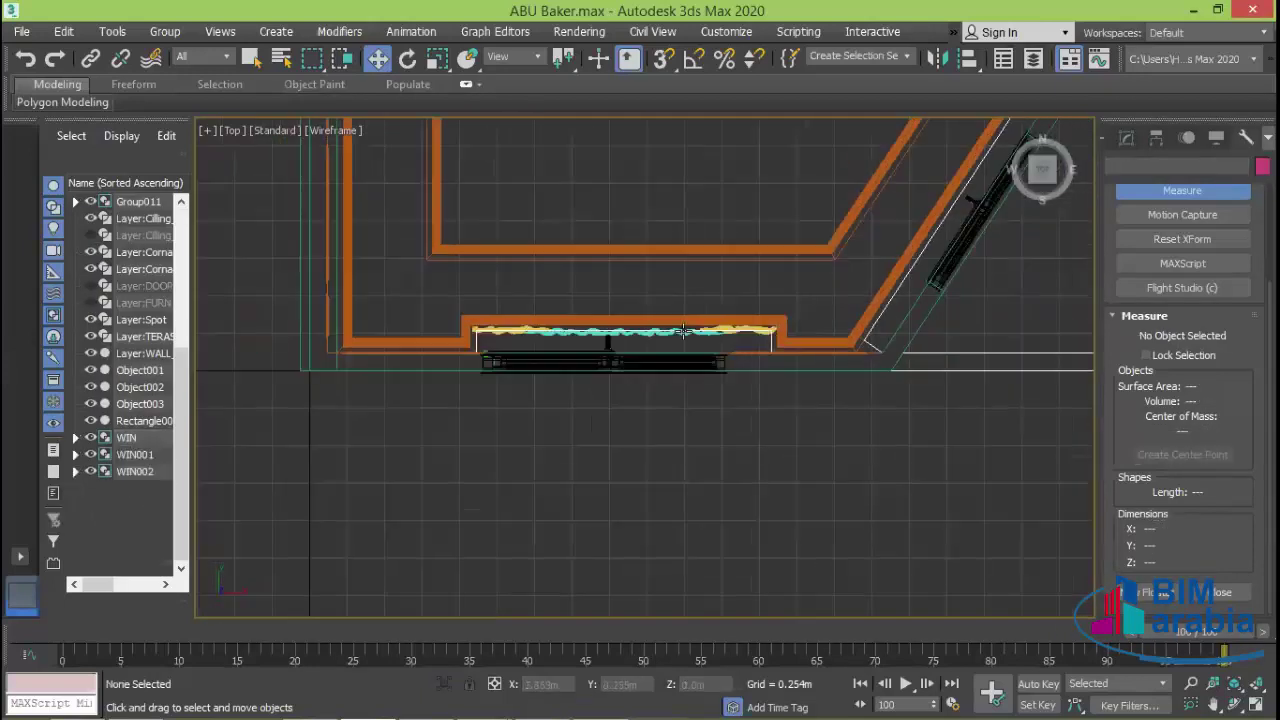
pyautogui.click(678, 330)
pyautogui.scroll(-2, 776, 488)
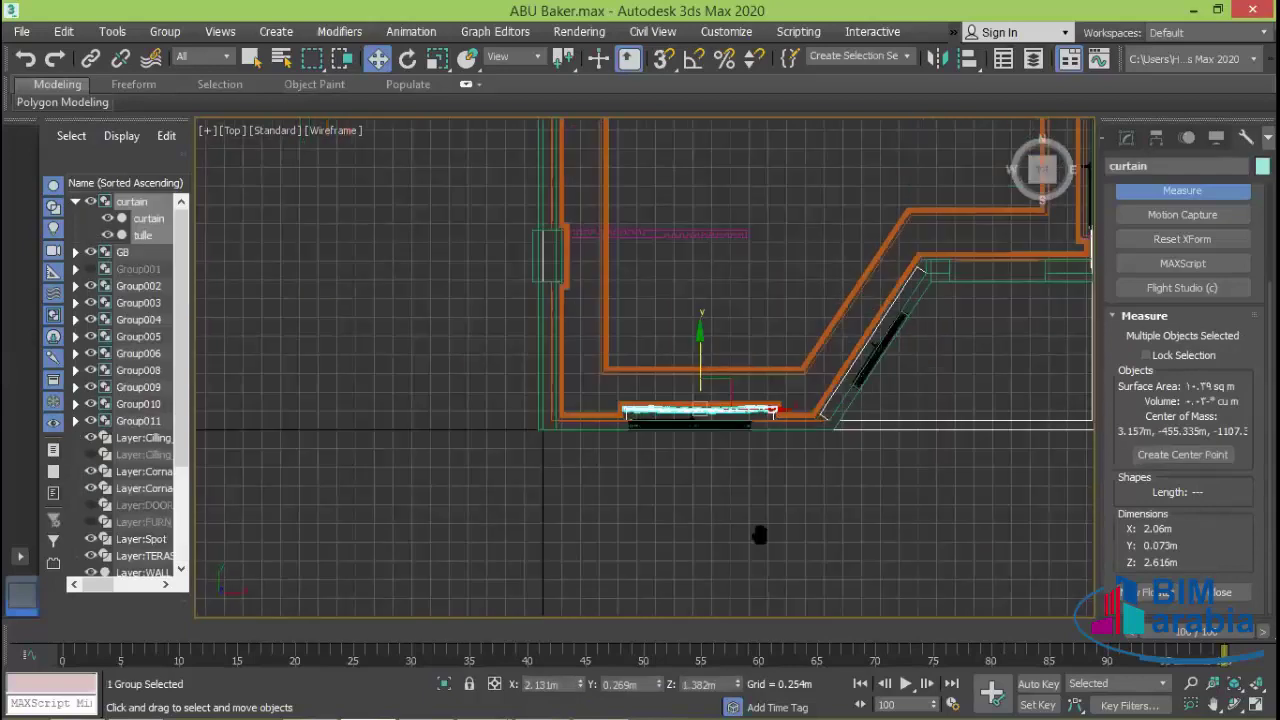
pyautogui.scroll(-2, 761, 489)
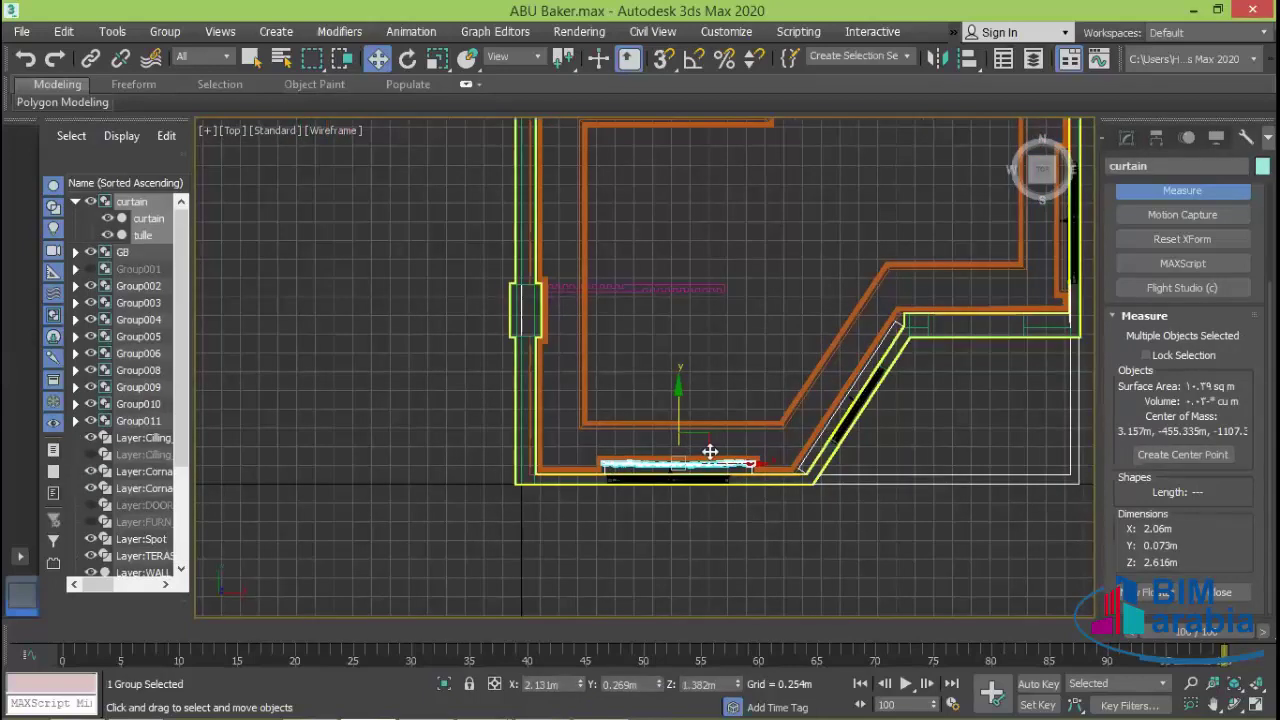
pyautogui.moveTo(683, 388)
pyautogui.keyDown('shift'); pyautogui.mouseDown()
pyautogui.moveTo(709, 222)
pyautogui.moveTo(710, 251)
pyautogui.mouseUp(); pyautogui.keyUp('shift')
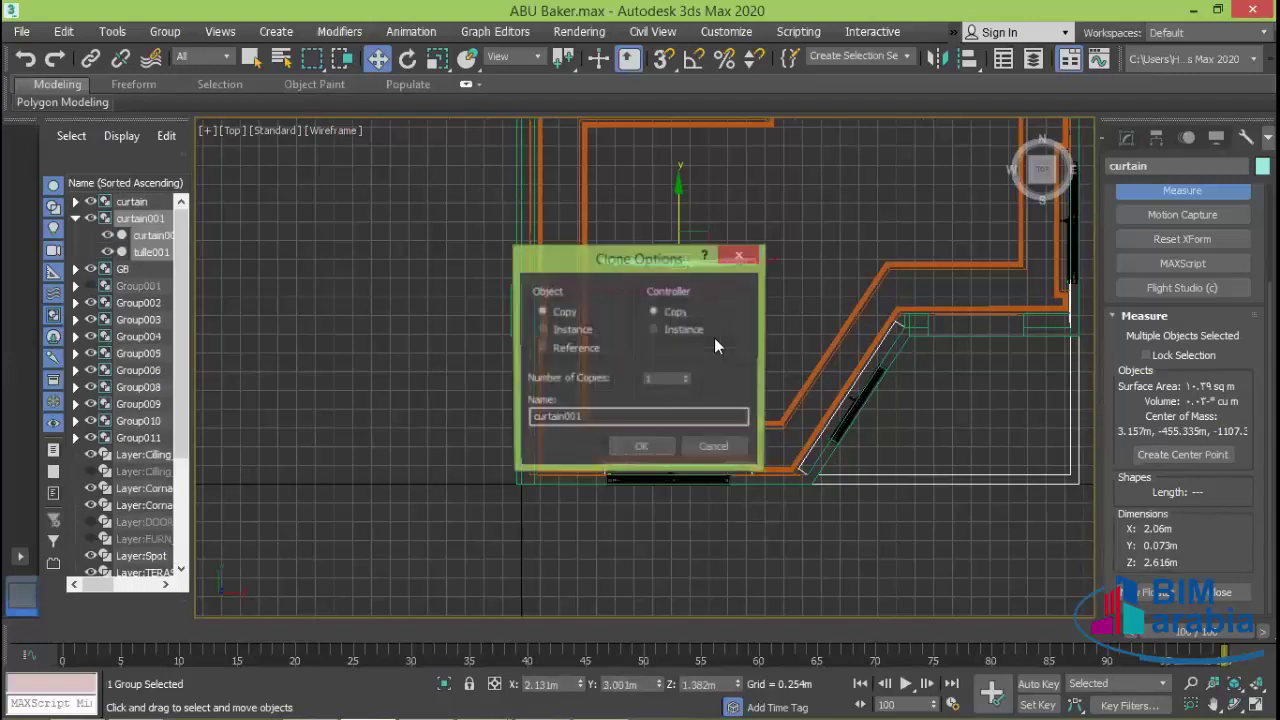
# - Confirm curtain001 as a Copy, rotate it 90° with Angle Snap, and move it toward the right wall
pyautogui.click(640, 450)
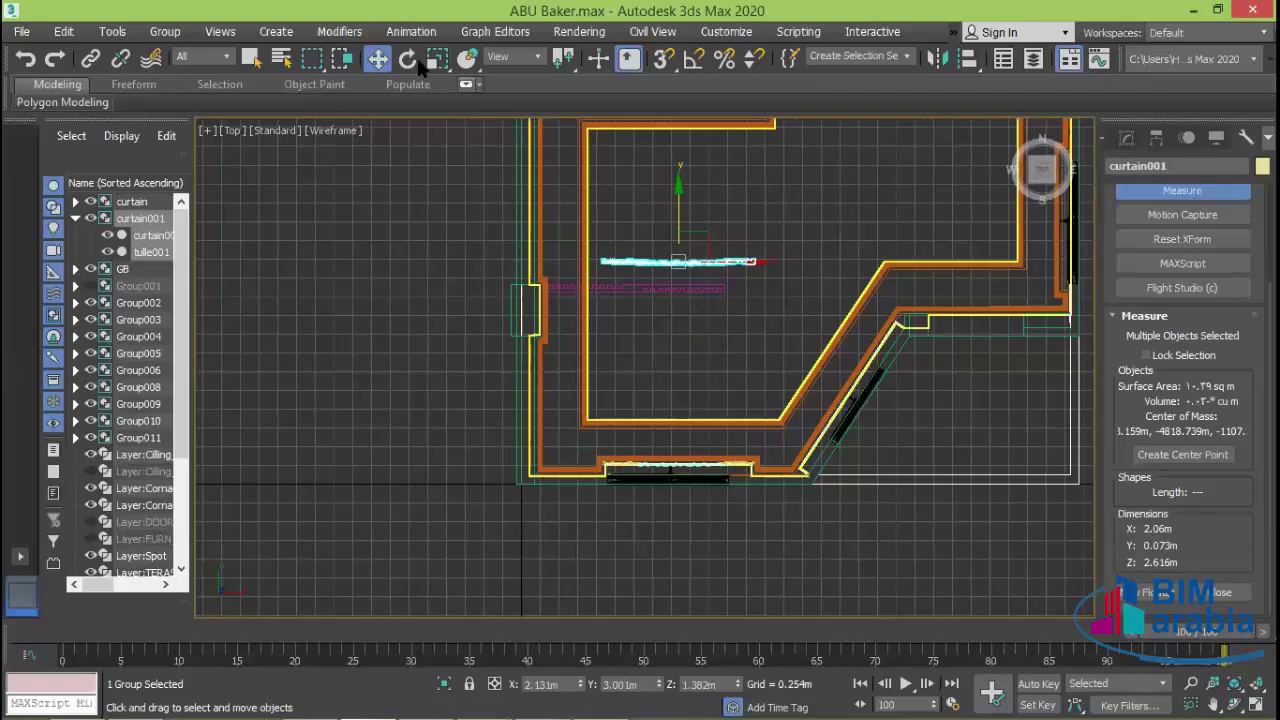
pyautogui.press('e')
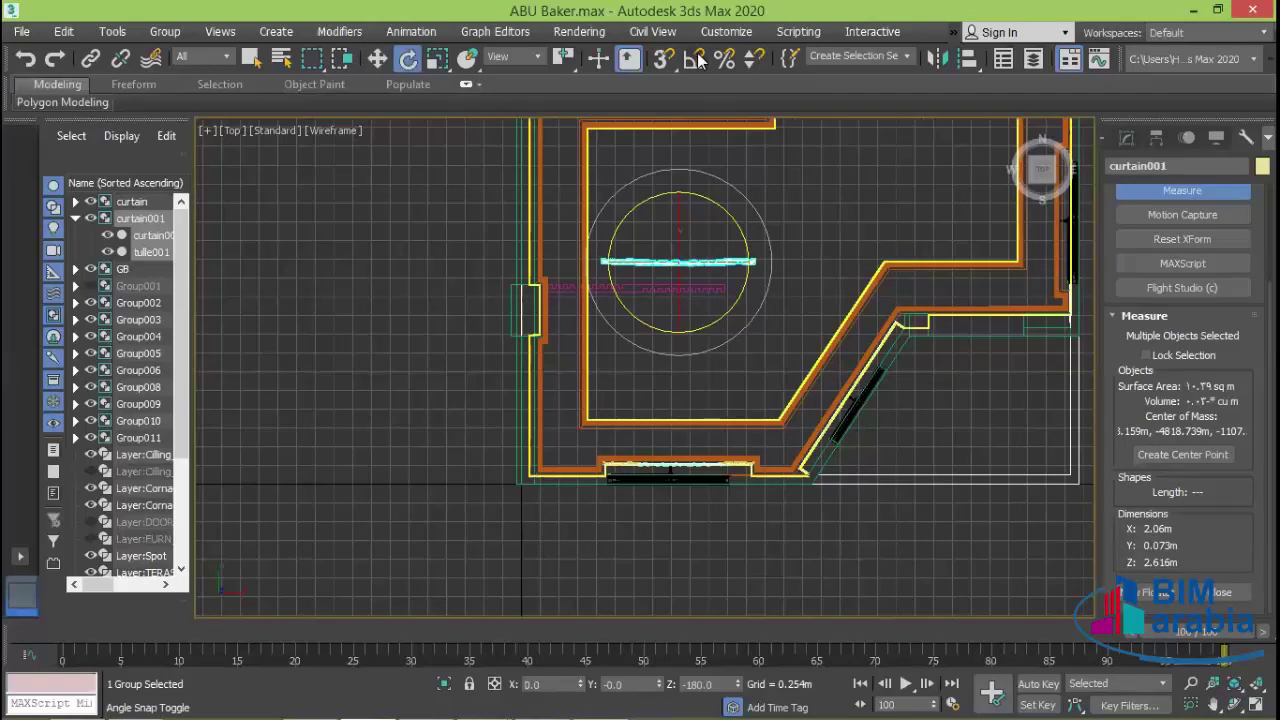
pyautogui.press('a')
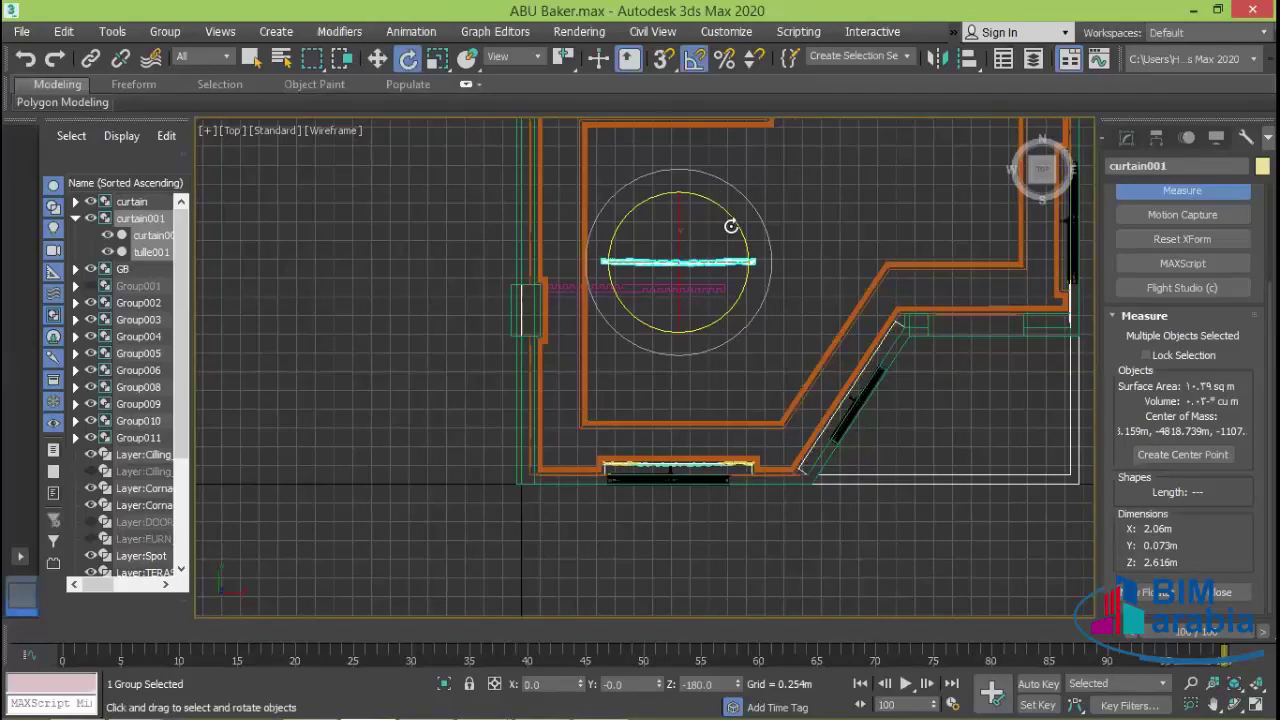
pyautogui.moveTo(729, 204); pyautogui.dragTo(733, 209)
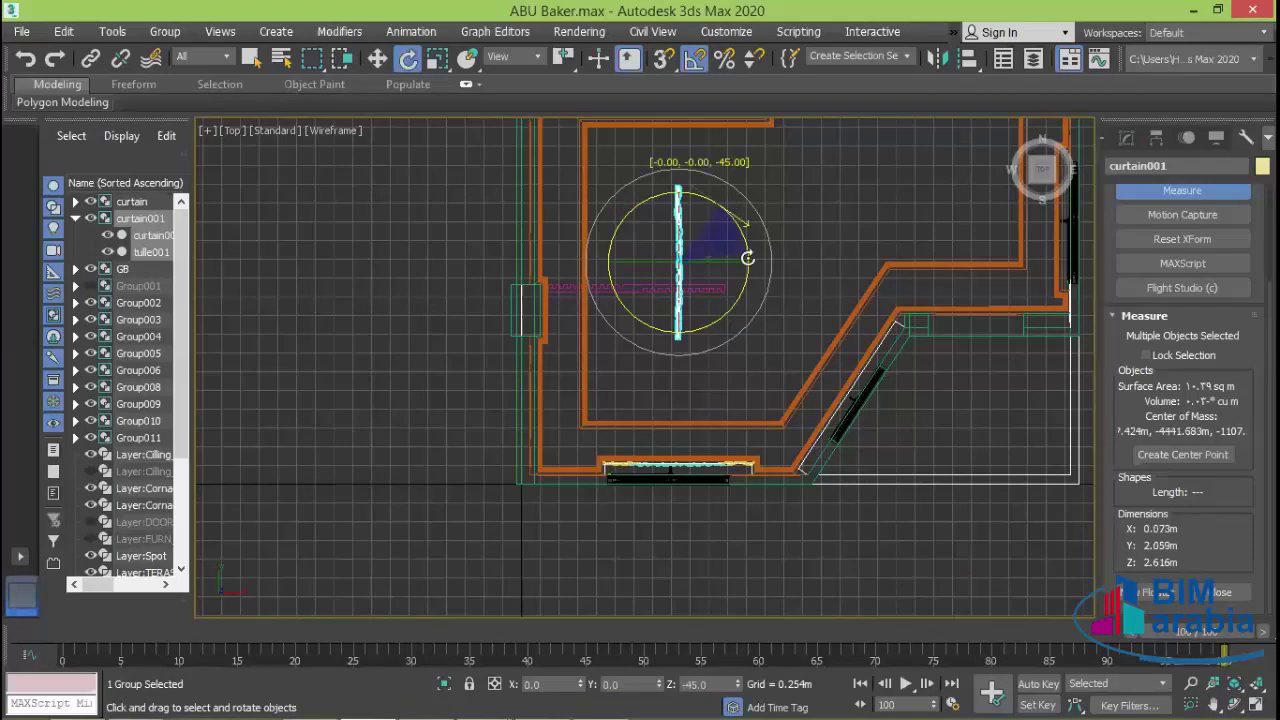
pyautogui.press('w')
pyautogui.moveTo(745, 262); pyautogui.dragTo(950, 343)
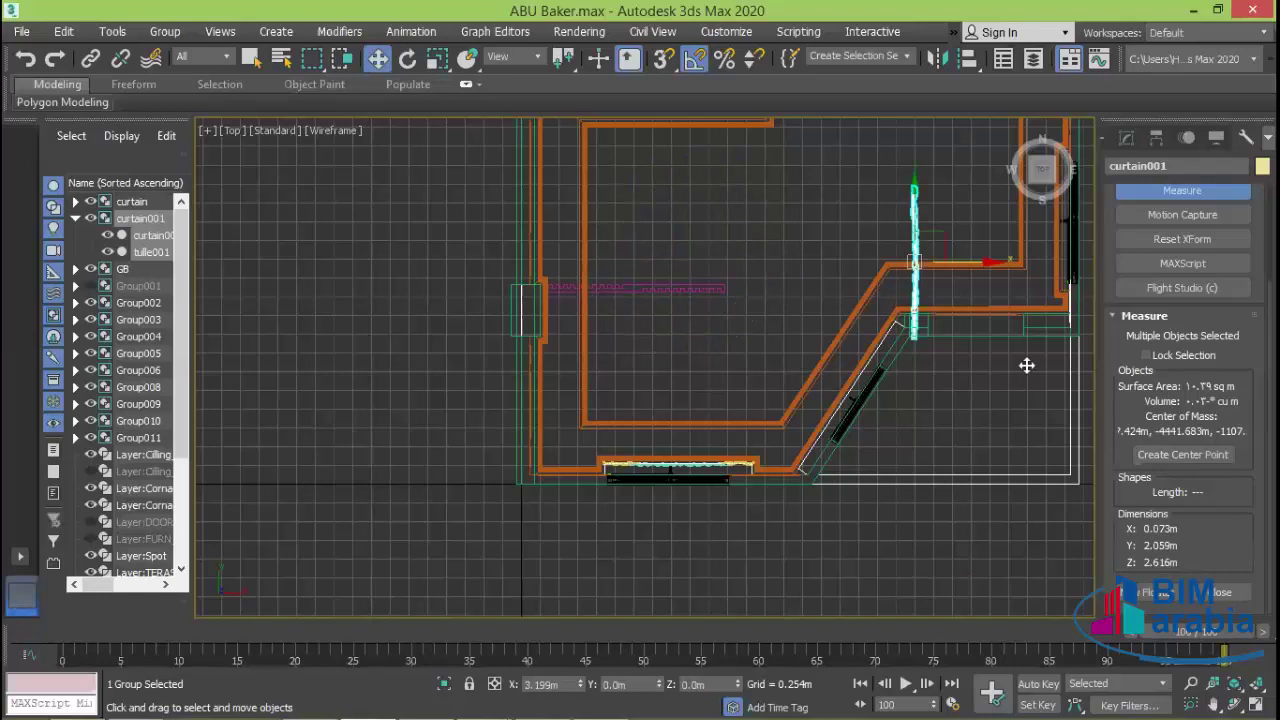
# - Slide curtain001 along X and Y until it sits flush against the right-wall window frame
pyautogui.moveTo(950, 343); pyautogui.dragTo(850, 383, button='middle')
pyautogui.scroll(2, 850, 383)
pyautogui.scroll(2, 820, 311)
pyautogui.moveTo(820, 311)
pyautogui.mouseDown()
pyautogui.moveTo(960, 286)
pyautogui.moveTo(1000, 343)
pyautogui.mouseUp()
pyautogui.scroll(2, 941, 424)
pyautogui.scroll(2, 960, 437)
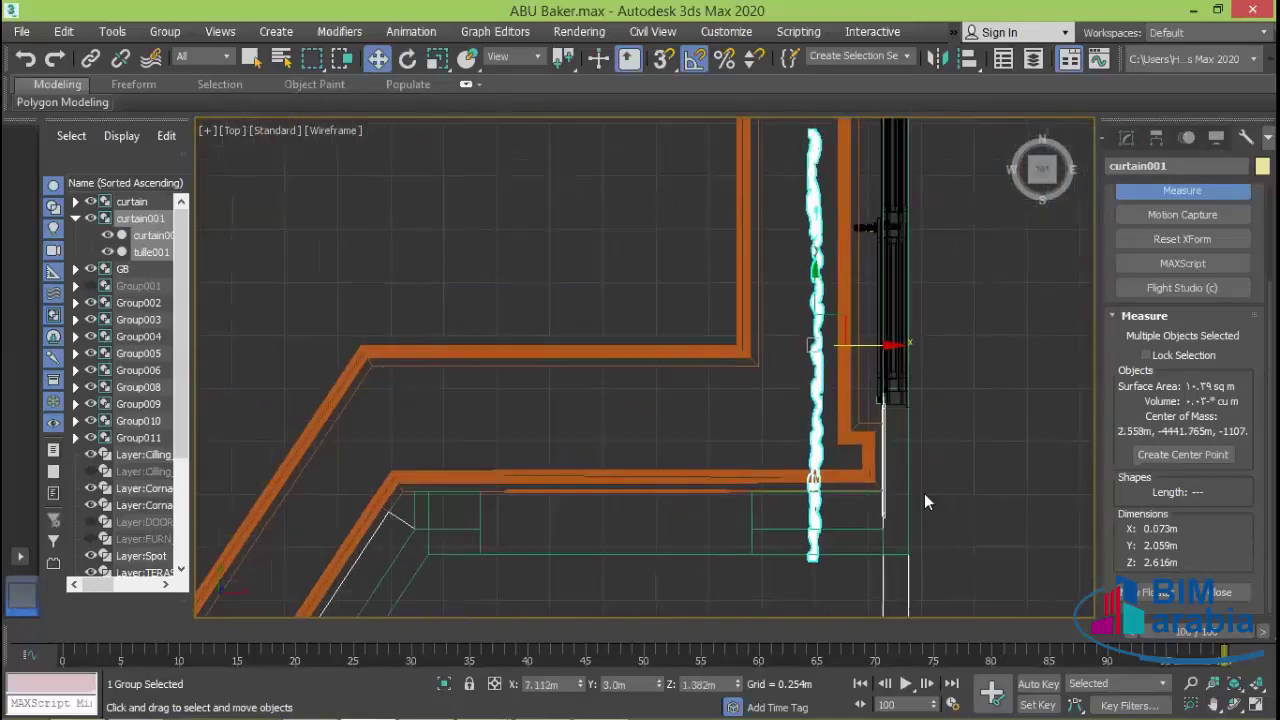
pyautogui.scroll(1, 924, 493)
pyautogui.moveTo(803, 310)
pyautogui.mouseDown()
pyautogui.moveTo(826, 206)
pyautogui.moveTo(914, 271)
pyautogui.mouseUp()
pyautogui.moveTo(914, 271)
pyautogui.mouseDown(button='middle')
pyautogui.moveTo(943, 429)
pyautogui.moveTo(967, 318)
pyautogui.moveTo(923, 343)
pyautogui.moveTo(823, 349)
pyautogui.moveTo(797, 326)
pyautogui.mouseUp(button='middle')
pyautogui.moveTo(797, 326); pyautogui.dragTo(848, 327)
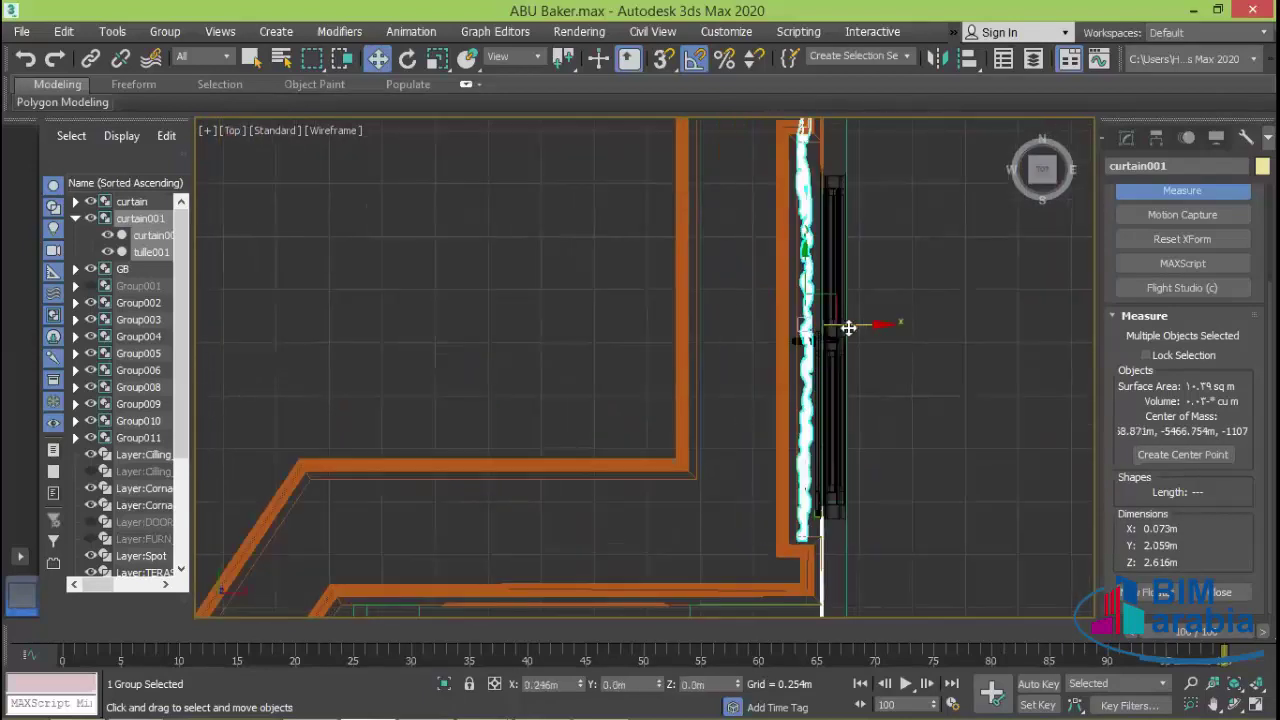
pyautogui.moveTo(938, 355); pyautogui.dragTo(900, 383, button='middle')
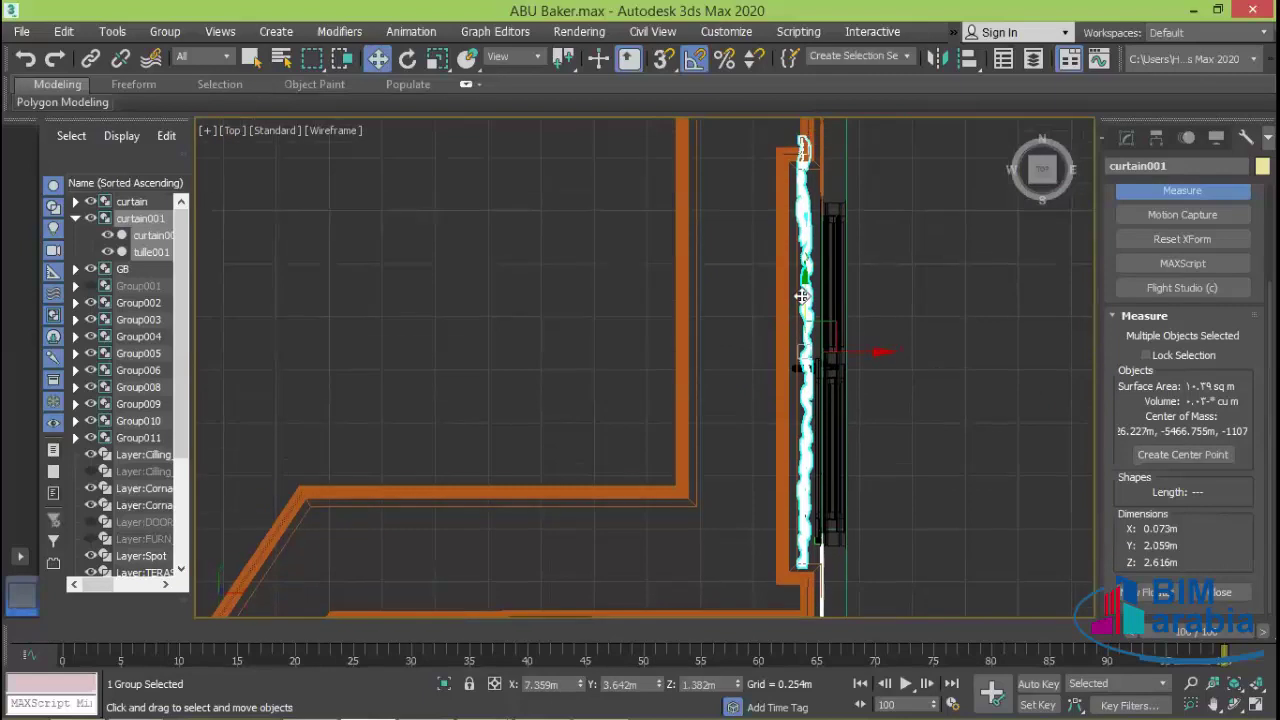
pyautogui.moveTo(805, 298); pyautogui.dragTo(809, 310)
# - Scale curtain001 along Y to about 88% so it is 1.836 m long
pyautogui.click(437, 58)
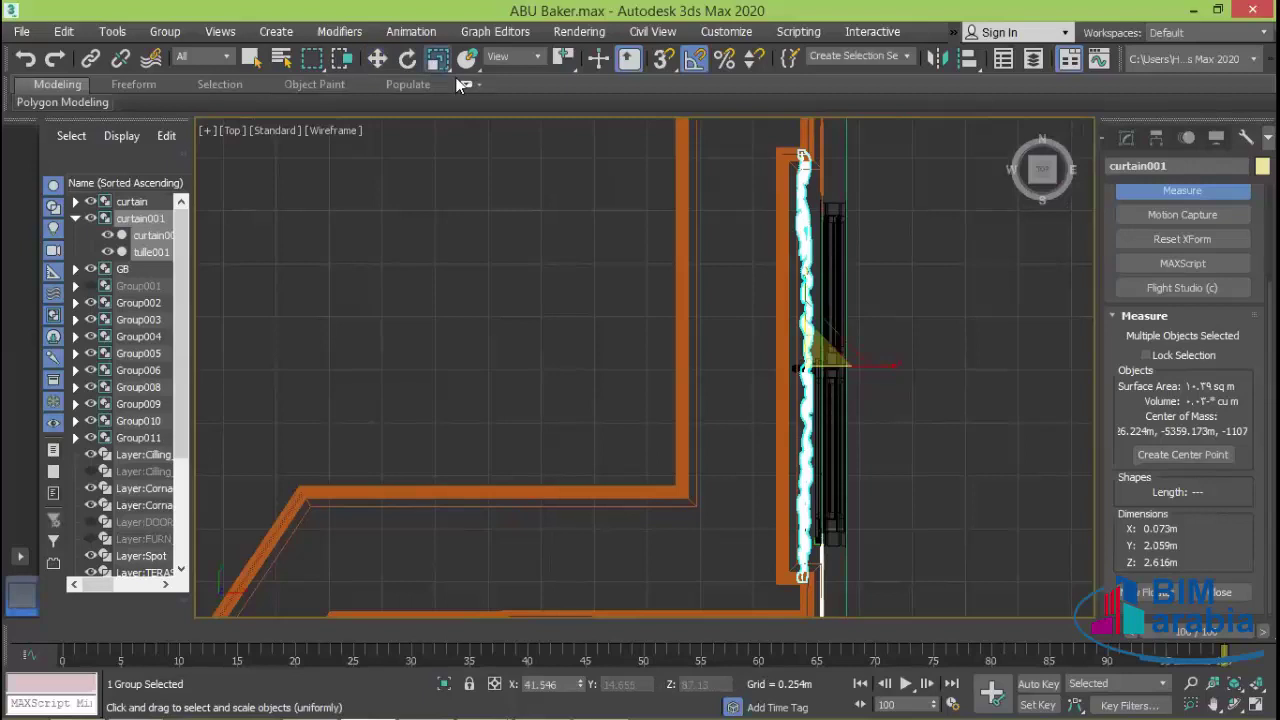
pyautogui.press('r')
pyautogui.moveTo(805, 277); pyautogui.dragTo(805, 285)
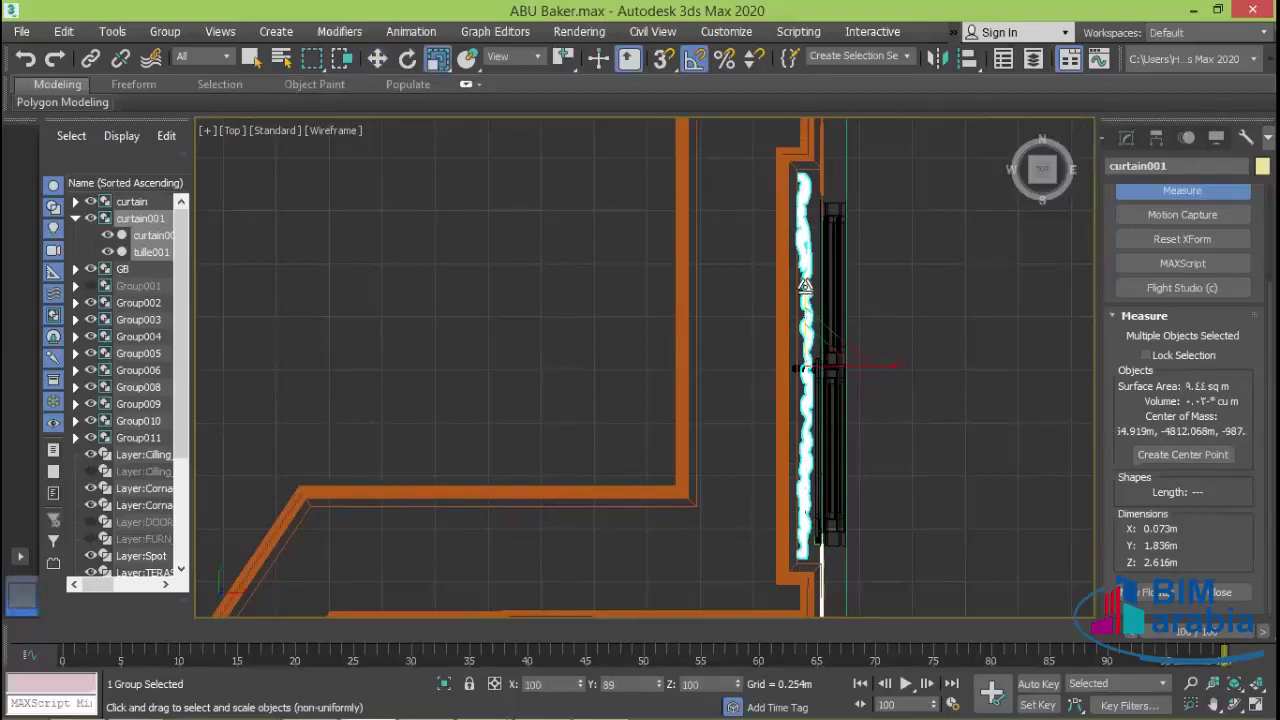
pyautogui.click(384, 60)
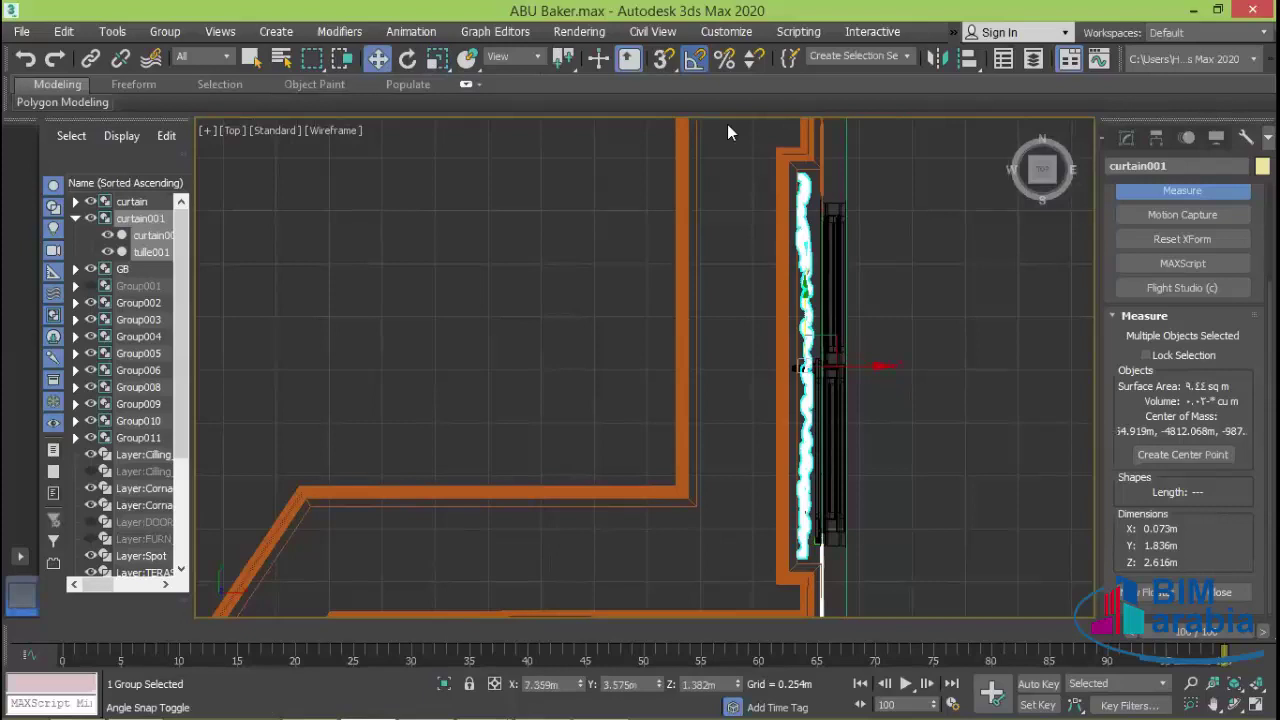
# - Nudge curtain001 left to X 7.31 m and shift the WIN001 window slightly right
pyautogui.moveTo(862, 372); pyautogui.dragTo(888, 400, button='middle')
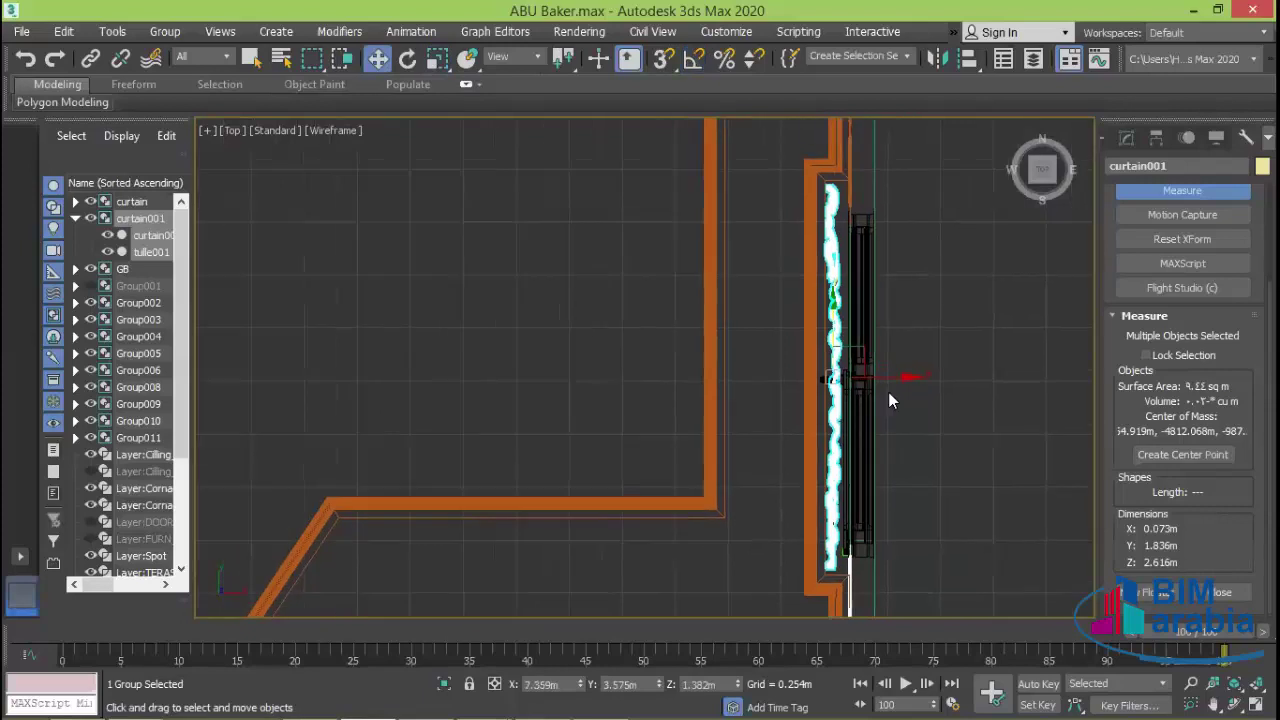
pyautogui.scroll(3, 888, 400)
pyautogui.moveTo(831, 363); pyautogui.dragTo(817, 362)
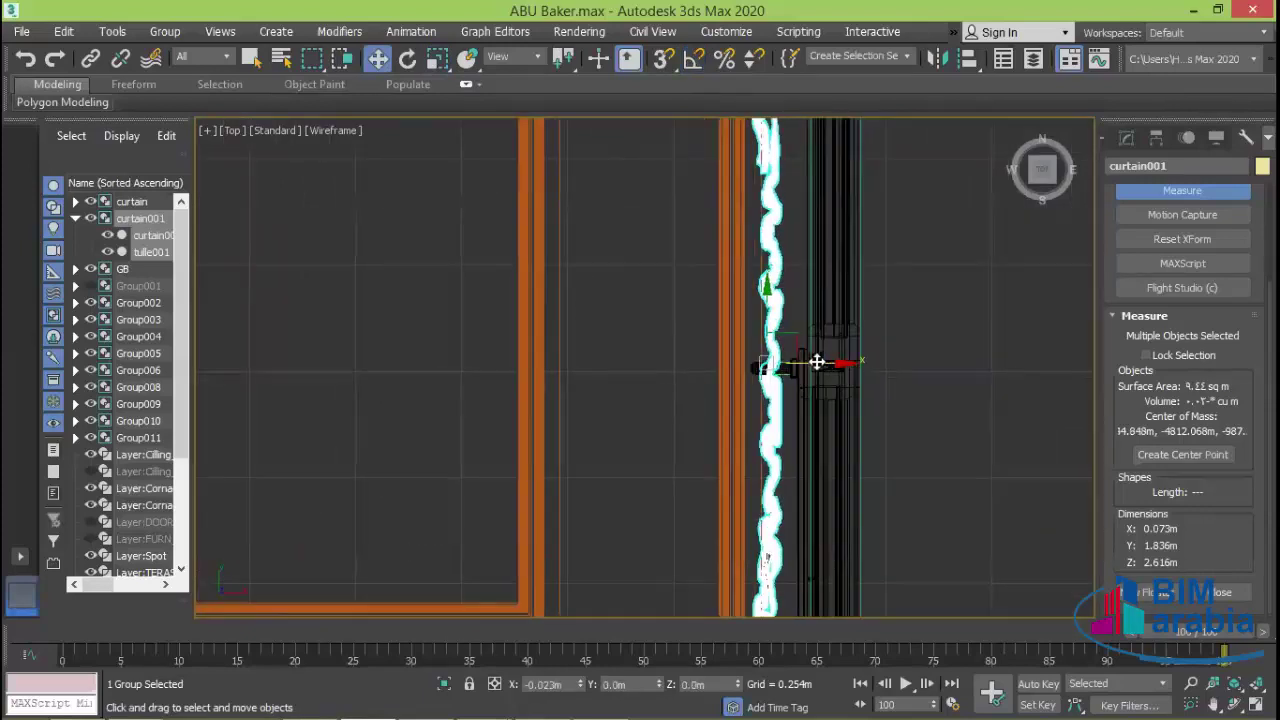
pyautogui.scroll(-2, 930, 365)
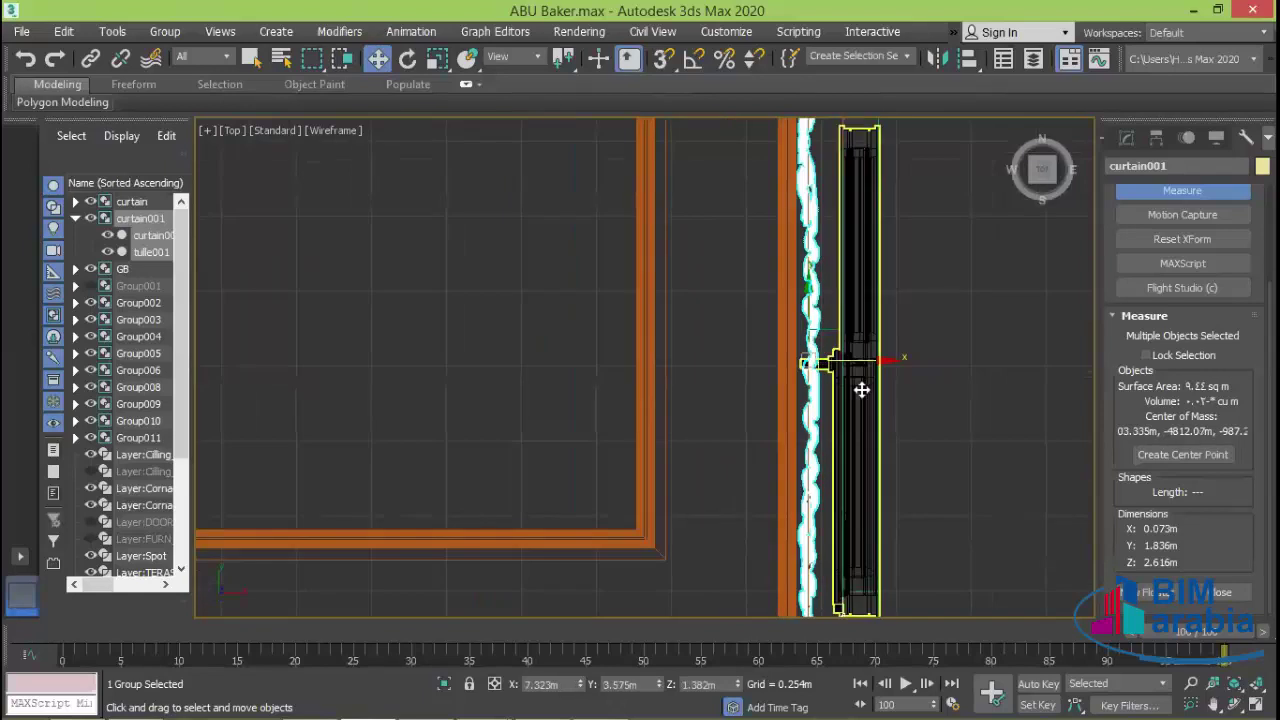
pyautogui.click(886, 378)
pyautogui.moveTo(891, 372); pyautogui.dragTo(897, 372)
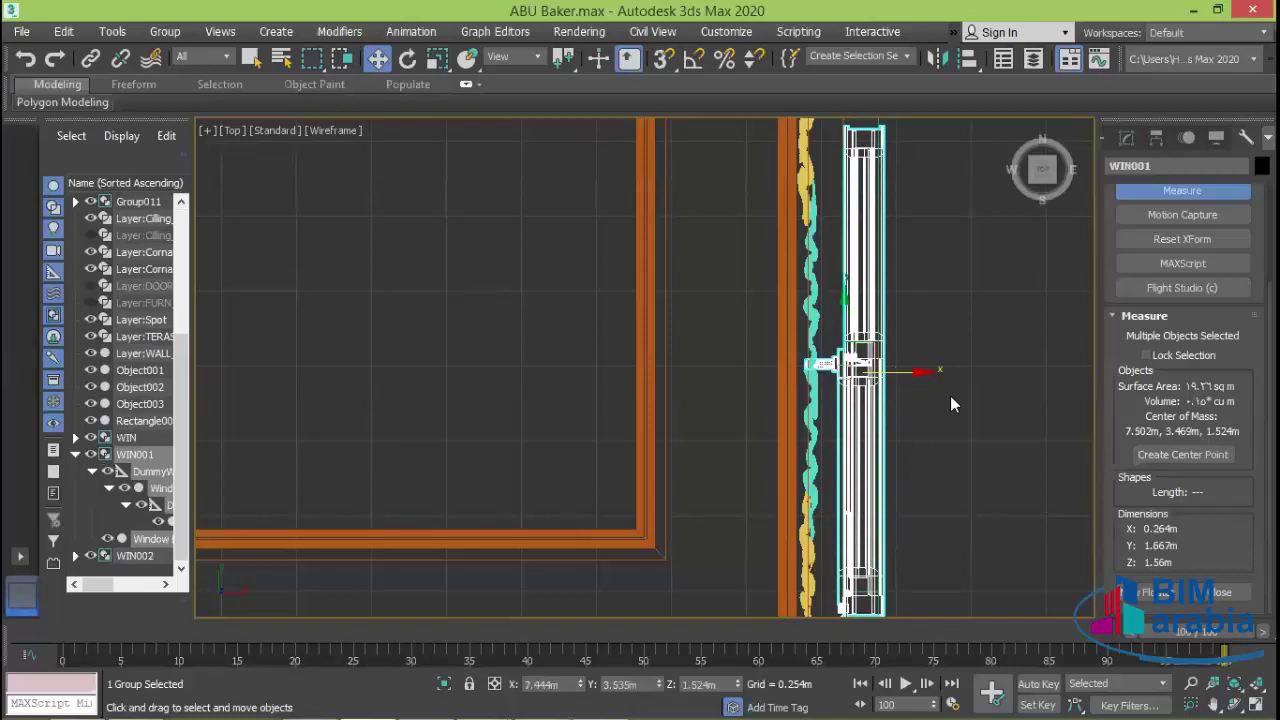
pyautogui.click(903, 414)
pyautogui.click(814, 366)
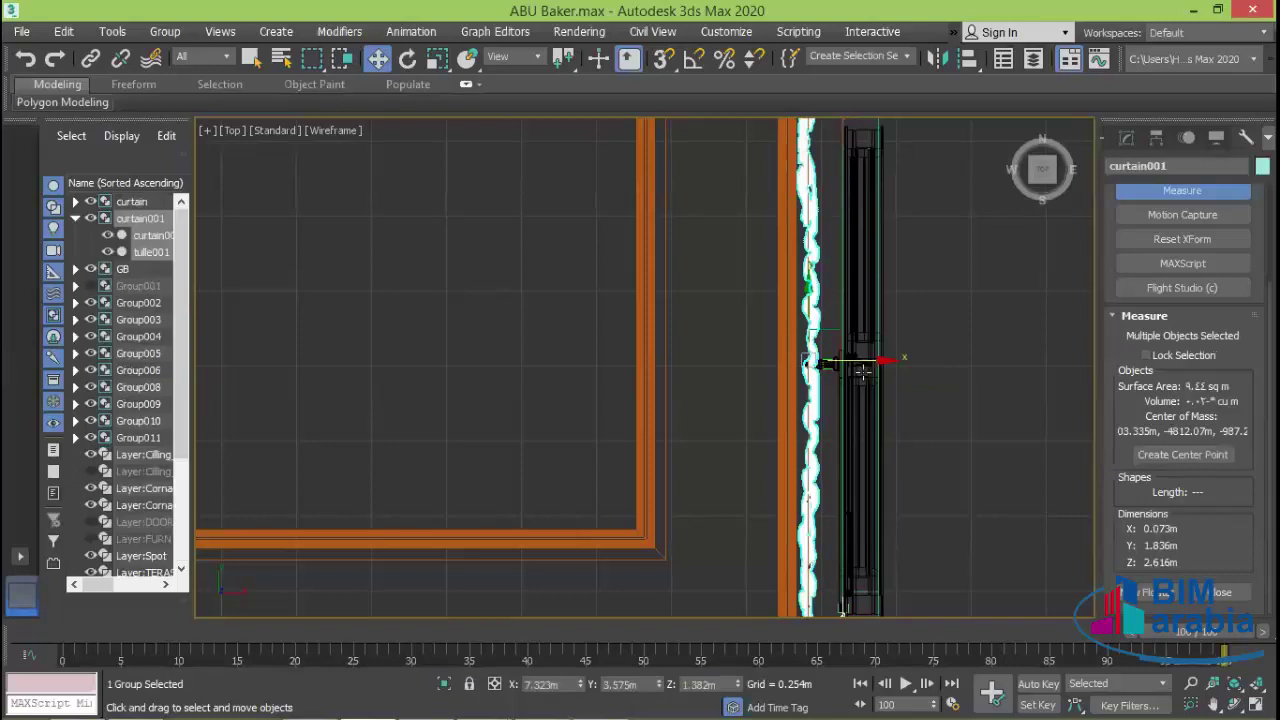
# - Zoom out to the whole floor plan and select the curtain group at the bottom wall
pyautogui.click(971, 399)
pyautogui.scroll(-3, 971, 399)
pyautogui.scroll(-2, 1005, 426)
pyautogui.moveTo(918, 341); pyautogui.dragTo(838, 265, button='middle')
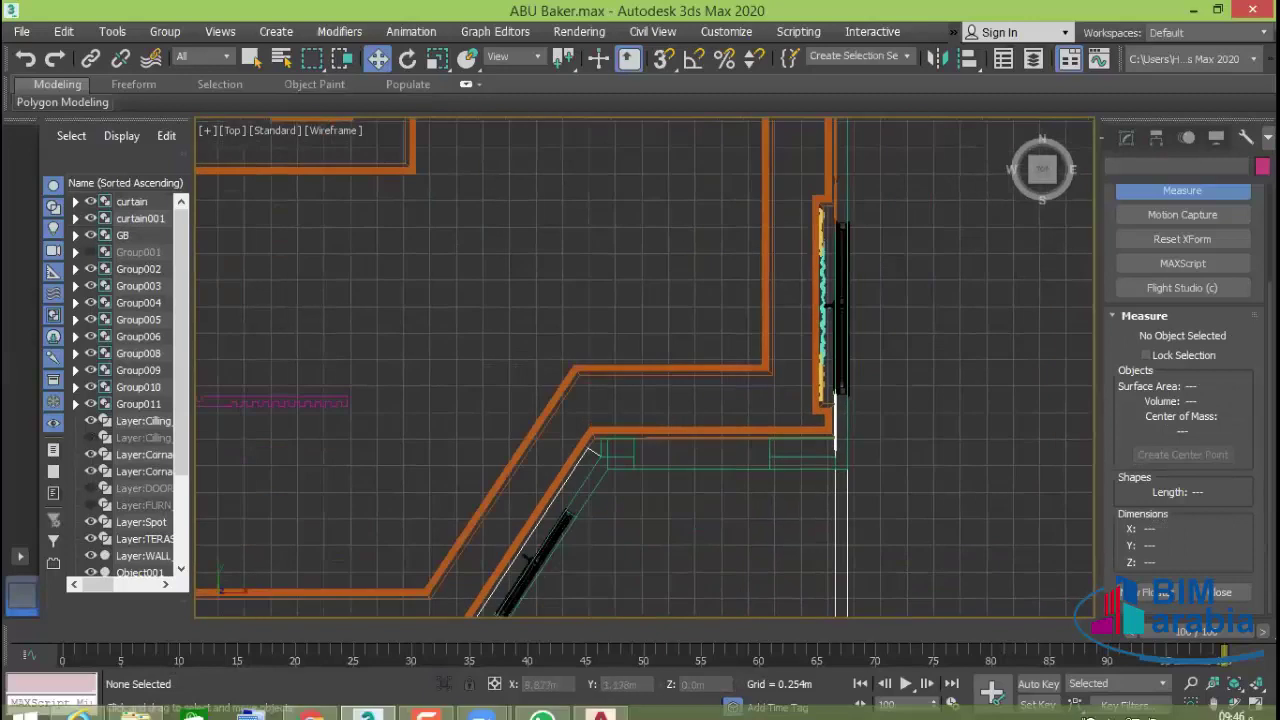
pyautogui.scroll(-3, 909, 491)
pyautogui.moveTo(934, 437); pyautogui.dragTo(994, 340, button='middle')
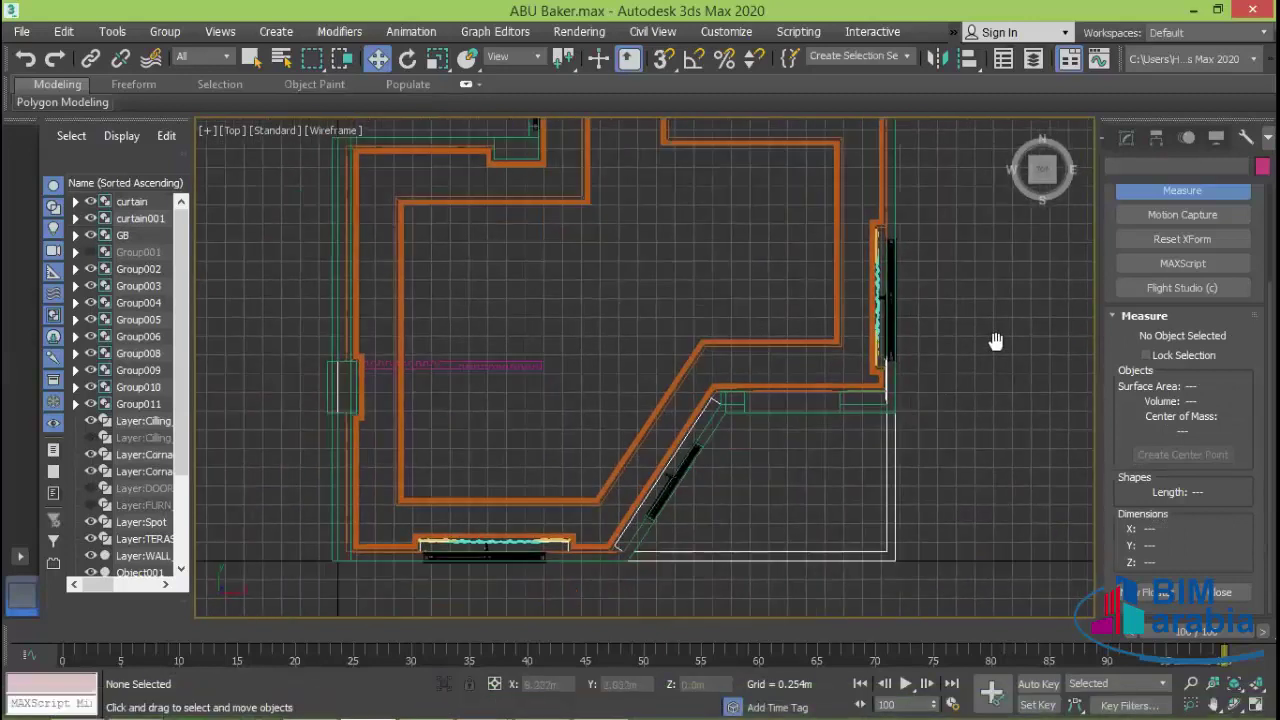
pyautogui.scroll(2, 994, 340)
pyautogui.scroll(1, 791, 480)
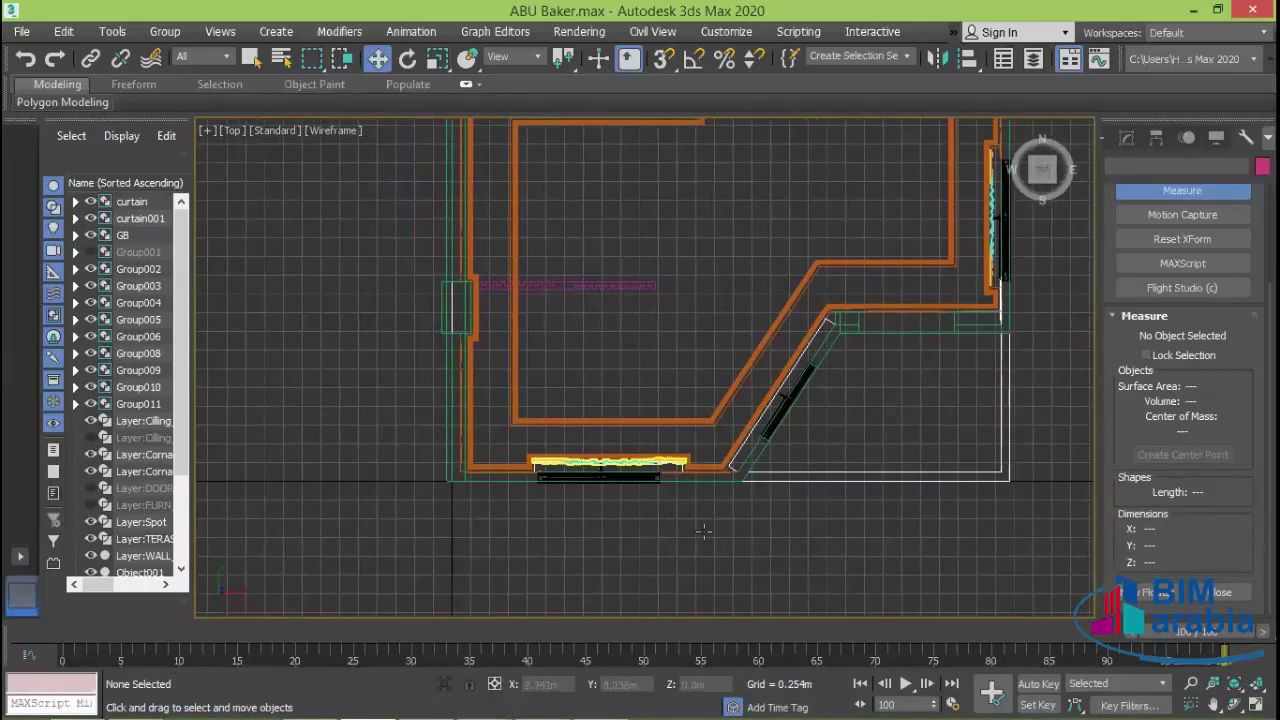
pyautogui.click(660, 463)
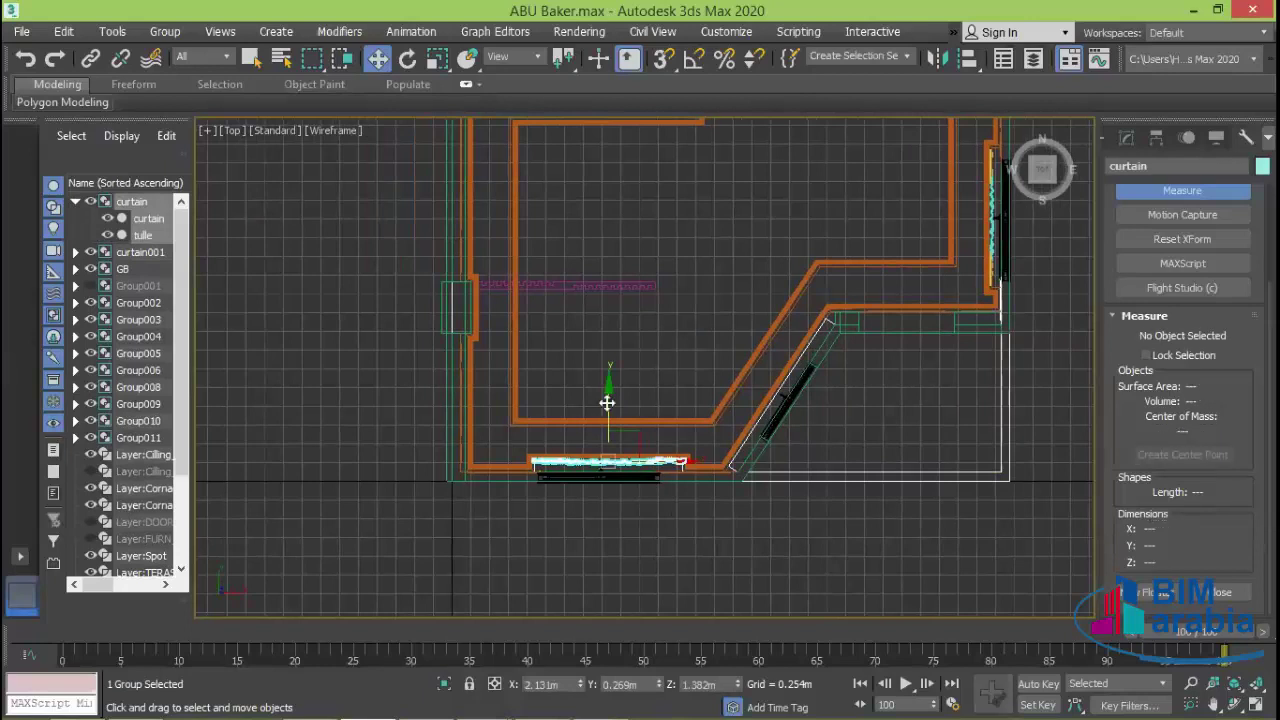
# - Clone the bottom curtain as curtain003, angle it to the diagonal wall, and move it to that window
pyautogui.moveTo(608, 394); pyautogui.dragTo(622, 279)
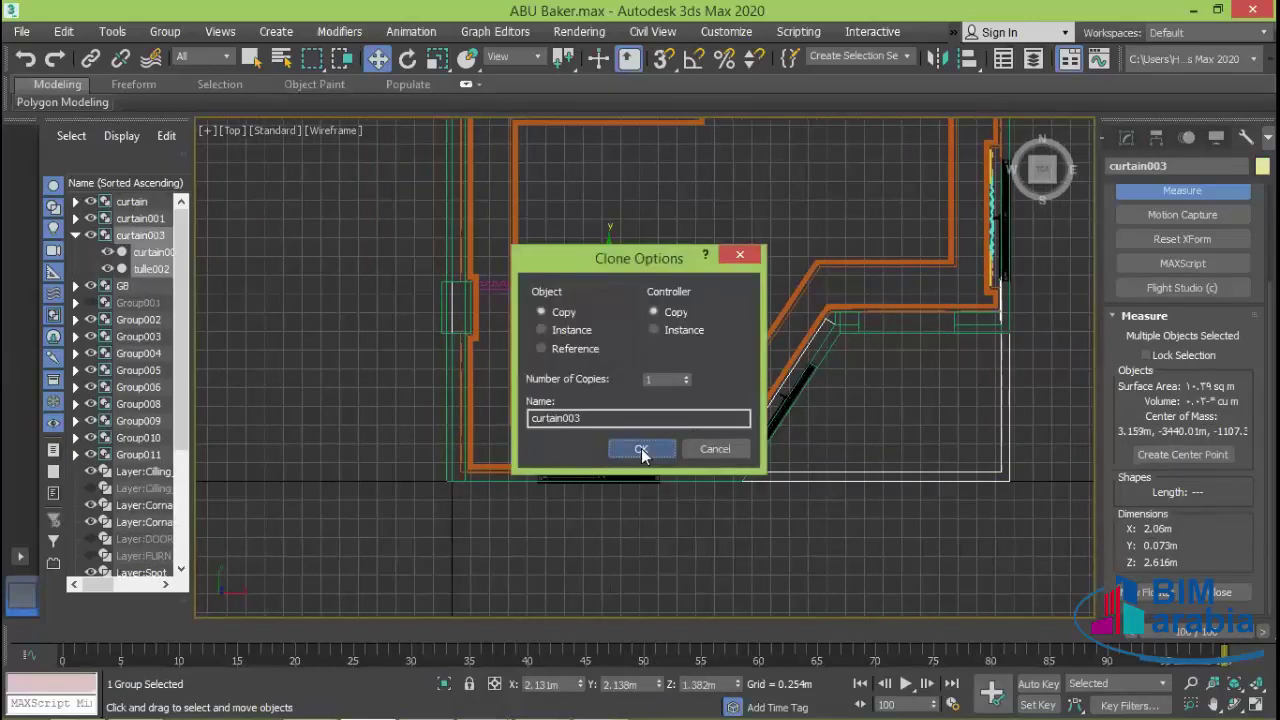
pyautogui.click(641, 449)
pyautogui.click(408, 59)
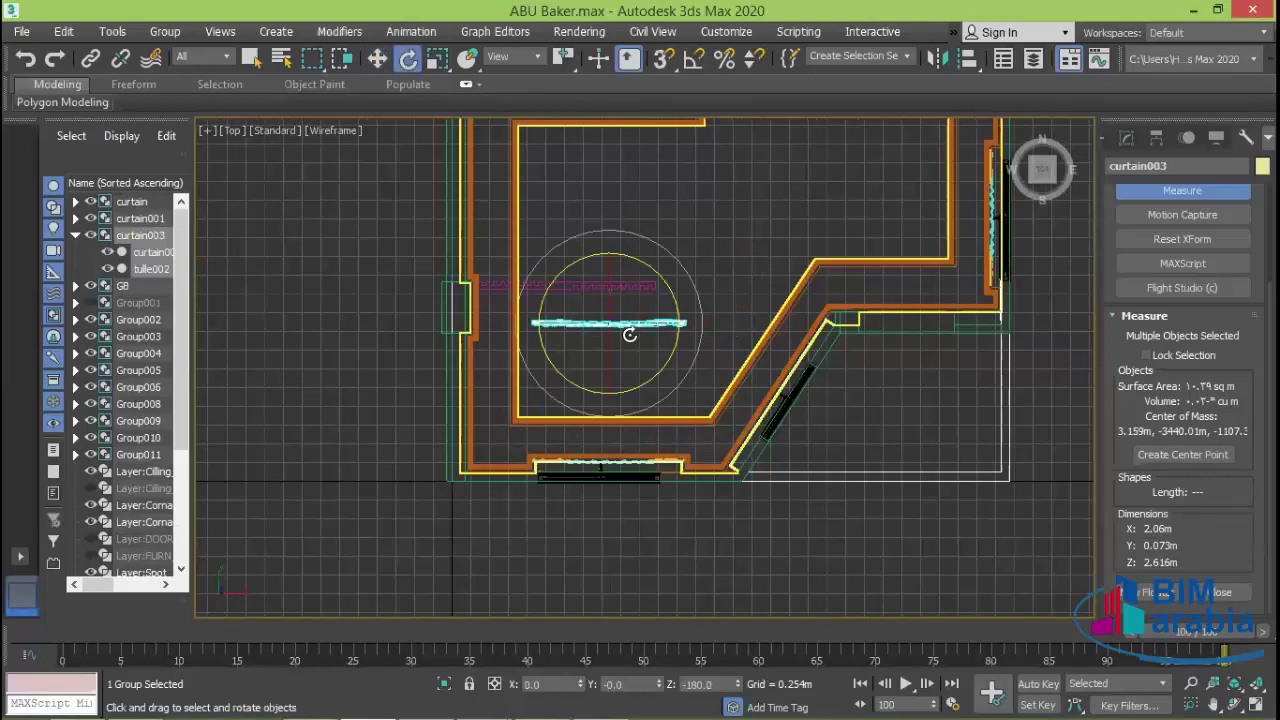
pyautogui.moveTo(676, 327); pyautogui.dragTo(729, 417)
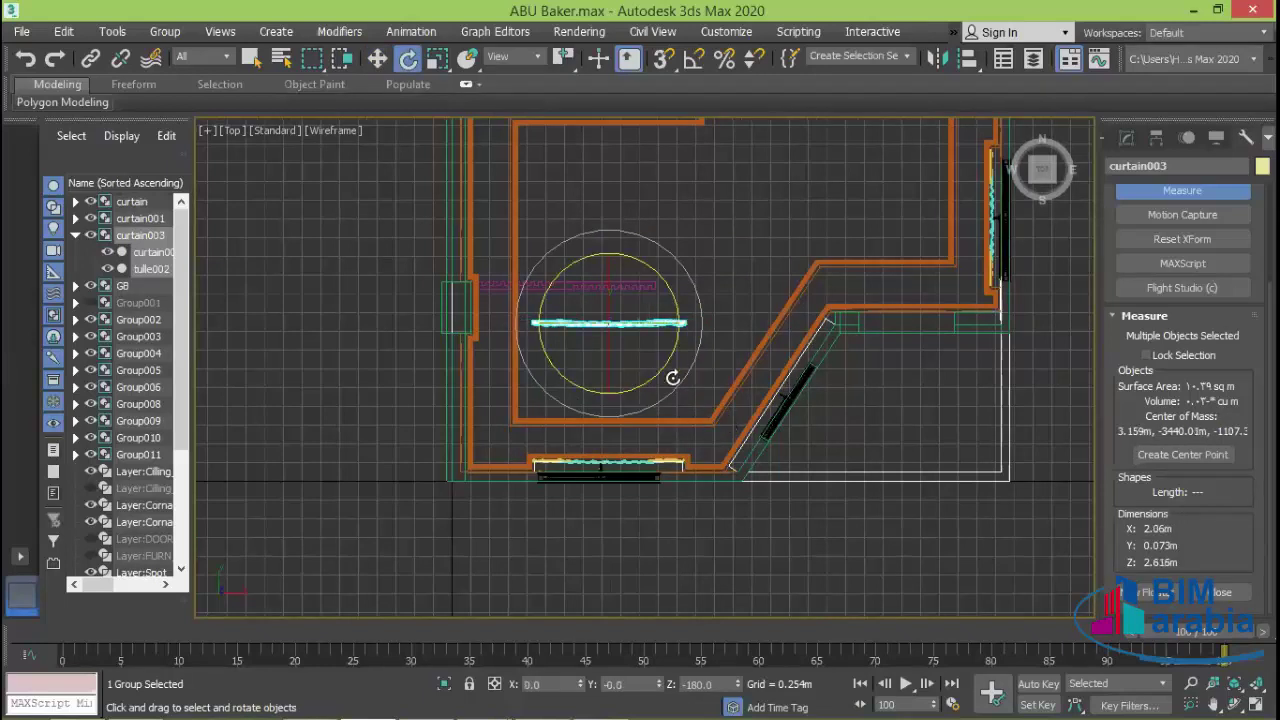
pyautogui.moveTo(658, 366); pyautogui.dragTo(686, 257)
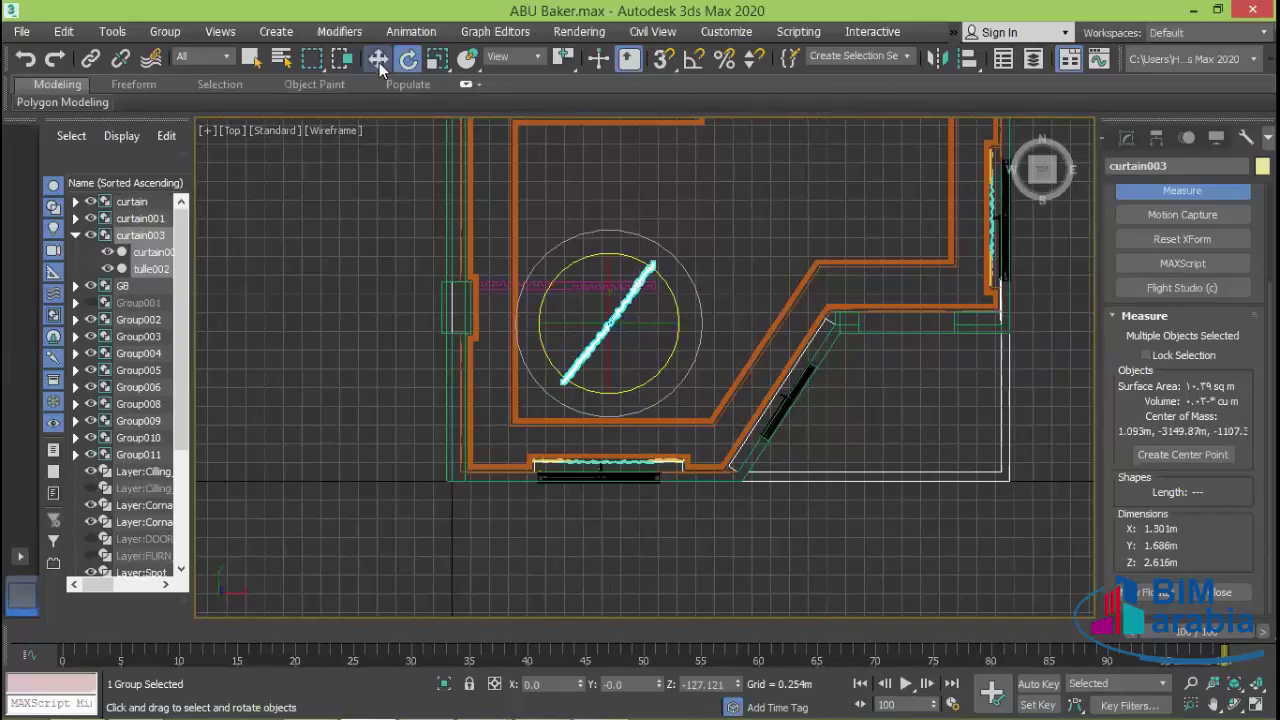
pyautogui.click(379, 62)
pyautogui.moveTo(640, 320)
pyautogui.mouseDown()
pyautogui.moveTo(807, 353)
pyautogui.moveTo(802, 328)
pyautogui.moveTo(835, 393)
pyautogui.mouseUp()
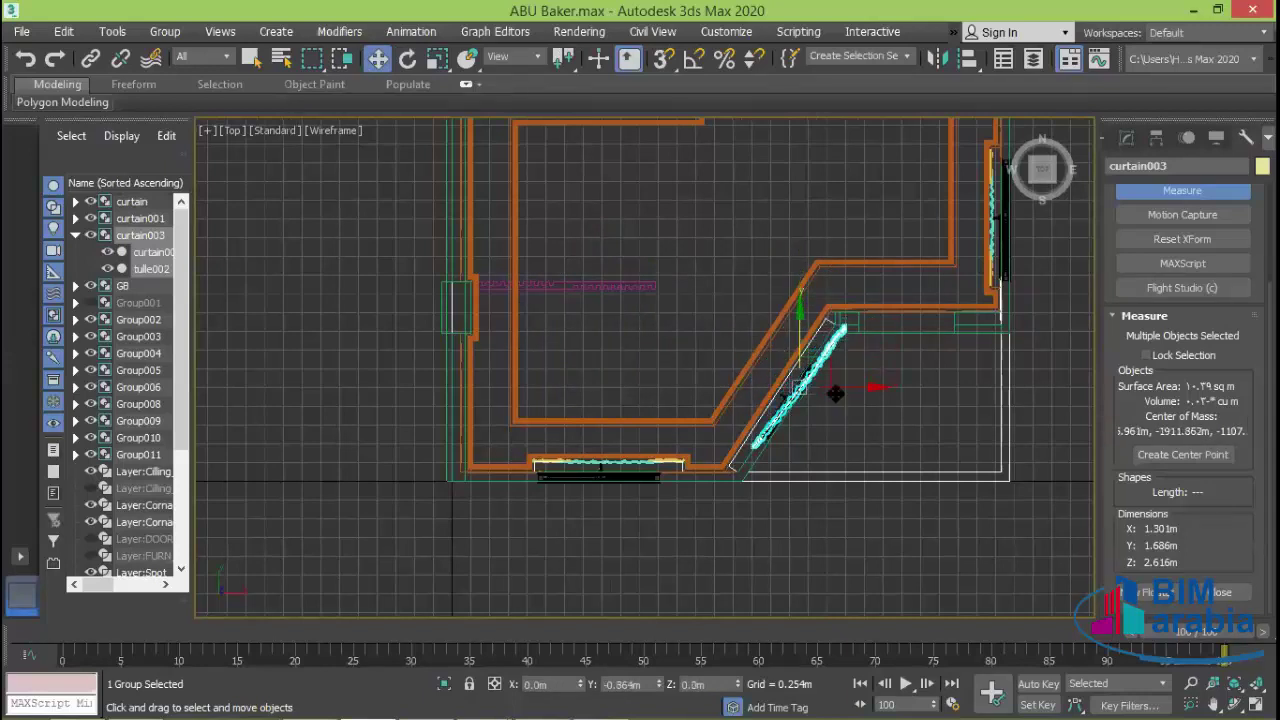
# - Slide curtain003 along the diagonal wall and fine-tune its angle against the wall
pyautogui.scroll(3, 836, 400)
pyautogui.moveTo(775, 377); pyautogui.dragTo(746, 384)
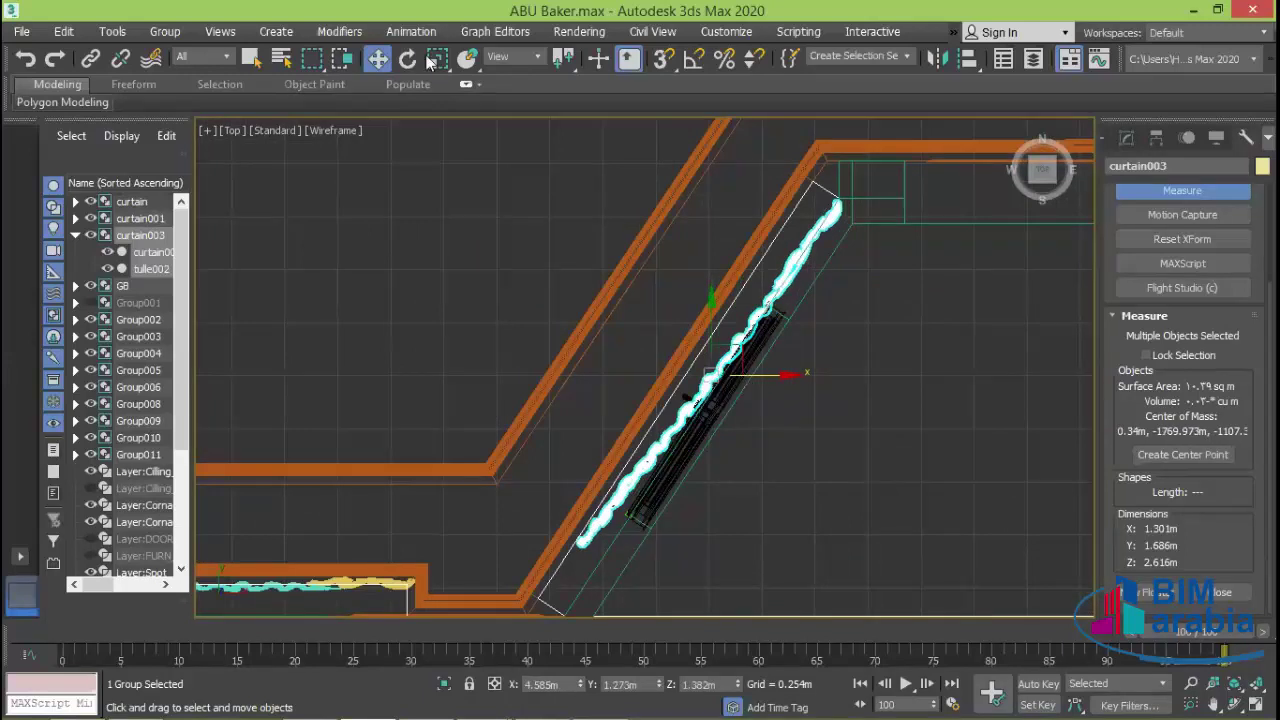
pyautogui.press('e')
pyautogui.moveTo(771, 357); pyautogui.dragTo(774, 350)
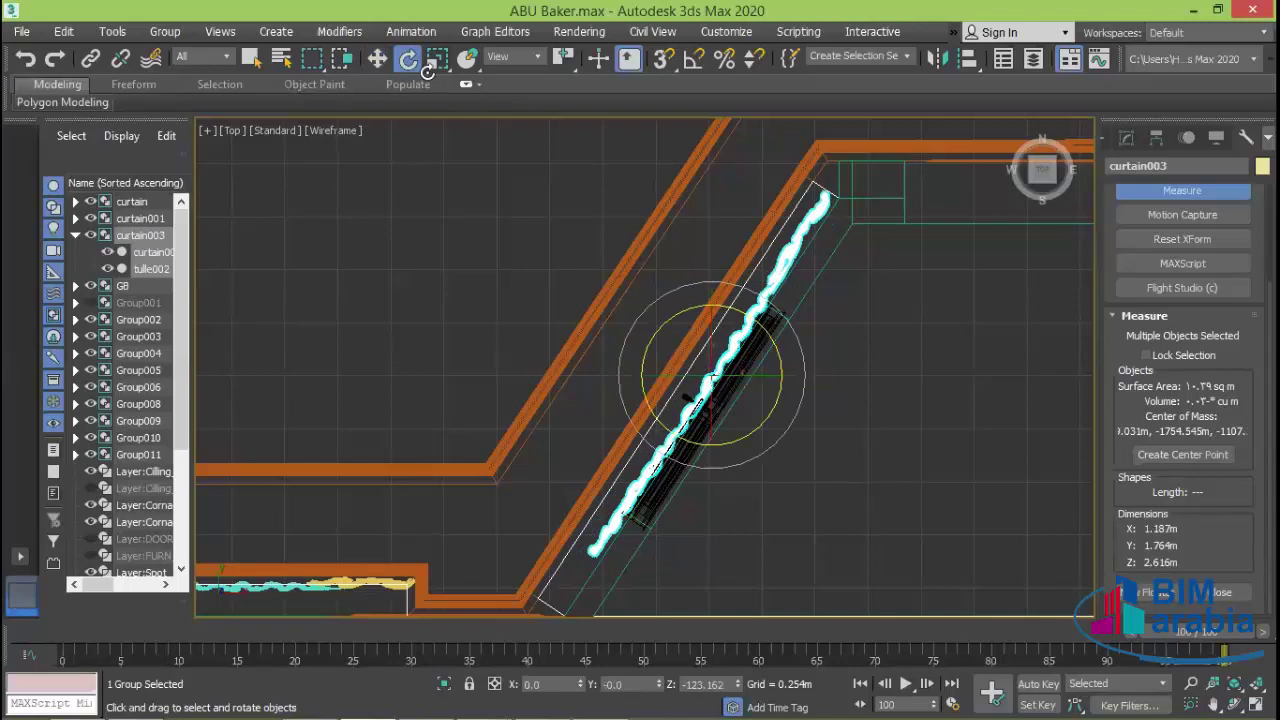
pyautogui.click(377, 58)
pyautogui.moveTo(708, 372); pyautogui.dragTo(763, 322, button='middle')
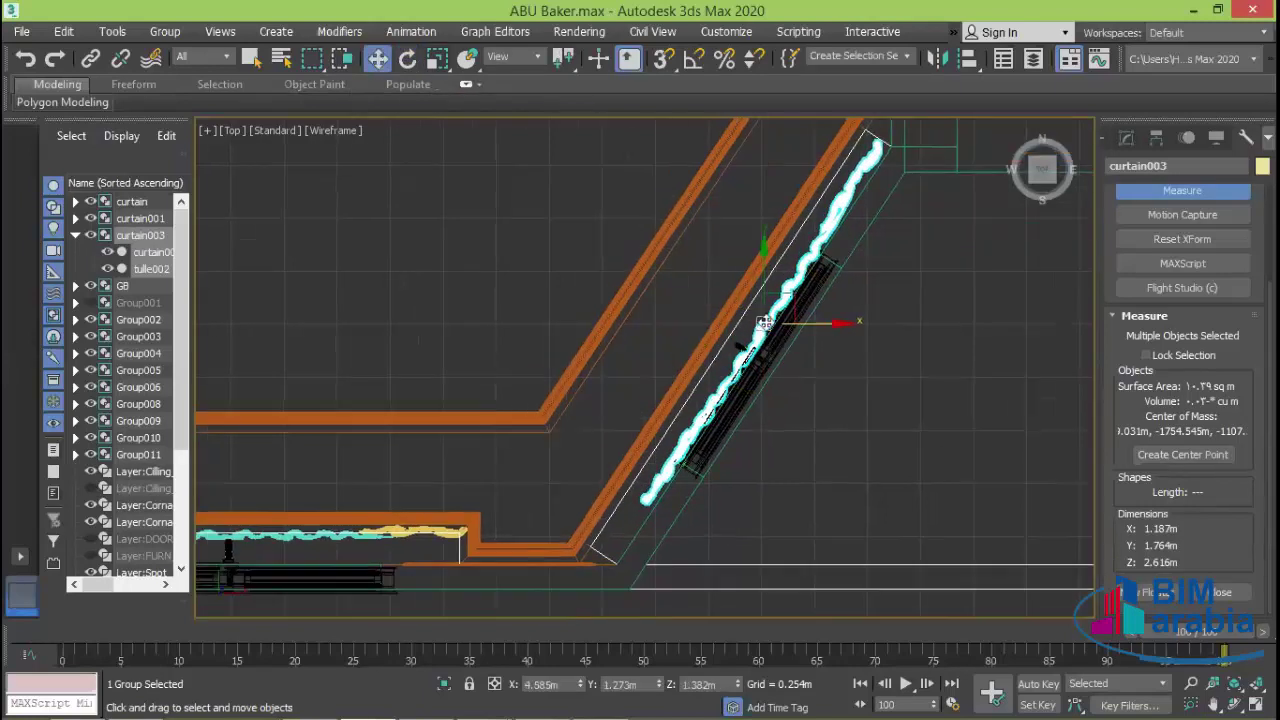
pyautogui.moveTo(764, 323); pyautogui.dragTo(729, 336)
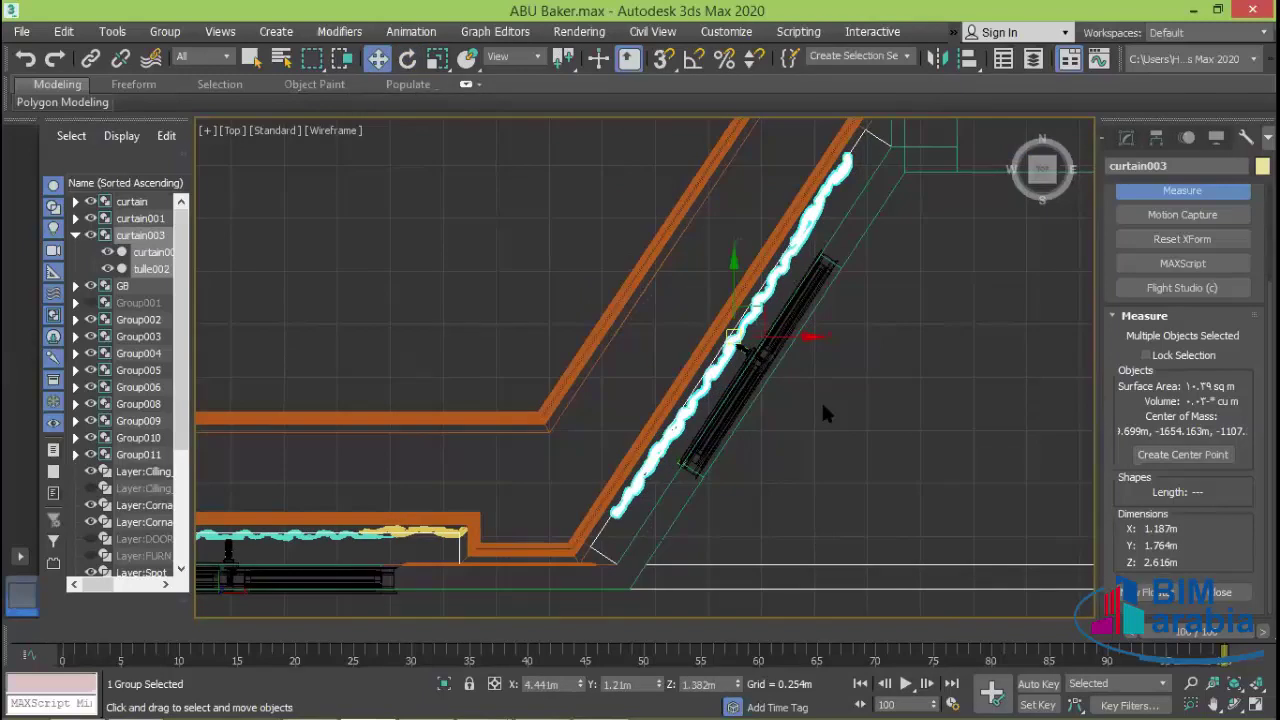
# - Enlarge curtain003 slightly to fill the window, nudge it to X 4.422 m, Y 1.201 m, and deselect
pyautogui.click(437, 58)
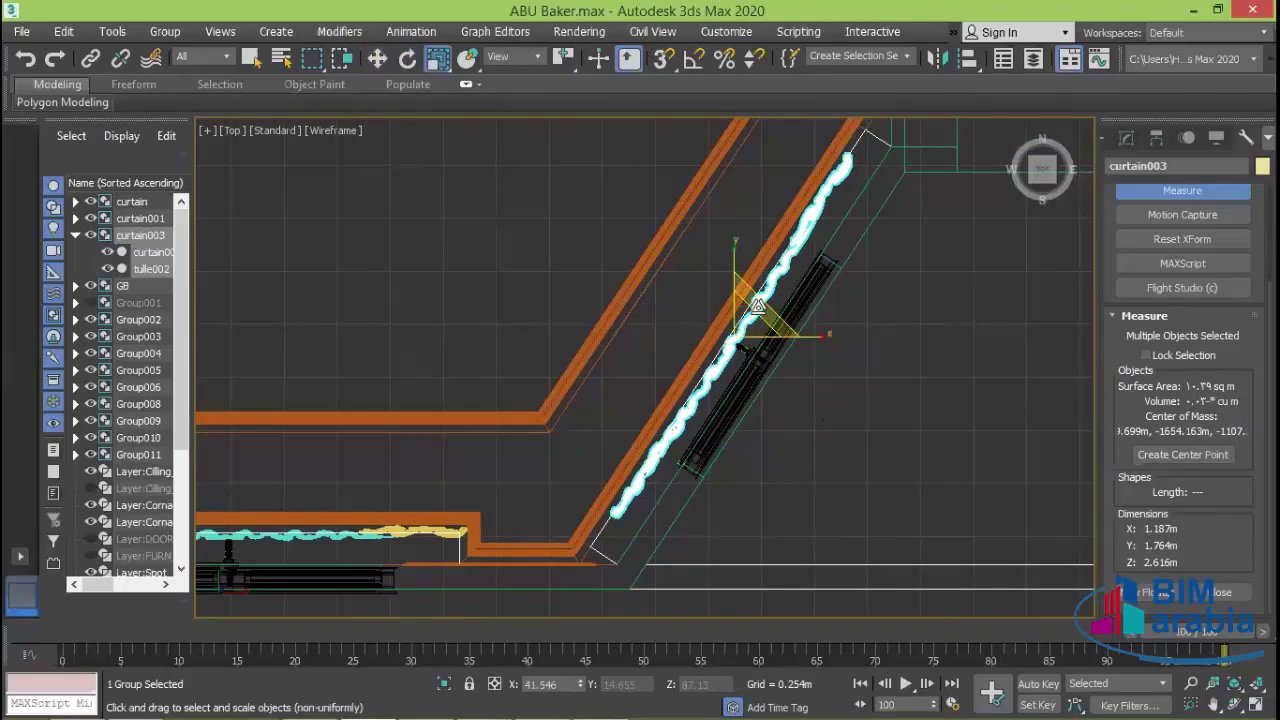
pyautogui.moveTo(758, 305); pyautogui.dragTo(785, 307)
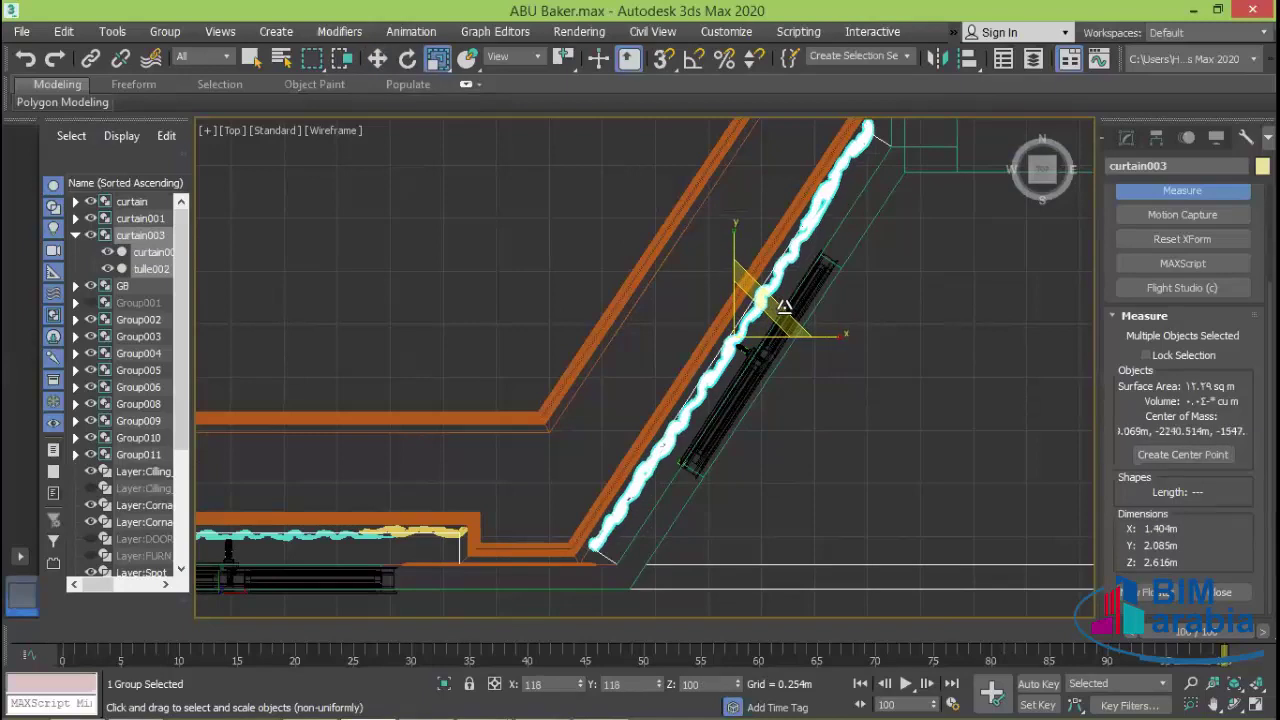
pyautogui.click(384, 57)
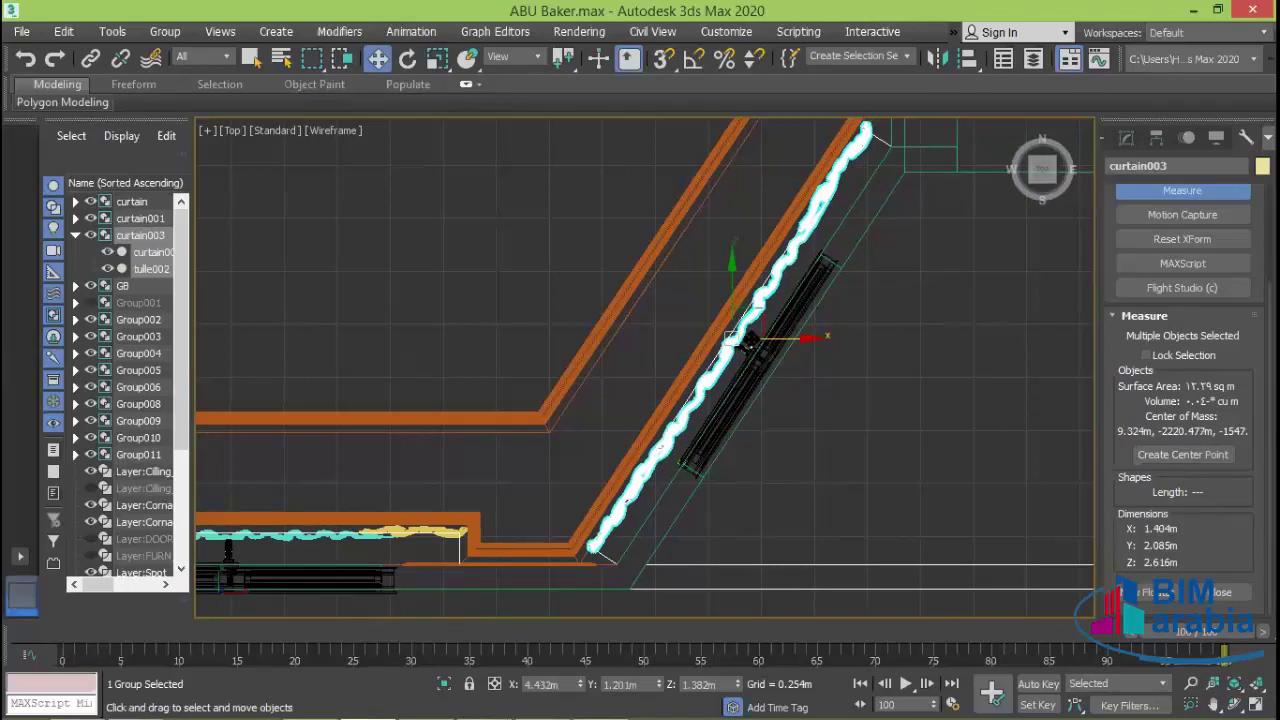
pyautogui.moveTo(750, 340); pyautogui.dragTo(753, 338)
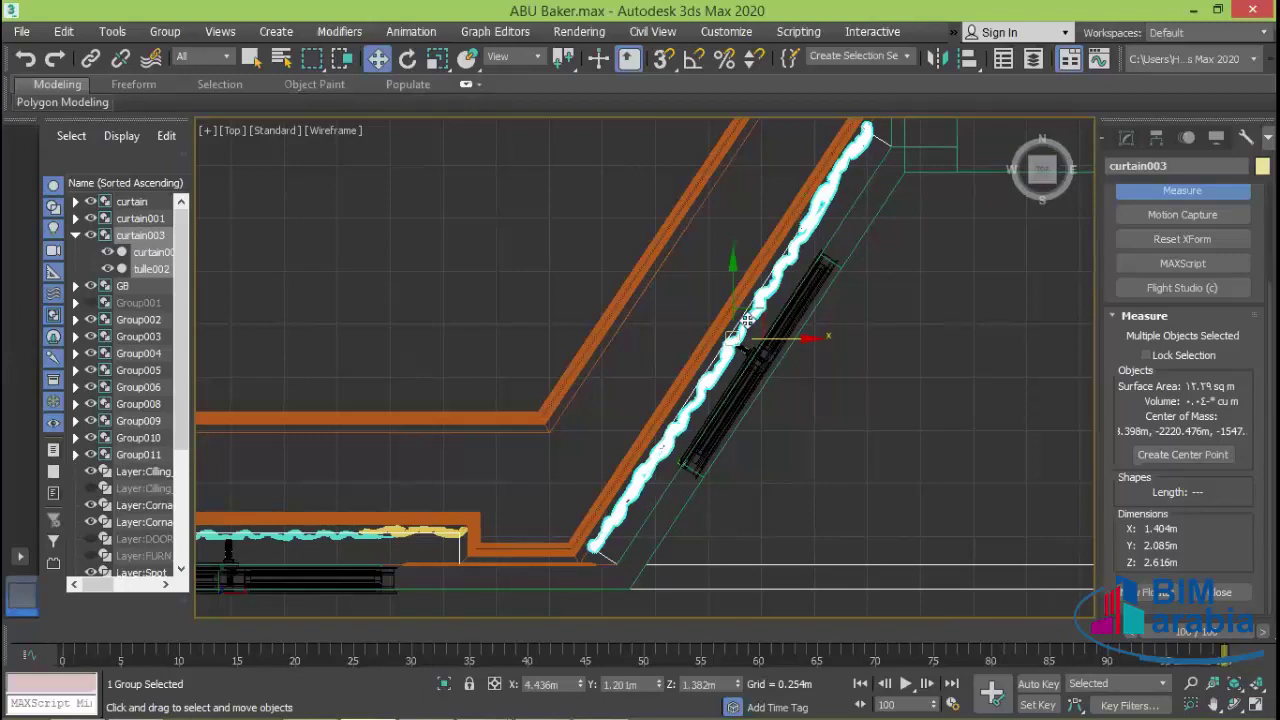
pyautogui.moveTo(747, 320); pyautogui.dragTo(727, 343)
pyautogui.click(889, 410)
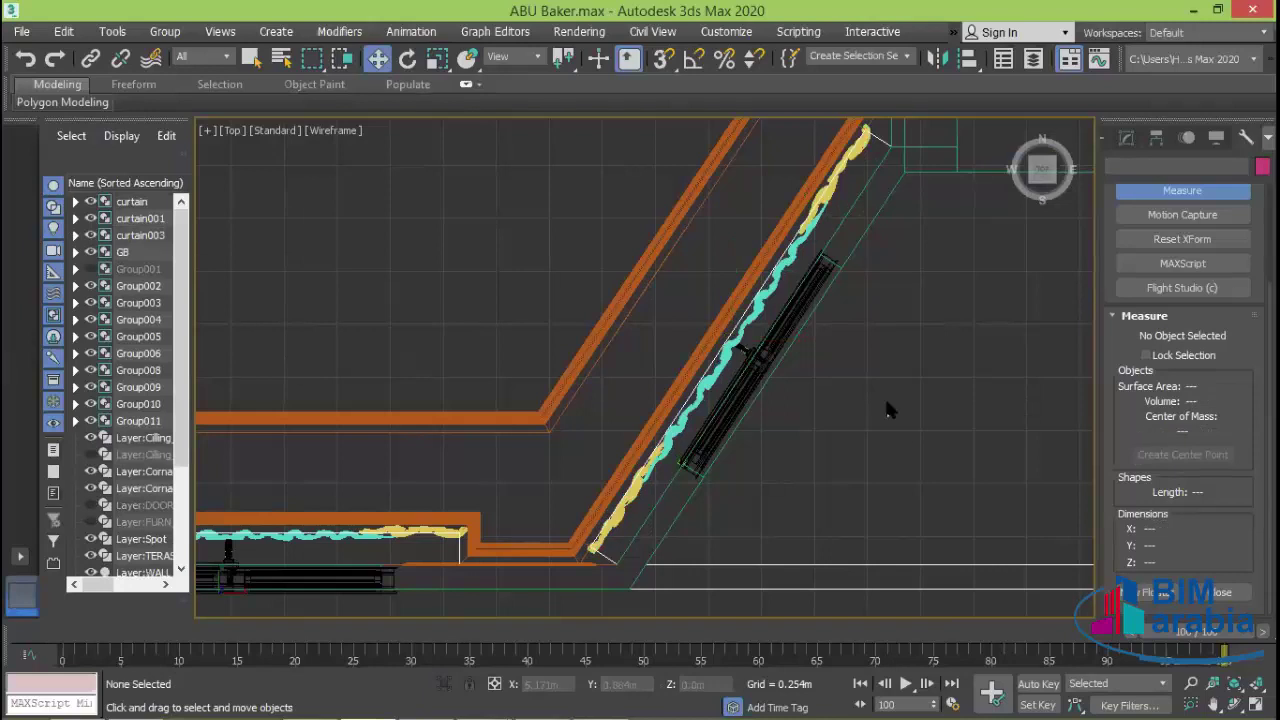
# - Save ABU Baker.max, show the Modify panel, and return to the four-viewport layout
pyautogui.click(21, 31)
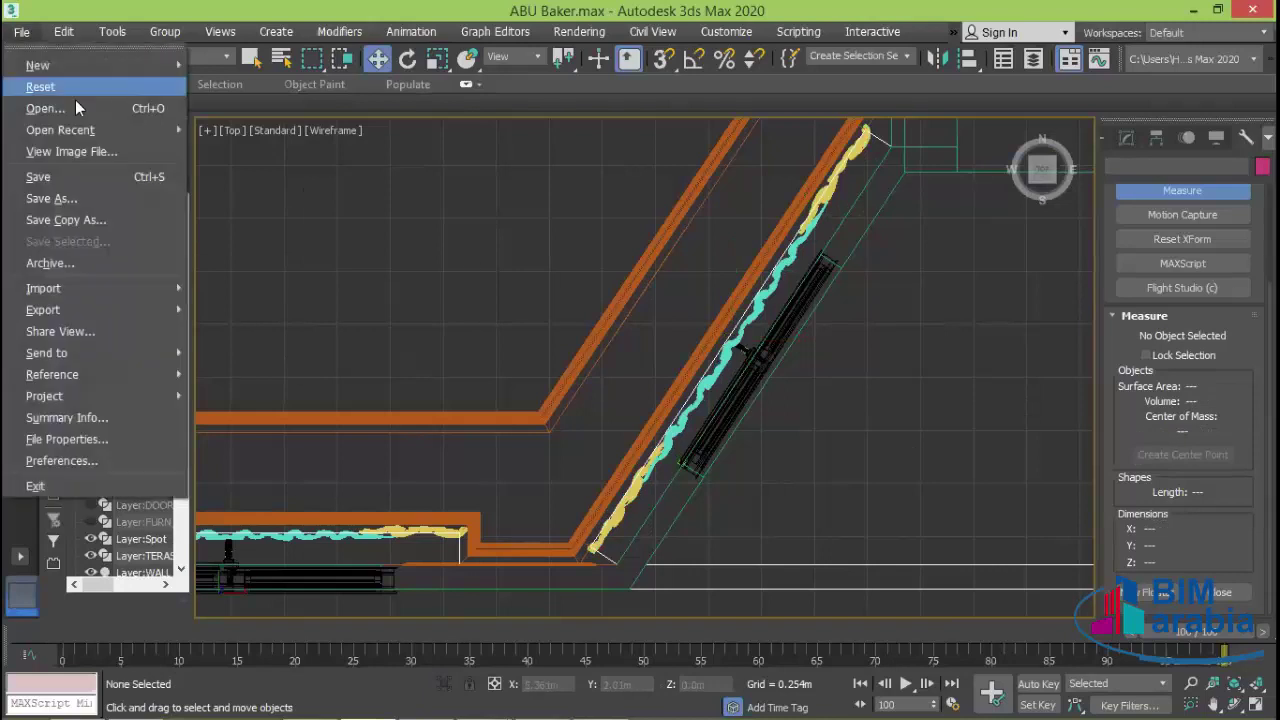
pyautogui.click(38, 176)
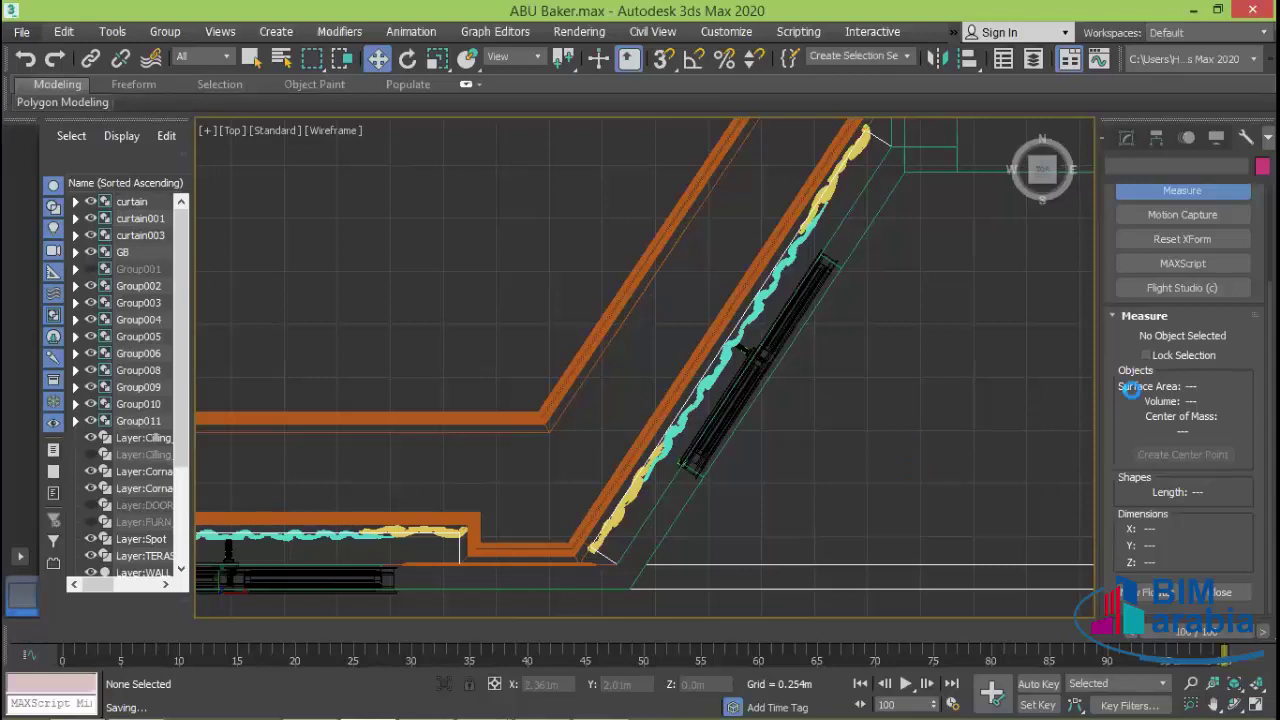
pyautogui.click(1176, 195)
pyautogui.click(1127, 138)
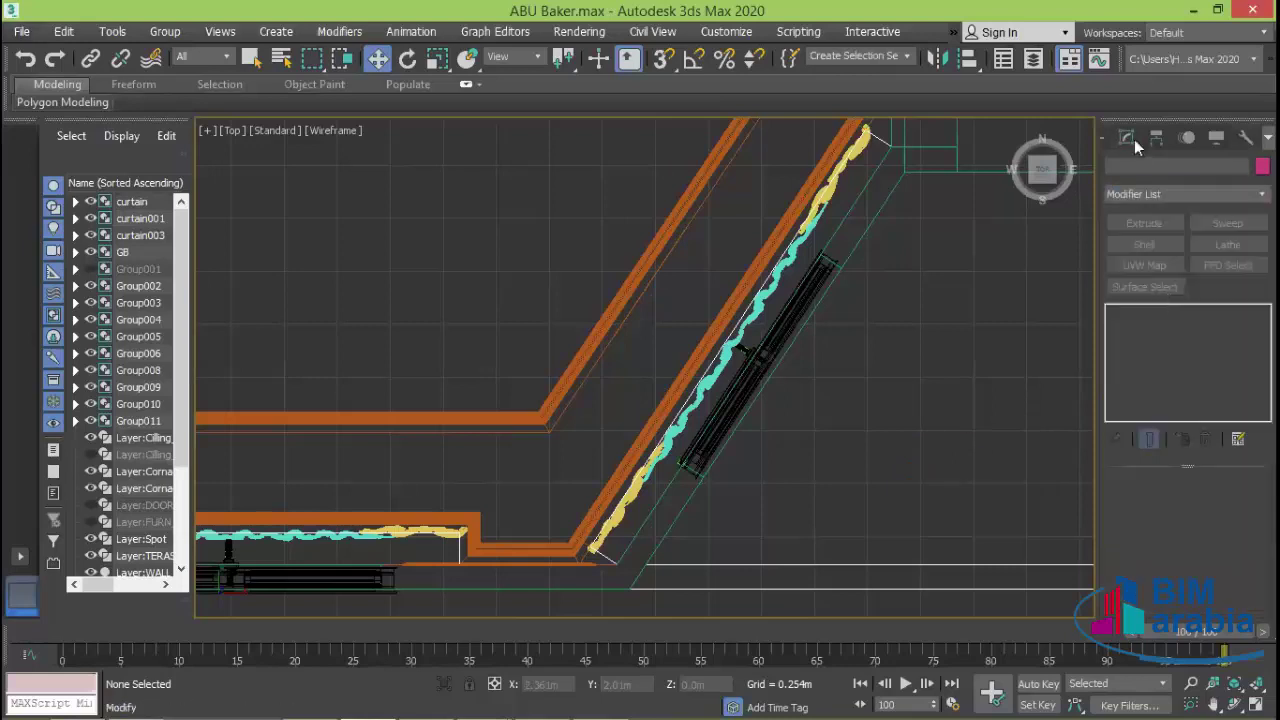
pyautogui.click(1255, 704)
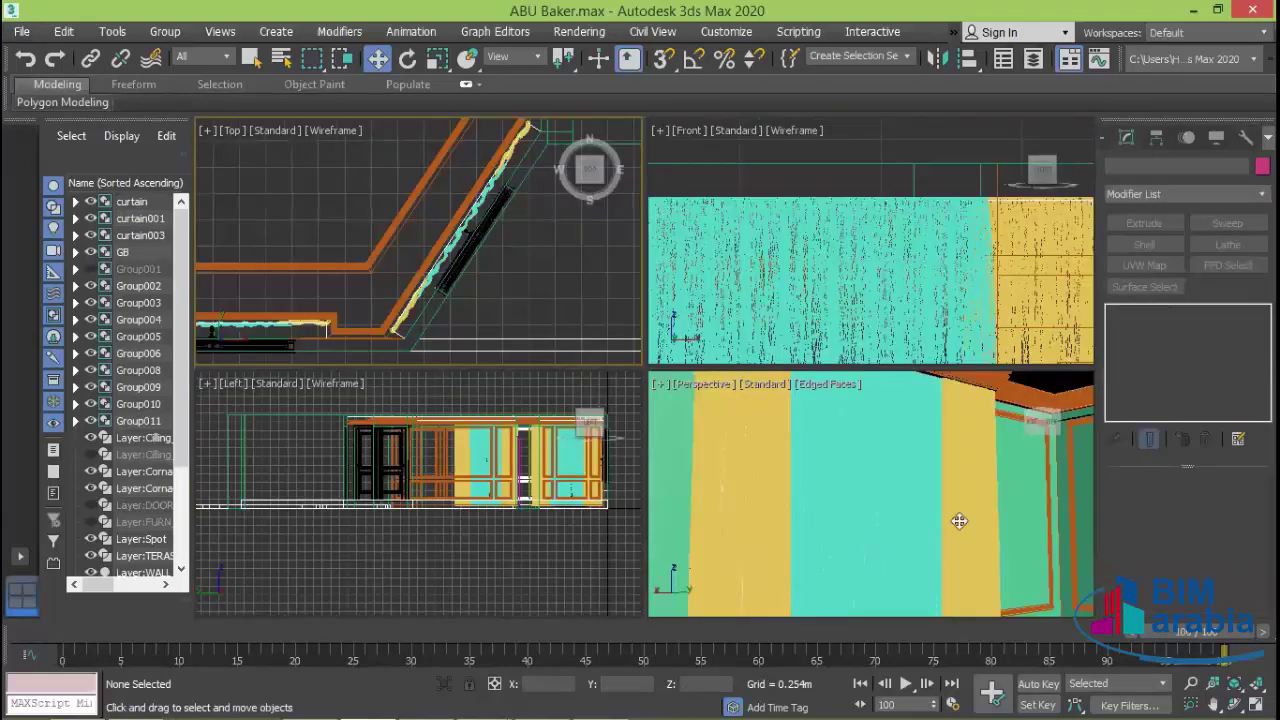
# - Inspect the placed curtains in the Perspective view, then restore 3ds Max to a smaller window
pyautogui.click(959, 521)
pyautogui.scroll(-4, 974, 540)
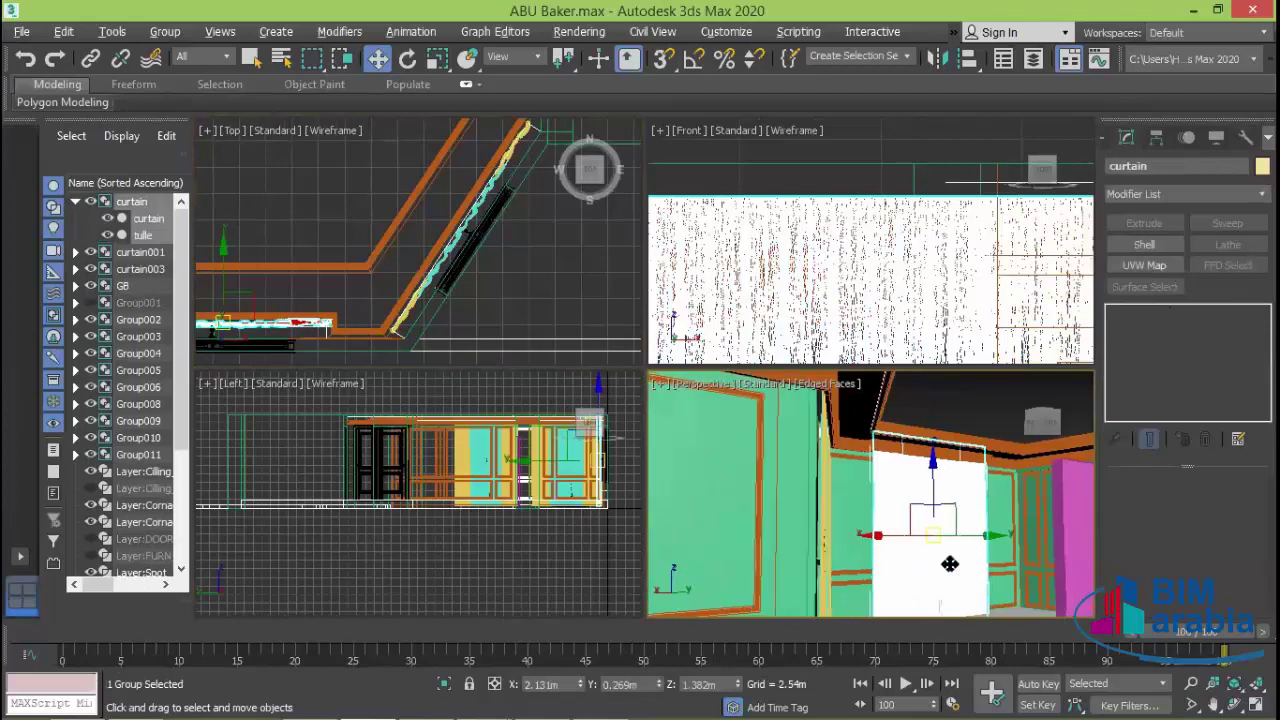
pyautogui.moveTo(977, 563)
pyautogui.keyDown('alt'); pyautogui.mouseDown(button='middle')
pyautogui.moveTo(873, 560)
pyautogui.moveTo(836, 470)
pyautogui.moveTo(900, 490)
pyautogui.moveTo(933, 482)
pyautogui.moveTo(806, 548)
pyautogui.moveTo(1028, 537)
pyautogui.moveTo(866, 491)
pyautogui.moveTo(818, 521)
pyautogui.moveTo(762, 445)
pyautogui.moveTo(971, 486)
pyautogui.moveTo(940, 495)
pyautogui.moveTo(934, 534)
pyautogui.moveTo(996, 544)
pyautogui.moveTo(820, 428)
pyautogui.moveTo(886, 466)
pyautogui.mouseUp(button='middle'); pyautogui.keyUp('alt')
pyautogui.scroll(5, 762, 445)
pyautogui.scroll(-5, 955, 521)
pyautogui.scroll(3, 934, 500)
pyautogui.keyDown('alt'); pyautogui.moveTo(934, 500); pyautogui.dragTo(919, 488, button='middle'); pyautogui.keyUp('alt')
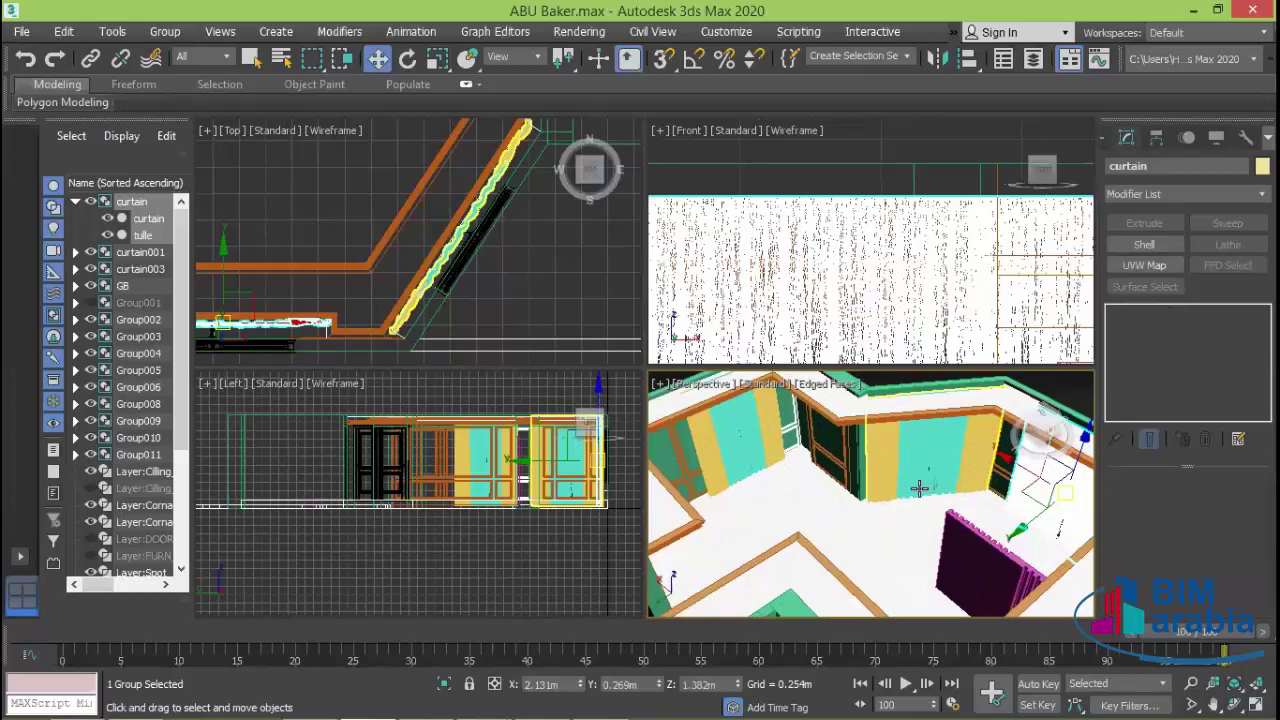
pyautogui.click(866, 512)
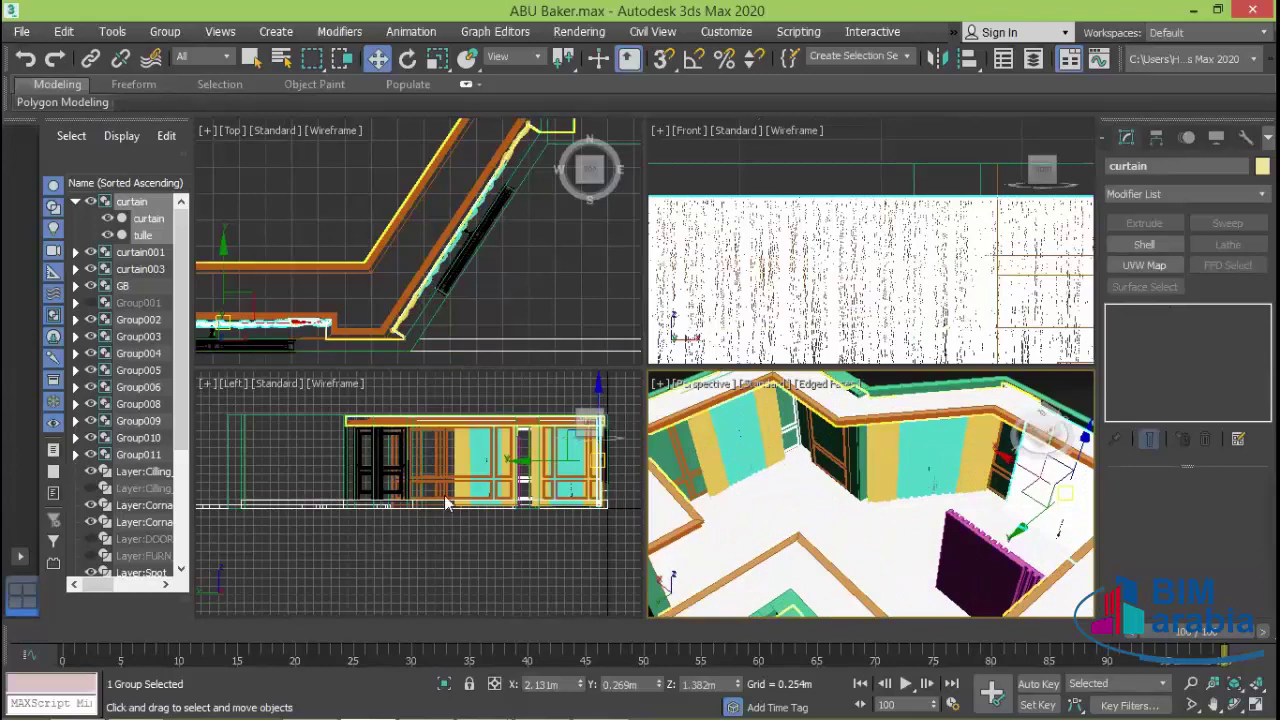
pyautogui.click(1222, 10)
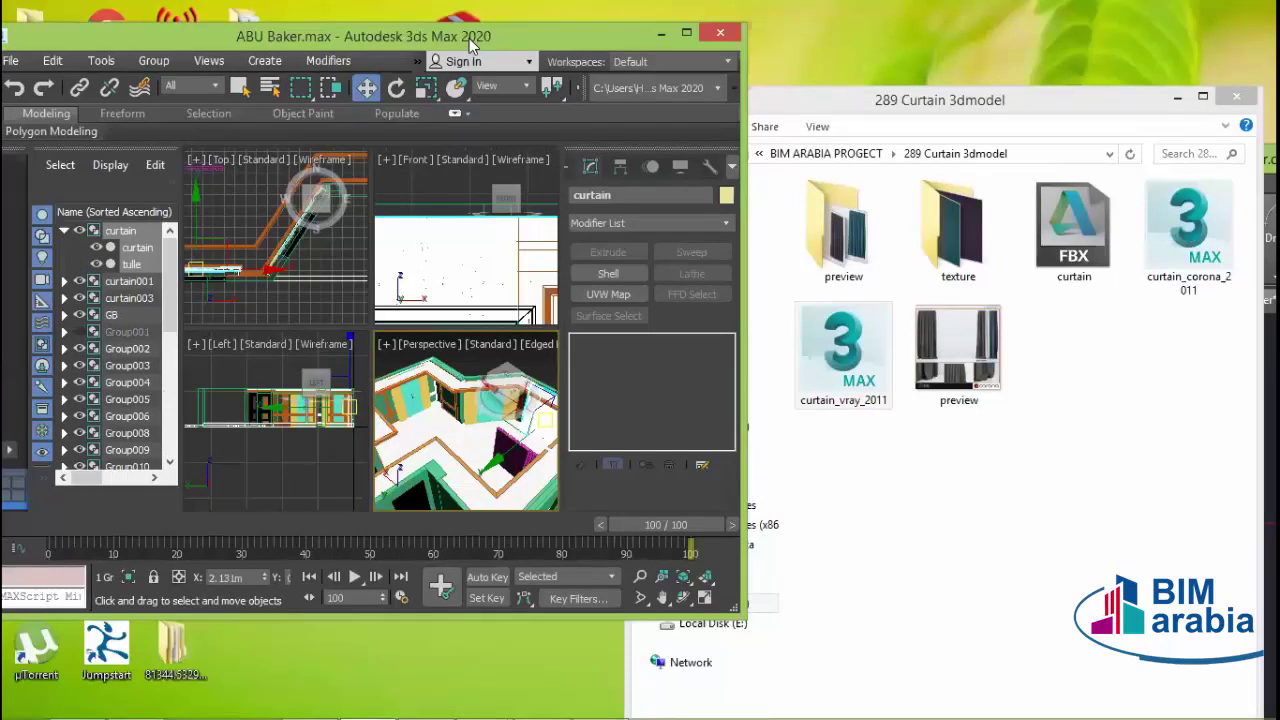
# - Move the 3ds Max window to the right and bring Chrome's Bitcha download page forward
pyautogui.moveTo(469, 38); pyautogui.dragTo(942, 48)
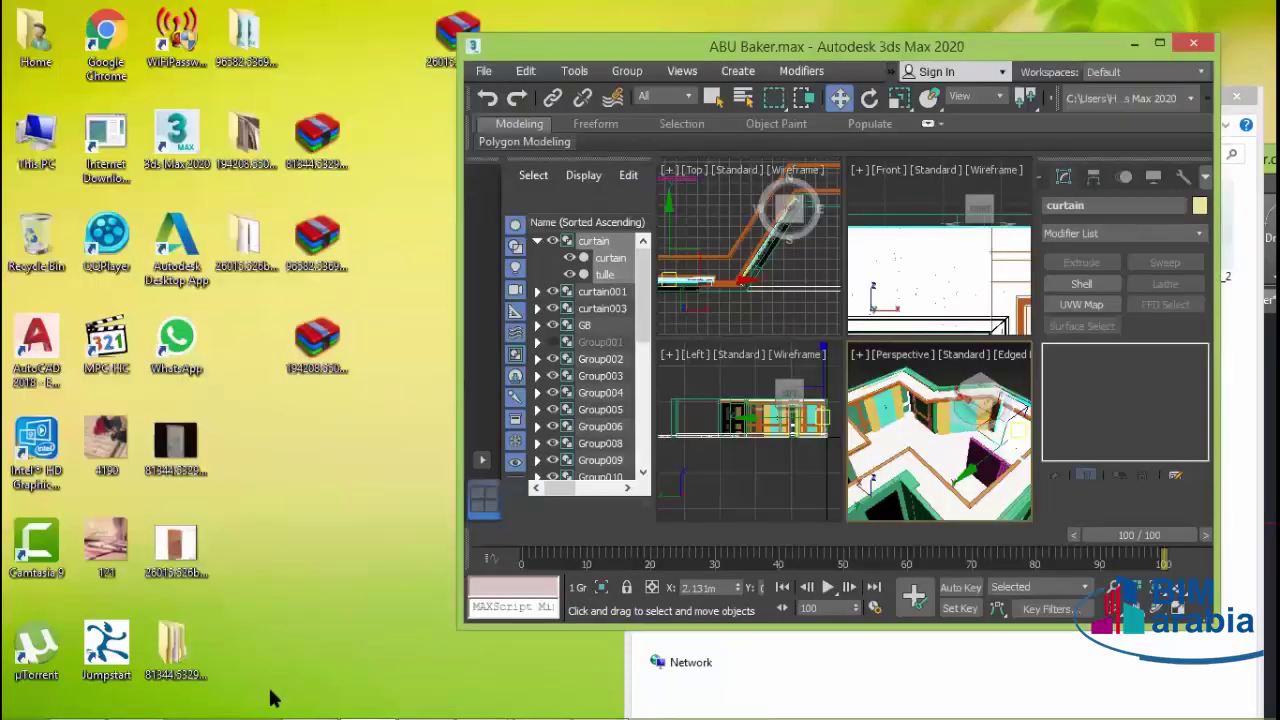
pyautogui.click(329, 697)
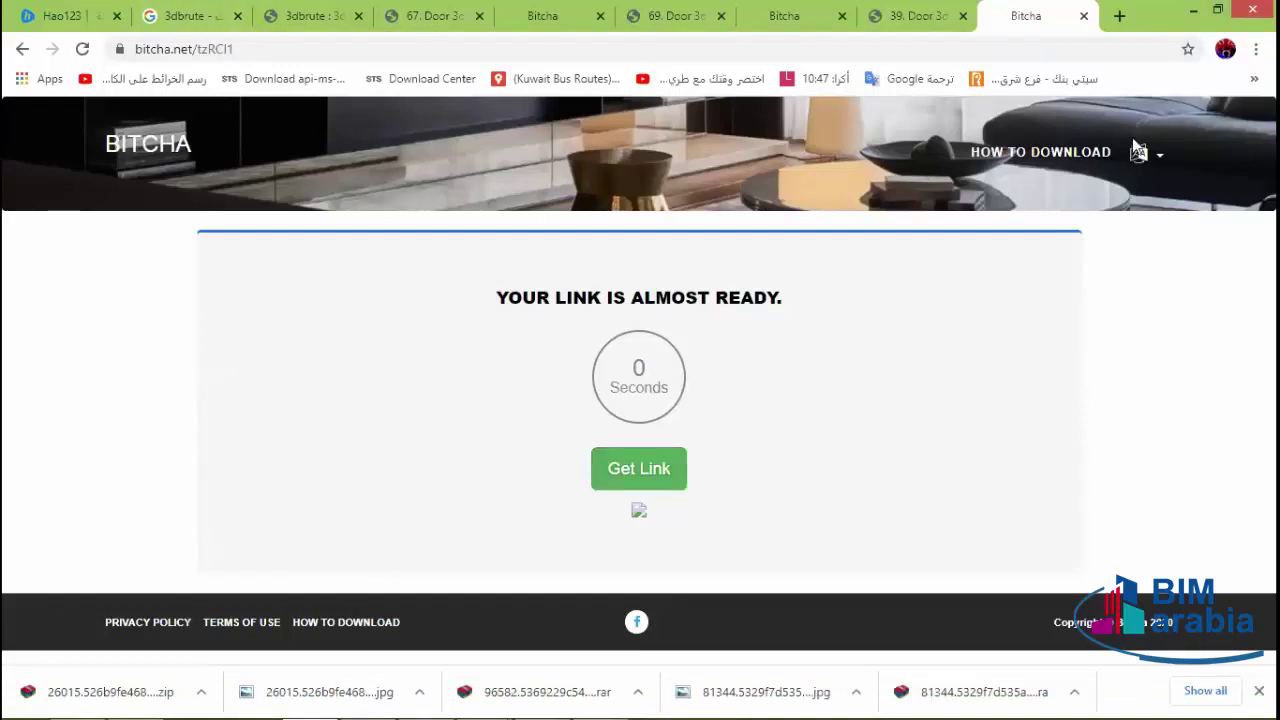
# - Close the two Bitcha tabs and the 39. Door and 69. Door 3dmodel tabs
pyautogui.hotkey('ctrl', 'w')
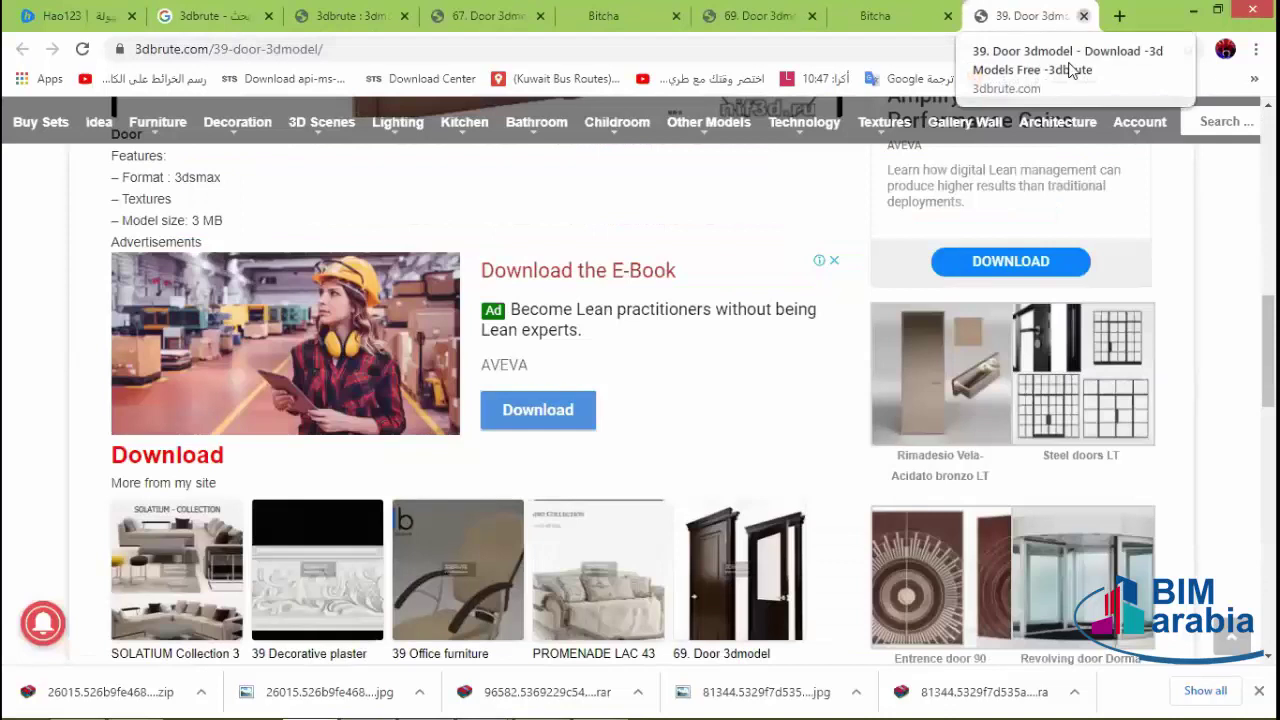
pyautogui.hotkey('ctrl', 'w')
pyautogui.hotkey('ctrl', 'w')
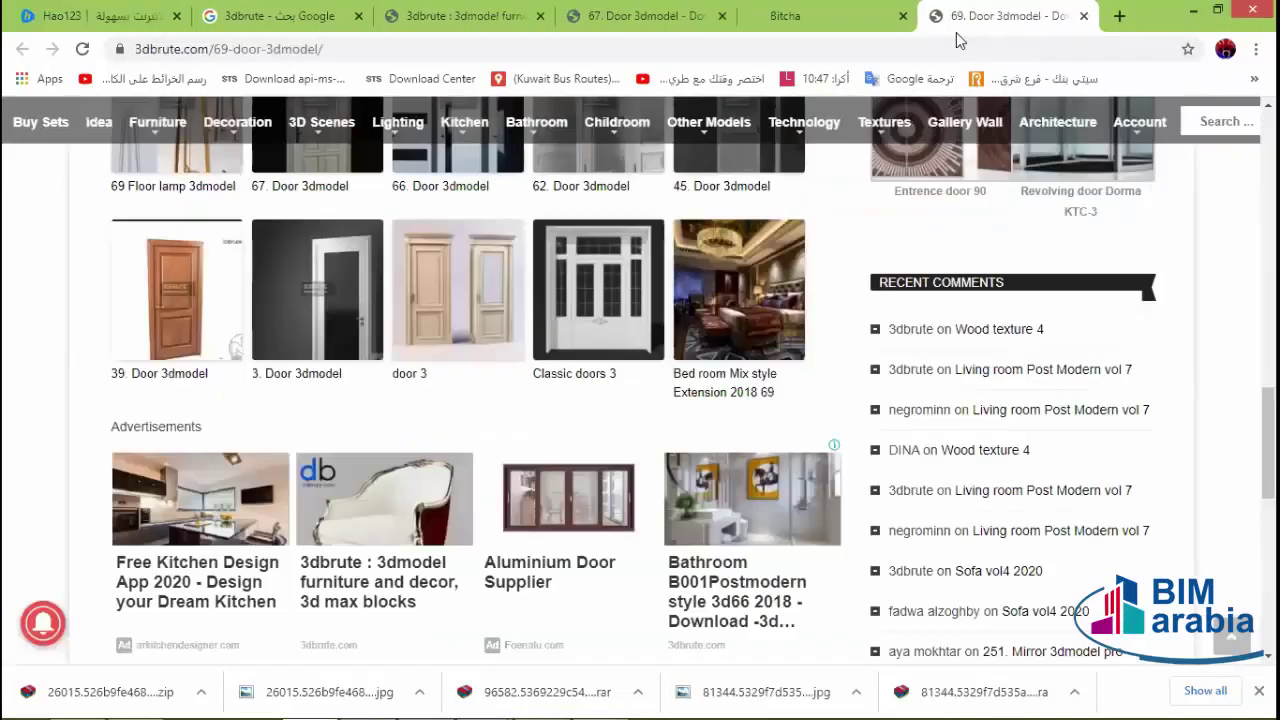
pyautogui.hotkey('ctrl', 'w')
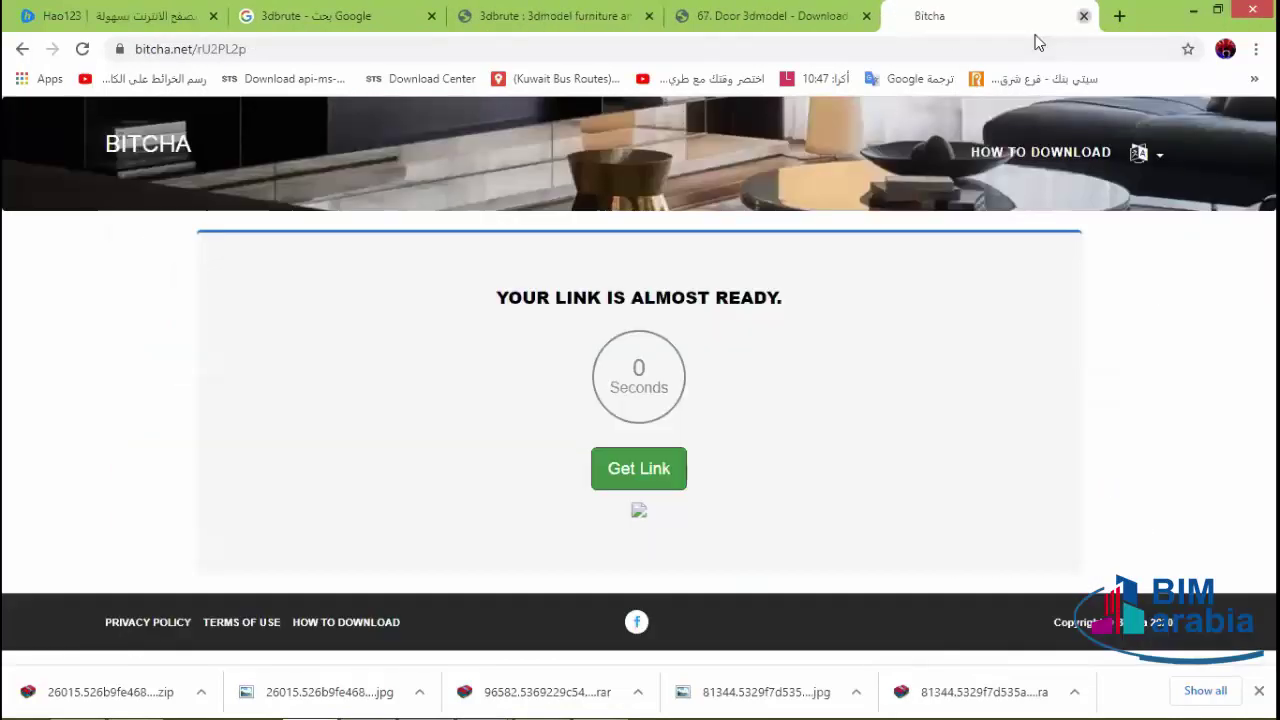
pyautogui.hotkey('ctrl', 'w')
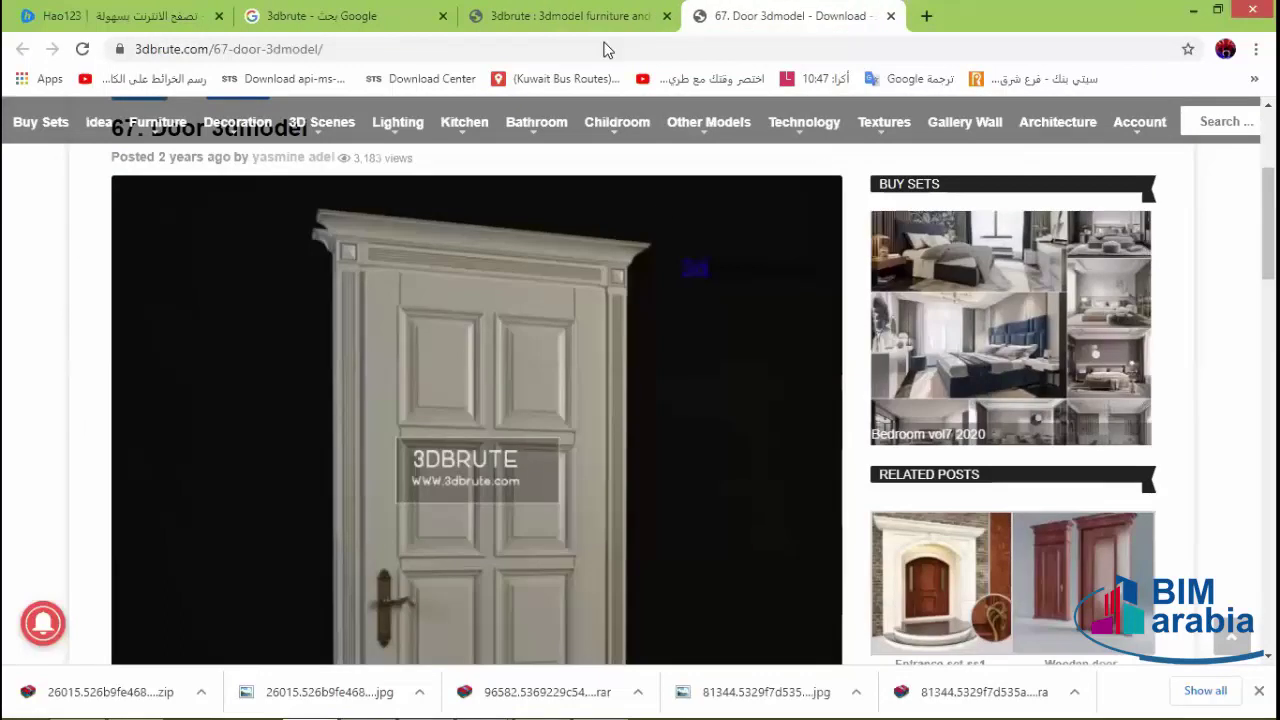
# - Search 3dbrute.com for 'curtian' and rerun it from the search suggestions
pyautogui.scroll(5, 700, 235)
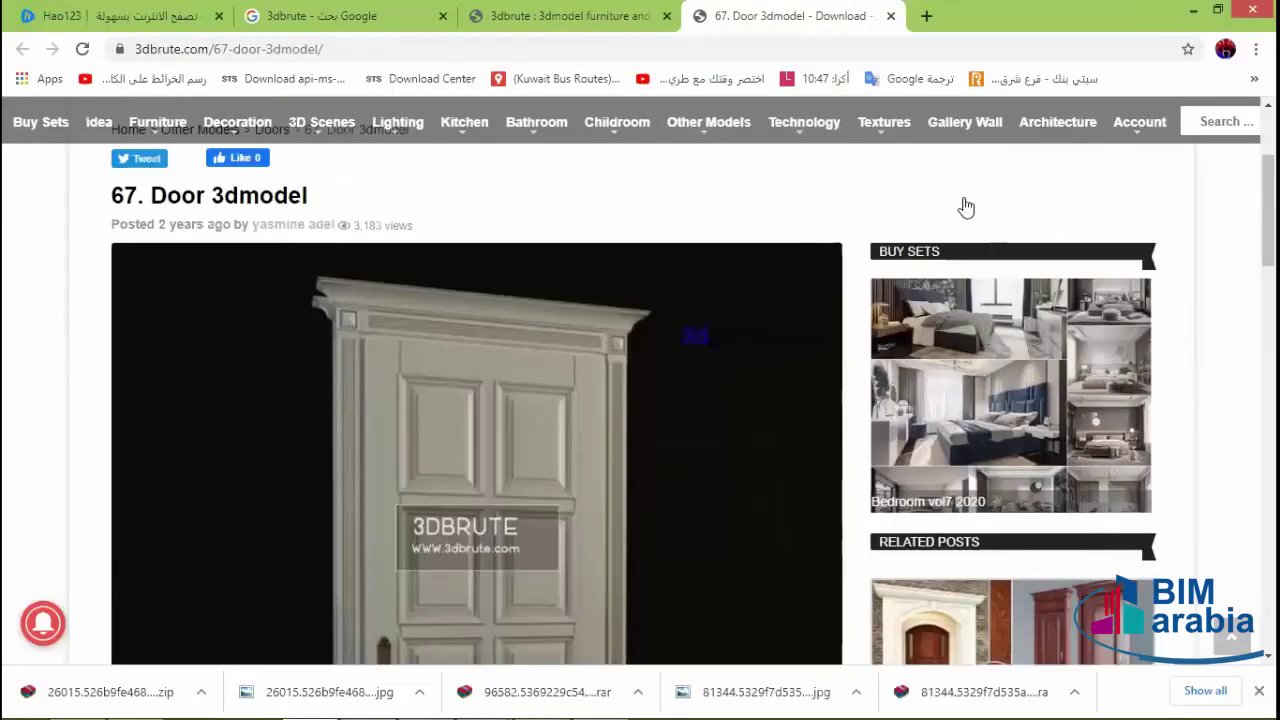
pyautogui.click(1215, 334)
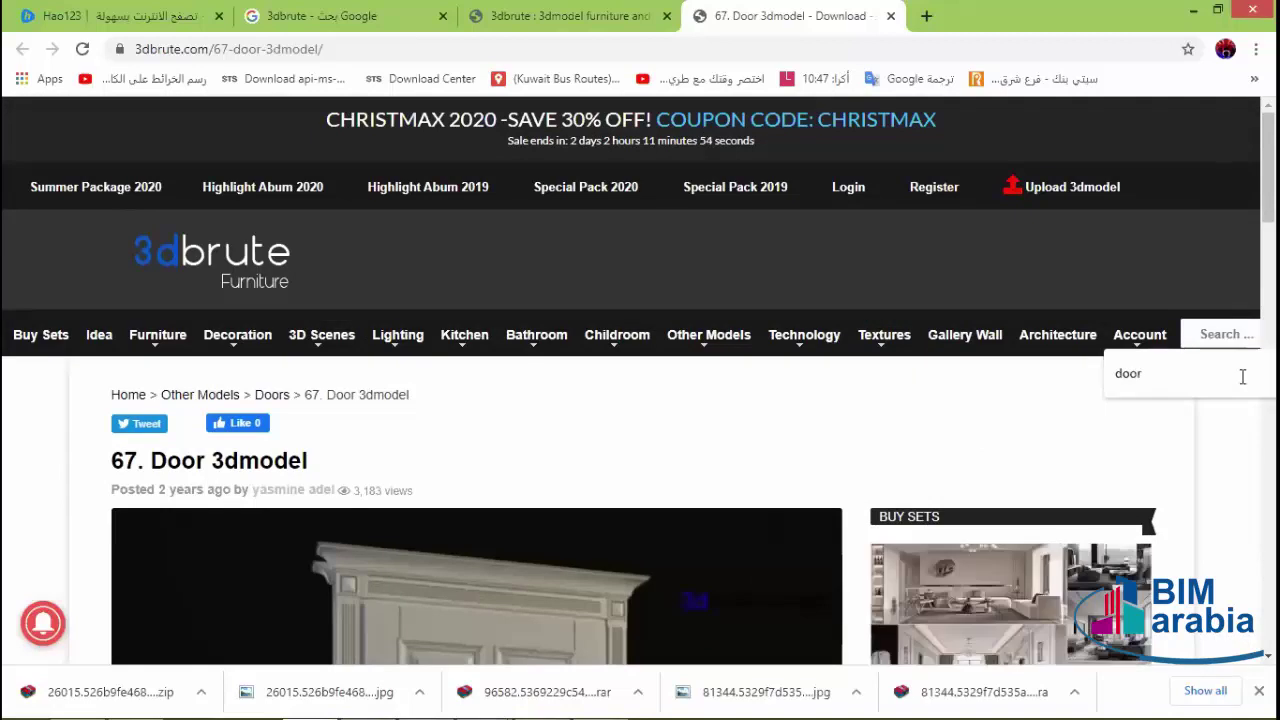
pyautogui.write('d')
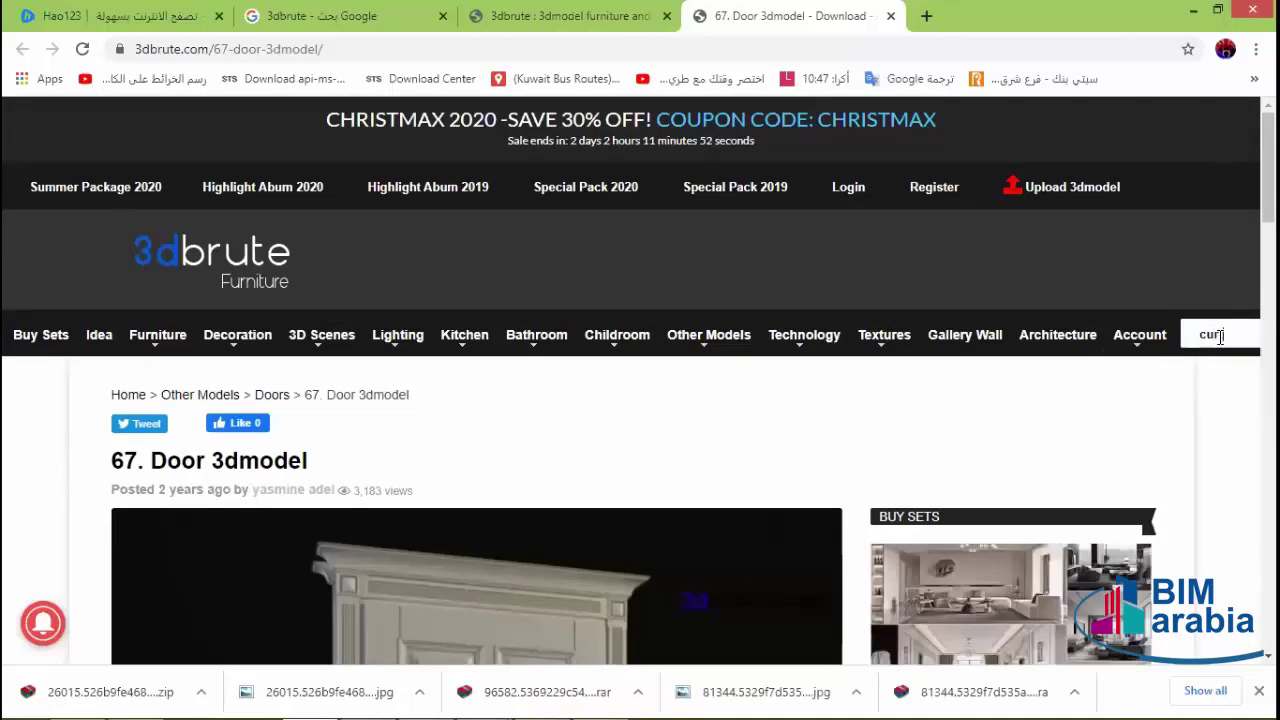
pyautogui.write('n')
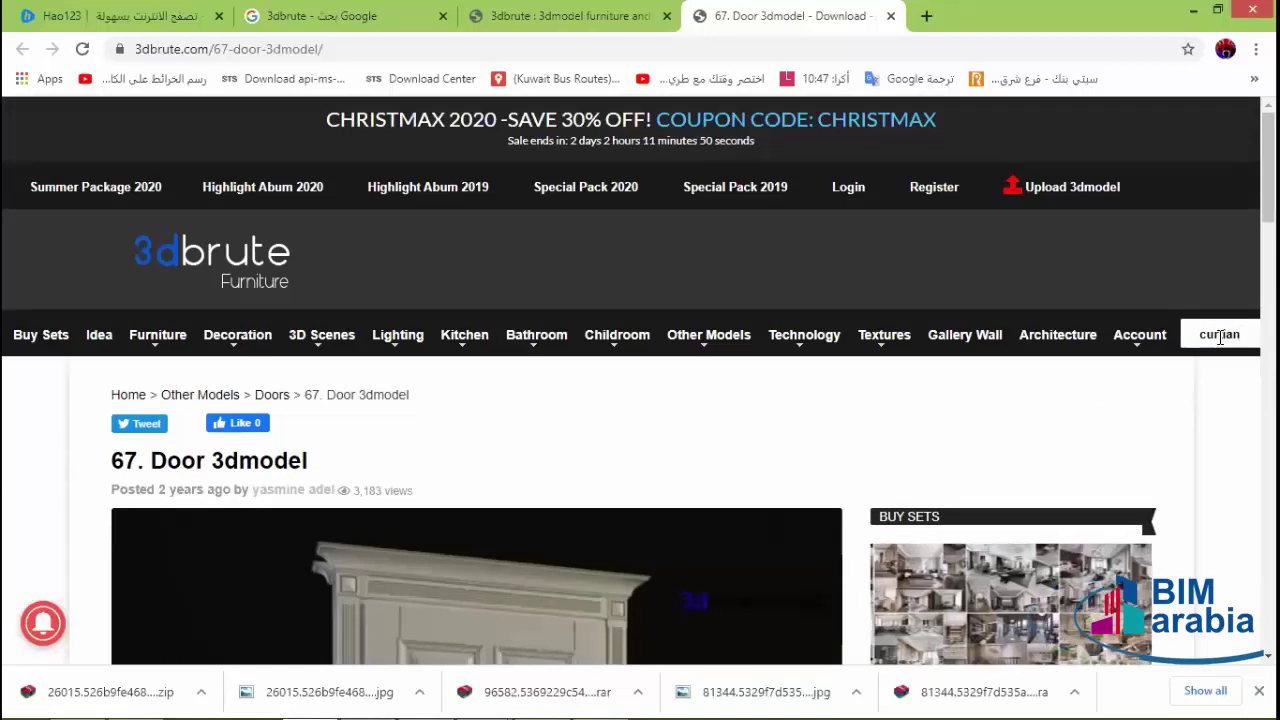
pyautogui.press('Return')
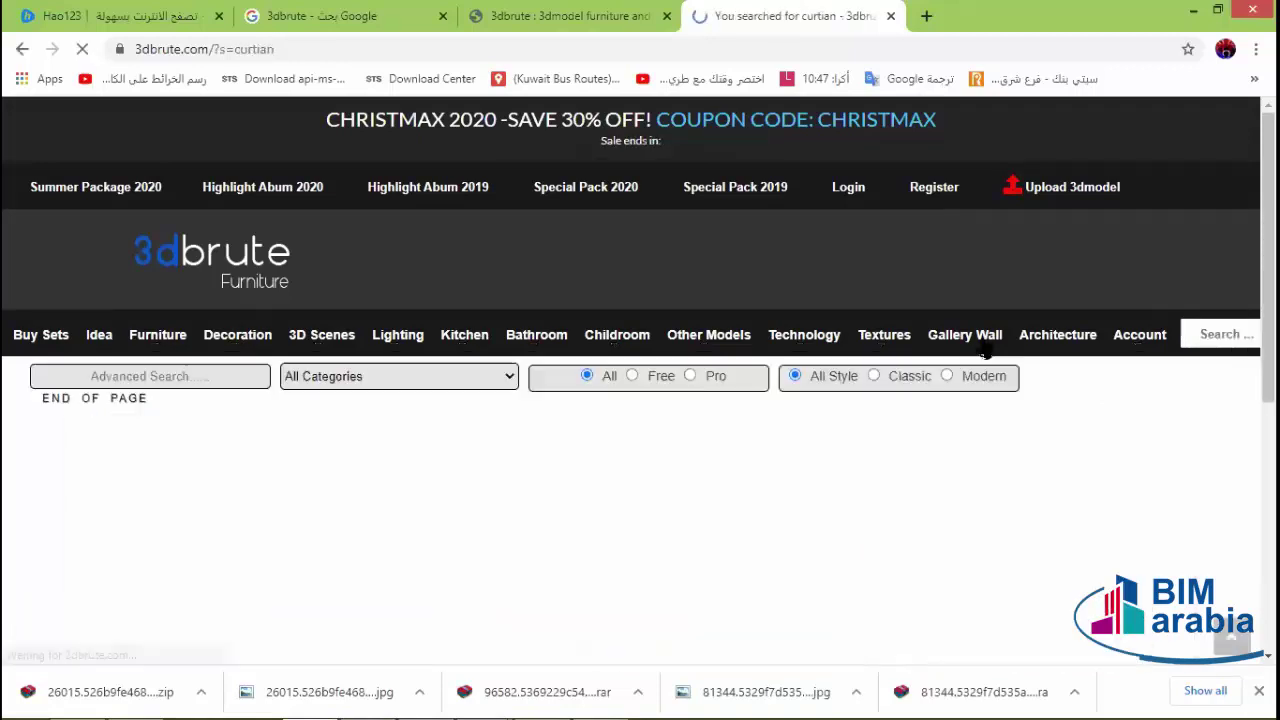
pyautogui.scroll(-3, 740, 415)
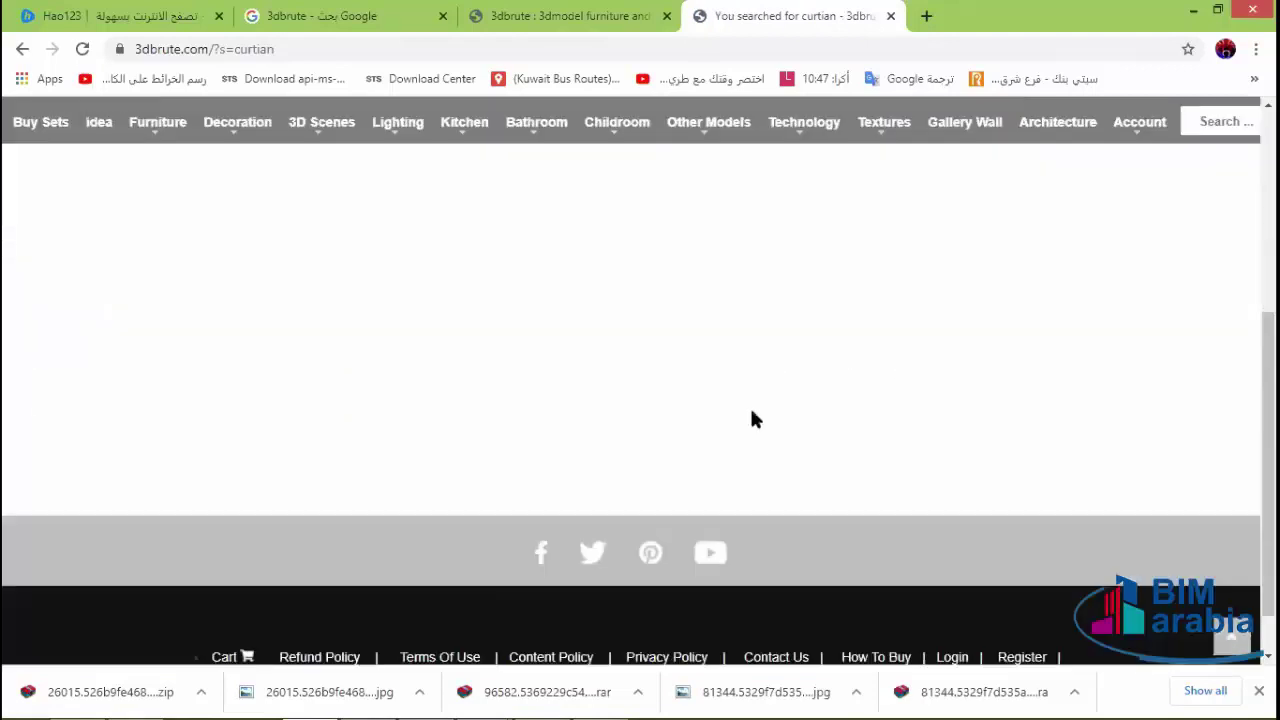
pyautogui.scroll(3, 751, 417)
pyautogui.click(1219, 335)
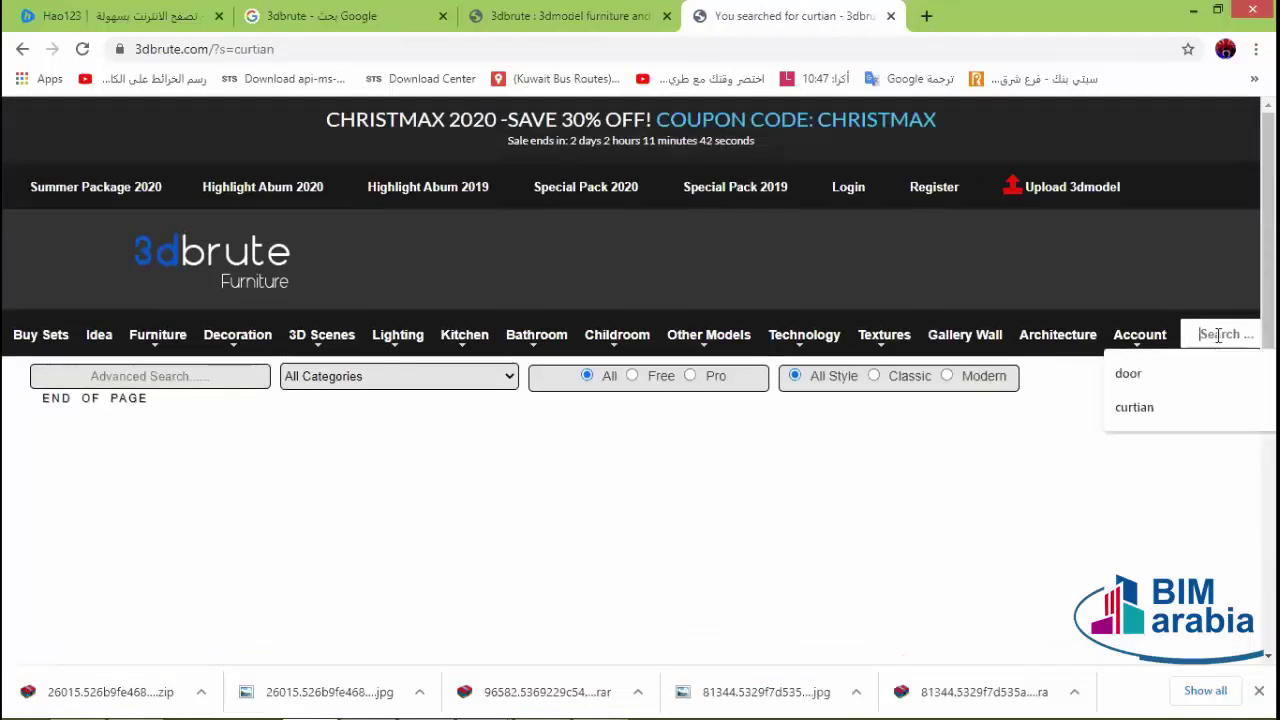
pyautogui.click(1130, 408)
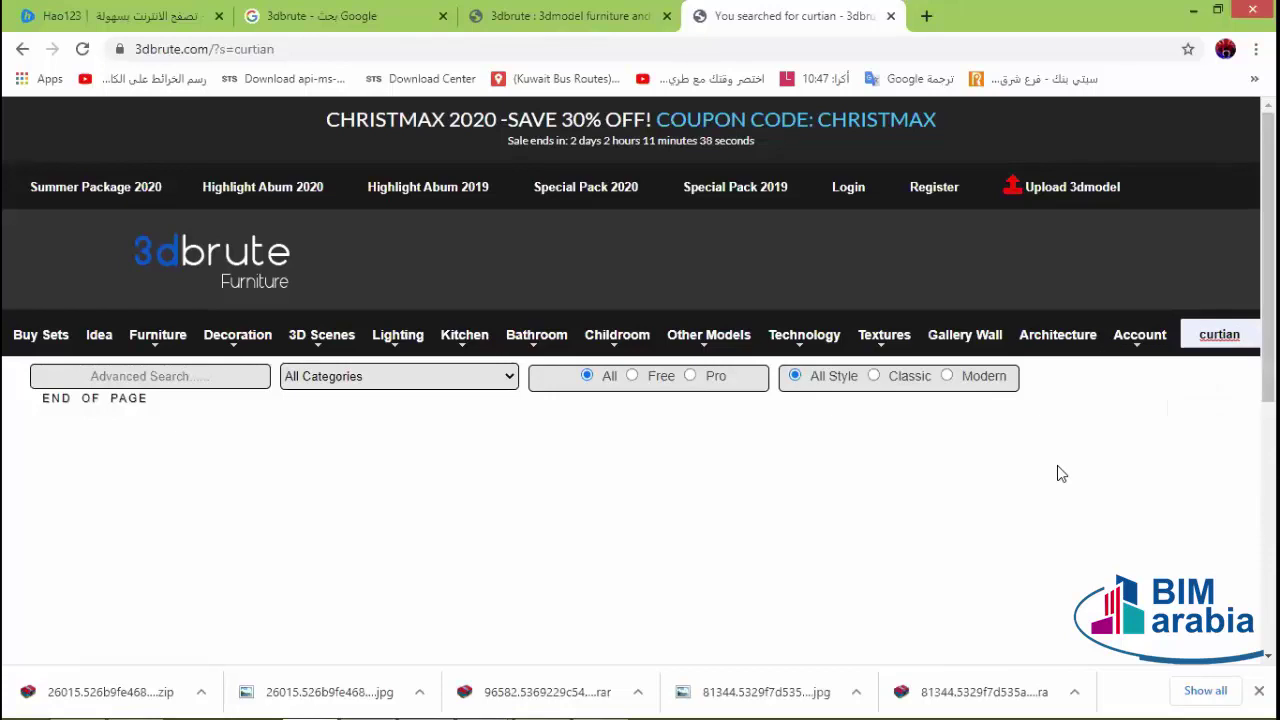
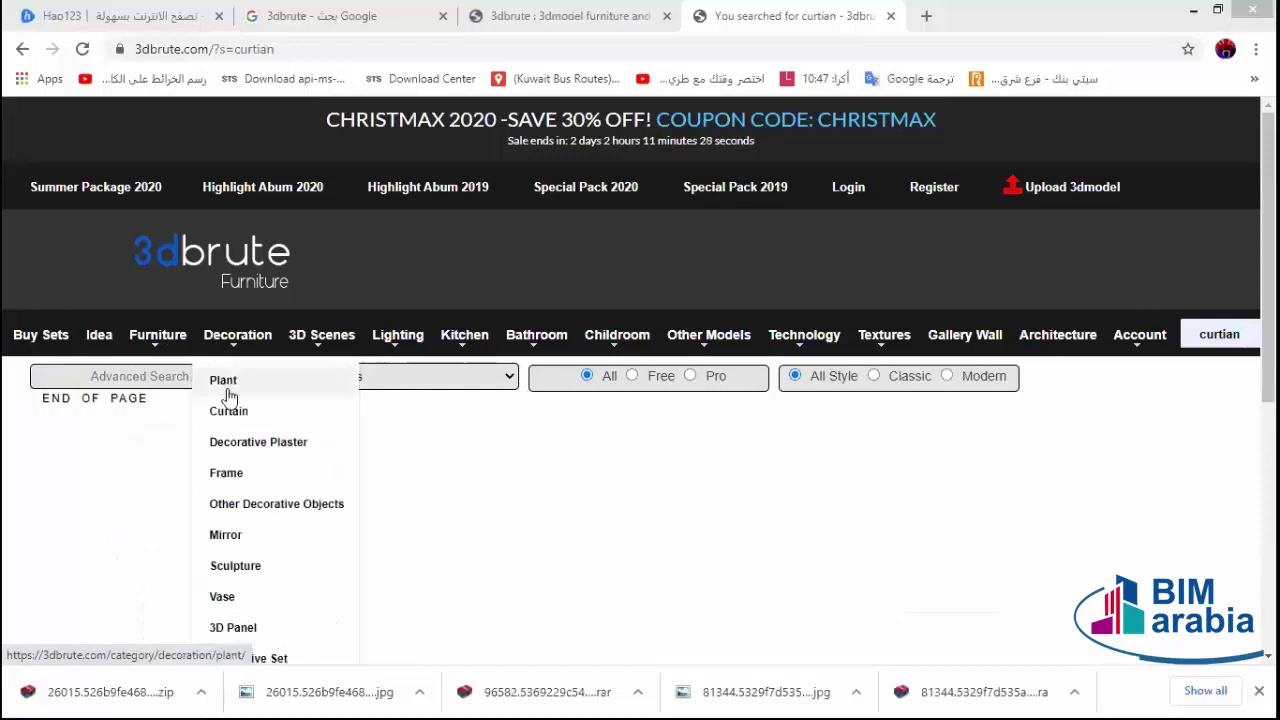
# - Open 3dbrute's Curtain decoration category, browse the results and filter them to Free models
pyautogui.click(244, 423)
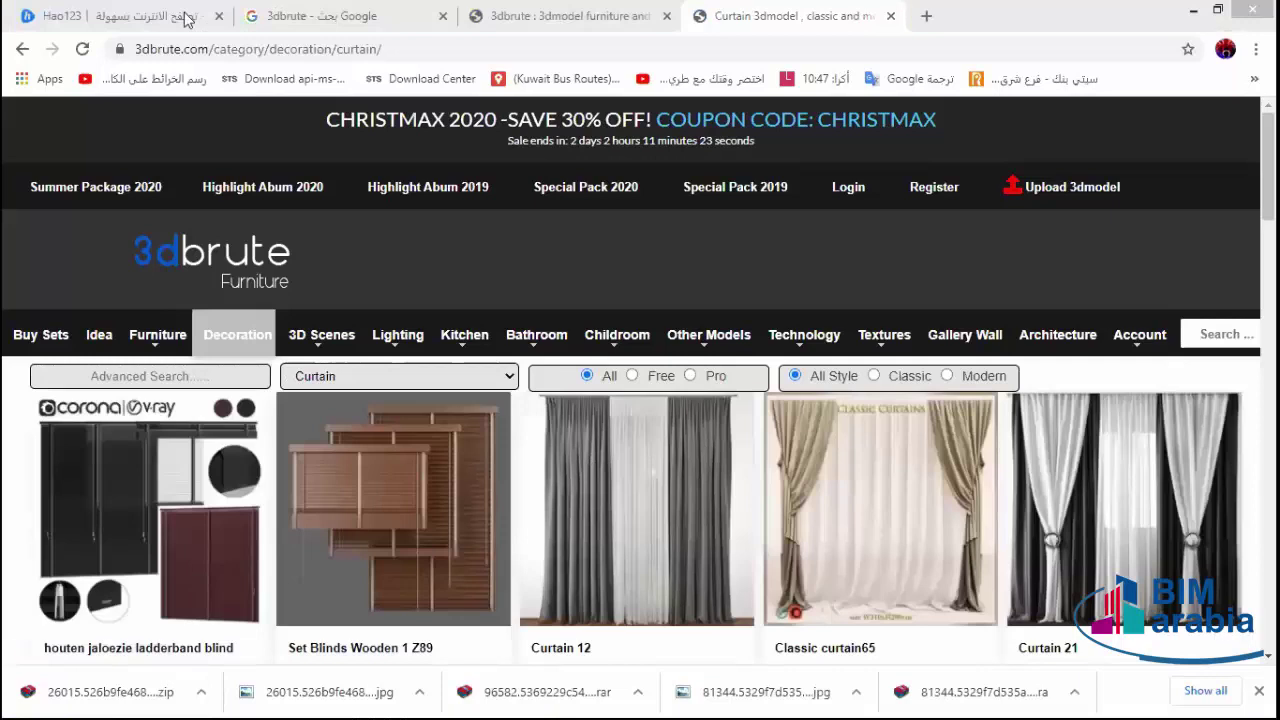
pyautogui.scroll(-2, 782, 302)
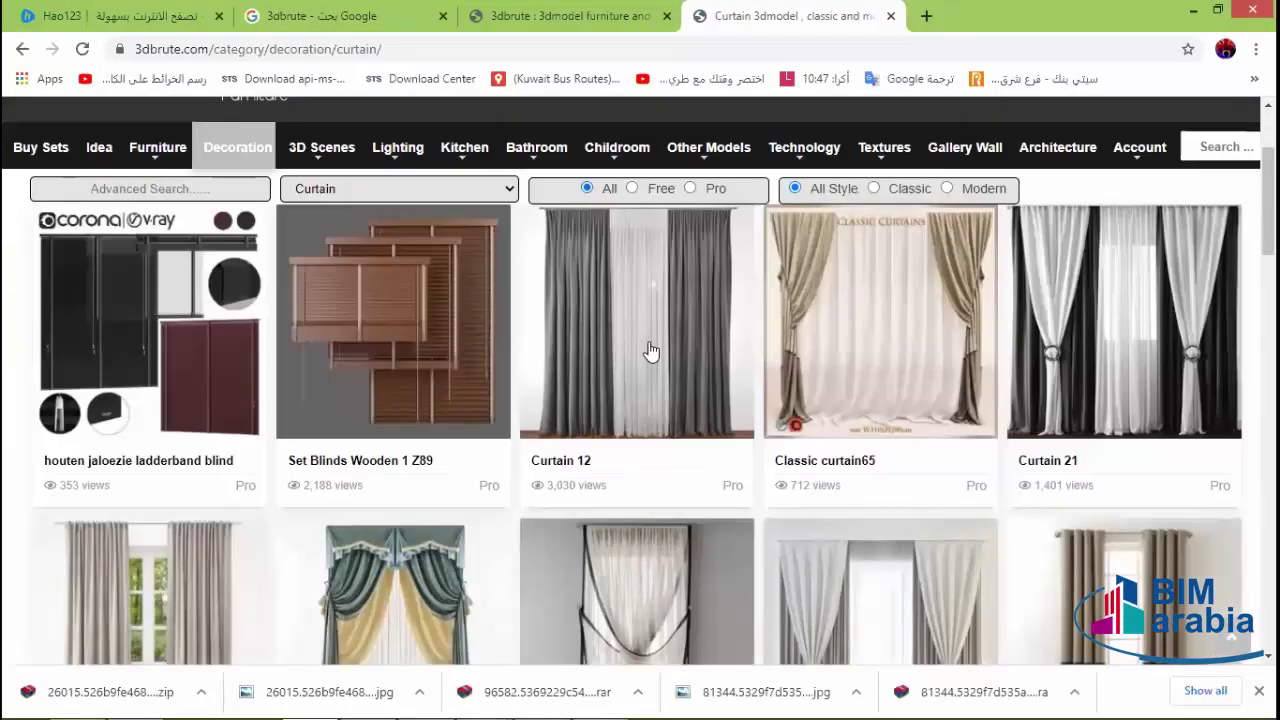
pyautogui.scroll(1, 623, 380)
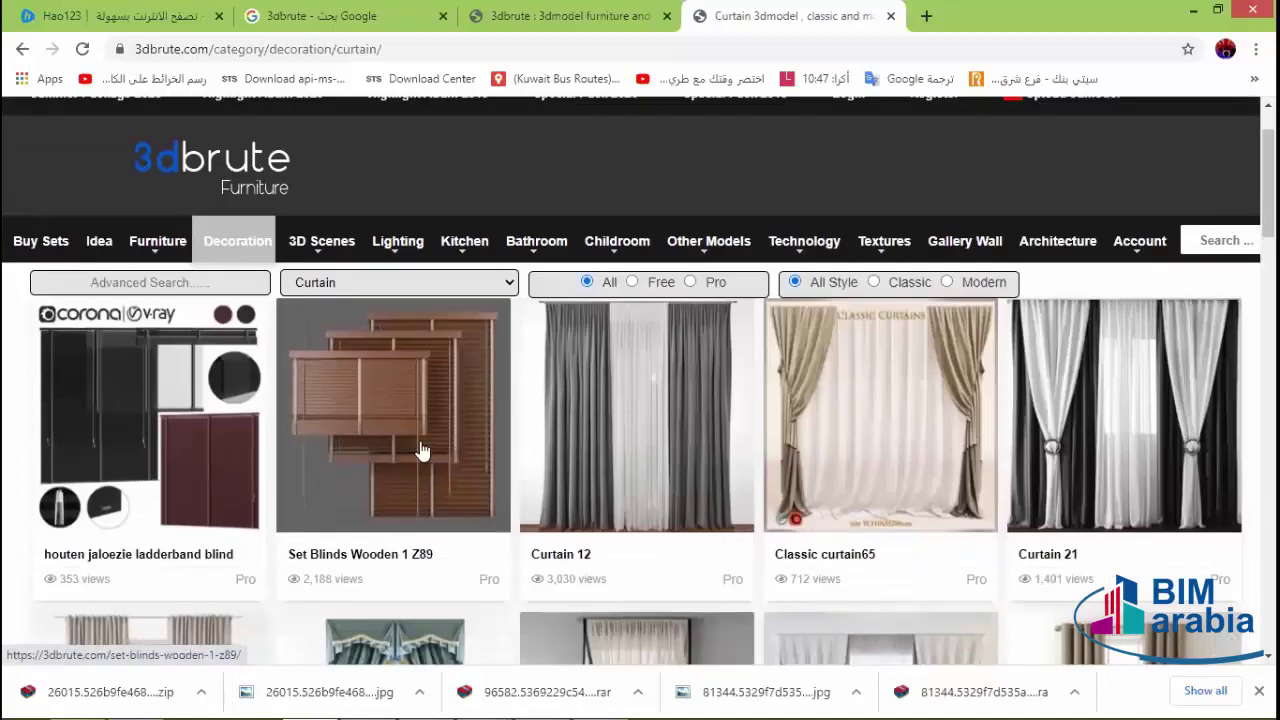
pyautogui.scroll(-4, 420, 434)
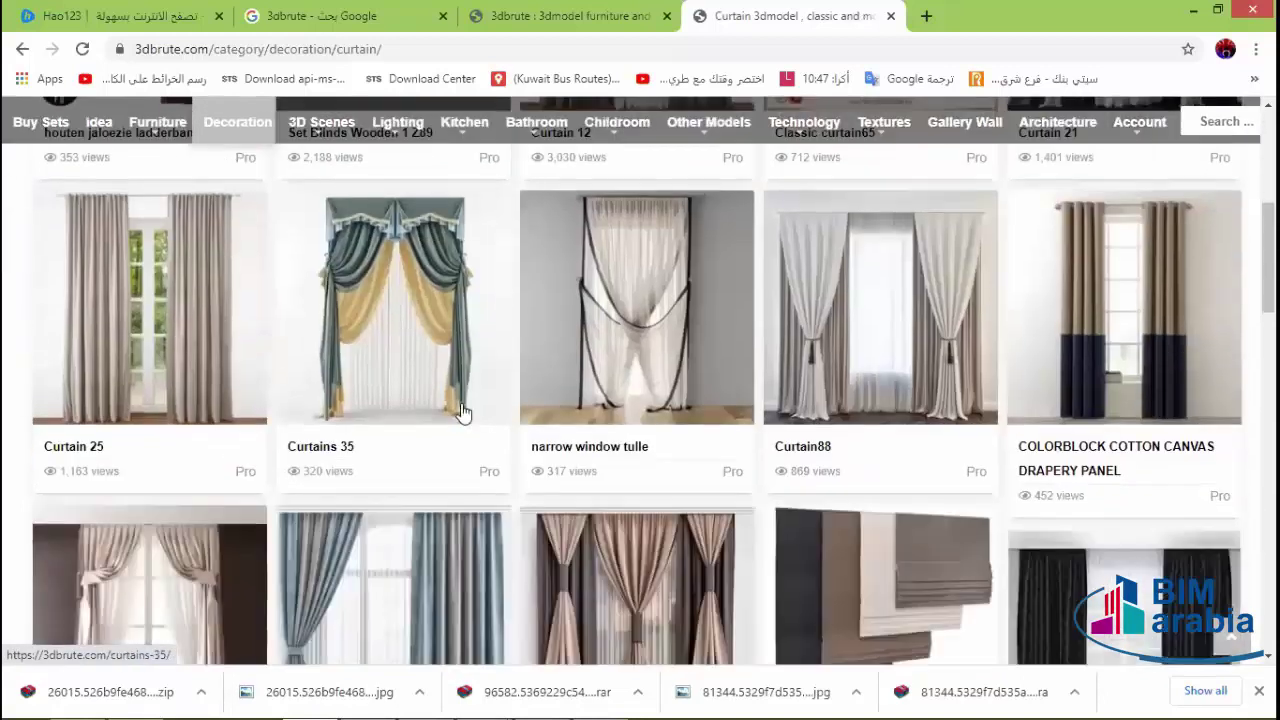
pyautogui.scroll(-3, 808, 443)
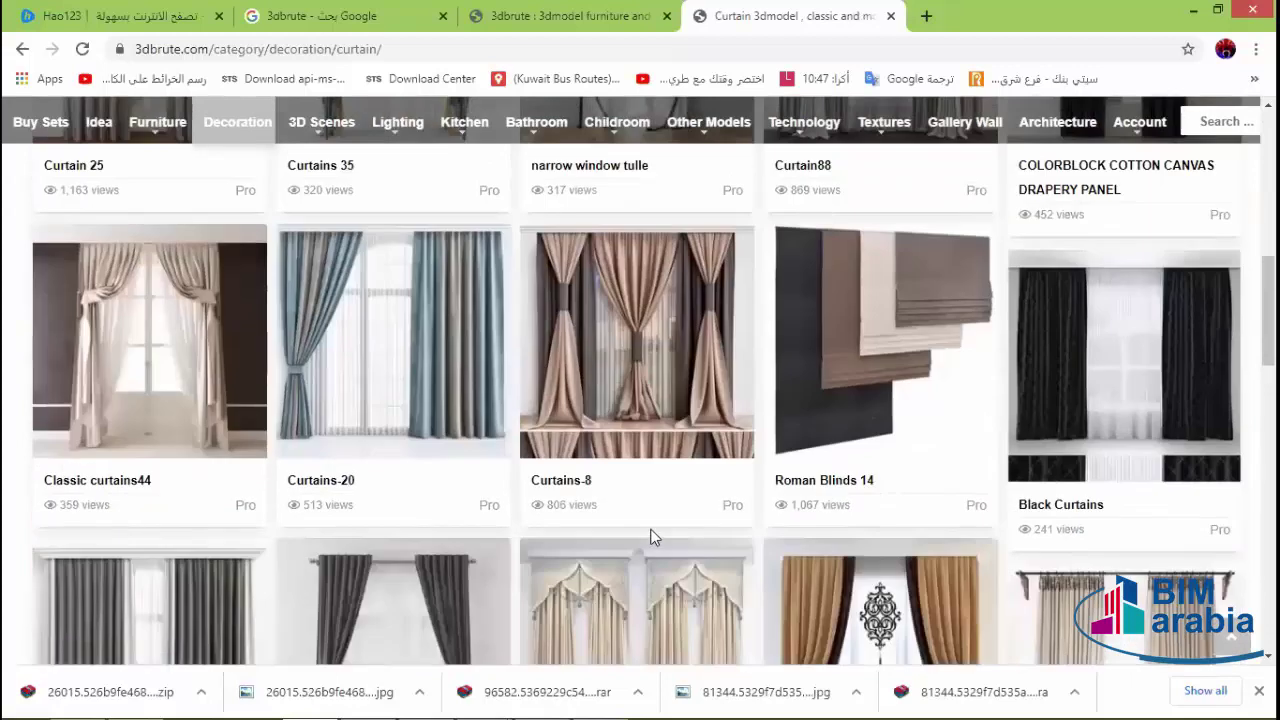
pyautogui.scroll(5, 652, 537)
pyautogui.scroll(2, 652, 450)
pyautogui.click(632, 282)
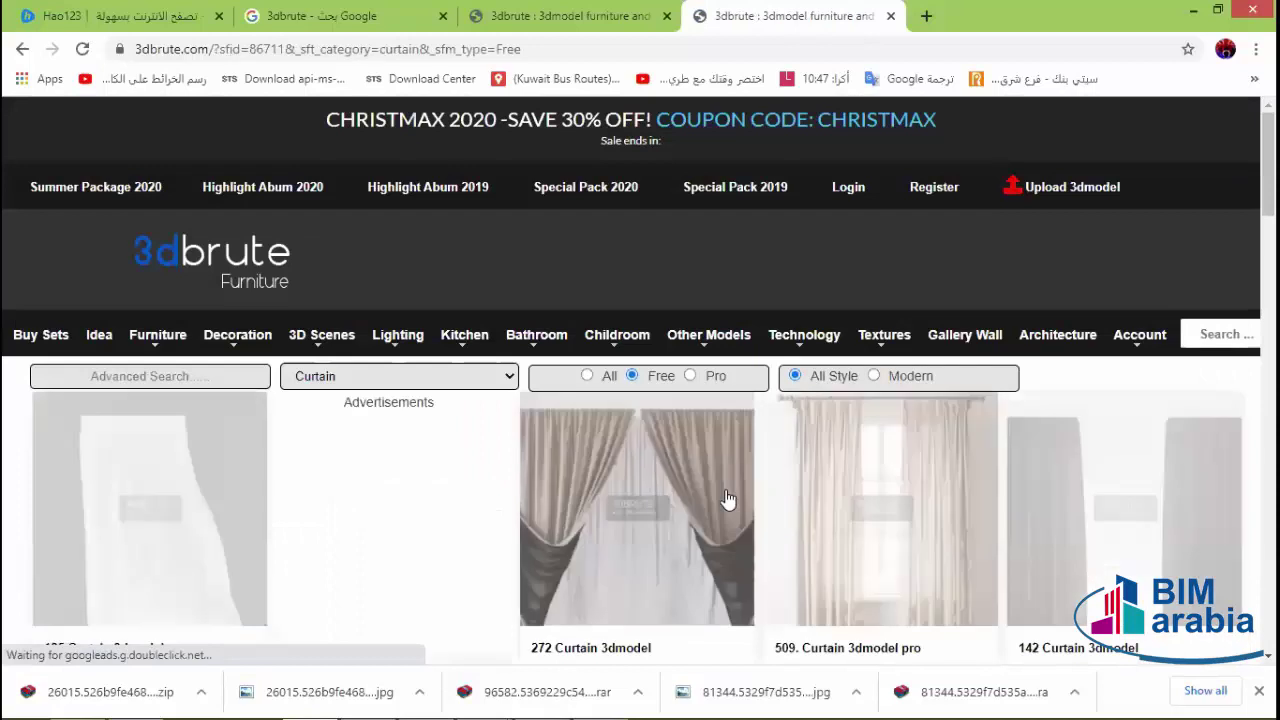
# - Open 272 Curtain 3dmodel in a new tab, view 509 Curtain, and return to the listing
pyautogui.scroll(-2, 729, 445)
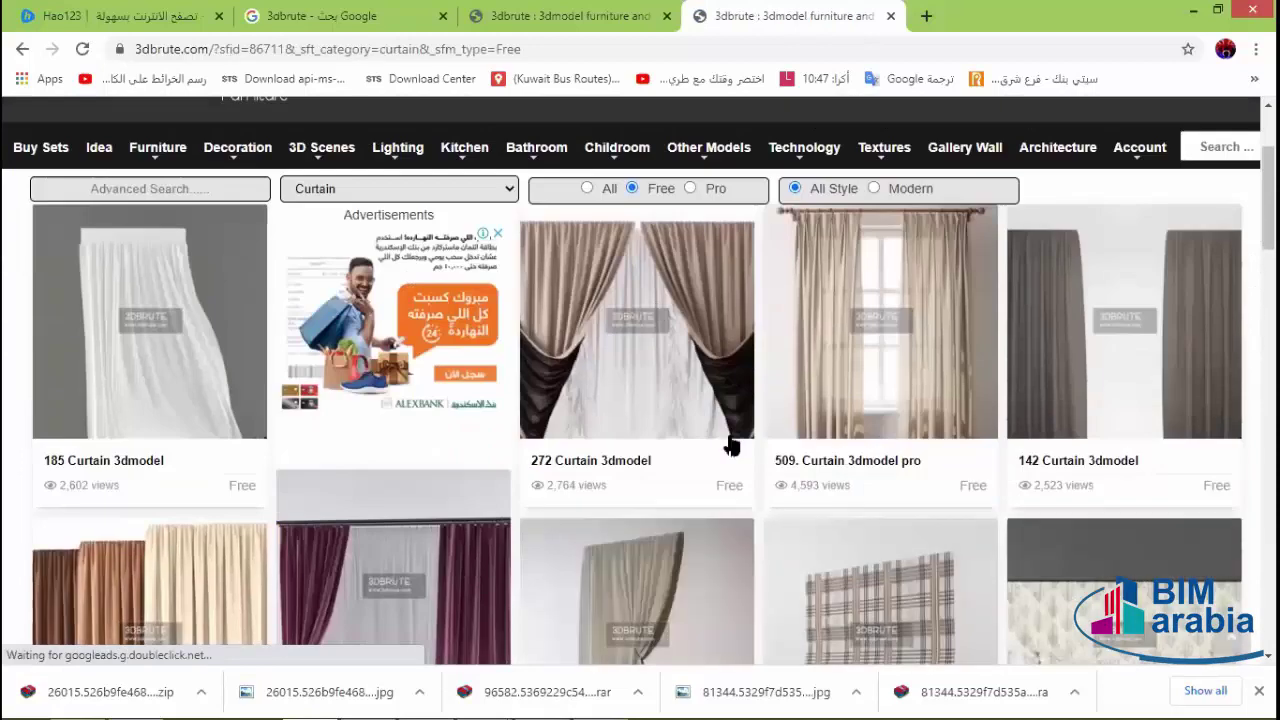
pyautogui.middleClick(672, 352)
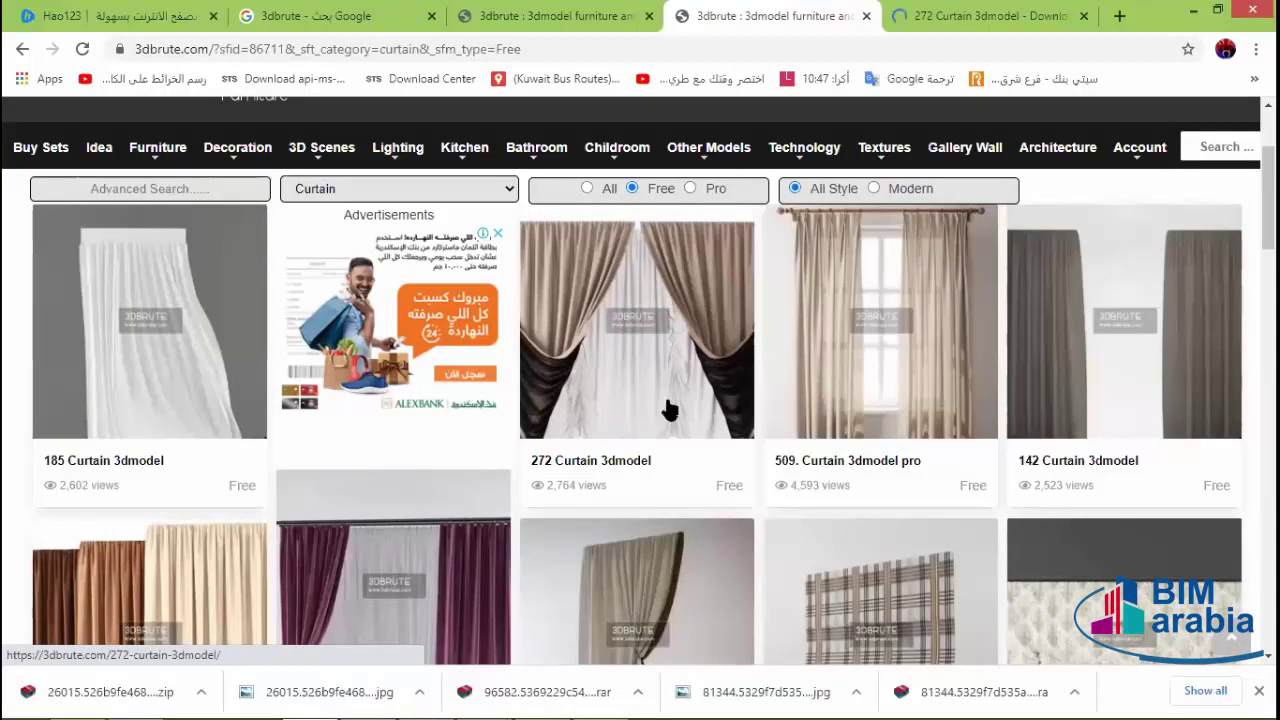
pyautogui.click(912, 392)
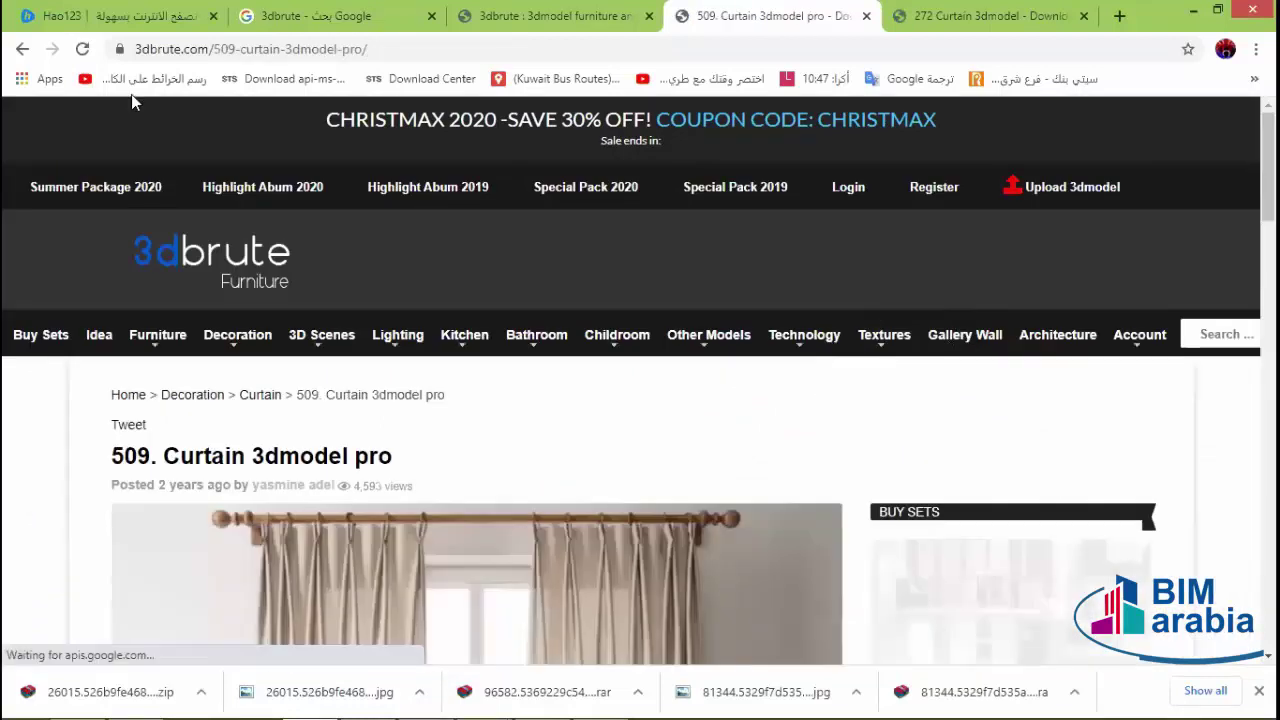
pyautogui.click(22, 48)
pyautogui.click(1000, 18)
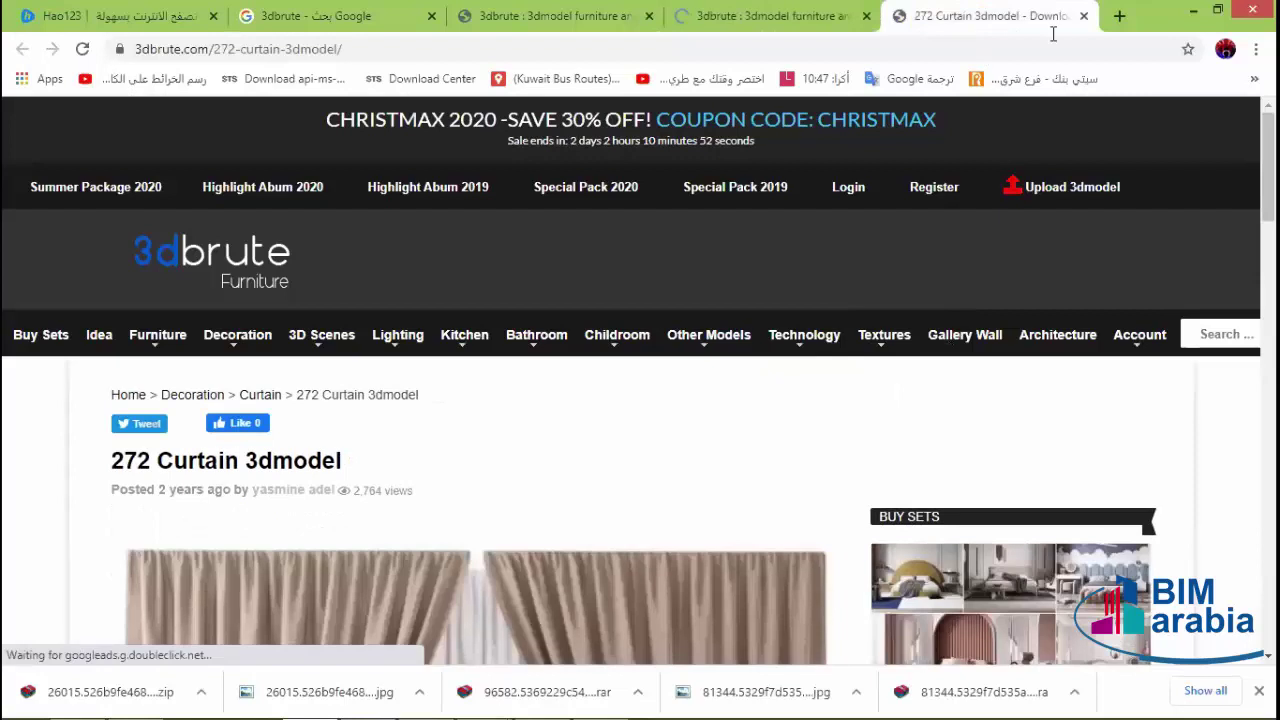
pyautogui.scroll(-2, 780, 430)
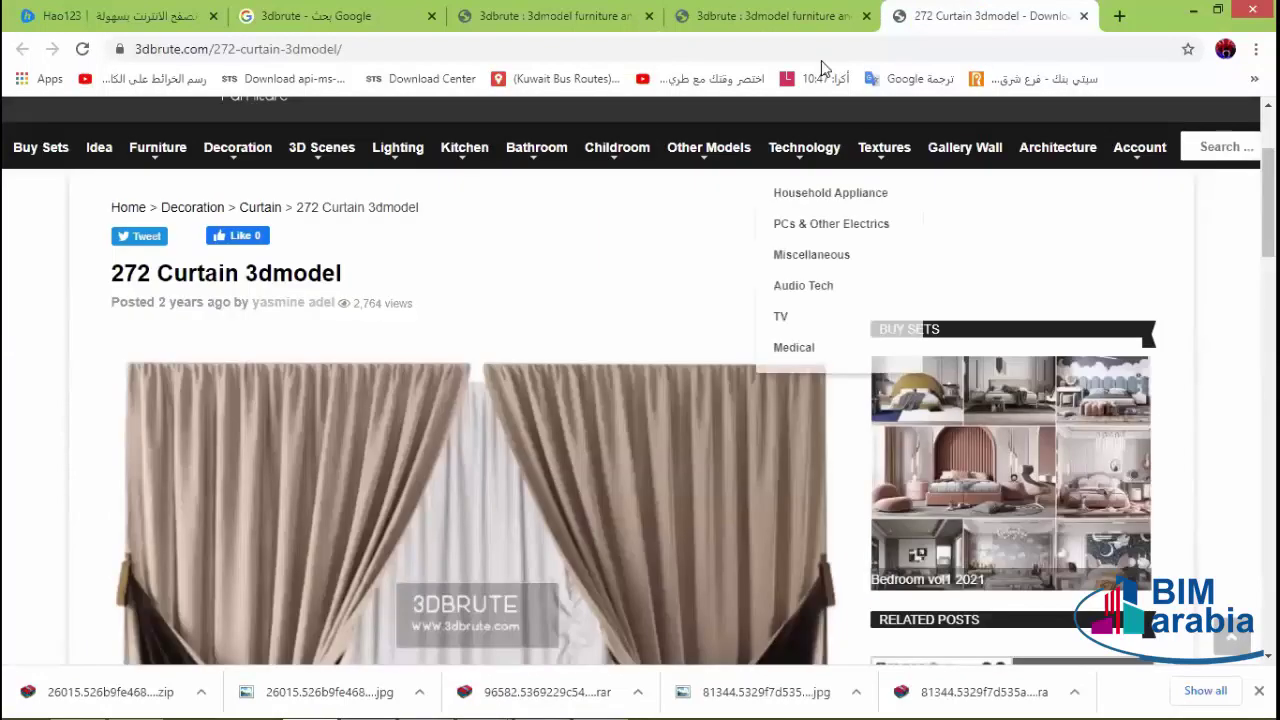
pyautogui.hotkey('ctrl', 'shift', 'Tab')
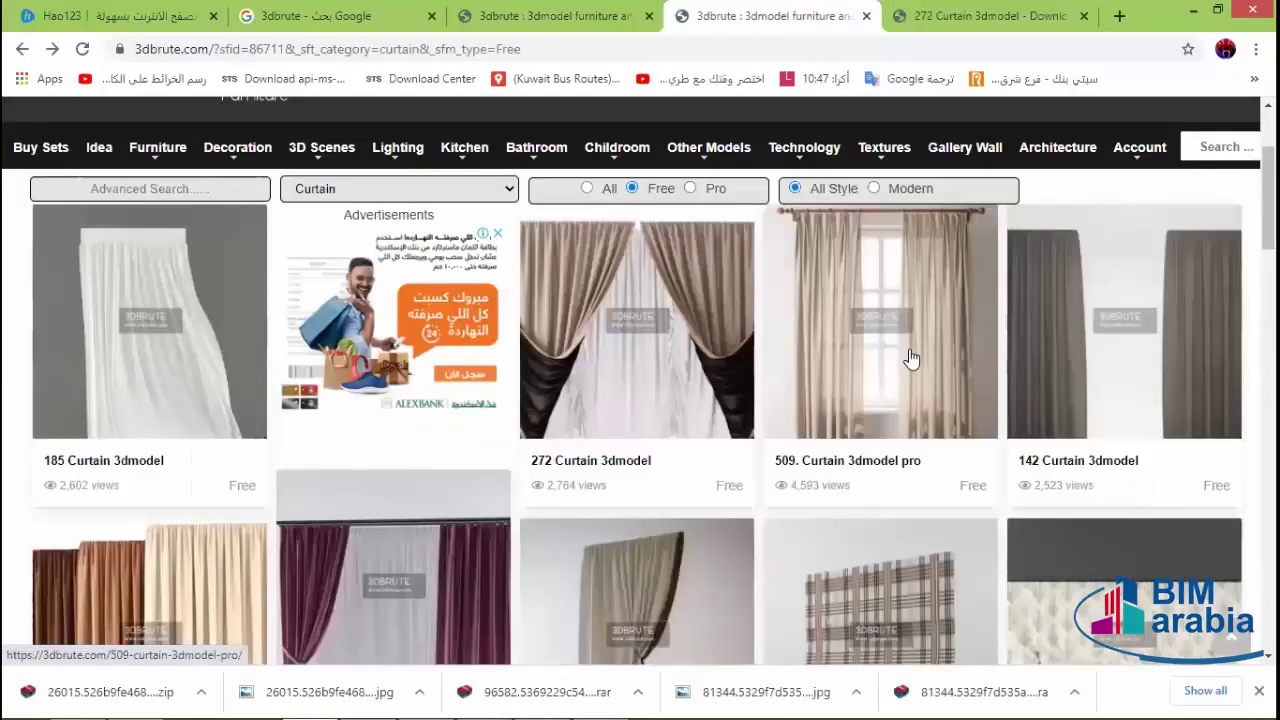
# - Browse the free curtain listing down to models like 262 Curtain and 506 Curtain pro
pyautogui.scroll(-2, 800, 450)
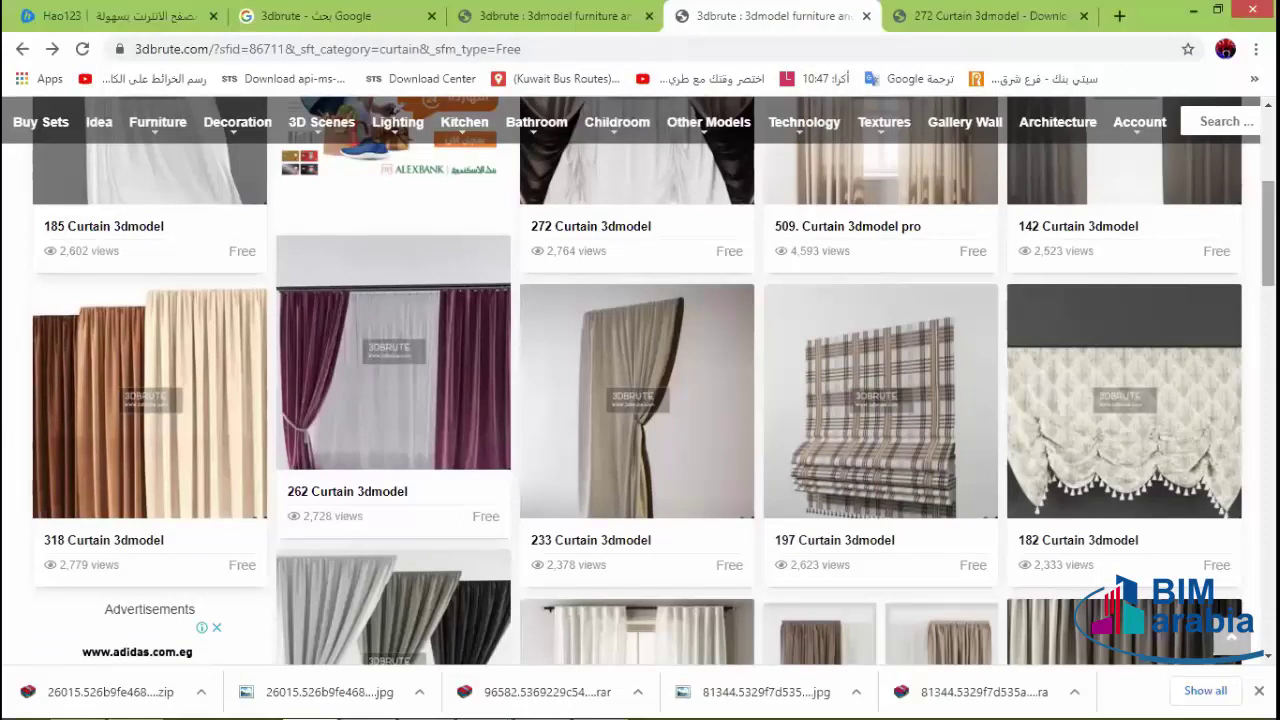
pyautogui.scroll(-3, 870, 400)
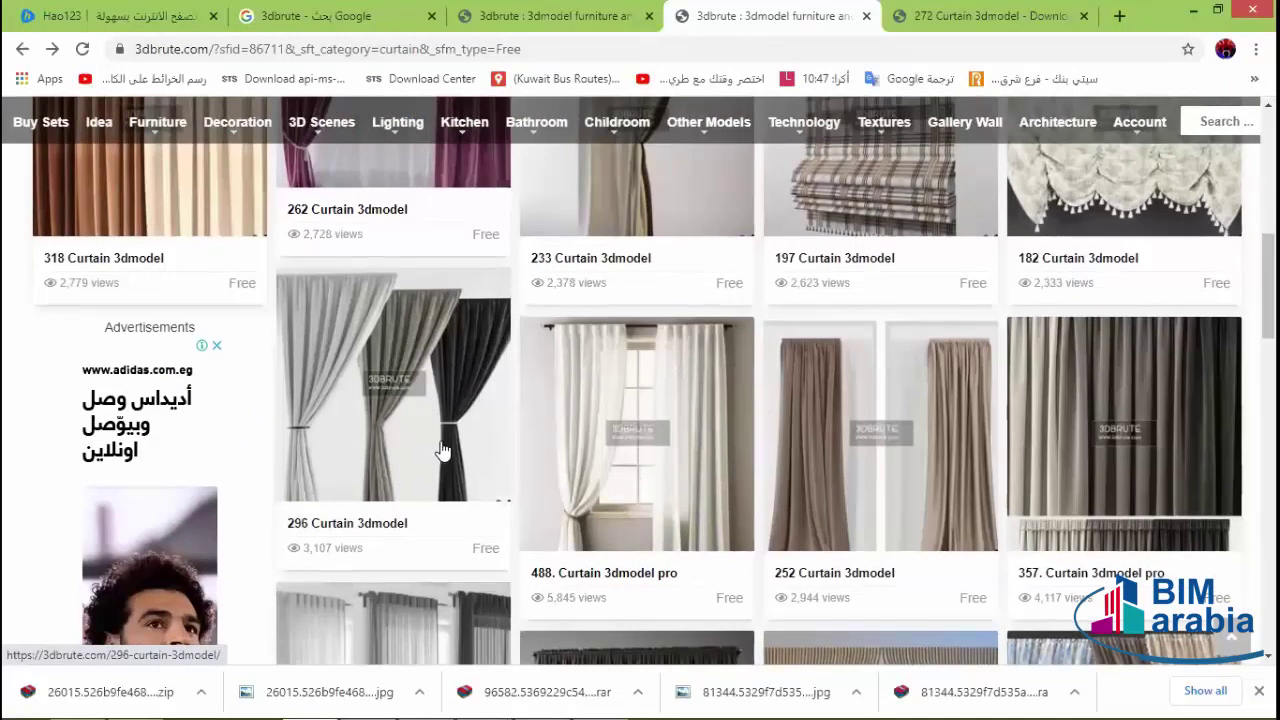
pyautogui.scroll(-3, 443, 452)
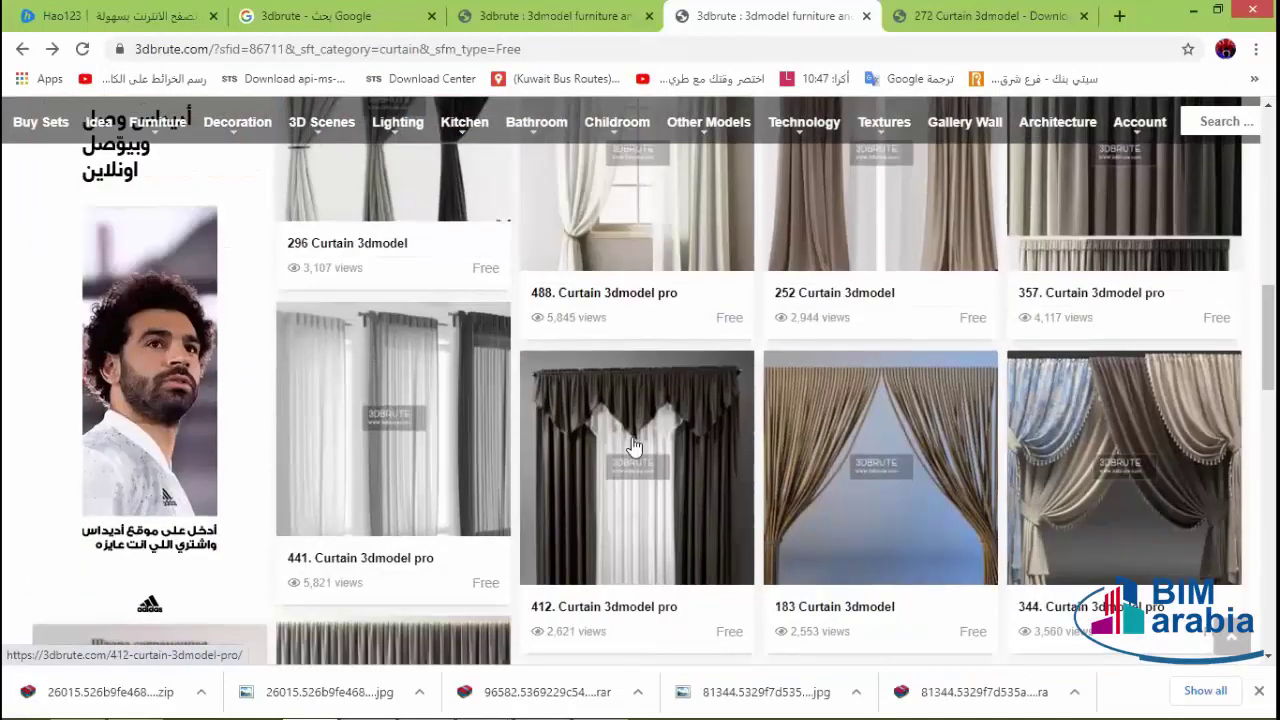
pyautogui.scroll(-1, 680, 420)
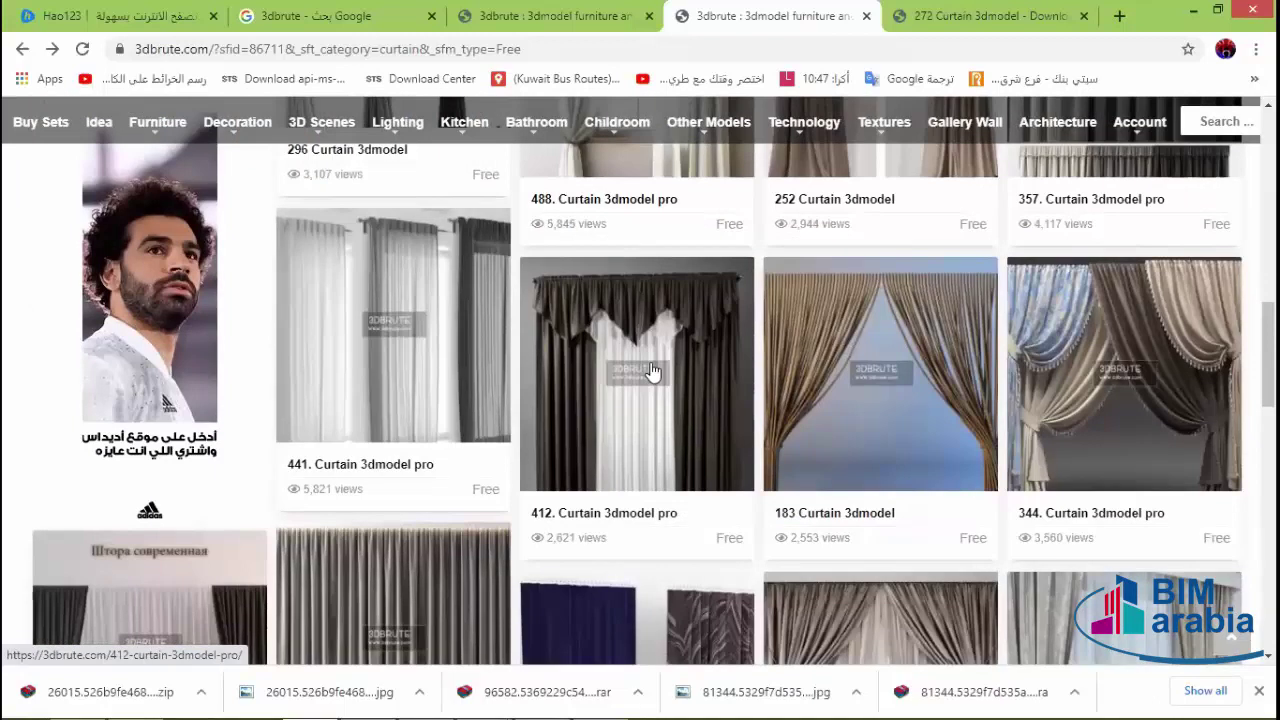
pyautogui.scroll(-2, 651, 371)
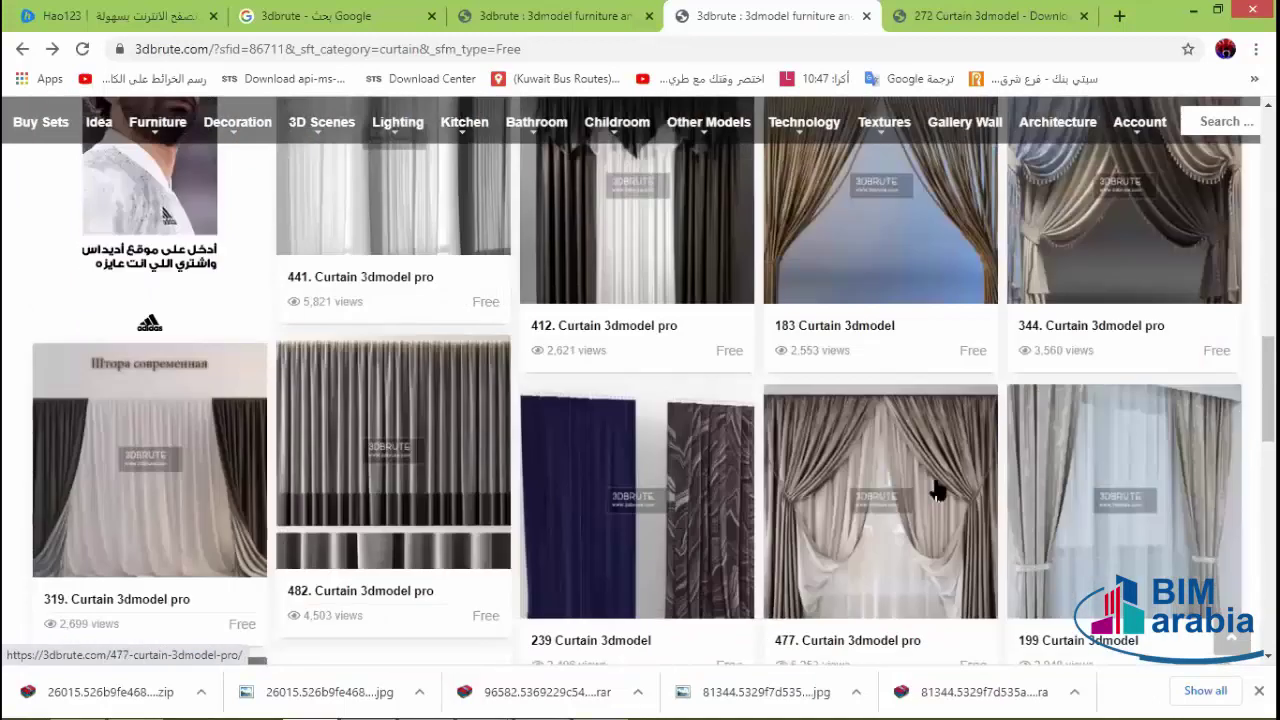
pyautogui.scroll(-2, 354, 531)
pyautogui.scroll(-2, 846, 514)
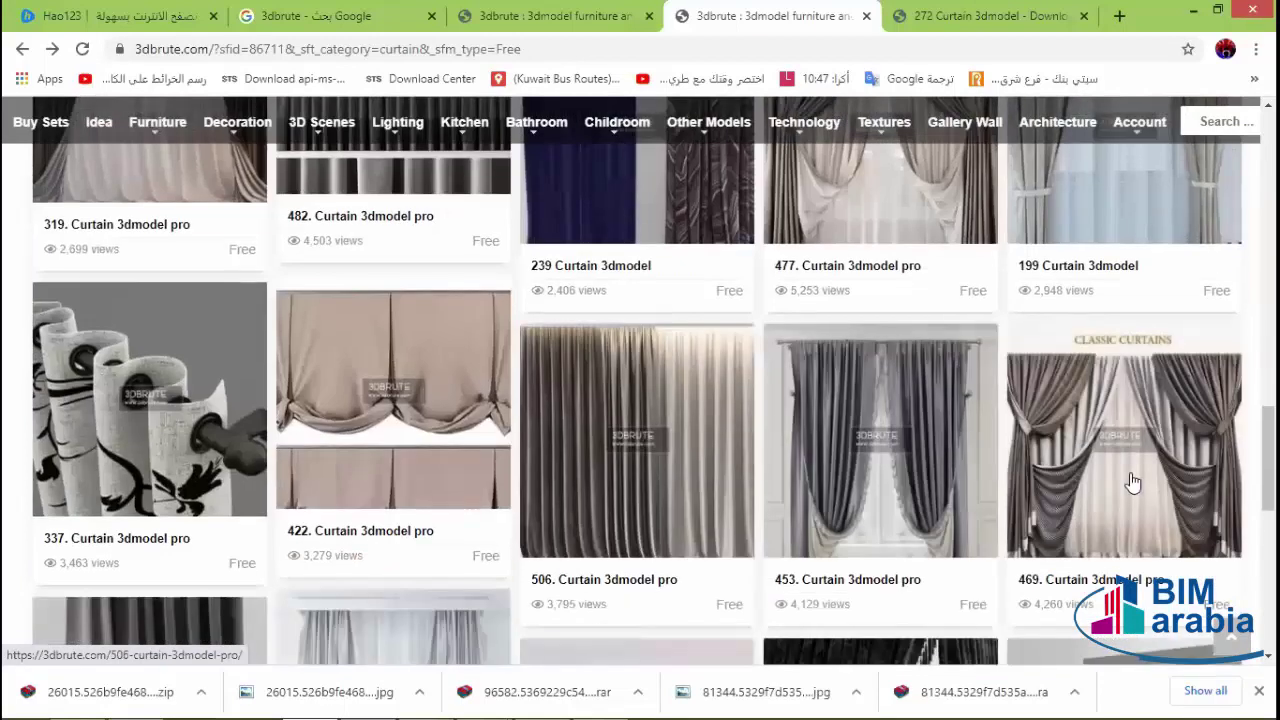
pyautogui.scroll(-1, 1130, 482)
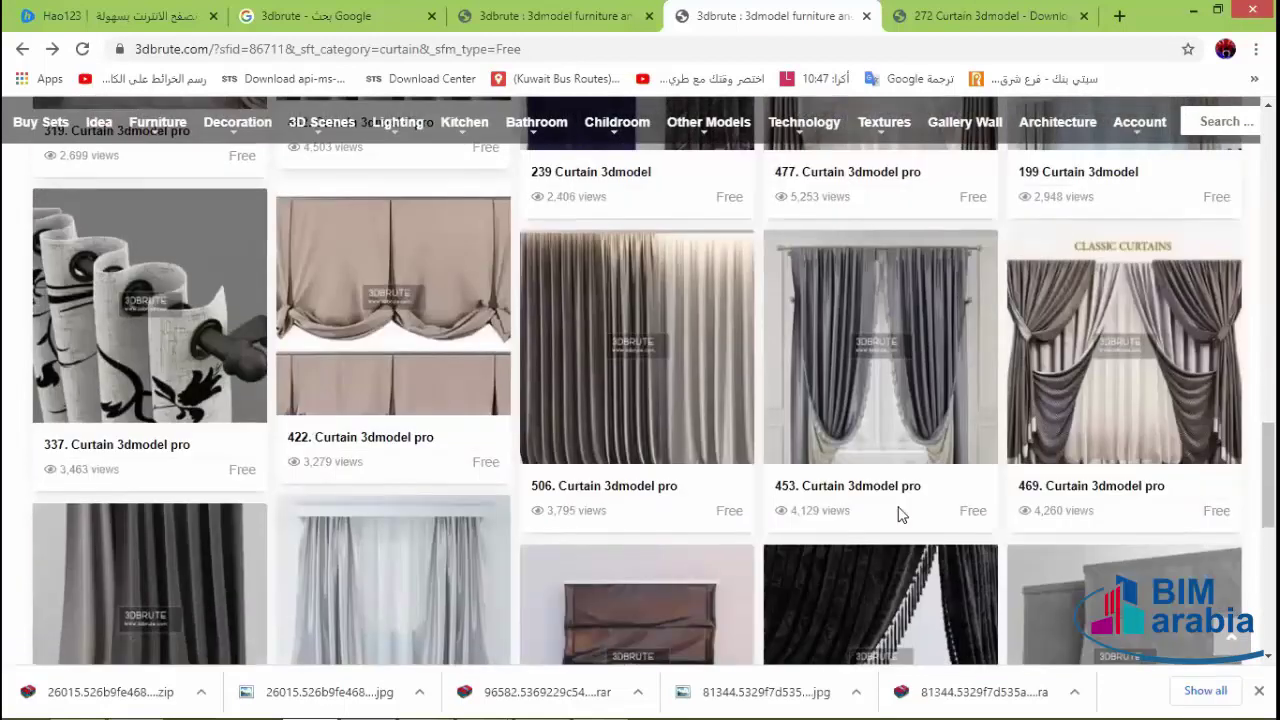
pyautogui.scroll(-1, 880, 513)
pyautogui.scroll(-1, 878, 512)
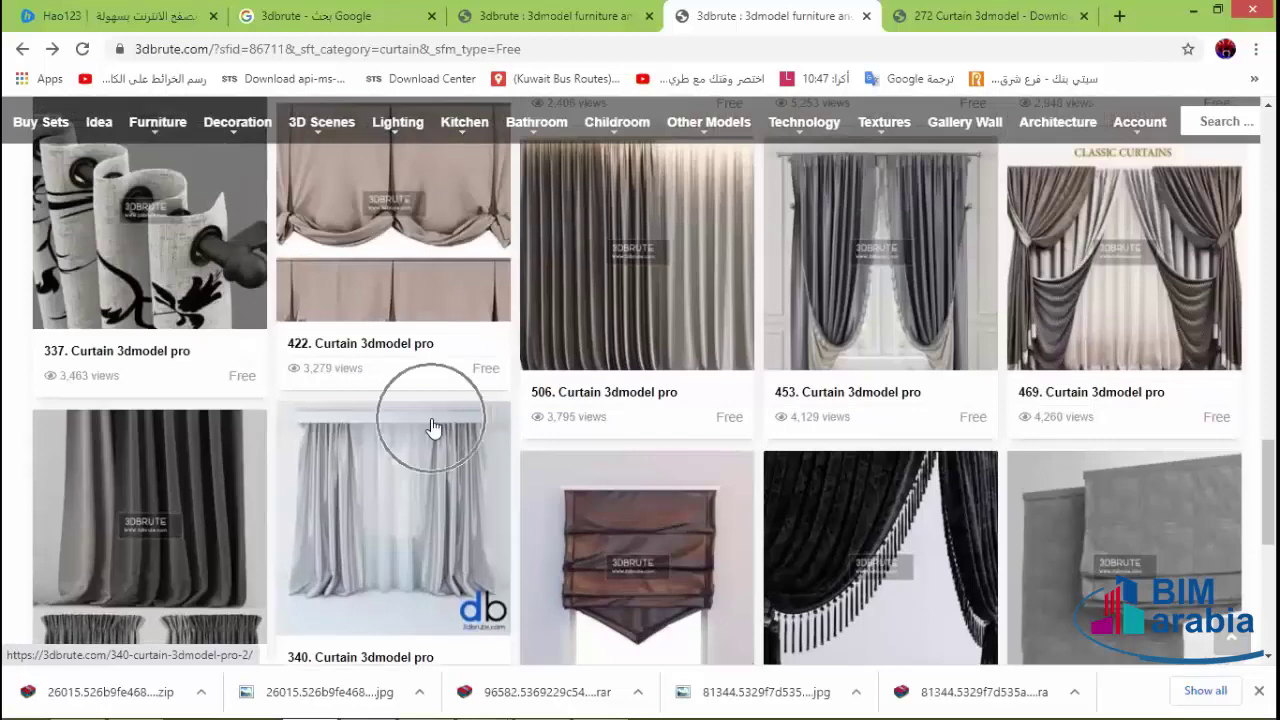
pyautogui.scroll(-4, 390, 485)
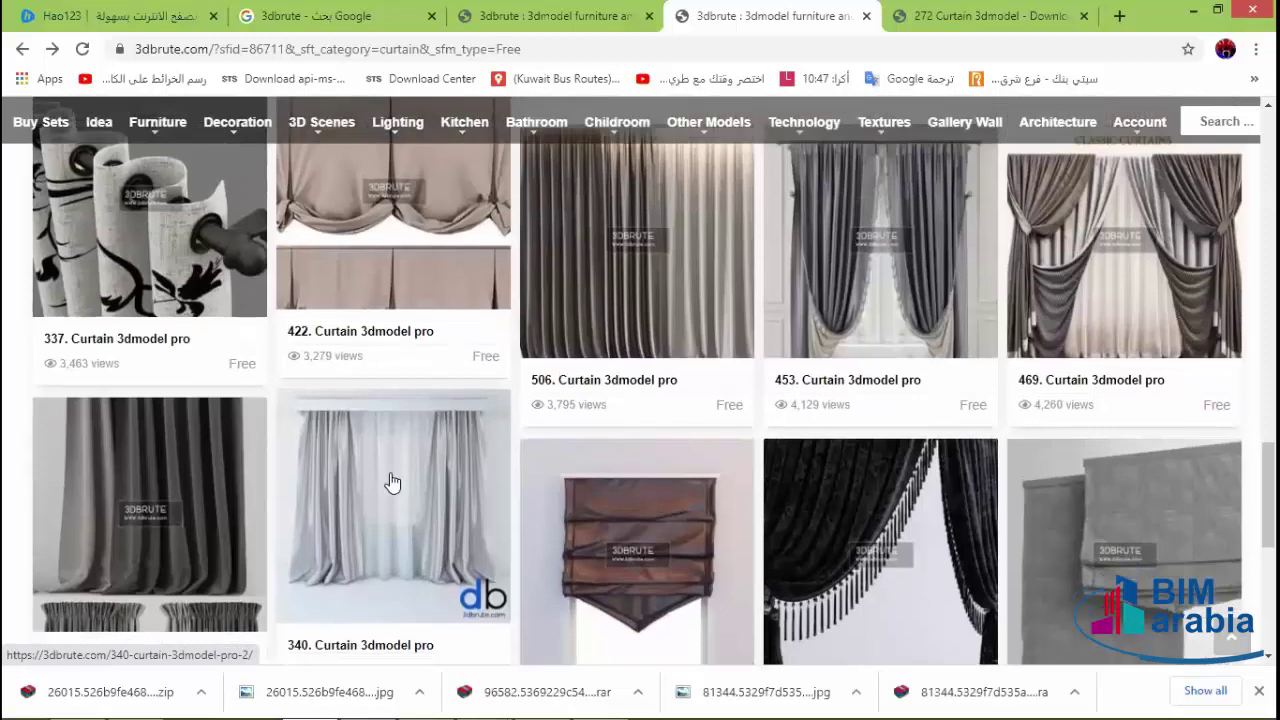
pyautogui.scroll(3, 622, 480)
pyautogui.scroll(2, 622, 482)
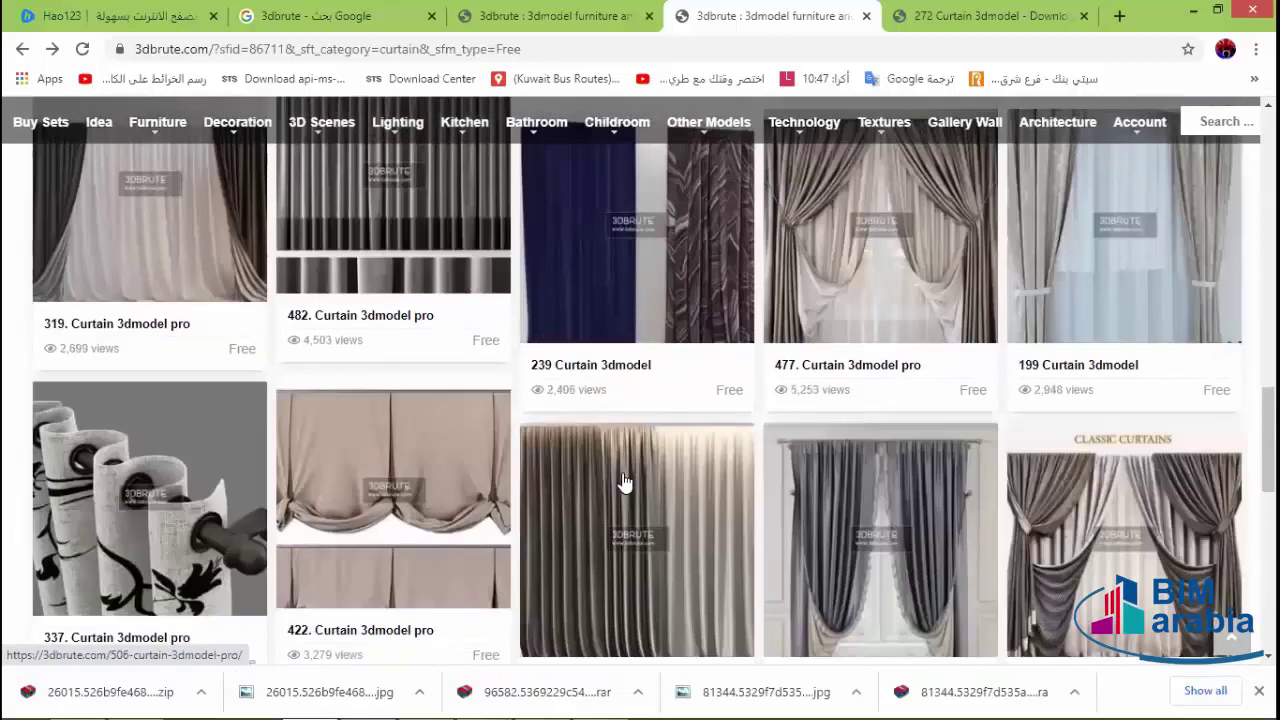
pyautogui.scroll(6, 650, 470)
pyautogui.scroll(3, 705, 440)
pyautogui.scroll(2, 718, 430)
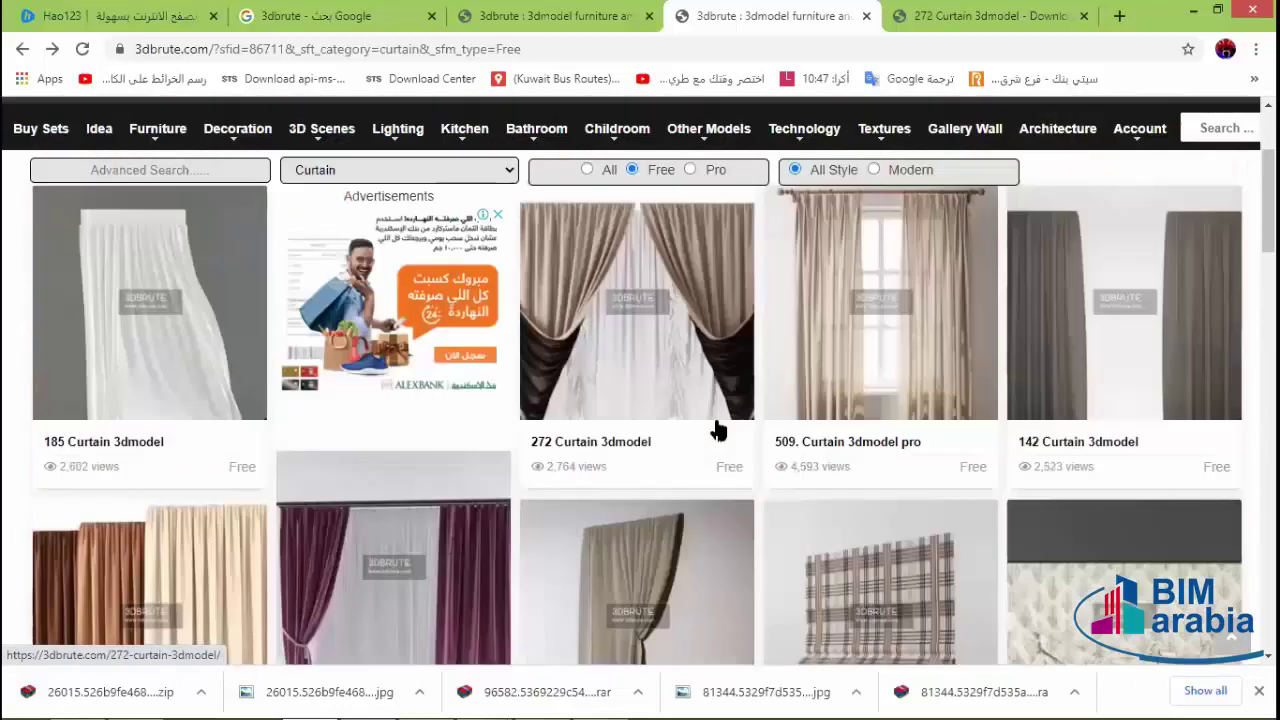
pyautogui.scroll(2, 680, 425)
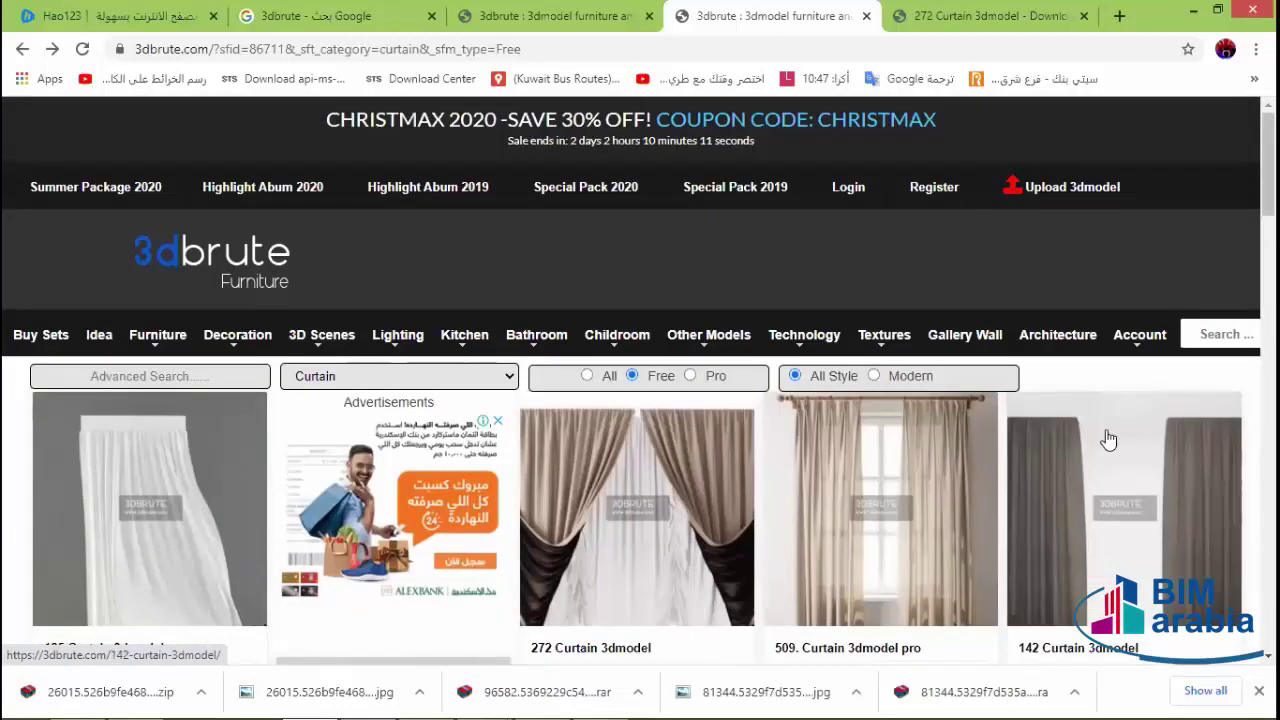
pyautogui.scroll(-1, 300, 505)
pyautogui.scroll(-3, 402, 520)
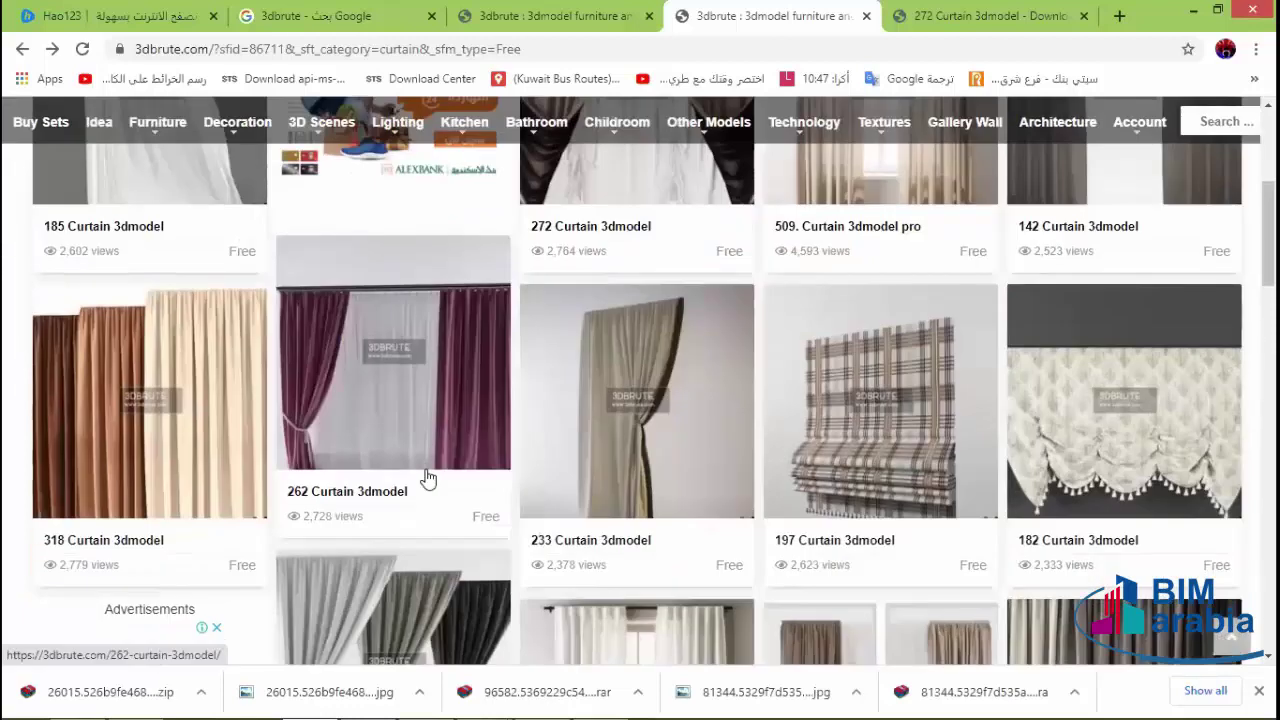
pyautogui.scroll(1, 680, 440)
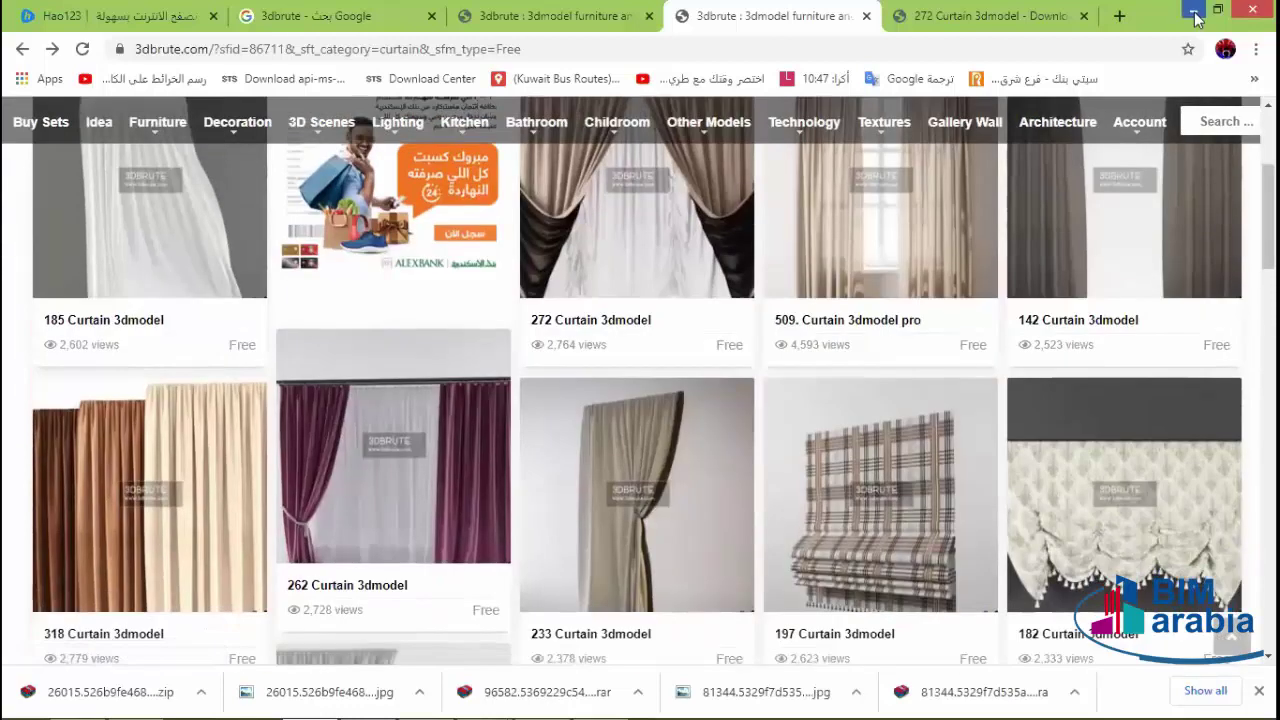
# - Maximize 3ds Max, clear the selection and orbit the Perspective view down to the walls
pyautogui.click(1193, 12)
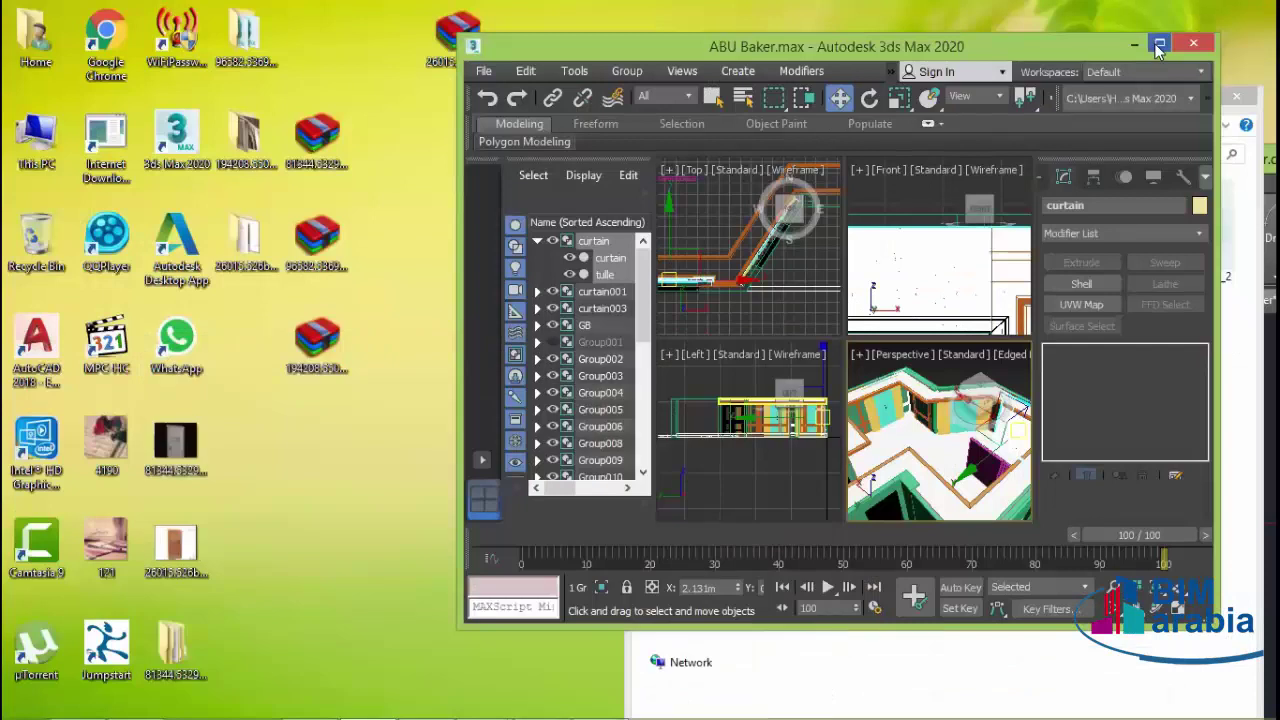
pyautogui.click(1159, 44)
pyautogui.scroll(-3, 530, 291)
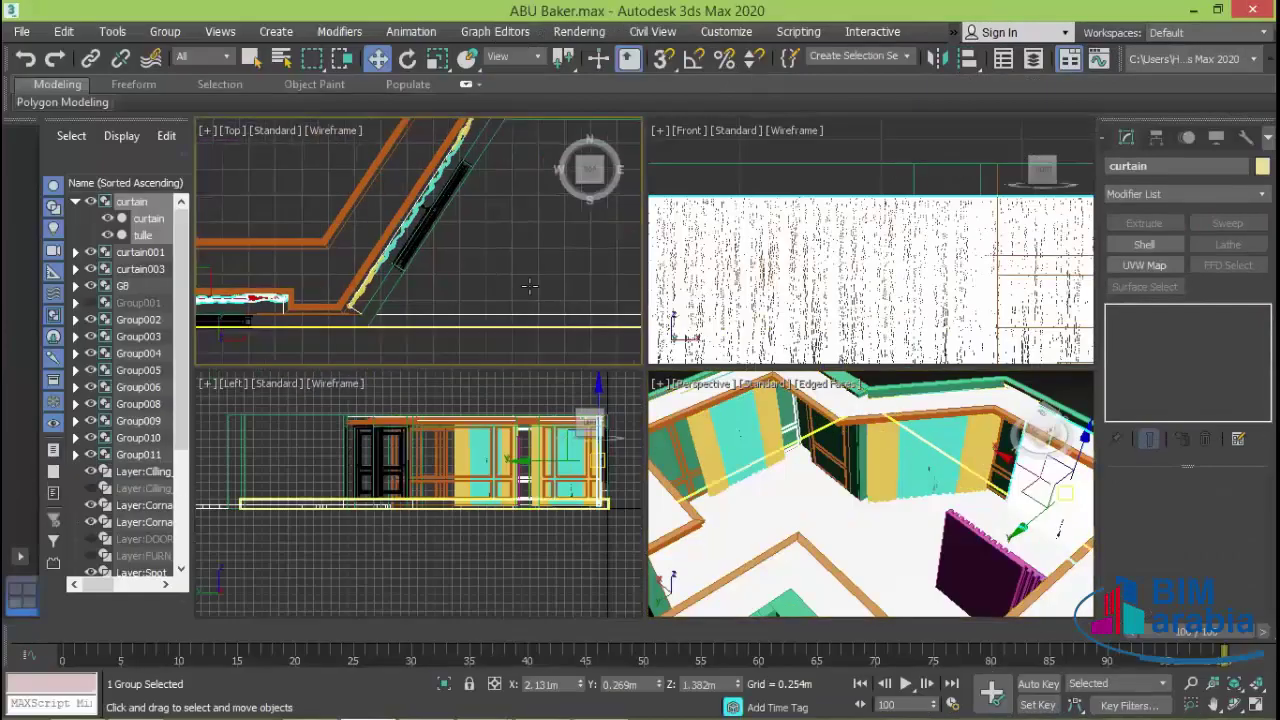
pyautogui.scroll(-3, 535, 293)
pyautogui.moveTo(570, 297); pyautogui.dragTo(520, 300, button='middle')
pyautogui.scroll(-3, 555, 300)
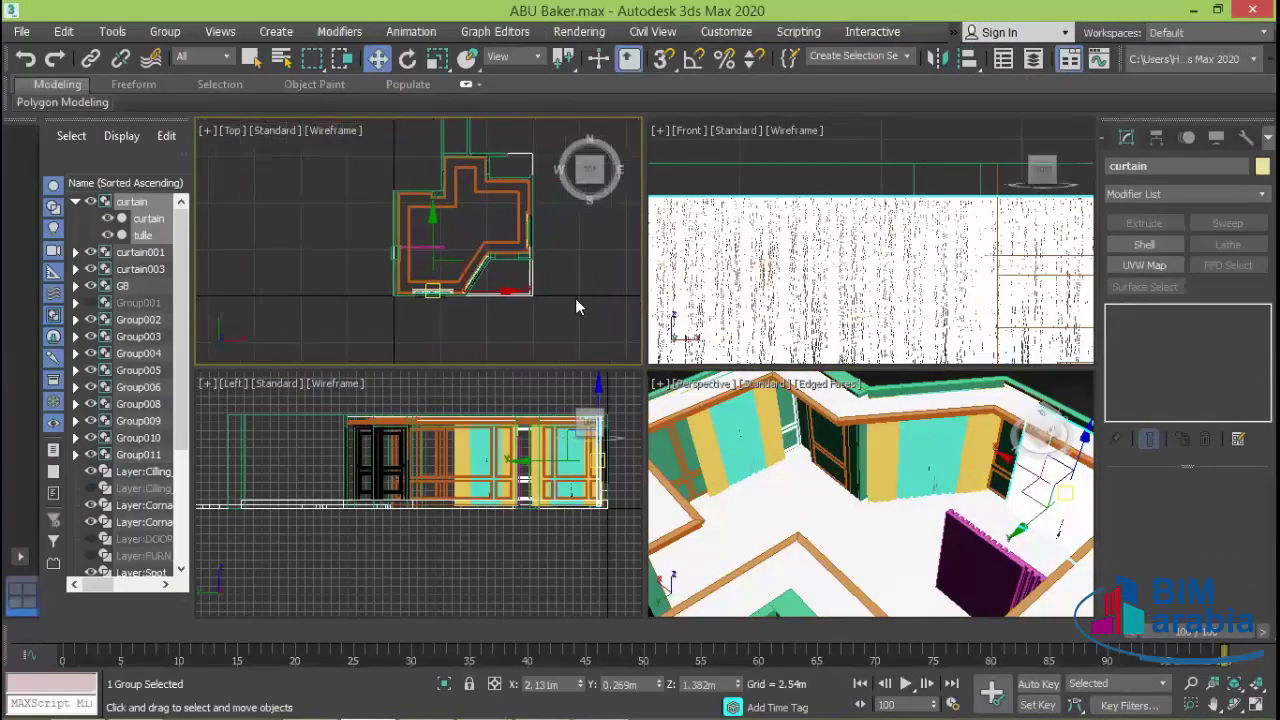
pyautogui.click(579, 309)
pyautogui.scroll(-5, 847, 497)
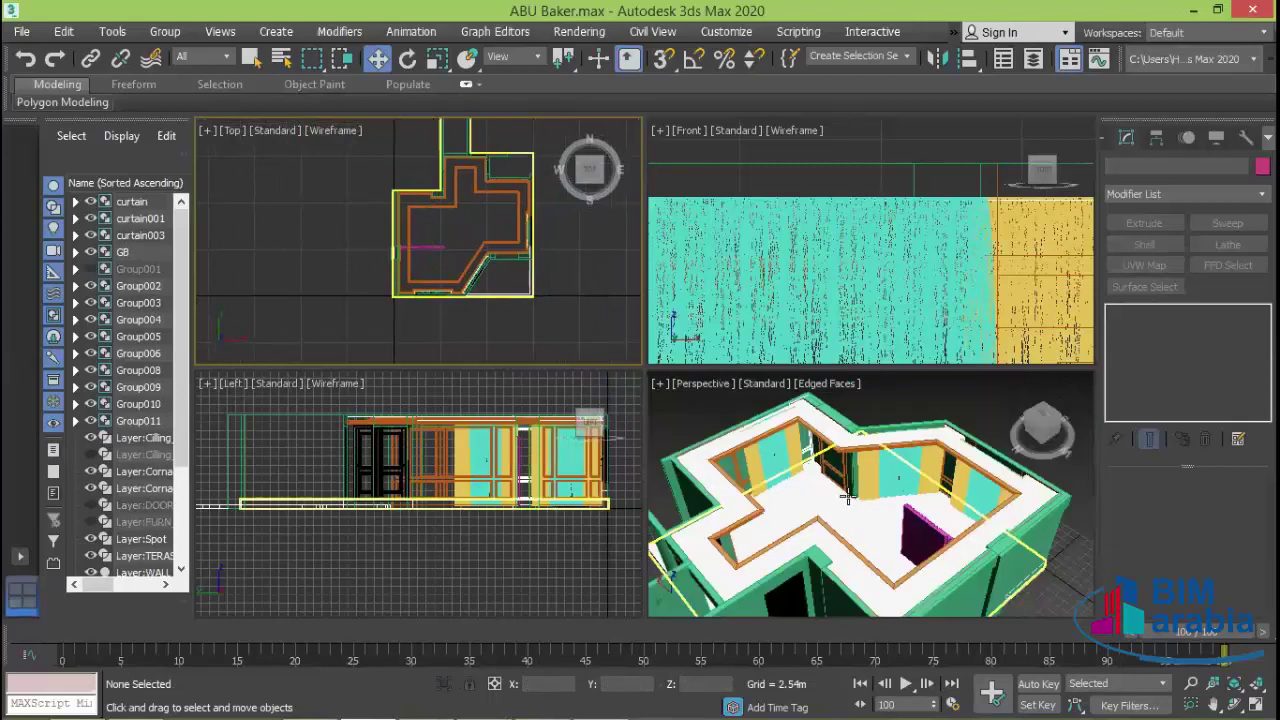
pyautogui.scroll(3, 1021, 566)
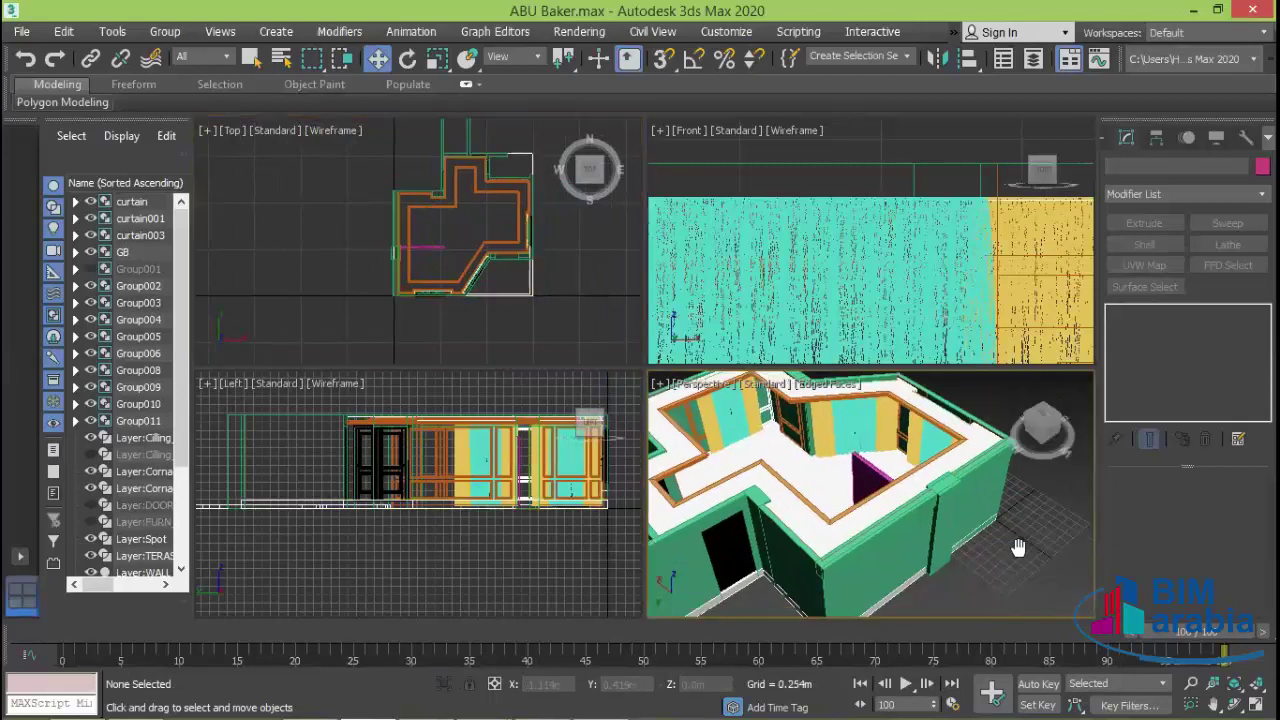
pyautogui.keyDown('alt'); pyautogui.moveTo(1021, 566); pyautogui.dragTo(1036, 550, button='middle'); pyautogui.keyUp('alt')
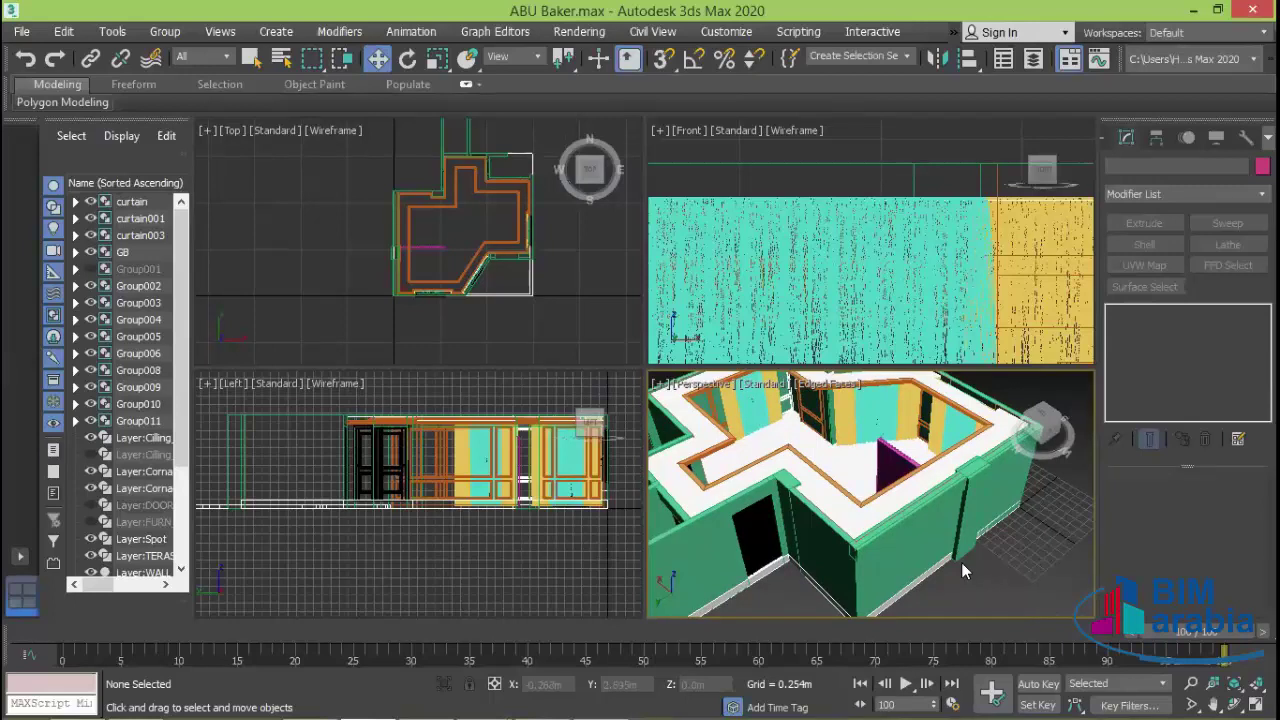
pyautogui.click(1218, 10)
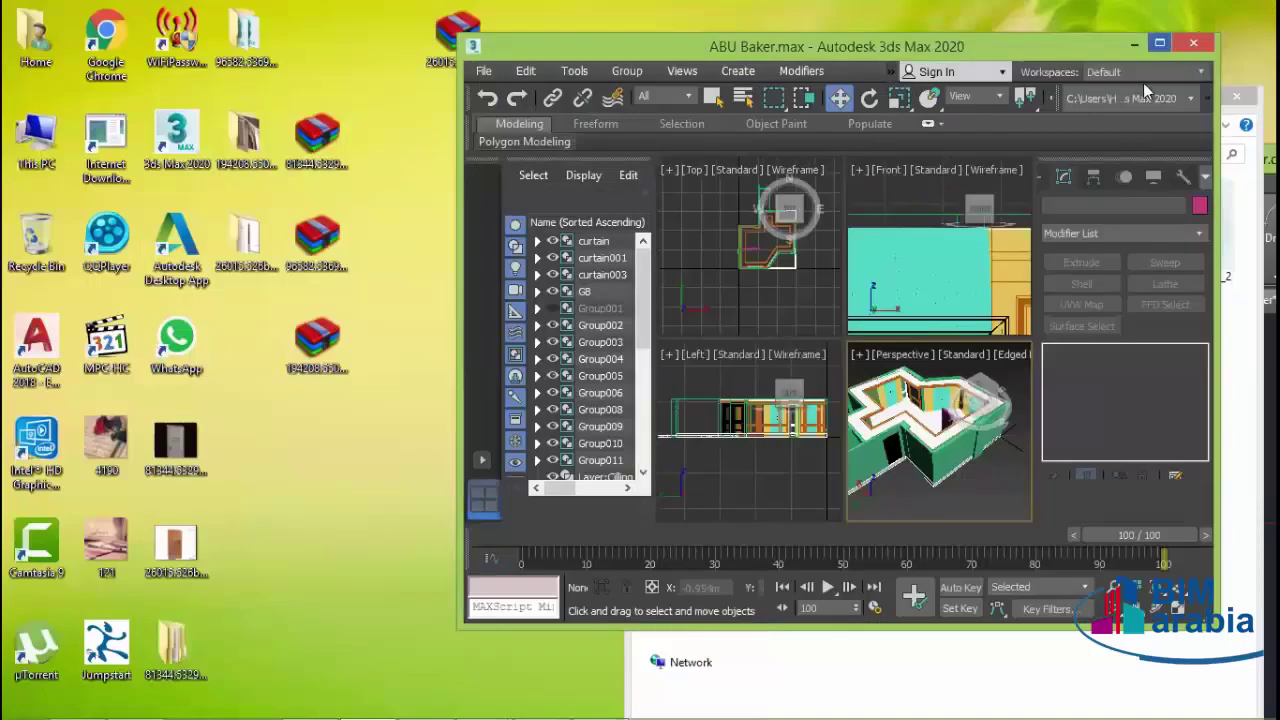
pyautogui.click(1159, 43)
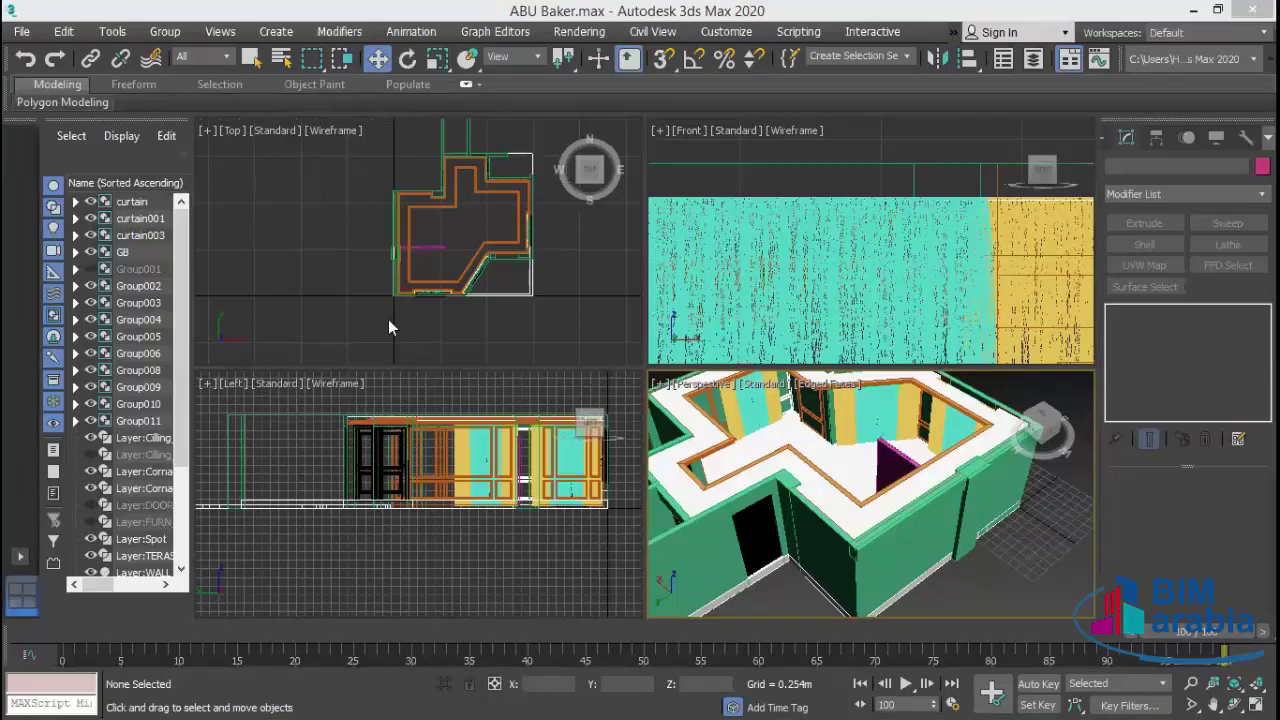
# - Zoom the Top view out to the whole plan and pan along its outline to the diagonal wall
pyautogui.click(590, 311)
pyautogui.scroll(2, 546, 283)
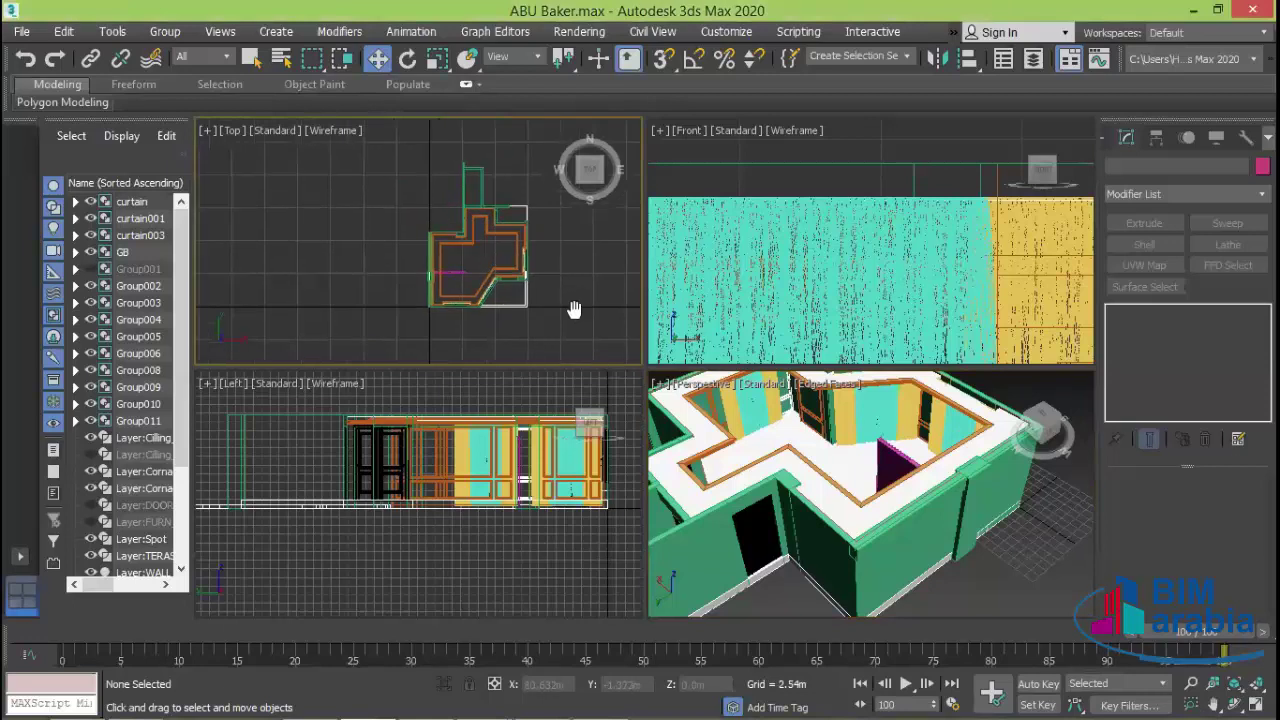
pyautogui.scroll(1, 543, 271)
pyautogui.scroll(3, 543, 271)
pyautogui.scroll(2, 587, 287)
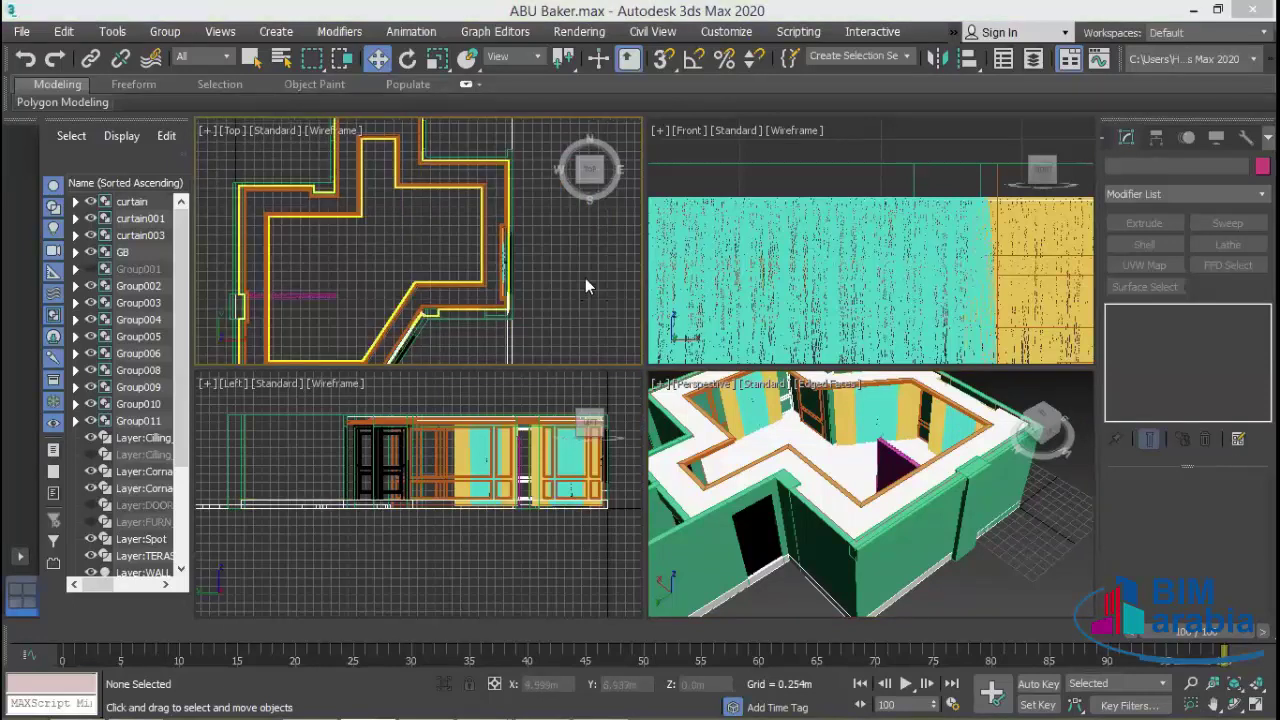
pyautogui.scroll(-8, 346, 266)
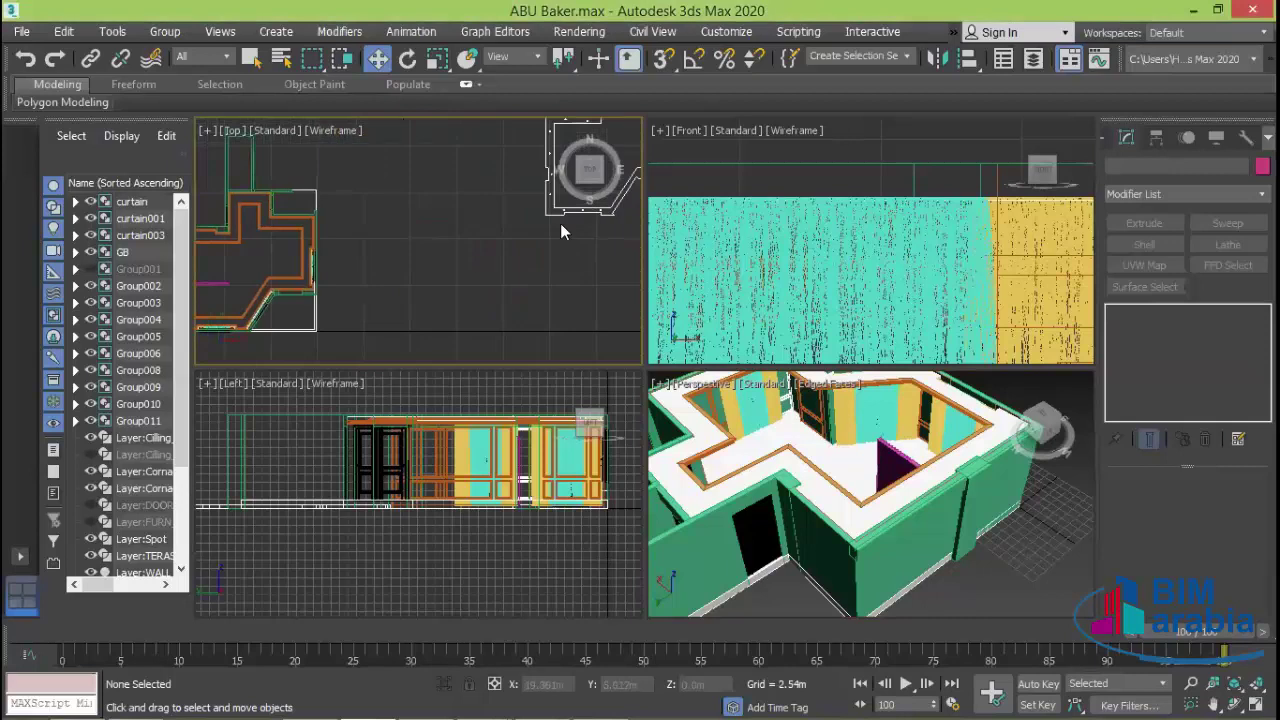
pyautogui.press('z')
pyautogui.scroll(6, 478, 256)
pyautogui.scroll(2, 590, 290)
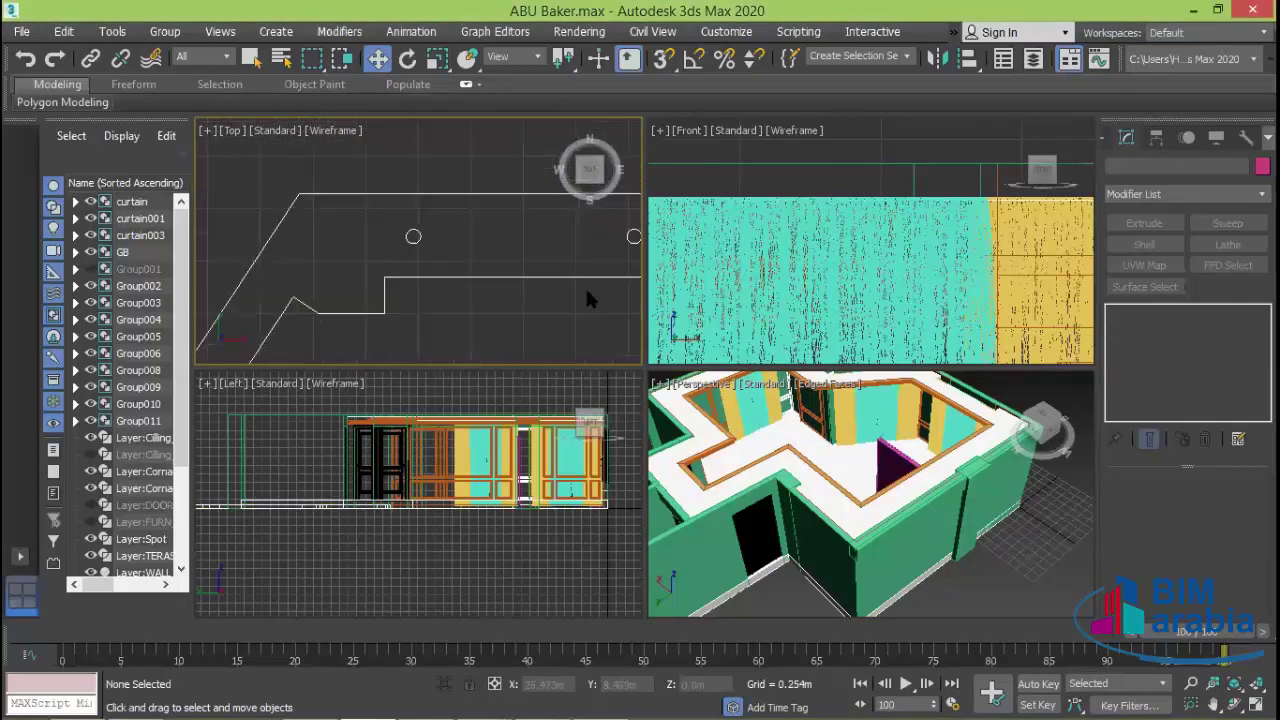
pyautogui.scroll(-2, 386, 238)
pyautogui.moveTo(357, 251); pyautogui.dragTo(466, 349, button='middle')
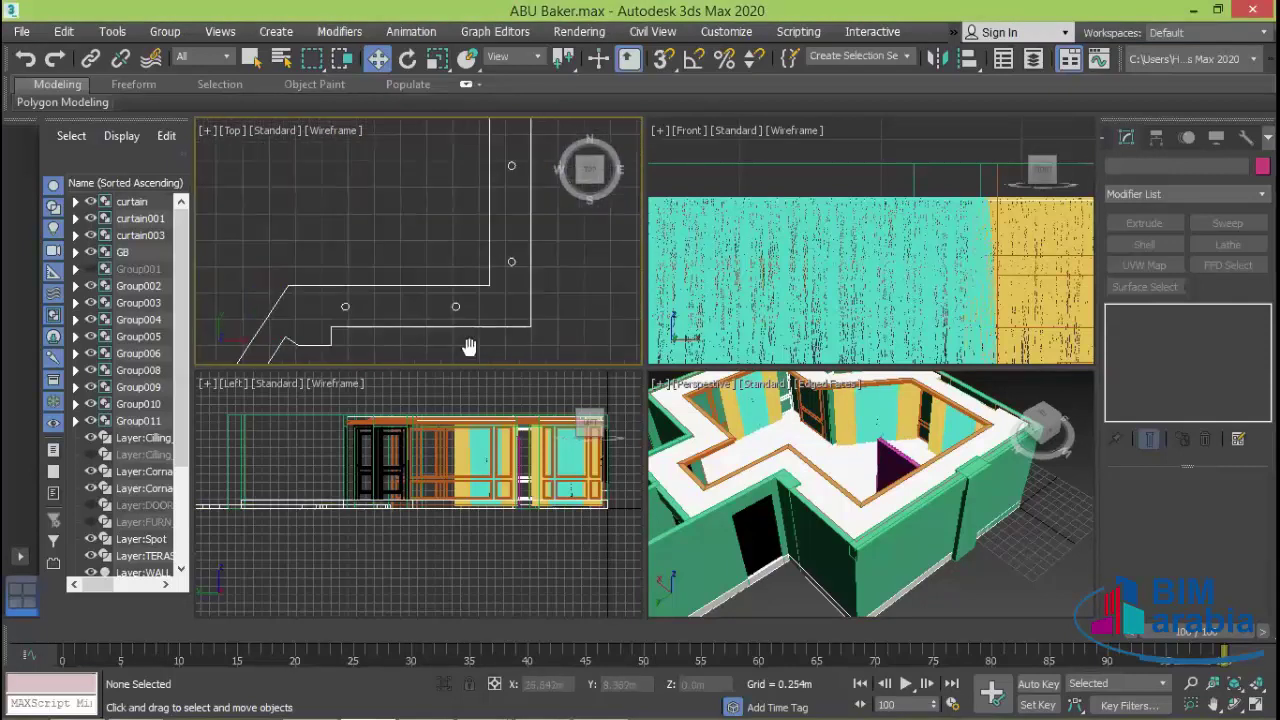
pyautogui.scroll(2, 519, 254)
pyautogui.moveTo(411, 246)
pyautogui.mouseDown(button='middle')
pyautogui.moveTo(480, 237)
pyautogui.moveTo(394, 205)
pyautogui.mouseUp(button='middle')
pyautogui.moveTo(442, 309); pyautogui.dragTo(420, 227, button='middle')
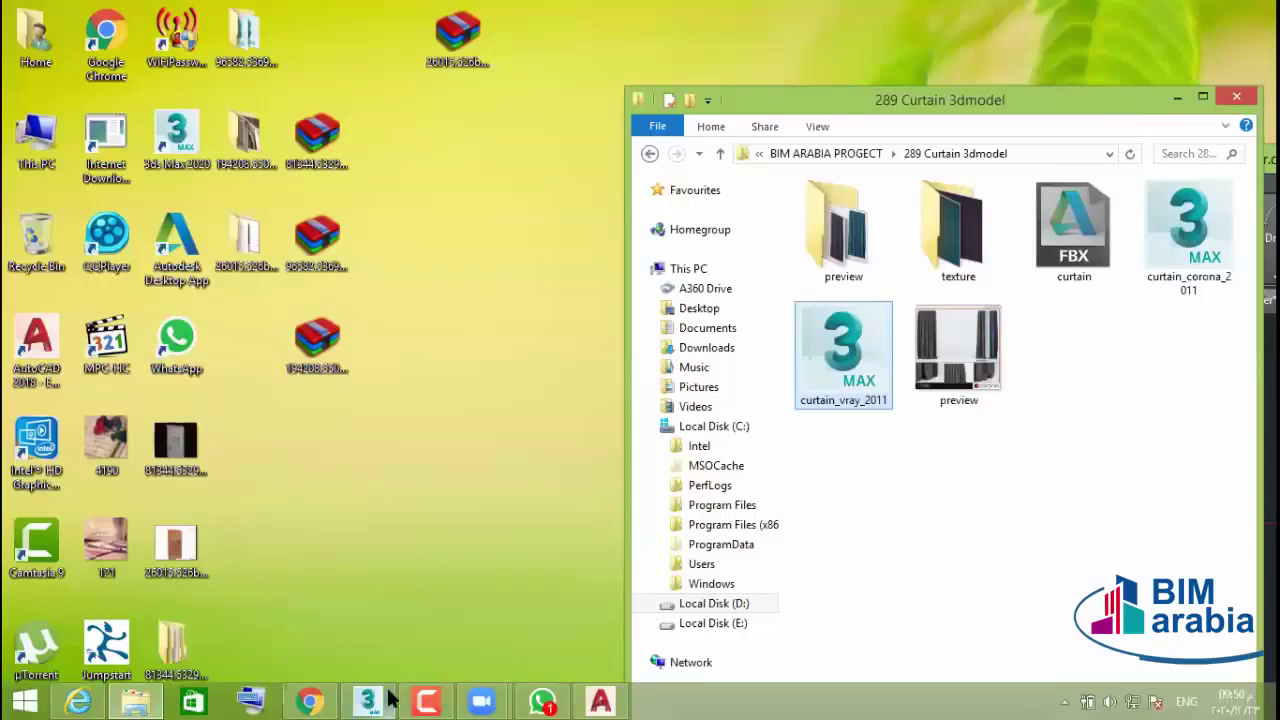
# - Float the 3ds Max window at the screen's top-left and maximize its Perspective view
pyautogui.click(366, 700)
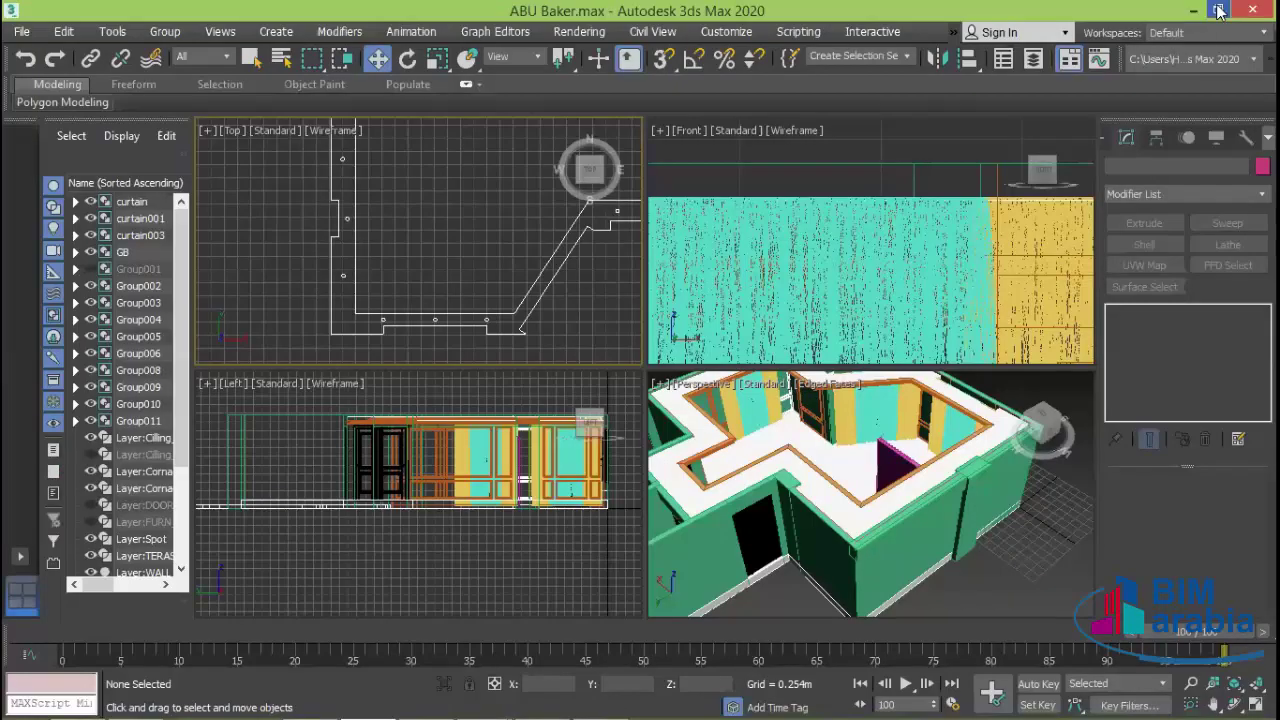
pyautogui.click(1222, 12)
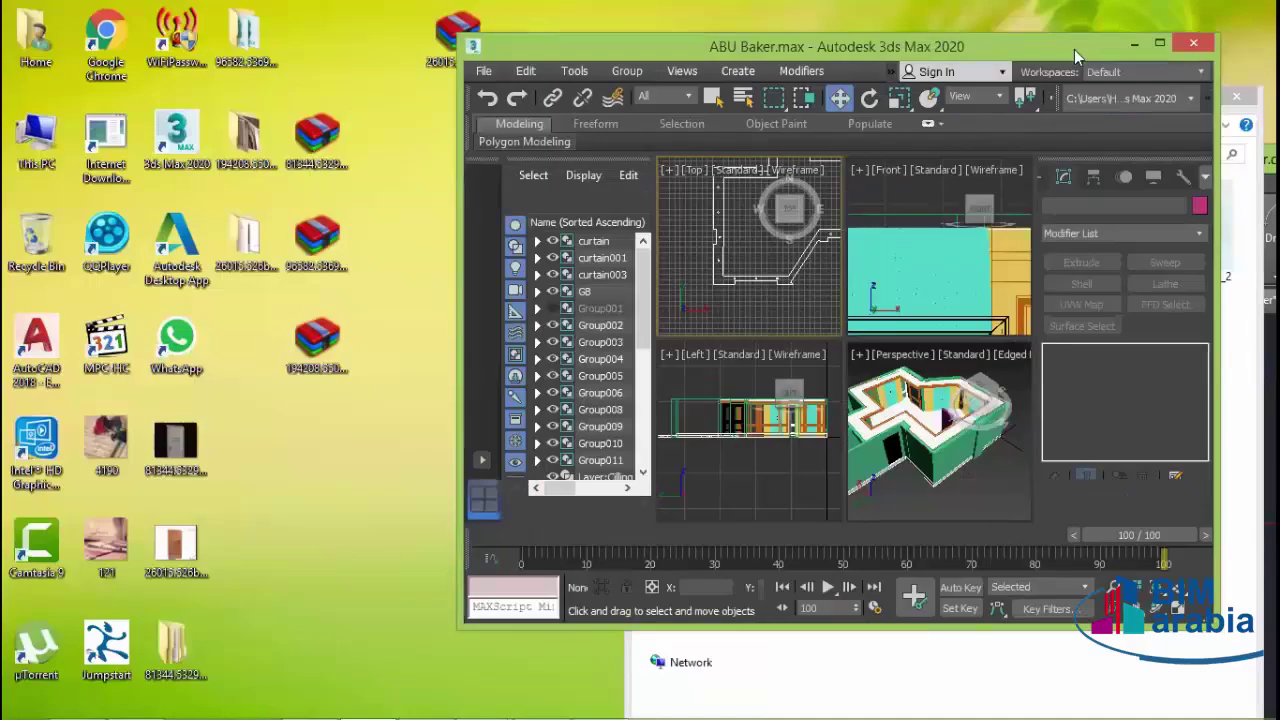
pyautogui.moveTo(1074, 49); pyautogui.dragTo(616, 27)
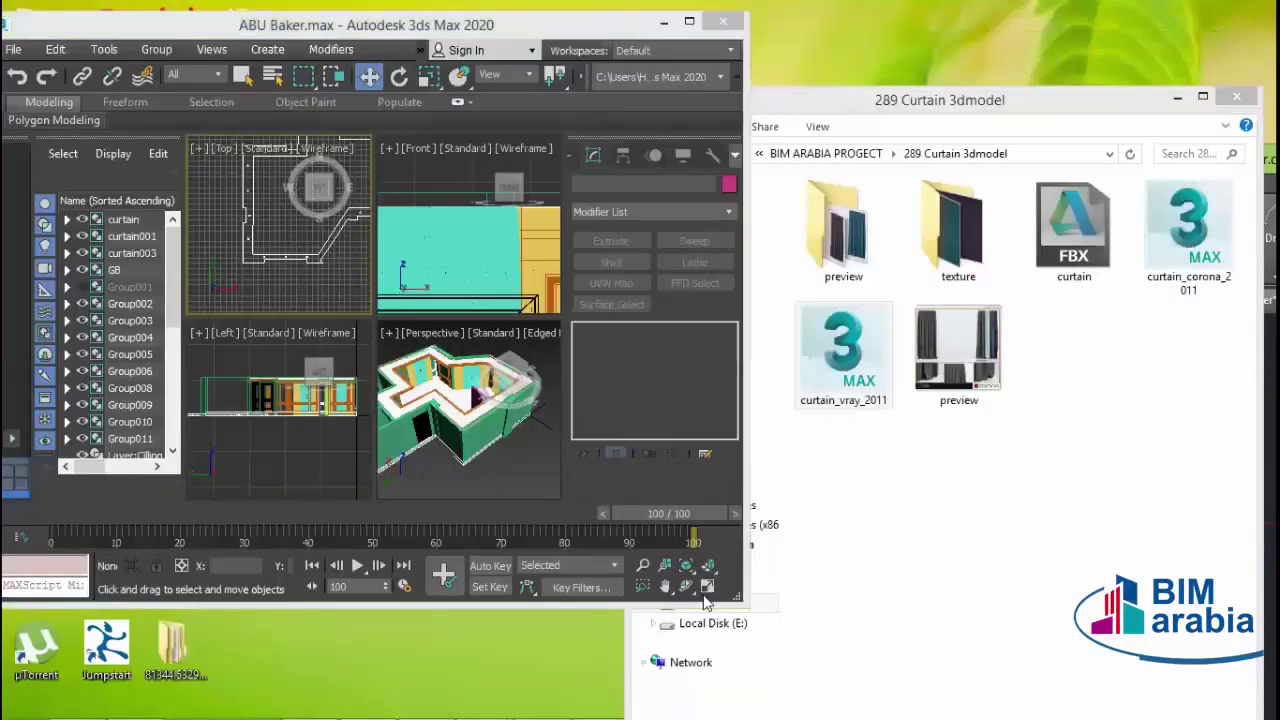
pyautogui.click(519, 467)
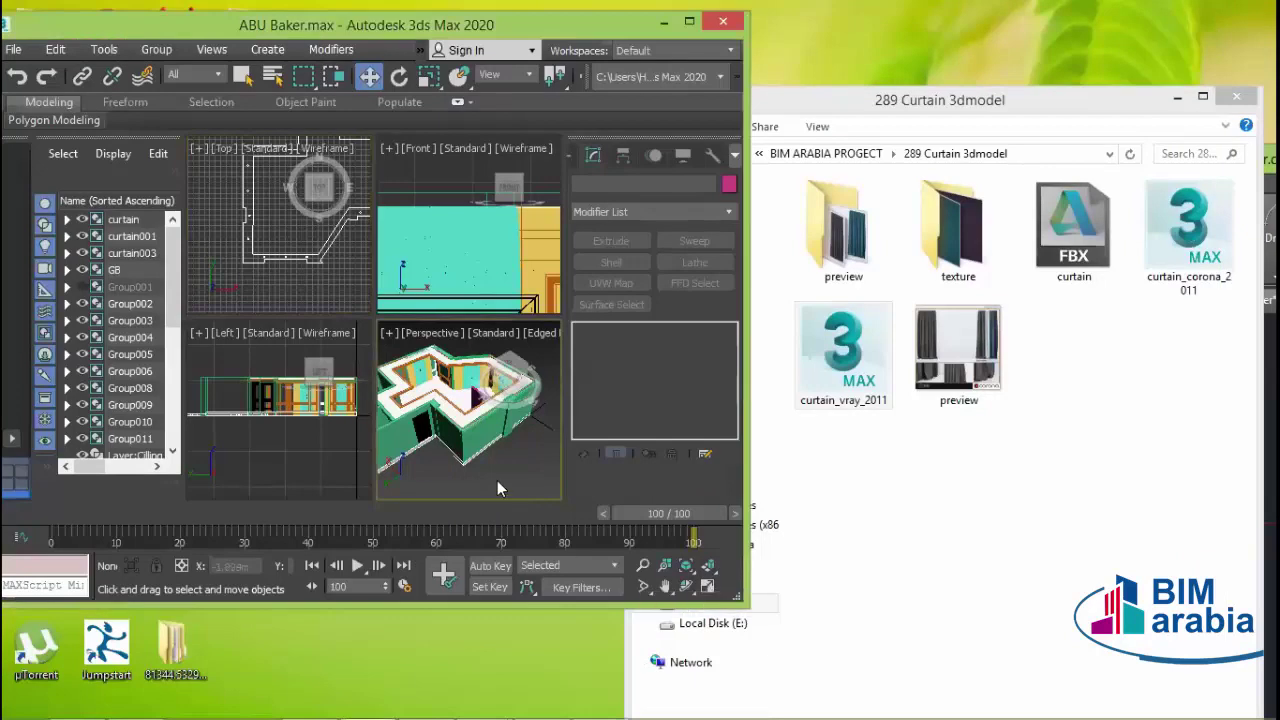
pyautogui.click(708, 588)
pyautogui.moveTo(547, 490)
pyautogui.mouseDown(button='middle')
pyautogui.moveTo(471, 329)
pyautogui.moveTo(447, 444)
pyautogui.moveTo(564, 454)
pyautogui.mouseUp(button='middle')
# - In Explorer, go up to BIM ARABIA PROGECT, open the Light folder and switch to Large icons
pyautogui.click(785, 178)
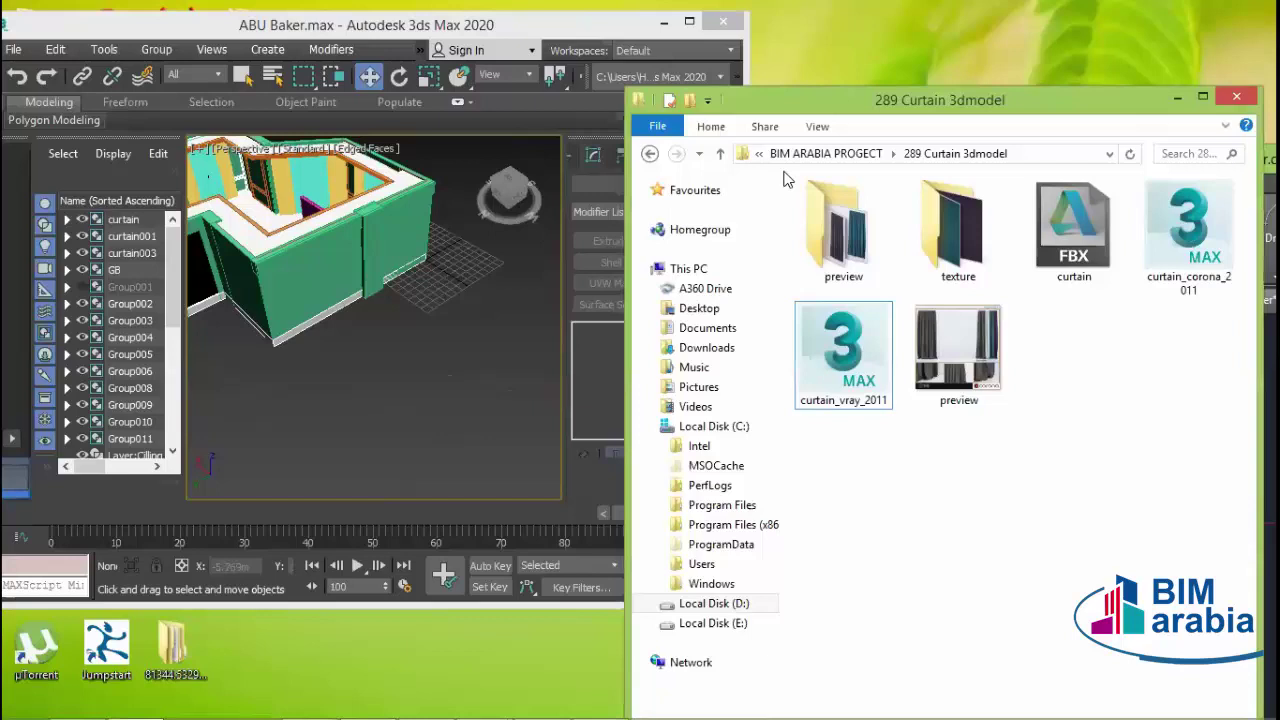
pyautogui.click(724, 154)
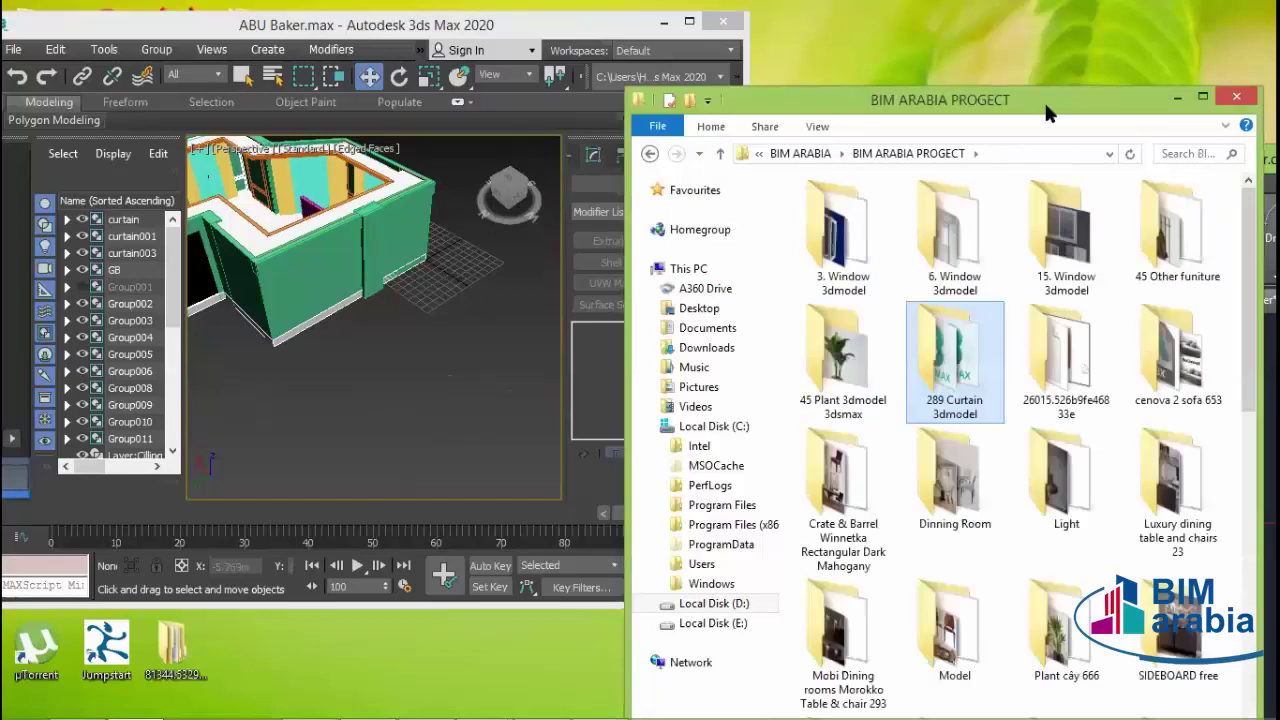
pyautogui.moveTo(1044, 100); pyautogui.dragTo(1055, 14)
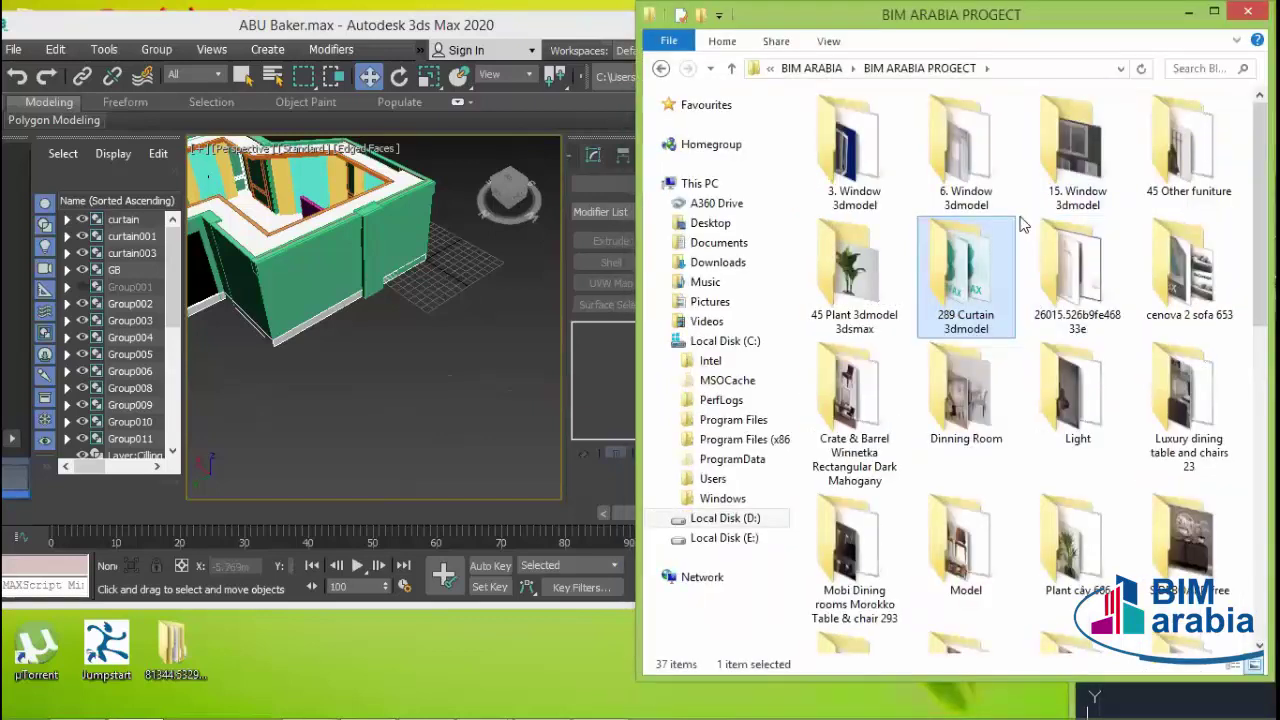
pyautogui.click(1080, 425)
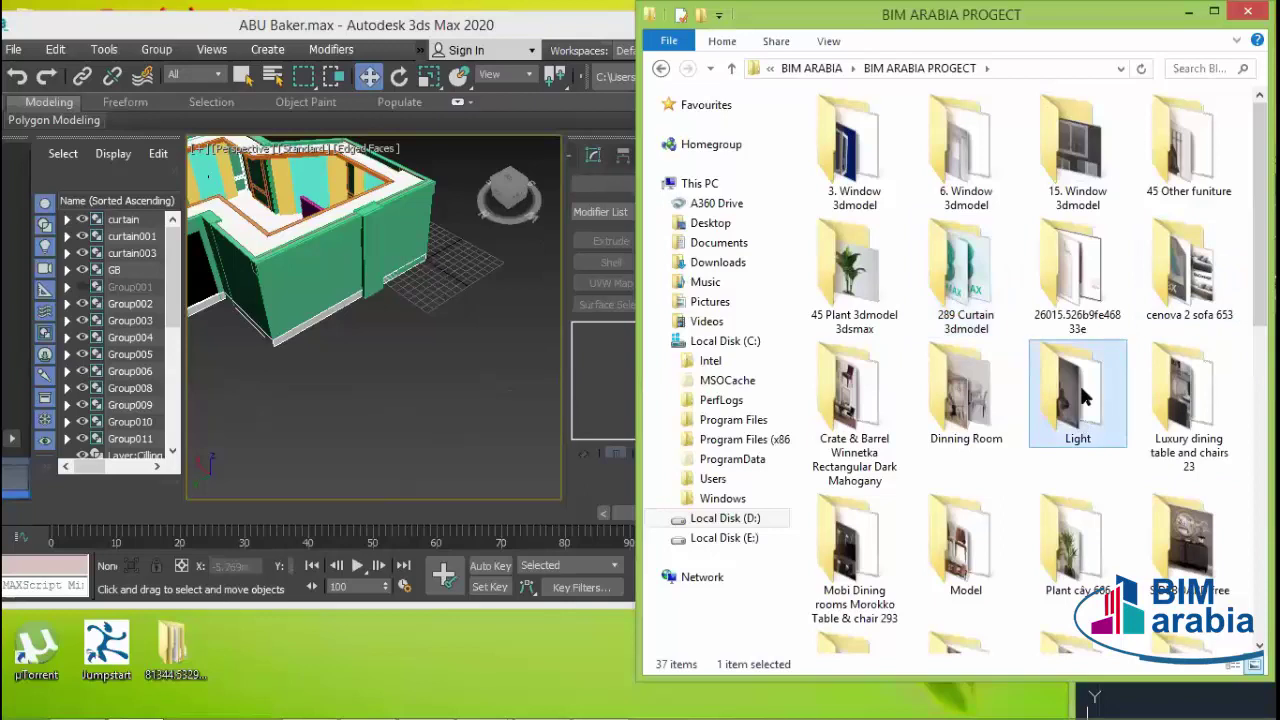
pyautogui.scroll(-3, 1085, 396)
pyautogui.scroll(-3, 1100, 370)
pyautogui.scroll(3, 1142, 318)
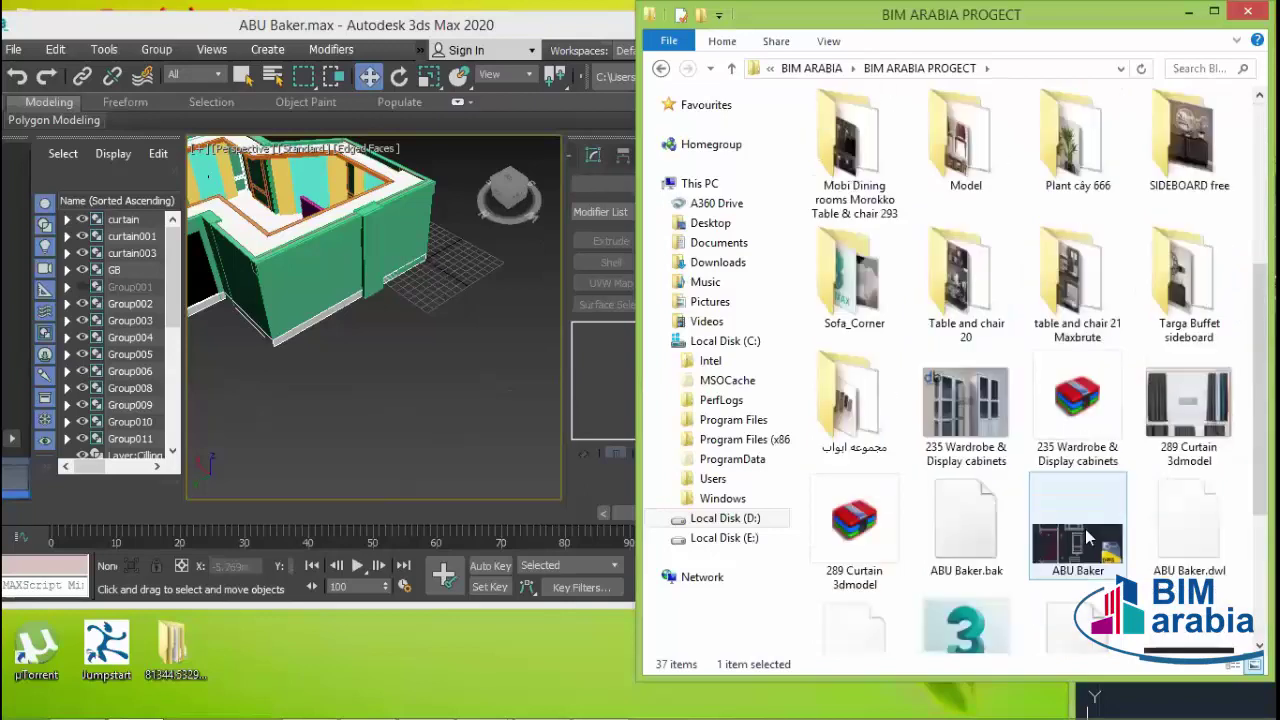
pyautogui.scroll(3, 1140, 320)
pyautogui.doubleClick(1075, 390)
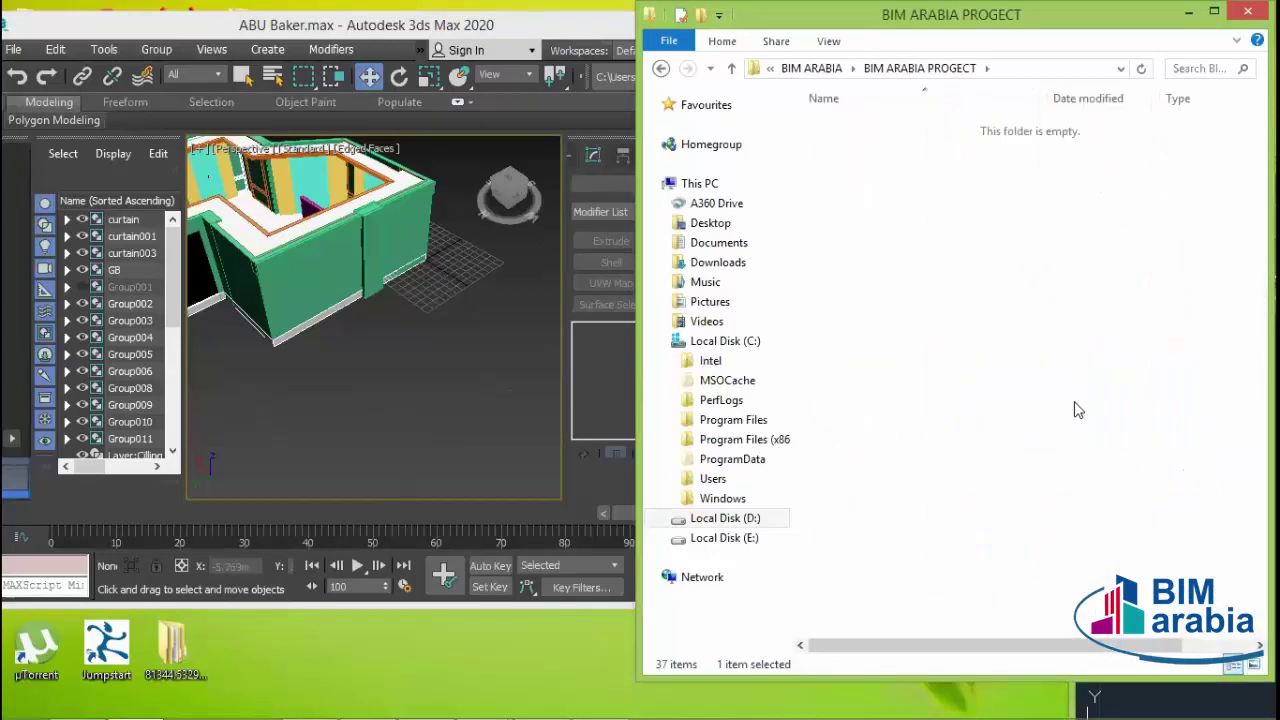
pyautogui.click(838, 45)
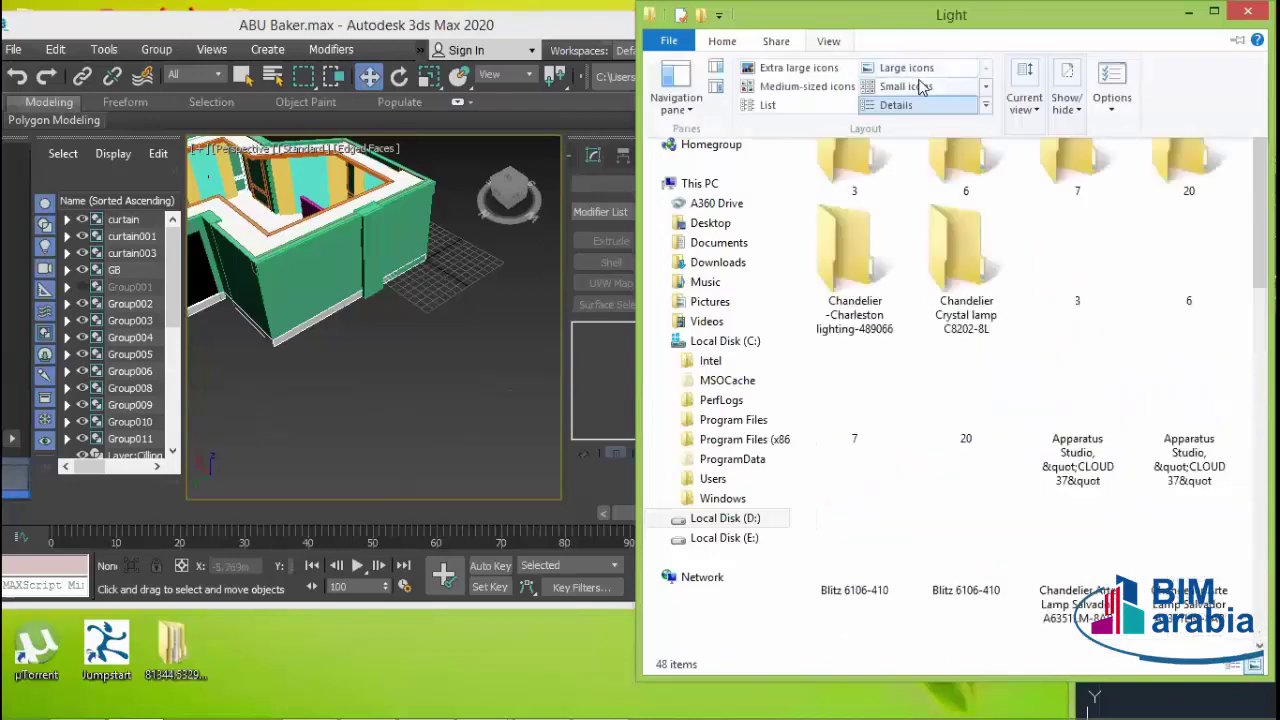
pyautogui.click(905, 60)
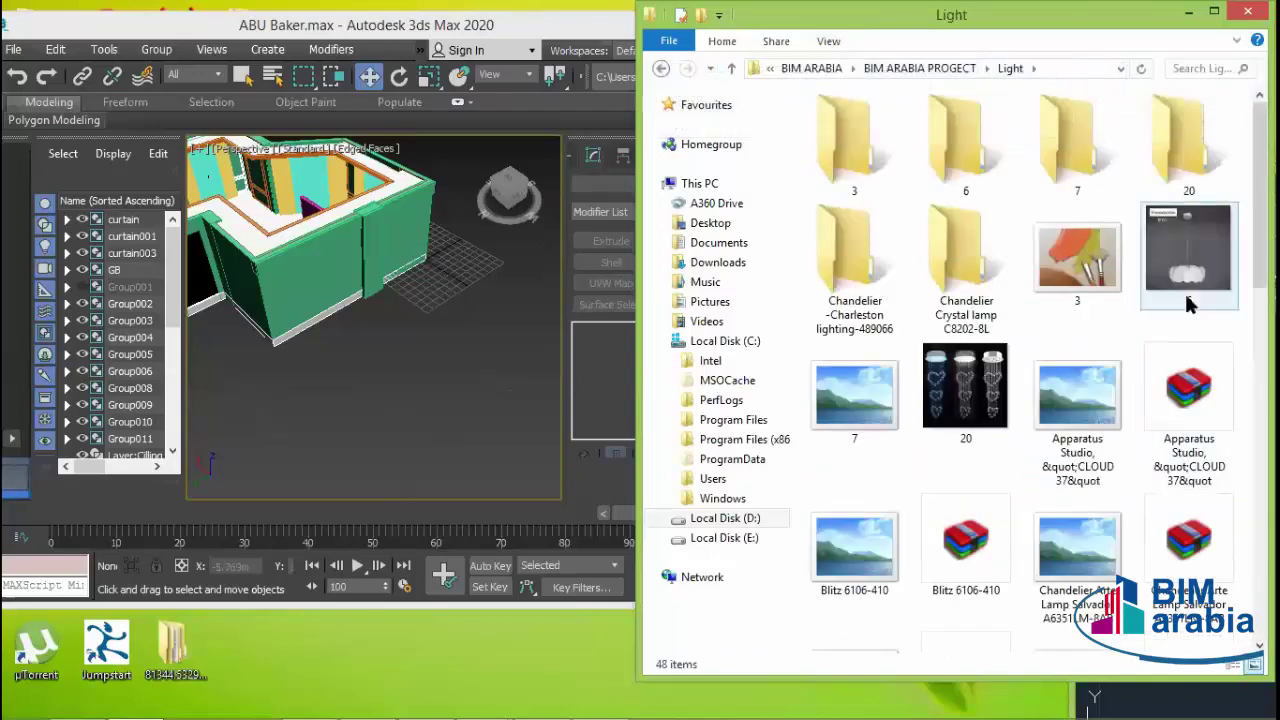
pyautogui.scroll(-3, 1078, 388)
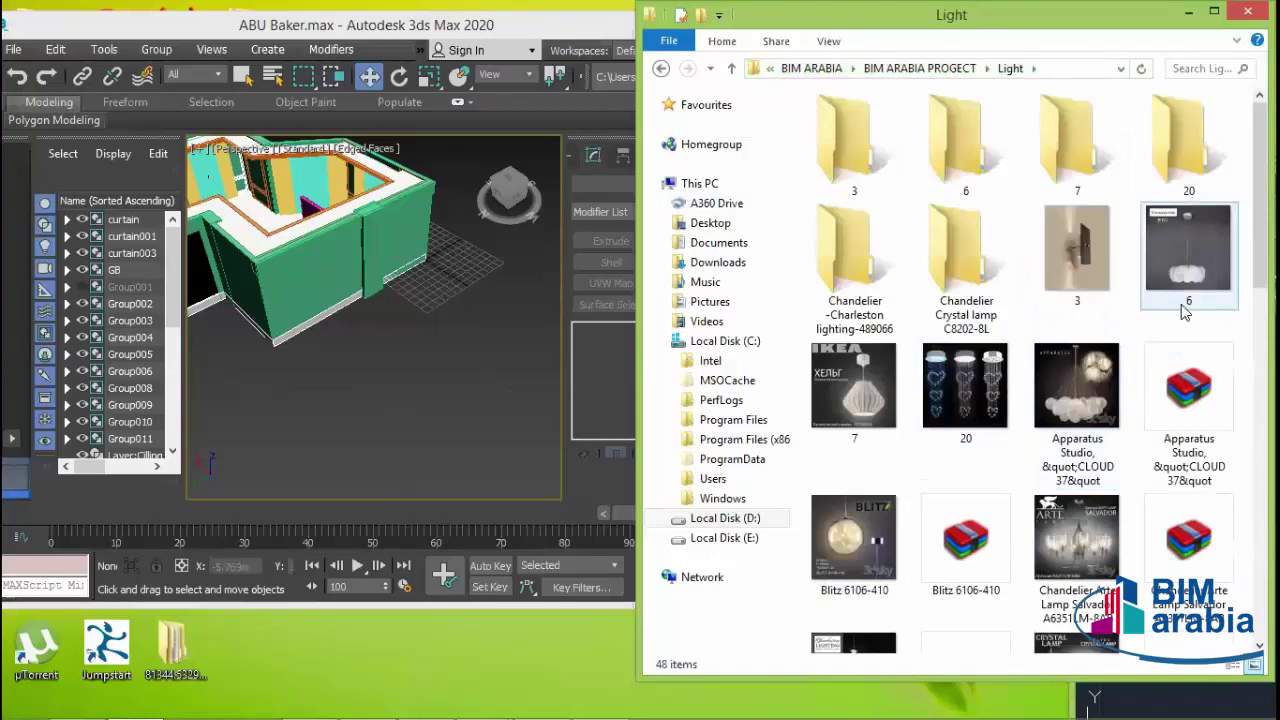
pyautogui.doubleClick(1093, 258)
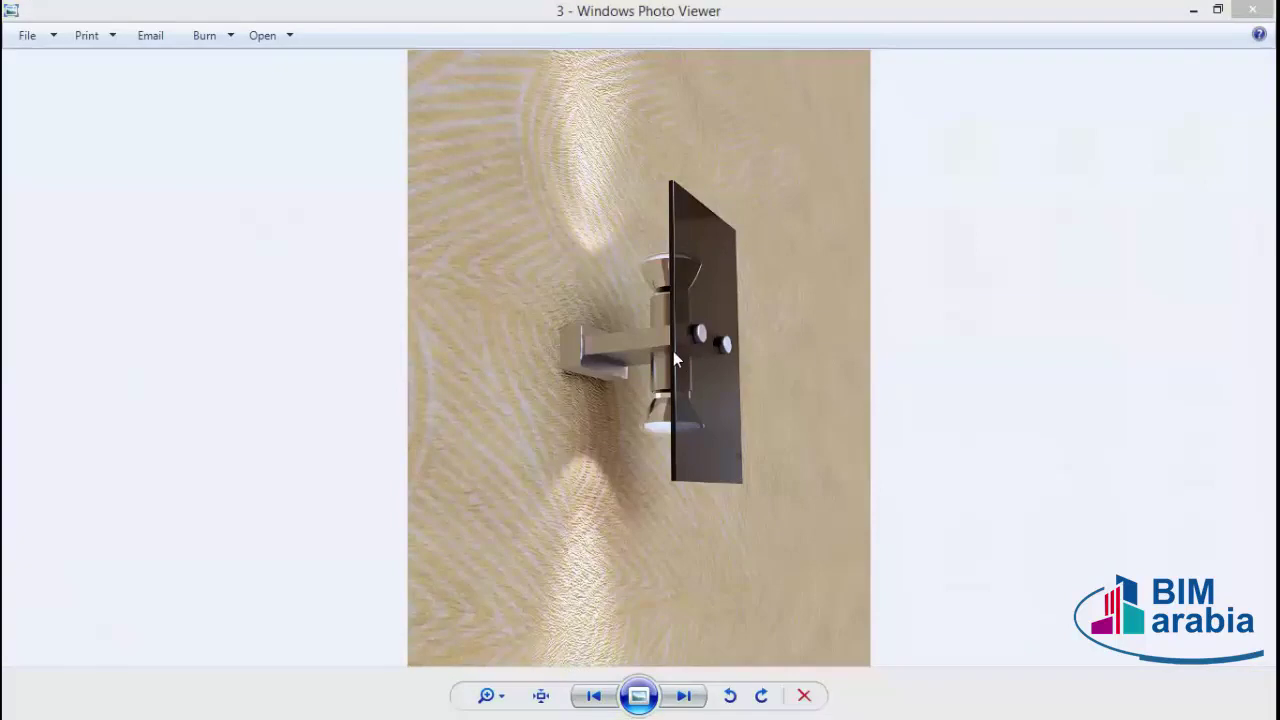
pyautogui.click(1252, 9)
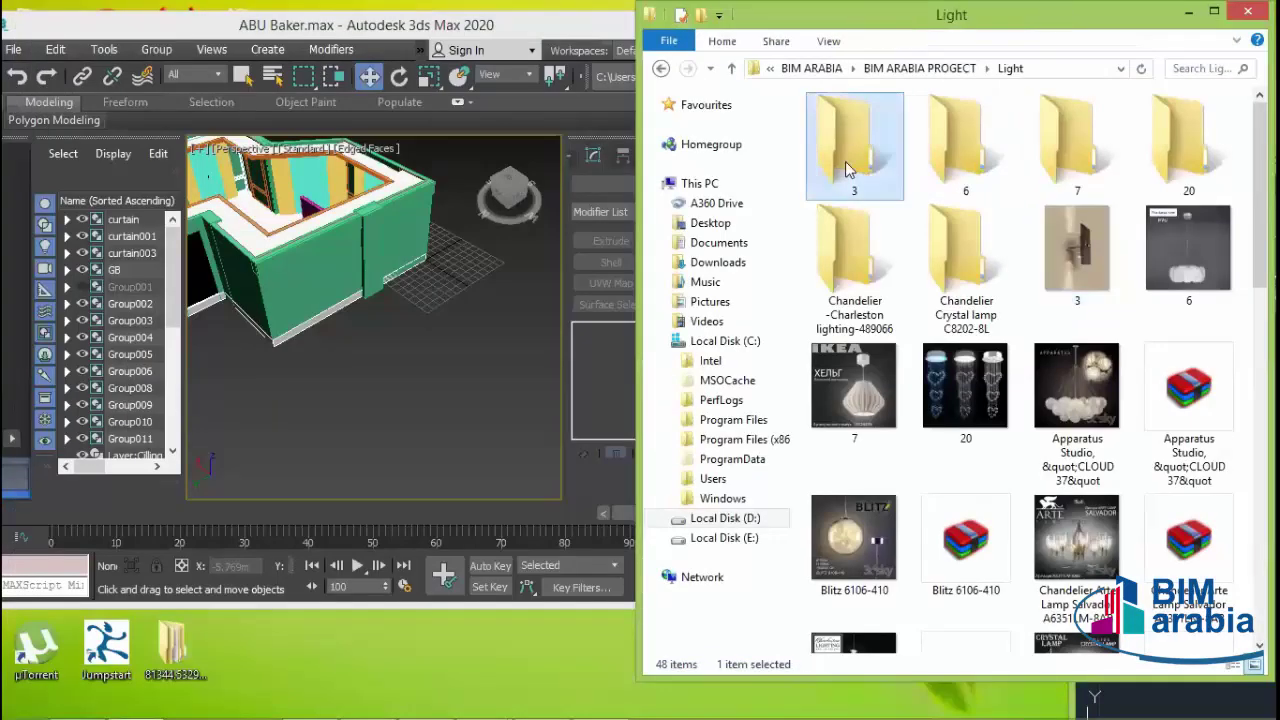
# - Merge lampa_igu_wall_up_down from folder 3 into the 3ds Max scene, accepting the missing plug-ins warning
pyautogui.doubleClick(845, 161)
pyautogui.click(828, 41)
pyautogui.click(908, 63)
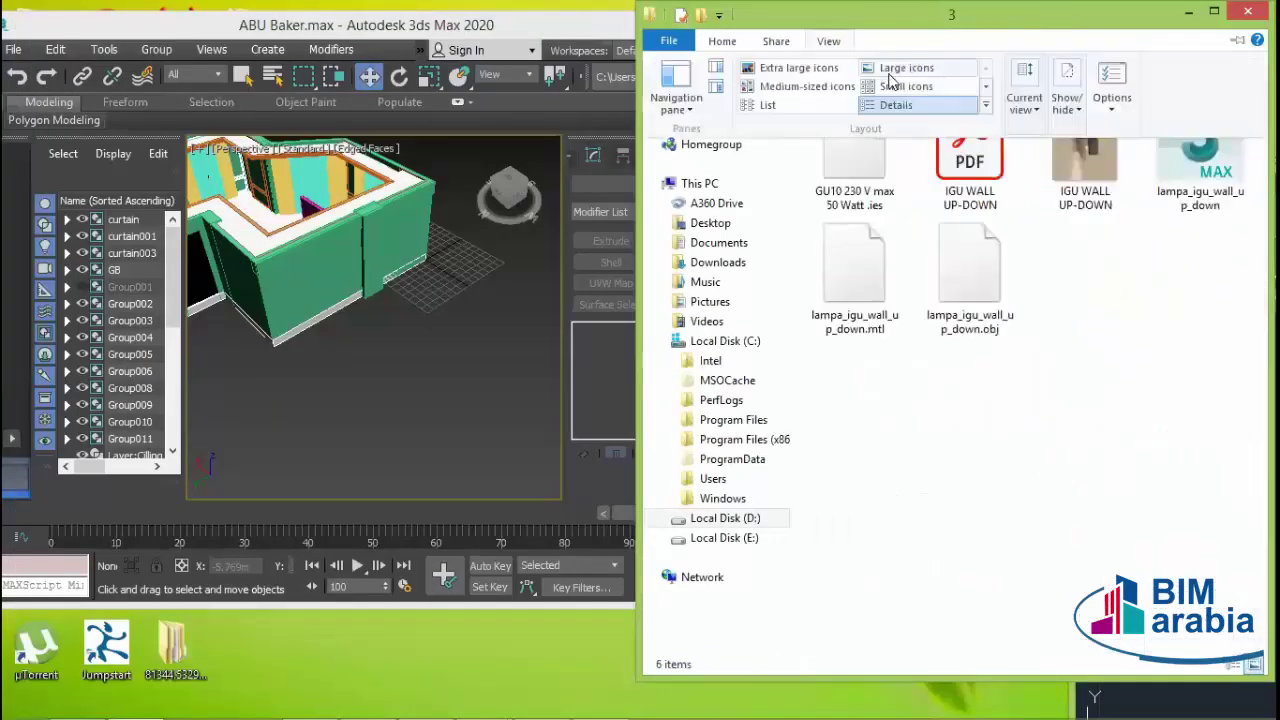
pyautogui.click(1117, 249)
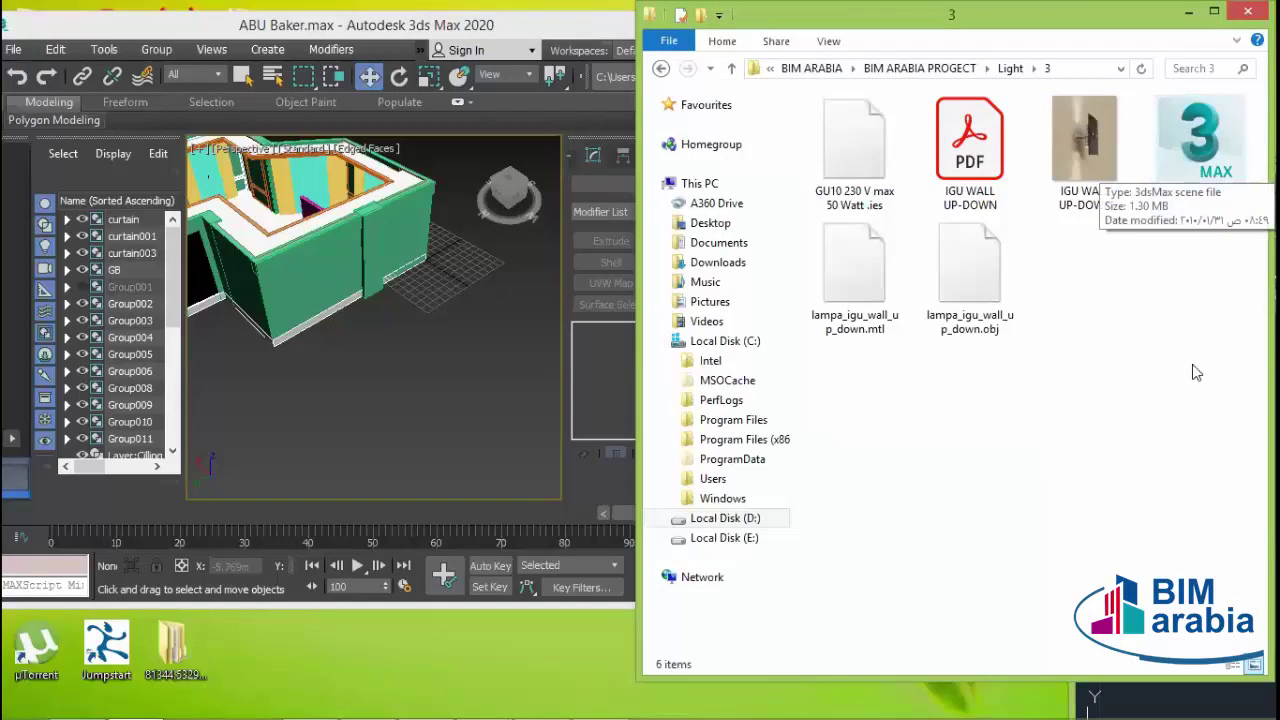
pyautogui.click(1200, 150)
pyautogui.moveTo(497, 372); pyautogui.dragTo(444, 356)
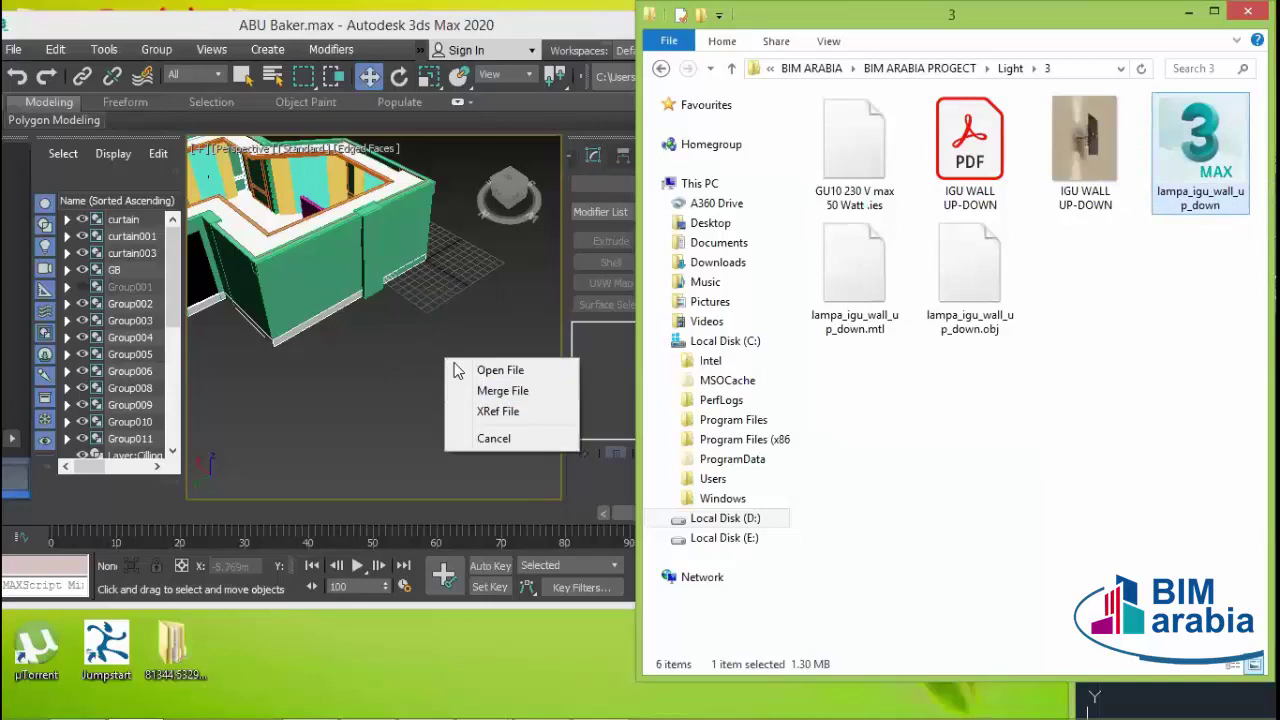
pyautogui.click(488, 390)
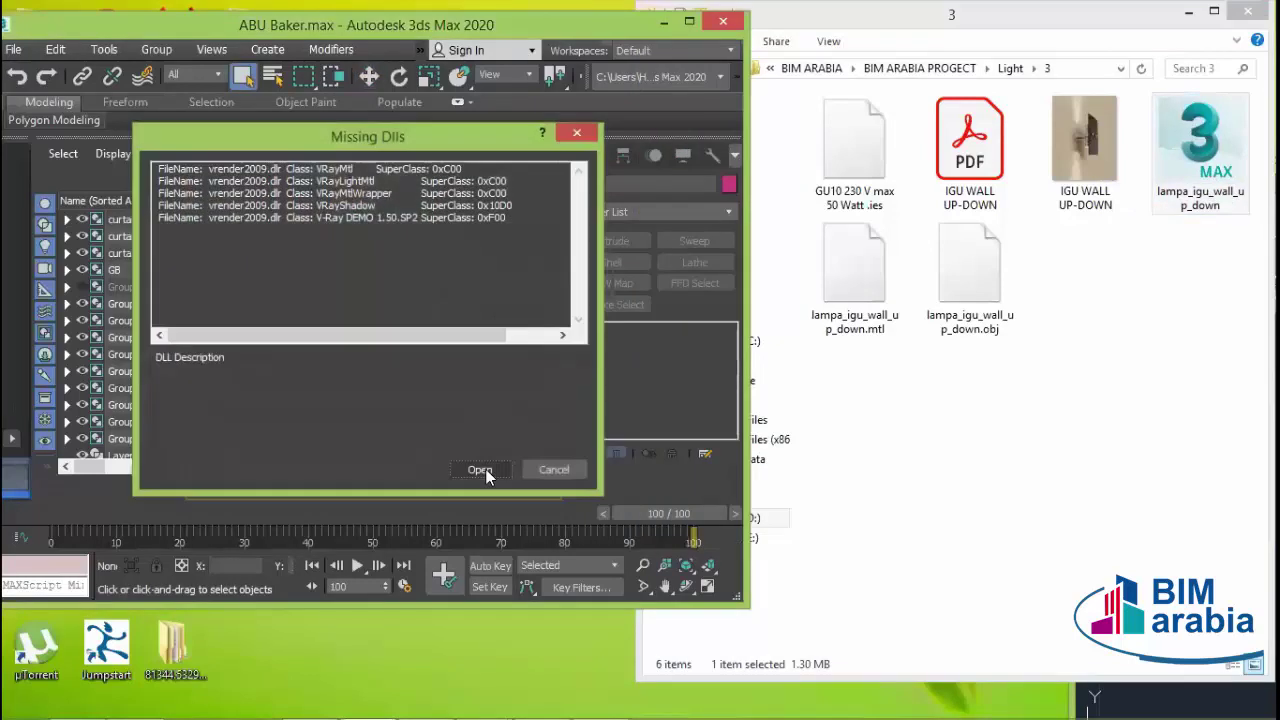
pyautogui.click(480, 470)
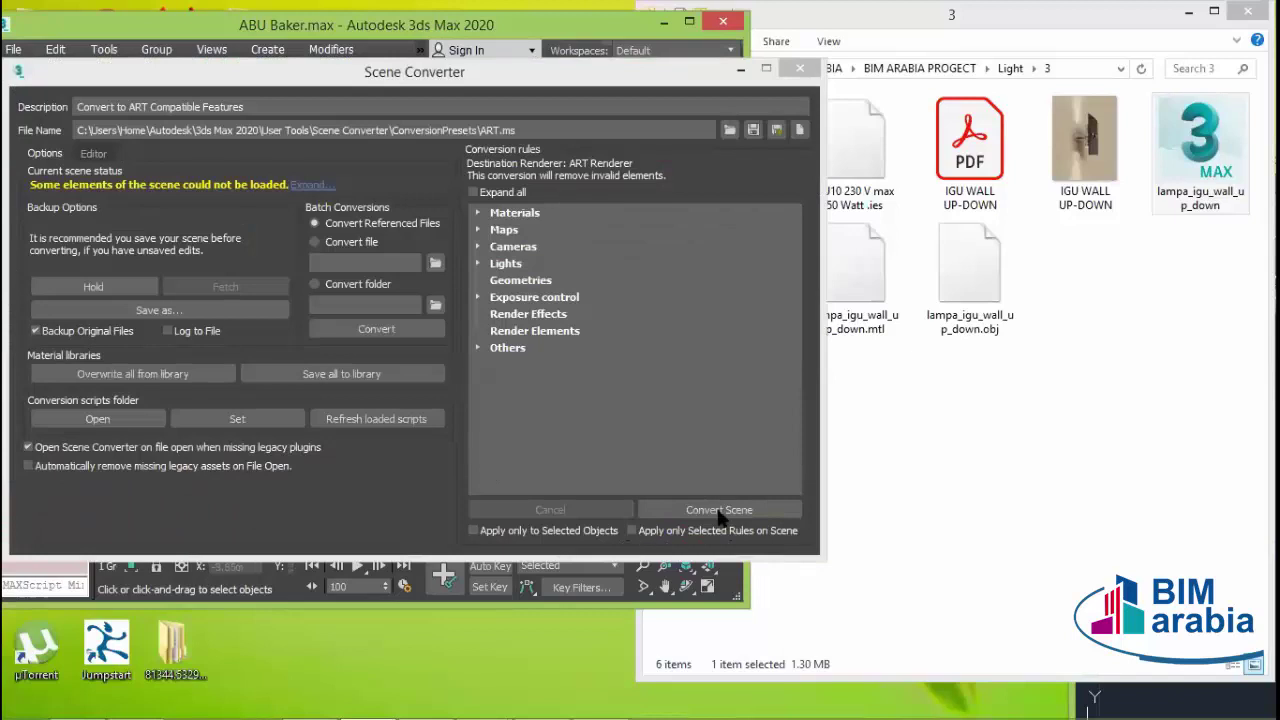
# - Convert the scene to ART-compatible features, zoom to the wall lamp, and return Explorer to Light
pyautogui.click(718, 511)
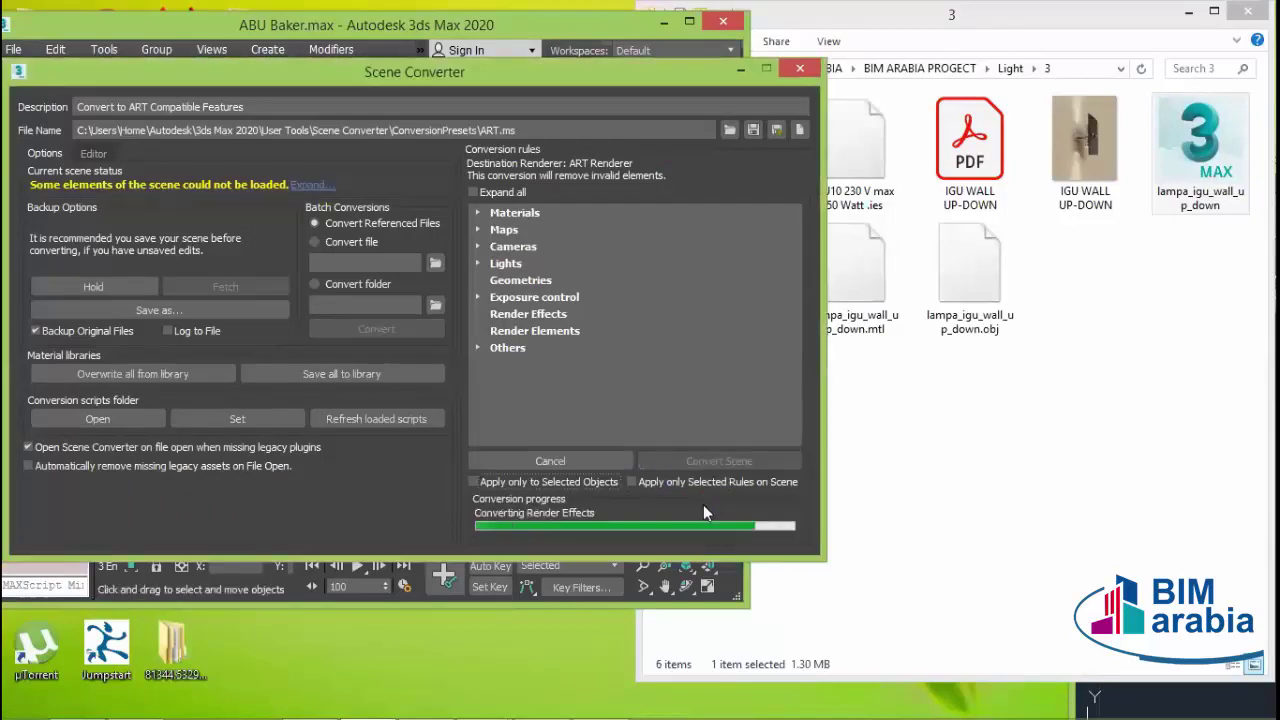
pyautogui.press('Escape')
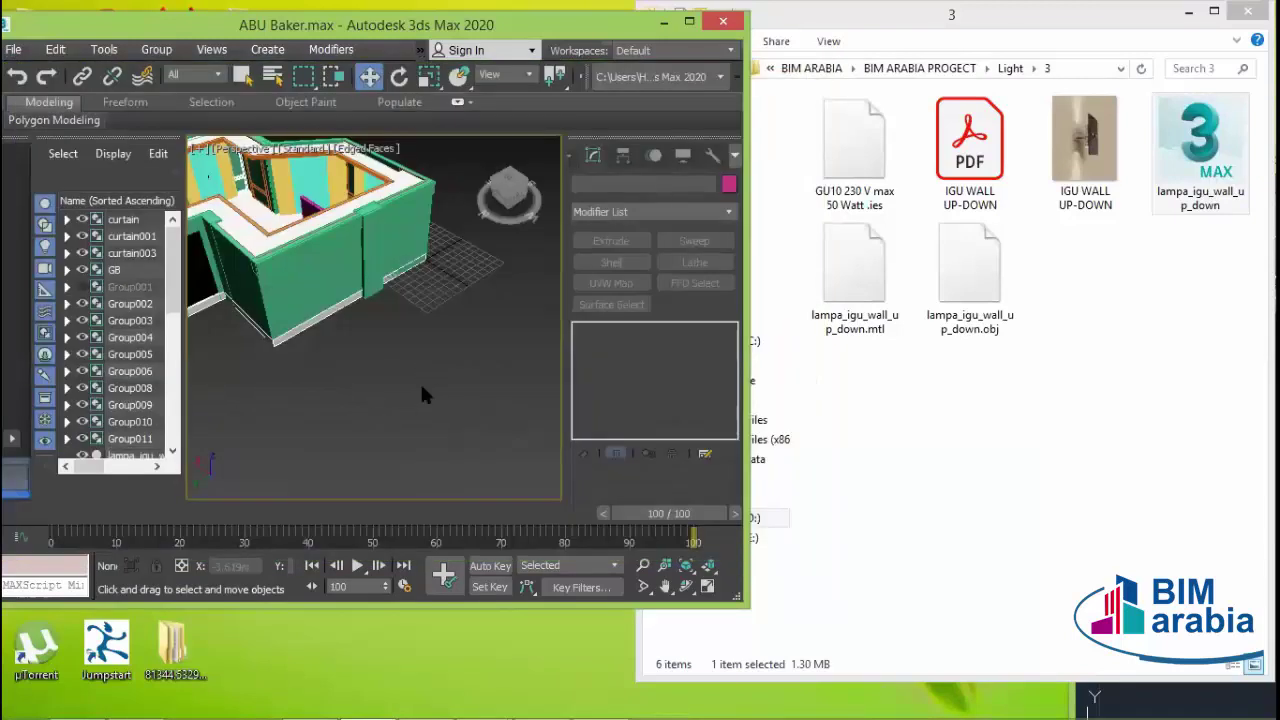
pyautogui.scroll(-5, 420, 381)
pyautogui.scroll(-3, 431, 386)
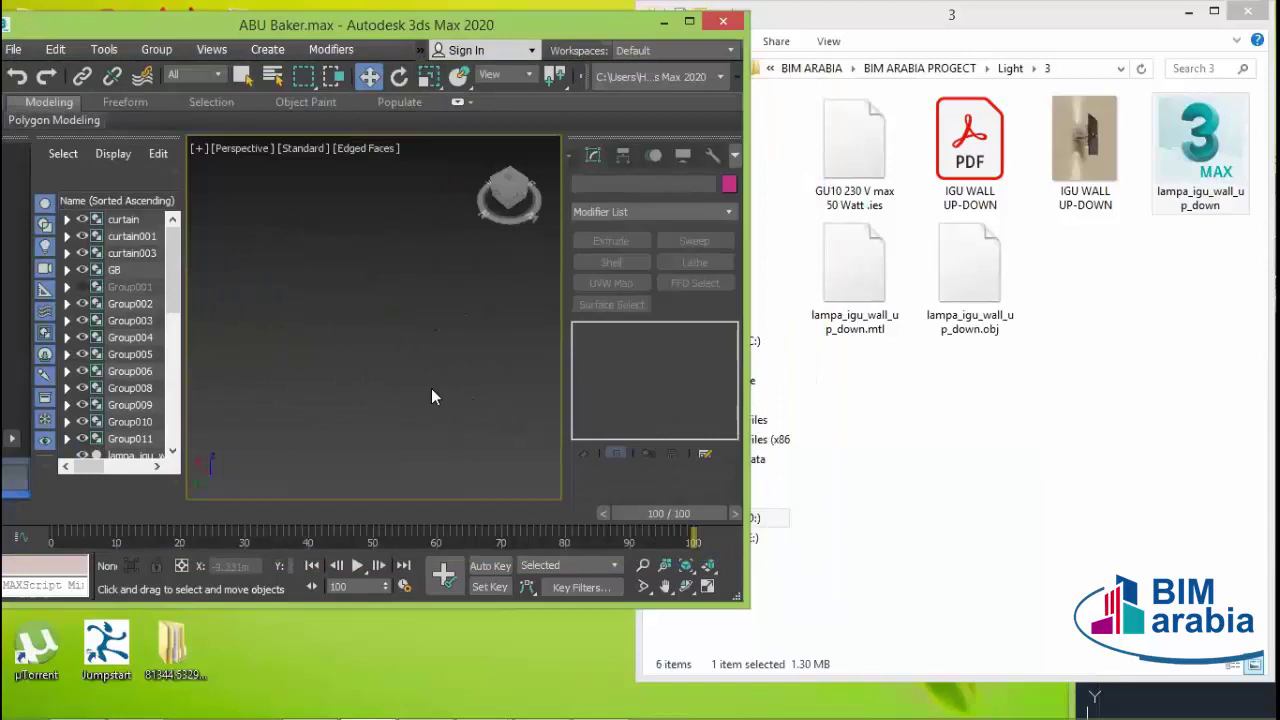
pyautogui.scroll(-3, 431, 388)
pyautogui.scroll(-3, 442, 371)
pyautogui.scroll(2, 427, 371)
pyautogui.scroll(2, 400, 340)
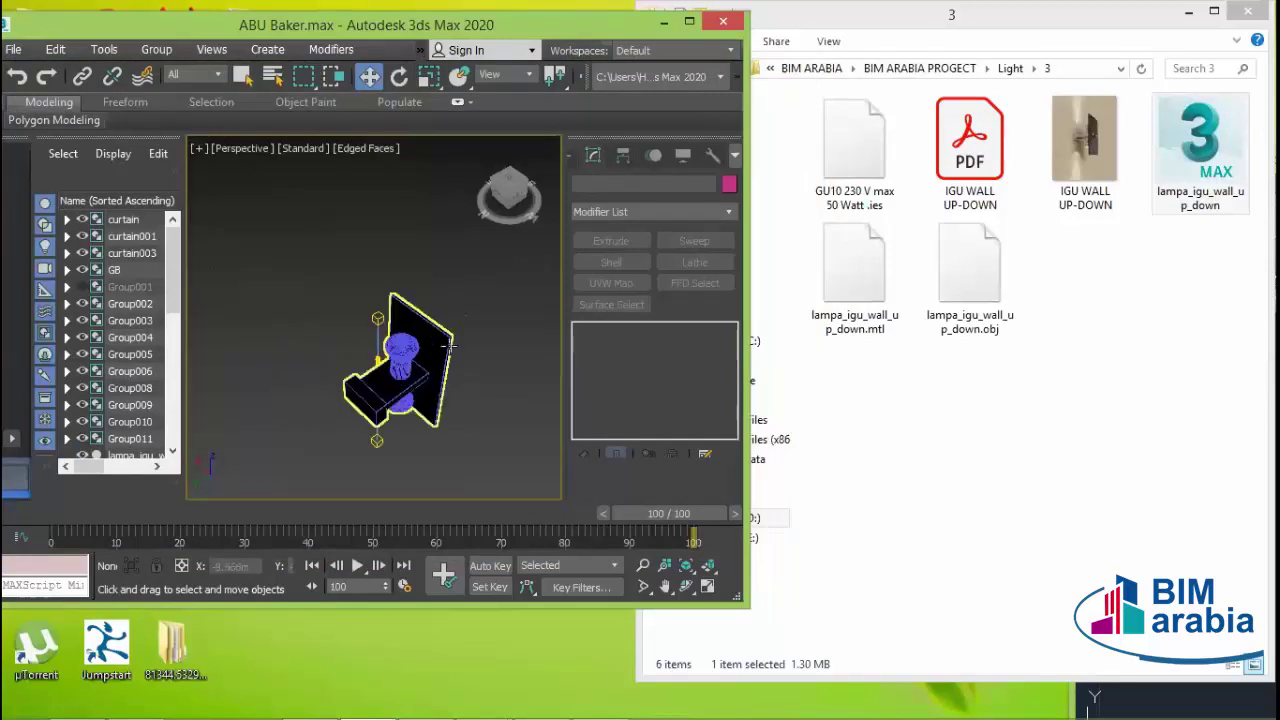
pyautogui.scroll(2, 362, 300)
pyautogui.scroll(-4, 486, 410)
pyautogui.moveTo(500, 398); pyautogui.dragTo(480, 333, button='middle')
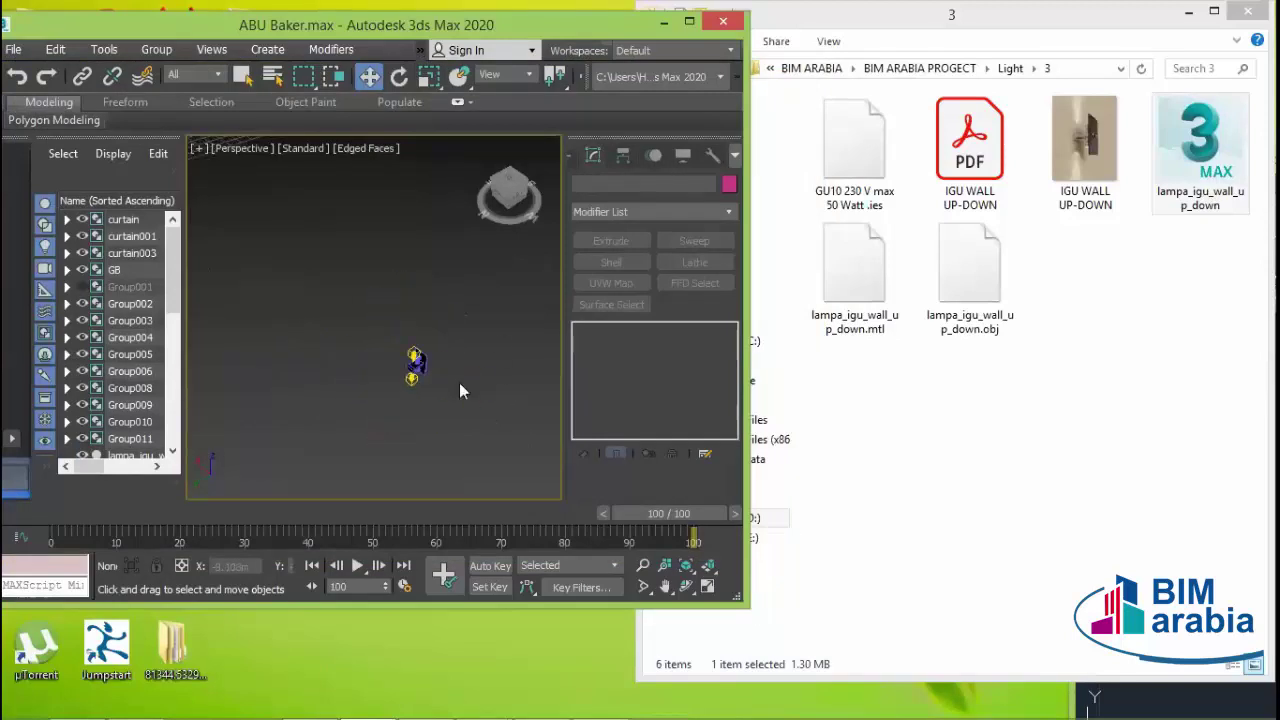
pyautogui.click(848, 40)
pyautogui.click(731, 68)
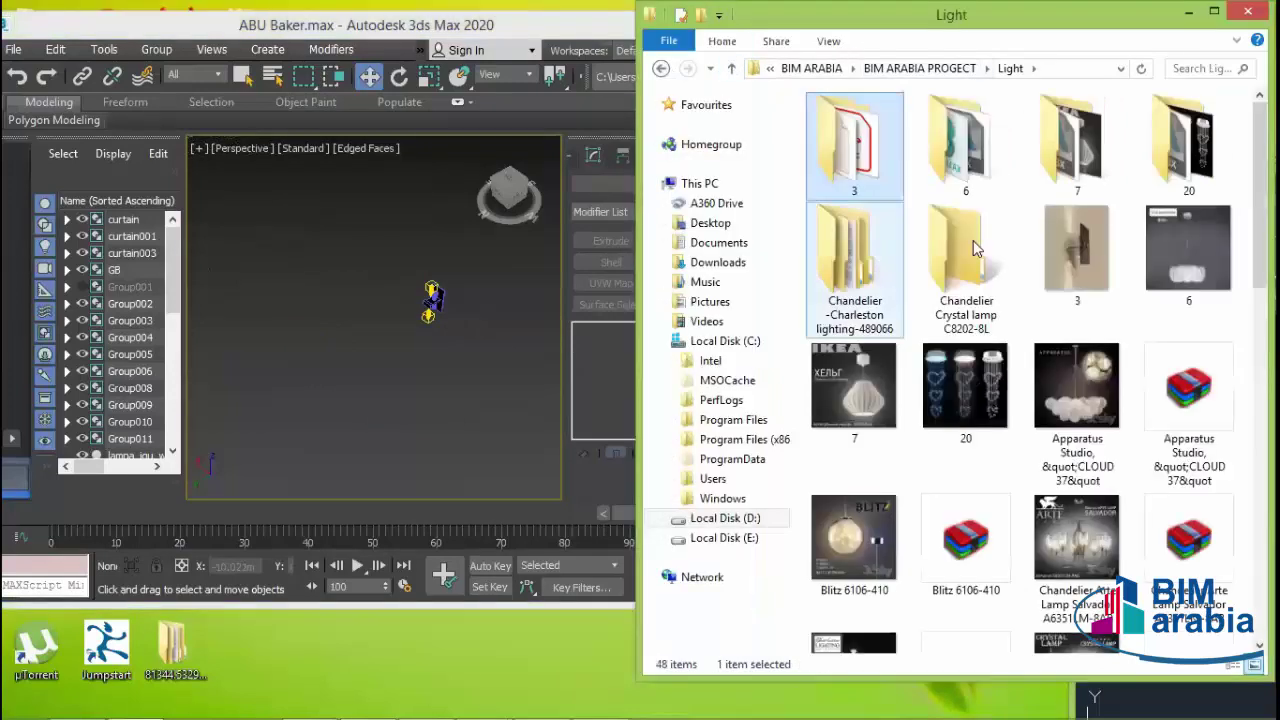
# - Preview the Chandelier Charleston and Crystal lamp C8146-10L images from the Light folder
pyautogui.click(1013, 292)
pyautogui.scroll(-3, 1010, 337)
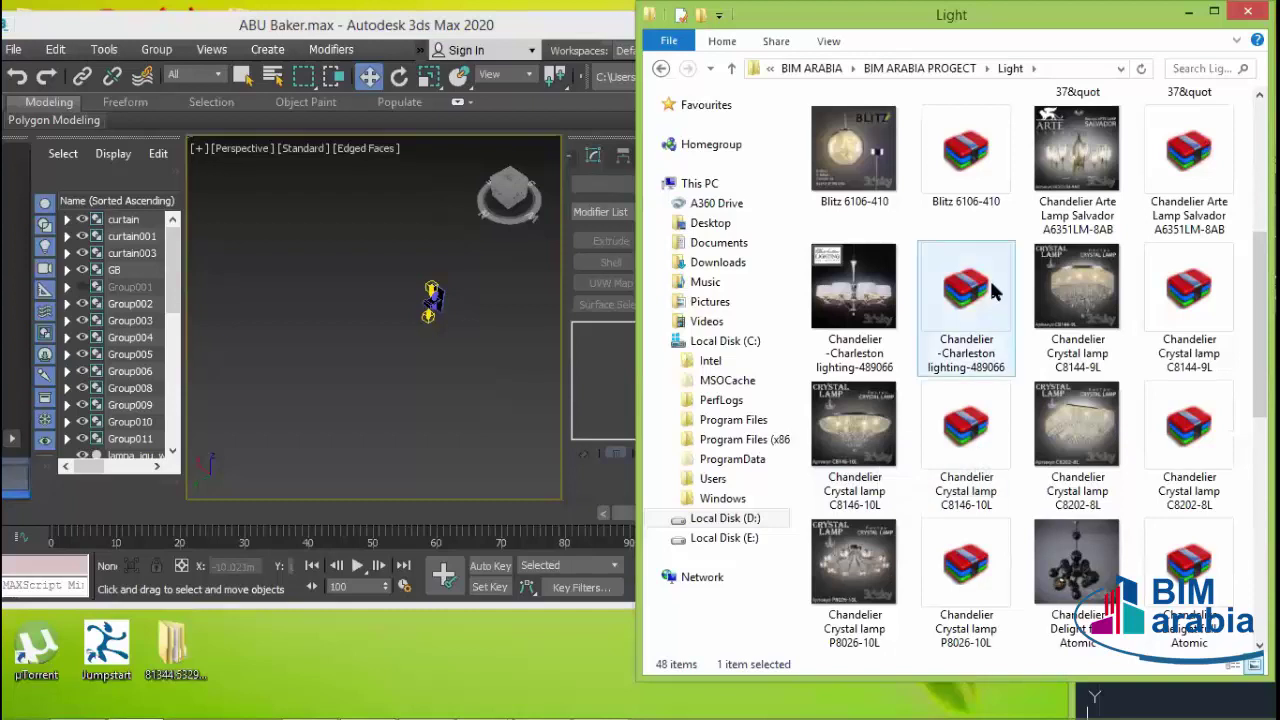
pyautogui.click(935, 413)
pyautogui.scroll(-3, 943, 402)
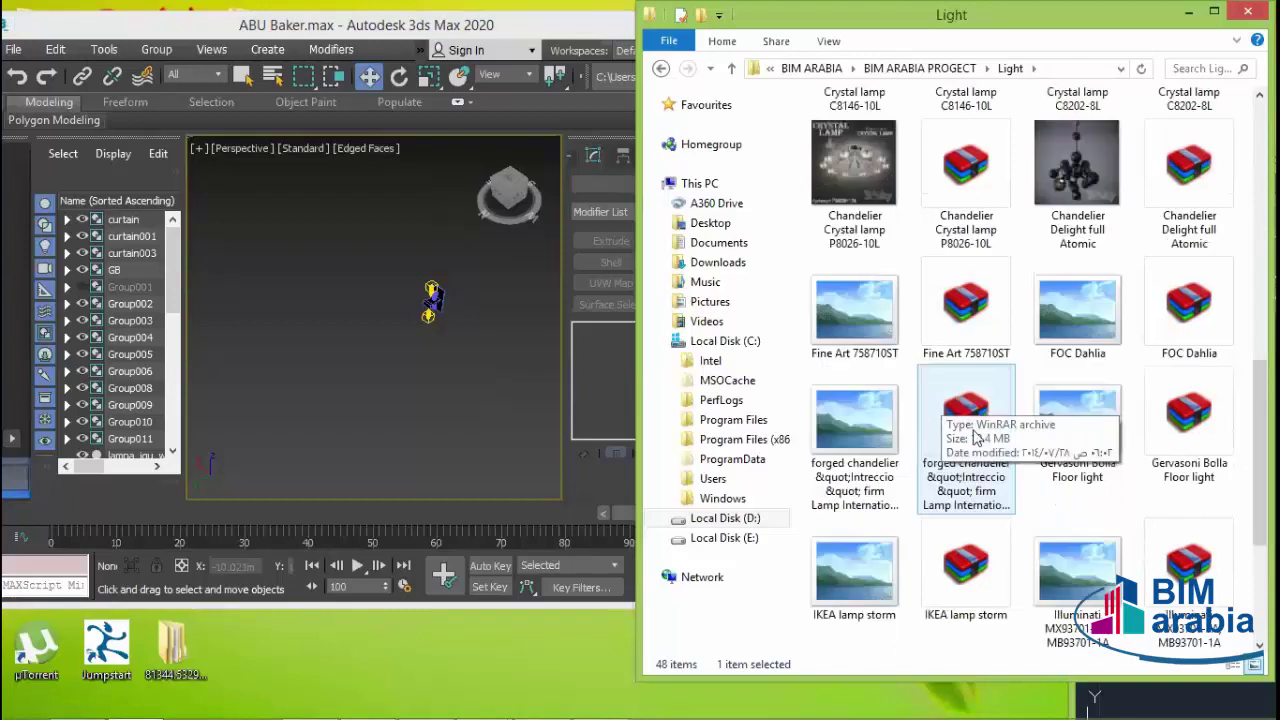
pyautogui.moveTo(1077, 420)
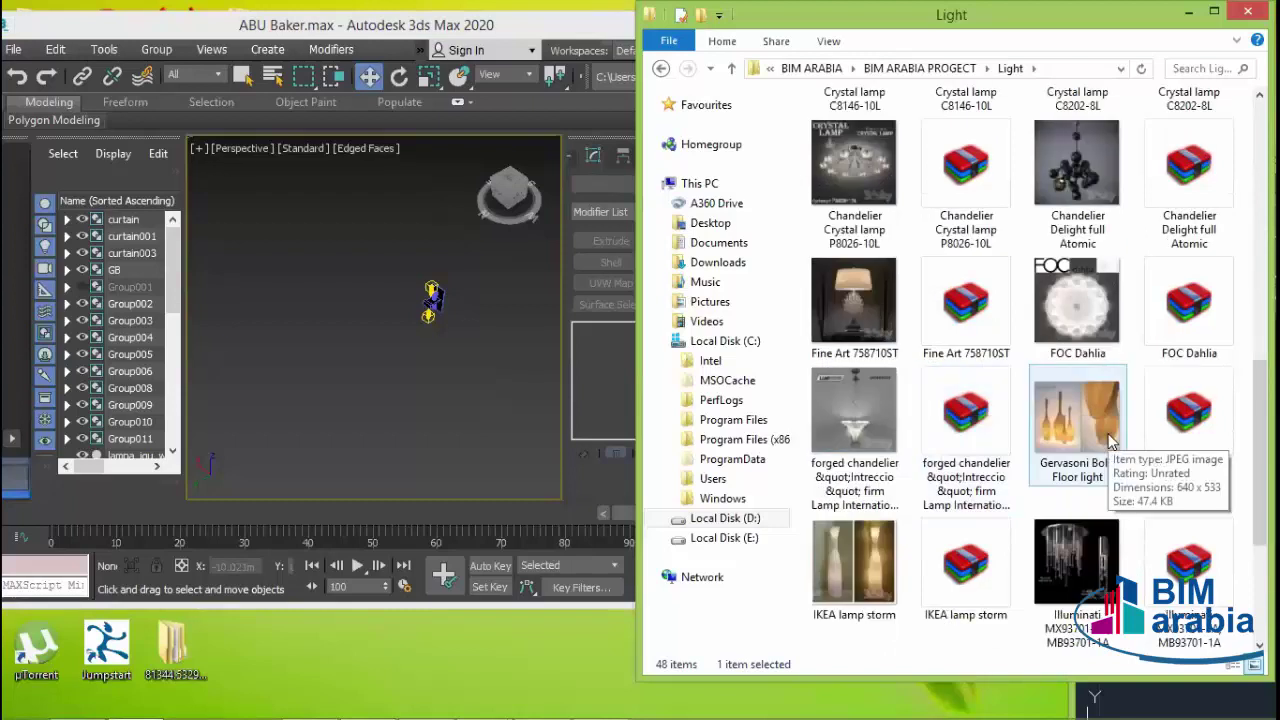
pyautogui.scroll(3, 1110, 440)
pyautogui.doubleClick(855, 290)
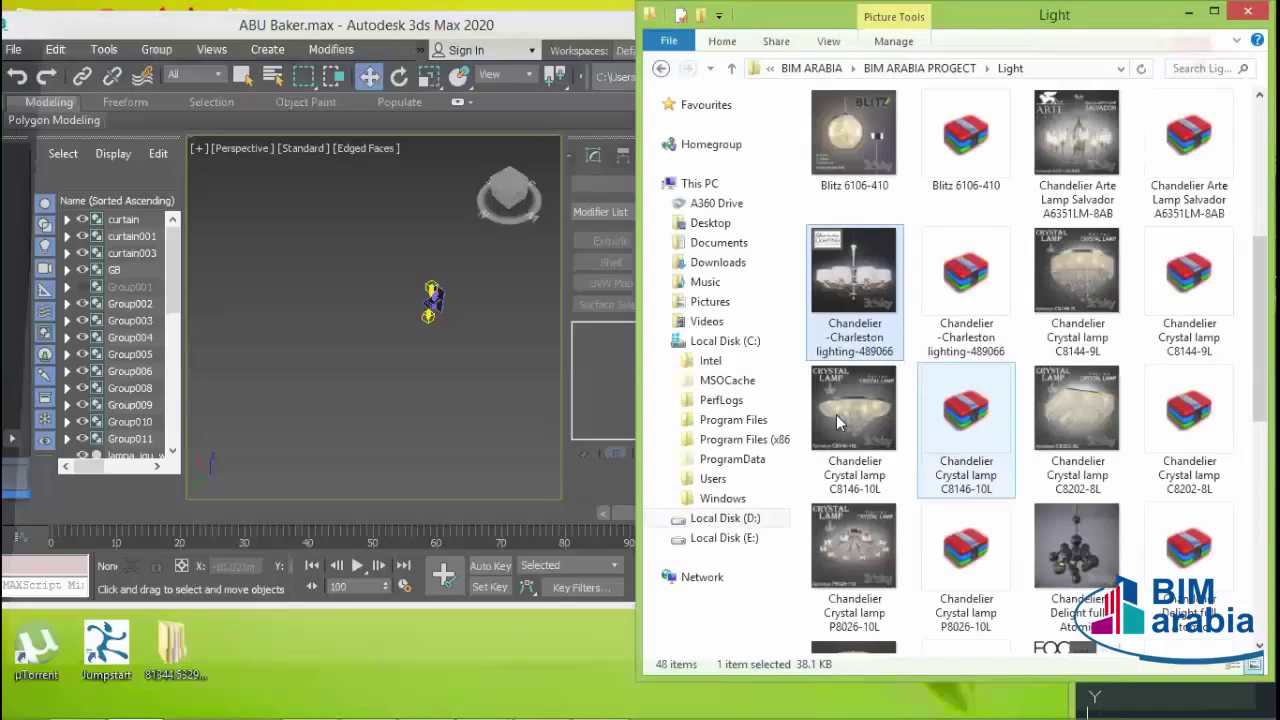
pyautogui.doubleClick(836, 414)
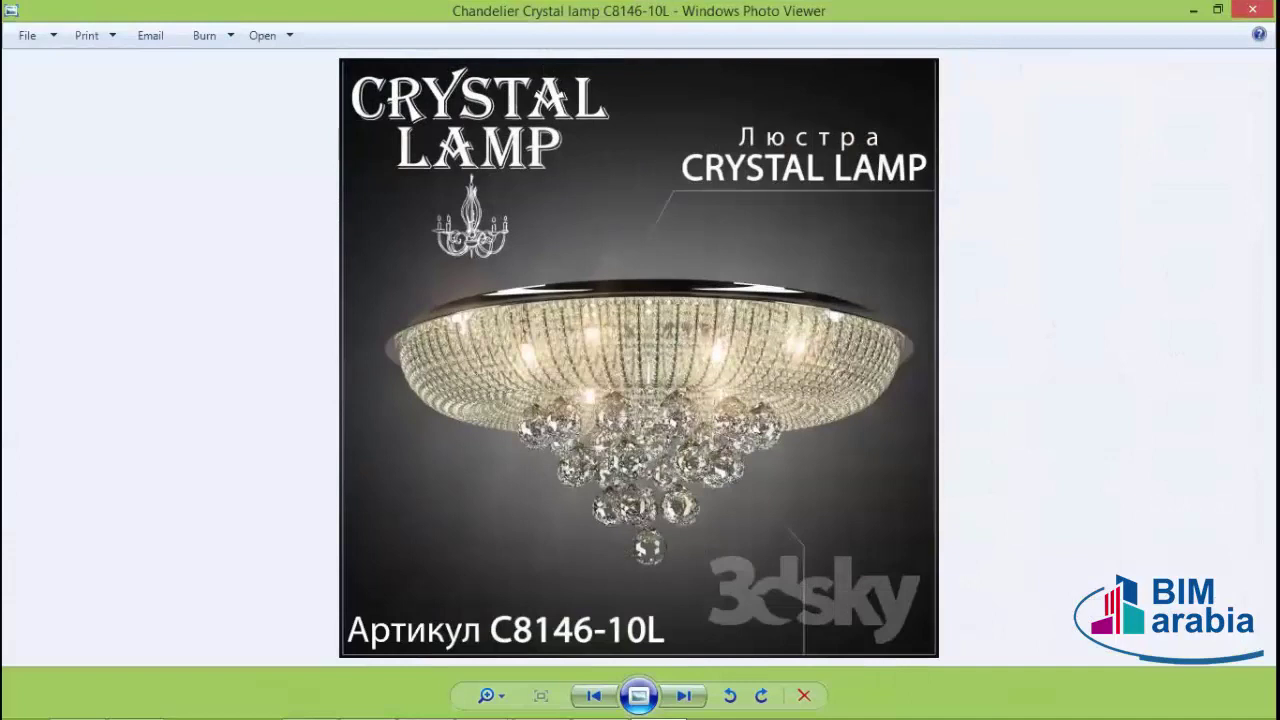
pyautogui.press('Escape')
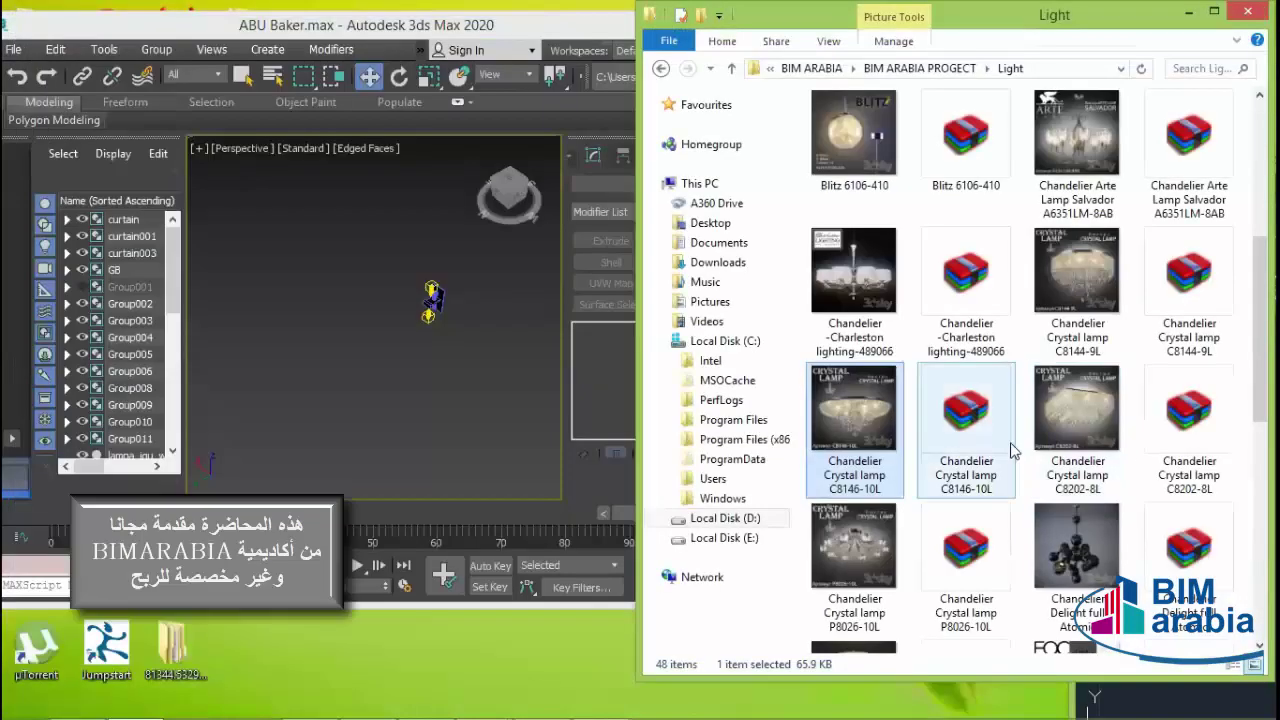
# - Preview the P8026-10L, DROP fixtures and Profi Forged lamp images, then return to BIM ARABIA PROGECT
pyautogui.scroll(-3, 1012, 450)
pyautogui.doubleClick(853, 165)
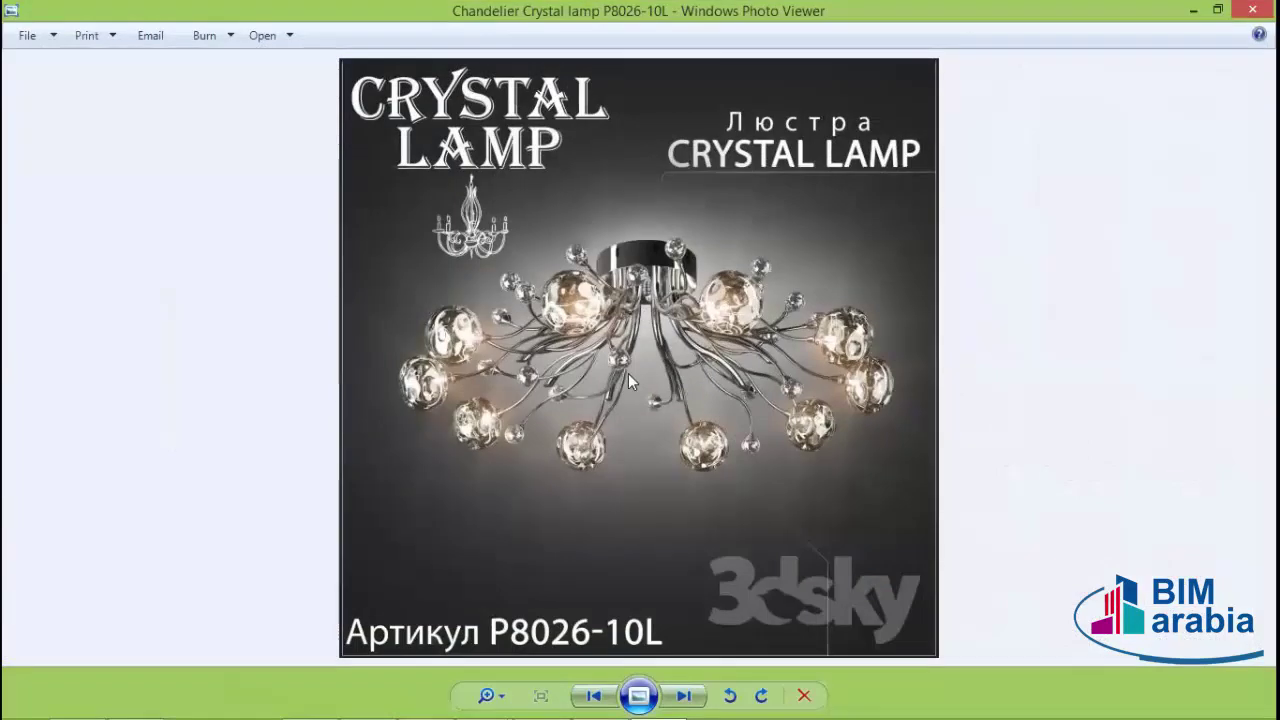
pyautogui.press('Escape')
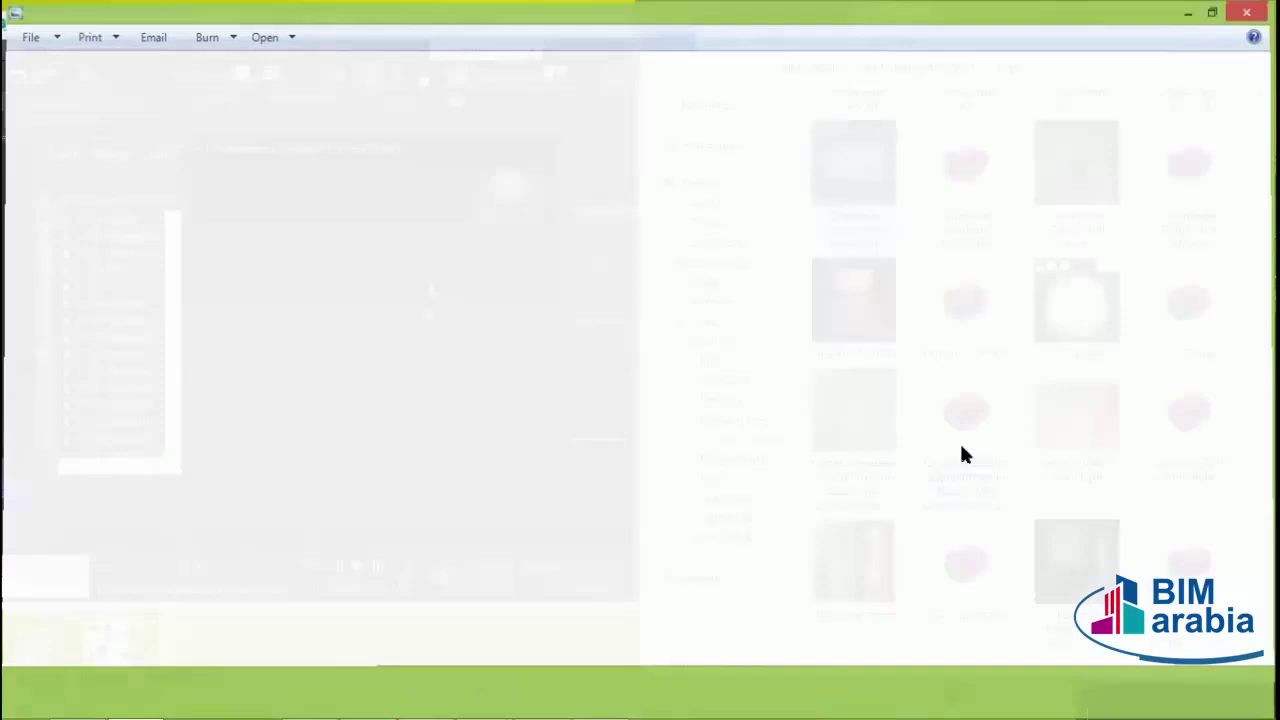
pyautogui.scroll(-2, 1027, 425)
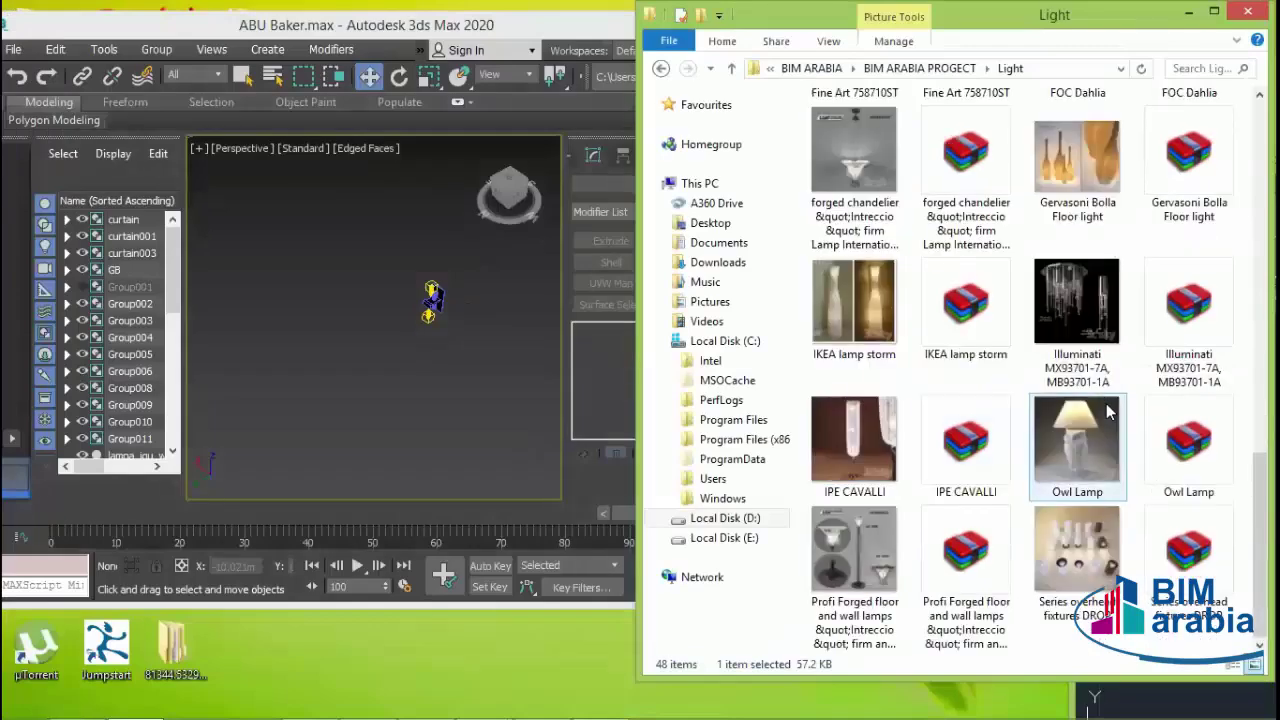
pyautogui.click(1092, 560)
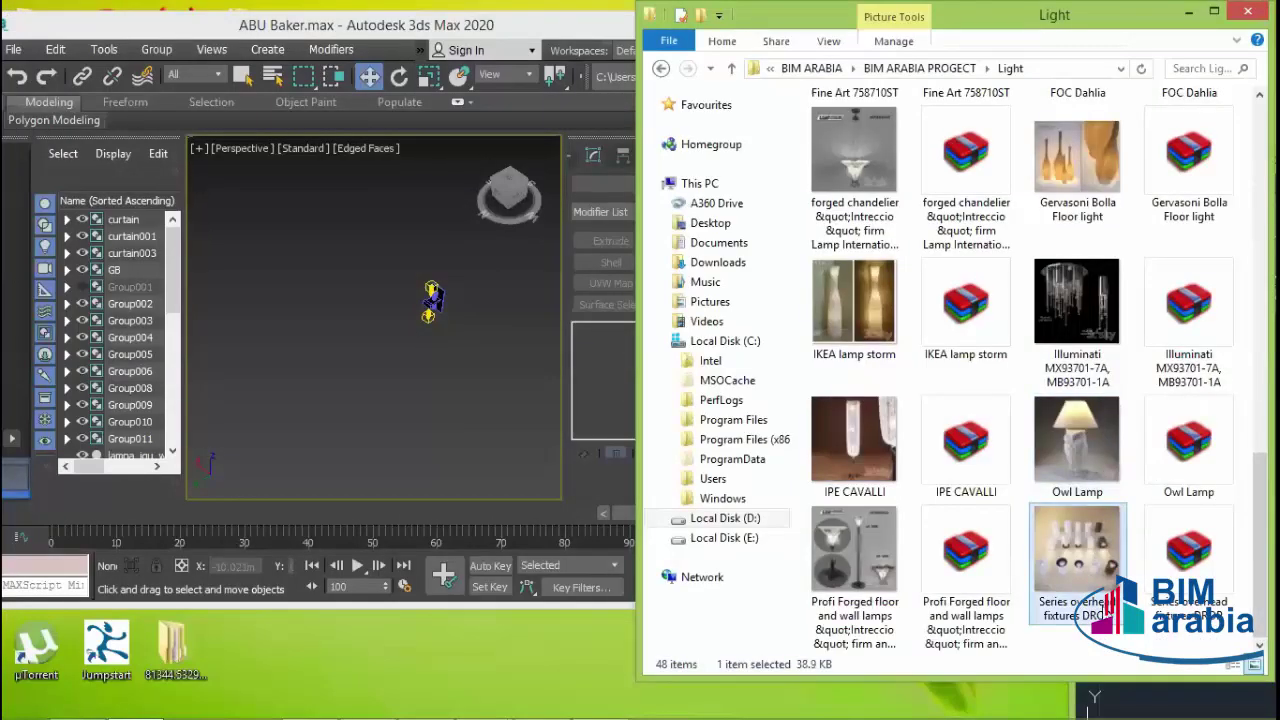
pyautogui.doubleClick(1089, 543)
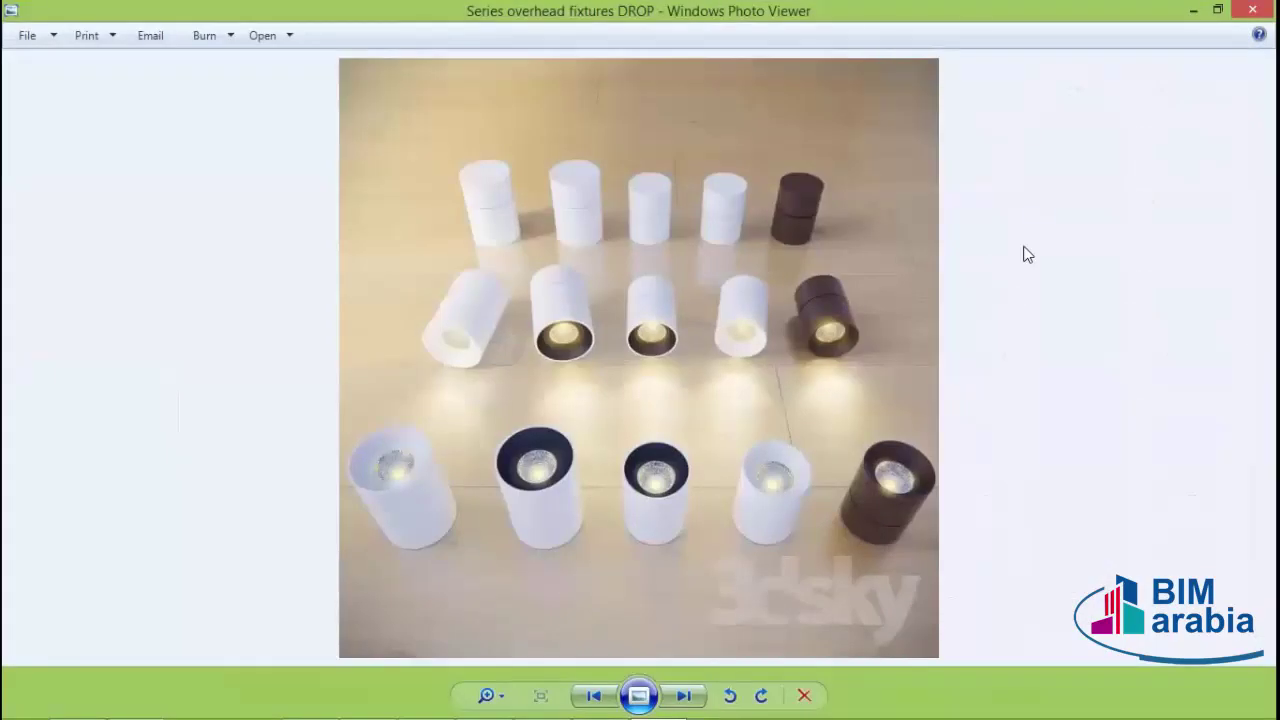
pyautogui.click(1249, 11)
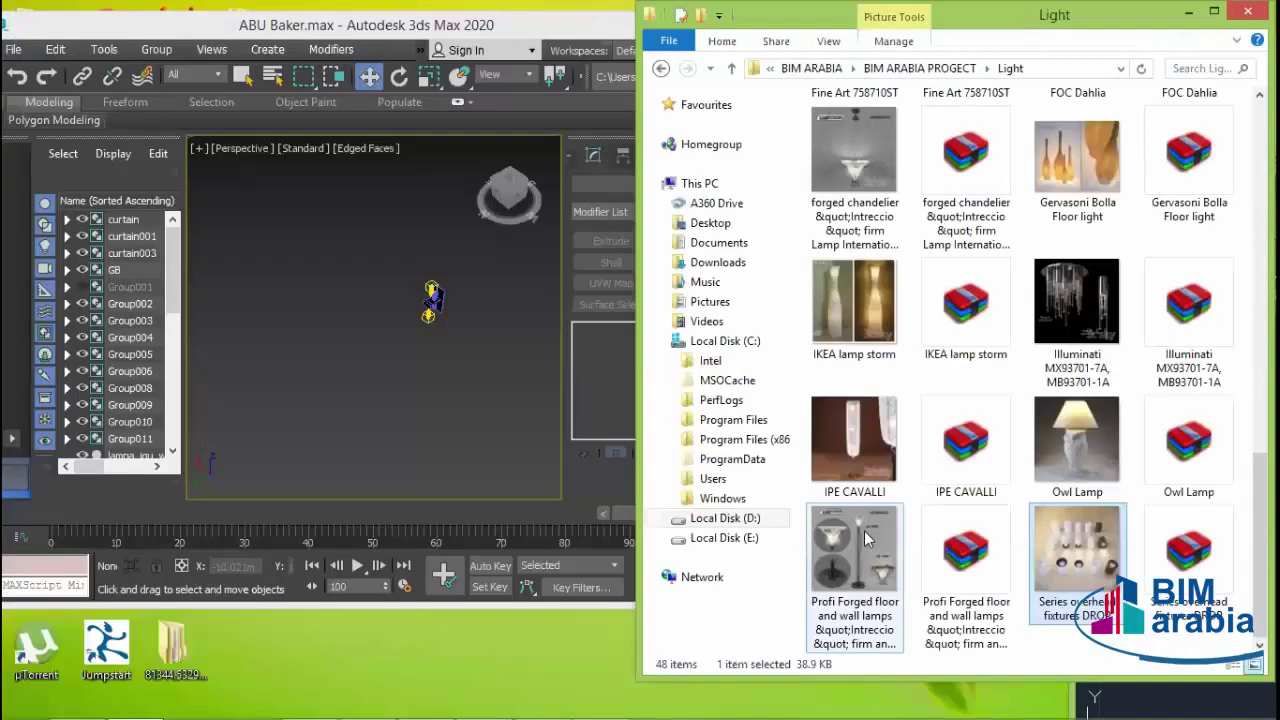
pyautogui.click(860, 550)
pyautogui.doubleClick(857, 538)
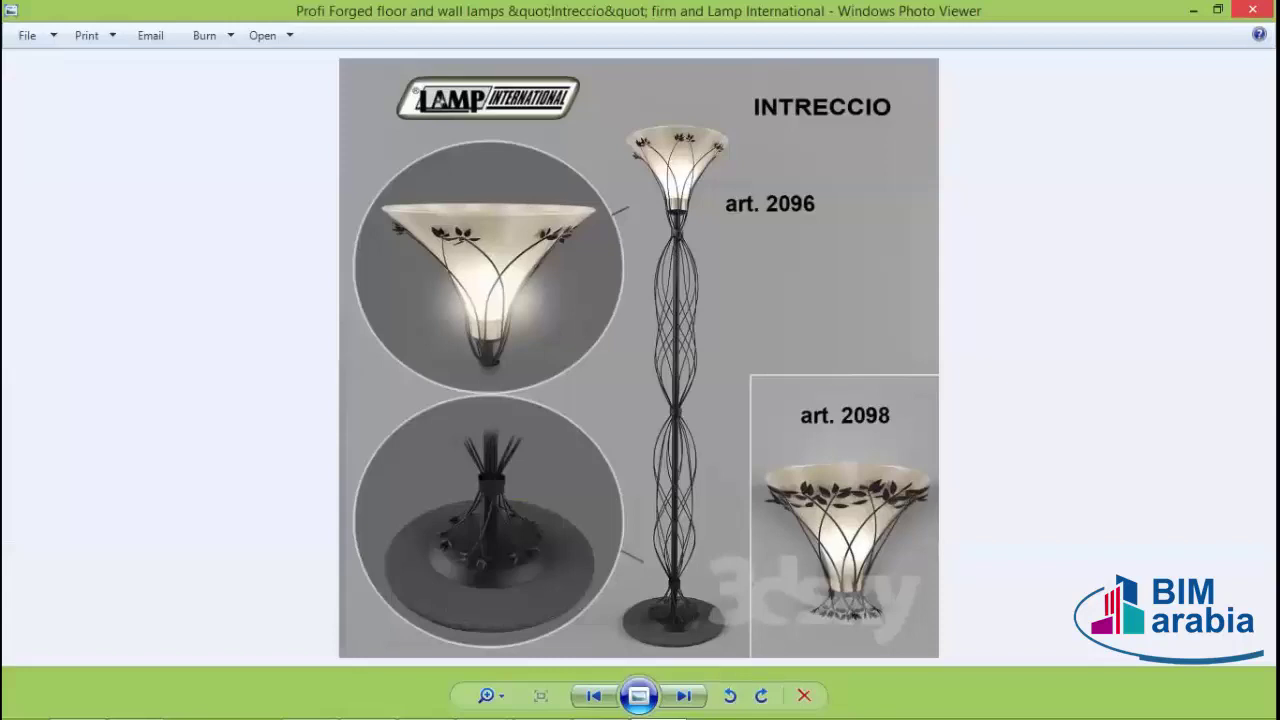
pyautogui.click(1252, 9)
pyautogui.scroll(5, 1095, 370)
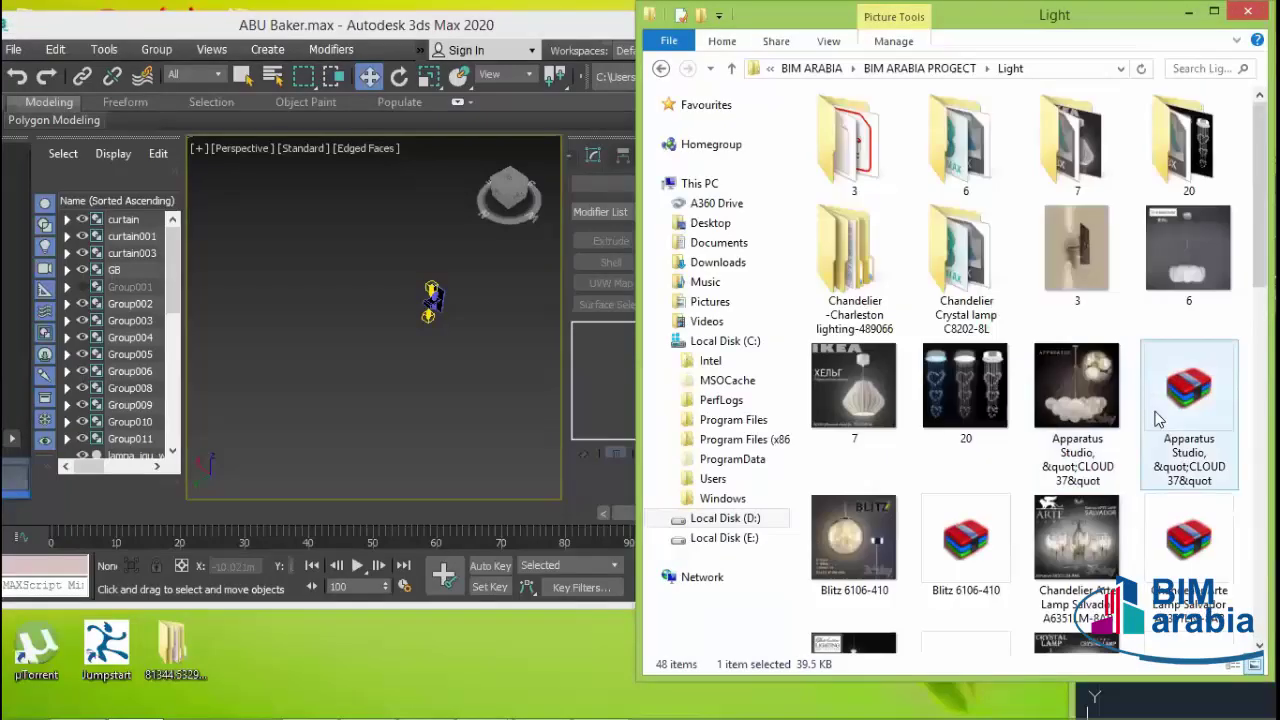
pyautogui.click(731, 68)
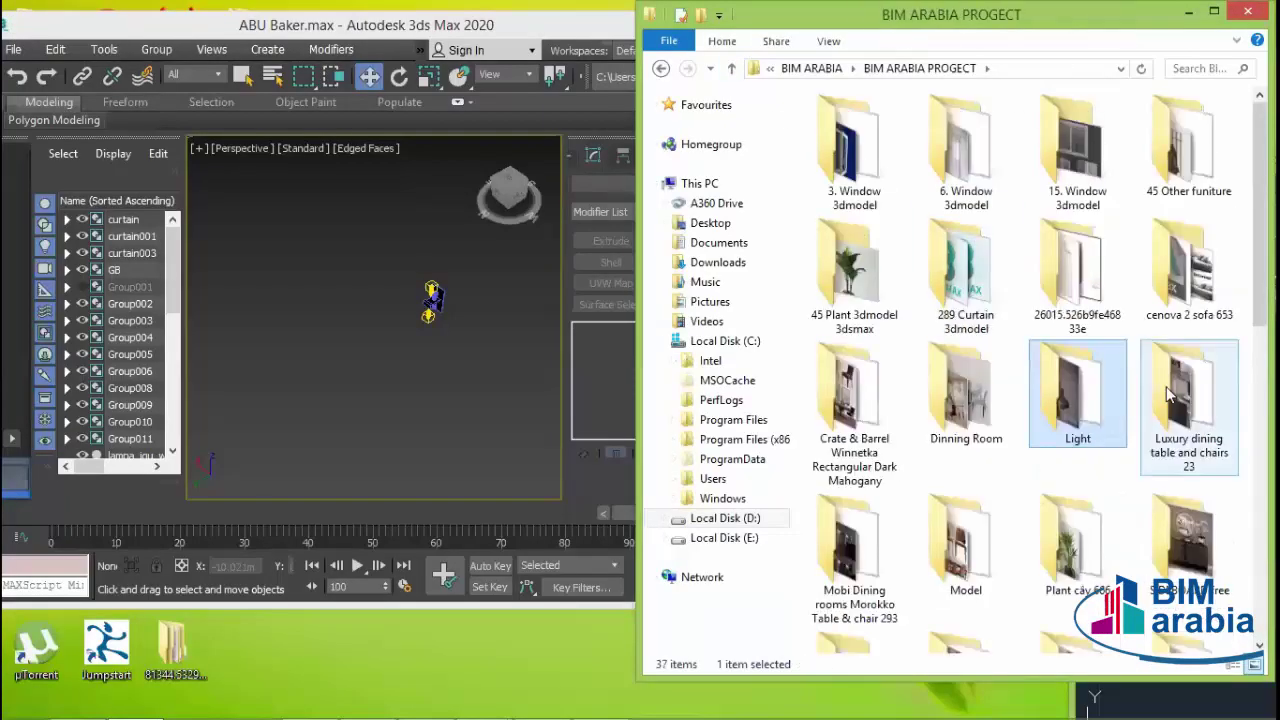
pyautogui.scroll(-3, 1109, 446)
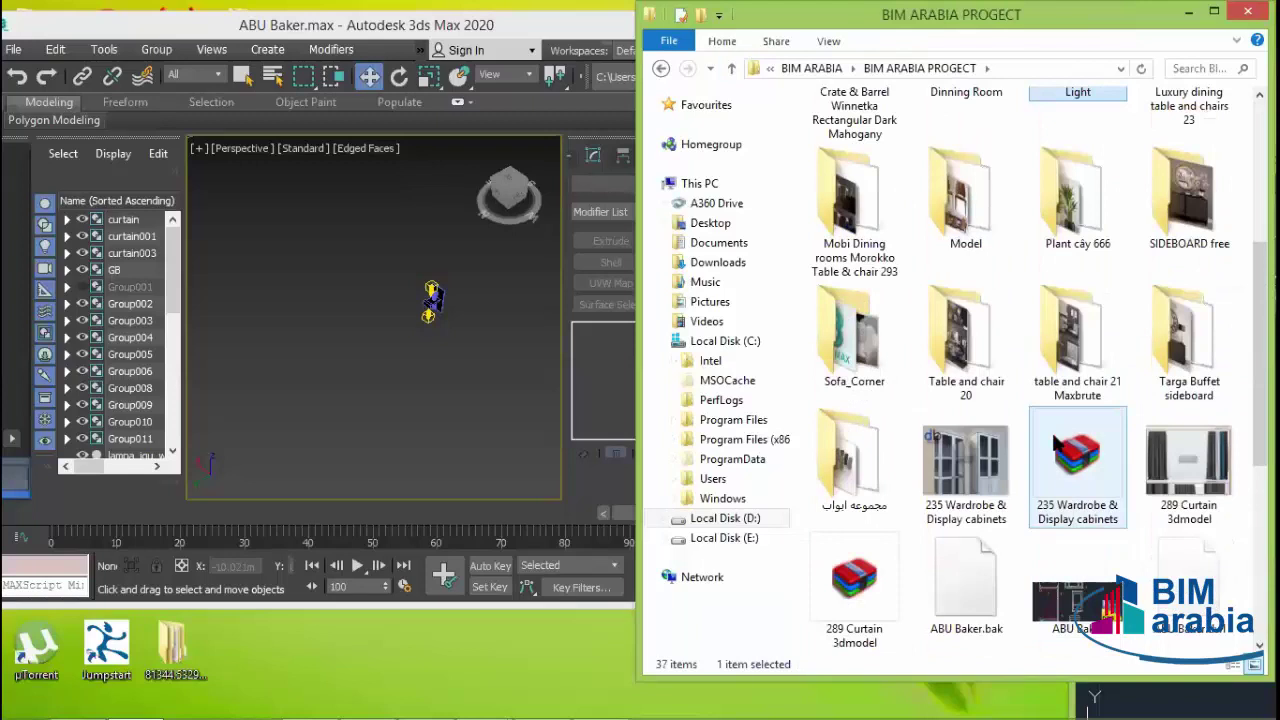
pyautogui.scroll(-3, 1057, 441)
pyautogui.scroll(3, 1103, 470)
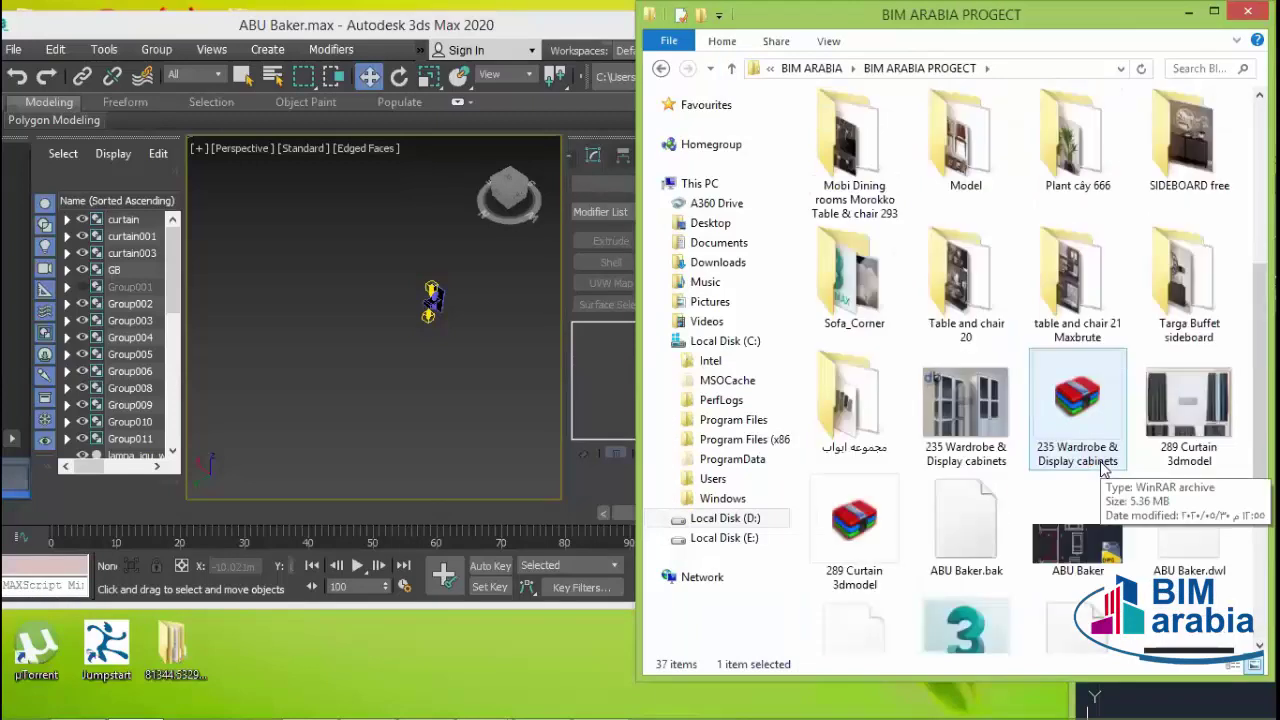
pyautogui.scroll(3, 1100, 470)
pyautogui.scroll(-3, 985, 452)
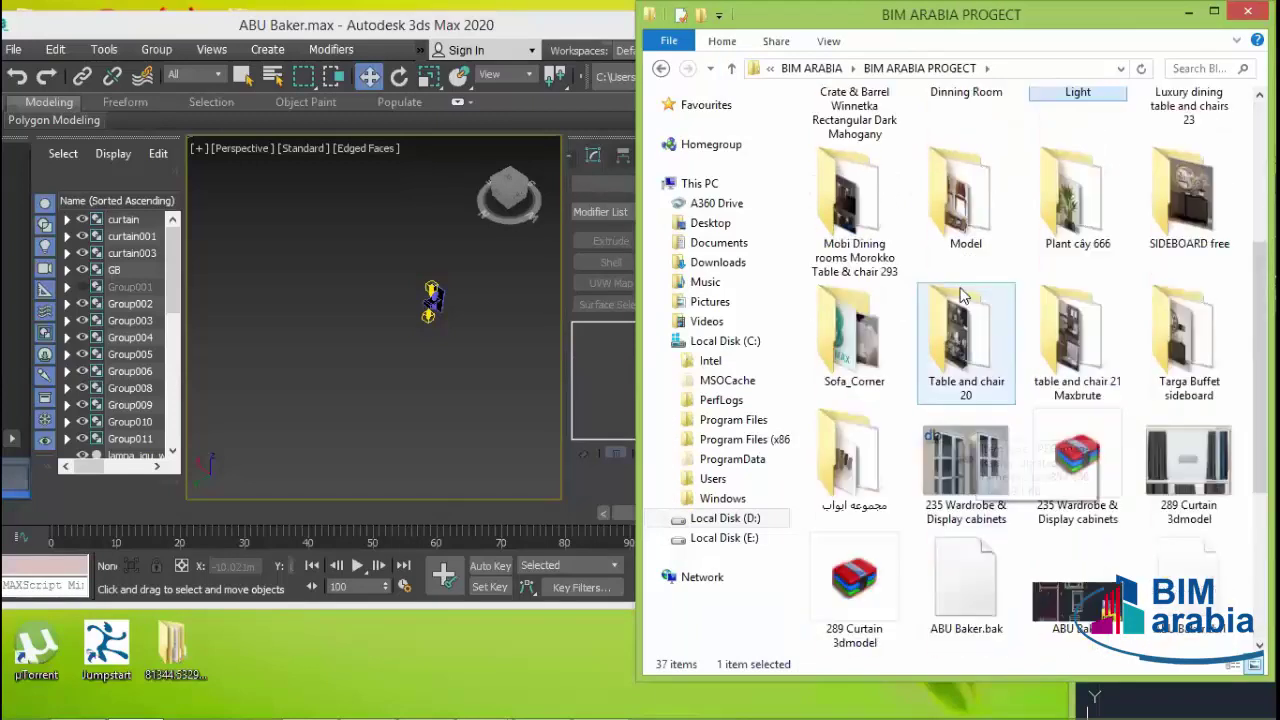
pyautogui.doubleClick(966, 200)
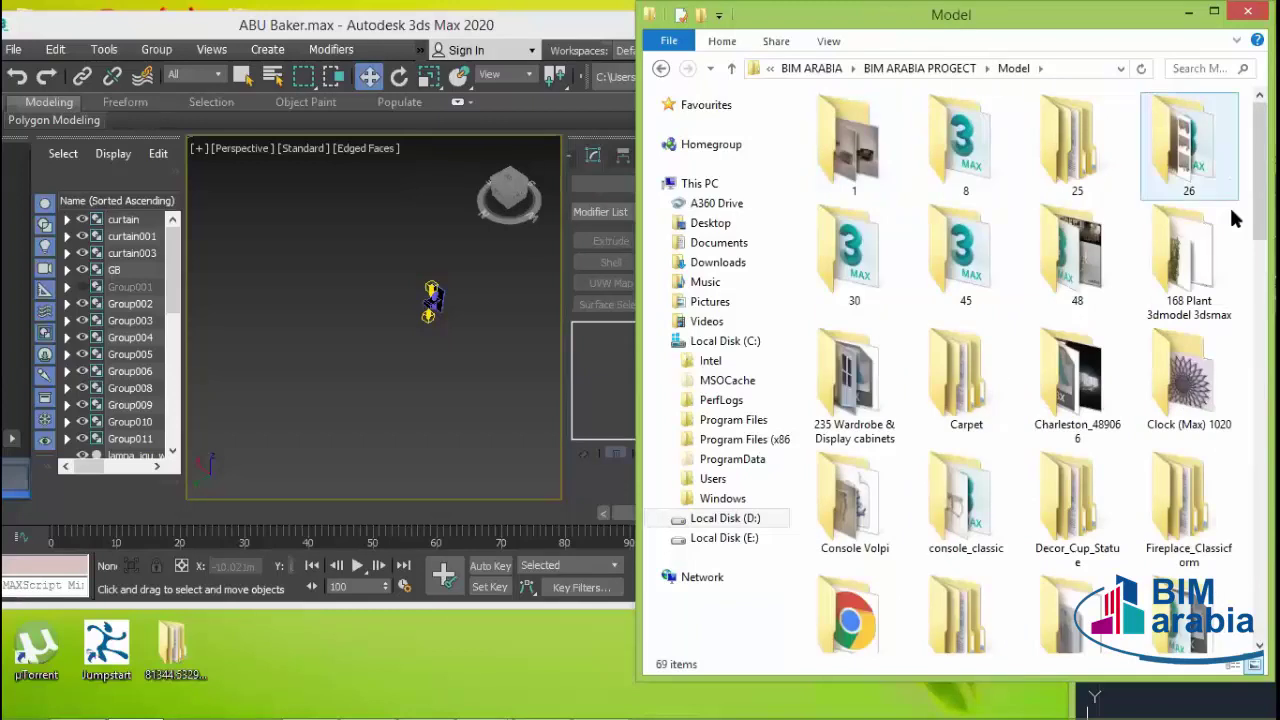
pyautogui.click(1078, 400)
pyautogui.click(1190, 410)
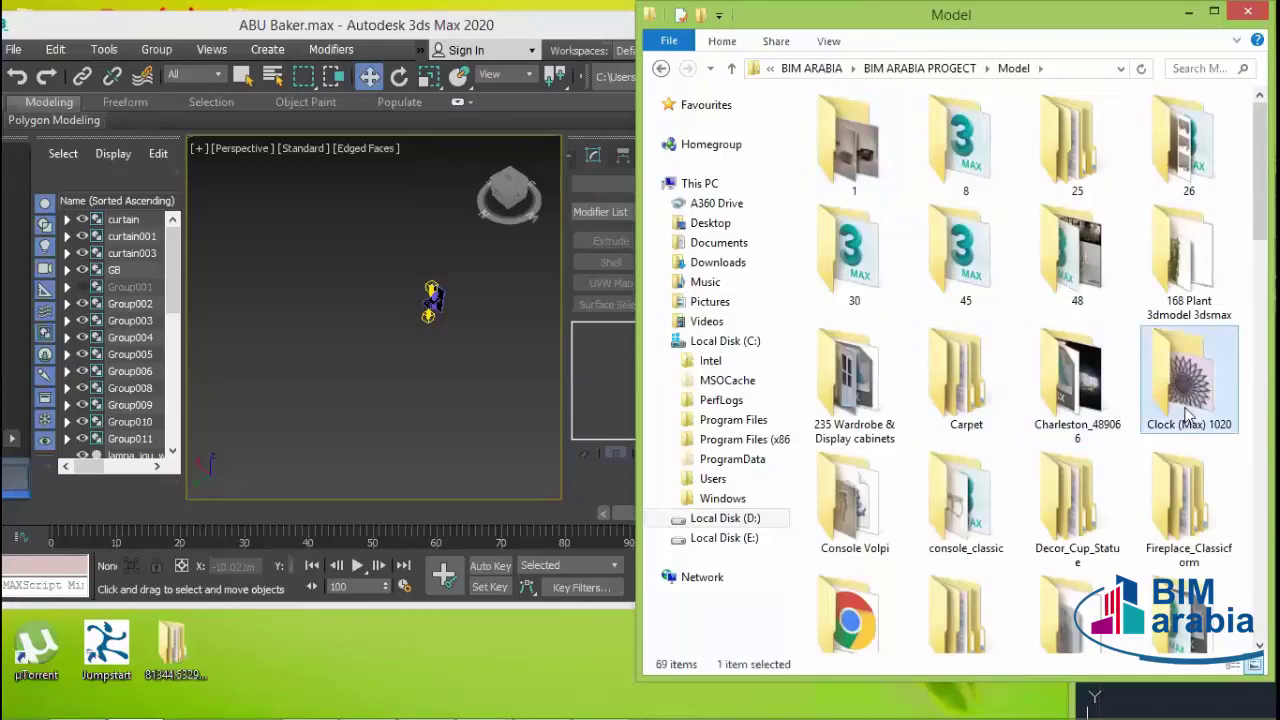
pyautogui.click(875, 378)
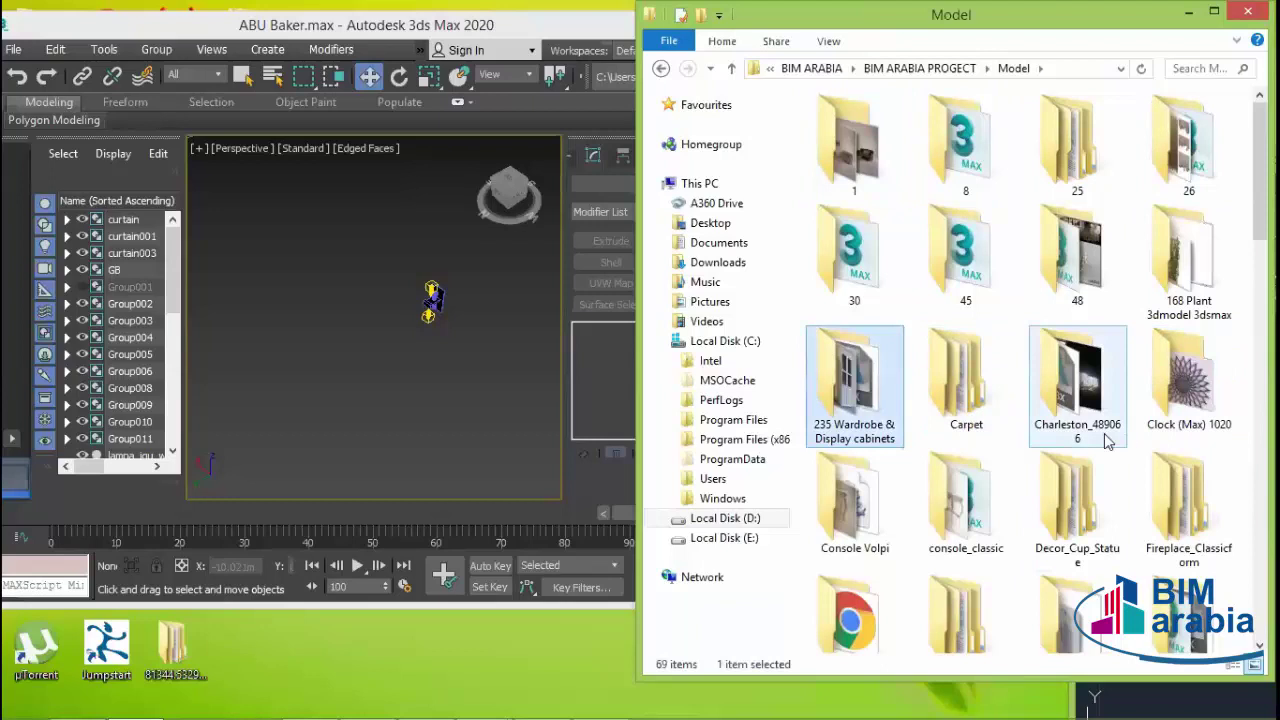
pyautogui.scroll(-3, 1107, 441)
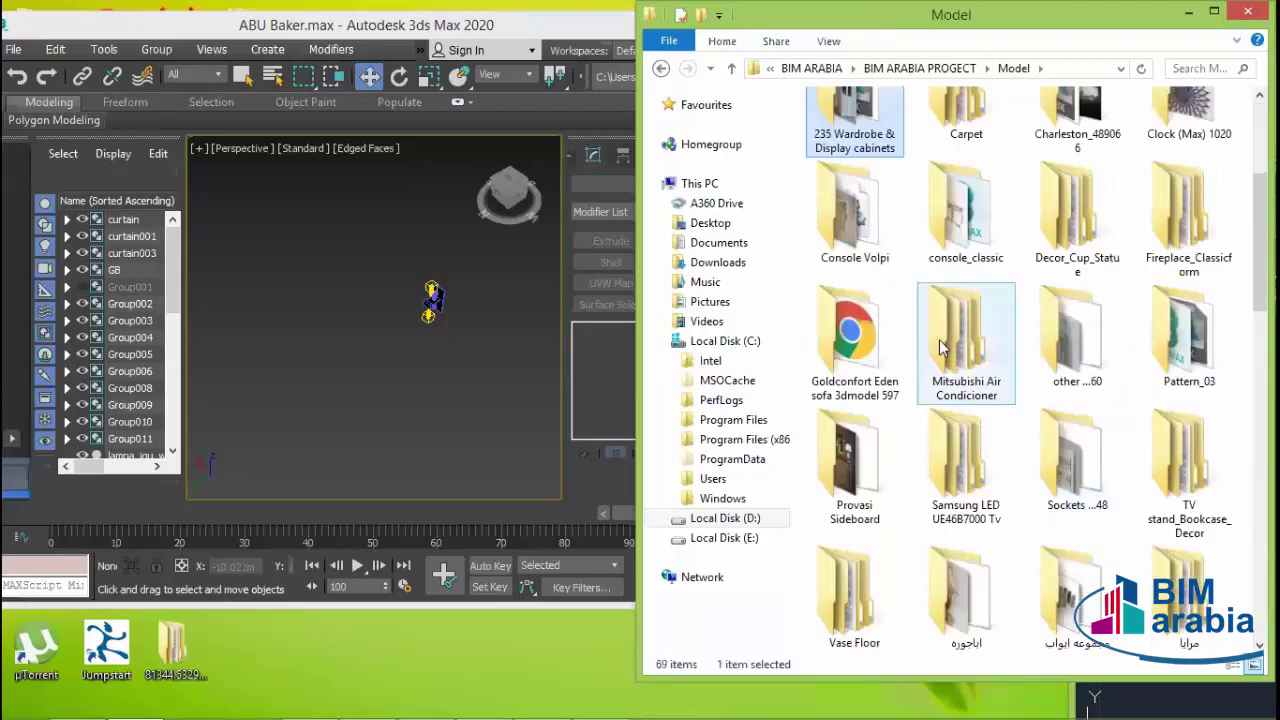
pyautogui.click(862, 476)
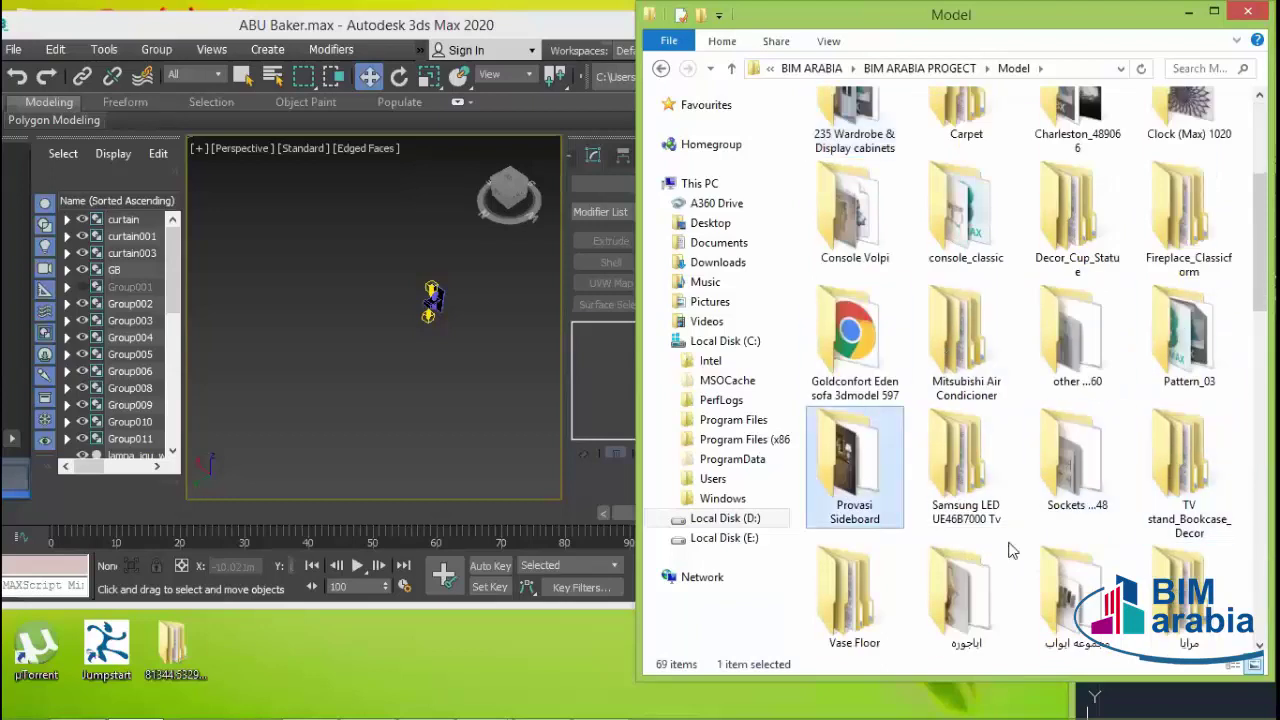
pyautogui.scroll(-3, 1025, 518)
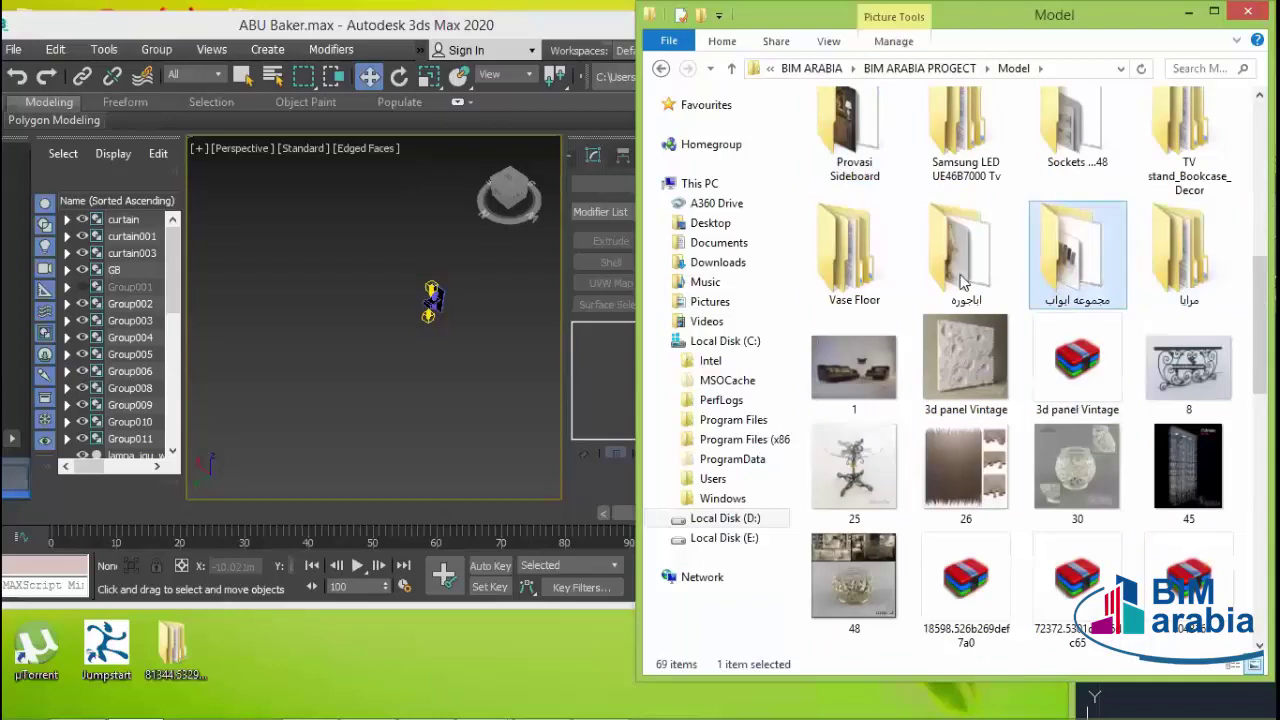
pyautogui.click(888, 300)
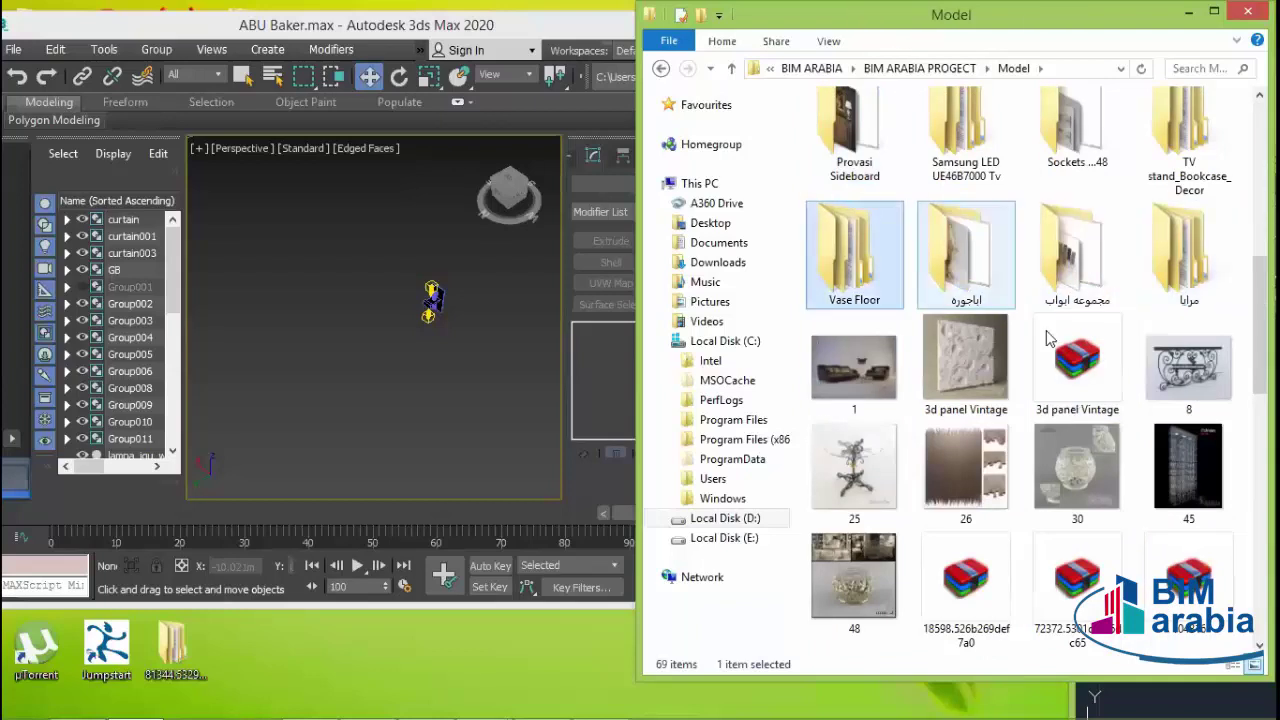
pyautogui.click(970, 268)
pyautogui.doubleClick(970, 268)
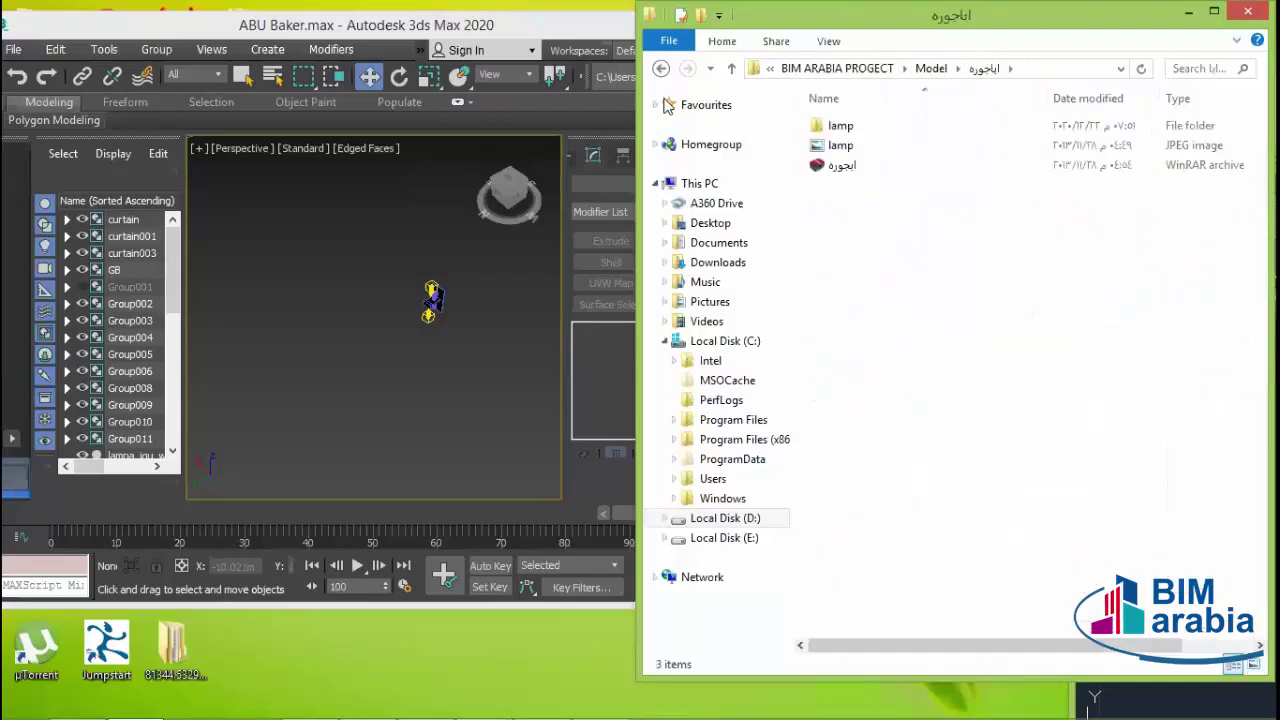
pyautogui.click(660, 68)
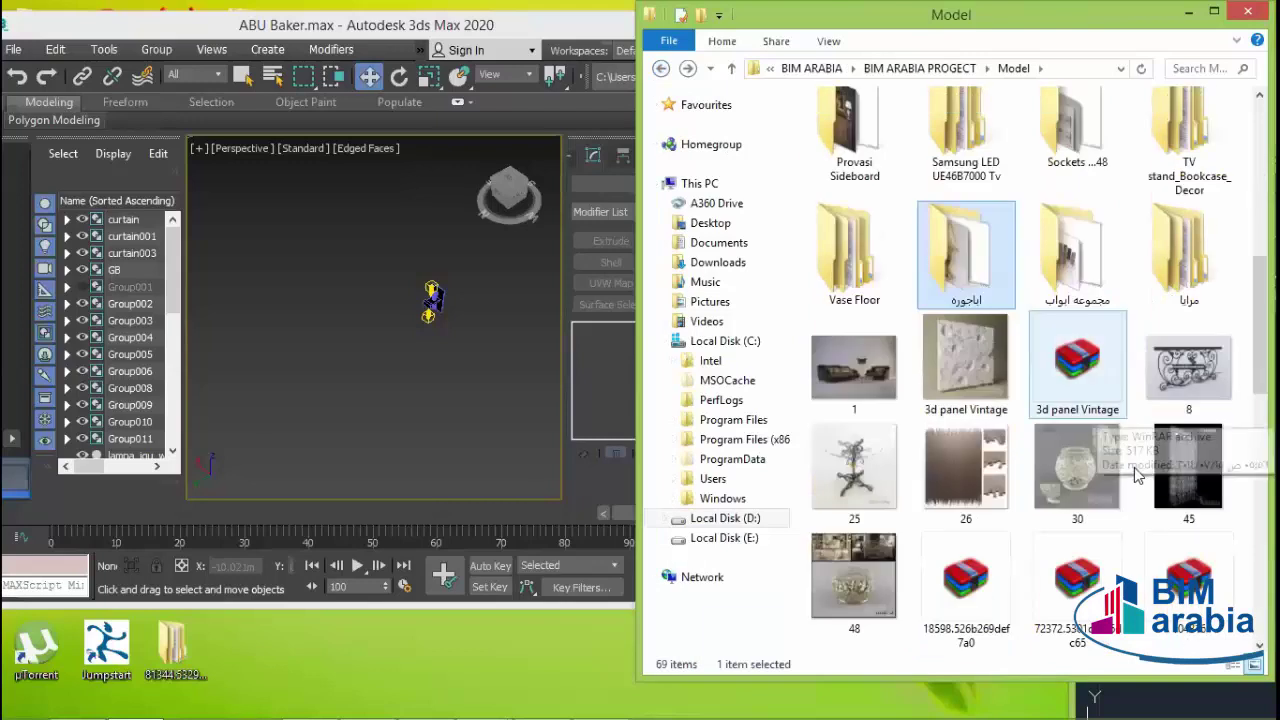
pyautogui.scroll(-3, 1137, 476)
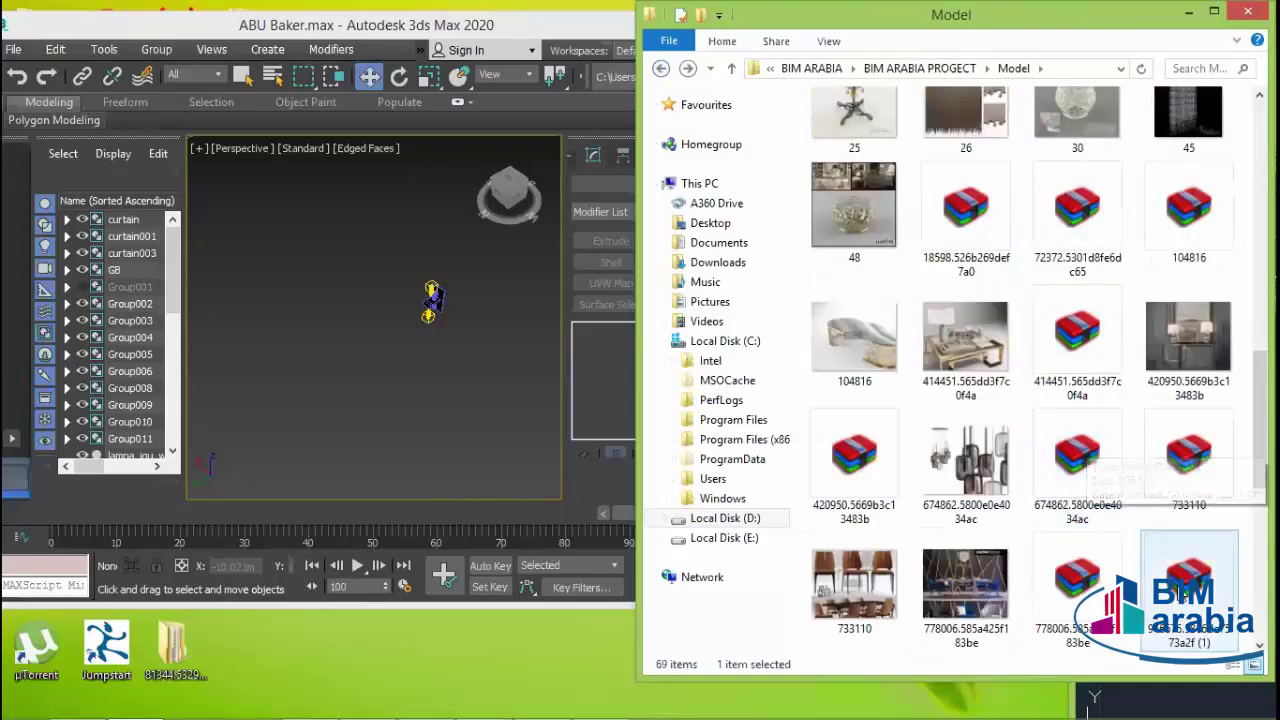
pyautogui.click(1004, 508)
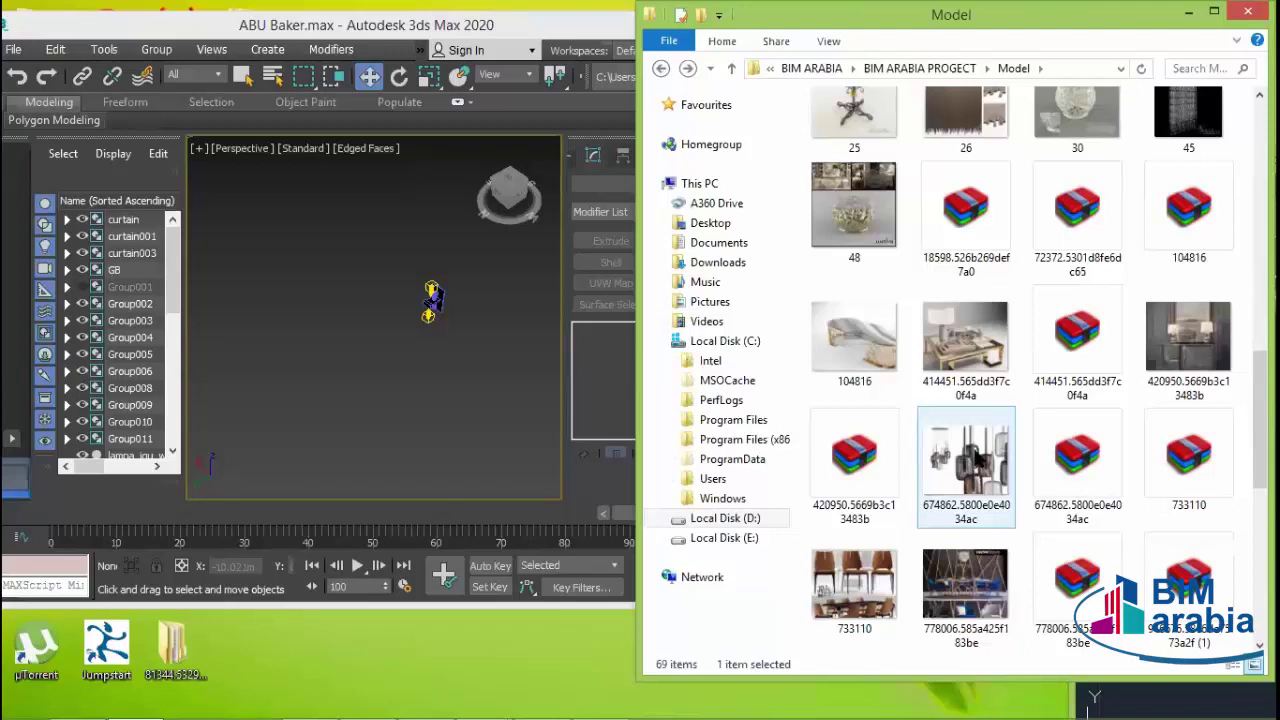
pyautogui.scroll(-5, 975, 460)
pyautogui.click(1031, 631)
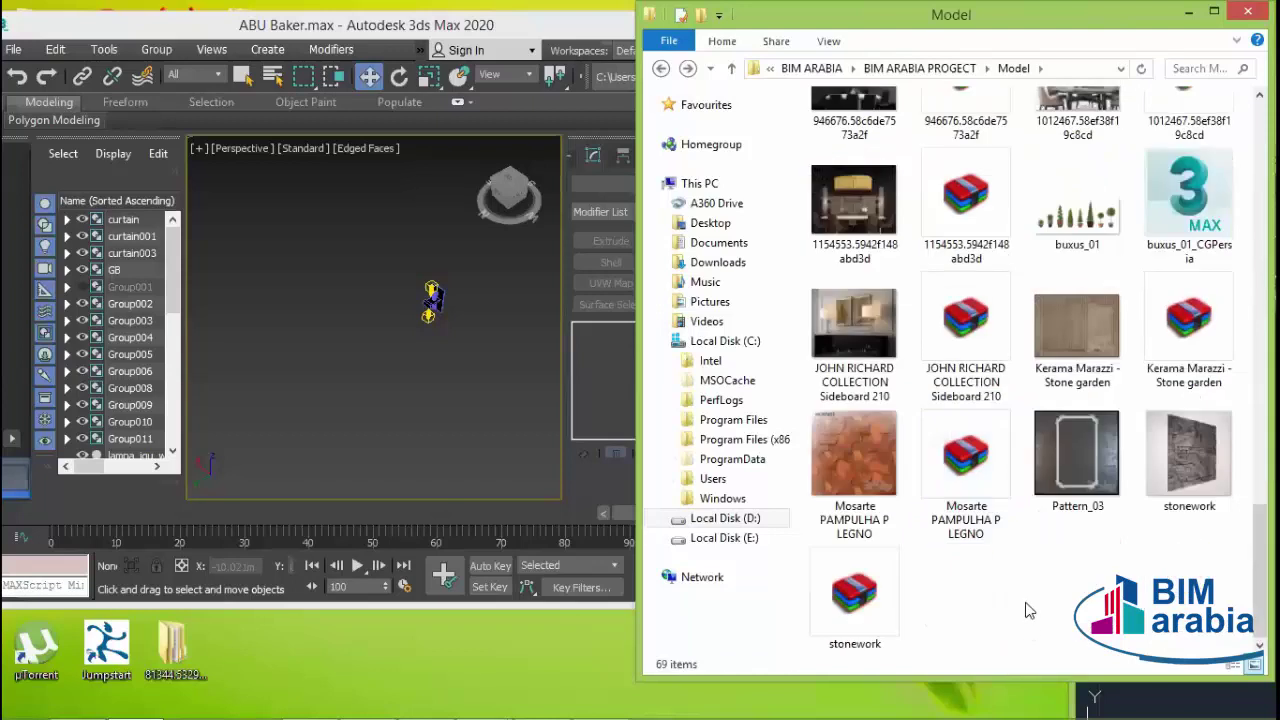
pyautogui.scroll(3, 1030, 610)
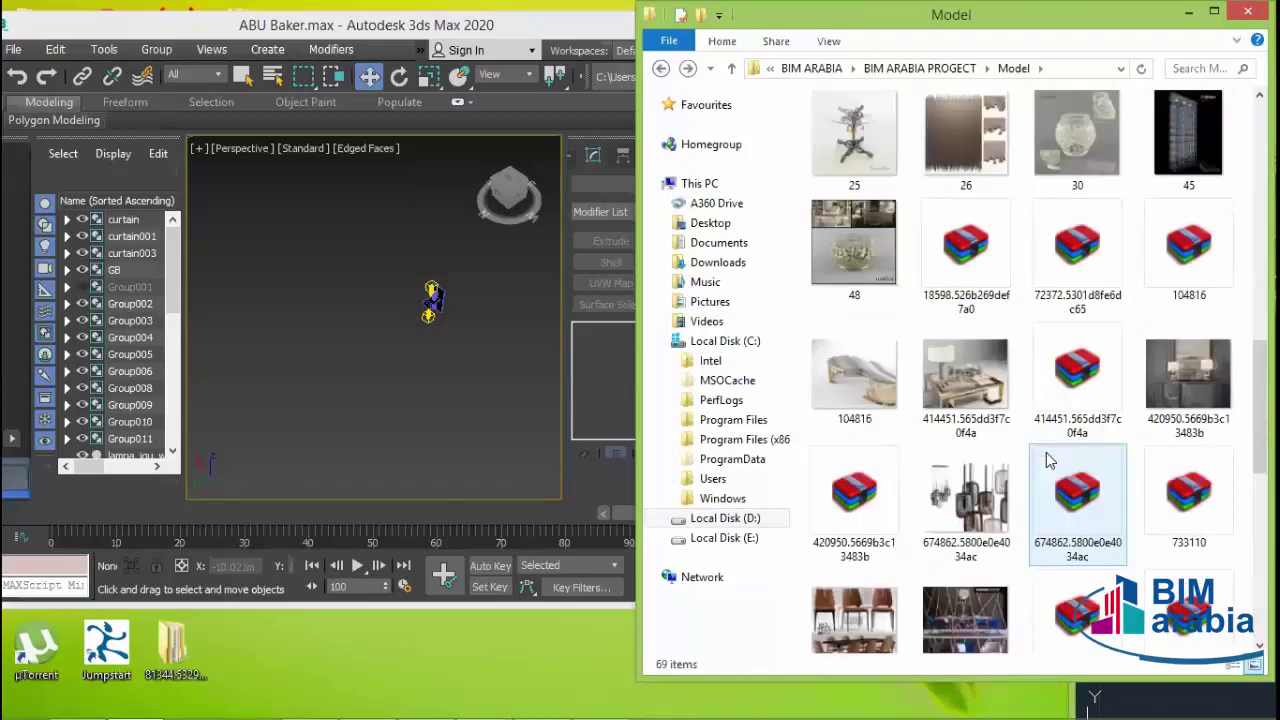
pyautogui.doubleClick(965, 497)
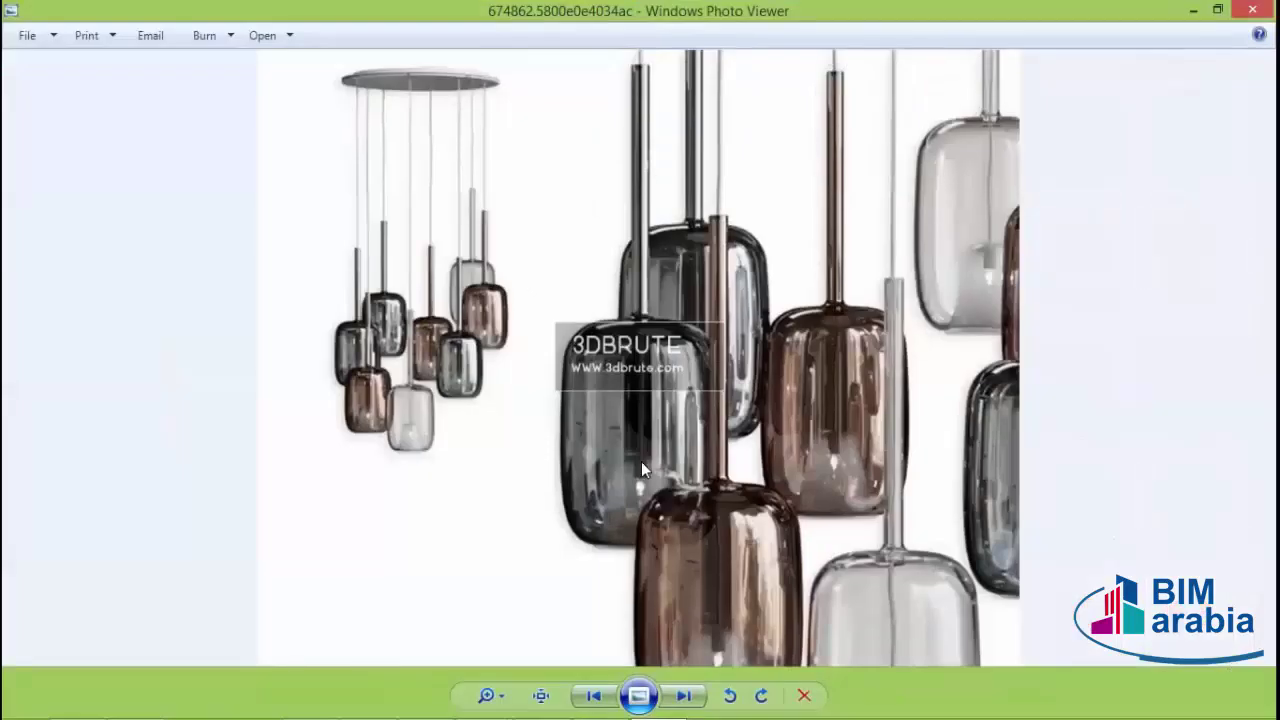
pyautogui.press('Escape')
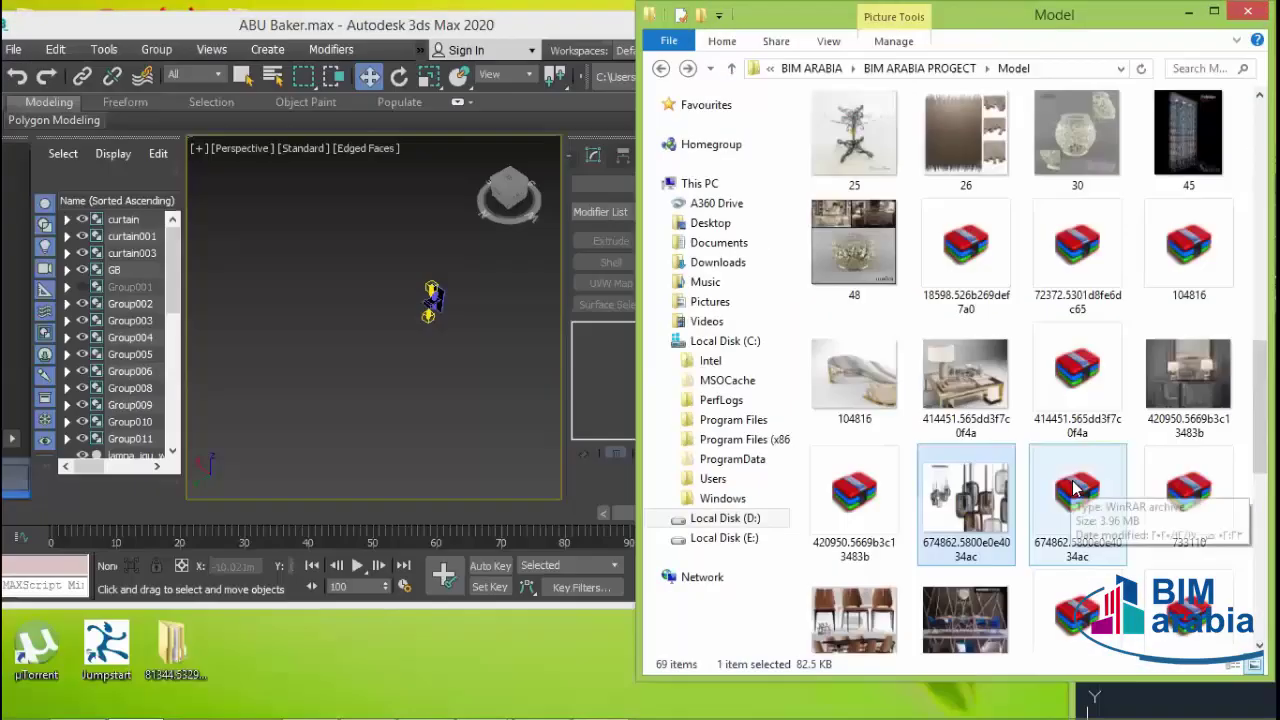
pyautogui.scroll(-3, 1030, 358)
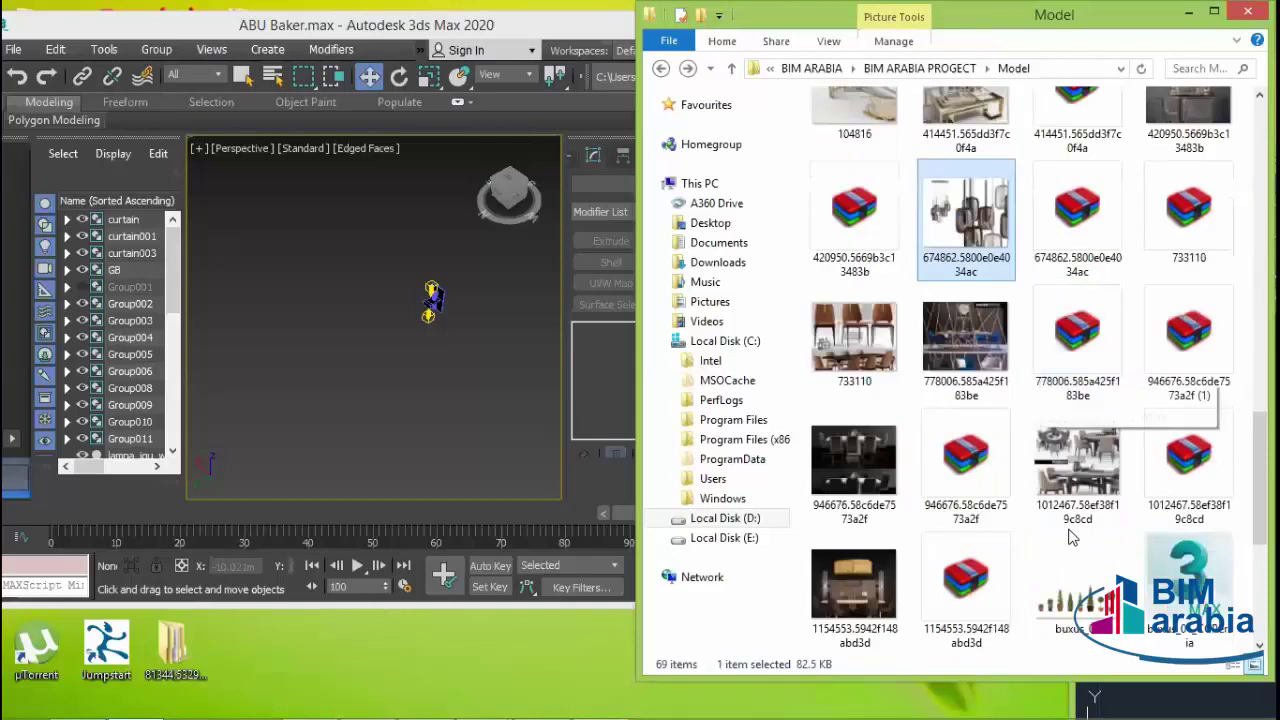
pyautogui.scroll(-4, 1072, 532)
pyautogui.scroll(3, 1113, 497)
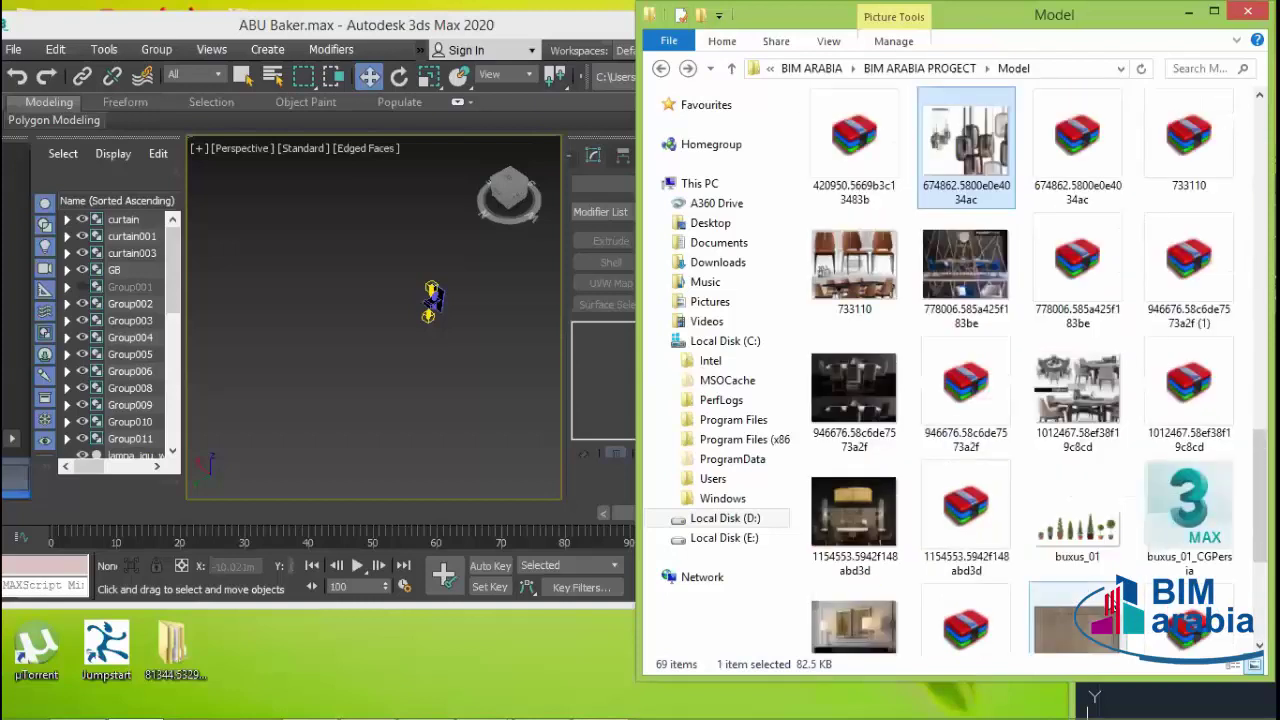
pyautogui.scroll(3, 1113, 497)
pyautogui.scroll(3, 1113, 497)
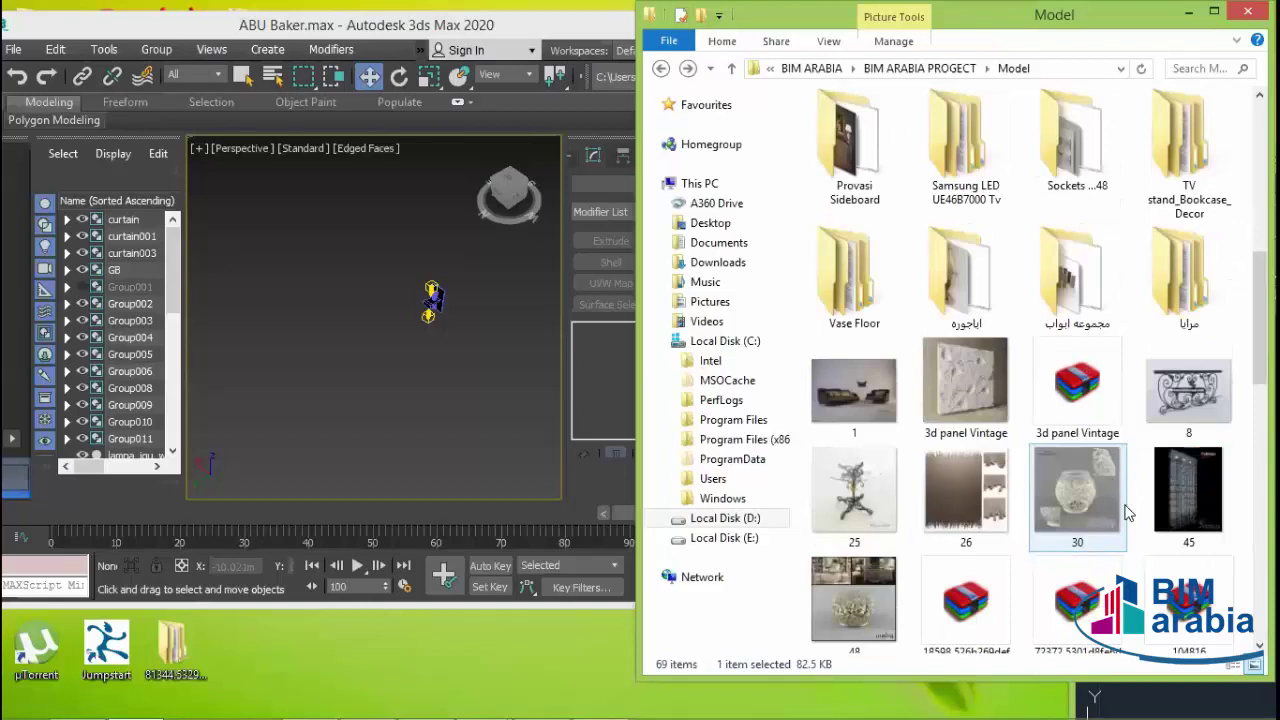
pyautogui.scroll(3, 1127, 512)
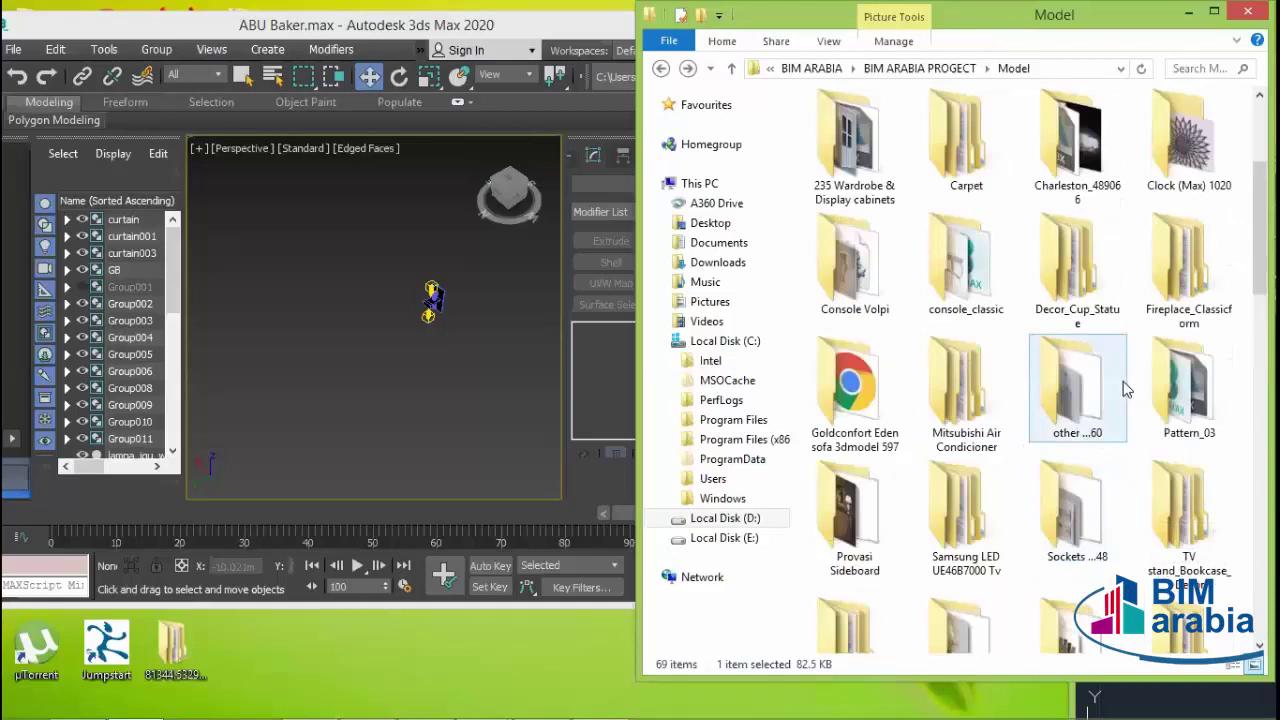
pyautogui.scroll(2, 1123, 381)
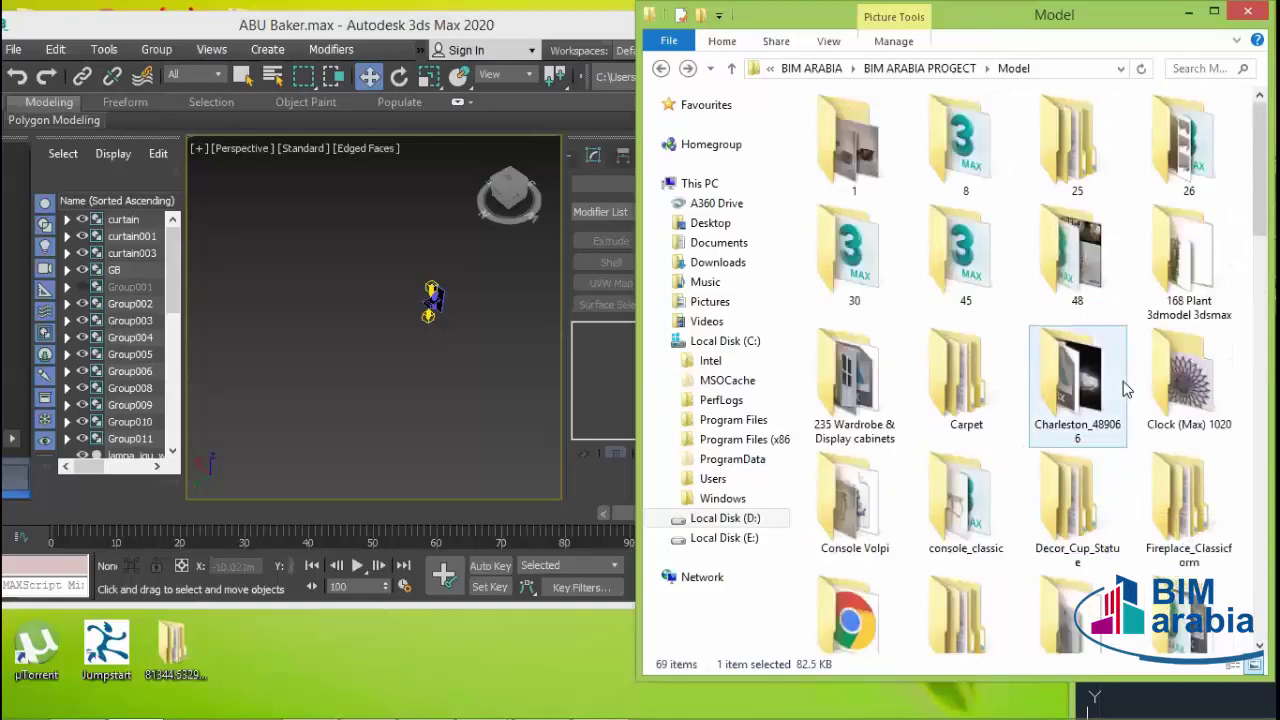
pyautogui.click(880, 70)
# - Go up to Local Disk (D:) and look through the khattab folder
pyautogui.click(815, 68)
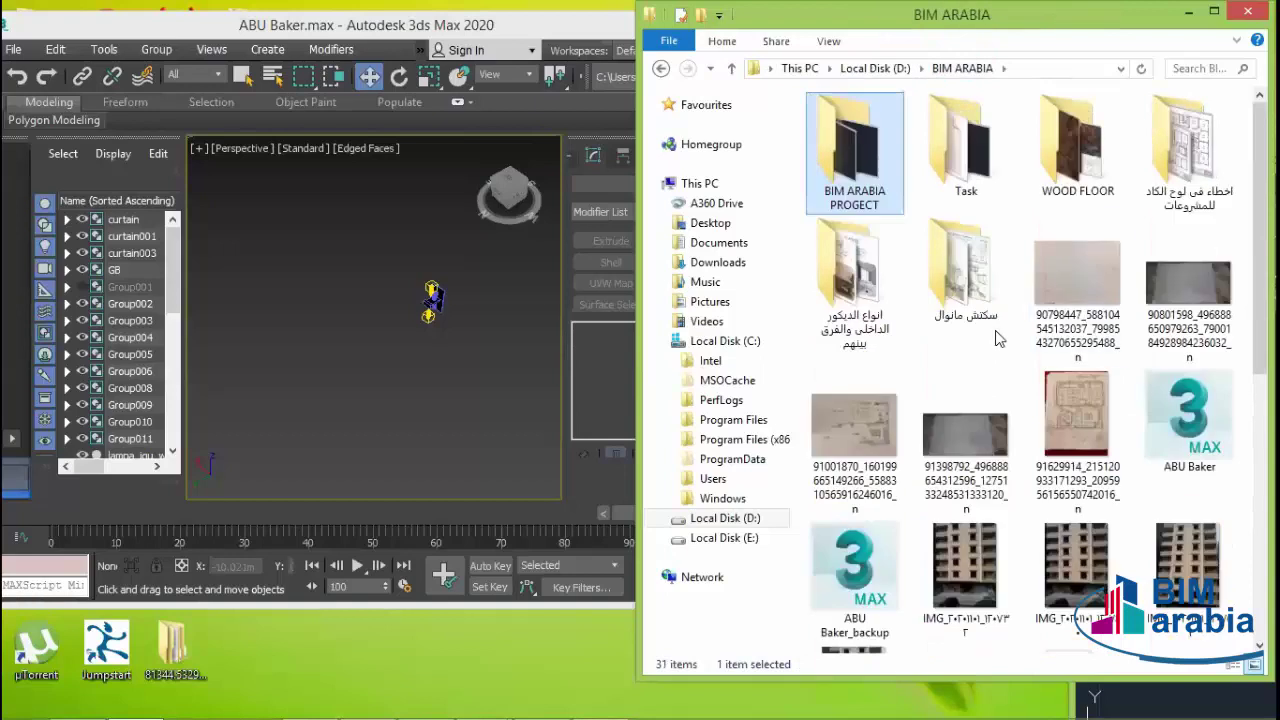
pyautogui.click(875, 68)
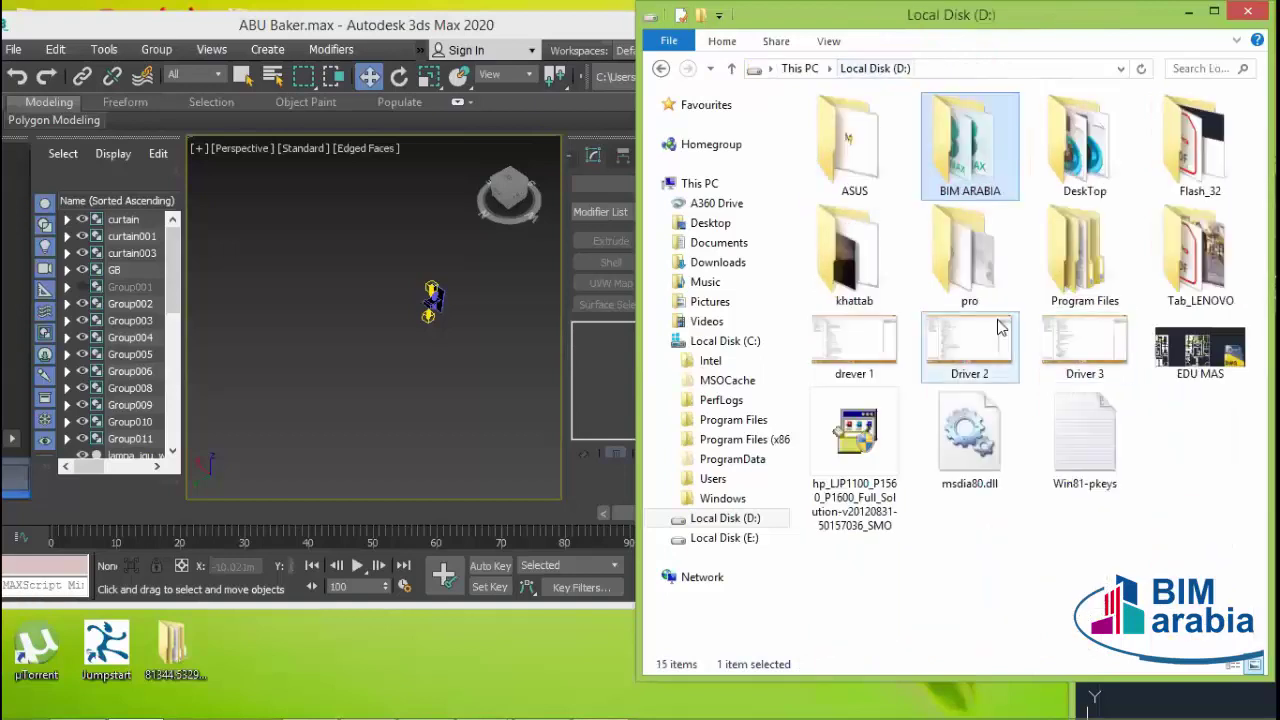
pyautogui.click(1175, 572)
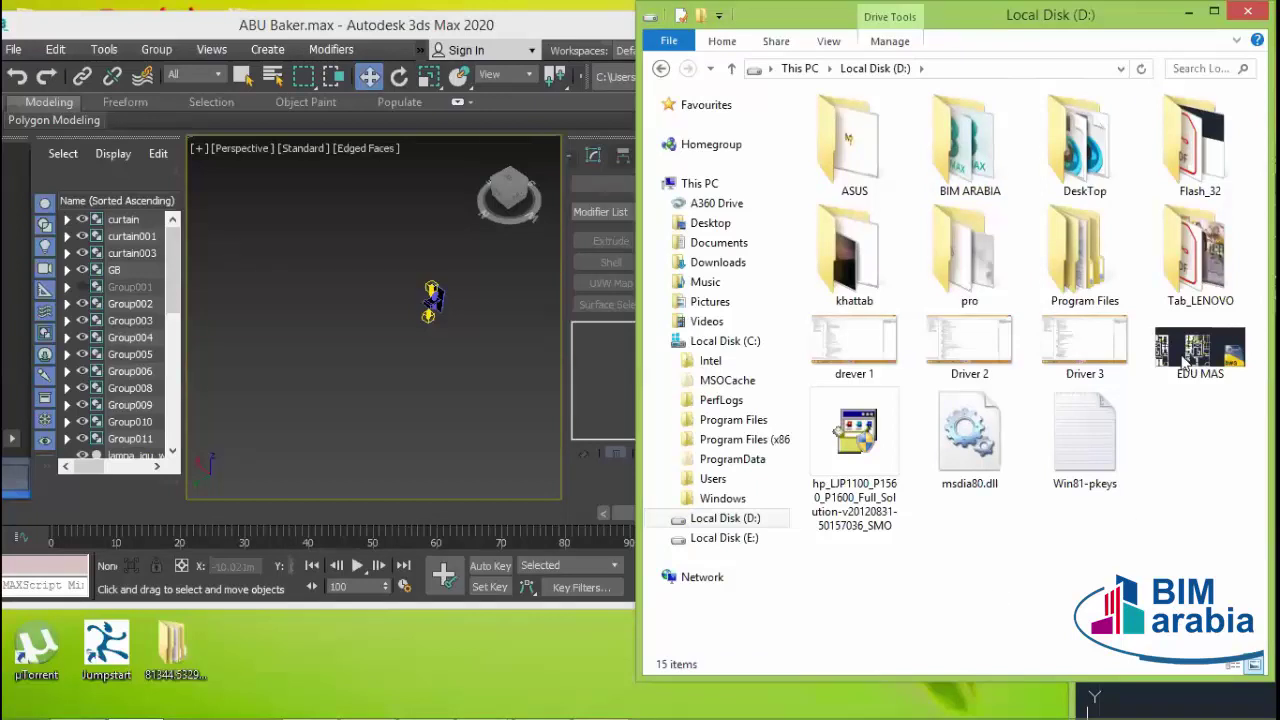
pyautogui.doubleClick(858, 276)
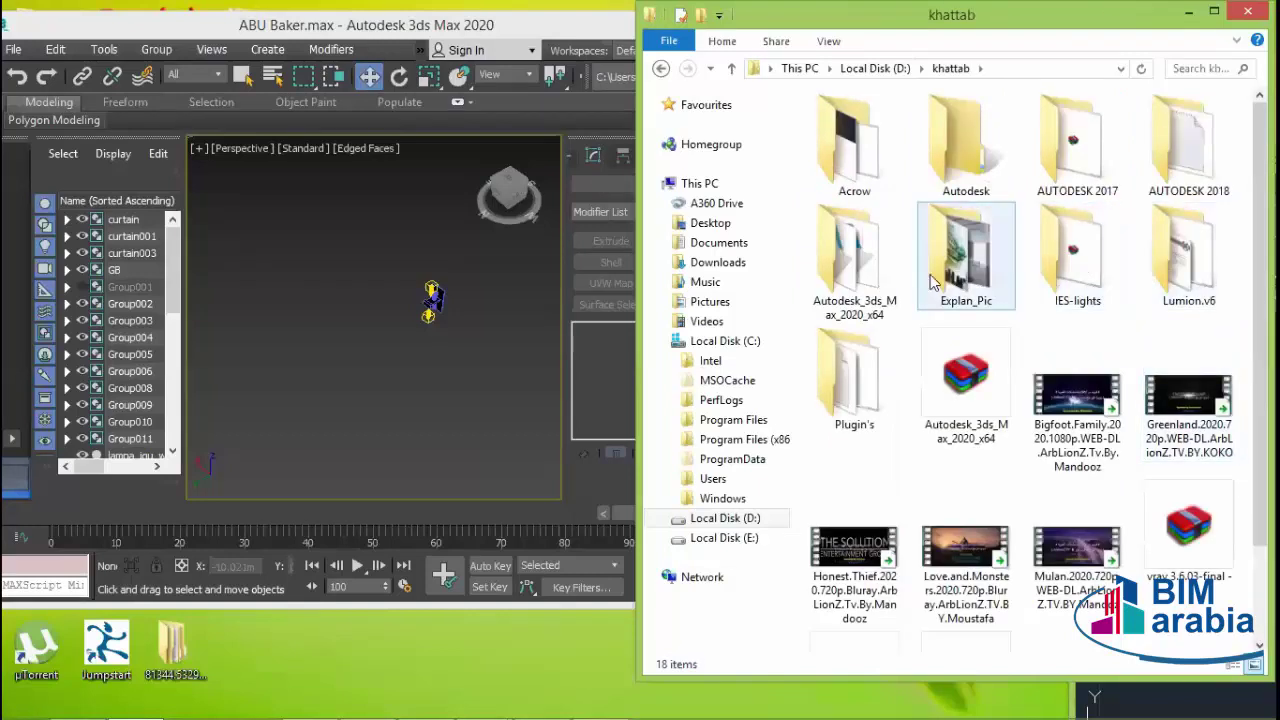
pyautogui.click(846, 260)
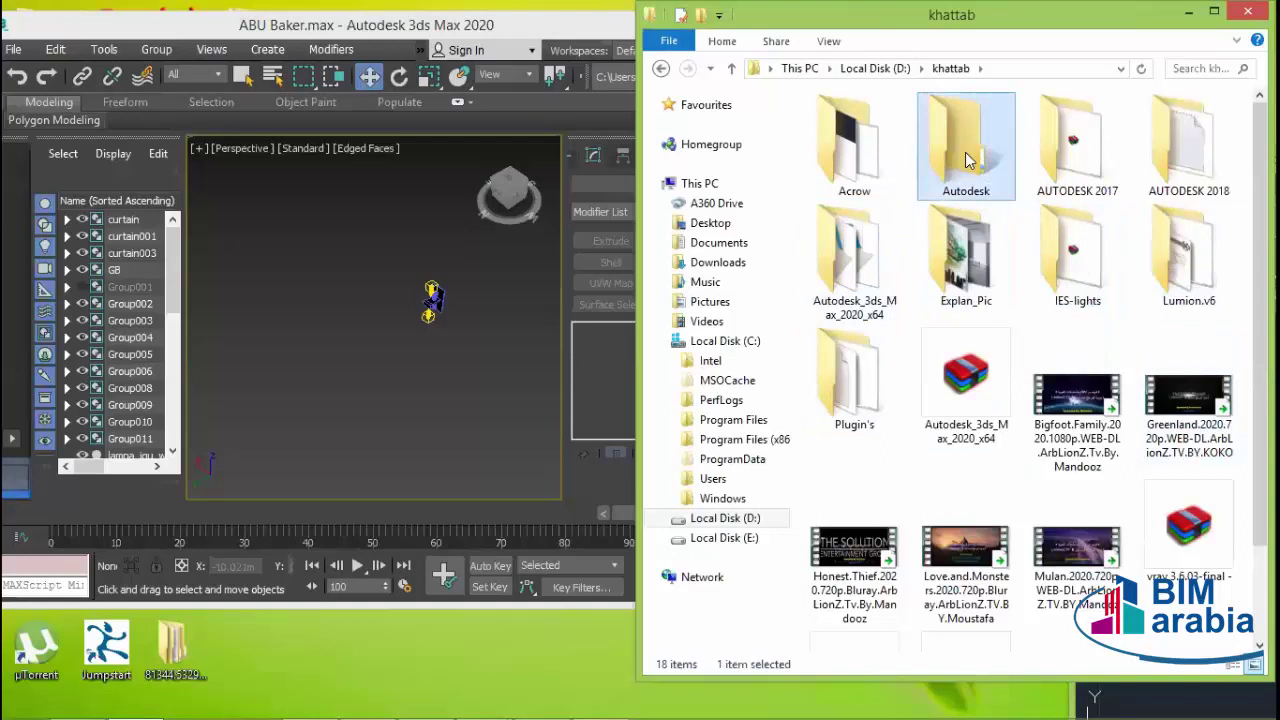
pyautogui.press('Up')
pyautogui.click(1178, 637)
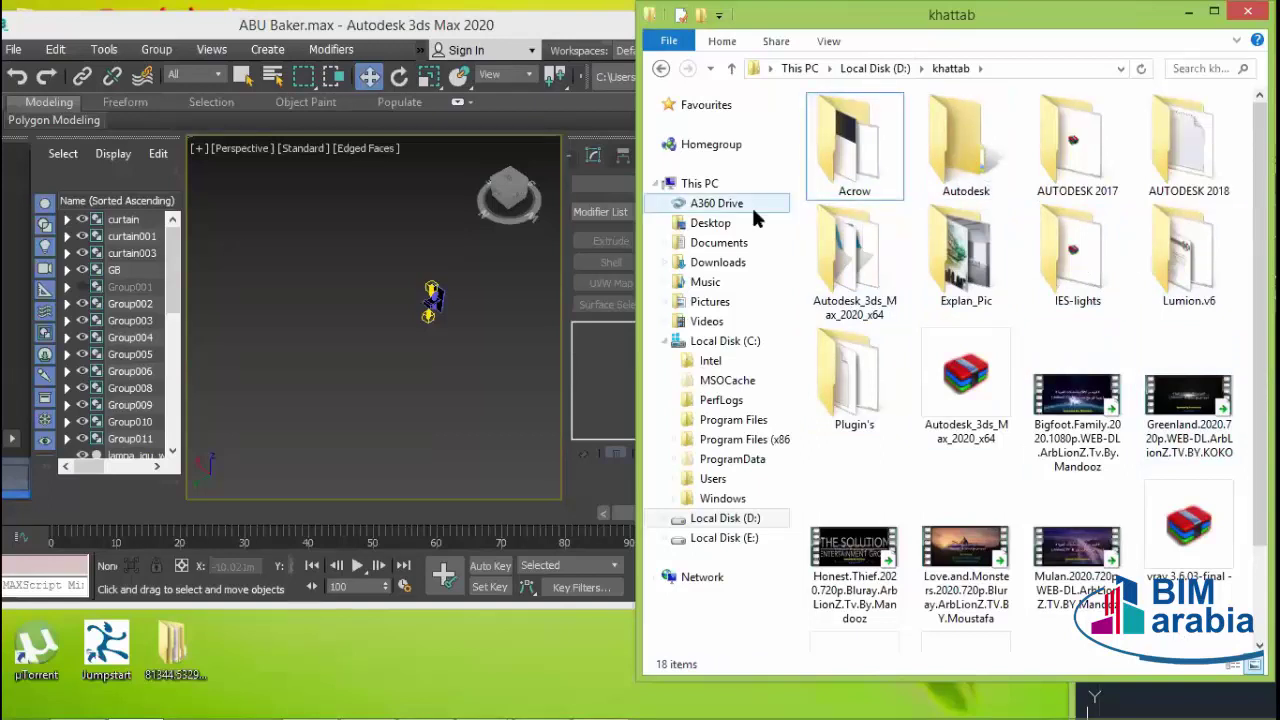
pyautogui.click(732, 70)
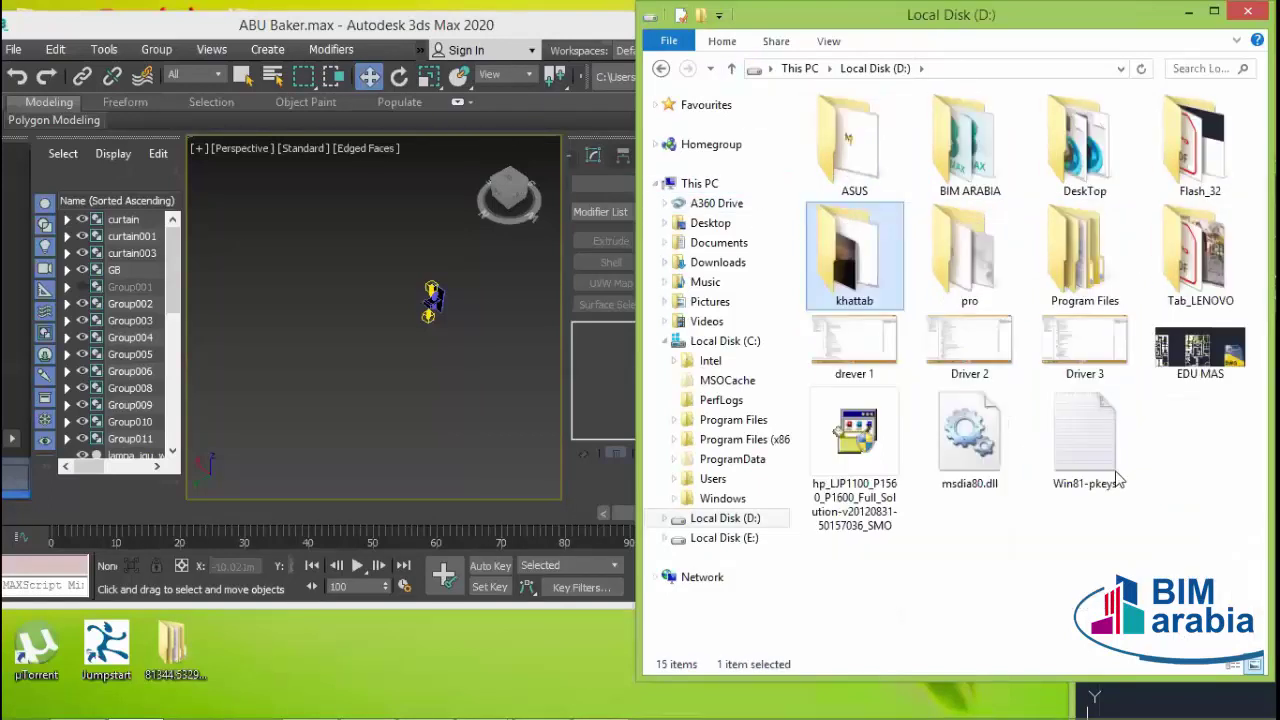
# - Browse the pro, DeskTop and Flash_32 folders, ending in the MAX folder
pyautogui.doubleClick(975, 250)
pyautogui.click(730, 70)
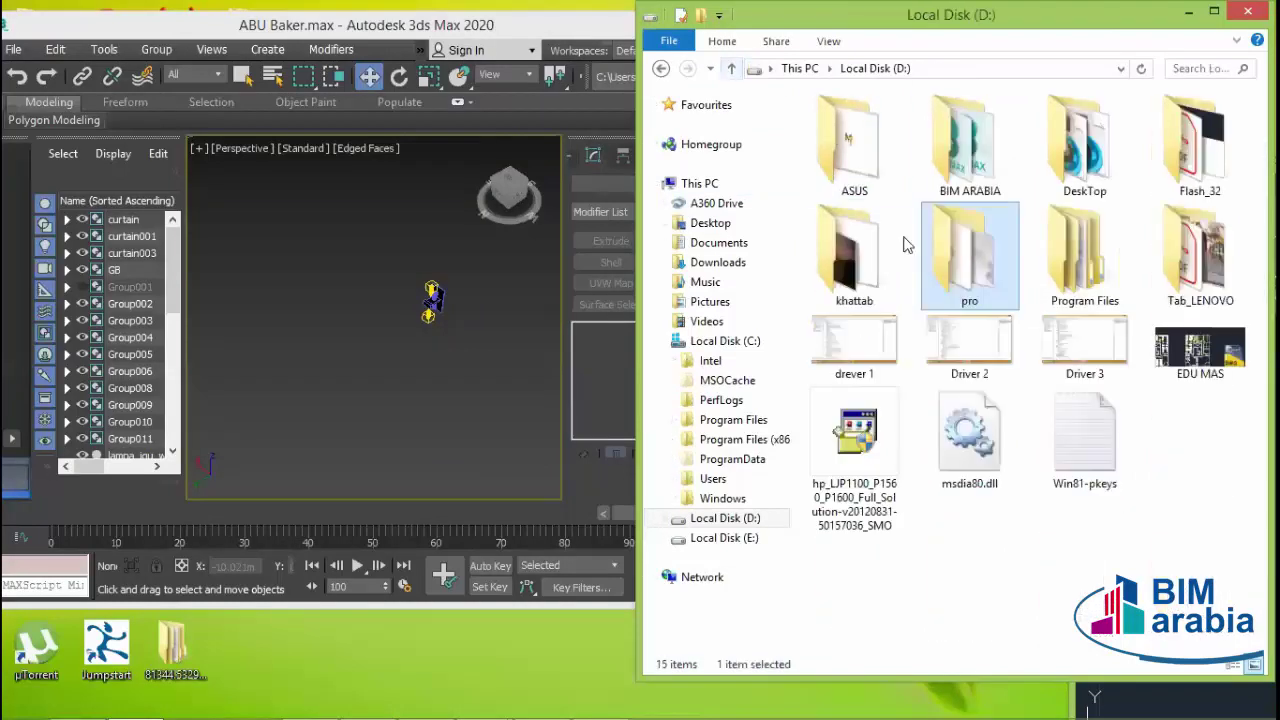
pyautogui.click(1078, 165)
pyautogui.doubleClick(1078, 165)
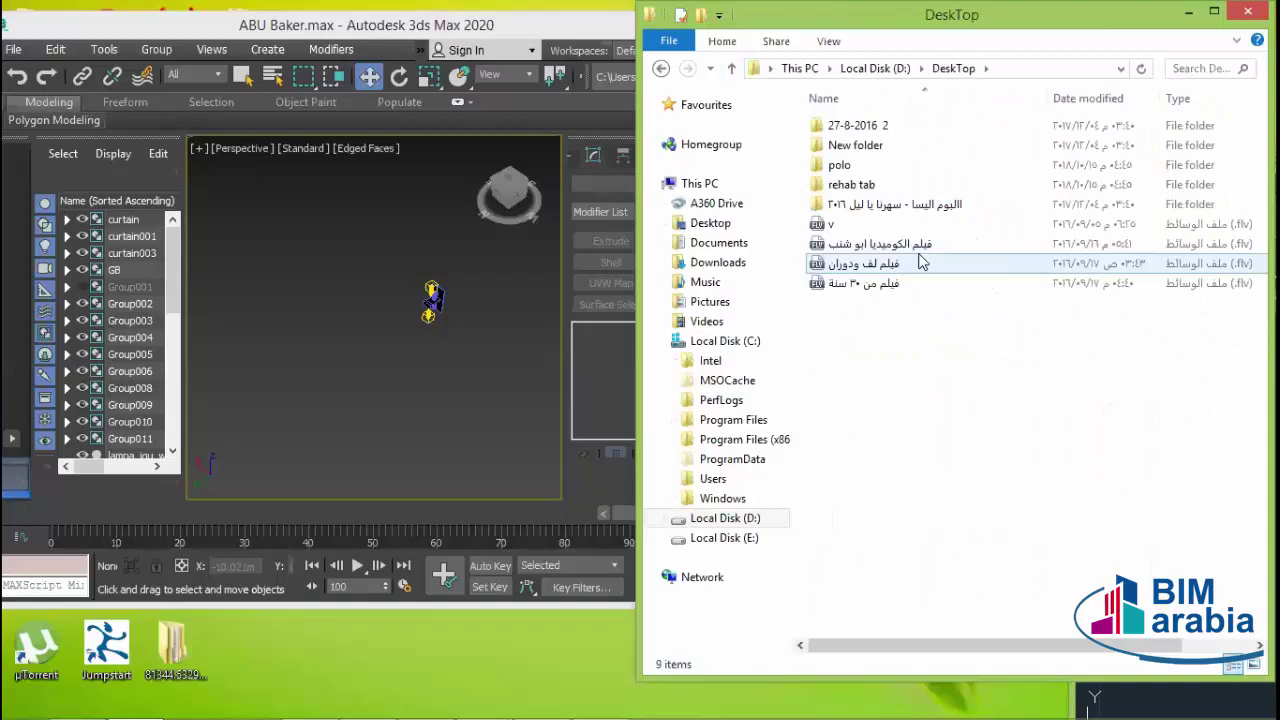
pyautogui.click(733, 70)
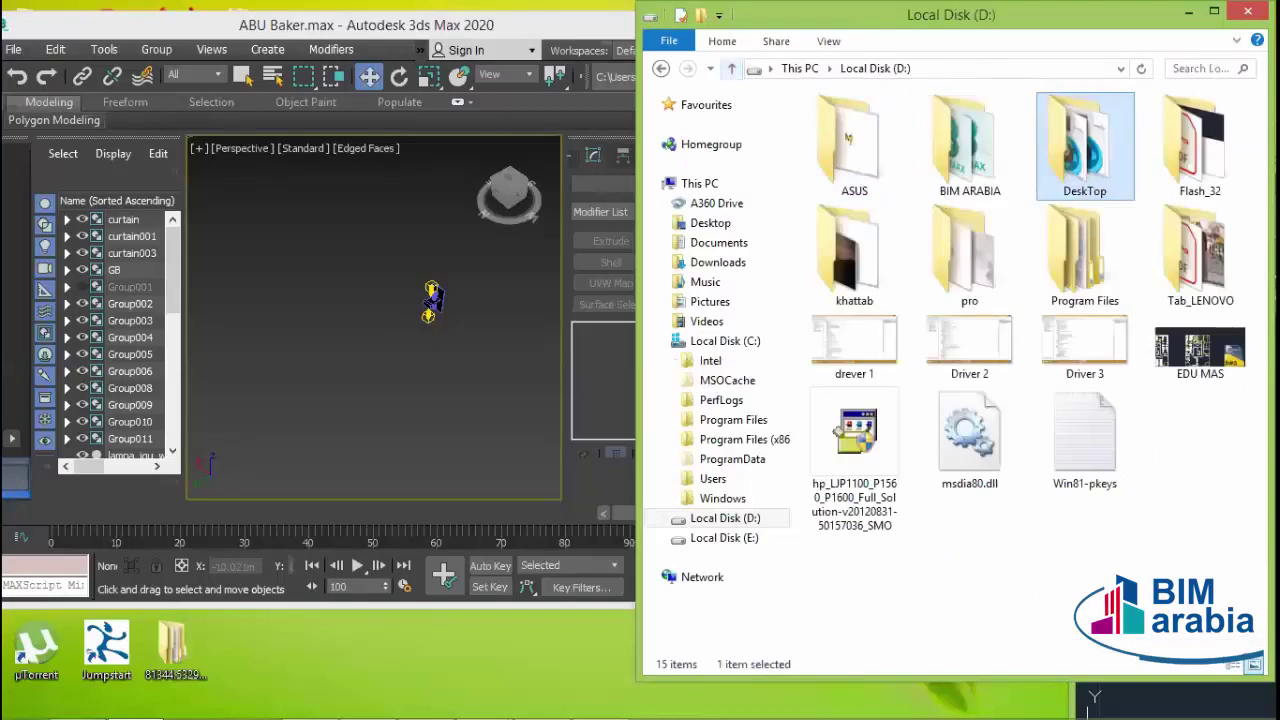
pyautogui.doubleClick(1186, 145)
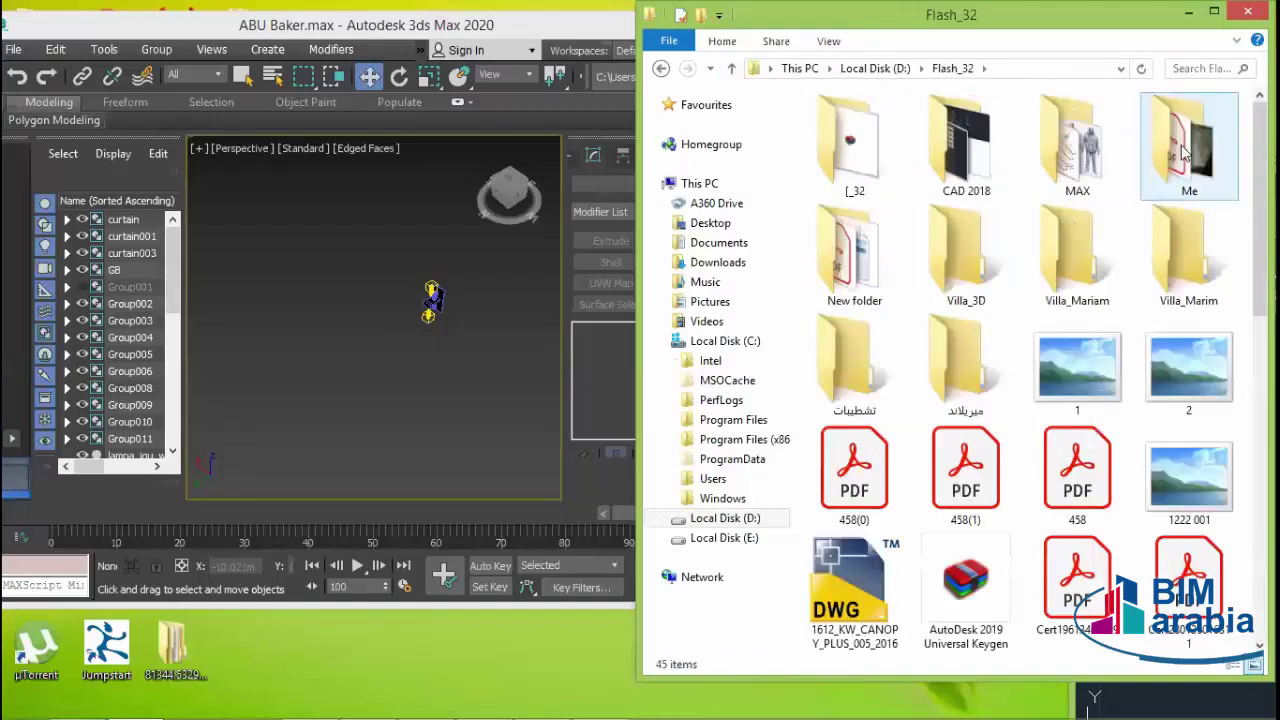
pyautogui.click(1102, 178)
pyautogui.doubleClick(1102, 178)
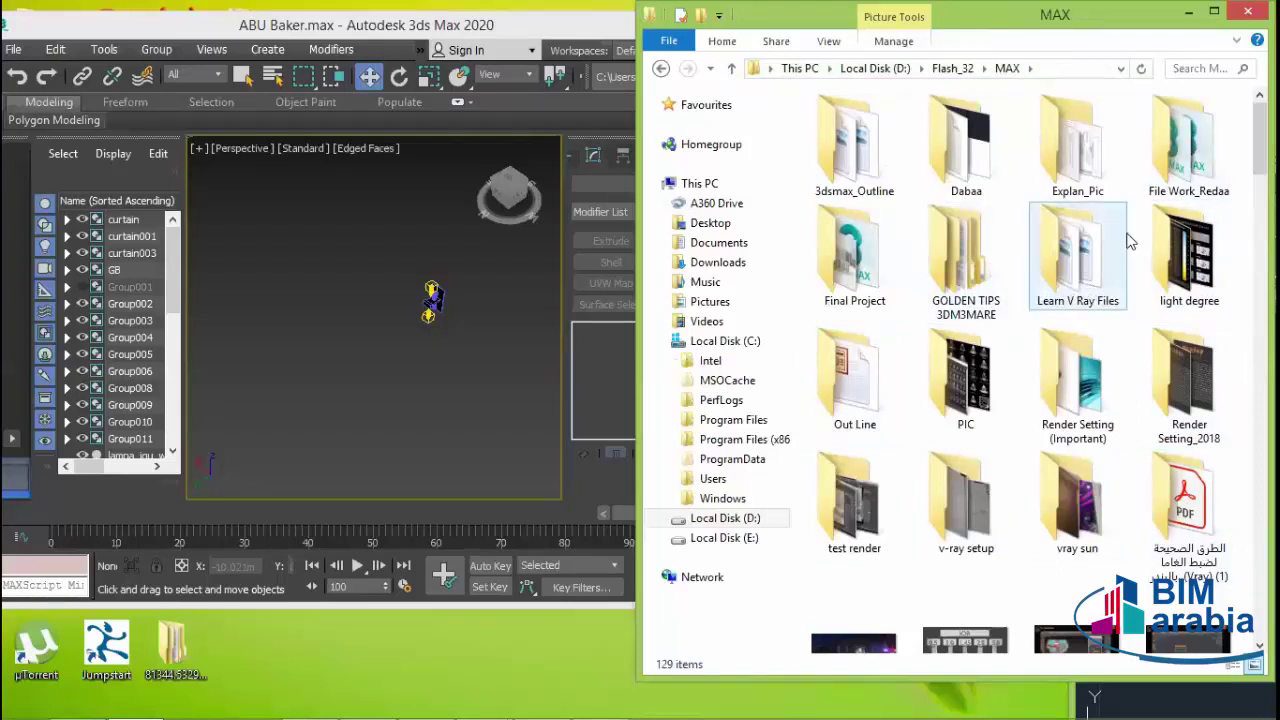
# - Look over the MAX folder's contents, then open BIM ARABIA on Local Disk (D:)
pyautogui.click(952, 266)
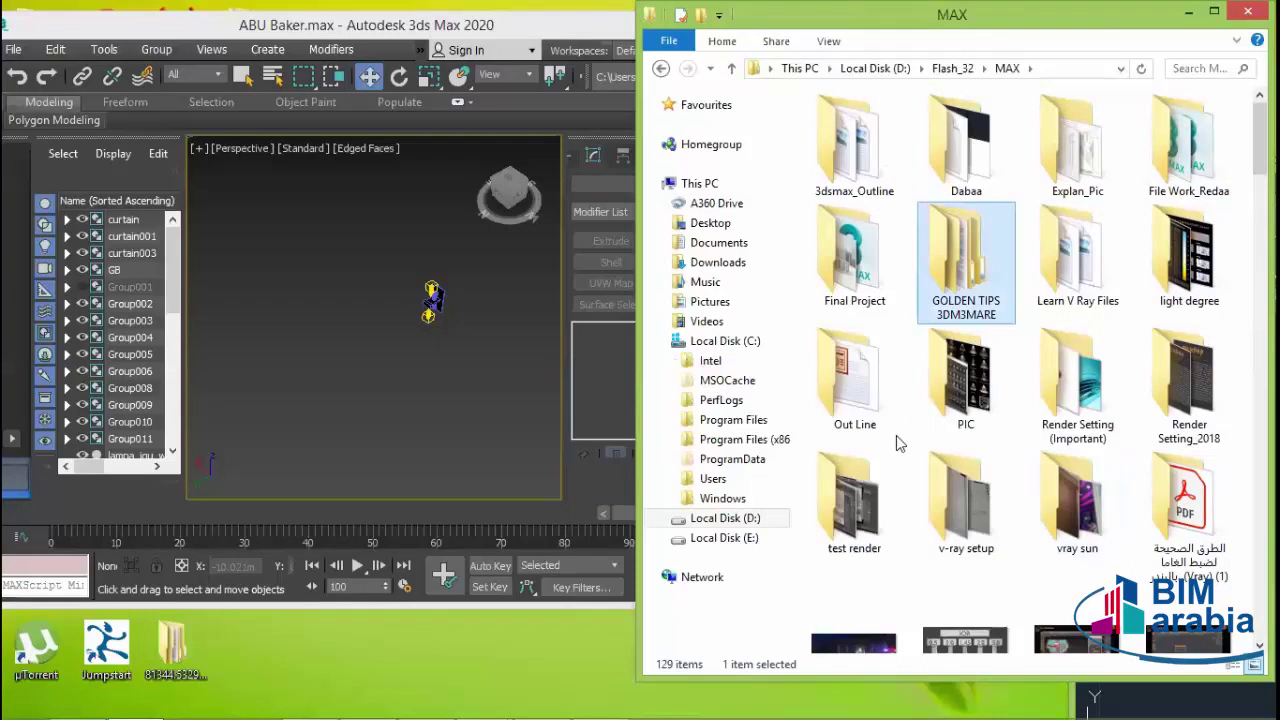
pyautogui.scroll(-2, 960, 430)
pyautogui.scroll(-3, 1063, 450)
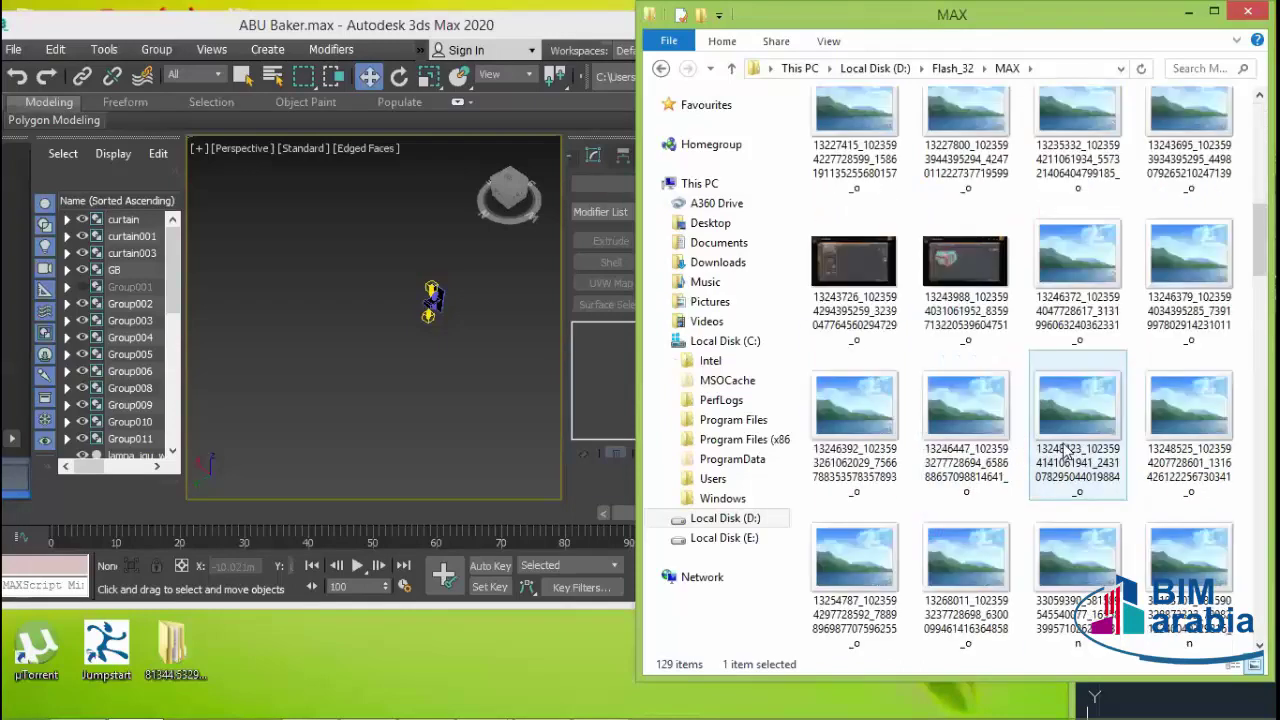
pyautogui.scroll(5, 1063, 450)
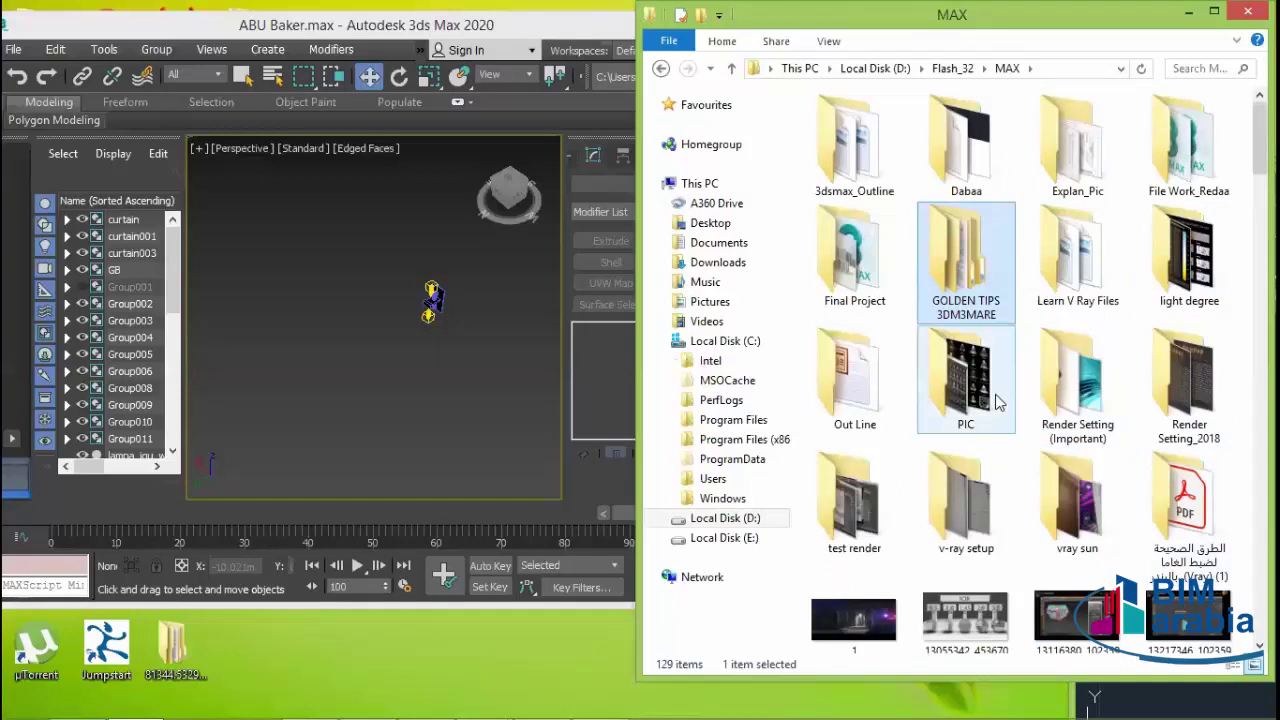
pyautogui.click(1090, 510)
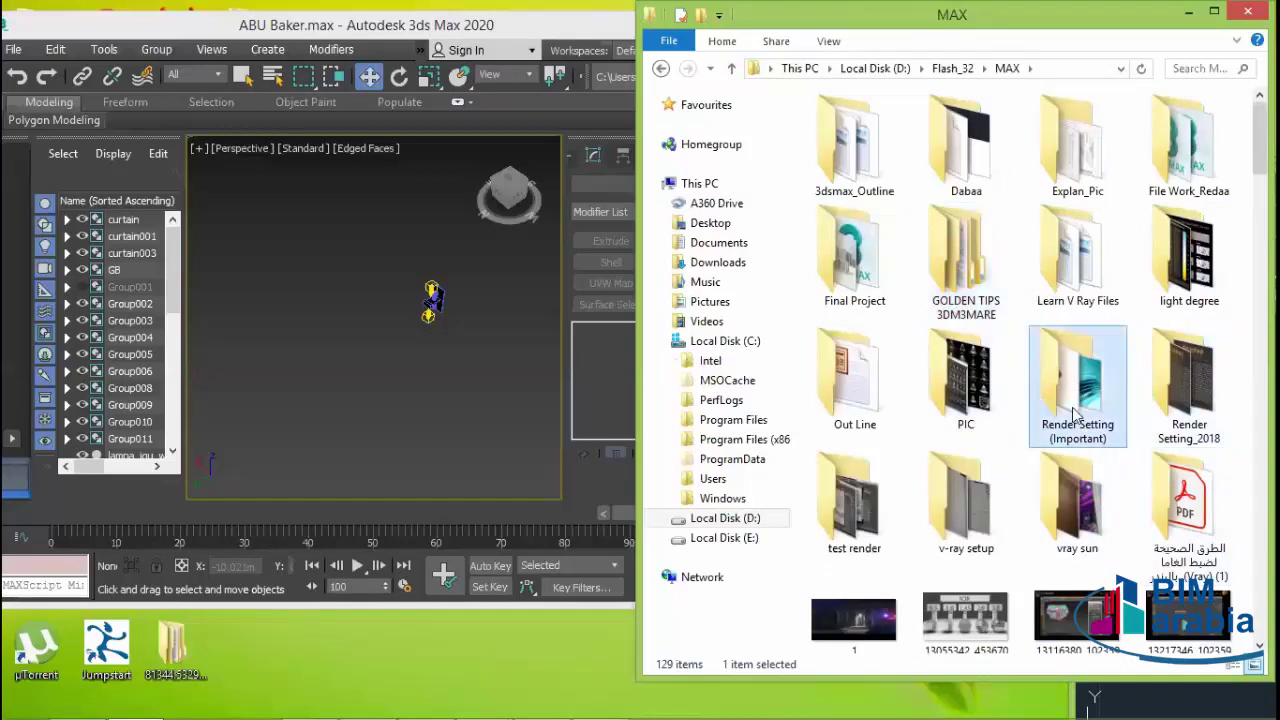
pyautogui.click(962, 245)
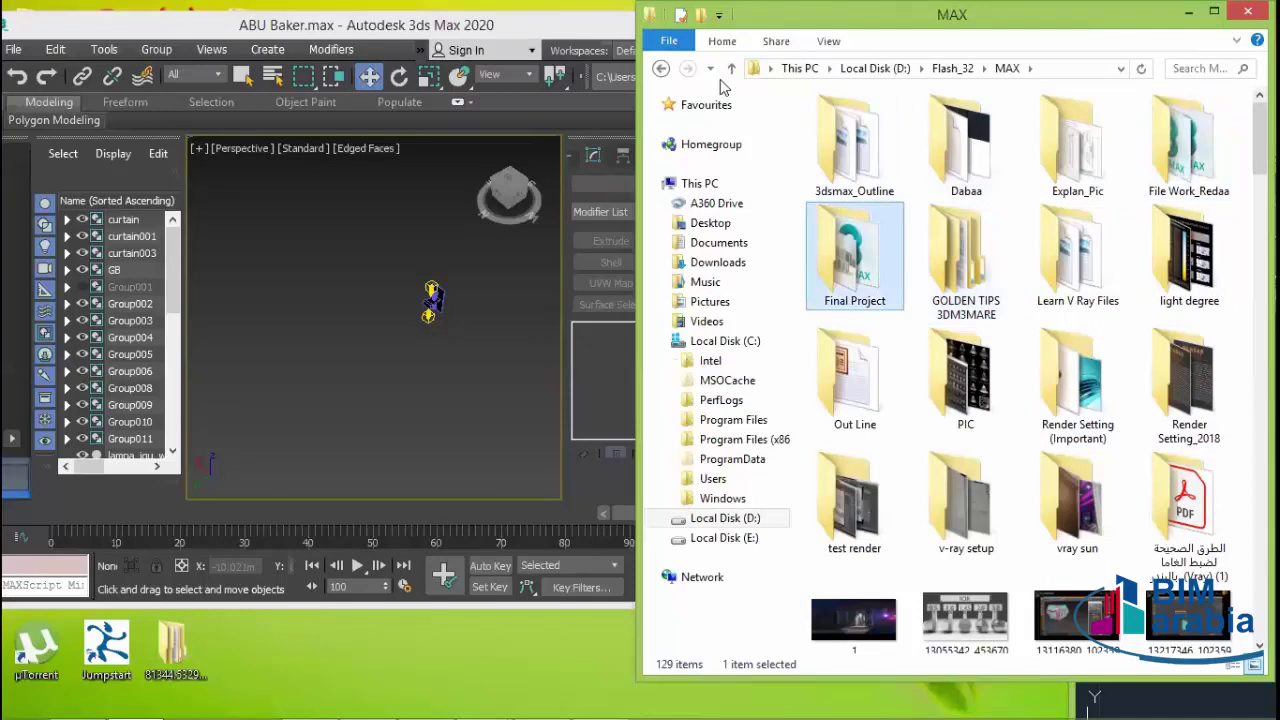
pyautogui.click(660, 68)
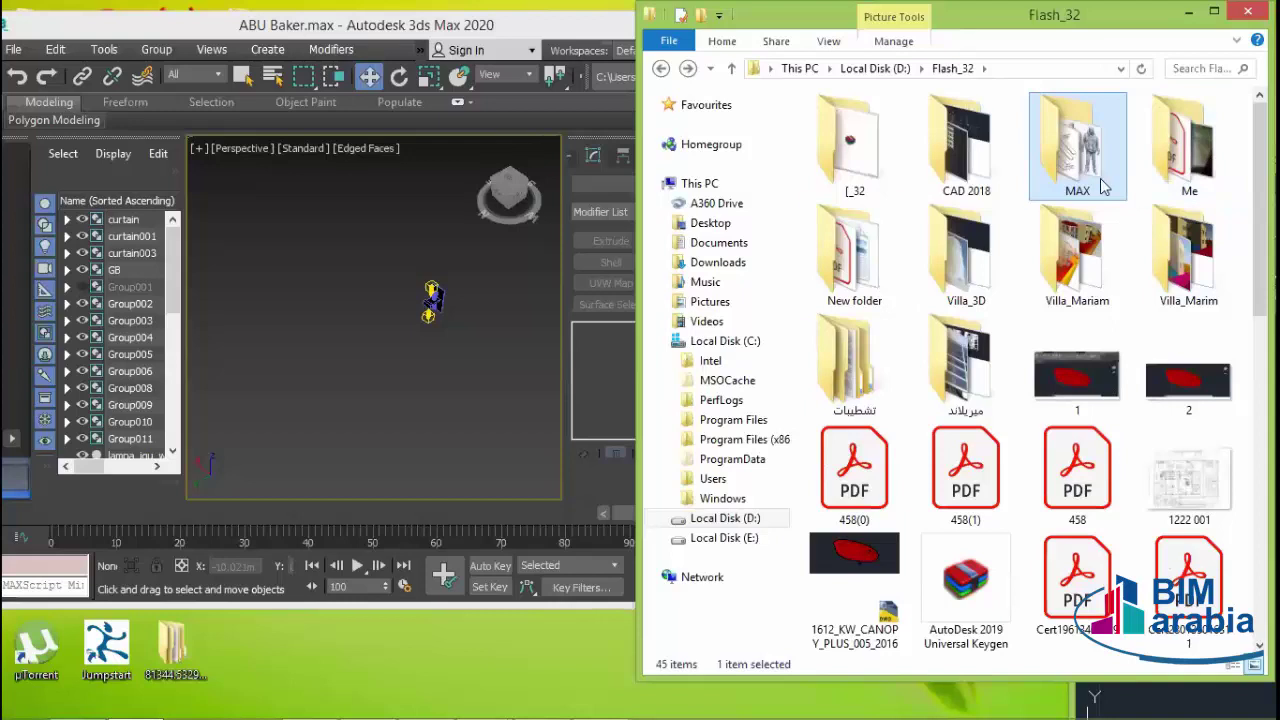
pyautogui.click(733, 70)
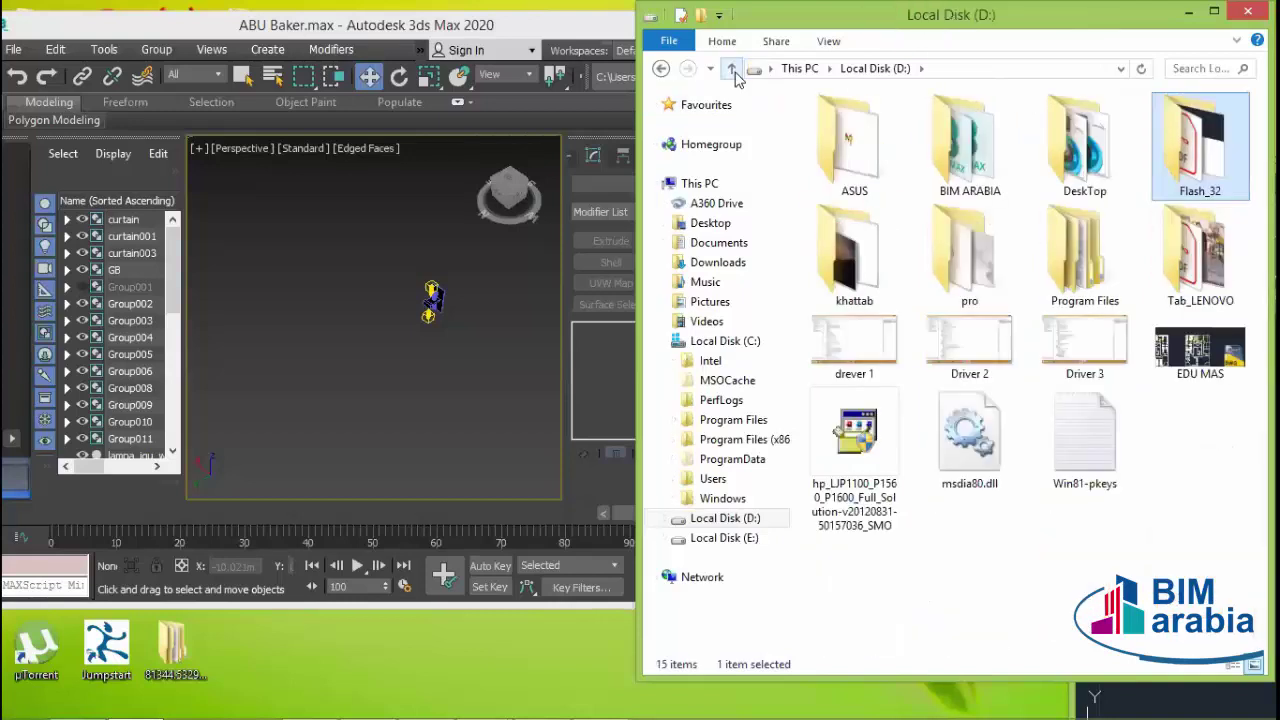
pyautogui.doubleClick(1000, 168)
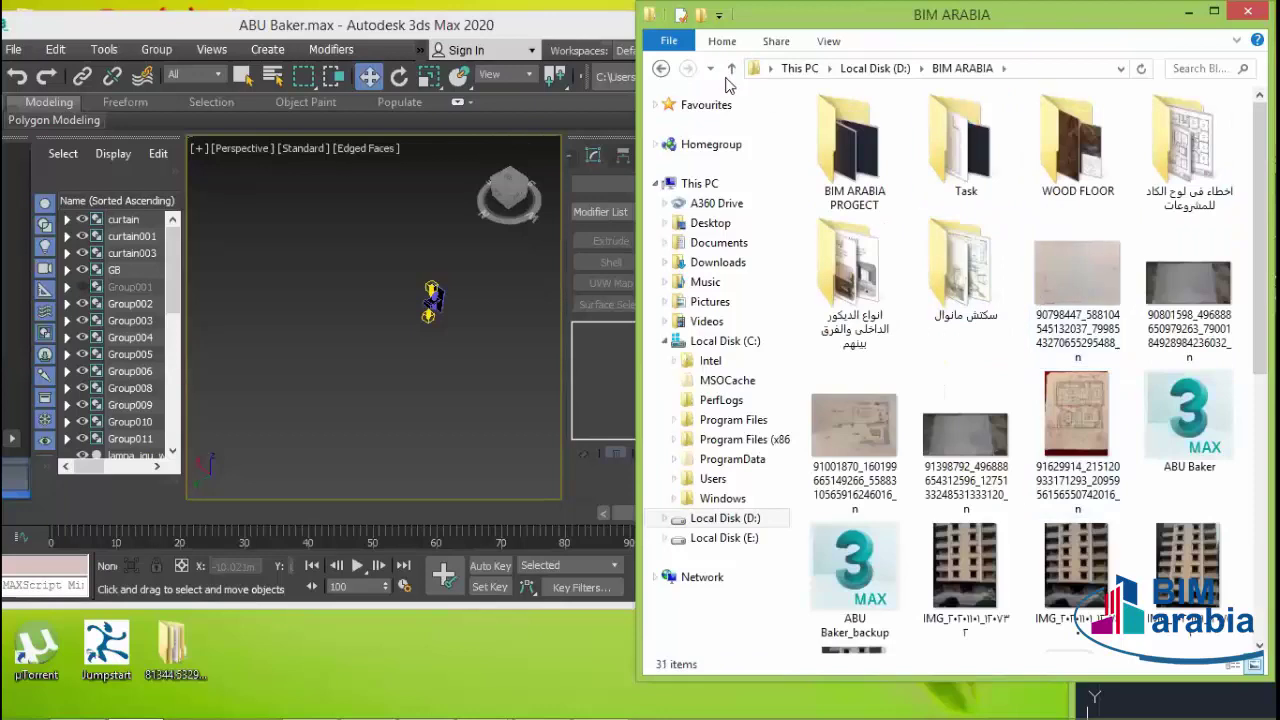
# - Open the Light folder inside BIM ARABIA PROGECT
pyautogui.doubleClick(854, 150)
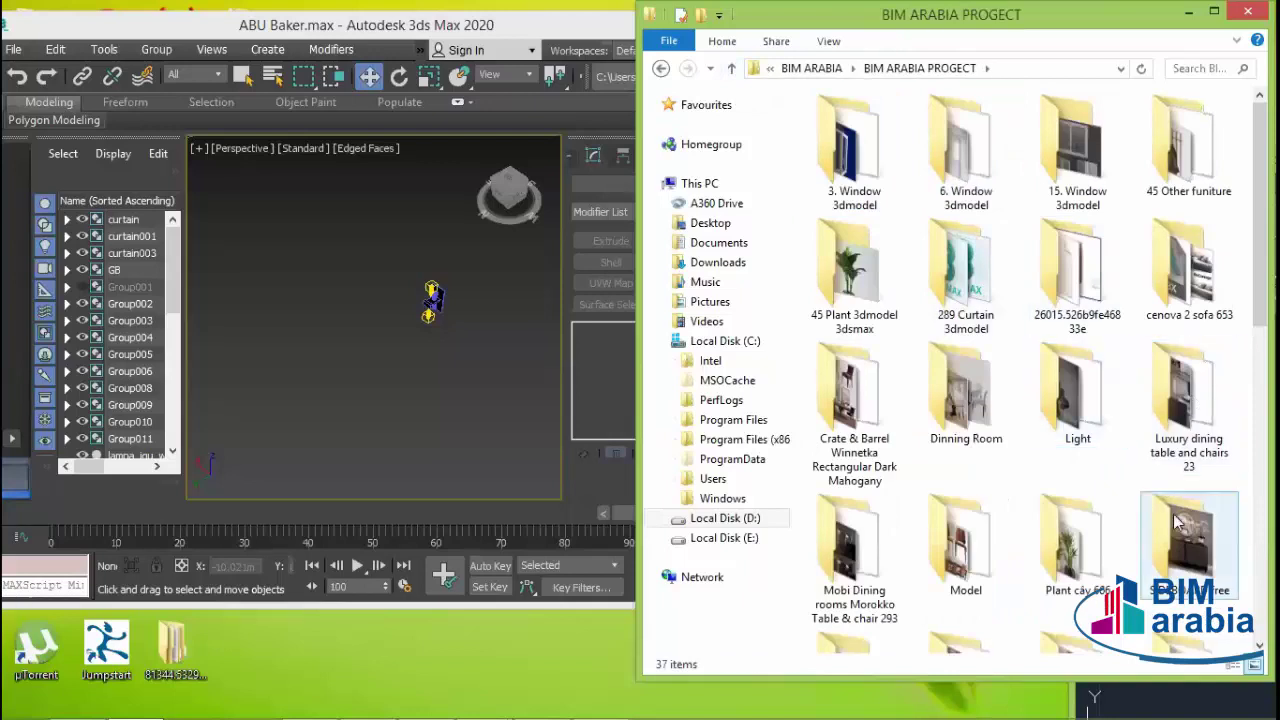
pyautogui.click(1080, 398)
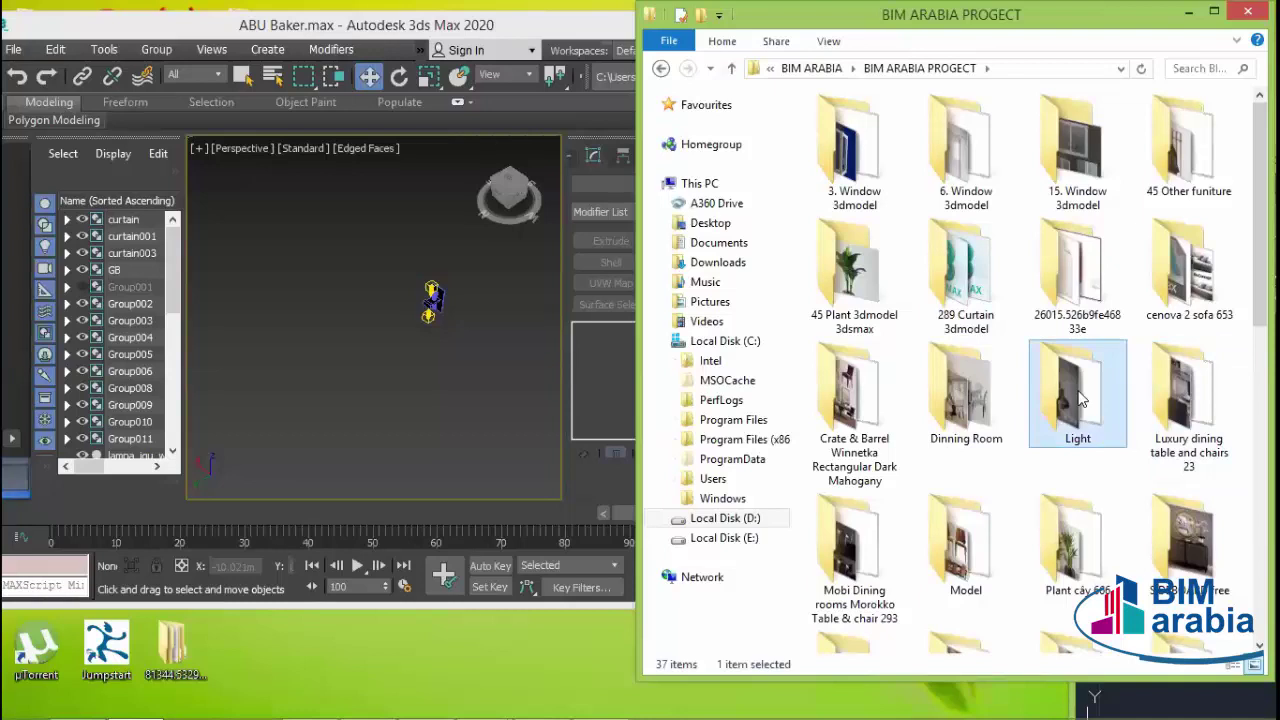
pyautogui.doubleClick(1080, 398)
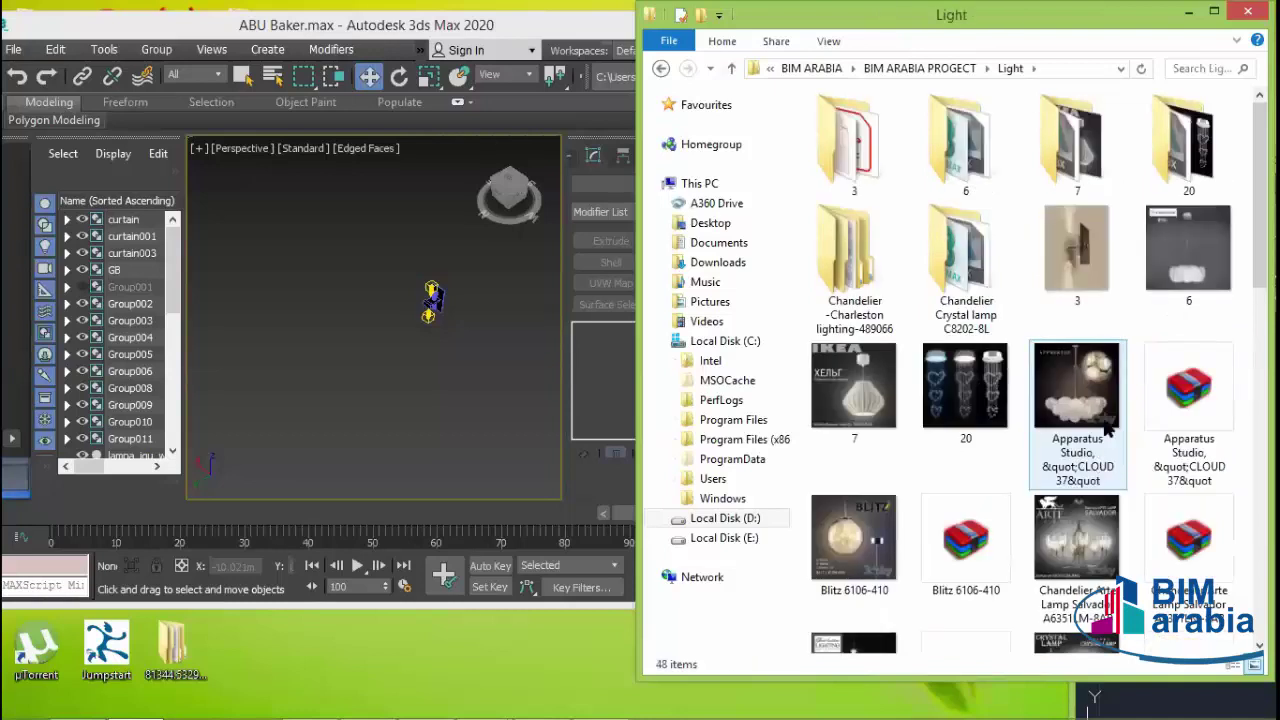
pyautogui.scroll(-3, 890, 430)
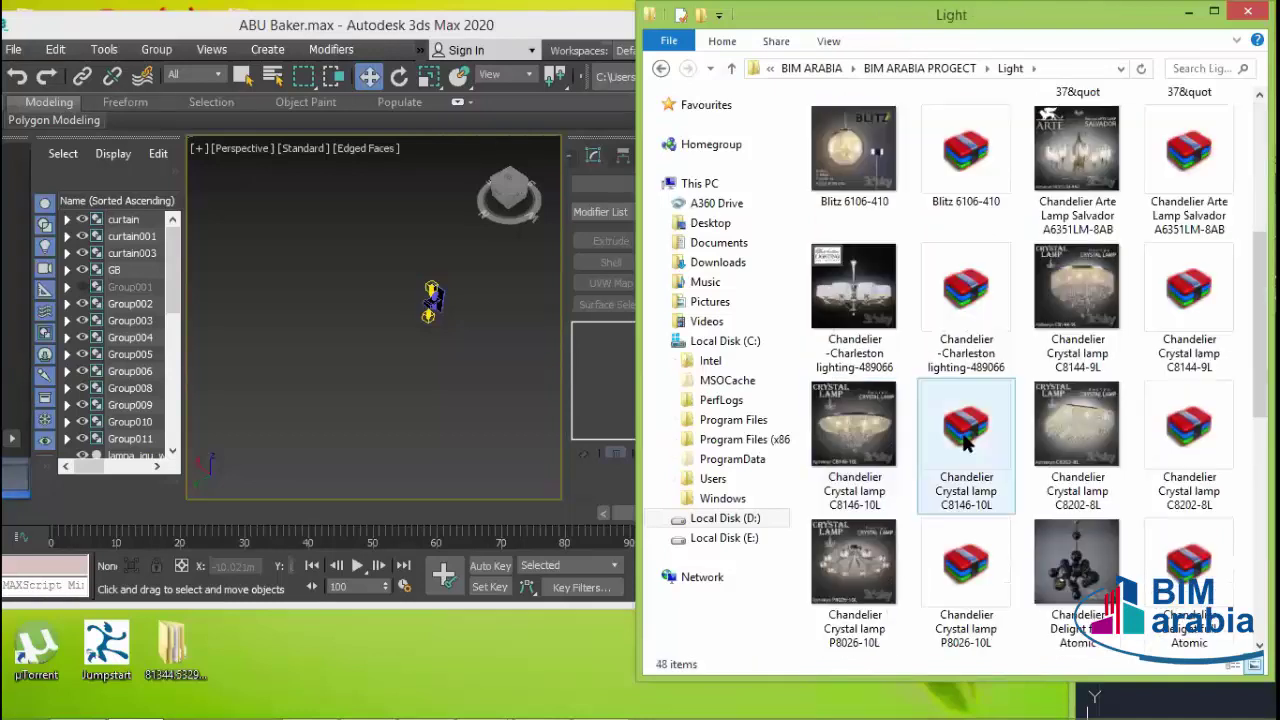
# - Preview the lamp images, including Chandelier Crystal lamp P8026-10L, then select its archive
pyautogui.click(858, 320)
pyautogui.scroll(-5, 858, 330)
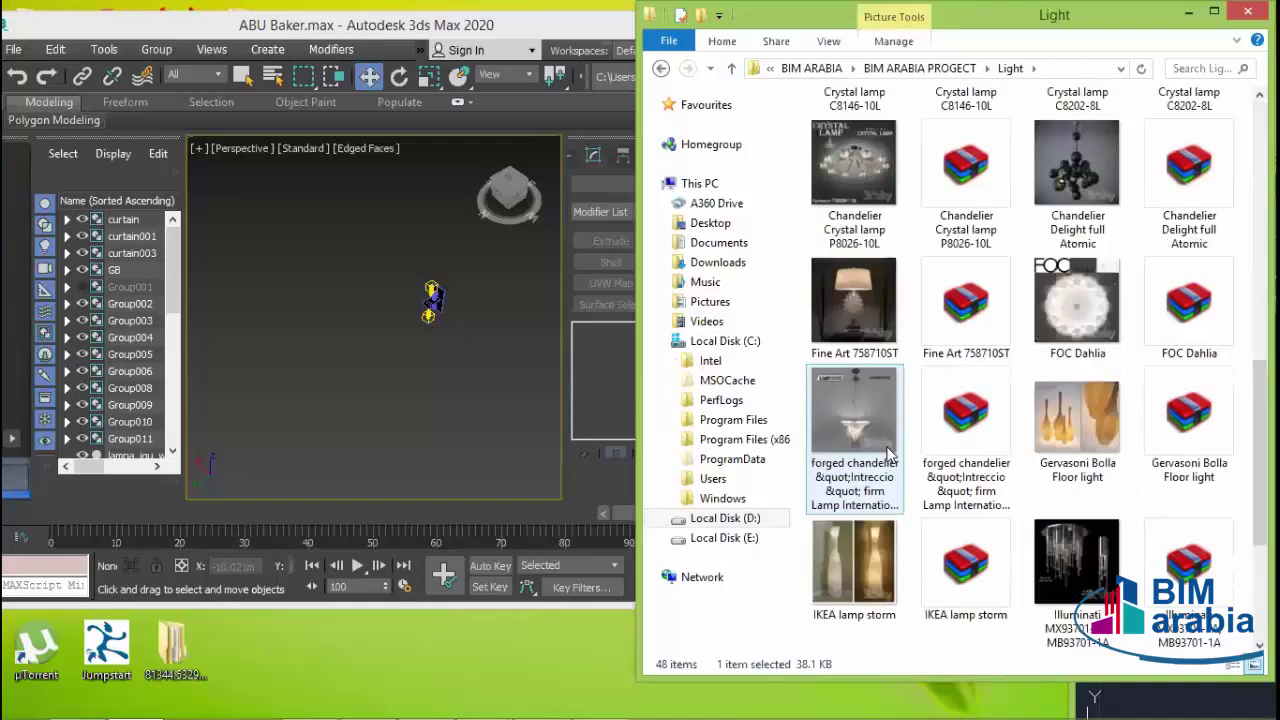
pyautogui.doubleClick(866, 325)
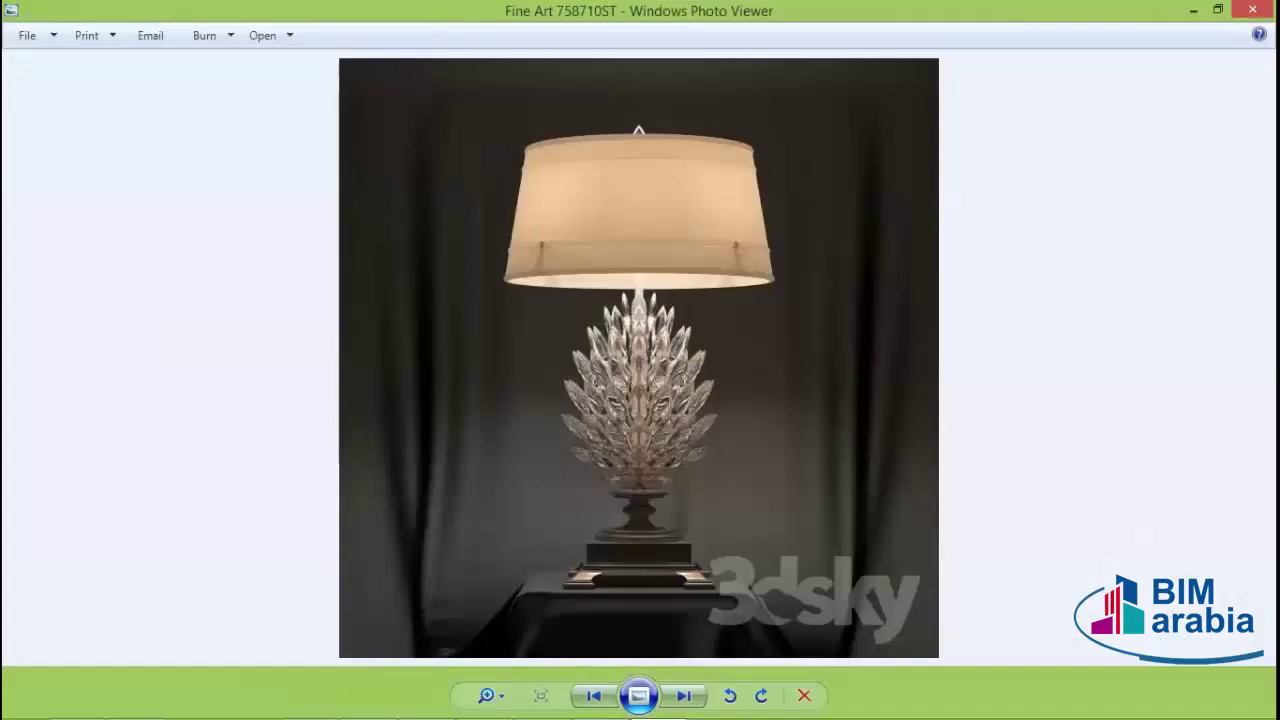
pyautogui.click(1243, 11)
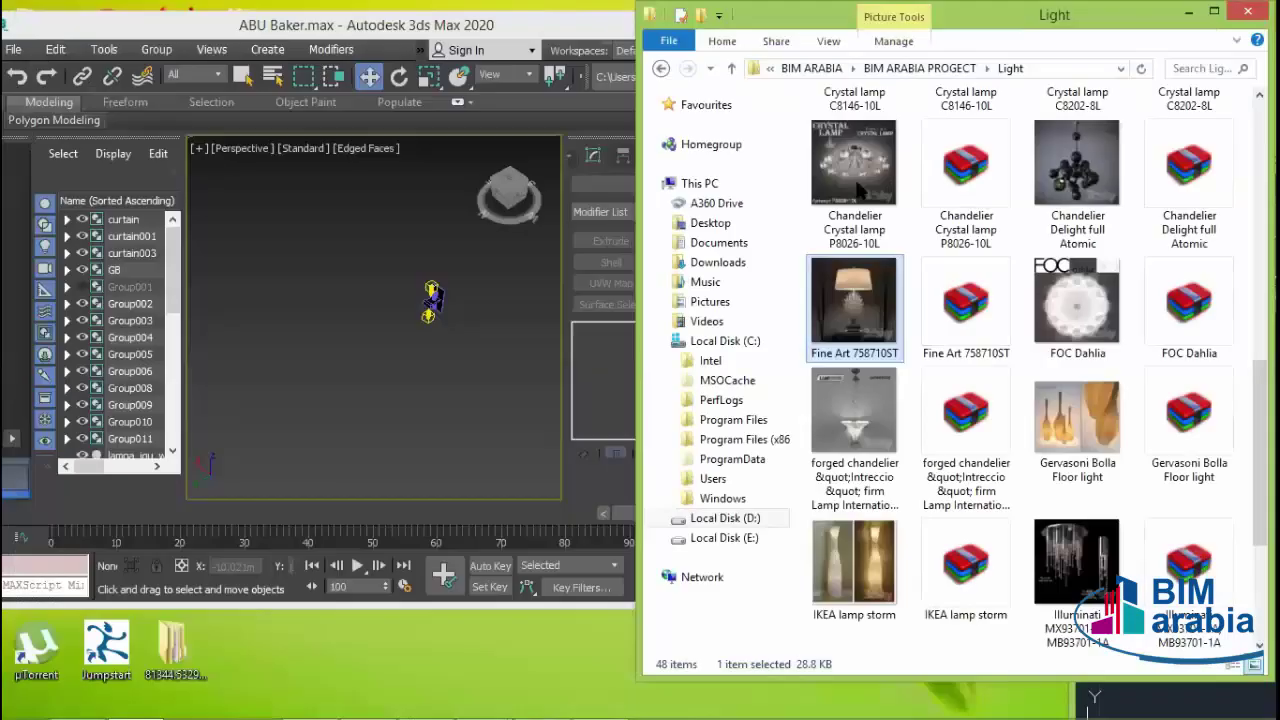
pyautogui.click(854, 195)
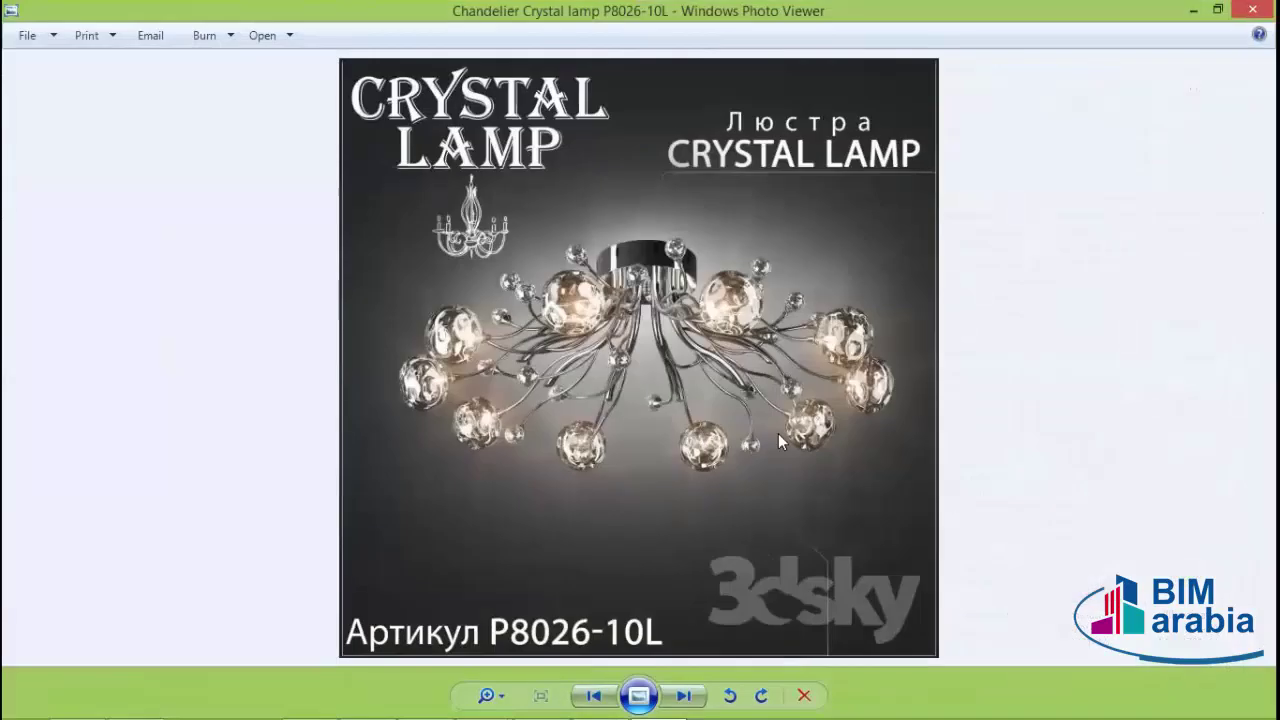
pyautogui.press('Escape')
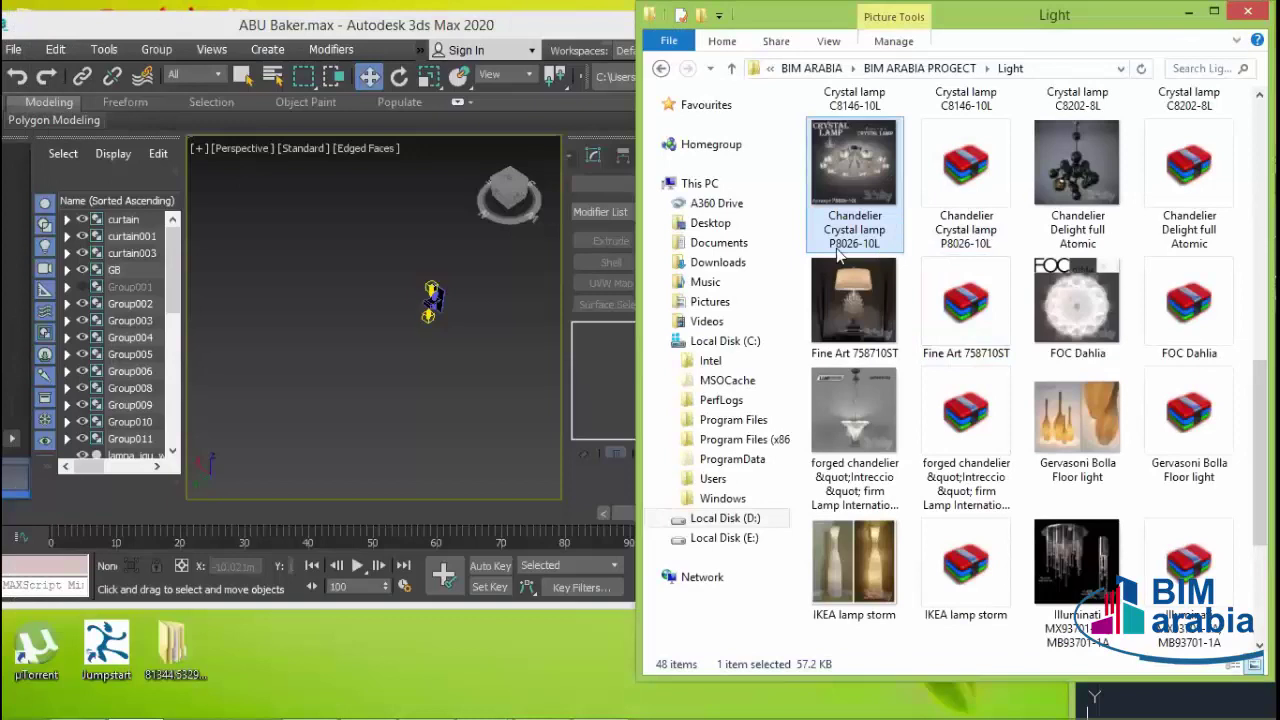
pyautogui.click(973, 174)
# - Extract the P8026-10L archive into the Light folder and close WinRAR
pyautogui.doubleClick(975, 176)
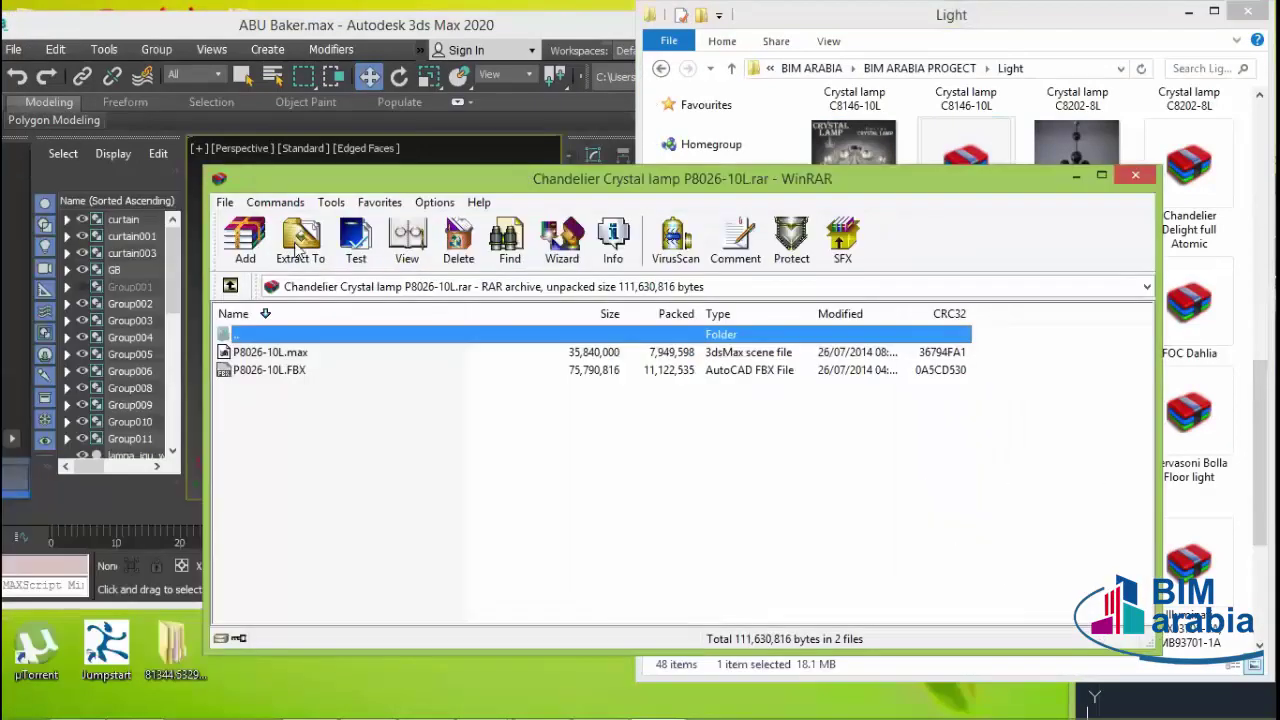
pyautogui.click(297, 250)
pyautogui.click(741, 610)
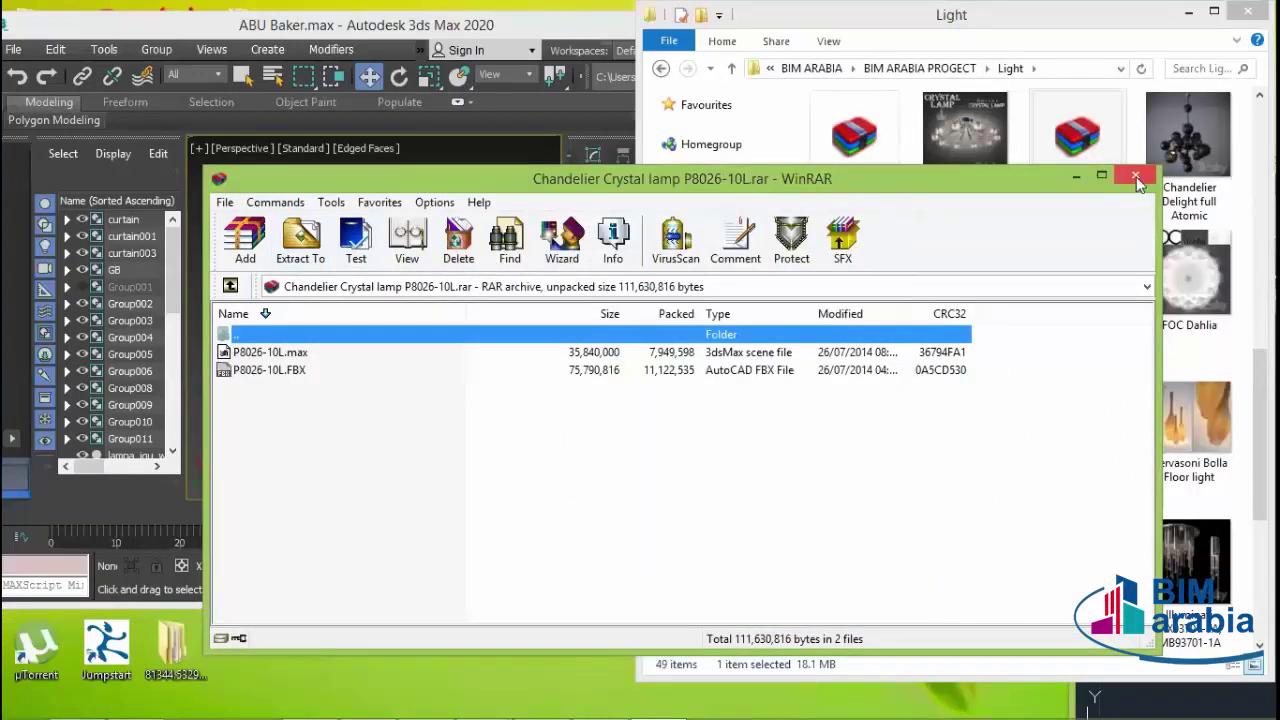
pyautogui.click(1135, 176)
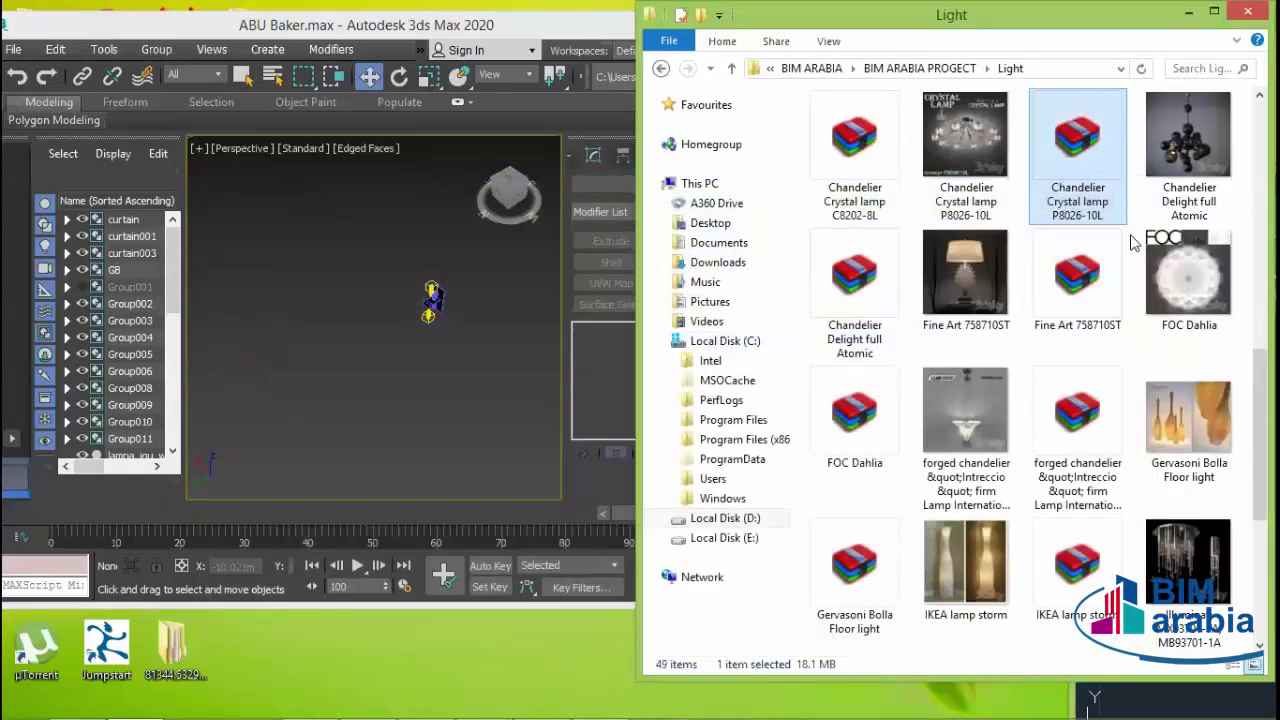
# - Open the extracted P8026-10L folder as large icons and drag P8026-10L.FBX into 3ds Max
pyautogui.scroll(5, 1117, 227)
pyautogui.scroll(5, 1117, 227)
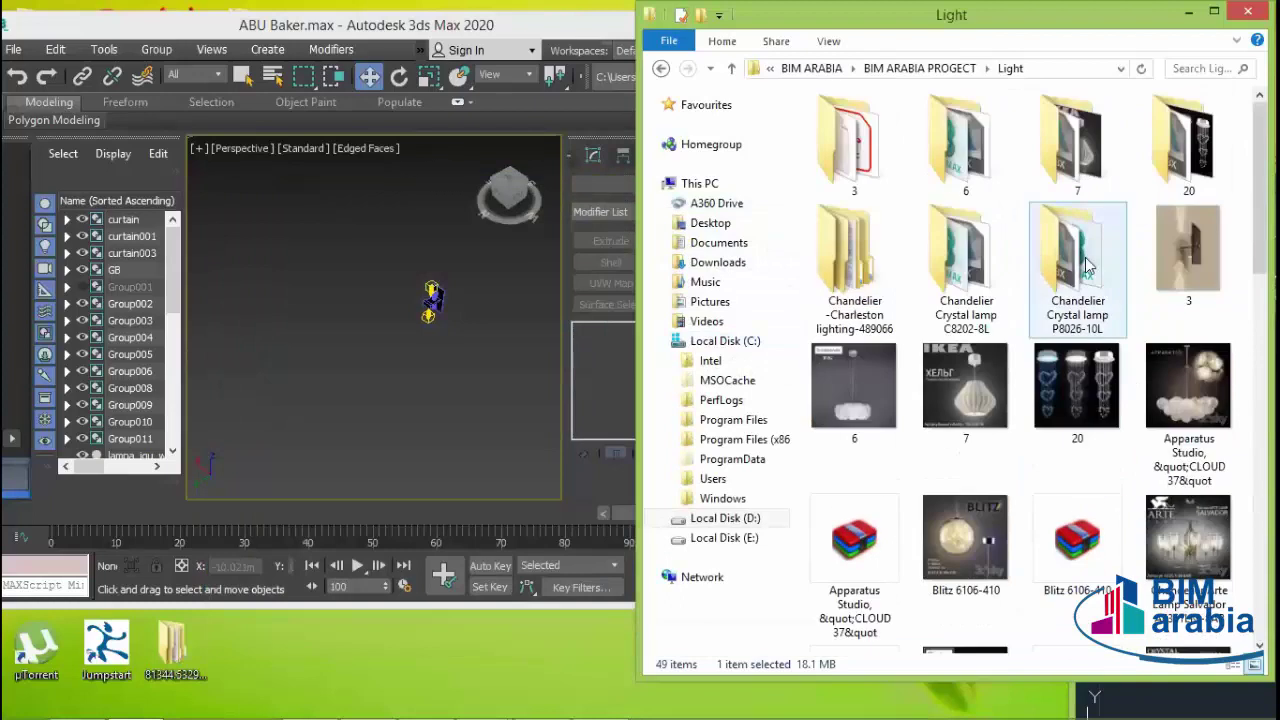
pyautogui.moveTo(1072, 262)
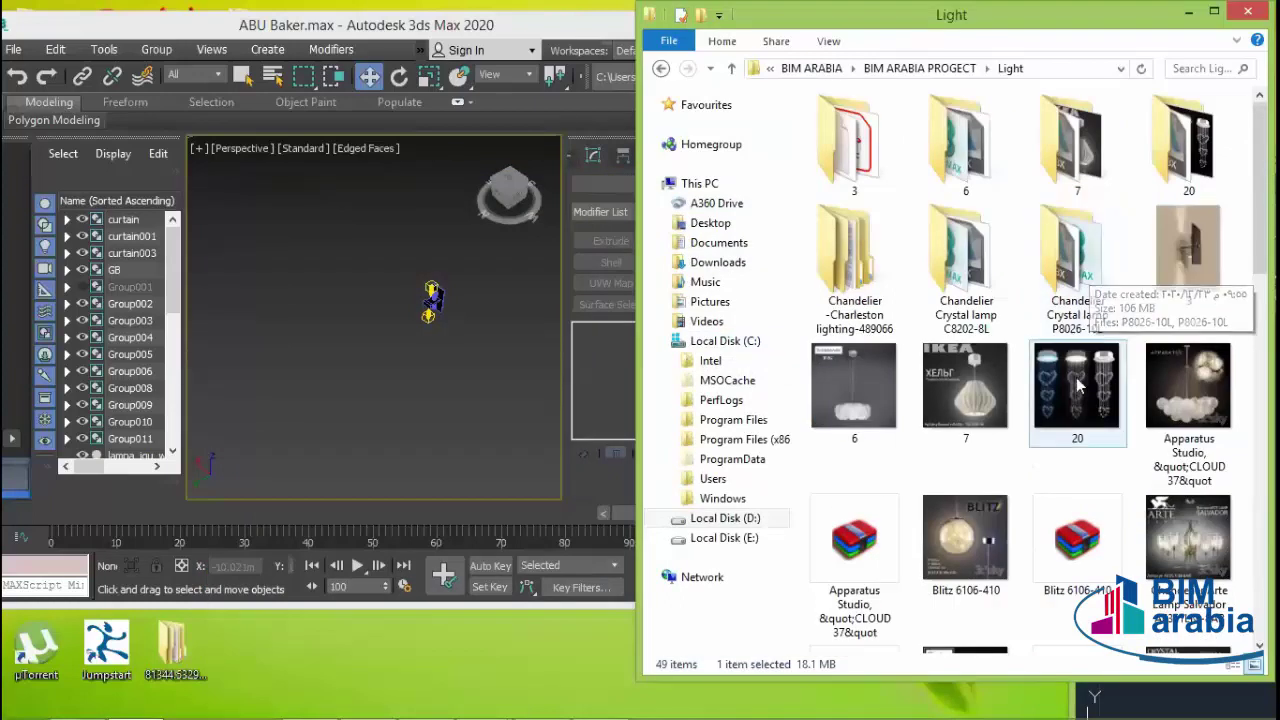
pyautogui.doubleClick(1066, 266)
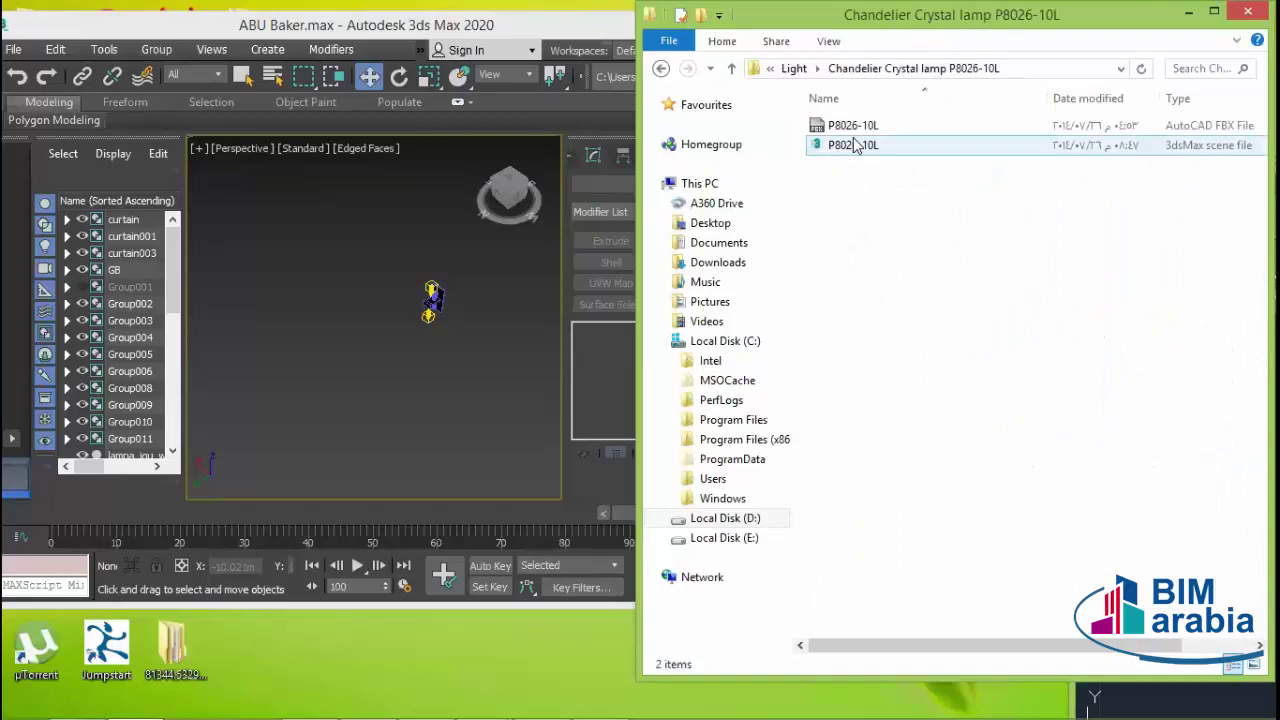
pyautogui.click(828, 41)
pyautogui.click(893, 69)
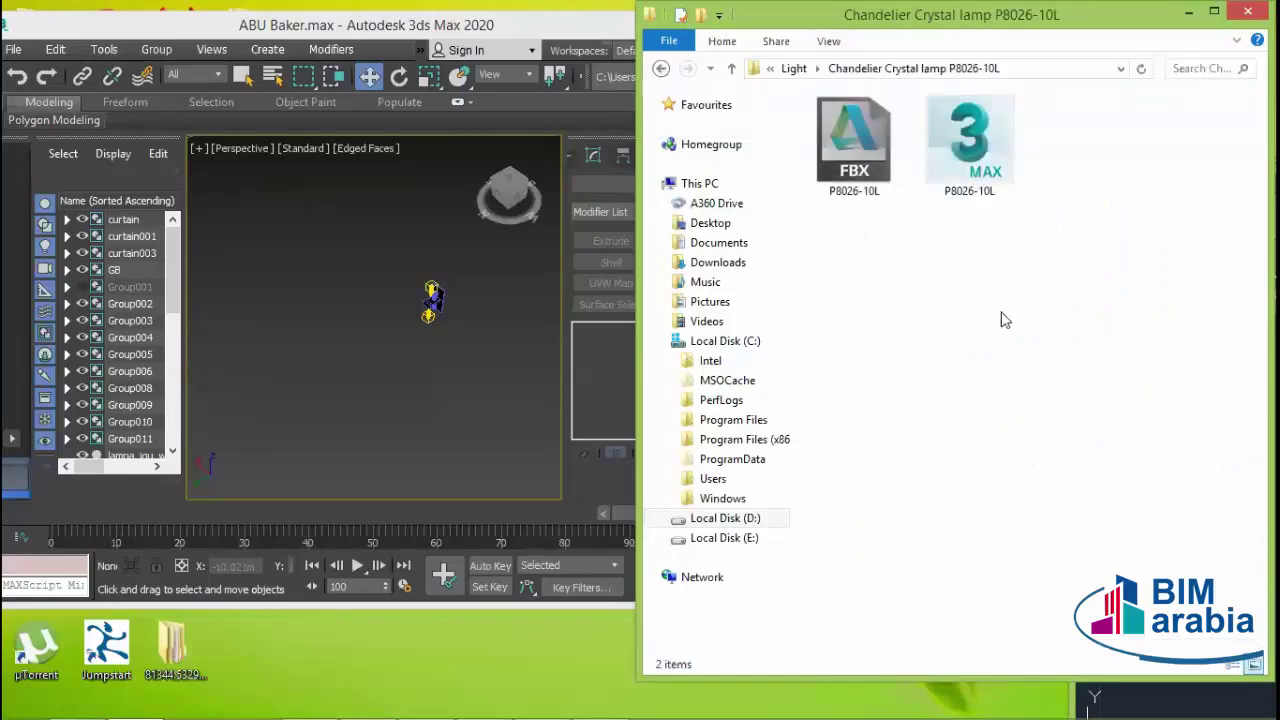
pyautogui.moveTo(854, 145); pyautogui.dragTo(455, 437)
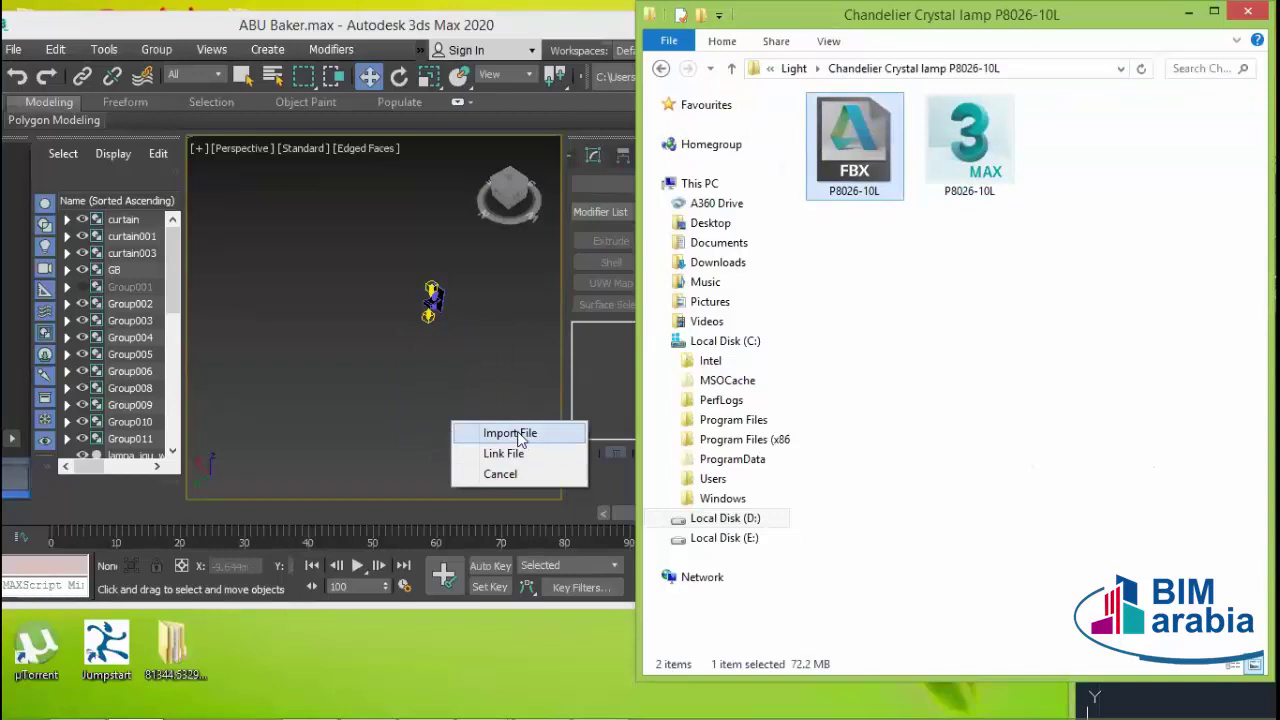
# - Import the P8026-10L FBX chandelier into the scene and maximize 3ds Max
pyautogui.click(510, 433)
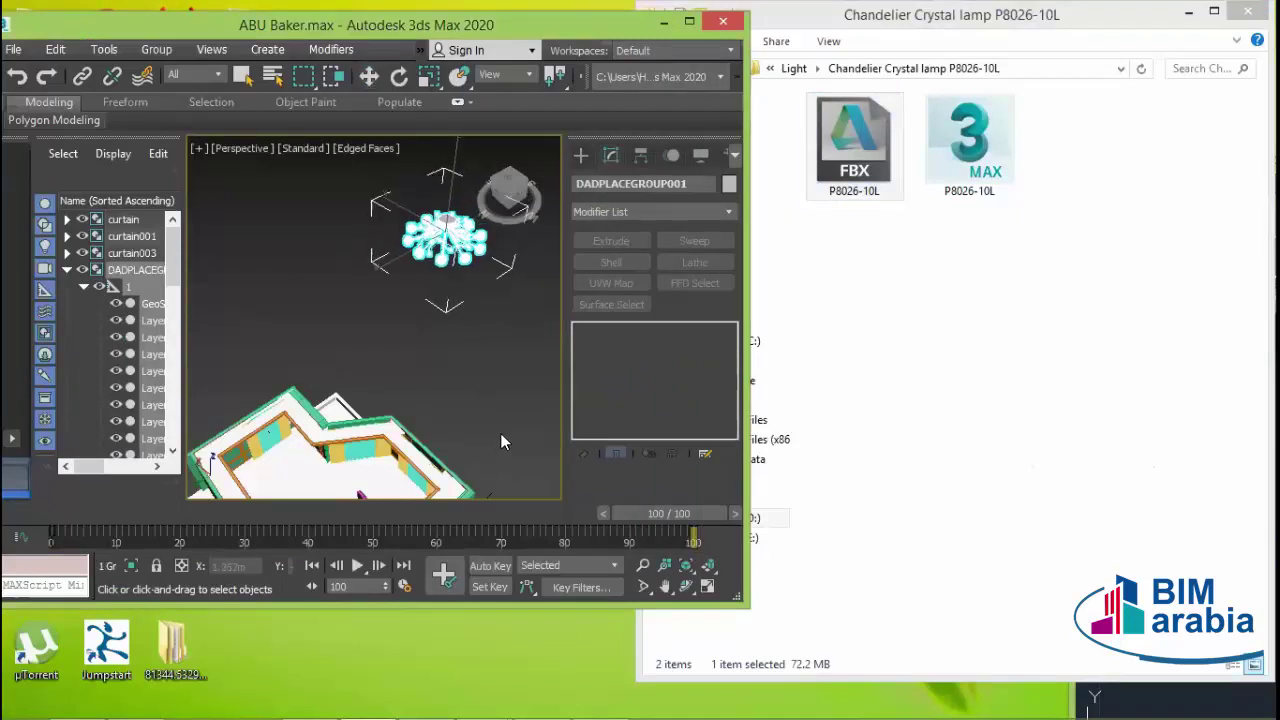
pyautogui.click(503, 442)
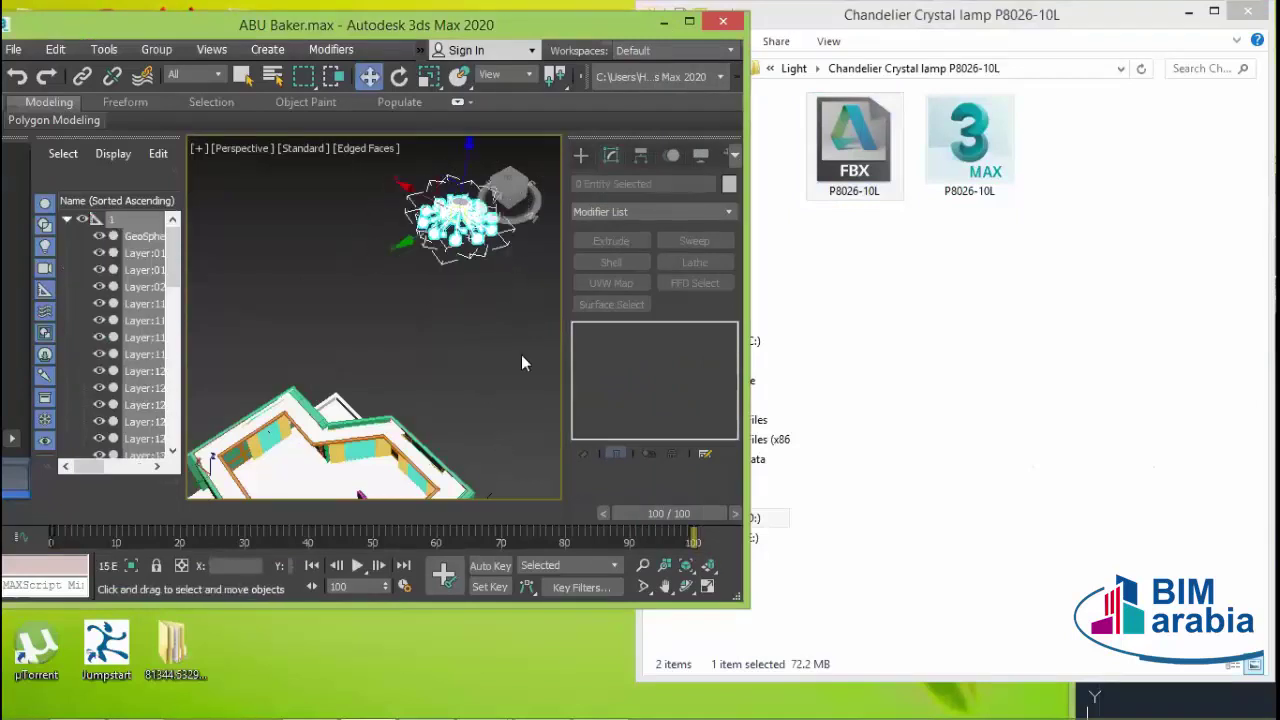
pyautogui.doubleClick(229, 29)
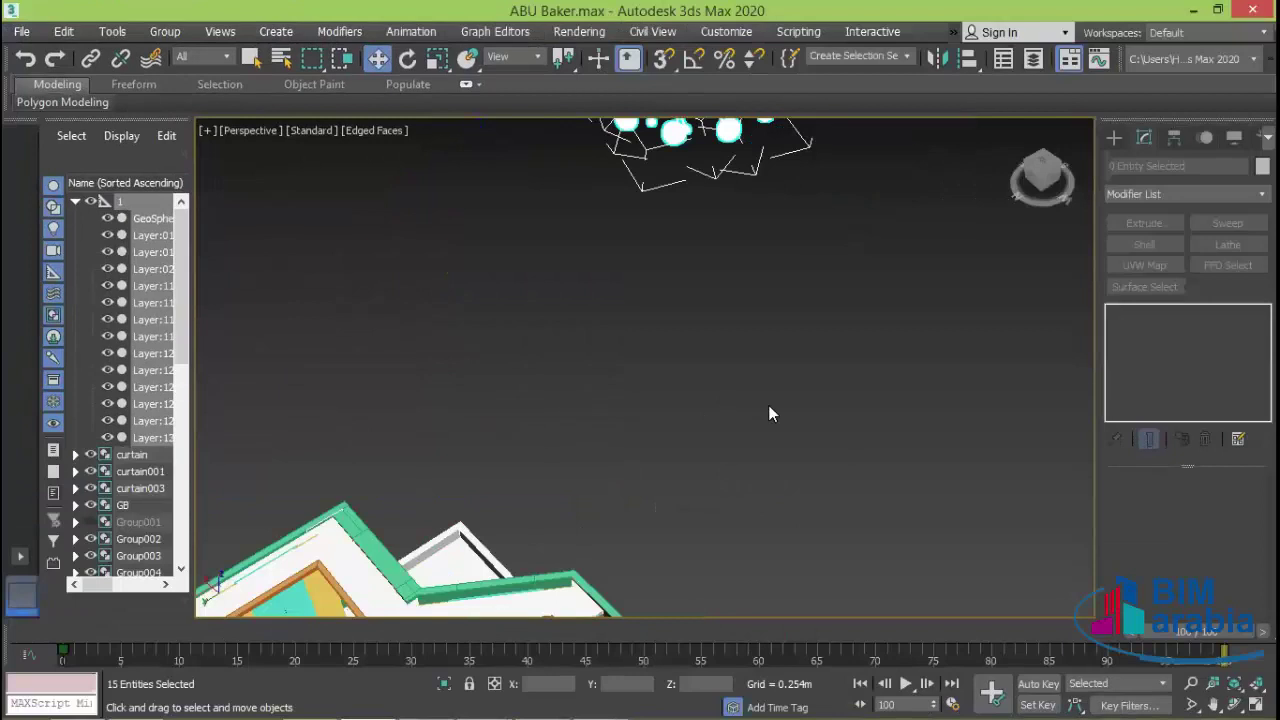
pyautogui.scroll(-5, 768, 413)
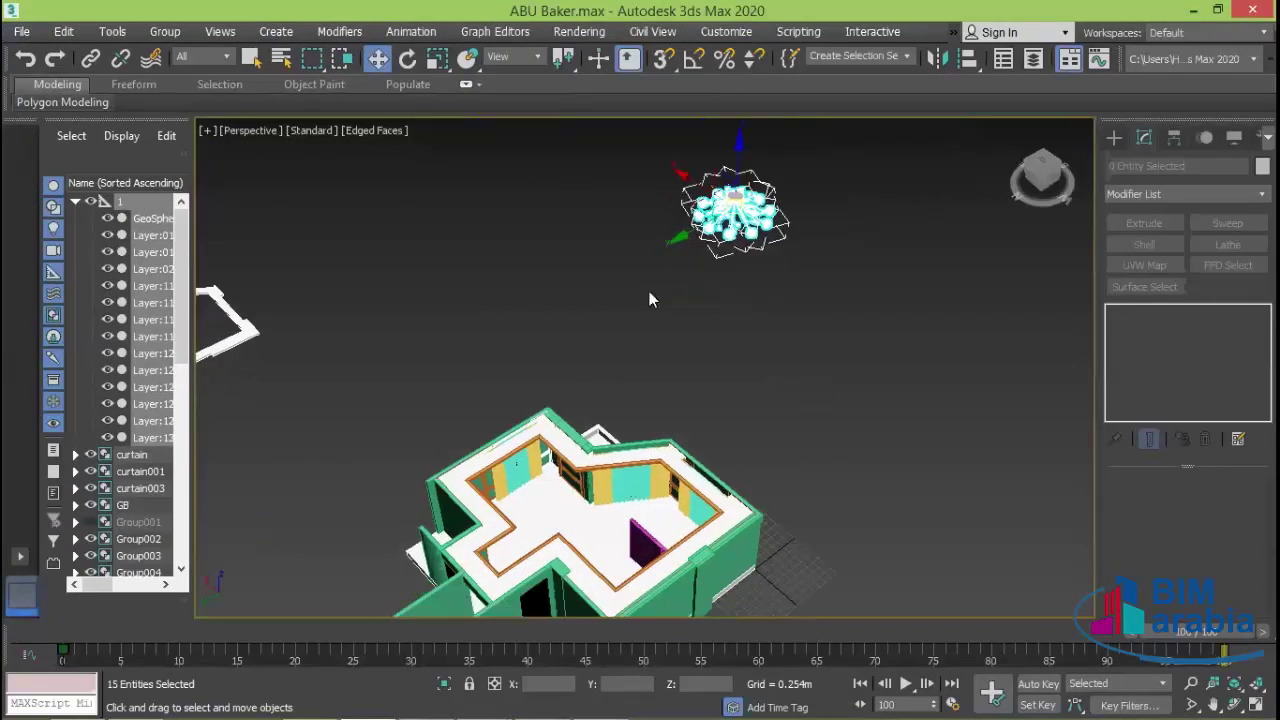
# - Measure the chandelier with the Measure utility: about 2.04 × 2.12 × 0.75 m
pyautogui.click(1245, 137)
pyautogui.click(1181, 320)
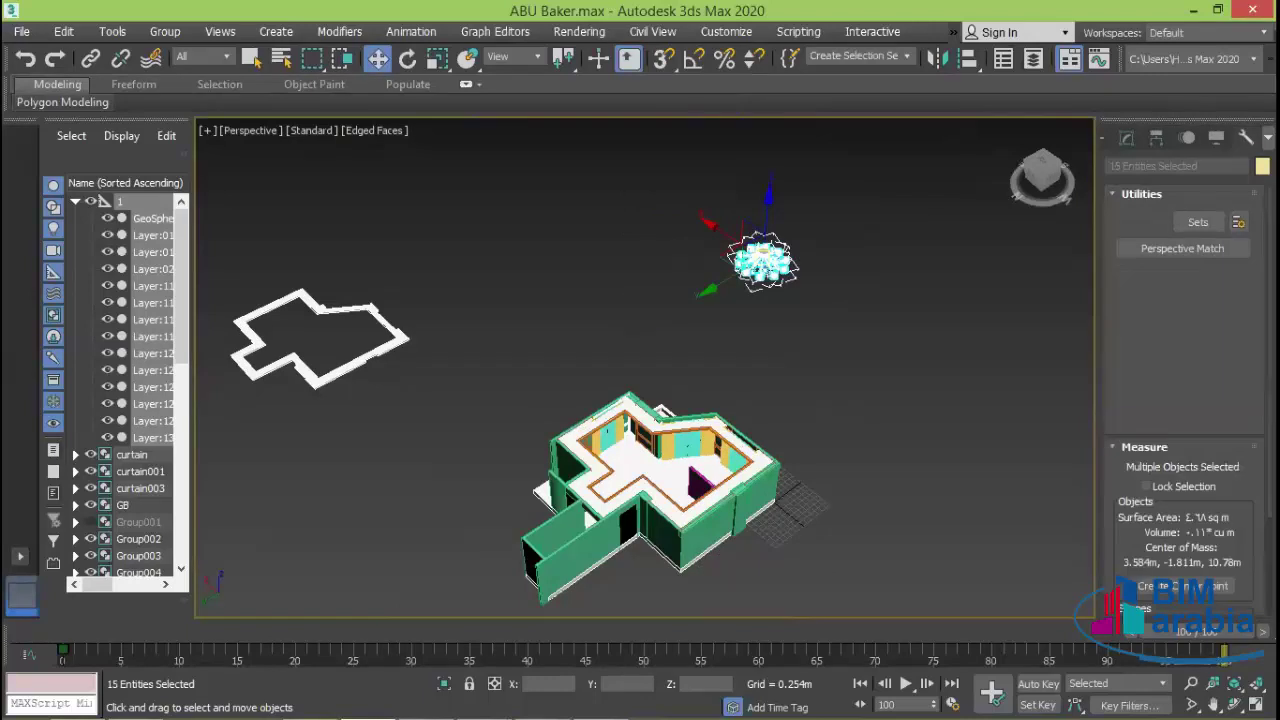
pyautogui.moveTo(1133, 498); pyautogui.dragTo(1110, 402)
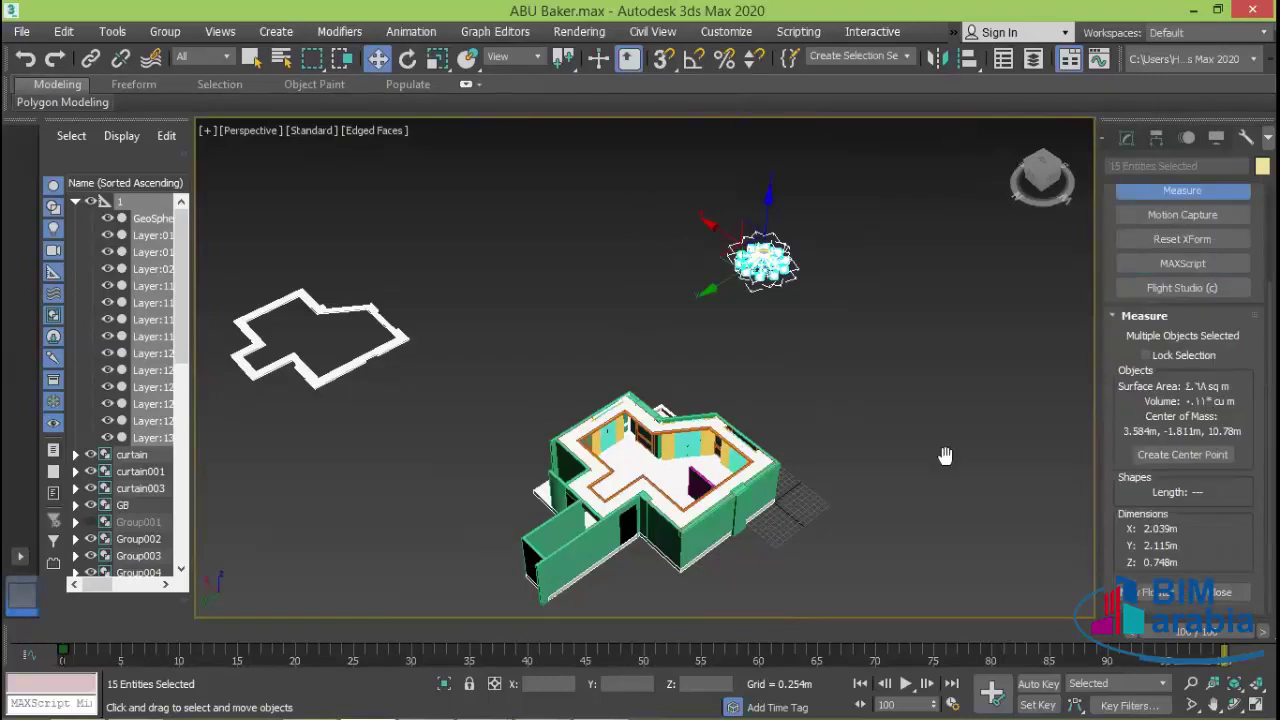
pyautogui.moveTo(945, 456); pyautogui.dragTo(980, 480, button='middle')
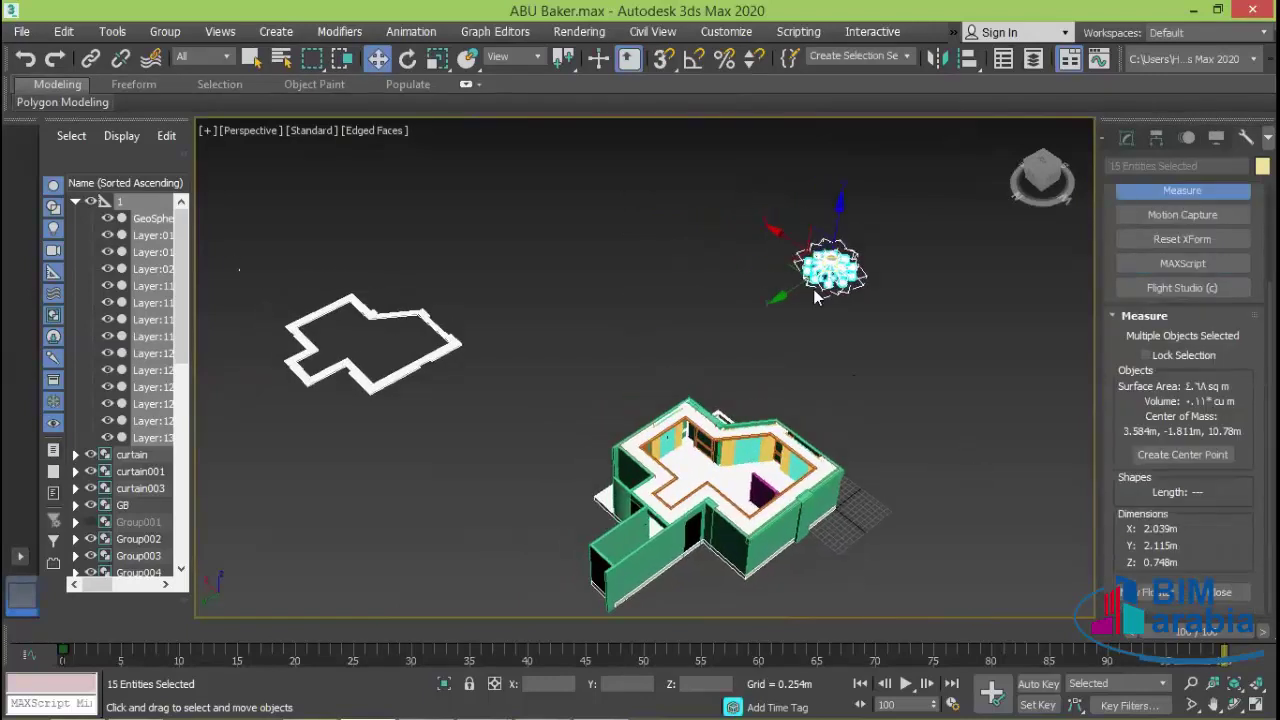
pyautogui.scroll(3, 875, 260)
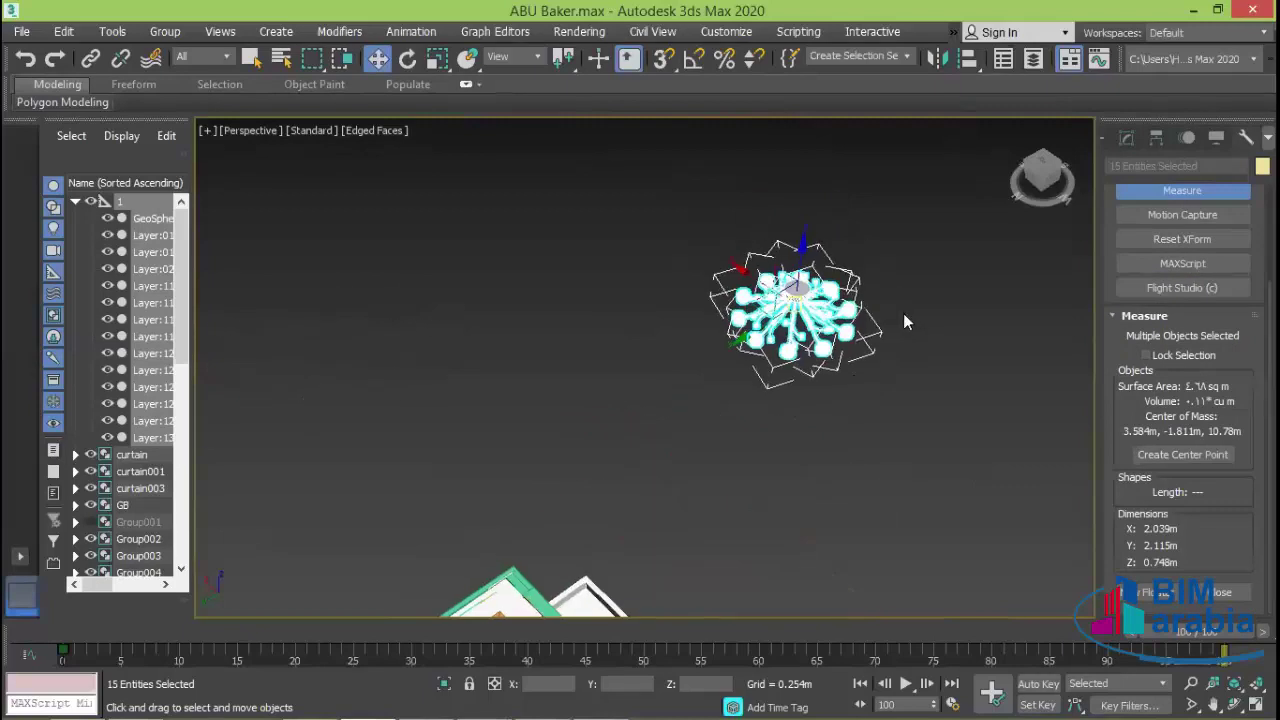
pyautogui.scroll(-3, 943, 358)
pyautogui.moveTo(952, 368); pyautogui.dragTo(950, 413, button='middle')
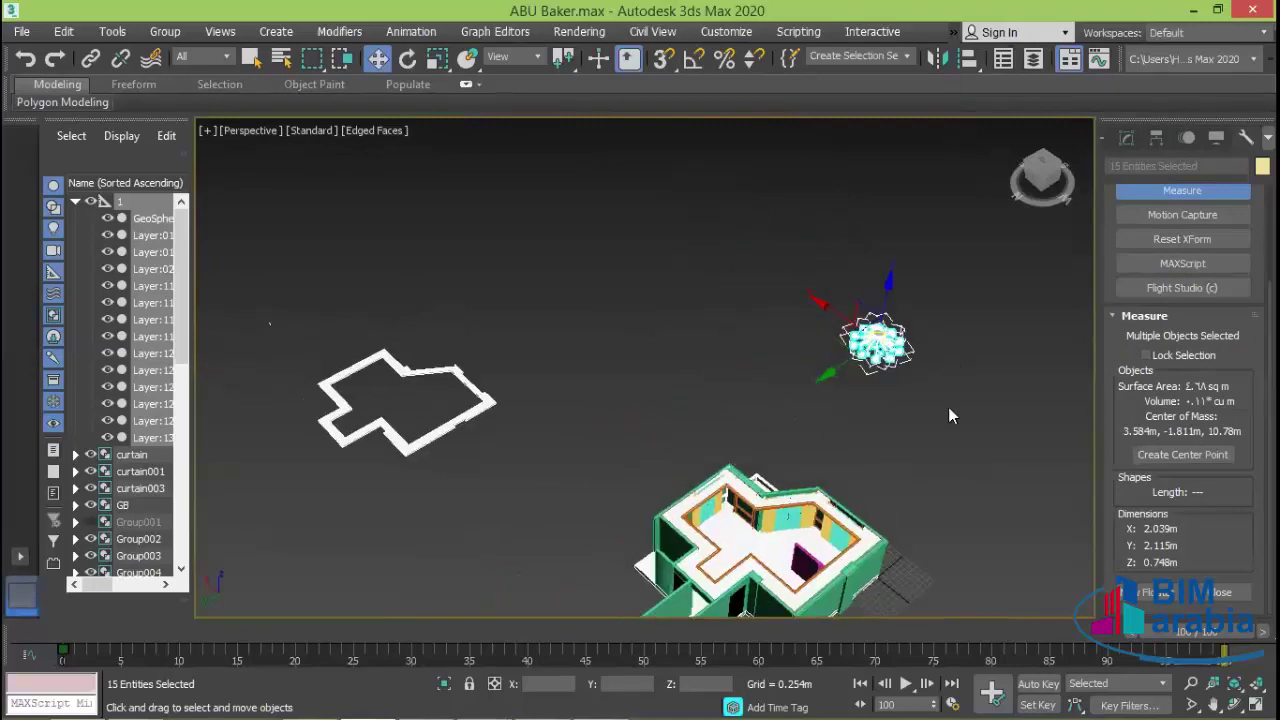
# - Uniformly scale the chandelier down to about 0.521 × 0.54 × 0.191 m, then deselect it
pyautogui.click(437, 58)
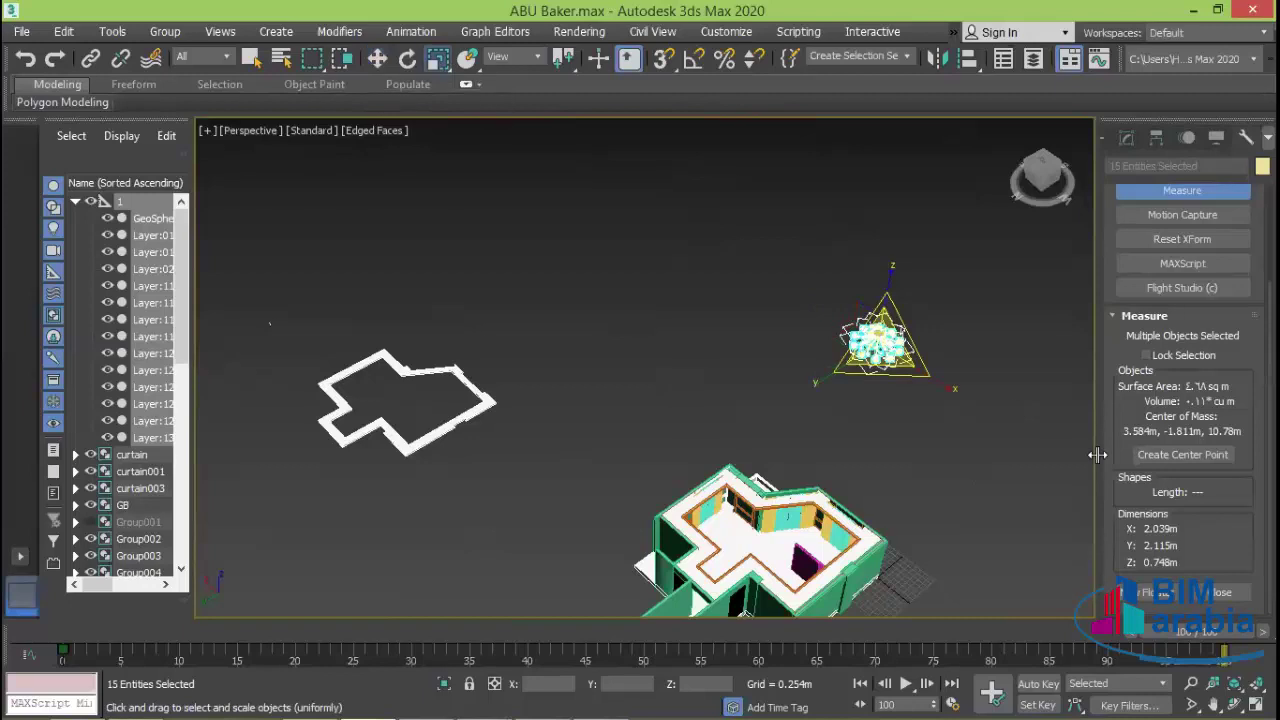
pyautogui.moveTo(878, 372); pyautogui.dragTo(860, 495)
pyautogui.rightClick(888, 471)
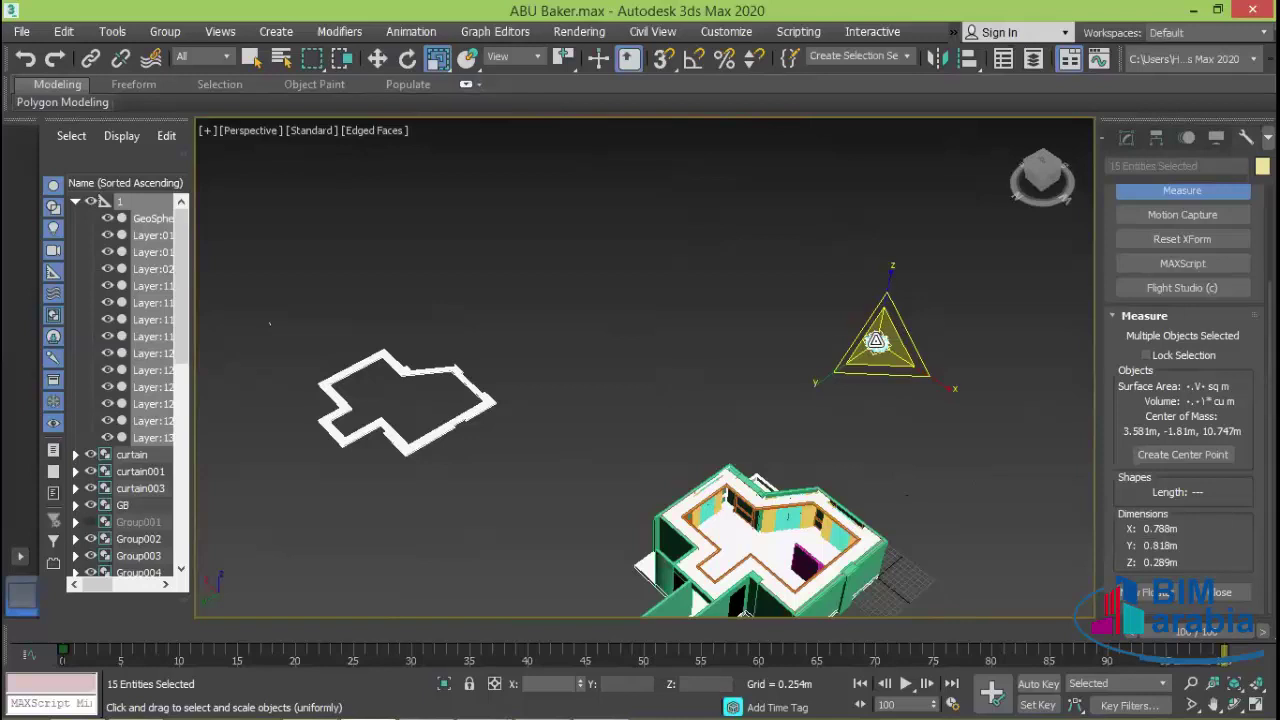
pyautogui.moveTo(876, 342); pyautogui.dragTo(878, 373)
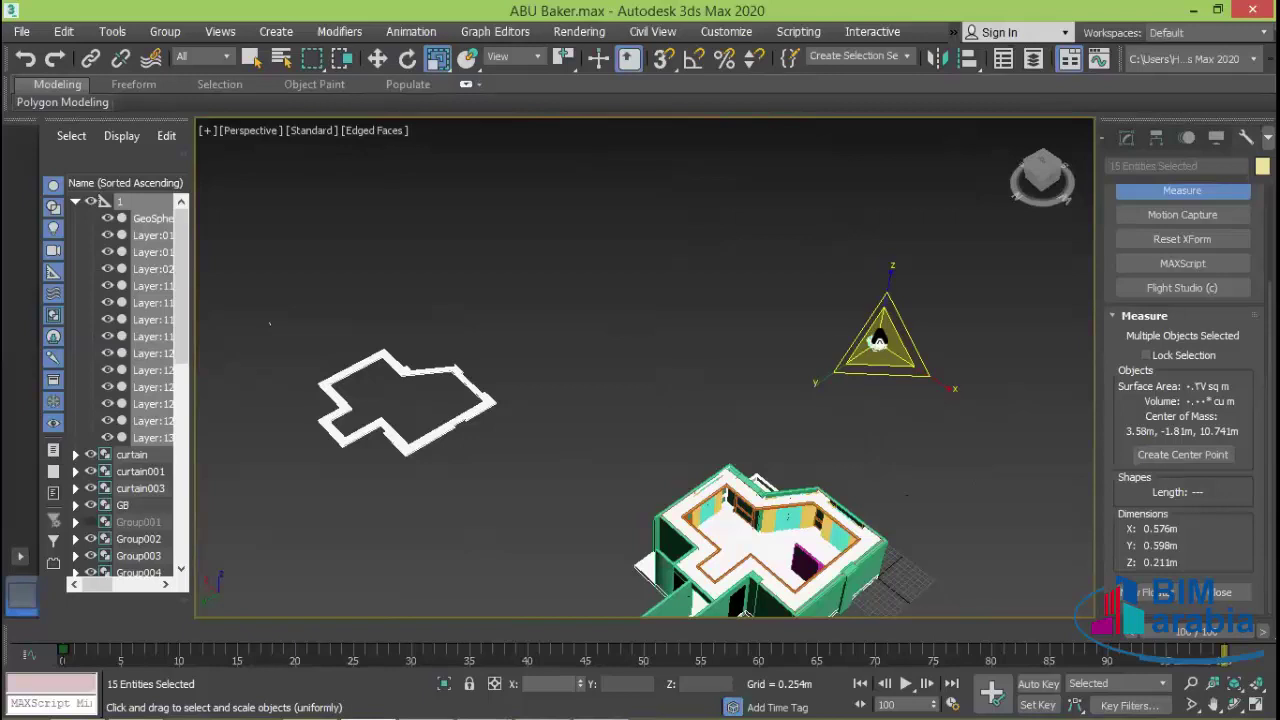
pyautogui.moveTo(878, 347); pyautogui.dragTo(879, 358)
pyautogui.click(377, 60)
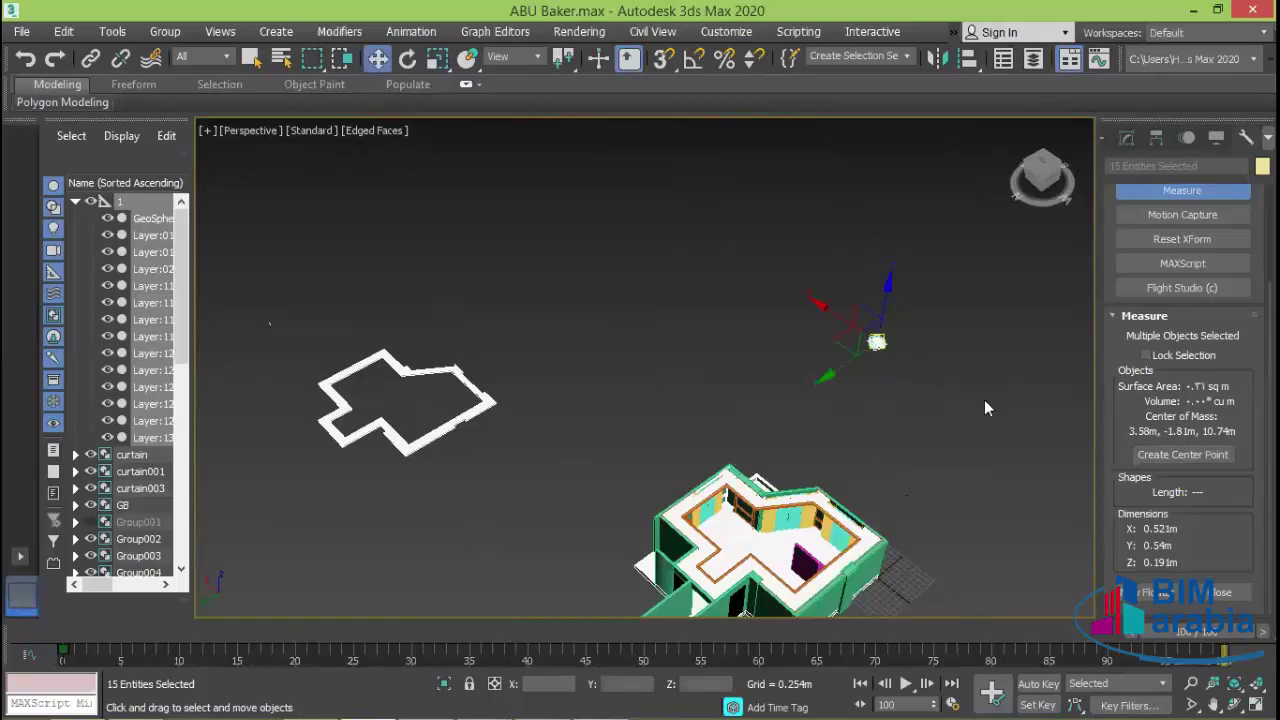
pyautogui.click(943, 426)
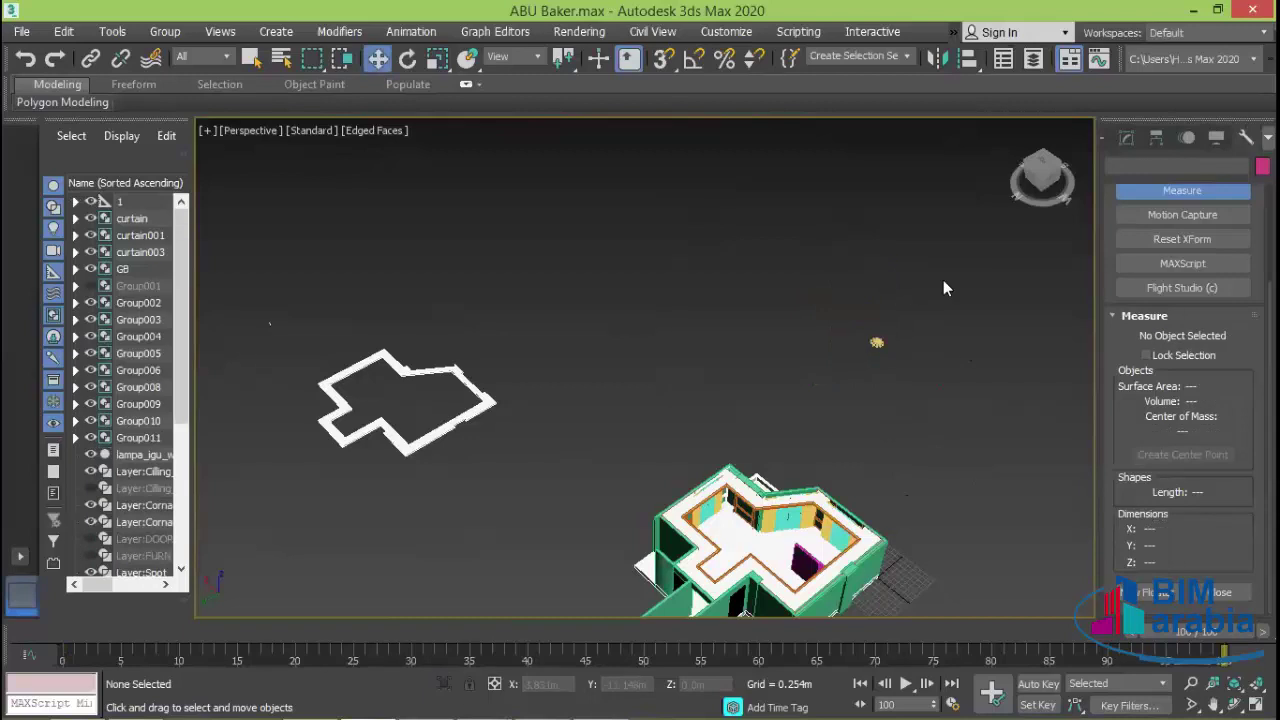
# - Inspect the chandelier's group 1 members and its GeoSphere003 part
pyautogui.moveTo(832, 416); pyautogui.dragTo(830, 412)
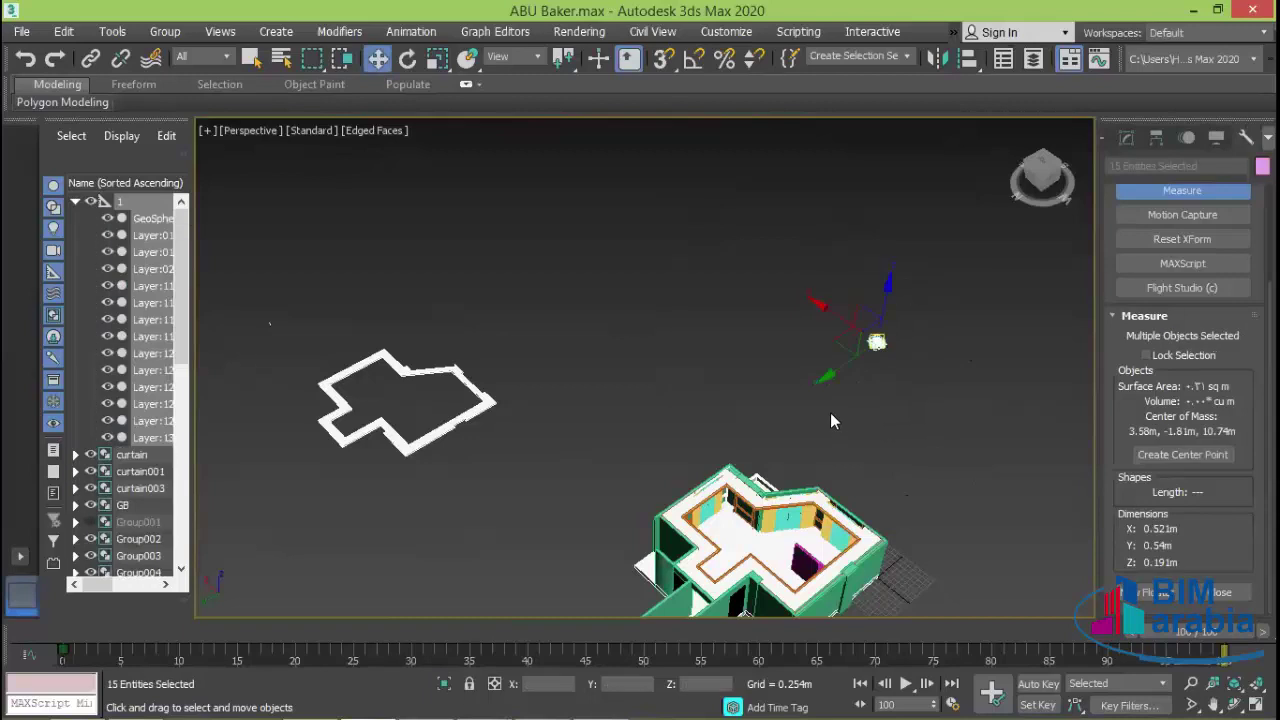
pyautogui.click(76, 202)
pyautogui.click(76, 202)
pyautogui.click(76, 202)
pyautogui.click(76, 202)
pyautogui.click(76, 202)
pyautogui.click(980, 458)
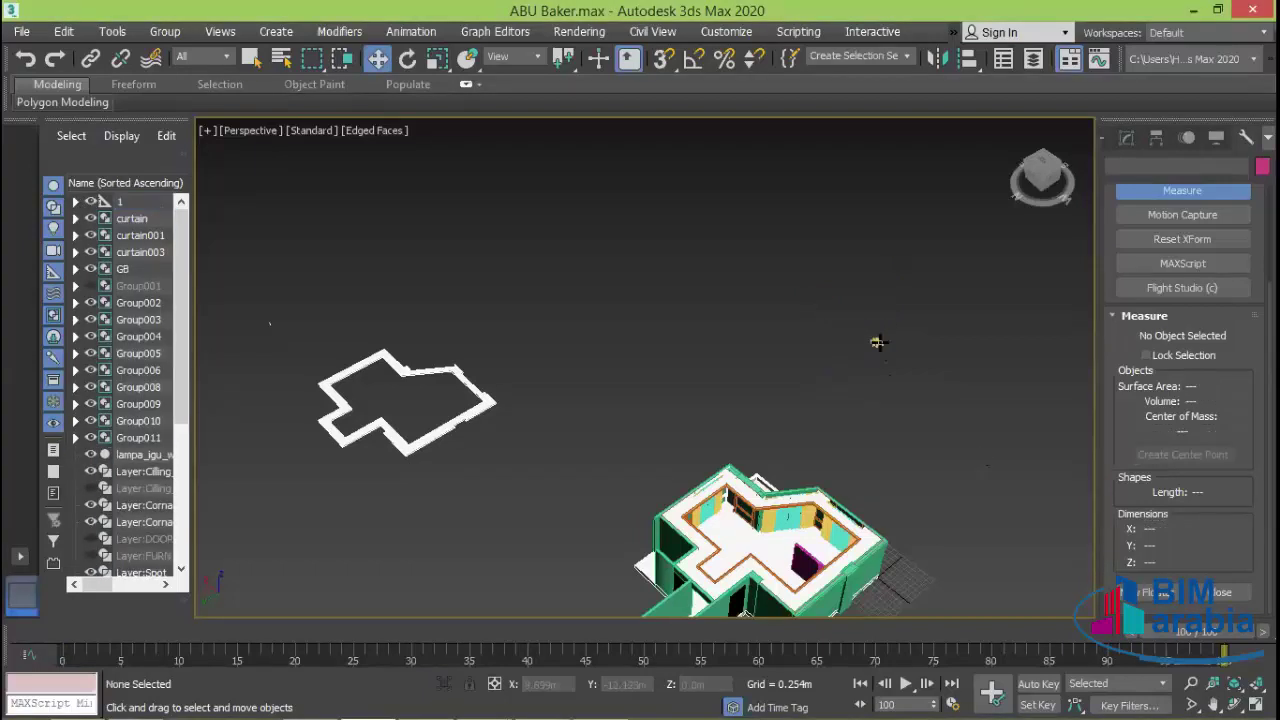
pyautogui.click(877, 342)
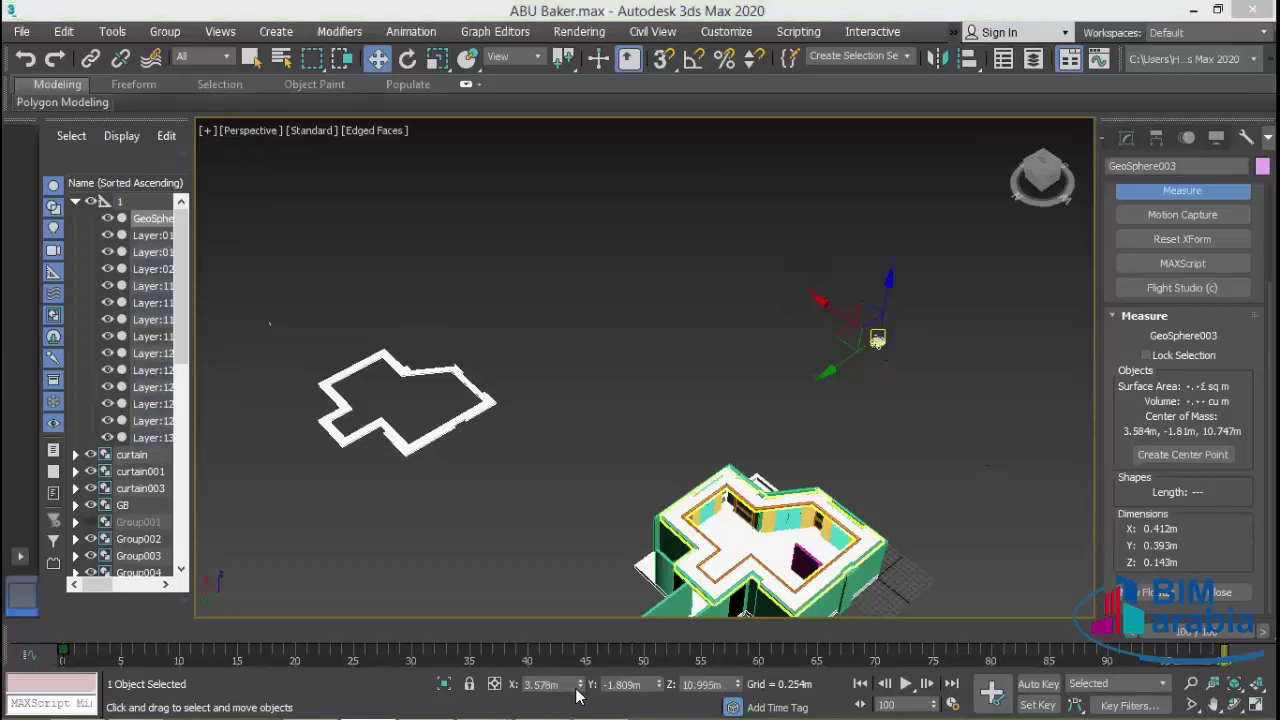
pyautogui.click(560, 420)
# - Move the whole chandelier beside the house, near -5.533, 5.02, 10.74 m
pyautogui.moveTo(400, 380); pyautogui.dragTo(604, 360, button='middle')
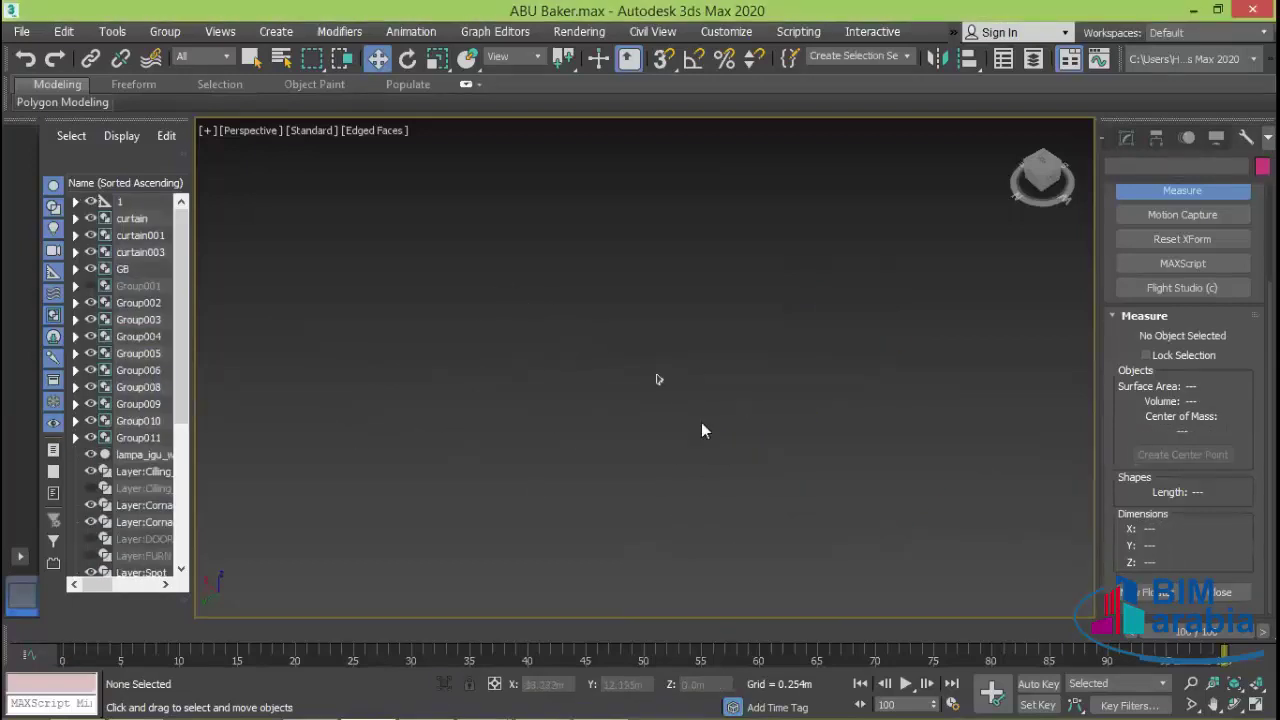
pyautogui.scroll(-5, 700, 425)
pyautogui.moveTo(720, 450)
pyautogui.mouseDown(button='middle')
pyautogui.moveTo(678, 436)
pyautogui.moveTo(640, 400)
pyautogui.mouseUp(button='middle')
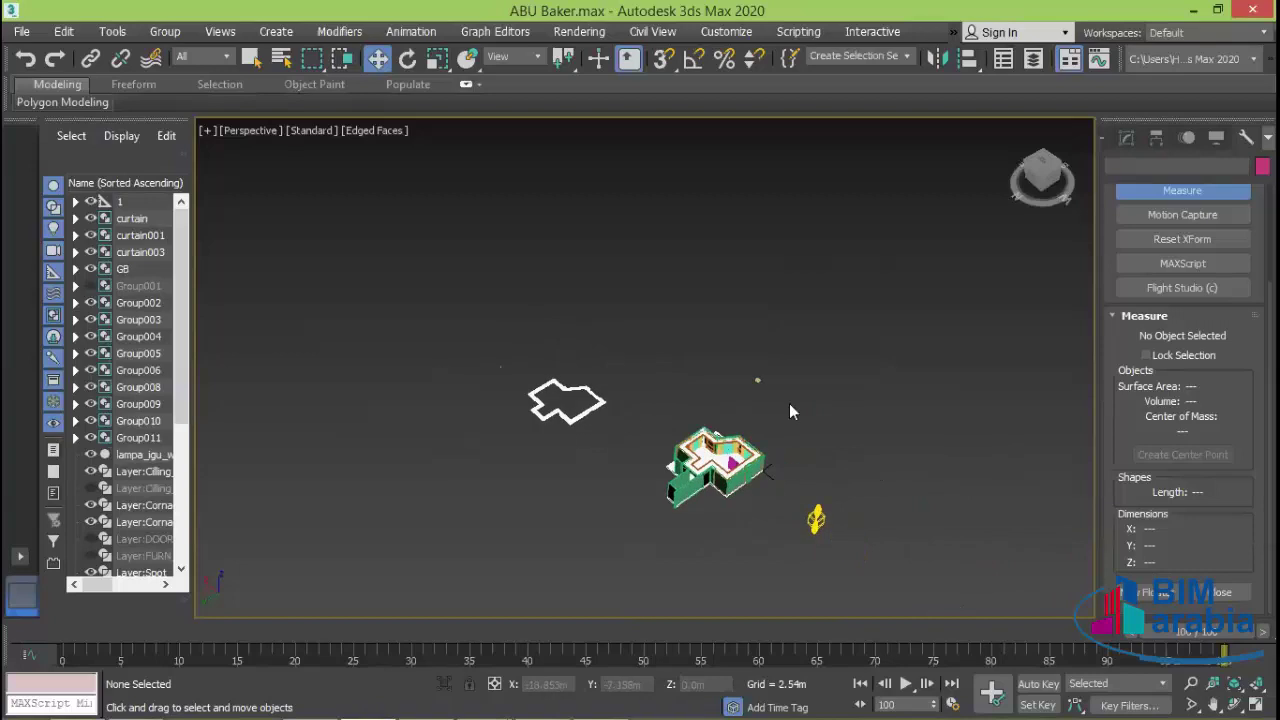
pyautogui.scroll(5, 709, 372)
pyautogui.moveTo(724, 342); pyautogui.dragTo(721, 320)
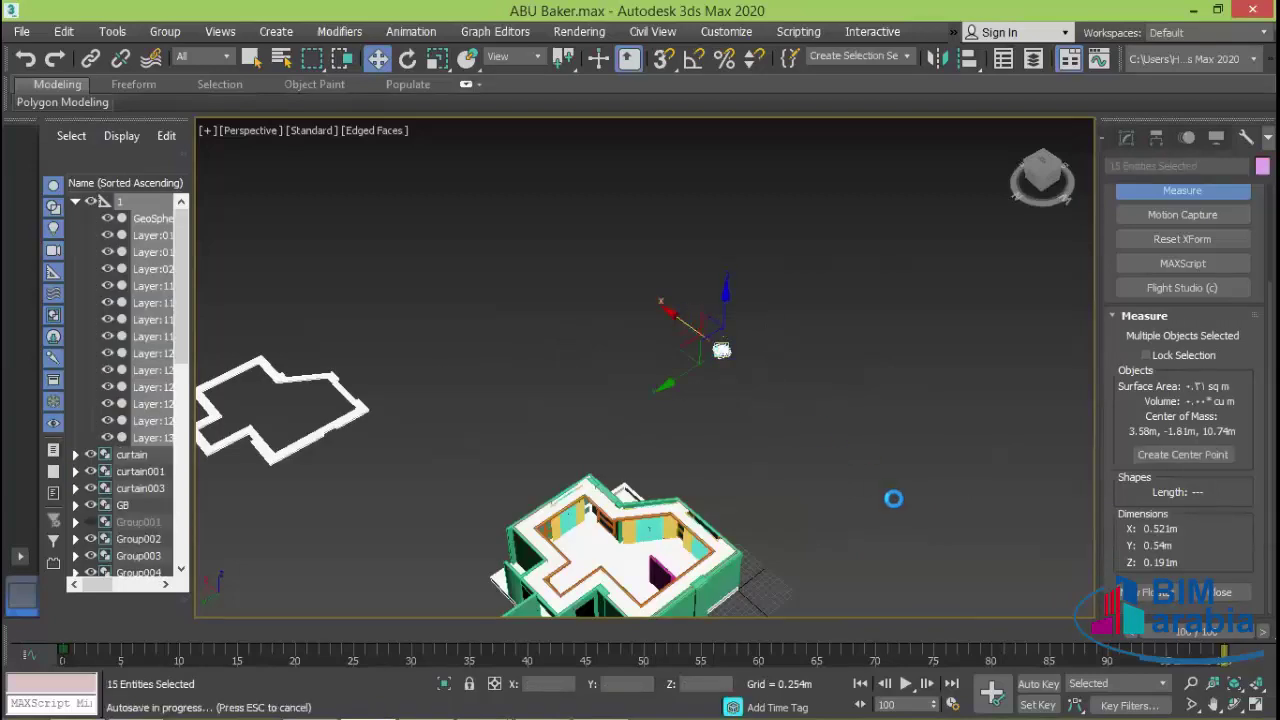
pyautogui.moveTo(722, 345)
pyautogui.mouseDown()
pyautogui.moveTo(918, 457)
pyautogui.moveTo(789, 551)
pyautogui.mouseUp()
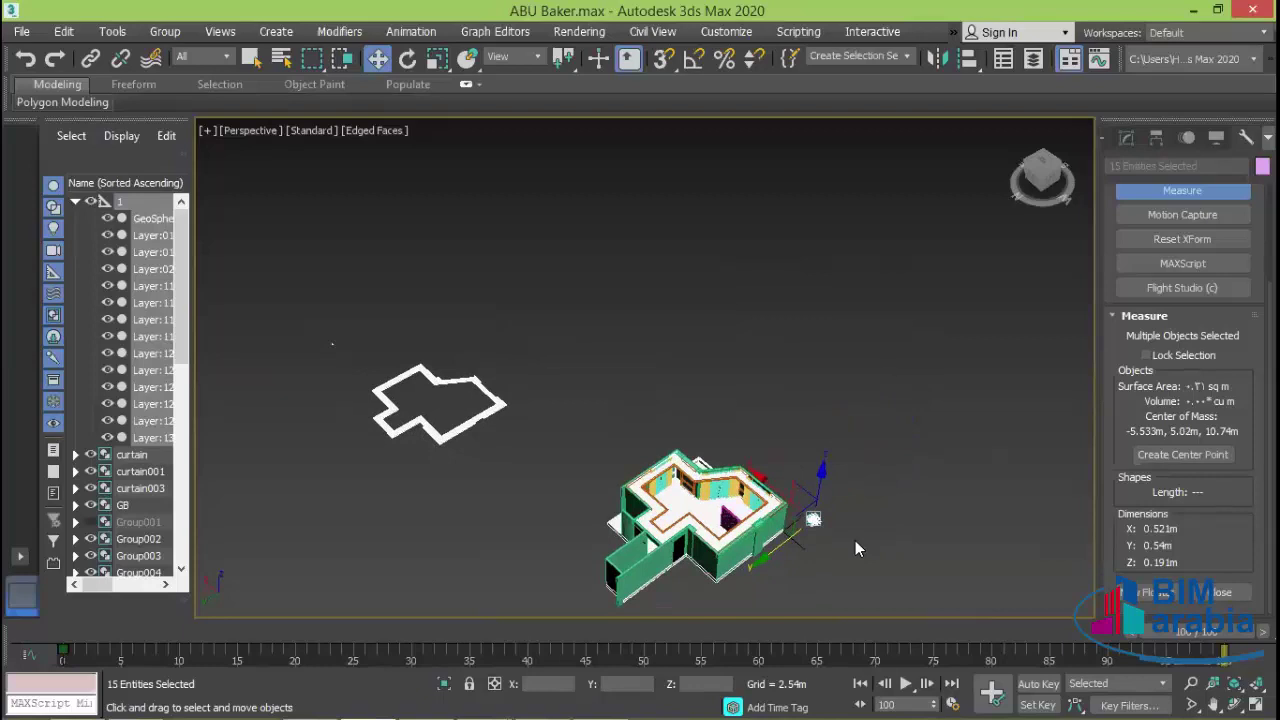
pyautogui.scroll(3, 855, 540)
pyautogui.moveTo(866, 487)
pyautogui.mouseDown(button='middle')
pyautogui.moveTo(885, 457)
pyautogui.moveTo(858, 446)
pyautogui.mouseUp(button='middle')
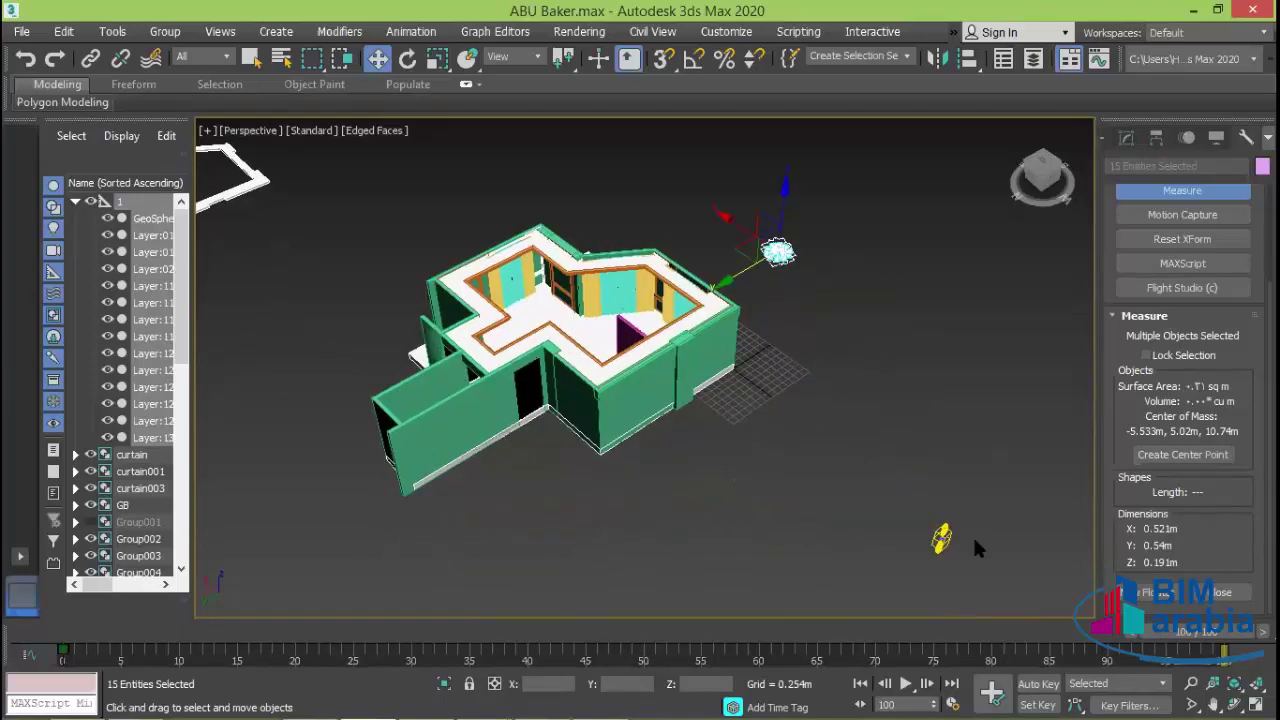
# - Zoom in on the 0.203 × 0.203 × 0.919 m wall lamp and its lights
pyautogui.click(941, 538)
pyautogui.hotkey('alt', 'q')
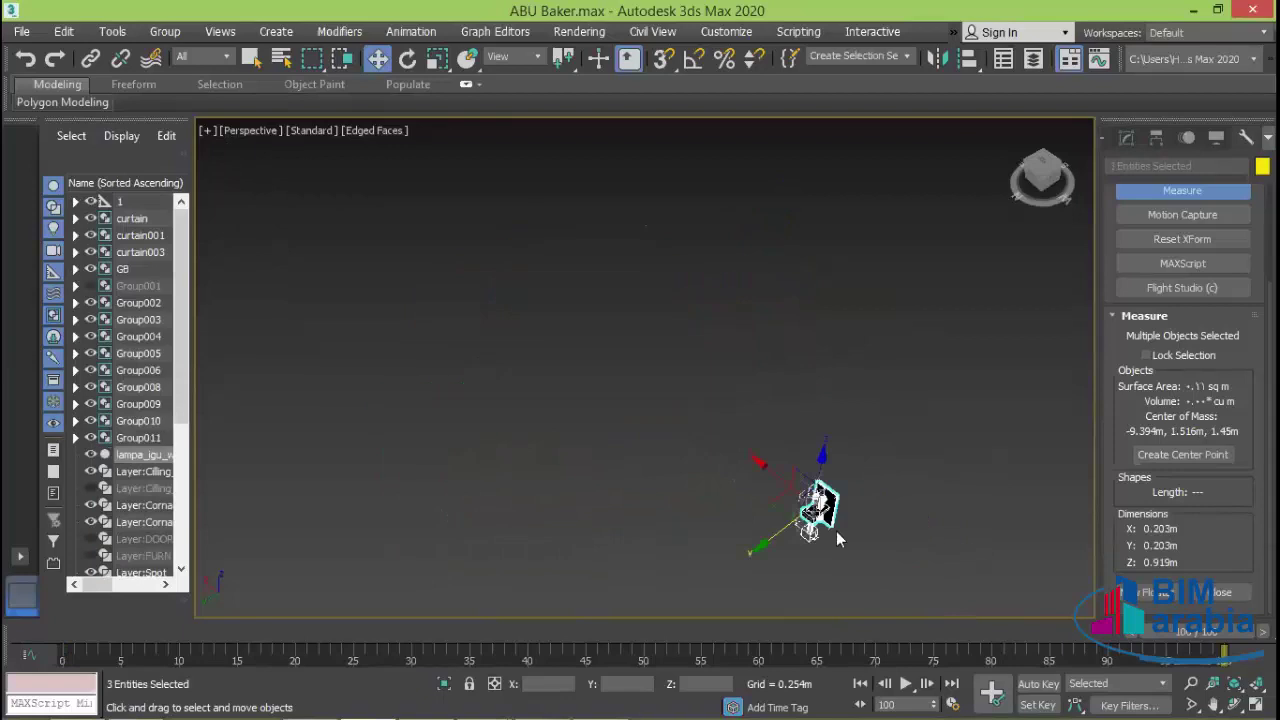
pyautogui.scroll(5, 836, 531)
pyautogui.scroll(2, 825, 500)
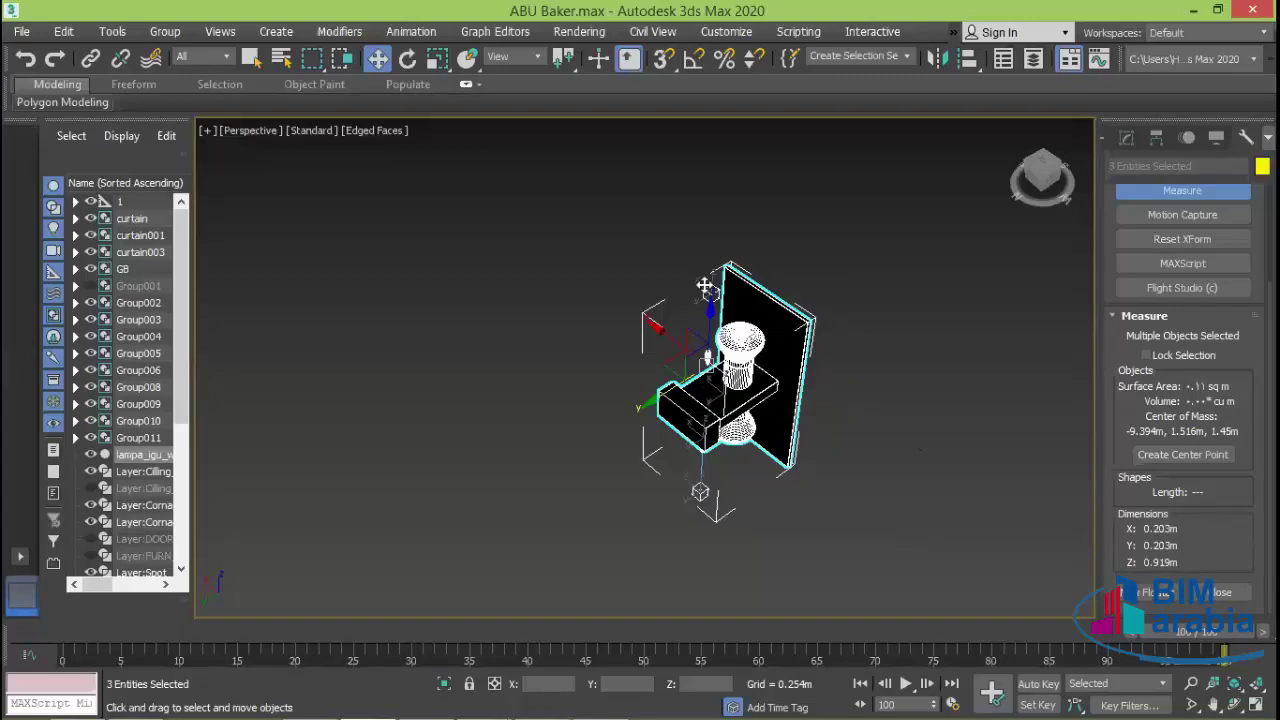
pyautogui.moveTo(705, 287); pyautogui.dragTo(868, 395)
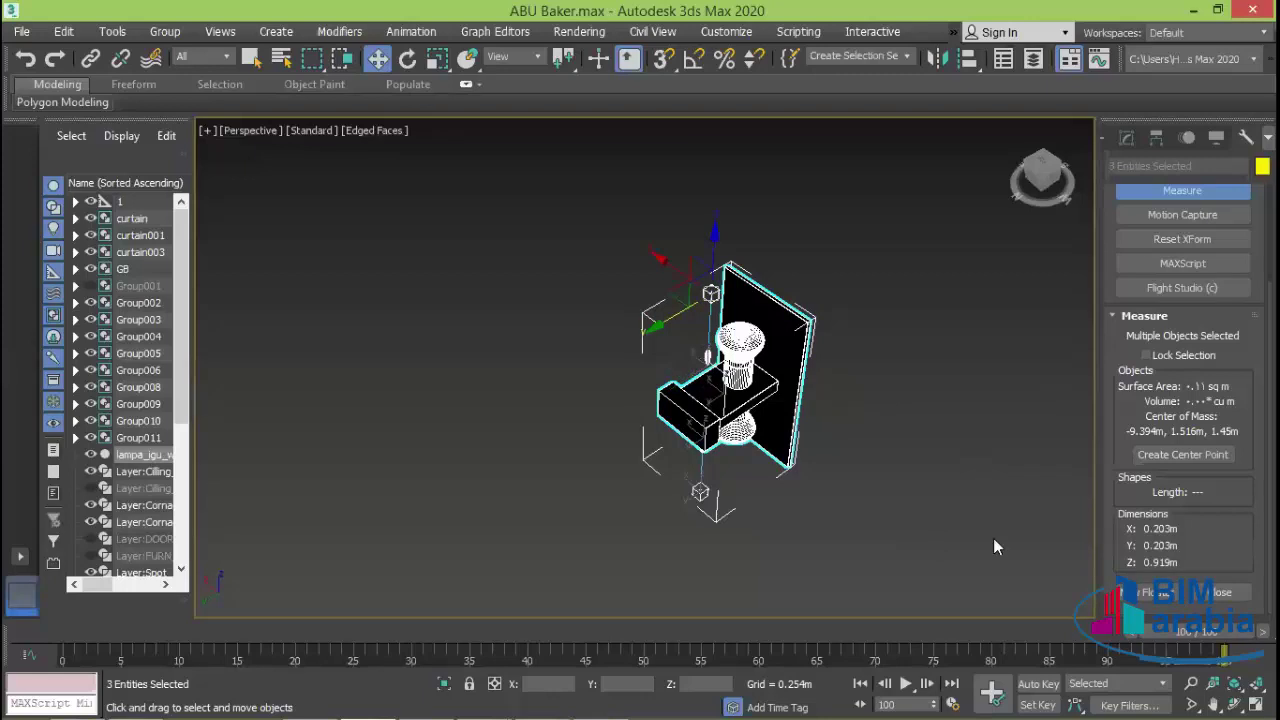
pyautogui.scroll(-3, 905, 512)
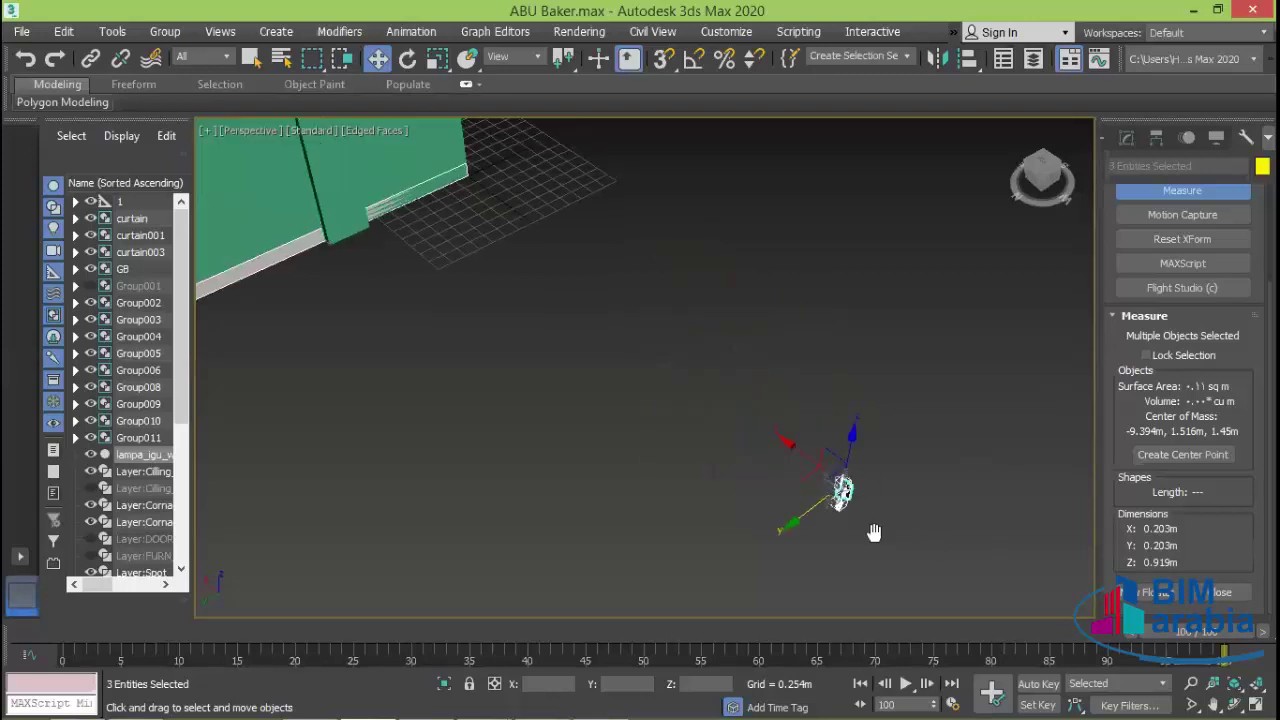
pyautogui.scroll(-3, 915, 515)
pyautogui.scroll(-2, 918, 532)
pyautogui.scroll(-2, 805, 482)
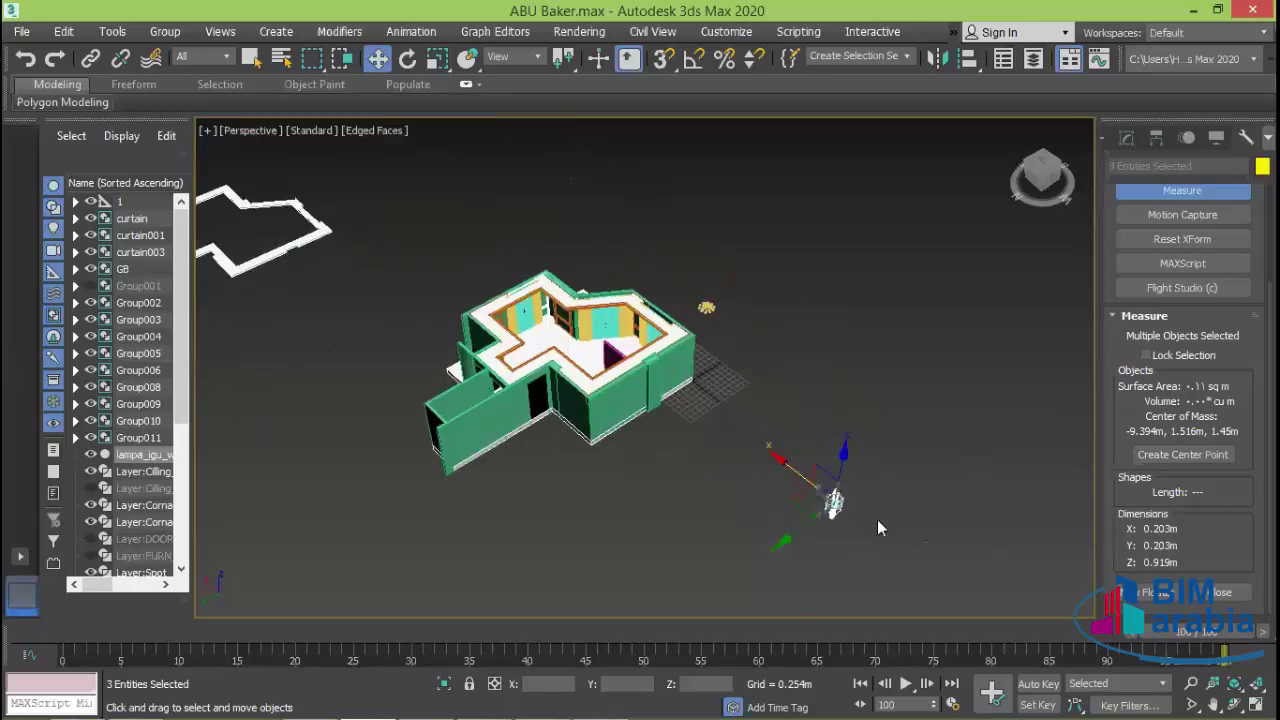
pyautogui.scroll(5, 875, 528)
pyautogui.scroll(1, 871, 500)
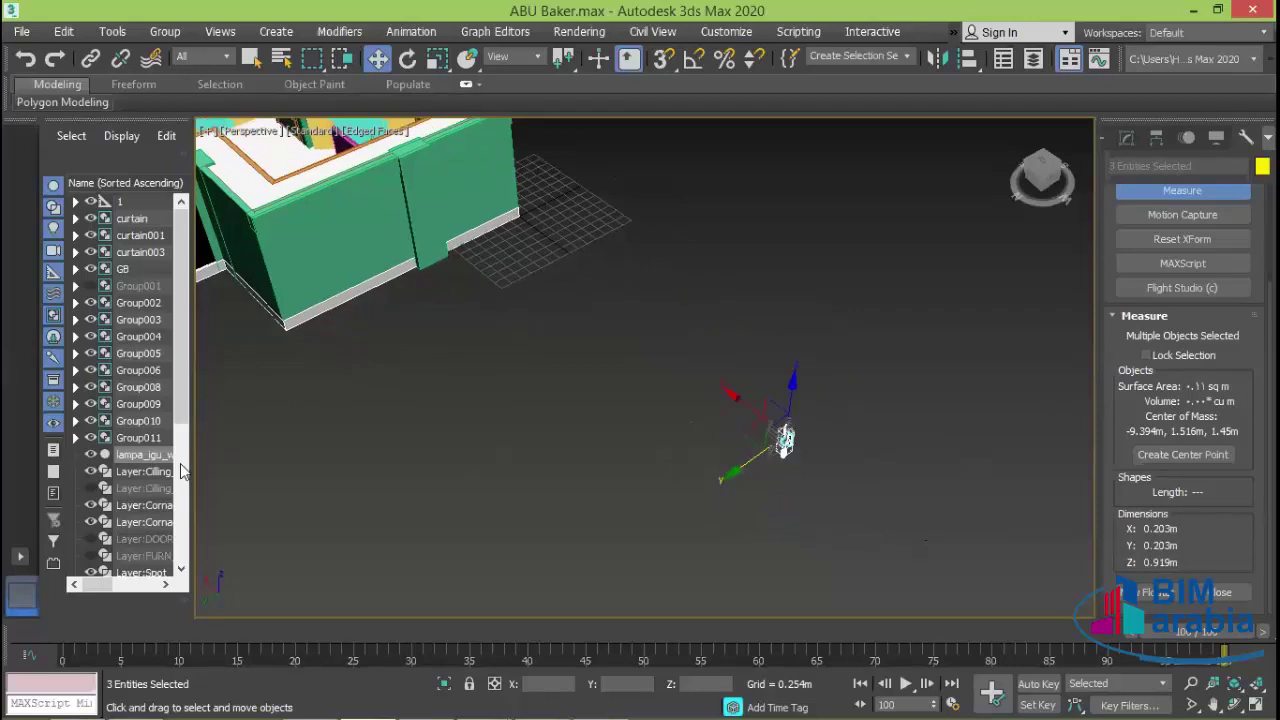
pyautogui.click(797, 456)
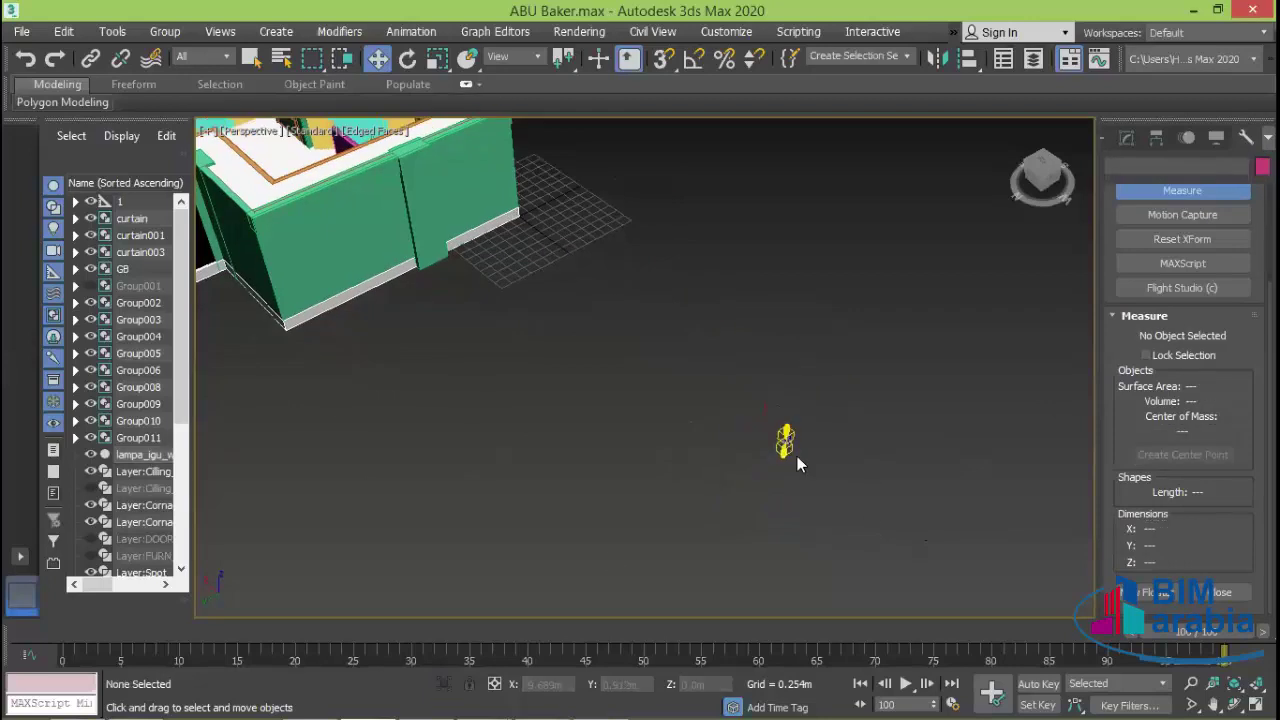
pyautogui.click(792, 452)
pyautogui.scroll(3, 795, 455)
# - Group the wall lamp and its two photometric lights under the name Aplik
pyautogui.click(783, 445)
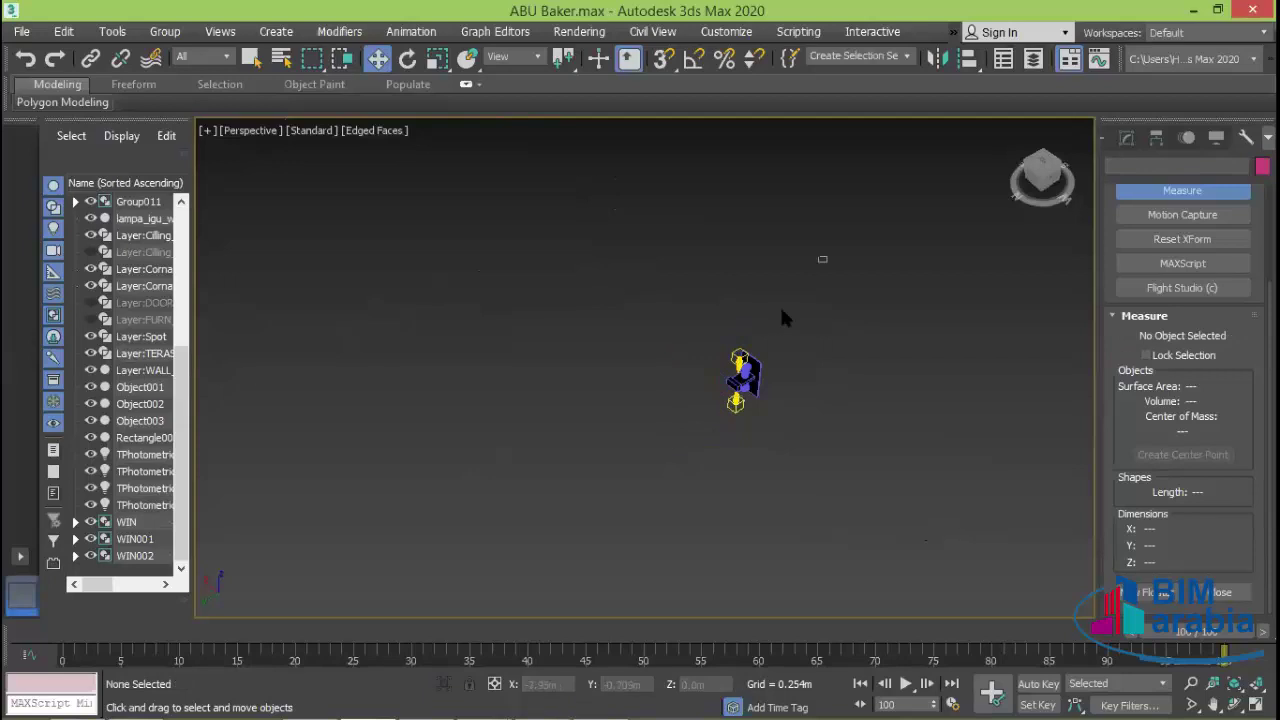
pyautogui.moveTo(822, 260); pyautogui.dragTo(667, 474)
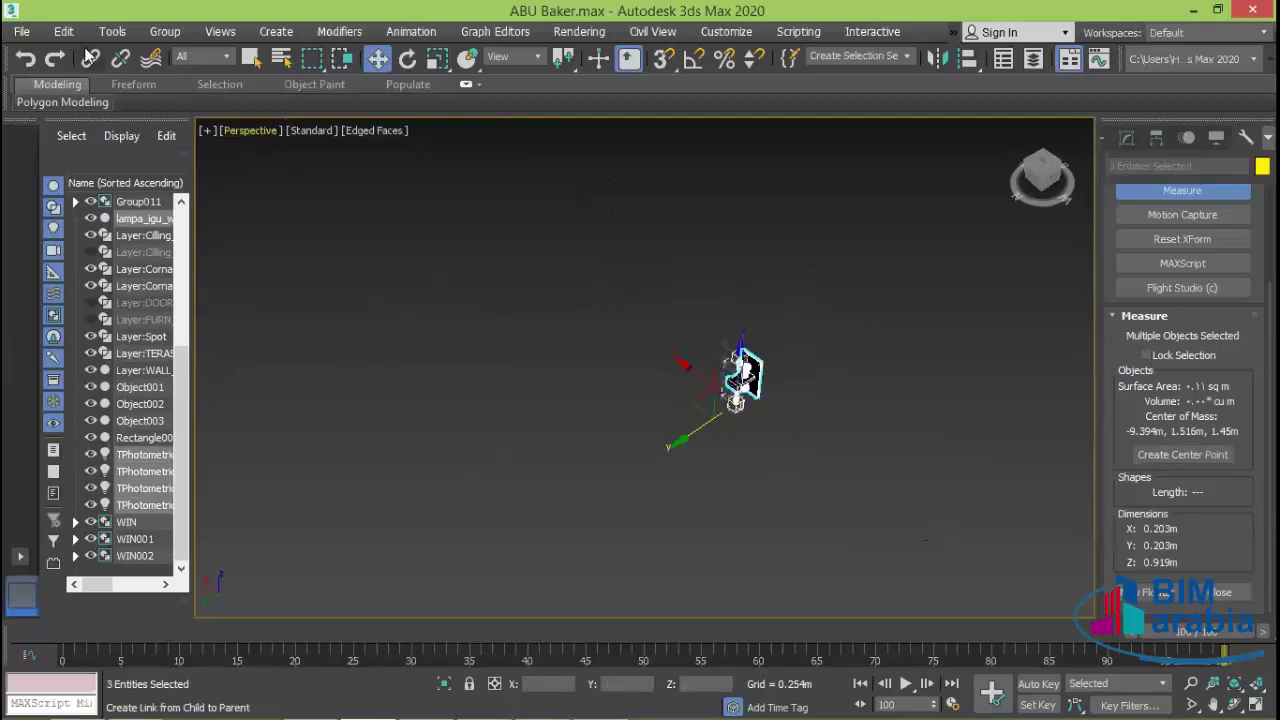
pyautogui.click(163, 32)
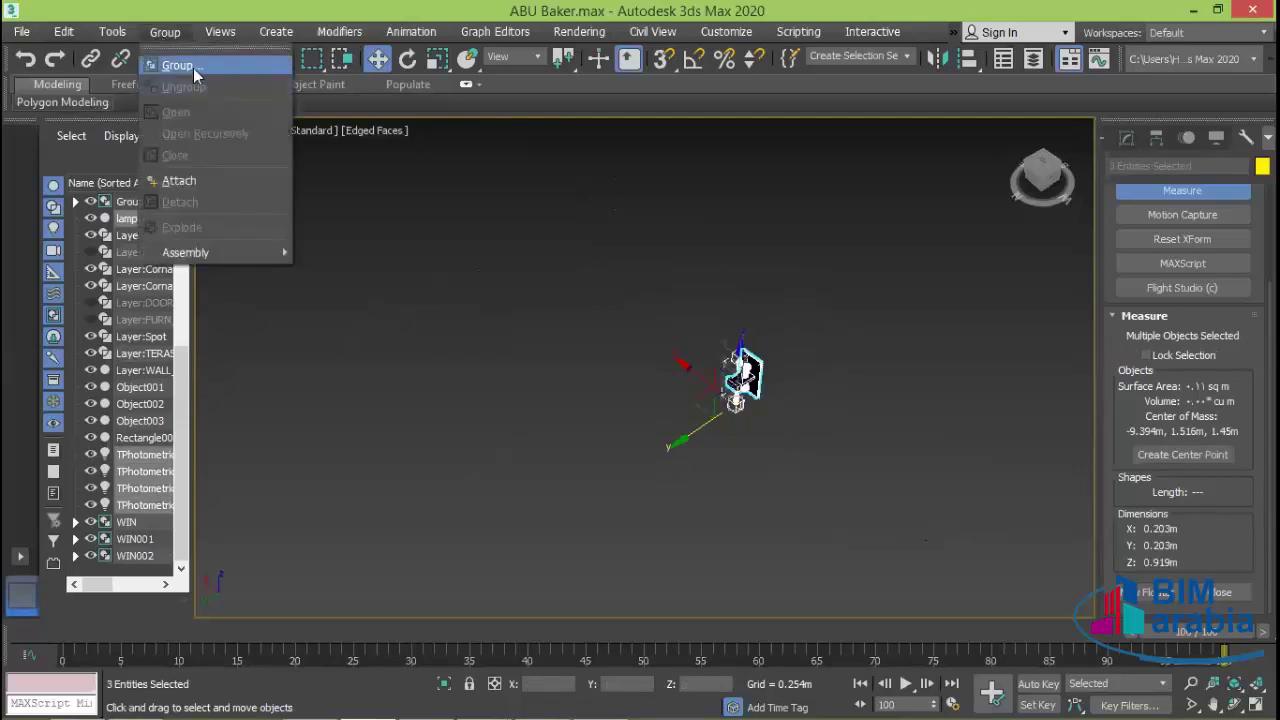
pyautogui.click(193, 66)
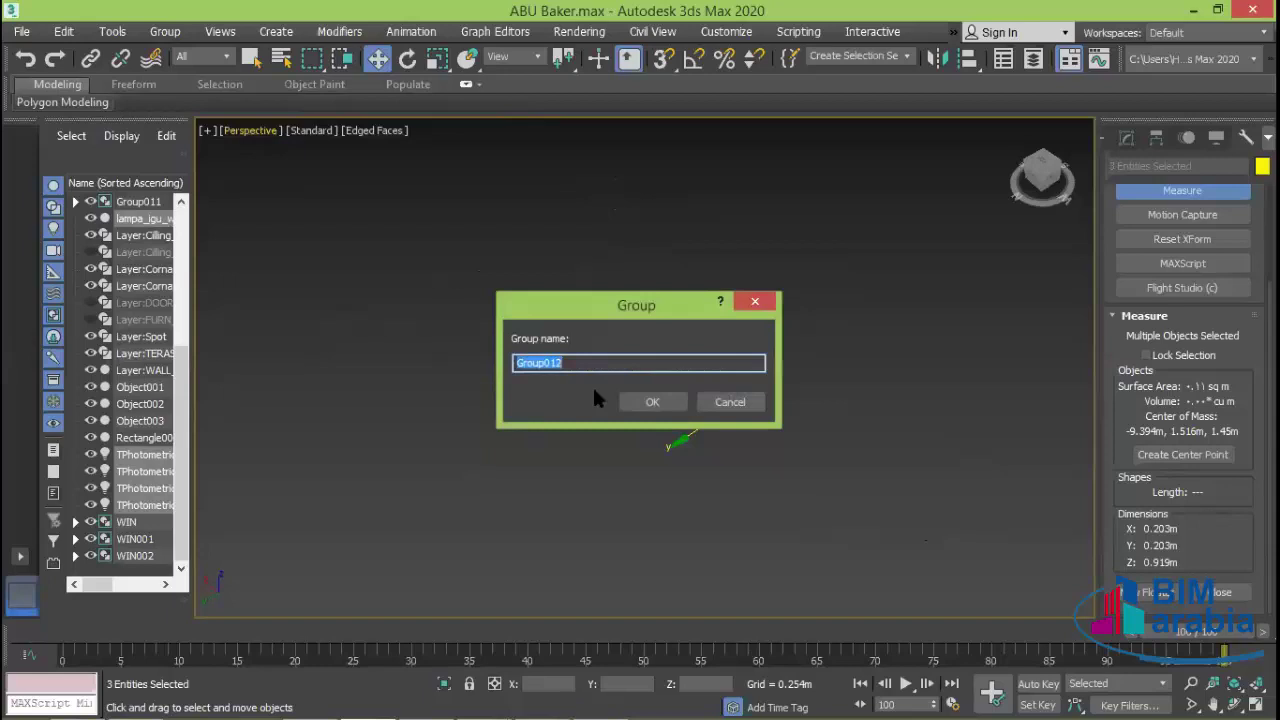
pyautogui.write('Aplik')
# - Create the Aplik group and move it into the house beside the door
pyautogui.click(651, 403)
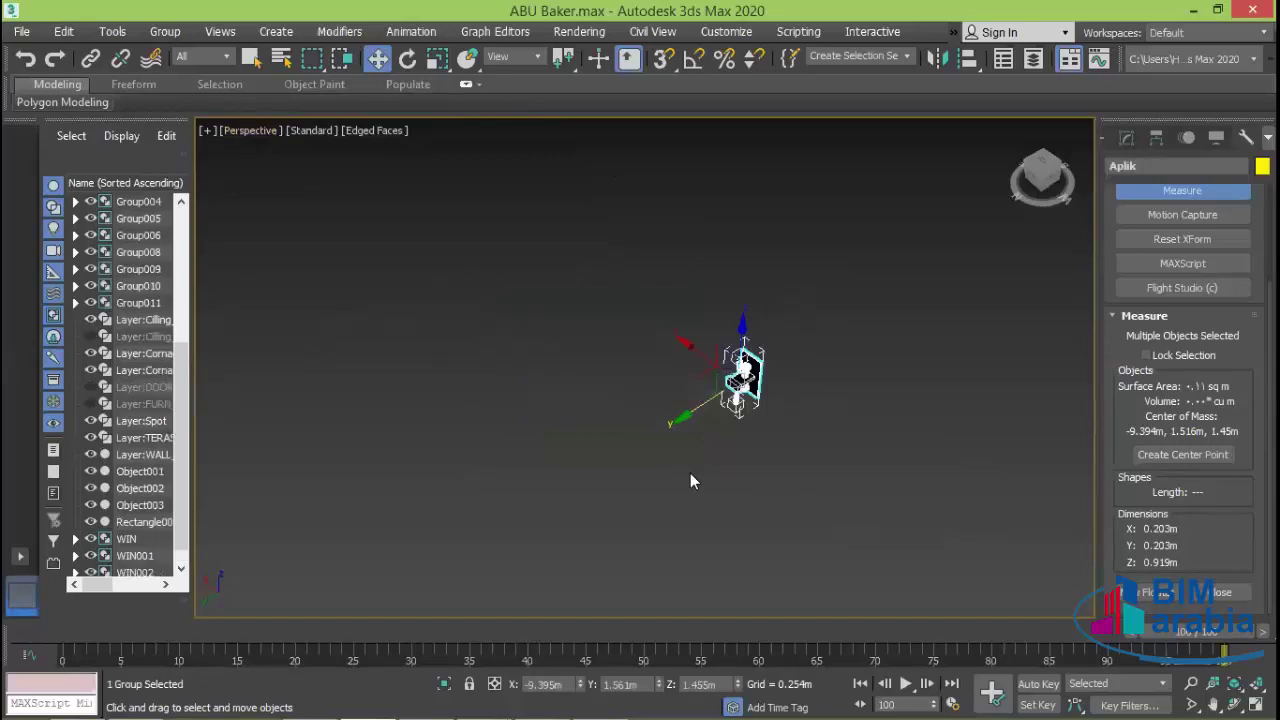
pyautogui.moveTo(690, 473); pyautogui.dragTo(815, 442, button='middle')
pyautogui.moveTo(845, 400); pyautogui.dragTo(510, 217)
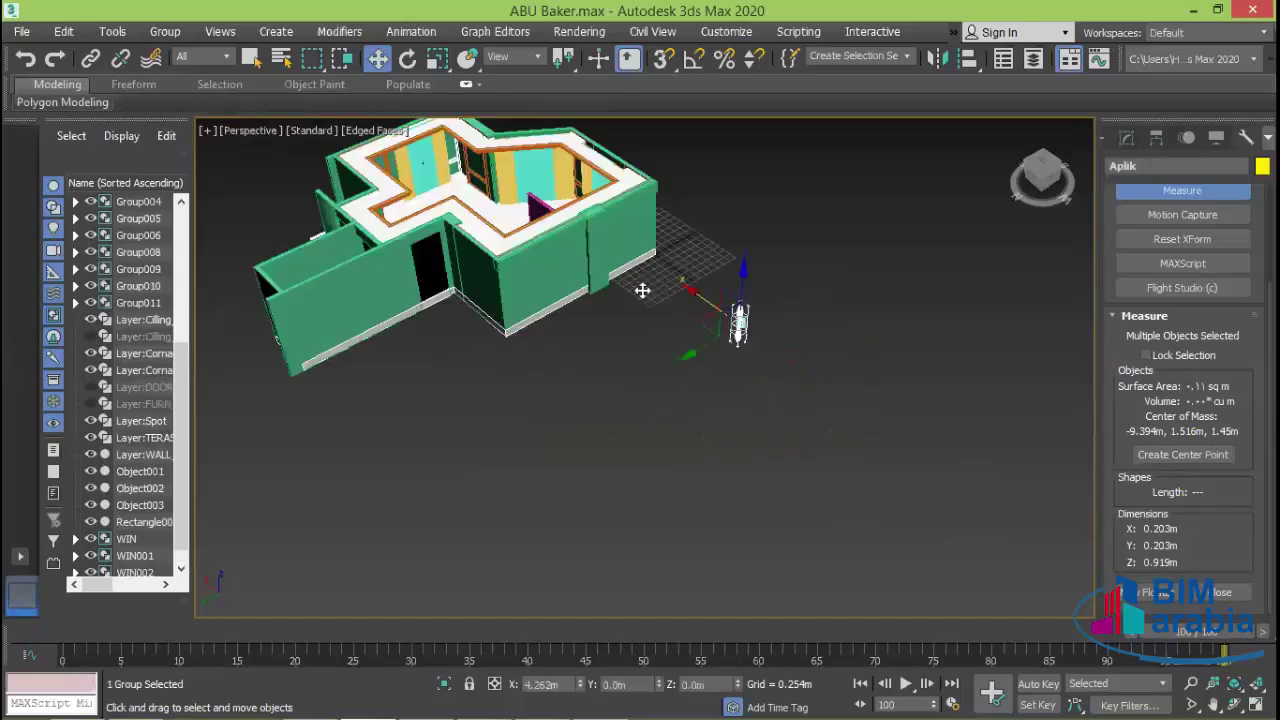
pyautogui.scroll(10, 510, 217)
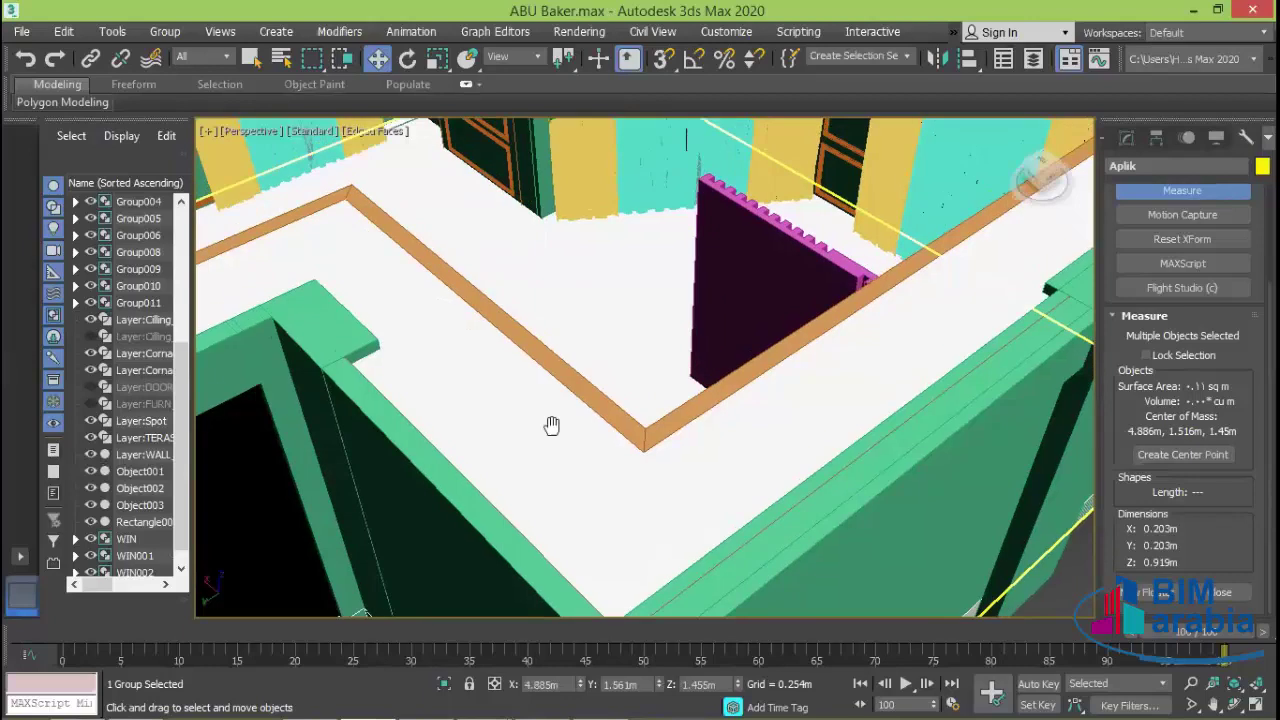
pyautogui.keyDown('alt'); pyautogui.moveTo(551, 426); pyautogui.dragTo(453, 357, button='middle'); pyautogui.keyUp('alt')
pyautogui.moveTo(453, 357); pyautogui.dragTo(543, 308)
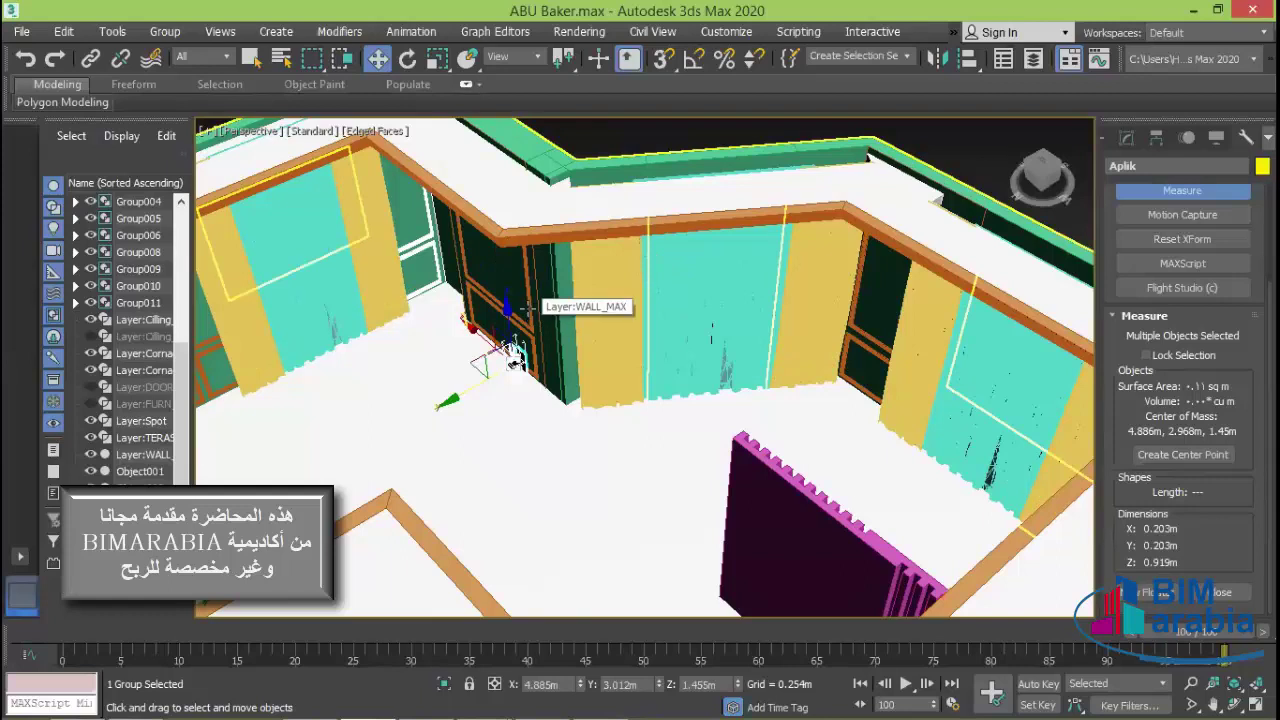
# - Isolate the Aplik lamp together with the door group and the wall
pyautogui.keyDown('ctrl'); pyautogui.click(530, 310); pyautogui.keyUp('ctrl')
pyautogui.keyDown('ctrl'); pyautogui.click(558, 318); pyautogui.keyUp('ctrl')
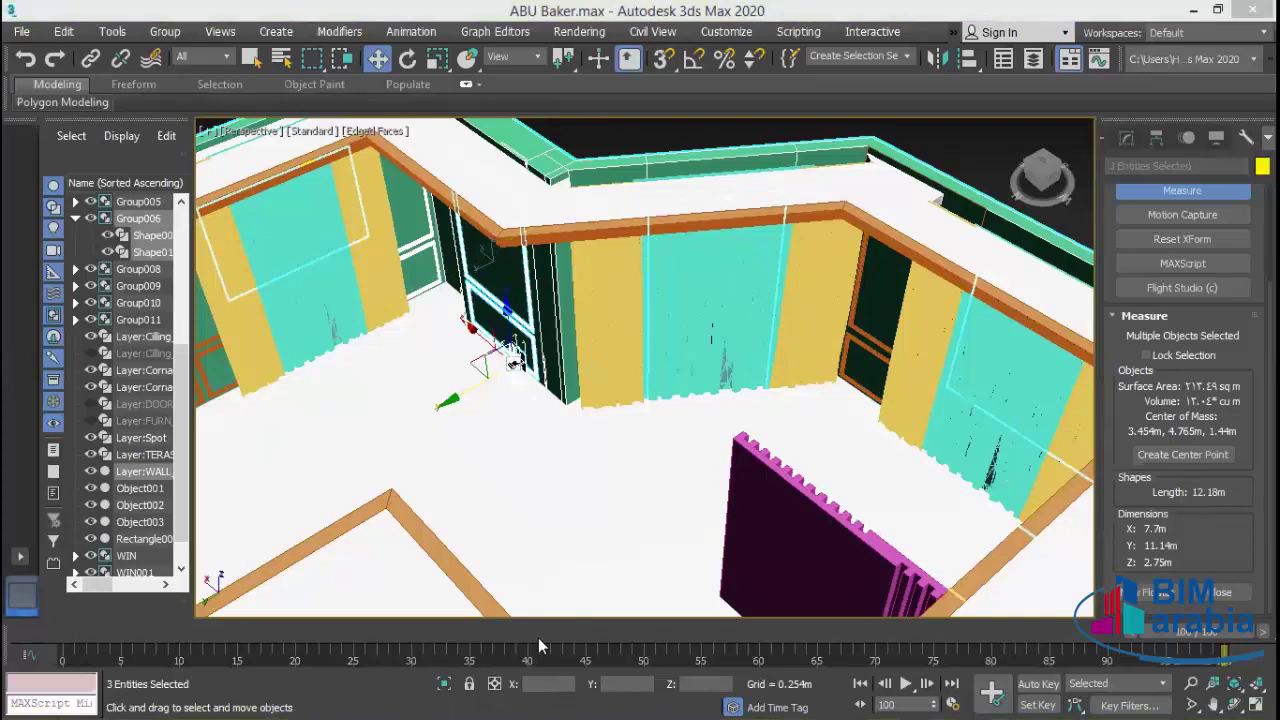
pyautogui.click(444, 684)
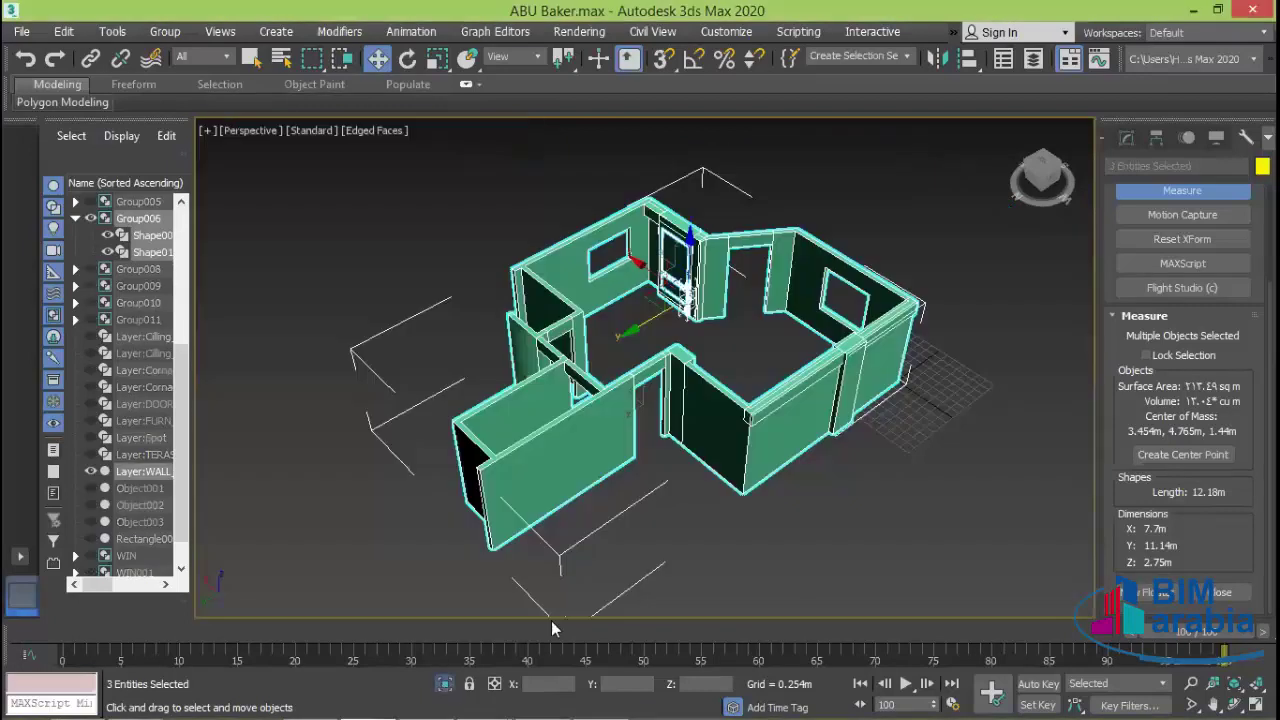
pyautogui.click(855, 555)
pyautogui.scroll(4, 811, 380)
pyautogui.scroll(3, 811, 380)
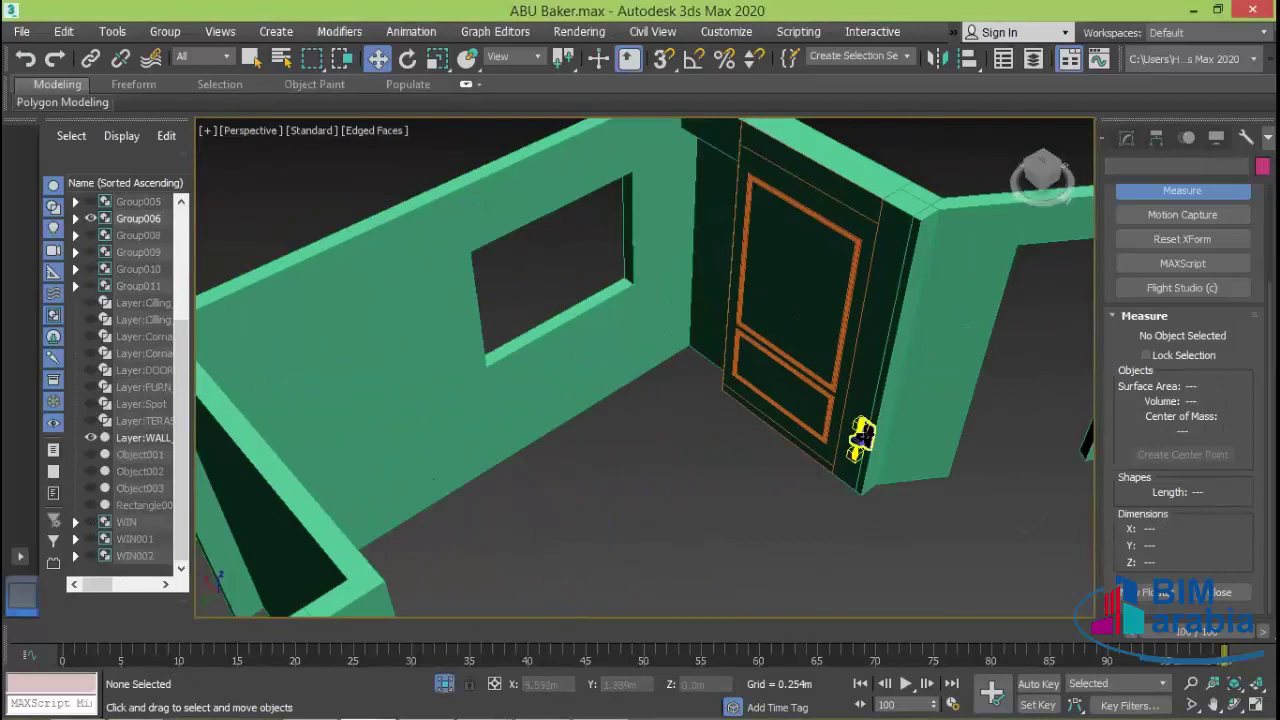
# - Place the Aplik lamp against the door wall
pyautogui.click(860, 437)
pyautogui.moveTo(860, 437); pyautogui.dragTo(697, 350)
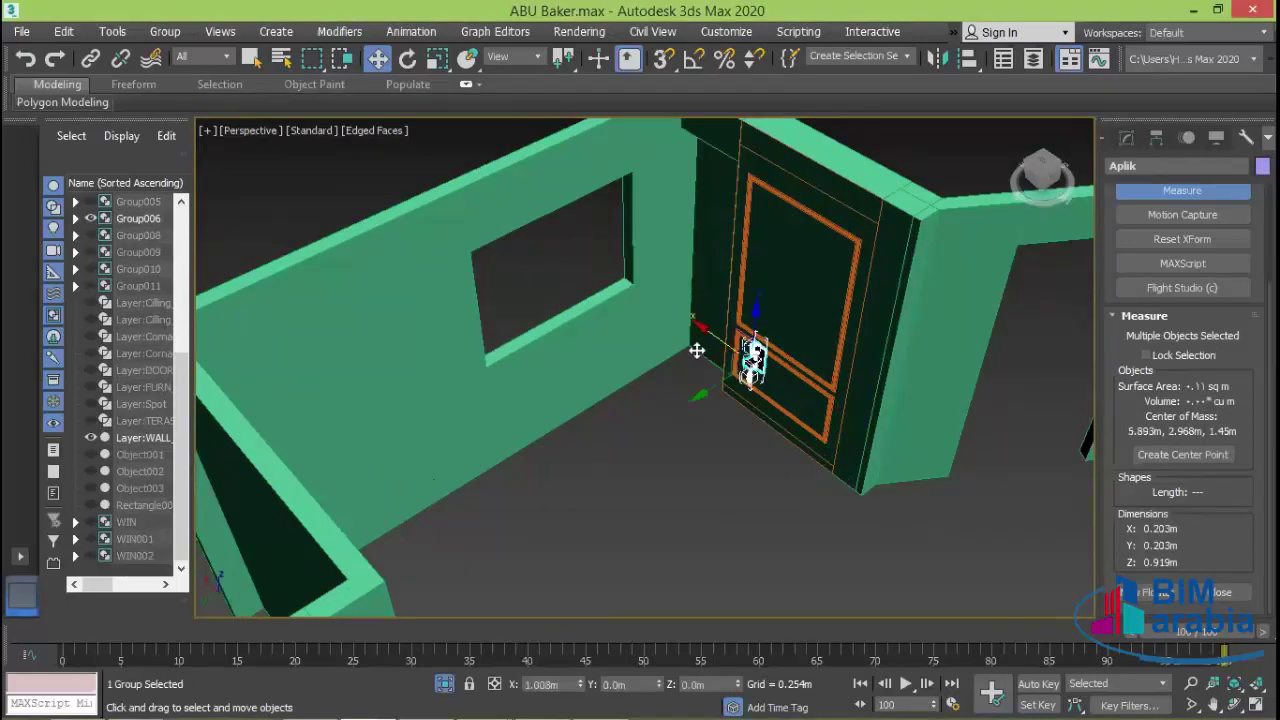
pyautogui.scroll(2, 760, 368)
pyautogui.scroll(2, 763, 370)
pyautogui.scroll(2, 770, 380)
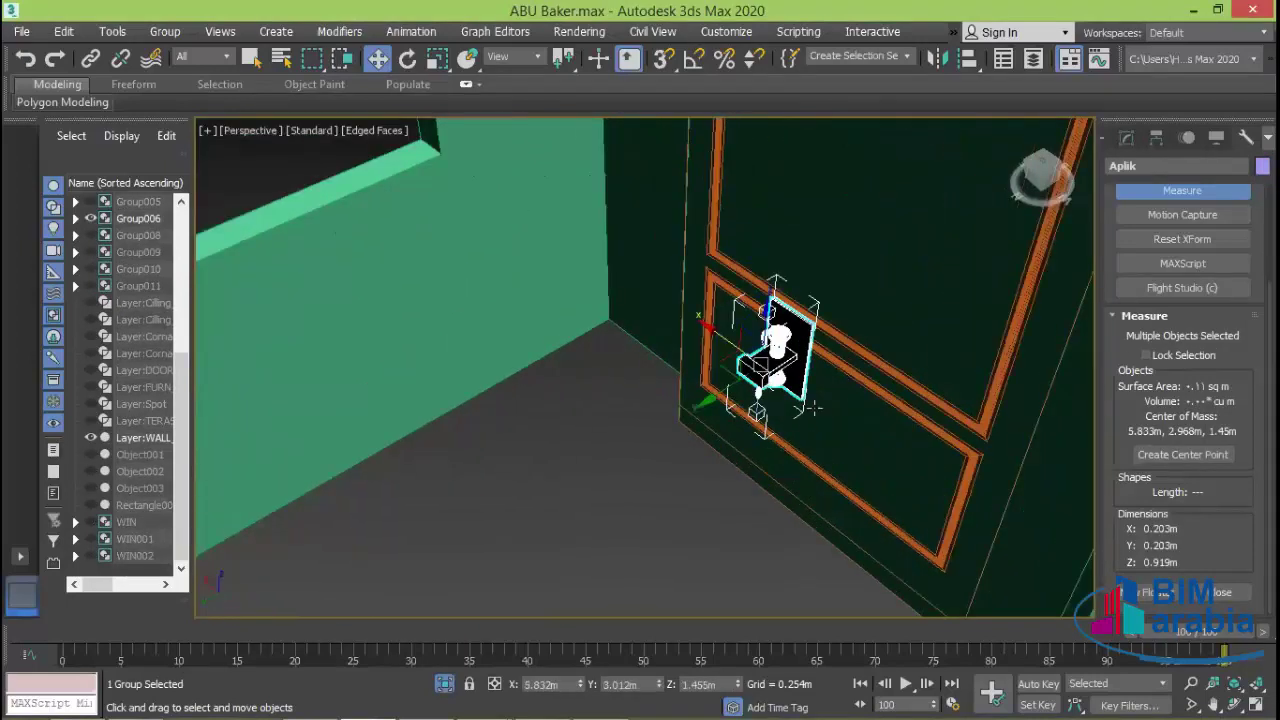
pyautogui.moveTo(812, 407); pyautogui.dragTo(775, 467, button='middle')
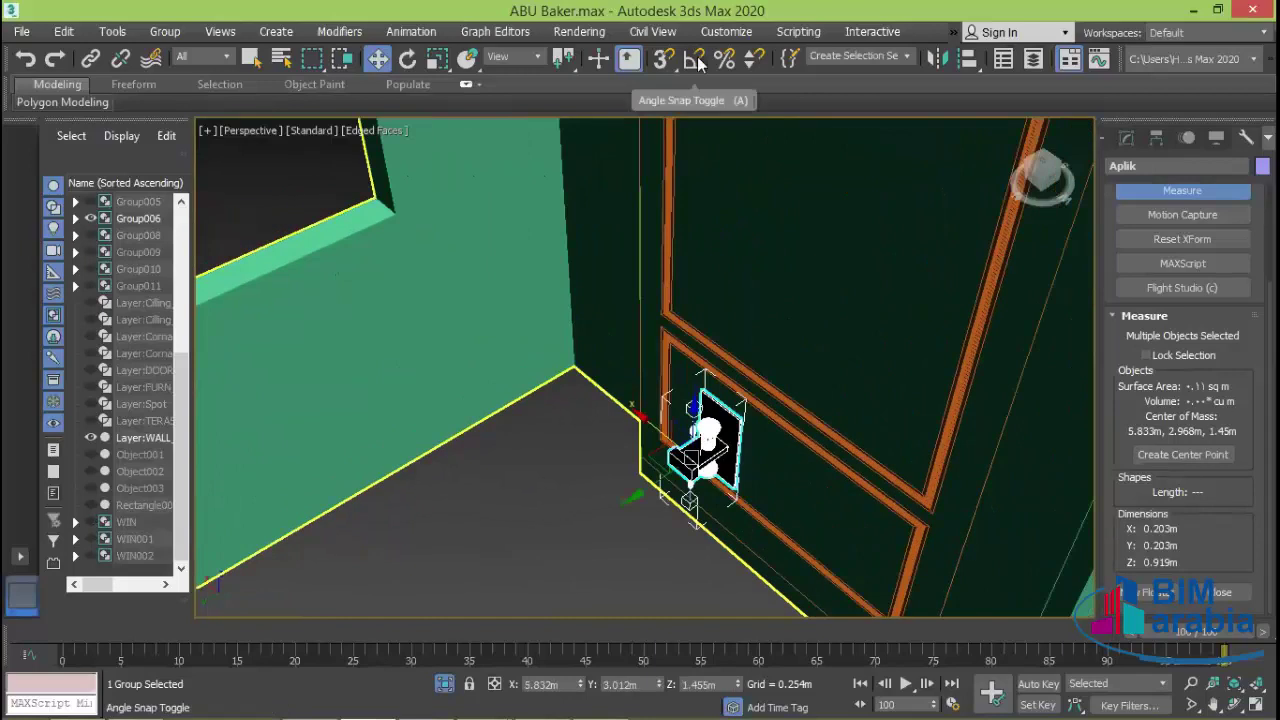
# - Rotate the lamp 45 degrees with angle snap and slide it along the wall
pyautogui.press('e')
pyautogui.press('a')
pyautogui.moveTo(738, 468)
pyautogui.mouseDown()
pyautogui.moveTo(750, 487)
pyautogui.moveTo(712, 488)
pyautogui.mouseUp()
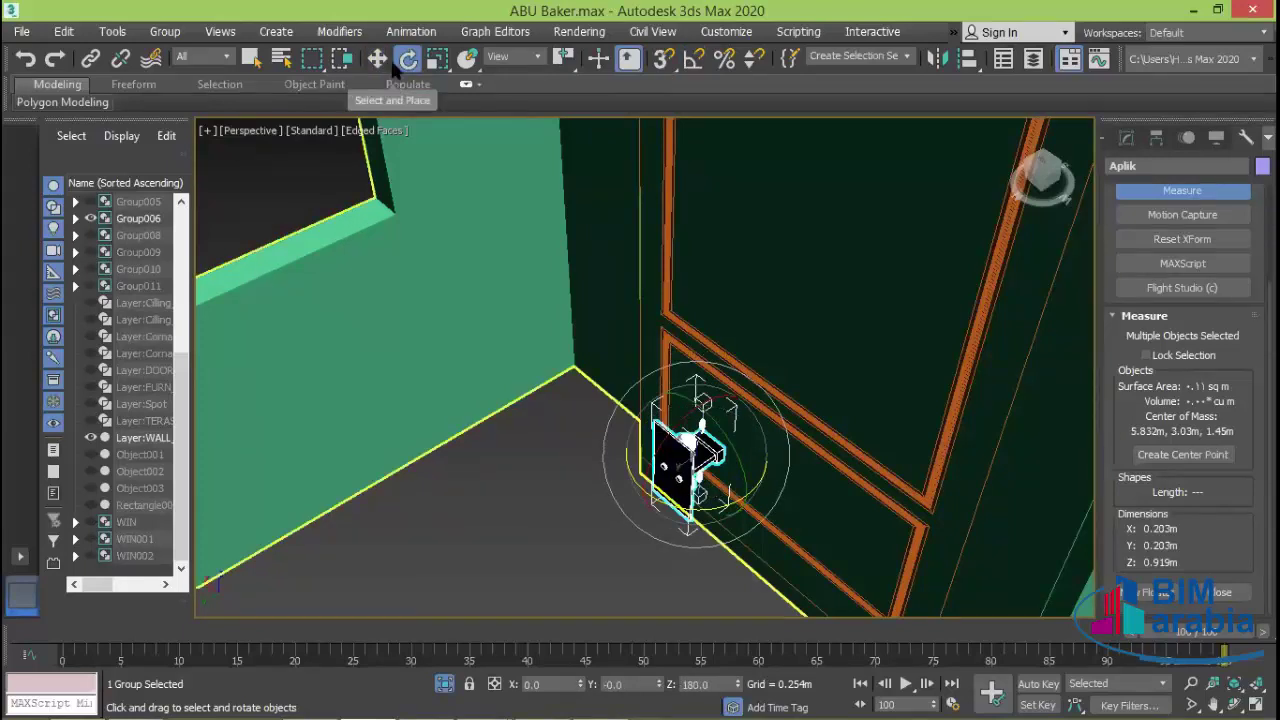
pyautogui.click(377, 58)
pyautogui.moveTo(698, 466); pyautogui.dragTo(830, 381)
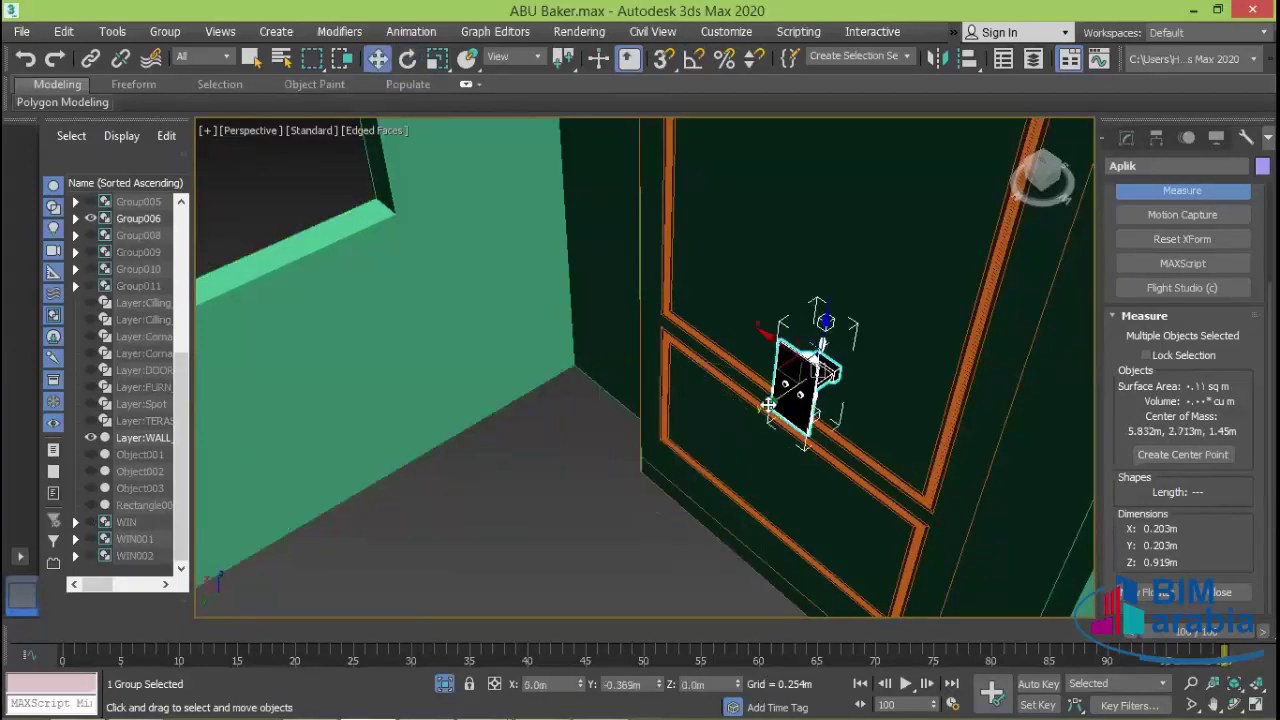
# - In the Top view, move the Aplik lamp group flush against the wall line
pyautogui.hotkey('alt', 'w')
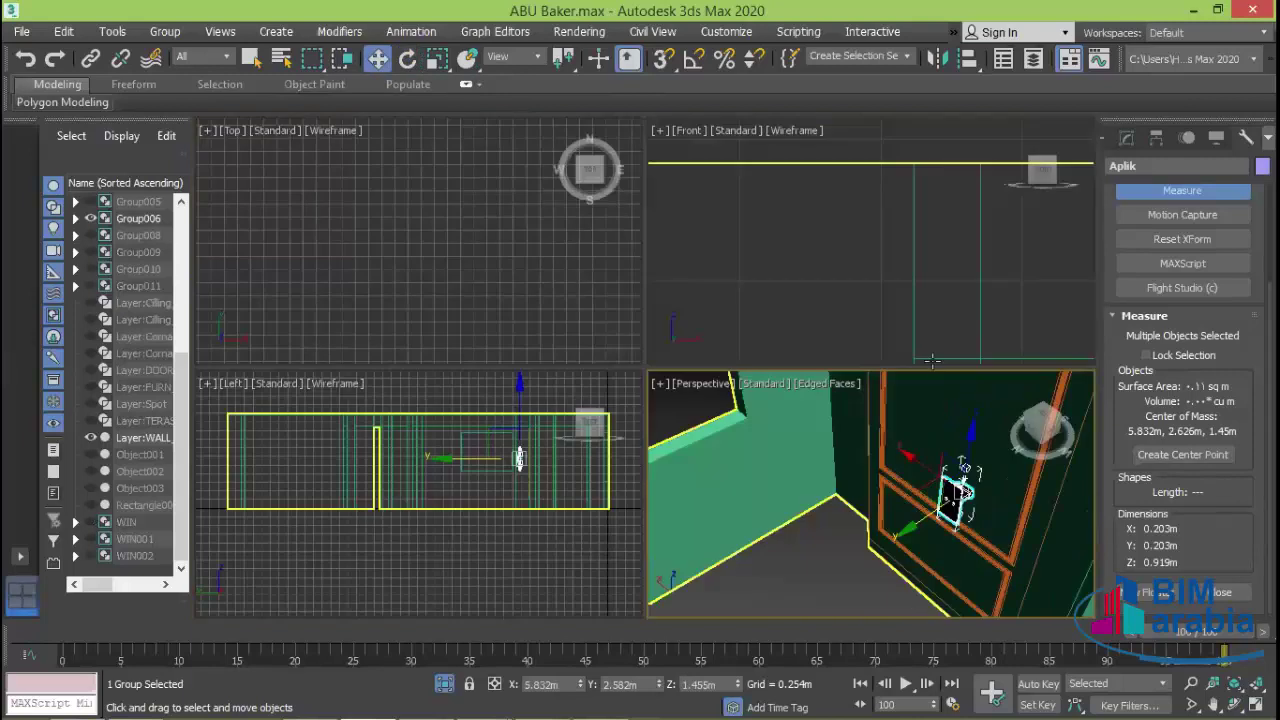
pyautogui.click(514, 300)
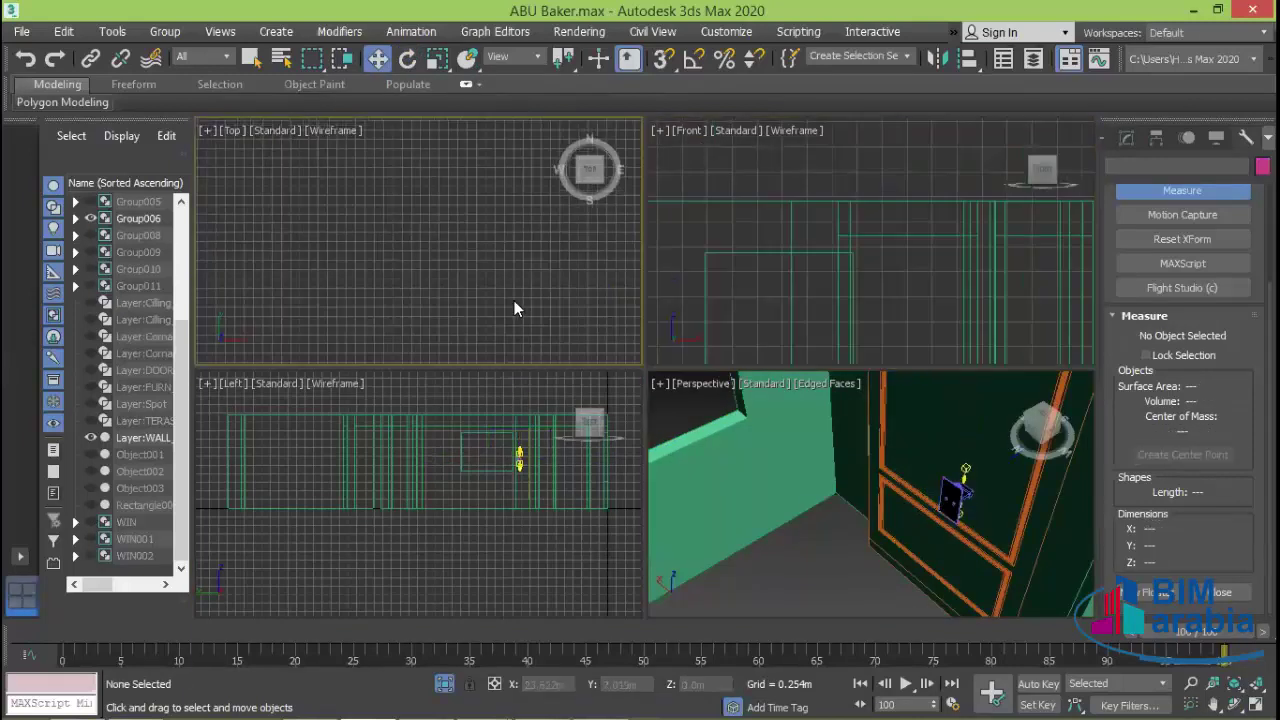
pyautogui.moveTo(514, 300)
pyautogui.mouseDown(button='middle')
pyautogui.moveTo(388, 295)
pyautogui.moveTo(495, 173)
pyautogui.moveTo(355, 325)
pyautogui.moveTo(418, 214)
pyautogui.mouseUp(button='middle')
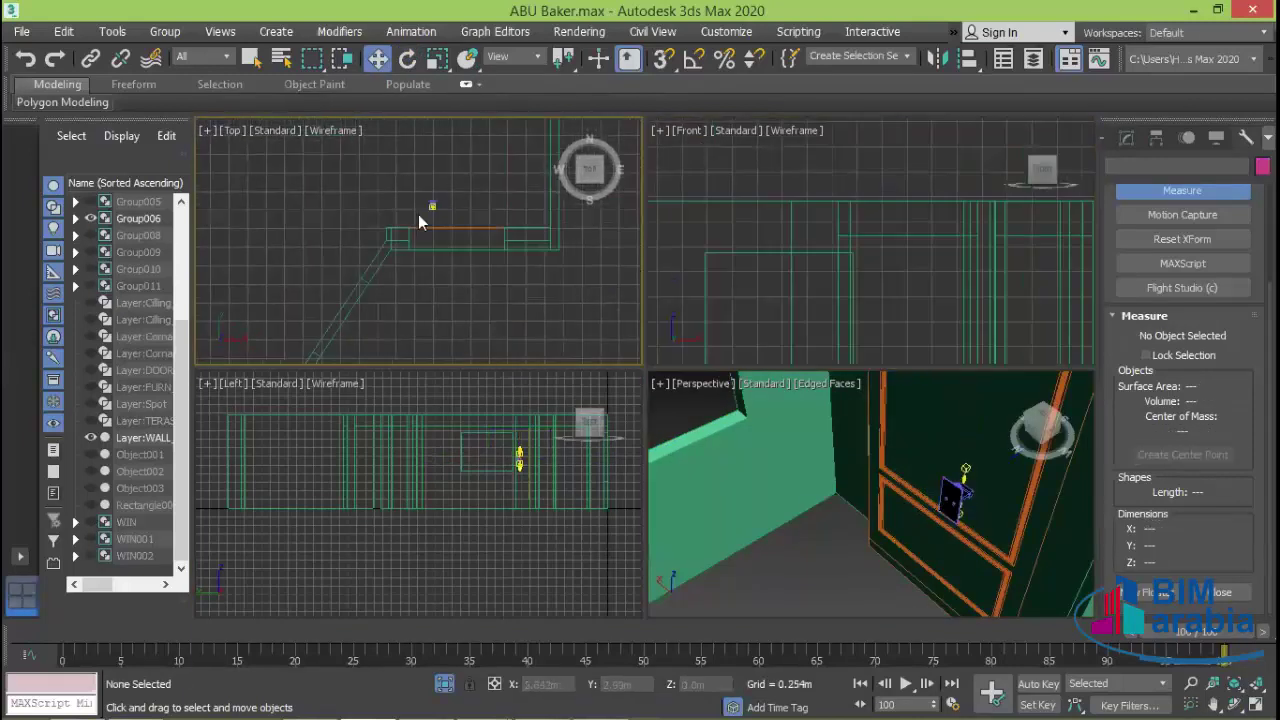
pyautogui.click(438, 217)
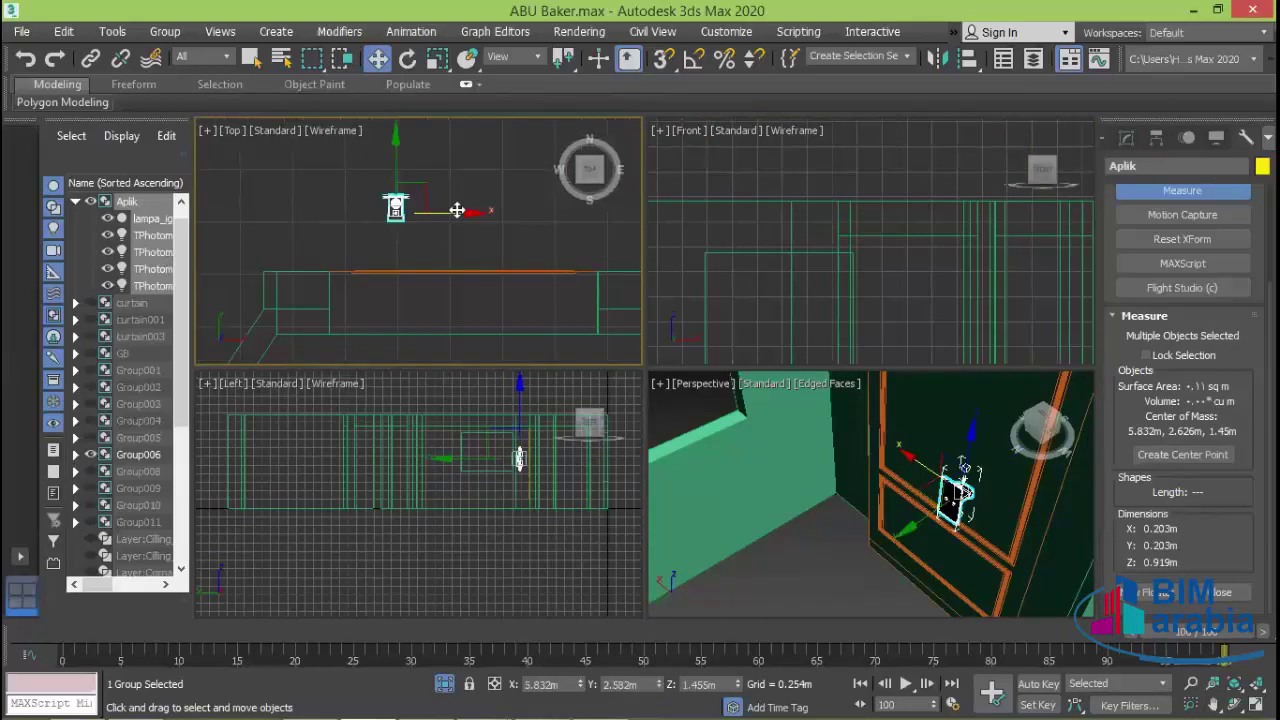
pyautogui.moveTo(456, 210)
pyautogui.mouseDown()
pyautogui.moveTo(520, 238)
pyautogui.moveTo(465, 280)
pyautogui.mouseUp()
pyautogui.scroll(3, 465, 280)
pyautogui.scroll(2, 476, 295)
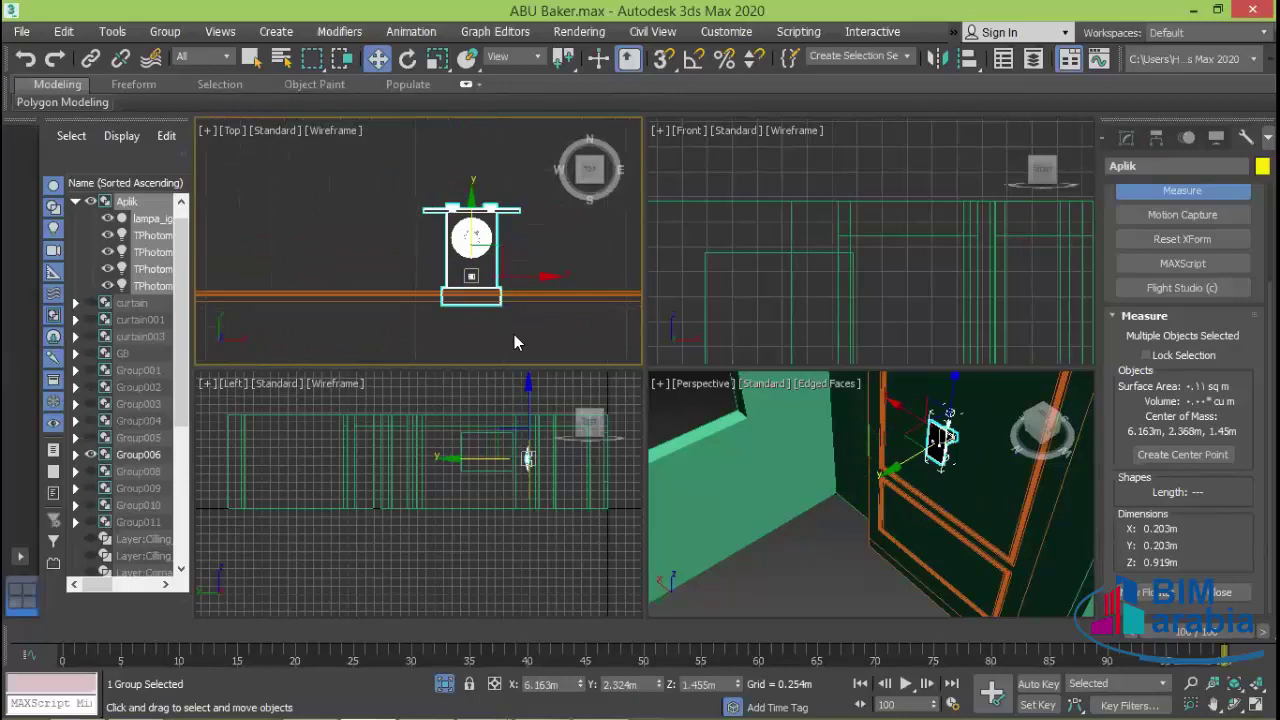
pyautogui.scroll(2, 514, 343)
pyautogui.moveTo(455, 204); pyautogui.dragTo(463, 170)
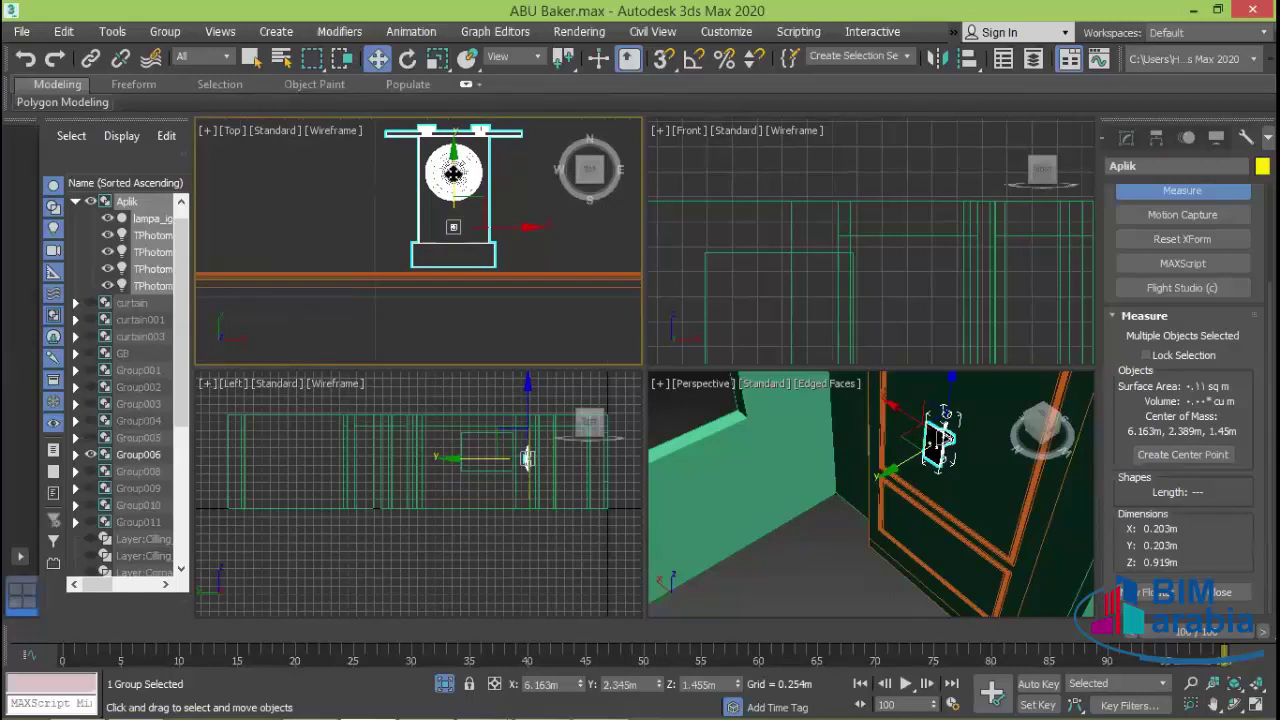
pyautogui.moveTo(453, 168); pyautogui.dragTo(453, 188)
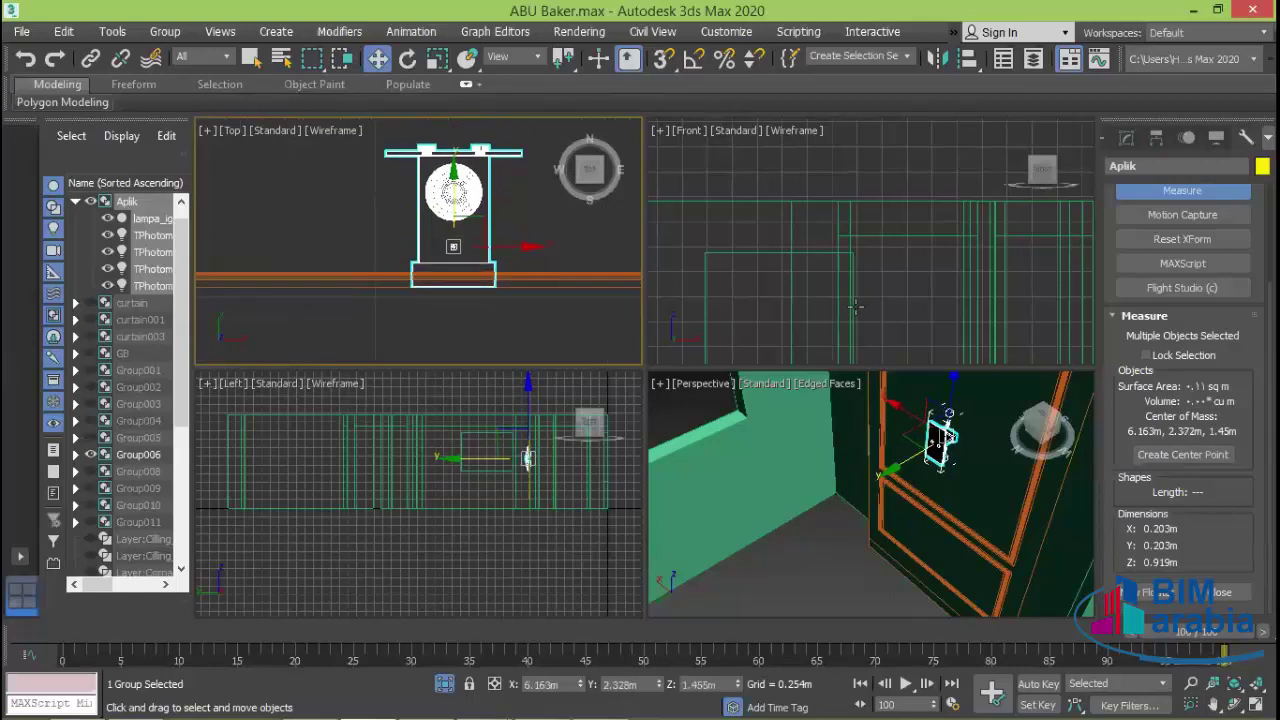
# - In the Front view, raise the Aplik lamp along Z to about 1.754 m
pyautogui.click(935, 247)
pyautogui.scroll(2, 900, 306)
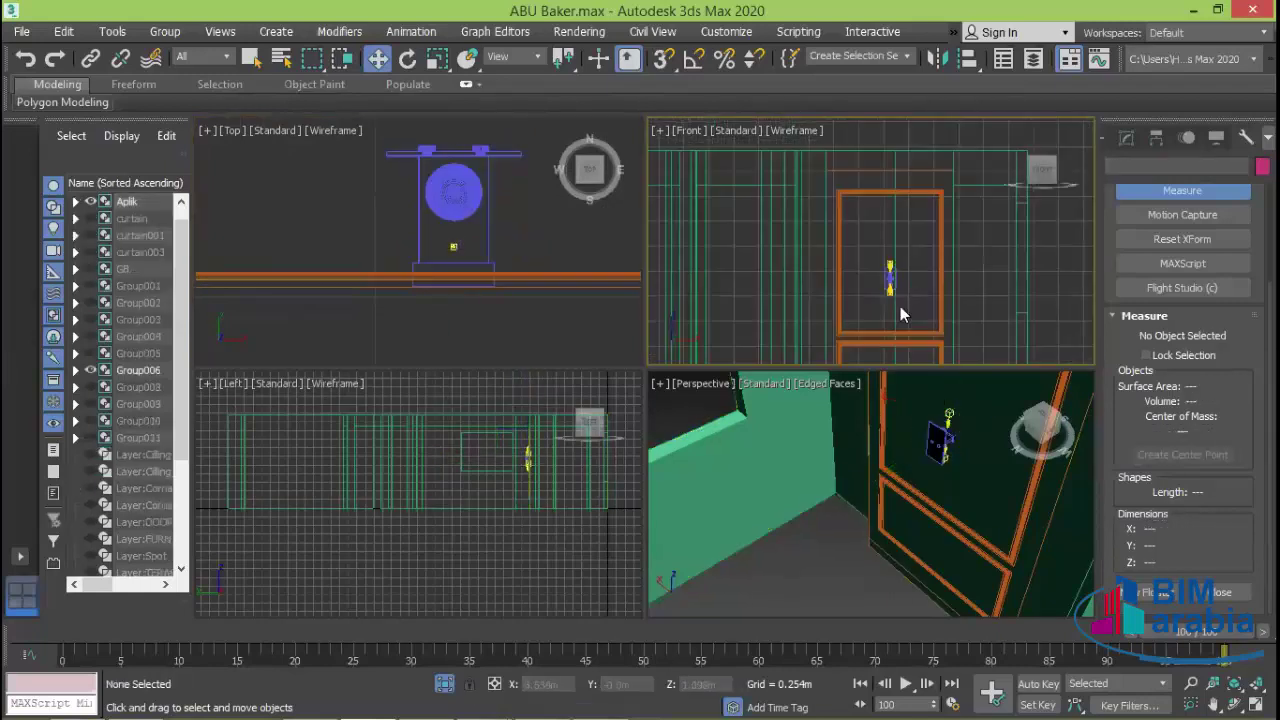
pyautogui.scroll(1, 898, 290)
pyautogui.click(885, 266)
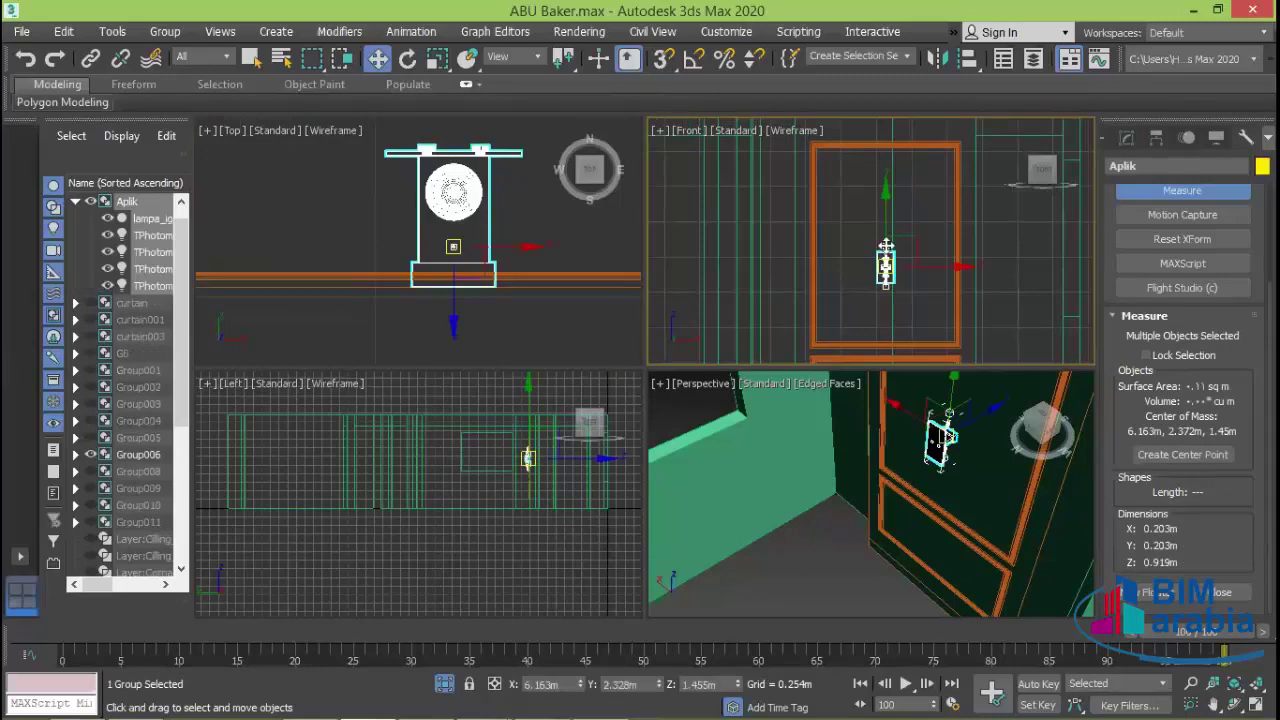
pyautogui.moveTo(885, 247); pyautogui.dragTo(887, 202)
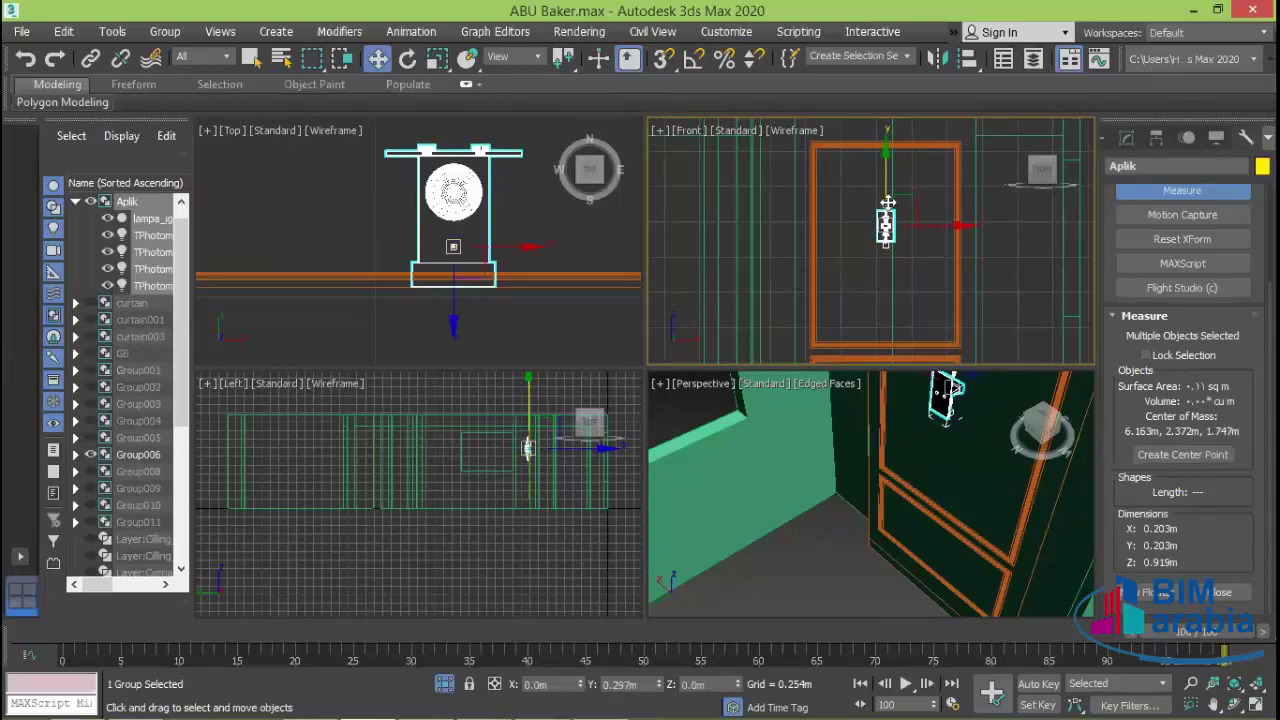
pyautogui.click(990, 252)
pyautogui.scroll(-2, 990, 252)
pyautogui.scroll(-2, 991, 277)
pyautogui.scroll(-1, 991, 277)
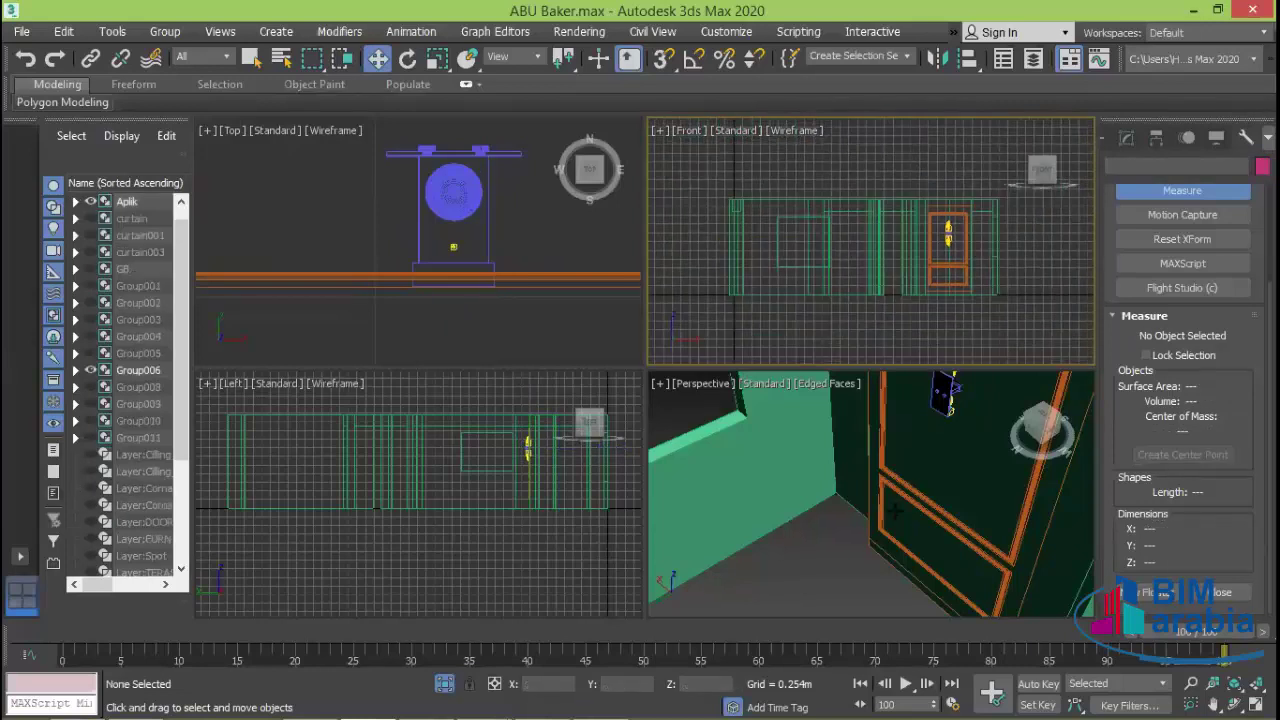
# - Face the door, then nudge the Aplik group slightly along X to centre it near 6.179, 2.372 m
pyautogui.click(857, 543)
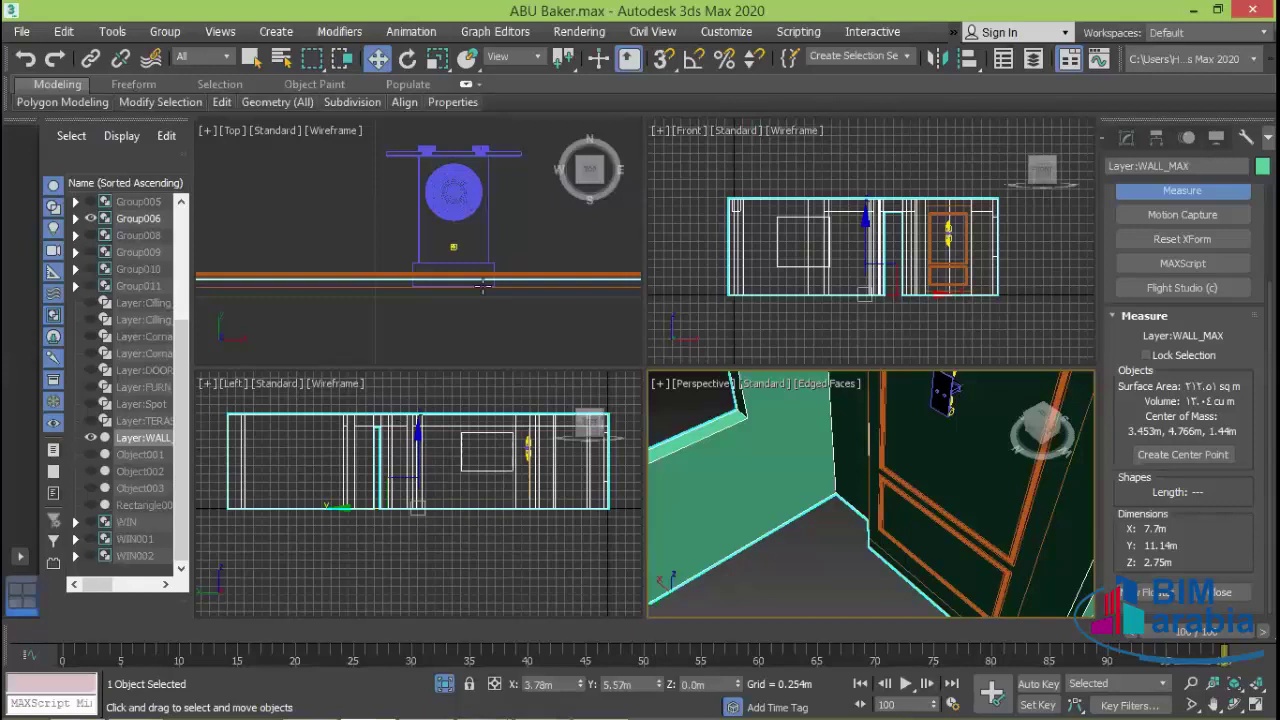
pyautogui.click(515, 234)
pyautogui.scroll(-2, 515, 234)
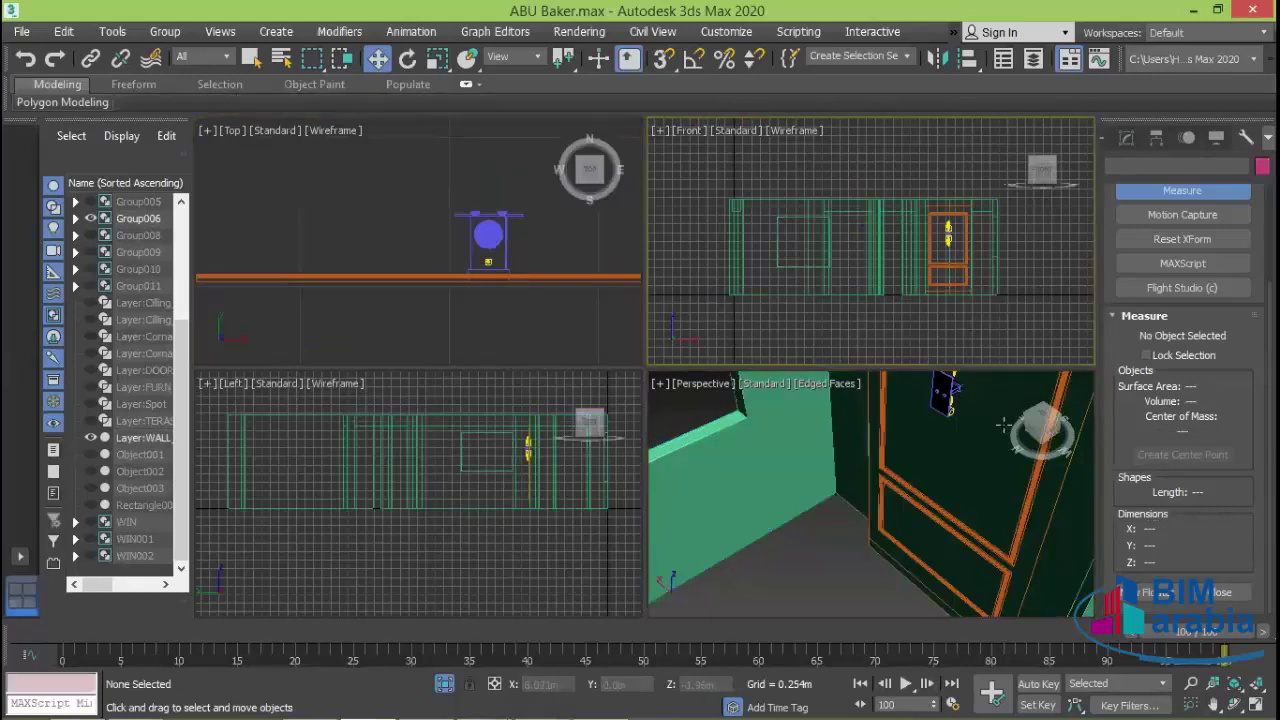
pyautogui.keyDown('alt'); pyautogui.moveTo(1002, 425); pyautogui.dragTo(942, 468, button='middle'); pyautogui.keyUp('alt')
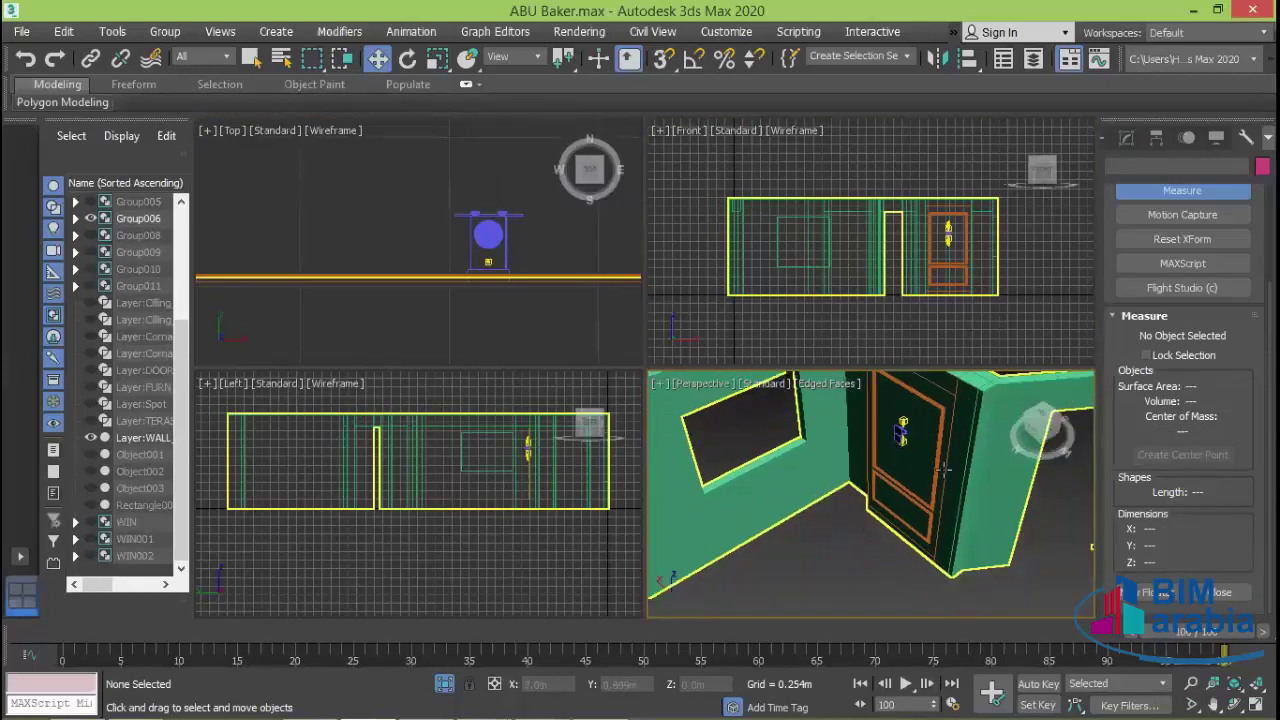
pyautogui.keyDown('alt'); pyautogui.moveTo(942, 468); pyautogui.dragTo(945, 430, button='middle'); pyautogui.keyUp('alt')
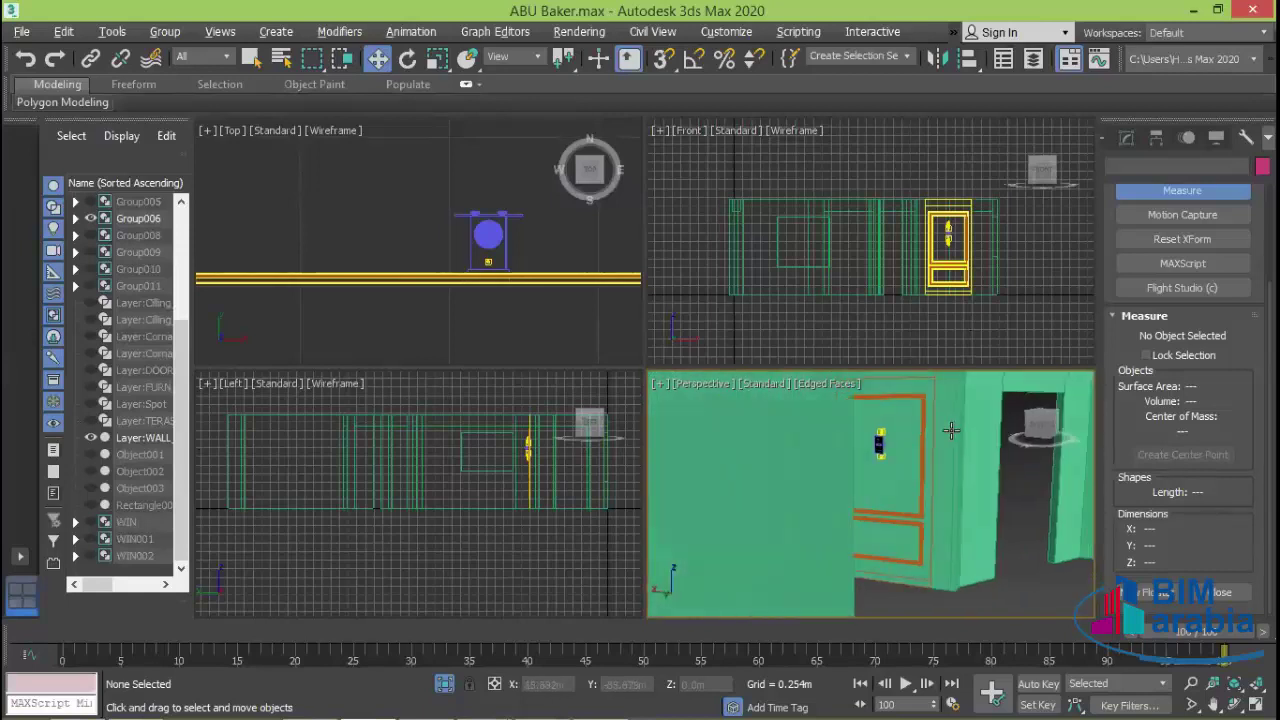
pyautogui.moveTo(437, 289)
pyautogui.keyDown('alt'); pyautogui.mouseDown(button='middle')
pyautogui.moveTo(465, 318)
pyautogui.moveTo(478, 302)
pyautogui.moveTo(449, 294)
pyautogui.moveTo(462, 325)
pyautogui.mouseUp(button='middle'); pyautogui.keyUp('alt')
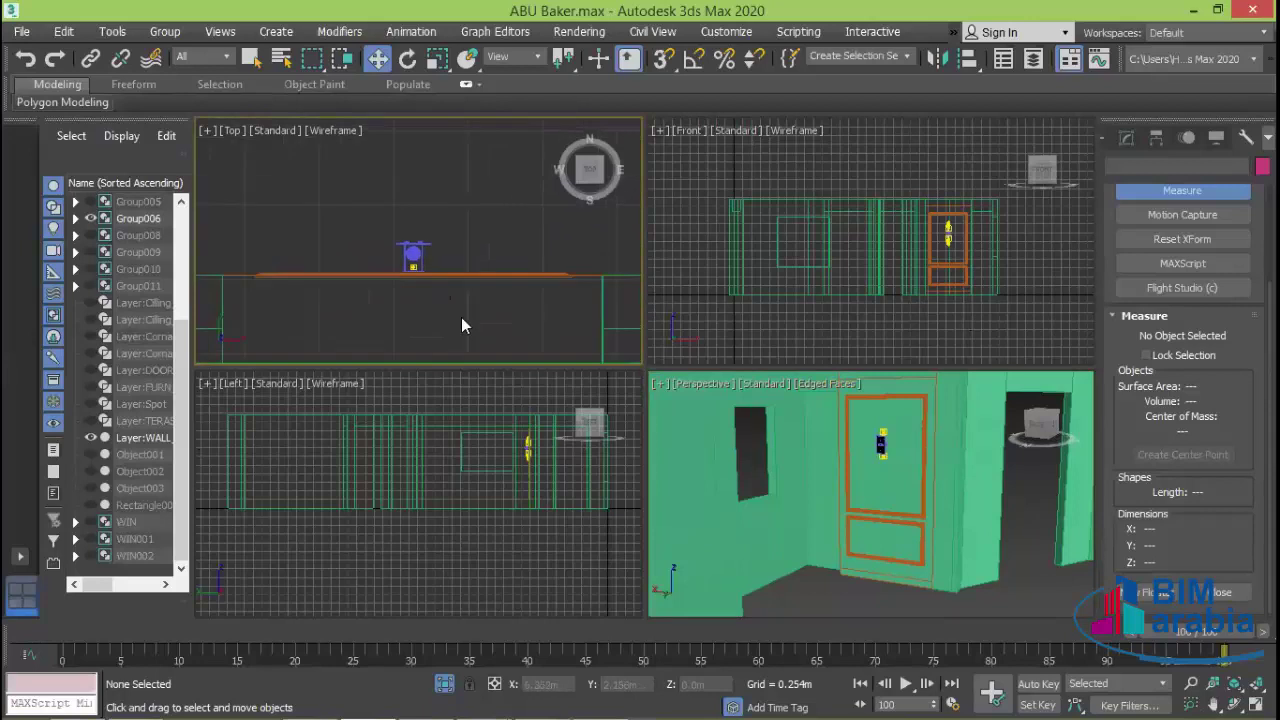
pyautogui.click(414, 257)
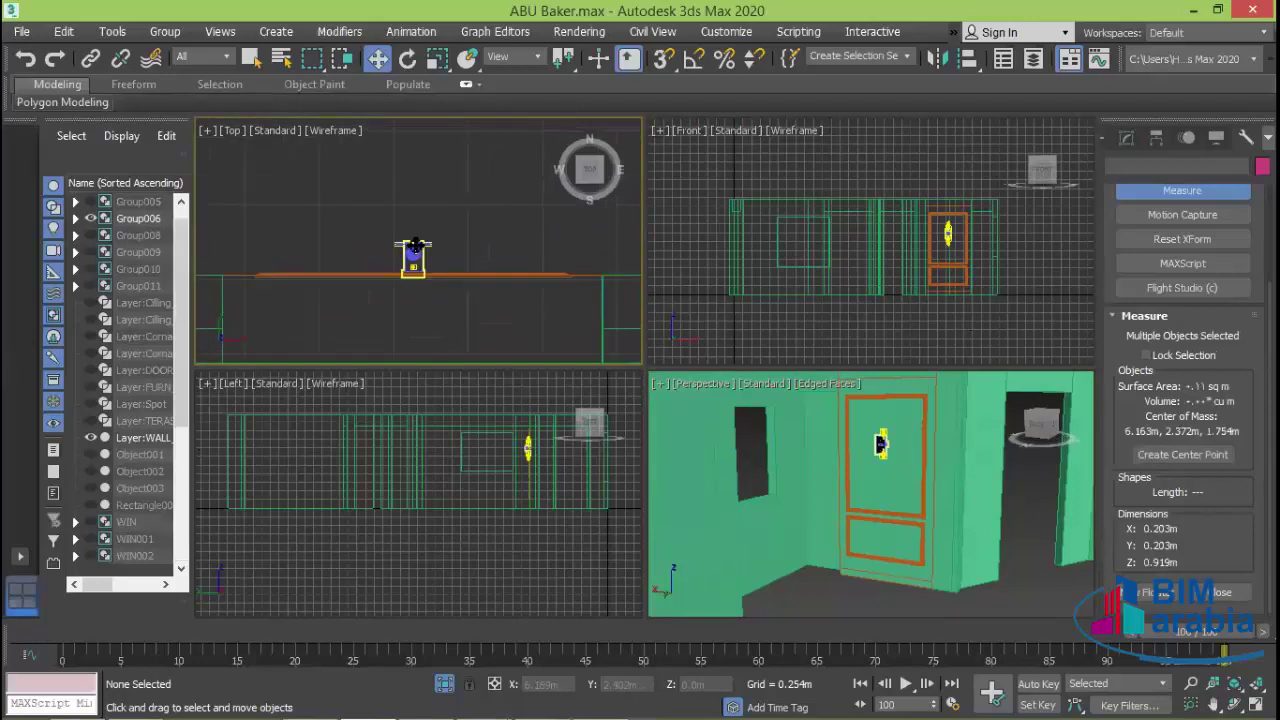
pyautogui.moveTo(462, 264); pyautogui.dragTo(464, 264)
pyautogui.click(459, 292)
pyautogui.scroll(-4, 465, 305)
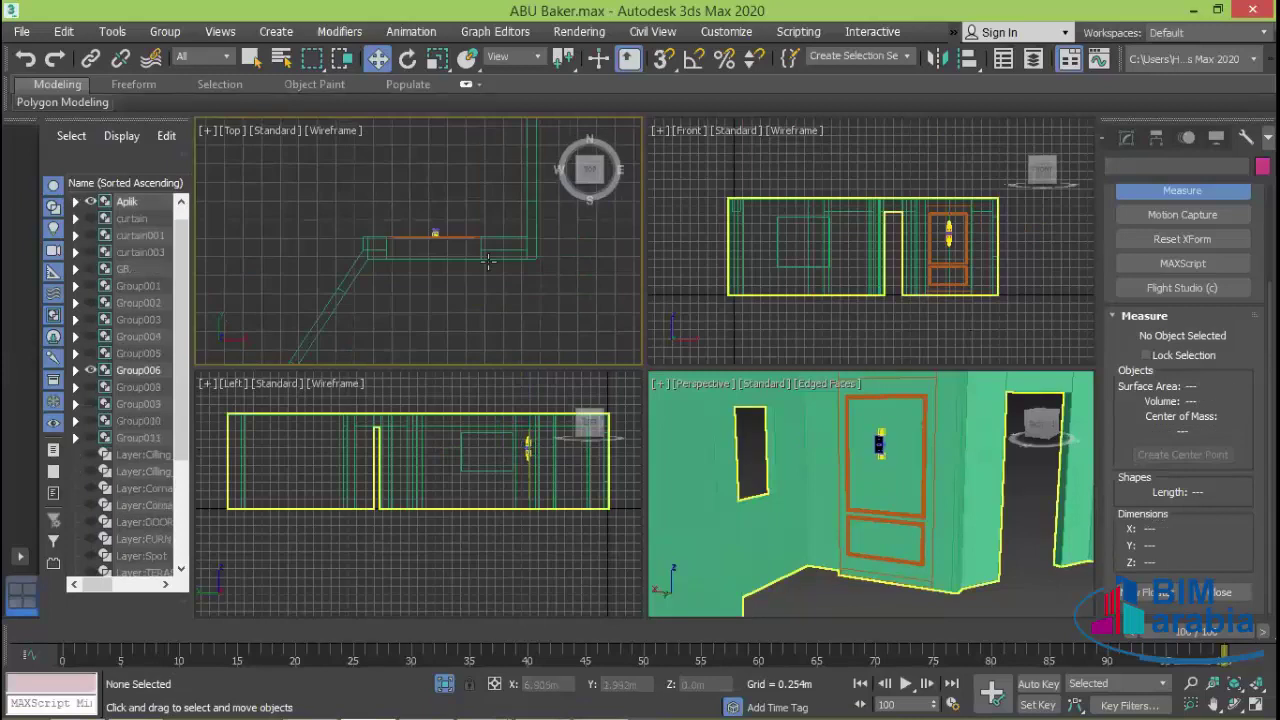
# - Unhide all objects, then hide the GB group with Hide Selection
pyautogui.click(441, 688)
pyautogui.scroll(3, 340, 277)
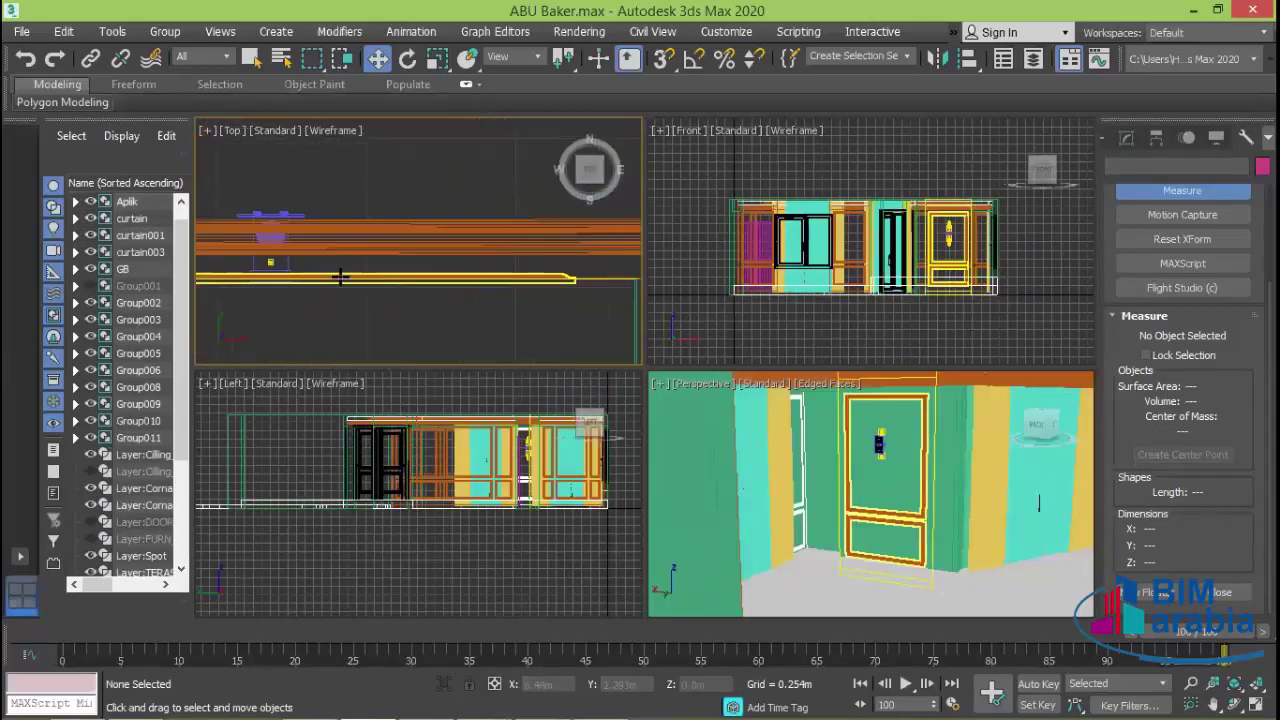
pyautogui.click(286, 262)
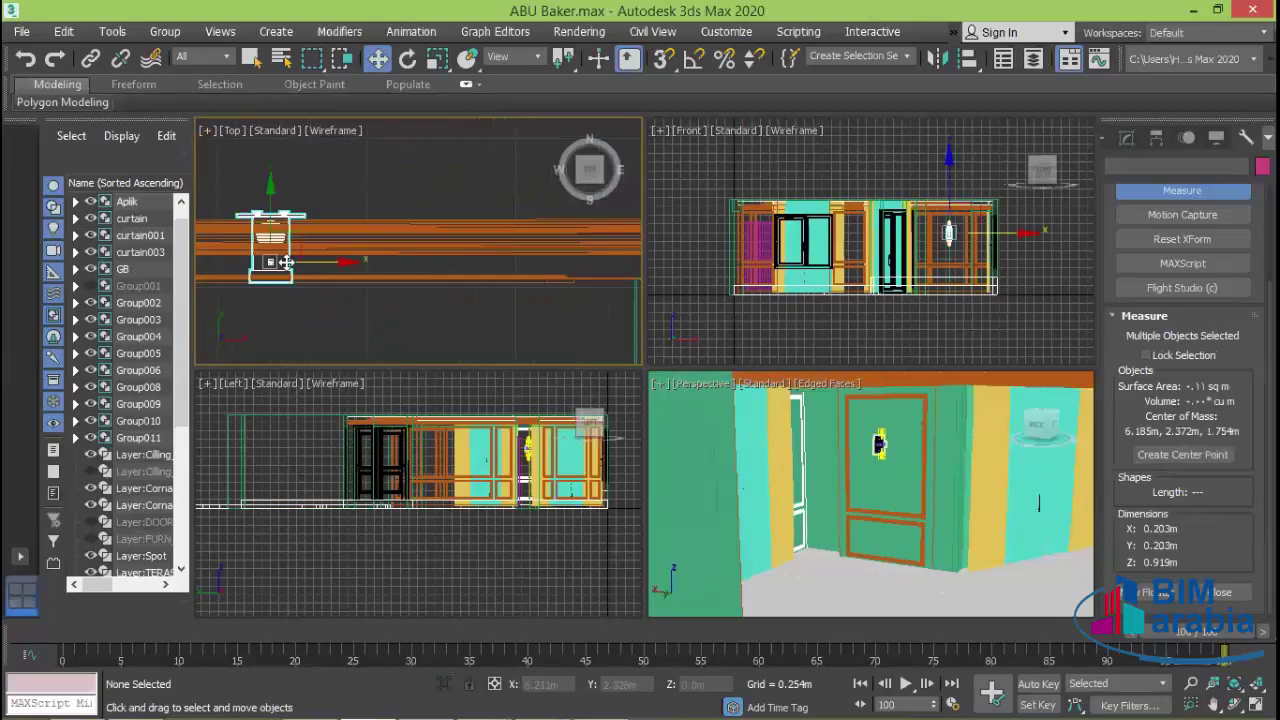
pyautogui.click(351, 278)
pyautogui.scroll(3, 351, 278)
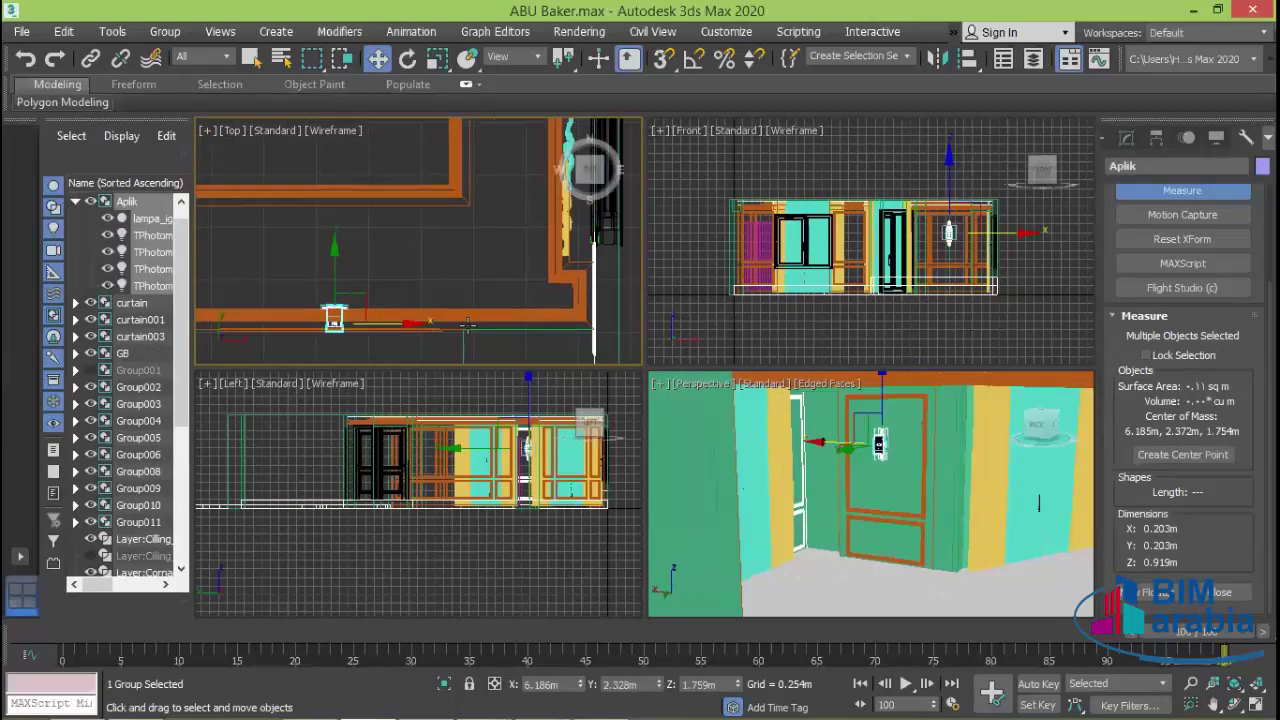
pyautogui.scroll(-3, 540, 310)
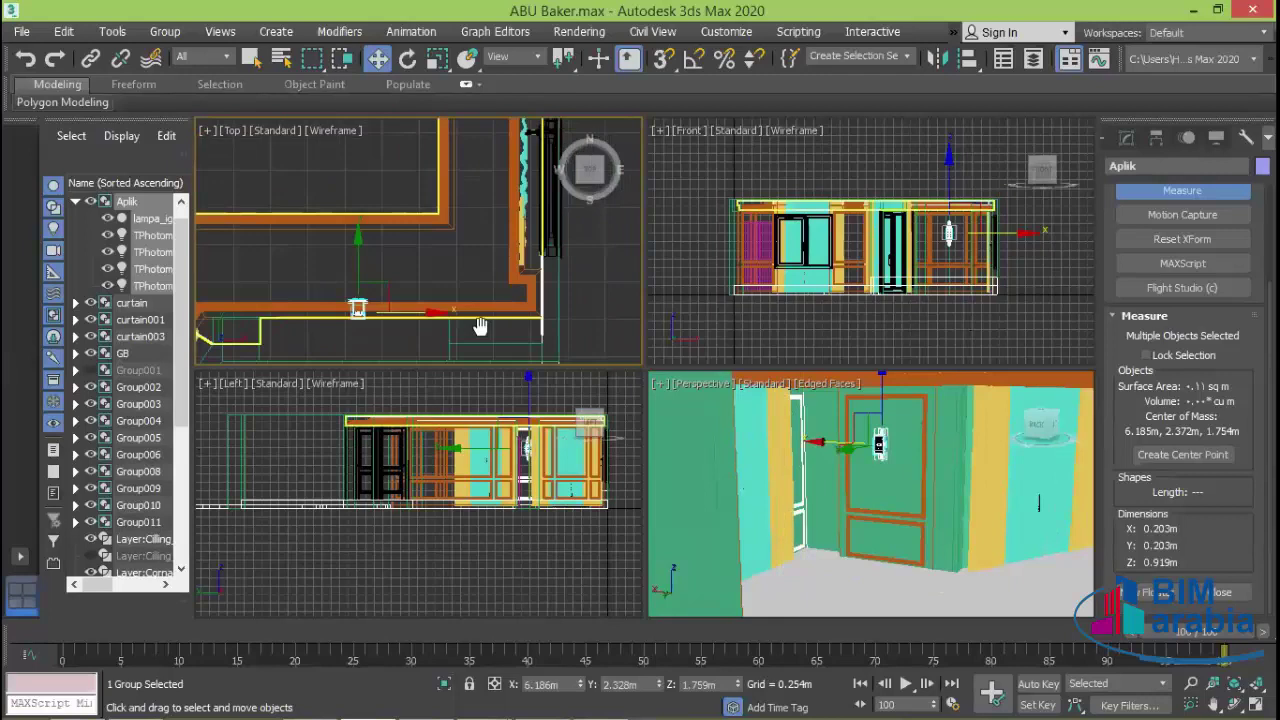
pyautogui.click(495, 288)
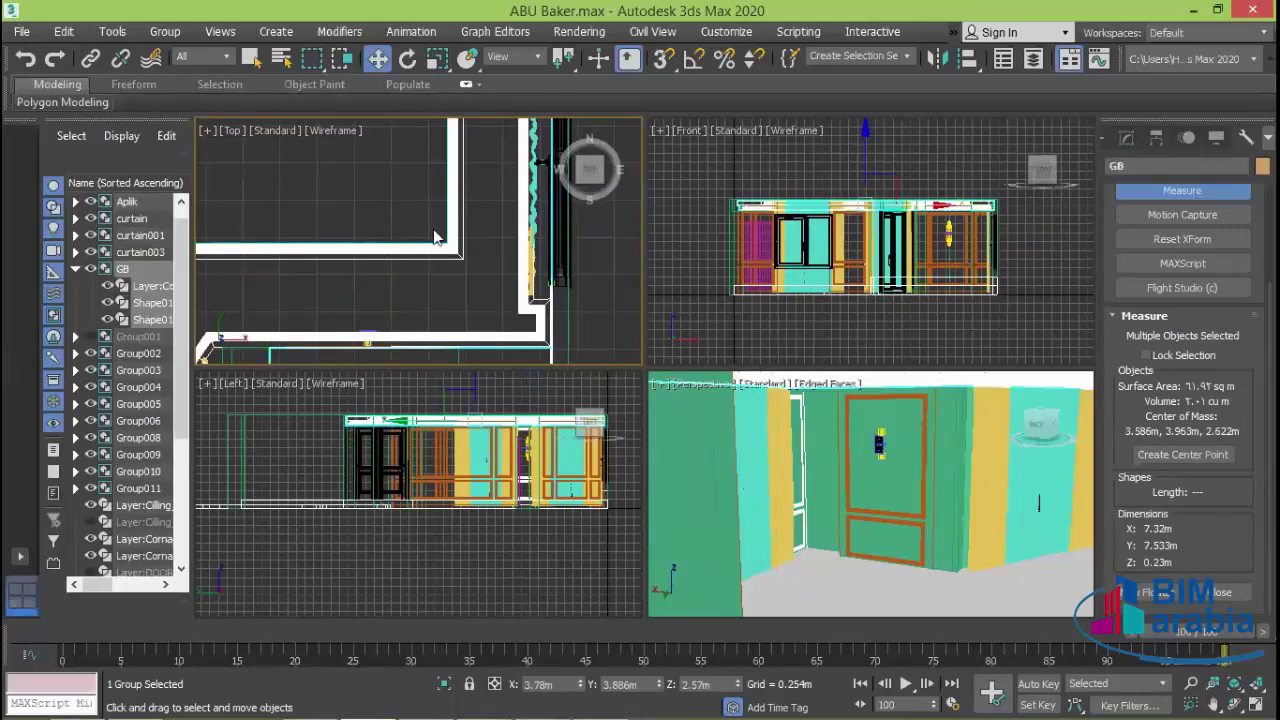
pyautogui.rightClick(434, 237)
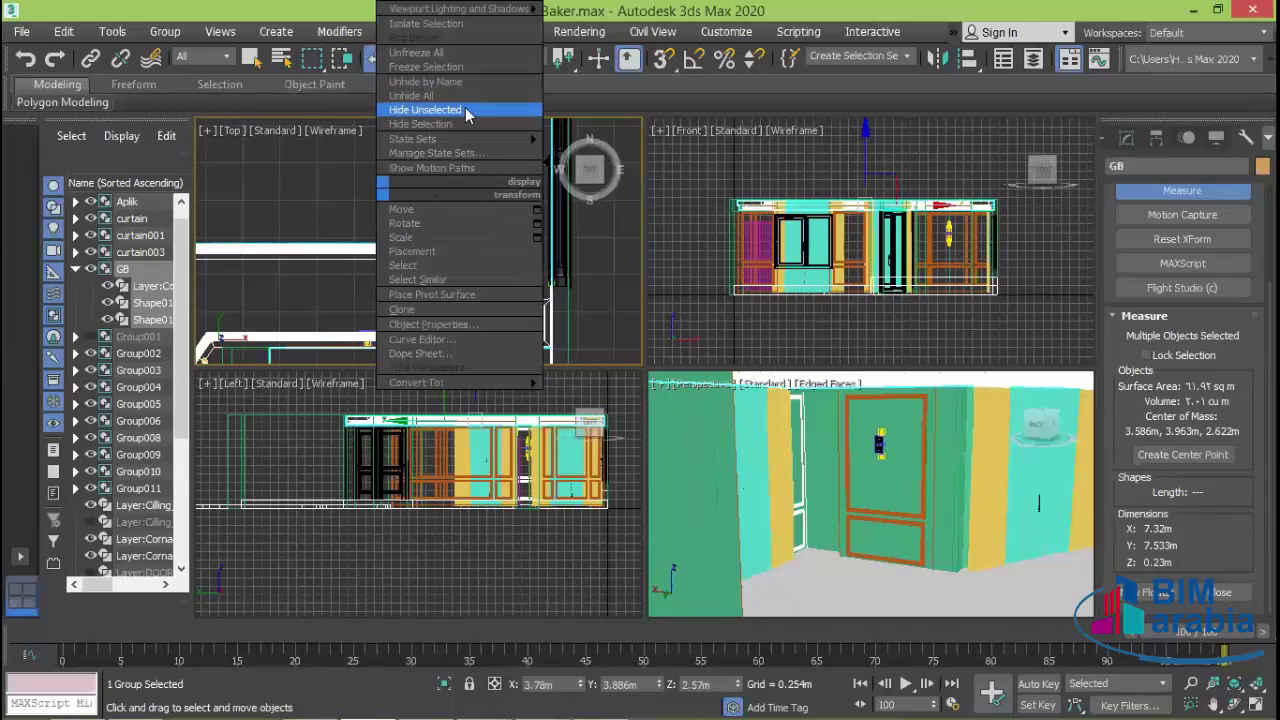
pyautogui.click(465, 123)
# - Hide the curtain001 group
pyautogui.moveTo(420, 332); pyautogui.dragTo(372, 349, button='middle')
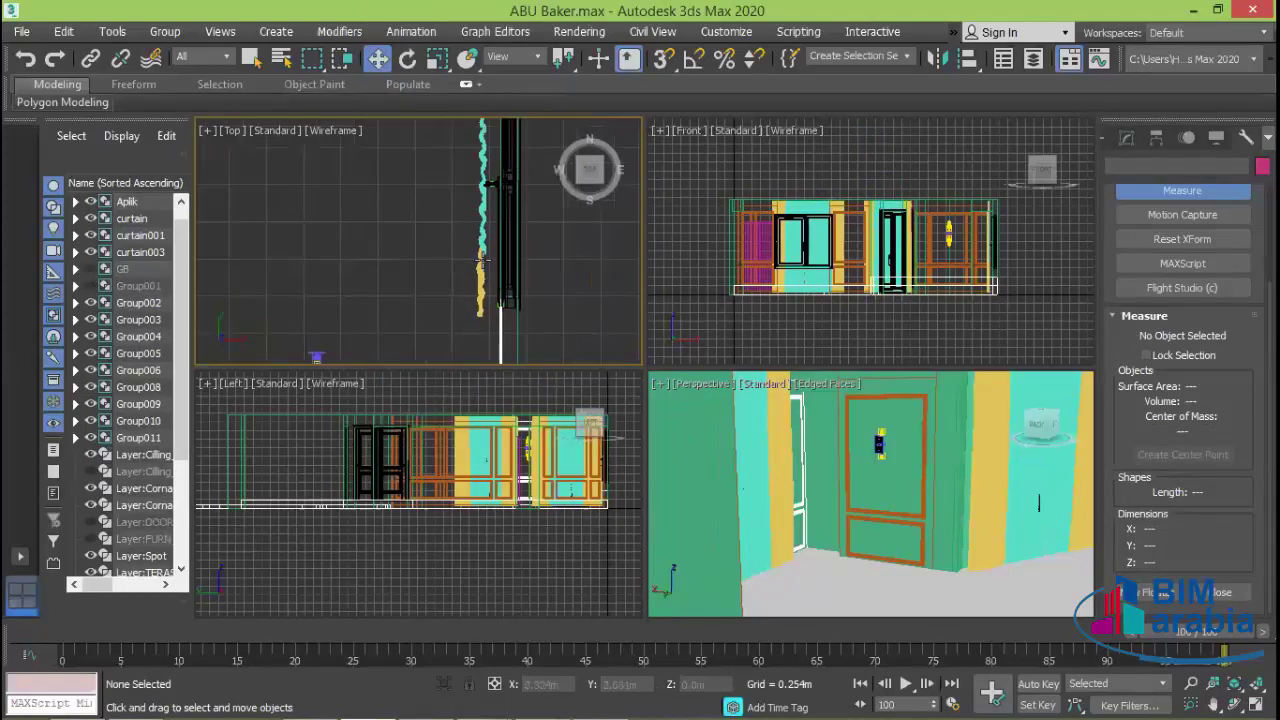
pyautogui.click(480, 250)
pyautogui.rightClick(442, 244)
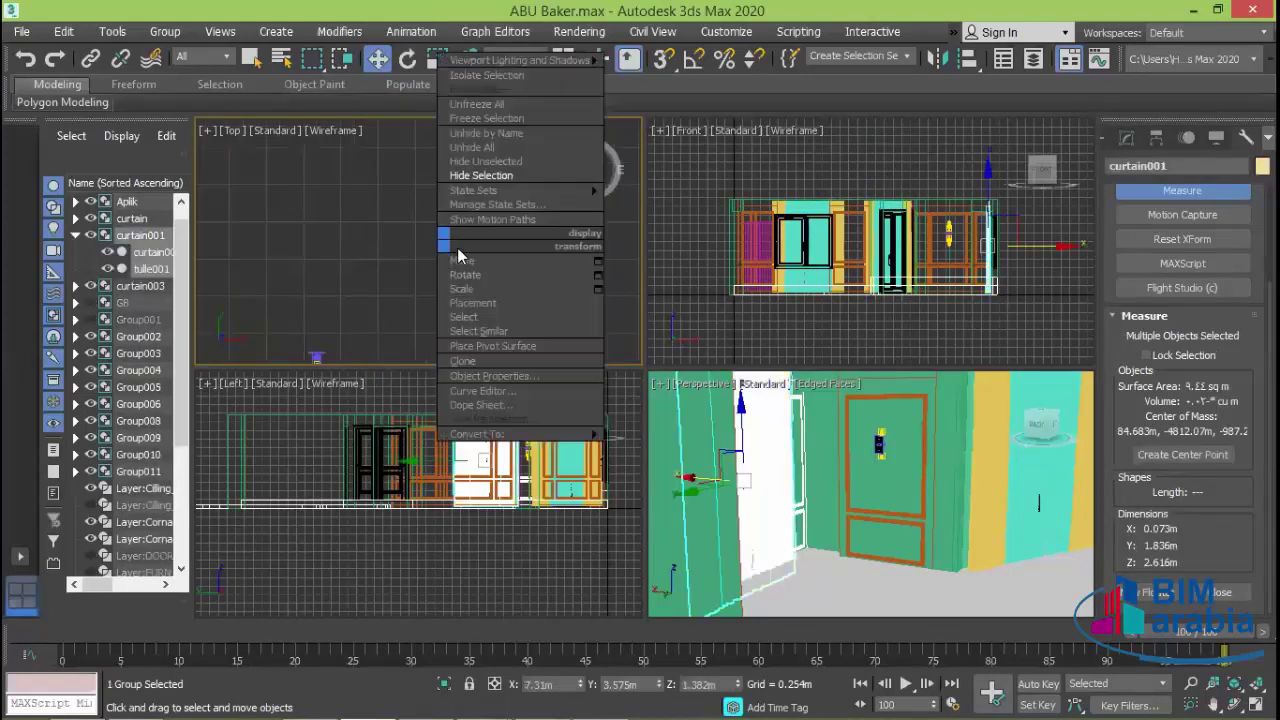
pyautogui.click(480, 175)
# - Hide the curtain003 group together with the horizontal curtain
pyautogui.scroll(-3, 468, 288)
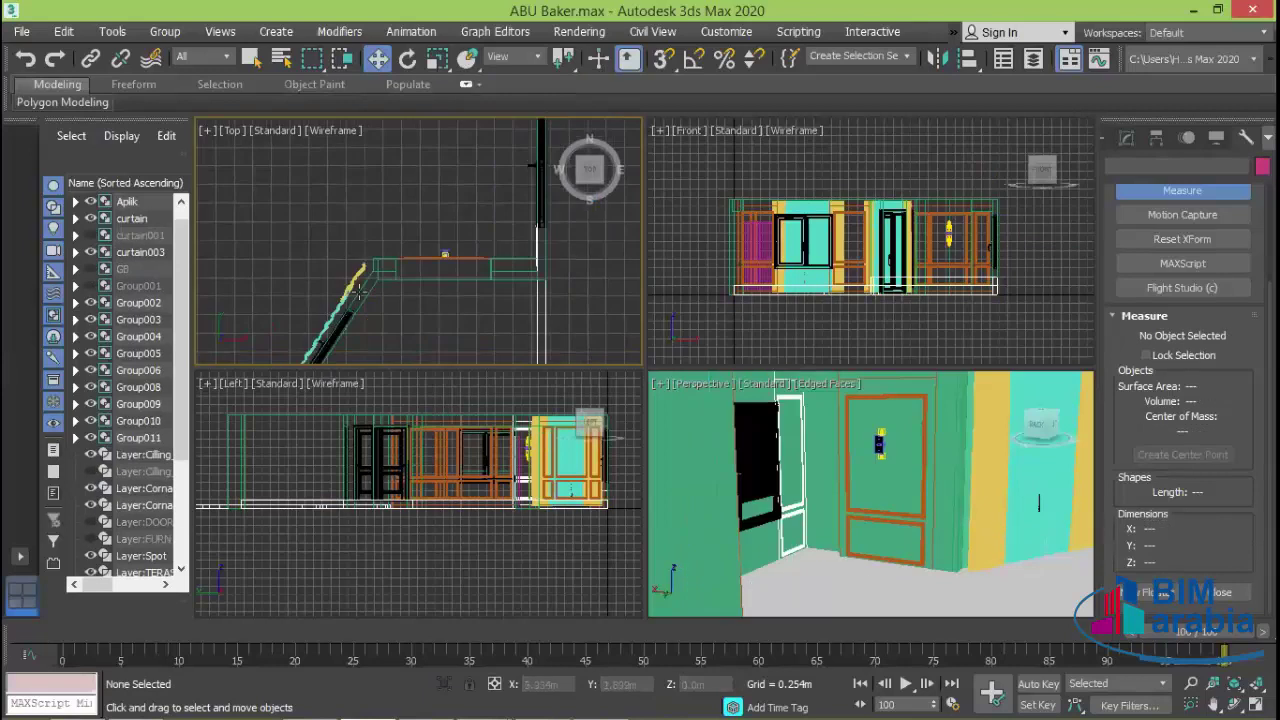
pyautogui.click(358, 295)
pyautogui.scroll(3, 360, 300)
pyautogui.scroll(2, 400, 300)
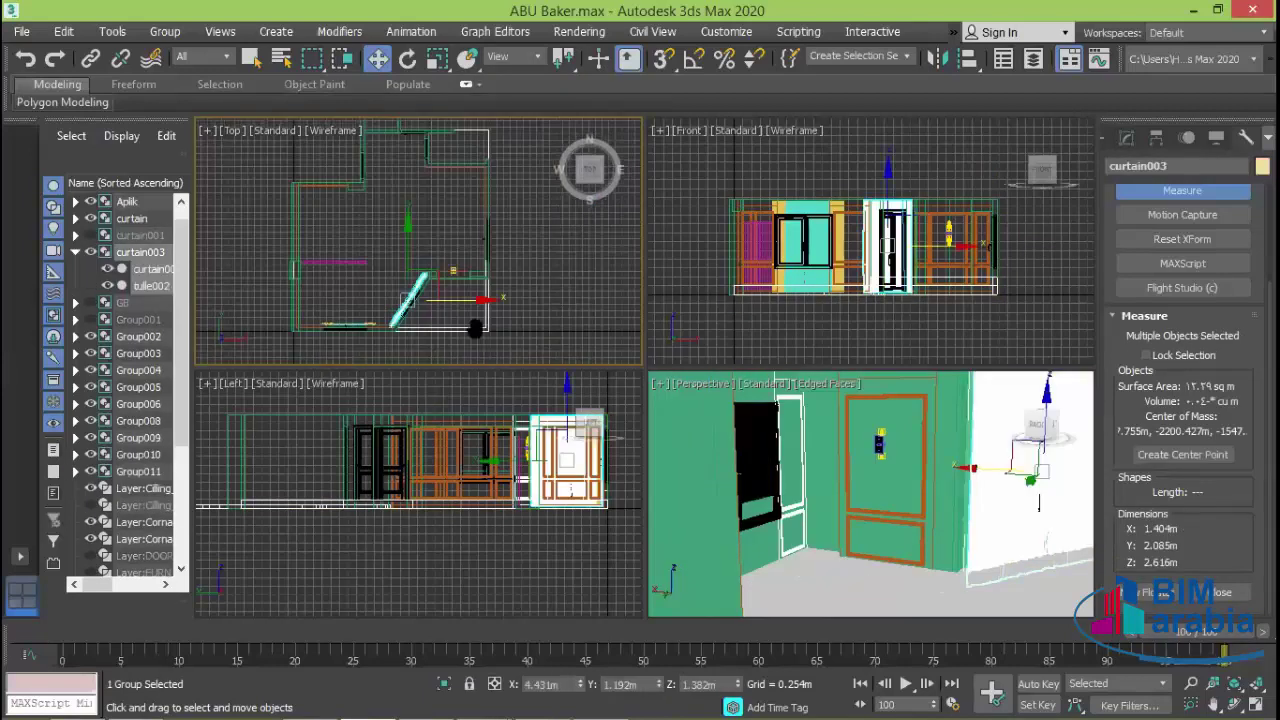
pyautogui.scroll(2, 340, 335)
pyautogui.scroll(2, 340, 335)
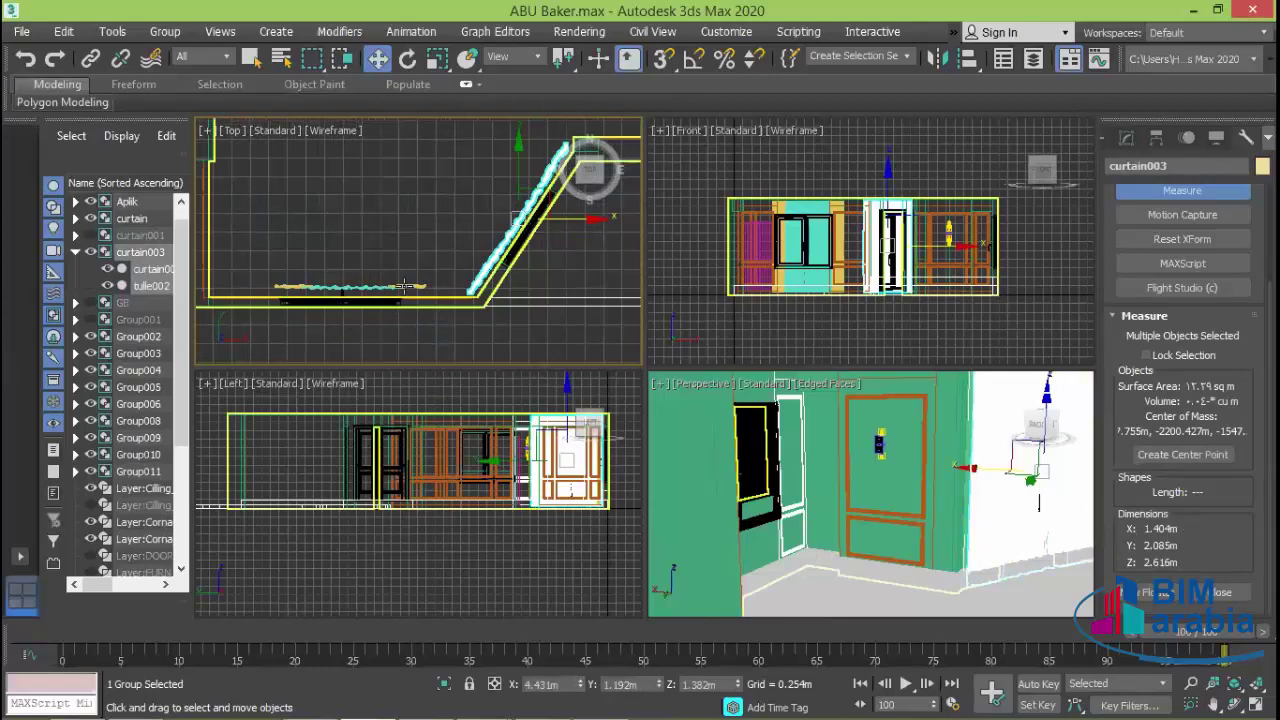
pyautogui.keyDown('ctrl'); pyautogui.click(462, 308); pyautogui.keyUp('ctrl')
pyautogui.moveTo(292, 220)
pyautogui.mouseDown(button='middle')
pyautogui.moveTo(349, 286)
pyautogui.moveTo(321, 244)
pyautogui.mouseUp(button='middle')
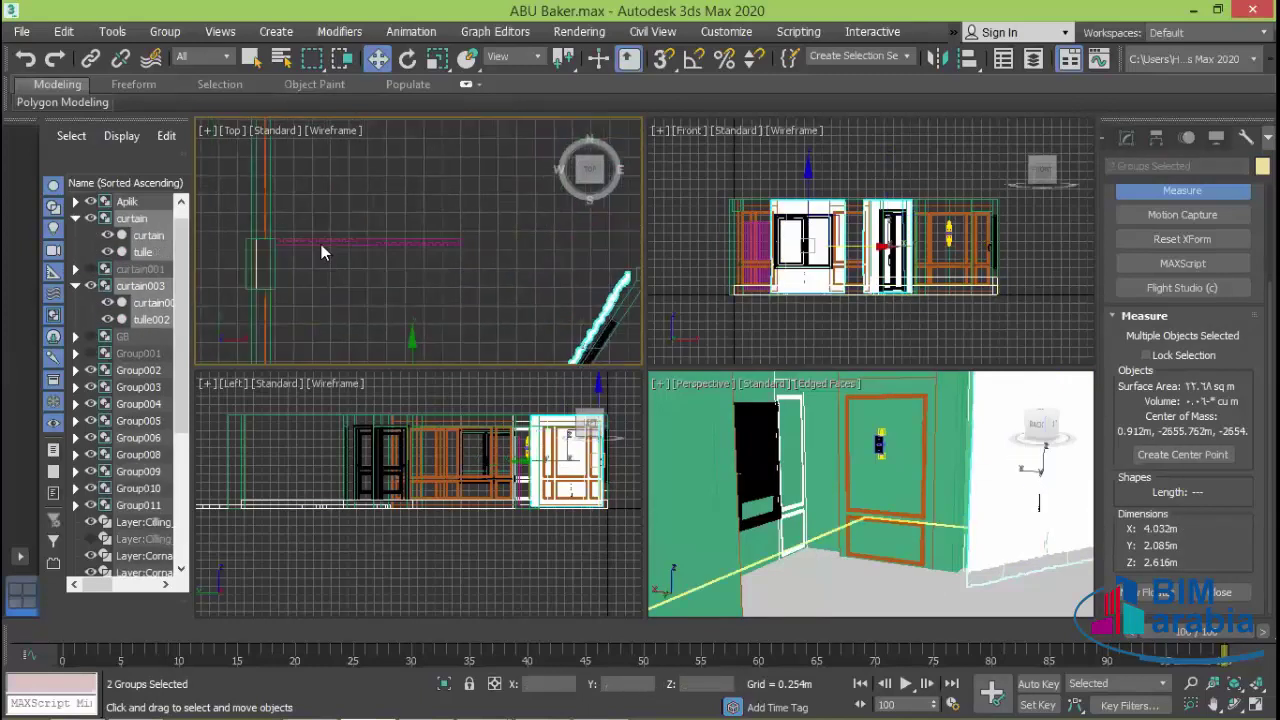
pyautogui.scroll(2, 321, 252)
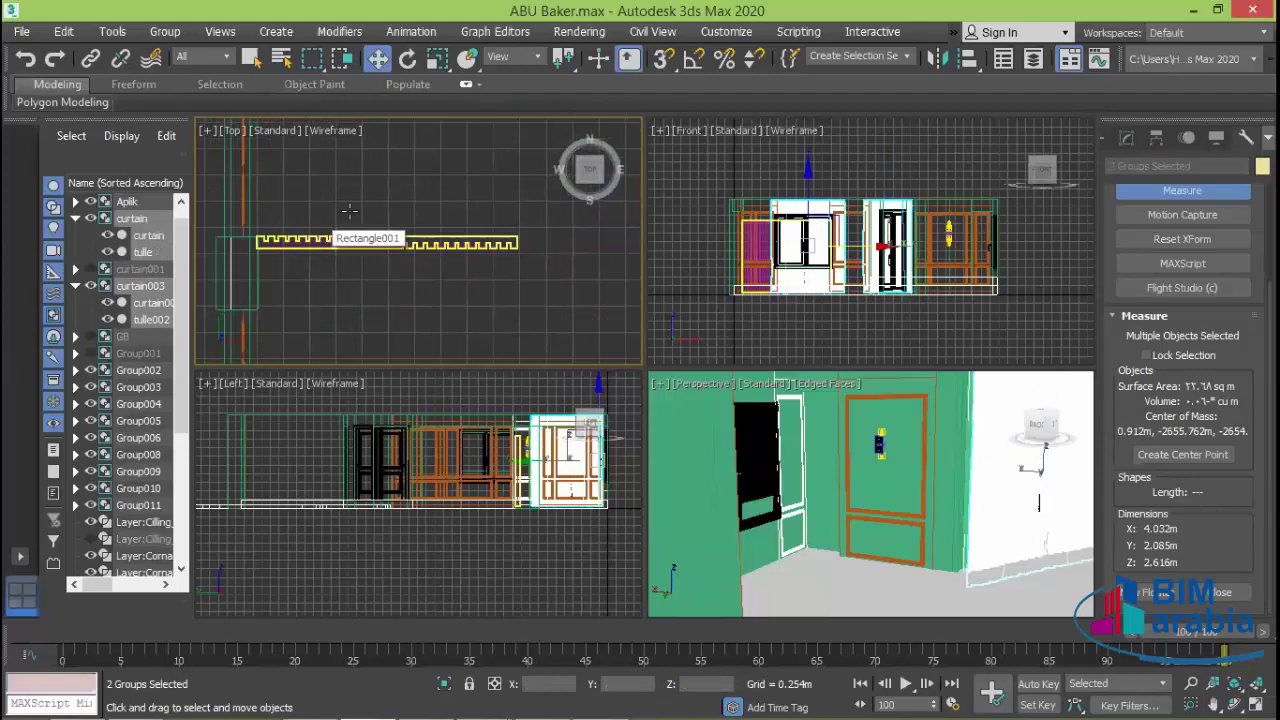
pyautogui.rightClick(349, 213)
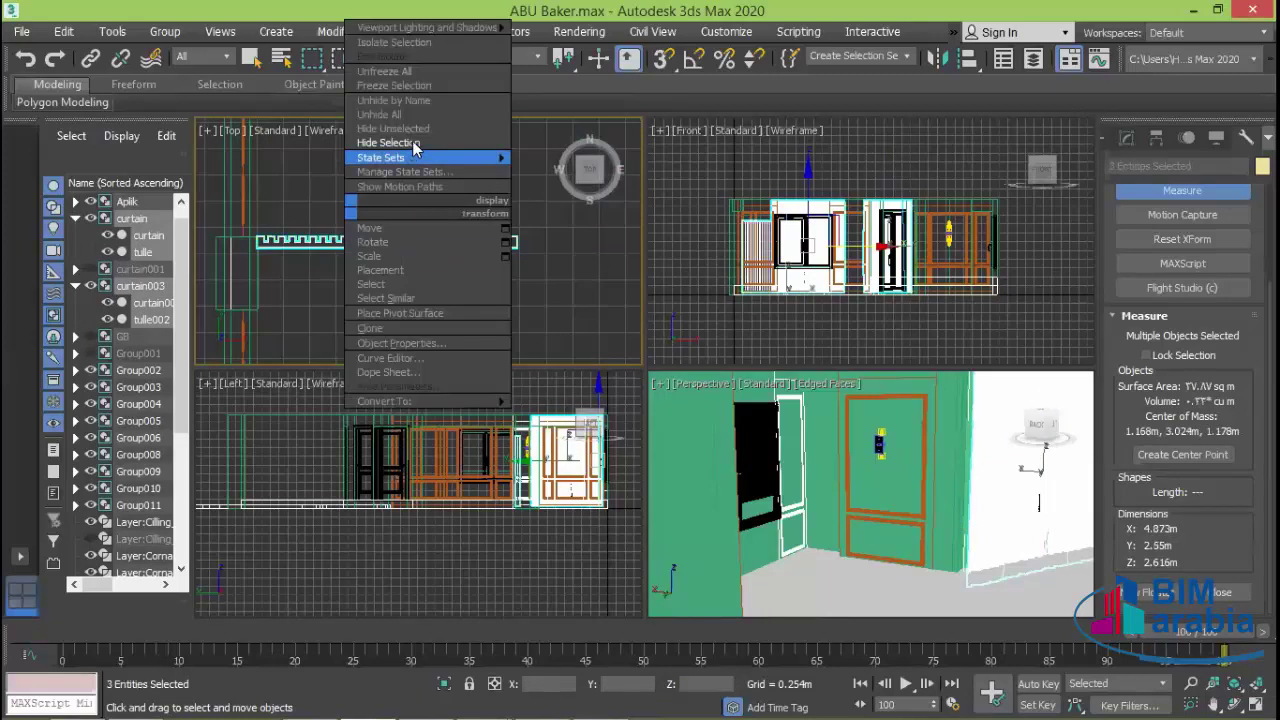
pyautogui.click(415, 147)
pyautogui.scroll(-5, 545, 280)
pyautogui.click(429, 203)
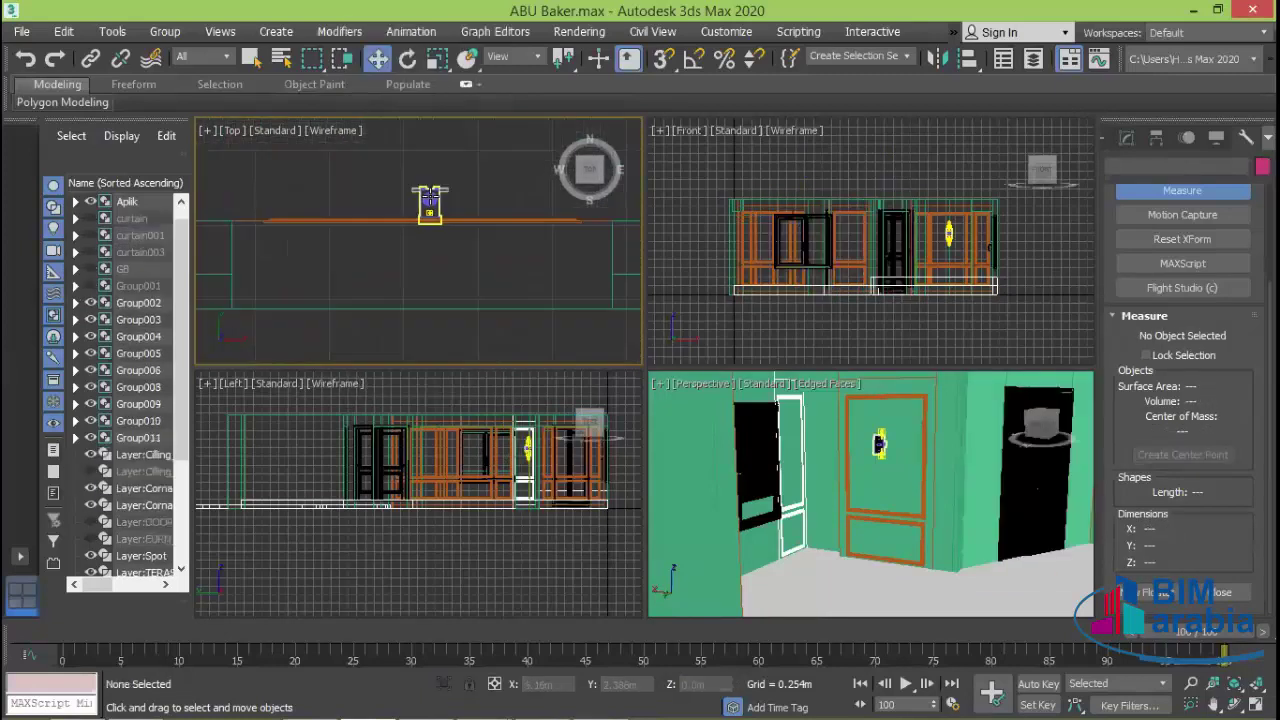
# - Clone the Aplik lamp as instance Aplik001 and set it flush against the wall near 3.332, 0.19 m
pyautogui.scroll(-3, 500, 265)
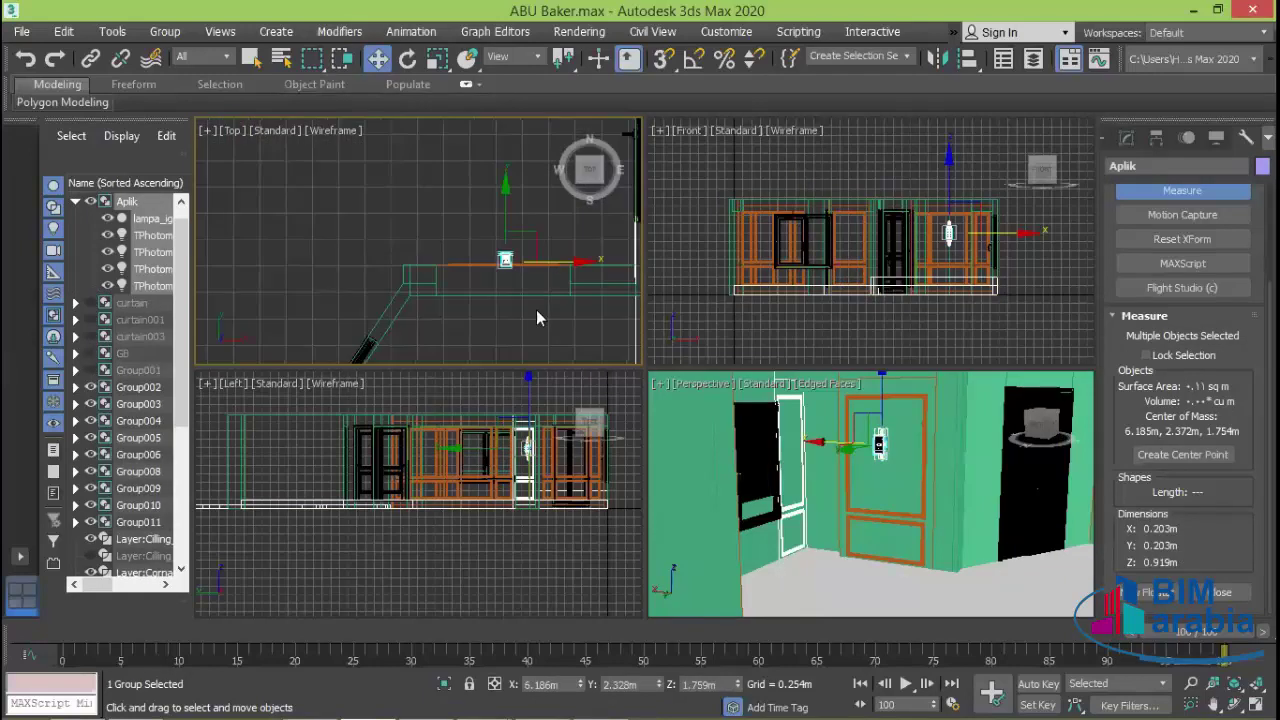
pyautogui.keyDown('shift'); pyautogui.moveTo(553, 263); pyautogui.dragTo(258, 262); pyautogui.keyUp('shift')
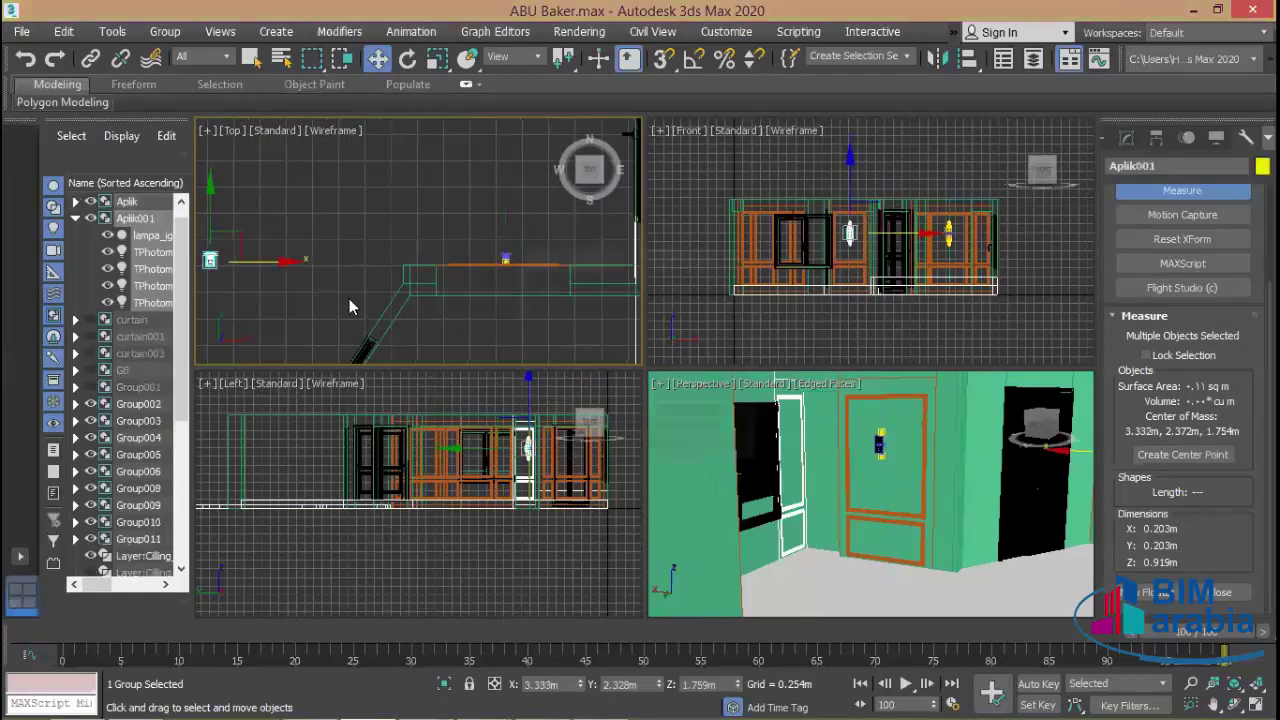
pyautogui.click(541, 329)
pyautogui.click(641, 448)
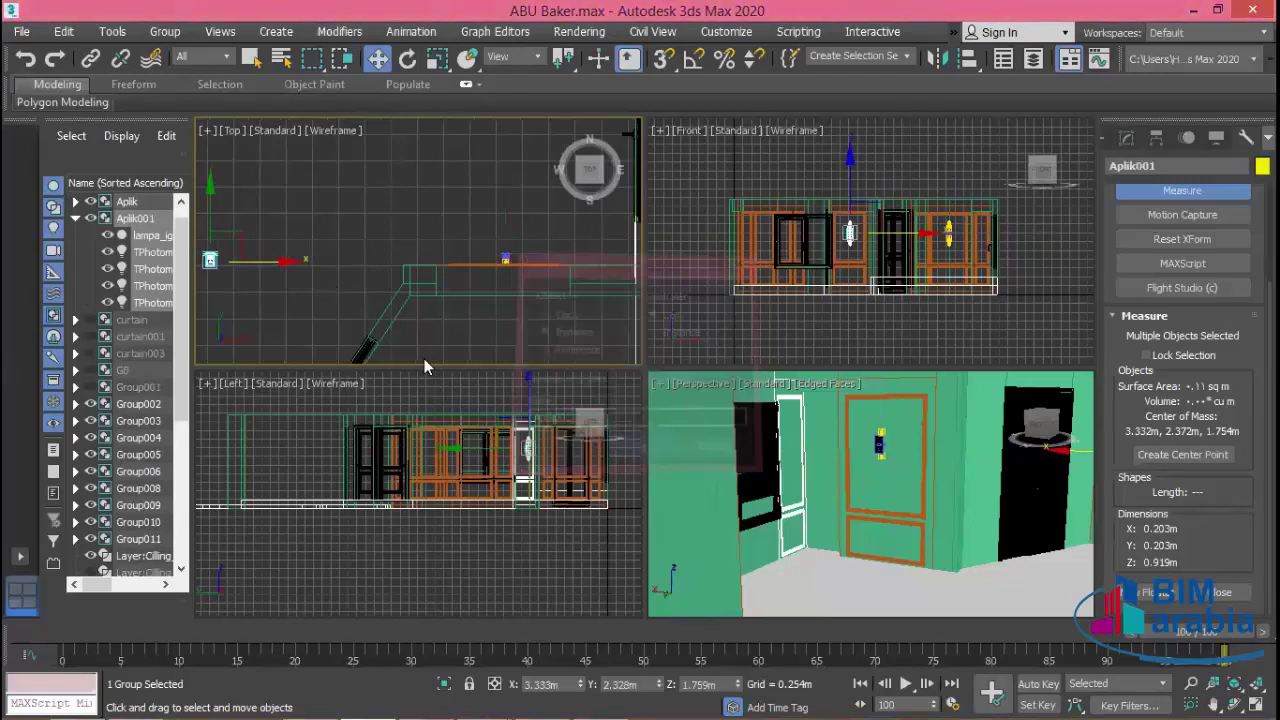
pyautogui.moveTo(424, 358)
pyautogui.mouseDown(button='middle')
pyautogui.moveTo(632, 289)
pyautogui.moveTo(487, 287)
pyautogui.mouseUp(button='middle')
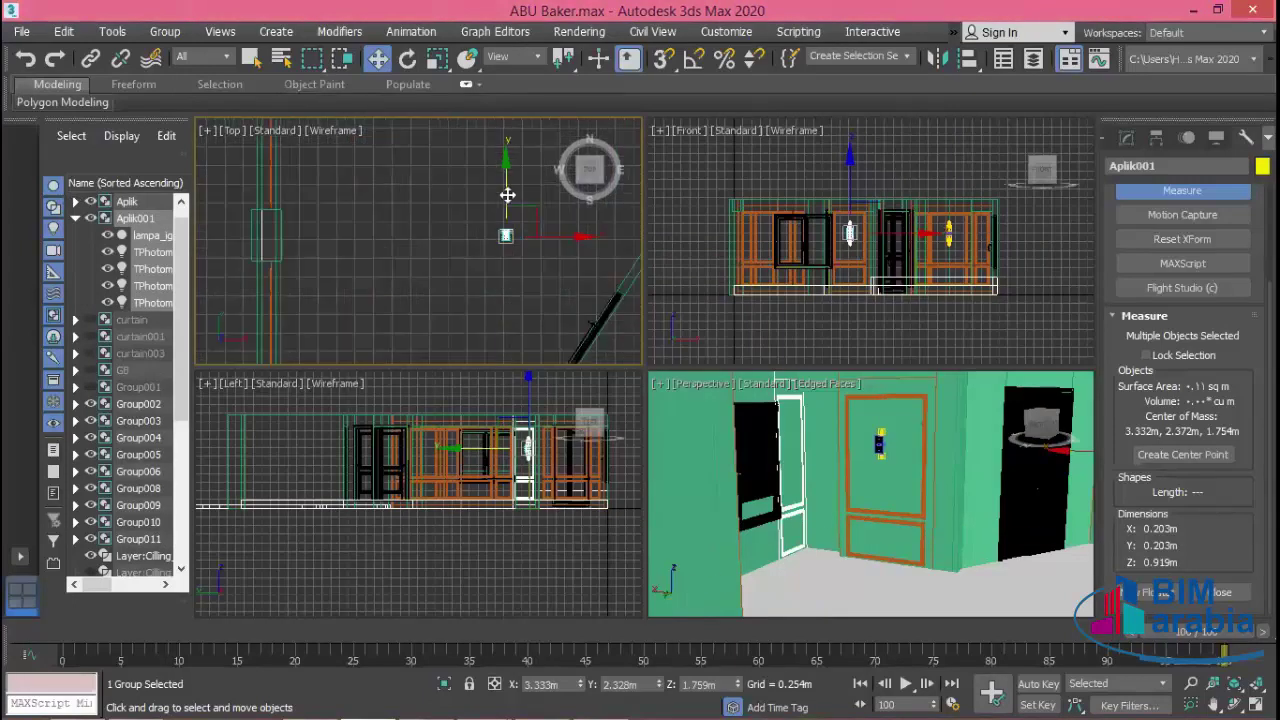
pyautogui.moveTo(506, 200); pyautogui.dragTo(502, 311)
pyautogui.moveTo(502, 311)
pyautogui.mouseDown(button='middle')
pyautogui.moveTo(515, 235)
pyautogui.moveTo(514, 290)
pyautogui.mouseUp(button='middle')
pyautogui.moveTo(483, 153); pyautogui.dragTo(500, 362)
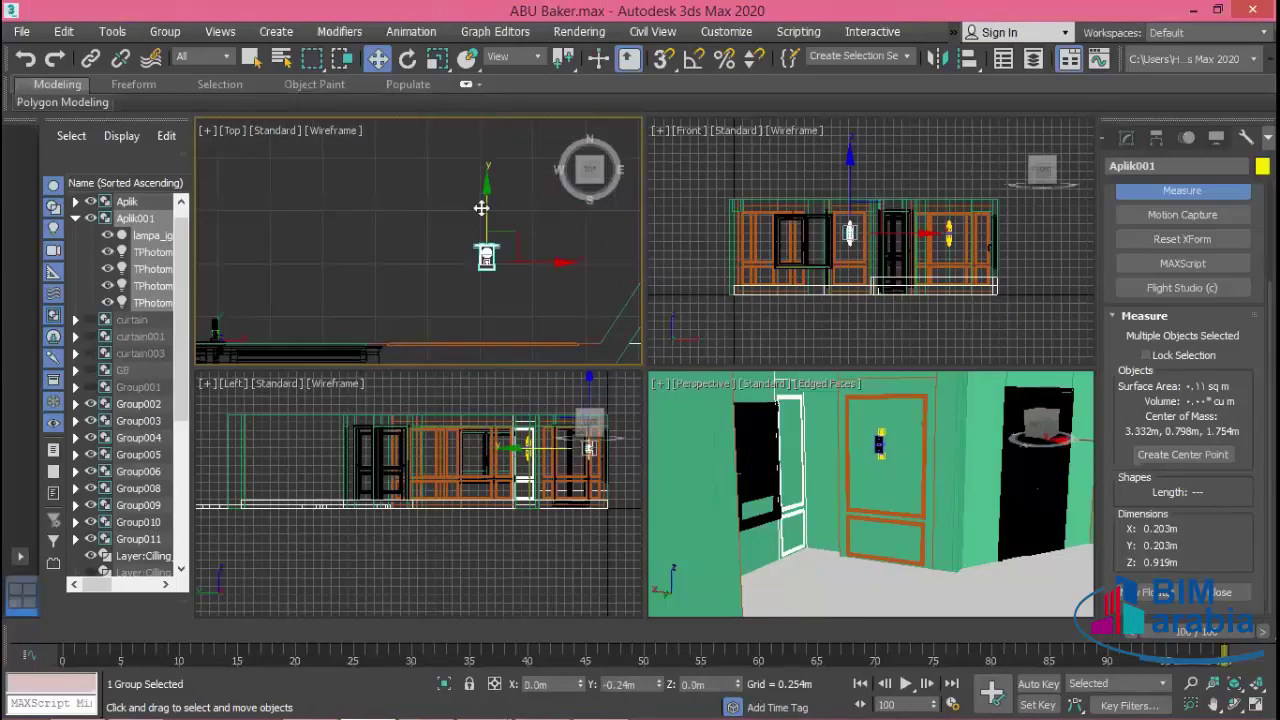
pyautogui.scroll(3, 500, 362)
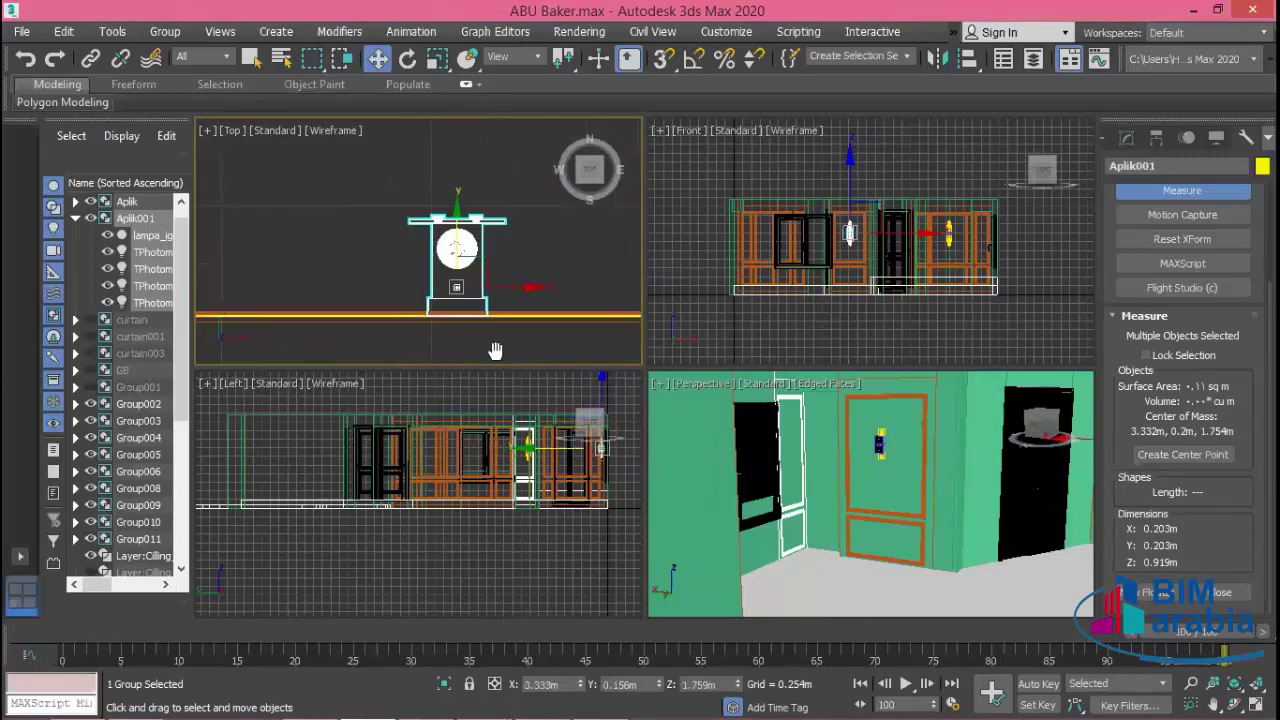
pyautogui.scroll(3, 494, 348)
pyautogui.moveTo(463, 219); pyautogui.dragTo(468, 228)
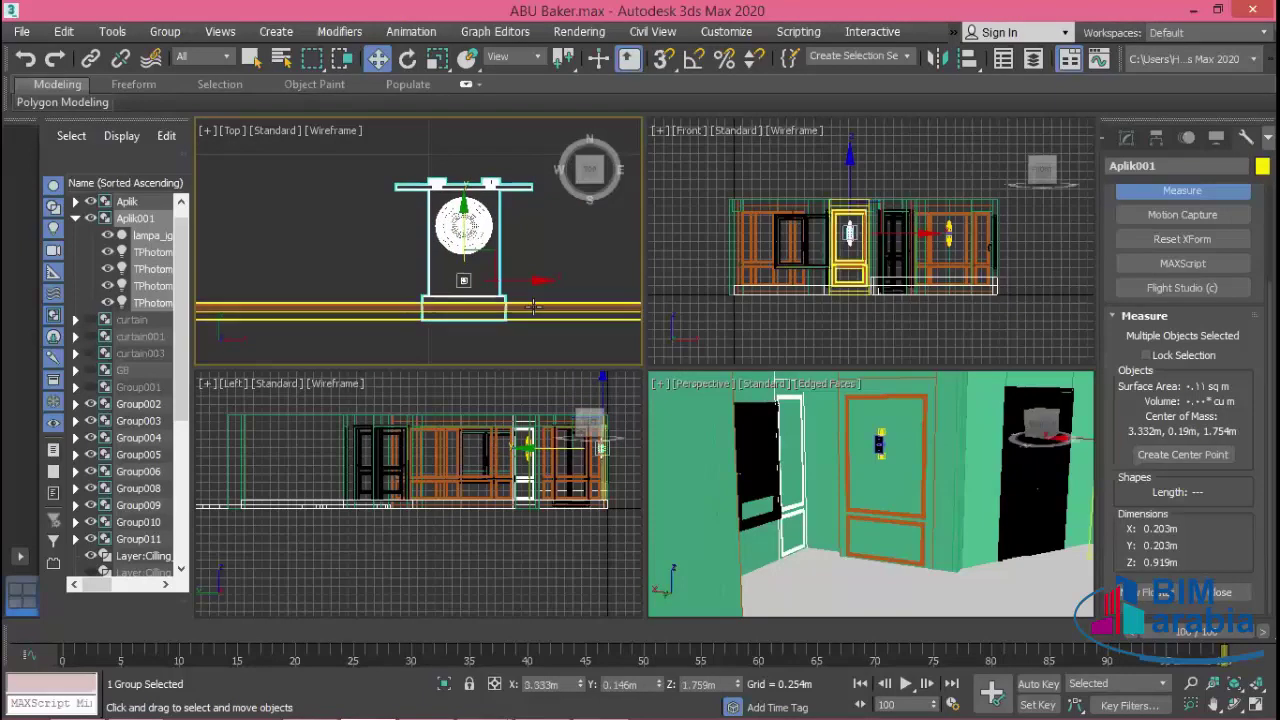
# - Shift-drag the lamp leftward along the wall to start another instanced copy
pyautogui.scroll(-4, 554, 291)
pyautogui.scroll(-2, 560, 288)
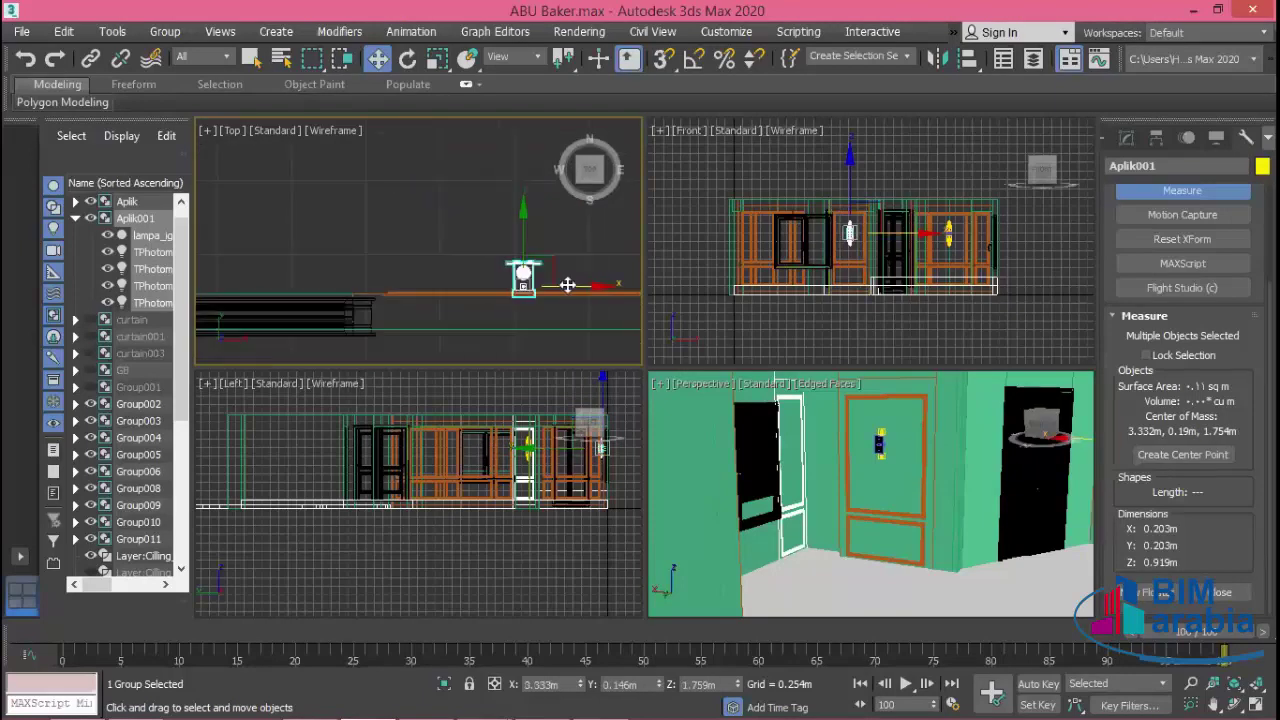
pyautogui.keyDown('shift'); pyautogui.moveTo(567, 285); pyautogui.dragTo(256, 244); pyautogui.keyUp('shift')
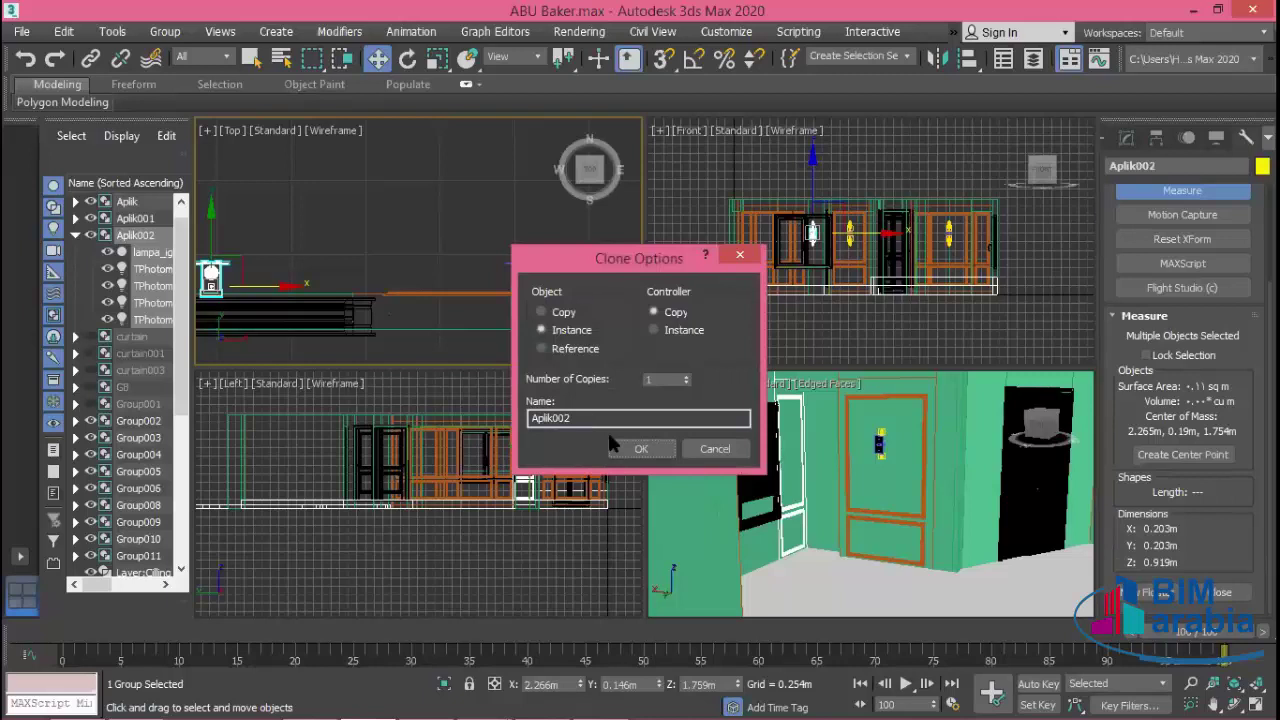
# - Create instance Aplik002 and slide it along the wall to about 0.692, 0.19, 1.754 m
pyautogui.click(612, 444)
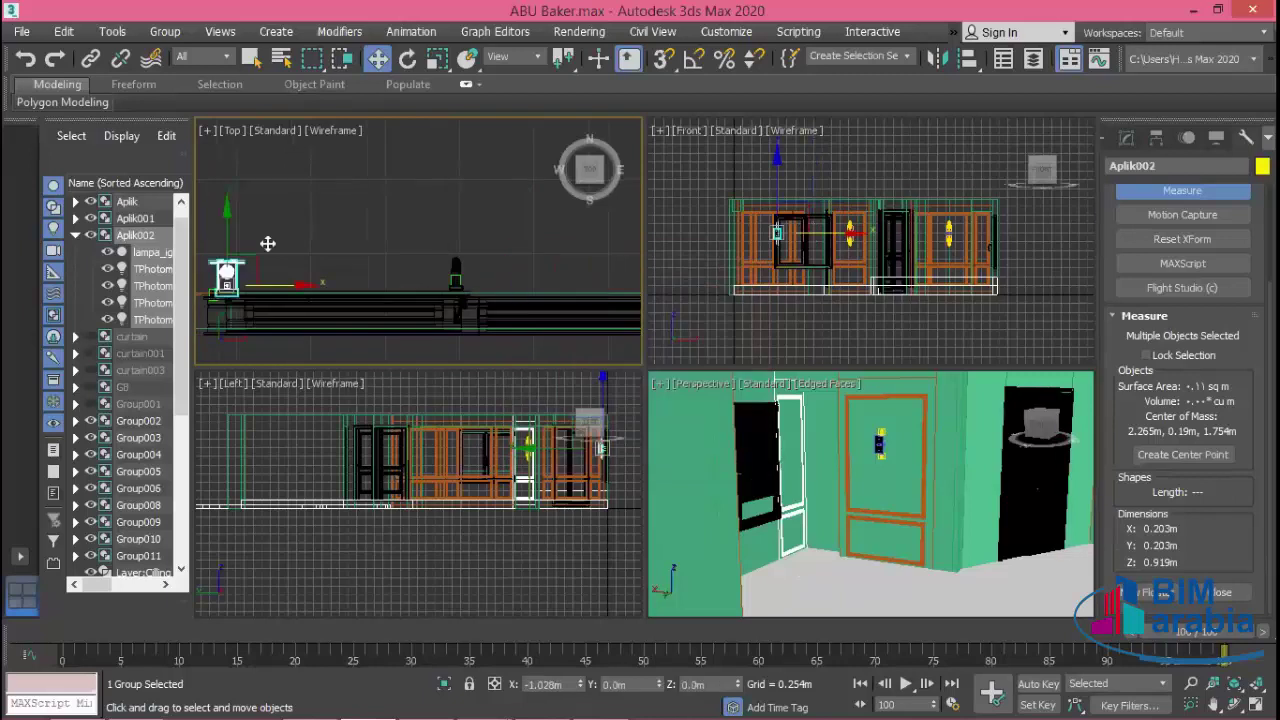
pyautogui.moveTo(267, 243)
pyautogui.mouseDown()
pyautogui.moveTo(534, 310)
pyautogui.moveTo(518, 286)
pyautogui.moveTo(494, 288)
pyautogui.mouseUp()
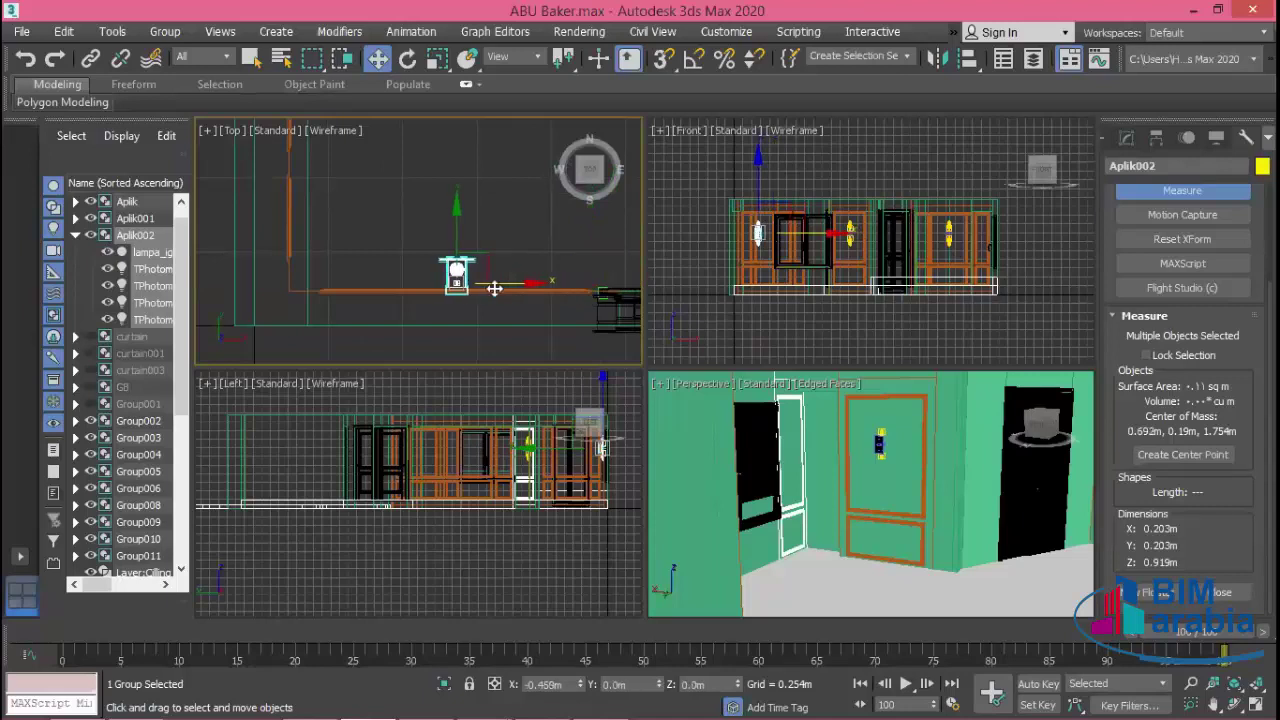
pyautogui.scroll(-2, 494, 288)
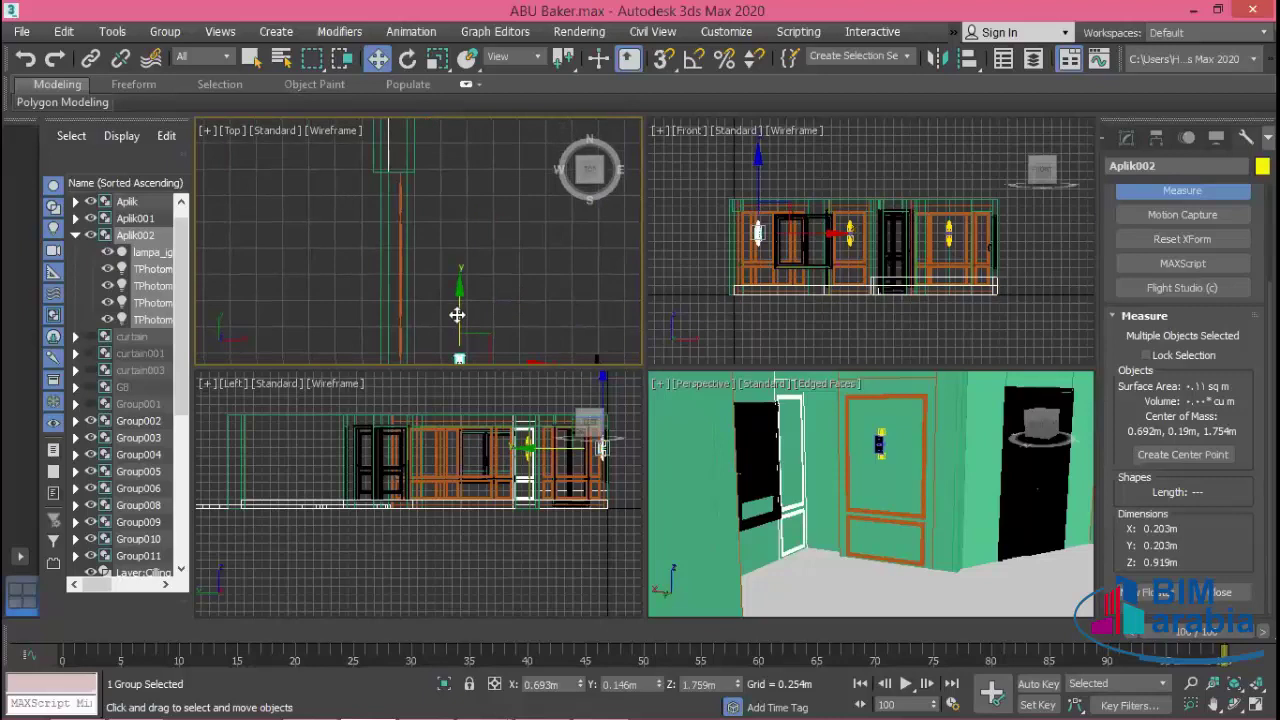
pyautogui.scroll(-3, 429, 281)
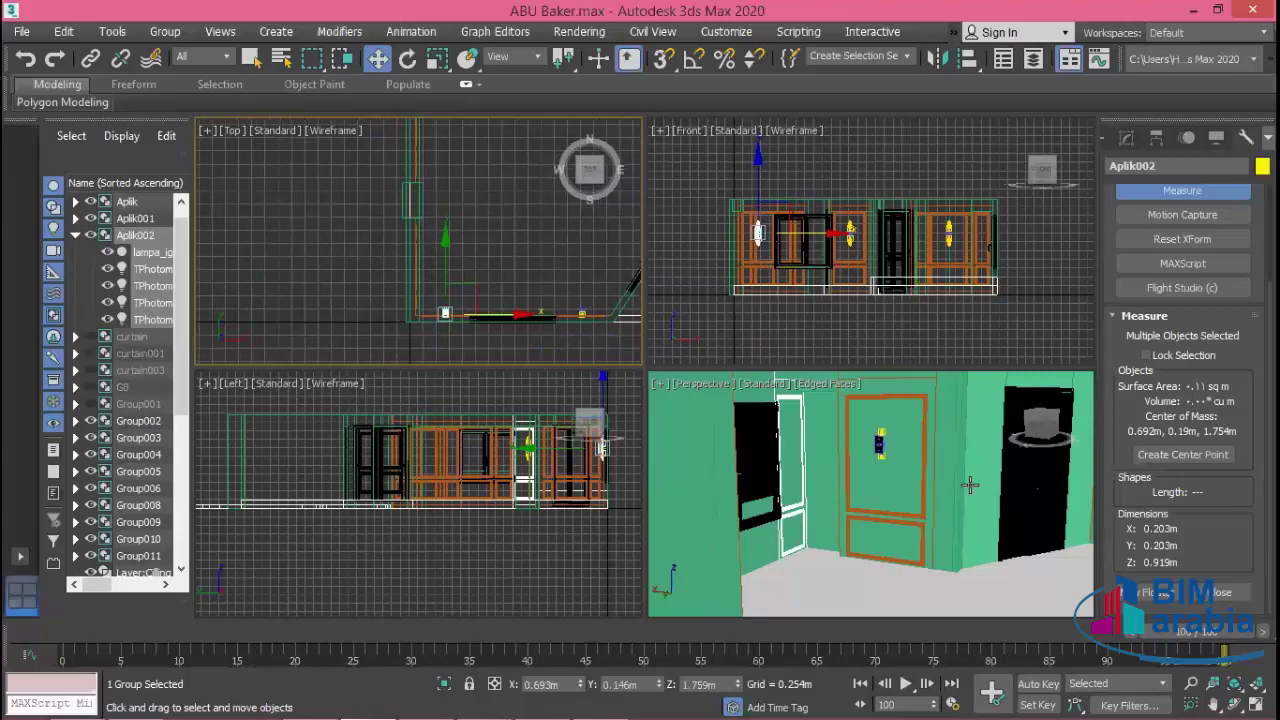
pyautogui.click(893, 497)
pyautogui.keyDown('alt'); pyautogui.moveTo(892, 498); pyautogui.dragTo(887, 503, button='middle'); pyautogui.keyUp('alt')
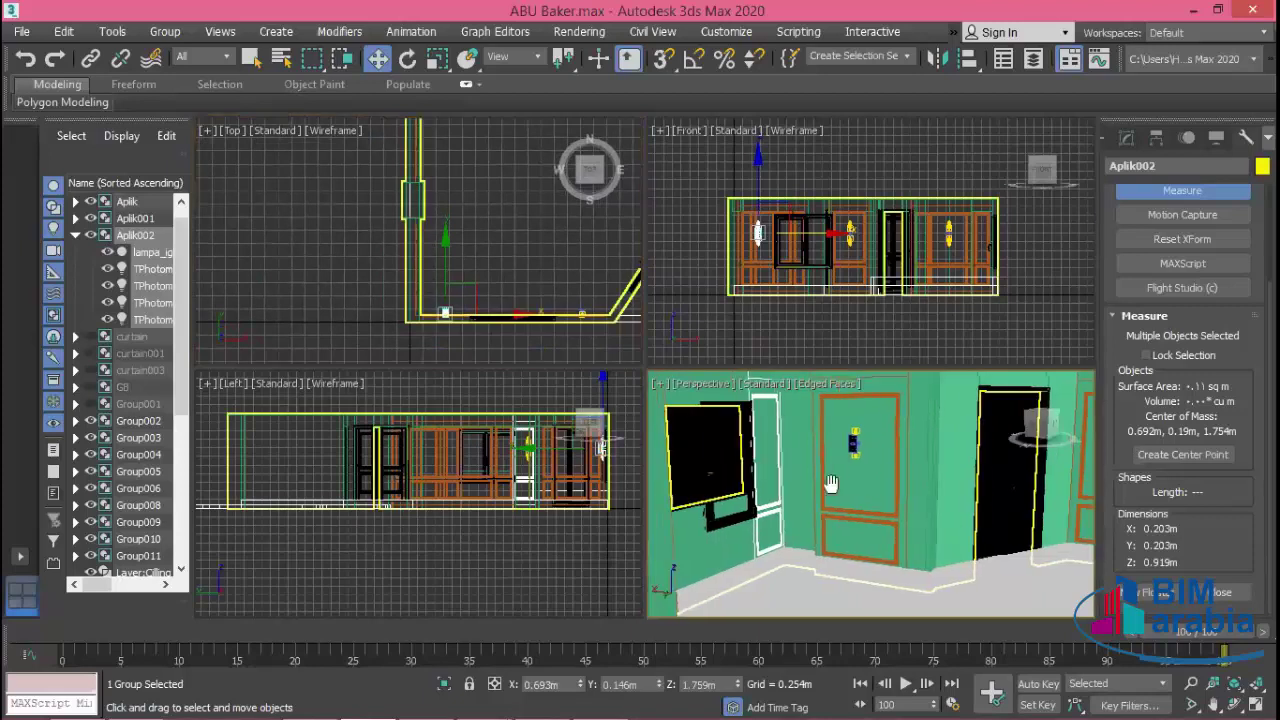
# - Orbit the Perspective view around to the panelled room corner by the window wall
pyautogui.click(867, 513)
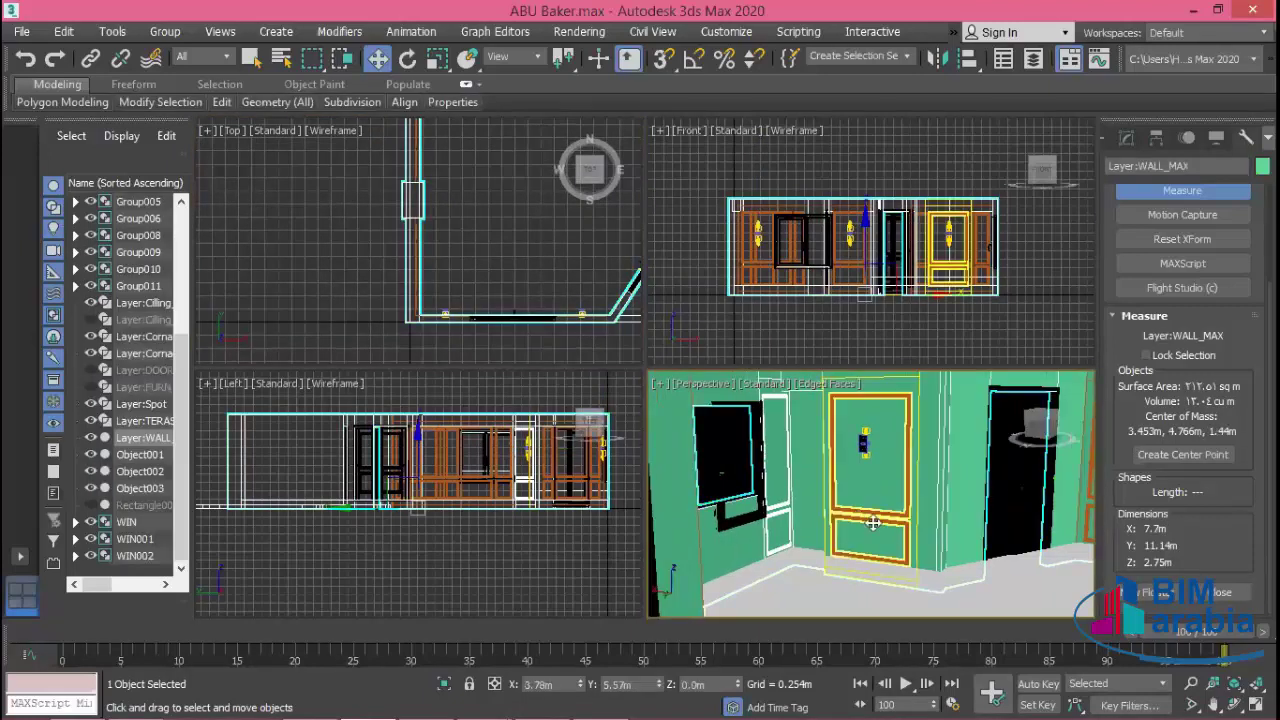
pyautogui.scroll(3, 957, 543)
pyautogui.scroll(2, 965, 548)
pyautogui.scroll(-2, 975, 550)
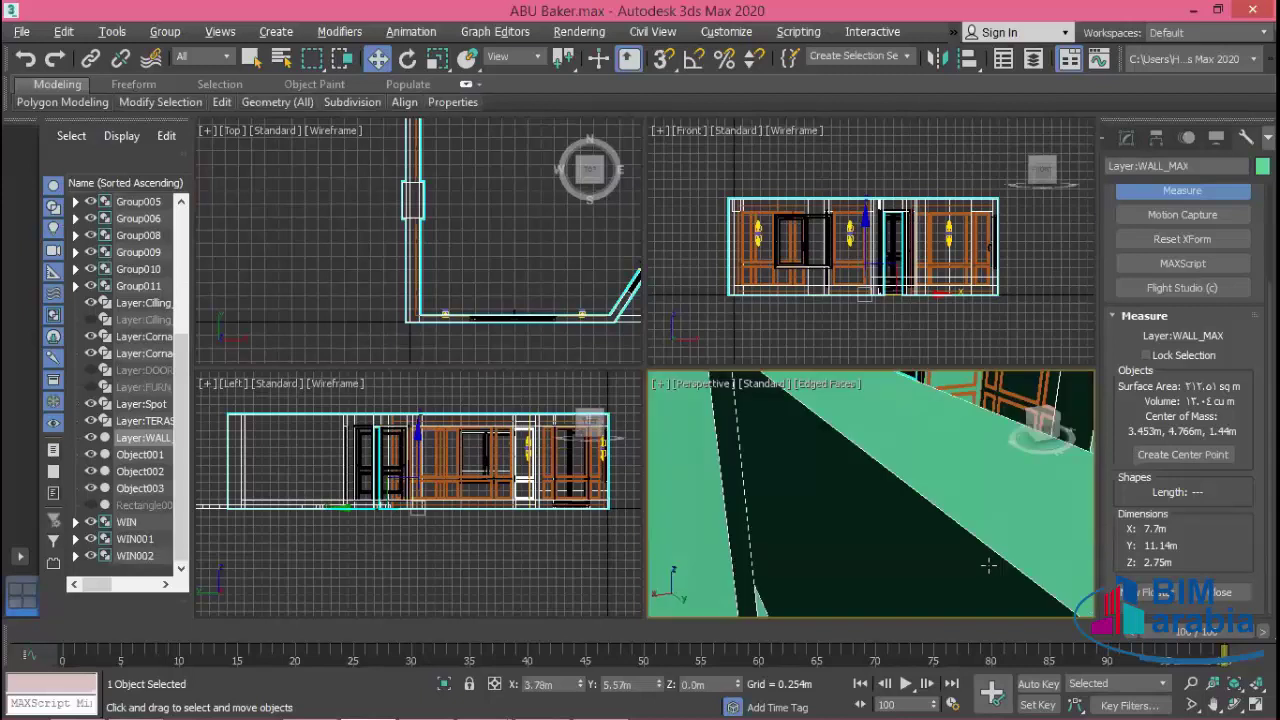
pyautogui.moveTo(988, 565)
pyautogui.keyDown('alt'); pyautogui.mouseDown(button='middle')
pyautogui.moveTo(817, 494)
pyautogui.moveTo(990, 511)
pyautogui.moveTo(877, 528)
pyautogui.mouseUp(button='middle'); pyautogui.keyUp('alt')
pyautogui.keyDown('alt'); pyautogui.moveTo(937, 451); pyautogui.dragTo(873, 408, button='middle'); pyautogui.keyUp('alt')
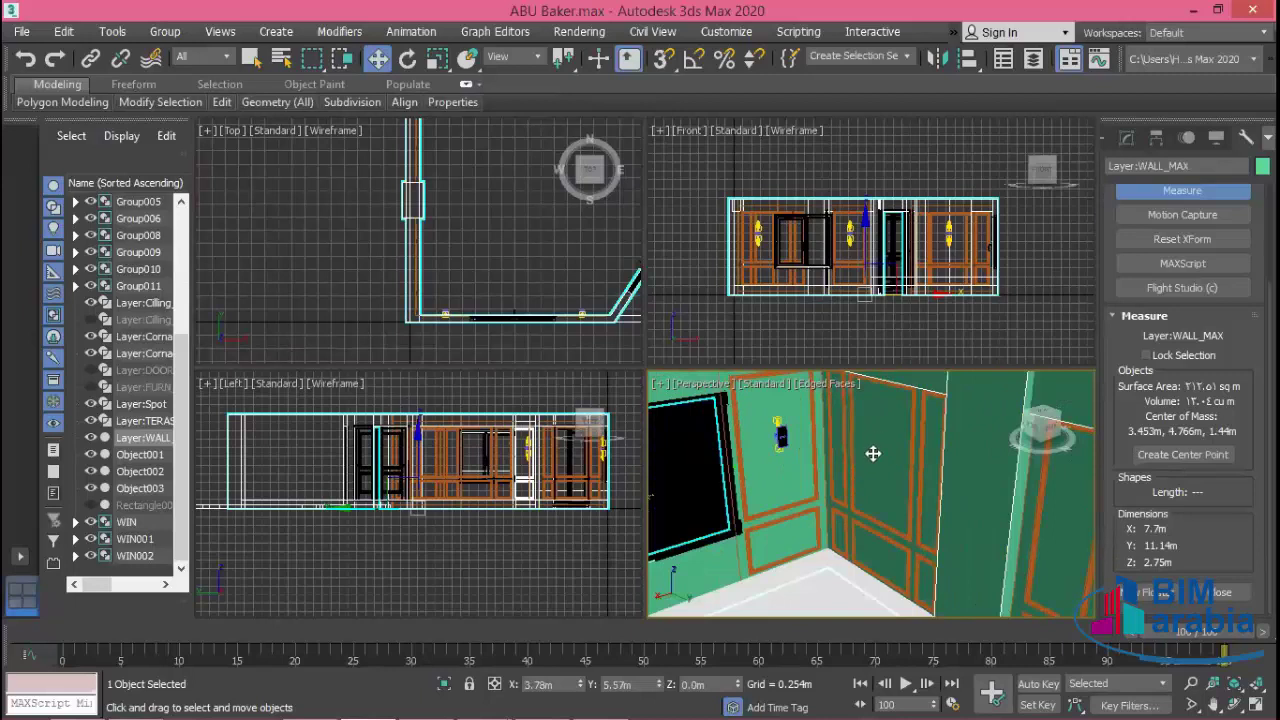
pyautogui.keyDown('alt'); pyautogui.moveTo(890, 446); pyautogui.dragTo(860, 450, button='middle'); pyautogui.keyUp('alt')
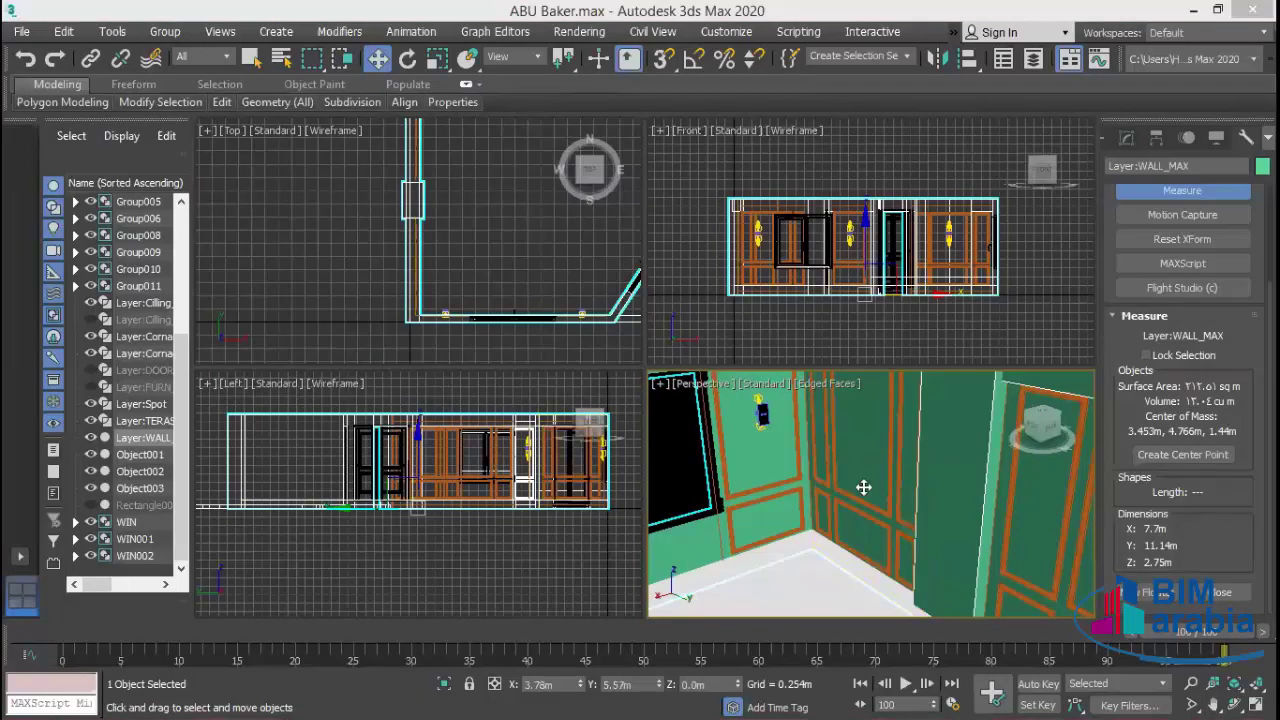
pyautogui.keyDown('alt'); pyautogui.moveTo(863, 487); pyautogui.dragTo(838, 430, button='middle'); pyautogui.keyUp('alt')
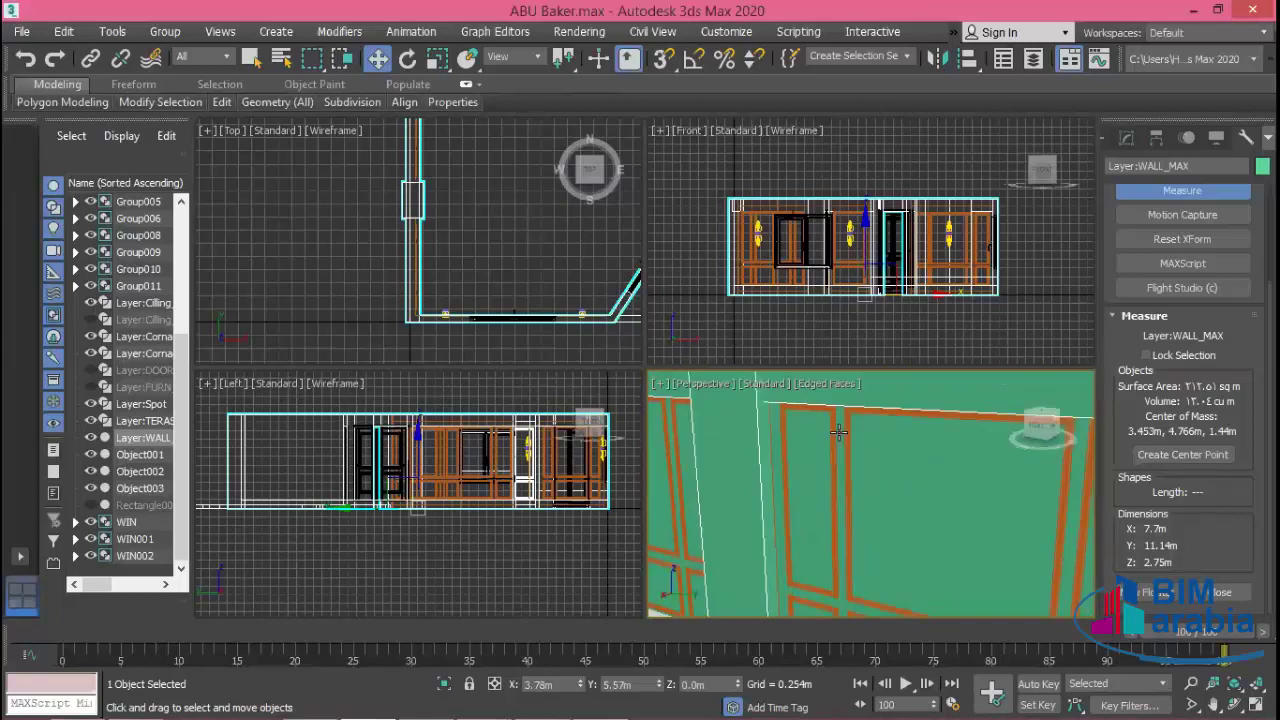
# - Zoom the Top view in and select the Aplik002 wall lamp by the corner
pyautogui.scroll(4, 790, 547)
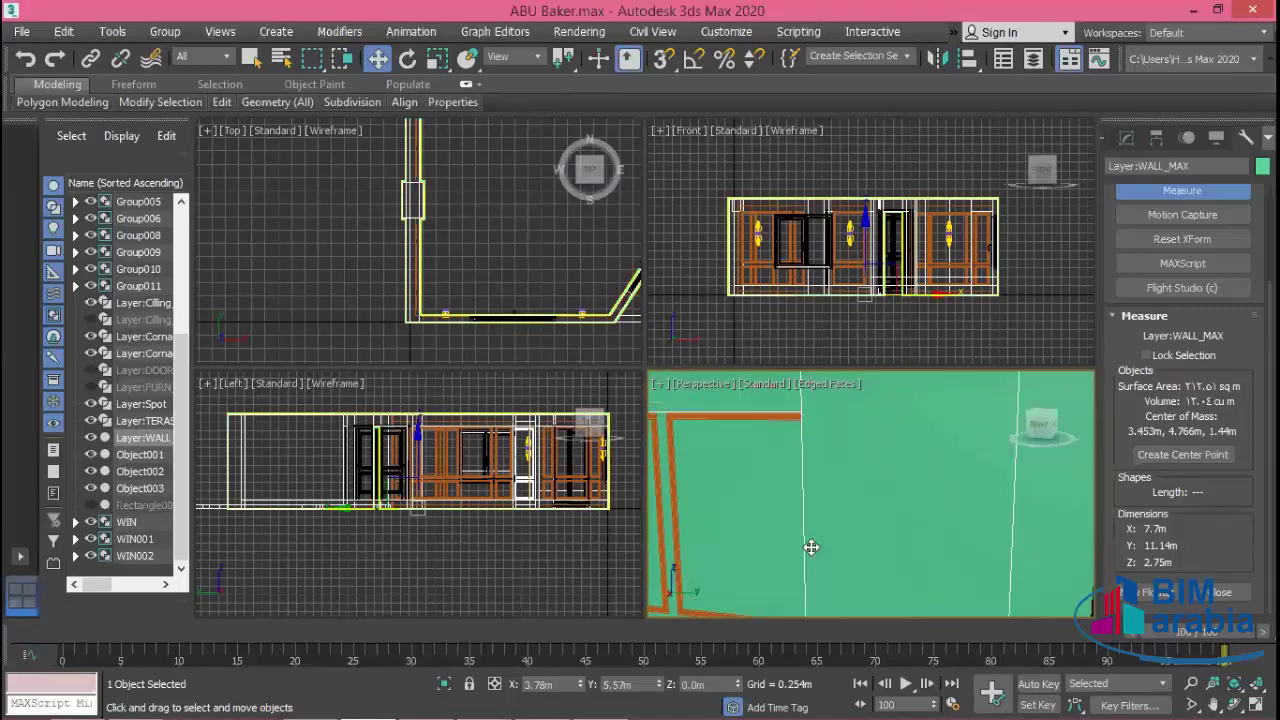
pyautogui.scroll(-2, 811, 547)
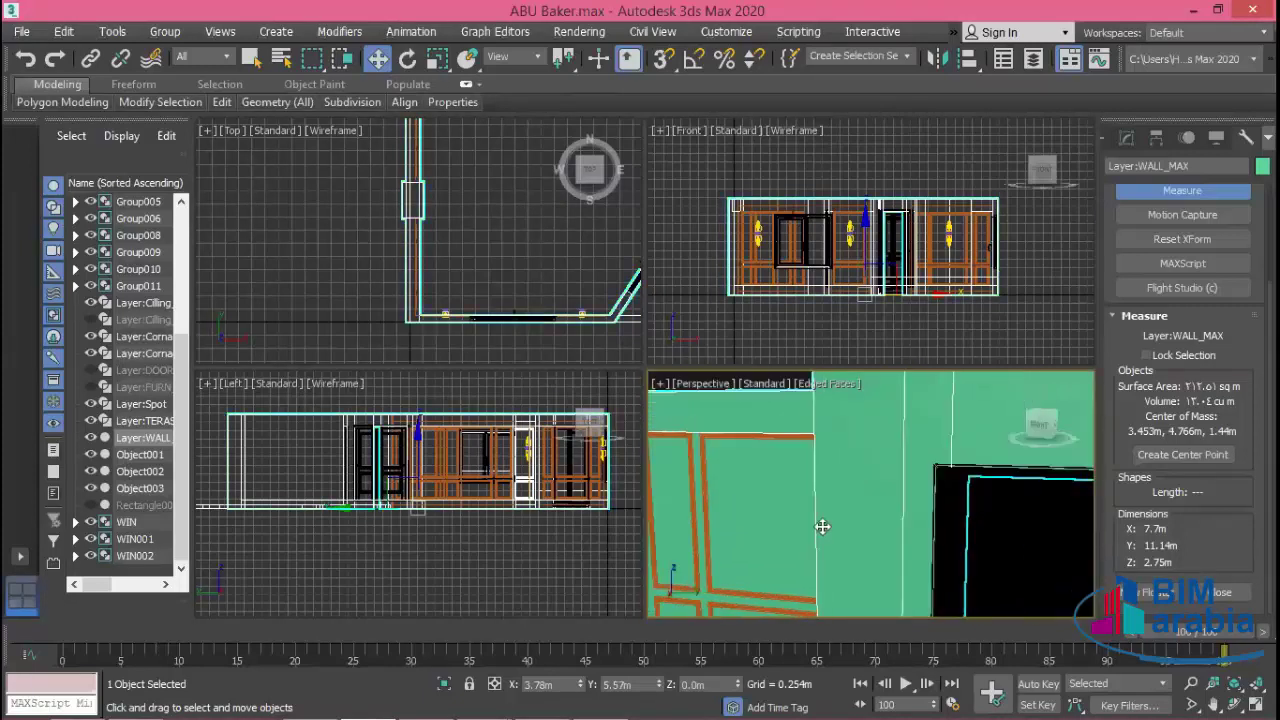
pyautogui.scroll(-1, 822, 527)
pyautogui.scroll(-2, 838, 516)
pyautogui.scroll(-2, 820, 517)
pyautogui.scroll(-1, 930, 525)
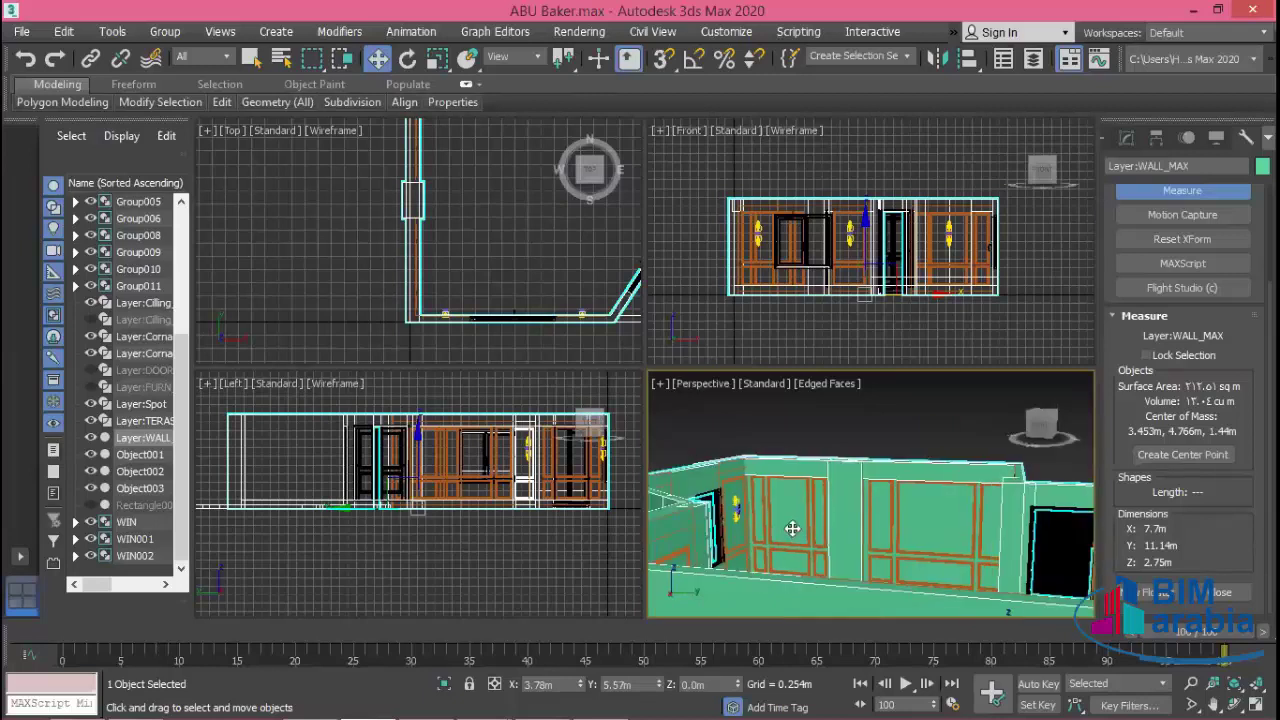
pyautogui.scroll(3, 792, 528)
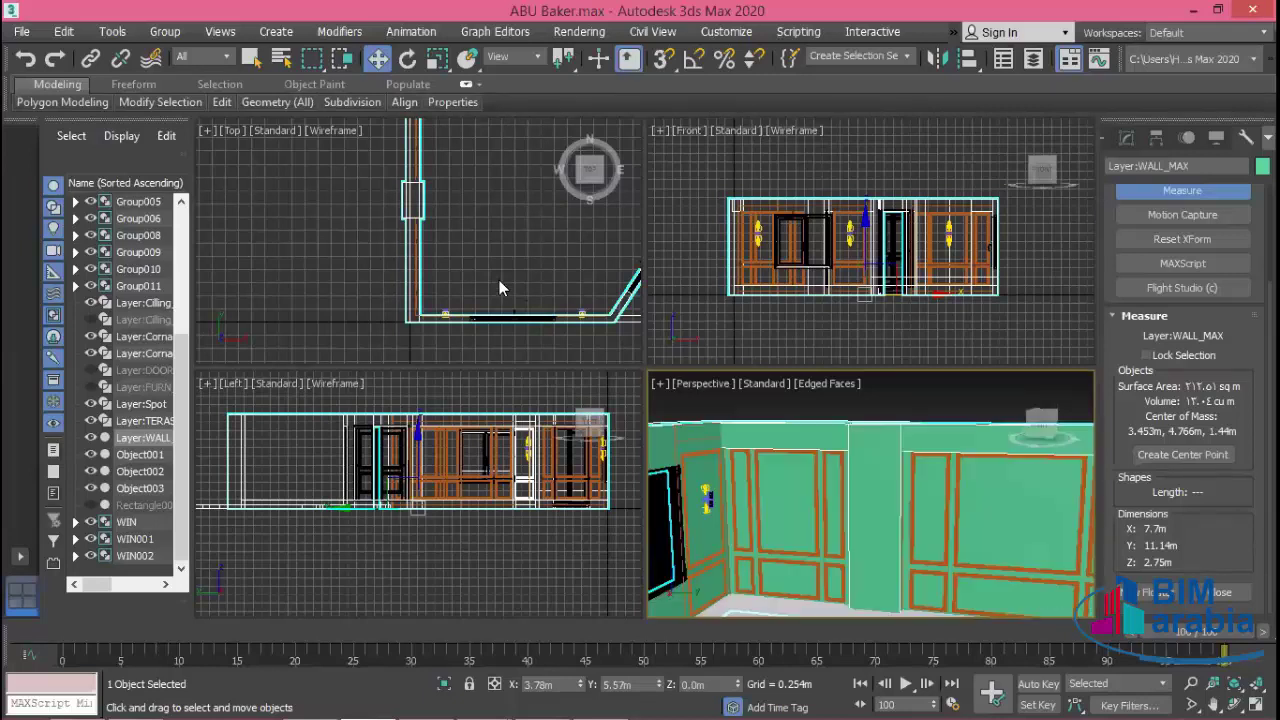
pyautogui.scroll(1, 499, 280)
pyautogui.scroll(1, 497, 270)
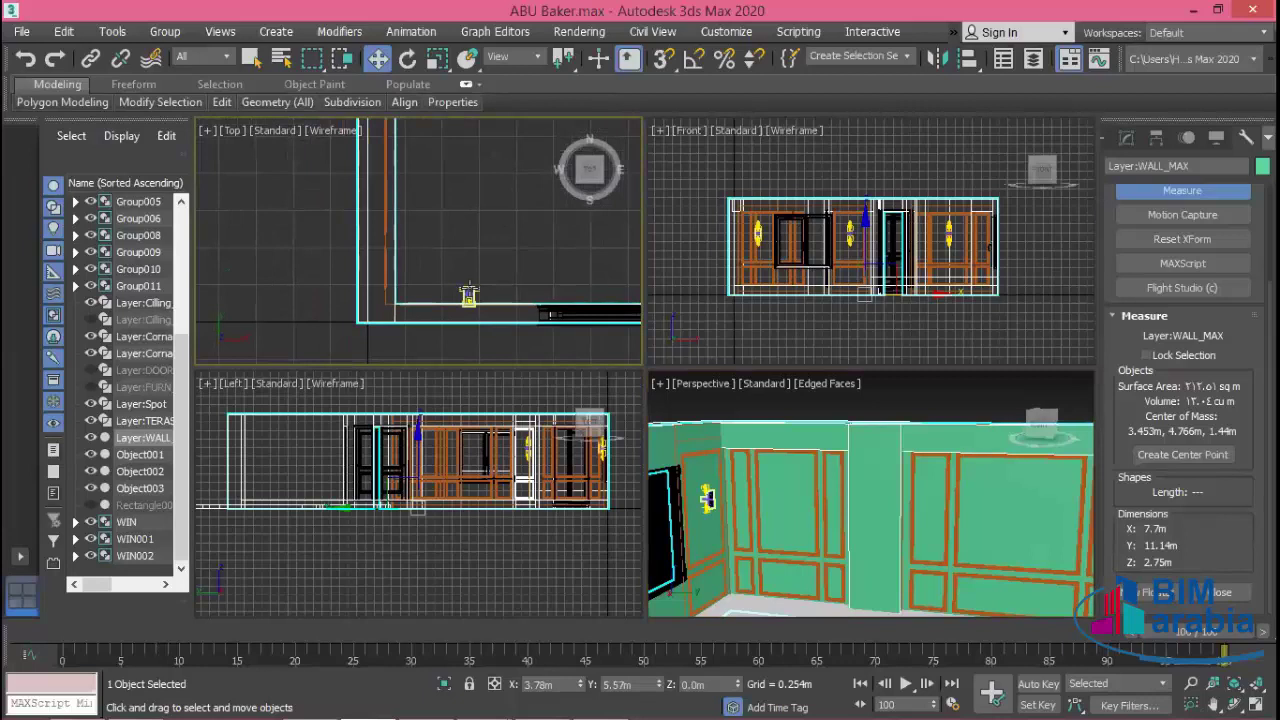
pyautogui.click(468, 294)
pyautogui.scroll(1, 490, 285)
pyautogui.scroll(1, 478, 302)
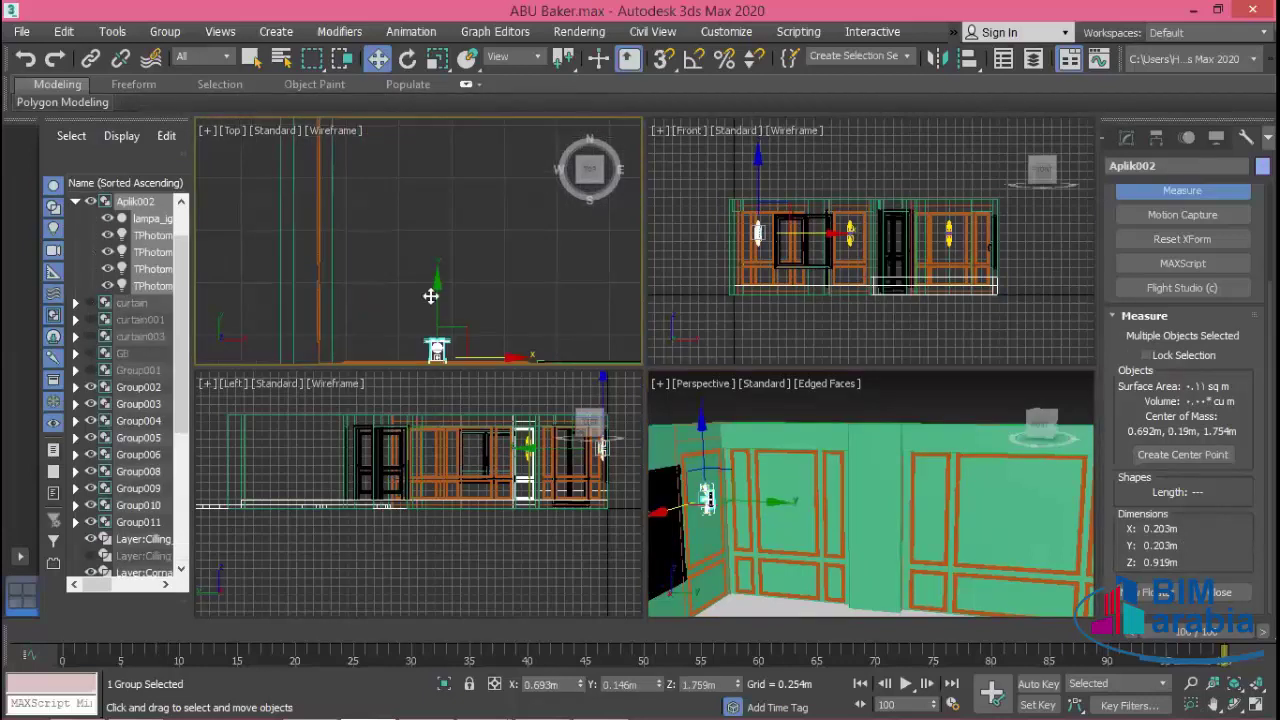
# - Shift-drag Aplik002 along Y to make two instanced copies, Aplik003 and Aplik004
pyautogui.keyDown('shift'); pyautogui.moveTo(438, 300); pyautogui.dragTo(440, 162); pyautogui.keyUp('shift')
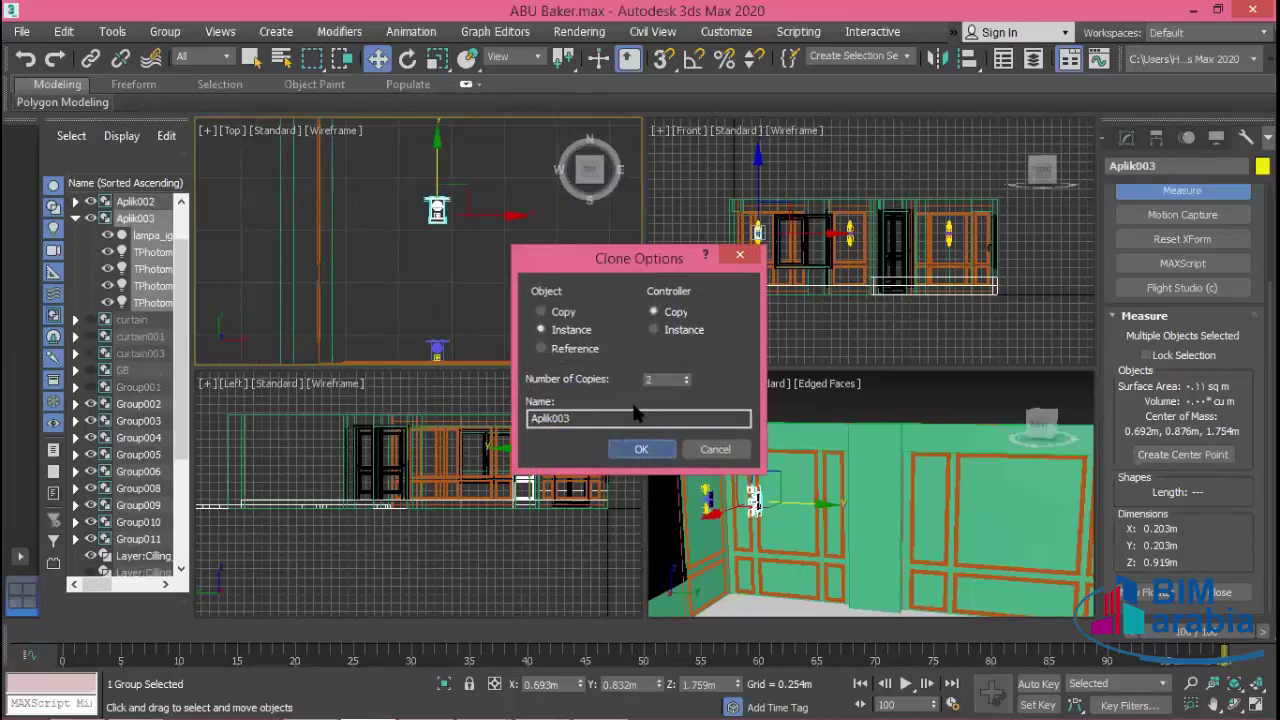
pyautogui.click(641, 449)
pyautogui.scroll(-2, 530, 322)
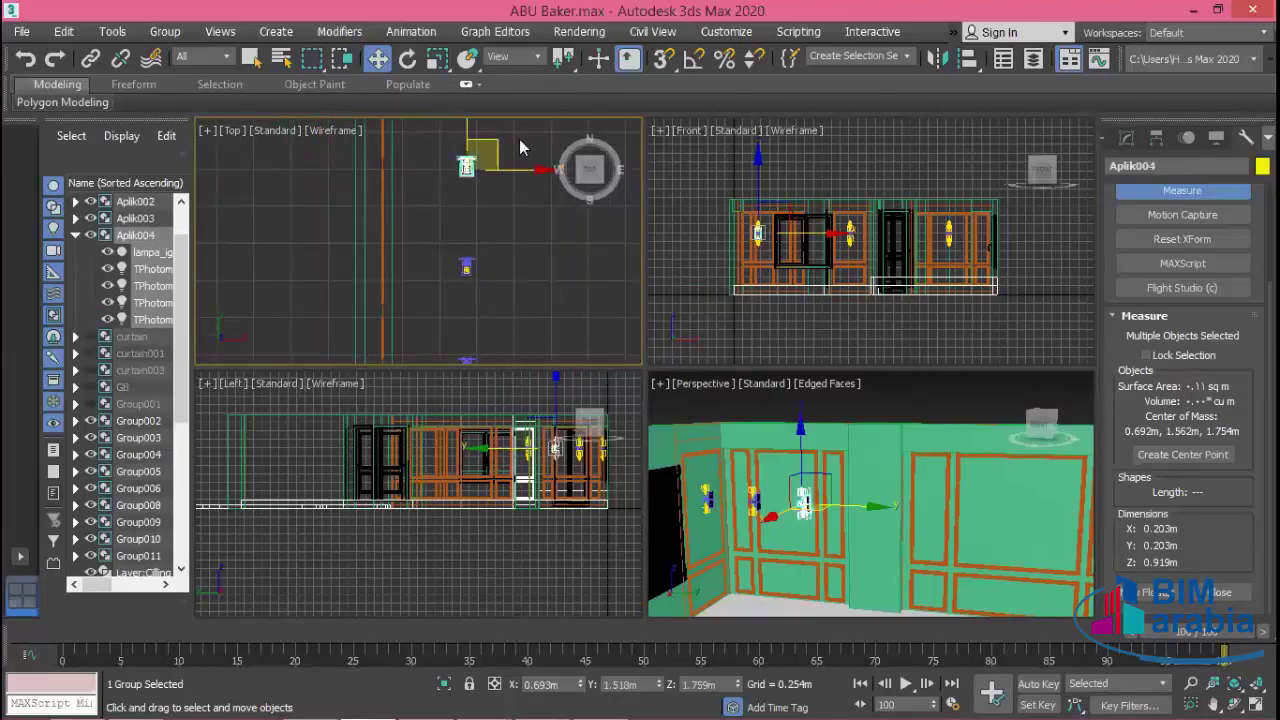
pyautogui.moveTo(519, 139); pyautogui.dragTo(451, 294)
pyautogui.click(514, 296)
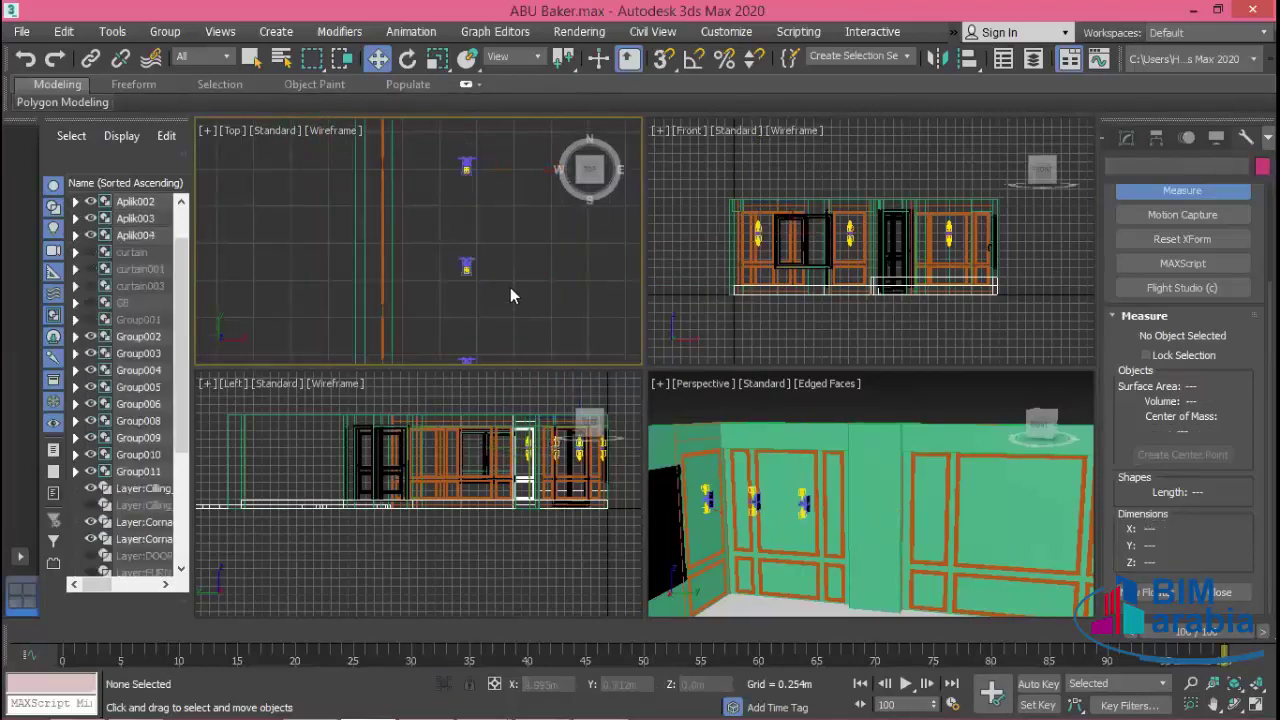
# - Select Aplik003 and set the angle snap value to 90°
pyautogui.click(466, 266)
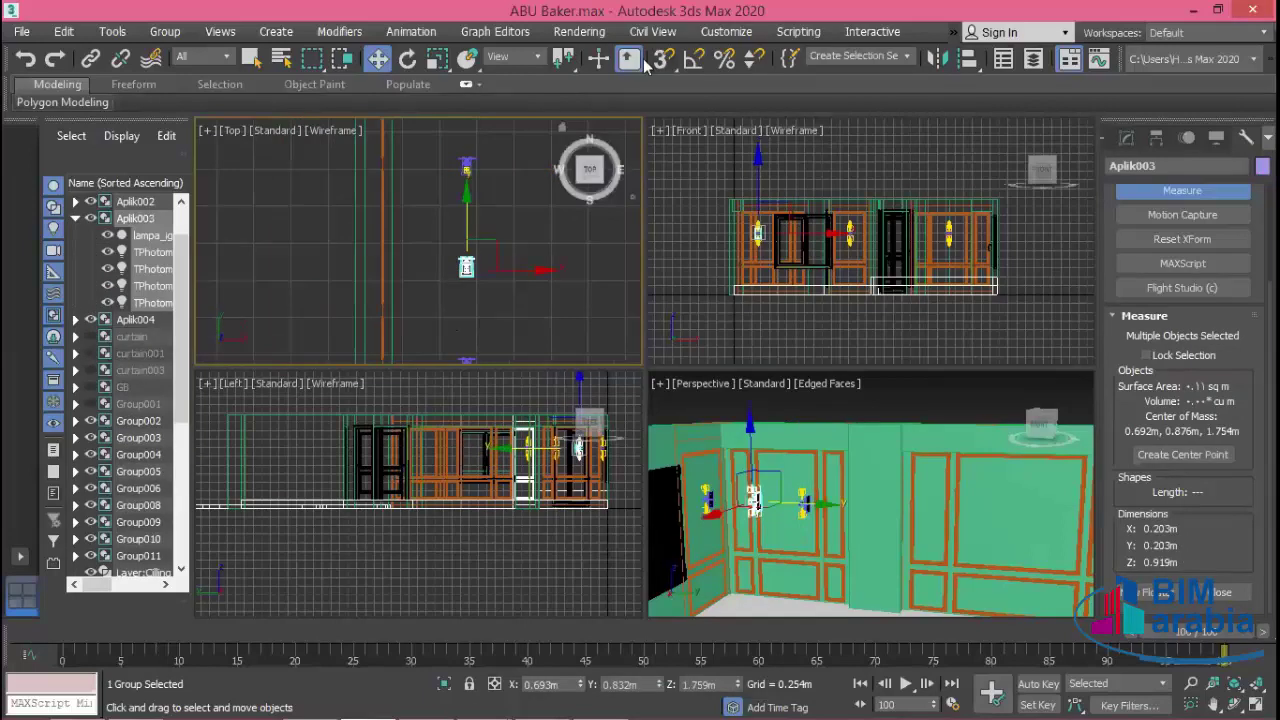
pyautogui.rightClick(693, 60)
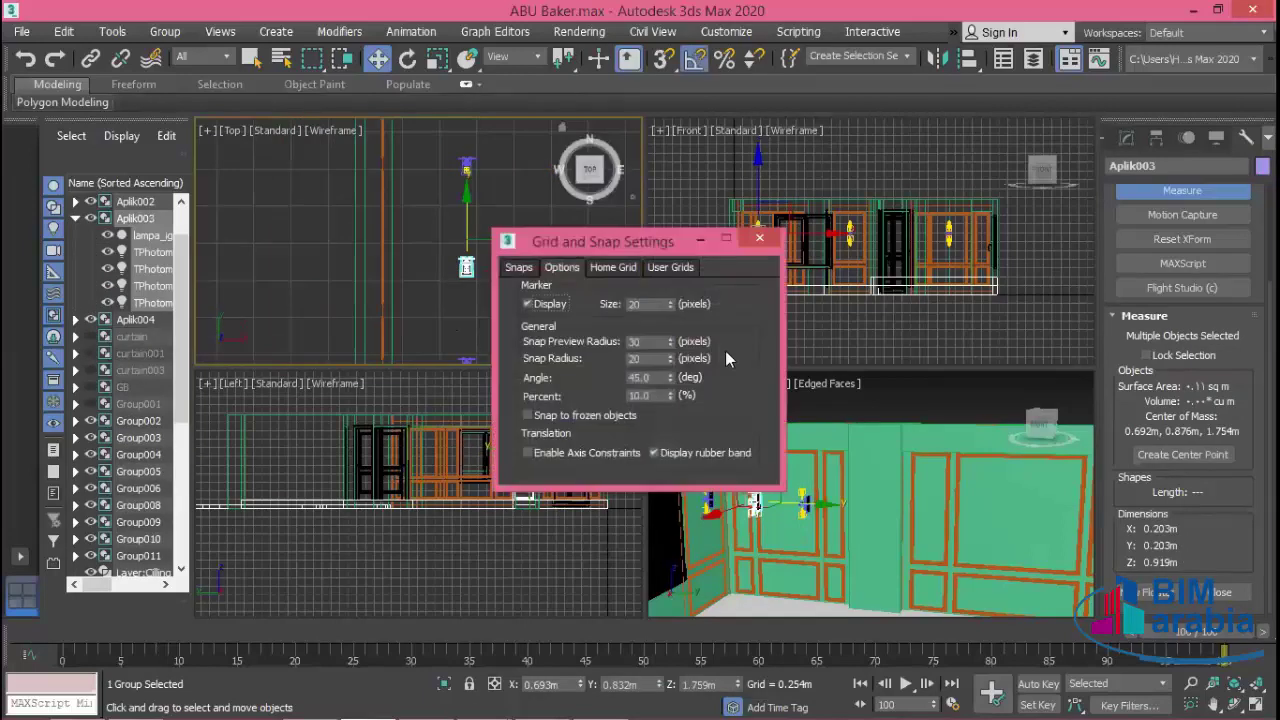
pyautogui.doubleClick(646, 378)
# - Rotate Aplik003 -90° about the Z axis
pyautogui.click(760, 238)
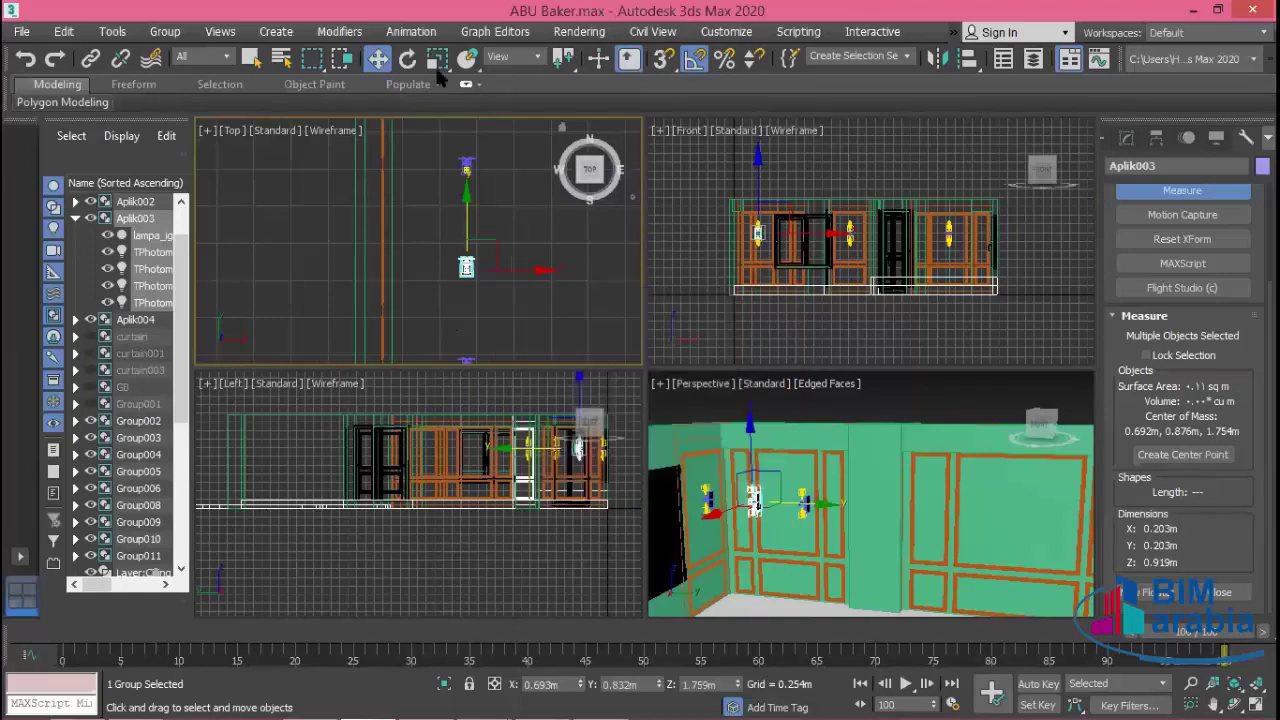
pyautogui.press('e')
pyautogui.moveTo(529, 242); pyautogui.dragTo(532, 247)
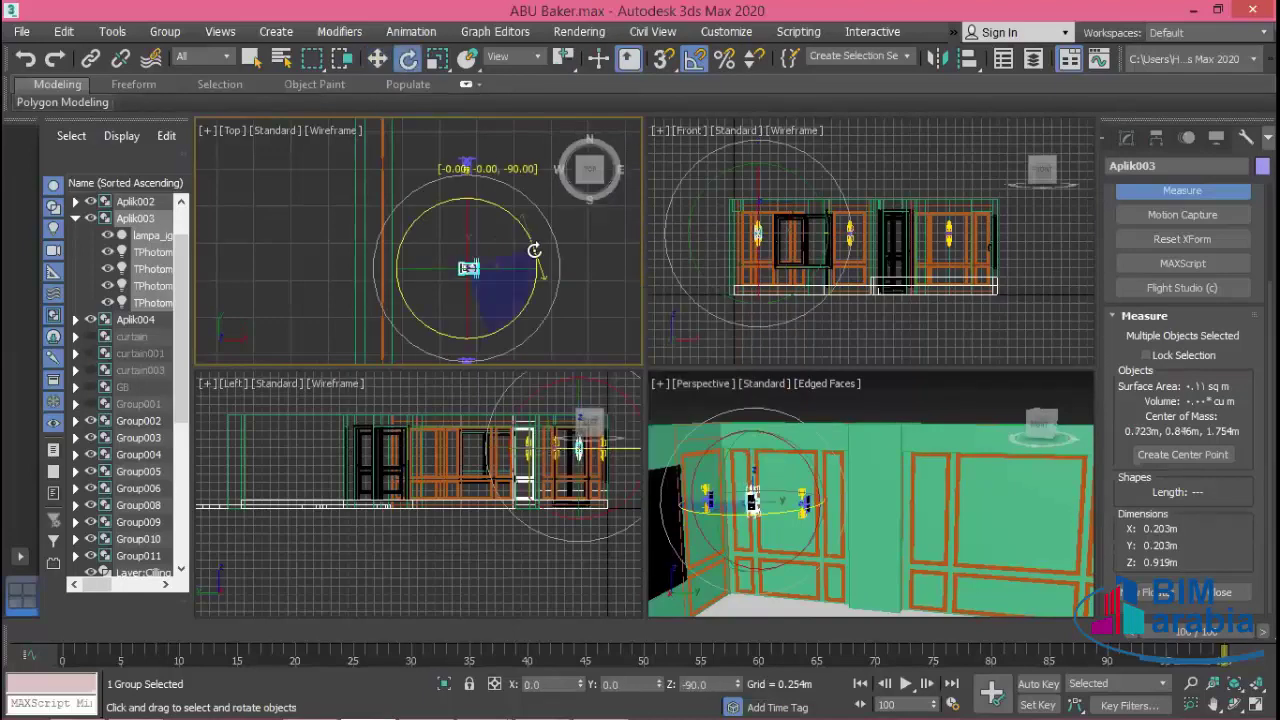
pyautogui.click(515, 160)
# - Rotate Aplik004 -90° about Y and 180° about Z so it faces the adjacent wall
pyautogui.click(468, 163)
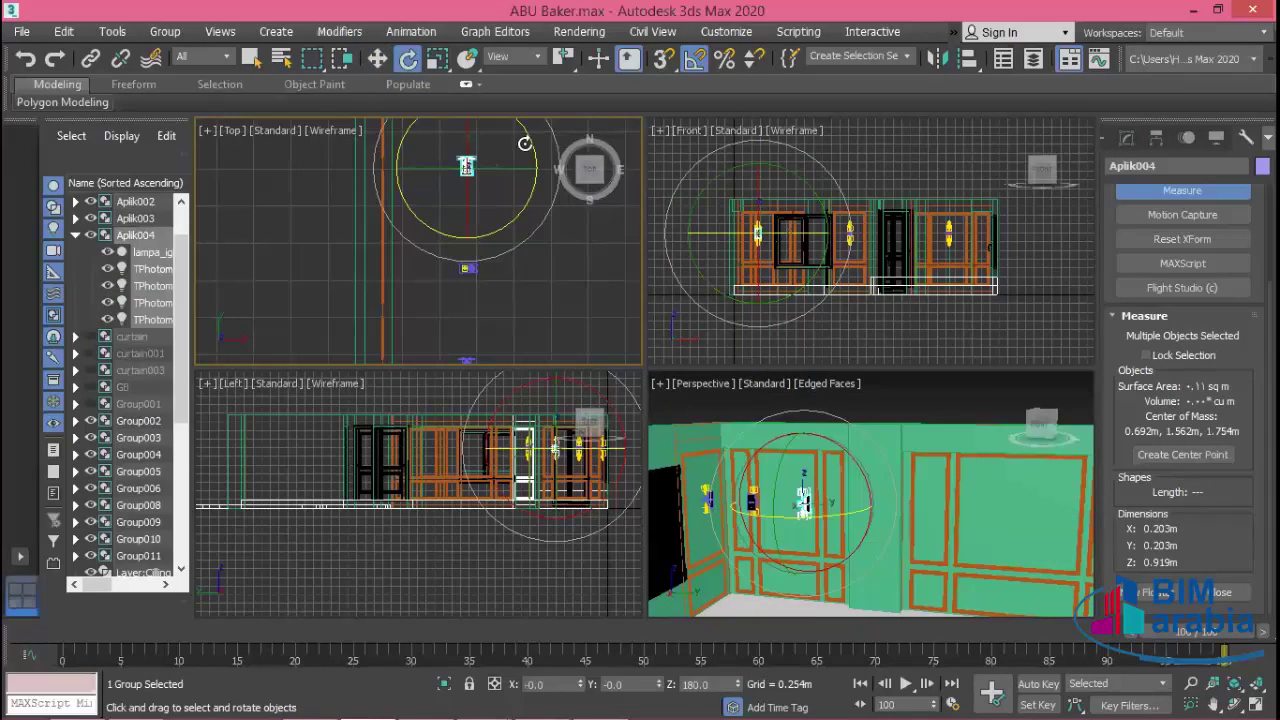
pyautogui.moveTo(510, 164); pyautogui.dragTo(535, 160)
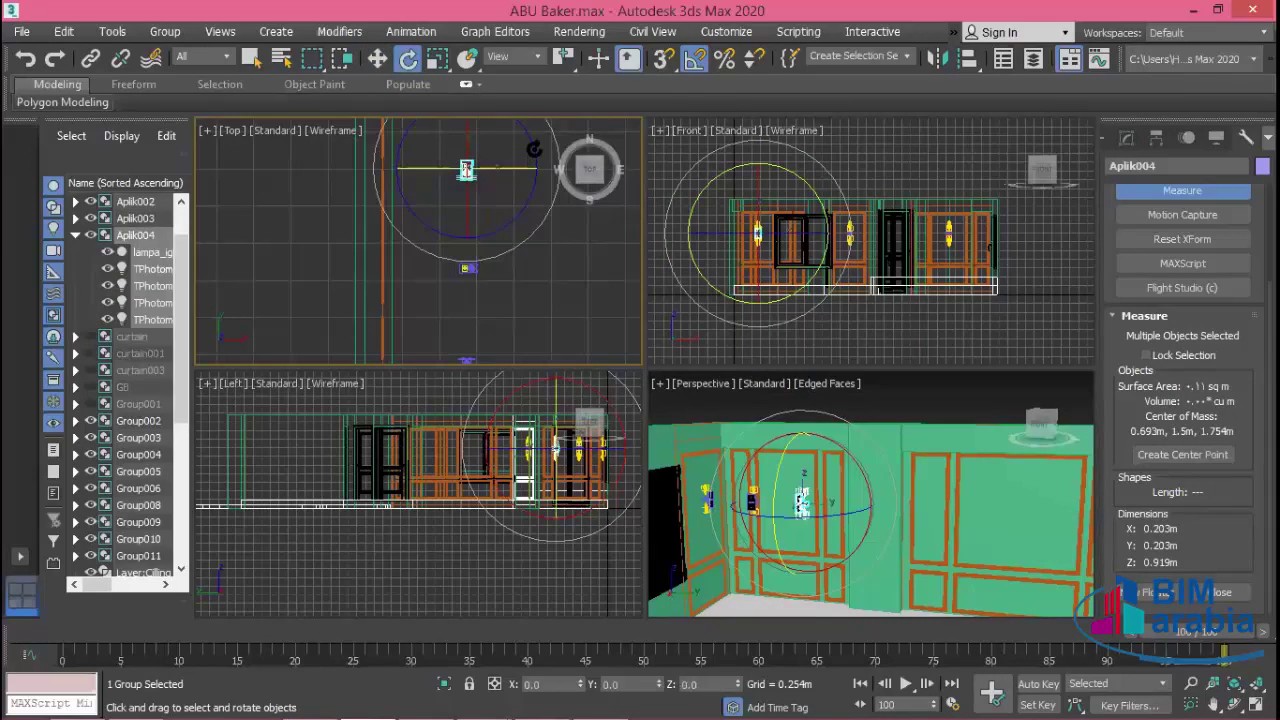
pyautogui.moveTo(534, 132); pyautogui.dragTo(529, 129)
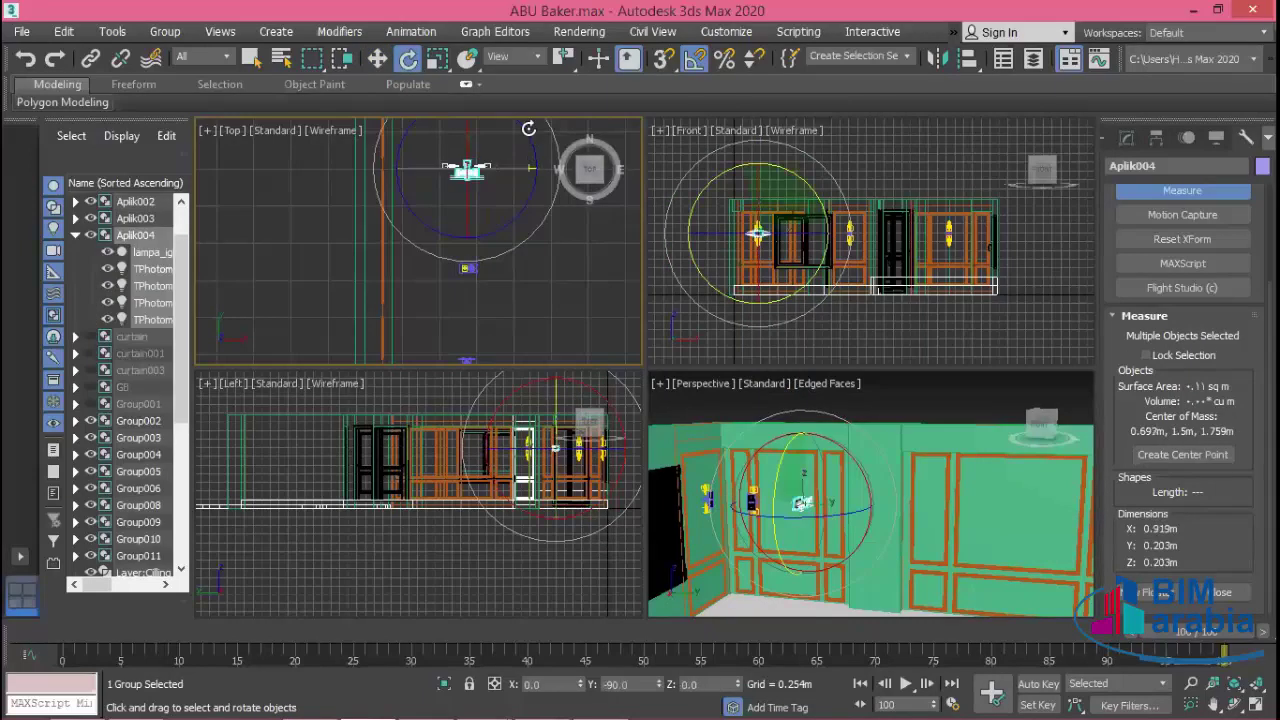
pyautogui.moveTo(550, 206)
pyautogui.mouseDown()
pyautogui.moveTo(523, 208)
pyautogui.moveTo(540, 252)
pyautogui.mouseUp()
pyautogui.click(540, 252)
pyautogui.scroll(2, 536, 207)
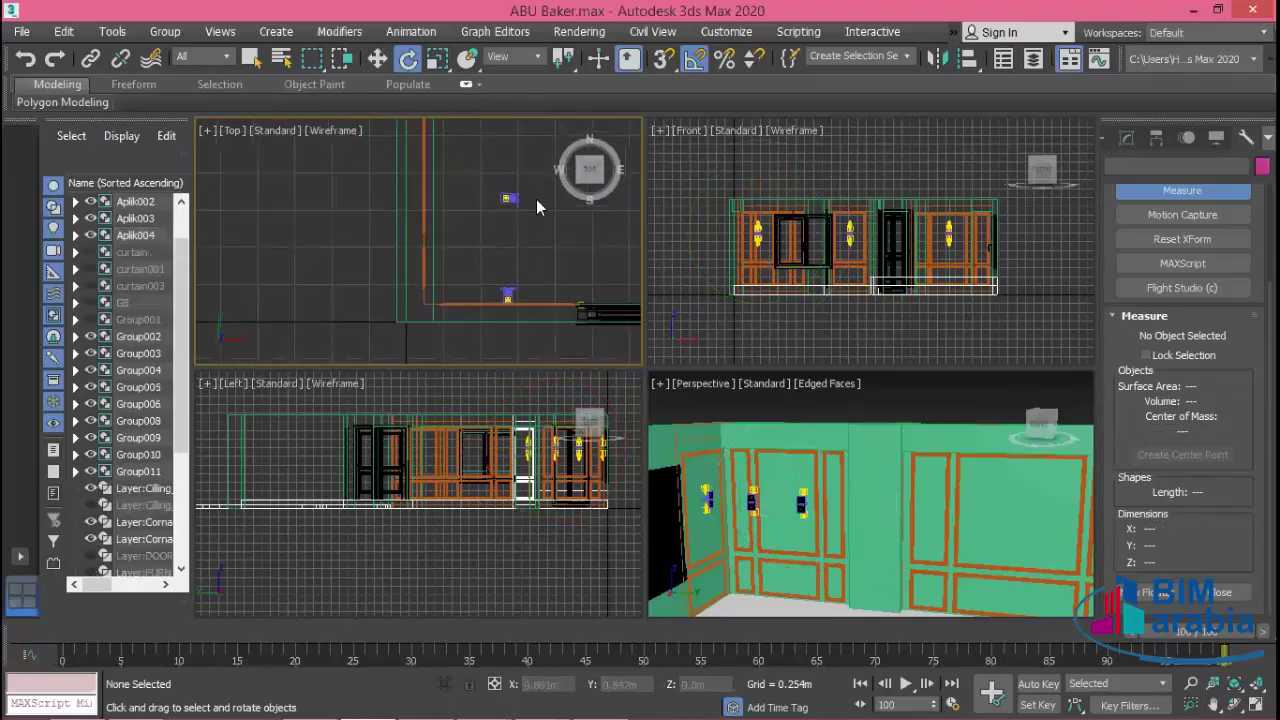
pyautogui.click(509, 198)
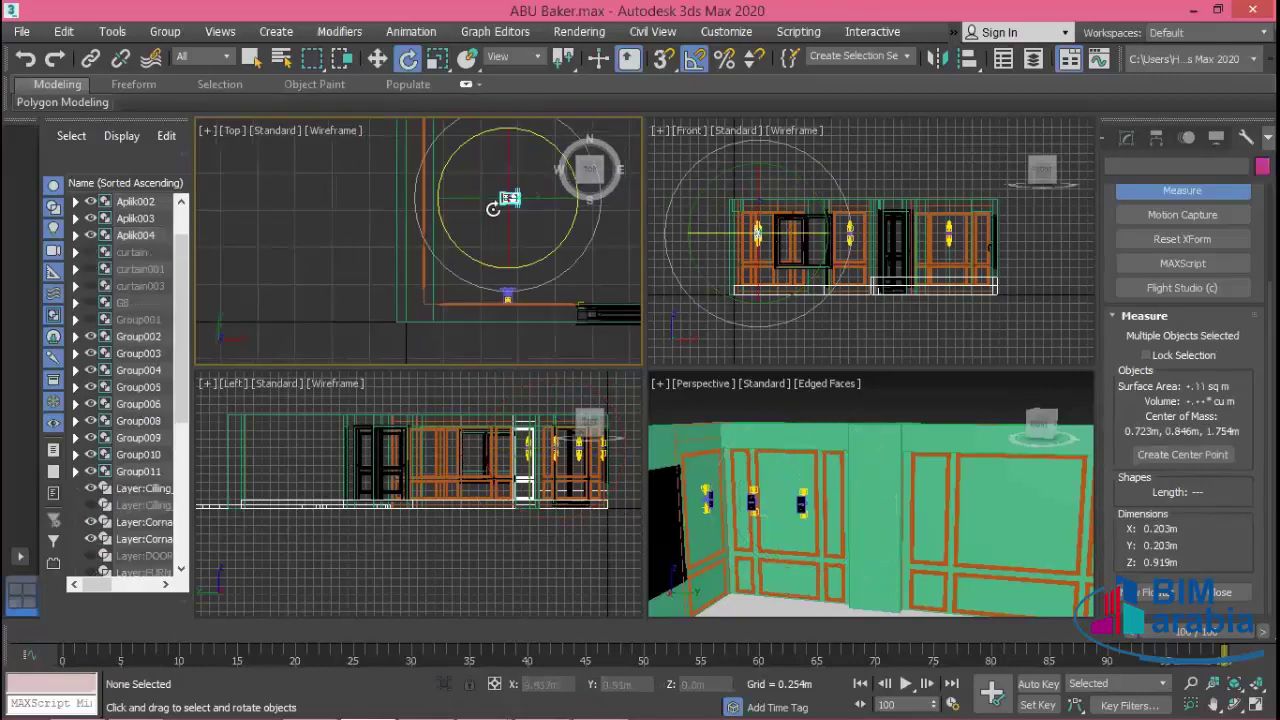
pyautogui.click(378, 59)
# - Move Aplik003 in the Top view onto the panelled wall
pyautogui.moveTo(505, 148); pyautogui.dragTo(484, 210)
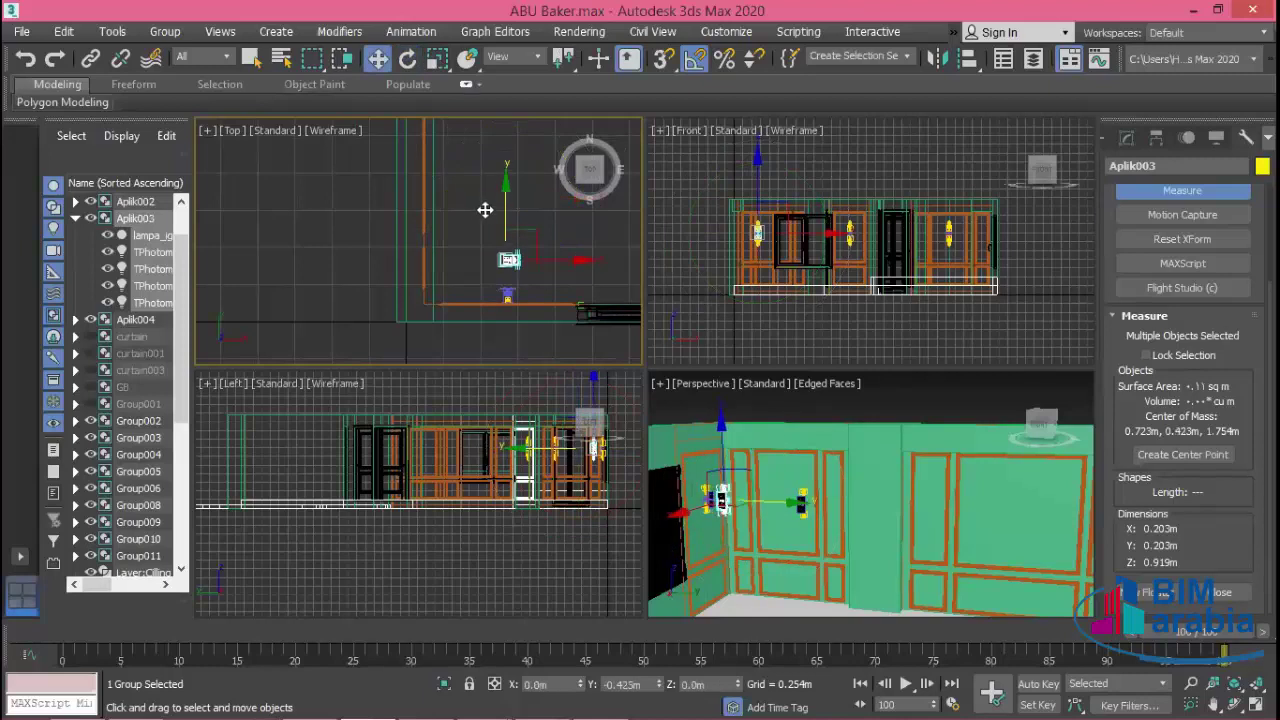
pyautogui.moveTo(546, 270)
pyautogui.mouseDown()
pyautogui.moveTo(477, 275)
pyautogui.moveTo(506, 236)
pyautogui.moveTo(479, 242)
pyautogui.mouseUp()
pyautogui.scroll(3, 477, 275)
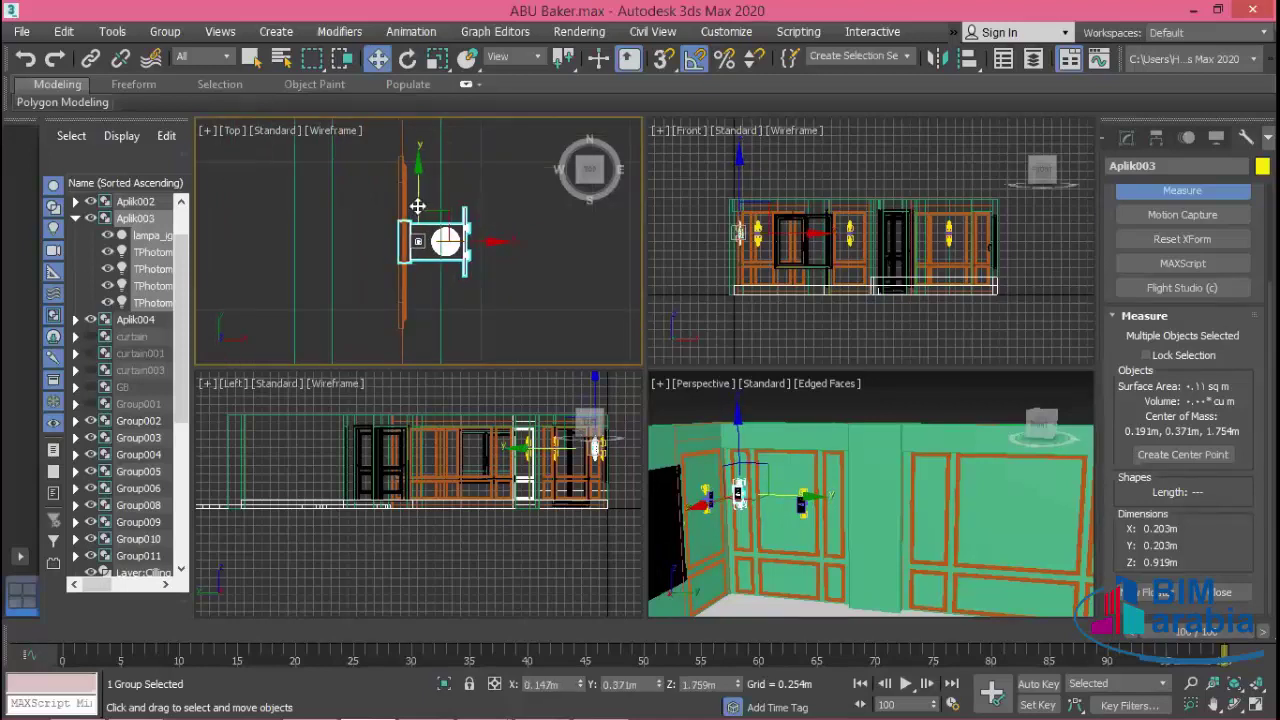
pyautogui.click(520, 200)
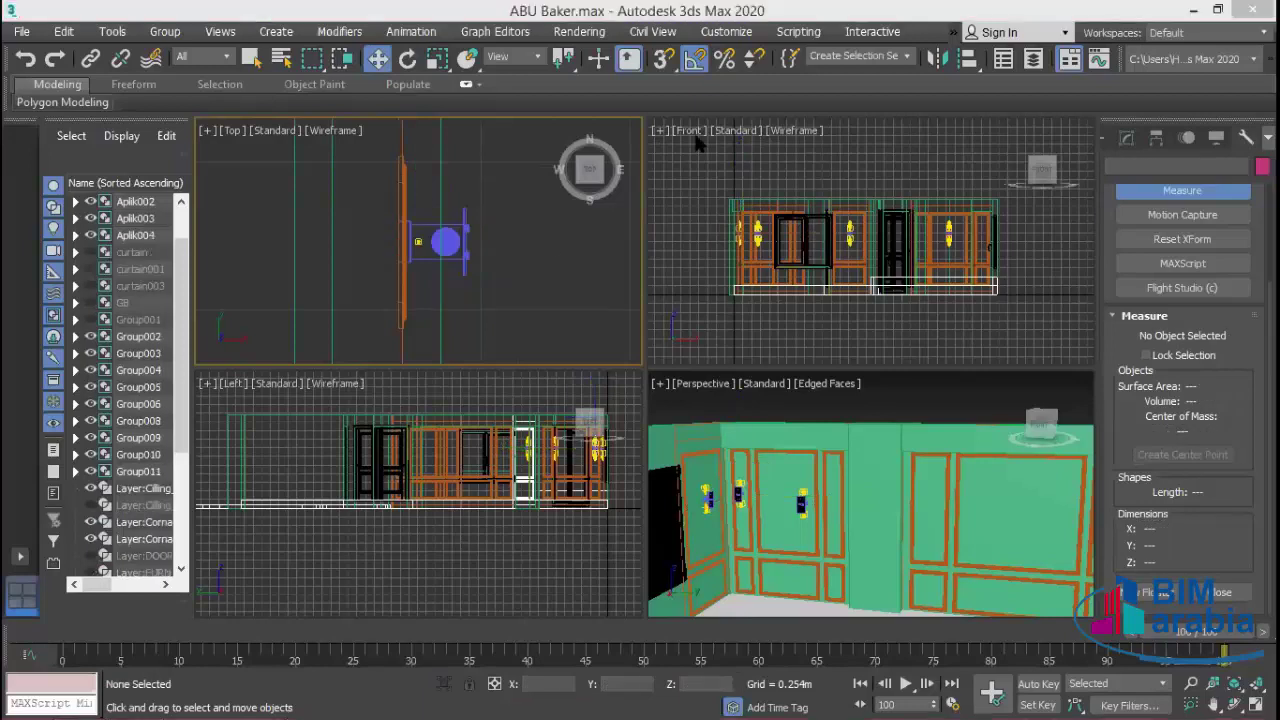
pyautogui.scroll(-3, 491, 247)
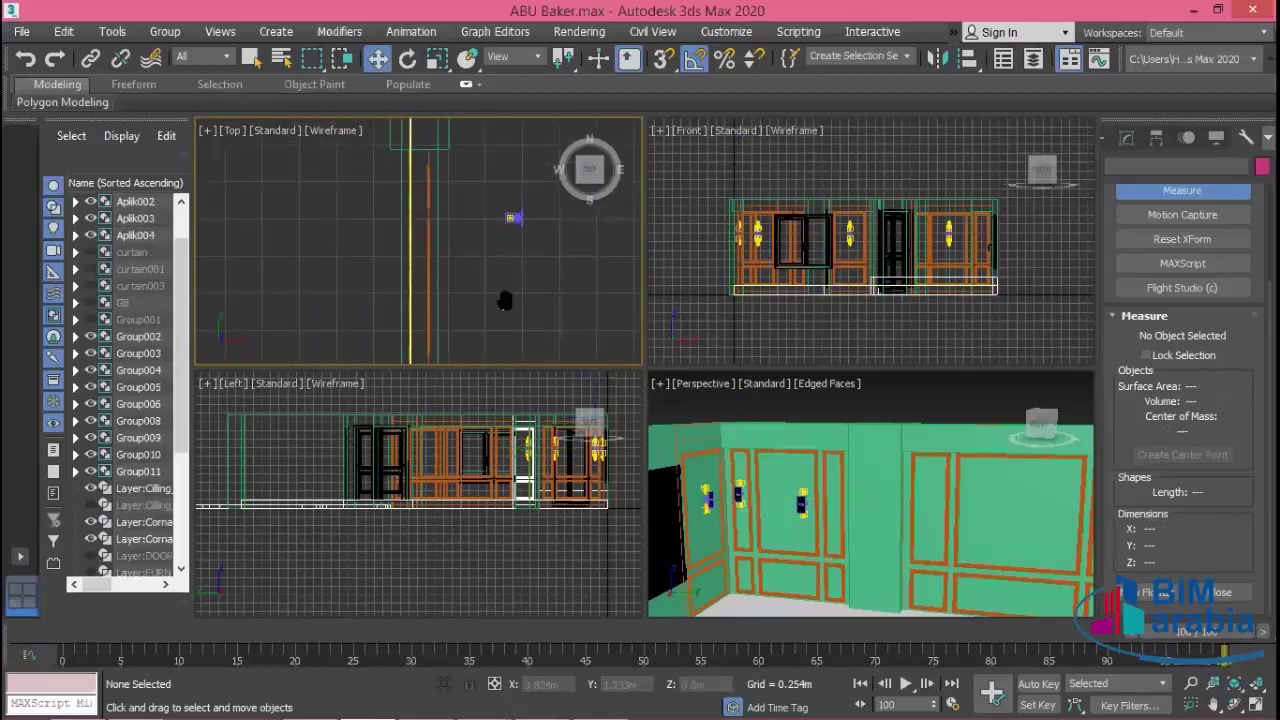
# - Place Aplik004 flush against the side wall near 0.192, 1.742, 1.754 m
pyautogui.moveTo(550, 240); pyautogui.dragTo(484, 295)
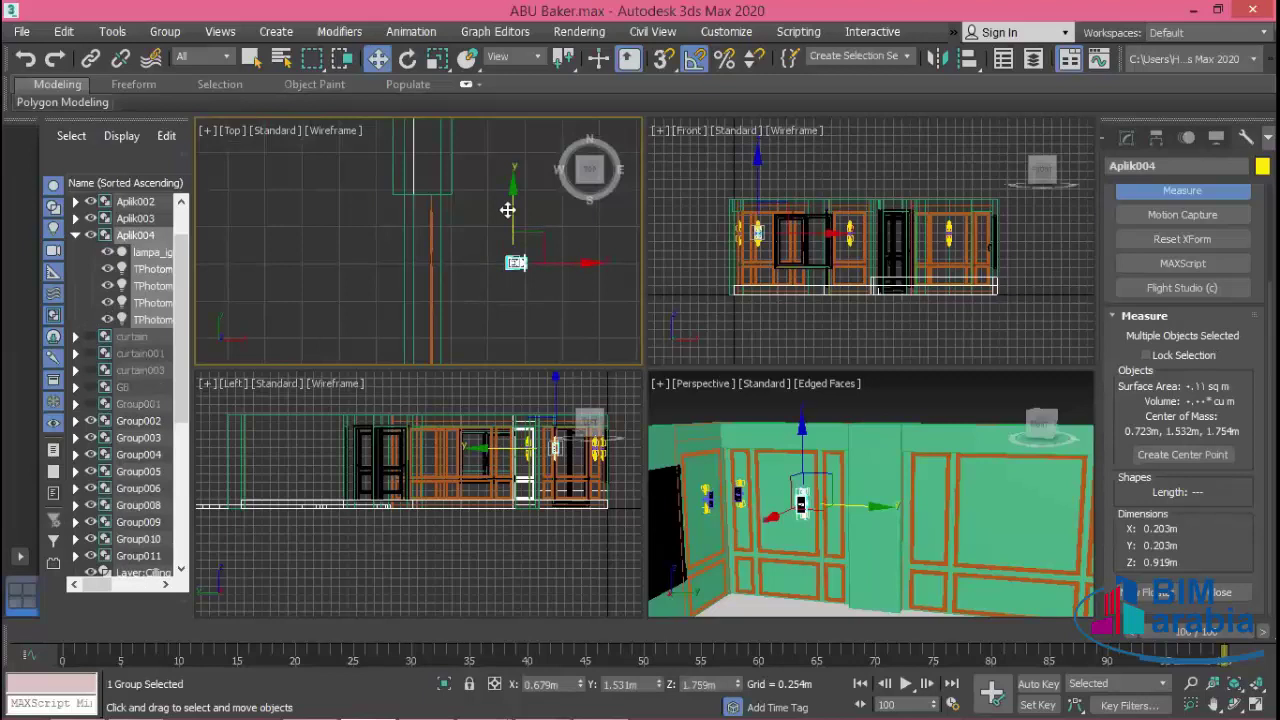
pyautogui.moveTo(548, 238); pyautogui.dragTo(480, 210)
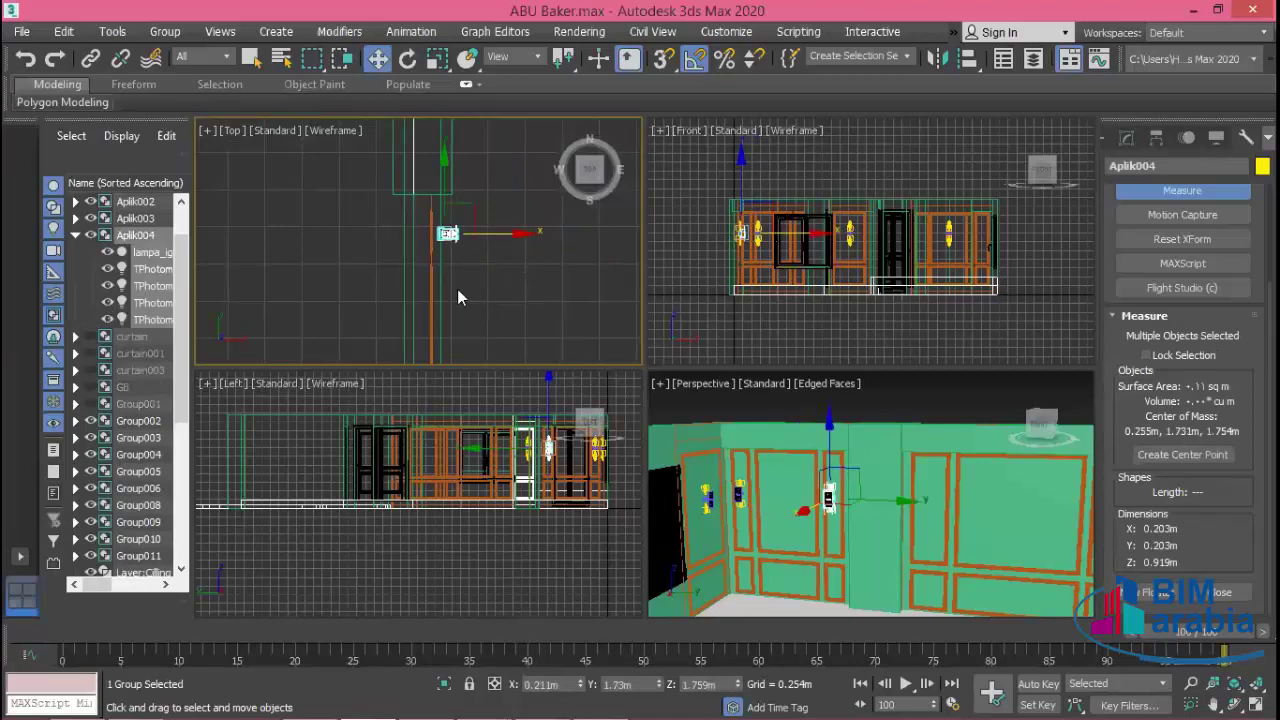
pyautogui.scroll(2, 457, 291)
pyautogui.moveTo(491, 301); pyautogui.dragTo(519, 298, button='middle')
pyautogui.scroll(1, 519, 298)
pyautogui.scroll(1, 525, 295)
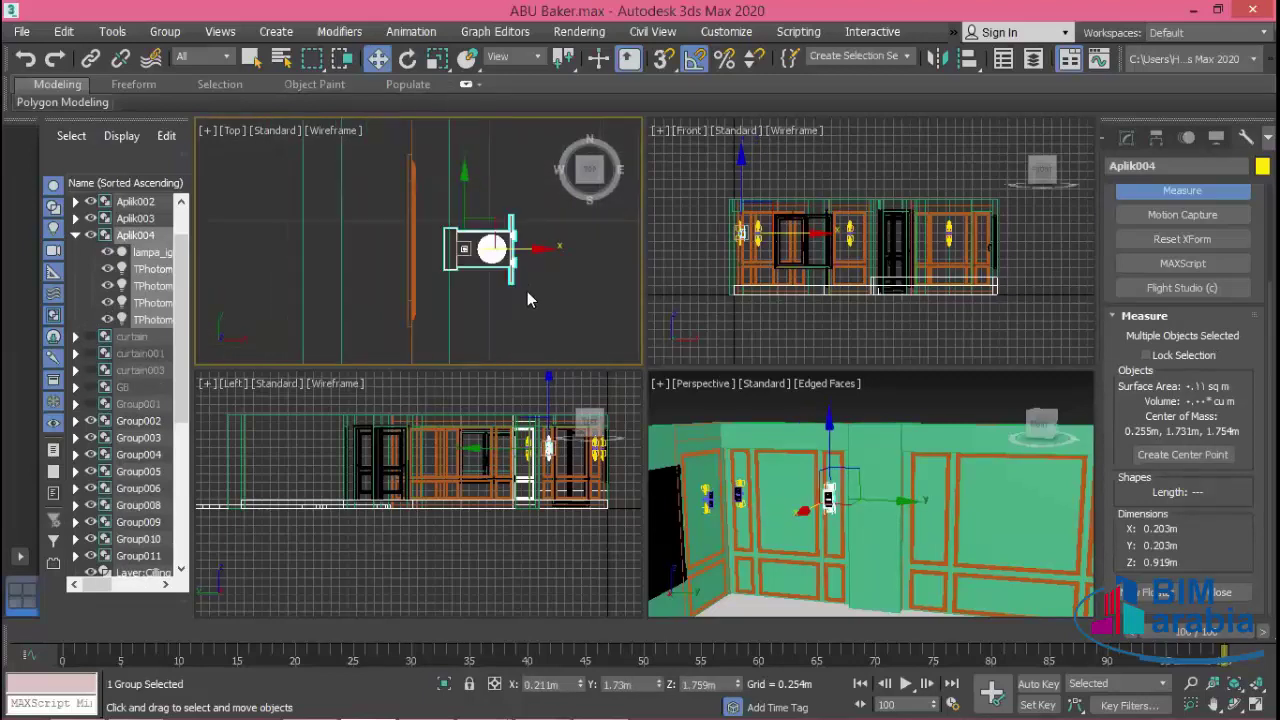
pyautogui.moveTo(526, 249); pyautogui.dragTo(493, 249)
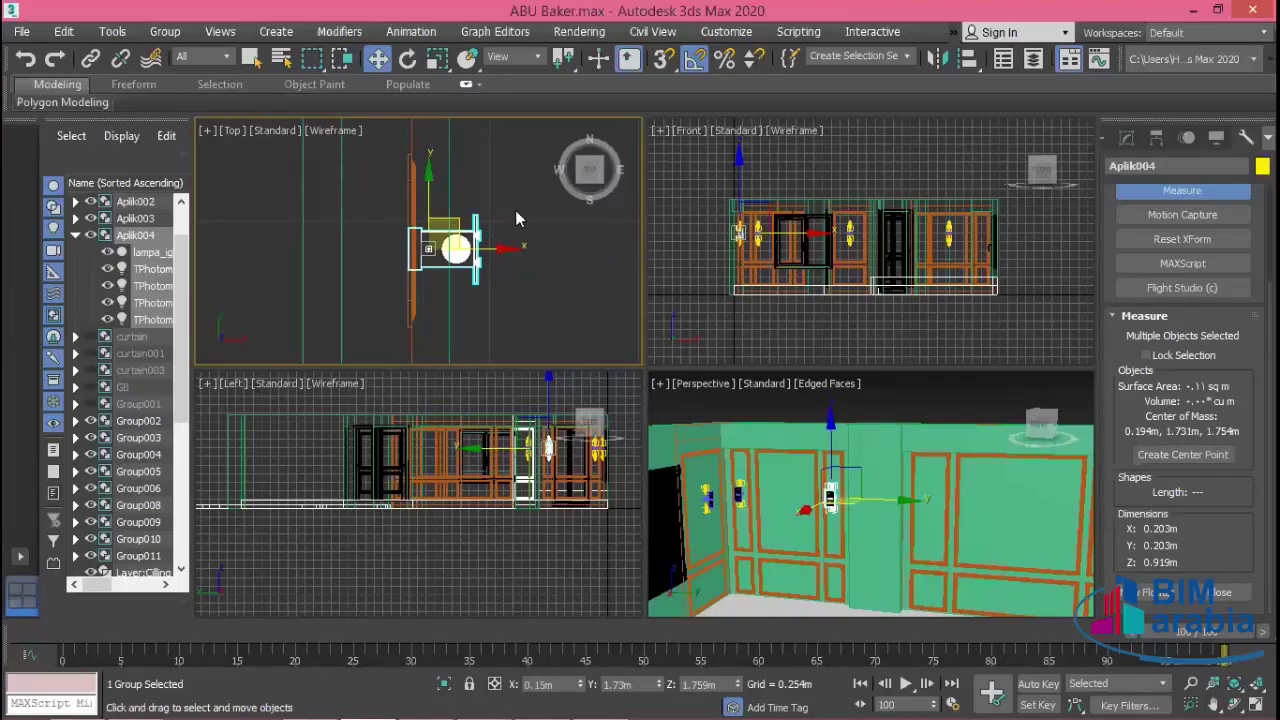
pyautogui.moveTo(425, 208); pyautogui.dragTo(421, 196)
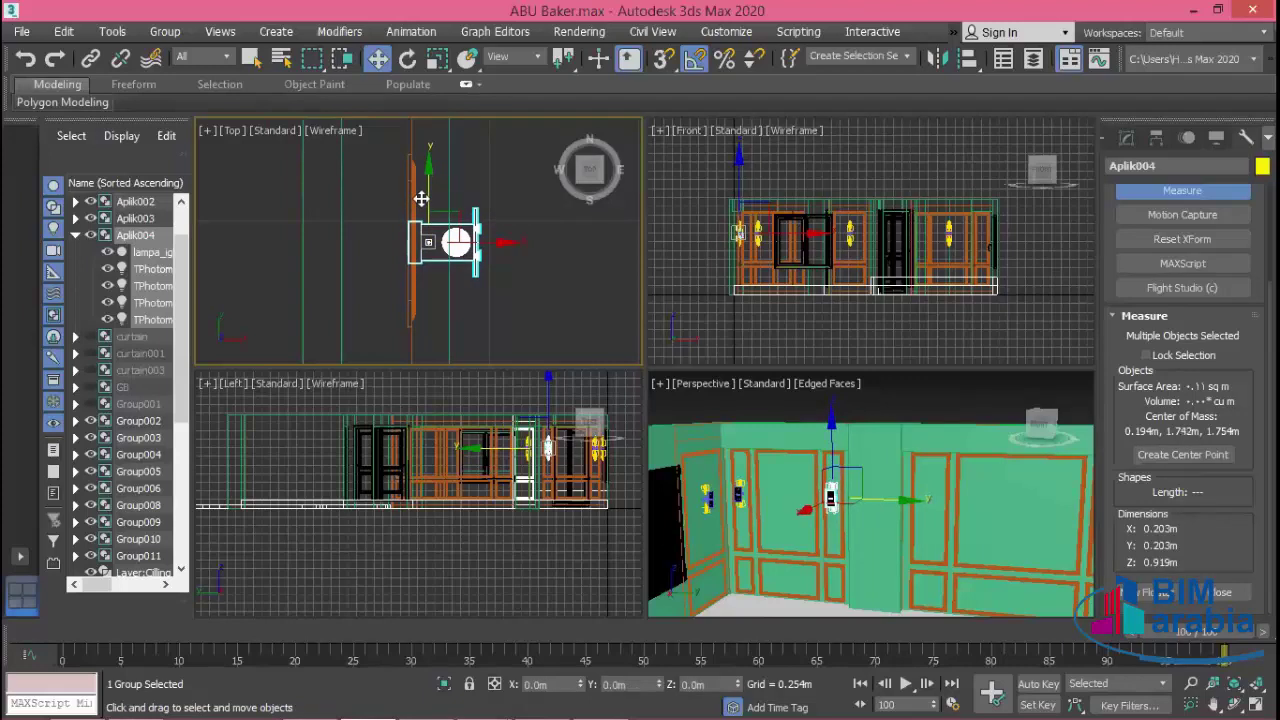
pyautogui.scroll(3, 444, 262)
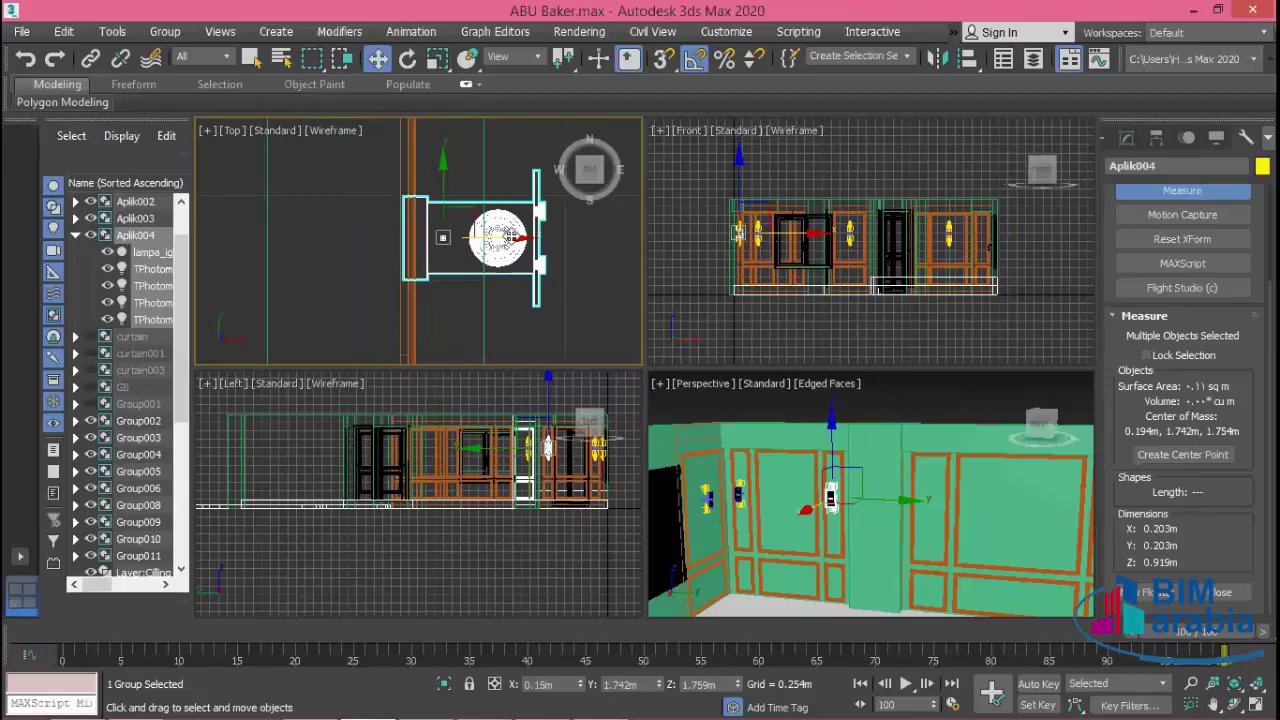
pyautogui.moveTo(510, 234); pyautogui.dragTo(506, 234)
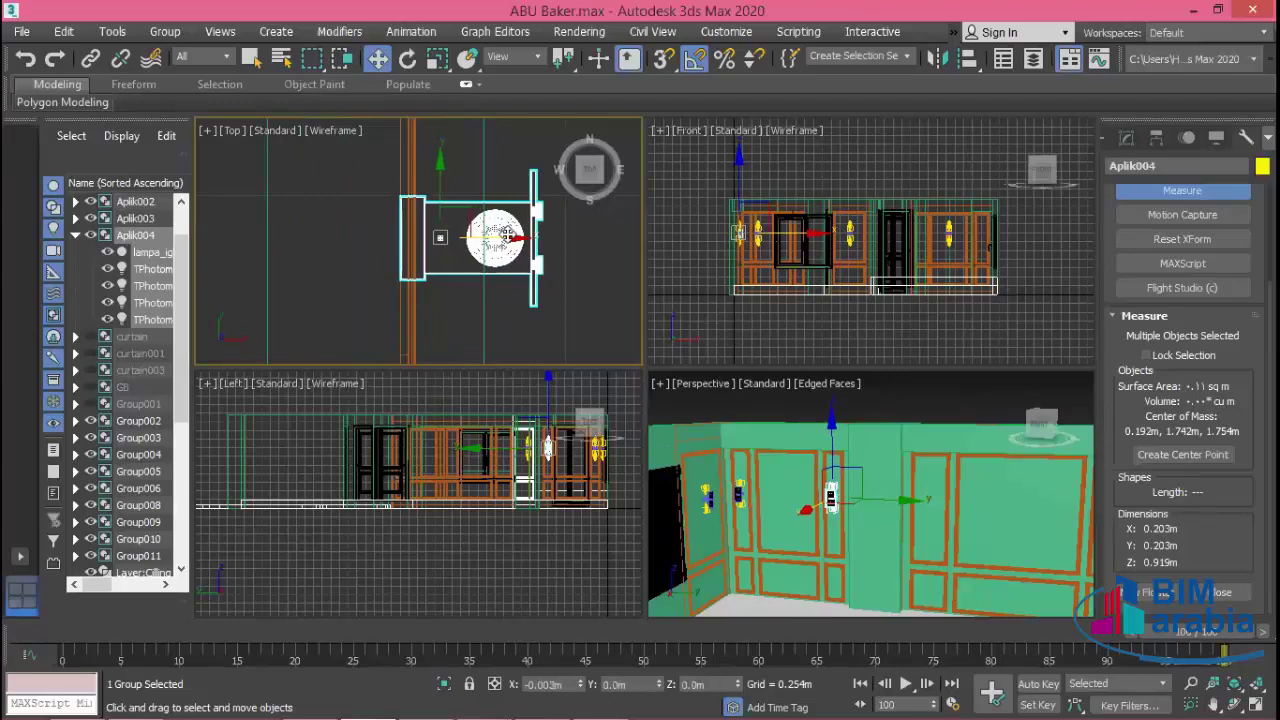
pyautogui.click(596, 276)
pyautogui.scroll(-3, 596, 276)
pyautogui.moveTo(594, 276)
pyautogui.mouseDown(button='middle')
pyautogui.moveTo(465, 254)
pyautogui.moveTo(482, 235)
pyautogui.mouseUp(button='middle')
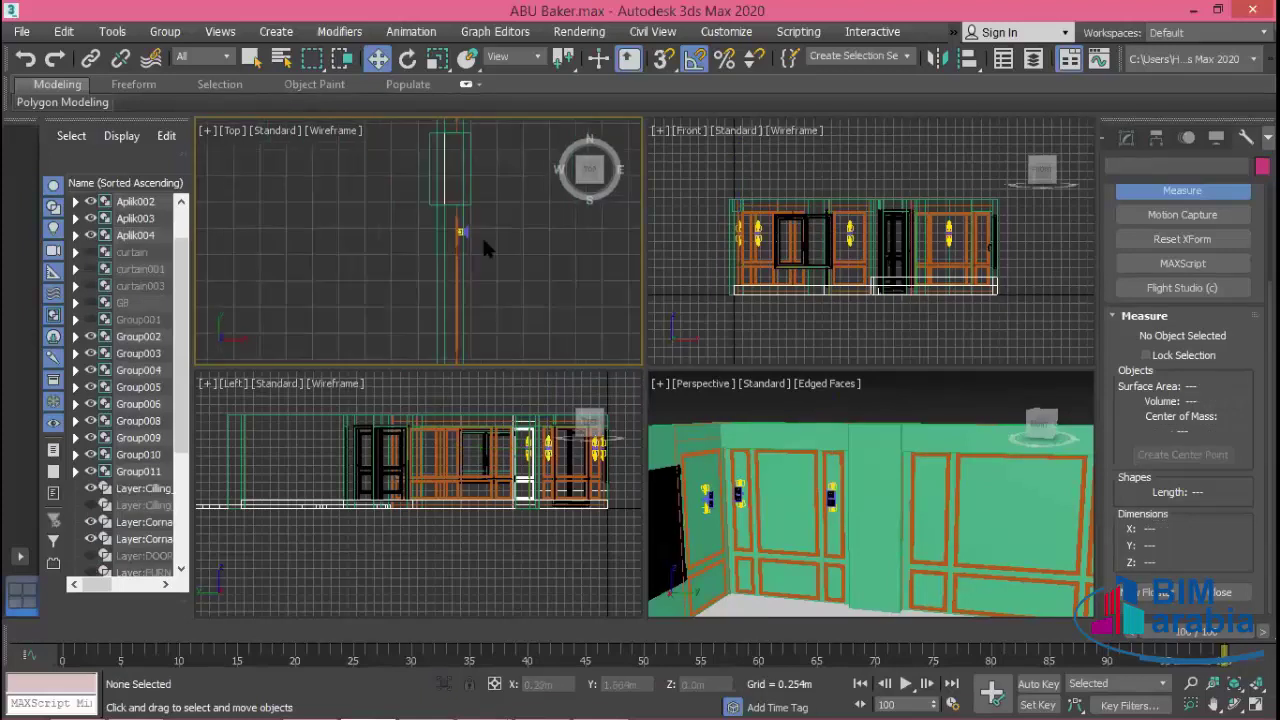
pyautogui.scroll(-2, 482, 235)
pyautogui.scroll(3, 468, 234)
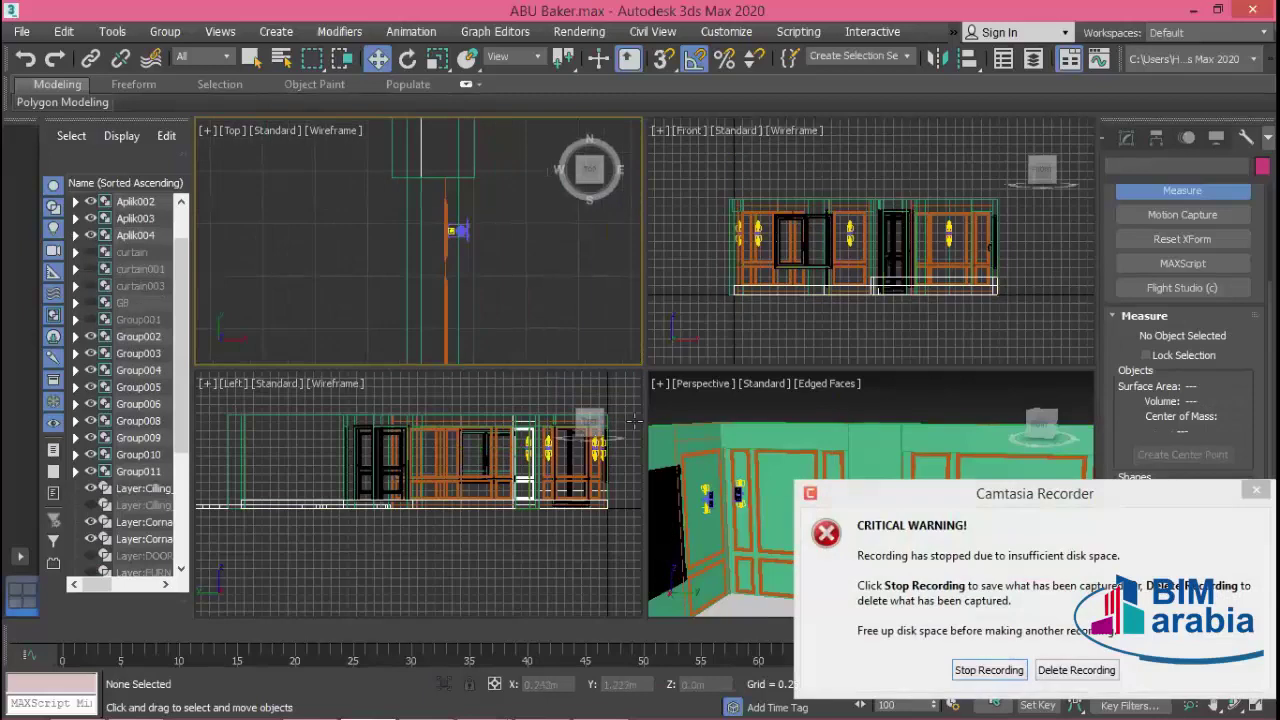
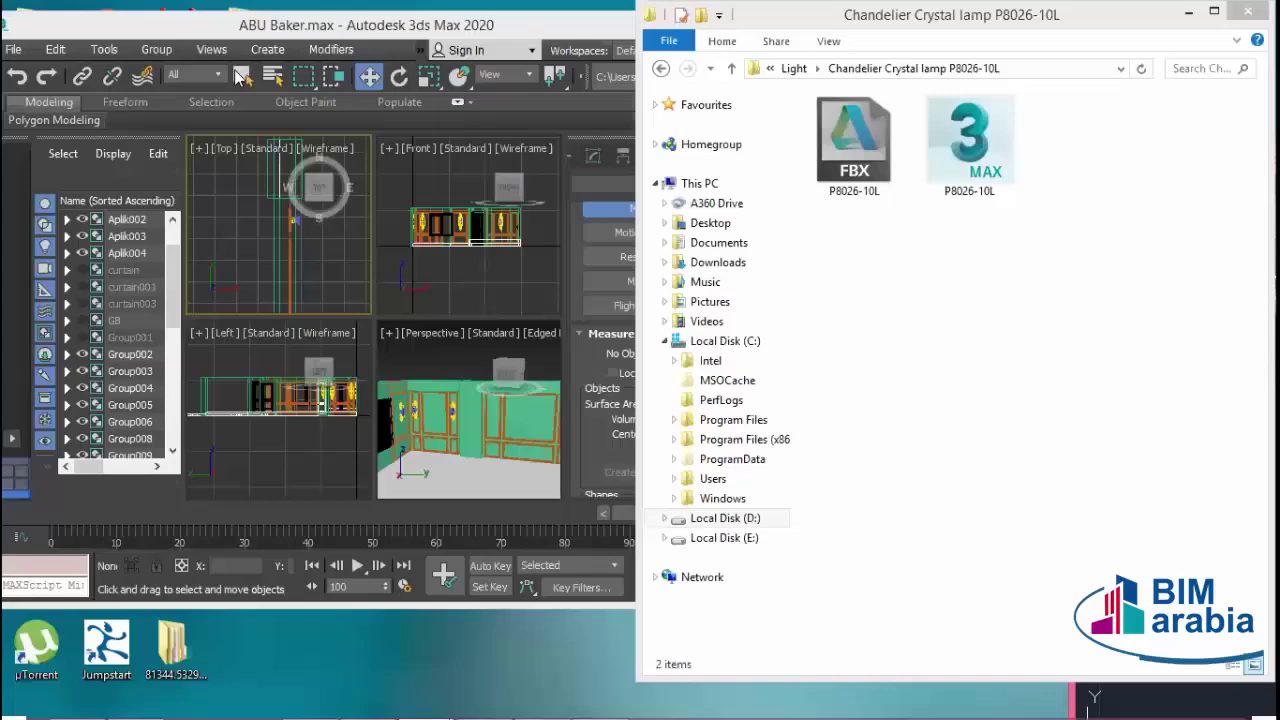
# - Activate the 3ds Max window showing ABU Baker.max and maximize it to fill the screen
pyautogui.click(967, 365)
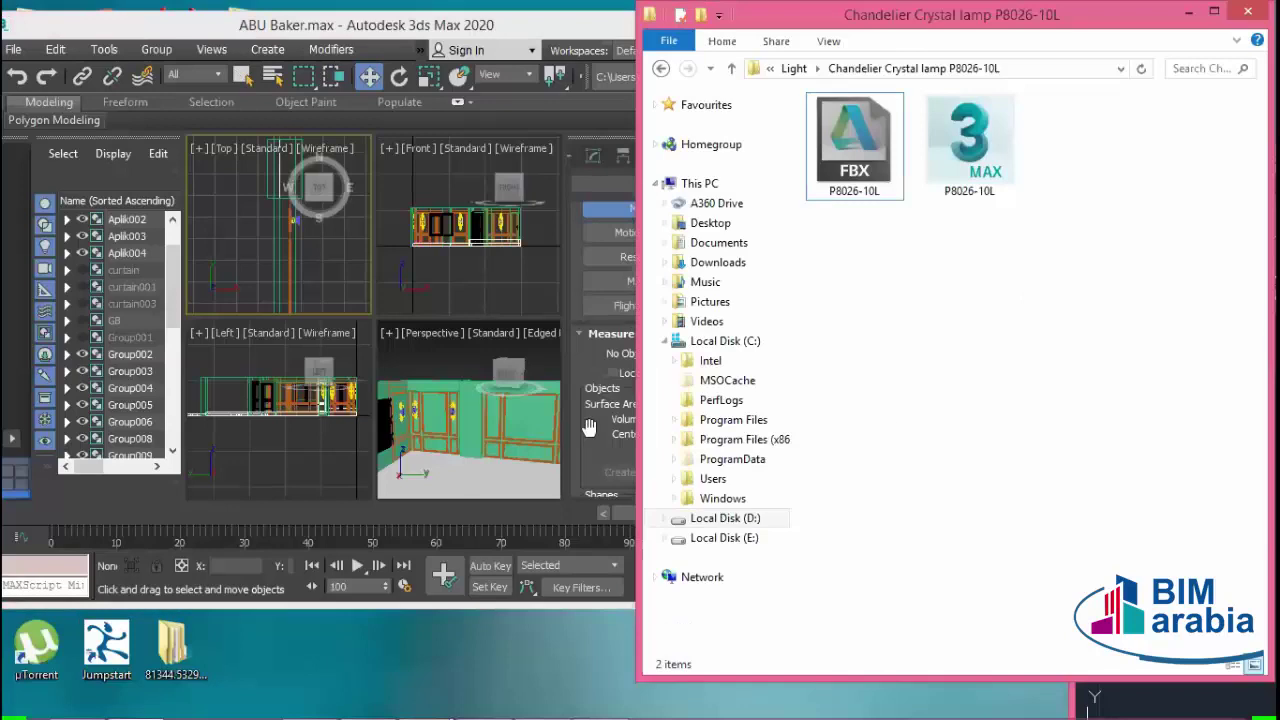
pyautogui.click(224, 38)
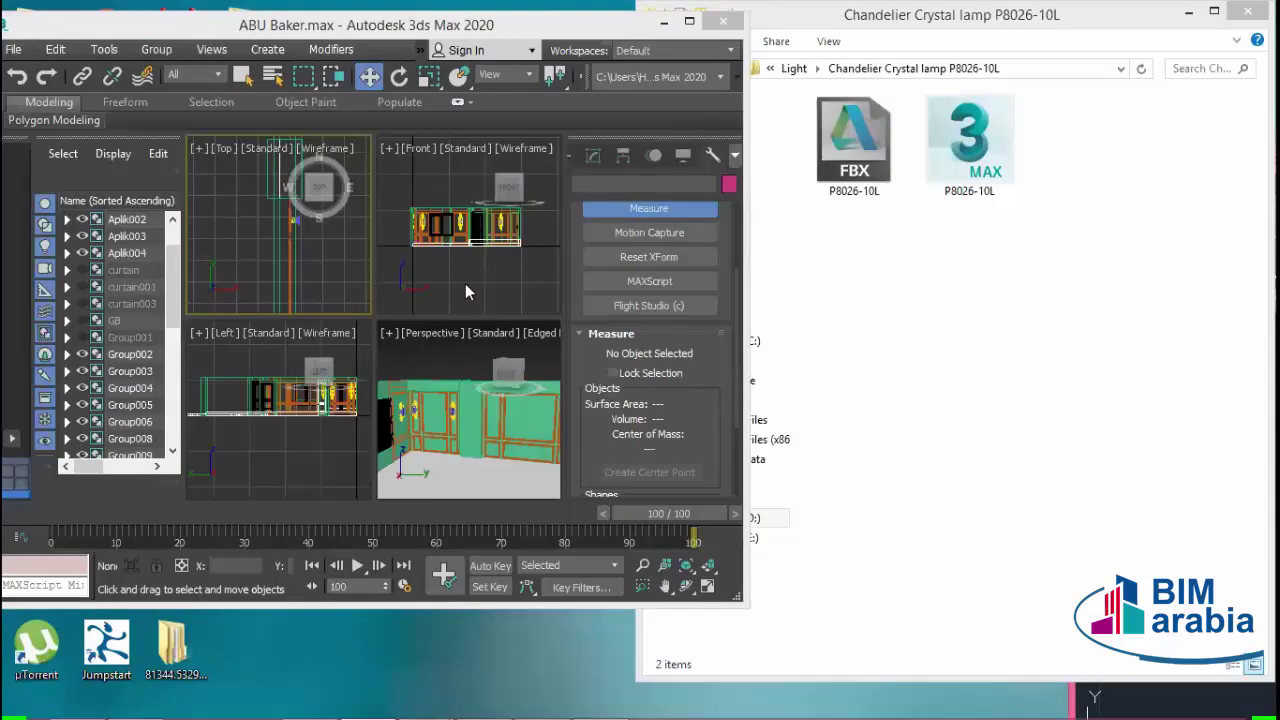
pyautogui.click(324, 276)
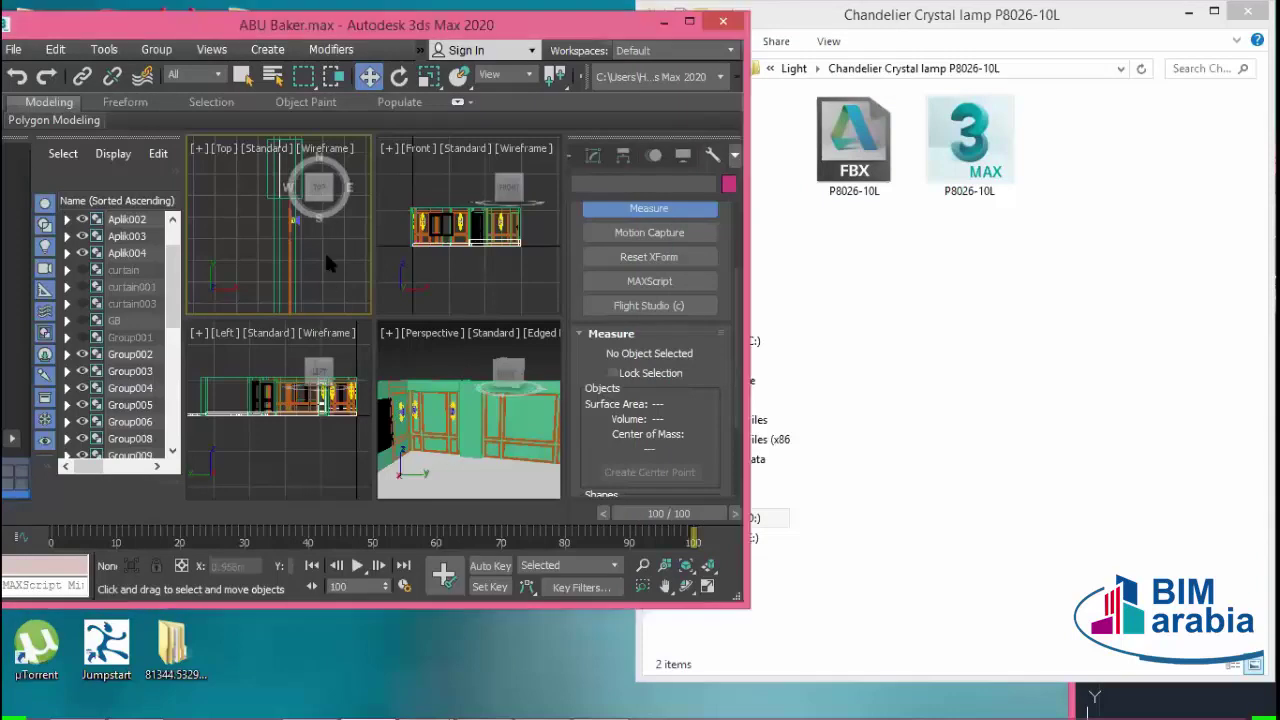
pyautogui.click(690, 24)
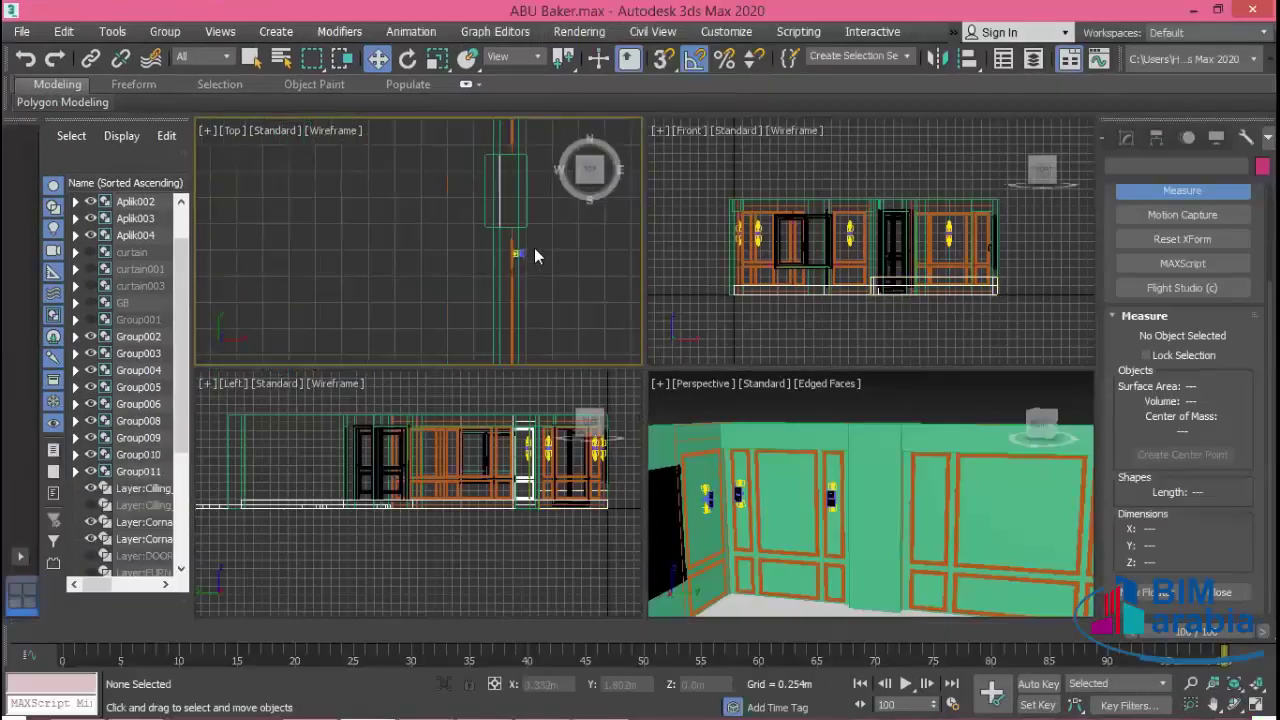
# - Select the Aplik004 sconce and Shift-drag an instanced copy named Aplik005
pyautogui.scroll(3, 535, 256)
pyautogui.click(480, 300)
pyautogui.scroll(-2, 535, 340)
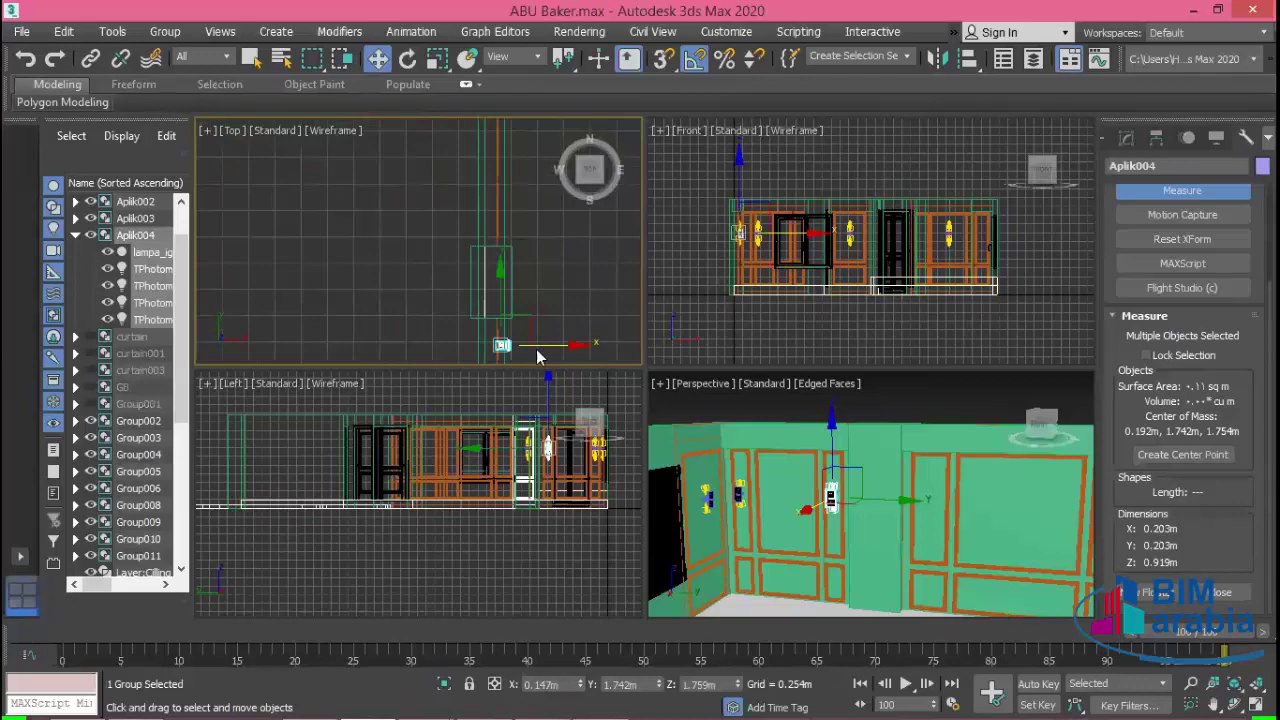
pyautogui.keyDown('shift'); pyautogui.moveTo(546, 342); pyautogui.dragTo(609, 342); pyautogui.keyUp('shift')
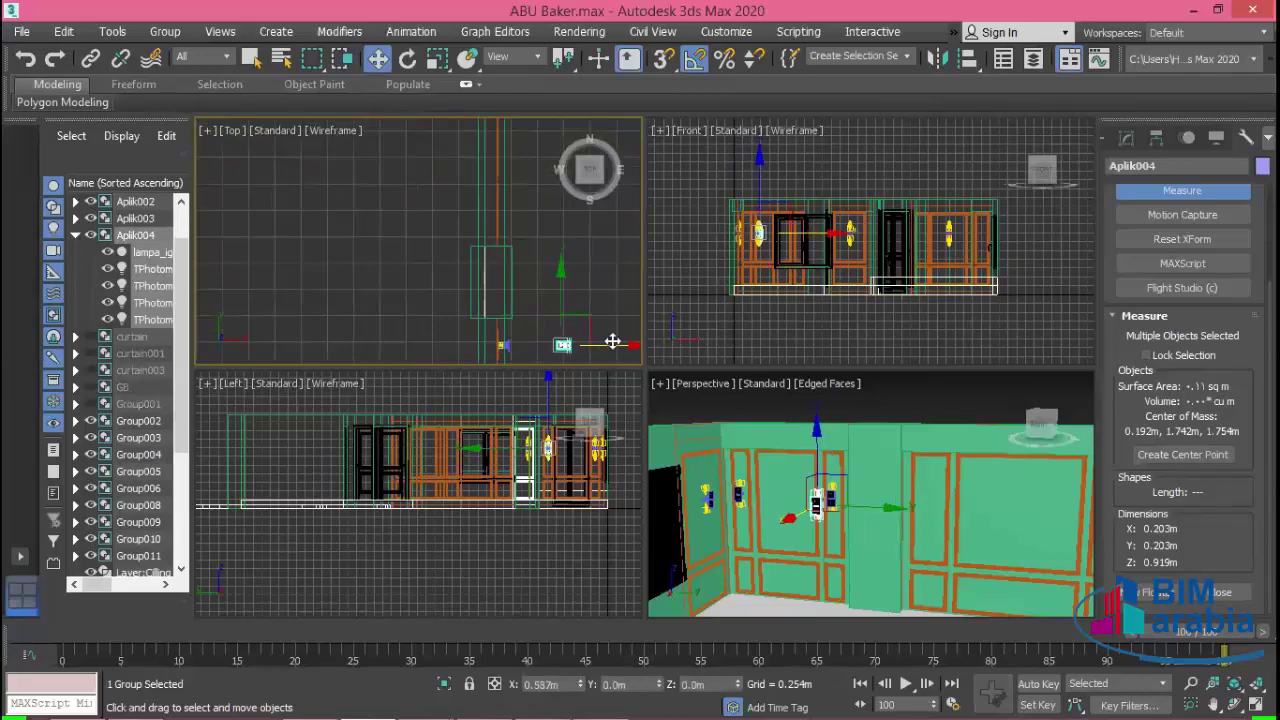
pyautogui.click(648, 455)
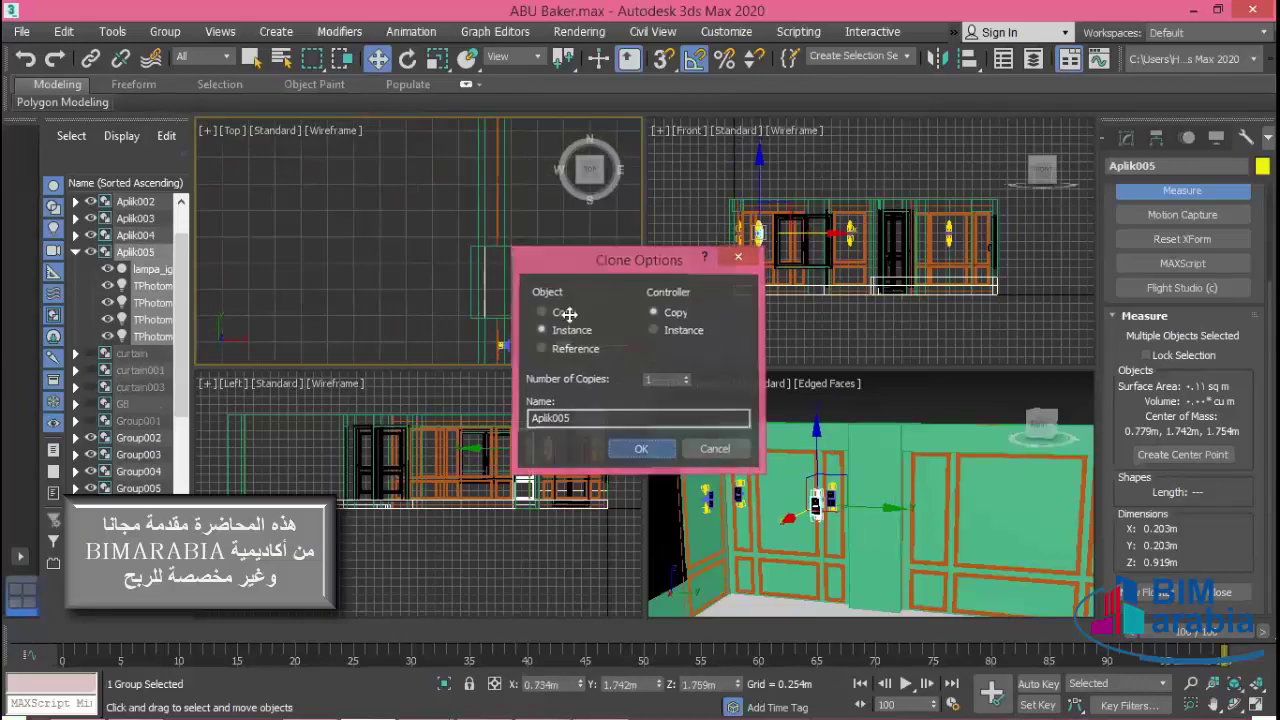
# - Move Aplik005 along the wall until it sits flush against the wall line
pyautogui.scroll(3, 580, 190)
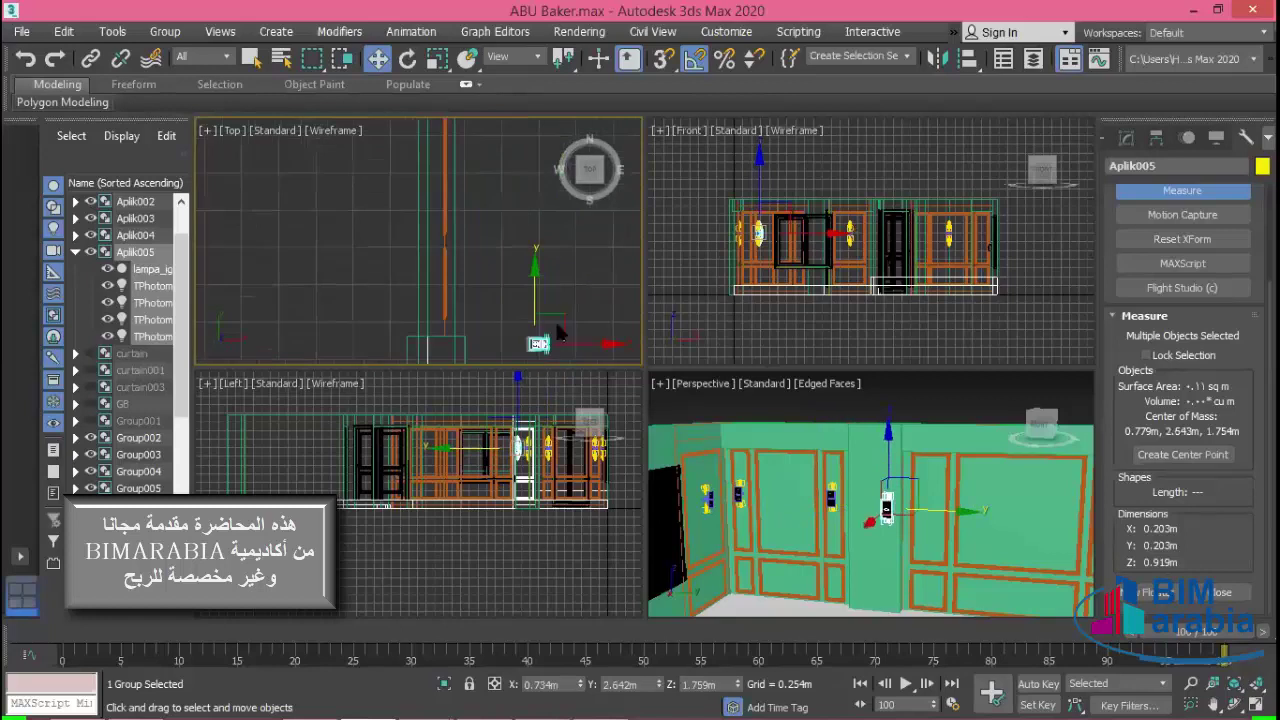
pyautogui.moveTo(537, 307); pyautogui.dragTo(537, 234)
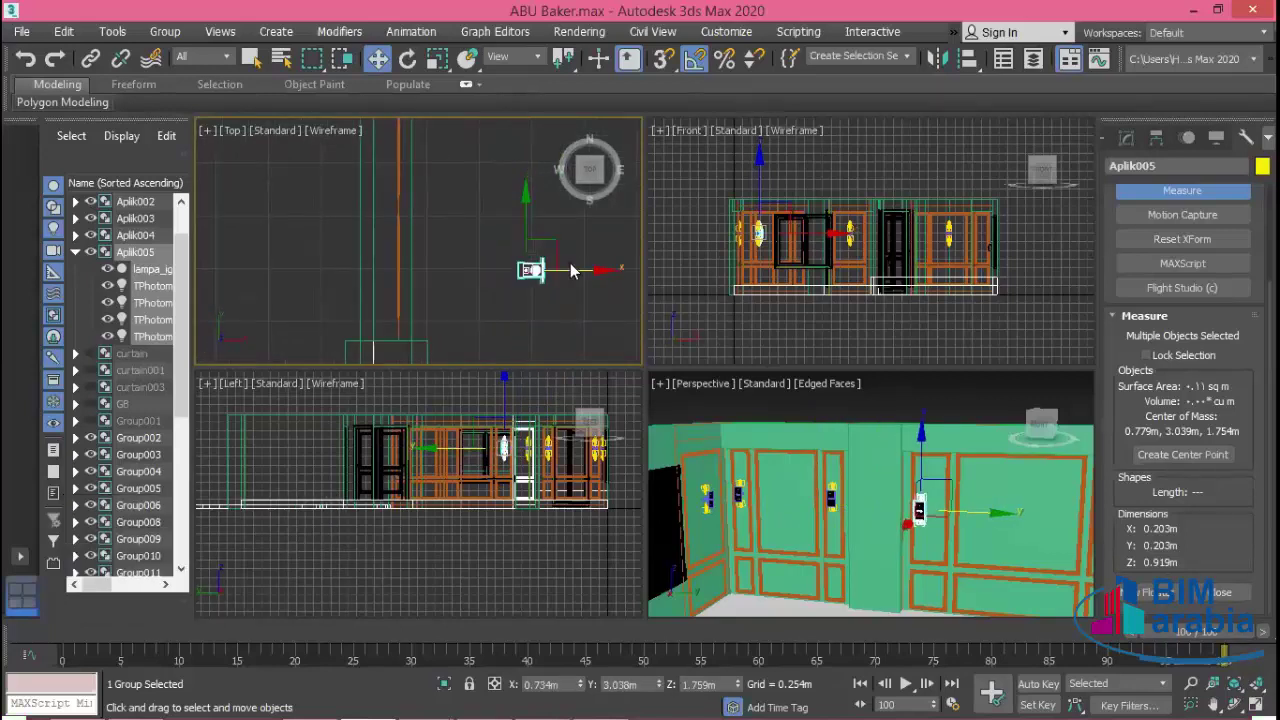
pyautogui.moveTo(590, 270); pyautogui.dragTo(440, 299)
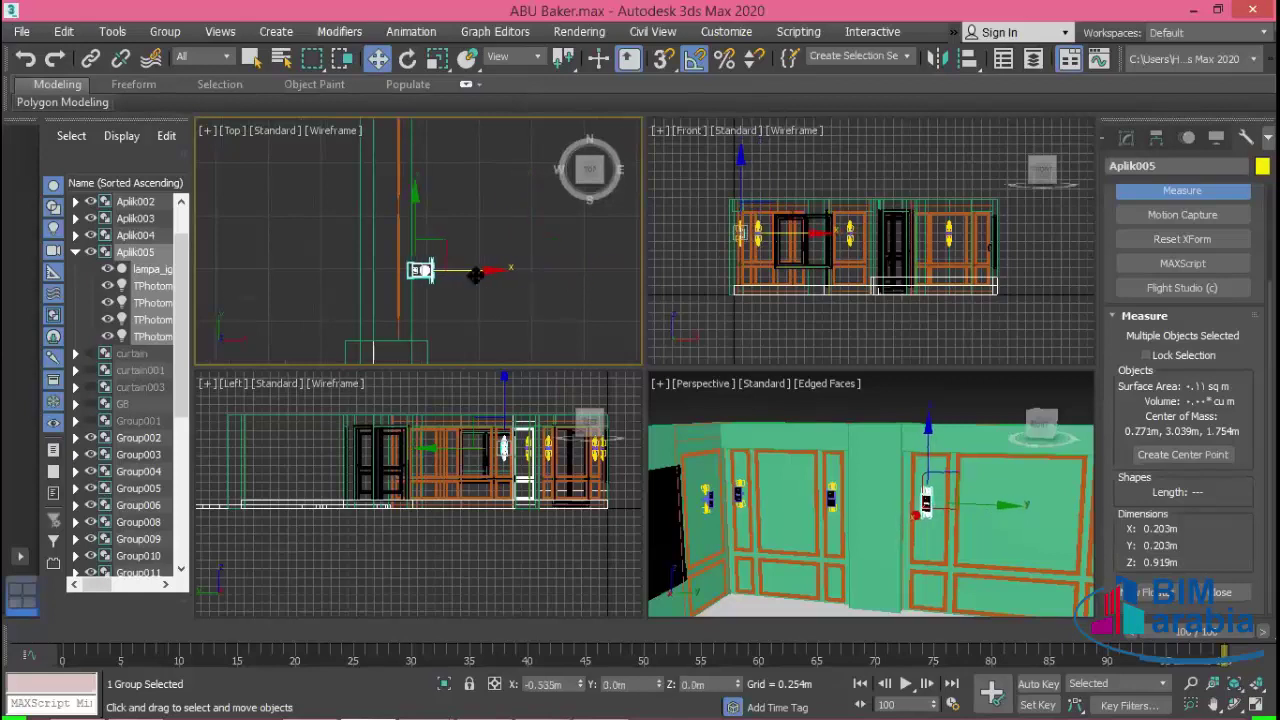
pyautogui.scroll(3, 425, 295)
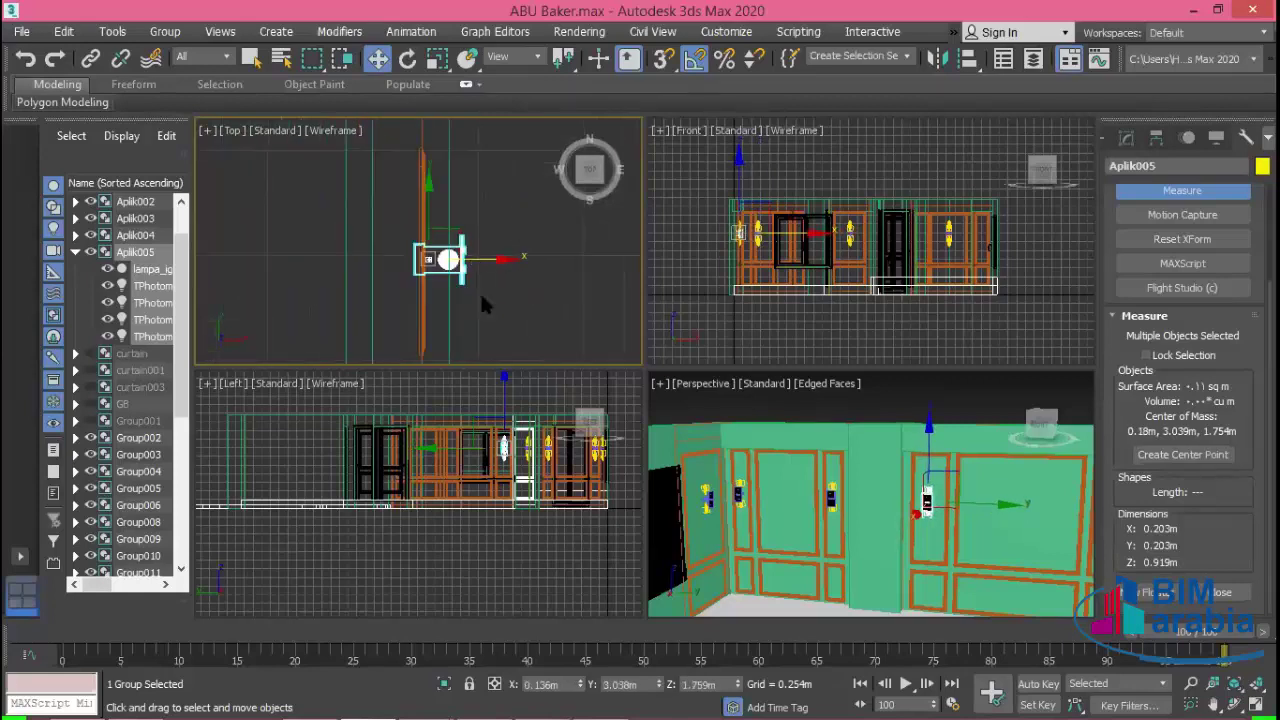
pyautogui.moveTo(478, 256); pyautogui.dragTo(485, 257)
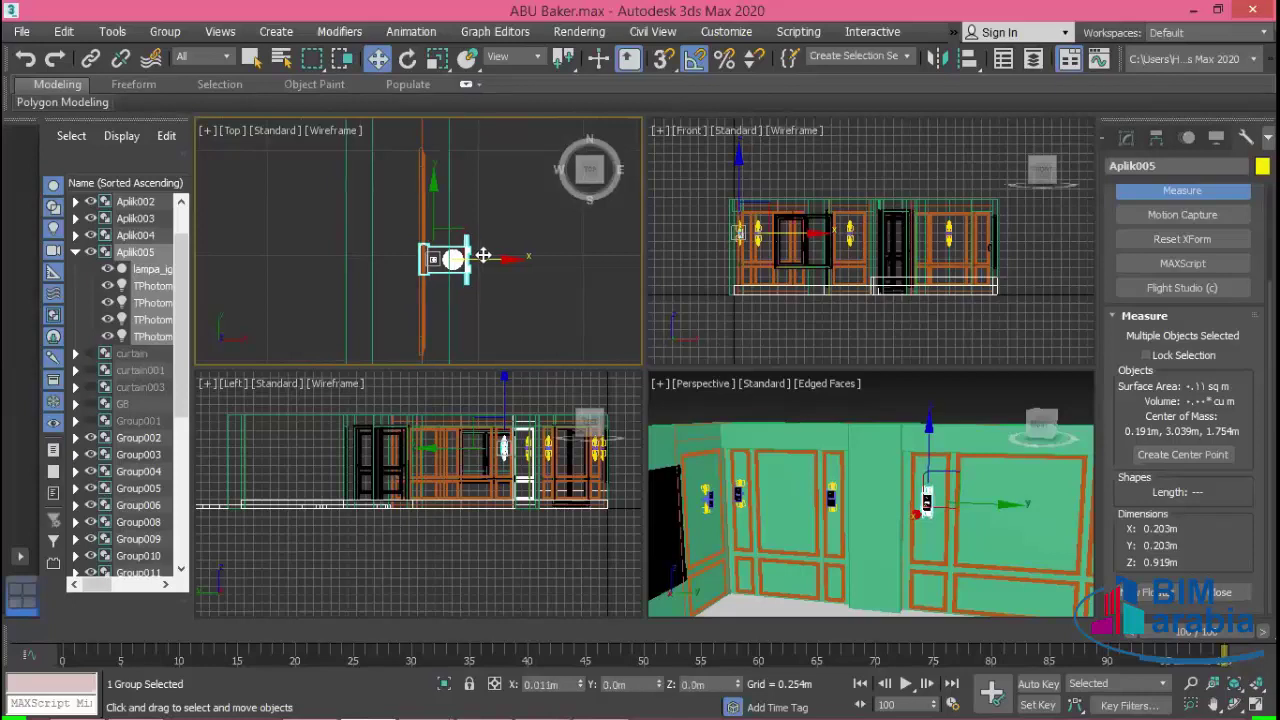
pyautogui.scroll(-2, 533, 313)
# - Clone Aplik005 as instance Aplik006 and move it further up along the wall
pyautogui.moveTo(533, 313); pyautogui.dragTo(510, 339, button='middle')
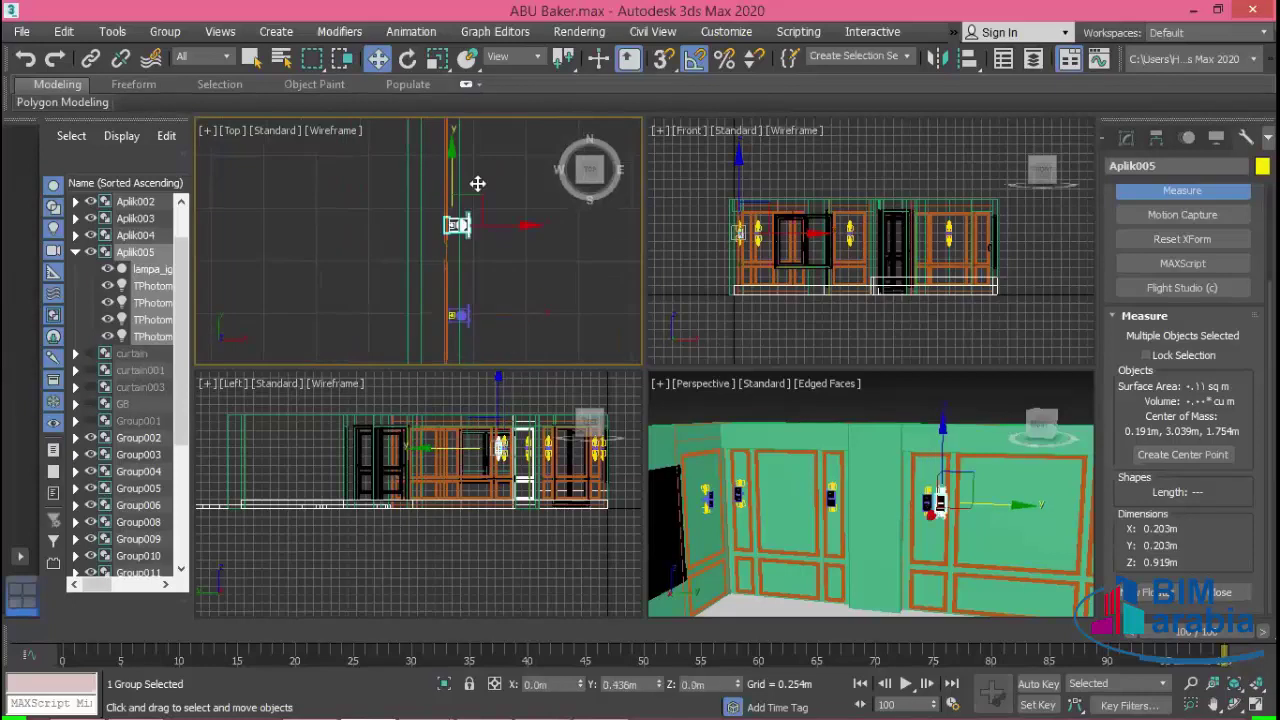
pyautogui.keyDown('shift'); pyautogui.moveTo(458, 308); pyautogui.dragTo(478, 183); pyautogui.keyUp('shift')
pyautogui.click(641, 446)
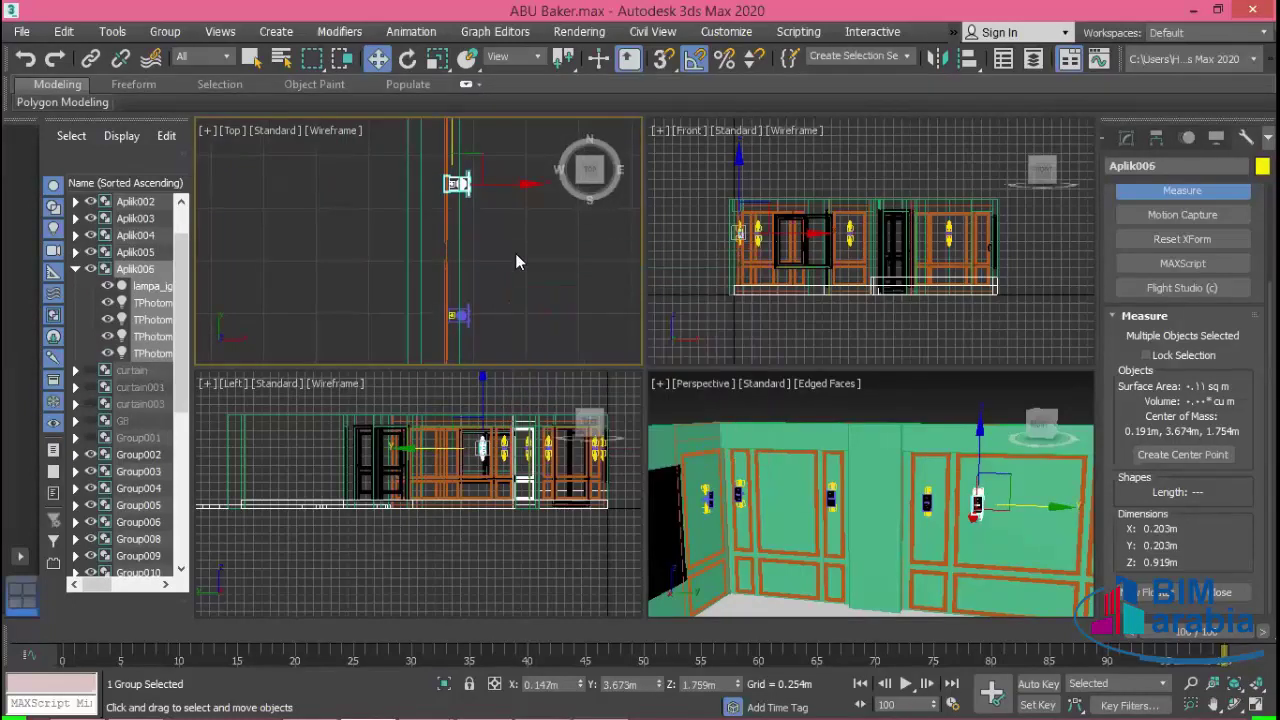
pyautogui.moveTo(442, 129); pyautogui.dragTo(422, 286, button='middle')
pyautogui.moveTo(422, 286); pyautogui.dragTo(451, 151)
pyautogui.moveTo(451, 151); pyautogui.dragTo(457, 259, button='middle')
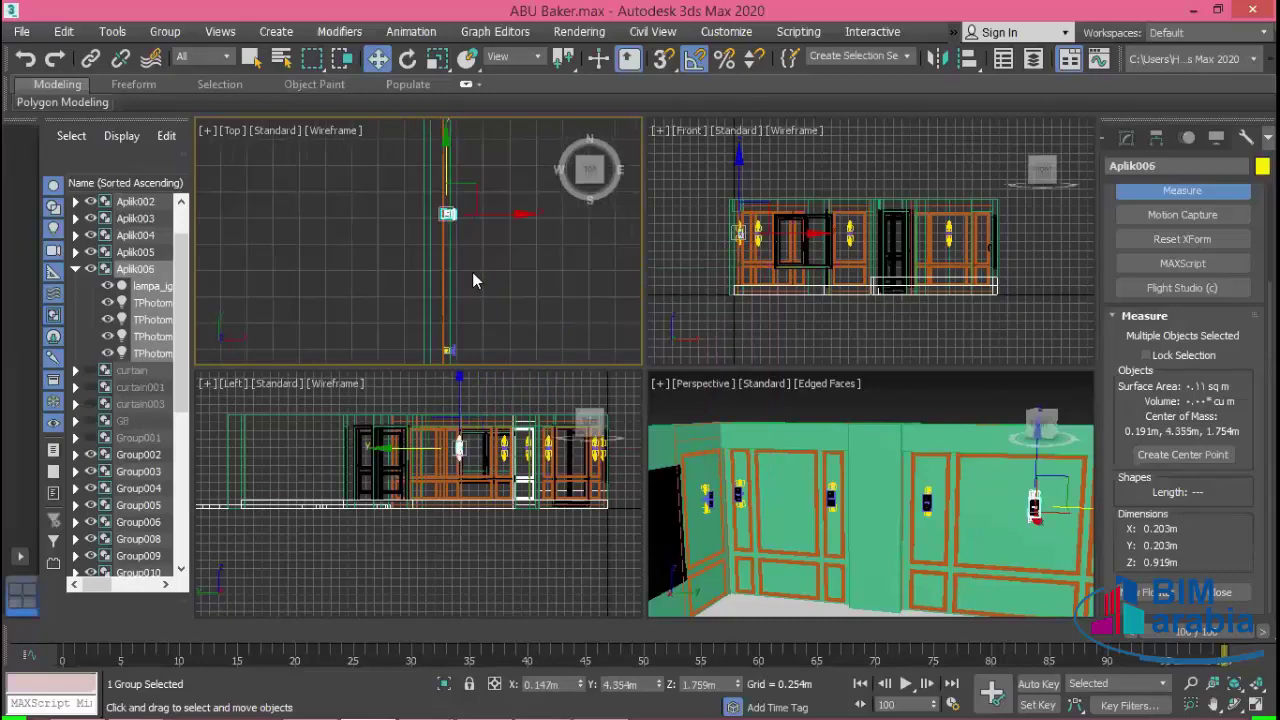
pyautogui.moveTo(457, 259); pyautogui.dragTo(462, 185)
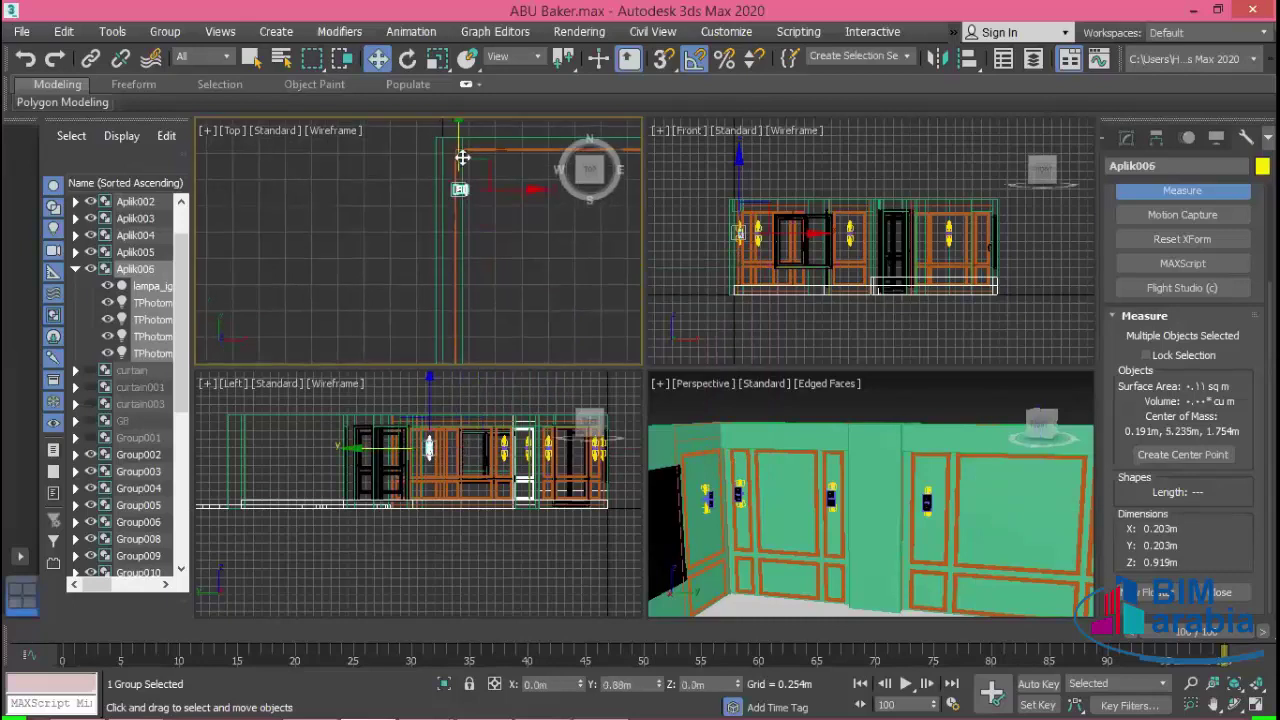
# - Fine-tune Aplik006's position near the end of the wall
pyautogui.scroll(2, 471, 189)
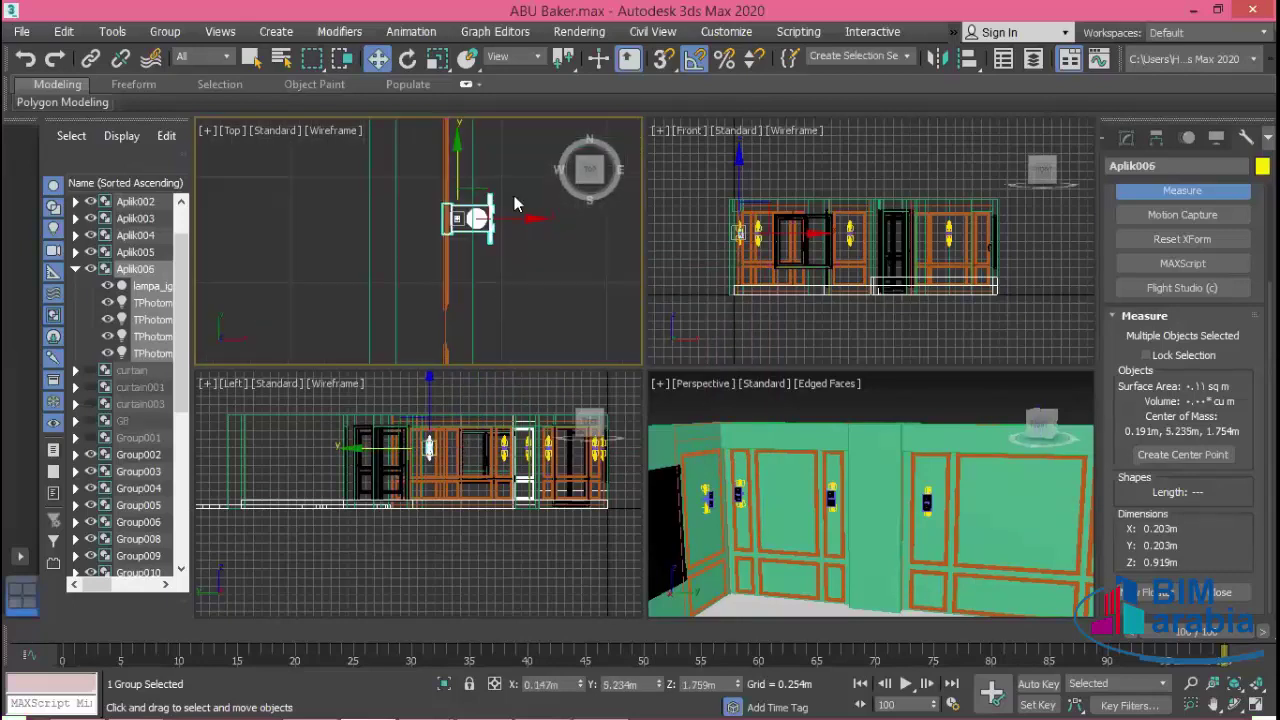
pyautogui.moveTo(457, 156); pyautogui.dragTo(452, 222, button='middle')
pyautogui.moveTo(452, 222); pyautogui.dragTo(453, 216)
pyautogui.scroll(-1, 553, 276)
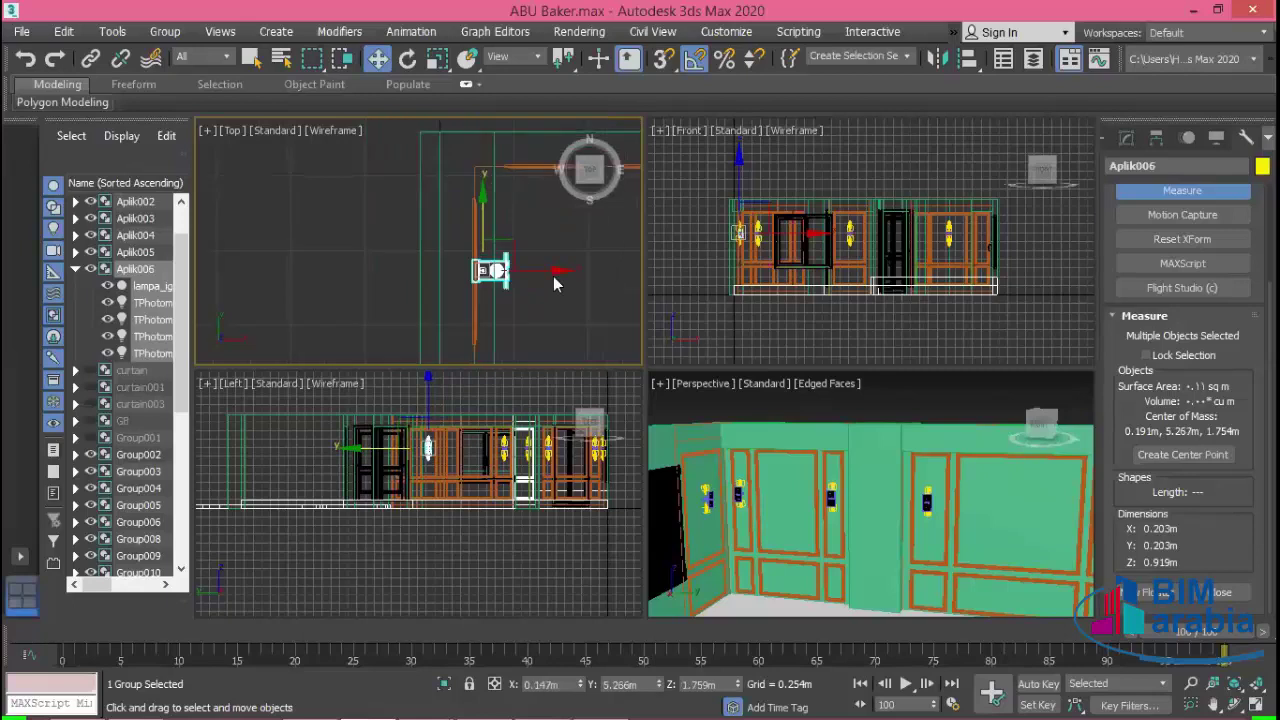
pyautogui.moveTo(553, 276); pyautogui.dragTo(509, 265, button='middle')
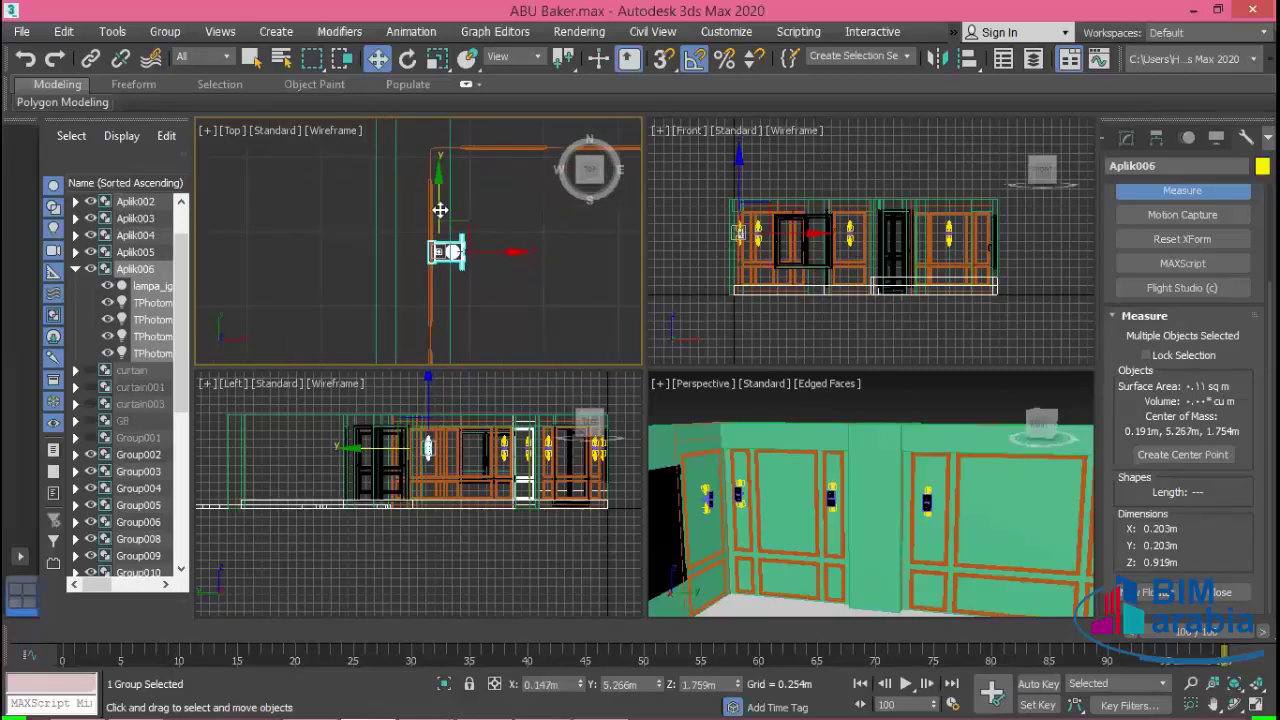
# - Reselect Aplik006 and Shift-drag it to start the instance copy Aplik007
pyautogui.click(510, 270)
pyautogui.click(476, 255)
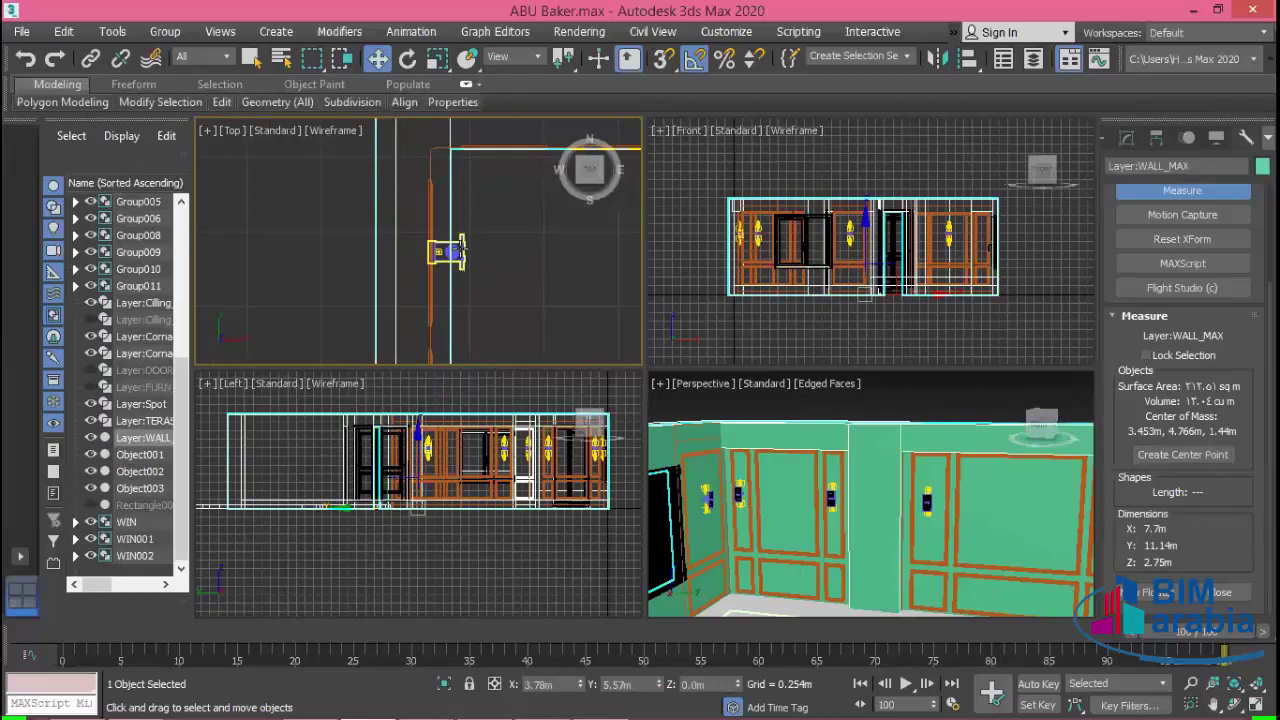
pyautogui.click(455, 251)
pyautogui.moveTo(500, 250)
pyautogui.keyDown('shift'); pyautogui.mouseDown()
pyautogui.moveTo(597, 250)
pyautogui.moveTo(579, 264)
pyautogui.mouseUp(); pyautogui.keyUp('shift')
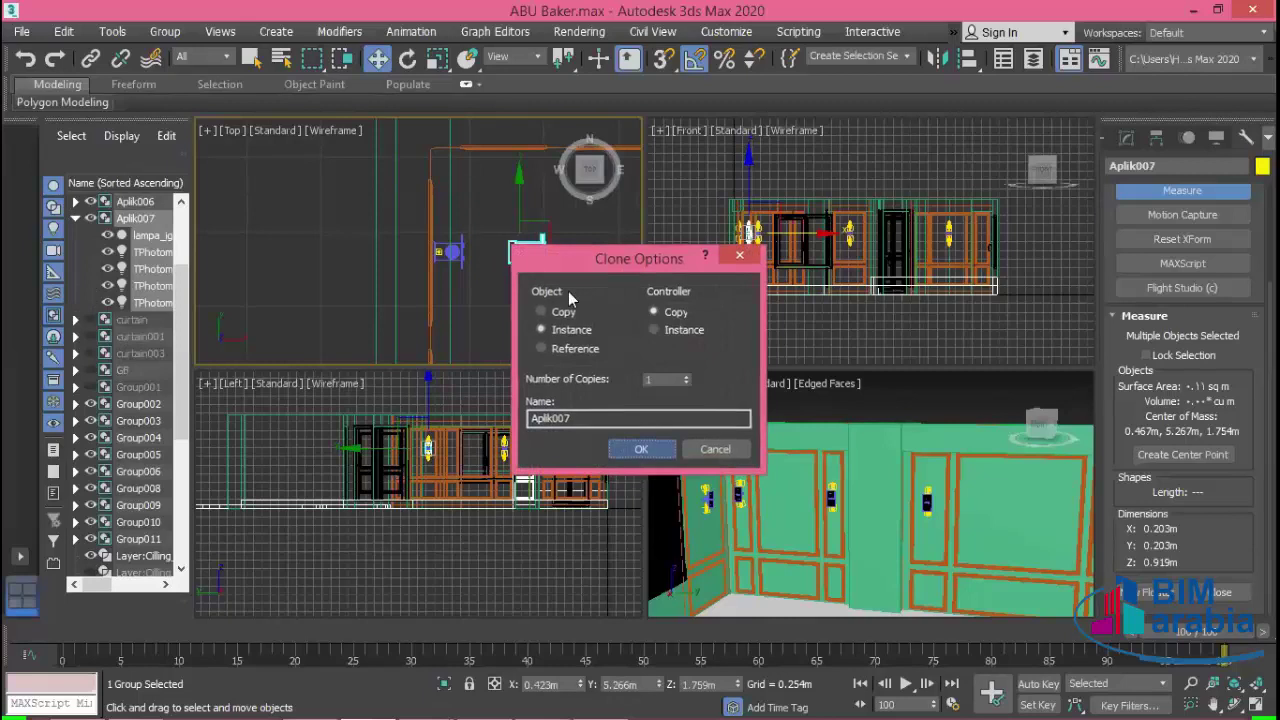
# - Confirm instance Aplik007 and rotate it 180 degrees to face the room
pyautogui.press('Return')
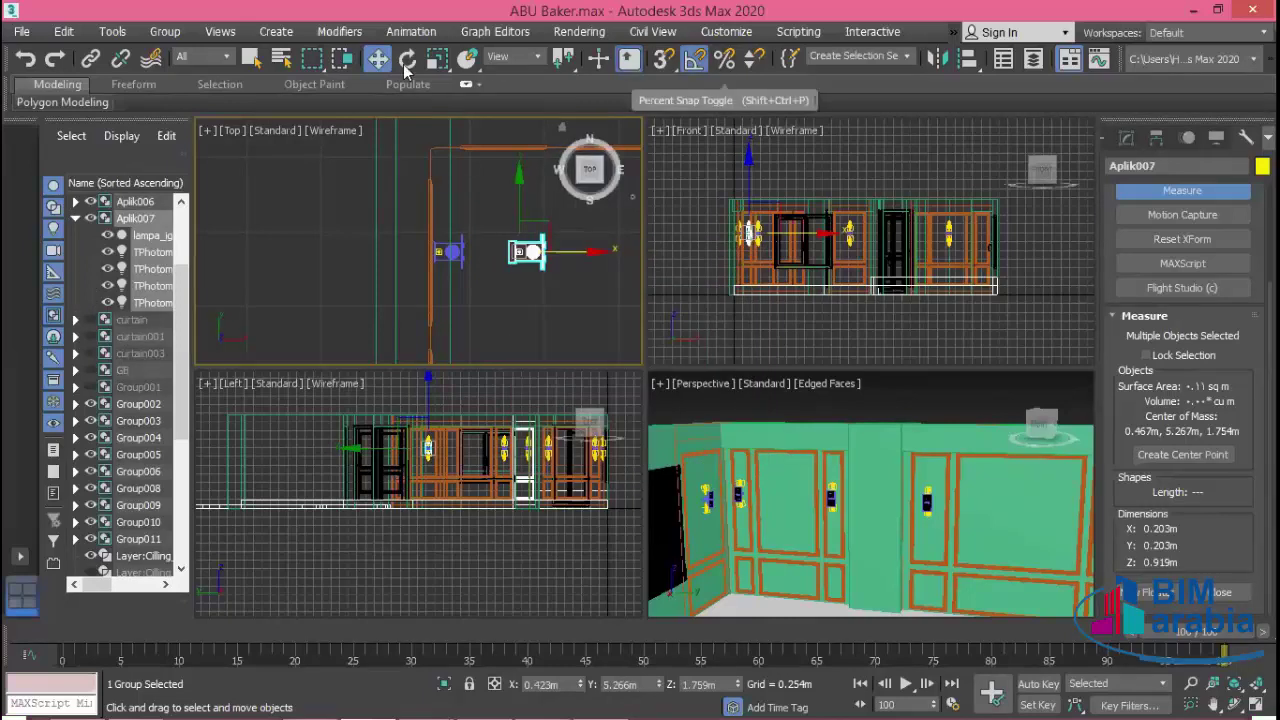
pyautogui.click(408, 59)
pyautogui.moveTo(588, 228)
pyautogui.mouseDown()
pyautogui.moveTo(588, 250)
pyautogui.moveTo(523, 195)
pyautogui.mouseUp()
pyautogui.press('w')
# - Move Aplik007 left along X and up until it sits flush against the wall
pyautogui.moveTo(508, 340); pyautogui.dragTo(490, 405, button='middle')
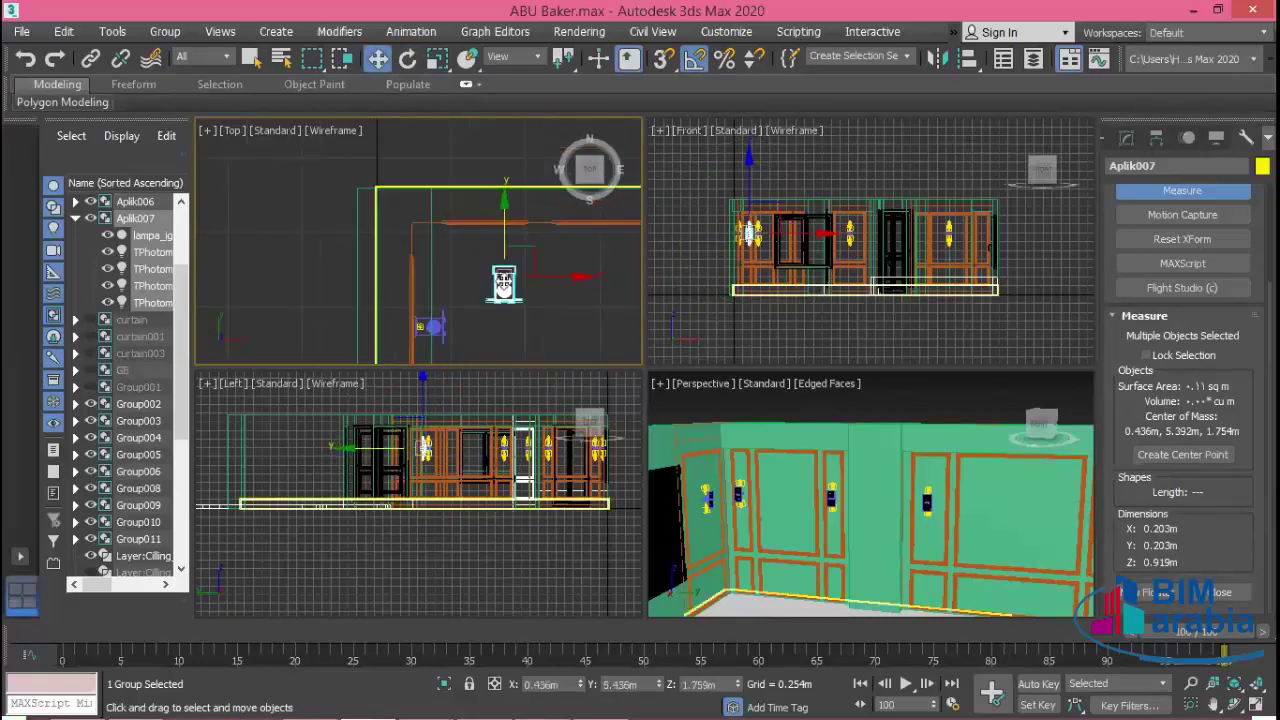
pyautogui.scroll(3, 537, 297)
pyautogui.moveTo(521, 281); pyautogui.dragTo(487, 281)
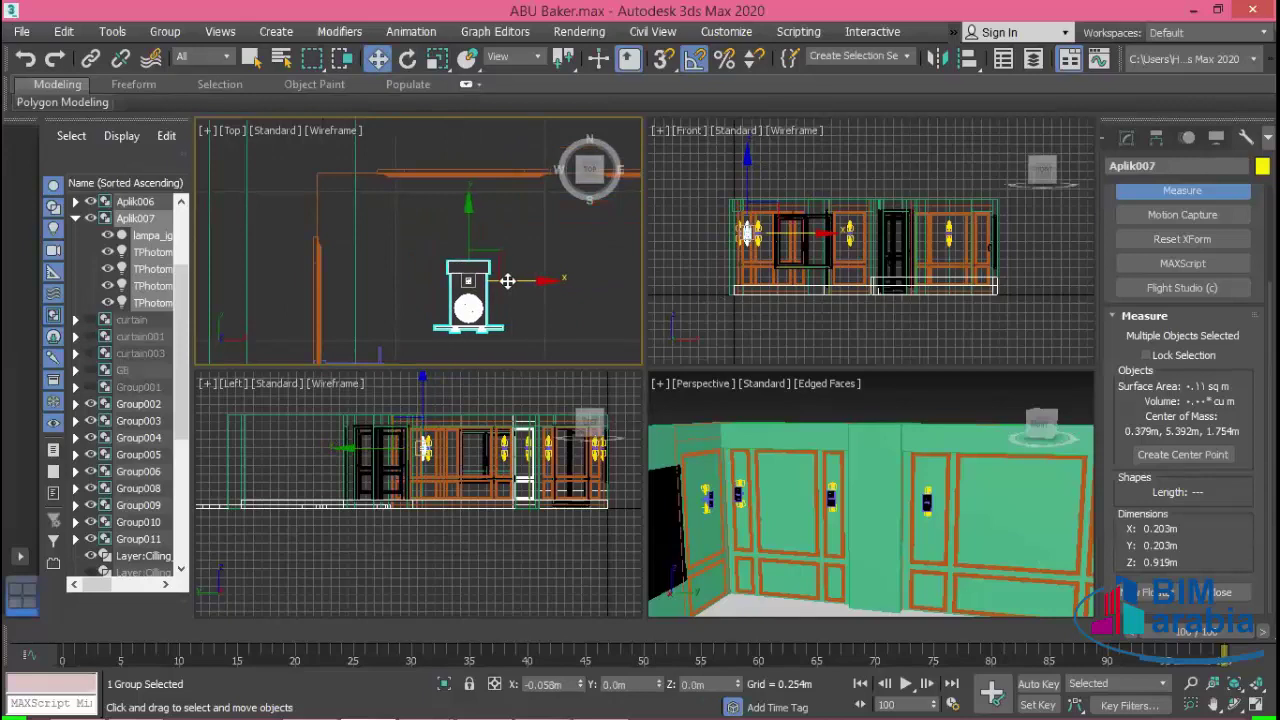
pyautogui.moveTo(468, 236); pyautogui.dragTo(472, 162)
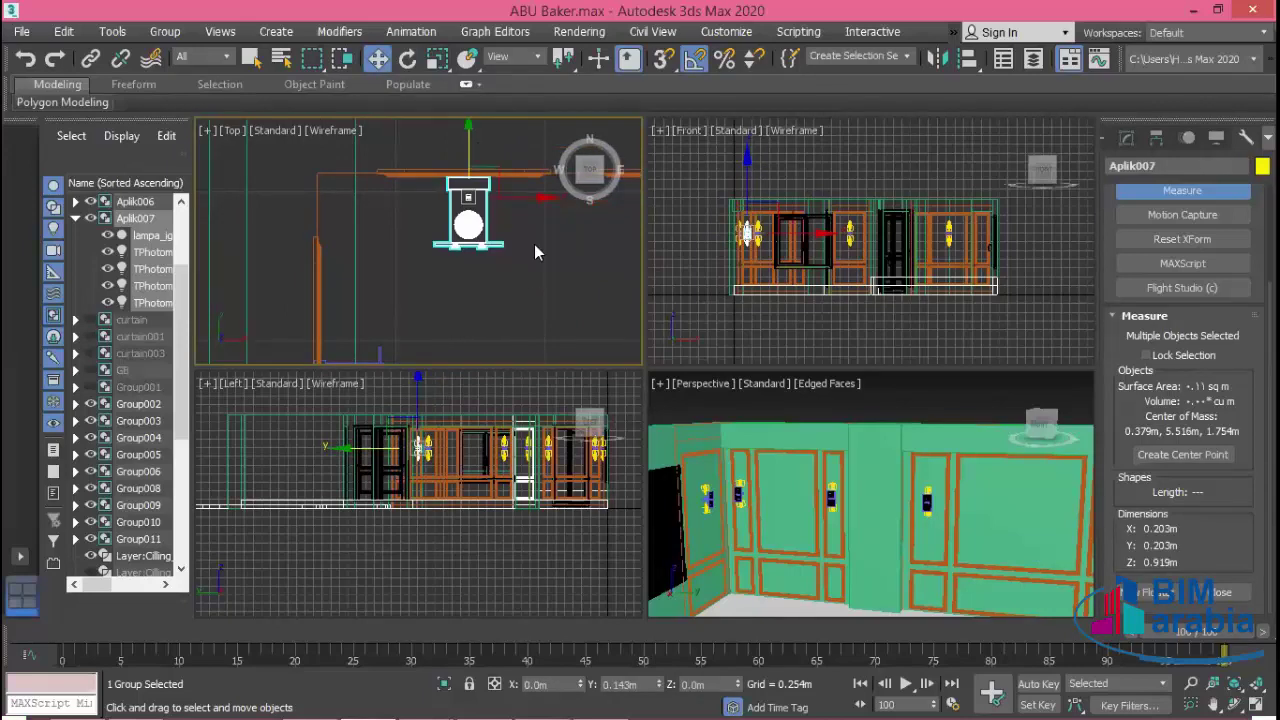
pyautogui.scroll(1, 497, 304)
pyautogui.scroll(1, 495, 297)
pyautogui.moveTo(491, 272); pyautogui.dragTo(484, 272)
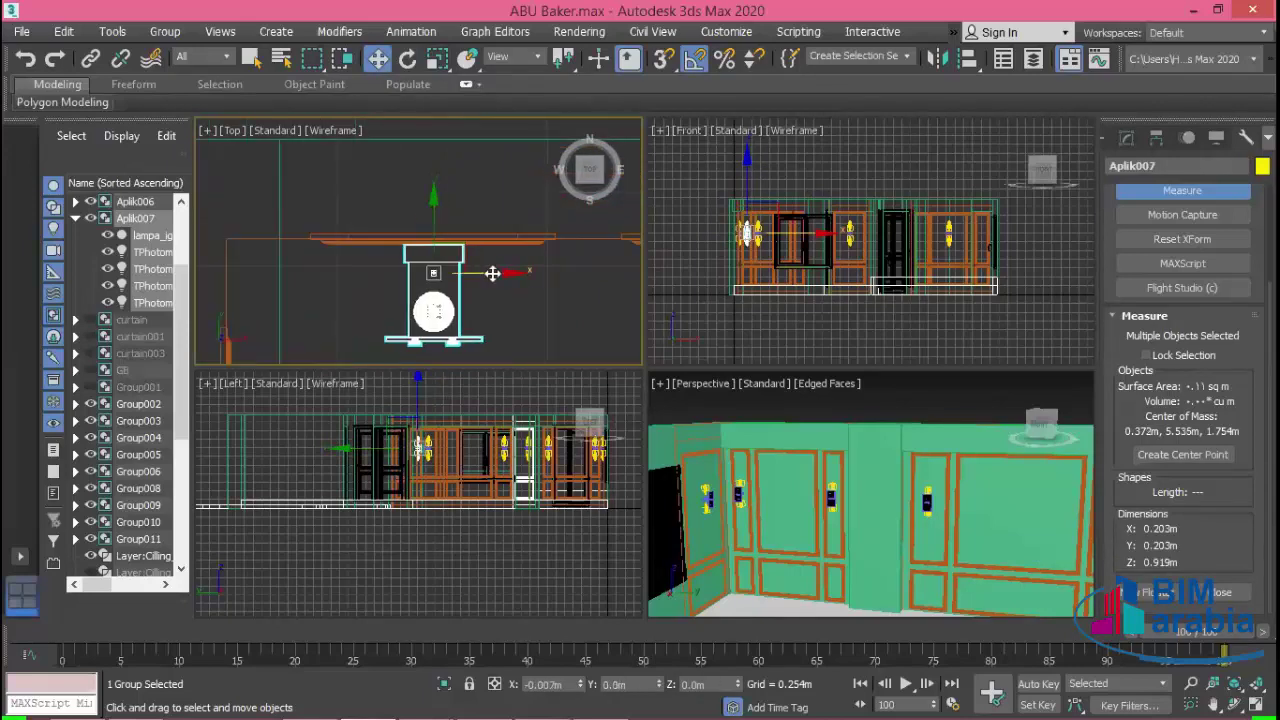
pyautogui.moveTo(429, 222); pyautogui.dragTo(431, 211)
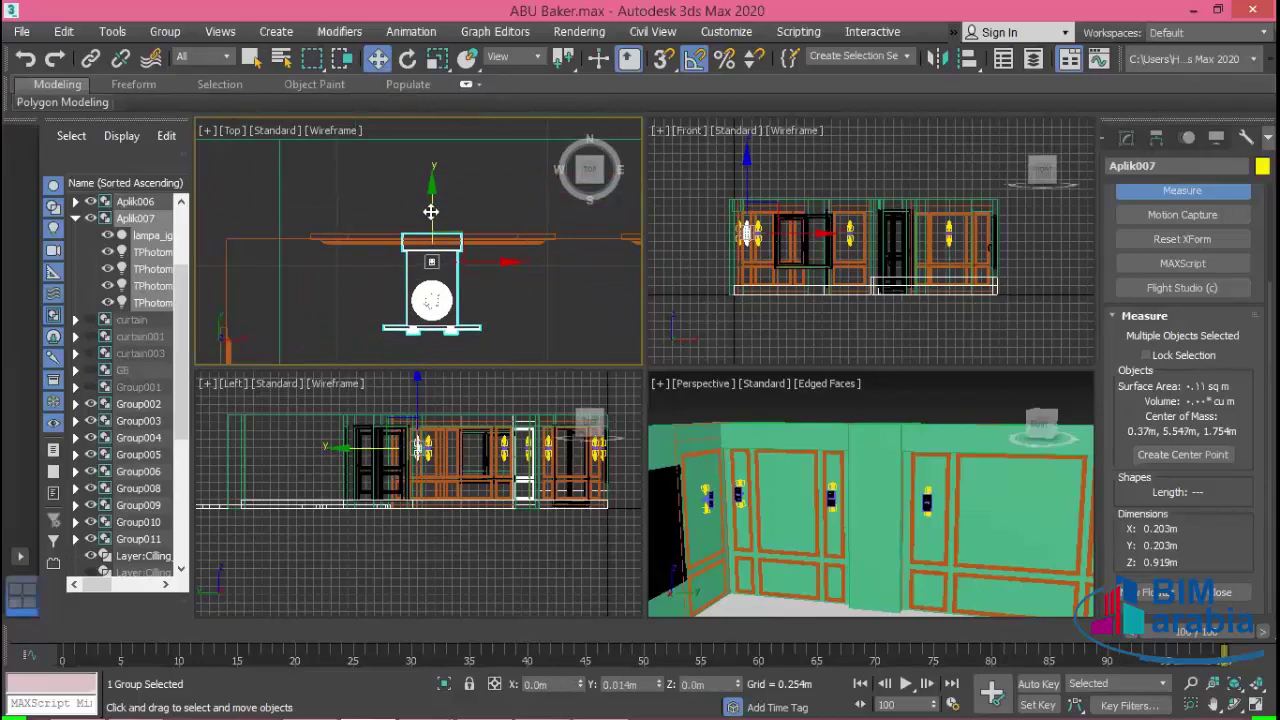
# - Create instanced sconce Aplik008 further right along the wall
pyautogui.click(551, 309)
pyautogui.scroll(-2, 366, 277)
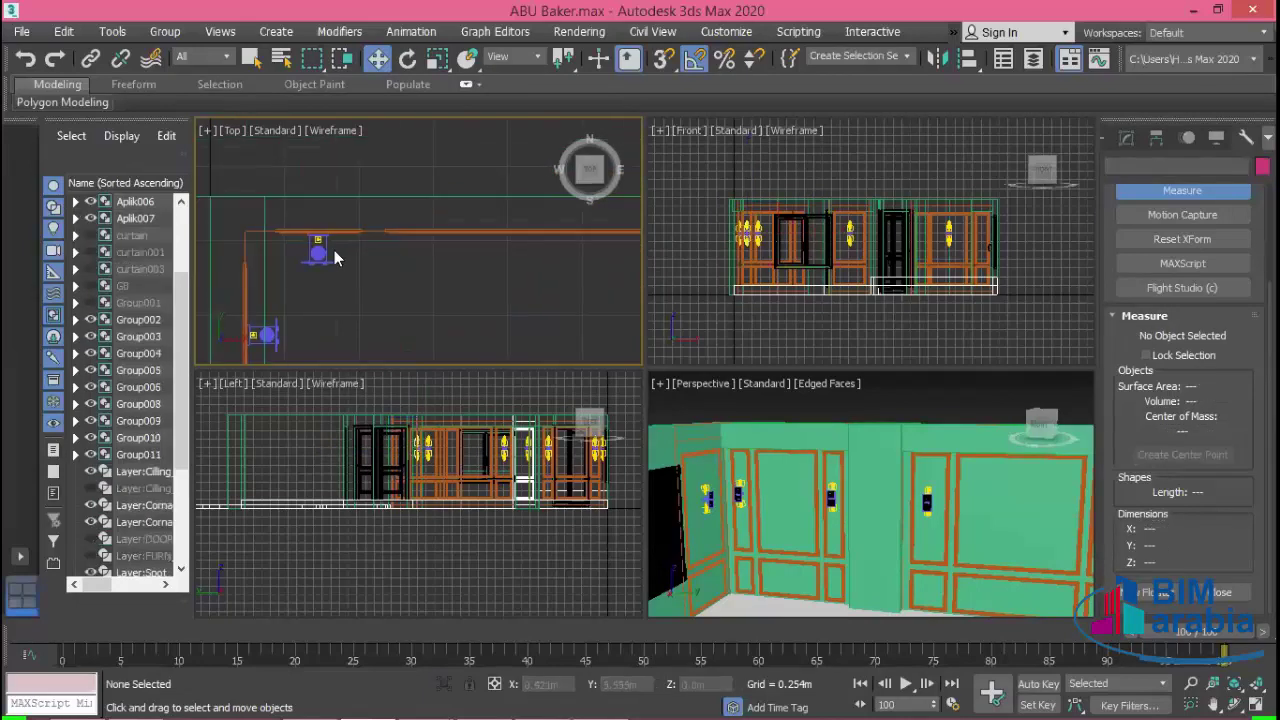
pyautogui.click(340, 258)
pyautogui.moveTo(427, 309); pyautogui.dragTo(358, 326, button='middle')
pyautogui.moveTo(521, 337); pyautogui.dragTo(427, 342, button='middle')
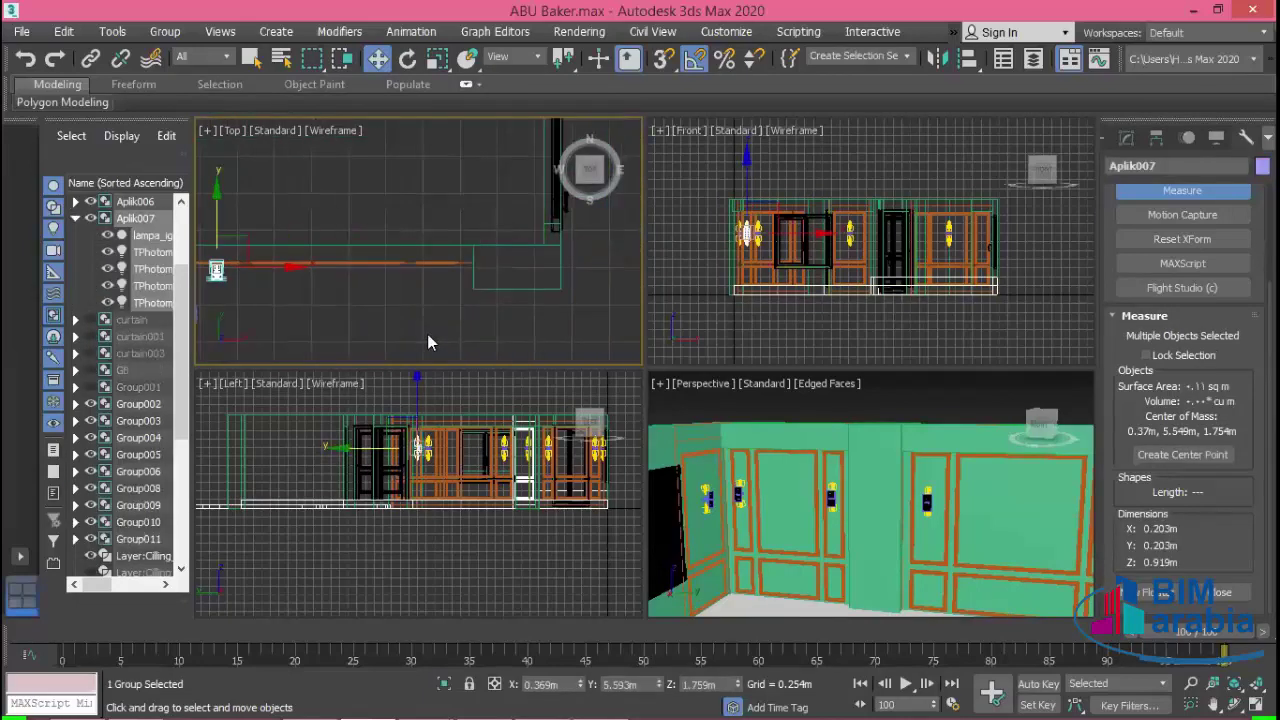
pyautogui.keyDown('shift'); pyautogui.moveTo(262, 264); pyautogui.dragTo(484, 271); pyautogui.keyUp('shift')
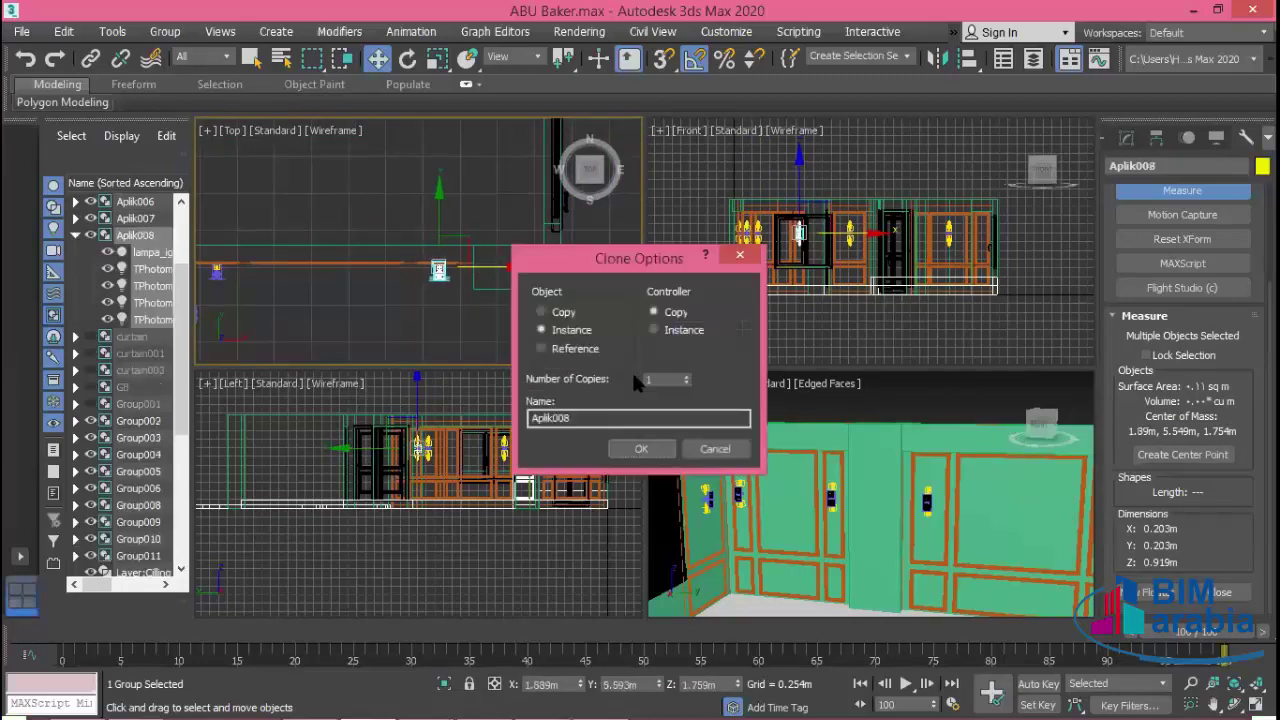
pyautogui.click(635, 451)
# - Pan across the plan and Shift-drag the sconce right to start copy Aplik009
pyautogui.moveTo(454, 272)
pyautogui.mouseDown(button='middle')
pyautogui.moveTo(482, 300)
pyautogui.moveTo(443, 233)
pyautogui.moveTo(457, 267)
pyautogui.mouseUp(button='middle')
pyautogui.scroll(3, 440, 271)
pyautogui.scroll(2, 478, 266)
pyautogui.scroll(-2, 453, 255)
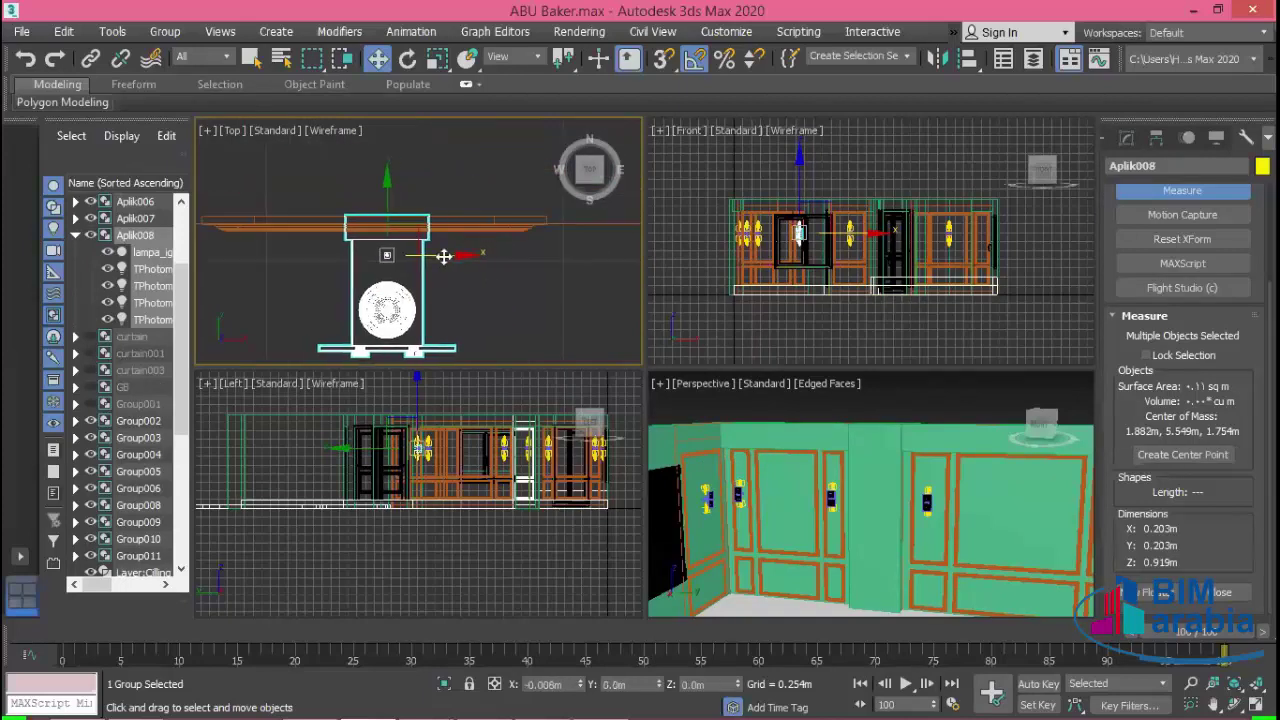
pyautogui.scroll(-2, 480, 275)
pyautogui.scroll(-2, 506, 291)
pyautogui.moveTo(620, 355)
pyautogui.mouseDown(button='middle')
pyautogui.moveTo(433, 270)
pyautogui.moveTo(480, 257)
pyautogui.moveTo(382, 287)
pyautogui.moveTo(420, 297)
pyautogui.mouseUp(button='middle')
pyautogui.scroll(-2, 466, 268)
pyautogui.scroll(2, 400, 283)
pyautogui.keyDown('shift'); pyautogui.moveTo(369, 259); pyautogui.dragTo(554, 262); pyautogui.keyUp('shift')
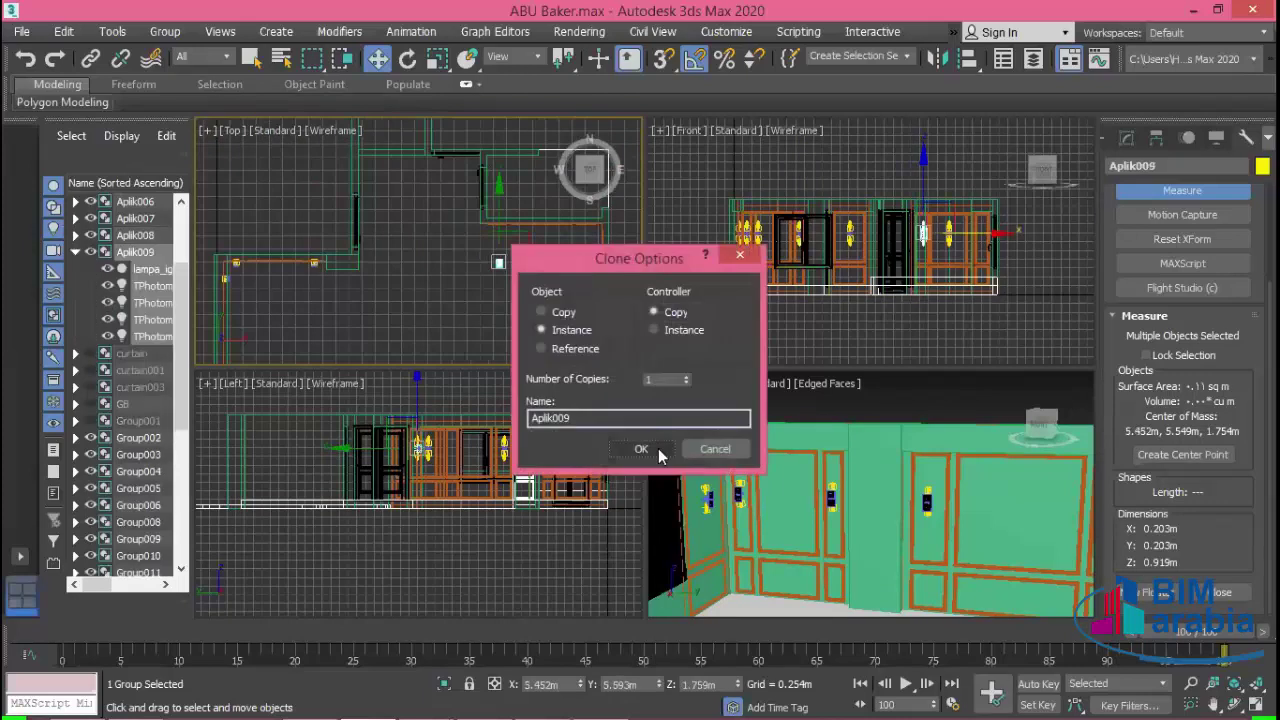
# - Confirm instance Aplik009 and set it flush against the wall
pyautogui.click(641, 448)
pyautogui.moveTo(514, 263); pyautogui.dragTo(487, 313, button='middle')
pyautogui.scroll(2, 510, 316)
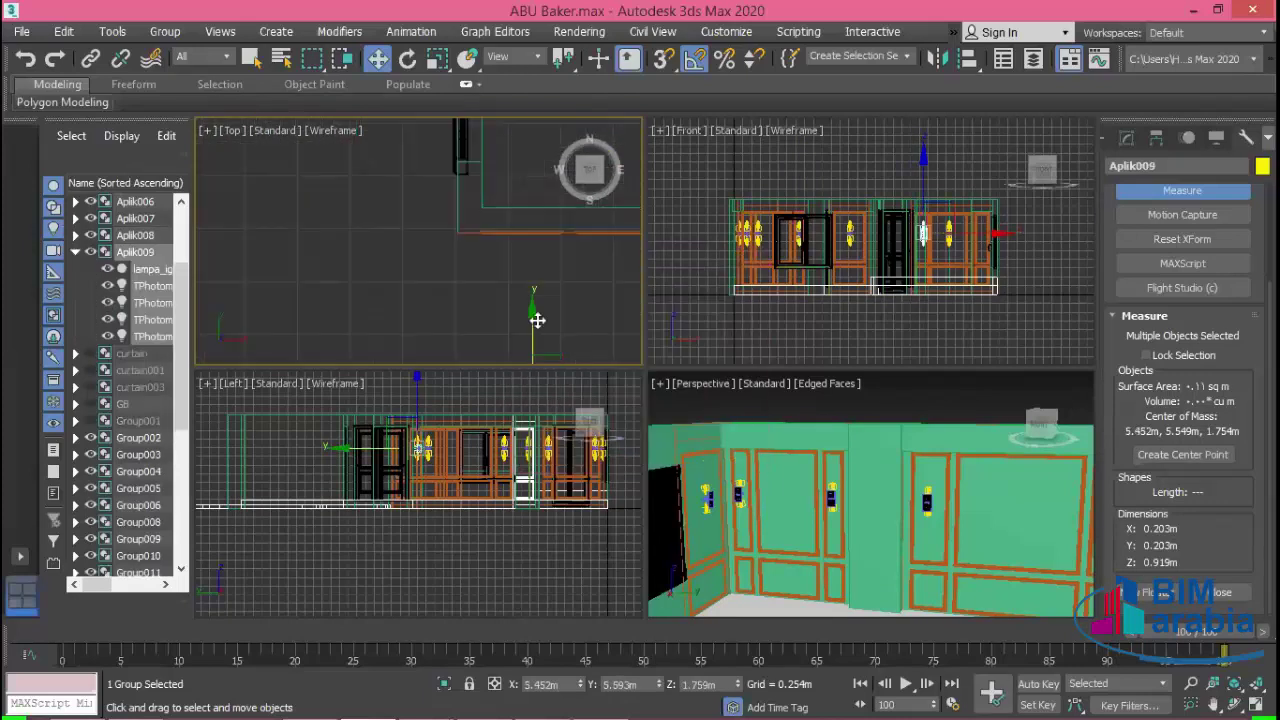
pyautogui.moveTo(536, 320); pyautogui.dragTo(533, 275)
pyautogui.scroll(2, 527, 255)
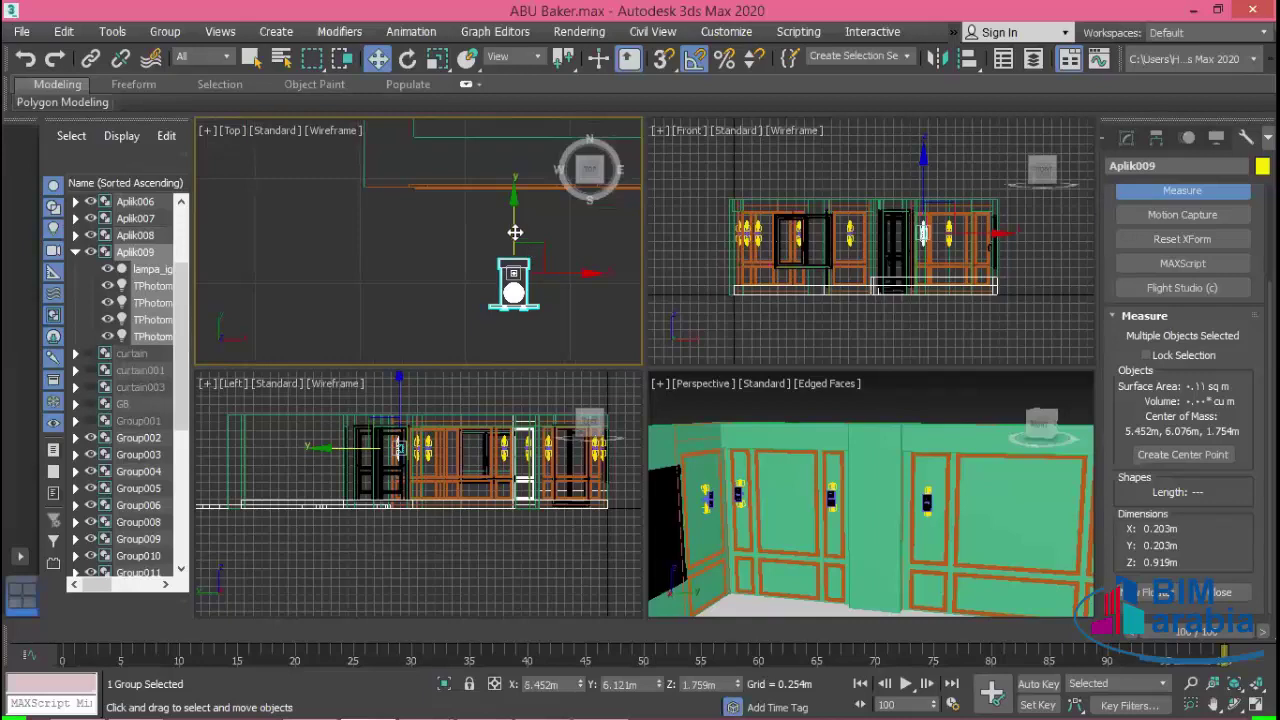
pyautogui.moveTo(514, 232)
pyautogui.mouseDown()
pyautogui.moveTo(514, 172)
pyautogui.moveTo(503, 178)
pyautogui.mouseUp()
pyautogui.scroll(2, 503, 203)
pyautogui.moveTo(557, 209); pyautogui.dragTo(506, 210)
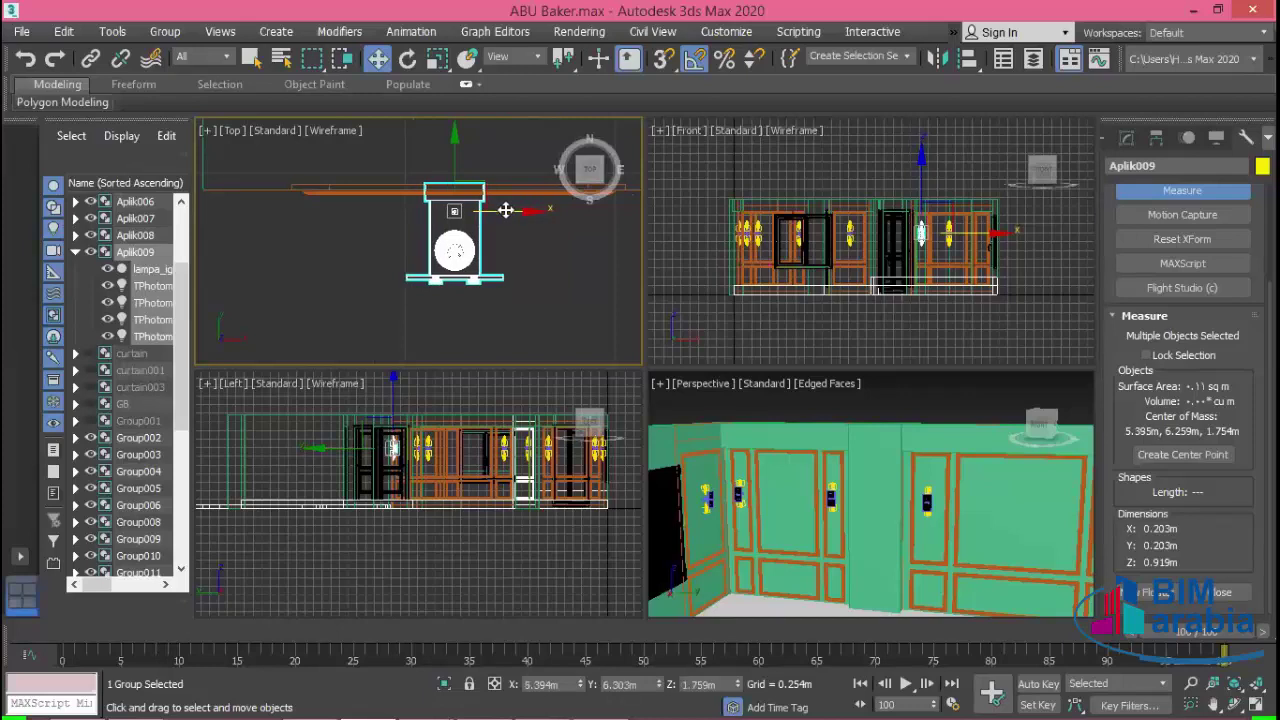
# - Create instanced sconce Aplik010 further right along the wall
pyautogui.scroll(-3, 384, 259)
pyautogui.moveTo(543, 286); pyautogui.dragTo(360, 280, button='middle')
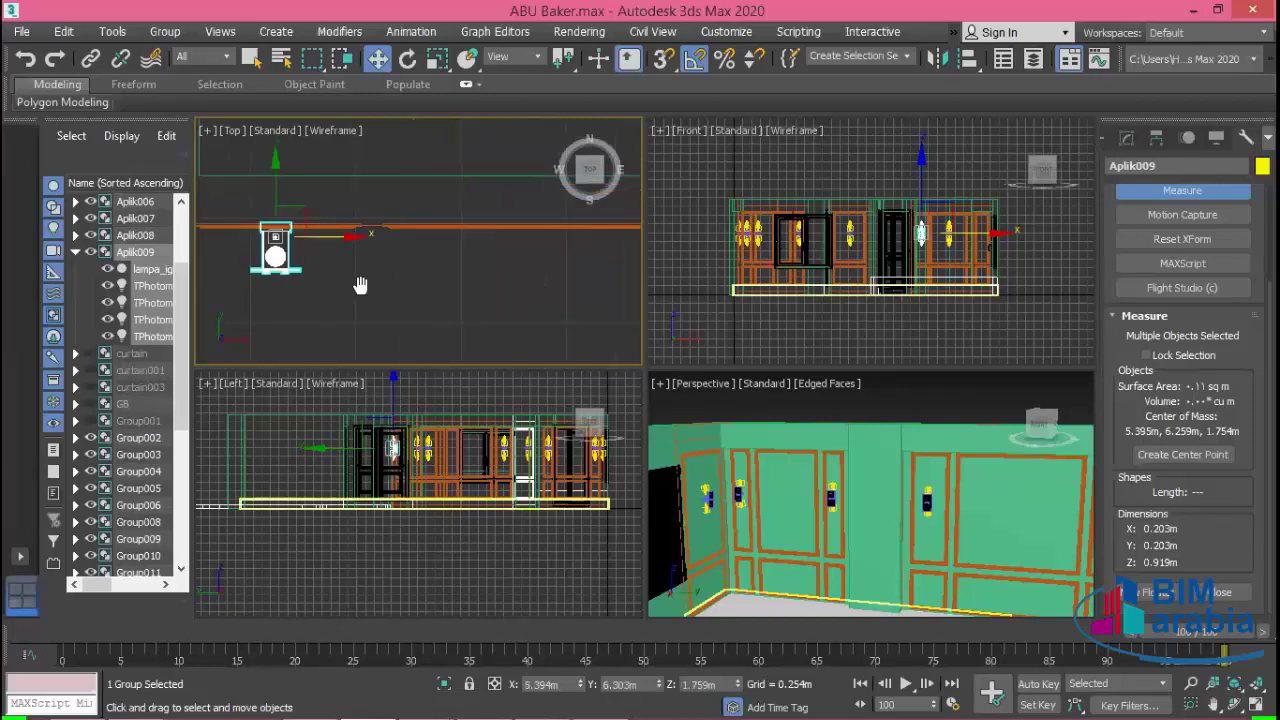
pyautogui.scroll(-2, 388, 296)
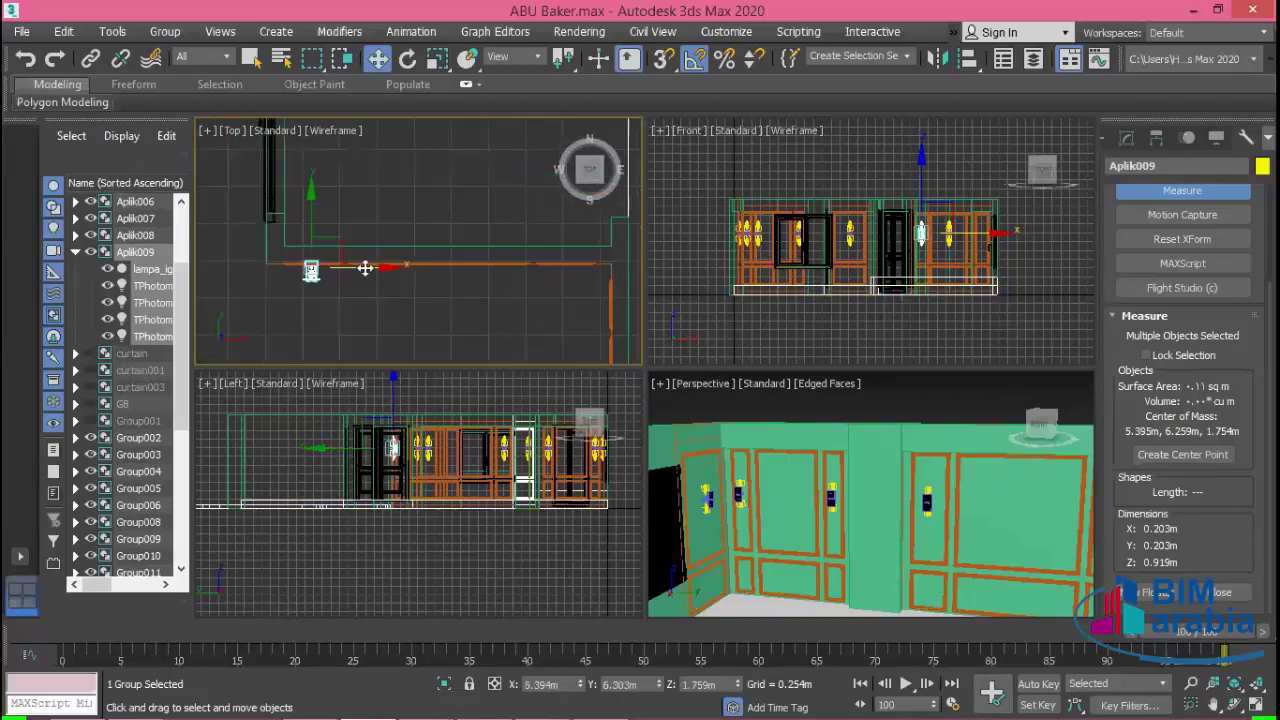
pyautogui.moveTo(367, 267)
pyautogui.mouseDown()
pyautogui.moveTo(622, 268)
pyautogui.moveTo(602, 291)
pyautogui.mouseUp()
pyautogui.click(646, 449)
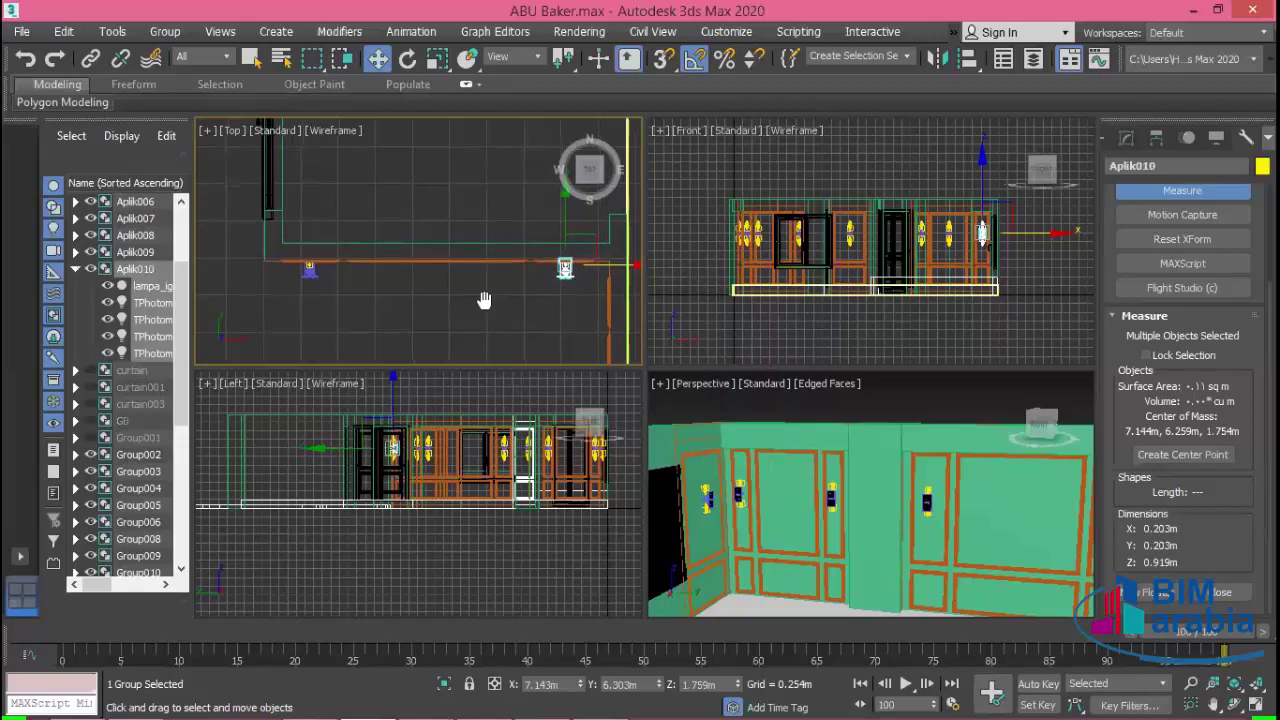
# - Clone instance Aplik011 down onto the side wall and rotate it -90 degrees
pyautogui.moveTo(484, 300); pyautogui.dragTo(503, 193, button='middle')
pyautogui.keyDown('shift'); pyautogui.moveTo(468, 170); pyautogui.dragTo(468, 250); pyautogui.keyUp('shift')
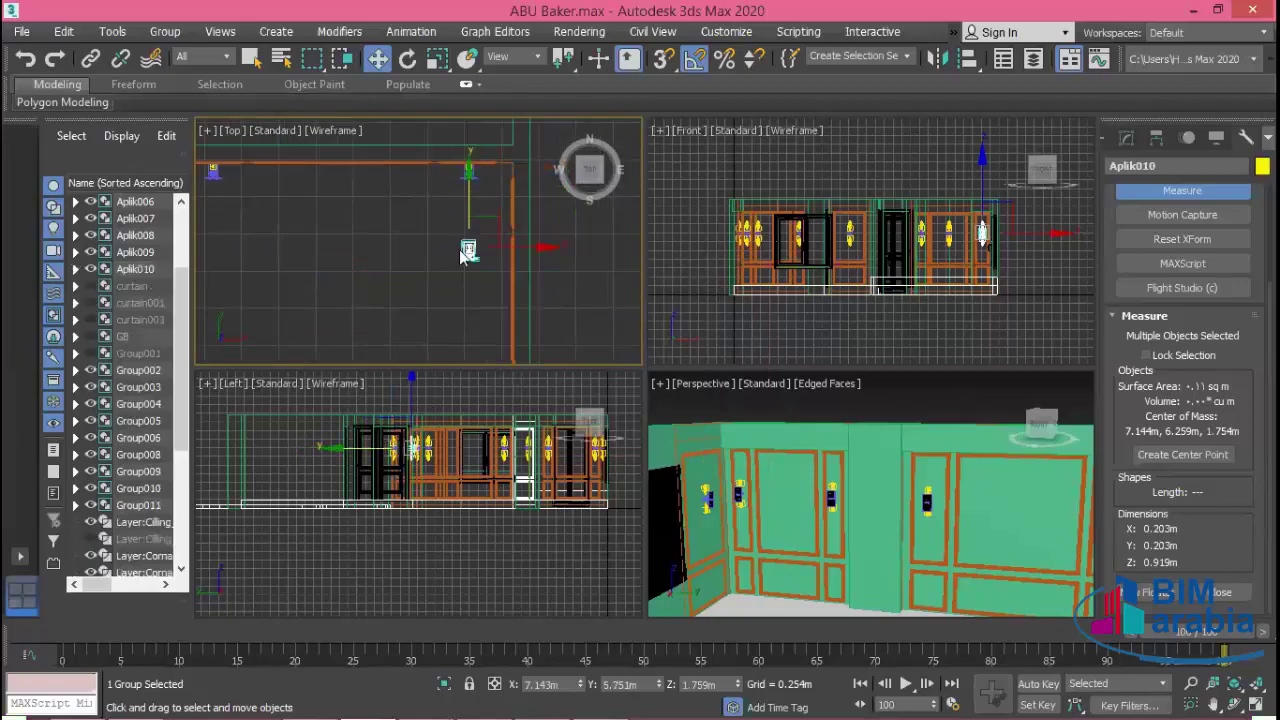
pyautogui.click(640, 449)
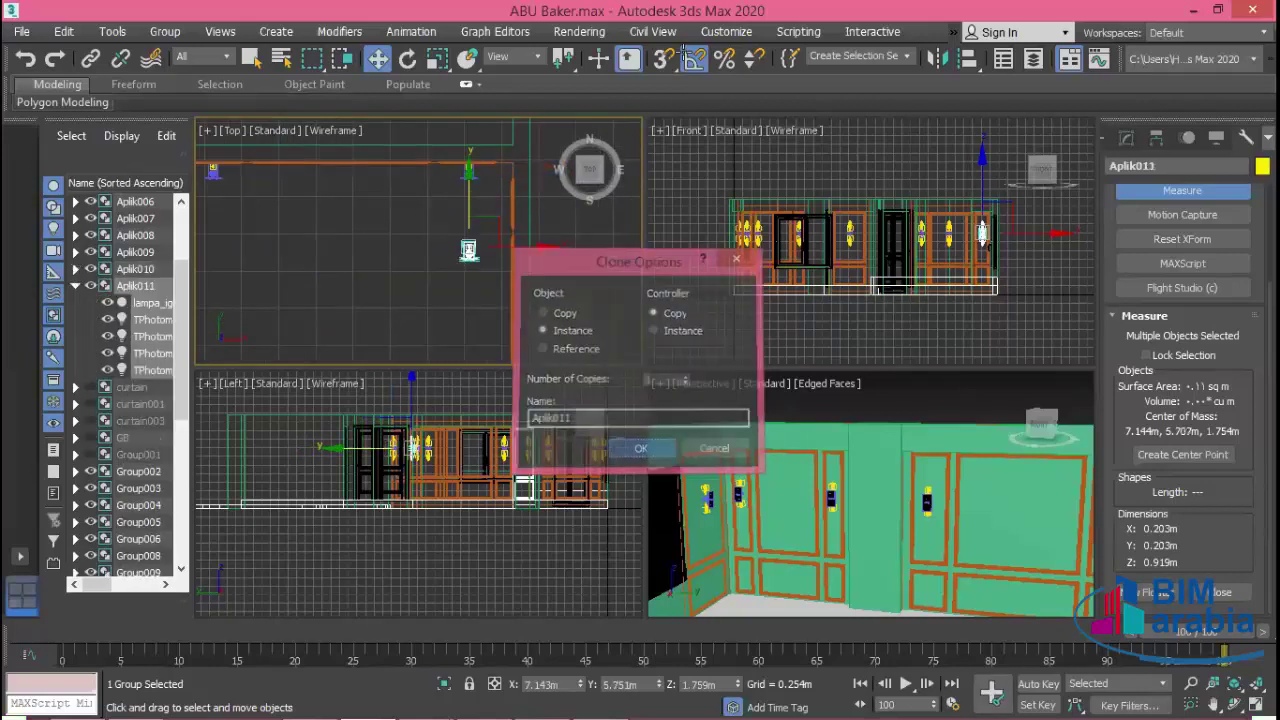
pyautogui.press('e')
pyautogui.moveTo(513, 204); pyautogui.dragTo(520, 210)
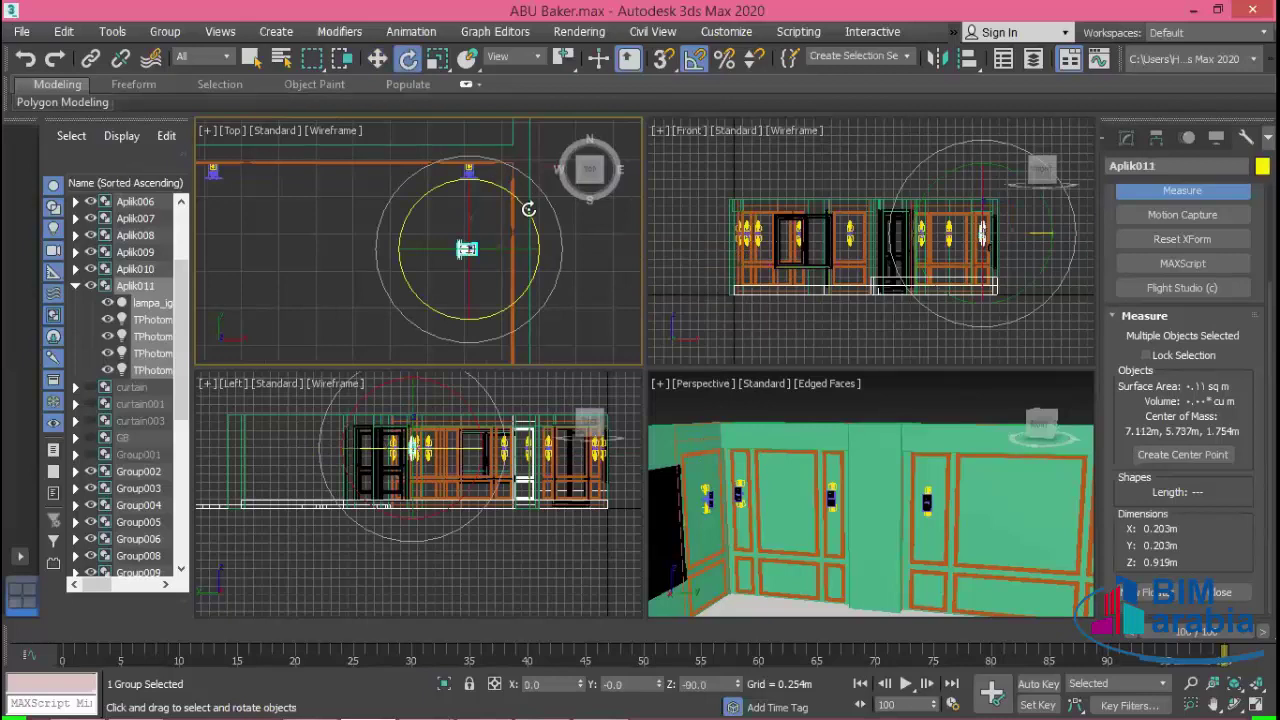
pyautogui.press('w')
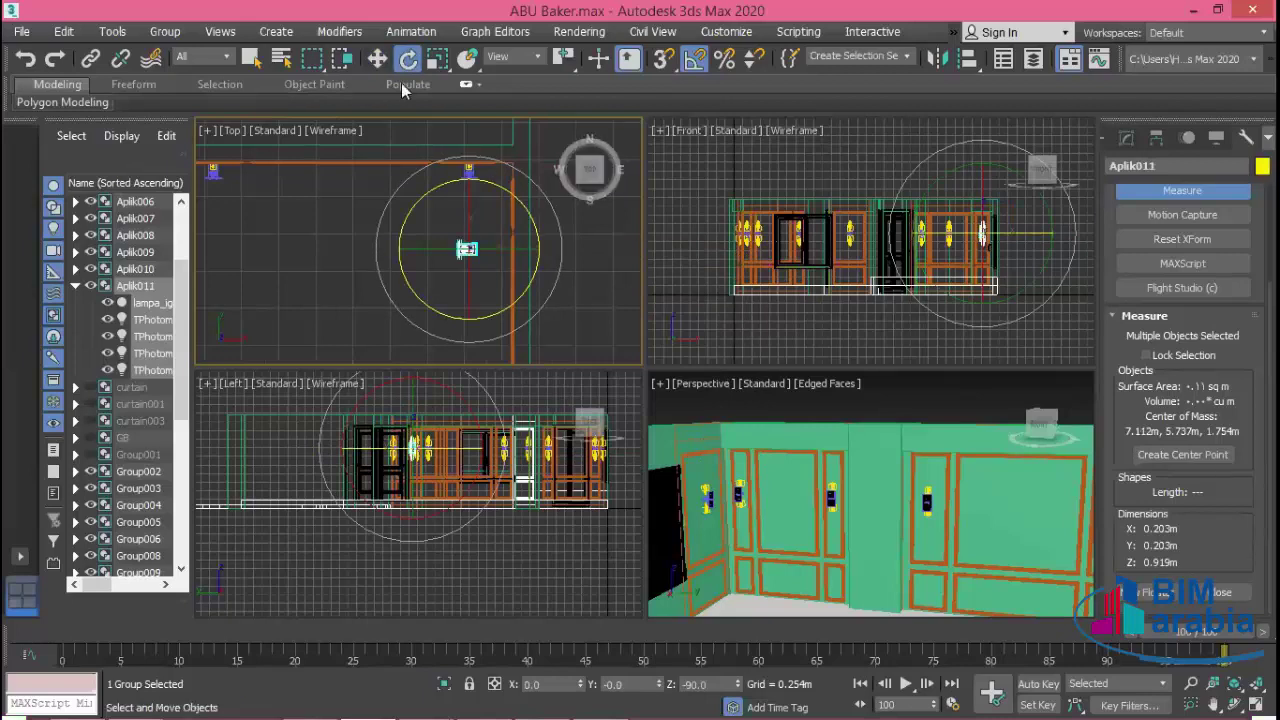
# - Position Aplik011 against the side wall at Y 6.046 m
pyautogui.scroll(2, 465, 243)
pyautogui.scroll(2, 465, 243)
pyautogui.moveTo(480, 240); pyautogui.dragTo(457, 180)
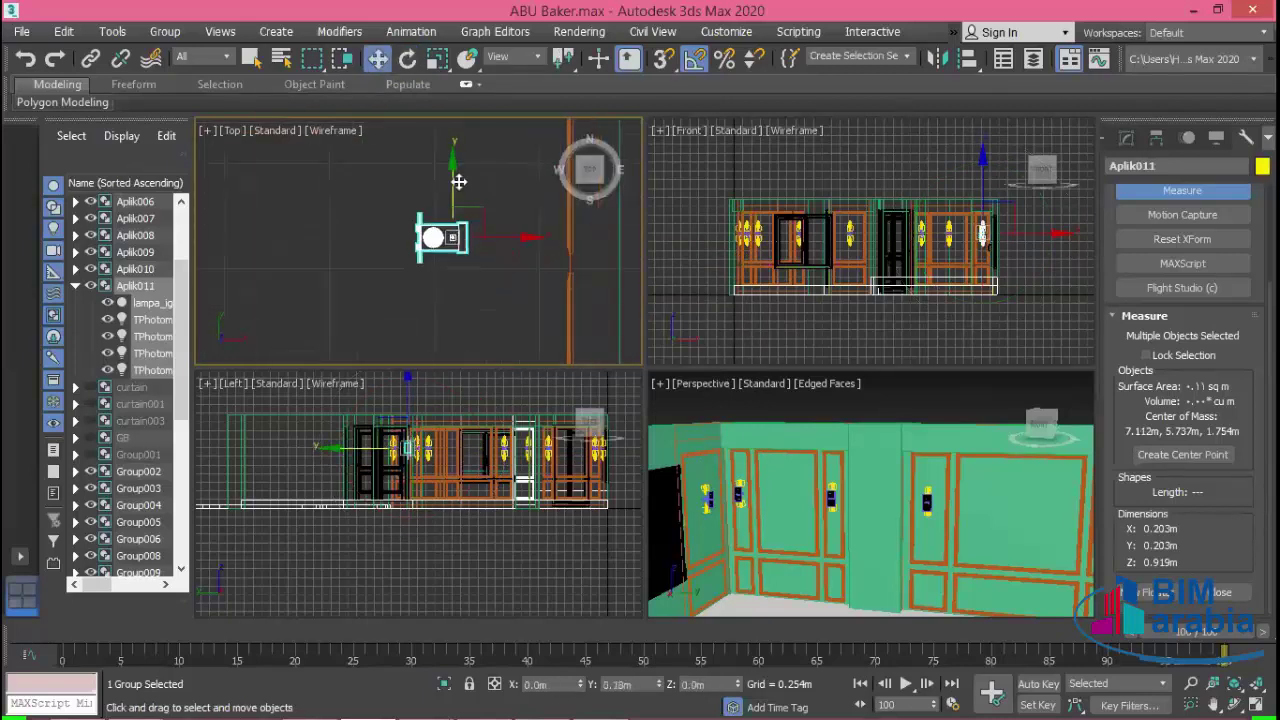
pyautogui.scroll(-2, 443, 337)
pyautogui.scroll(-1, 442, 317)
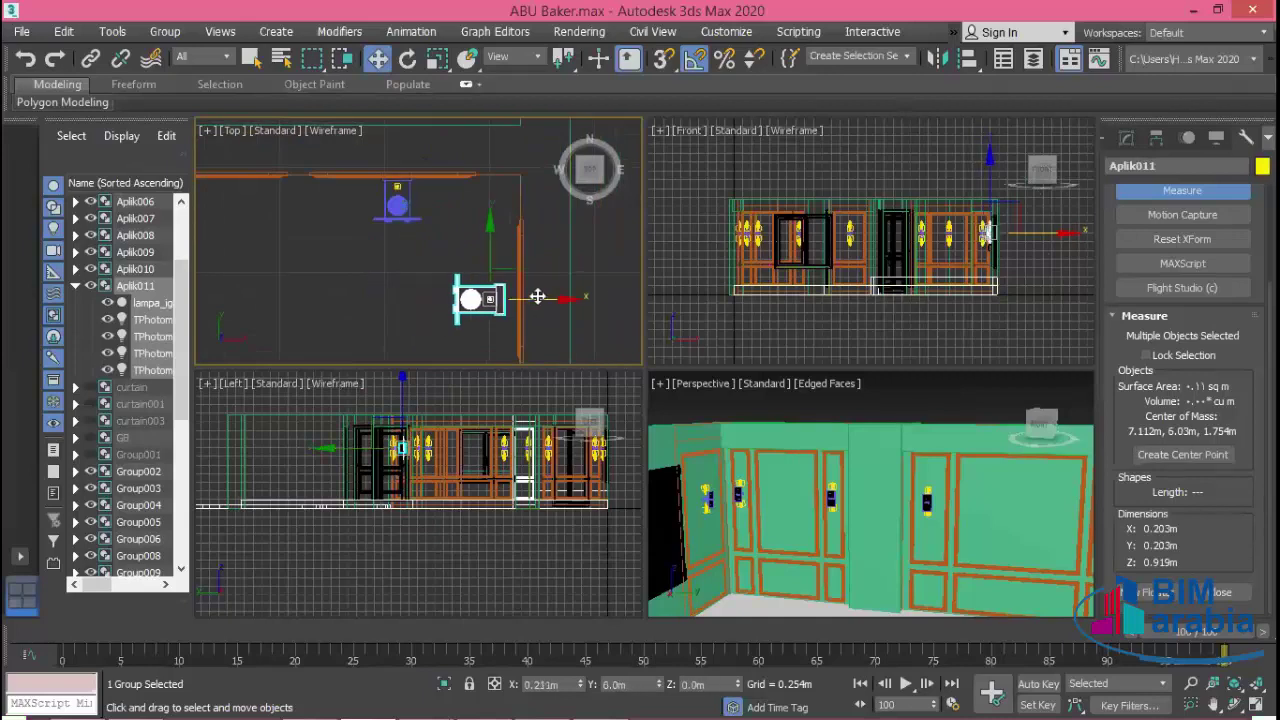
pyautogui.moveTo(496, 295); pyautogui.dragTo(602, 297)
pyautogui.moveTo(537, 349); pyautogui.dragTo(529, 322, button='middle')
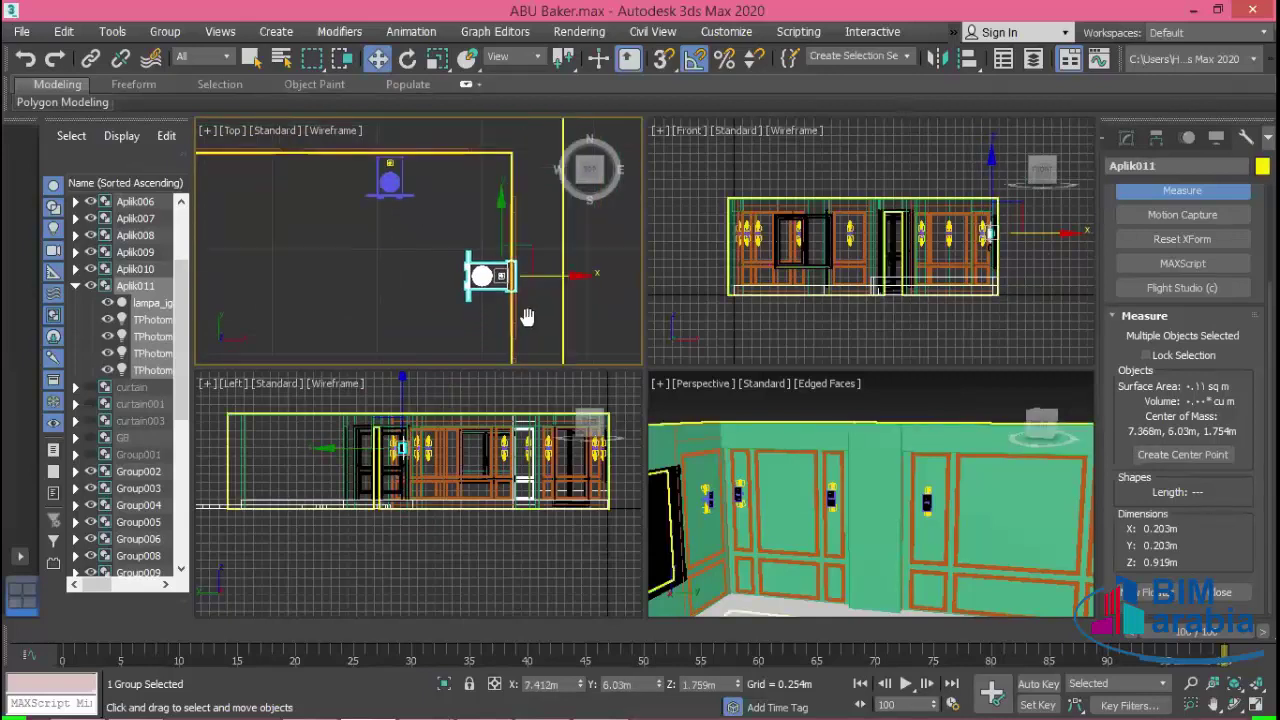
pyautogui.moveTo(500, 240); pyautogui.dragTo(499, 234)
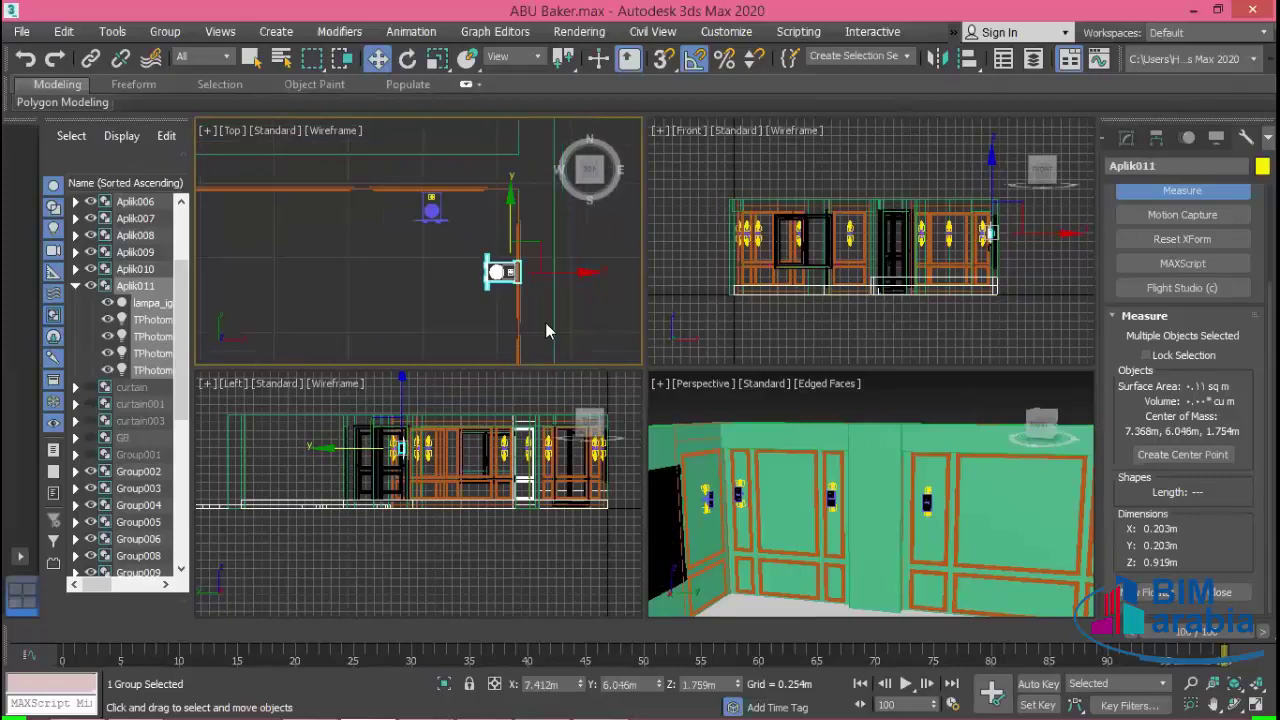
pyautogui.scroll(-2, 545, 322)
pyautogui.moveTo(545, 322); pyautogui.dragTo(500, 195, button='middle')
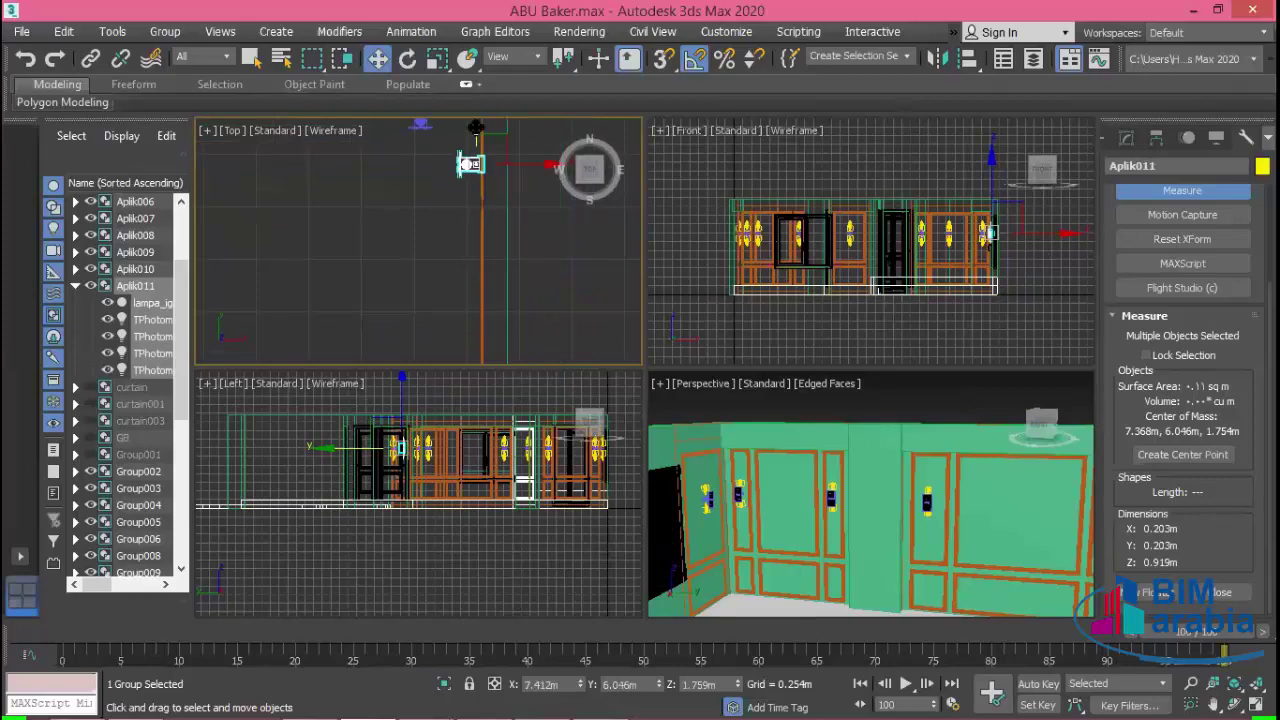
# - Create instanced sconce Aplik012 further down the side wall and clear the selection
pyautogui.moveTo(470, 165)
pyautogui.keyDown('shift'); pyautogui.mouseDown()
pyautogui.moveTo(470, 307)
pyautogui.moveTo(474, 208)
pyautogui.moveTo(440, 228)
pyautogui.moveTo(440, 285)
pyautogui.mouseUp(); pyautogui.keyUp('shift')
pyautogui.click(640, 448)
pyautogui.scroll(2, 474, 208)
pyautogui.scroll(1, 508, 300)
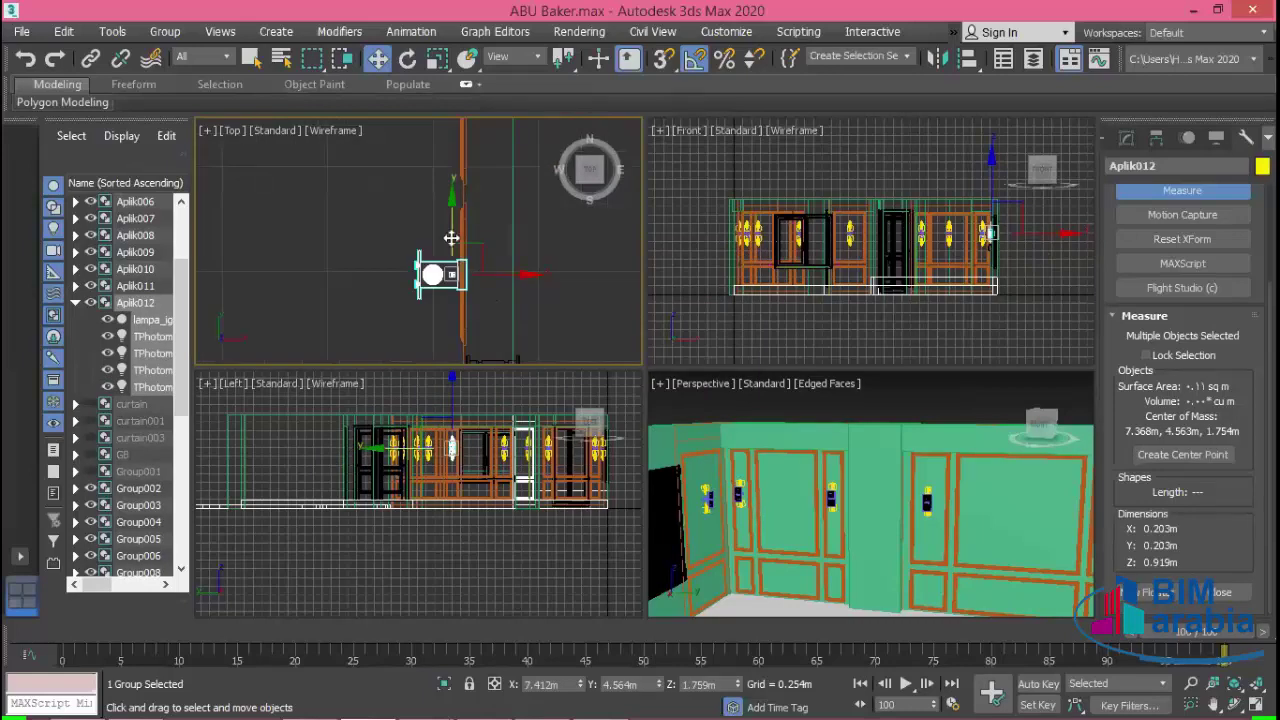
pyautogui.click(547, 298)
# - Select the Group011 walls and orbit the perspective view to inspect them
pyautogui.scroll(-2, 510, 191)
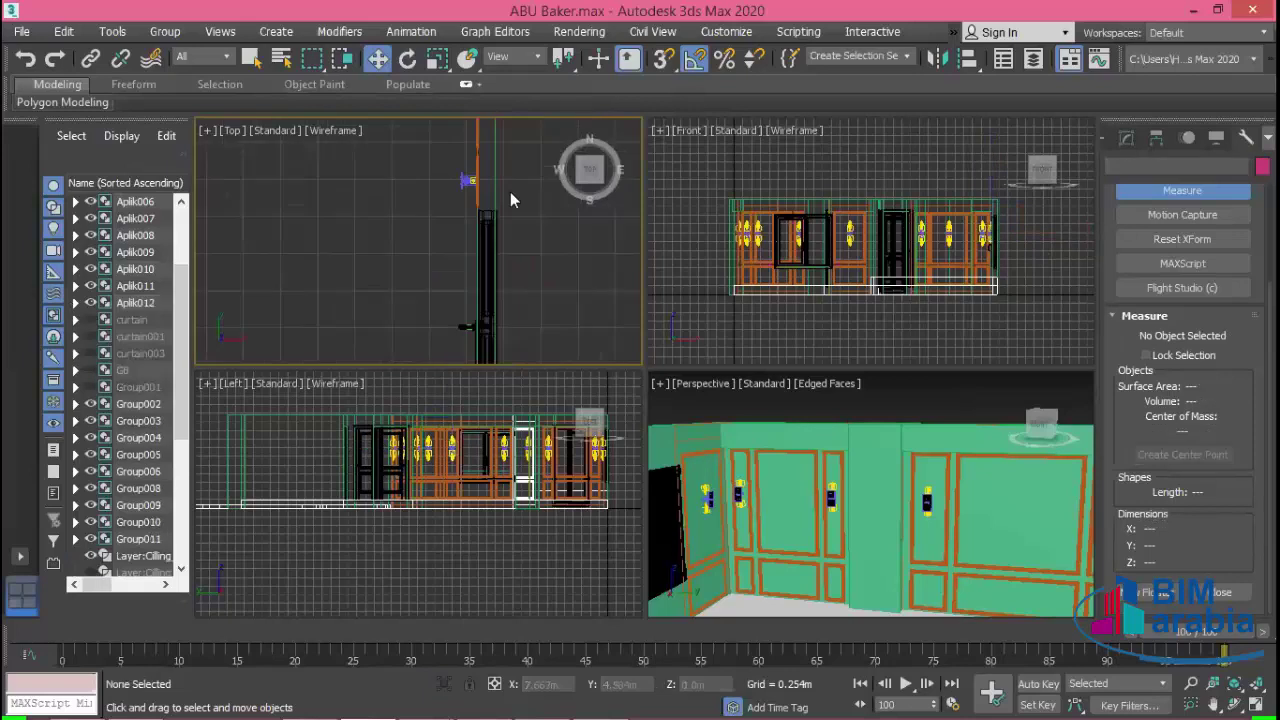
pyautogui.scroll(-1, 515, 249)
pyautogui.scroll(3, 456, 303)
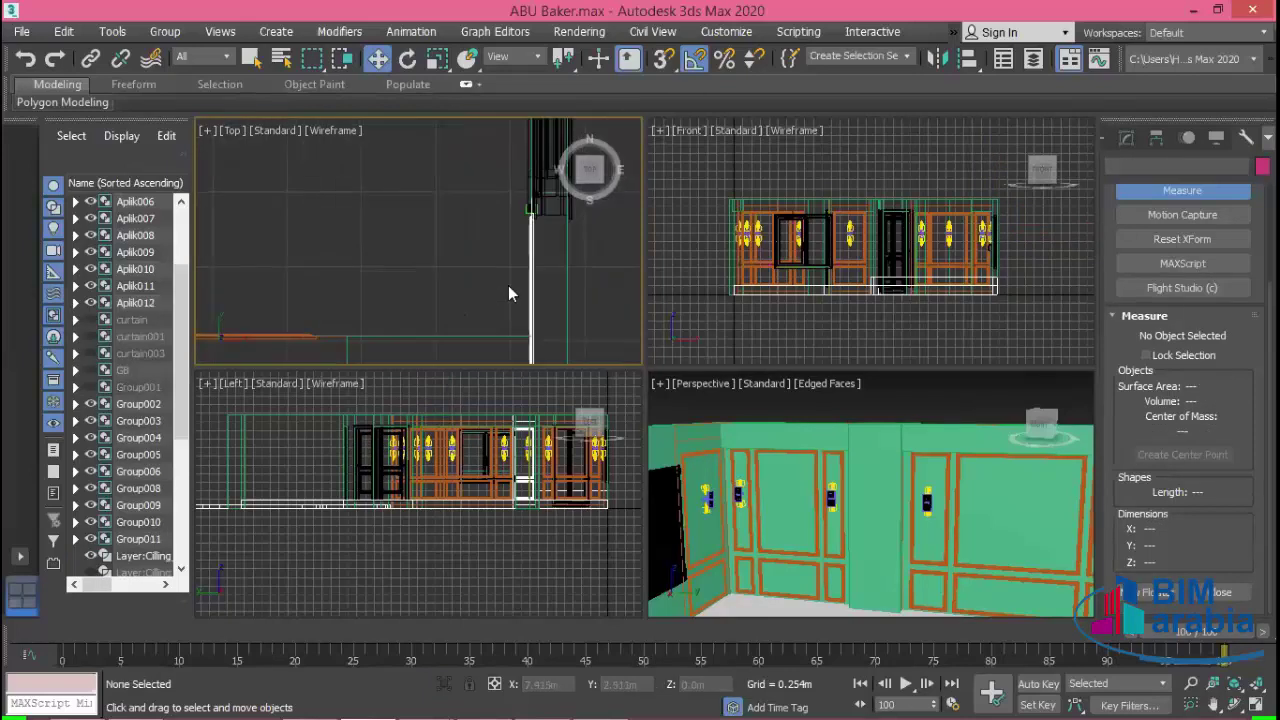
pyautogui.click(531, 262)
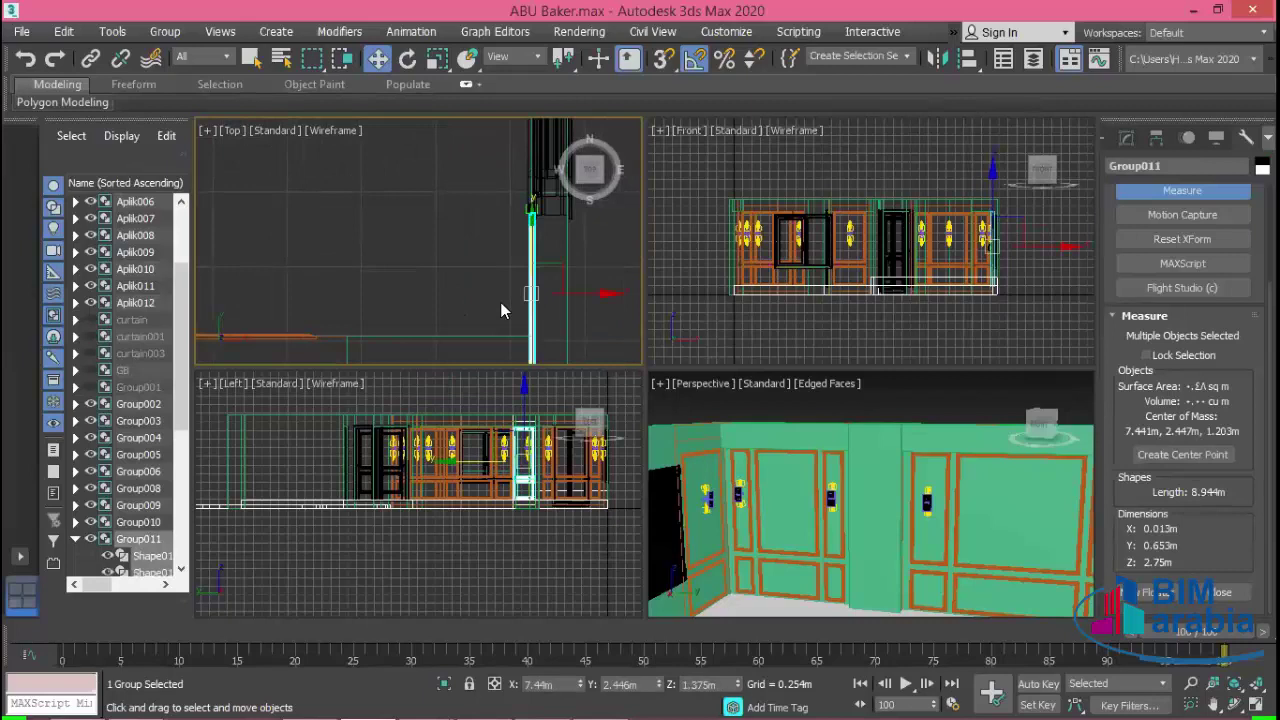
pyautogui.keyDown('alt'); pyautogui.moveTo(810, 486); pyautogui.dragTo(855, 509, button='middle'); pyautogui.keyUp('alt')
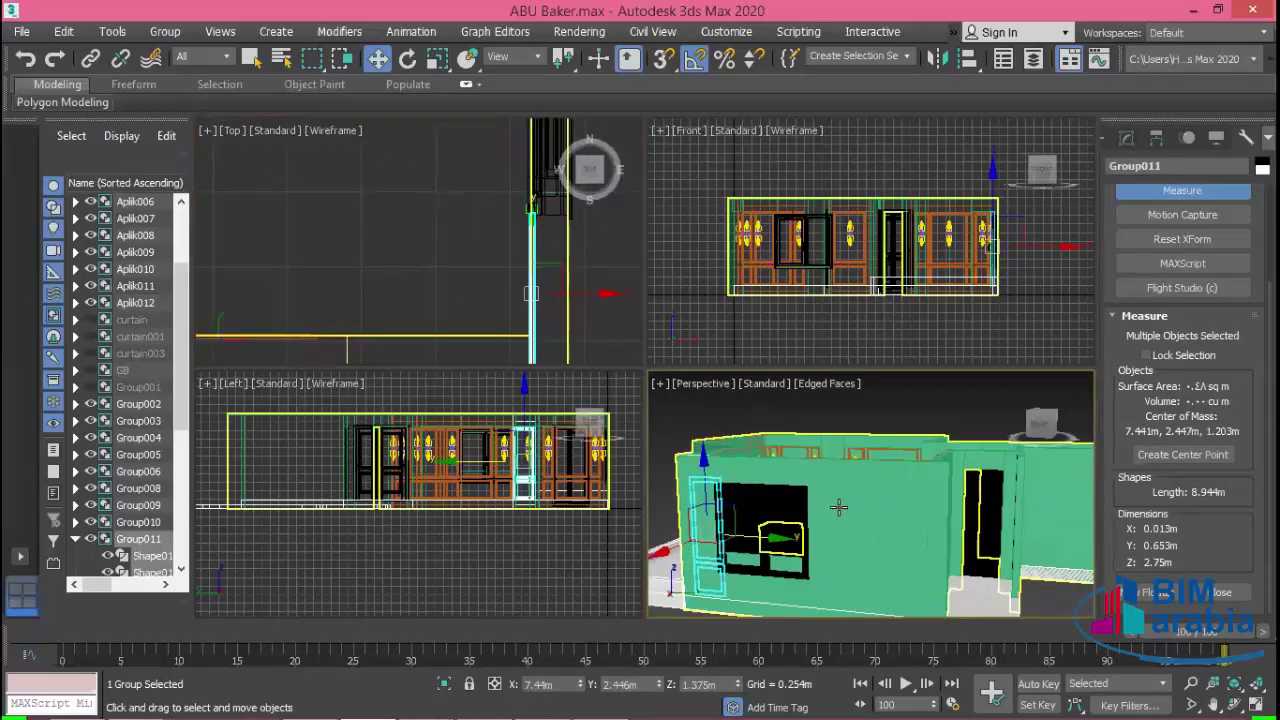
pyautogui.moveTo(760, 500)
pyautogui.keyDown('alt'); pyautogui.mouseDown(button='middle')
pyautogui.moveTo(780, 470)
pyautogui.moveTo(786, 480)
pyautogui.moveTo(583, 330)
pyautogui.moveTo(463, 351)
pyautogui.moveTo(509, 291)
pyautogui.mouseUp(button='middle'); pyautogui.keyUp('alt')
pyautogui.scroll(2, 786, 480)
pyautogui.scroll(4, 786, 480)
pyautogui.click(590, 328)
pyautogui.scroll(3, 493, 165)
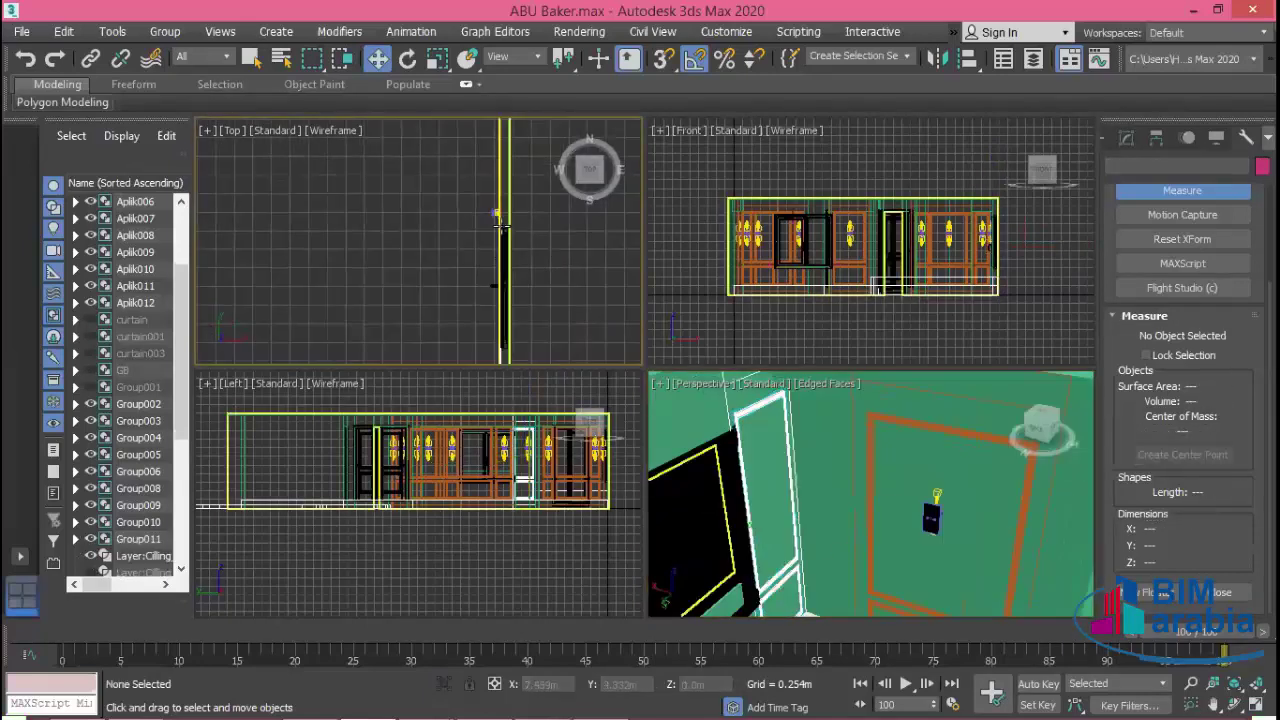
pyautogui.scroll(3, 493, 165)
# - Clone Aplik012 as instance Aplik013 and slide it down flush against the side wall
pyautogui.click(485, 188)
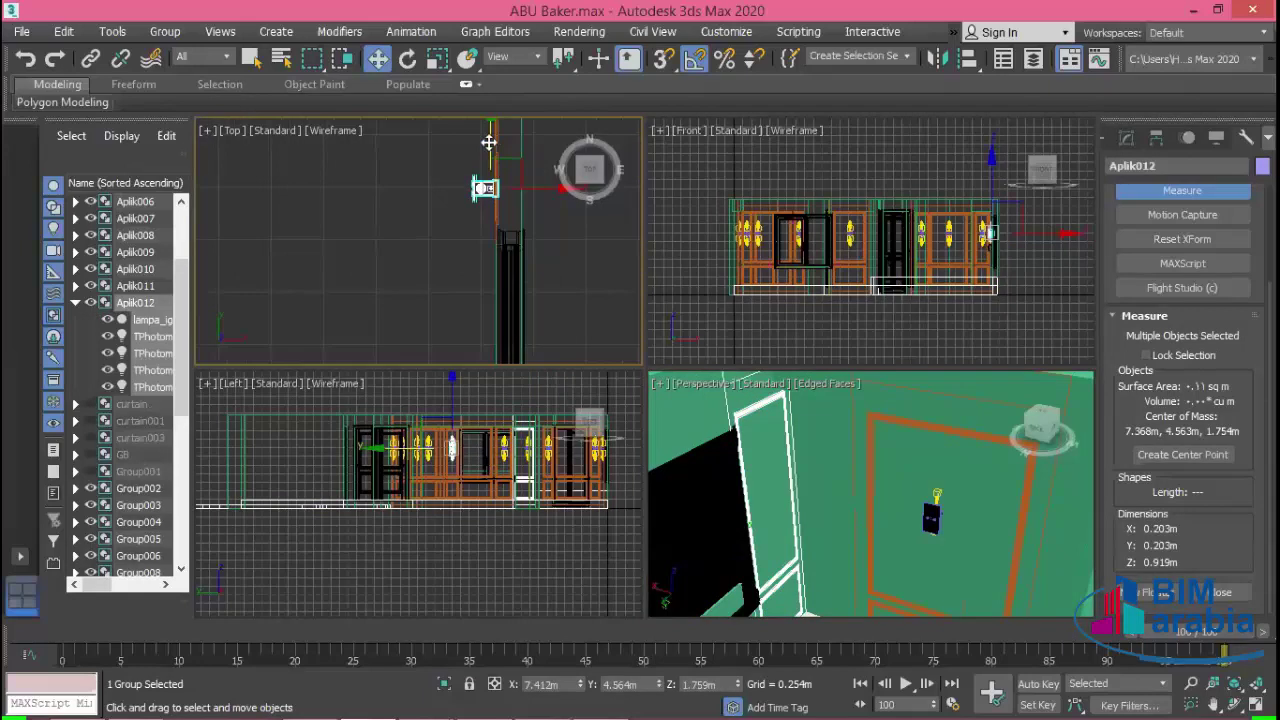
pyautogui.keyDown('shift'); pyautogui.moveTo(488, 143); pyautogui.dragTo(532, 316); pyautogui.keyUp('shift')
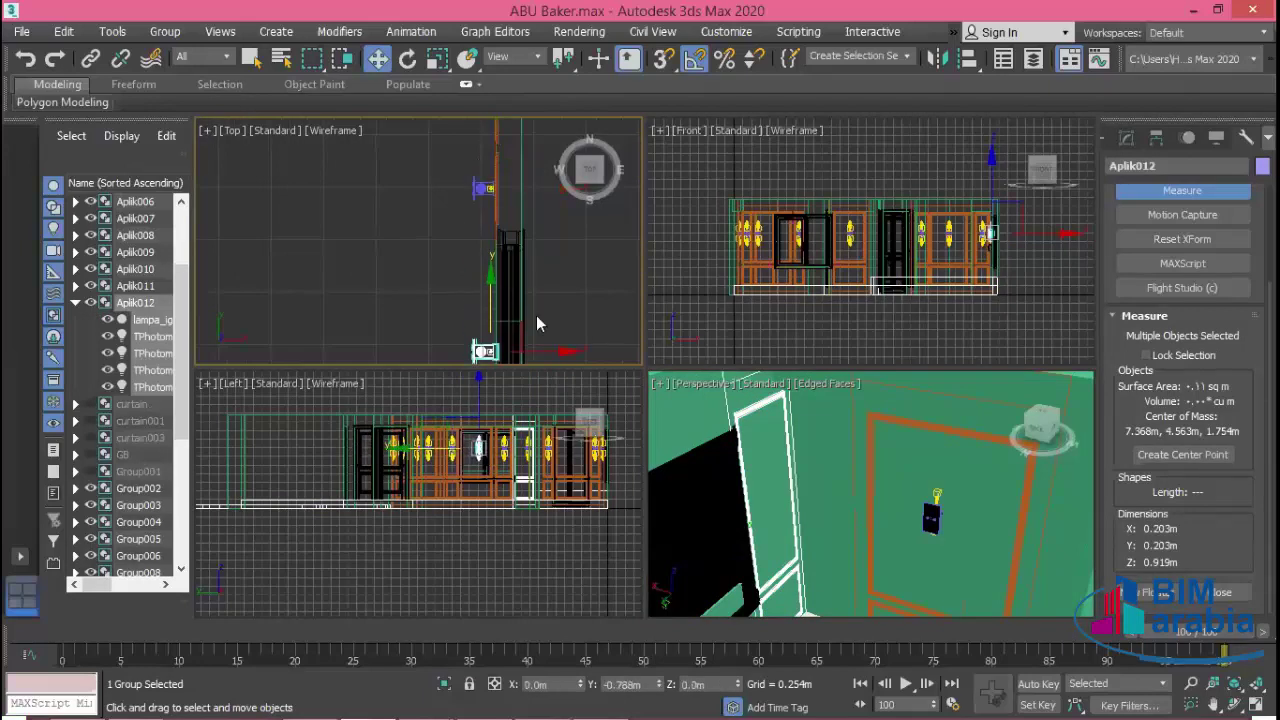
pyautogui.click(641, 448)
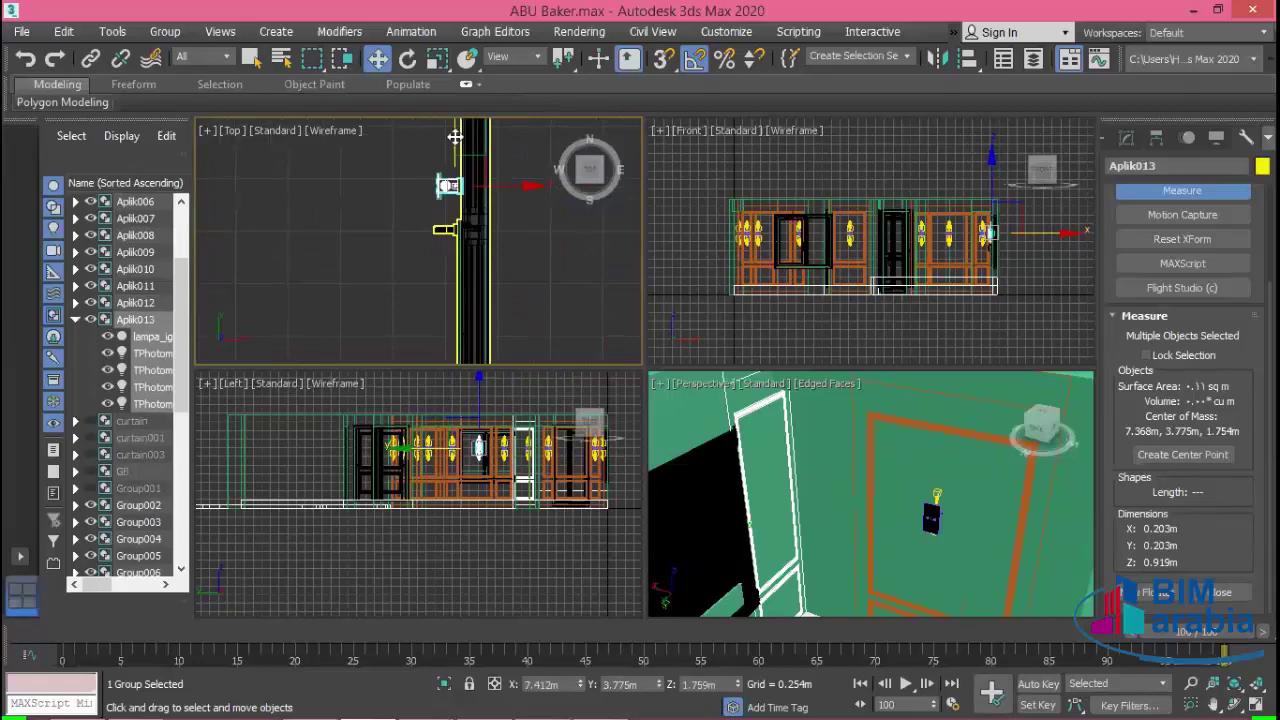
pyautogui.click(484, 285)
pyautogui.scroll(-3, 540, 260)
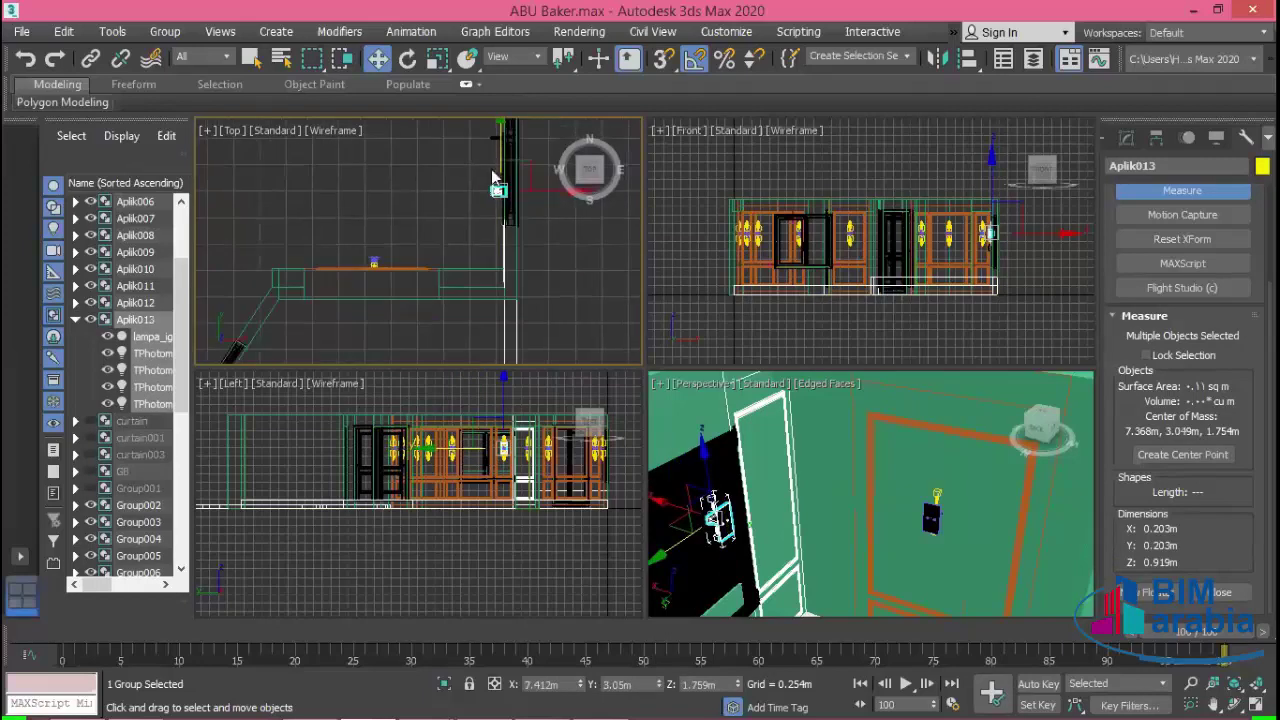
pyautogui.moveTo(496, 150); pyautogui.dragTo(492, 209)
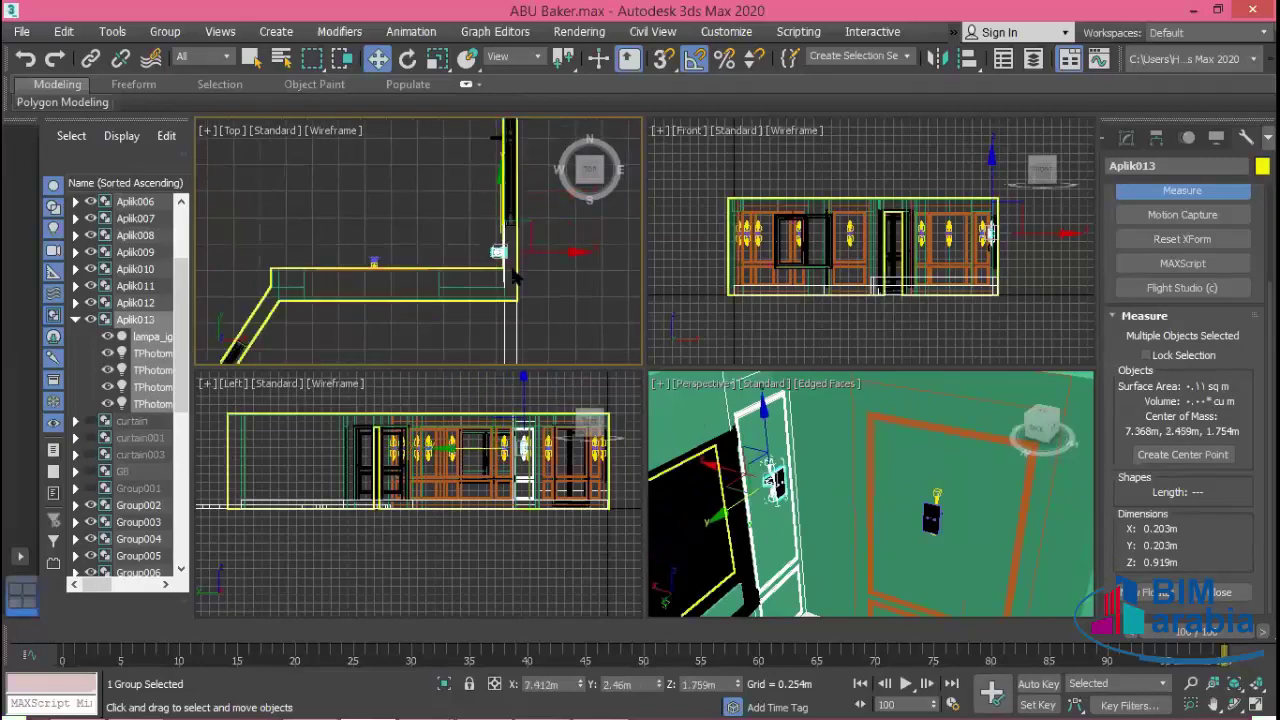
pyautogui.scroll(3, 522, 316)
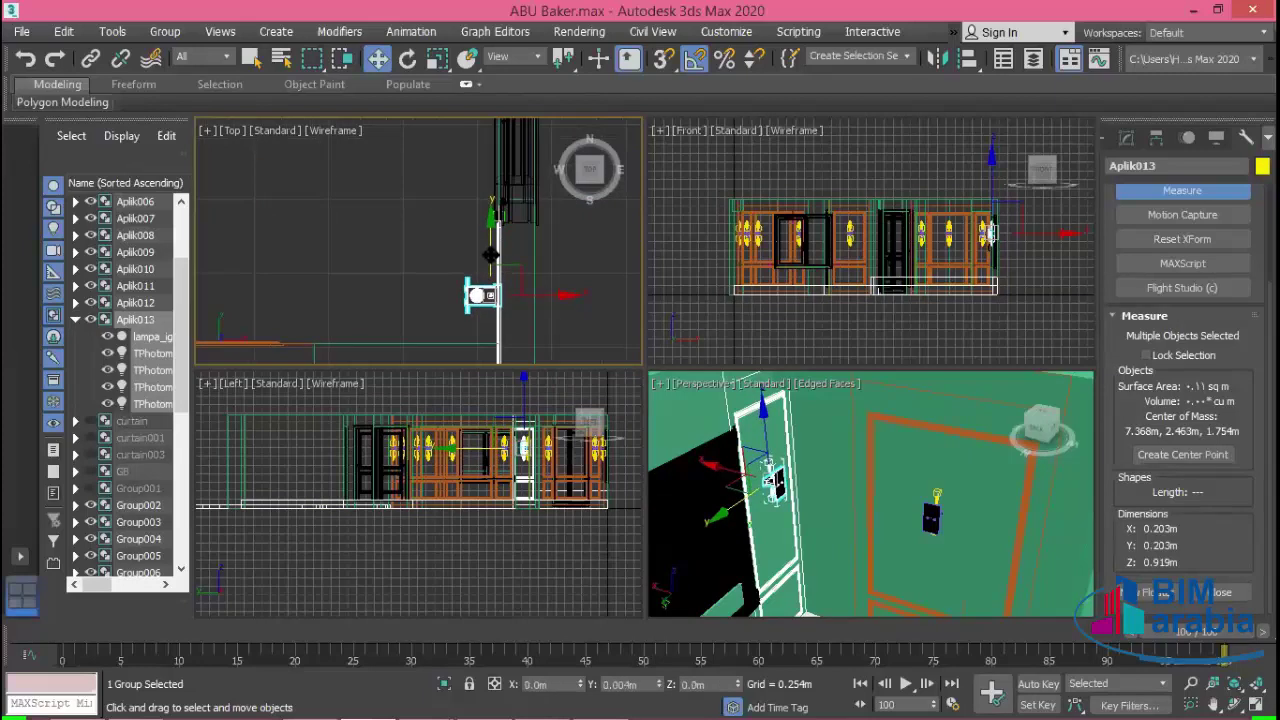
pyautogui.click(579, 276)
pyautogui.scroll(-2, 579, 274)
pyautogui.scroll(-2, 581, 276)
pyautogui.scroll(-1, 583, 300)
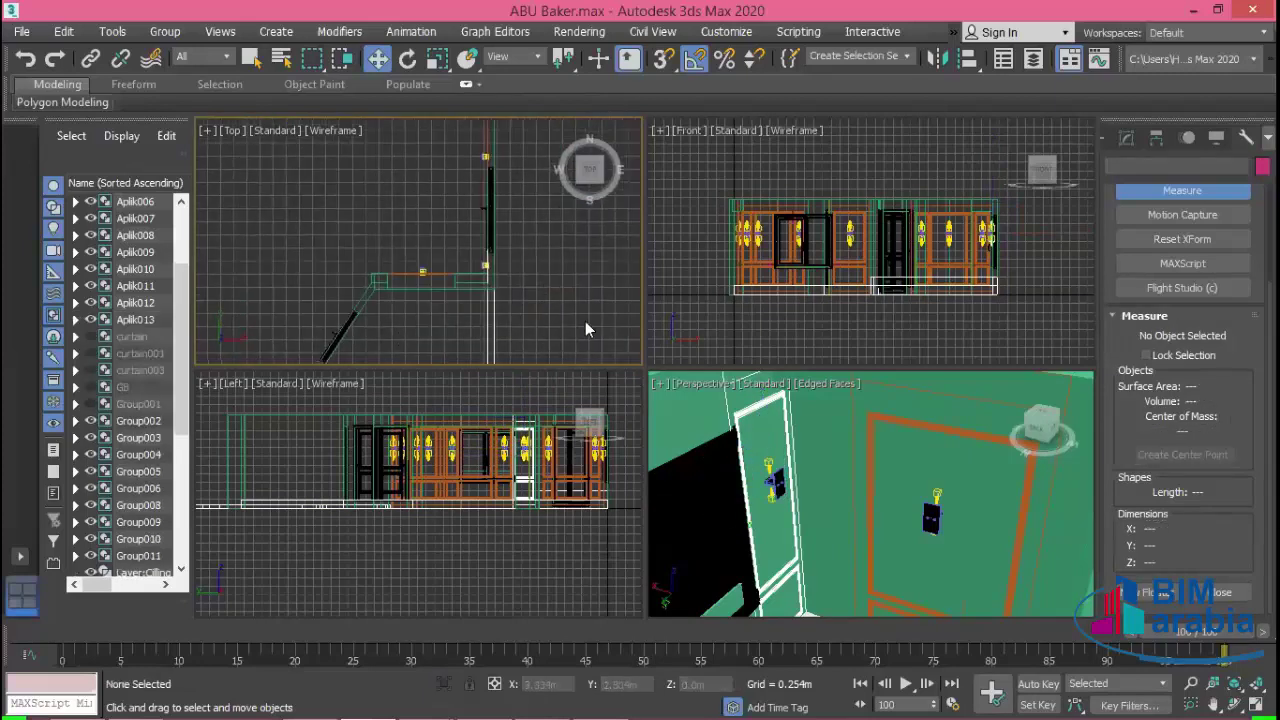
pyautogui.scroll(-2, 577, 276)
pyautogui.scroll(-2, 577, 276)
# - Marquee-select the chandelier and move it into the room centre in the Top view
pyautogui.scroll(5, 474, 268)
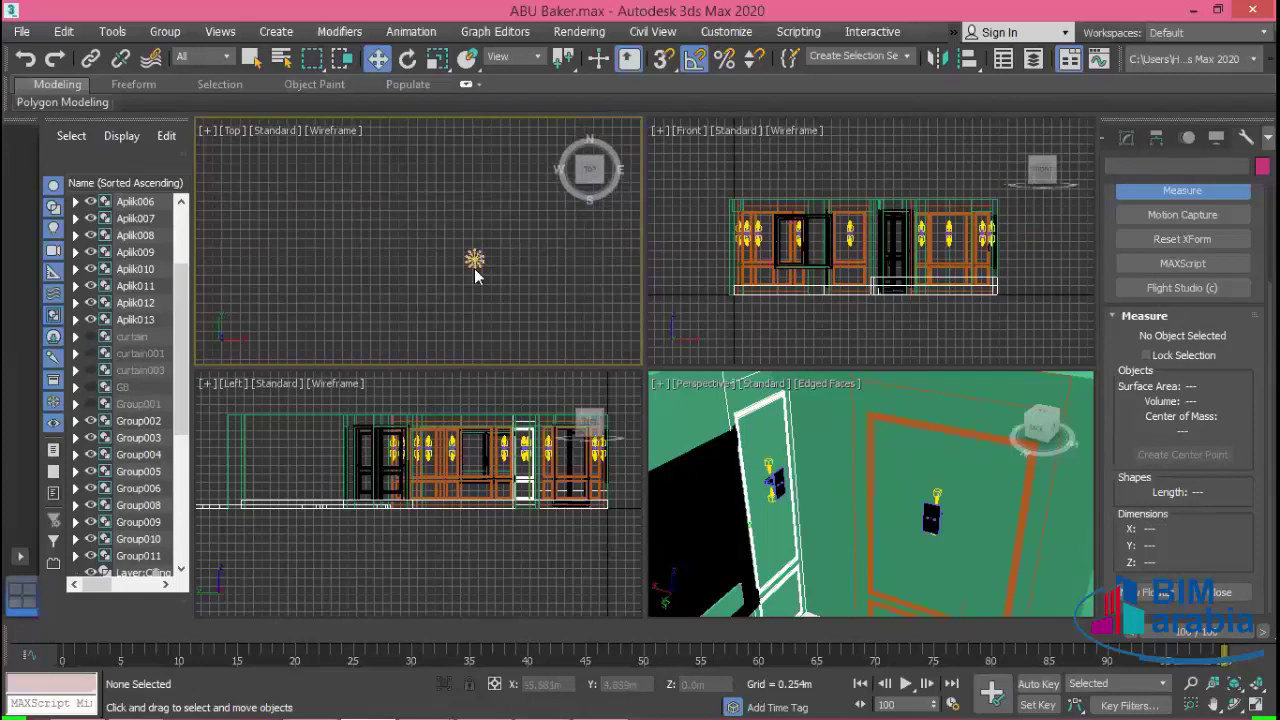
pyautogui.scroll(2, 500, 190)
pyautogui.moveTo(474, 326); pyautogui.dragTo(517, 310)
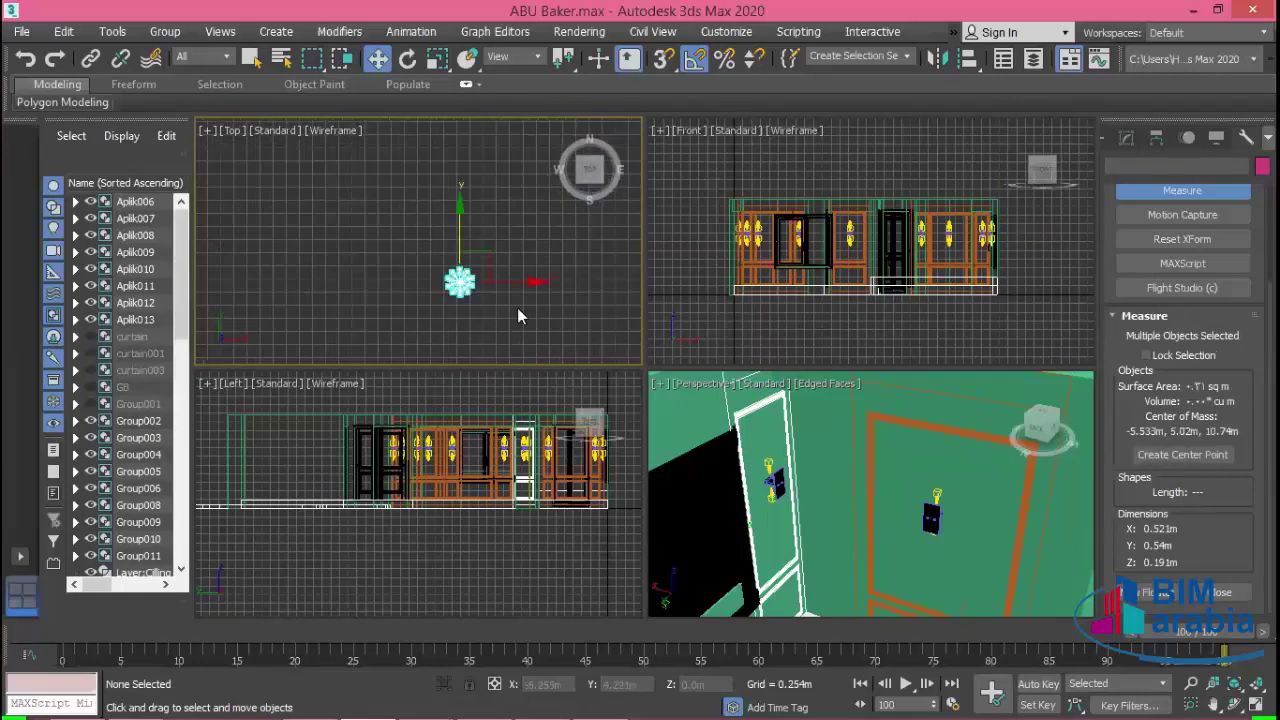
pyautogui.scroll(-2, 517, 307)
pyautogui.scroll(-2, 320, 252)
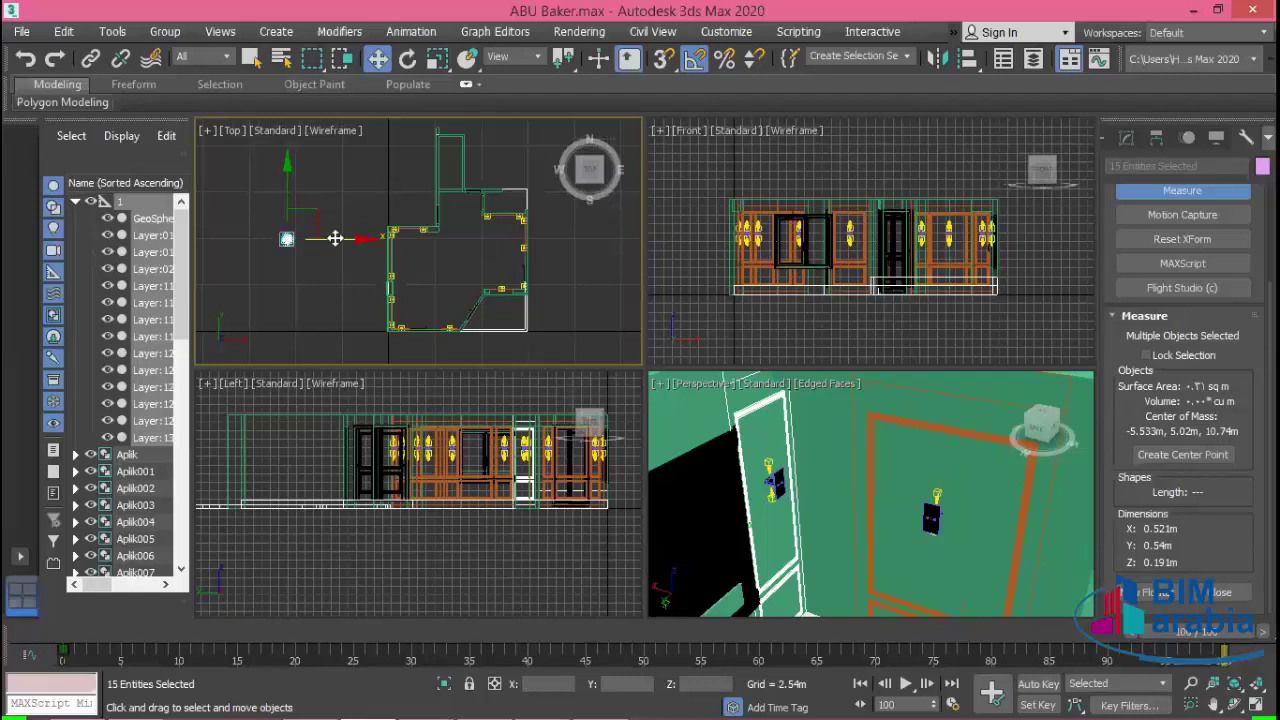
pyautogui.moveTo(335, 238)
pyautogui.mouseDown()
pyautogui.moveTo(538, 240)
pyautogui.moveTo(552, 260)
pyautogui.mouseUp()
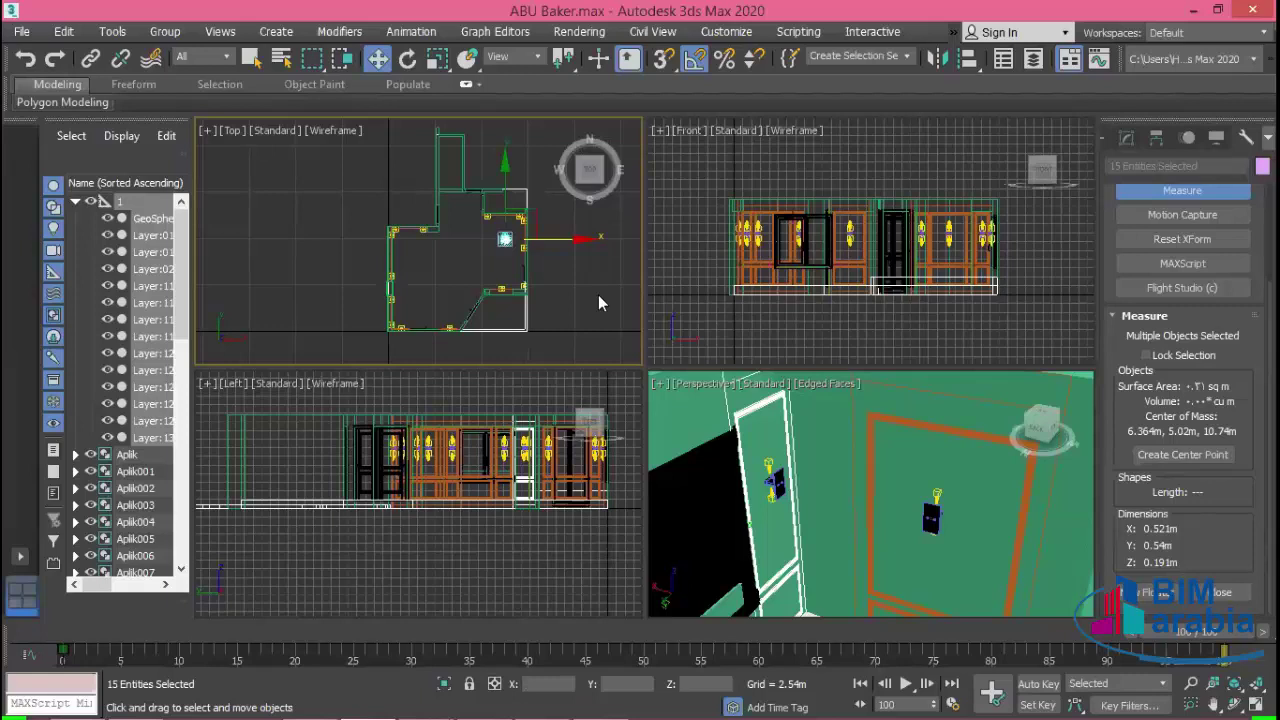
pyautogui.moveTo(568, 319); pyautogui.dragTo(562, 302, button='middle')
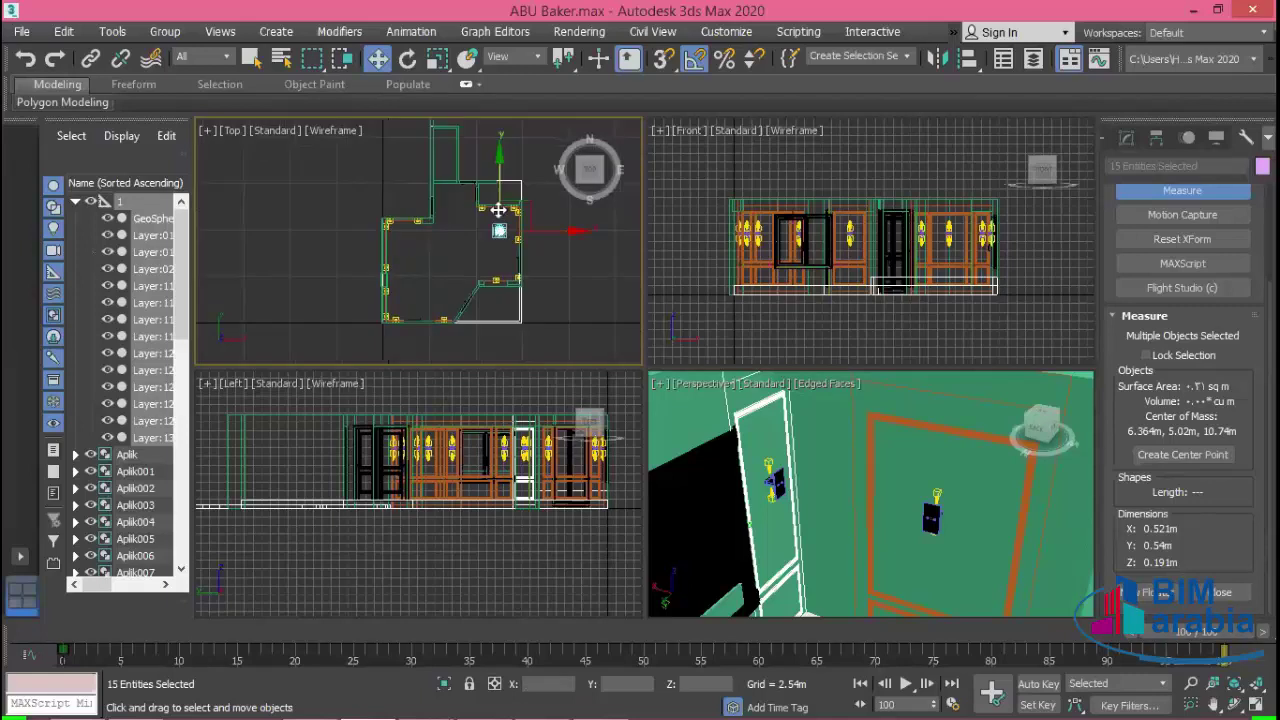
pyautogui.moveTo(497, 214); pyautogui.dragTo(491, 209)
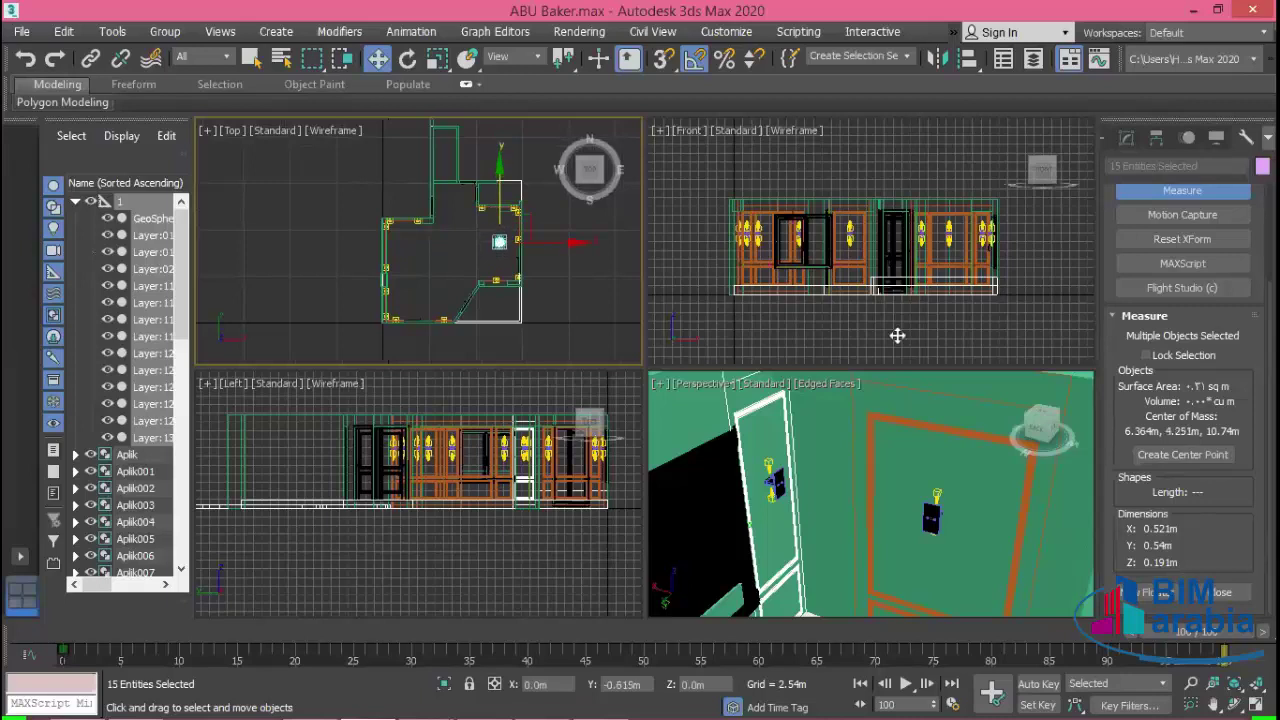
pyautogui.click(985, 332)
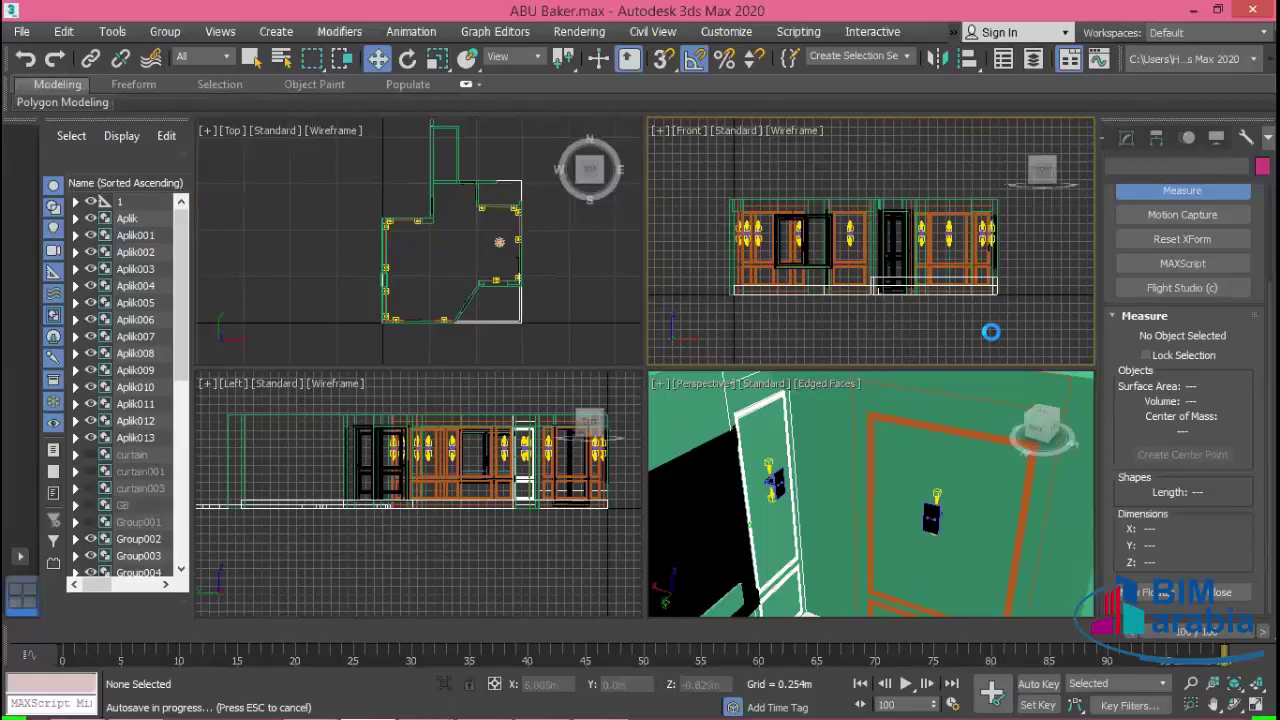
# - Lower the chandelier in the Front view to 2.428 m above the cabinets, then maximize that view
pyautogui.scroll(-2, 1008, 331)
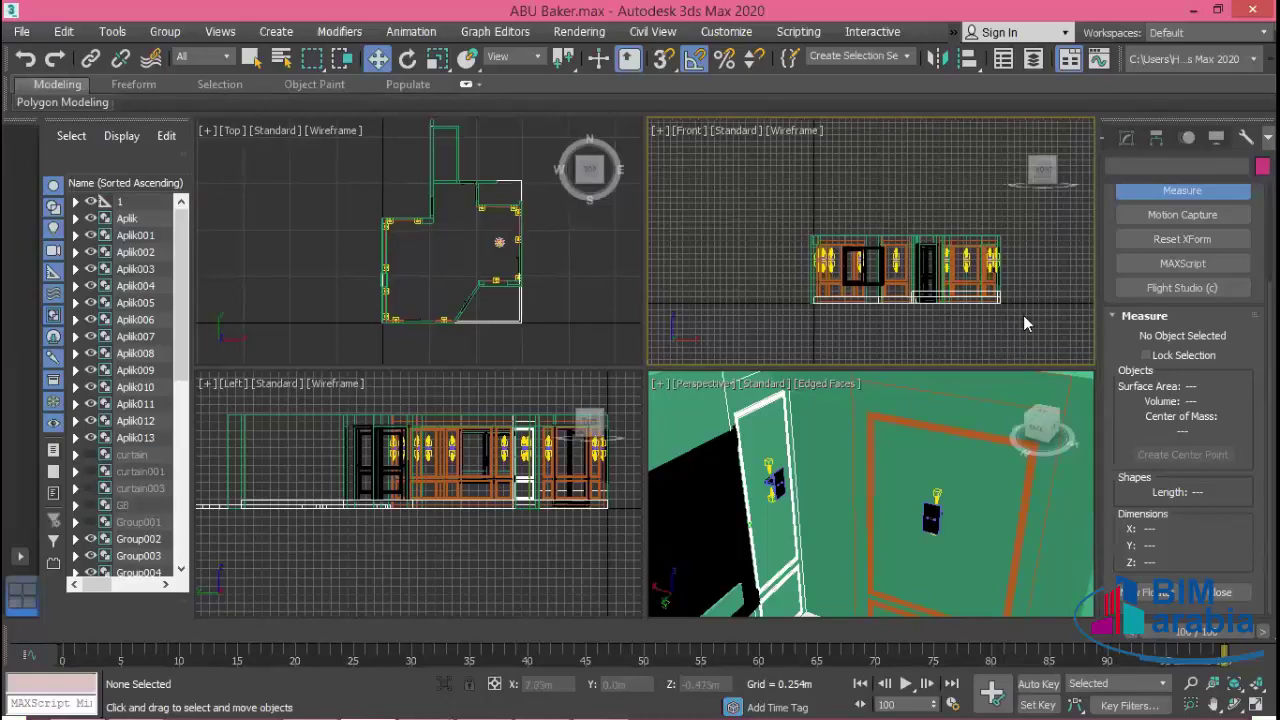
pyautogui.scroll(-4, 1025, 315)
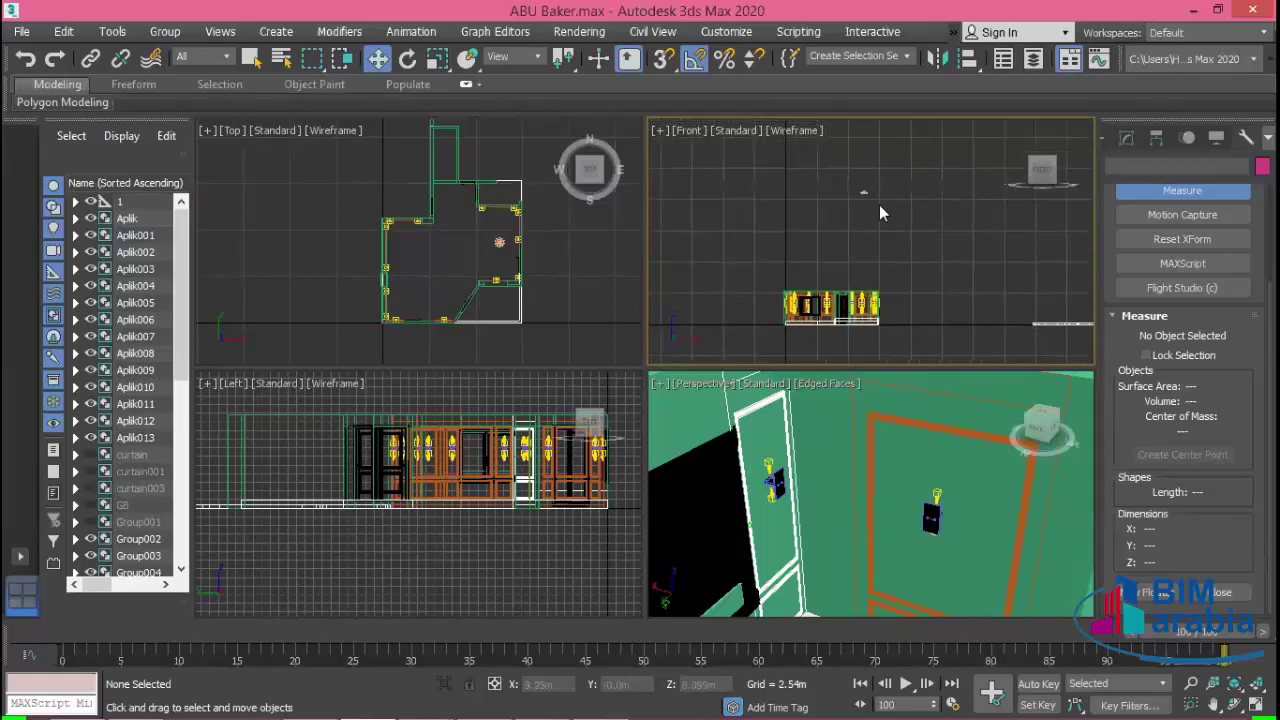
pyautogui.scroll(3, 877, 195)
pyautogui.moveTo(853, 238); pyautogui.dragTo(858, 245)
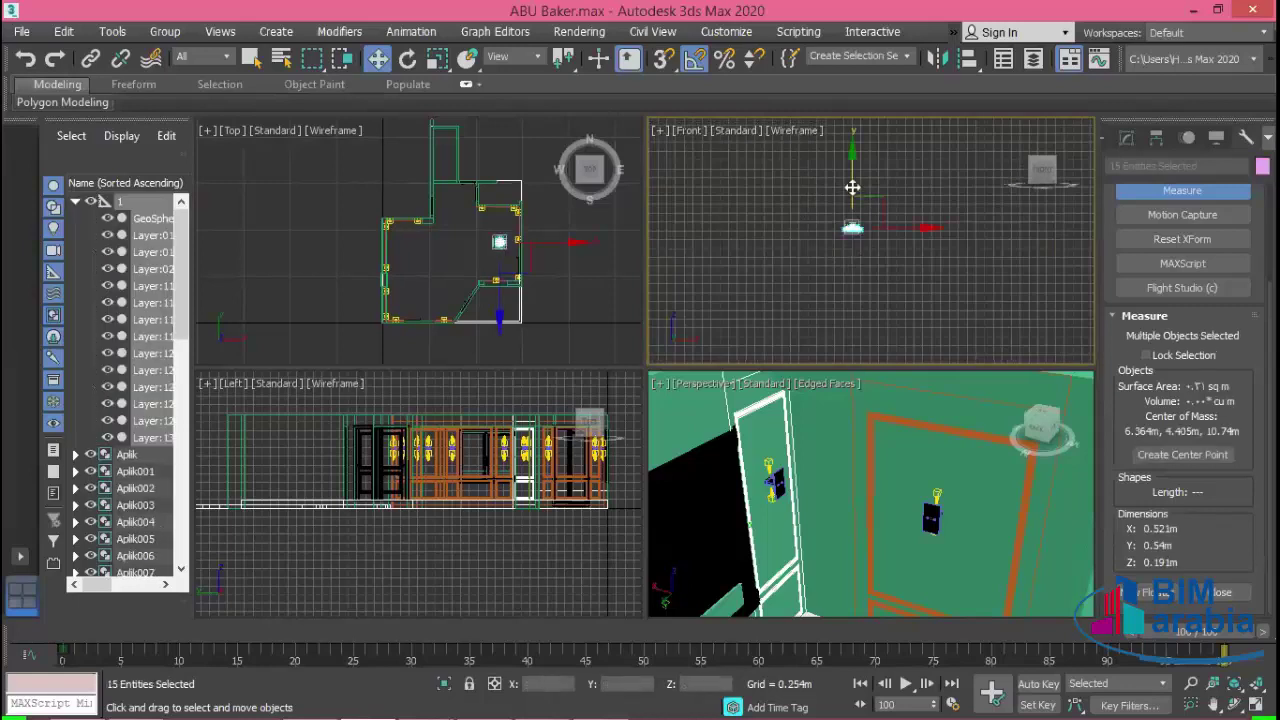
pyautogui.moveTo(858, 187); pyautogui.dragTo(890, 268)
pyautogui.scroll(-3, 890, 212)
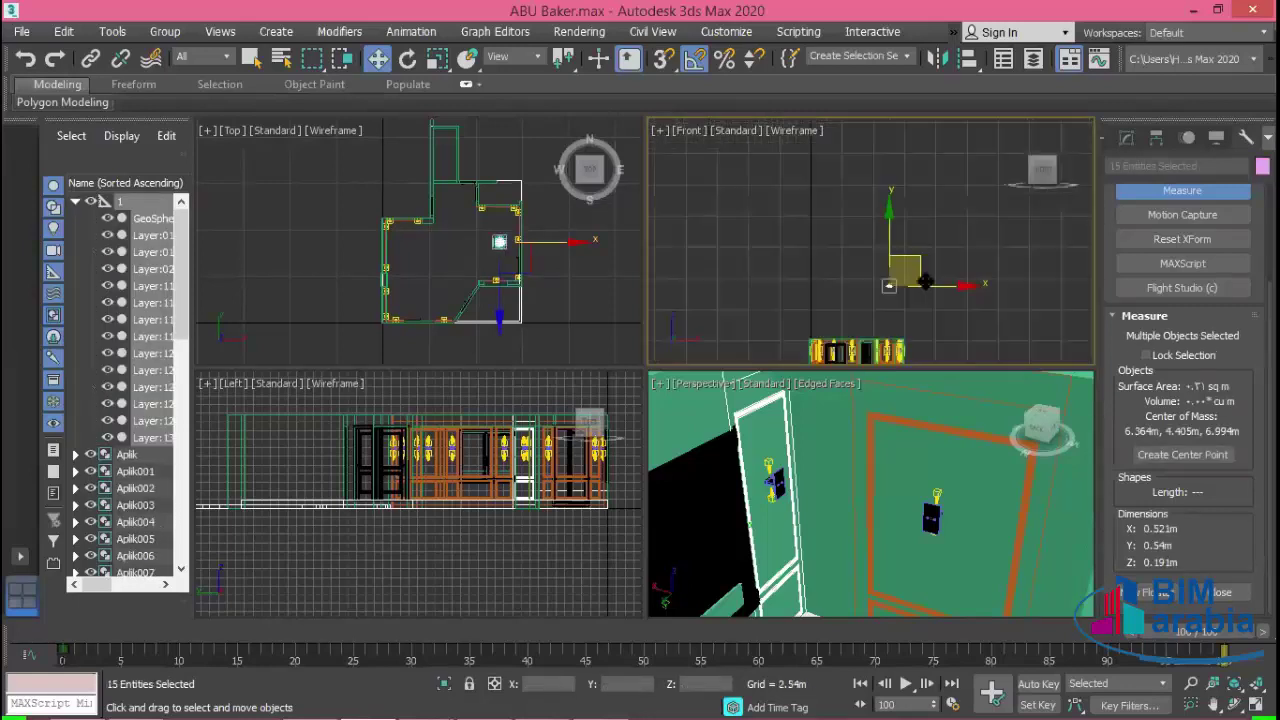
pyautogui.moveTo(876, 188); pyautogui.dragTo(895, 260)
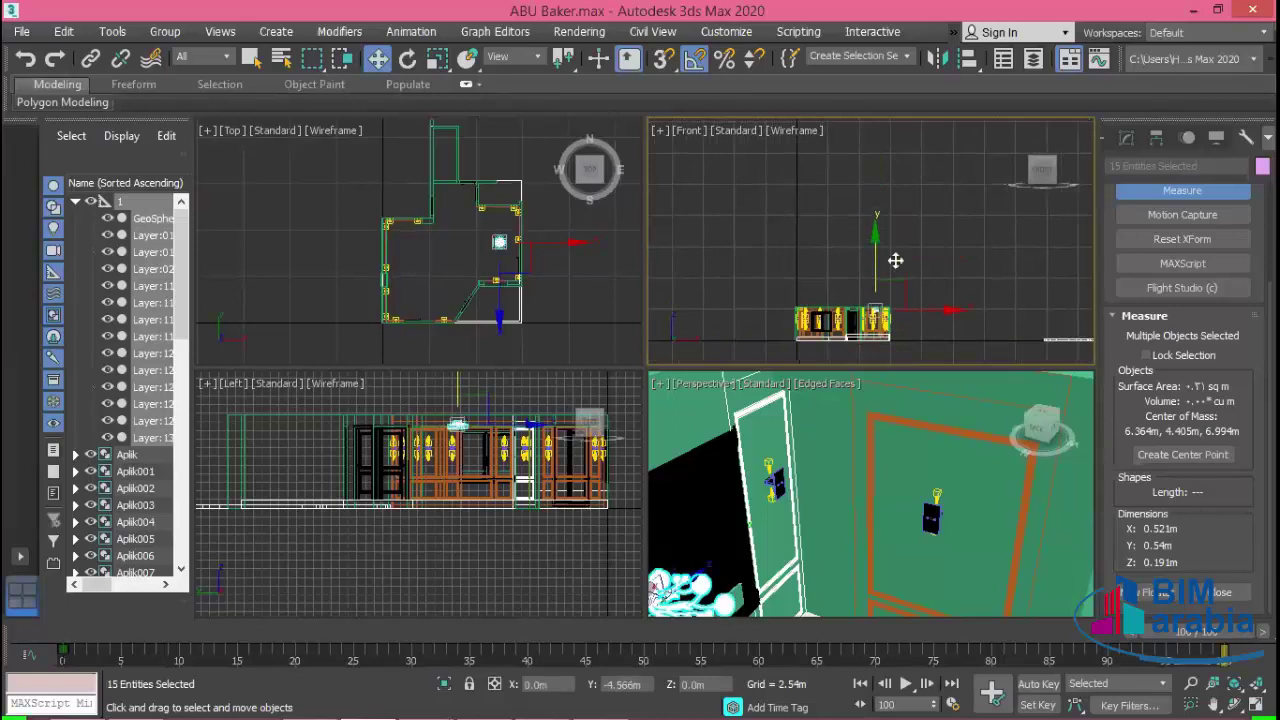
pyautogui.hotkey('alt', 'w')
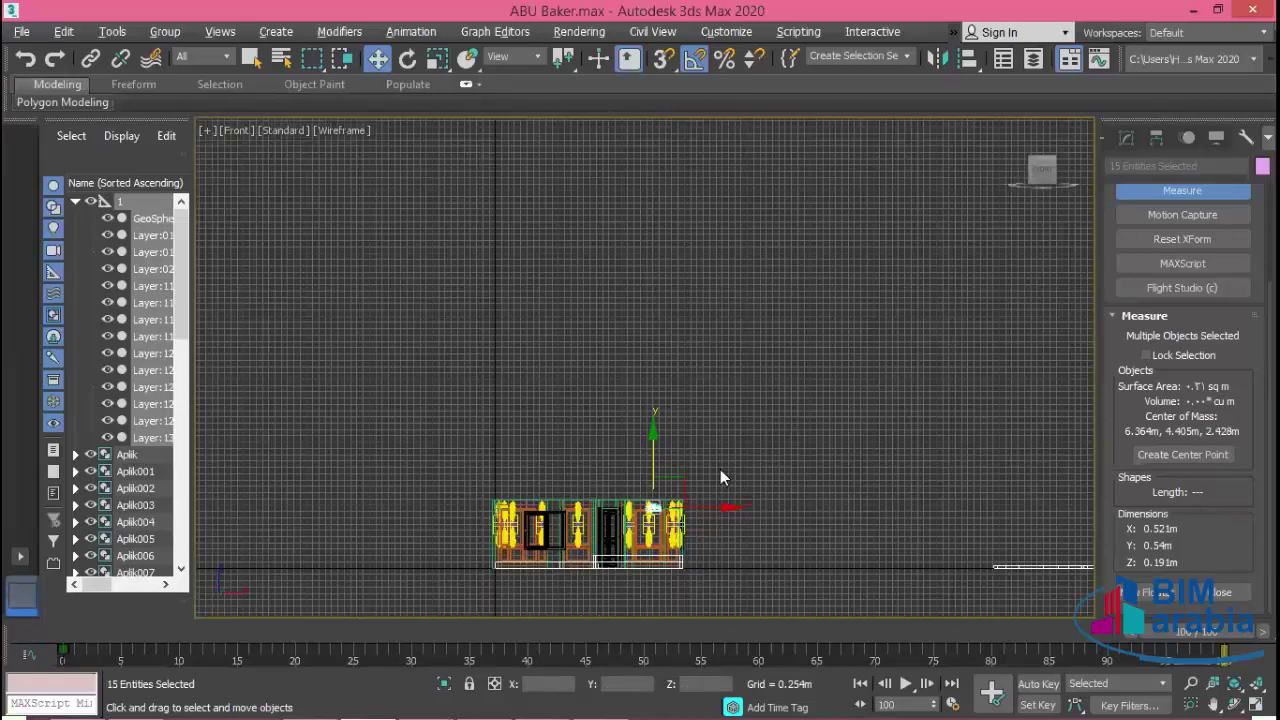
# - Make Layer:Cilling visible again and add both ceiling layers to the chandelier selection
pyautogui.scroll(2, 720, 477)
pyautogui.scroll(2, 727, 394)
pyautogui.scroll(4, 727, 392)
pyautogui.scroll(3, 711, 323)
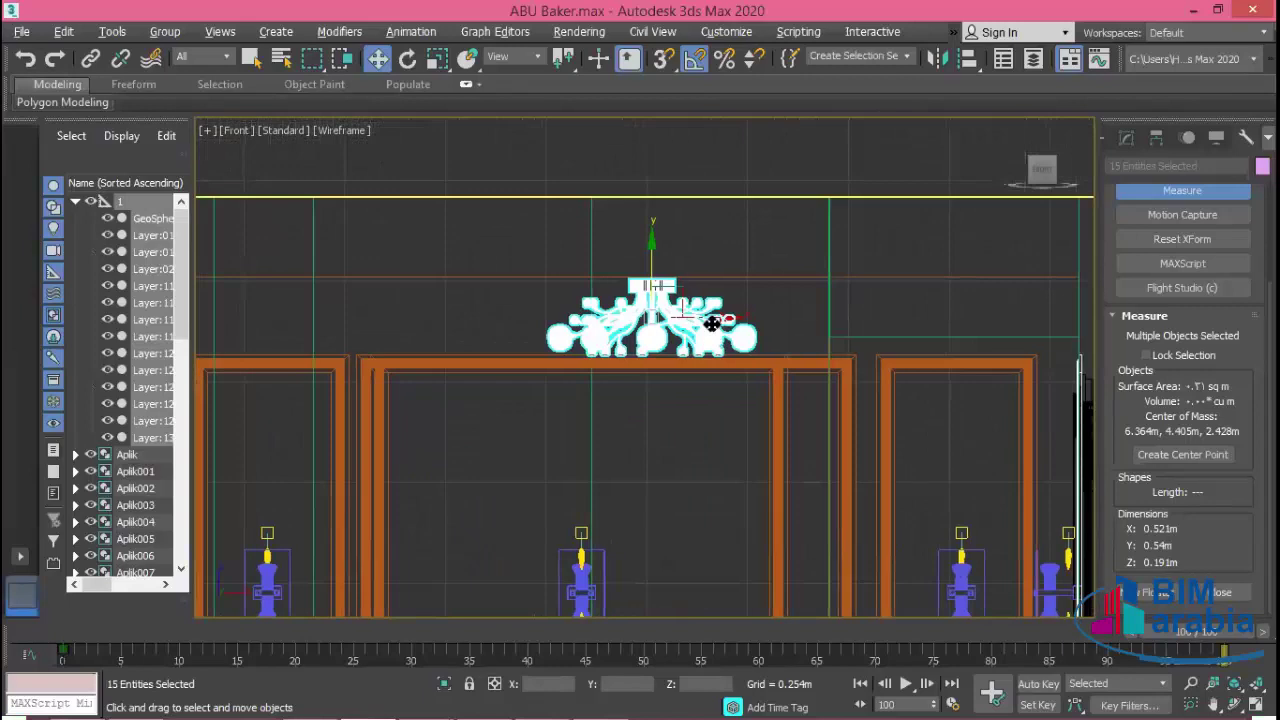
pyautogui.moveTo(711, 323); pyautogui.dragTo(699, 330, button='middle')
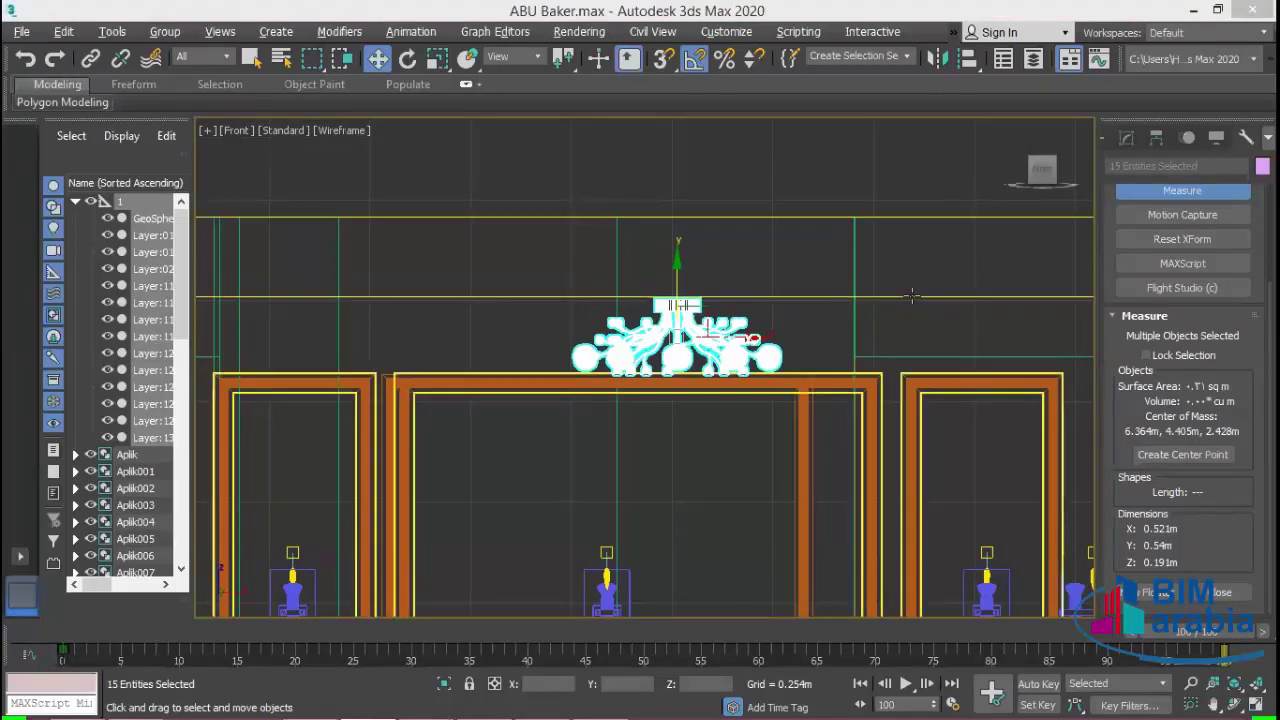
pyautogui.moveTo(794, 189); pyautogui.dragTo(837, 168, button='middle')
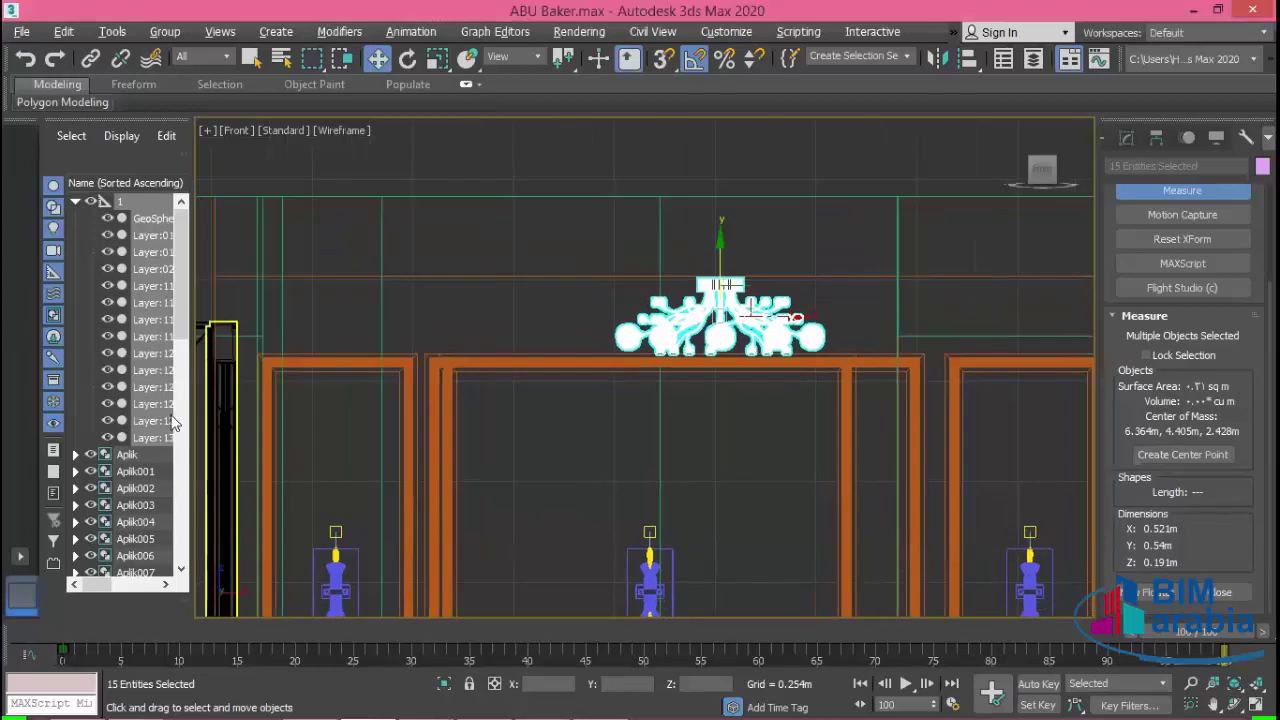
pyautogui.moveTo(186, 325); pyautogui.dragTo(190, 541)
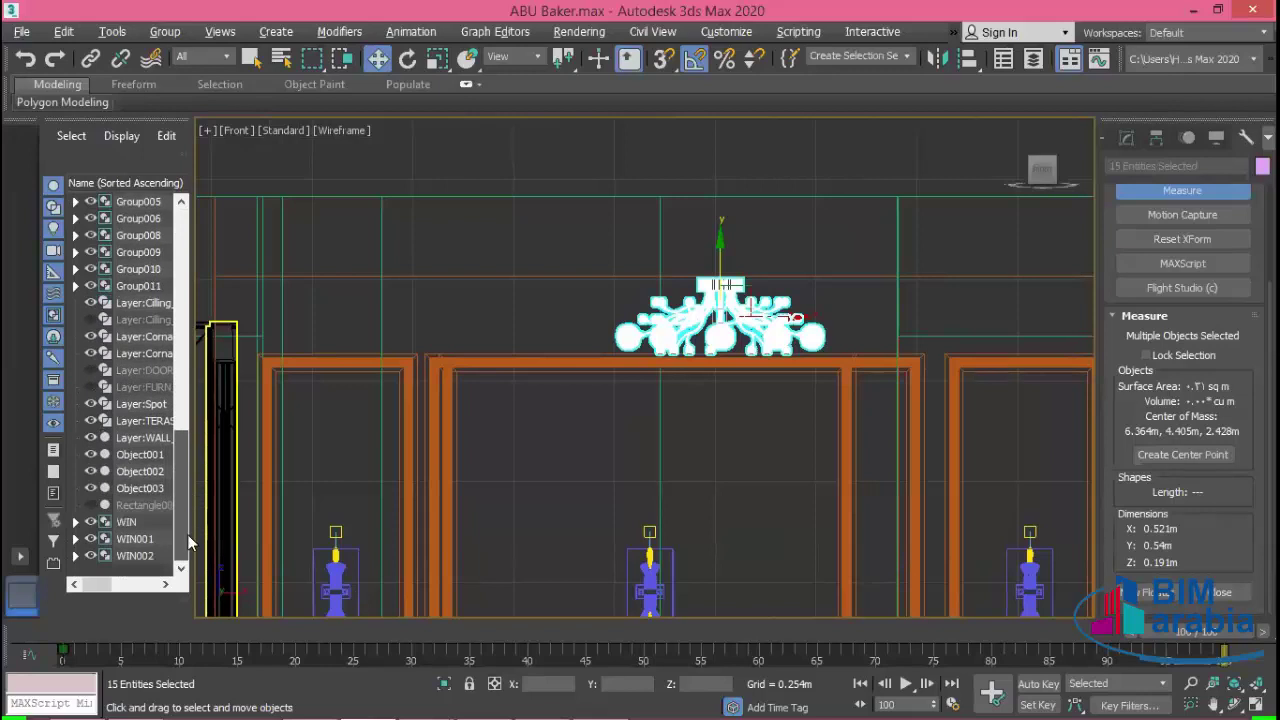
pyautogui.click(91, 320)
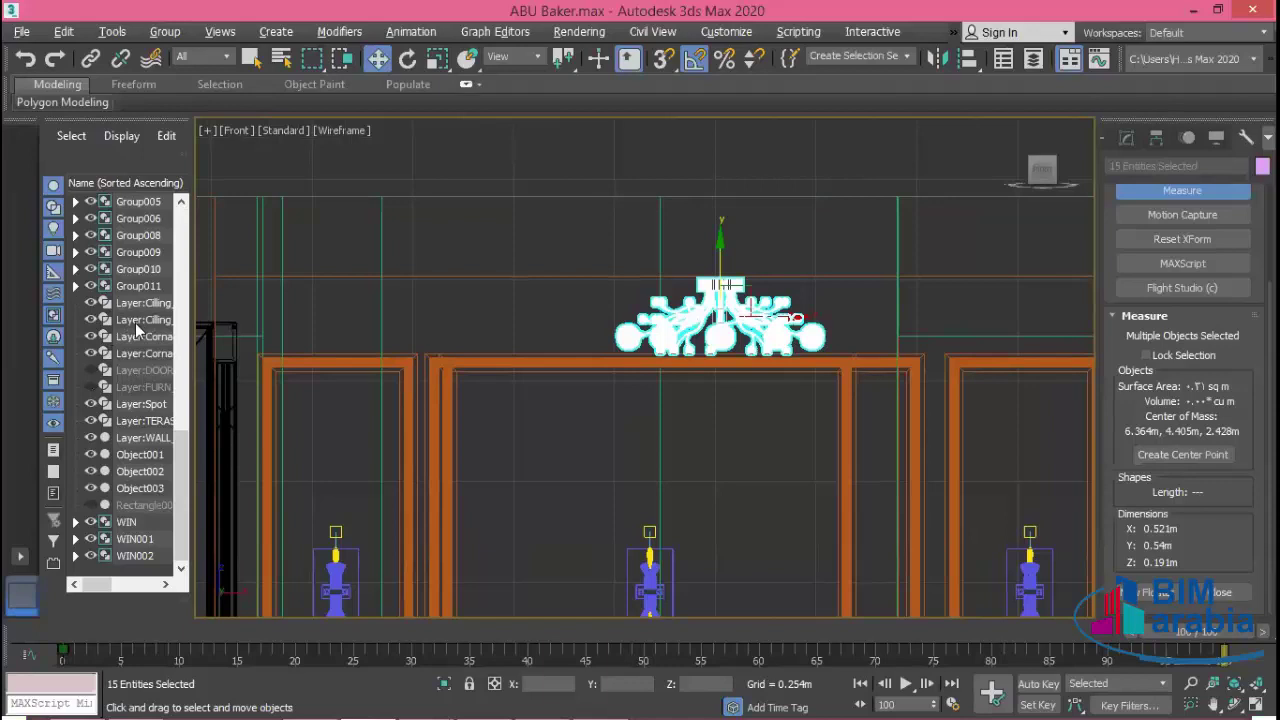
pyautogui.click(143, 319)
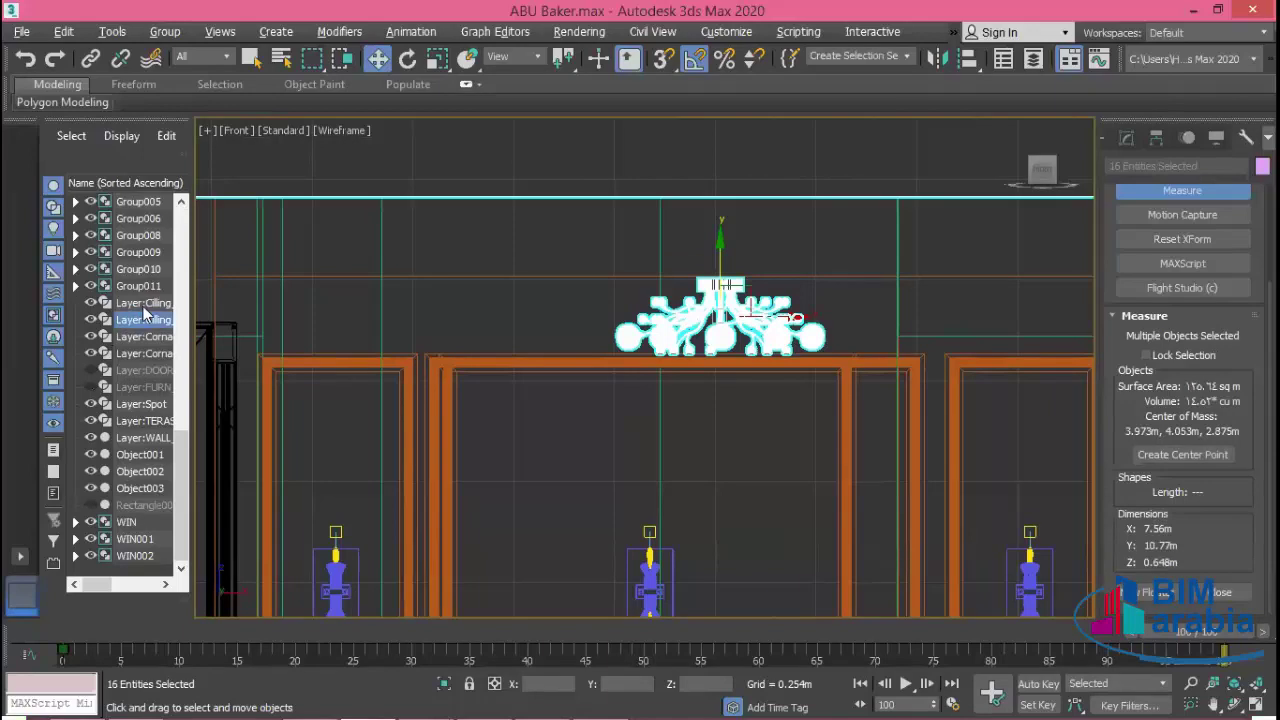
pyautogui.keyDown('ctrl'); pyautogui.click(140, 303); pyautogui.keyUp('ctrl')
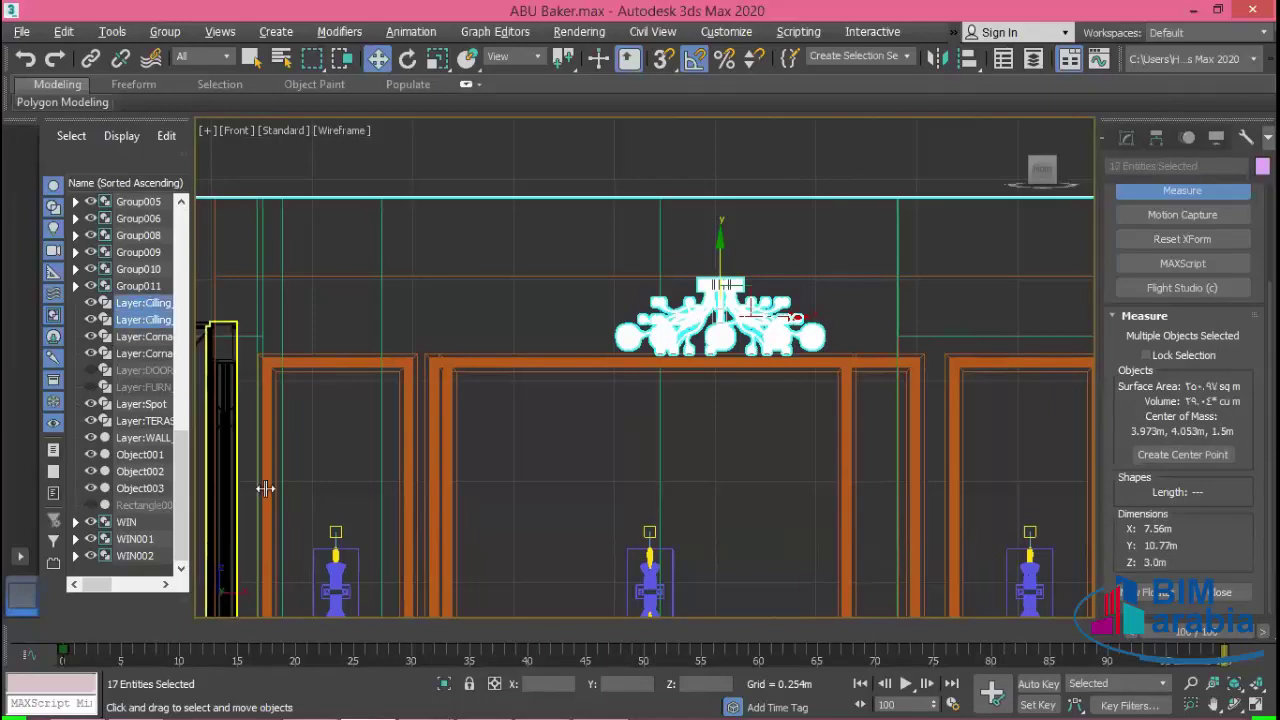
# - Isolate the ceiling layers and chandelier with Alt+Q, then clear the selection
pyautogui.hotkey('alt', 'q')
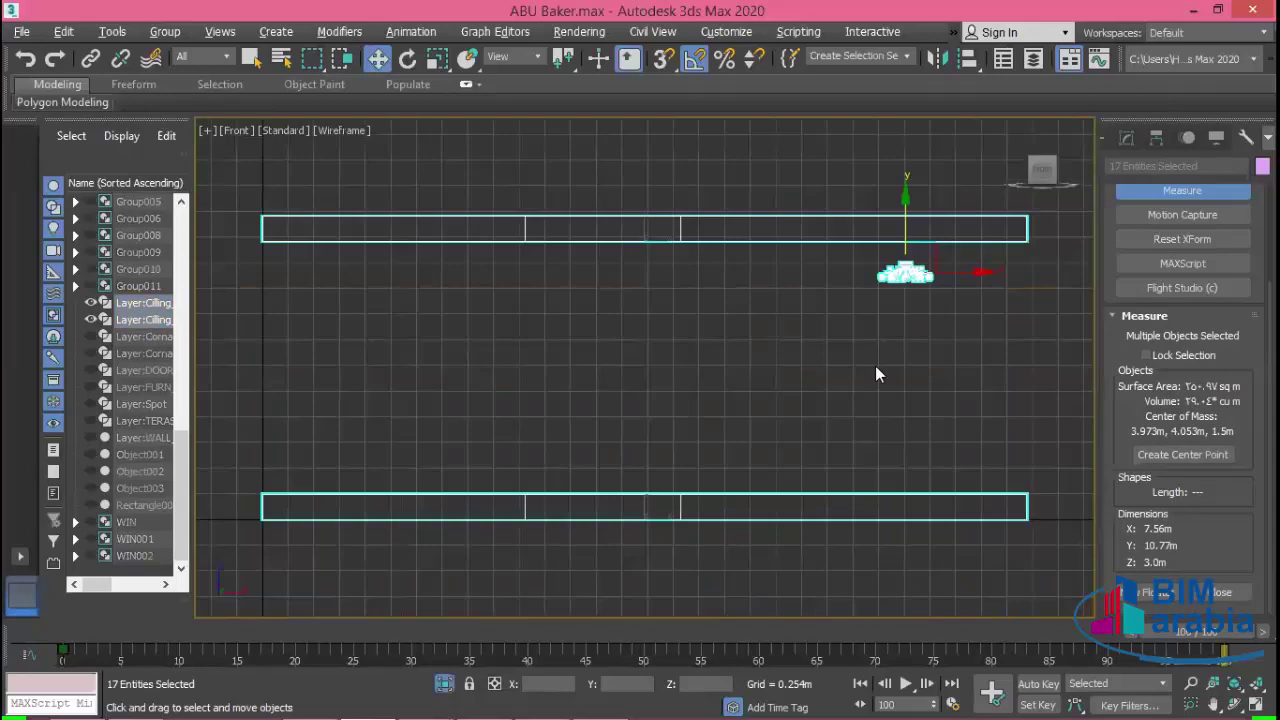
pyautogui.click(875, 366)
pyautogui.scroll(3, 909, 287)
pyautogui.moveTo(941, 304); pyautogui.dragTo(834, 493, button='middle')
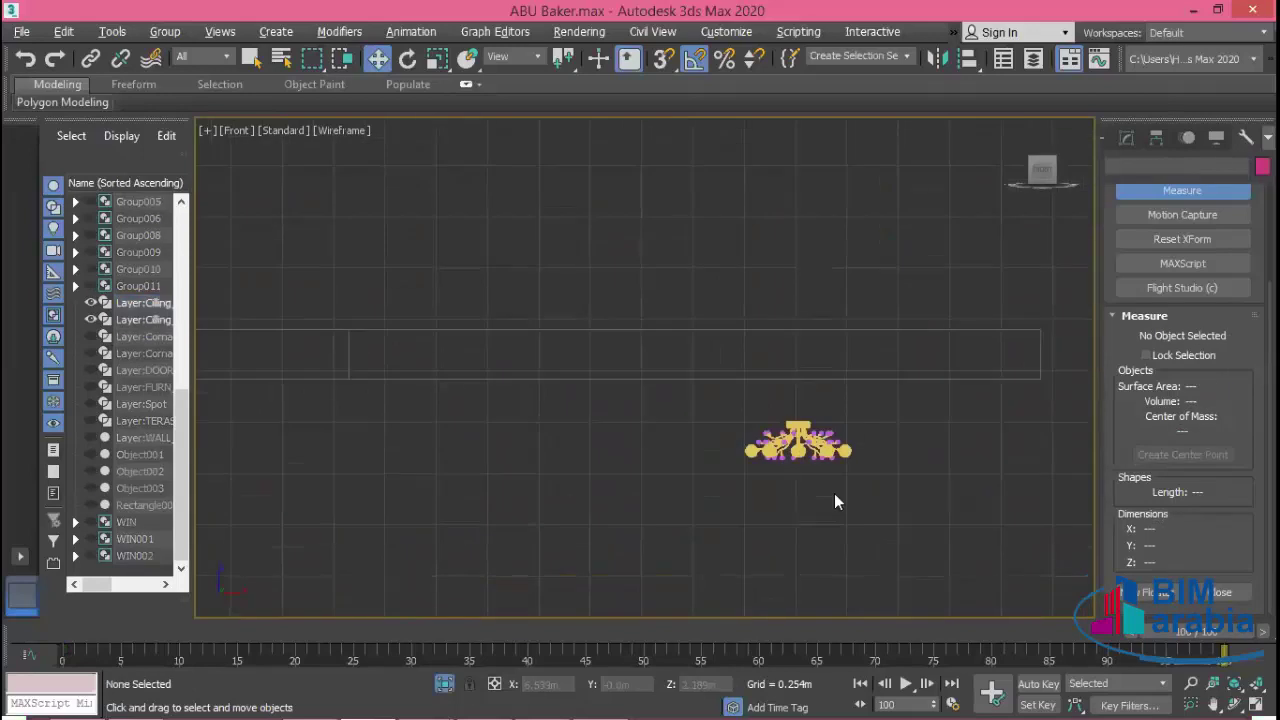
# - Raise the chandelier closer to the ceiling, to about 2.634 m high
pyautogui.click(784, 457)
pyautogui.scroll(2, 795, 440)
pyautogui.scroll(2, 805, 420)
pyautogui.scroll(2, 810, 400)
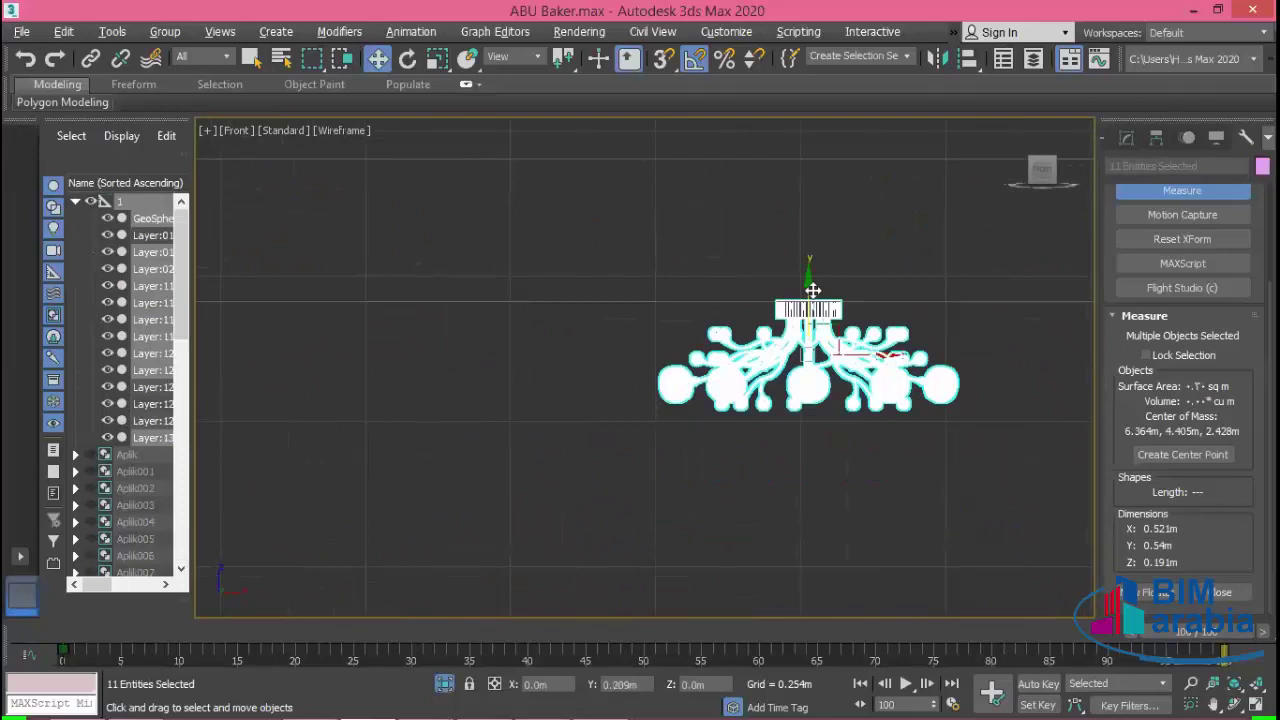
pyautogui.scroll(2, 813, 292)
pyautogui.scroll(3, 822, 300)
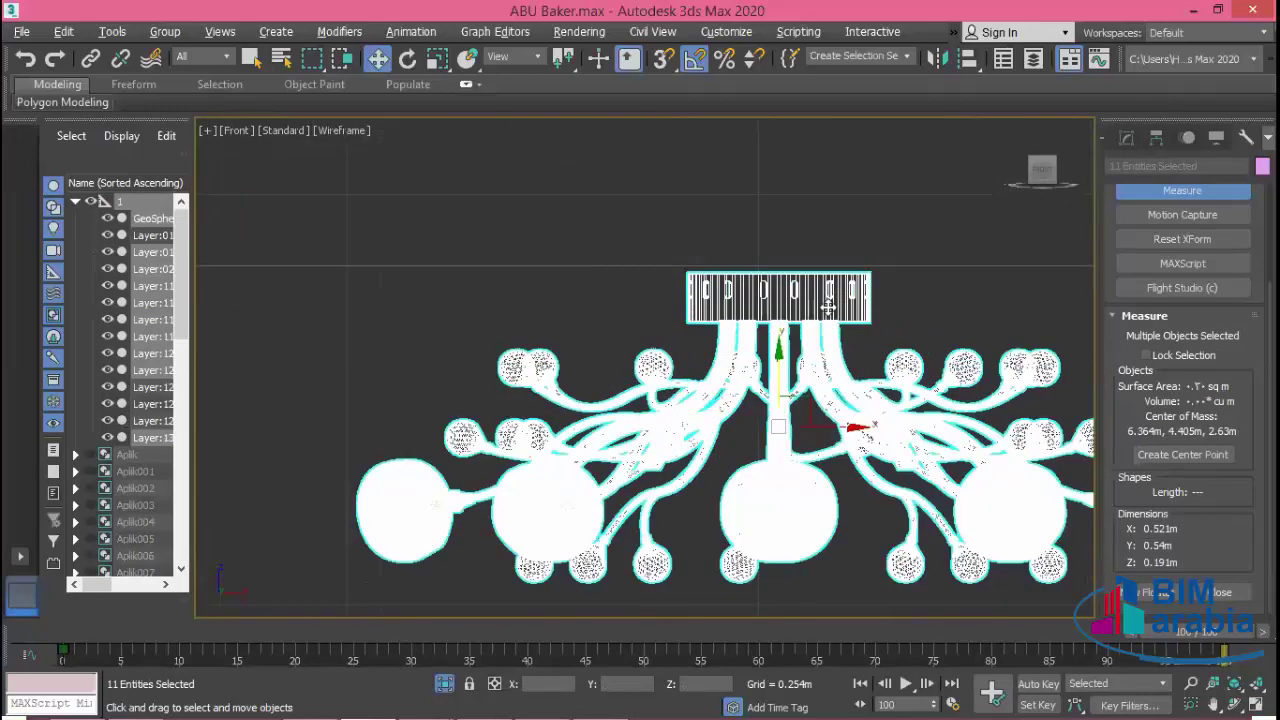
pyautogui.scroll(2, 828, 307)
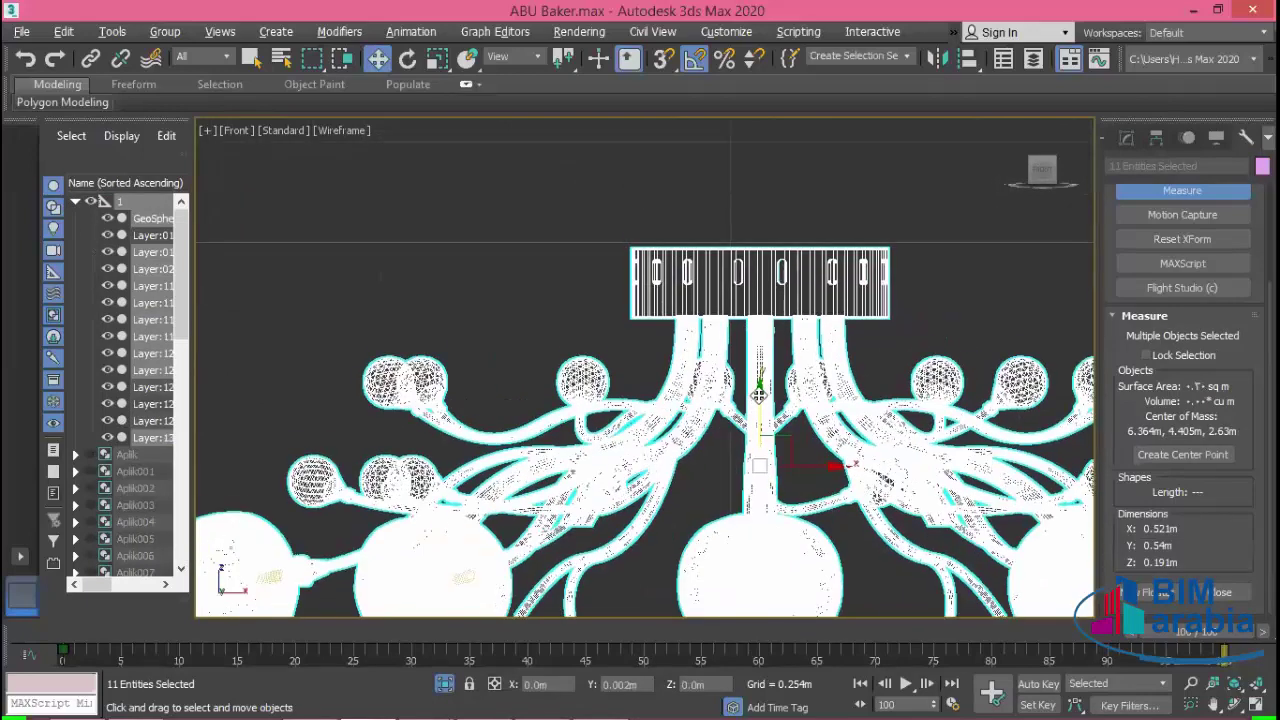
pyautogui.moveTo(759, 403); pyautogui.dragTo(762, 400)
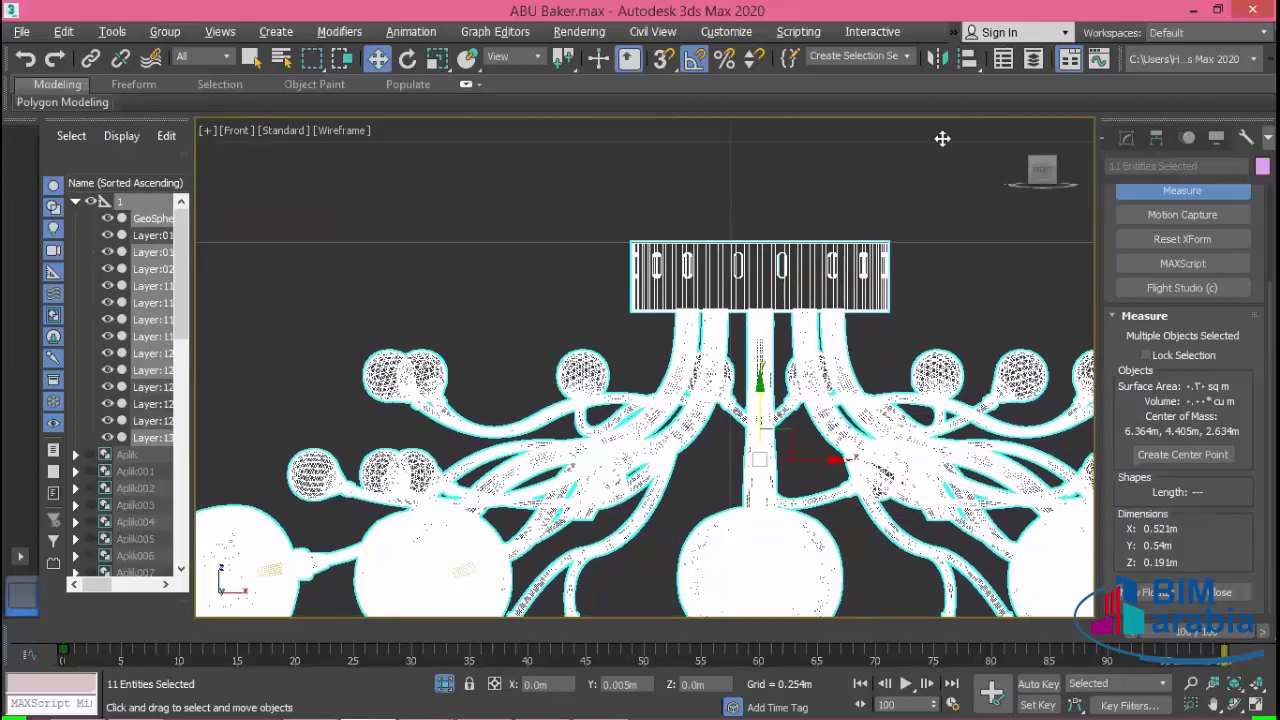
# - Deselect the chandelier and zoom the Front view out to show the whole room
pyautogui.click(878, 232)
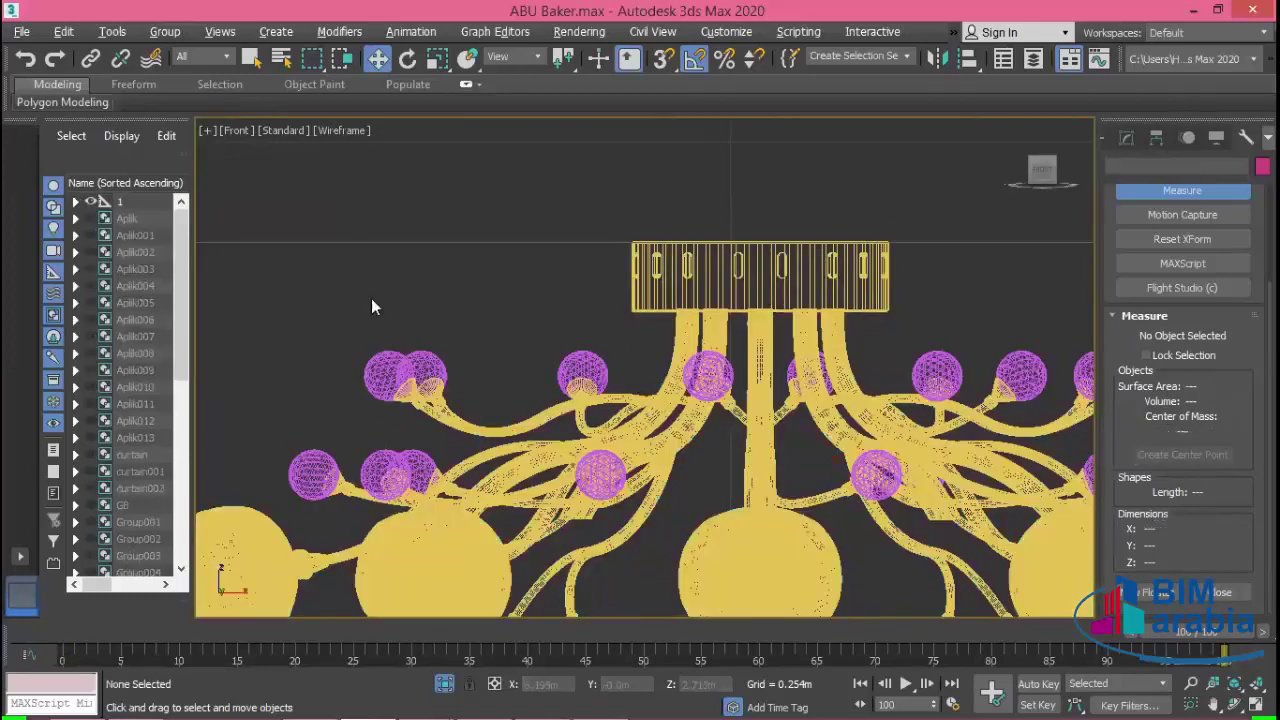
pyautogui.scroll(-5, 410, 305)
pyautogui.scroll(-3, 426, 318)
pyautogui.scroll(-4, 637, 434)
# - In the four-viewport layout, select the chandelier group and maximize the Top view
pyautogui.scroll(-2, 796, 500)
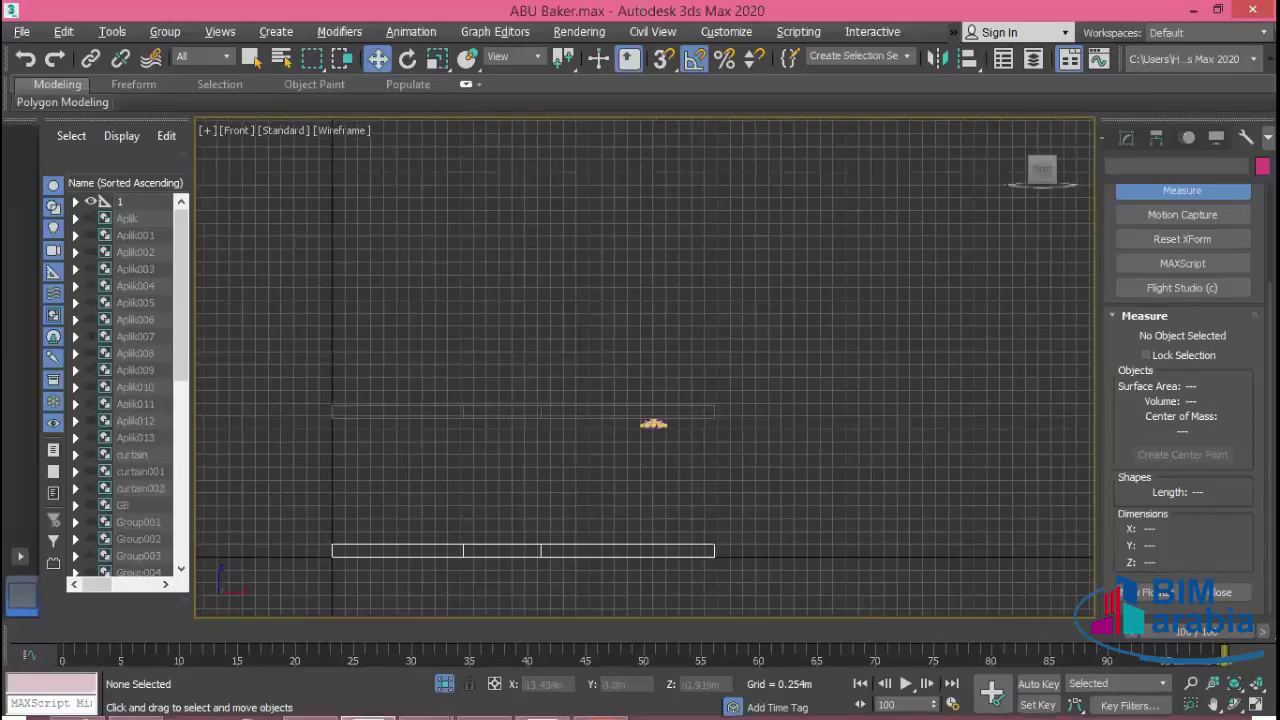
pyautogui.click(1256, 705)
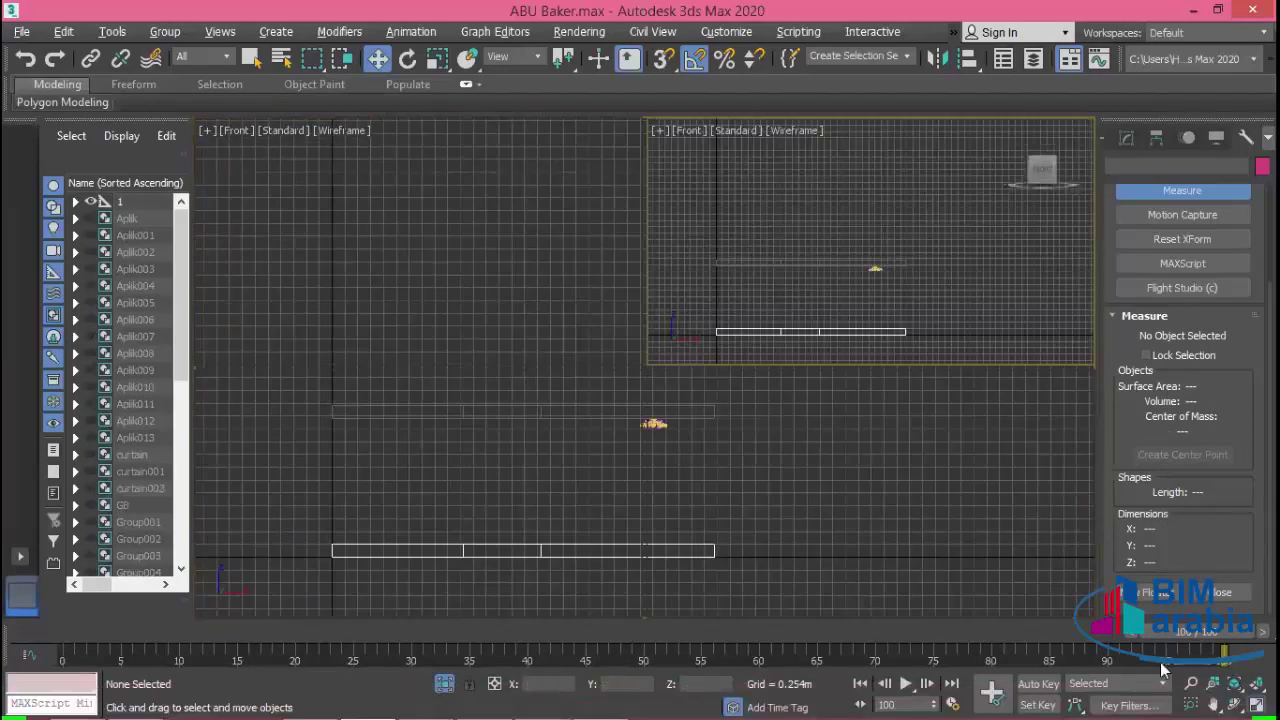
pyautogui.scroll(3, 542, 270)
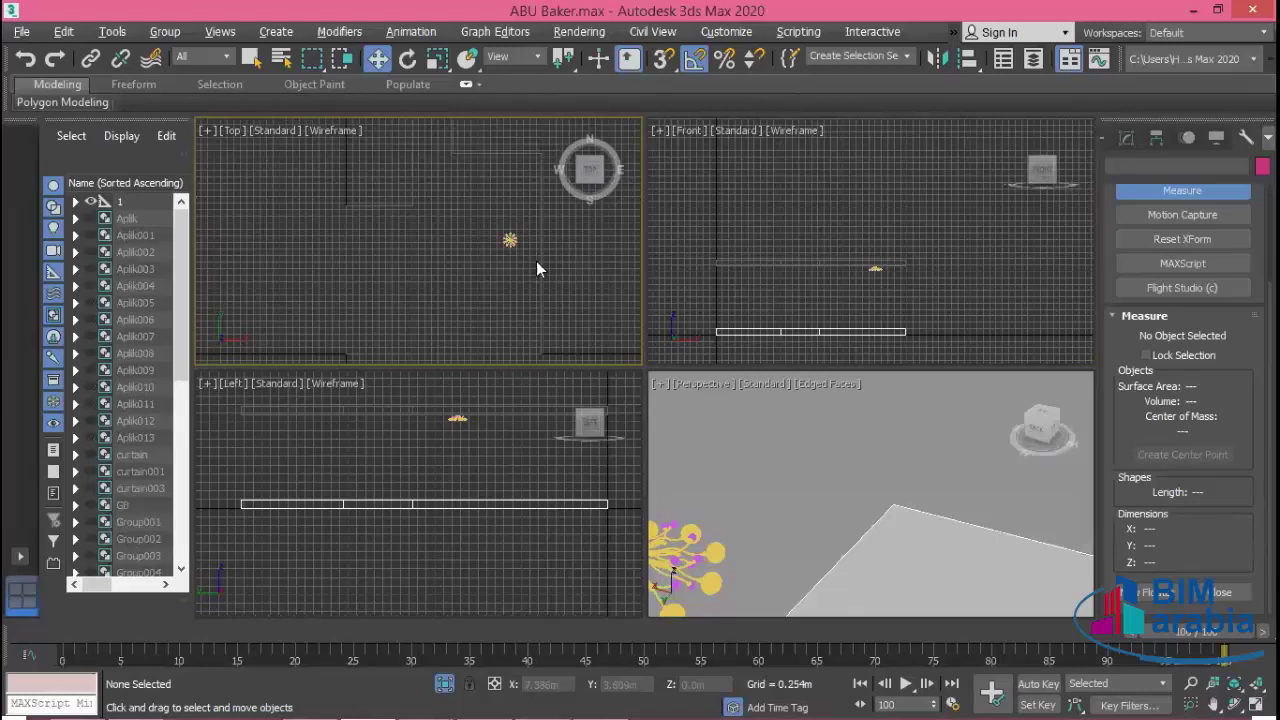
pyautogui.click(543, 290)
pyautogui.hotkey('alt', 'x')
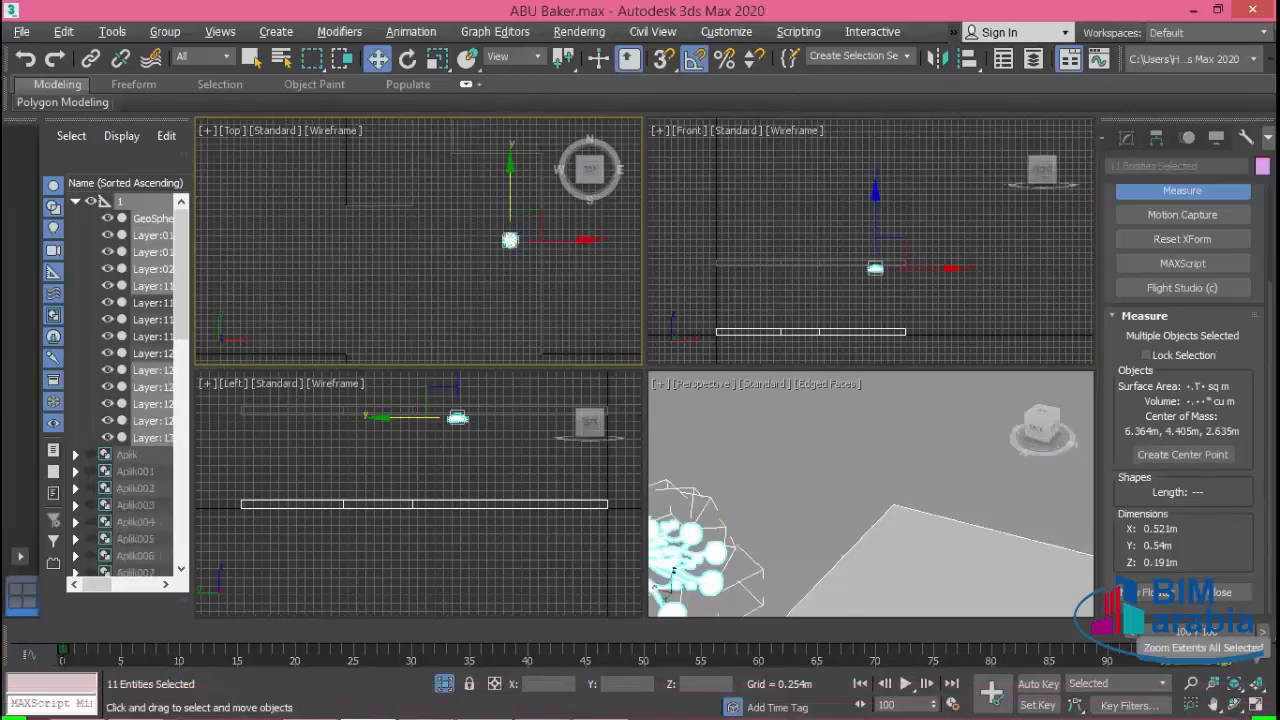
pyautogui.hotkey('alt', 'w')
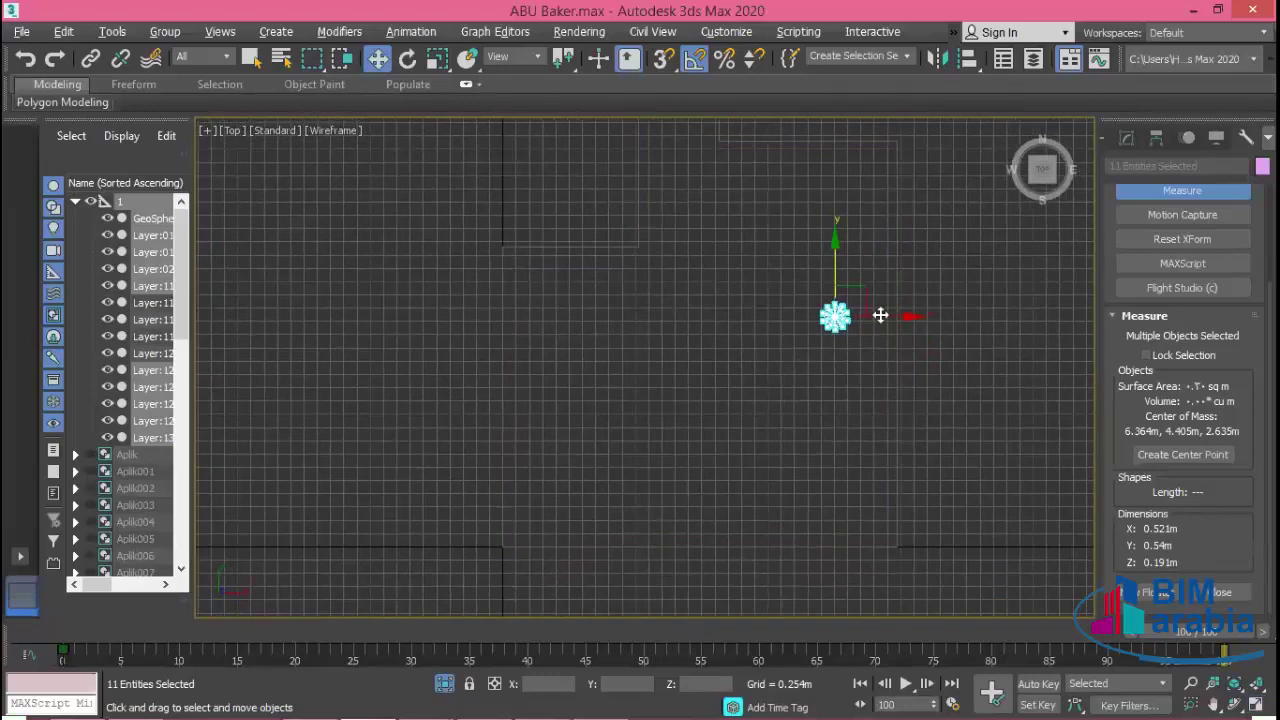
# - Make two instanced chandelier copies, 002 to the left and 003 below it
pyautogui.keyDown('shift'); pyautogui.moveTo(880, 316); pyautogui.dragTo(628, 318); pyautogui.keyUp('shift')
pyautogui.press('Return')
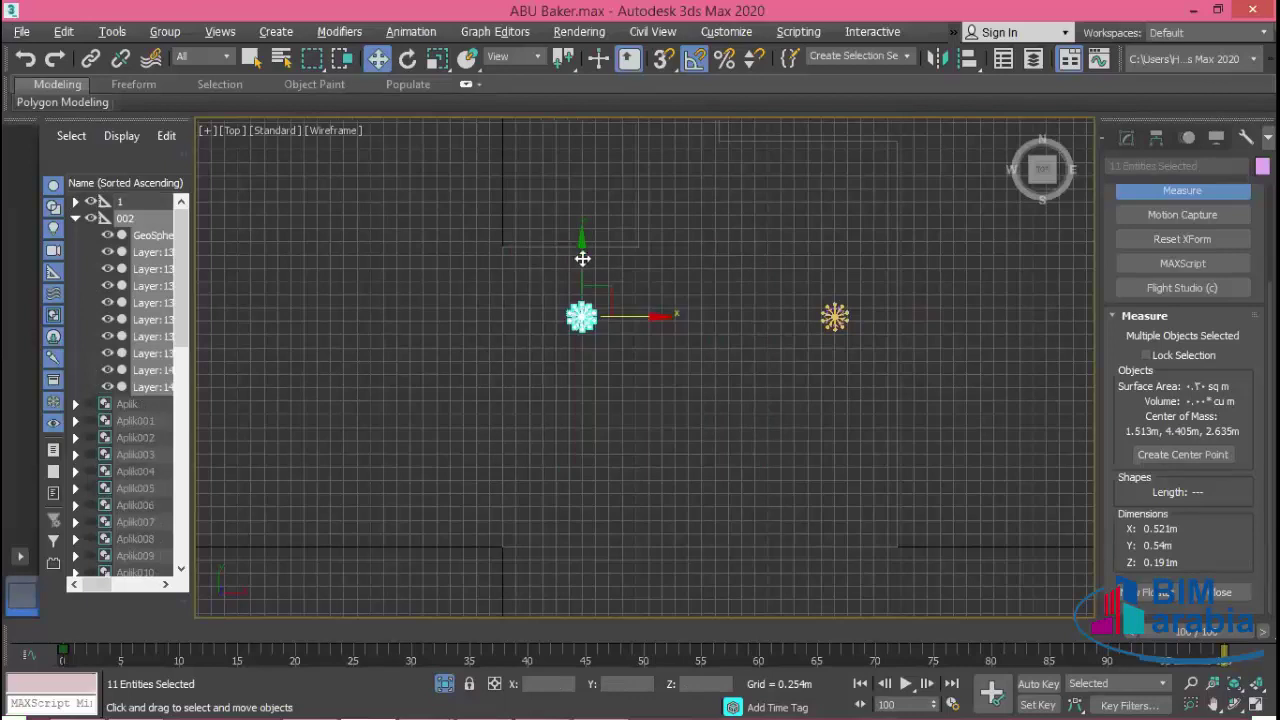
pyautogui.keyDown('shift'); pyautogui.moveTo(583, 360); pyautogui.dragTo(581, 431); pyautogui.keyUp('shift')
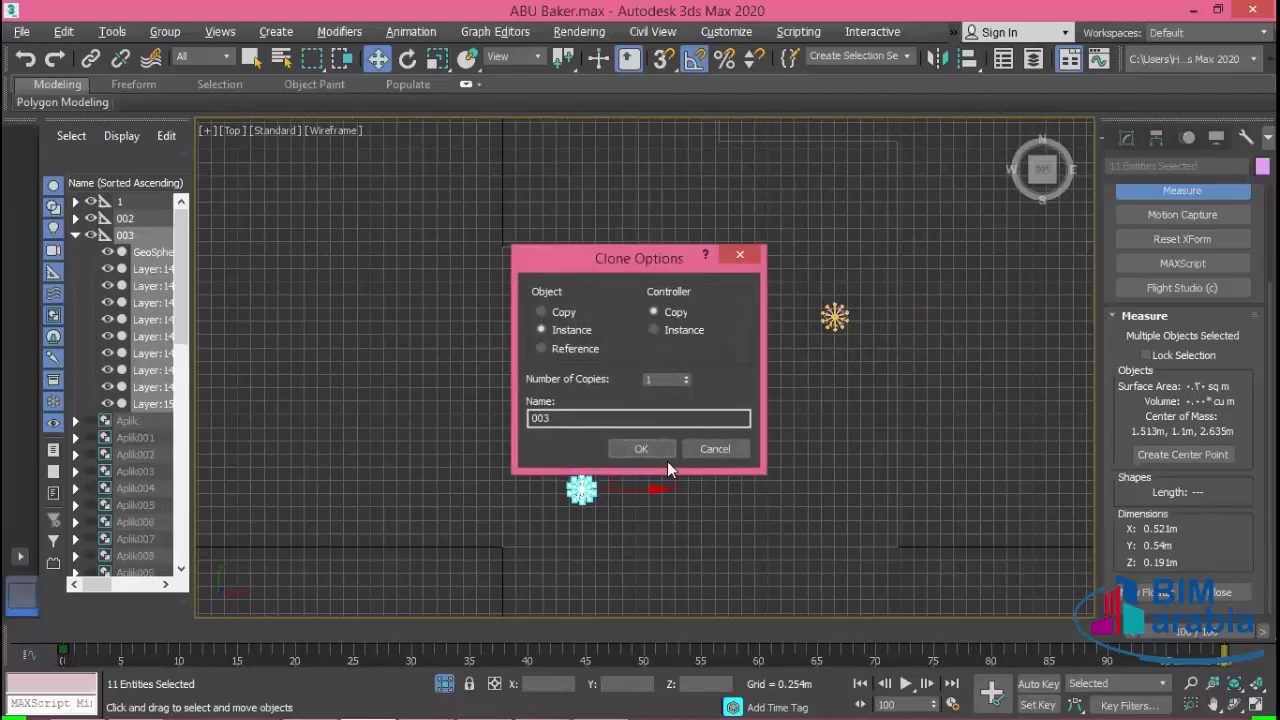
pyautogui.write('003')
pyautogui.press('Return')
pyautogui.click(968, 451)
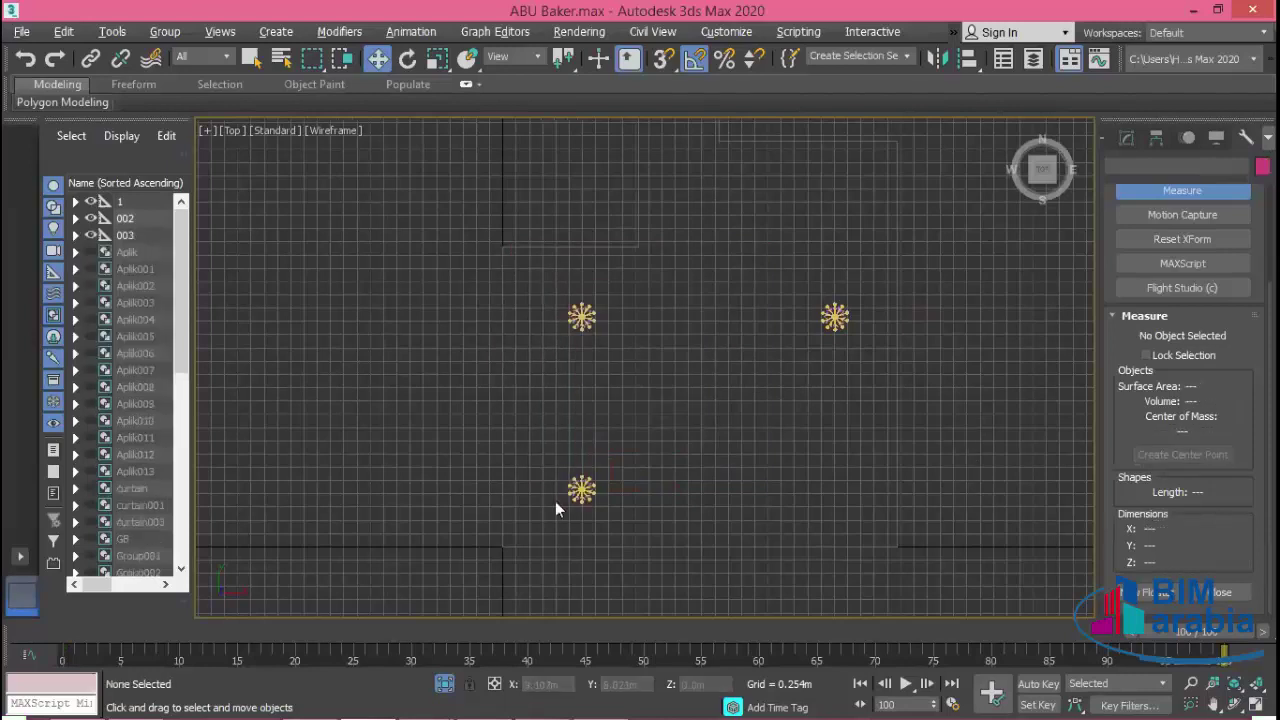
pyautogui.moveTo(981, 223); pyautogui.dragTo(485, 549)
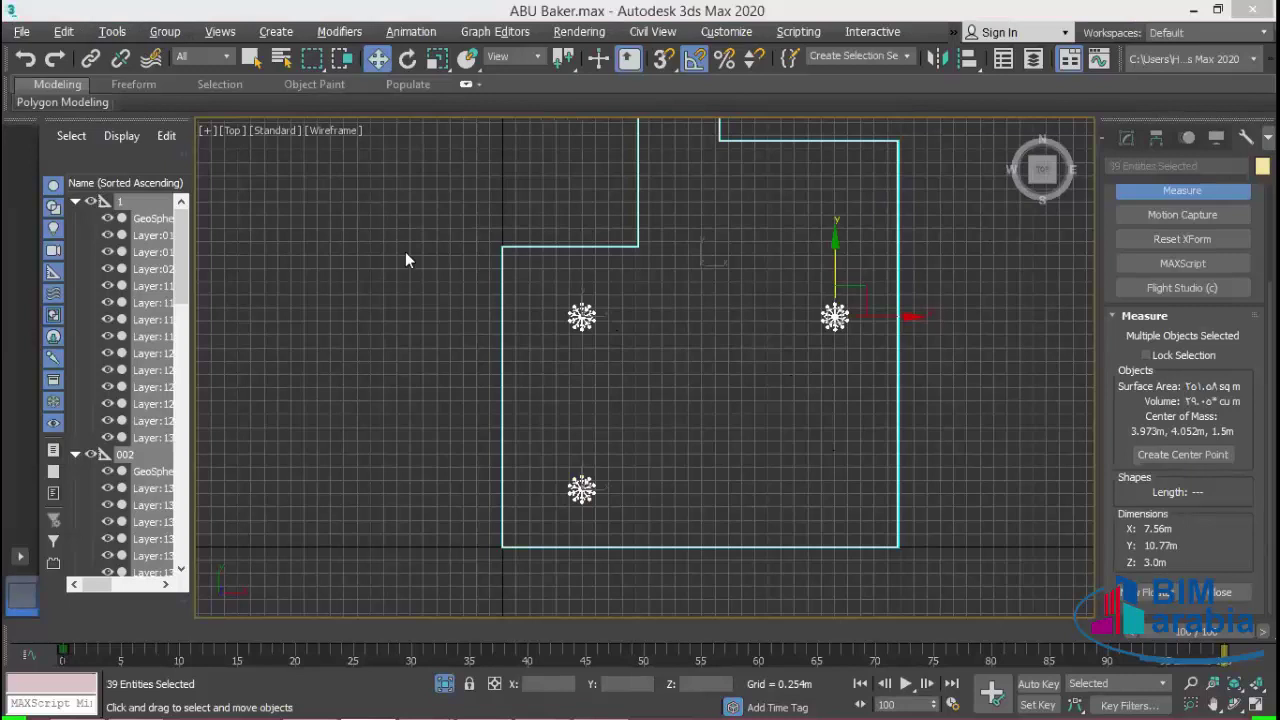
# - Exit isolation to restore walls and windows, save the scene, and Restore Down the 3ds Max window
pyautogui.click(444, 684)
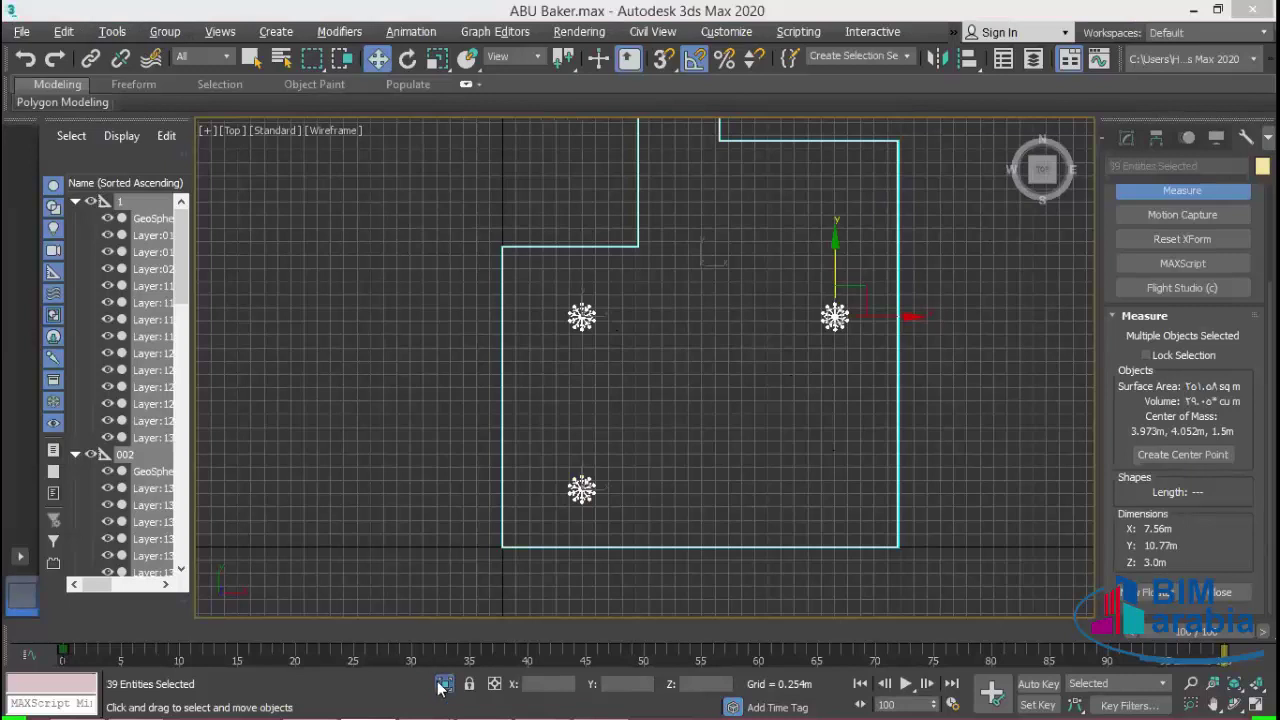
pyautogui.click(950, 438)
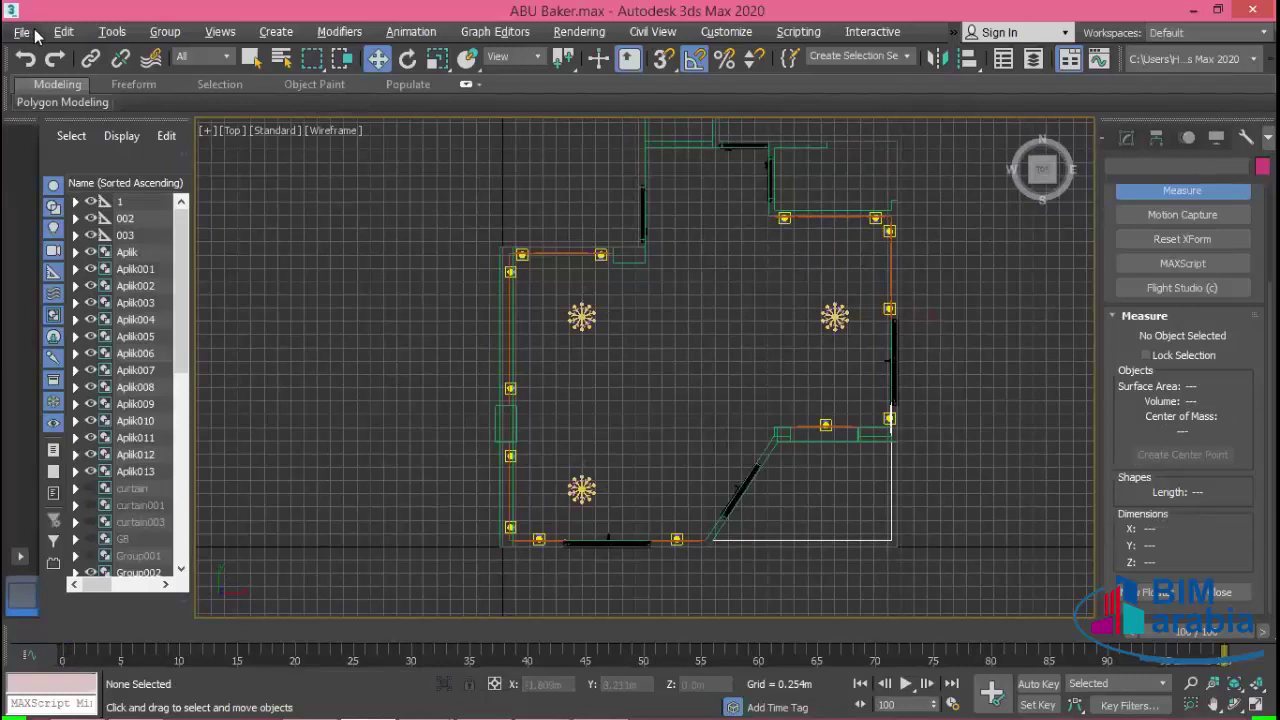
pyautogui.click(50, 175)
pyautogui.click(1217, 10)
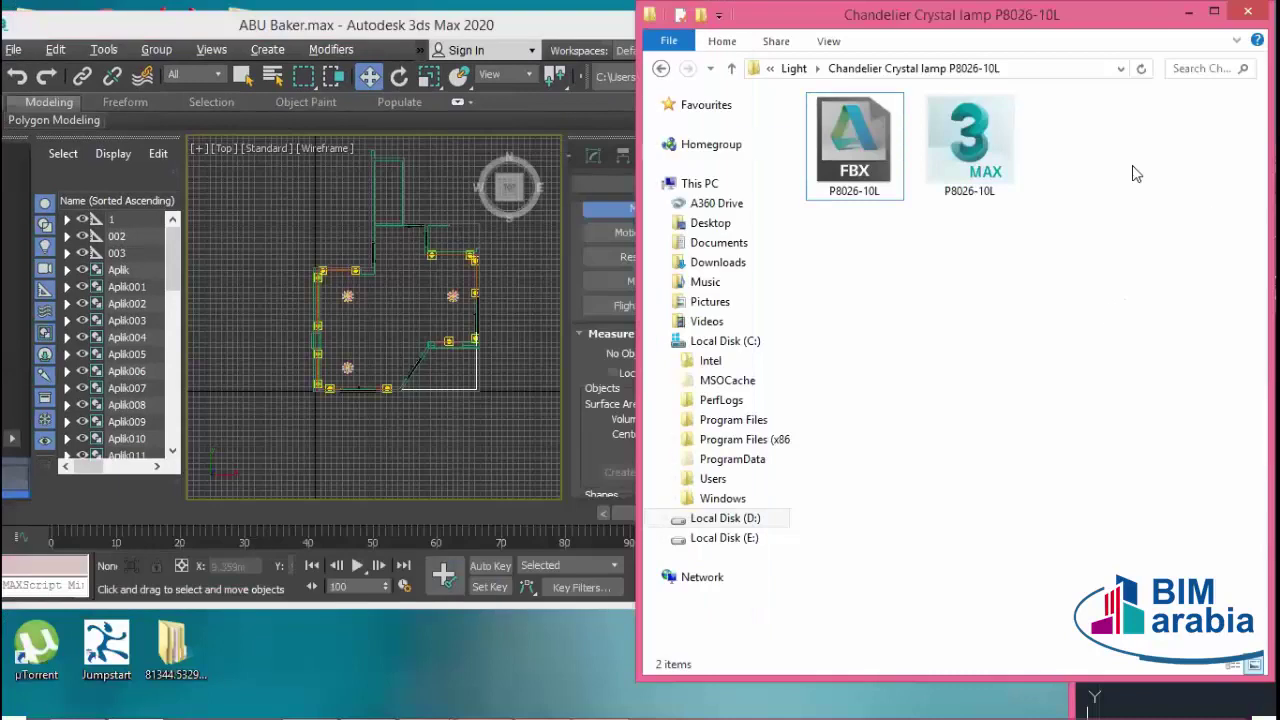
# - Open the Light folder, scroll through the lamp models, then go back up to BIM ARABIA PROGECT
pyautogui.click(856, 130)
pyautogui.click(731, 68)
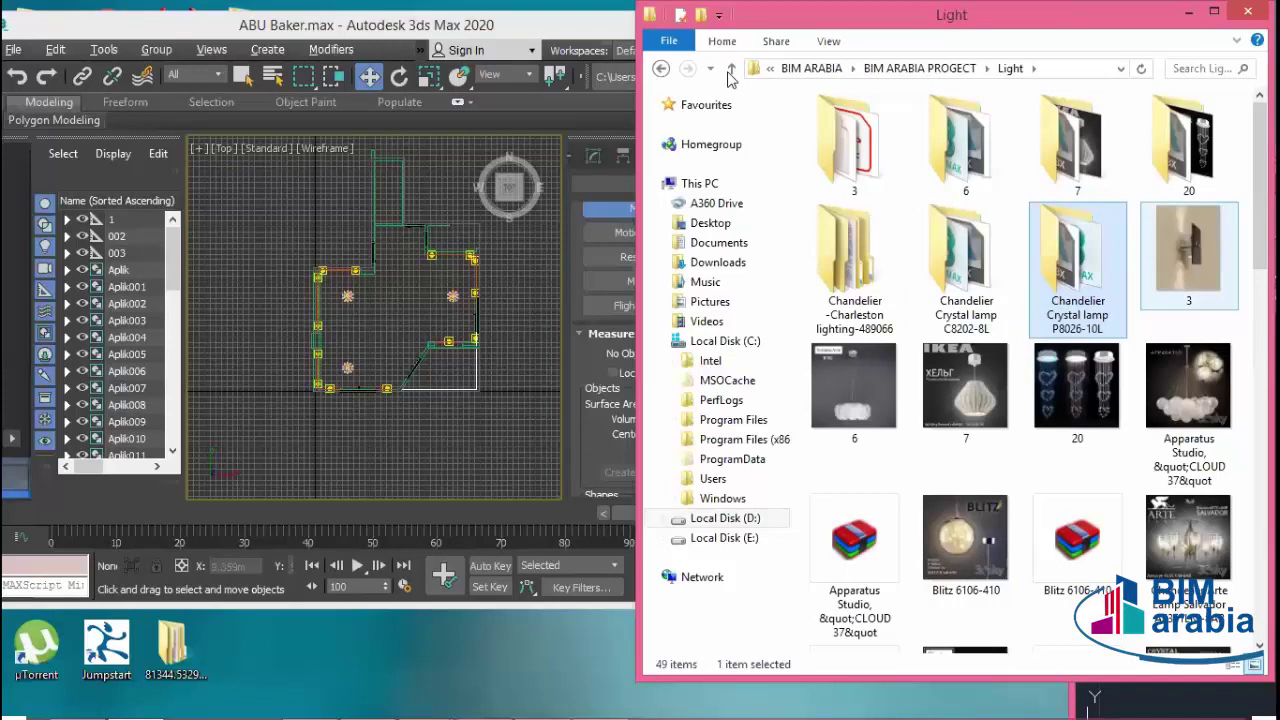
pyautogui.hotkey('alt', 'Up')
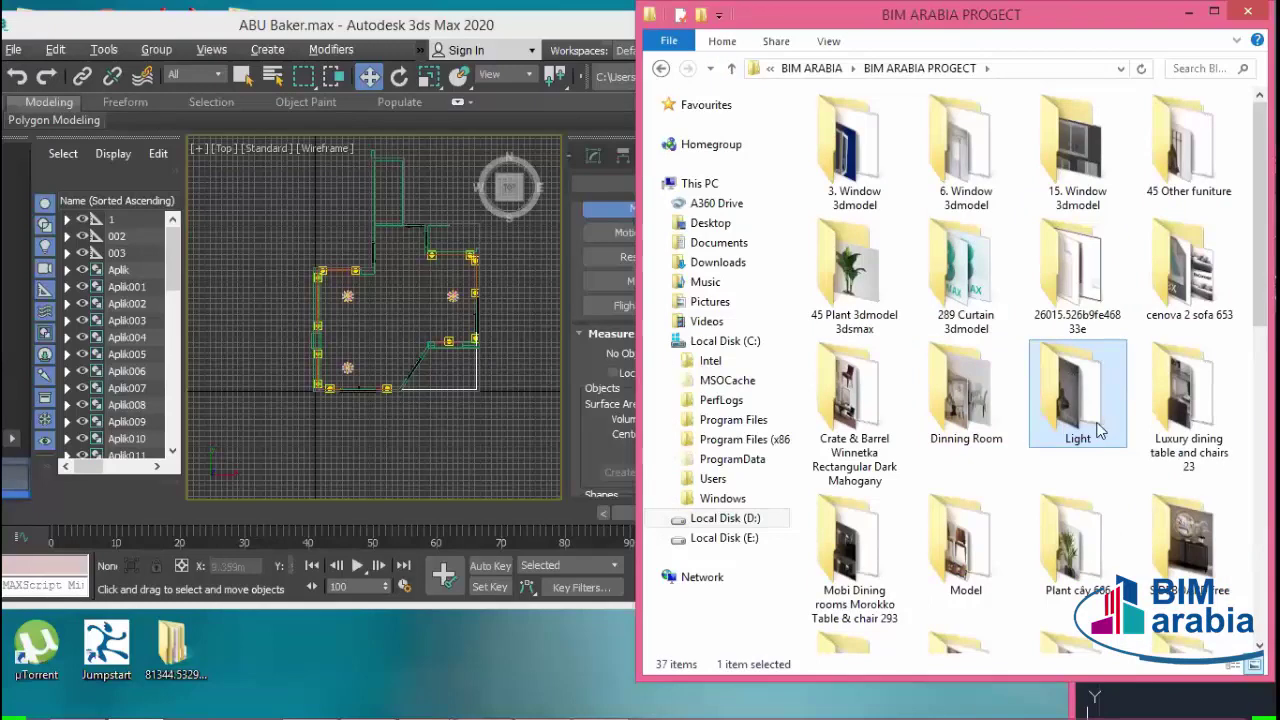
pyautogui.click(111, 353)
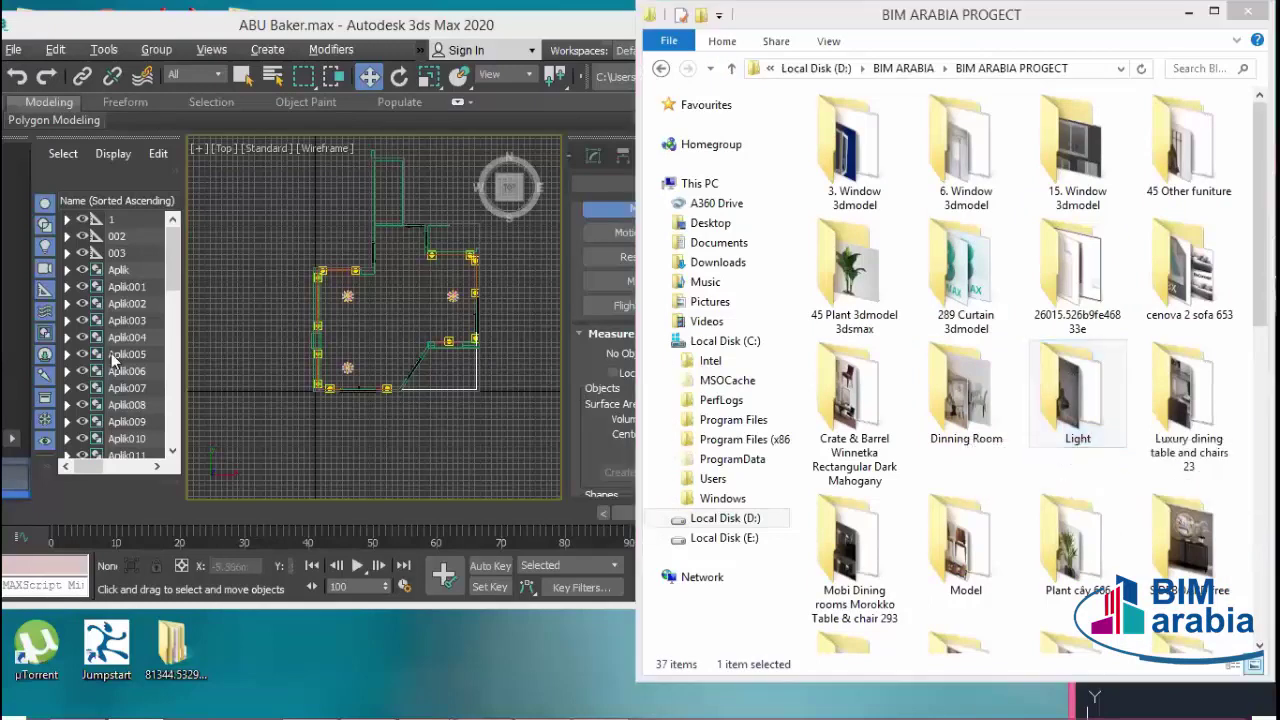
pyautogui.doubleClick(1043, 402)
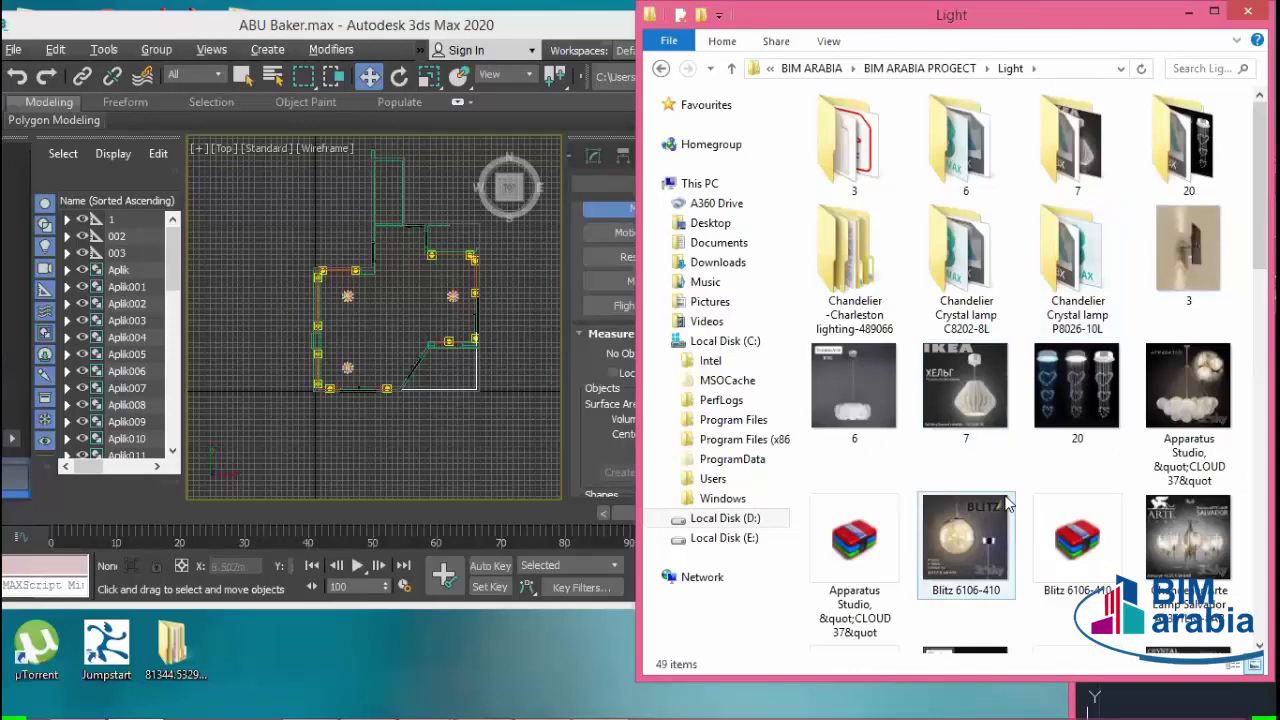
pyautogui.scroll(-3, 1008, 505)
pyautogui.scroll(-3, 1080, 430)
pyautogui.scroll(-3, 1132, 511)
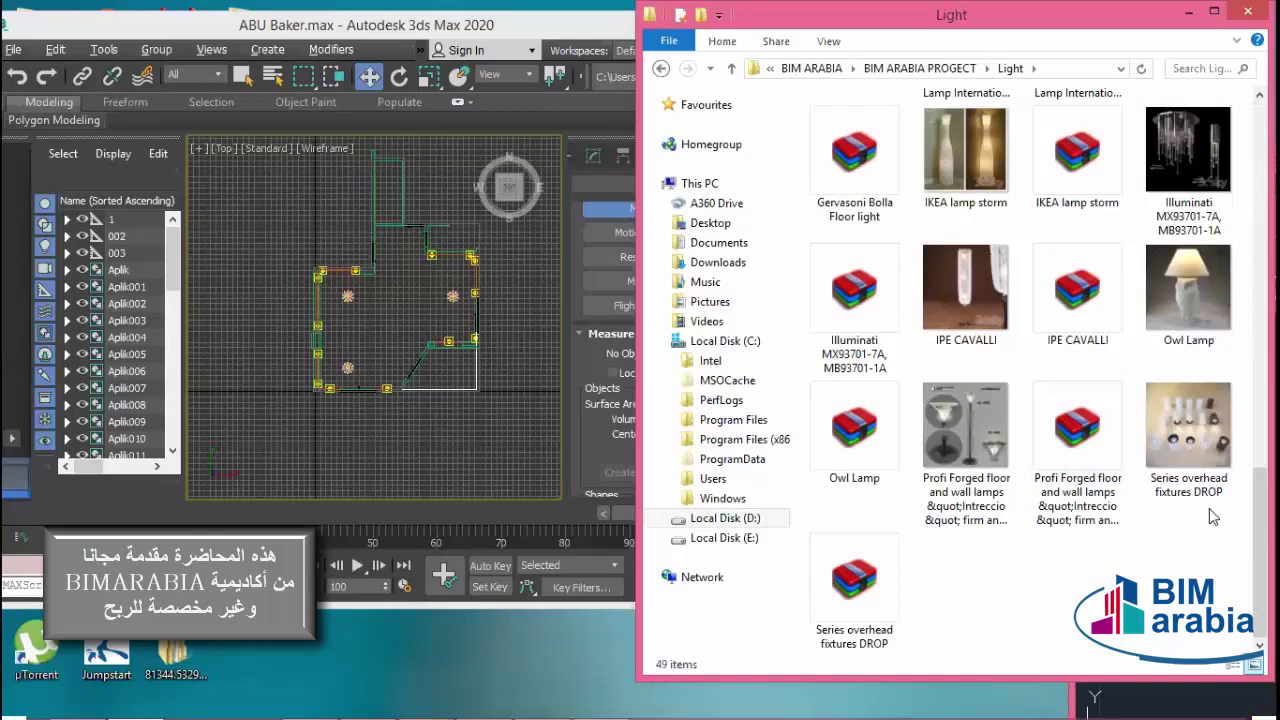
pyautogui.scroll(10, 1212, 515)
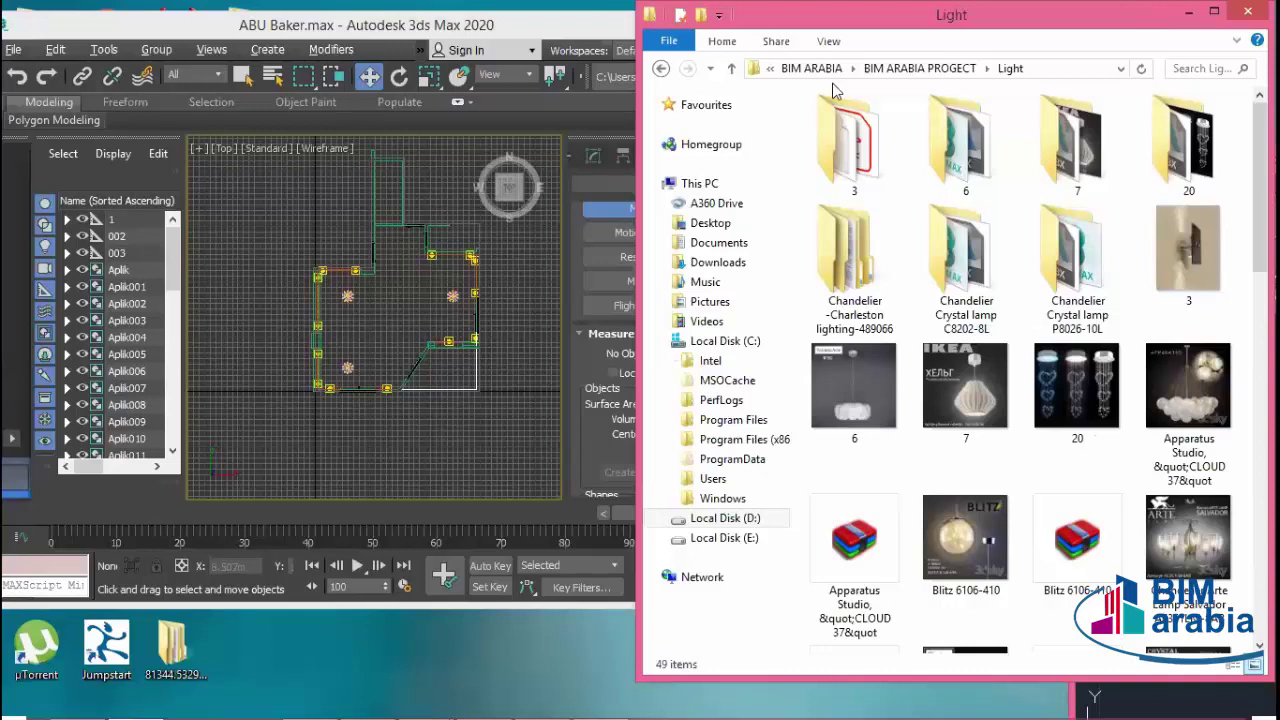
pyautogui.click(733, 69)
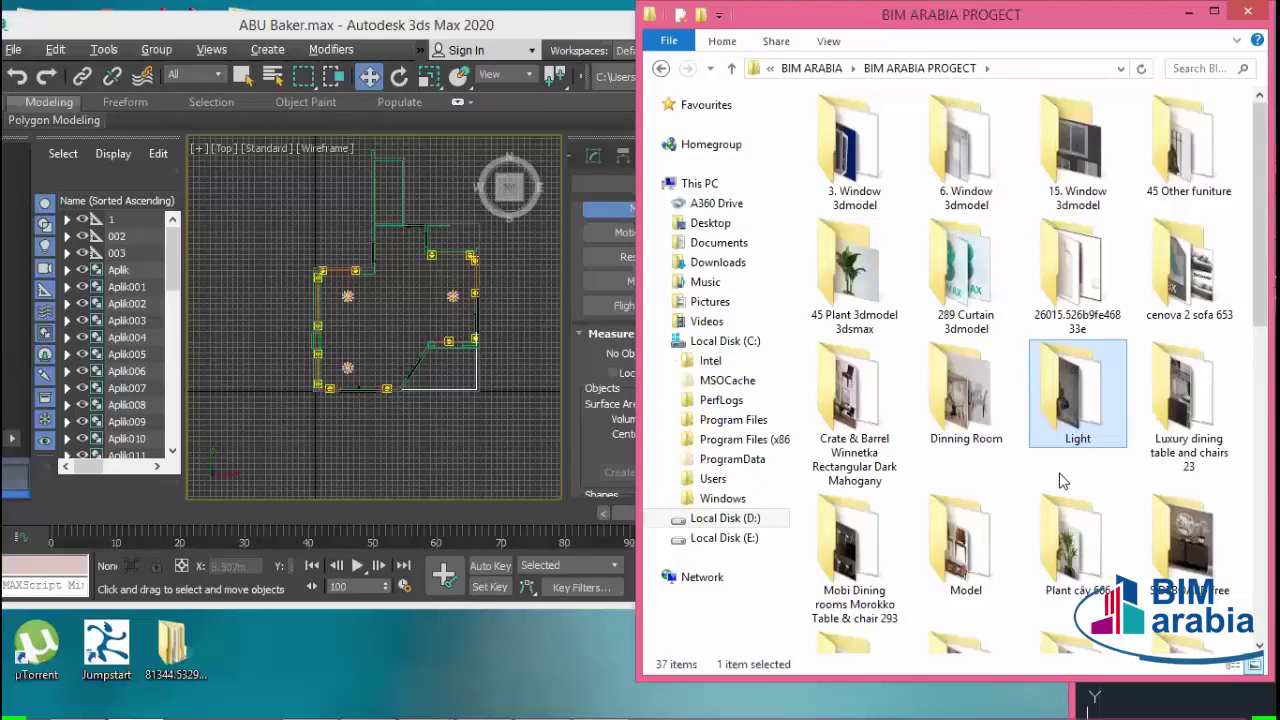
pyautogui.click(435, 504)
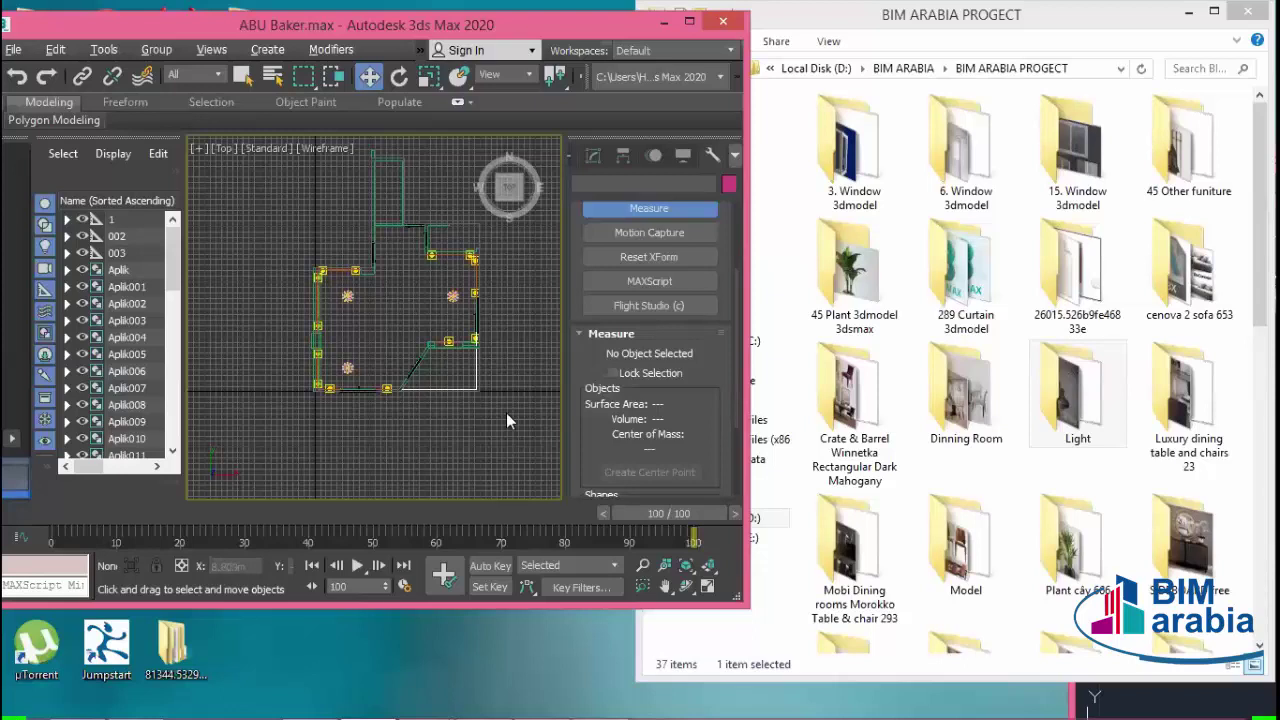
# - Close the Measure utility, open 45 Plant 3dmodel 3dsmax, and preview its plant image
pyautogui.click(649, 208)
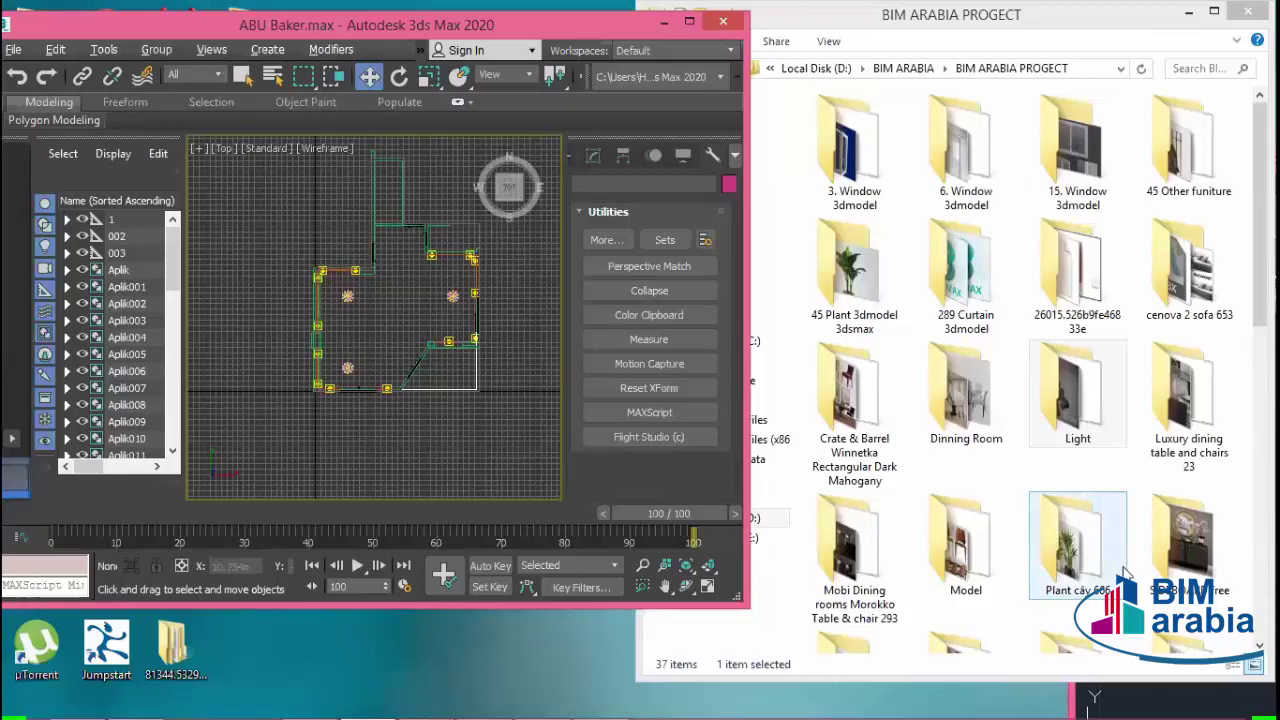
pyautogui.doubleClick(870, 298)
pyautogui.press('Return')
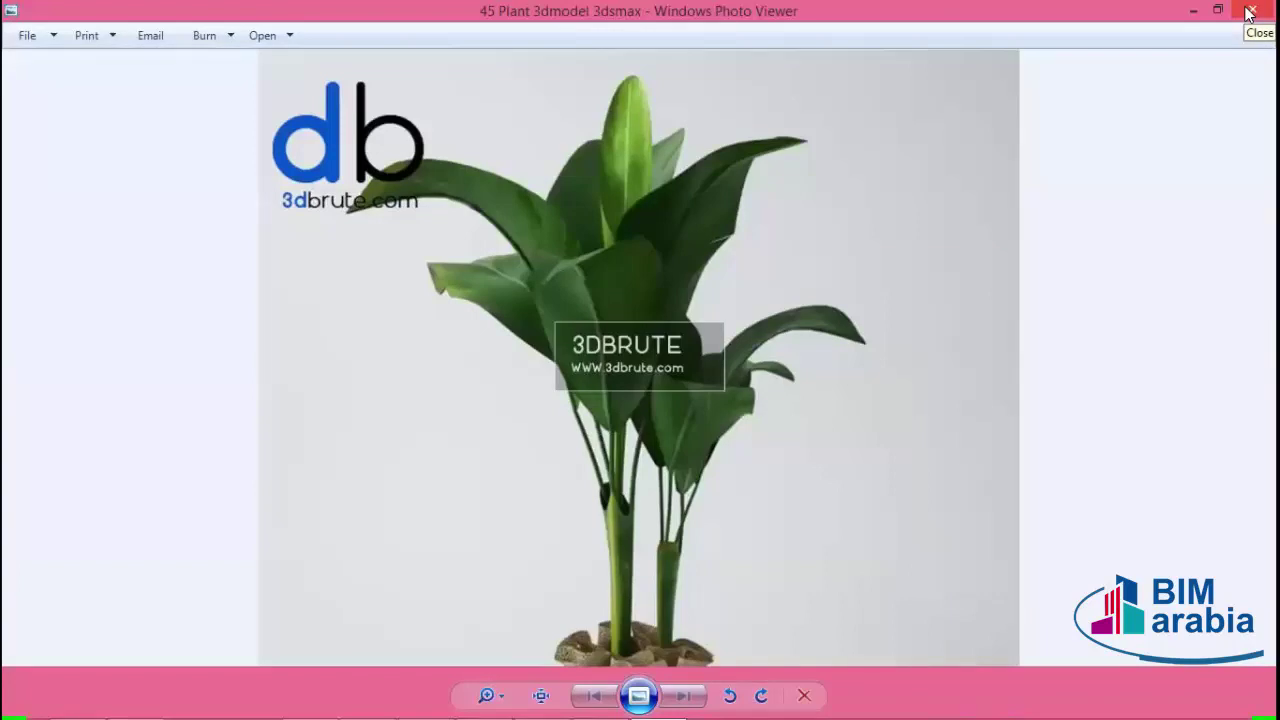
pyautogui.click(1249, 12)
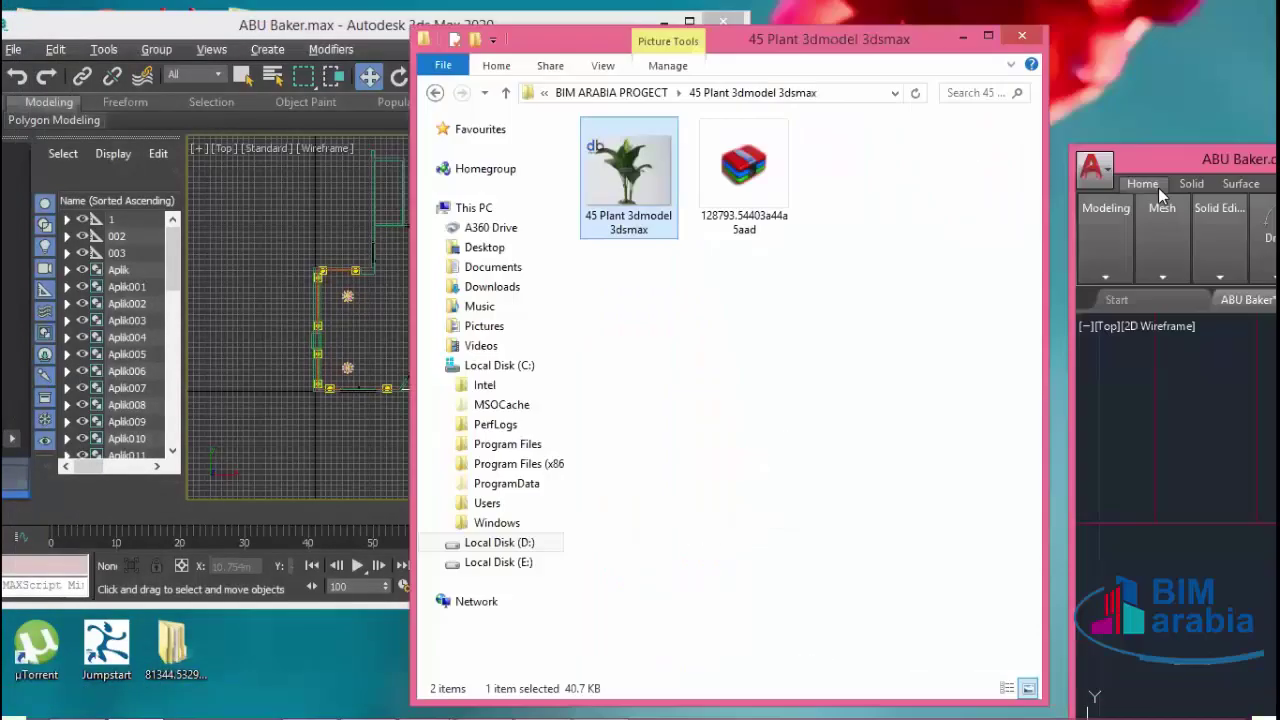
pyautogui.click(1160, 192)
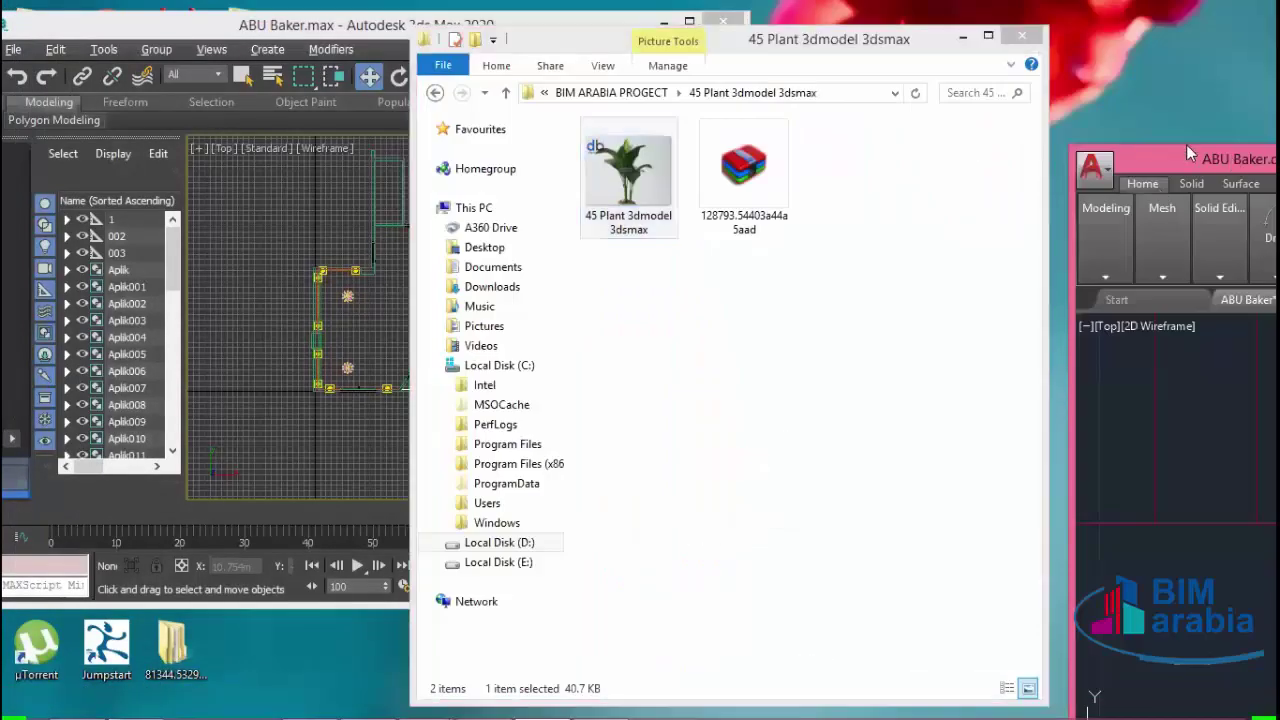
# - Maximize the ABU Baker.dwg window and pan to the living and dining area
pyautogui.moveTo(1218, 163); pyautogui.dragTo(784, 76)
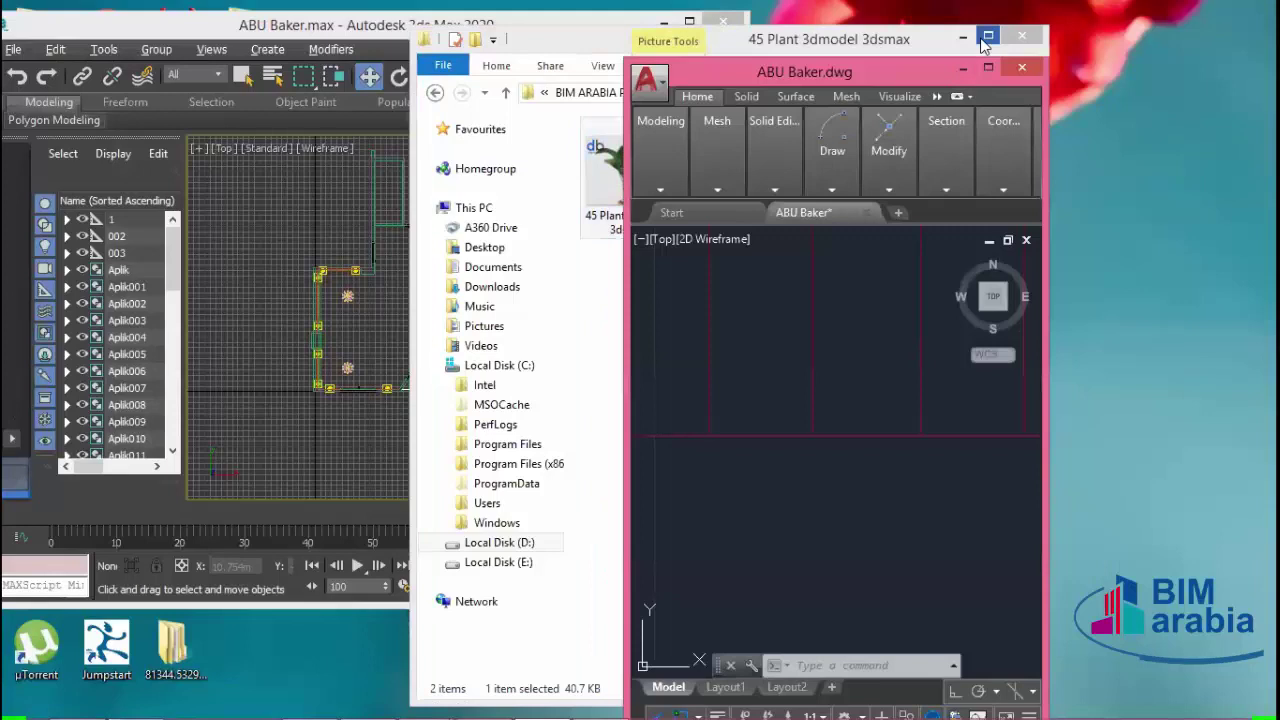
pyautogui.click(988, 67)
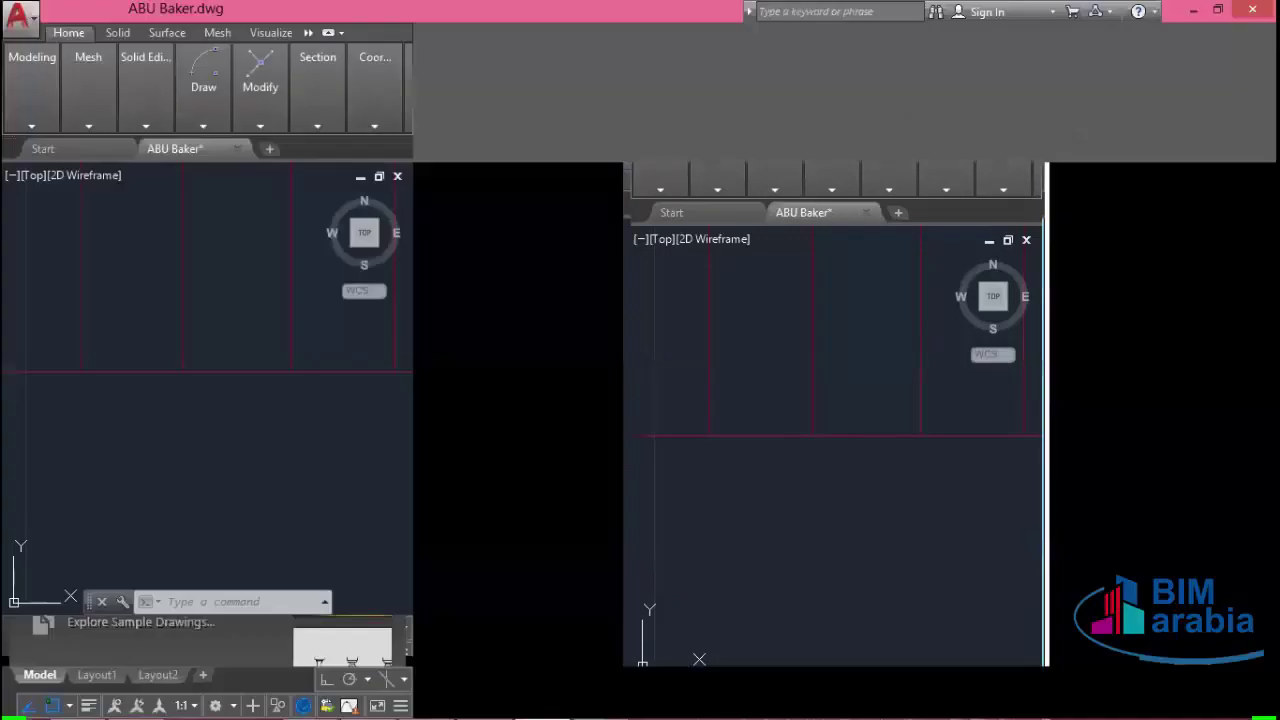
pyautogui.scroll(-3, 857, 411)
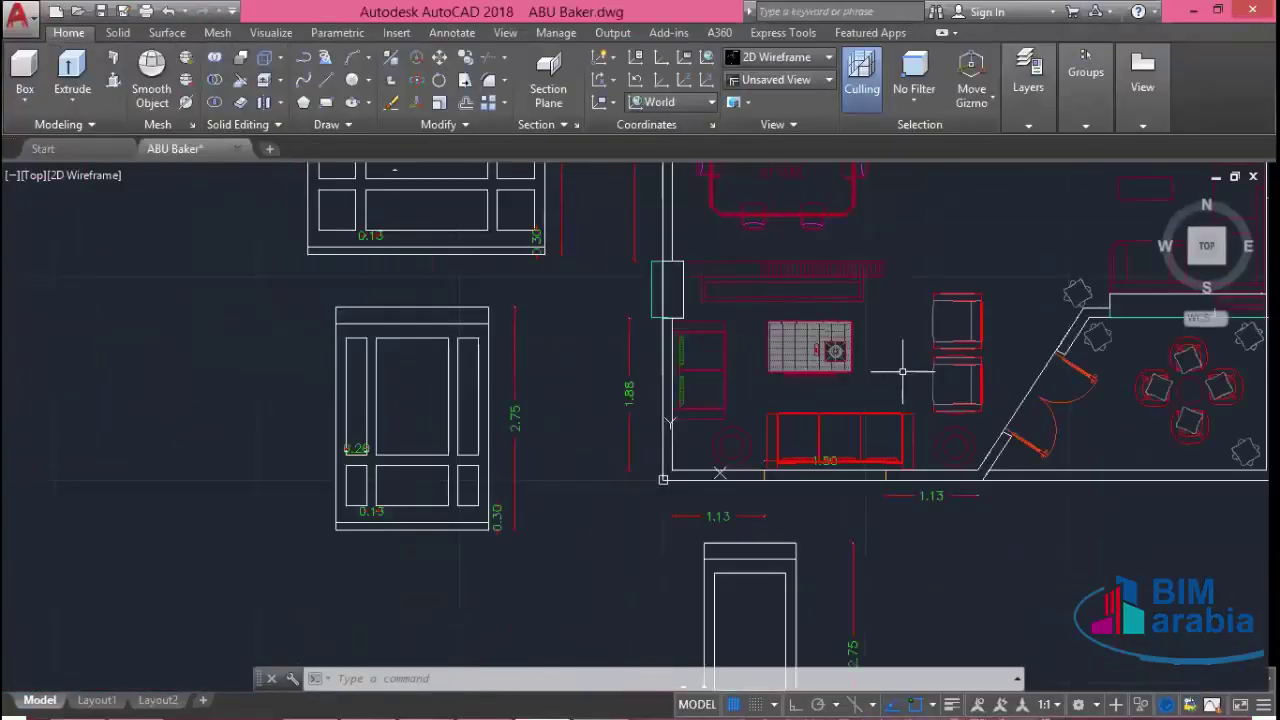
pyautogui.moveTo(855, 457)
pyautogui.mouseDown(button='middle')
pyautogui.moveTo(857, 411)
pyautogui.moveTo(840, 470)
pyautogui.moveTo(903, 326)
pyautogui.mouseUp(button='middle')
pyautogui.scroll(3, 829, 480)
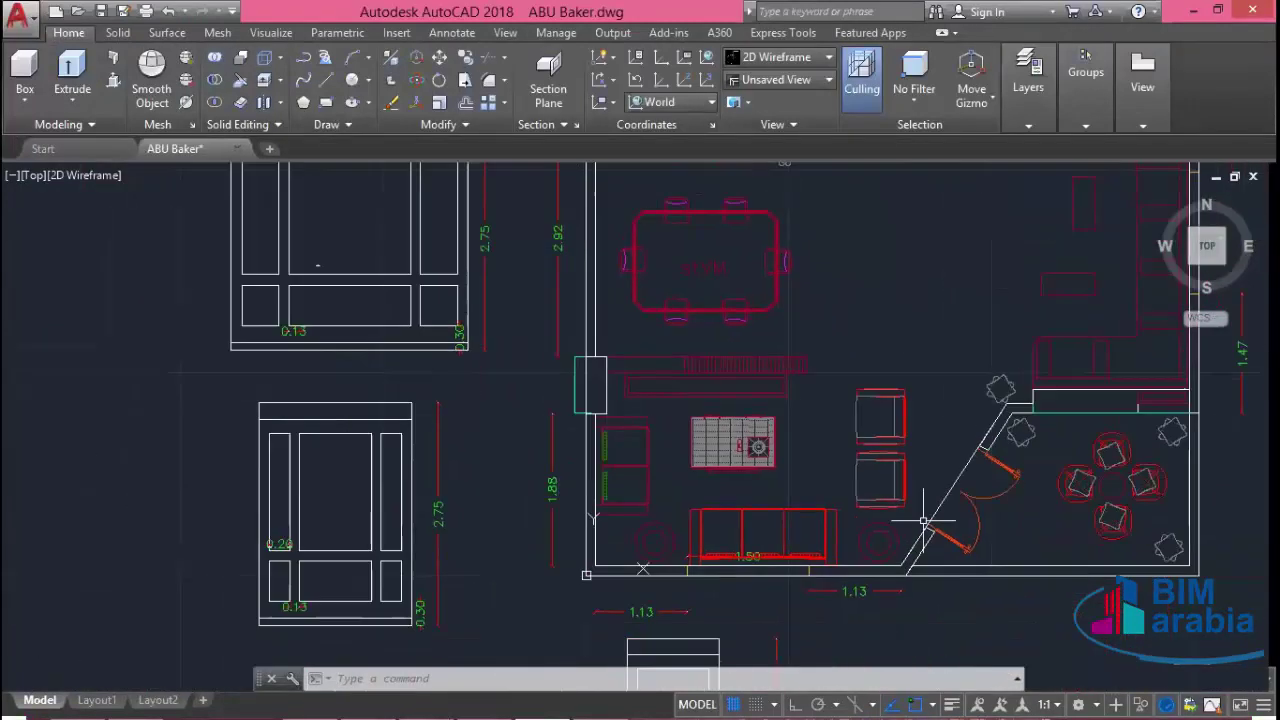
pyautogui.moveTo(909, 517); pyautogui.dragTo(914, 386, button='middle')
pyautogui.scroll(5, 660, 493)
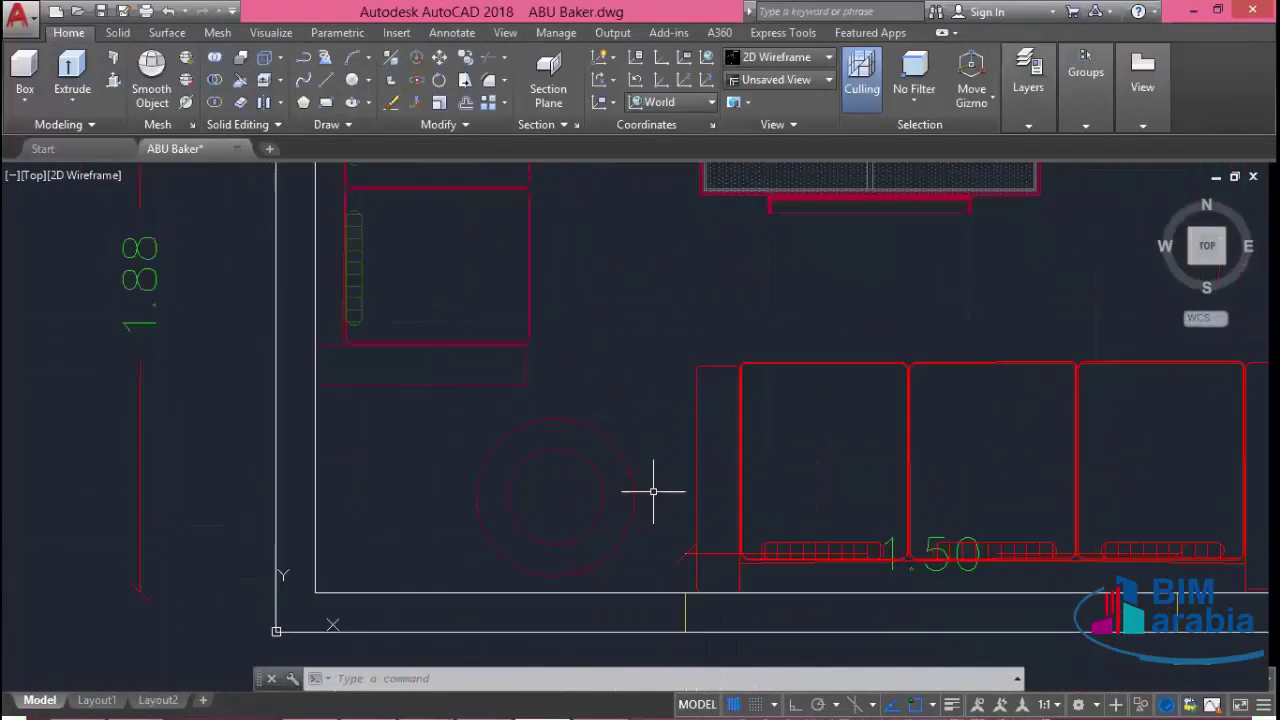
pyautogui.scroll(-4, 600, 468)
pyautogui.scroll(-5, 815, 425)
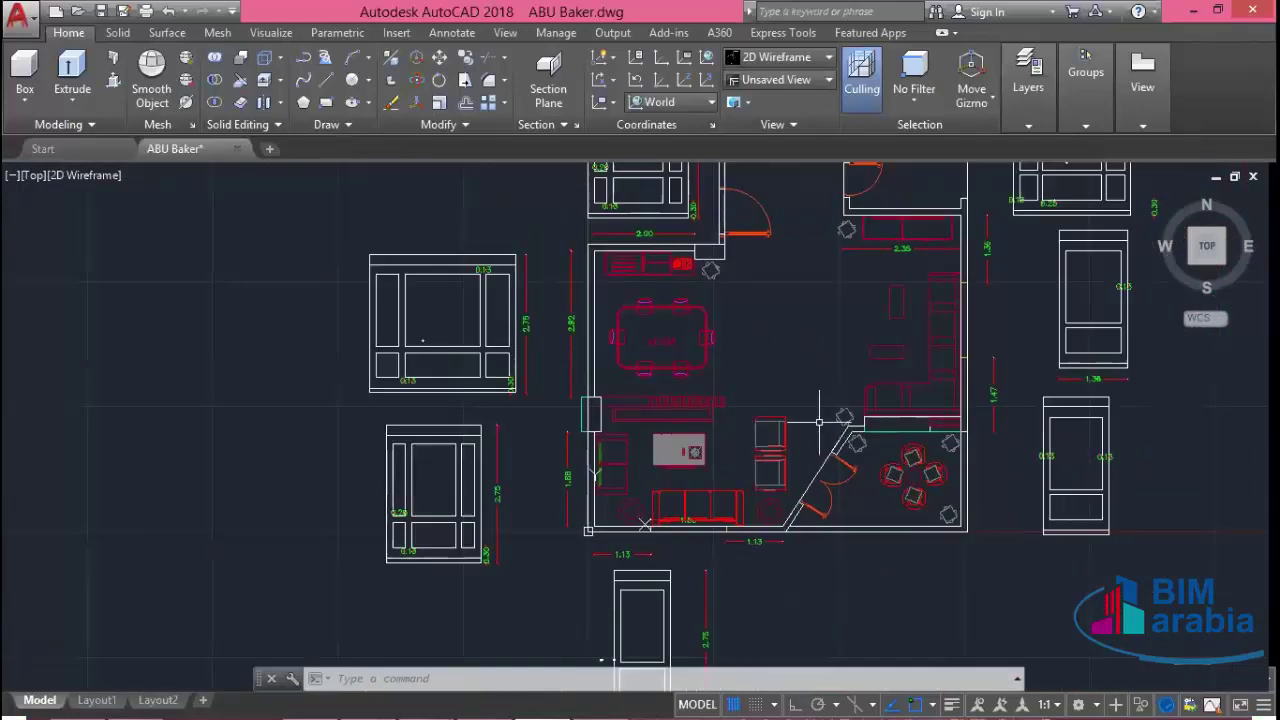
pyautogui.scroll(5, 806, 420)
pyautogui.moveTo(806, 420); pyautogui.dragTo(798, 512, button='middle')
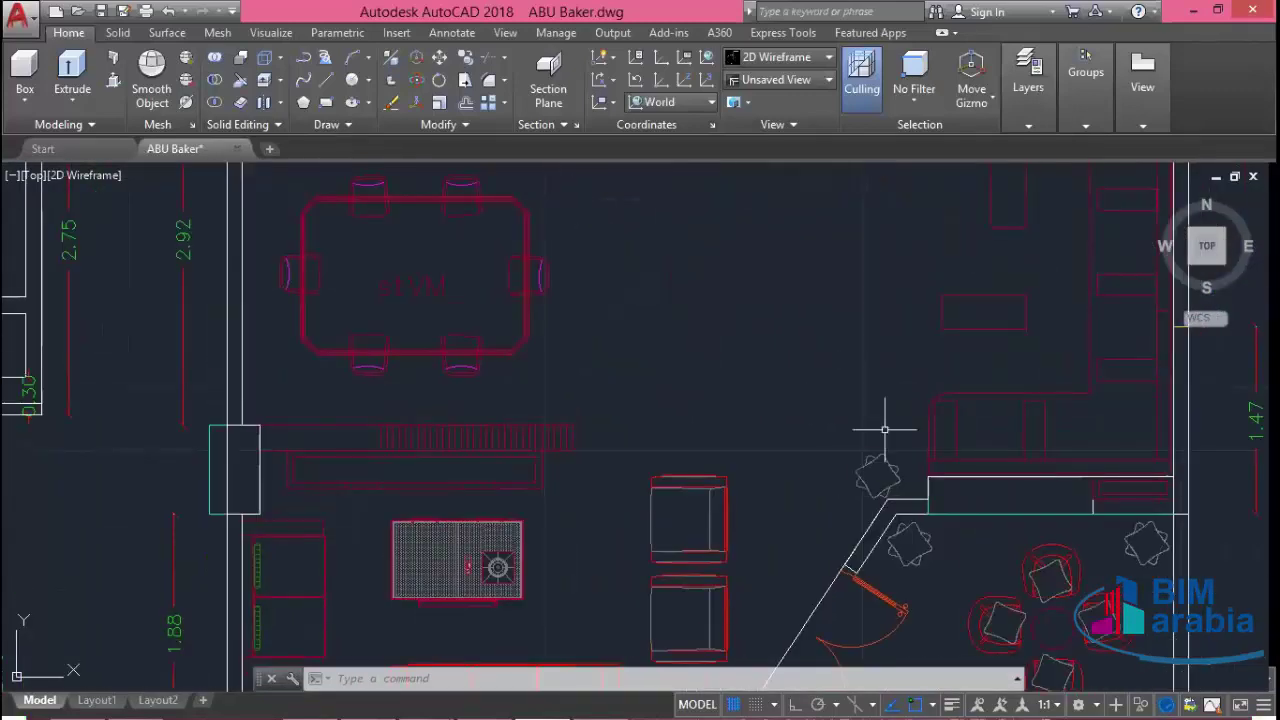
# - Window-select the sofa and plant, then cancel the selection with Esc
pyautogui.click(884, 440)
pyautogui.click(860, 480)
pyautogui.scroll(-5, 846, 428)
pyautogui.scroll(1, 846, 428)
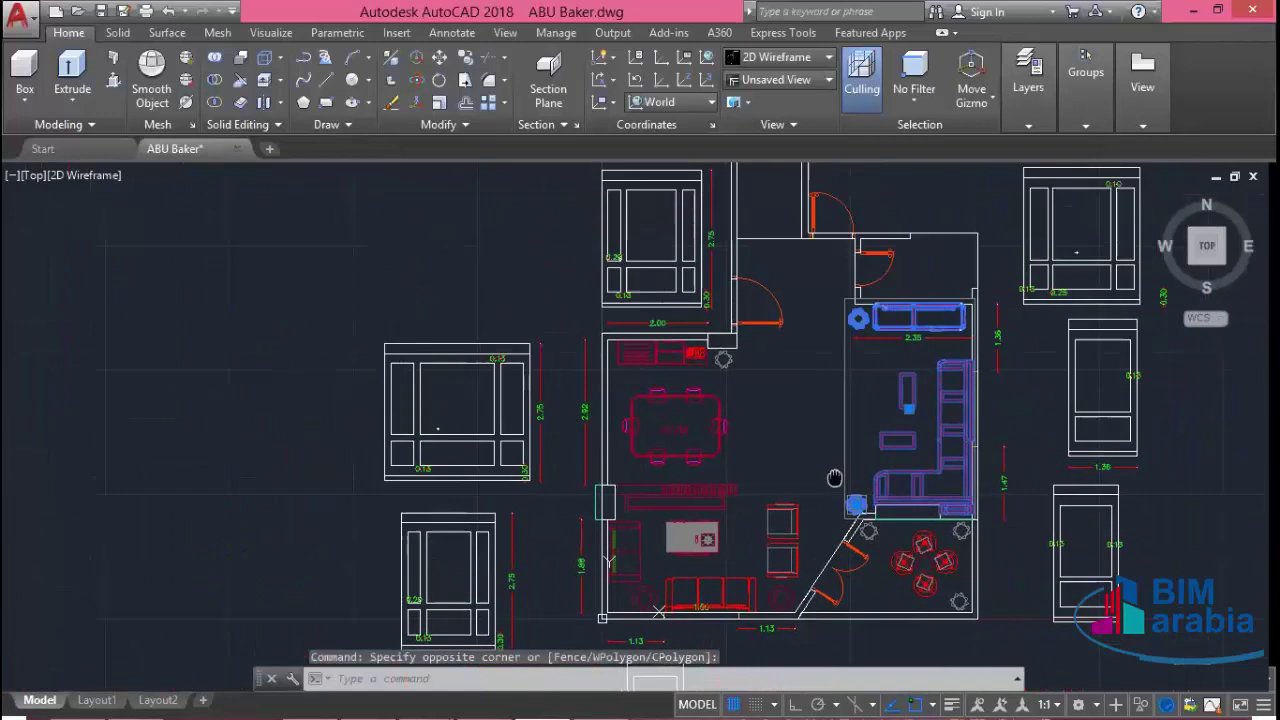
pyautogui.press('Escape')
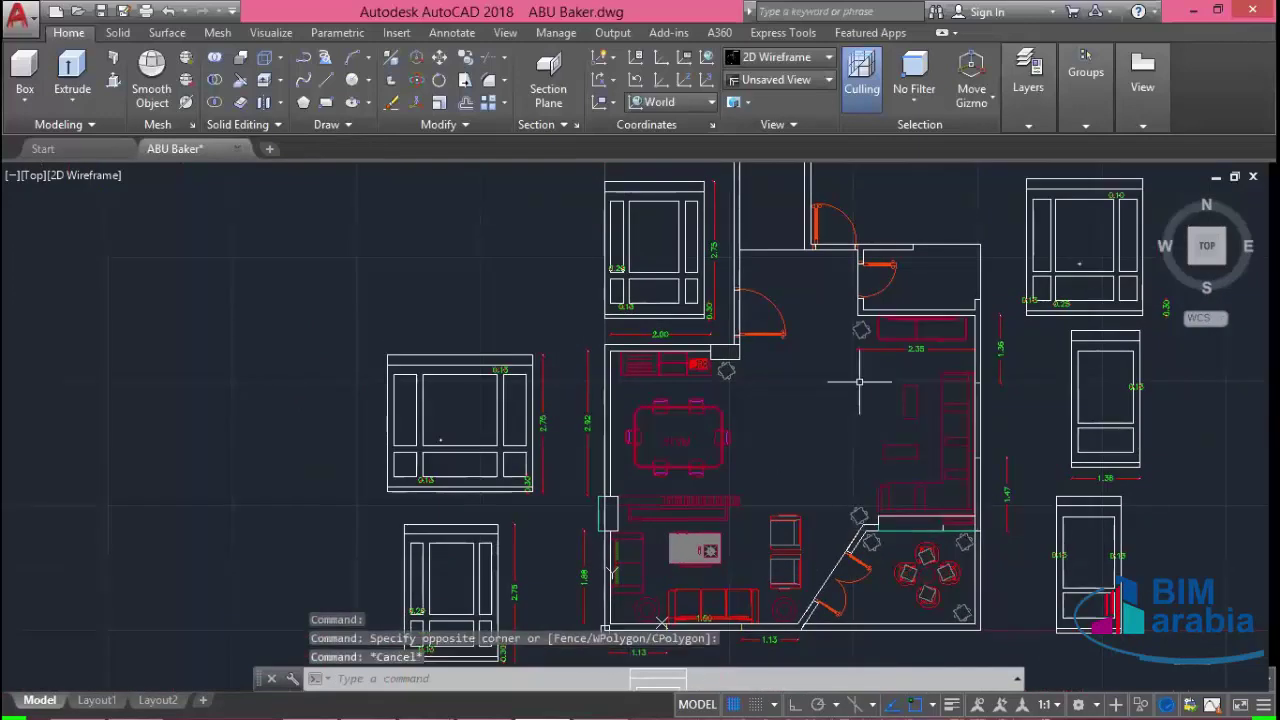
# - Recentre the apartment plan and reduce the AutoCAD window with Restore Down
pyautogui.scroll(2, 868, 300)
pyautogui.scroll(1, 829, 343)
pyautogui.scroll(-1, 829, 343)
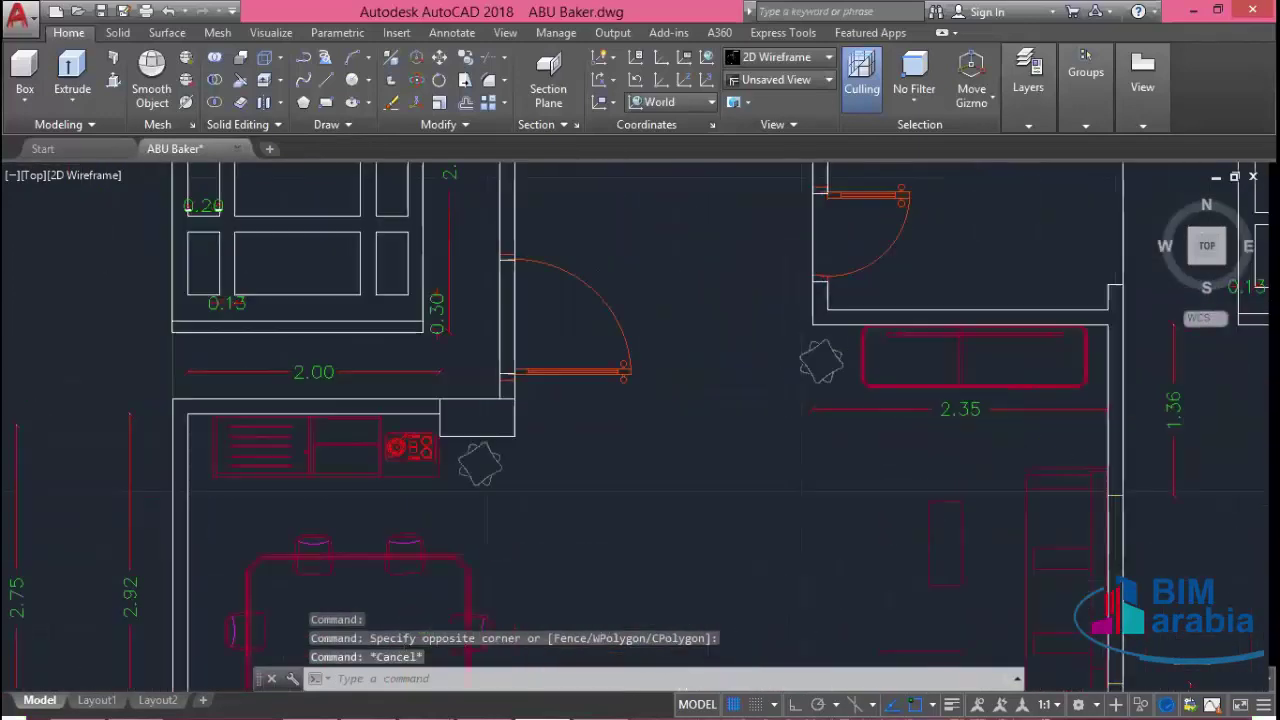
pyautogui.scroll(-2, 835, 300)
pyautogui.moveTo(839, 296); pyautogui.dragTo(831, 268, button='middle')
pyautogui.scroll(3, 680, 252)
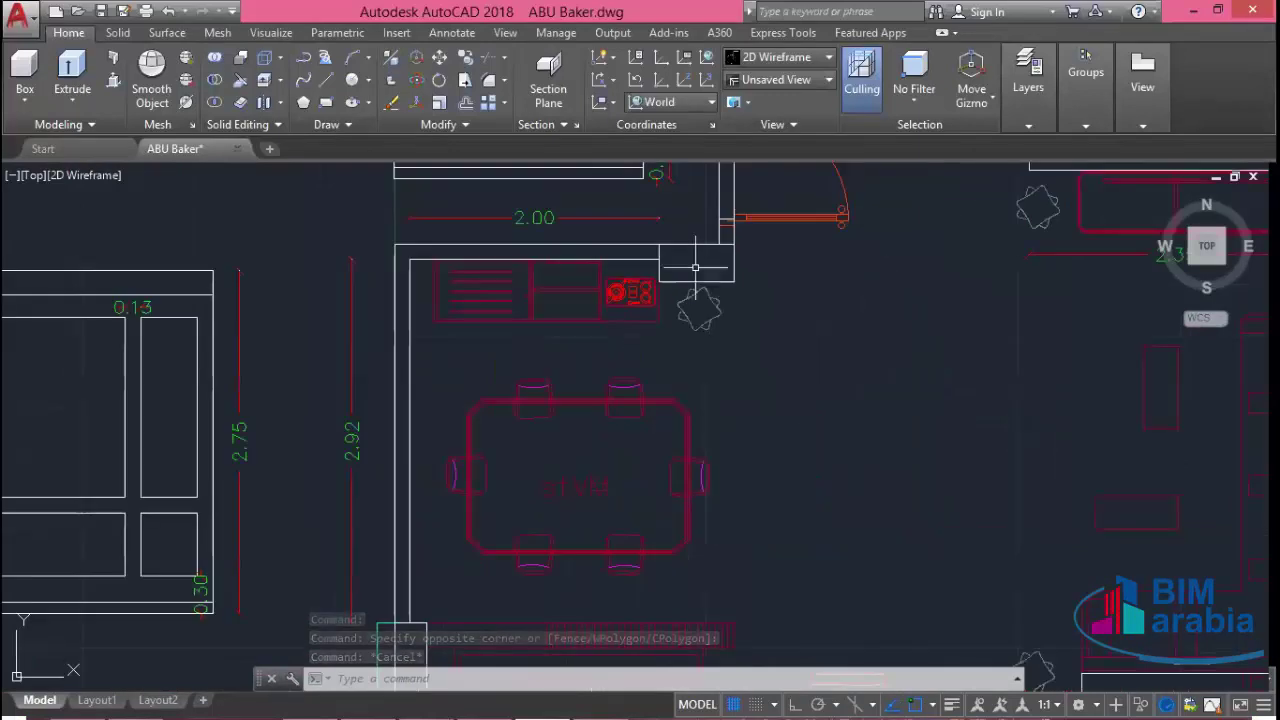
pyautogui.scroll(-3, 752, 325)
pyautogui.moveTo(836, 395)
pyautogui.mouseDown(button='middle')
pyautogui.moveTo(836, 348)
pyautogui.moveTo(768, 401)
pyautogui.mouseUp(button='middle')
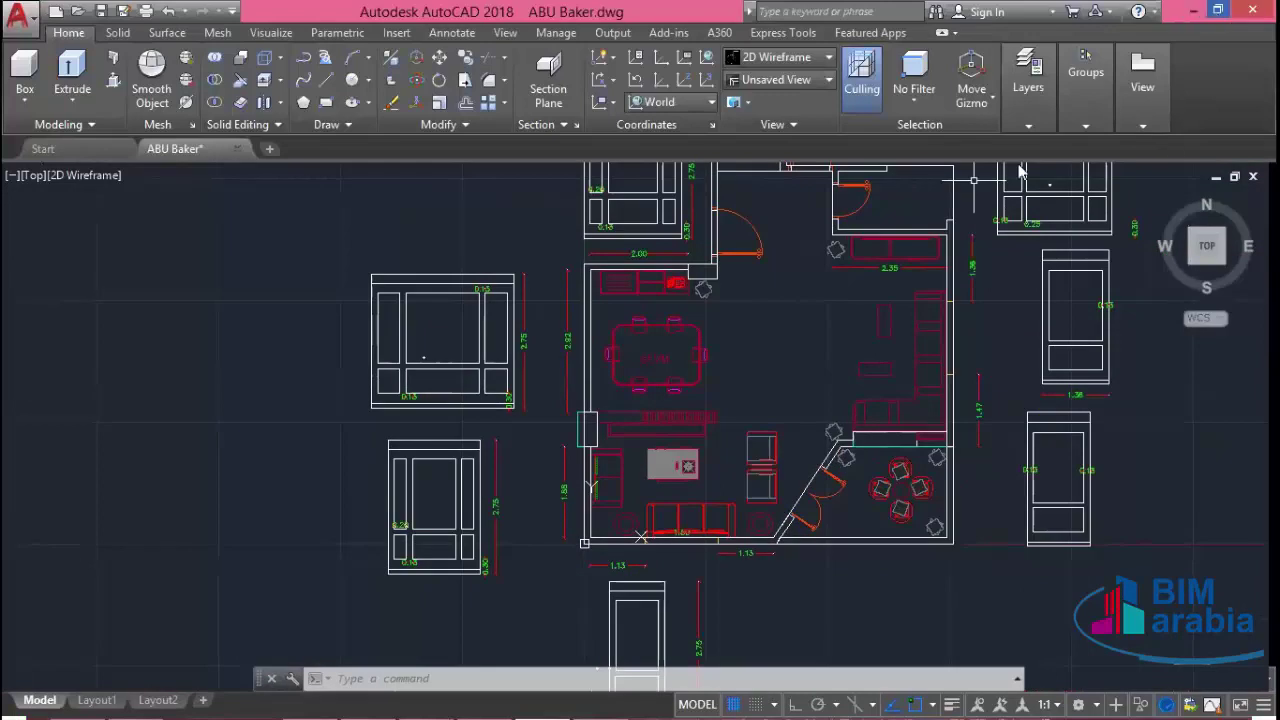
pyautogui.click(1217, 9)
# - Move AutoCAD aside and preview the image in the Plant cây 666 folder
pyautogui.moveTo(745, 76); pyautogui.dragTo(1185, 184)
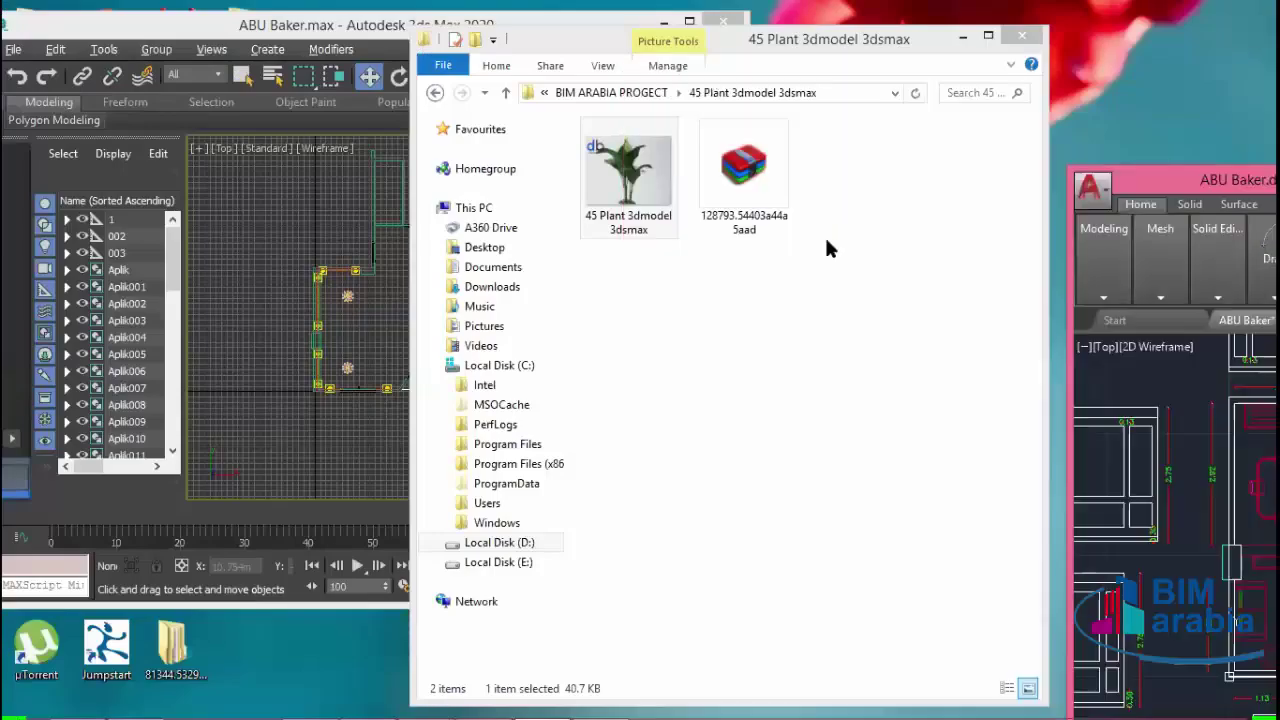
pyautogui.click(505, 93)
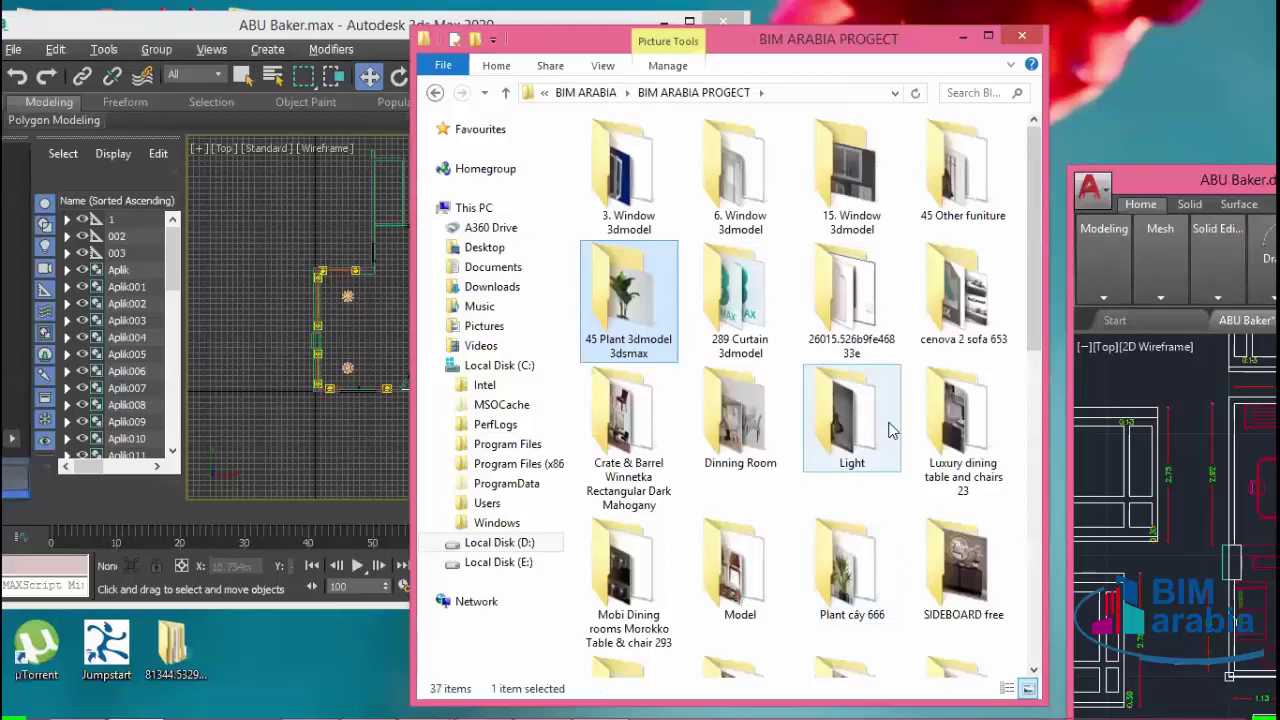
pyautogui.scroll(-3, 880, 440)
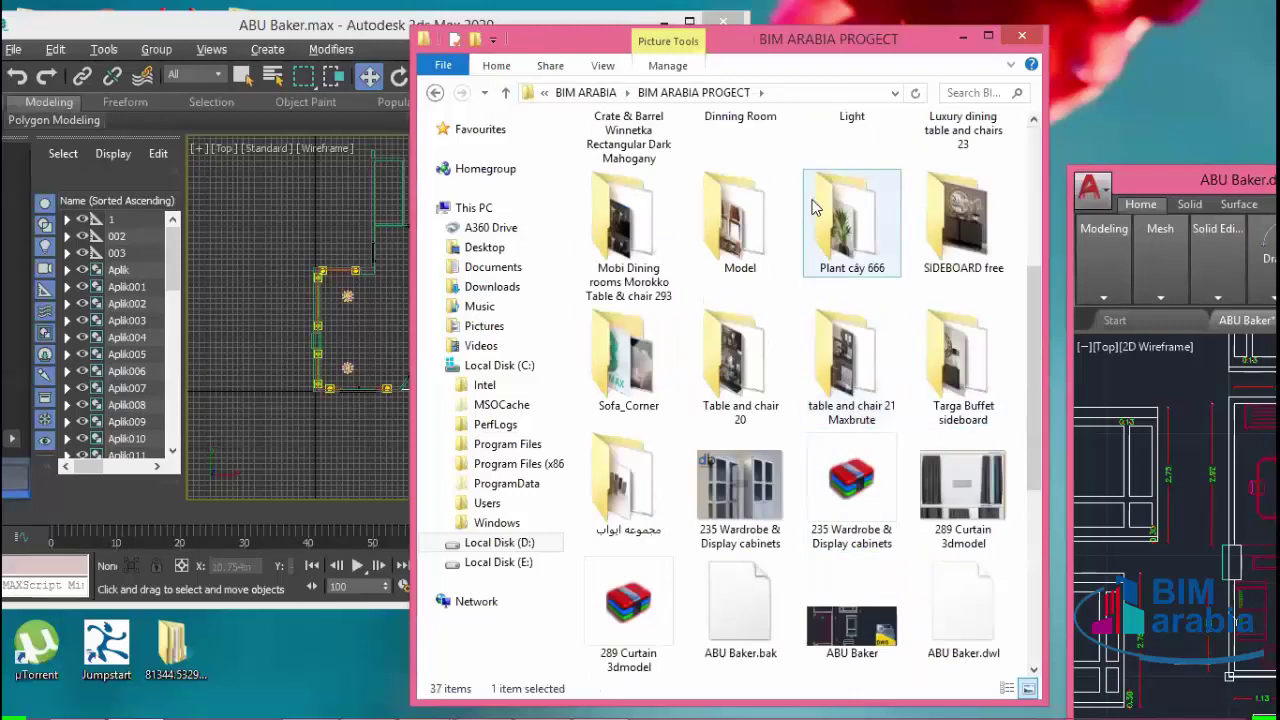
pyautogui.doubleClick(850, 215)
pyautogui.doubleClick(745, 140)
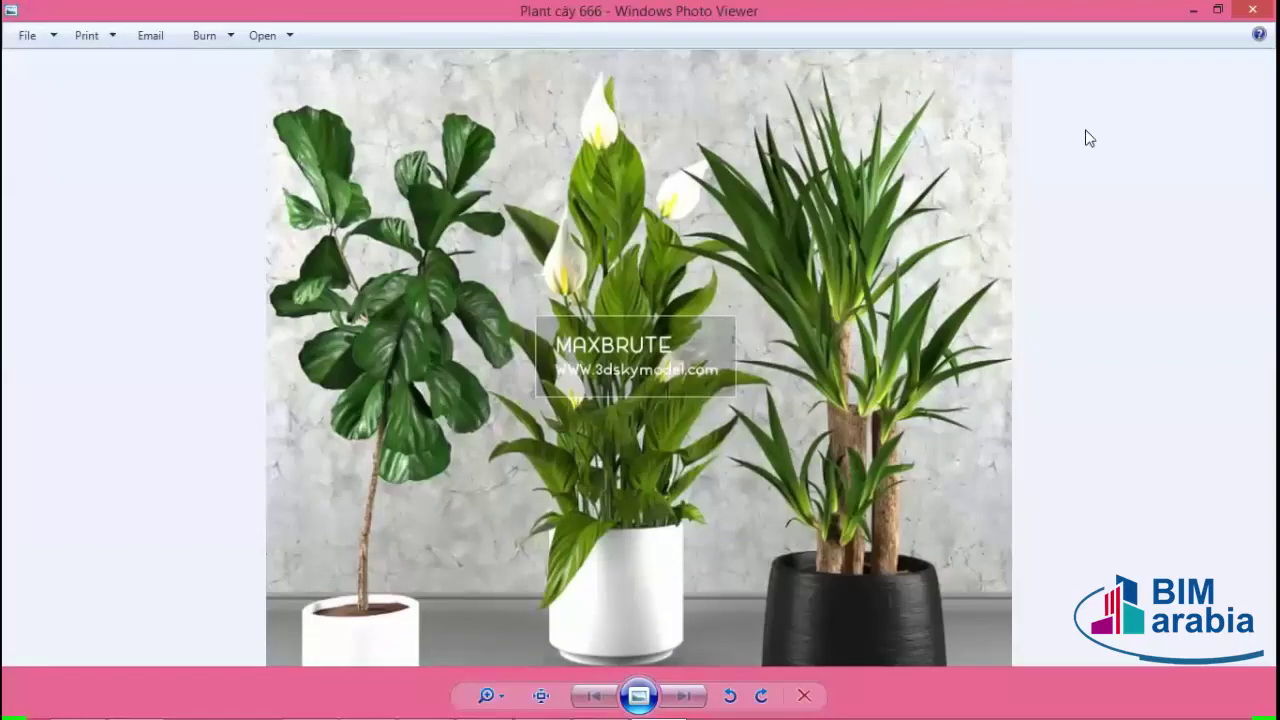
pyautogui.click(1252, 9)
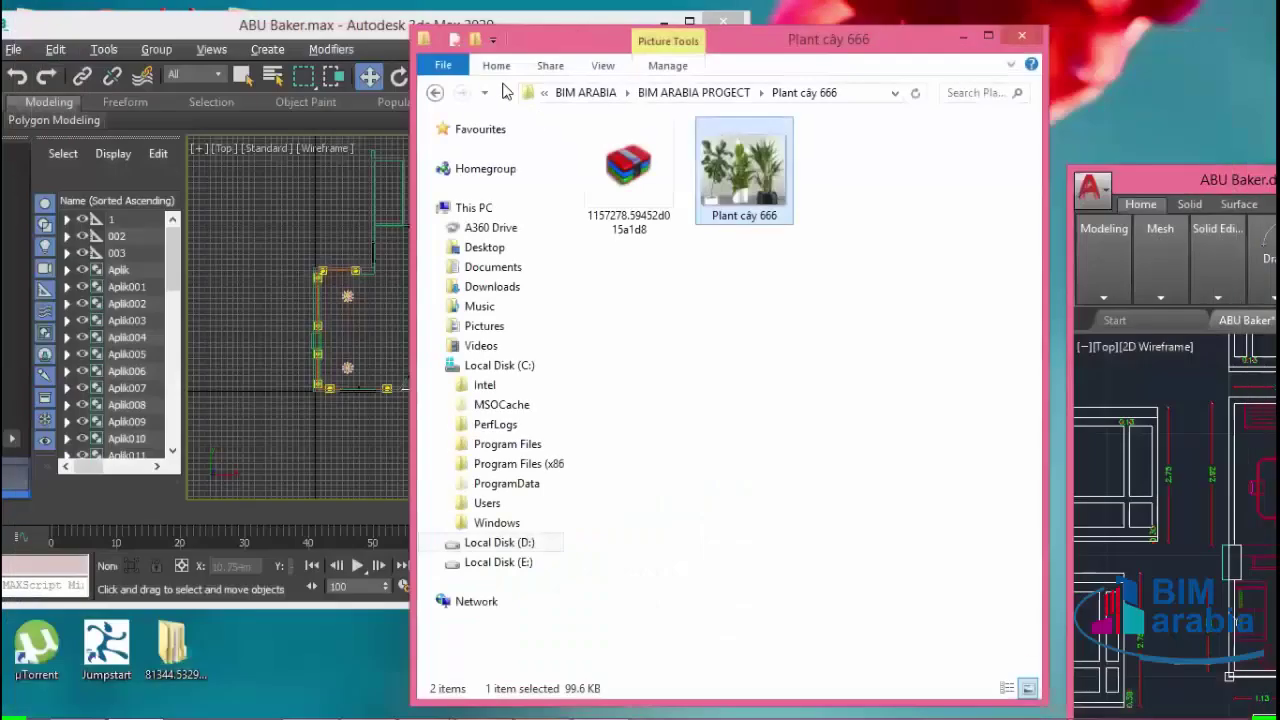
# - Return to the project folder, open 45 Plant 3dmodel 3dsmax, and preview its thumbnail
pyautogui.click(506, 92)
pyautogui.scroll(-3, 940, 475)
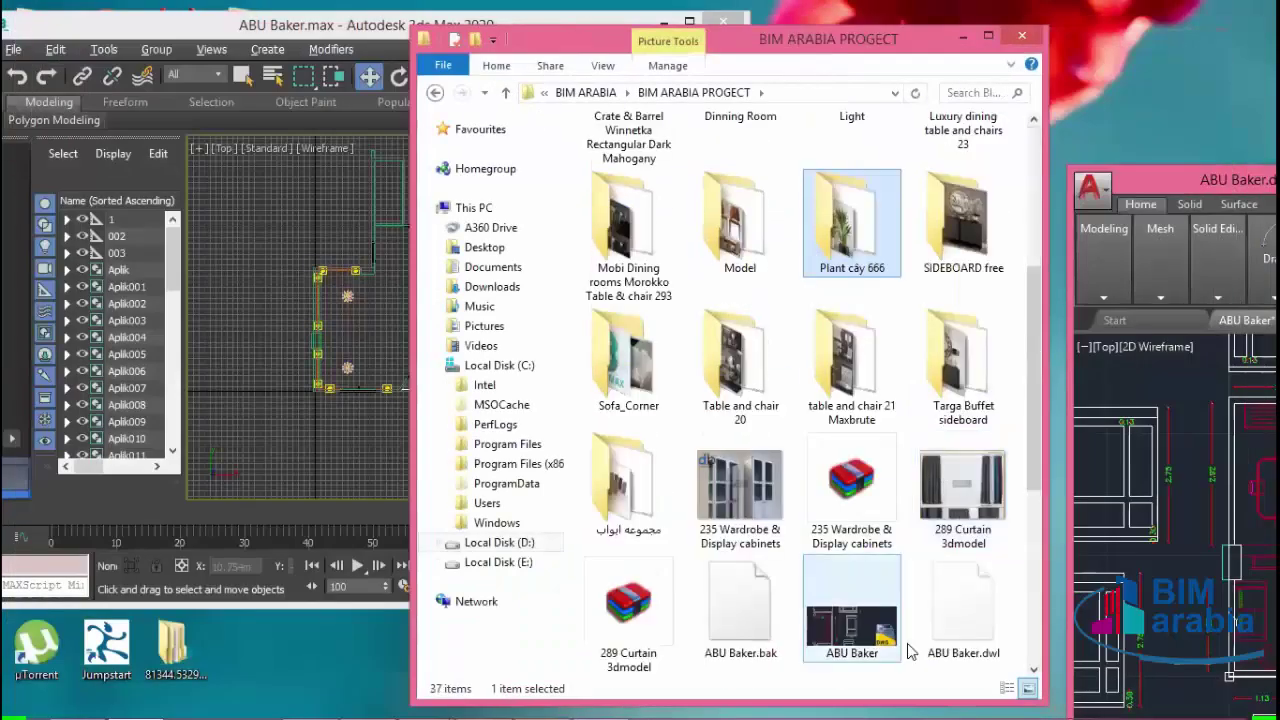
pyautogui.scroll(-3, 926, 581)
pyautogui.scroll(3, 955, 600)
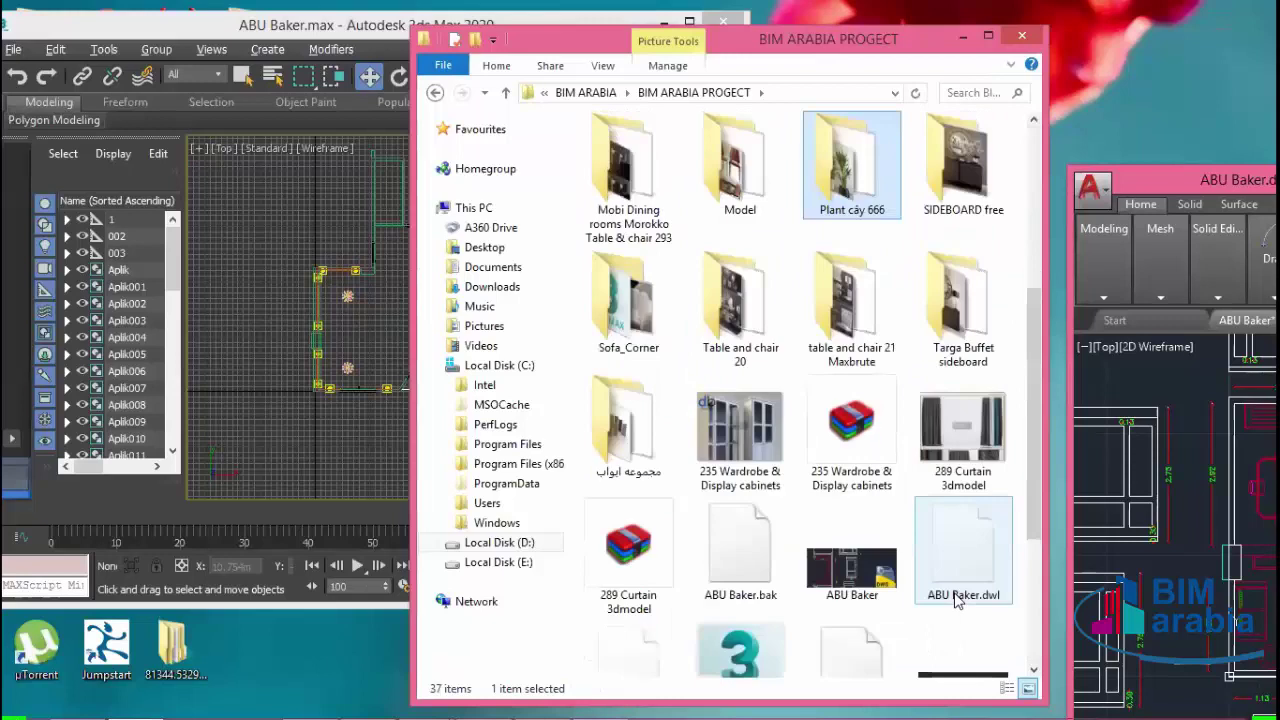
pyautogui.scroll(3, 843, 226)
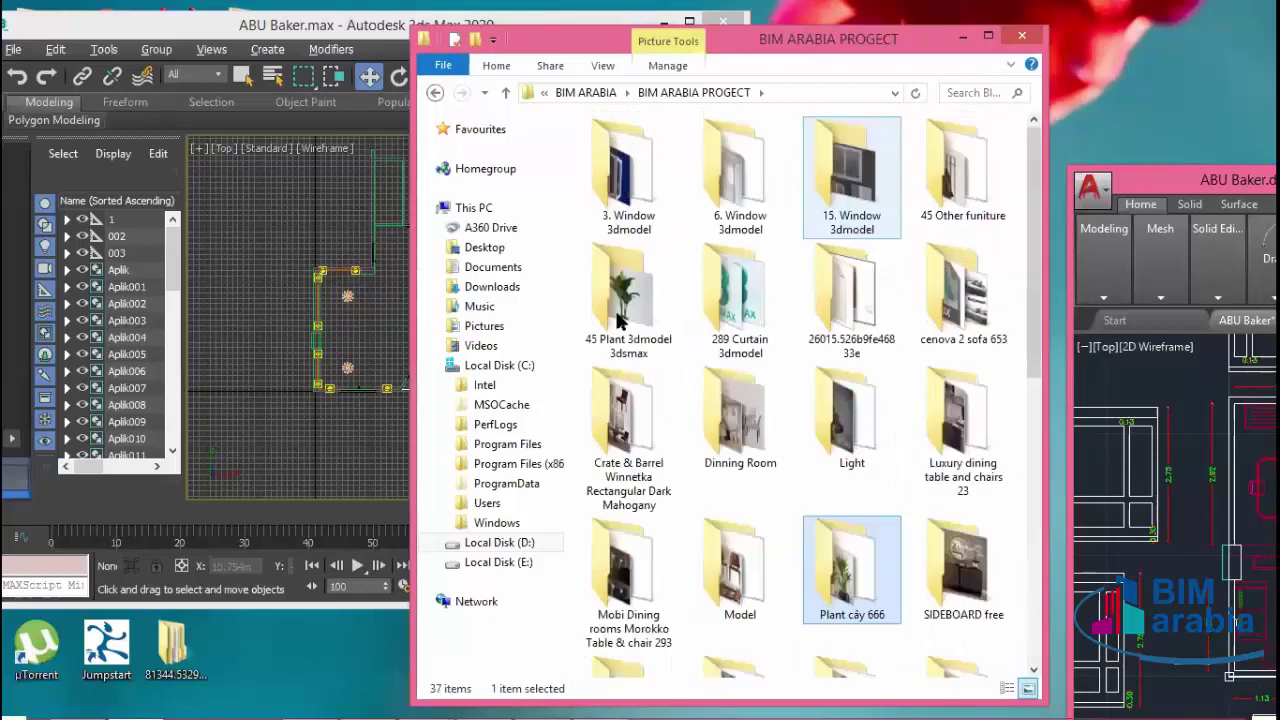
pyautogui.doubleClick(626, 210)
pyautogui.doubleClick(636, 188)
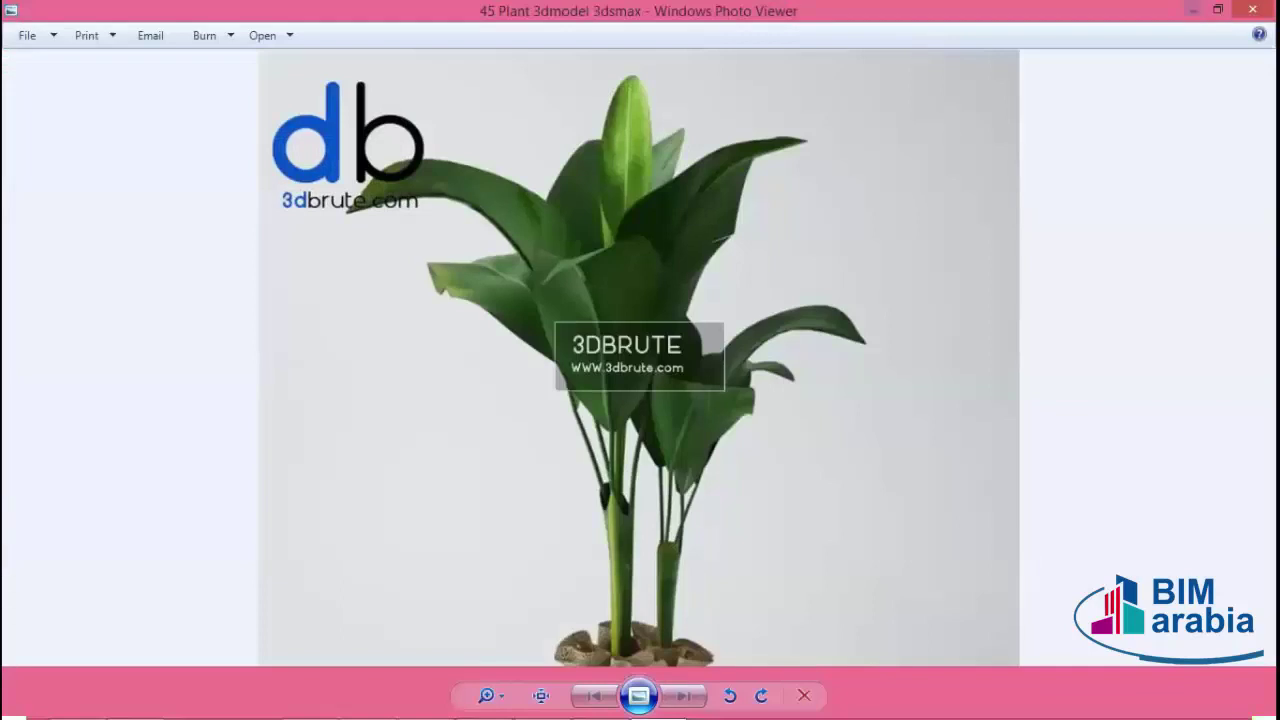
pyautogui.click(1252, 9)
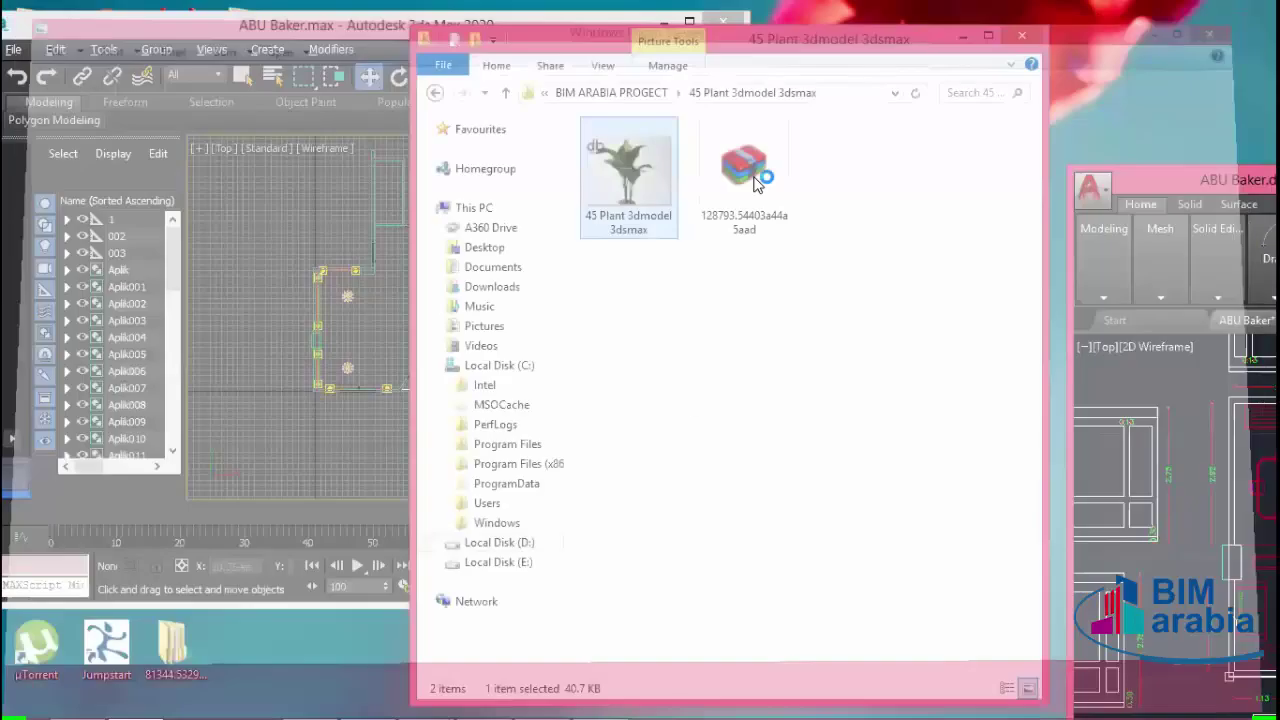
# - Extract the 128793 banana tree archive using WinRAR's Extract To
pyautogui.click(757, 181)
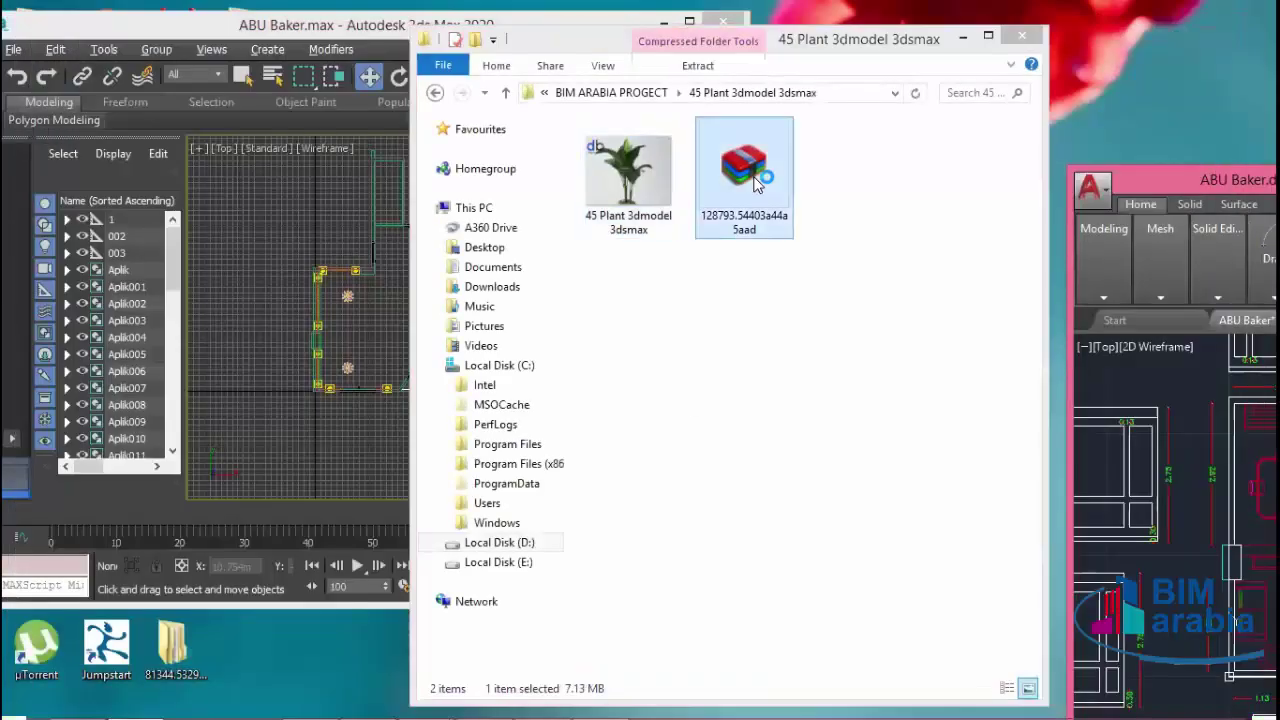
pyautogui.doubleClick(757, 181)
pyautogui.click(301, 240)
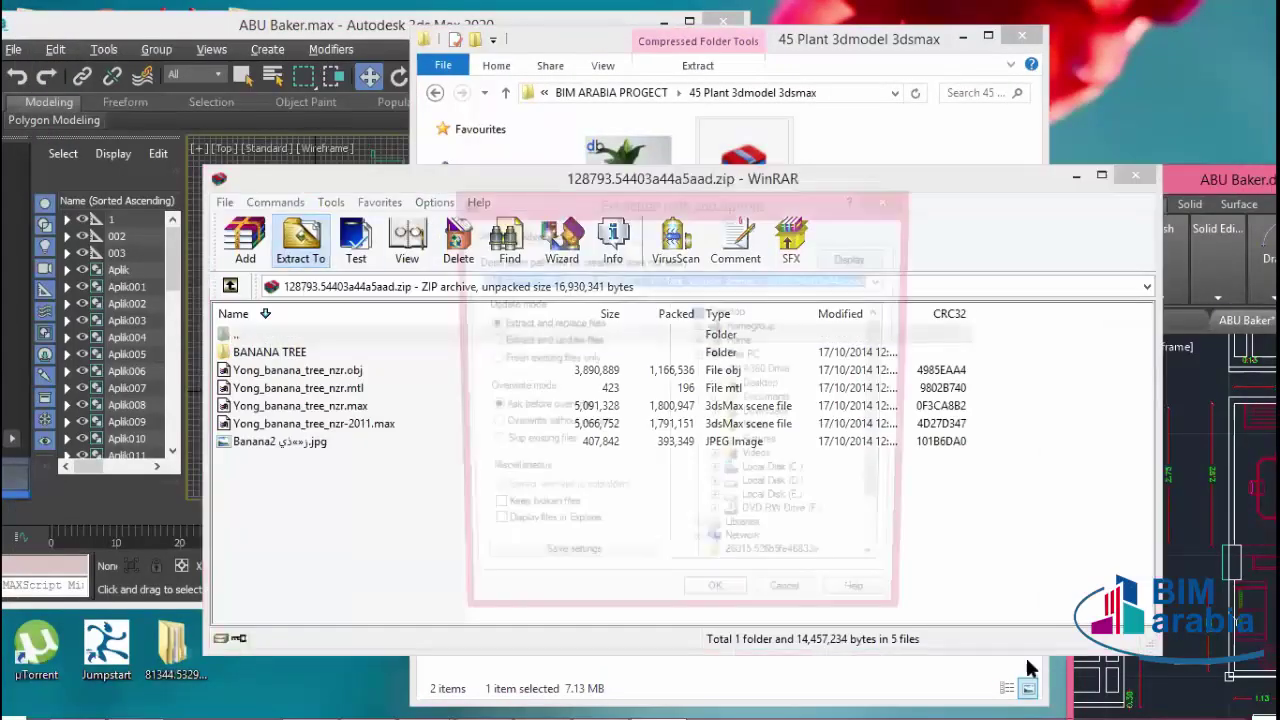
pyautogui.click(717, 605)
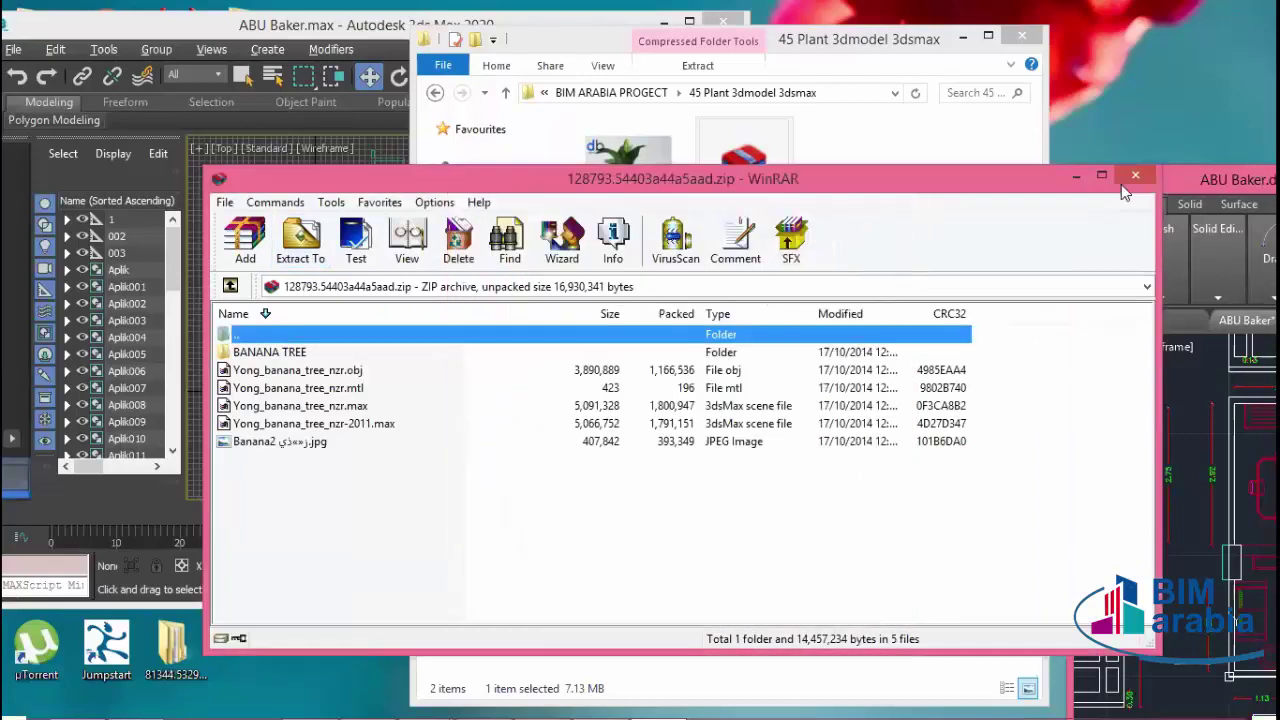
pyautogui.press('Escape')
# - Show the extracted 128793 folder as large icons and select Yong_banana_tree_nzr-2011
pyautogui.doubleClick(628, 175)
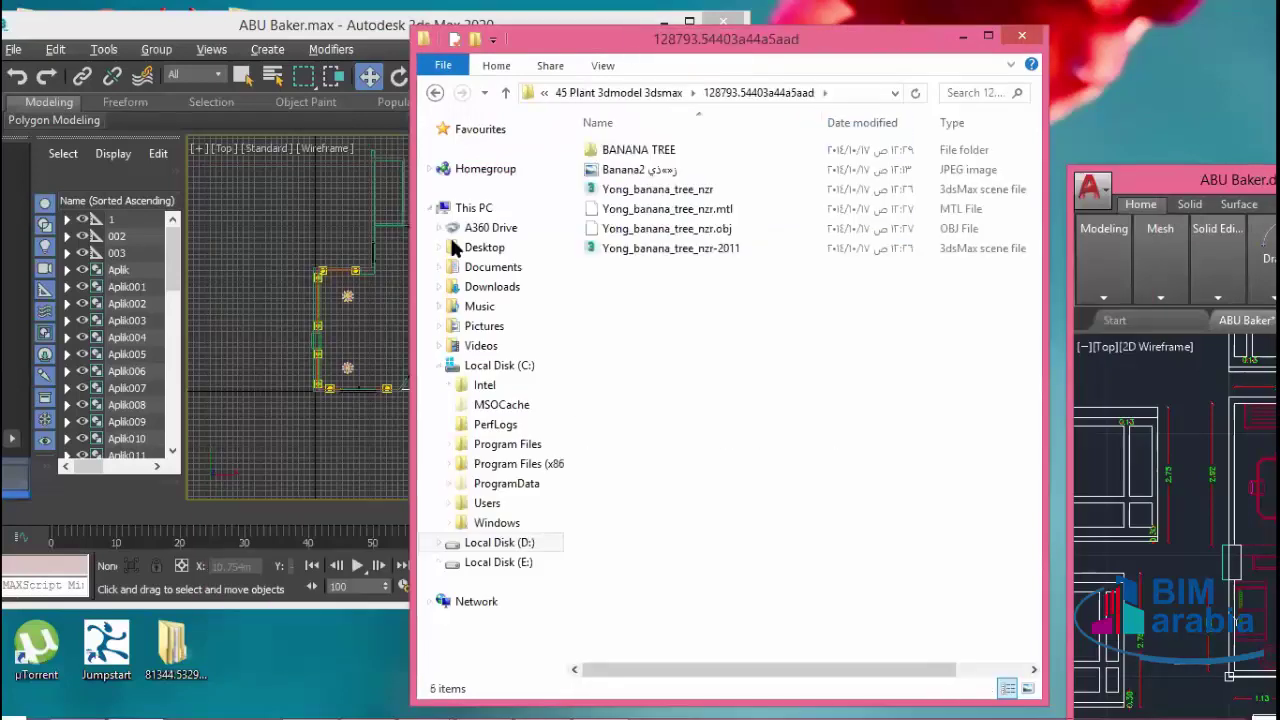
pyautogui.click(602, 65)
pyautogui.click(664, 91)
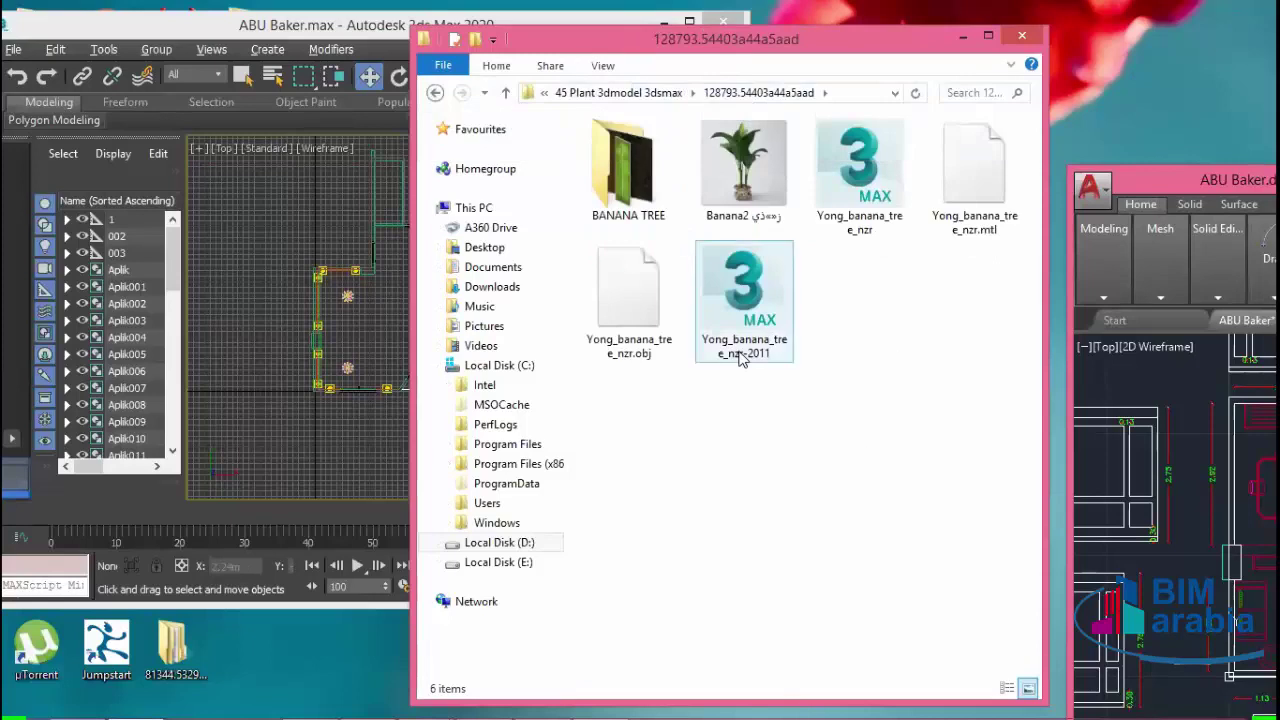
pyautogui.click(851, 214)
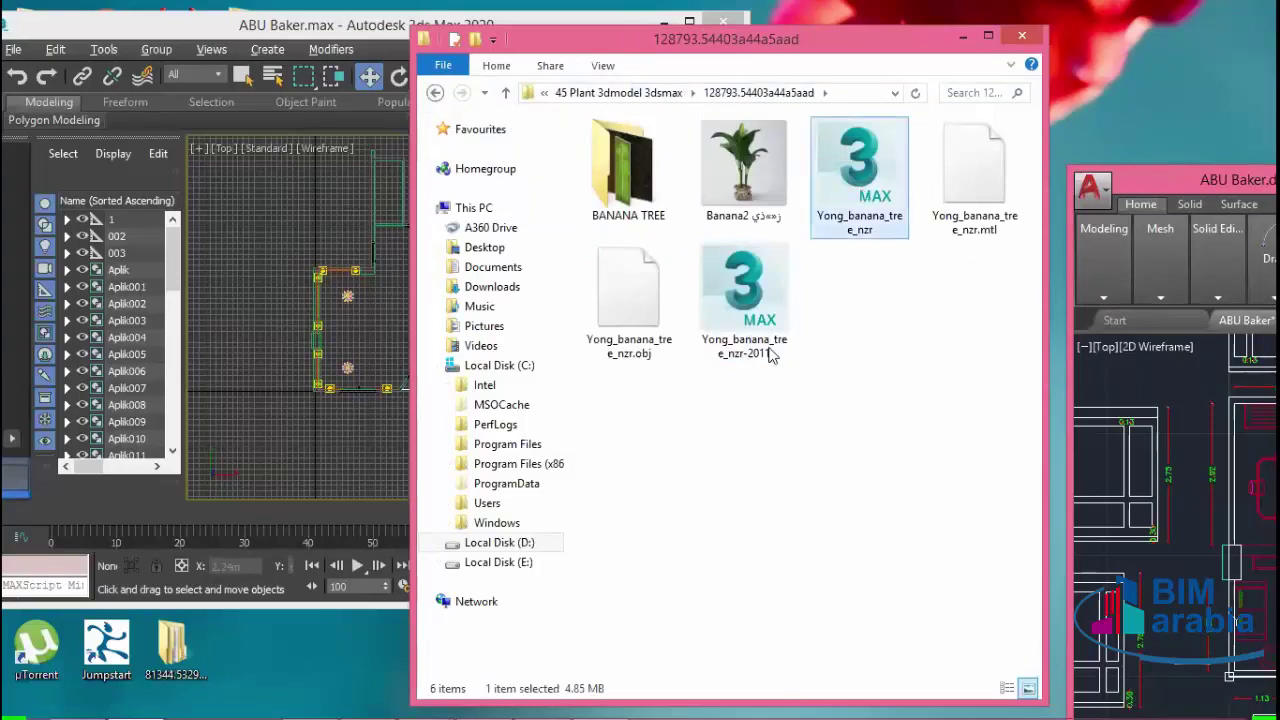
pyautogui.click(757, 350)
pyautogui.click(352, 275)
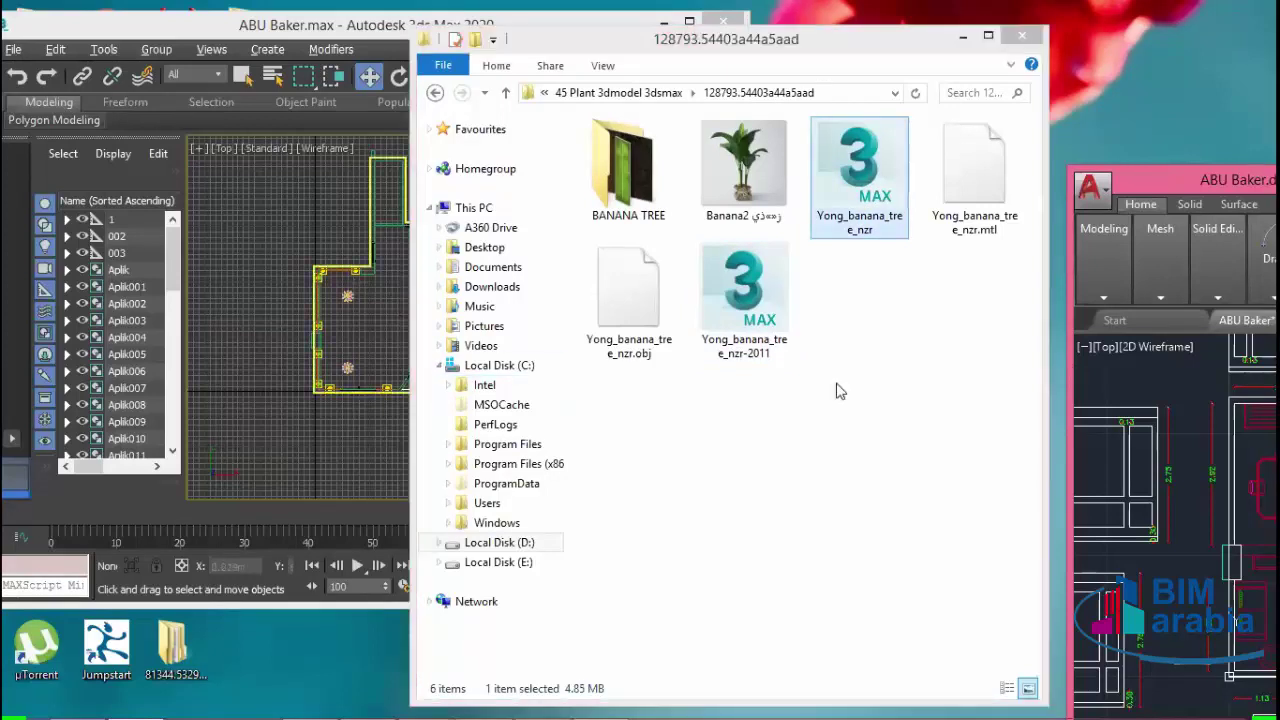
# - Maximize the Perspective viewport and frame the whole building
pyautogui.click(708, 588)
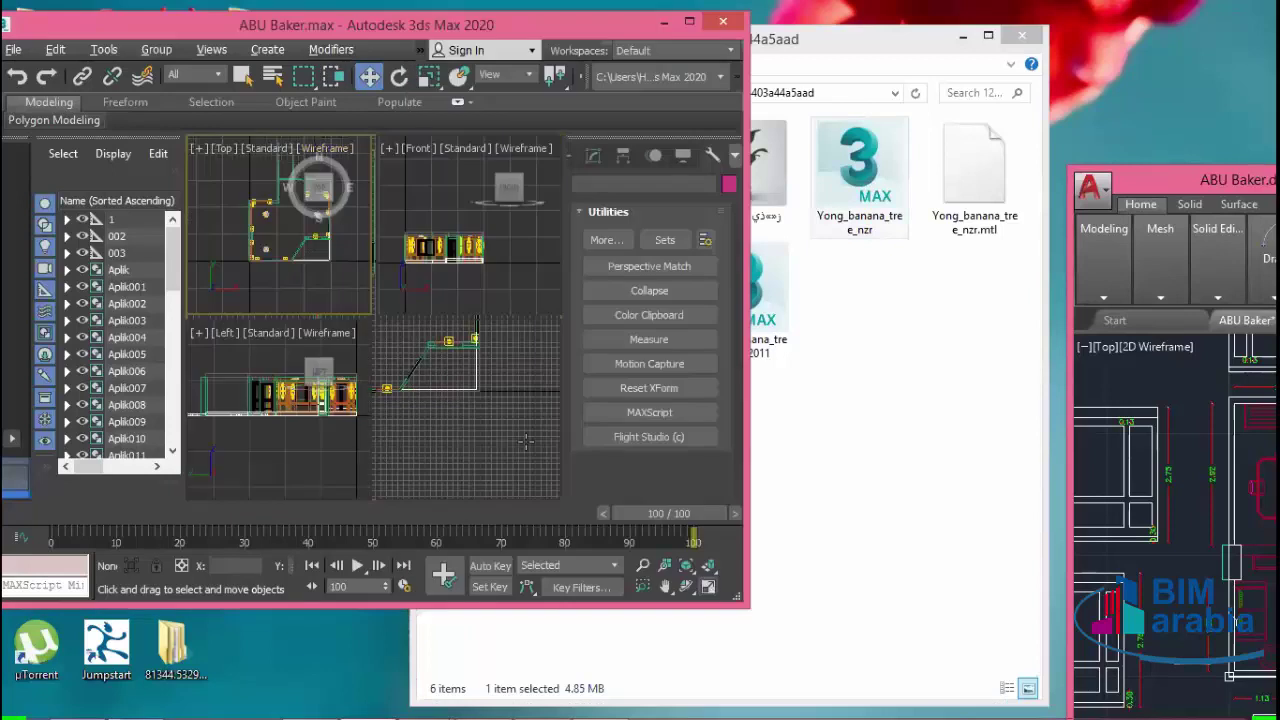
pyautogui.click(703, 588)
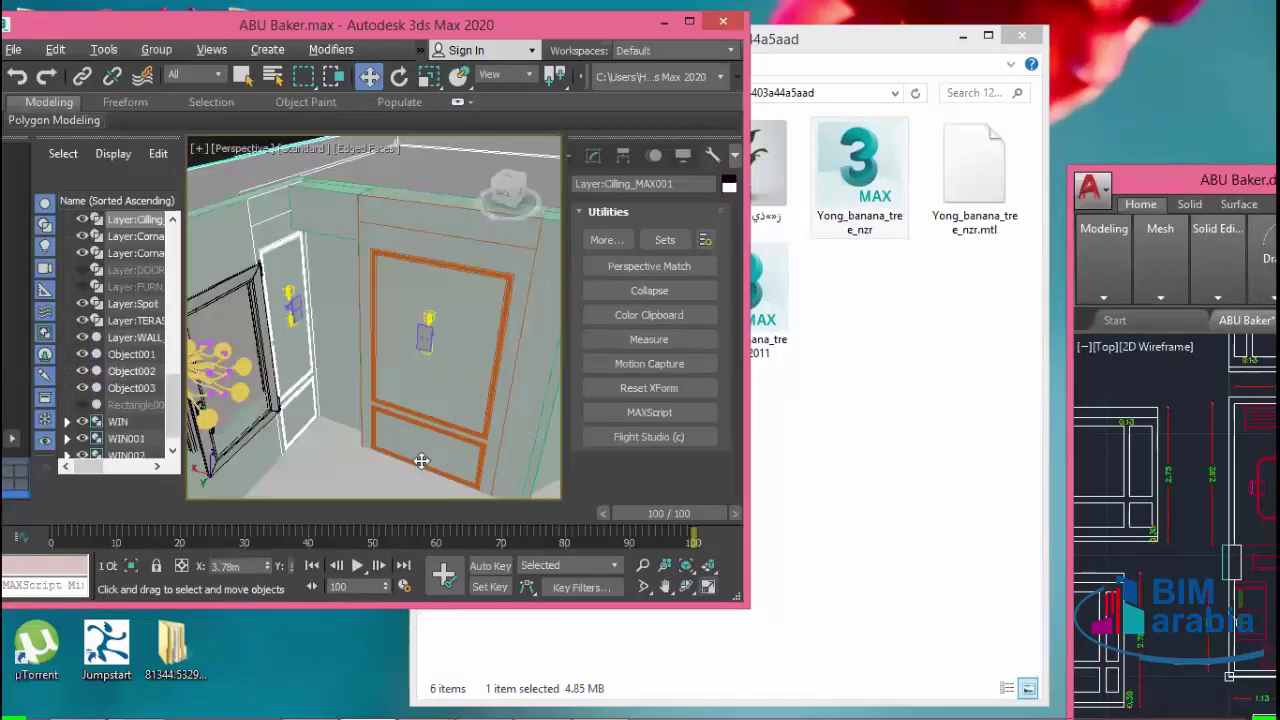
pyautogui.scroll(-5, 419, 397)
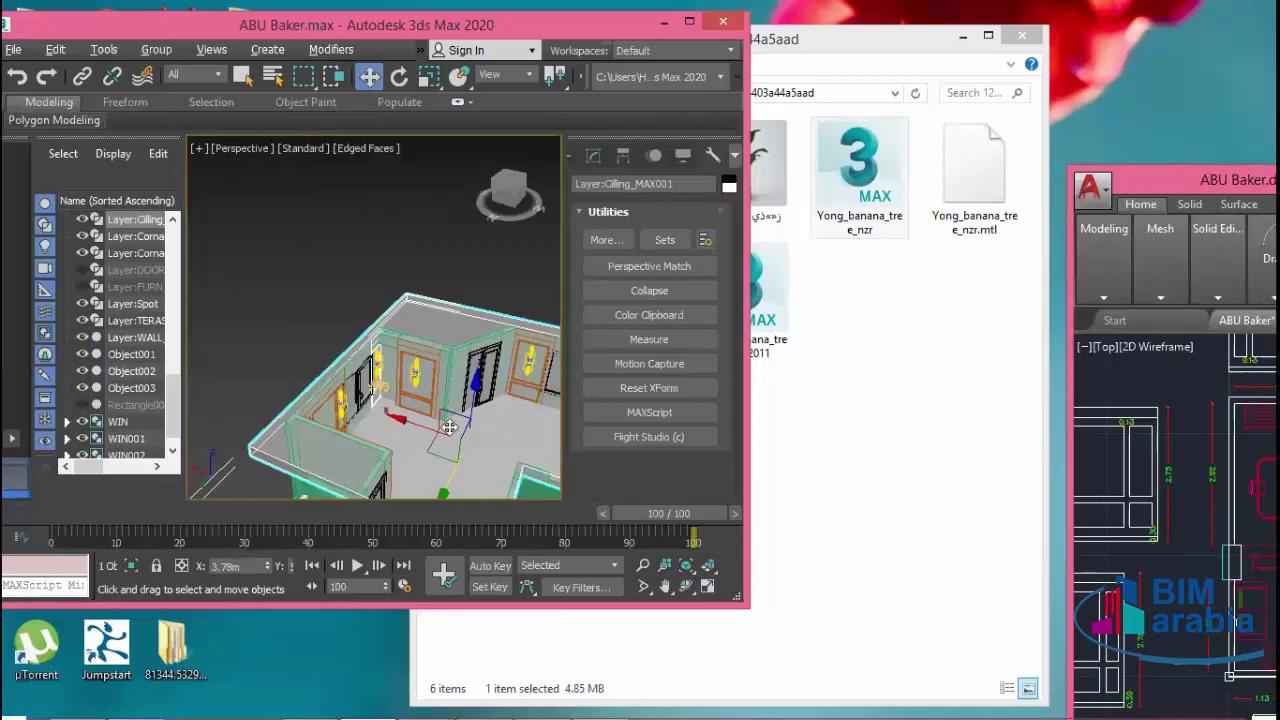
pyautogui.scroll(-3, 440, 420)
pyautogui.moveTo(445, 430)
pyautogui.mouseDown(button='middle')
pyautogui.moveTo(418, 433)
pyautogui.moveTo(405, 380)
pyautogui.mouseUp(button='middle')
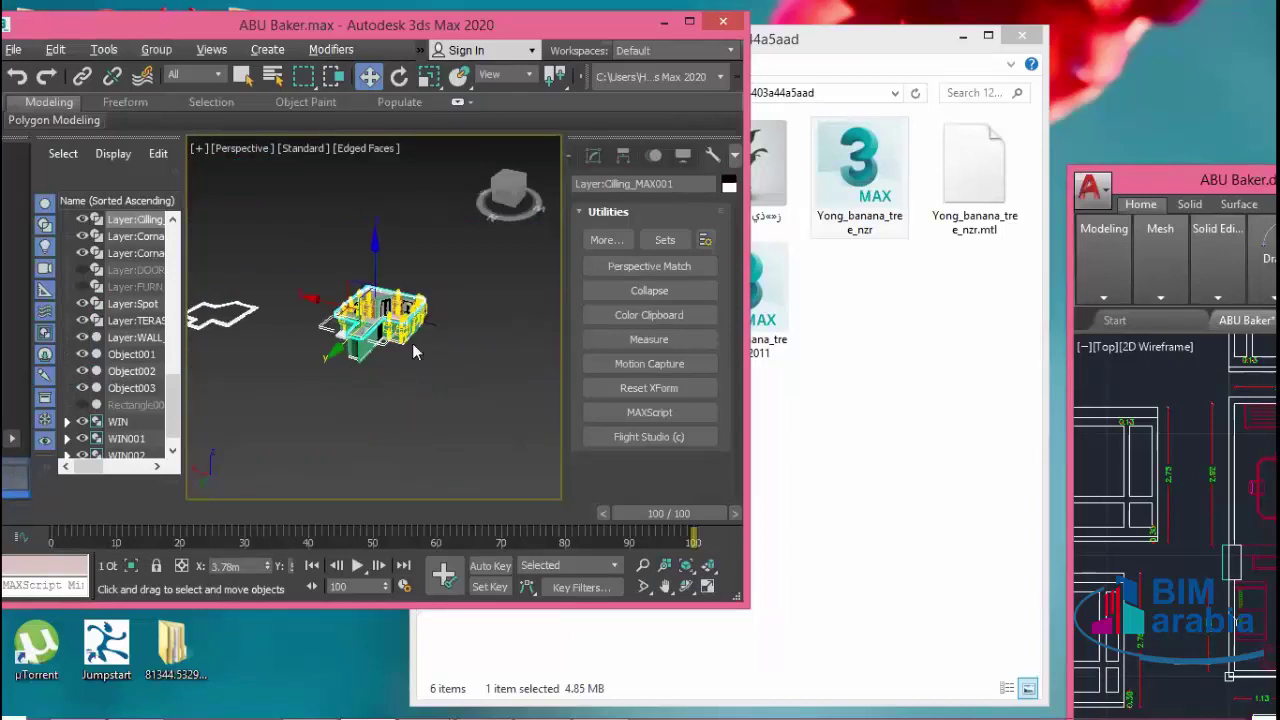
pyautogui.scroll(2, 414, 362)
pyautogui.scroll(2, 465, 385)
pyautogui.scroll(4, 443, 373)
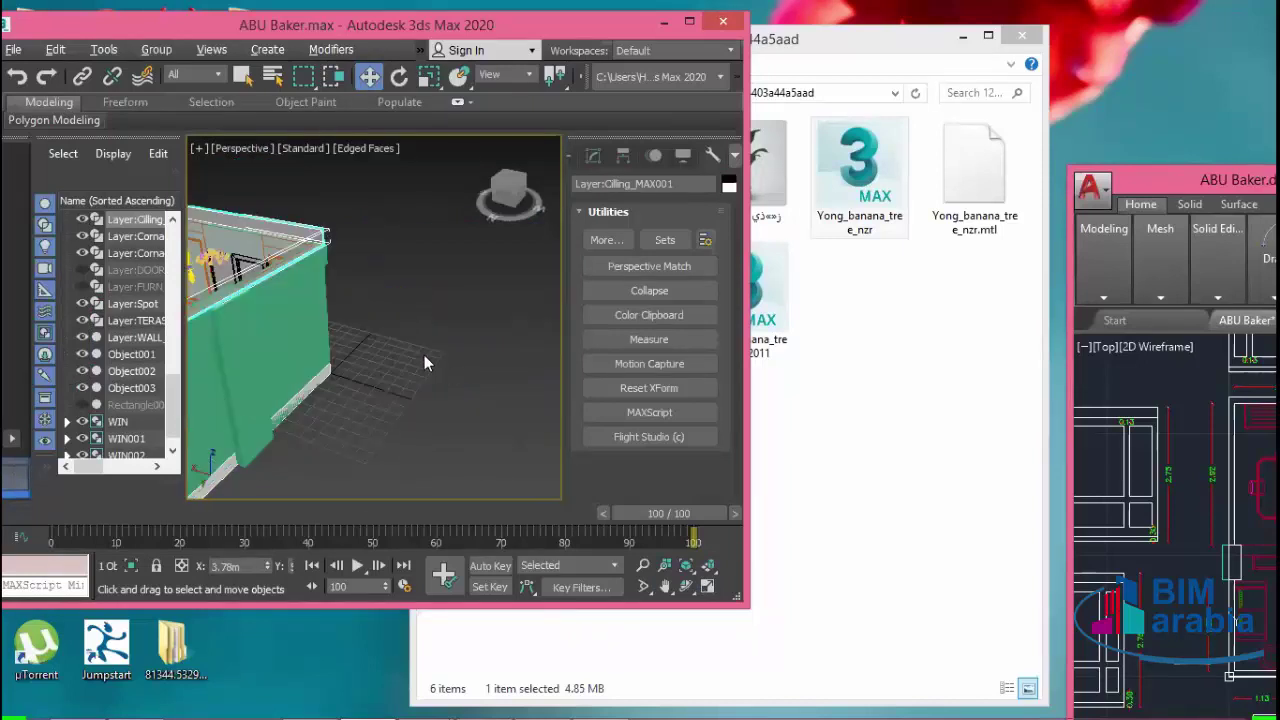
# - Drag the Yong_banana_tree_nzr-2011 file into the viewport, merge it, and convert the scene
pyautogui.click(909, 440)
pyautogui.moveTo(755, 330); pyautogui.dragTo(392, 402)
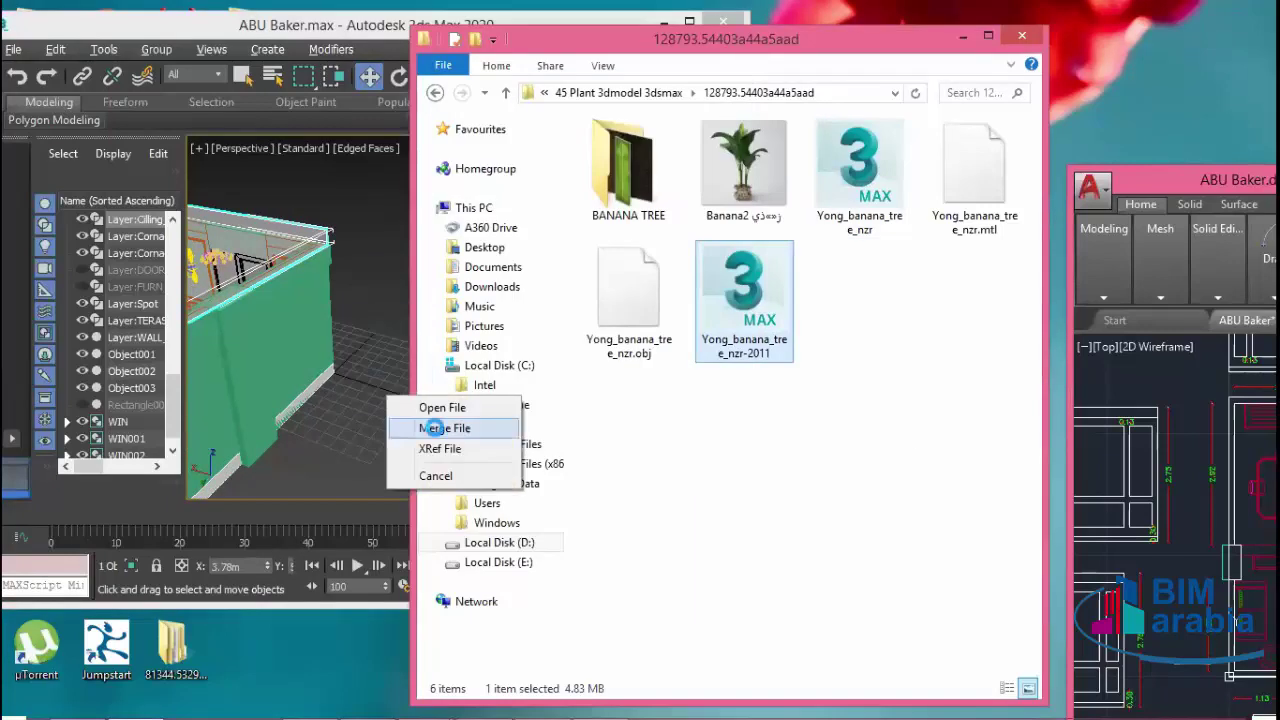
pyautogui.click(437, 432)
pyautogui.click(470, 467)
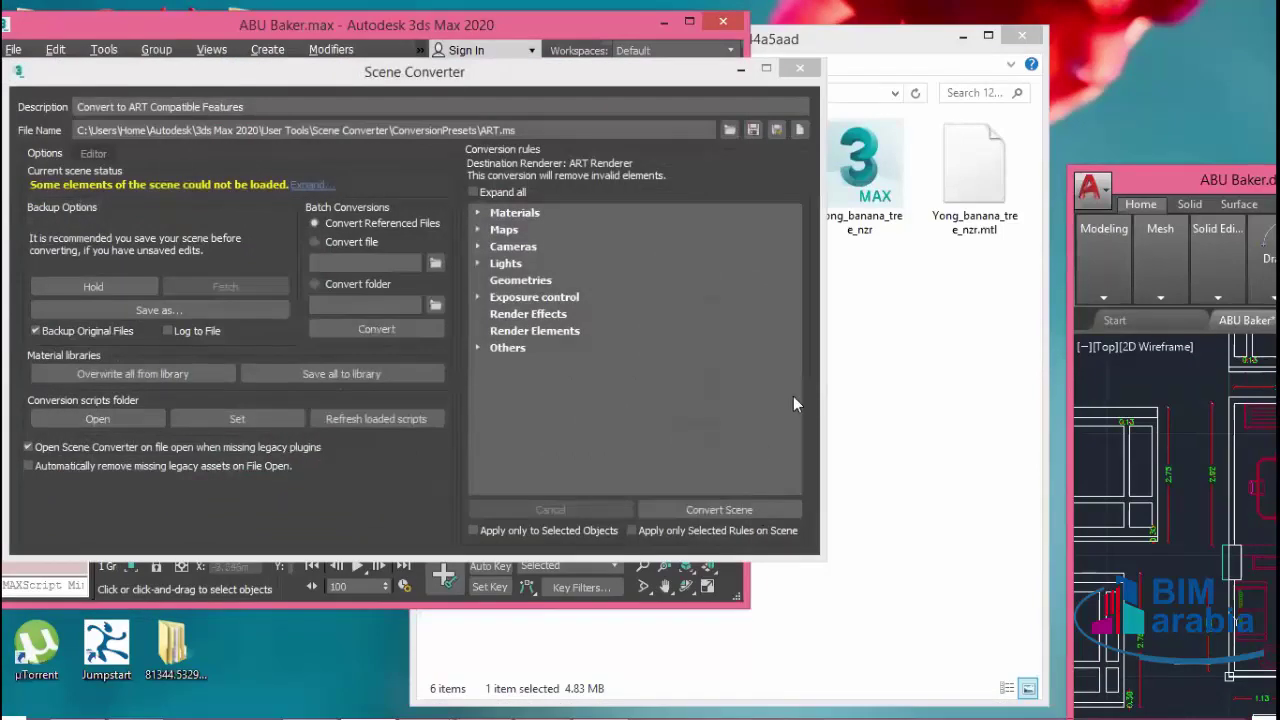
pyautogui.click(752, 512)
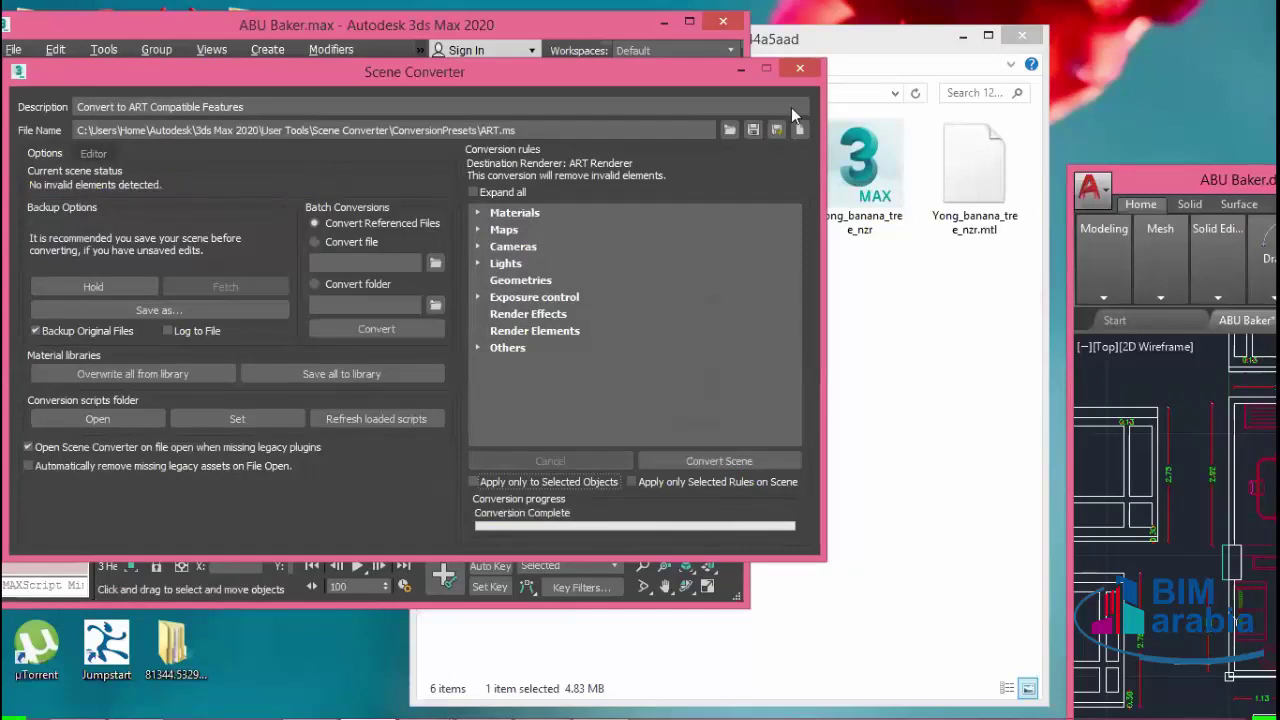
pyautogui.click(800, 67)
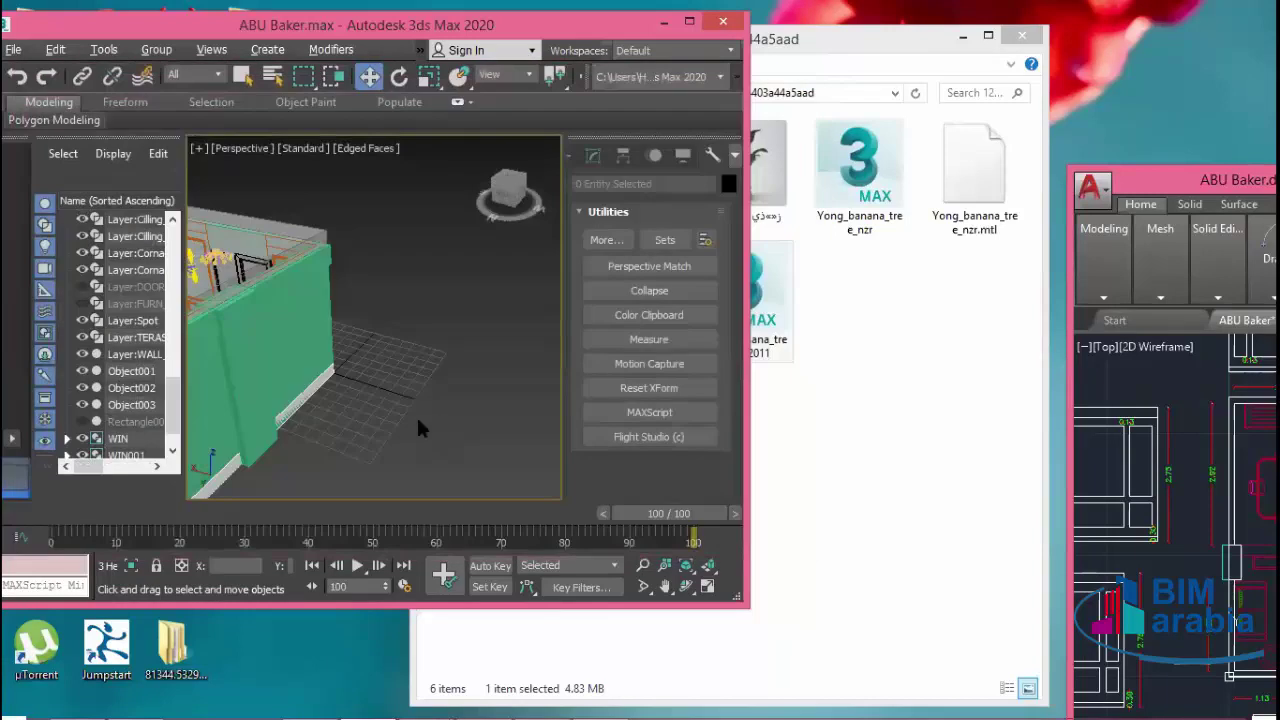
pyautogui.scroll(-3, 425, 414)
pyautogui.scroll(-3, 427, 416)
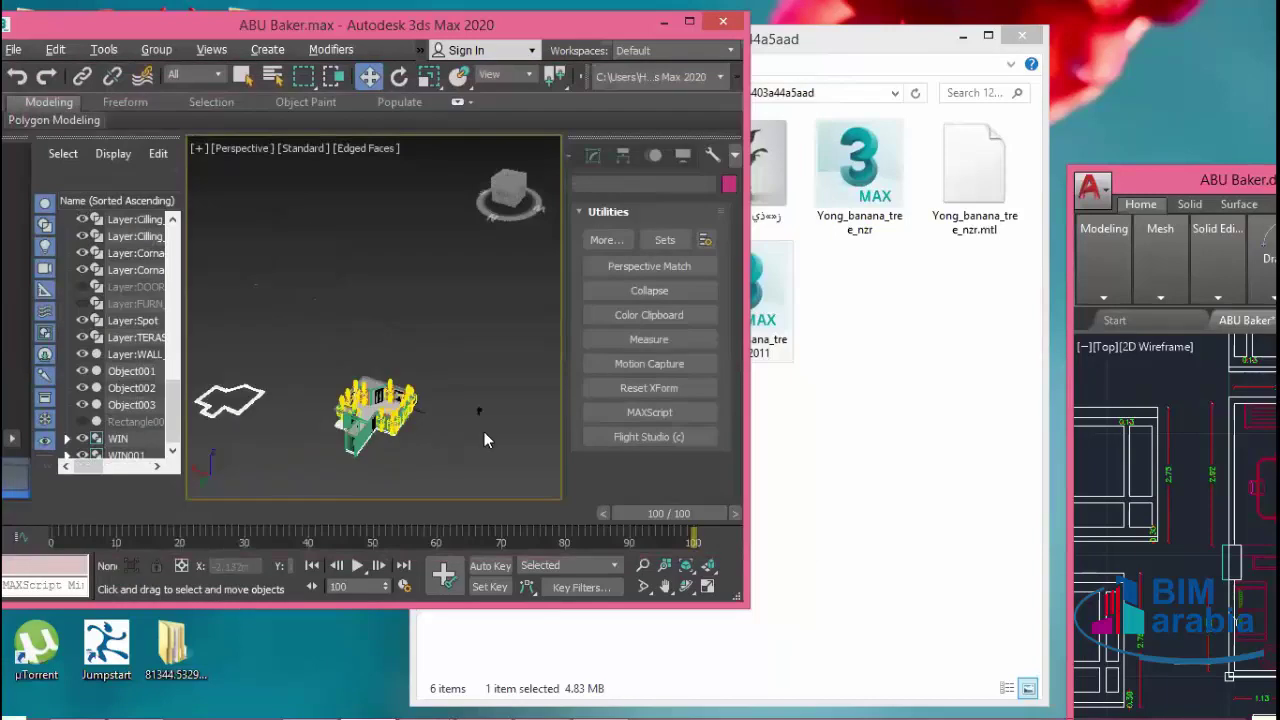
pyautogui.scroll(3, 485, 414)
pyautogui.scroll(3, 470, 395)
pyautogui.scroll(-2, 457, 390)
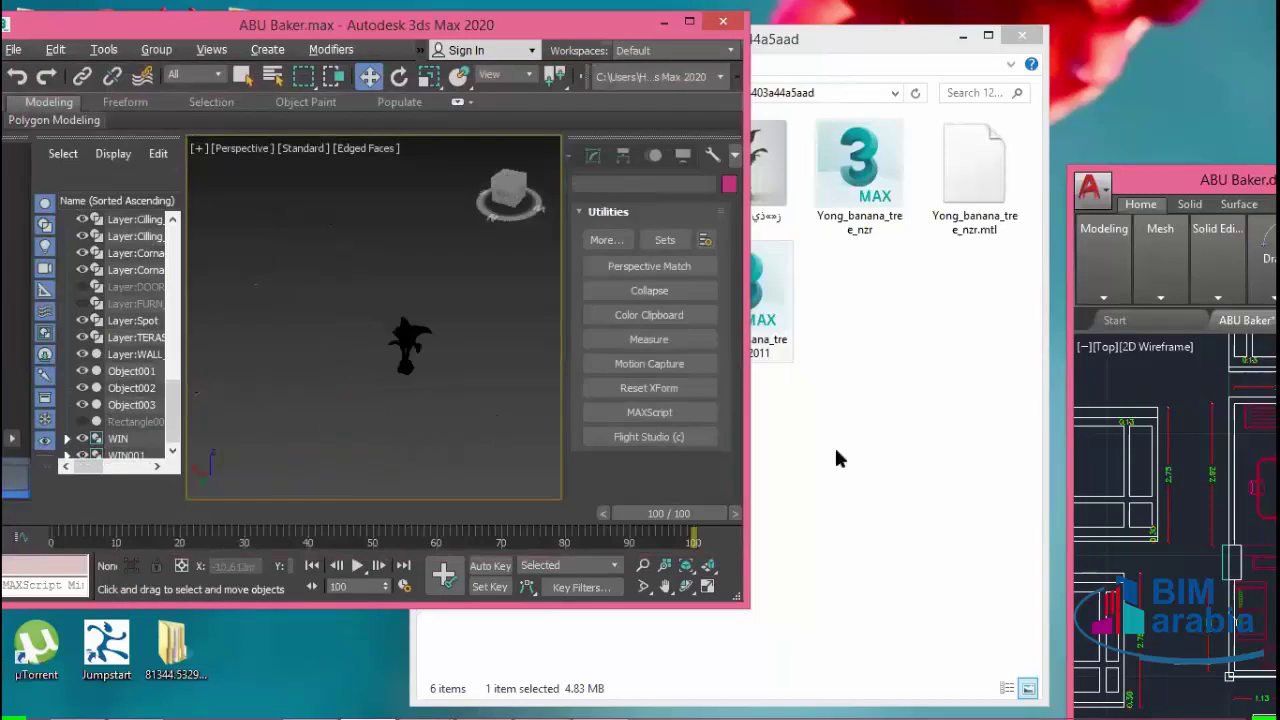
pyautogui.click(837, 457)
# - Go up to BIM ARABIA PROGECT, open Dinning Room, and switch to Large icons
pyautogui.click(505, 93)
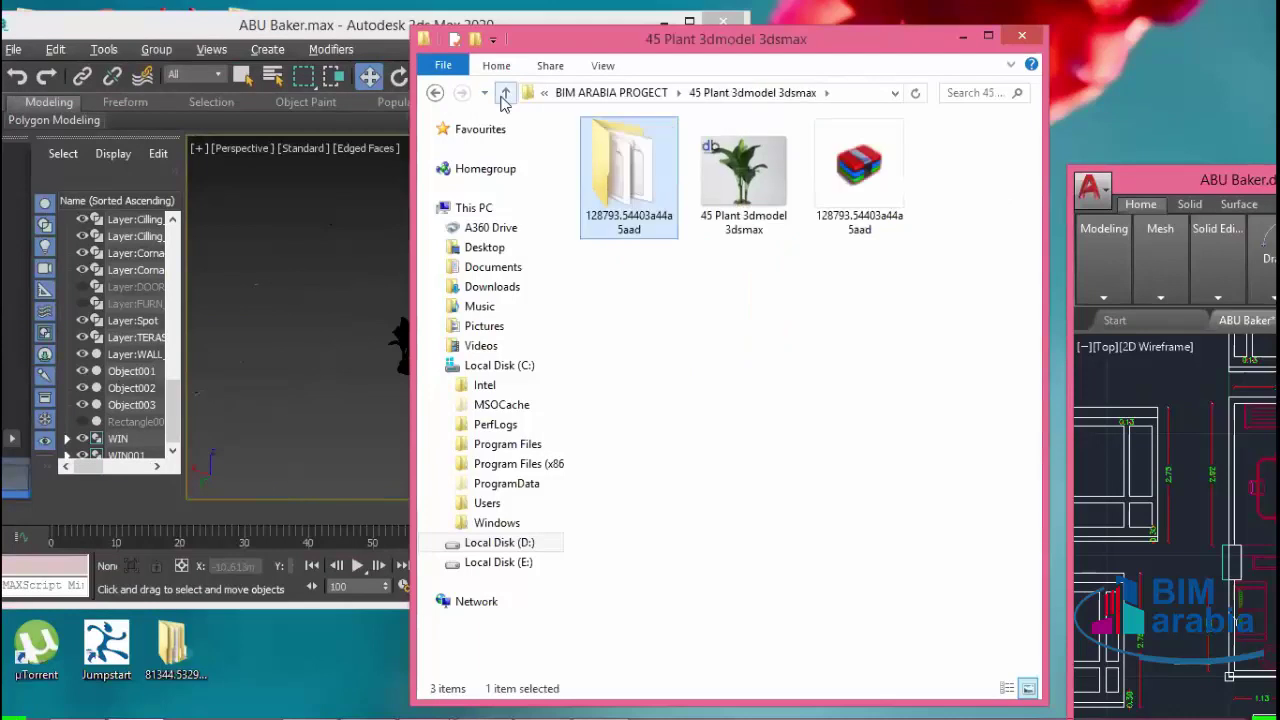
pyautogui.click(505, 93)
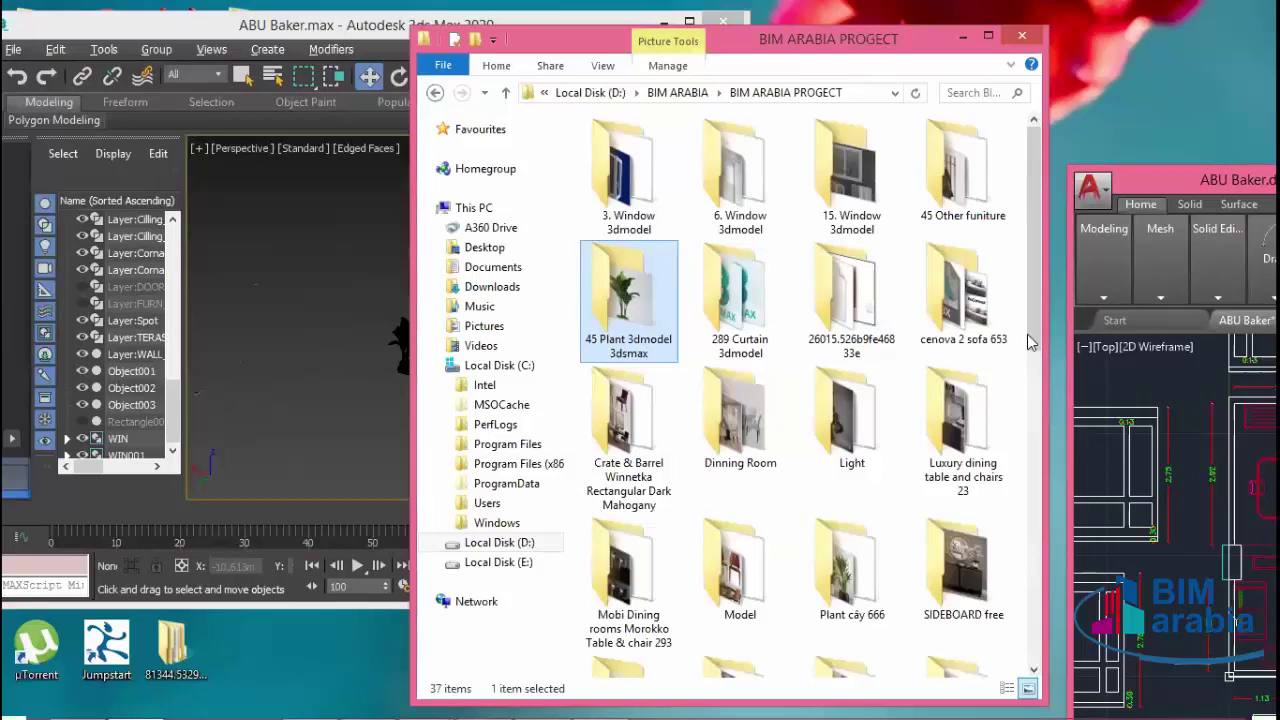
pyautogui.click(727, 429)
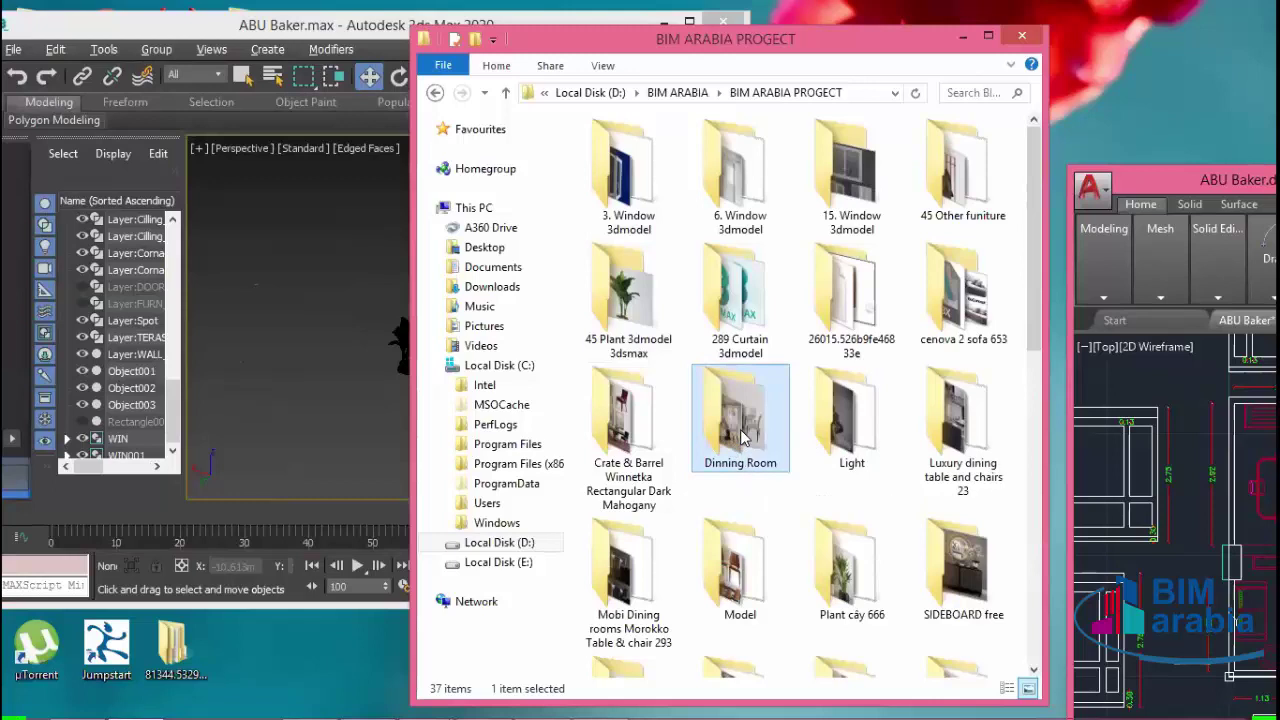
pyautogui.doubleClick(742, 437)
pyautogui.click(603, 65)
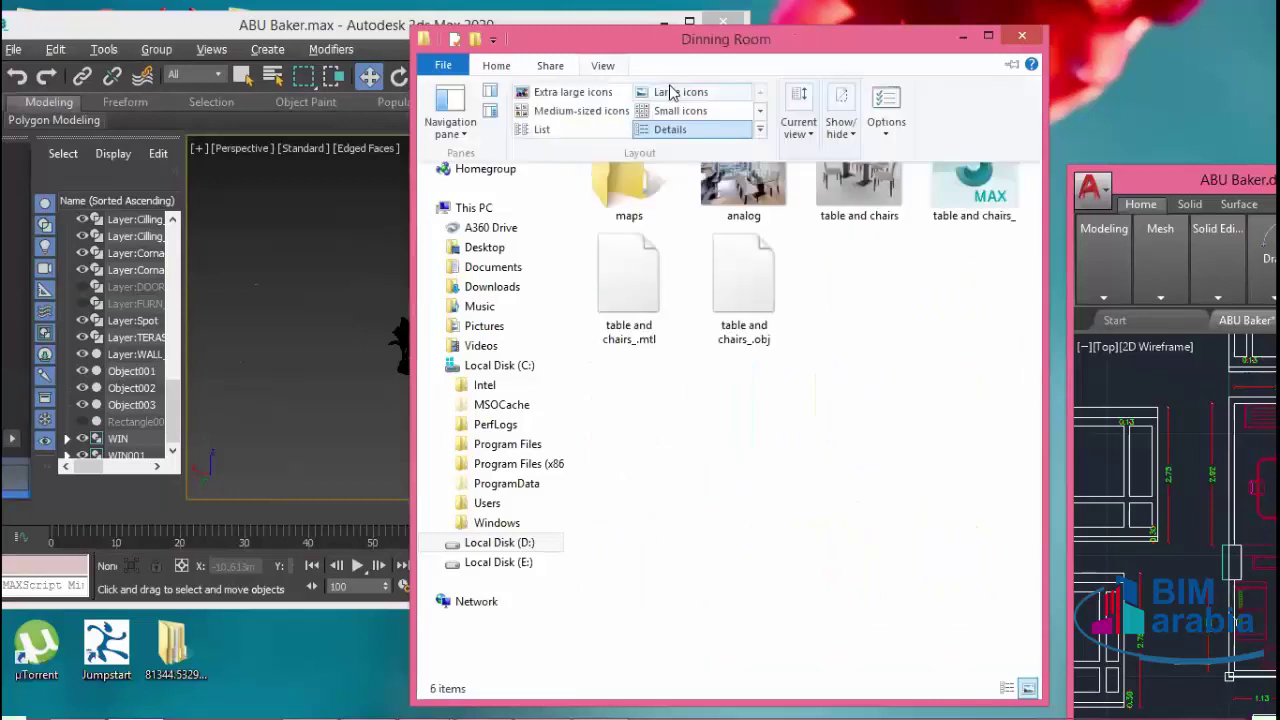
pyautogui.click(672, 91)
# - View the analog reference photo, then return to the BIM ARABIA PROGECT folder
pyautogui.click(748, 190)
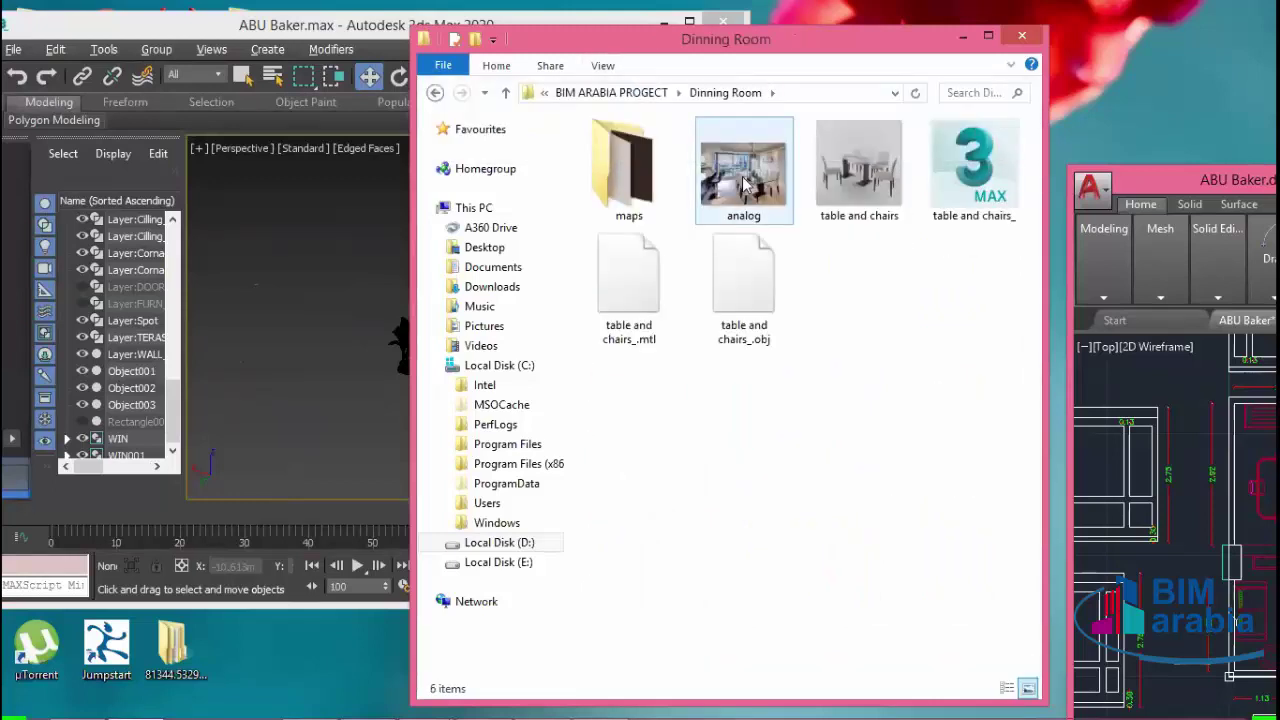
pyautogui.doubleClick(745, 183)
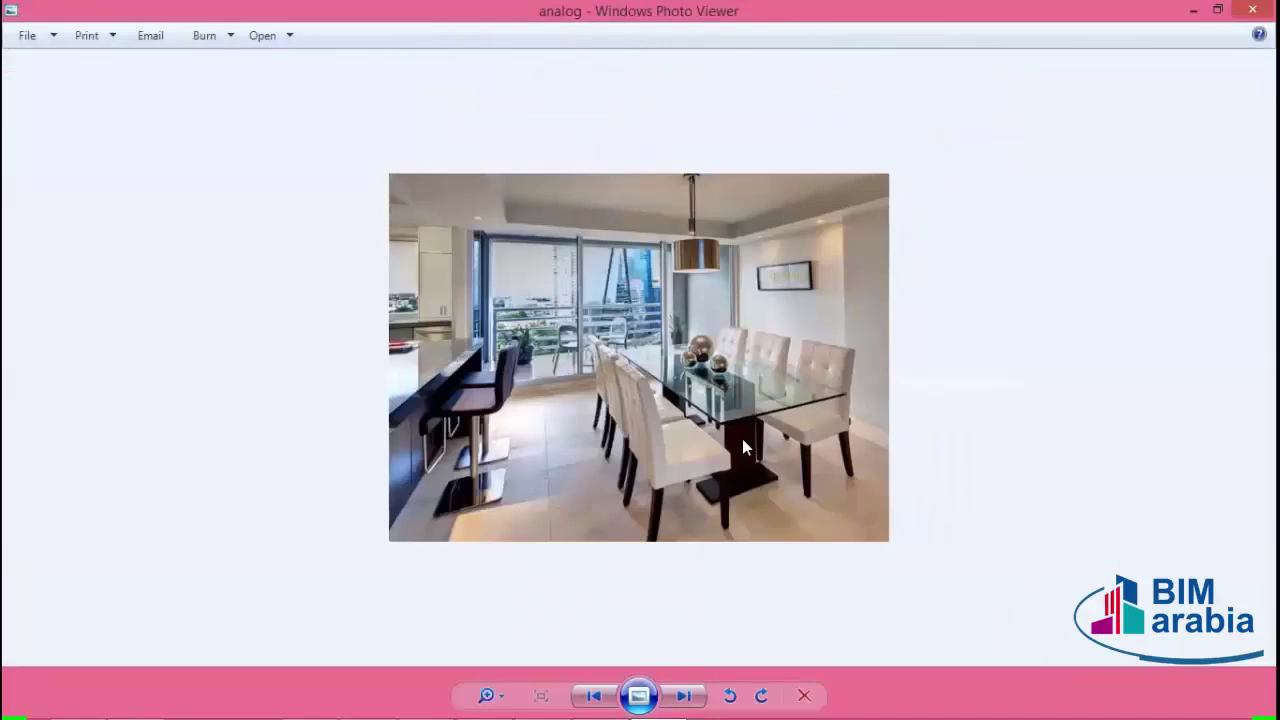
pyautogui.scroll(1, 742, 439)
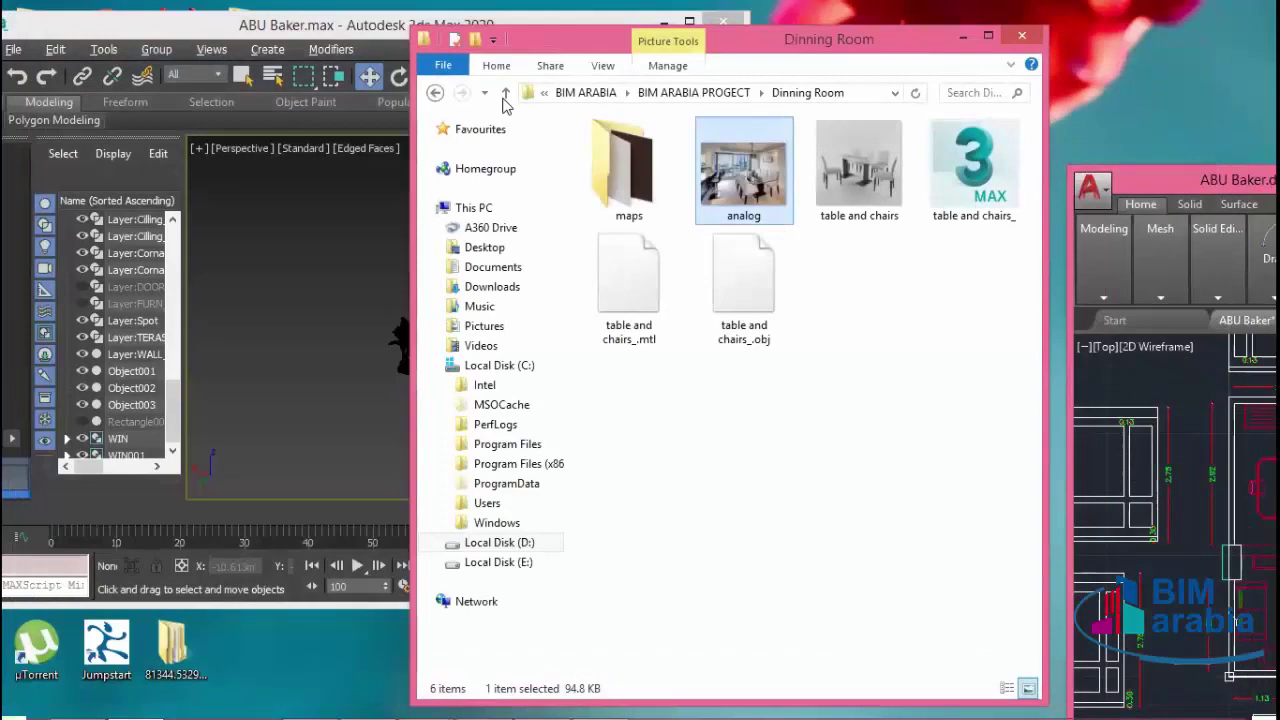
pyautogui.click(505, 92)
pyautogui.click(632, 470)
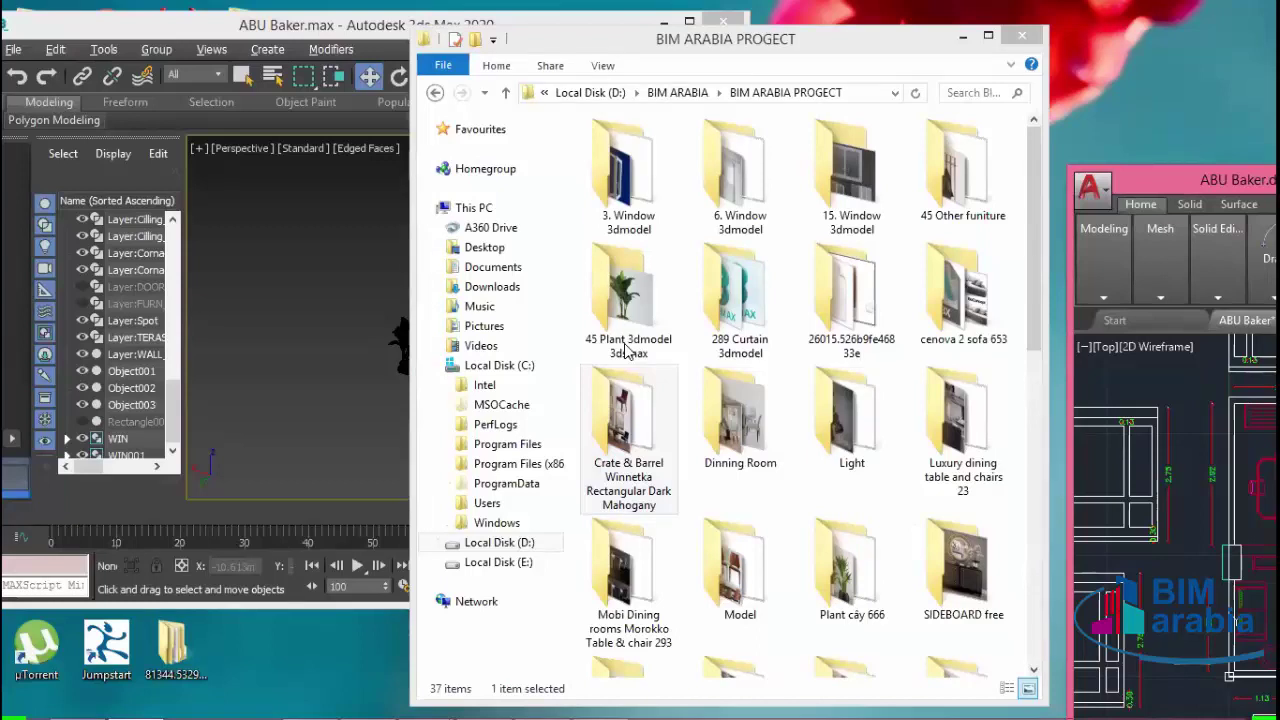
# - View the Crate & Barrel dining set image, then the Mobi Dining Morokko Table & chair 293 image
pyautogui.doubleClick(626, 414)
pyautogui.doubleClick(762, 175)
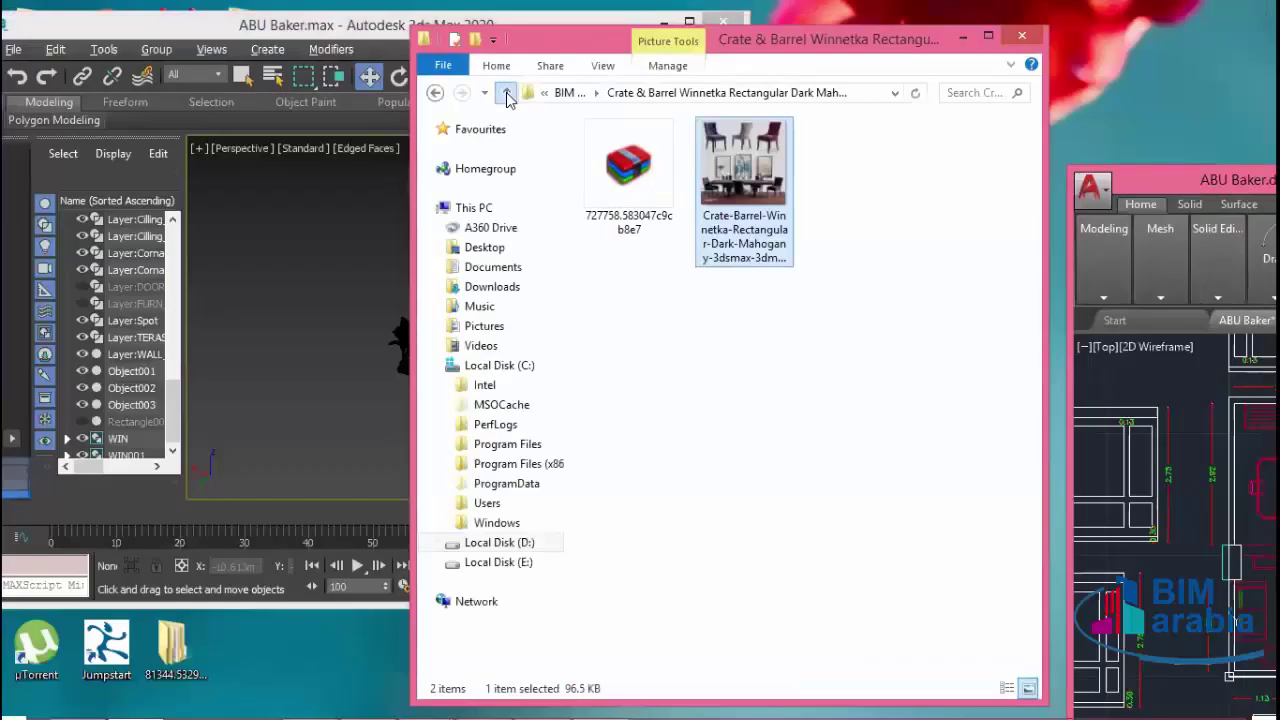
pyautogui.click(507, 93)
pyautogui.scroll(-3, 760, 495)
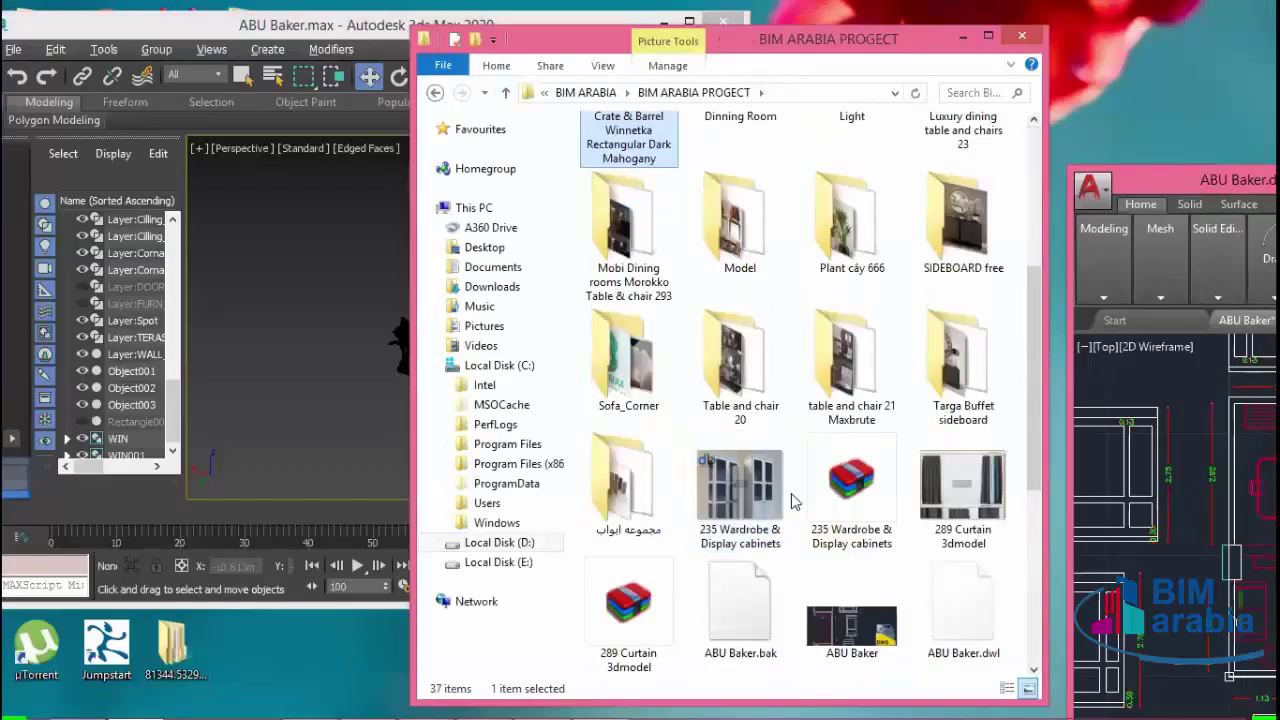
pyautogui.doubleClick(628, 228)
pyautogui.doubleClick(779, 152)
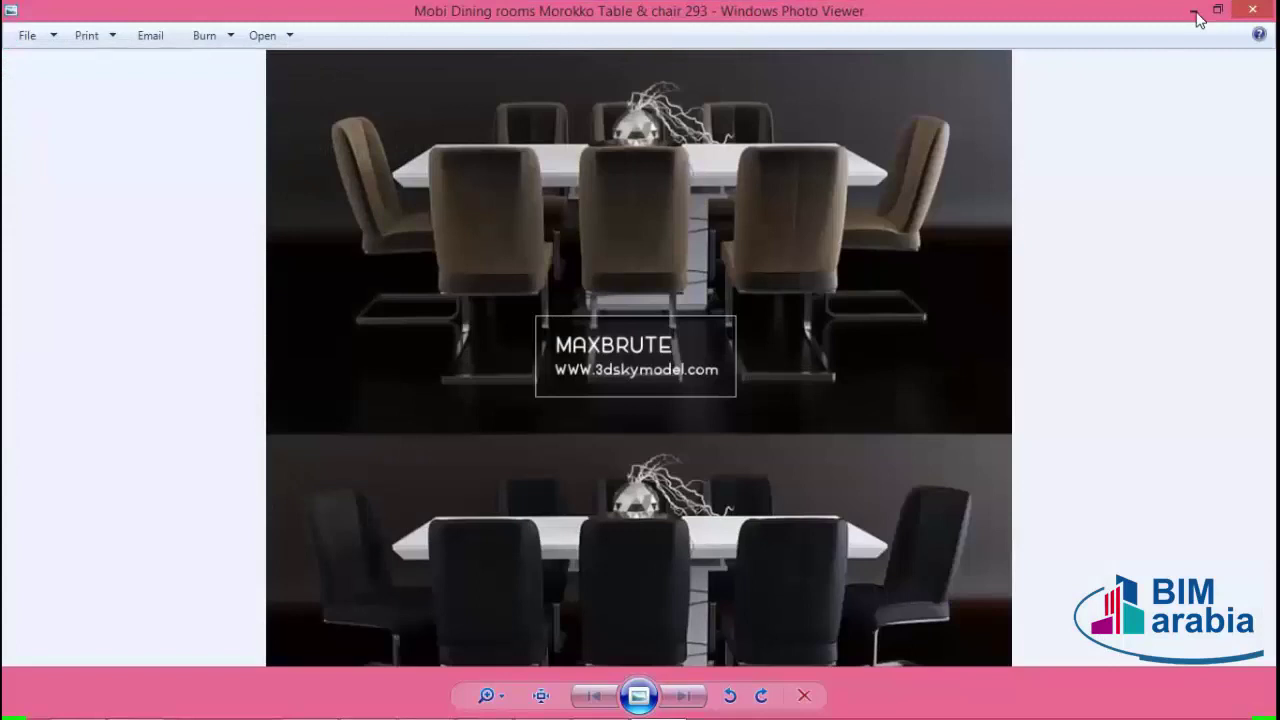
pyautogui.click(1252, 9)
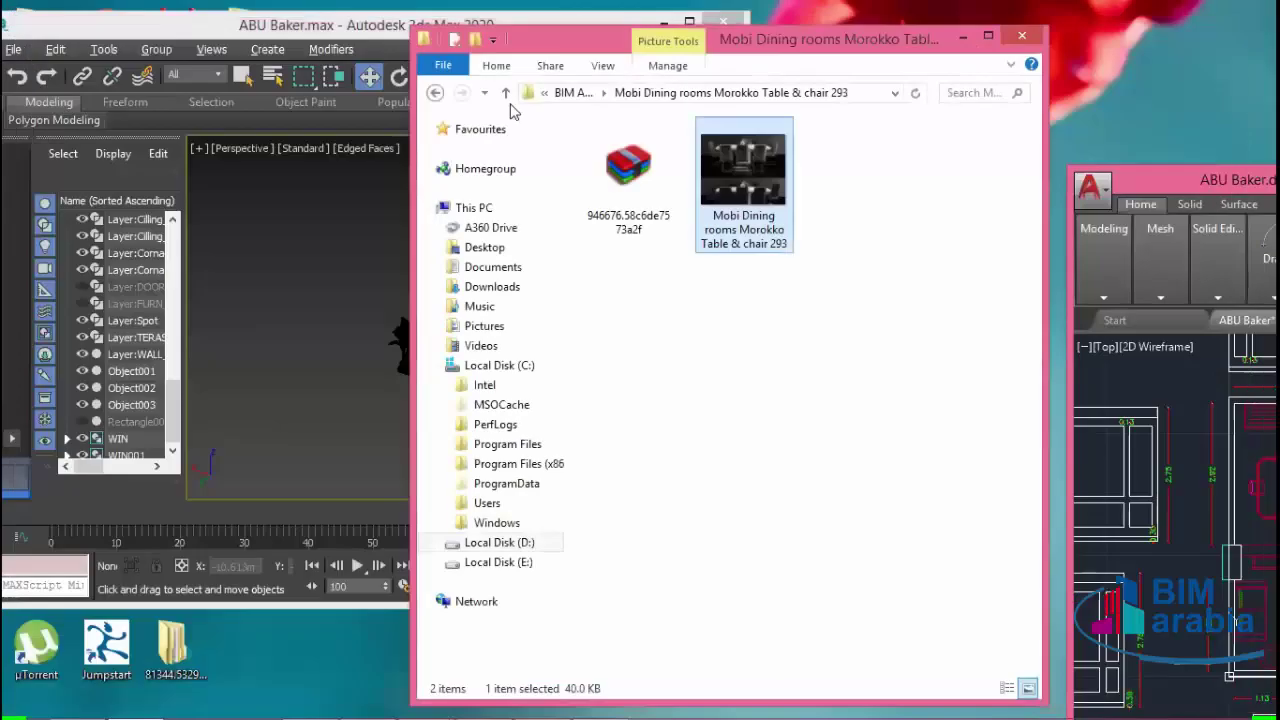
pyautogui.click(506, 93)
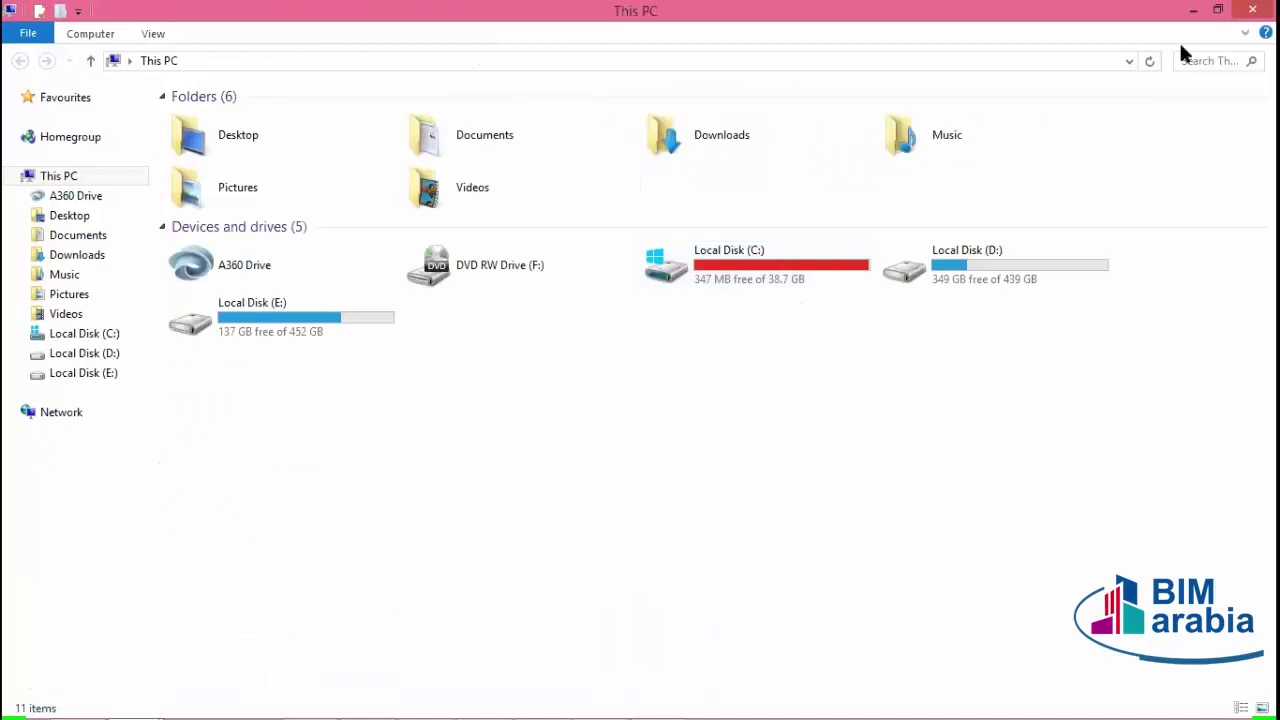
# - Select all the downloaded folders and archives on the desktop and cut them
pyautogui.click(1222, 10)
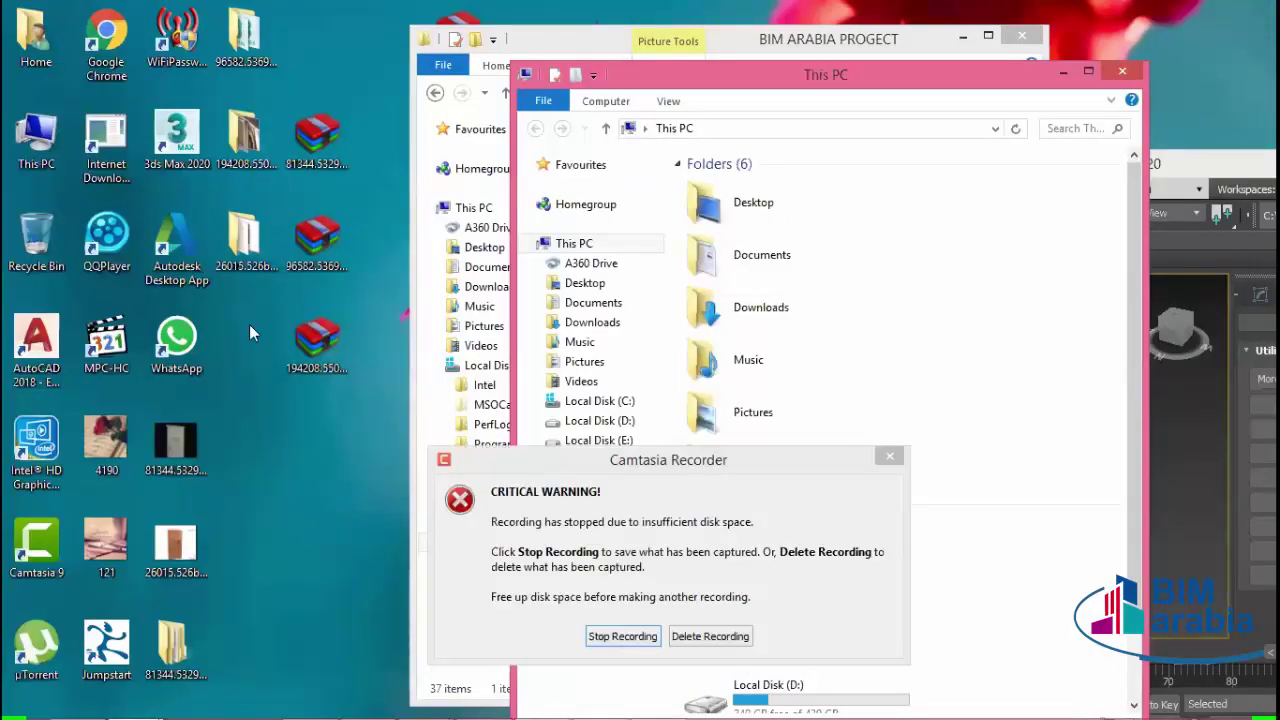
pyautogui.moveTo(367, 414); pyautogui.dragTo(240, 30)
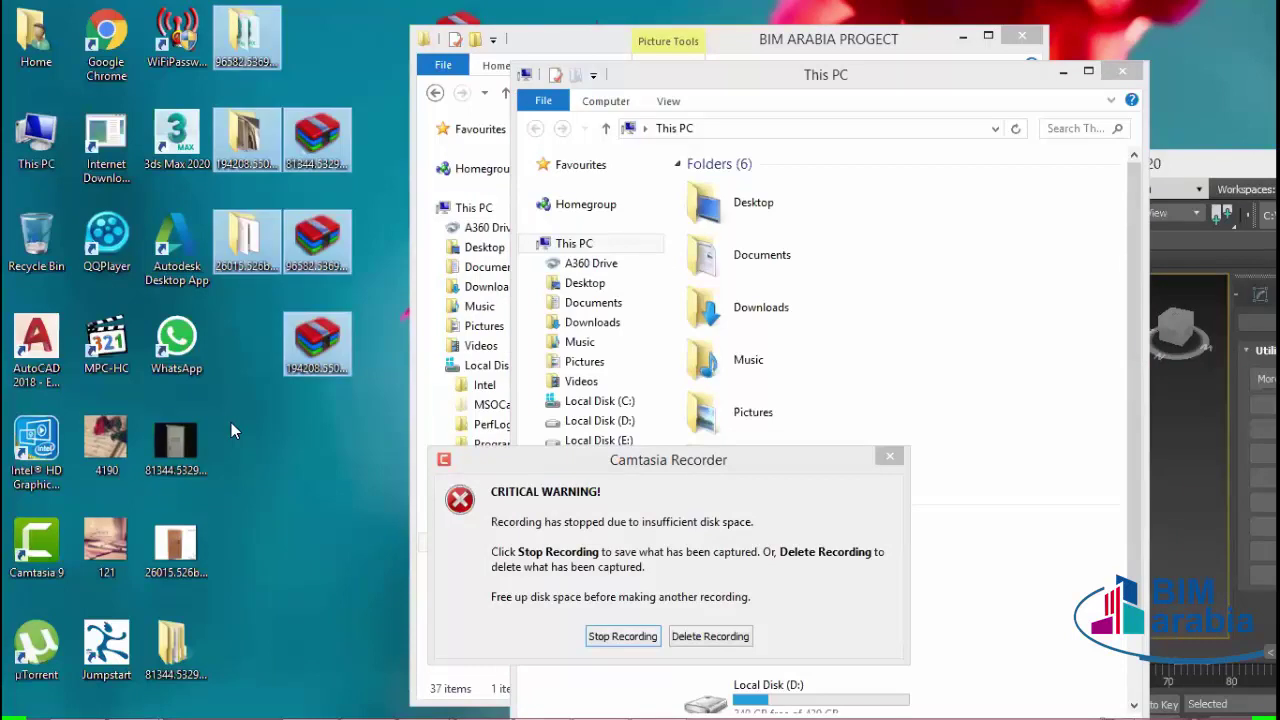
pyautogui.keyDown('ctrl'); pyautogui.moveTo(231, 422); pyautogui.dragTo(246, 625); pyautogui.keyUp('ctrl')
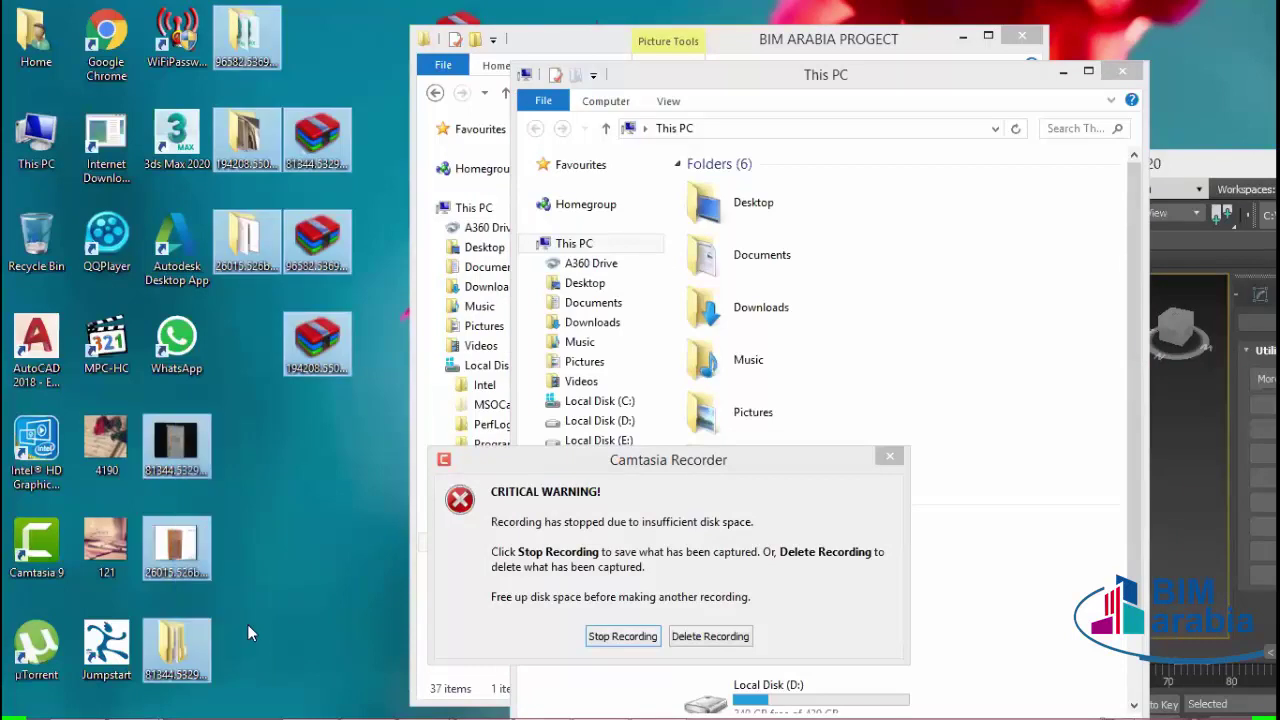
pyautogui.hotkey('ctrl', 'x')
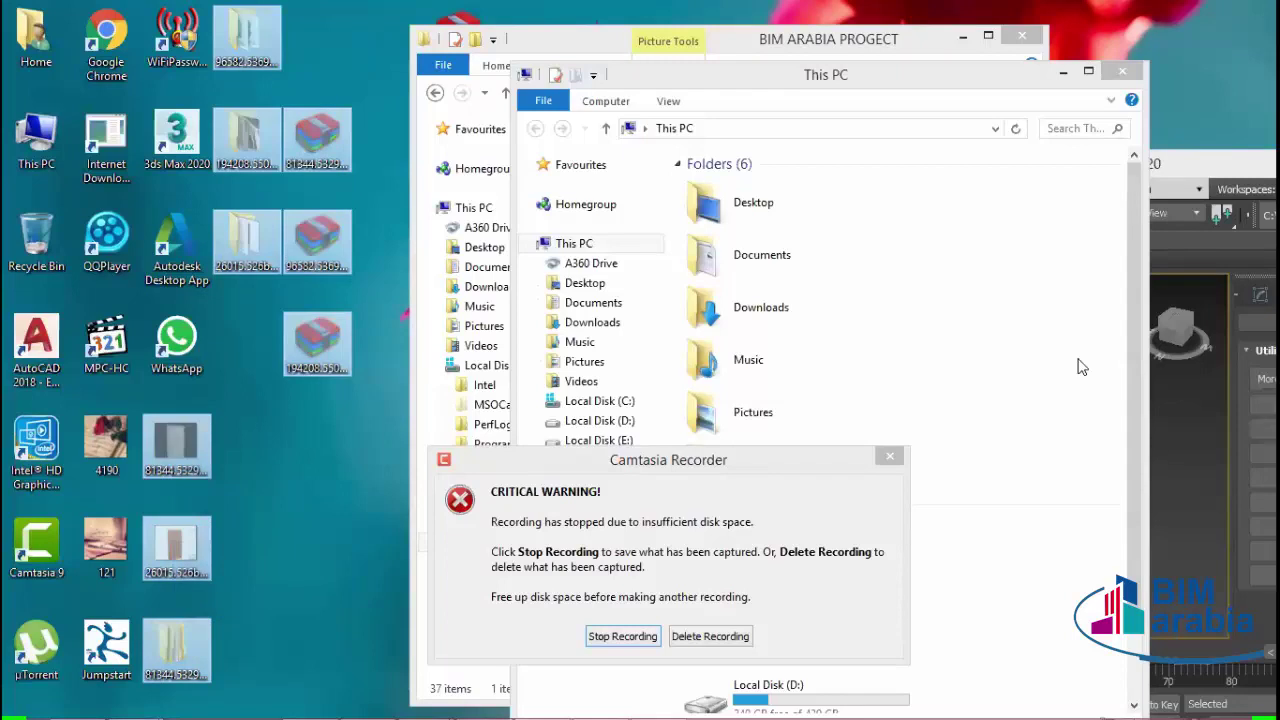
# - Open Local Disk (D:) as the destination for the cut desktop items
pyautogui.click(1050, 368)
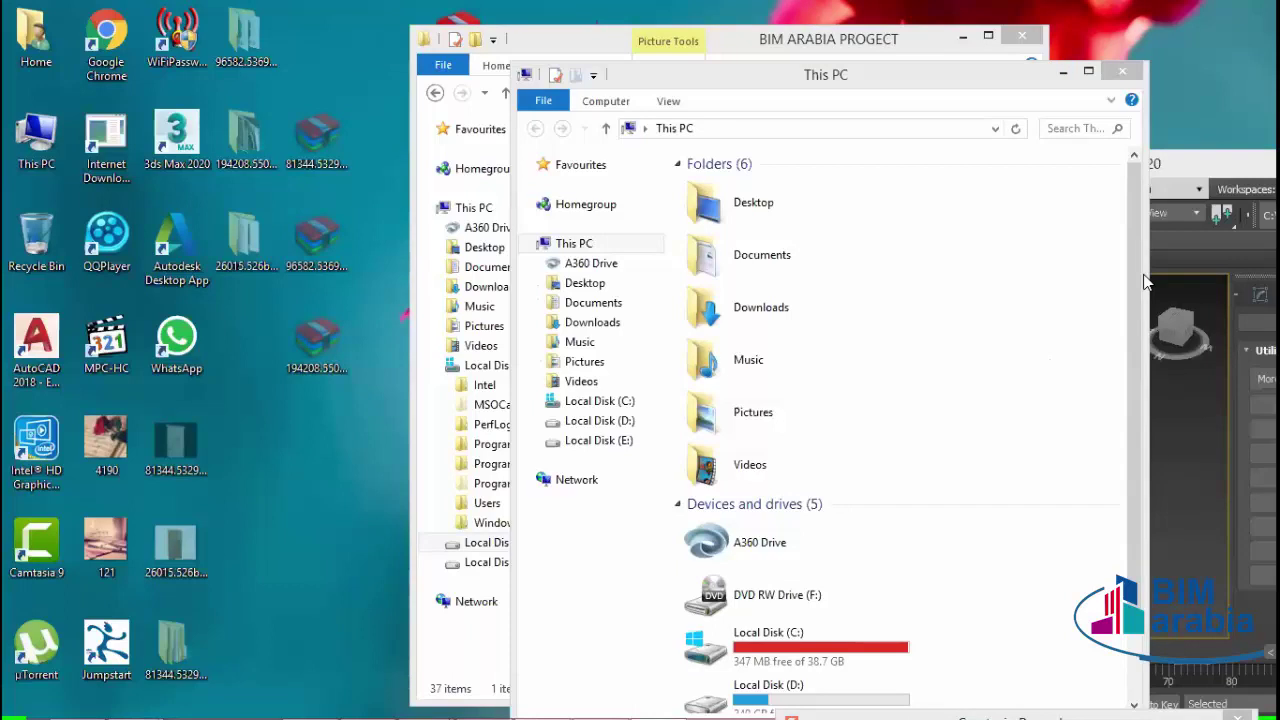
pyautogui.click(1010, 108)
pyautogui.moveTo(850, 74); pyautogui.dragTo(440, 27)
pyautogui.scroll(-3, 420, 400)
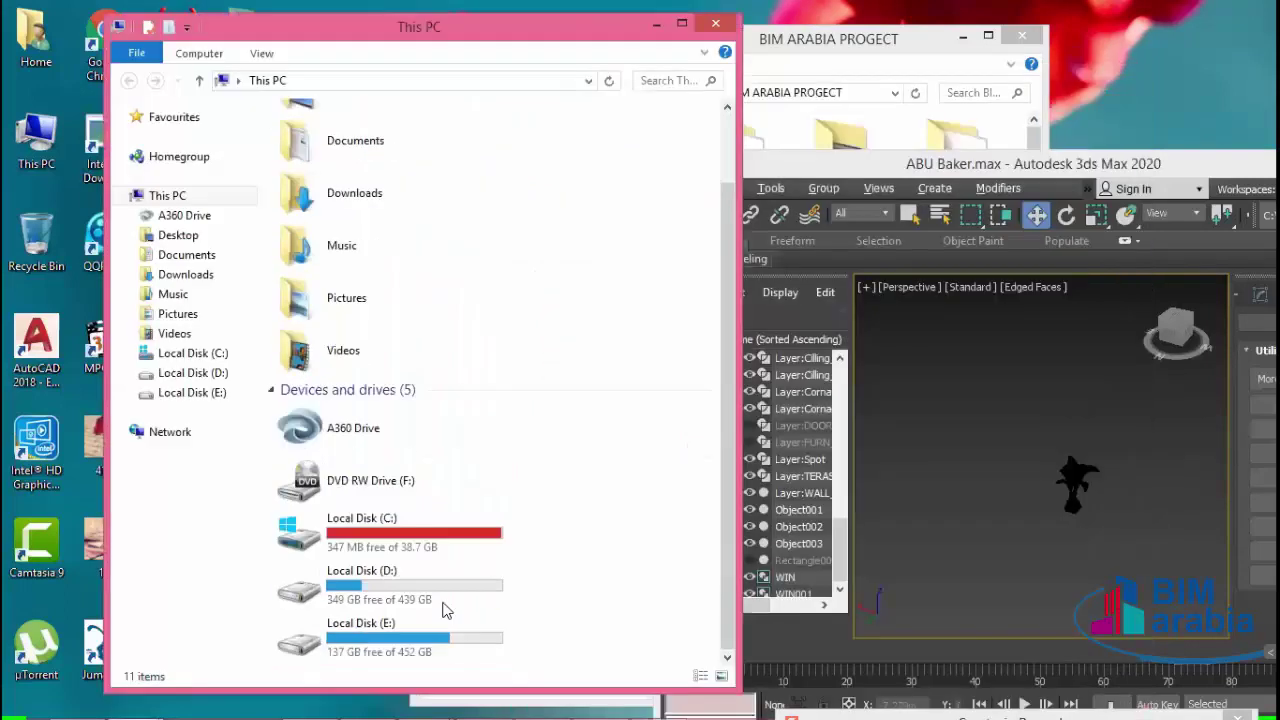
pyautogui.doubleClick(429, 585)
pyautogui.rightClick(523, 591)
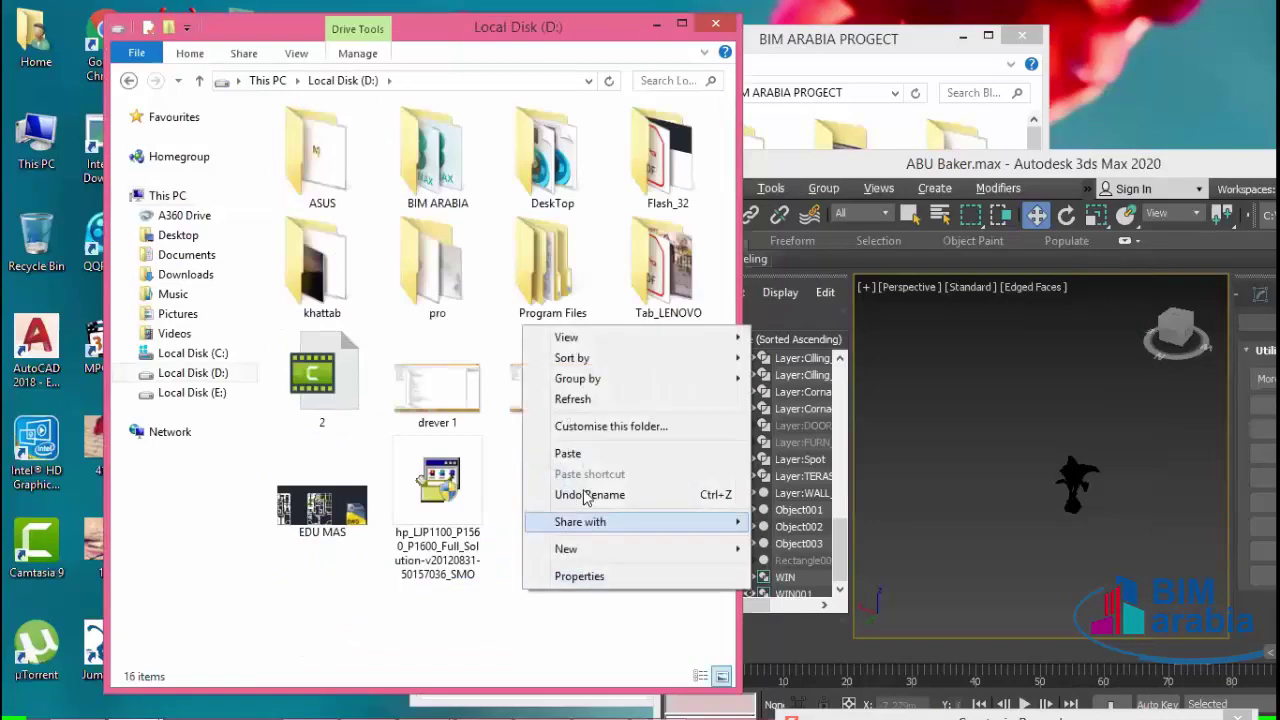
pyautogui.press('Escape')
pyautogui.click(668, 505)
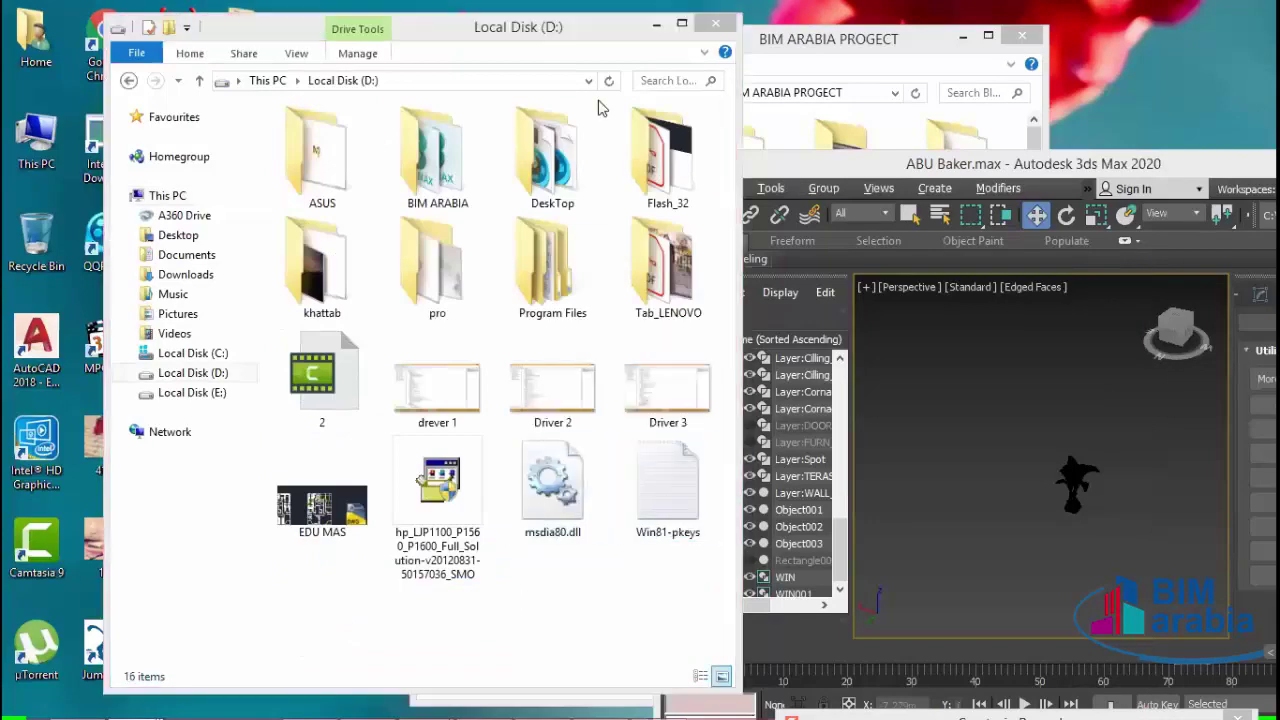